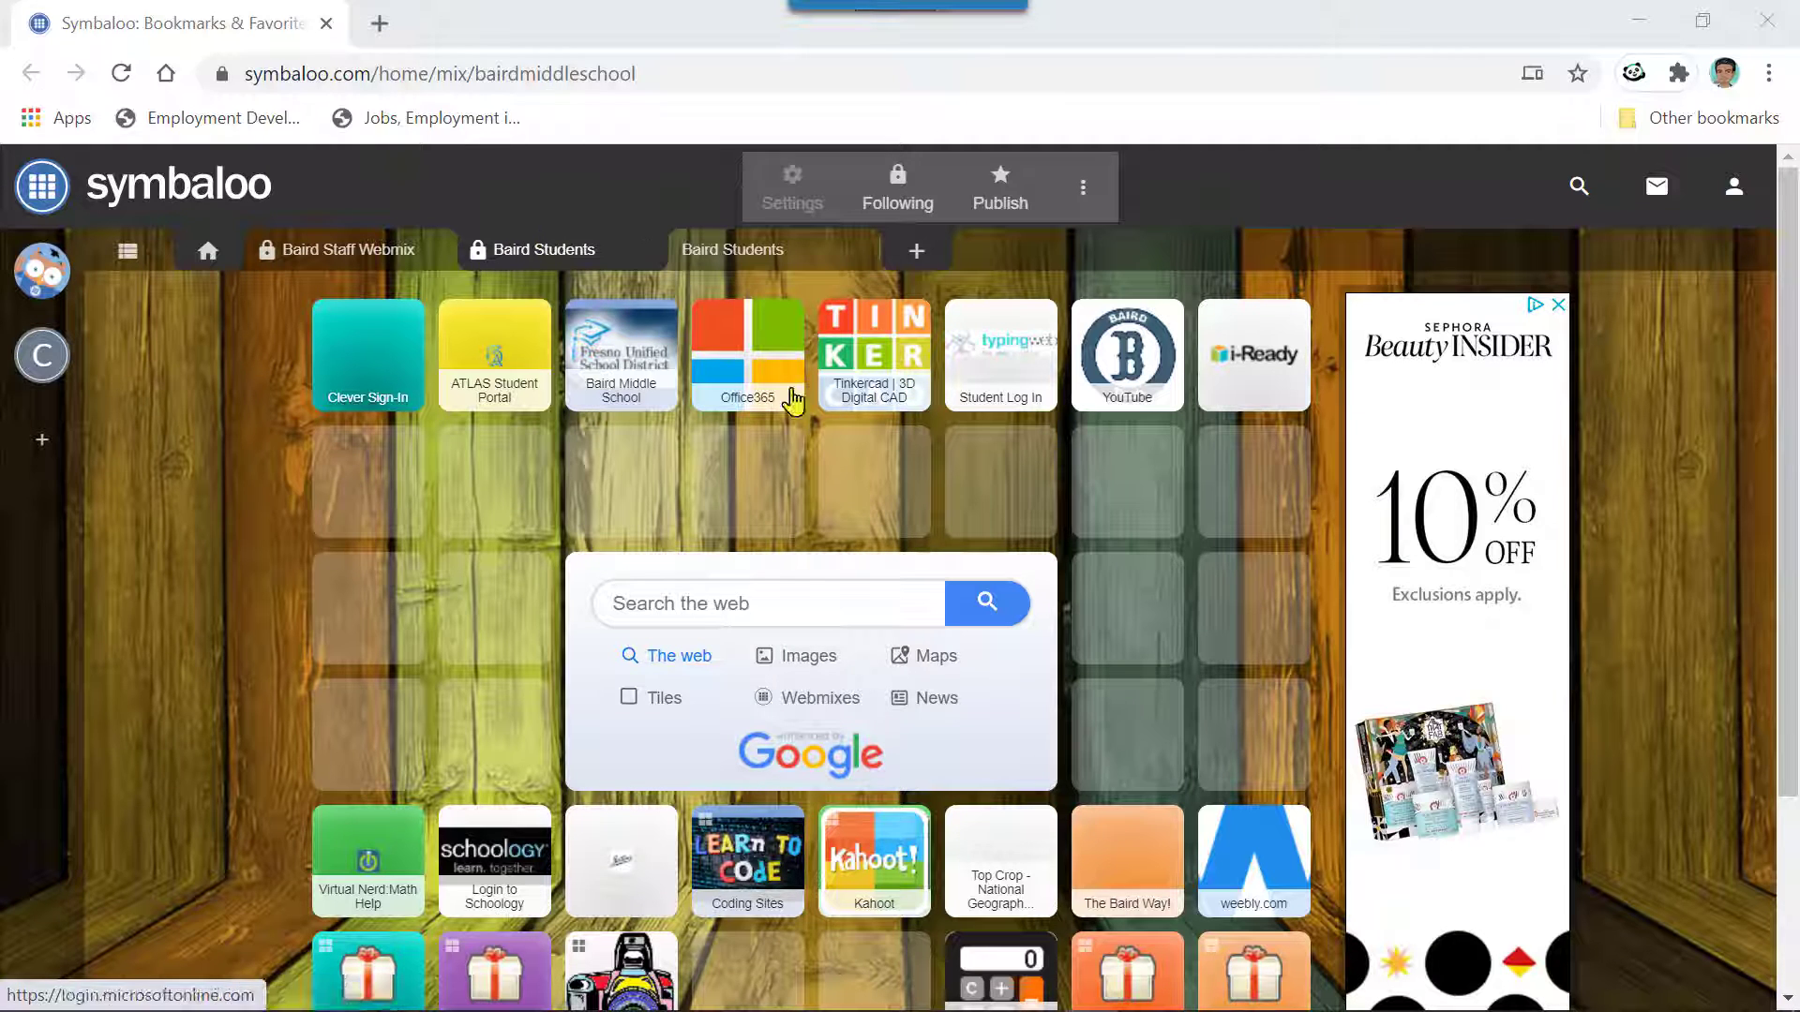
- Open Tinkercad from the student bookmarks and join the Baird Technology Class with the student's nickname
click(886, 376)
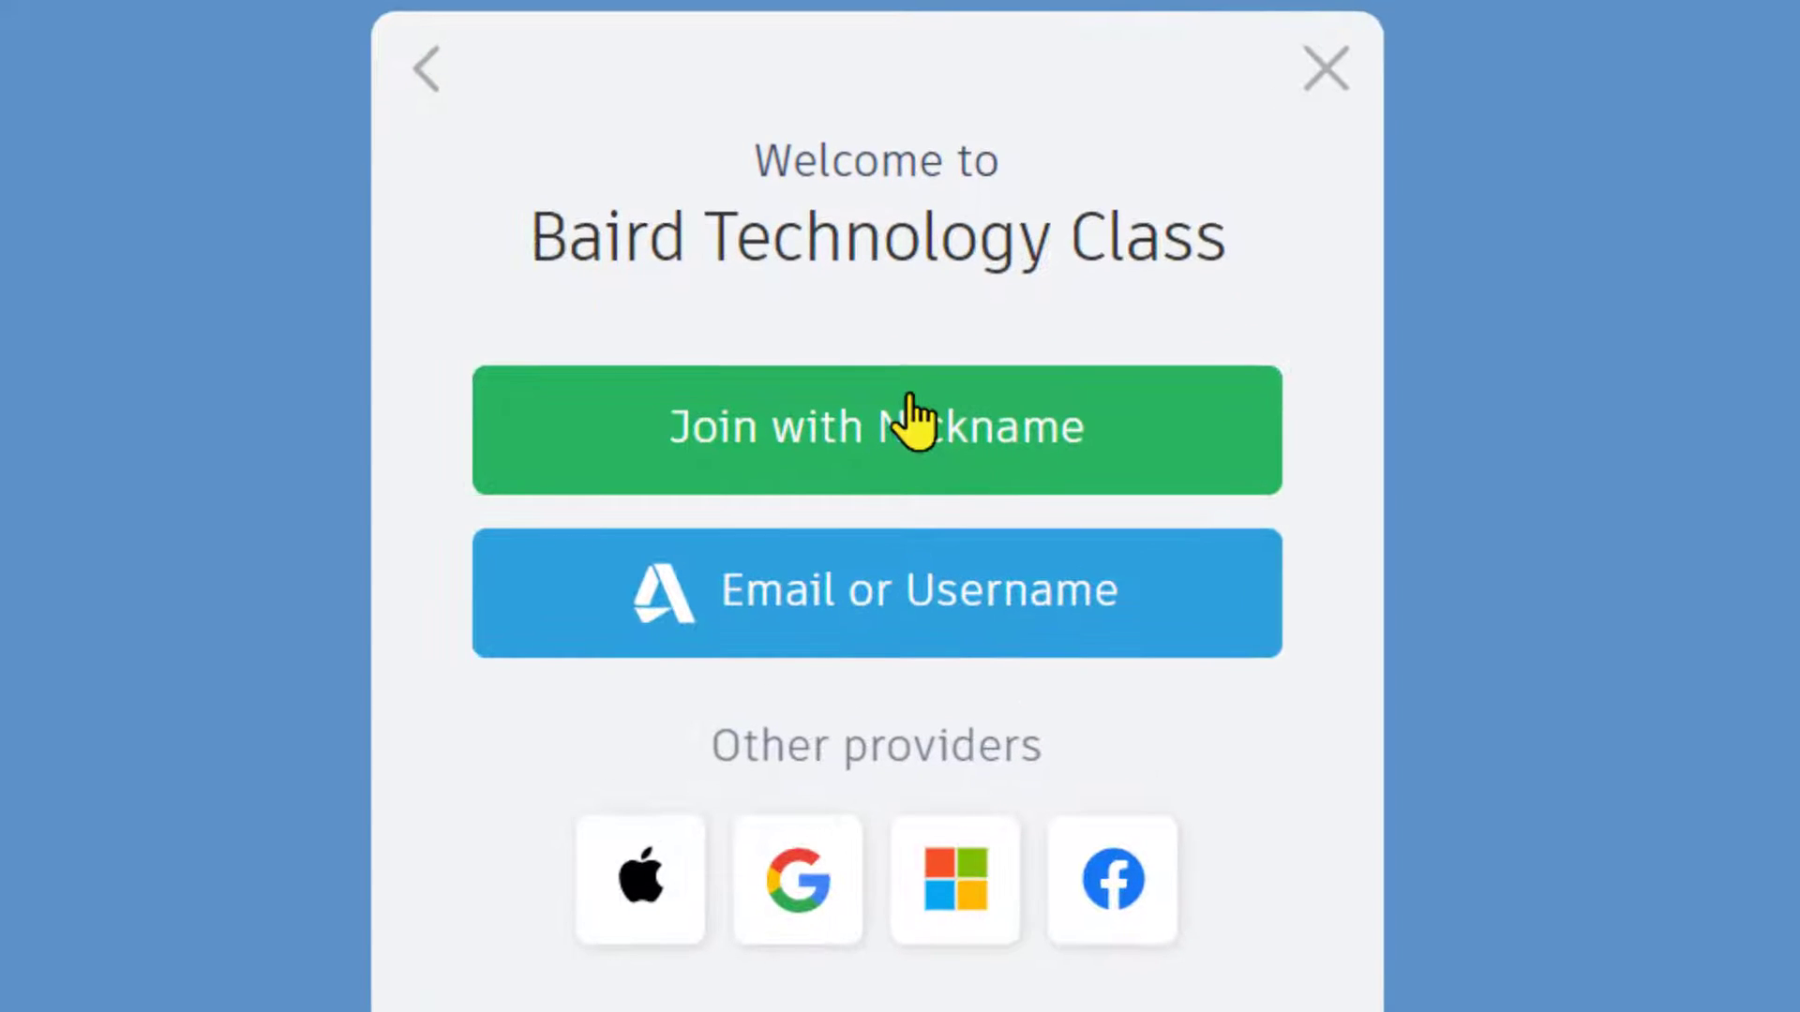
click(914, 422)
click(1035, 516)
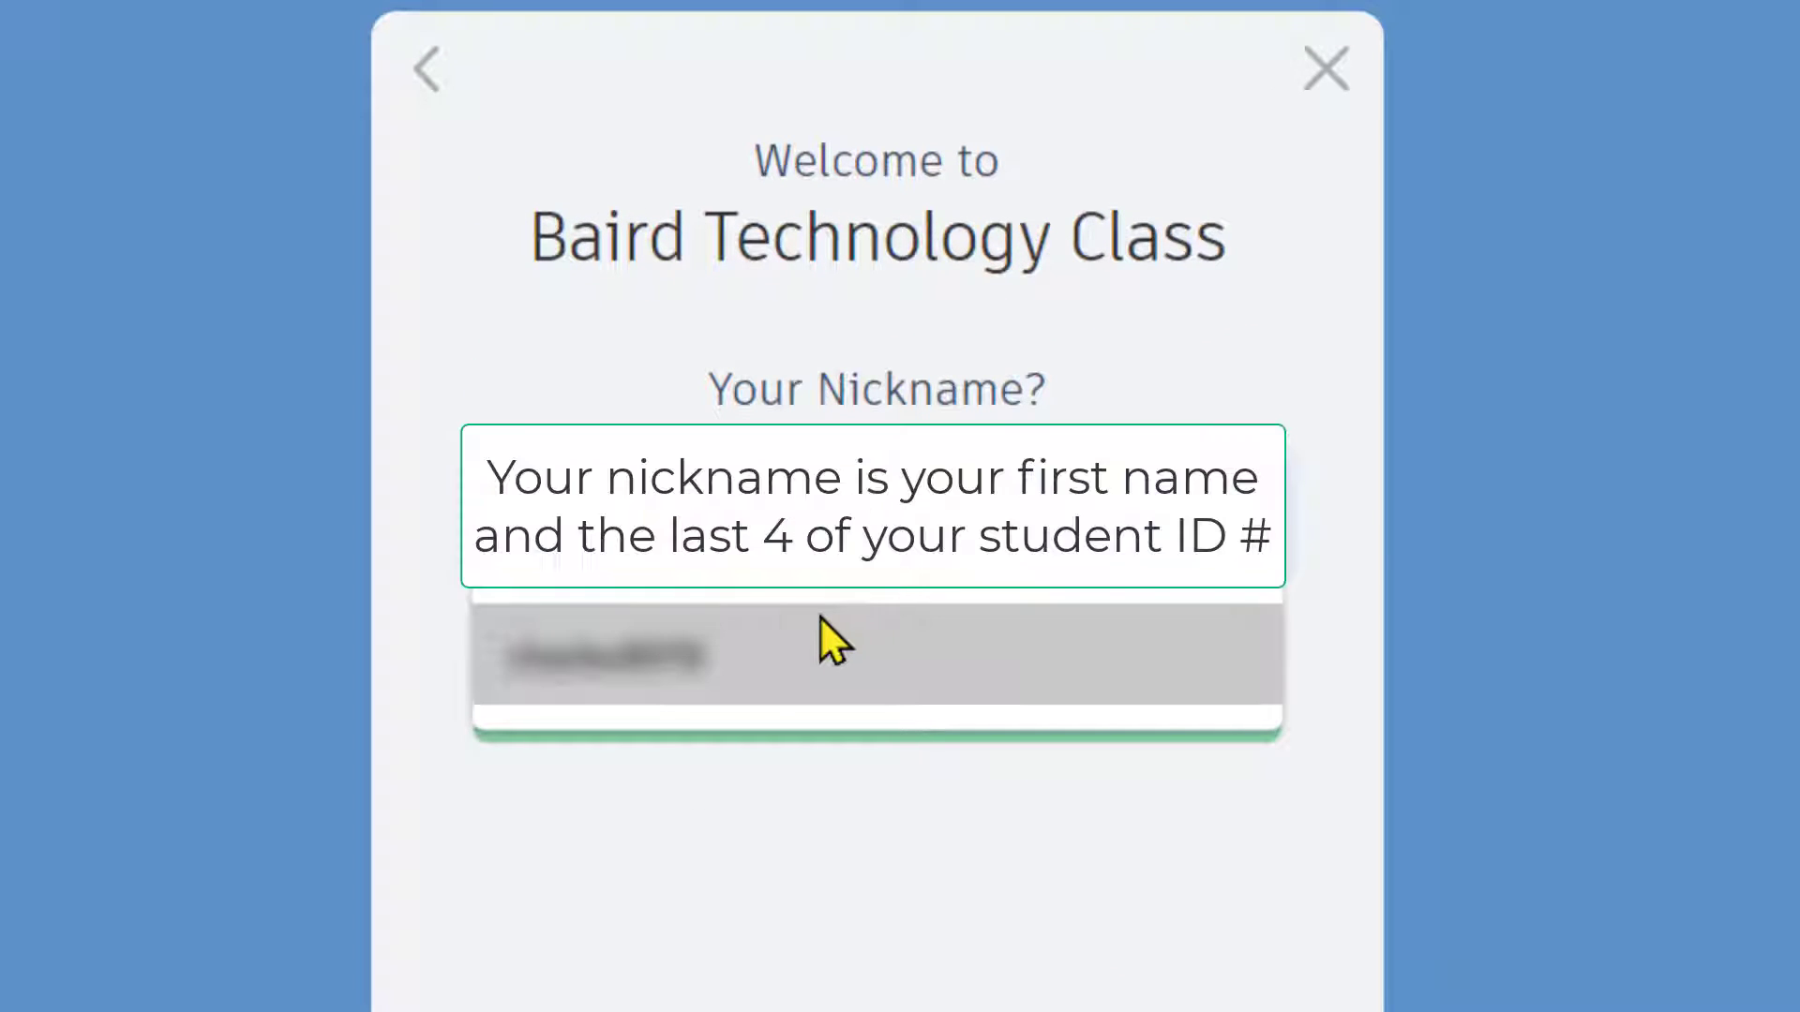
click(820, 621)
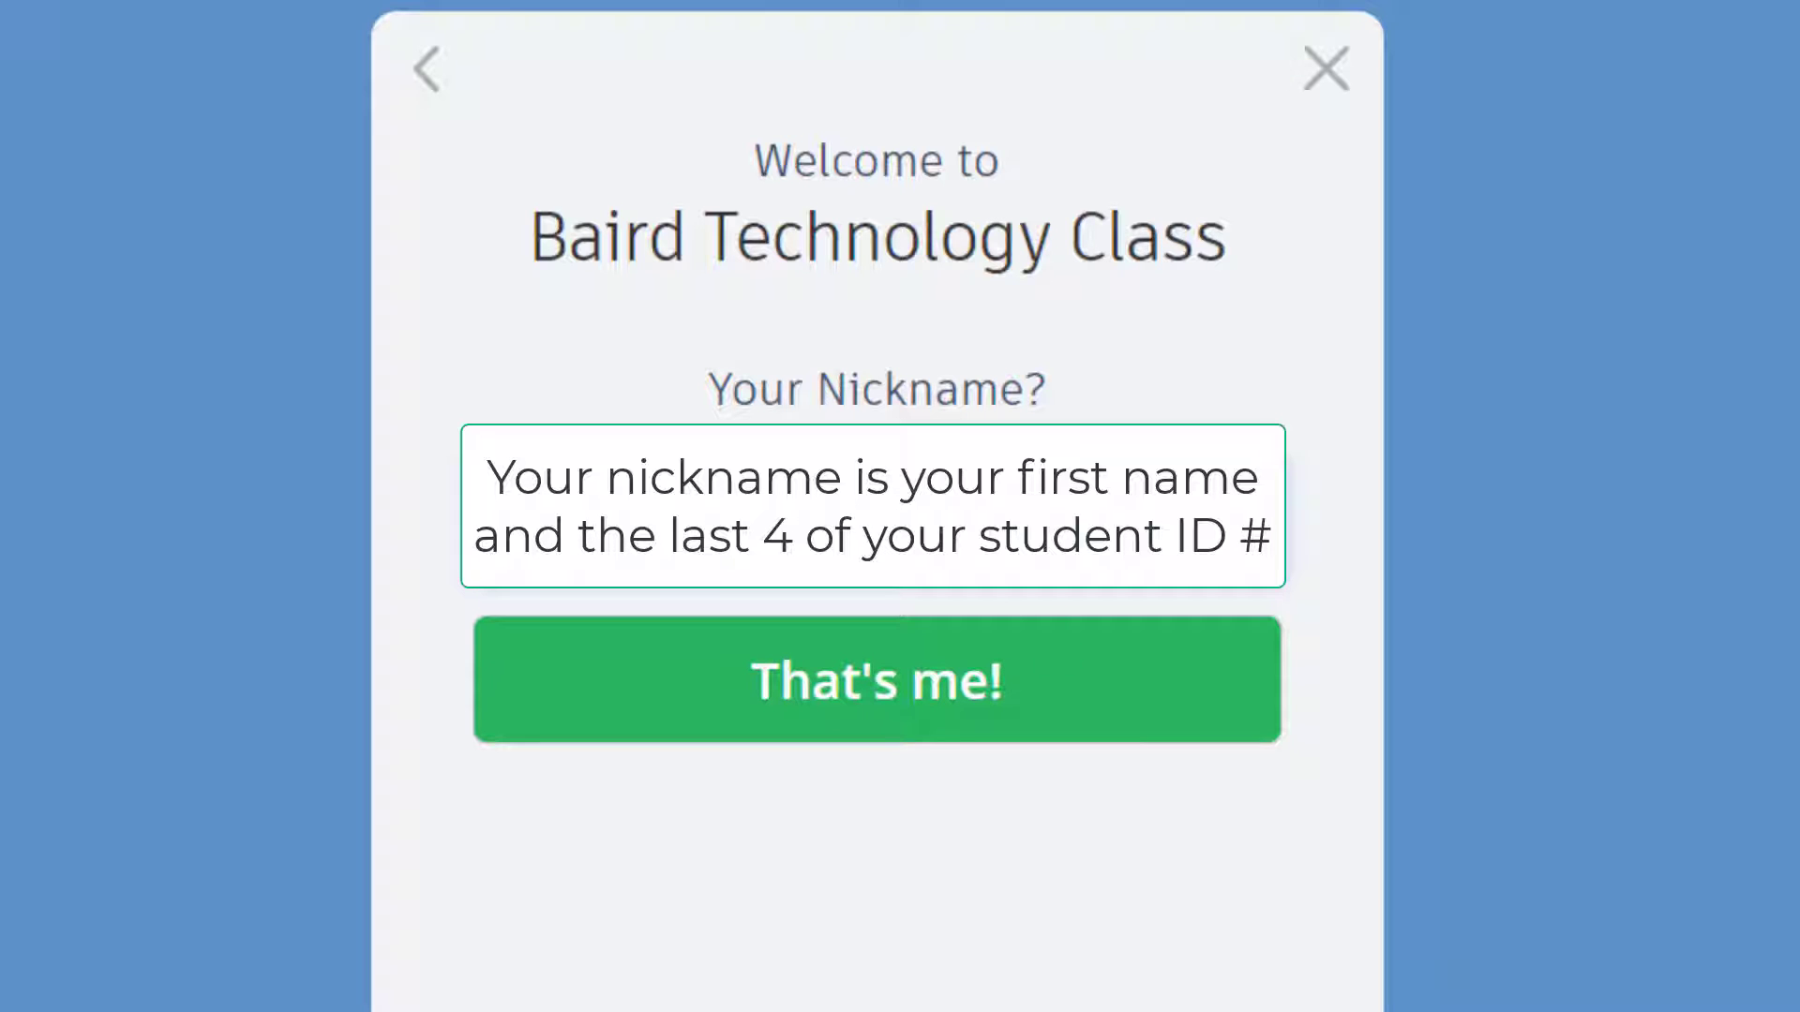
click(812, 667)
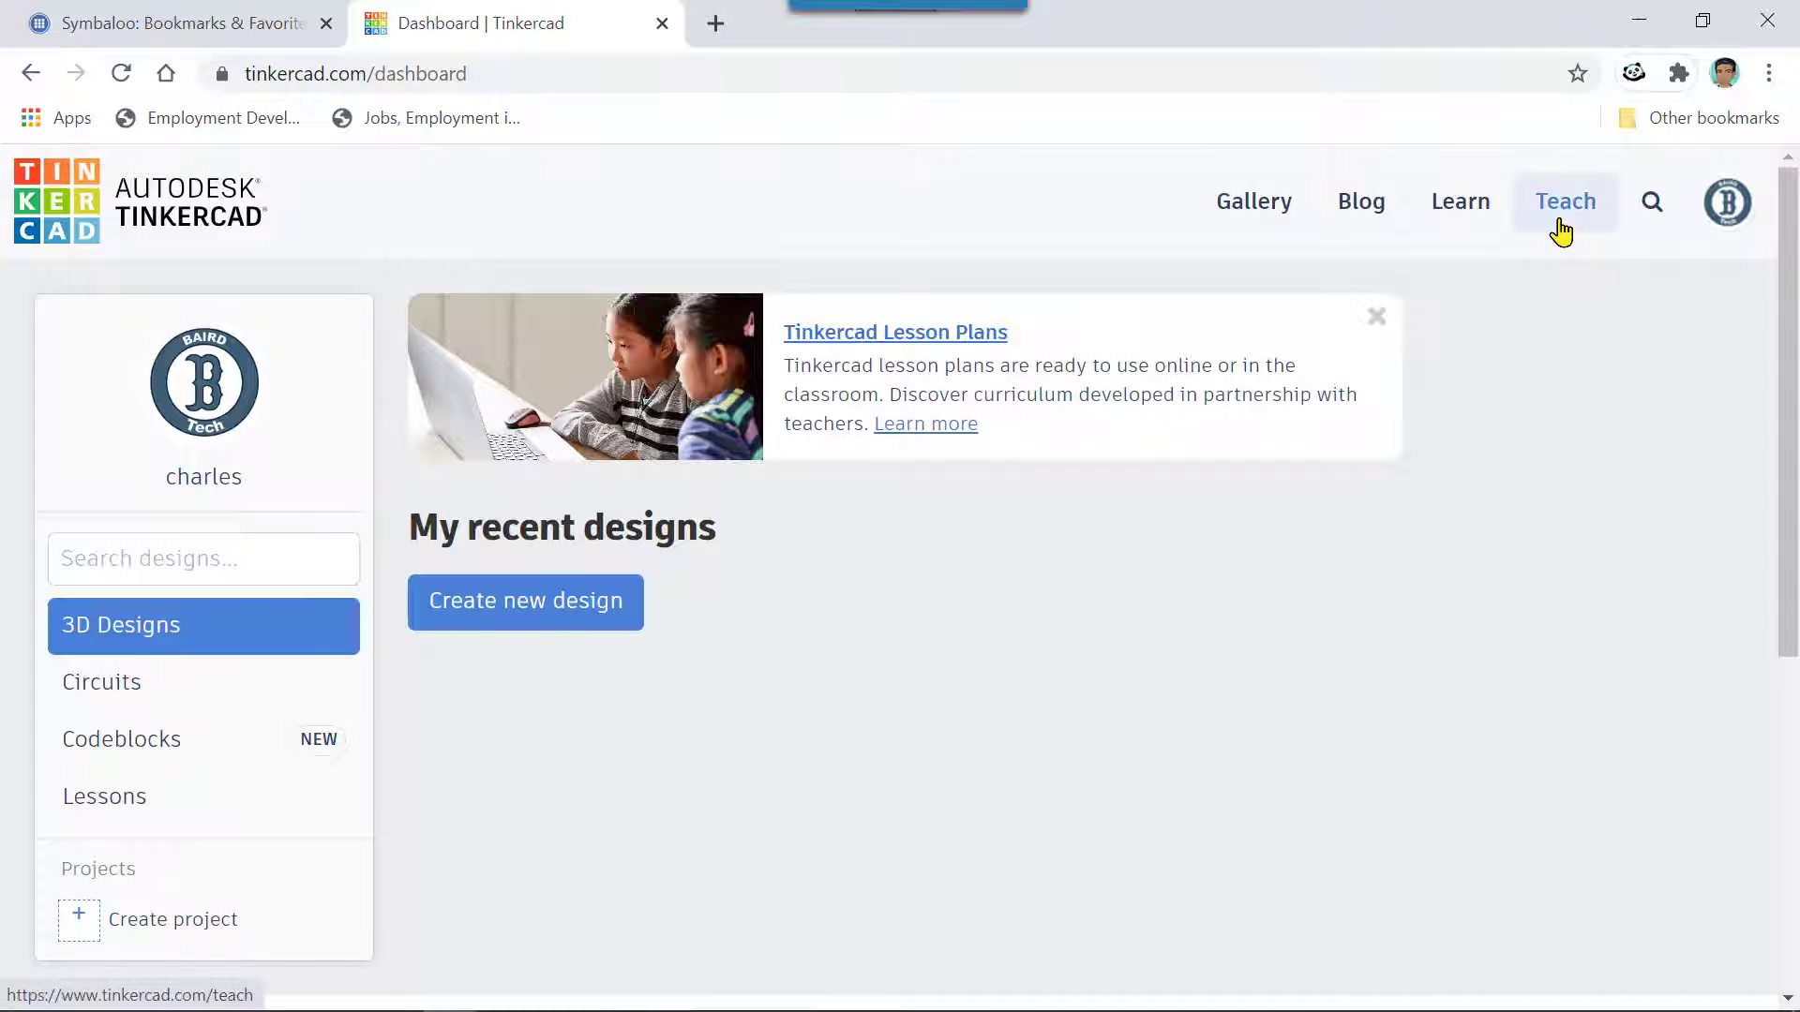
- Open the complete gallery of 3D design projects in Tinkercad's learning section
click(1476, 216)
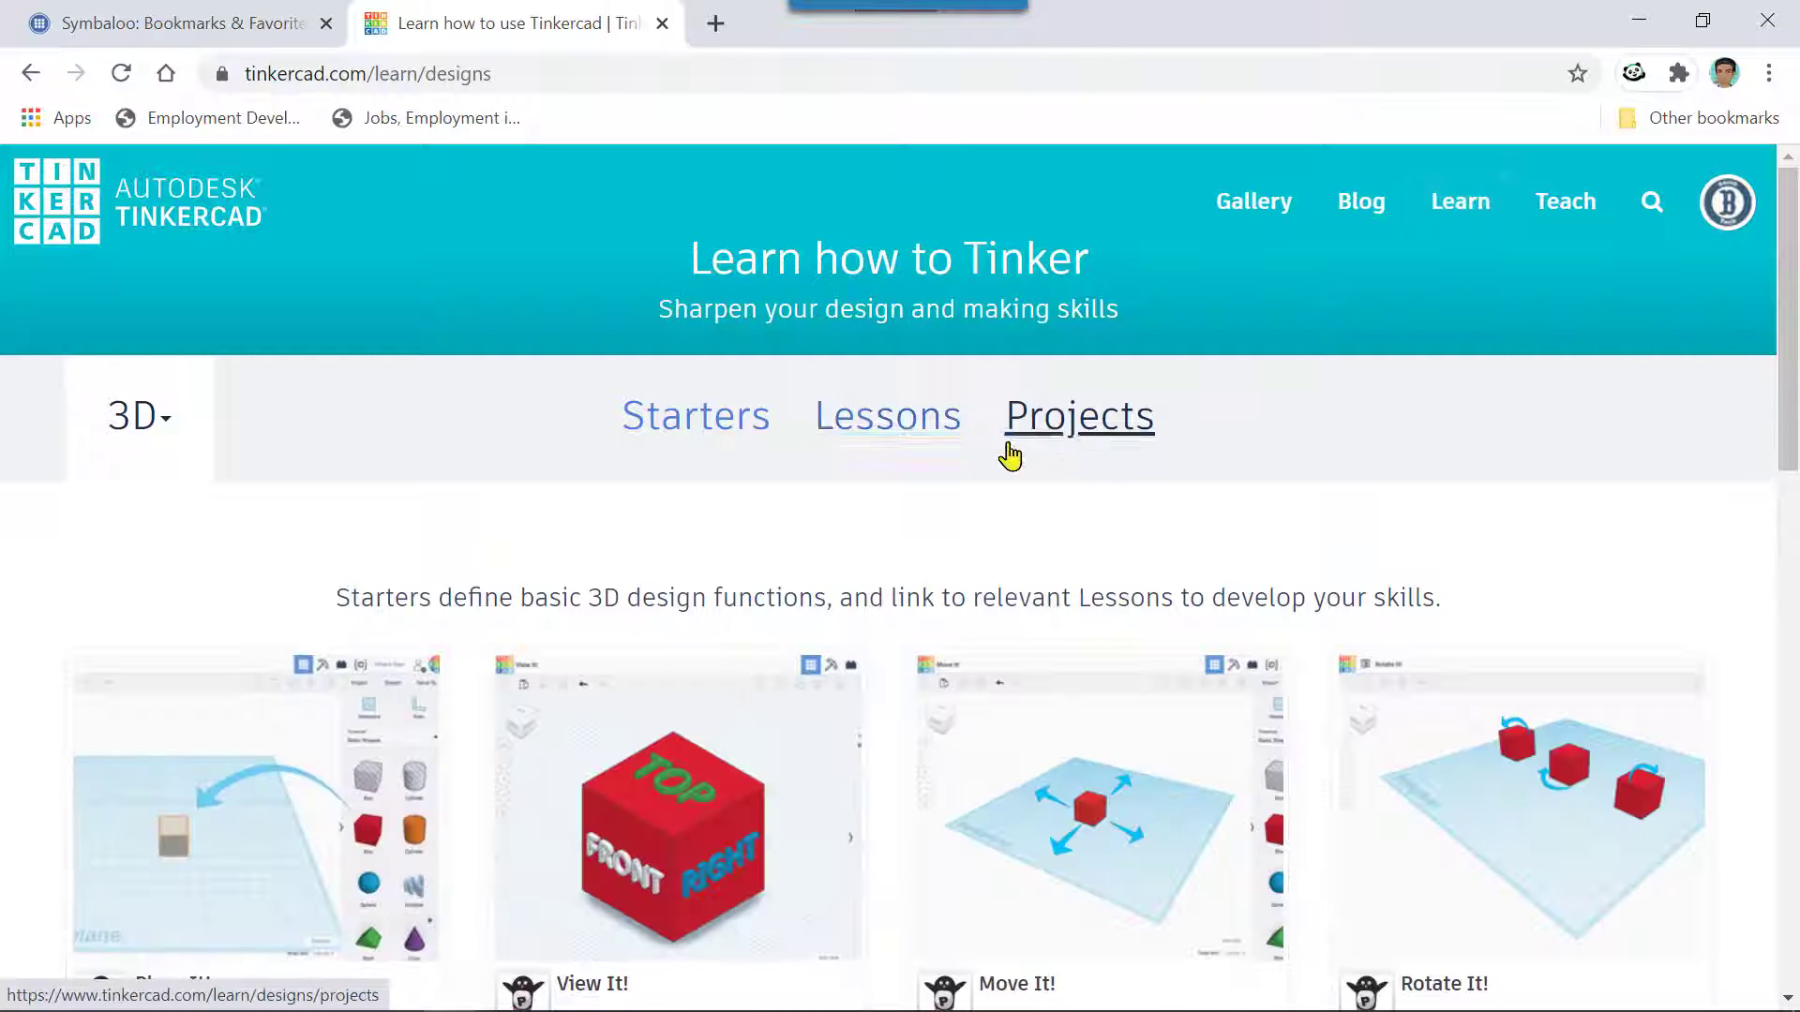
click(1066, 433)
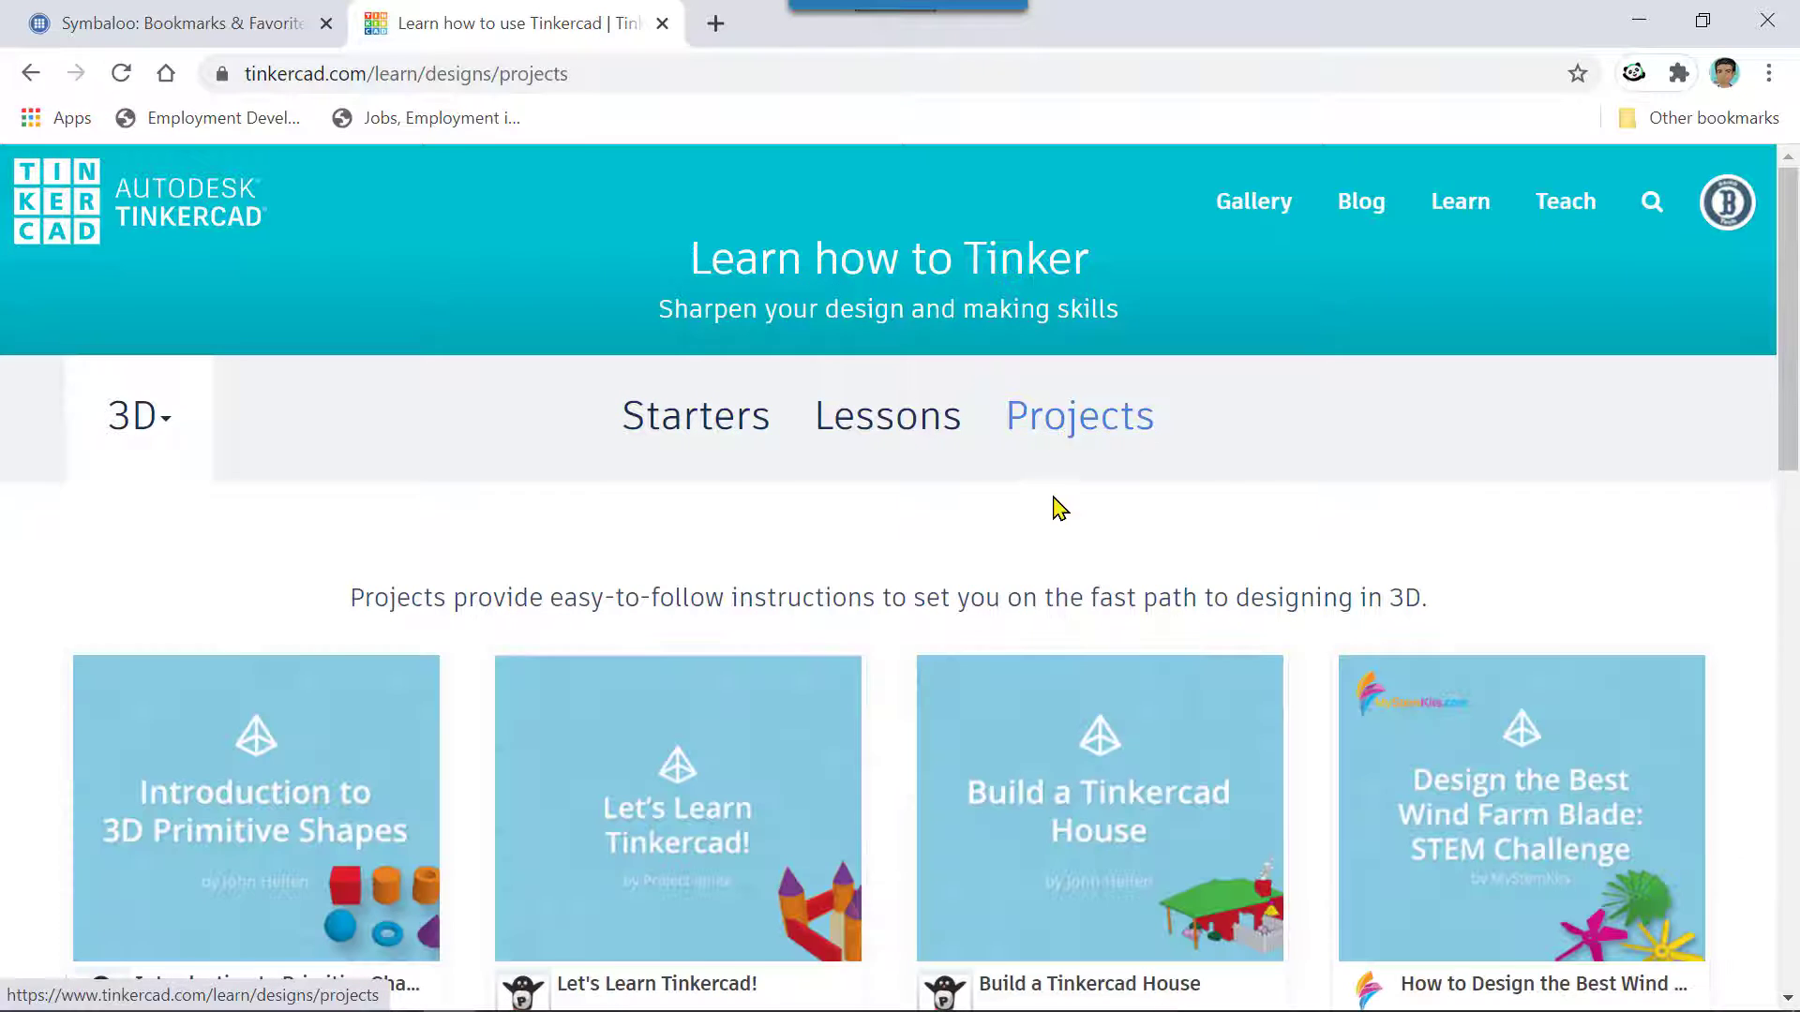
scroll(1036, 531, down, 4)
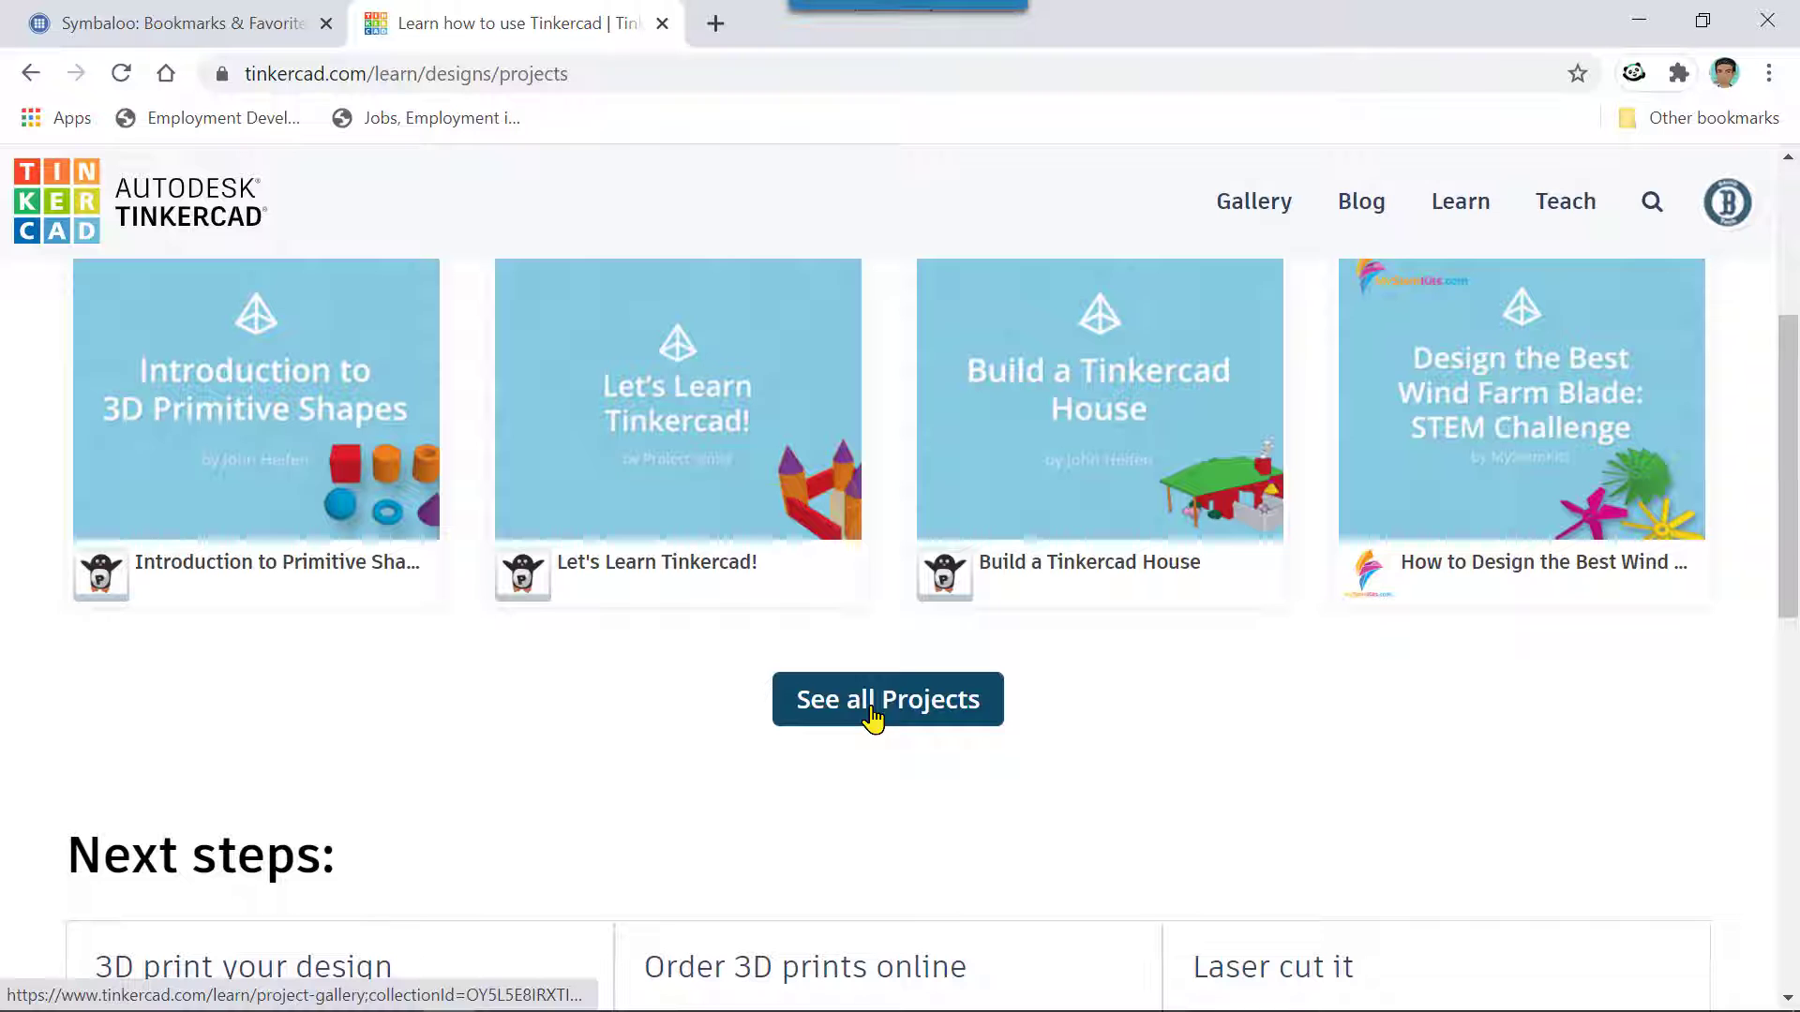
click(872, 717)
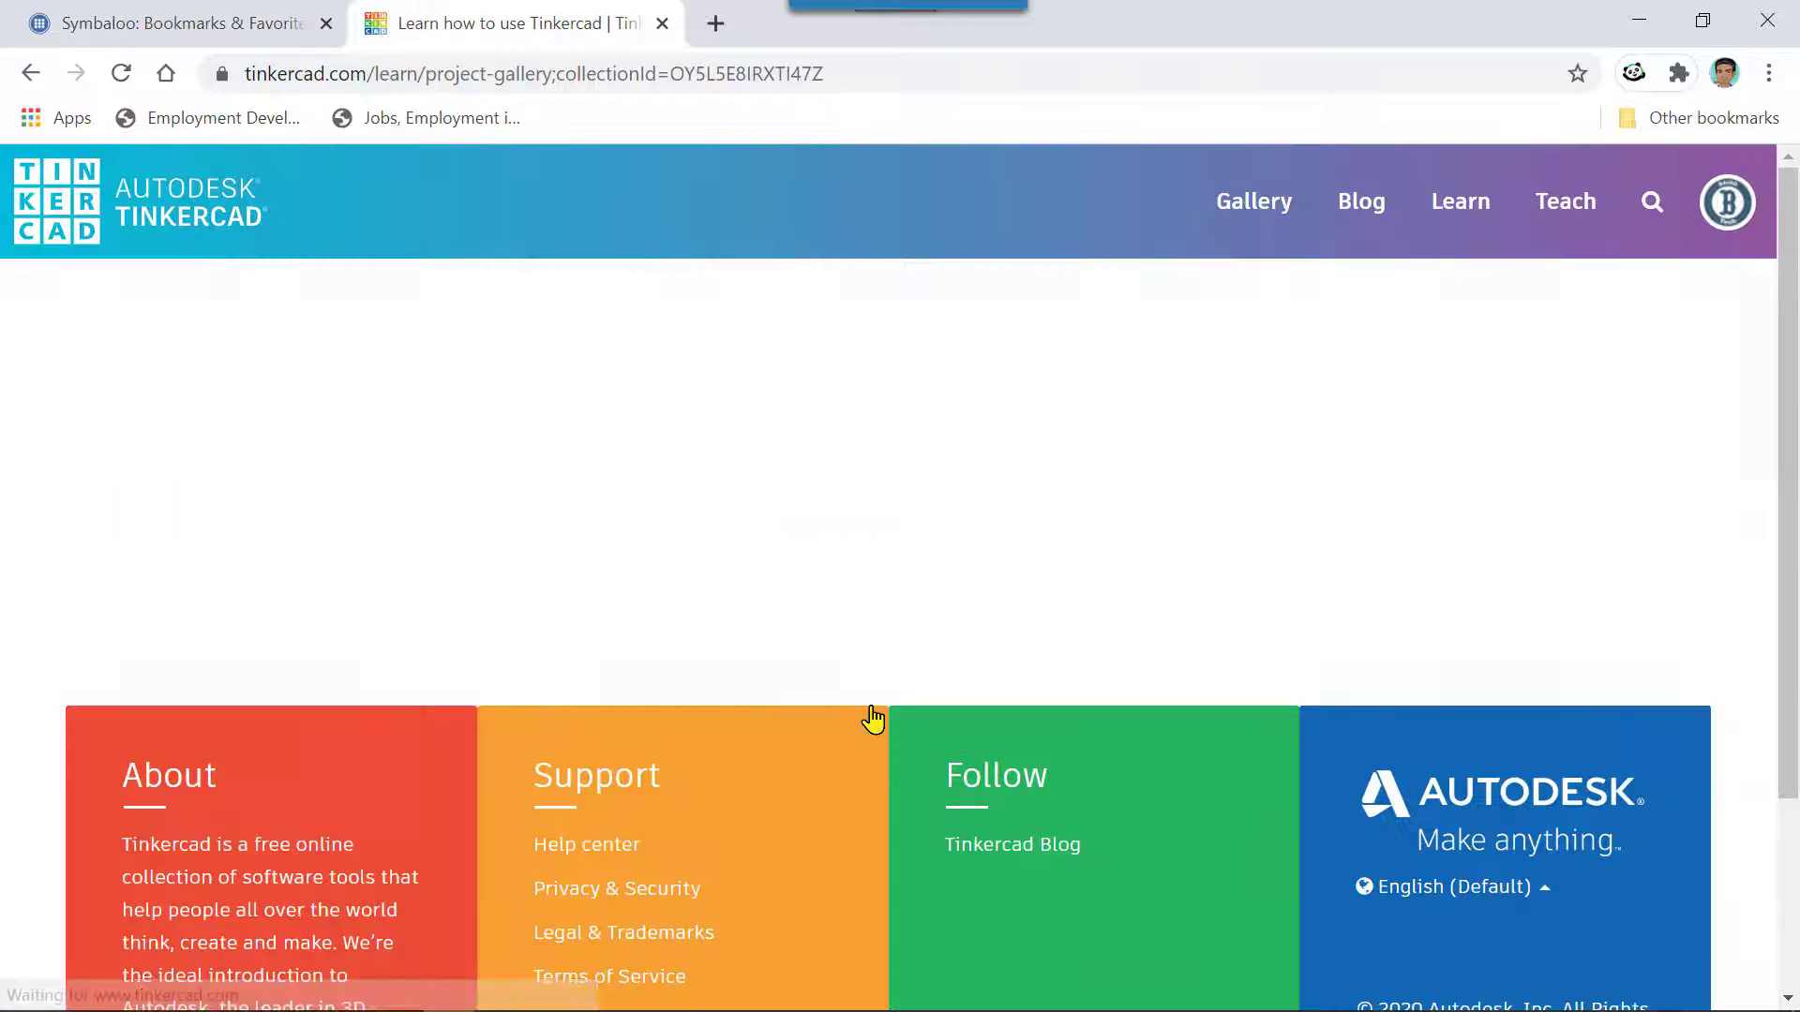
scroll(957, 689, down, 6)
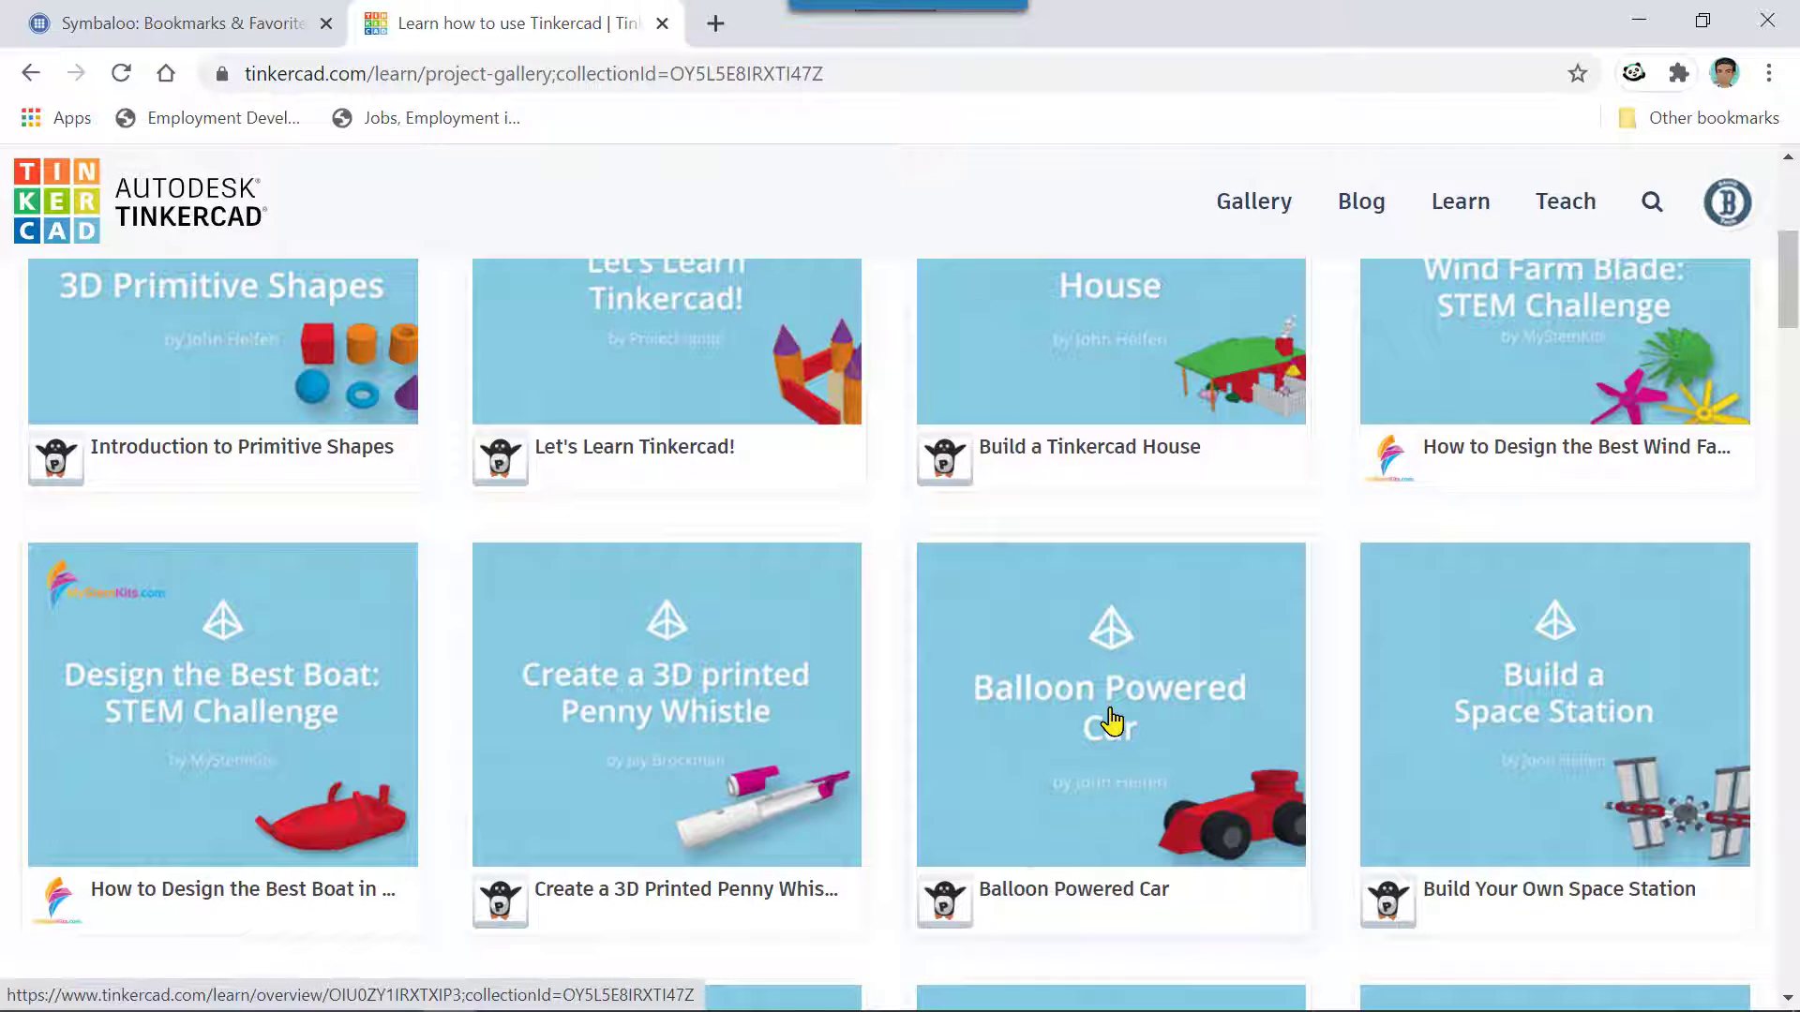
- Open the Balloon Powered Car project and start its first lesson, Create the Body of Your Car
click(1112, 722)
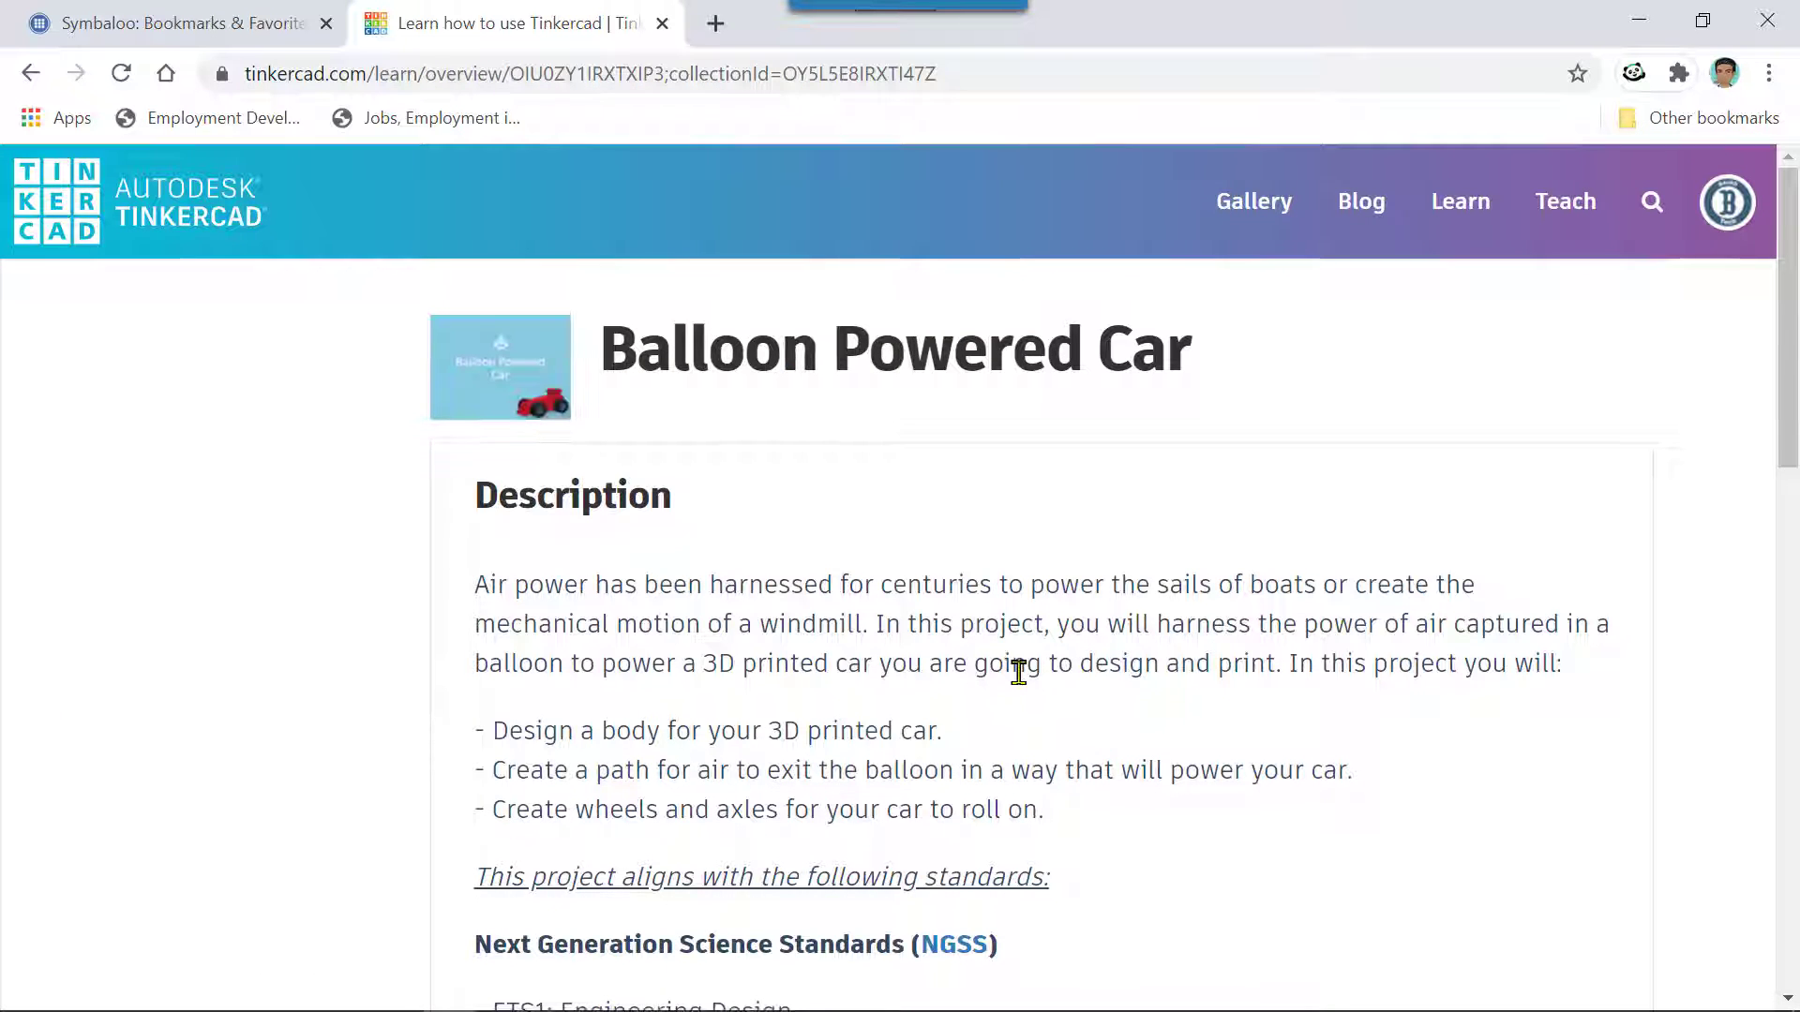
scroll(1017, 671, down, 7)
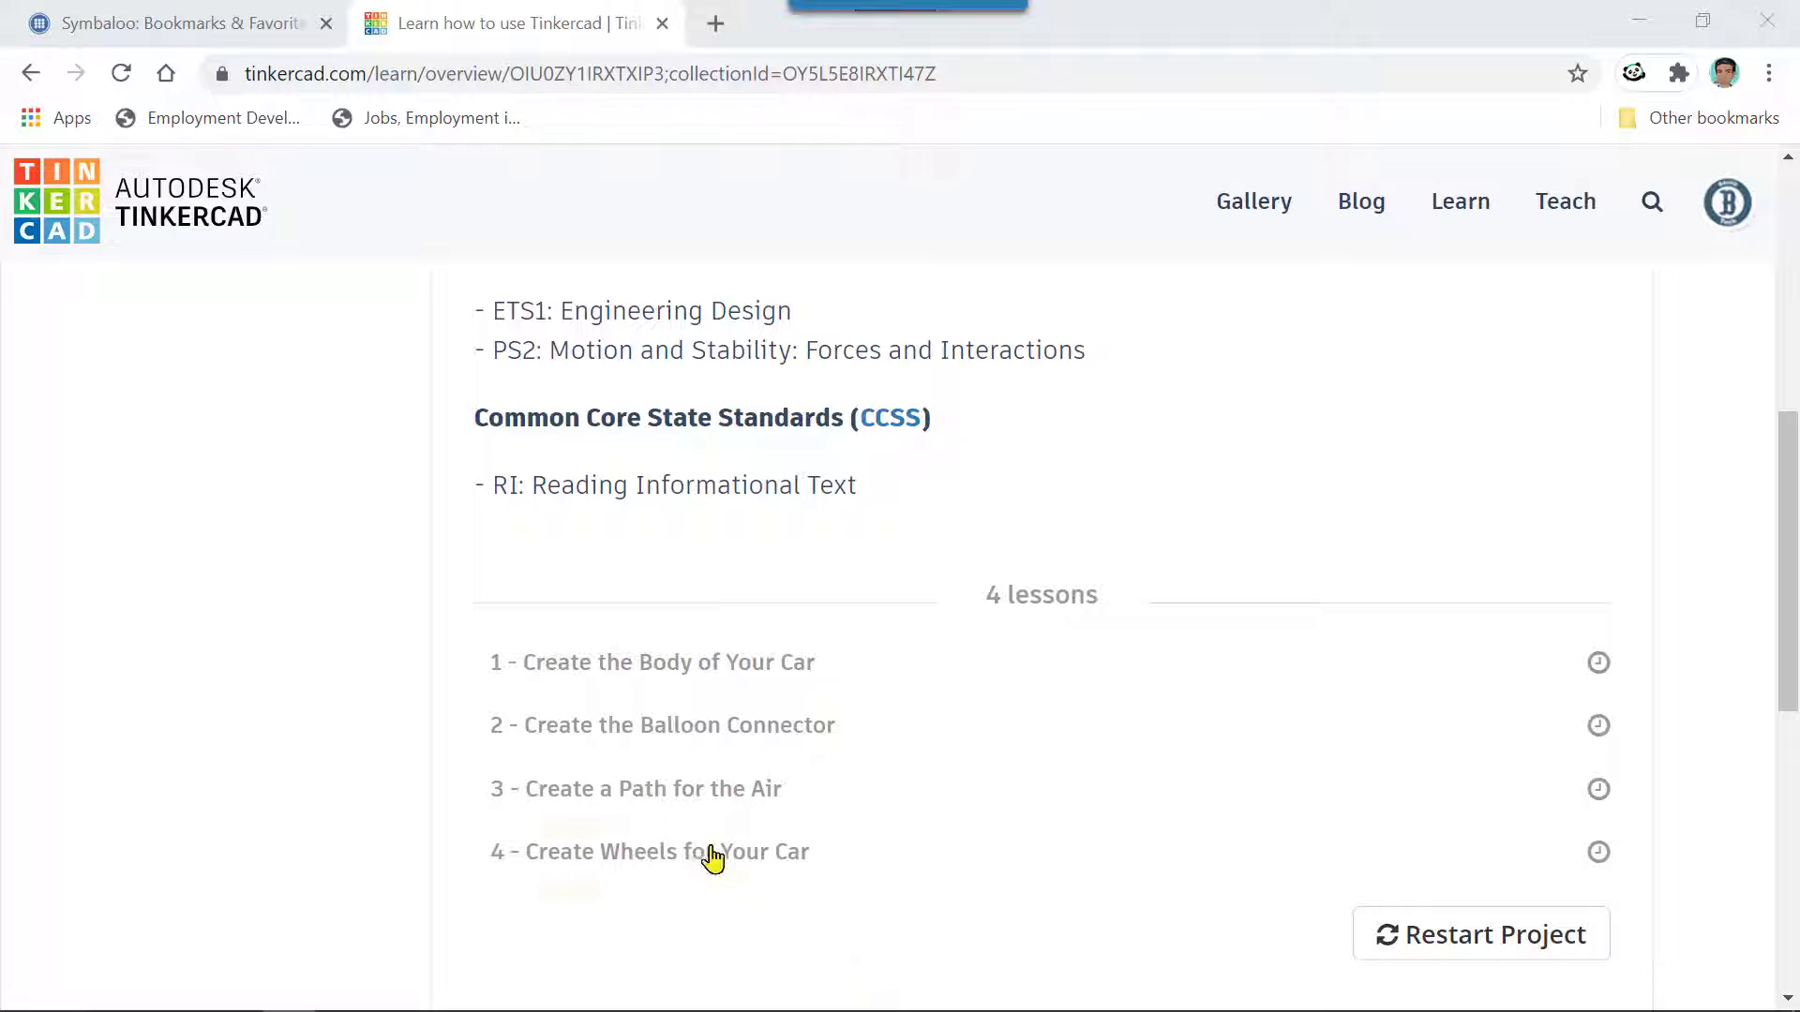
click(1006, 674)
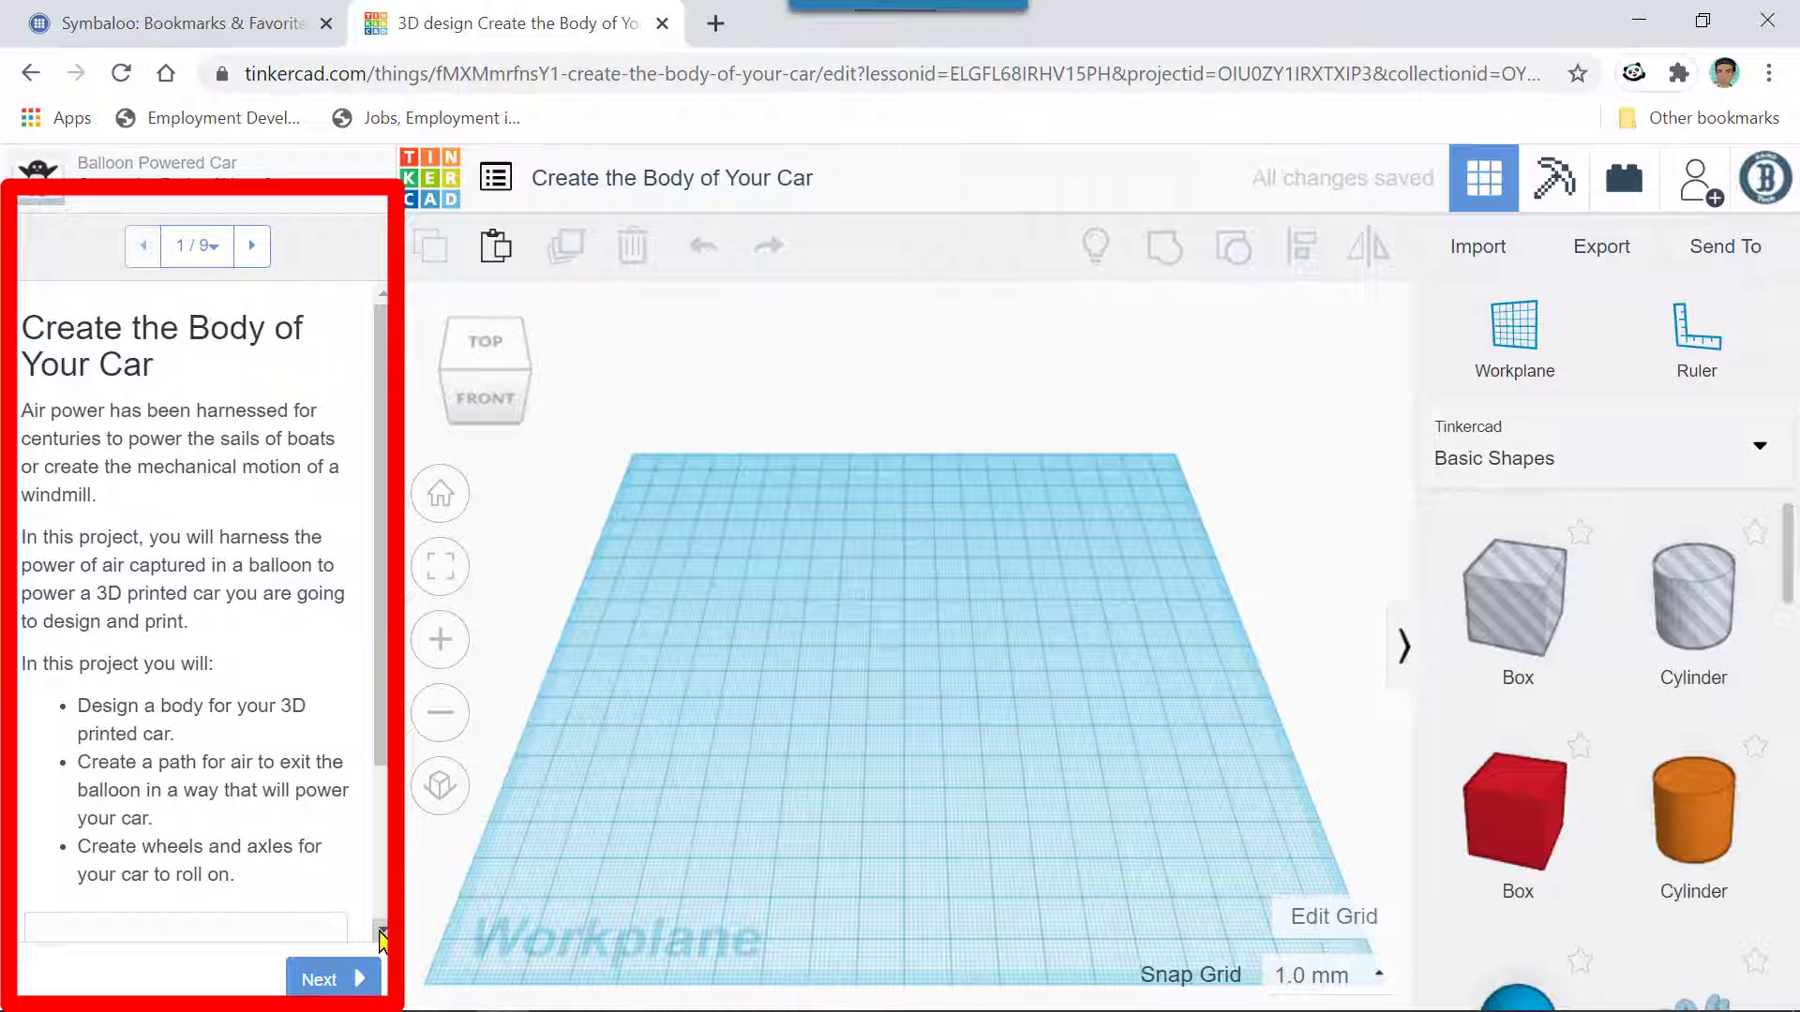
- Read the introduction on the lesson's first page, then examine the available Snap Grid sizes and the workplane's viewing angle
scroll(382, 938, down, 3)
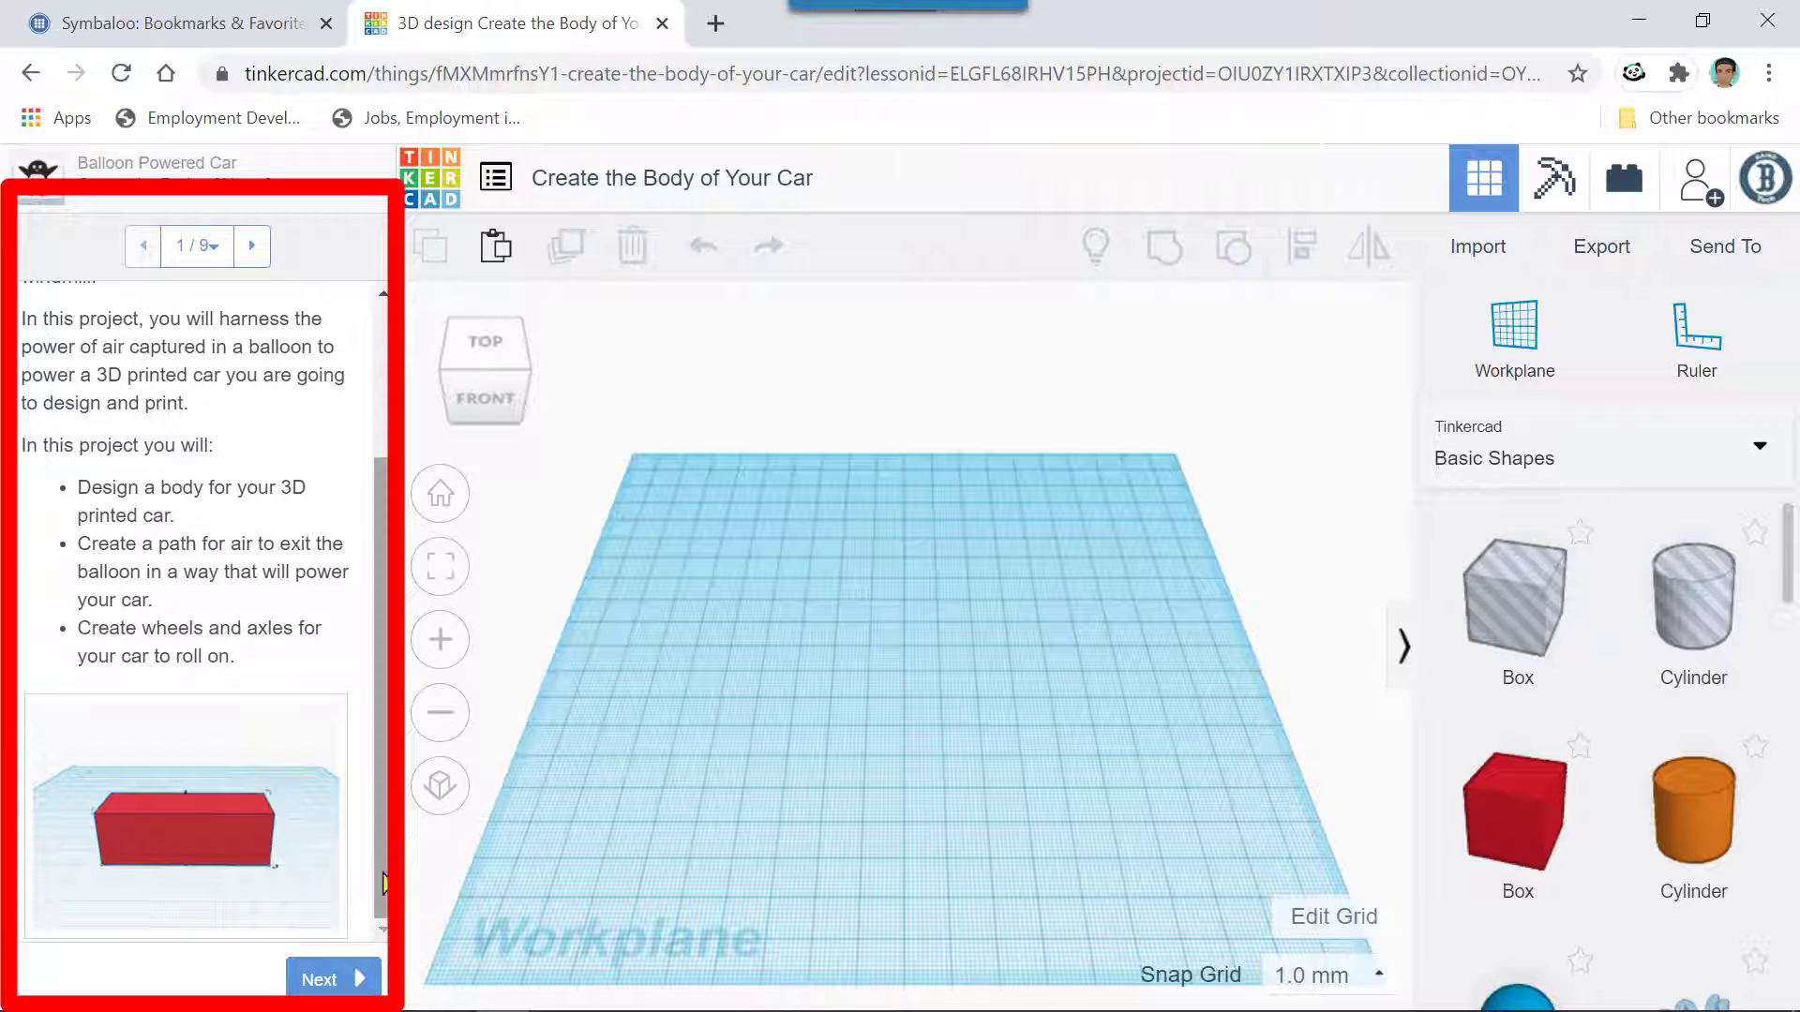
drag(383, 882, 405, 928)
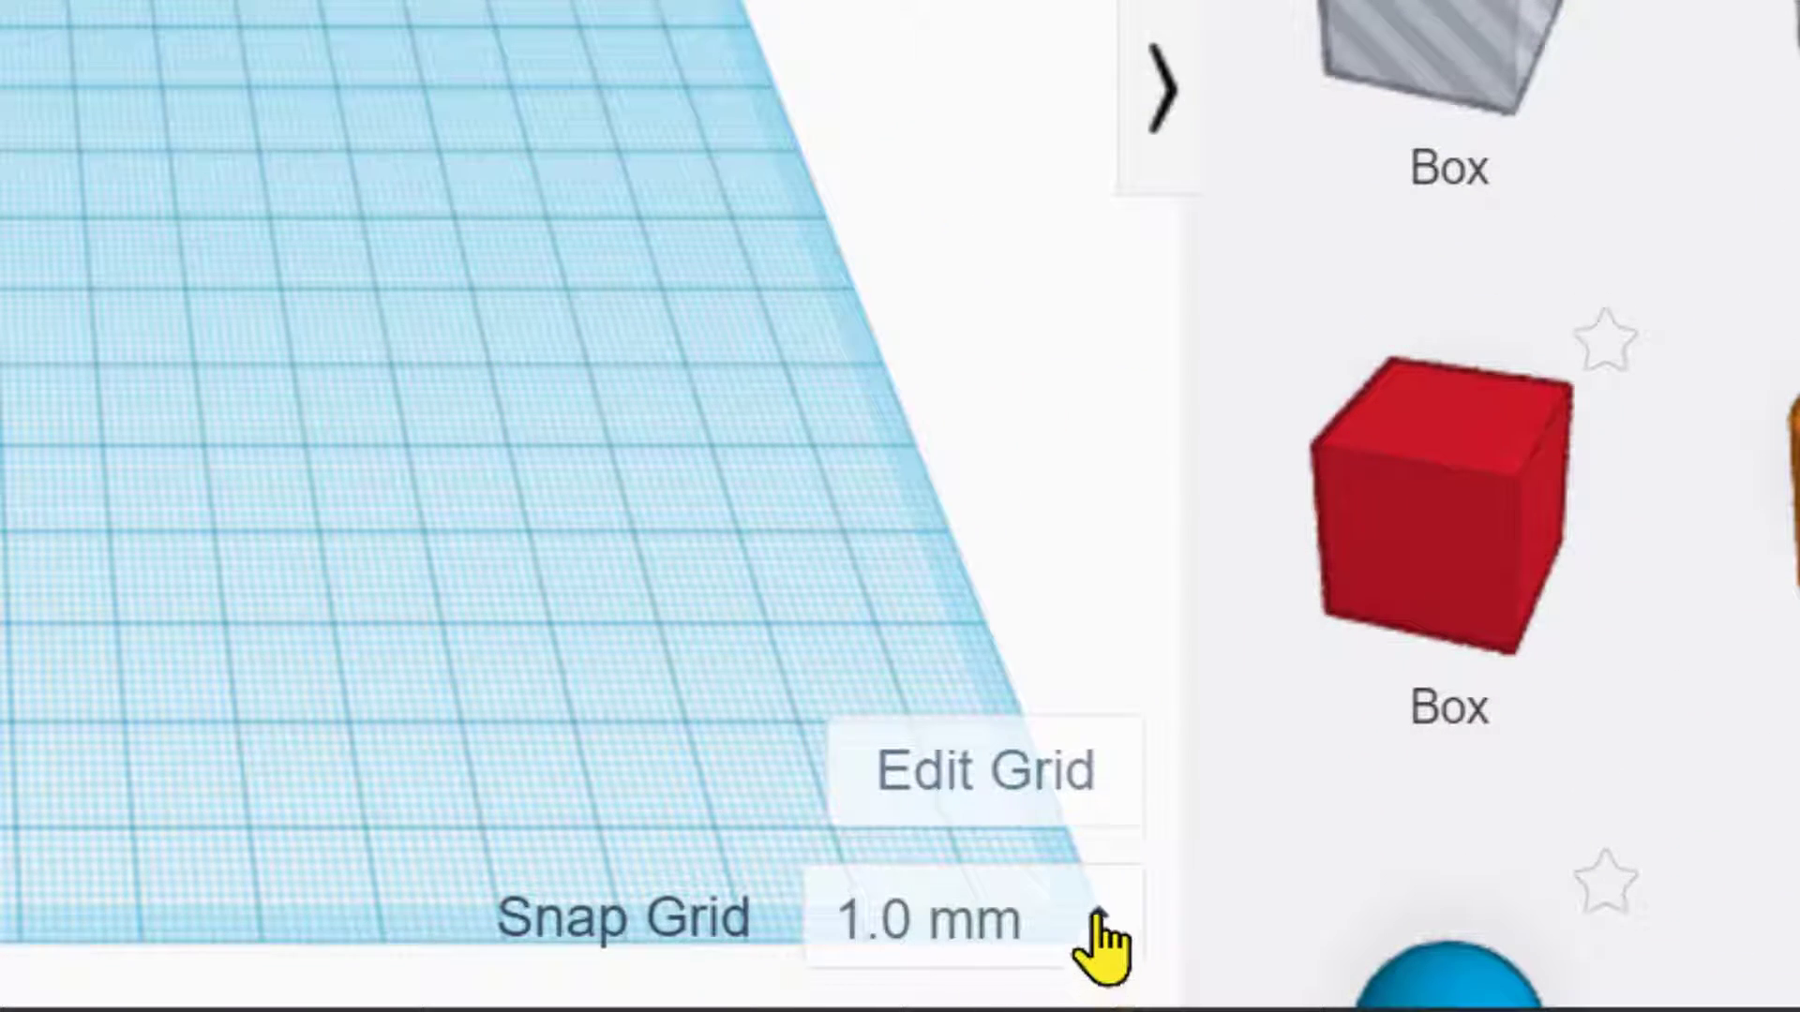
click(1102, 927)
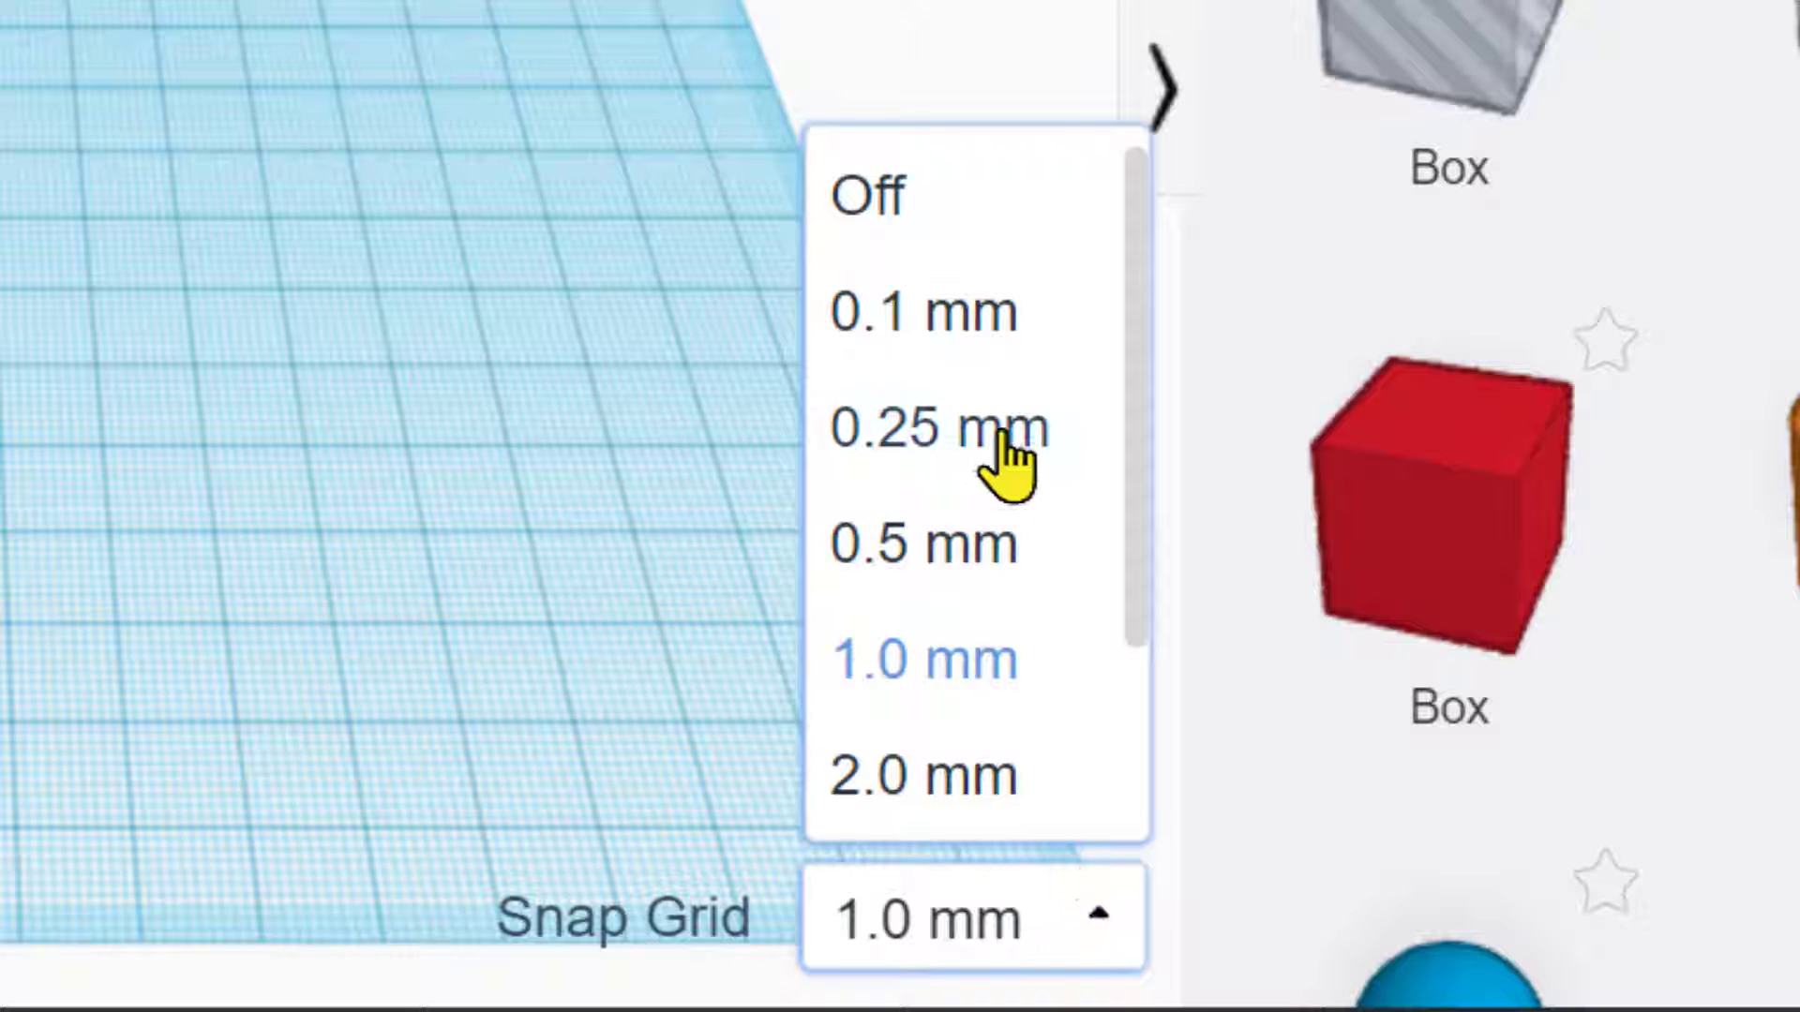
scroll(1022, 457, down, 2)
scroll(923, 745, up, 2)
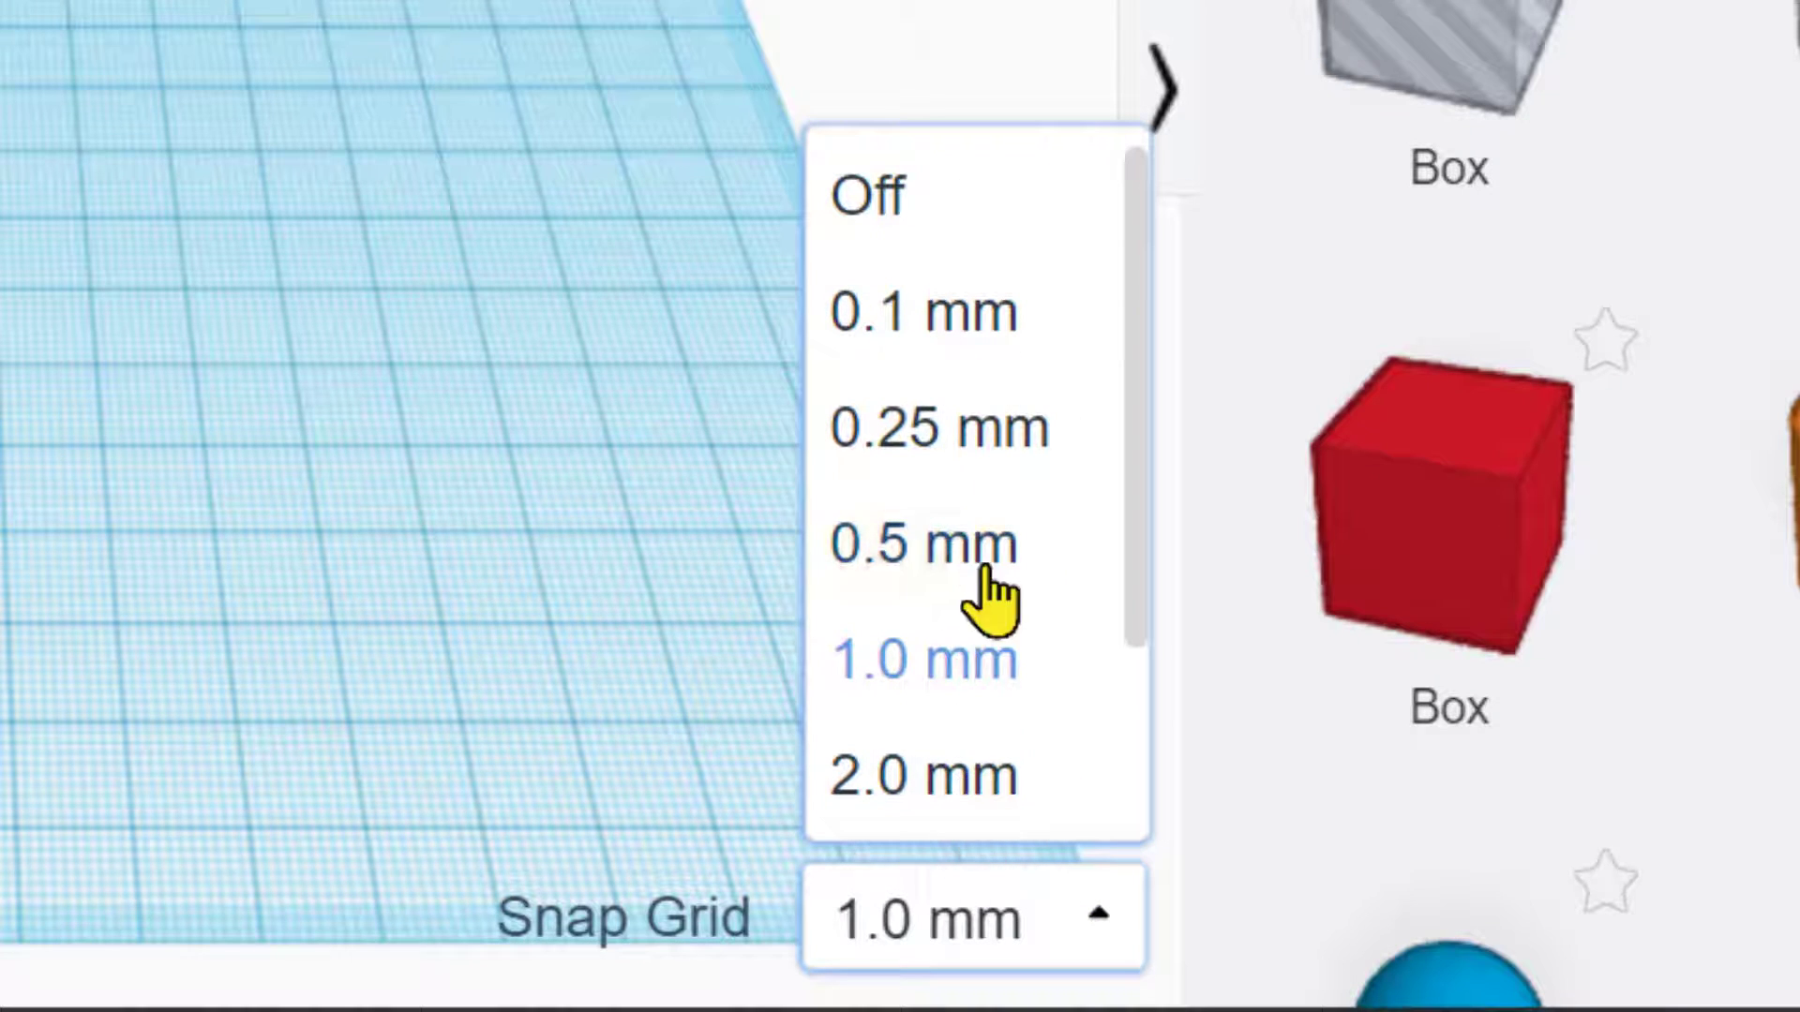
click(499, 240)
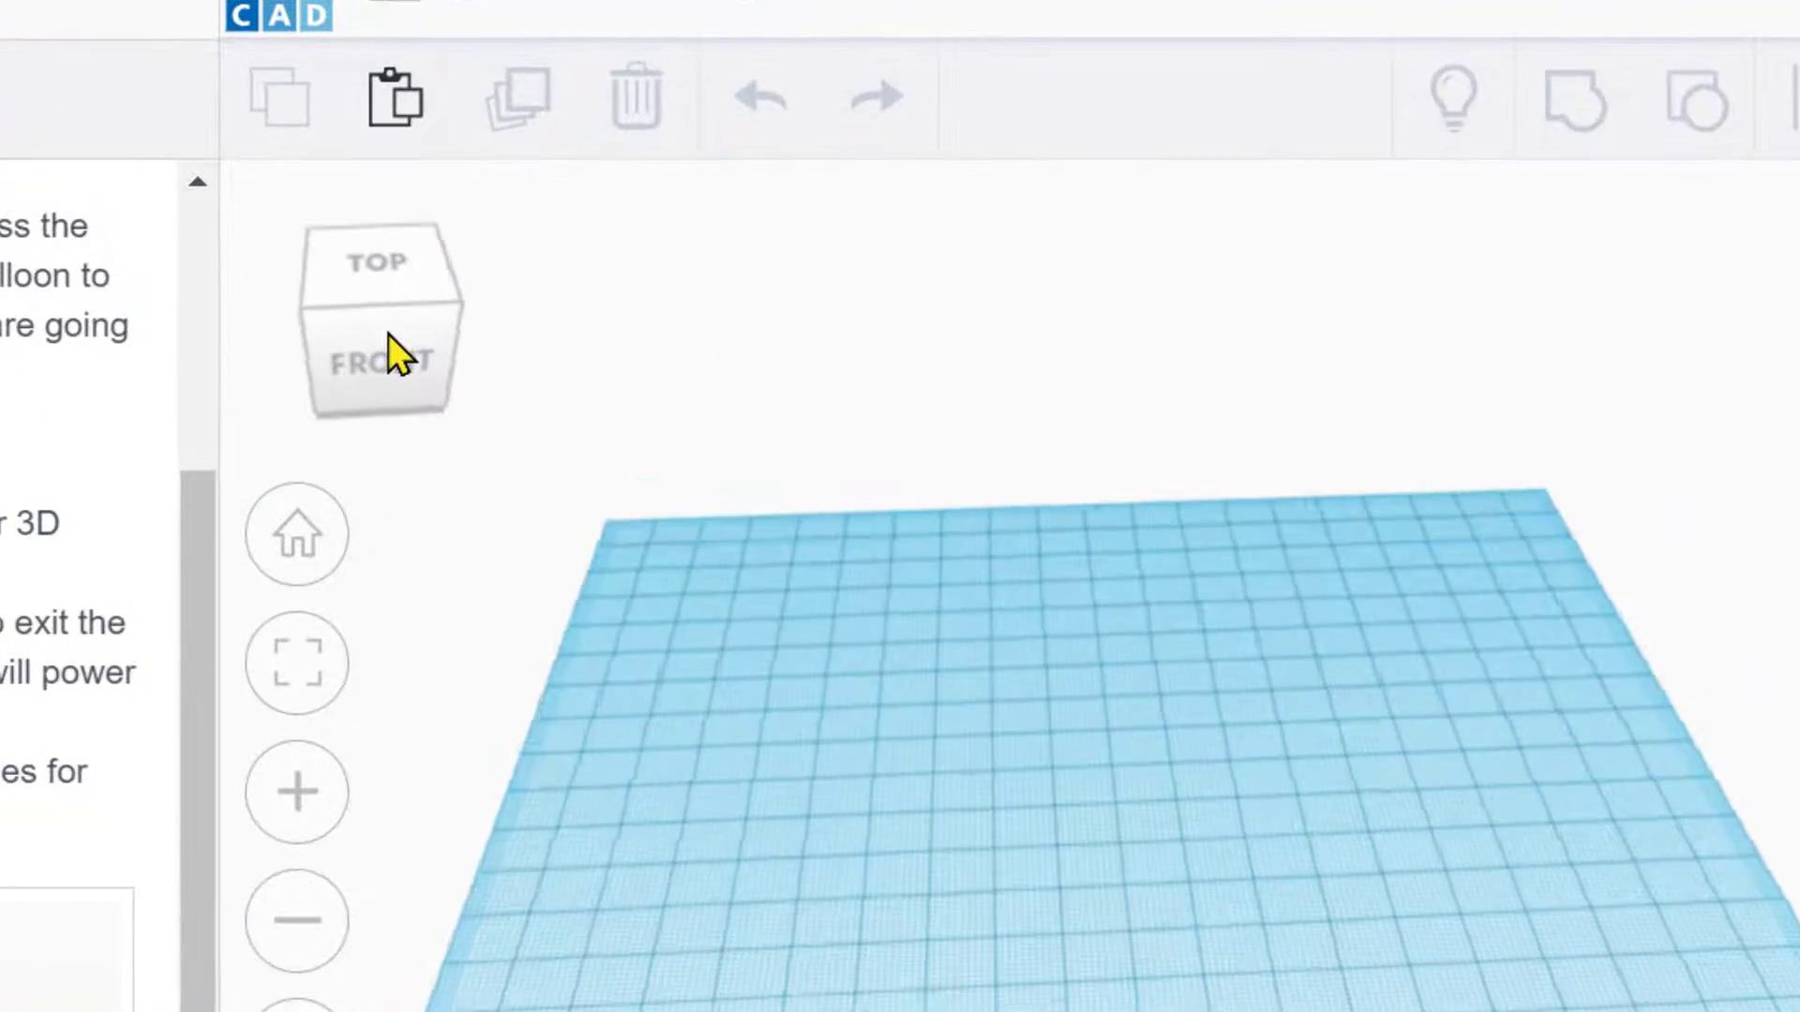
mouse_move(388, 335)
mouse_down()
mouse_move(368, 334)
mouse_move(386, 333)
mouse_up()
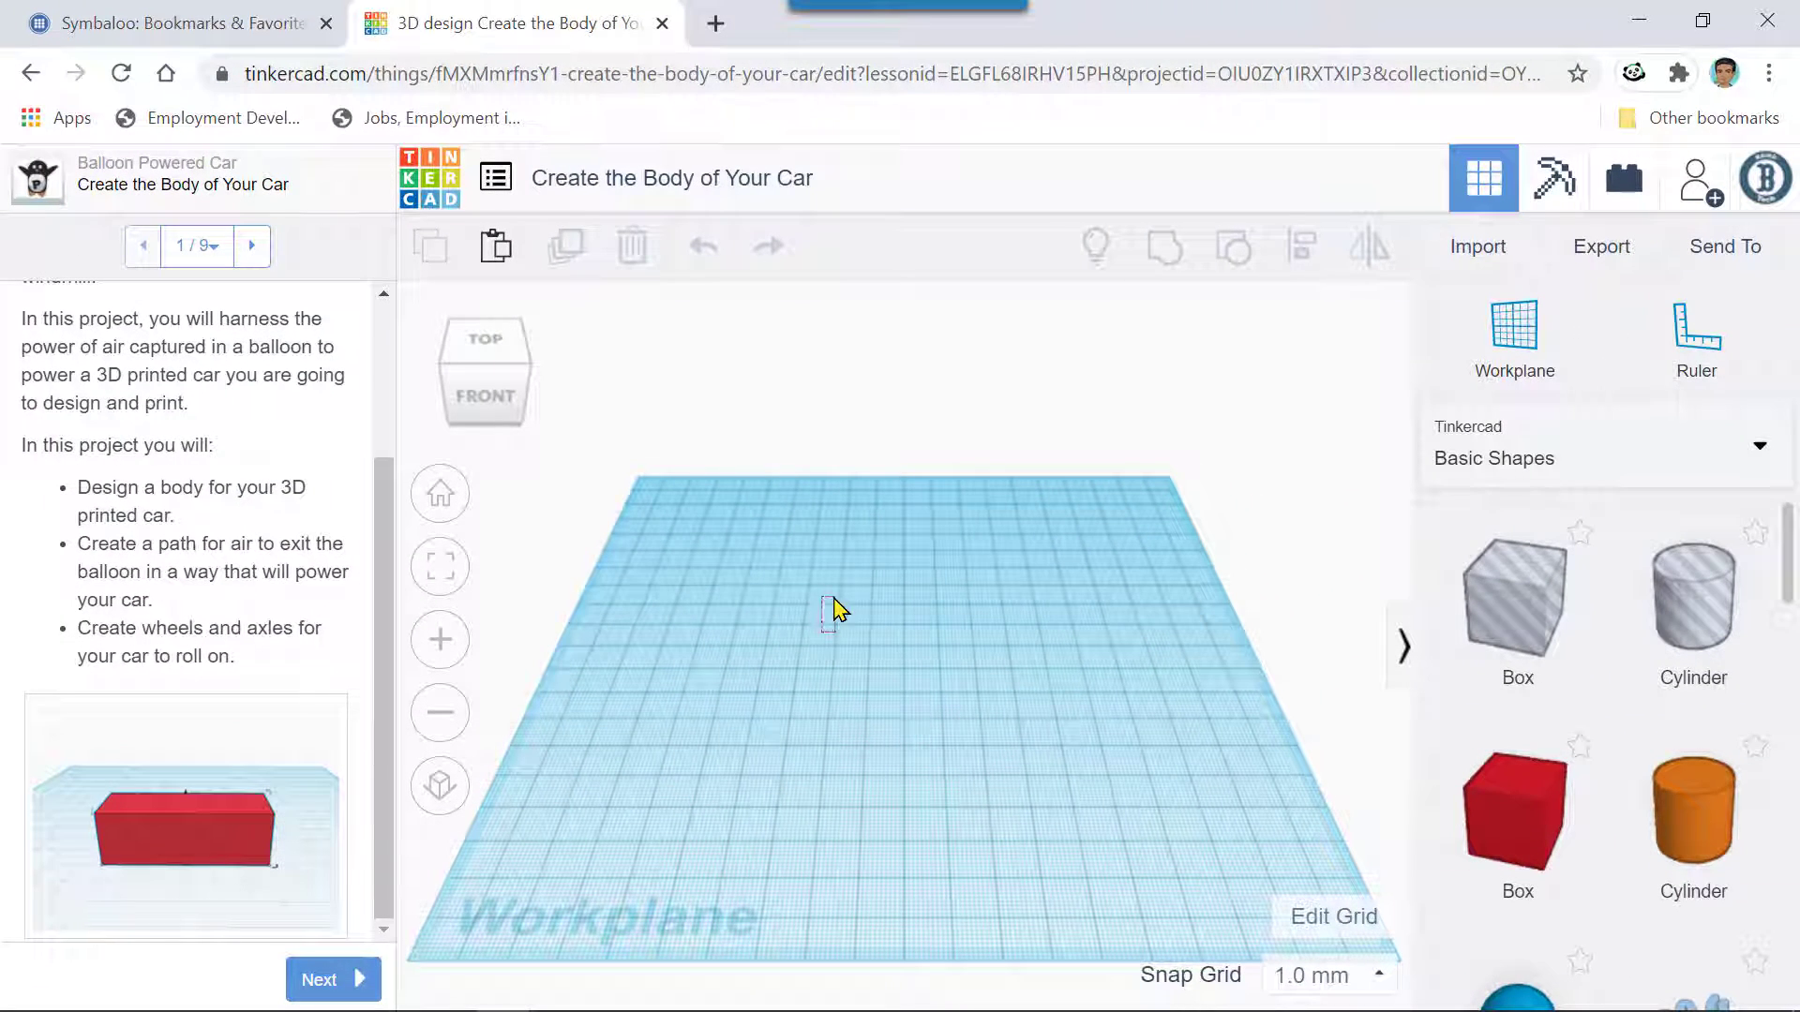
mouse_move(886, 699)
right_down()
mouse_move(896, 638)
mouse_move(920, 751)
mouse_move(803, 647)
mouse_move(942, 767)
mouse_move(844, 739)
mouse_move(956, 739)
mouse_move(863, 727)
mouse_move(916, 748)
mouse_move(880, 687)
right_up()
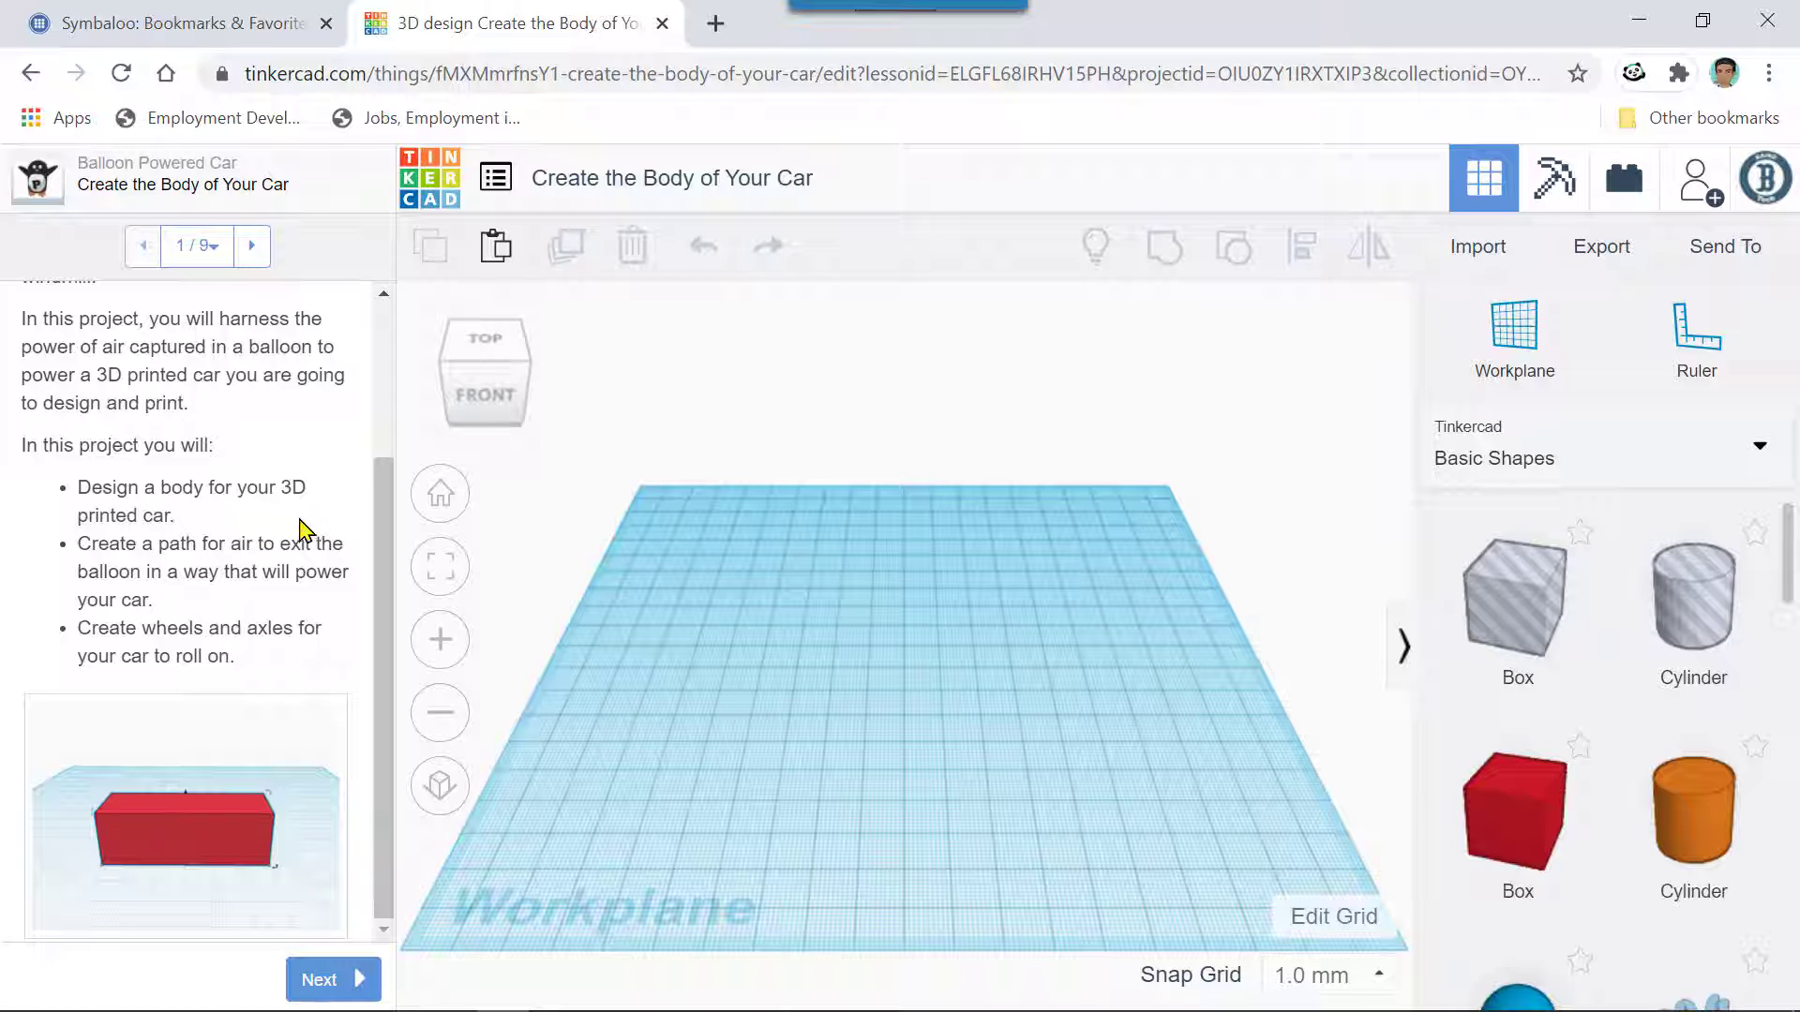
- Advance the lesson to page 2 and place a solid red box on the workplane with its shape settings collapsed
click(326, 983)
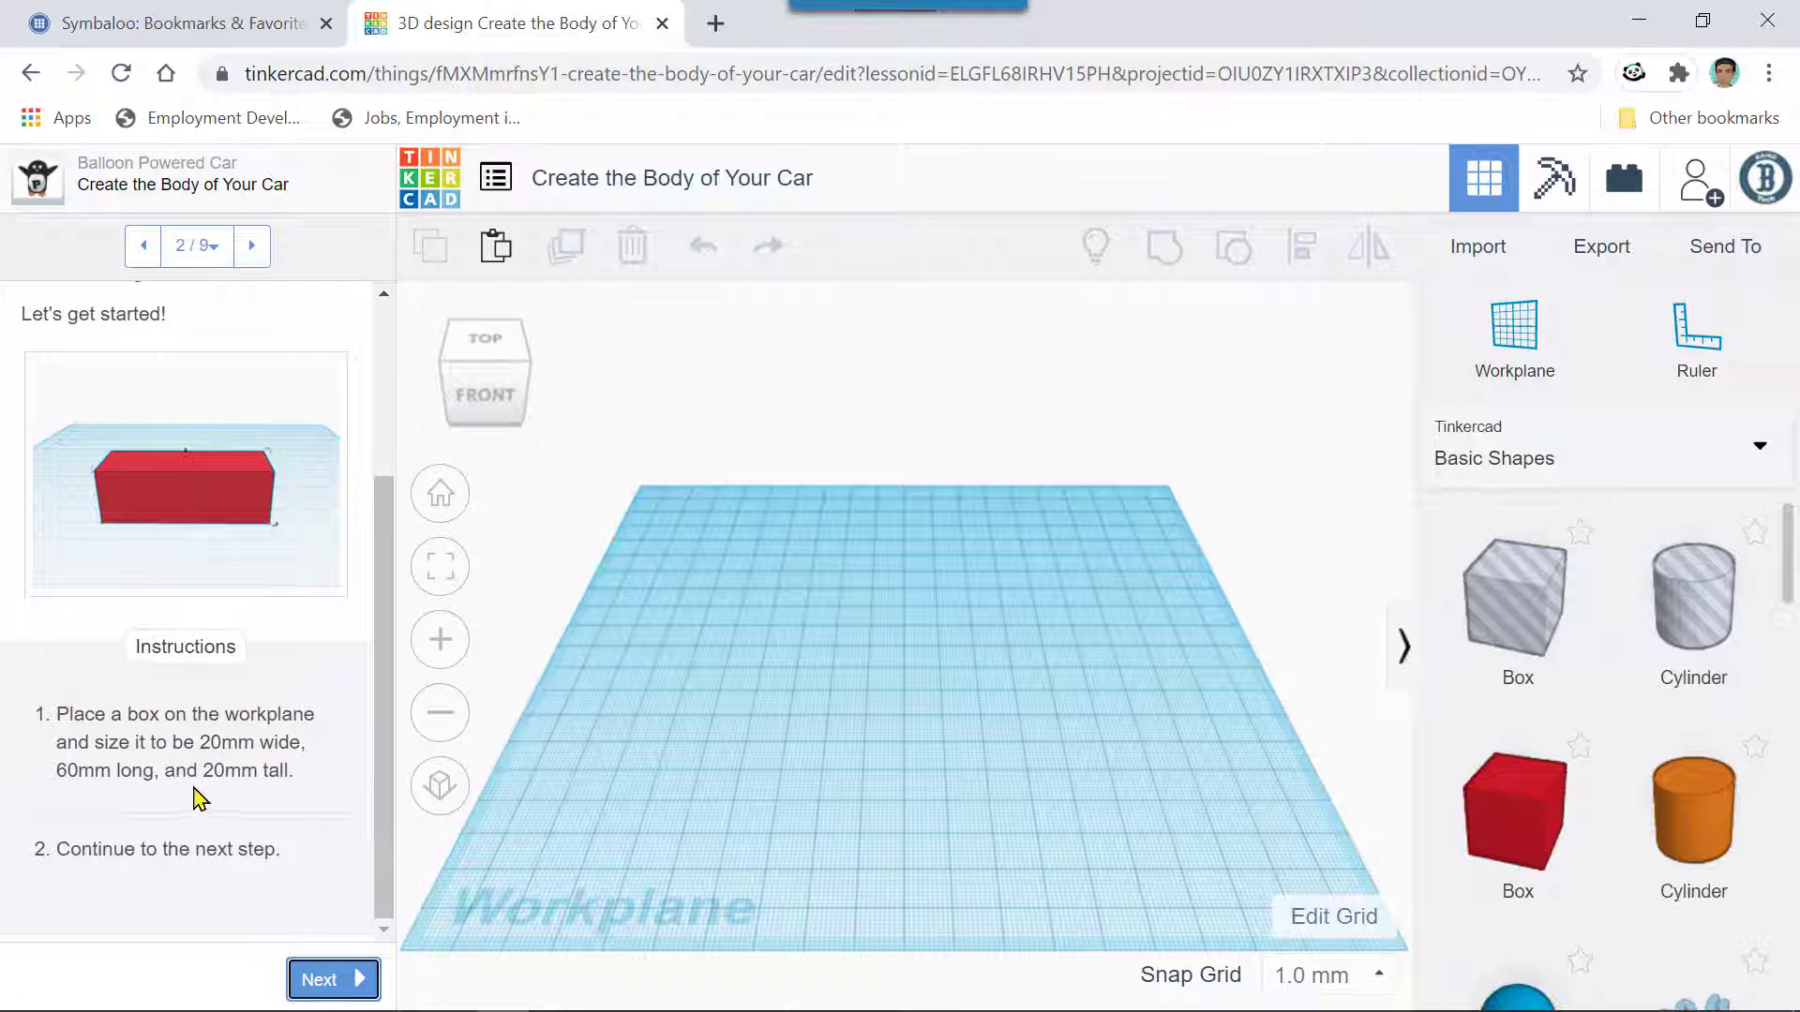
drag(1546, 840, 844, 656)
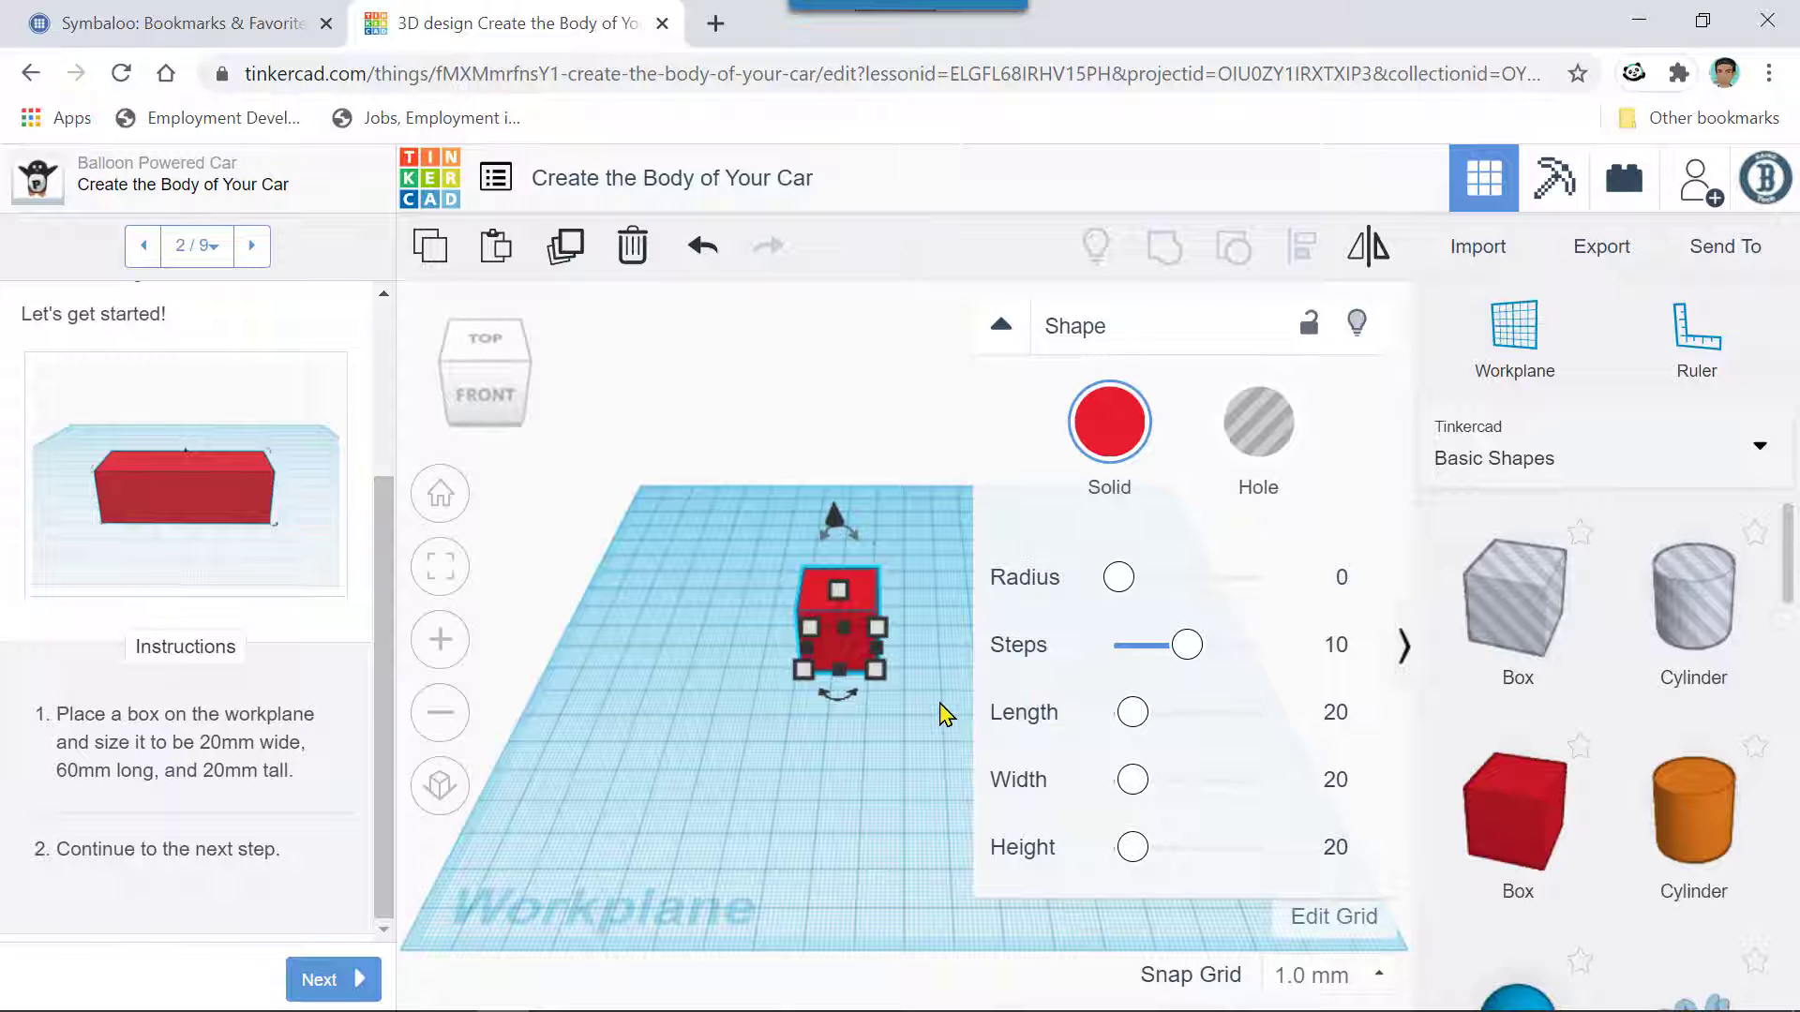
click(1001, 323)
scroll(975, 714, up, 3)
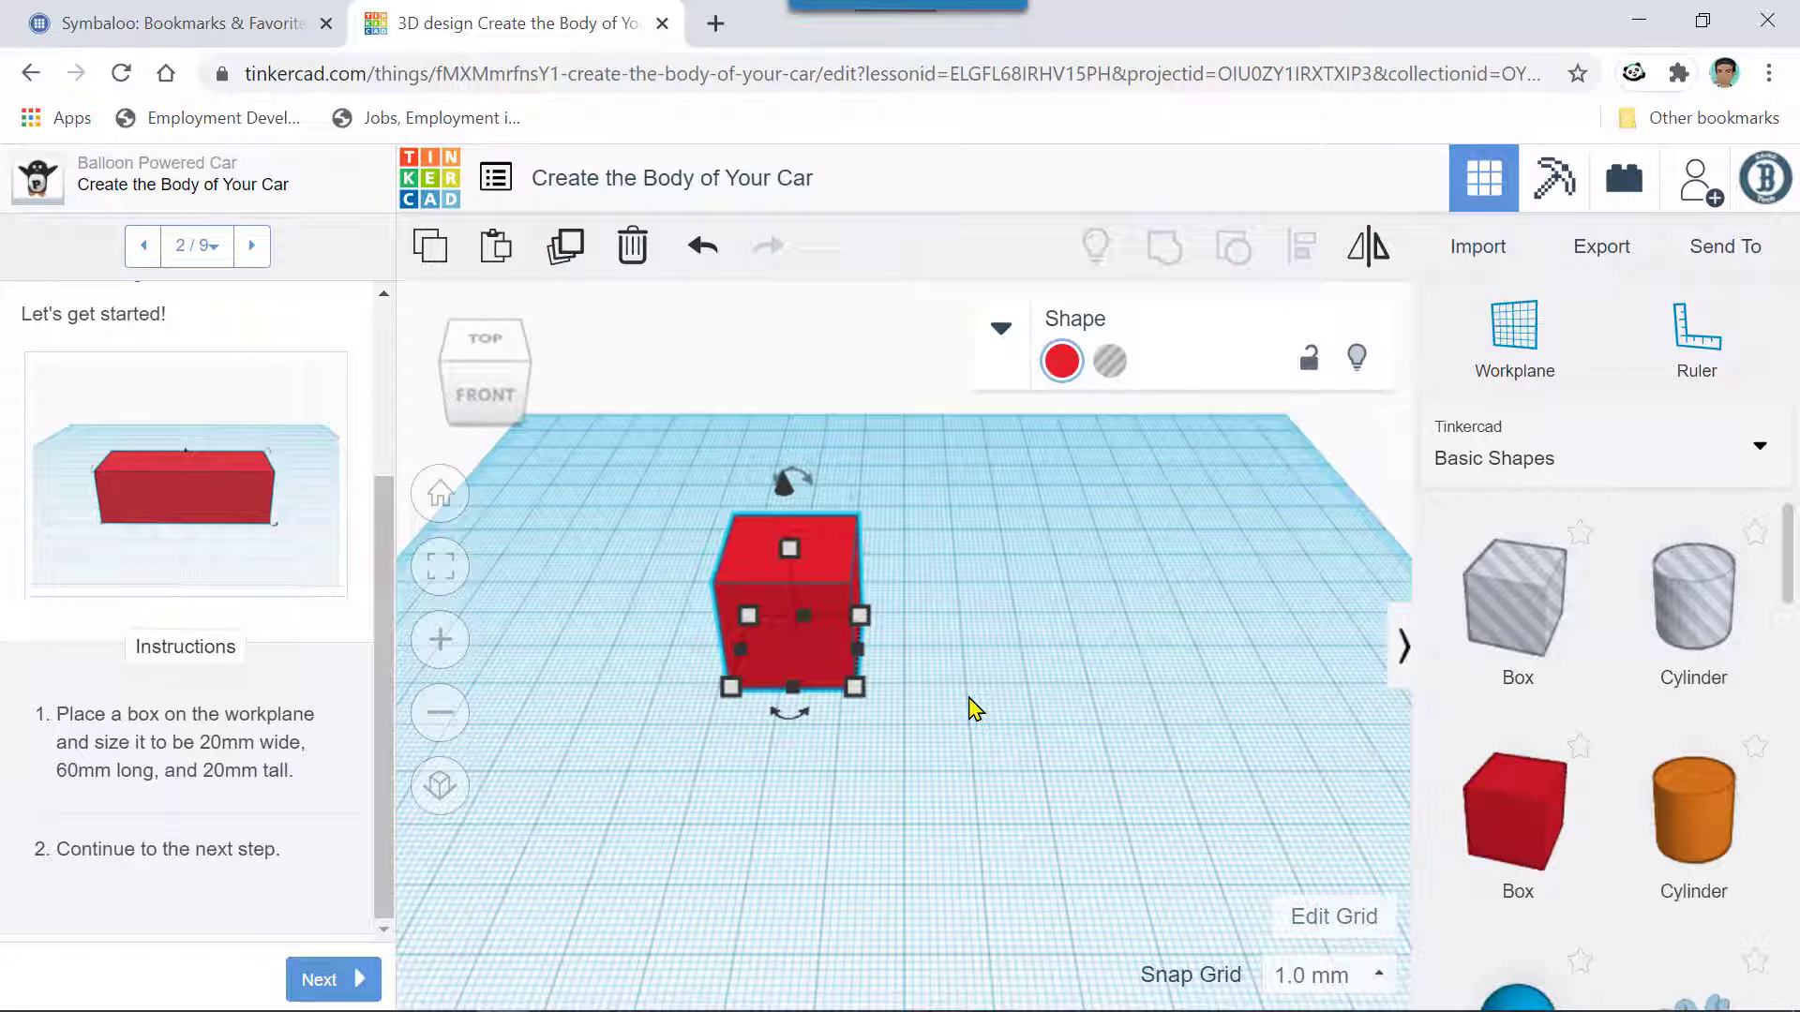
- Set the red box's side-to-side length to 60 mm, following the lesson's enlarged reference picture
click(181, 500)
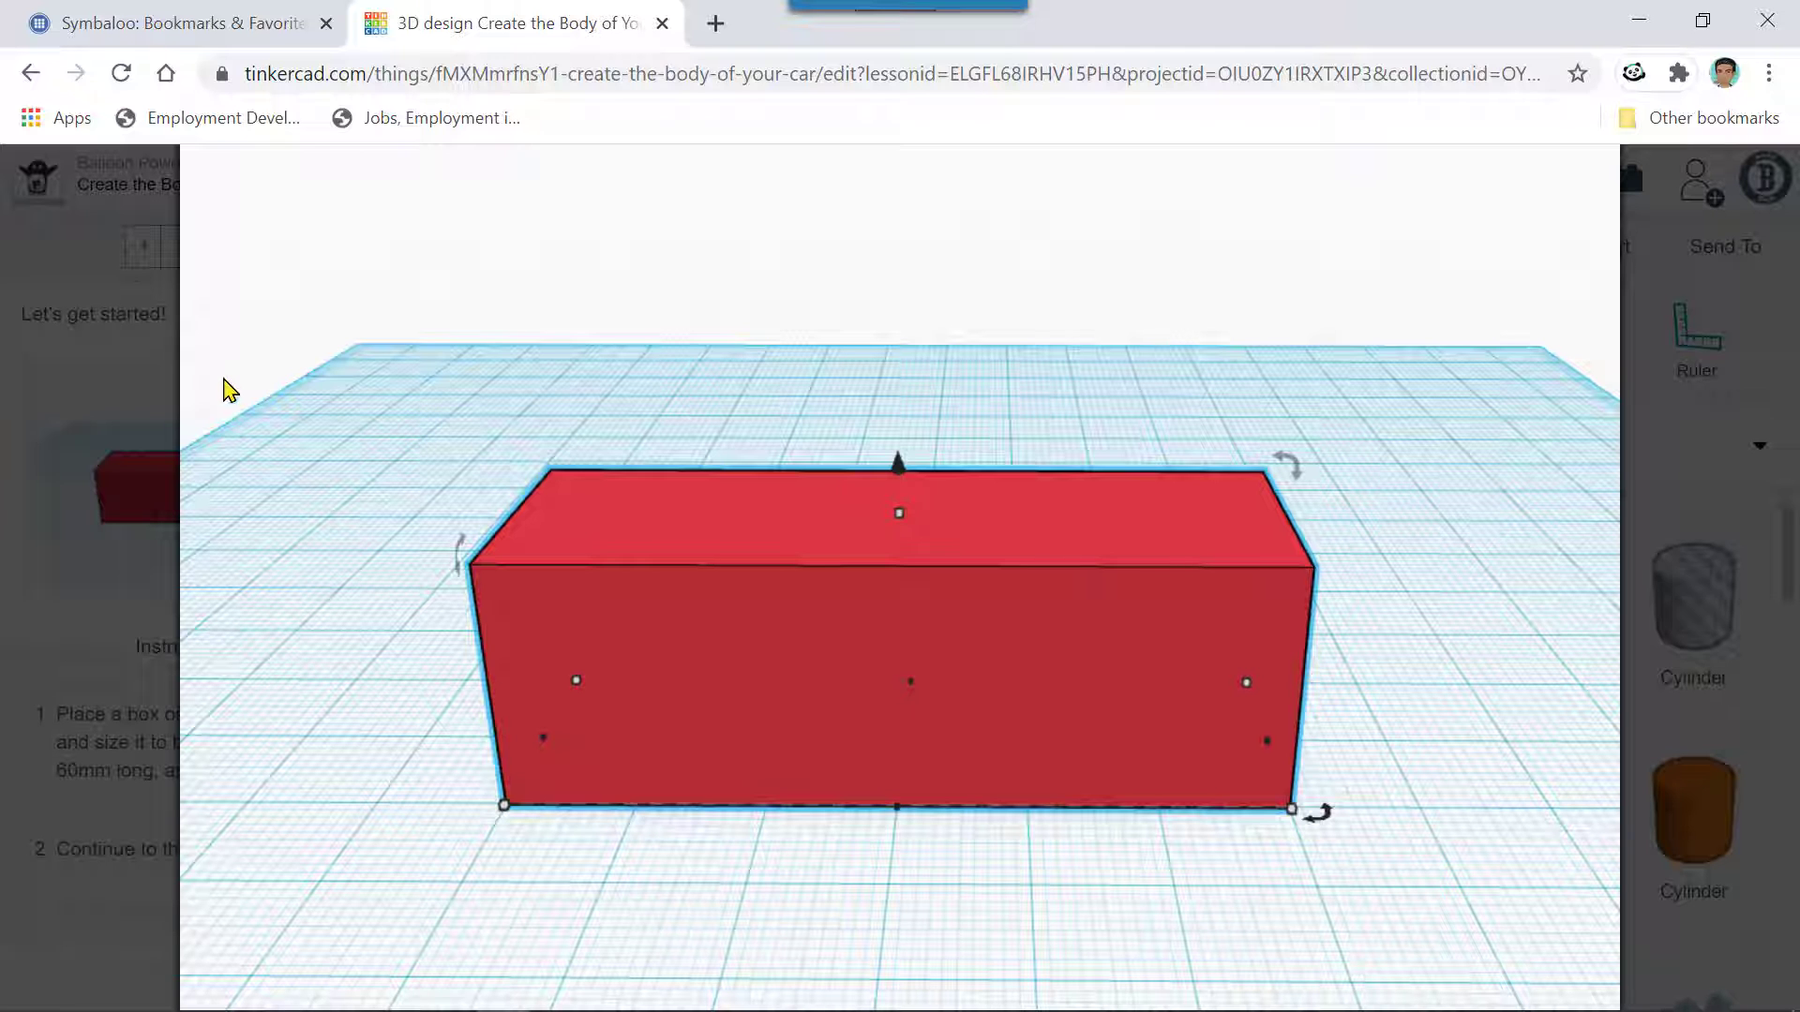
click(120, 385)
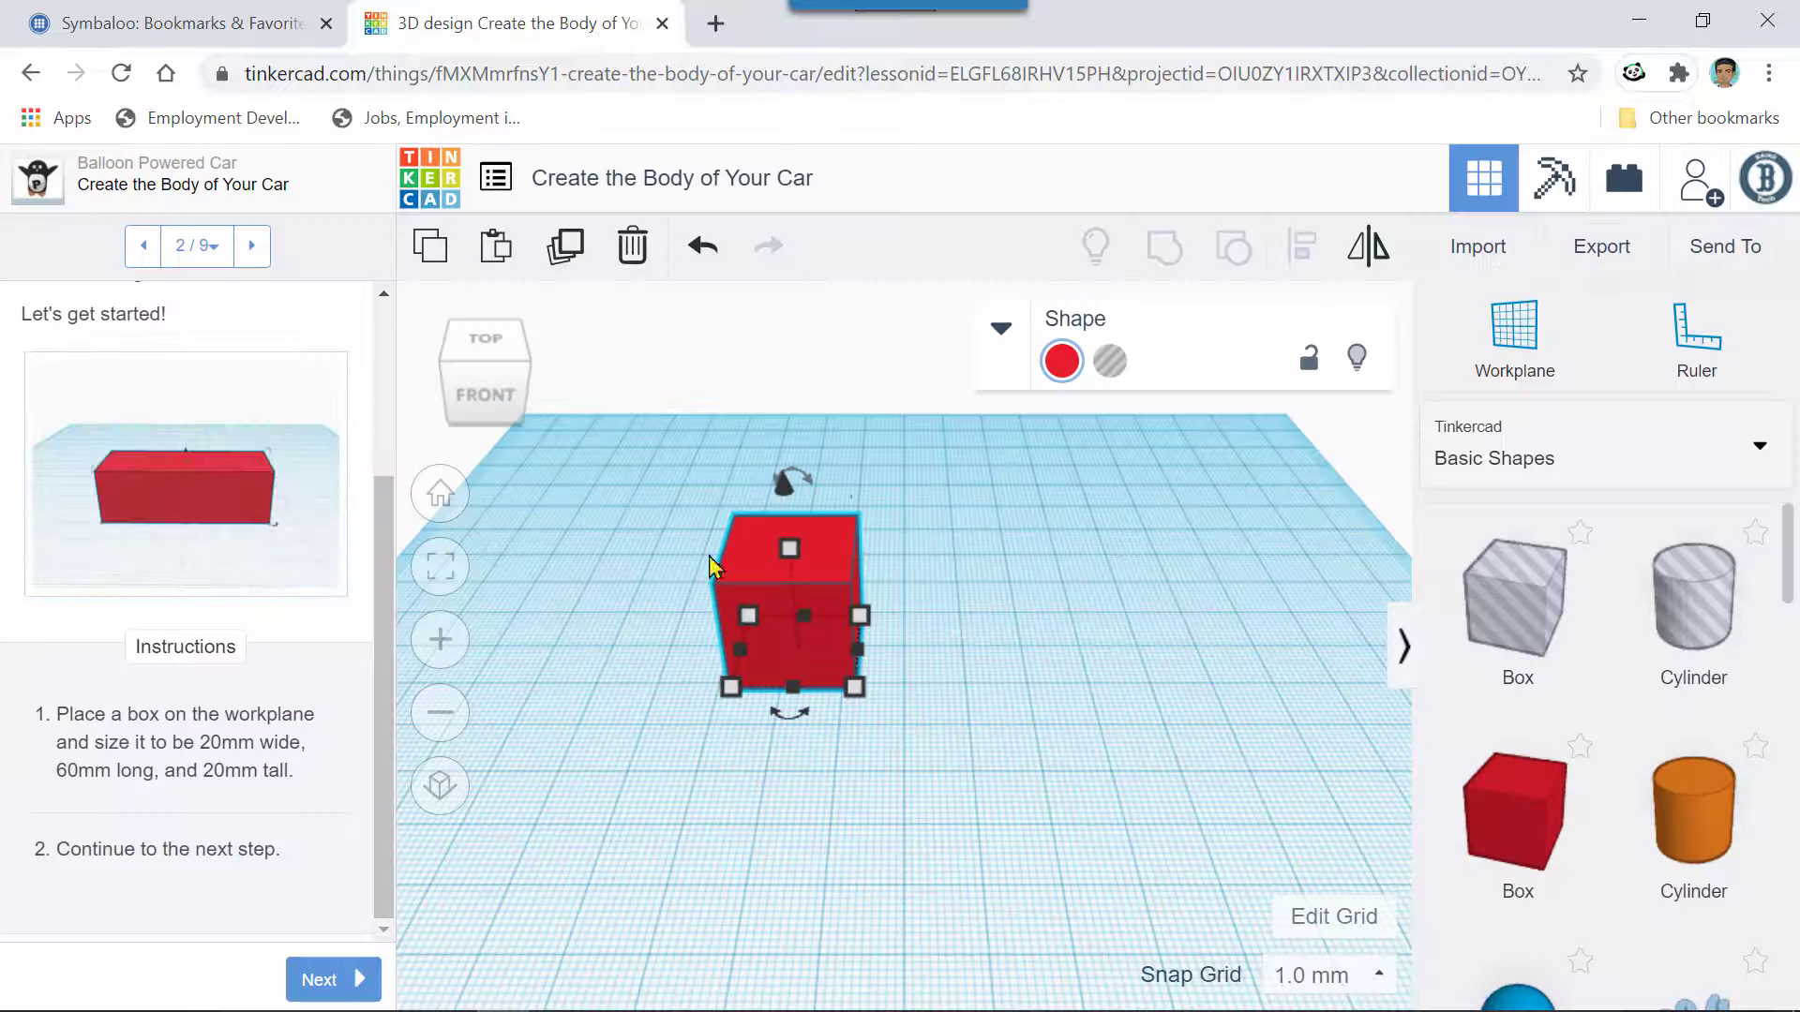
mouse_move(855, 679)
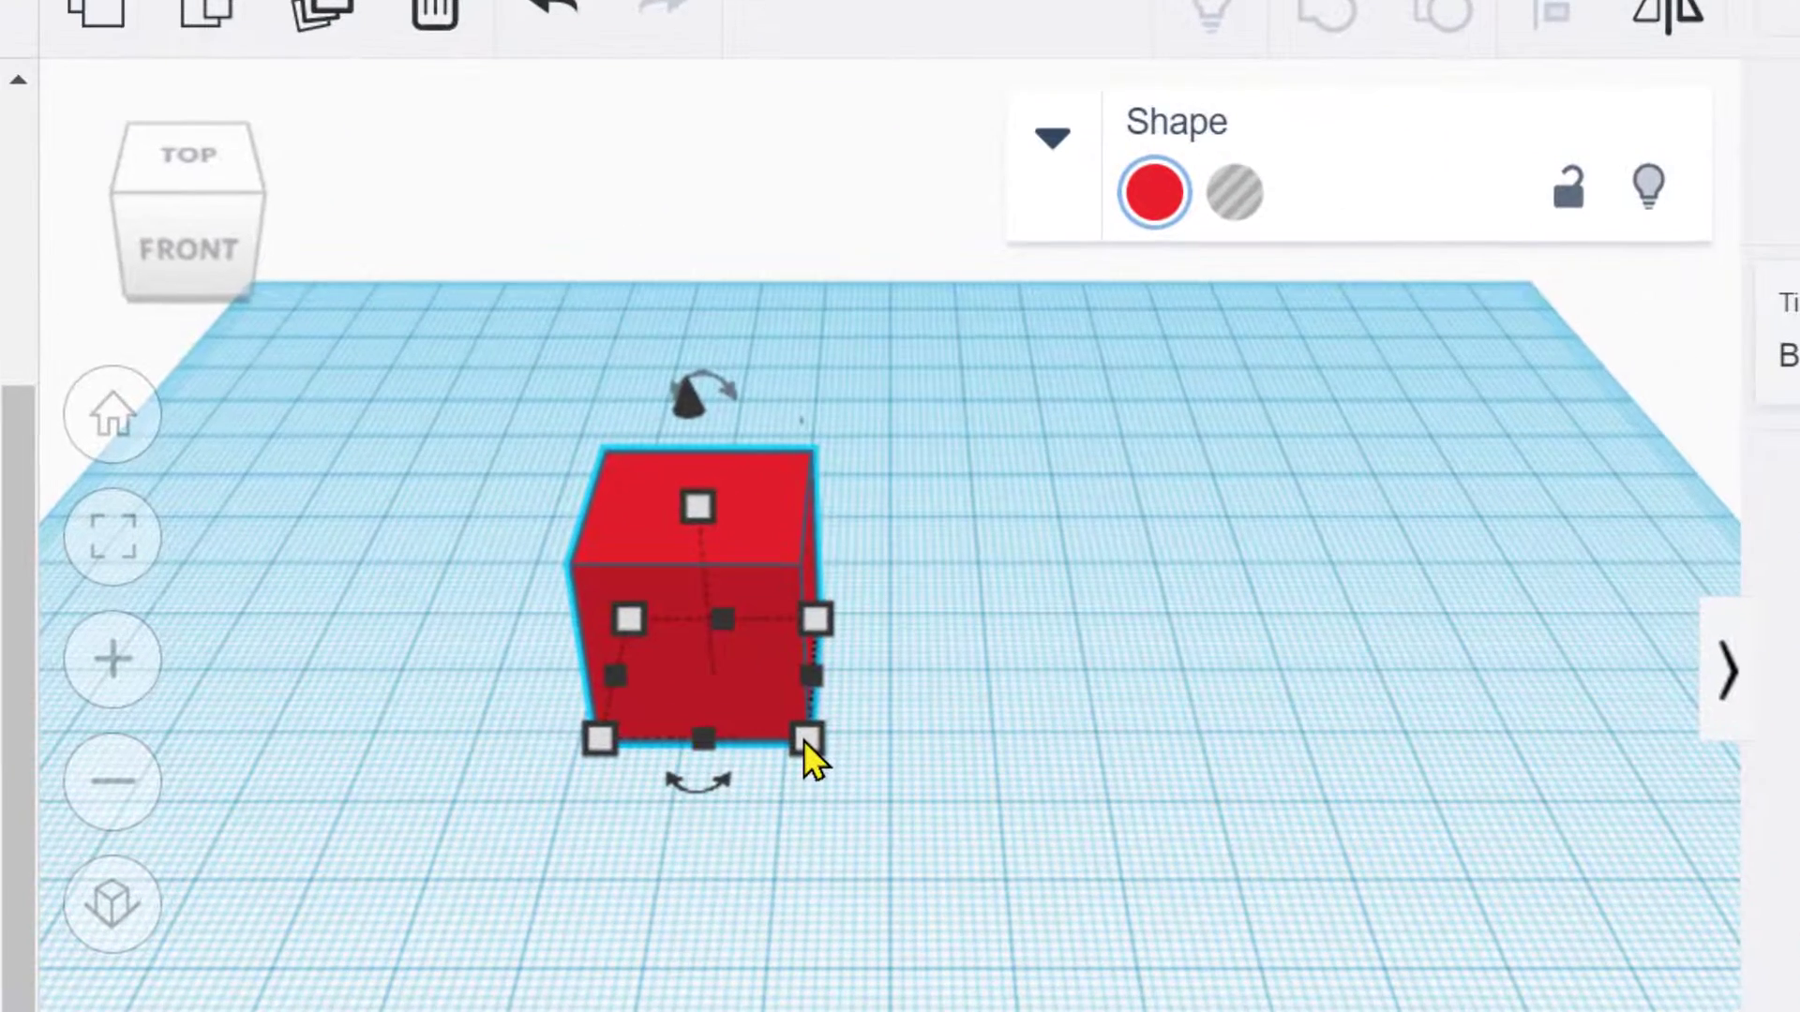
mouse_move(854, 690)
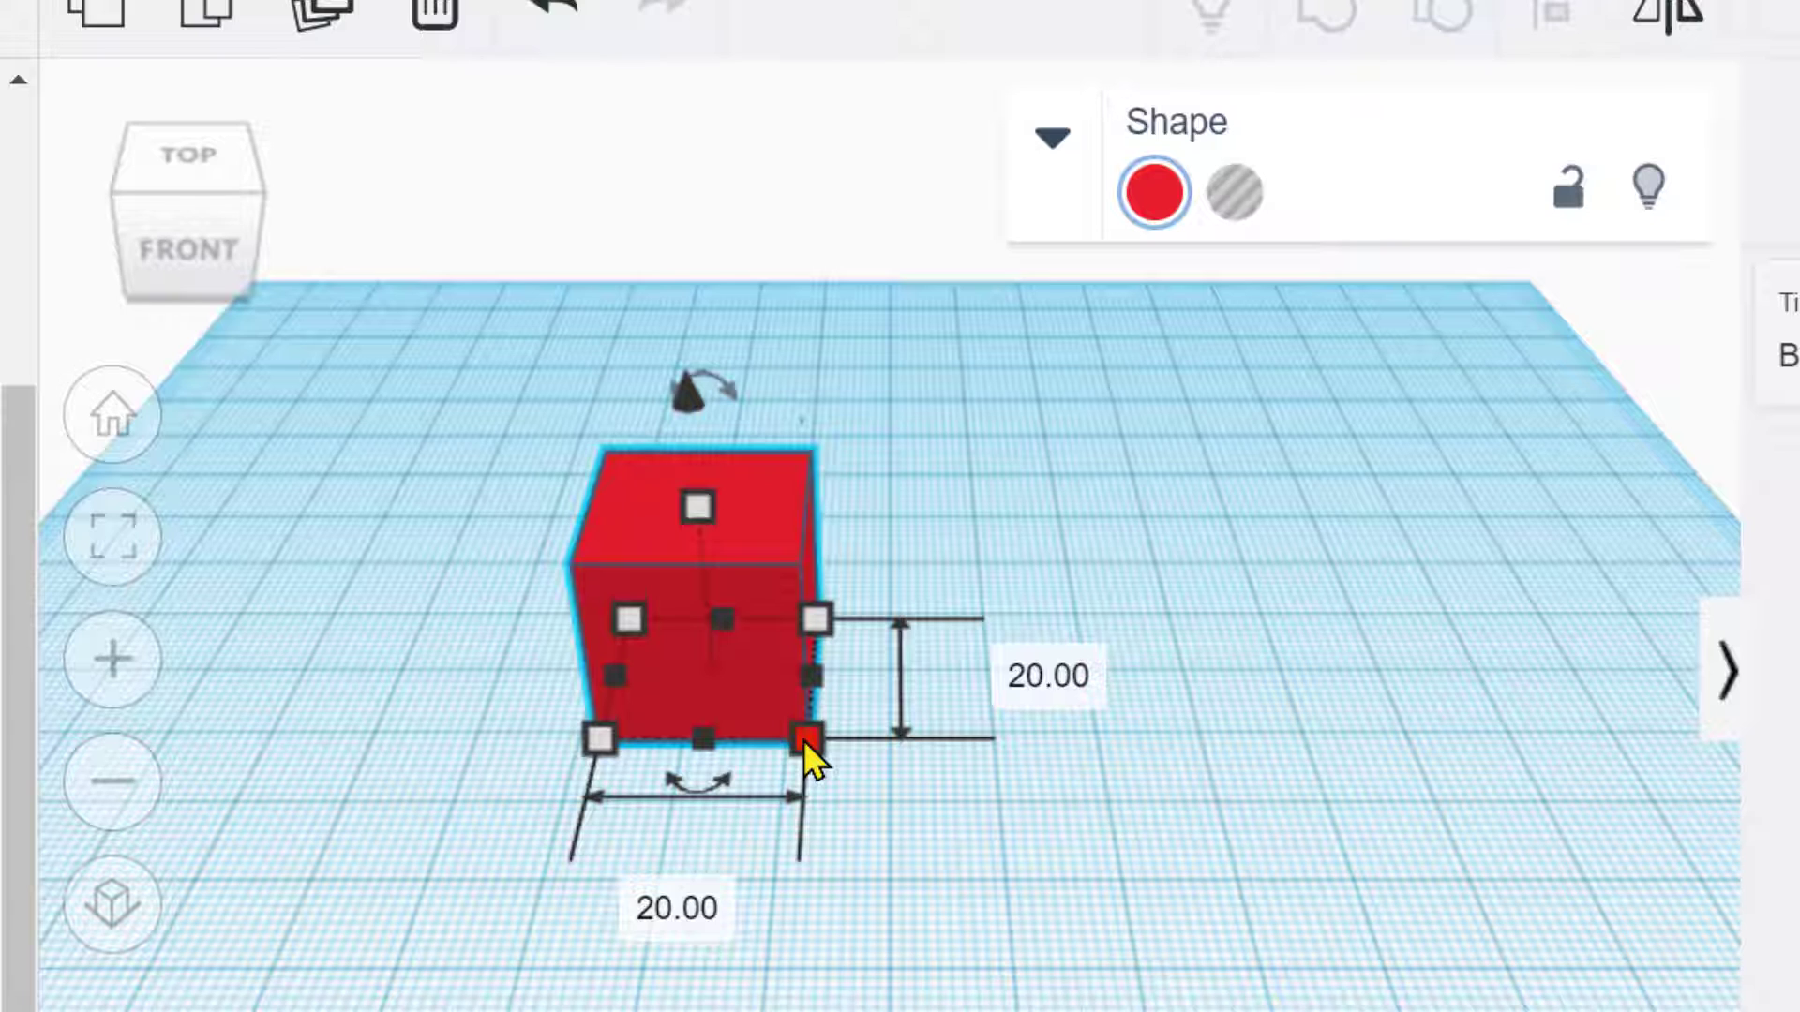
click(699, 904)
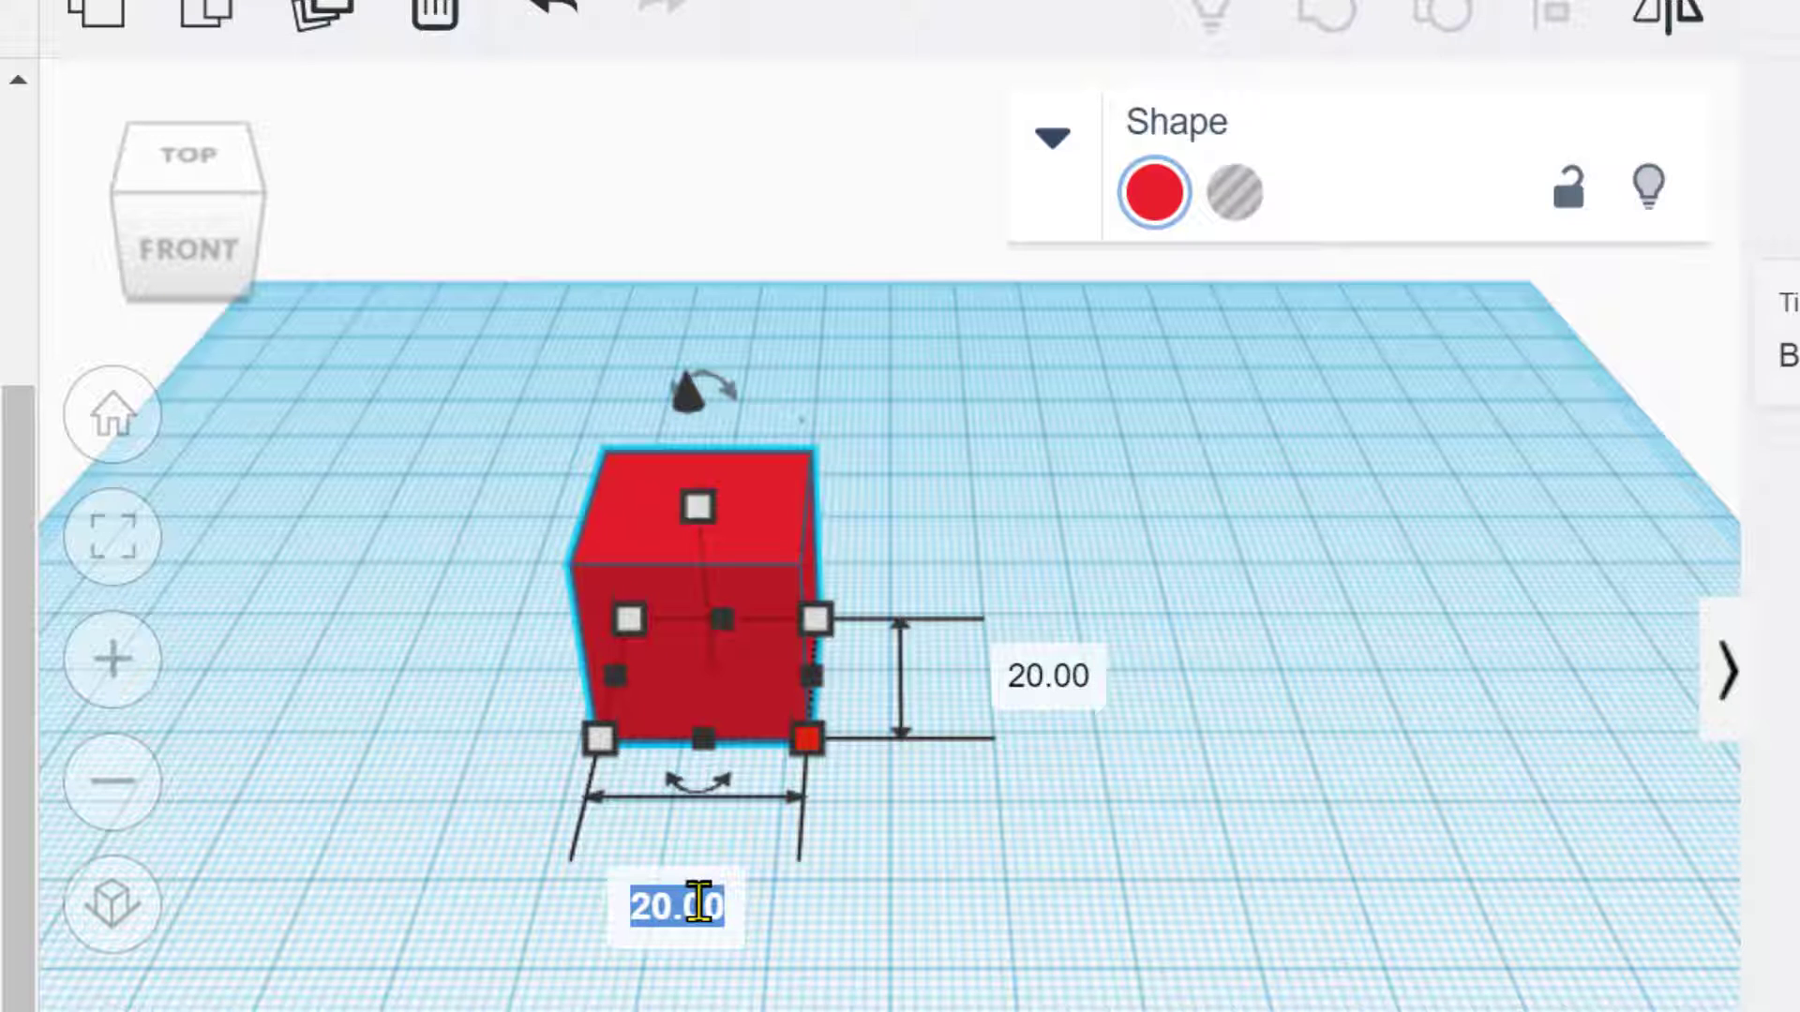
text(60)
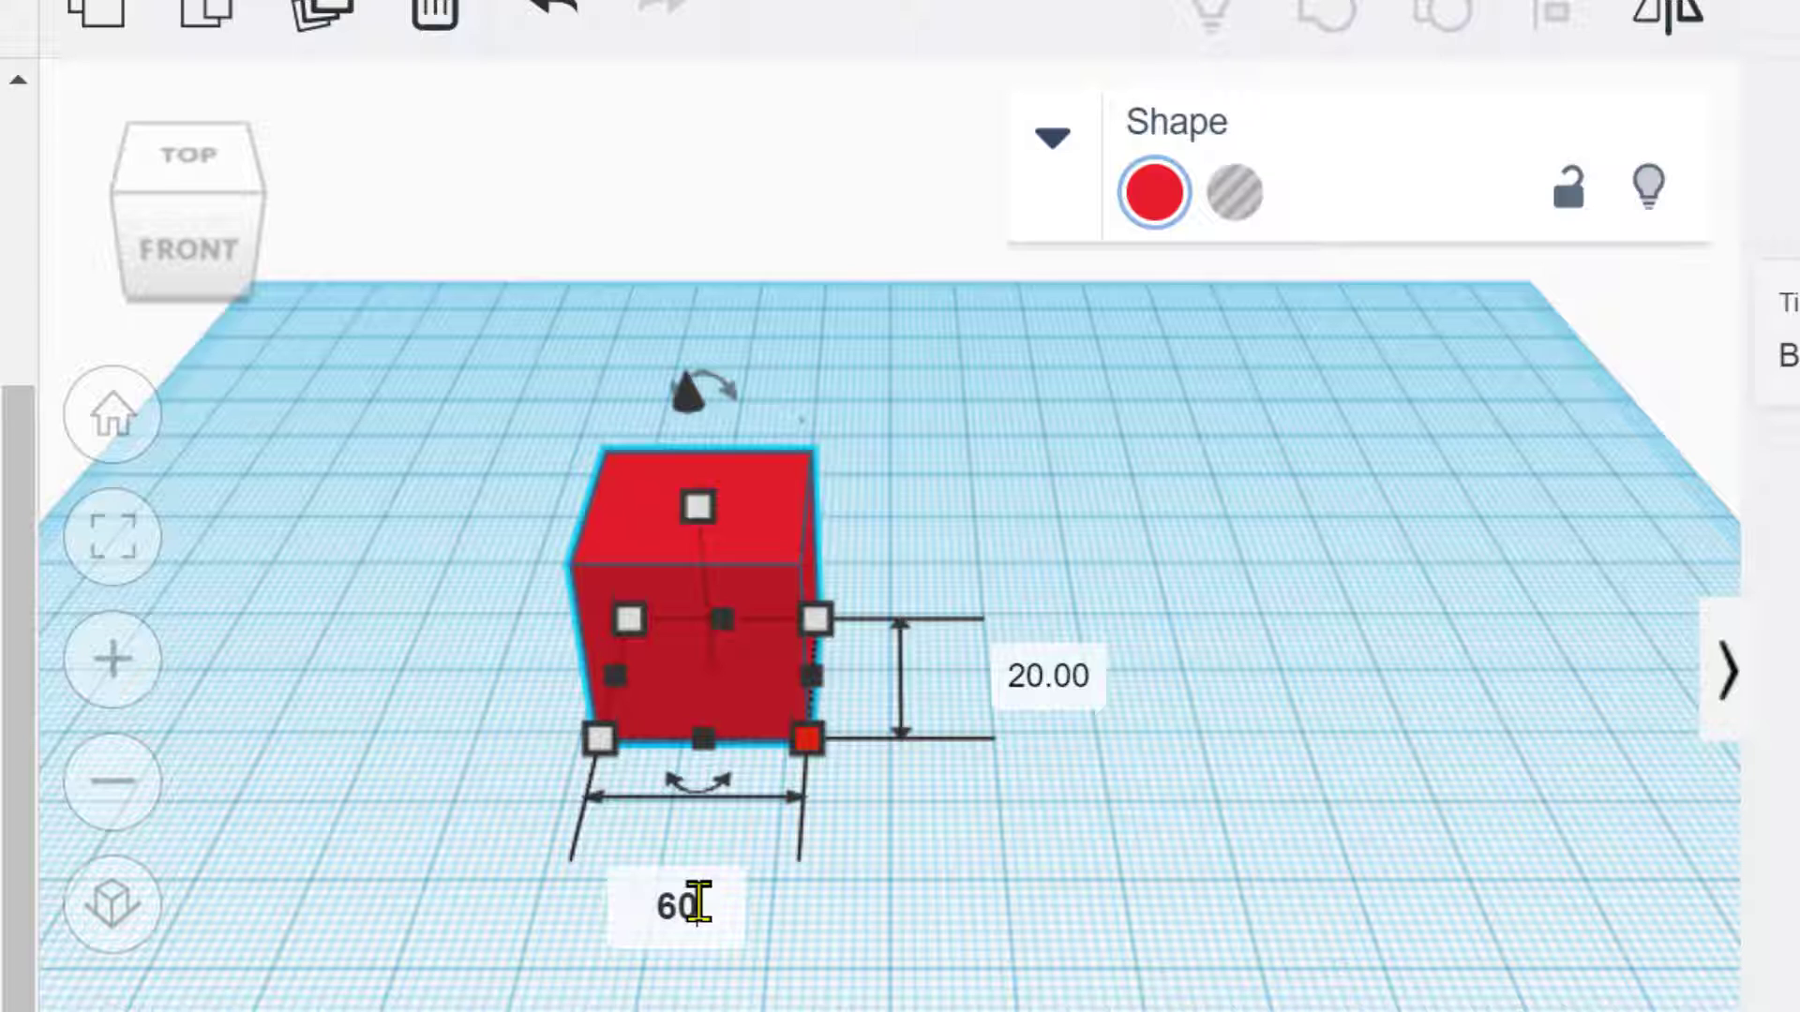
key(Return)
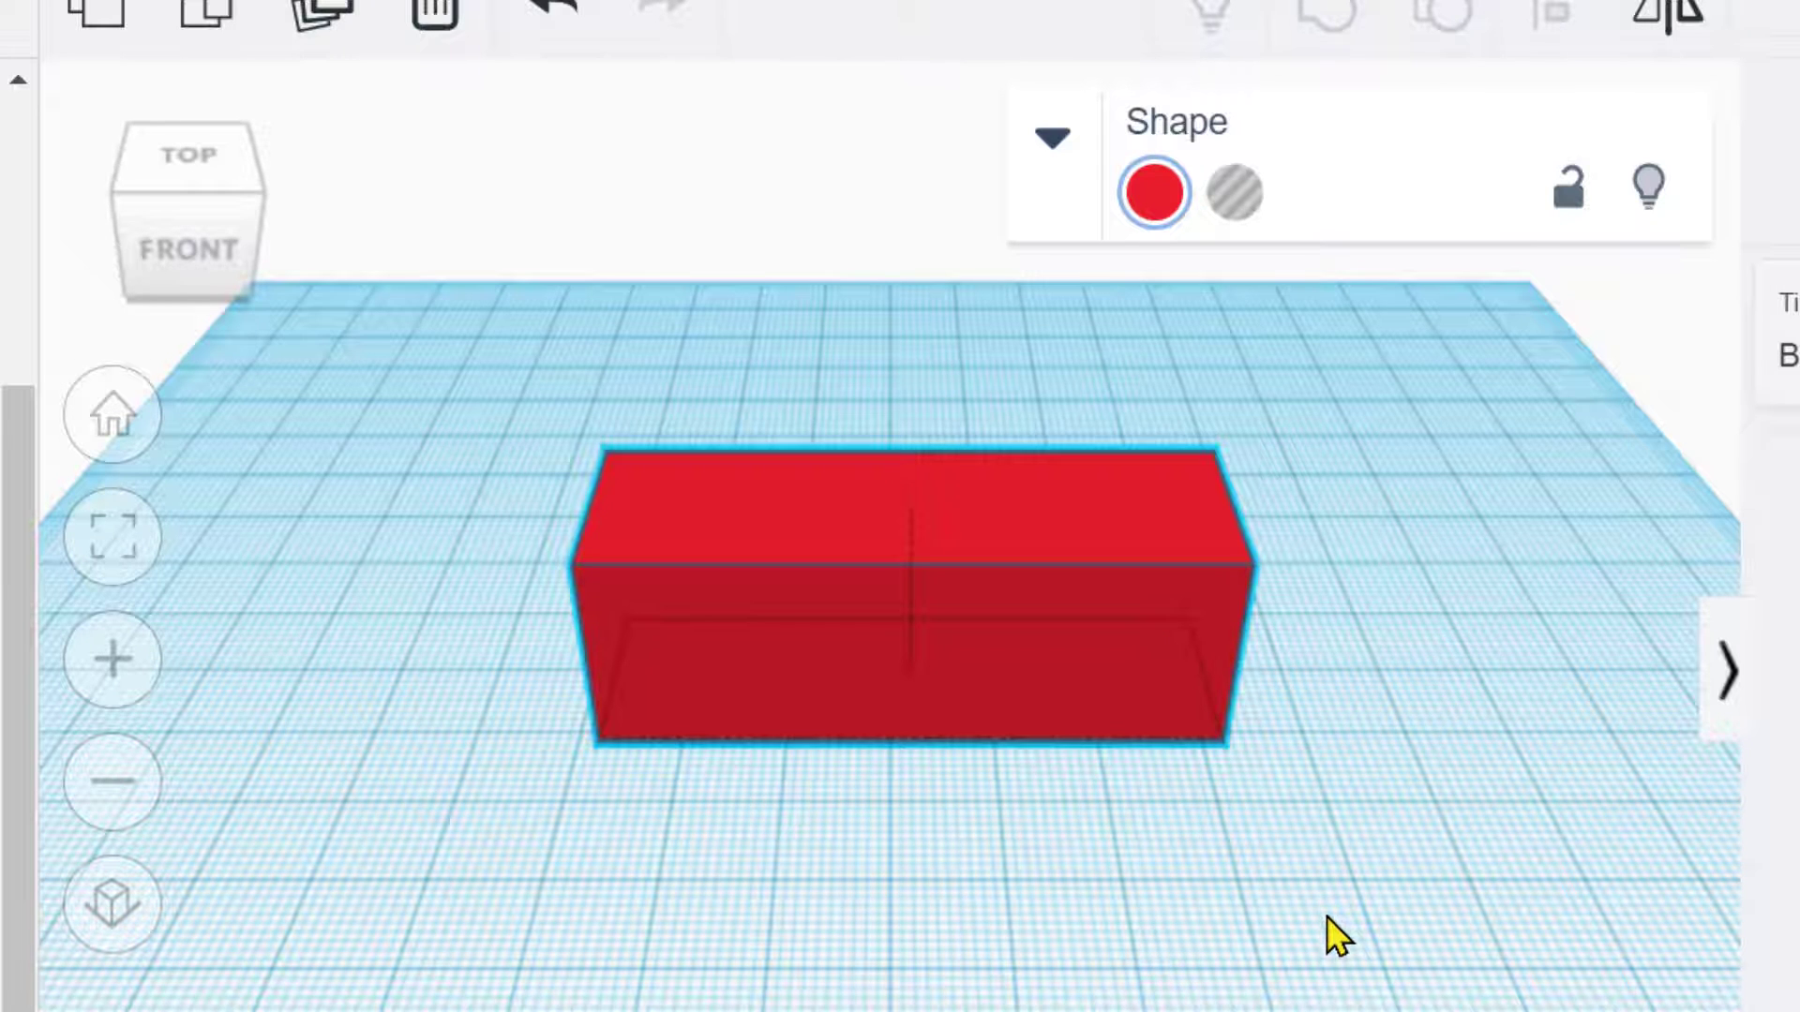
- Check the box's length, width and height from the front and right, and advance the lesson to page 3, Add Holes for the Axles
right_drag(1326, 915, 1329, 896)
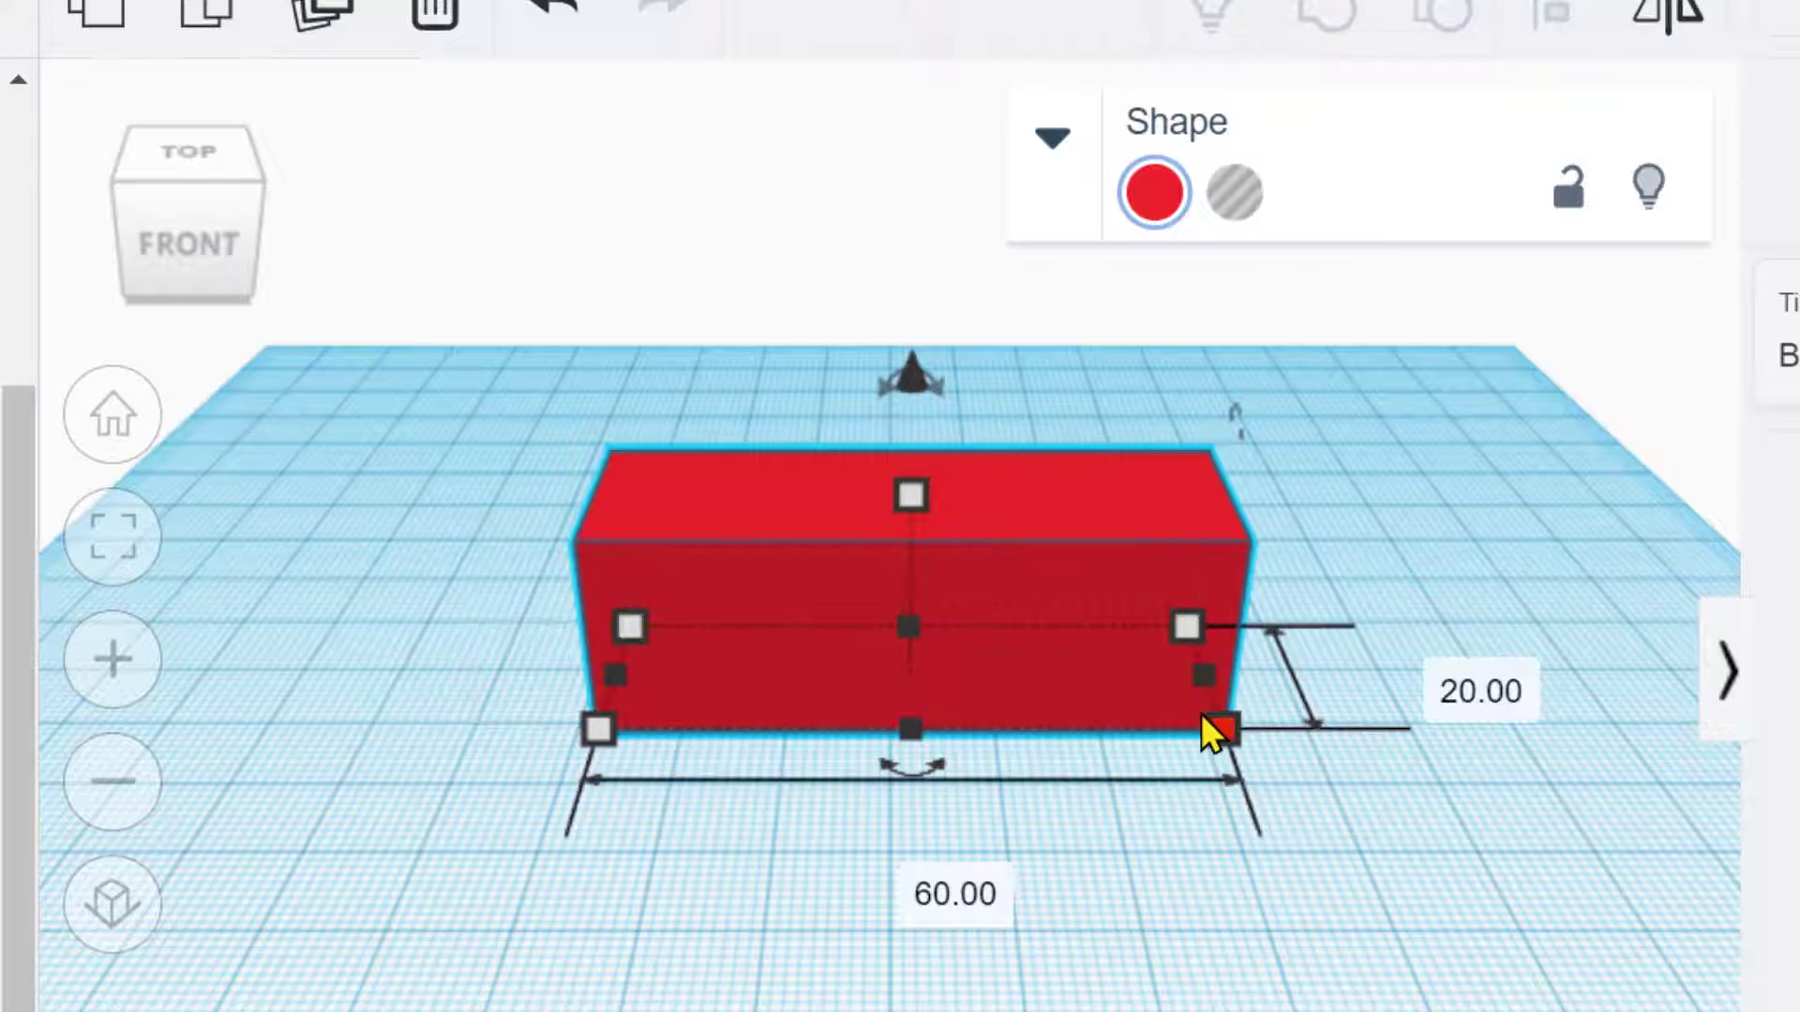
right_drag(1443, 866, 906, 812)
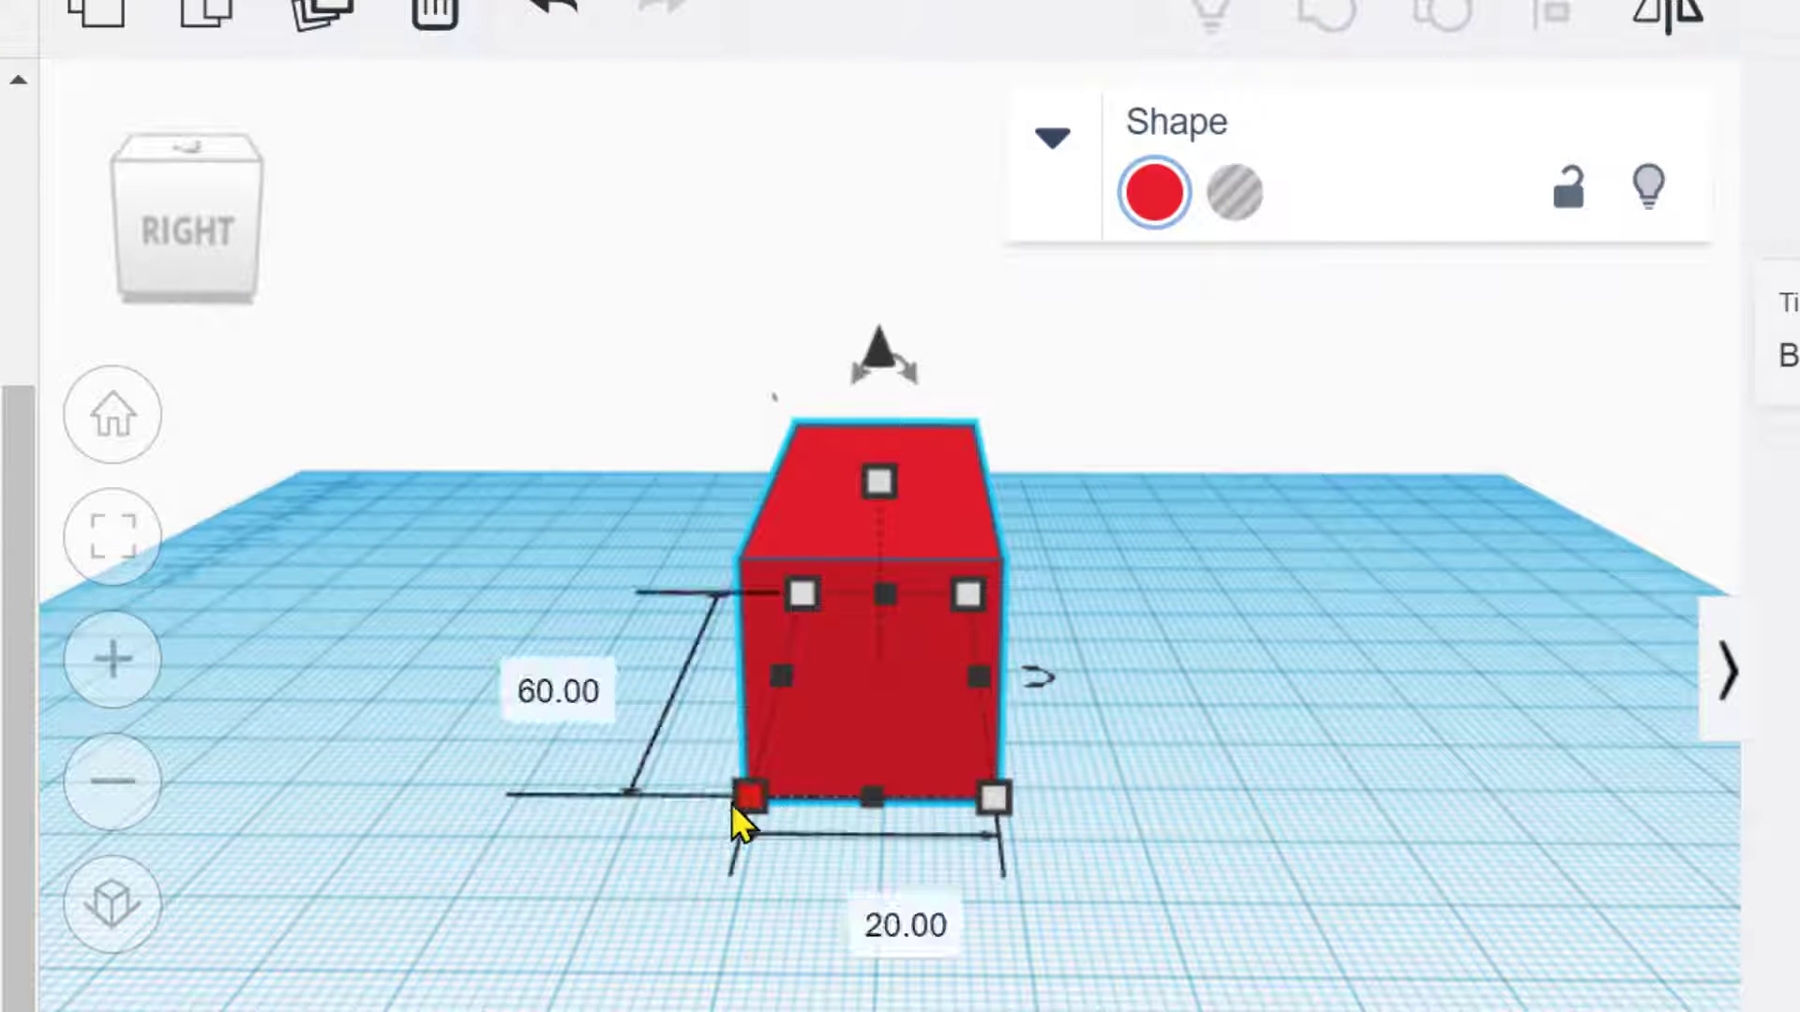
right_drag(520, 942, 1068, 1010)
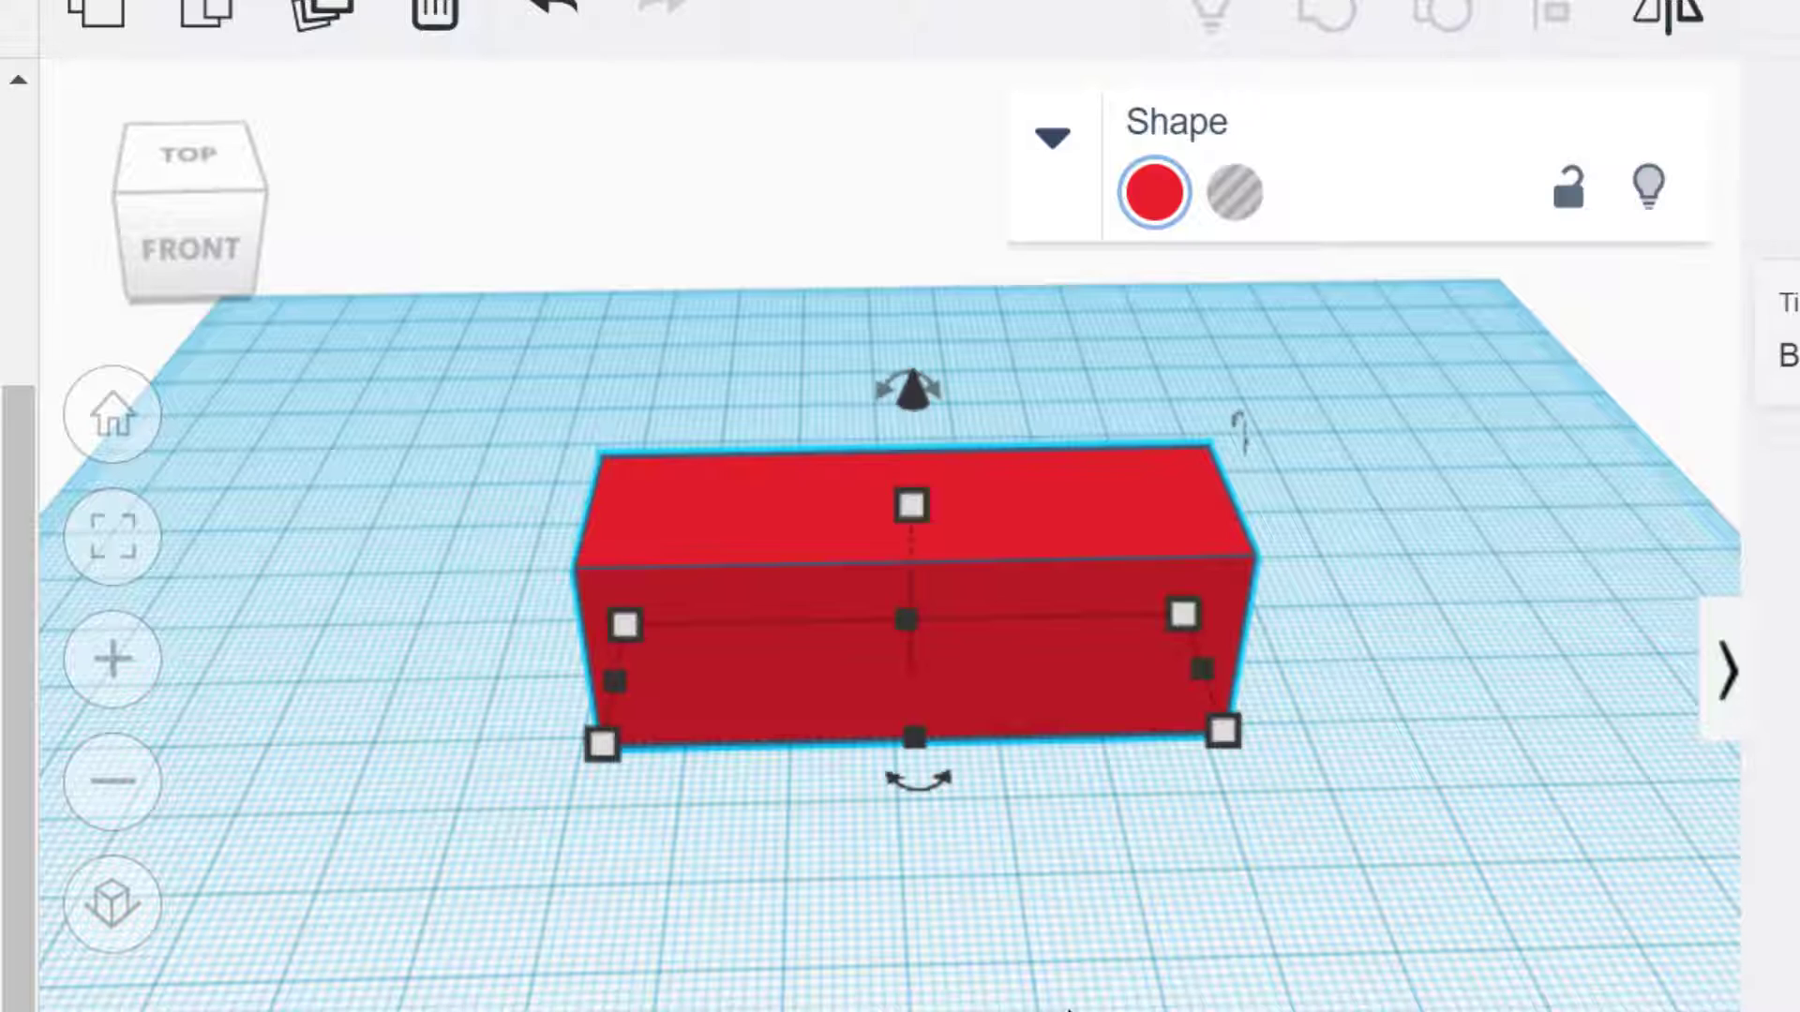
mouse_move(914, 504)
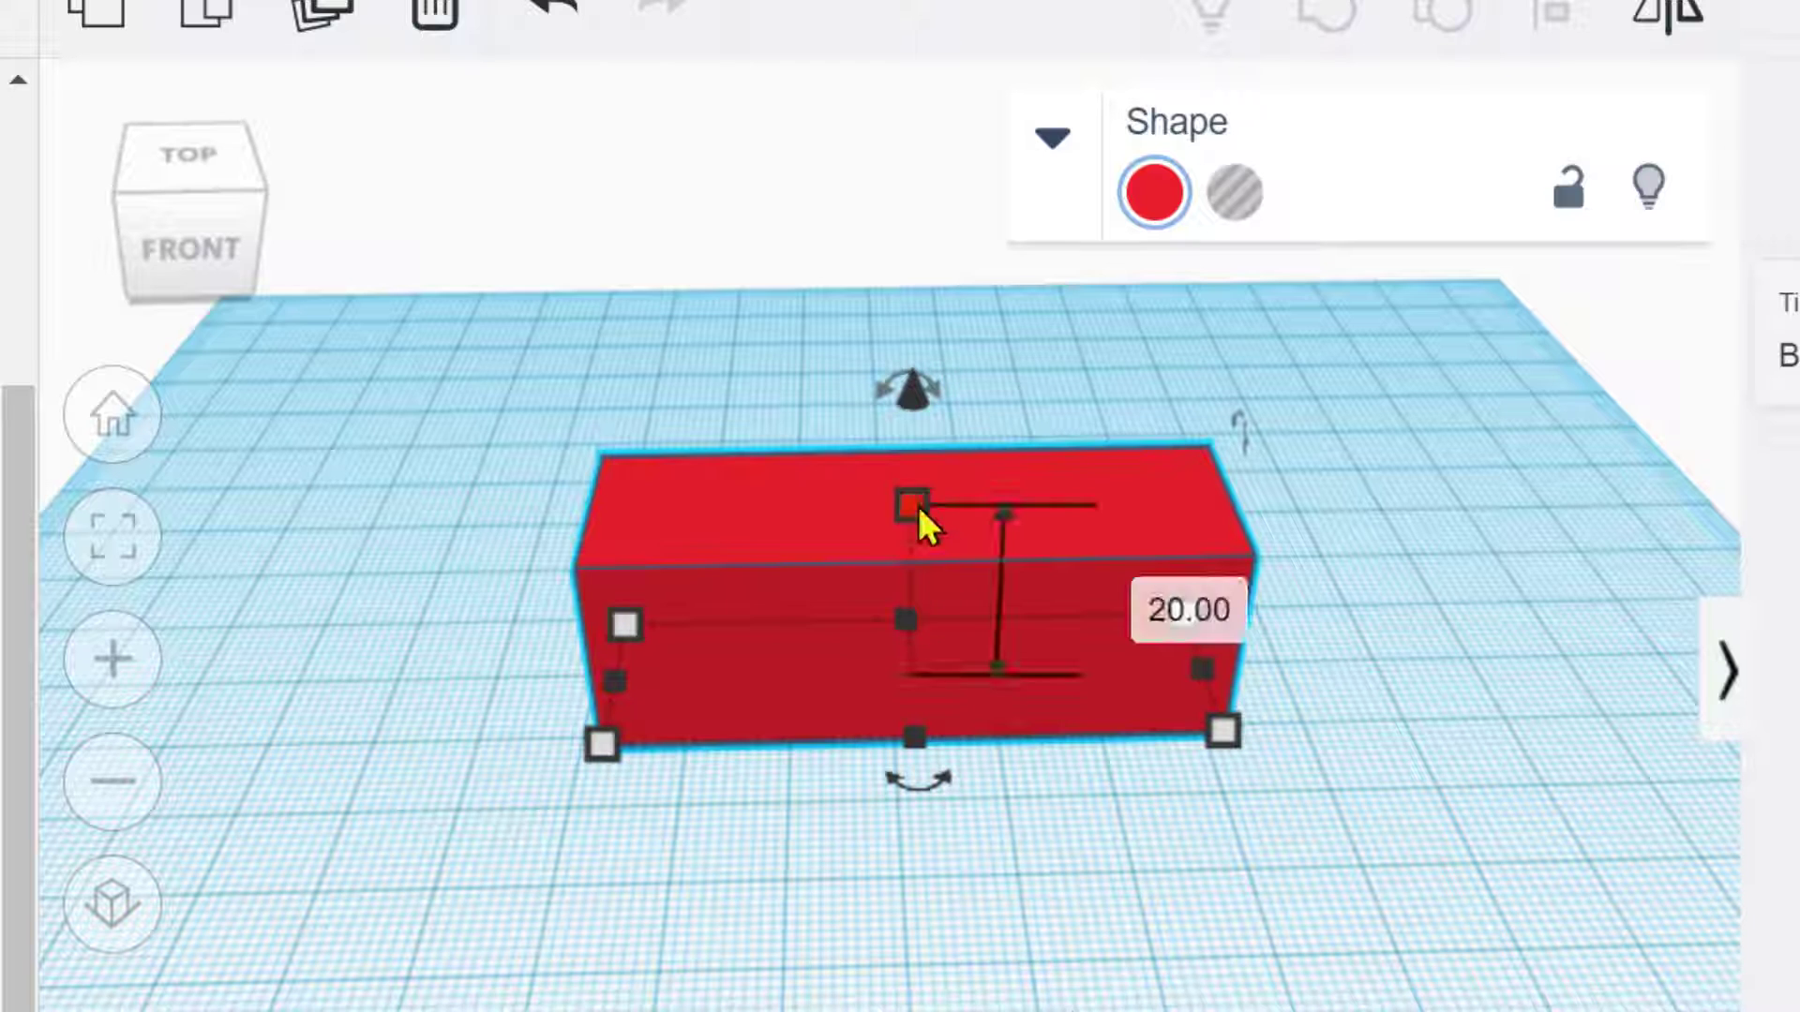
mouse_move(1217, 714)
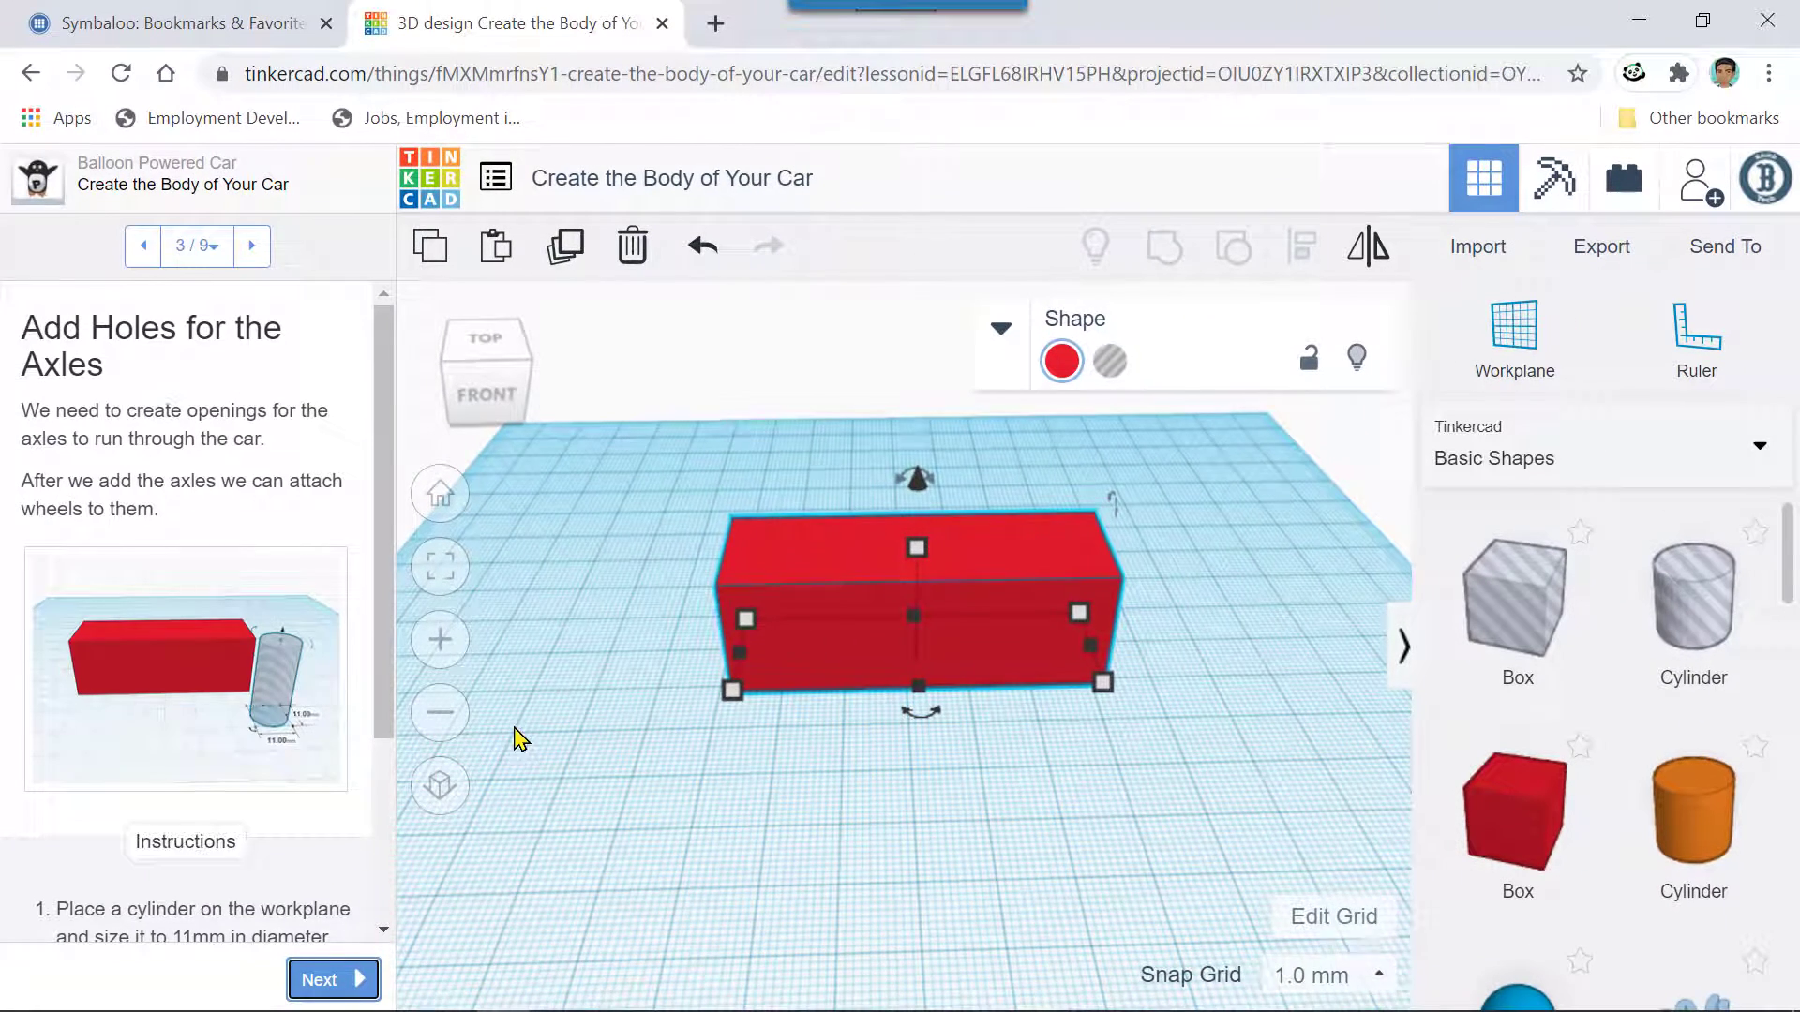
scroll(519, 740, down, 3)
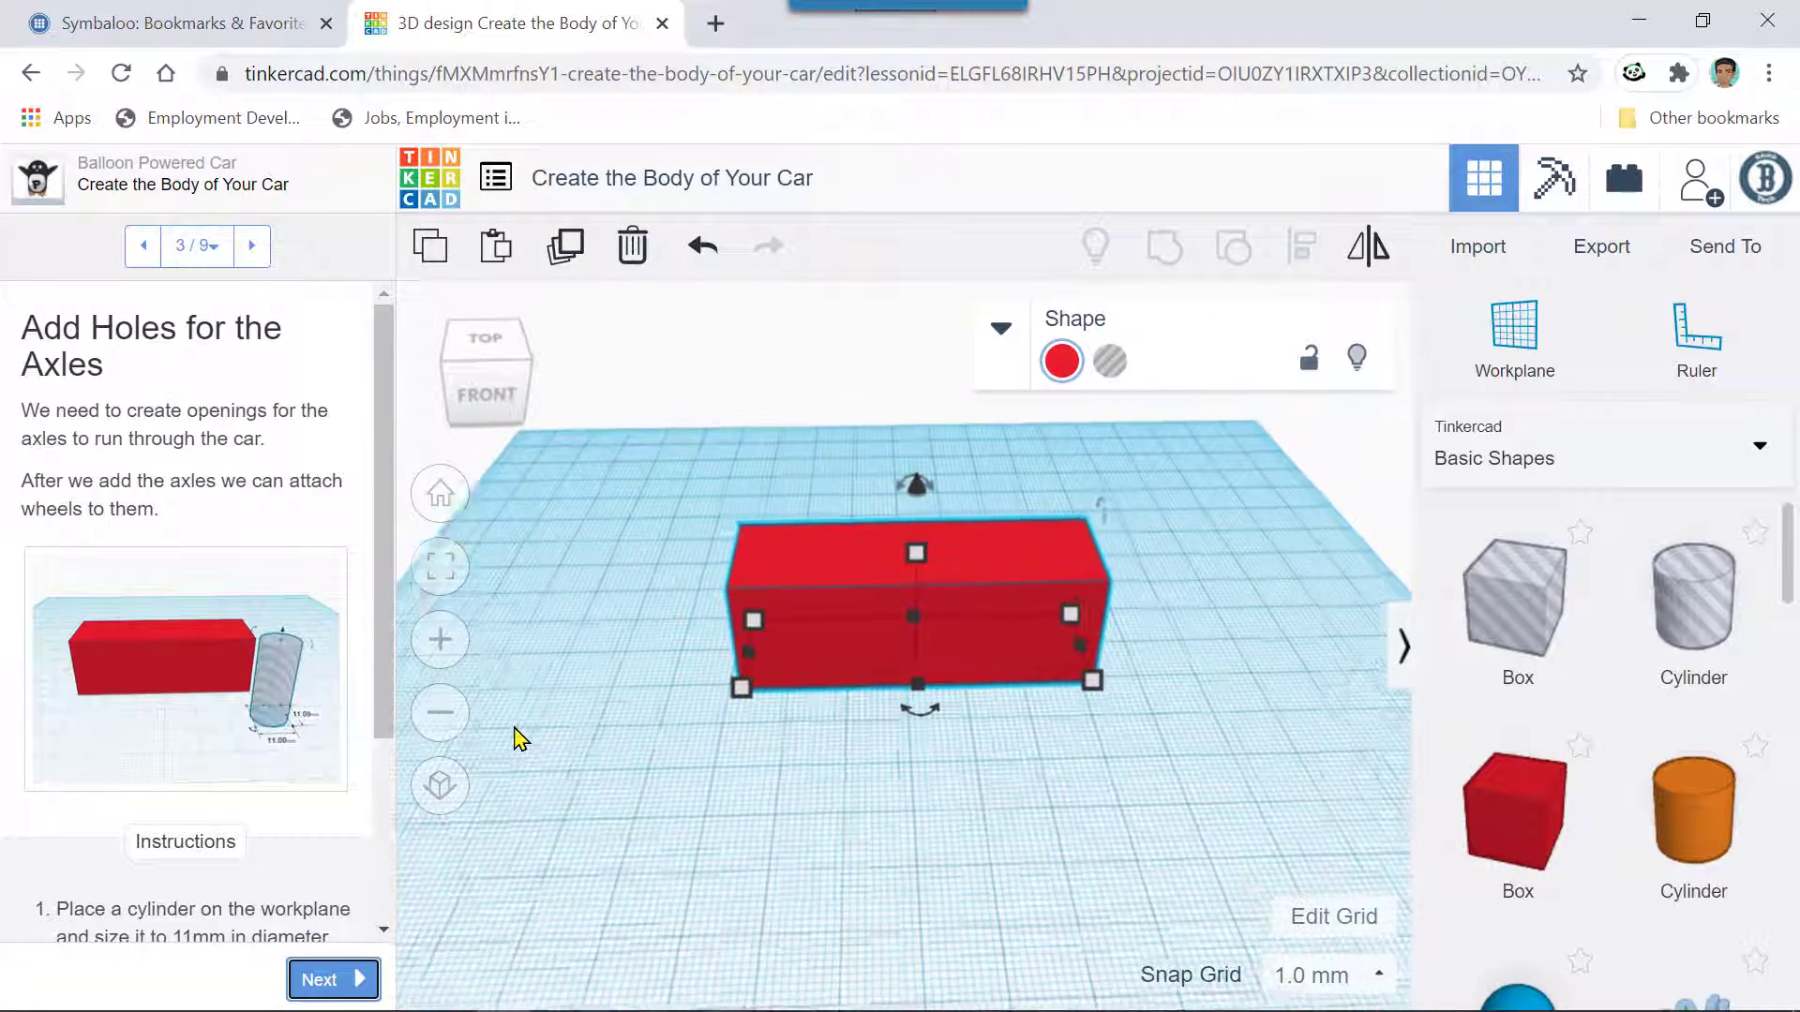
- Read the lesson's cylinder instructions, place a solid orange cylinder beside the red box, and set its height to 25 mm
drag(388, 698, 389, 848)
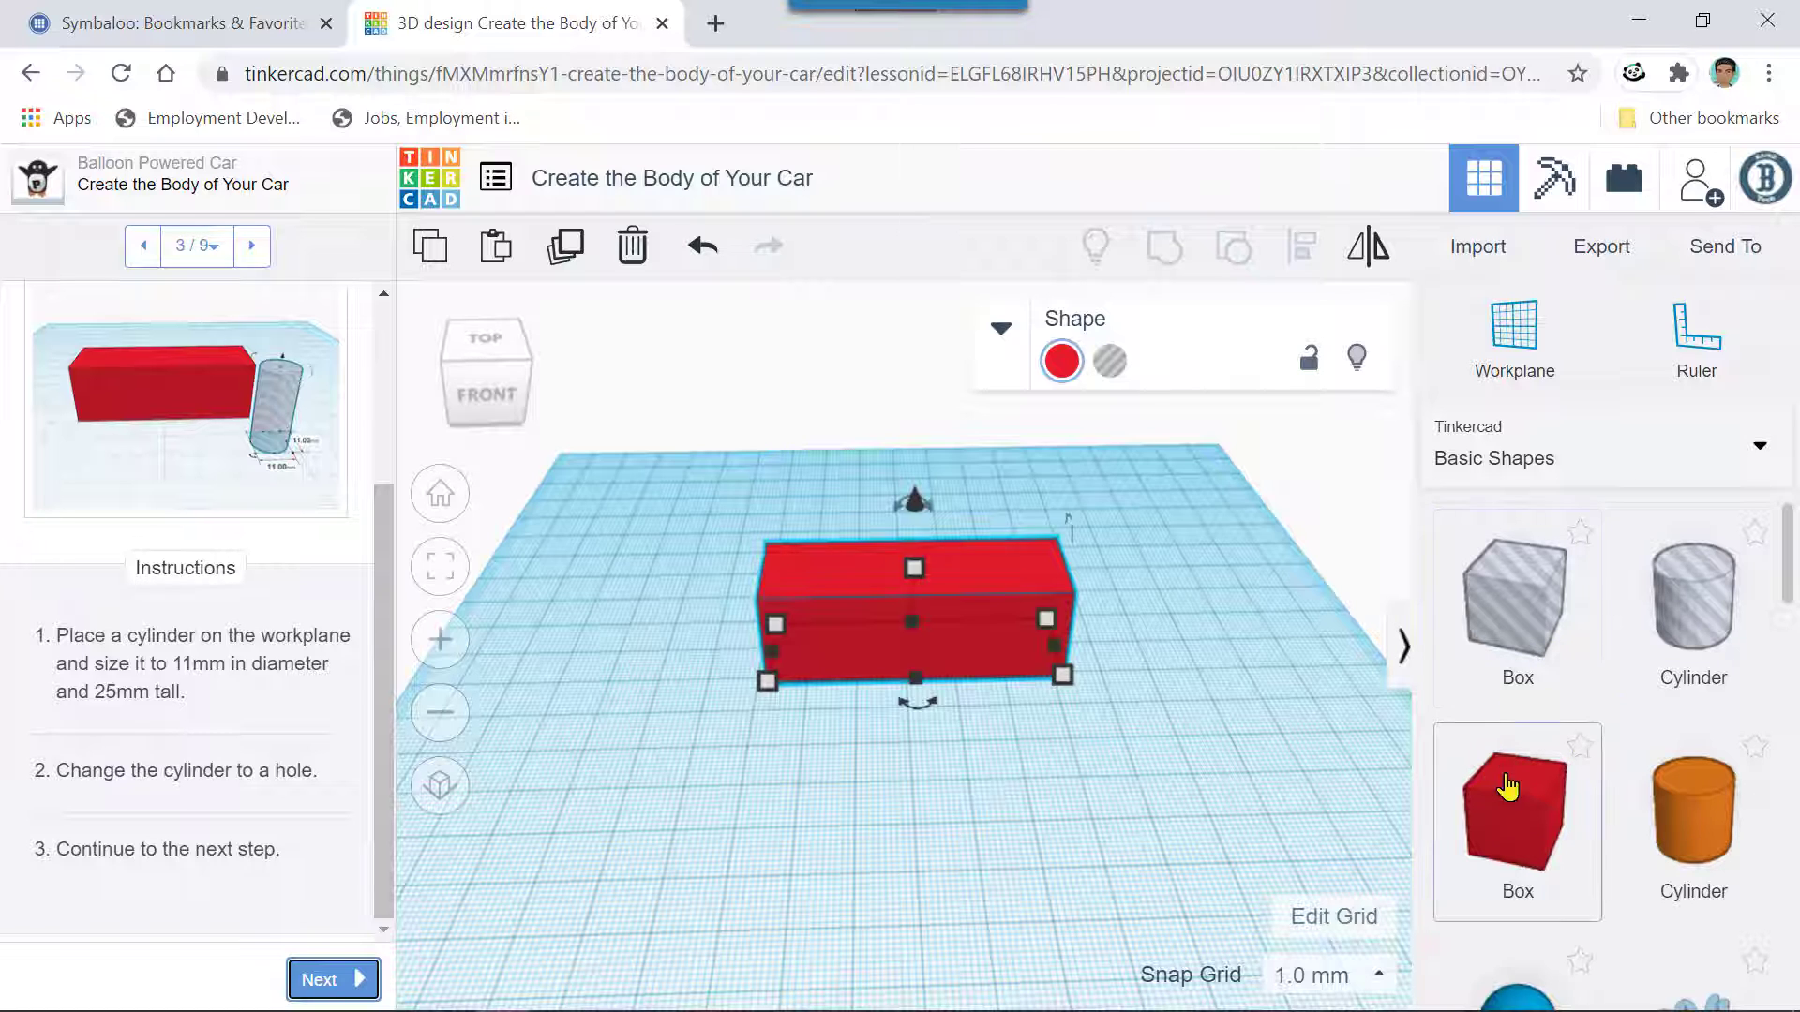
drag(1715, 807, 1163, 741)
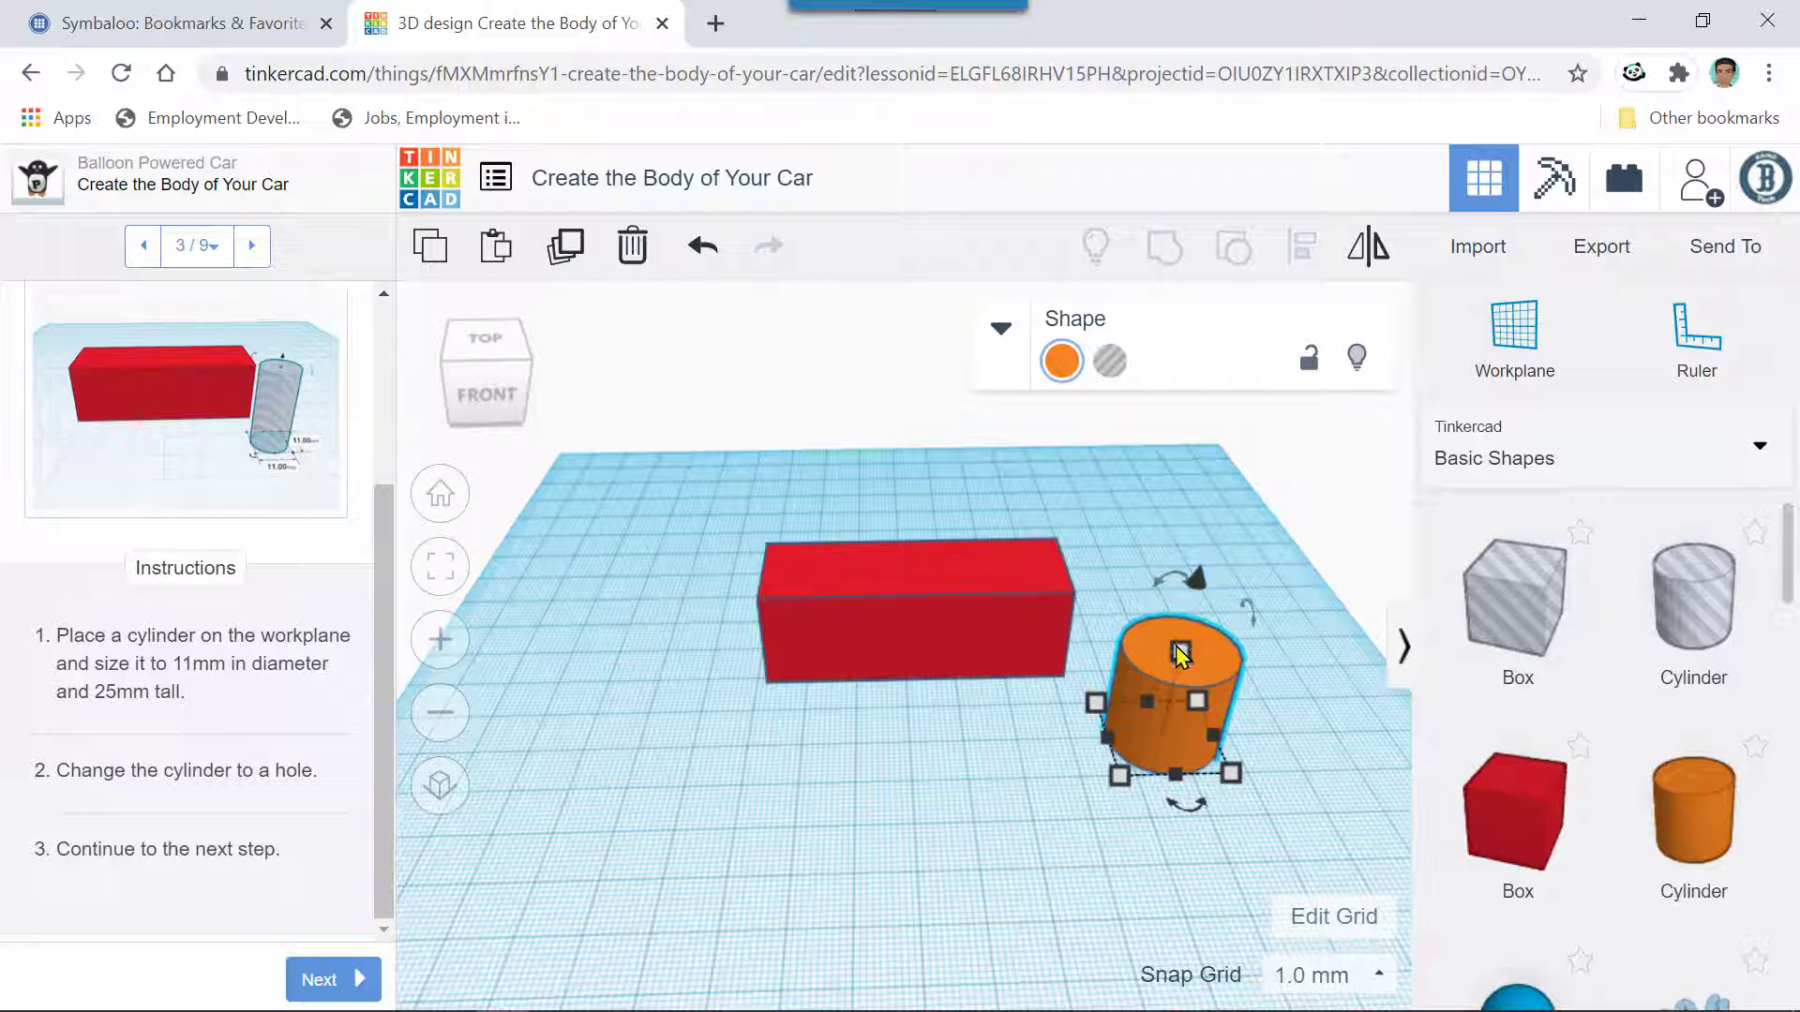
mouse_move(1177, 651)
click(1312, 696)
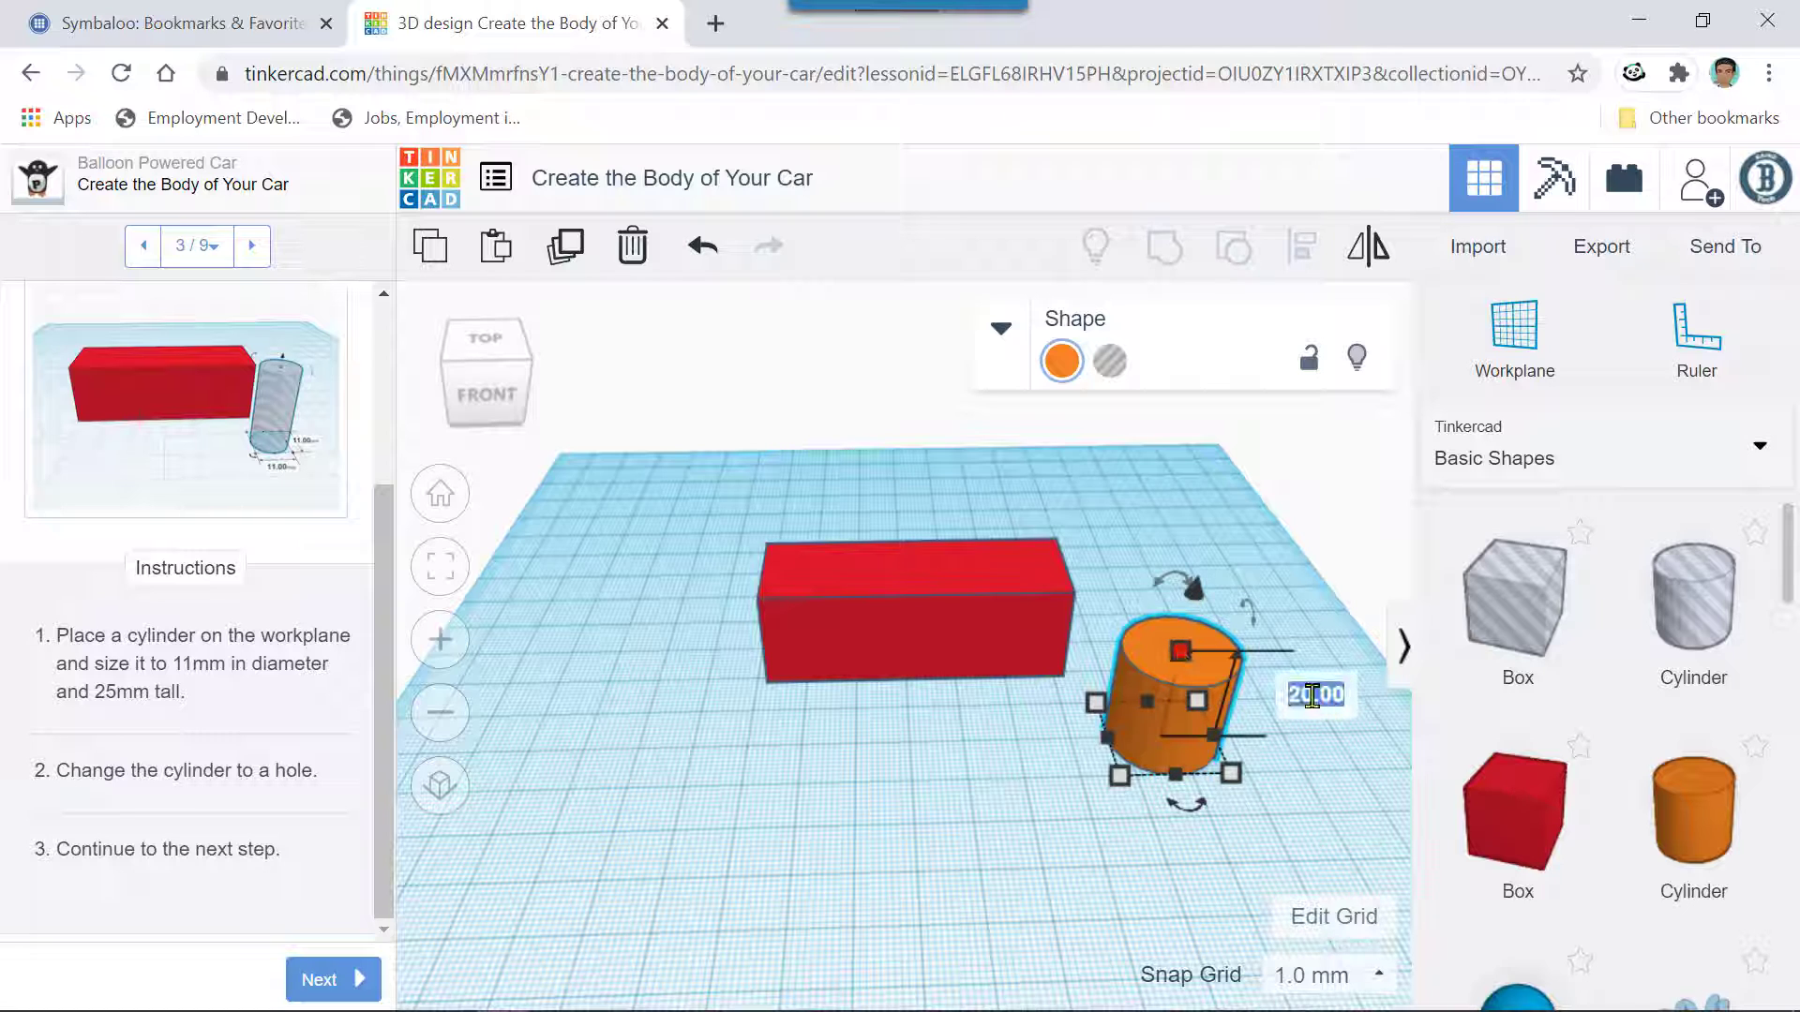
key(BackSpace)
text(25)
key(Return)
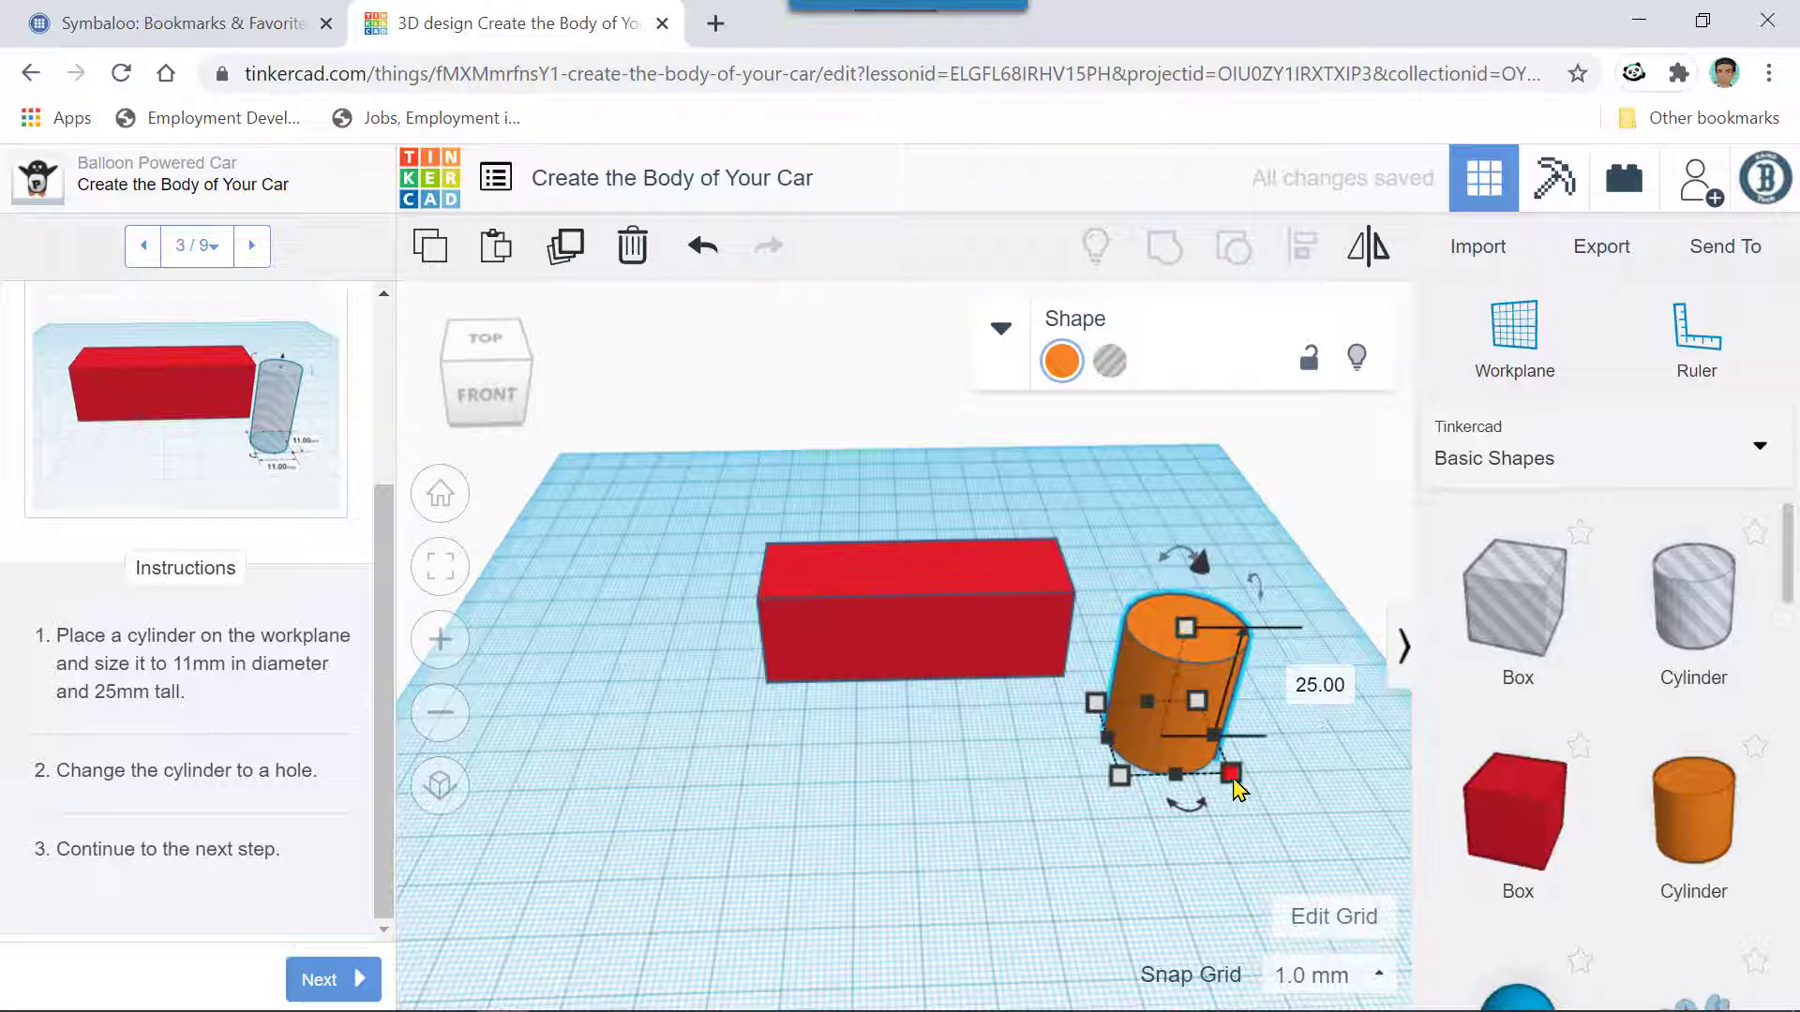
- Set both the width and length of the orange cylinder's base to 11 mm
mouse_move(1233, 782)
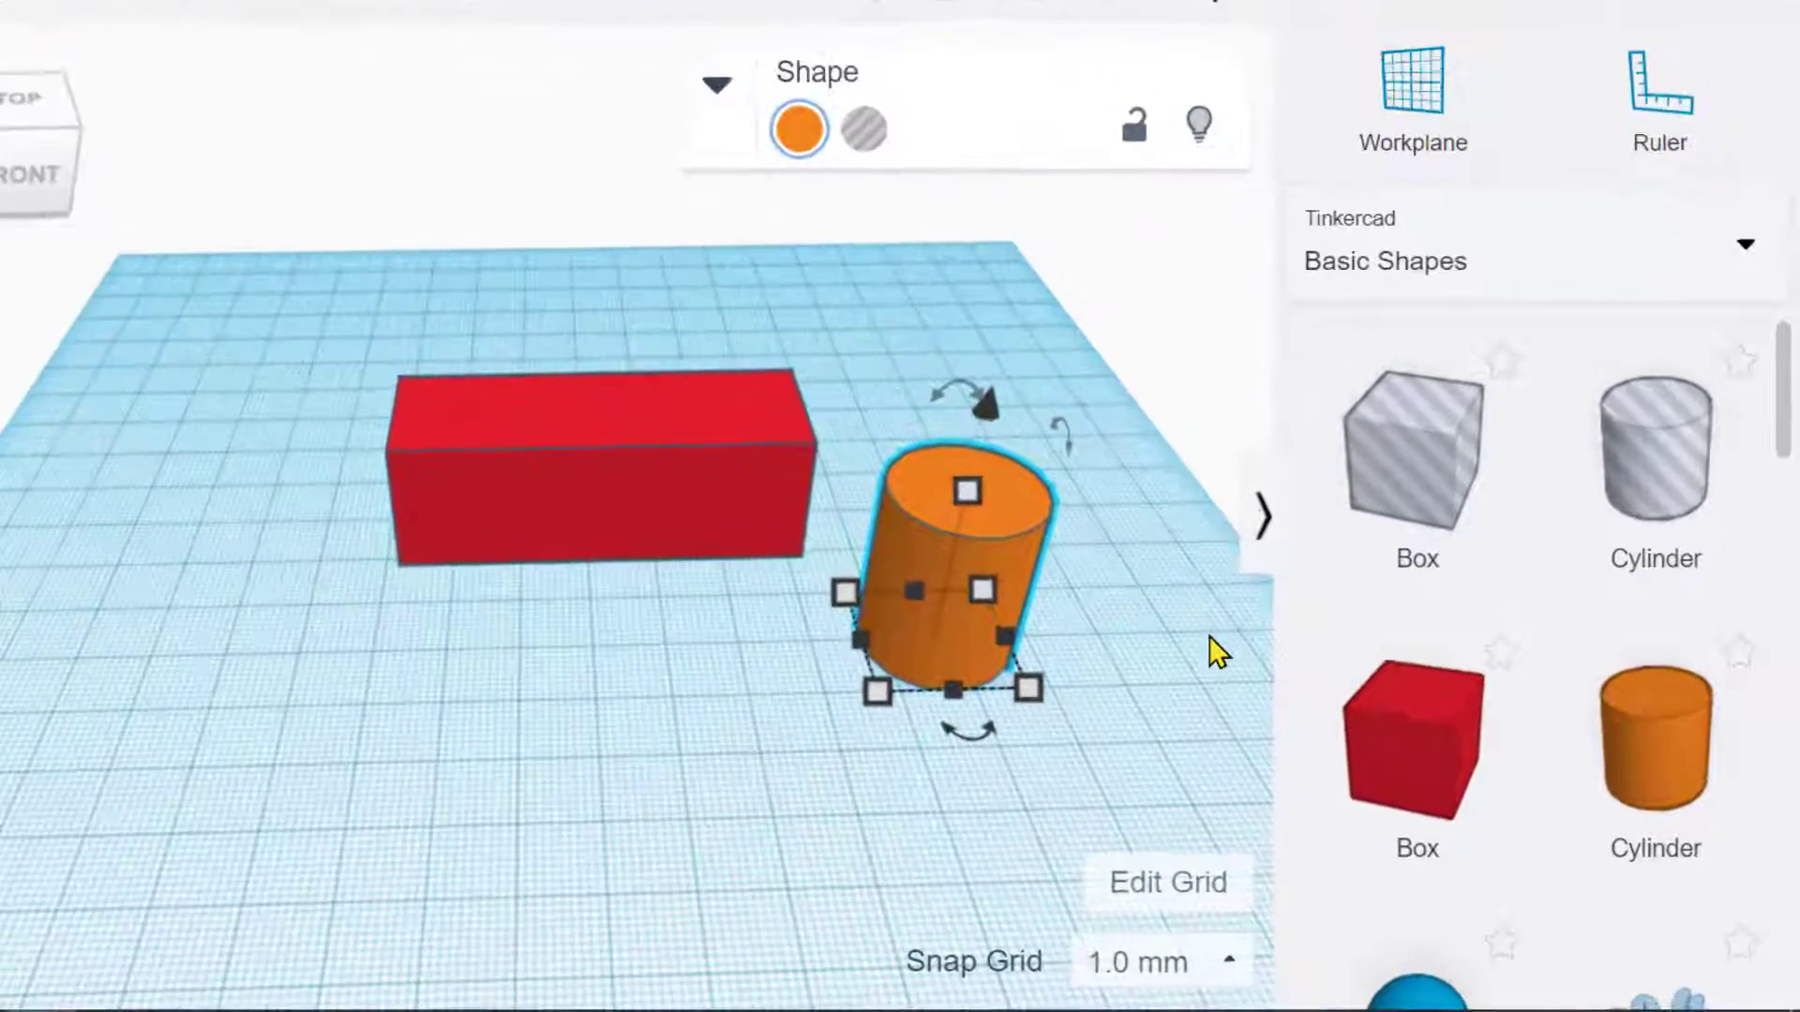
mouse_move(1201, 792)
mouse_move(874, 624)
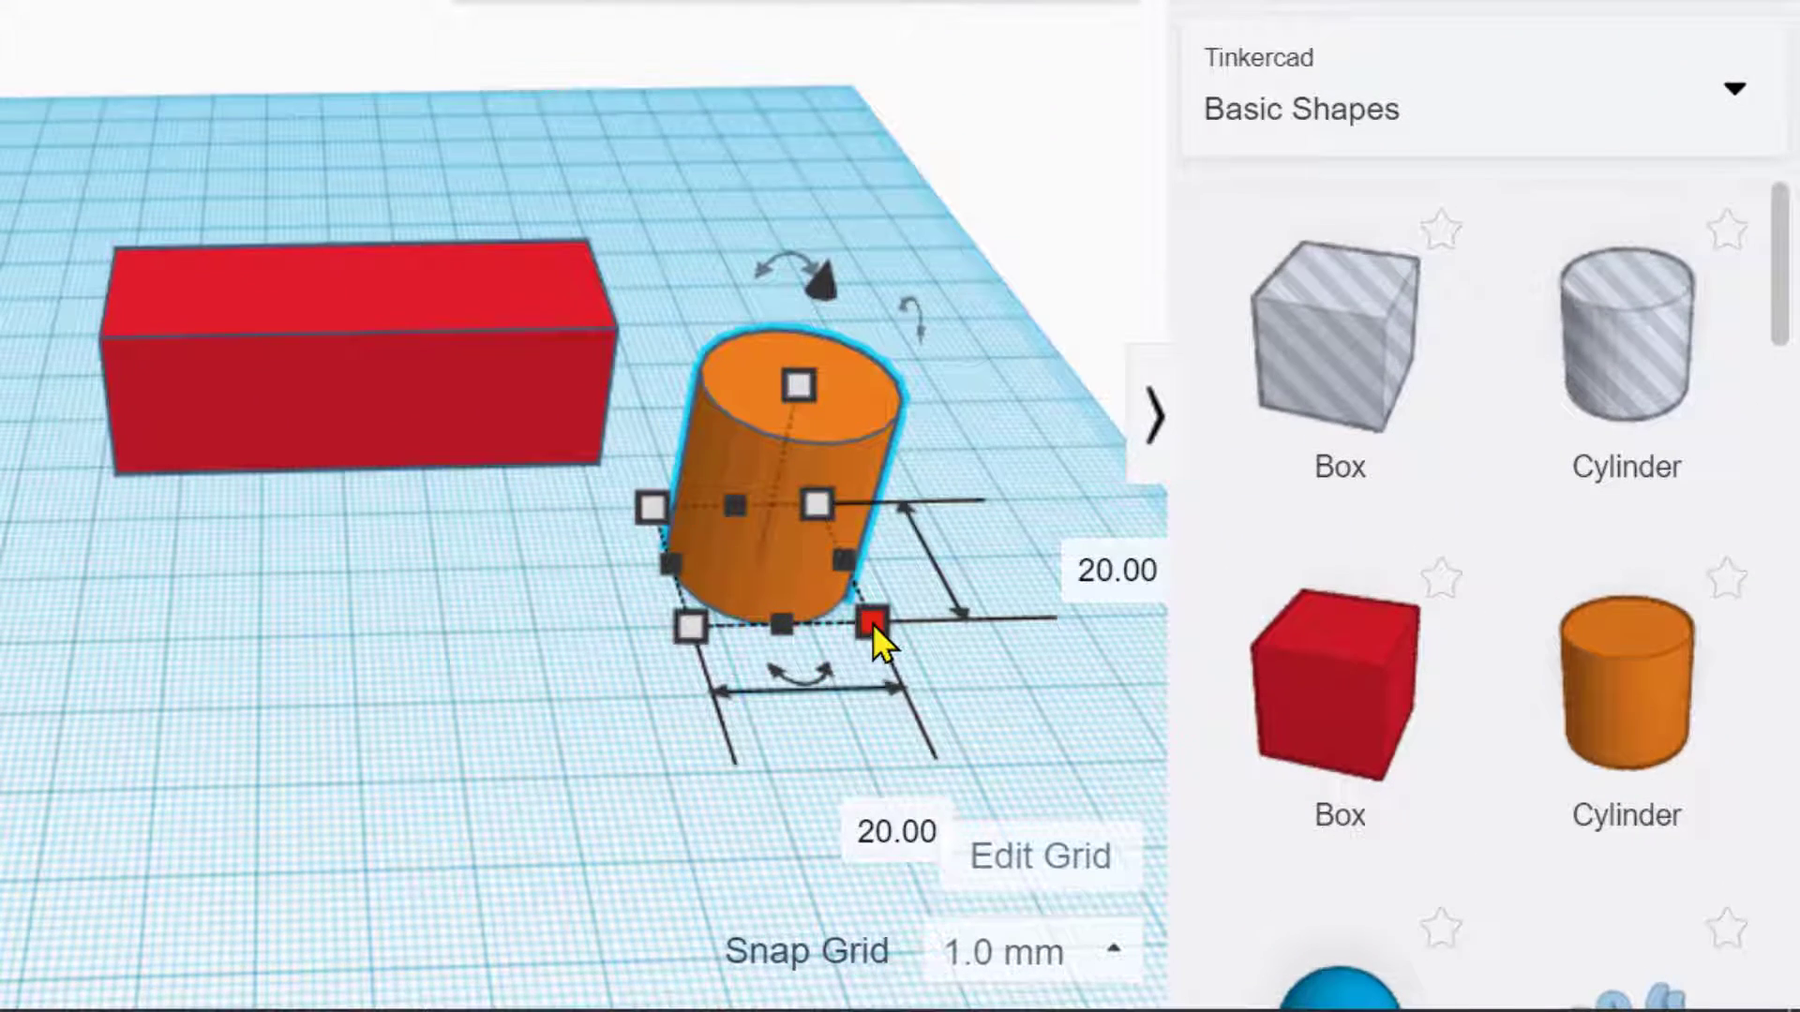
click(853, 821)
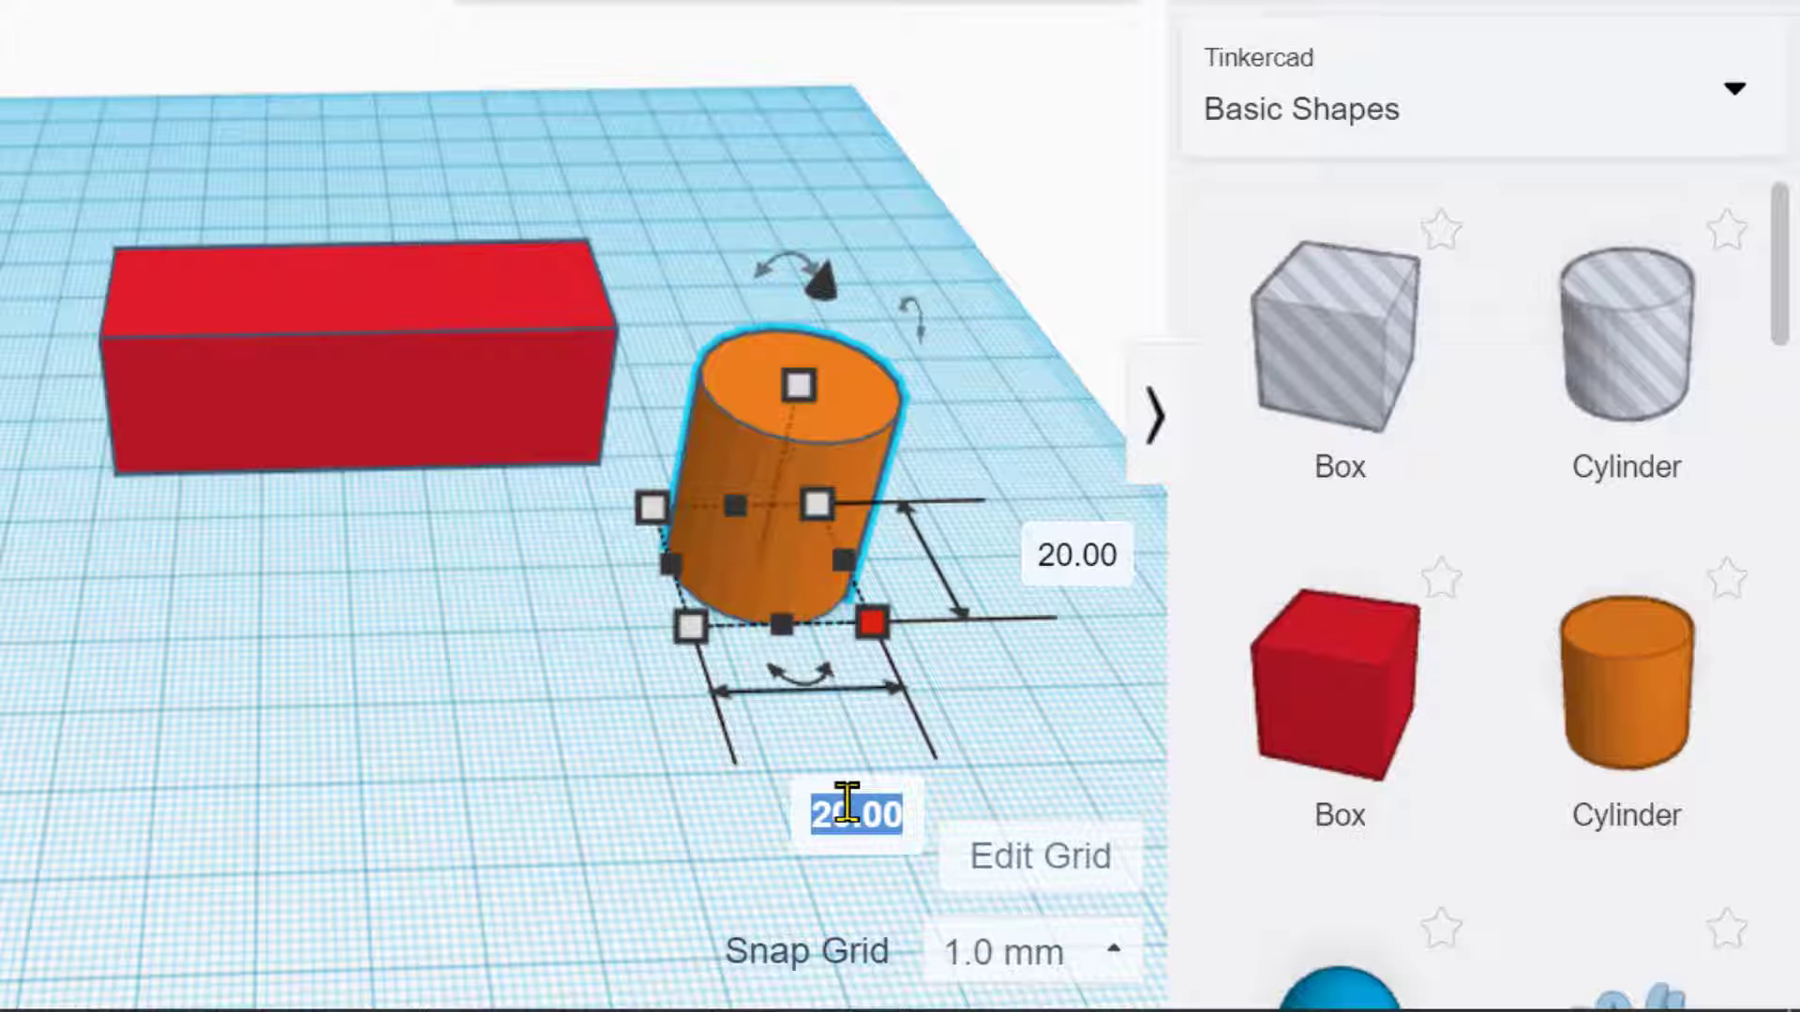
text(11)
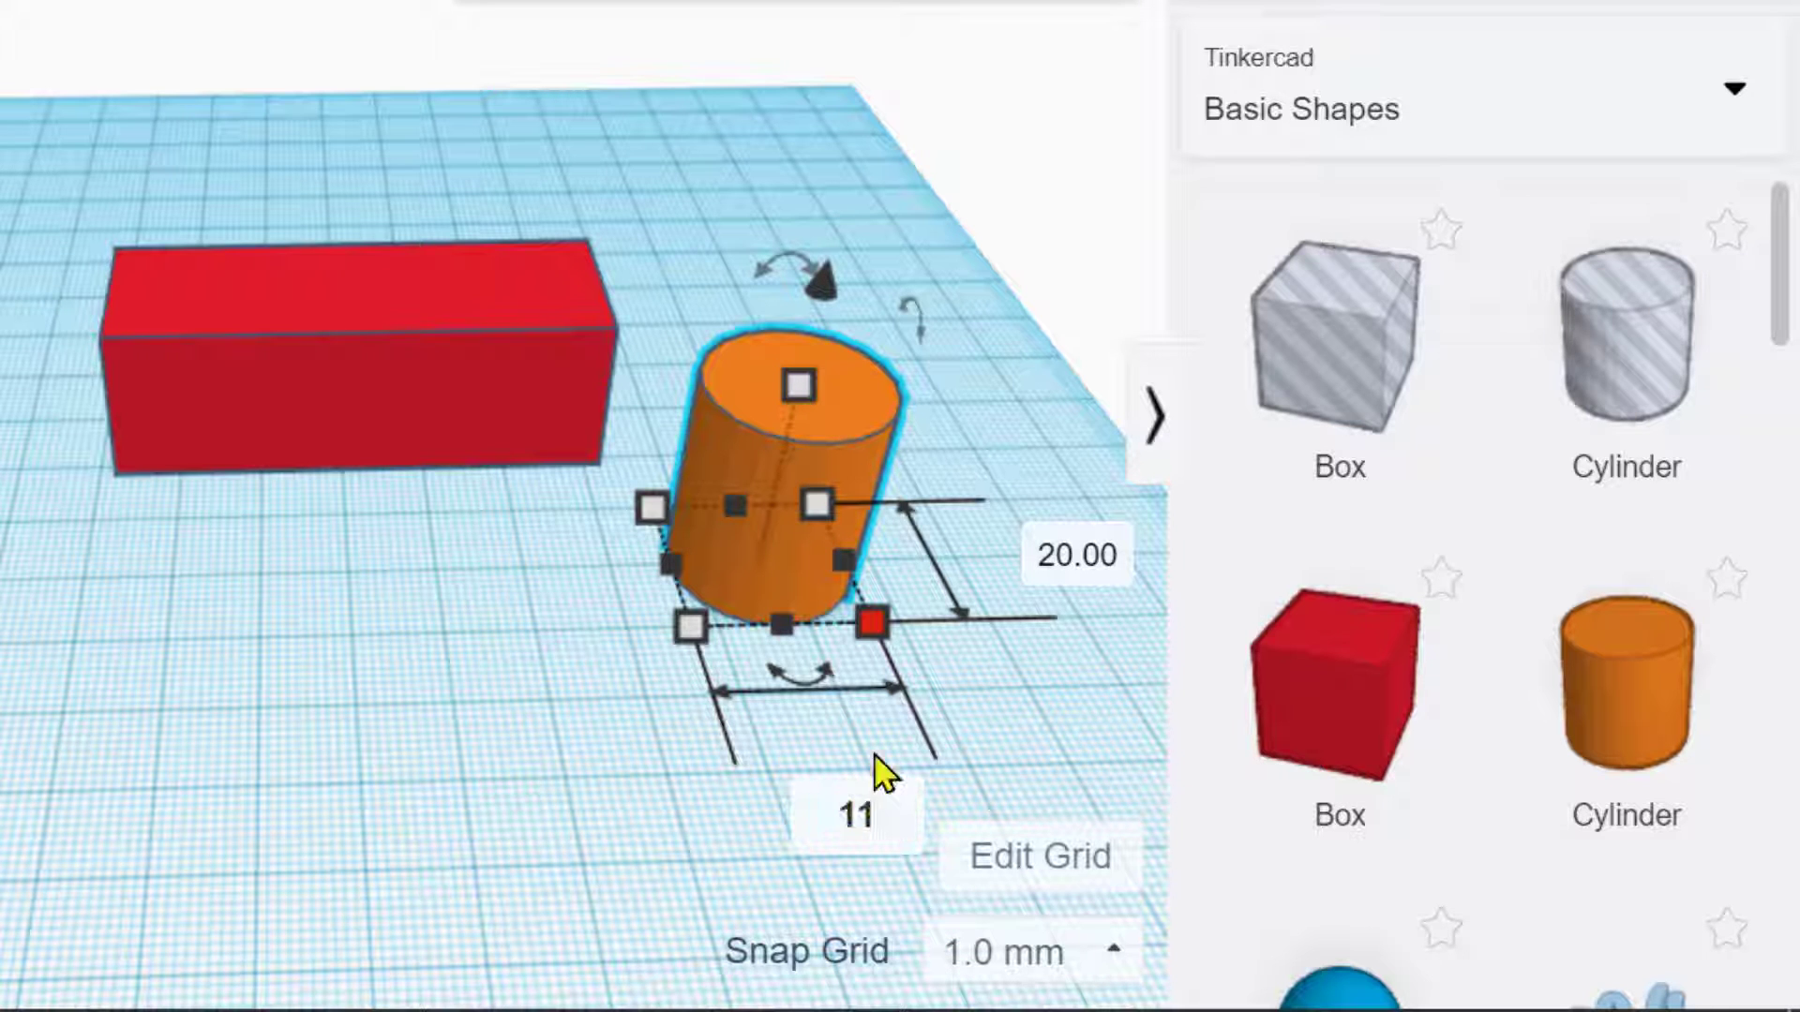
click(1042, 555)
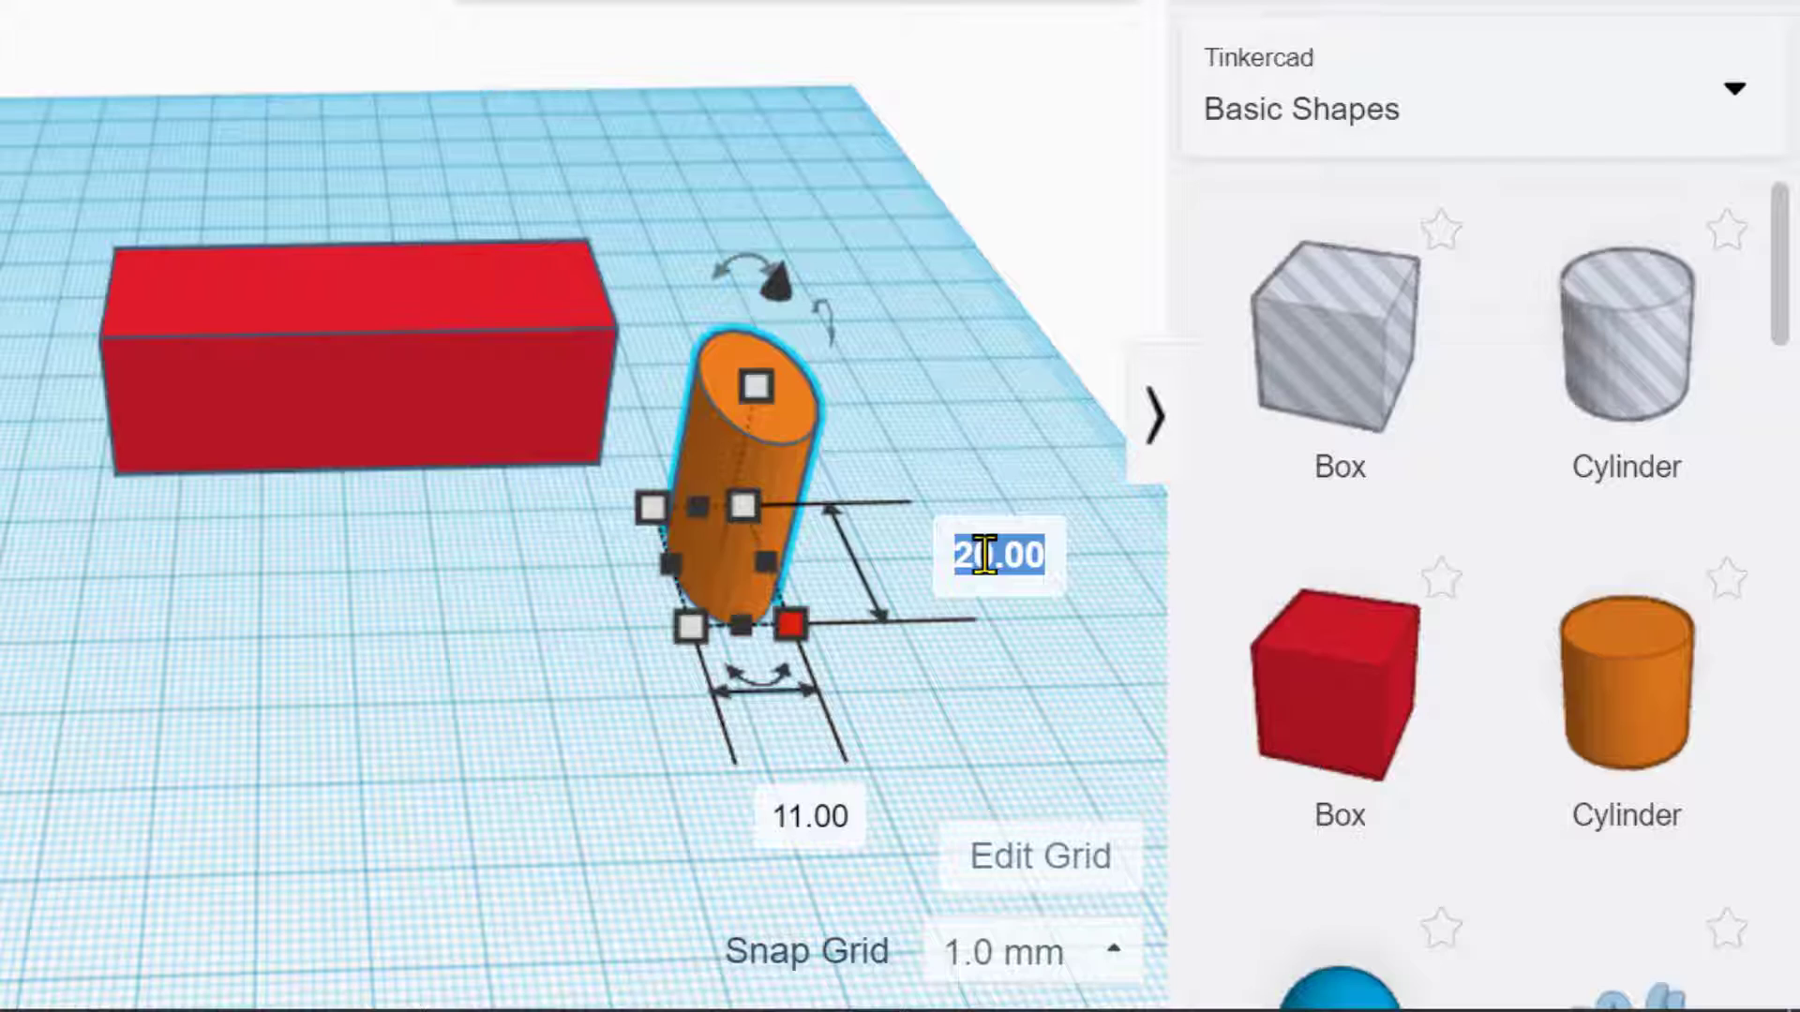
text(11)
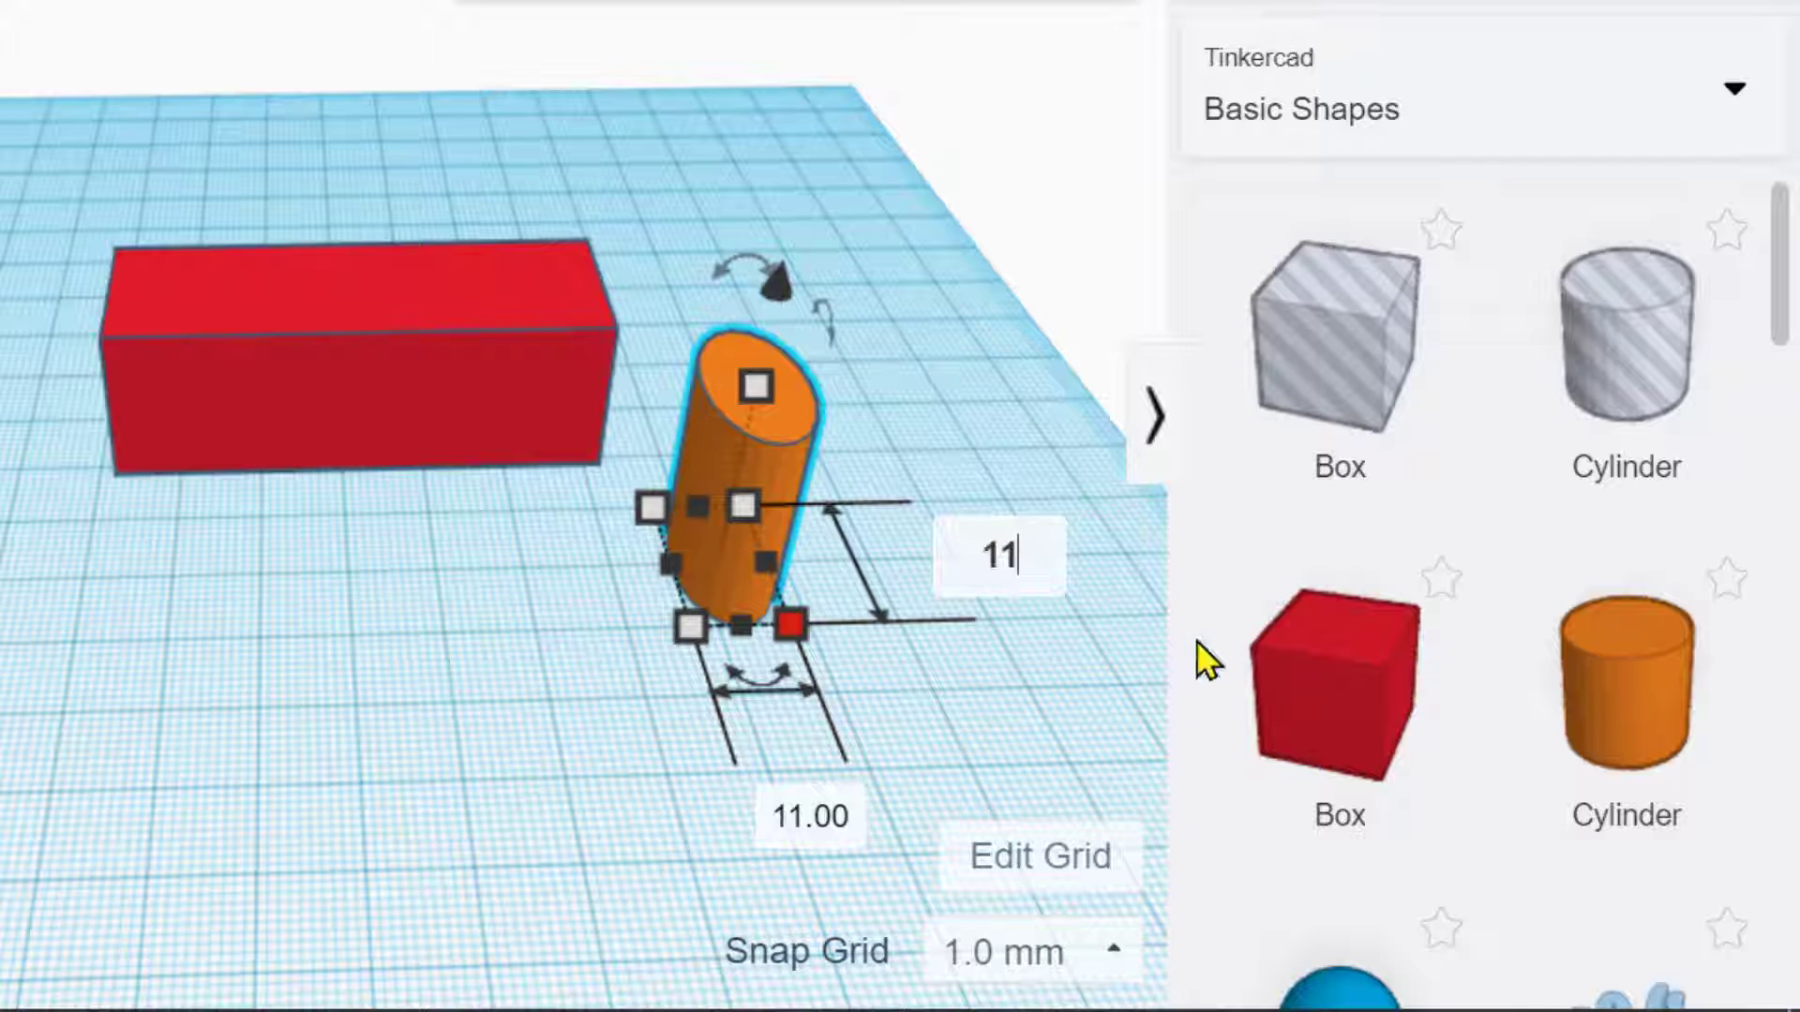
key(Return)
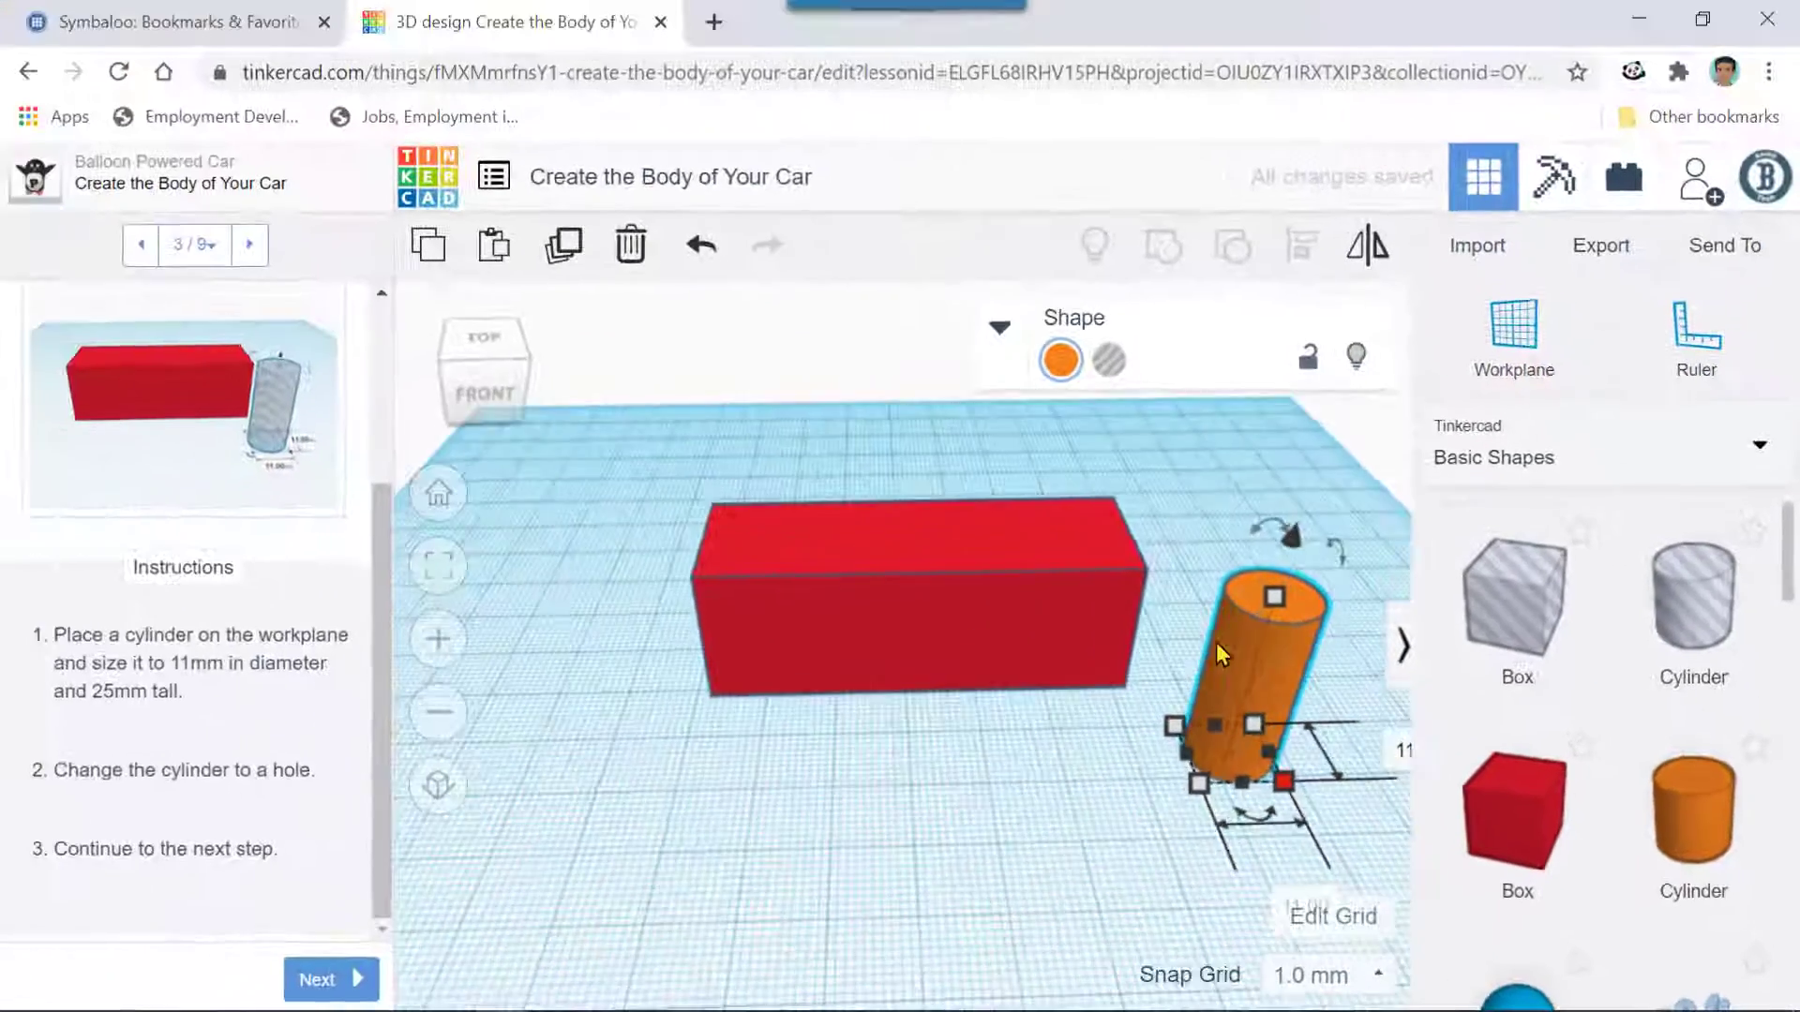
- Move the cylinder in front of the red box near its left end and expand the cylinder's shape settings
scroll(1189, 734, up, 3)
right_drag(1145, 772, 1057, 783)
scroll(1057, 783, down, 2)
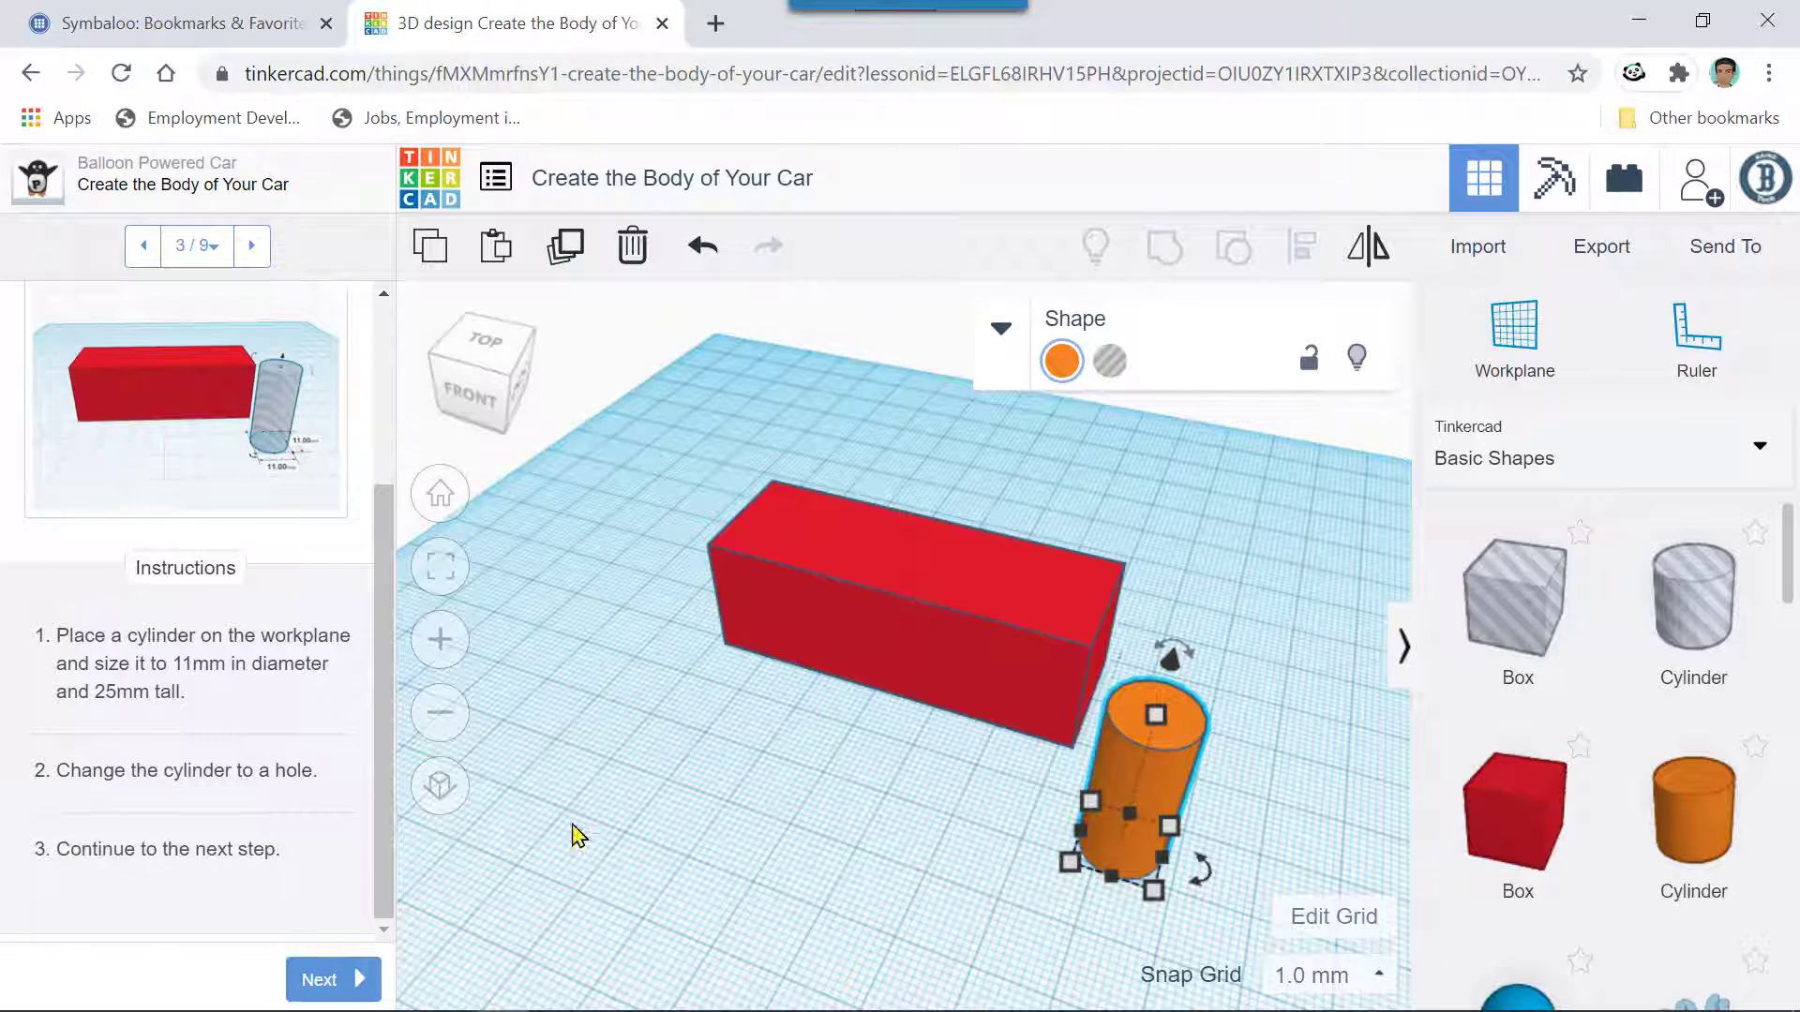
right_drag(837, 843, 889, 808)
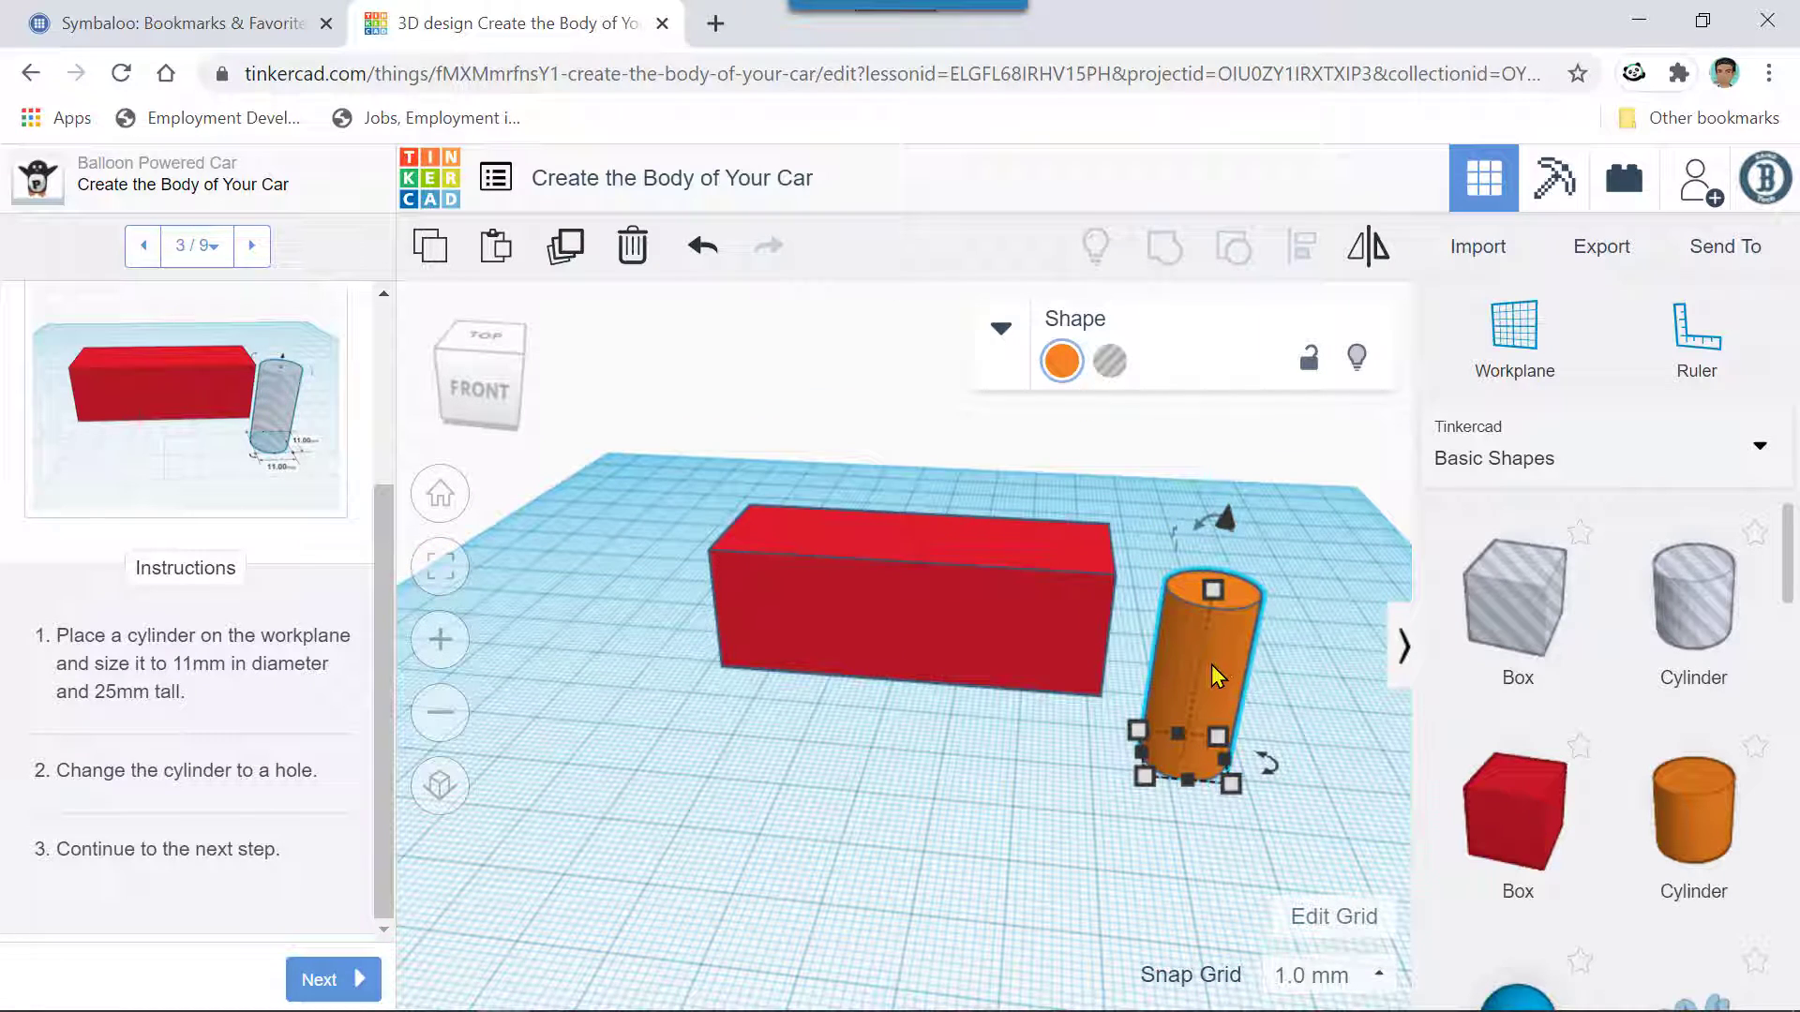
drag(1211, 666, 938, 706)
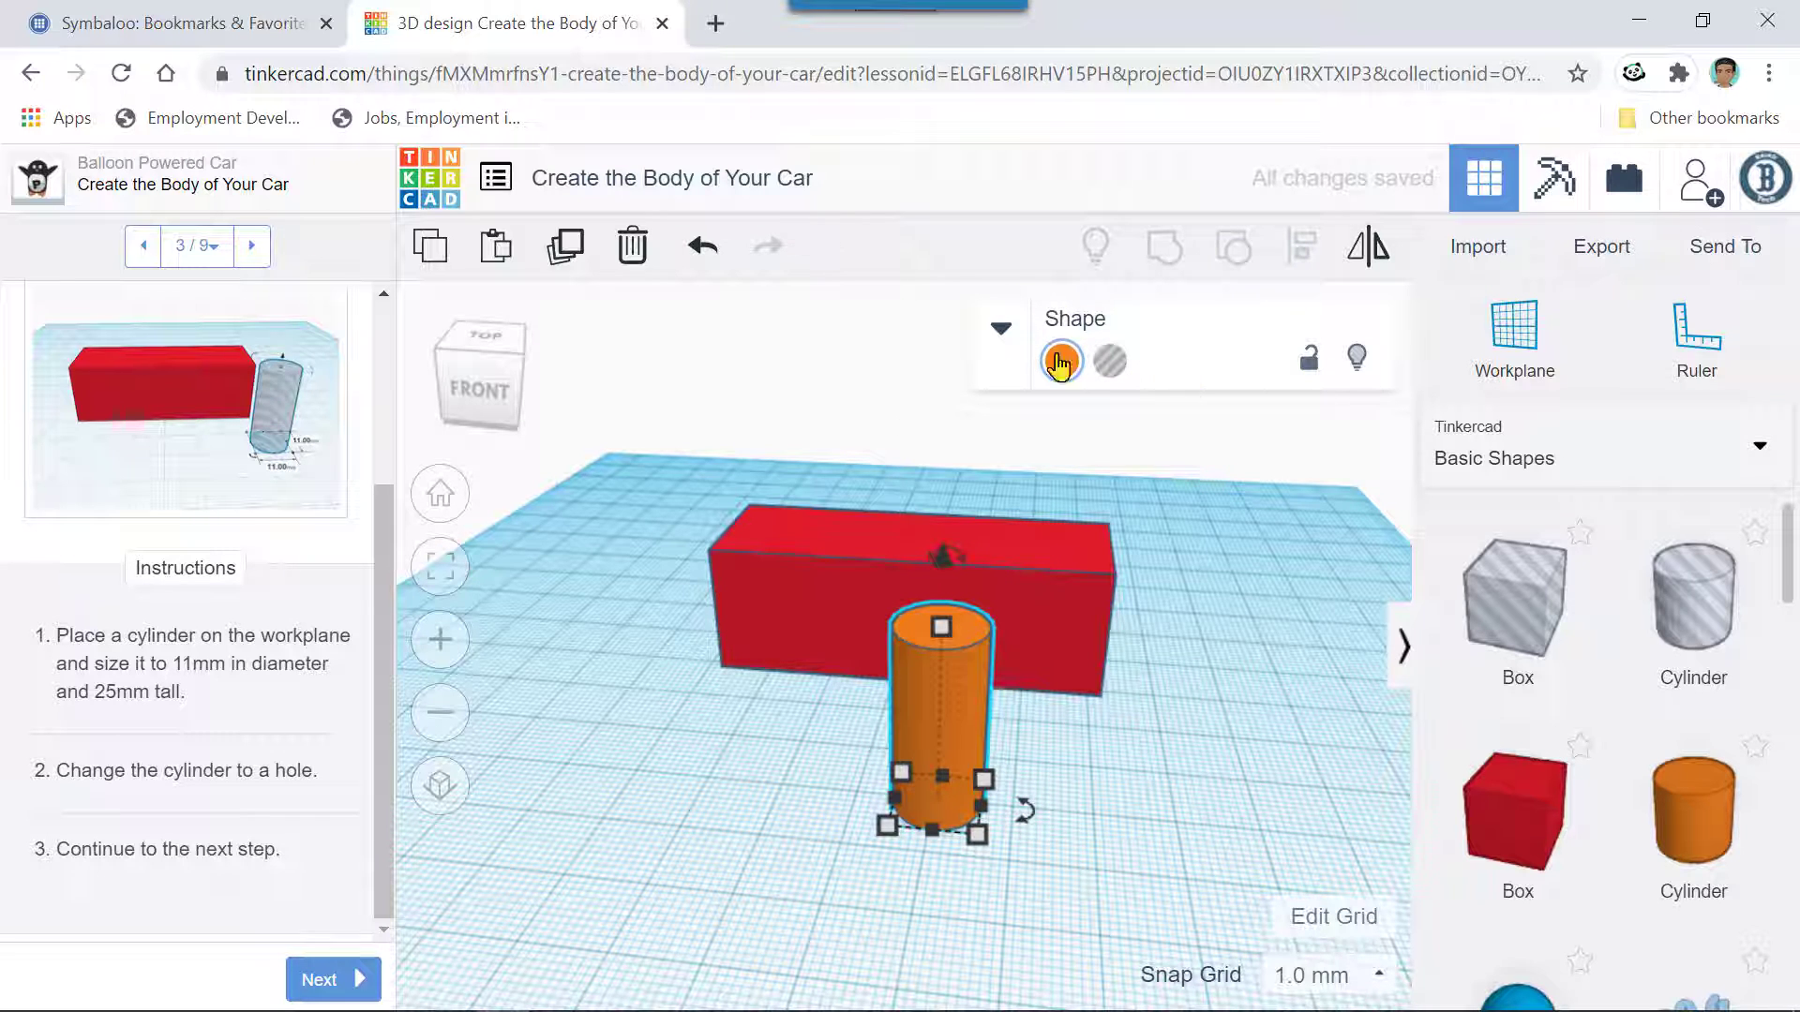
click(1000, 330)
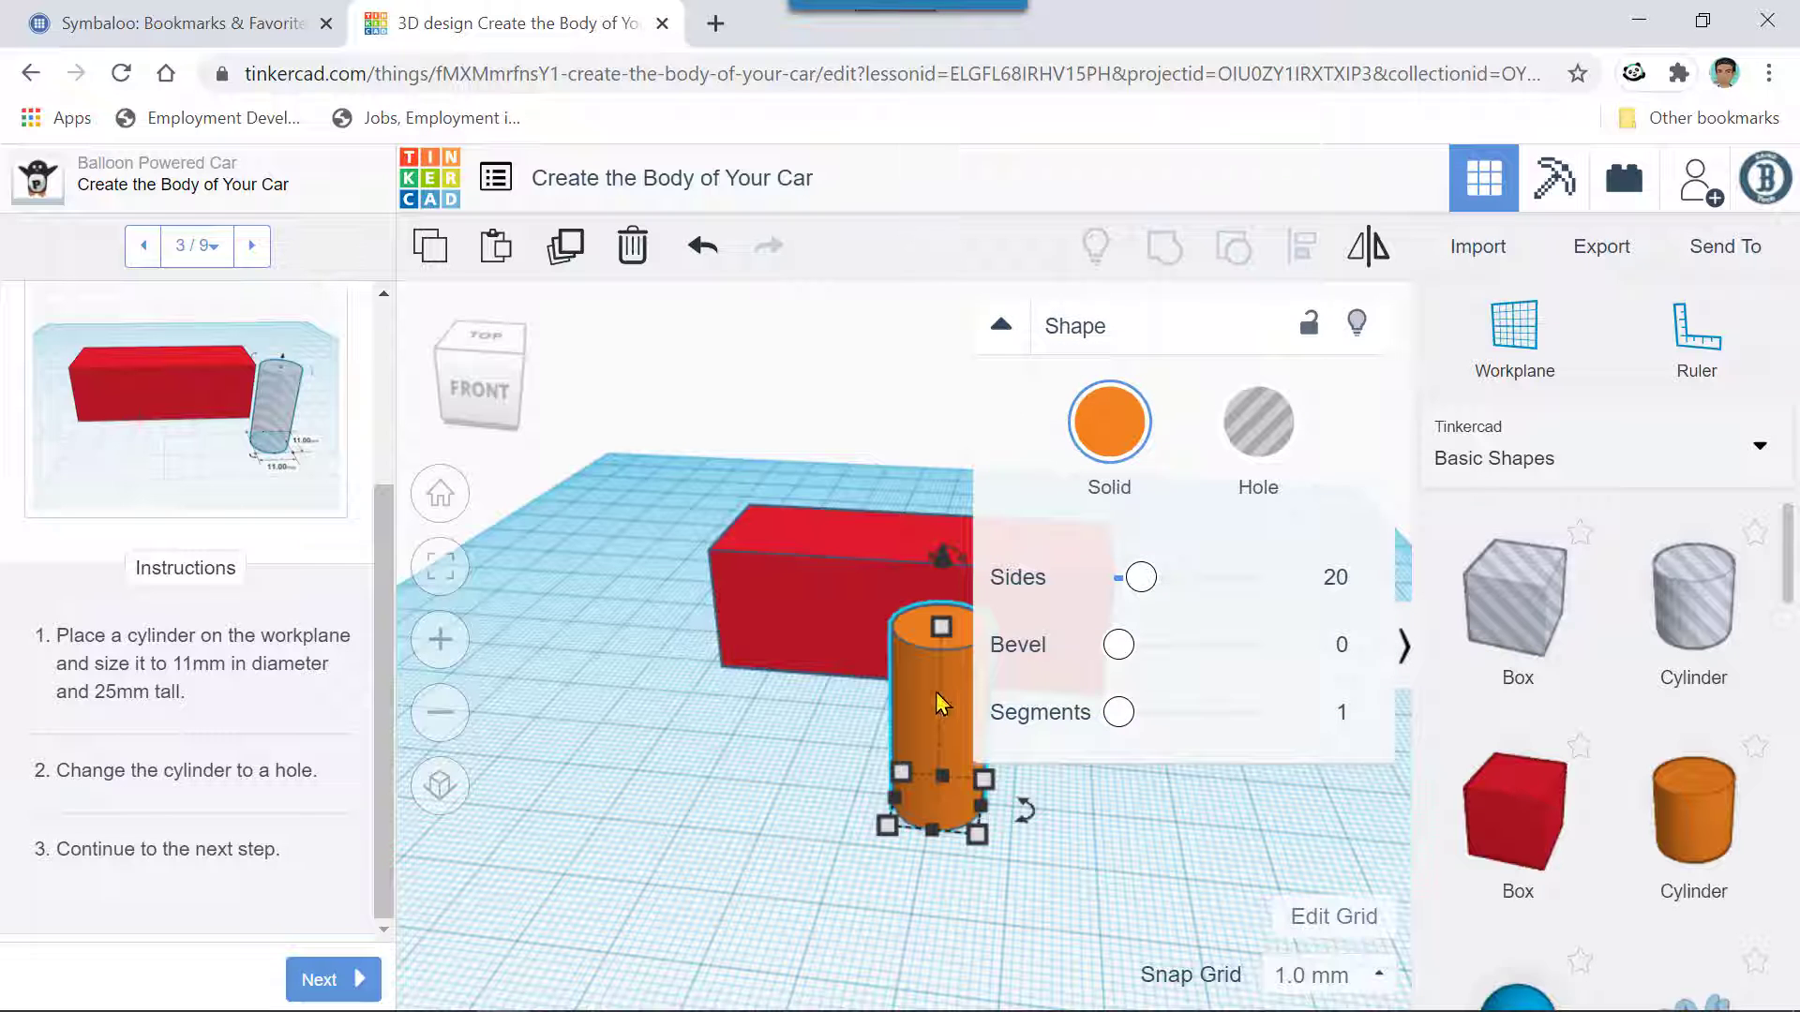
drag(936, 694, 764, 694)
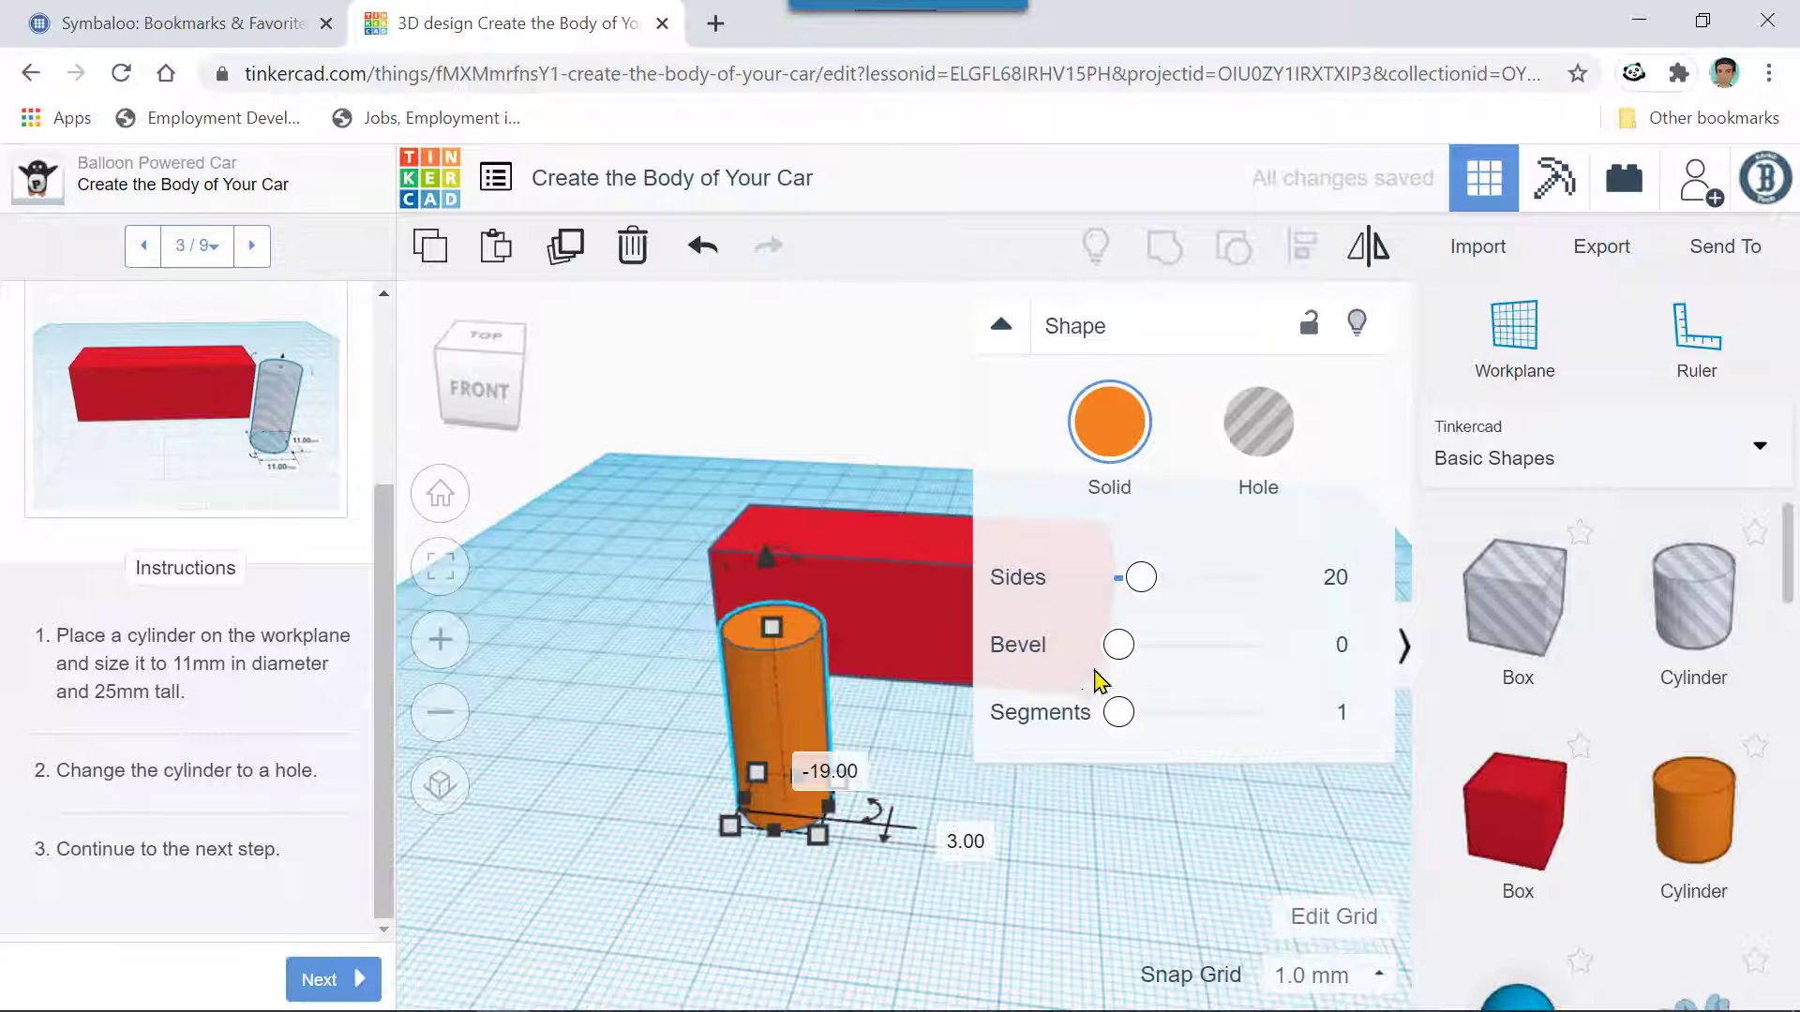
- Reduce the cylinder's sides to 12 and examine its faceted top edge up close
click(1142, 578)
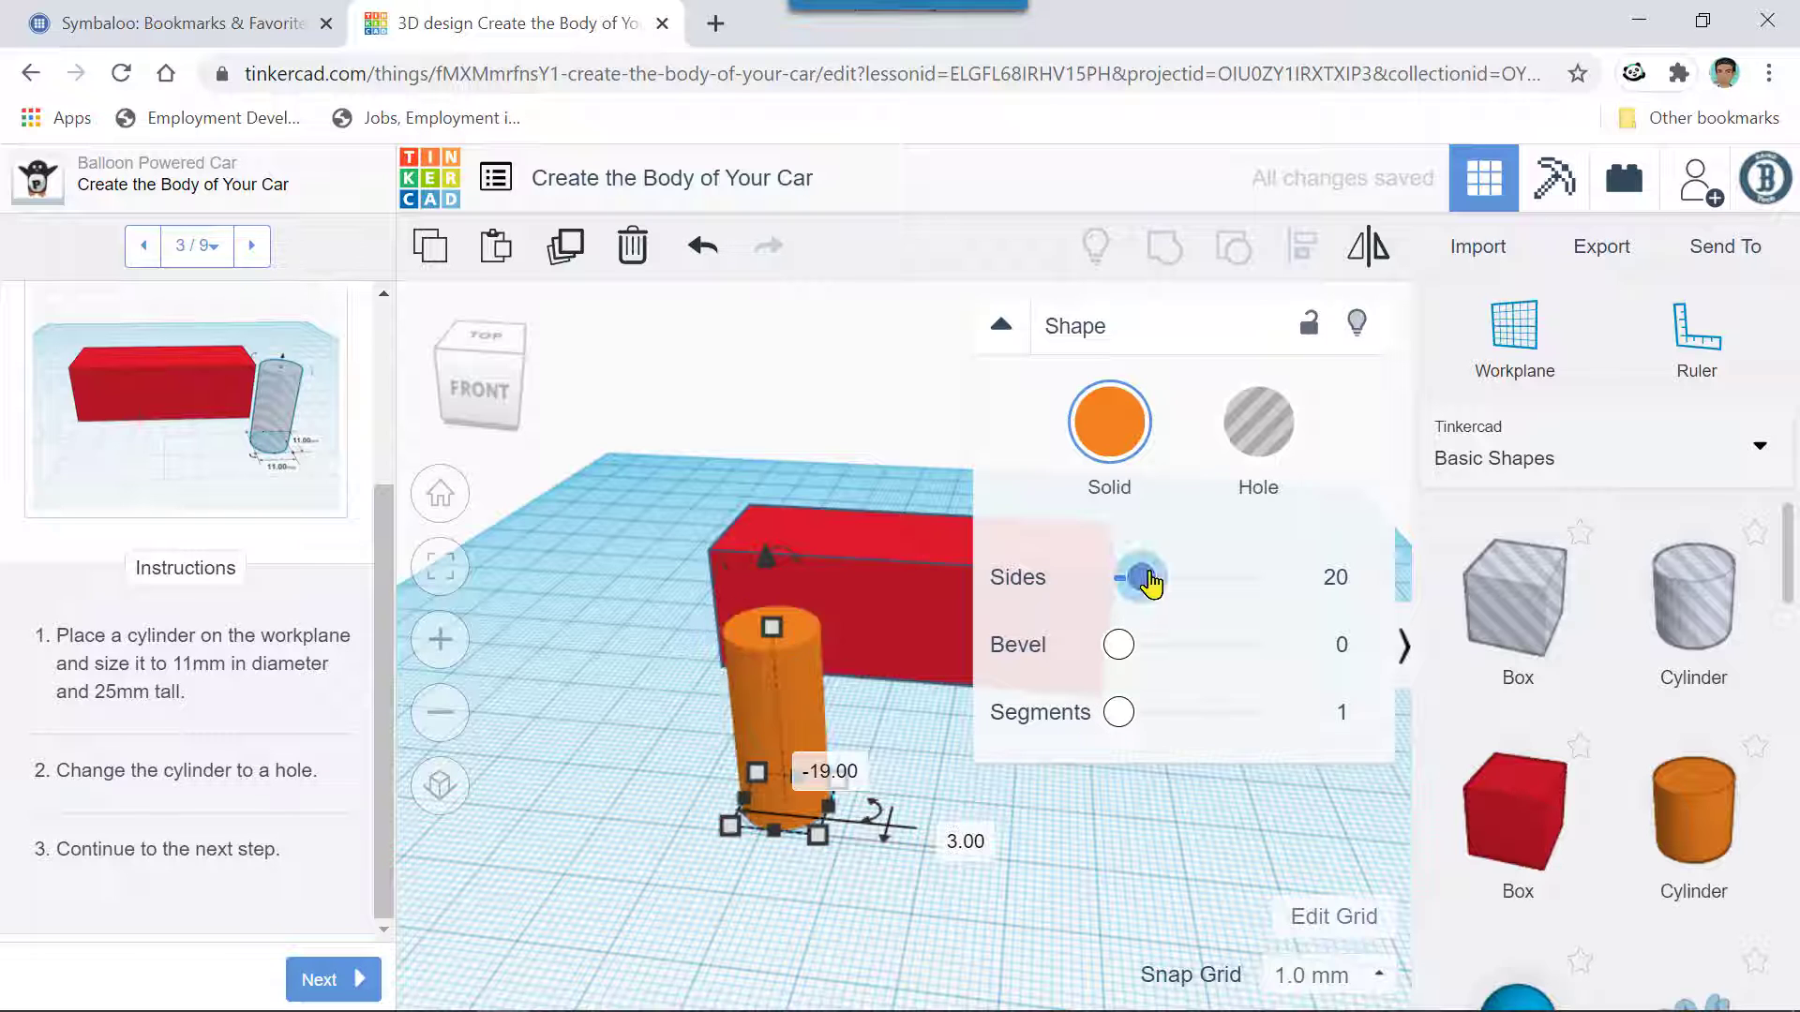
drag(1149, 581, 1127, 584)
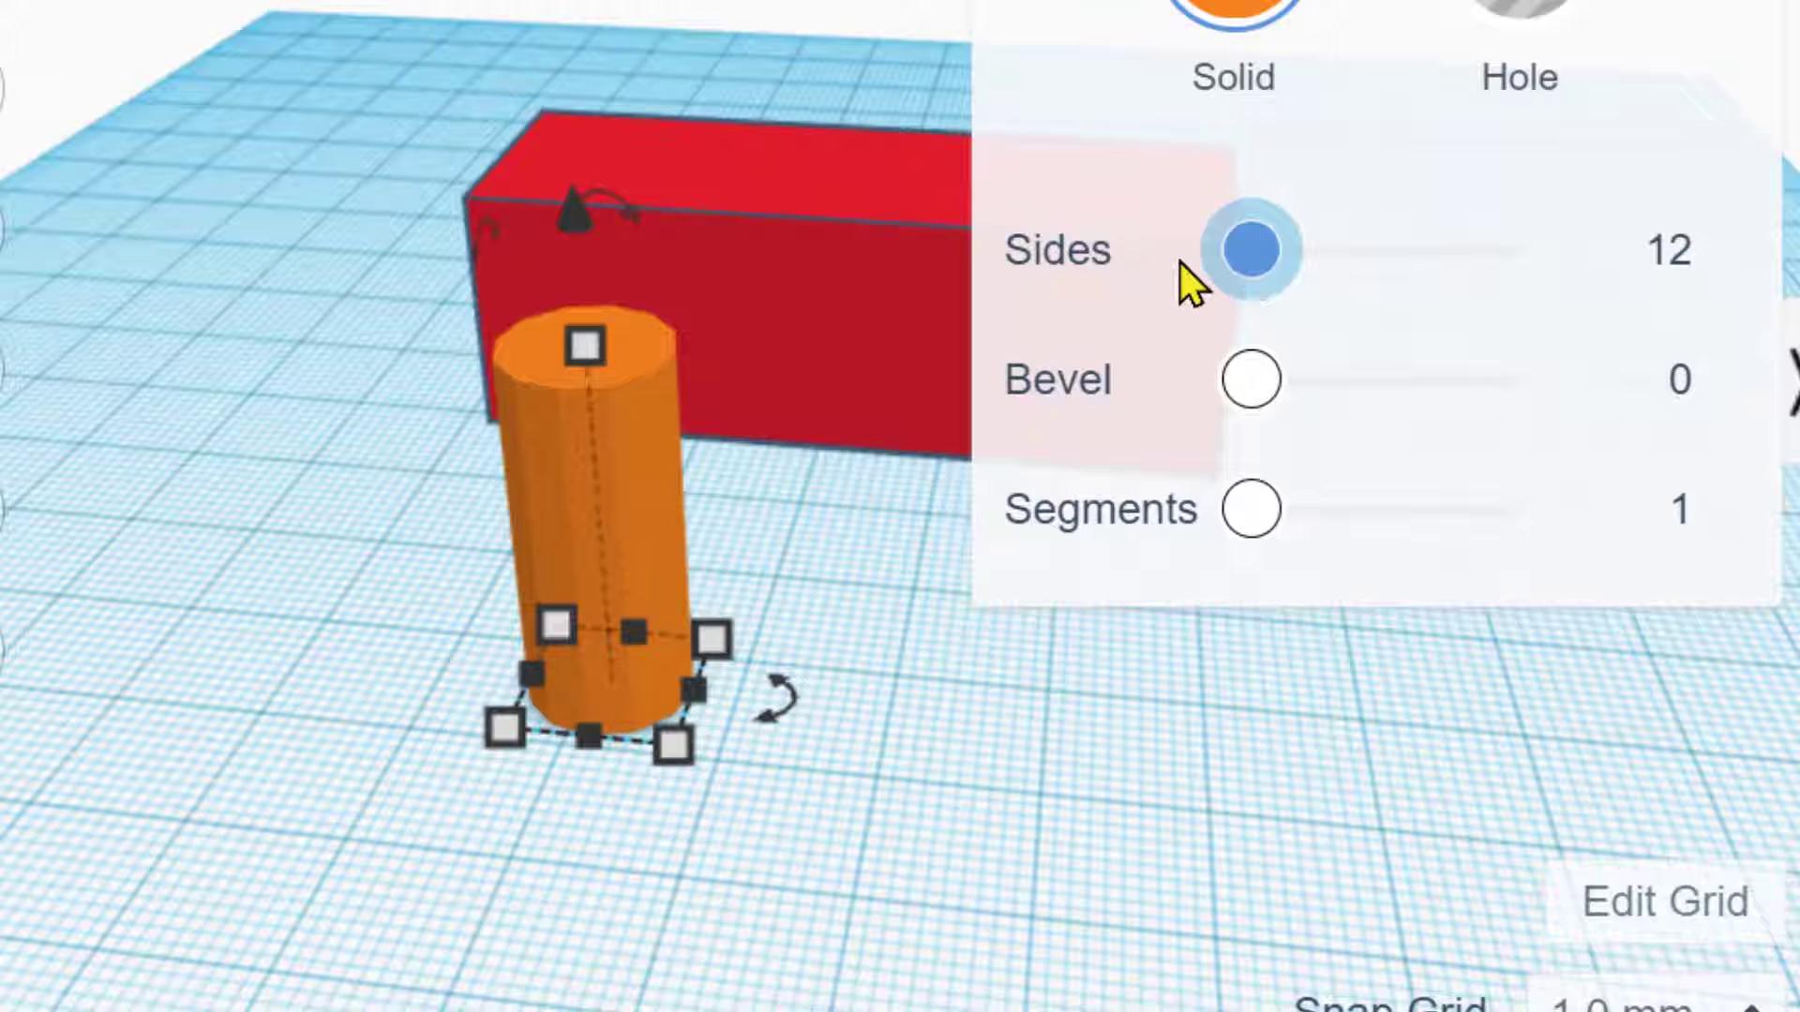
drag(1179, 265, 1159, 278)
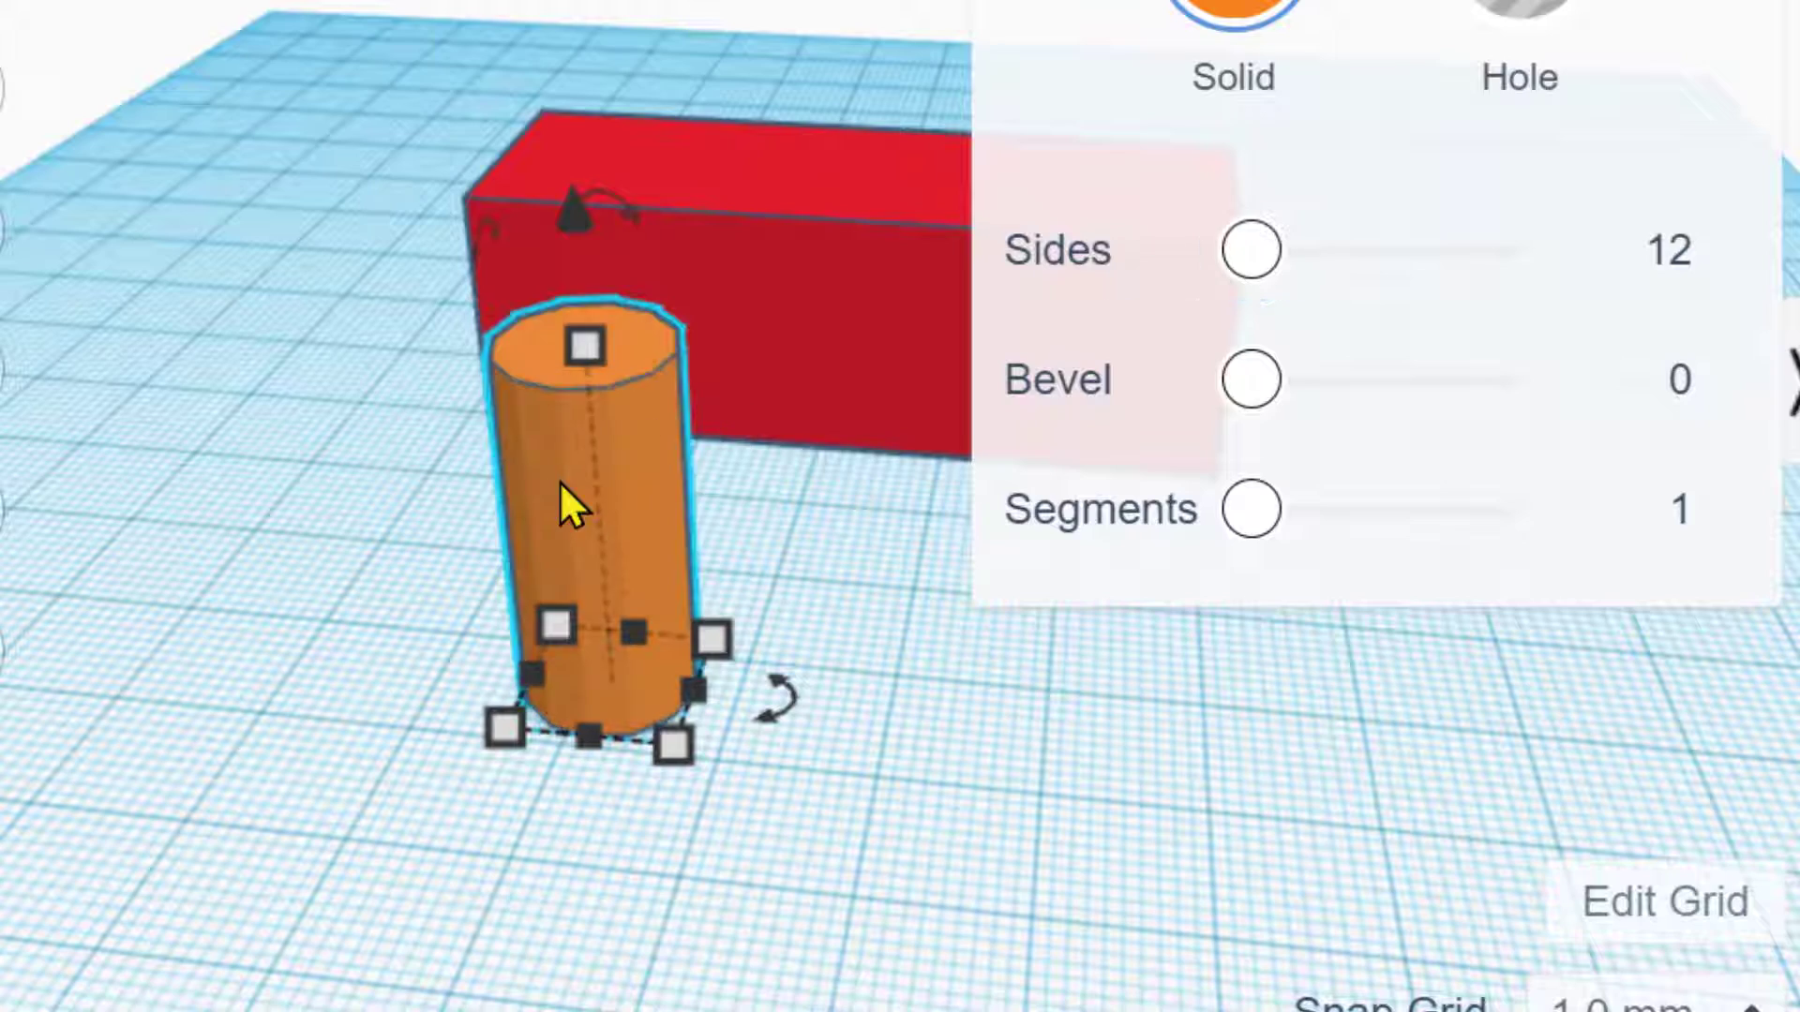
scroll(559, 481, up, 5)
right_drag(566, 493, 646, 534)
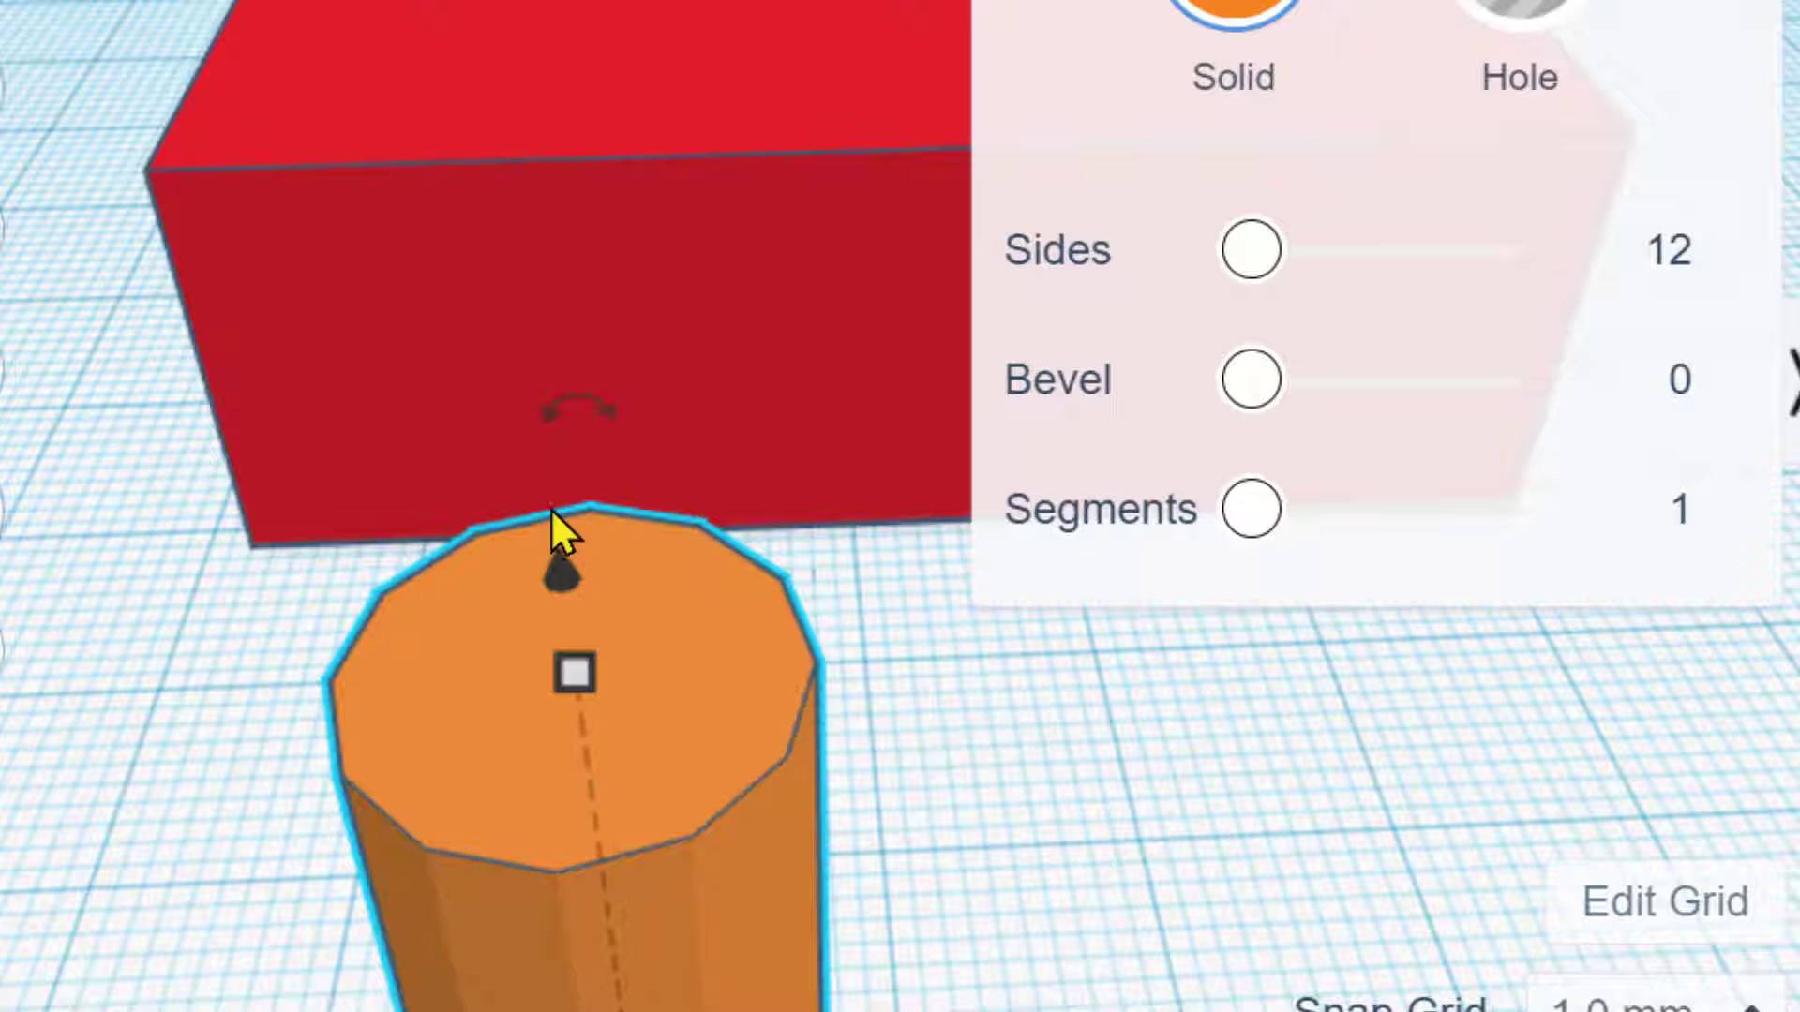
- Raise the cylinder's sides to 64, examine the rounded edge, and reduce the sides to 13 for comparison
drag(1254, 268, 1675, 262)
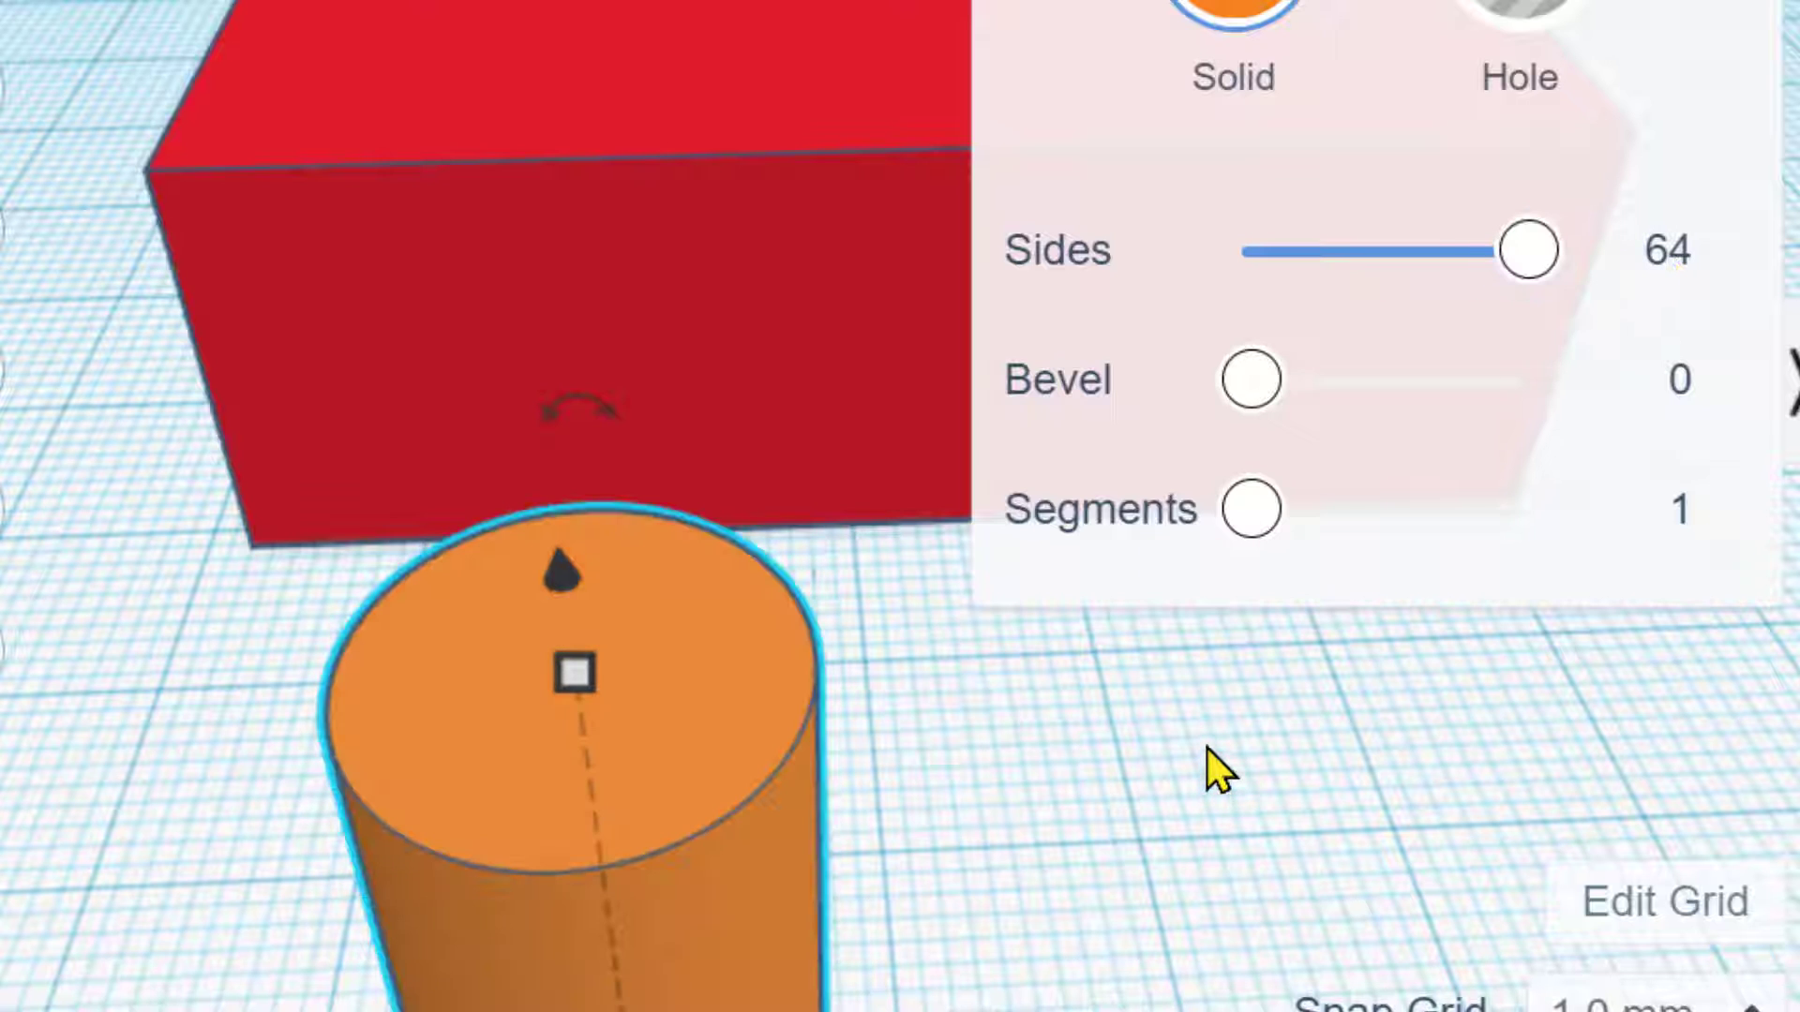
scroll(1207, 742, down, 3)
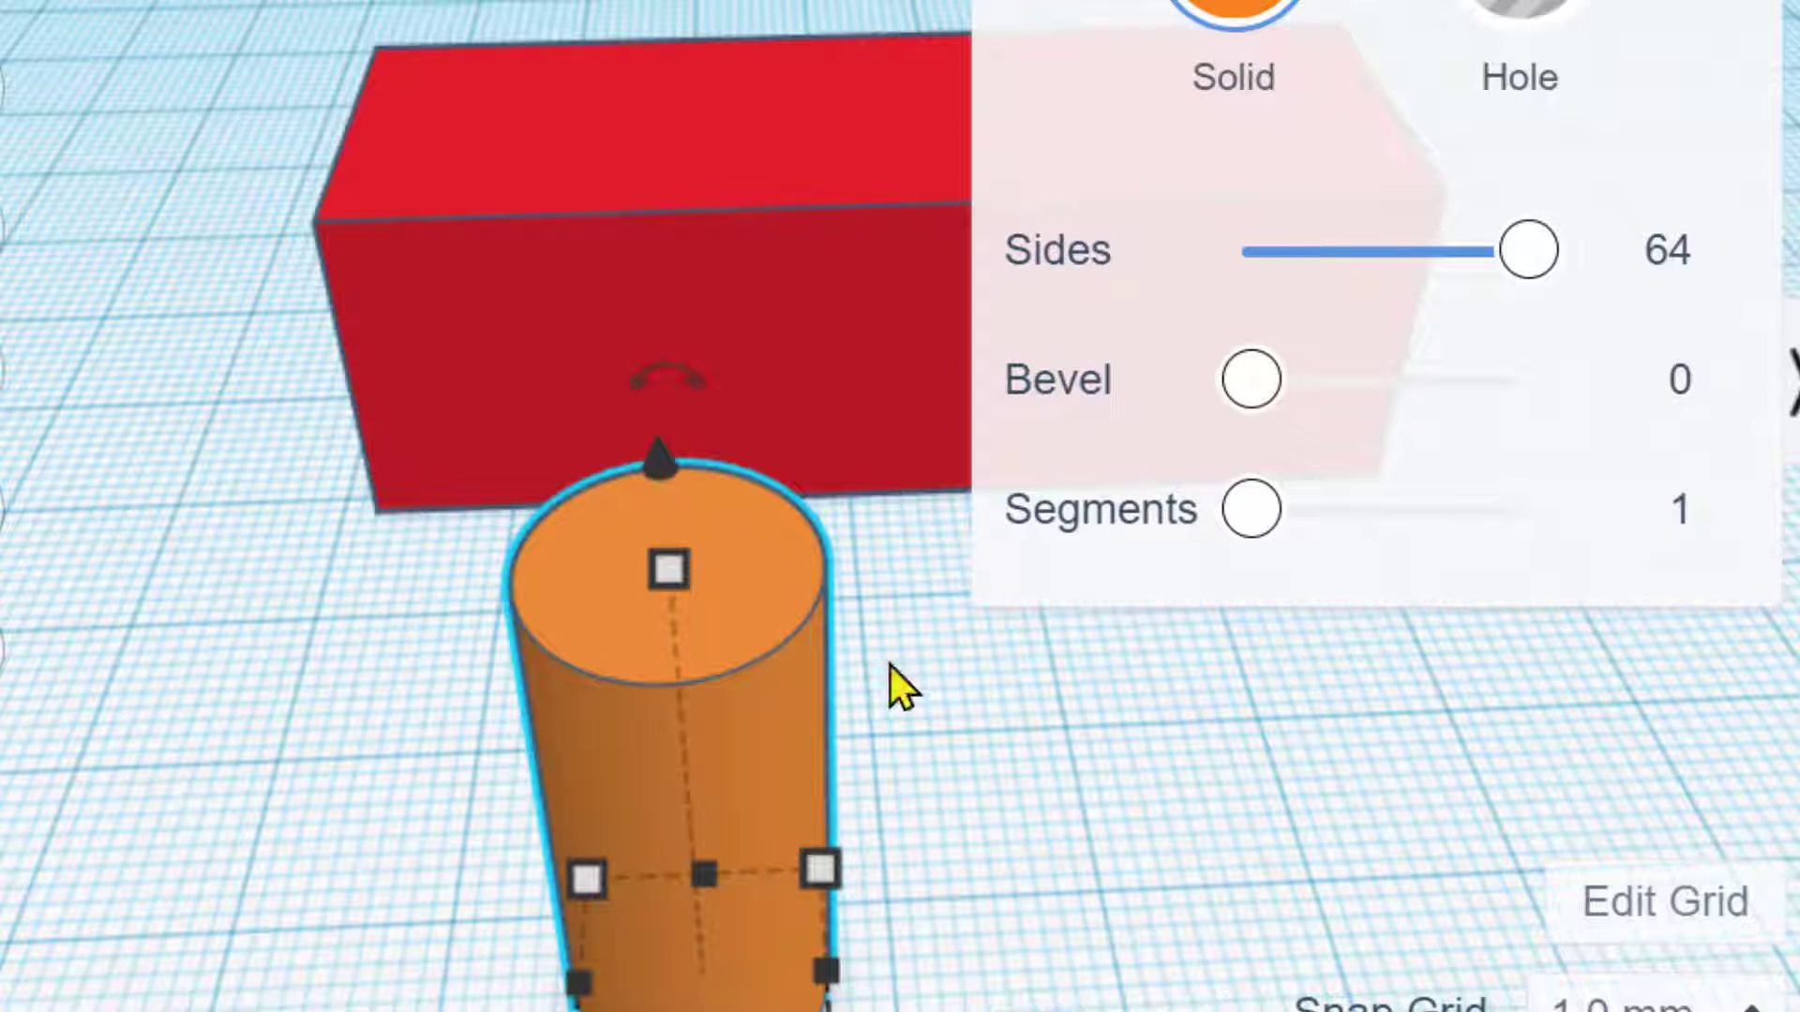
scroll(678, 636, up, 5)
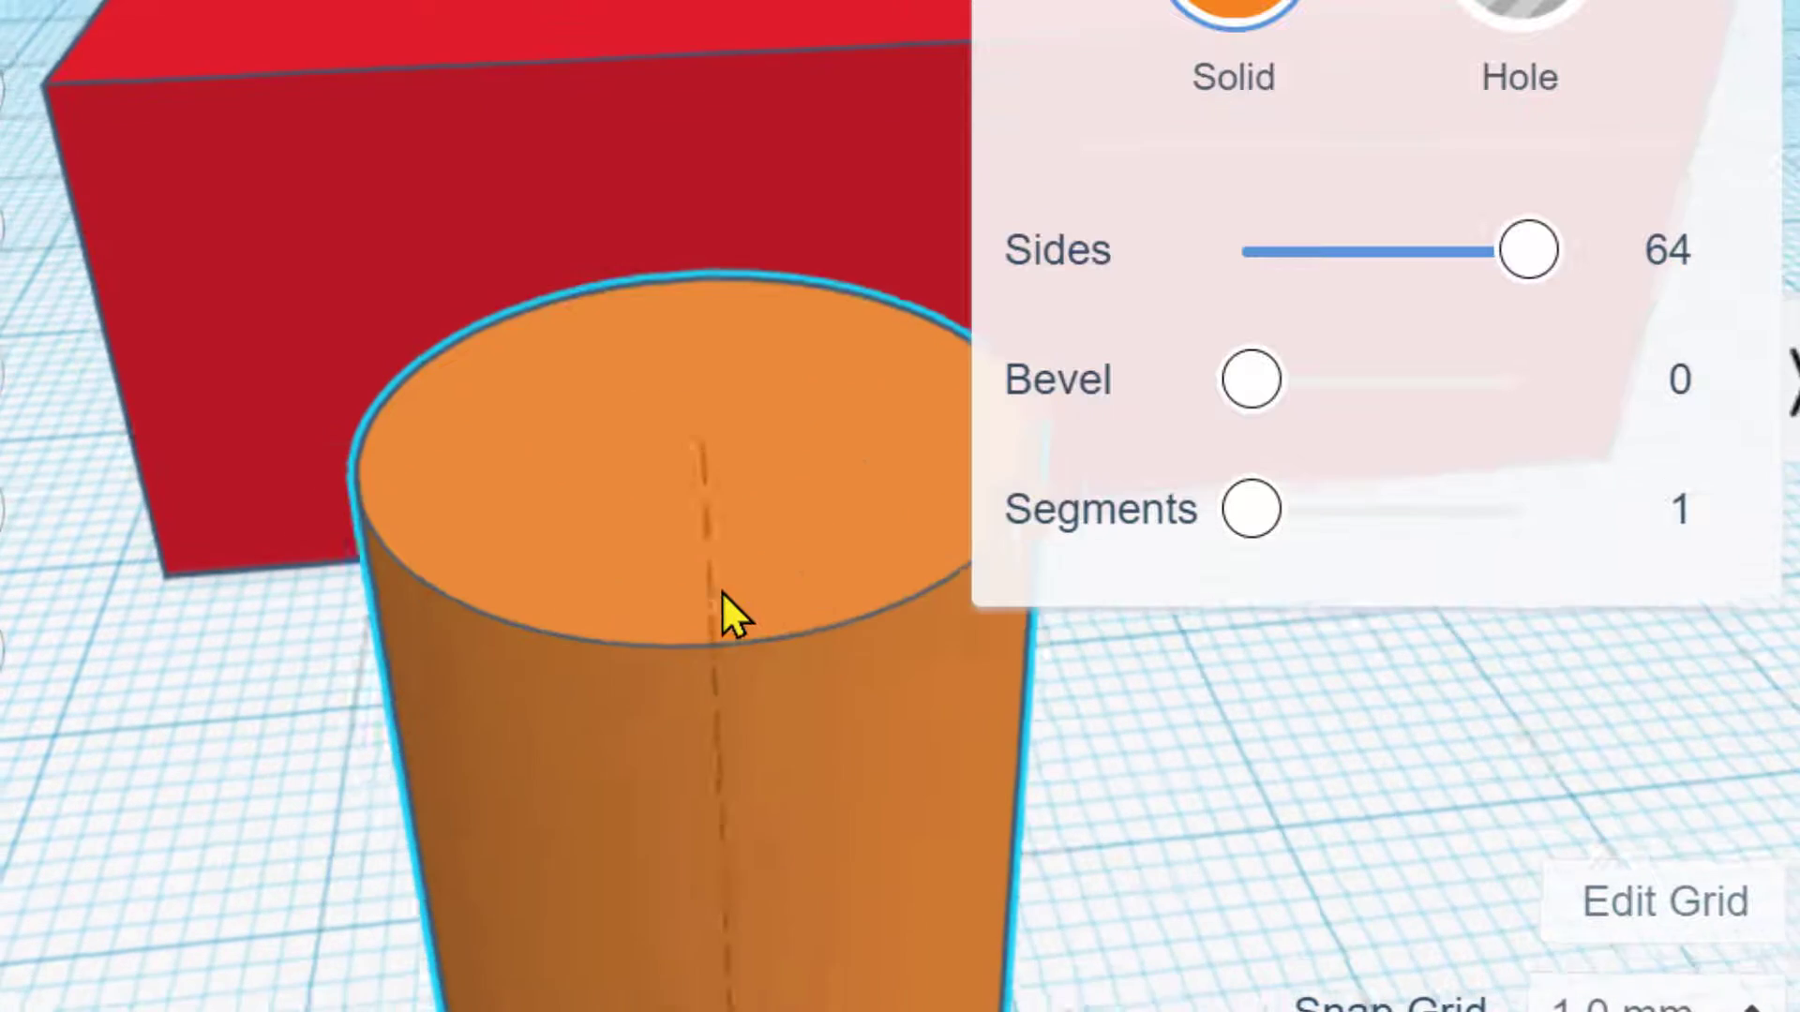
right_drag(722, 591, 690, 611)
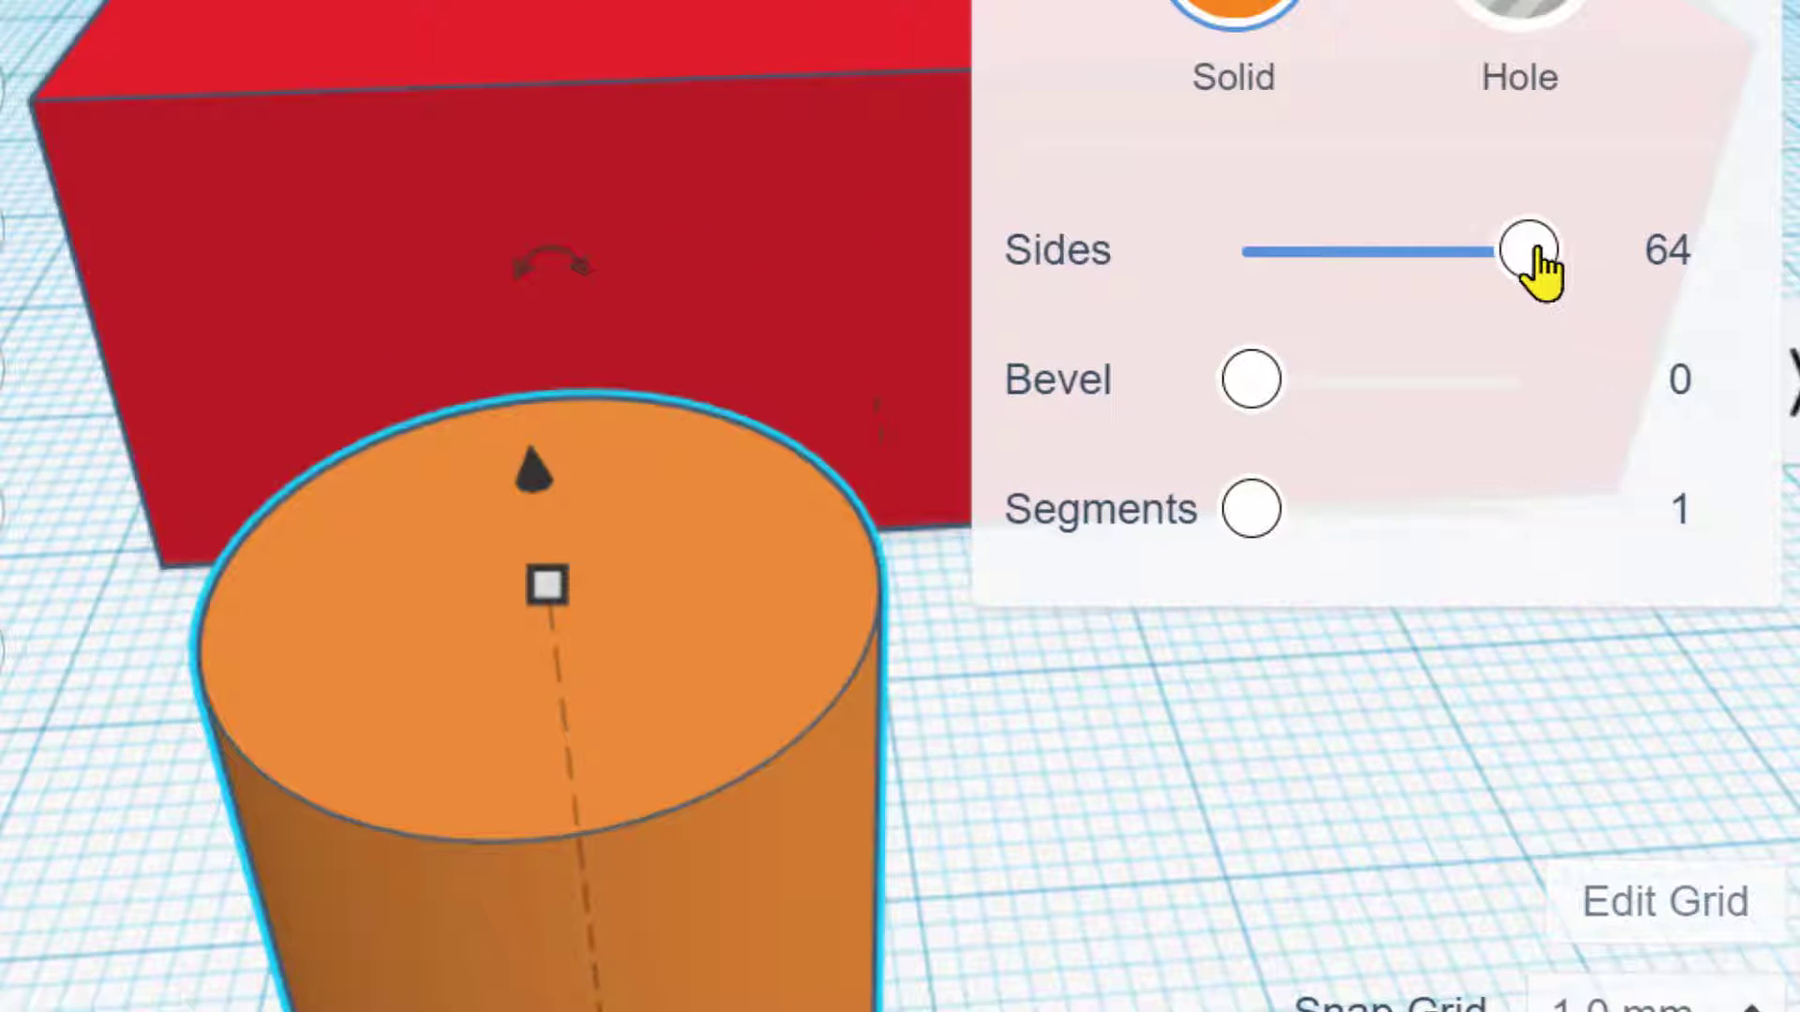
drag(1542, 251, 1267, 300)
right_drag(1182, 745, 1185, 704)
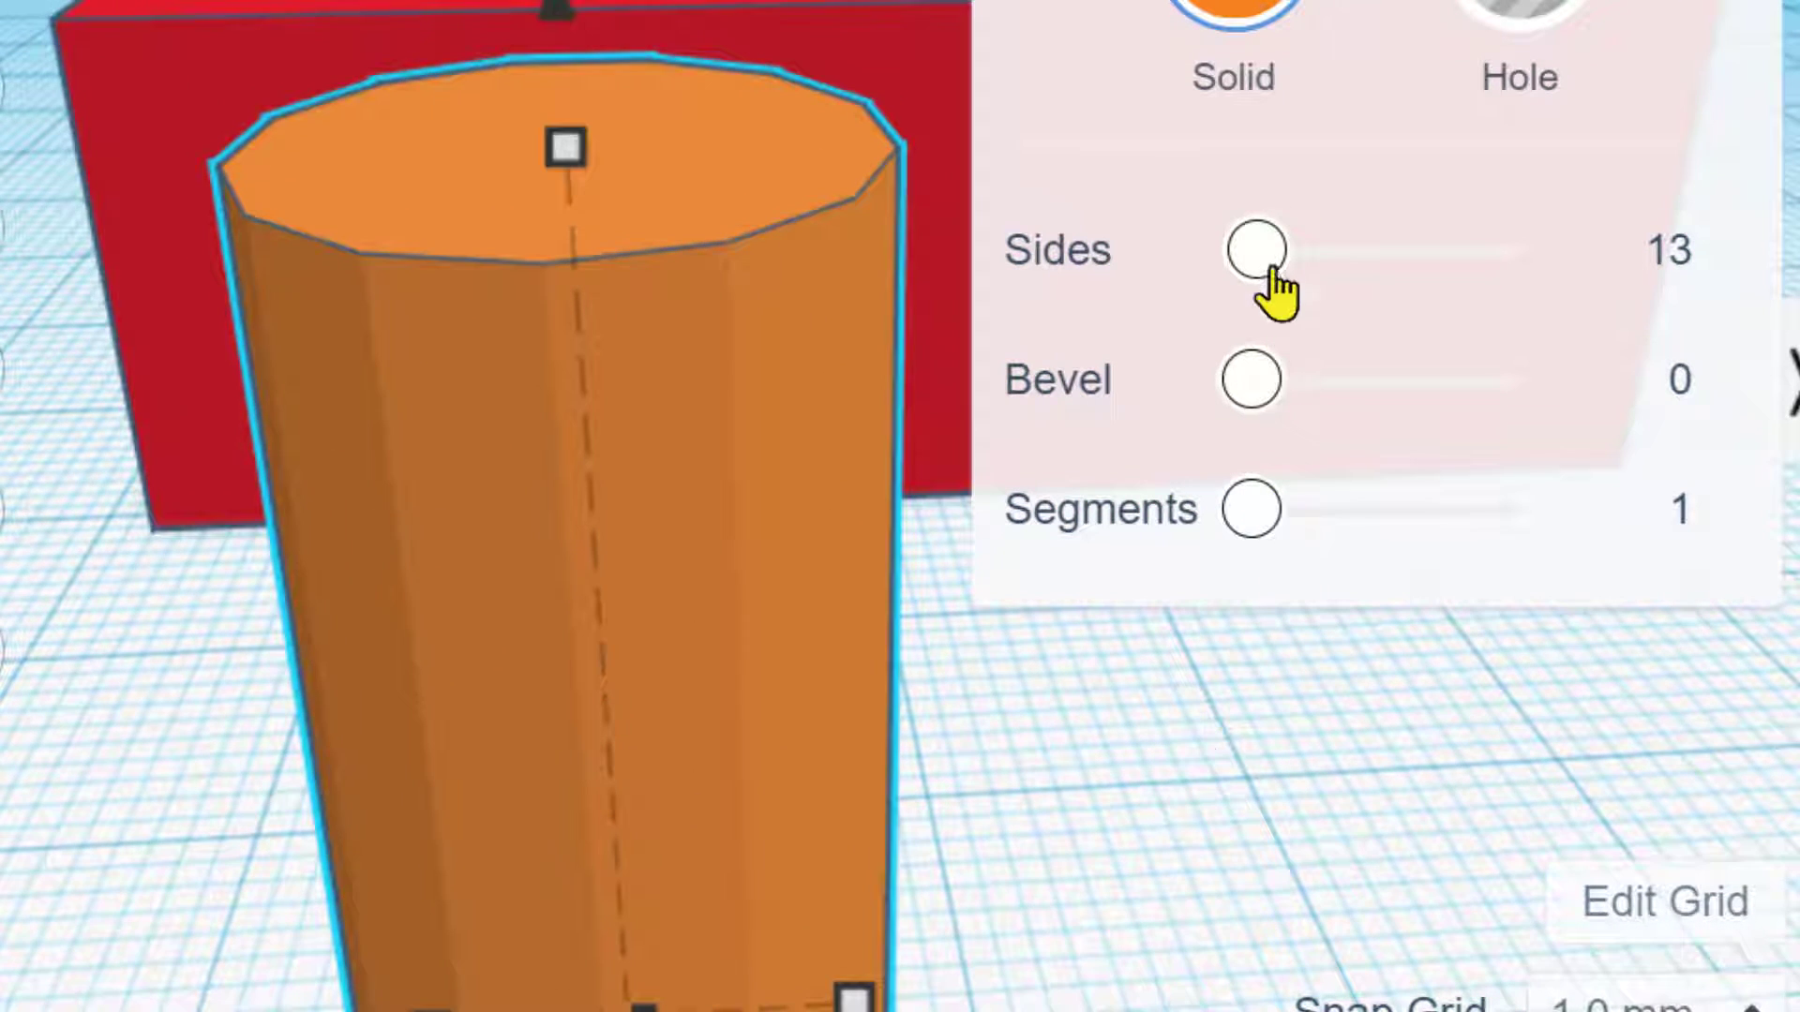
- Set the cylinder's sides to 64 and collapse its shape settings
drag(1257, 257, 1561, 277)
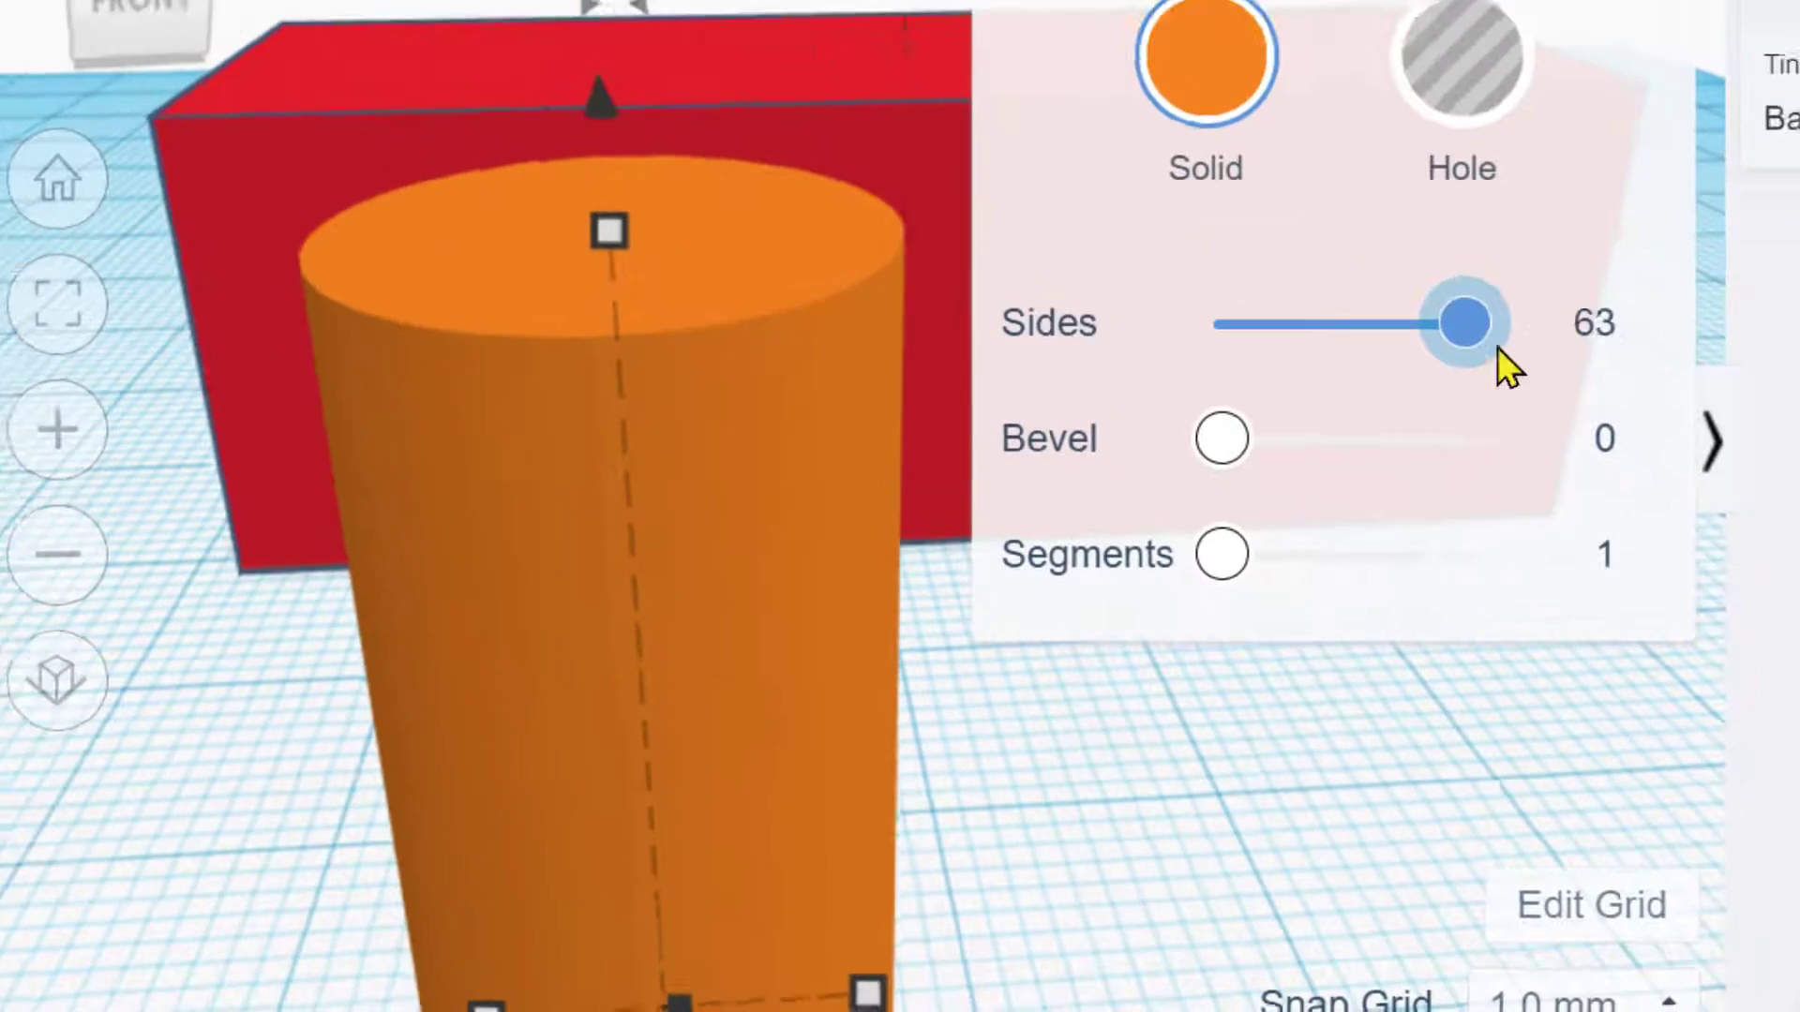
drag(1498, 347, 1511, 345)
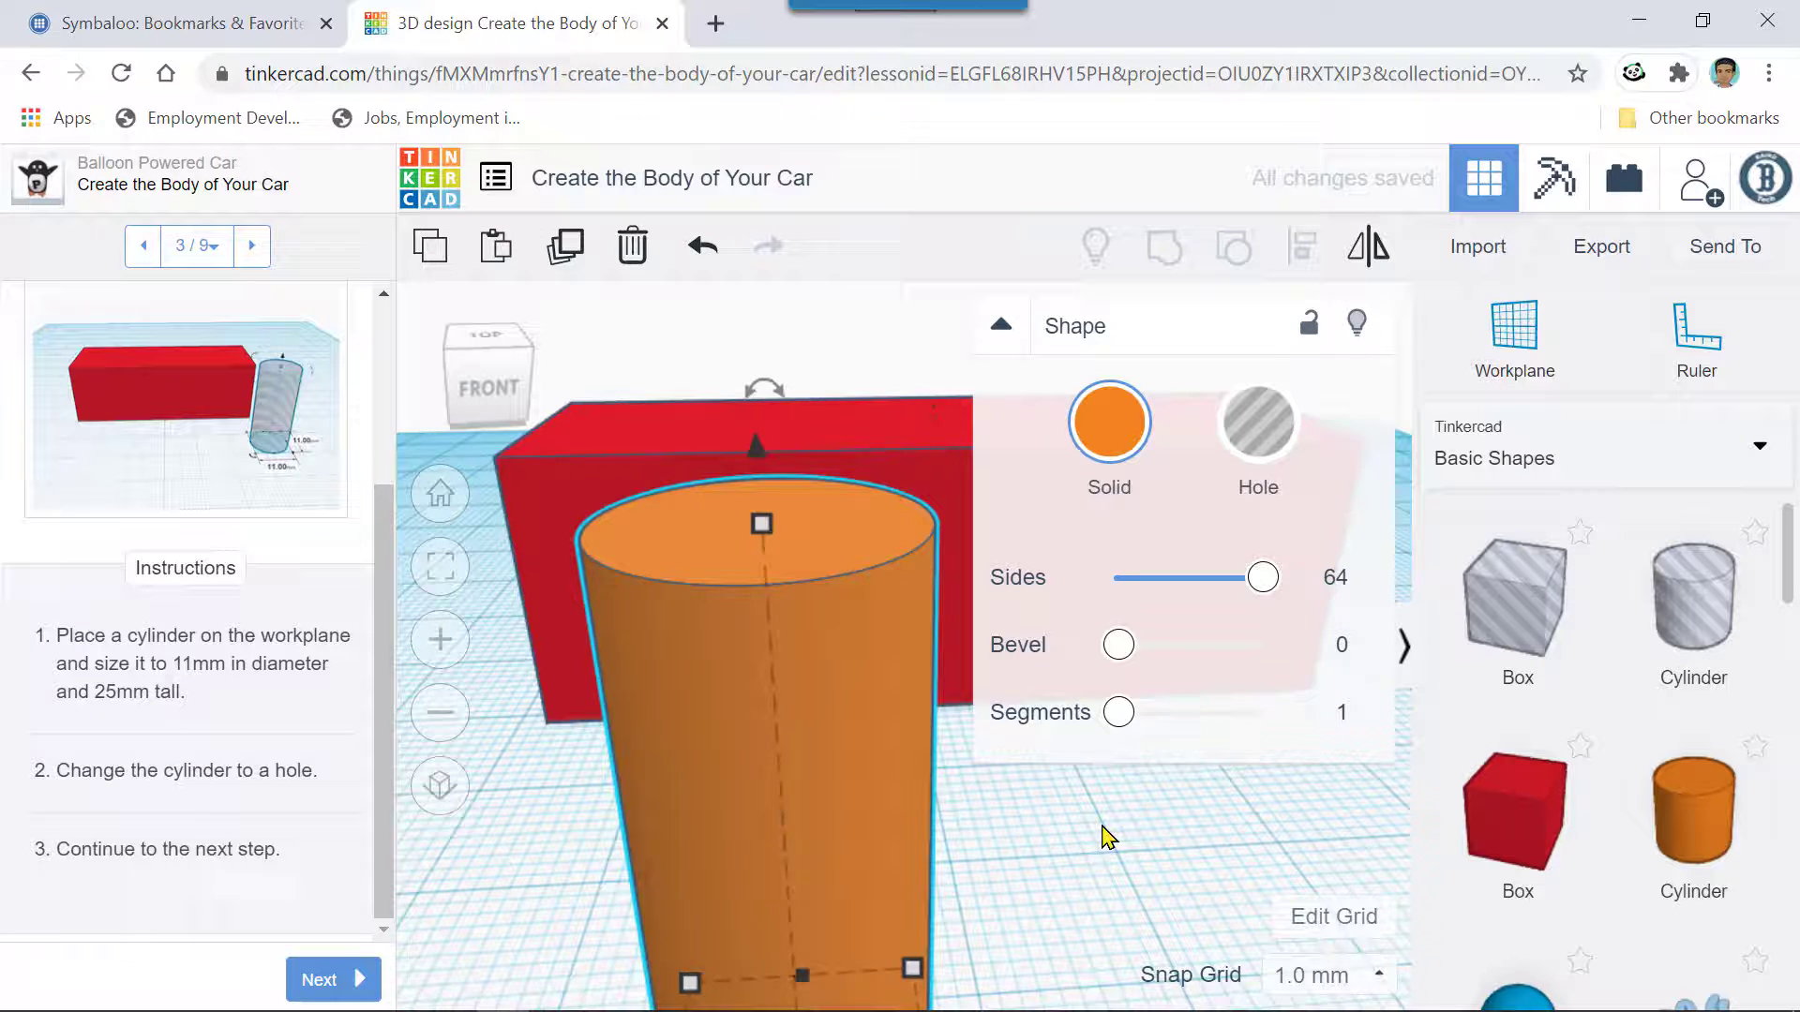
scroll(1103, 837, down, 3)
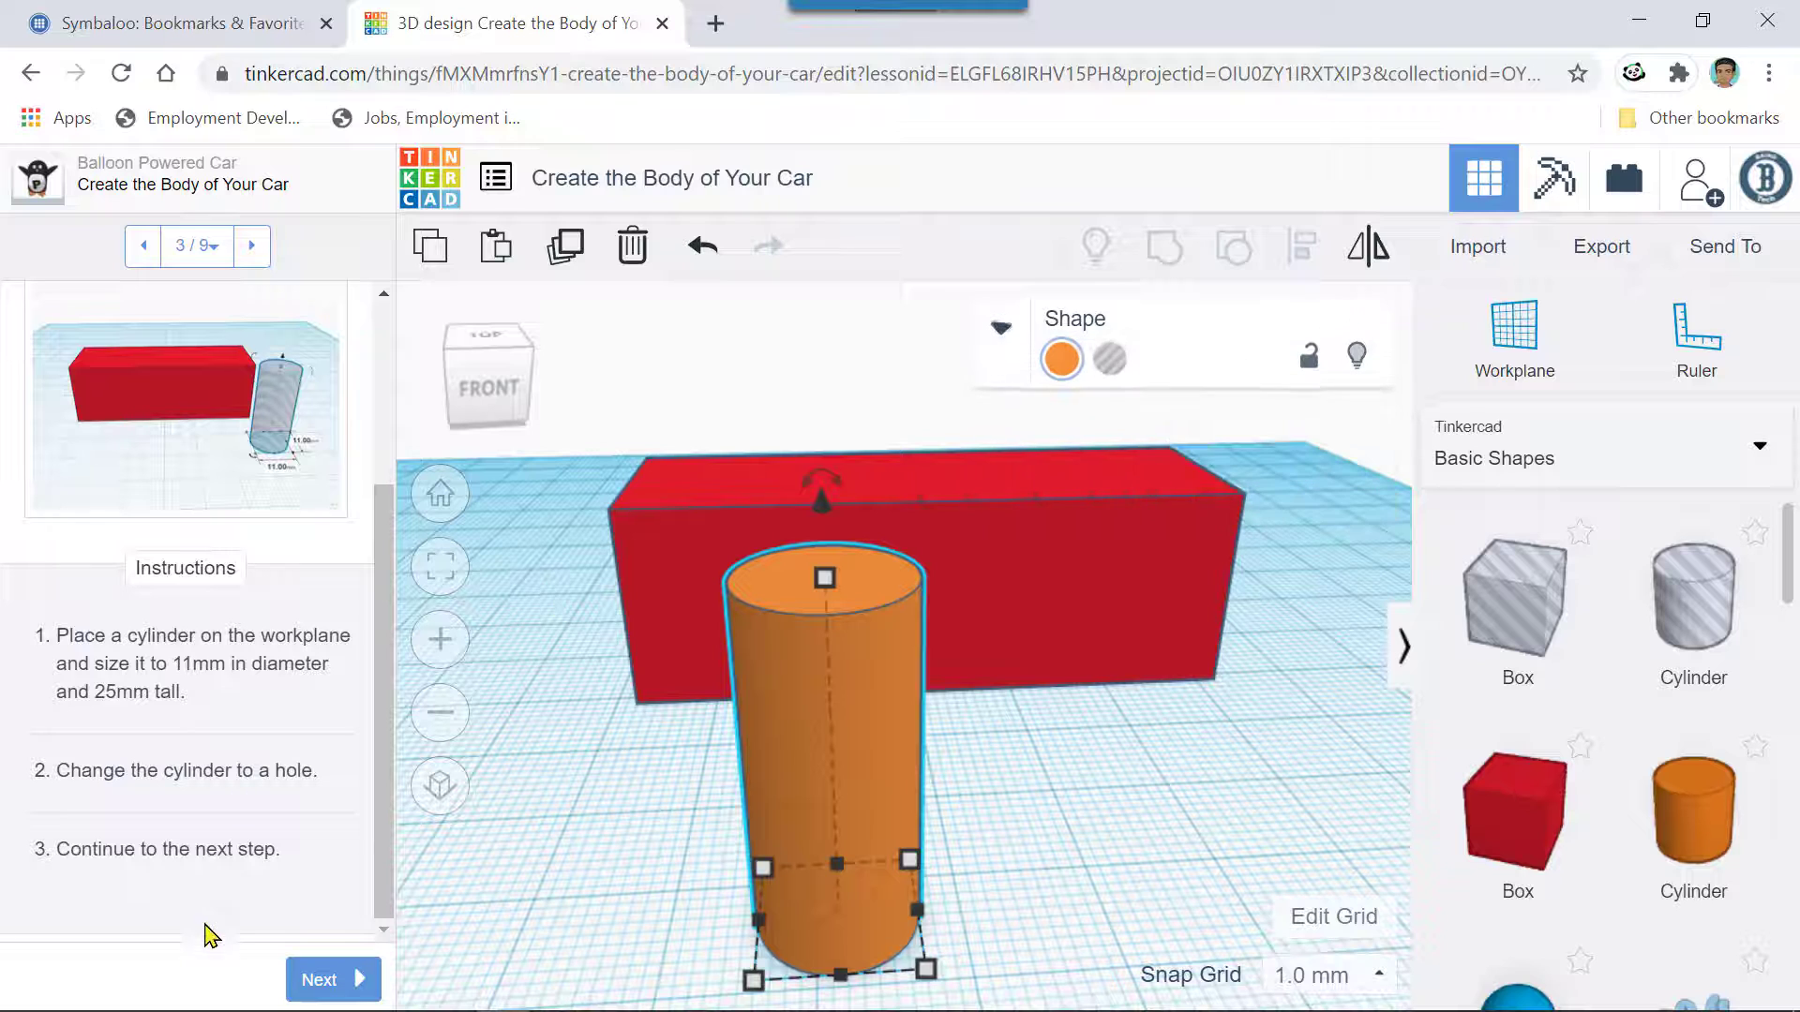
- Advance the lesson to page 4, Align the First Axle, and rotate the cylinder 90° so its length runs across the box
click(328, 984)
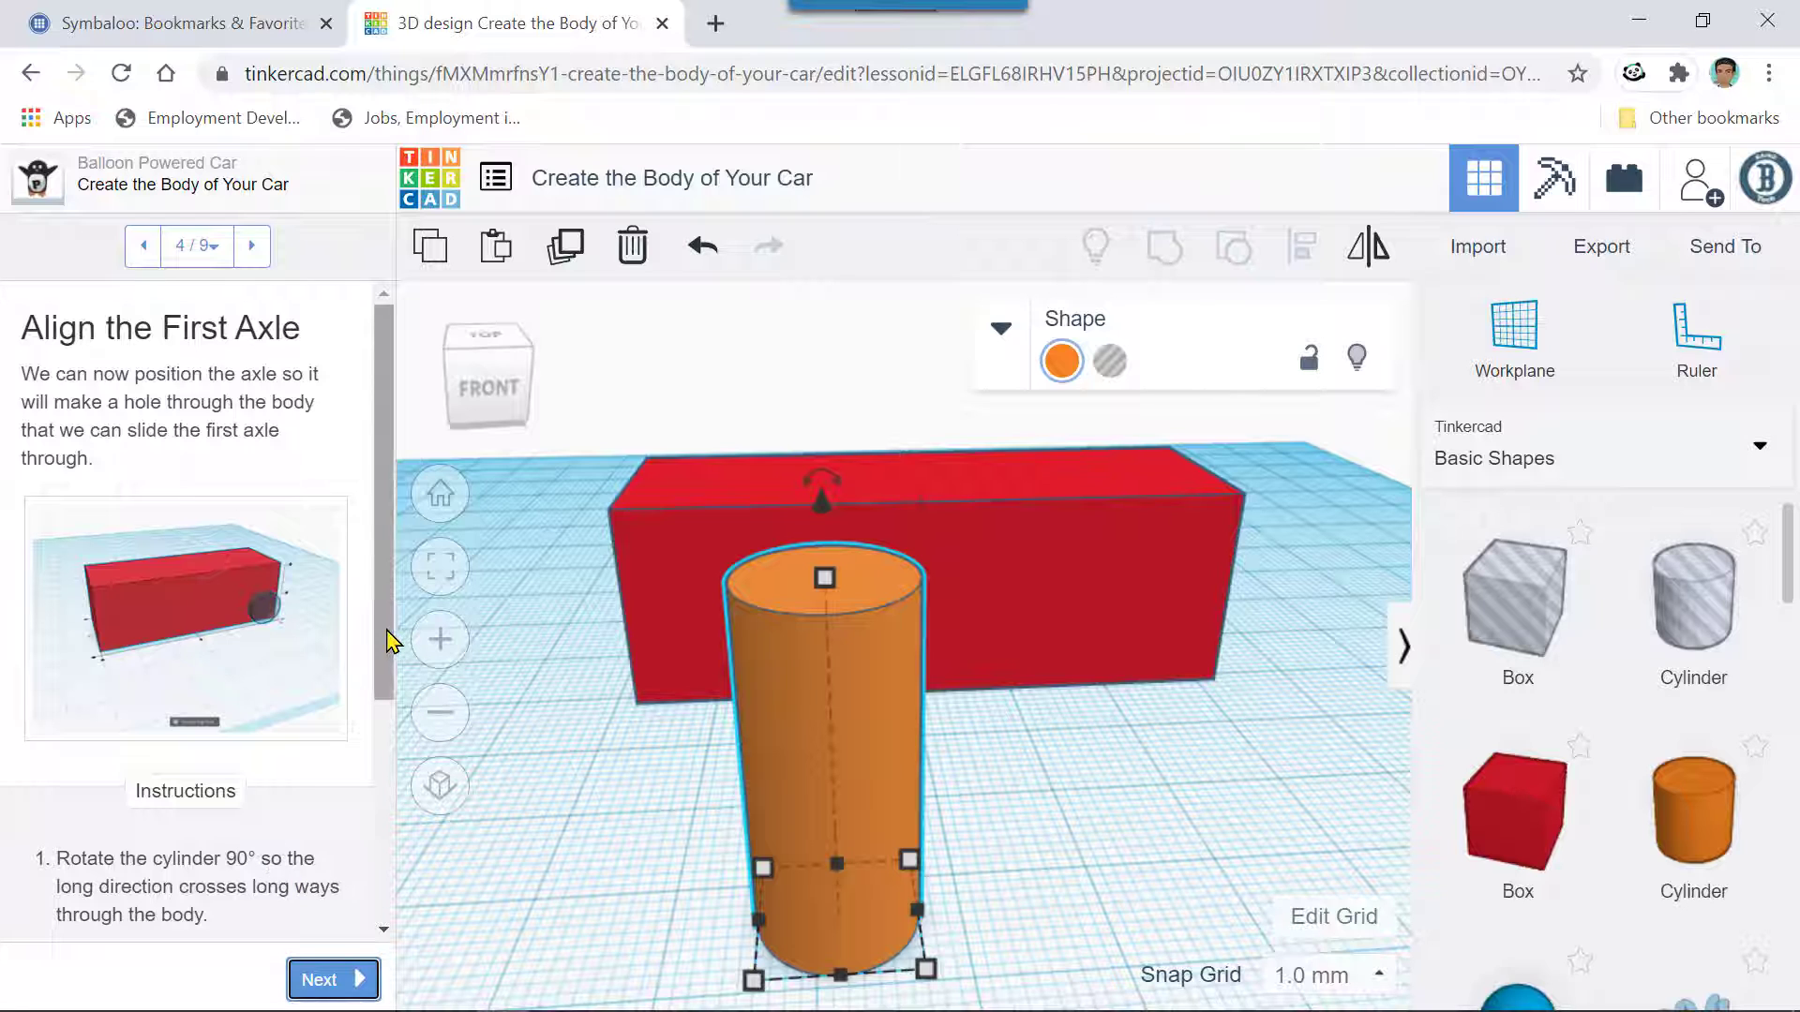
drag(390, 663, 419, 846)
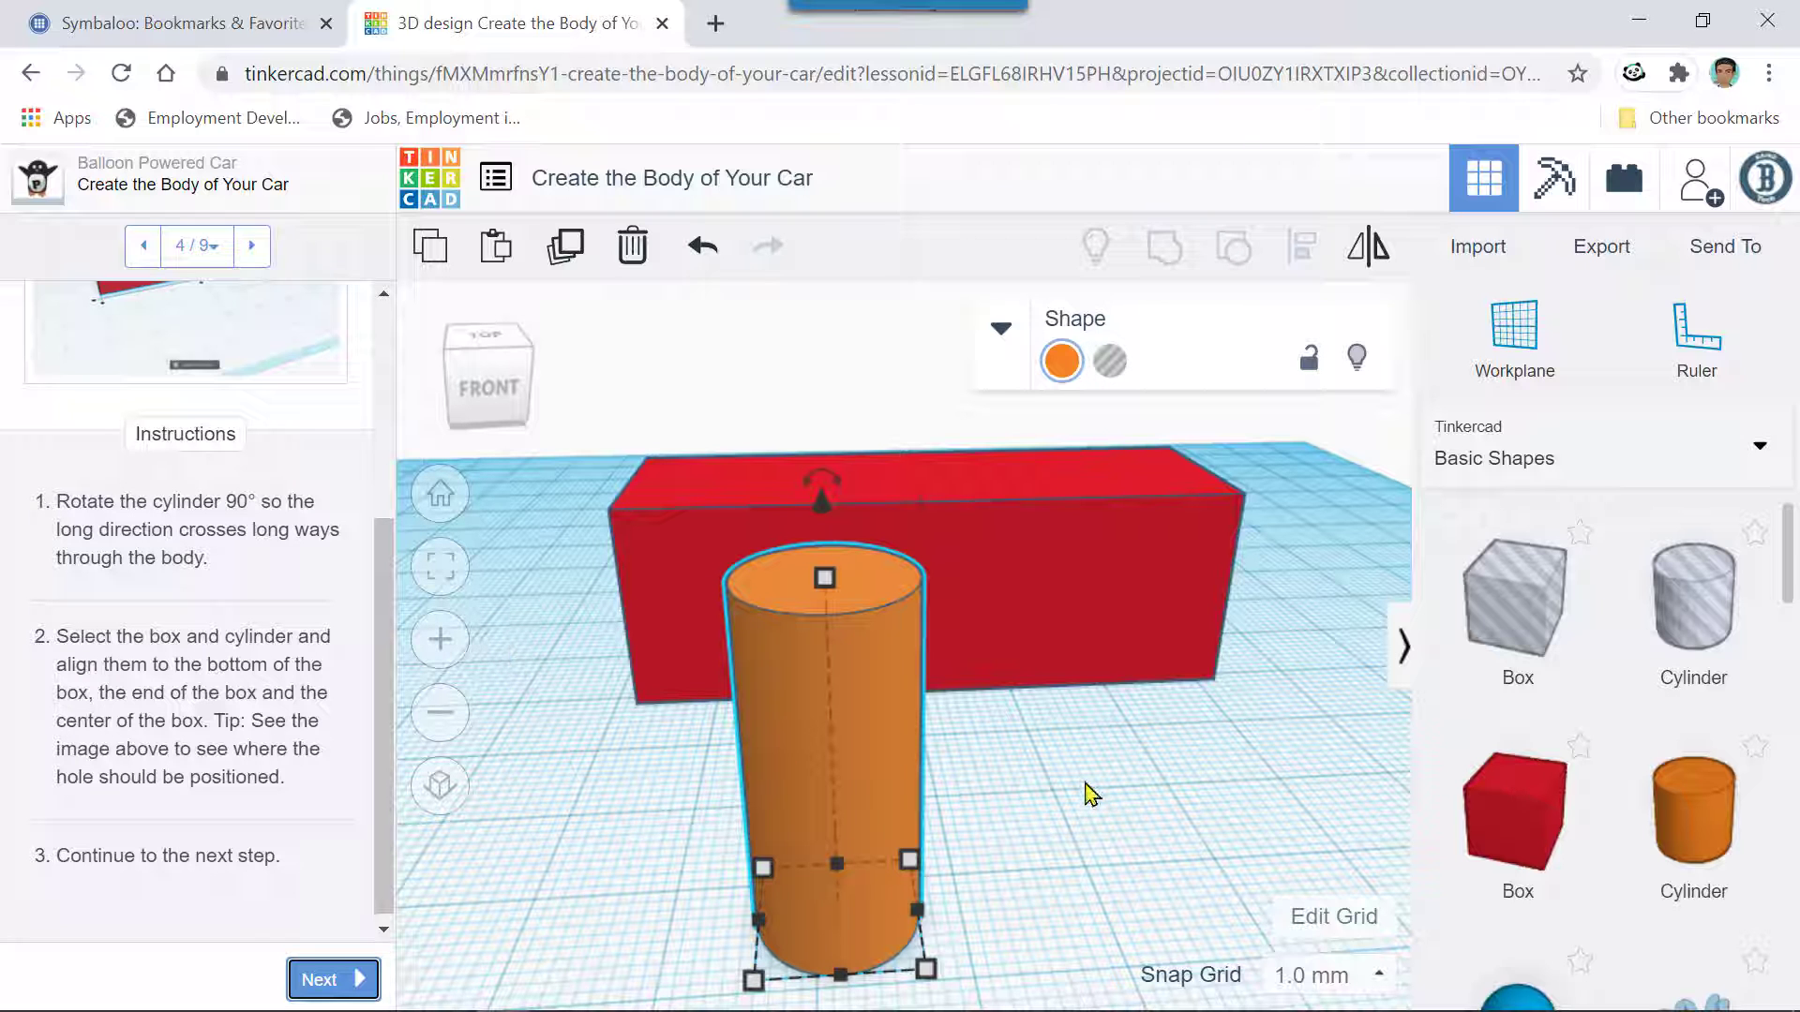
right_drag(1086, 784, 803, 808)
scroll(916, 804, down, 5)
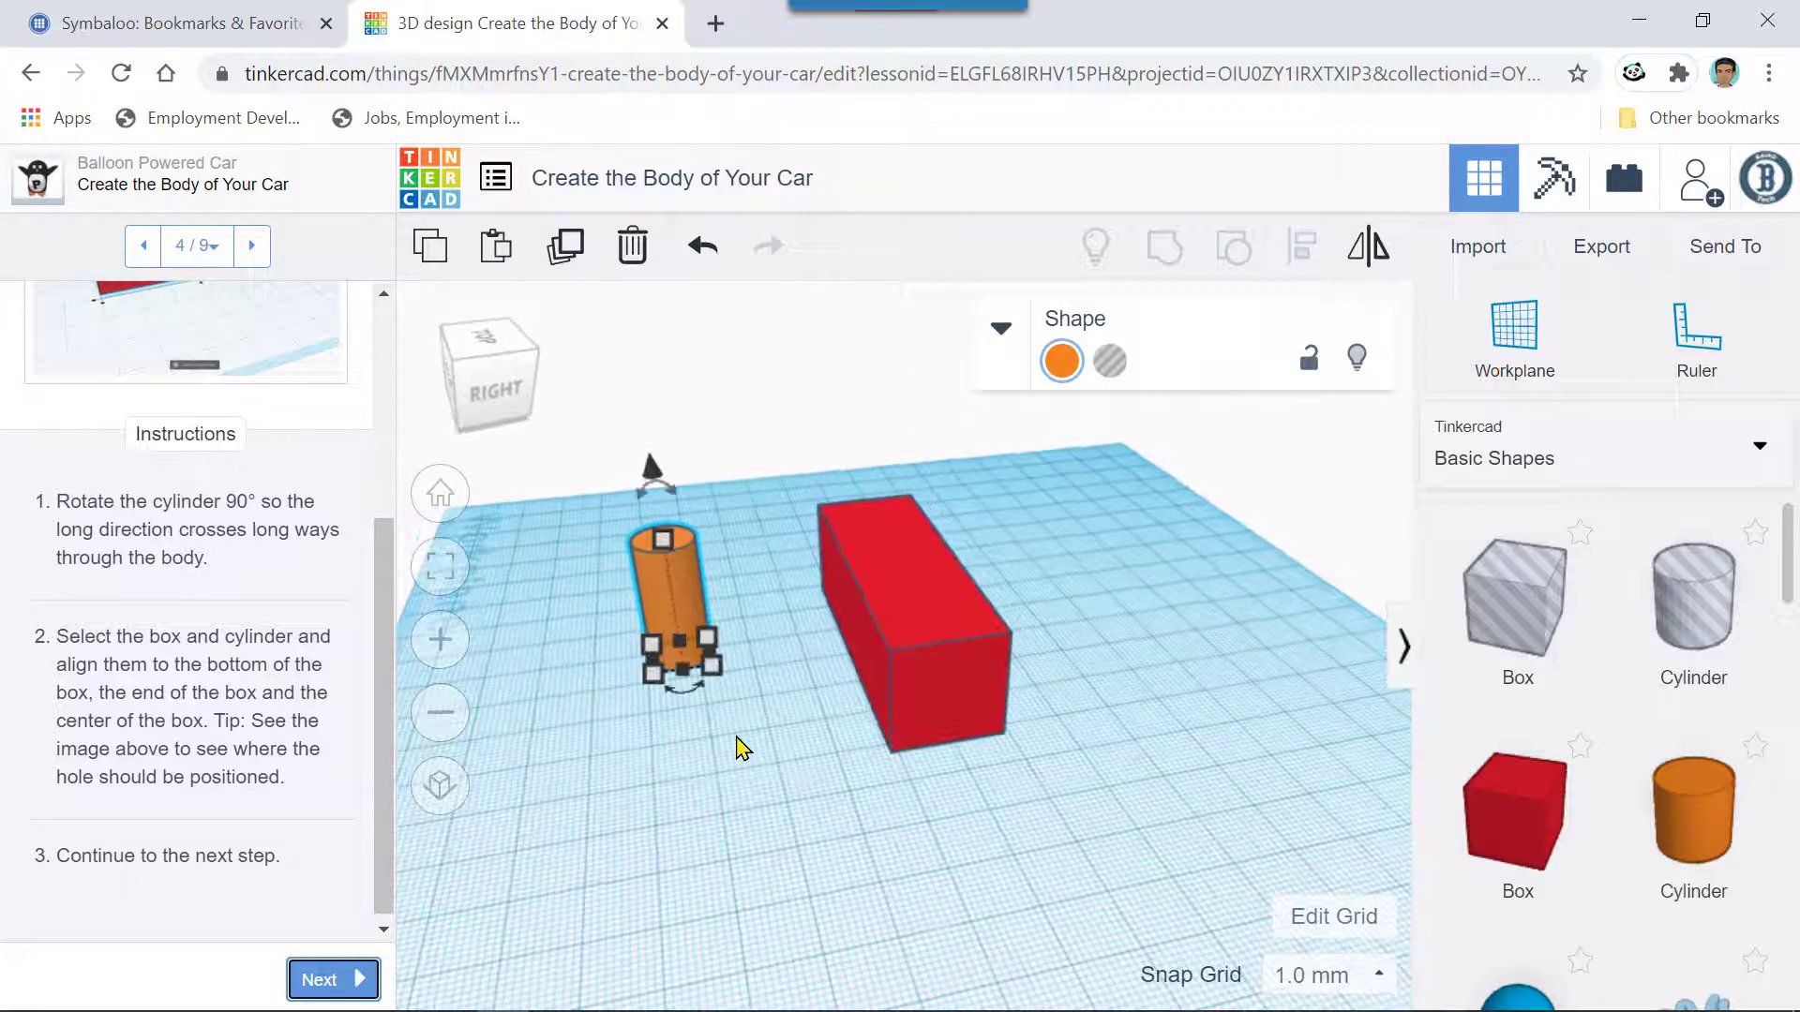
mouse_move(671, 482)
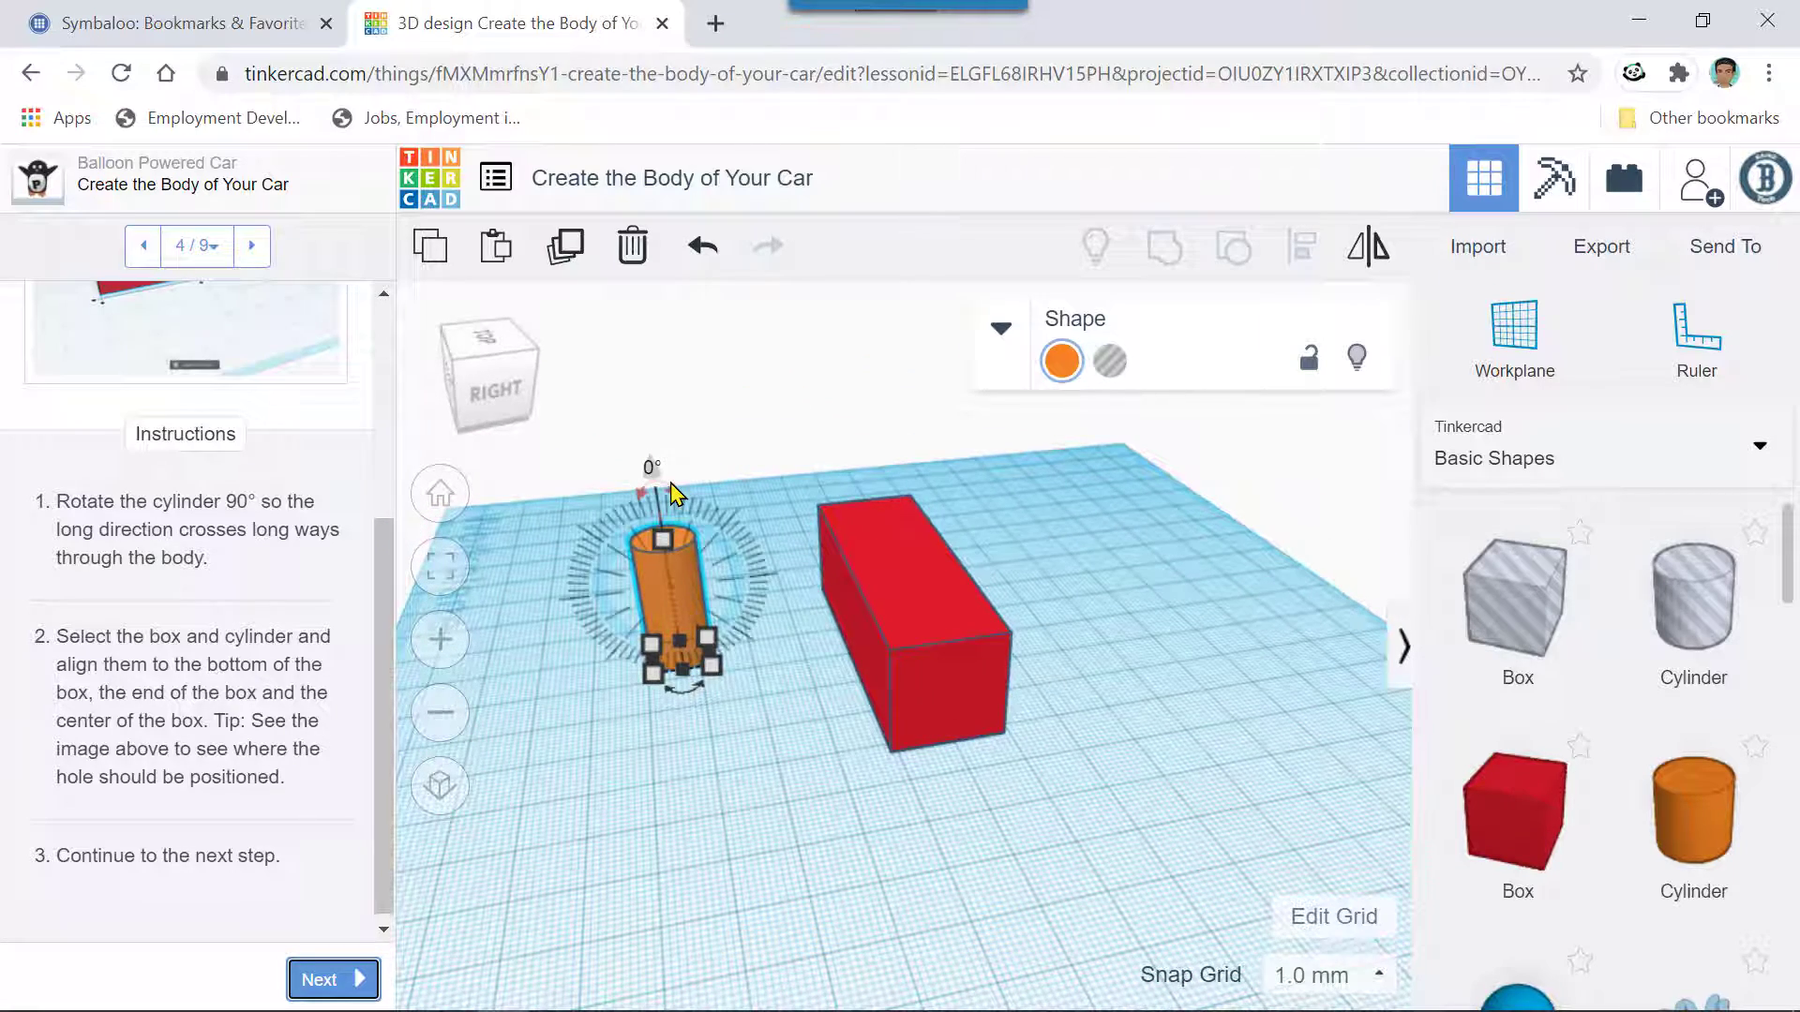
scroll(671, 482, up, 2)
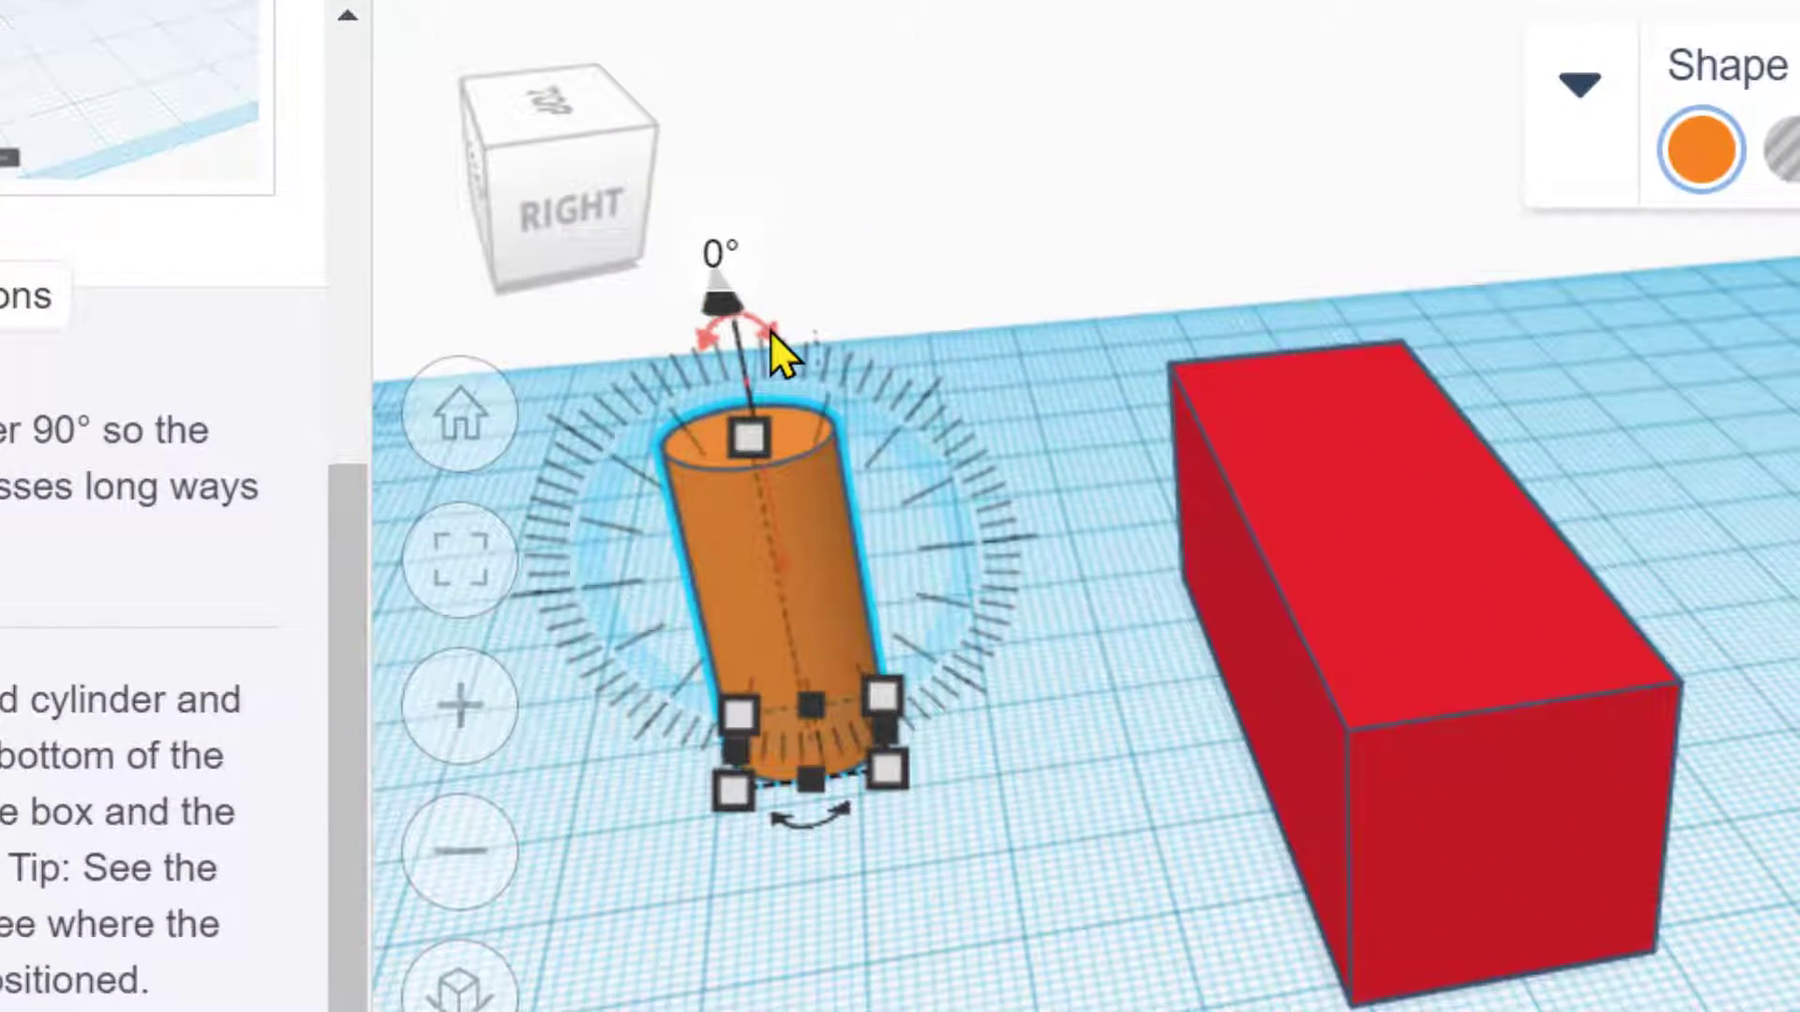
click(722, 258)
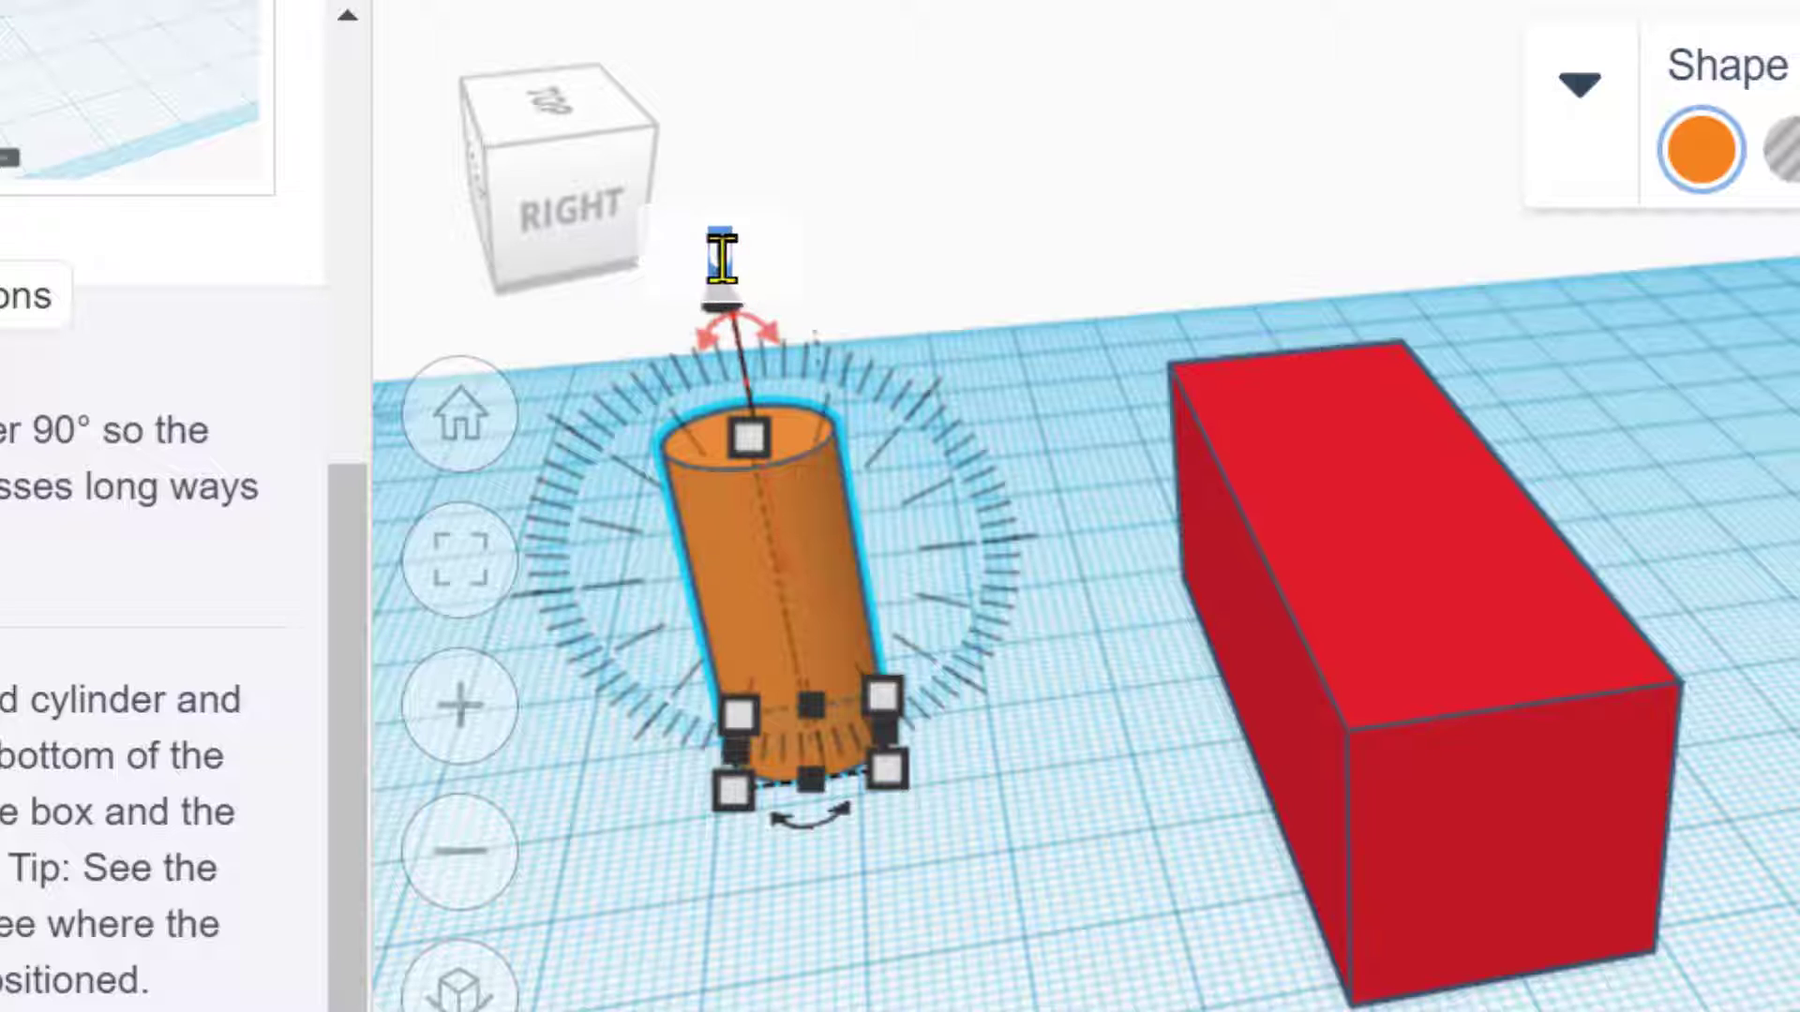
text(90)
key(Return)
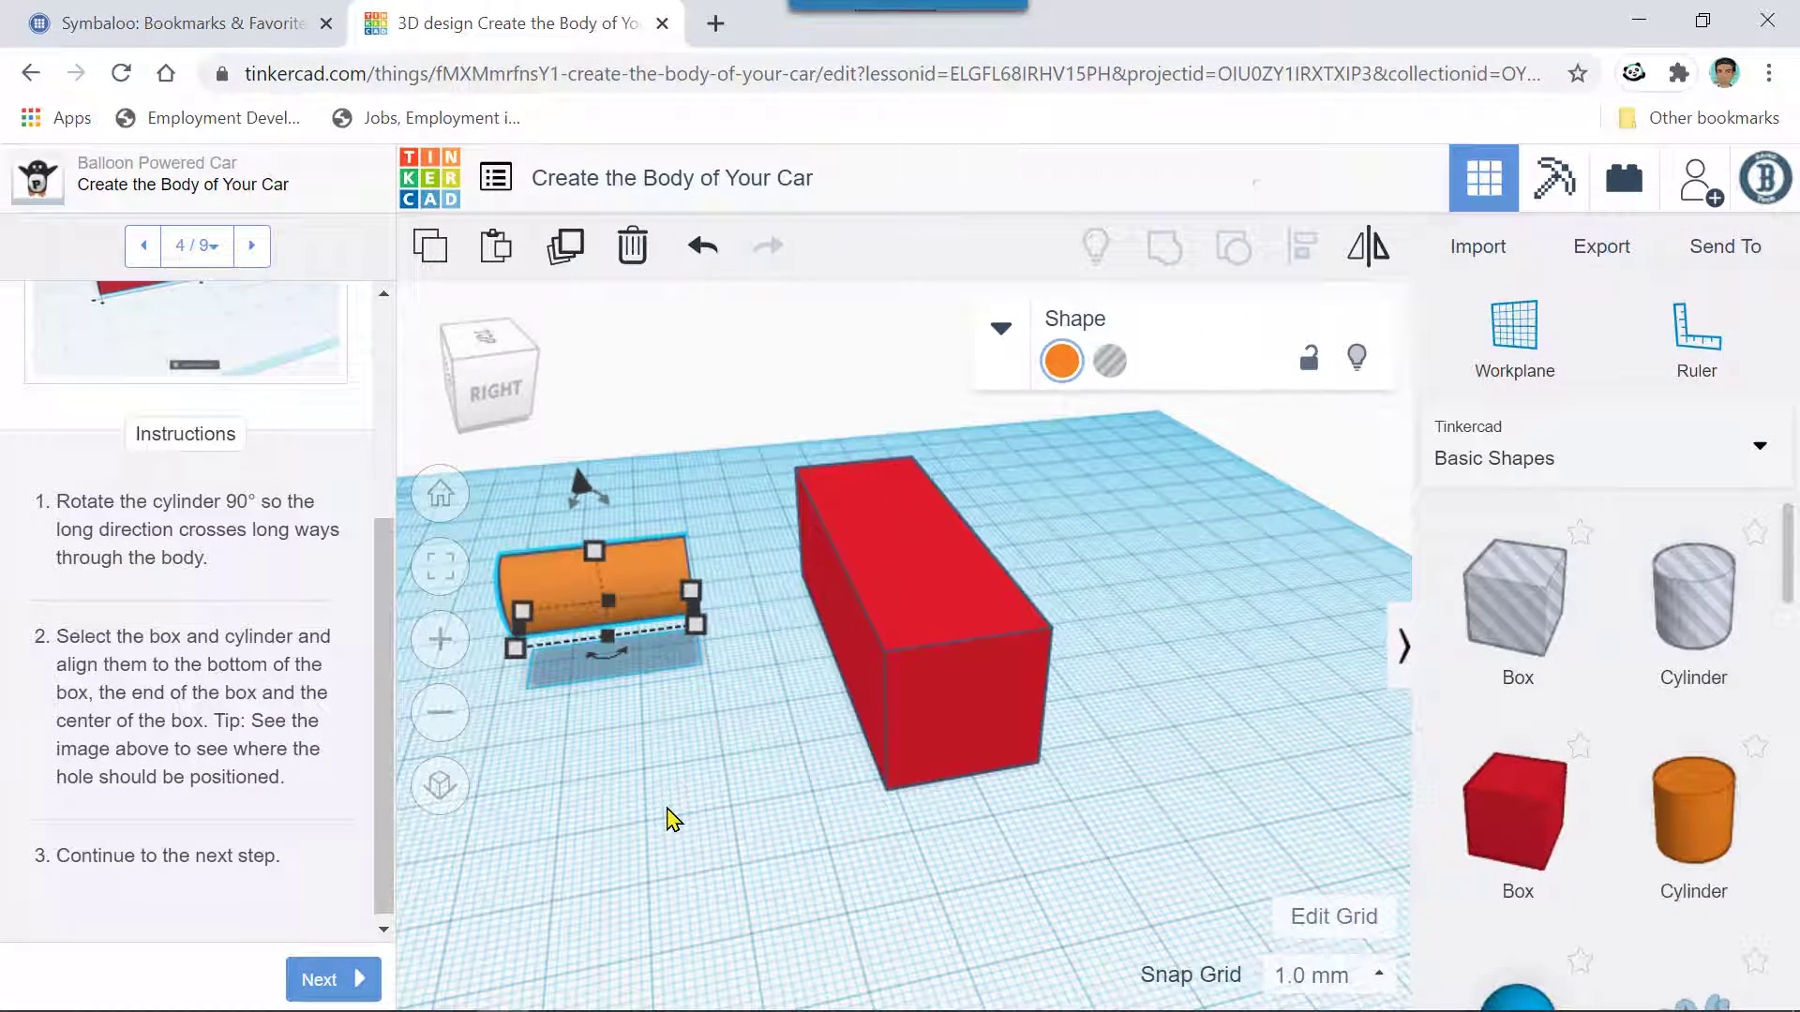
- Select the box and the cylinder and align them so the cylinder is centered across the box's width
scroll(673, 818, down, 2)
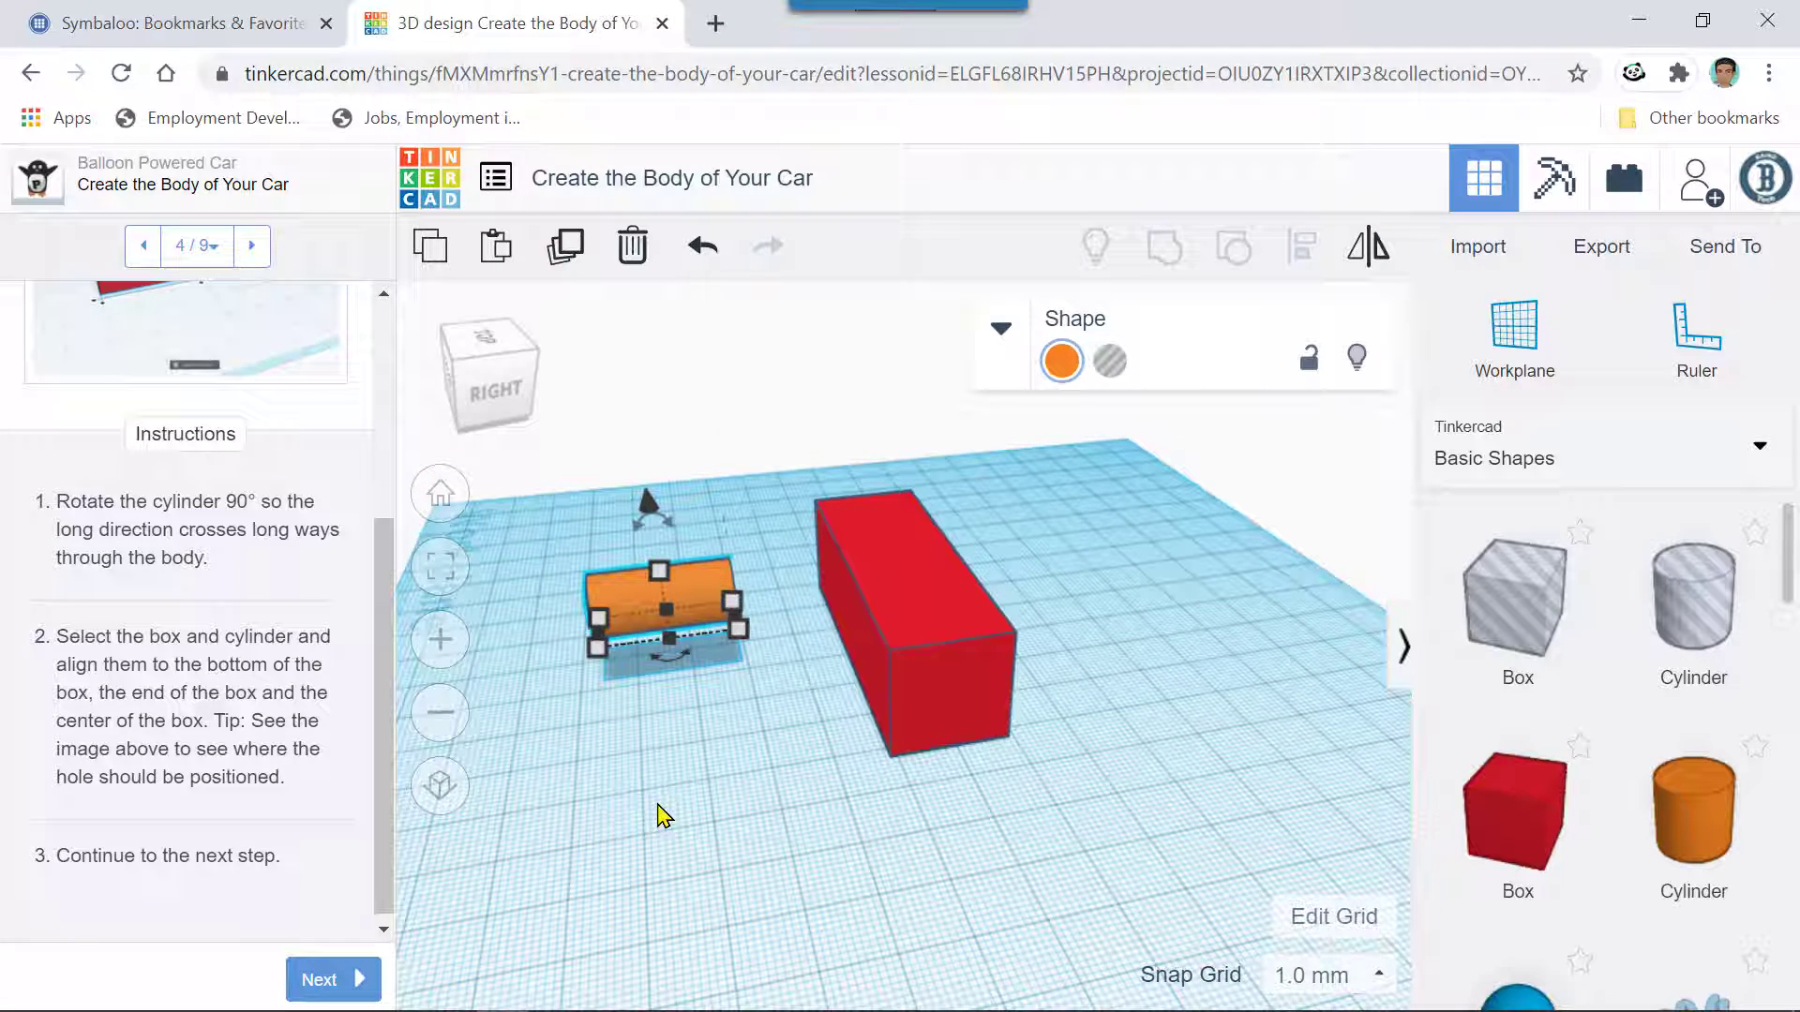
right_drag(684, 787, 952, 763)
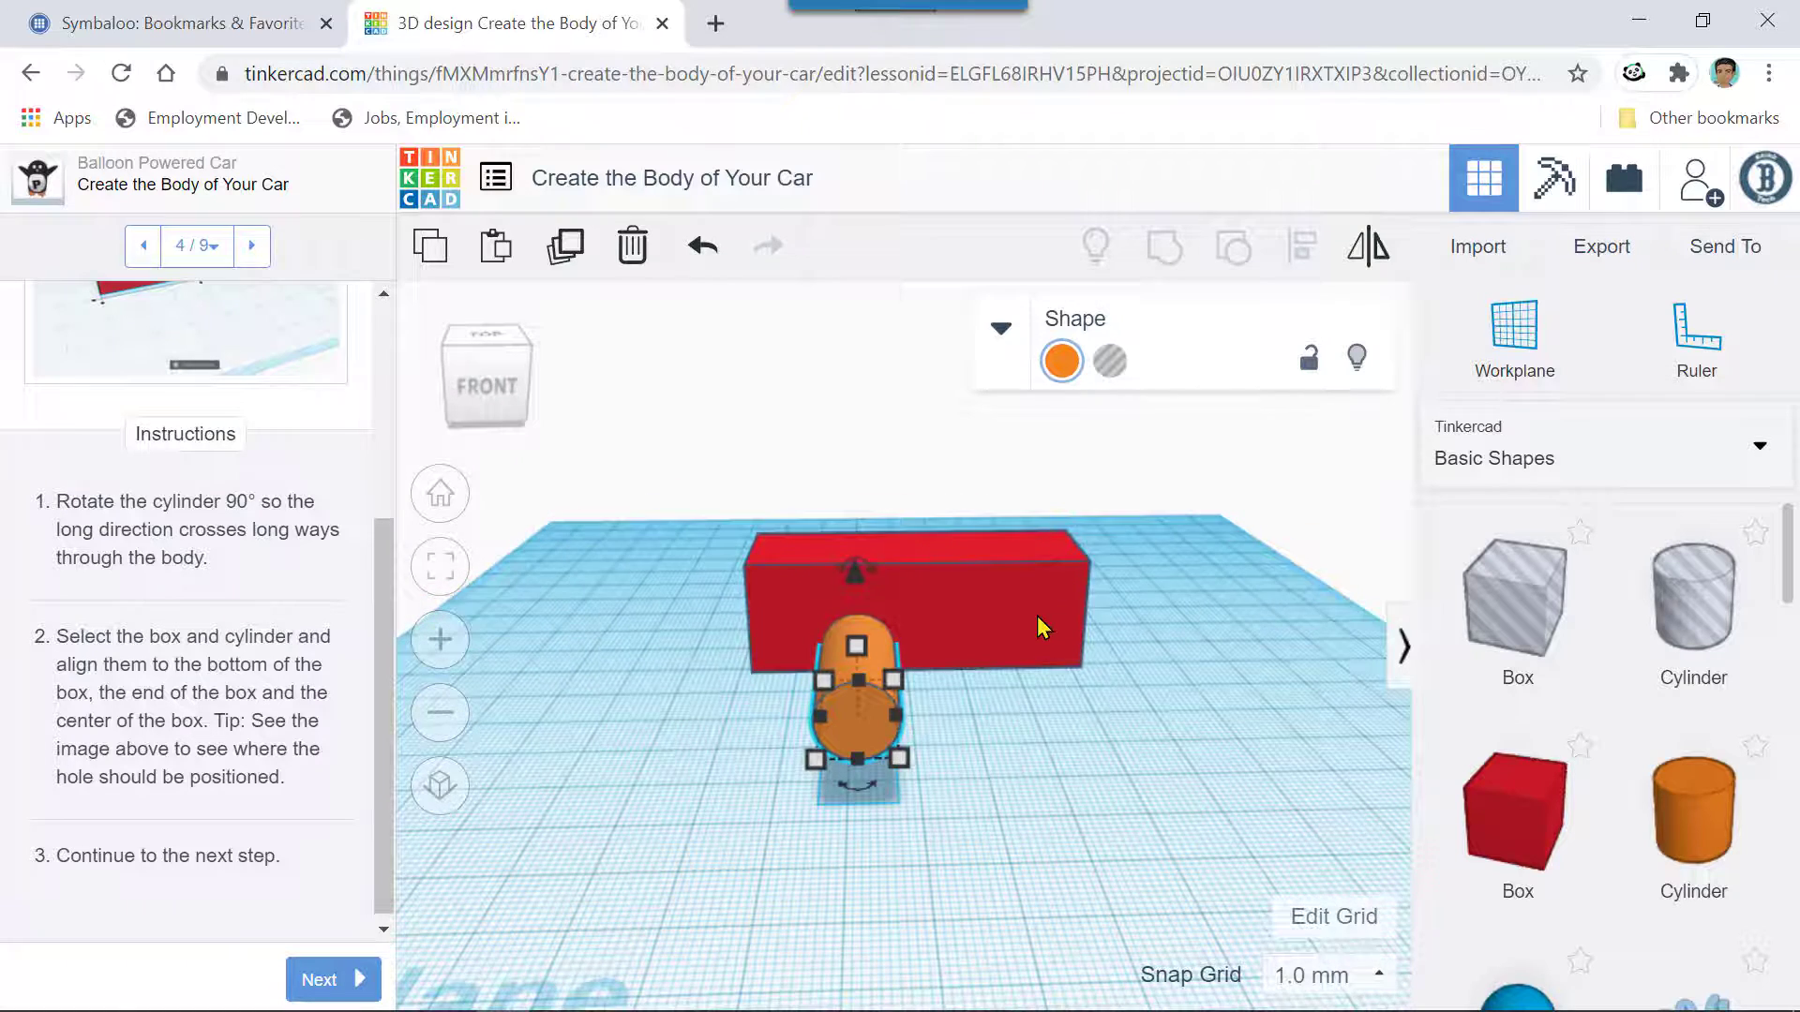
scroll(1037, 615, up, 3)
drag(1057, 742, 1016, 739)
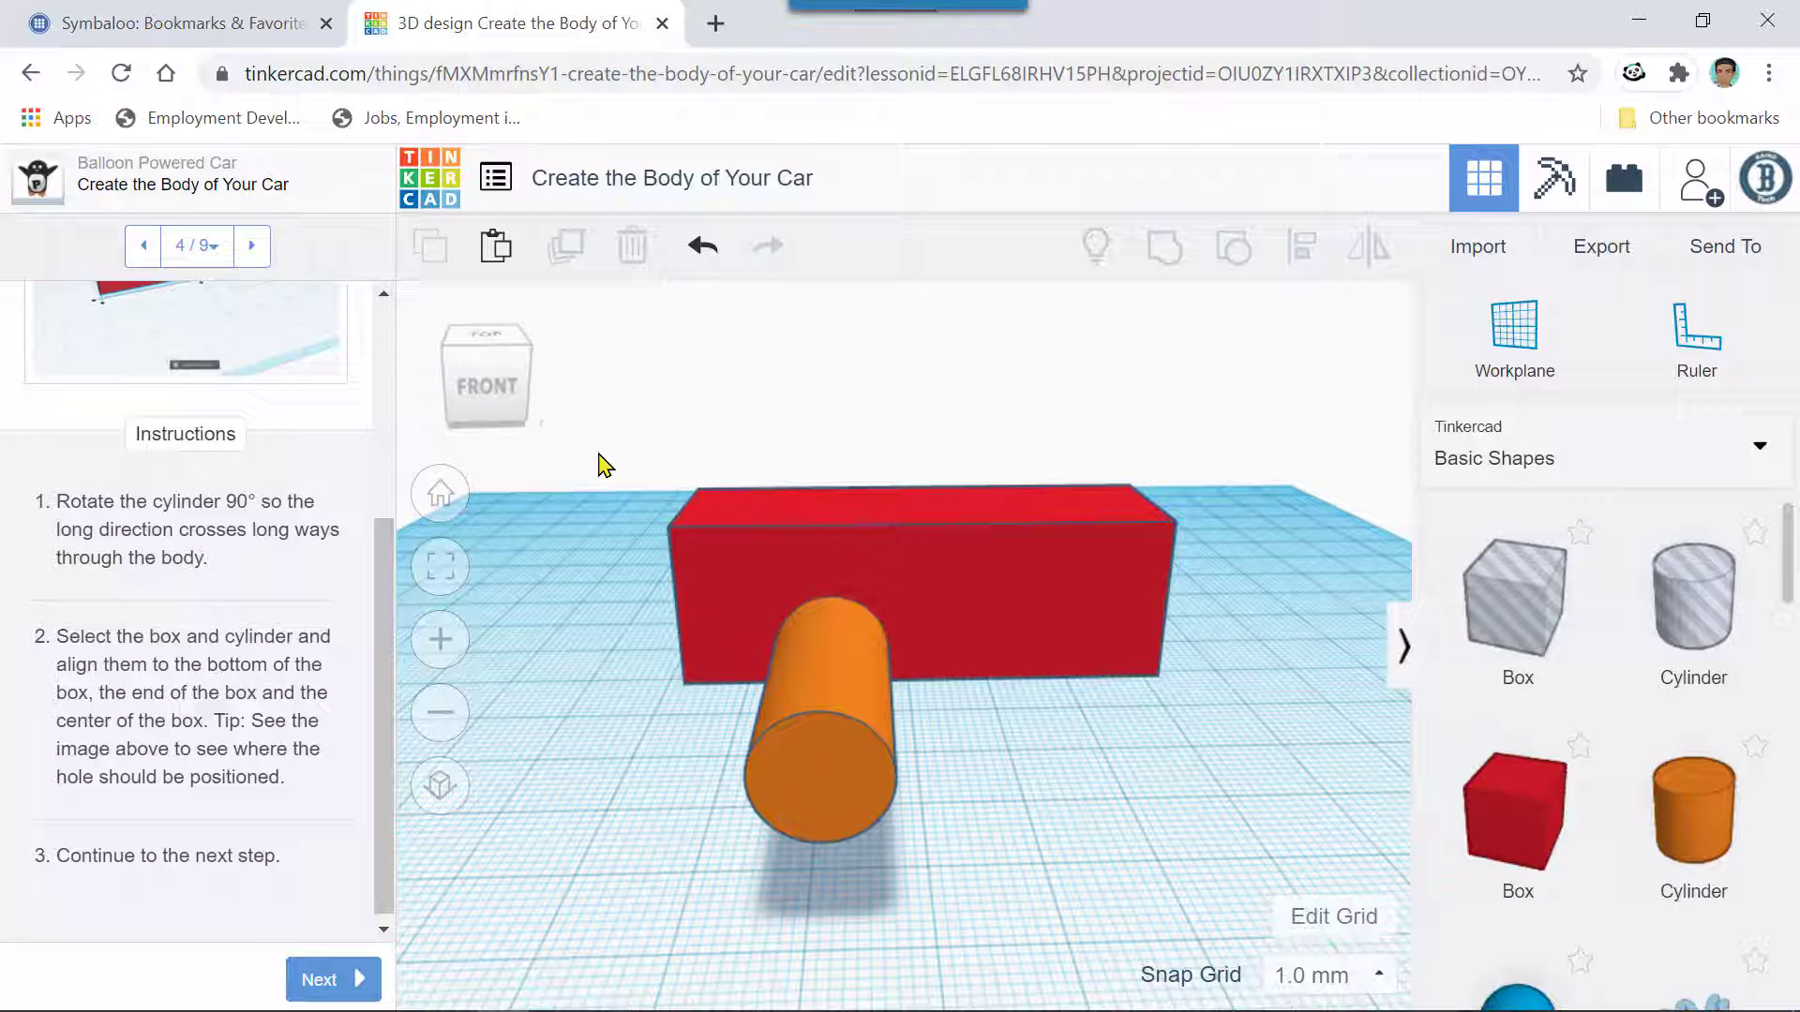
drag(604, 464, 1016, 823)
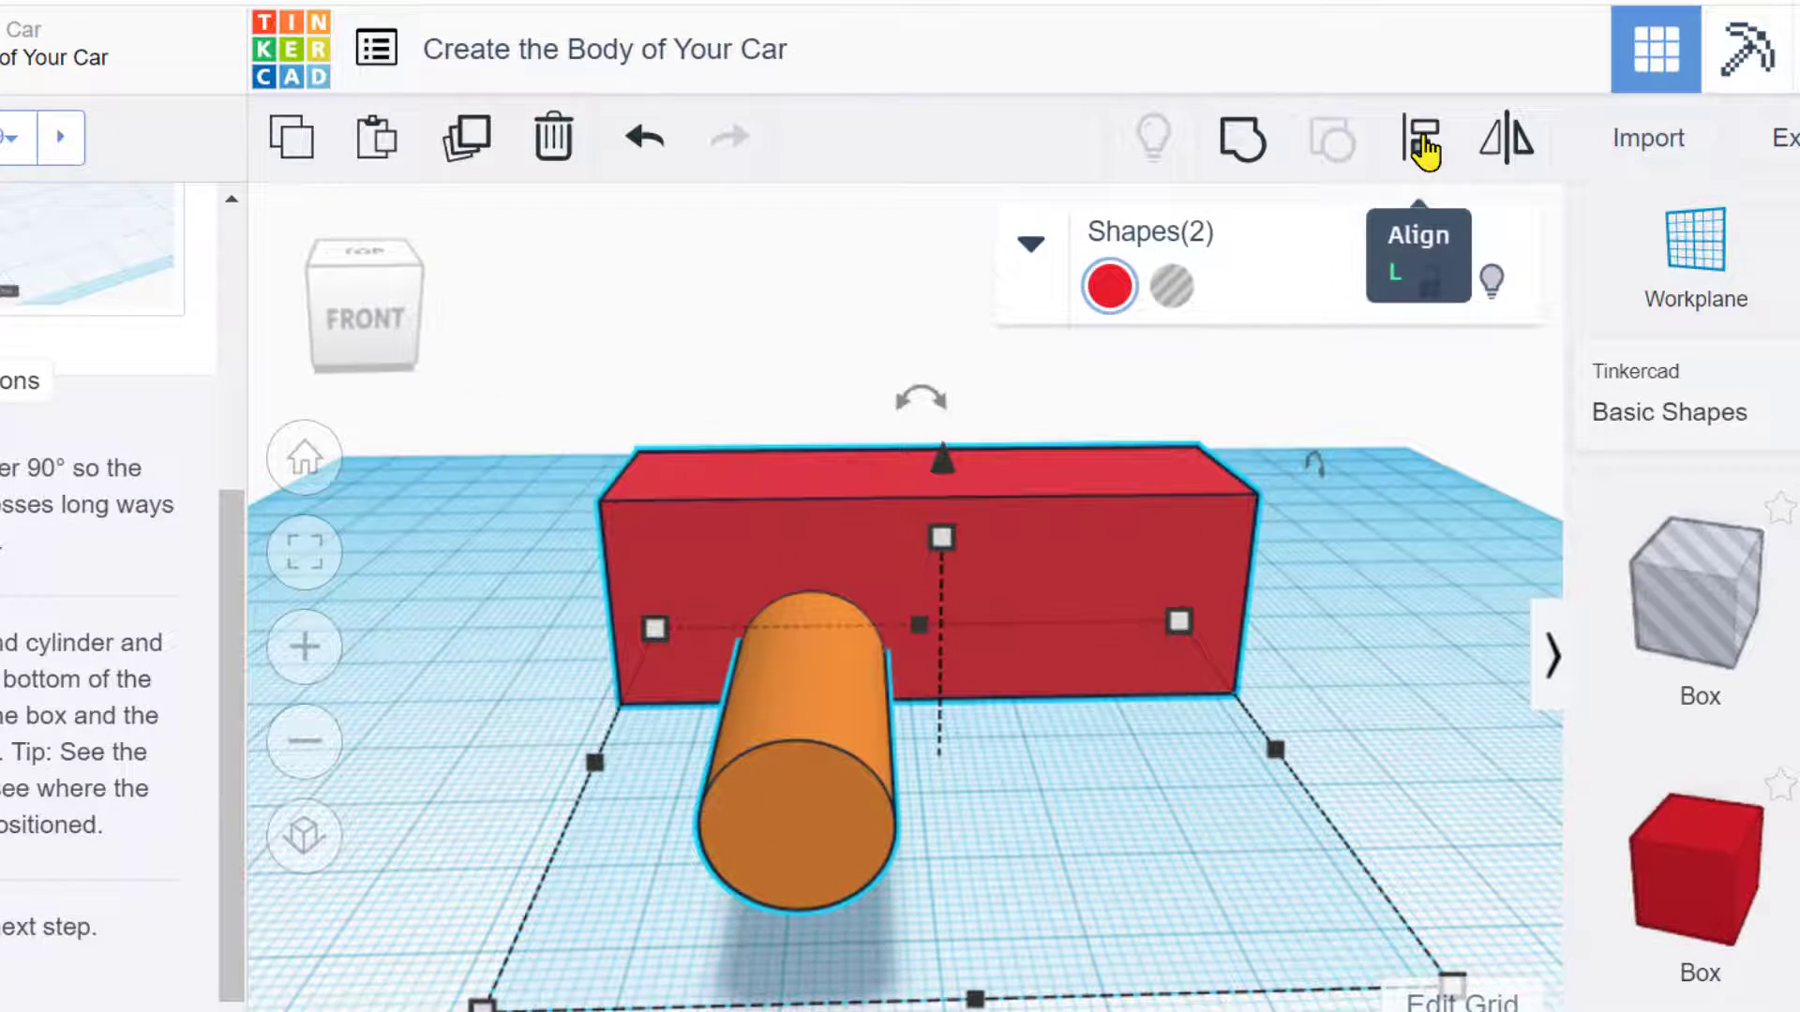
click(1423, 148)
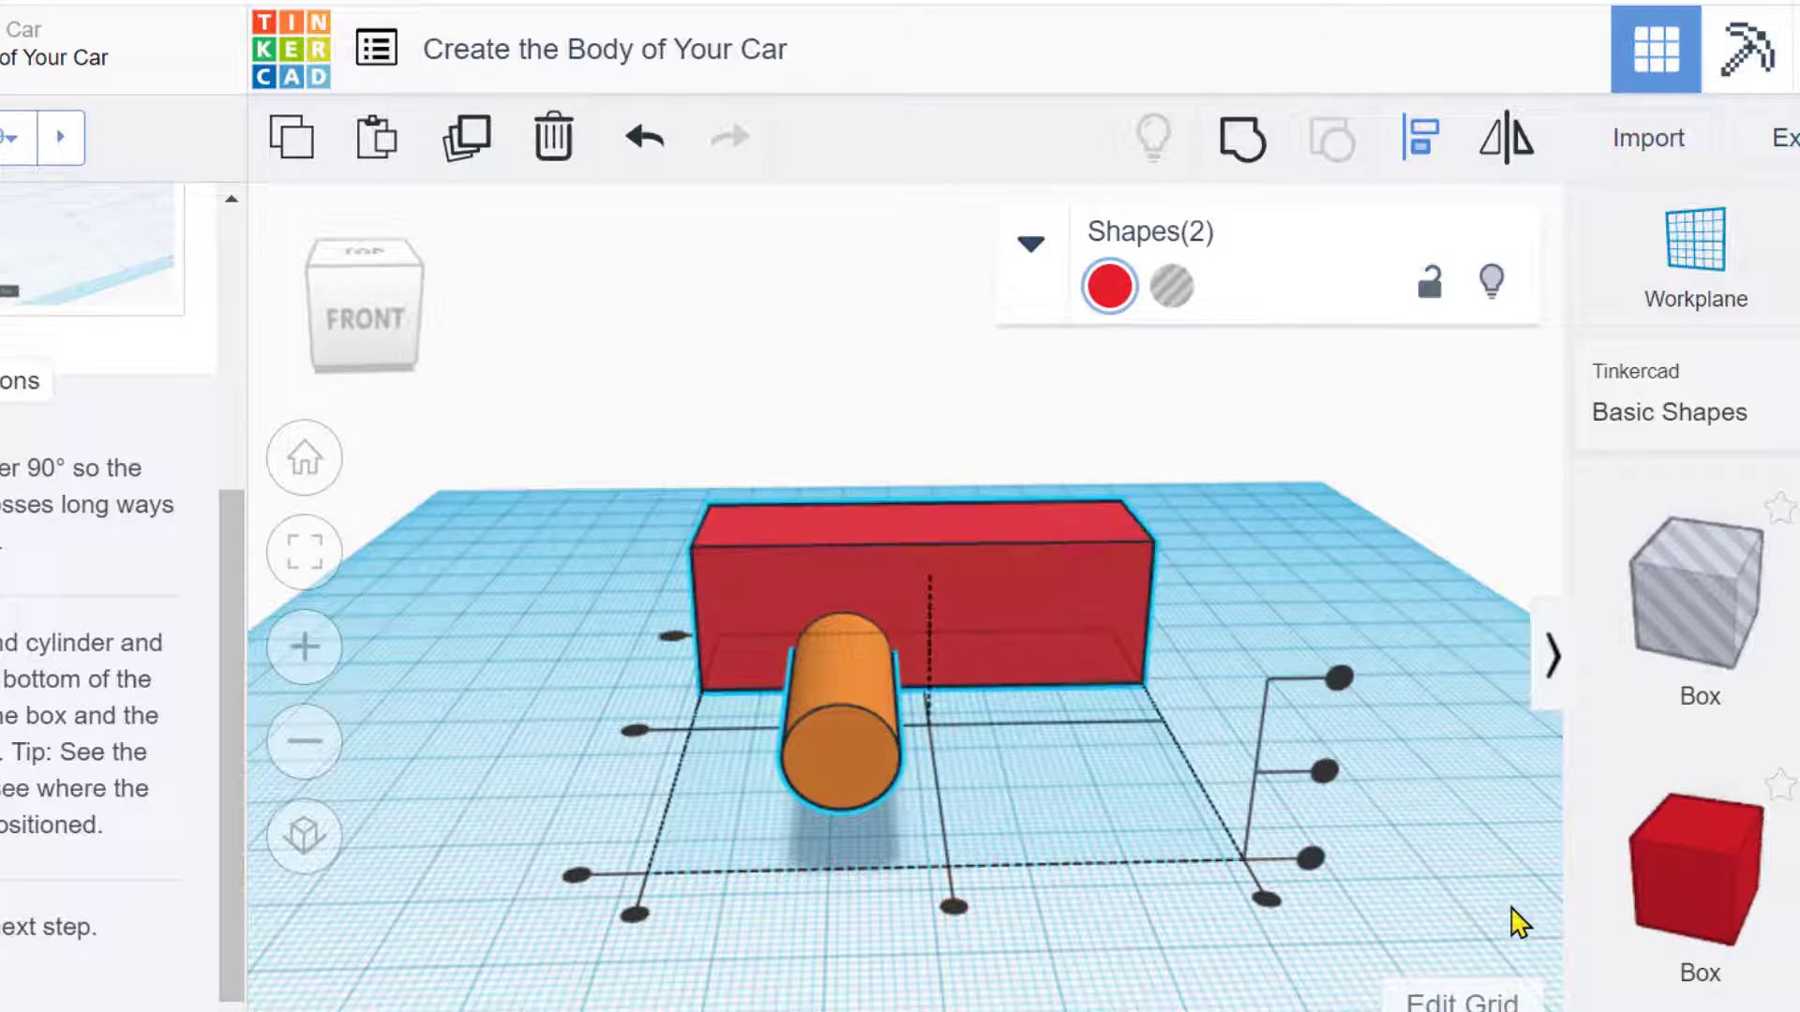
right_drag(1515, 916, 948, 956)
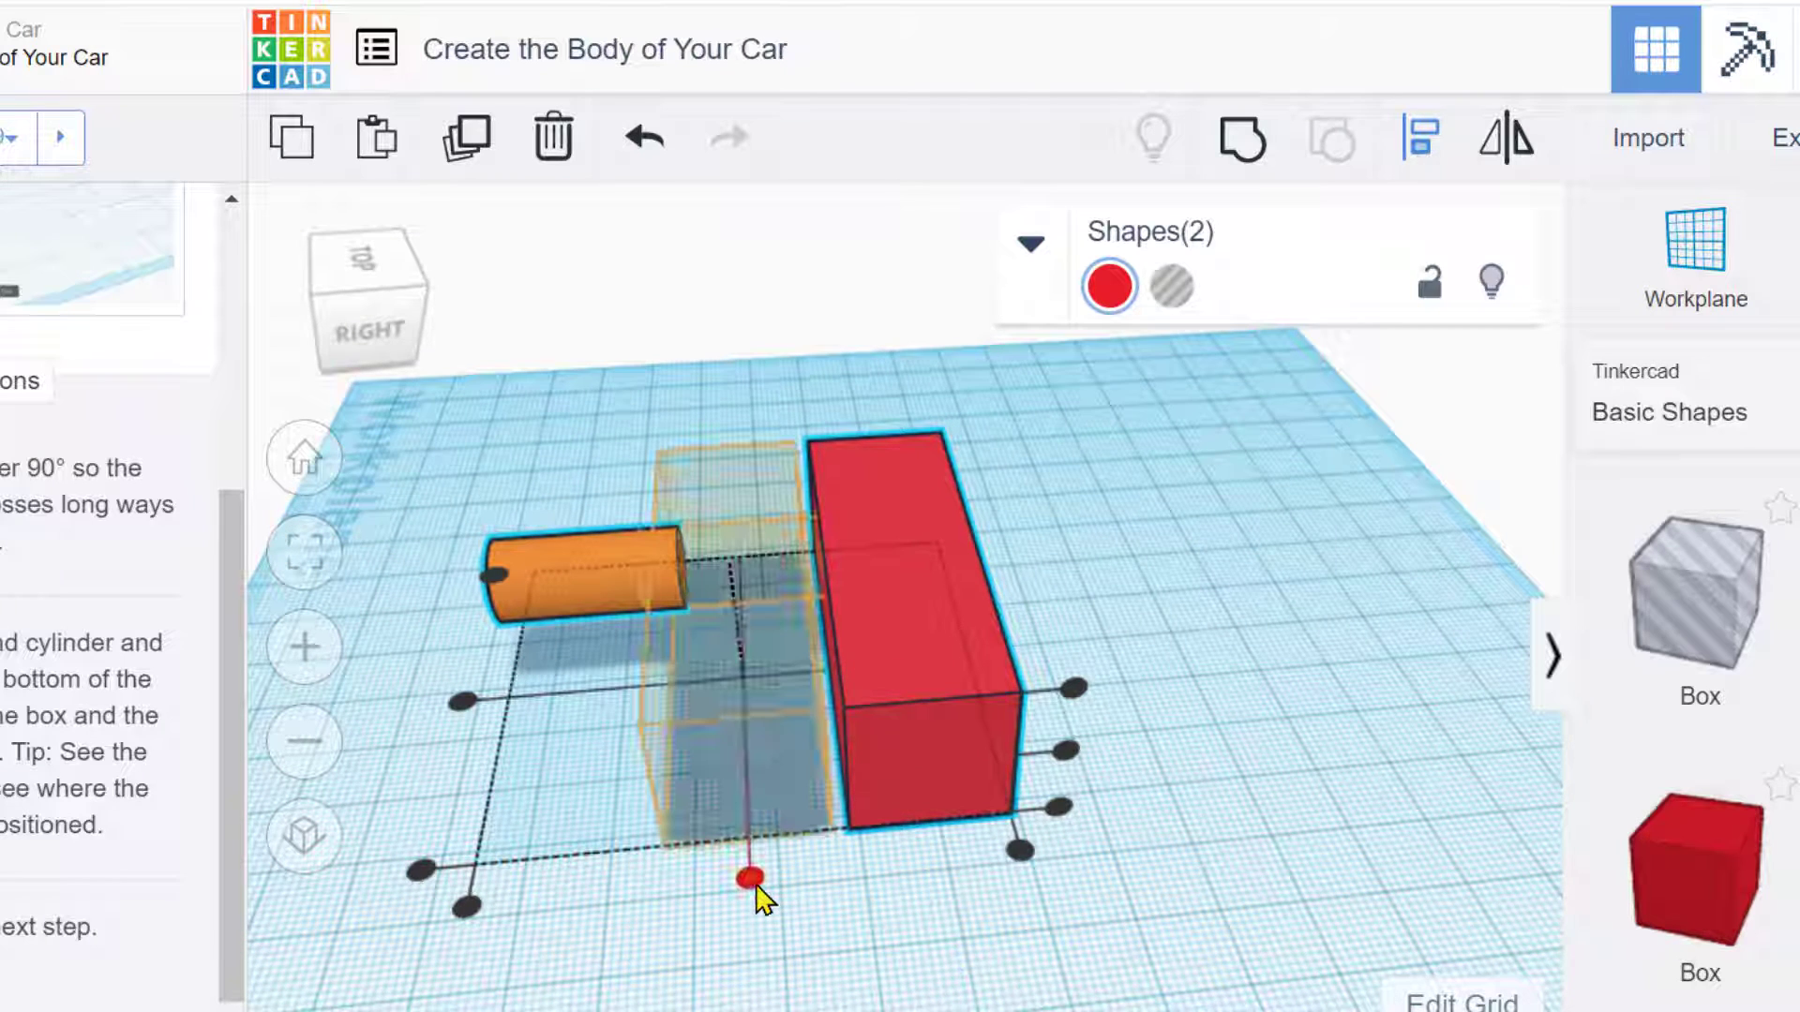
click(751, 880)
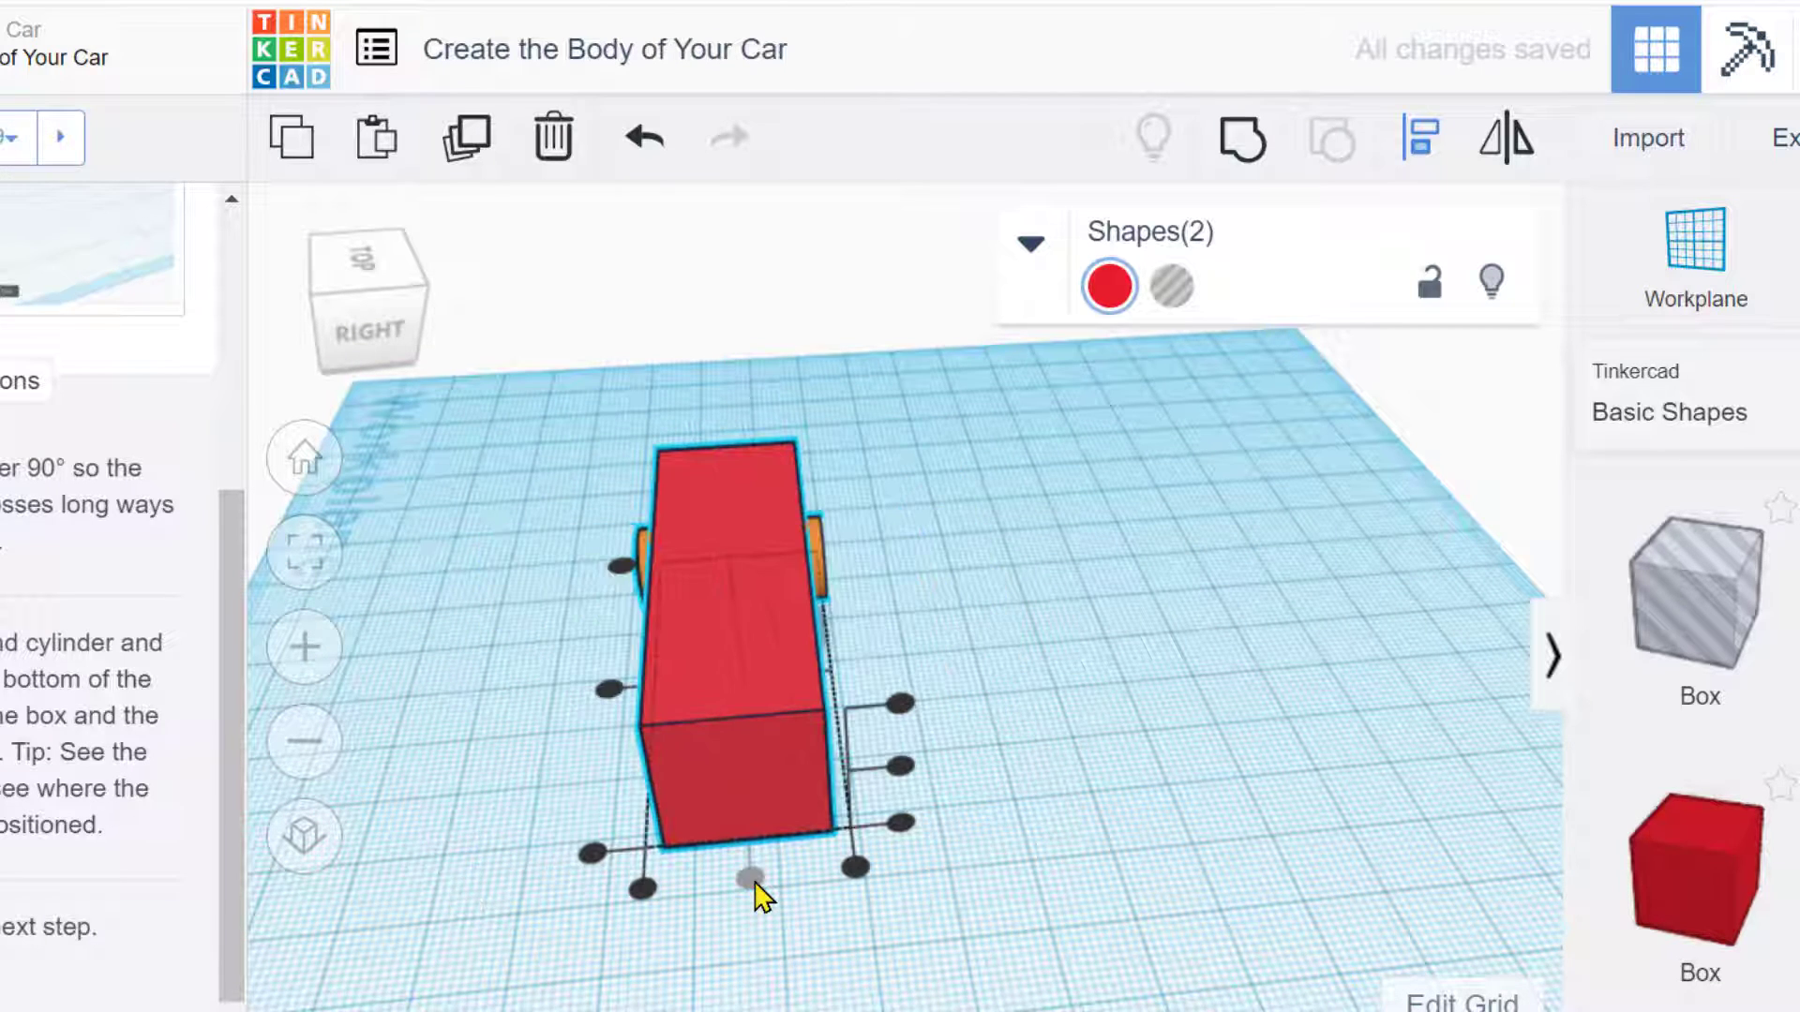
- Align the cylinder flush with the right end of the box, as seen from the front, and with its bottom
right_drag(756, 956, 803, 956)
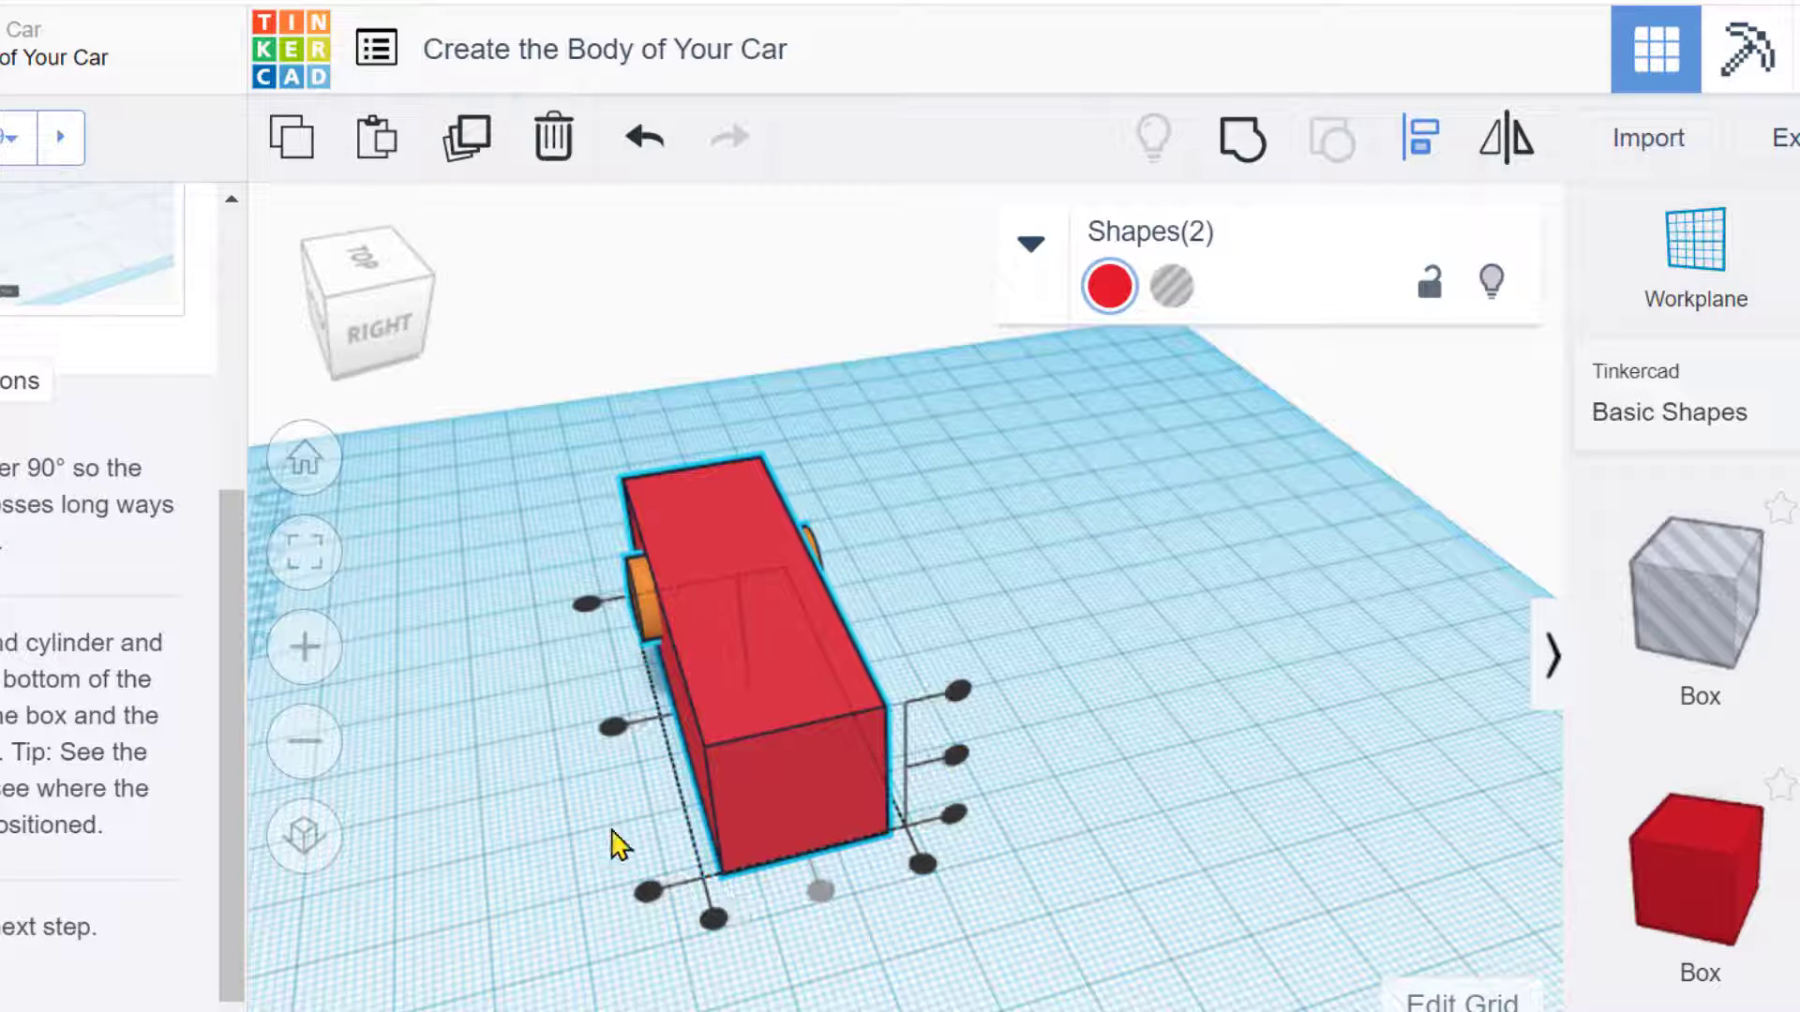
click(650, 891)
right_drag(726, 1003, 1068, 980)
key(l)
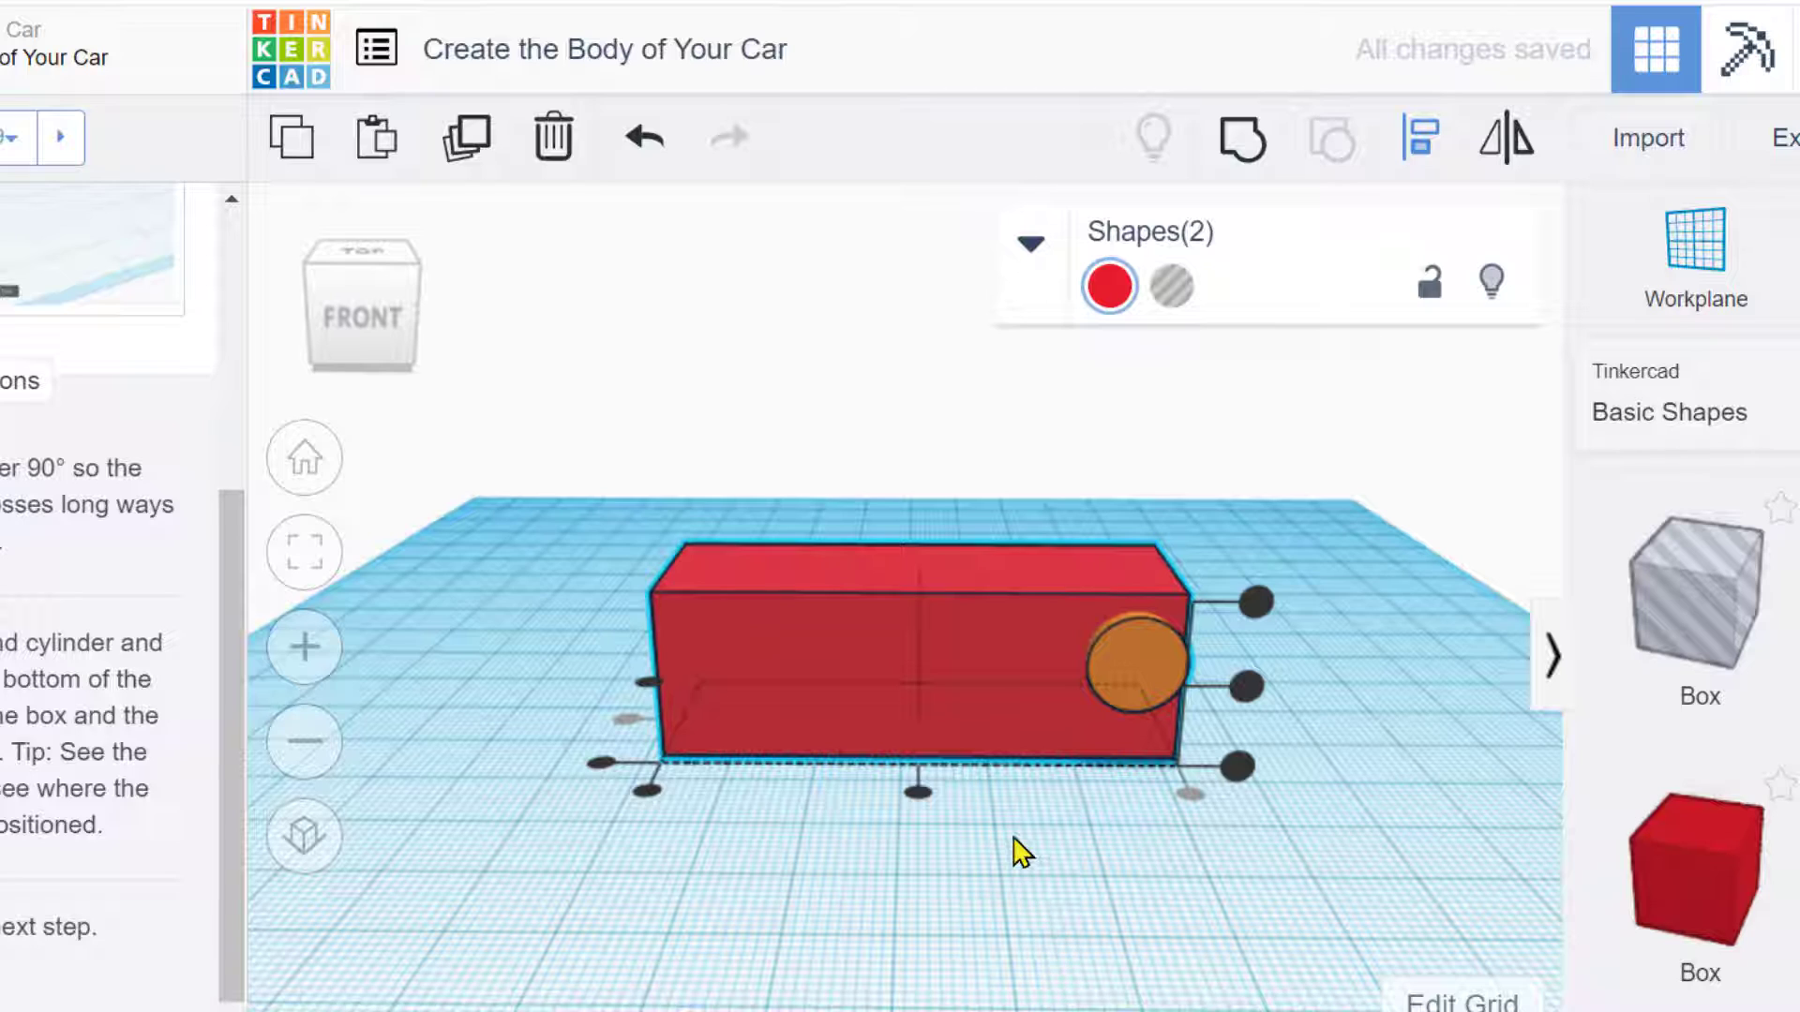
click(1236, 765)
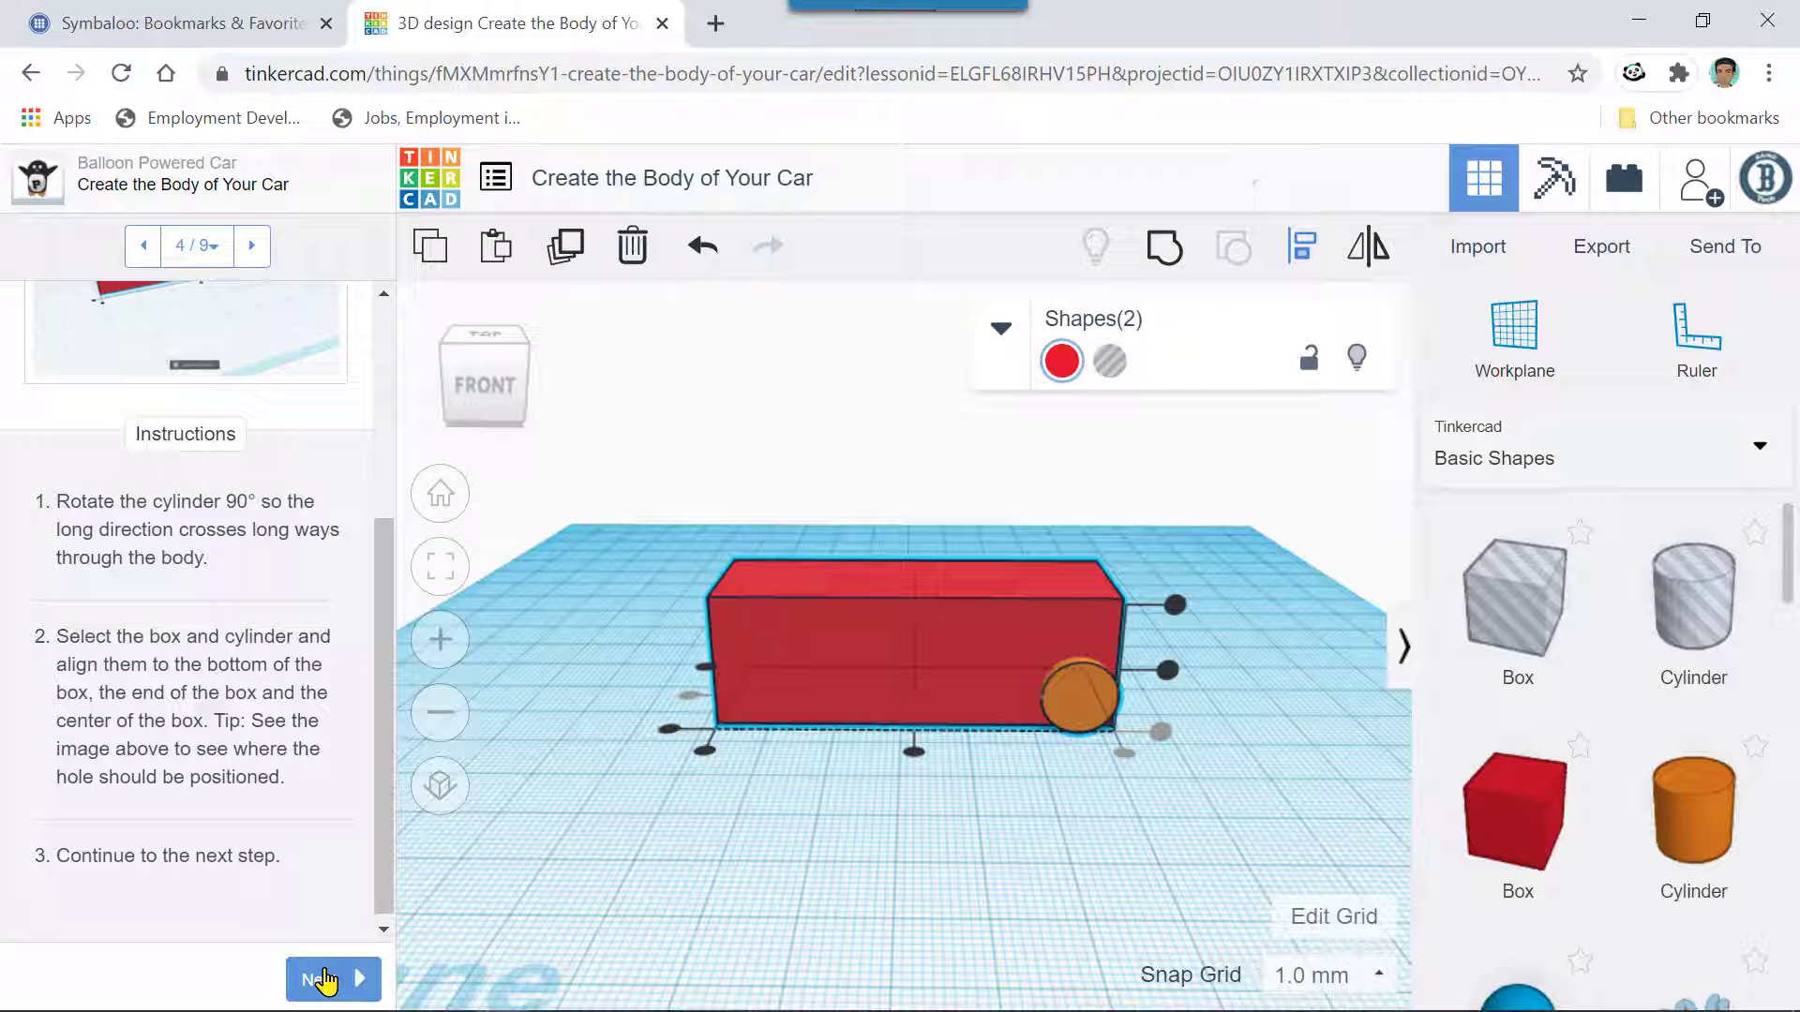
- Advance the lesson to page 5, Position the First Axle, read its instructions, and leave the Align tool
click(325, 980)
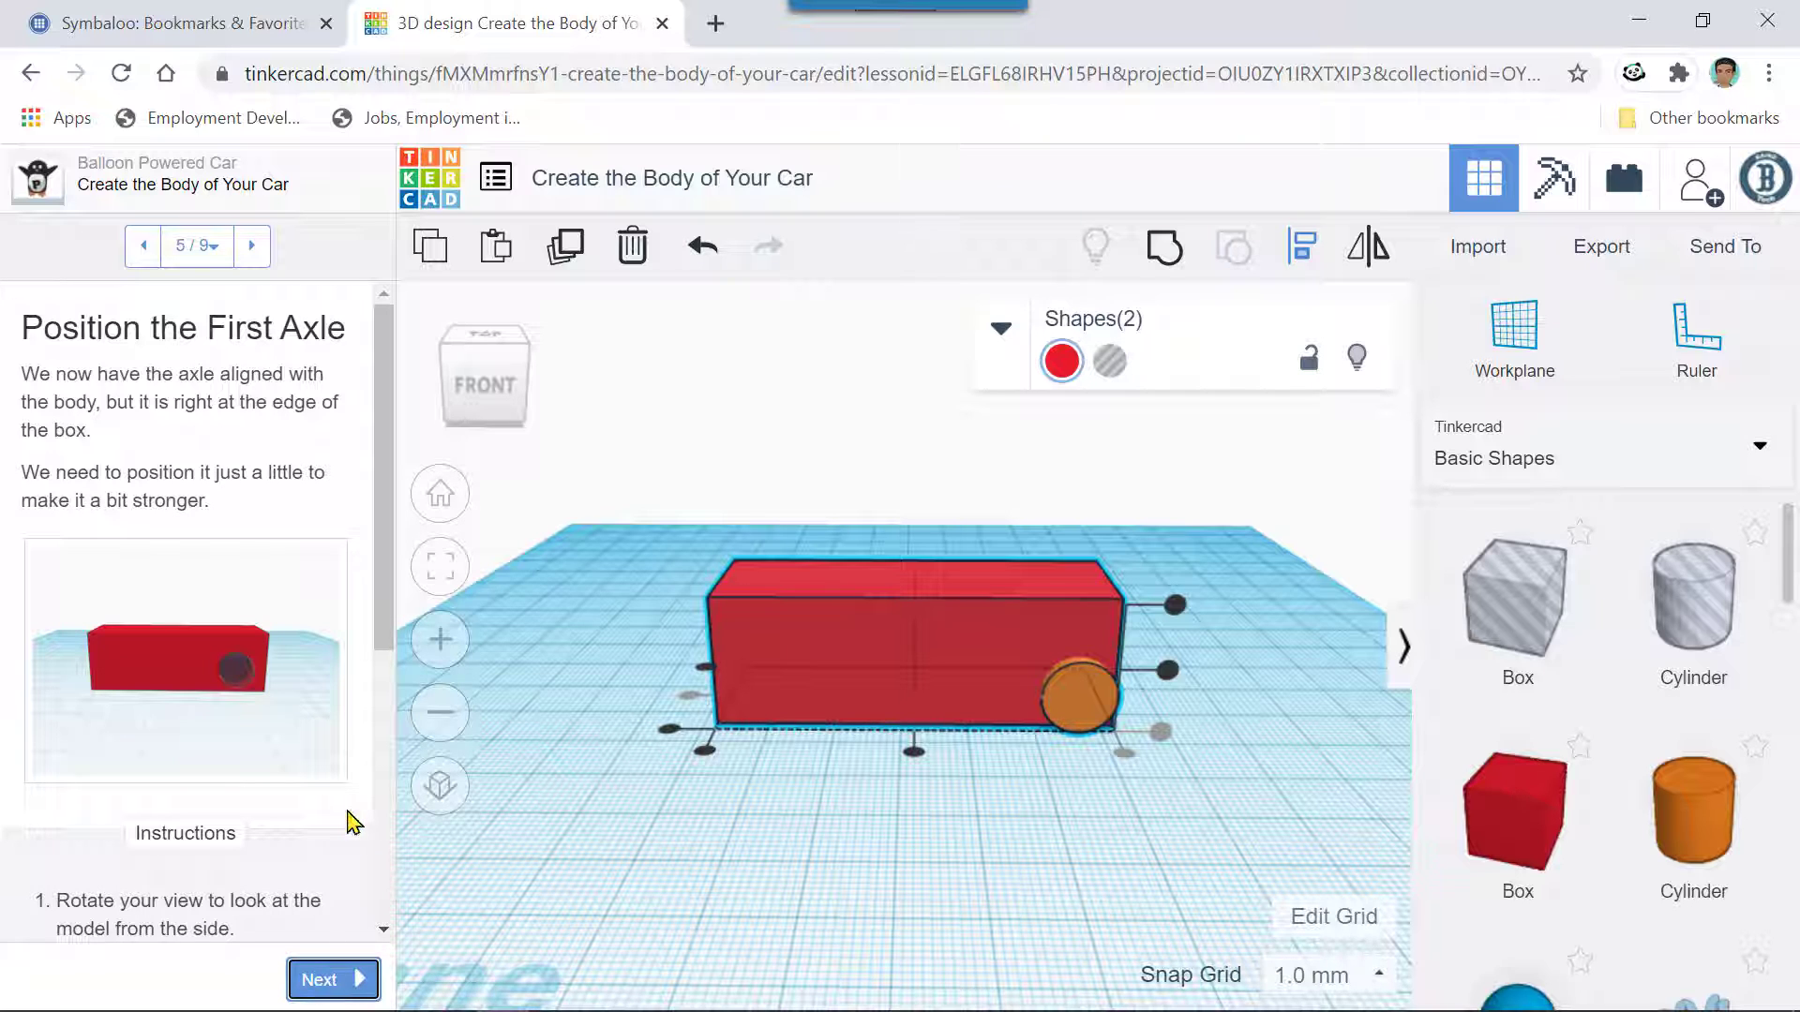
scroll(349, 805, down, 2)
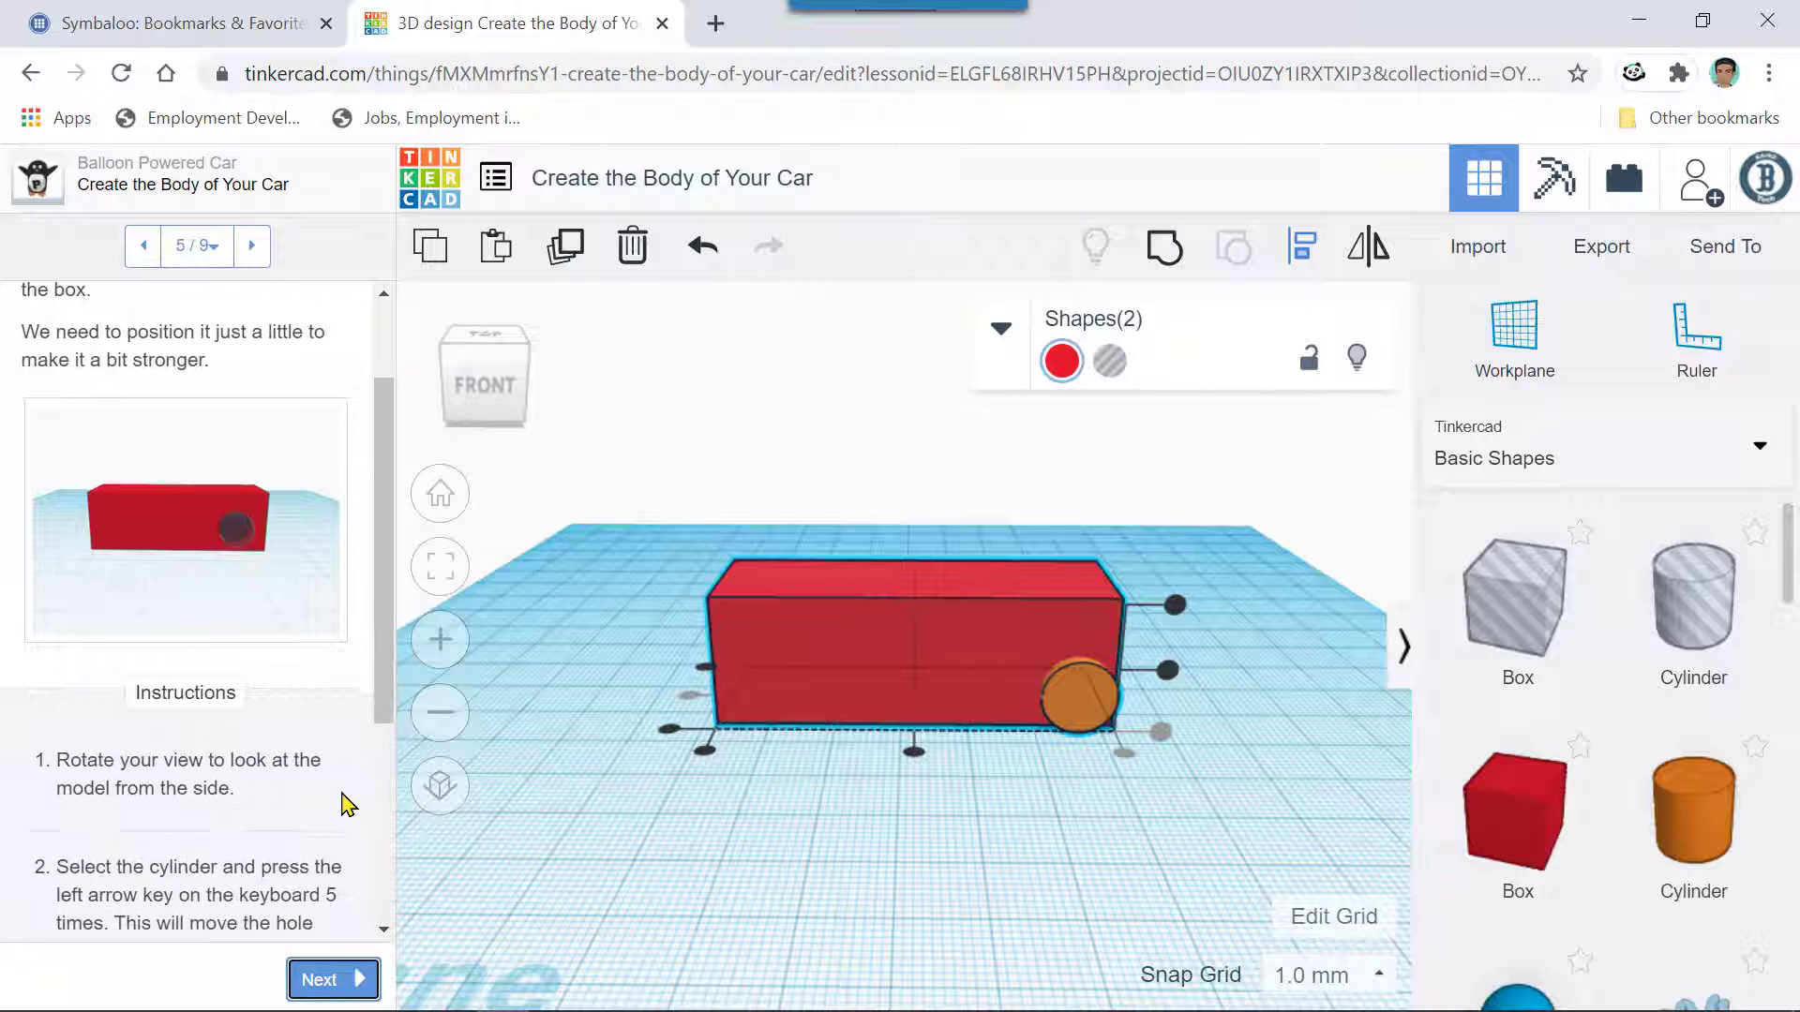
scroll(353, 803, down, 2)
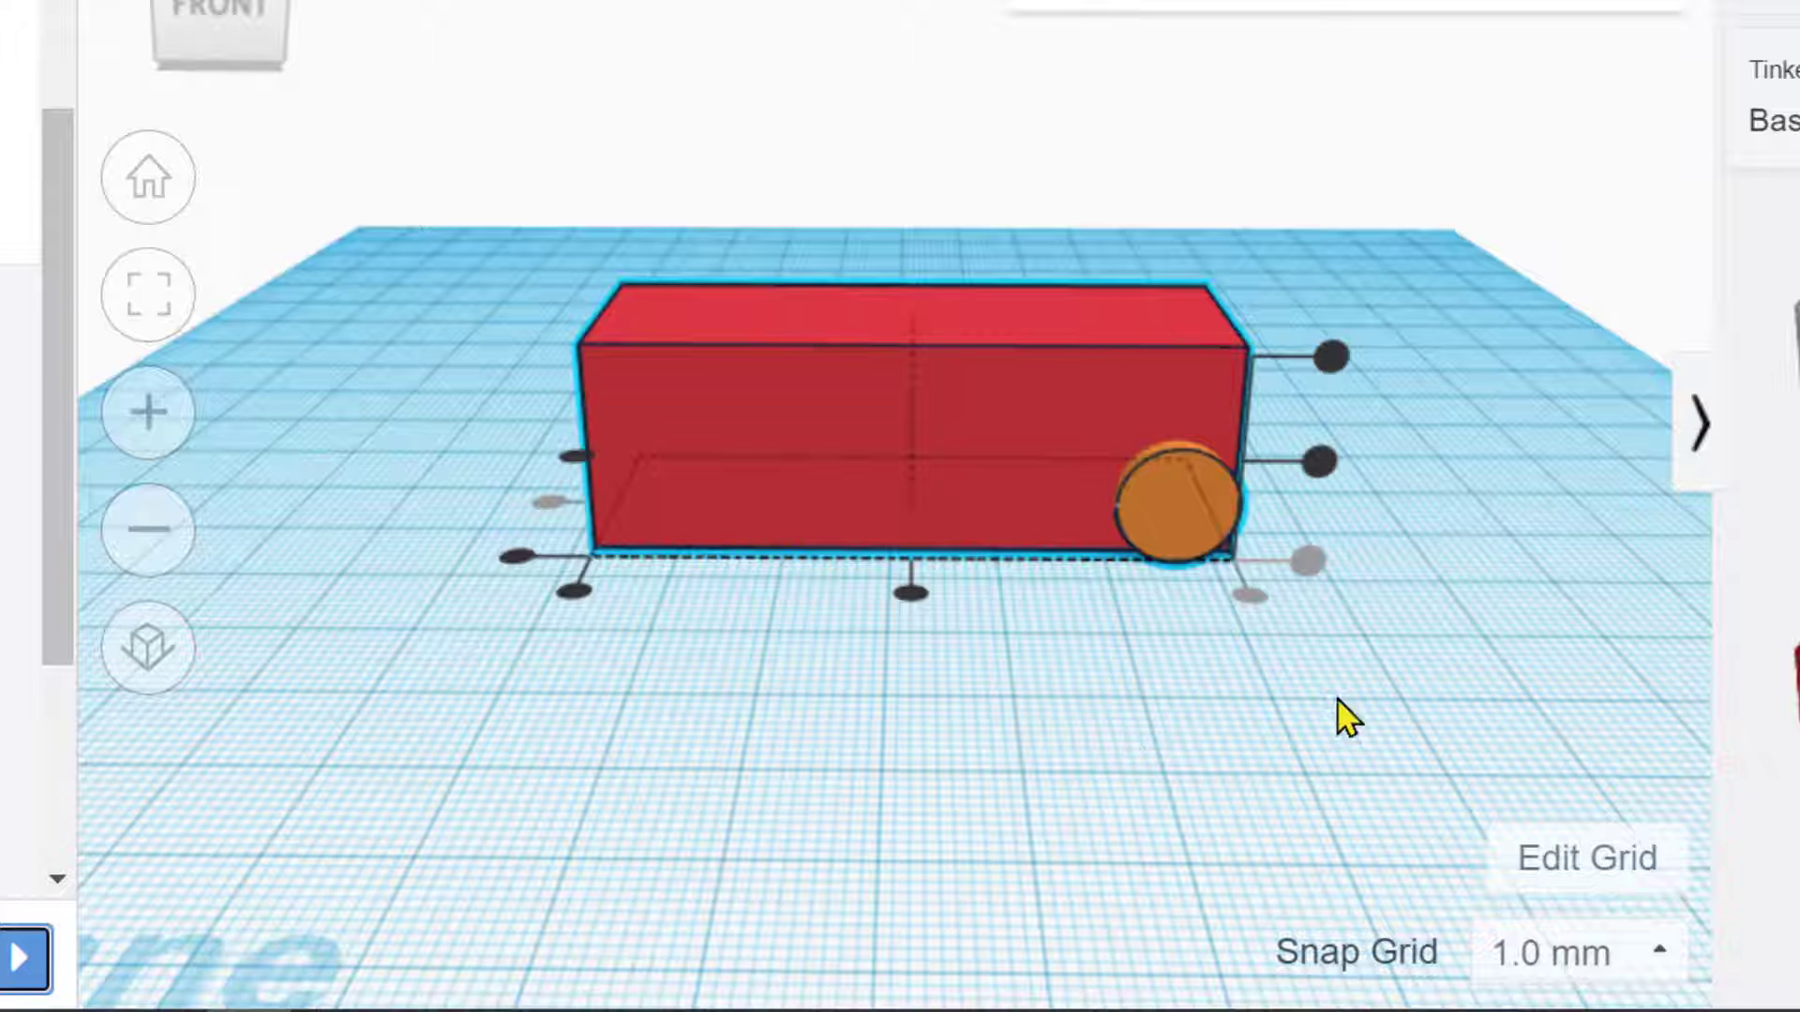
click(1632, 555)
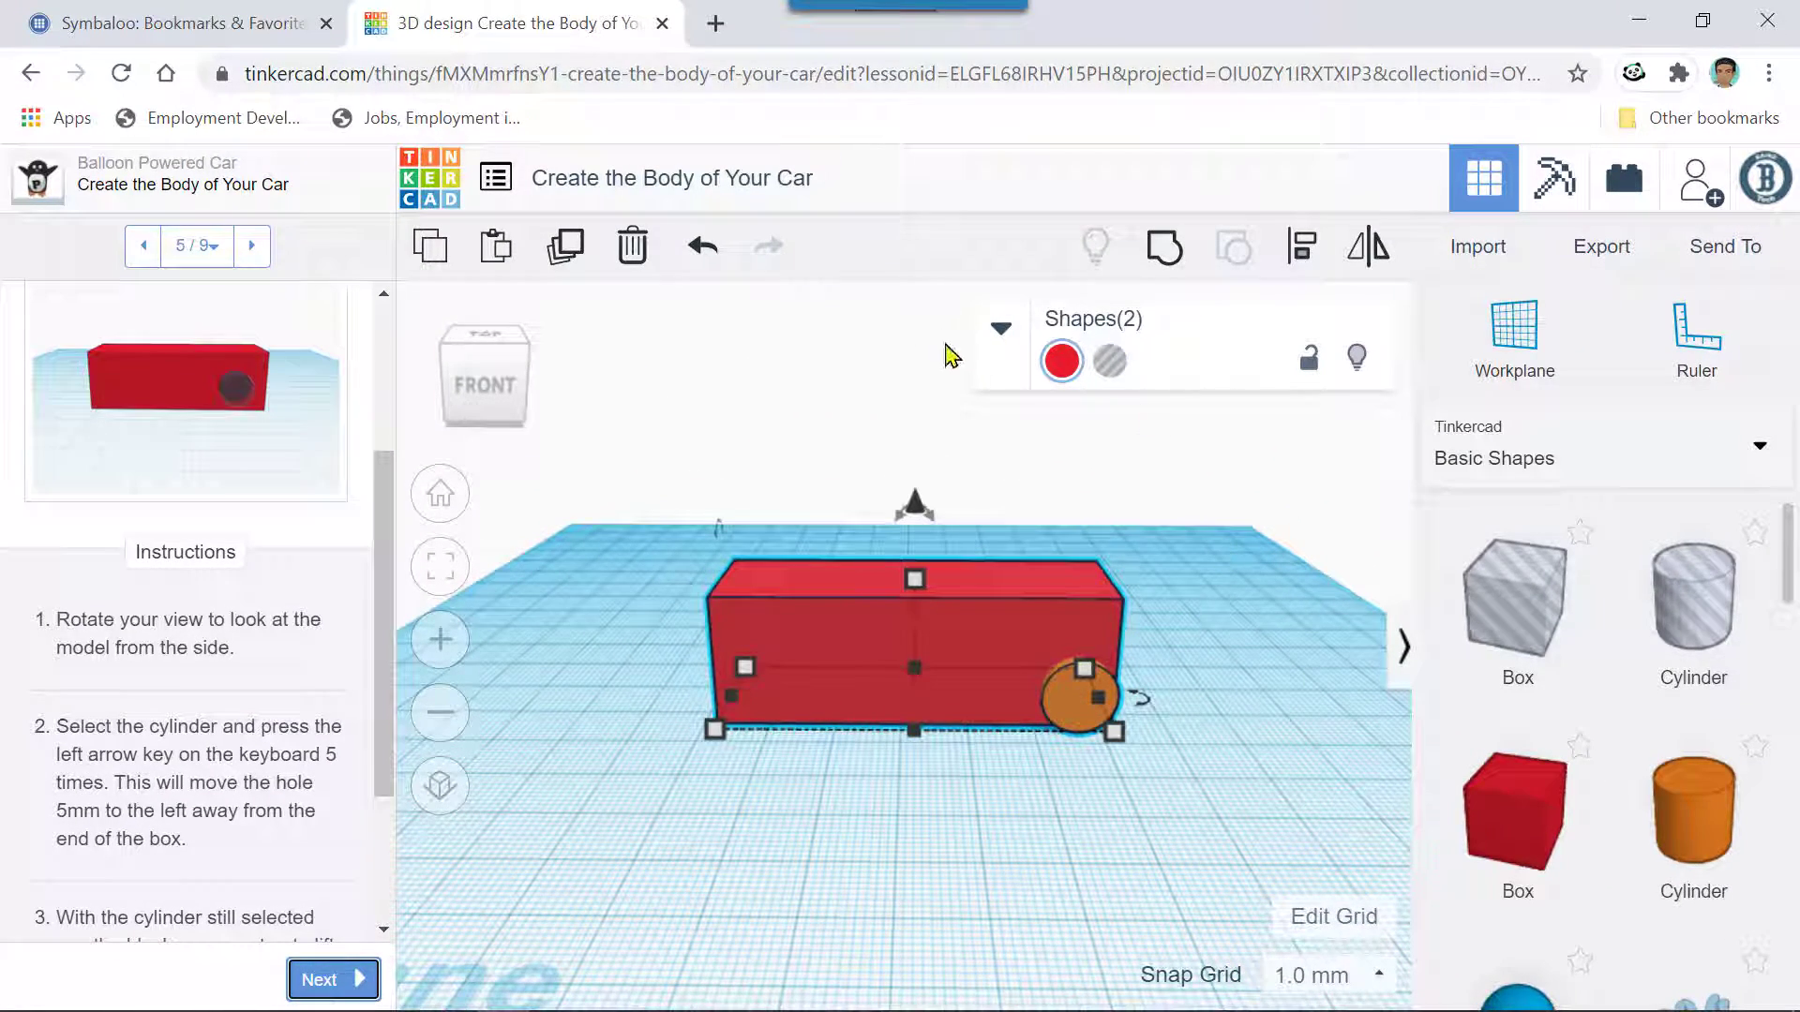
- Place a hole cylinder on the workplane beside the box and delete it
click(1172, 333)
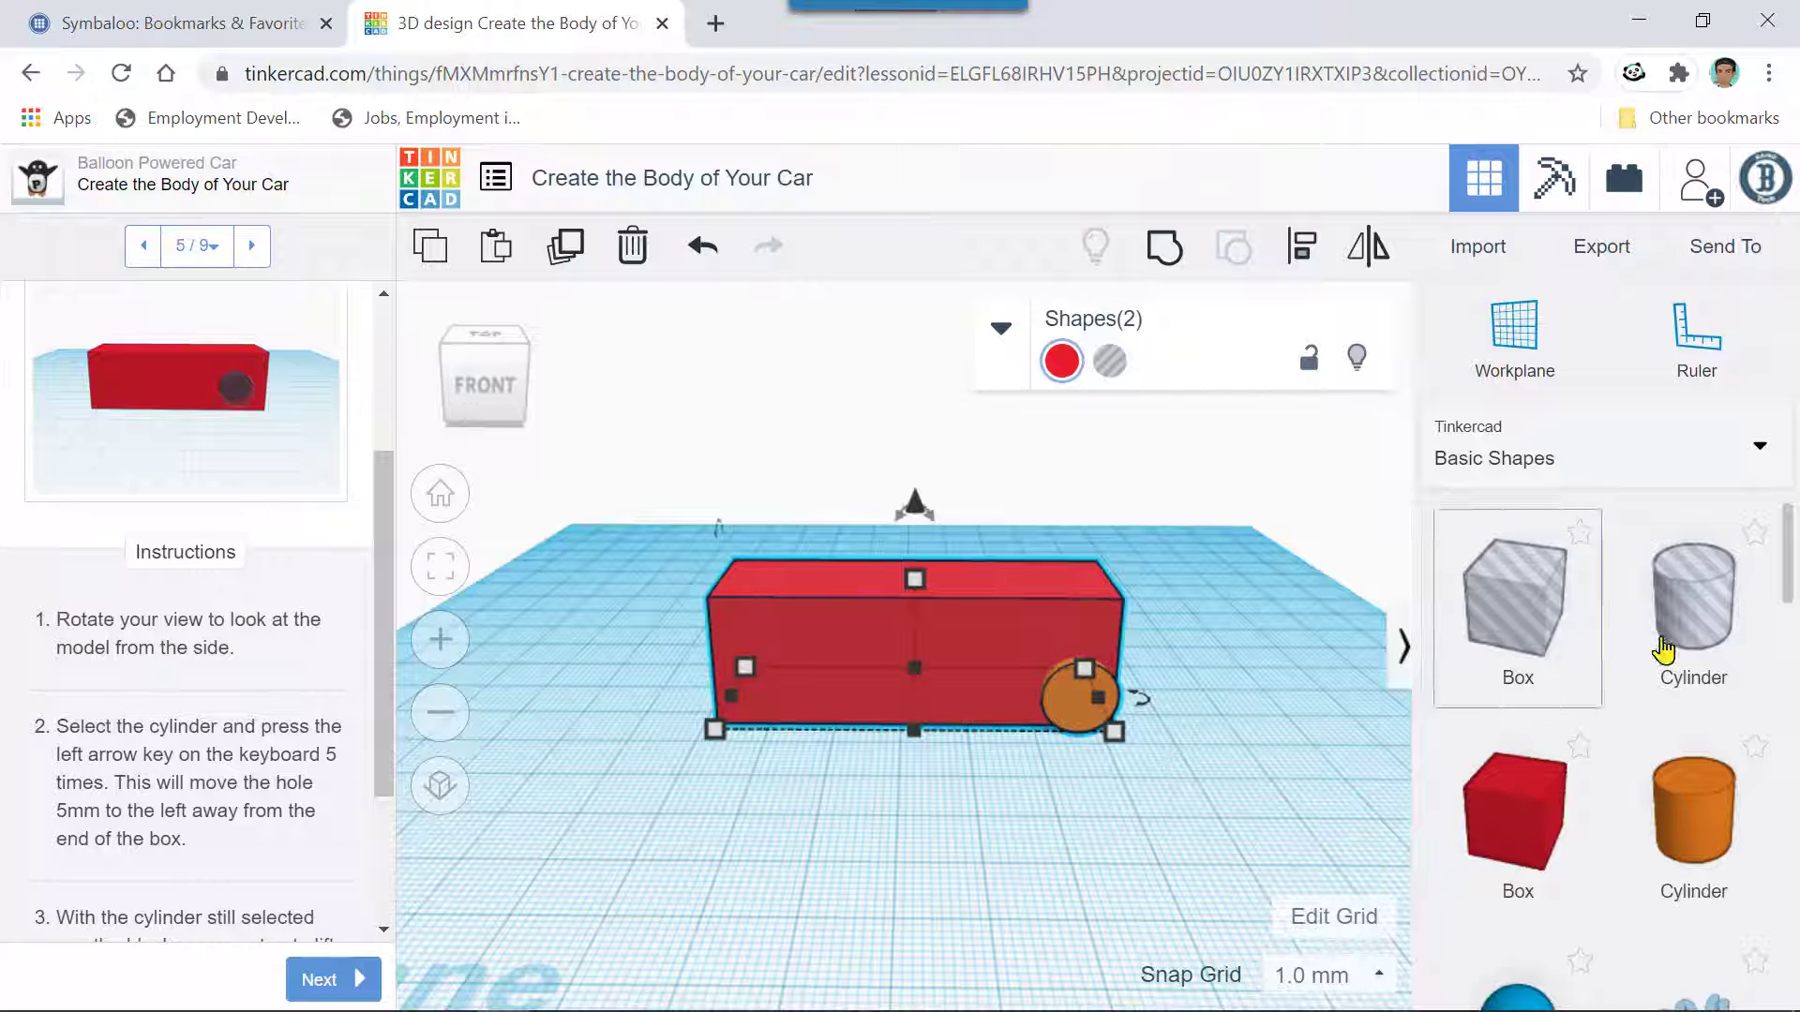
click(1708, 625)
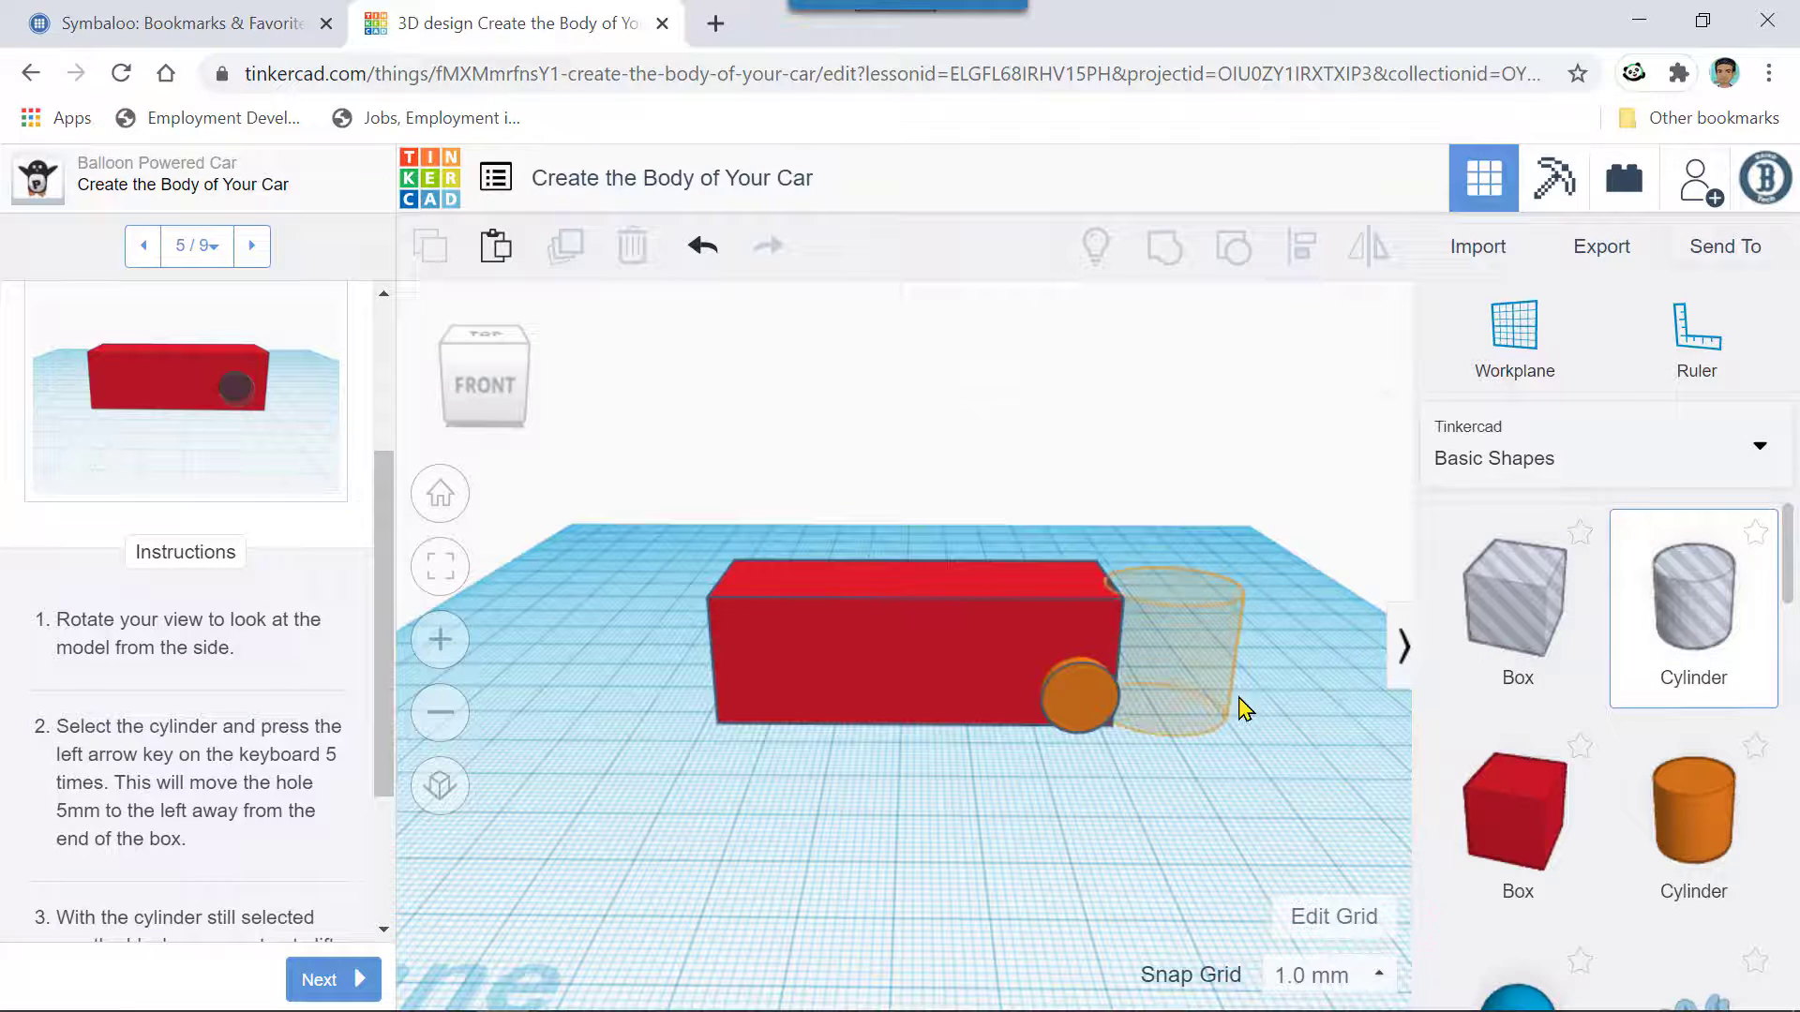
click(1317, 774)
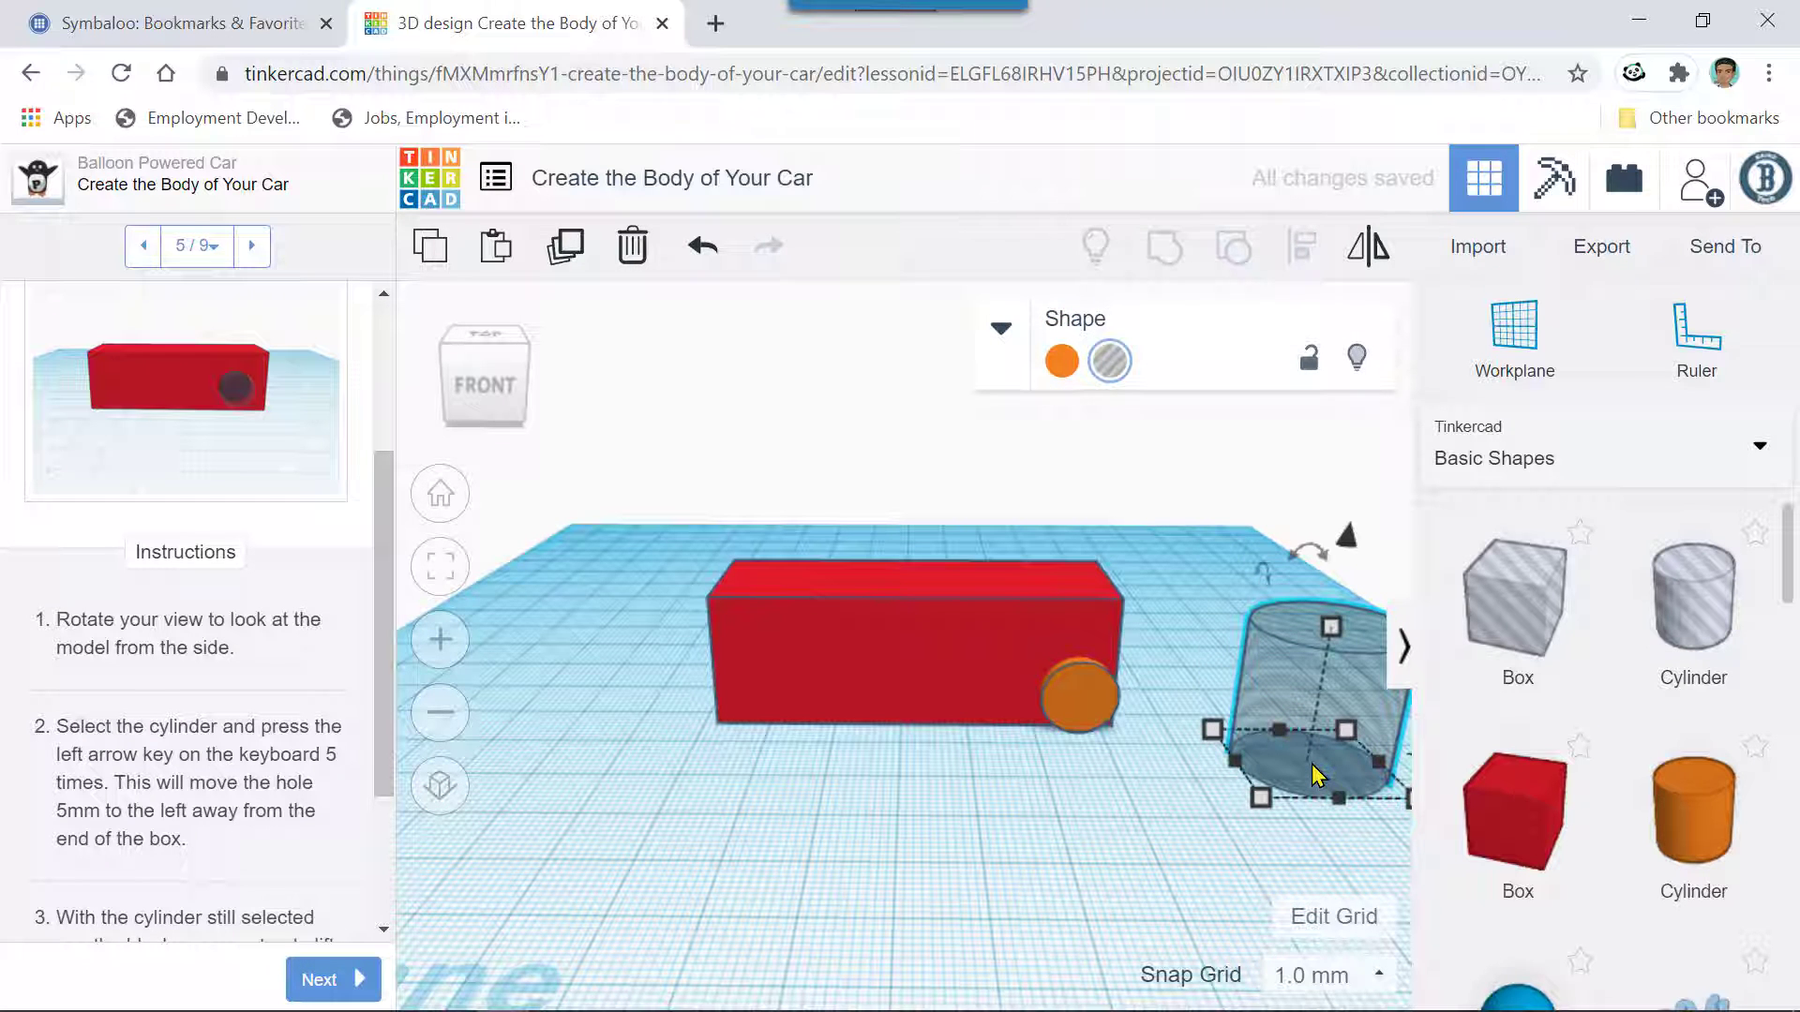
key(Delete)
- Turn the axle cylinder into a hole and move it 5 mm left, away from the end of the box
click(1084, 690)
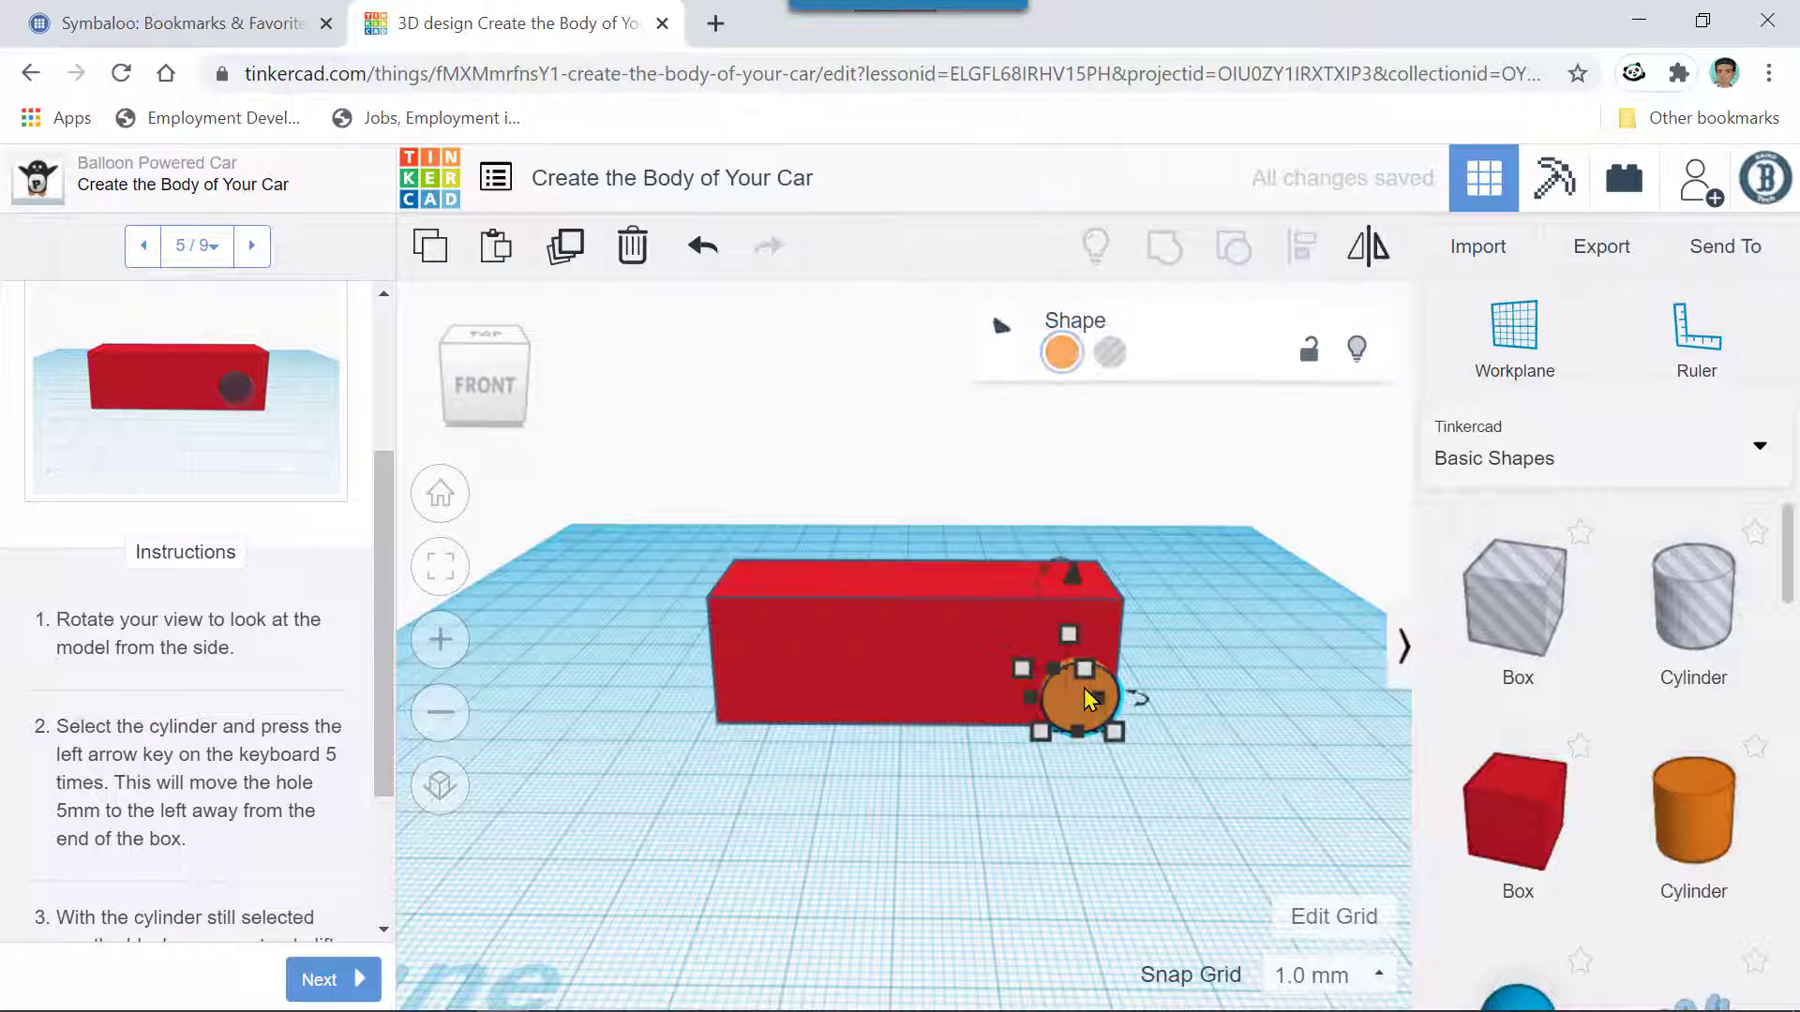
click(1107, 365)
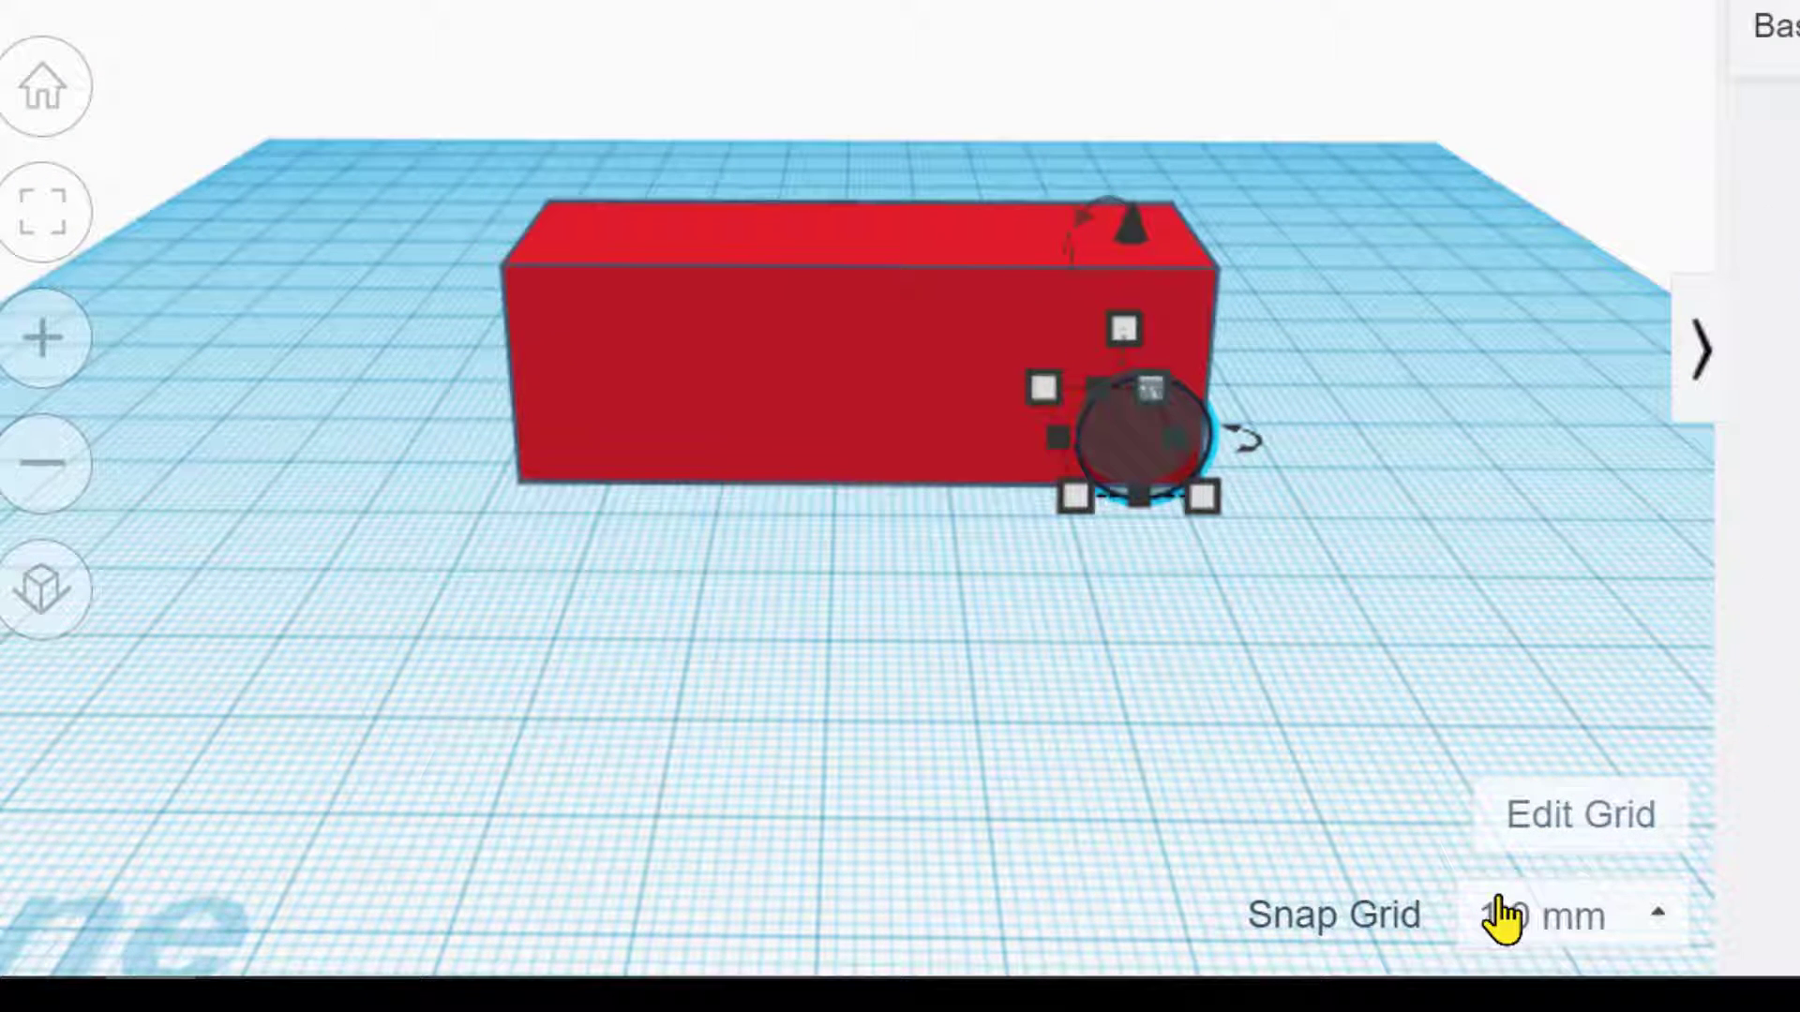
click(1658, 919)
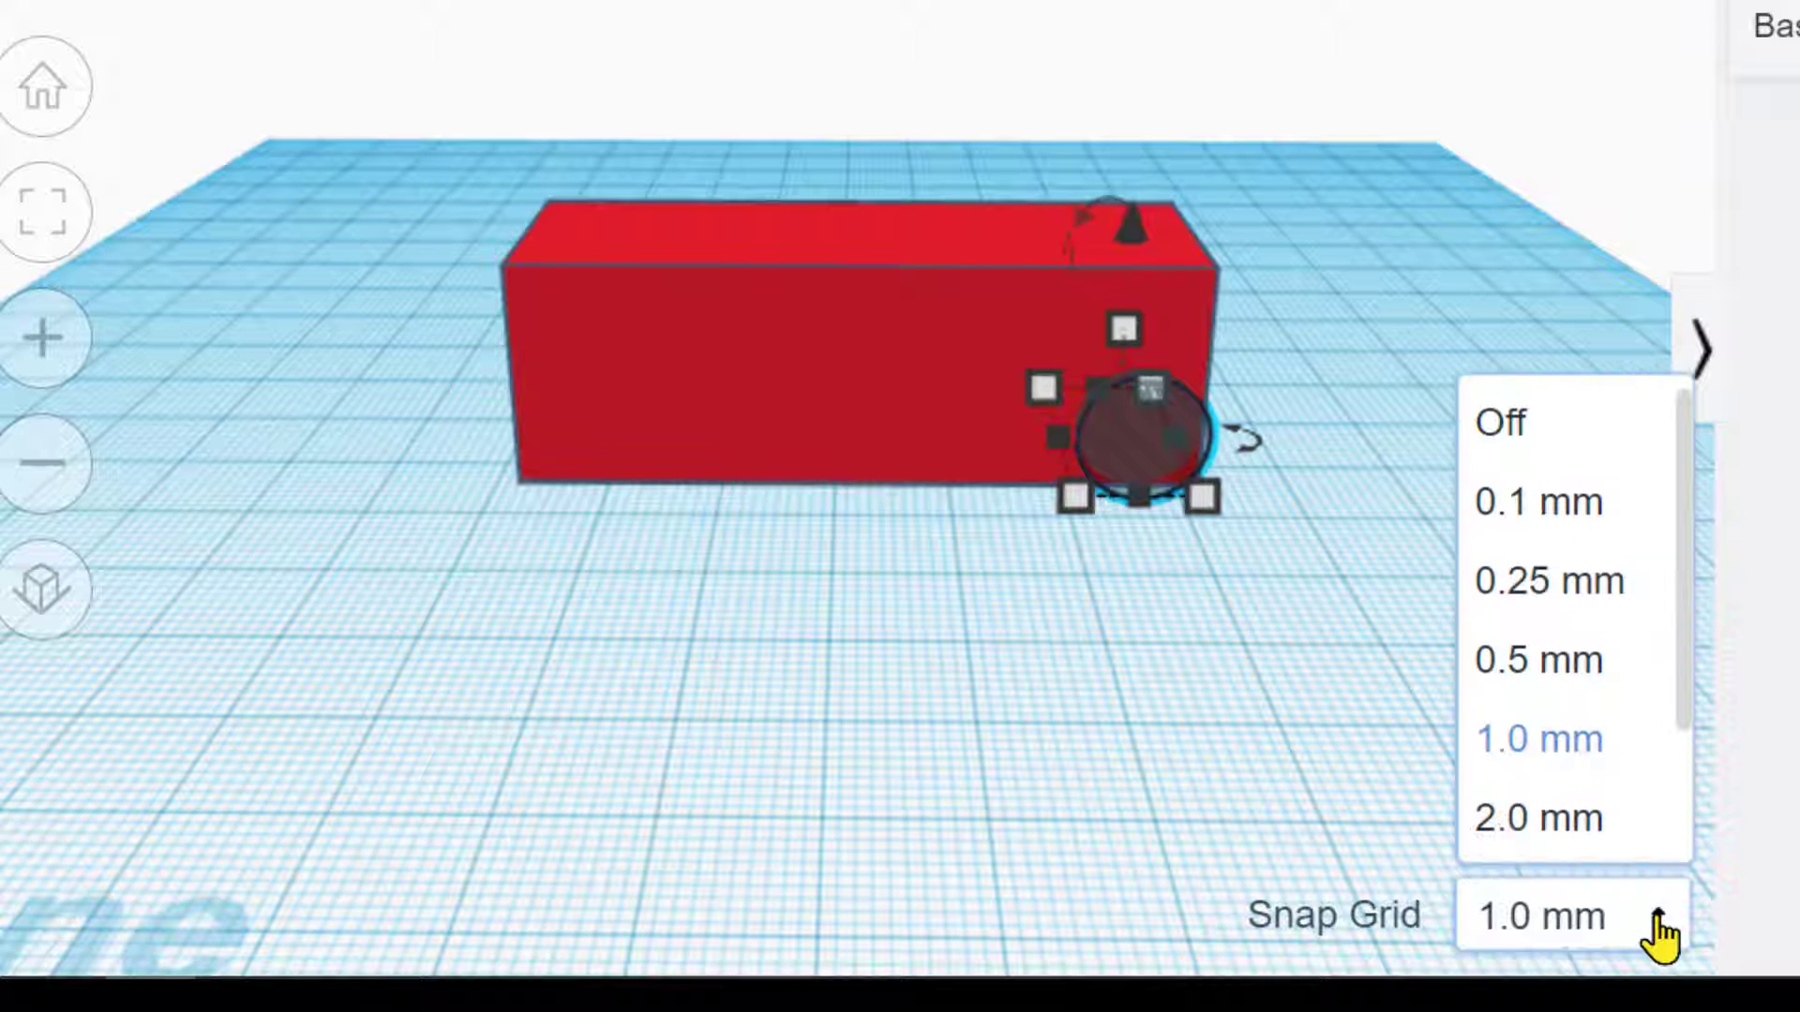
click(1657, 923)
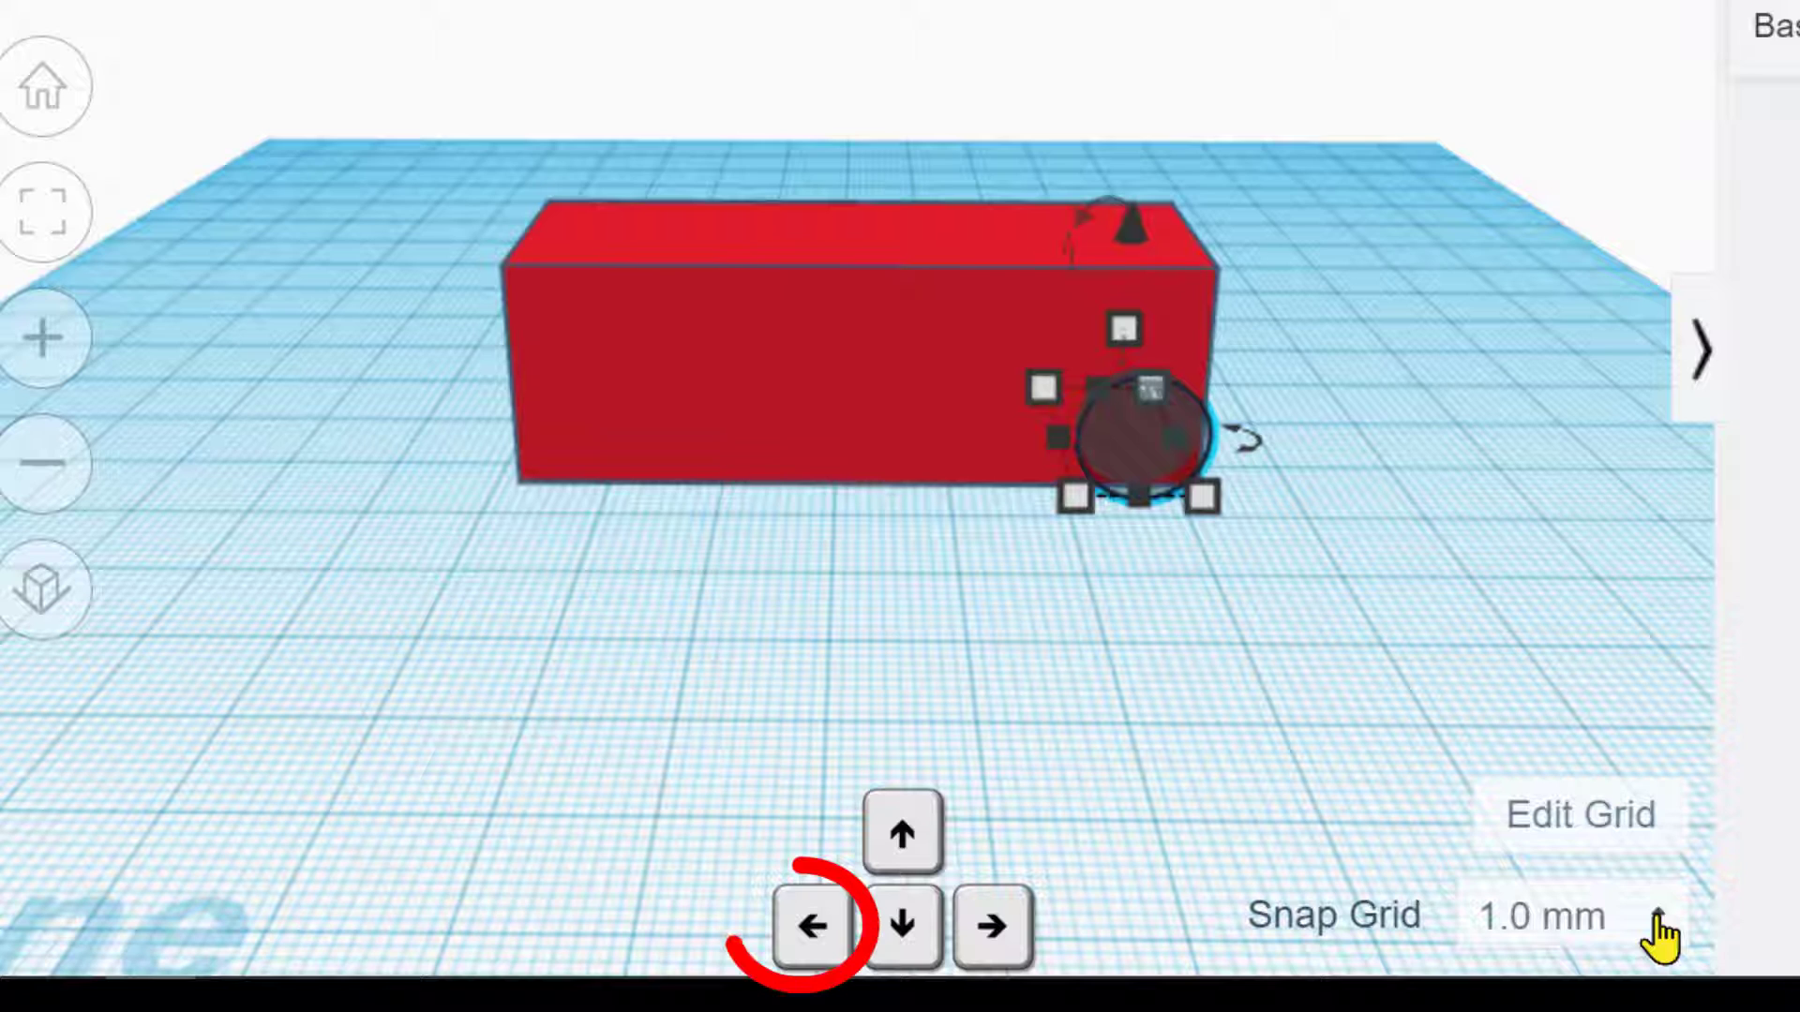
key(Left)
key(Left)
key(Left)
key(Left)
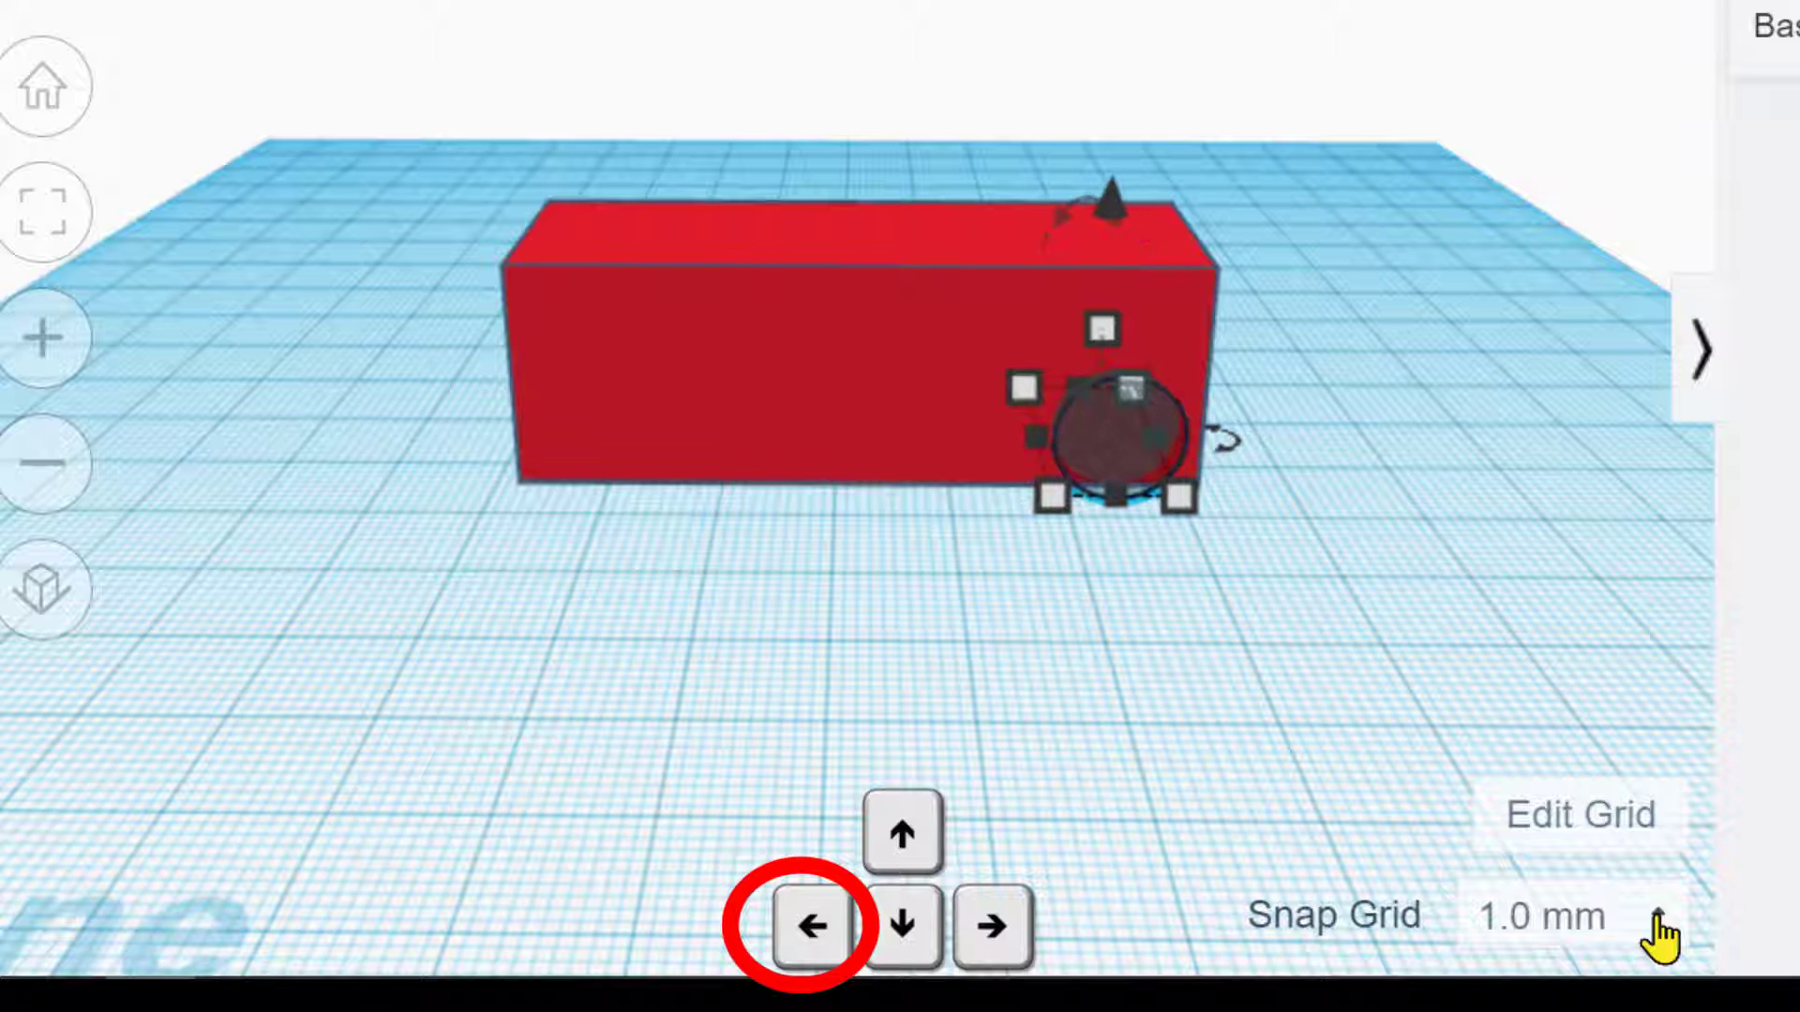
key(Left)
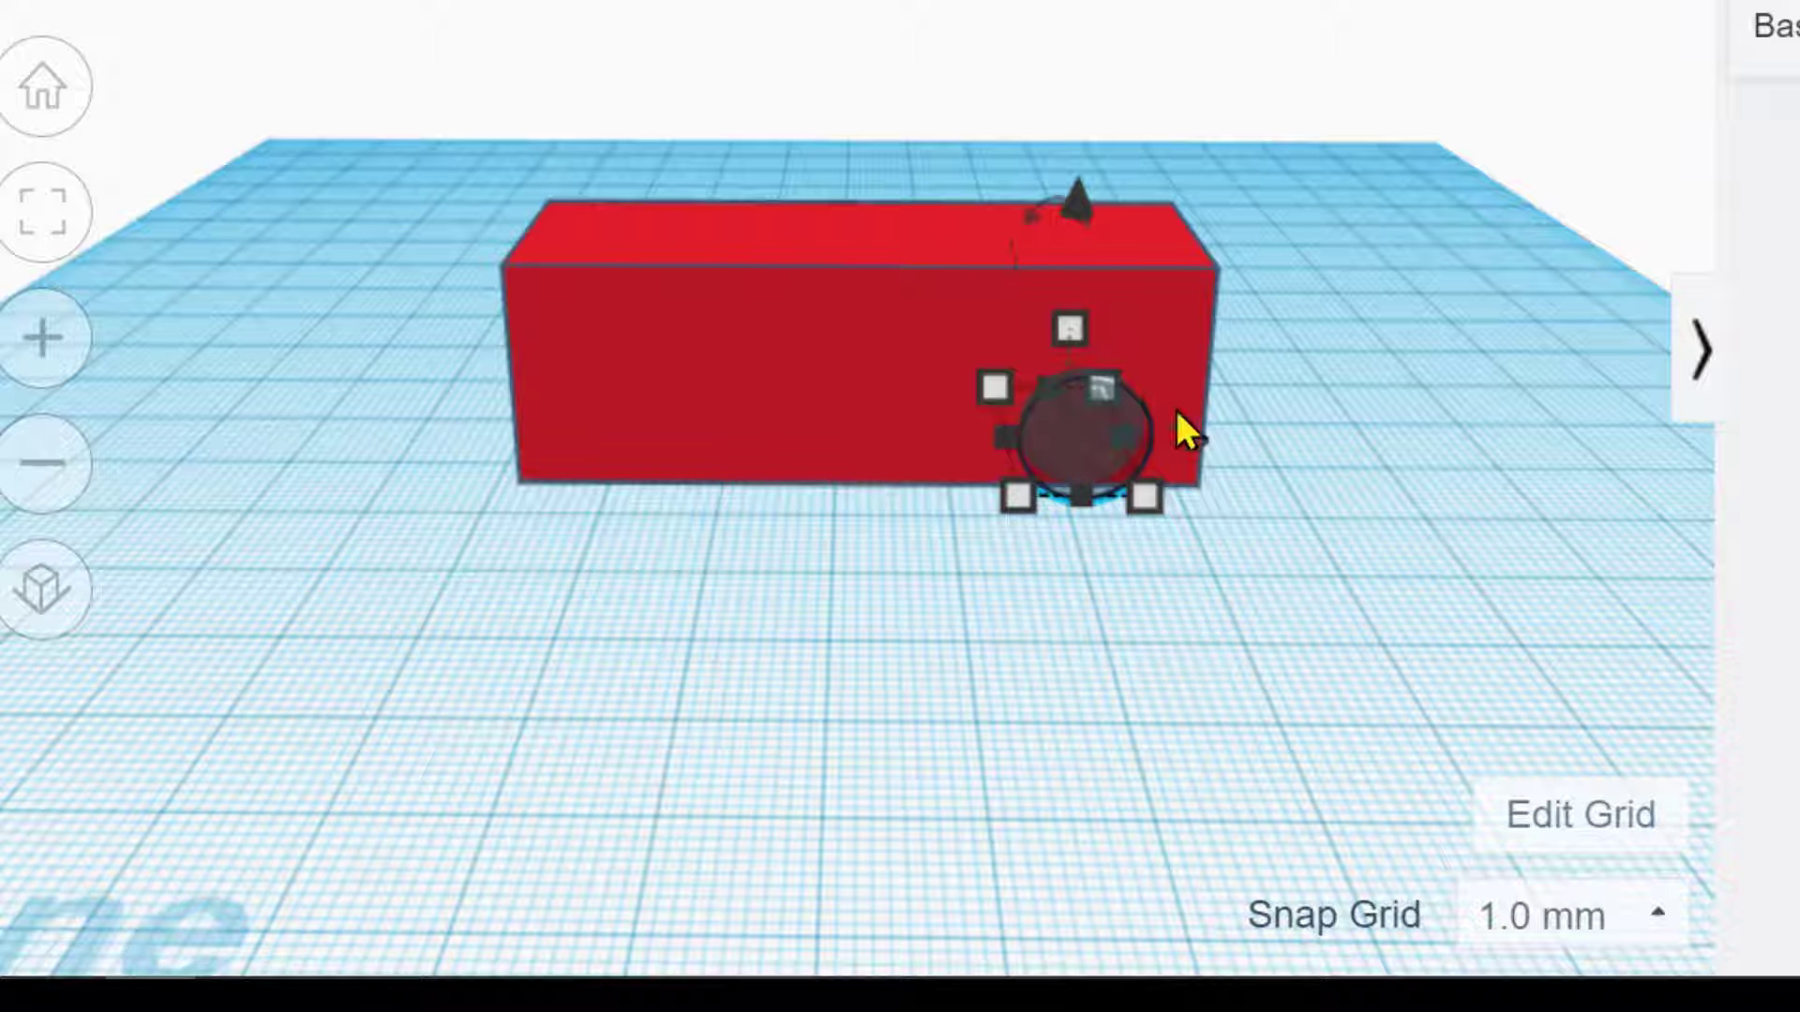
- Raise the axle hole 3 mm above the workplane and advance the lesson to page 6, Create and Align the Second Axle
scroll(1189, 412, up, 3)
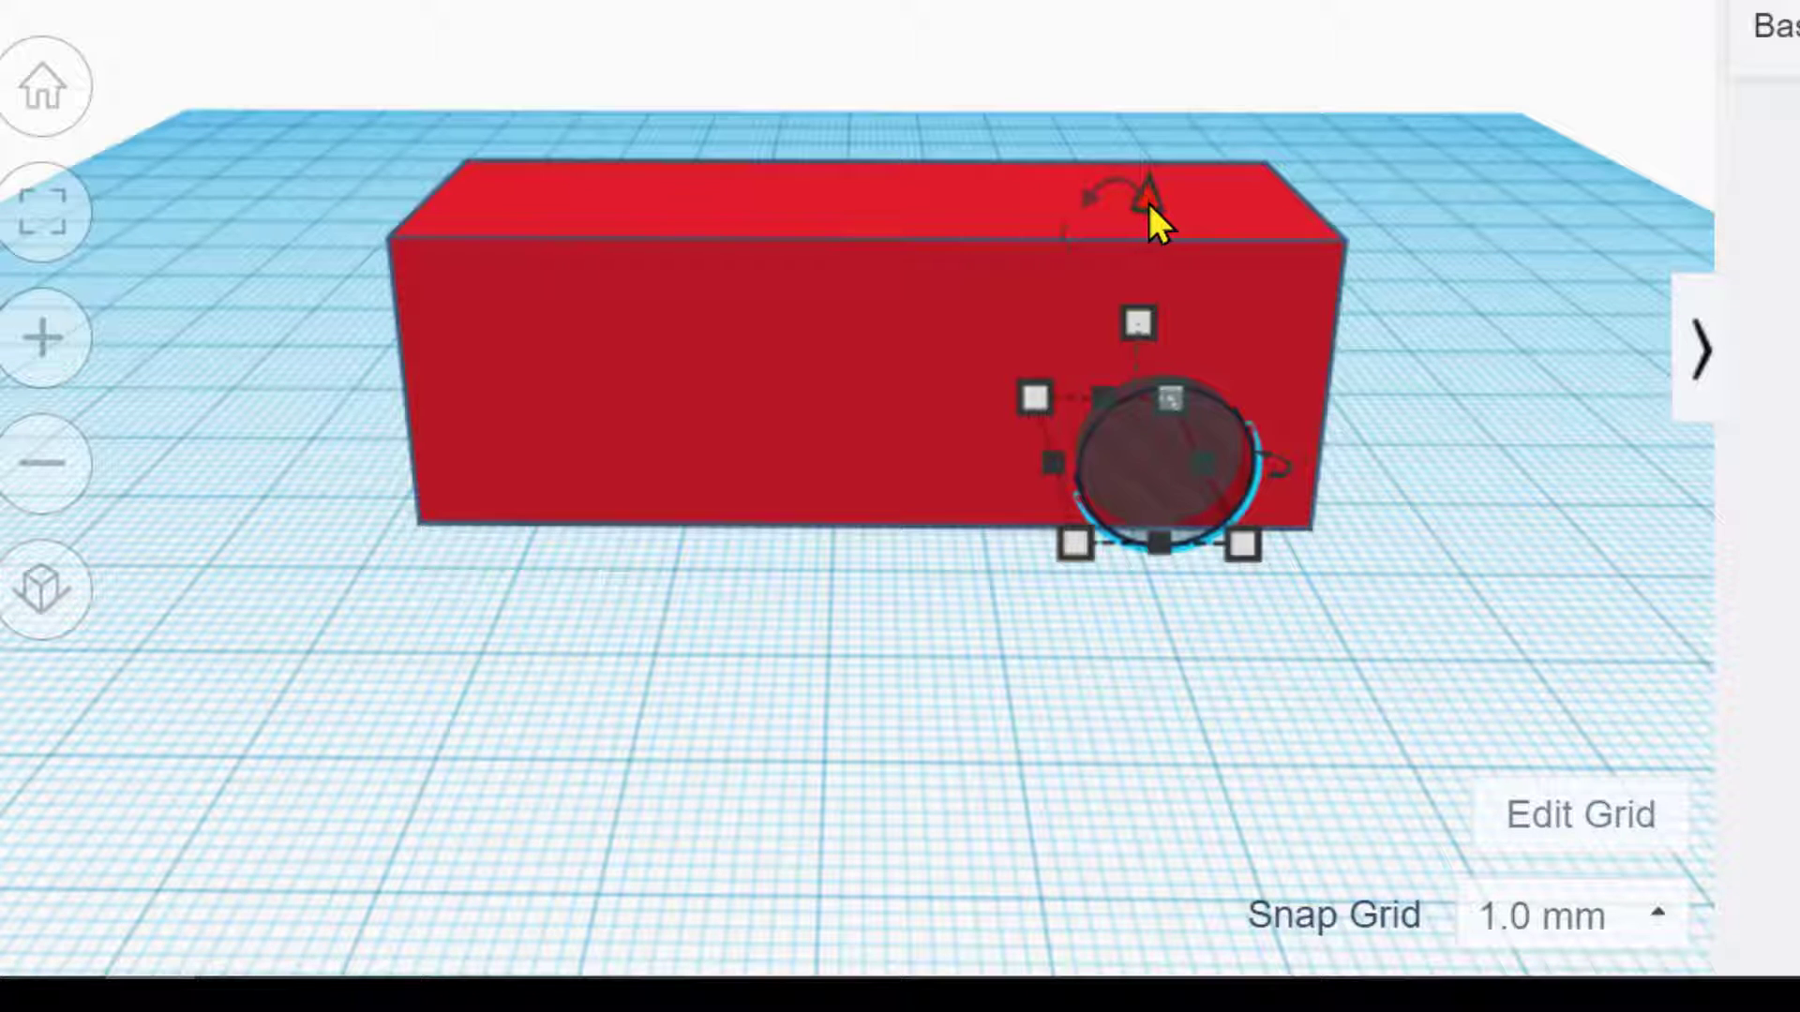
drag(1149, 205, 1149, 157)
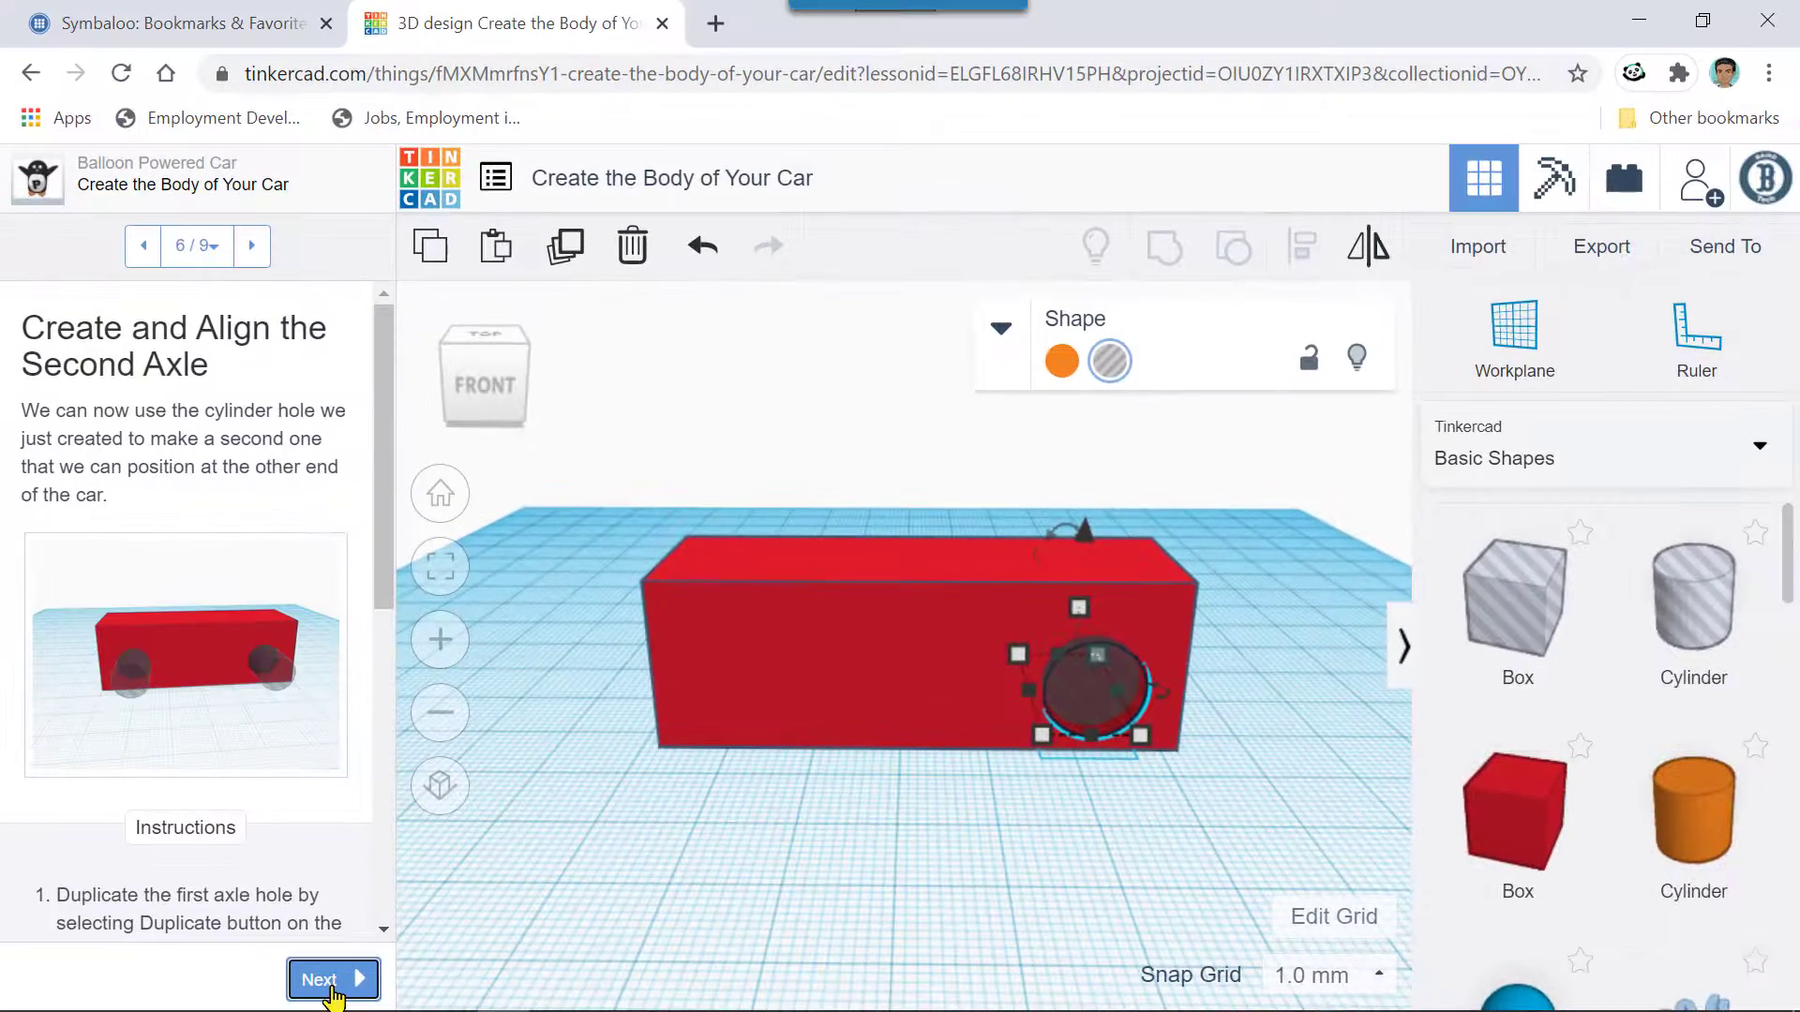
scroll(286, 853, down, 1)
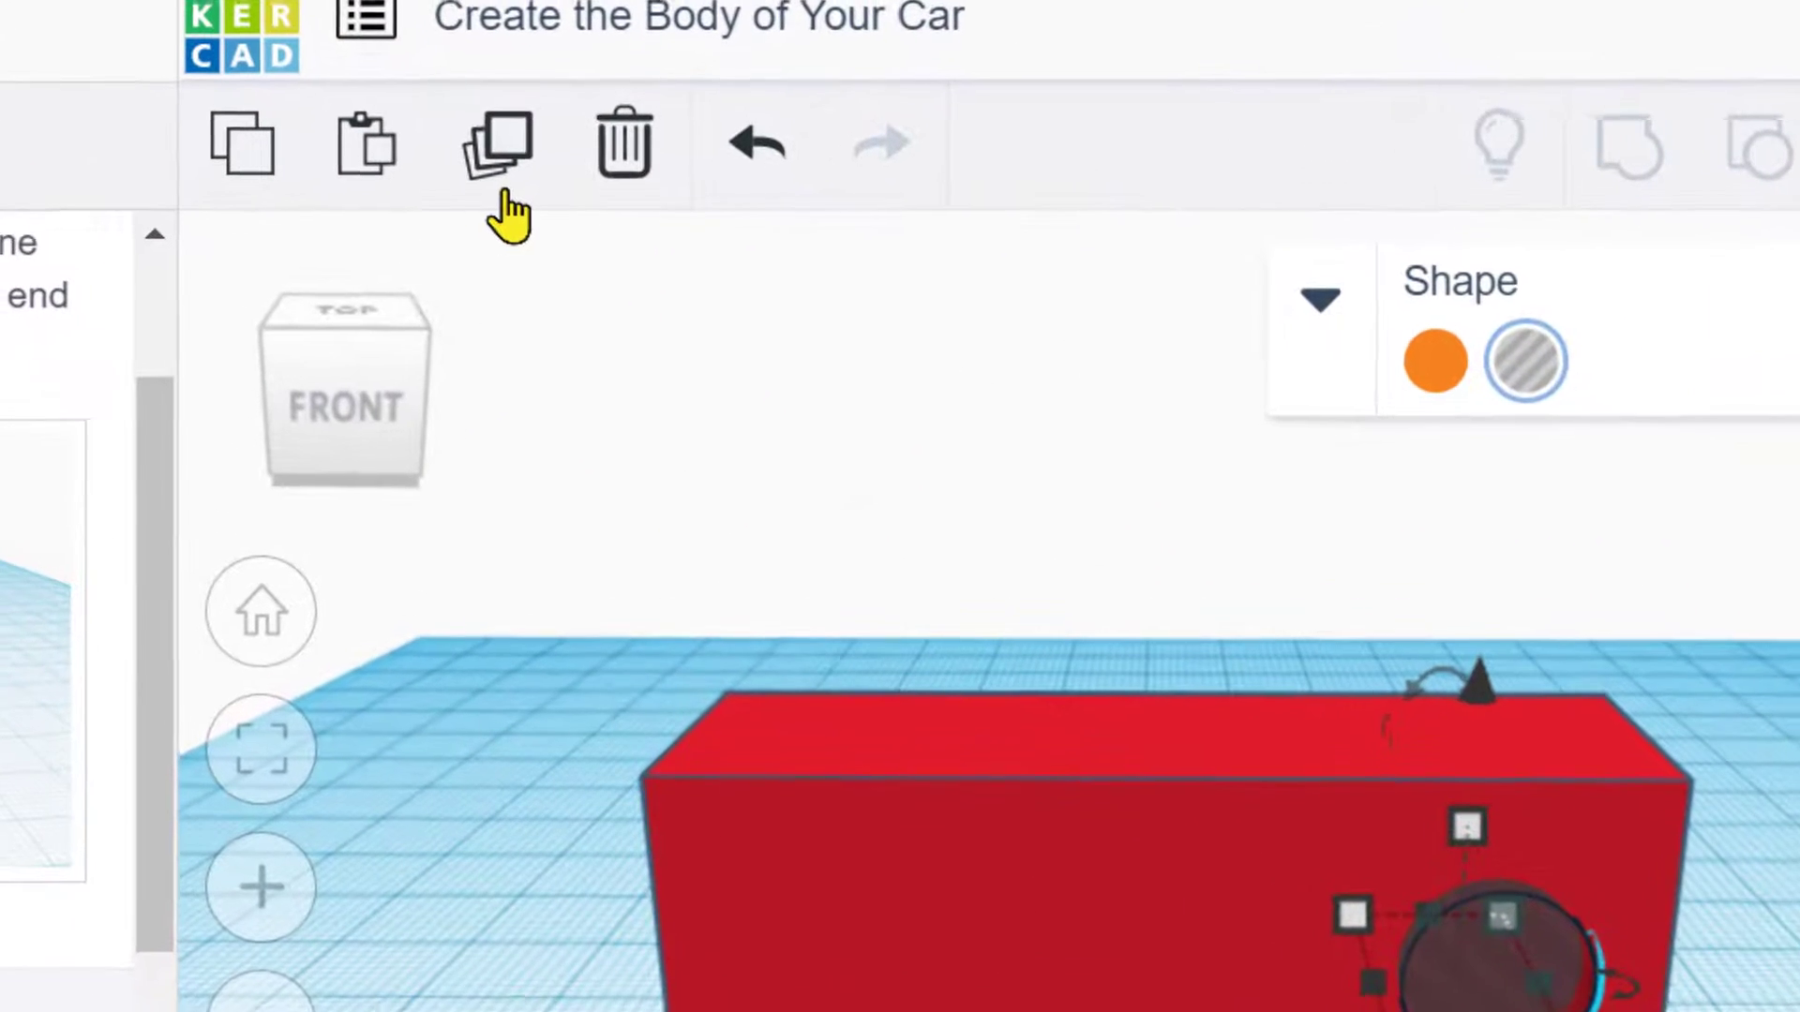
- Duplicate the axle hole in place and set the snap grid to 5.0 mm
click(494, 138)
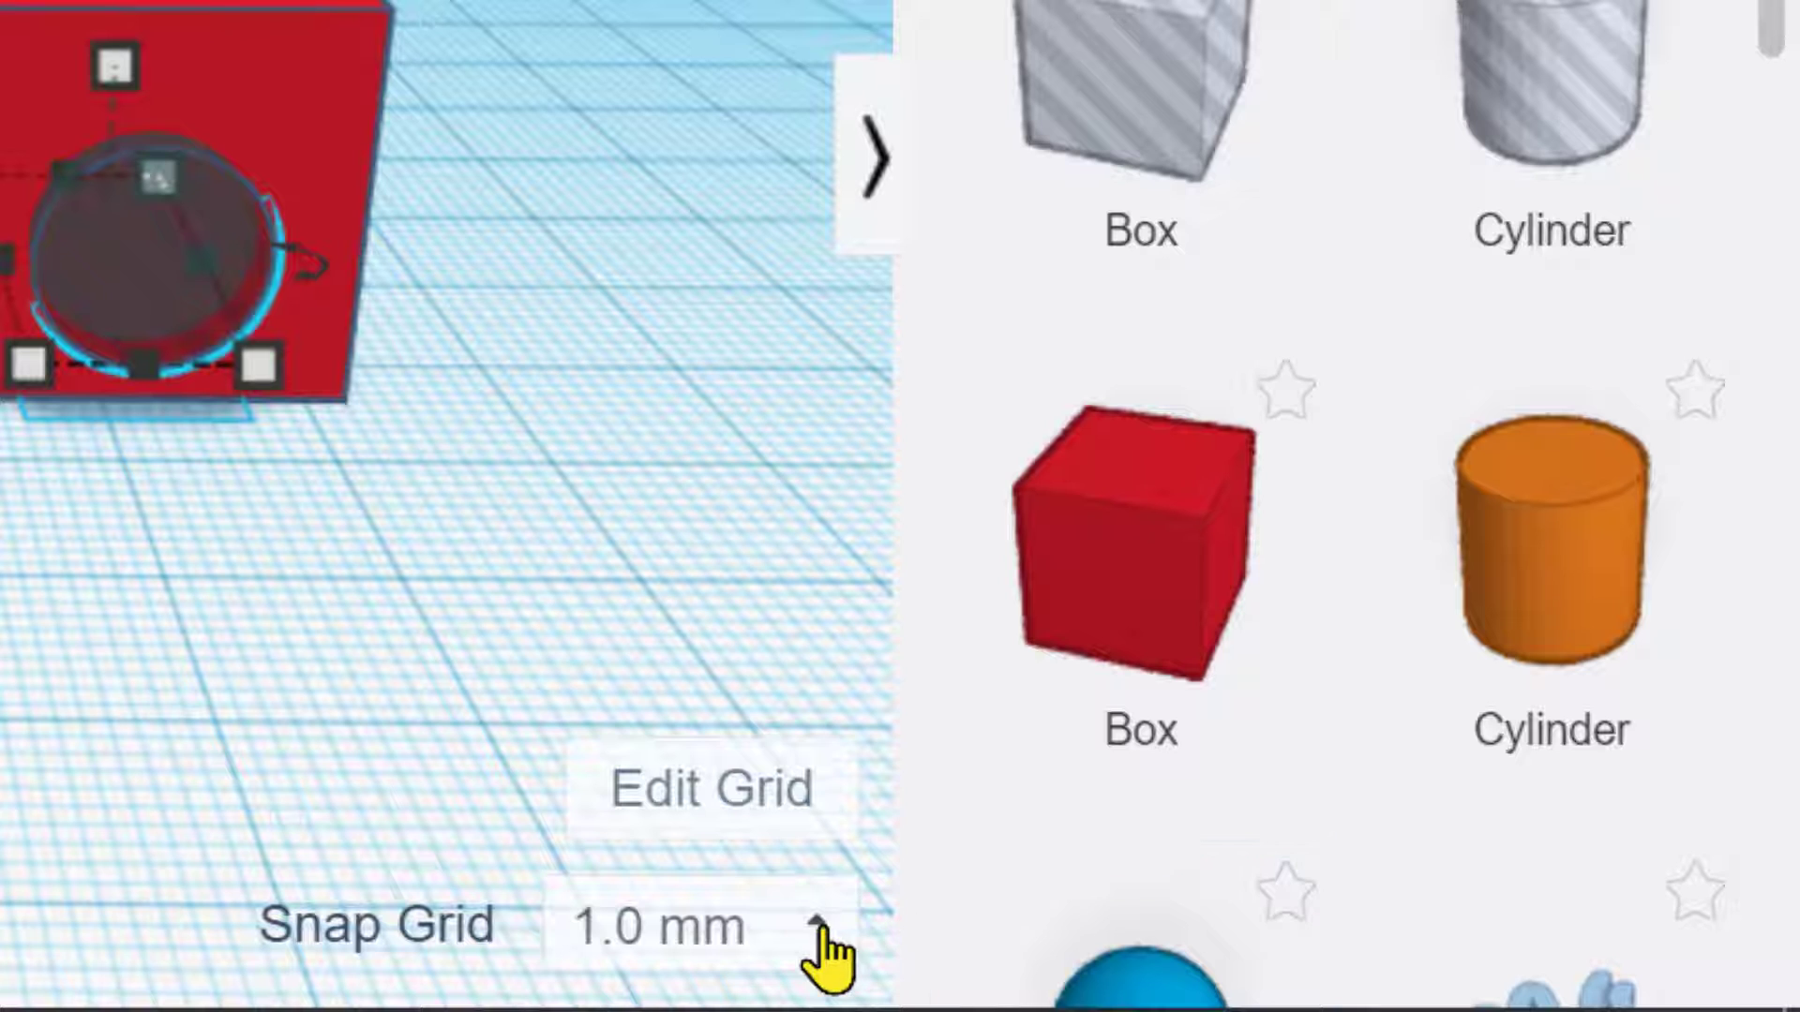
click(818, 933)
scroll(731, 778, down, 1)
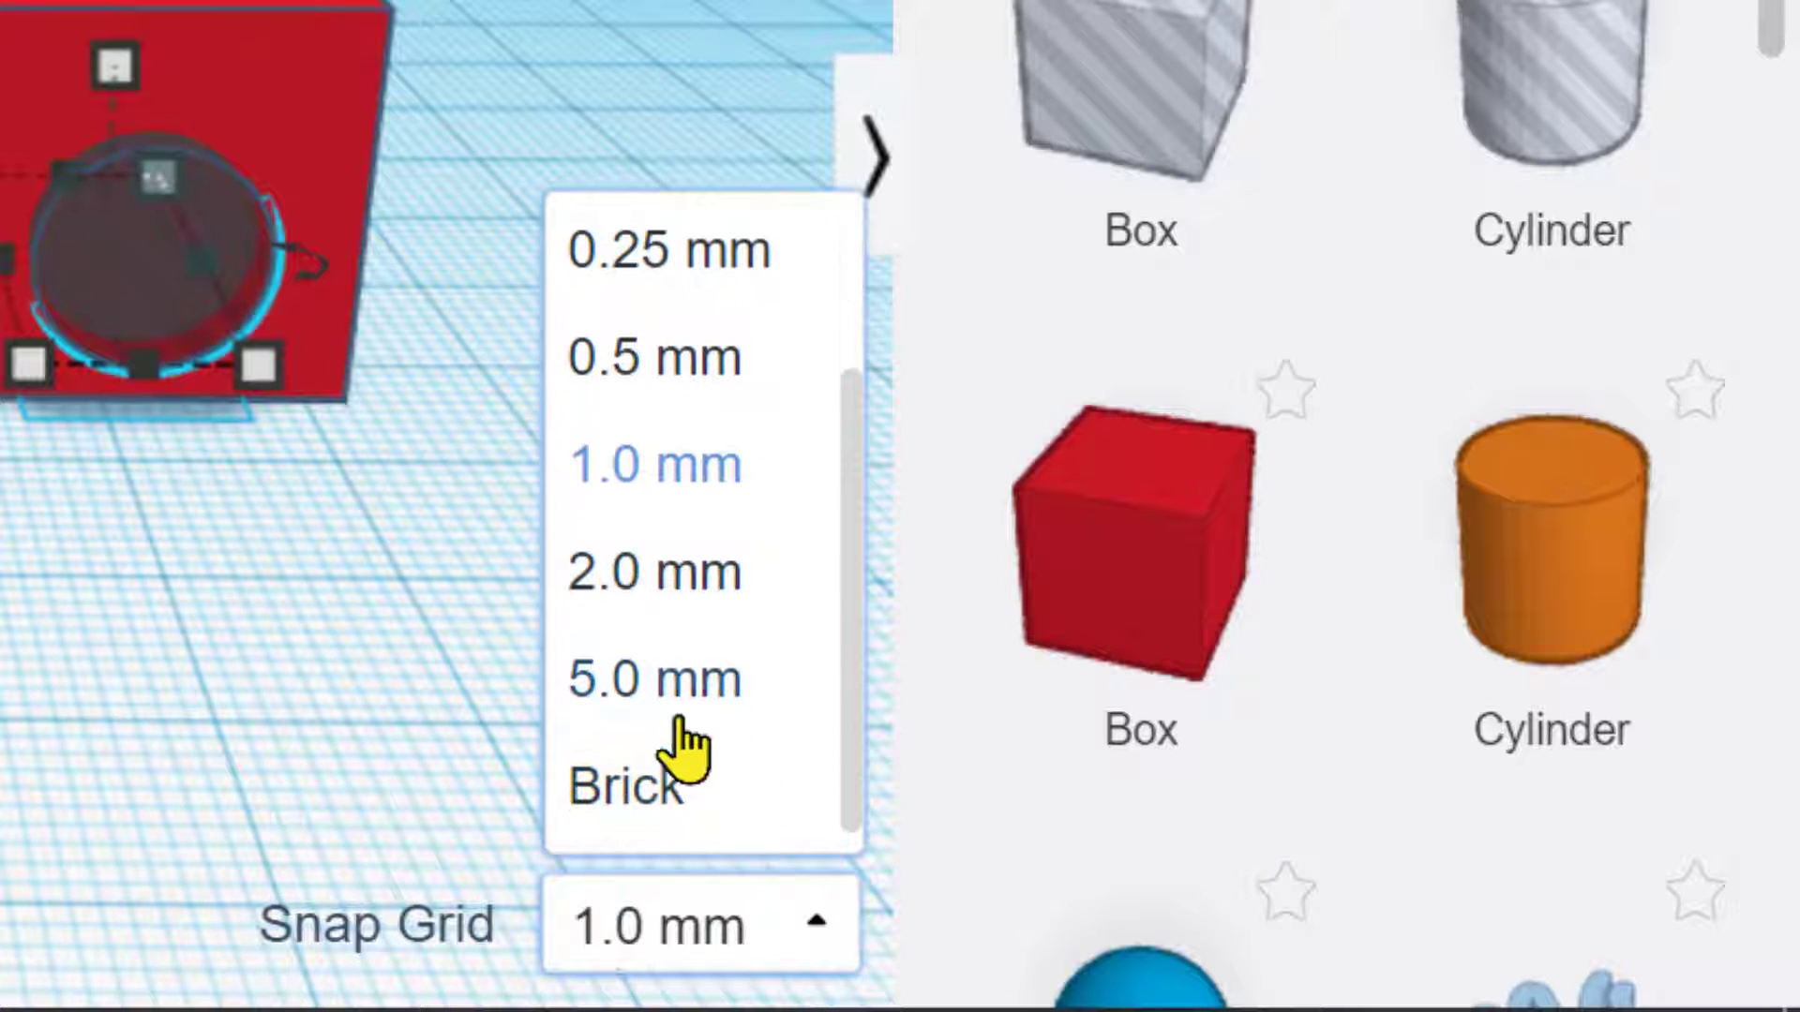
click(671, 674)
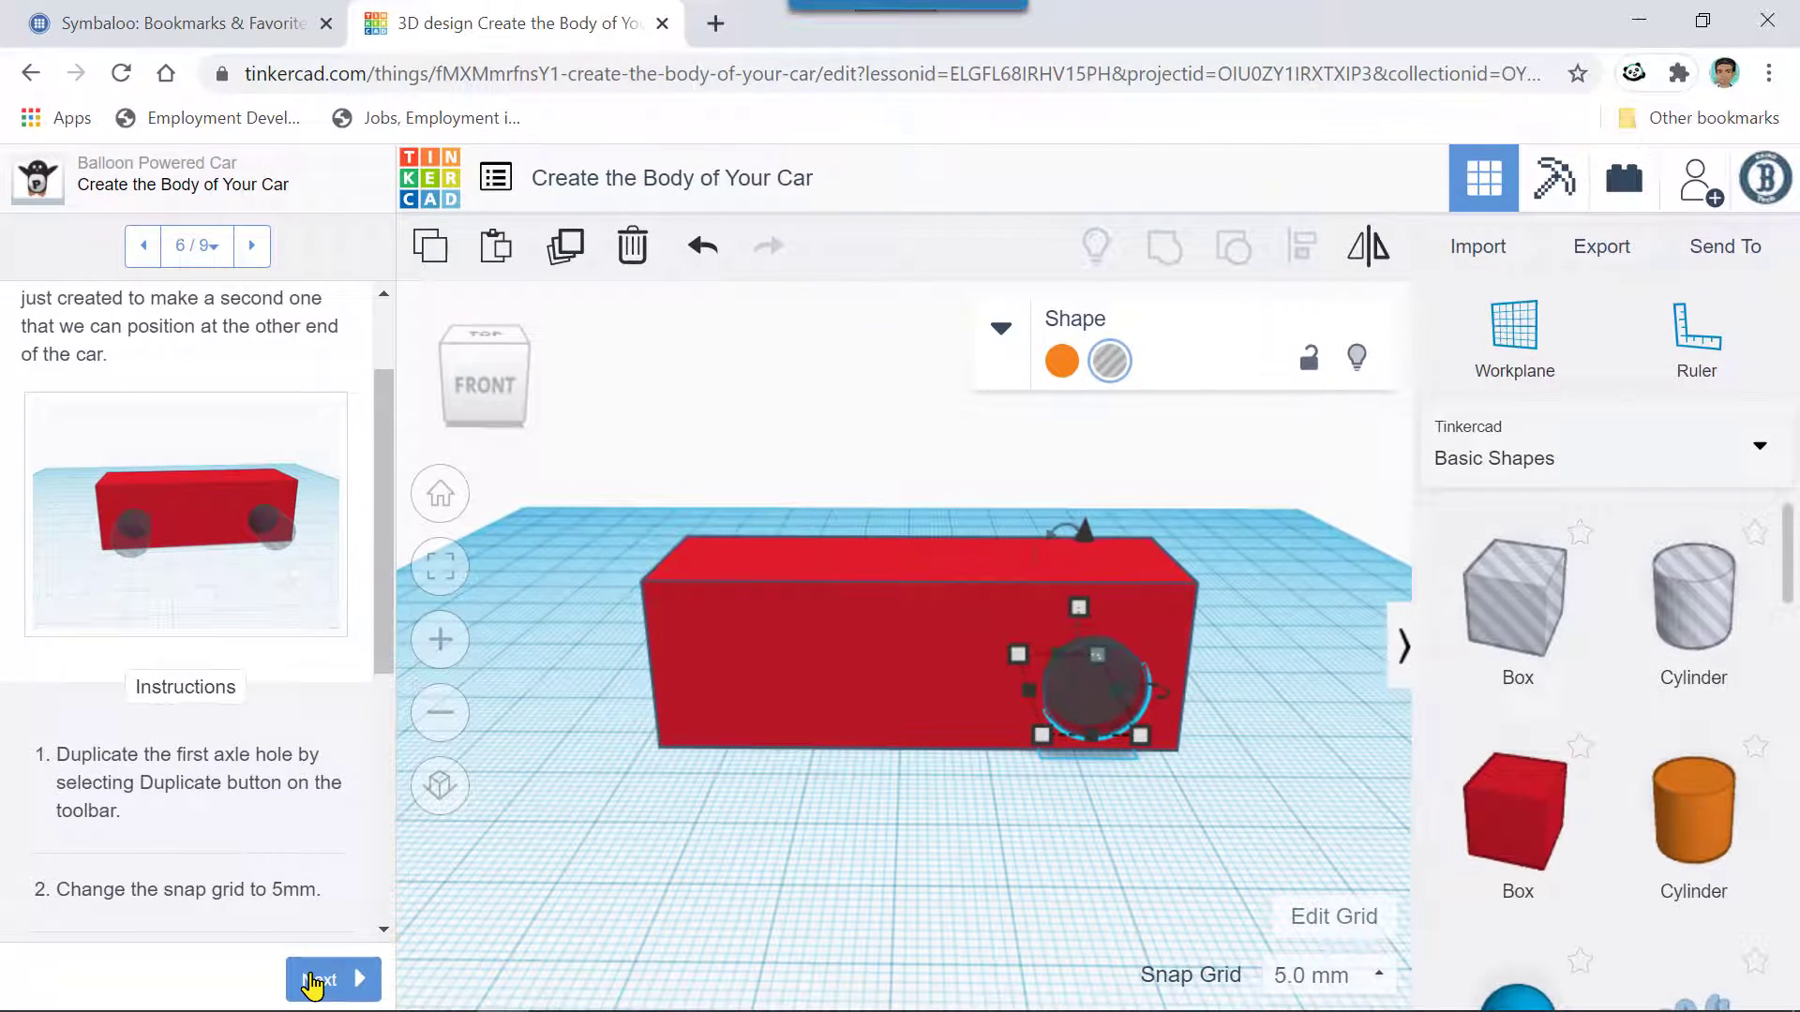
- Review the lesson's page 5 axle positioning instructions and return to page 6 to read how to place the second axle
click(319, 980)
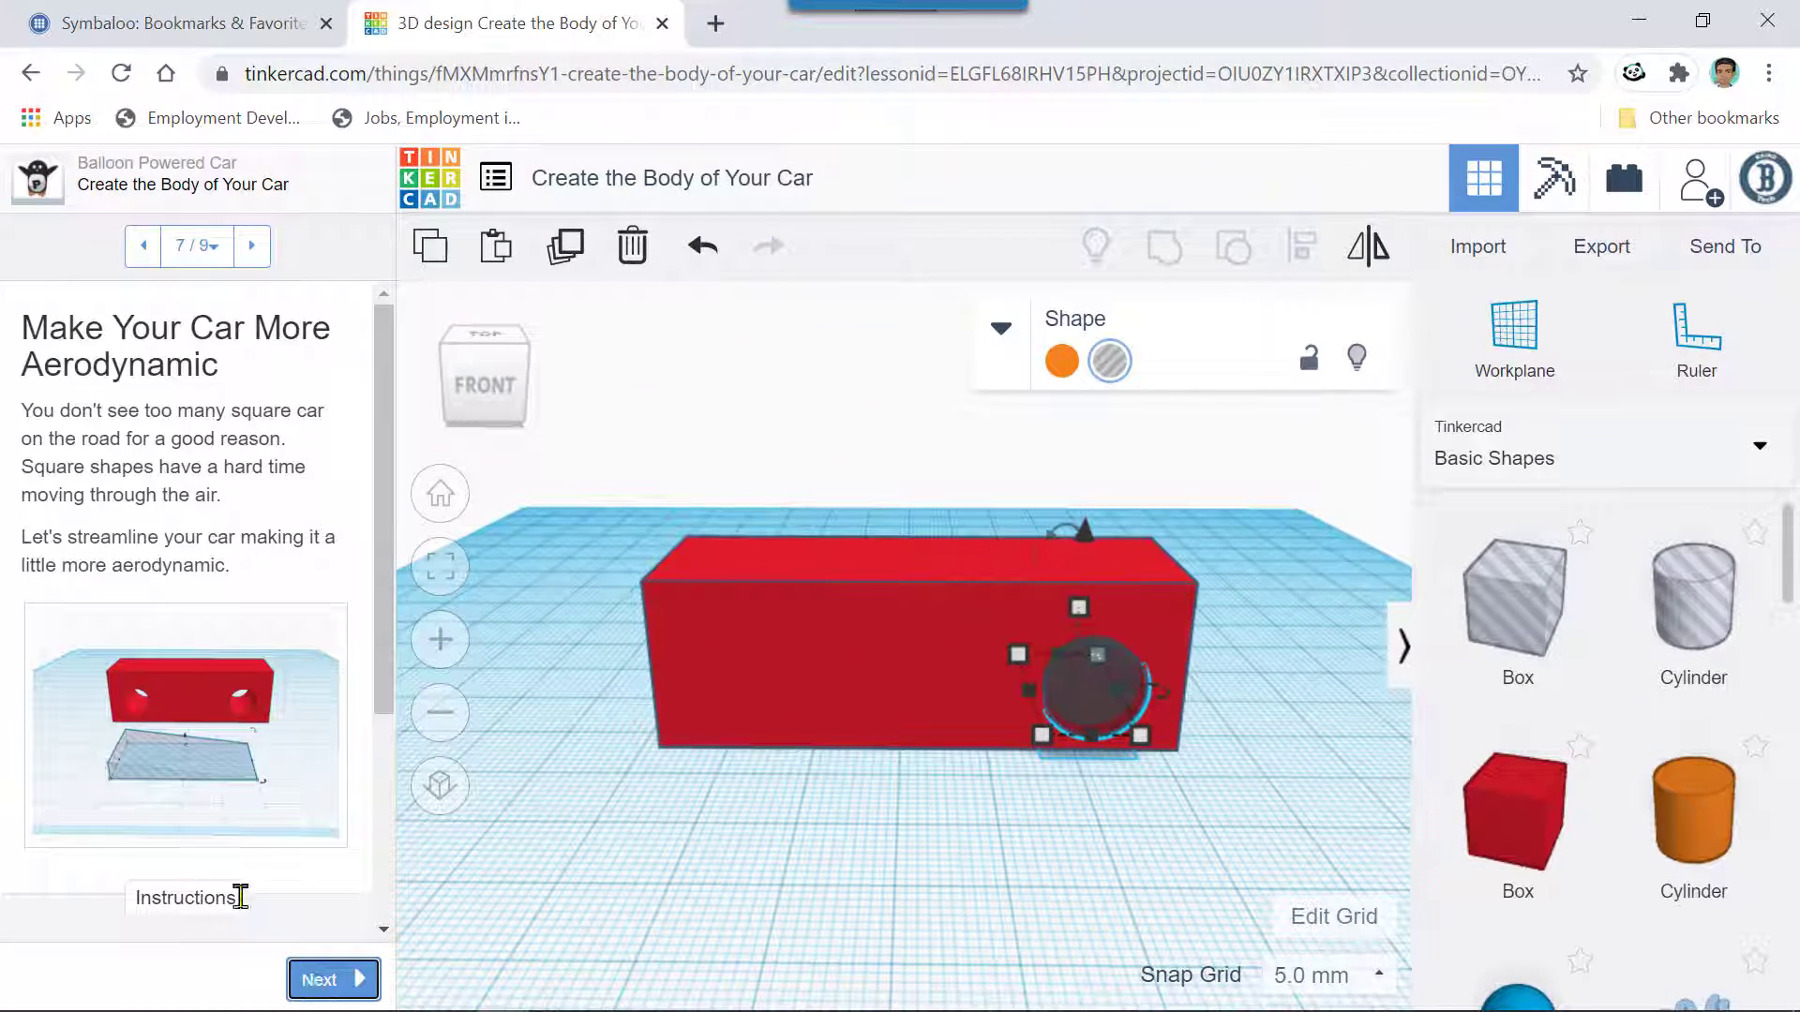
click(148, 261)
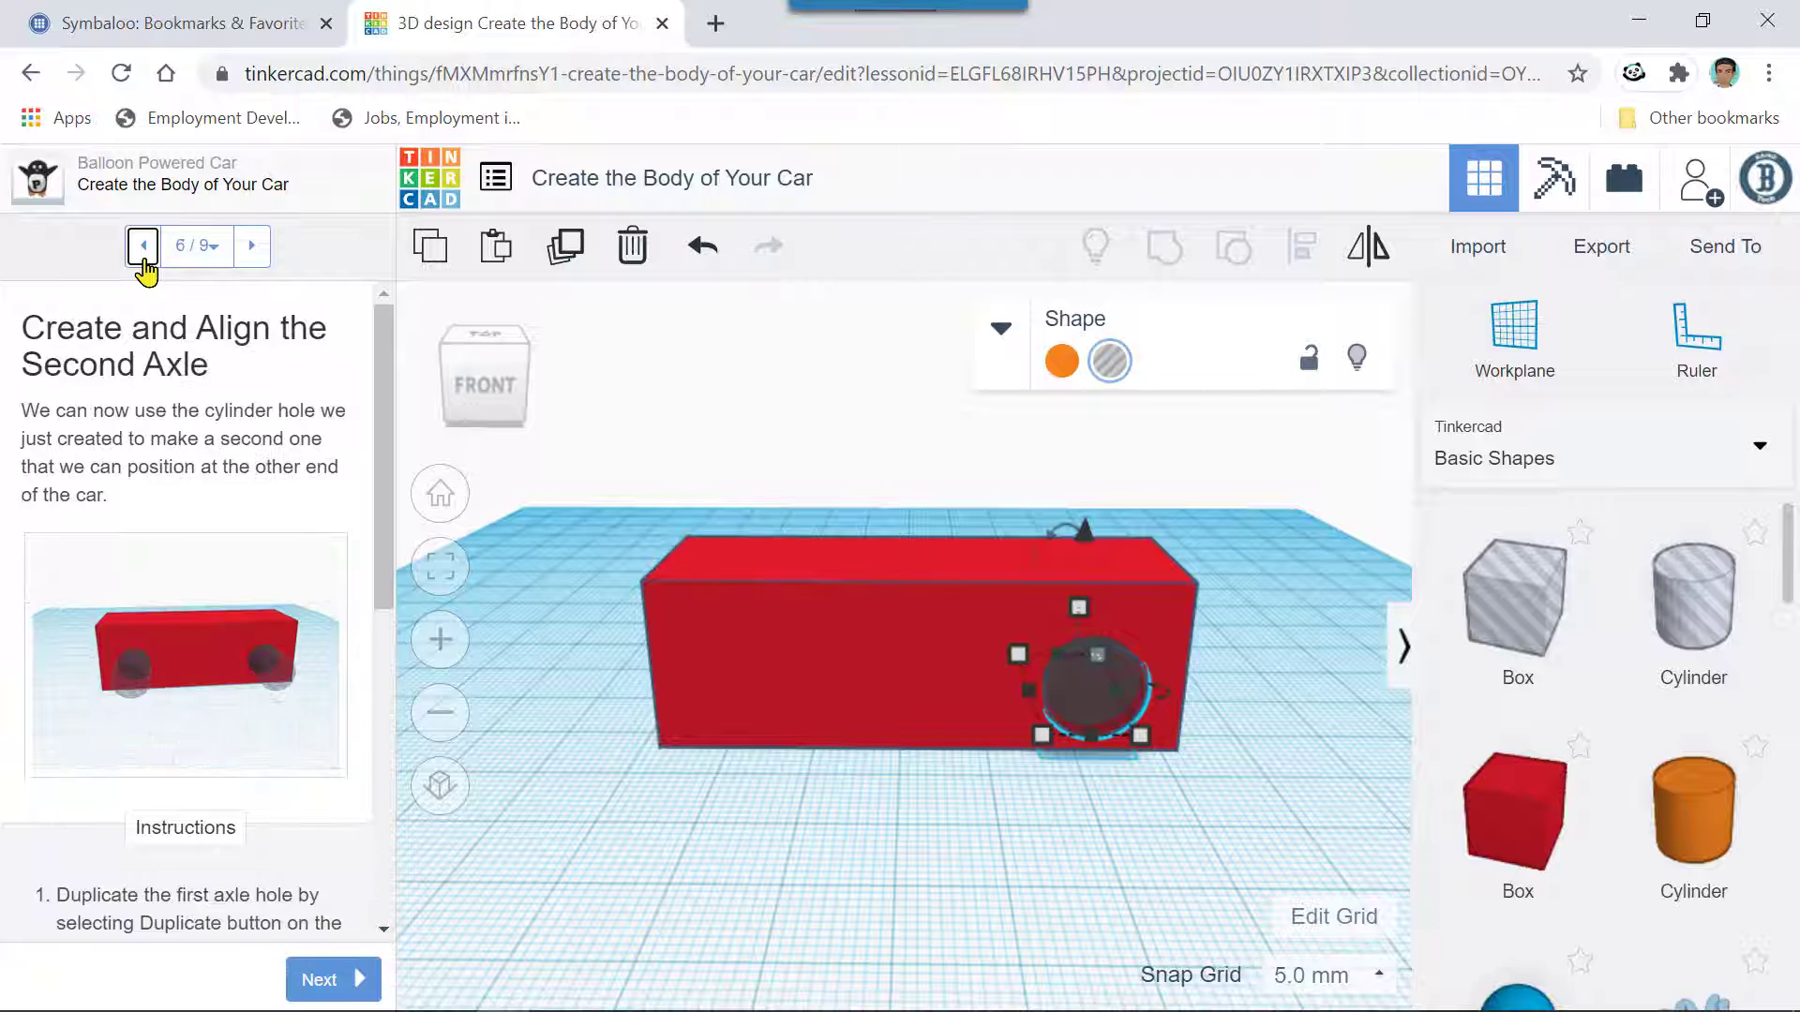
scroll(345, 715, down, 3)
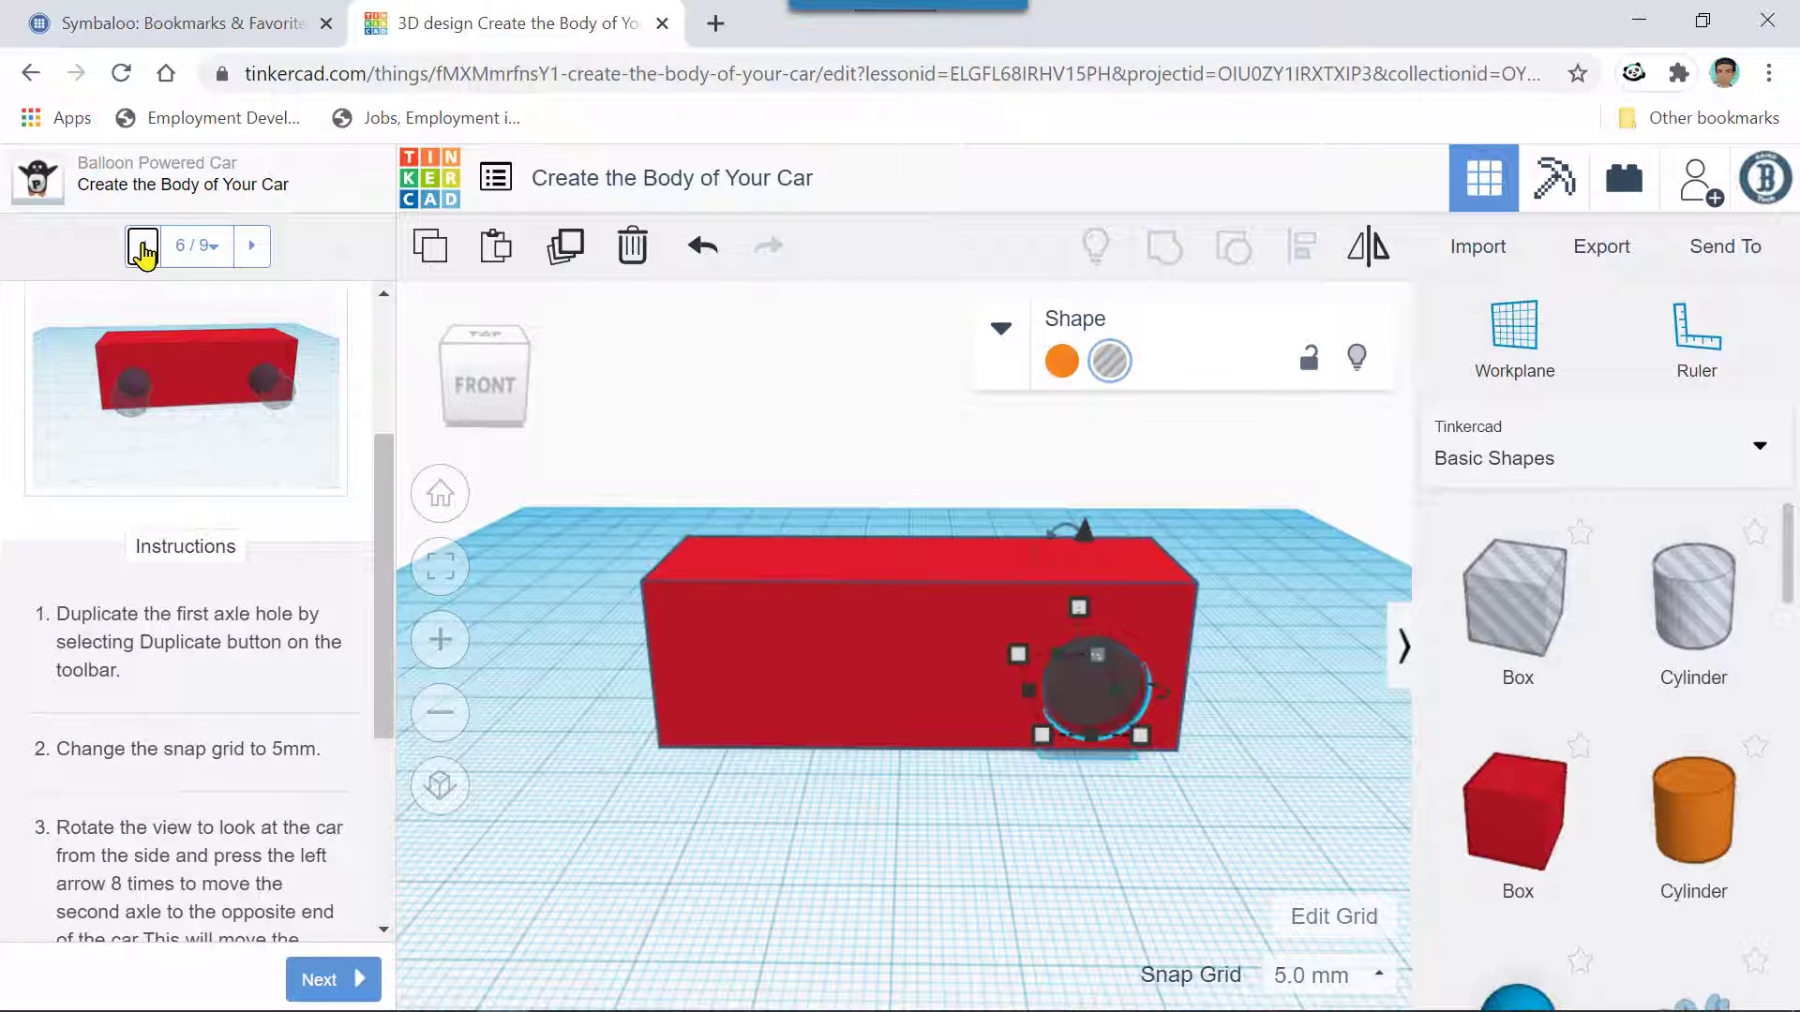
click(144, 245)
scroll(281, 755, down, 5)
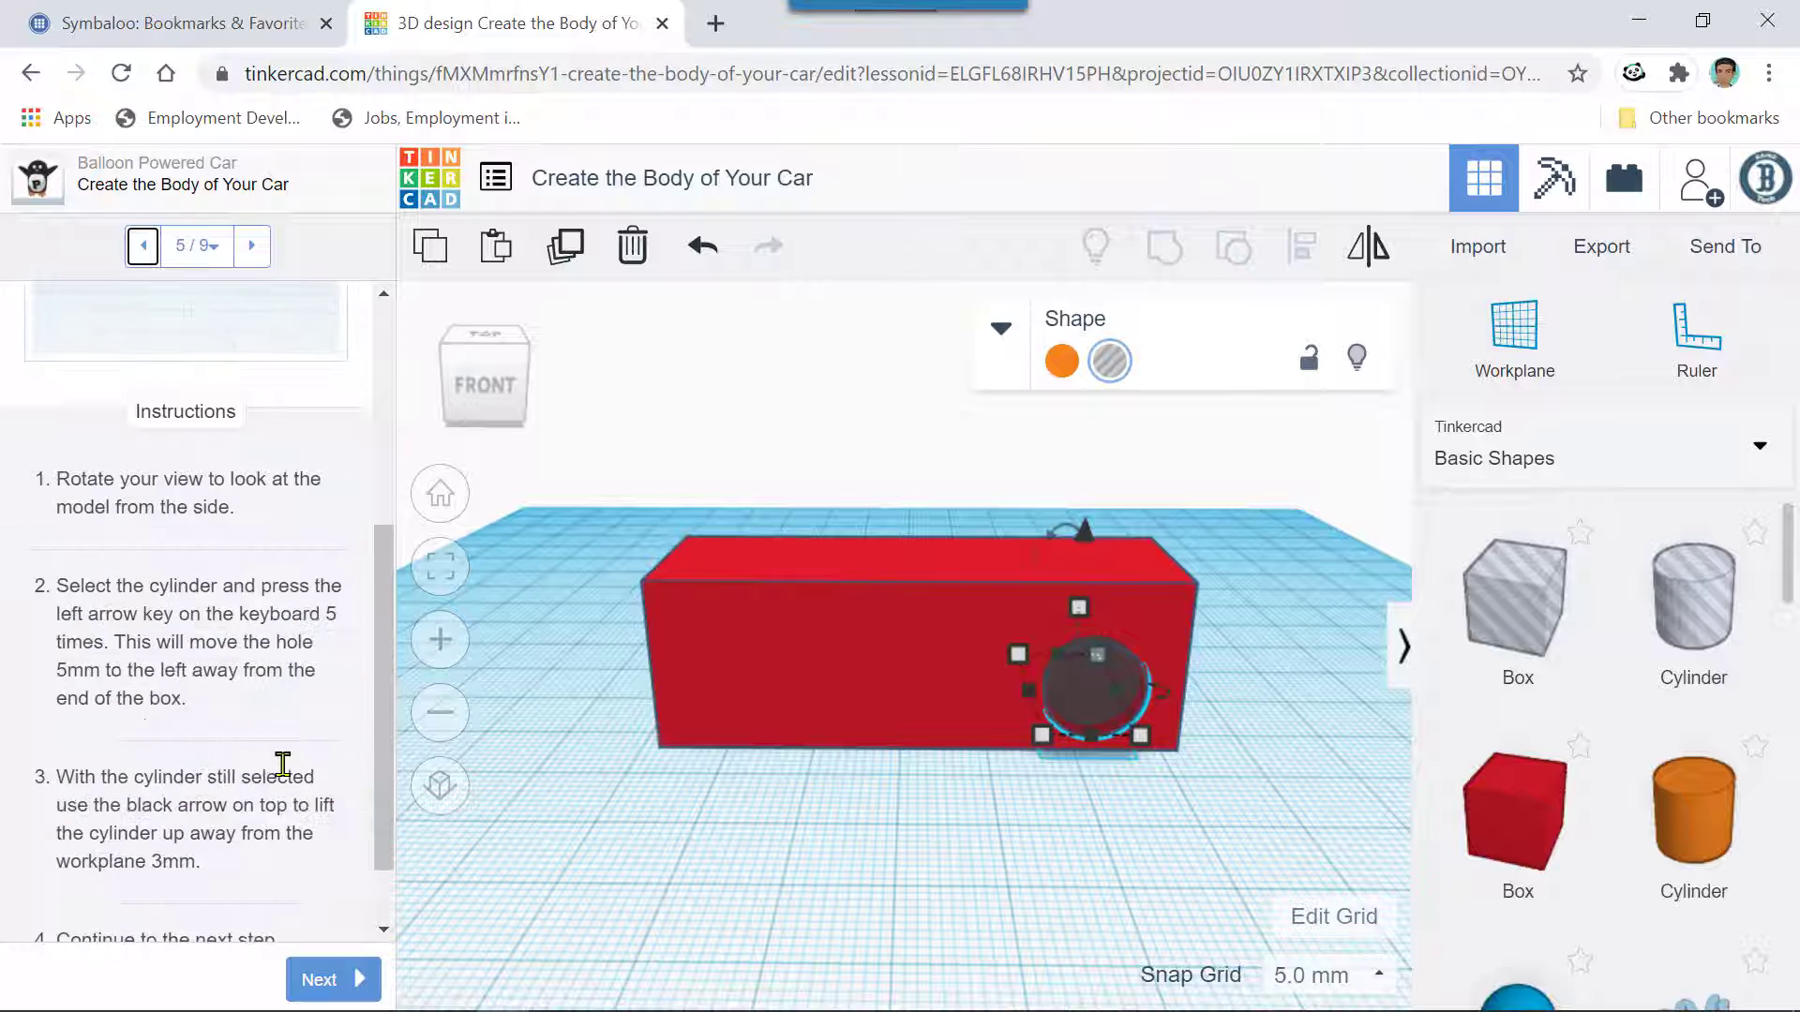
scroll(281, 764, down, 1)
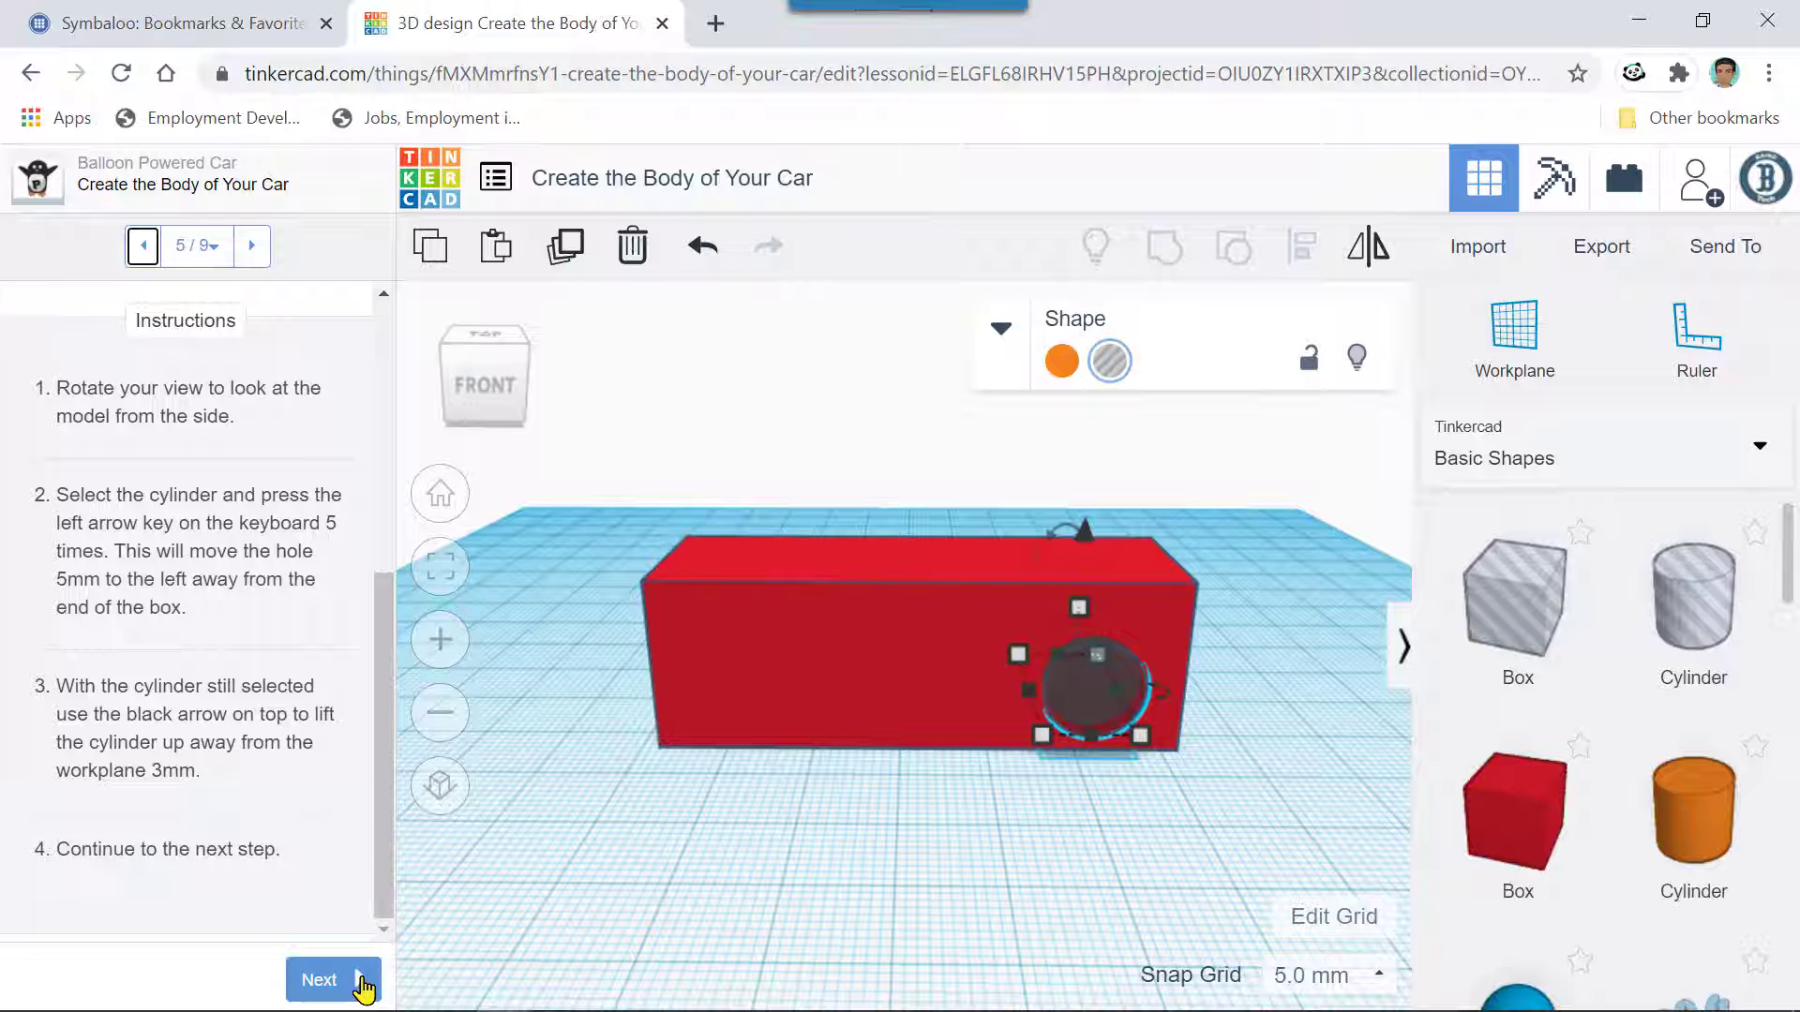
click(363, 981)
scroll(372, 783, down, 5)
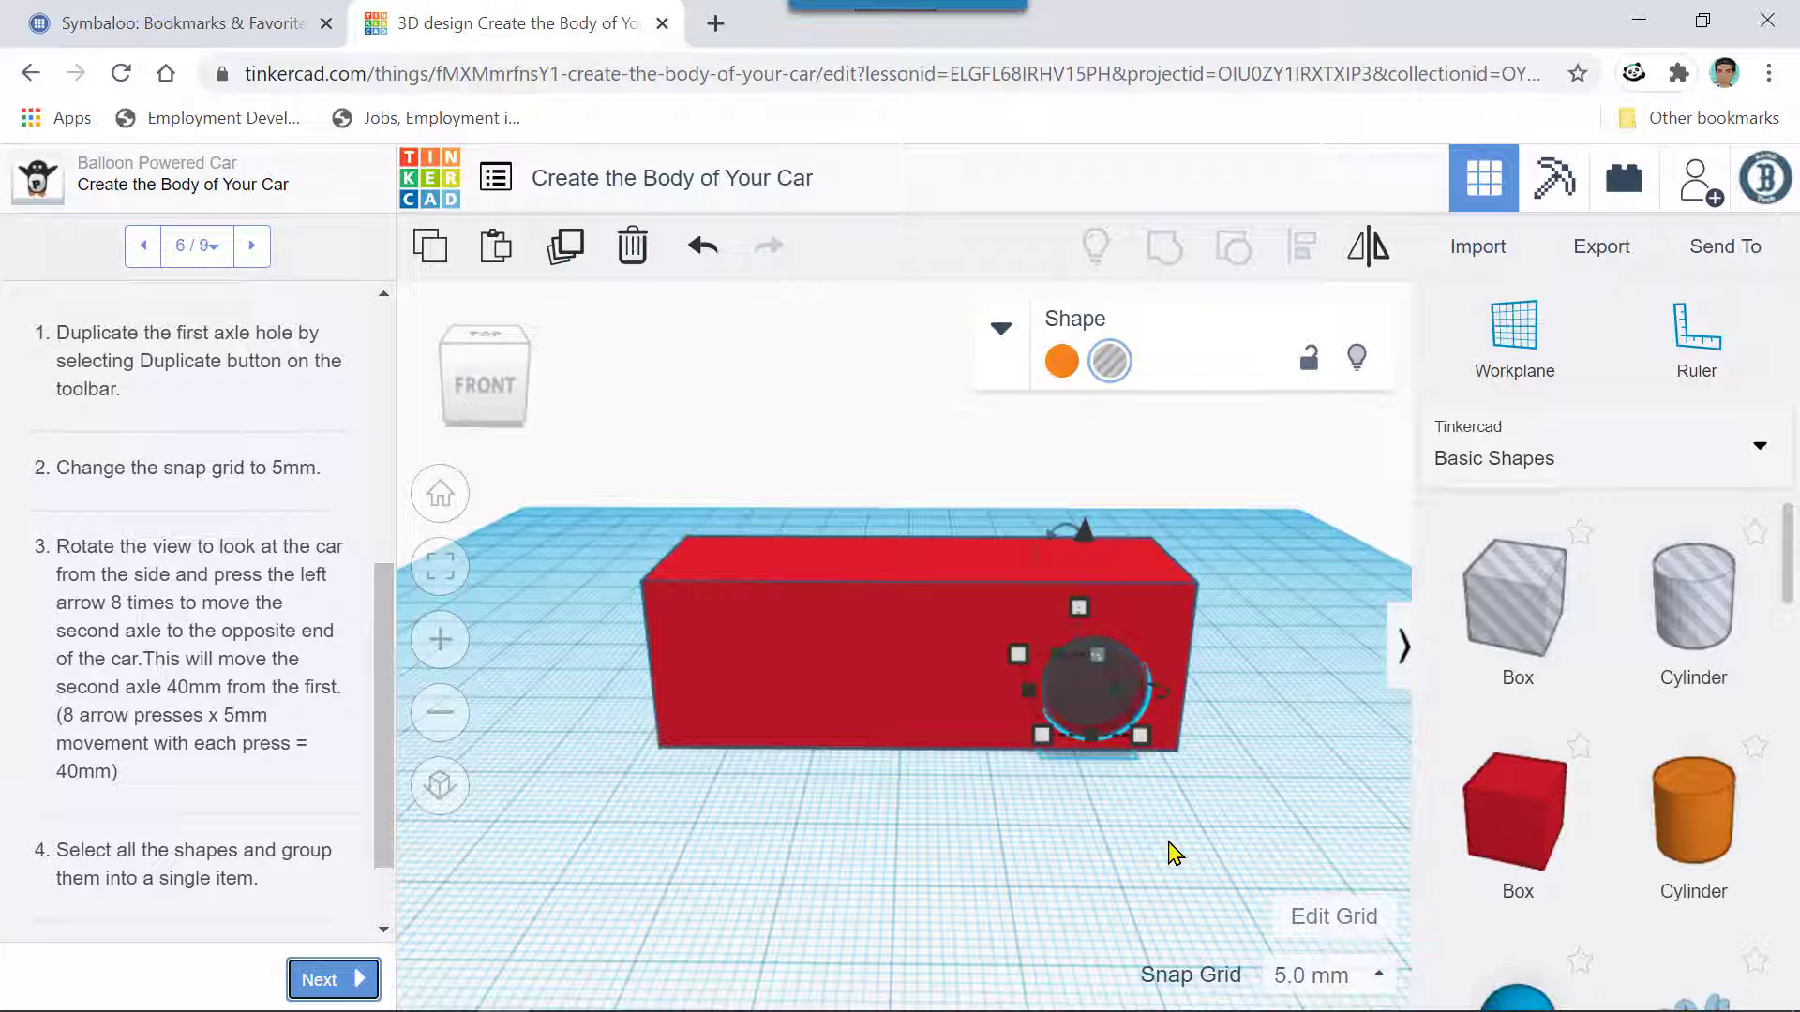
- Move the duplicated axle hole 40 mm left, to the opposite end of the box
key(Left)
key(Left)
key(Left)
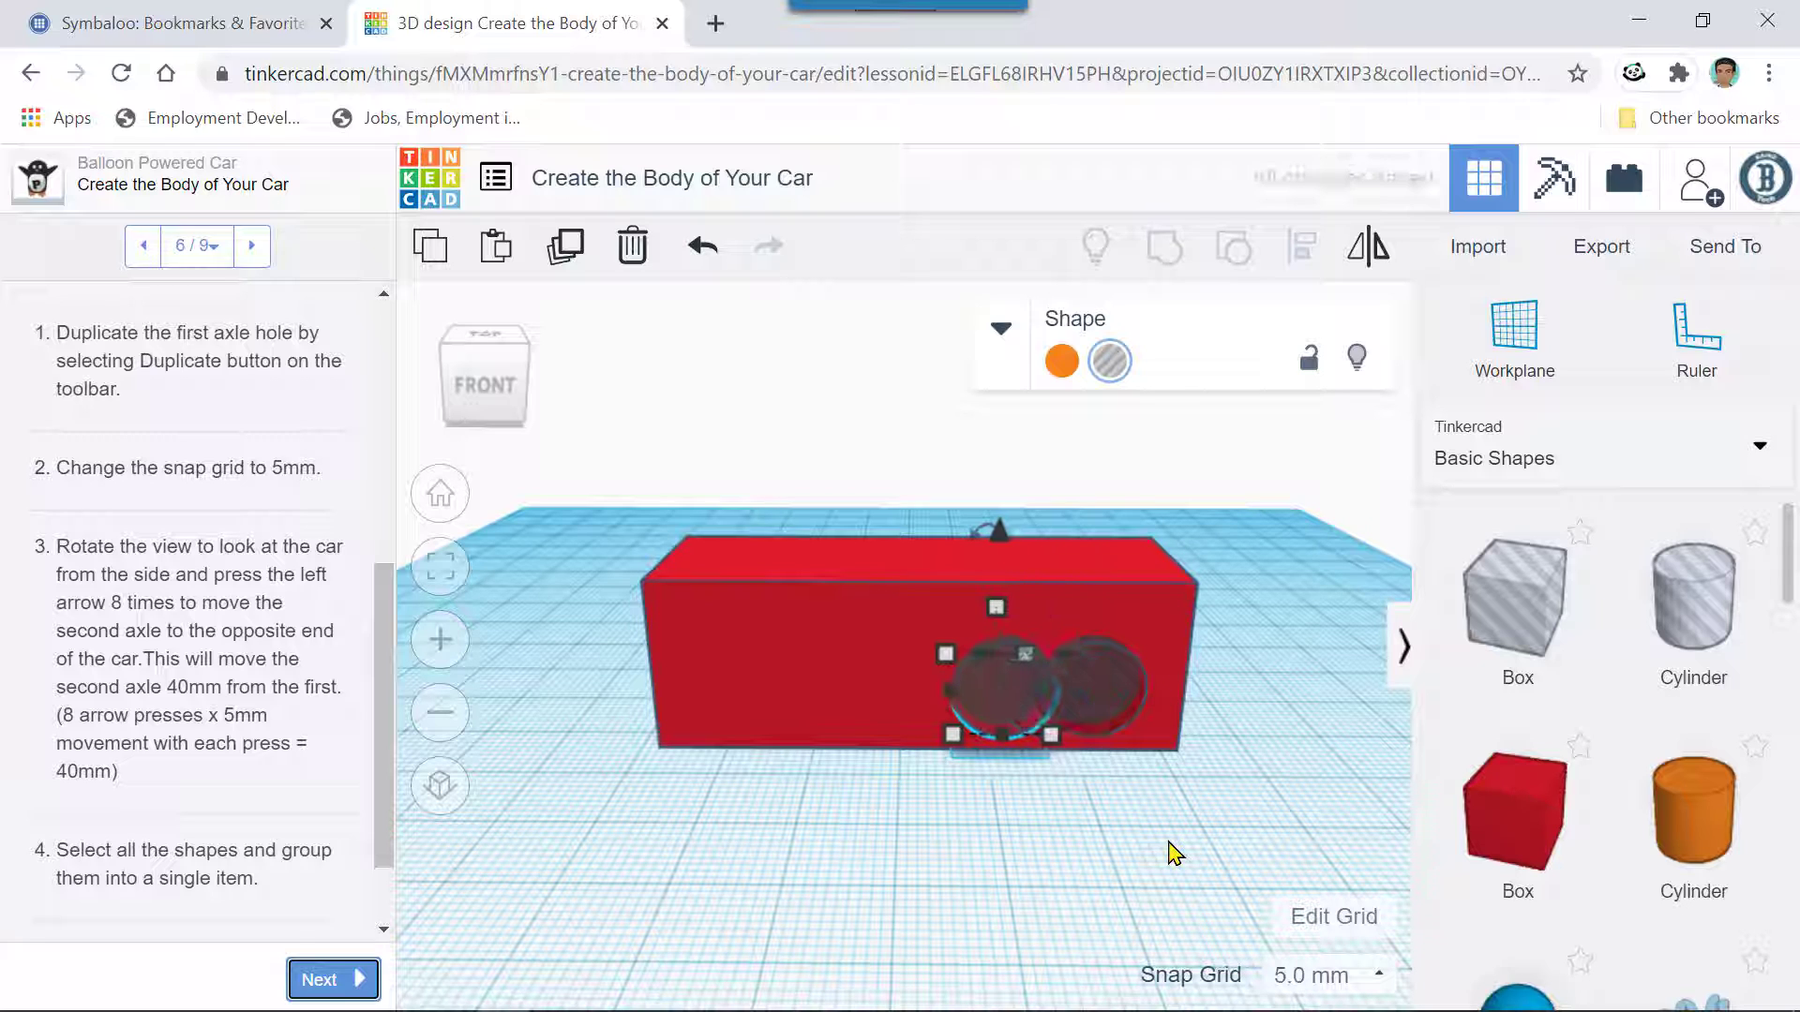
key(Left)
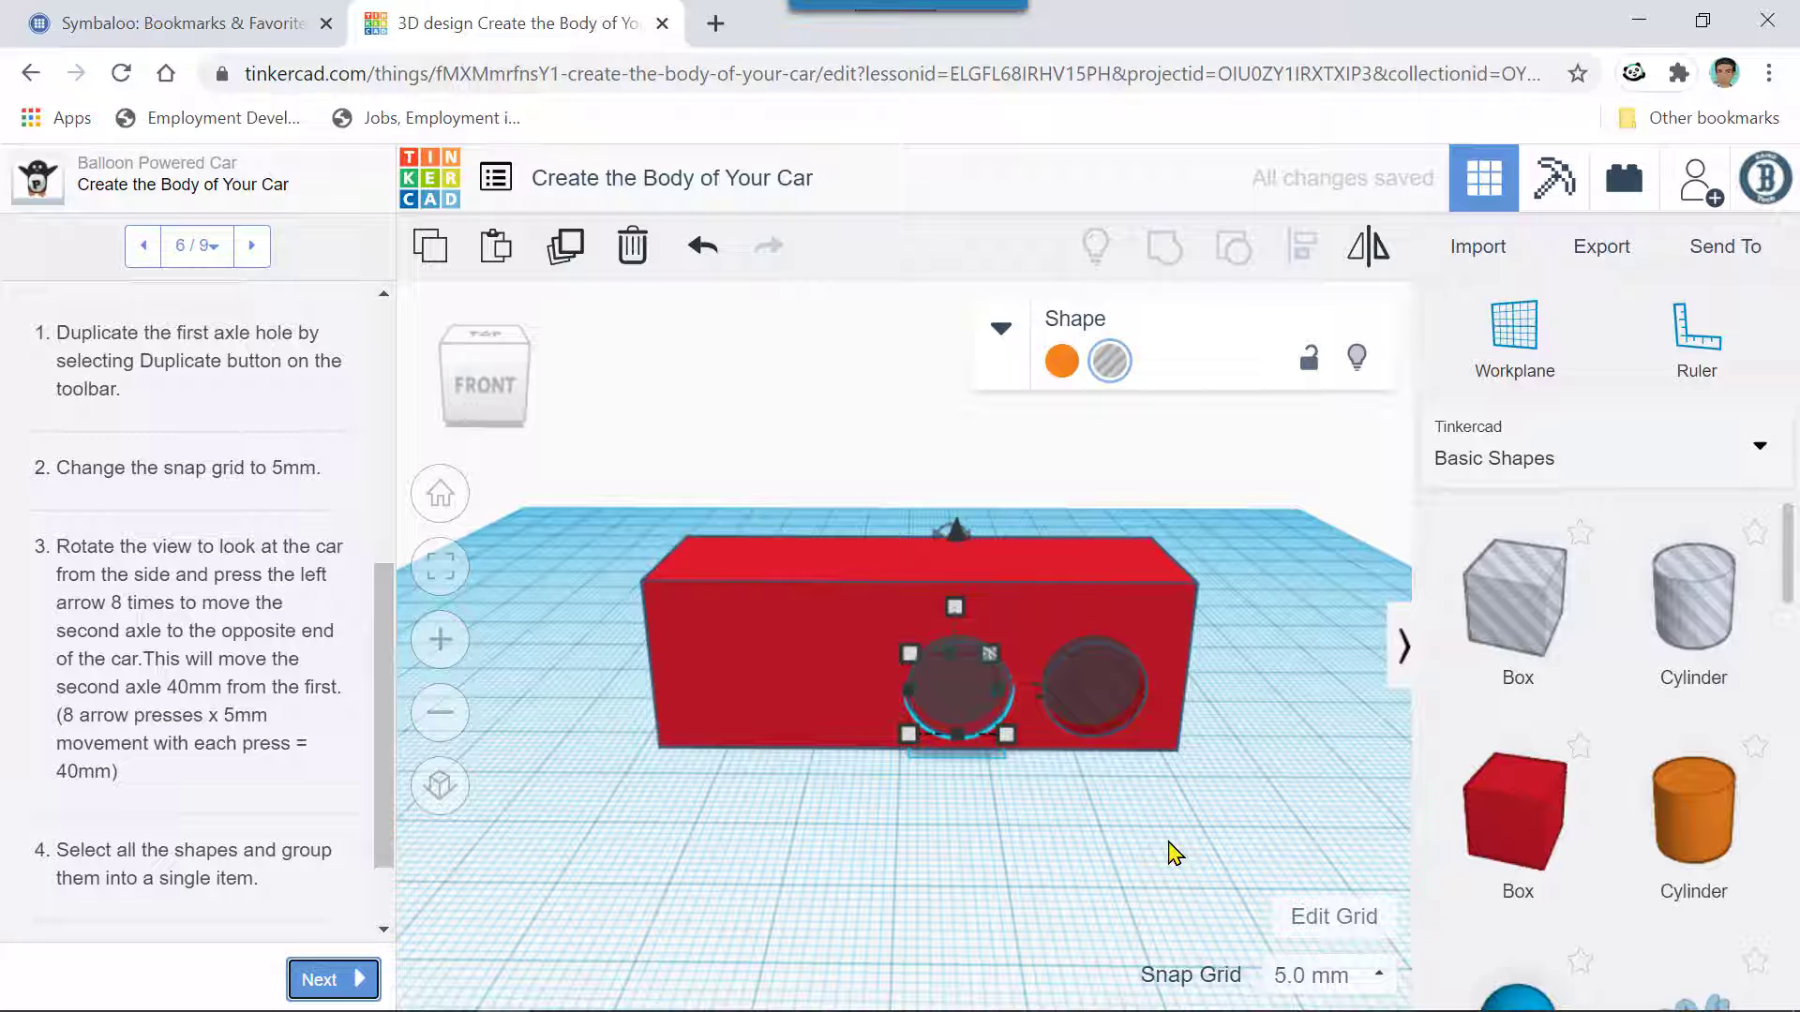
key(Left)
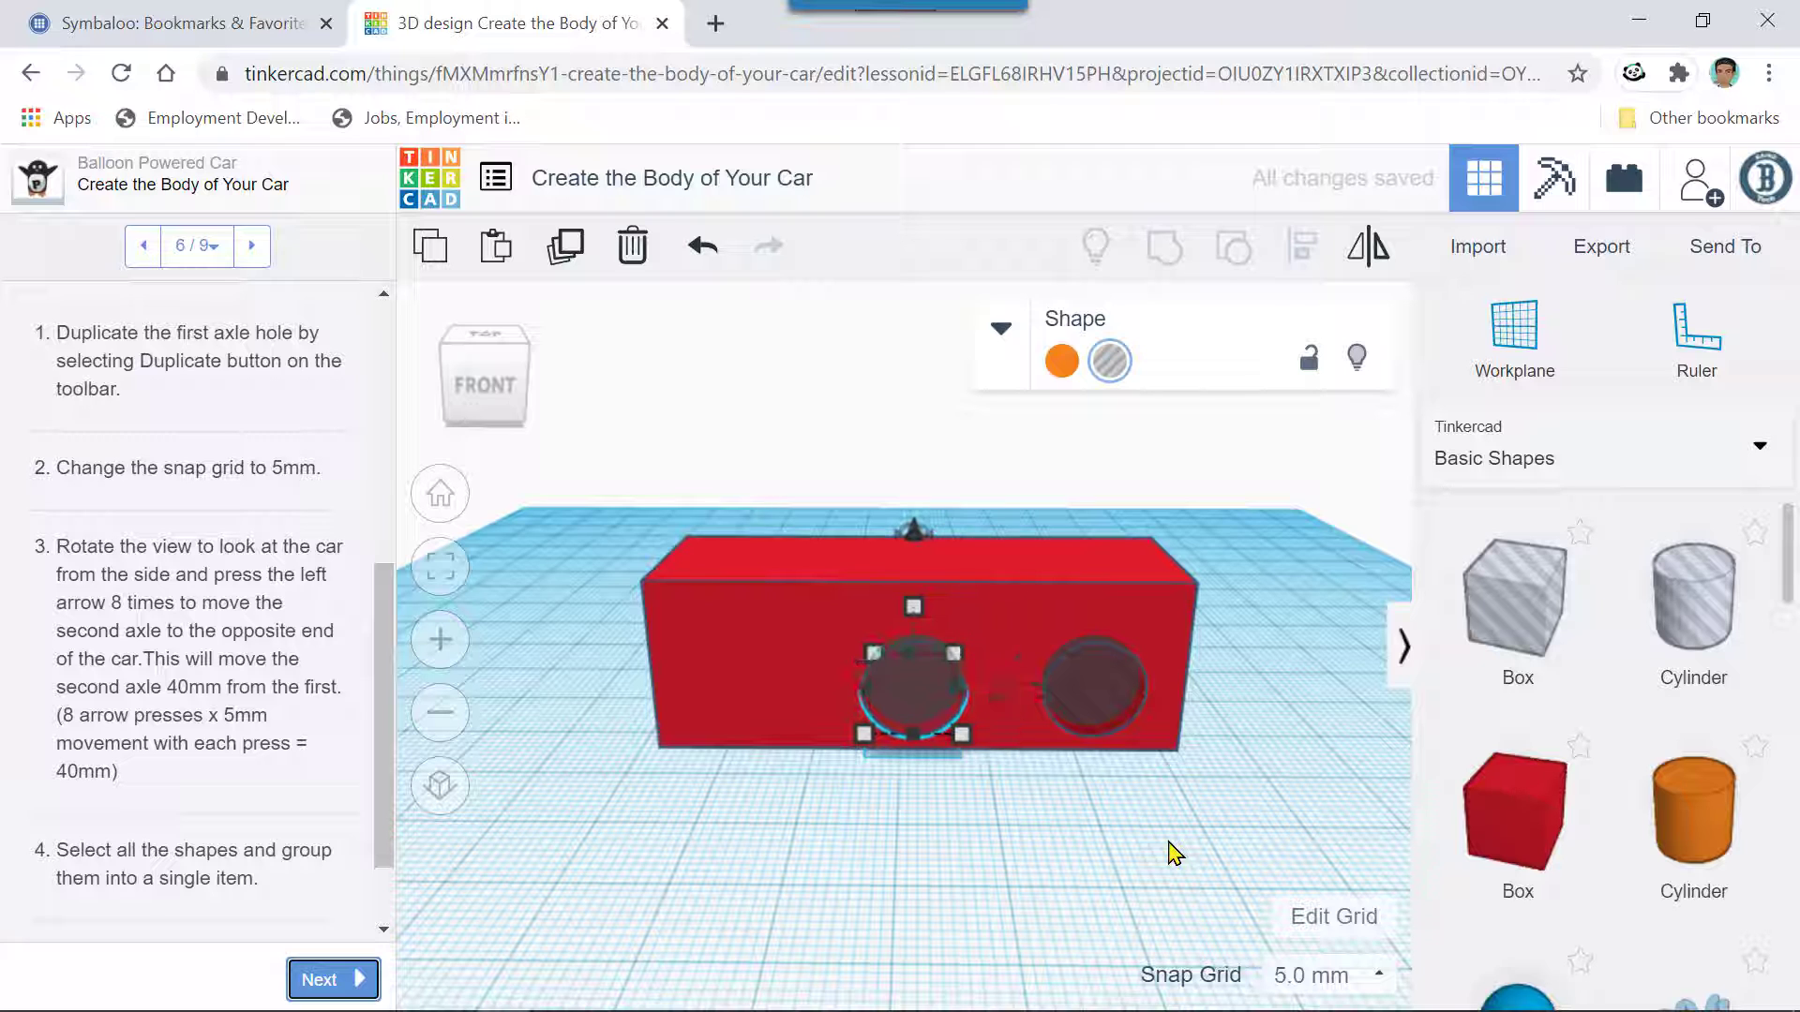
key(Left)
key(Left)
key(Left)
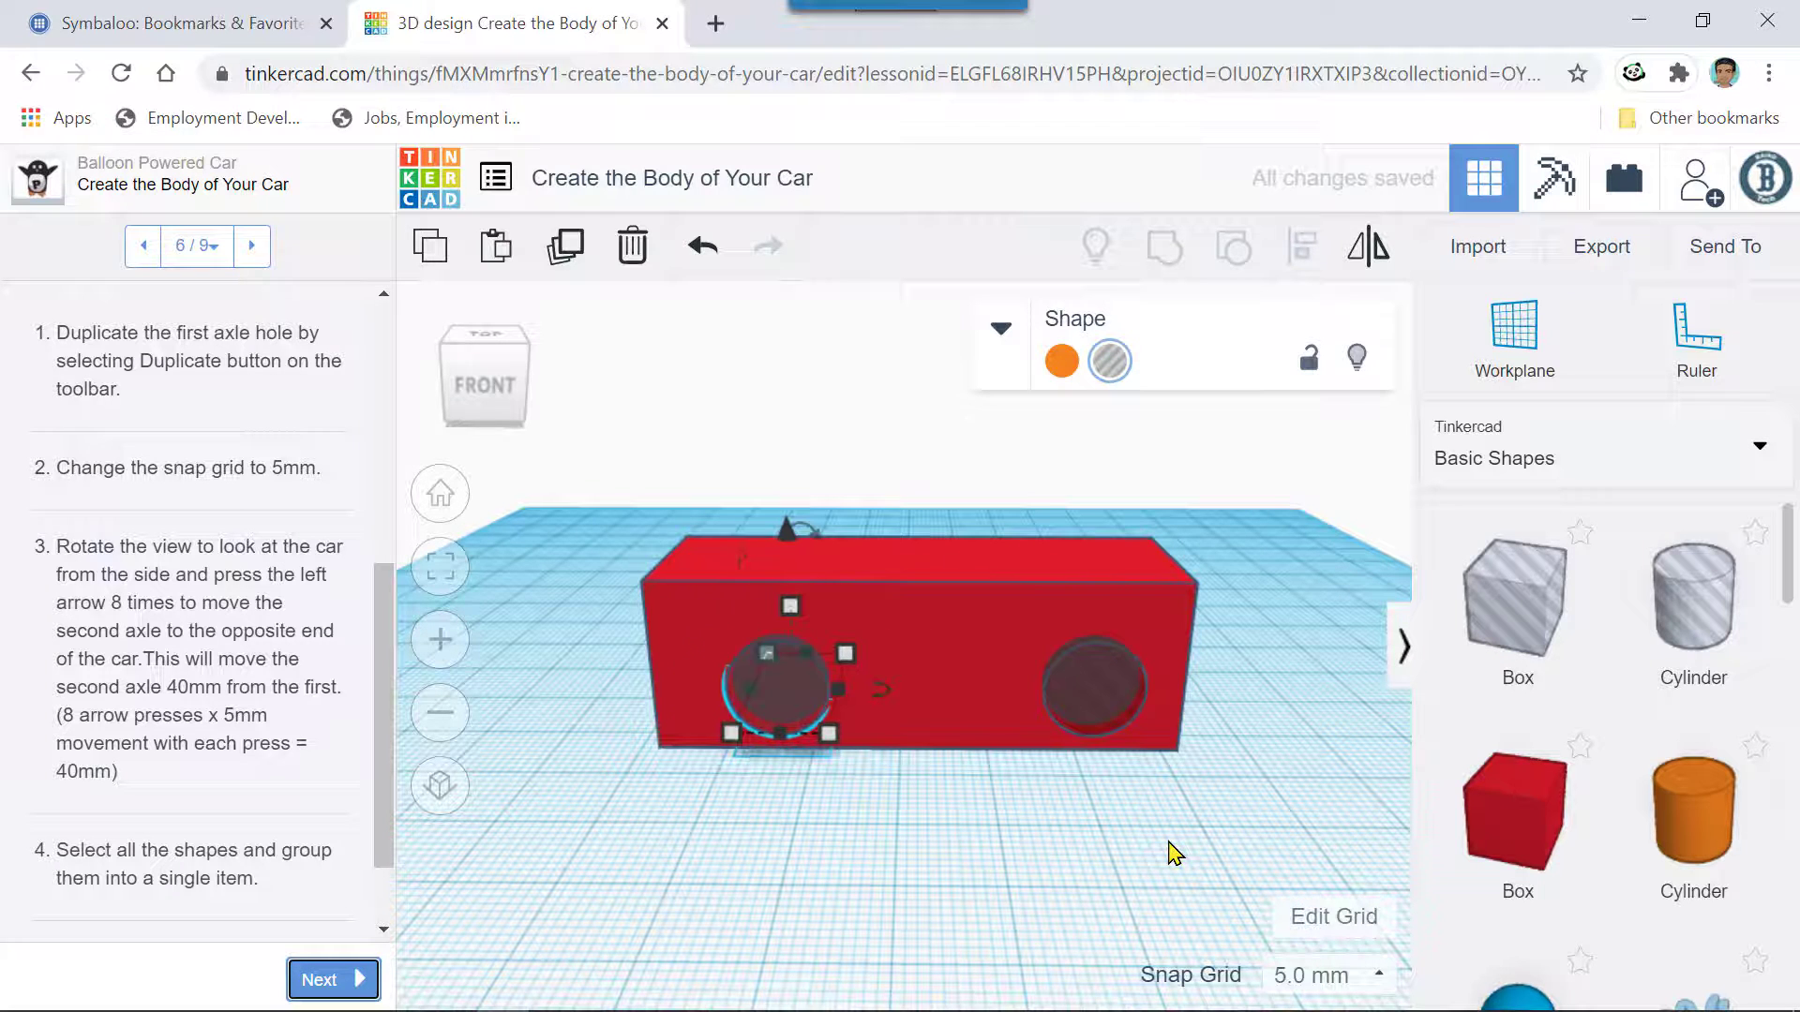
key(Left)
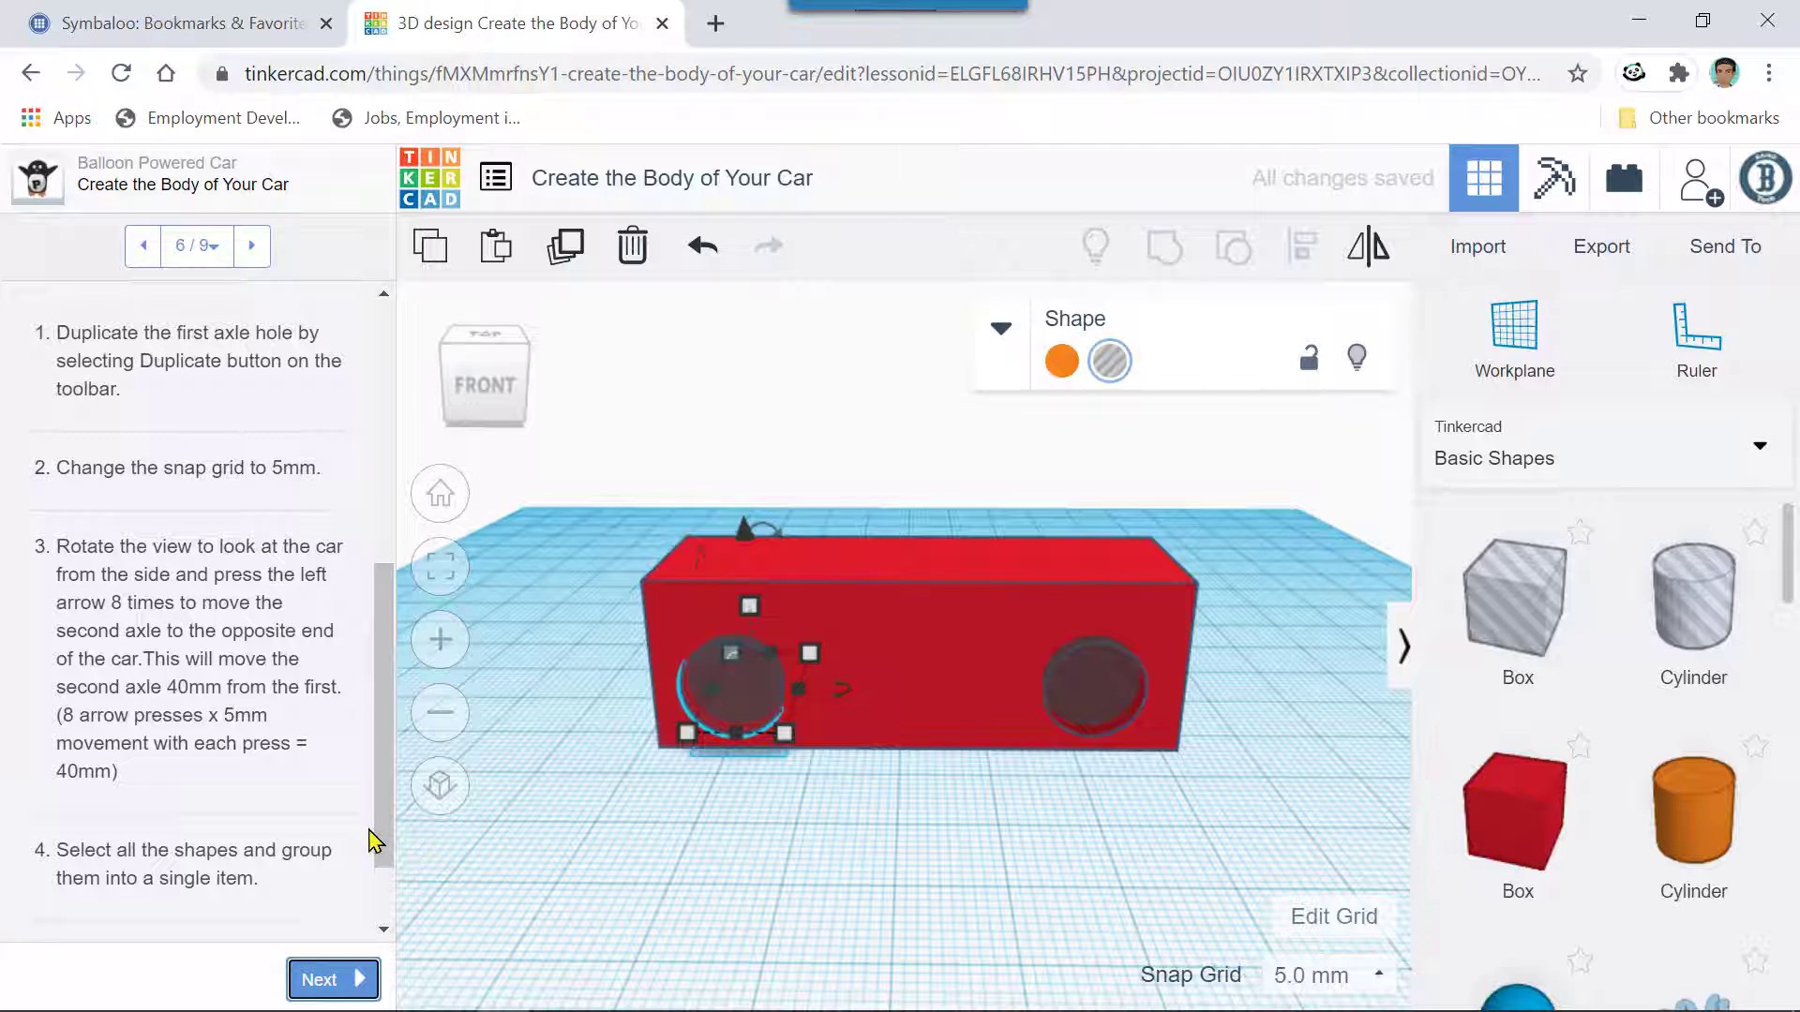
scroll(373, 839, down, 1)
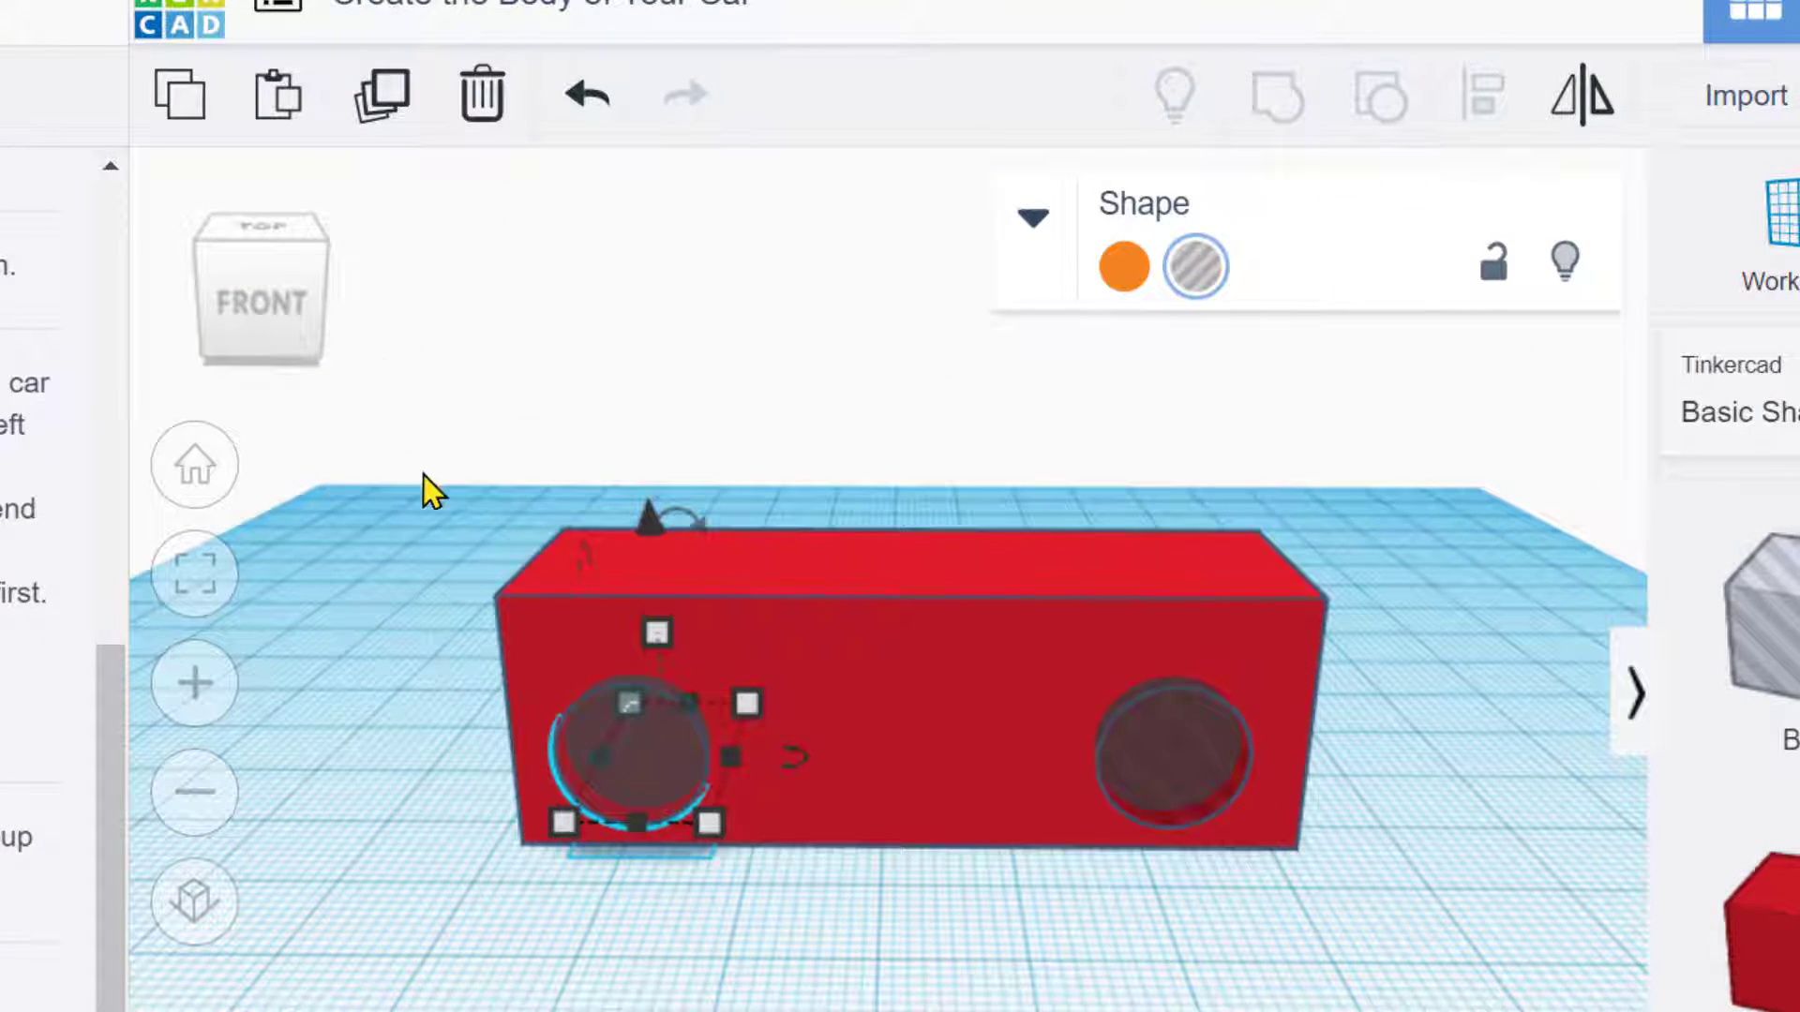
- Try selecting the box and both axle holes with one selection area, and add and delete a spare box to clear the selection
drag(448, 546, 1401, 932)
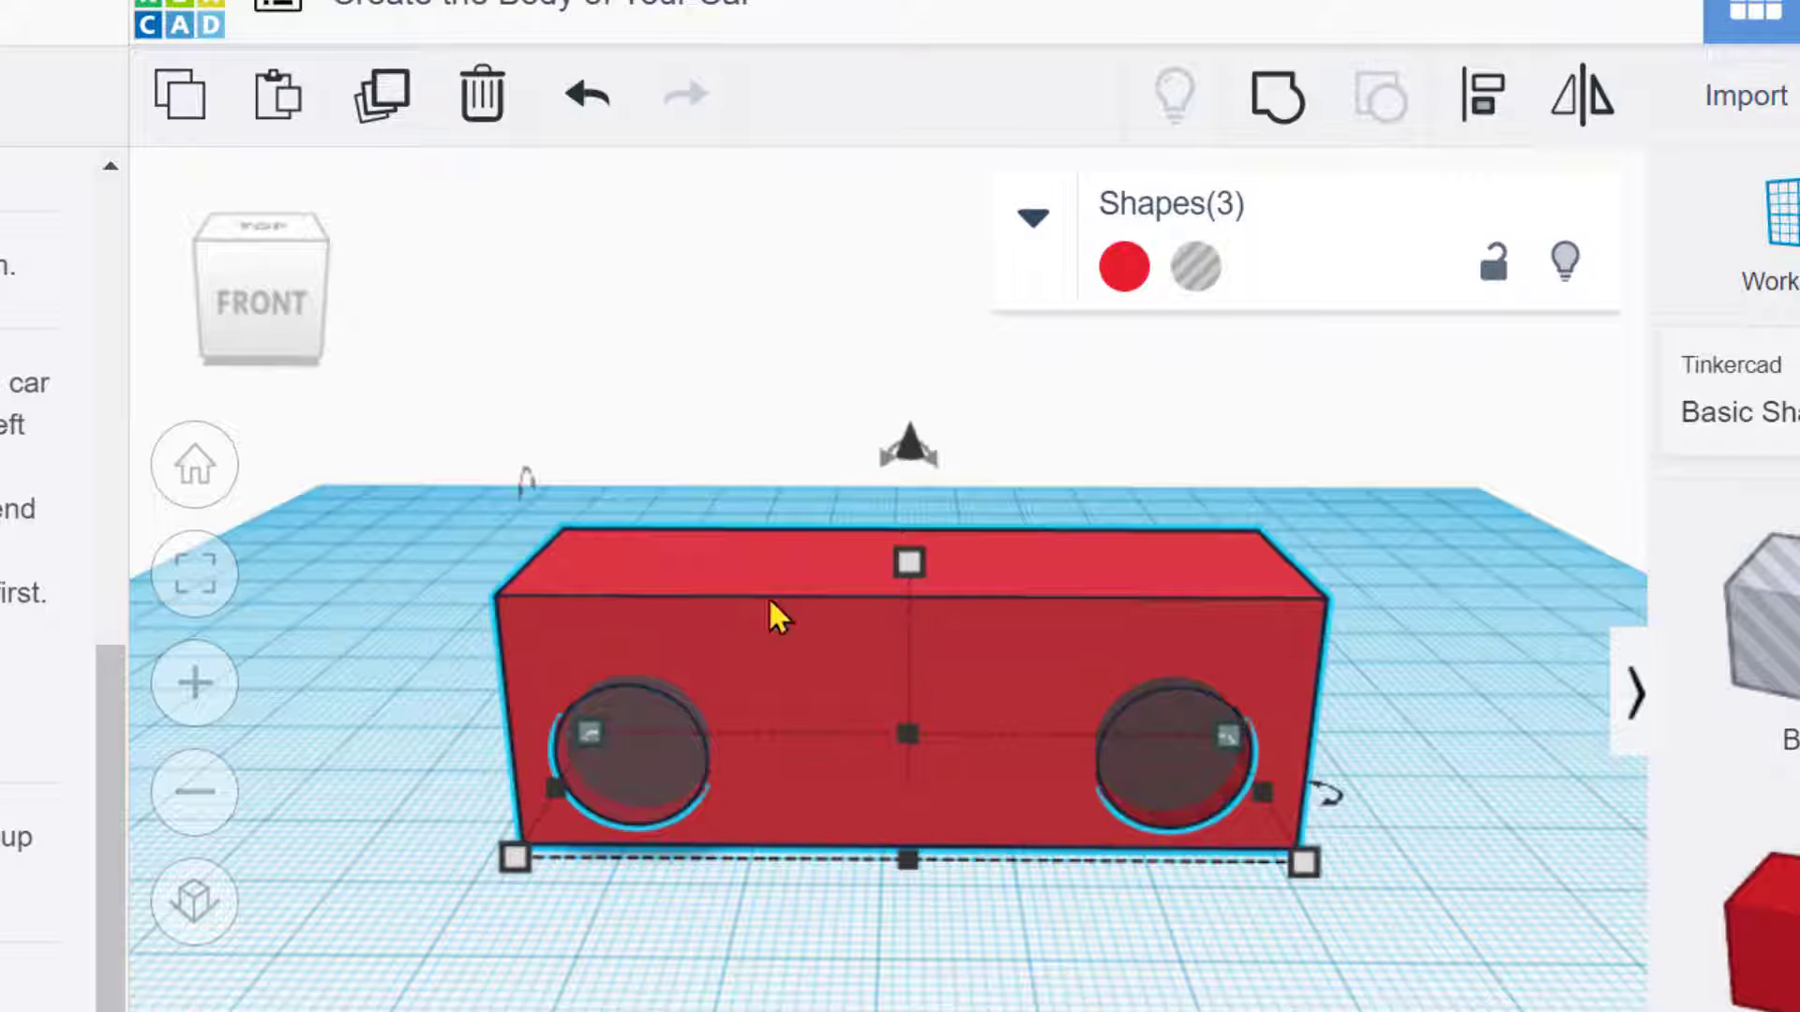
scroll(638, 413, down, 3)
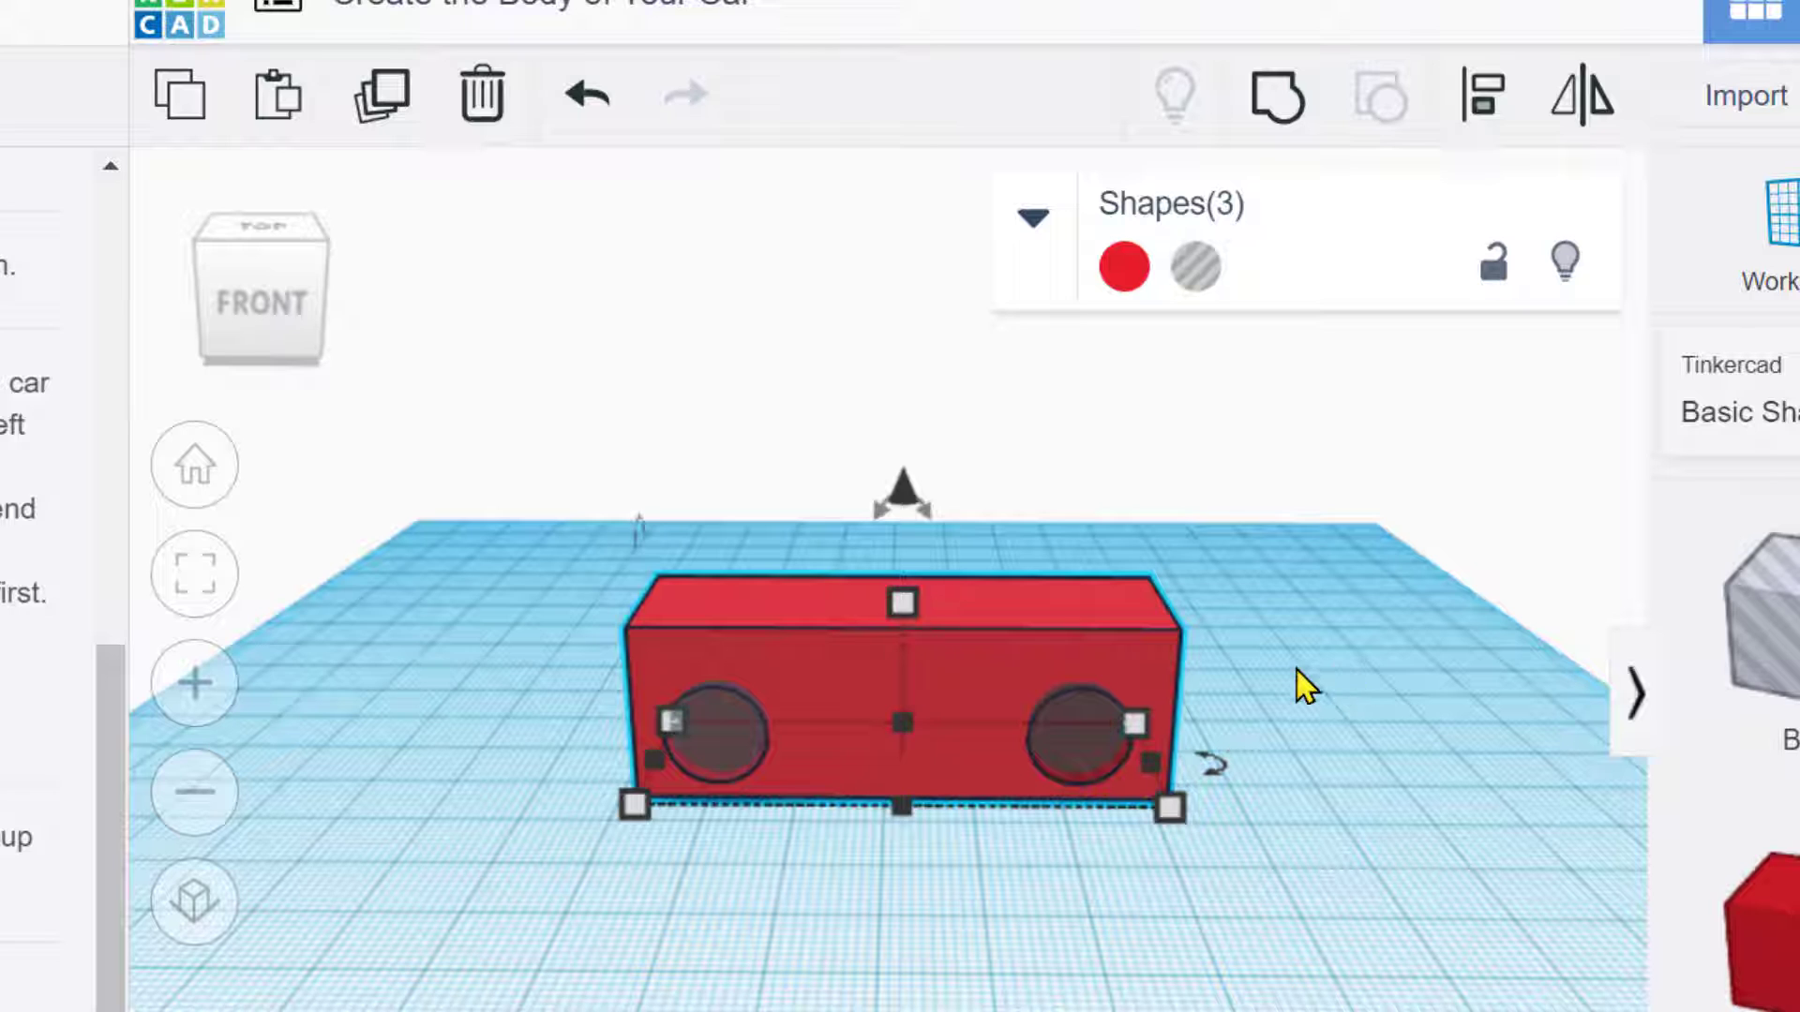
right_drag(1300, 673, 1279, 723)
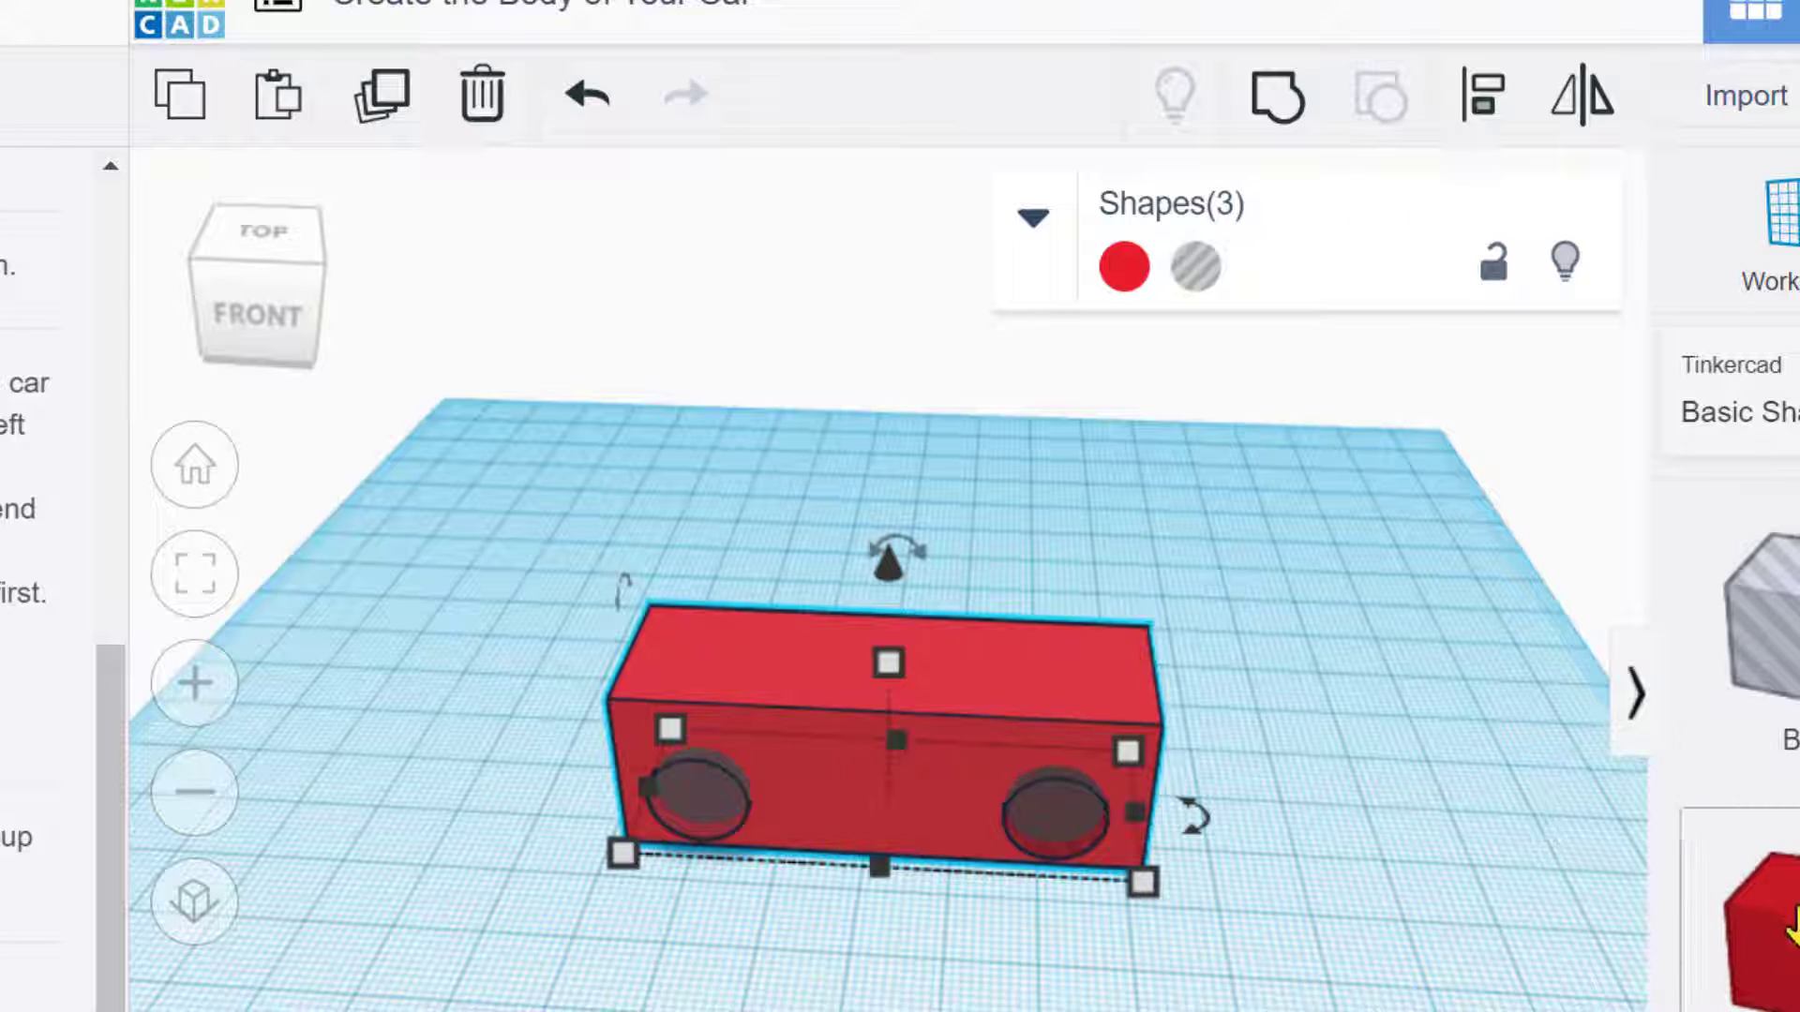
drag(1790, 923, 1424, 842)
key(Delete)
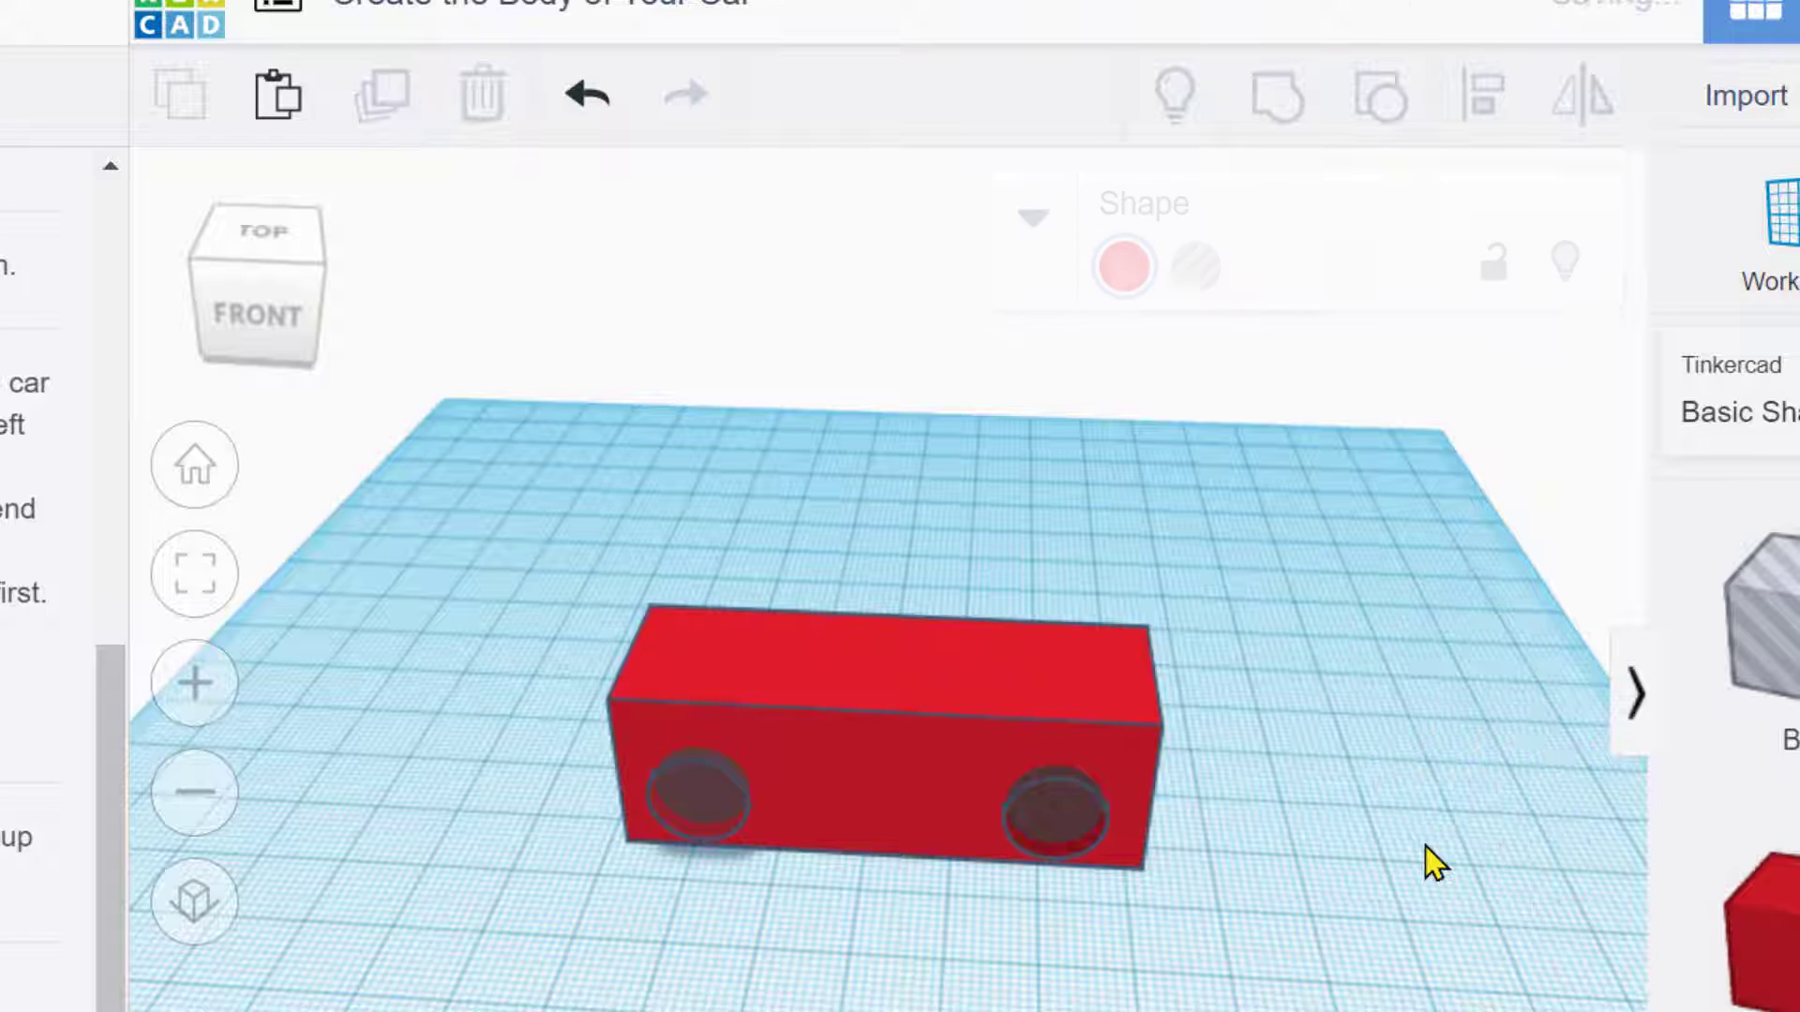
- Try adding the box and both axle holes to the selection one by one, and clear it by placing and deleting a spare box
scroll(1101, 914, up, 4)
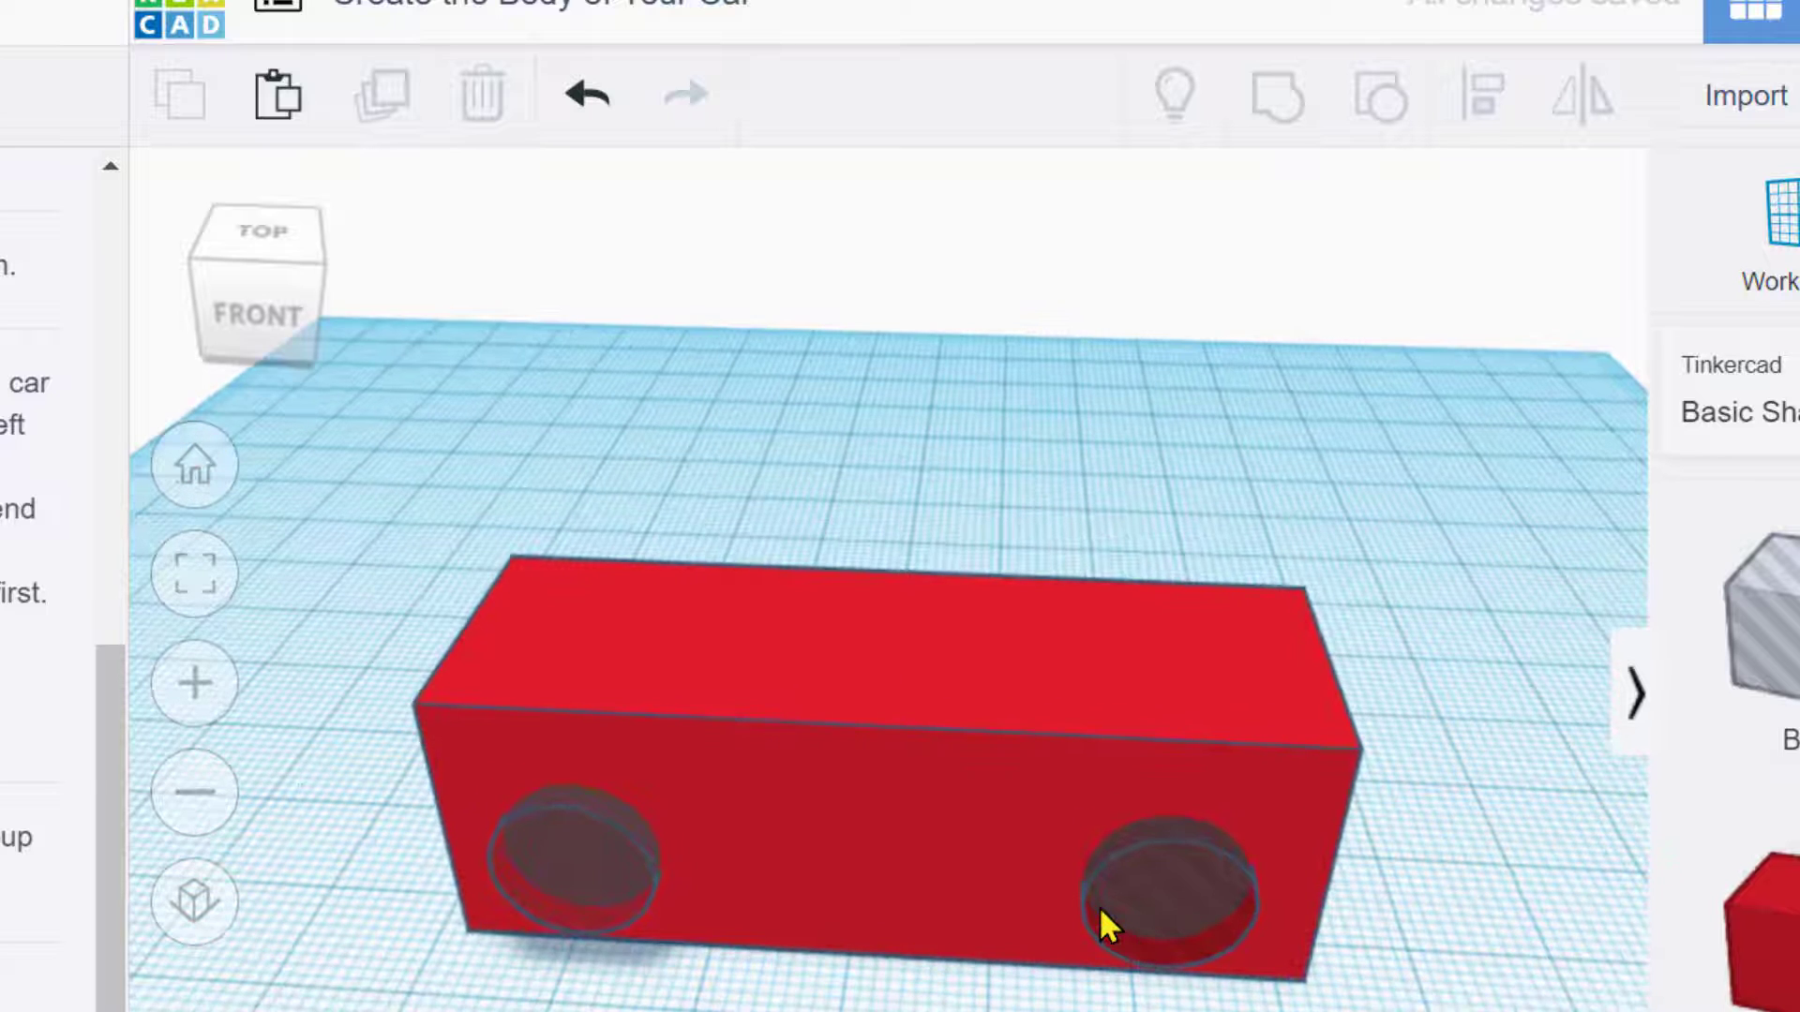
right_drag(1111, 874, 1127, 874)
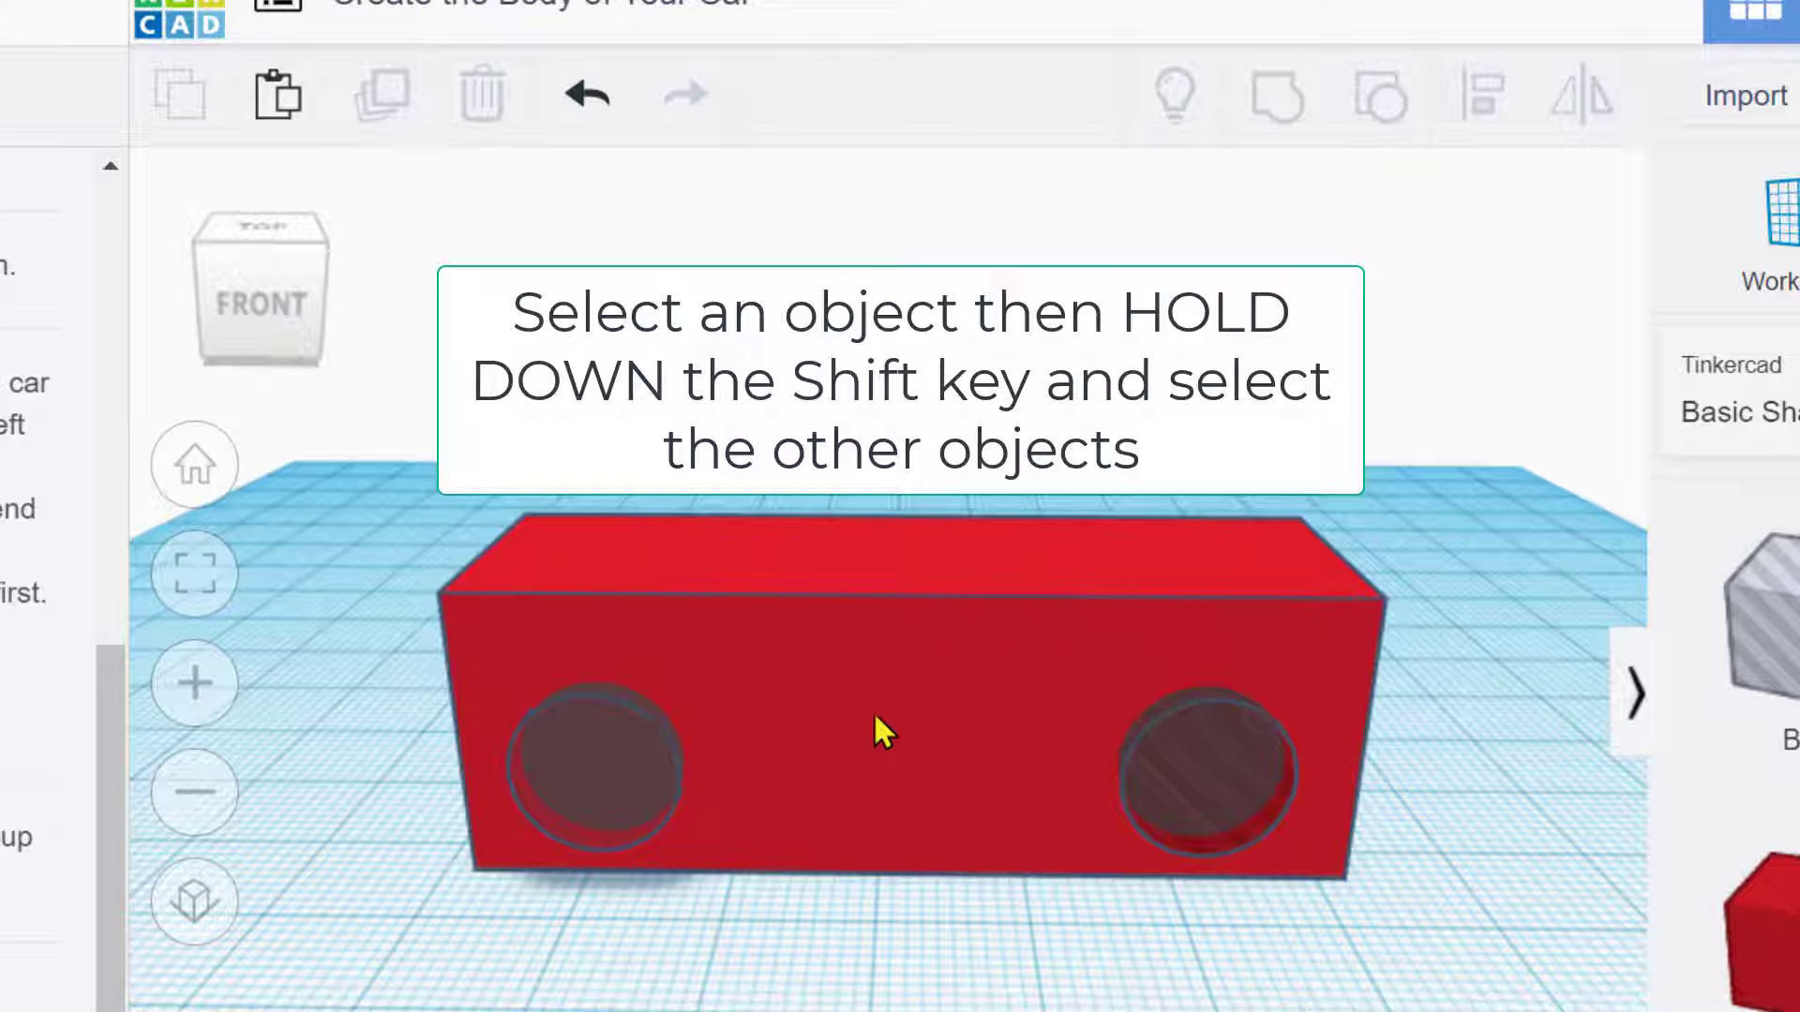
click(602, 774)
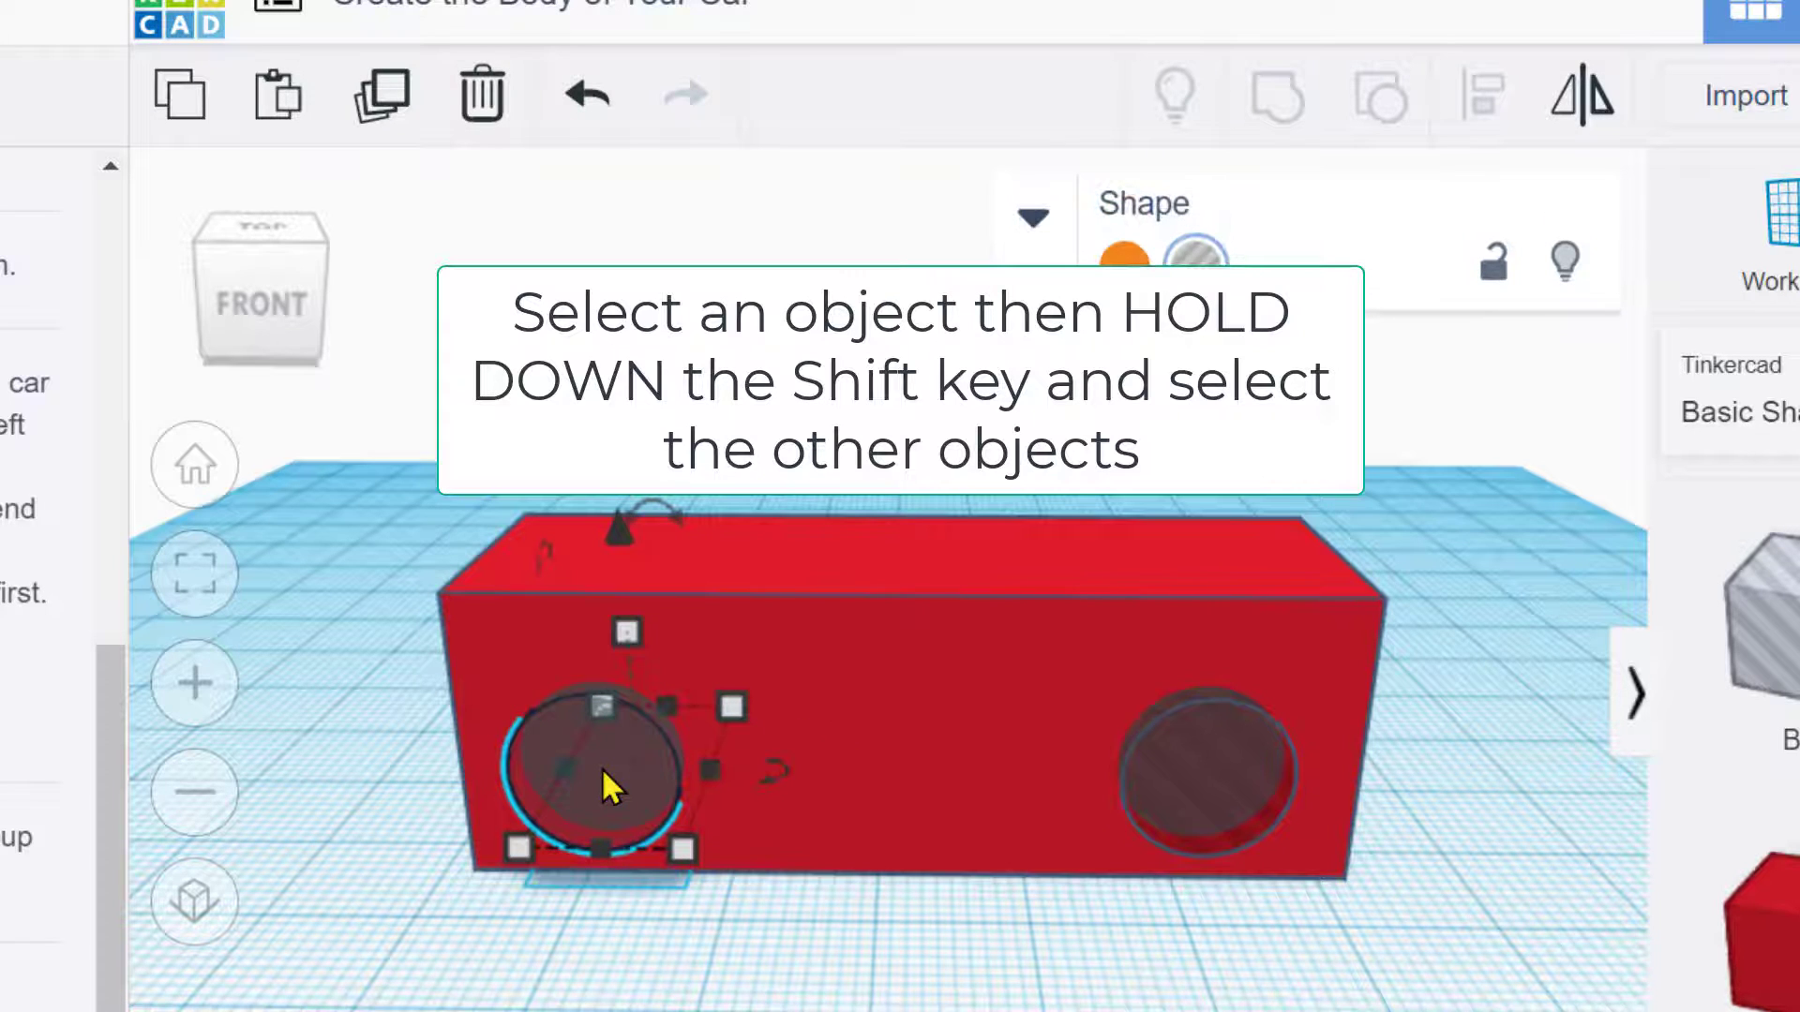
shift+click(905, 710)
shift+click(1200, 811)
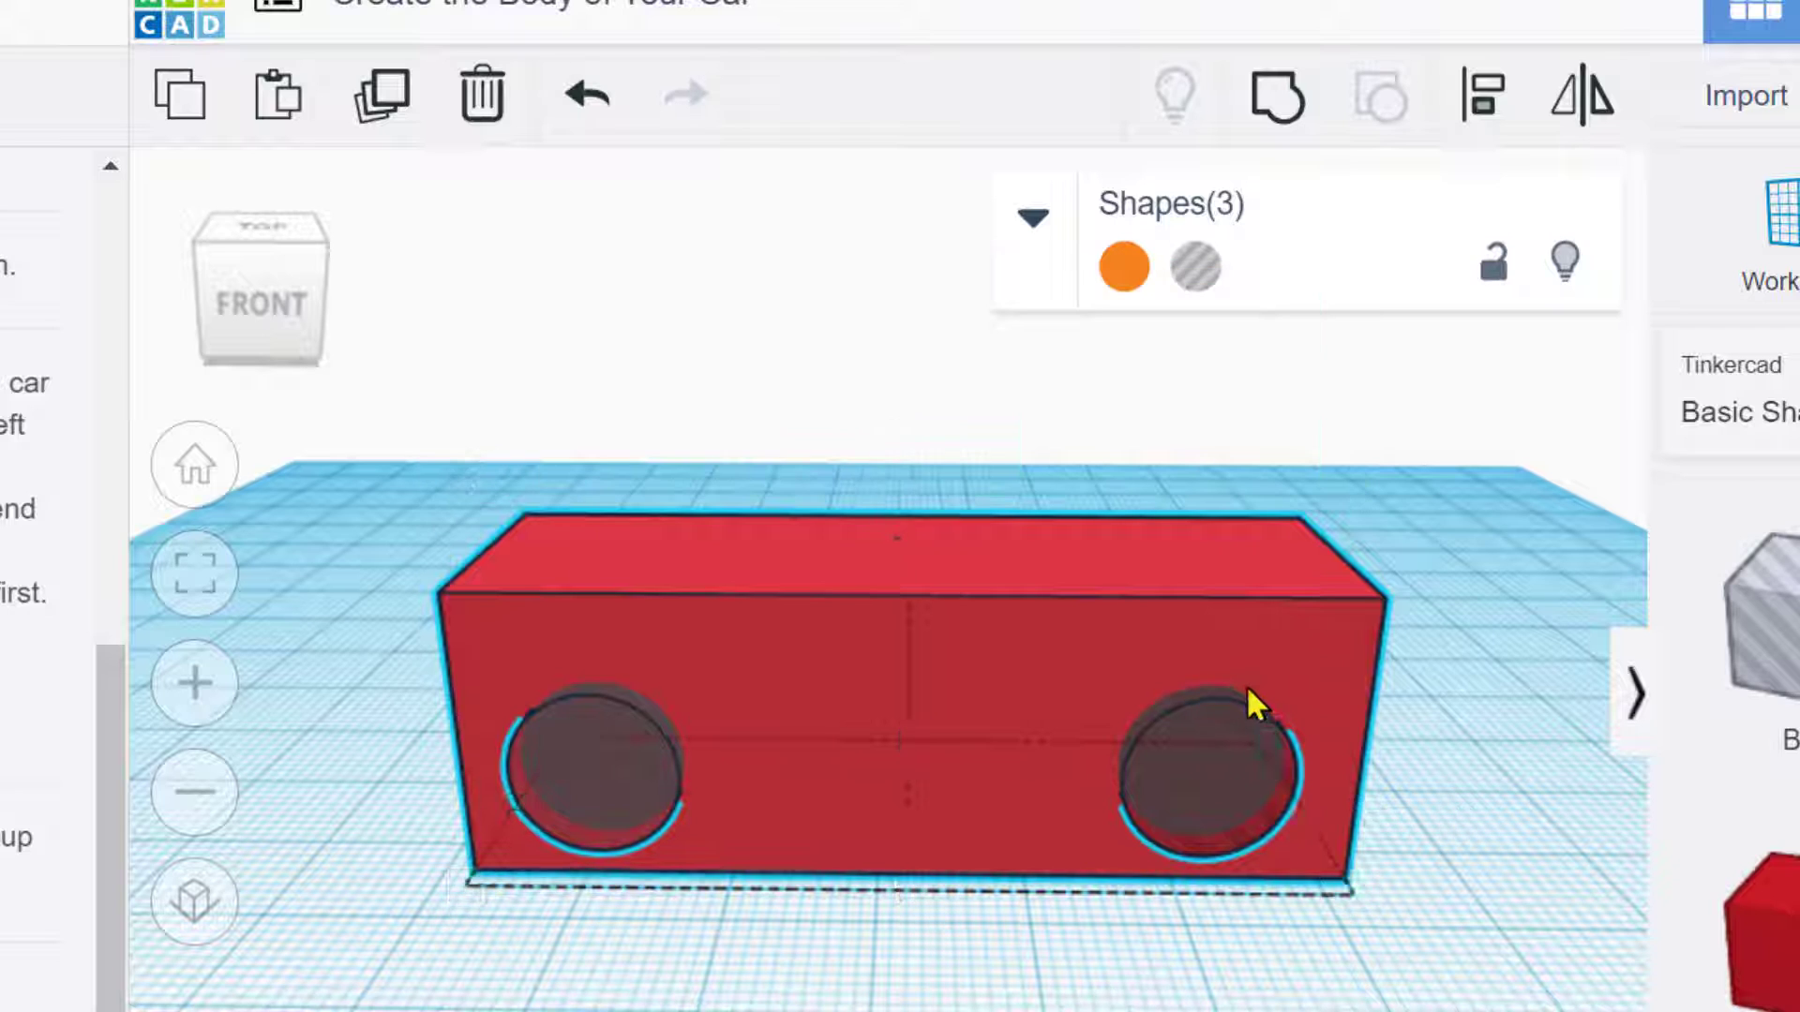
click(1211, 627)
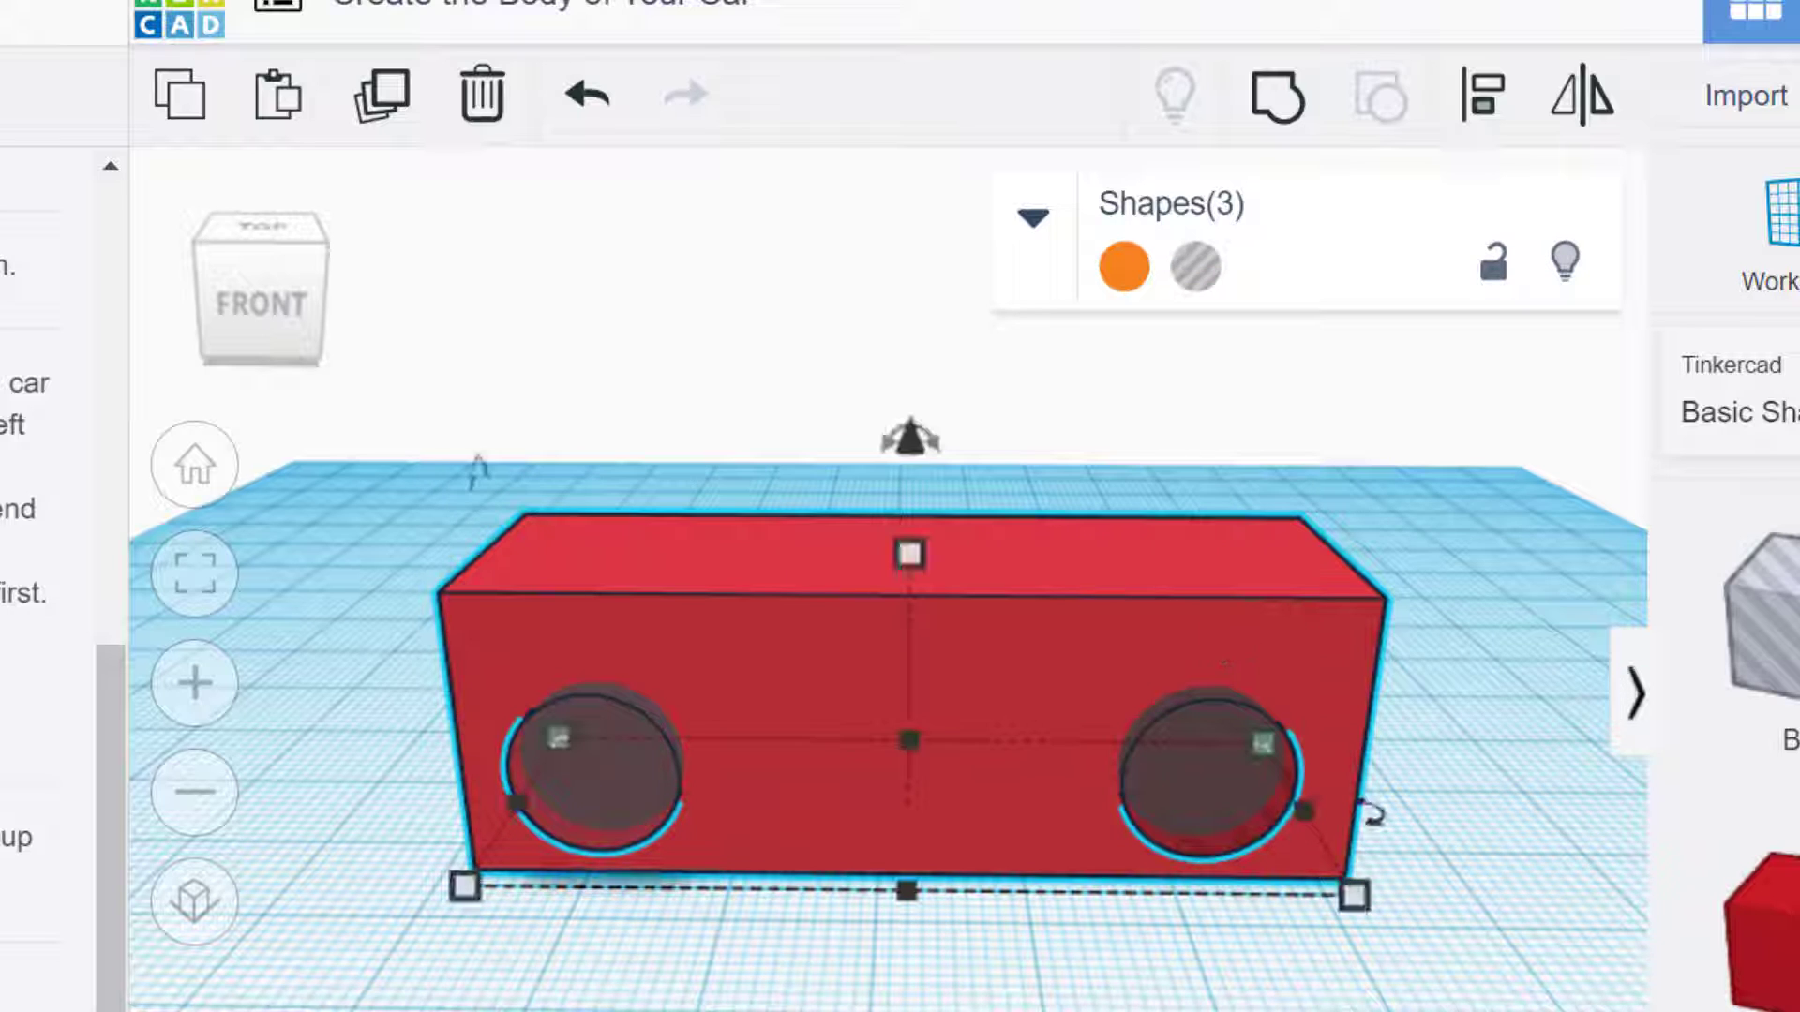
click(1781, 923)
click(1309, 1006)
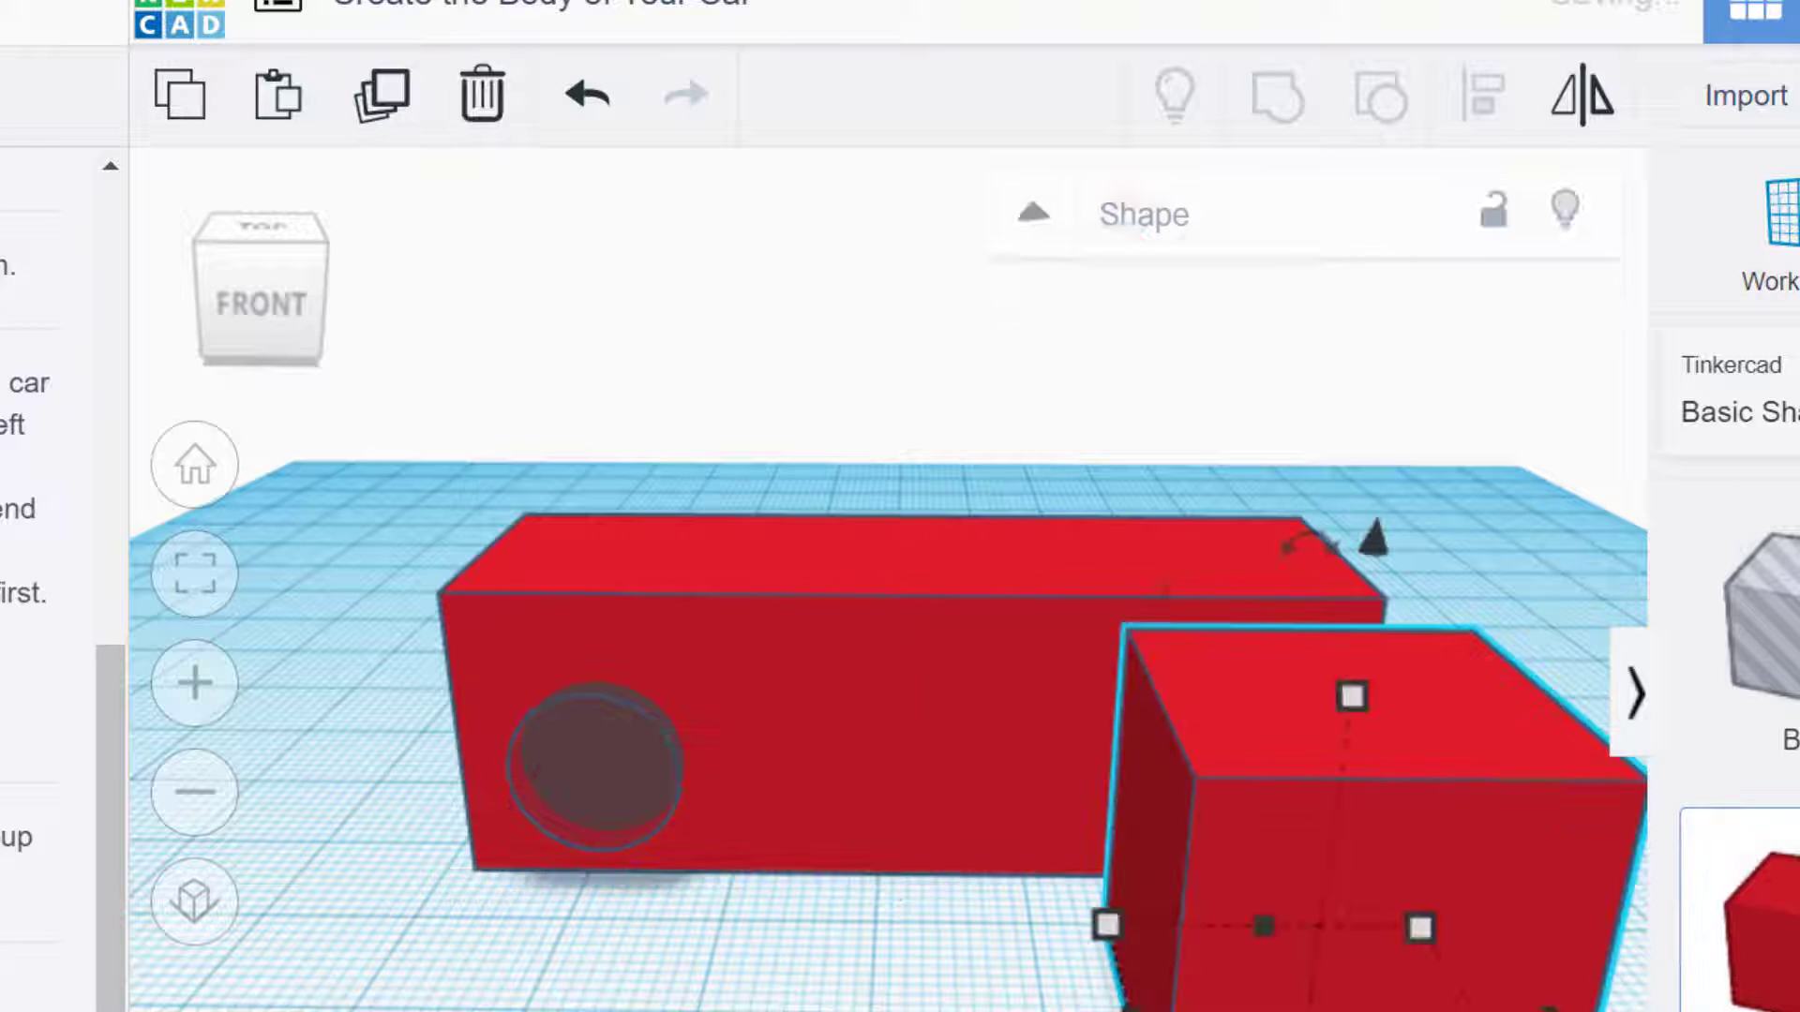
key(Delete)
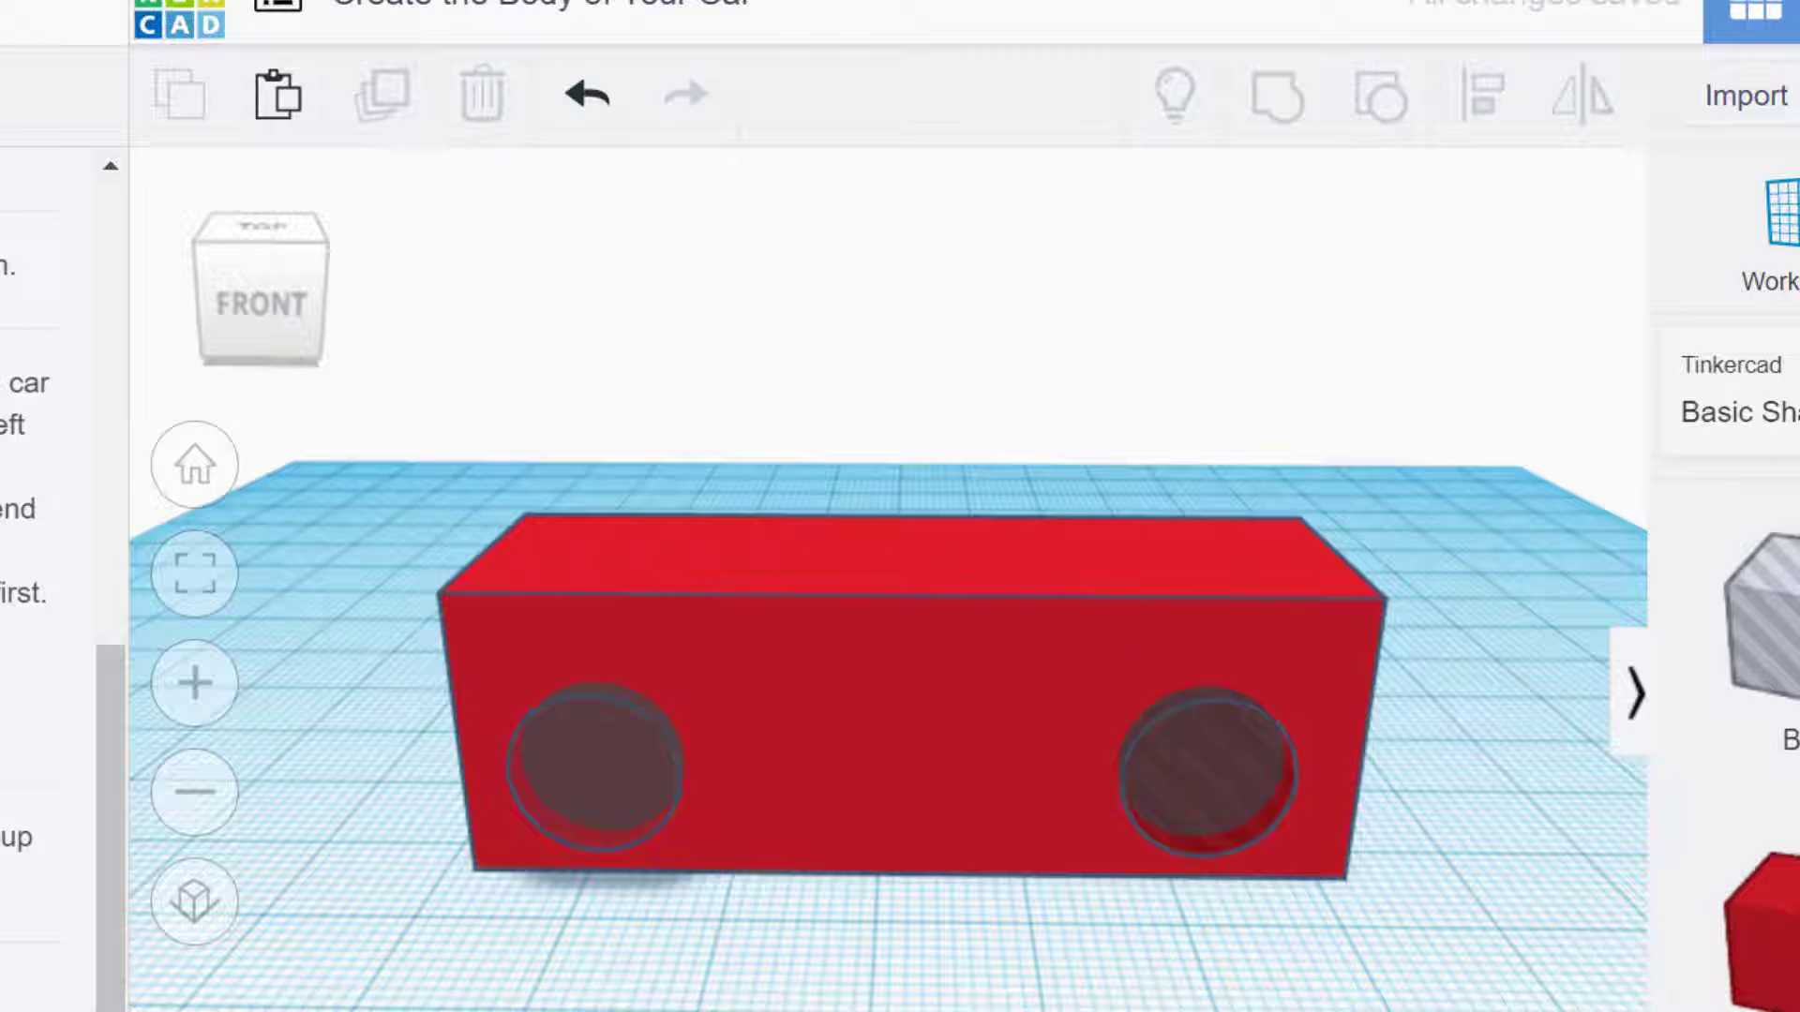
- Group the box and both axle holes into a single car body and advance the lesson to page 7, Make Your Car More Aerodynamic
scroll(888, 694, down, 3)
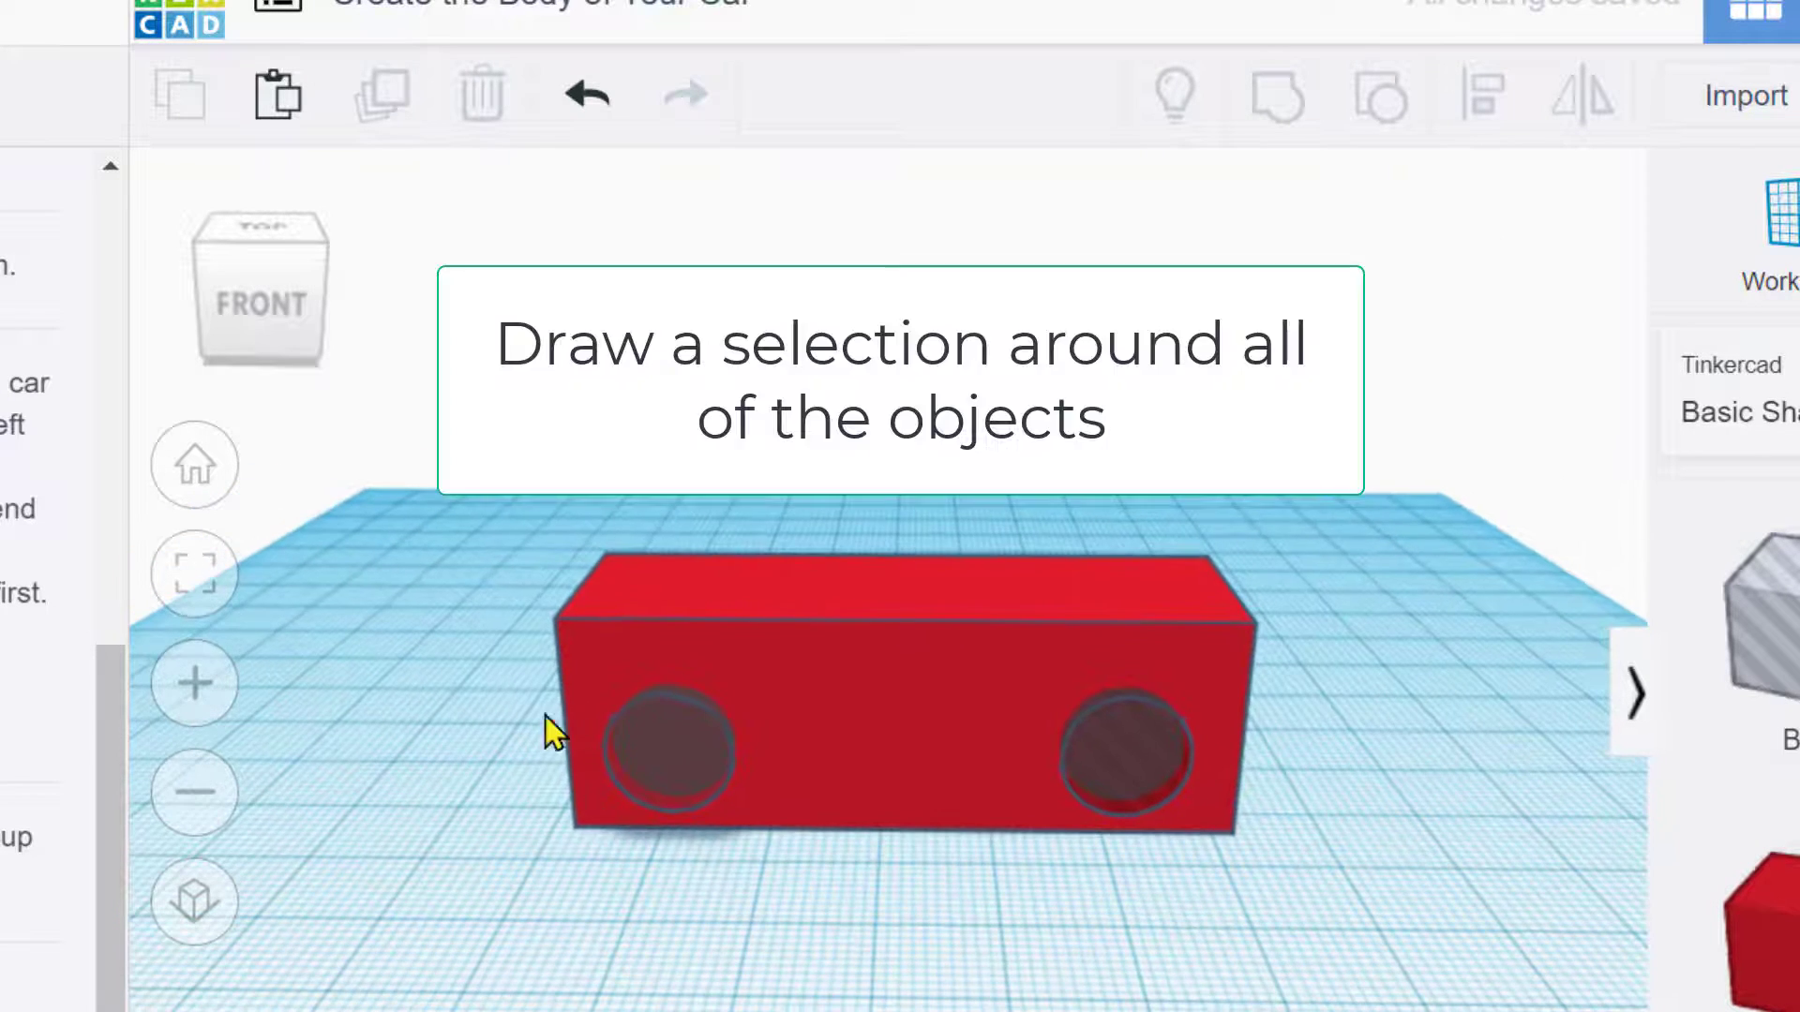
drag(501, 521, 1335, 945)
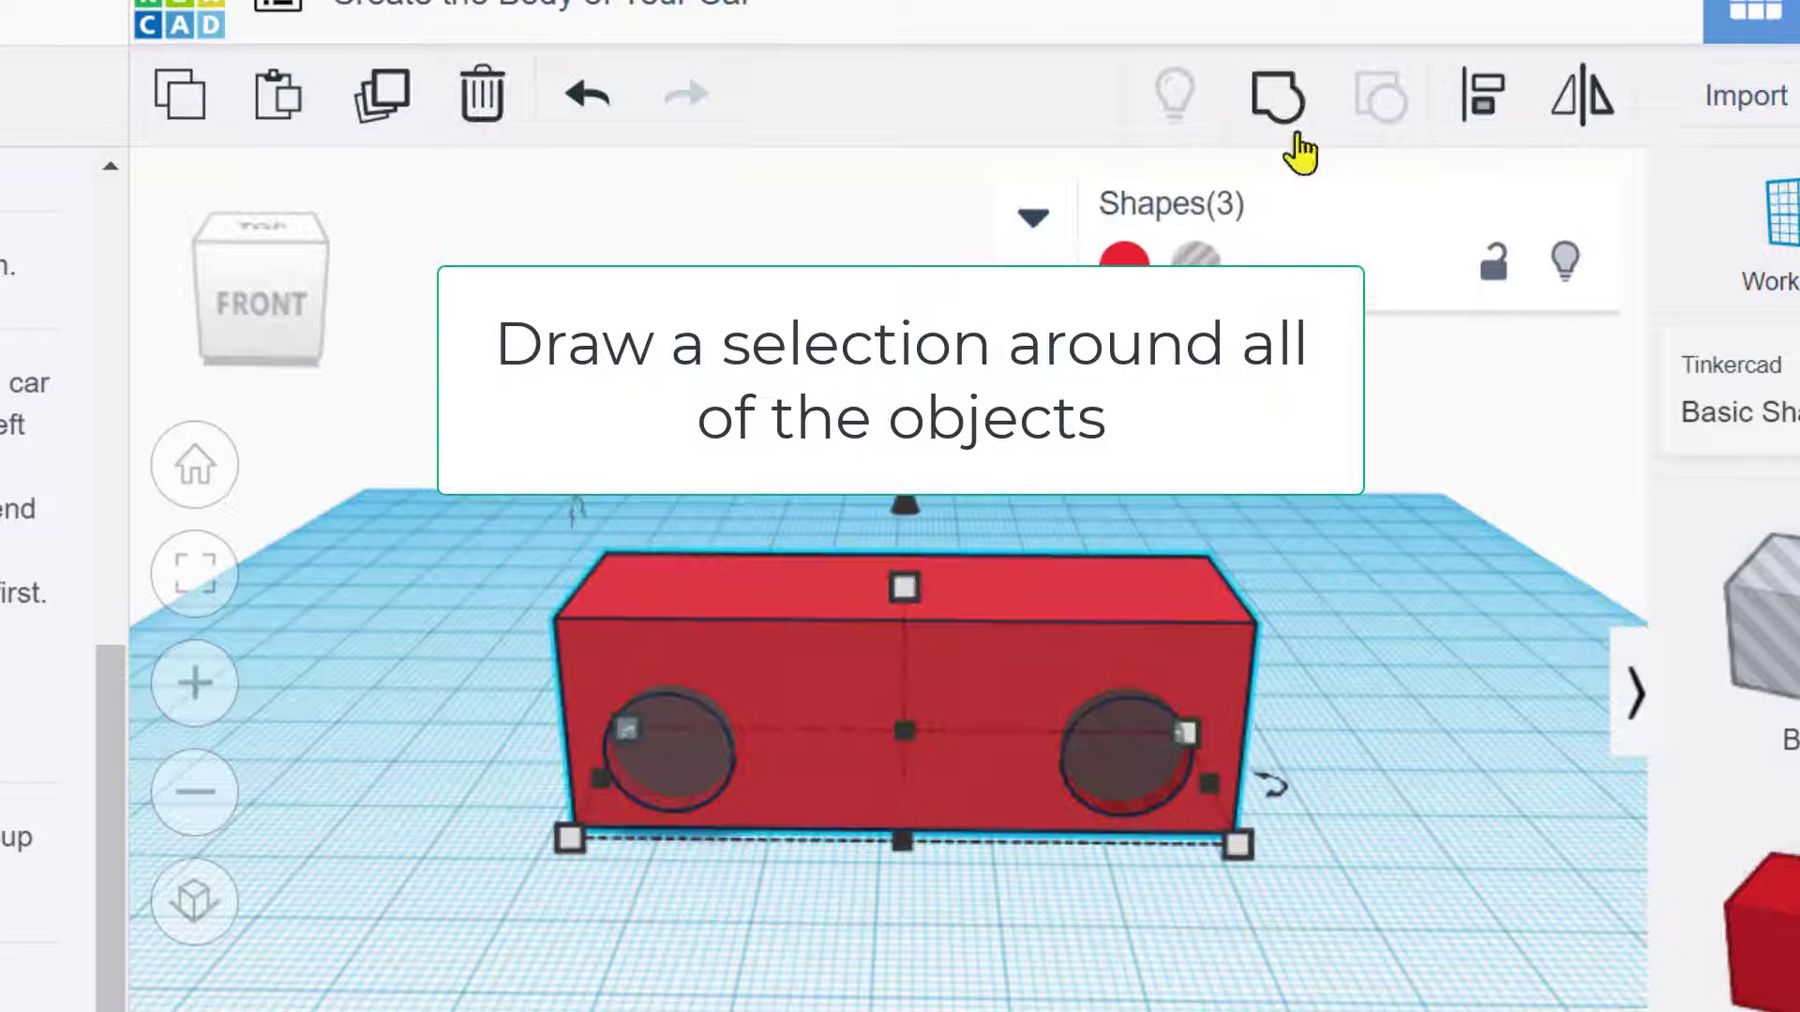
click(1287, 97)
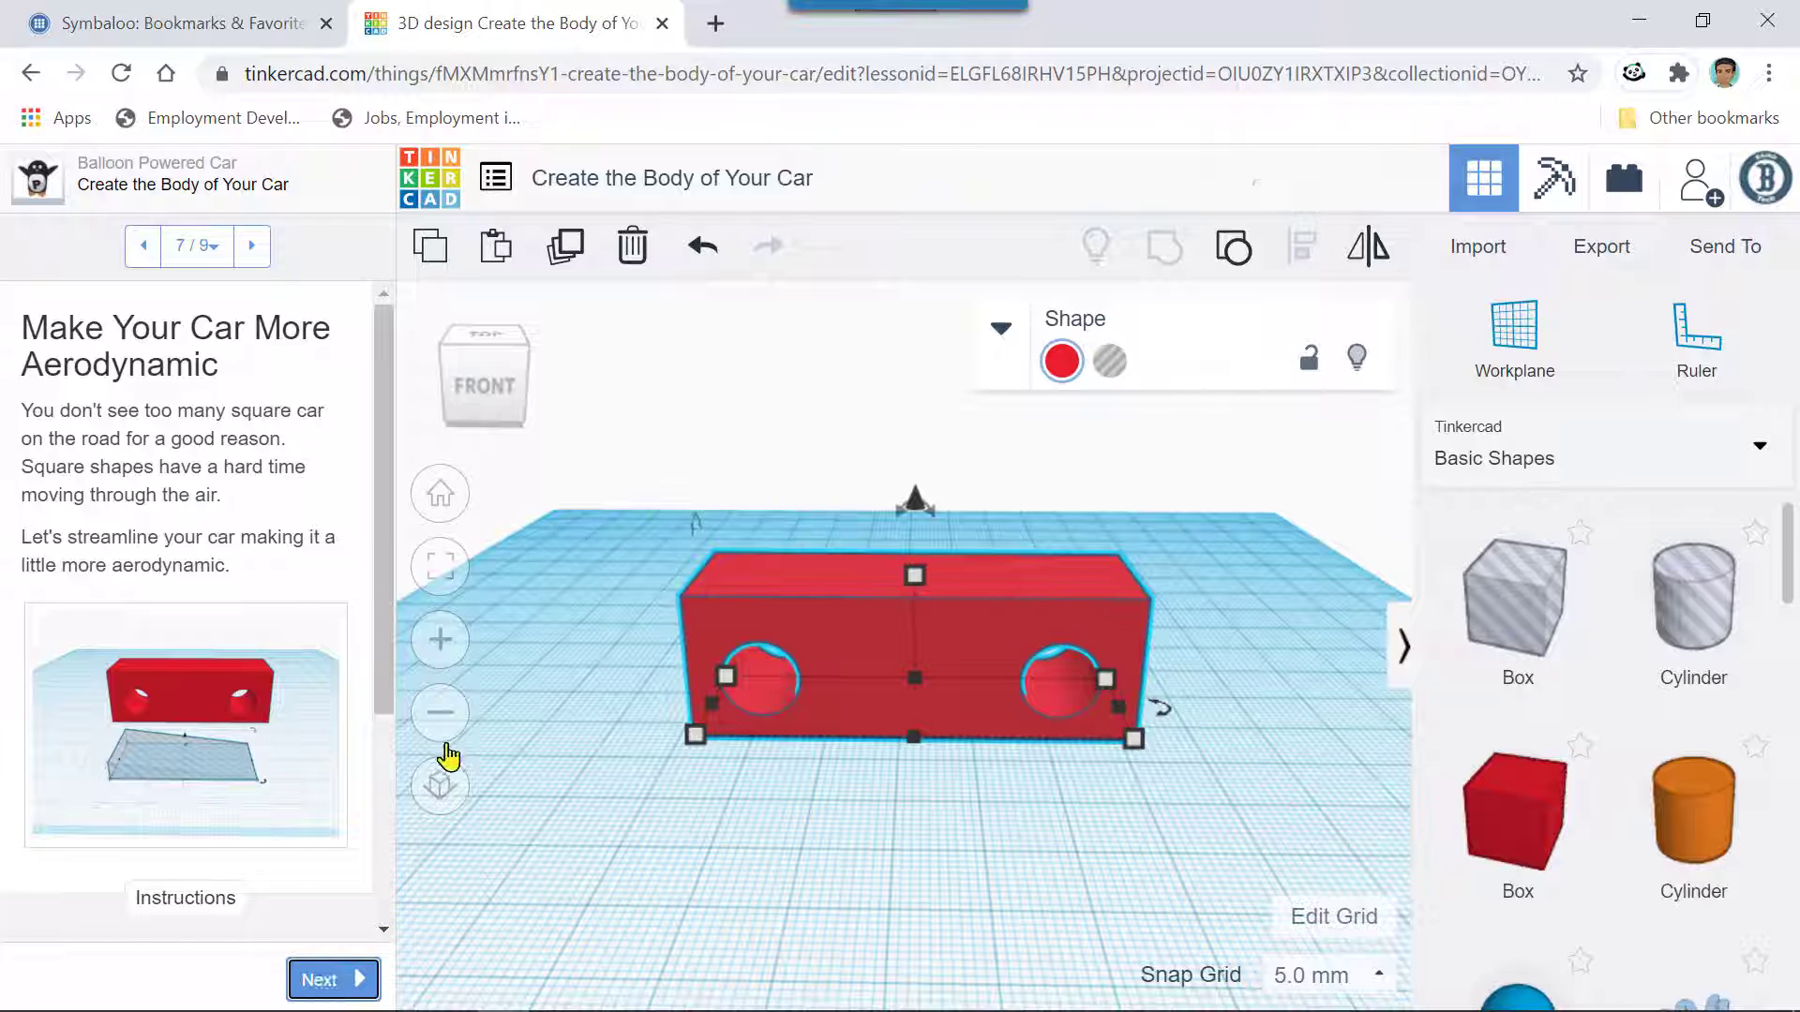
- Place a wedge from the Basic Shapes on the workplane in front of the car body
scroll(486, 837, down, 3)
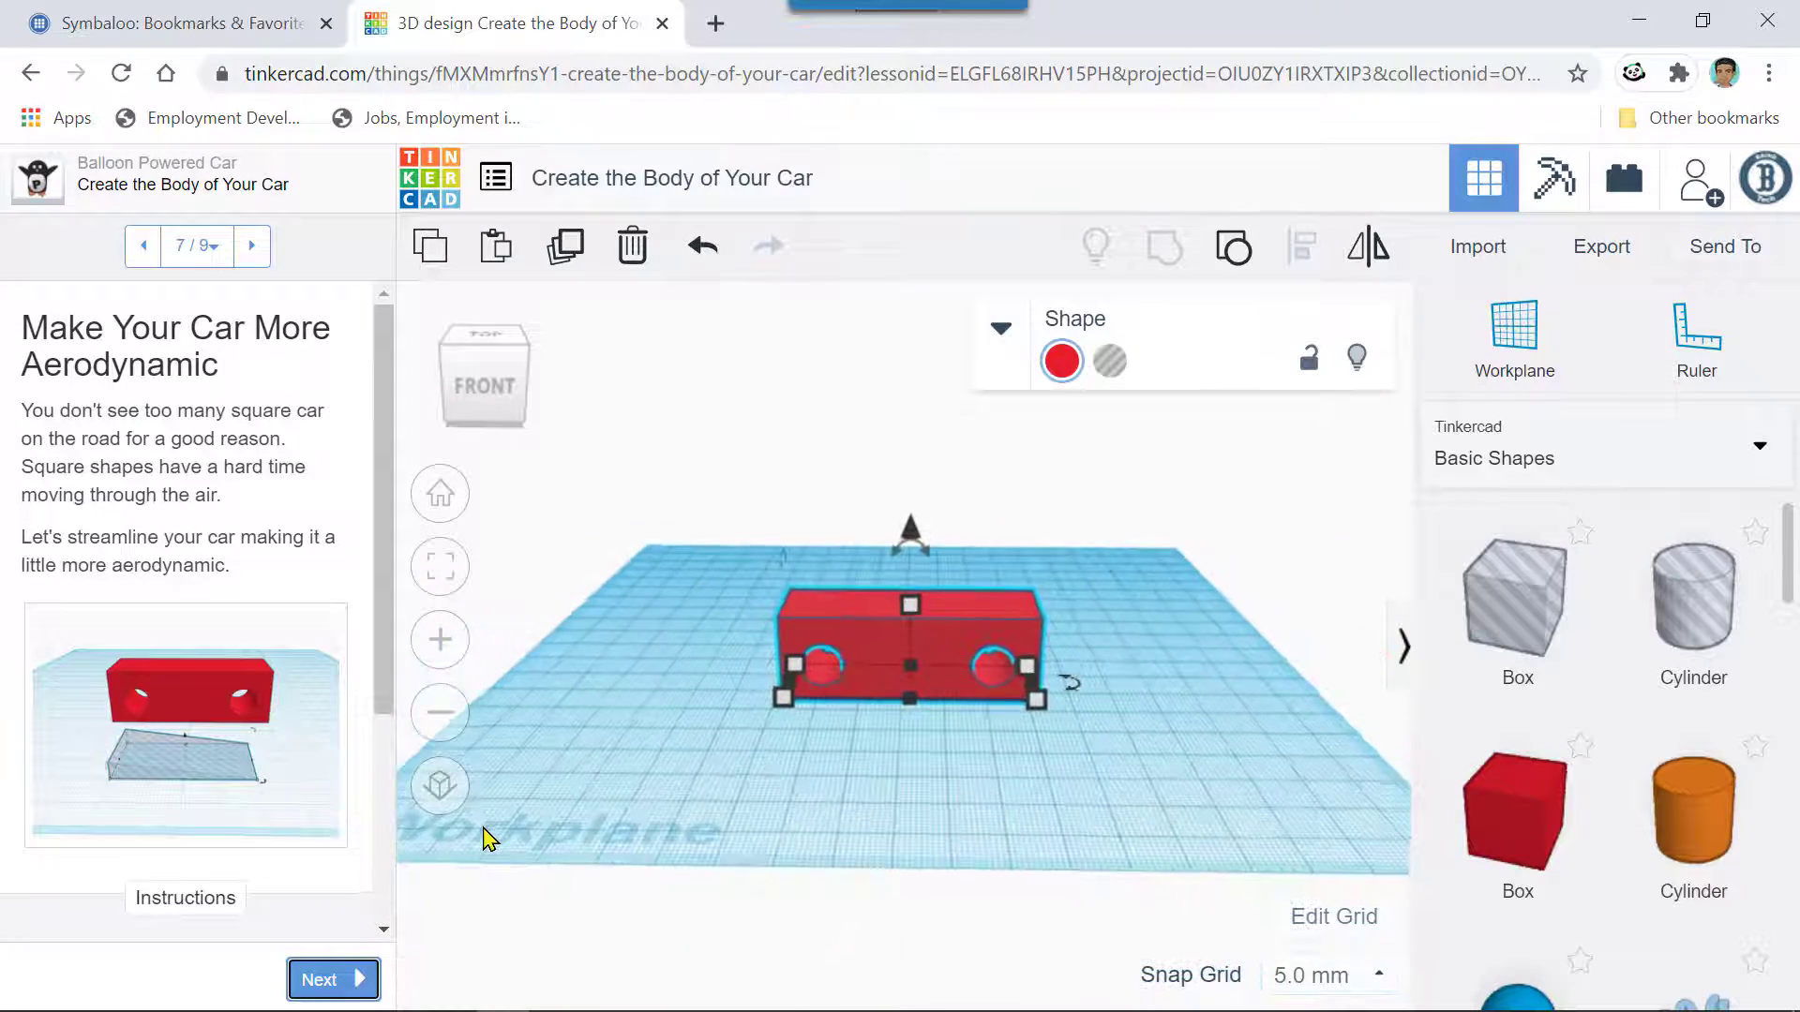
scroll(486, 837, up, 5)
scroll(487, 837, down, 2)
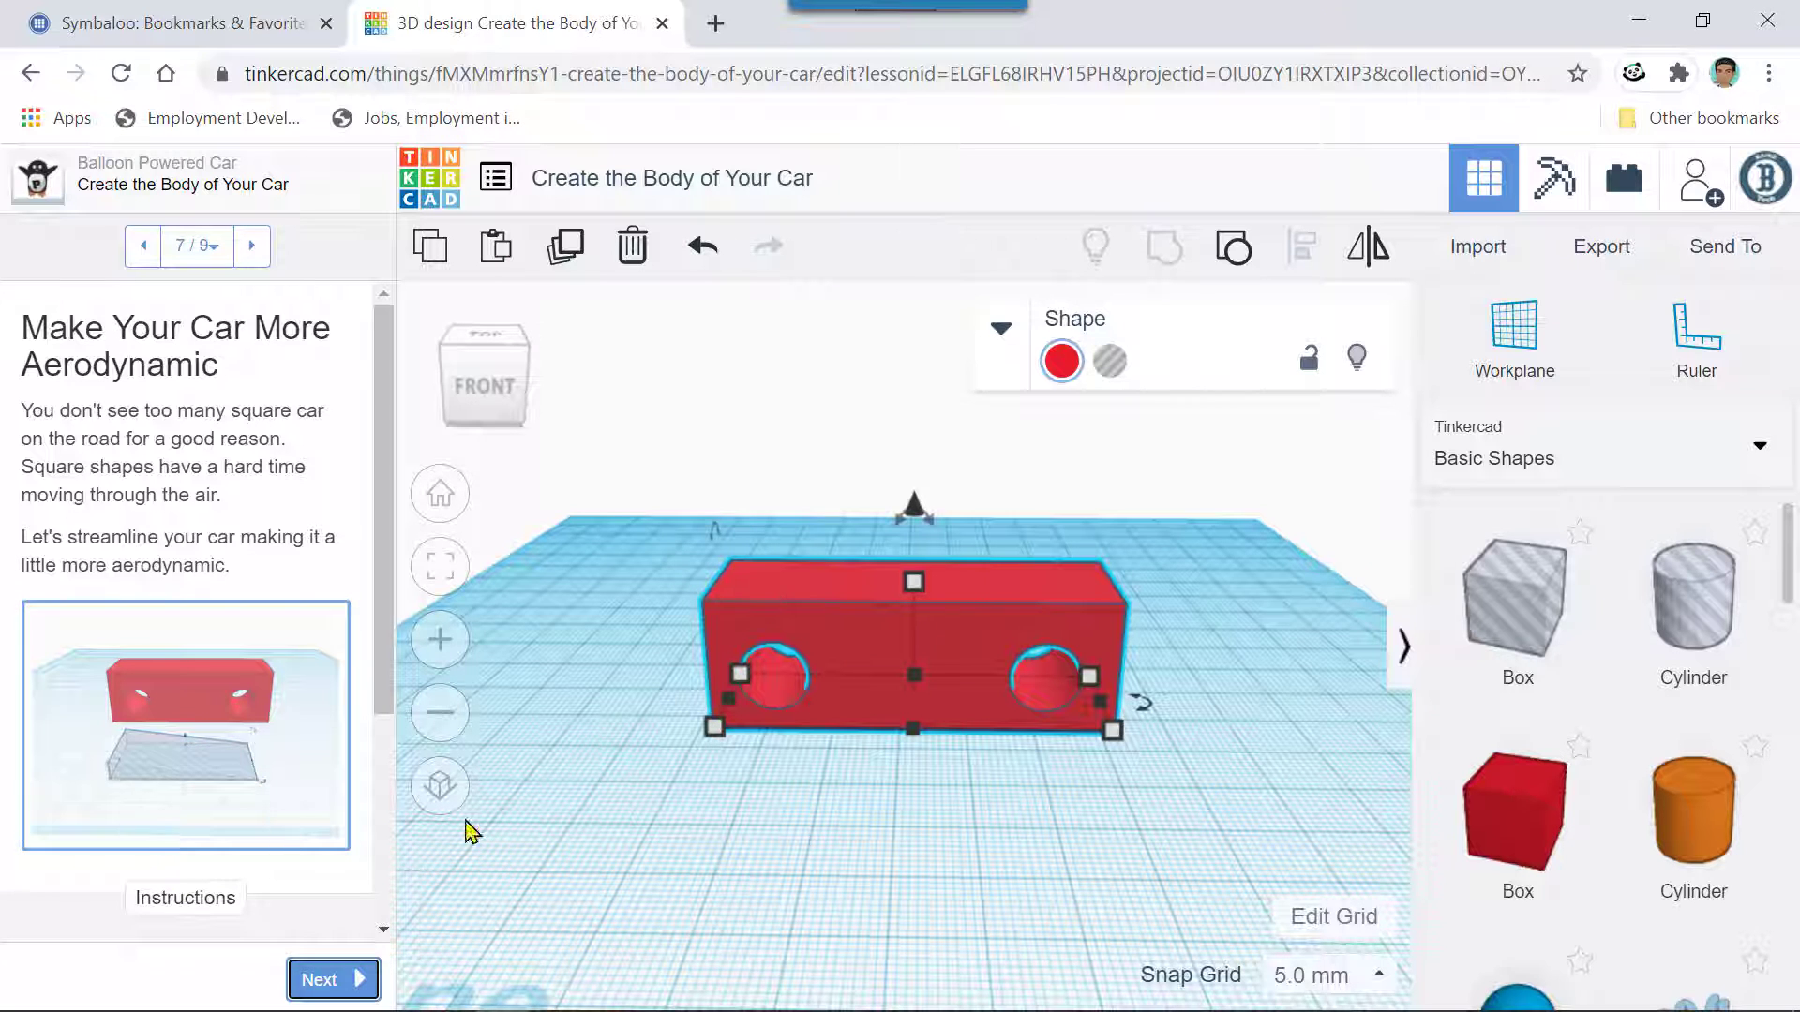
scroll(1518, 755, down, 6)
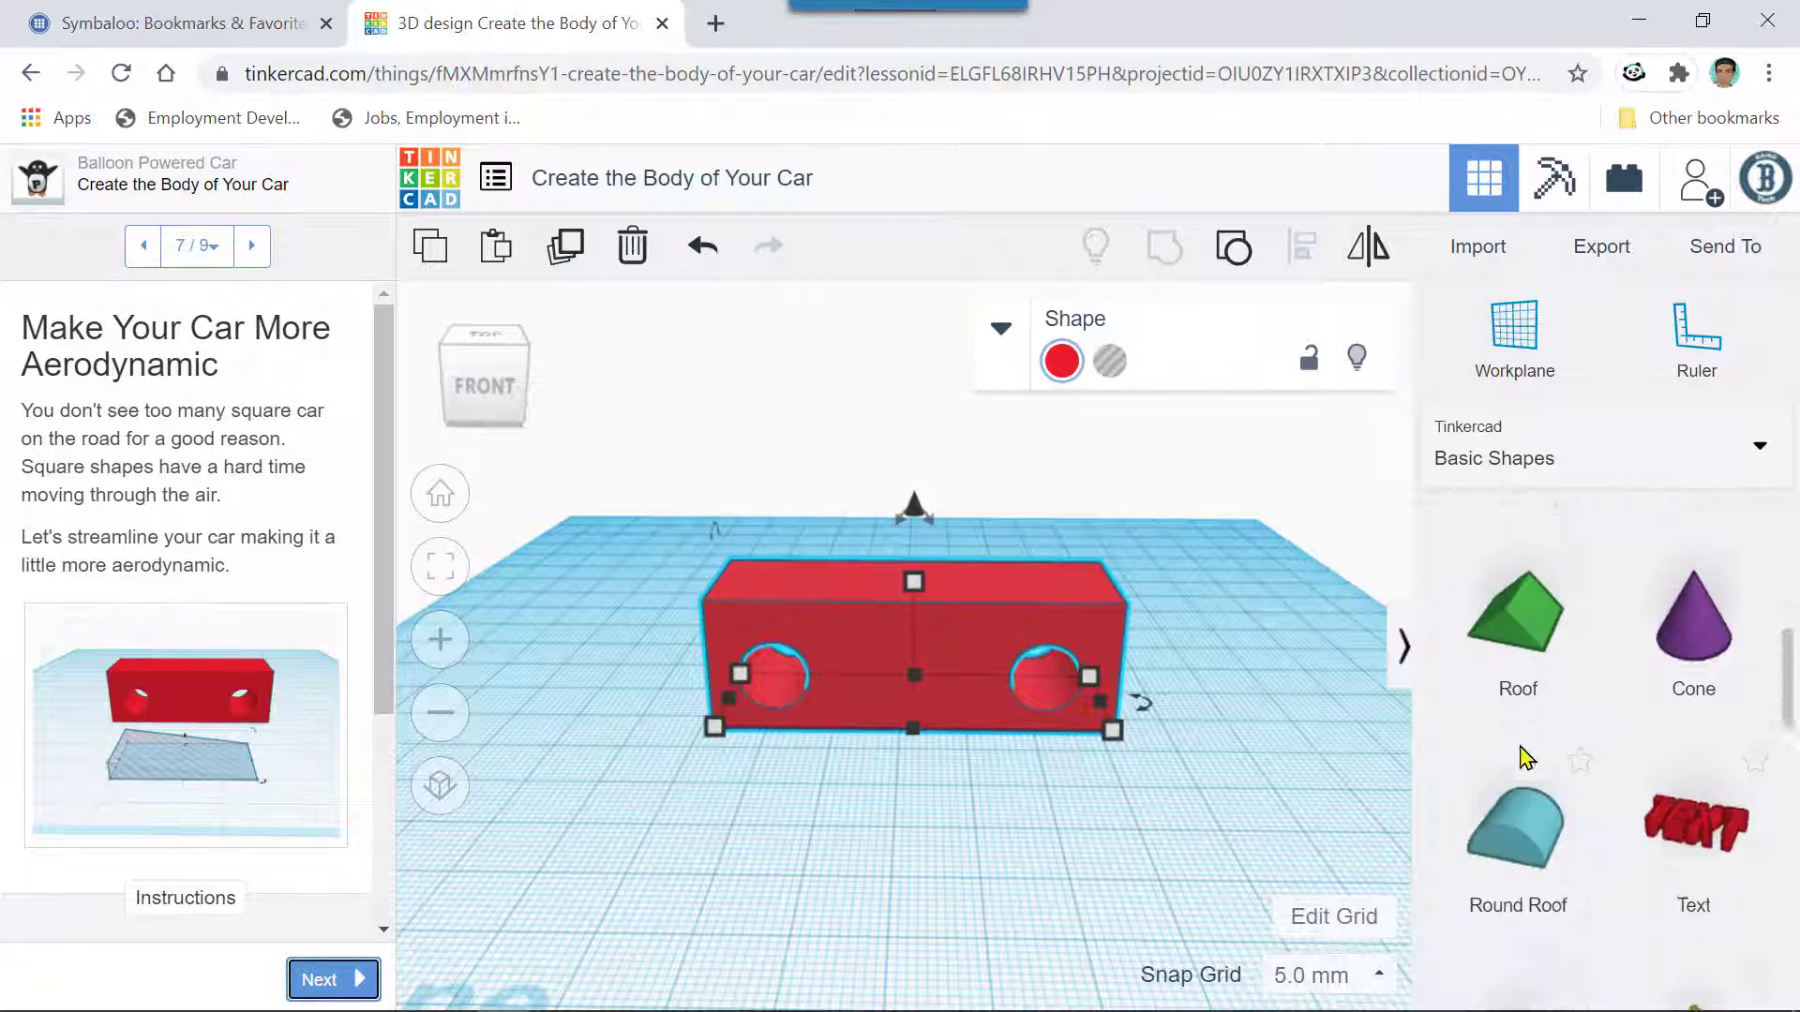
scroll(1520, 756, down, 4)
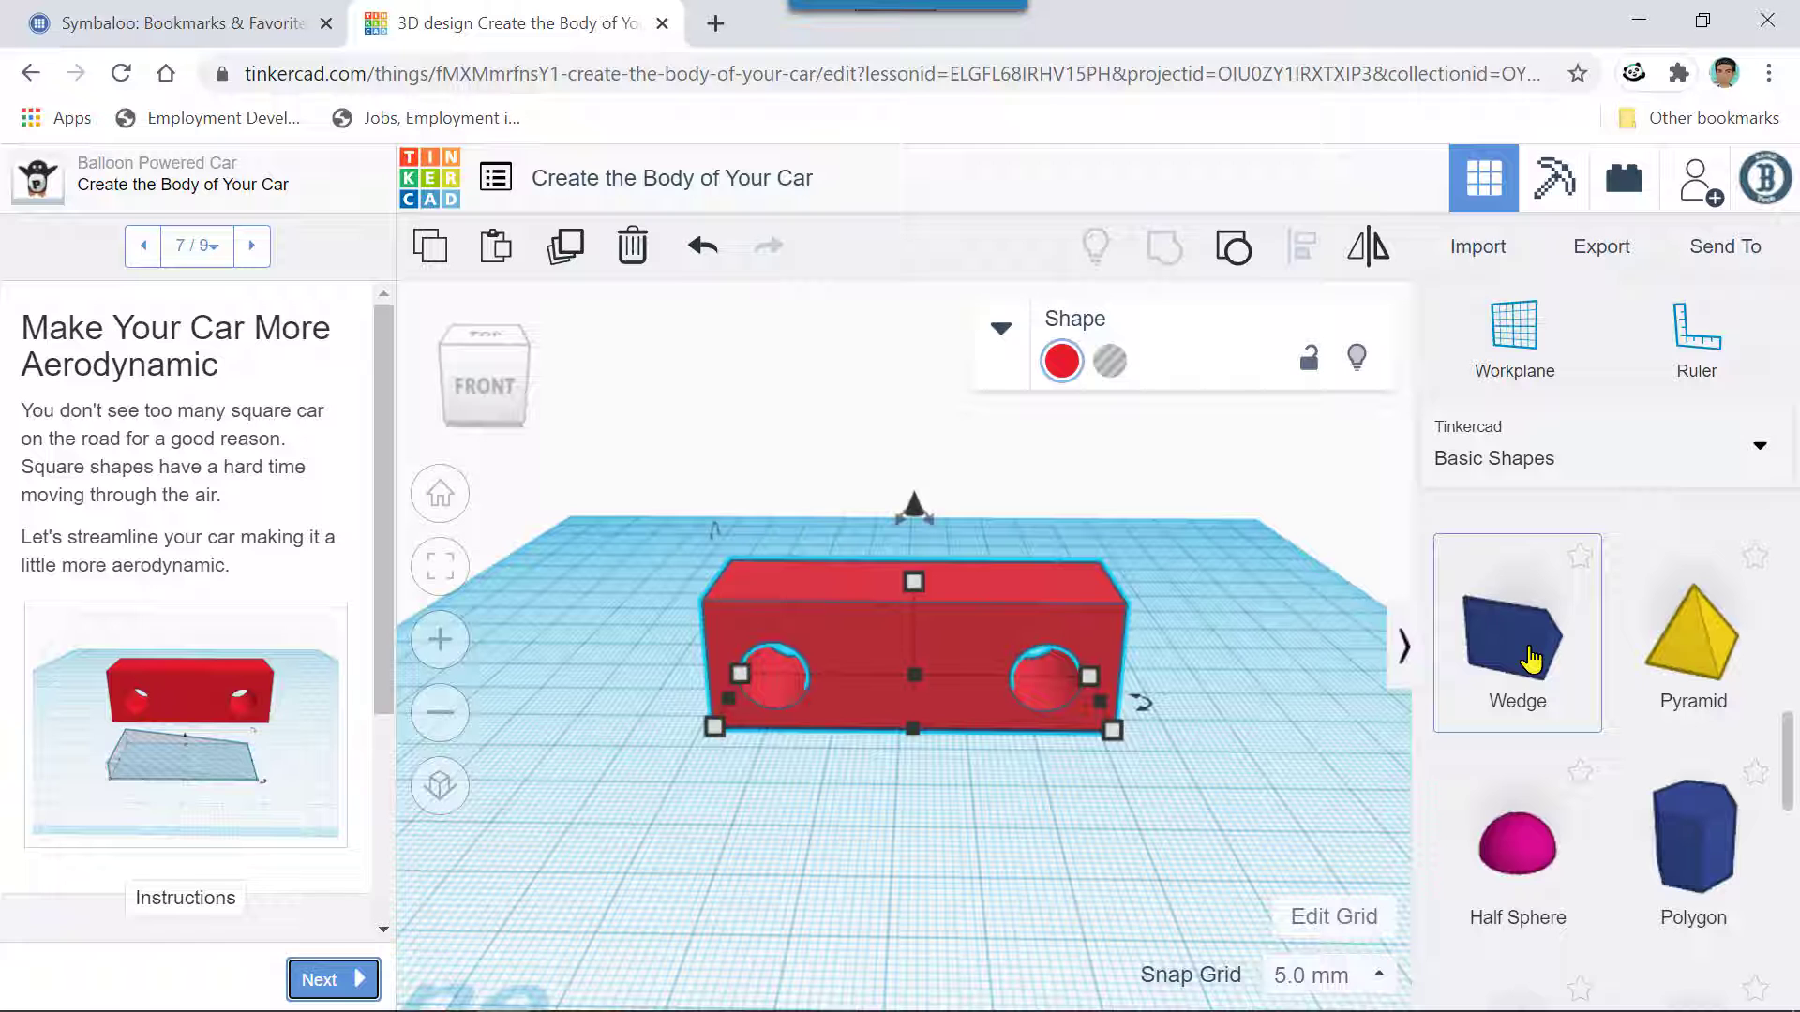
drag(1531, 664, 816, 853)
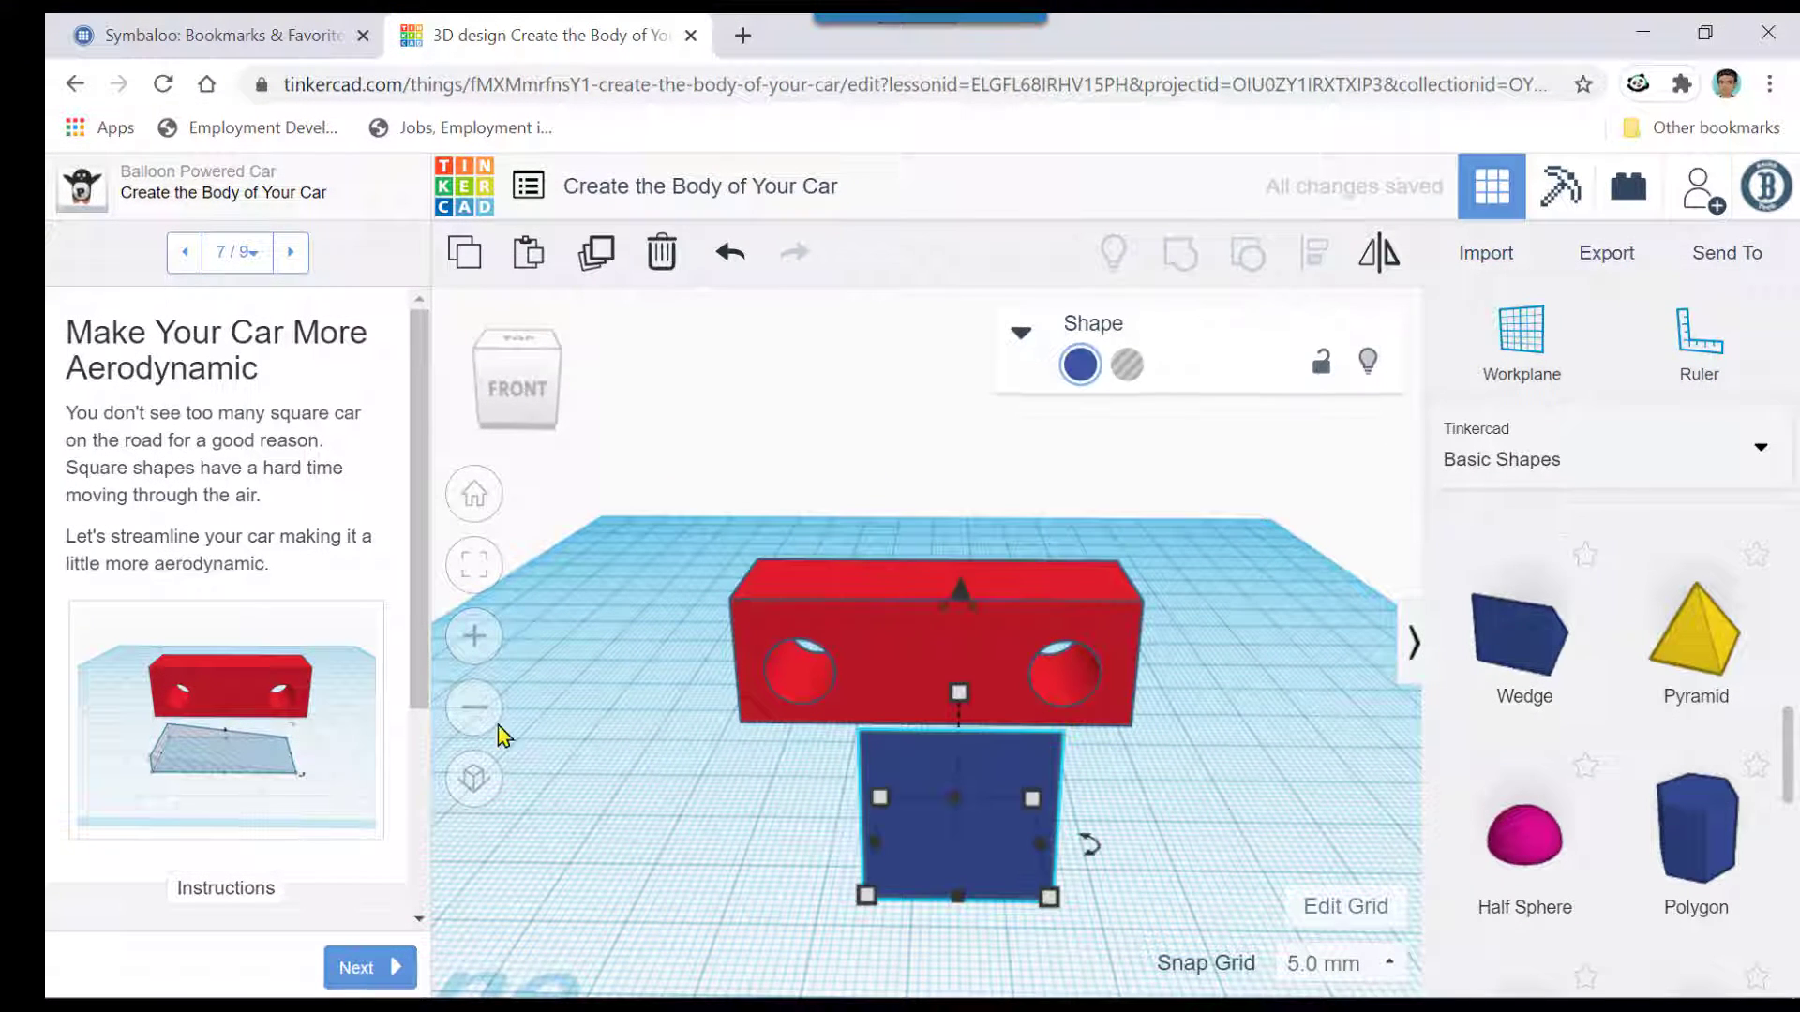
- Read the wedge sizing instructions on lesson page 7 and rotate the wedge -90° flat on the workplane
drag(418, 694, 409, 898)
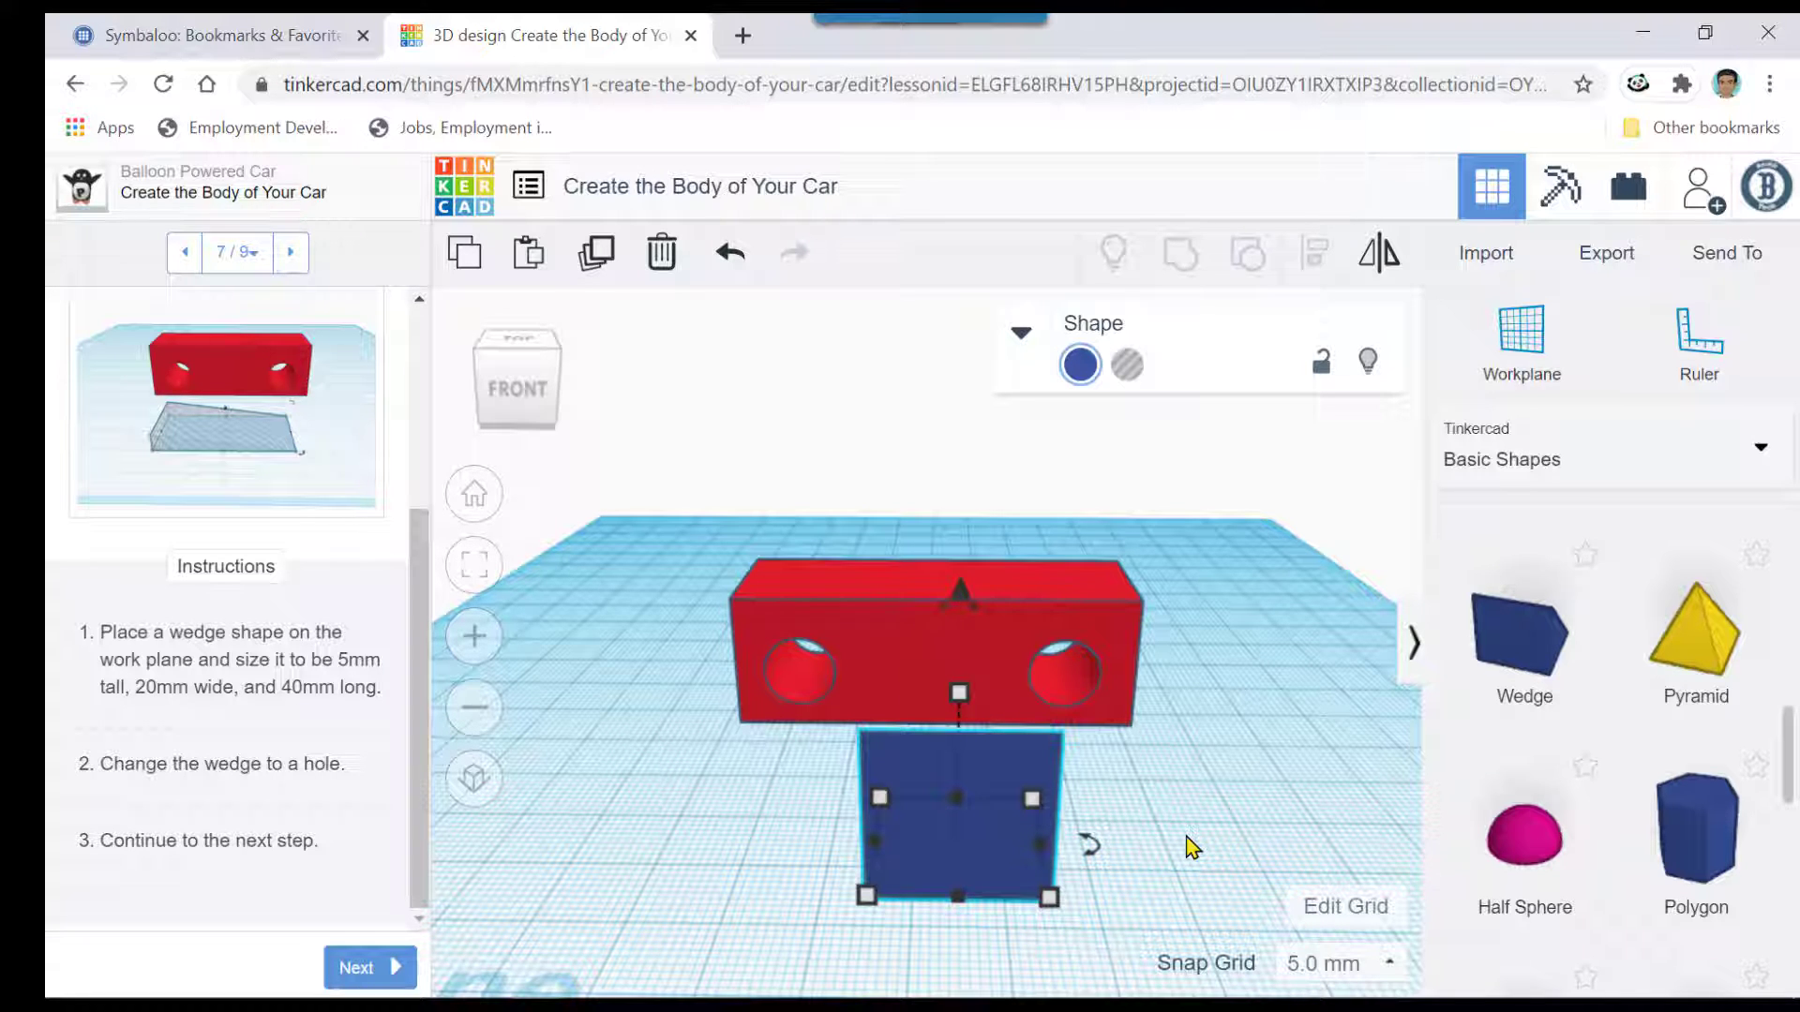
right_drag(1191, 846, 1125, 854)
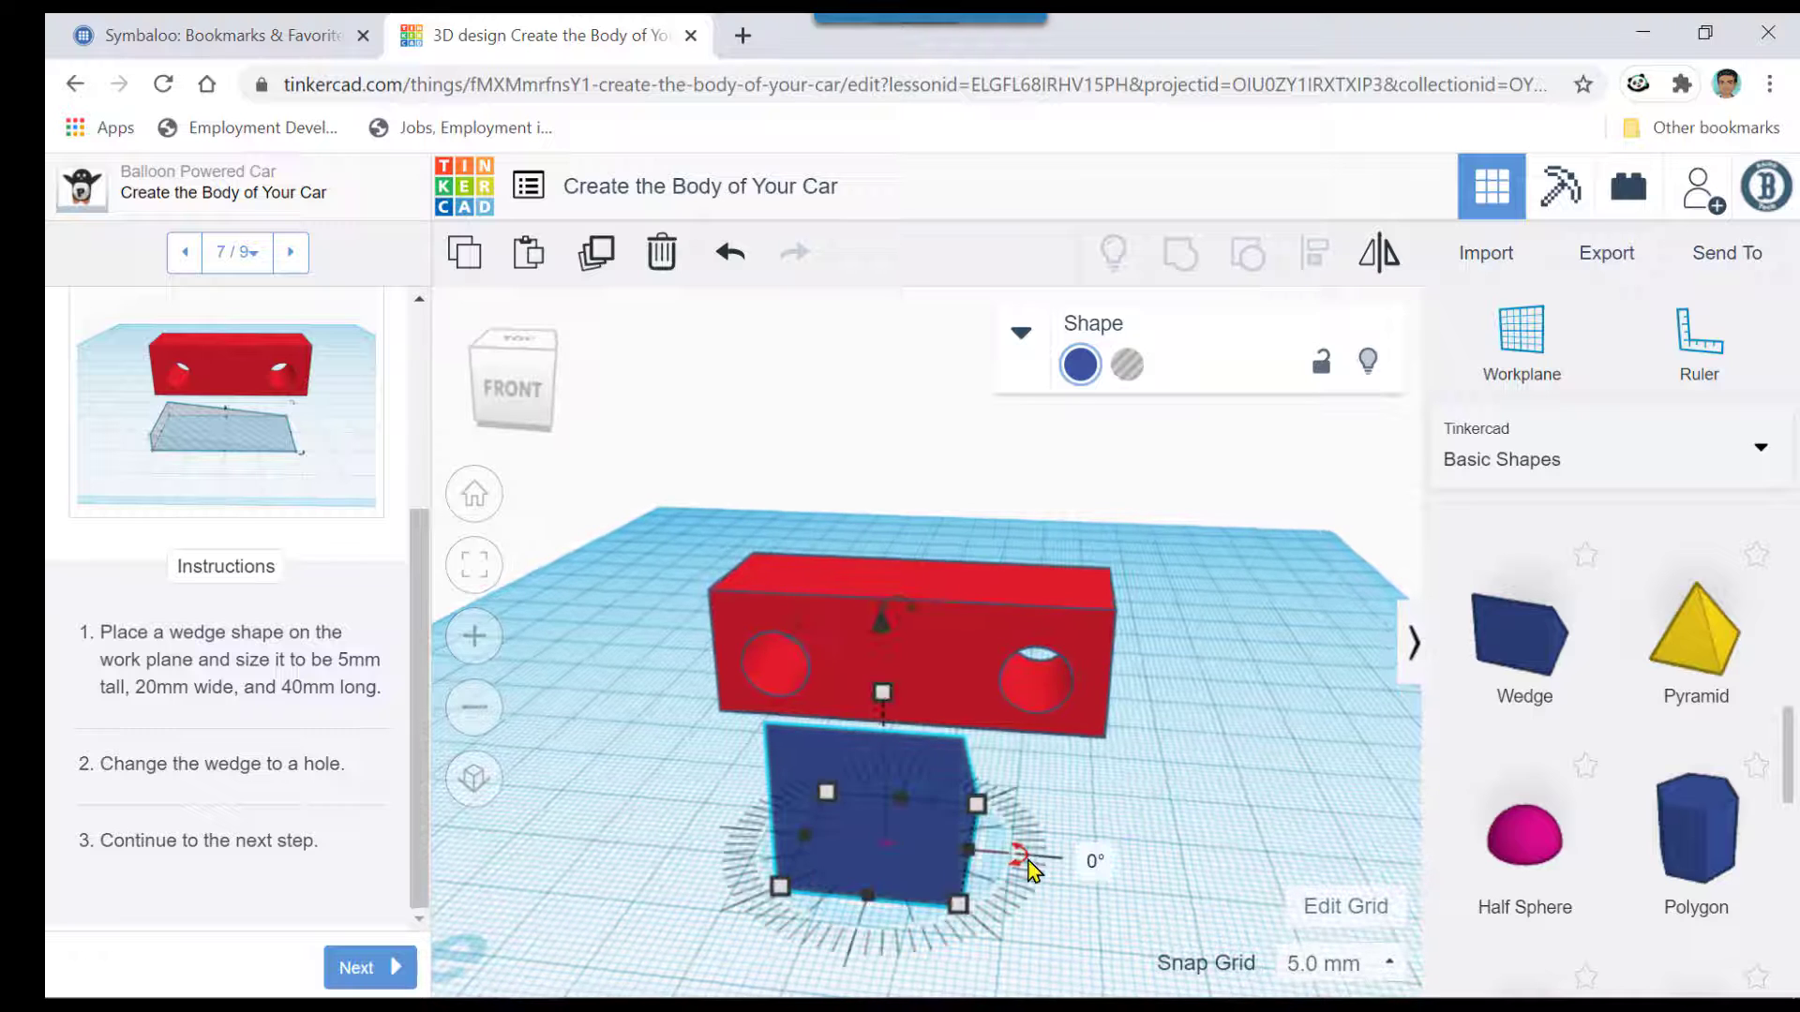
drag(1031, 870, 880, 905)
scroll(867, 895, down, 2)
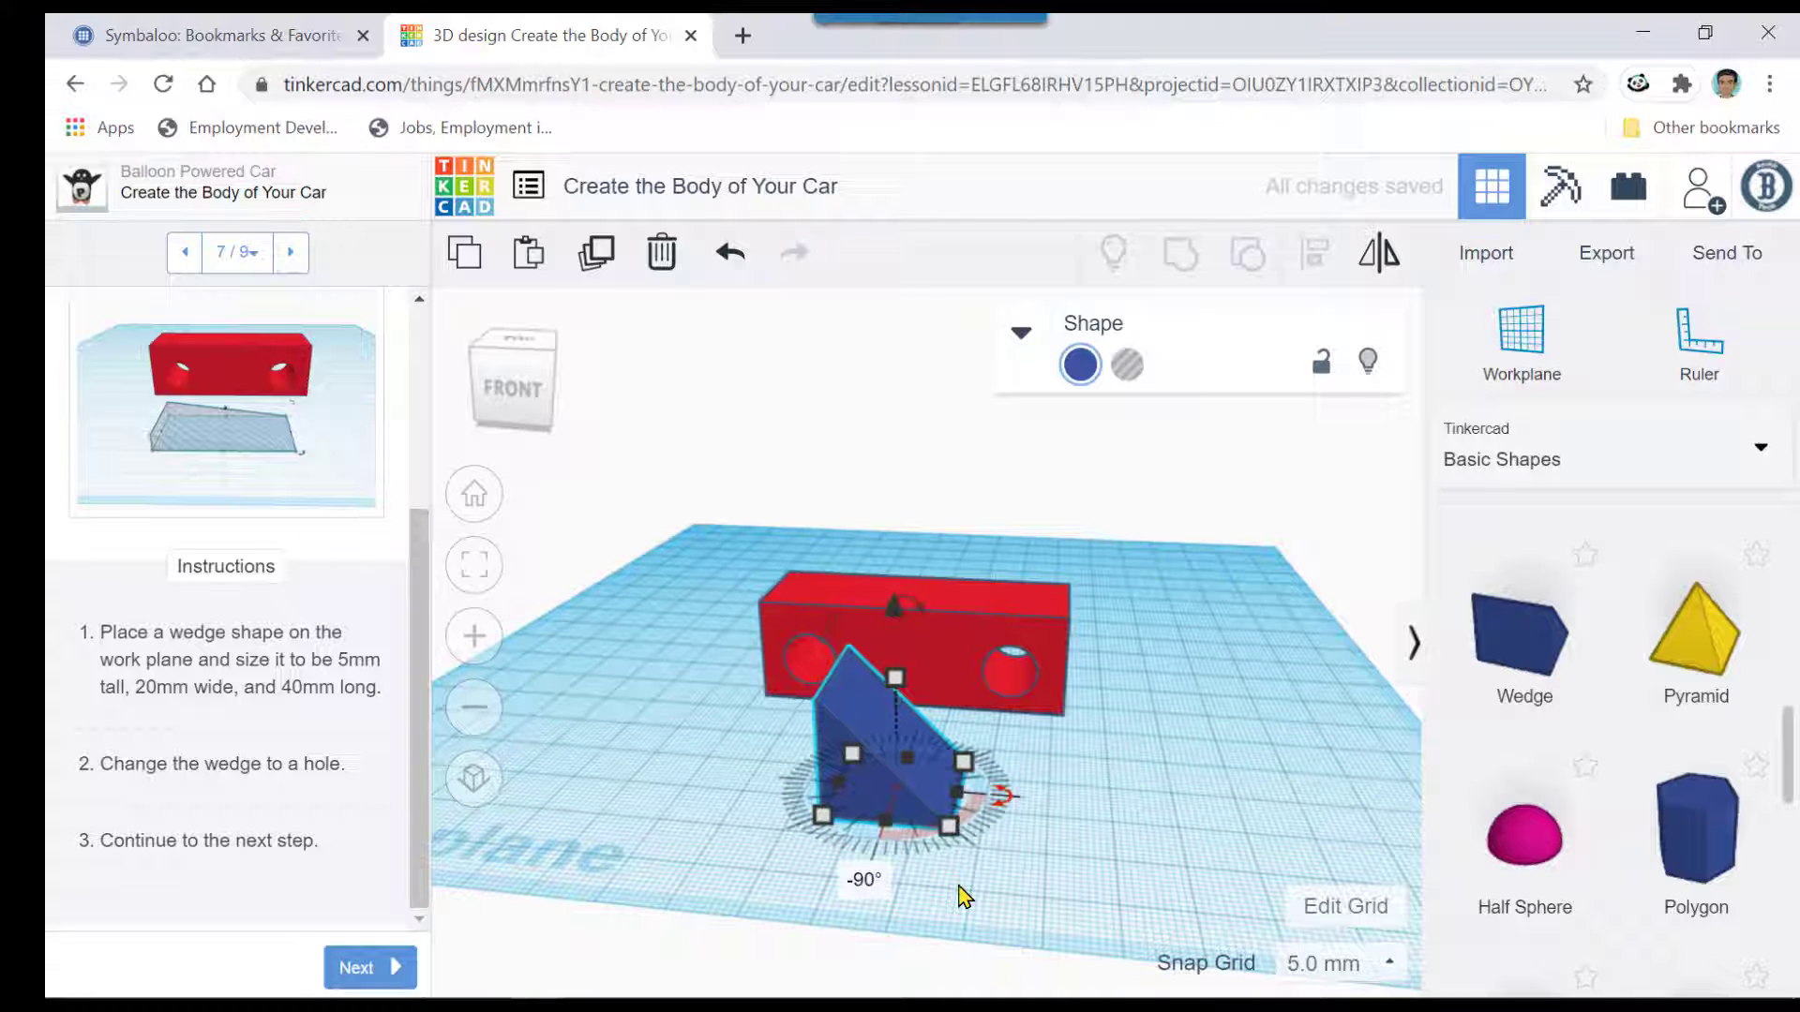
right_drag(964, 893, 986, 895)
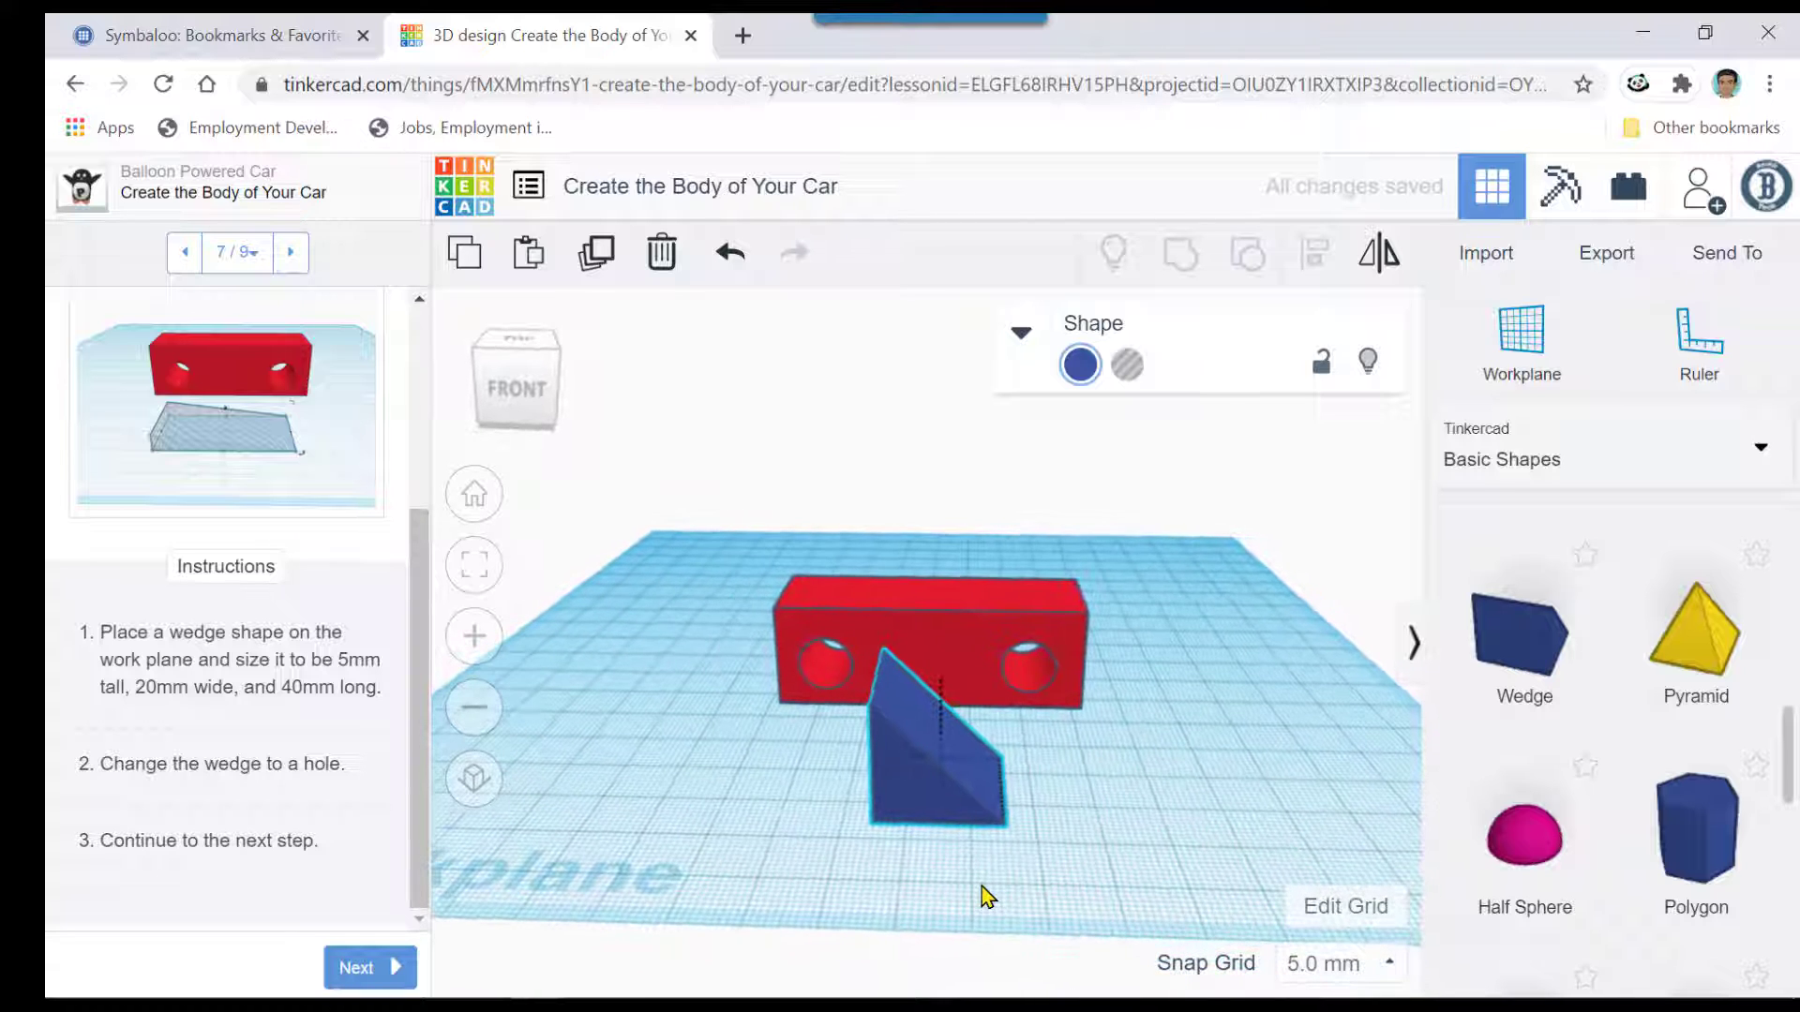
- Check the wedge's orientation against the enlarged lesson picture and set the wedge's height to 5 mm
click(285, 430)
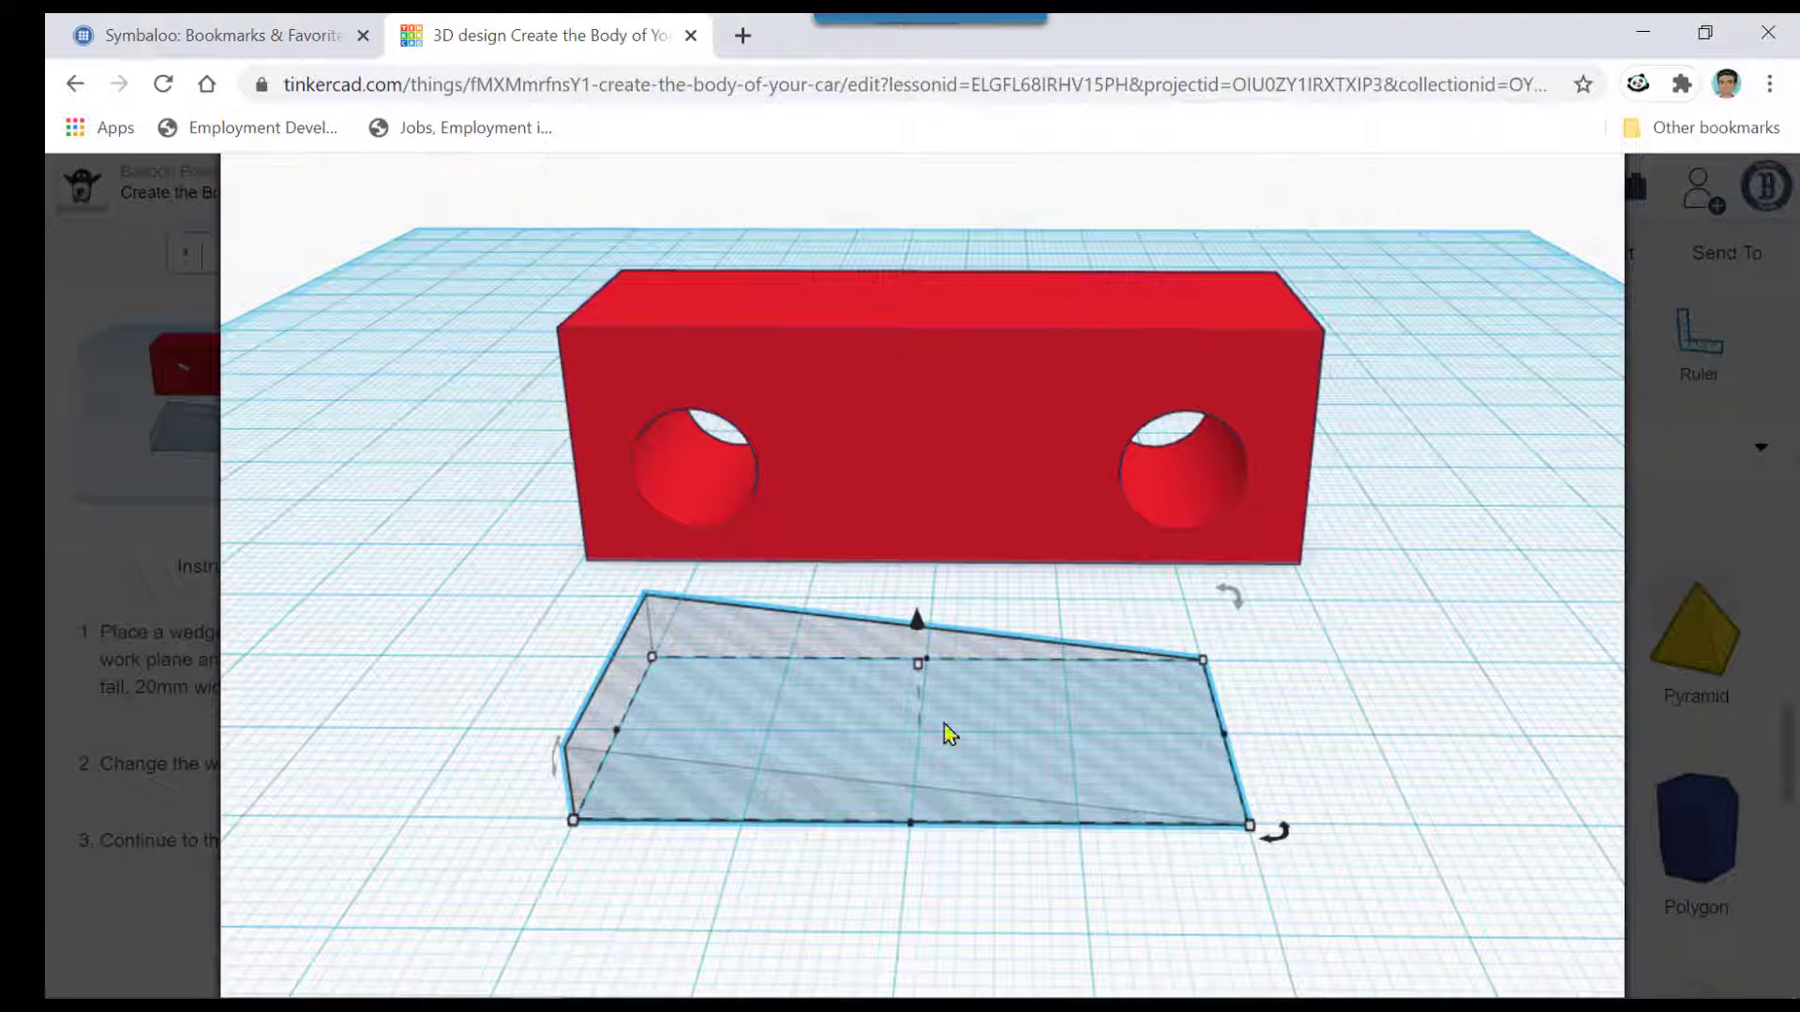
click(75, 527)
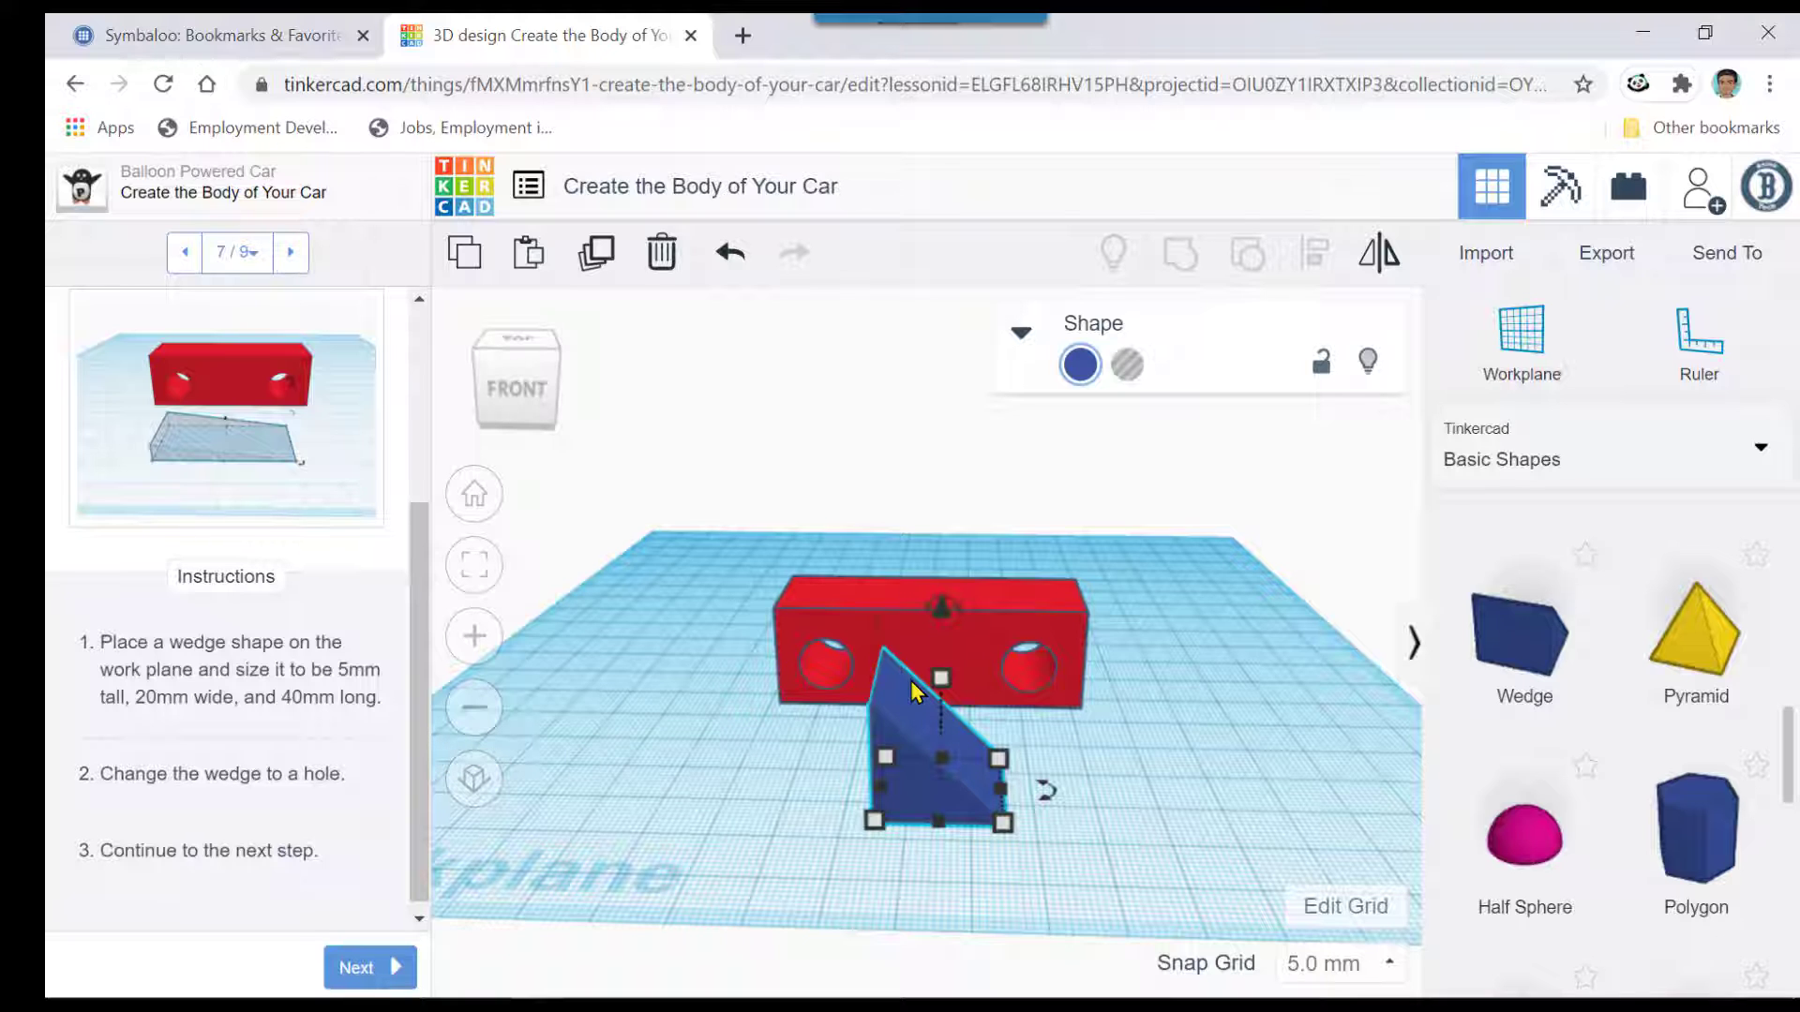
mouse_move(940, 679)
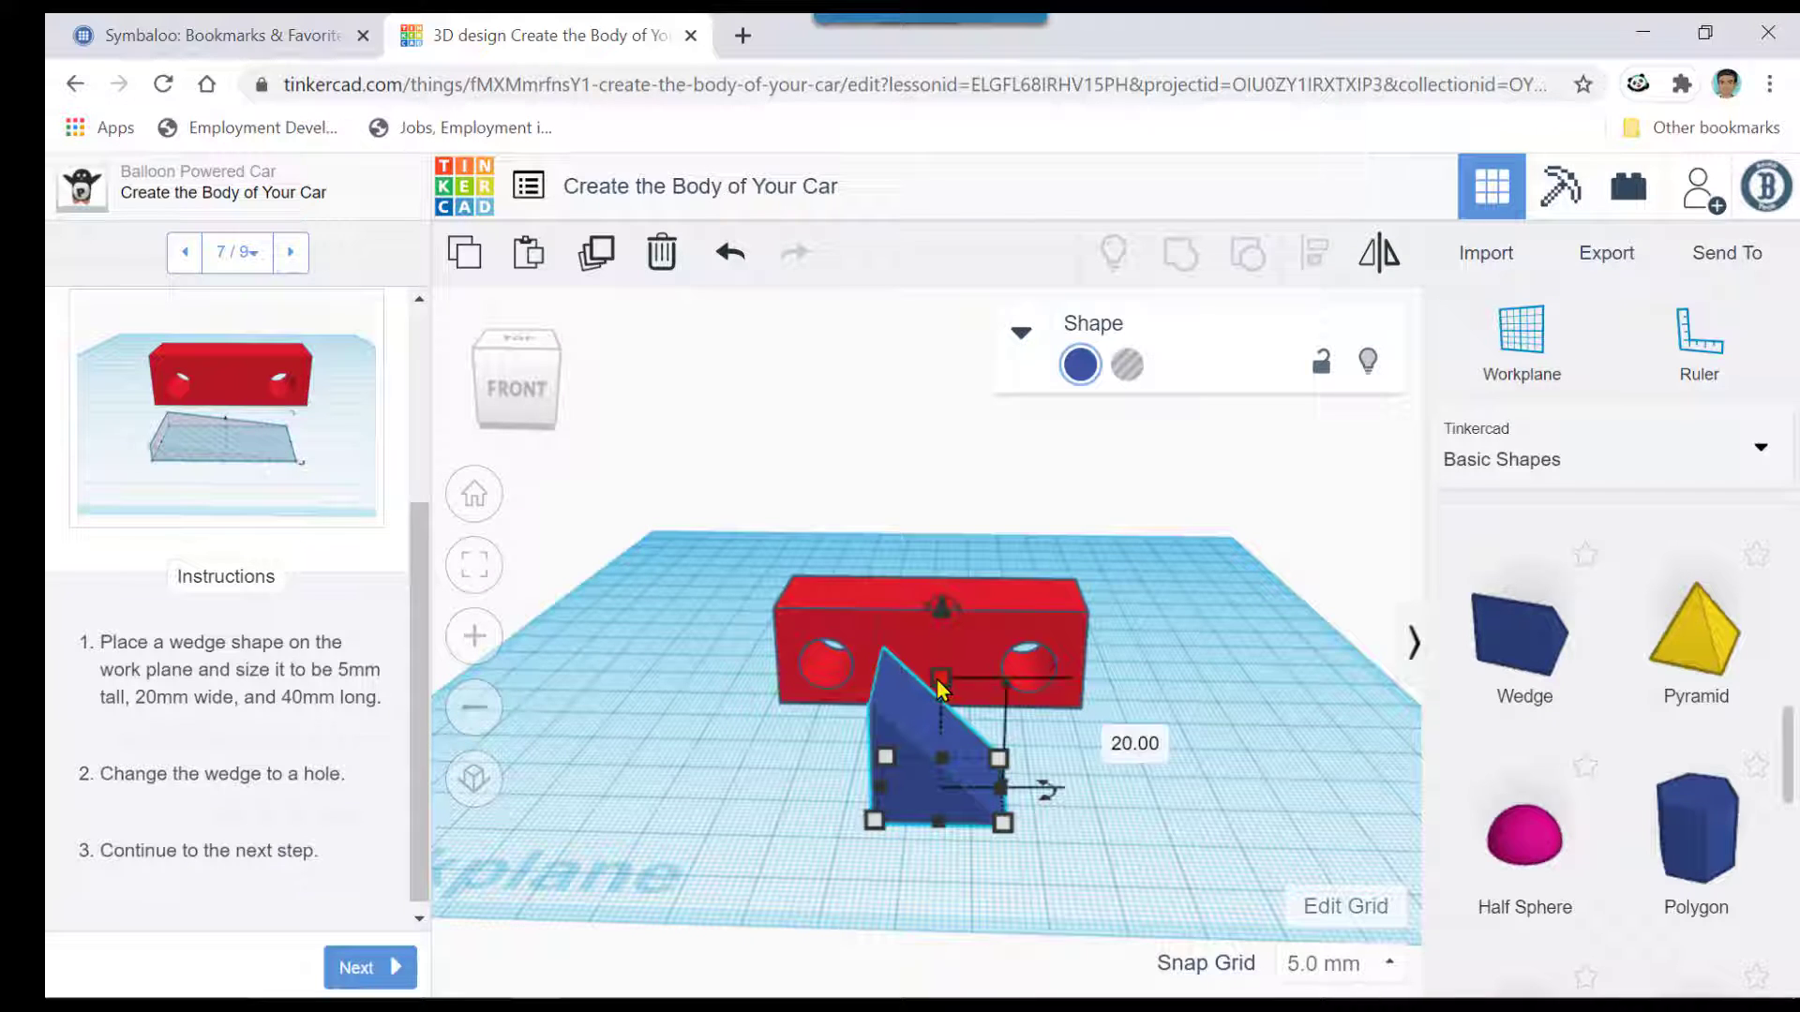
click(1106, 732)
text(5)
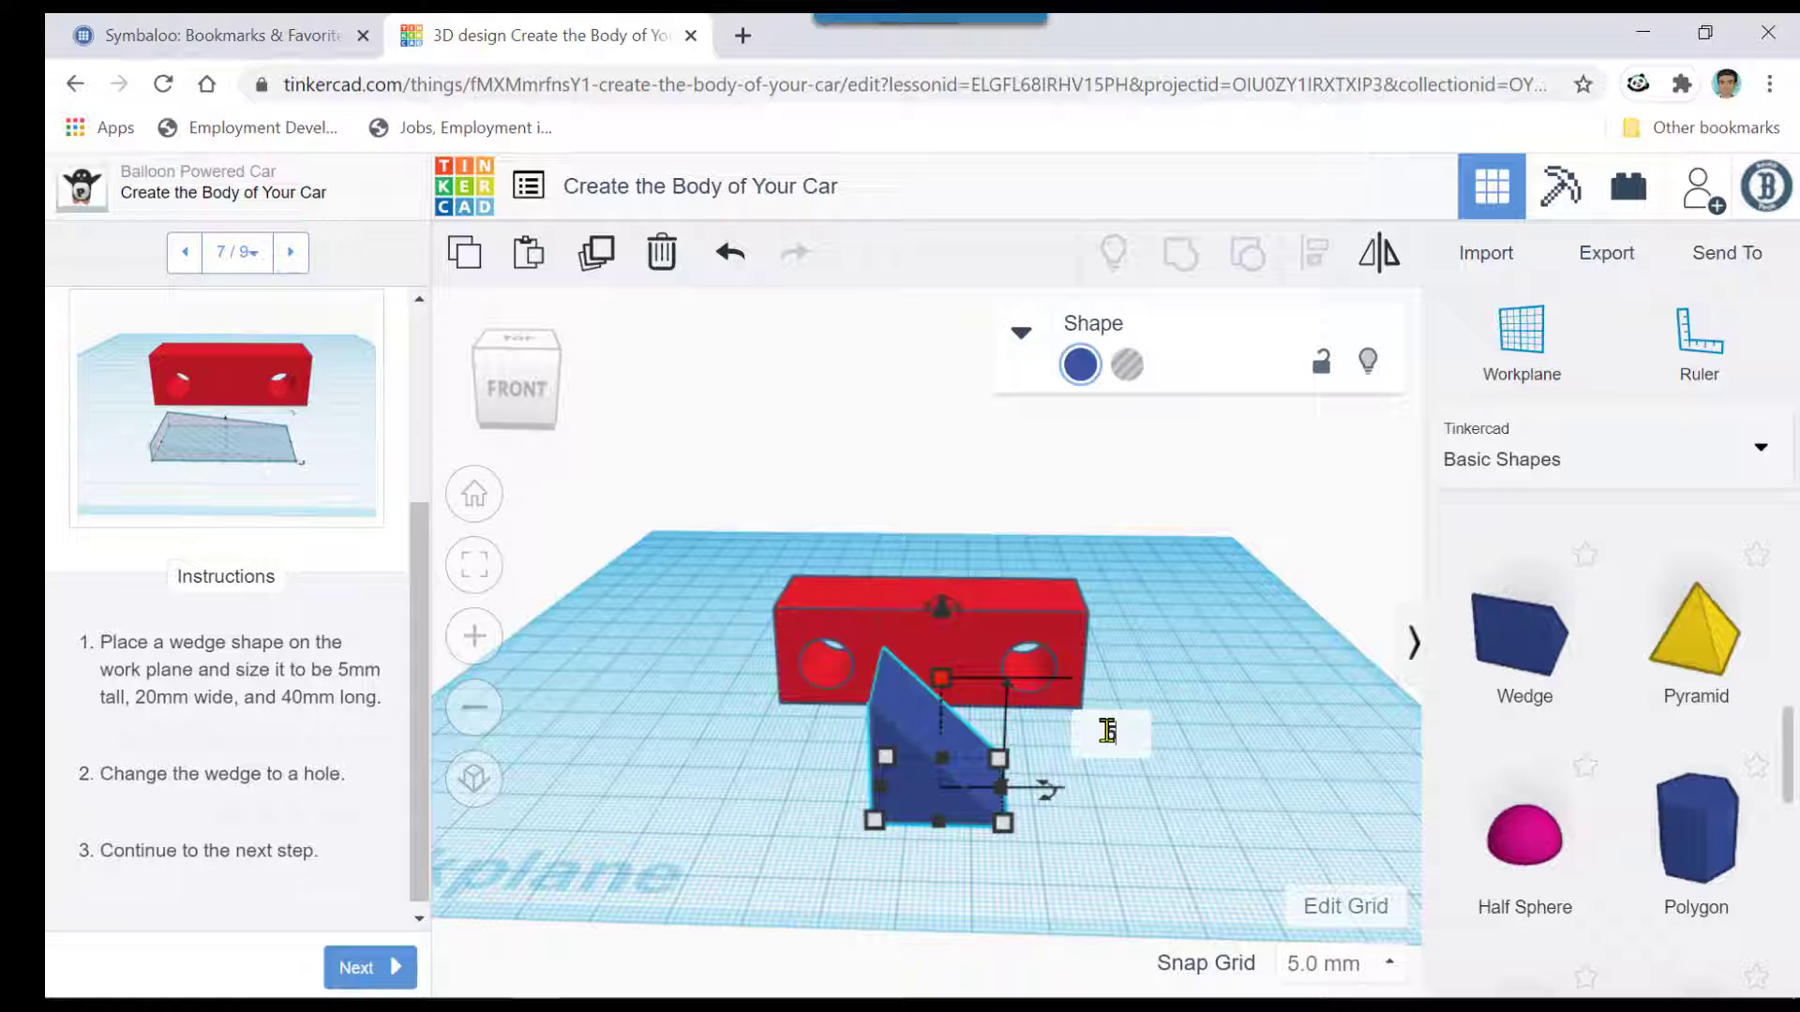
key(Return)
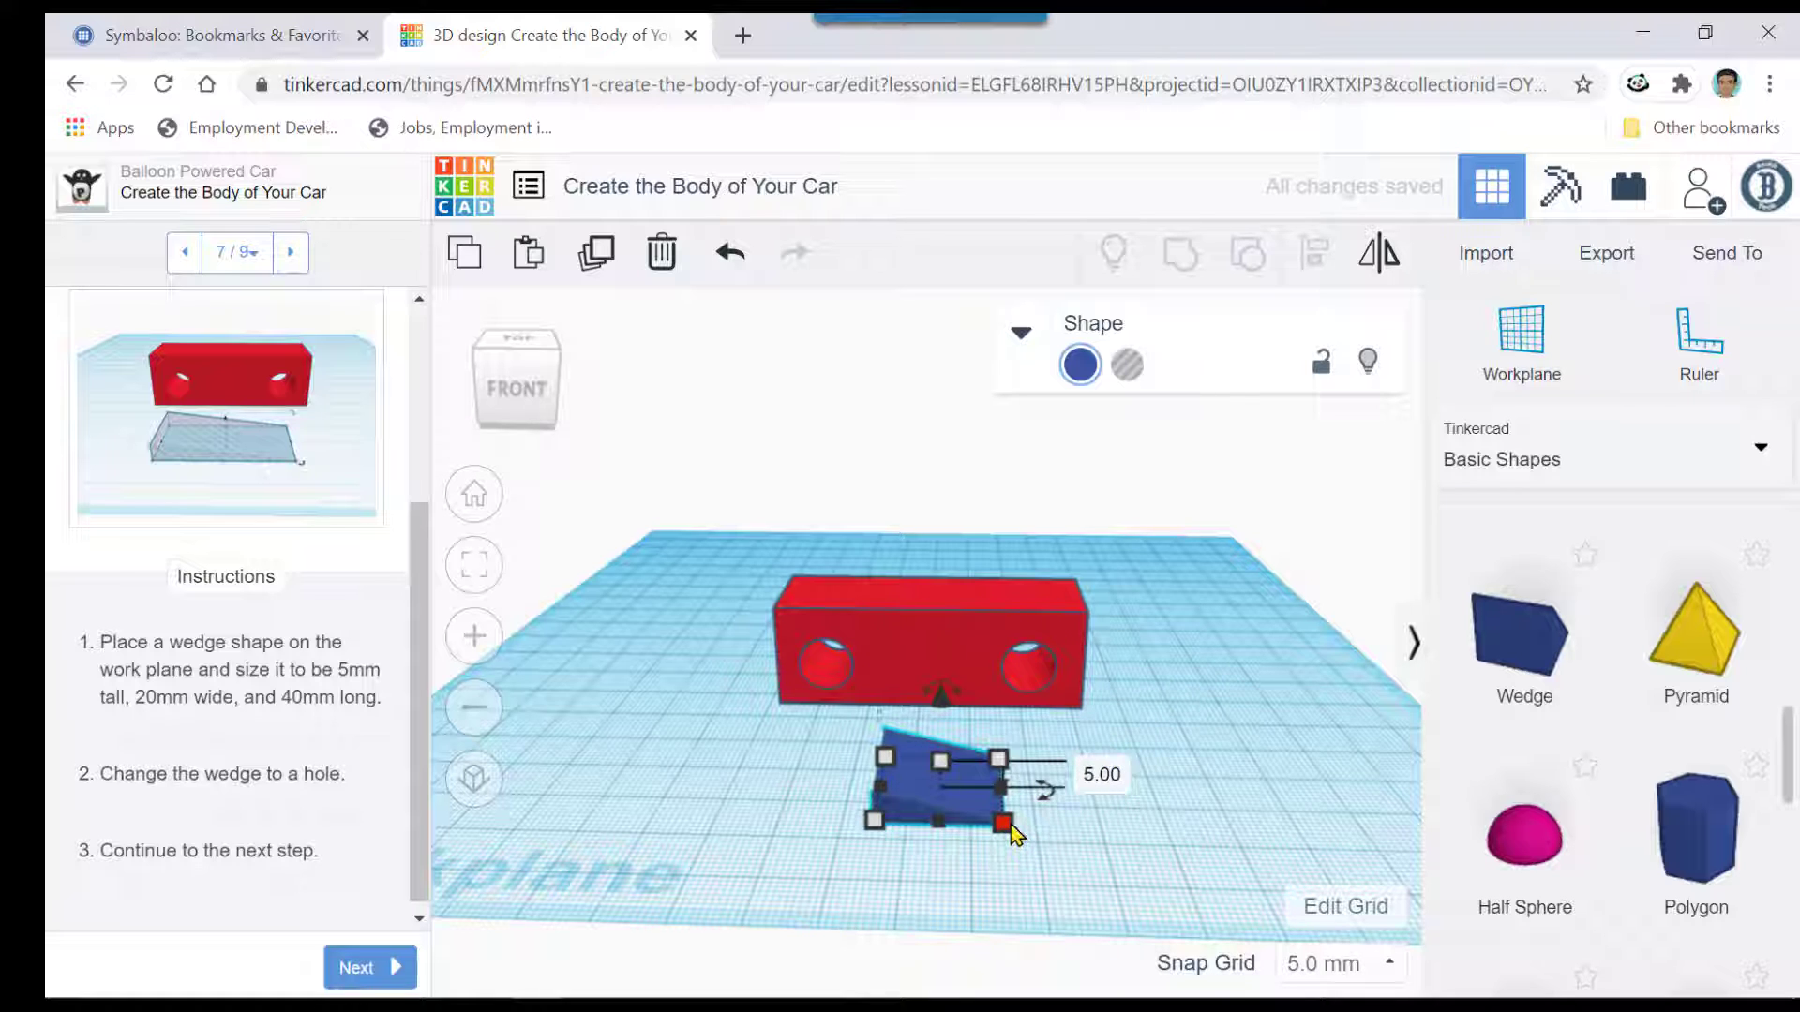
mouse_move(1005, 825)
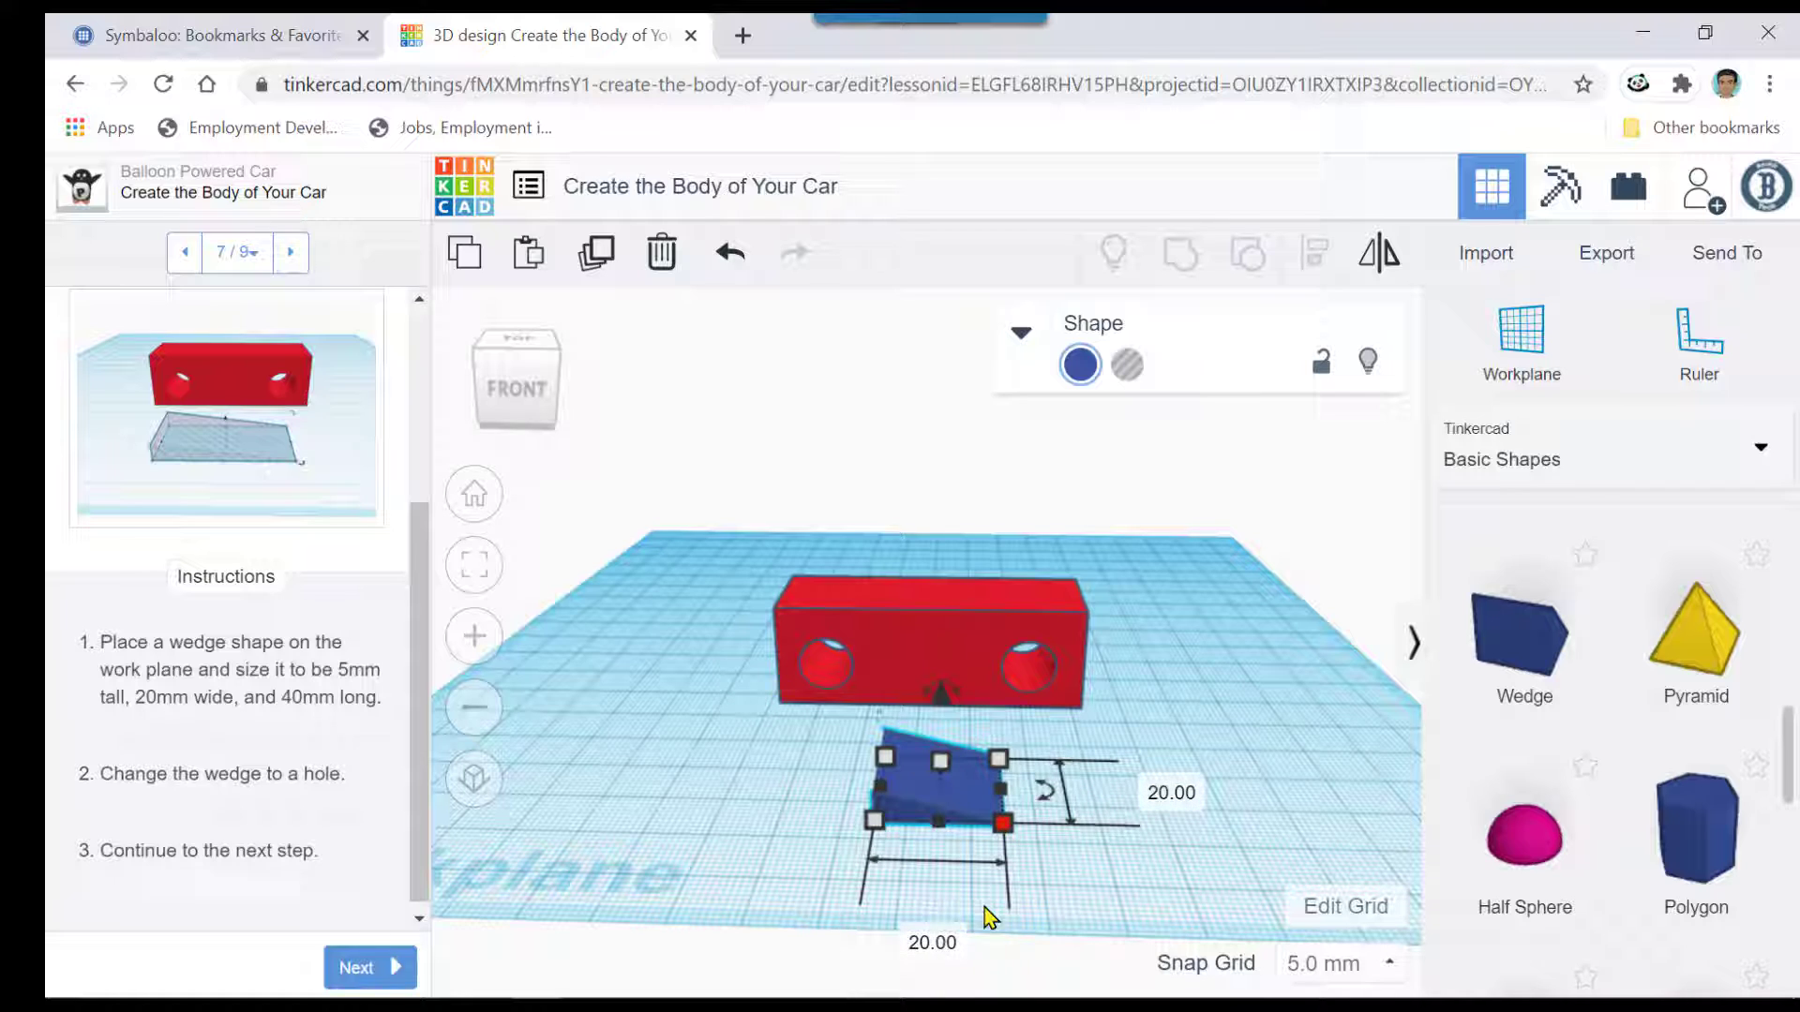
- Try setting the wedge's length to 40 mm from its front-left corner, and undo the resize
click(933, 941)
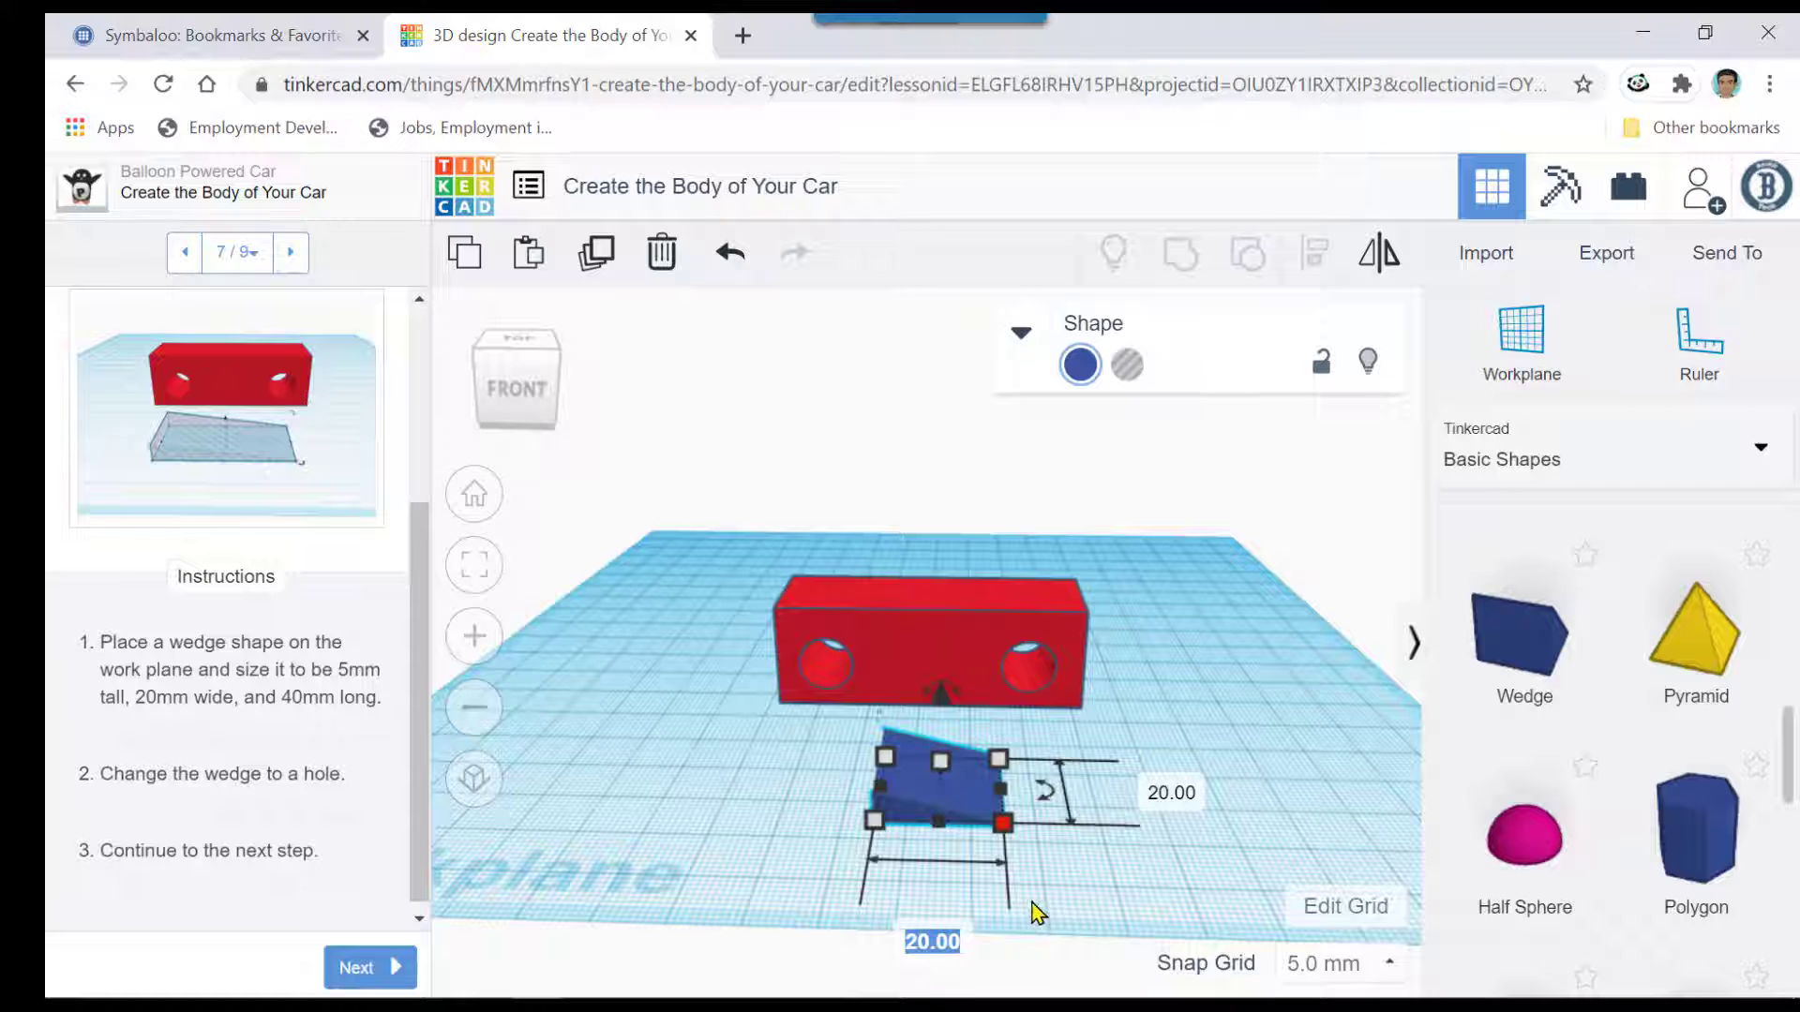
key(Return)
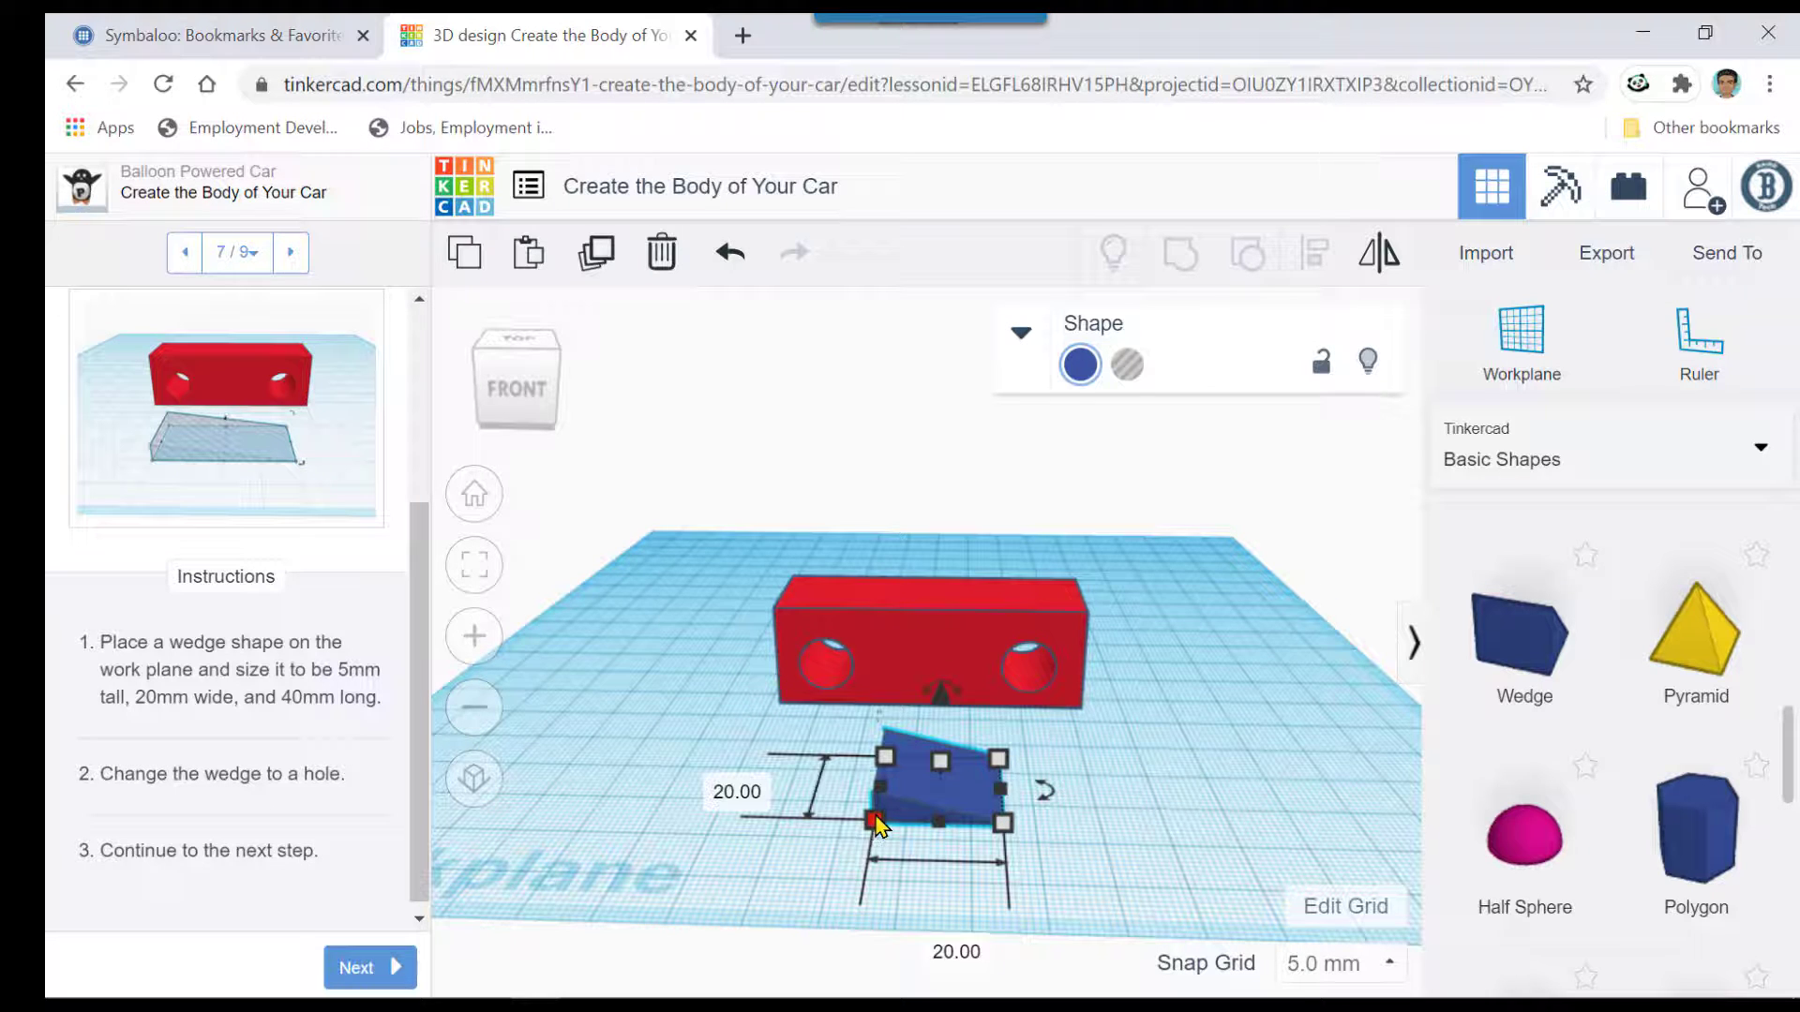
click(926, 947)
text(4)
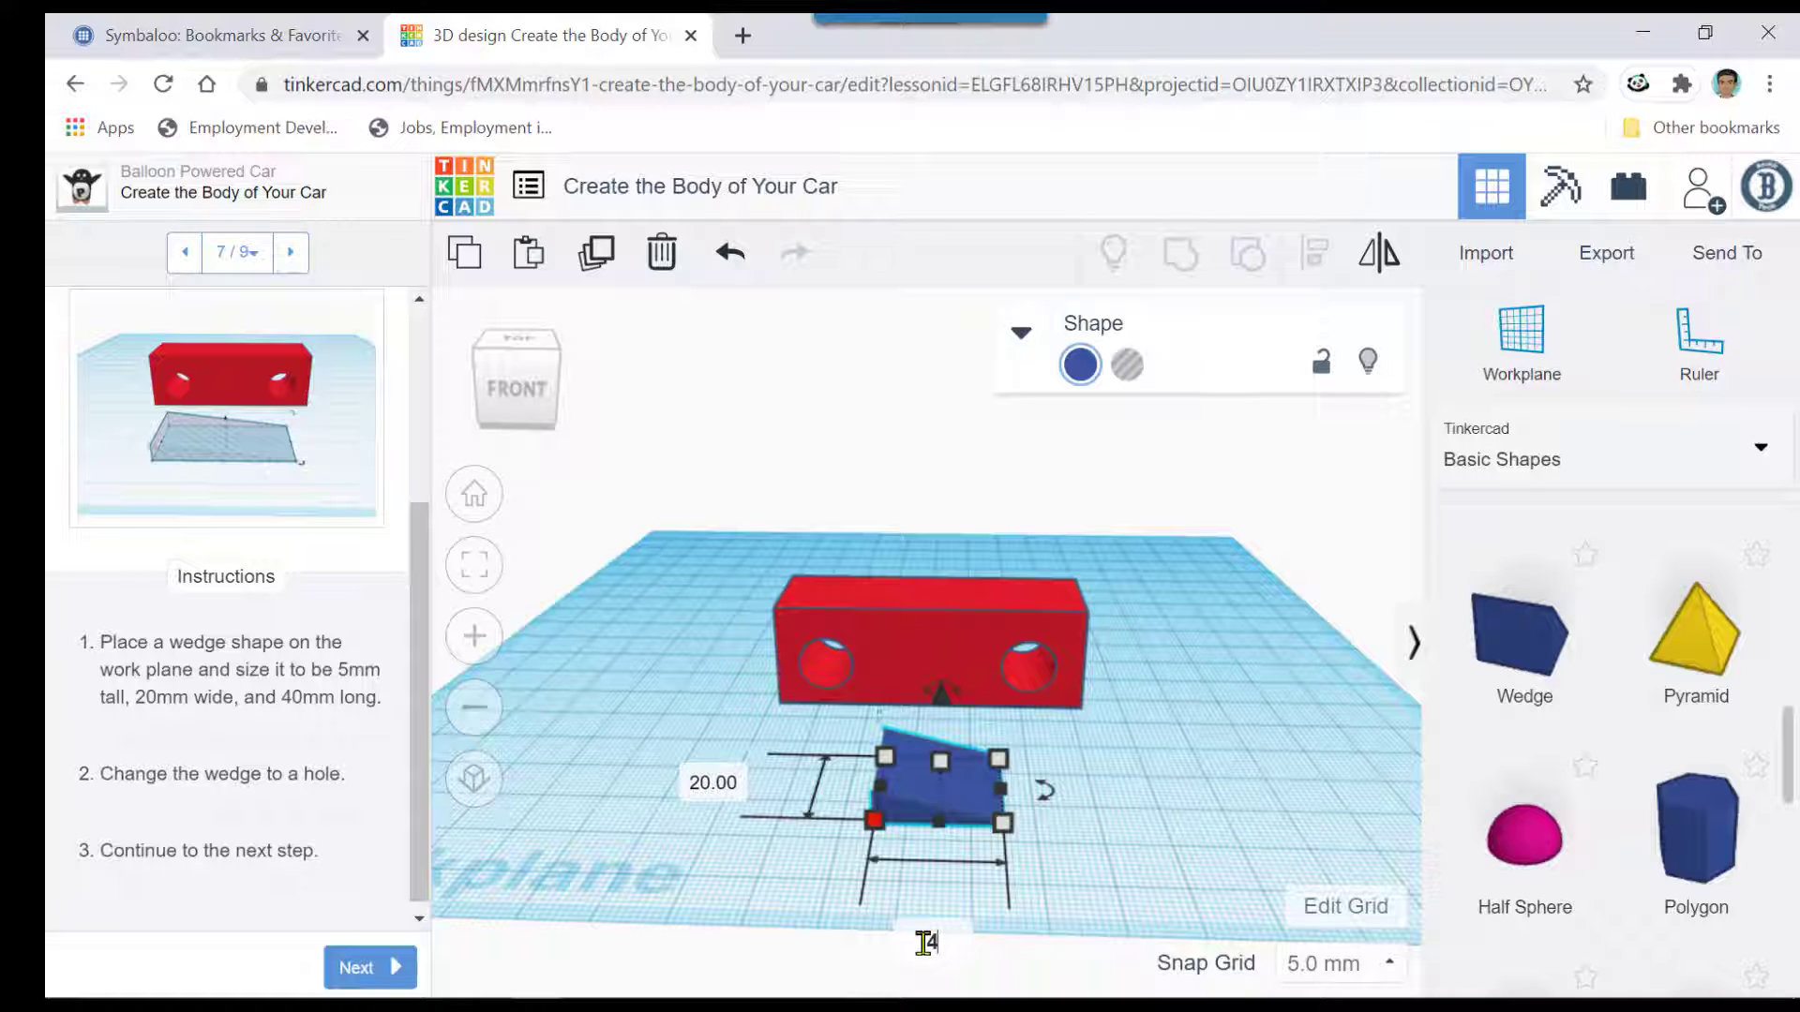
text(0)
key(Return)
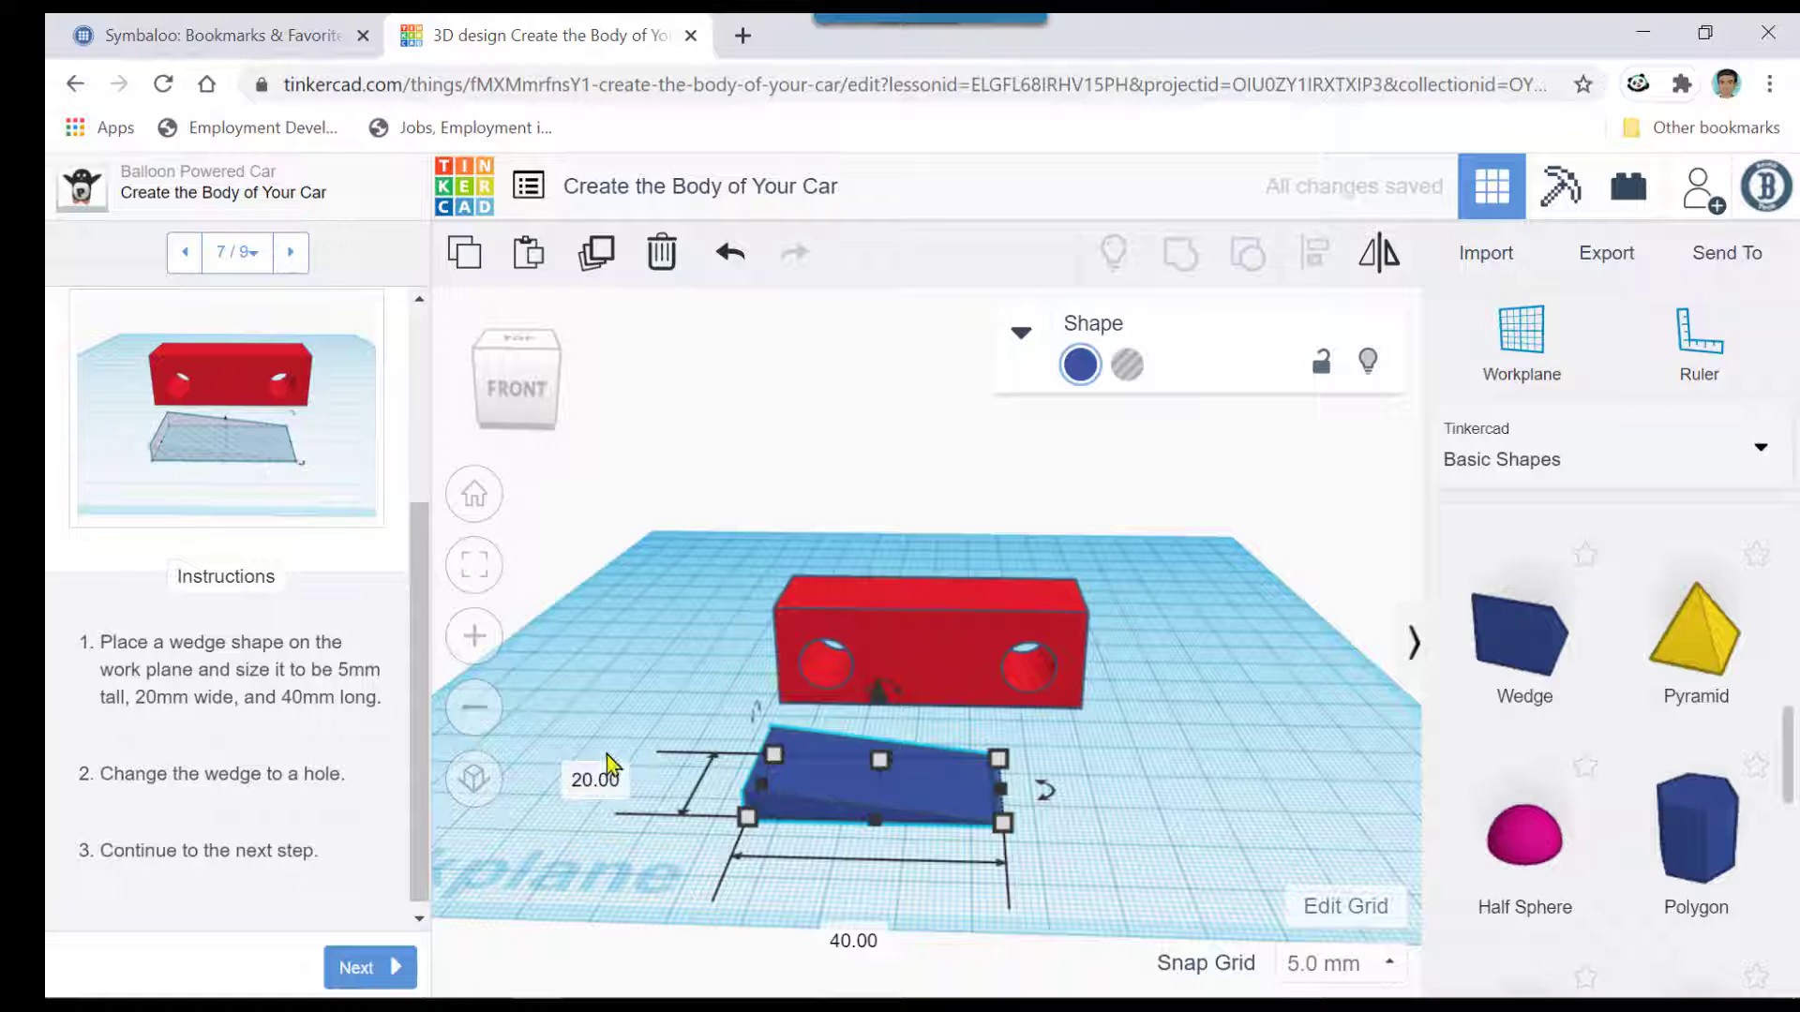
click(733, 251)
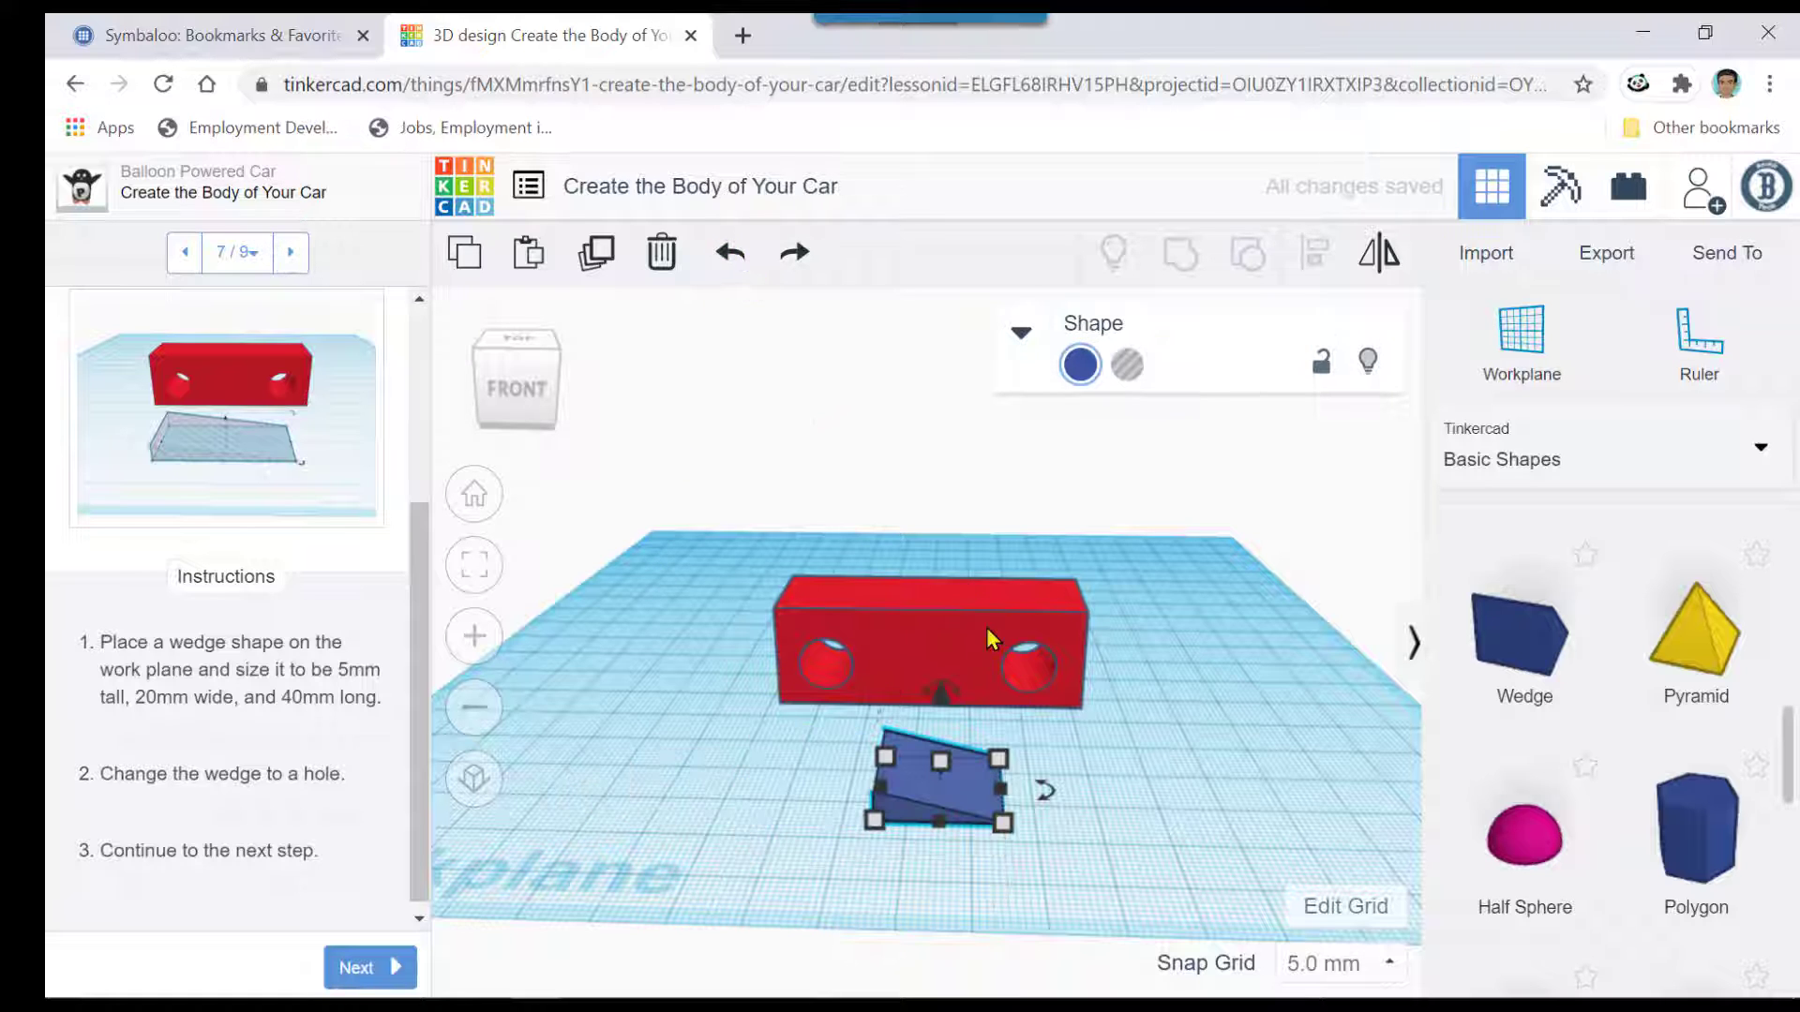
- Set the wedge's length to 40 mm from its front-right corner, extending it along the car body
mouse_move(1003, 825)
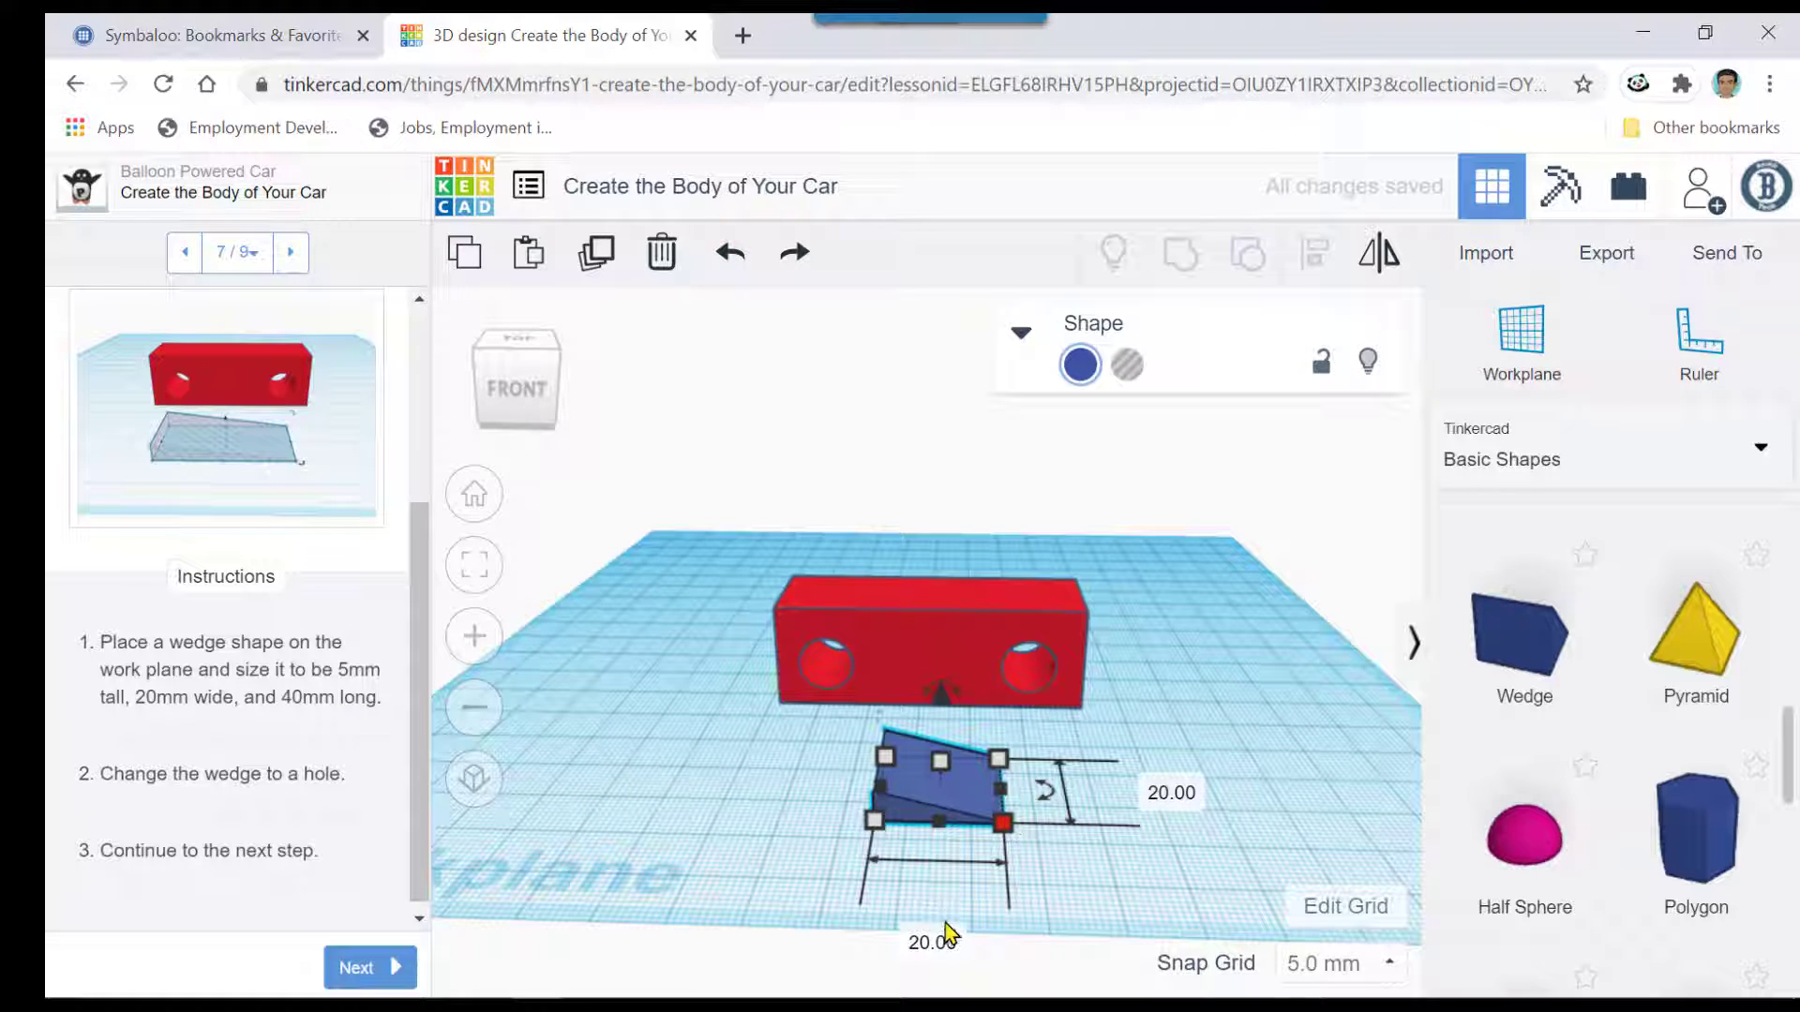
click(939, 945)
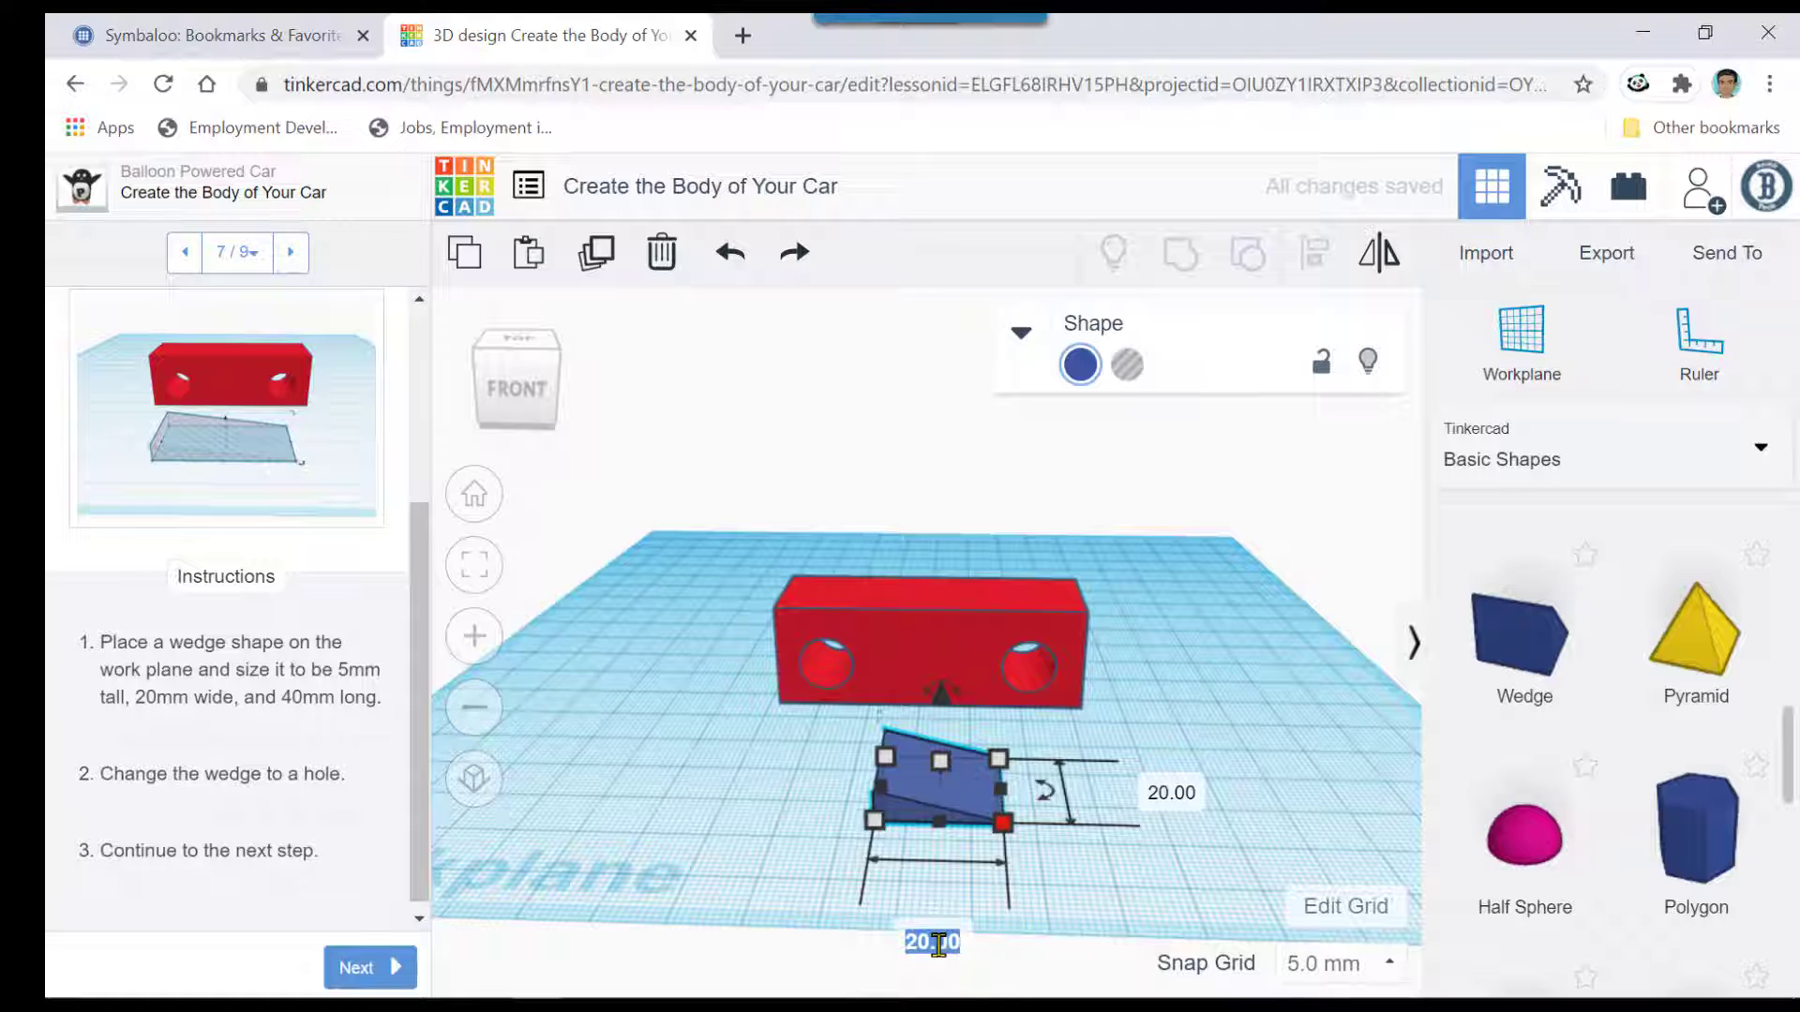
text(40)
key(Return)
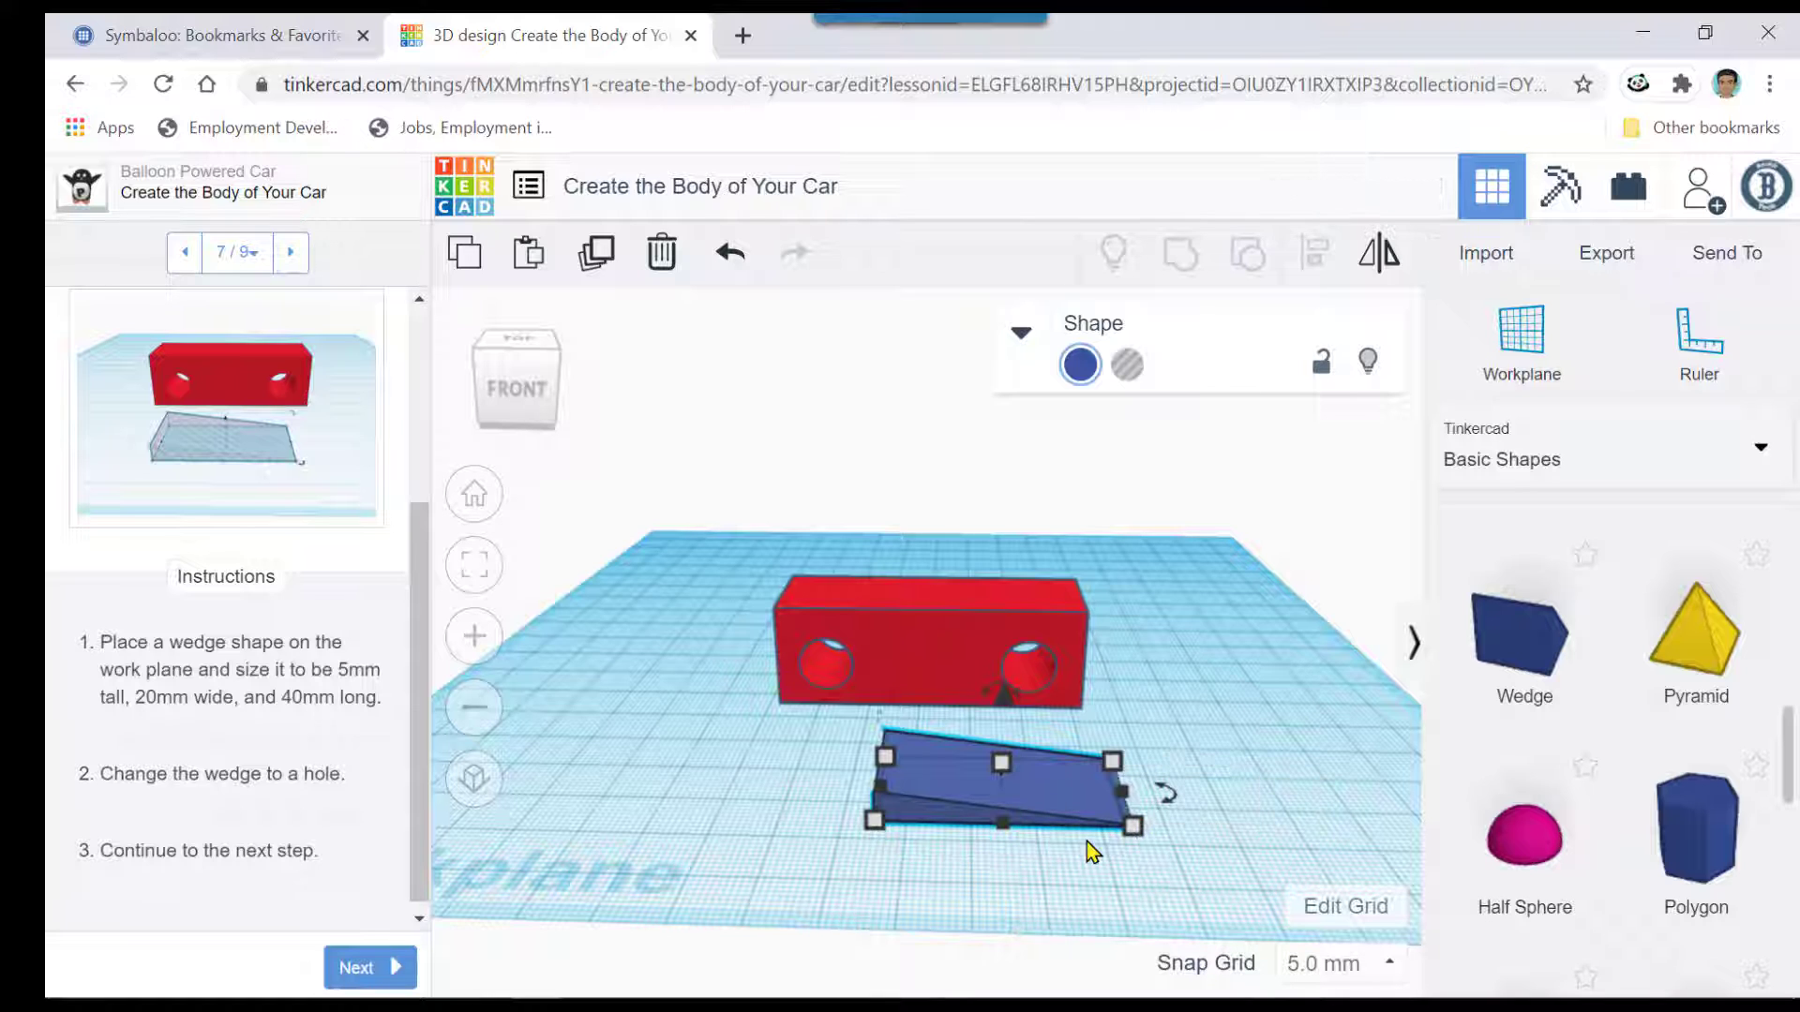
scroll(1017, 856, up, 4)
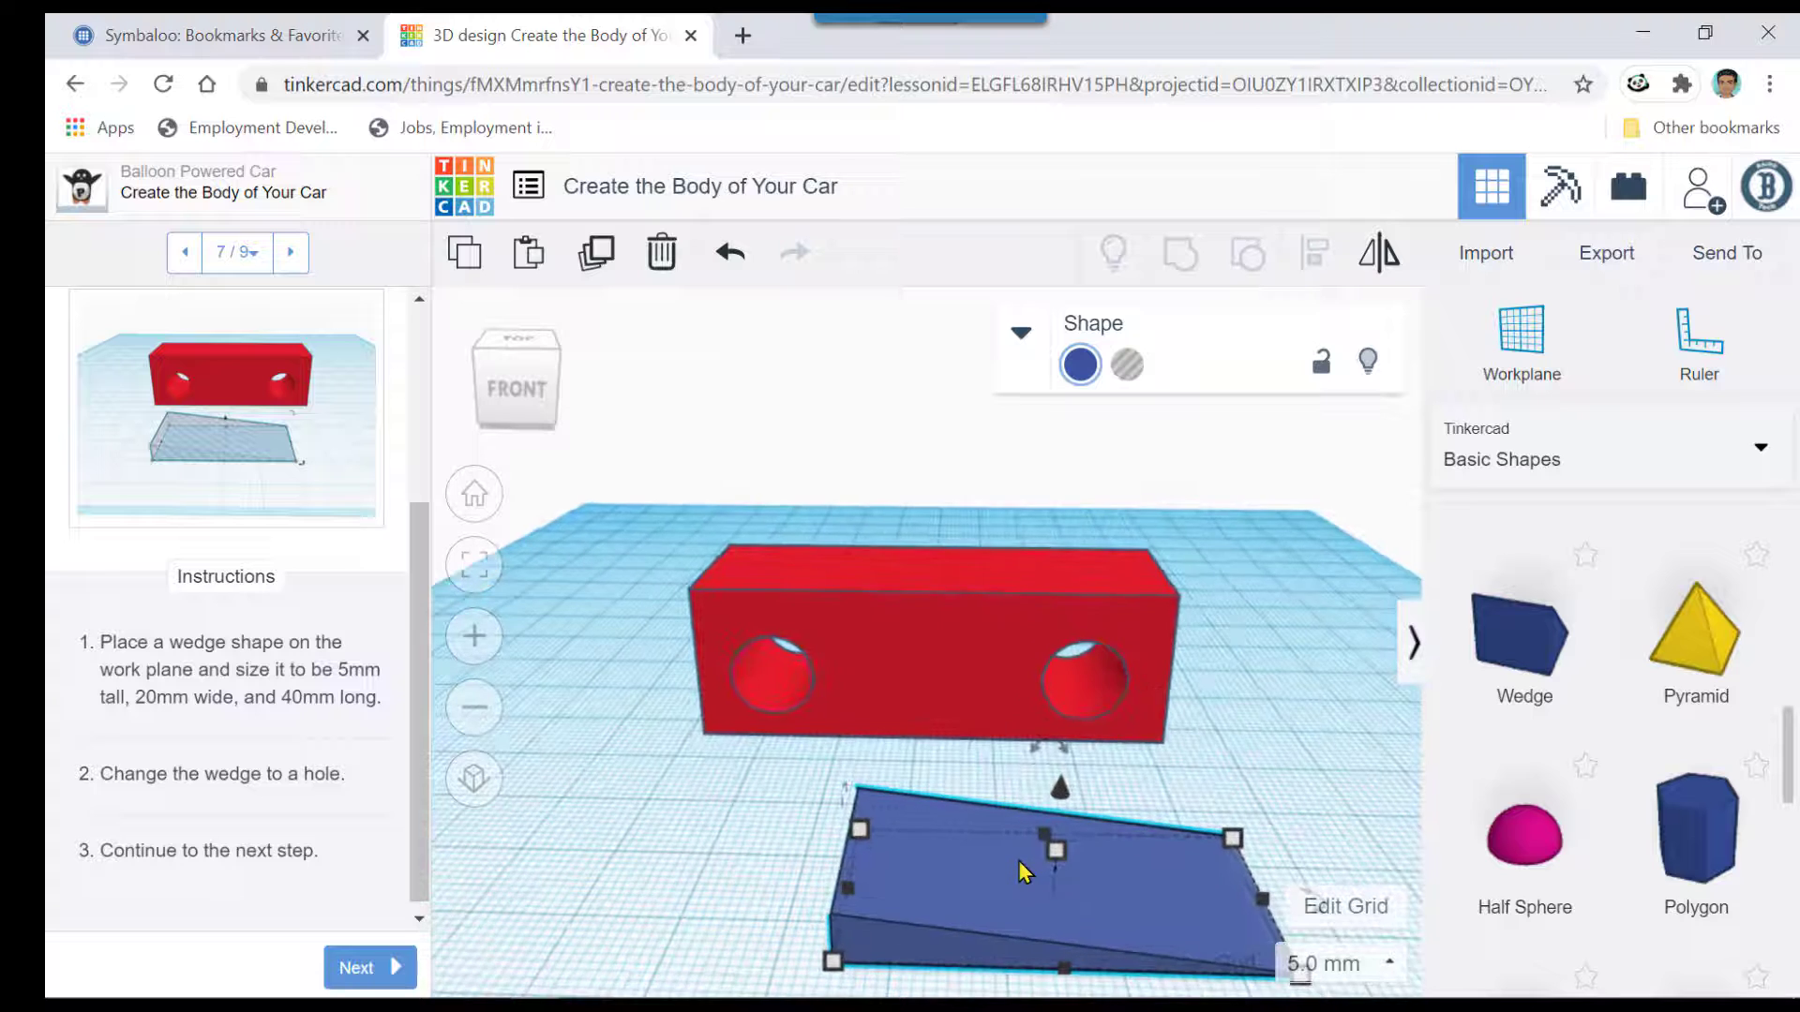
scroll(1019, 861, down, 3)
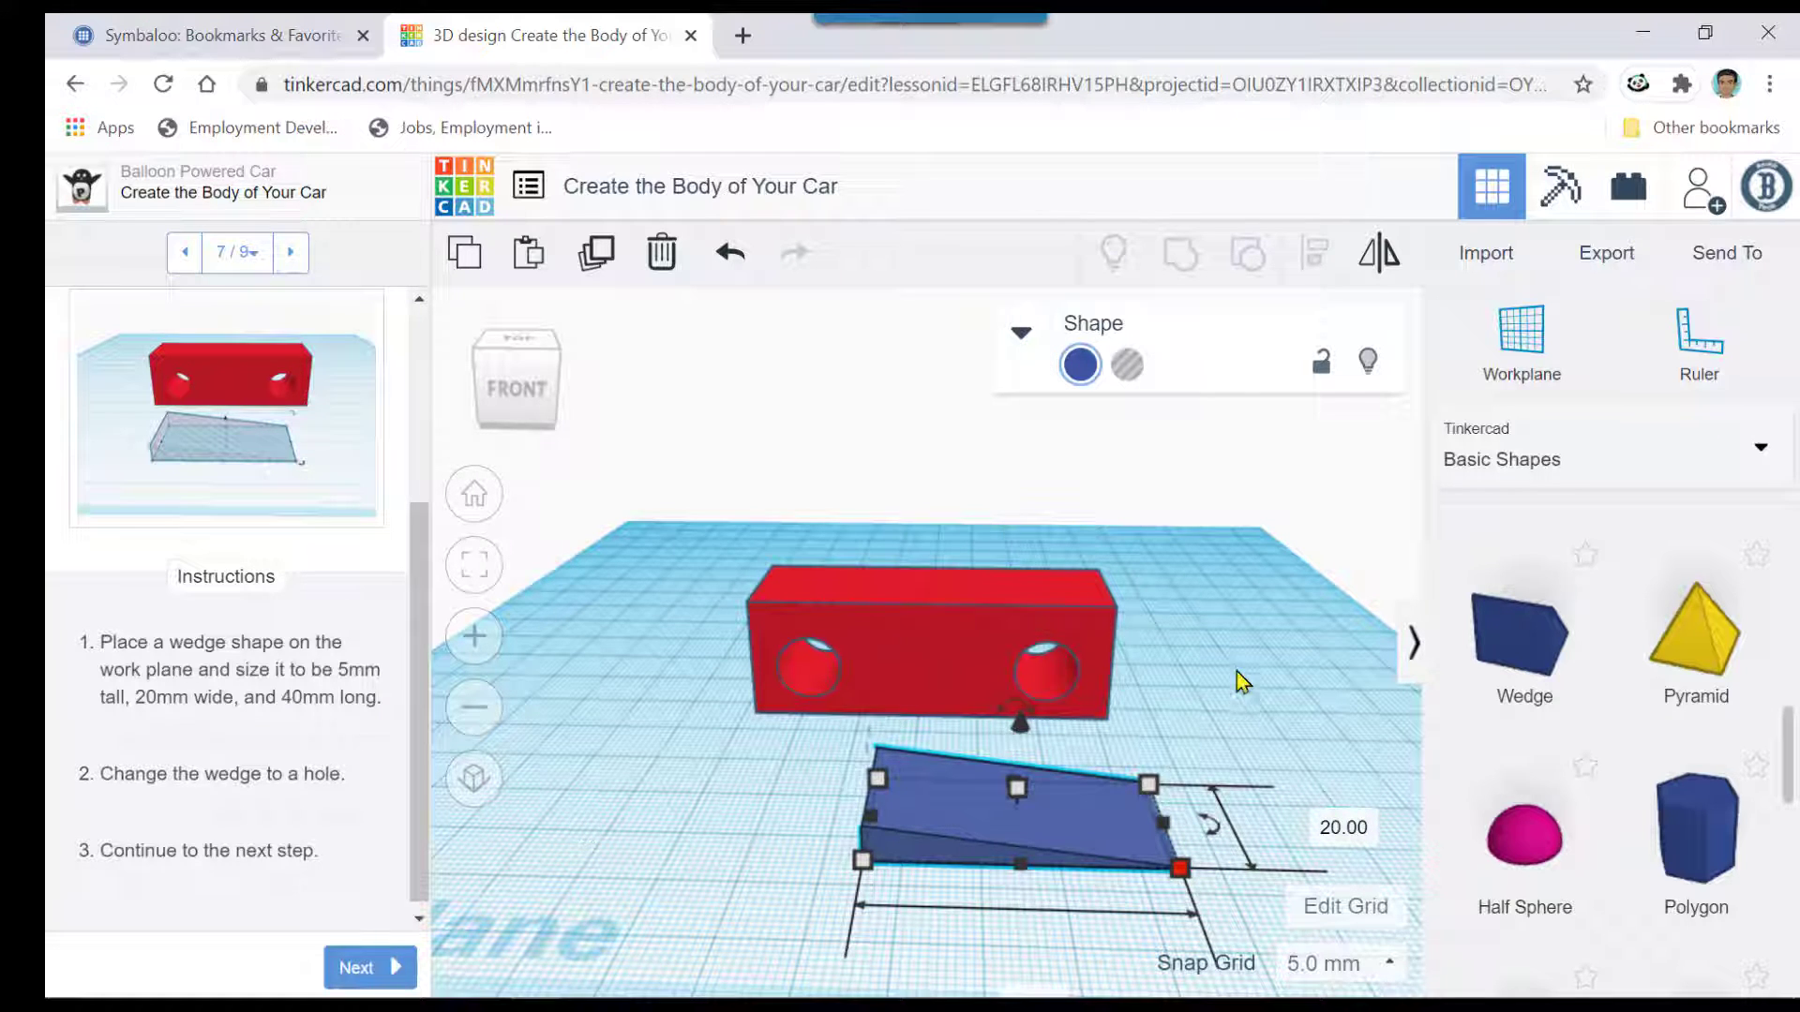
- Change the wedge to a hole and advance the lesson to page 8, Position the Wedge Shape
click(1040, 797)
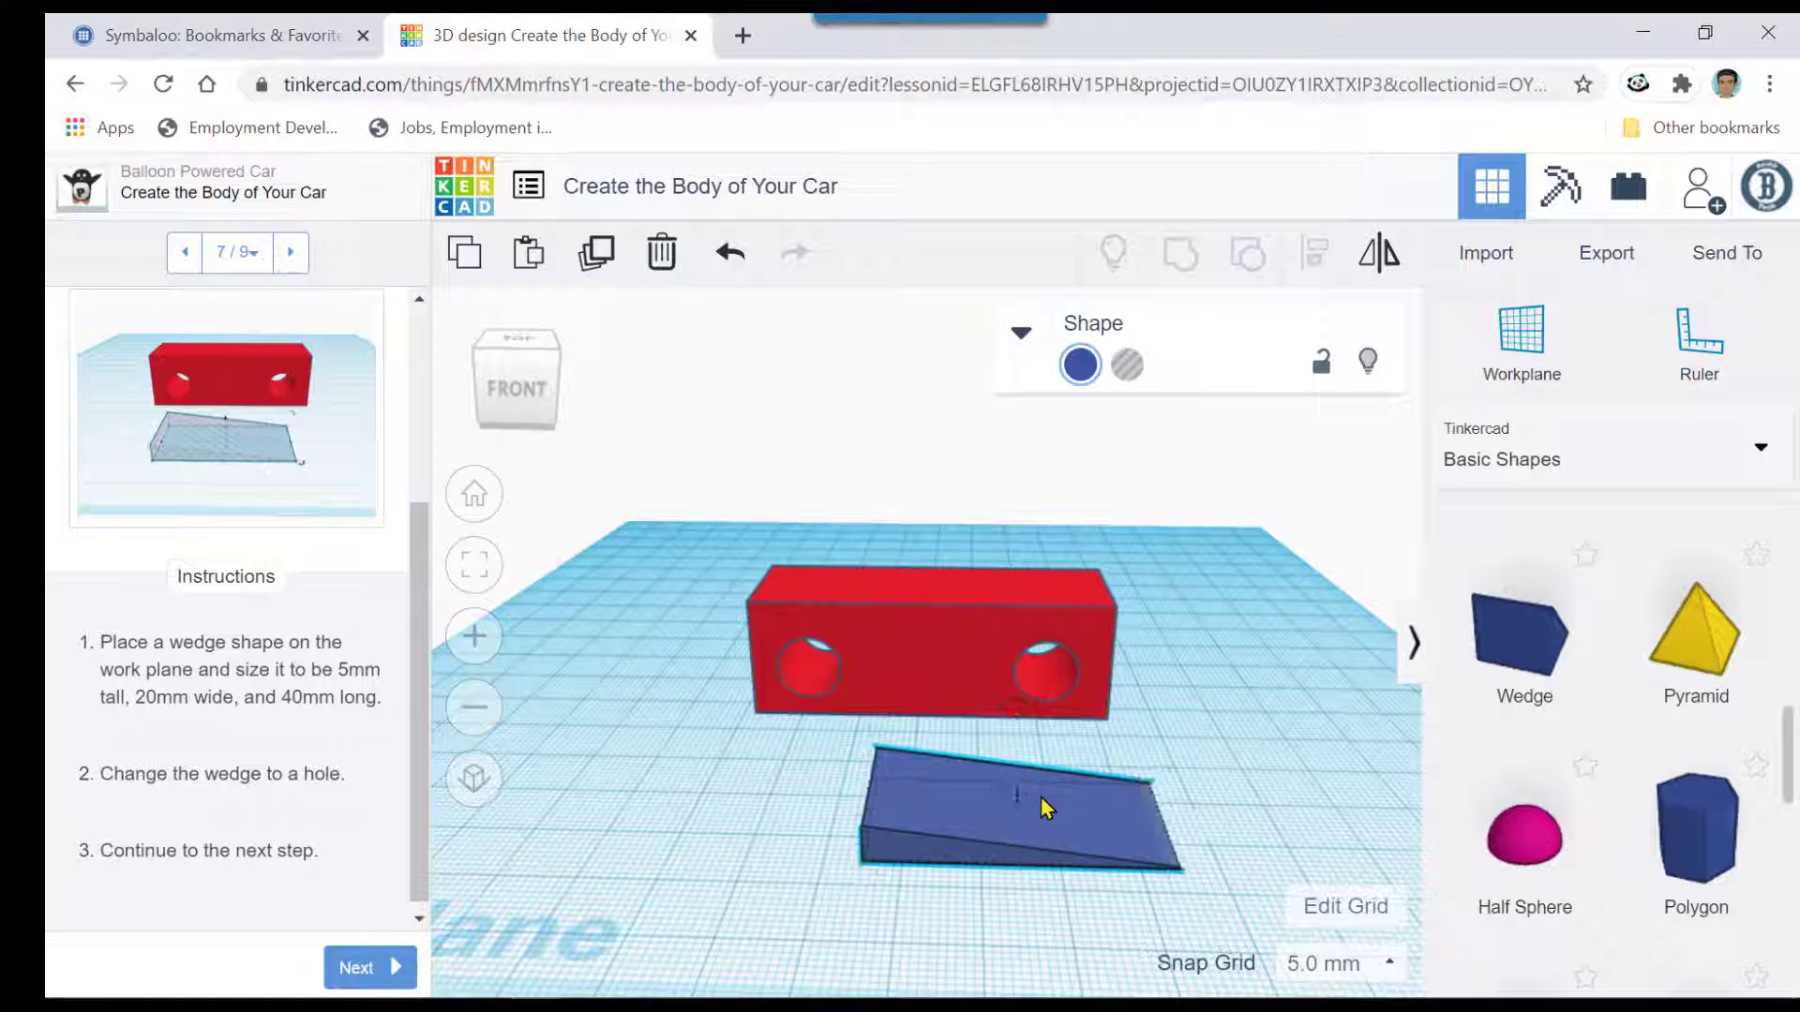
click(1126, 364)
scroll(448, 730, down, 3)
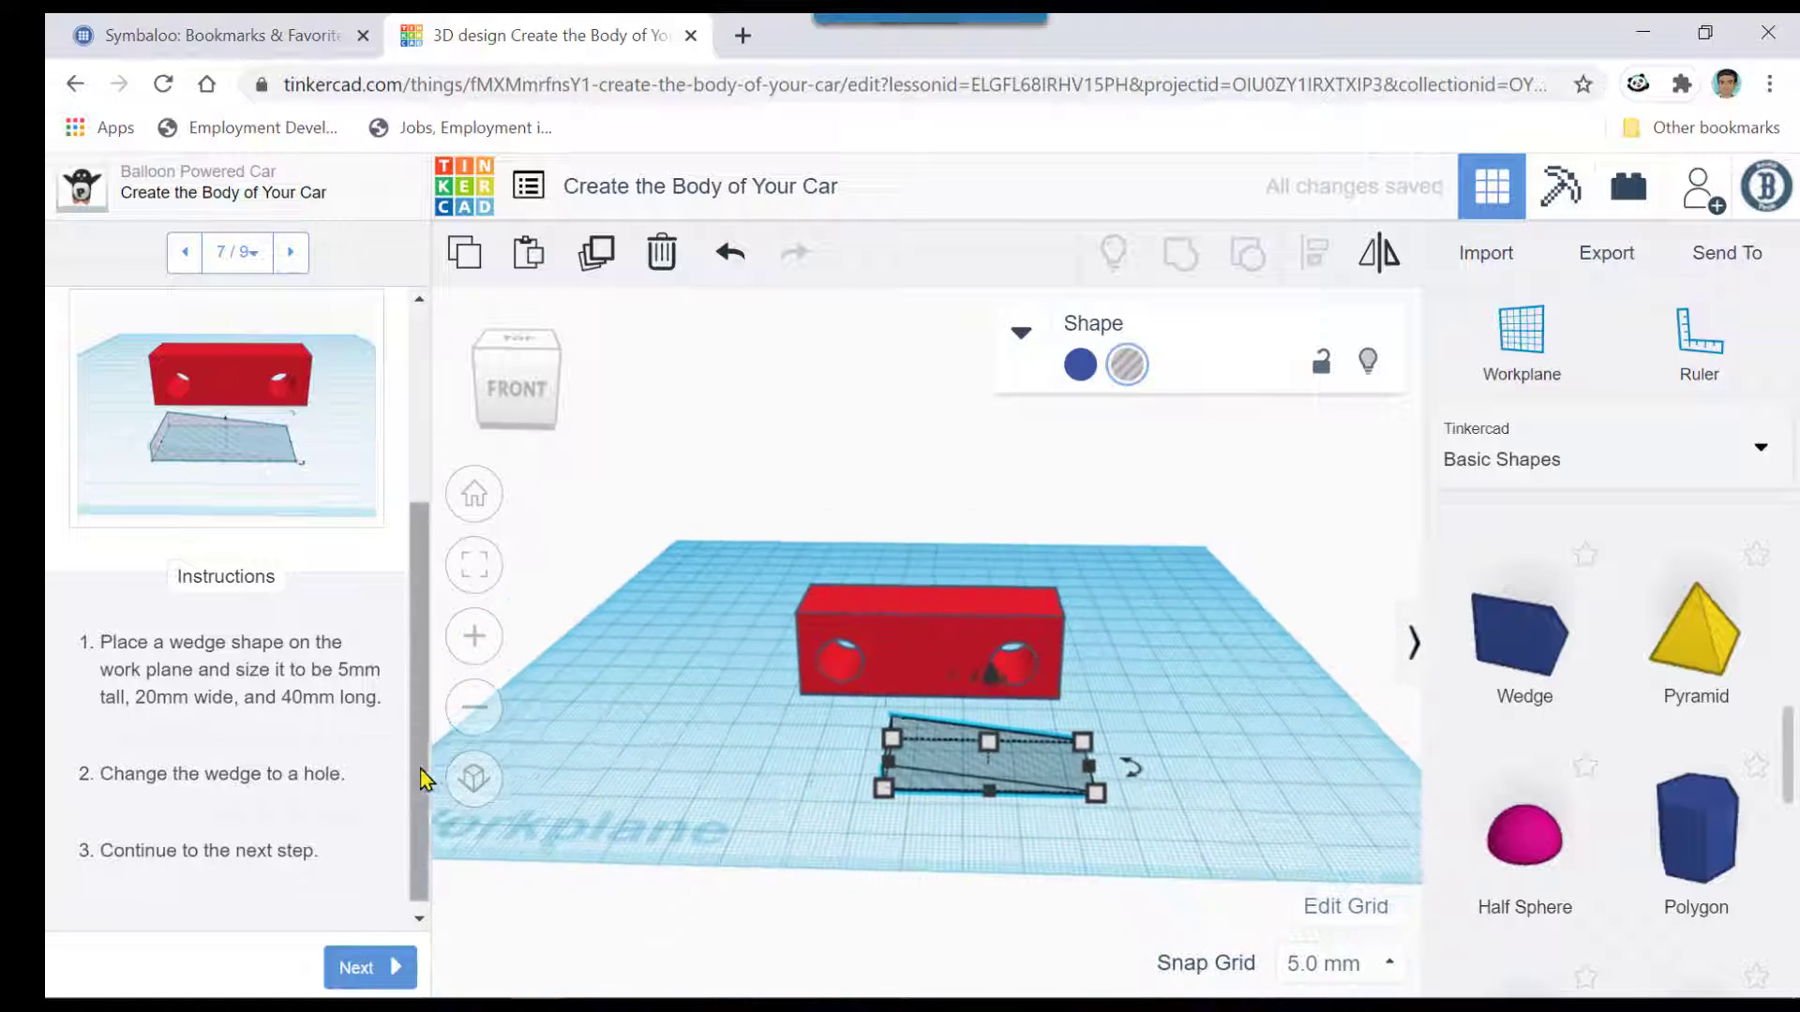
click(386, 971)
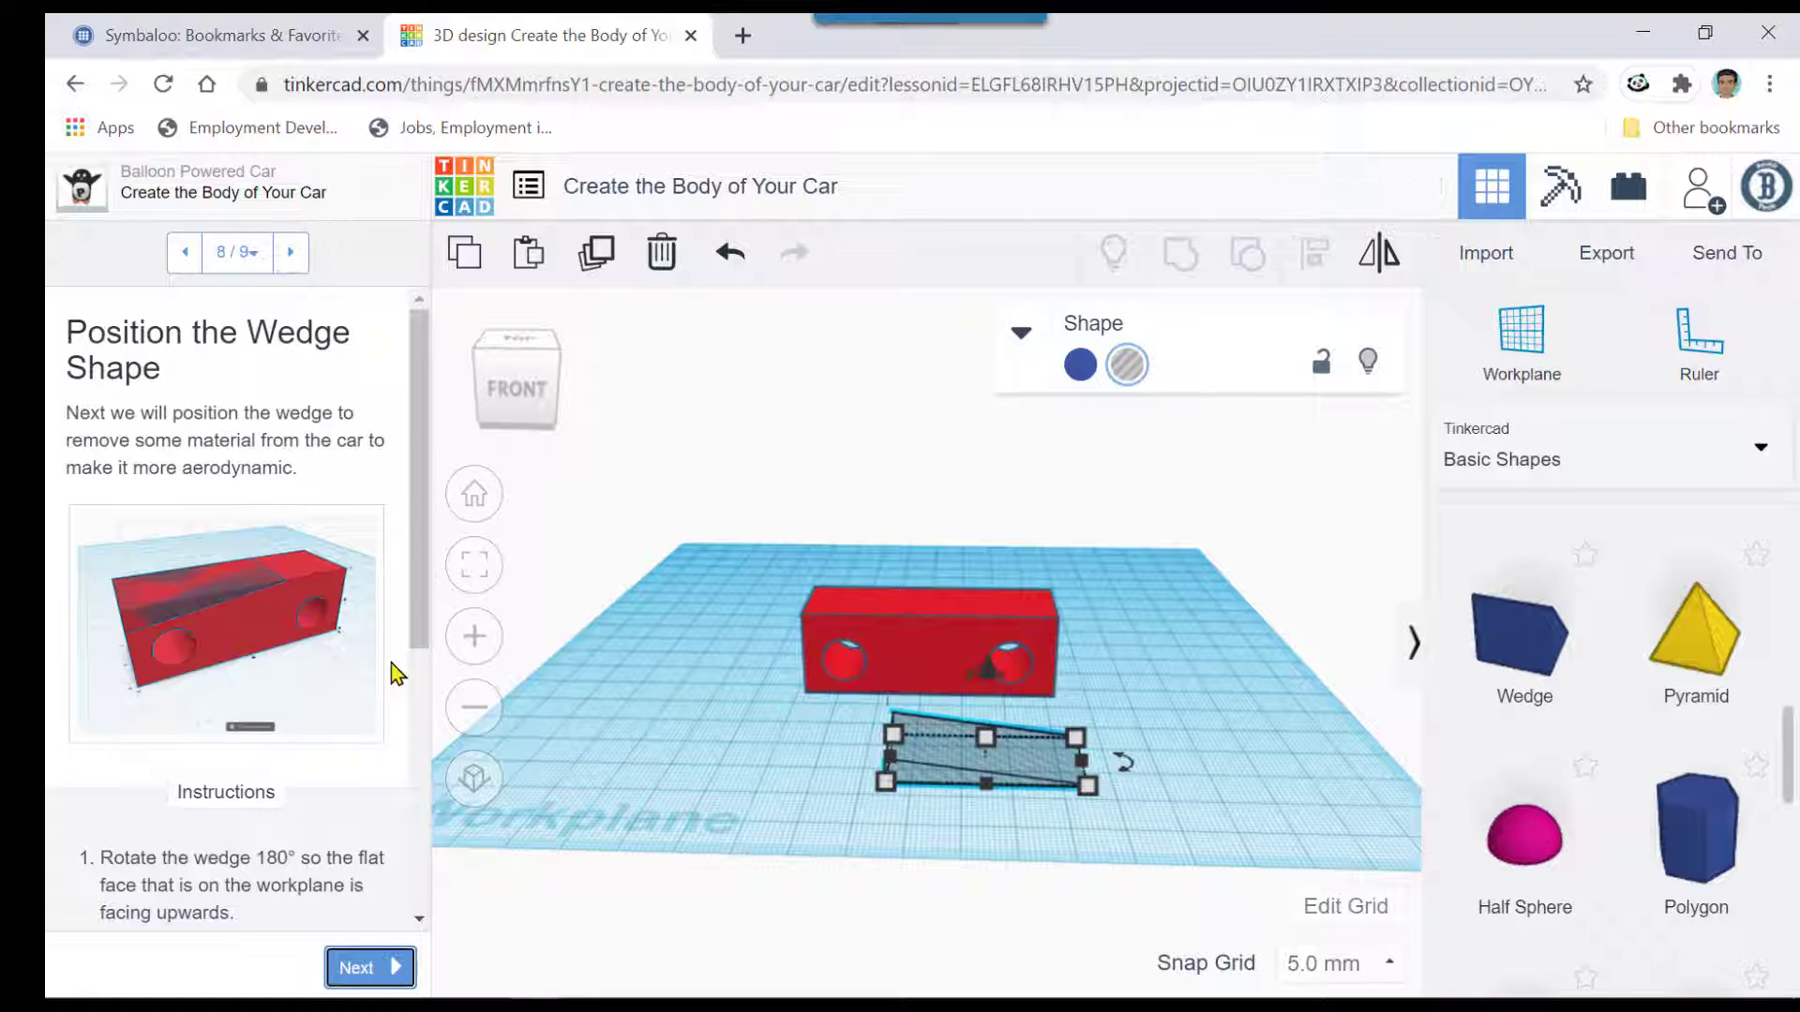
- Read the wedge rotation and alignment instructions and examine which face of the wedge hole lies flat on the workplane
drag(426, 614, 422, 759)
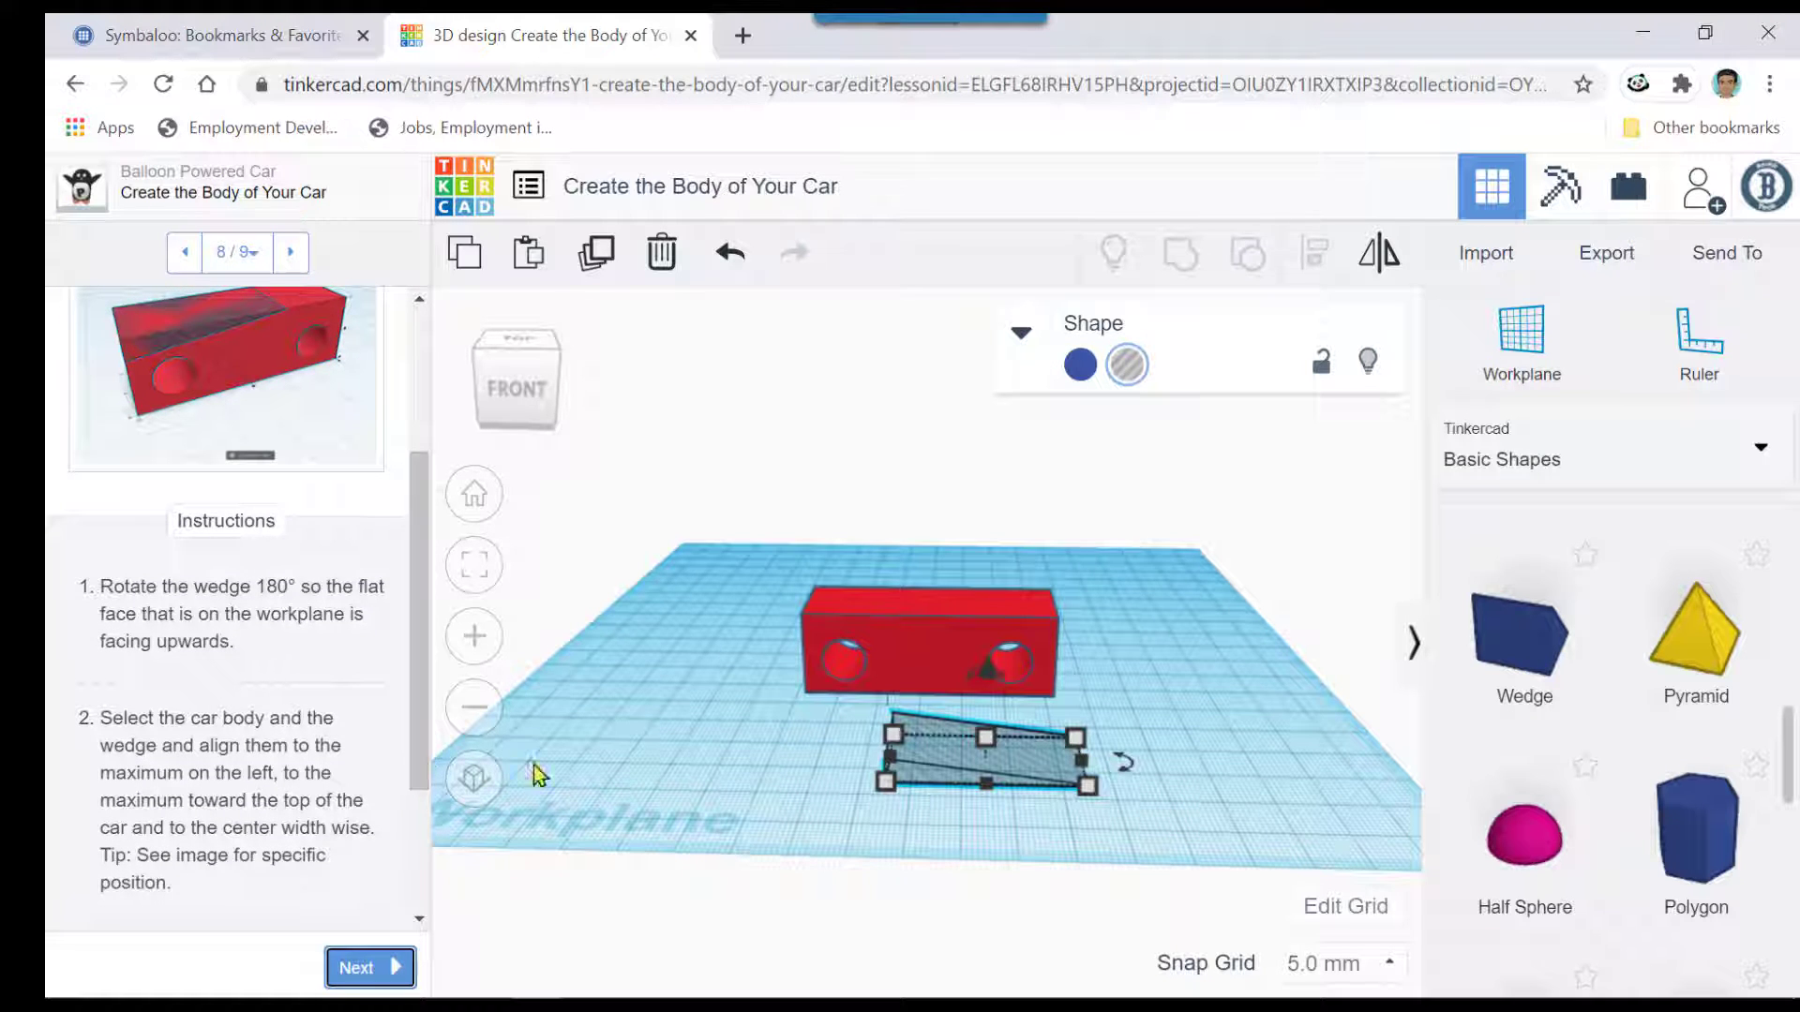
scroll(895, 778, up, 3)
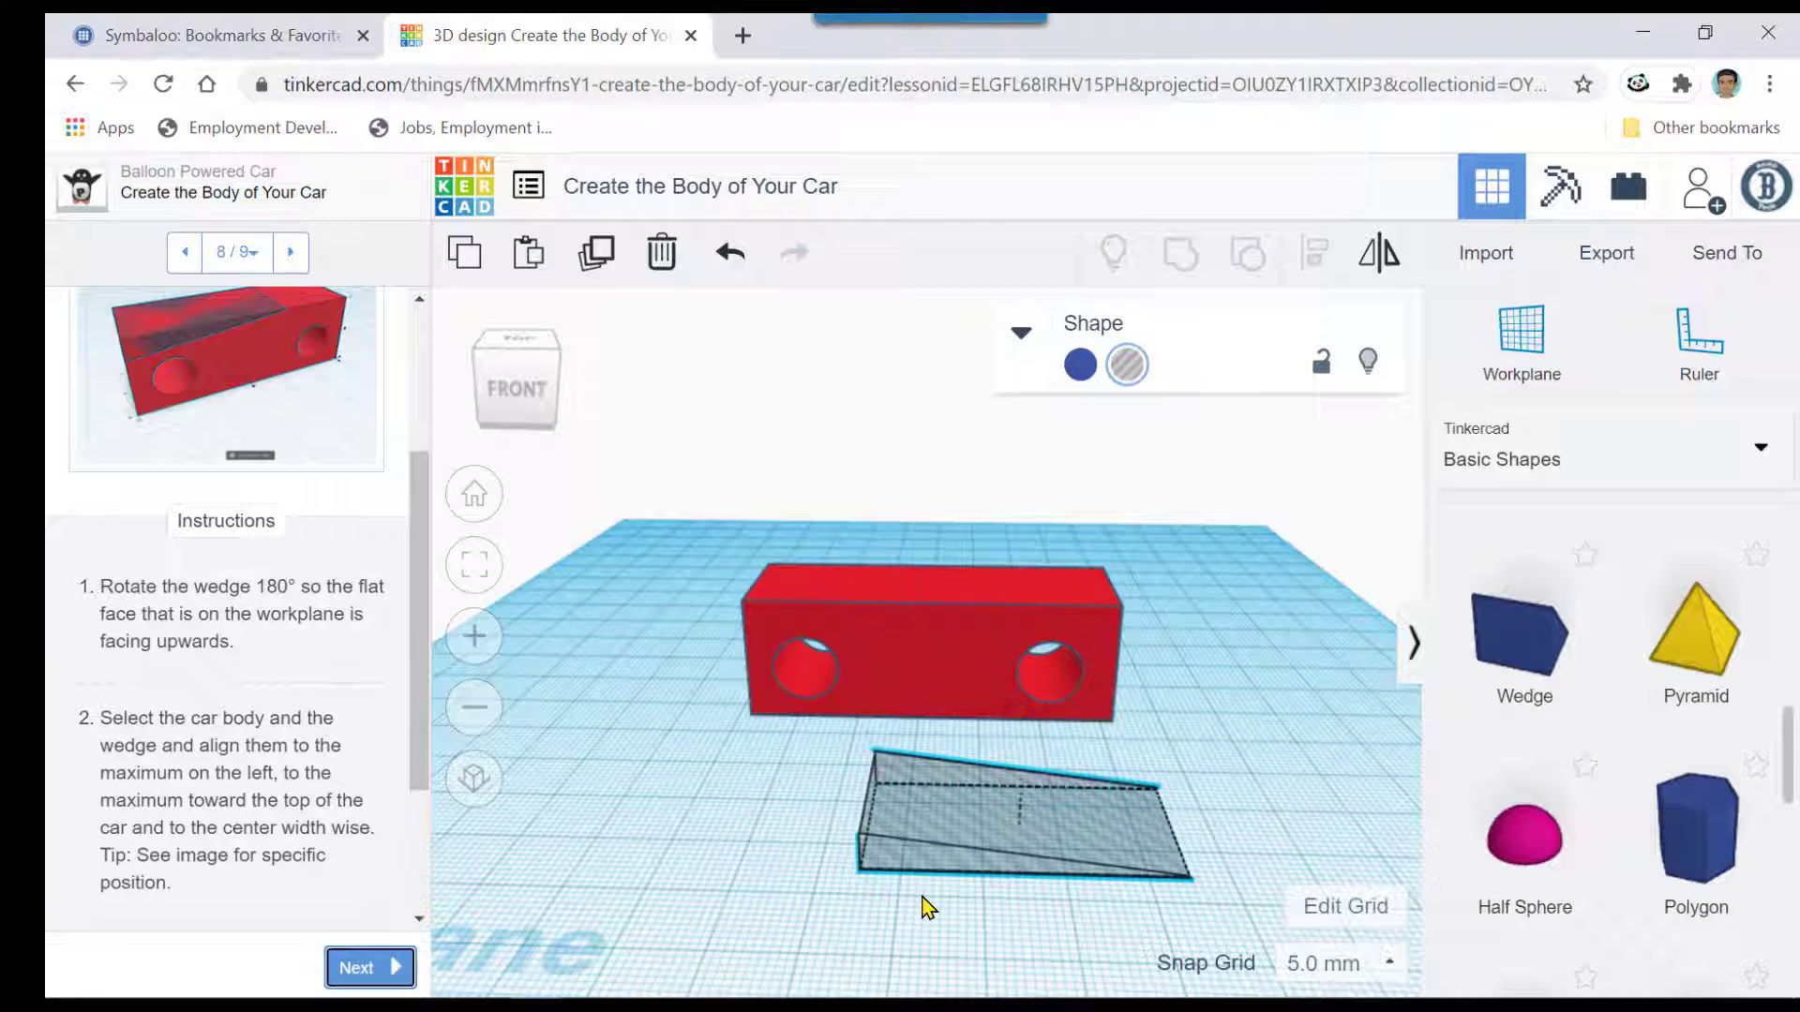
right_drag(924, 907, 920, 875)
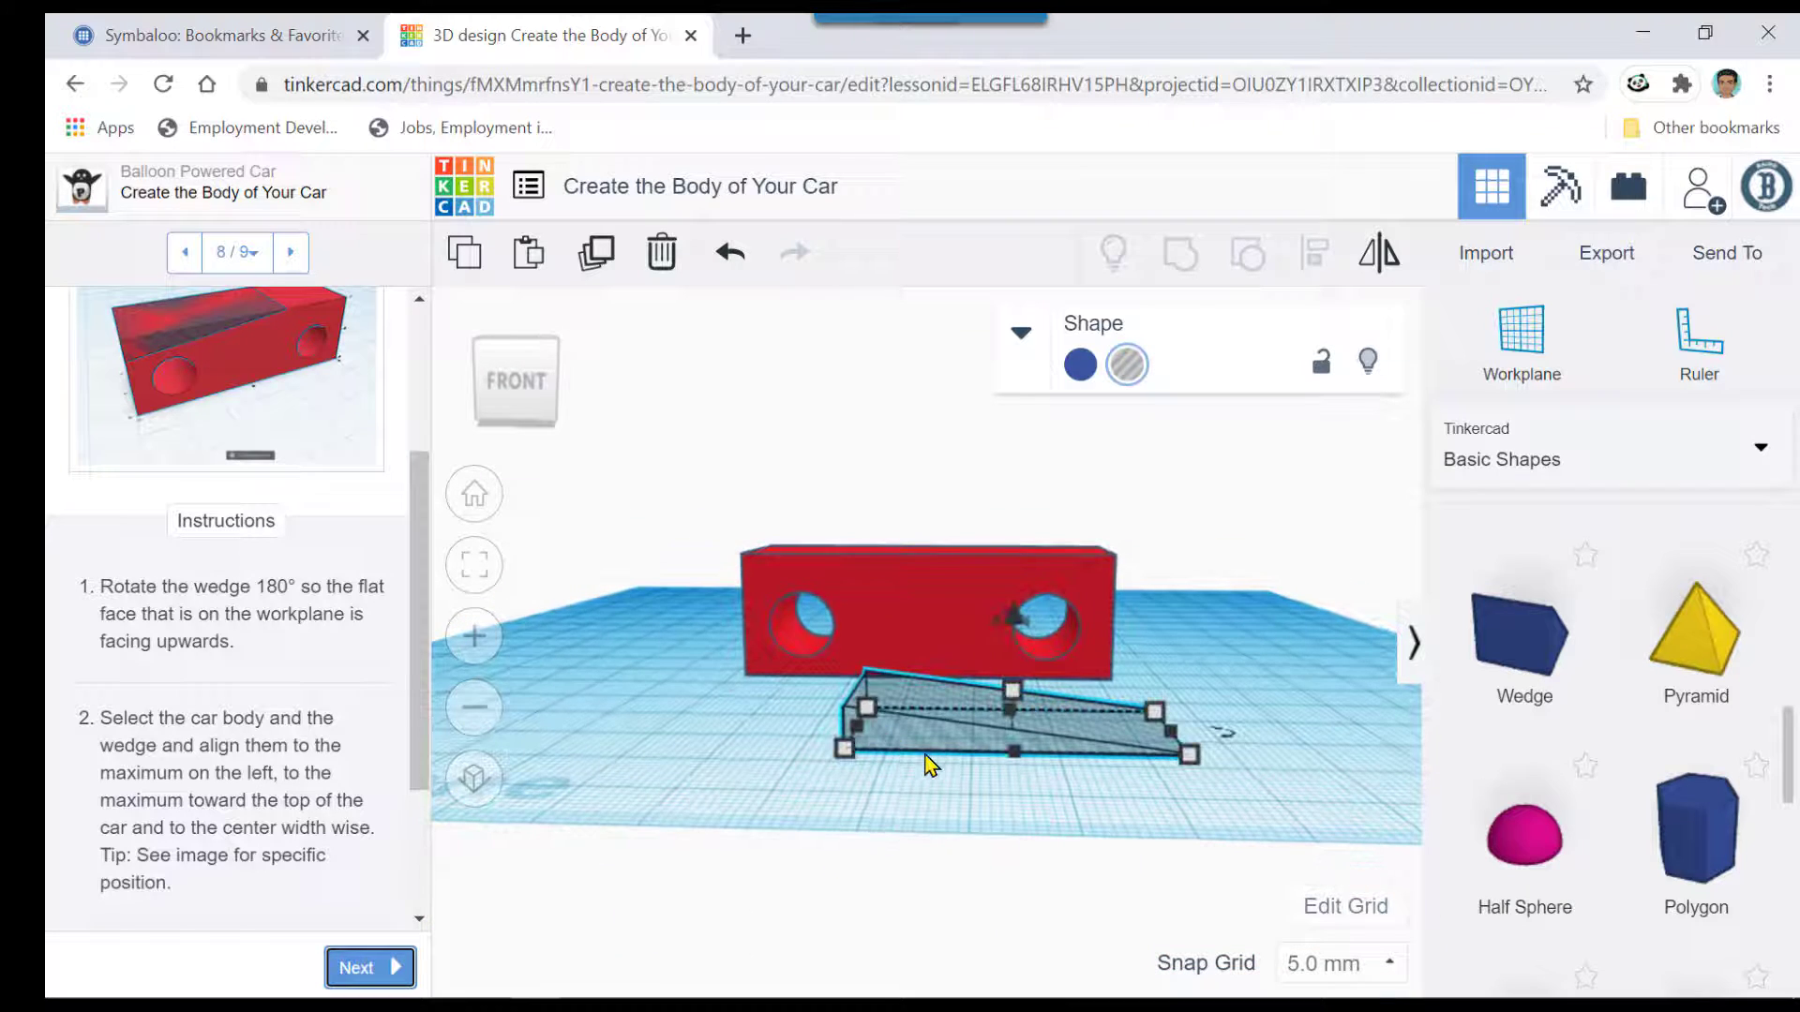
scroll(920, 756, up, 4)
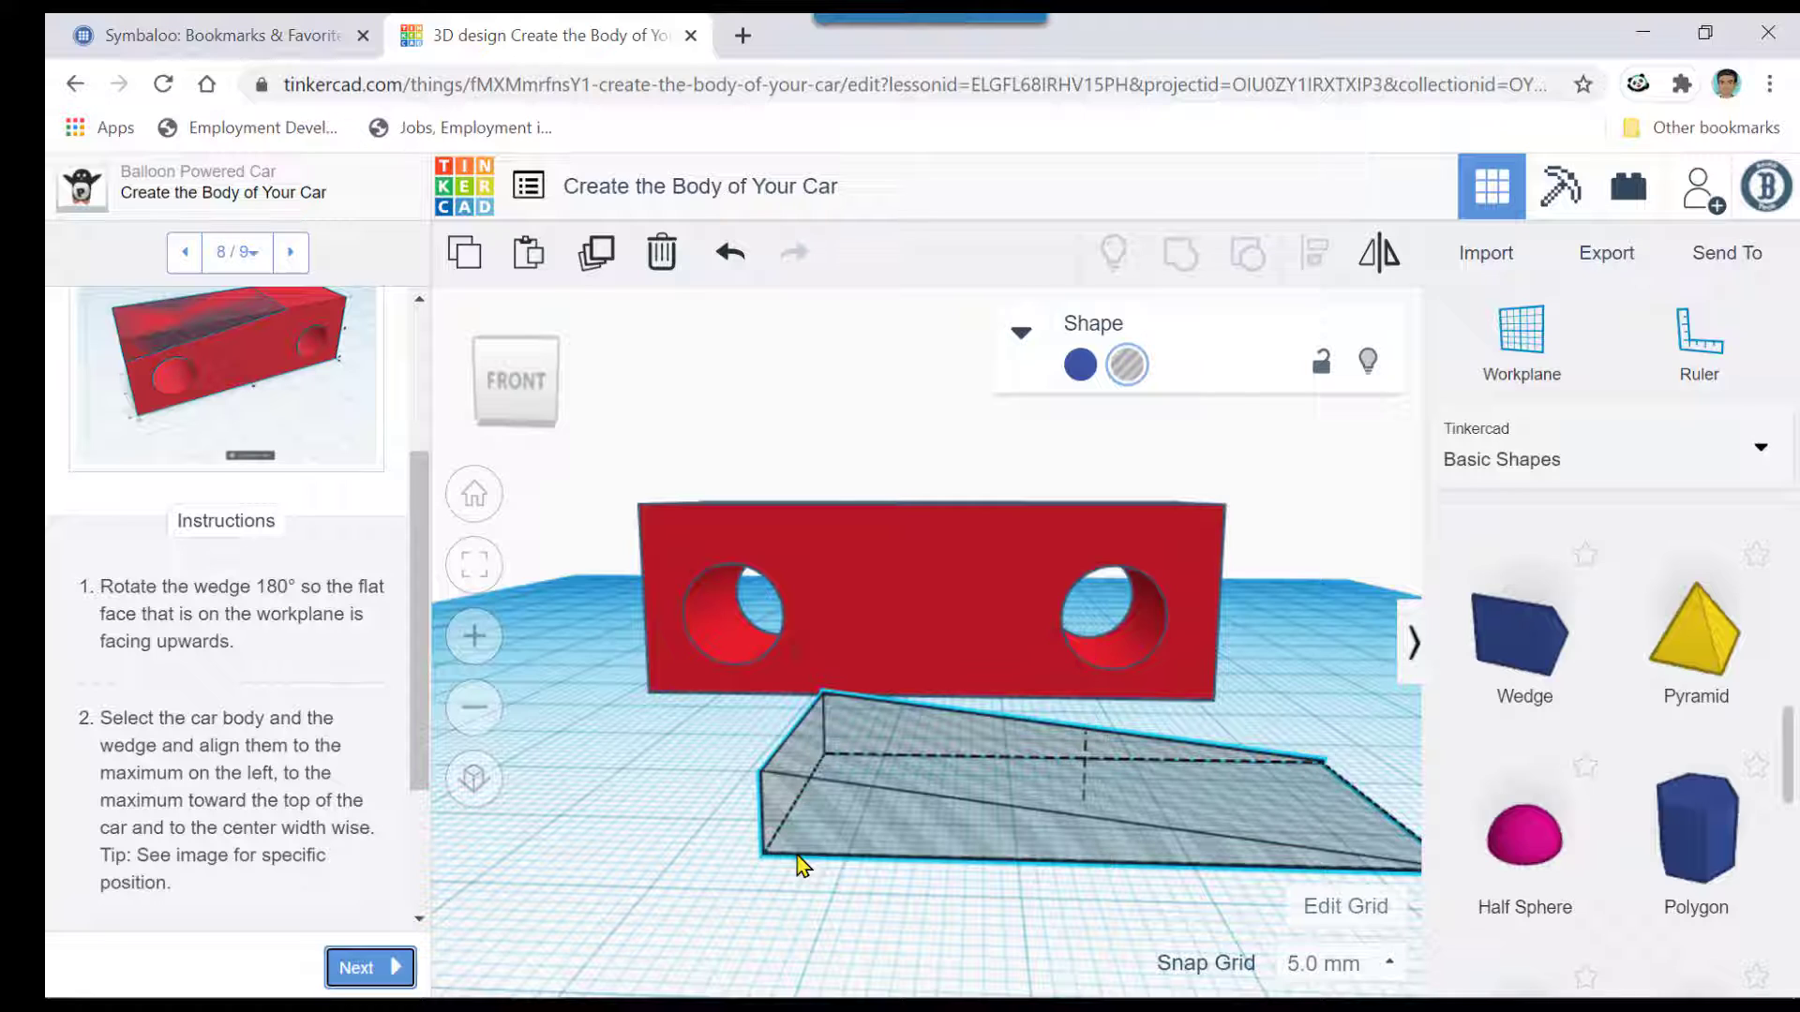
mouse_move(783, 860)
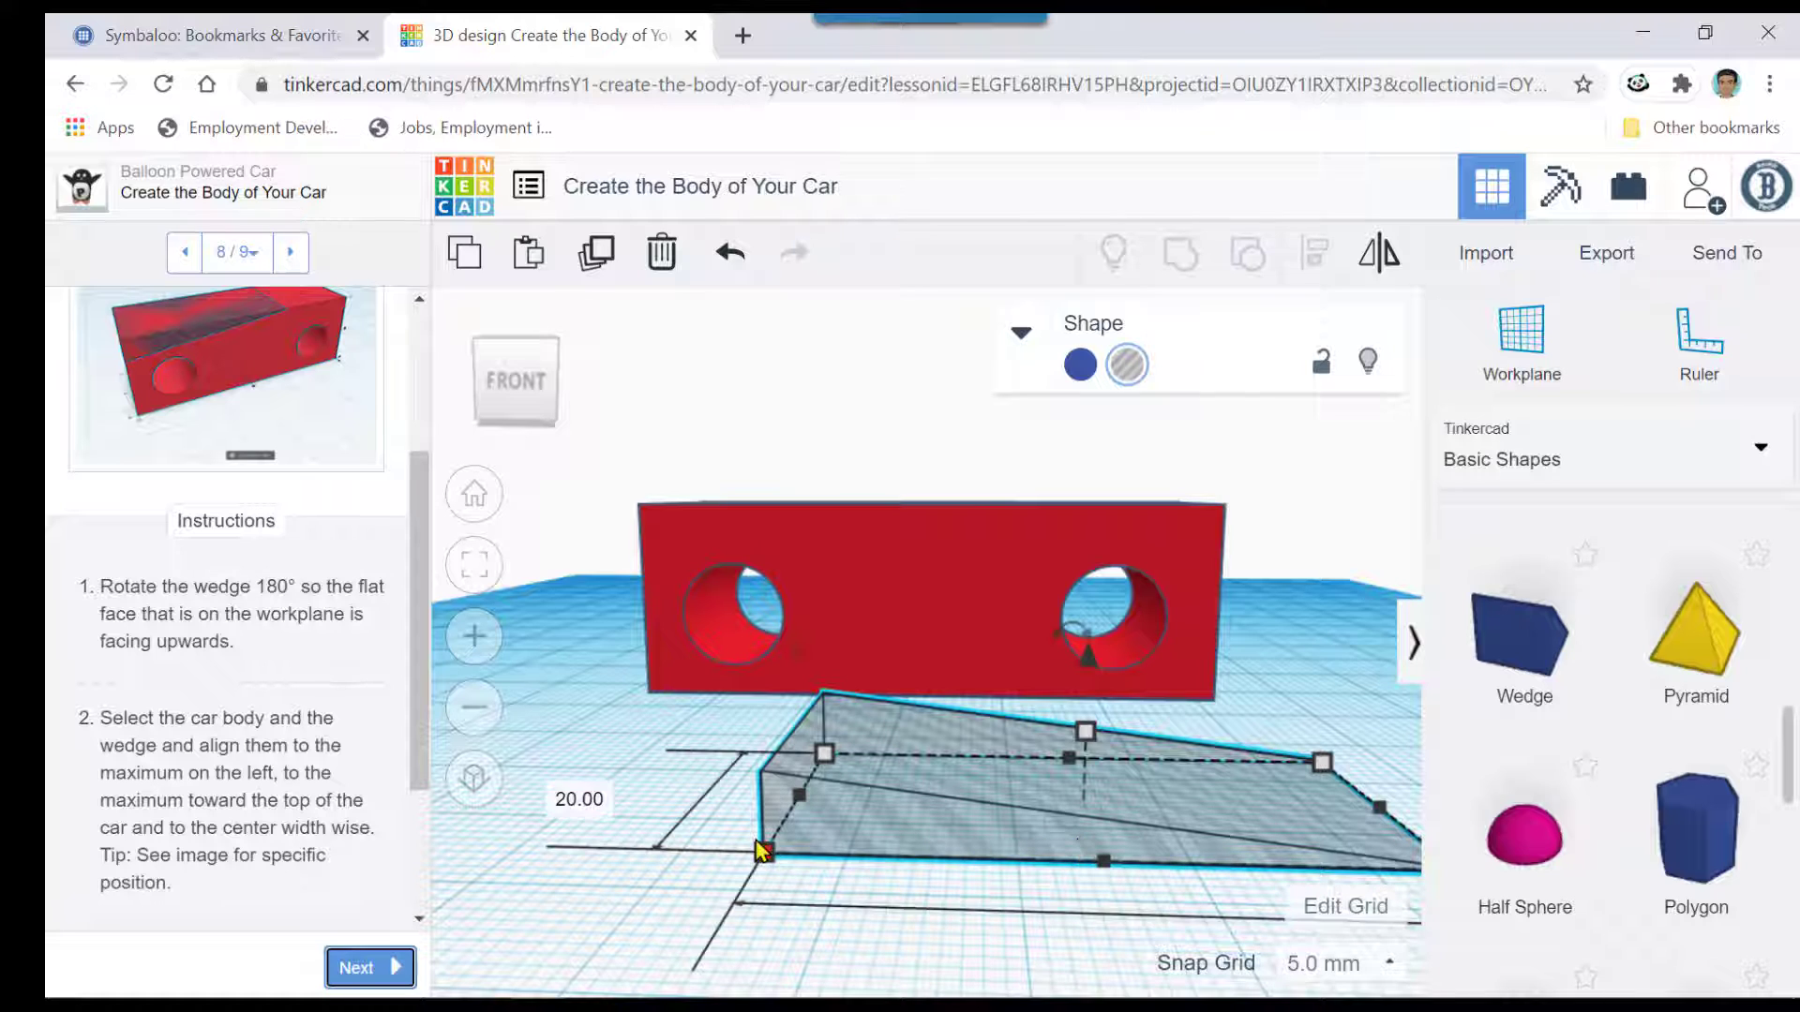
scroll(779, 851, down, 4)
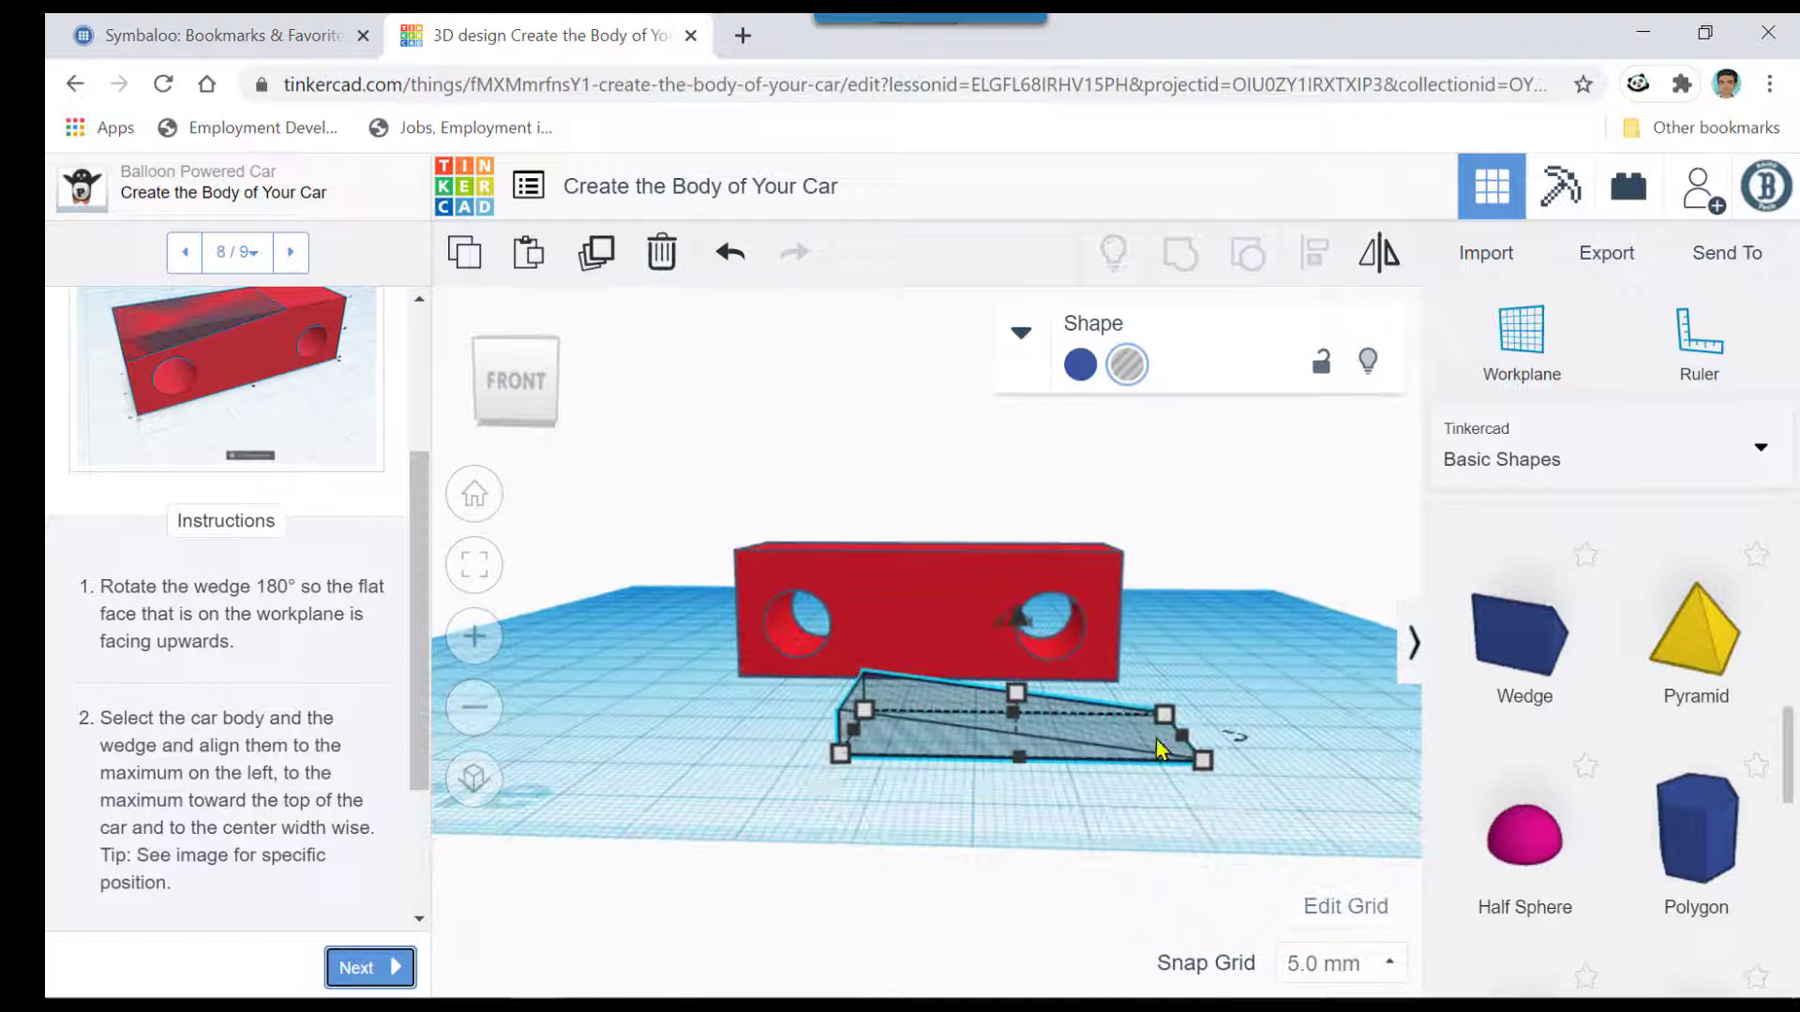
scroll(943, 755, down, 3)
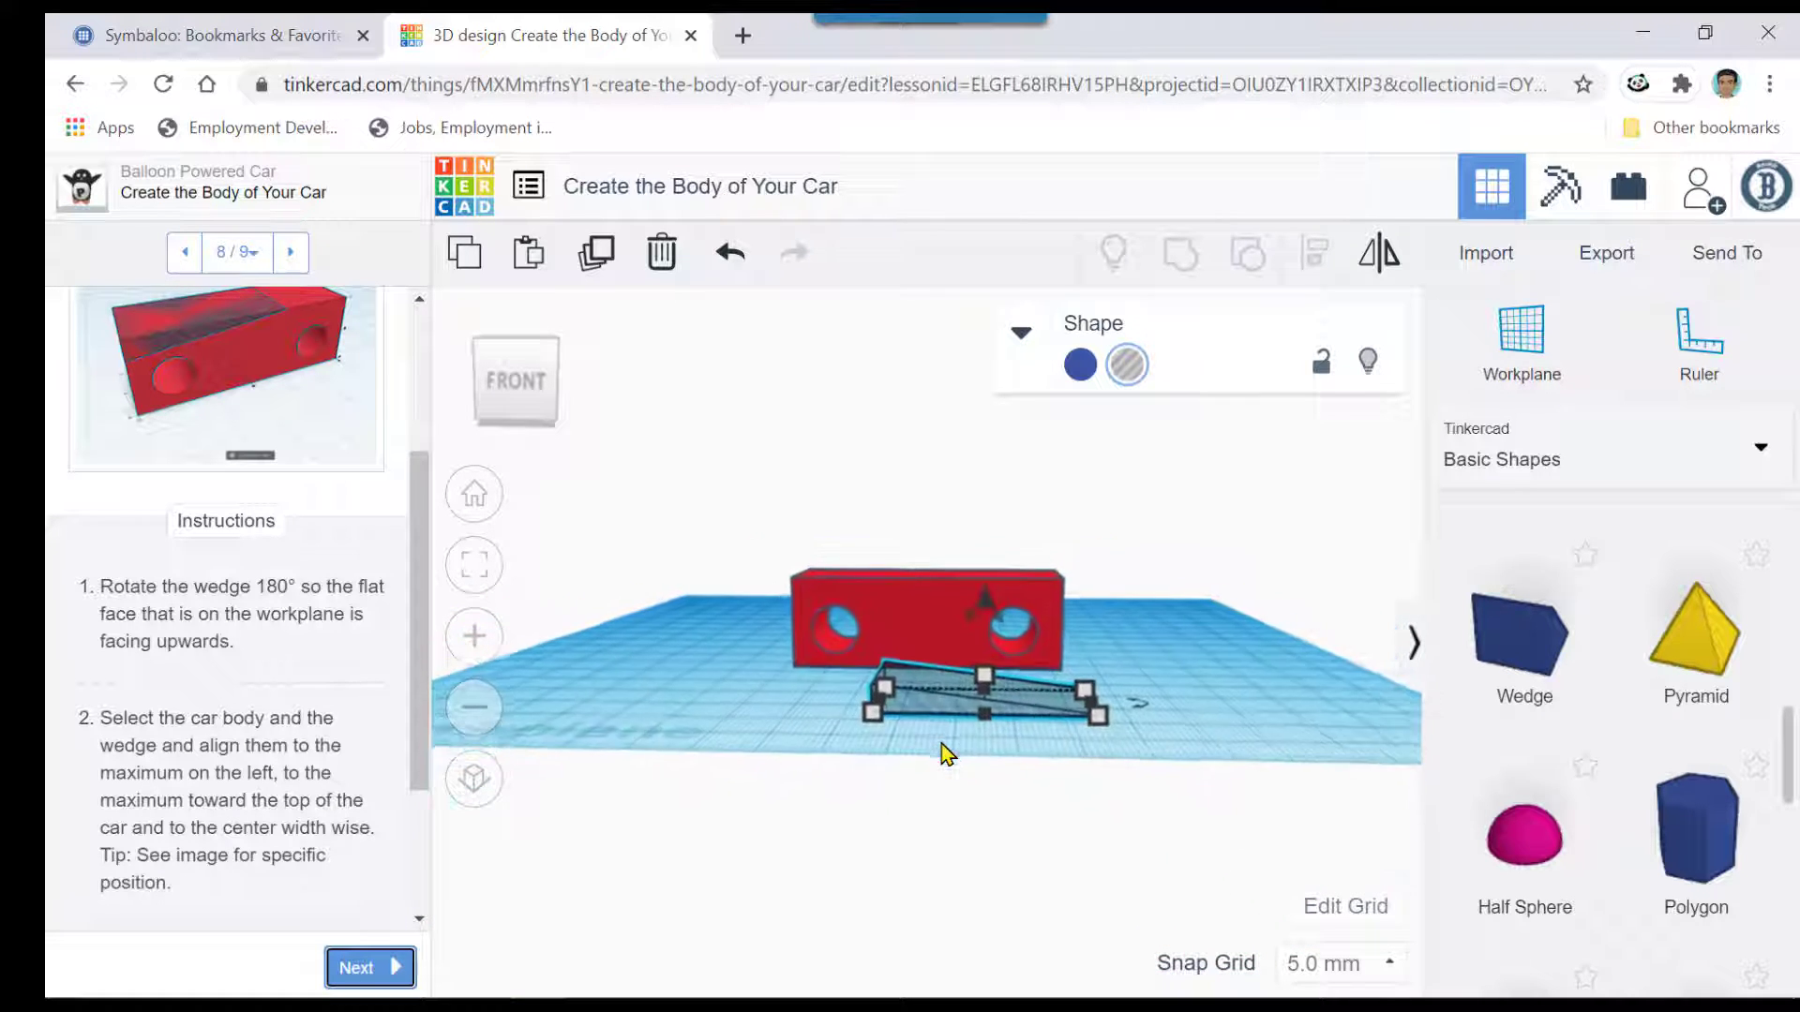
scroll(942, 755, up, 3)
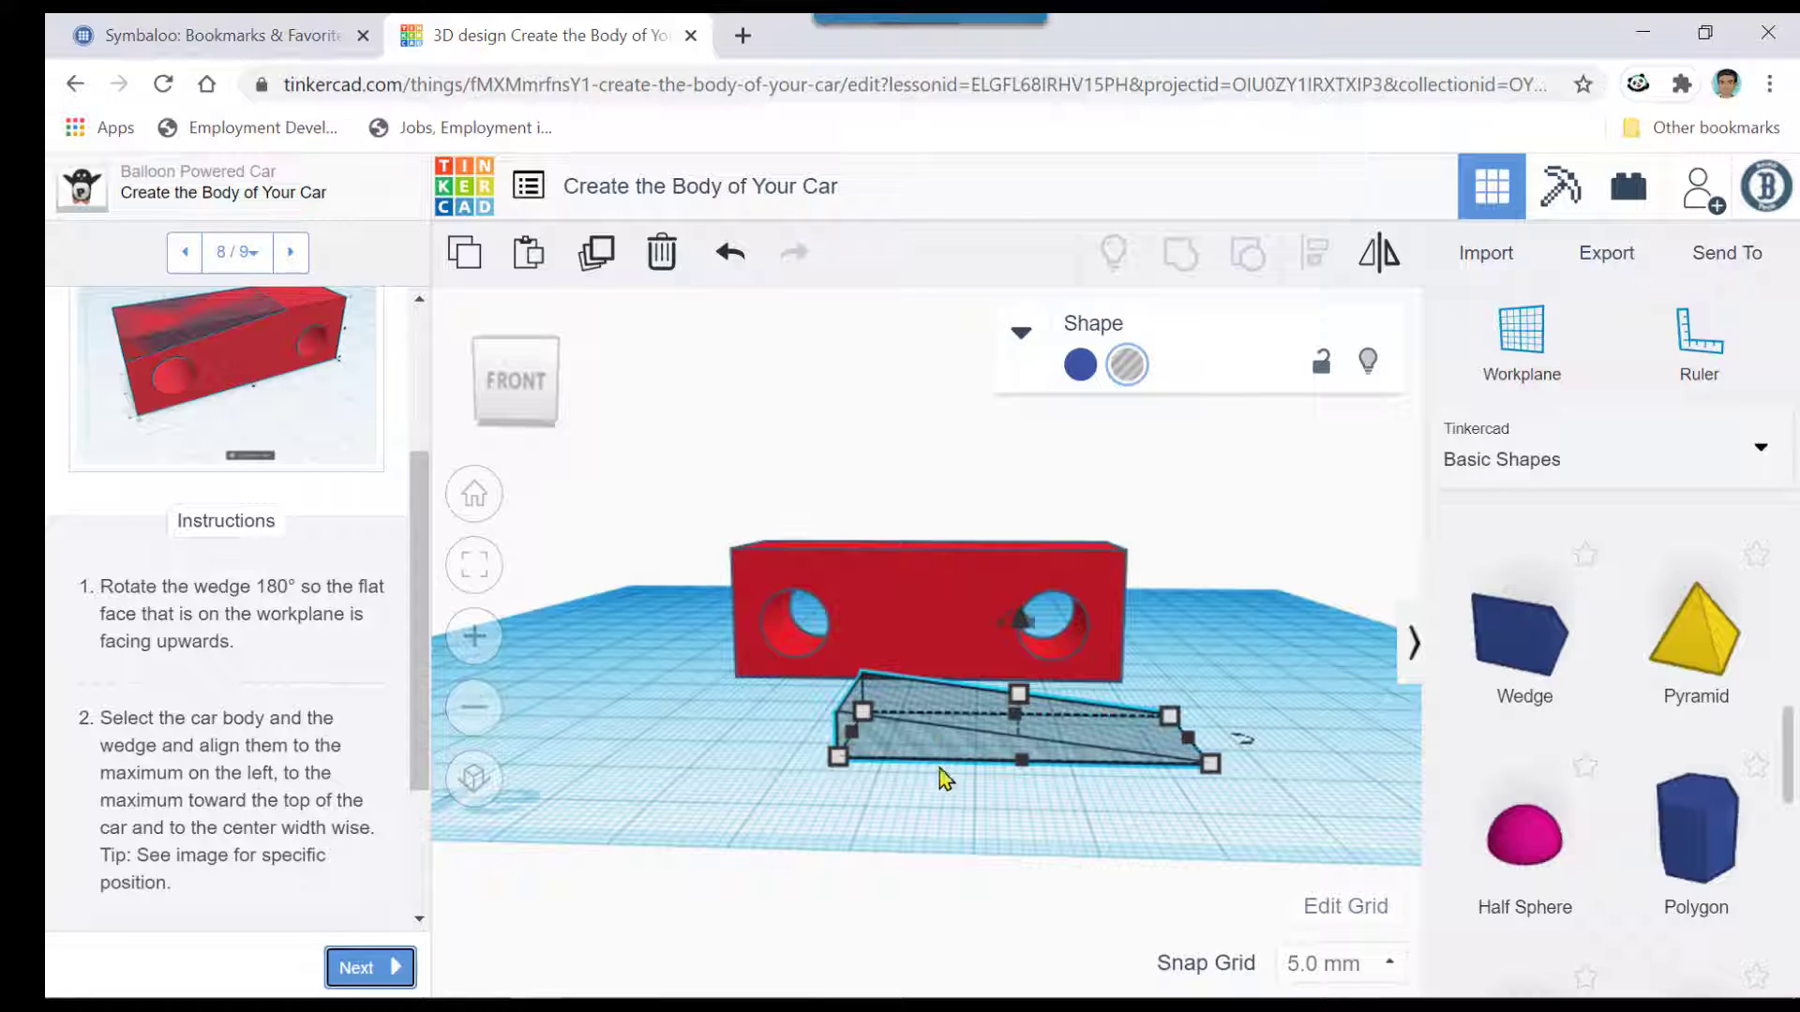
right_drag(931, 812, 920, 858)
scroll(961, 844, down, 3)
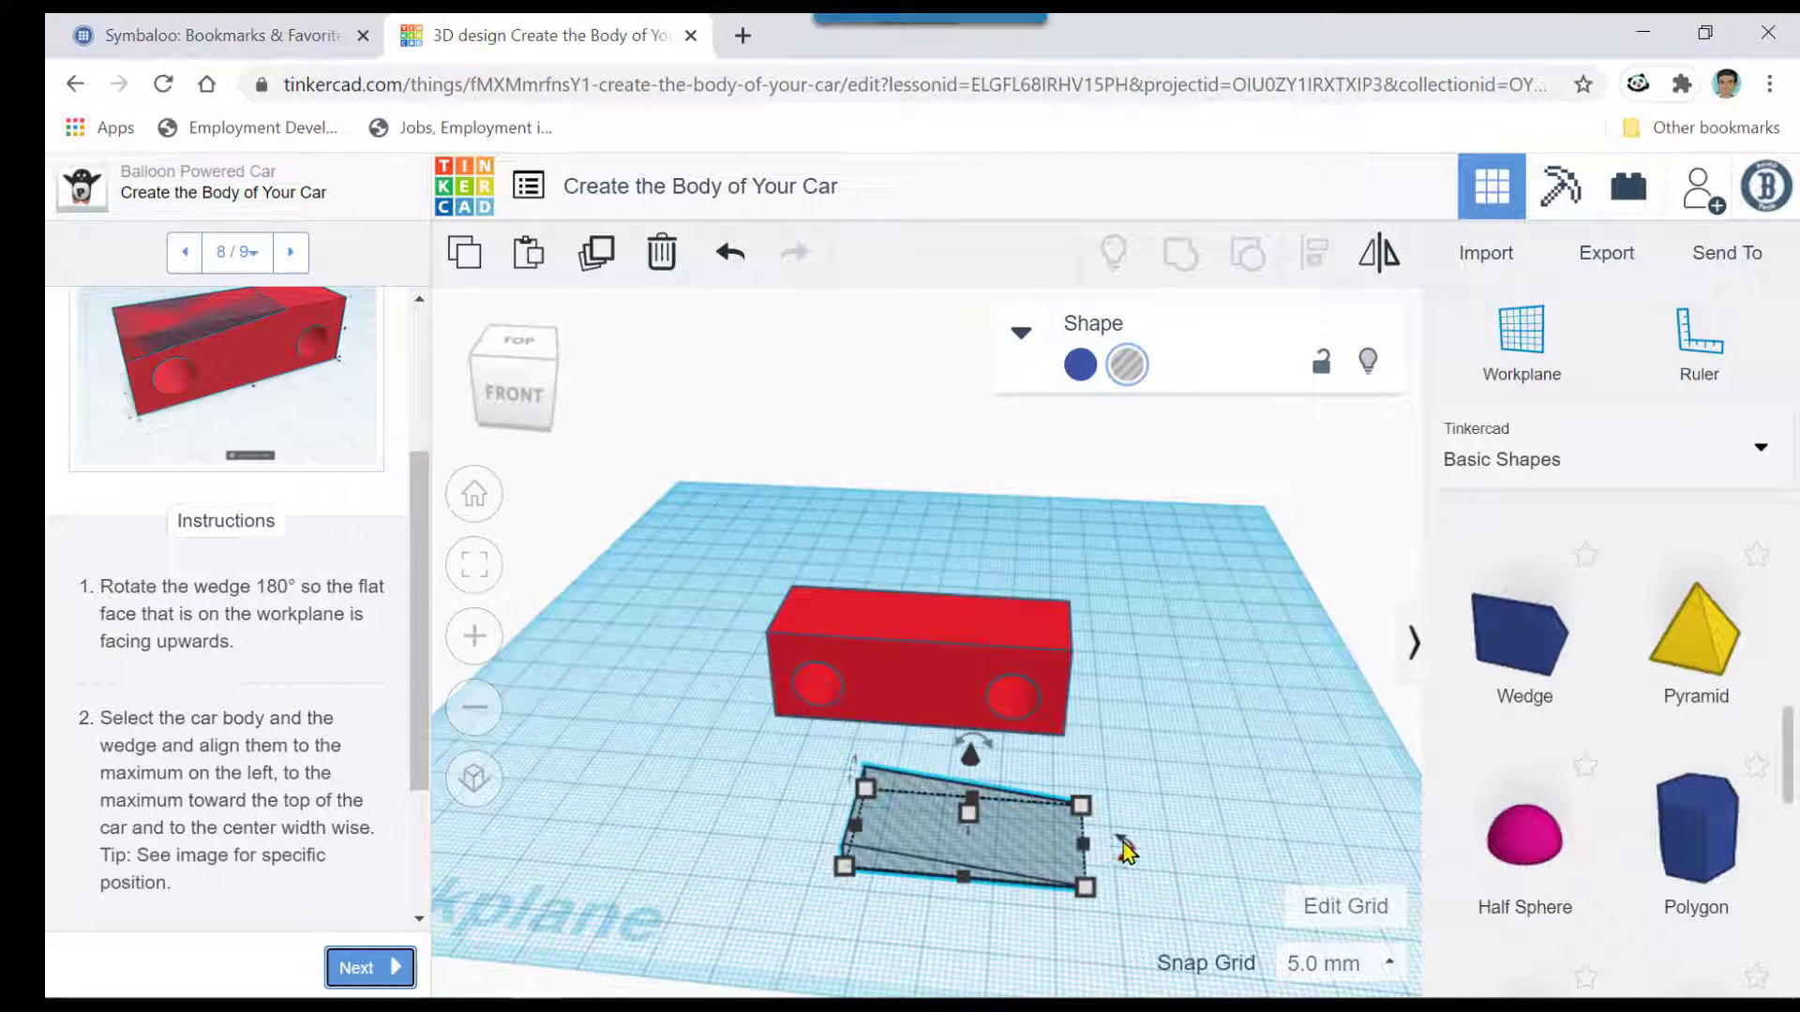
- Rotate the wedge hole 180° so the flat face on the workplane faces upwards
mouse_move(1125, 848)
mouse_move(971, 750)
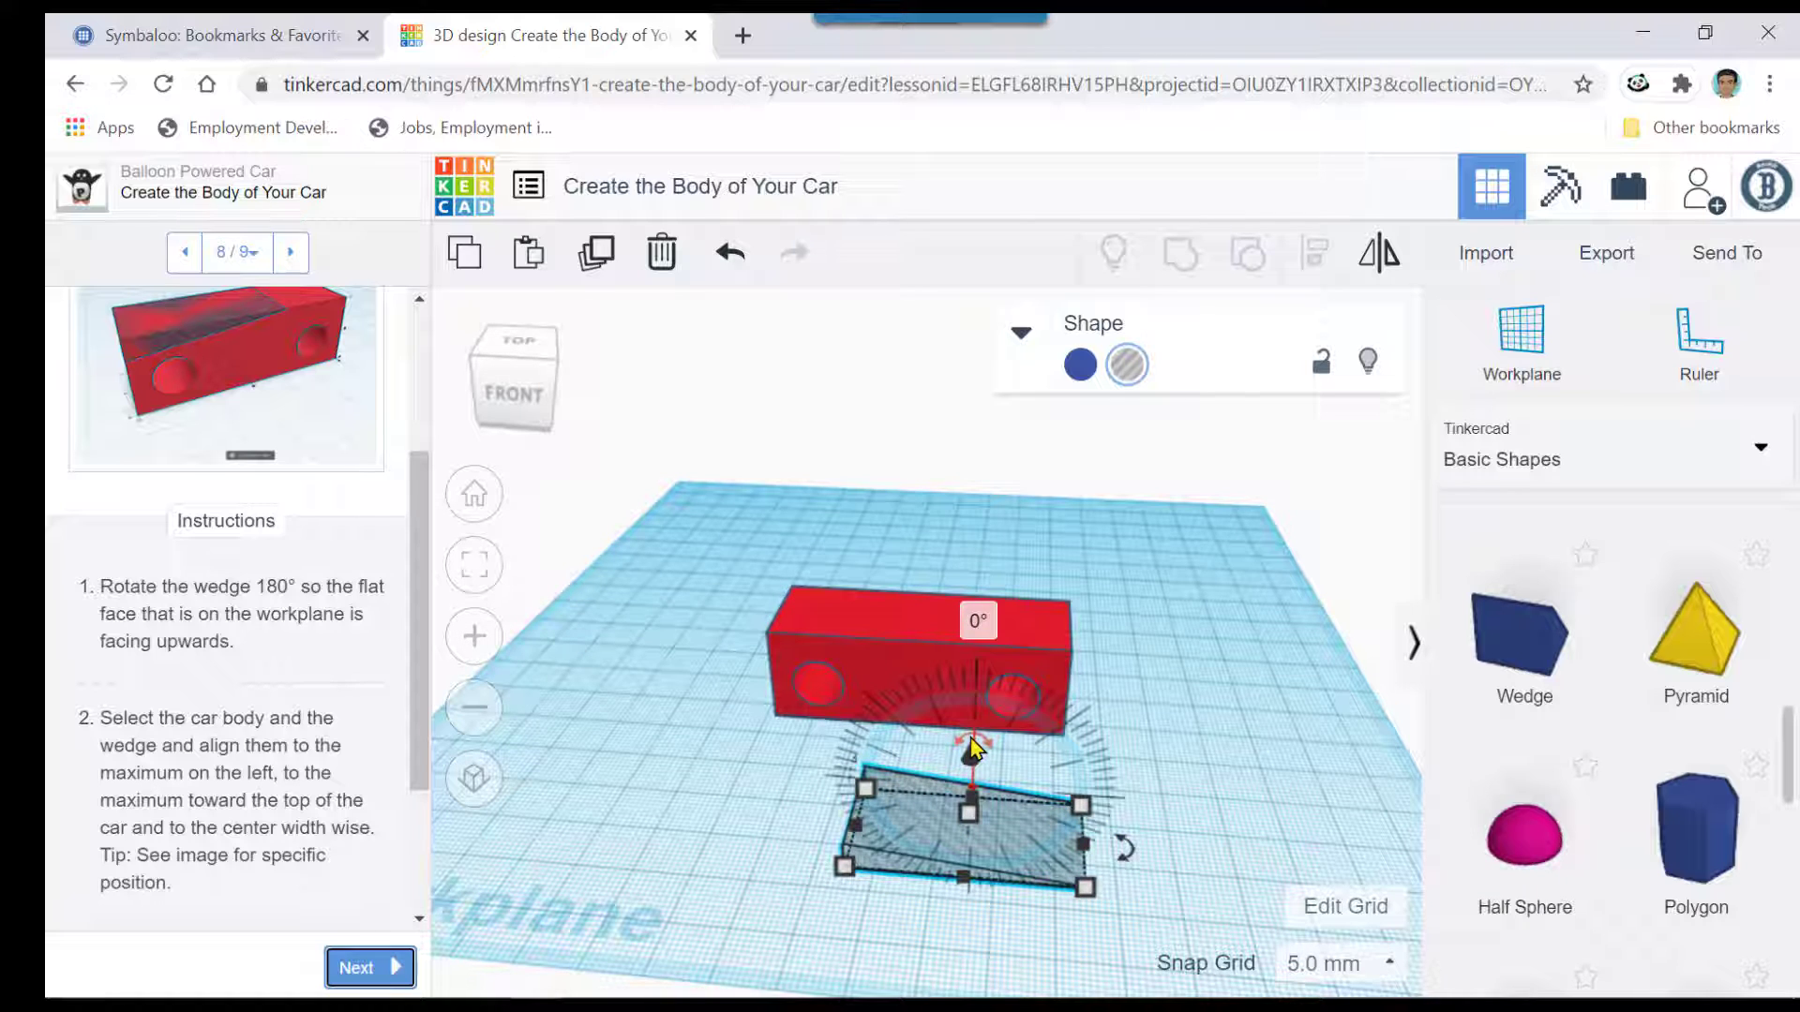
scroll(970, 750, up, 2)
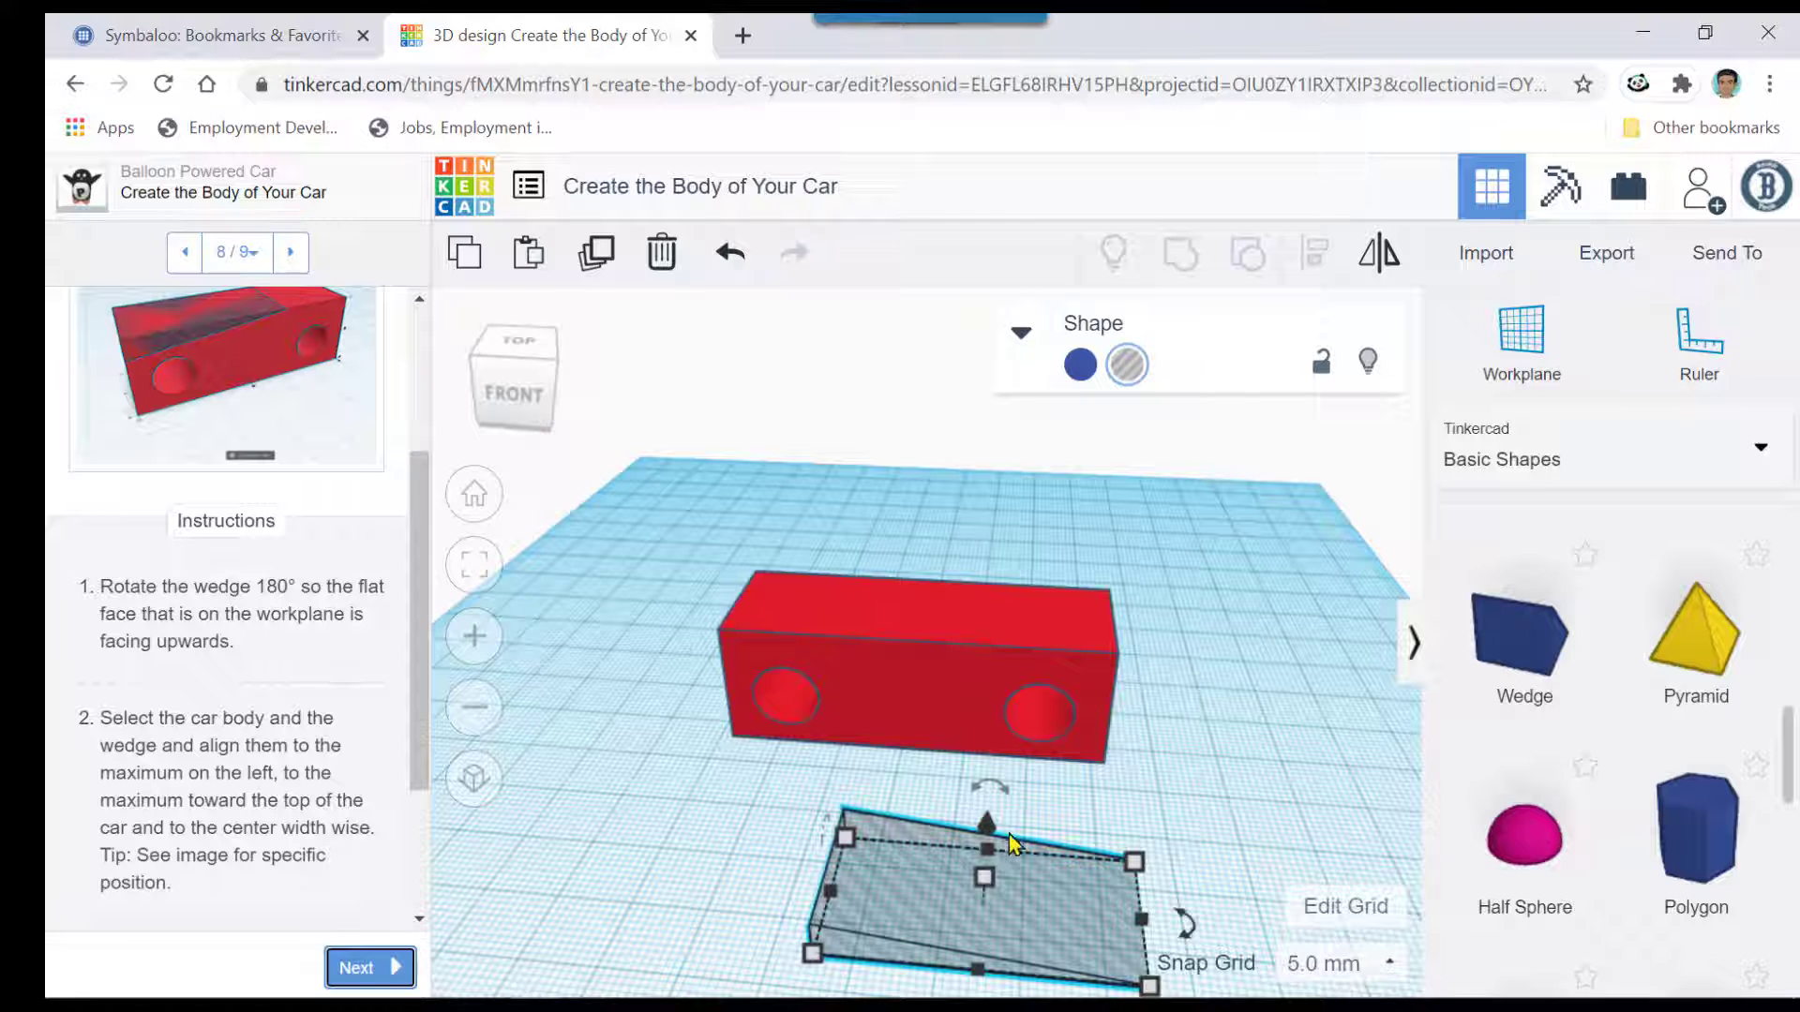
right_drag(1225, 852, 1076, 852)
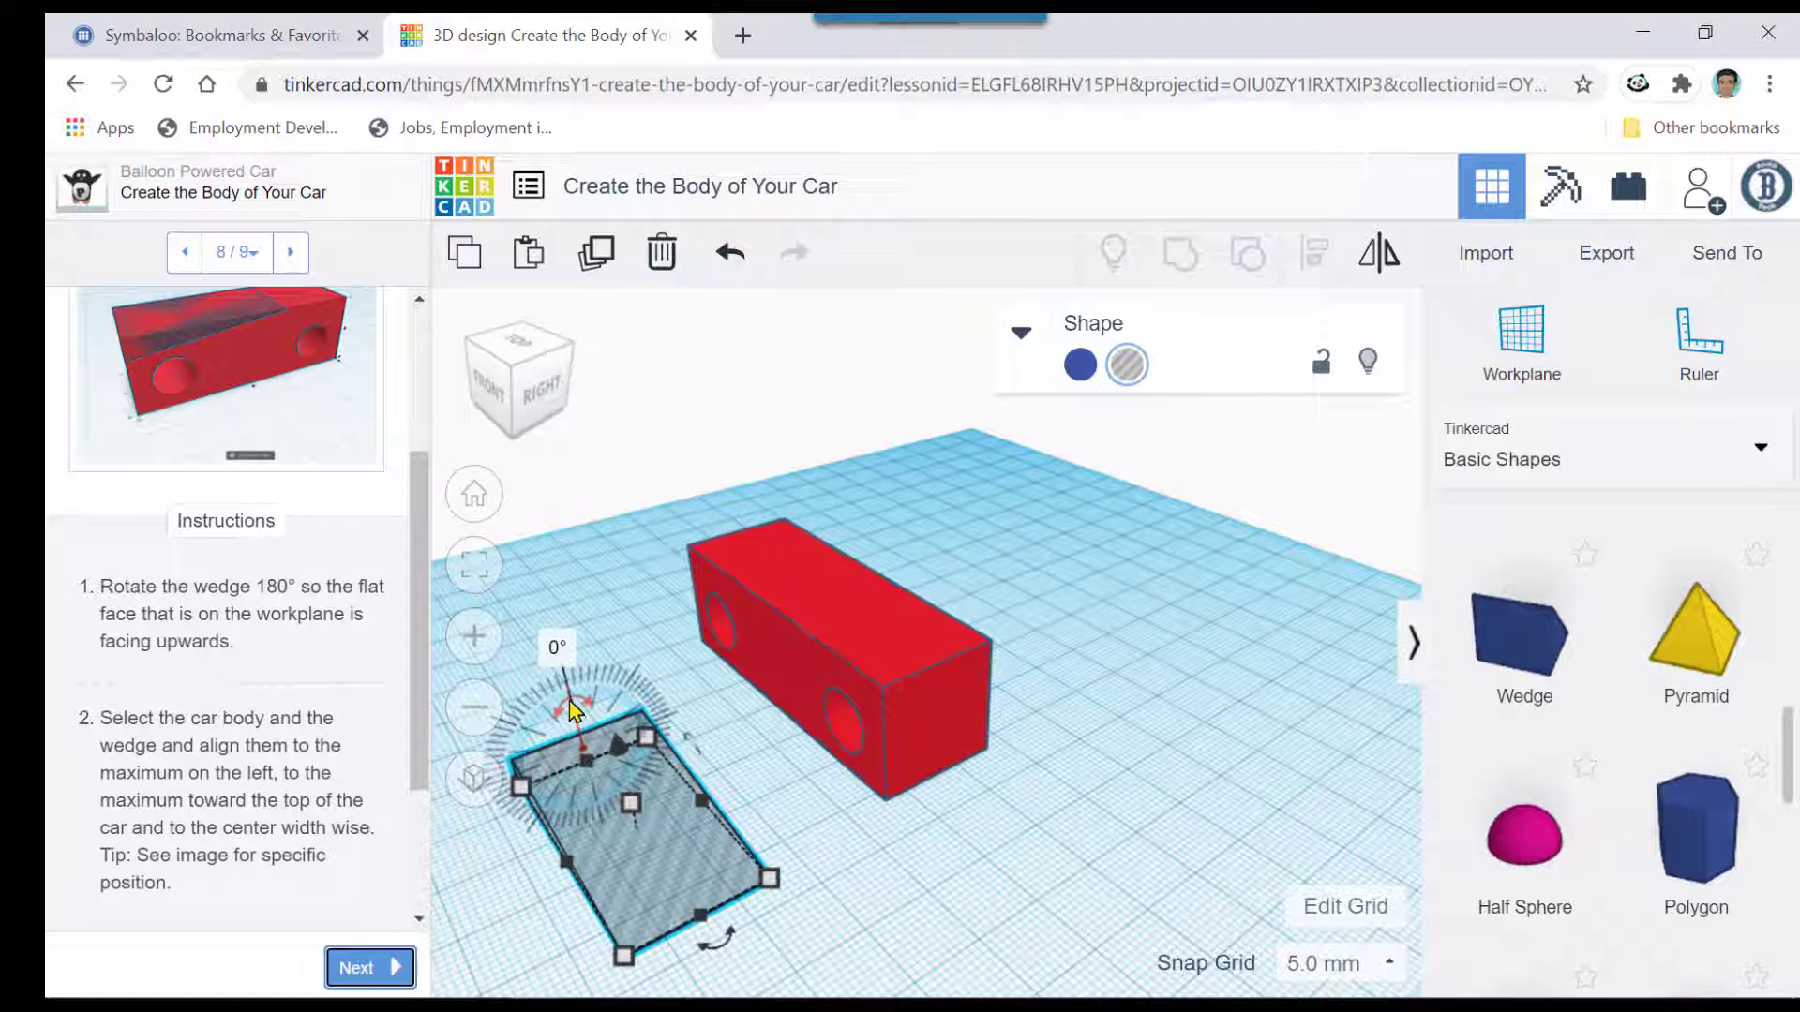
drag(573, 710, 573, 709)
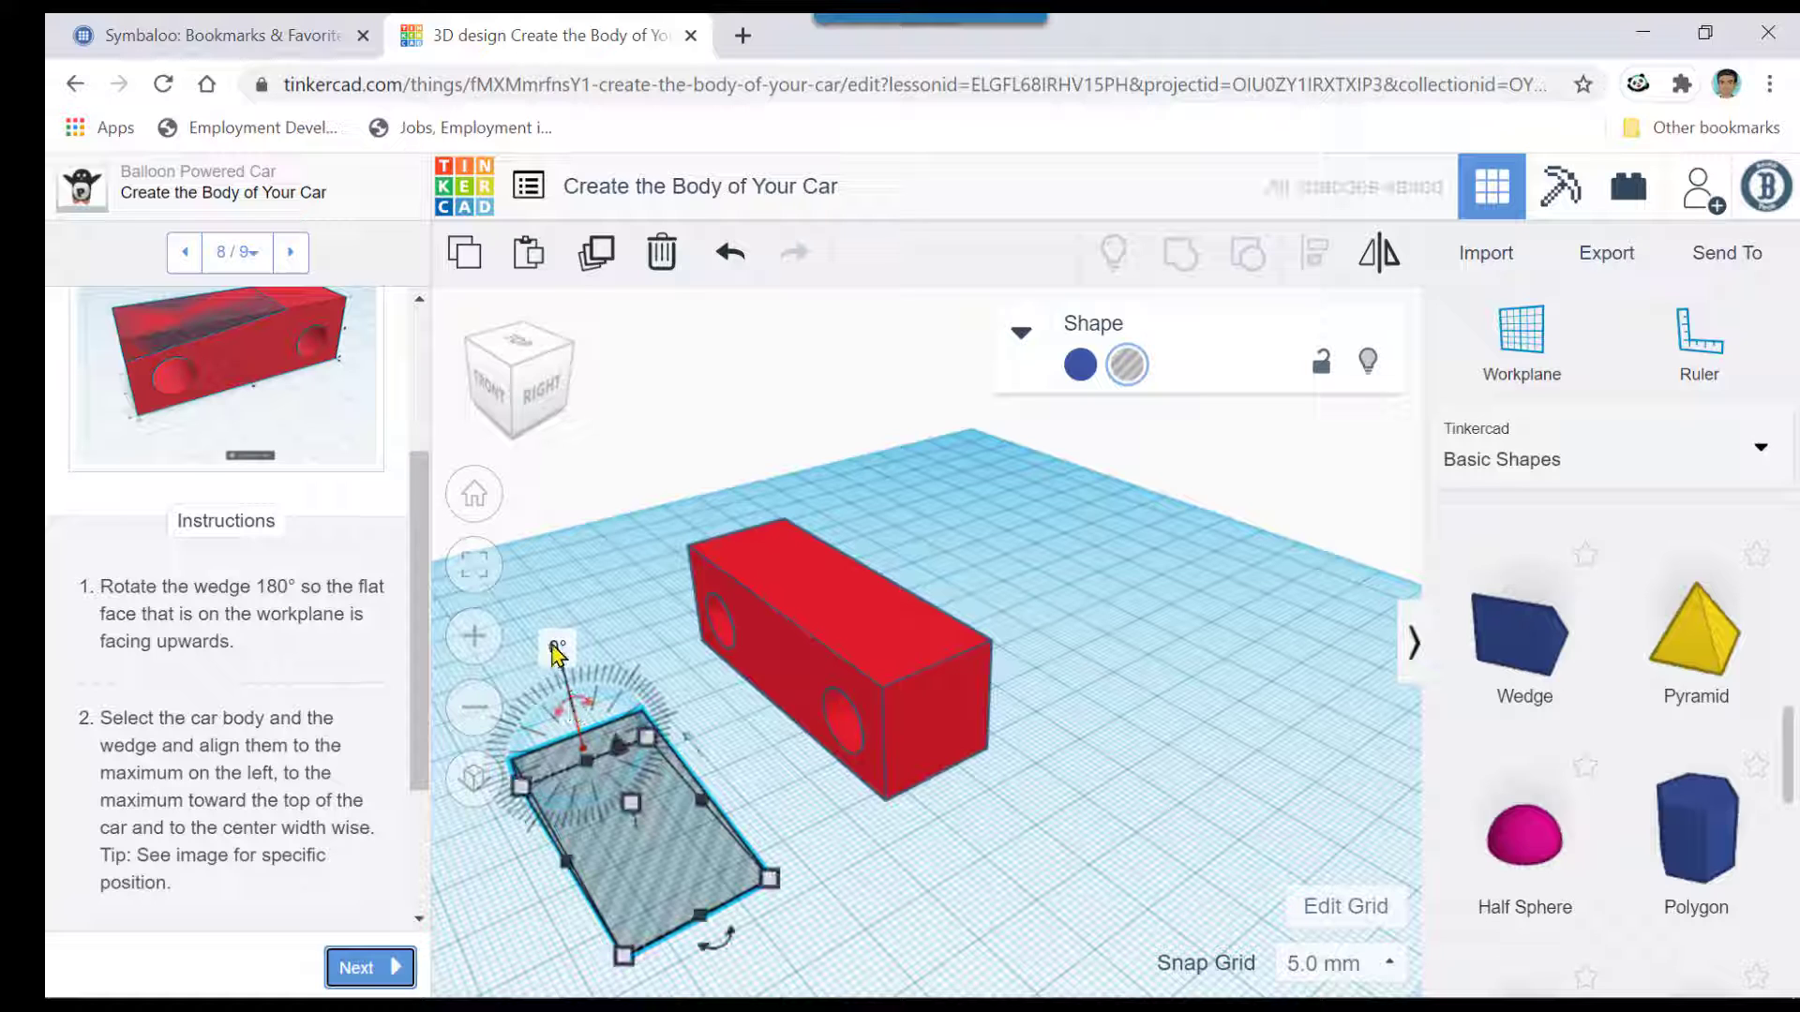
click(557, 649)
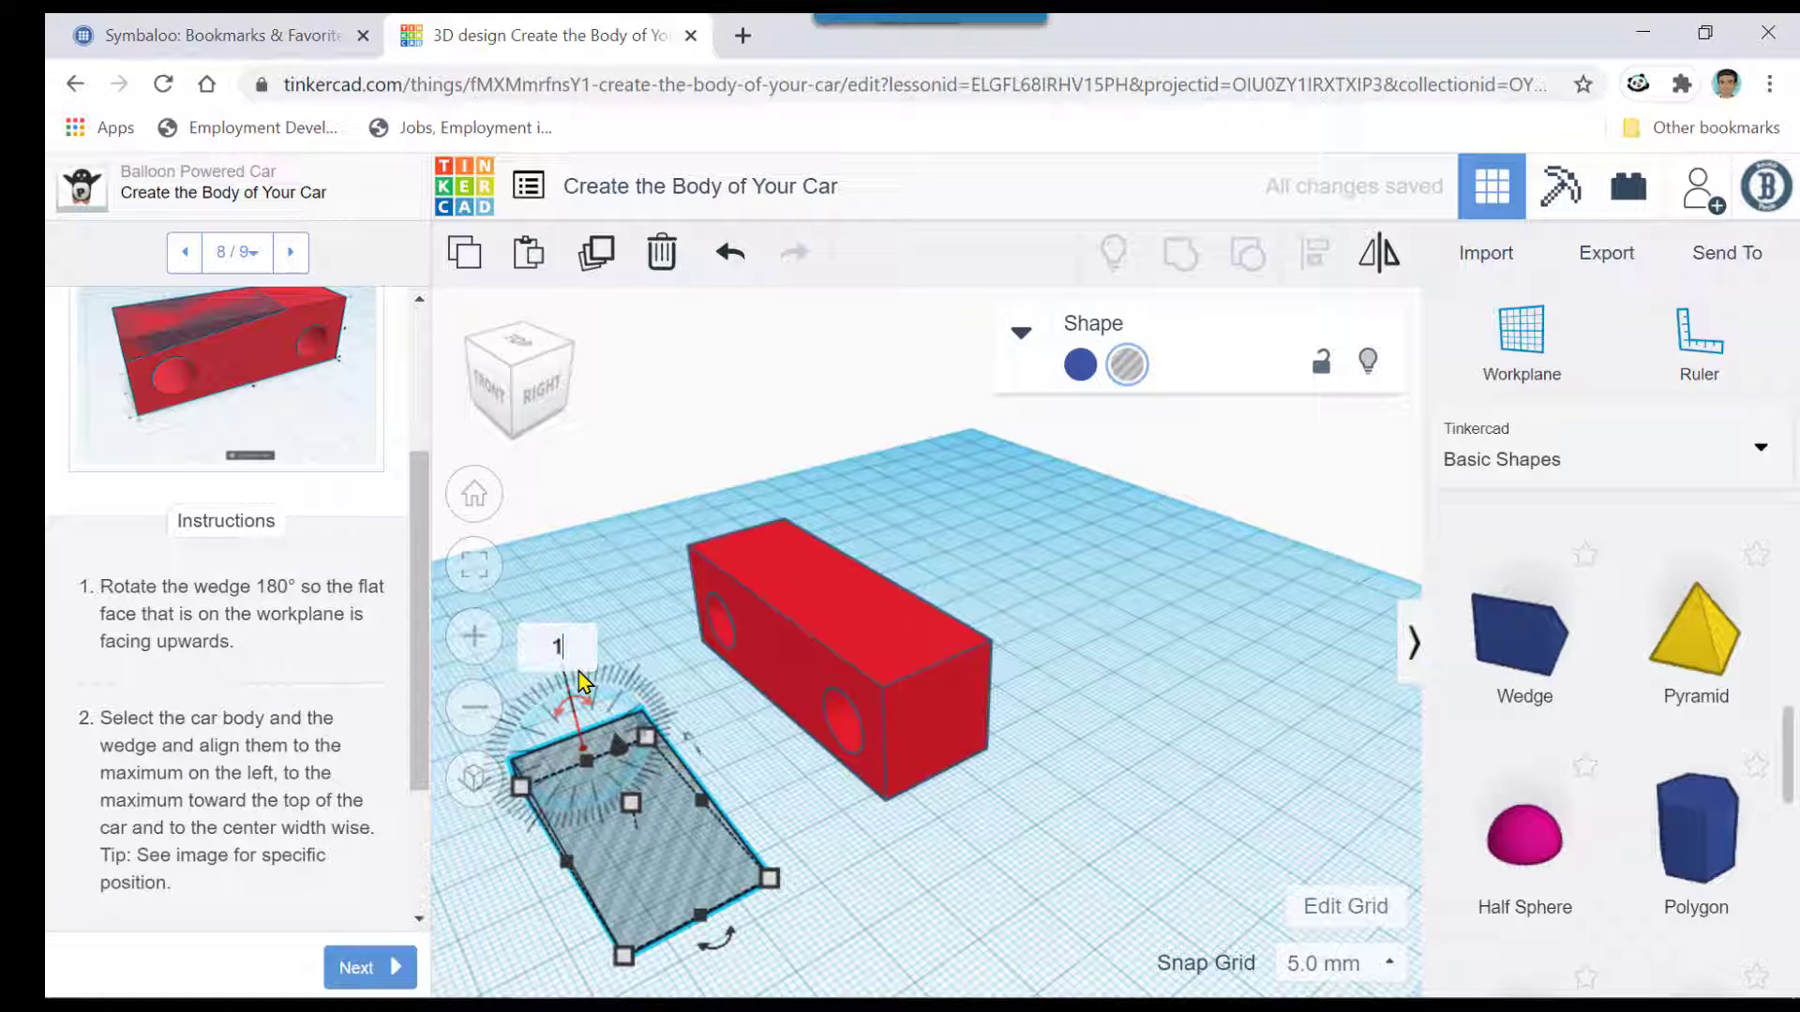
text(180)
key(Return)
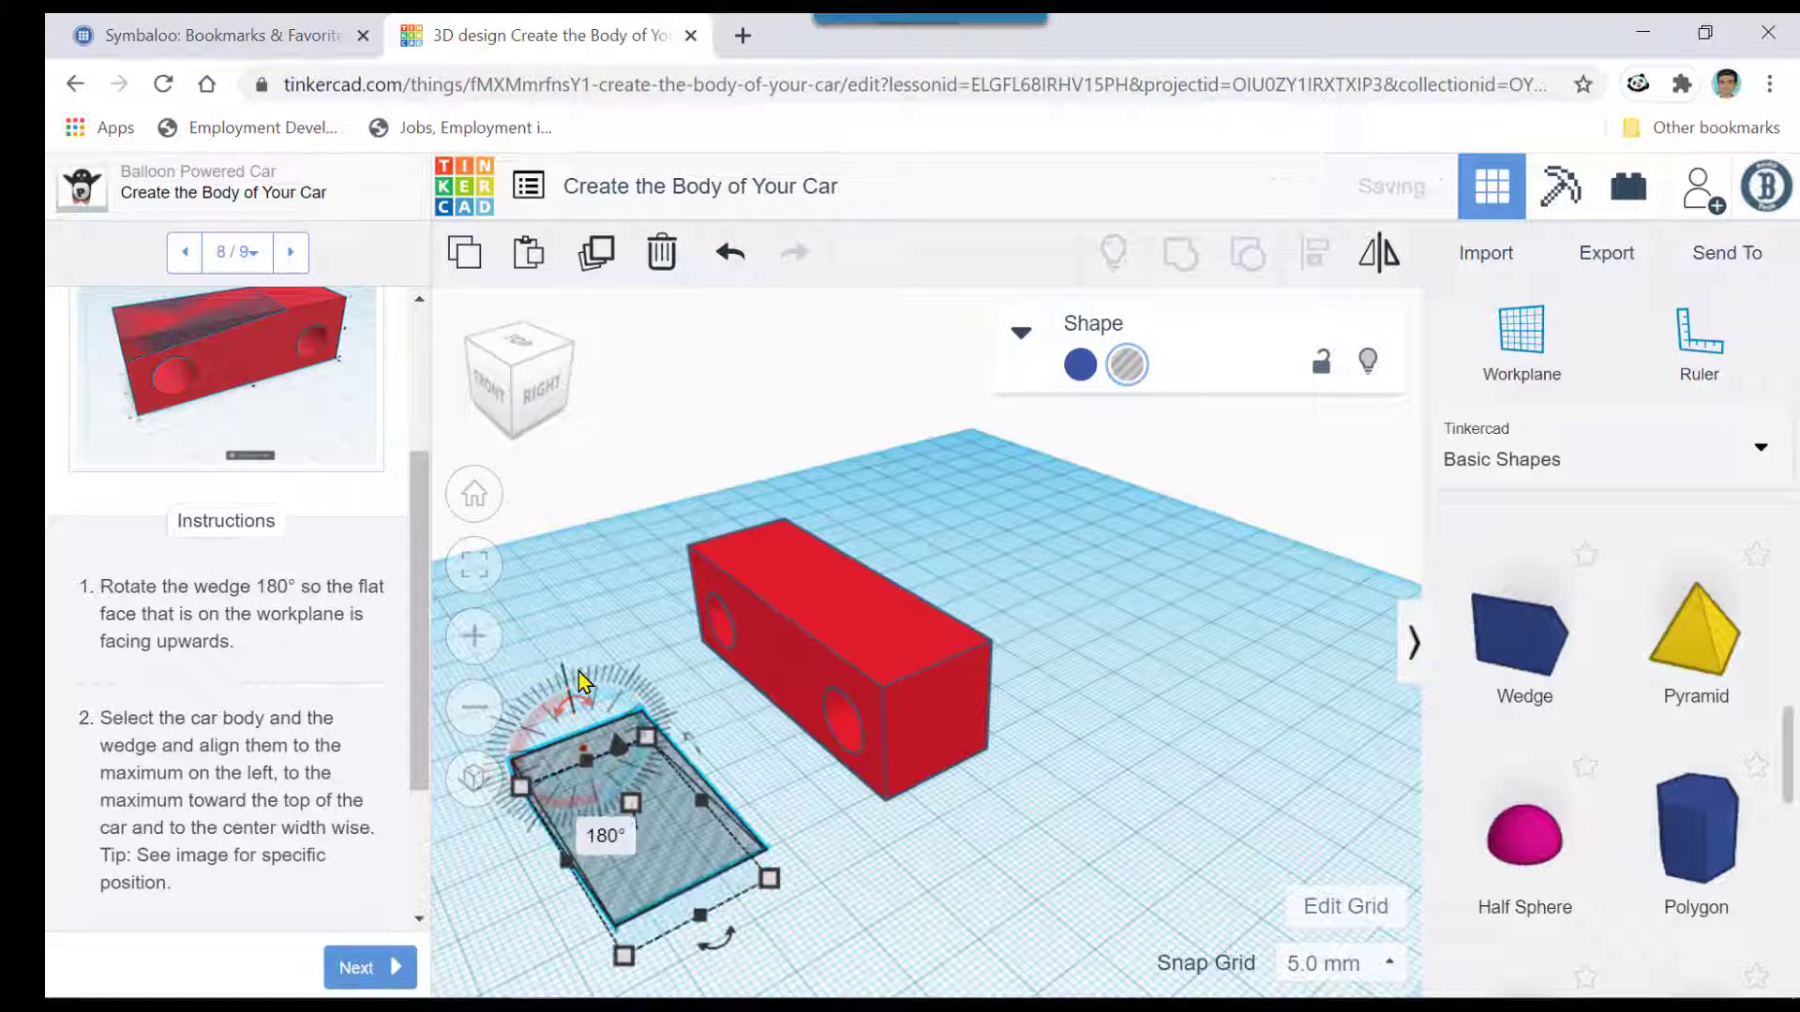
right_drag(903, 925, 1076, 892)
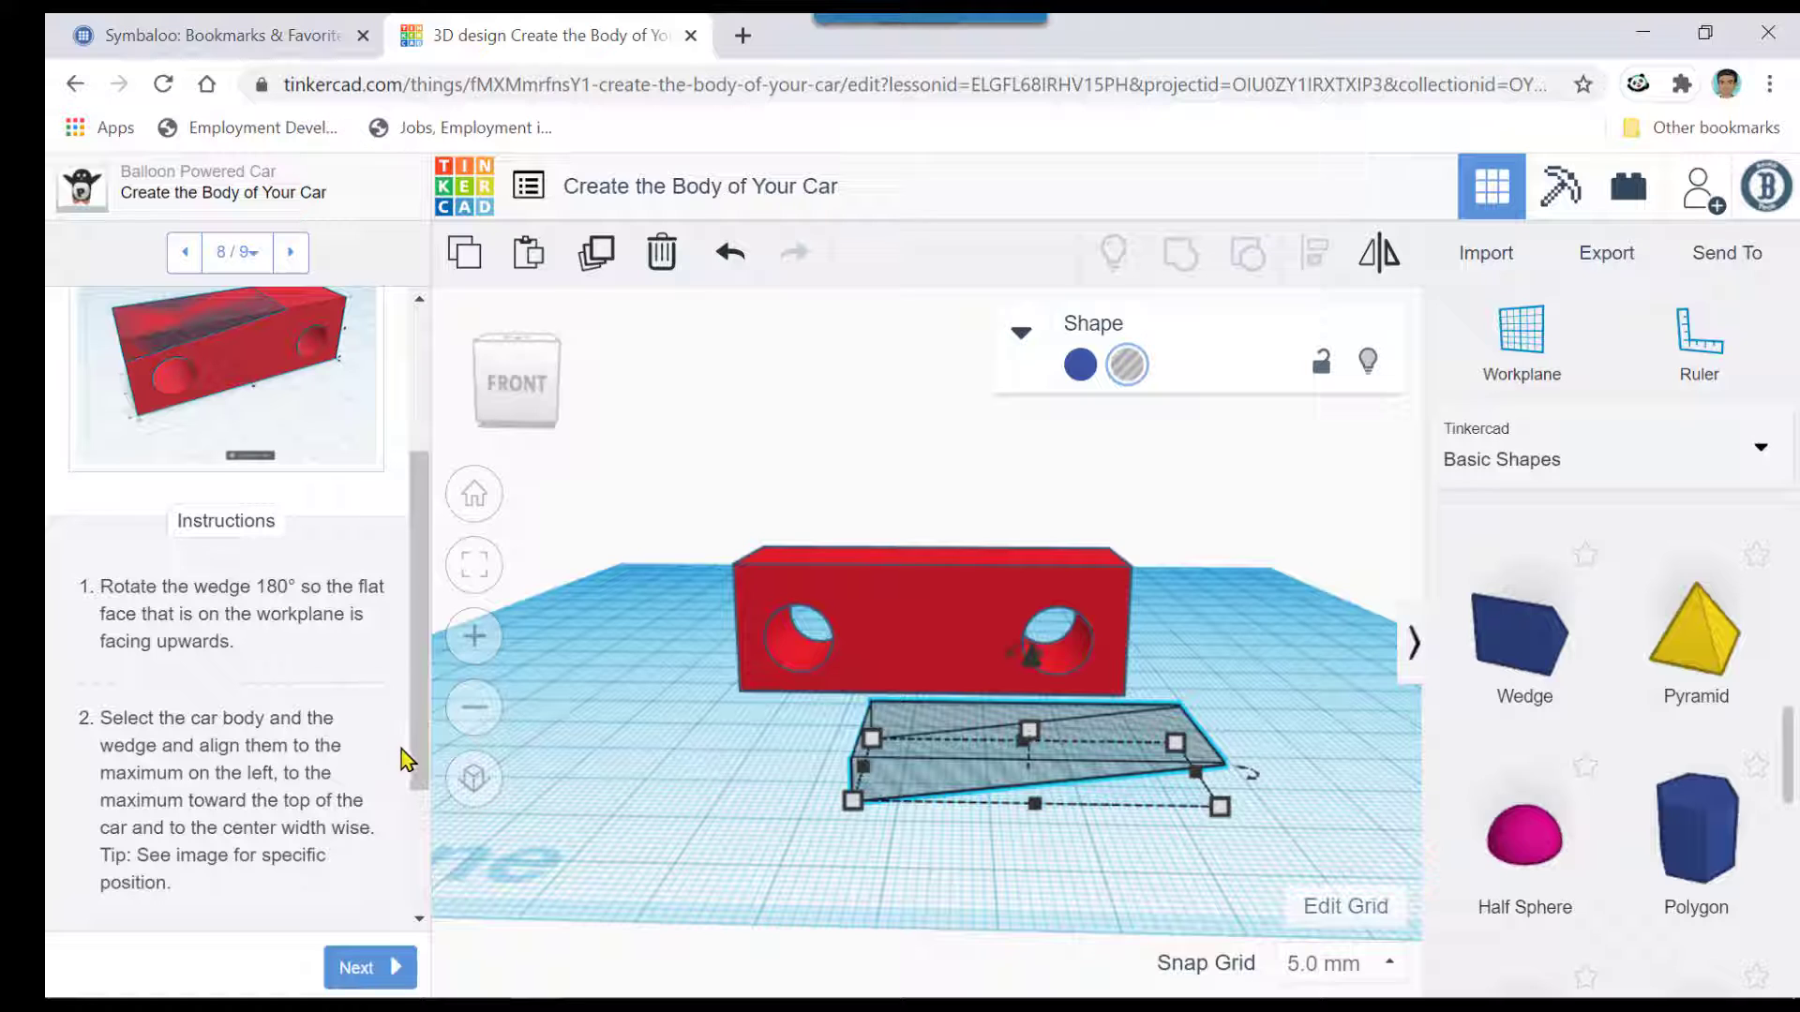
- Align the wedge hole with the car body at the top and along the back side
drag(414, 763, 412, 898)
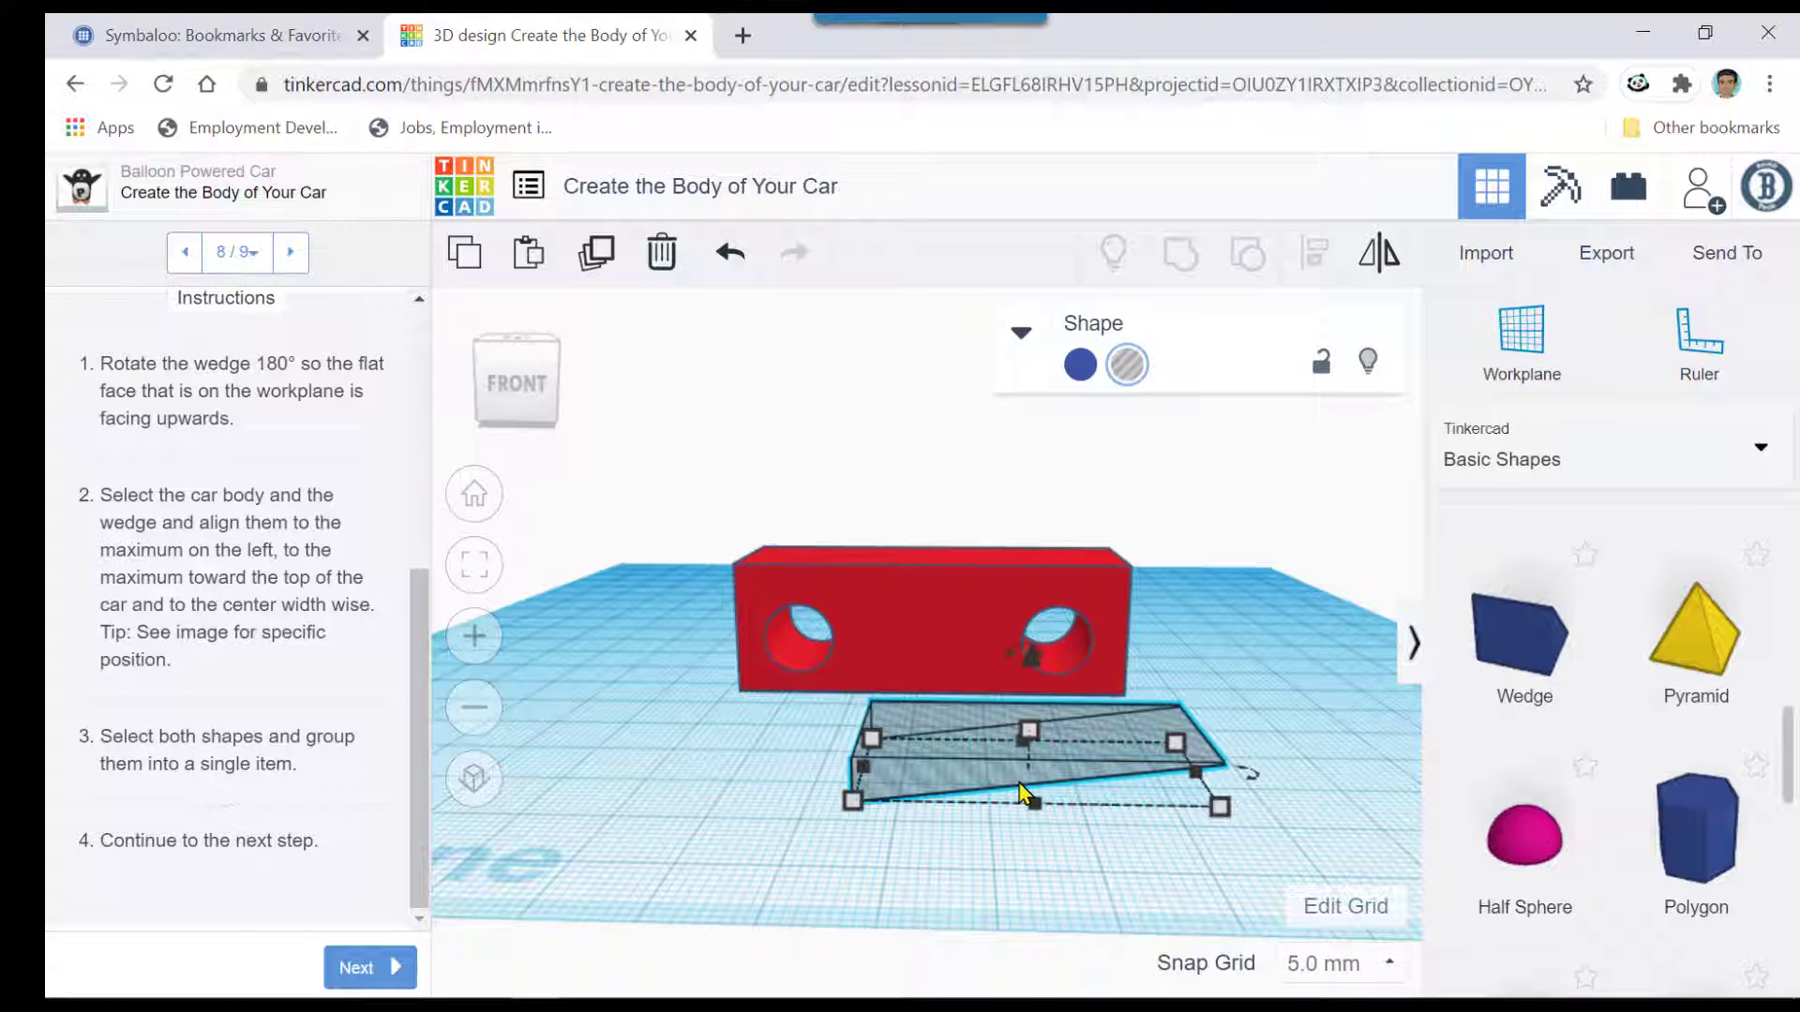
shift+click(881, 623)
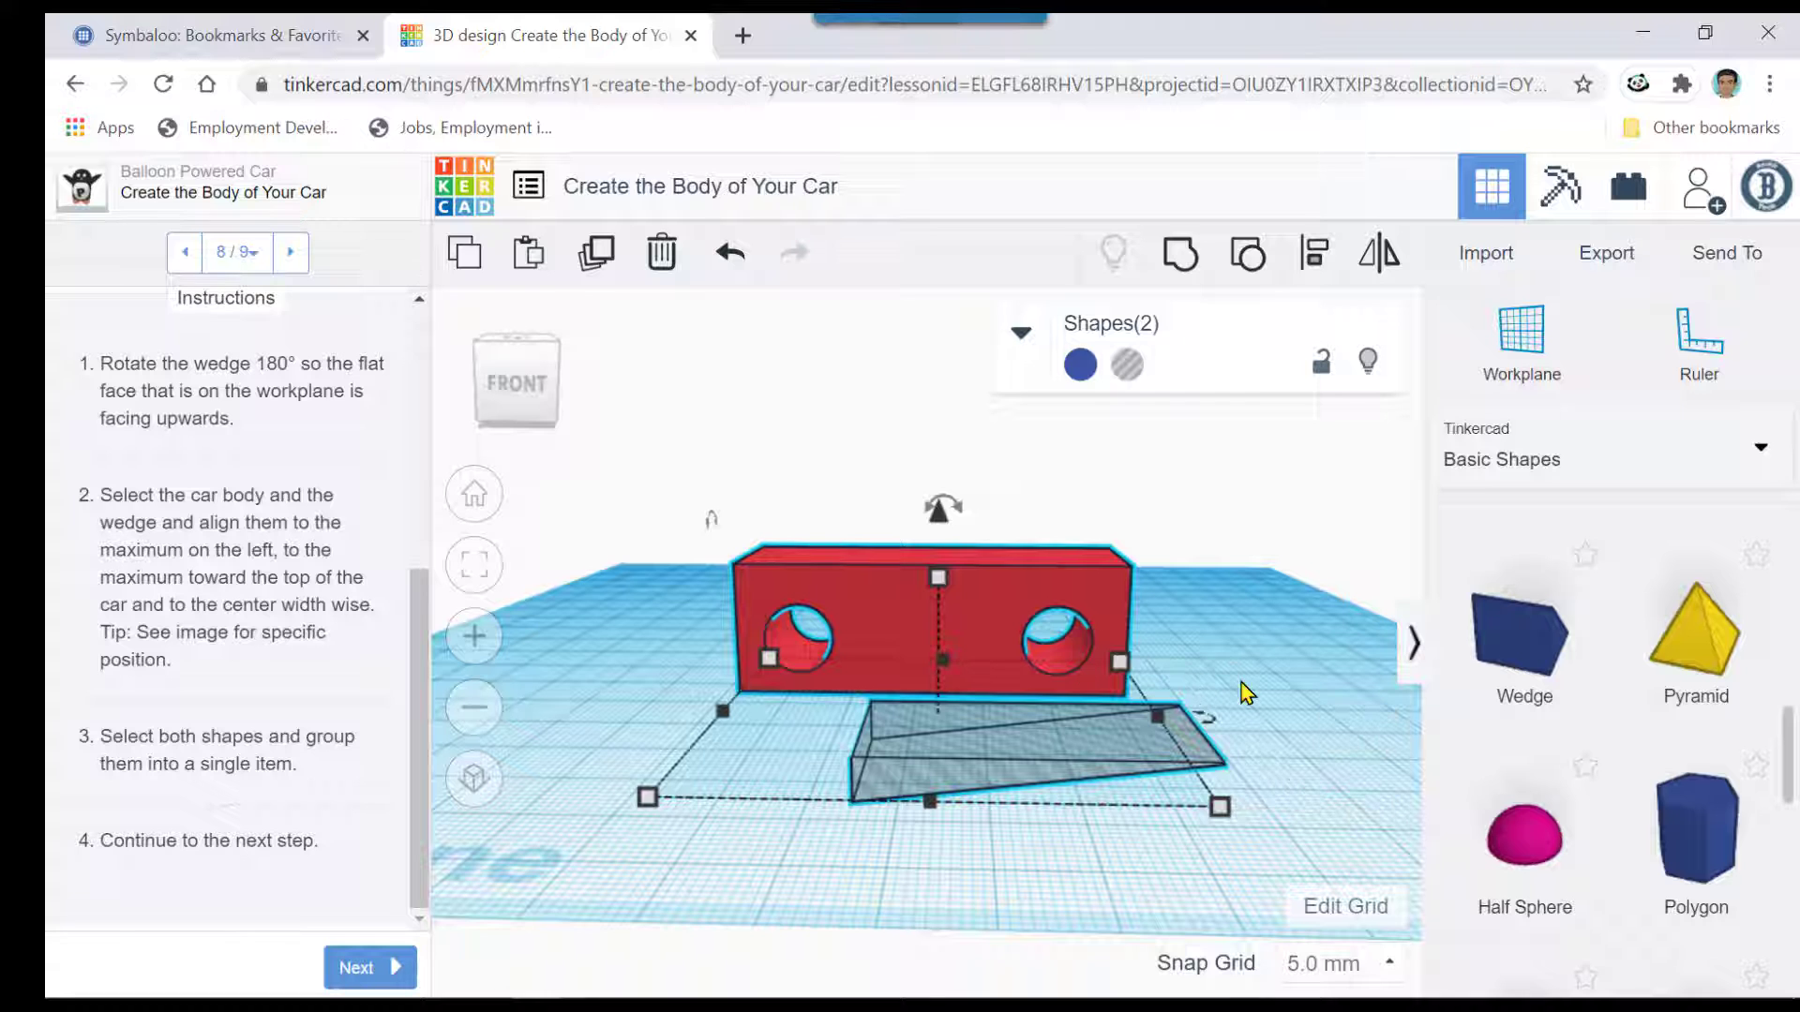
right_drag(1294, 691, 1227, 746)
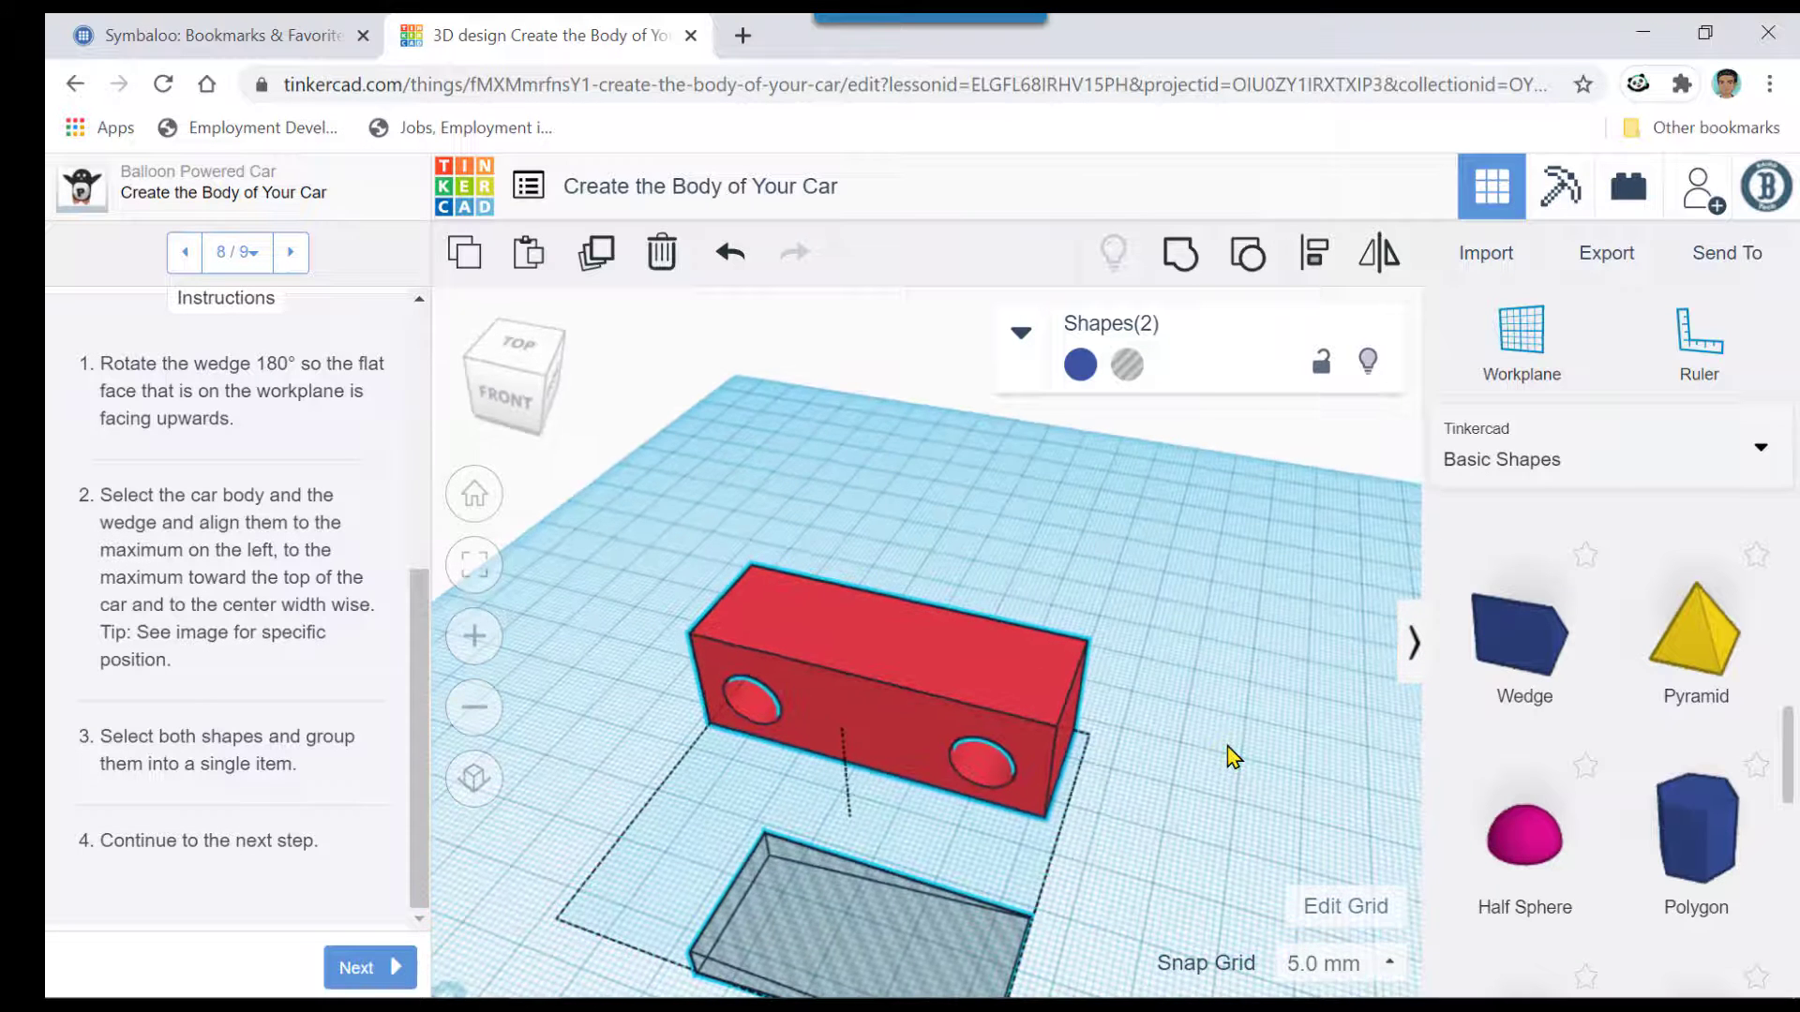
click(1316, 263)
right_drag(1257, 723, 1370, 677)
key(l)
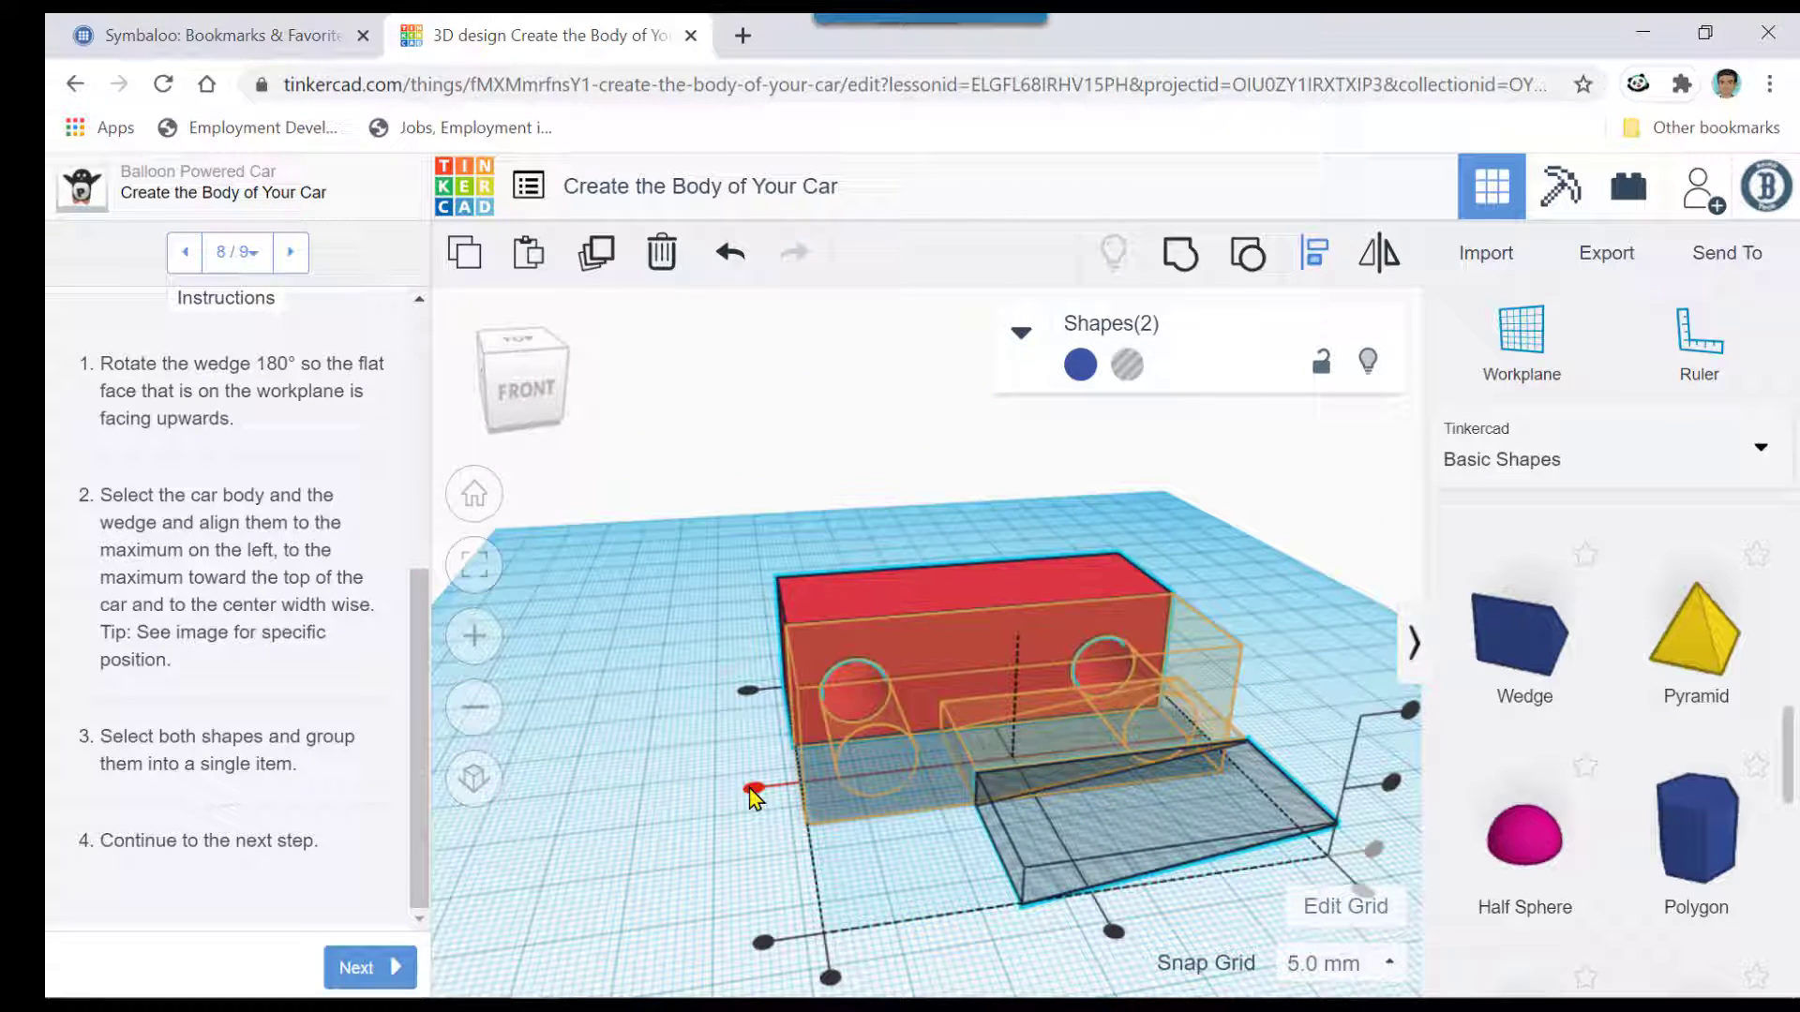
scroll(262, 619, up, 5)
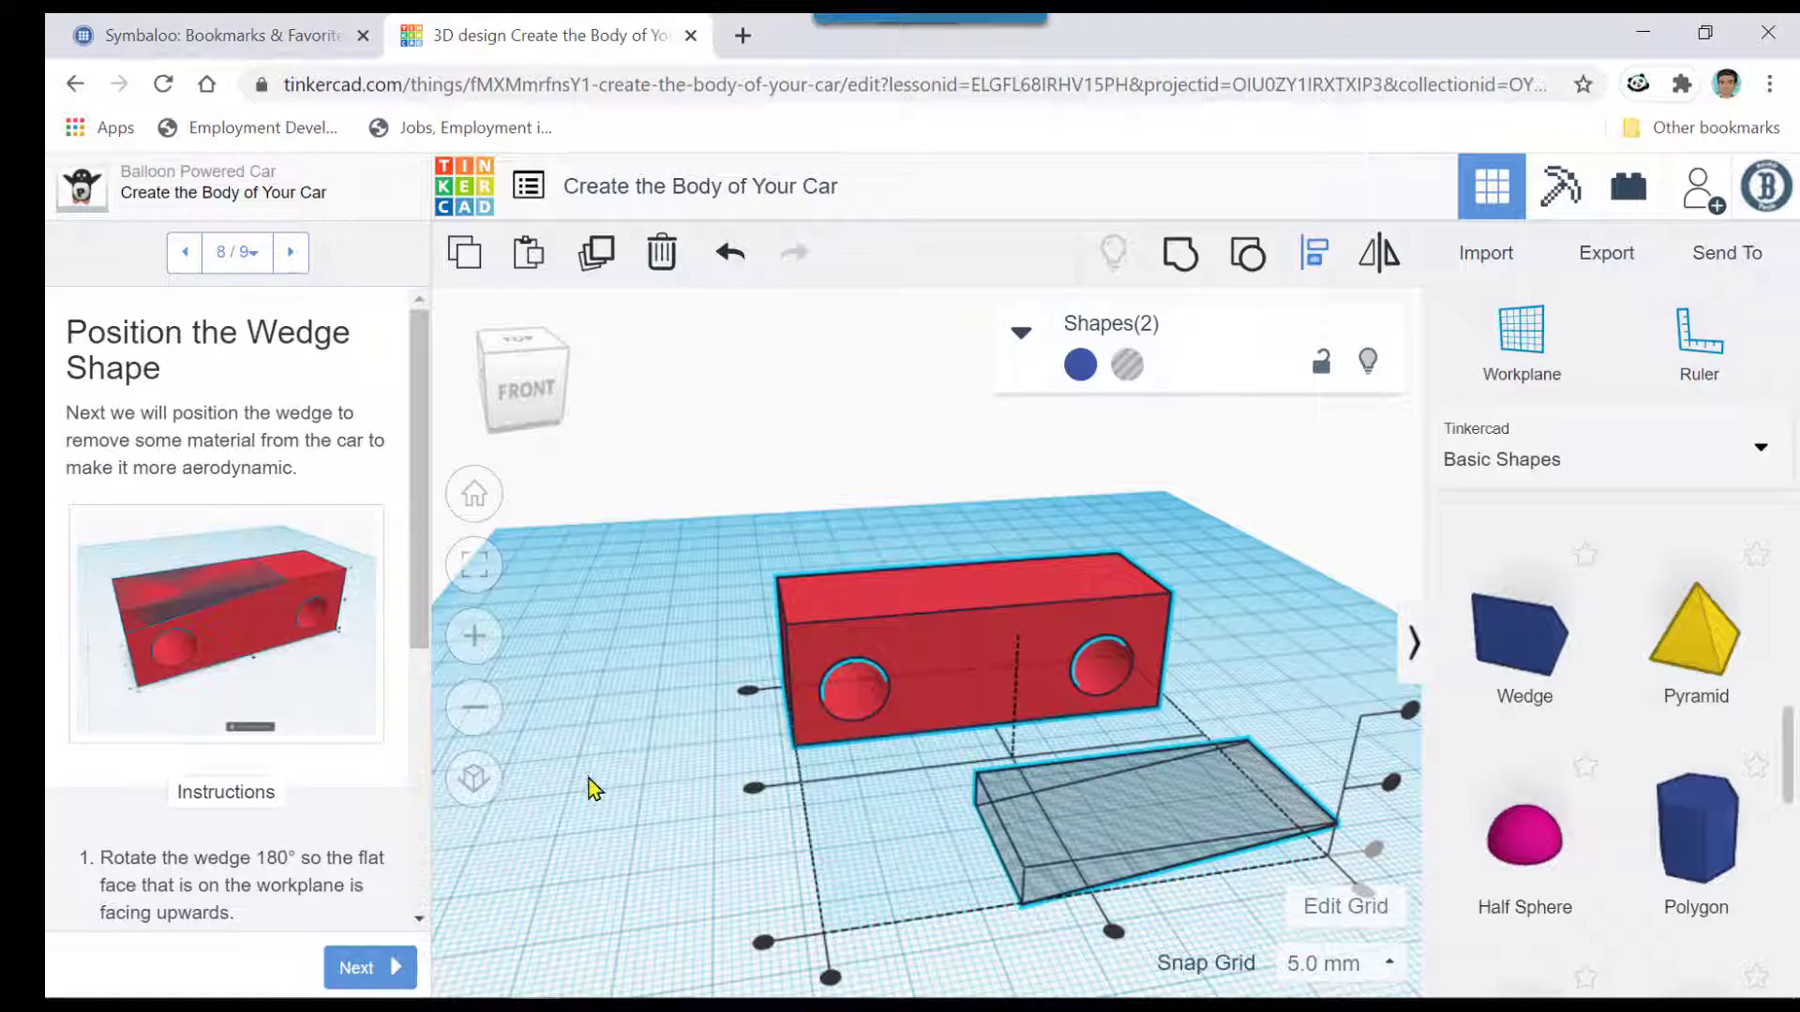
scroll(591, 783, down, 4)
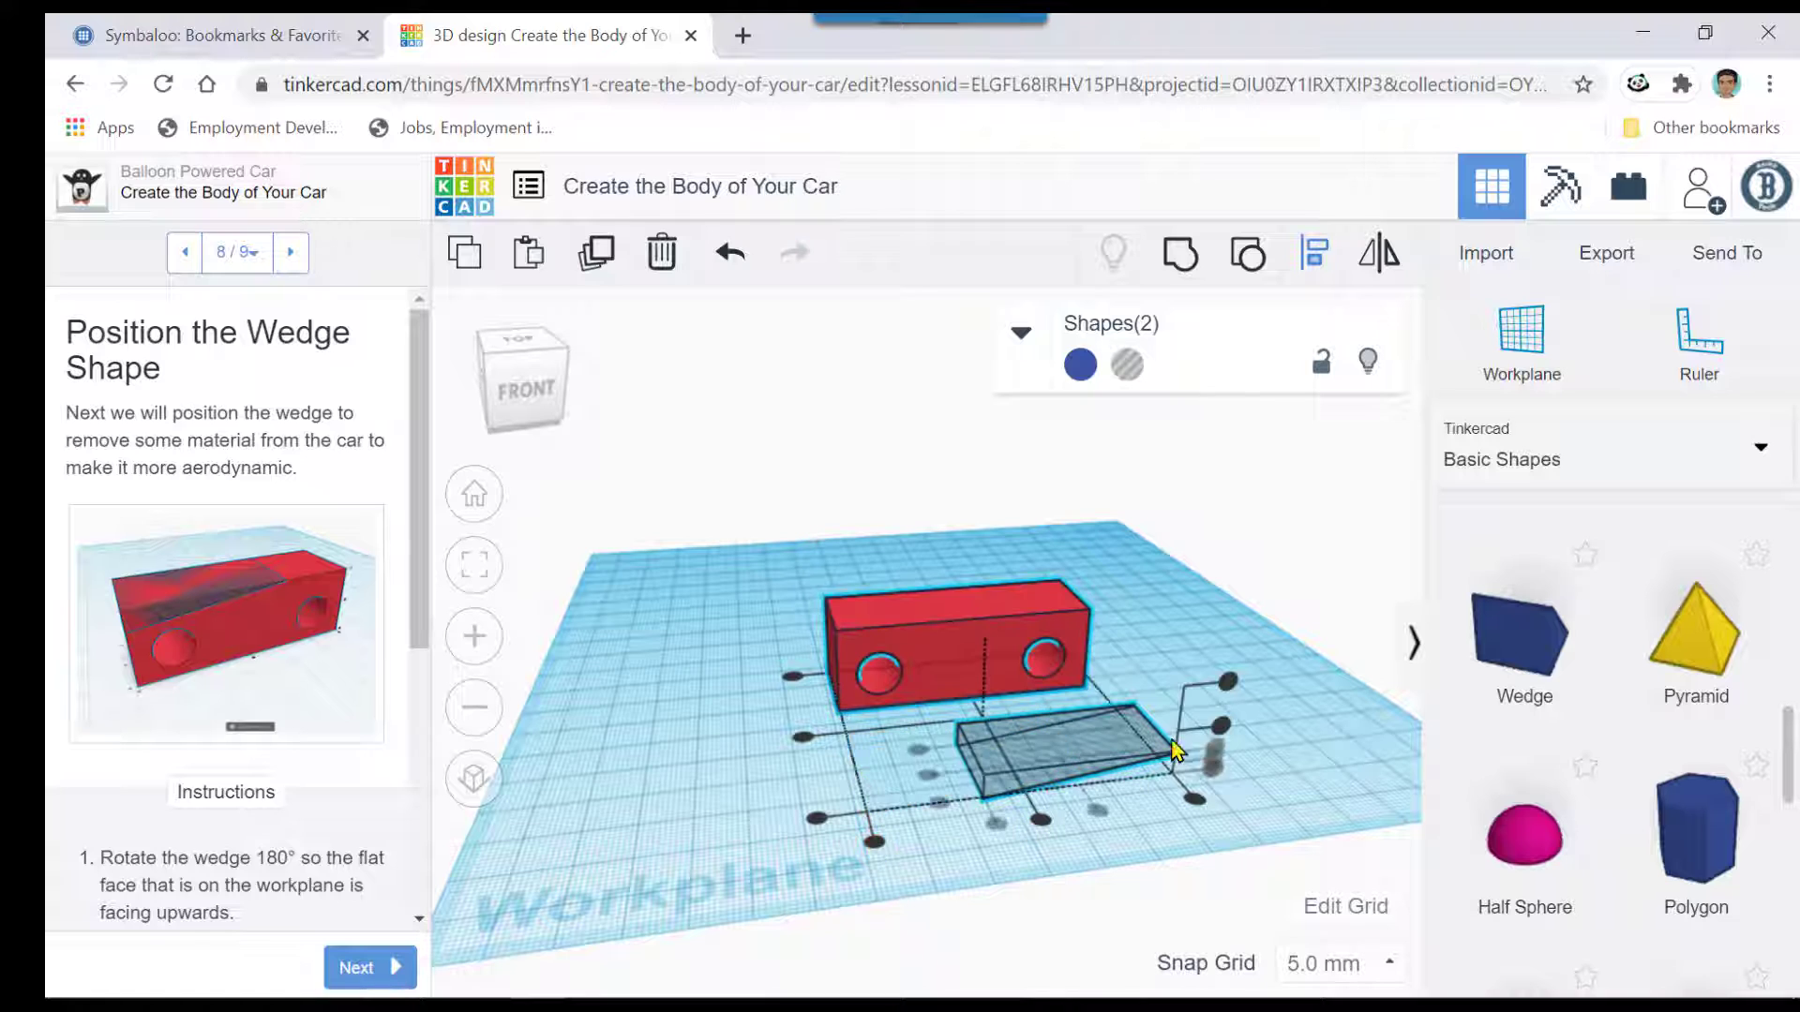
click(1230, 681)
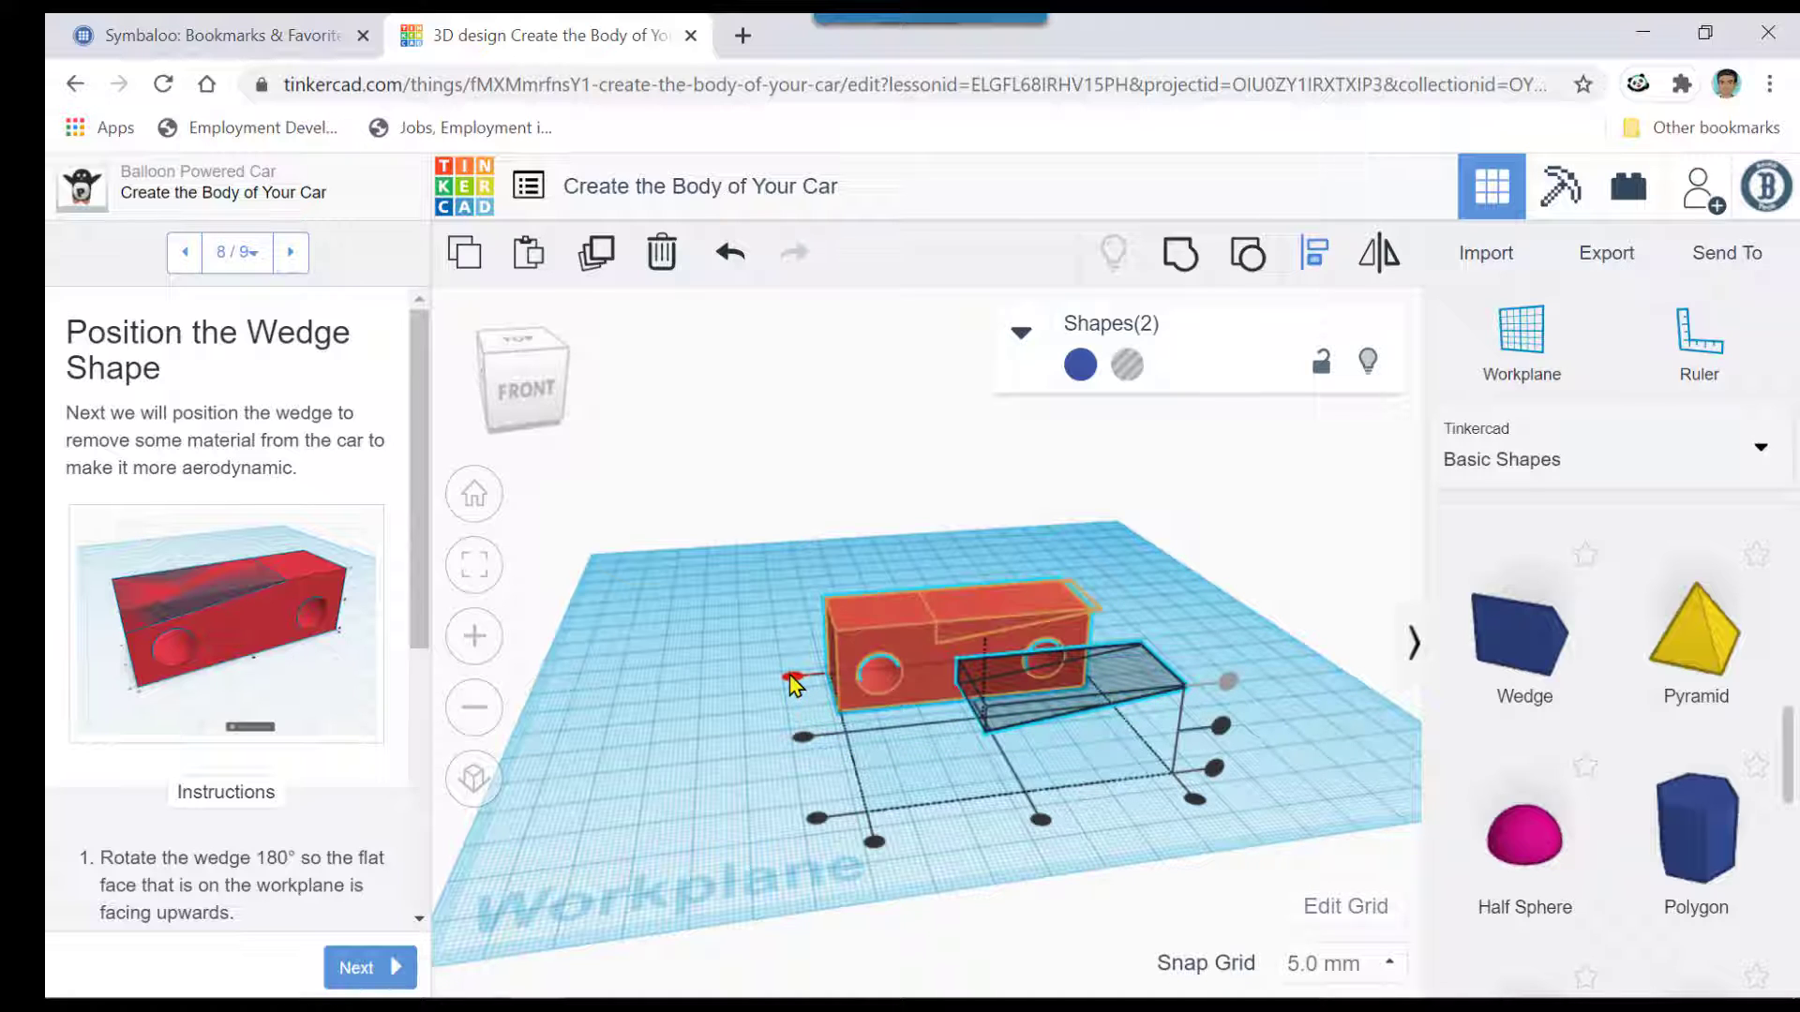
click(790, 676)
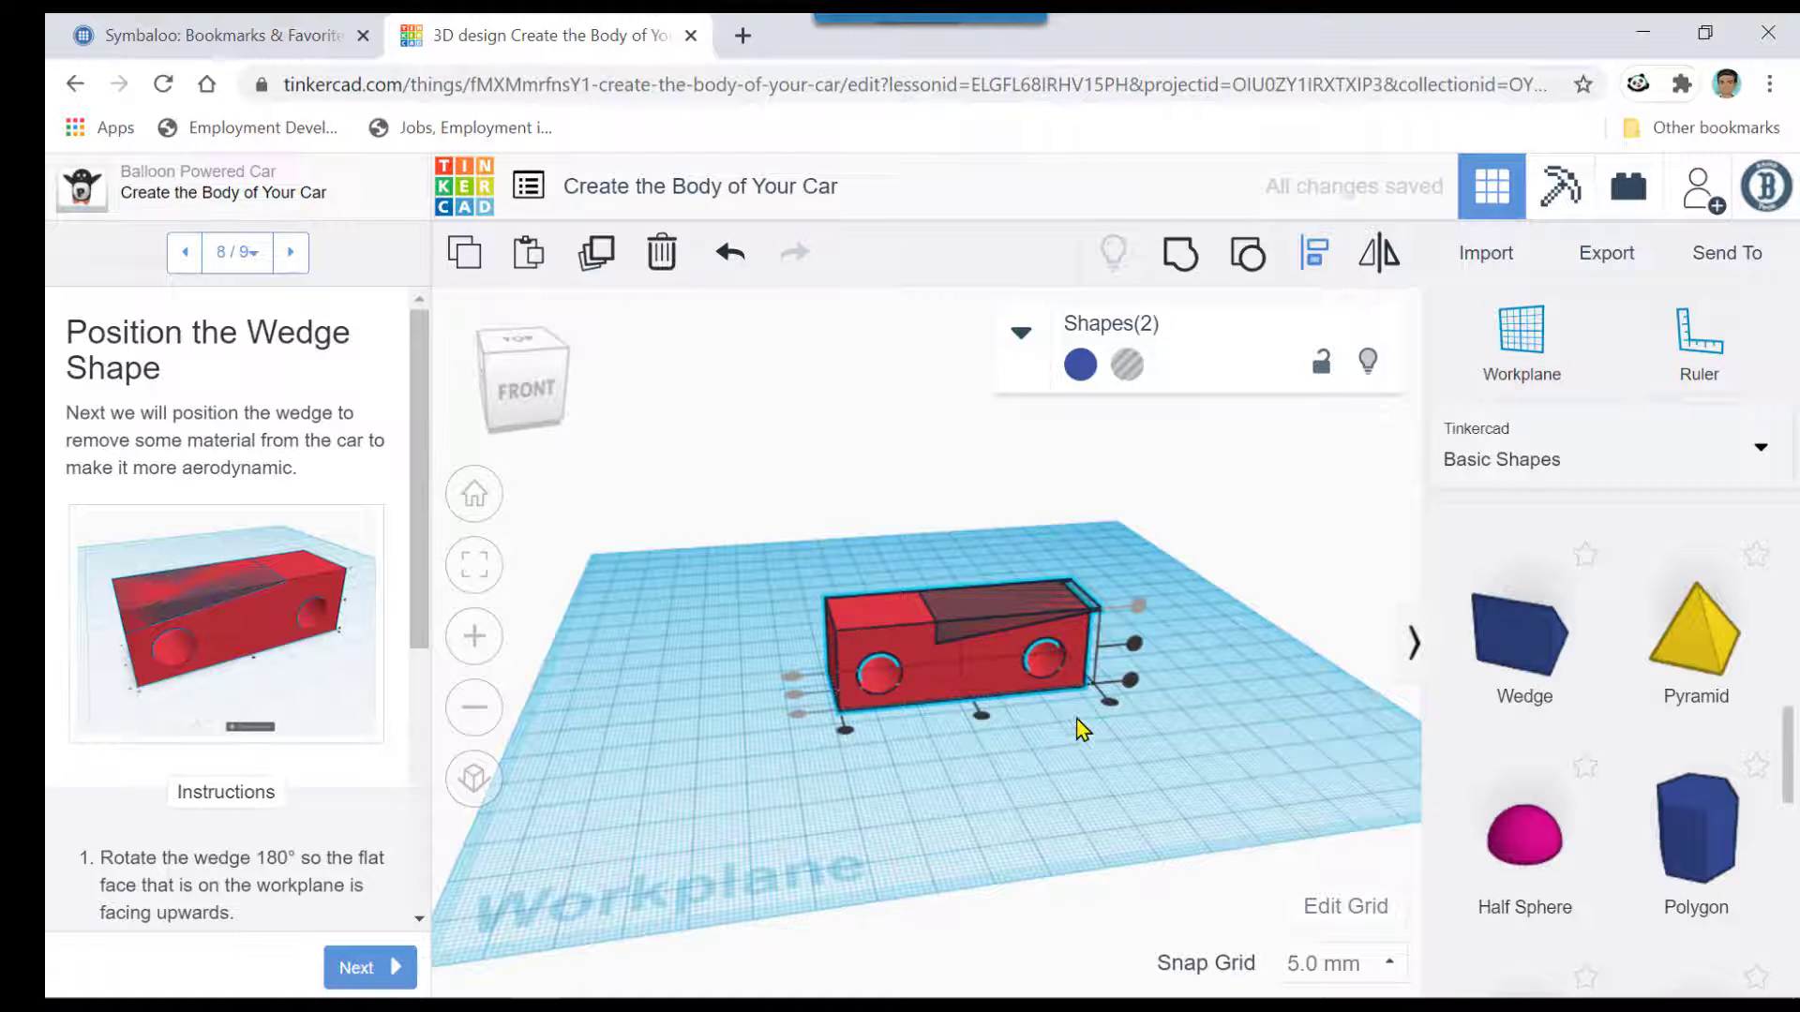
- Align the wedge hole to the left end of the car body so it matches the lesson image
scroll(1078, 728, up, 3)
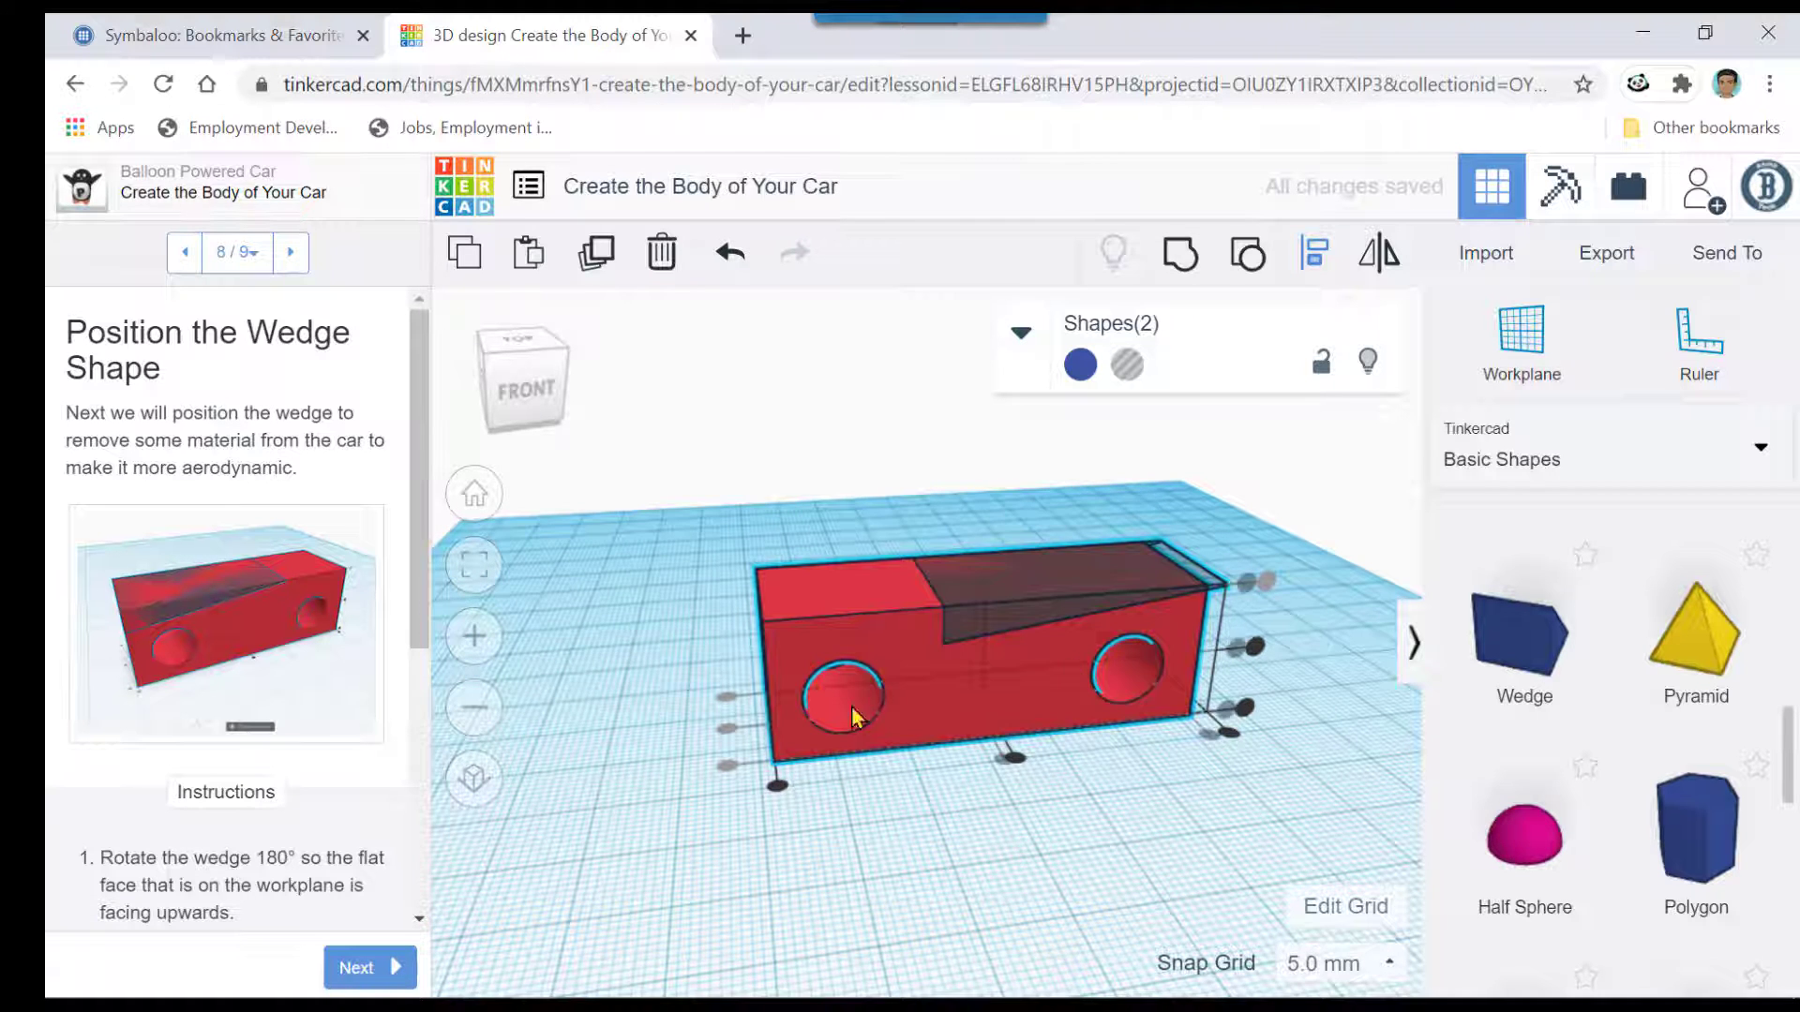
click(779, 788)
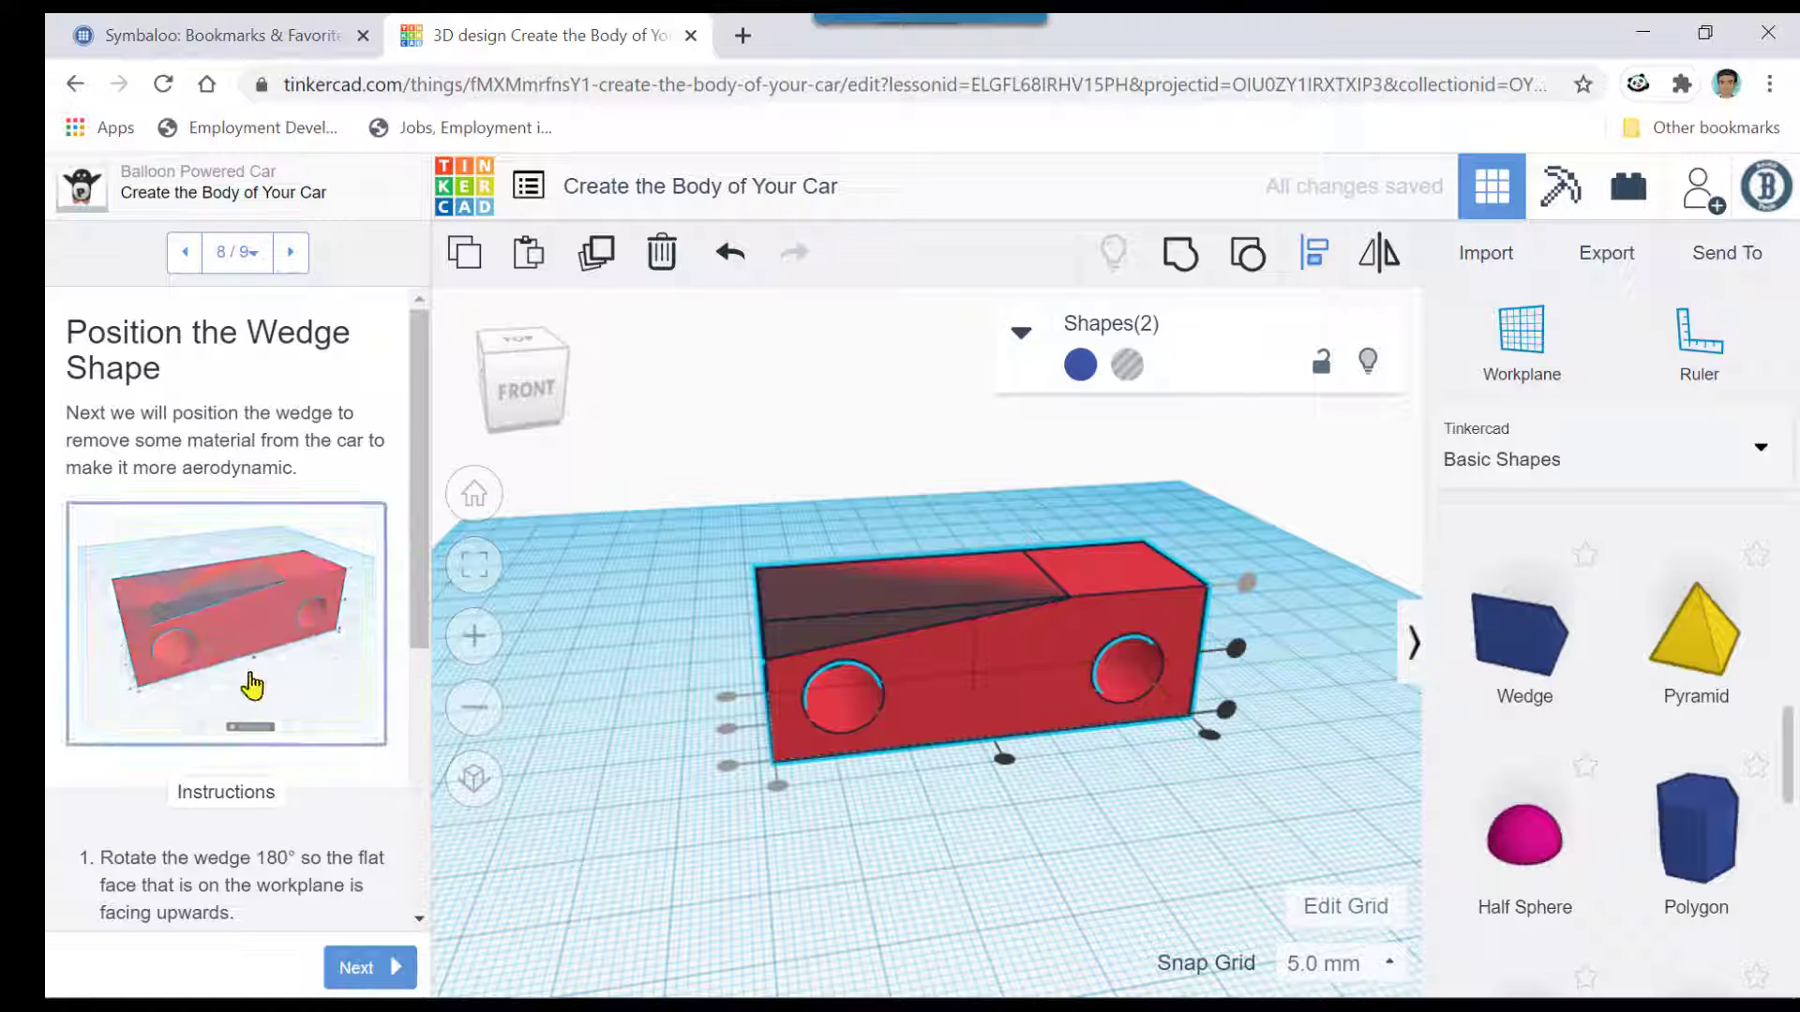
mouse_move(553, 814)
right_down()
mouse_move(517, 809)
mouse_move(548, 810)
right_up()
scroll(454, 805, down, 2)
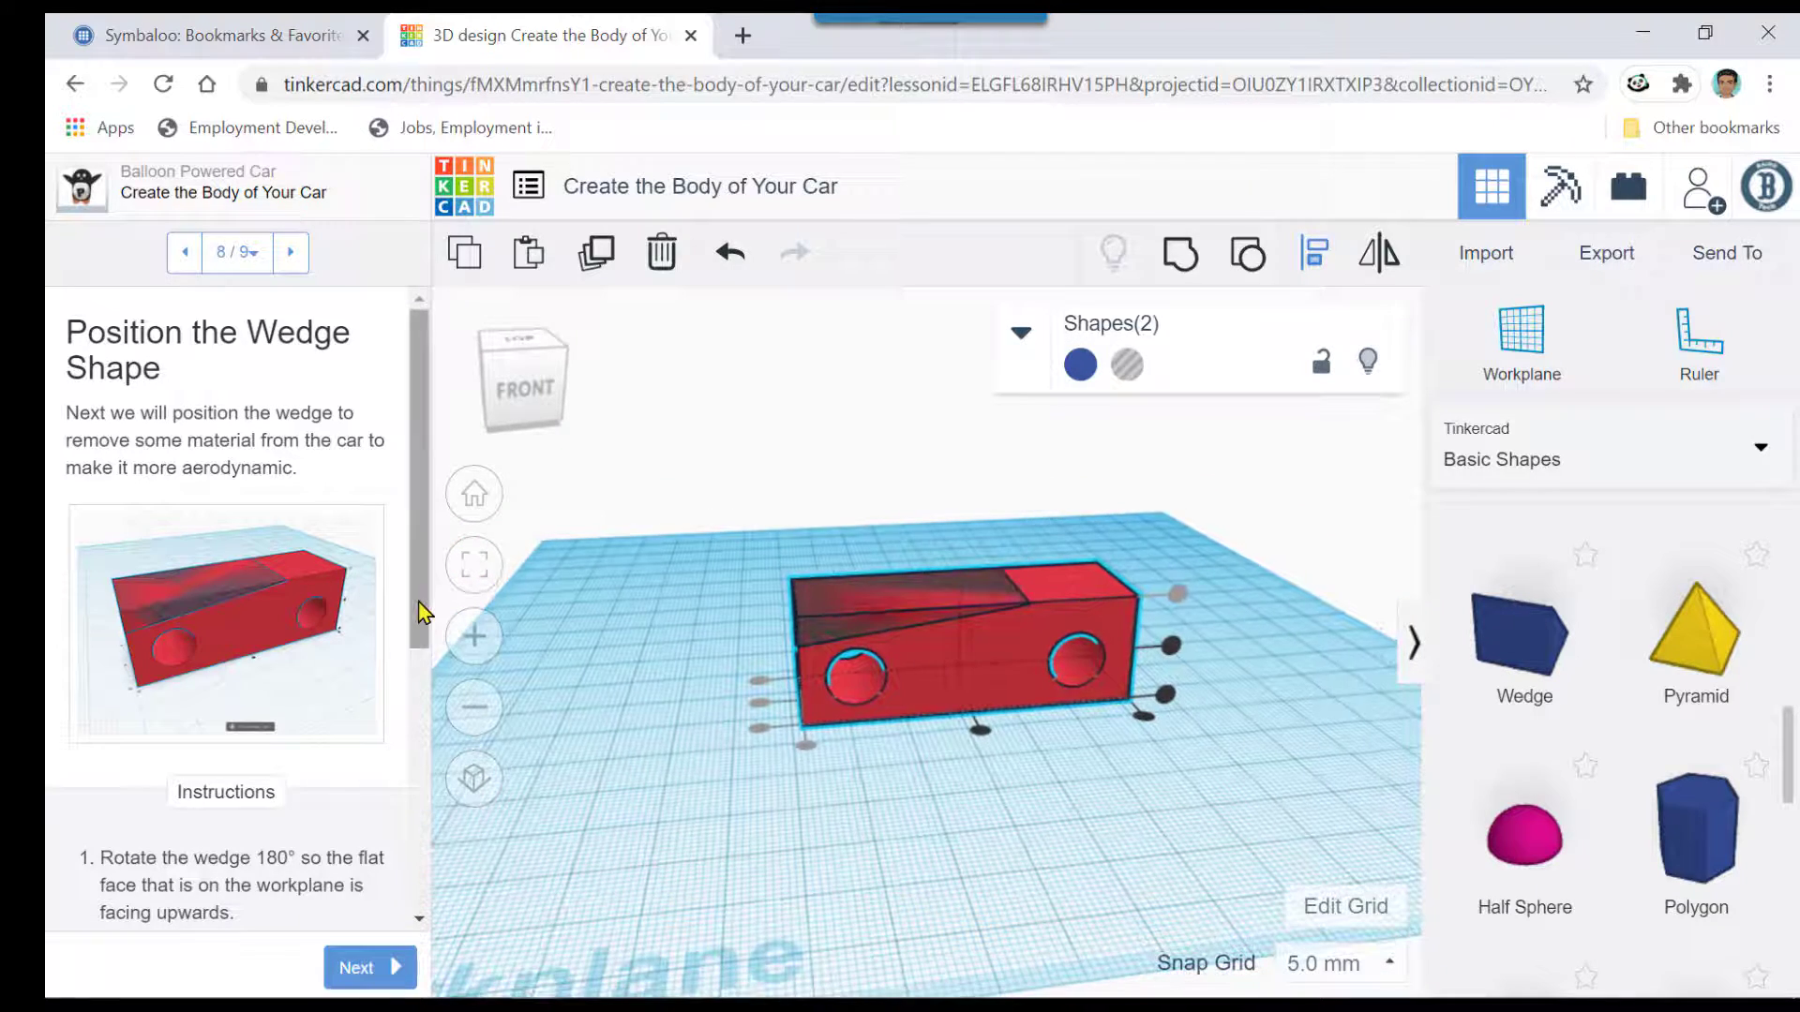
- Group the car body with the wedge hole and advance the lesson to page 9, Add a Nose Wedge to the Car
drag(421, 611, 409, 874)
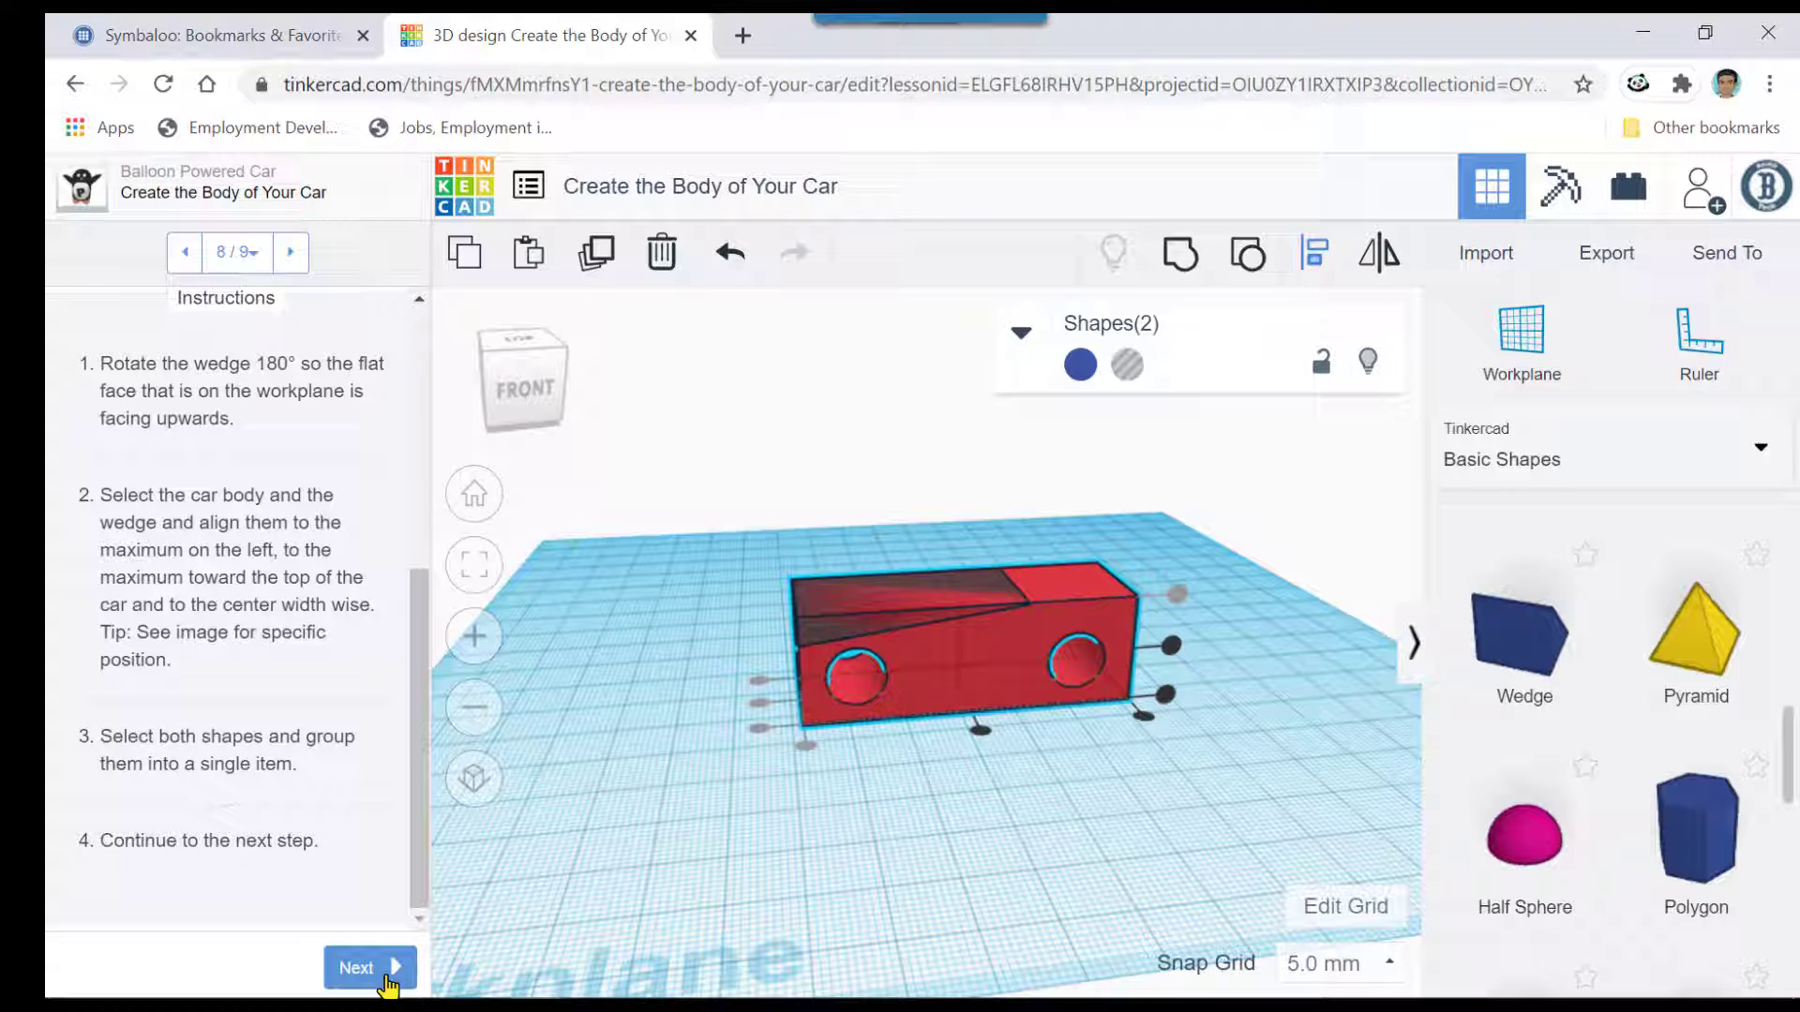
click(751, 518)
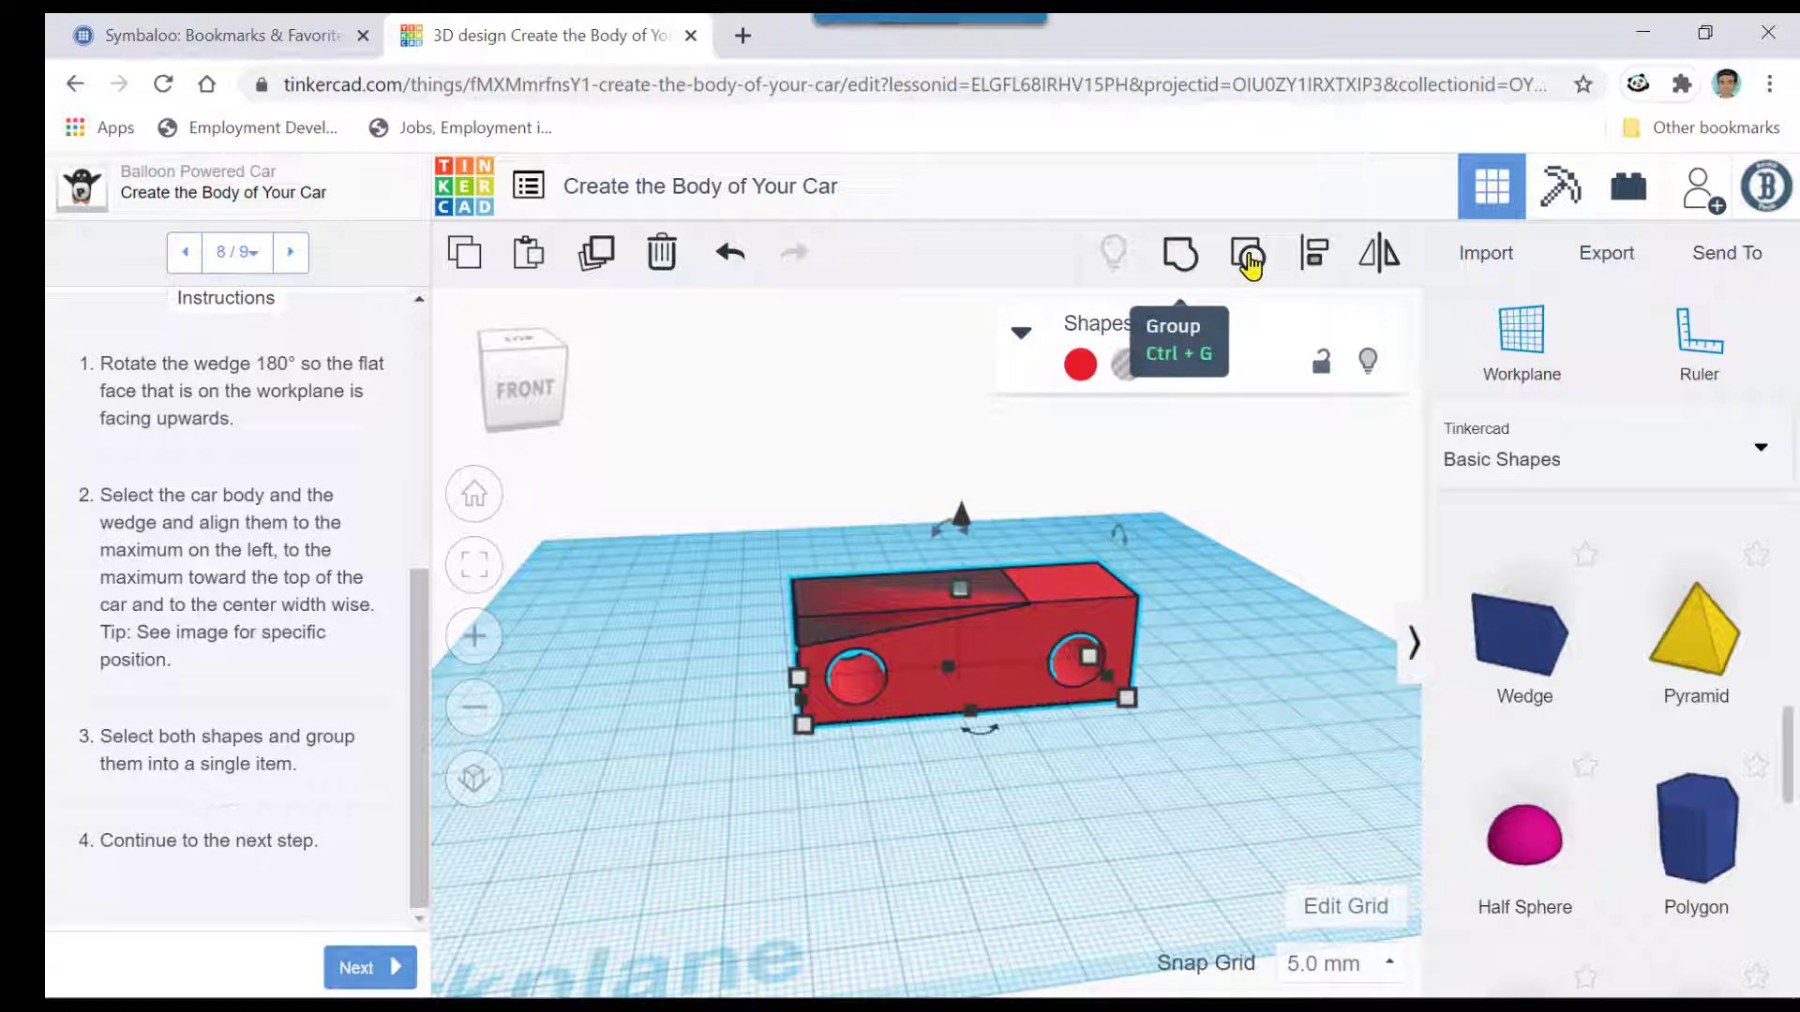
click(1180, 270)
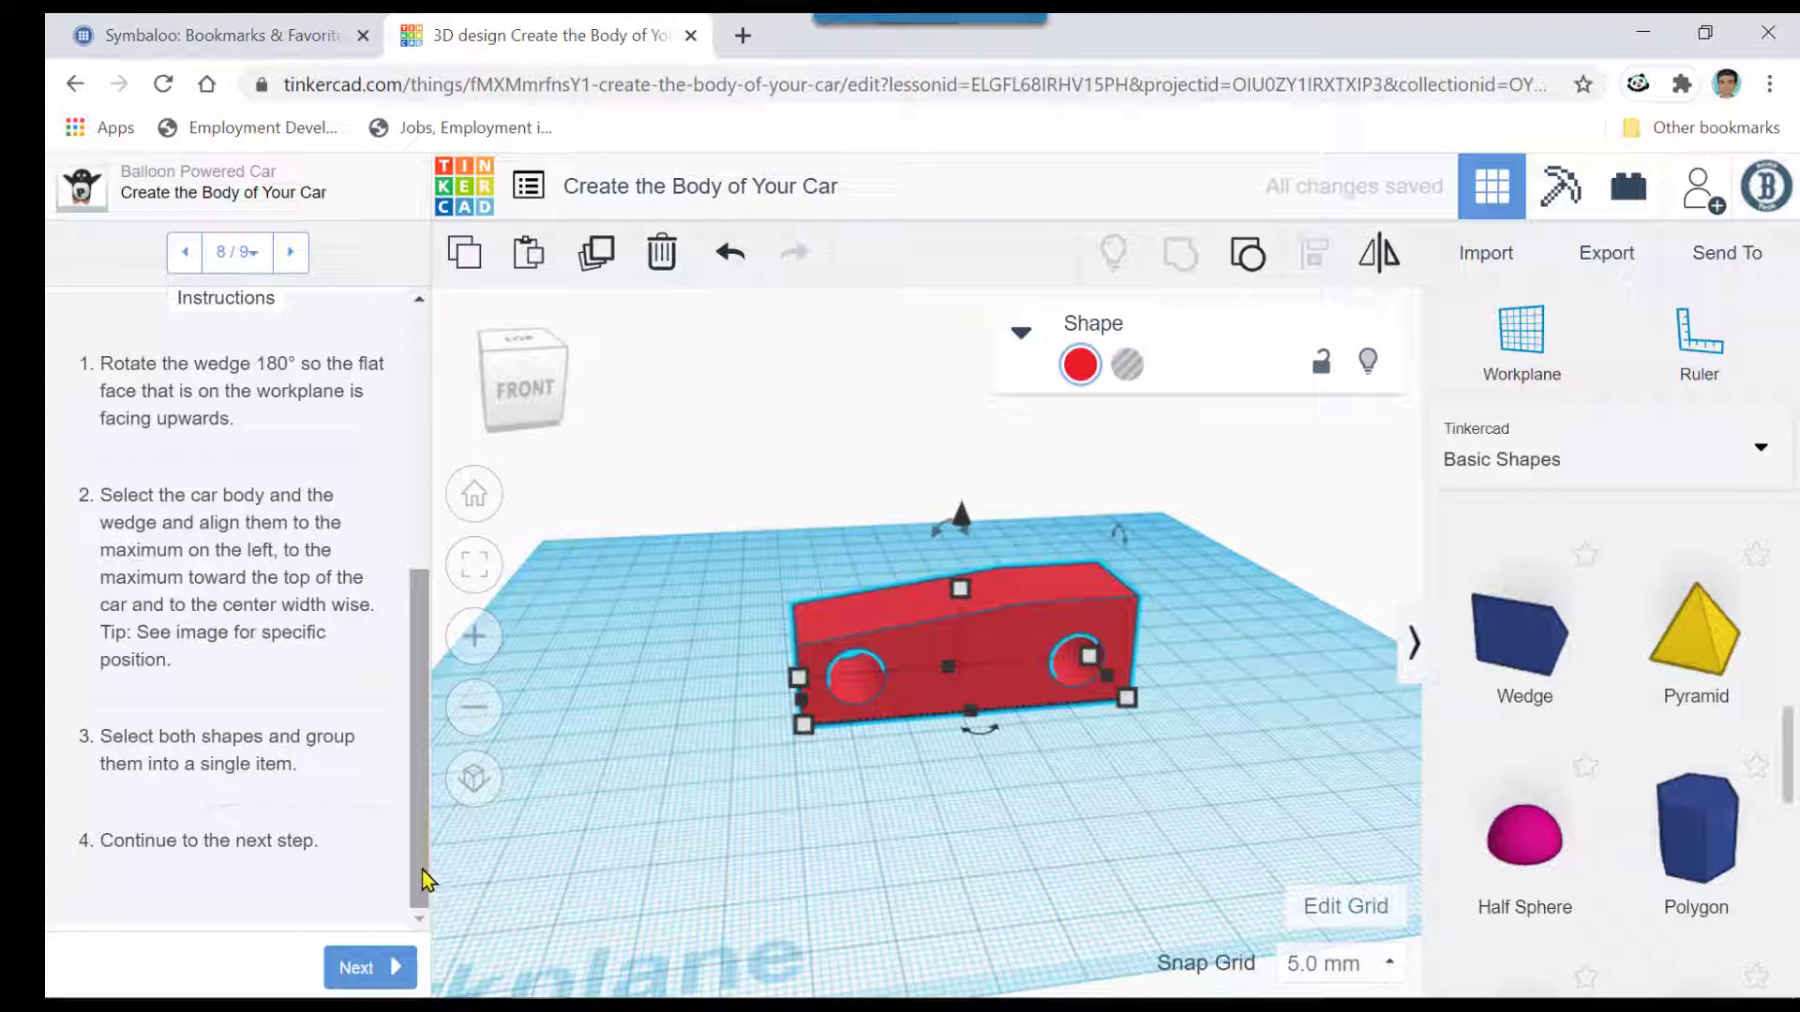
click(380, 969)
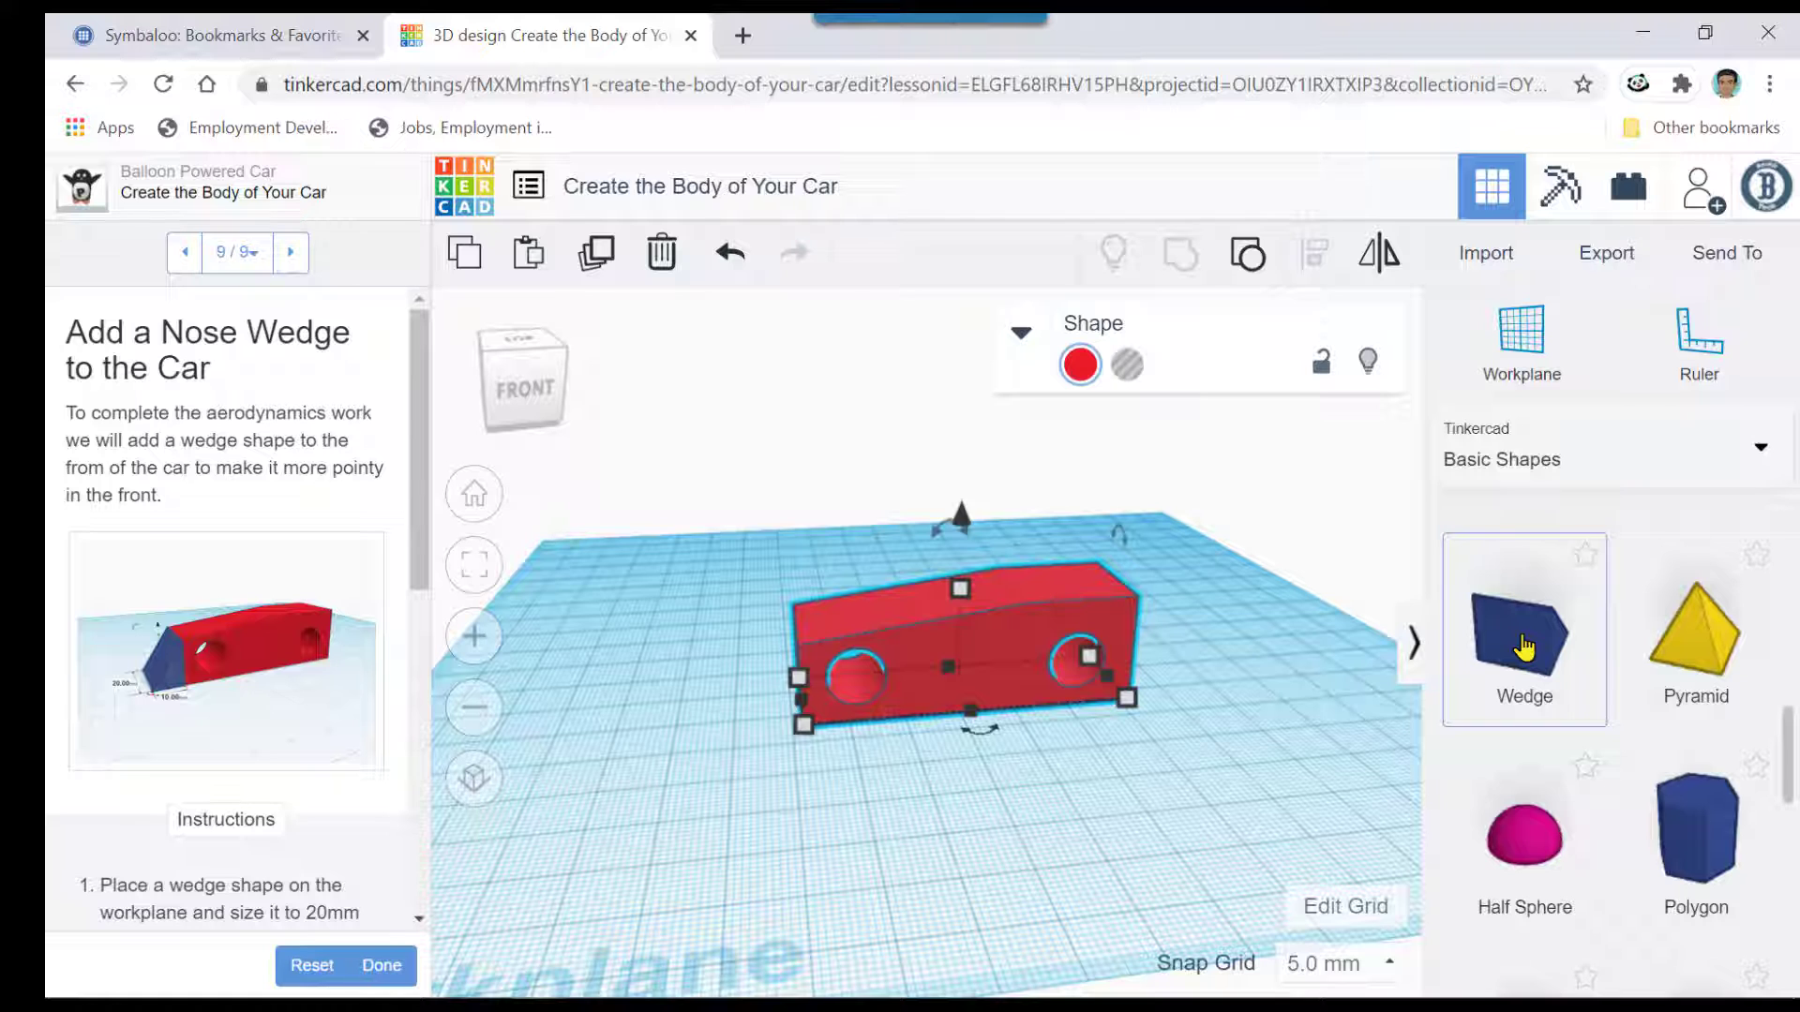
- Place a new wedge on the workplane near the car's front end and rotate it -90° in the horizontal plane
drag(1523, 646, 704, 858)
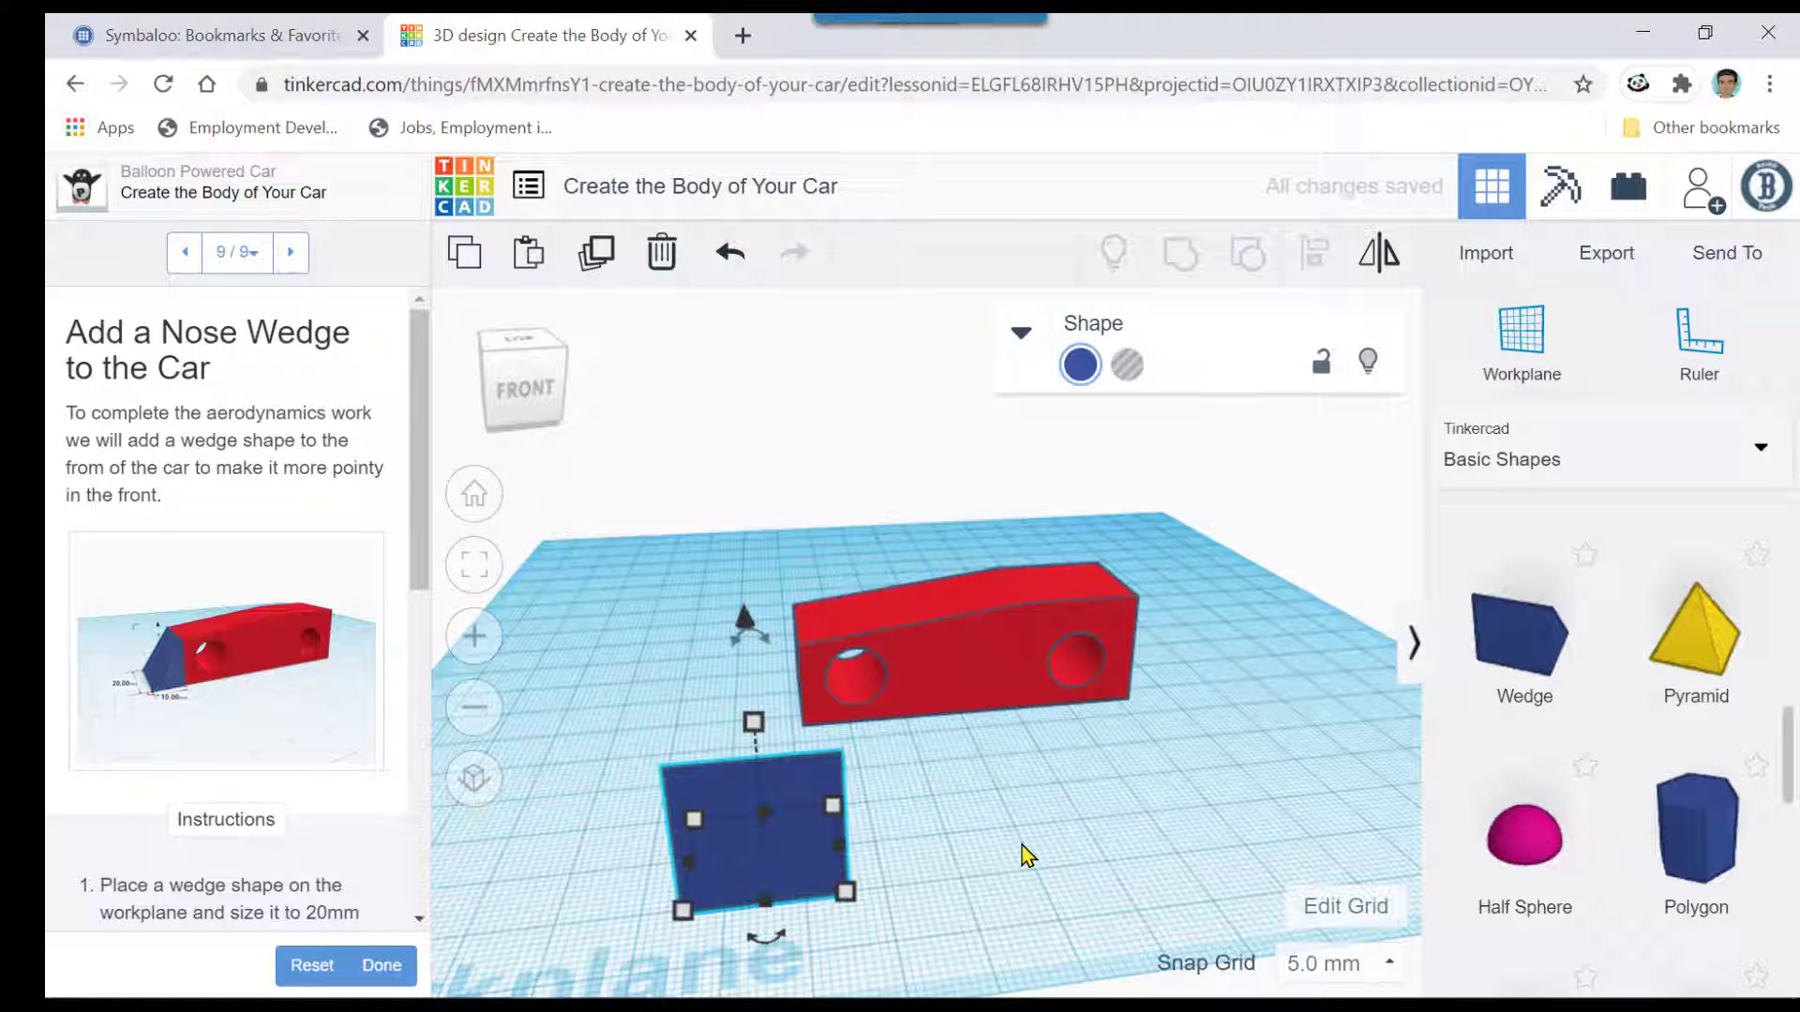
click(321, 706)
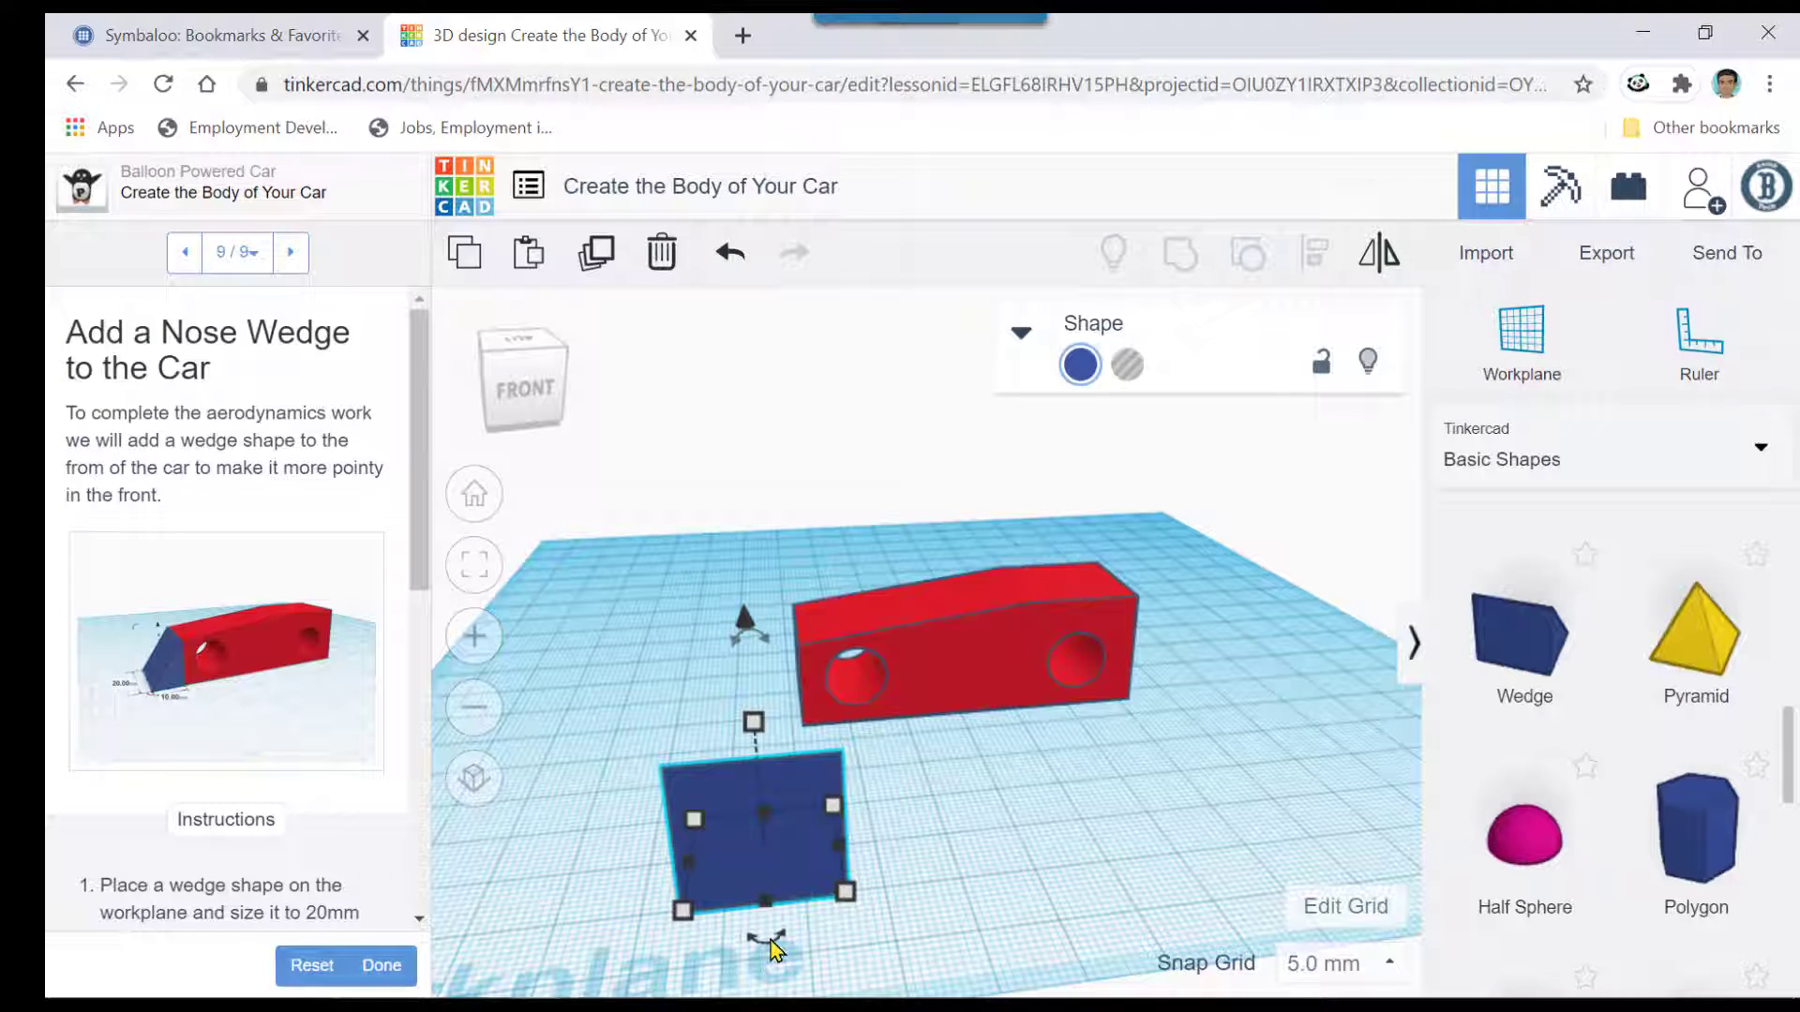
drag(771, 949, 930, 848)
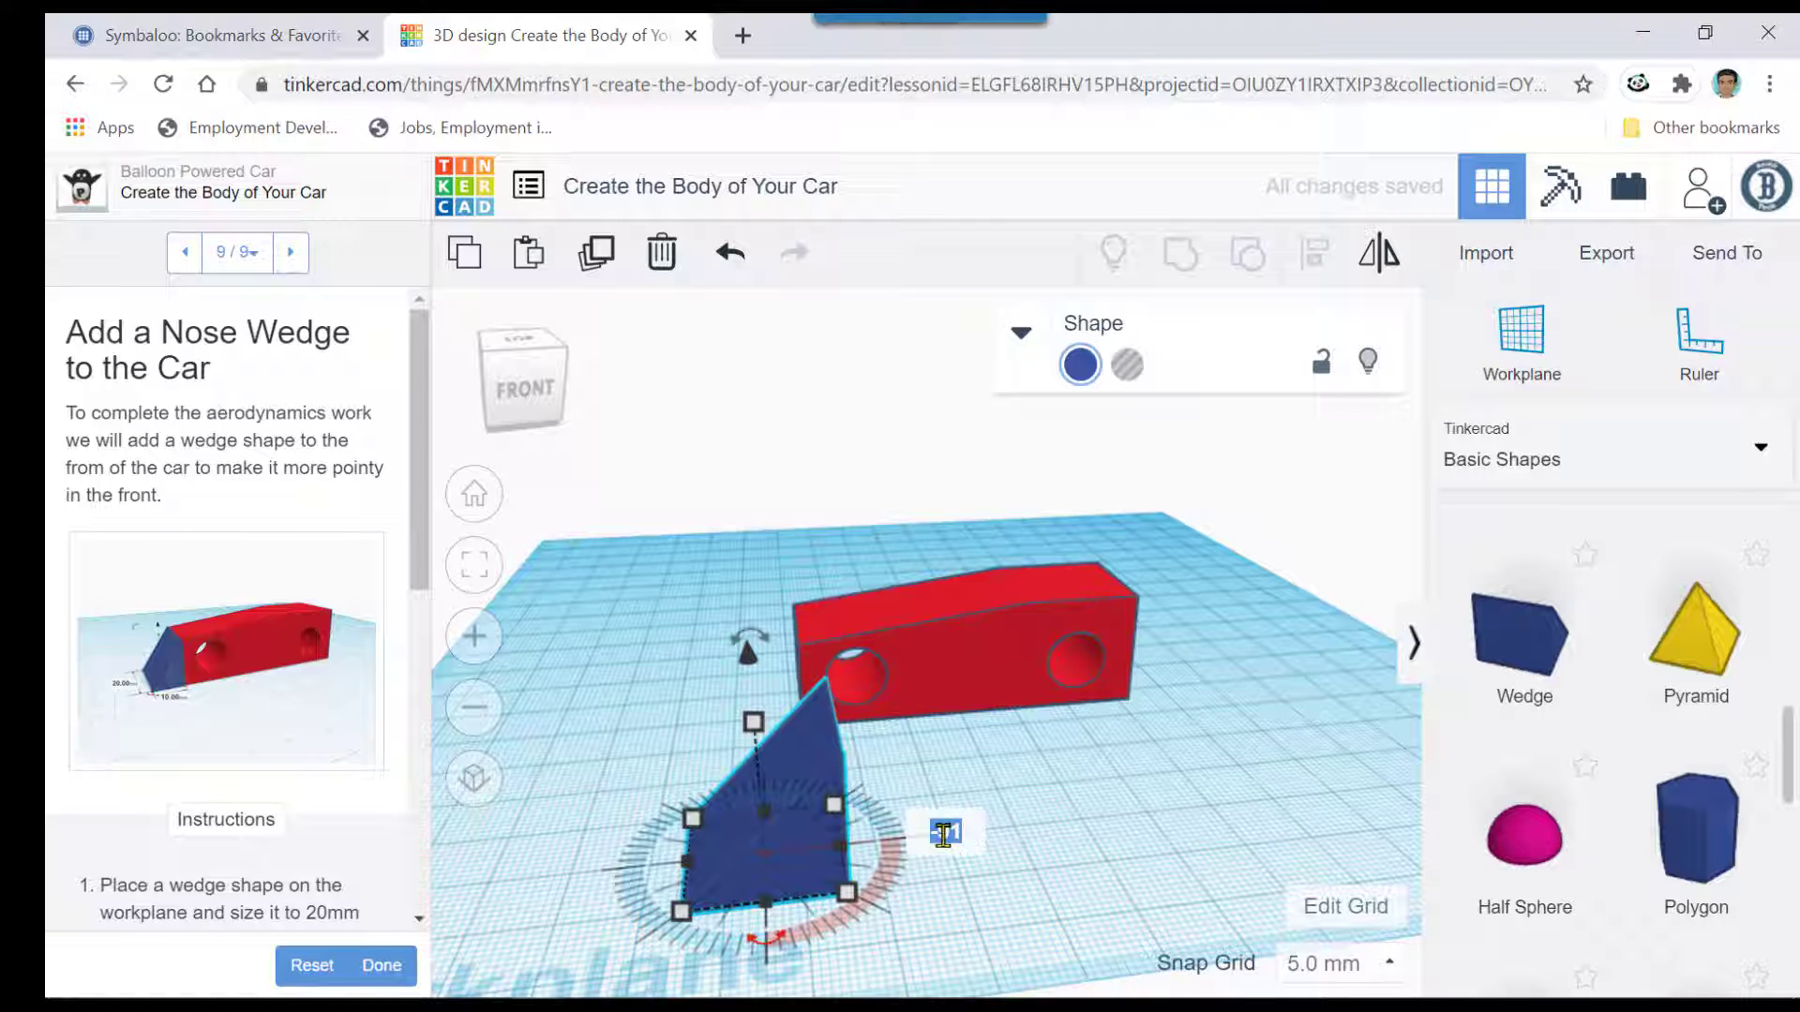
key(BackSpace)
key(Return)
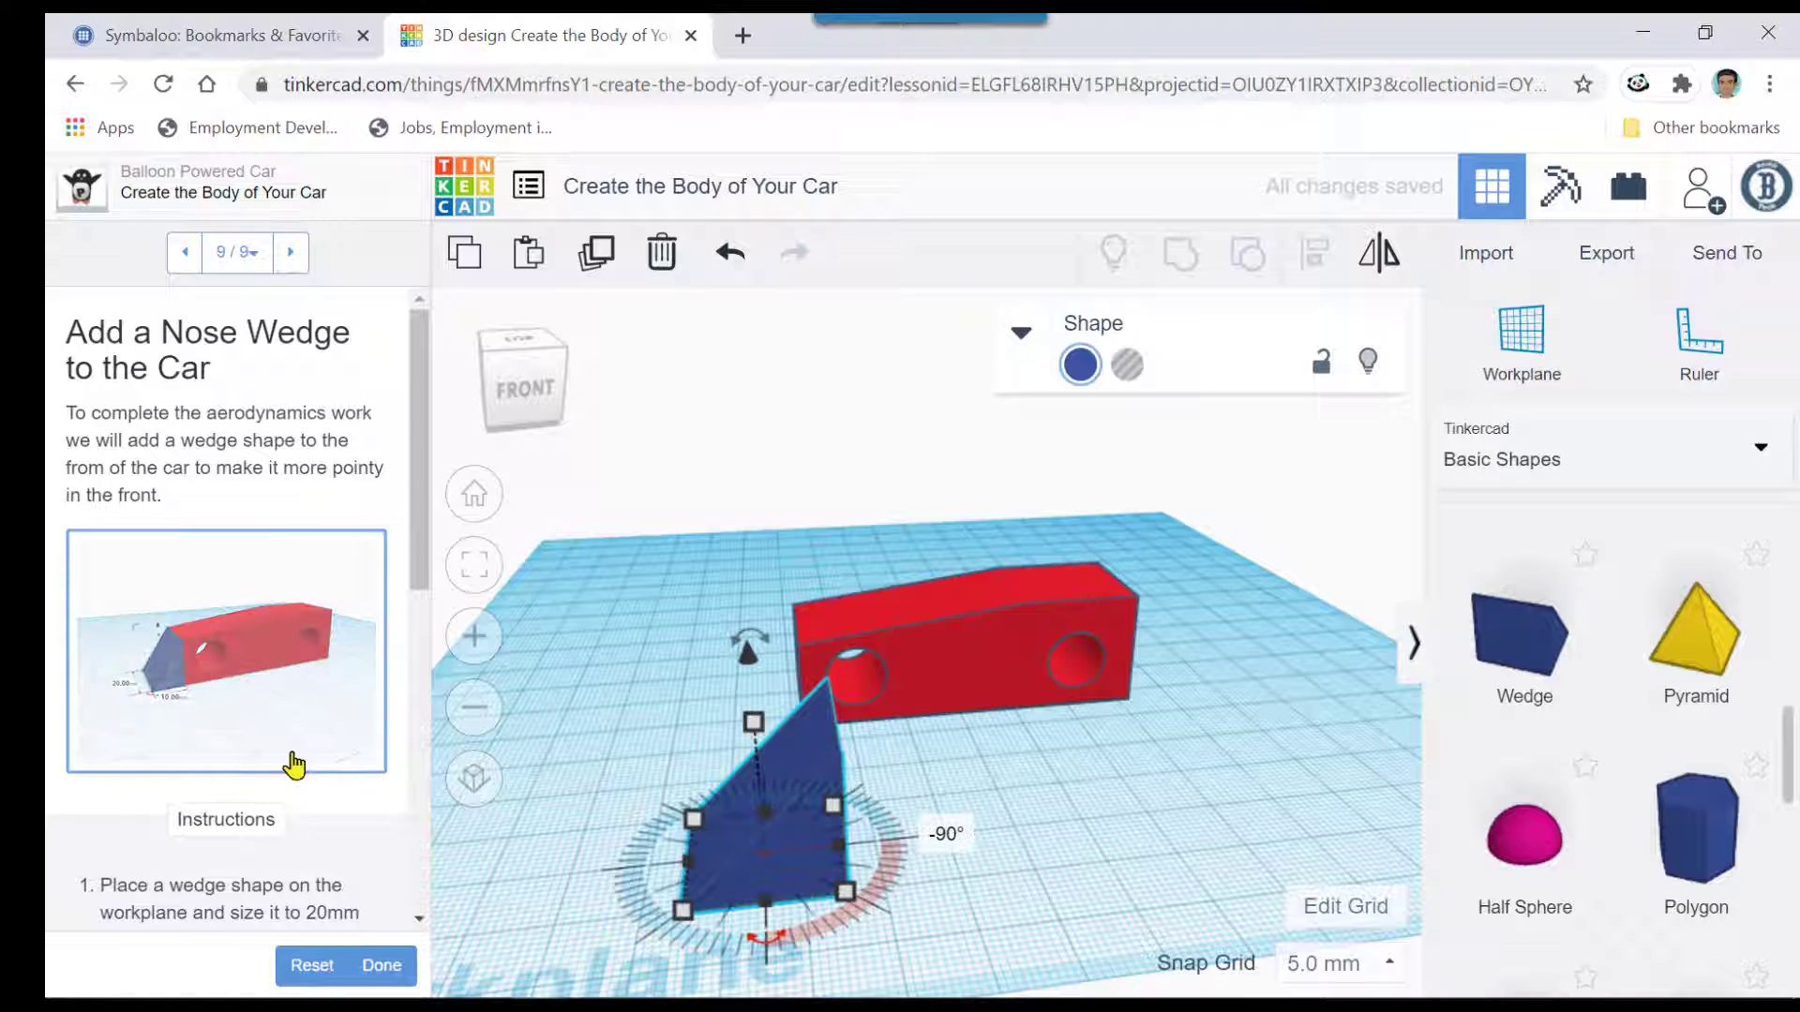
- Set the nose wedge's height to 15 mm and its length along the car to 10 mm
scroll(294, 764, down, 2)
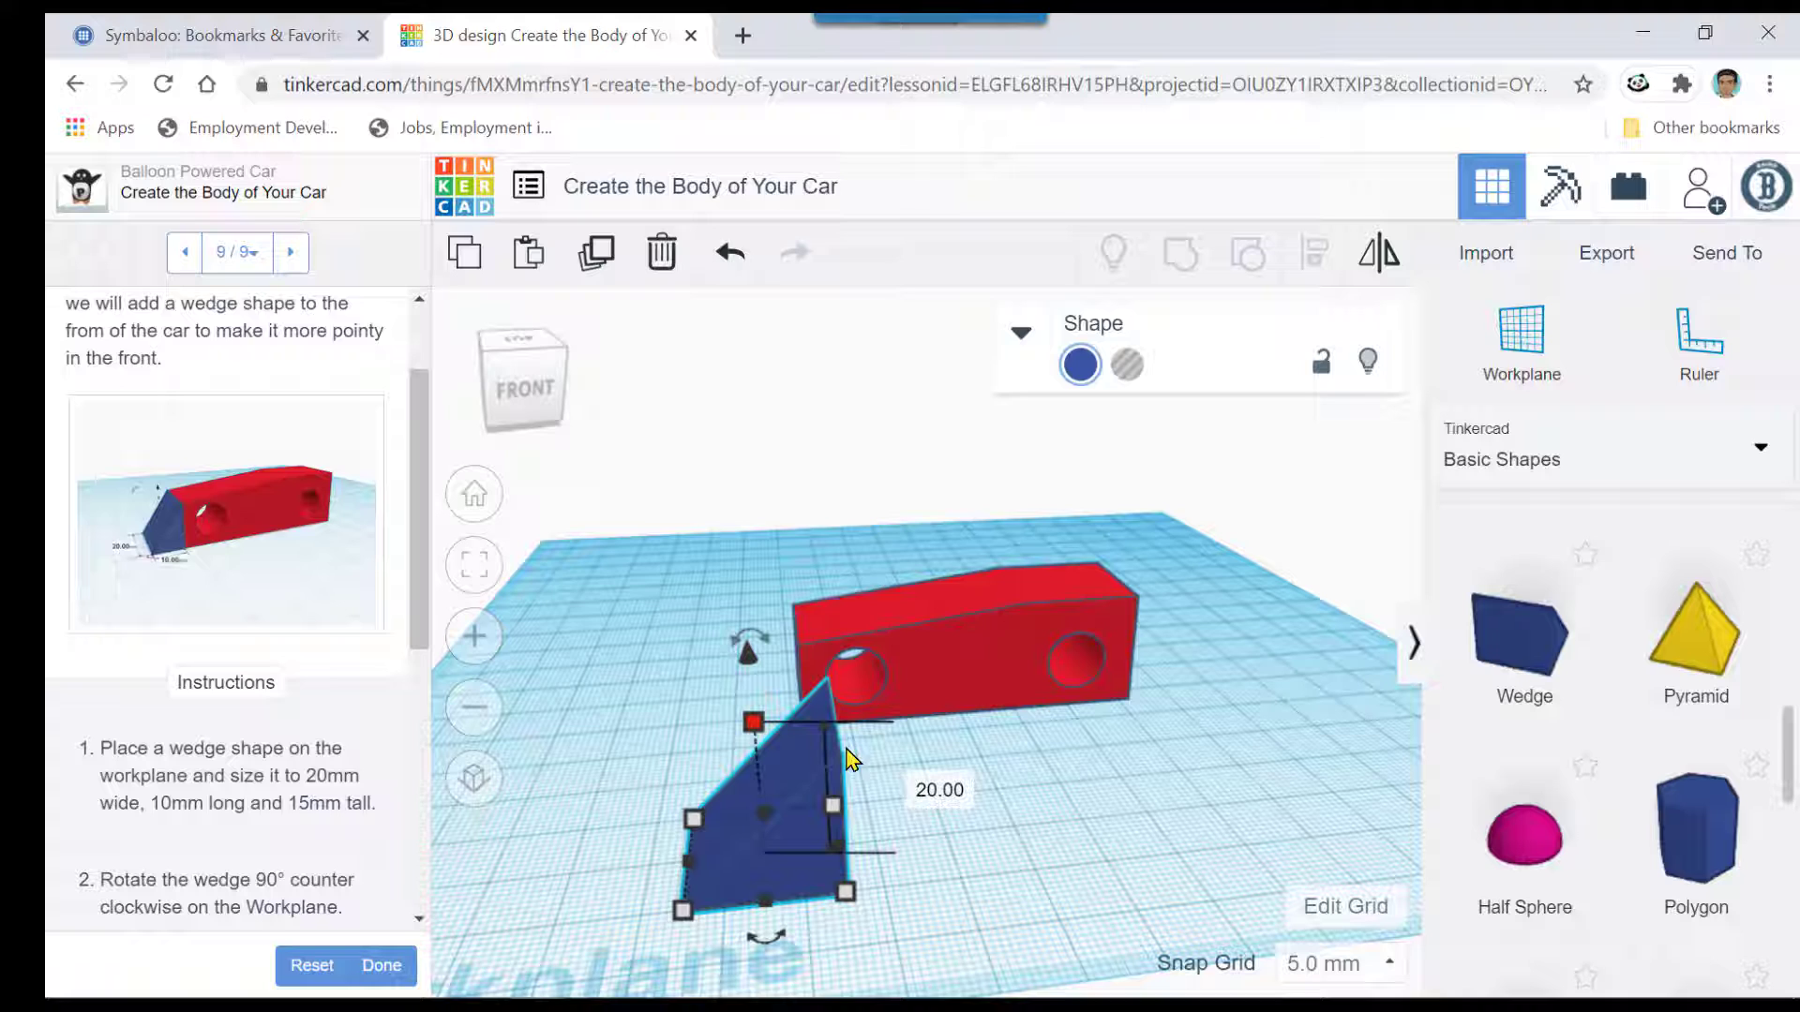
click(920, 793)
text(15)
key(Return)
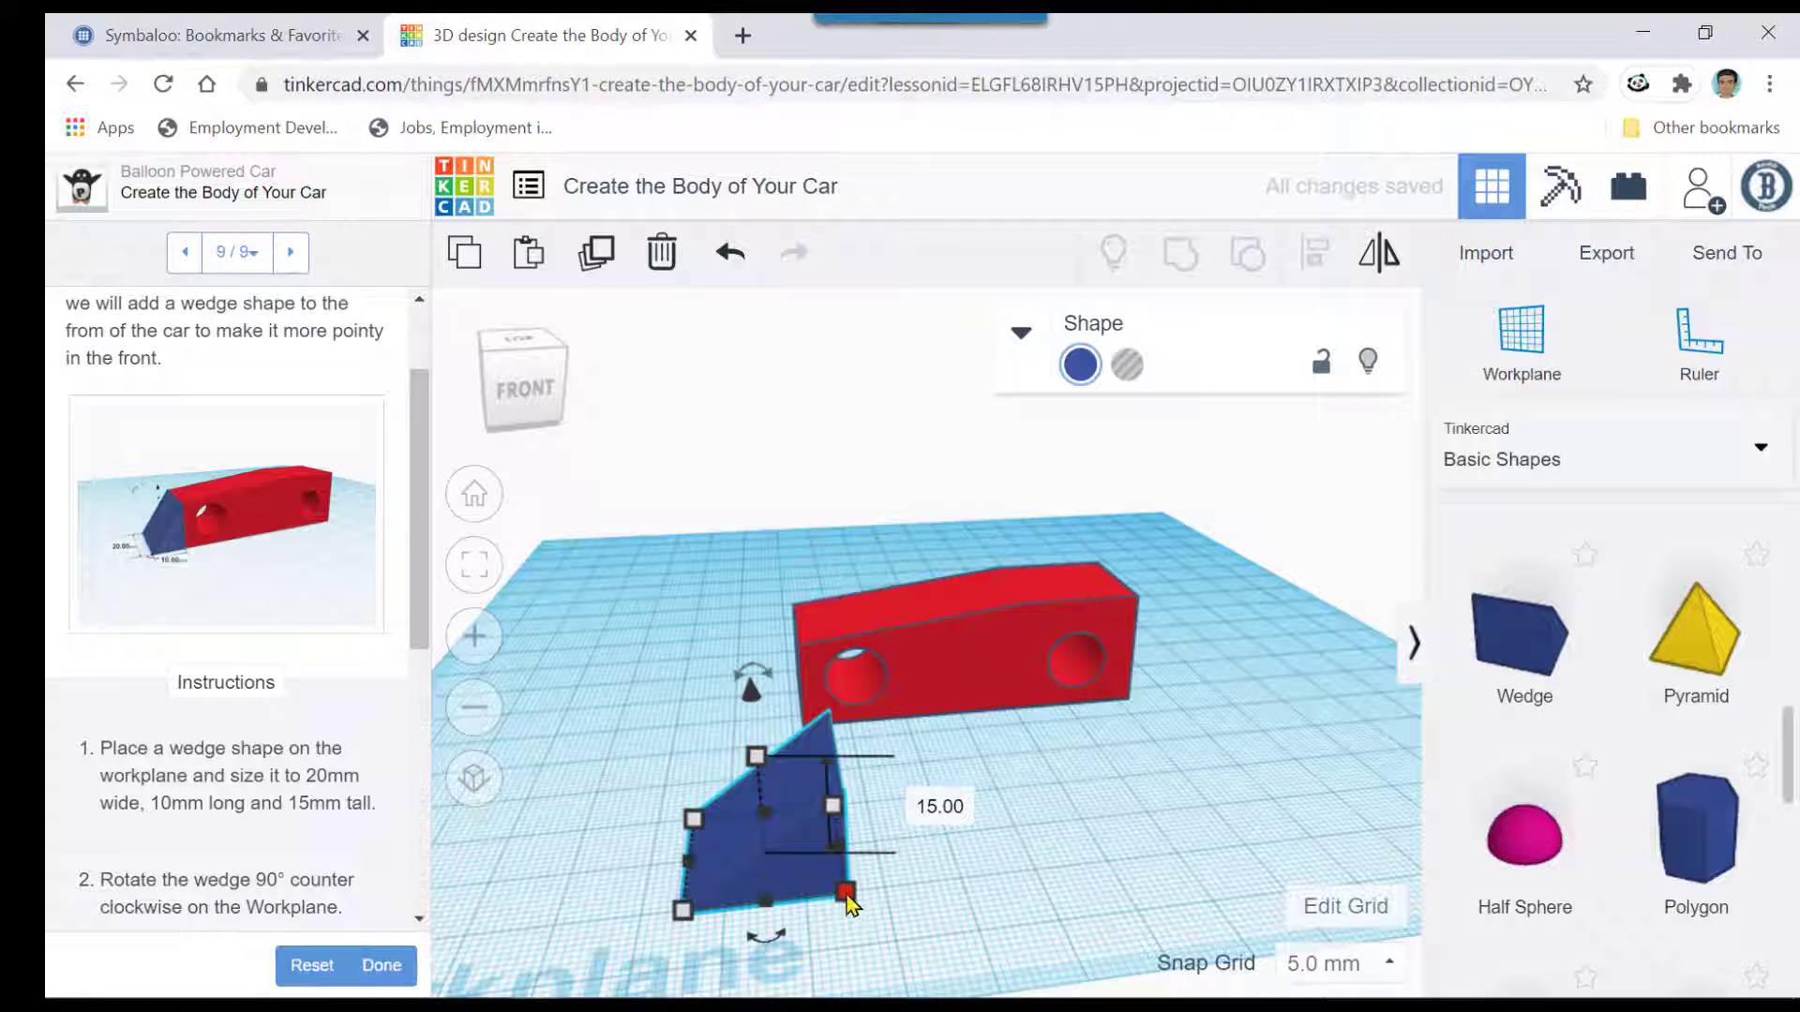
scroll(848, 904, down, 1)
scroll(849, 905, down, 1)
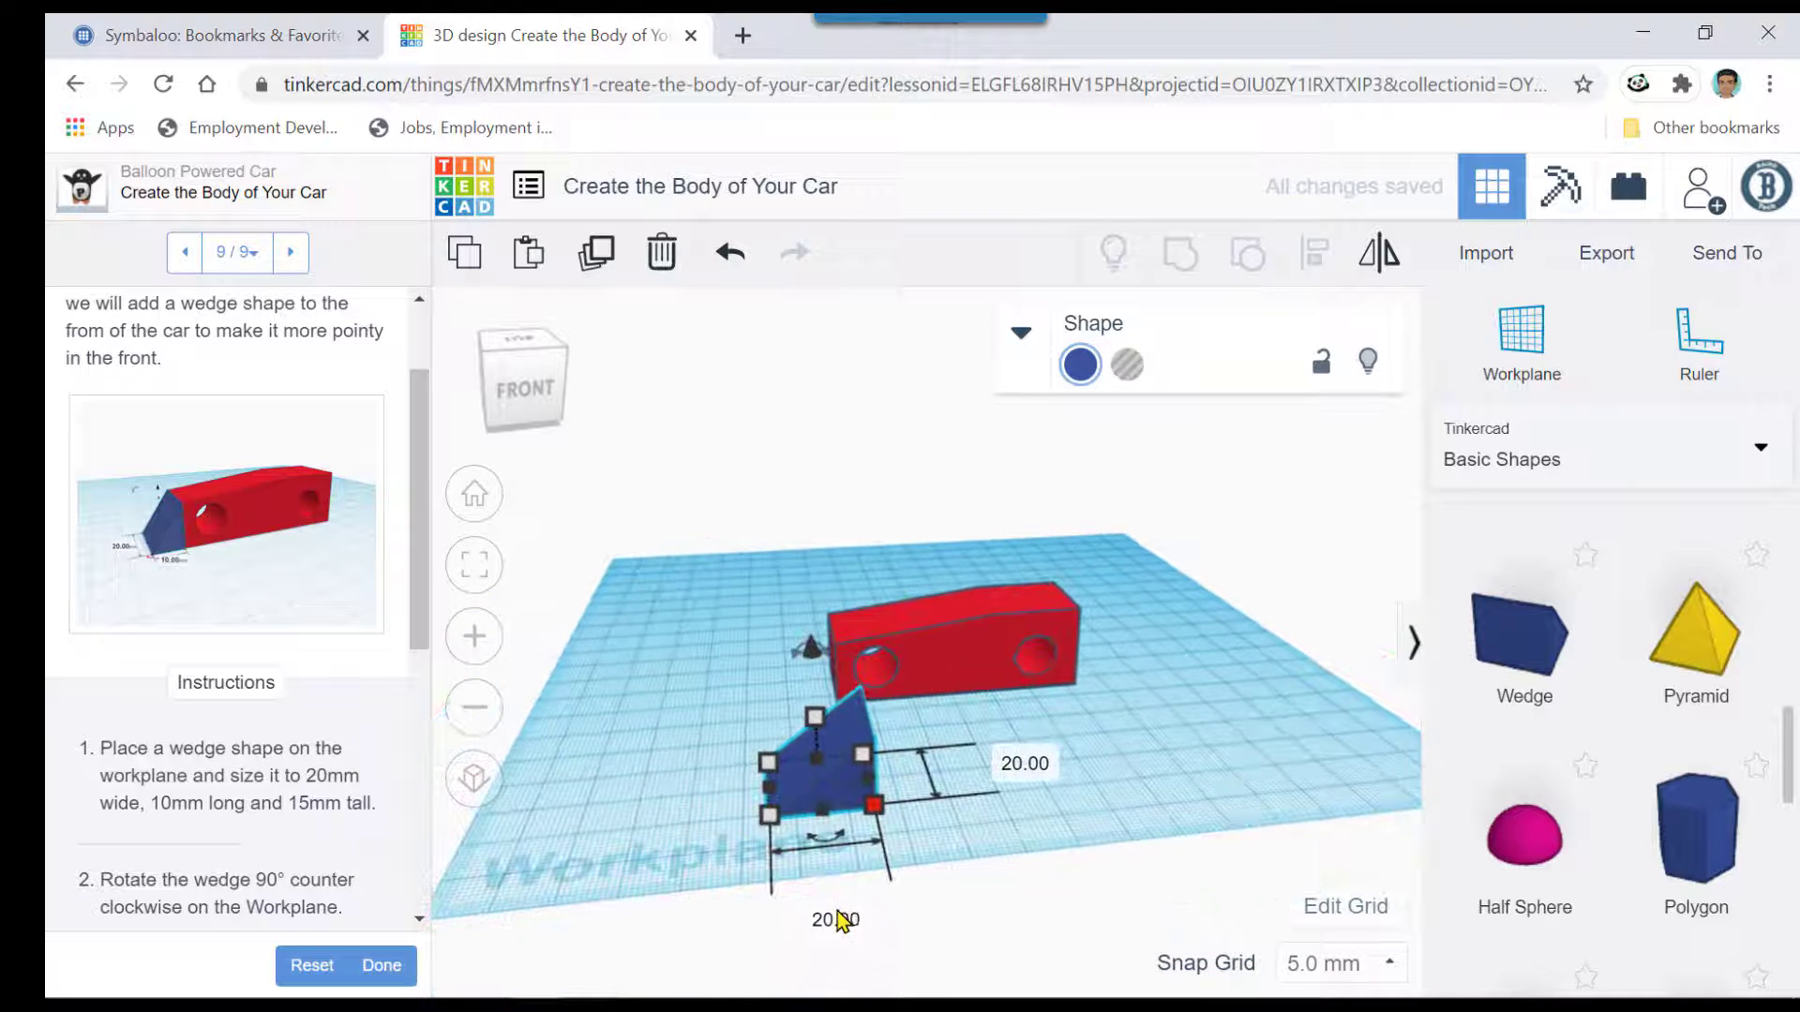
click(836, 920)
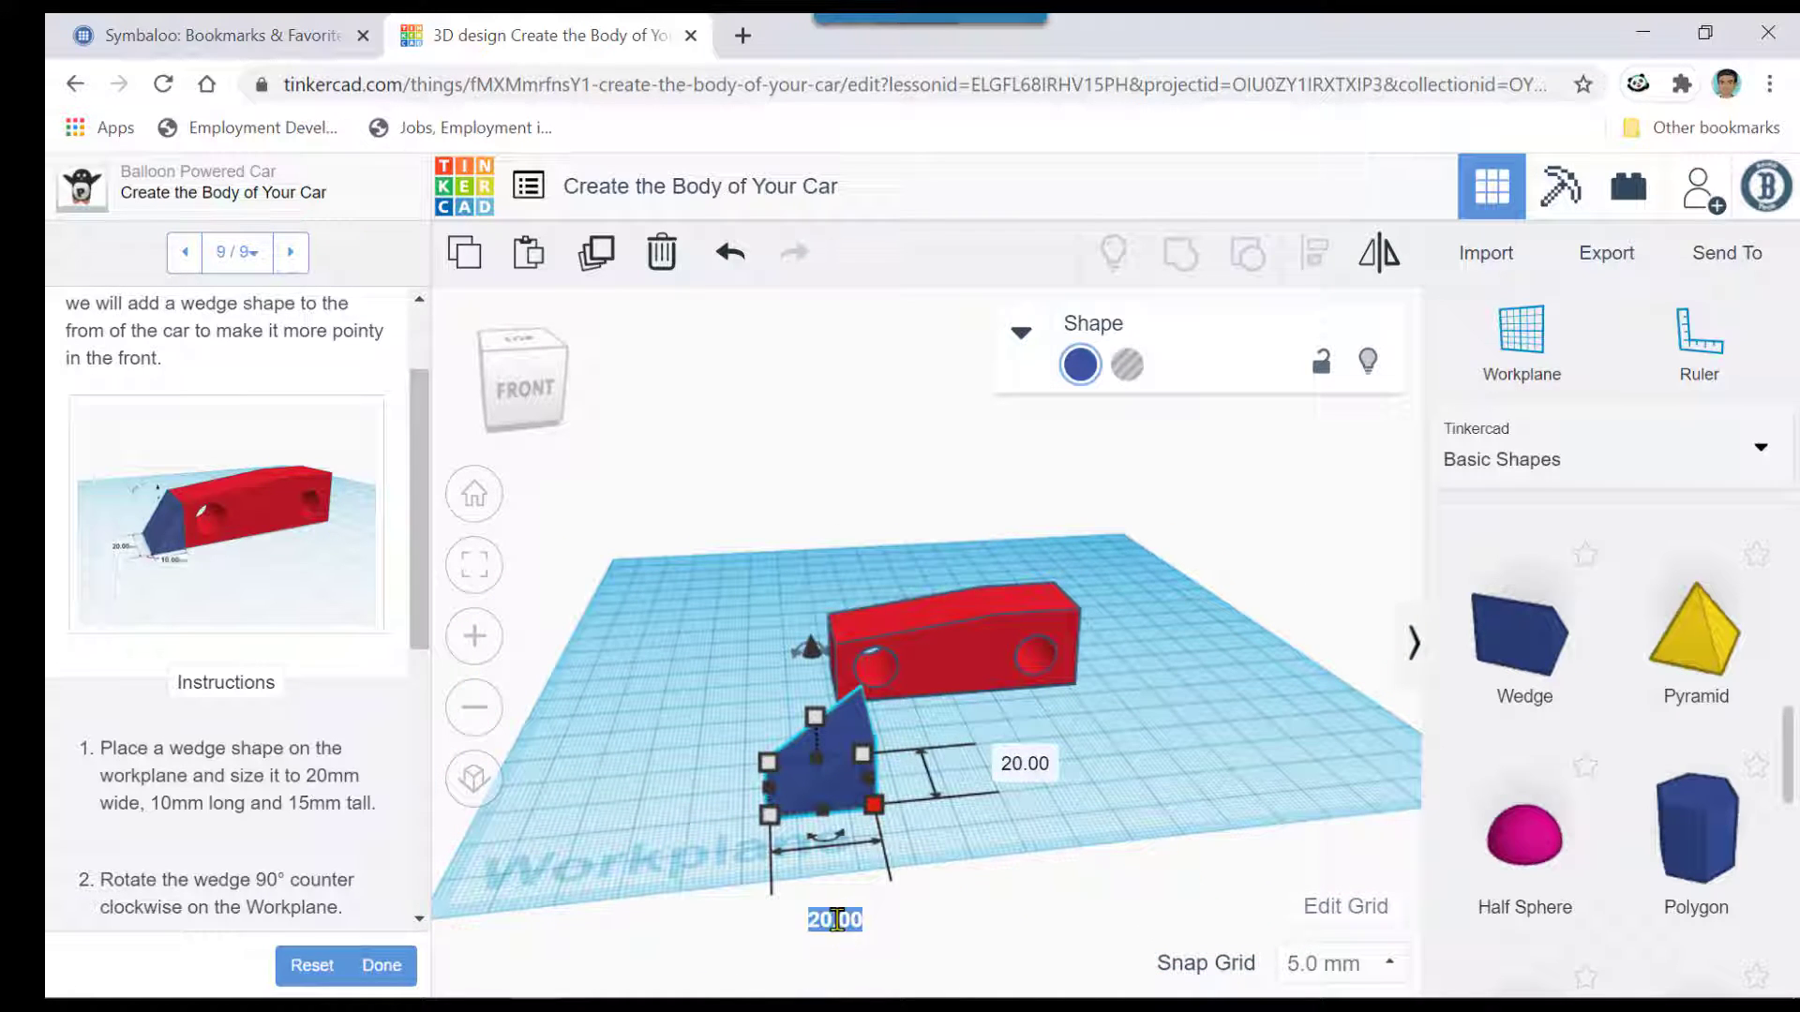
key(BackSpace)
key(Return)
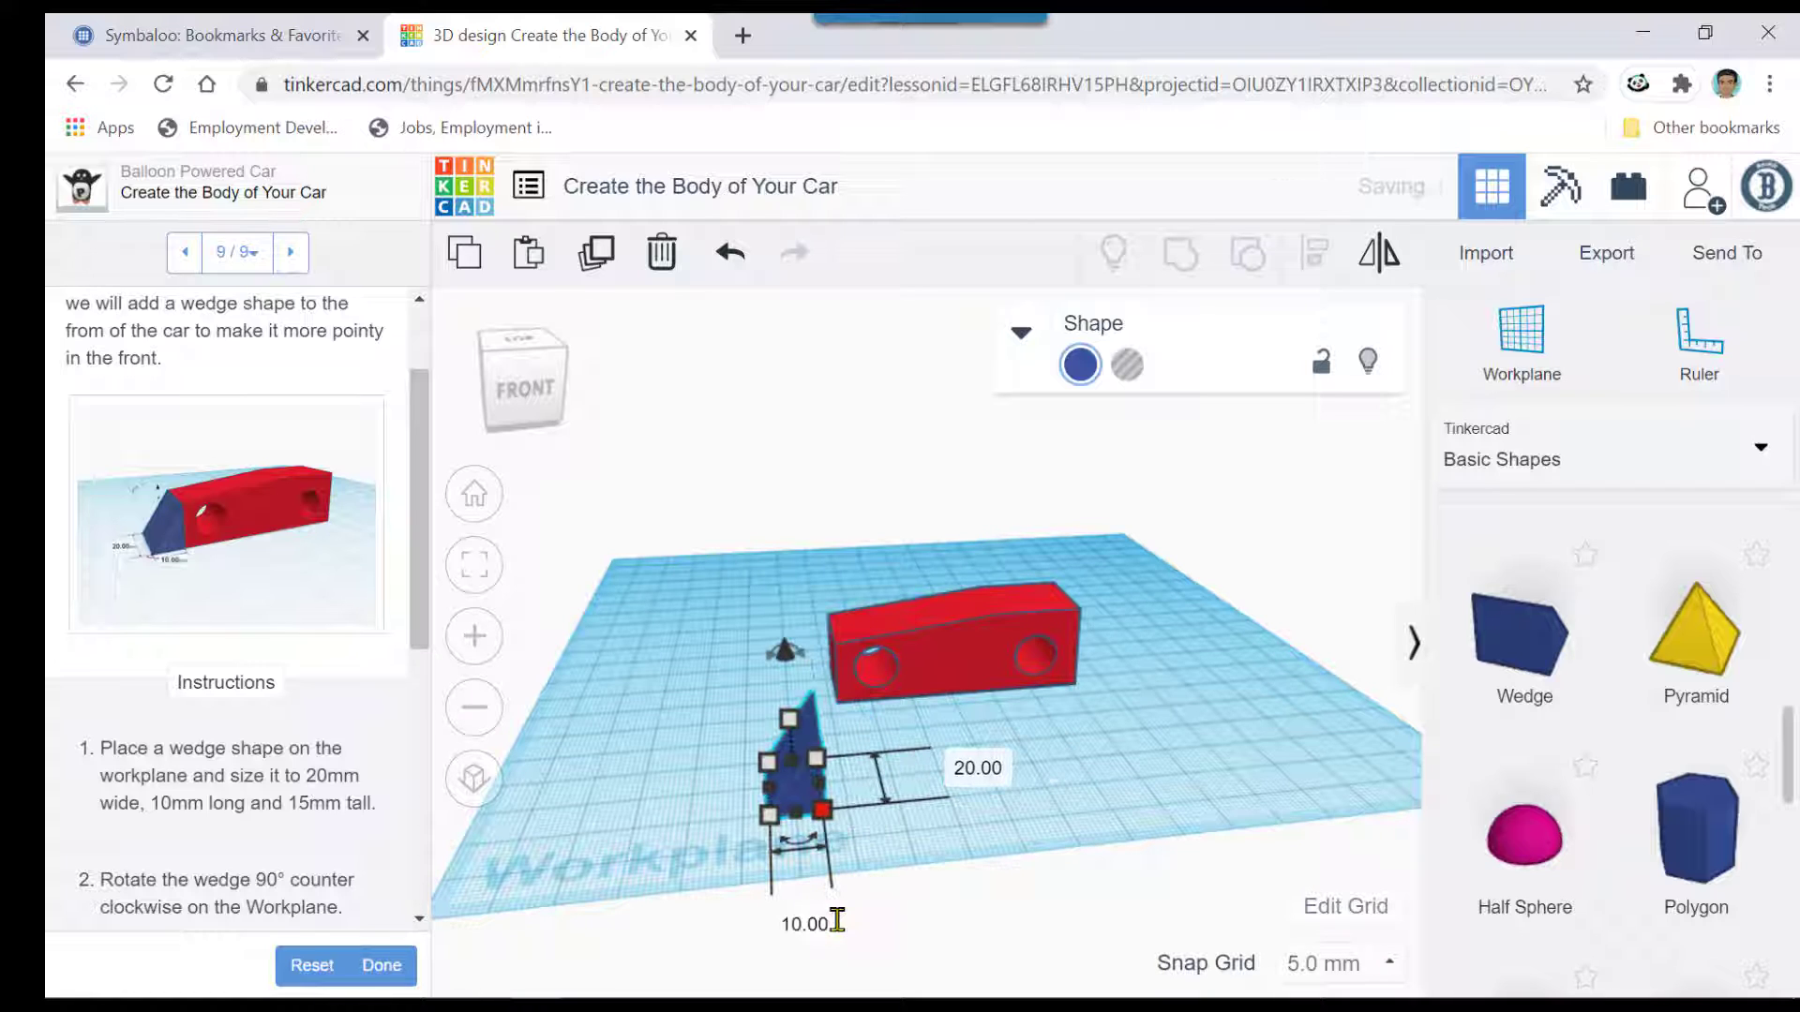
- Read the remaining nose wedge instructions and align the wedge and car body to the center width wise
scroll(1043, 785, down, 5)
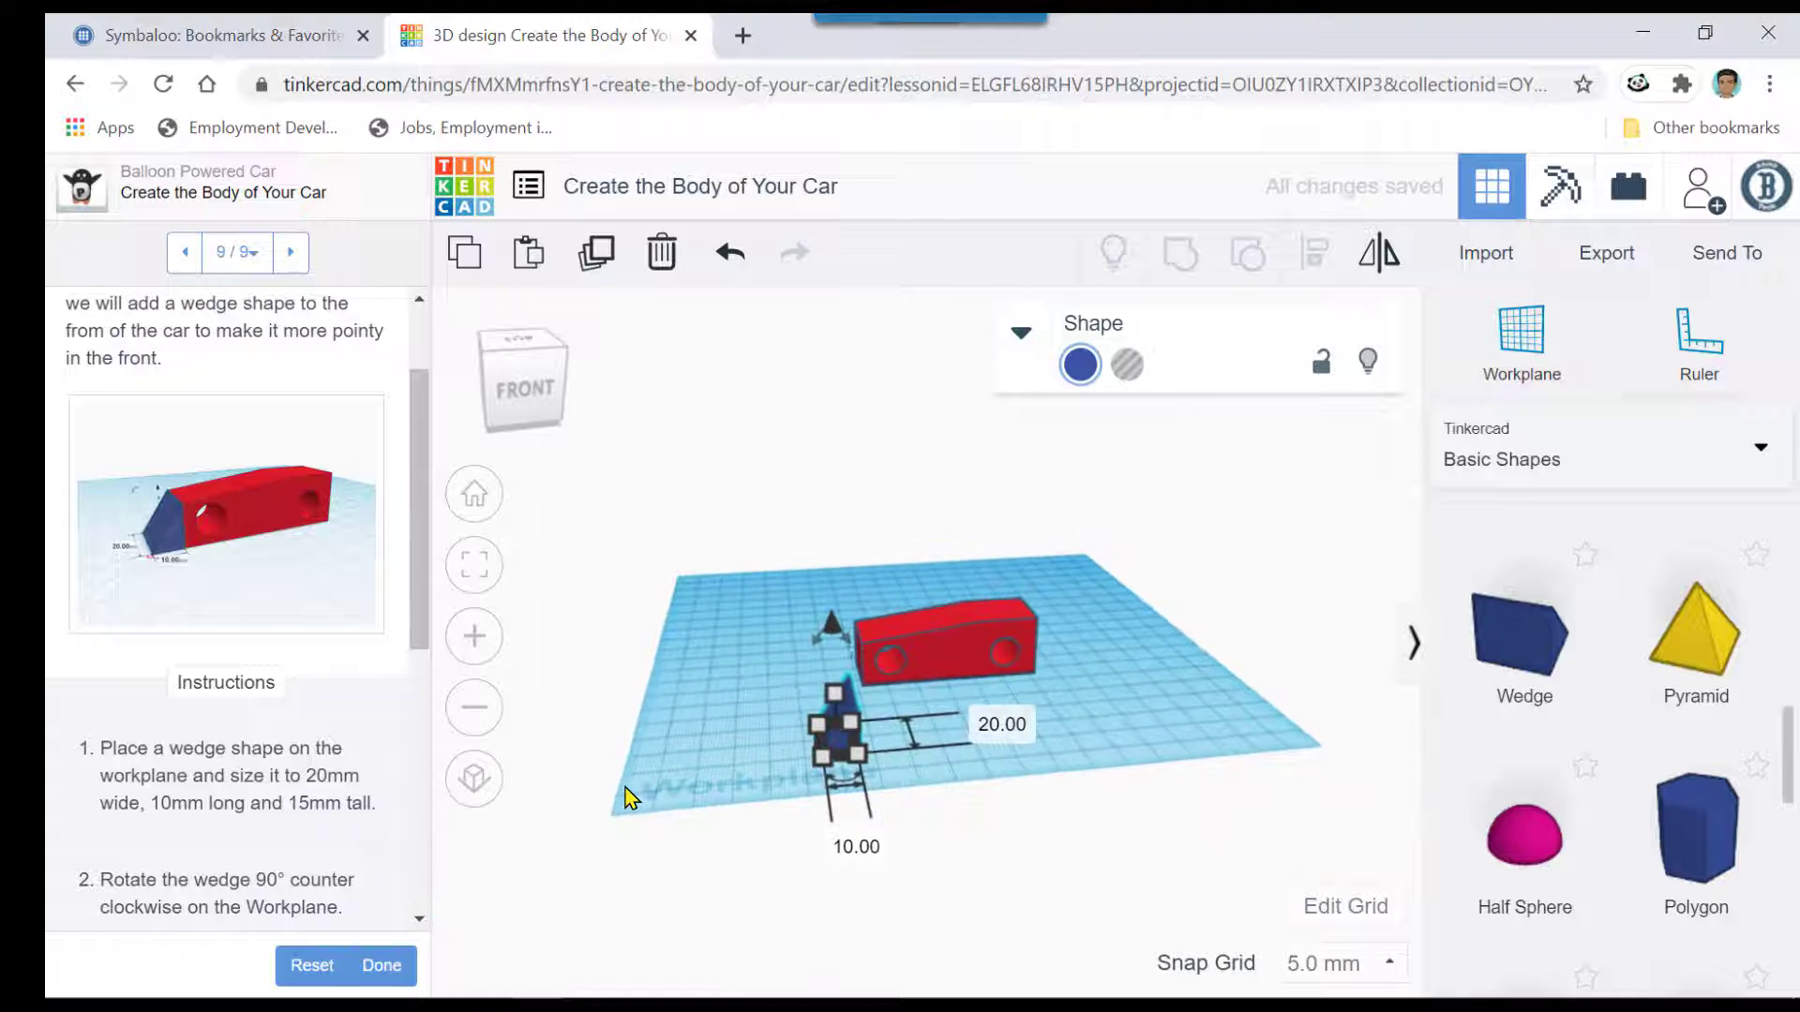
scroll(368, 752, down, 3)
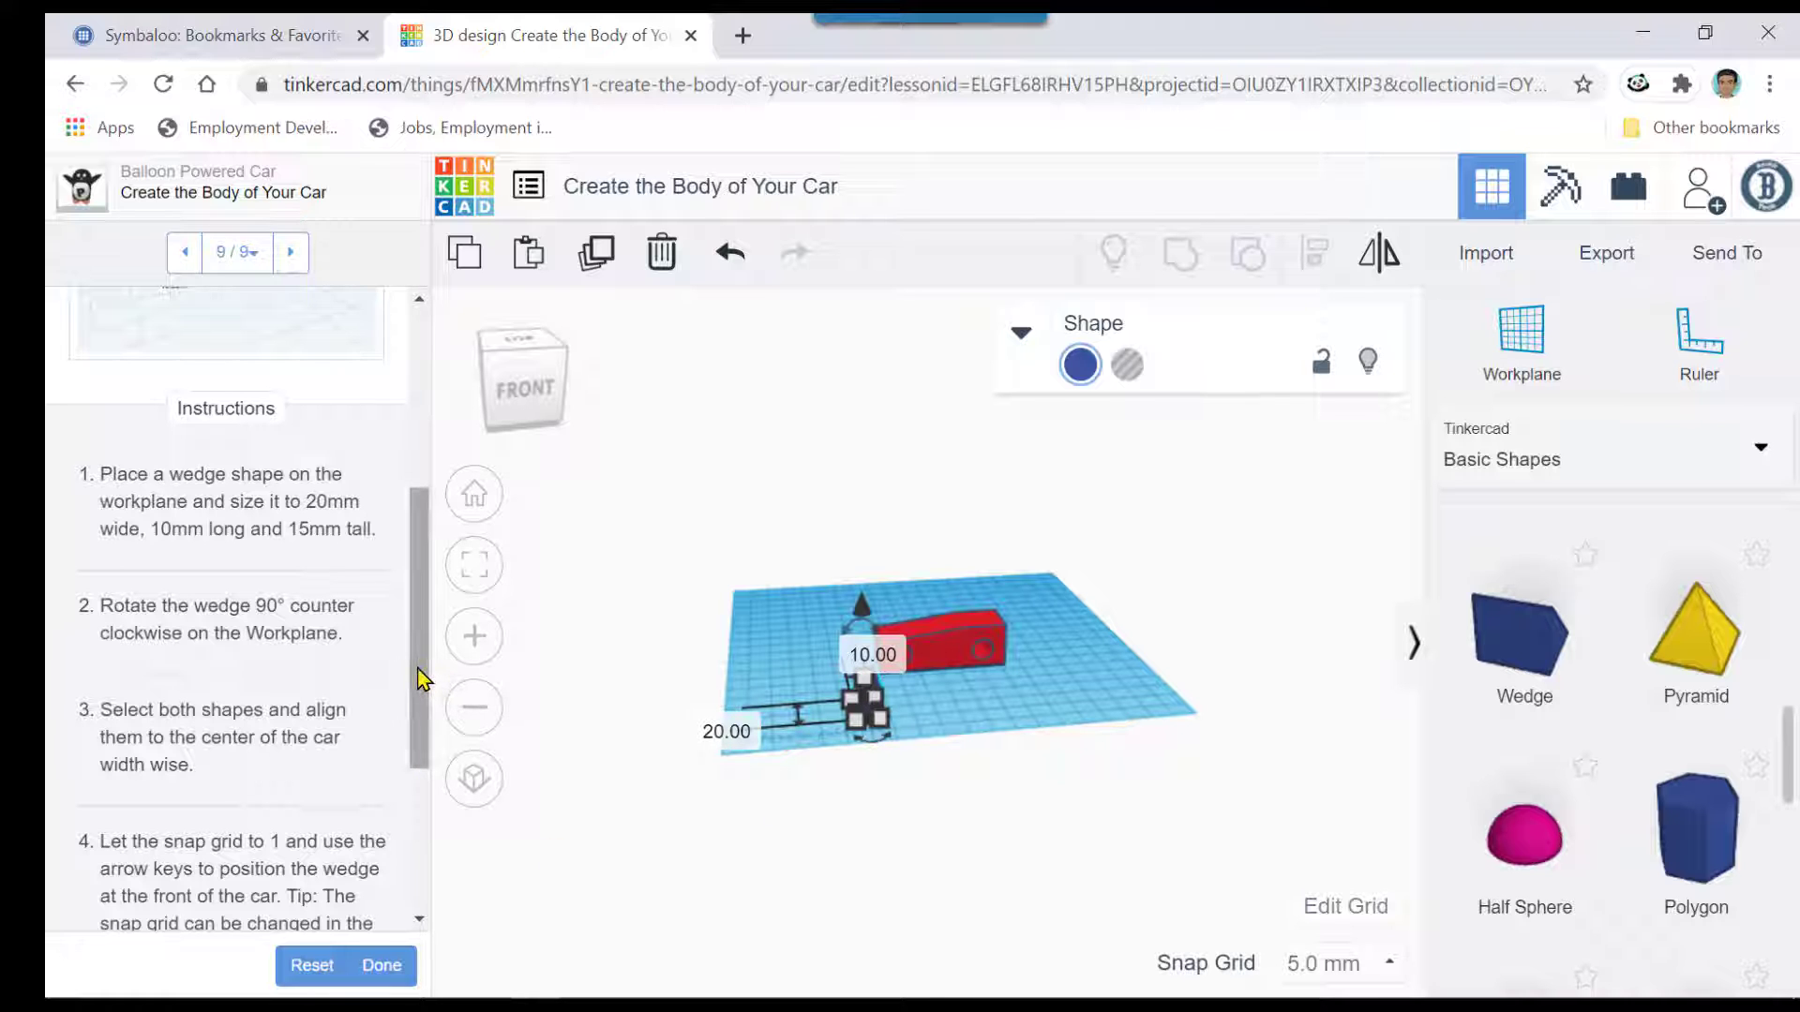
scroll(414, 768, down, 2)
scroll(414, 769, down, 1)
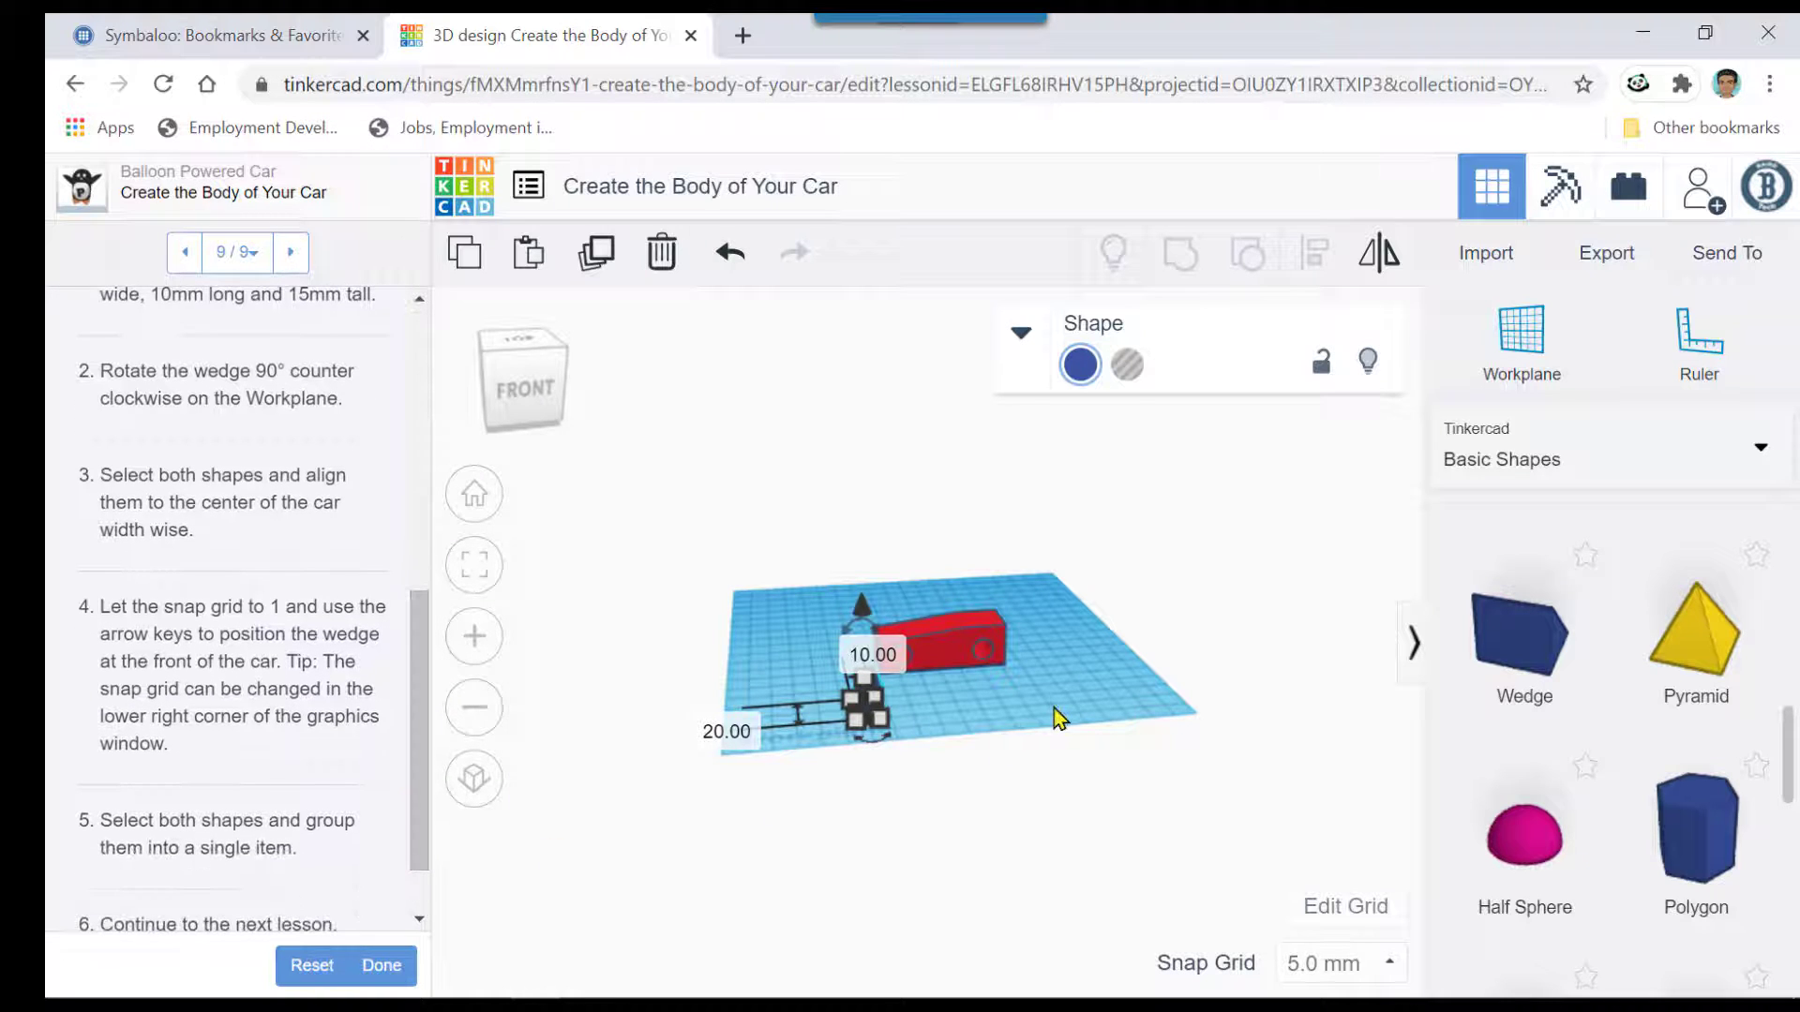
scroll(1056, 715, up, 5)
scroll(845, 673, up, 1)
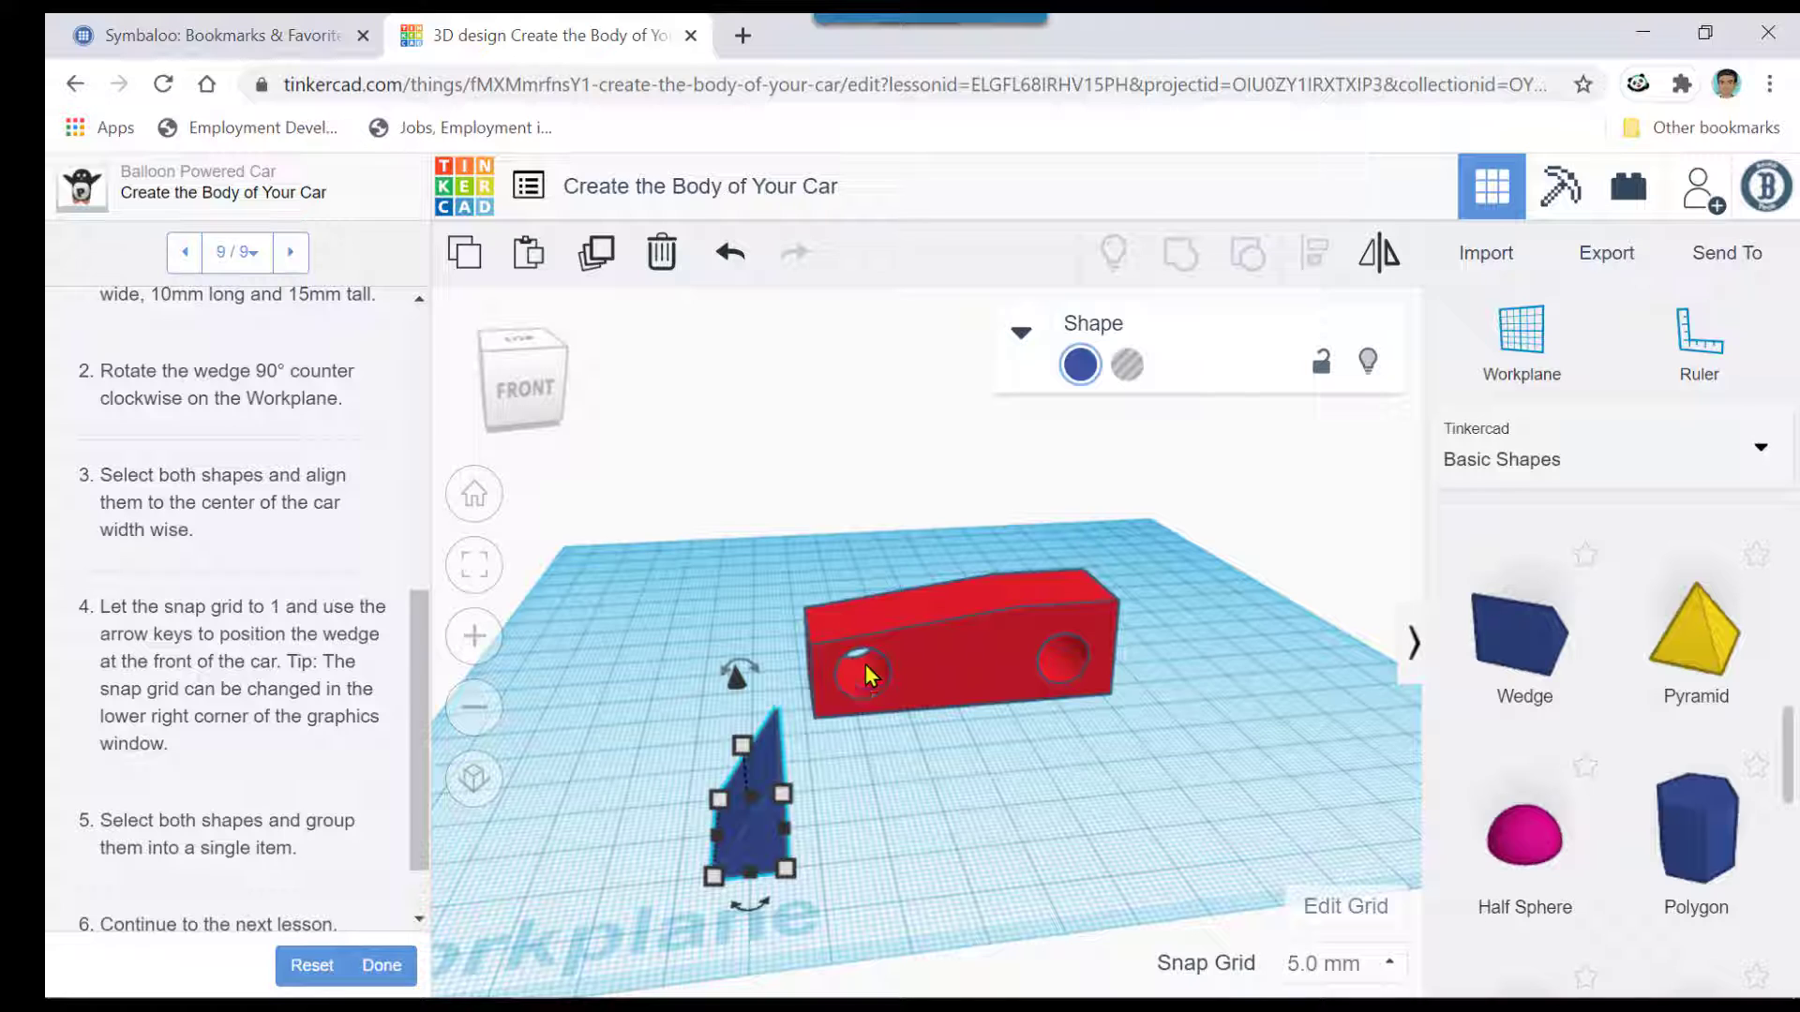
shift+click(946, 680)
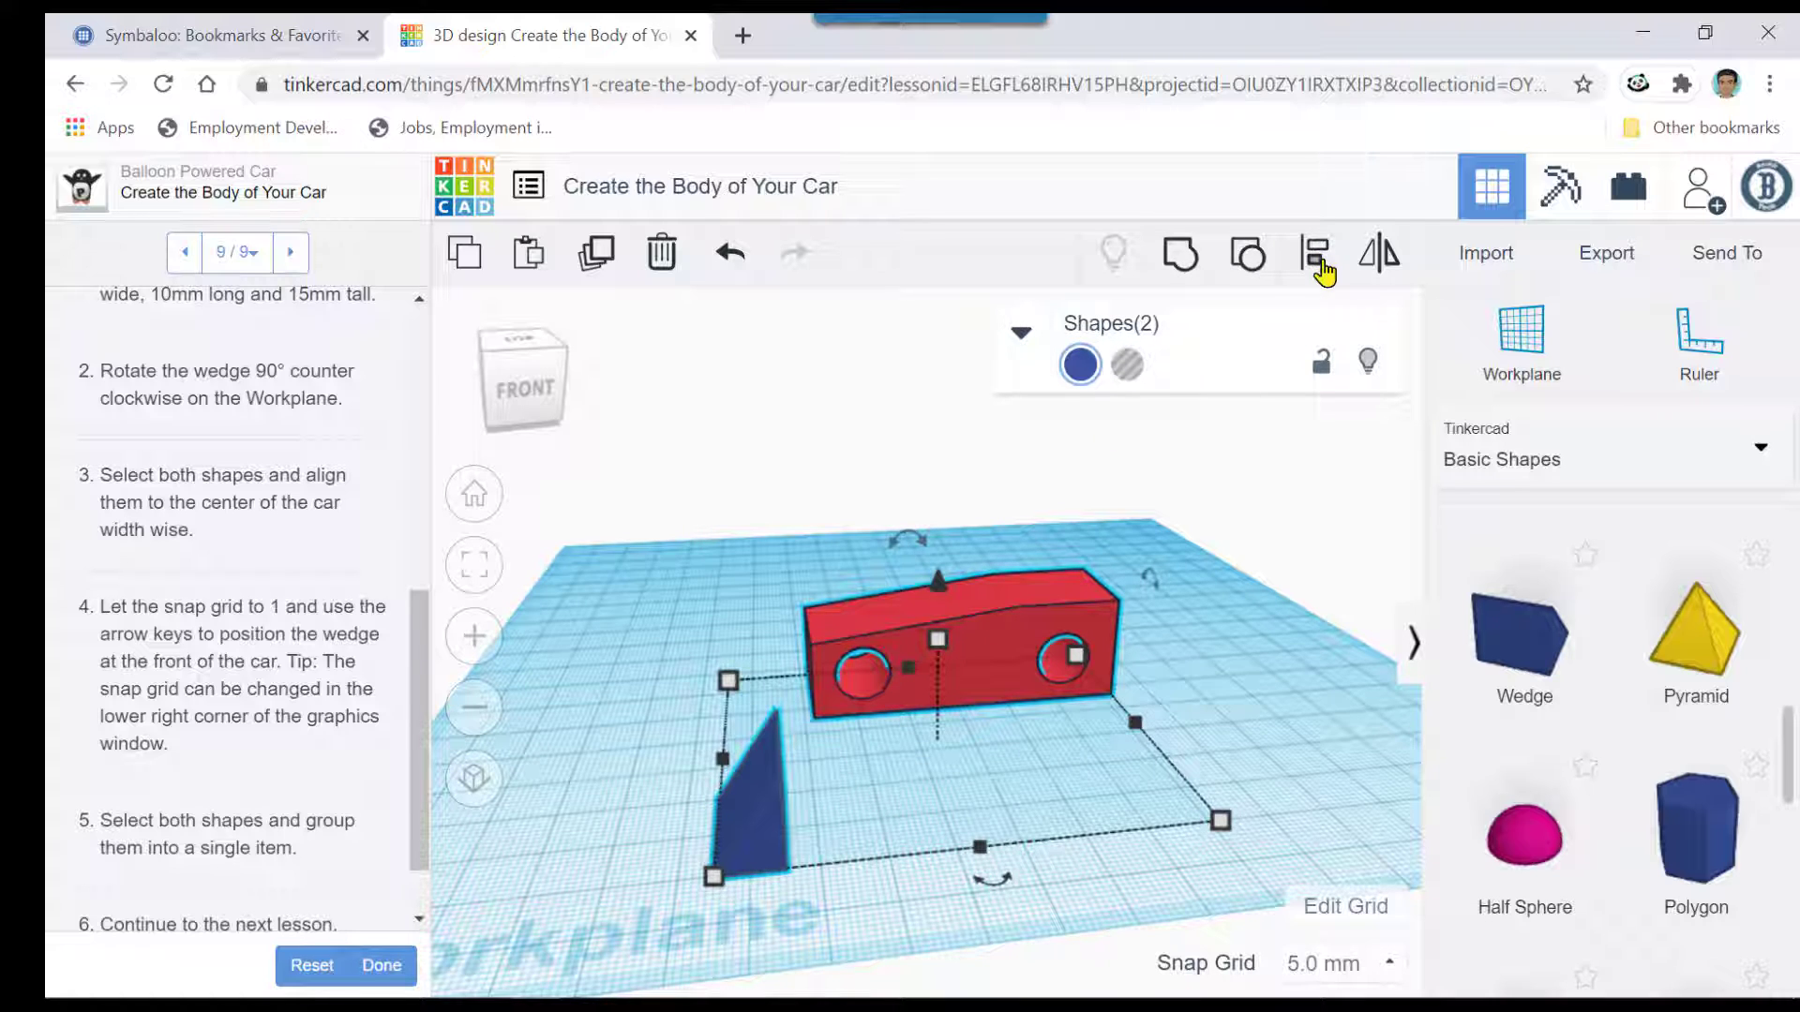
click(1317, 265)
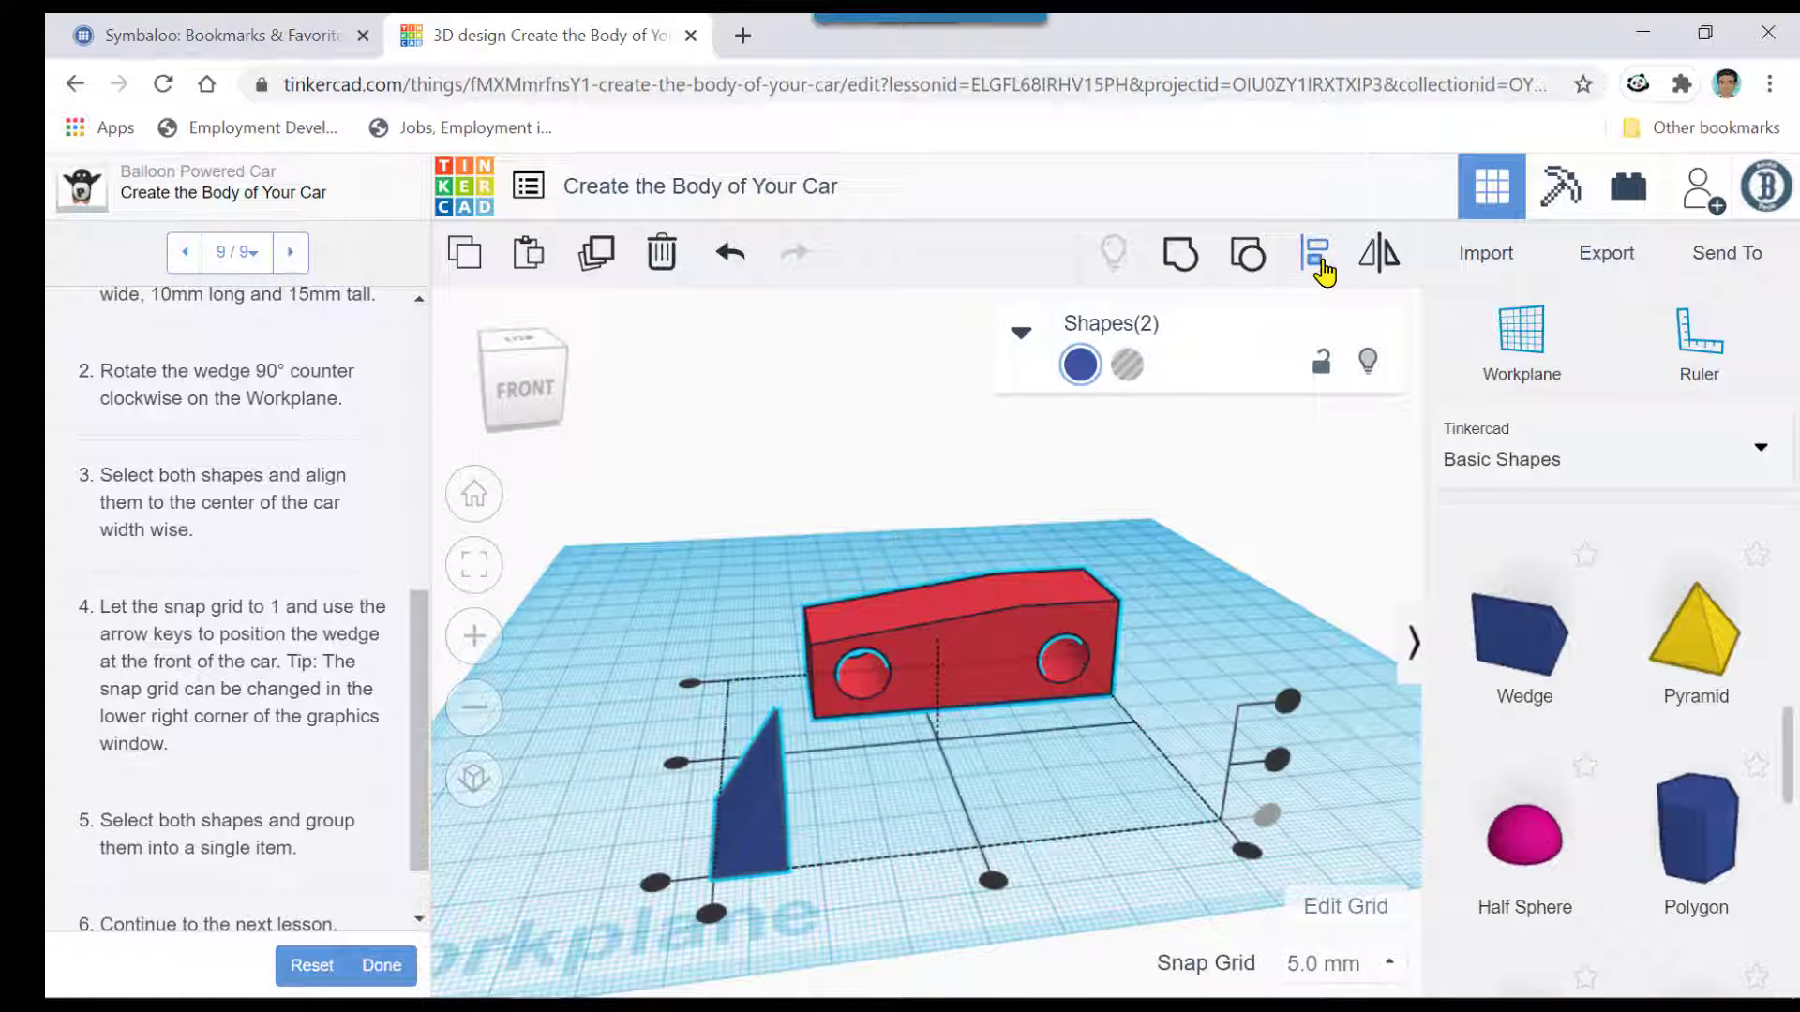
click(673, 766)
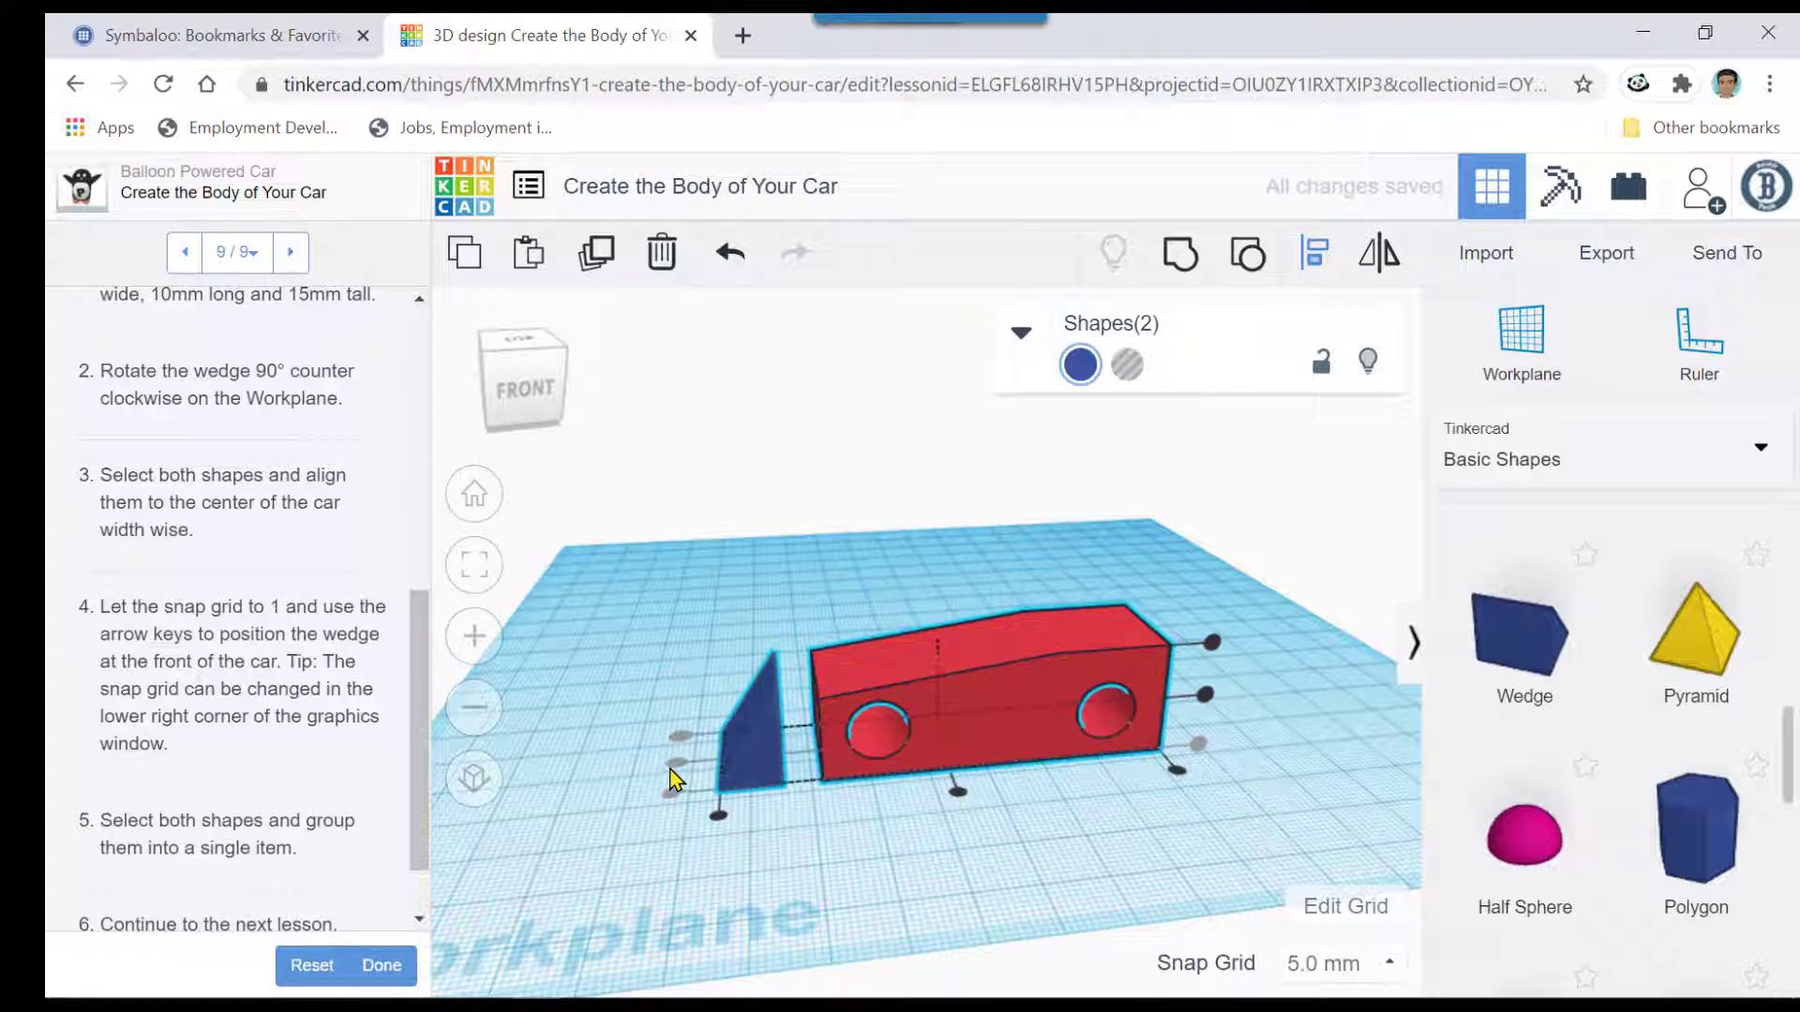
- Undo a trial left-end alignment of the nose wedge and car body, and set the snap grid to 1.0 mm
click(717, 813)
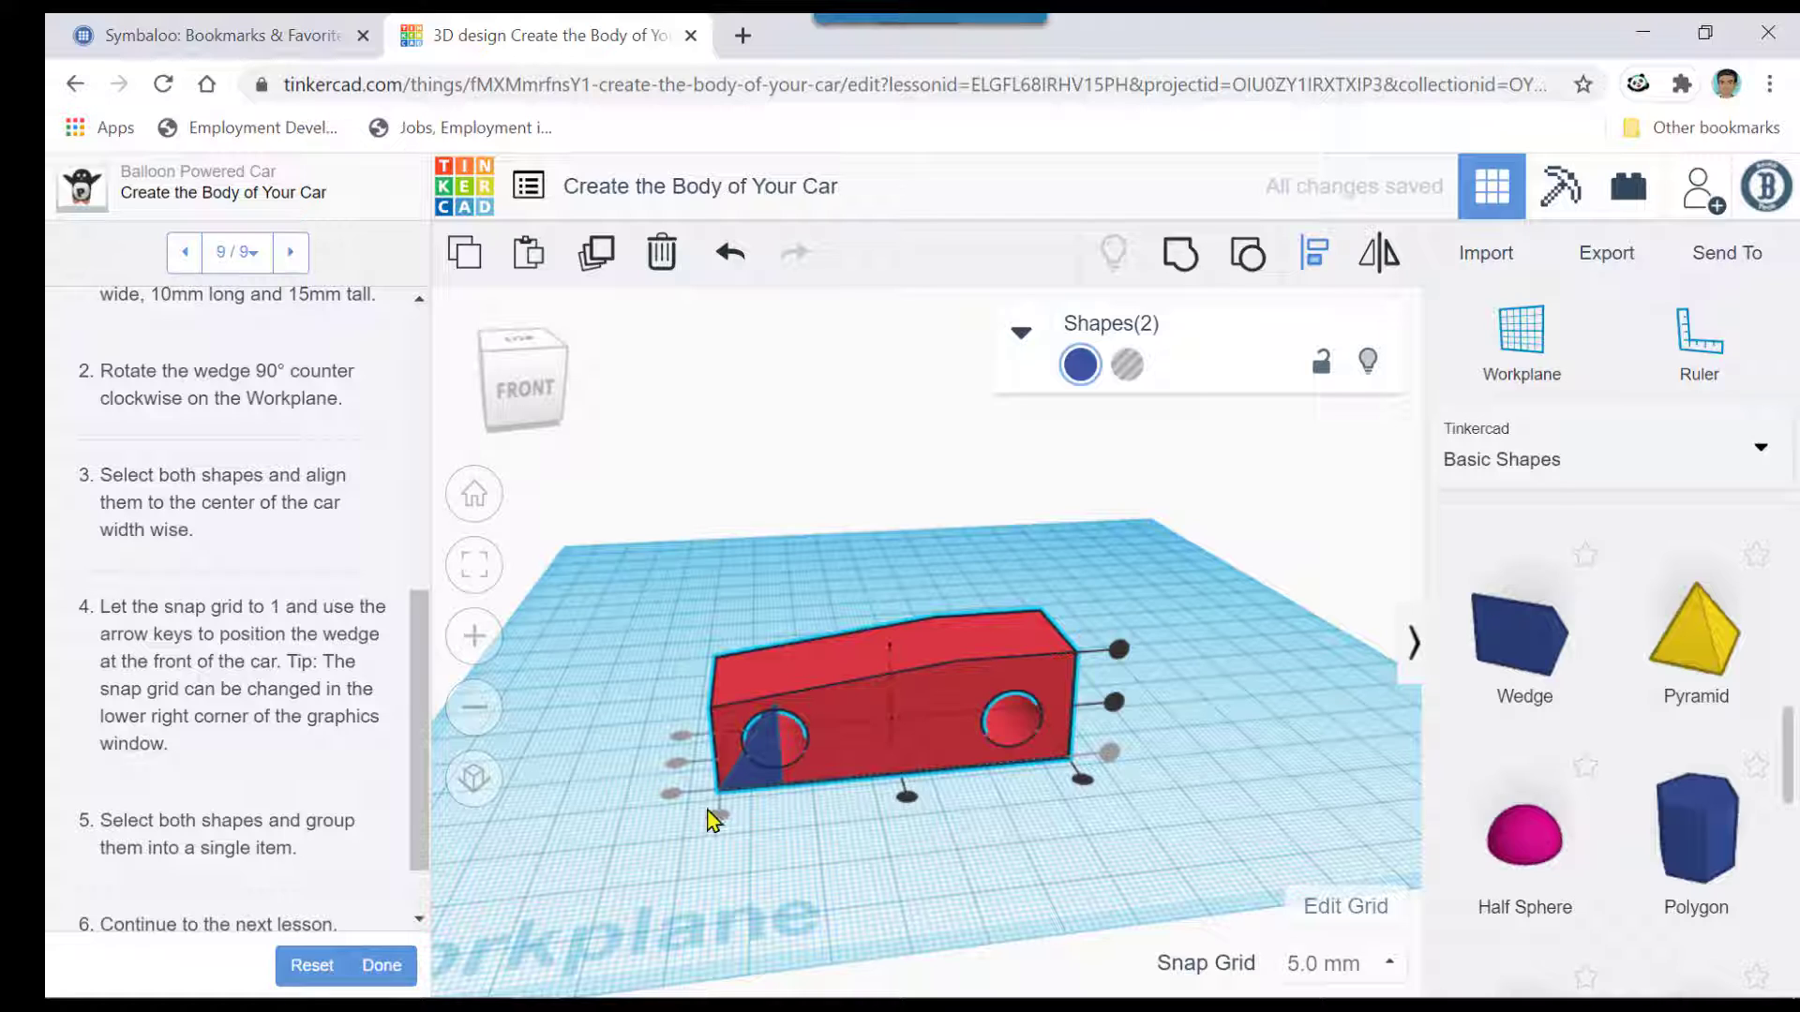
click(731, 255)
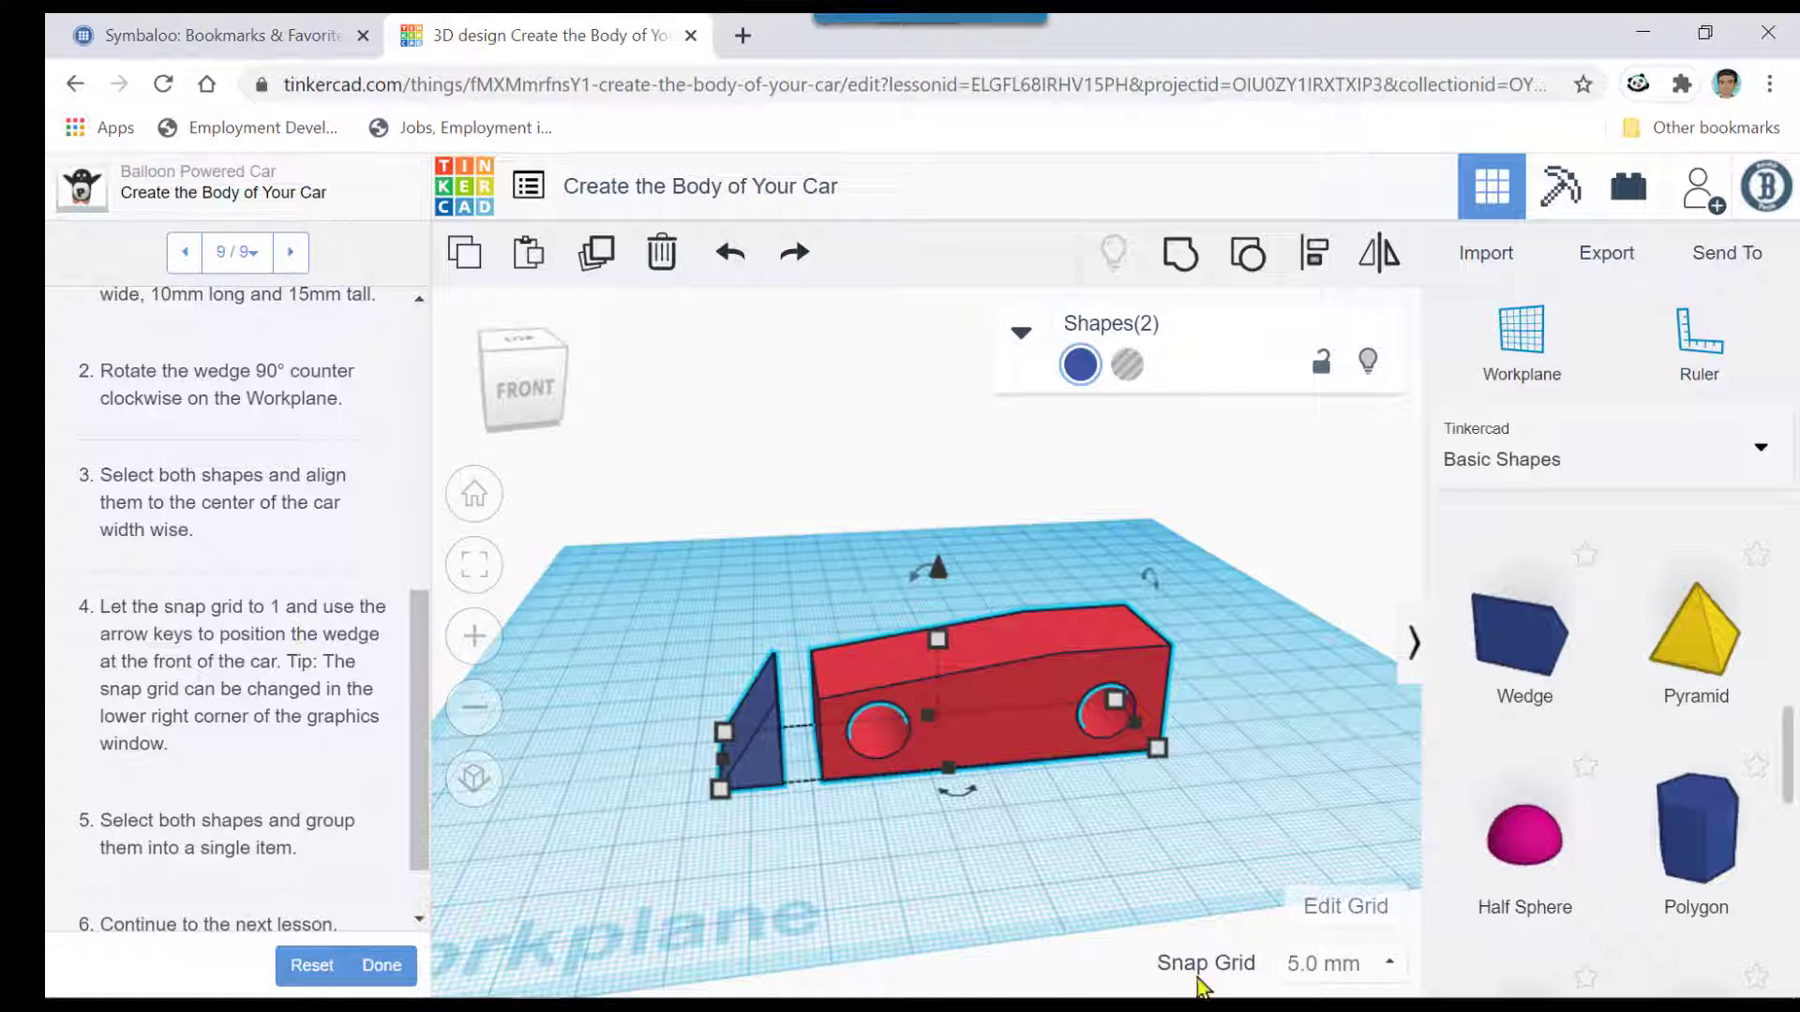
click(1388, 975)
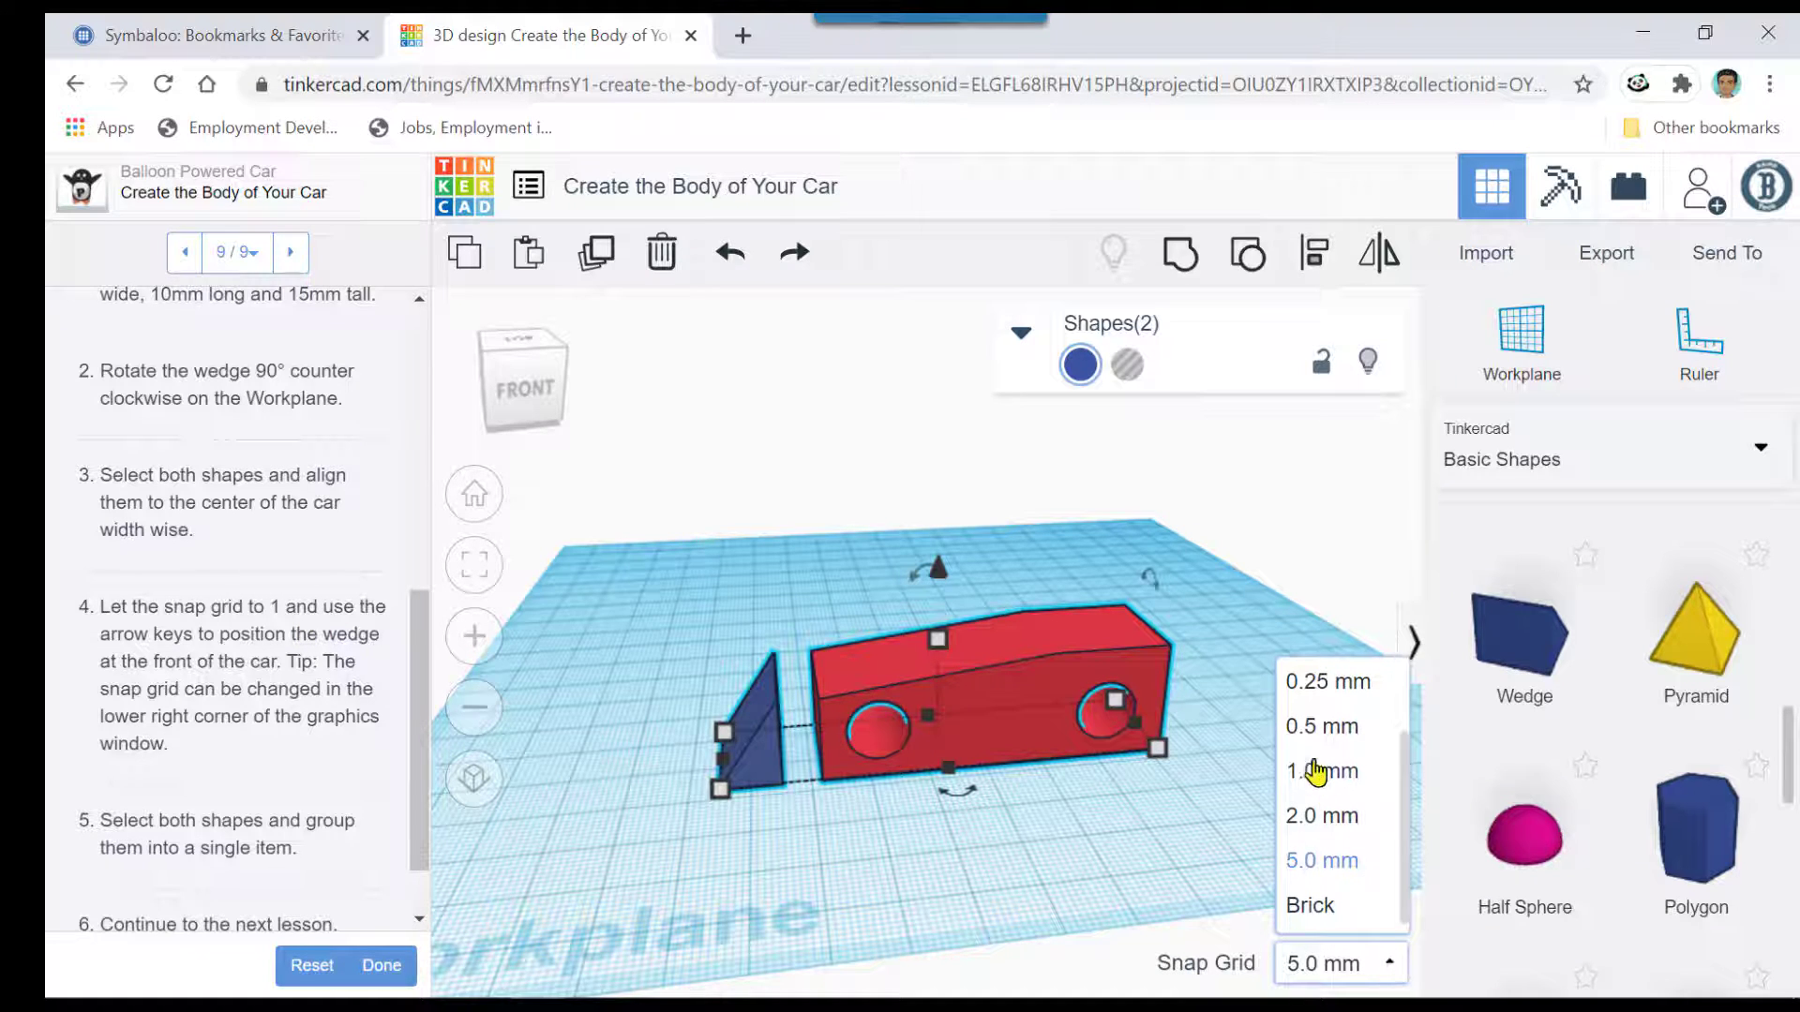
click(1313, 774)
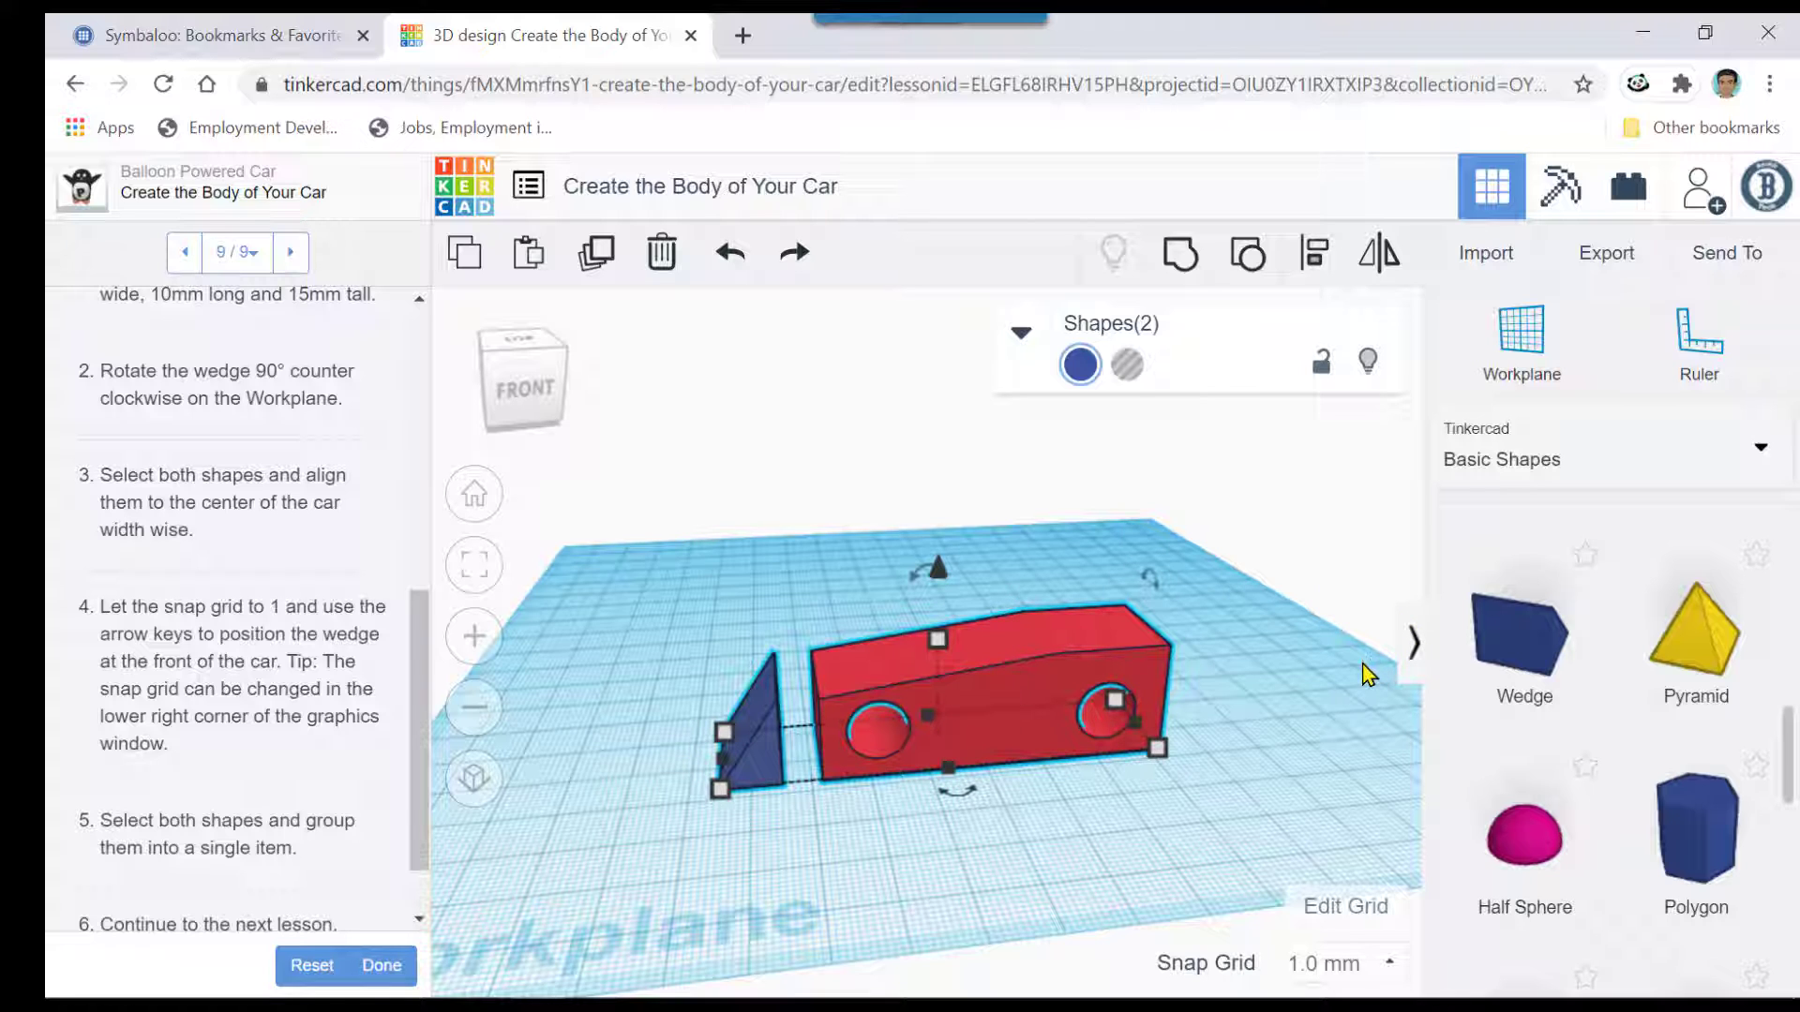
- Move the nose wedge along the car's length until its tall face meets the car body's front end
drag(1525, 834, 1307, 840)
key(Delete)
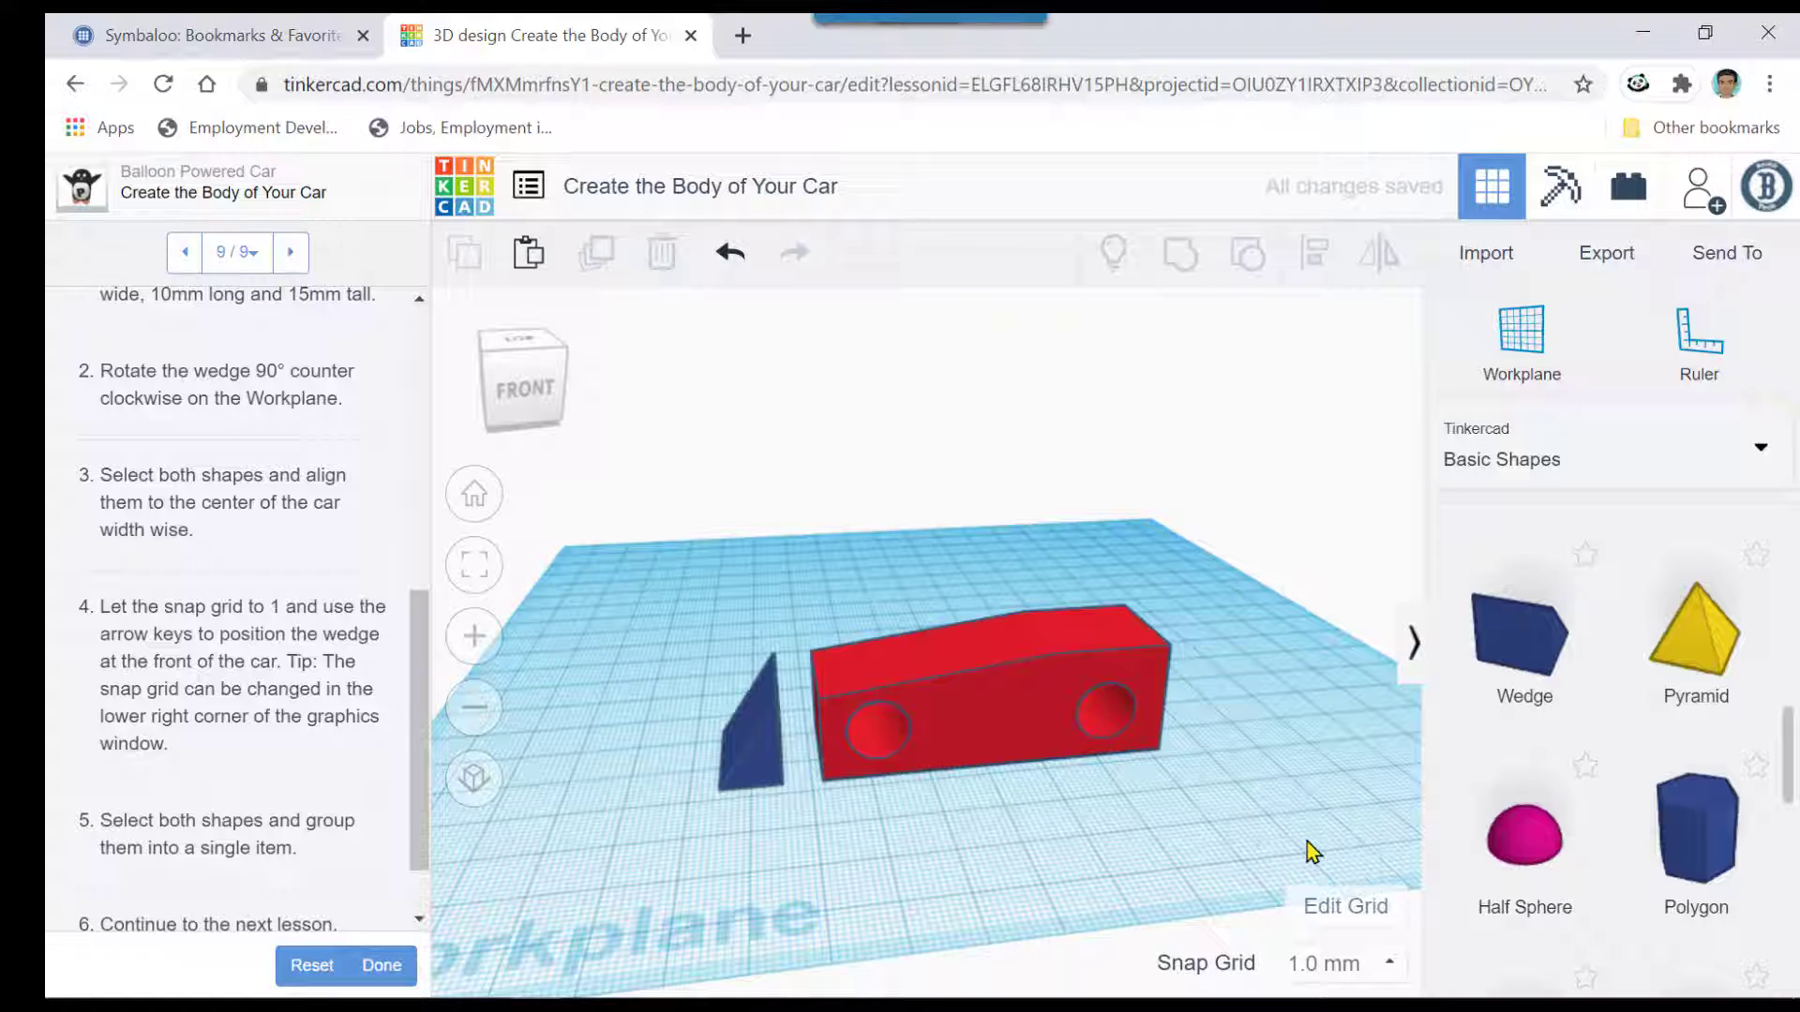
click(763, 751)
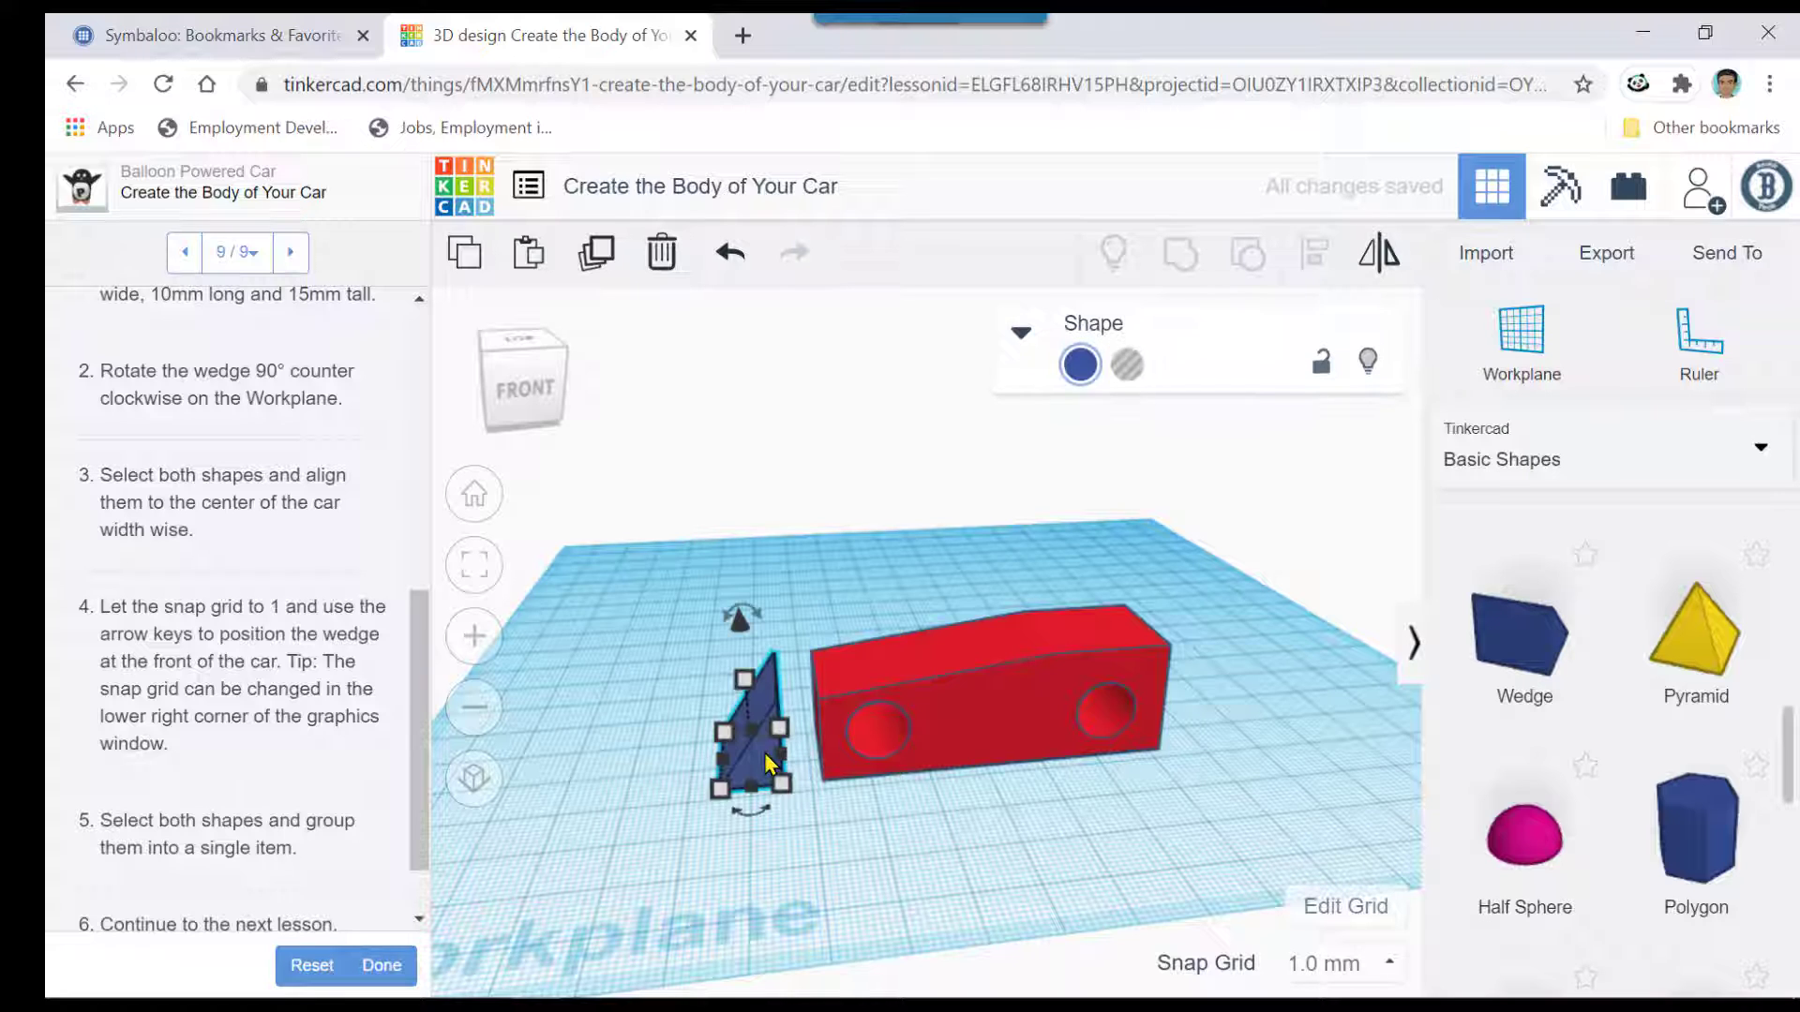
key(Right)
key(Right)
key(Right)
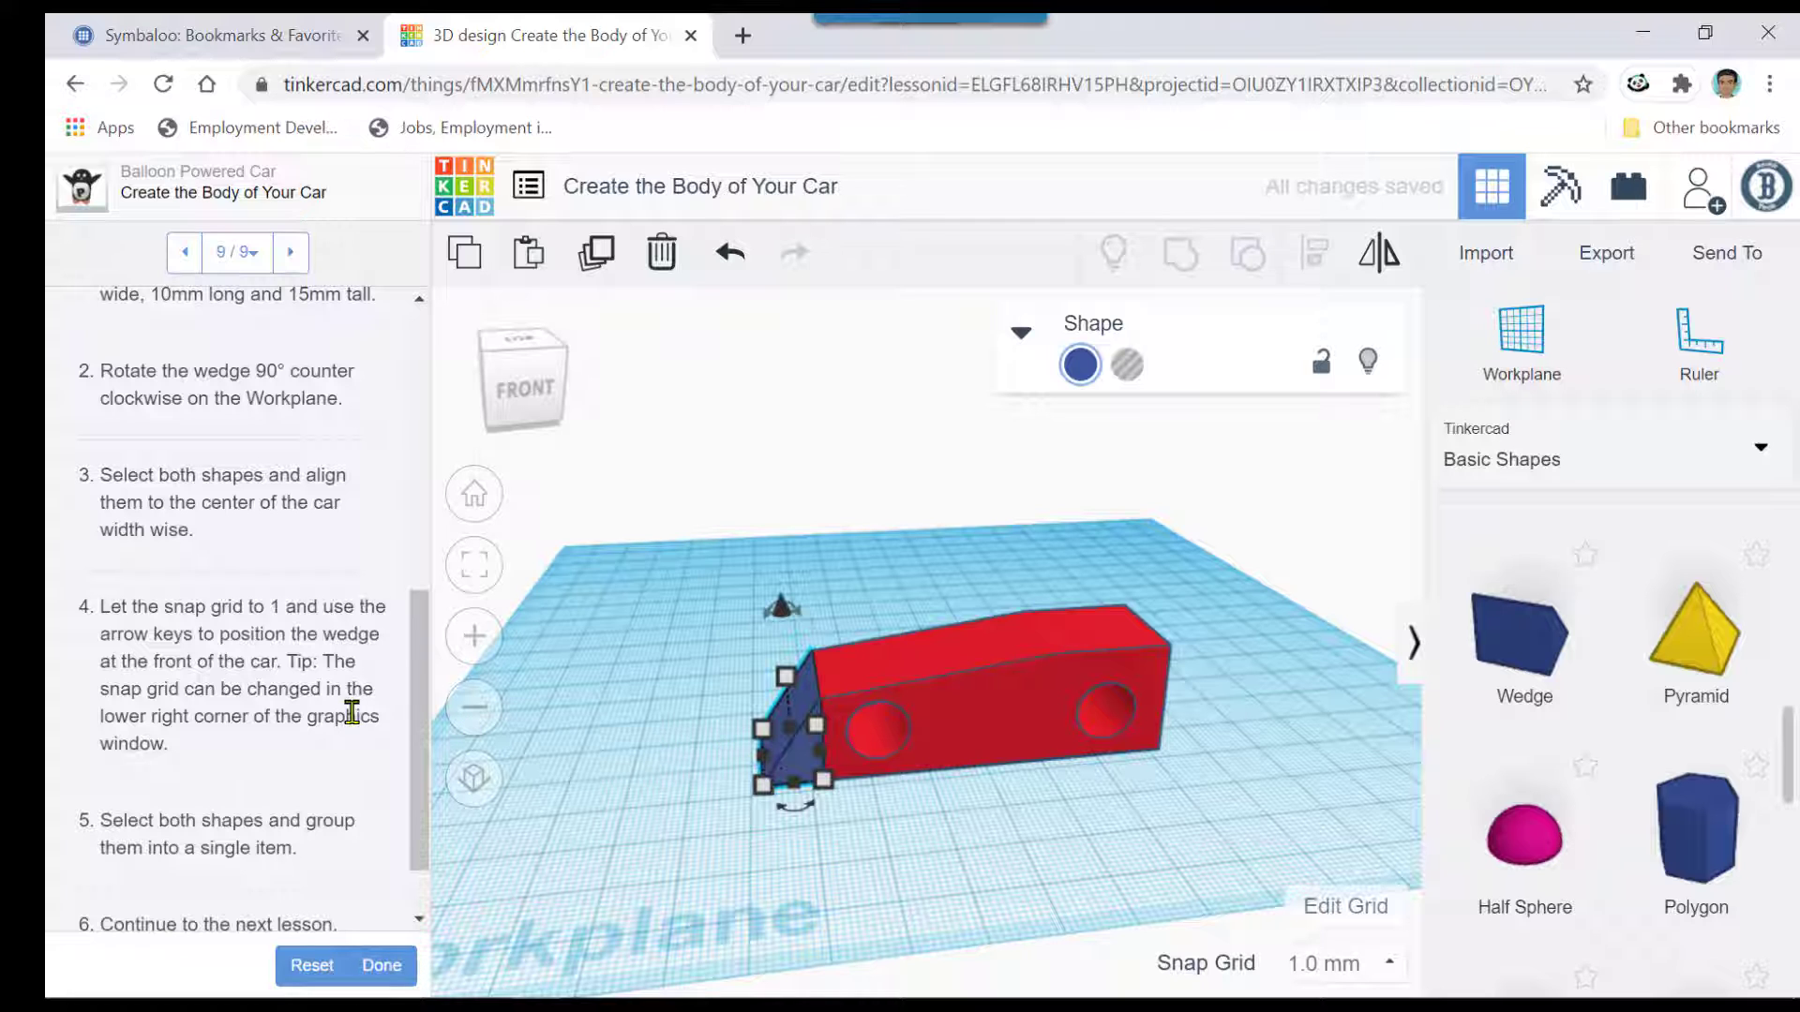
mouse_move(830, 829)
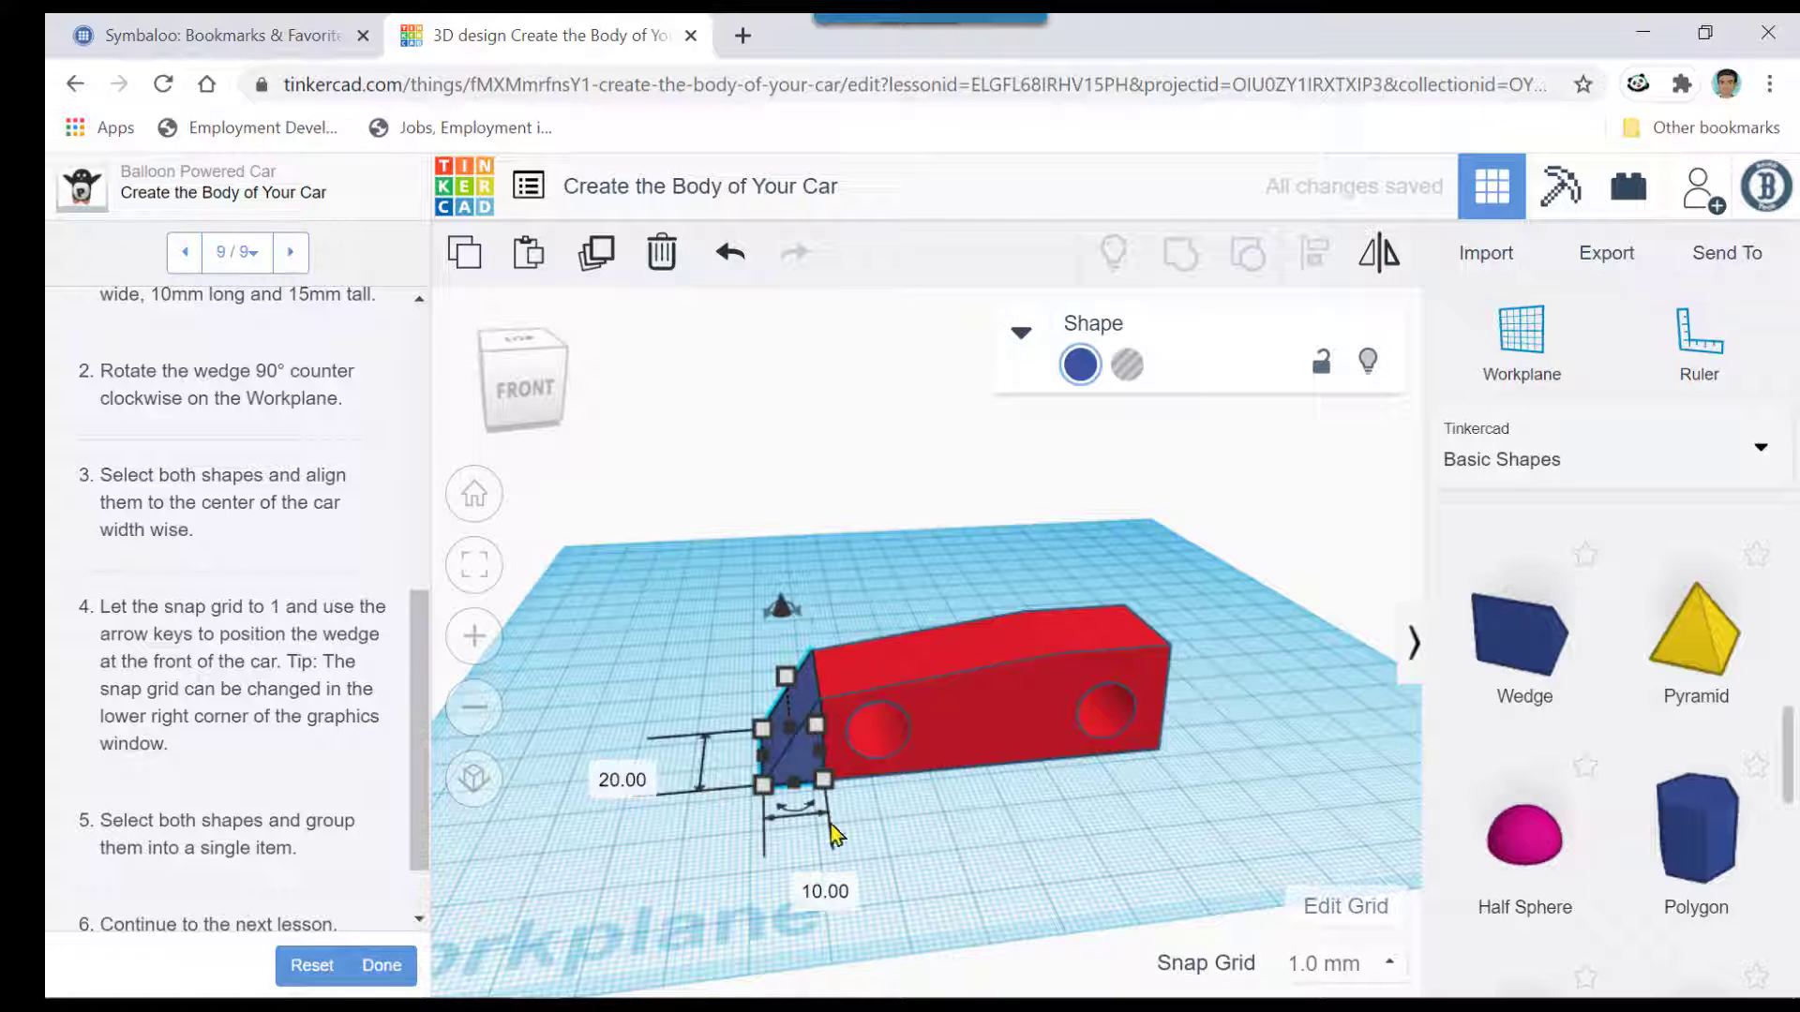
- Inspect the seam between the nose wedge and the car body up close, nudging the wedge 1 mm away and back
scroll(830, 828, up, 5)
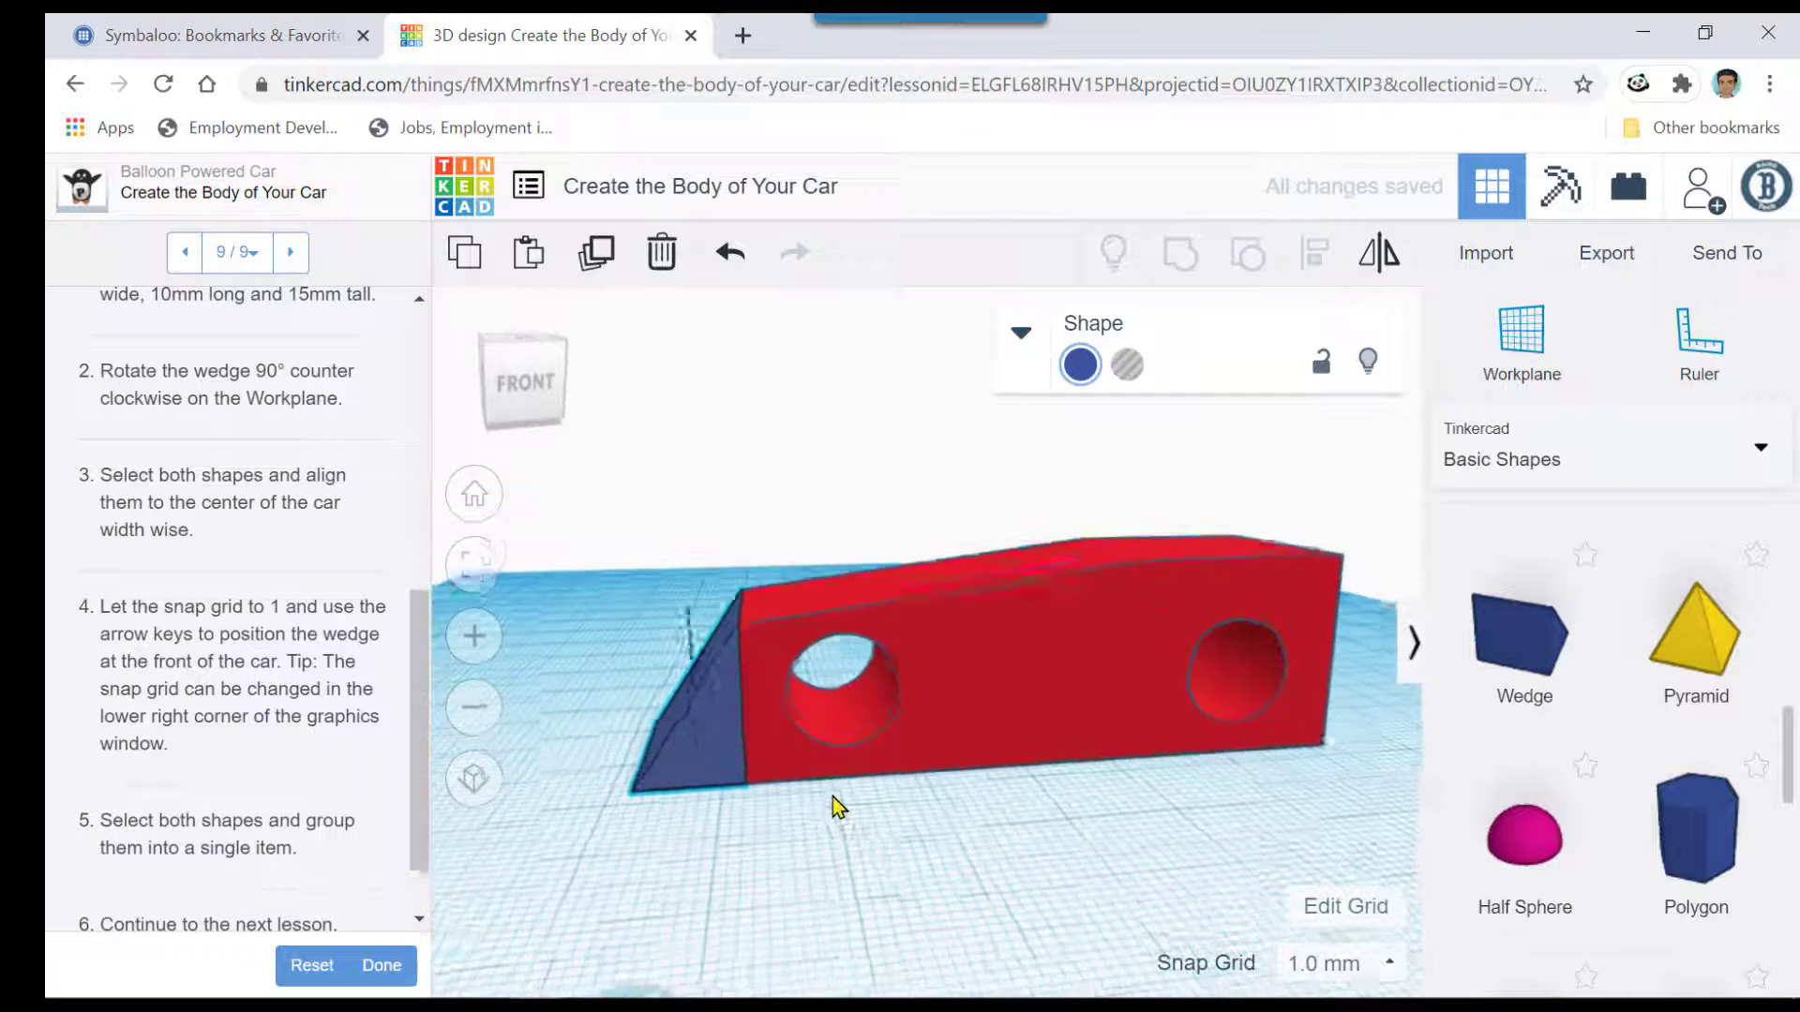
scroll(787, 750, up, 5)
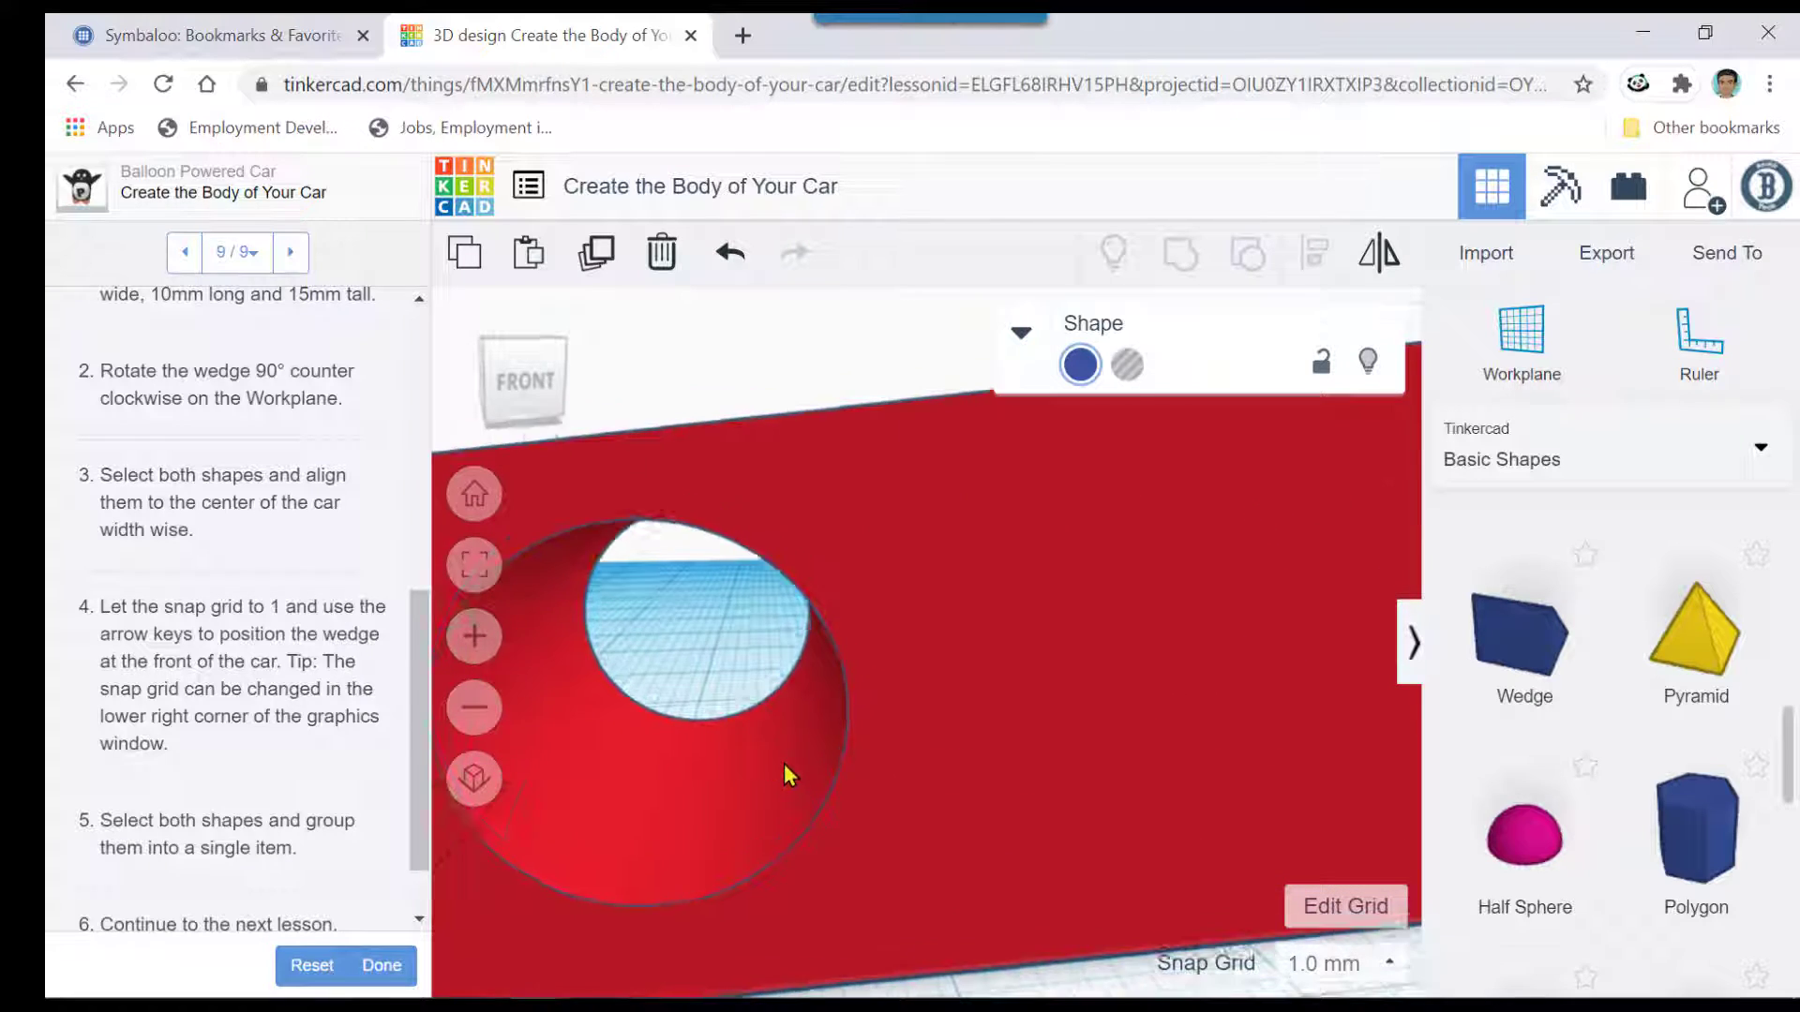
right_drag(784, 763, 835, 771)
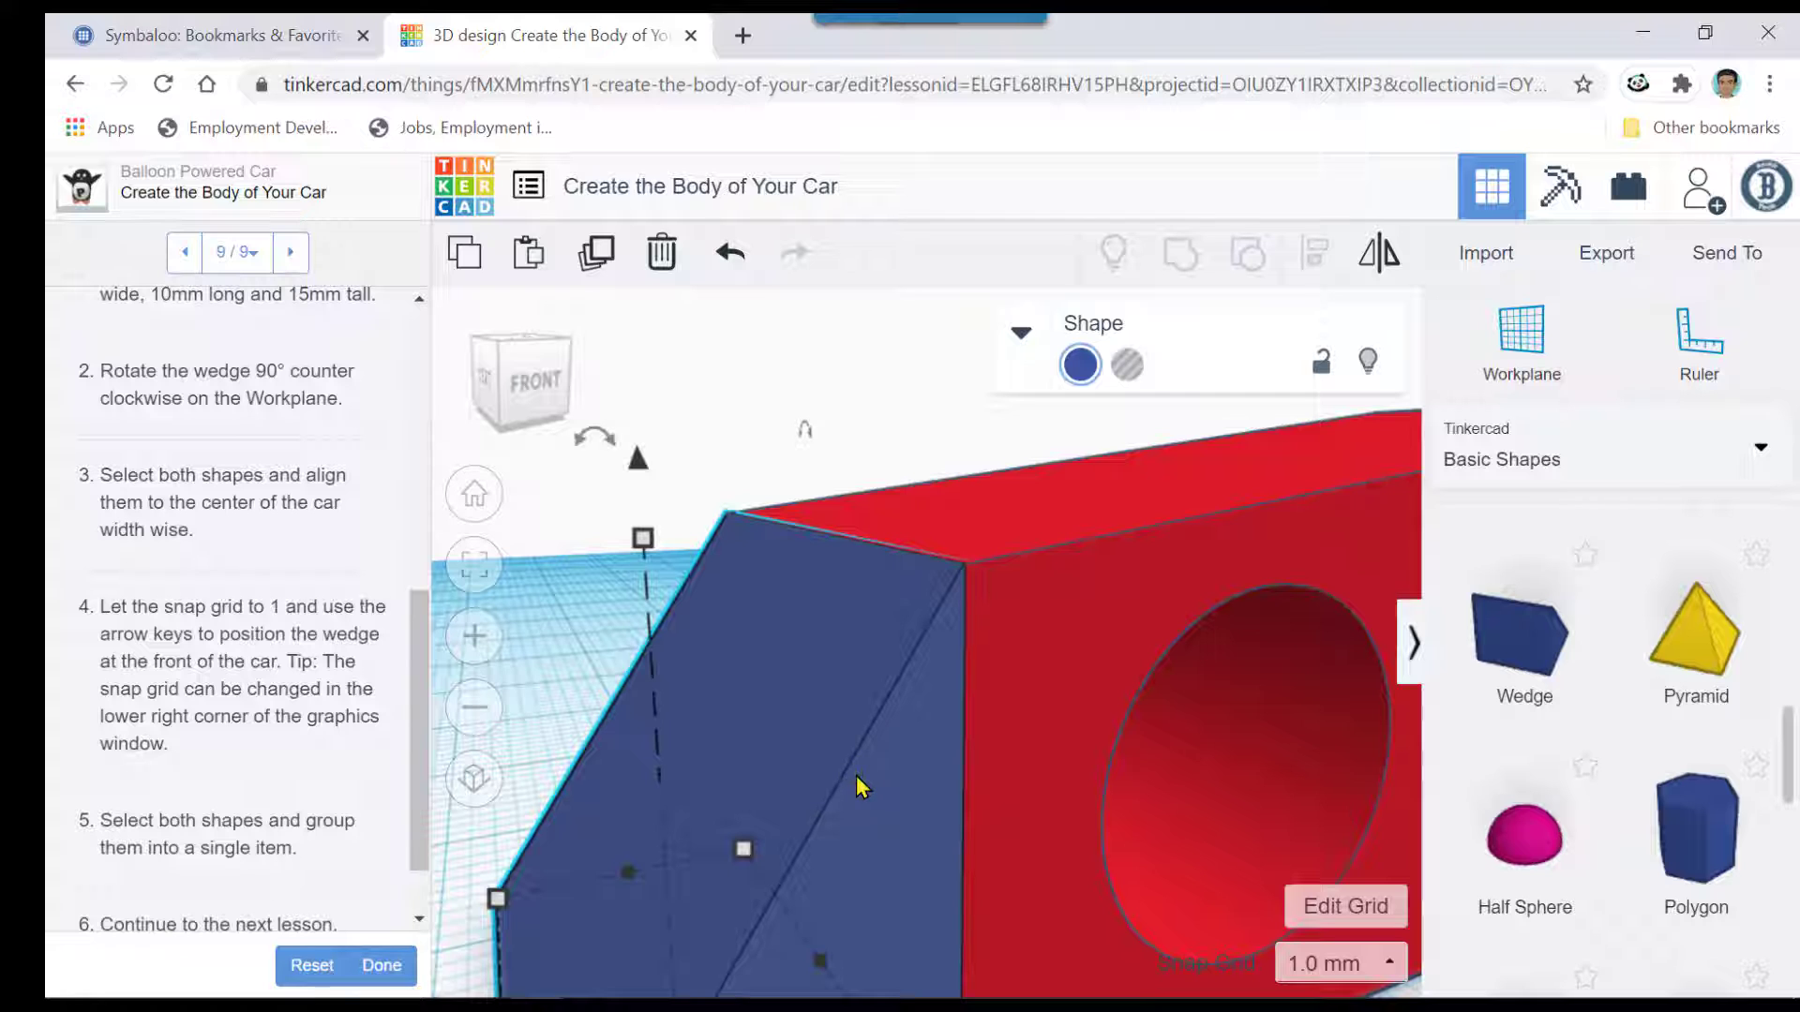
key(Left)
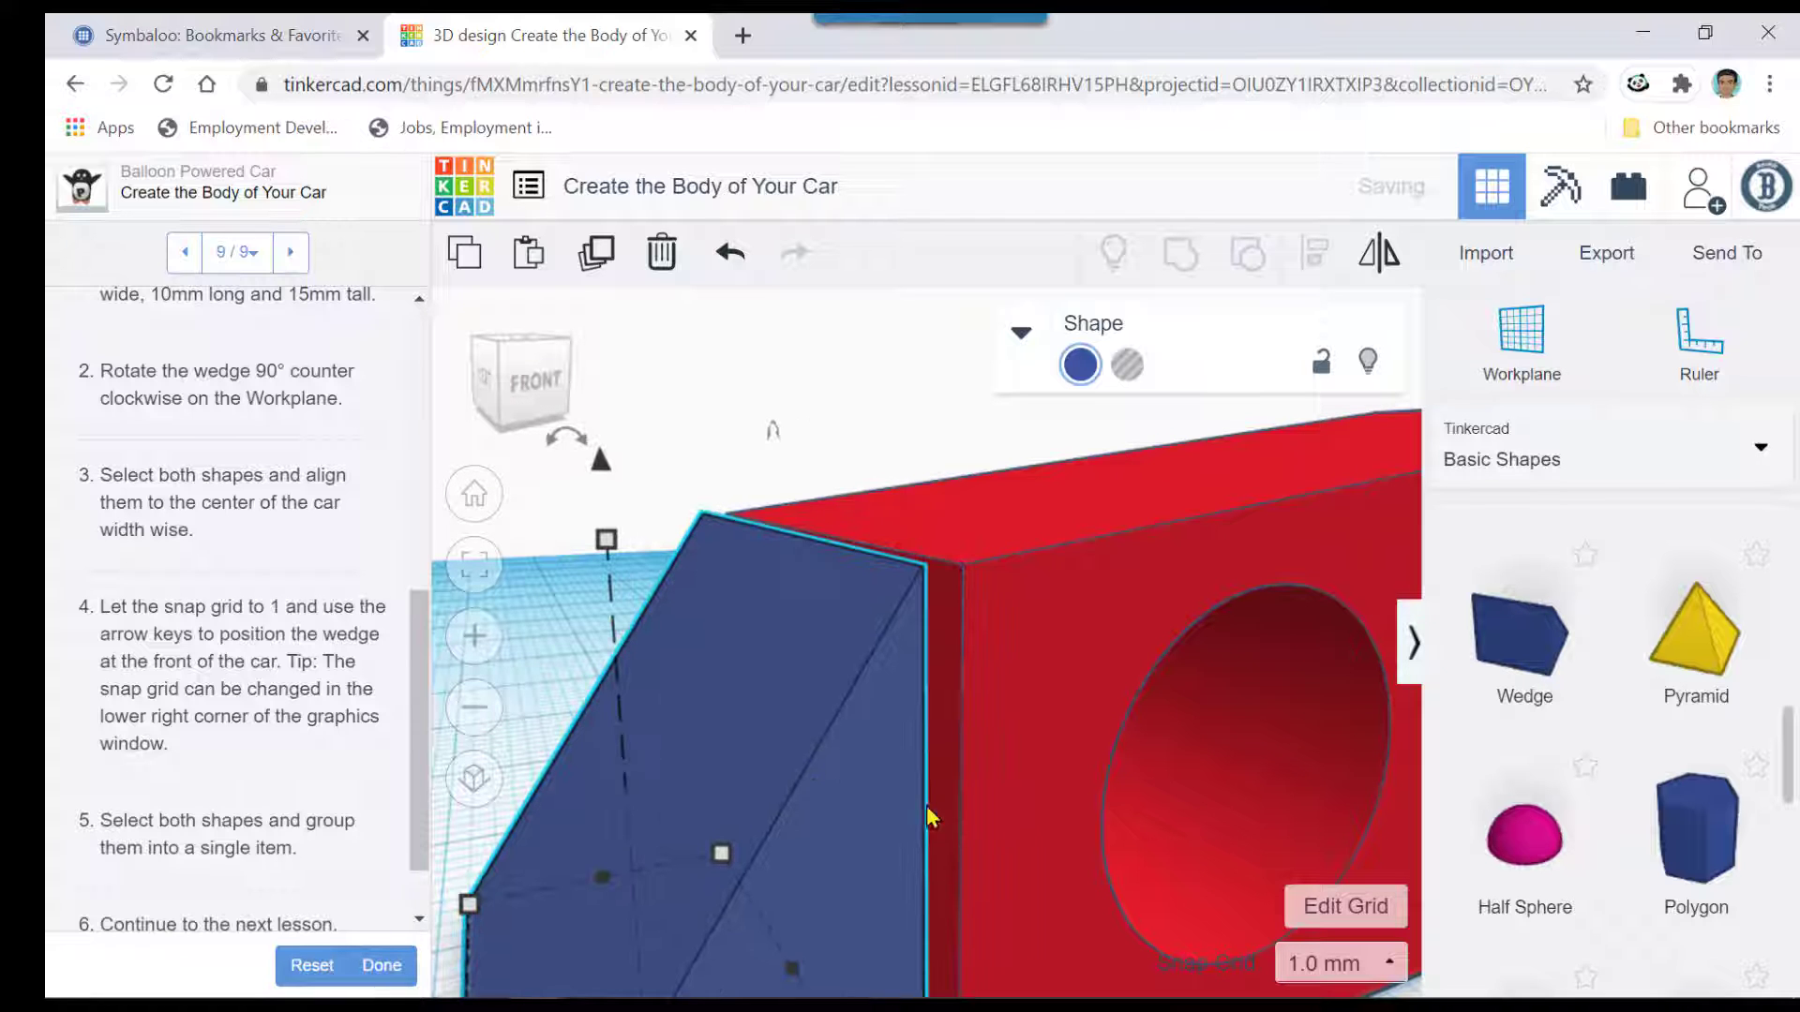
right_drag(1029, 735, 1013, 727)
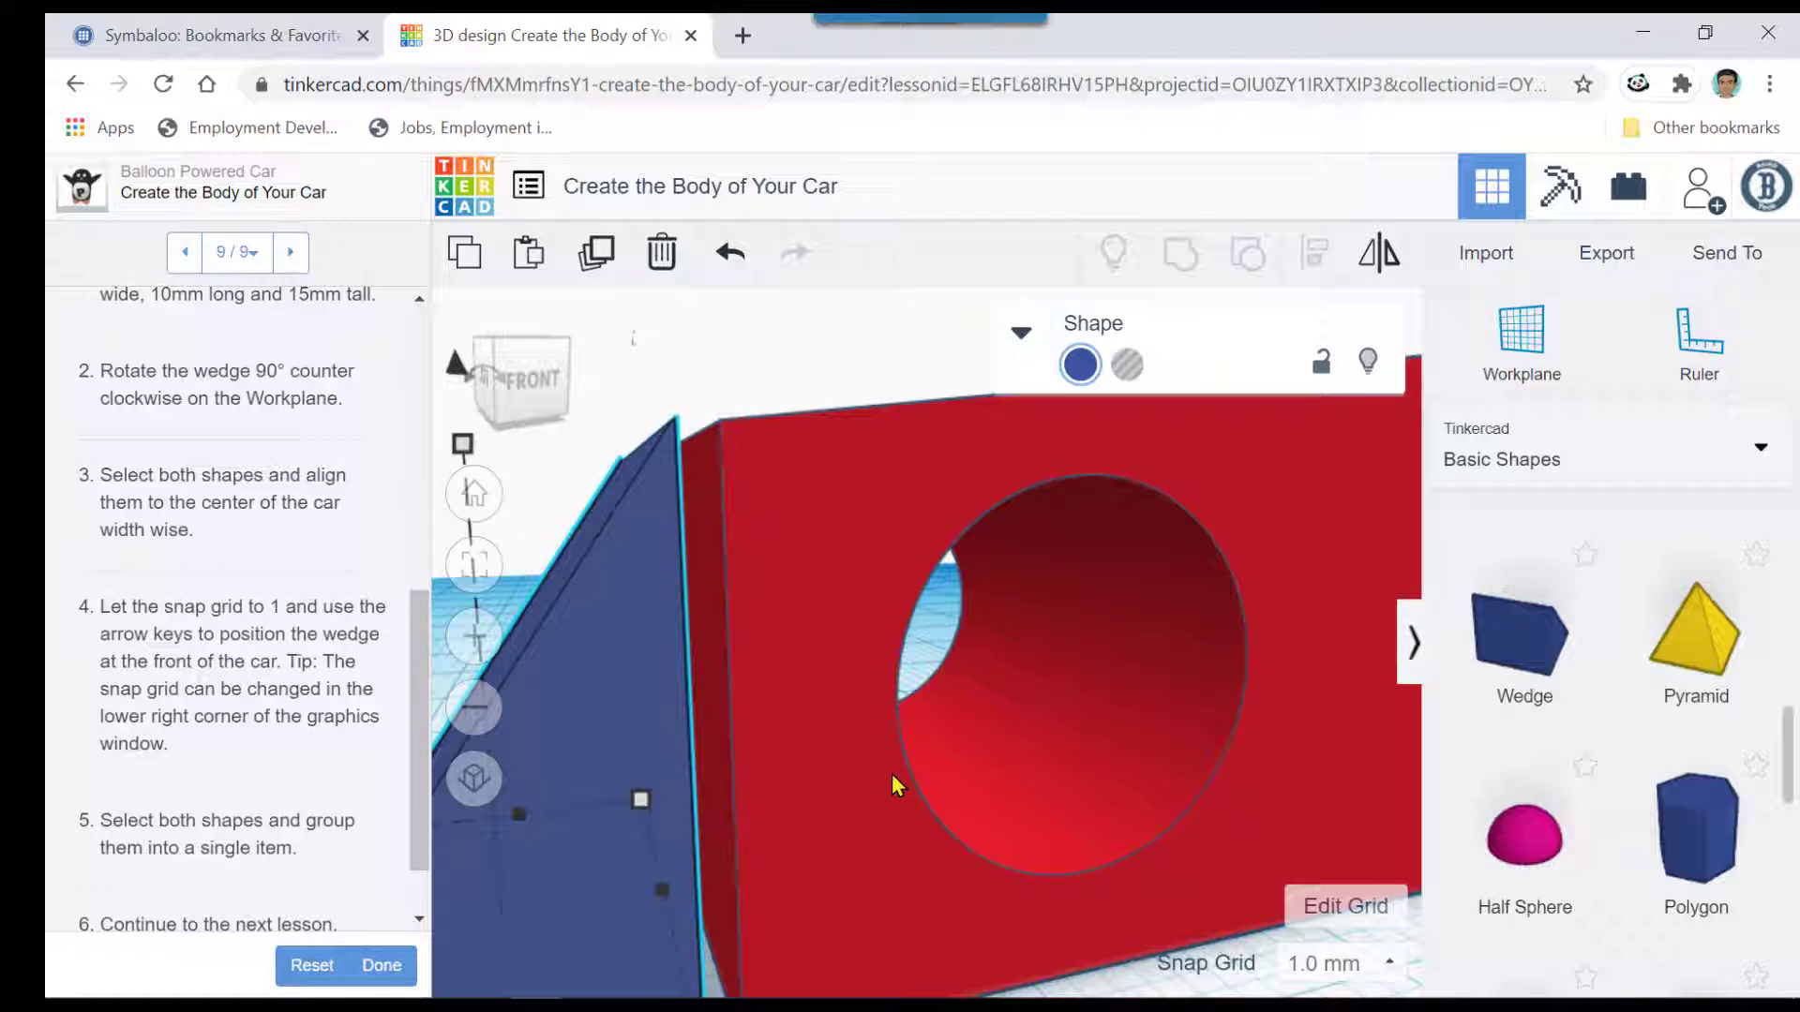
key(Right)
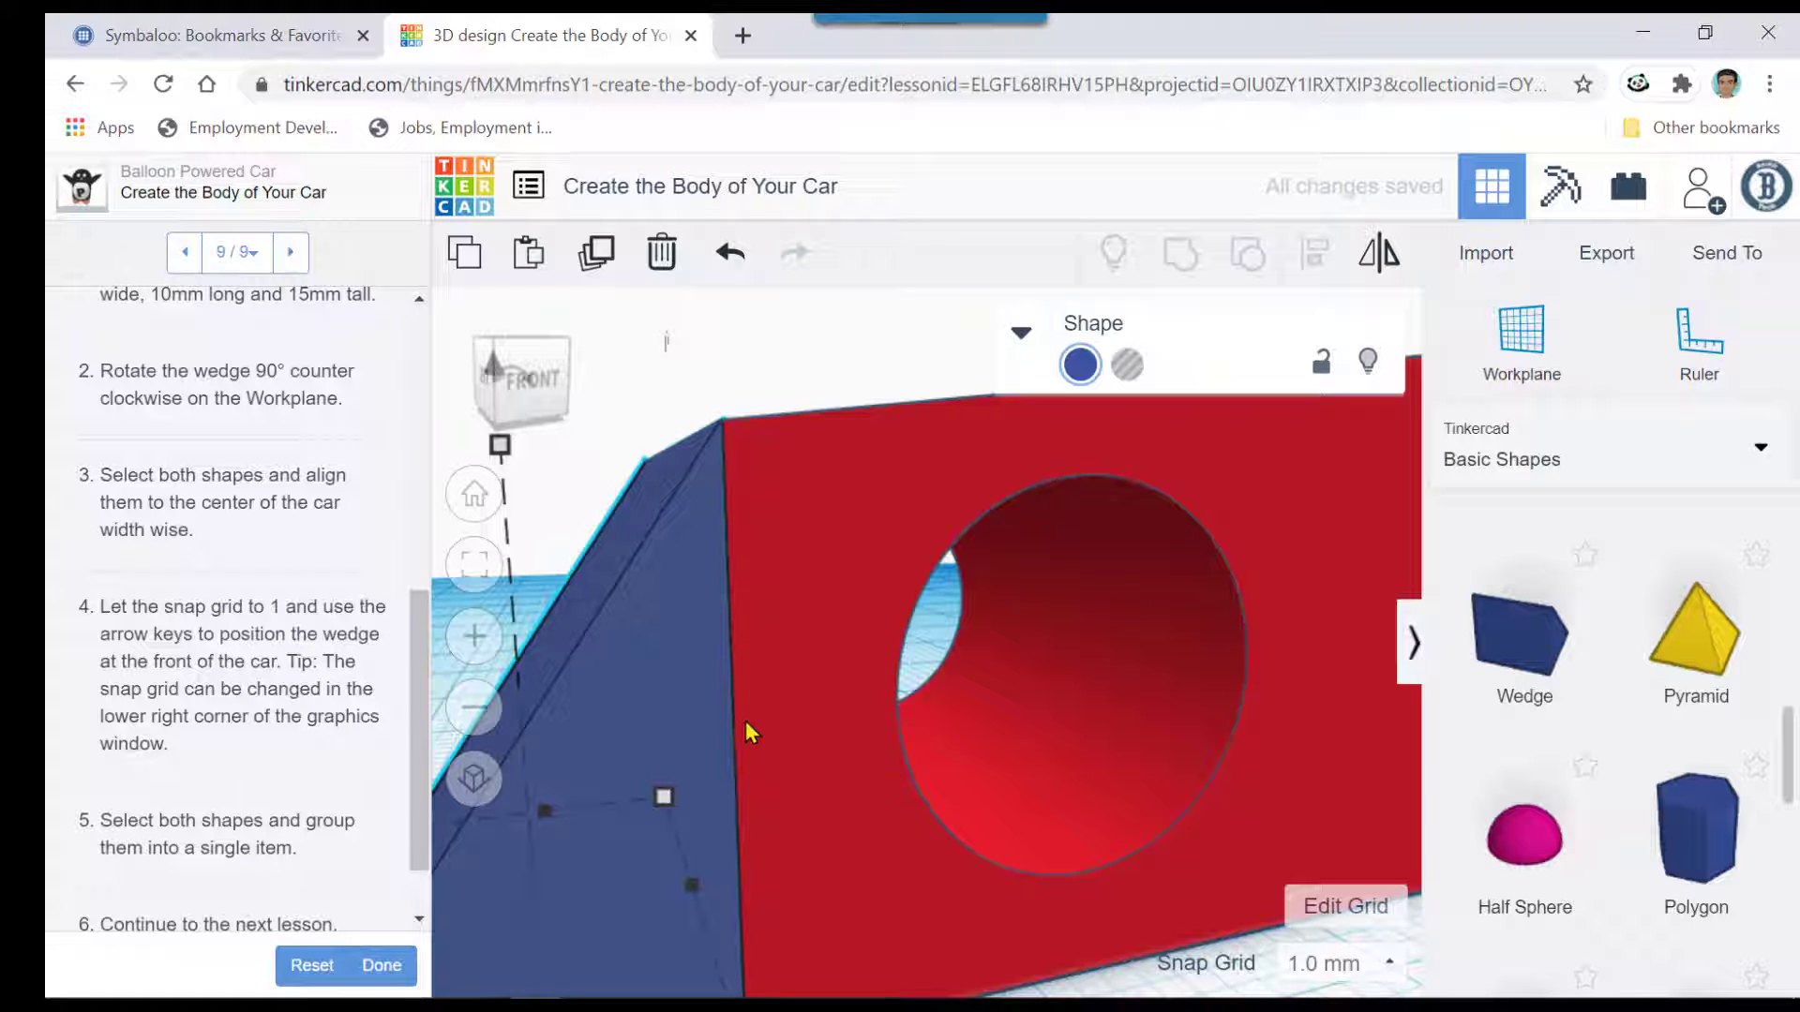
scroll(739, 720, up, 1)
scroll(734, 732, down, 1)
right_drag(731, 677, 737, 696)
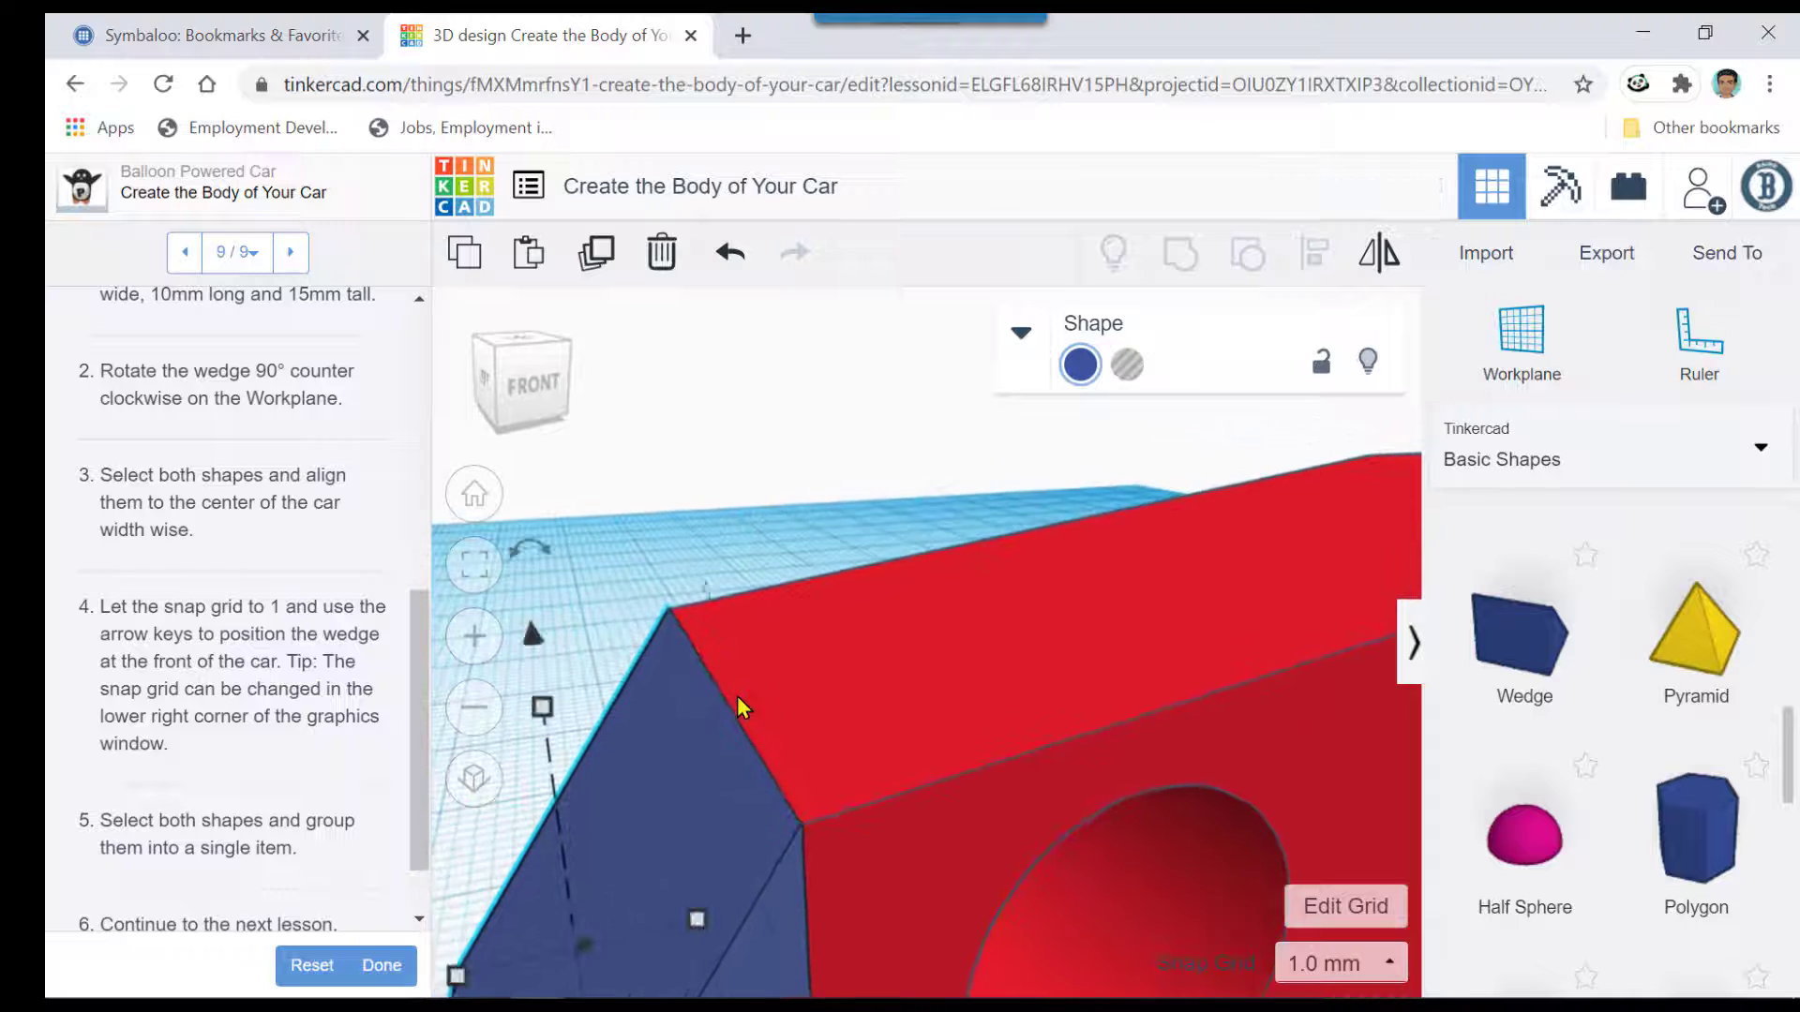
scroll(741, 701, down, 4)
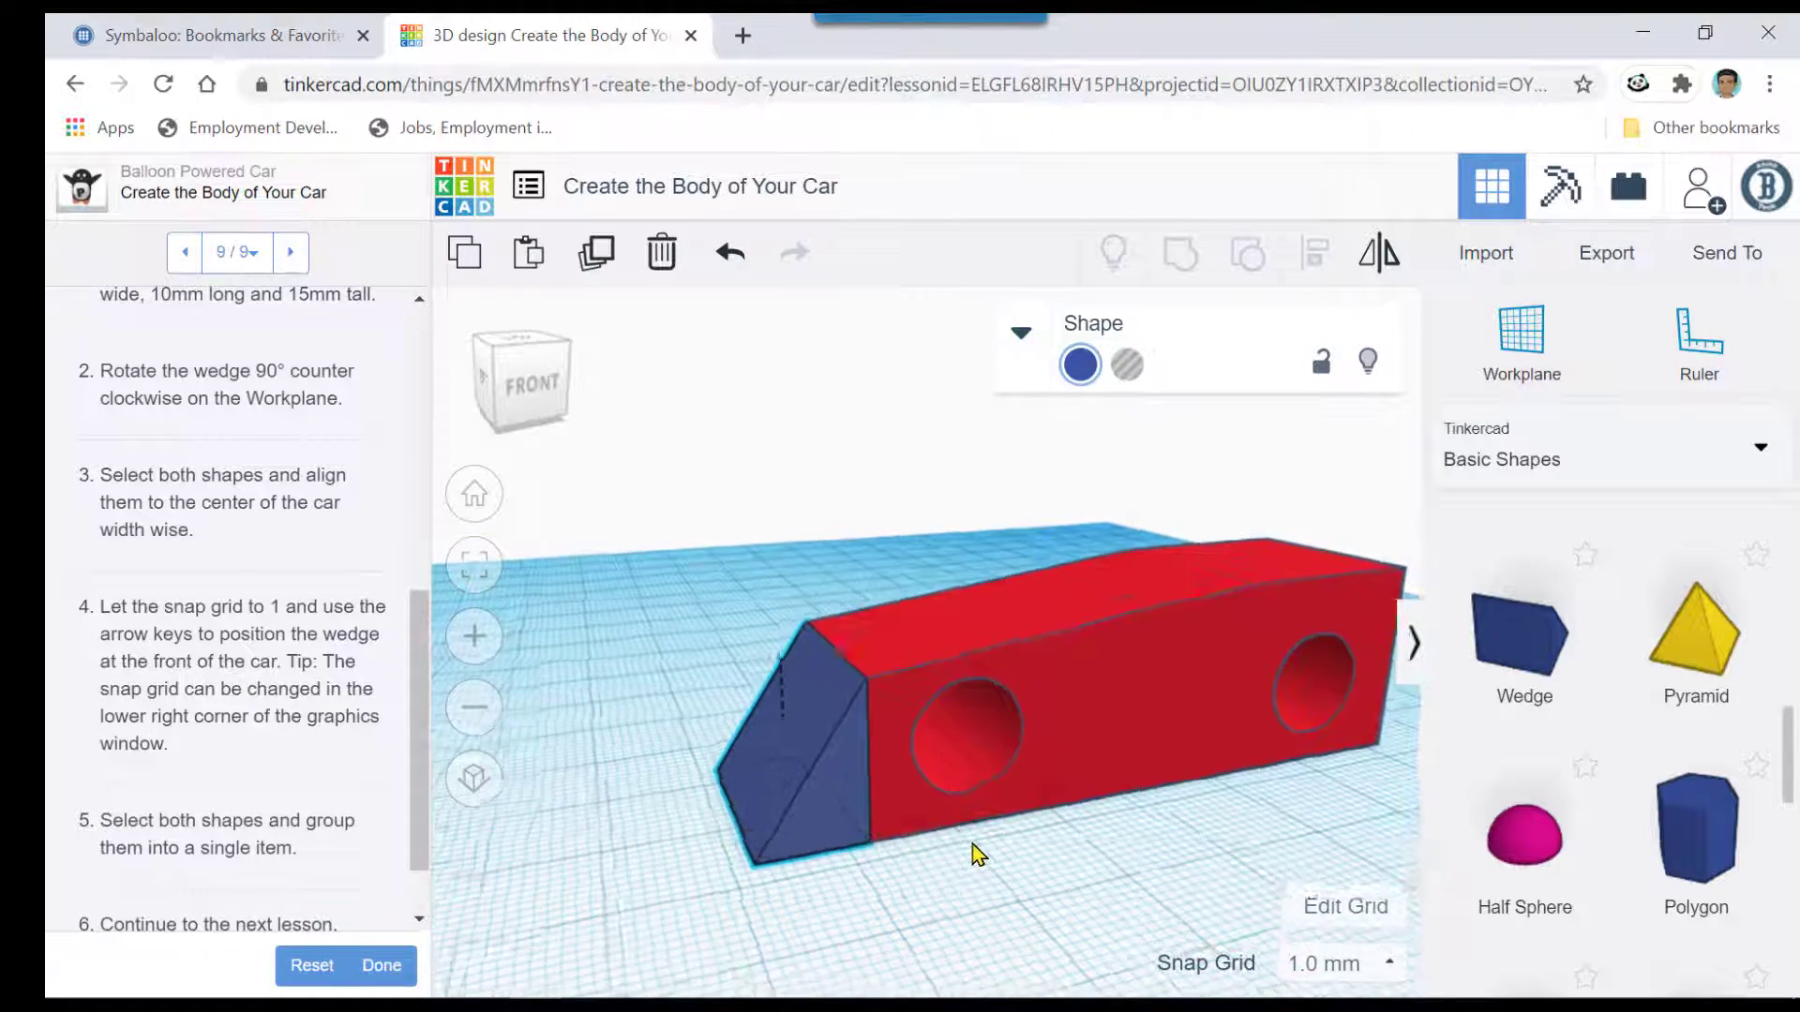
right_drag(972, 843, 959, 833)
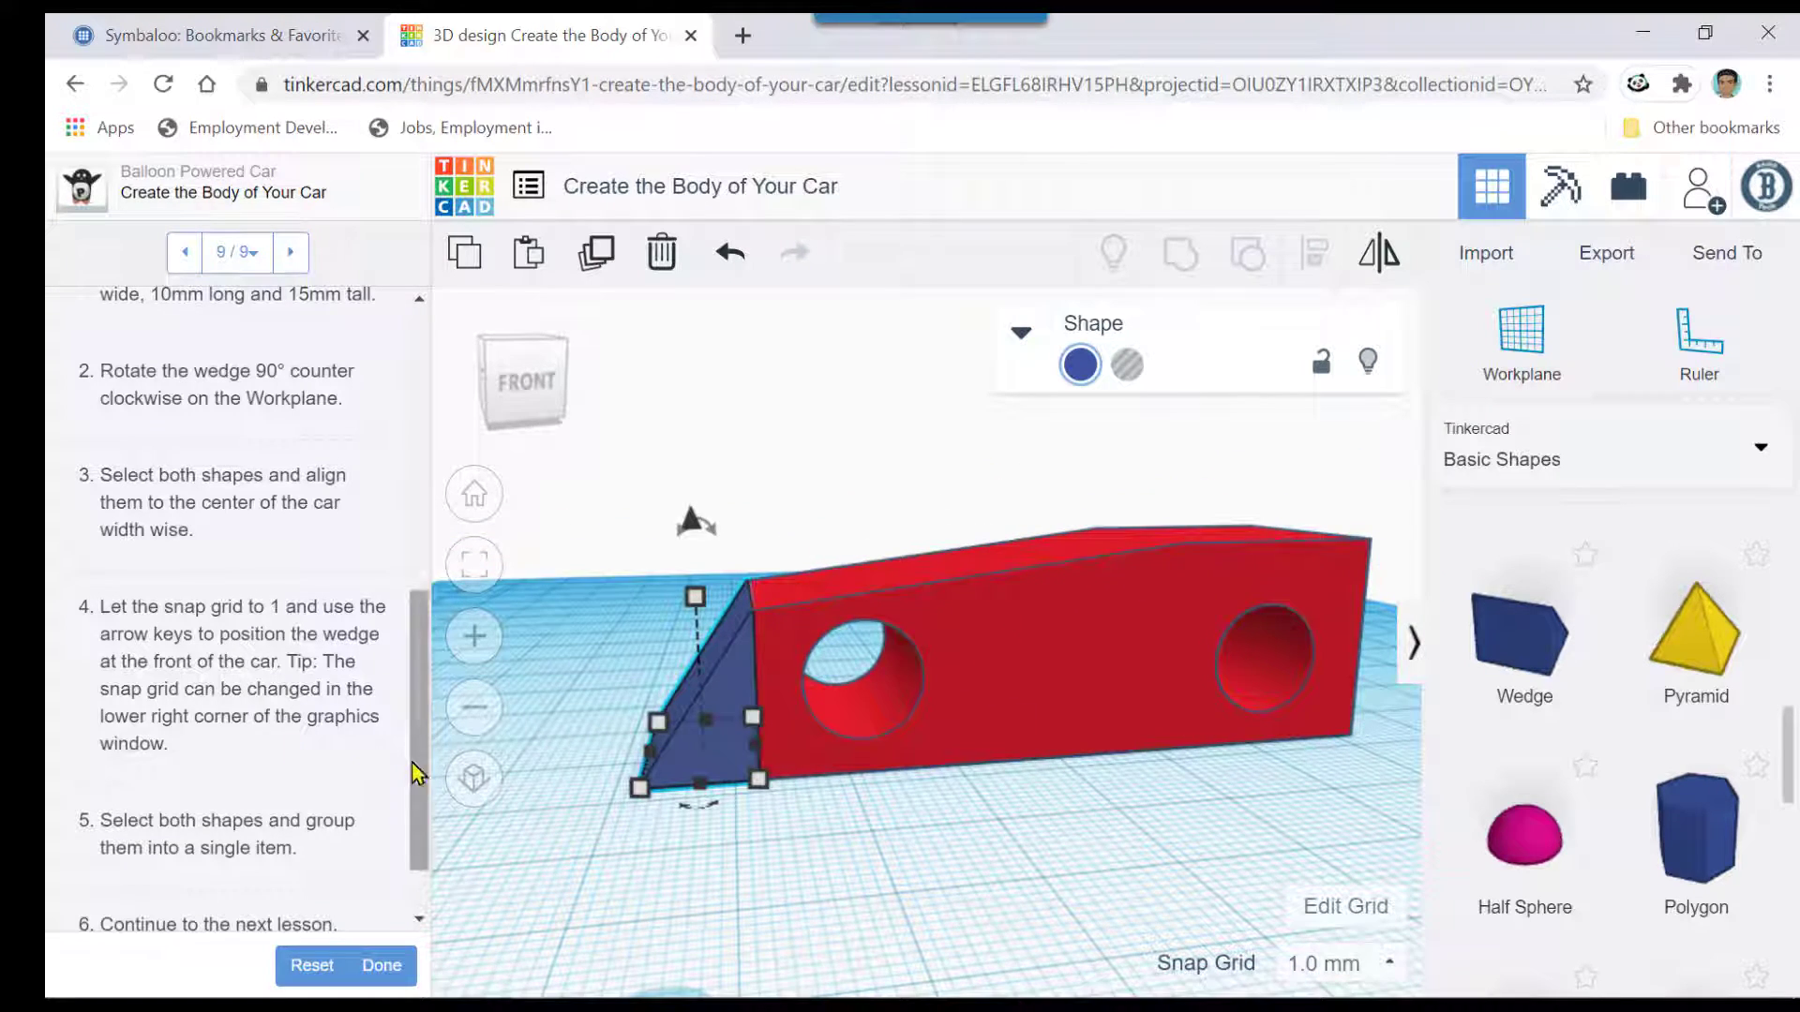
- Group the nose wedge and the car body into a single shape
drag(412, 764, 410, 828)
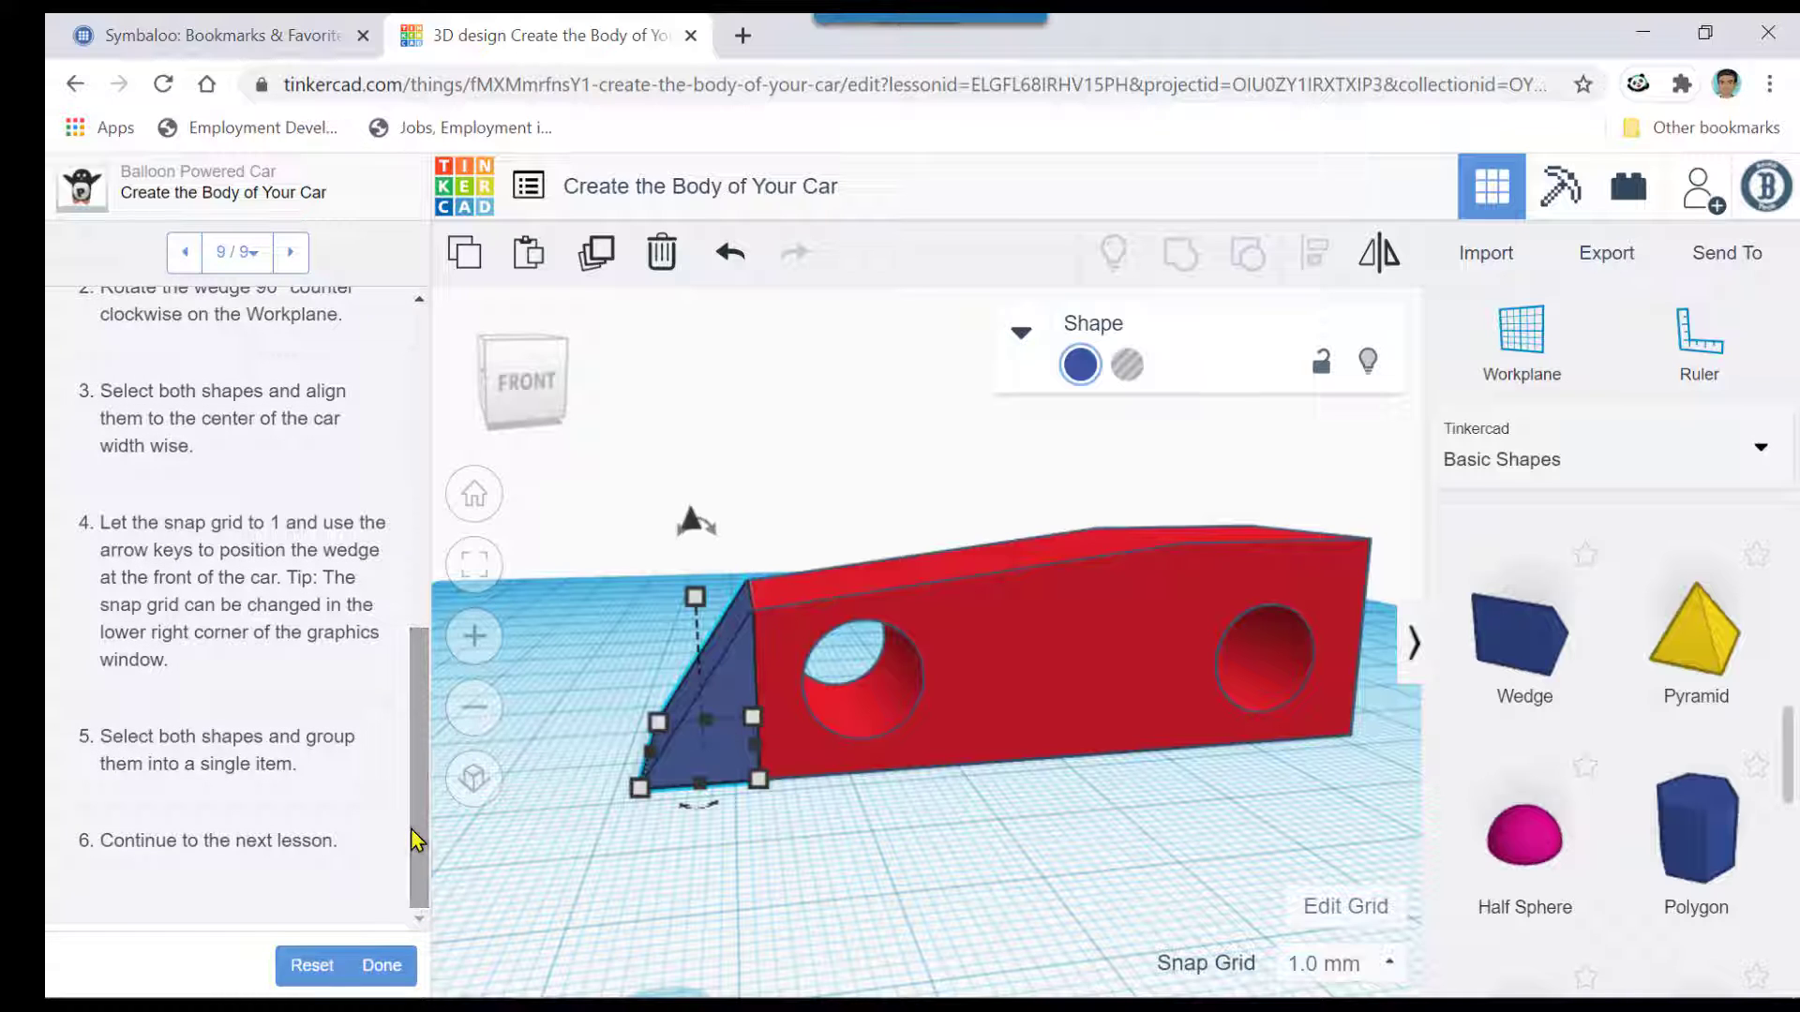
shift+click(1023, 646)
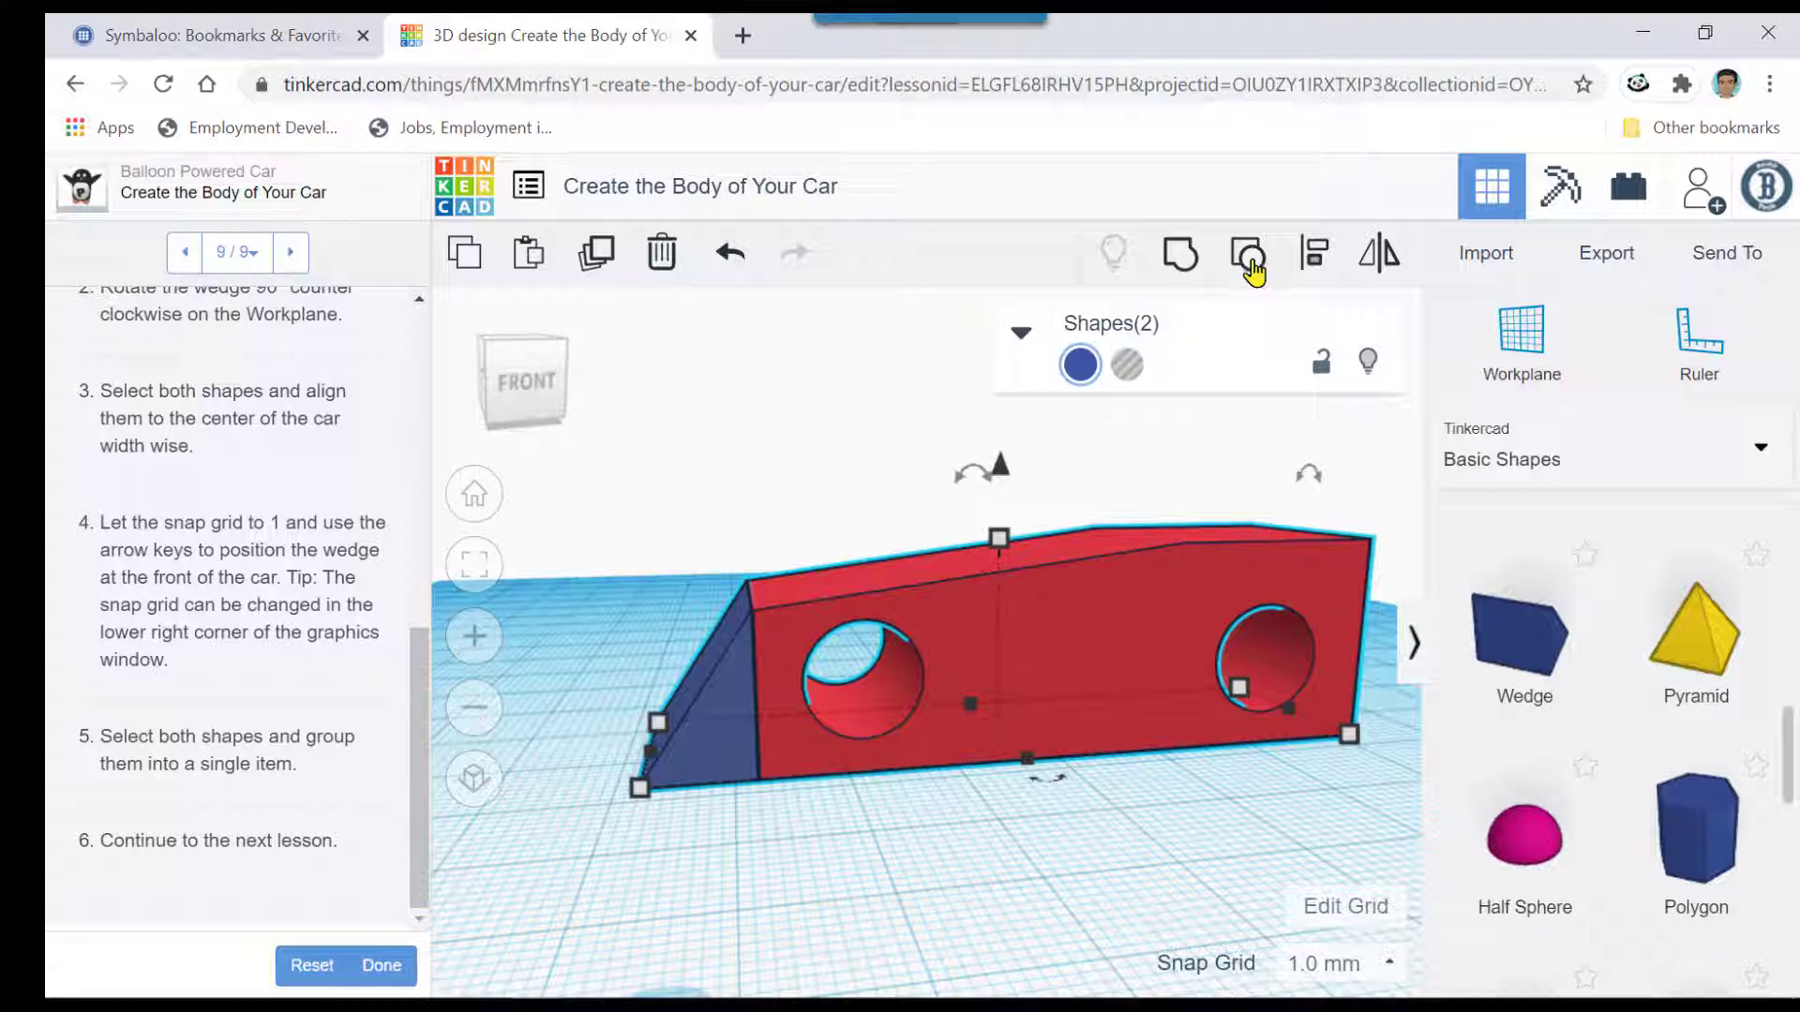
click(1250, 262)
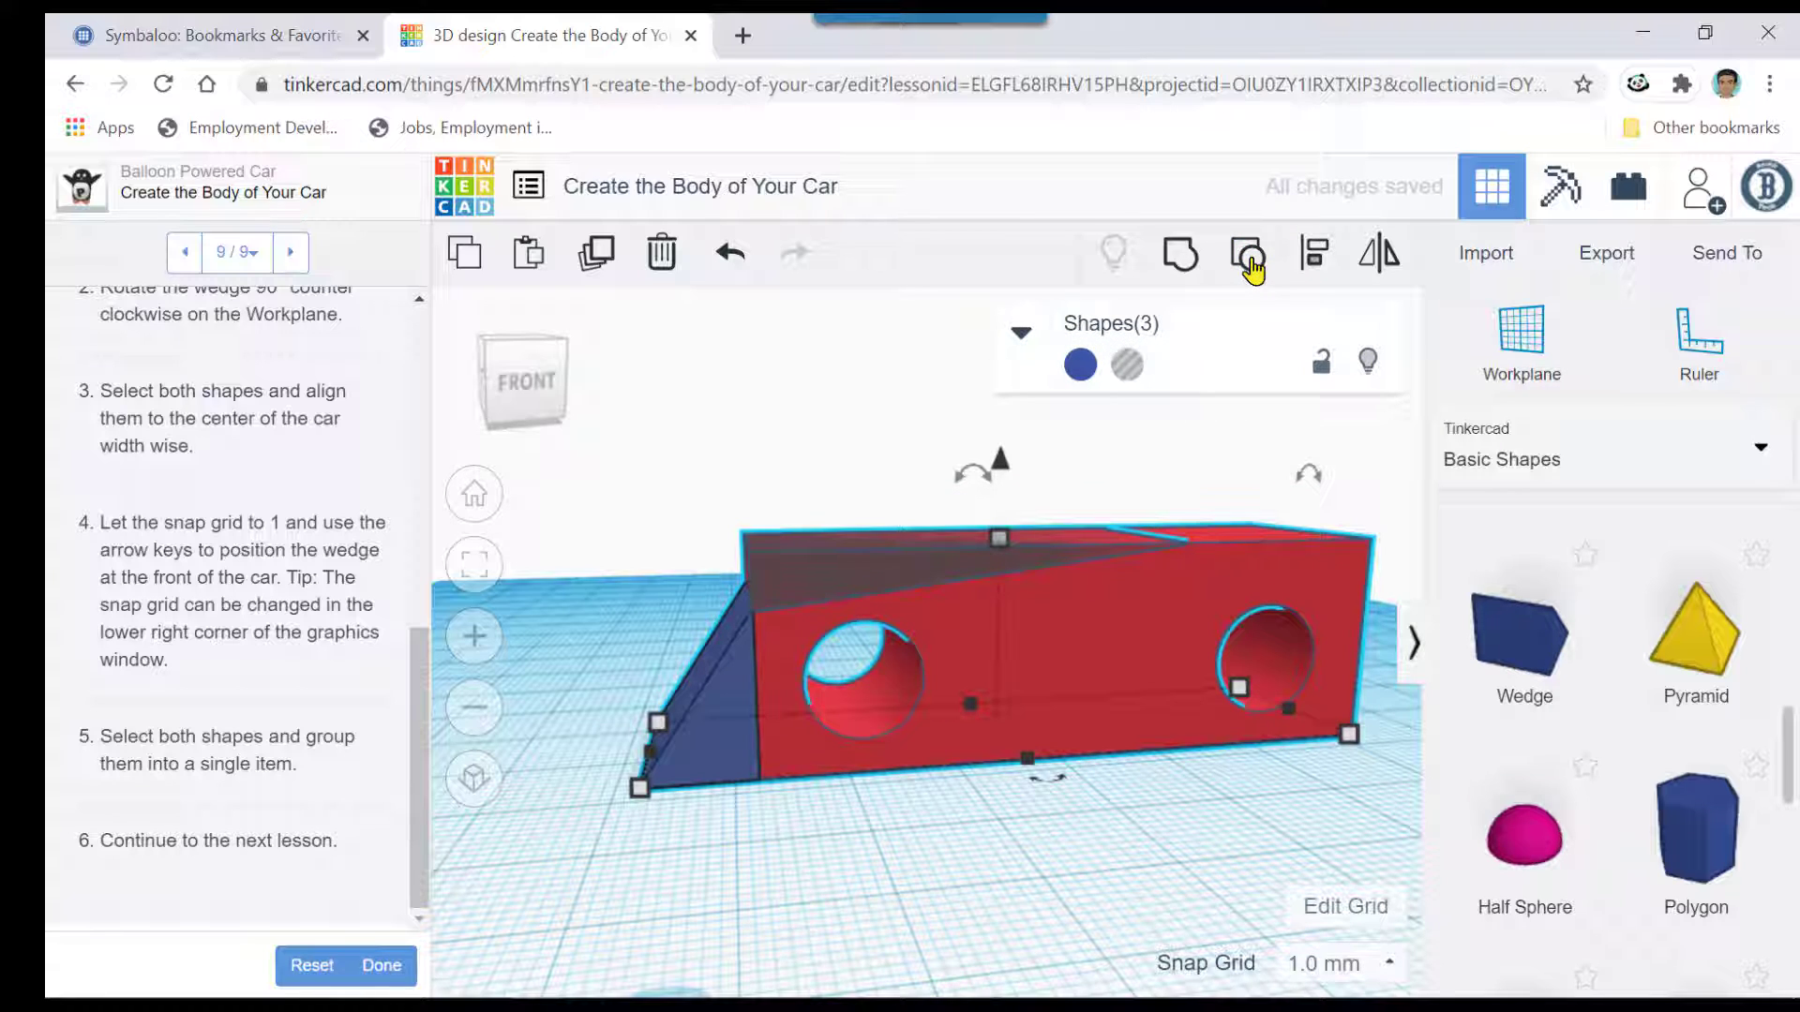
click(1172, 267)
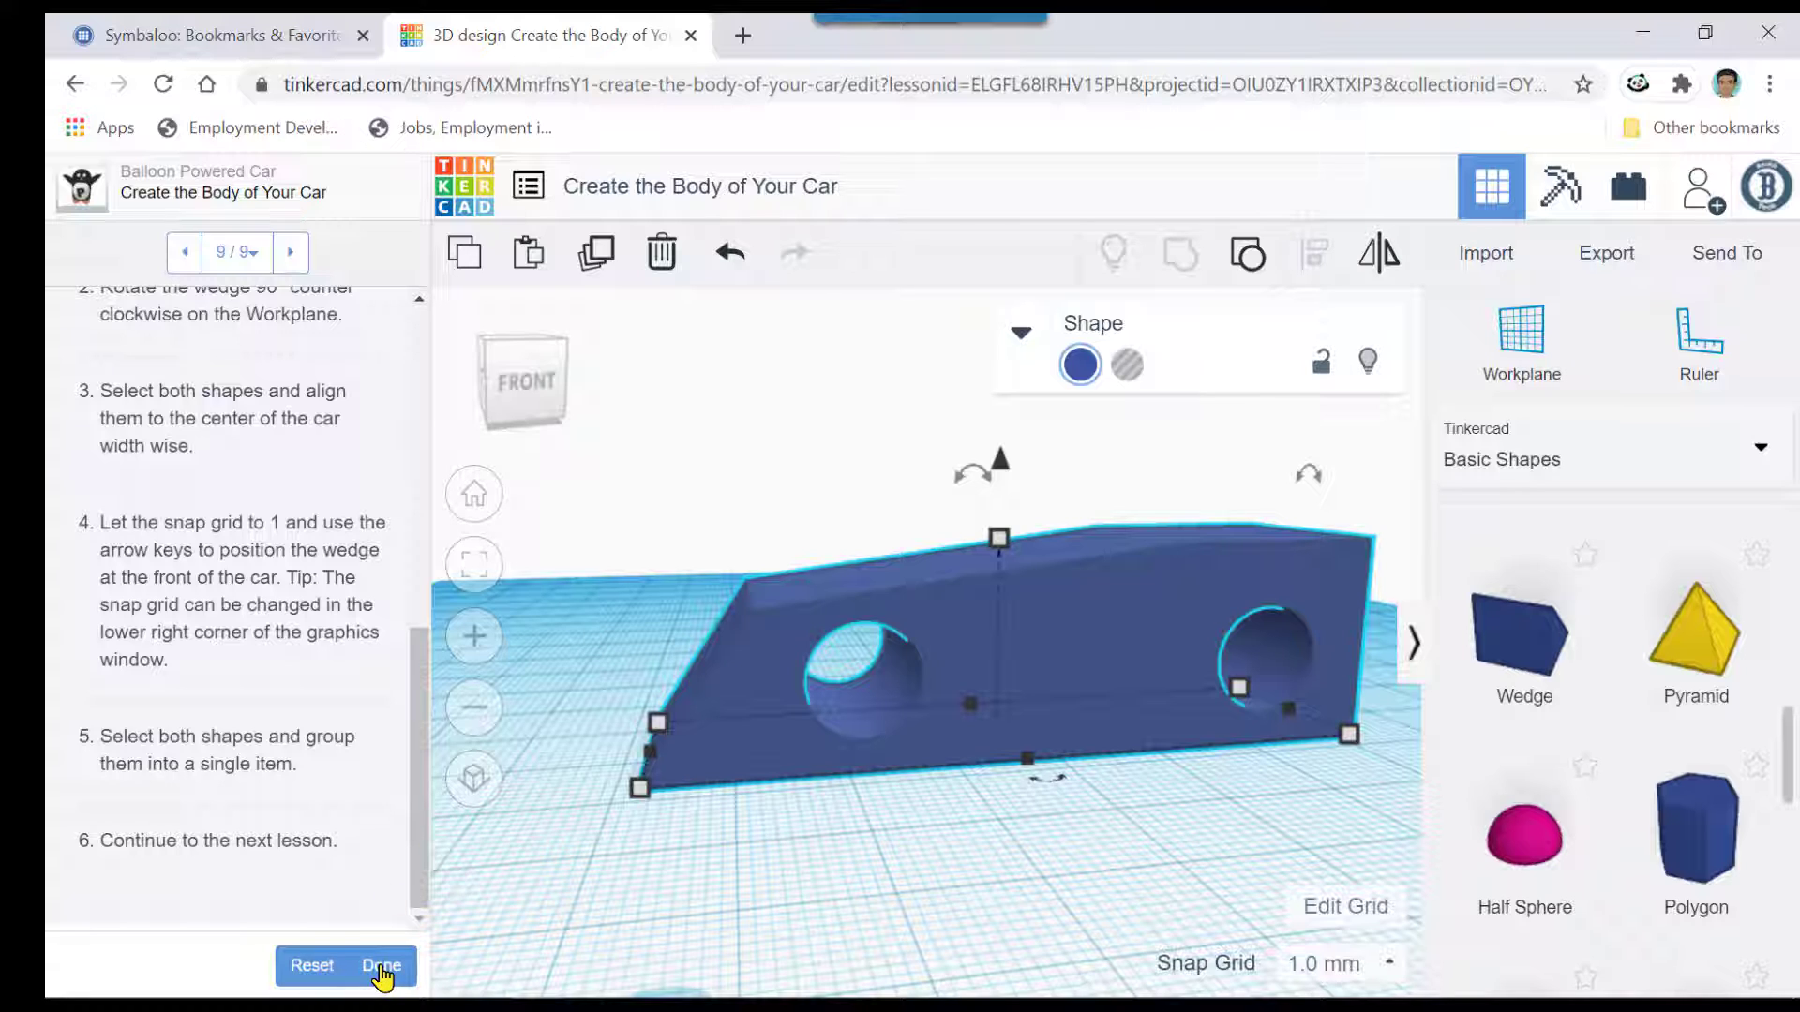
- Copy the grouped car body and complete this lesson, continuing to Create the Balloon Connector
scroll(830, 918, down, 3)
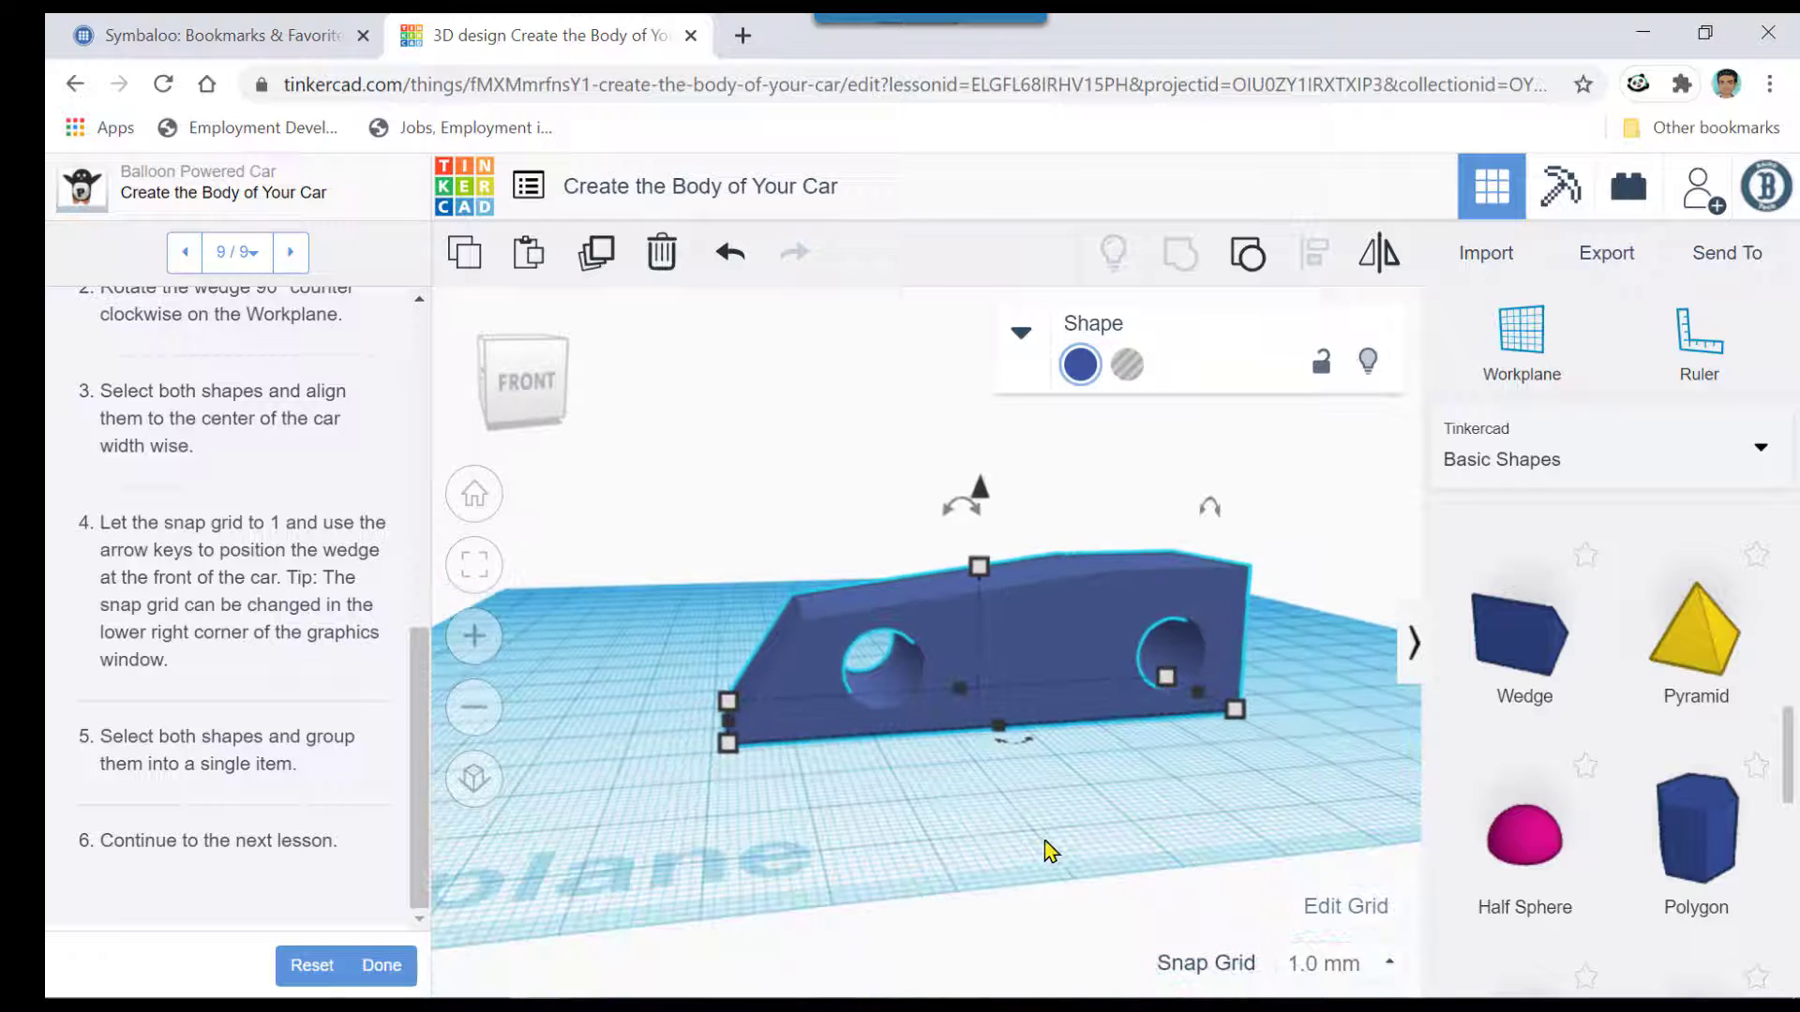
right_drag(1056, 785, 824, 623)
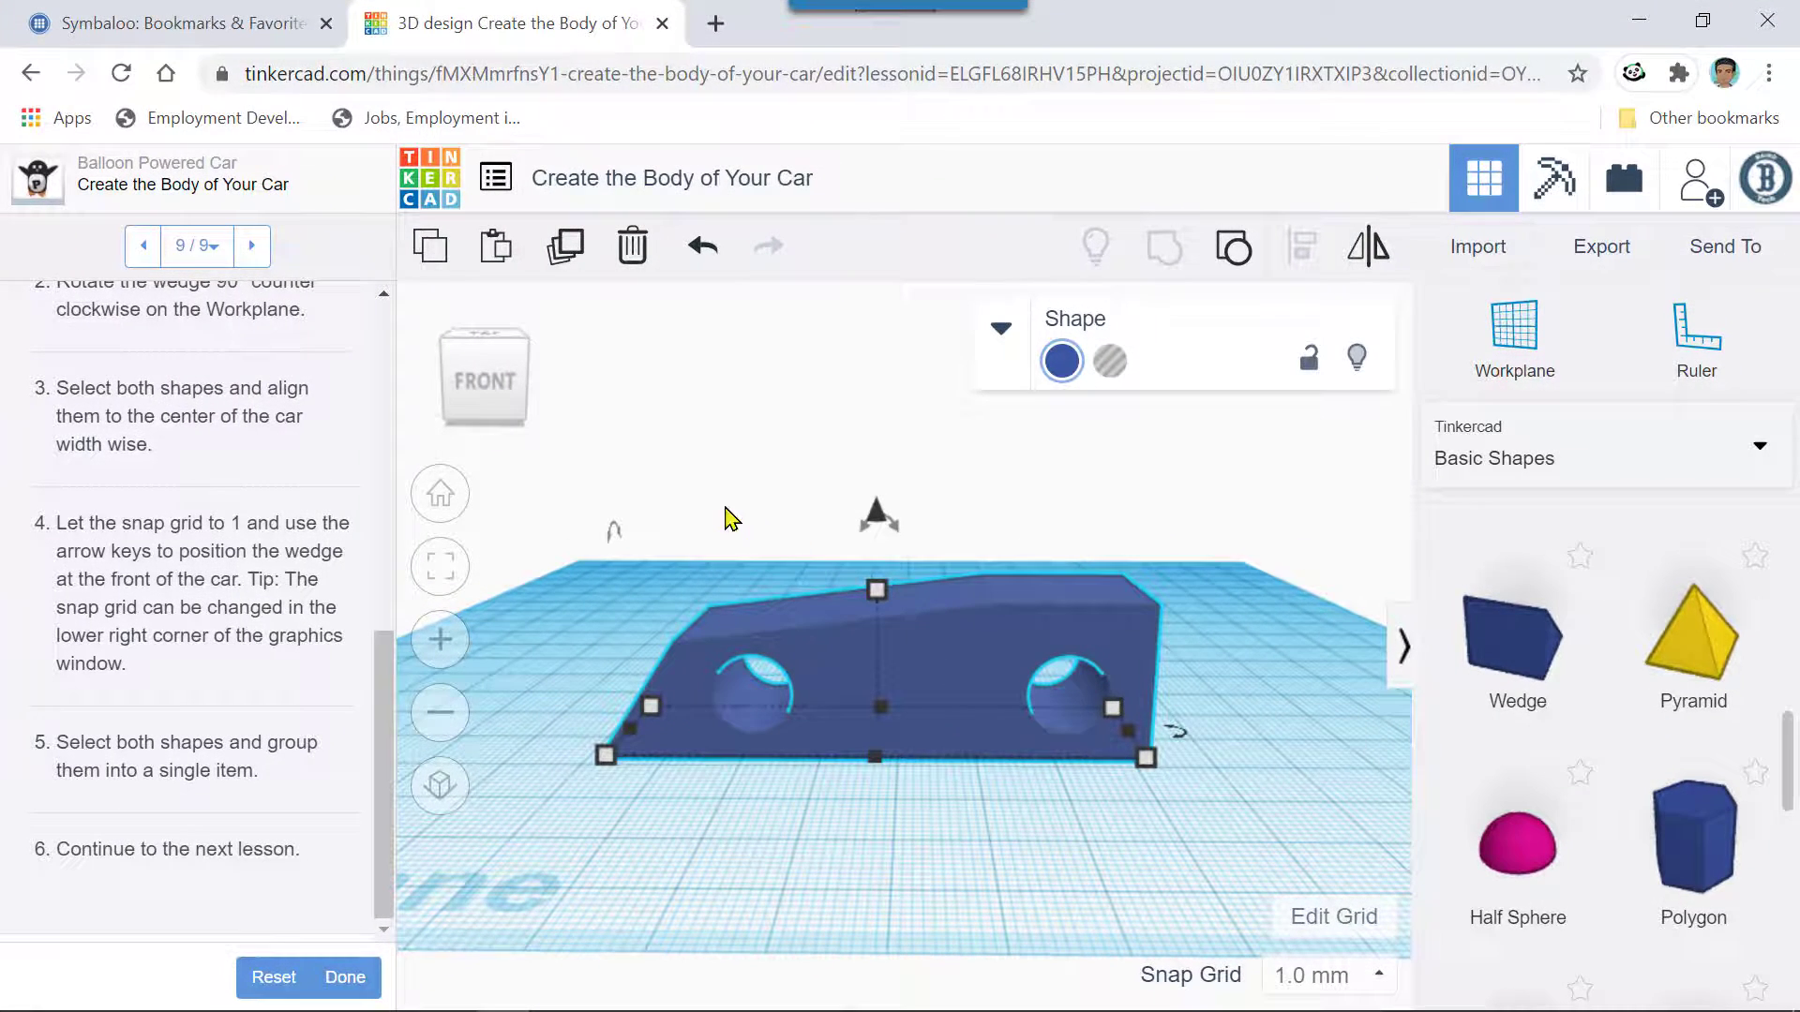
drag(653, 485, 1193, 788)
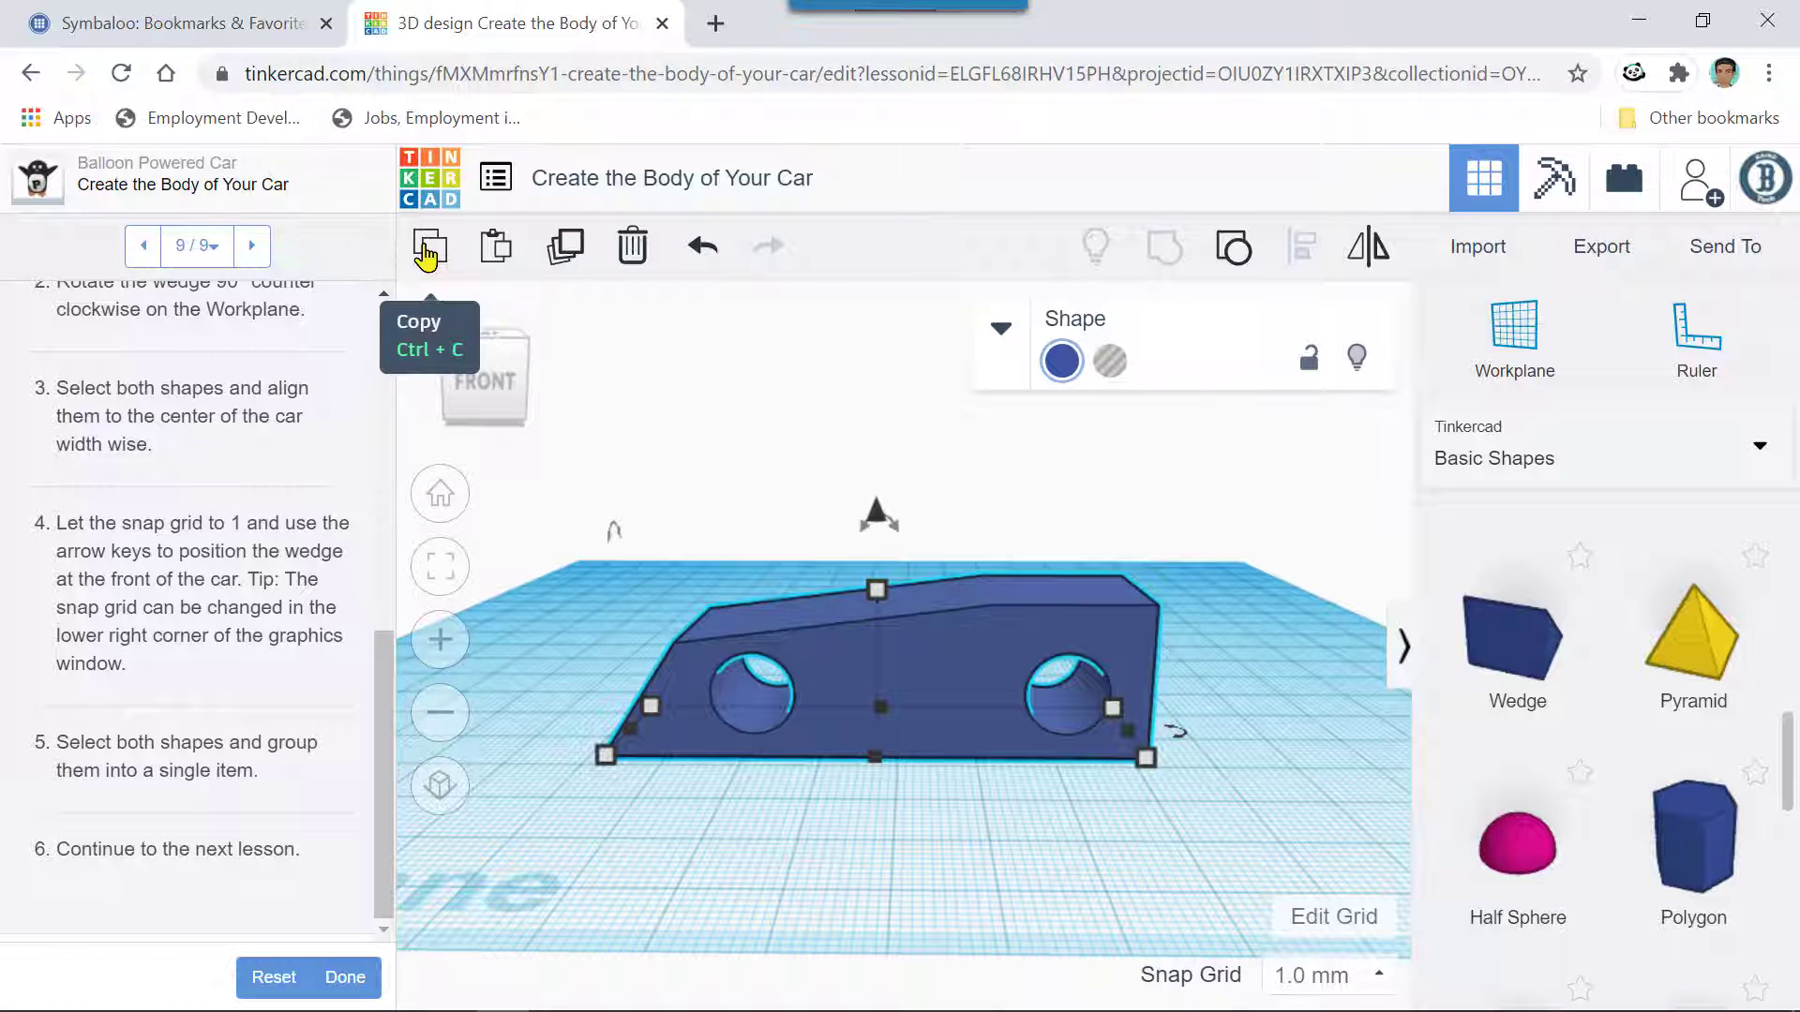
click(352, 978)
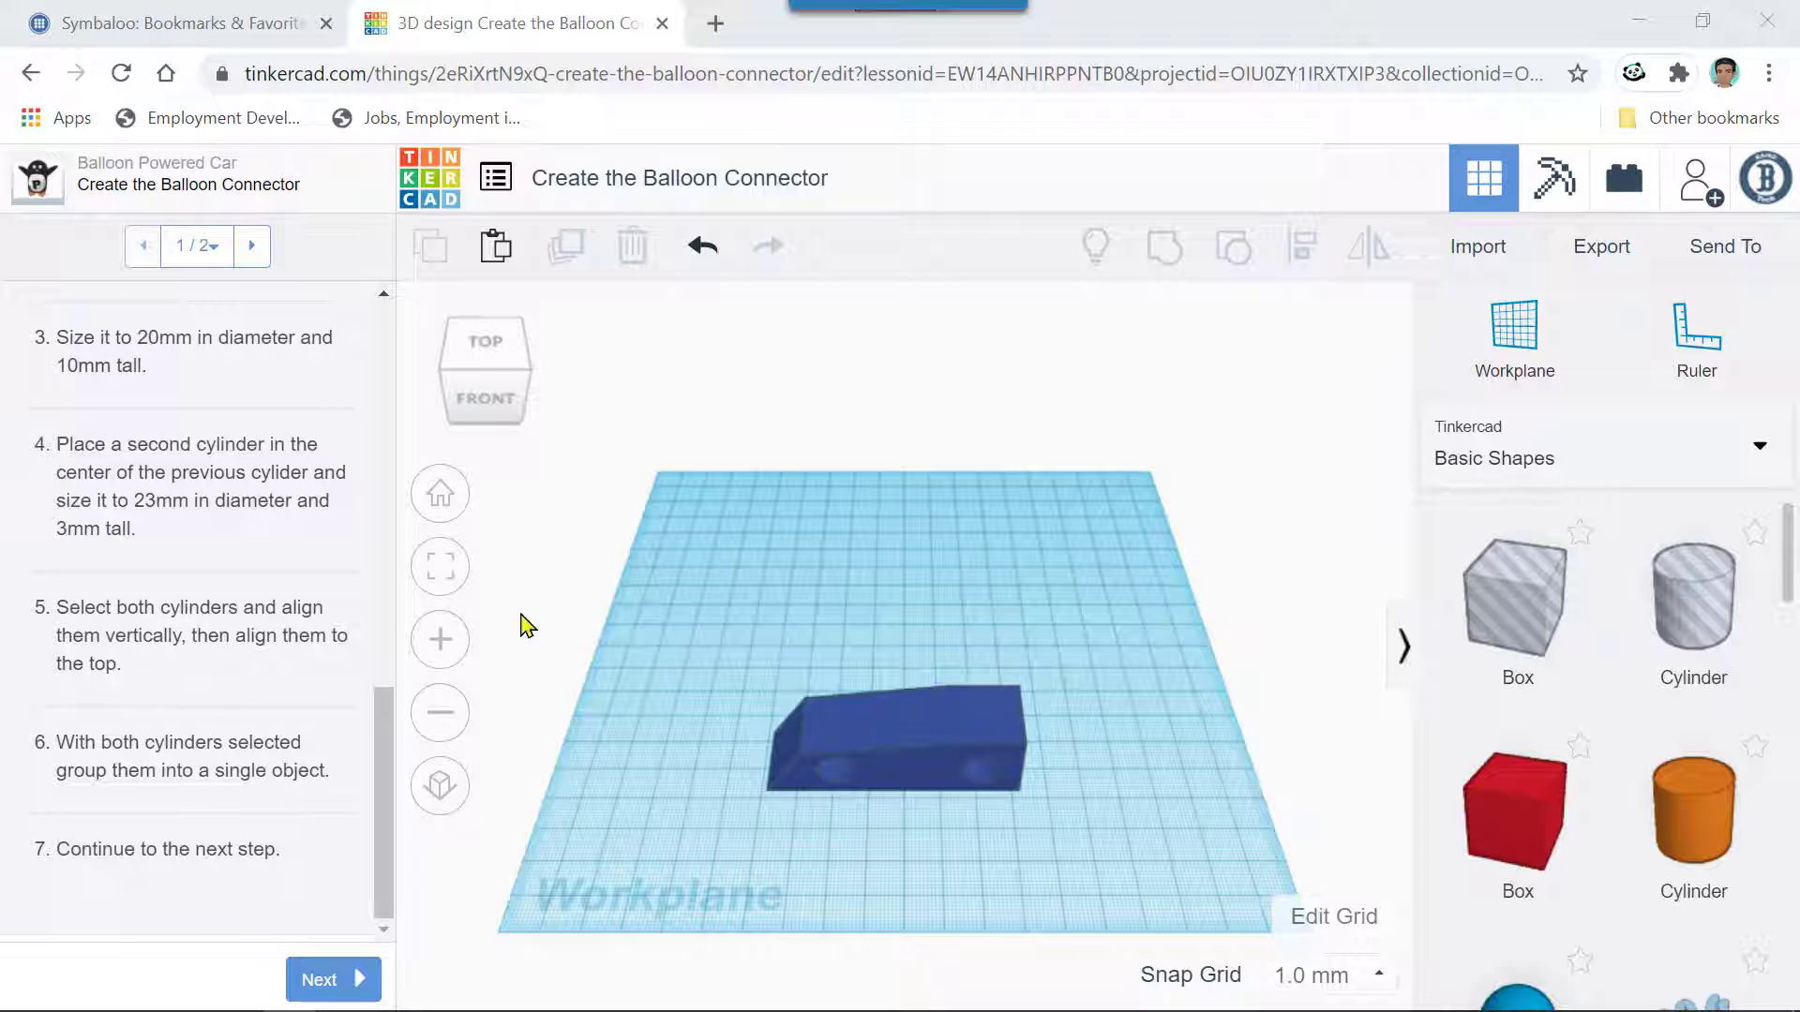
- Read the balloon connector introduction and instructions, checking the workplane placement and the cylinder sizes
drag(382, 705, 394, 314)
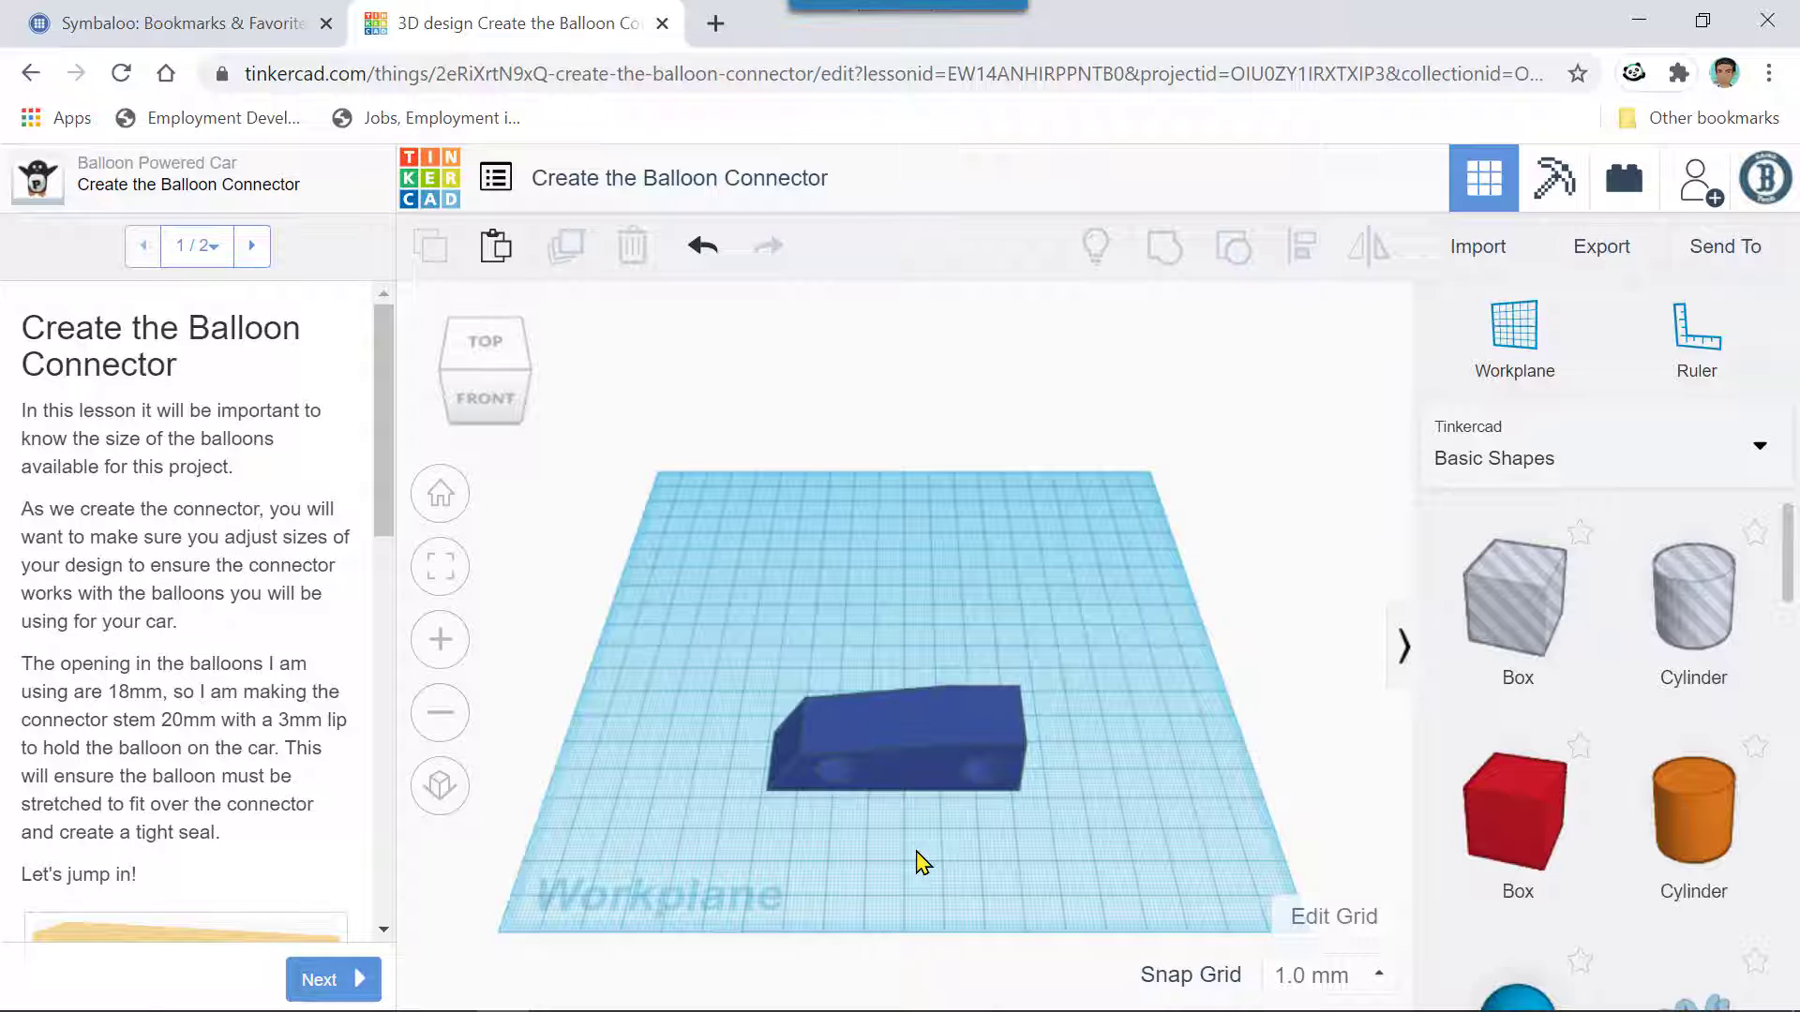
right_drag(923, 863, 918, 808)
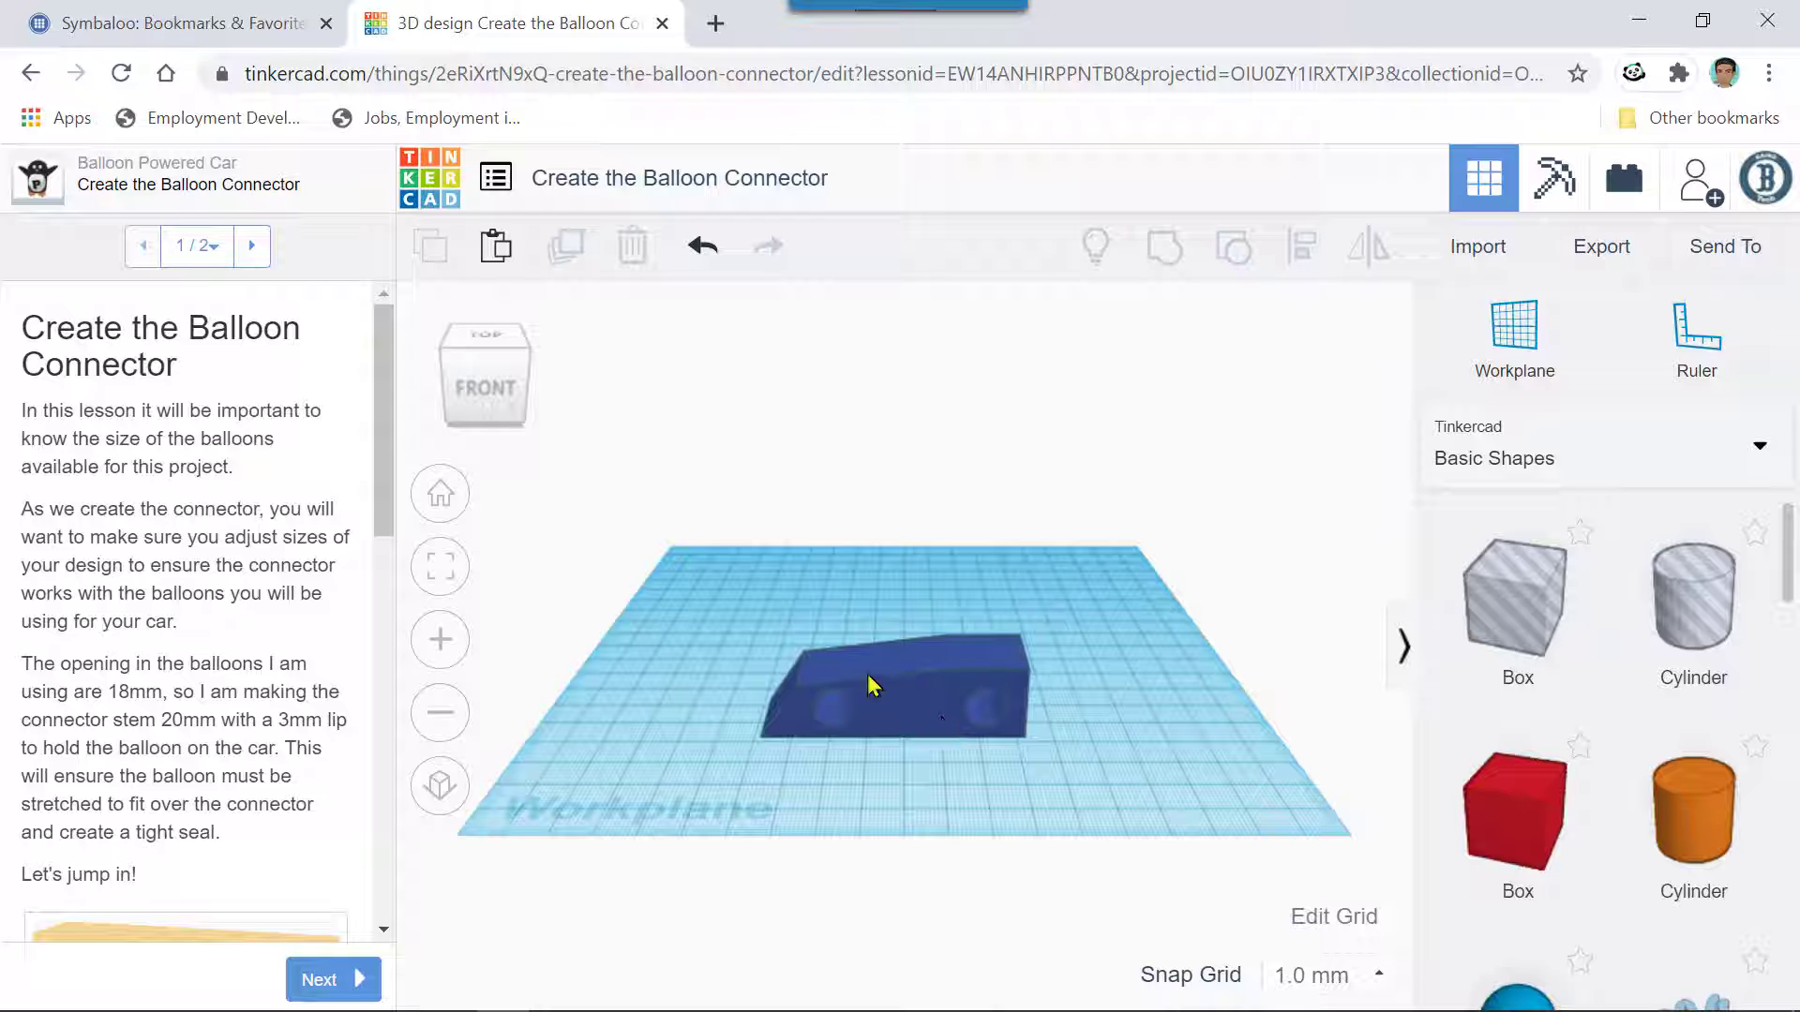
scroll(373, 563, down, 5)
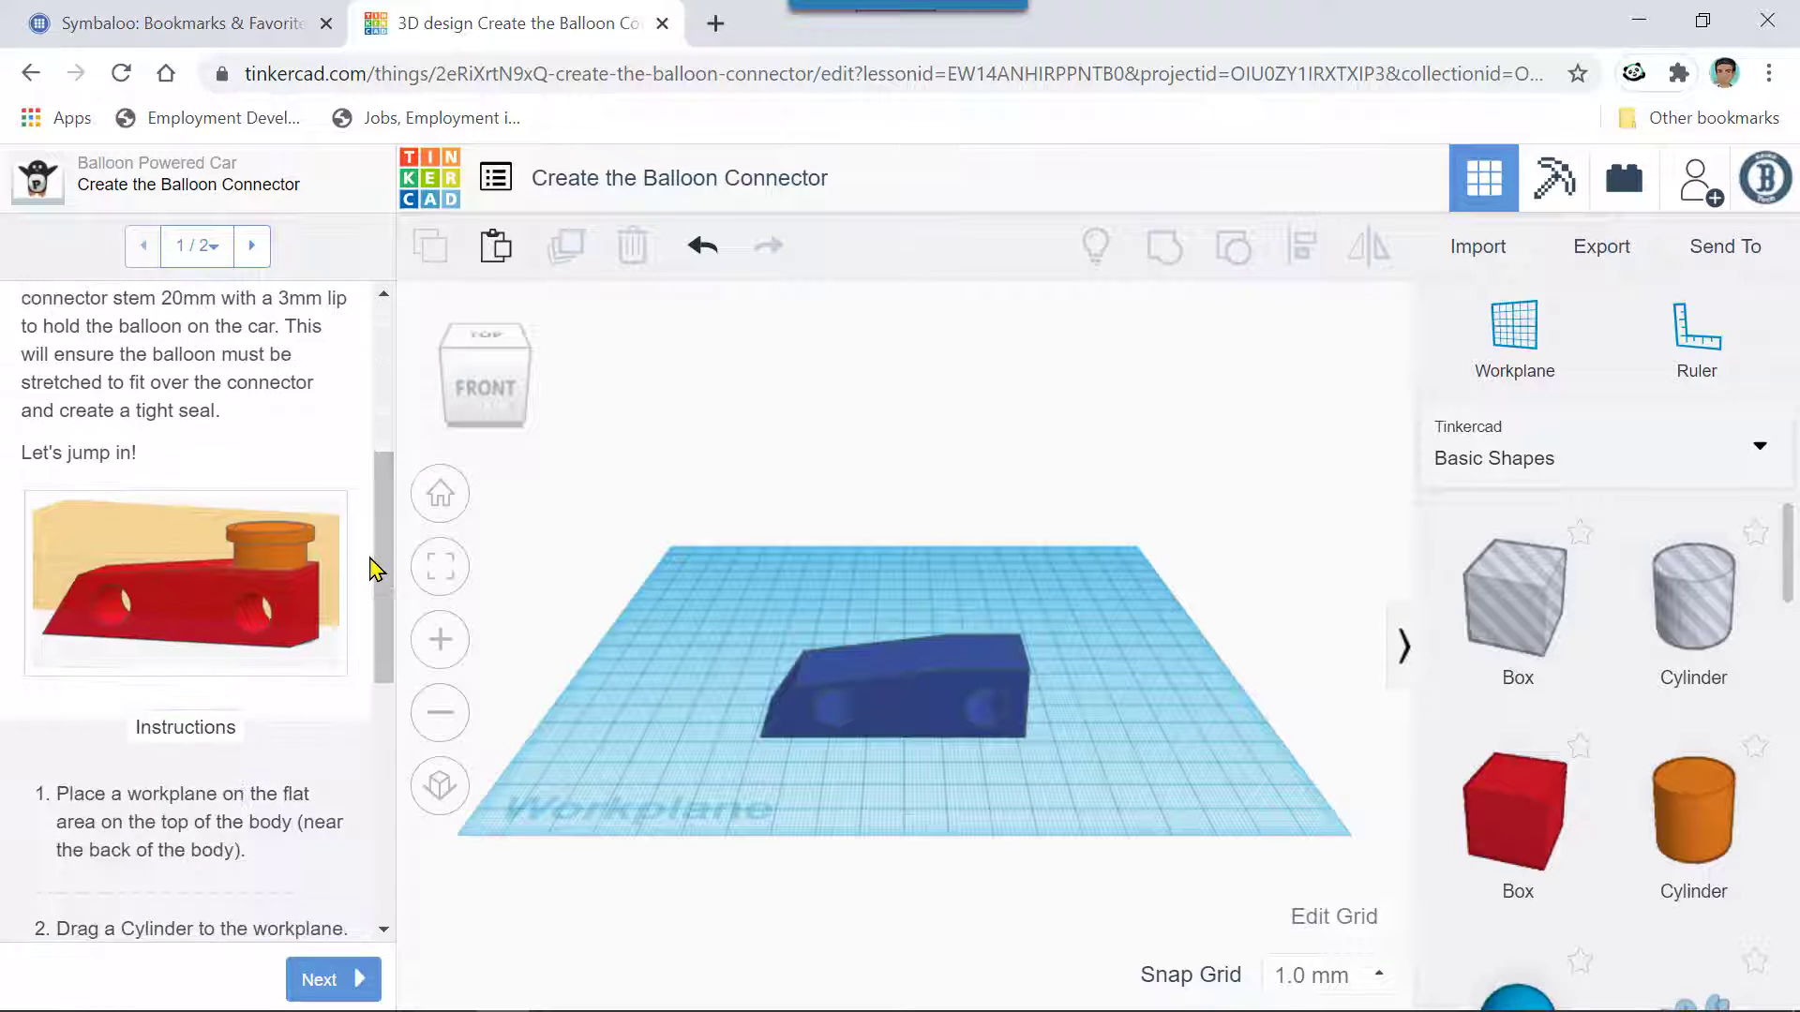
scroll(371, 567, down, 6)
scroll(373, 570, up, 6)
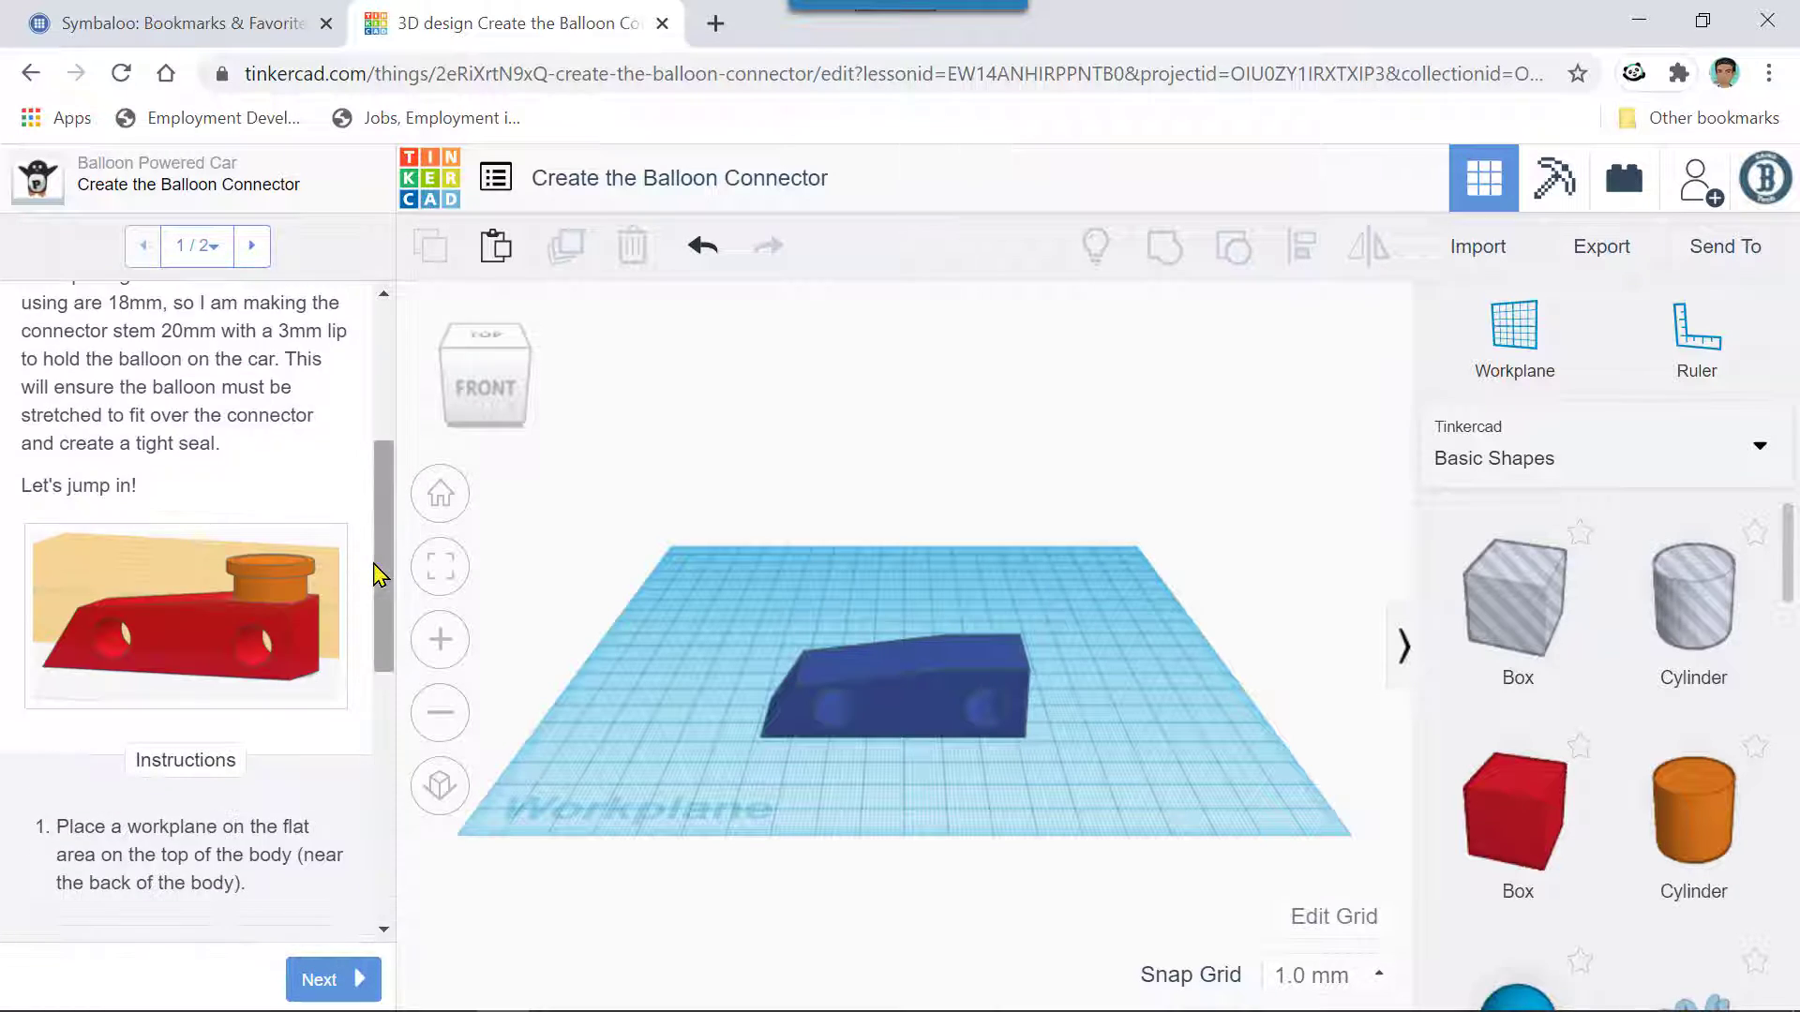
scroll(373, 573, down, 4)
click(916, 710)
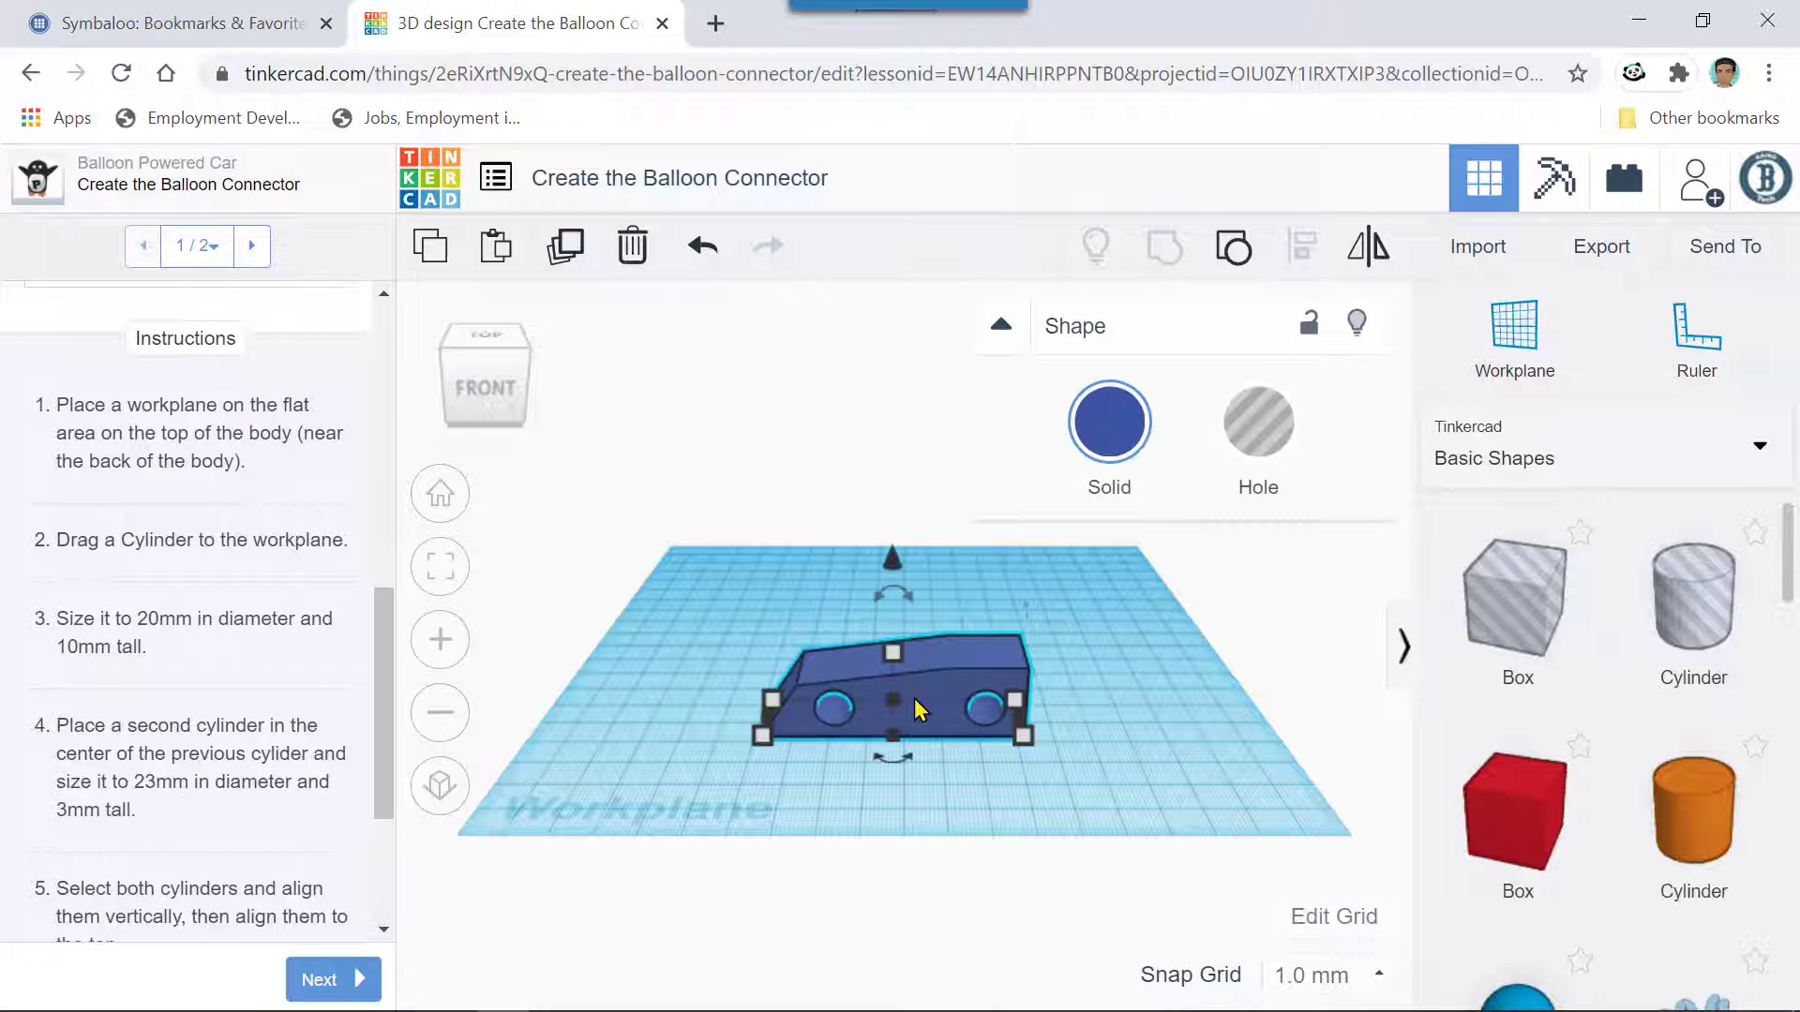
key(Escape)
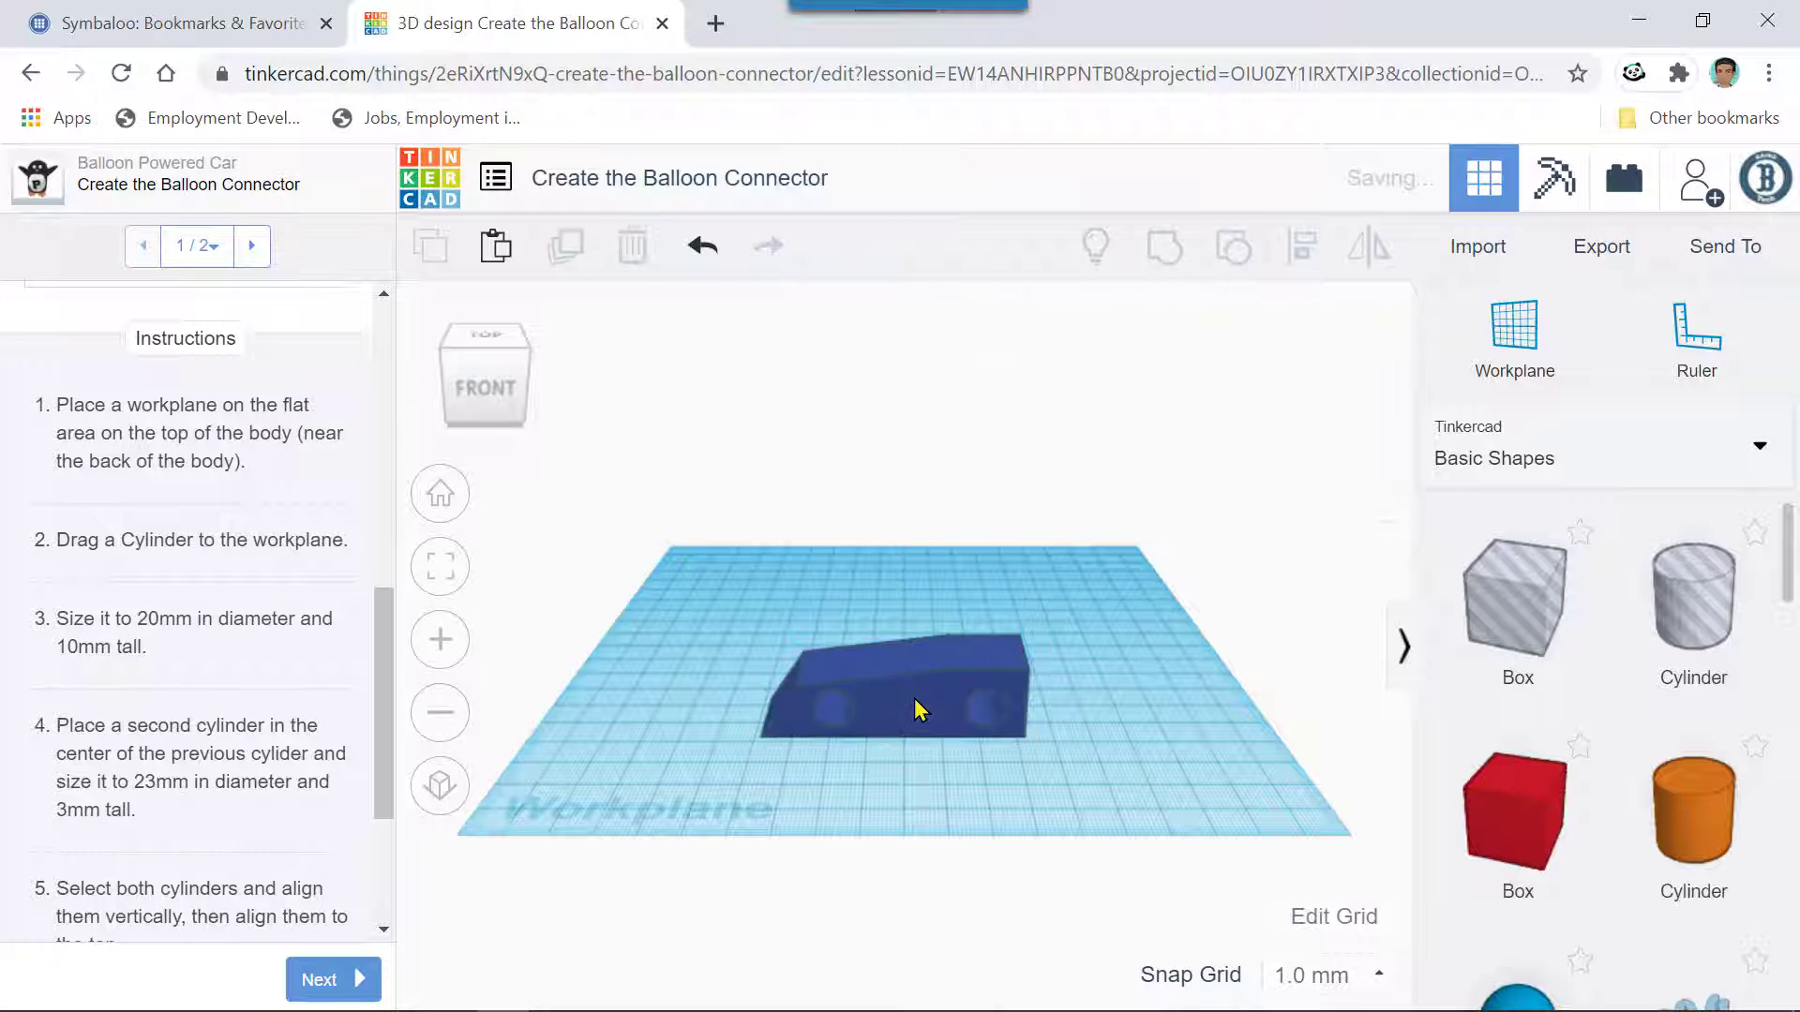
- Delete the car body from the workplane, paste the copied one in its place and shift it back toward the middle
click(915, 691)
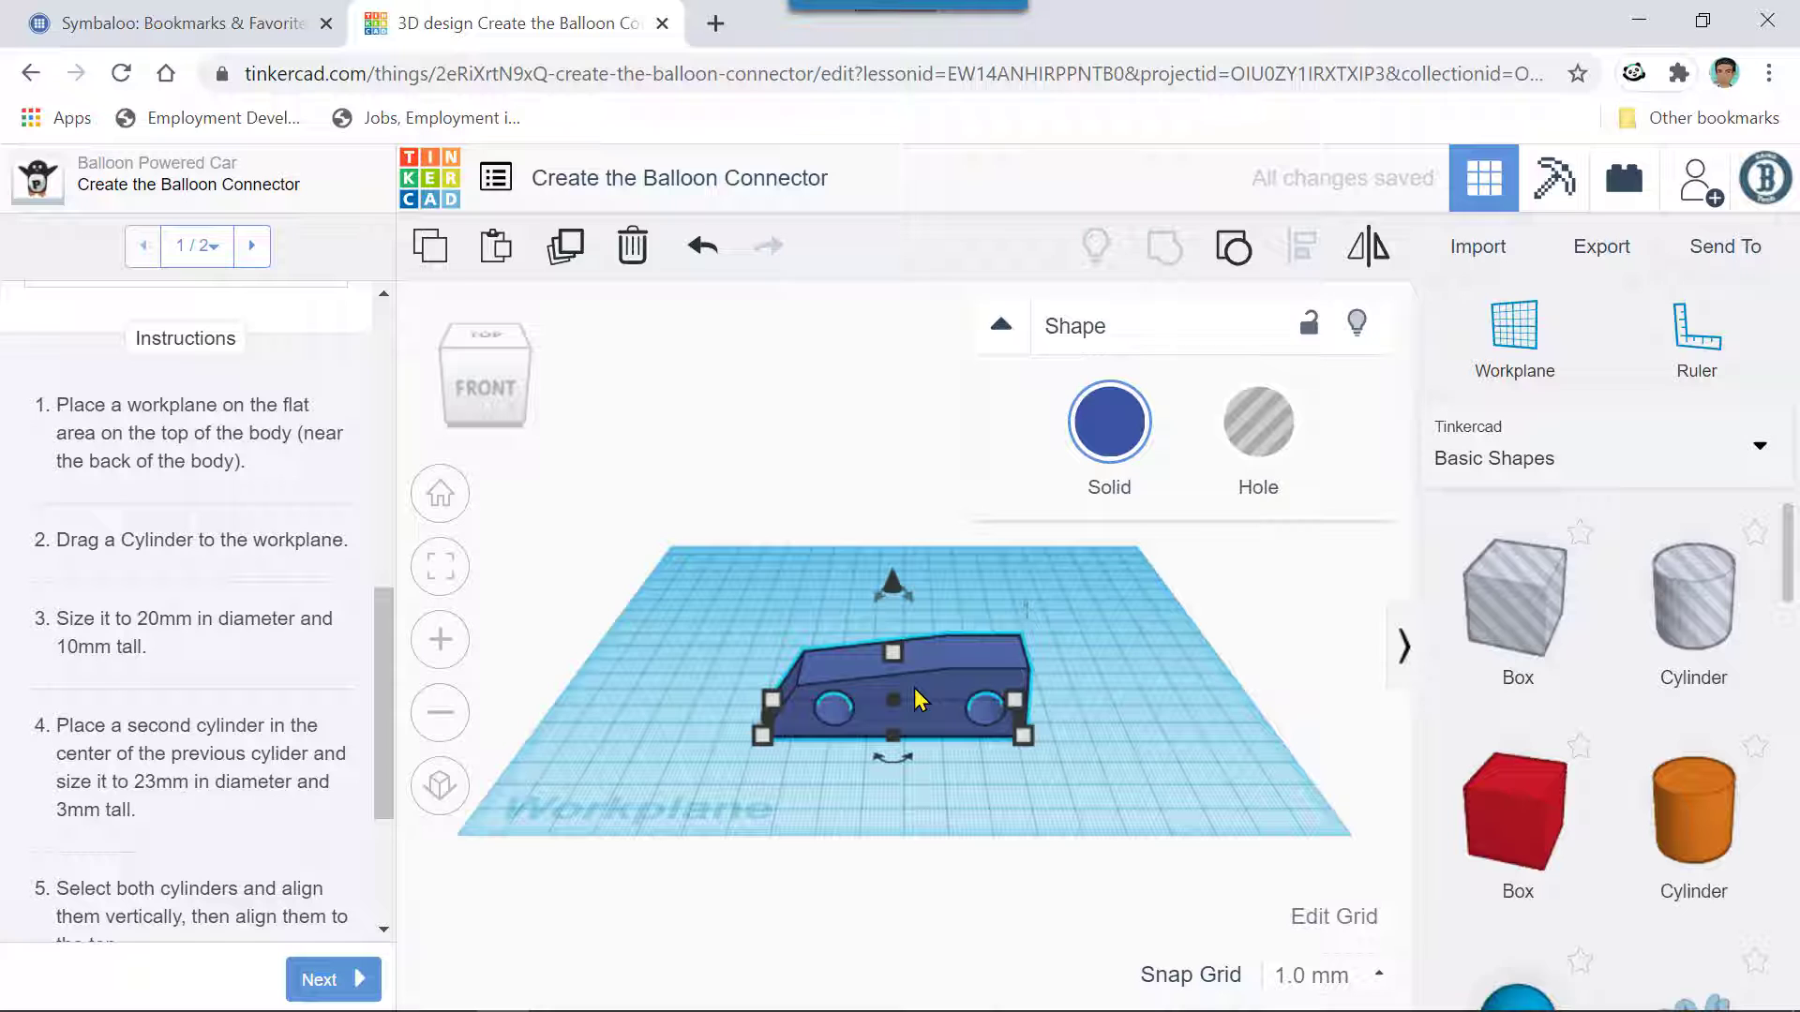
key(Delete)
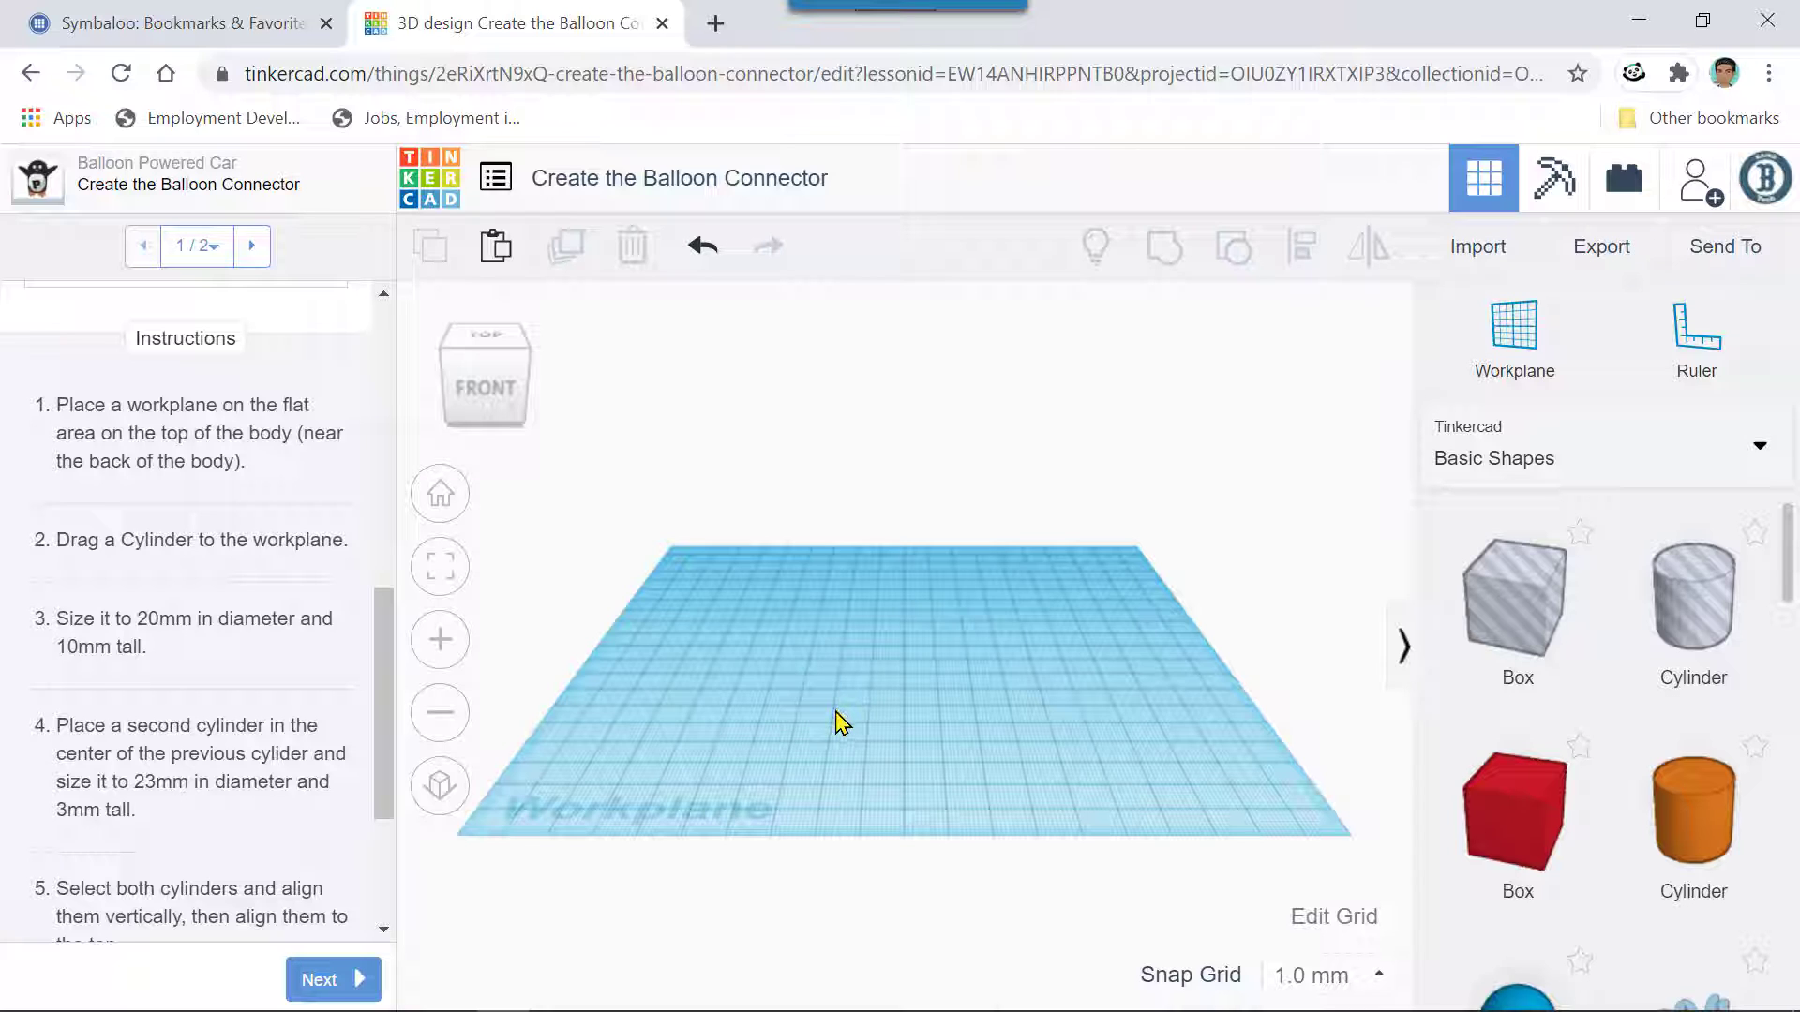
click(496, 267)
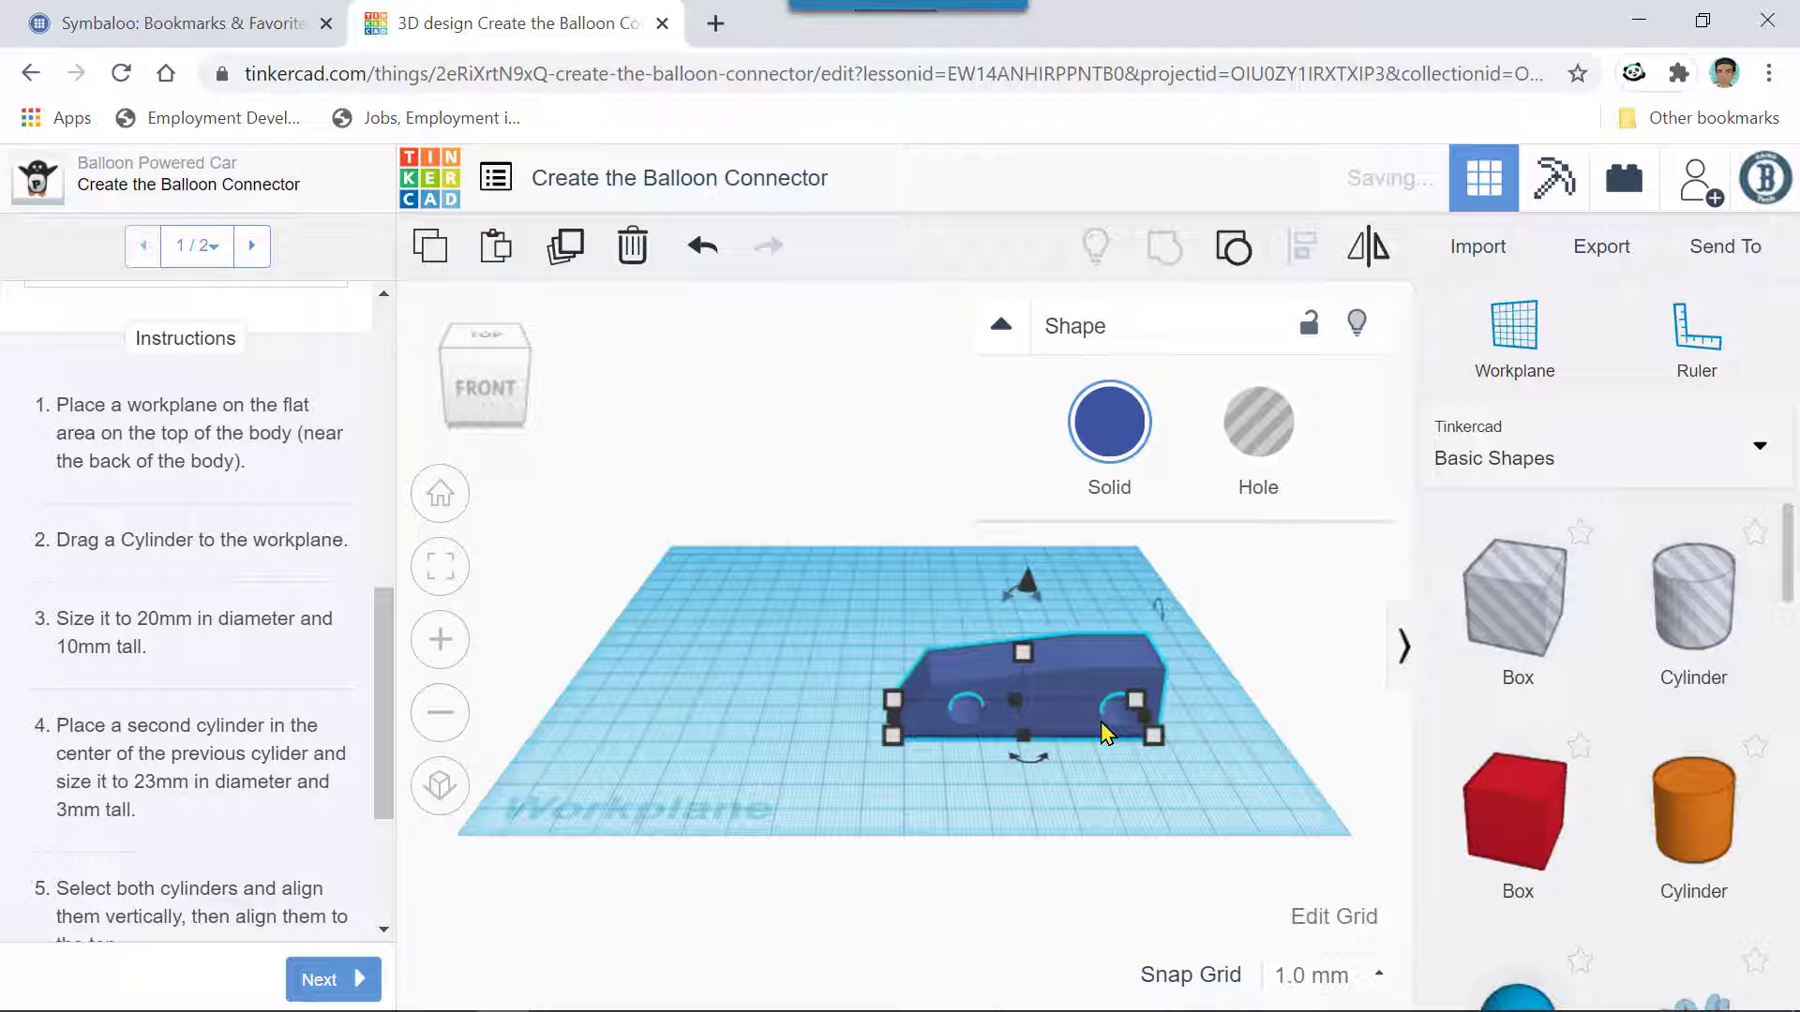
key(Left)
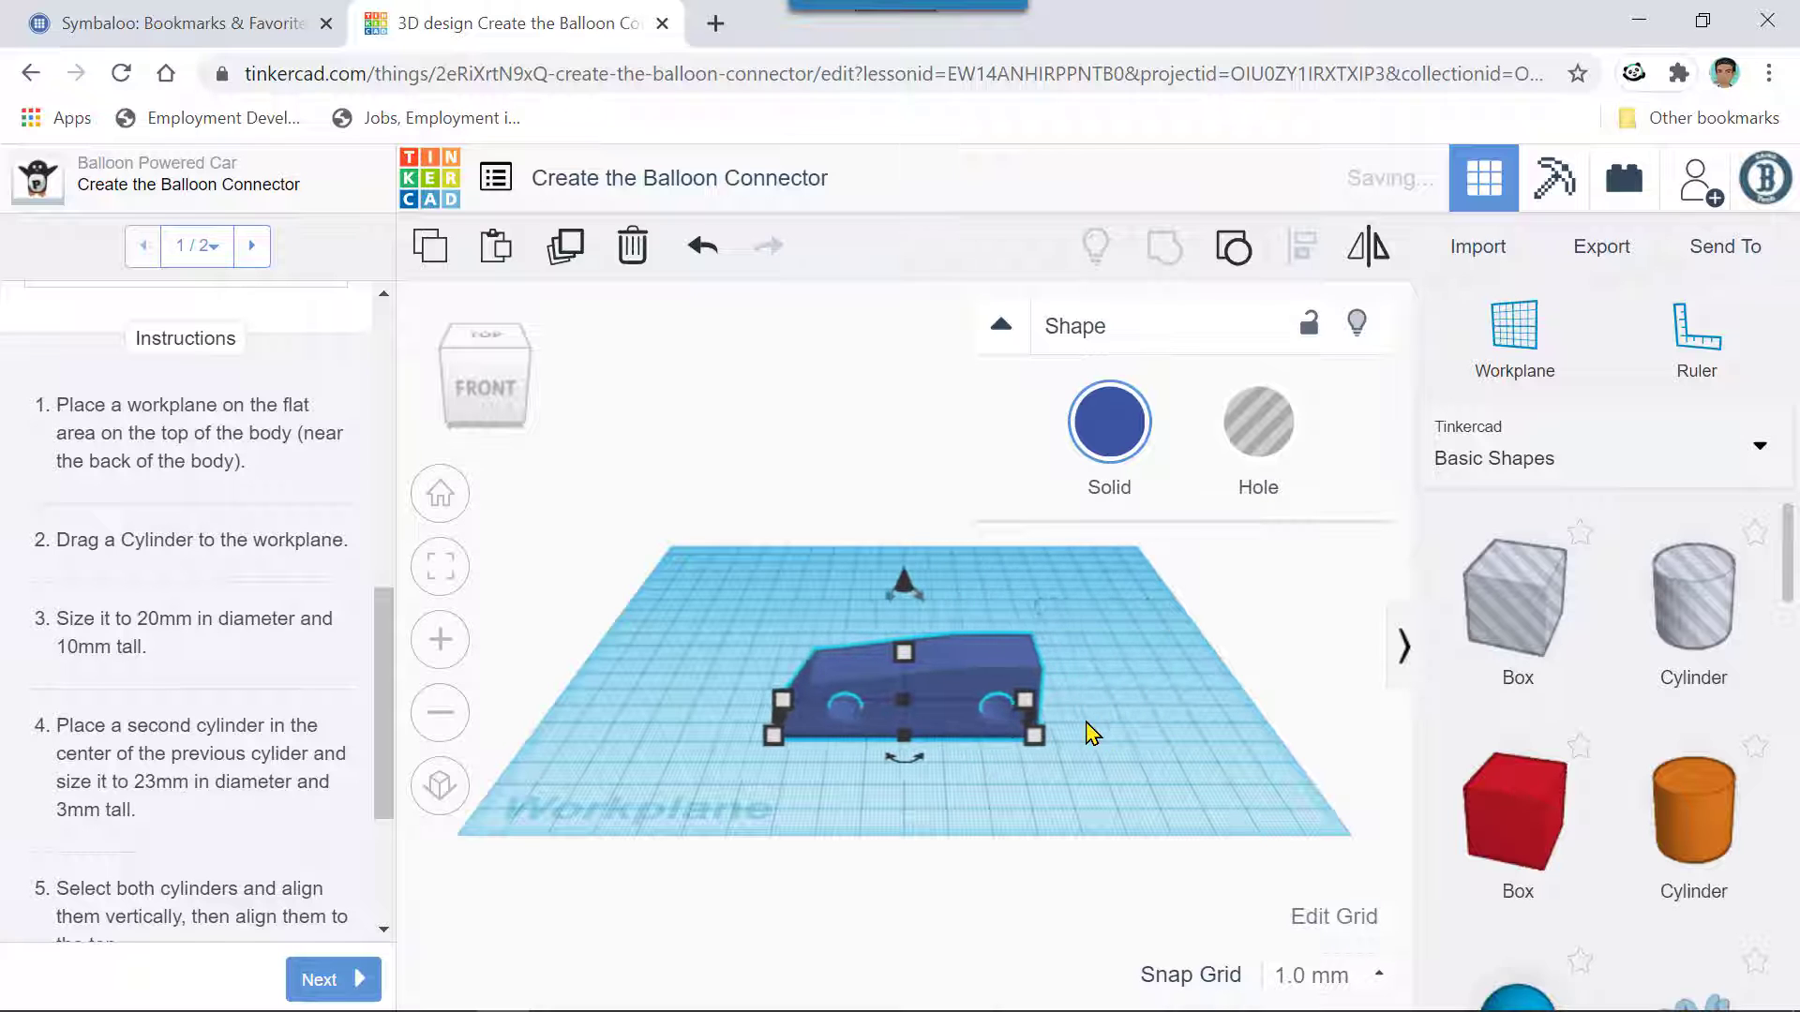
key(Left)
- Place a new workplane on the flat top of the car body, near the back
scroll(174, 611, up, 1)
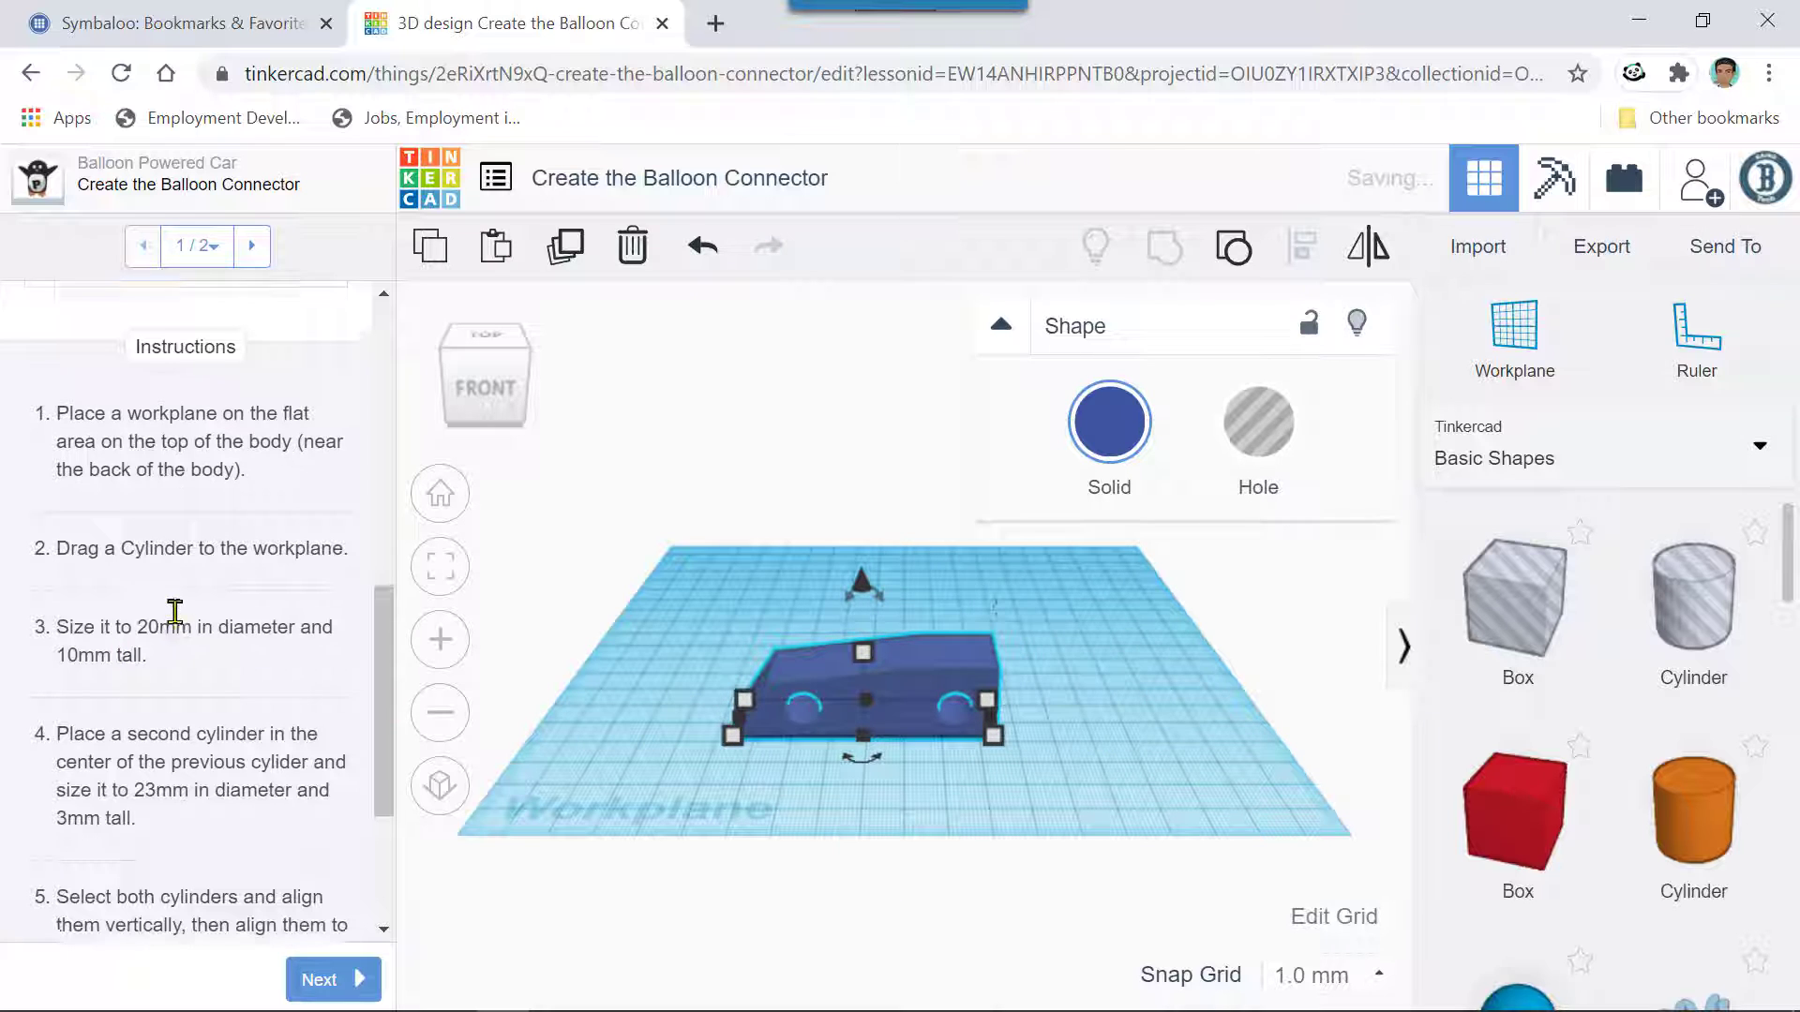
scroll(174, 611, up, 3)
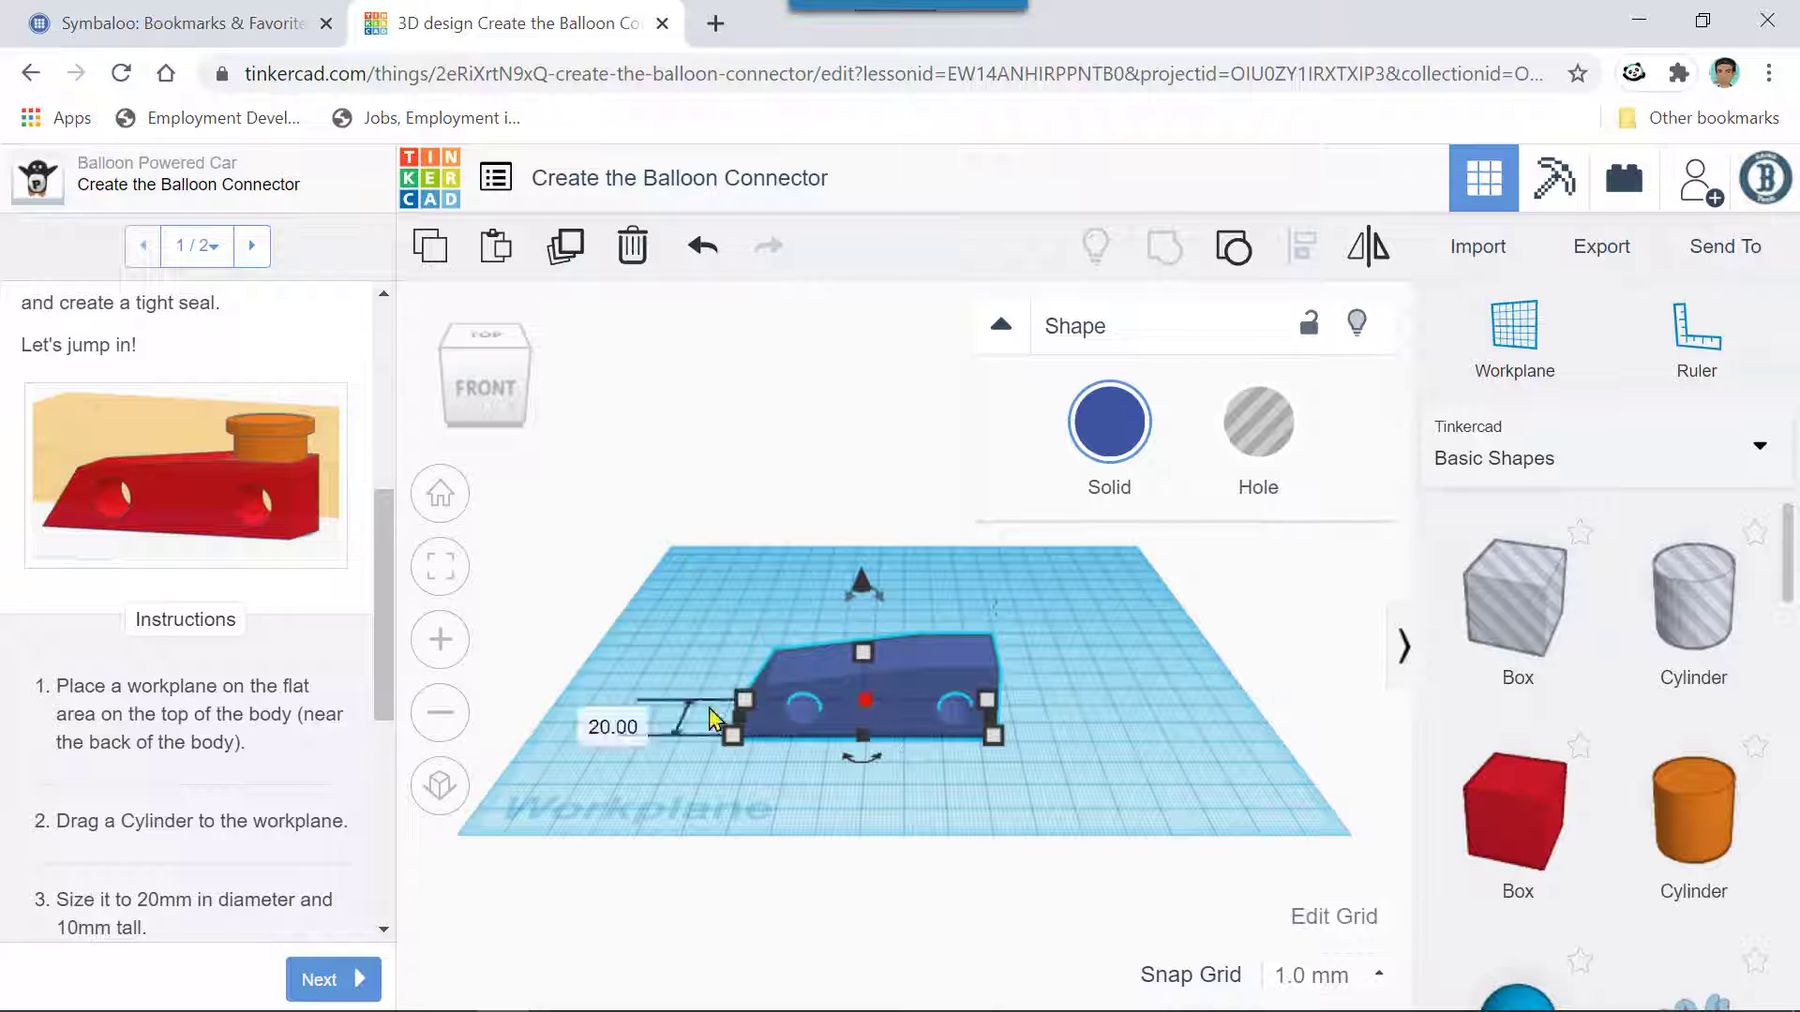
click(1510, 356)
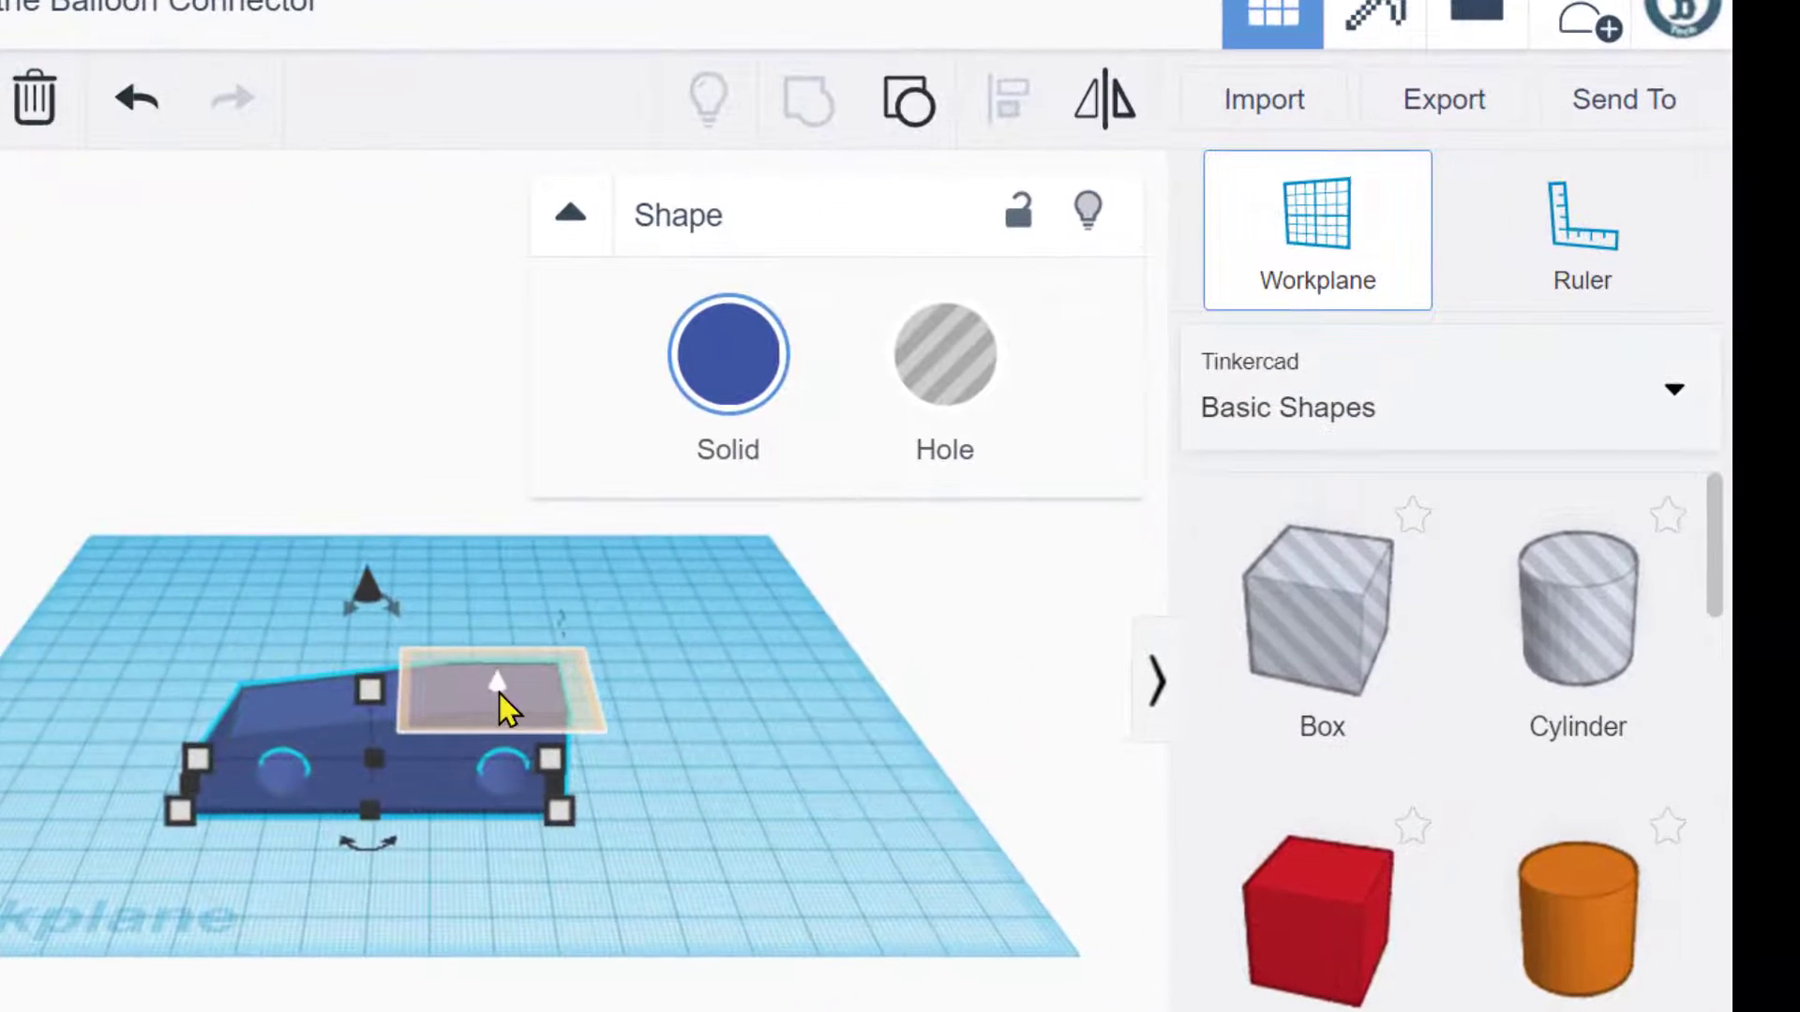
scroll(698, 676, up, 5)
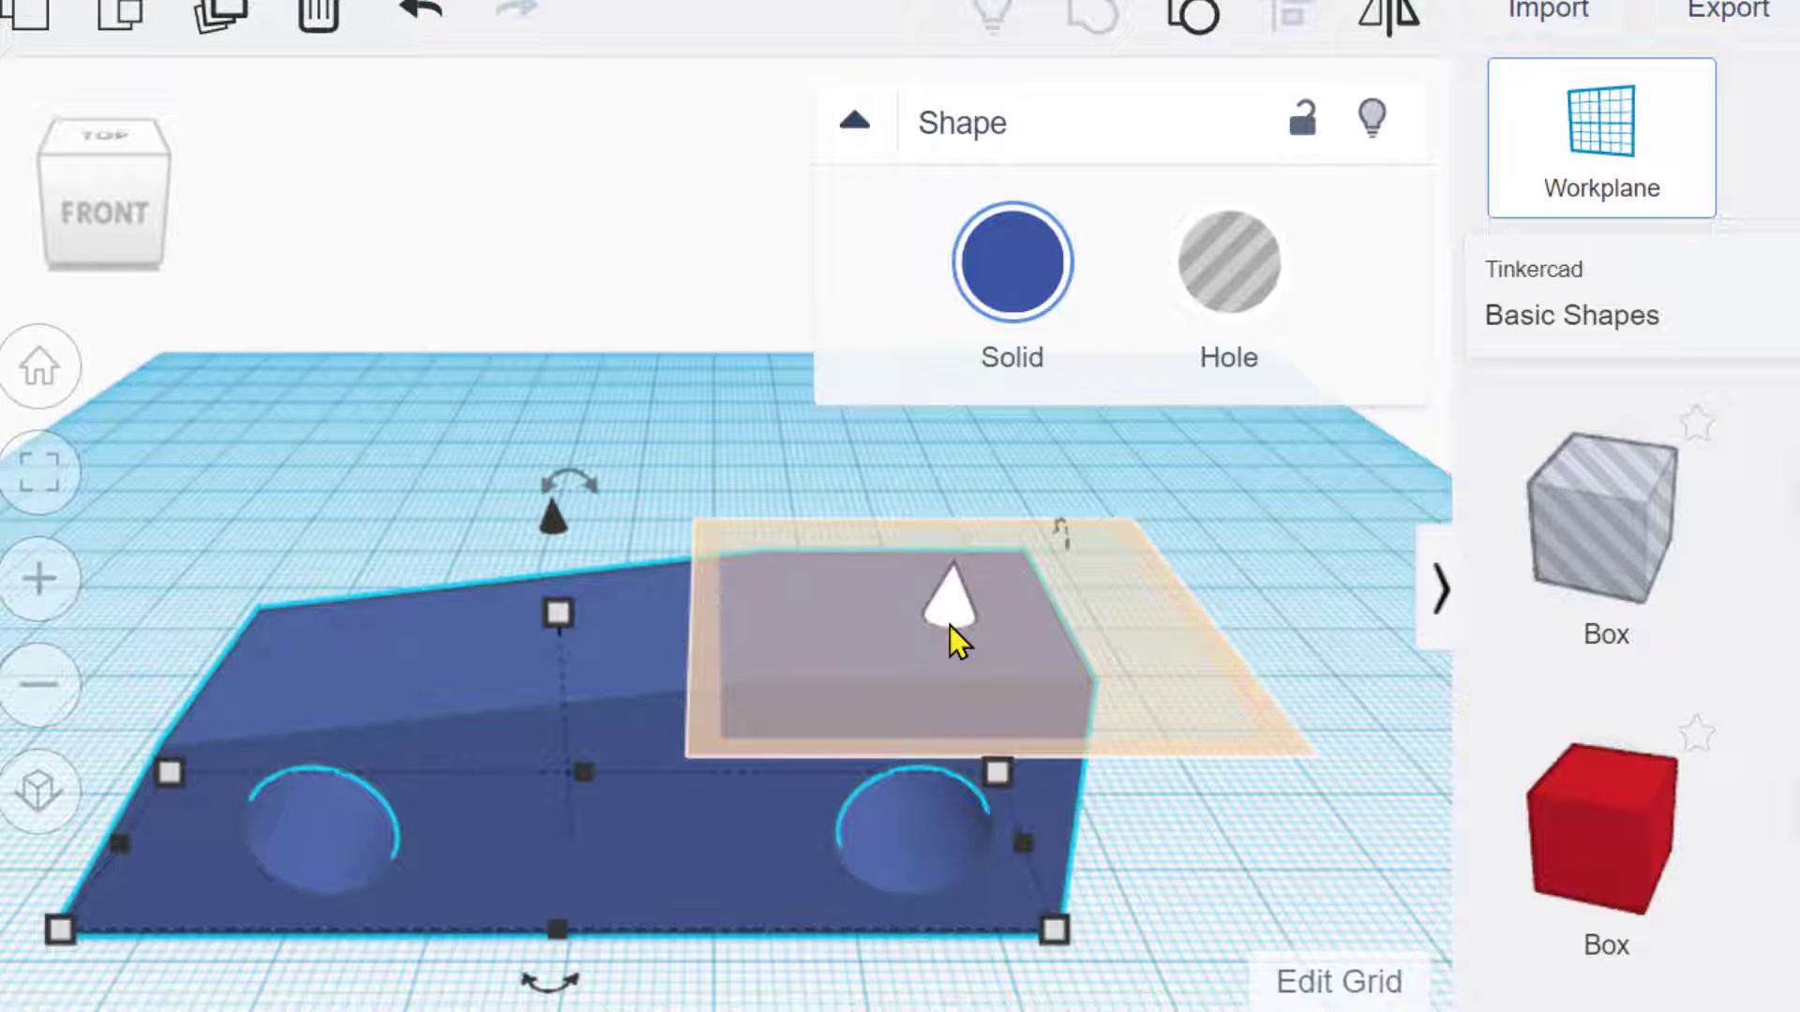
click(949, 626)
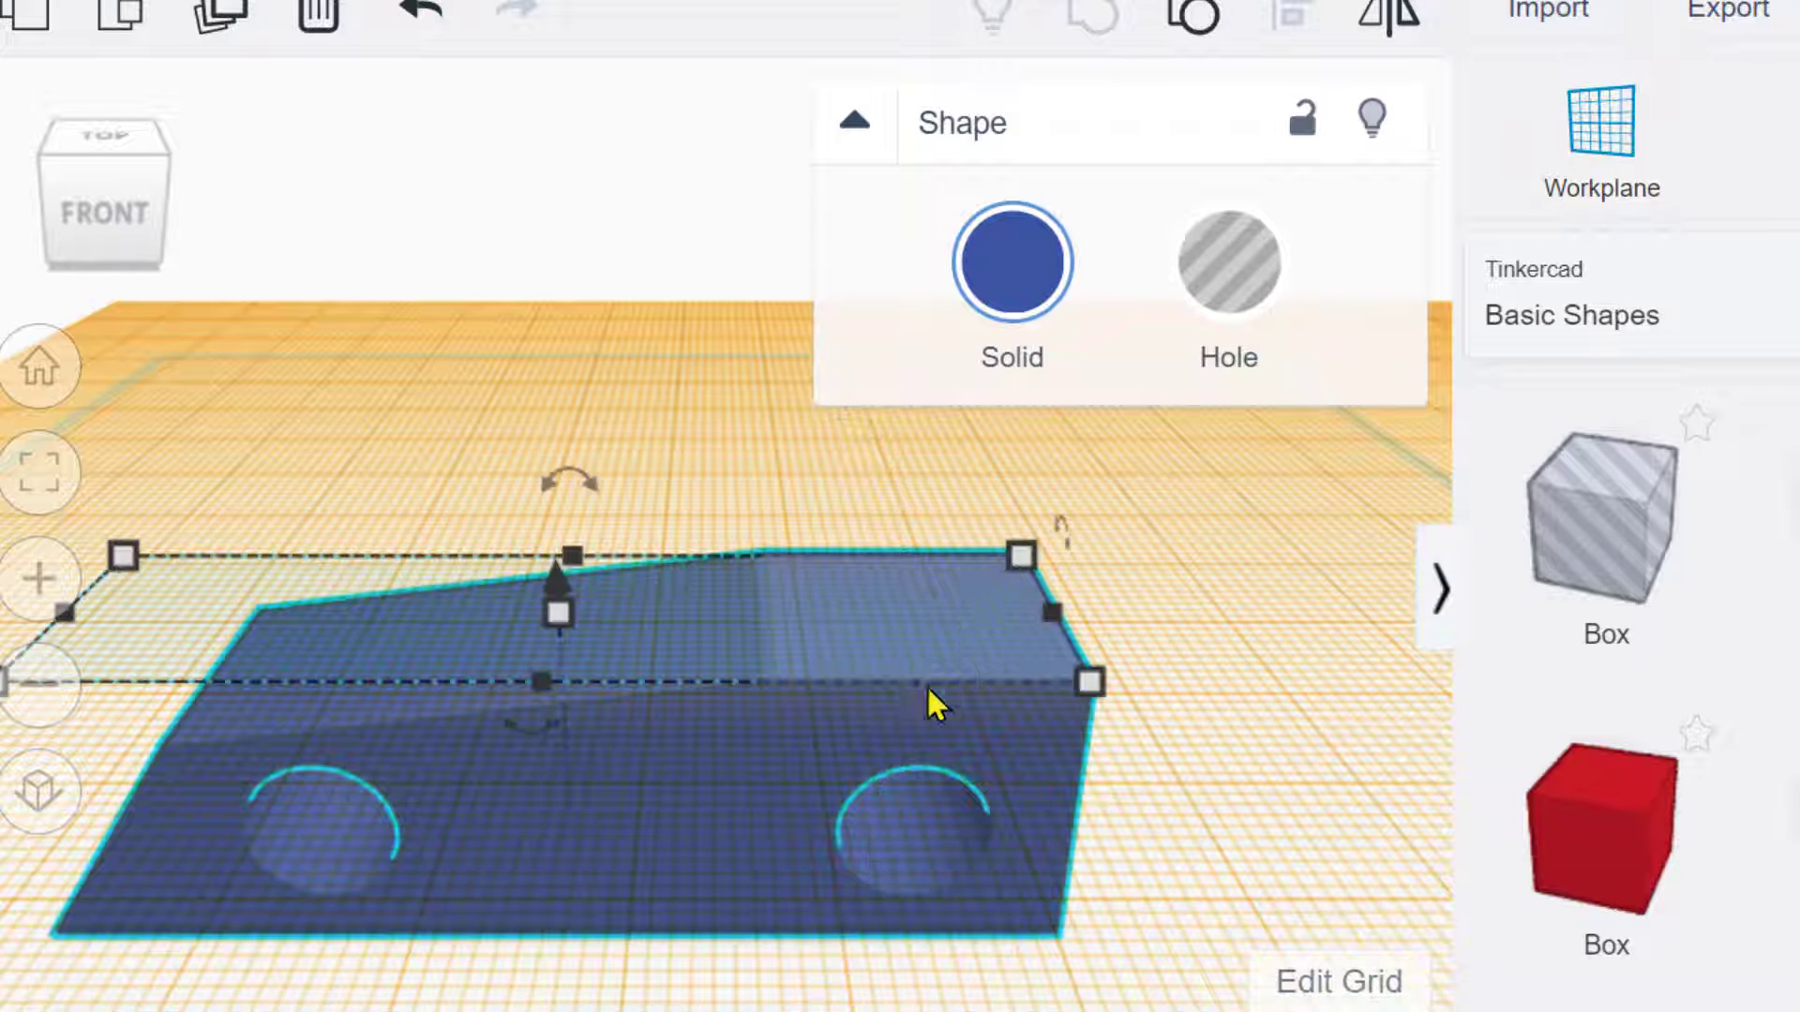
- Add a solid cylinder beside the back of the car body and set its sides to 64
scroll(750, 726, down, 2)
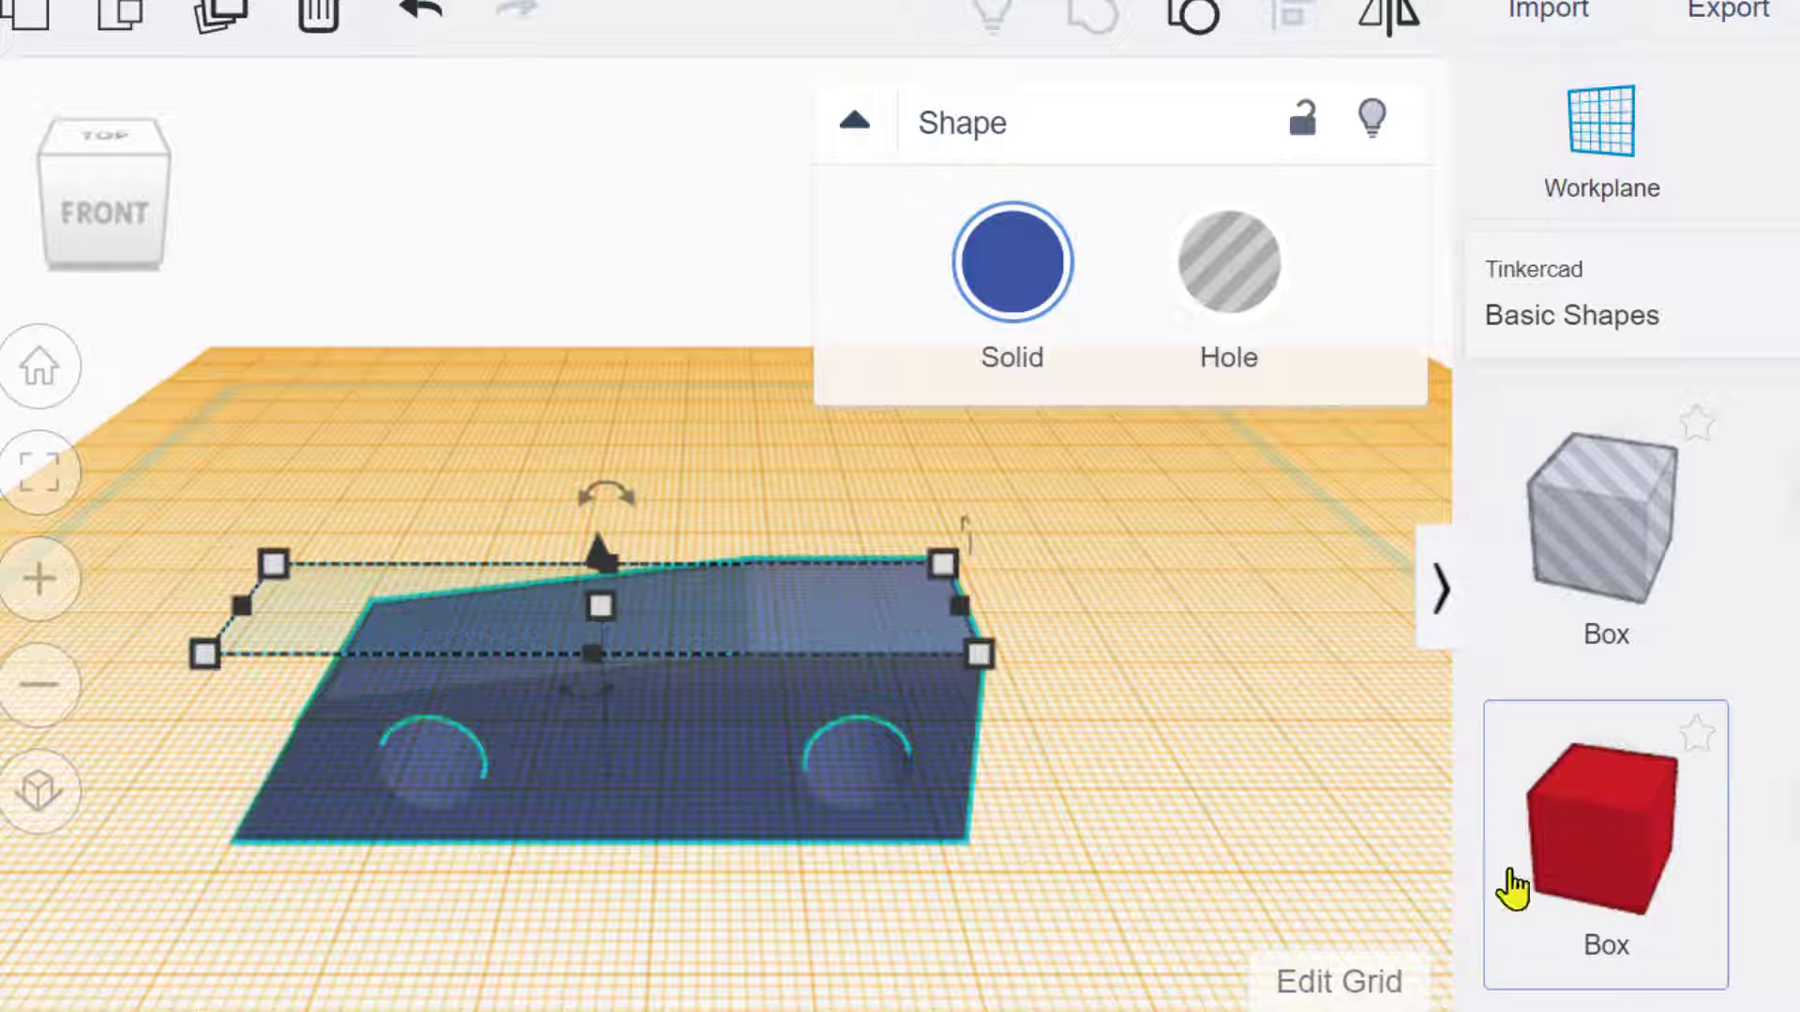
drag(1774, 867, 1239, 835)
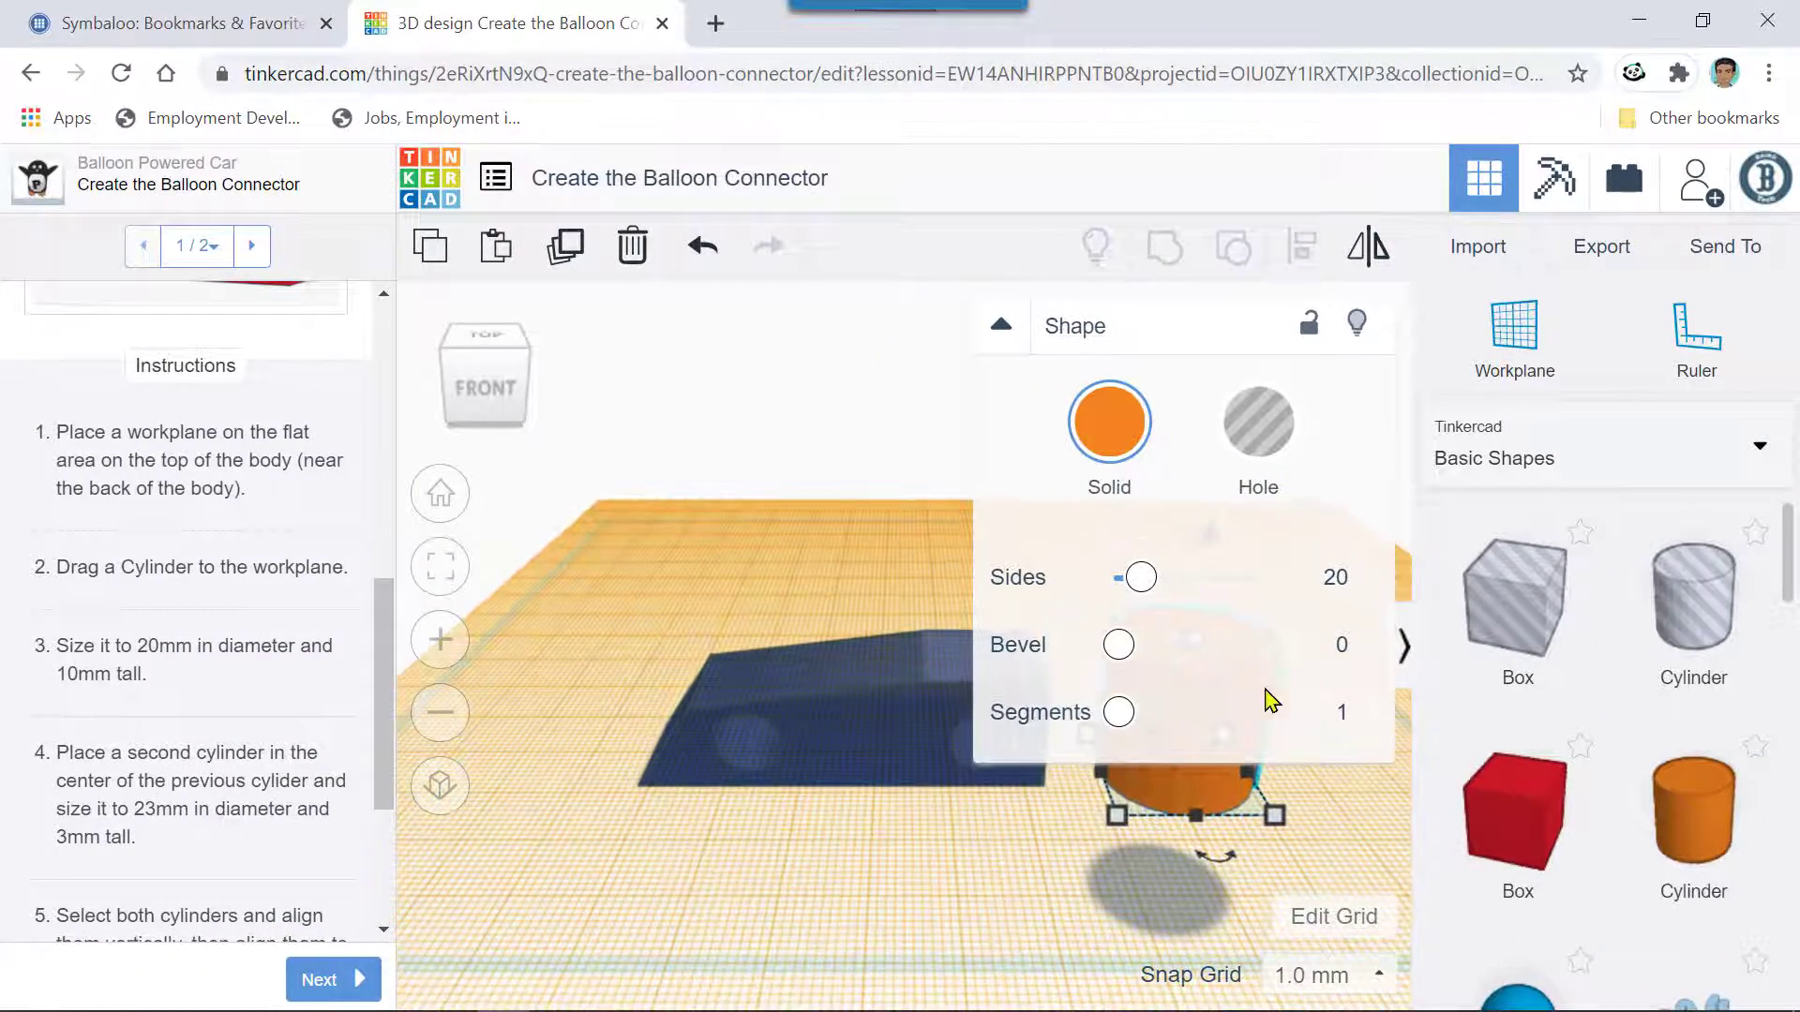
drag(1163, 583, 1338, 586)
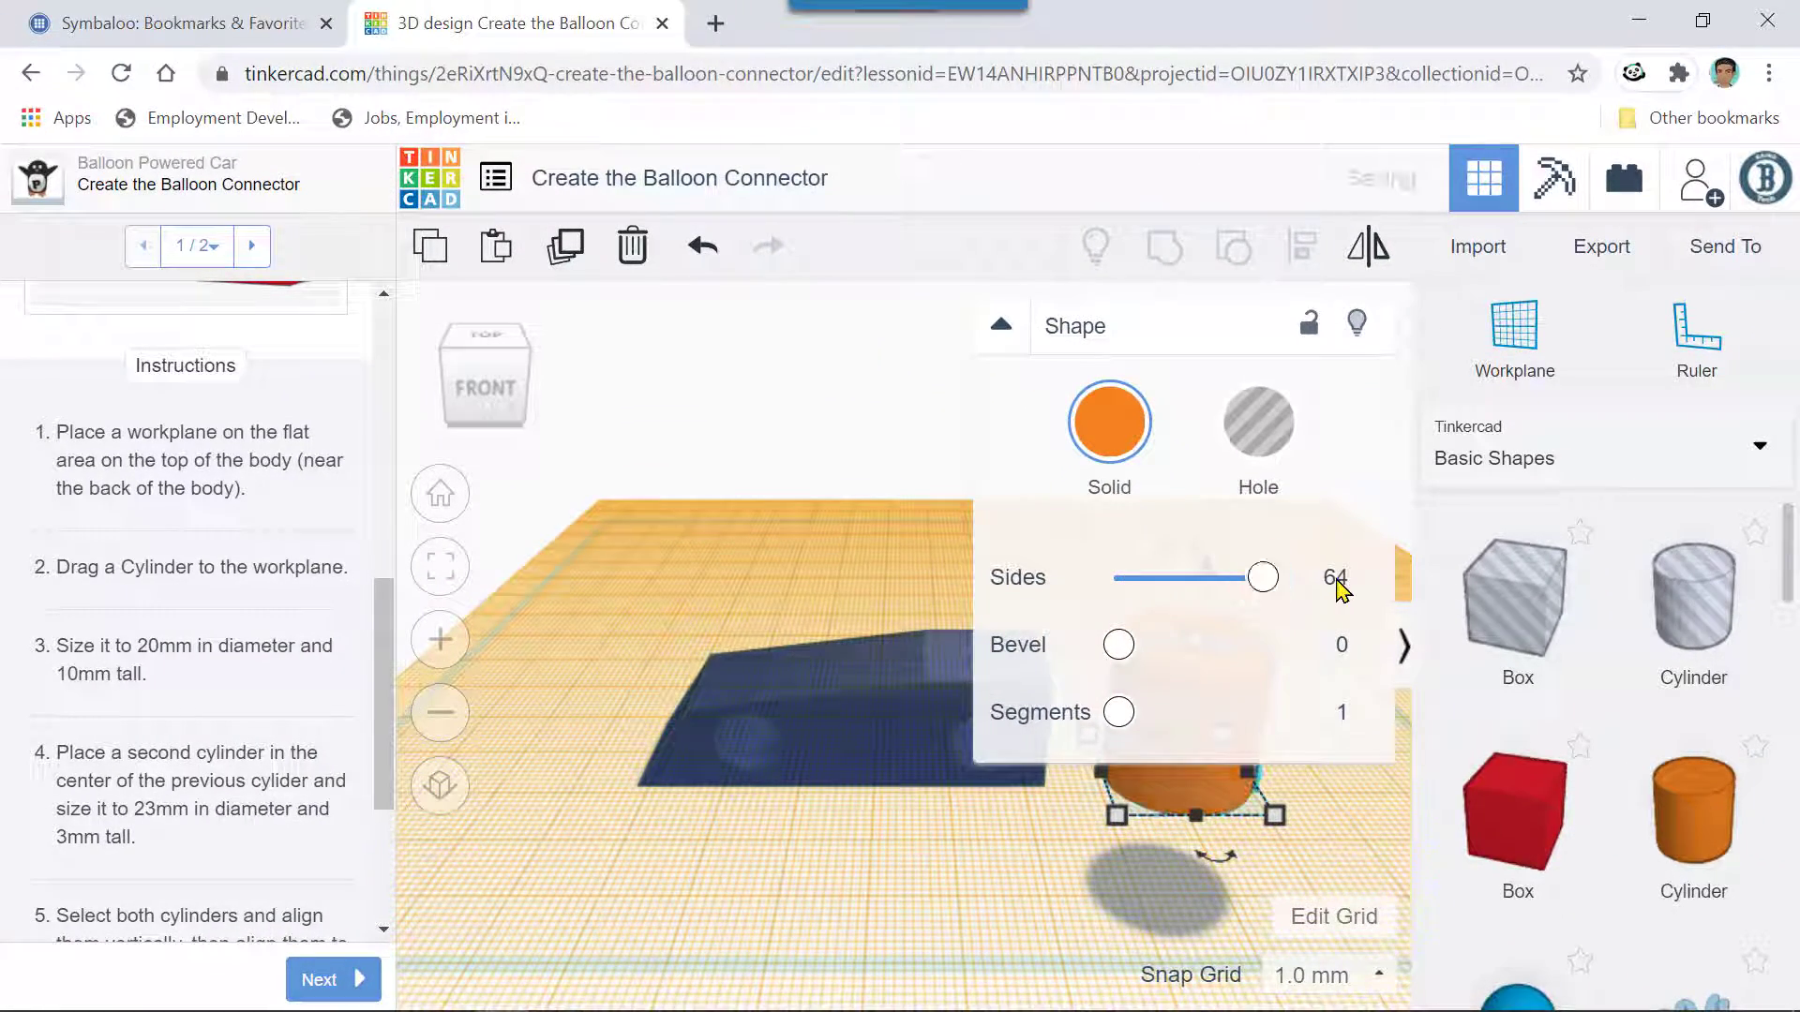
click(1002, 328)
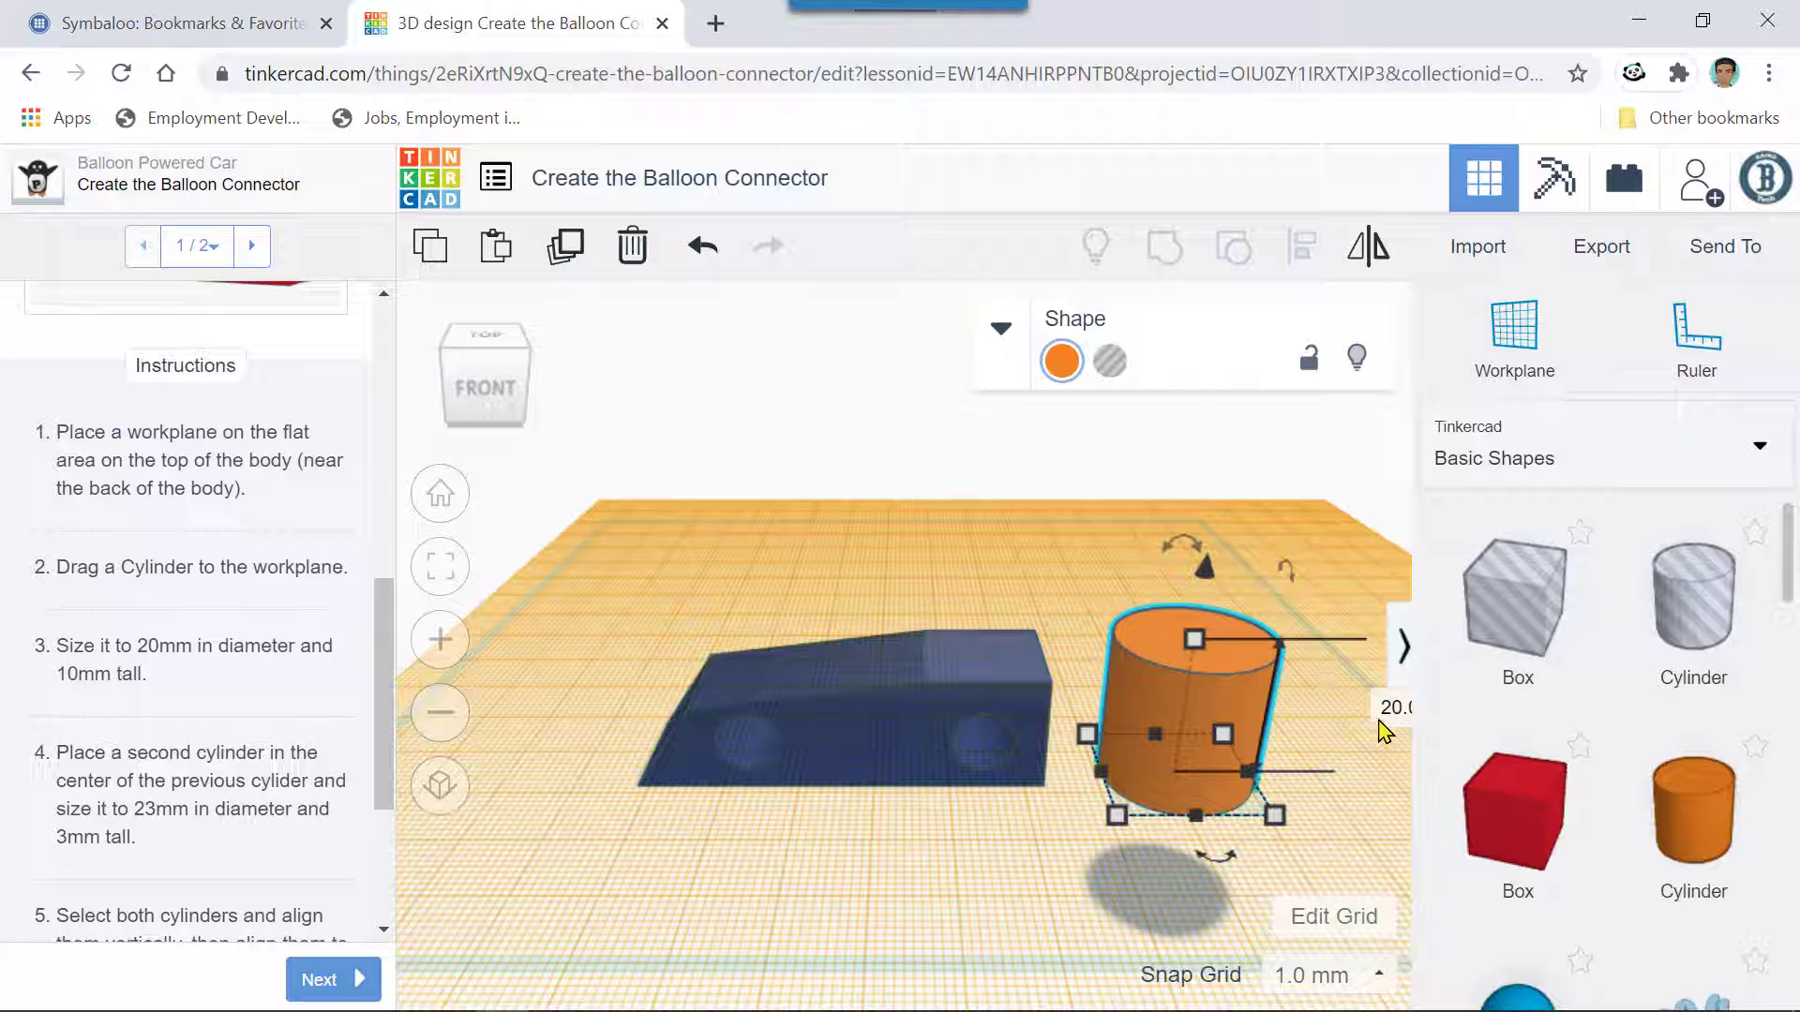
- Set the cylinder's height to 10 mm and check its width and length against the lesson's diameter
click(1394, 707)
click(1404, 651)
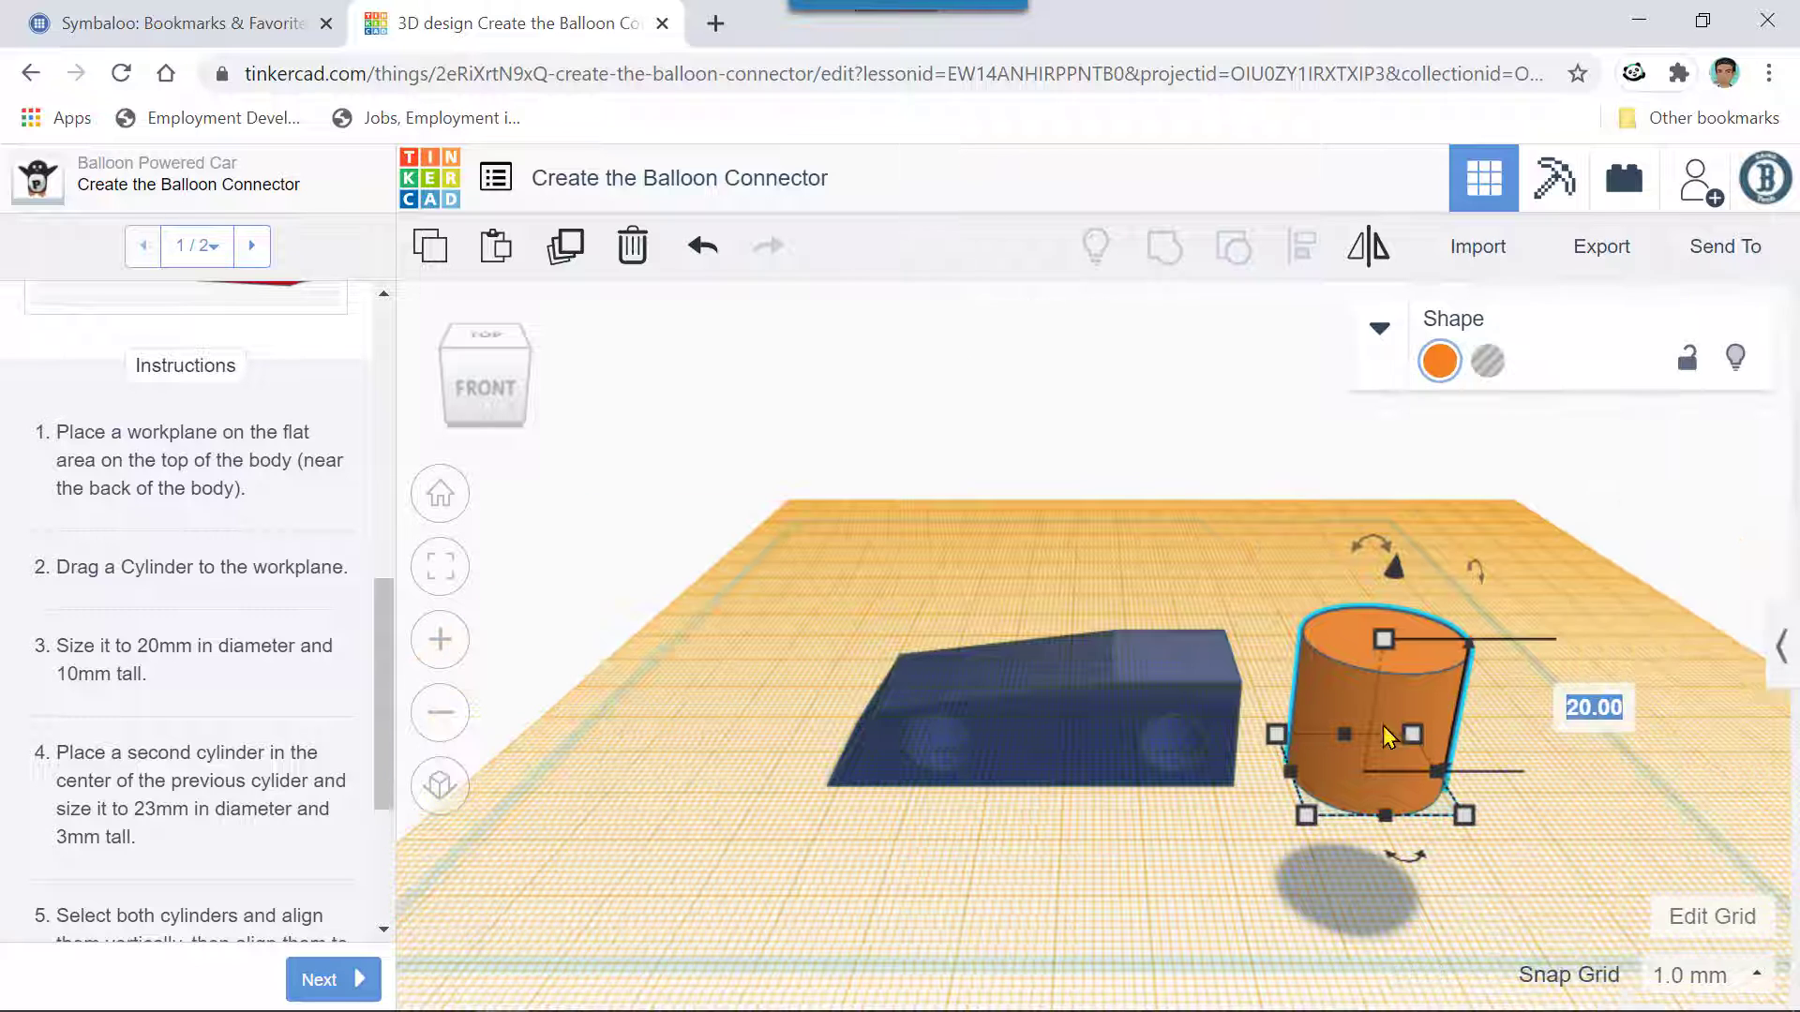
text(10)
key(Return)
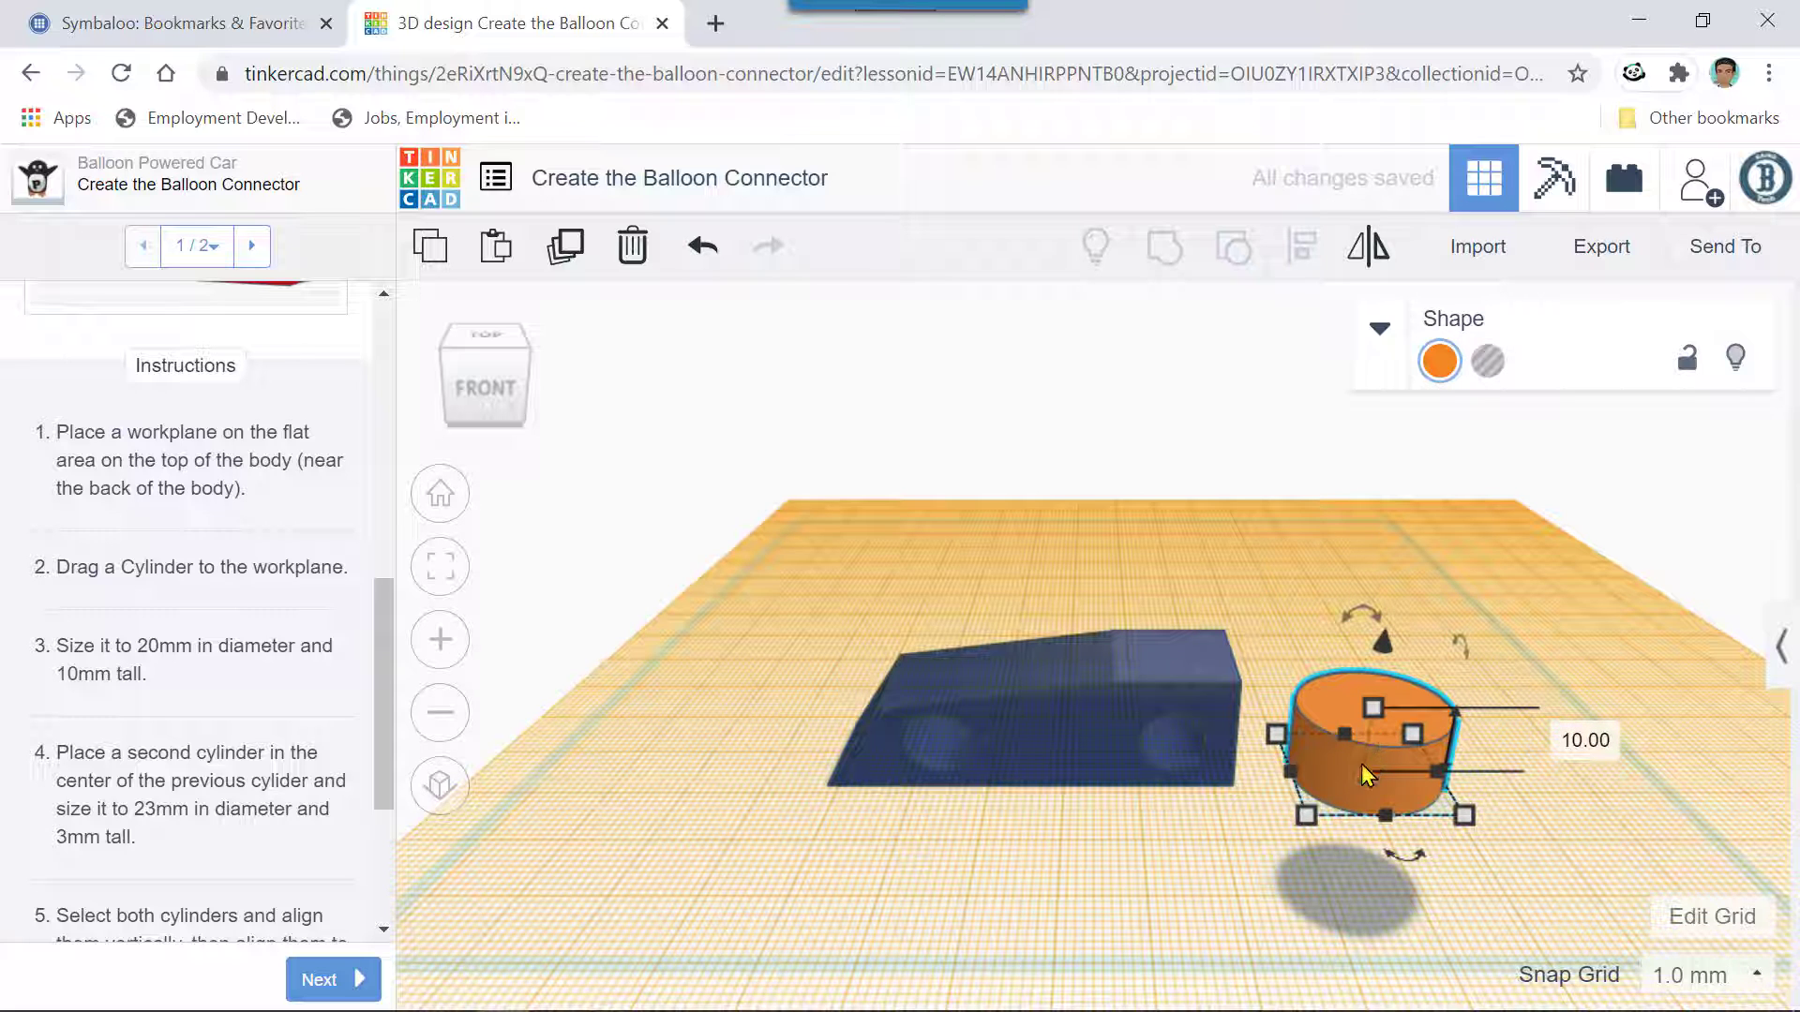
mouse_move(1466, 817)
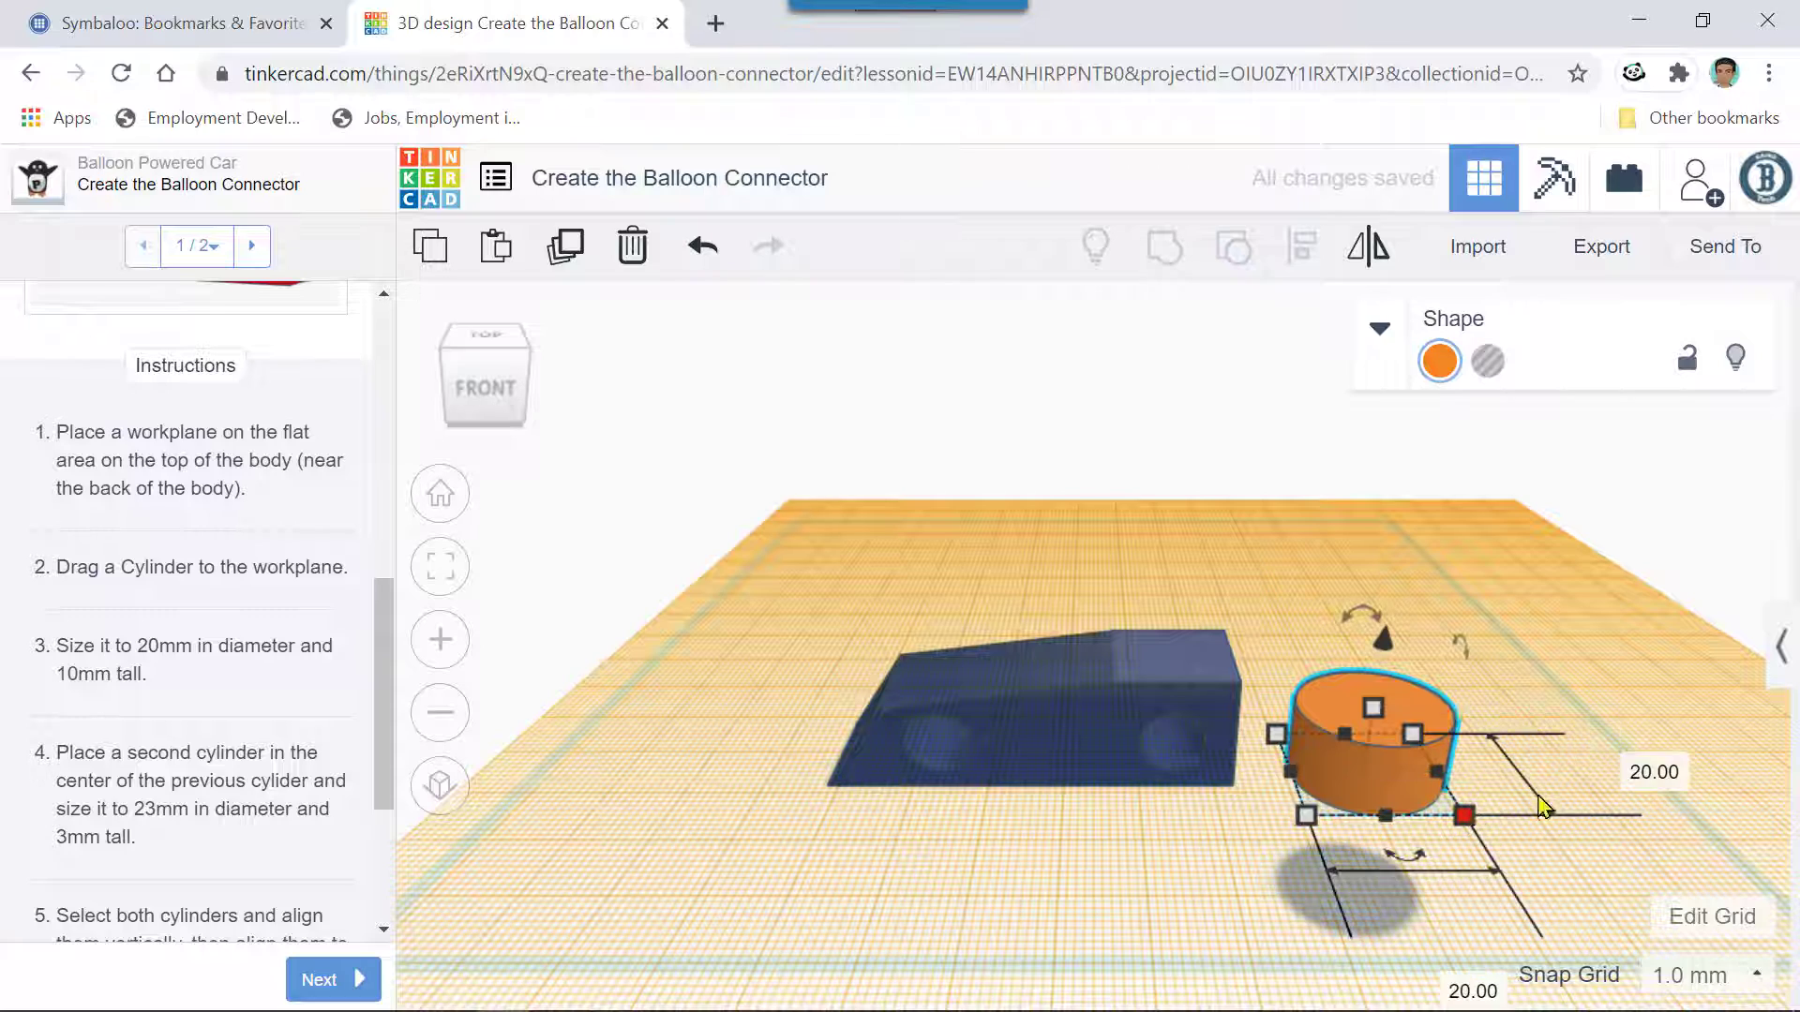
scroll(1578, 796, down, 3)
scroll(1158, 835, up, 3)
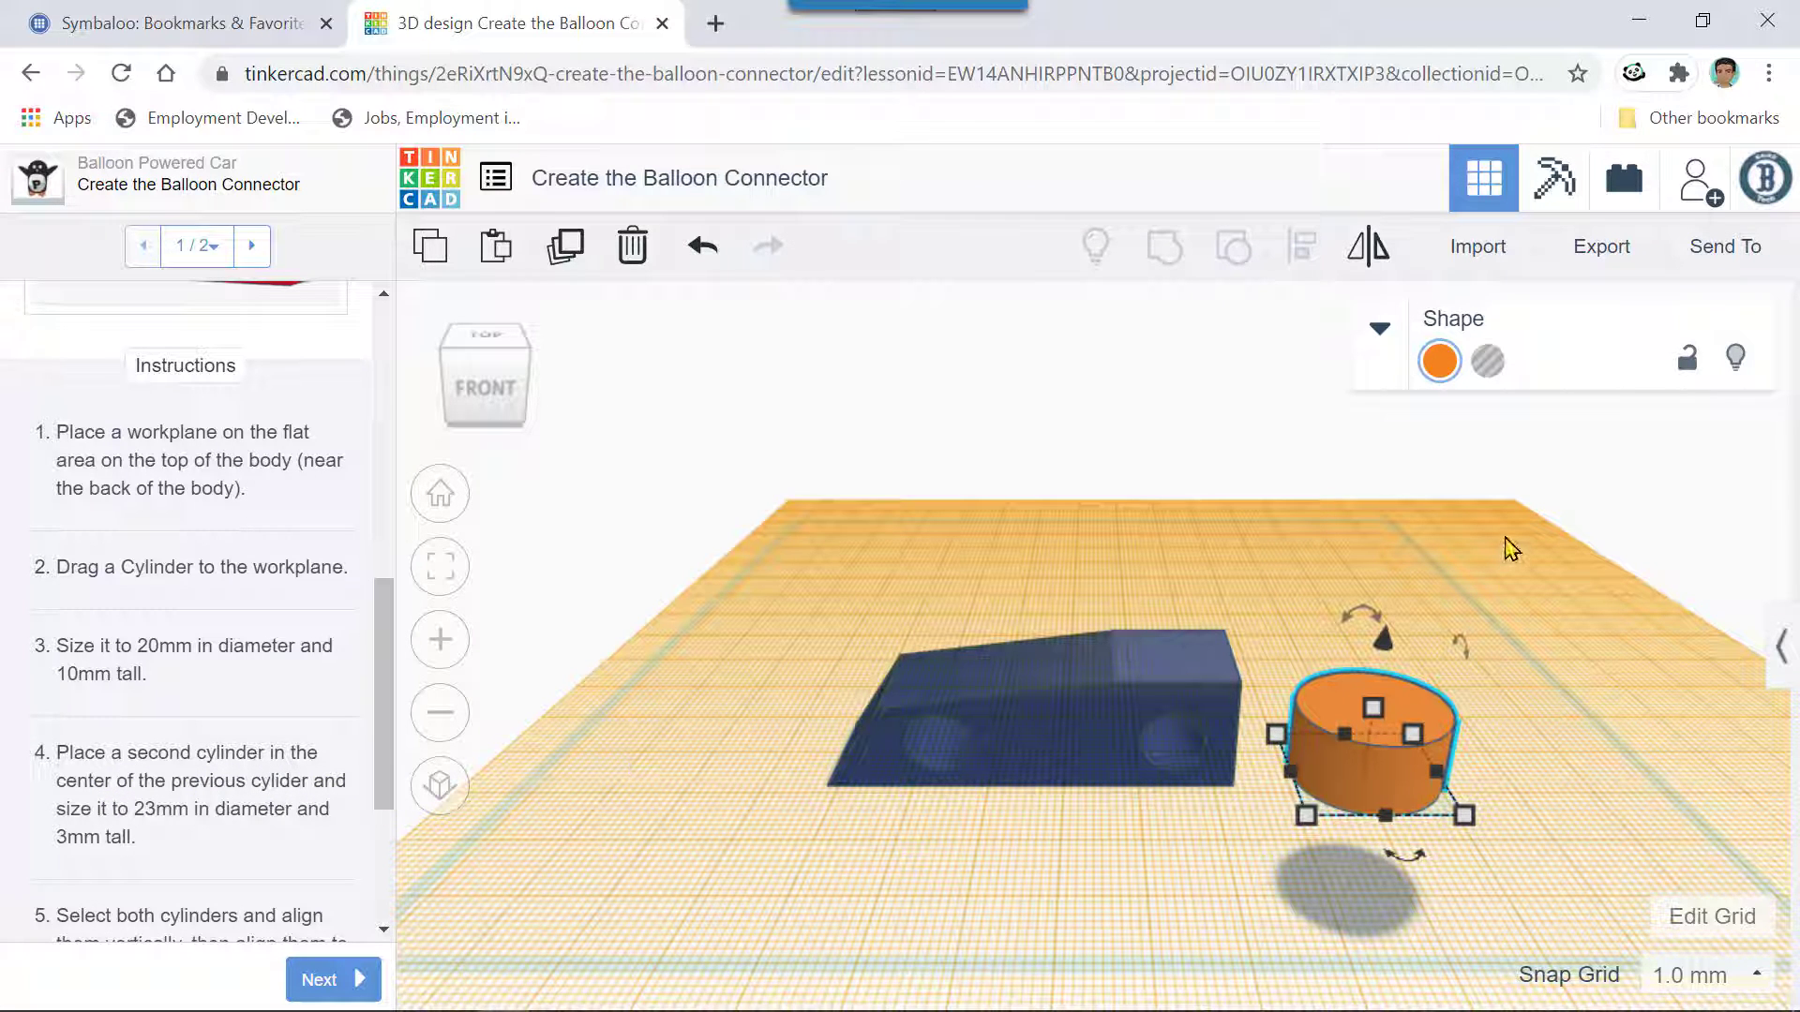
- Shift the cylinder sideways toward the car until it lines up in front of the rear wheel area
mouse_move(1434, 774)
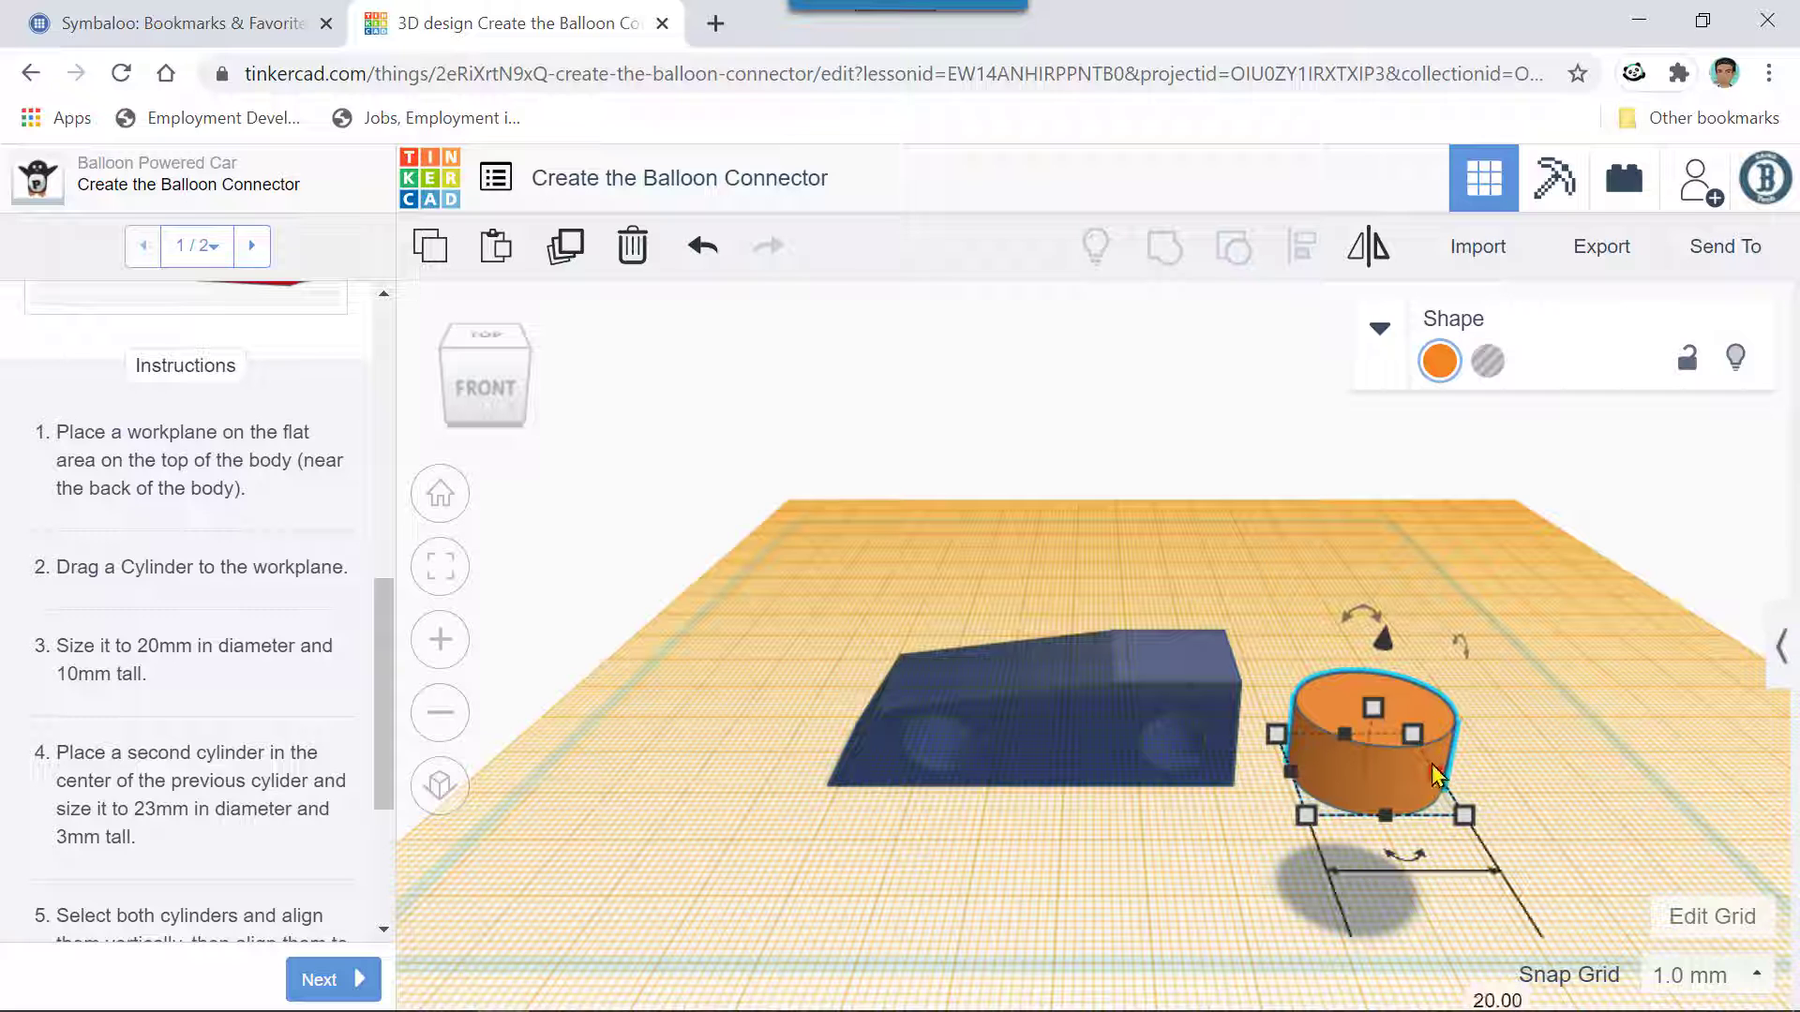
key(Left)
key(Left)
key(Left)
key(Left)
key(Left)
key(Left)
key(Left)
key(Left)
key(Left)
key(Left)
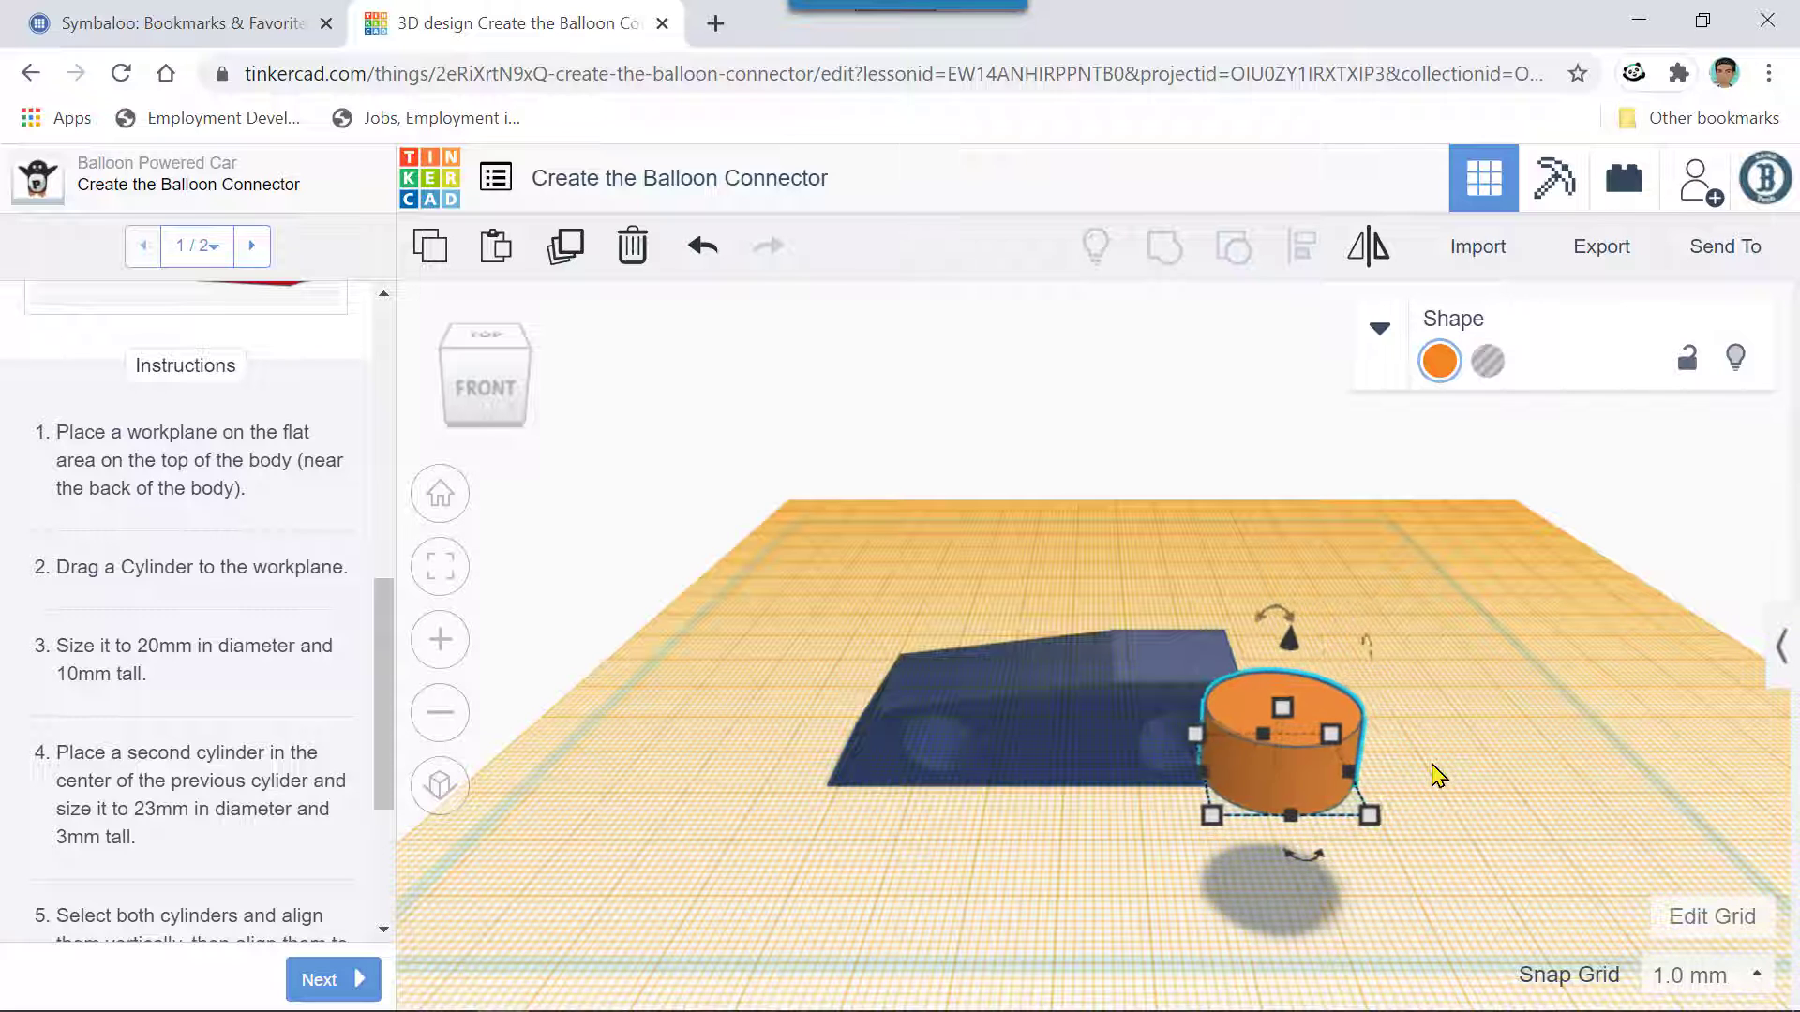
key(Left)
key(Left)
key(Left)
key(Left)
key(Left)
key(Left)
key(Left)
key(Left)
key(Left)
key(Left)
key(Left)
key(Left)
key(Left)
key(Left)
key(Left)
key(Left)
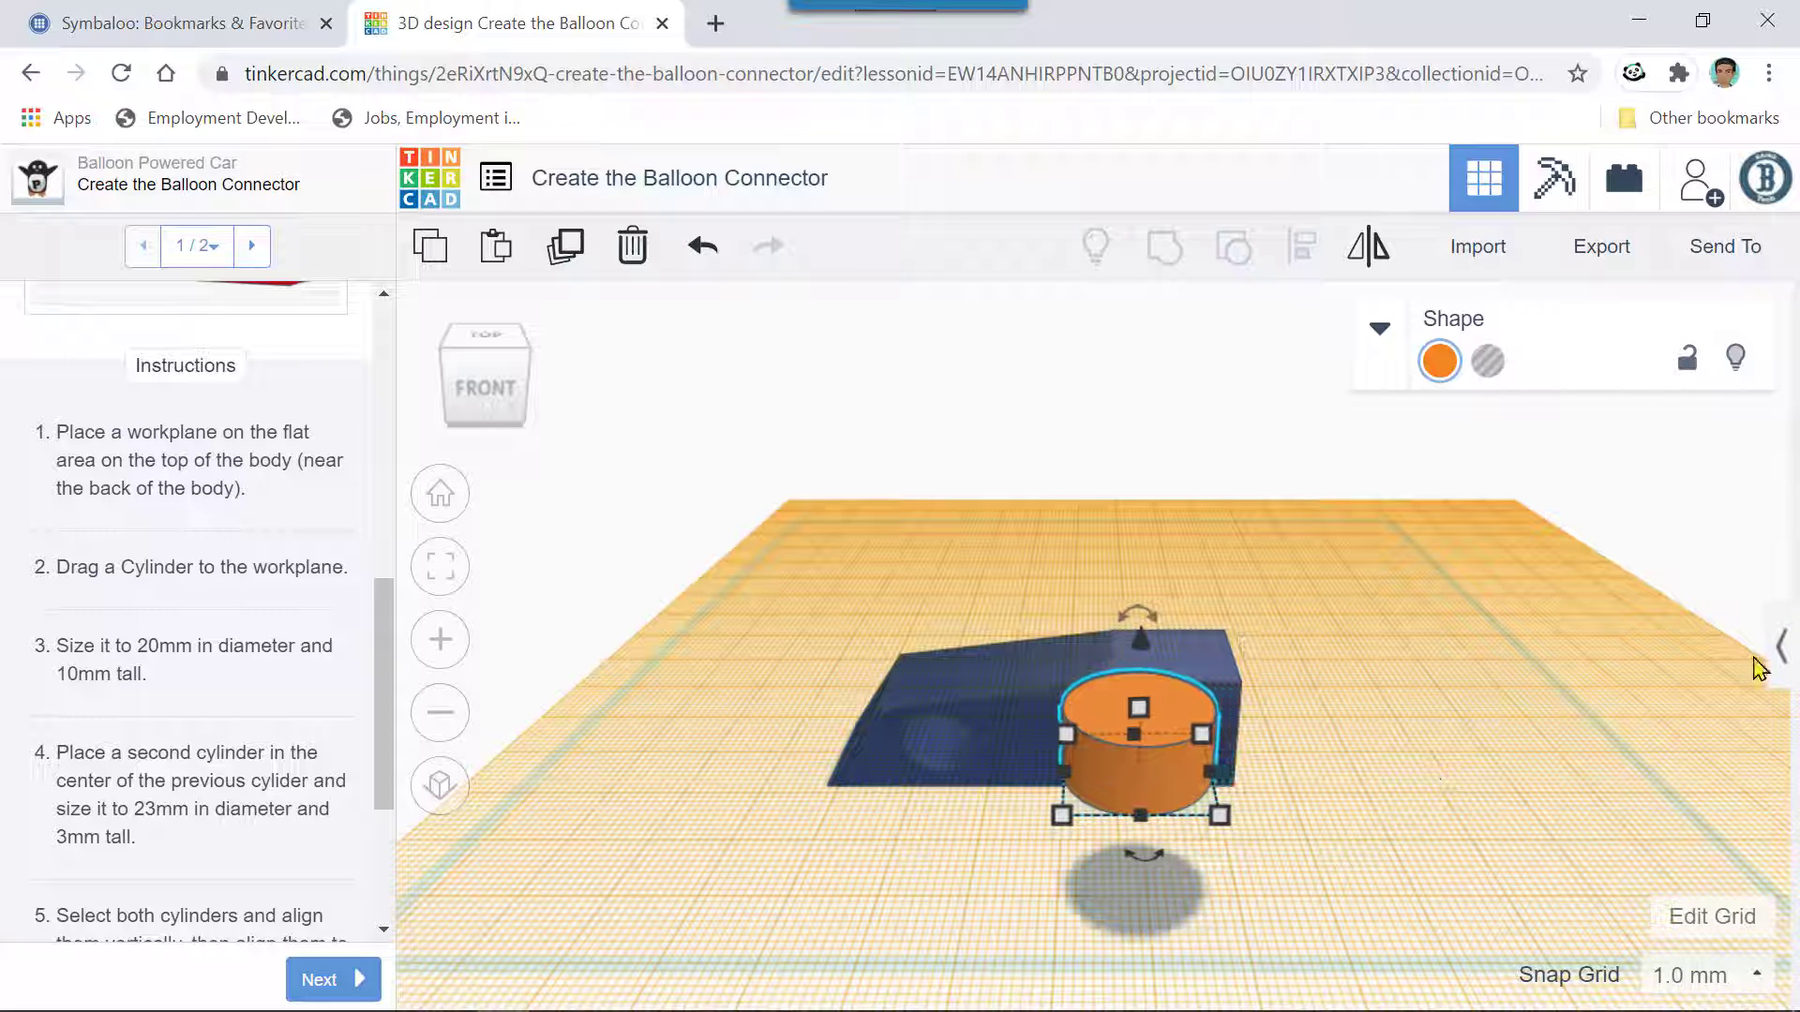
click(1781, 648)
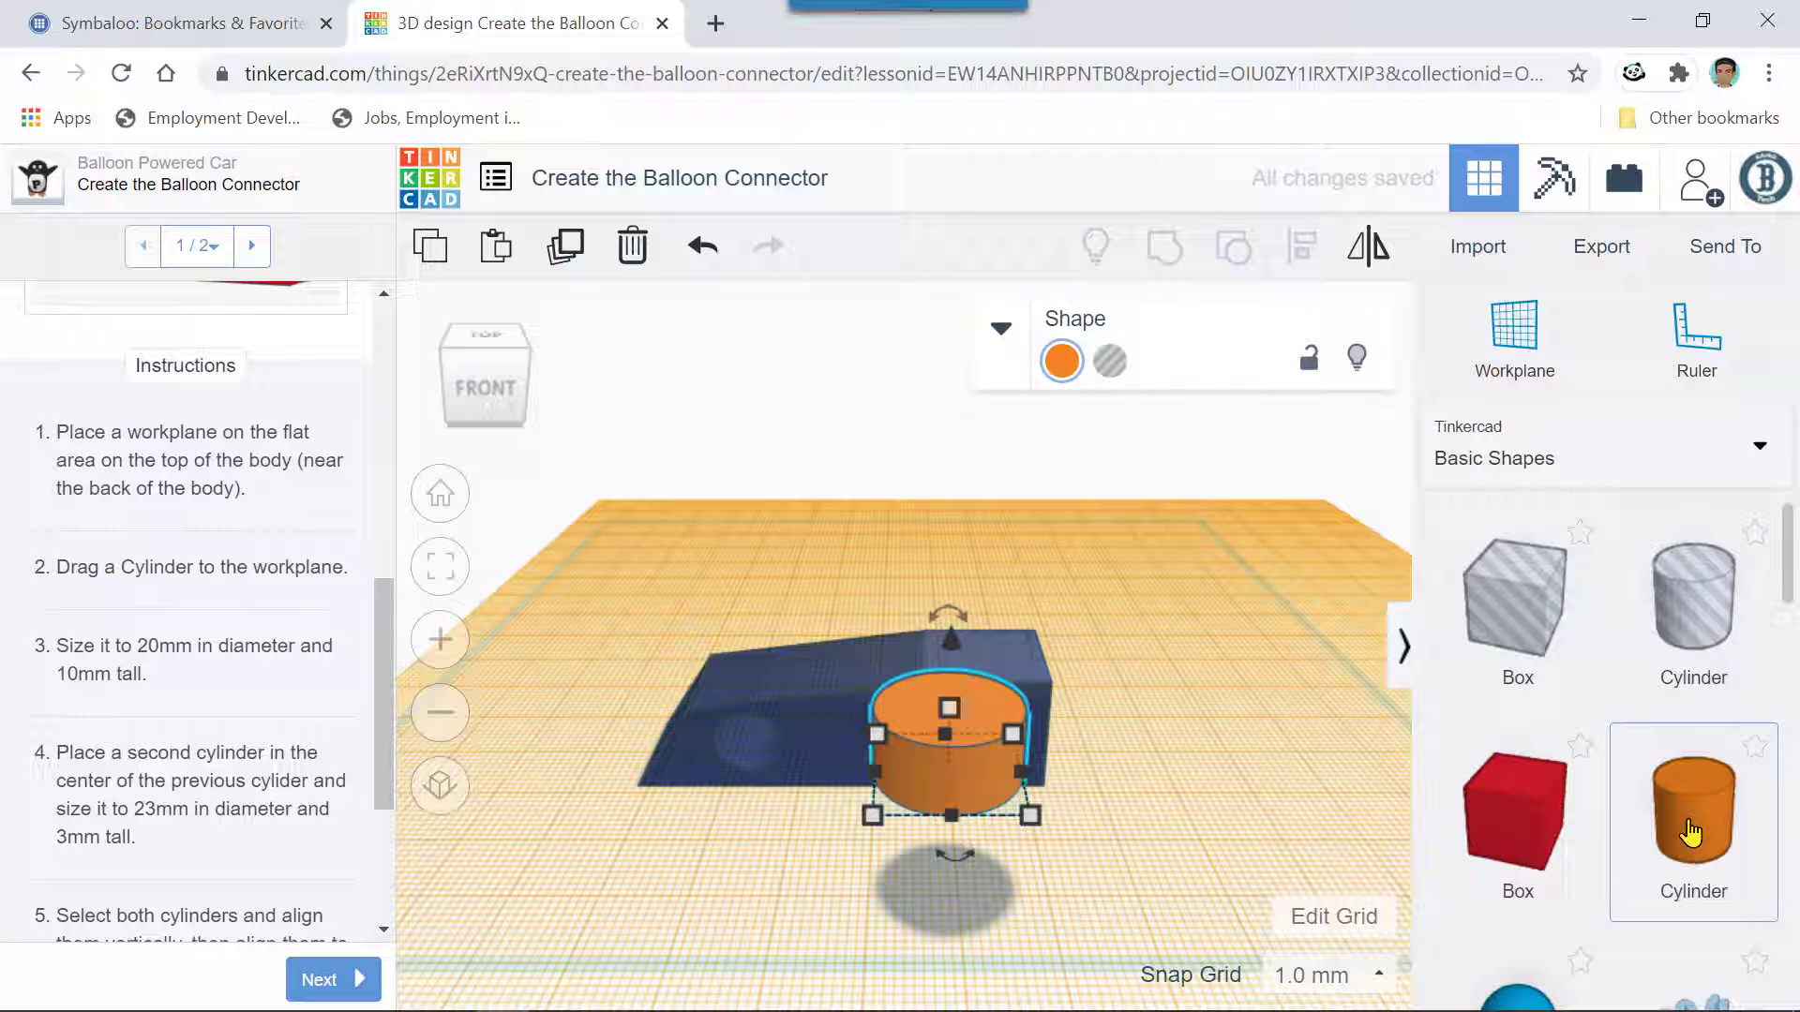
drag(1691, 832, 949, 783)
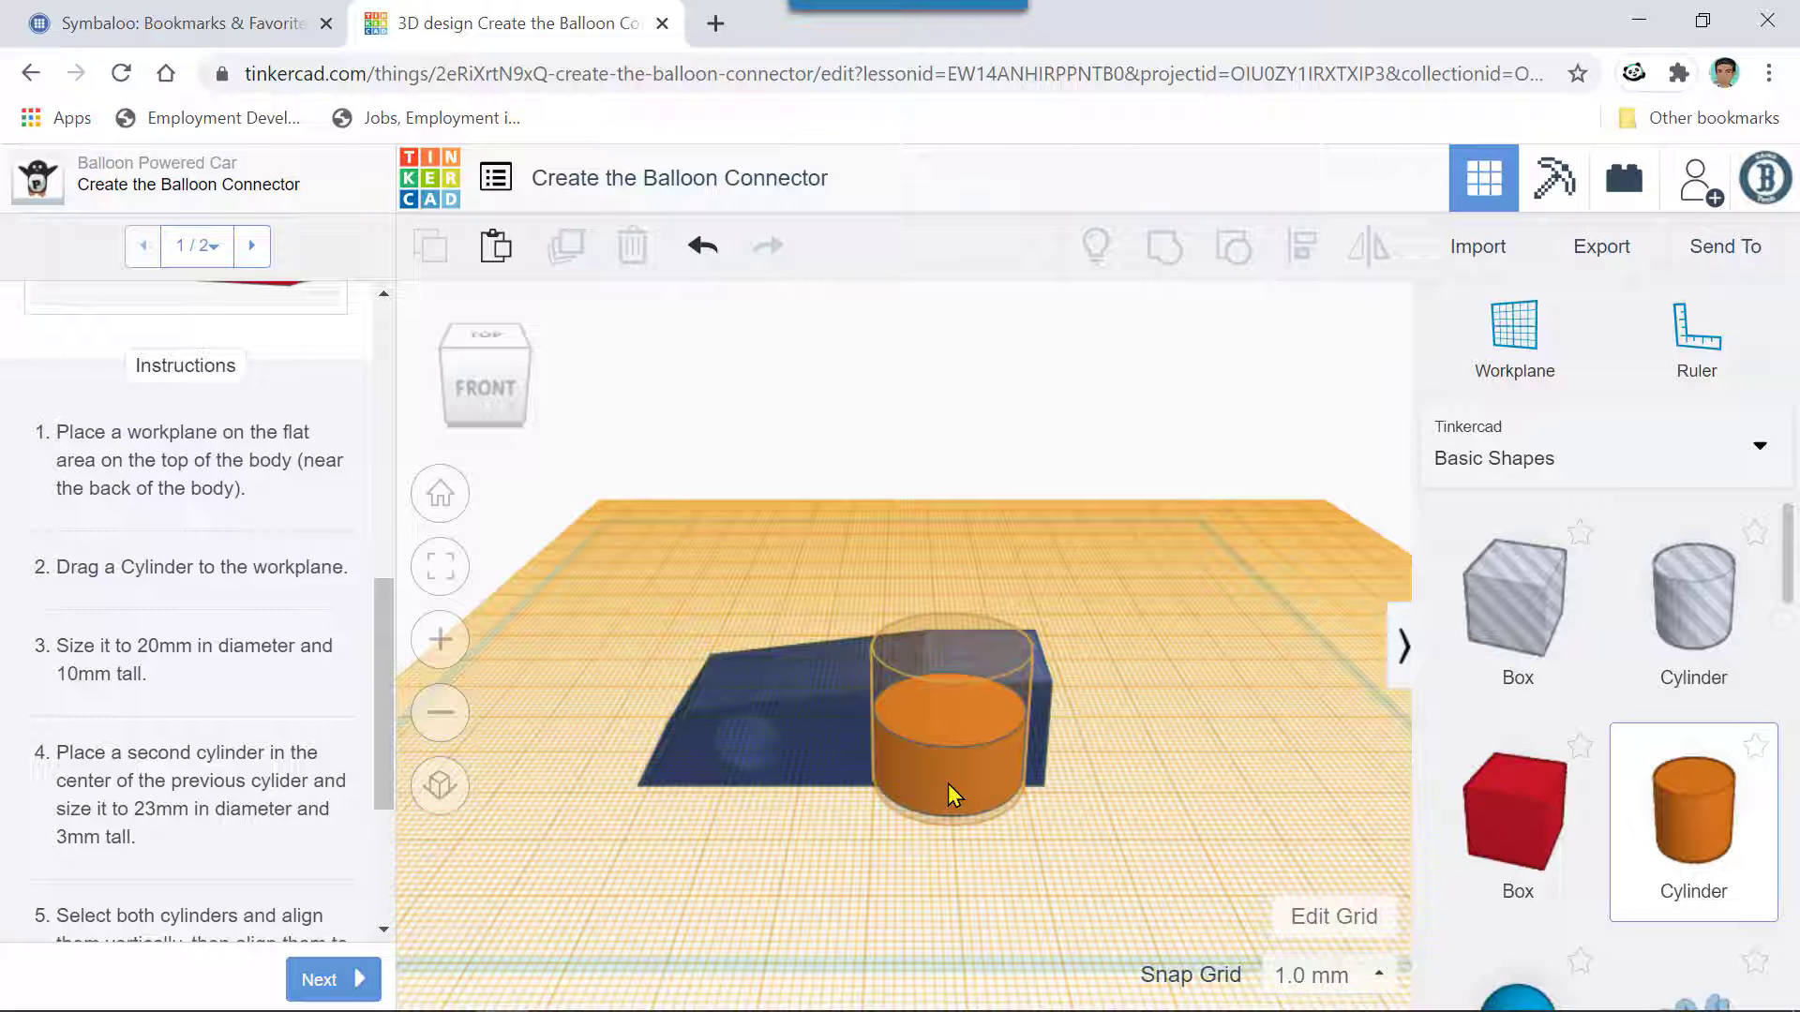
drag(947, 784, 947, 783)
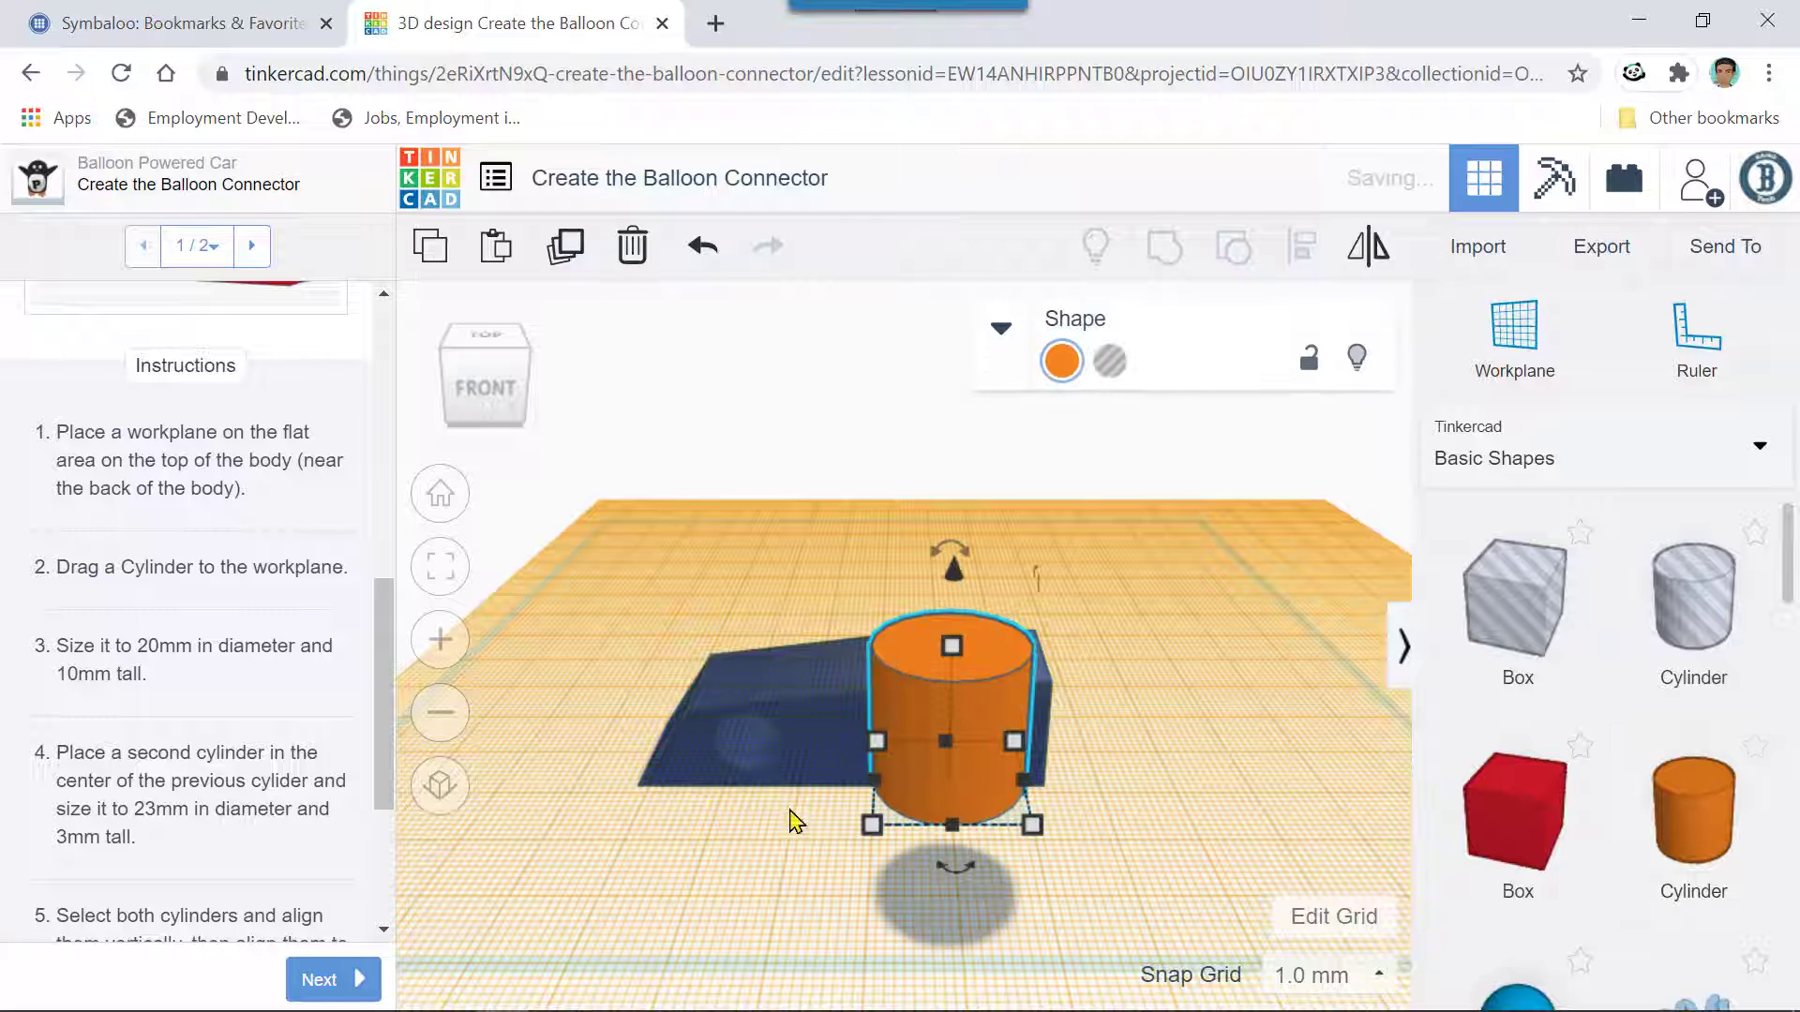
click(707, 251)
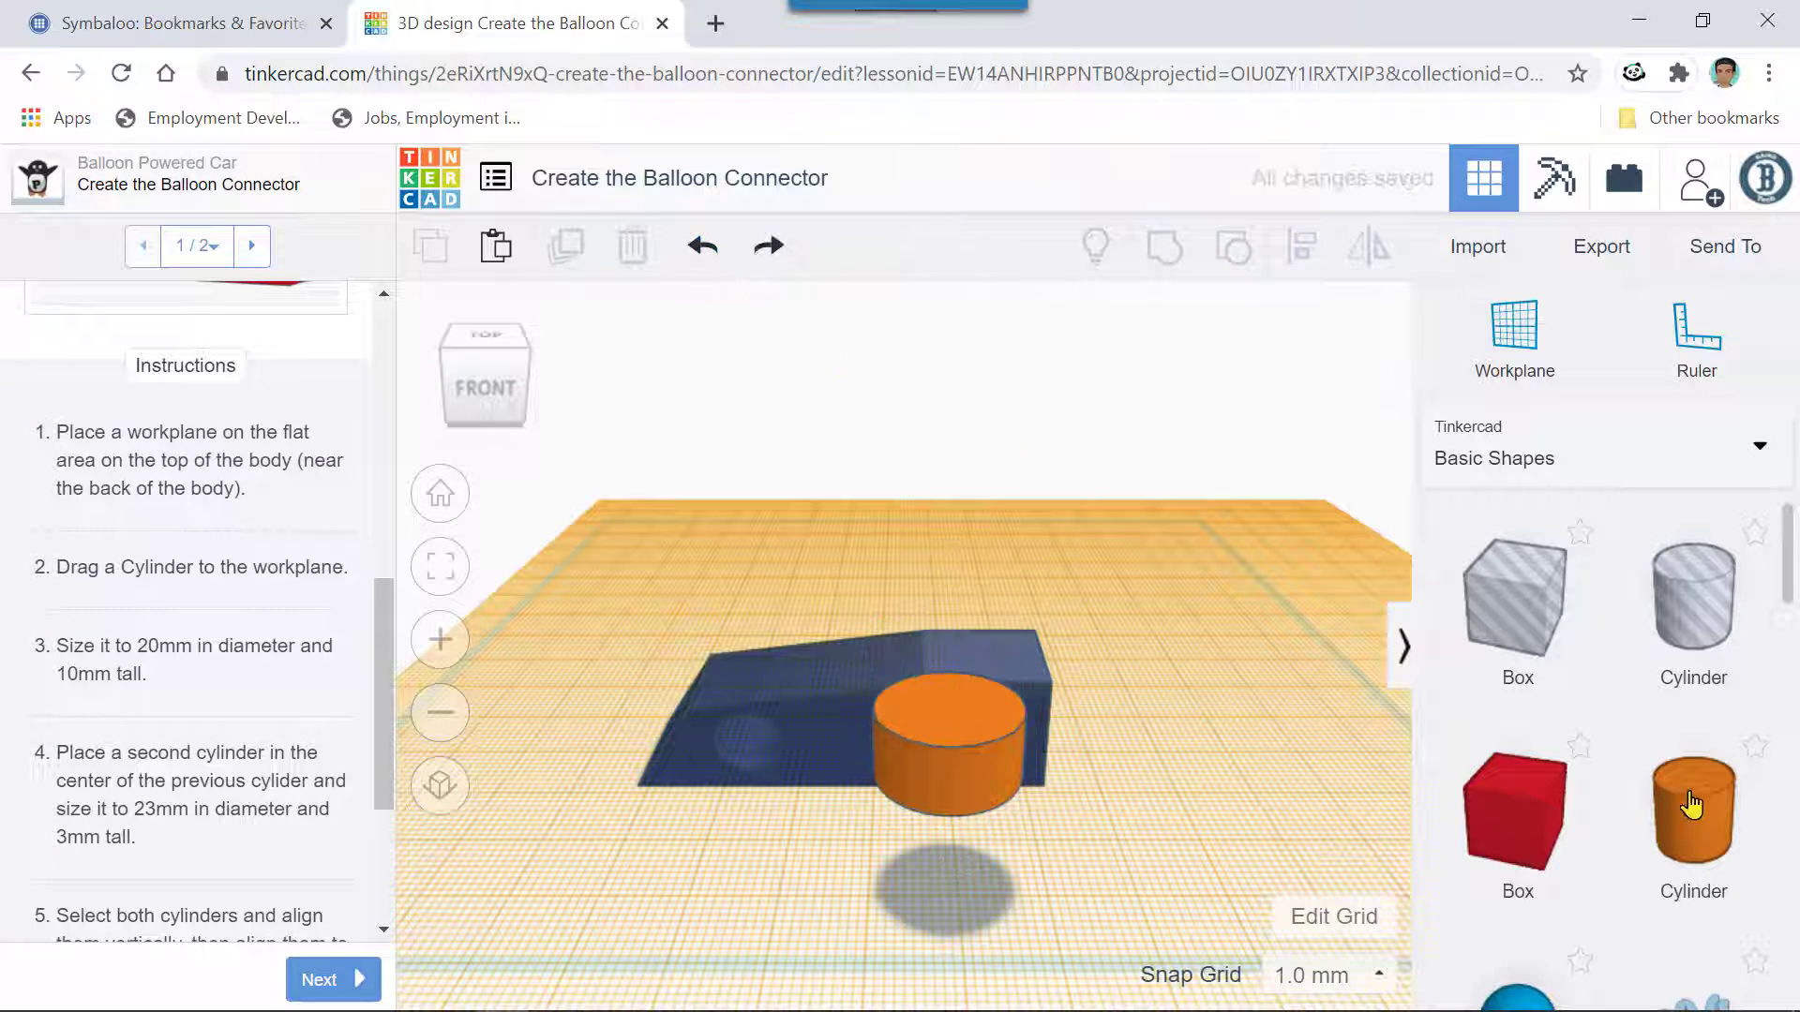
- Add a second solid cylinder beside the first one and set its height to 3 mm
drag(1515, 815, 1116, 807)
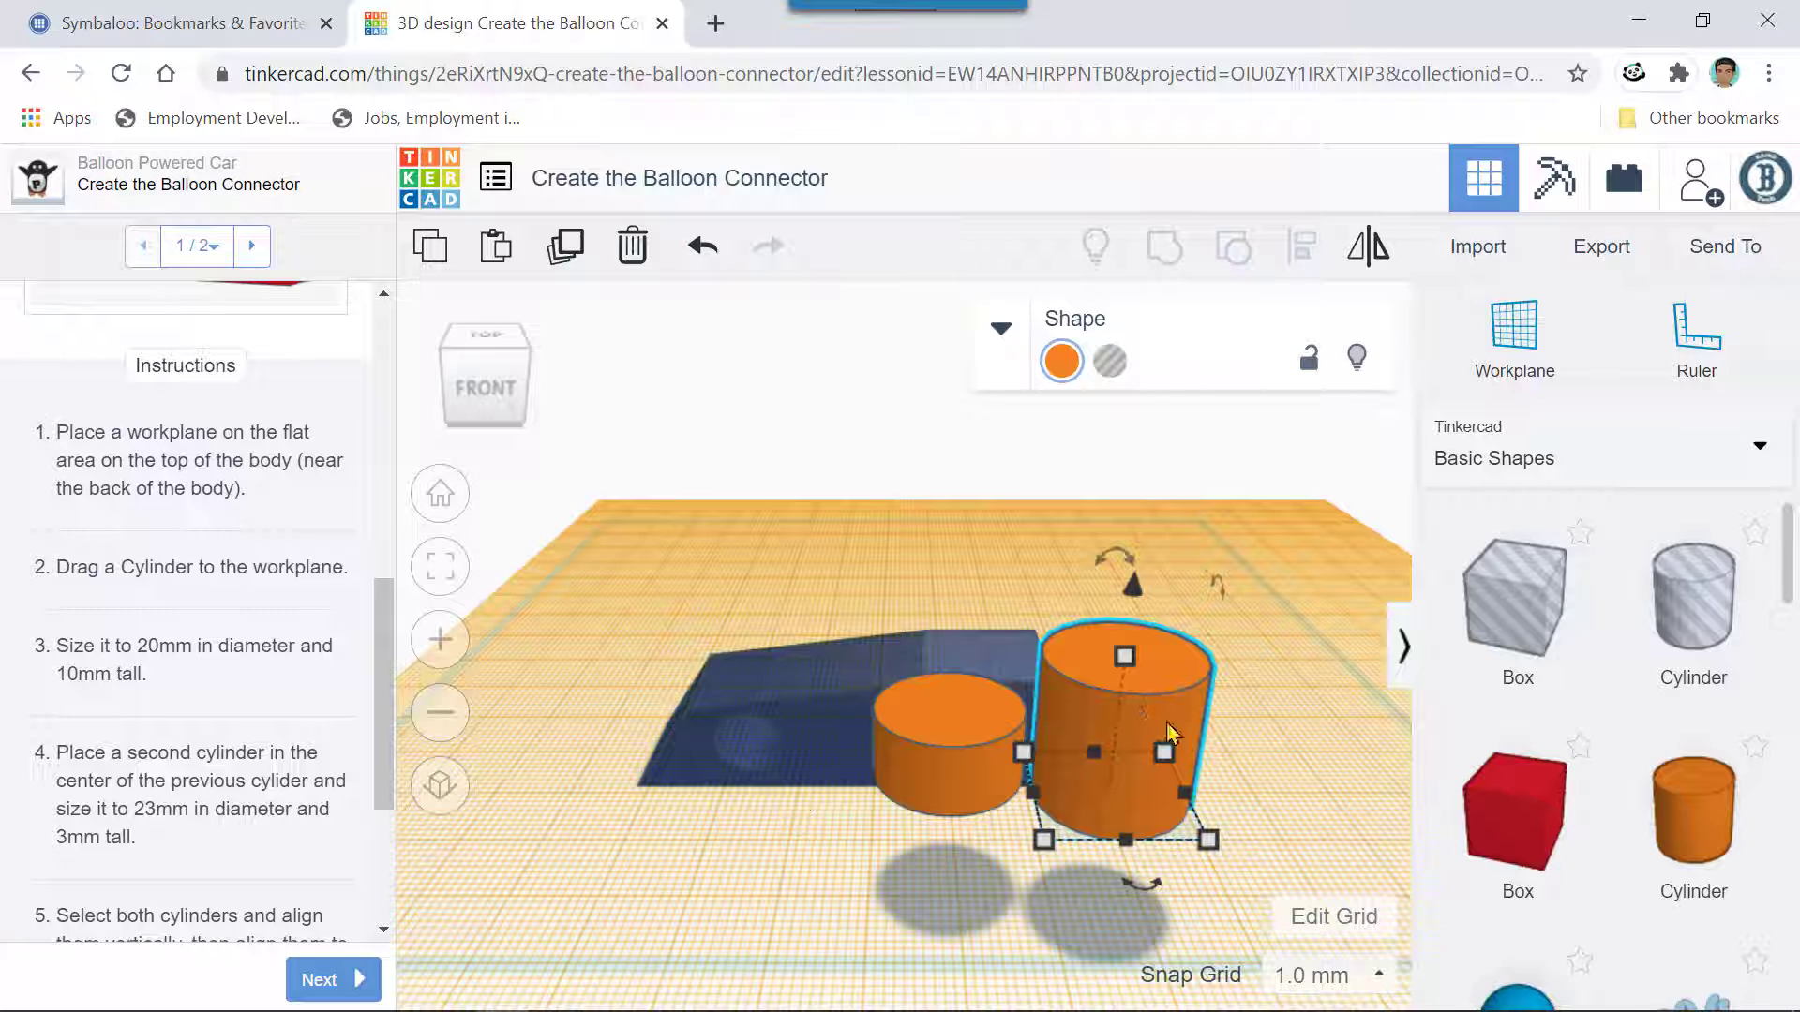
click(1343, 727)
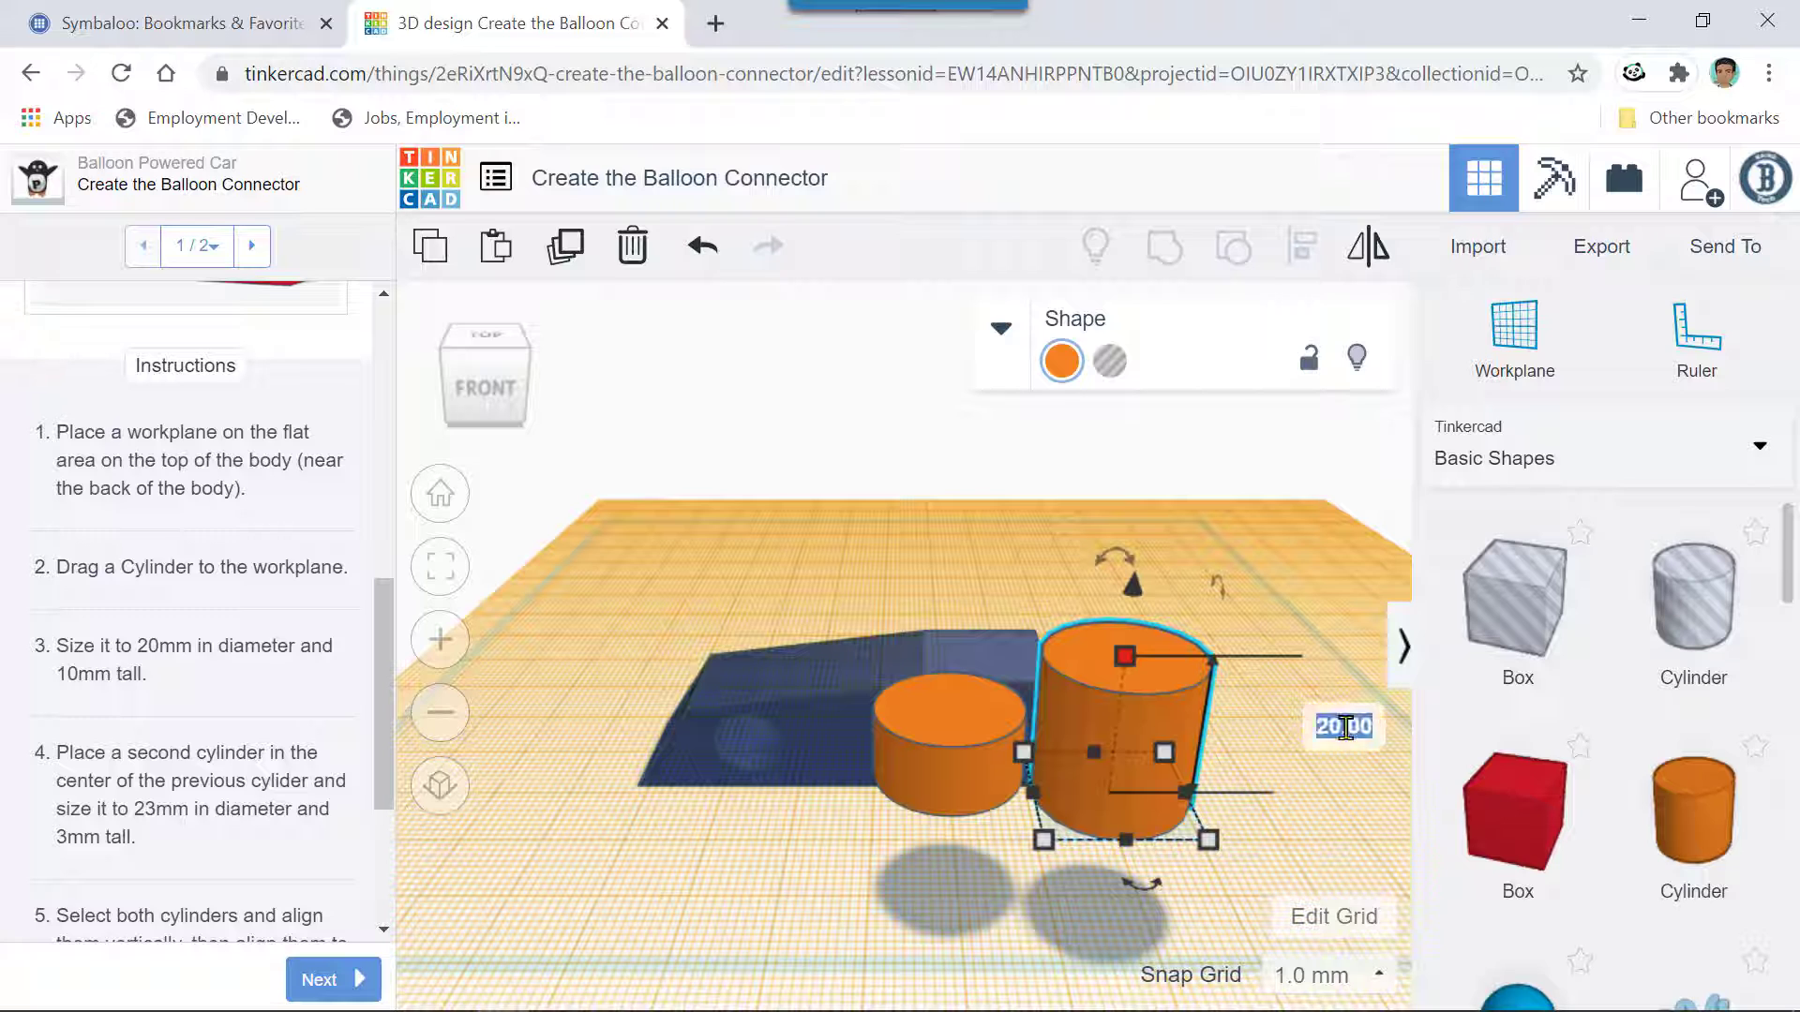
key(BackSpace)
text(3)
key(Return)
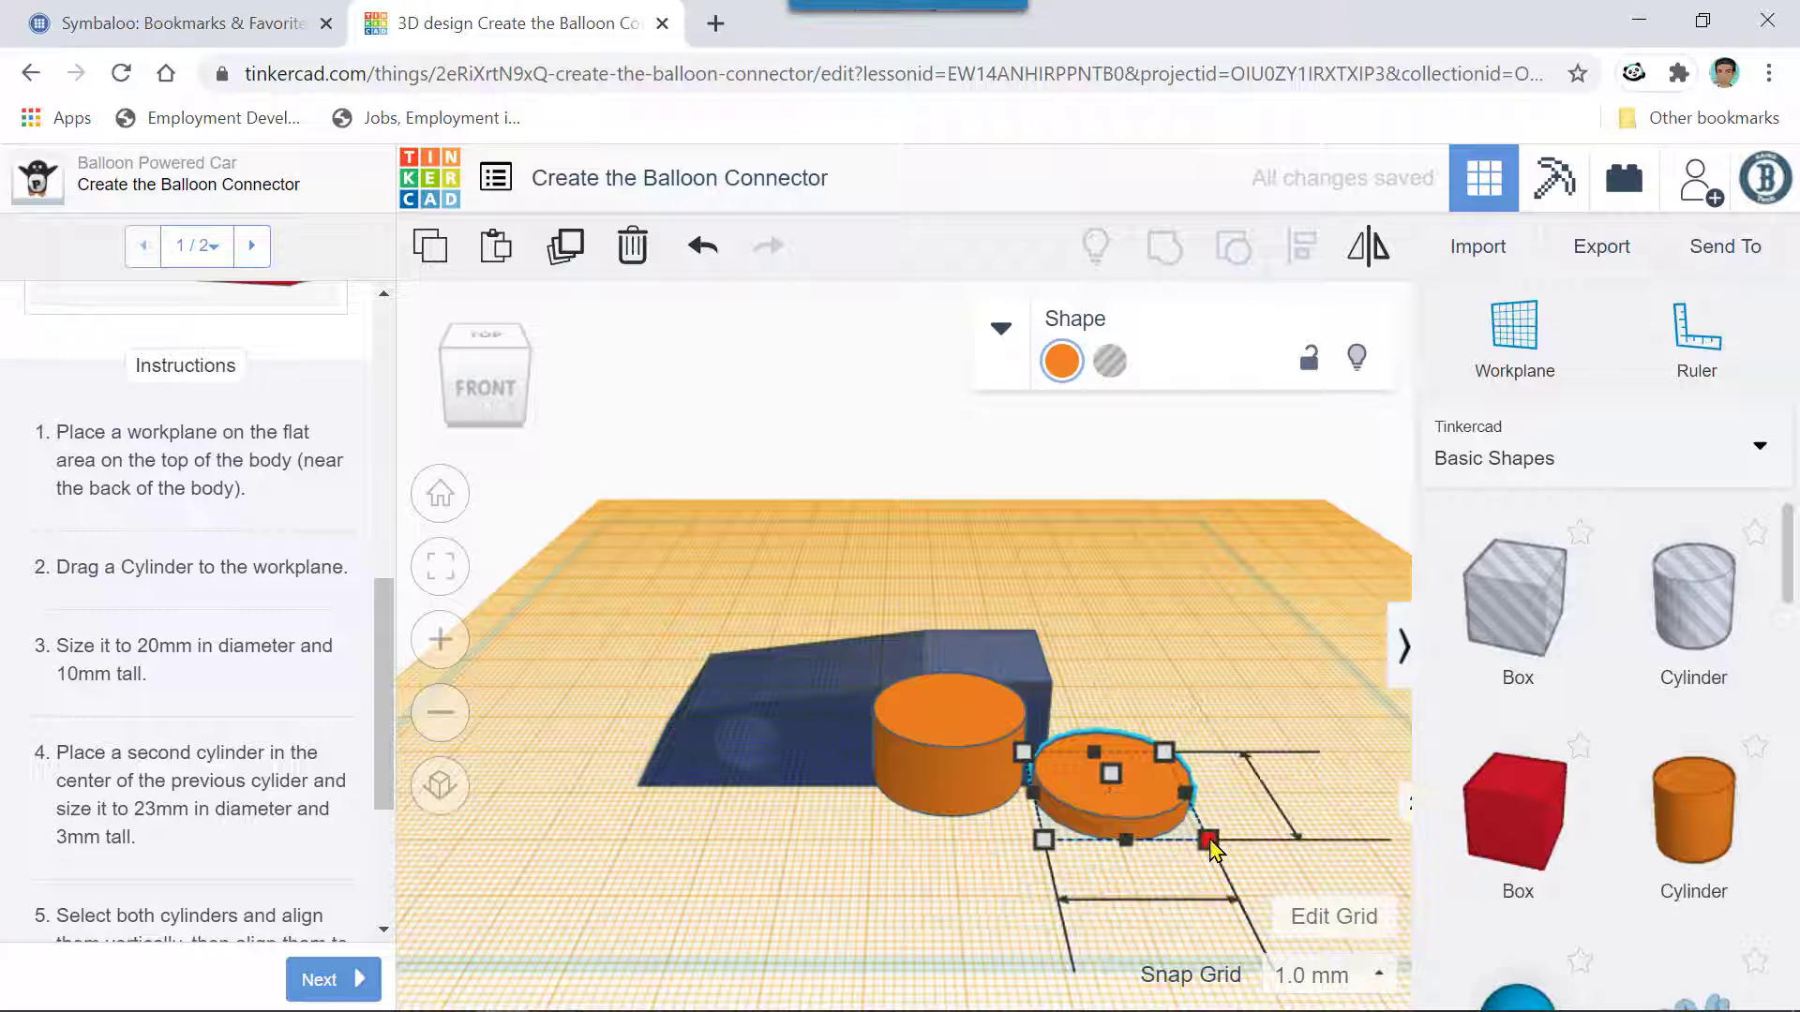
- Set the second cylinder's length and width to 23 mm each
scroll(1265, 837, down, 3)
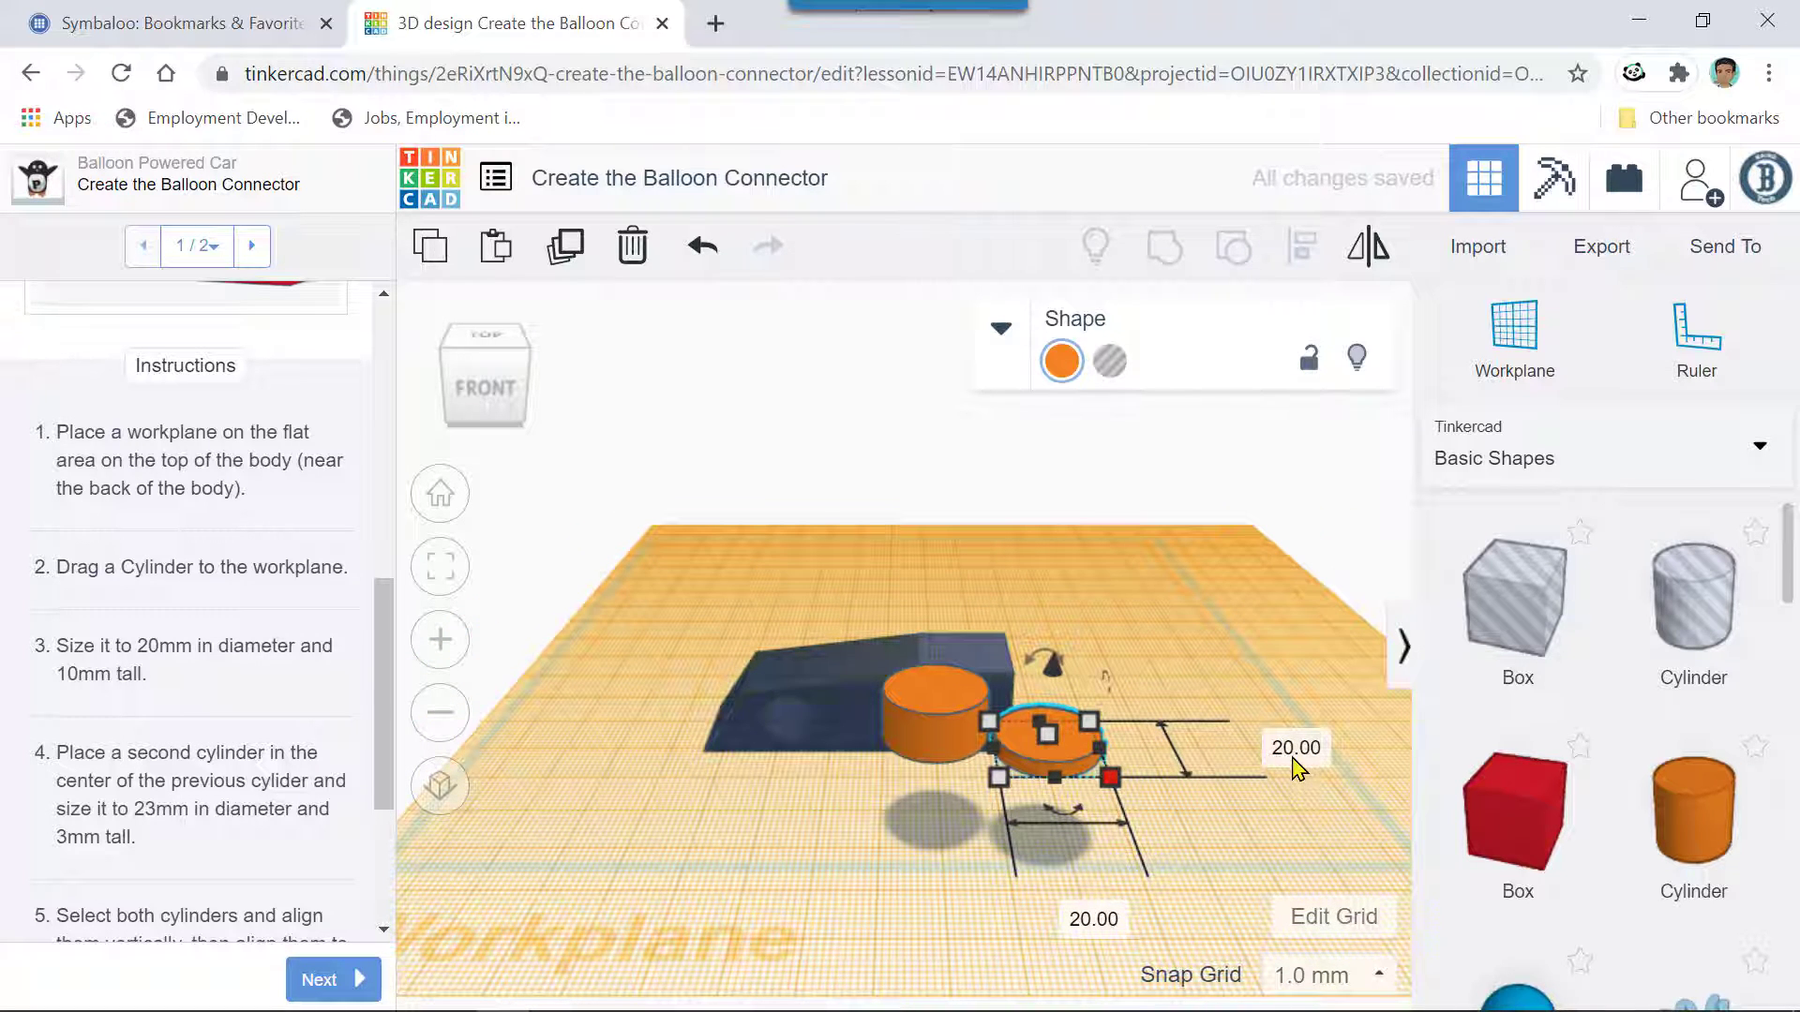
click(1292, 761)
text(23)
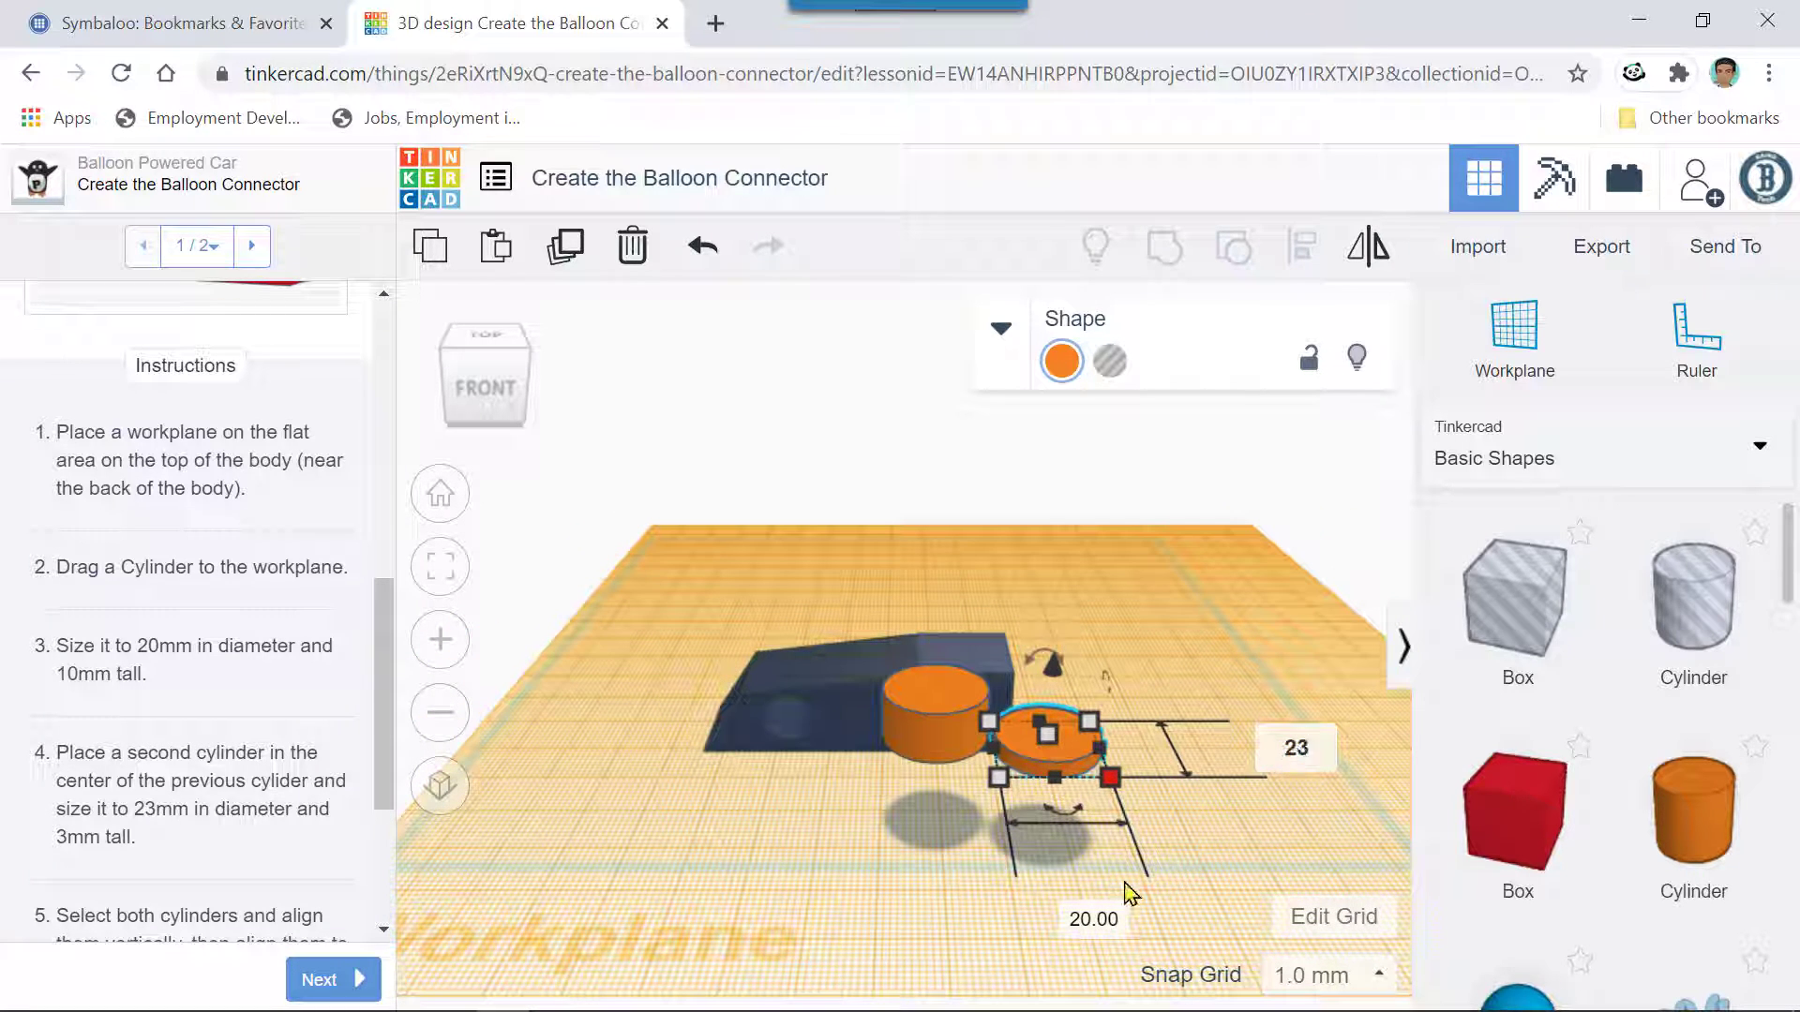
click(1087, 921)
text(23)
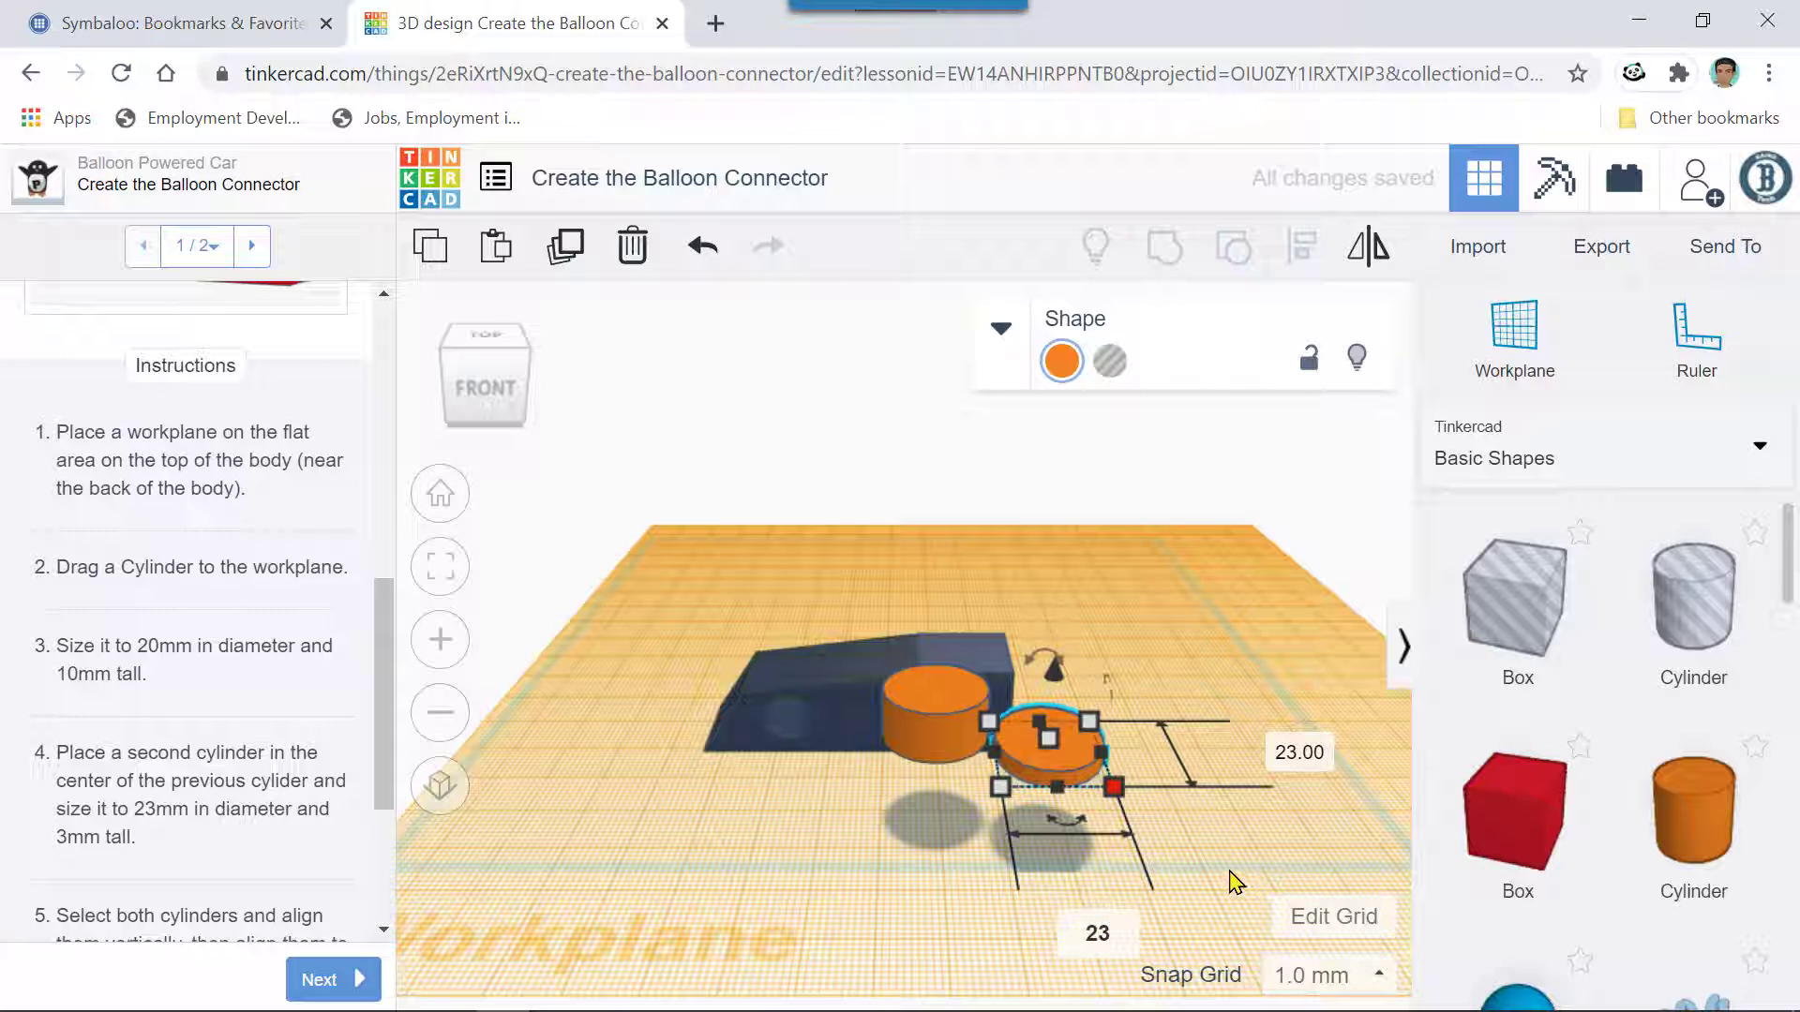
key(Return)
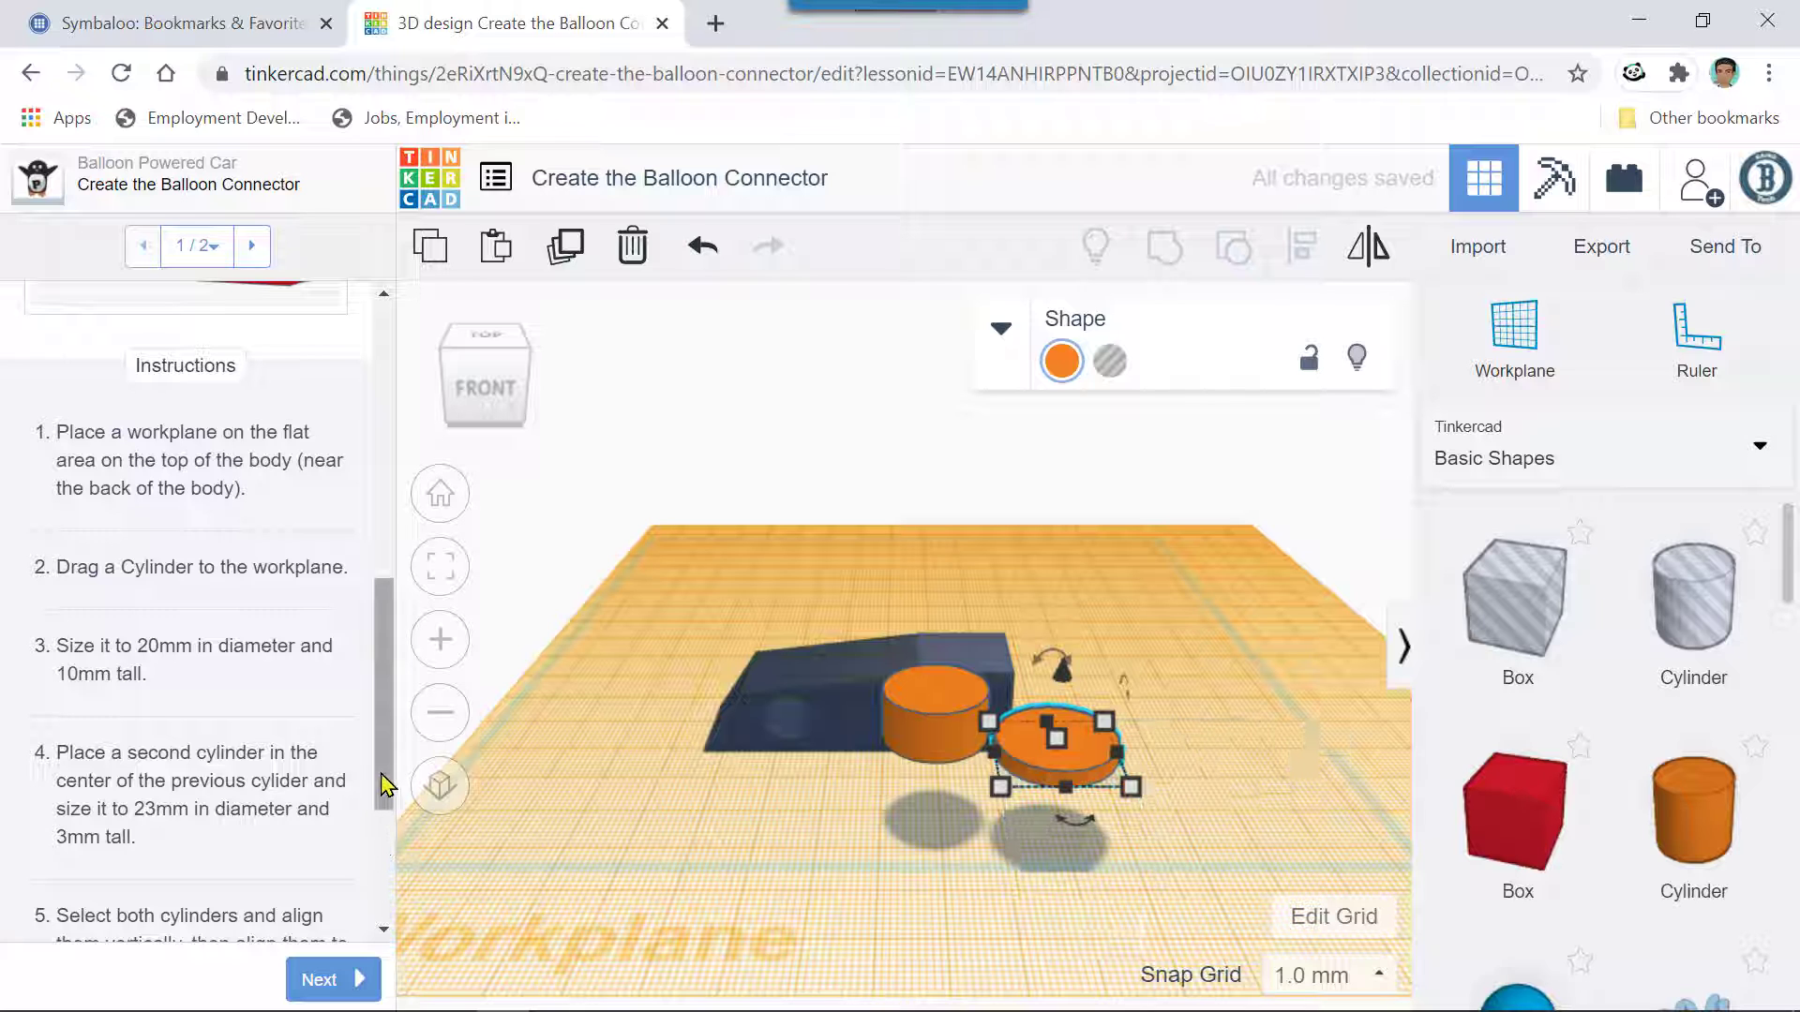
- Select both cylinders and start aligning them with each other
scroll(381, 858, down, 3)
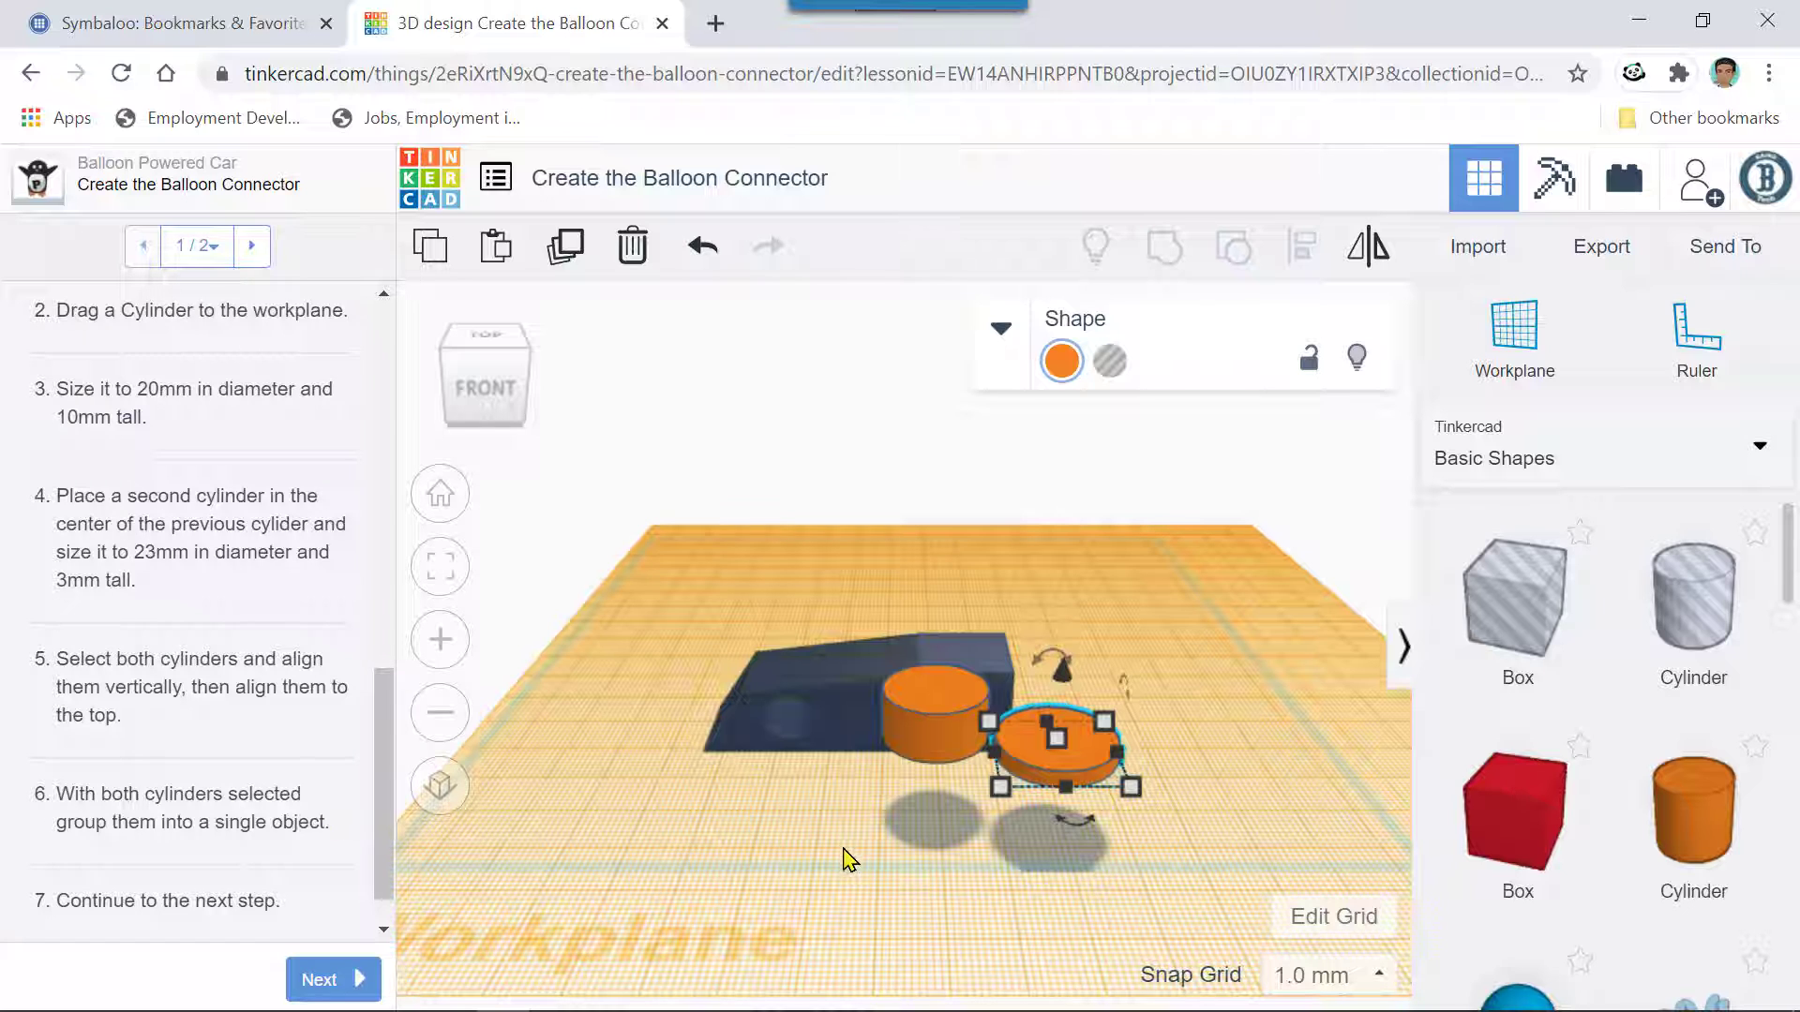
scroll(846, 858, up, 5)
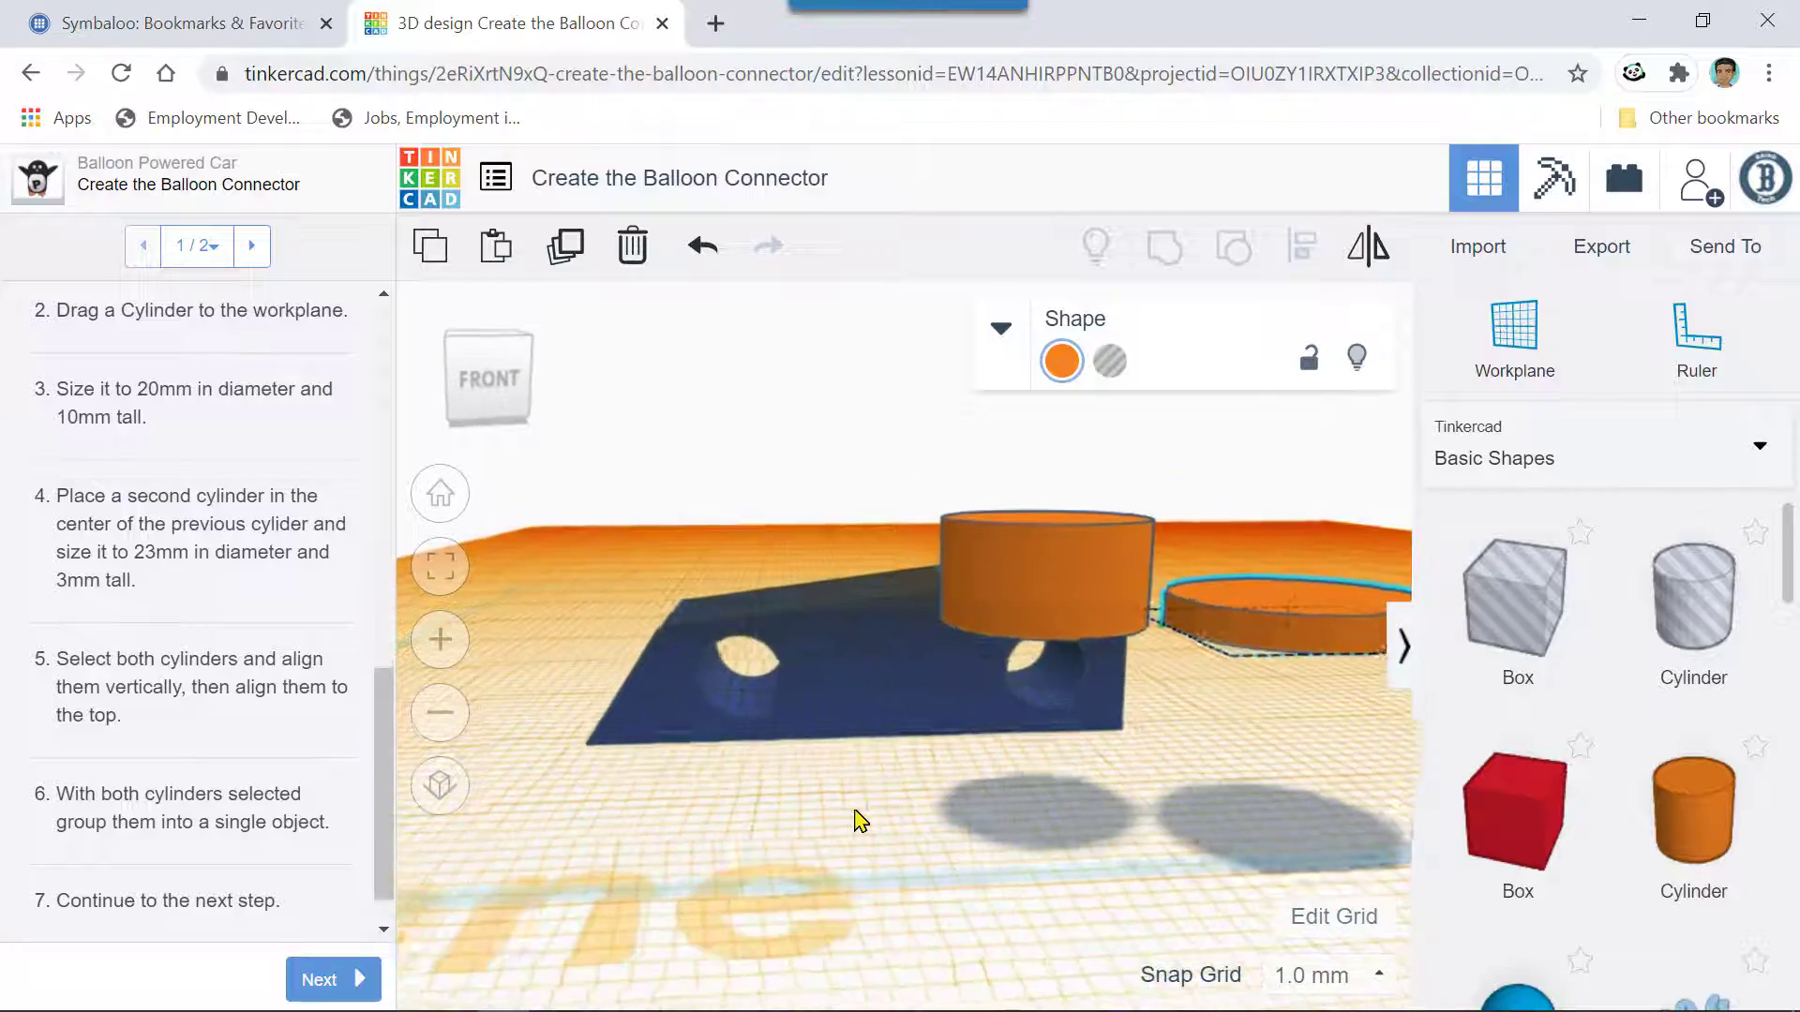
right_drag(852, 824, 486, 875)
scroll(679, 855, down, 5)
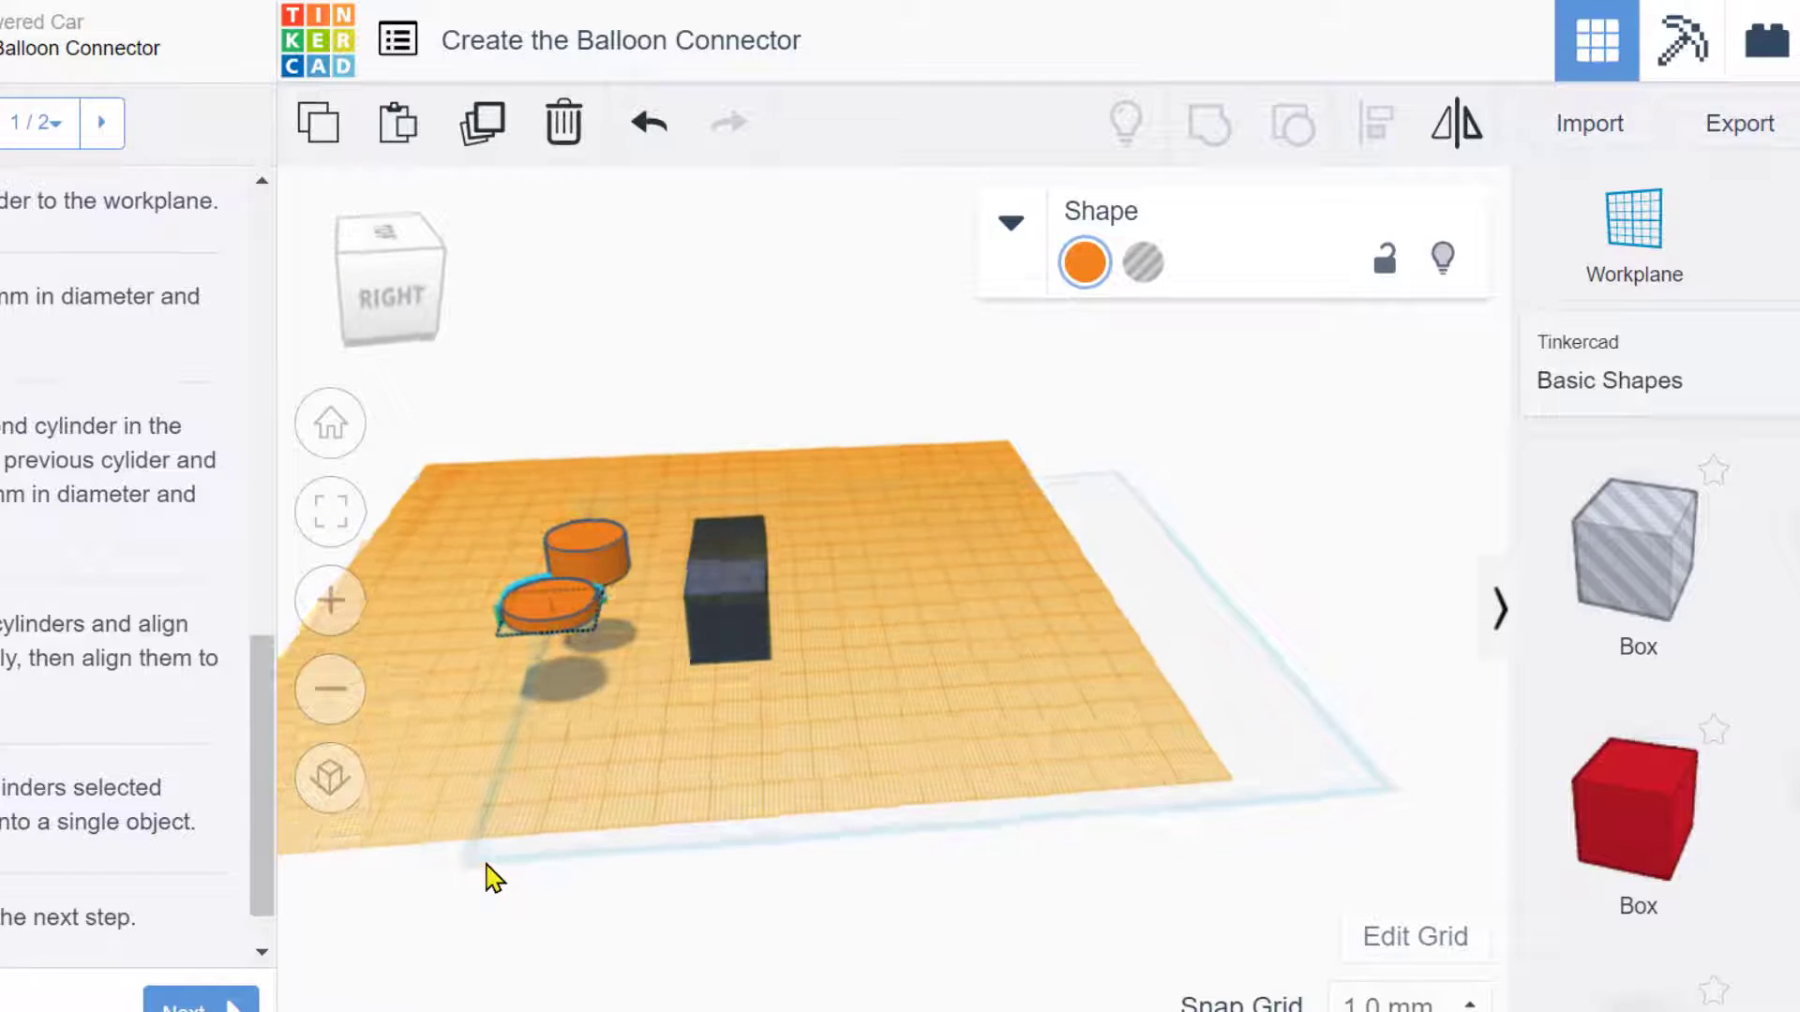
scroll(497, 743, up, 4)
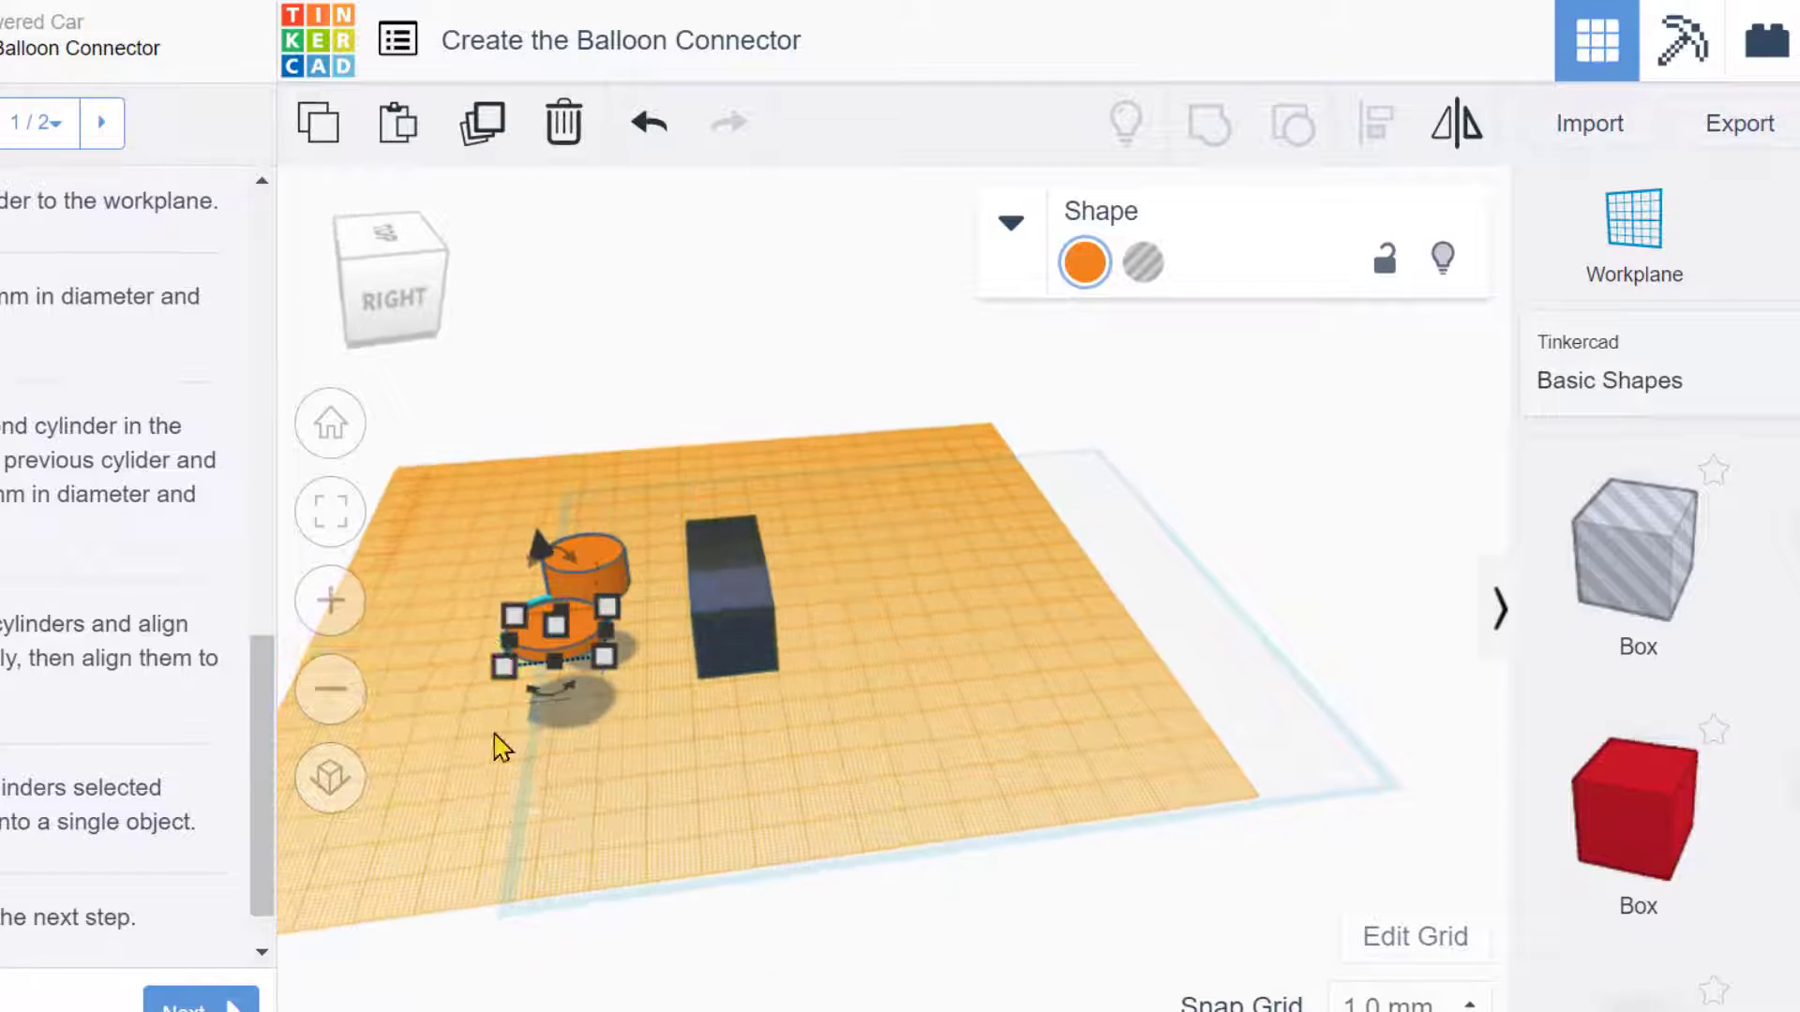
click(471, 530)
drag(462, 489, 631, 711)
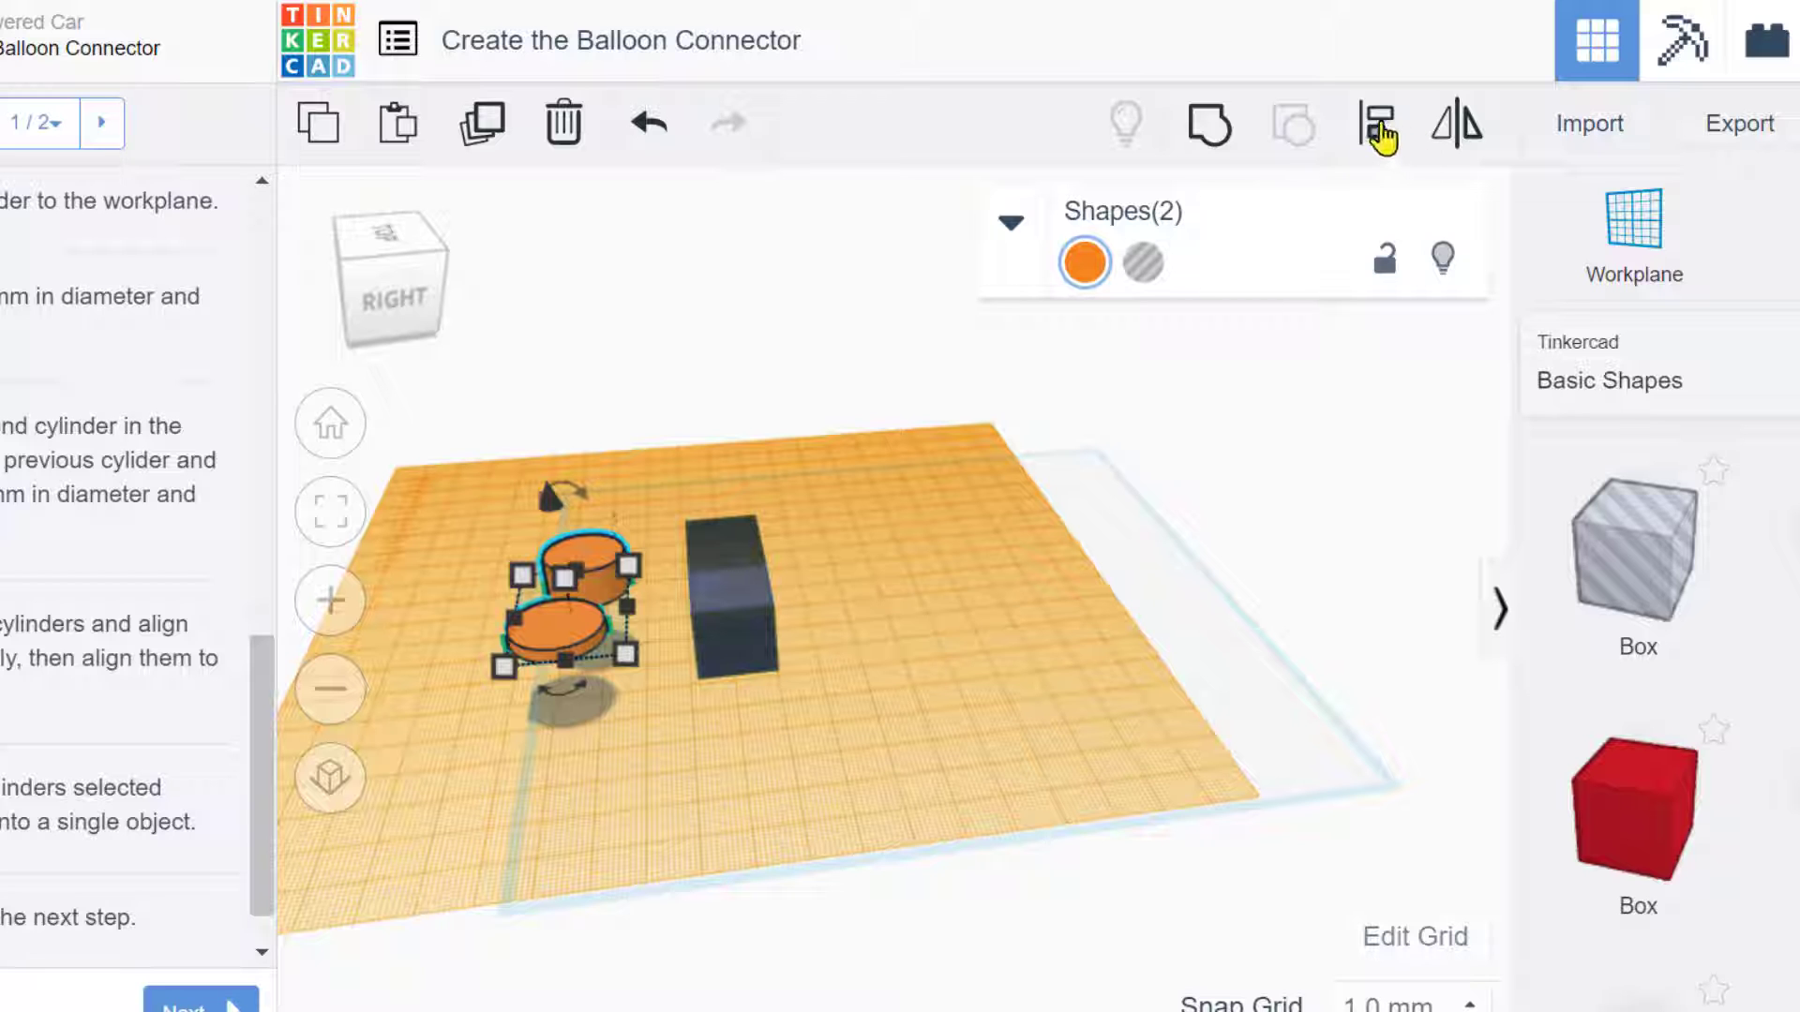
click(1377, 132)
right_drag(719, 779, 983, 742)
scroll(988, 720, up, 3)
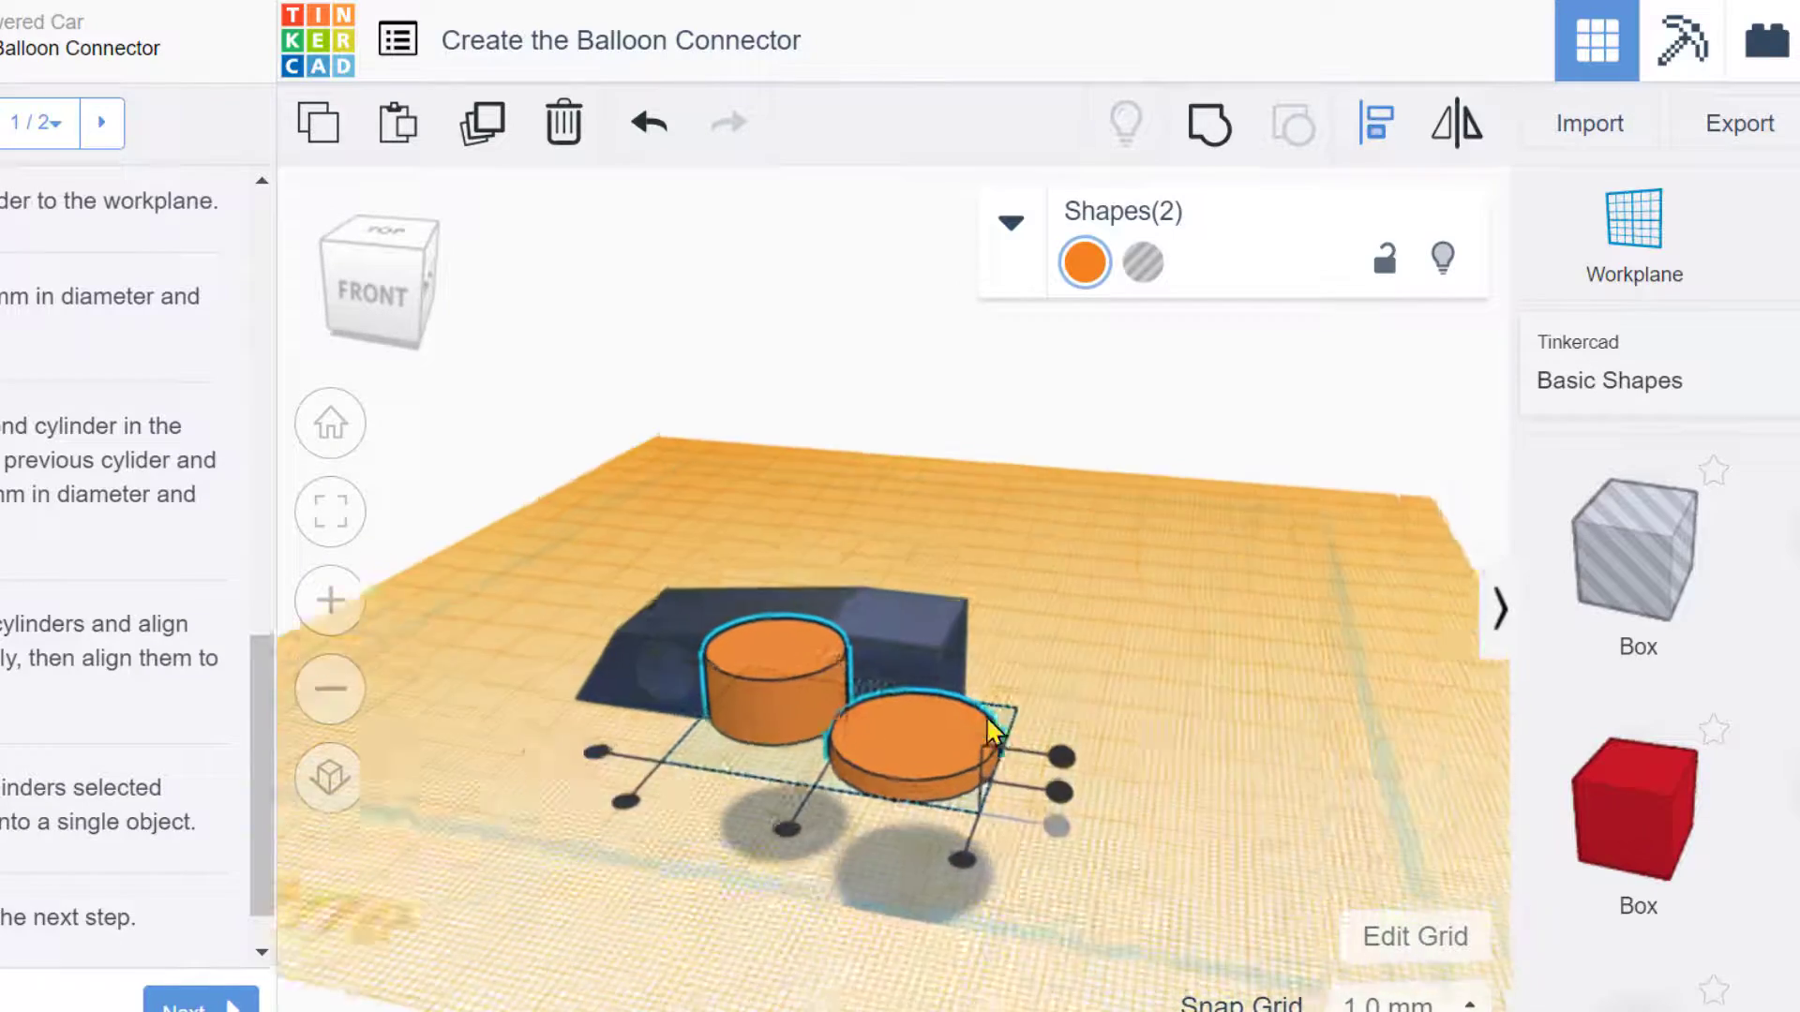
right_drag(890, 786, 1047, 774)
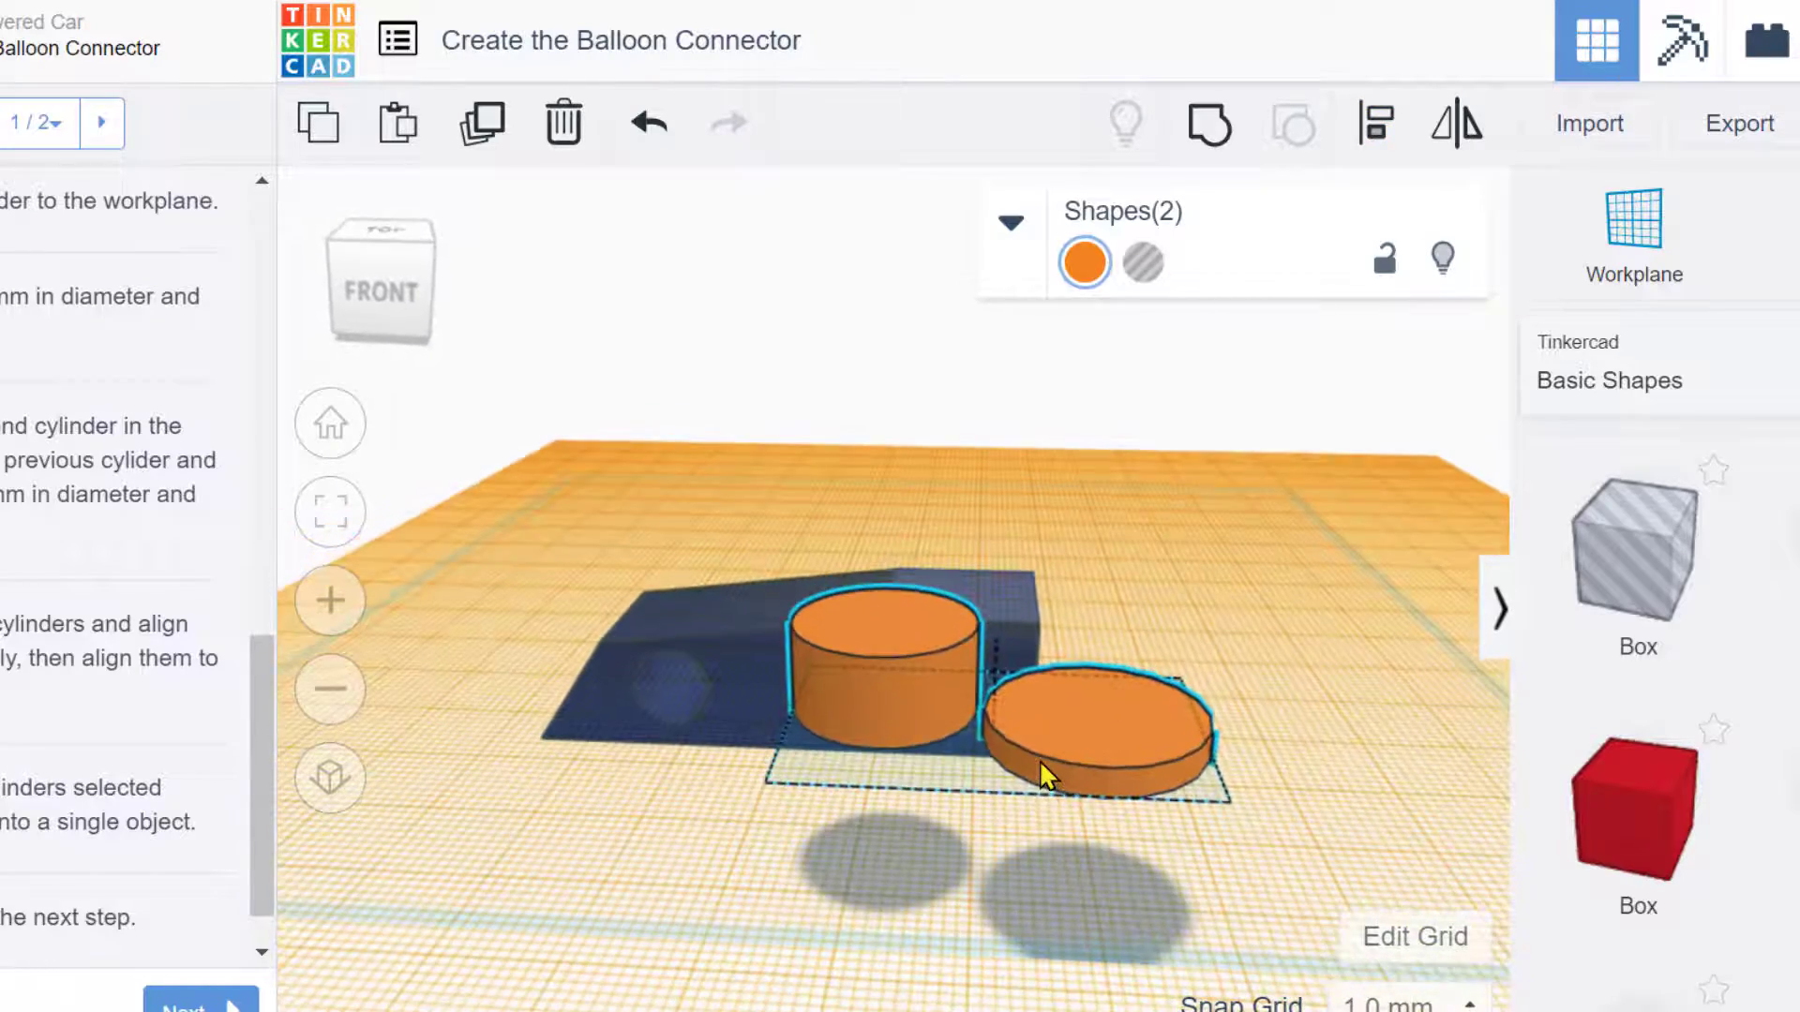
key(l)
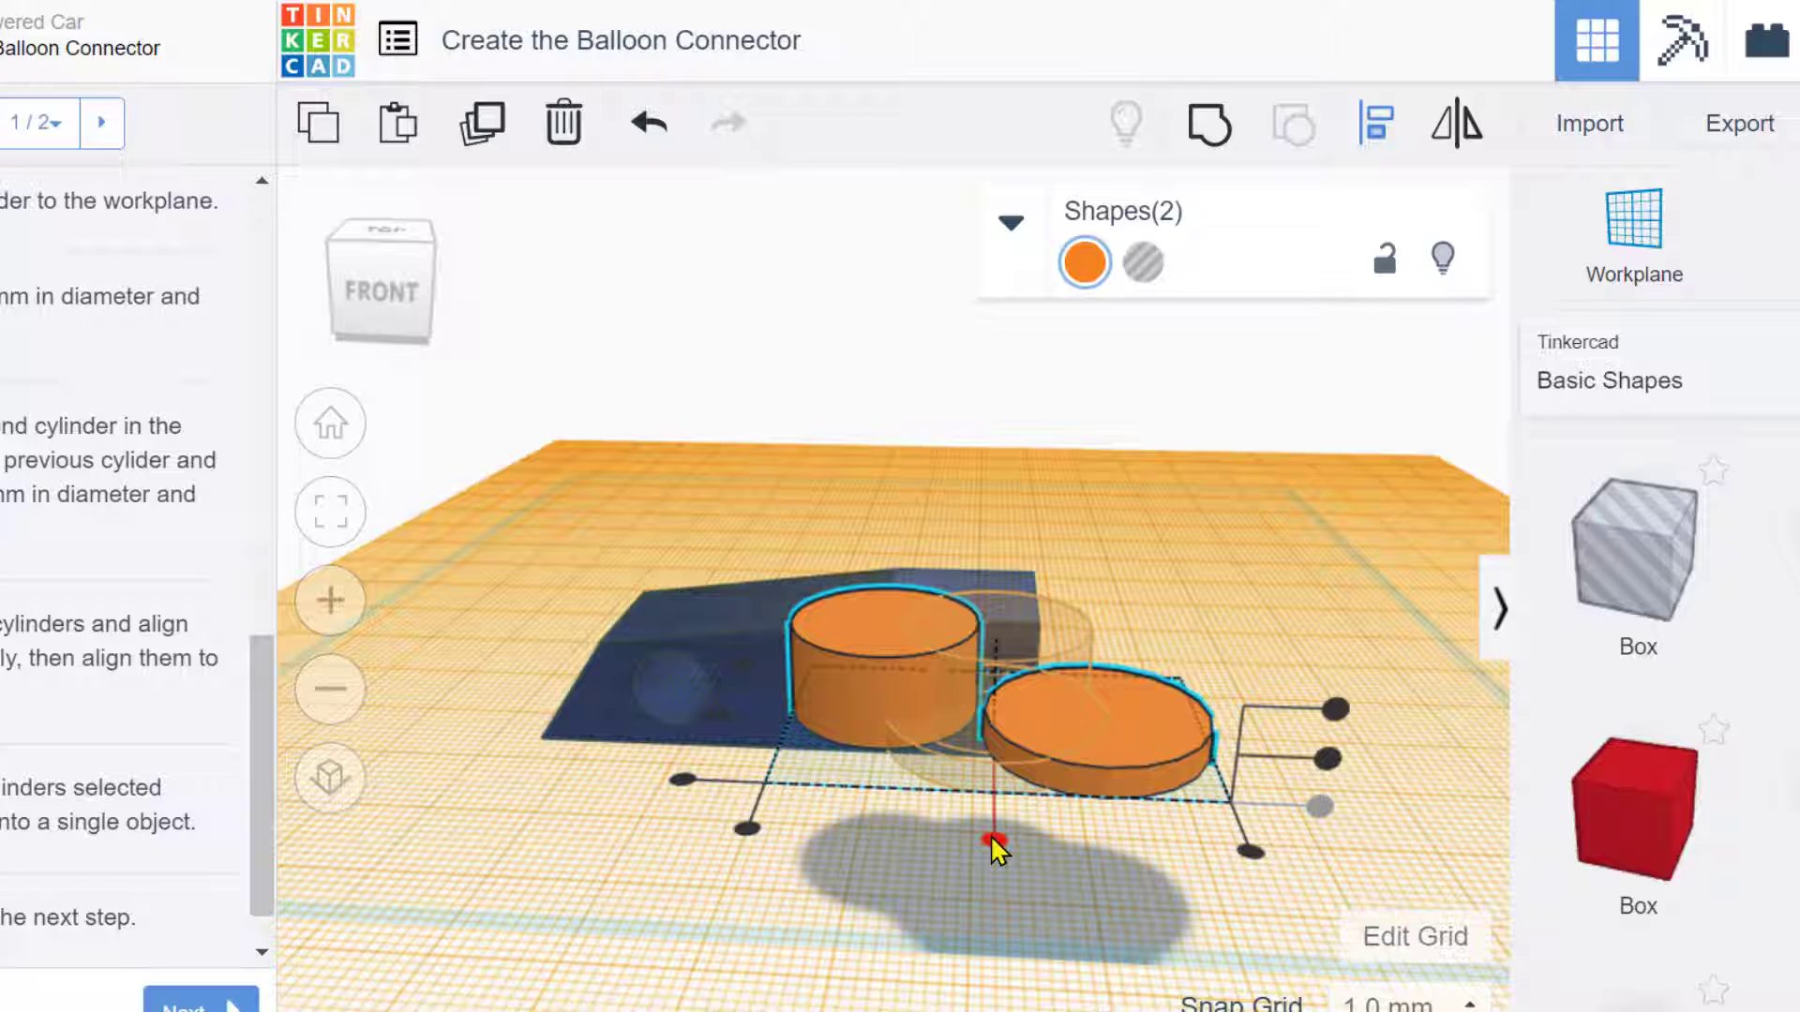
- Enlarge the lesson's picture of the finished connector to check where the lip sits, and close it again
scroll(141, 563, up, 10)
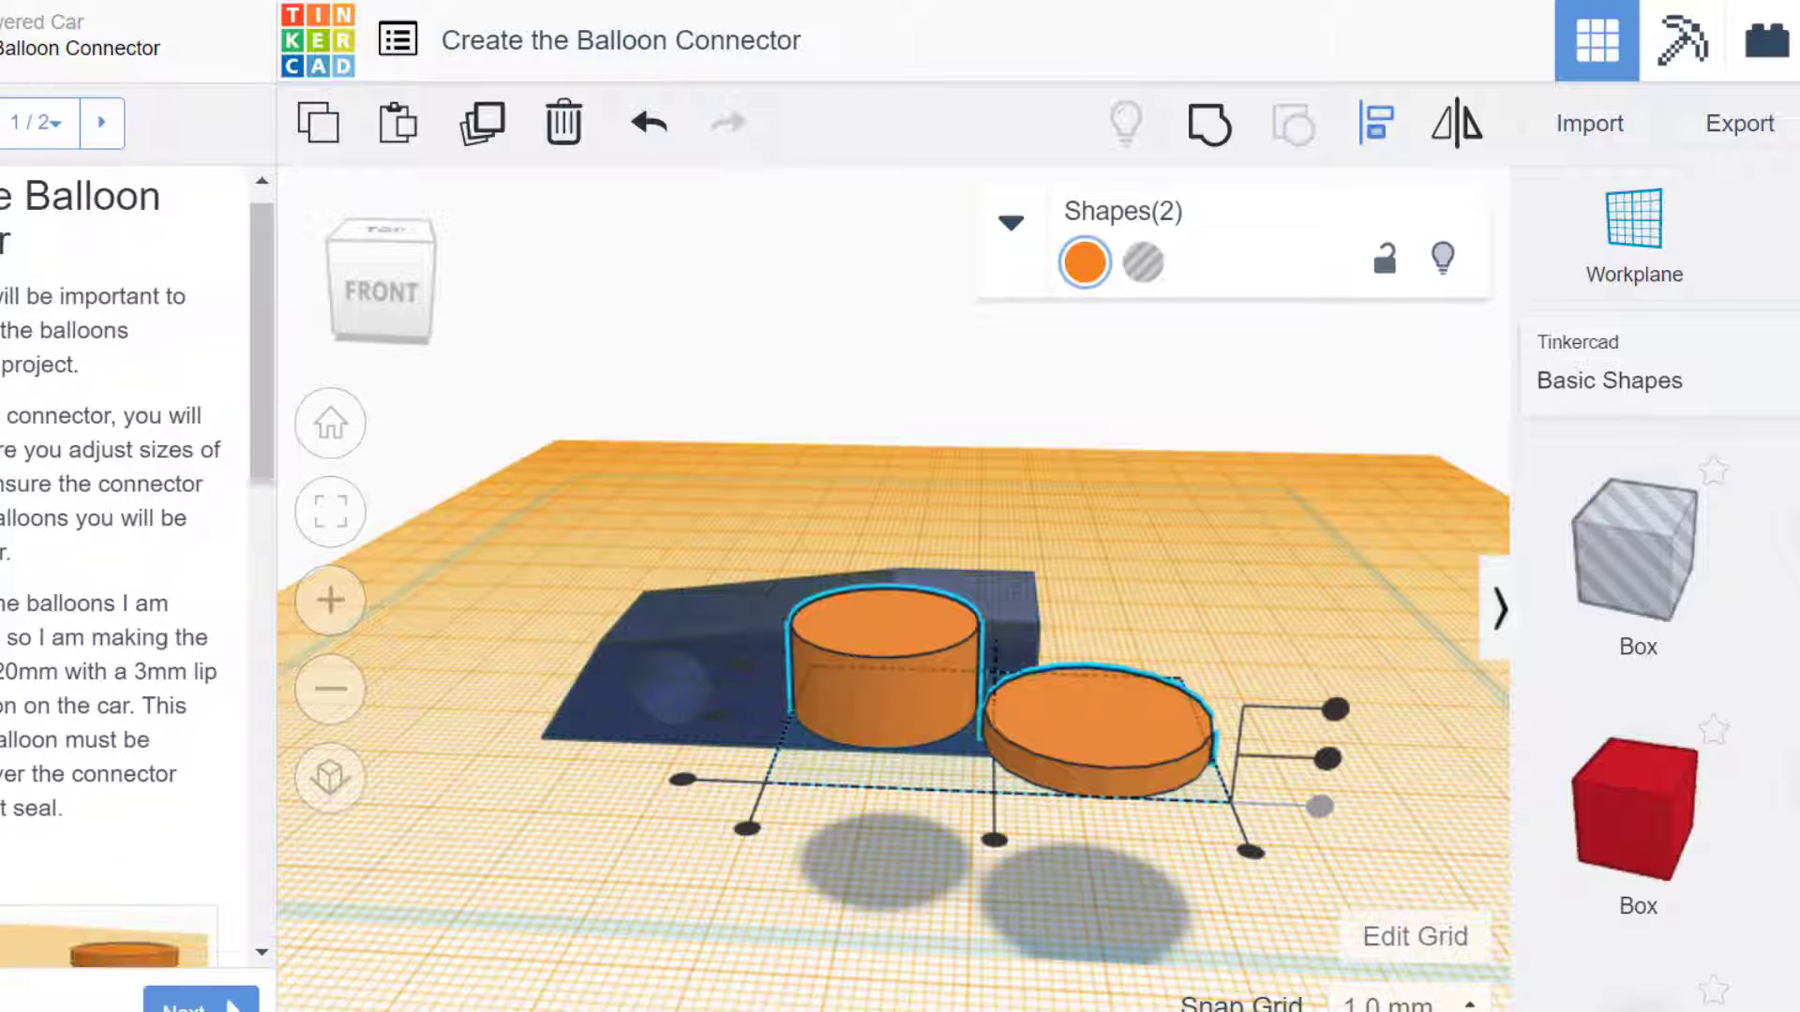
scroll(132, 657, down, 3)
click(130, 689)
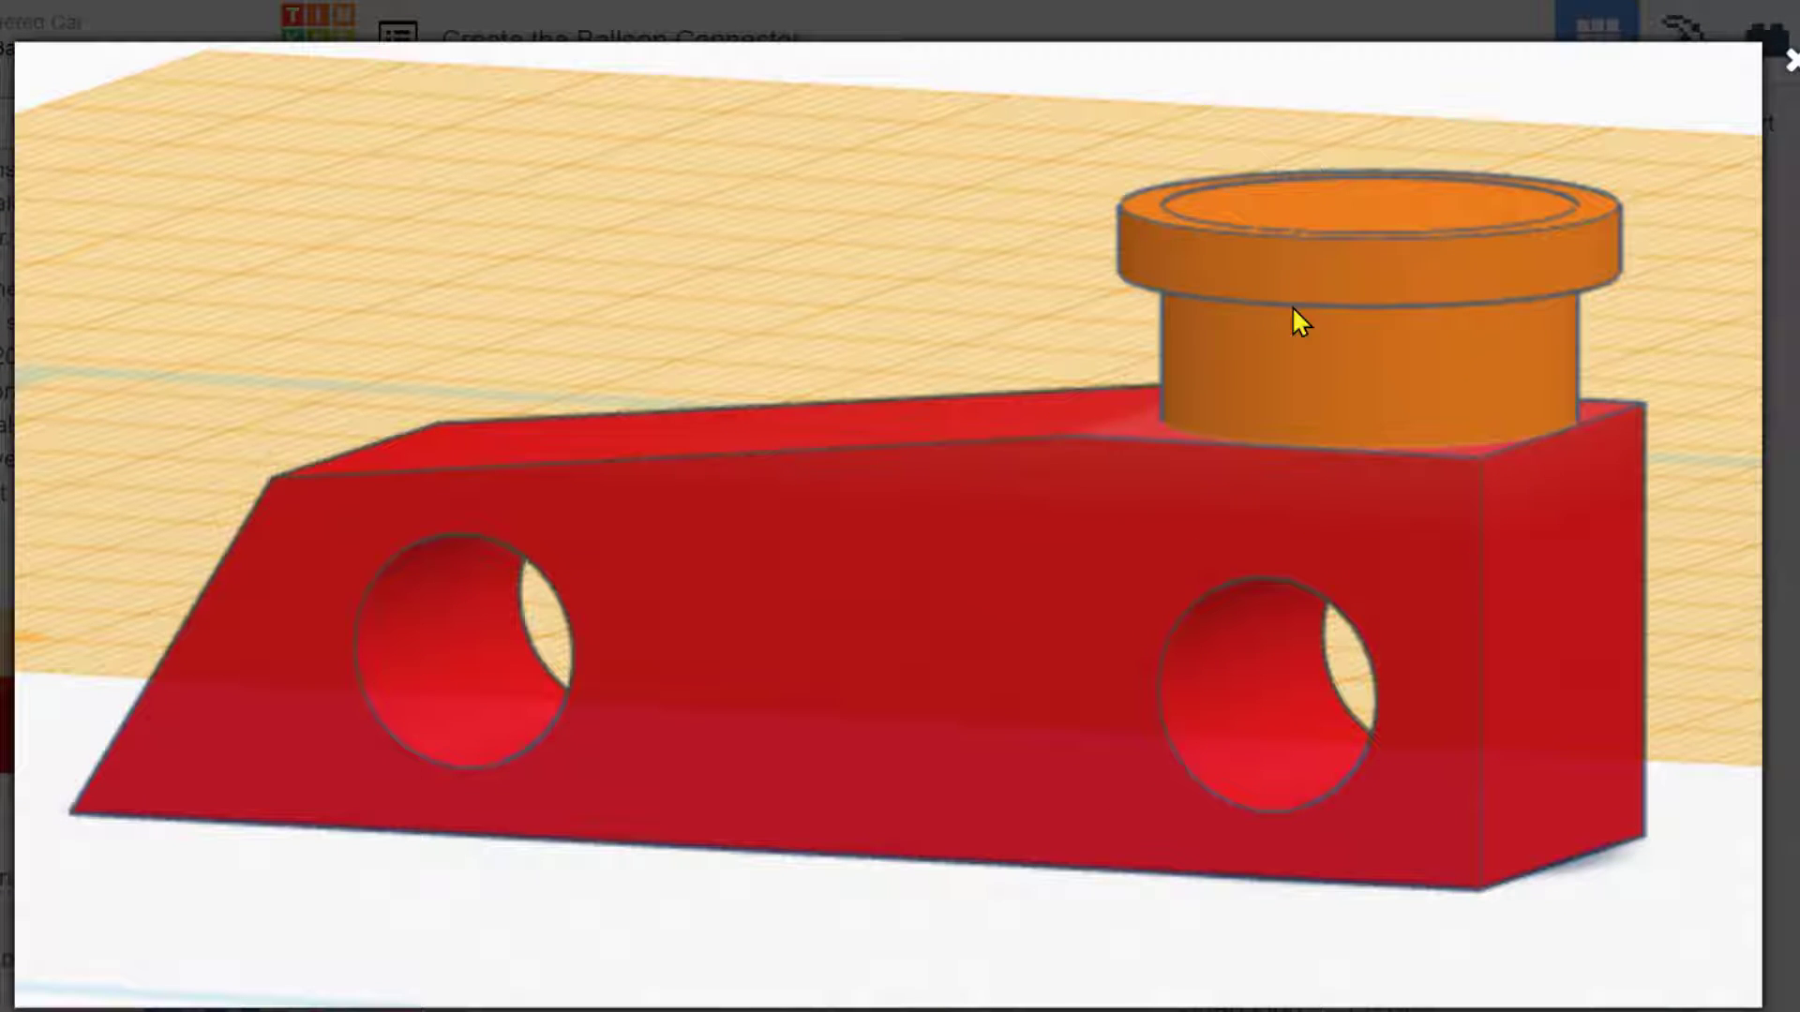
click(1790, 61)
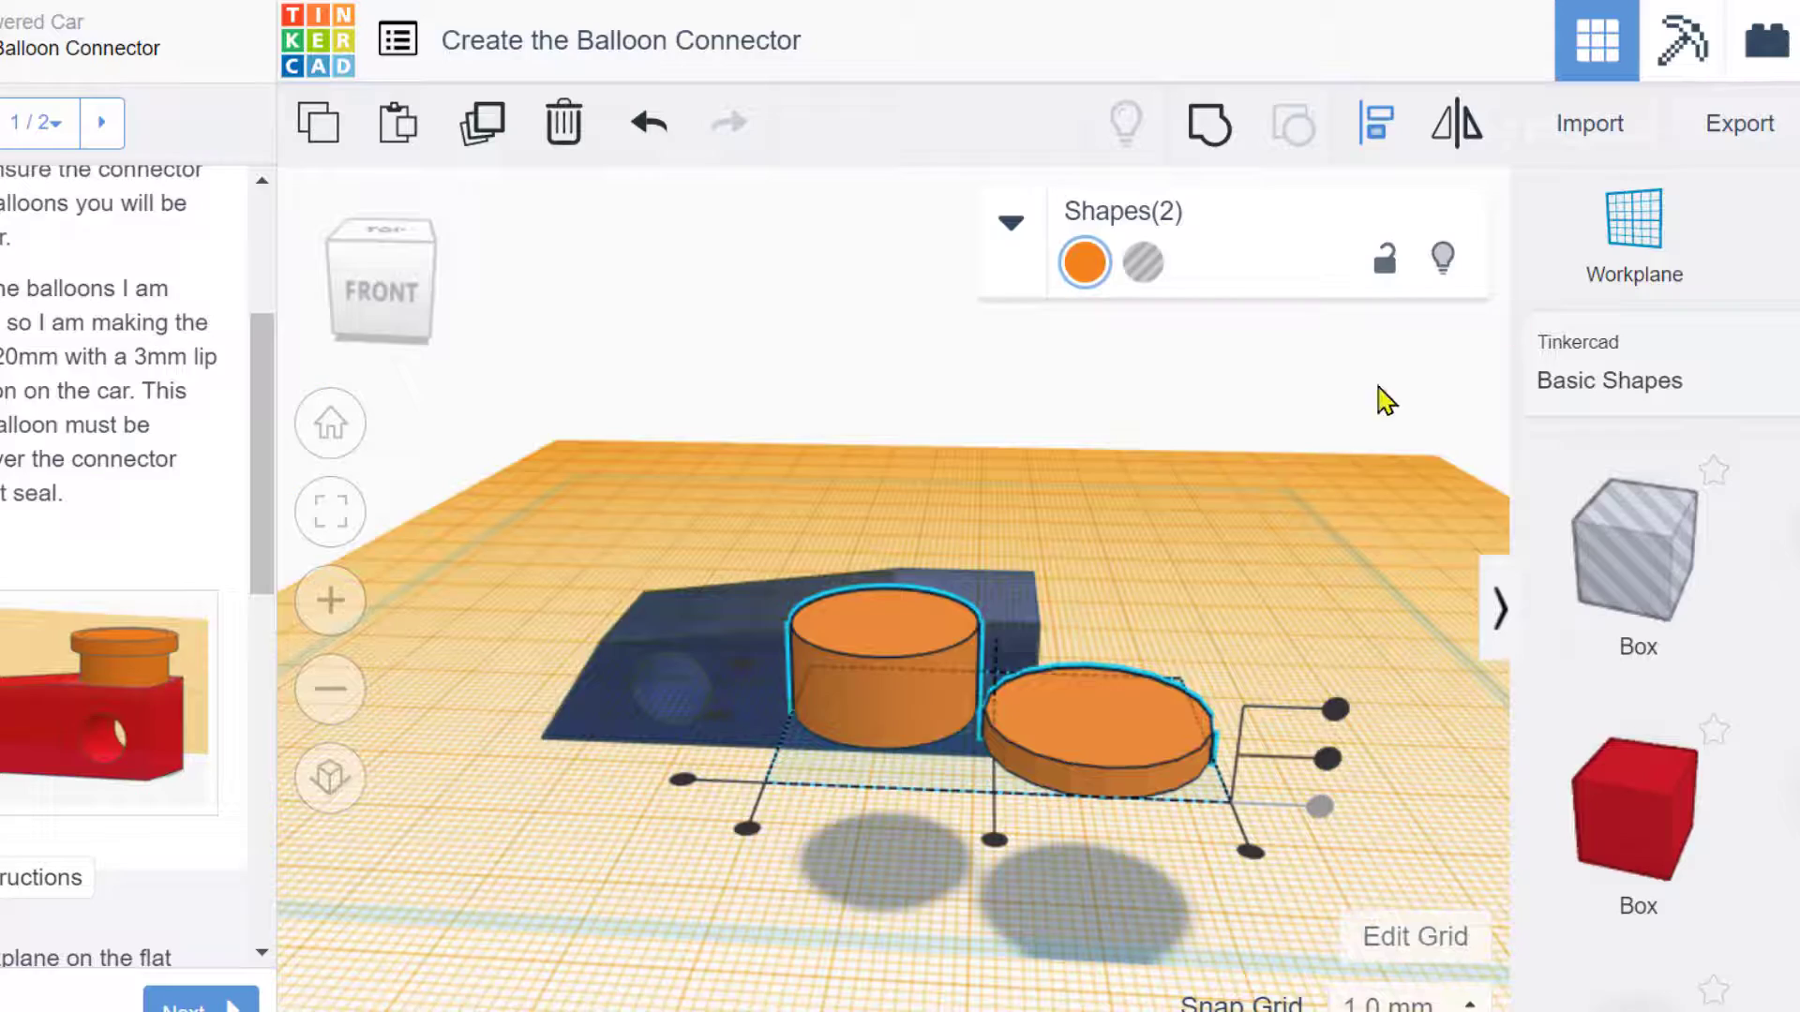
- Center the two cylinders on each other along the car's length and align them in height to the top
scroll(1112, 796, up, 5)
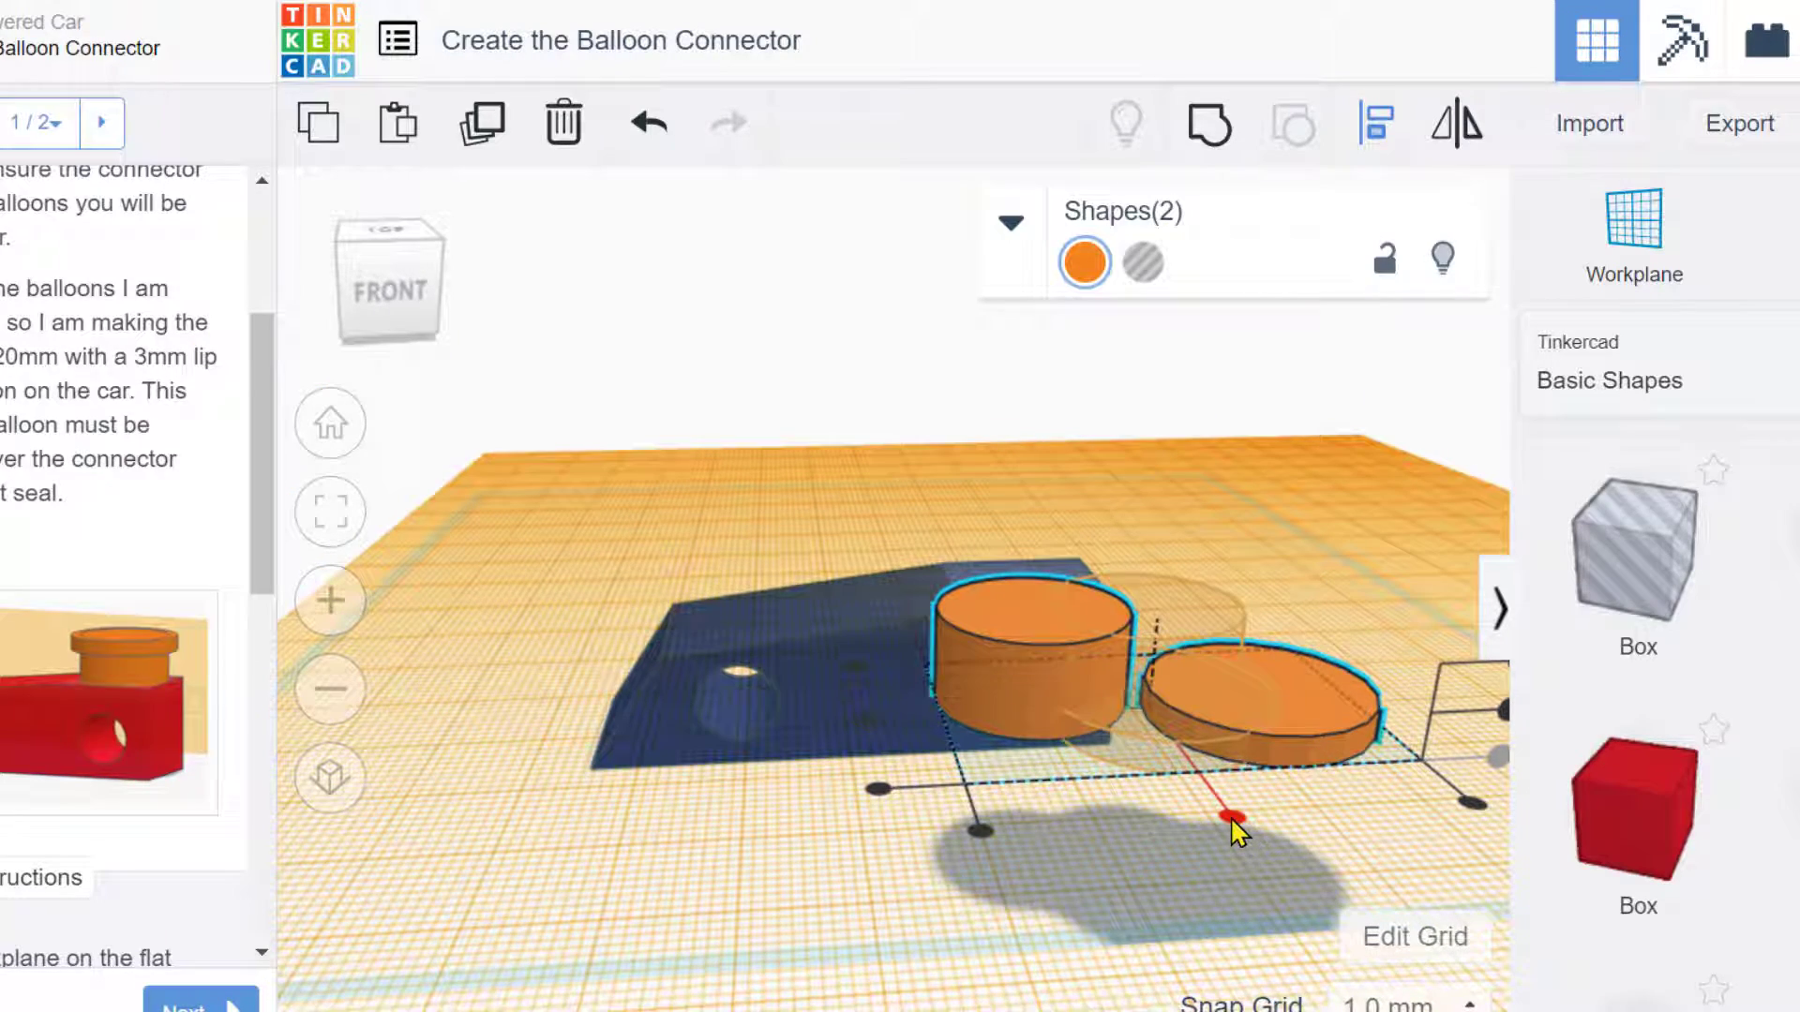
click(1231, 819)
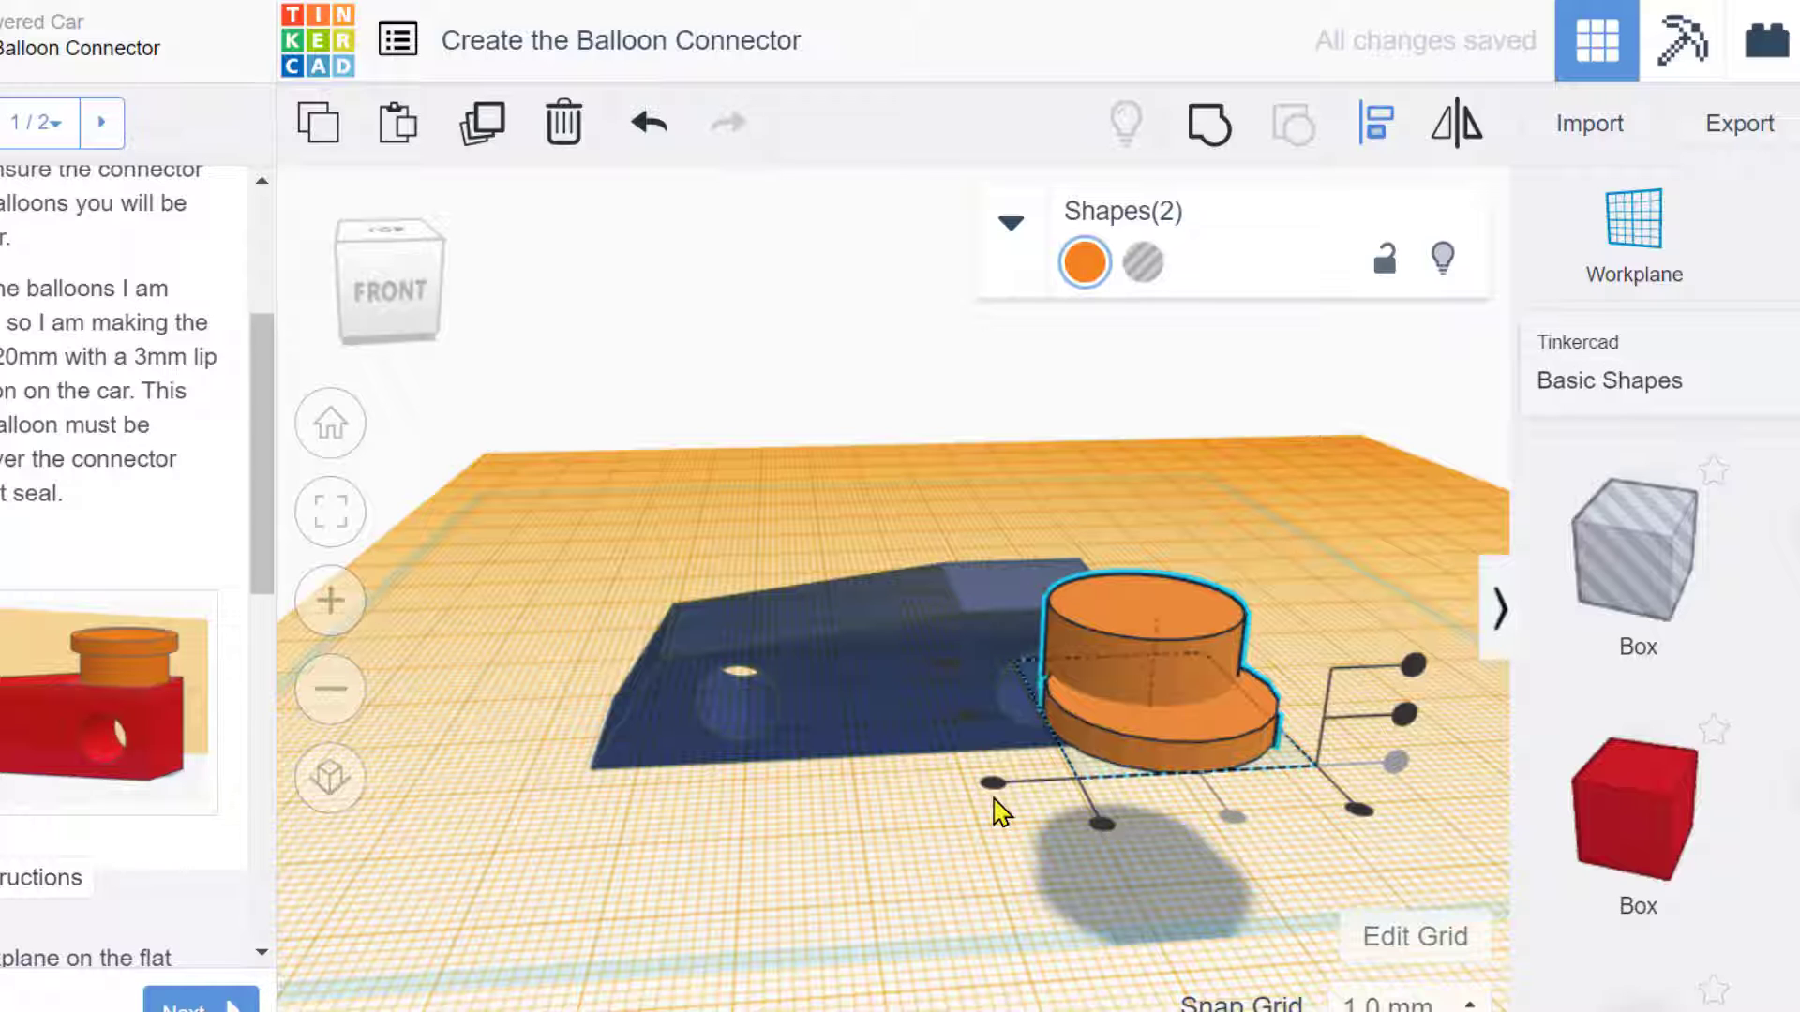
right_drag(1395, 867, 1200, 886)
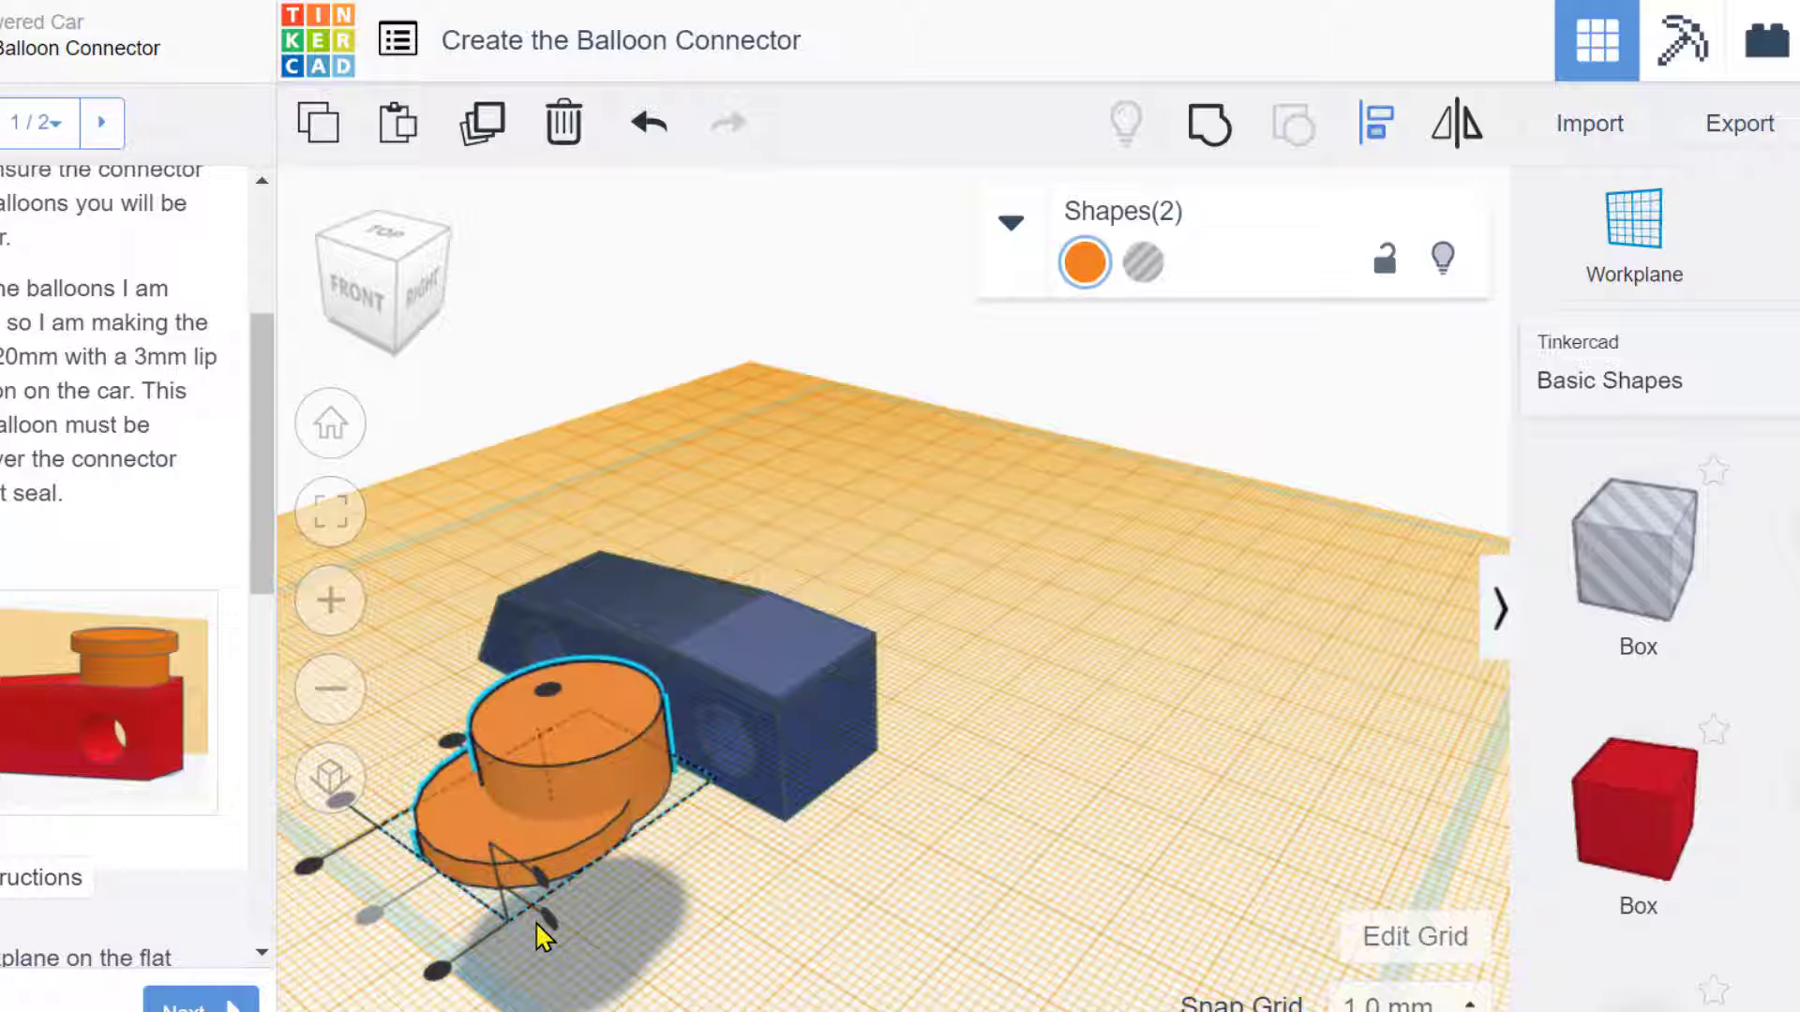
drag(538, 926, 548, 917)
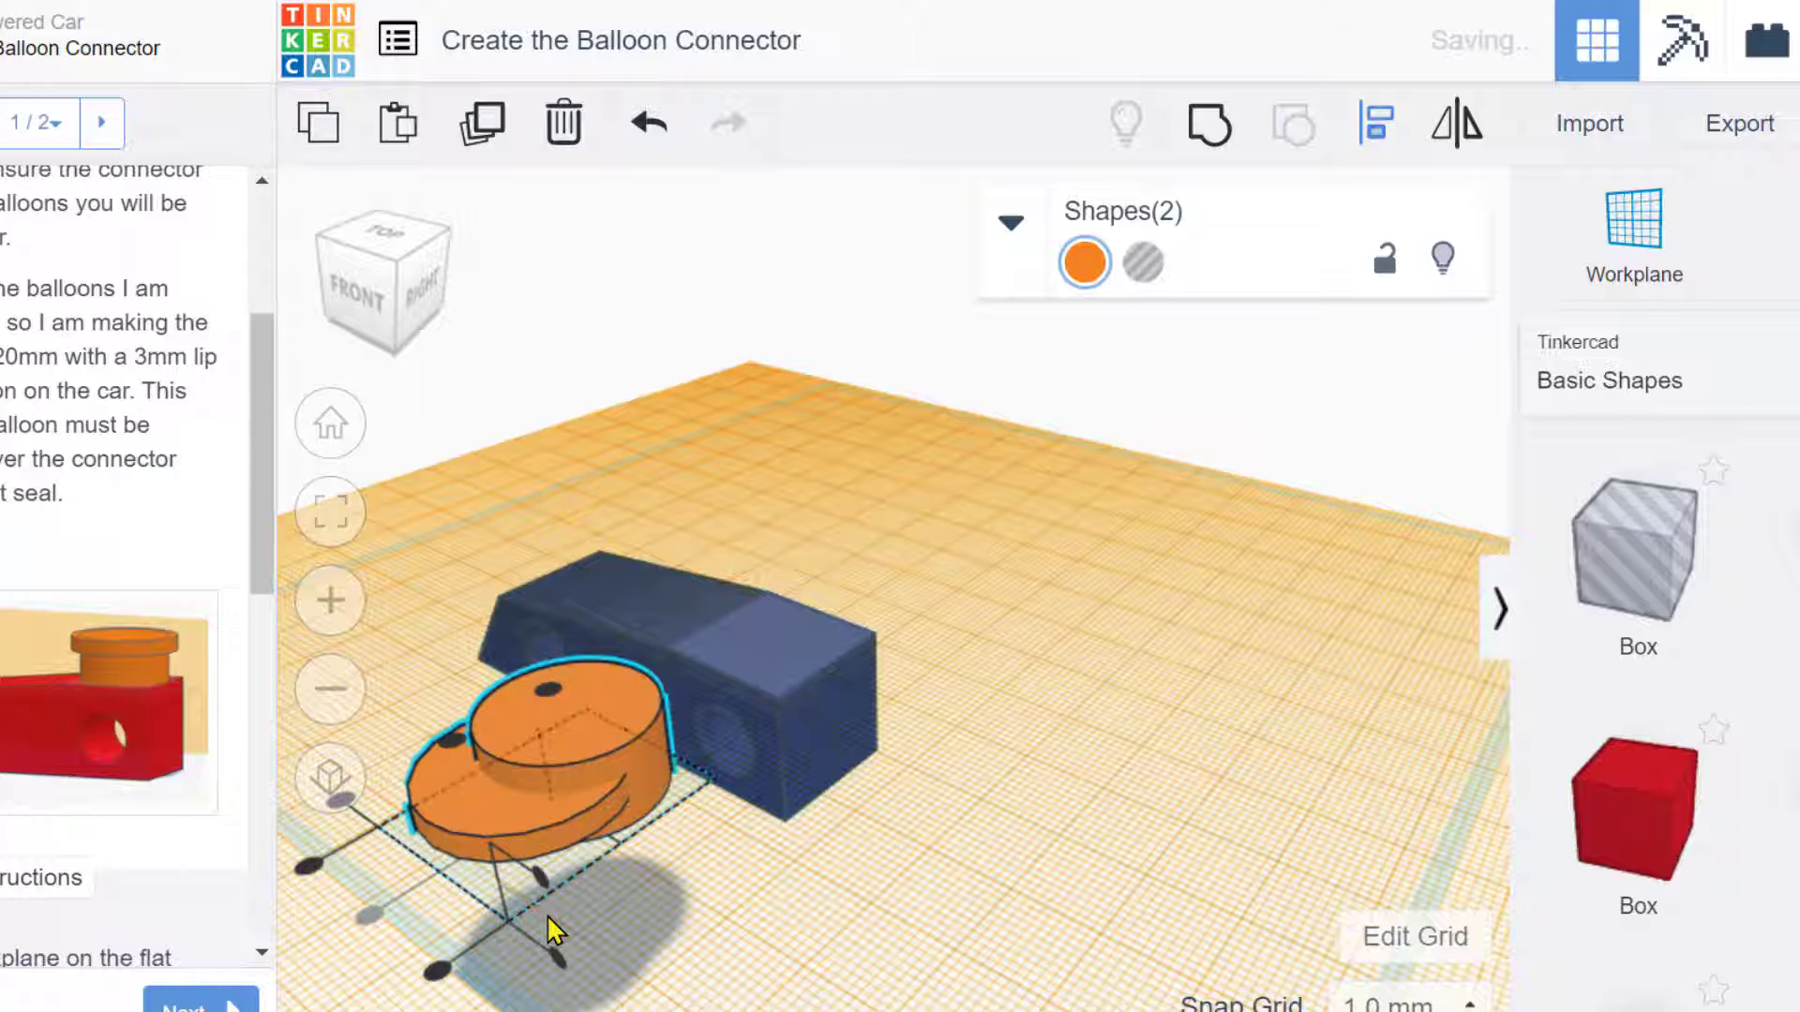
right_drag(590, 799, 841, 993)
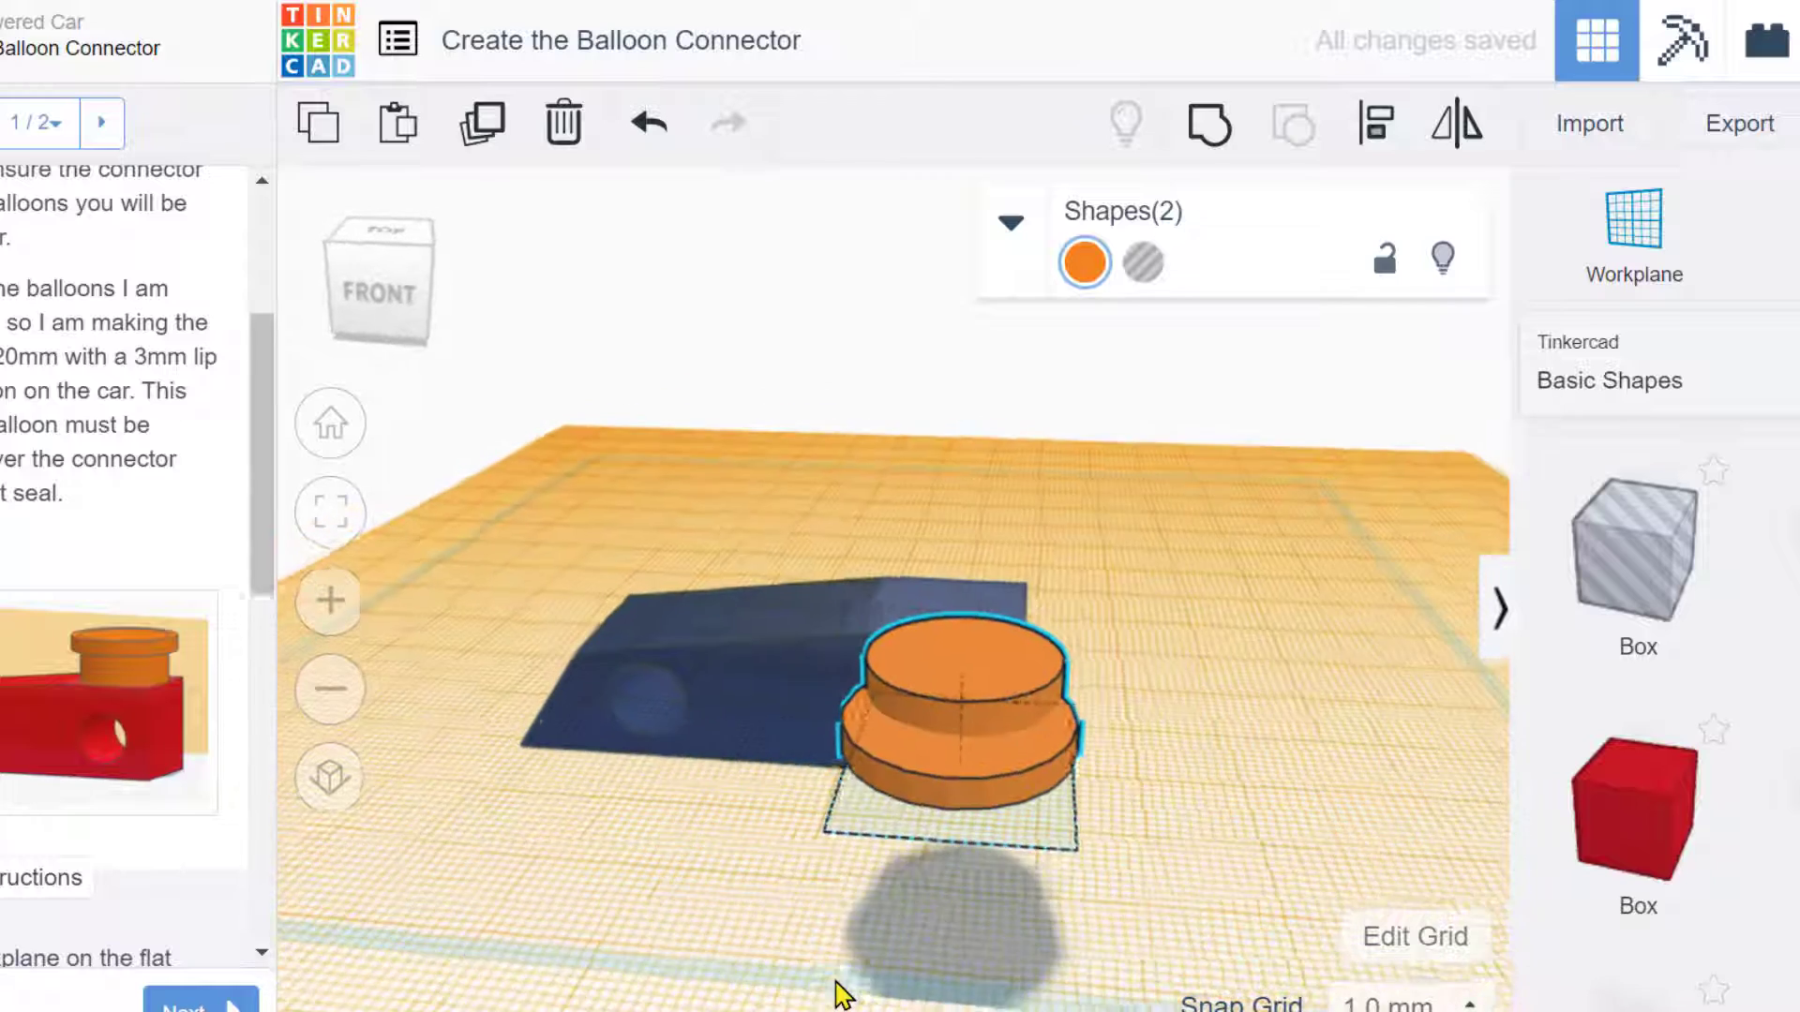
key(l)
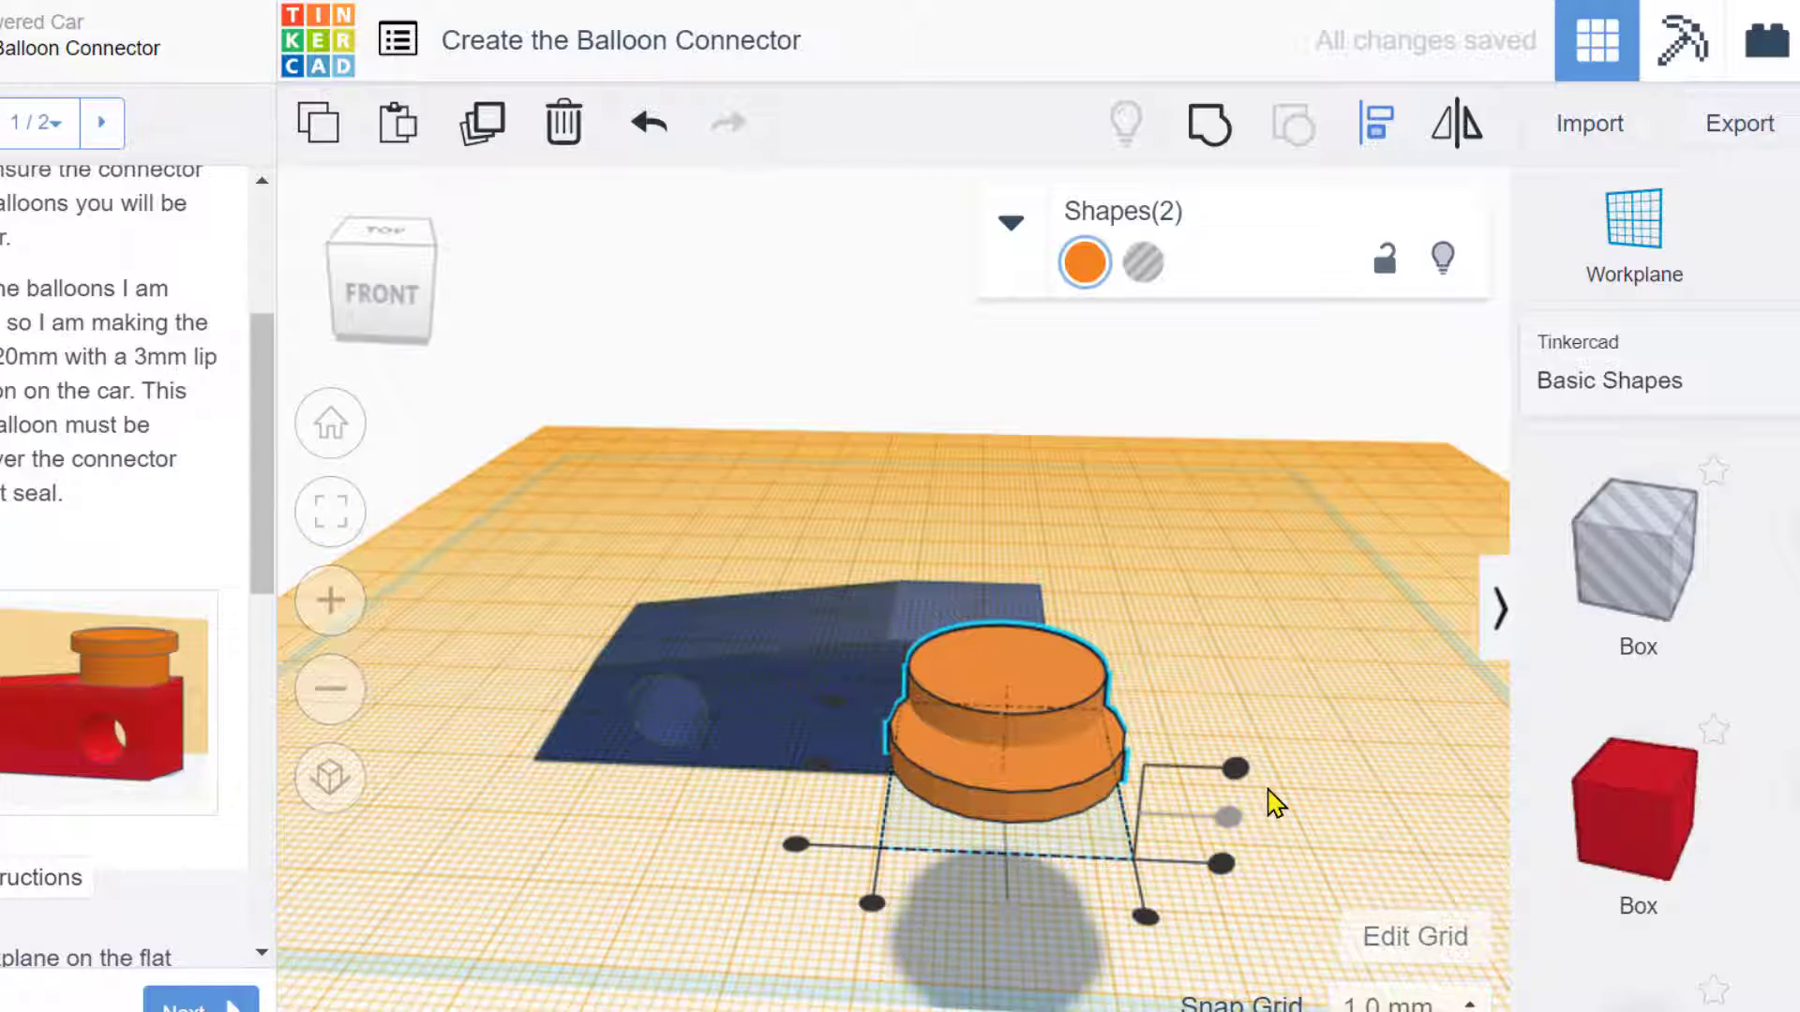
click(1235, 768)
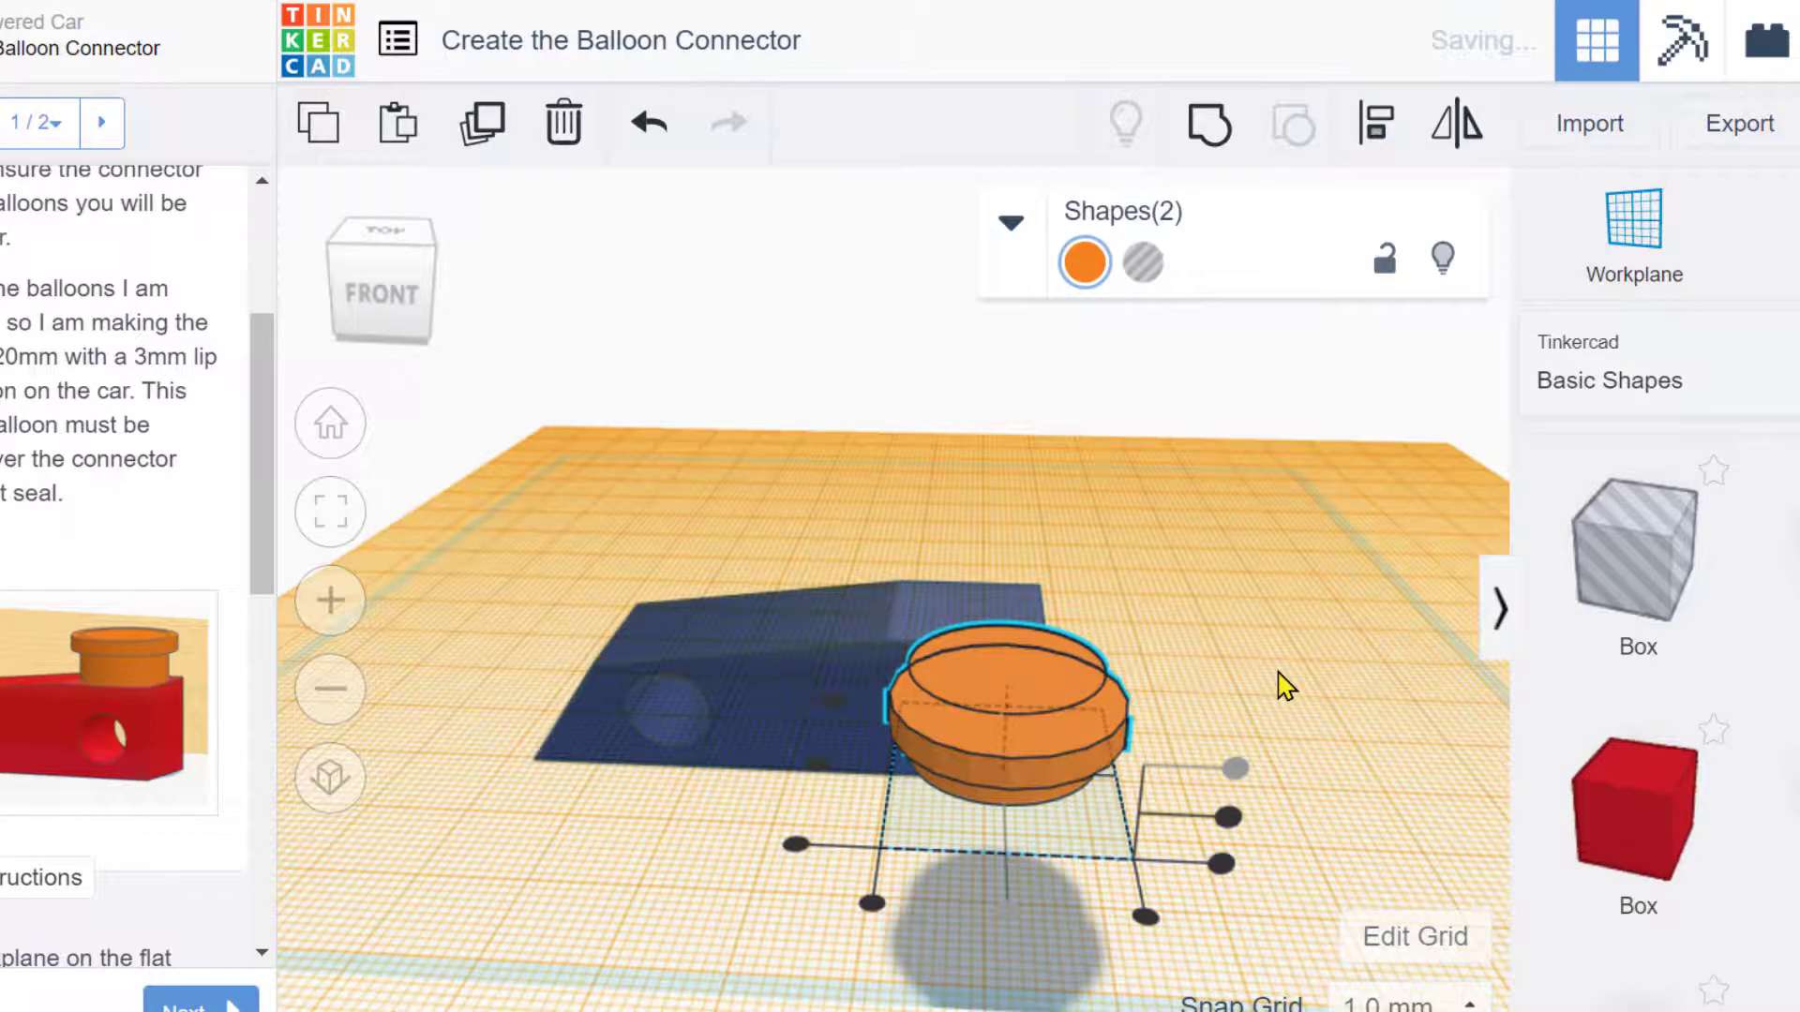
right_drag(1282, 689, 1336, 708)
- Center the two cylinders on each other front to back so that they share one axis
key(l)
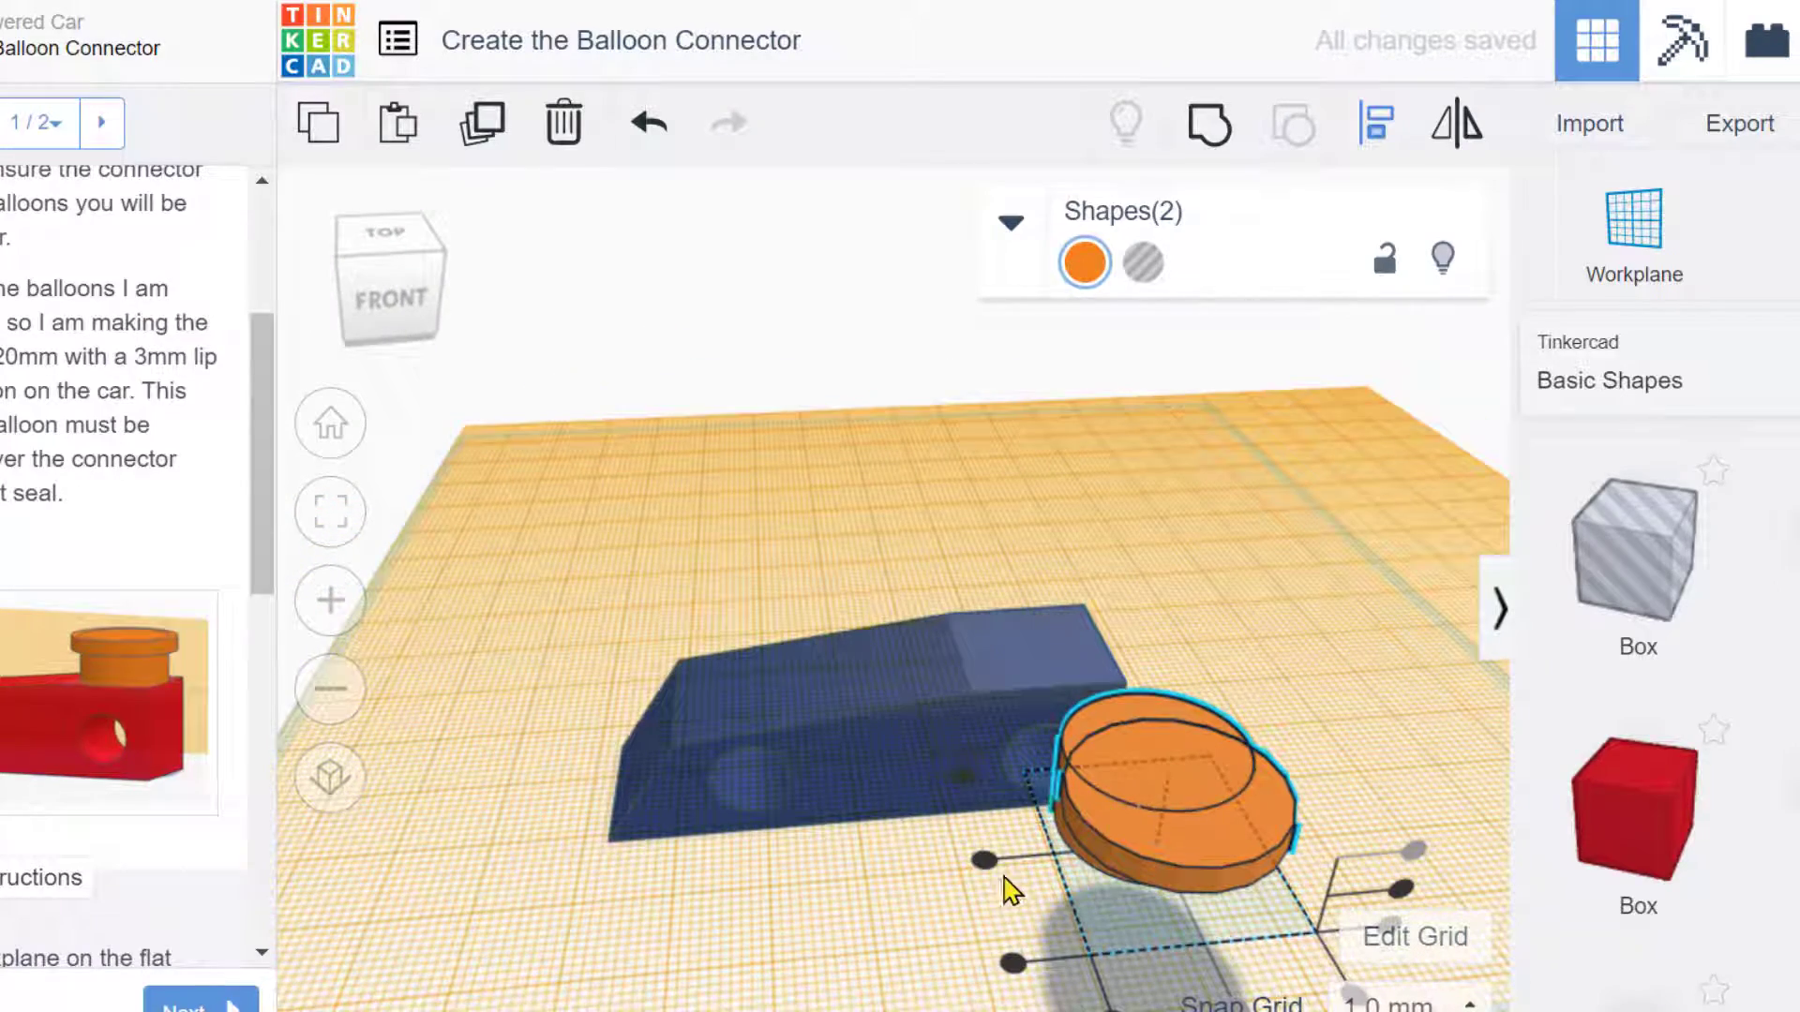
click(984, 860)
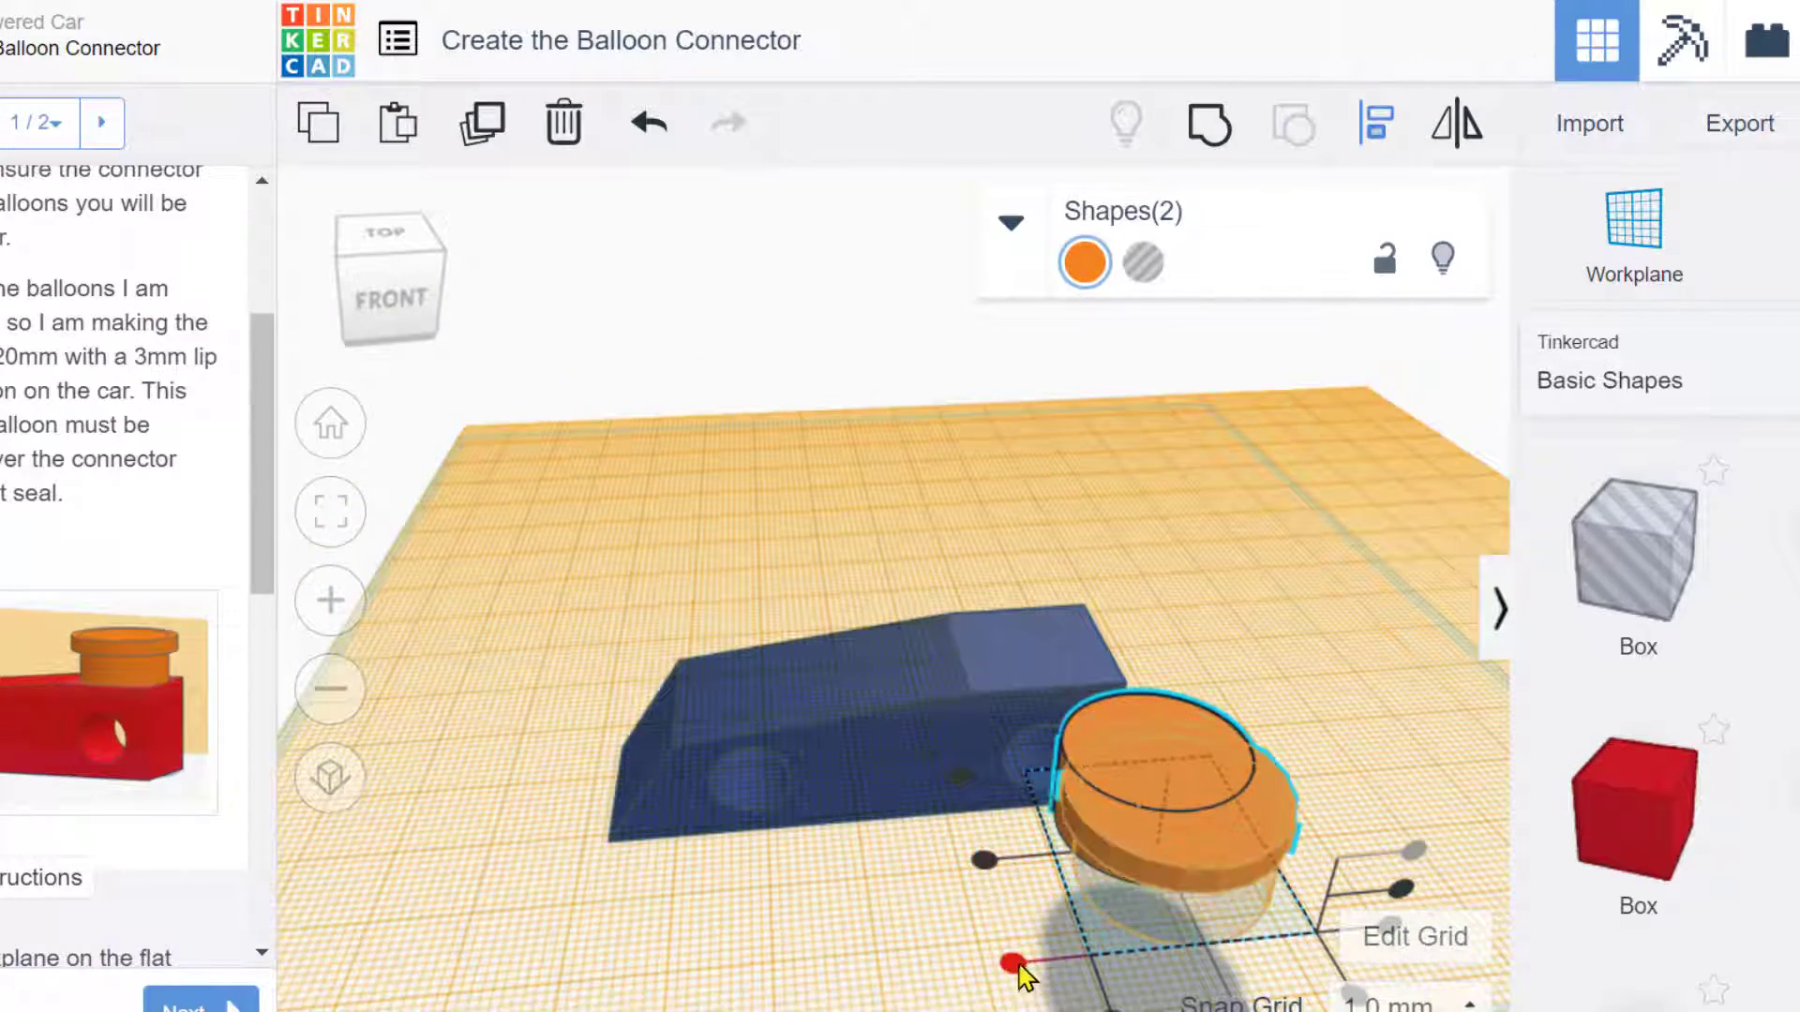
click(1012, 964)
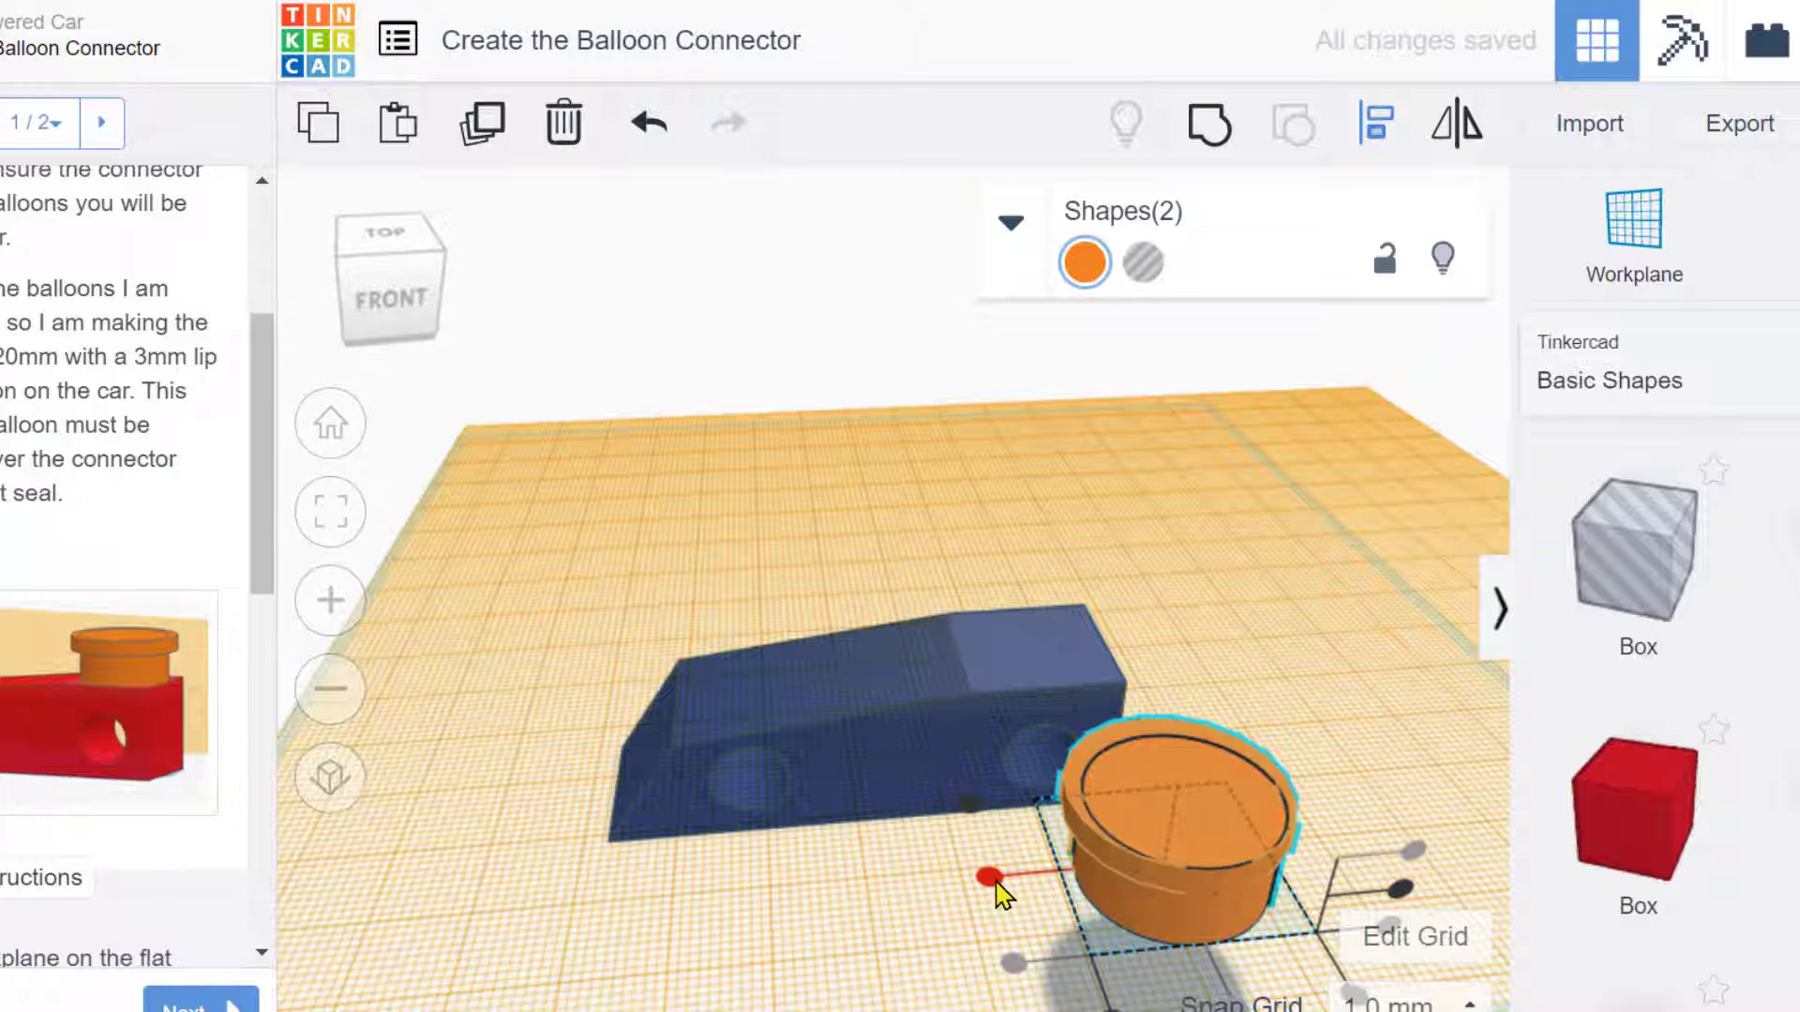
click(989, 878)
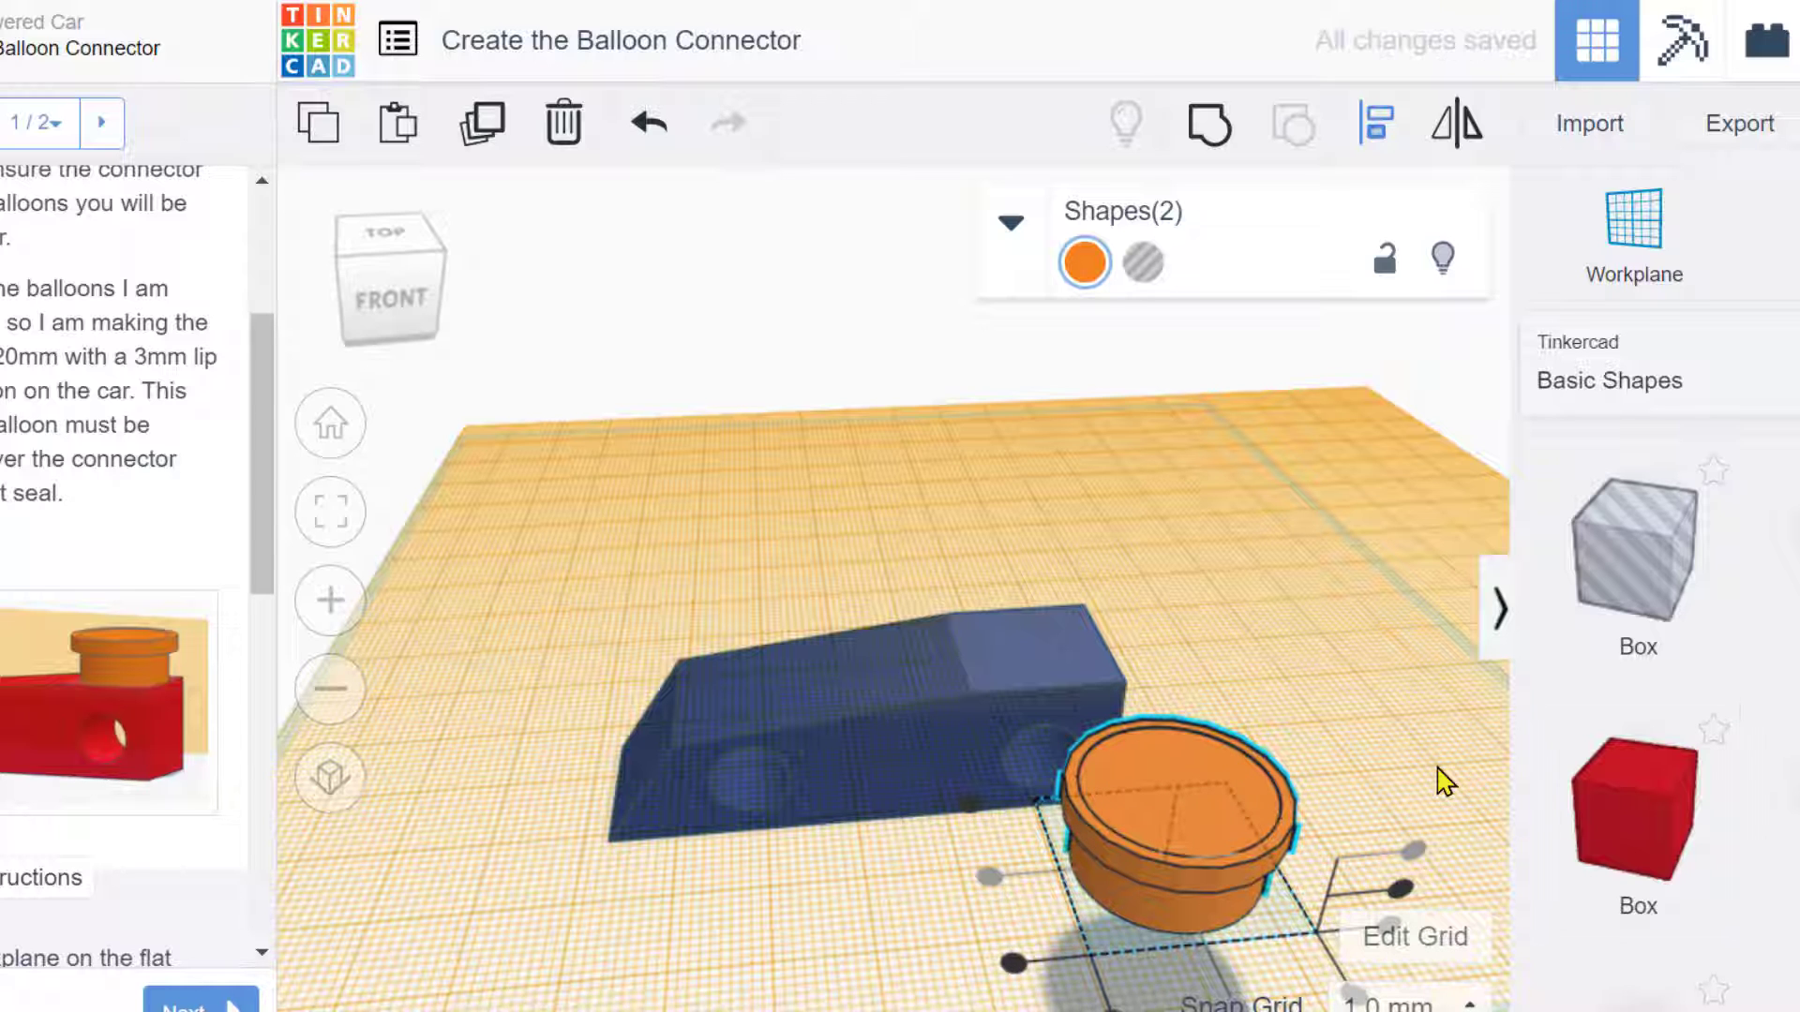
right_drag(1410, 735, 1366, 691)
key(l)
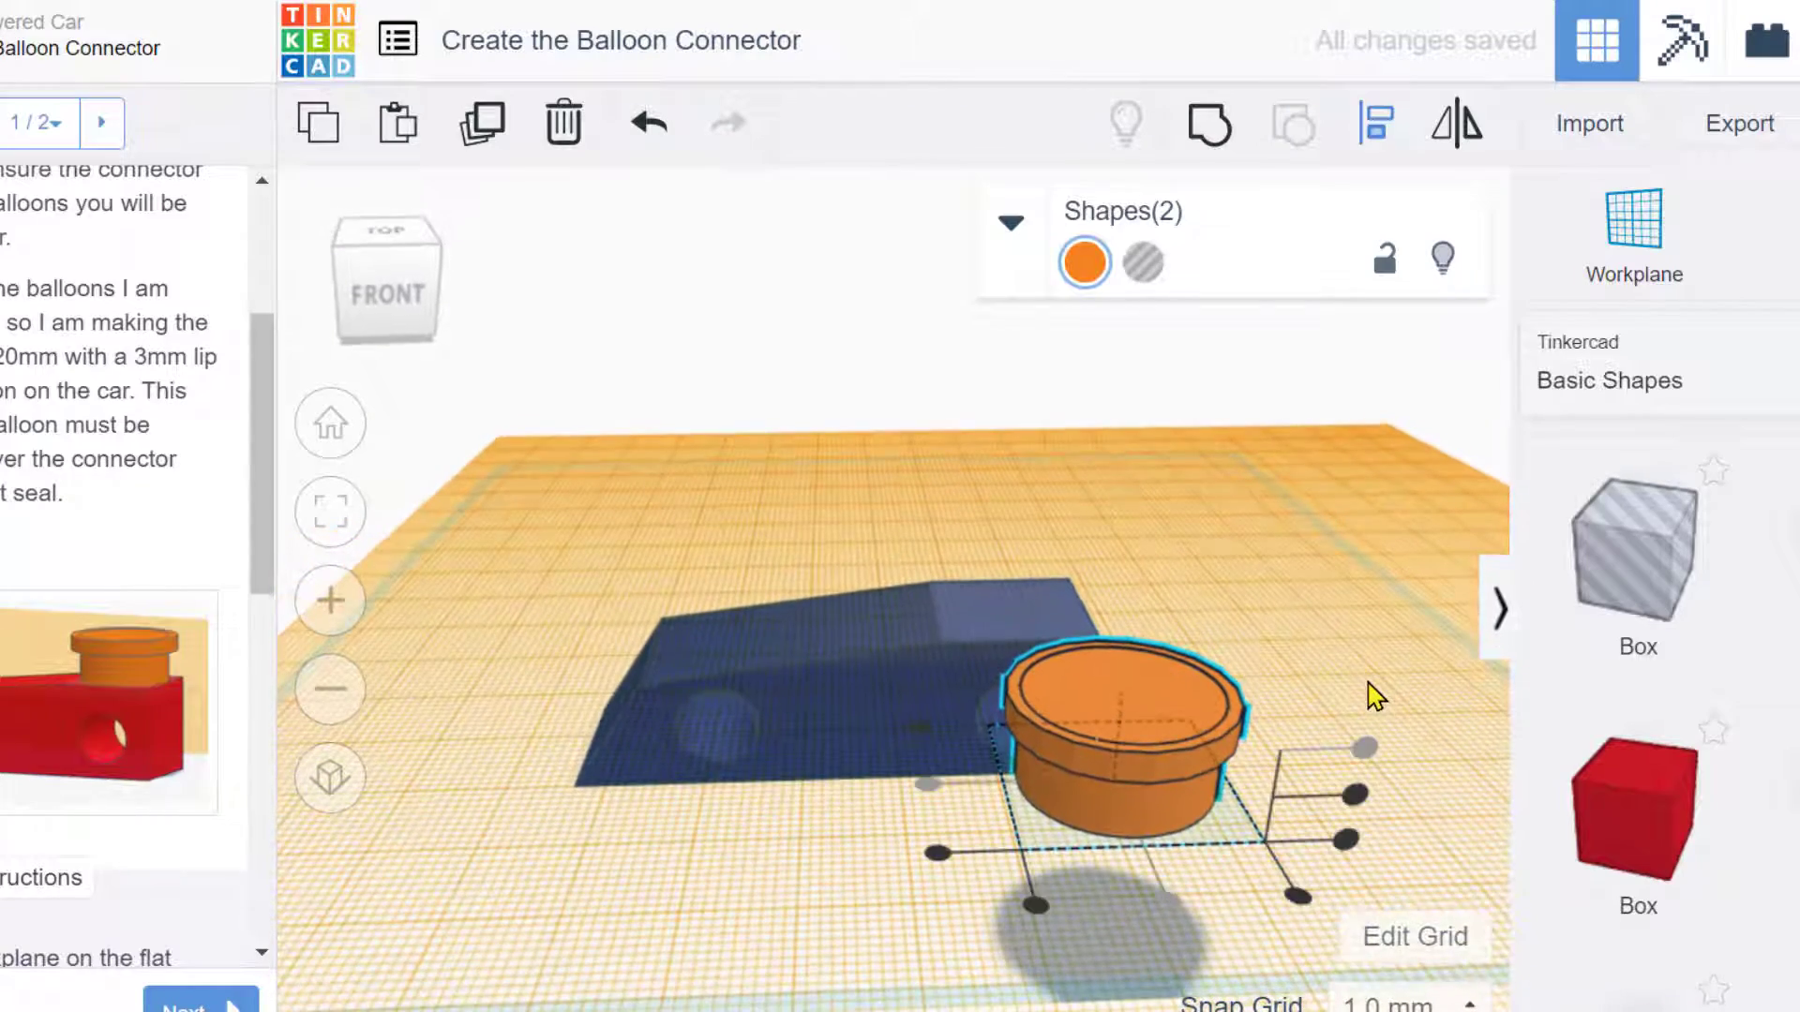
- Group the two aligned cylinders into a single object
drag(262, 567, 246, 907)
scroll(245, 906, down, 1)
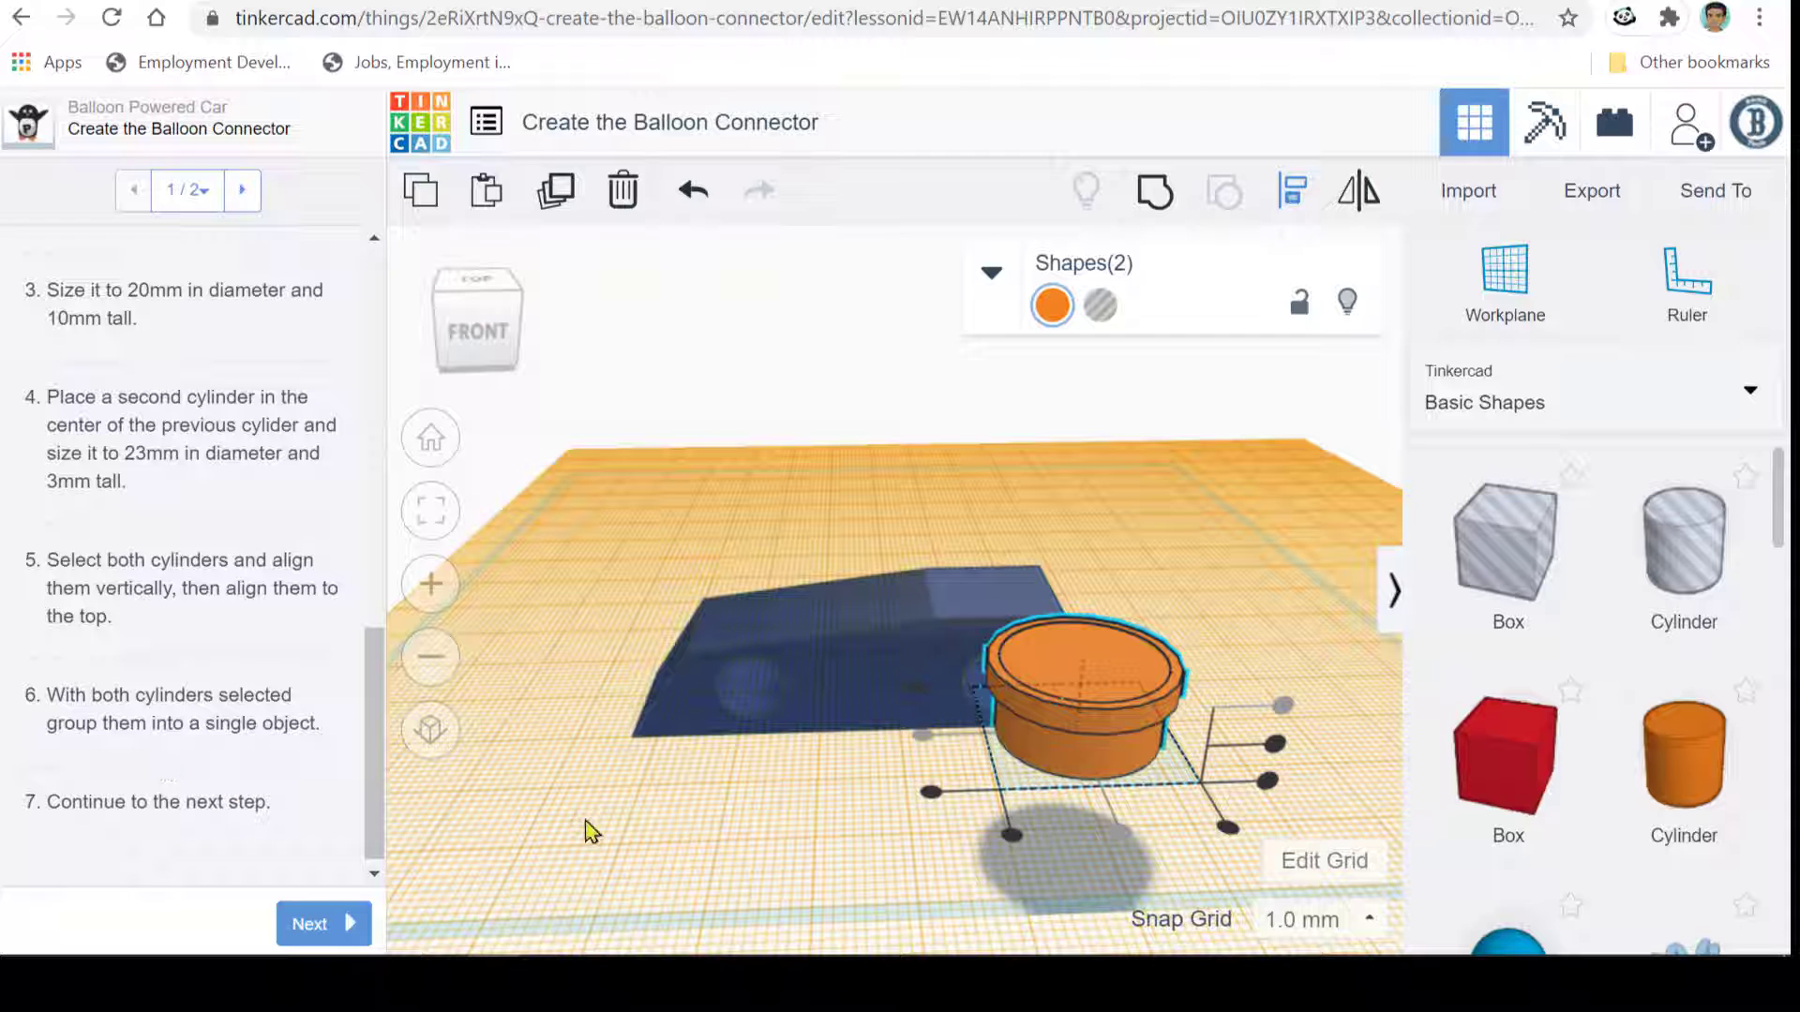
right_drag(739, 838, 506, 844)
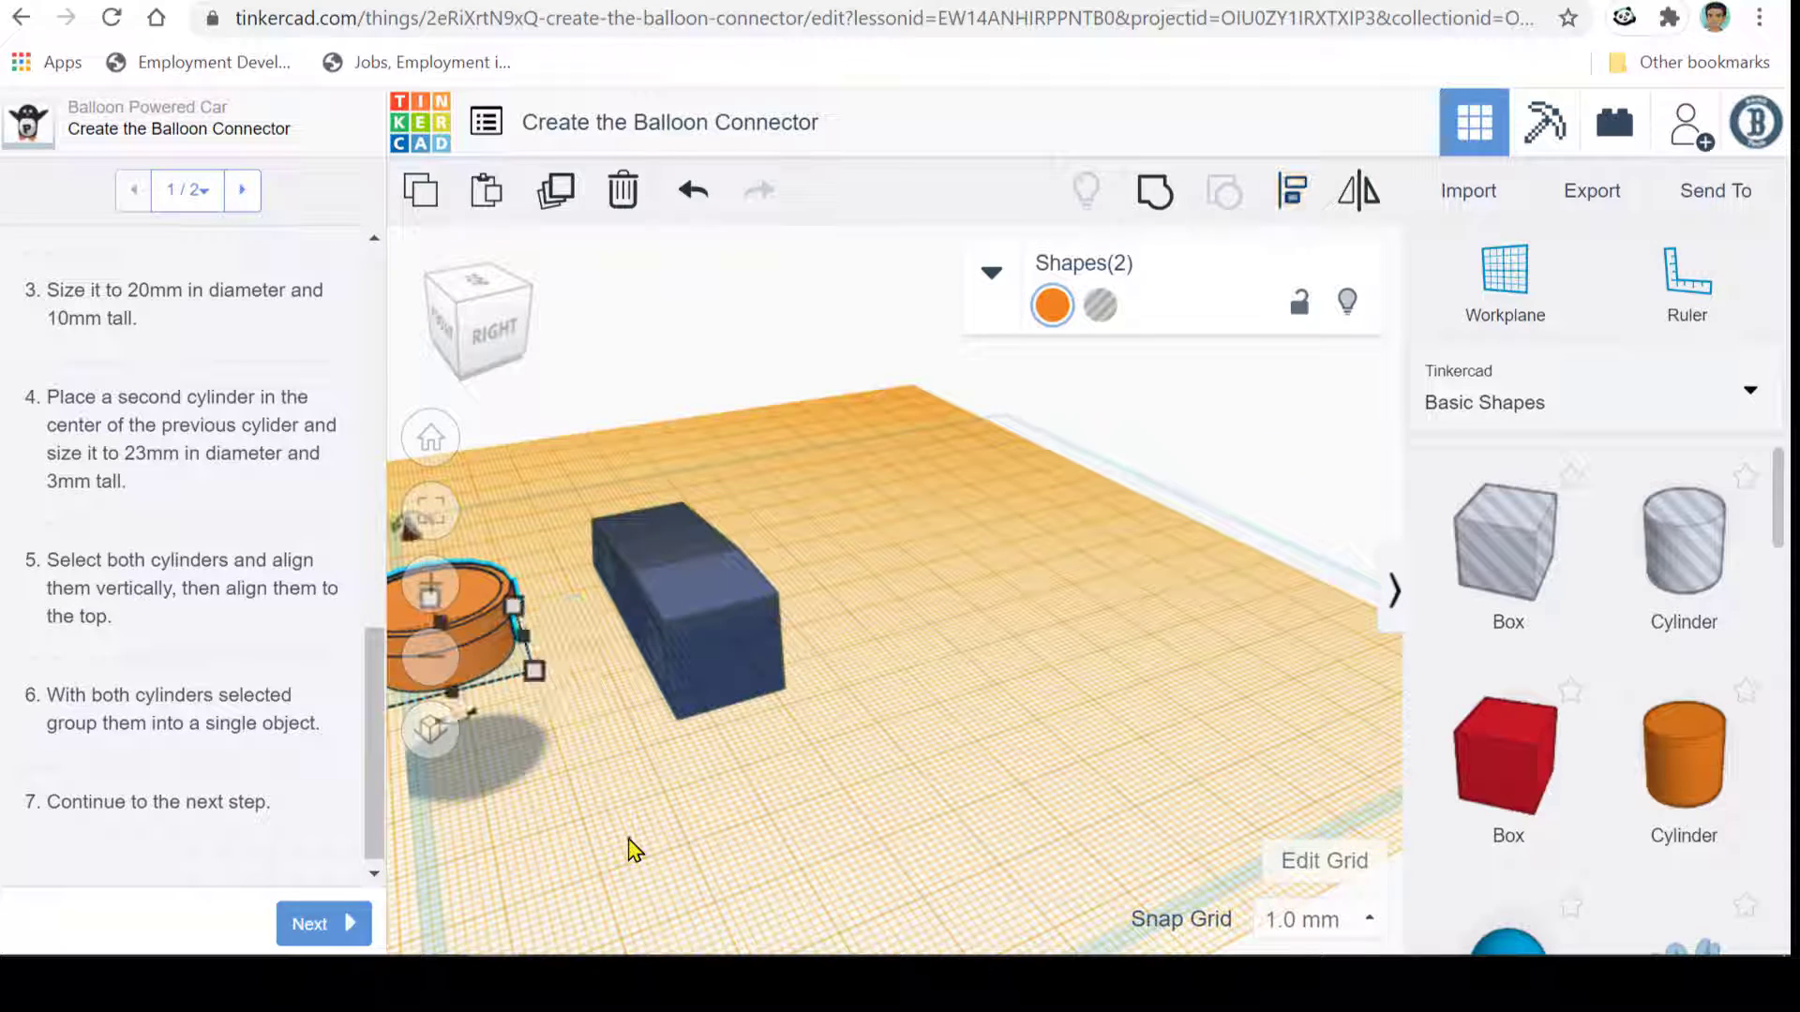
right_drag(748, 859, 847, 856)
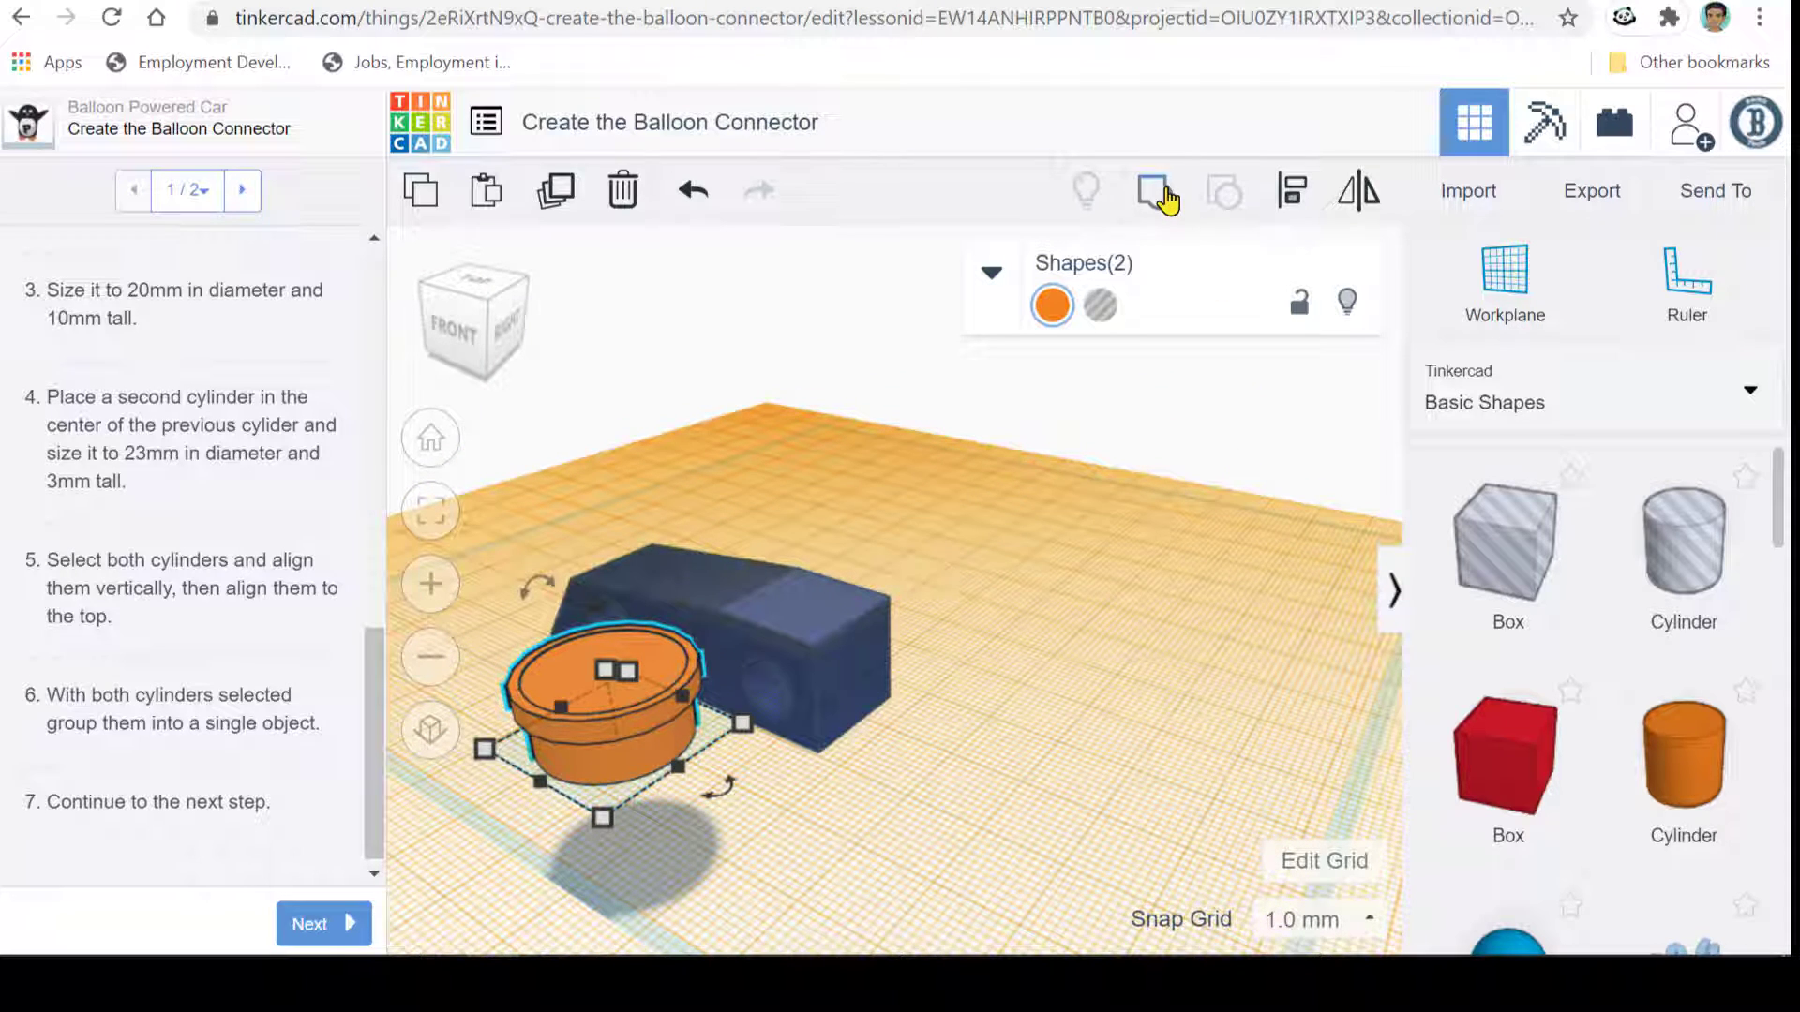
click(1162, 192)
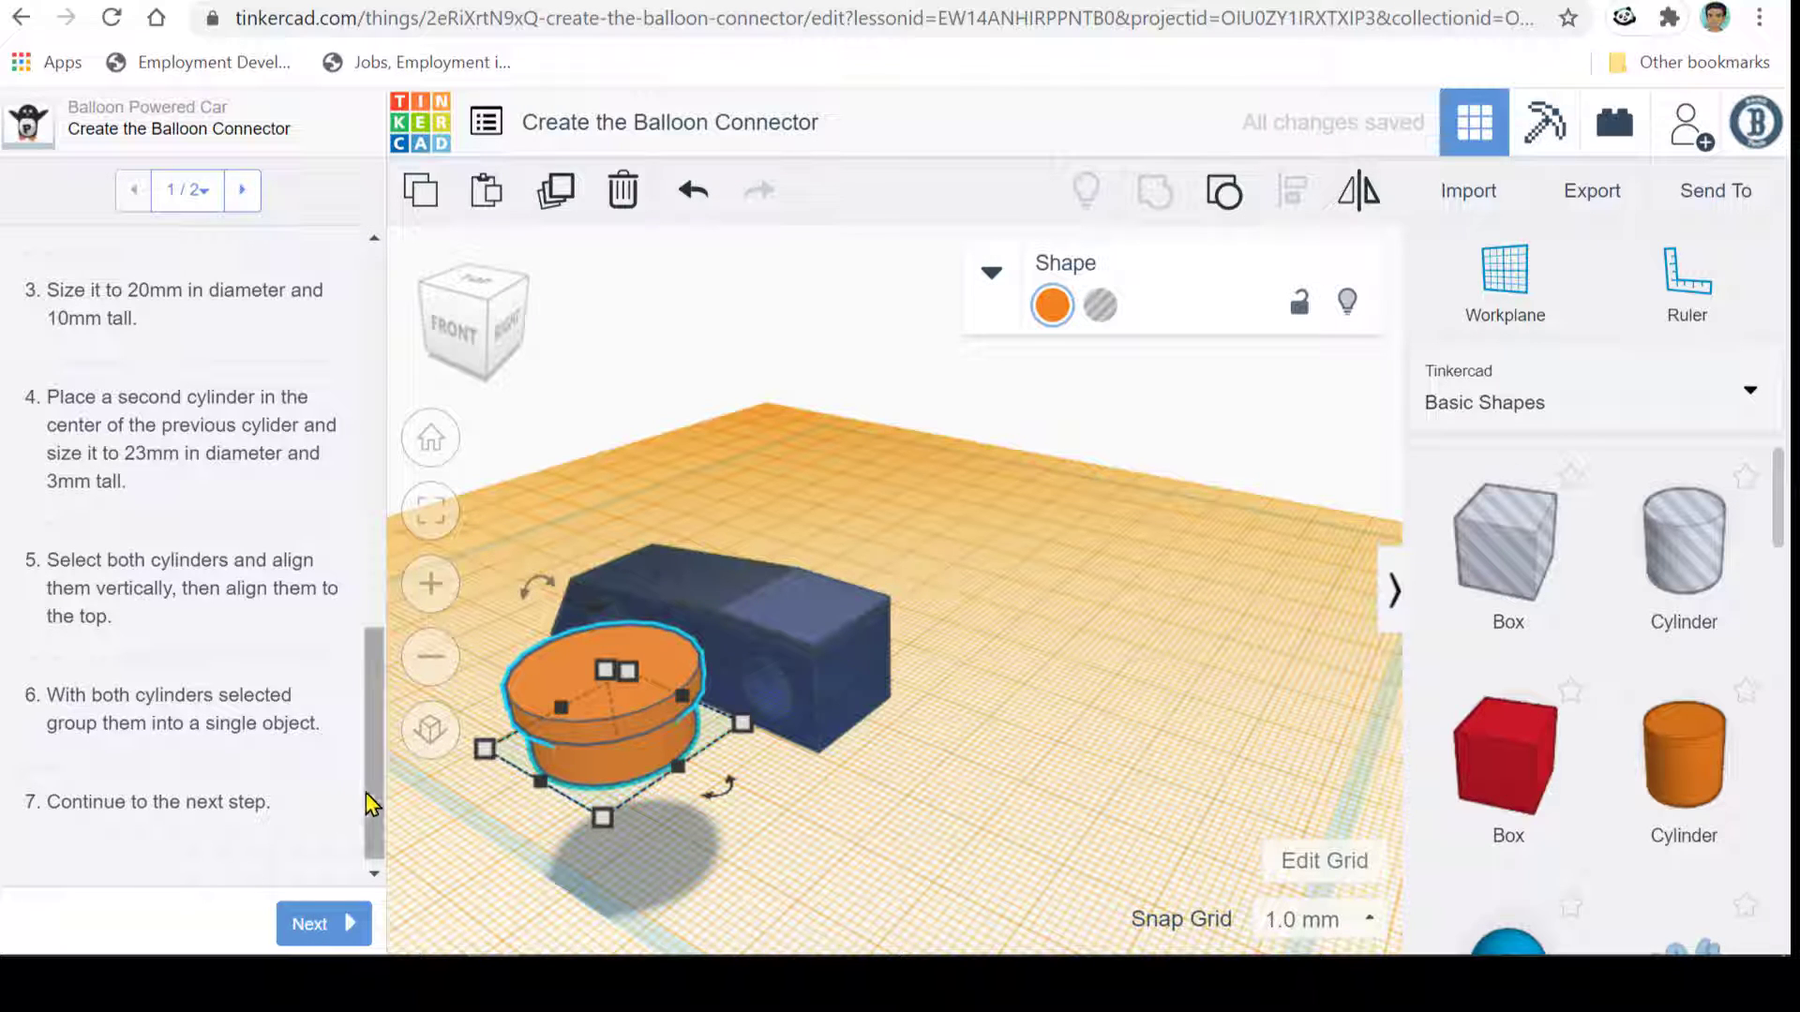
- Compare the grouped connector on the car body with the picture in the lesson
drag(367, 794, 384, 565)
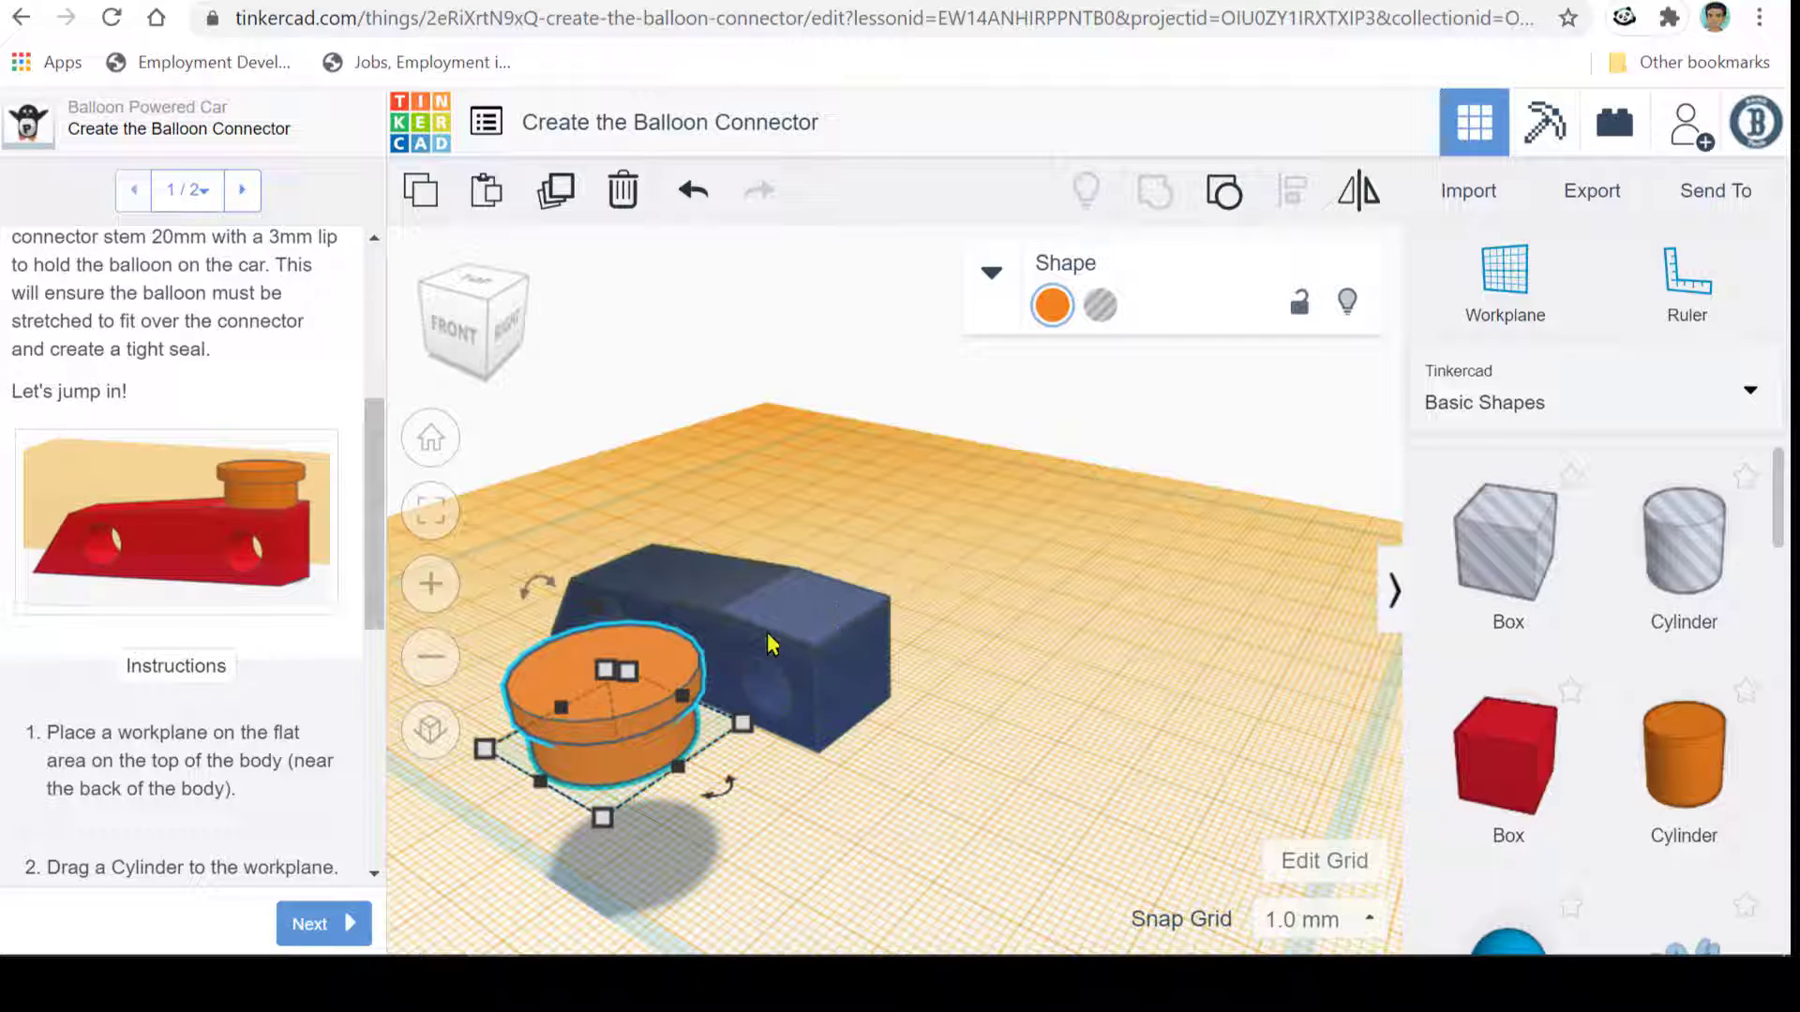
right_drag(778, 916, 857, 876)
scroll(403, 853, down, 3)
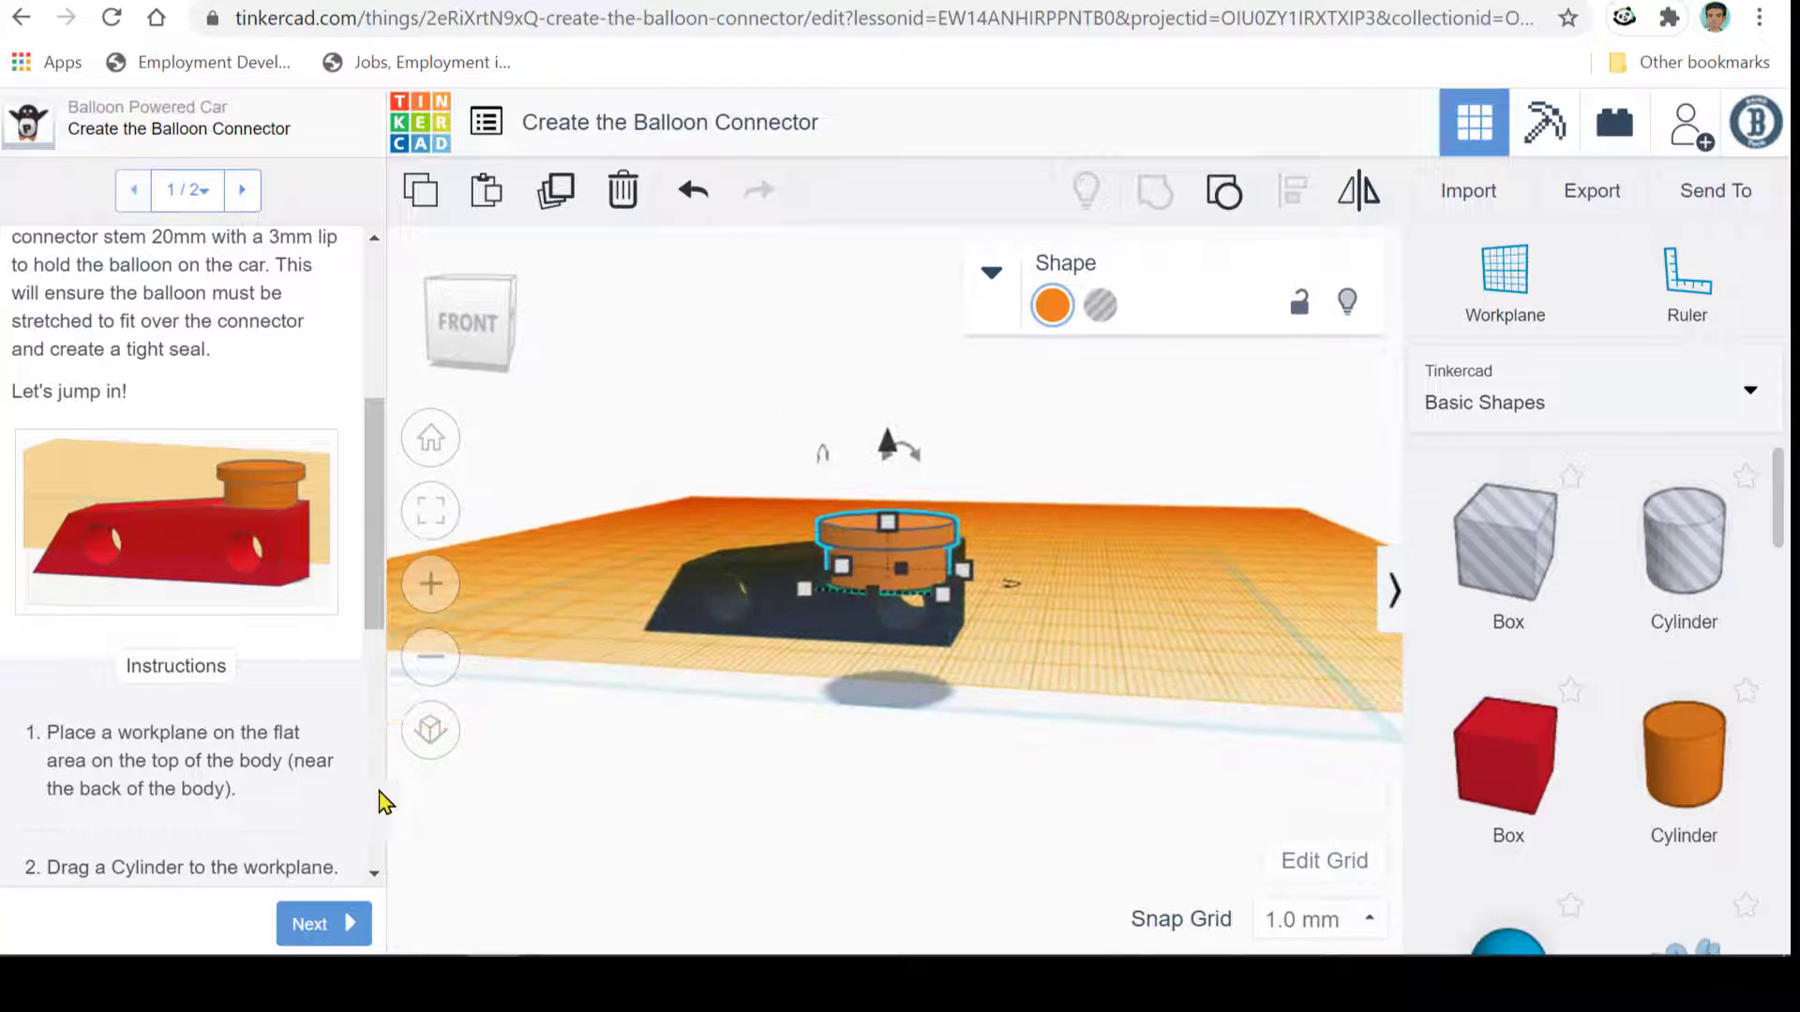
- Continue to the lesson's second page and read the instructions for adding the cone under the lip
drag(373, 594, 364, 878)
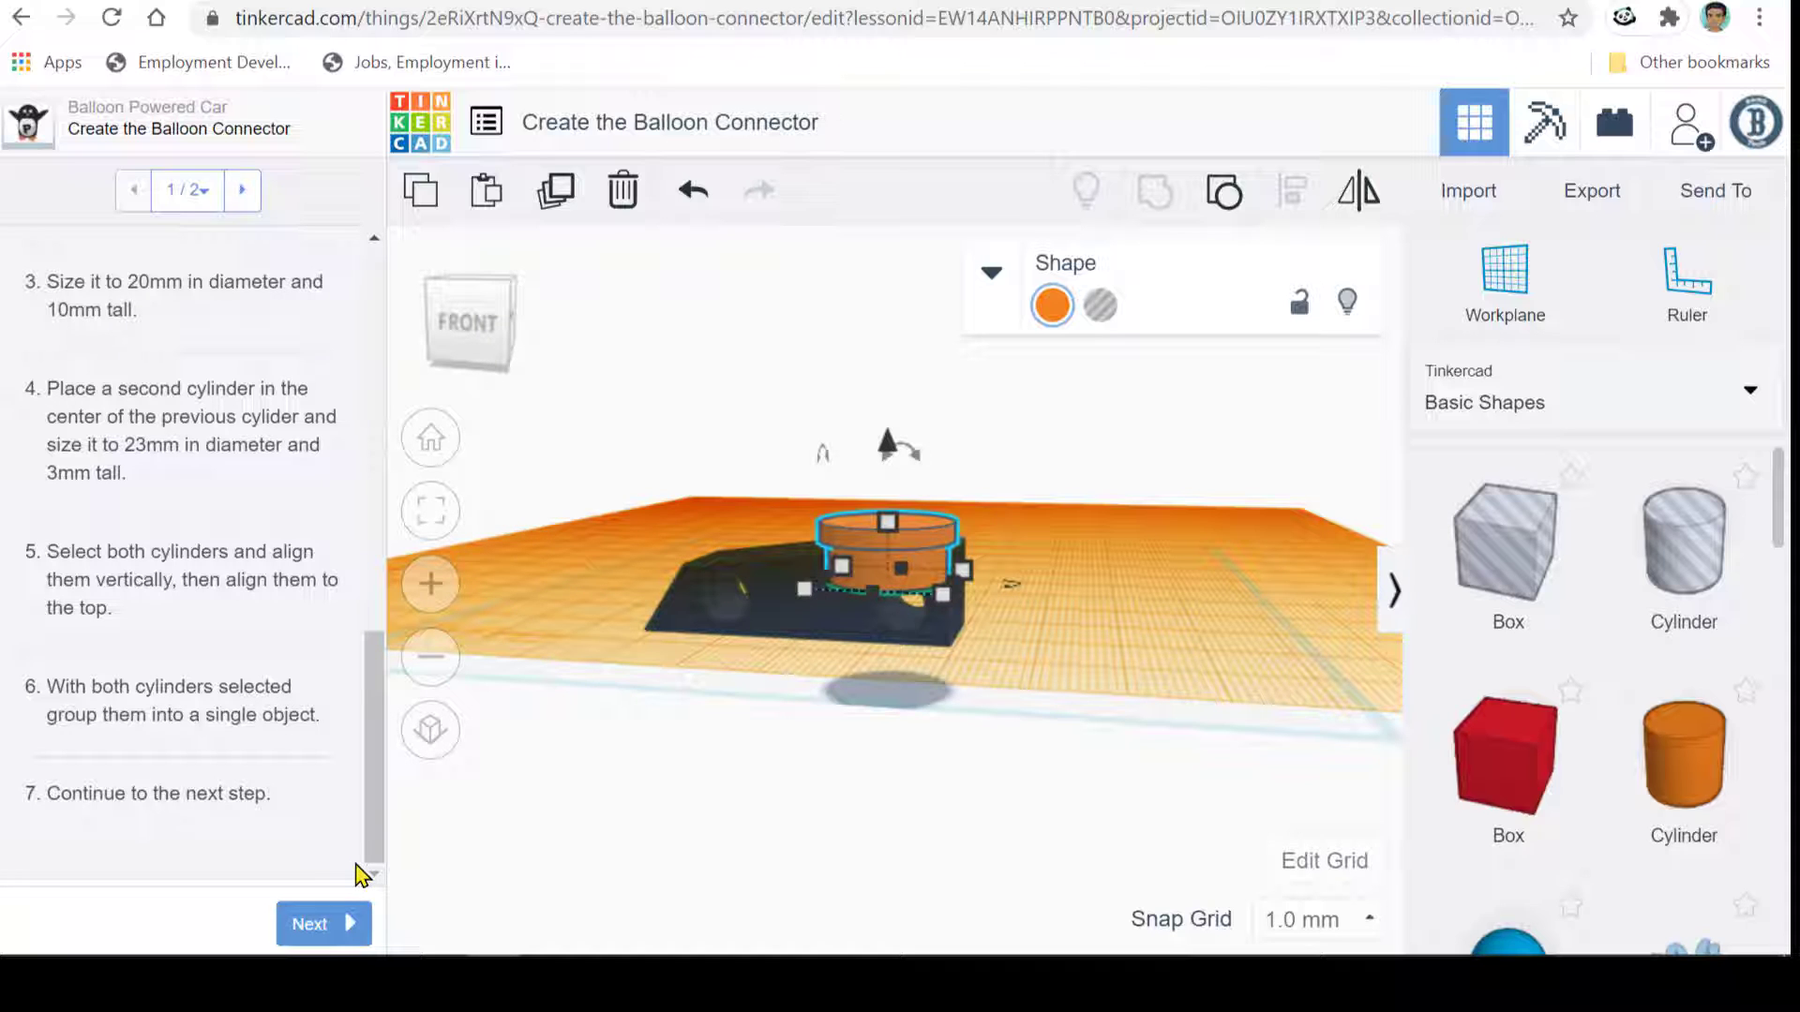
click(330, 924)
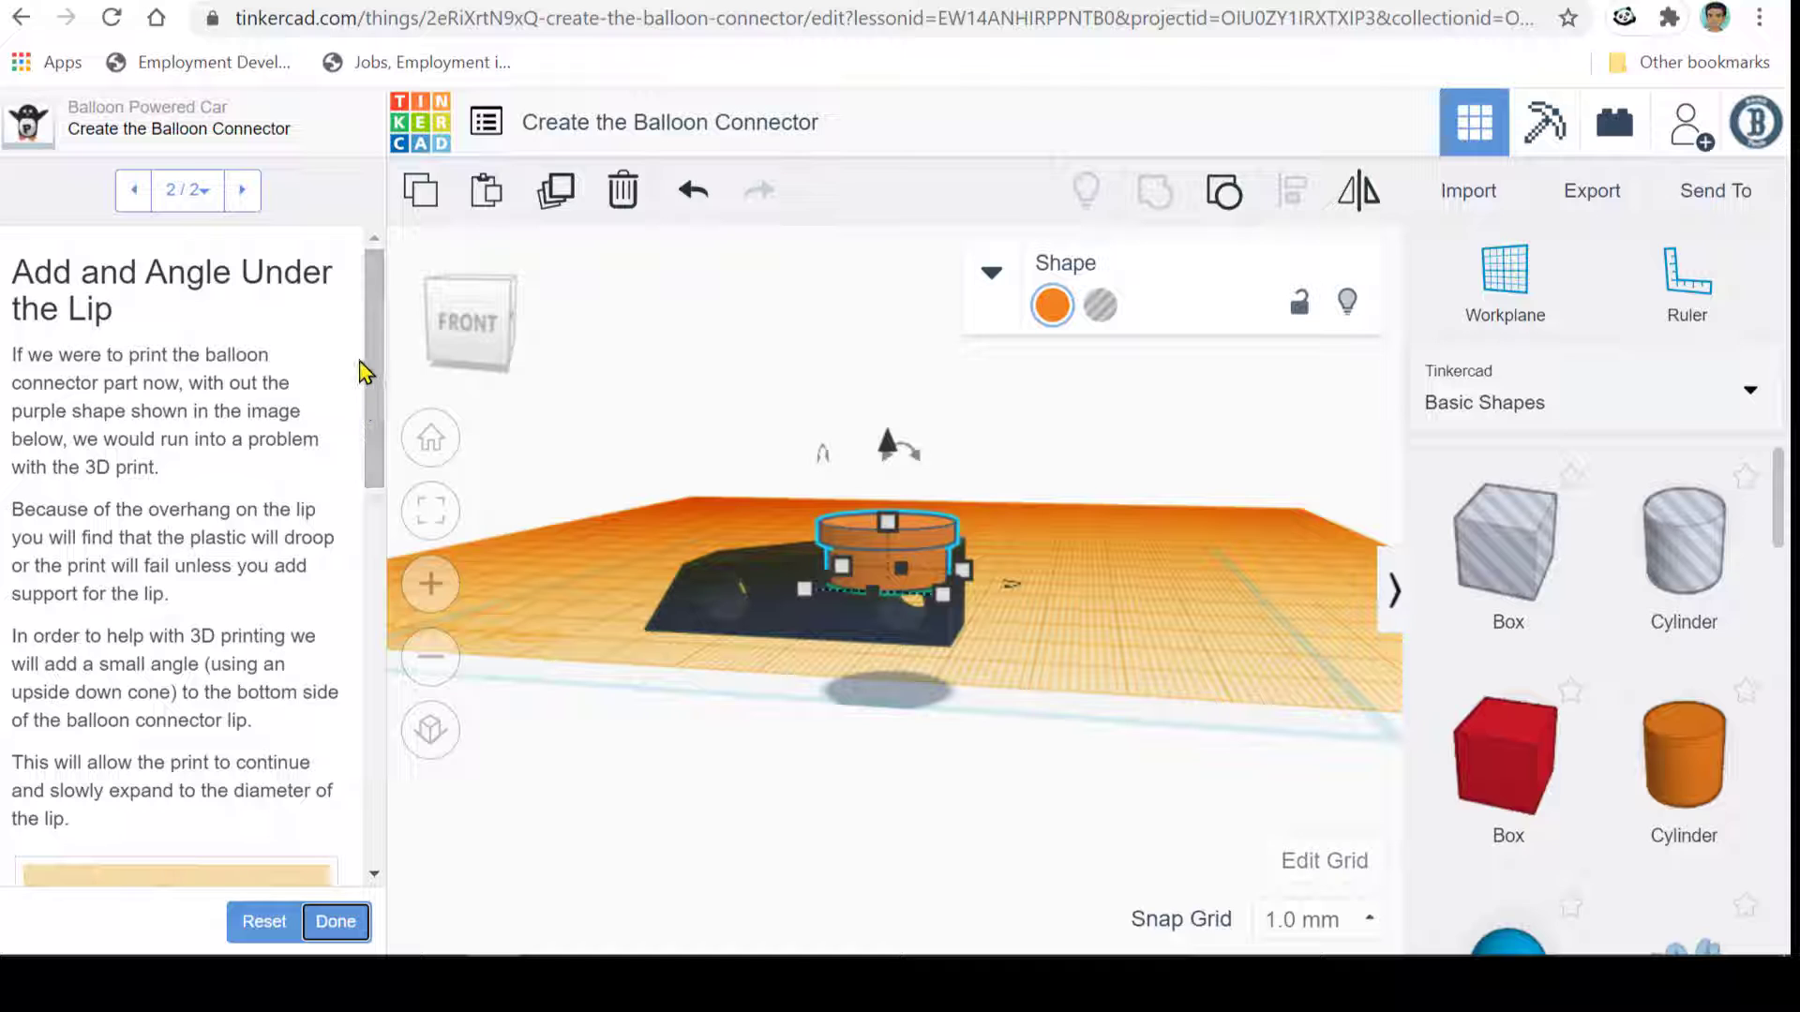
drag(365, 384, 367, 339)
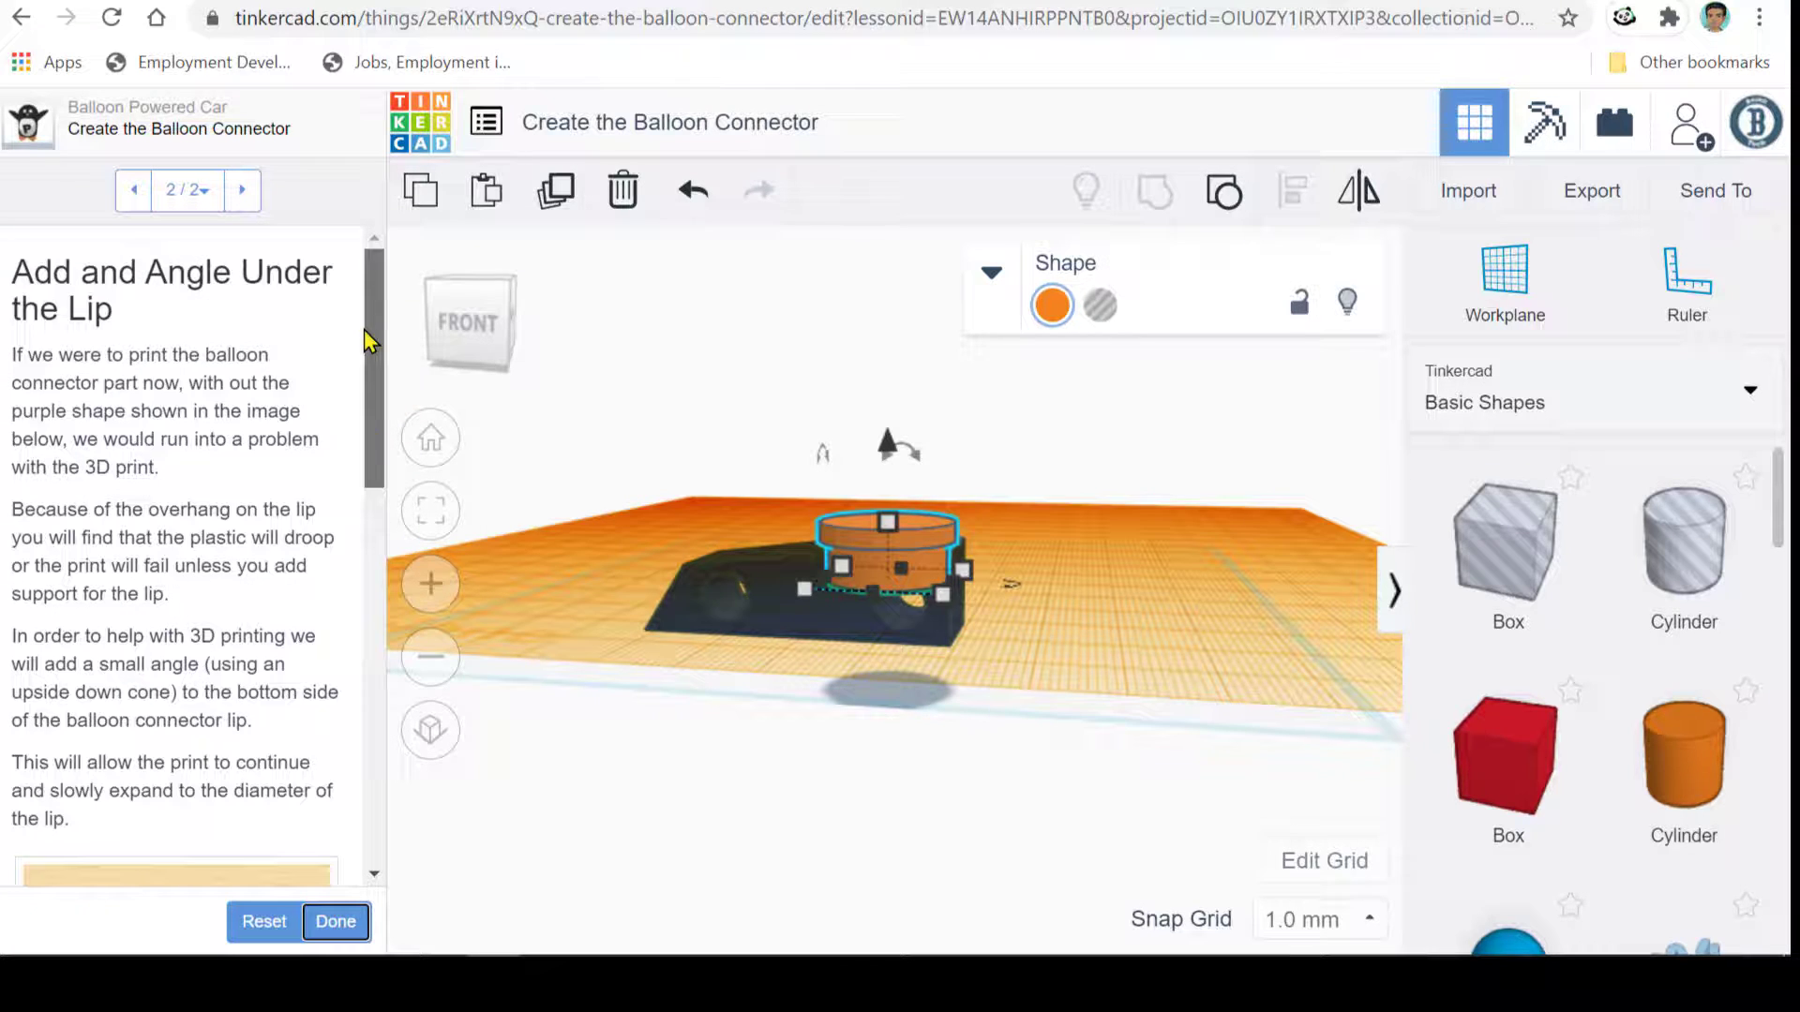
scroll(341, 531, down, 9)
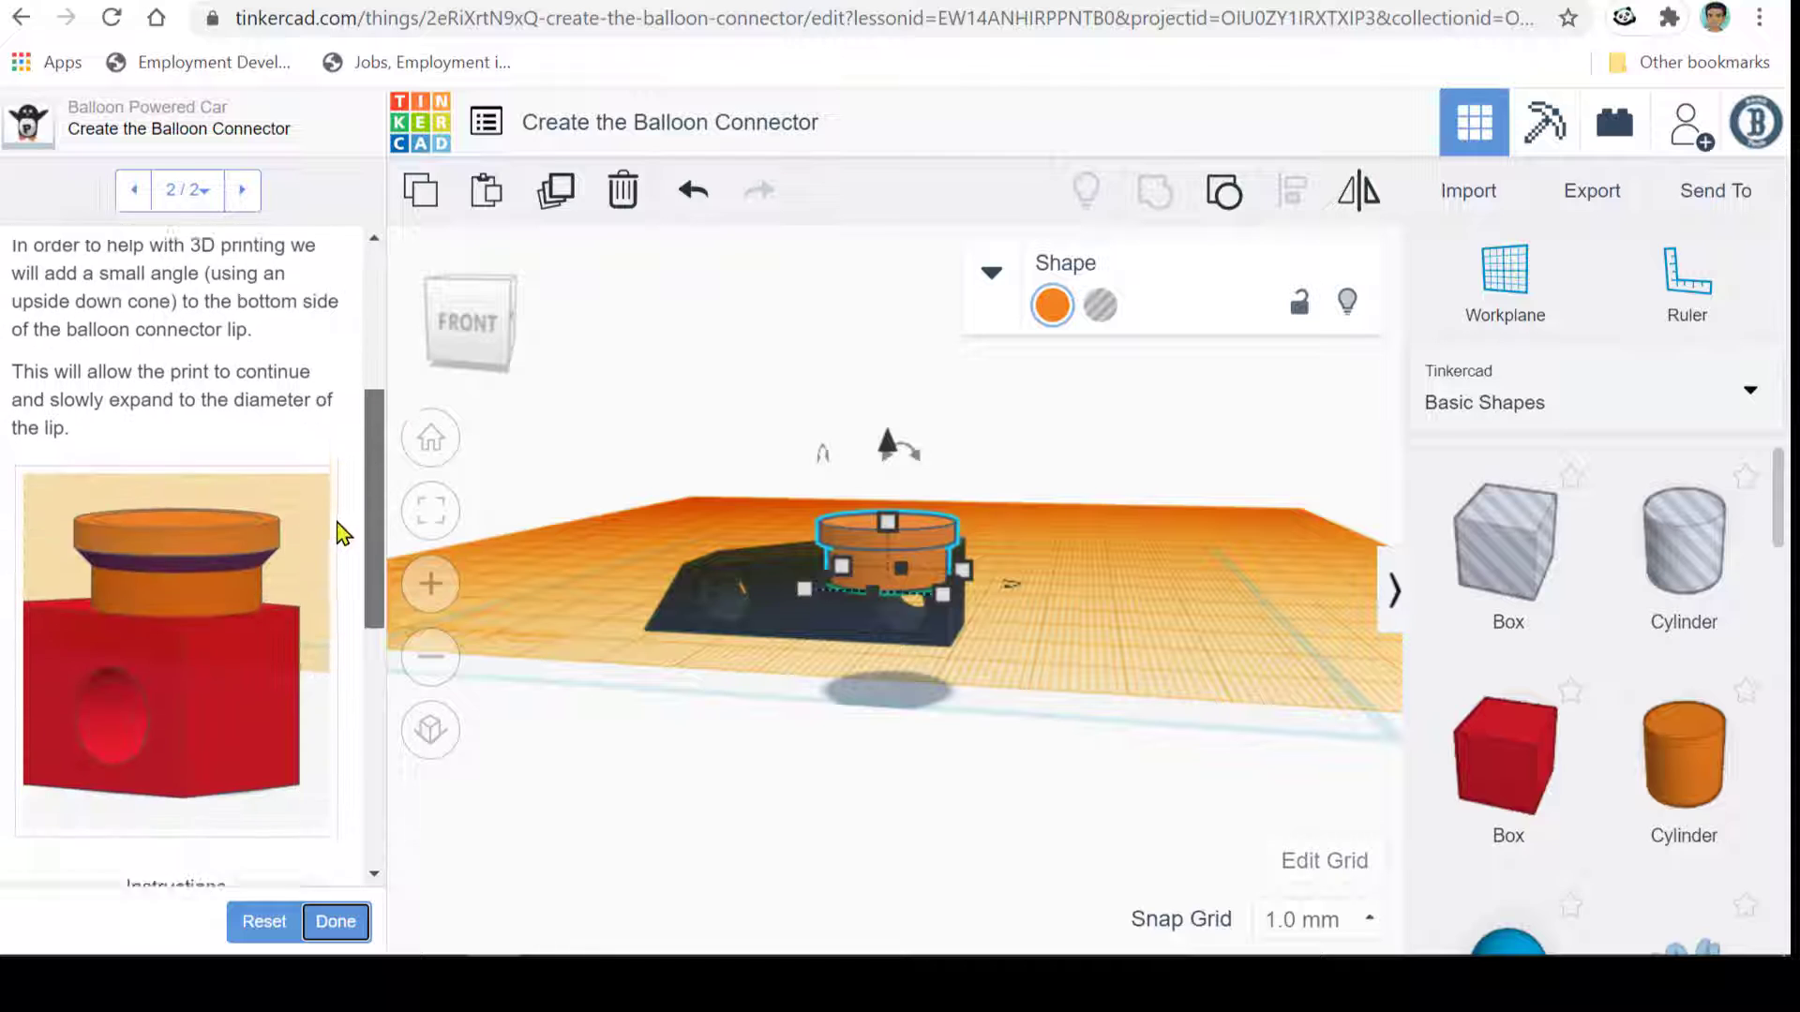
scroll(328, 699, down, 3)
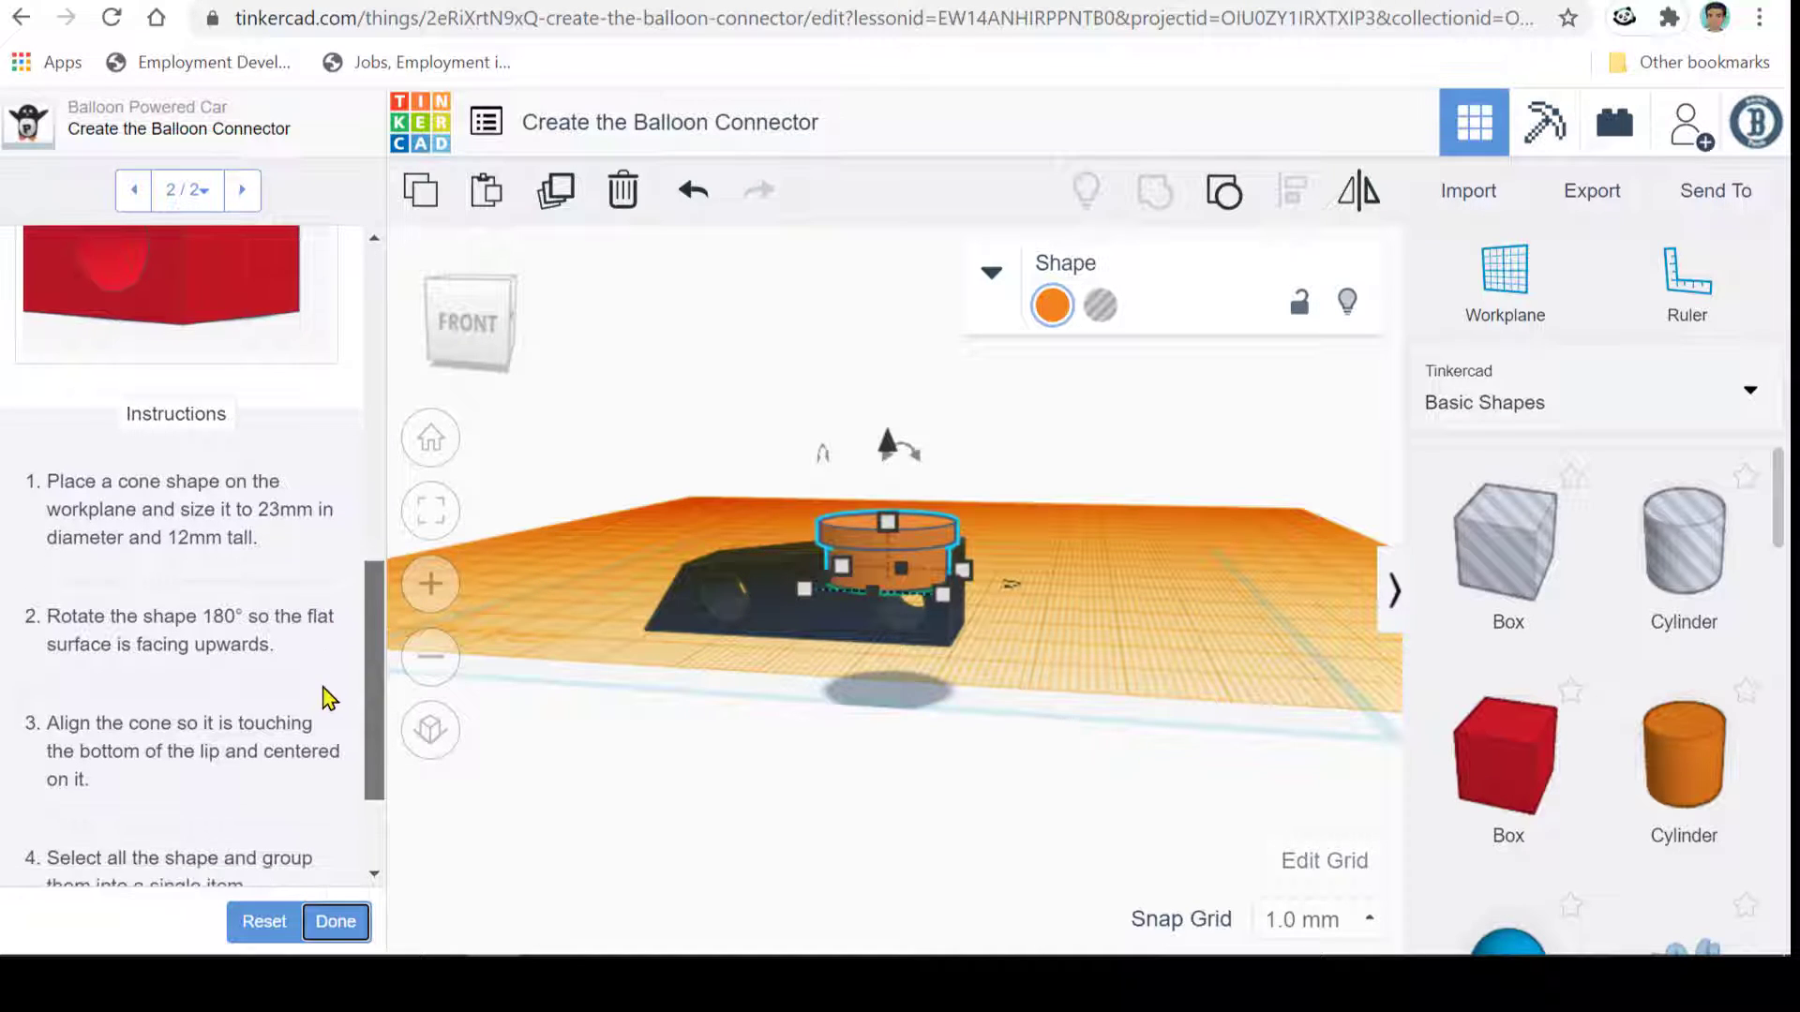
scroll(328, 769, down, 1)
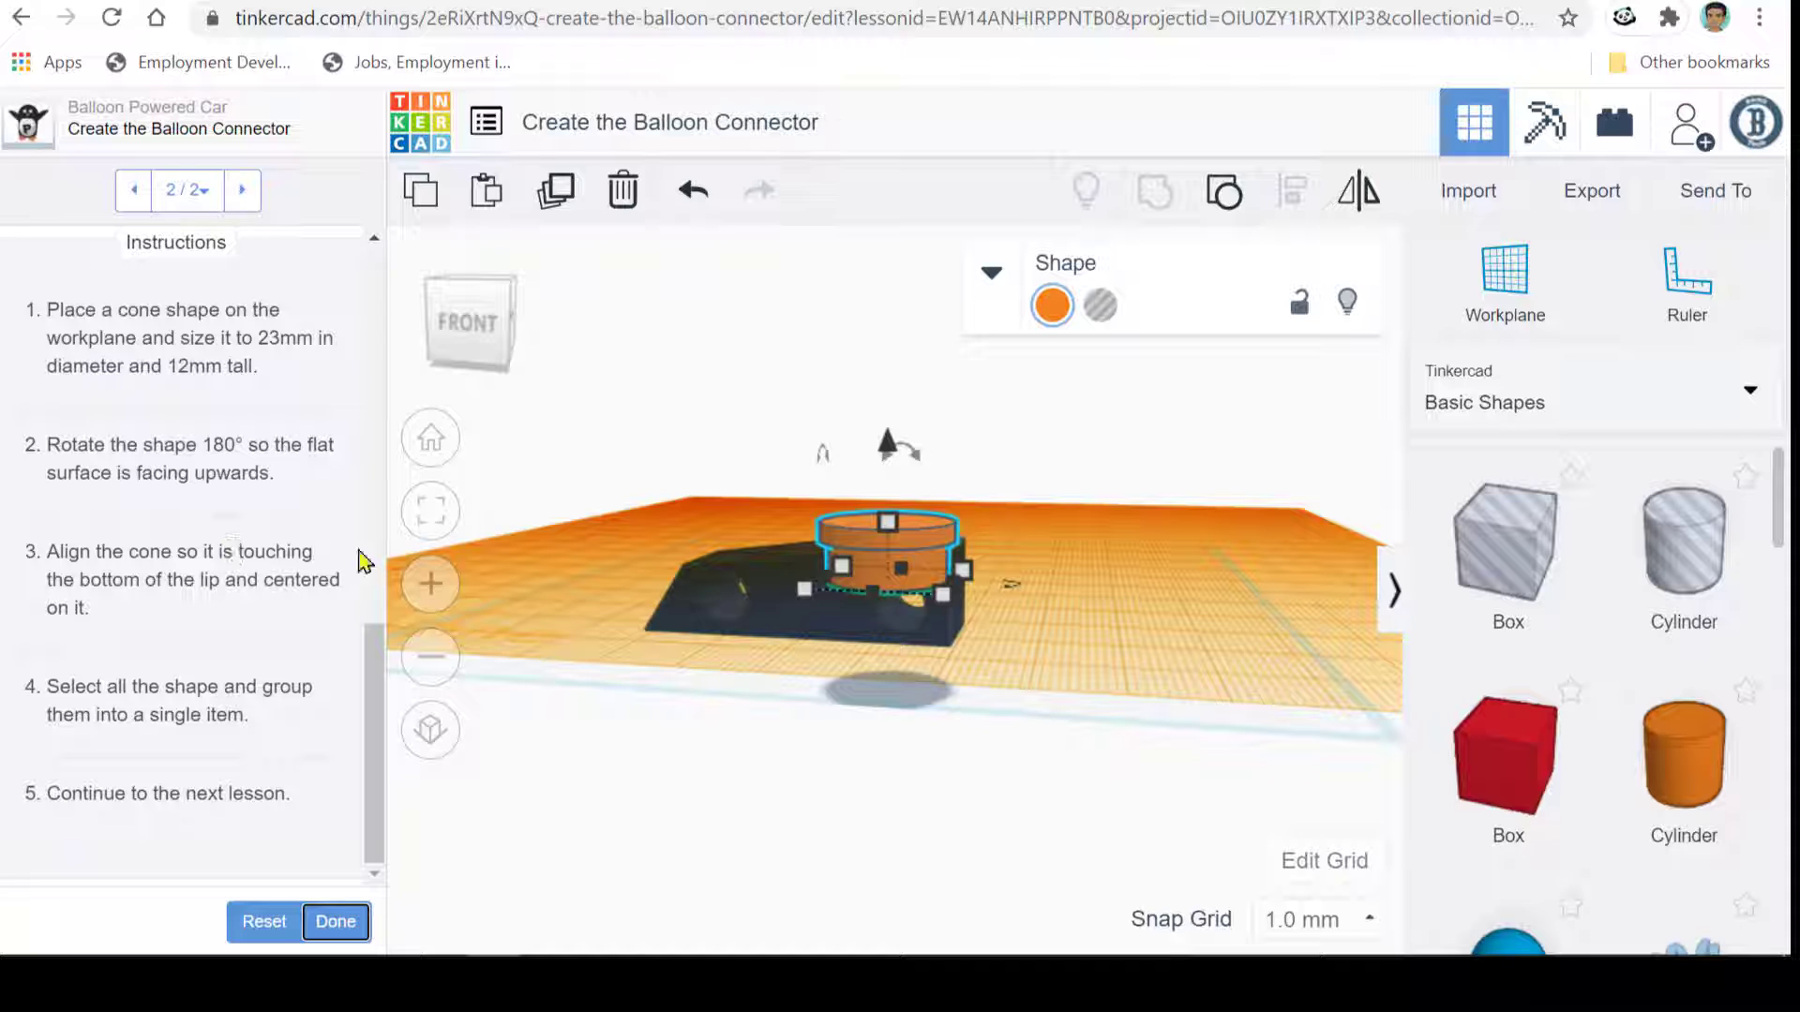
- Place a cone on the workplane beside the connector and rotate it 180° so its flat surface faces upward
scroll(1528, 694, down, 7)
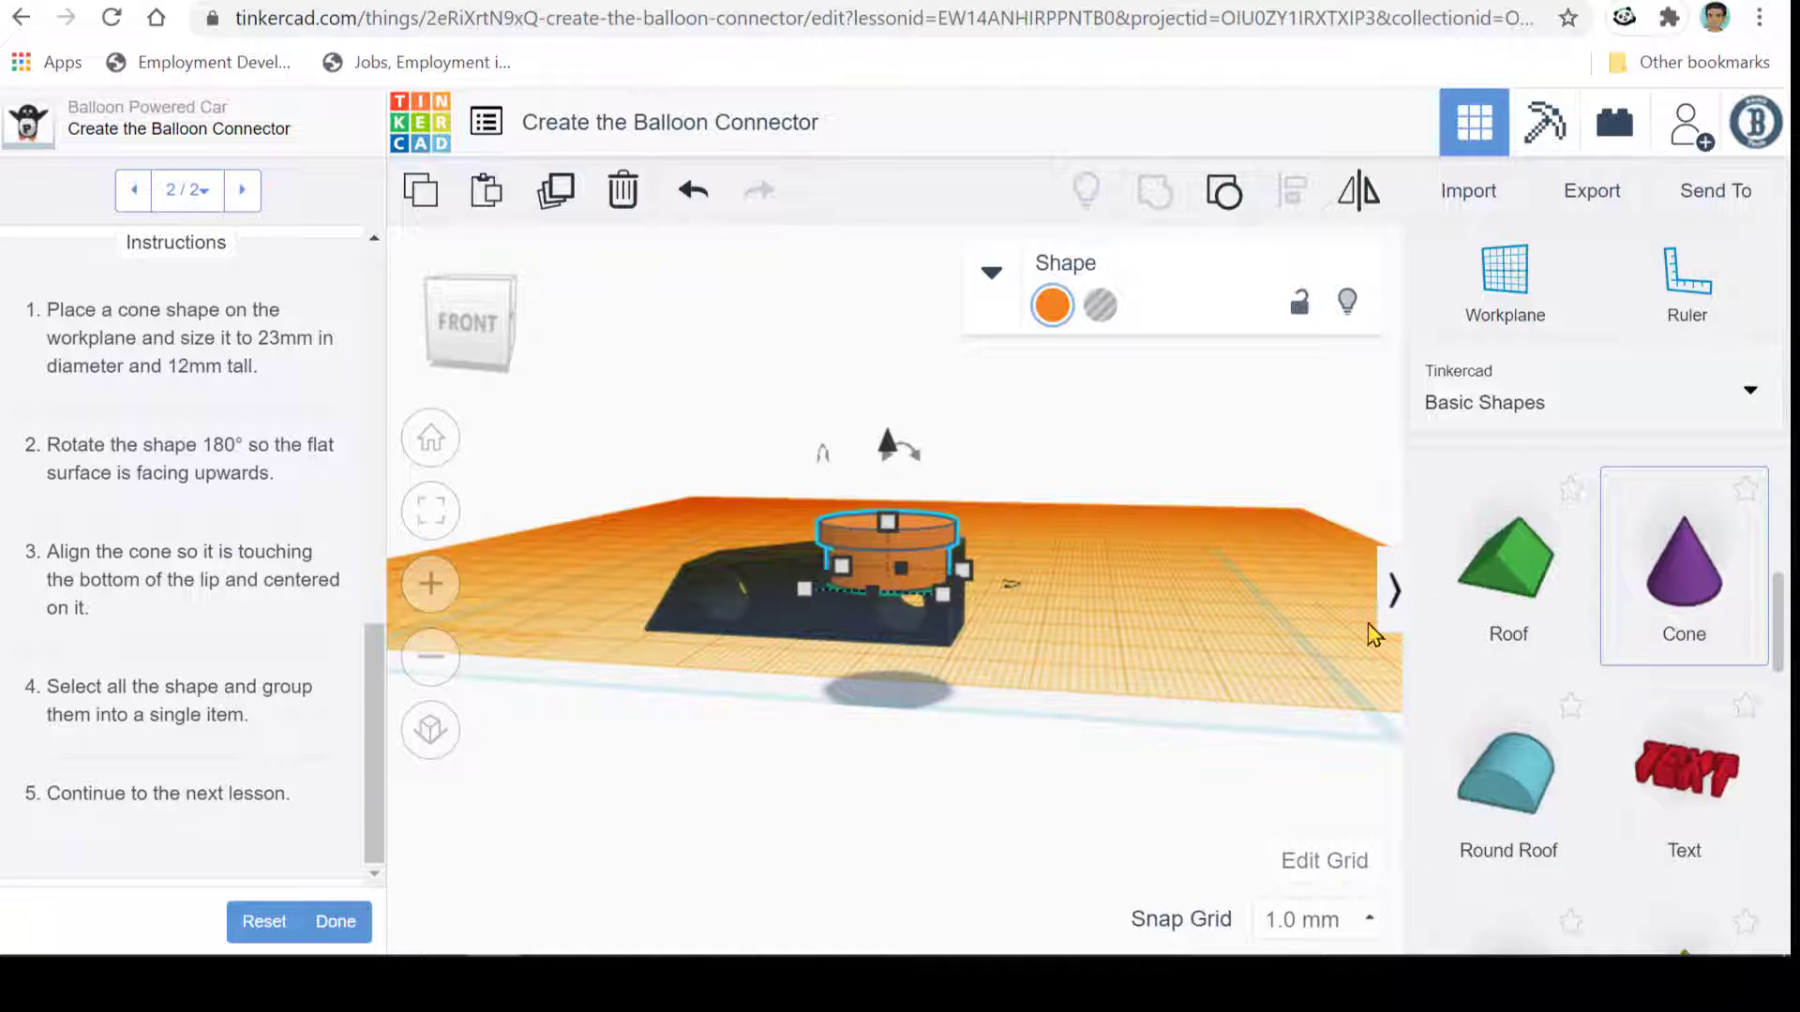
drag(1701, 579, 1104, 649)
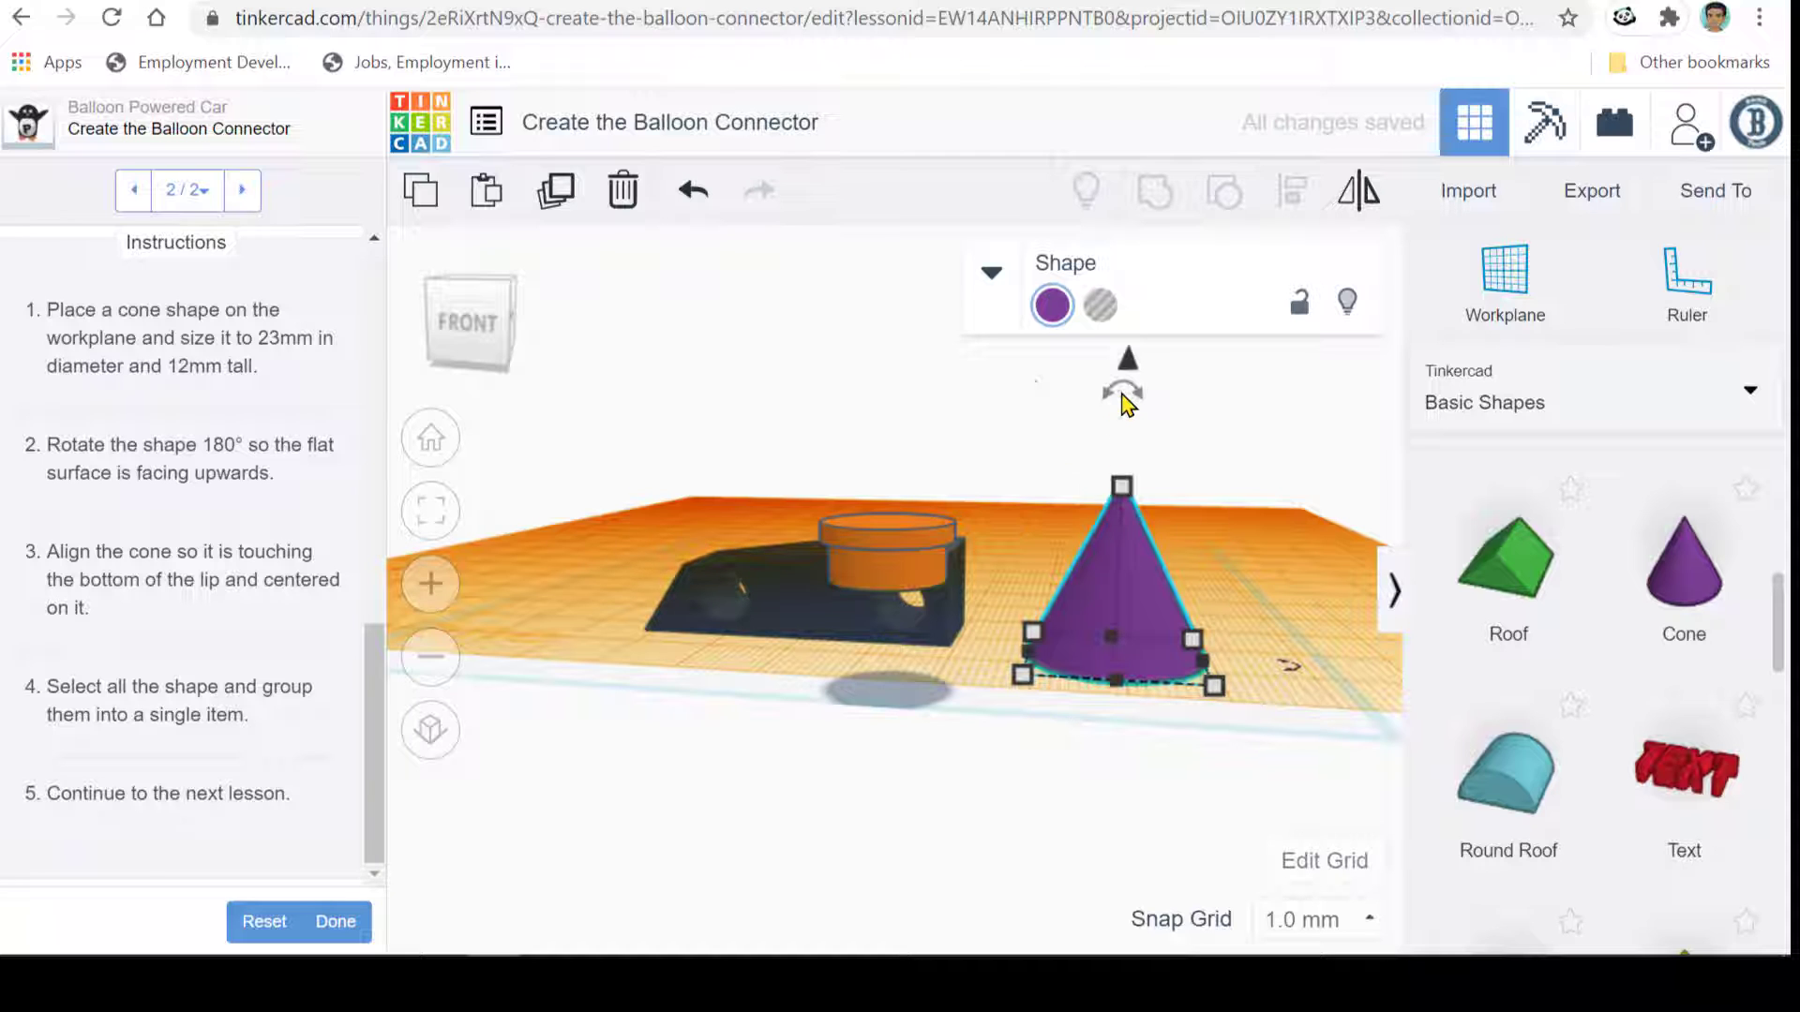
drag(1135, 395, 1120, 349)
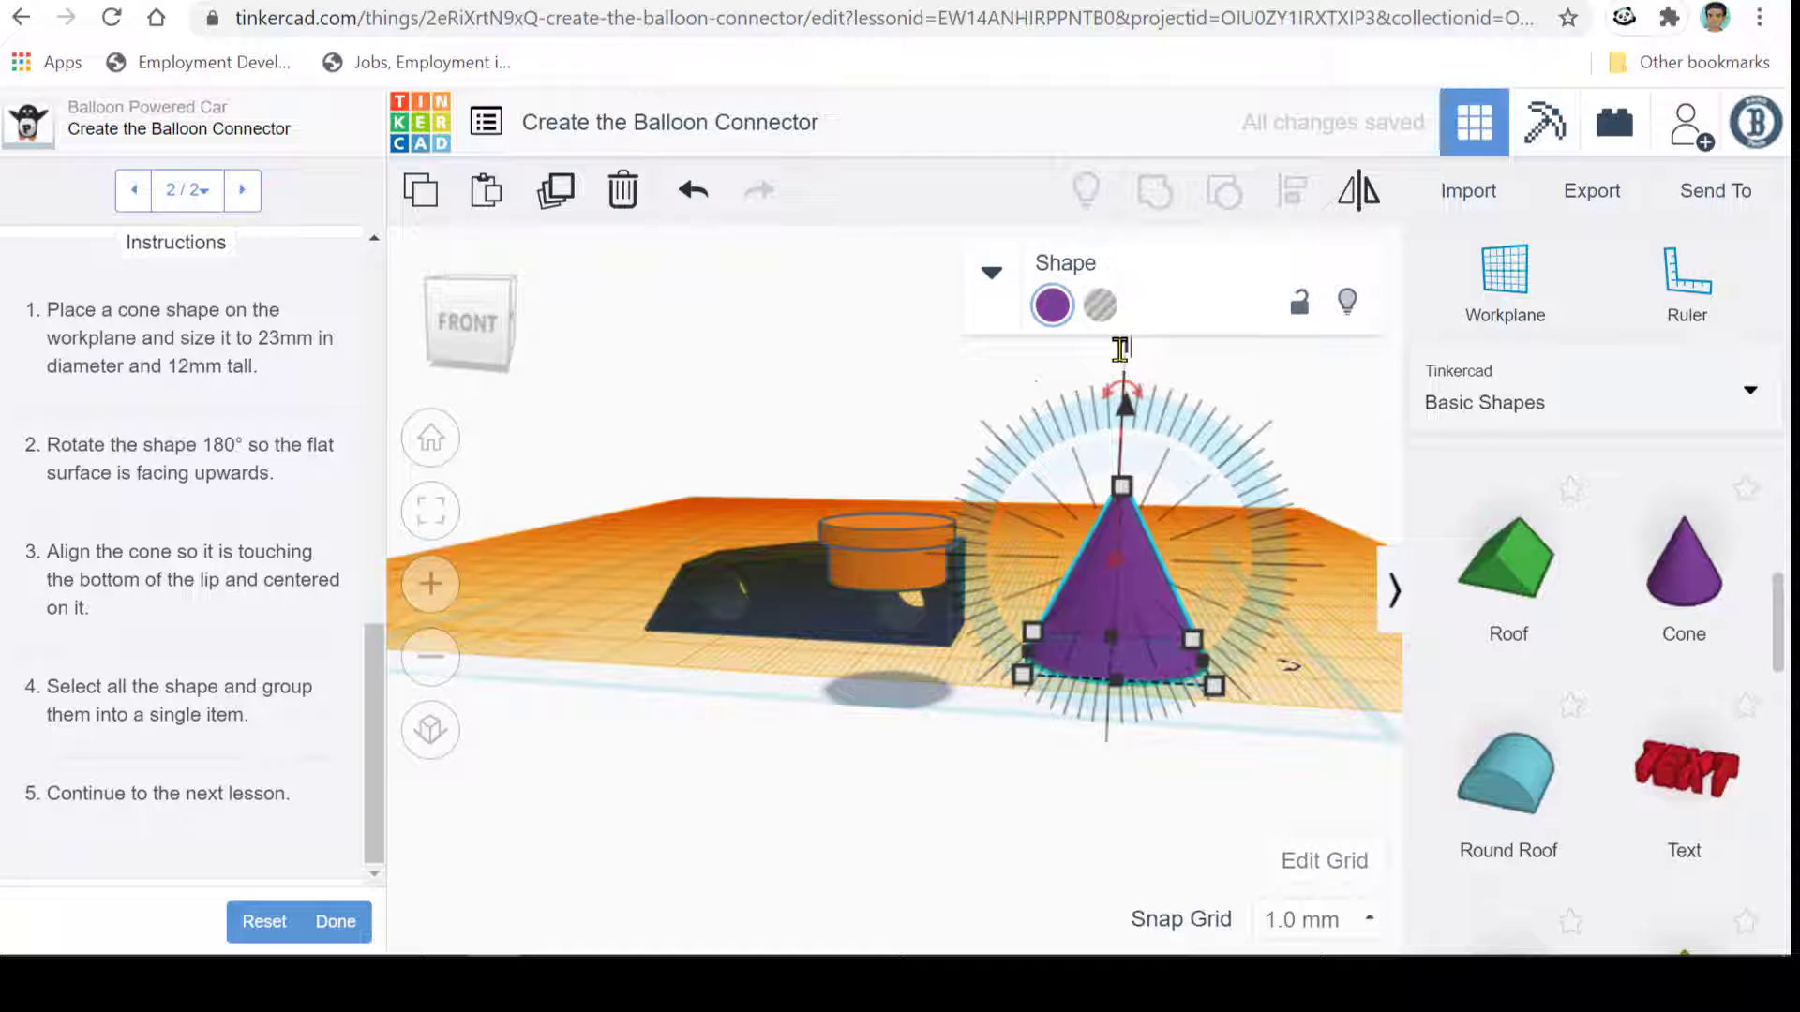
key(Return)
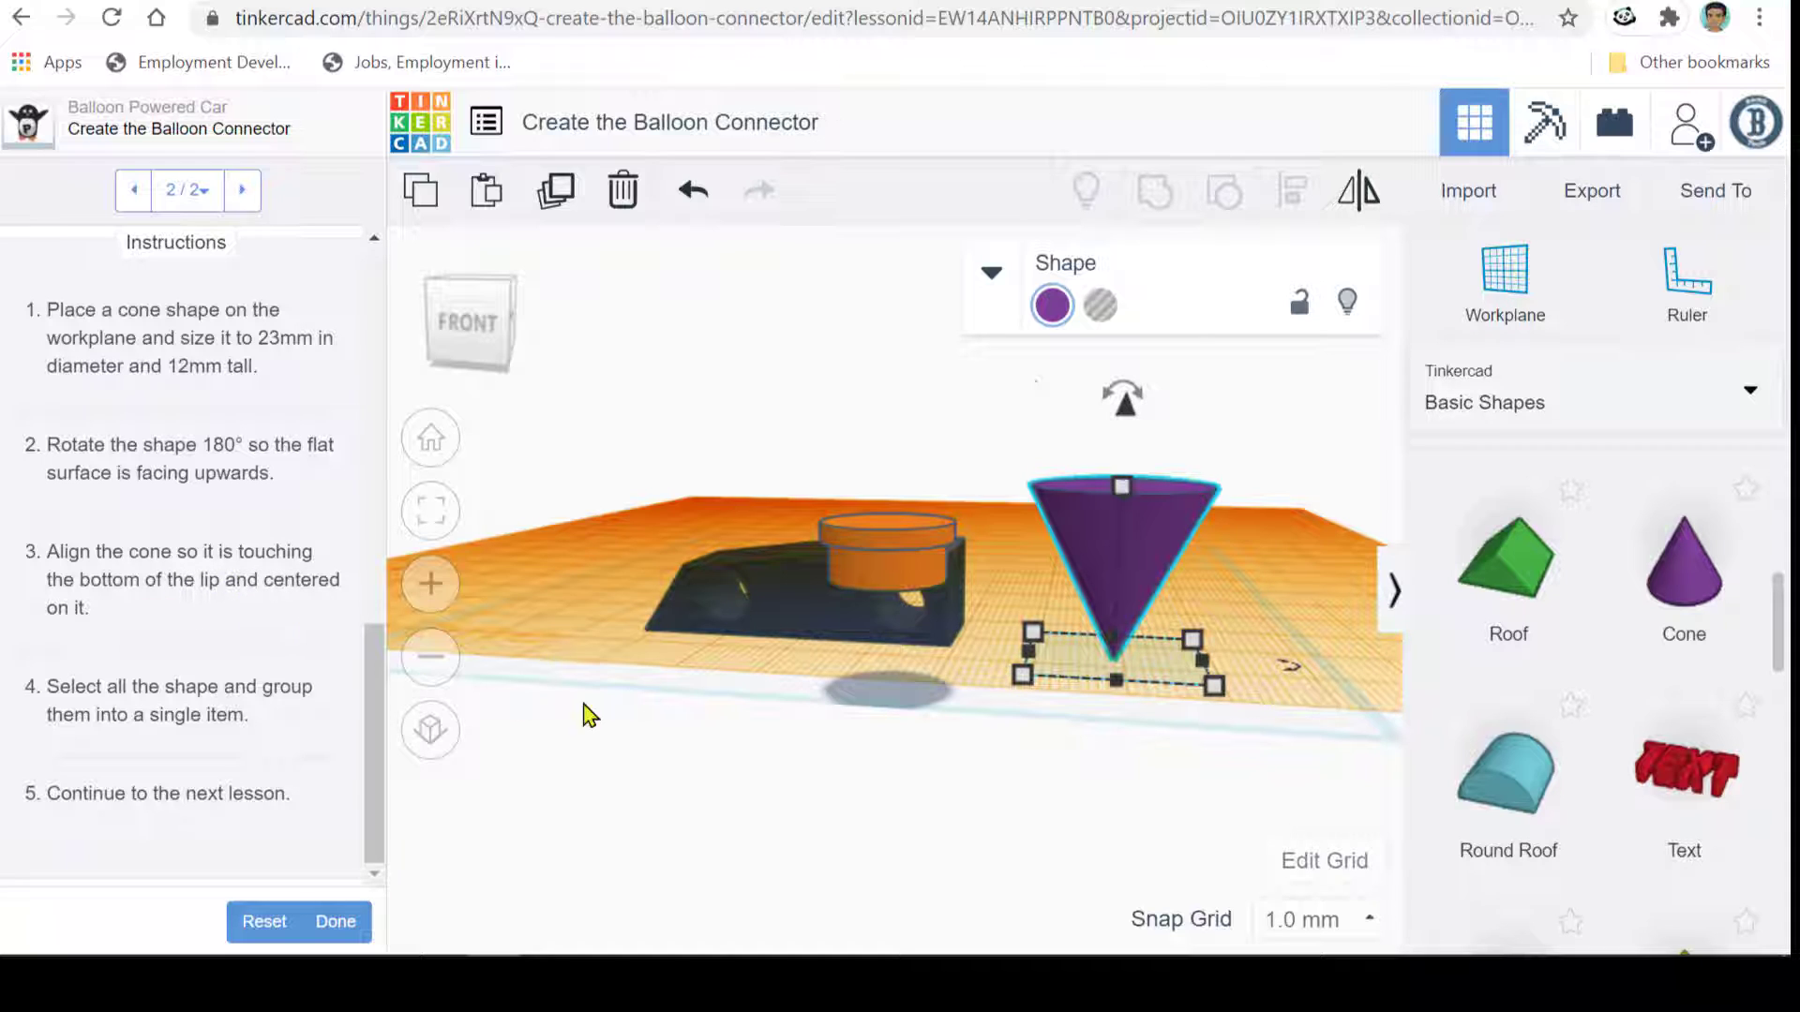
- Select the inverted cone and the connector and center them on each other in both horizontal directions
right_drag(723, 771, 627, 800)
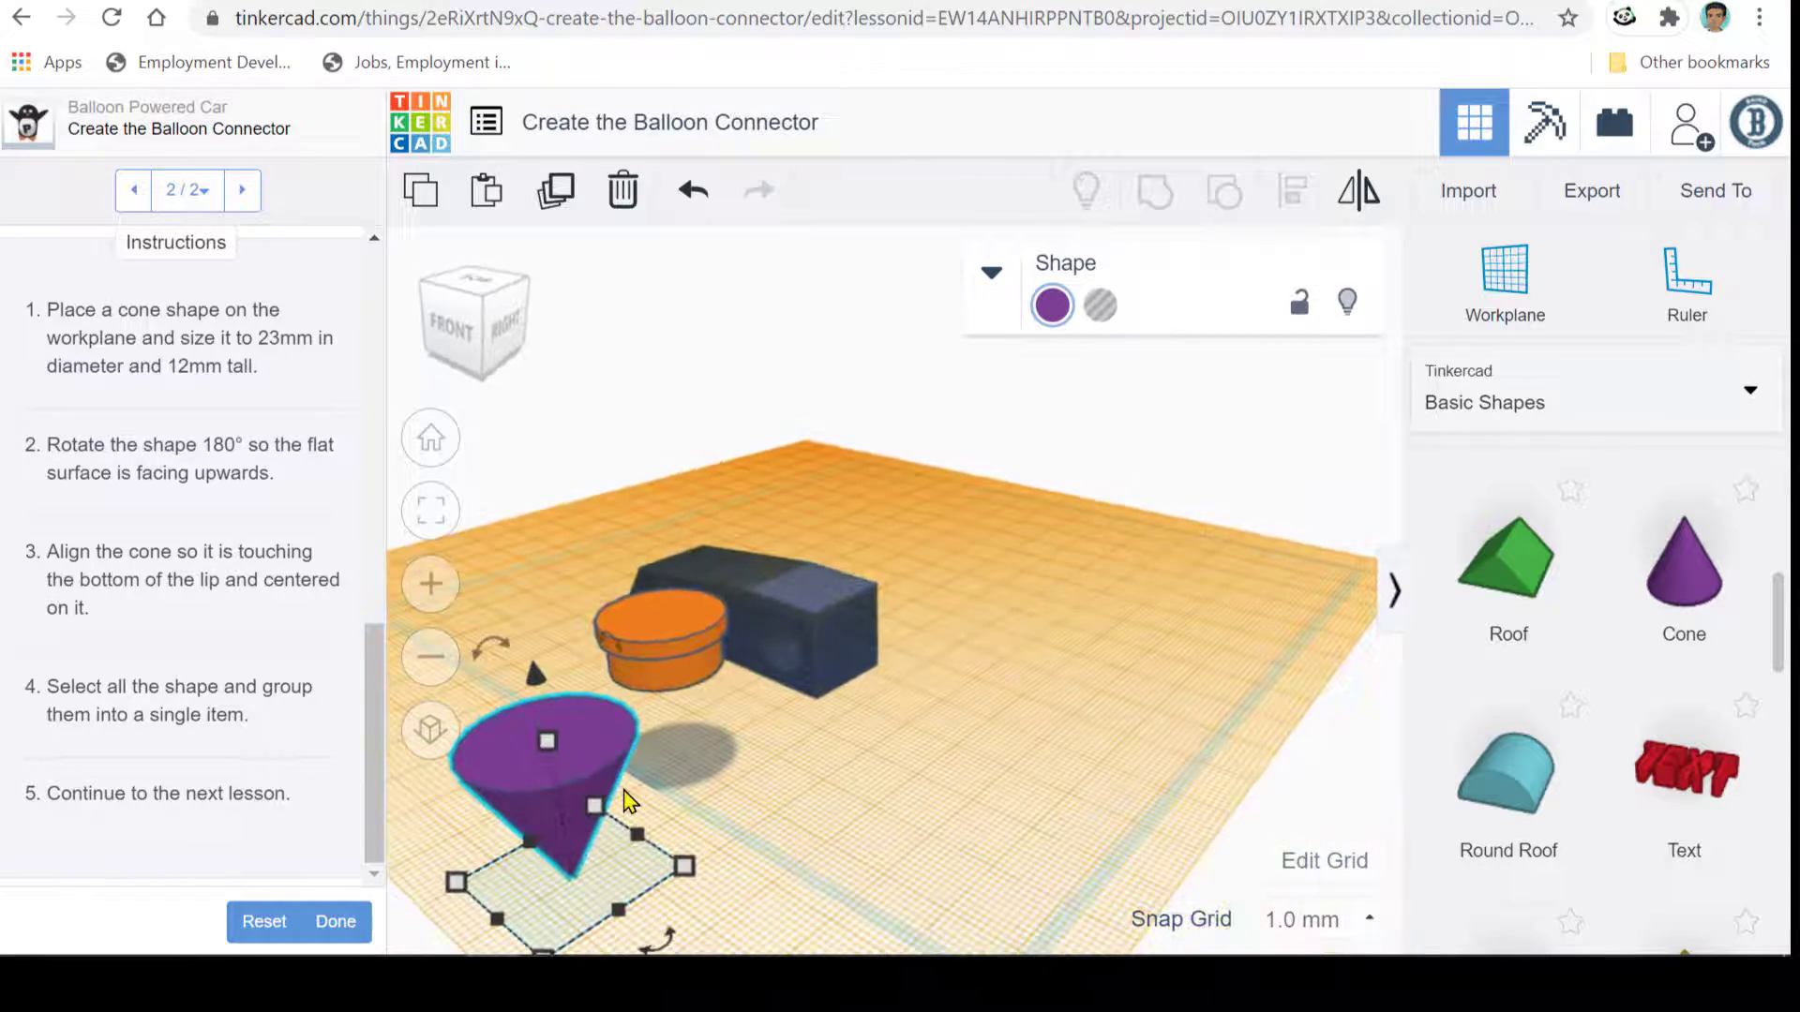
scroll(637, 778, down, 4)
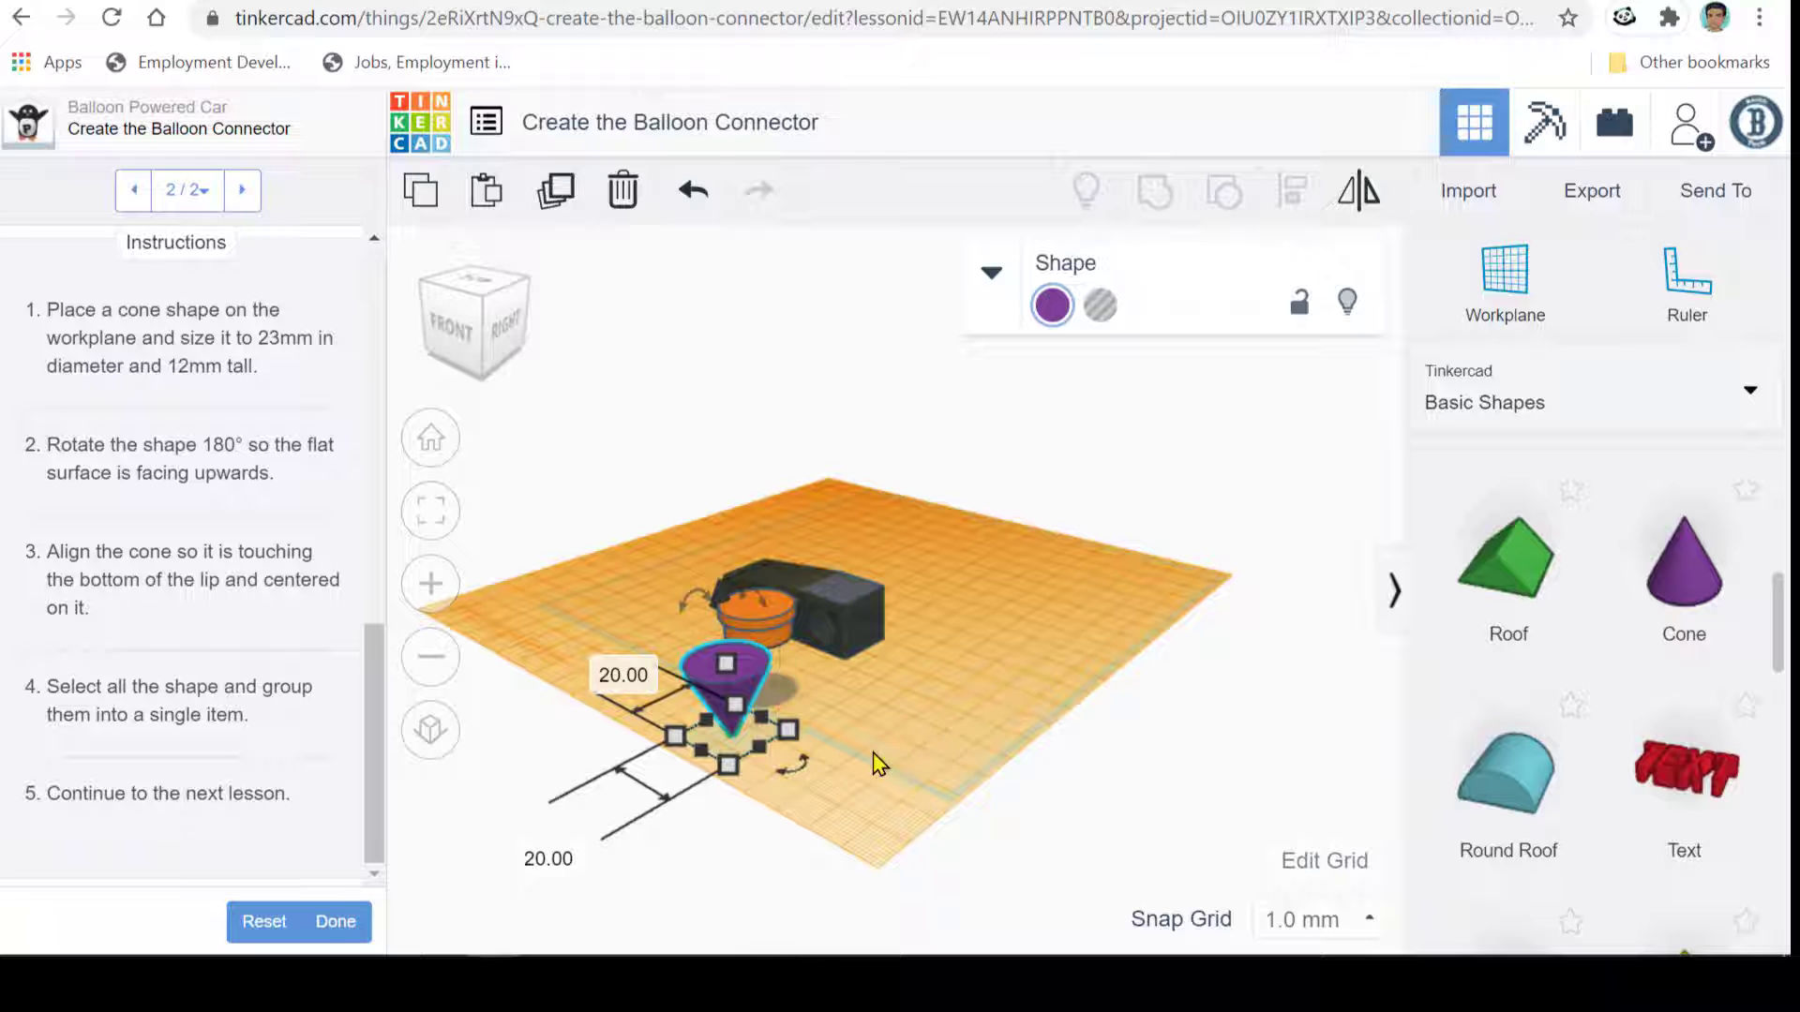
right_drag(875, 764, 740, 772)
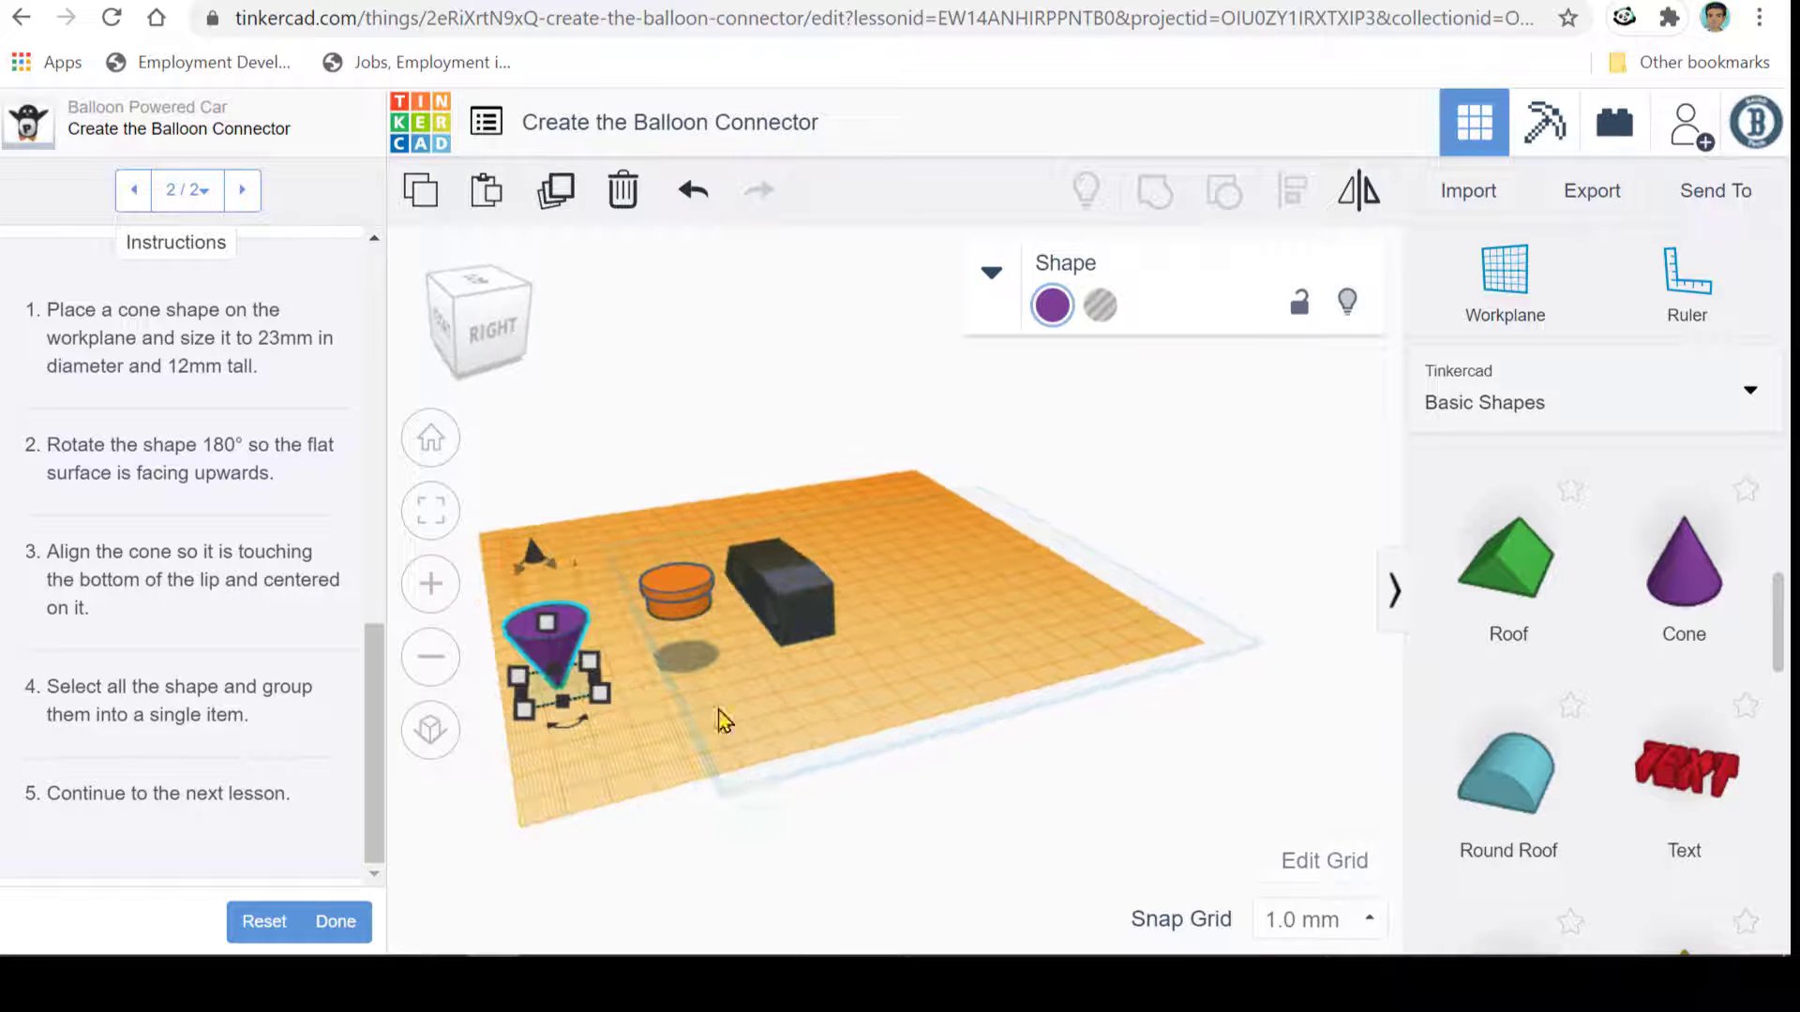
shift+click(677, 604)
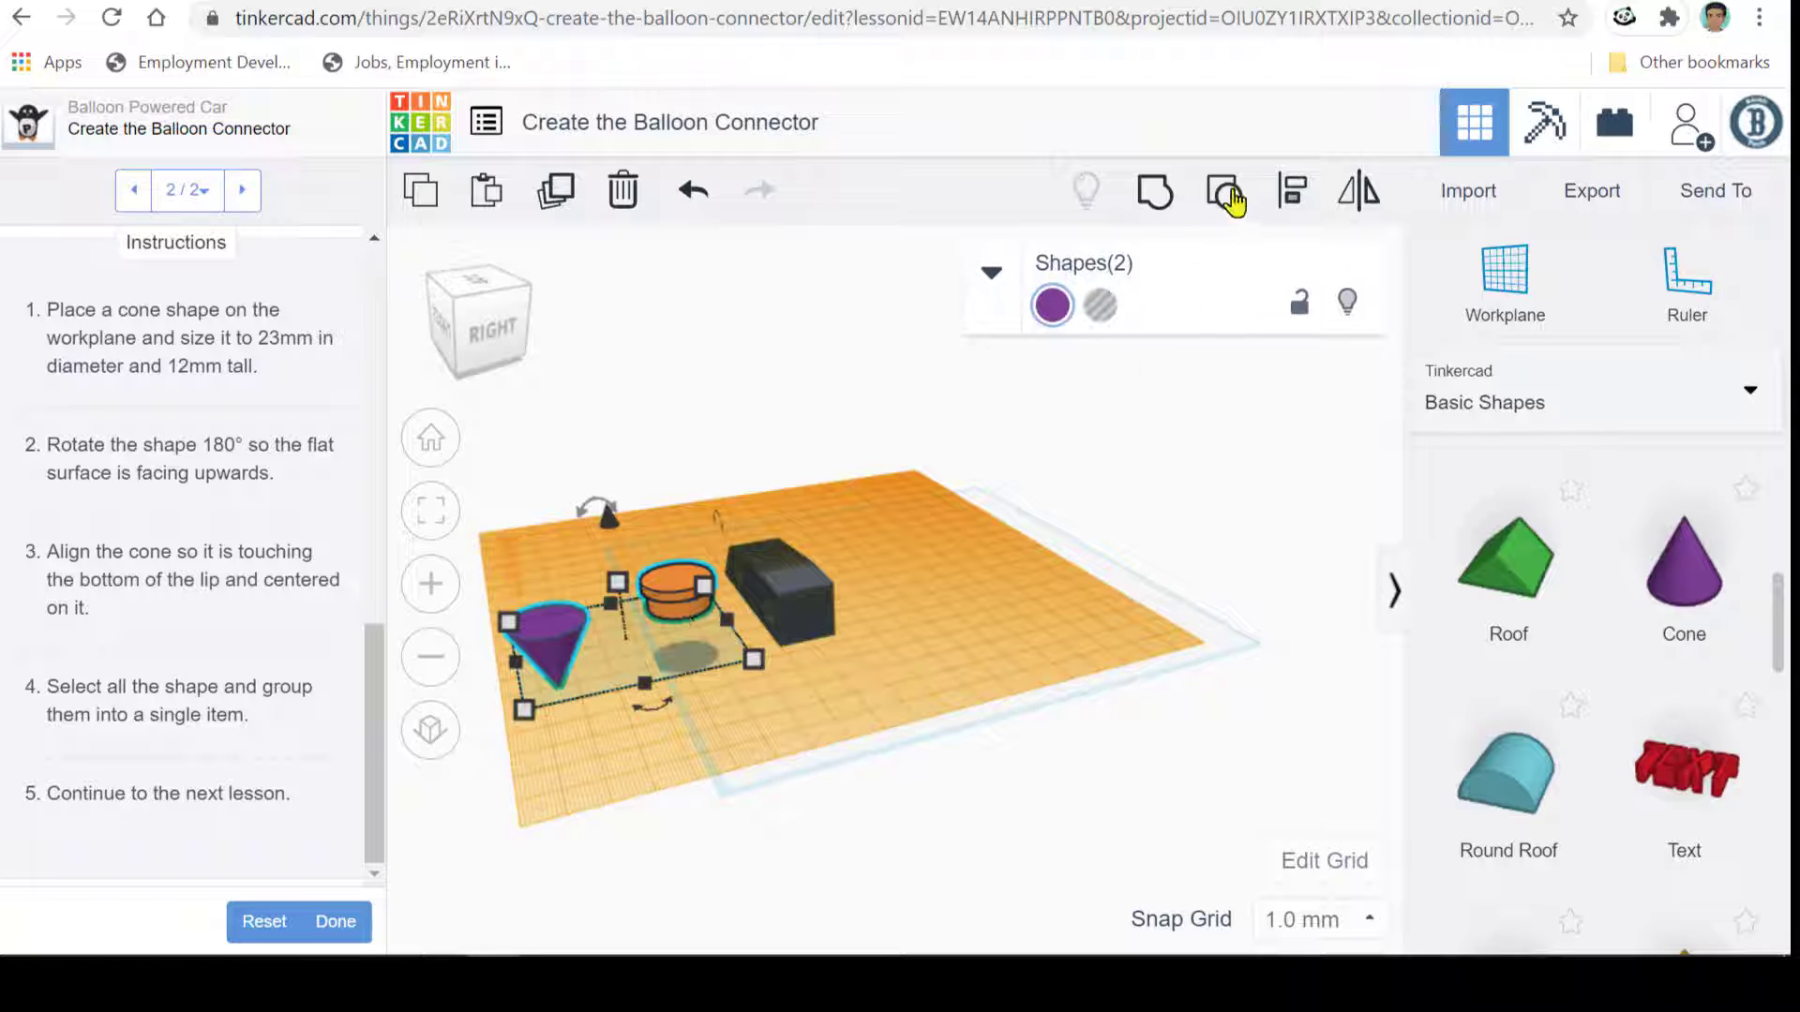
click(1282, 205)
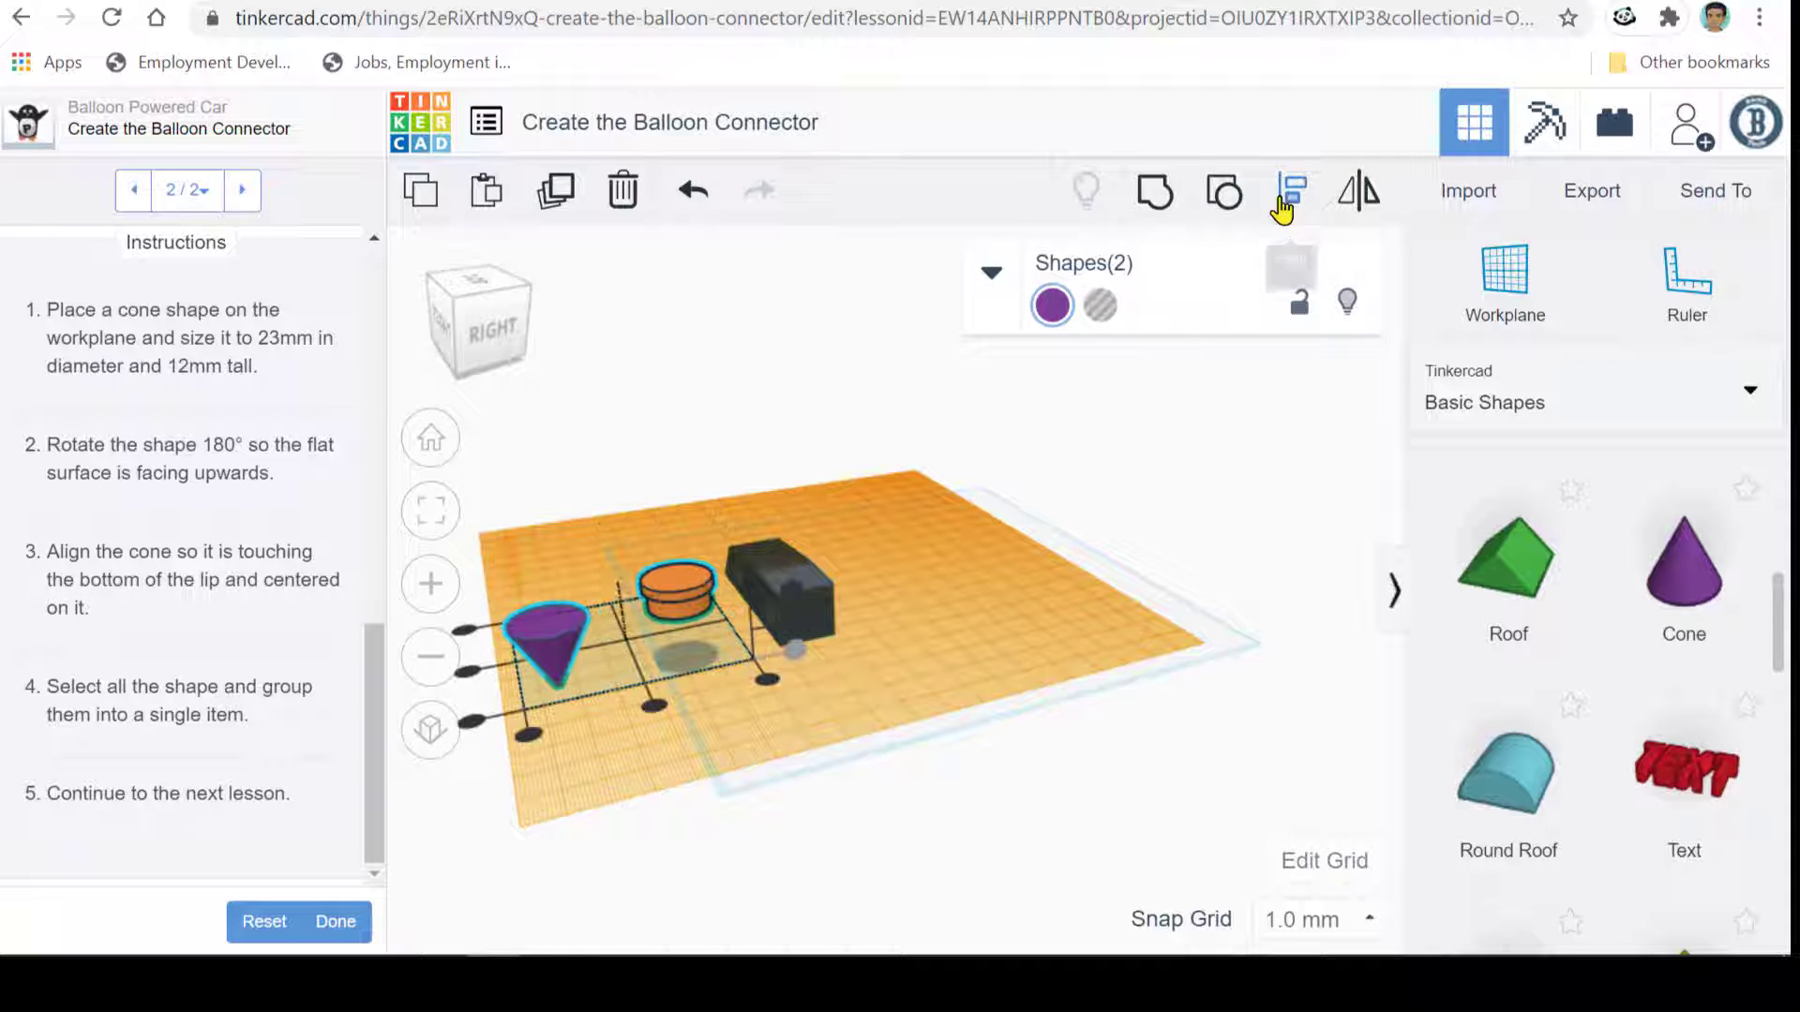
click(651, 712)
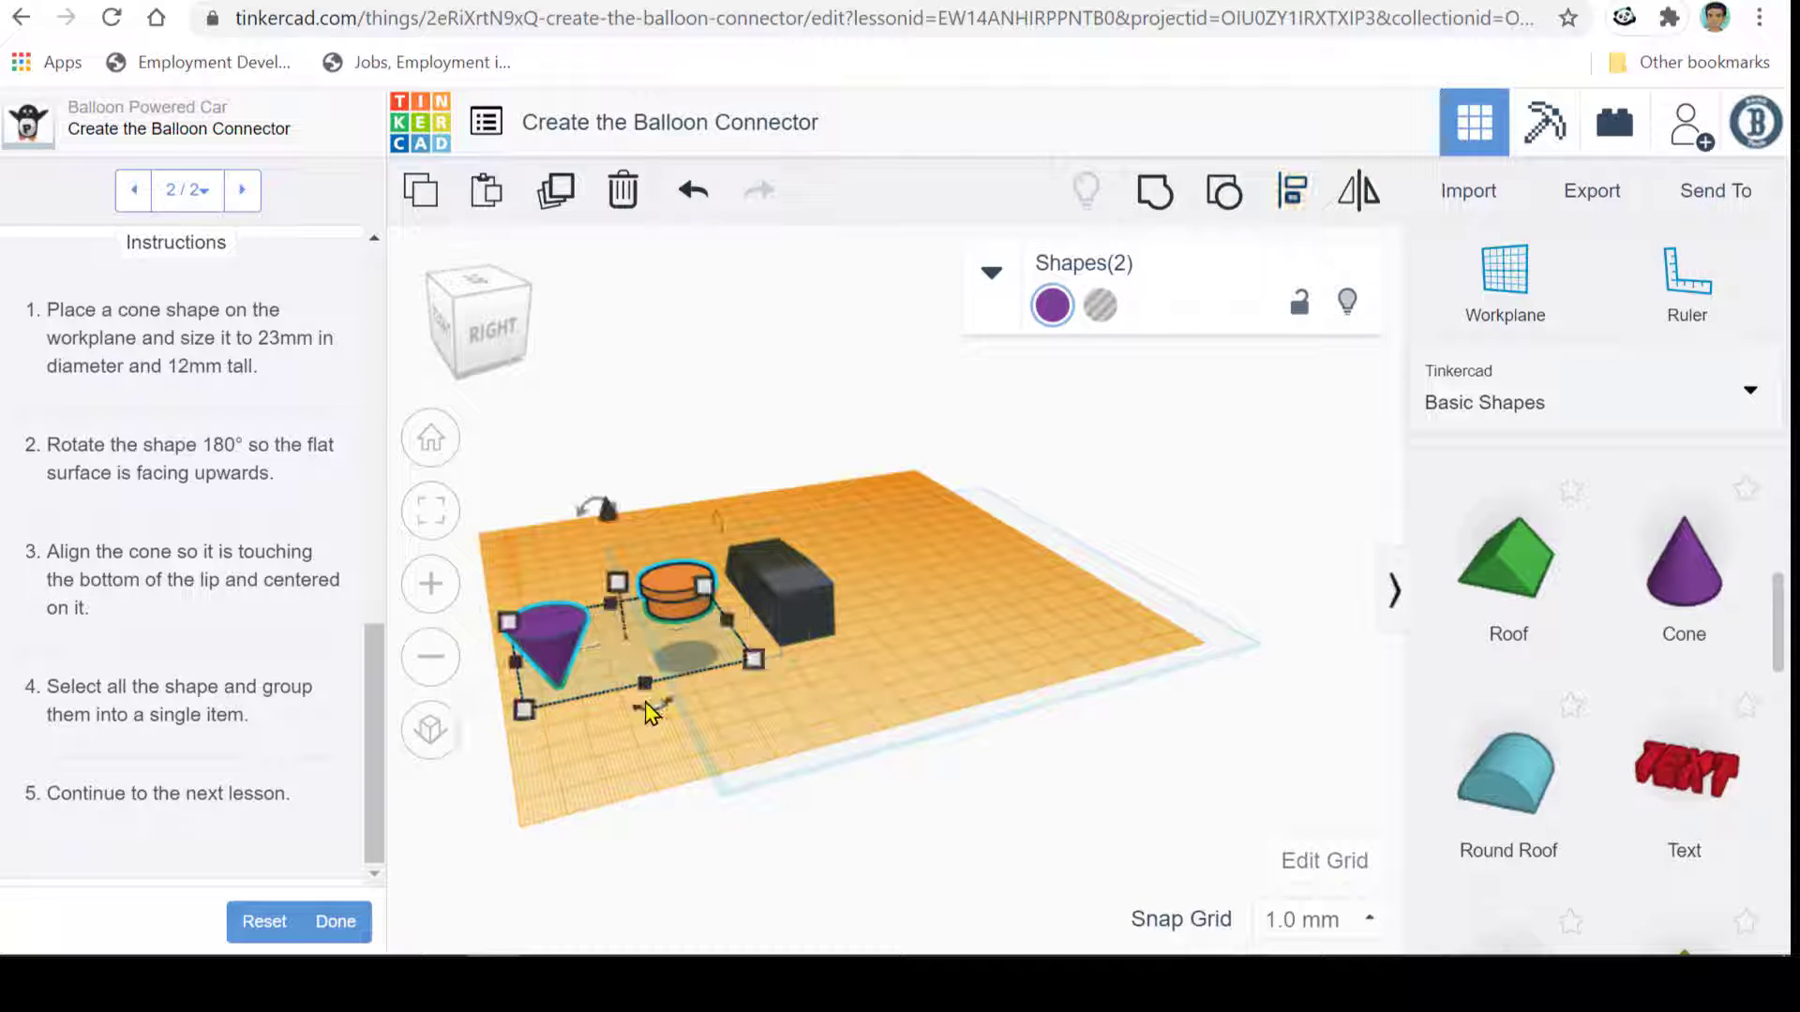
scroll(682, 764, up, 4)
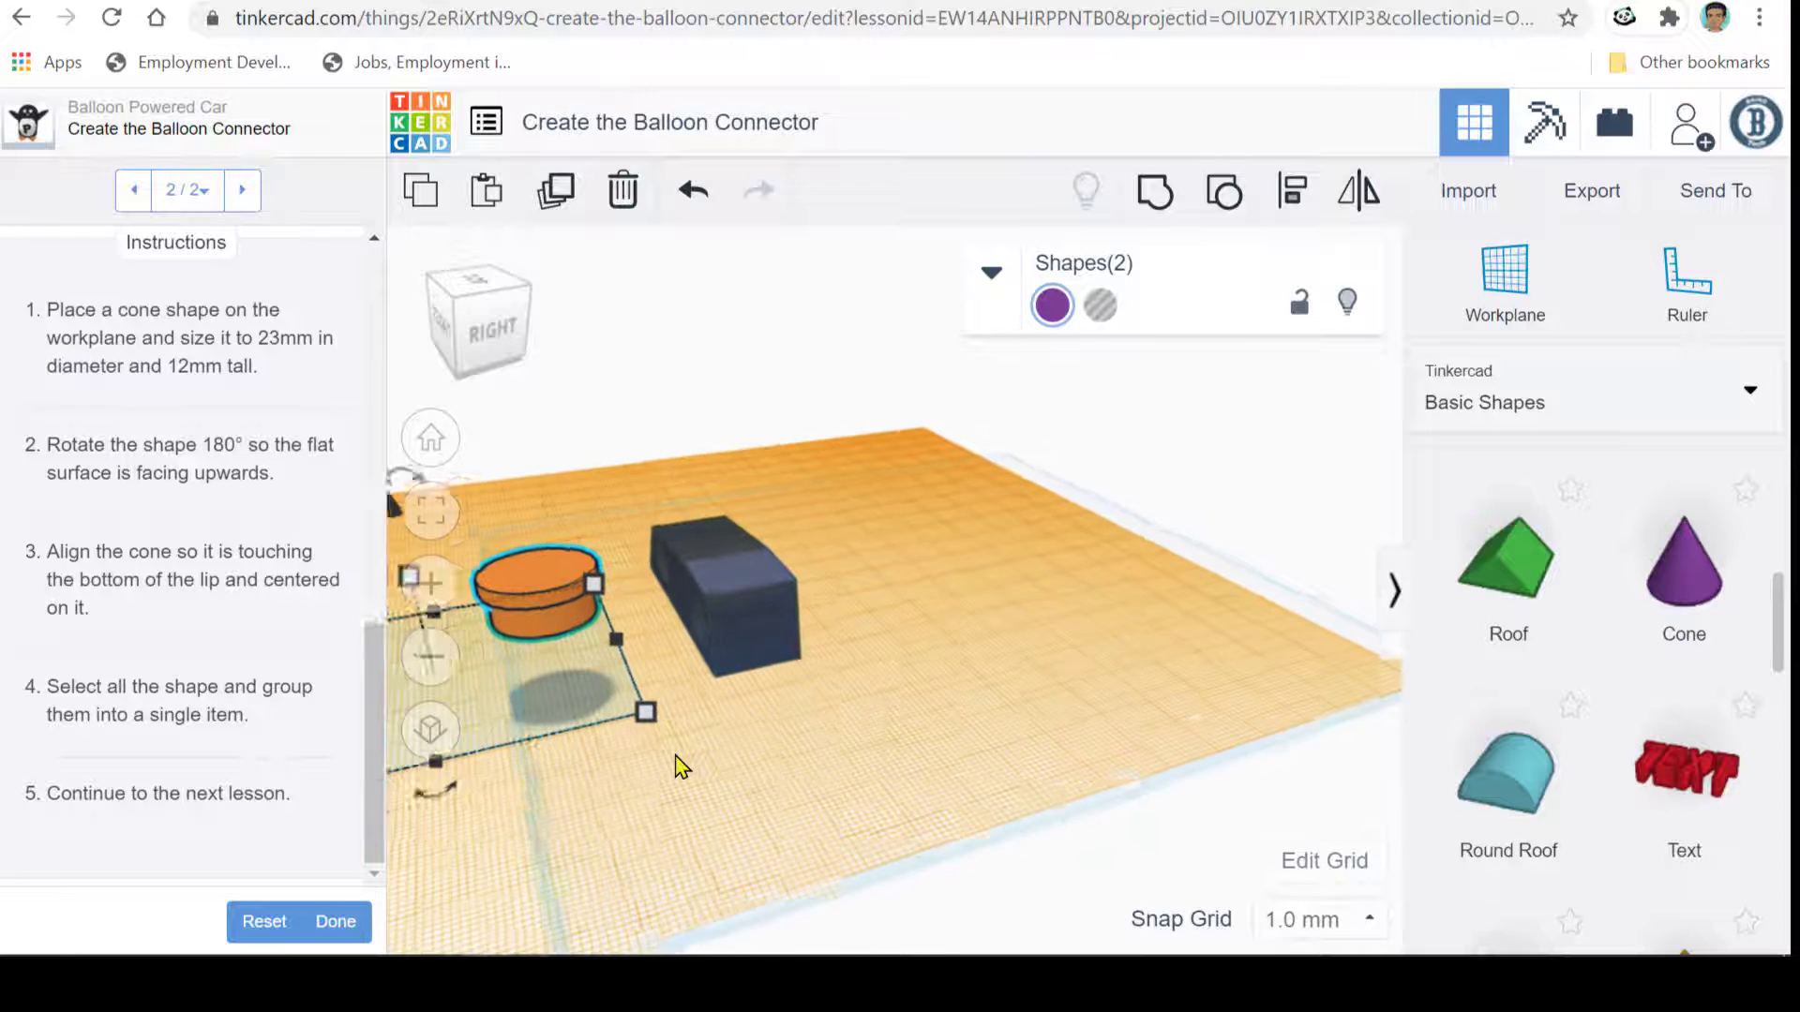
right_drag(755, 768, 853, 757)
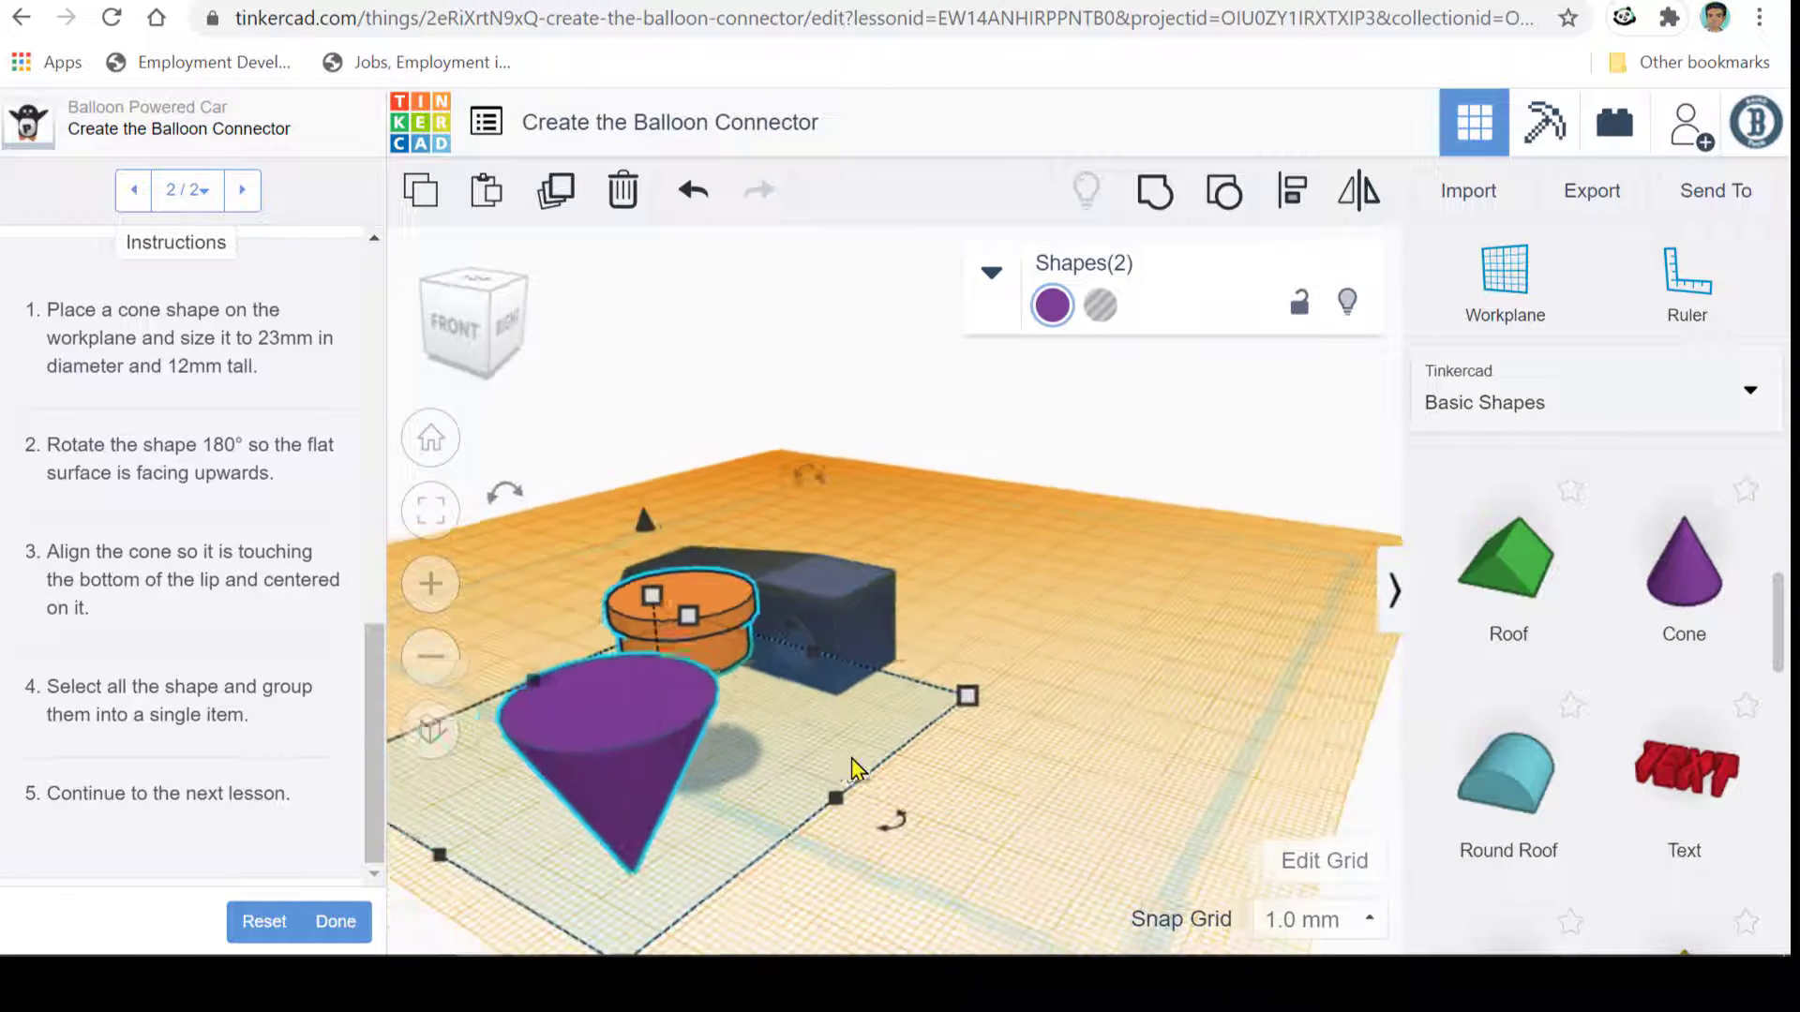
click(1292, 197)
scroll(1000, 851, down, 5)
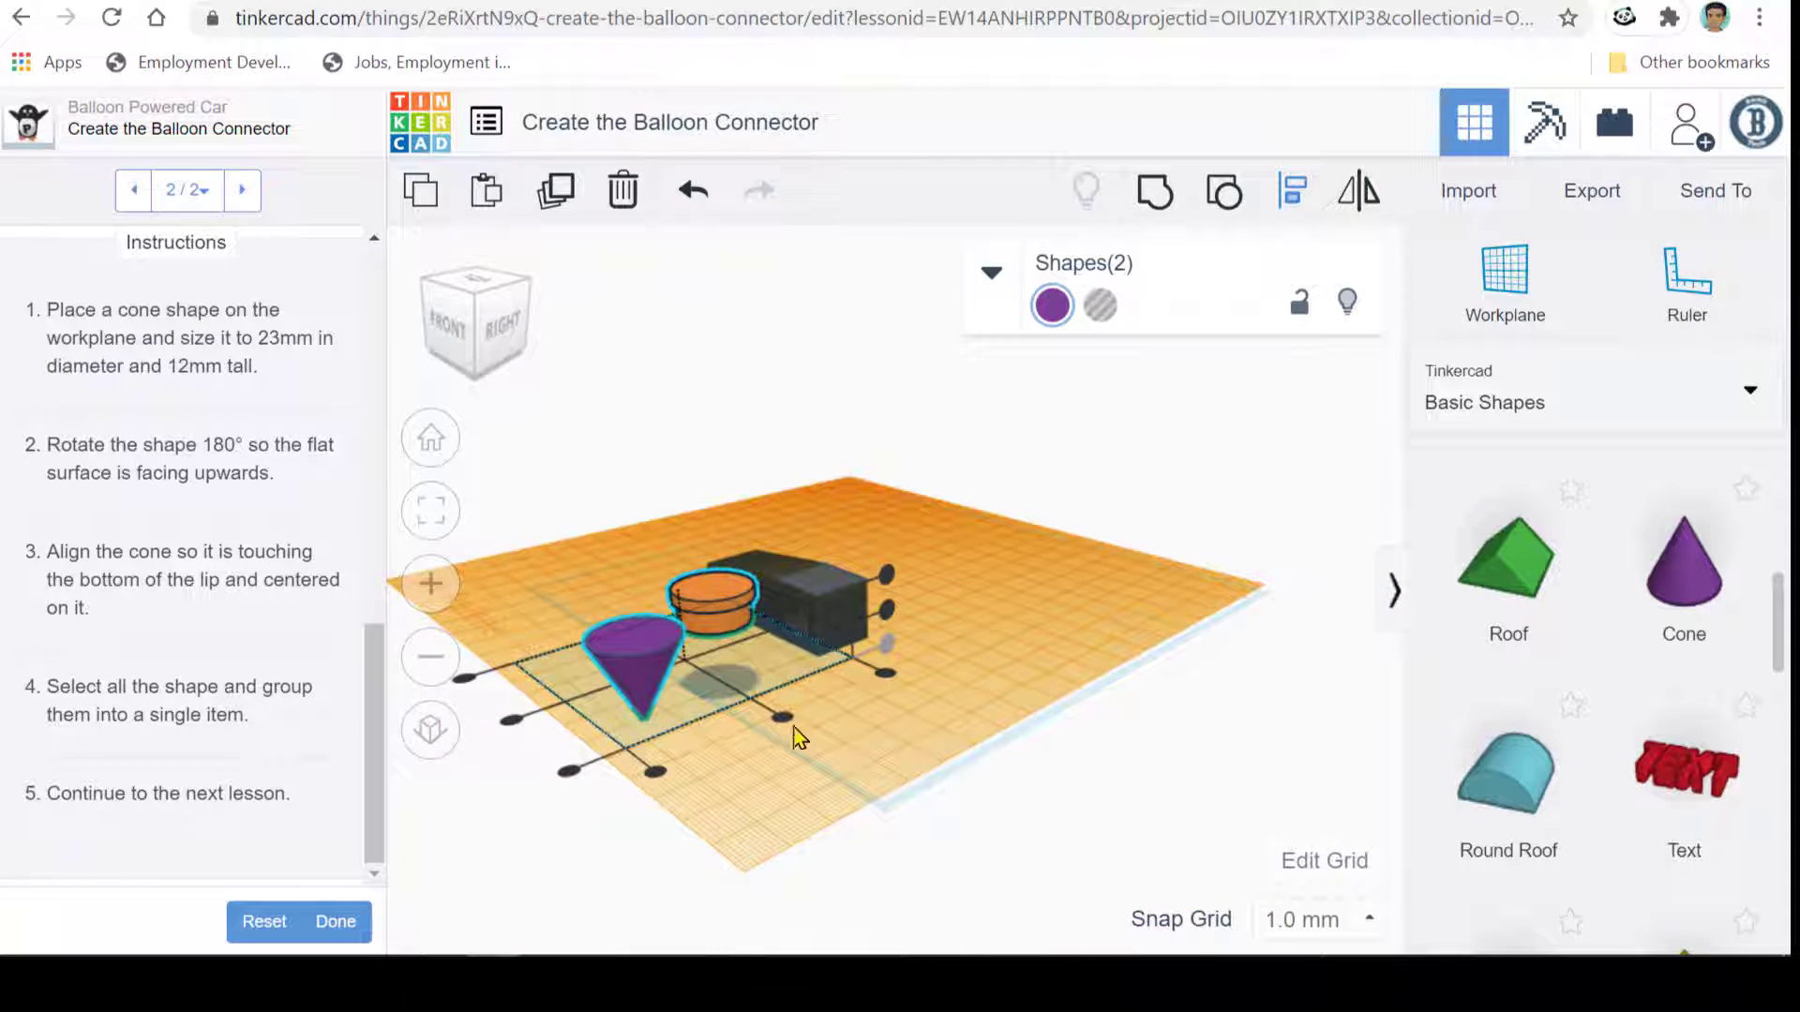
click(783, 722)
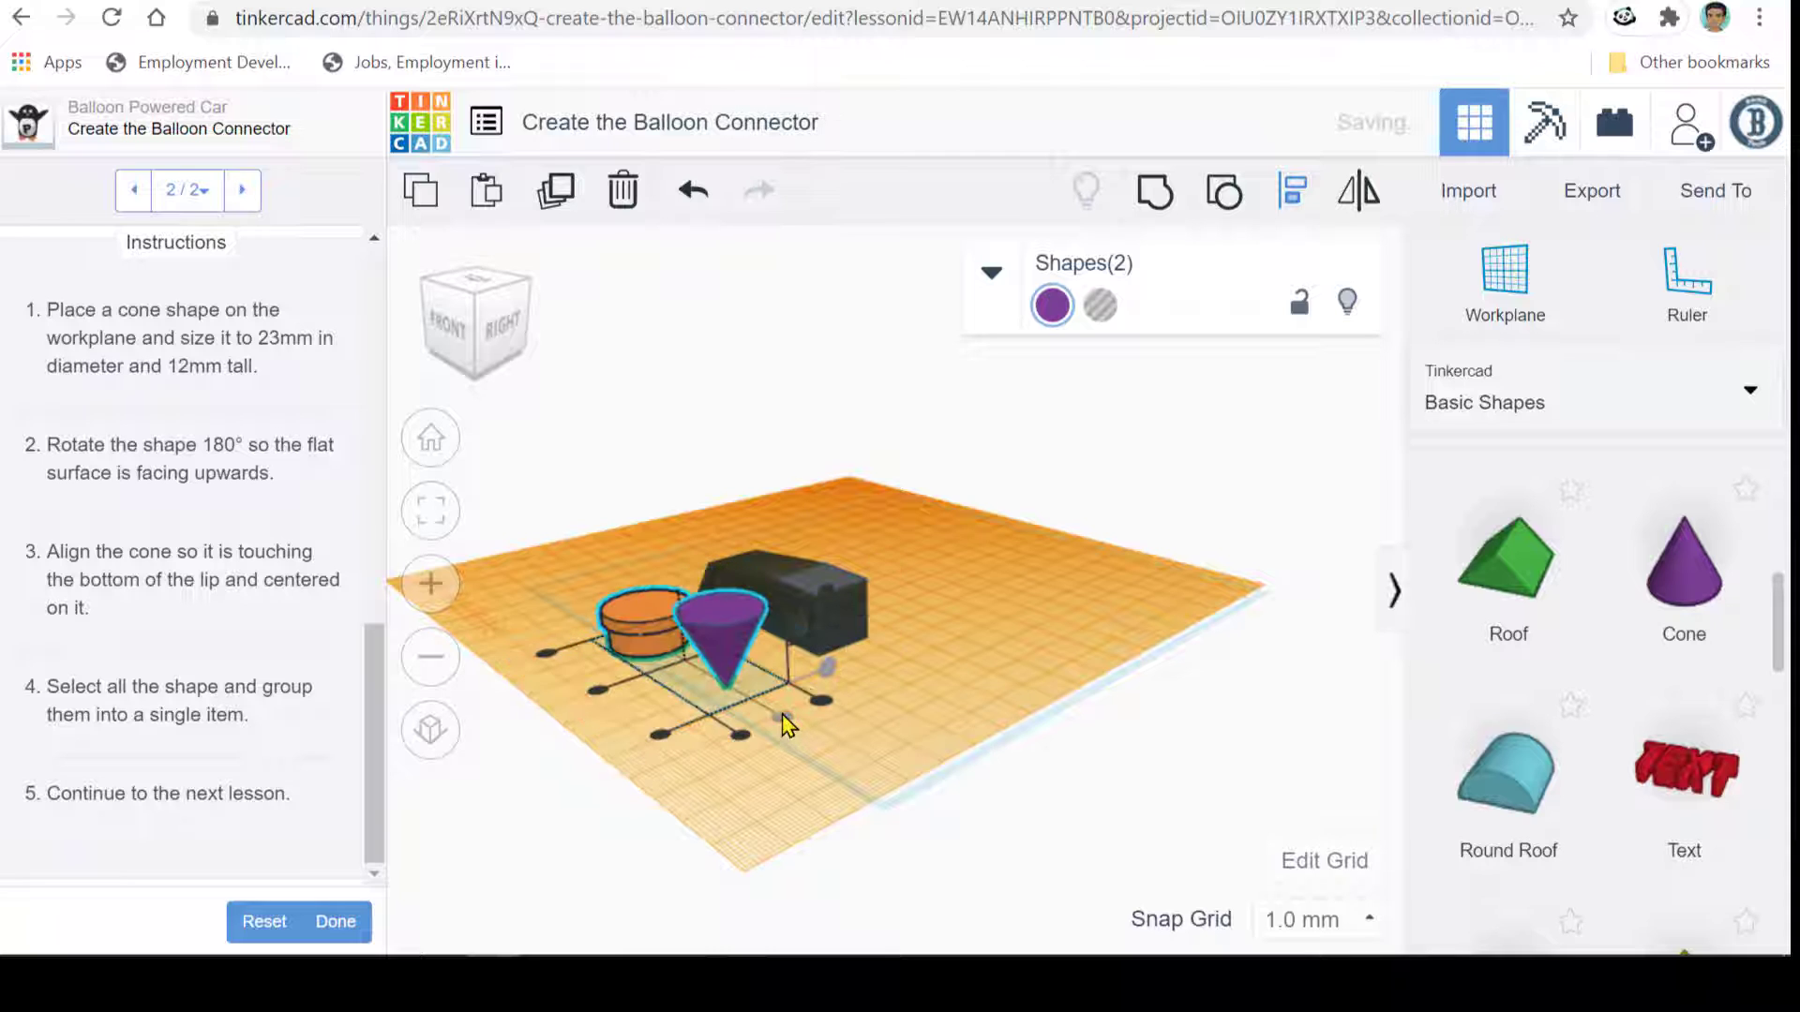
click(595, 693)
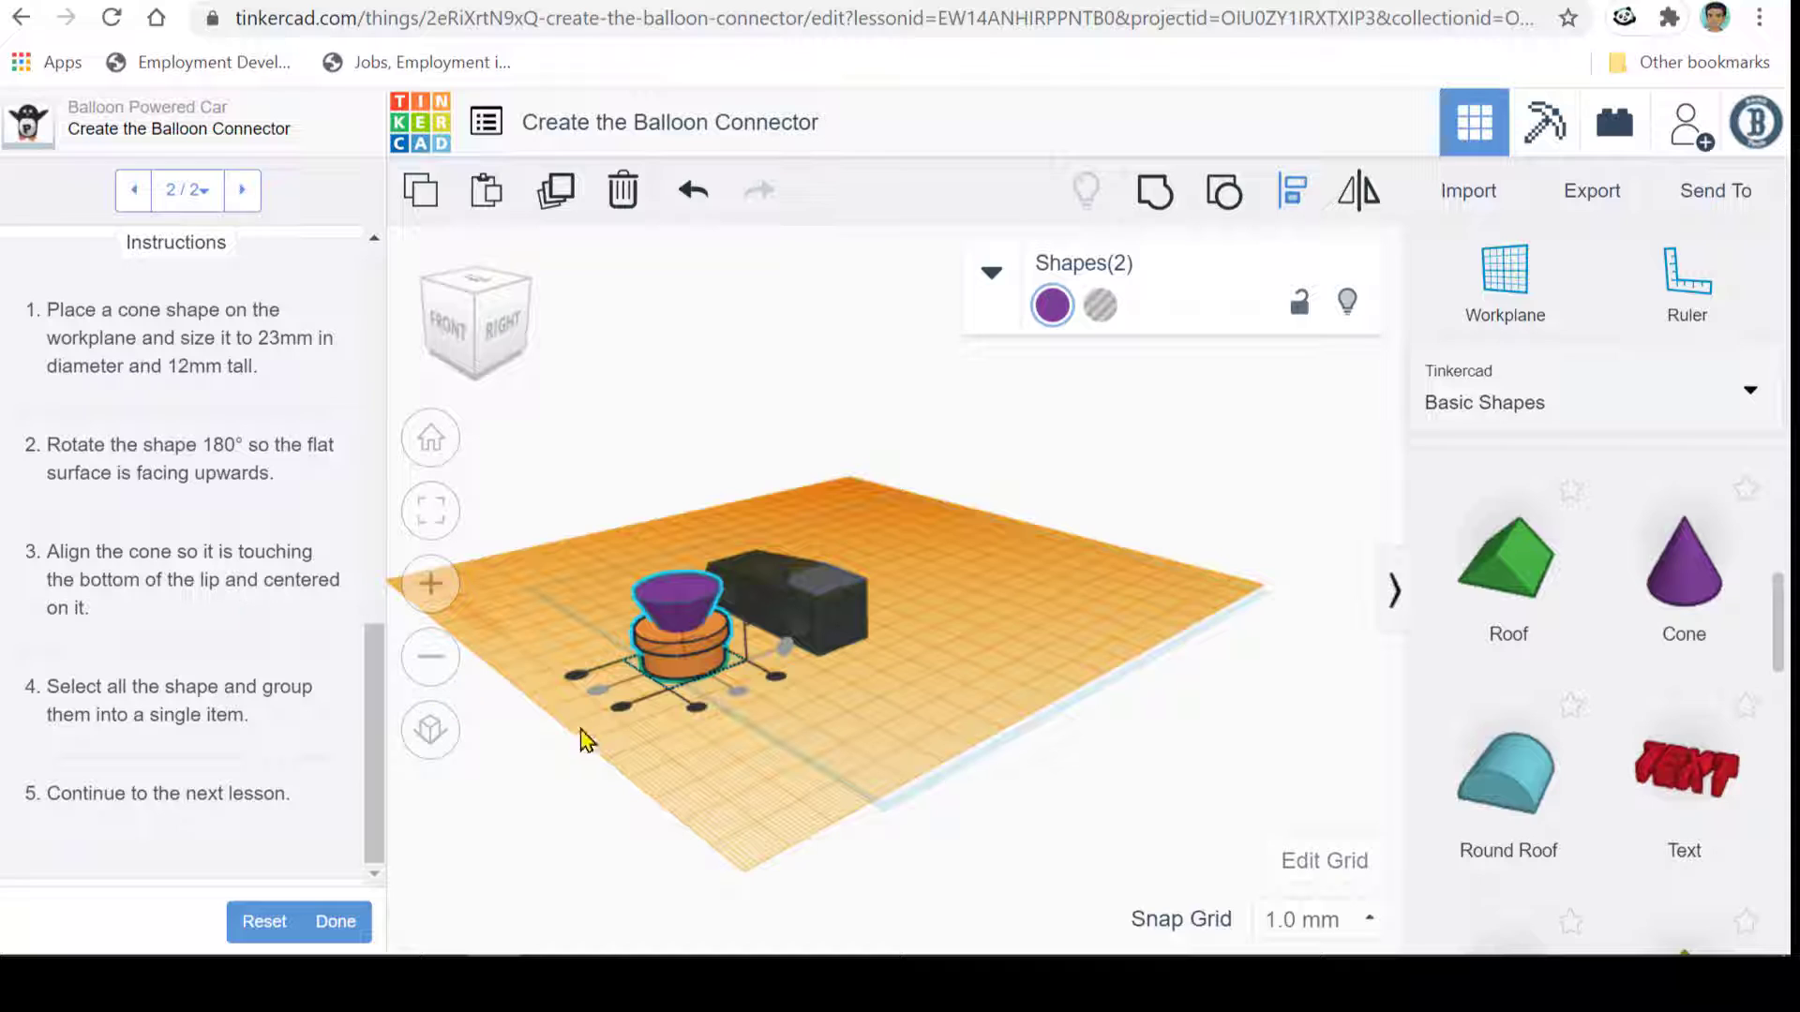
- Try aligning the cone and the connector vertically by their tops and by their midpoints
right_drag(582, 739, 689, 753)
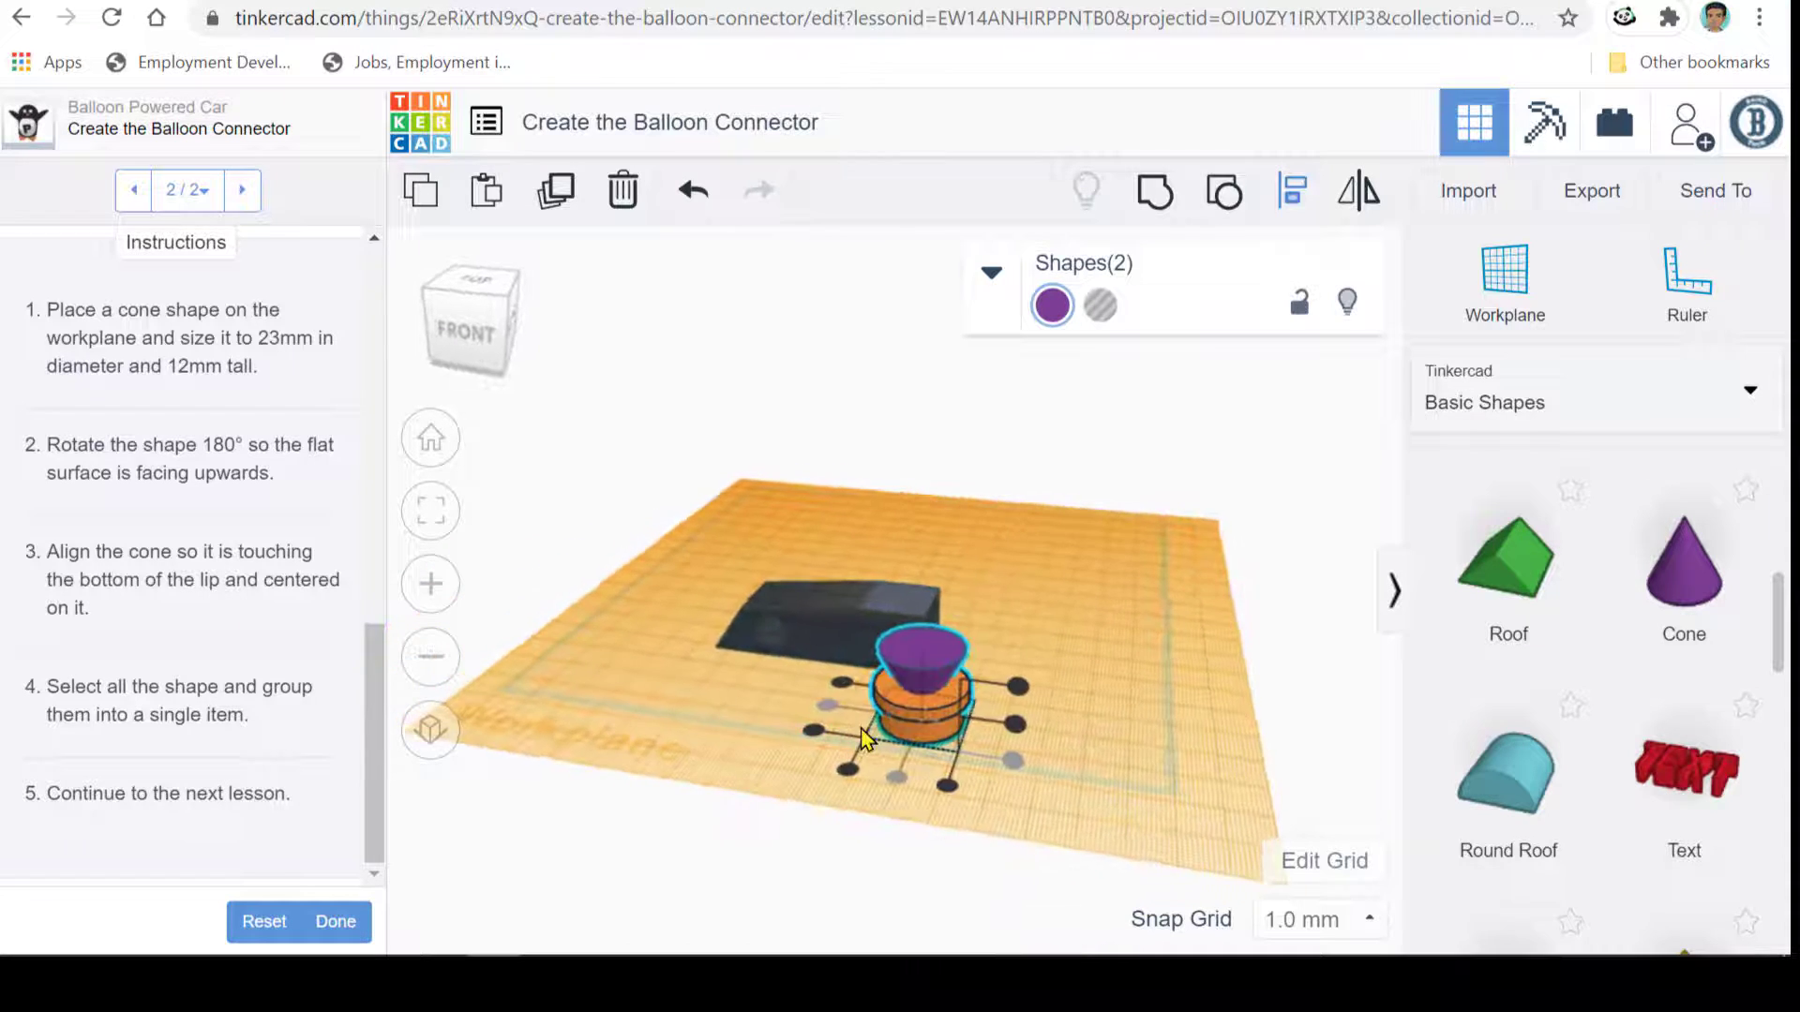
scroll(825, 731, up, 5)
right_drag(974, 830, 973, 804)
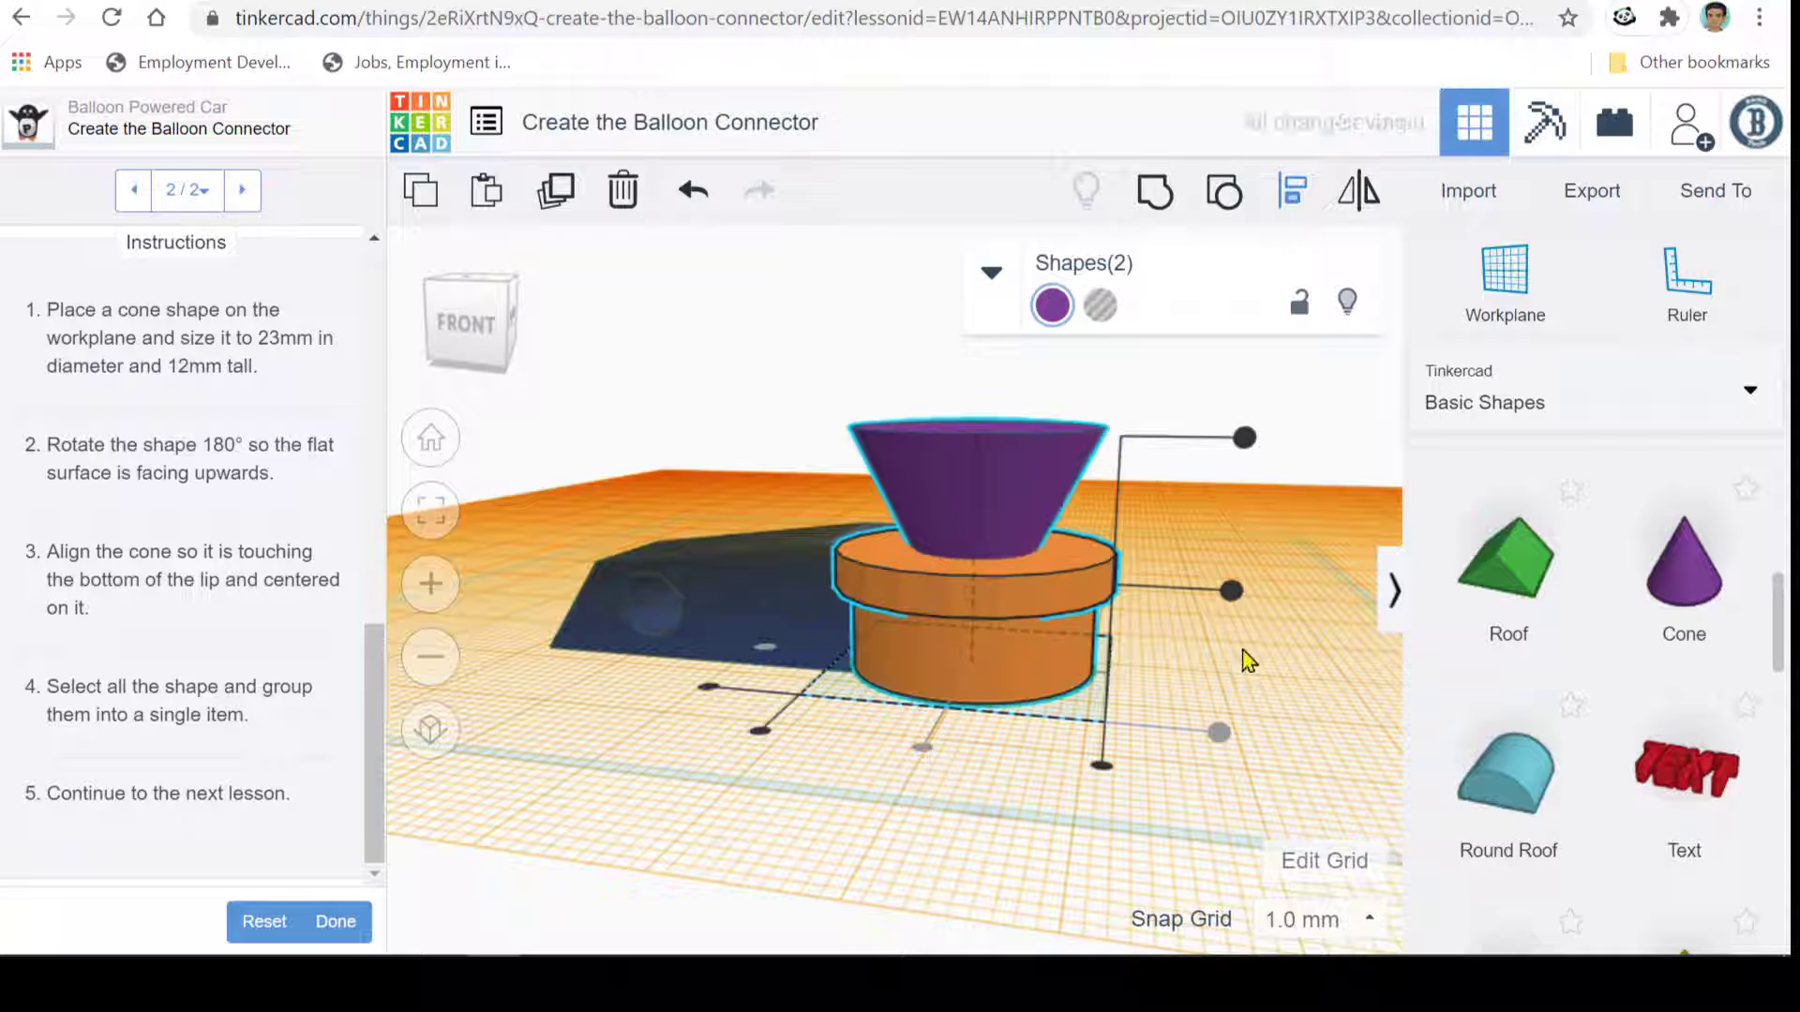
key(ctrl+z)
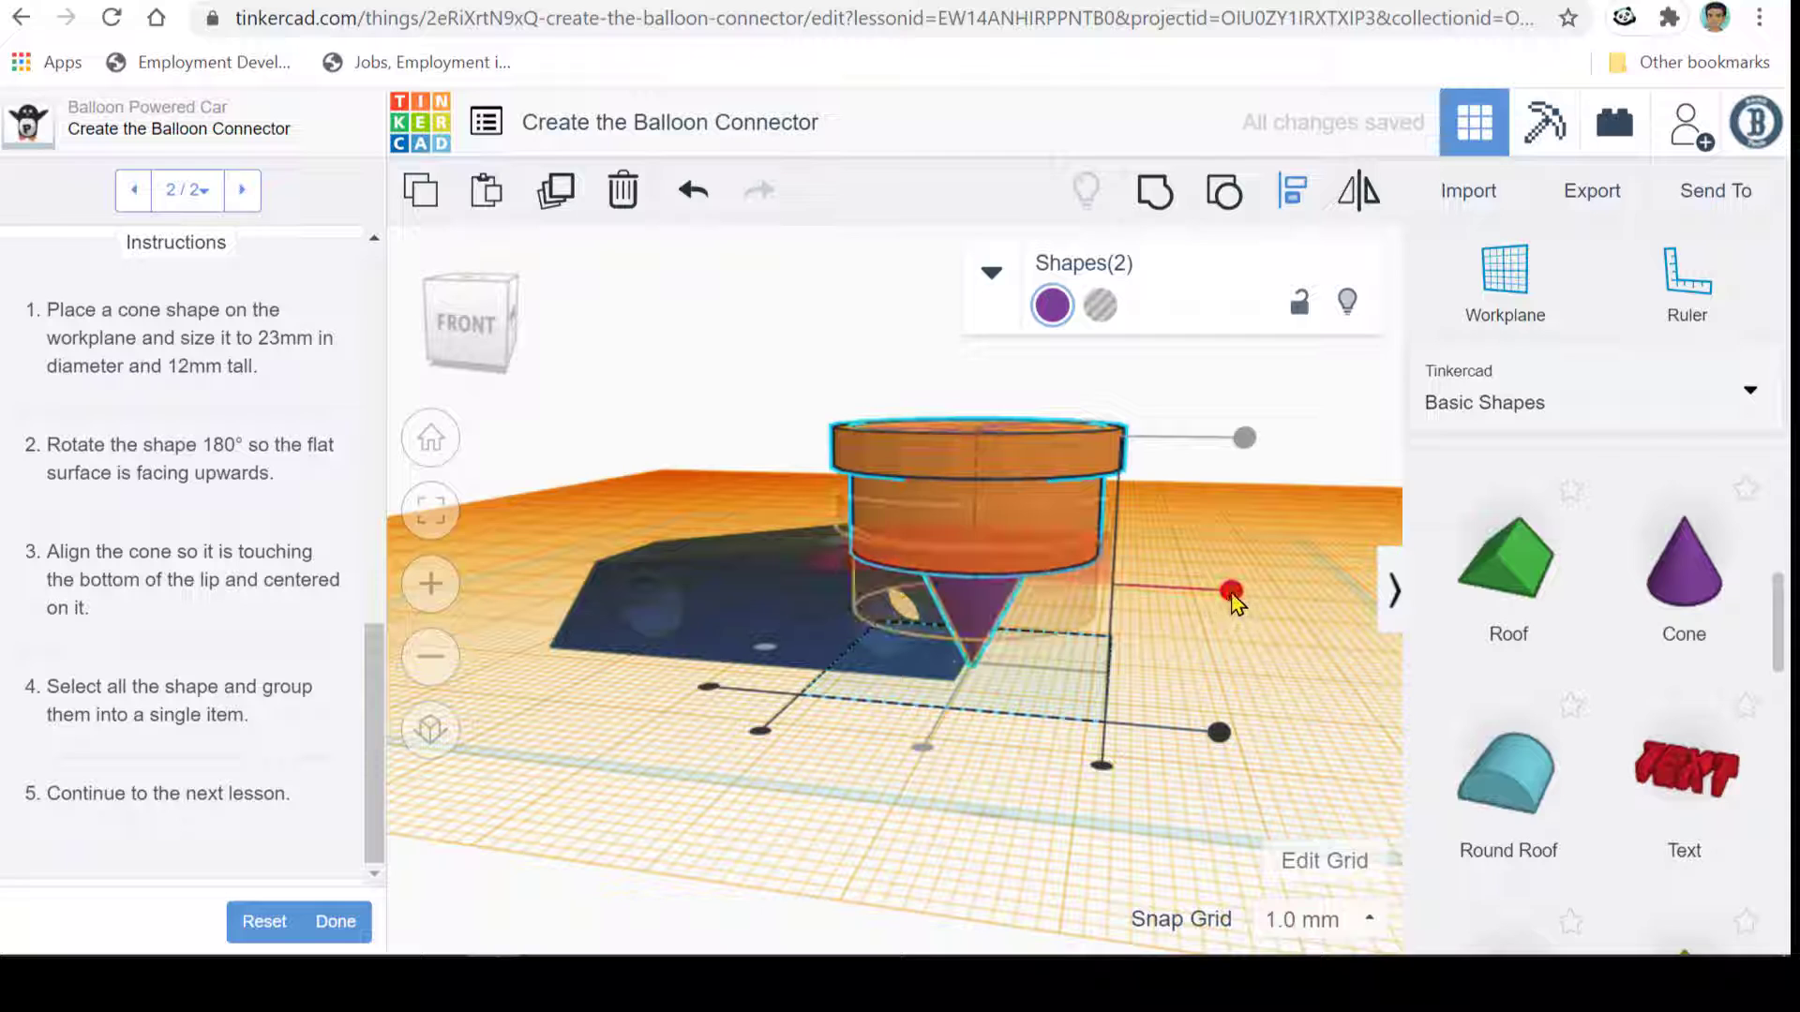
key(ctrl+z)
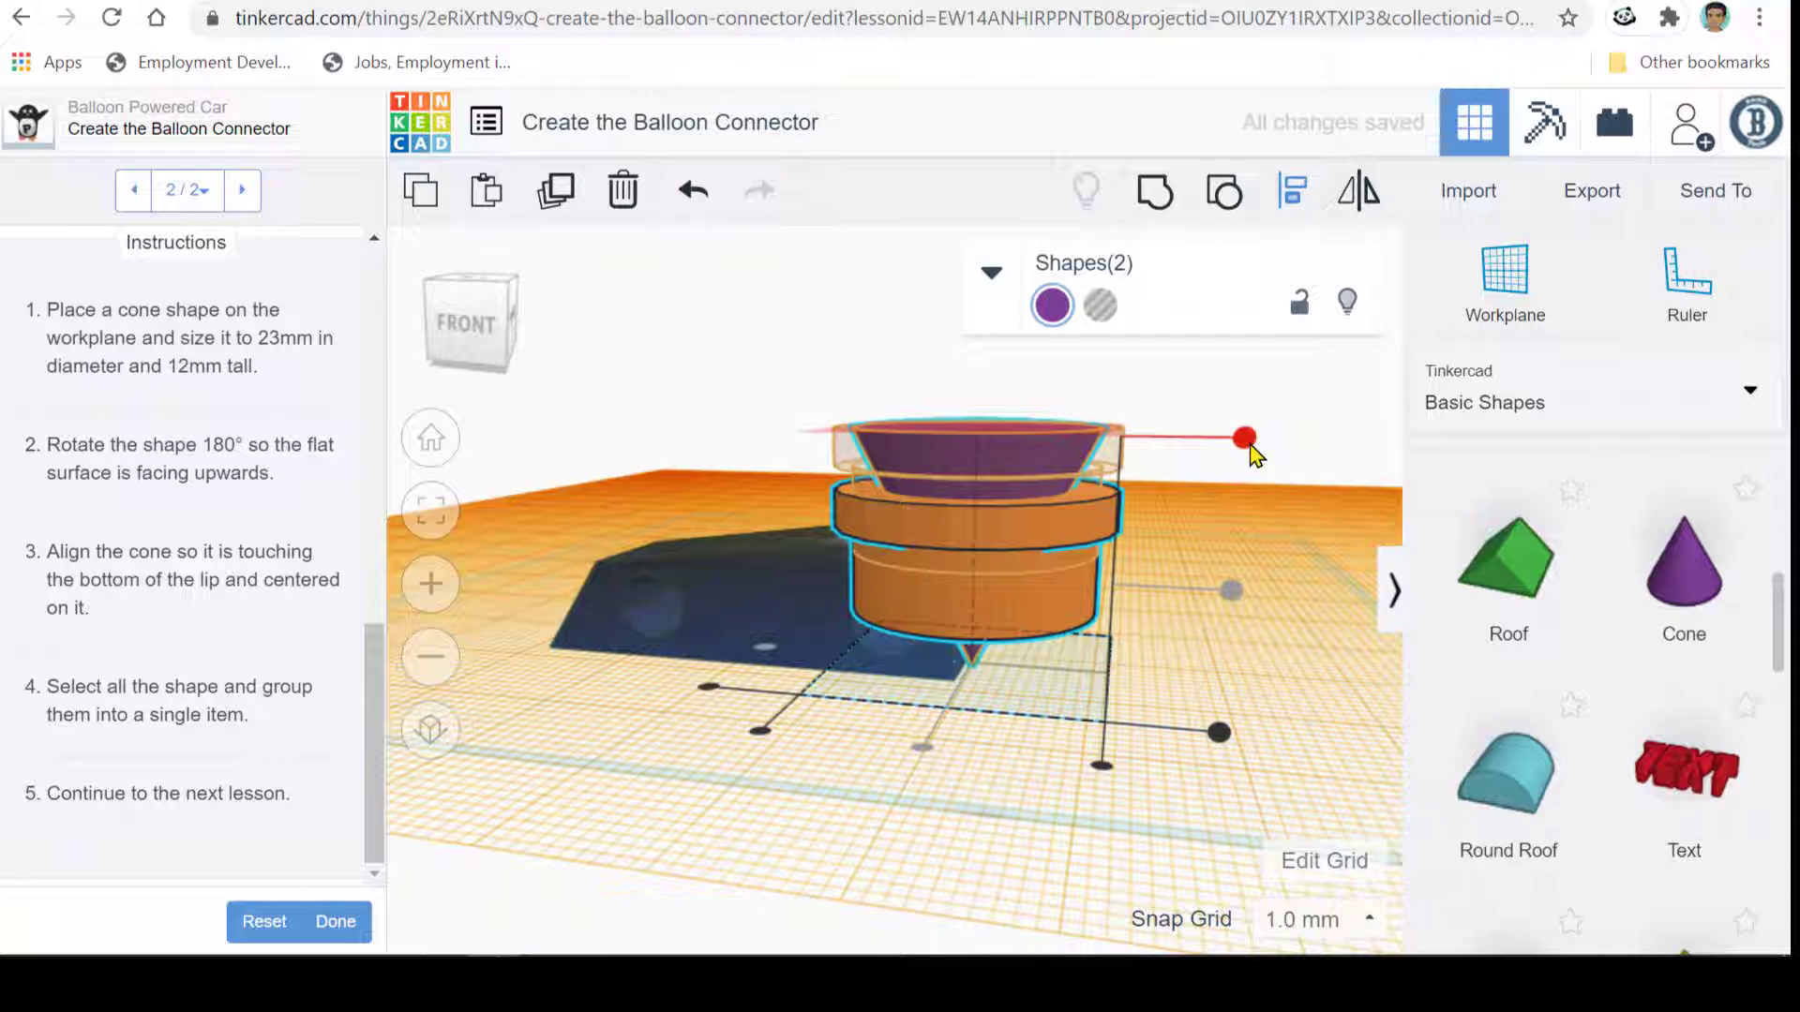
key(ctrl+z)
mouse_move(1255, 519)
right_down()
mouse_move(1254, 550)
mouse_move(1242, 535)
right_up()
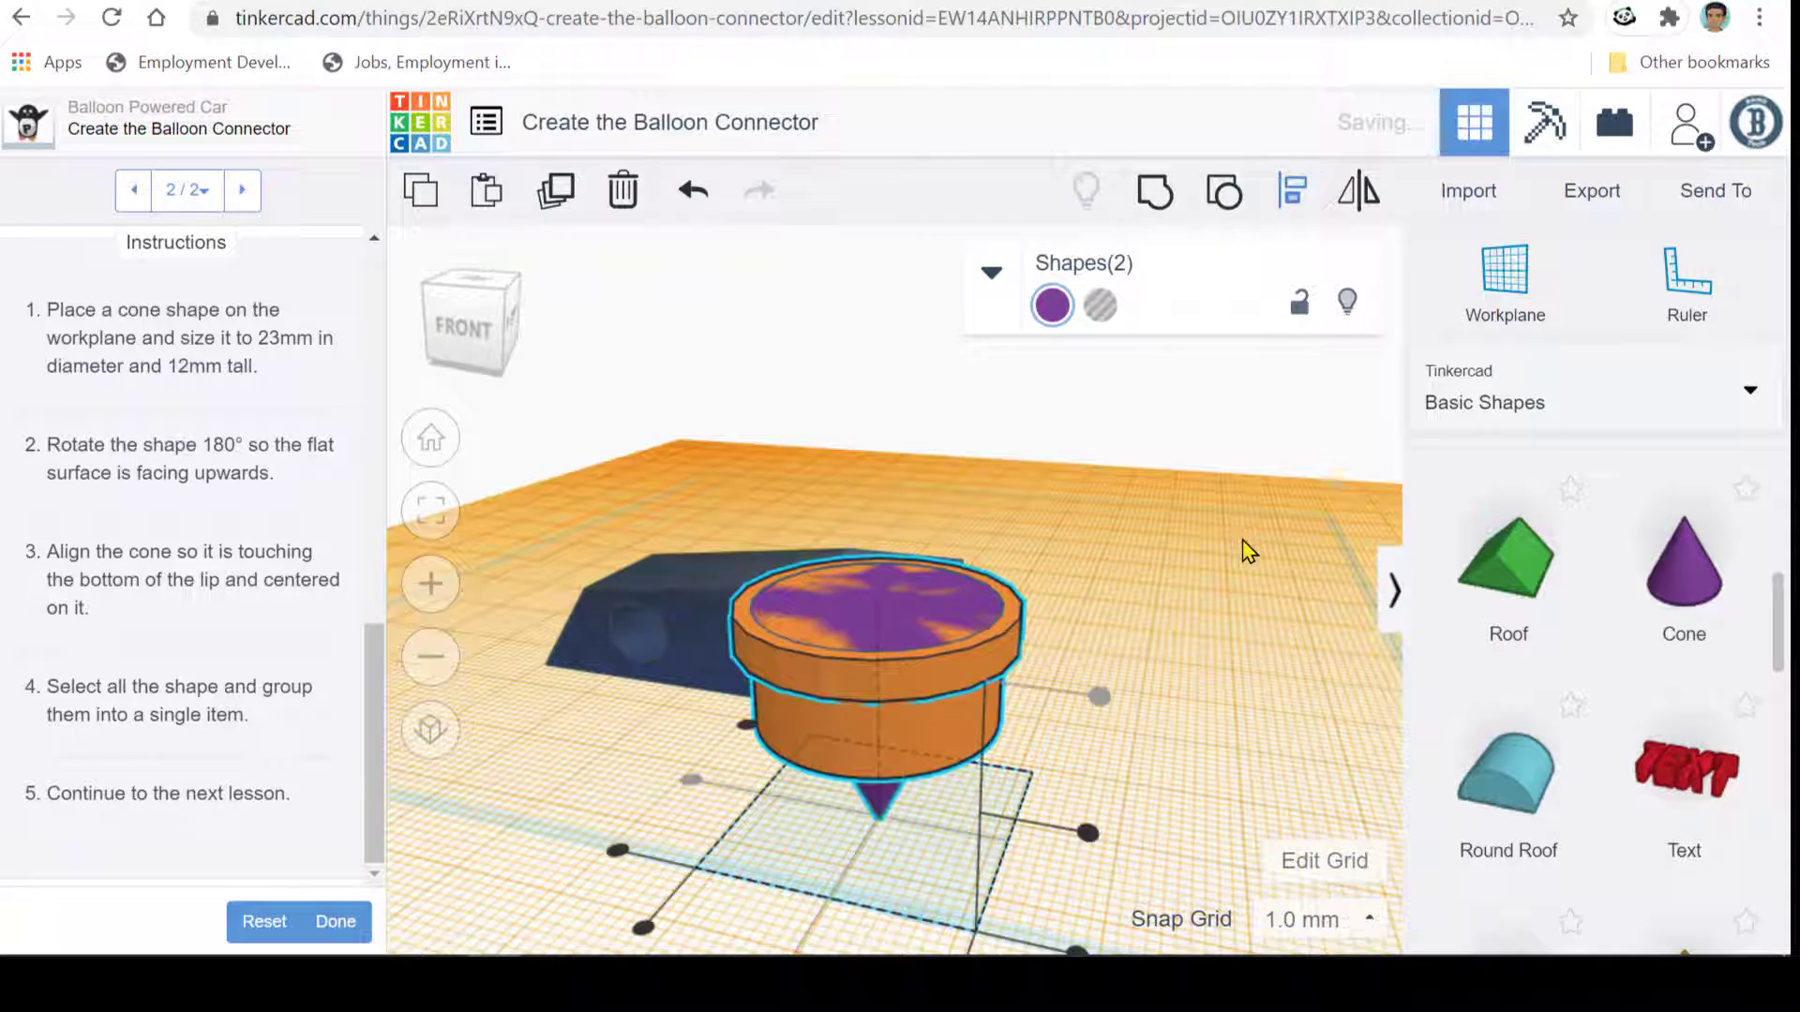
- Align the cone and the connector vertically by their midpoints
right_drag(1137, 763, 1150, 740)
key(l)
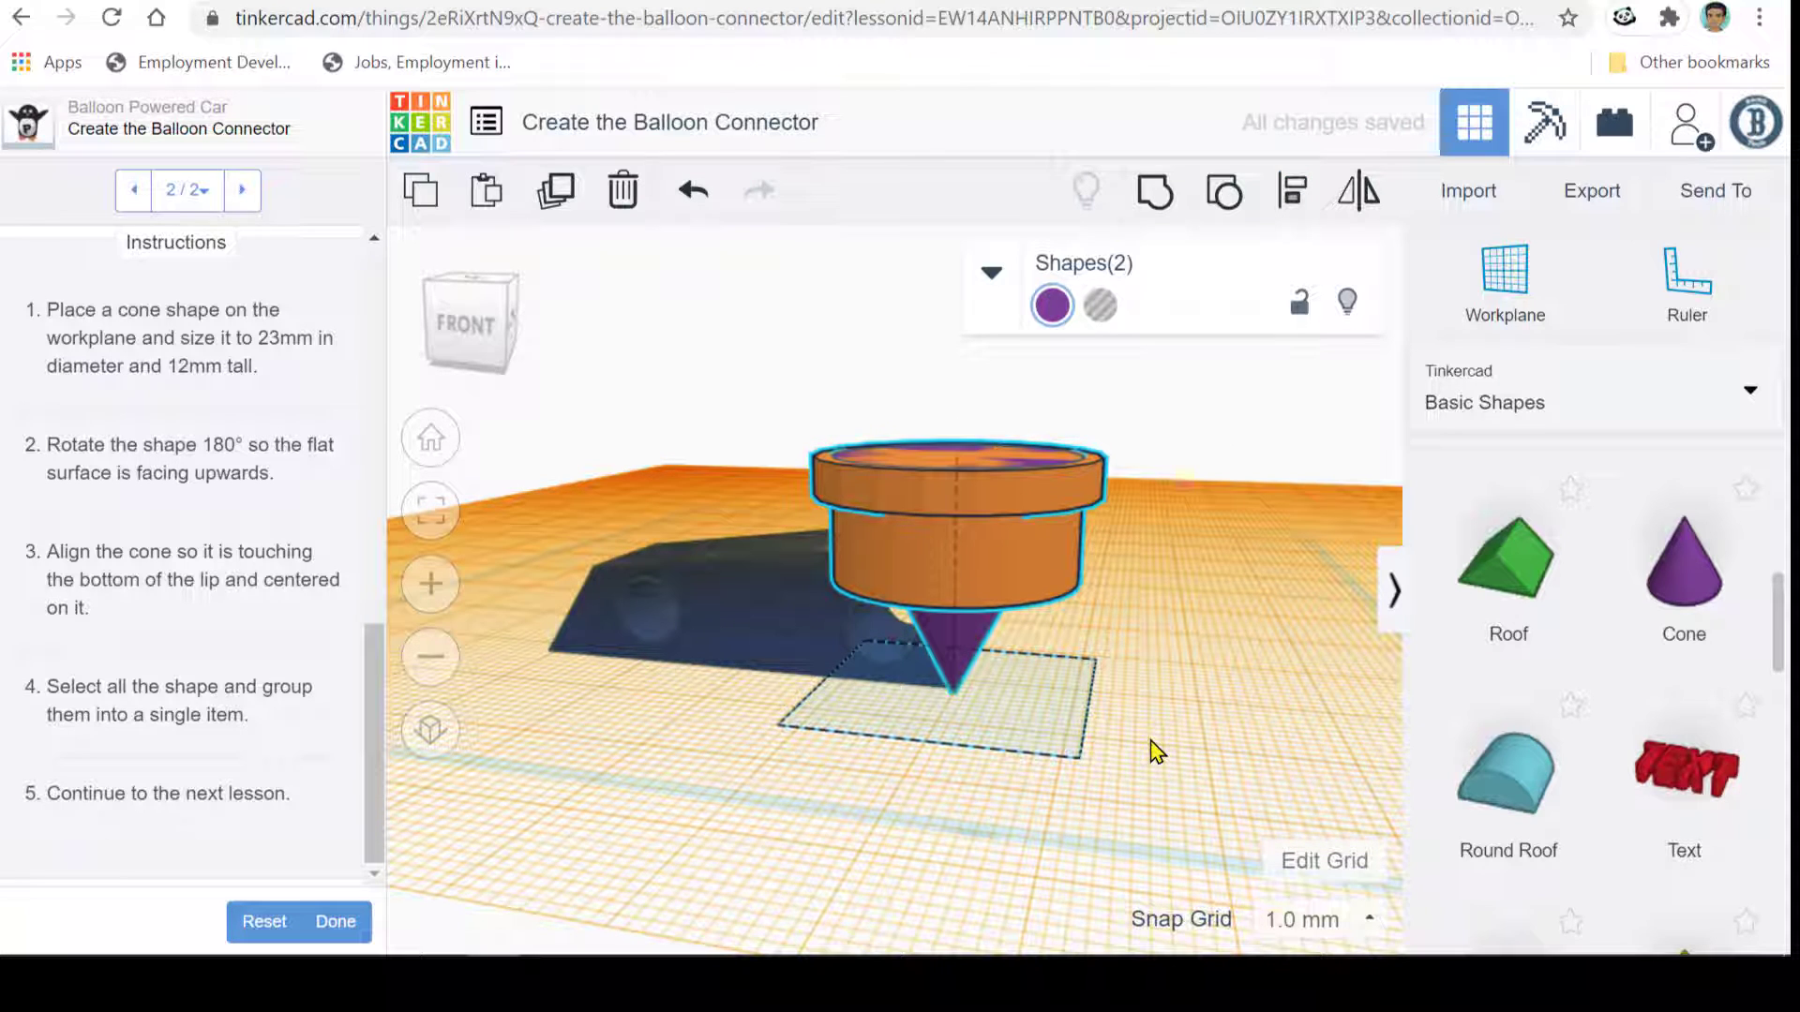
key(l)
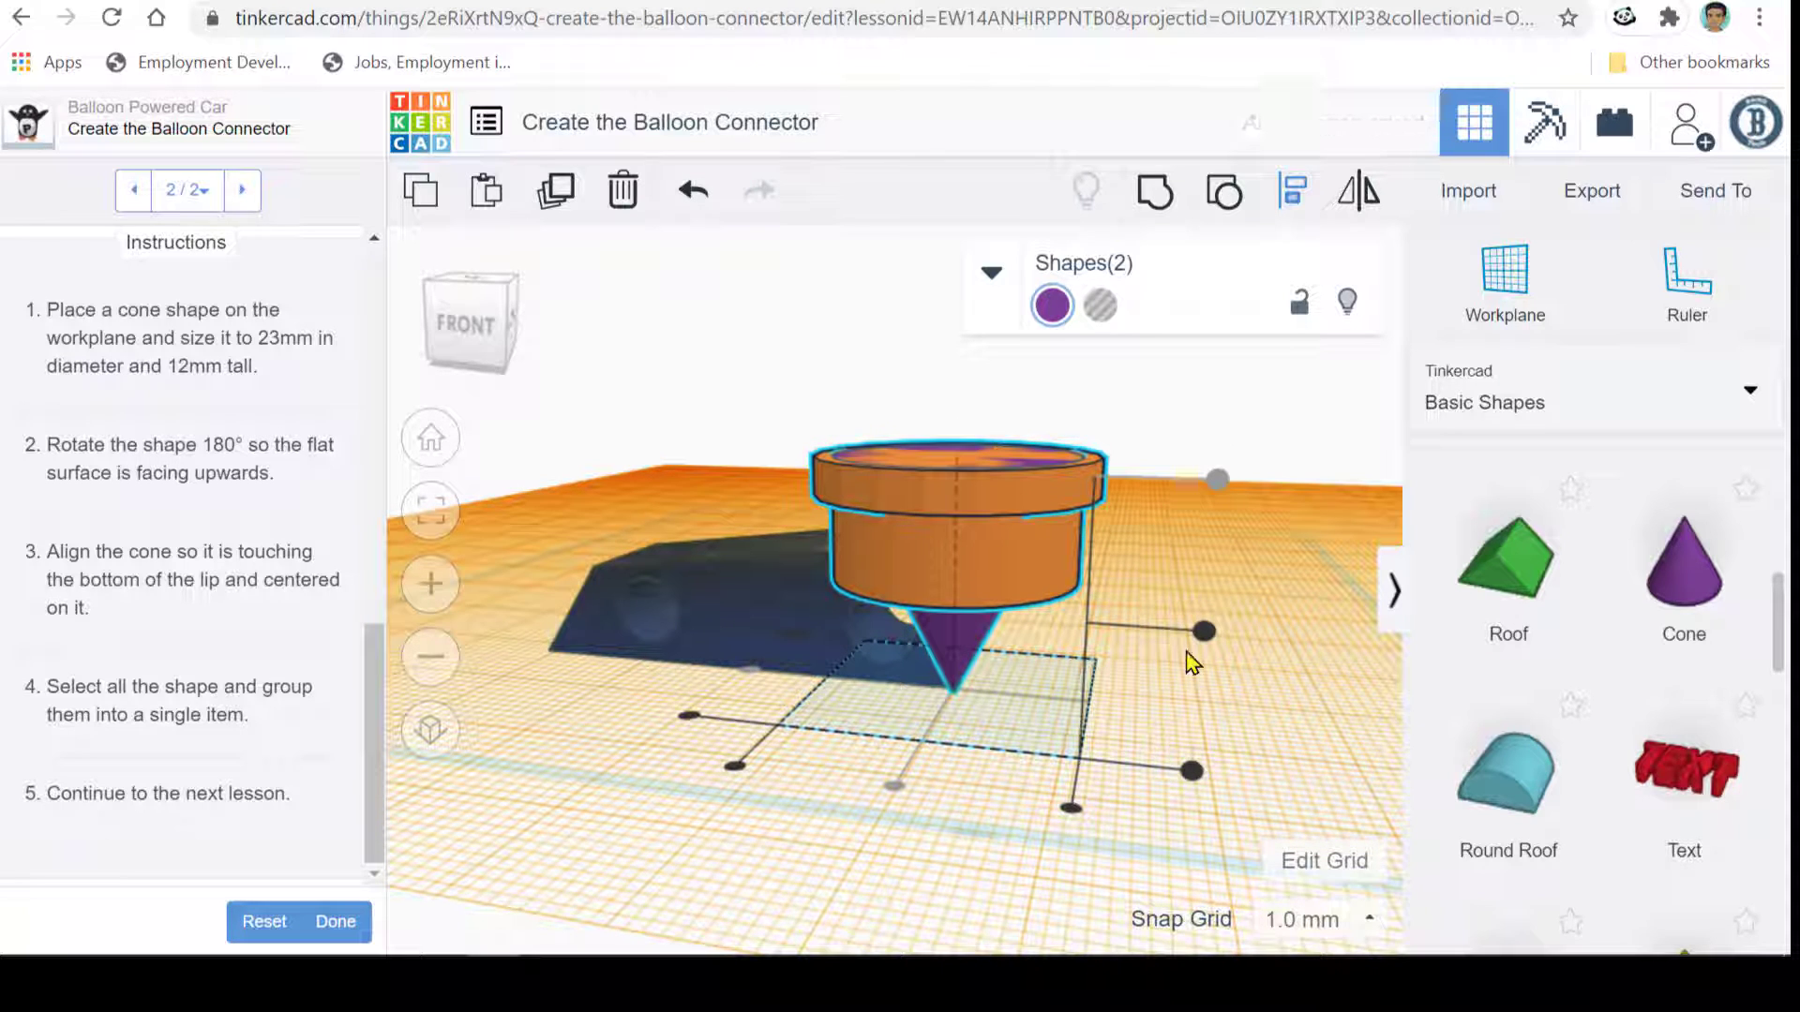
click(1203, 632)
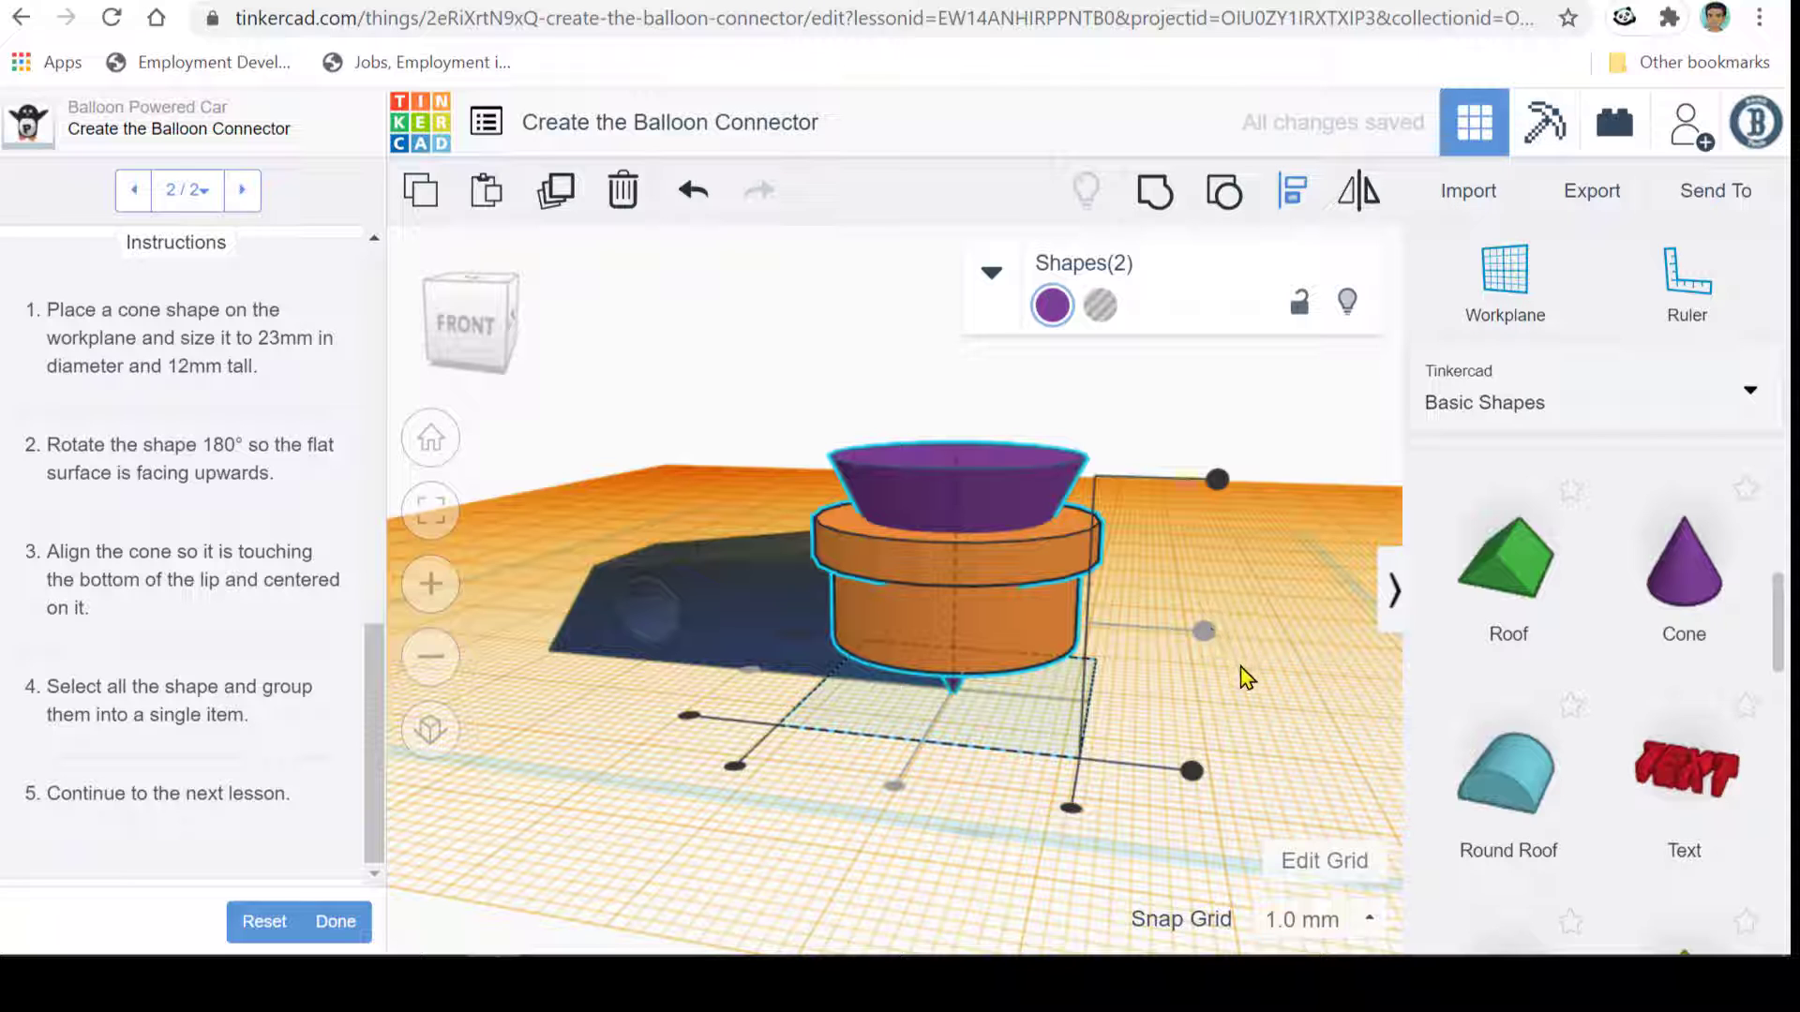
right_drag(1240, 666, 1160, 691)
scroll(1152, 687, down, 5)
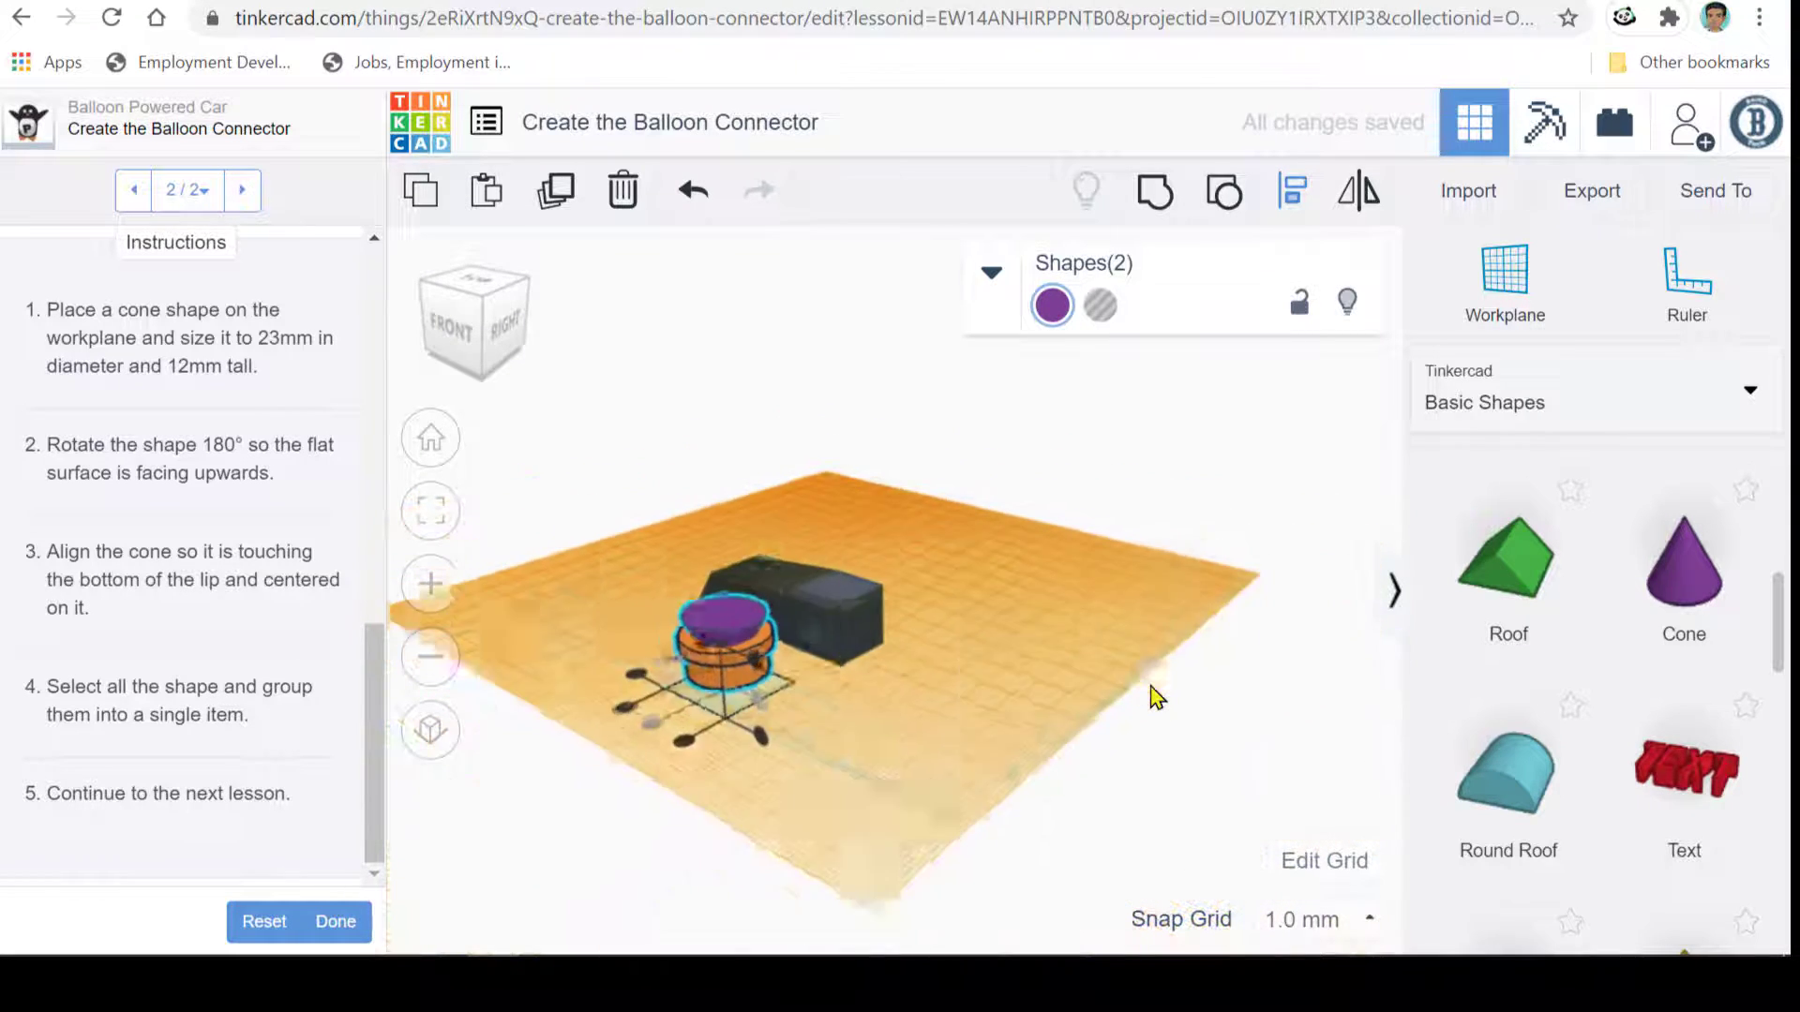
click(776, 757)
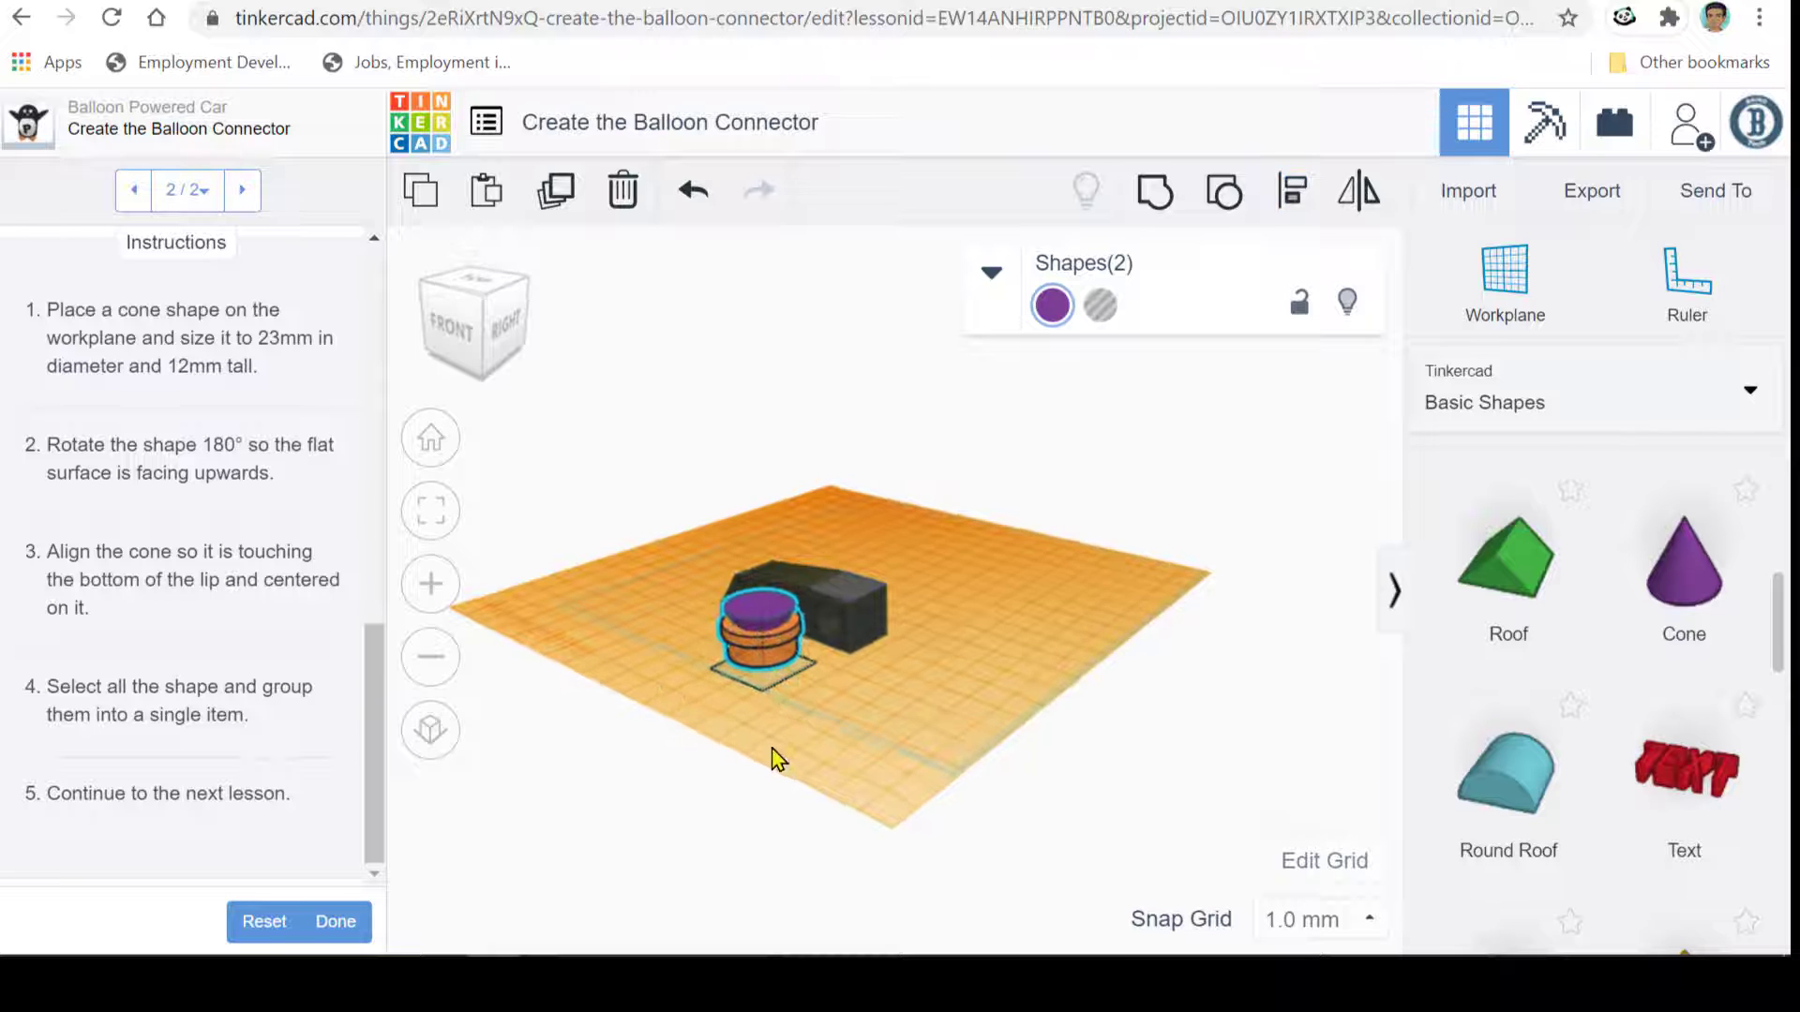
- Align the inverted cone and the connector vertically so that their top faces are level
scroll(848, 764, up, 5)
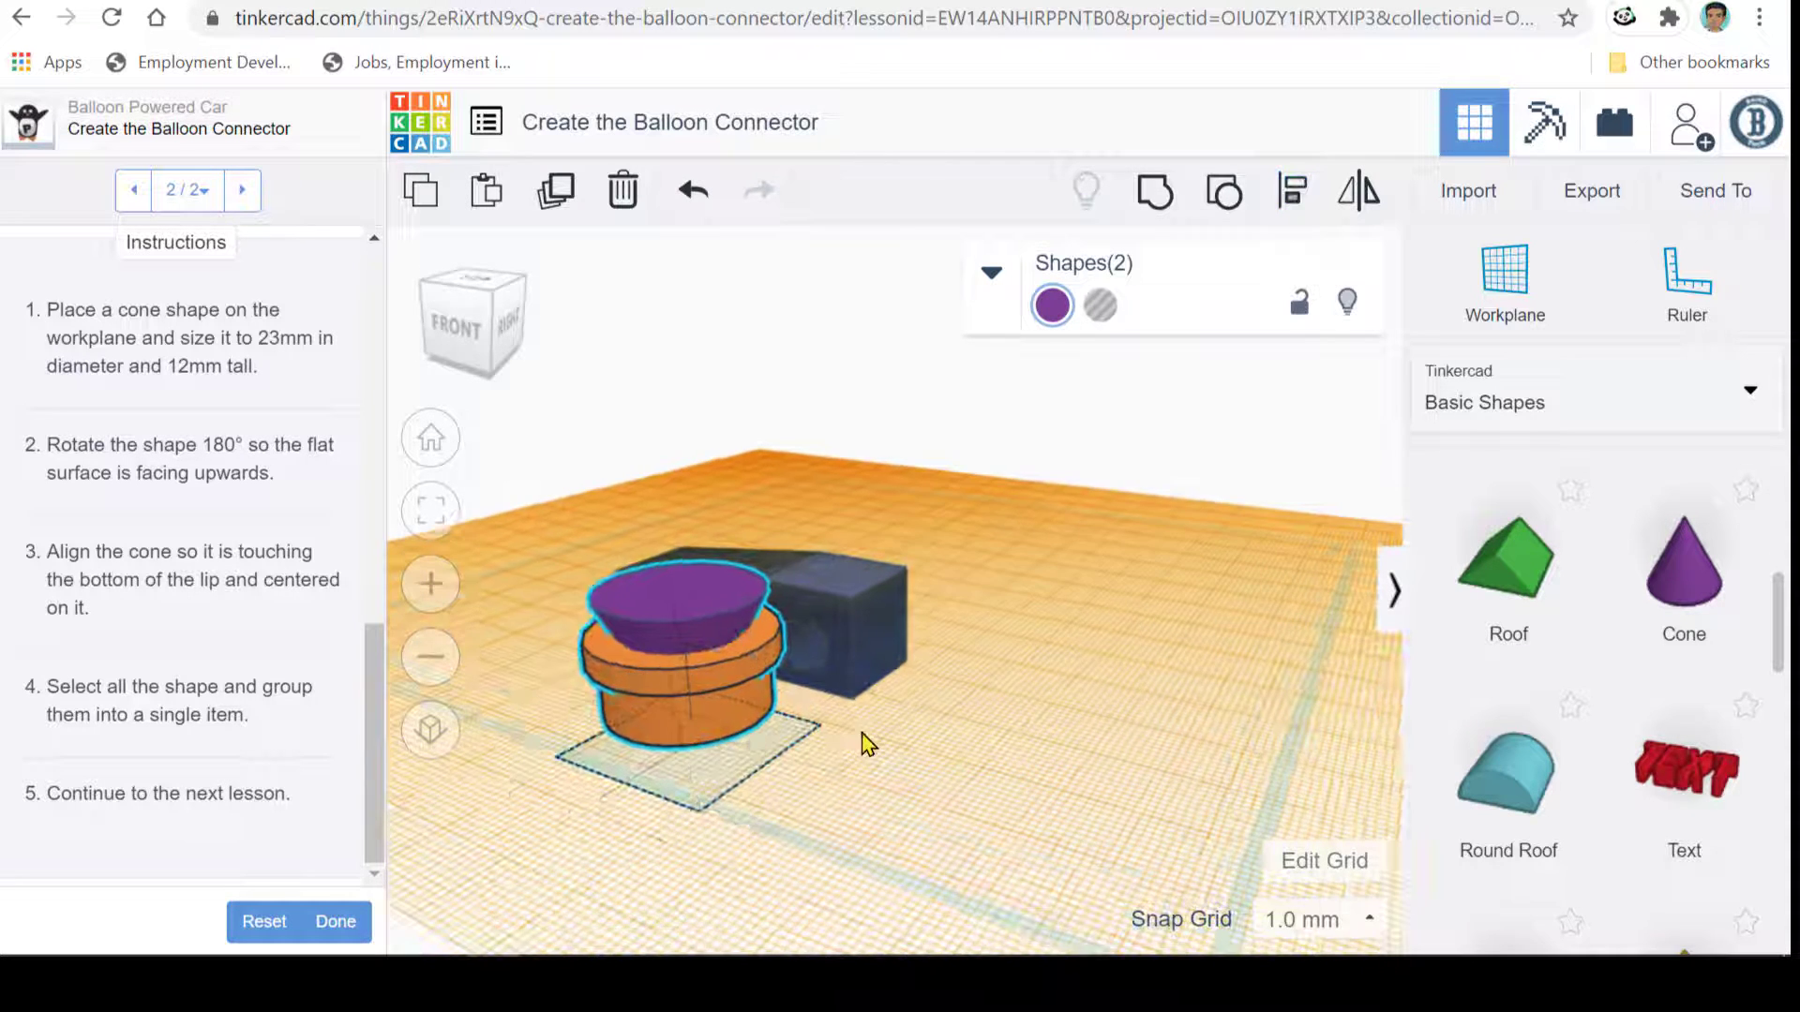
right_drag(867, 744, 896, 727)
key(l)
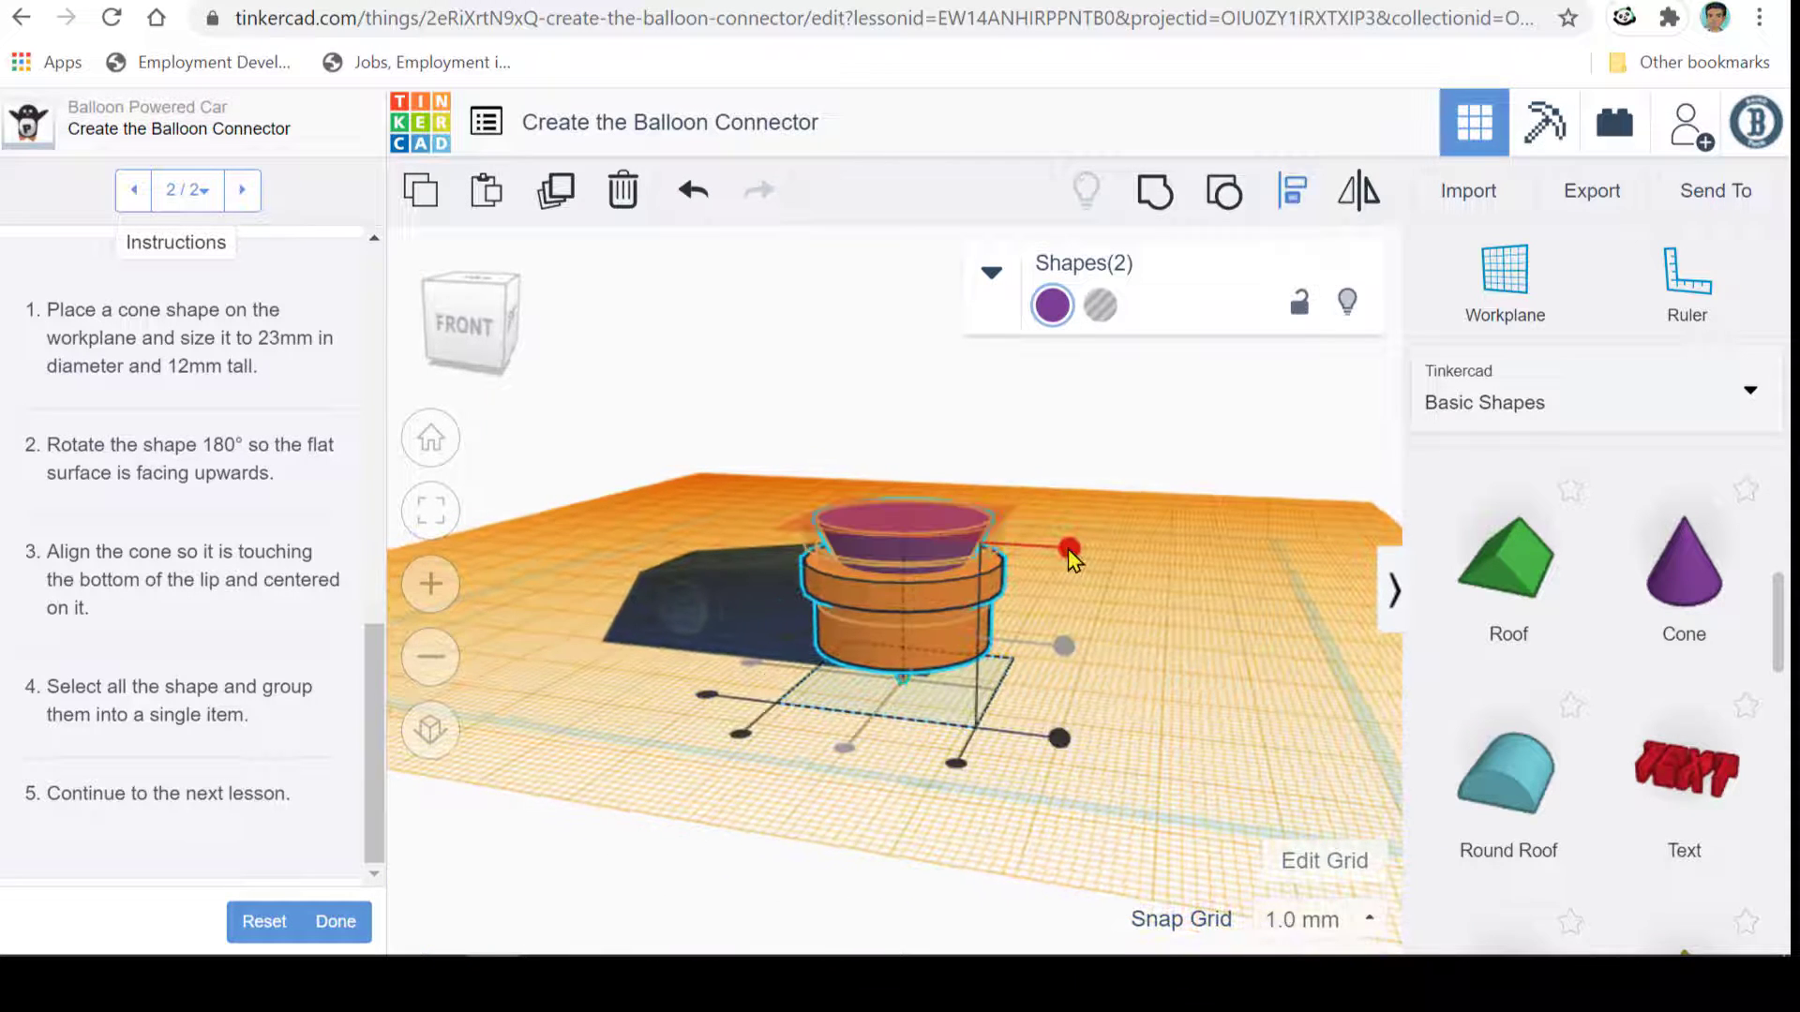
click(1067, 545)
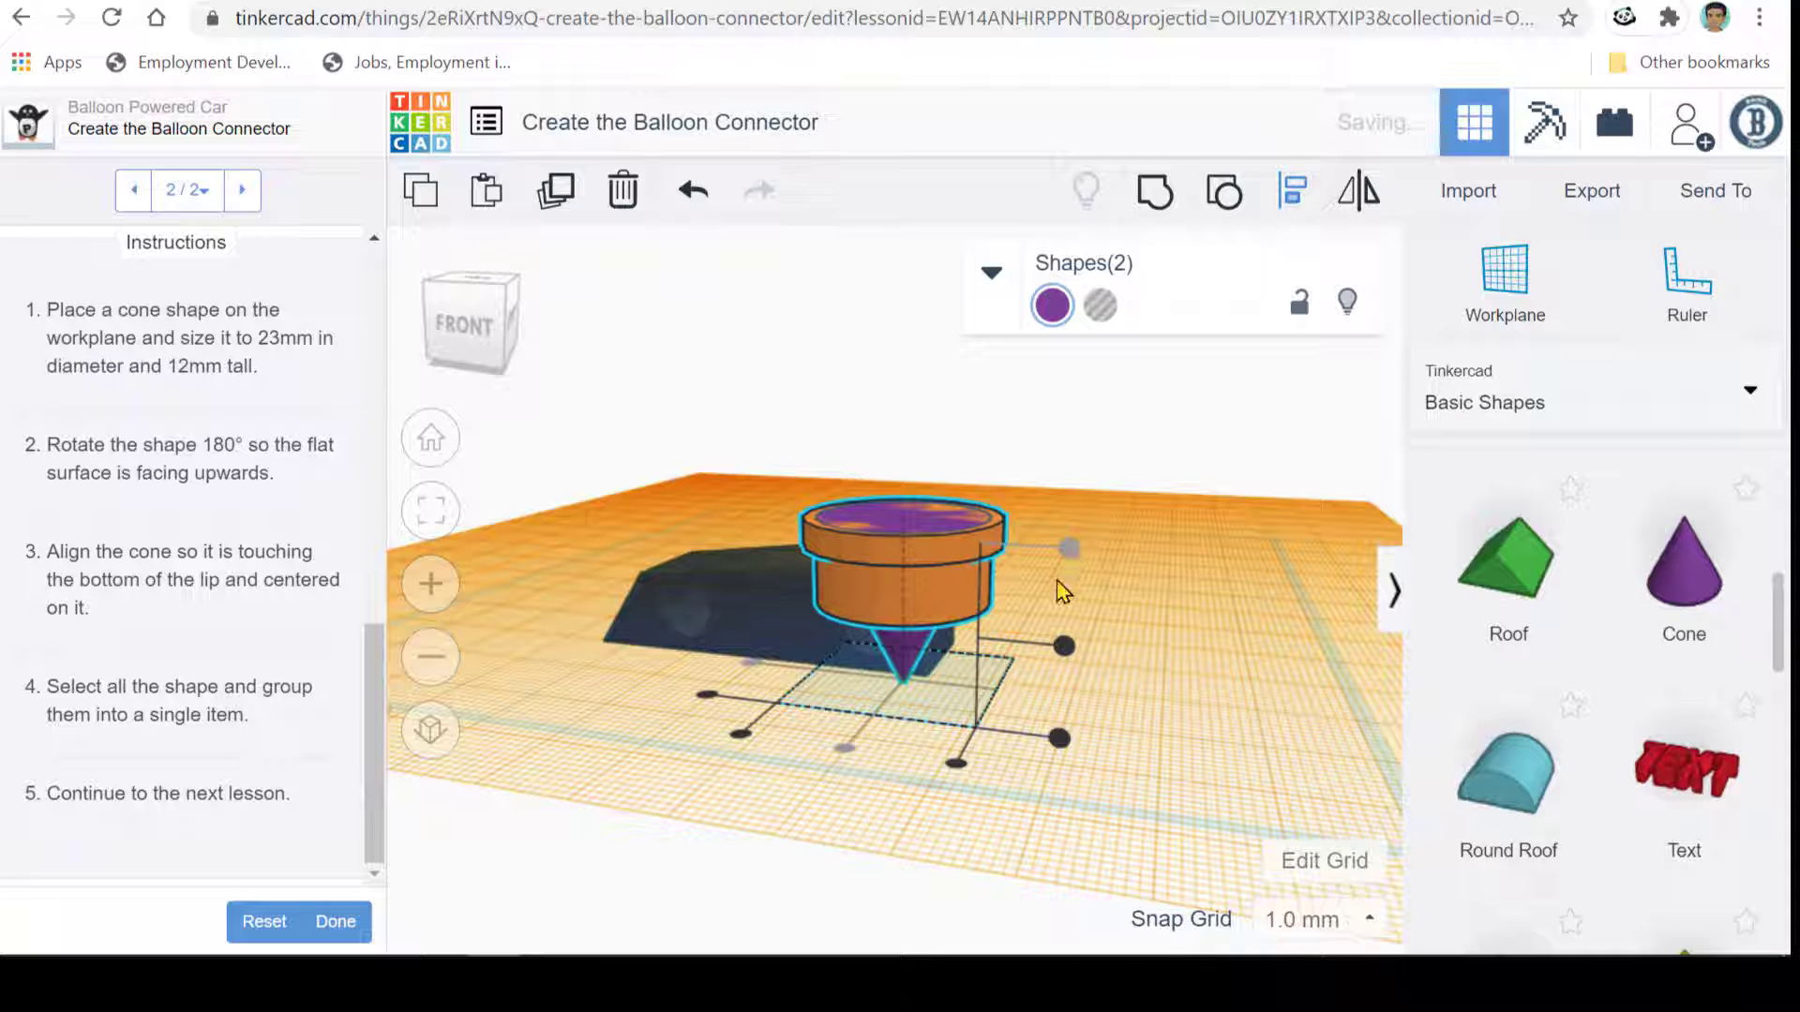
key(Escape)
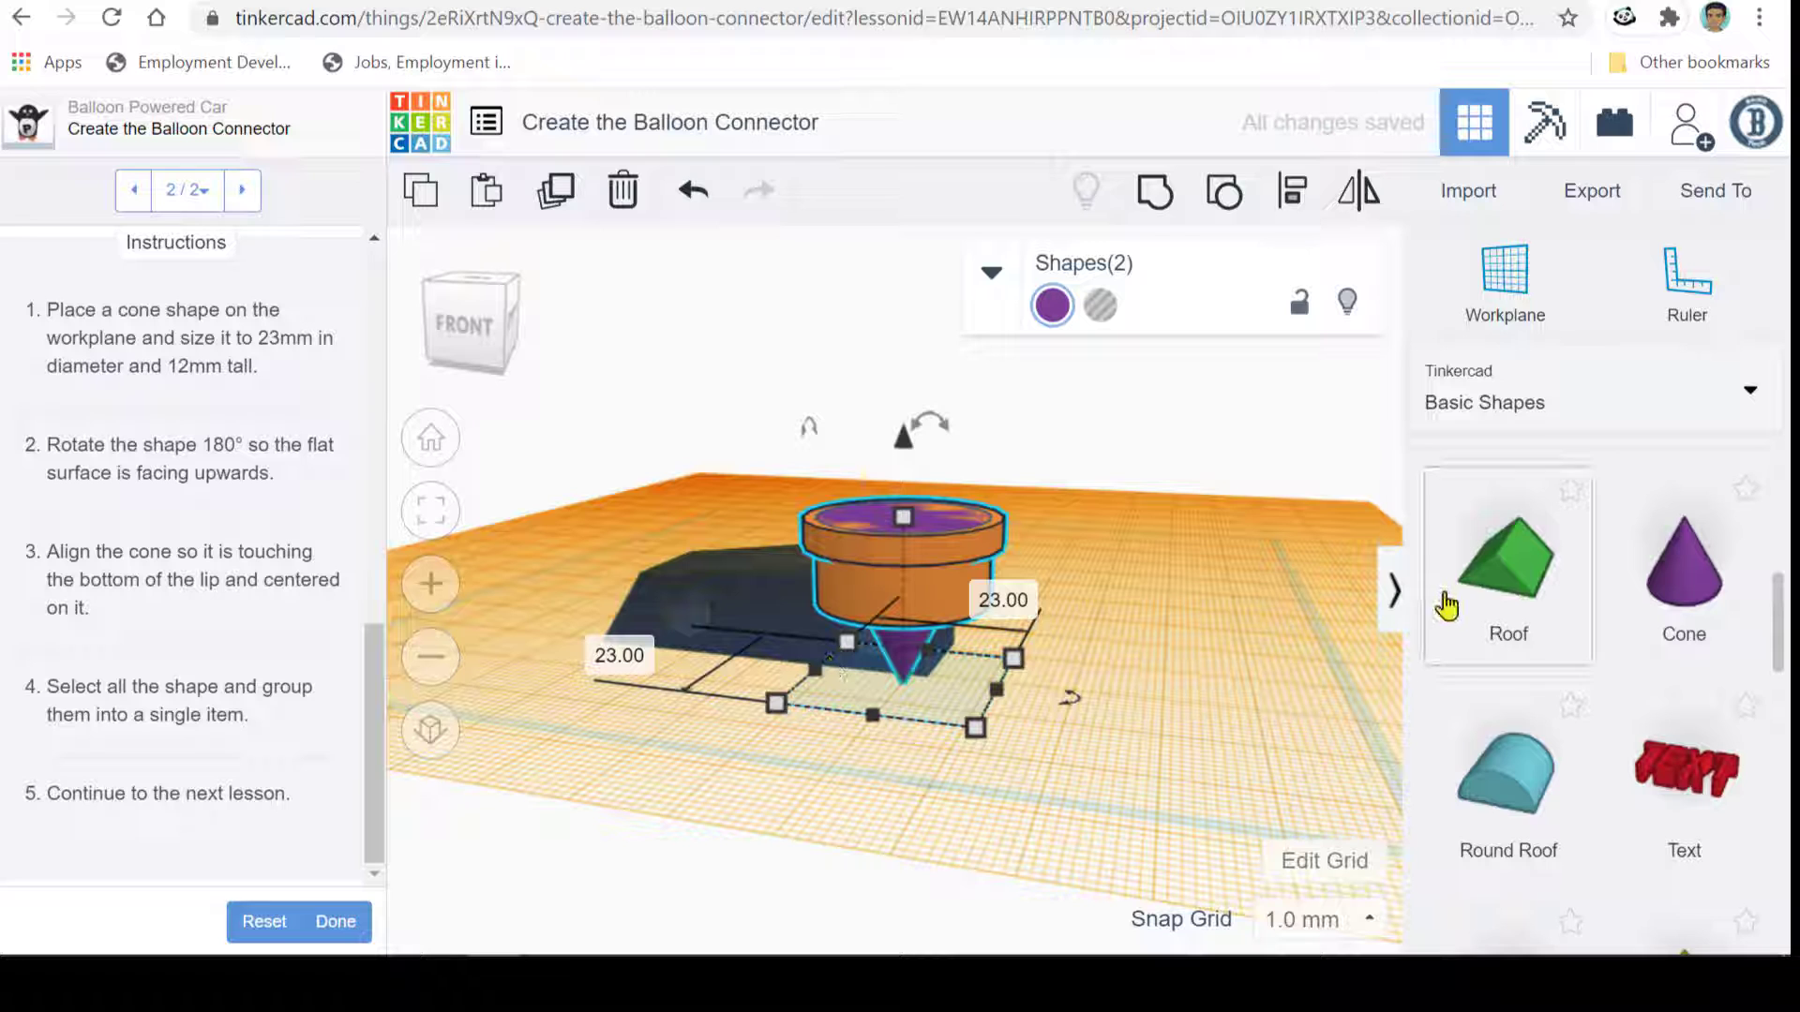
drag(1507, 592, 1296, 661)
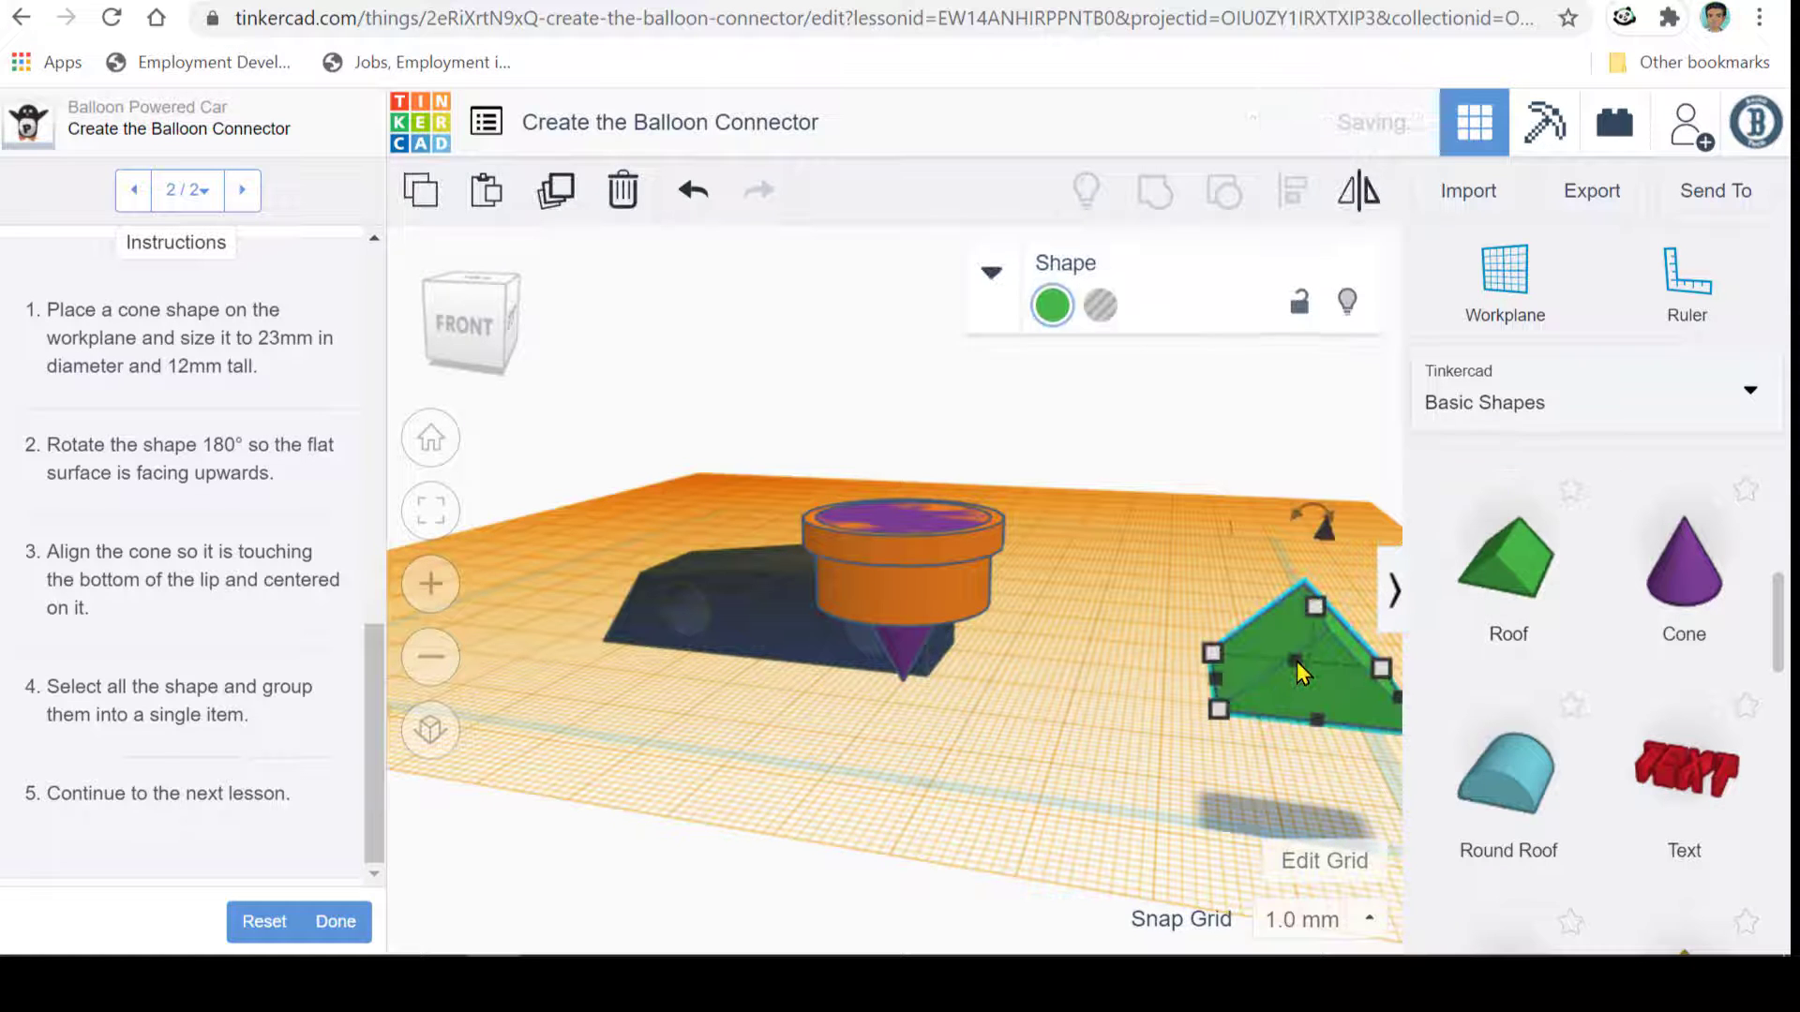
key(Delete)
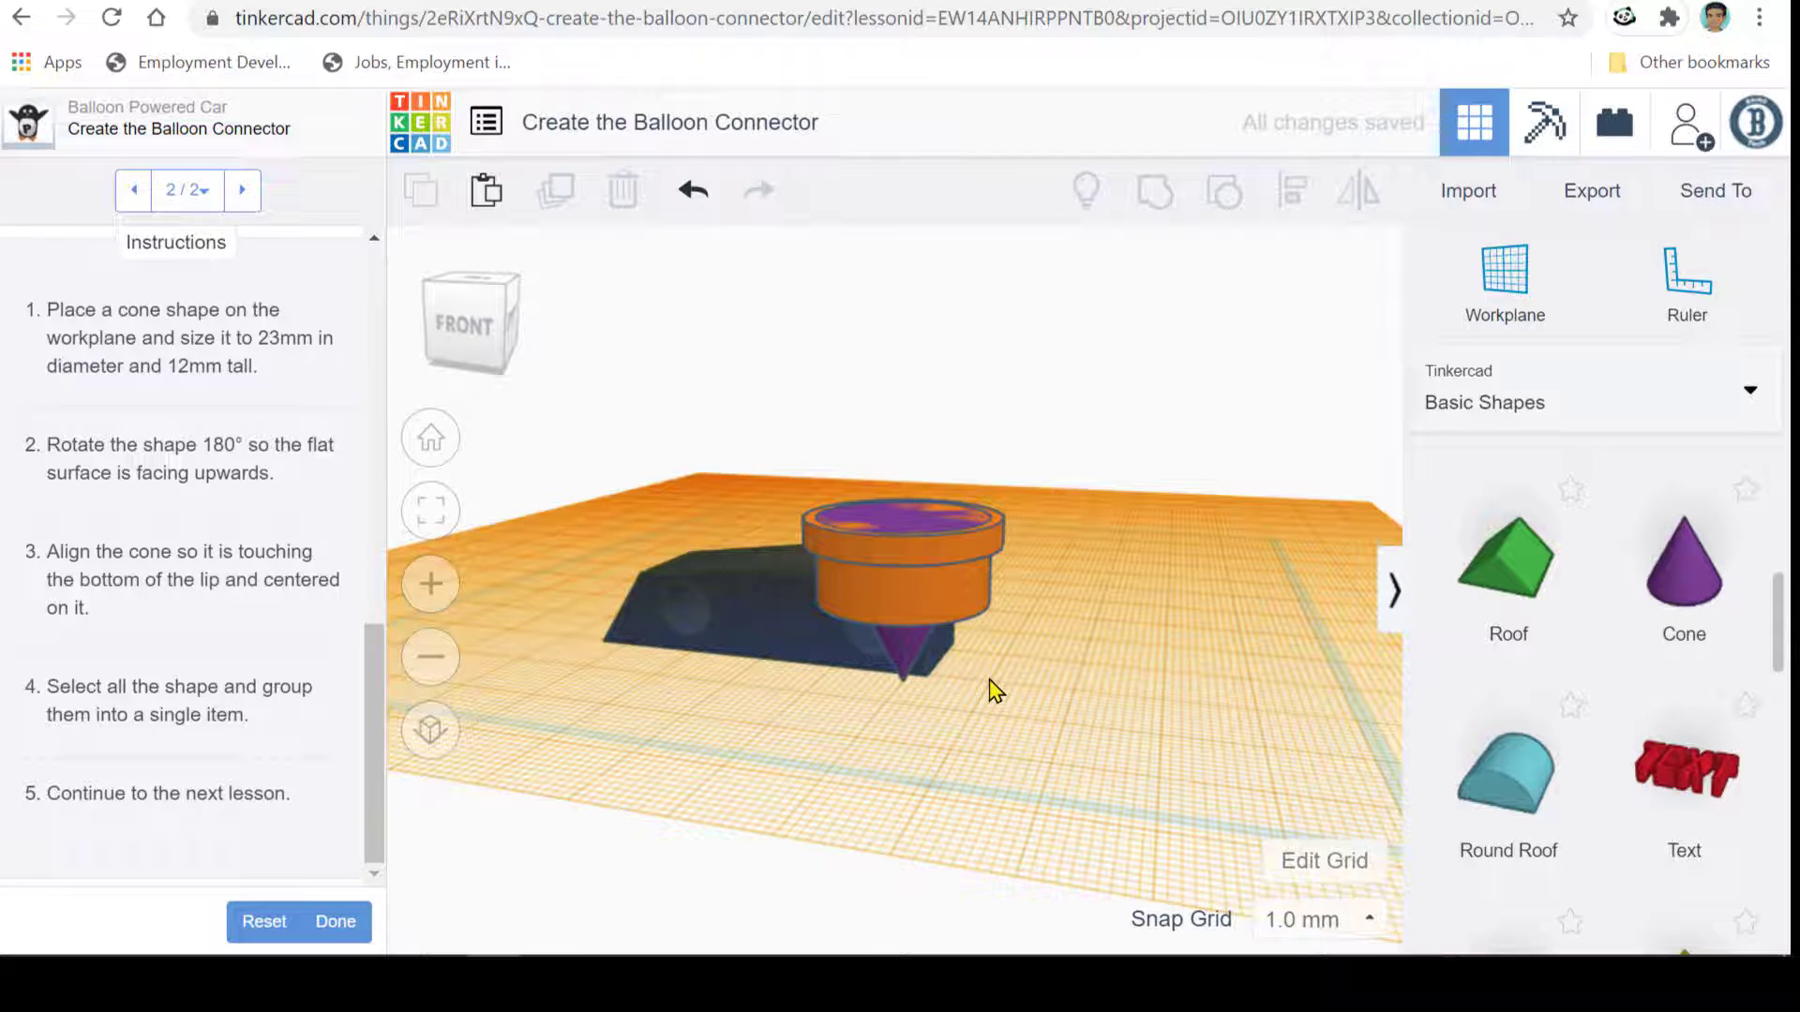
- Shift the inverted cone so its flat face sits slightly above the connector's lip and set its height to 12 mm
right_drag(989, 680, 990, 670)
click(913, 590)
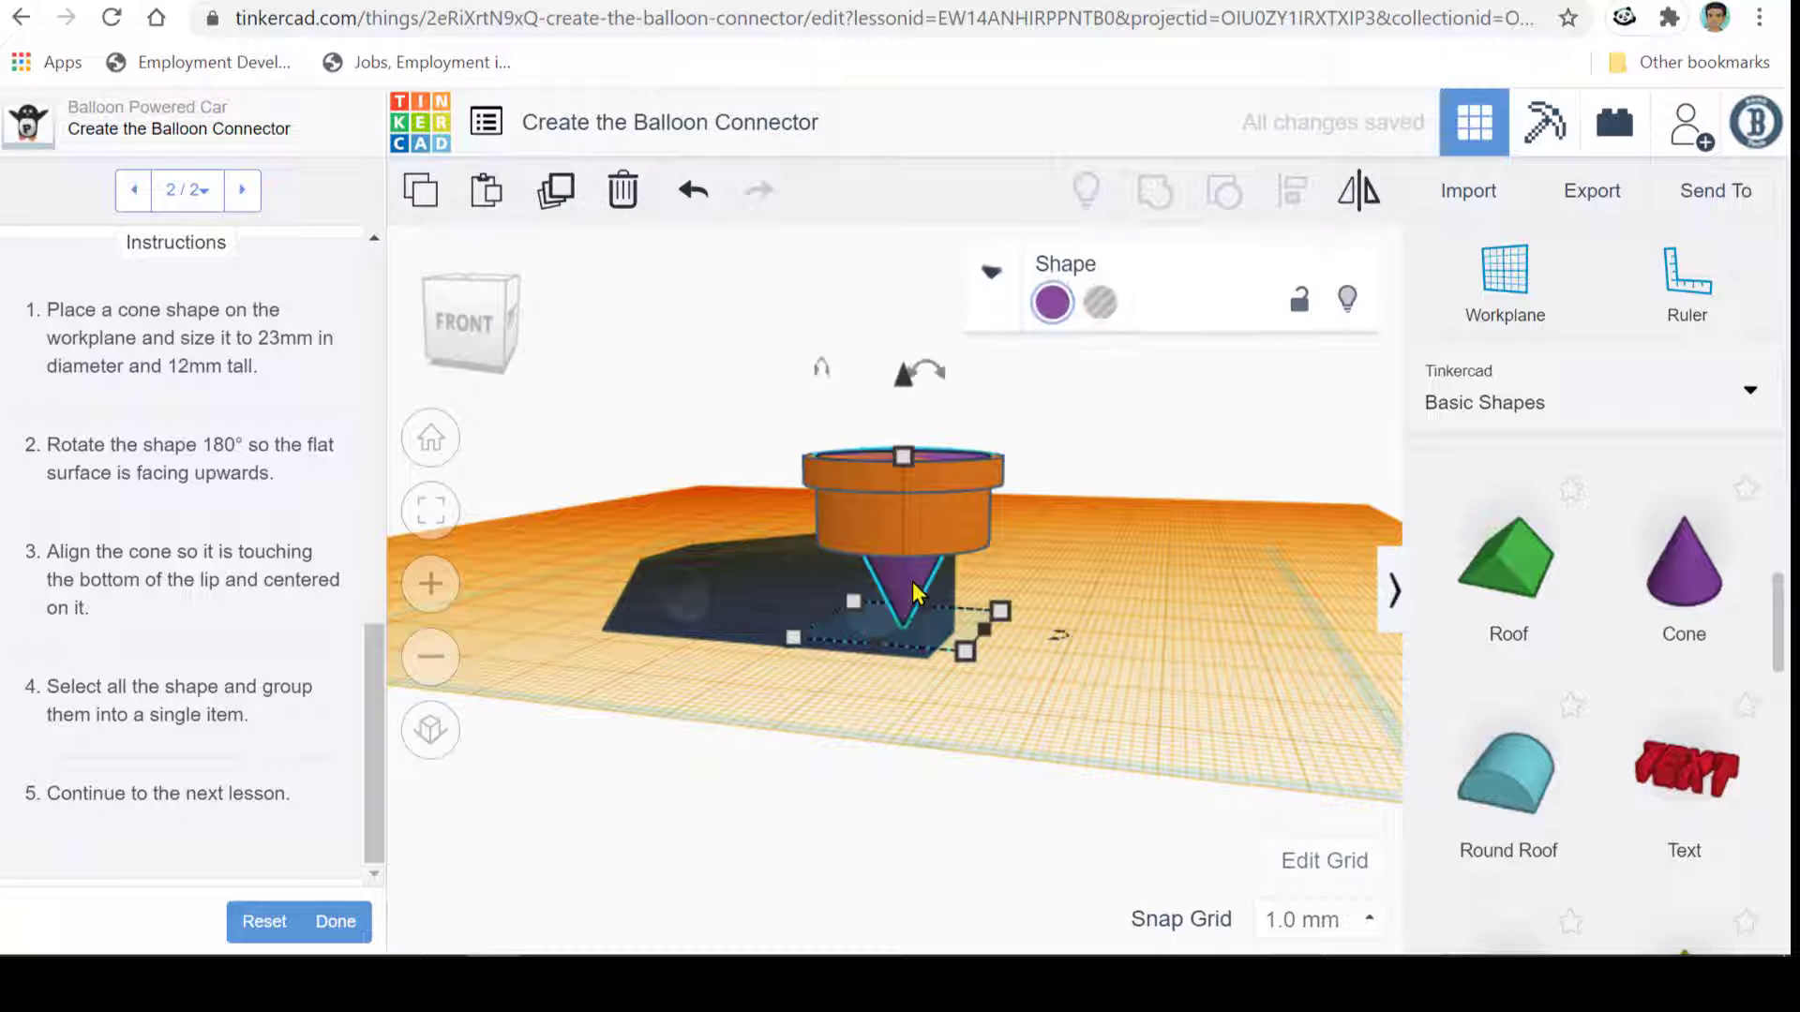
drag(905, 380, 902, 403)
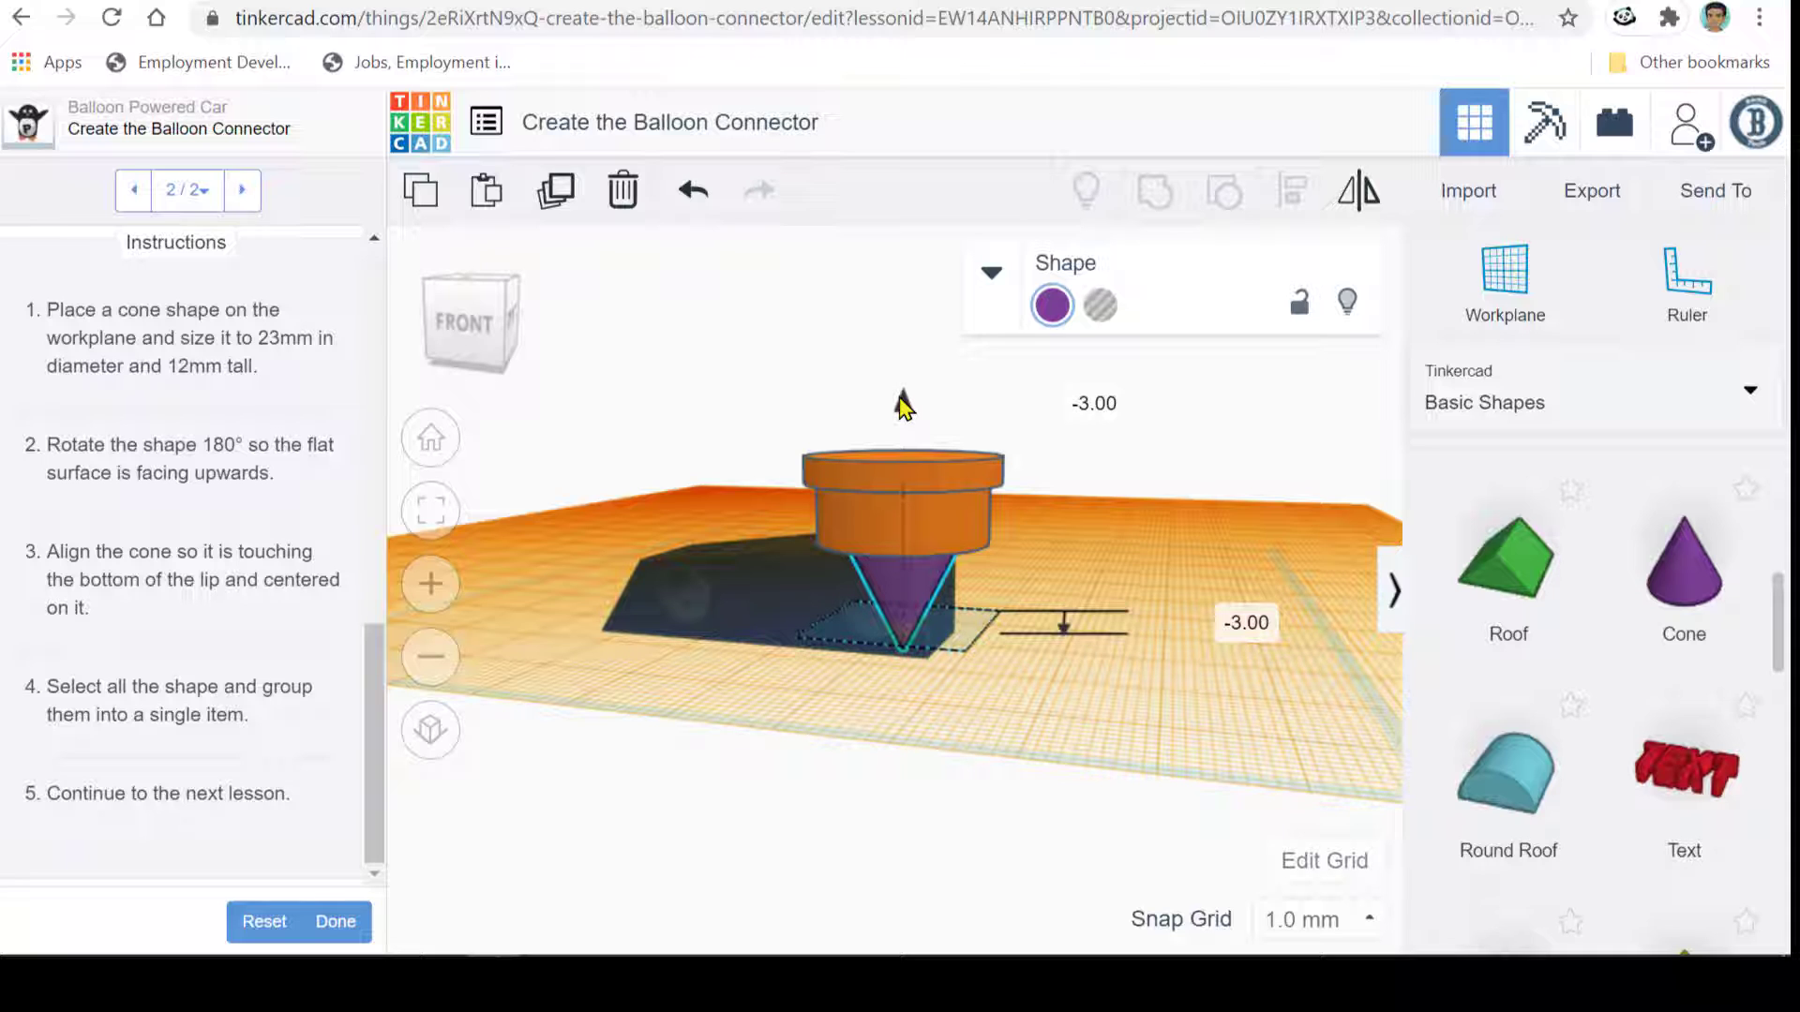
drag(903, 403, 905, 359)
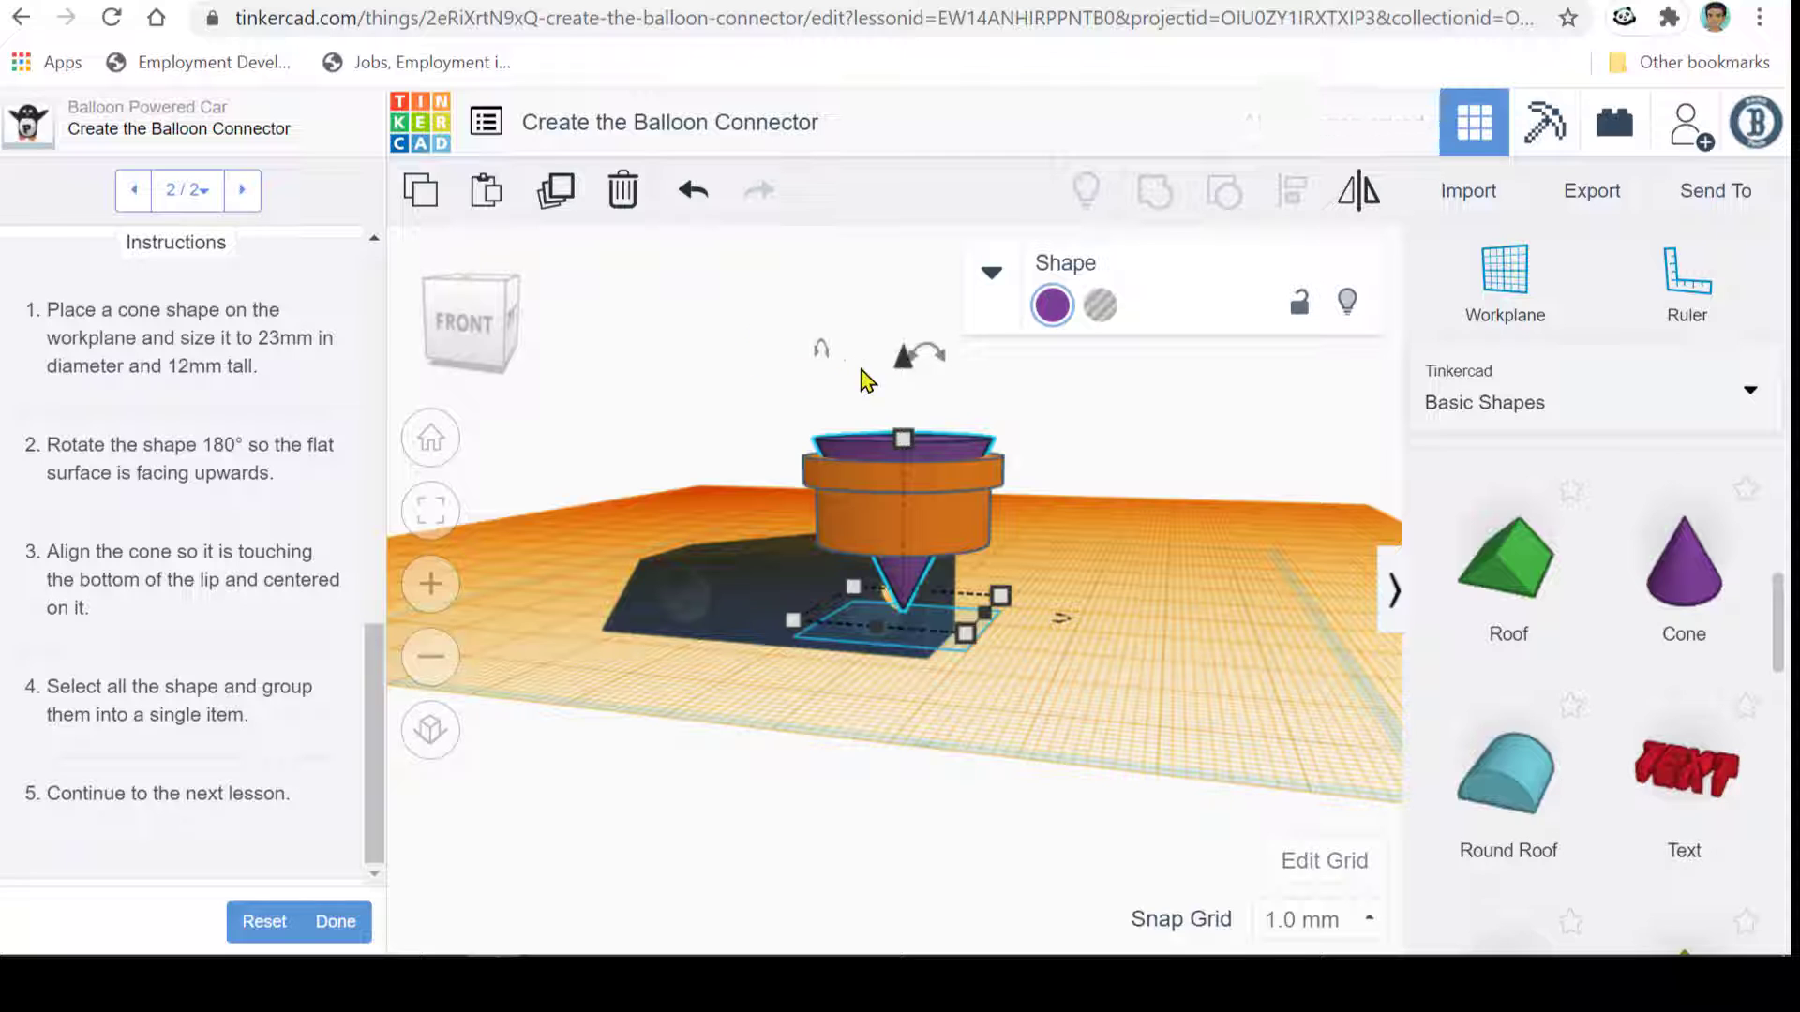
mouse_move(906, 437)
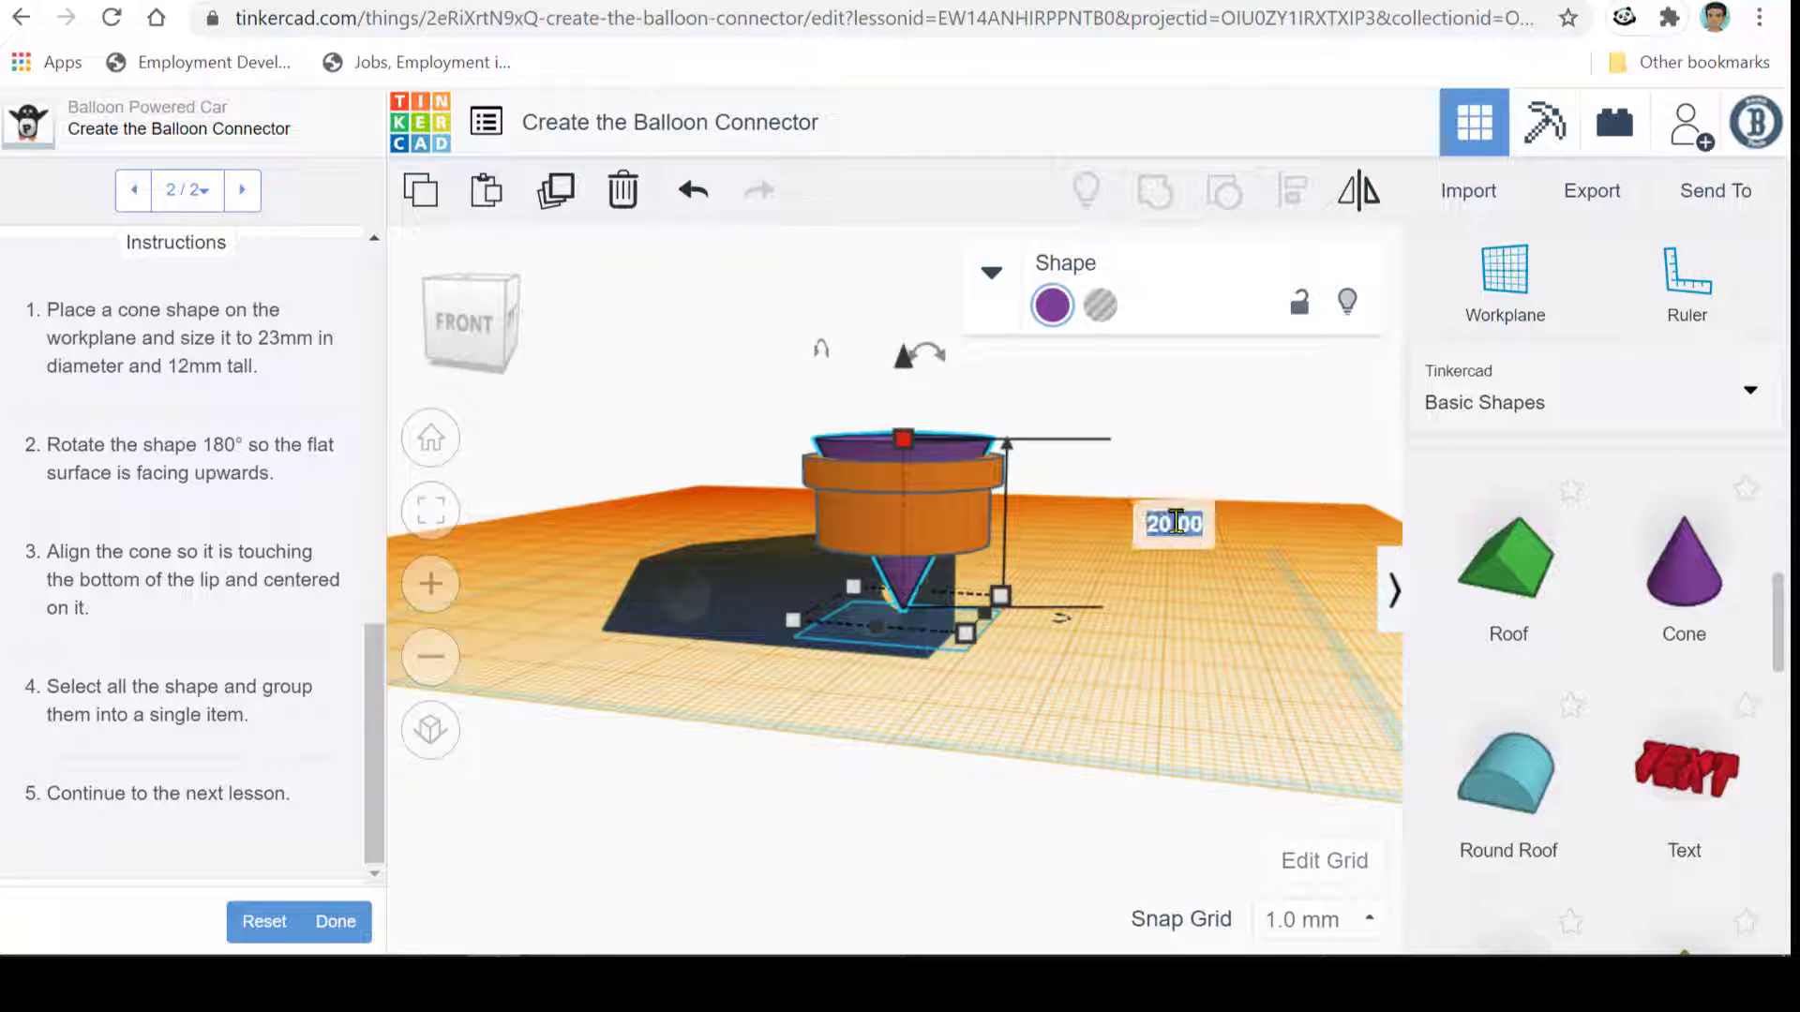
text(12)
key(Return)
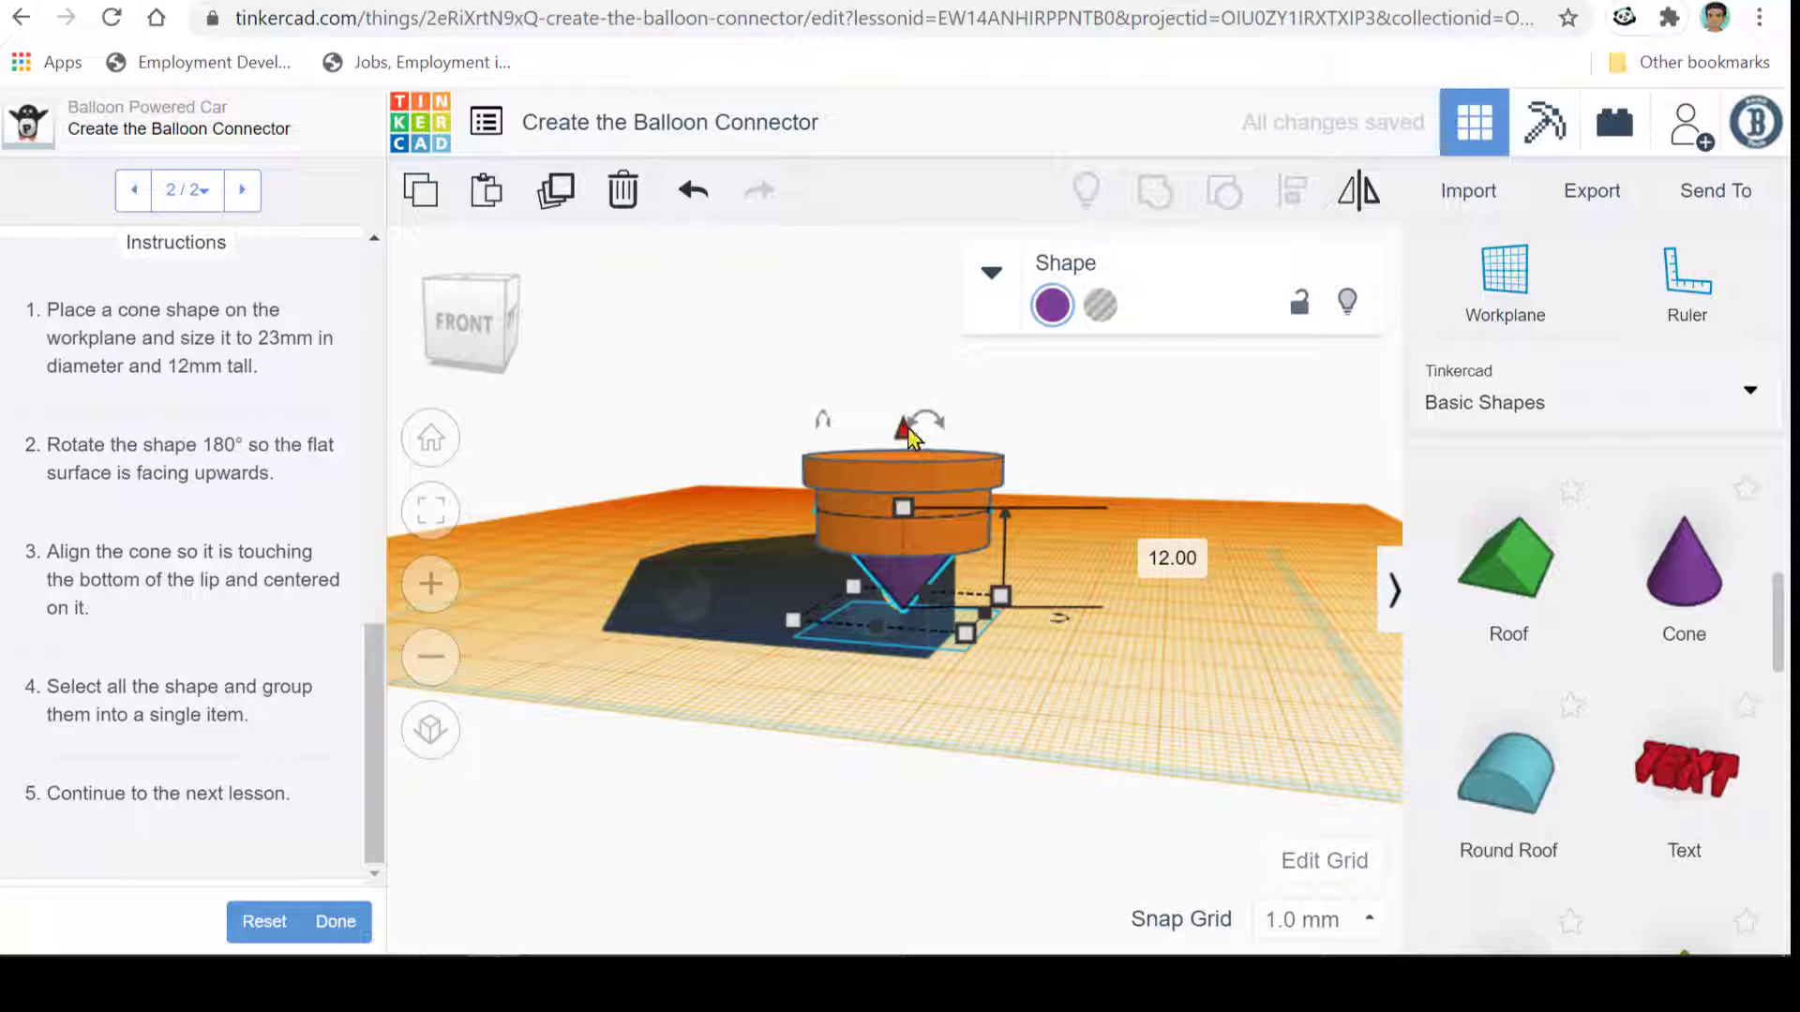
- Set the inverted cone's width and length to 23 mm
right_drag(1077, 578, 1056, 835)
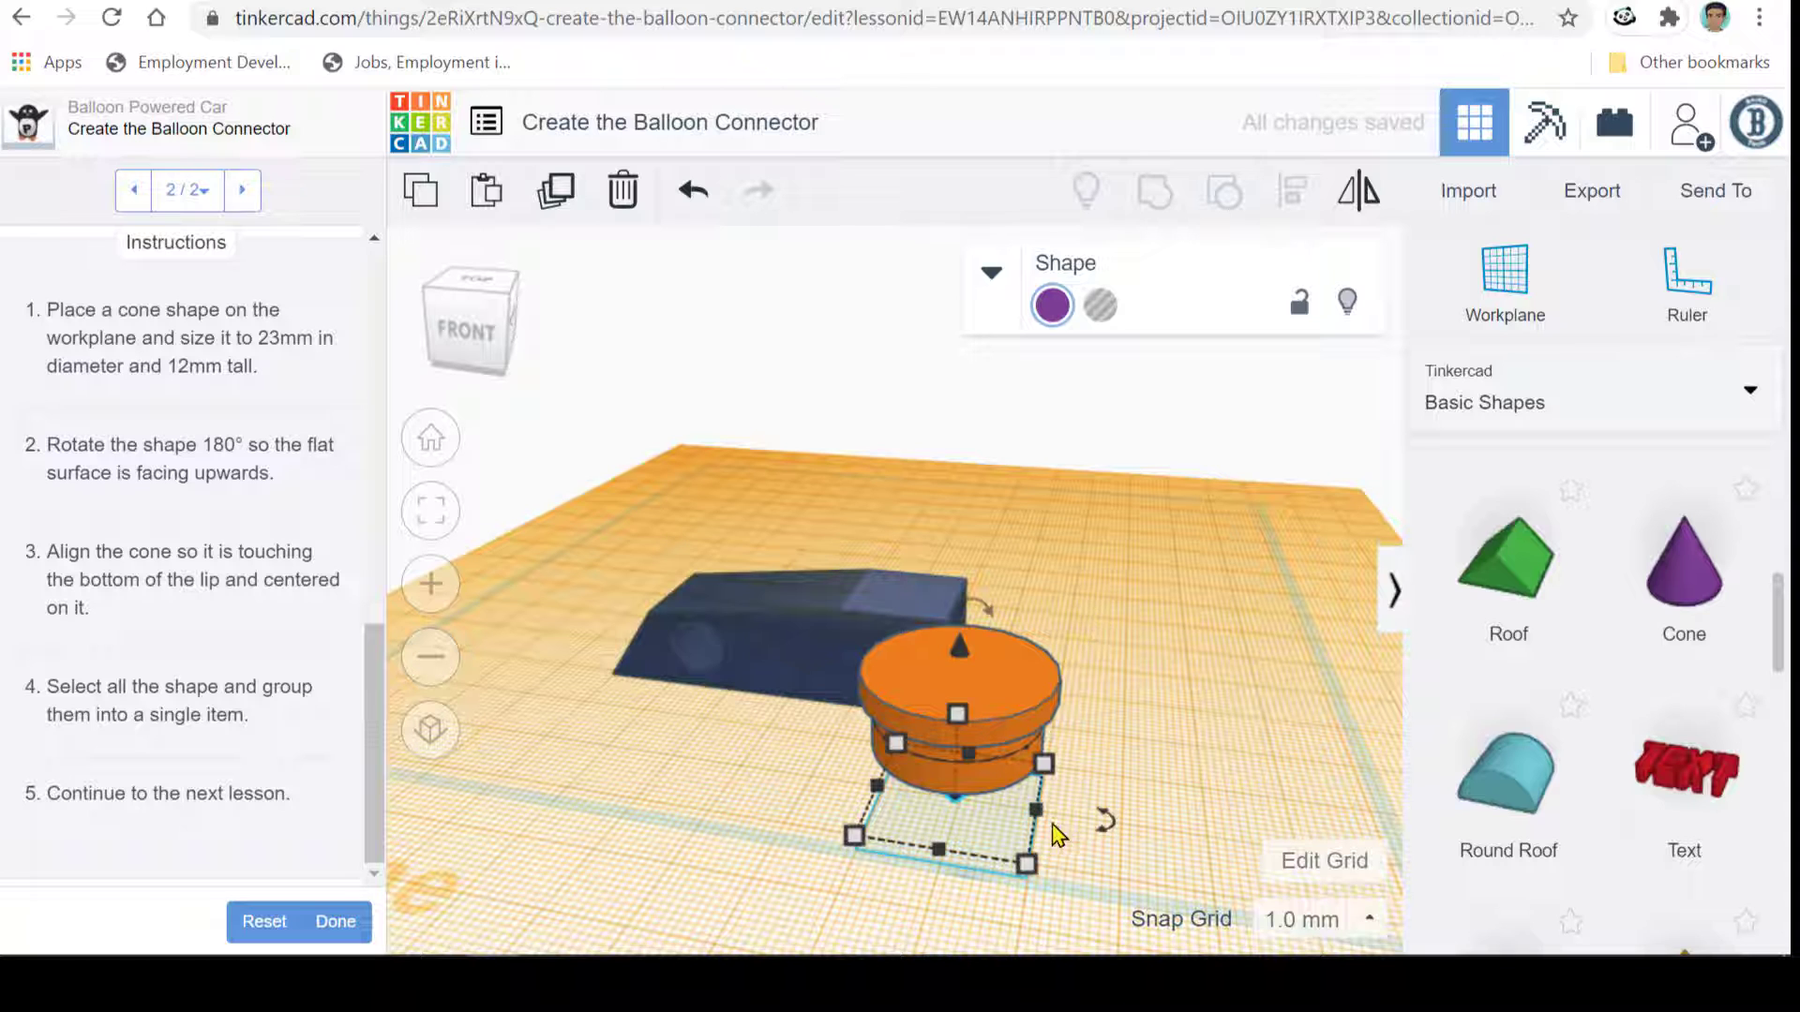
scroll(1031, 855, down, 3)
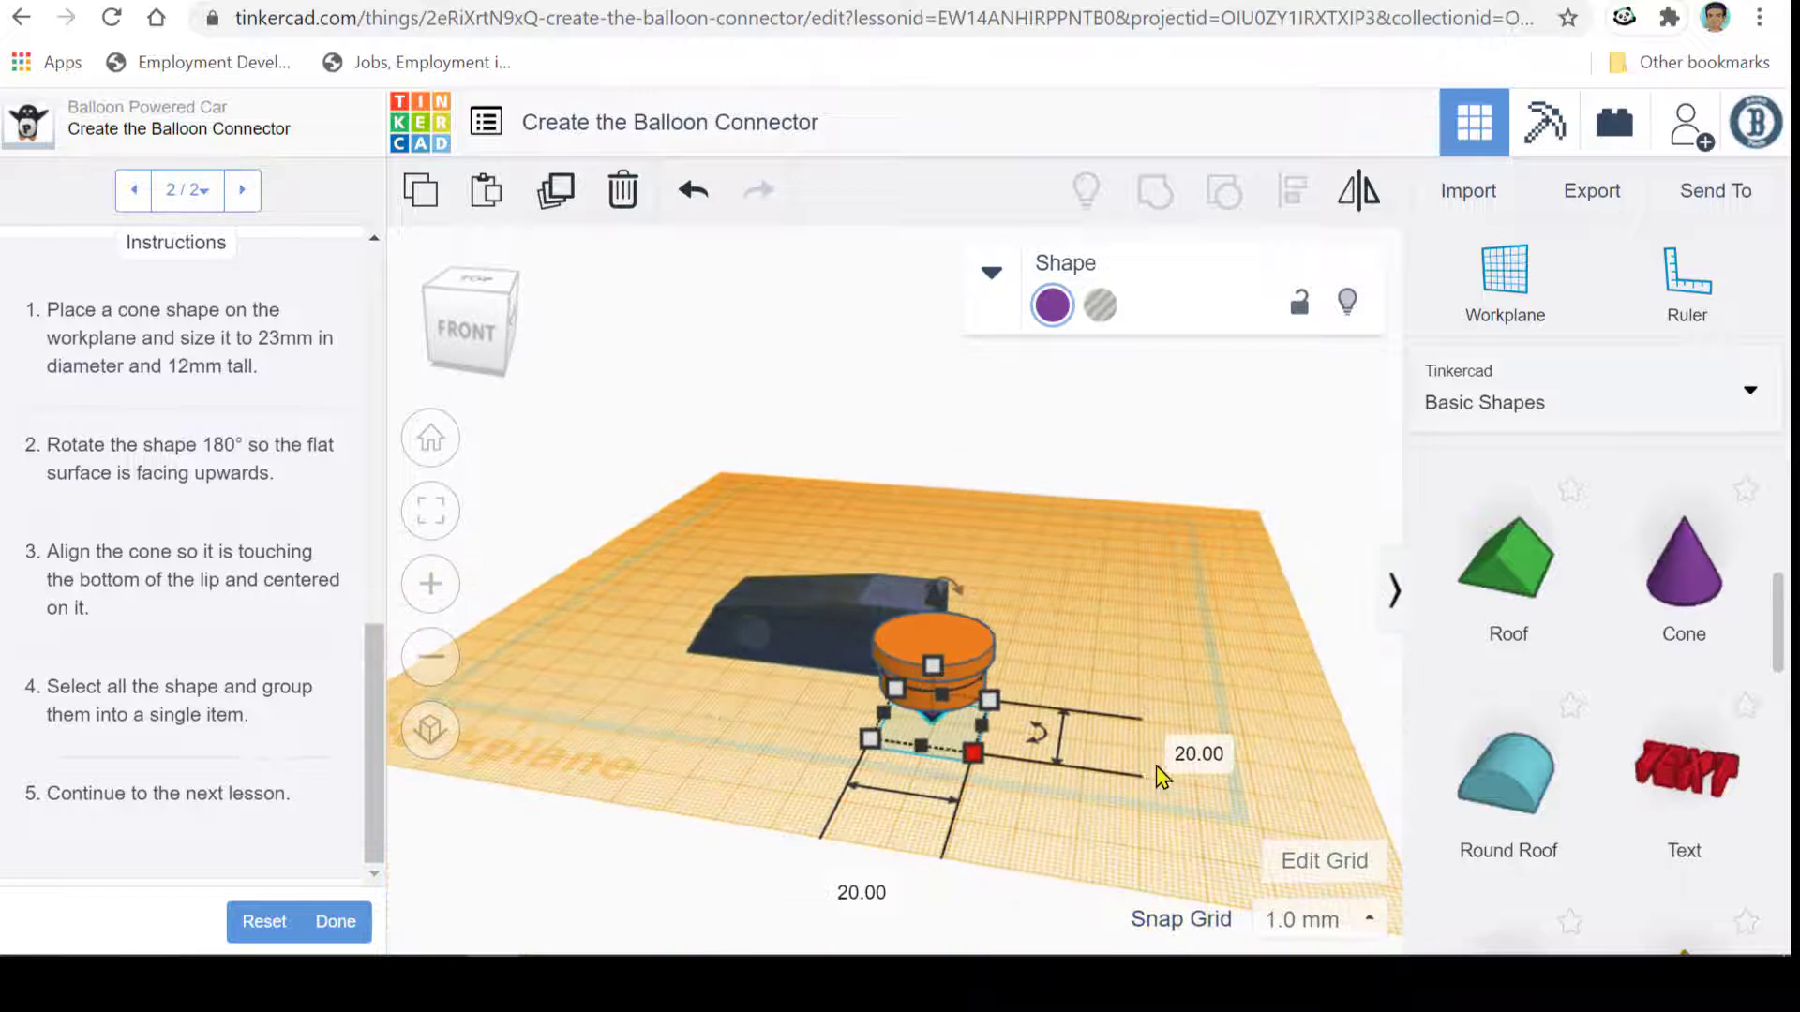
click(1202, 756)
text(23)
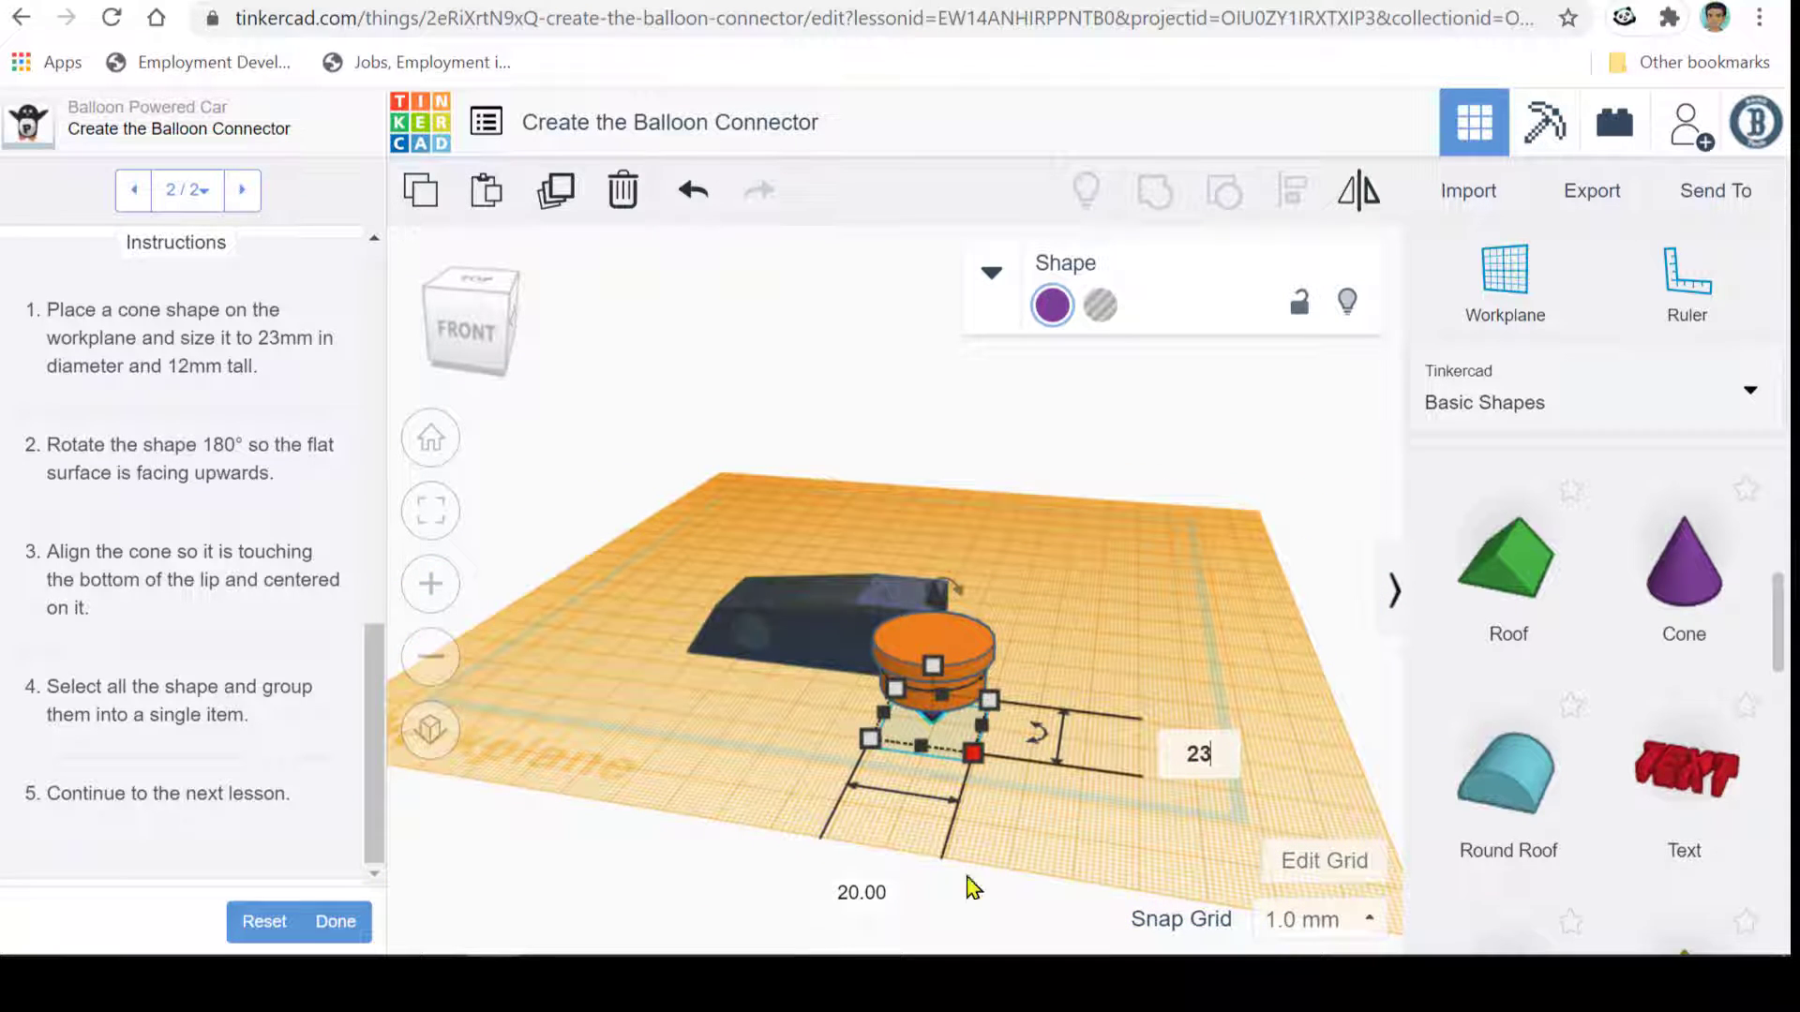
click(871, 902)
text(2)
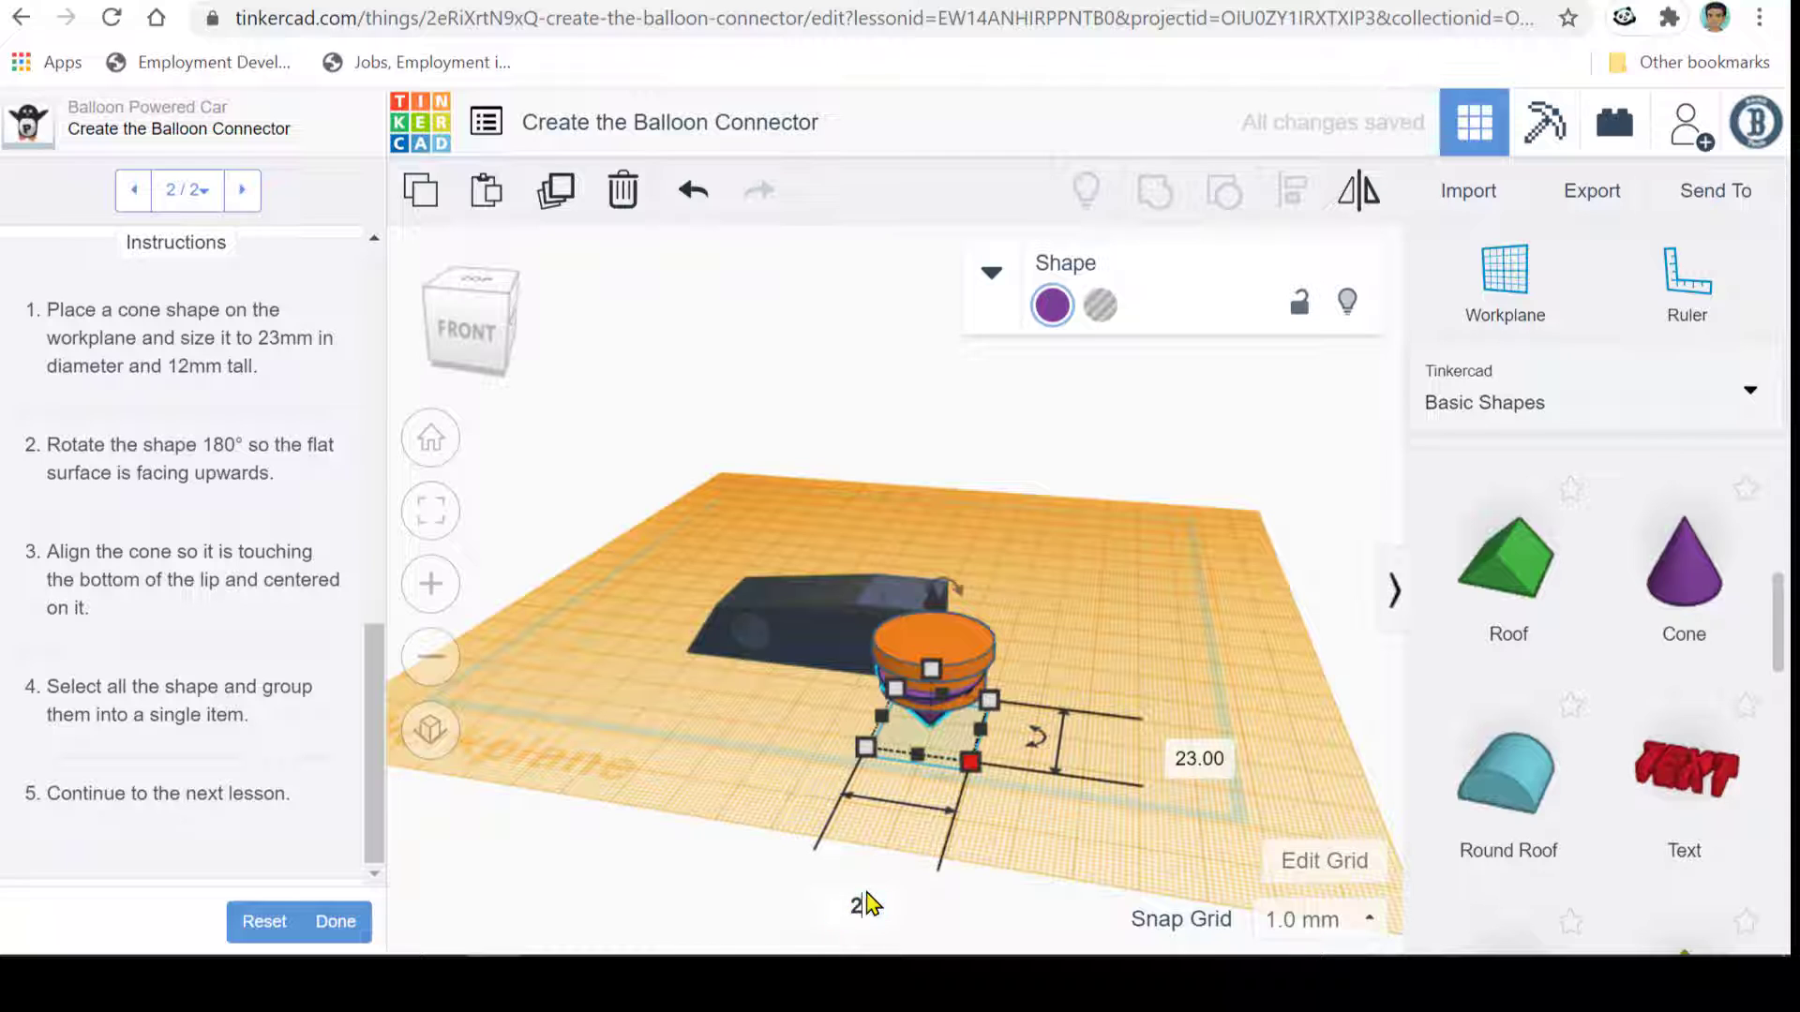
text(3)
key(Return)
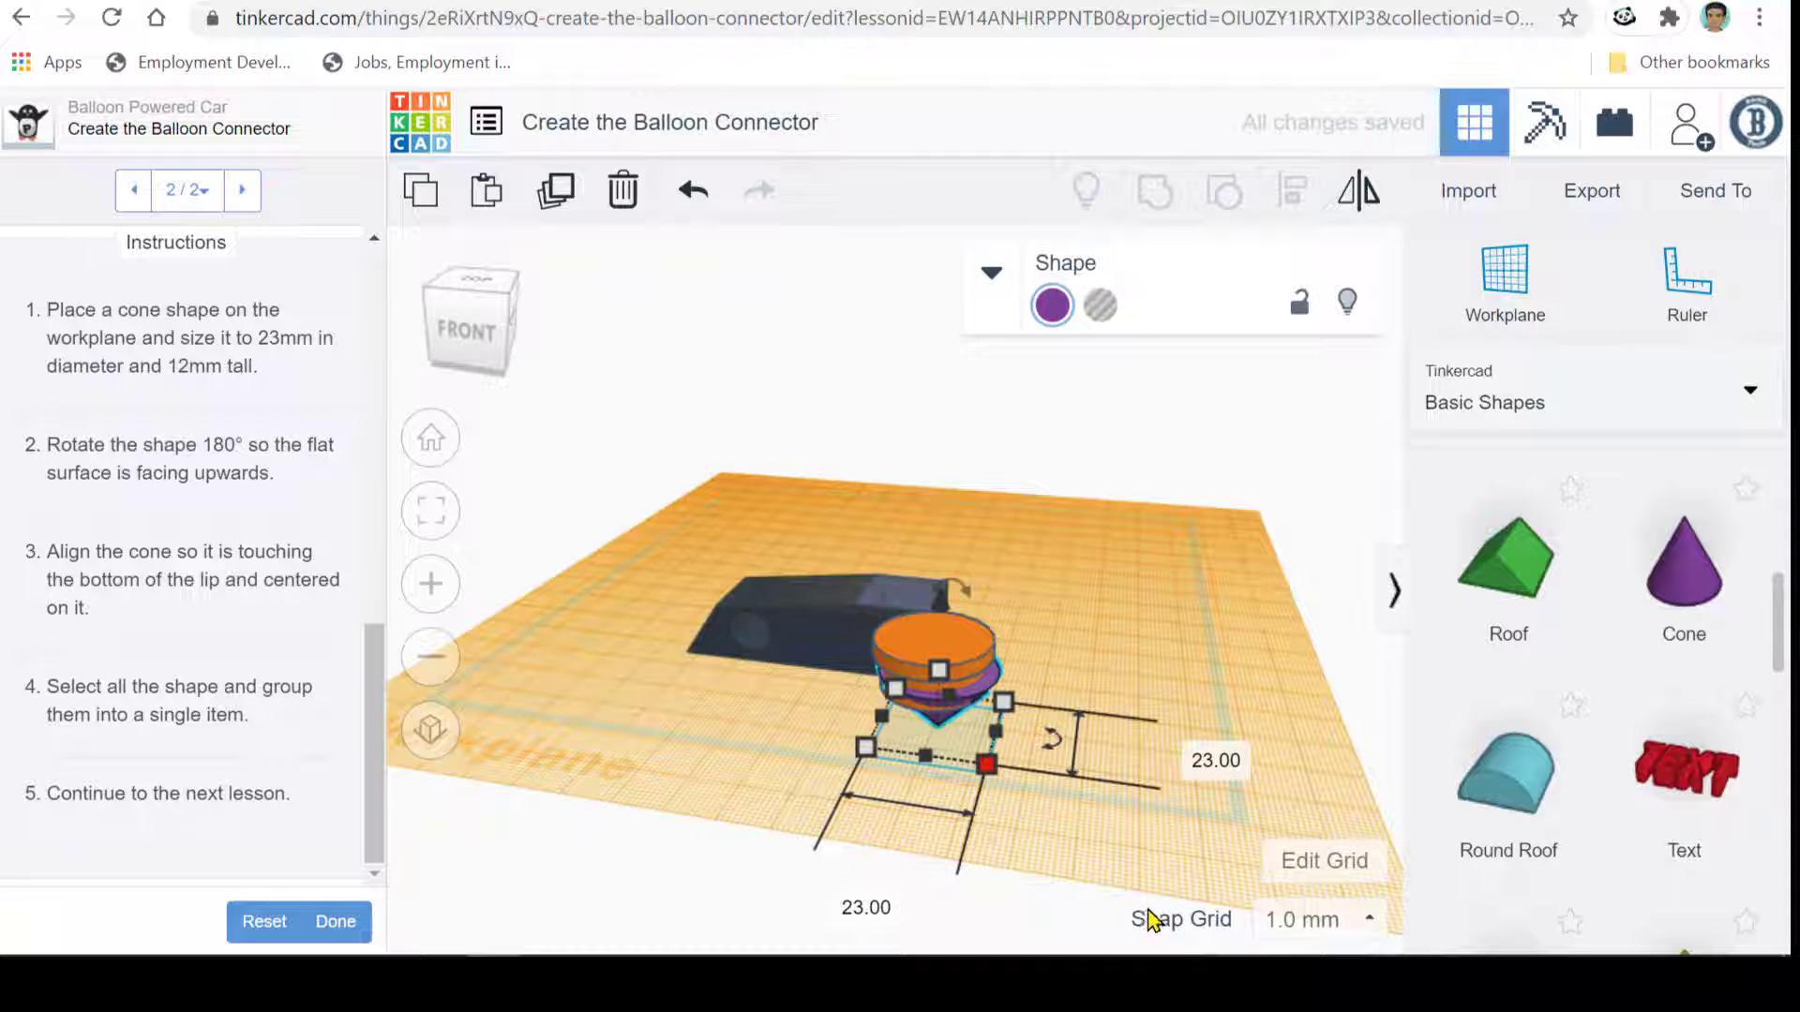
- Select the cone and the connector and align them by their midpoints vertically and from side to side
right_drag(1157, 655, 1098, 709)
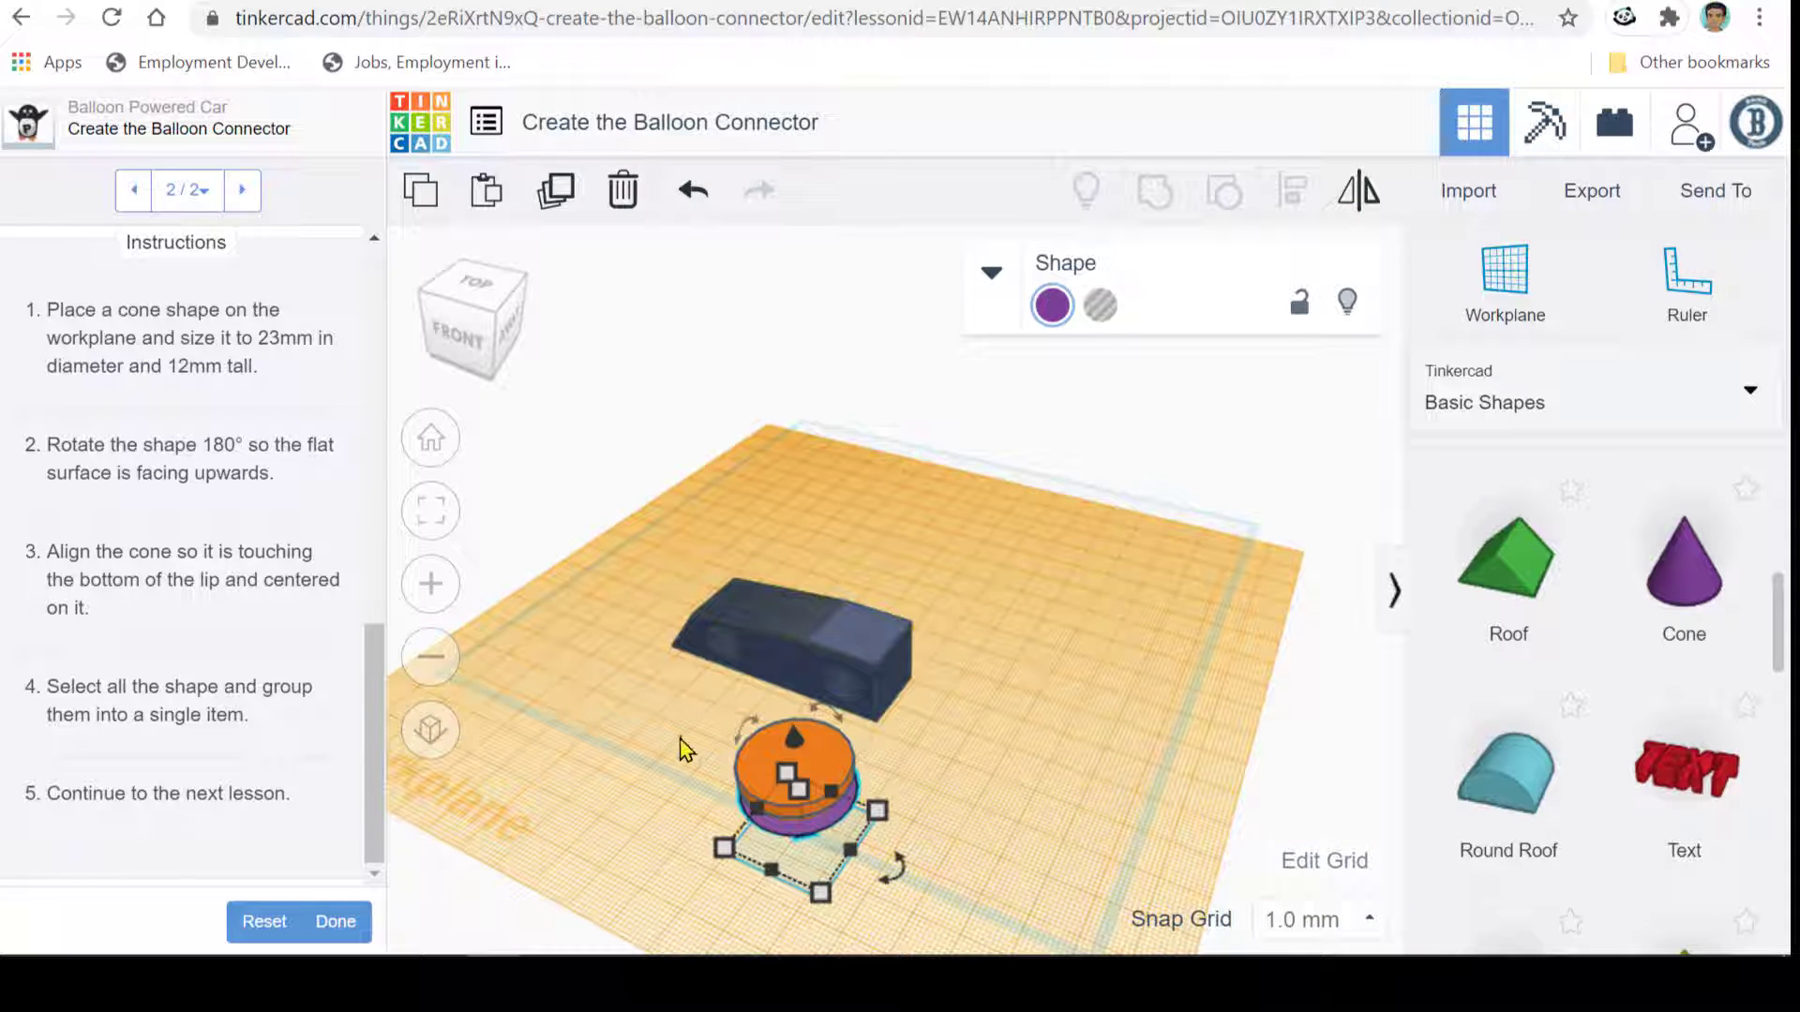
shift+click(731, 779)
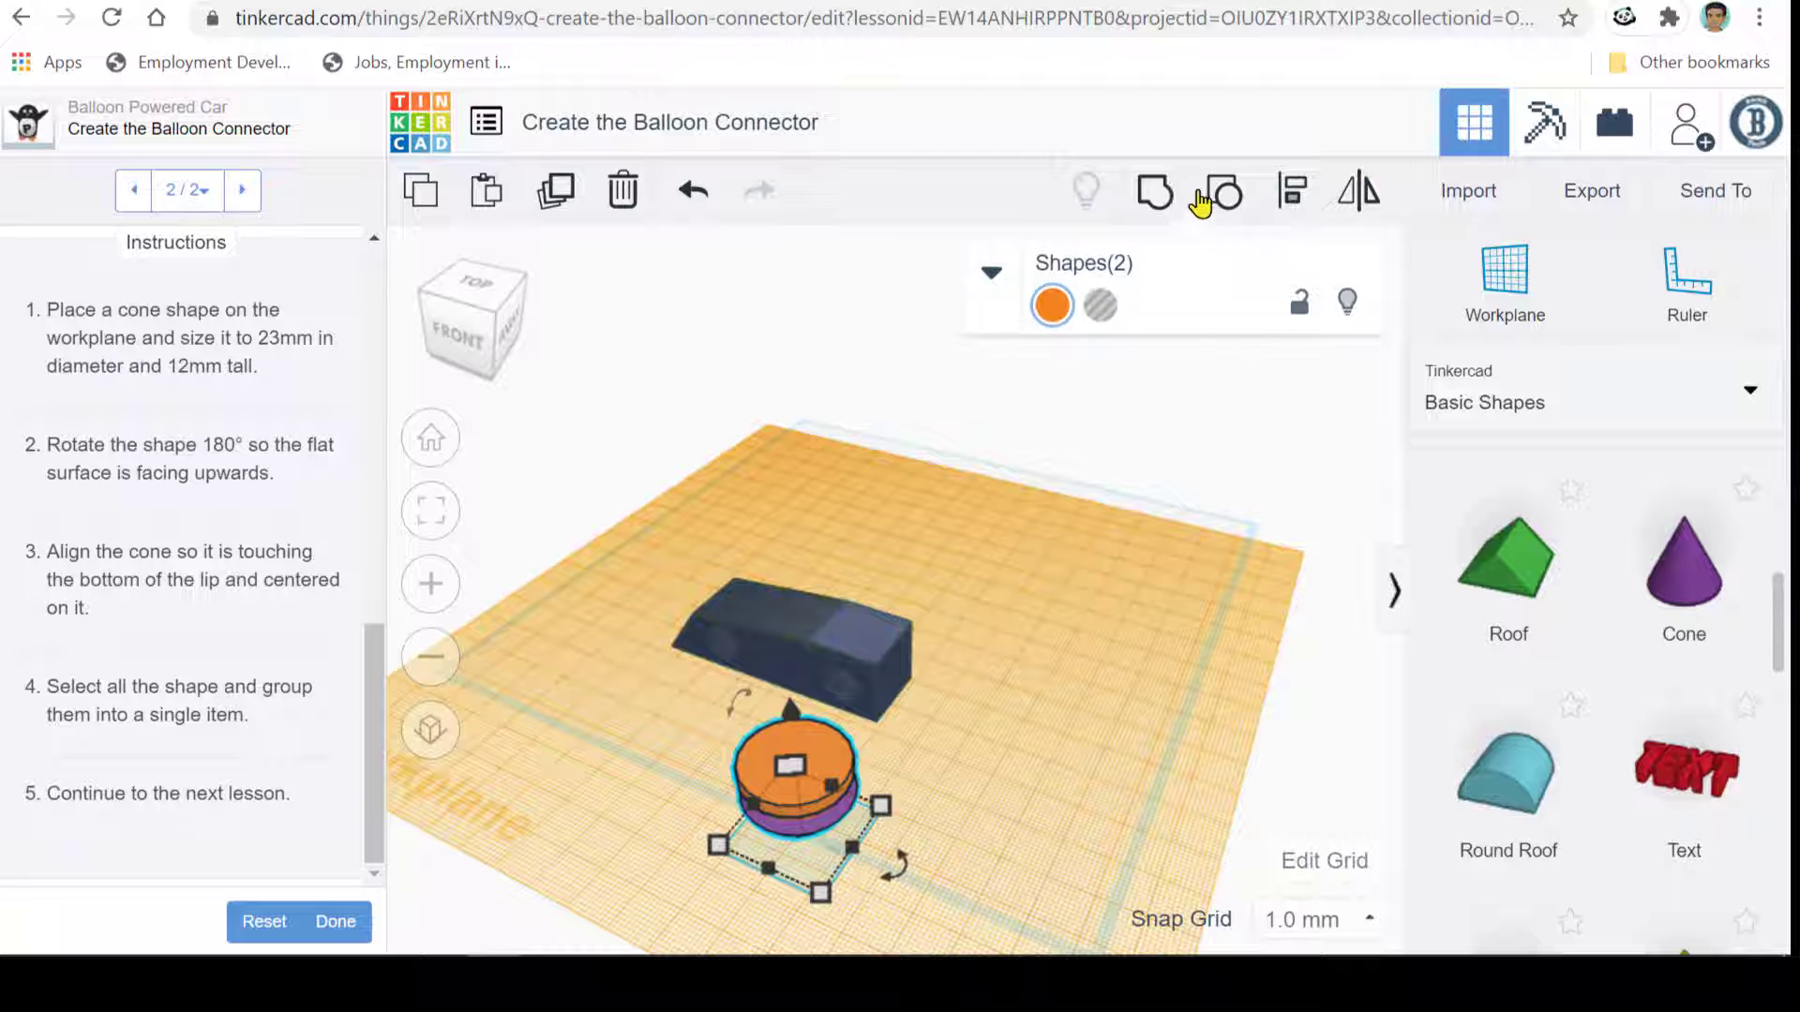
click(1294, 200)
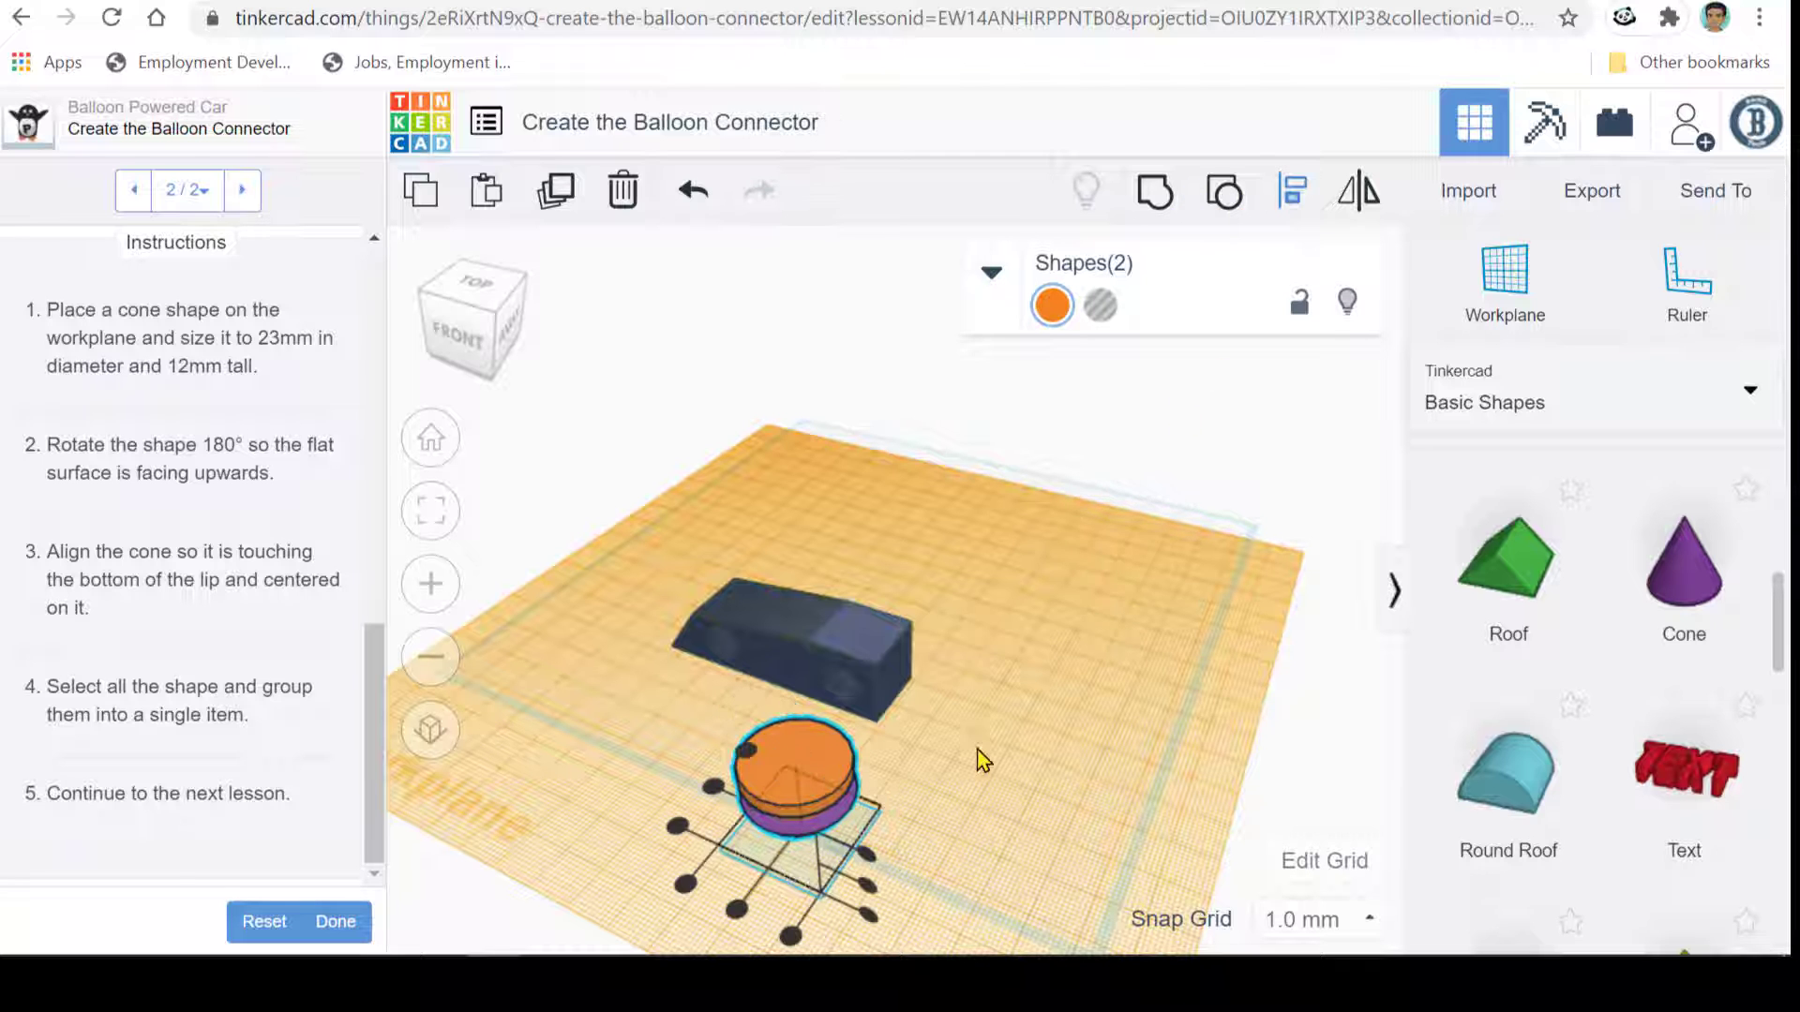
right_drag(987, 766, 1047, 704)
scroll(1050, 716, up, 3)
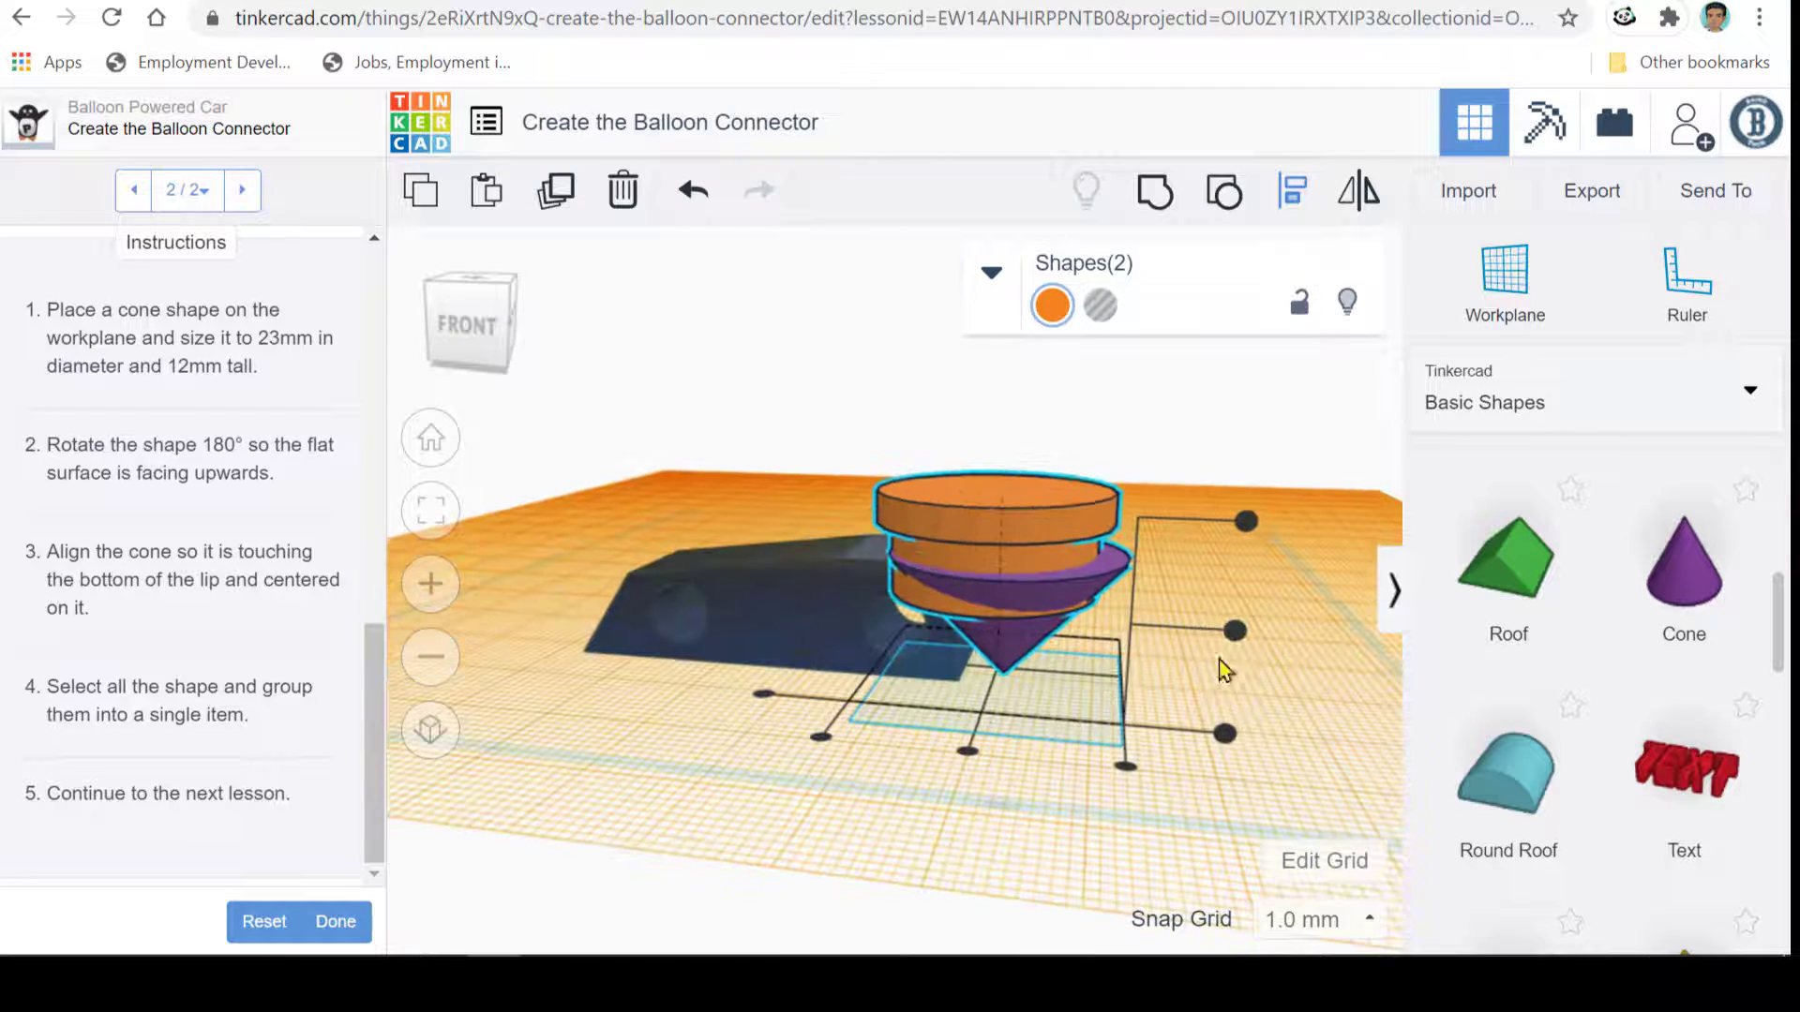
click(1236, 633)
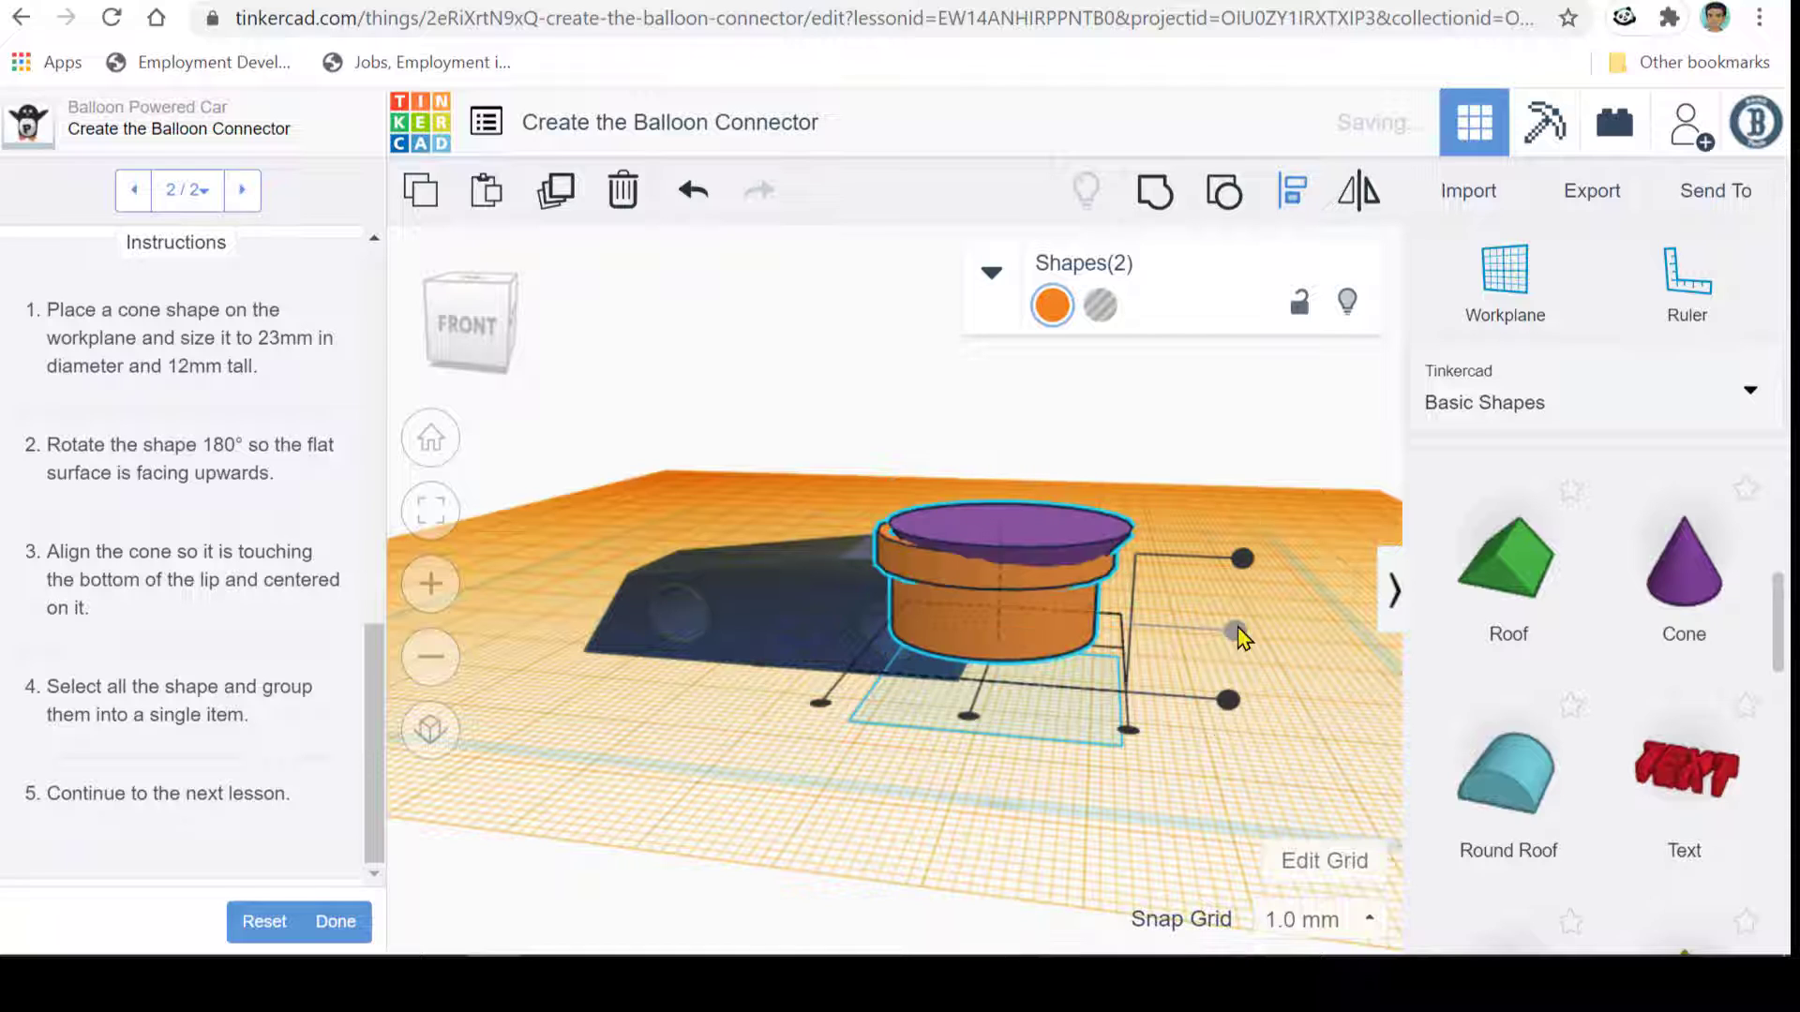
click(971, 718)
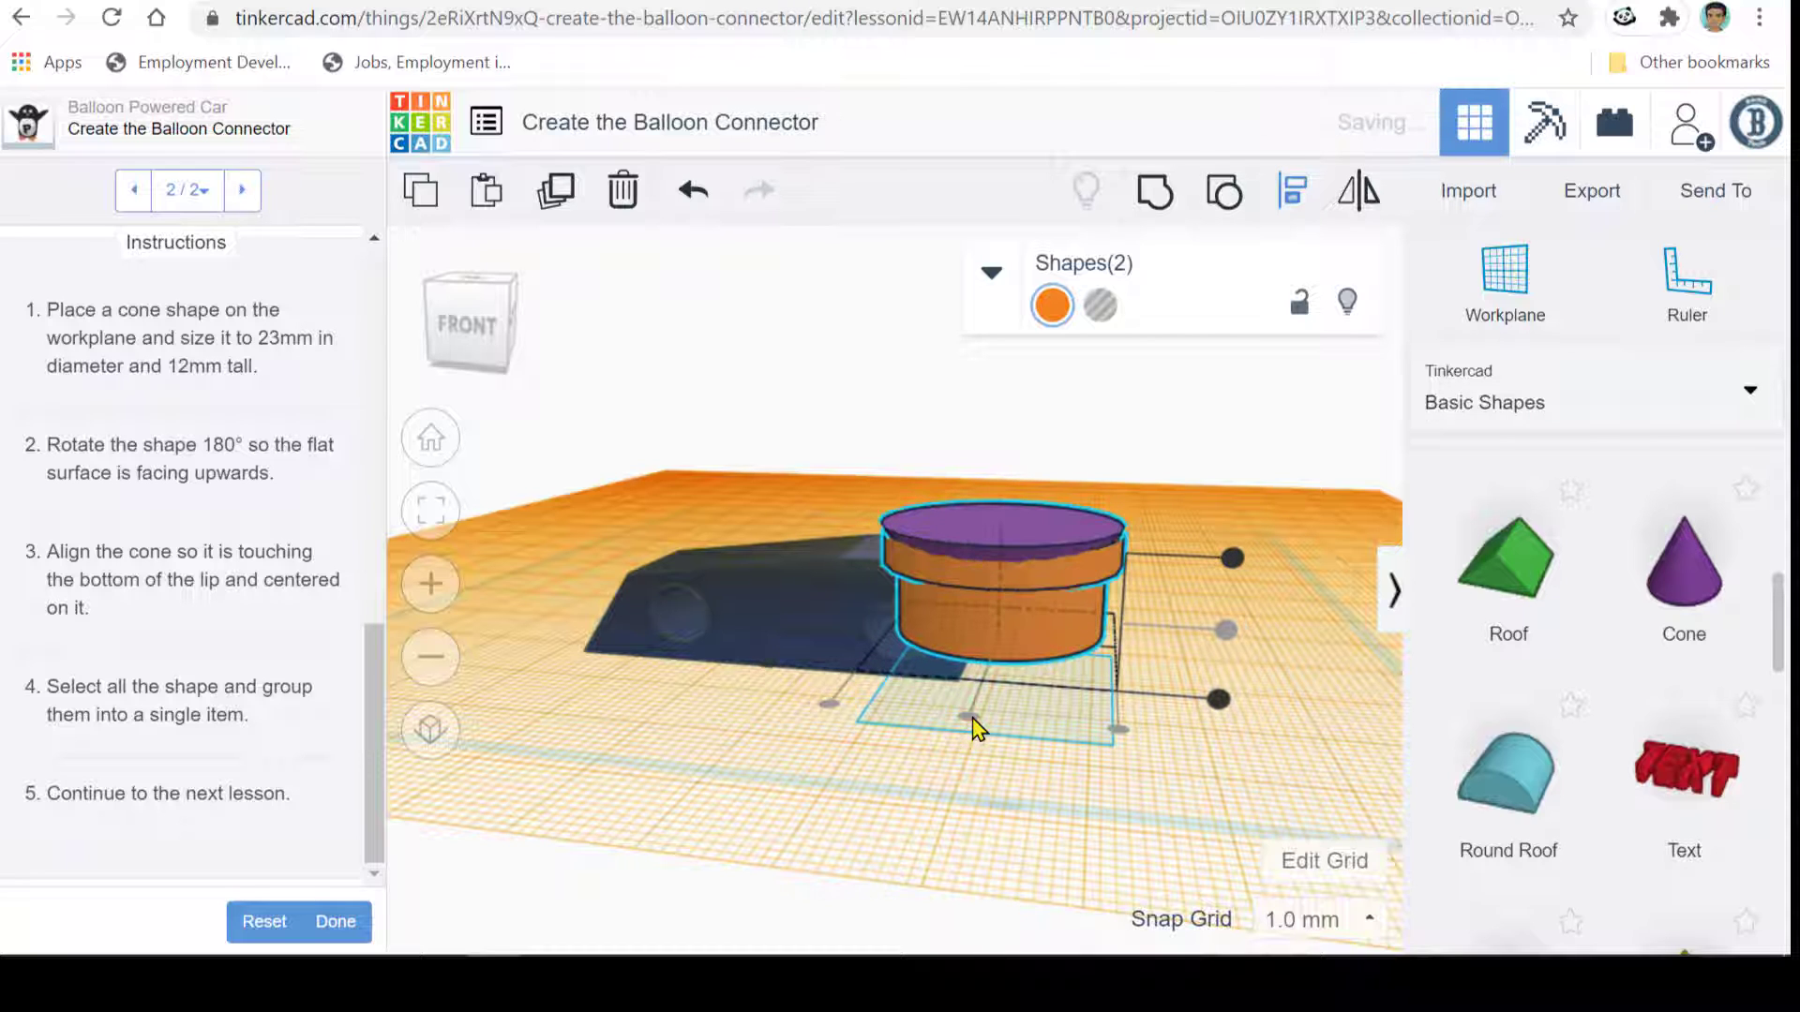
click(1218, 699)
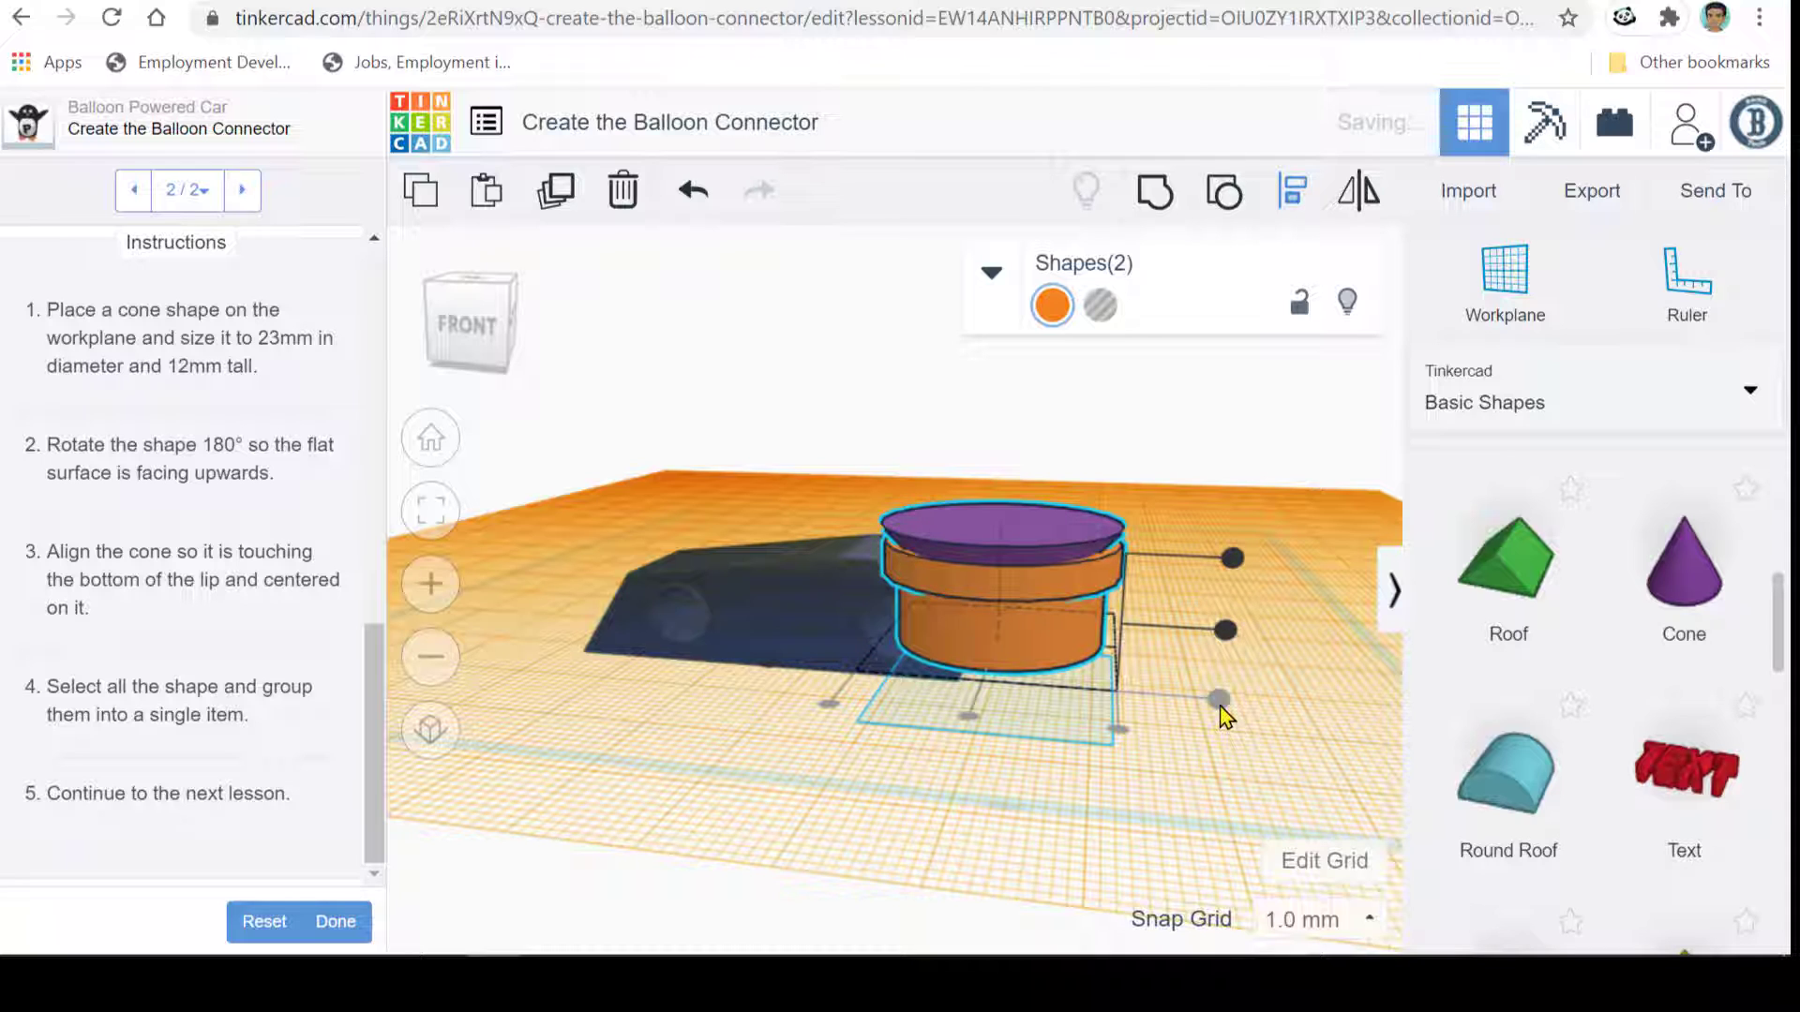
click(1225, 631)
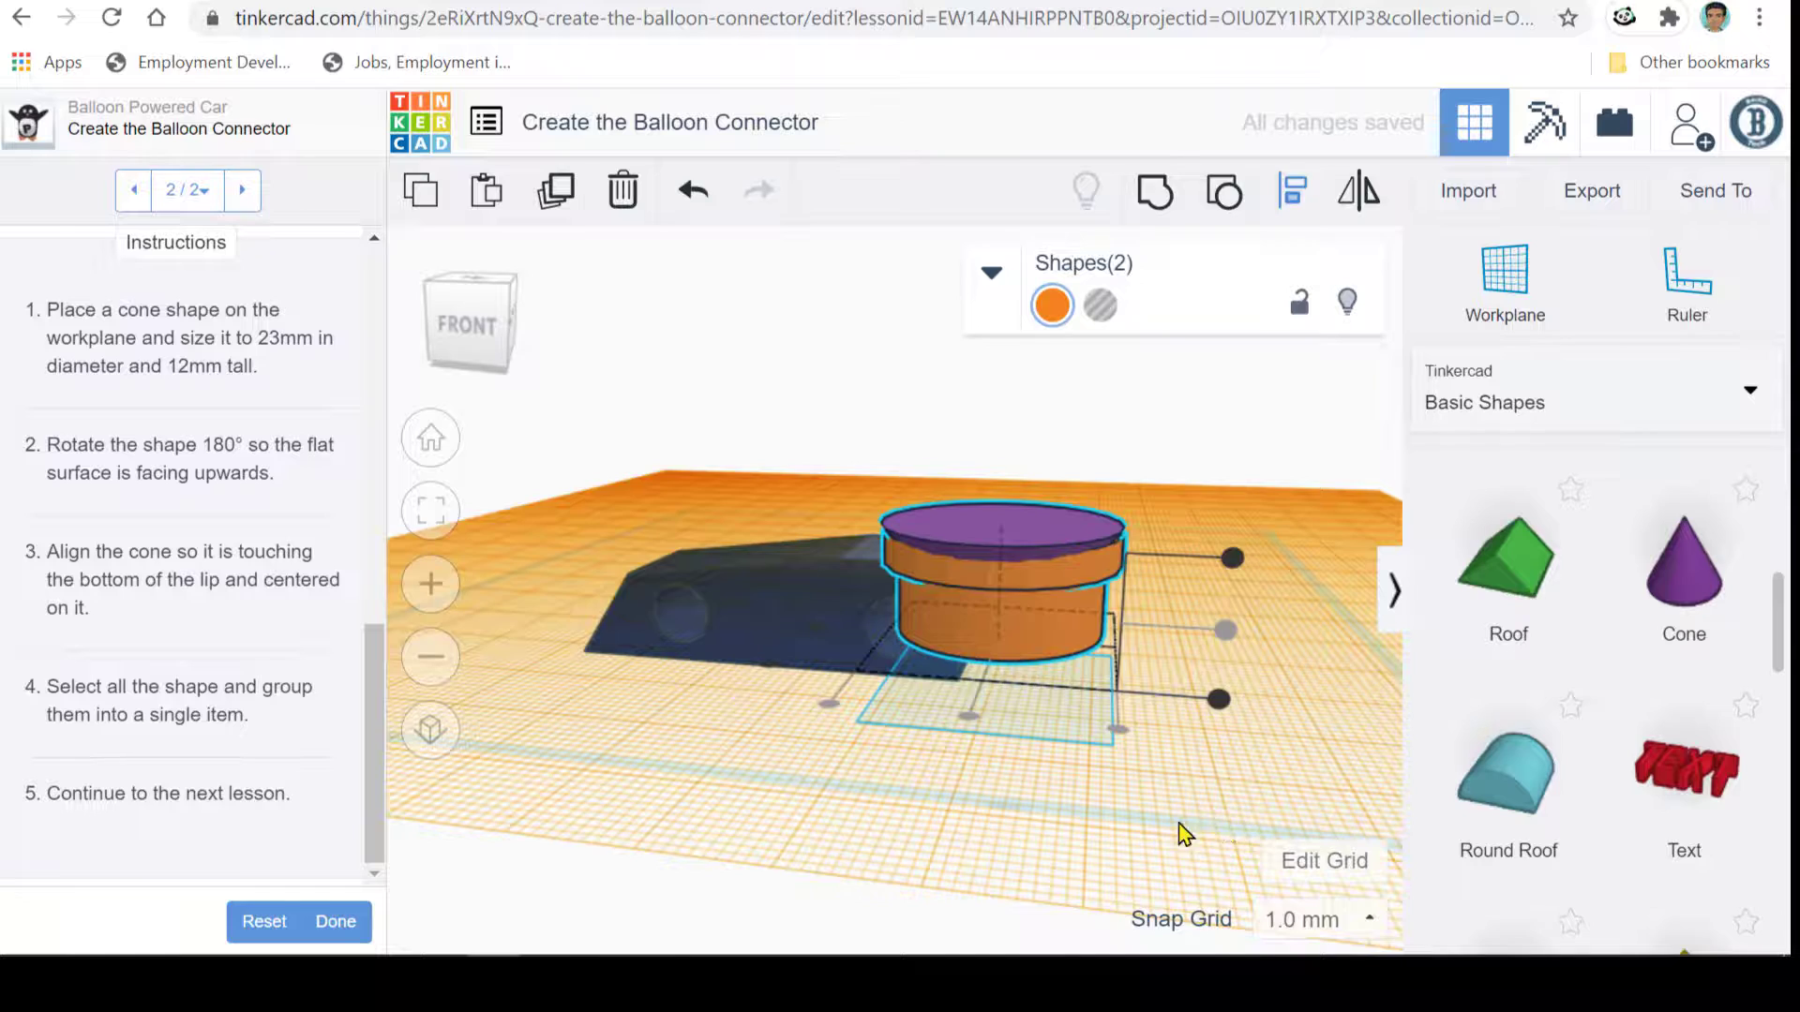
- Align the cone and the connector by their centers from front to back and finish the alignment
right_drag(1183, 832, 1121, 848)
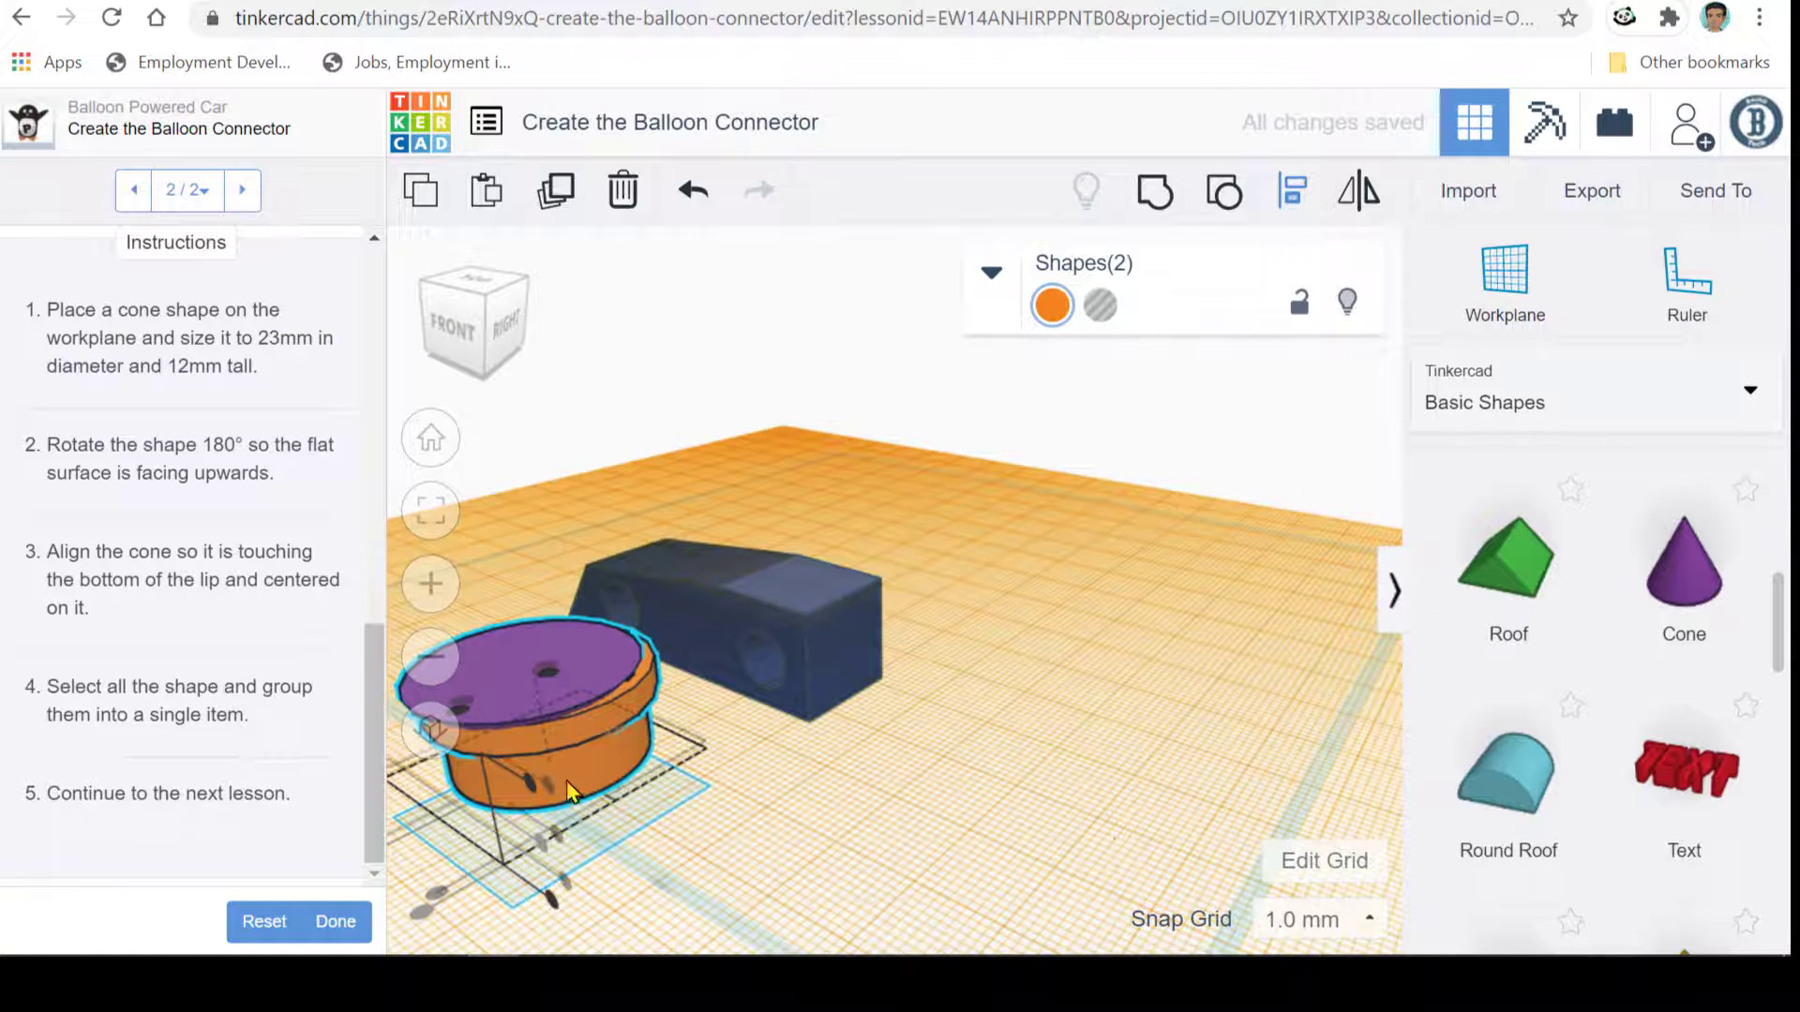
right_drag(875, 876, 912, 864)
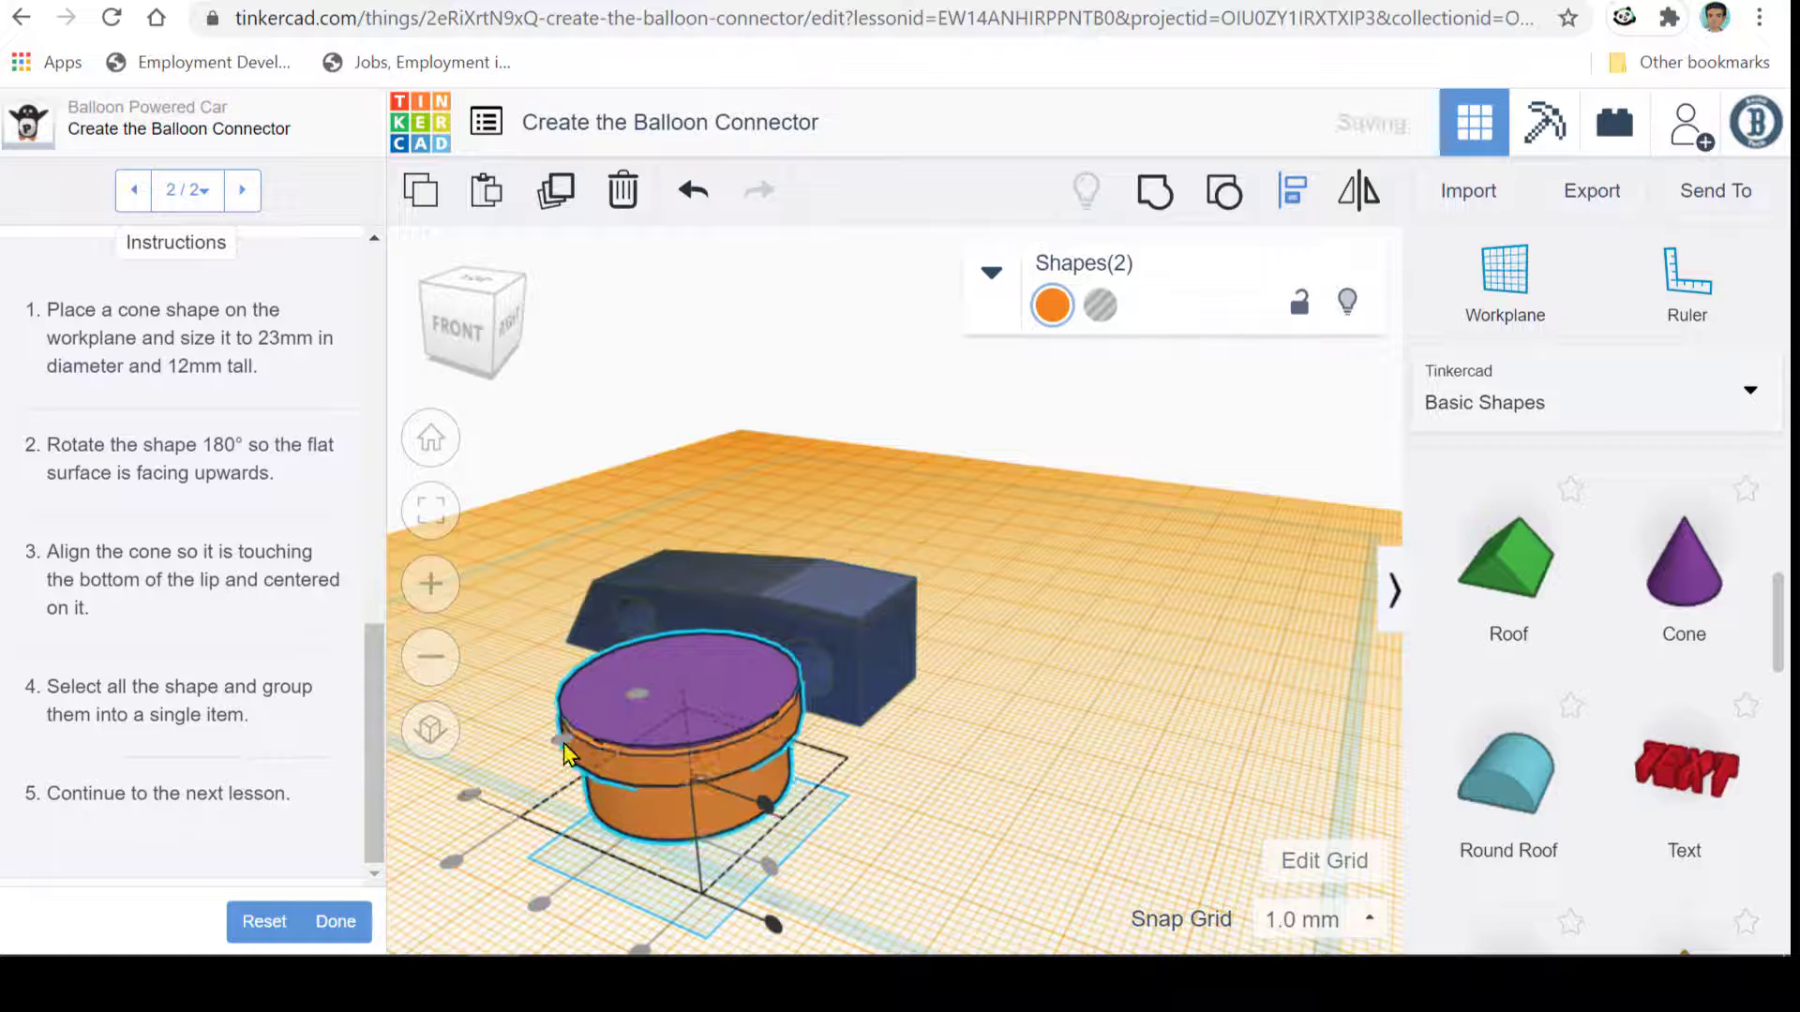
right_drag(920, 887, 1004, 871)
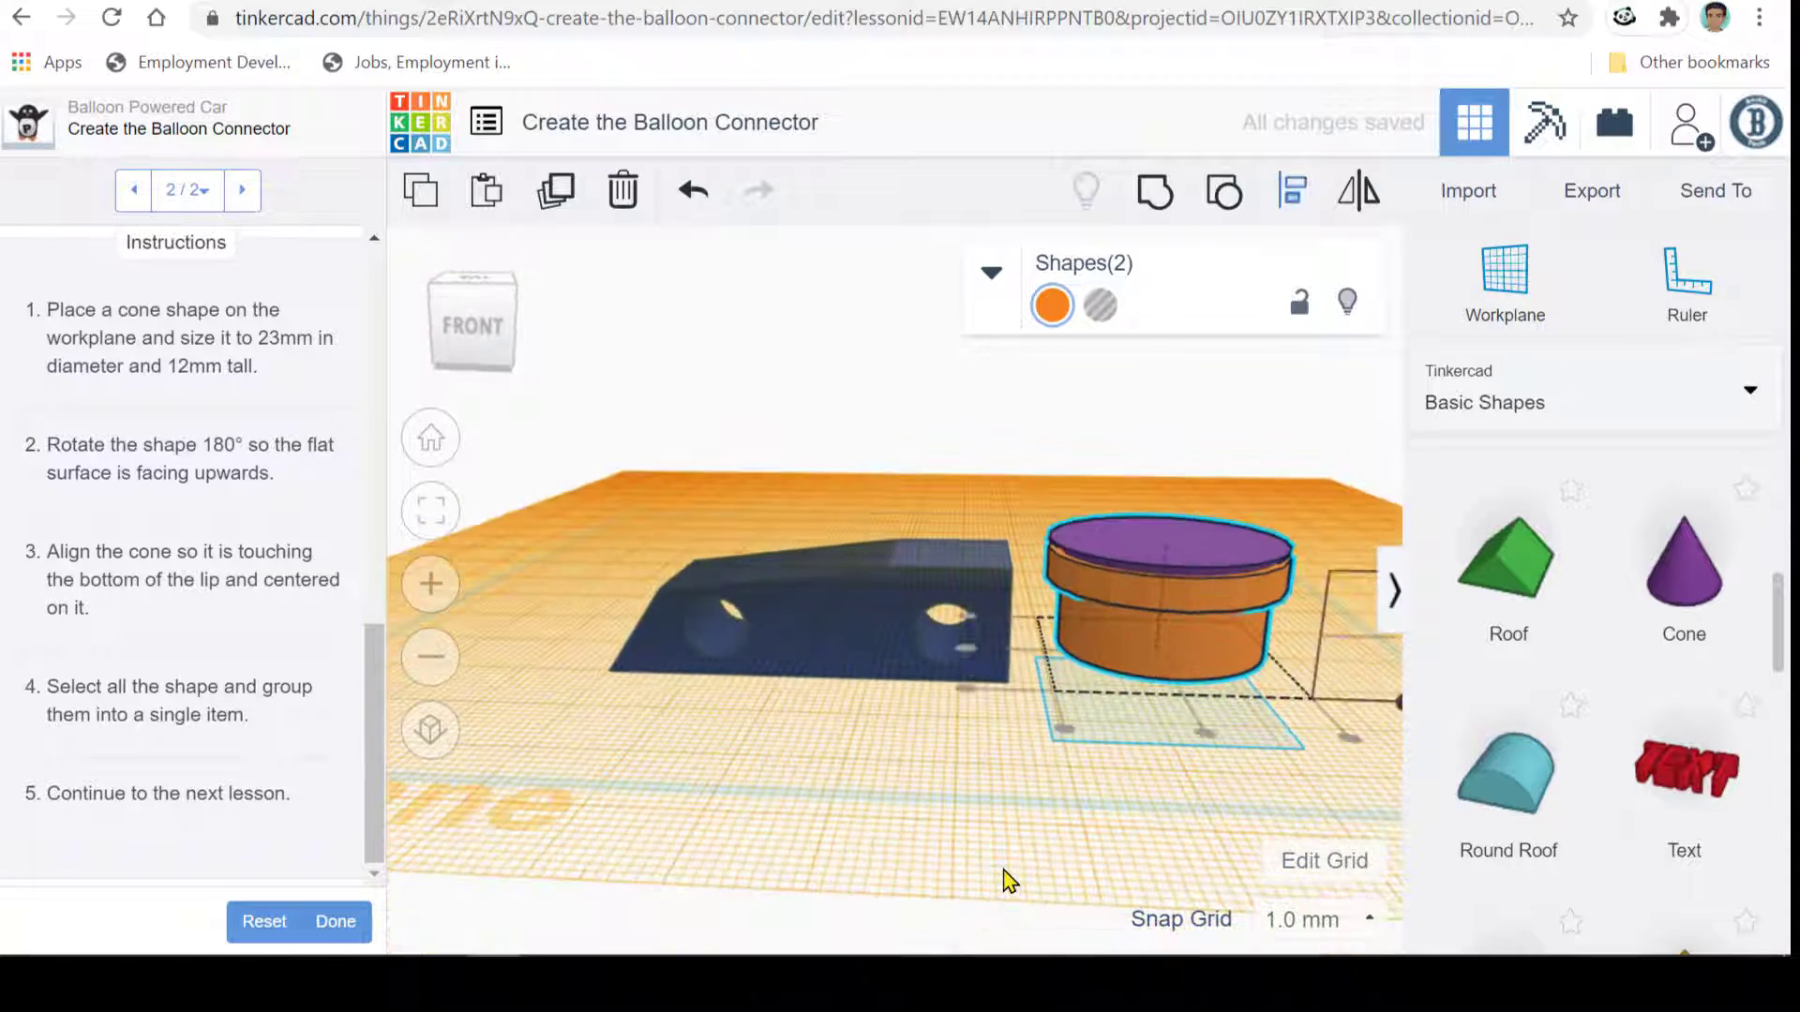
right_drag(1129, 827, 1080, 829)
key(l)
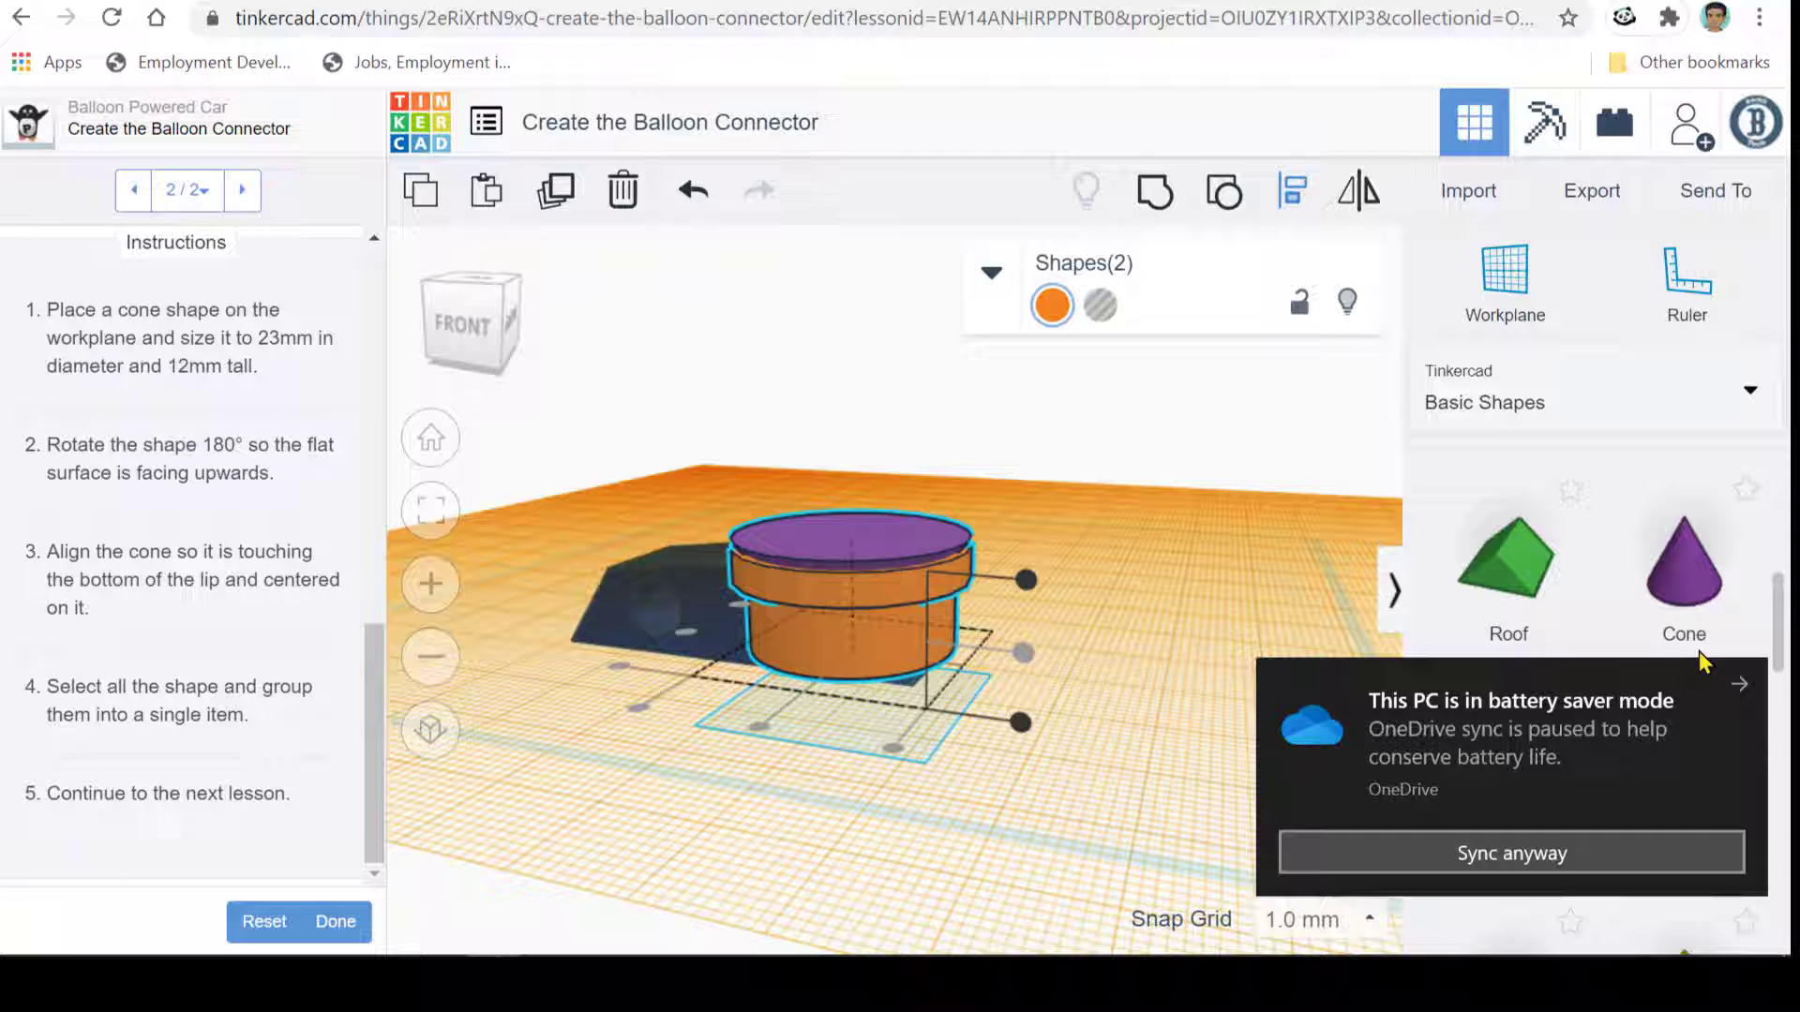
click(1738, 685)
click(1090, 790)
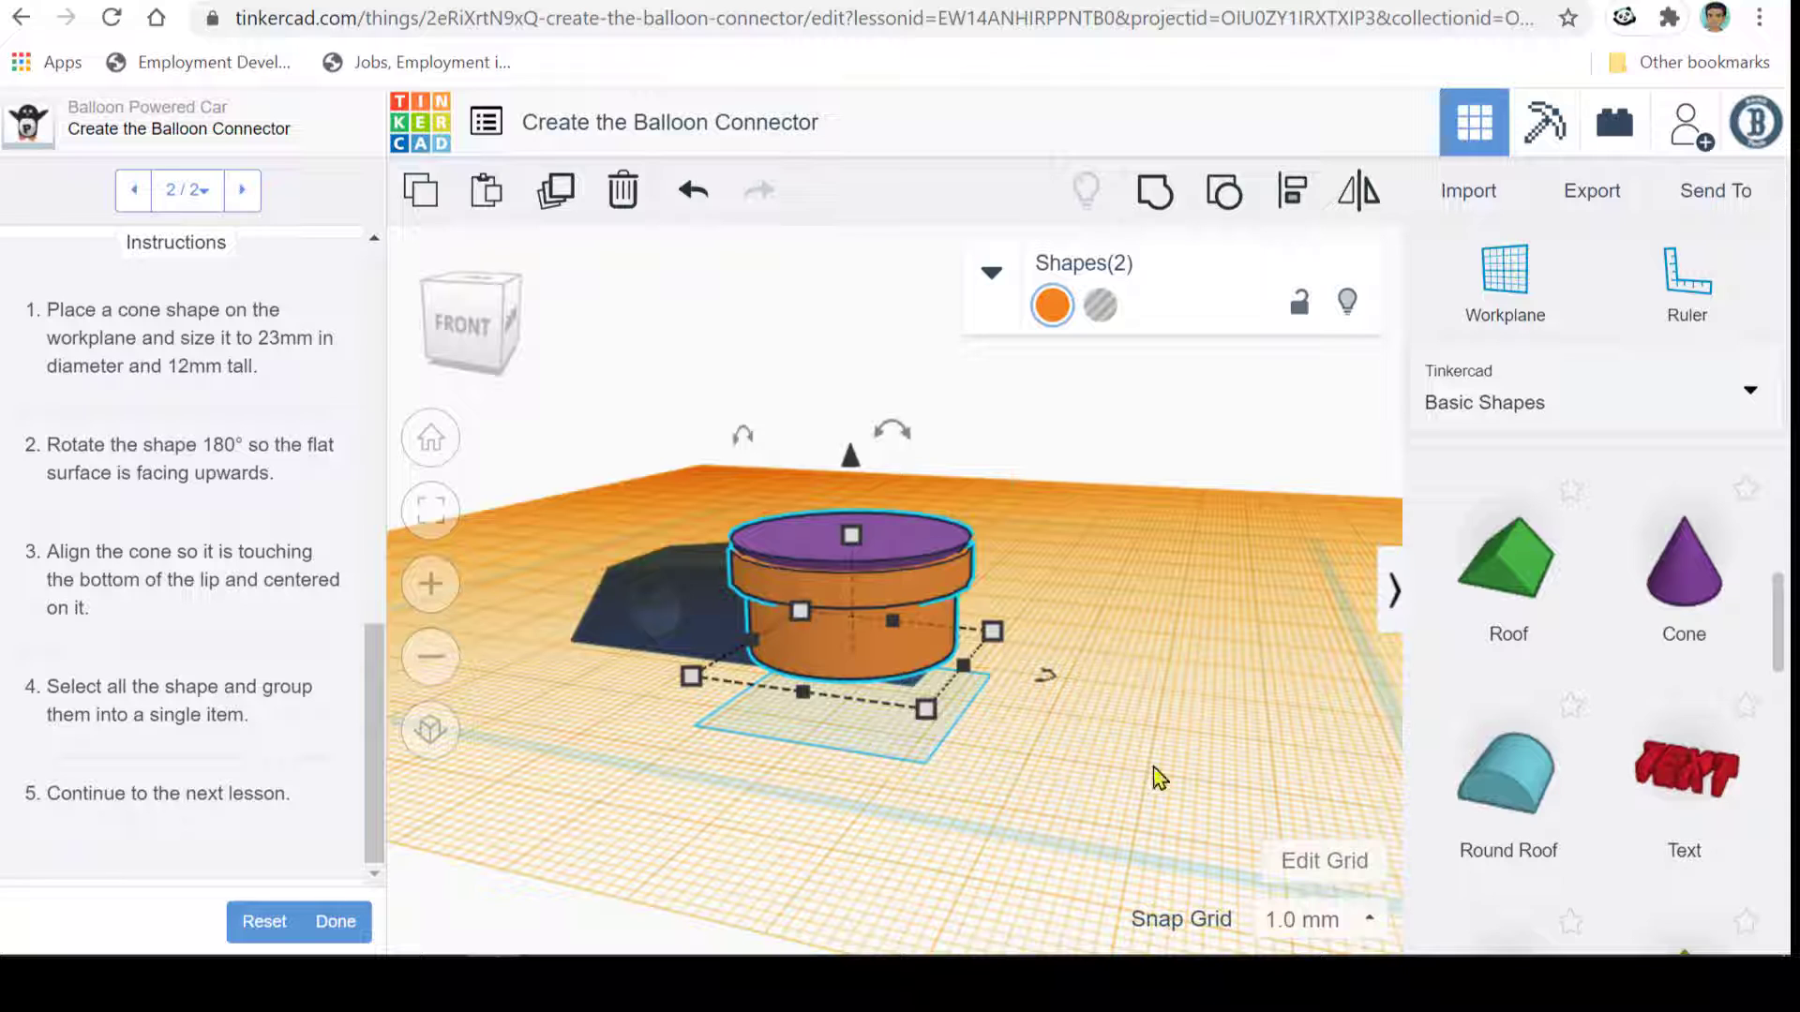
- Lower the cone and the connector together by 2 mm and deselect them
right_drag(1067, 747, 1093, 747)
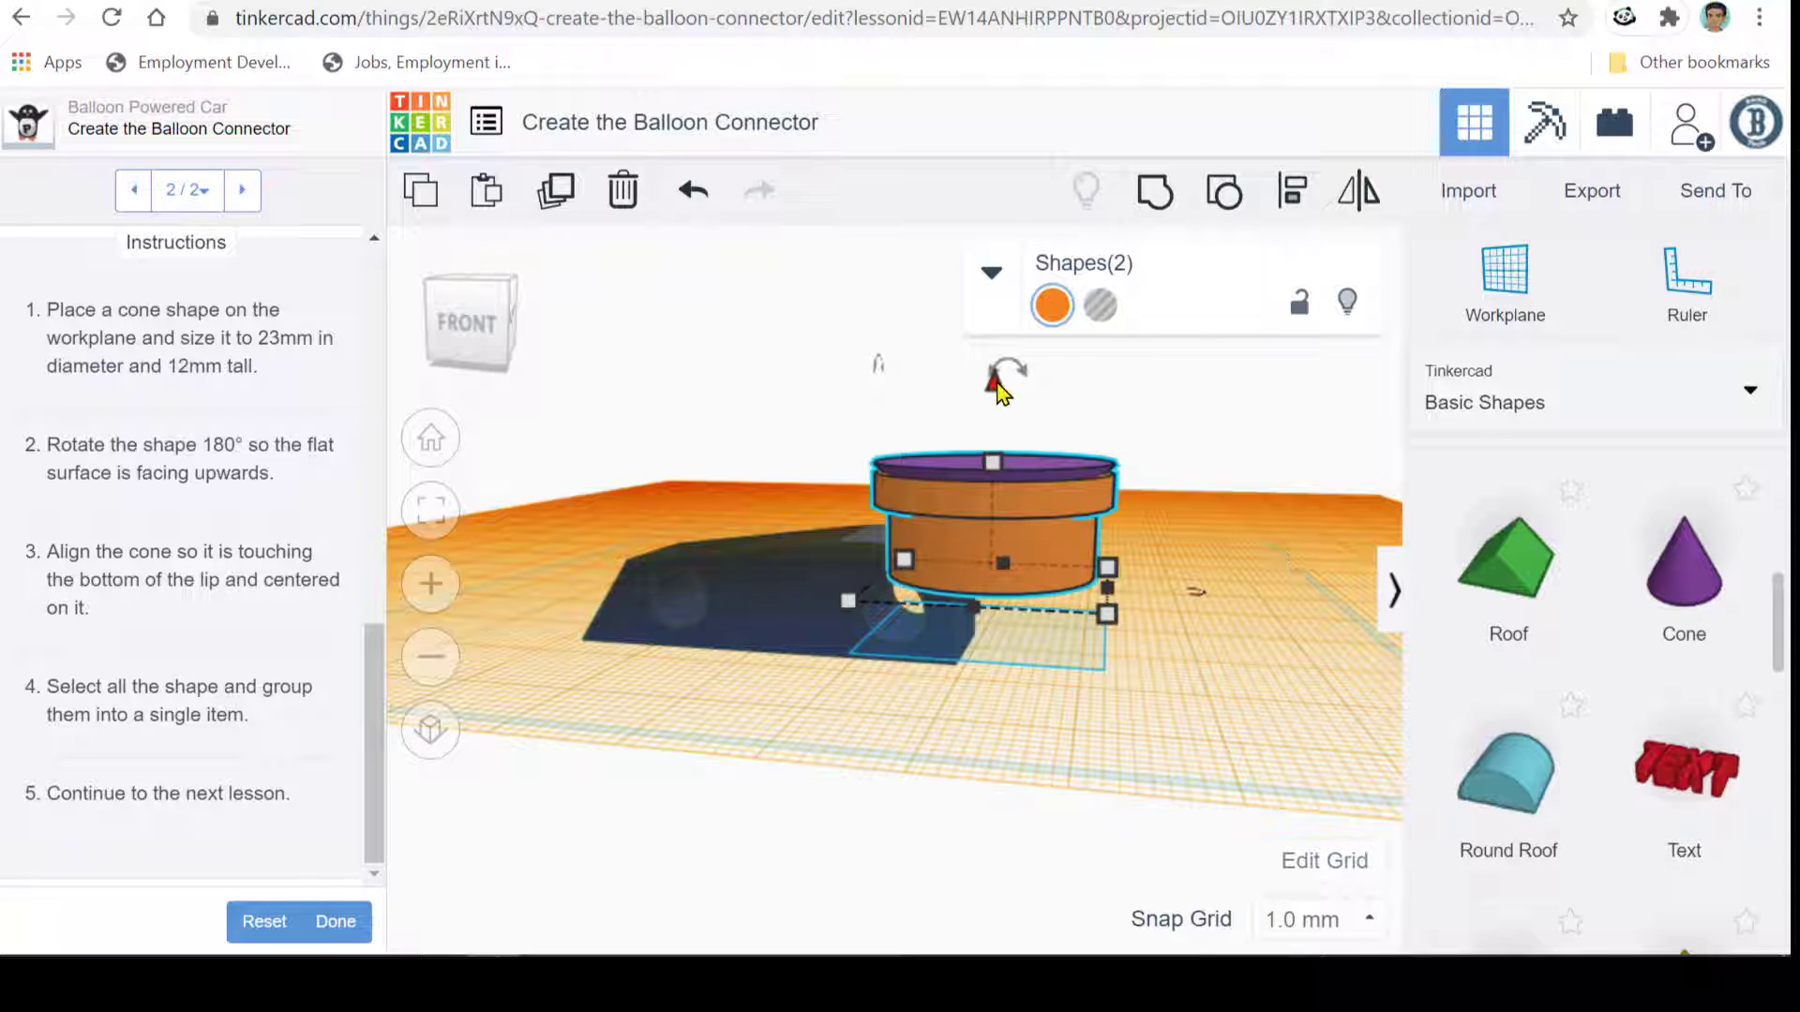
drag(996, 387, 996, 405)
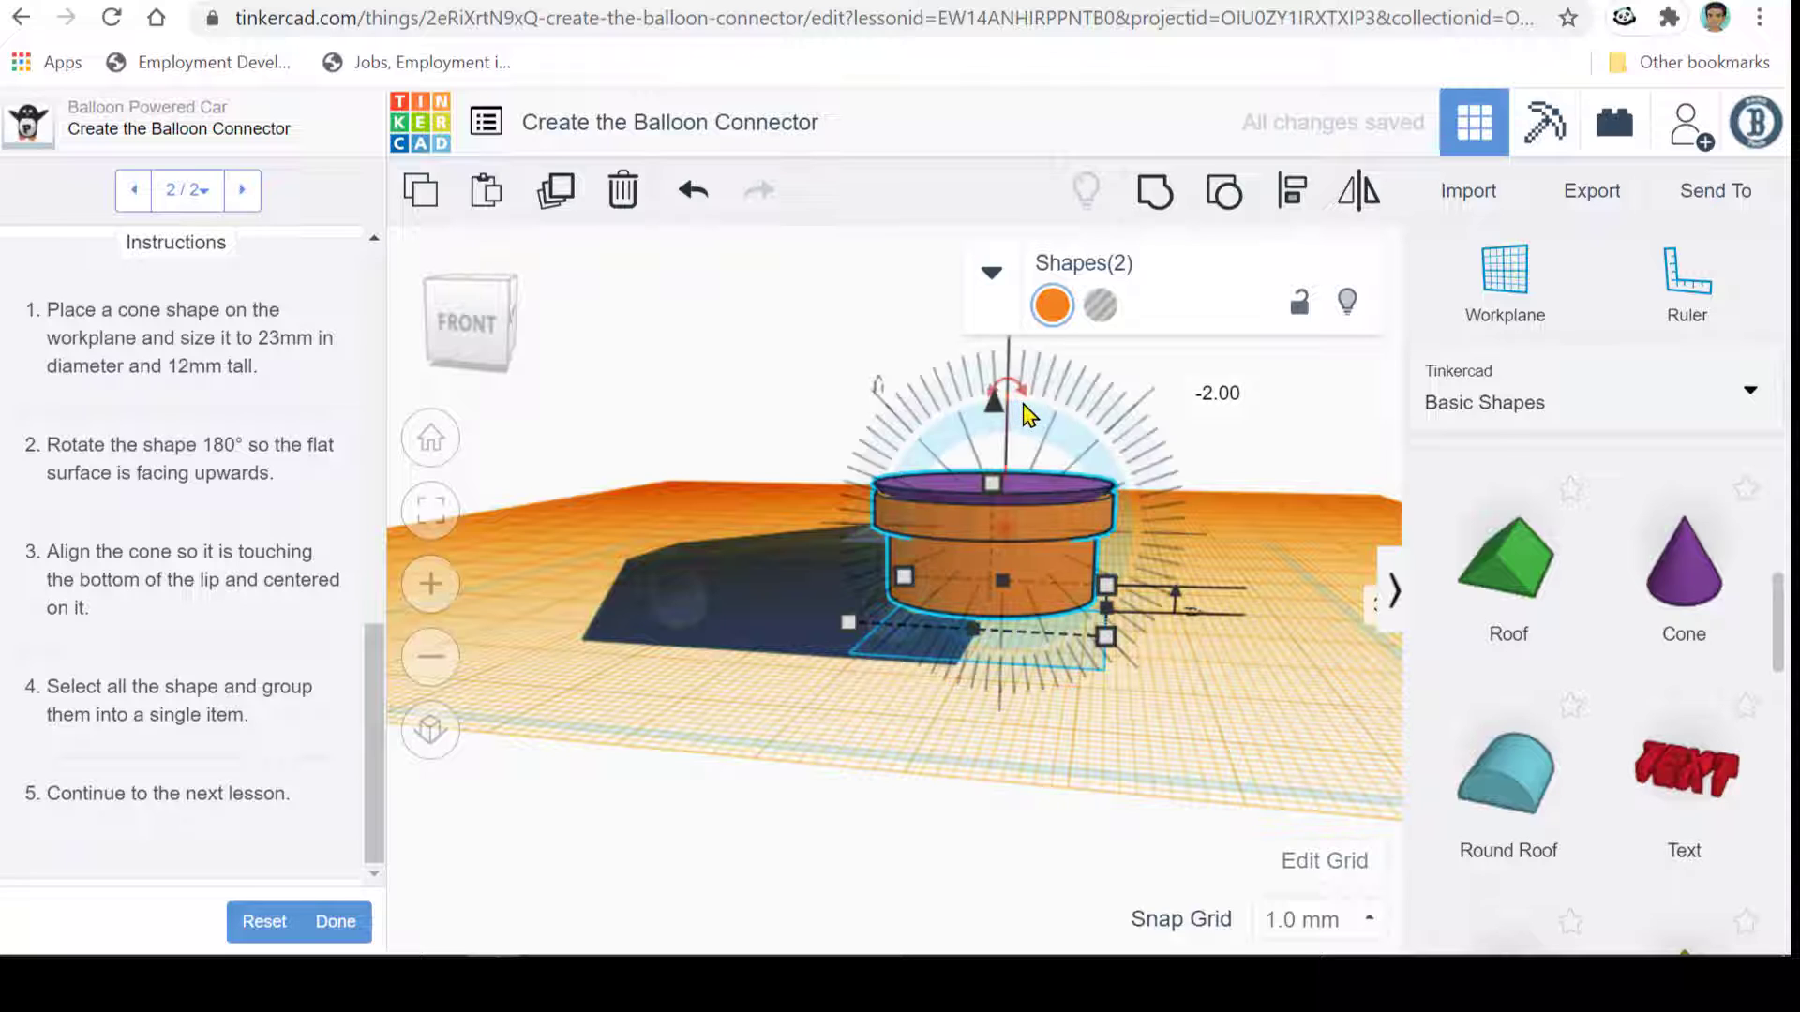
click(1268, 727)
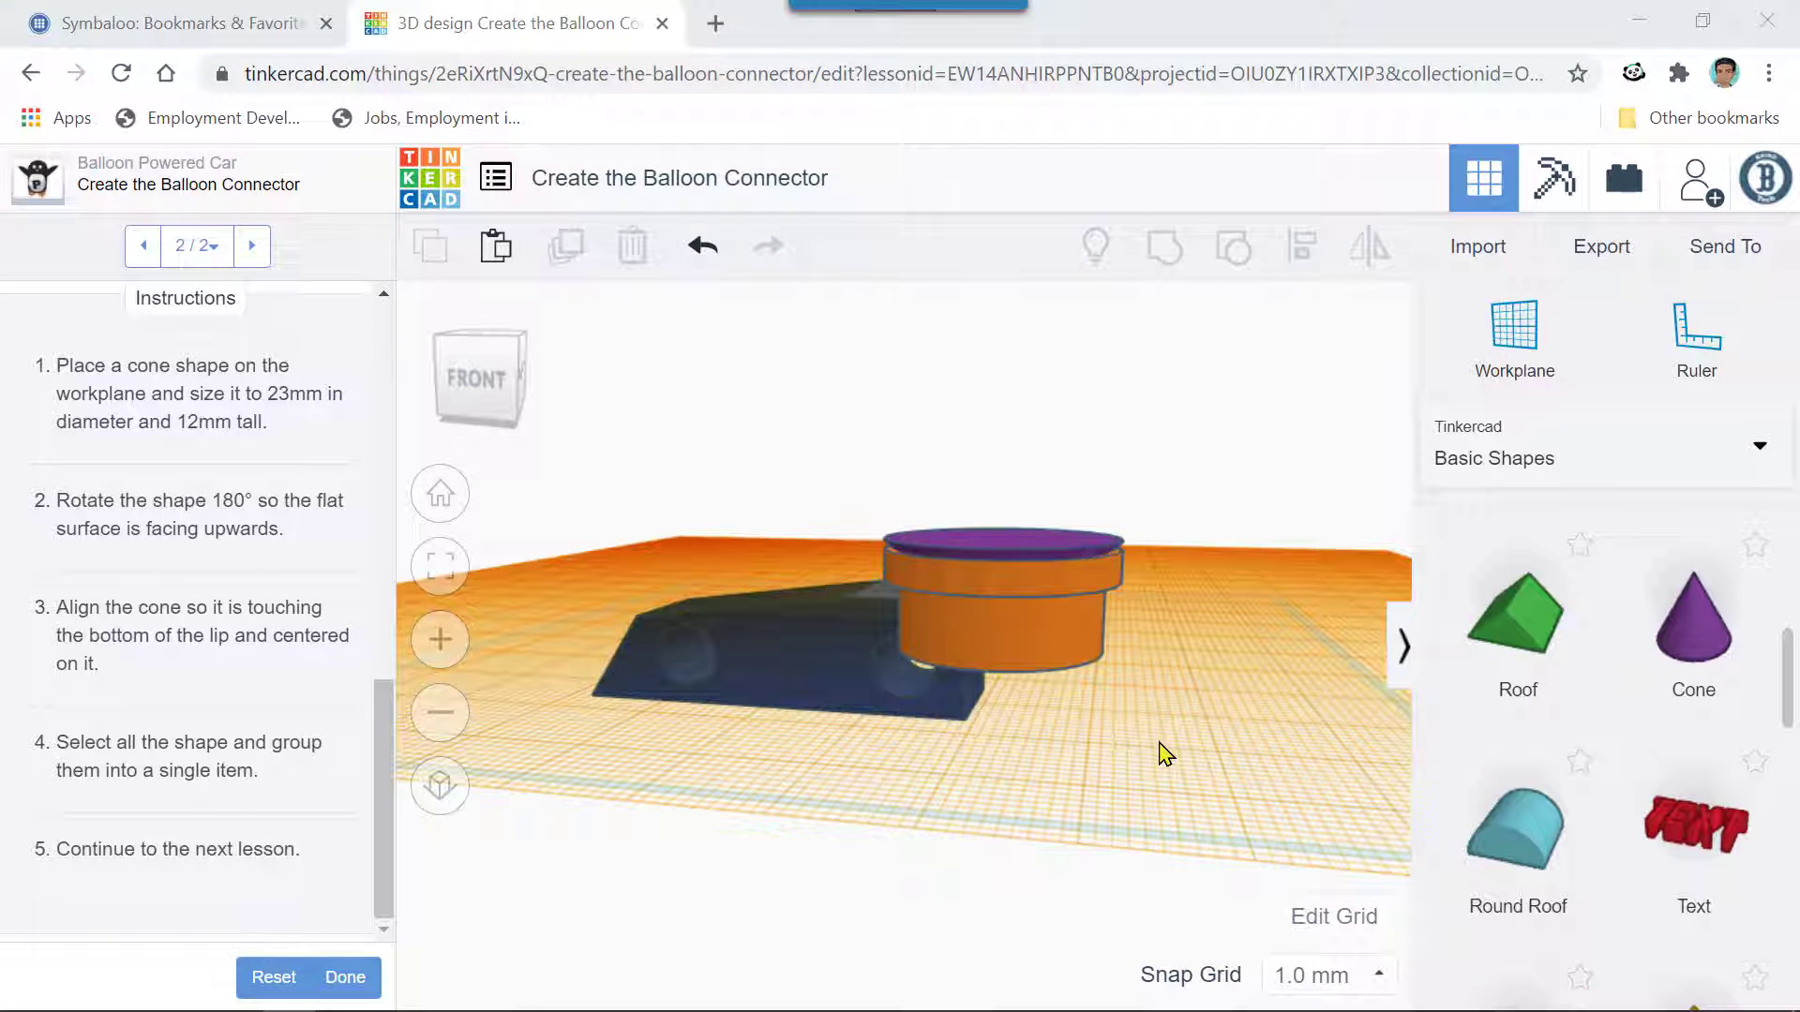
mouse_move(1160, 751)
right_down()
mouse_move(1153, 793)
mouse_move(1153, 764)
right_up()
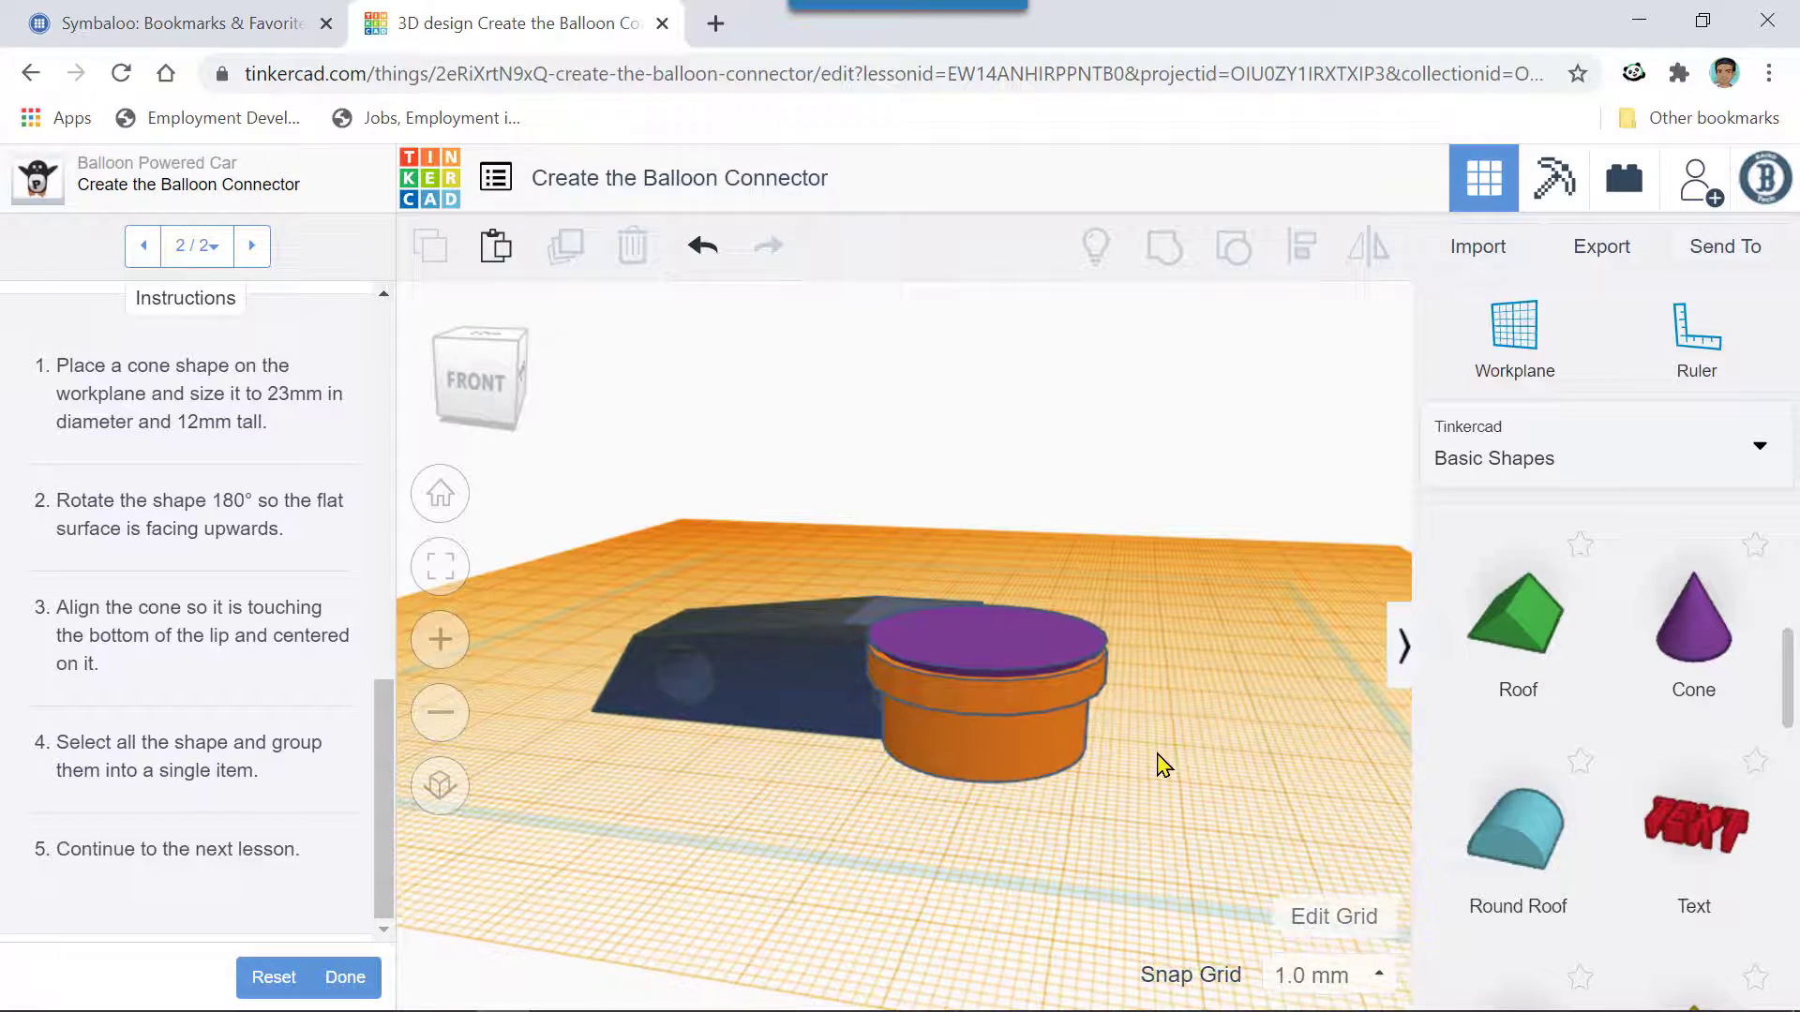
mouse_move(1106, 764)
right_down()
mouse_move(1117, 791)
mouse_move(1074, 796)
mouse_move(1064, 763)
mouse_move(1085, 747)
mouse_move(1096, 764)
right_up()
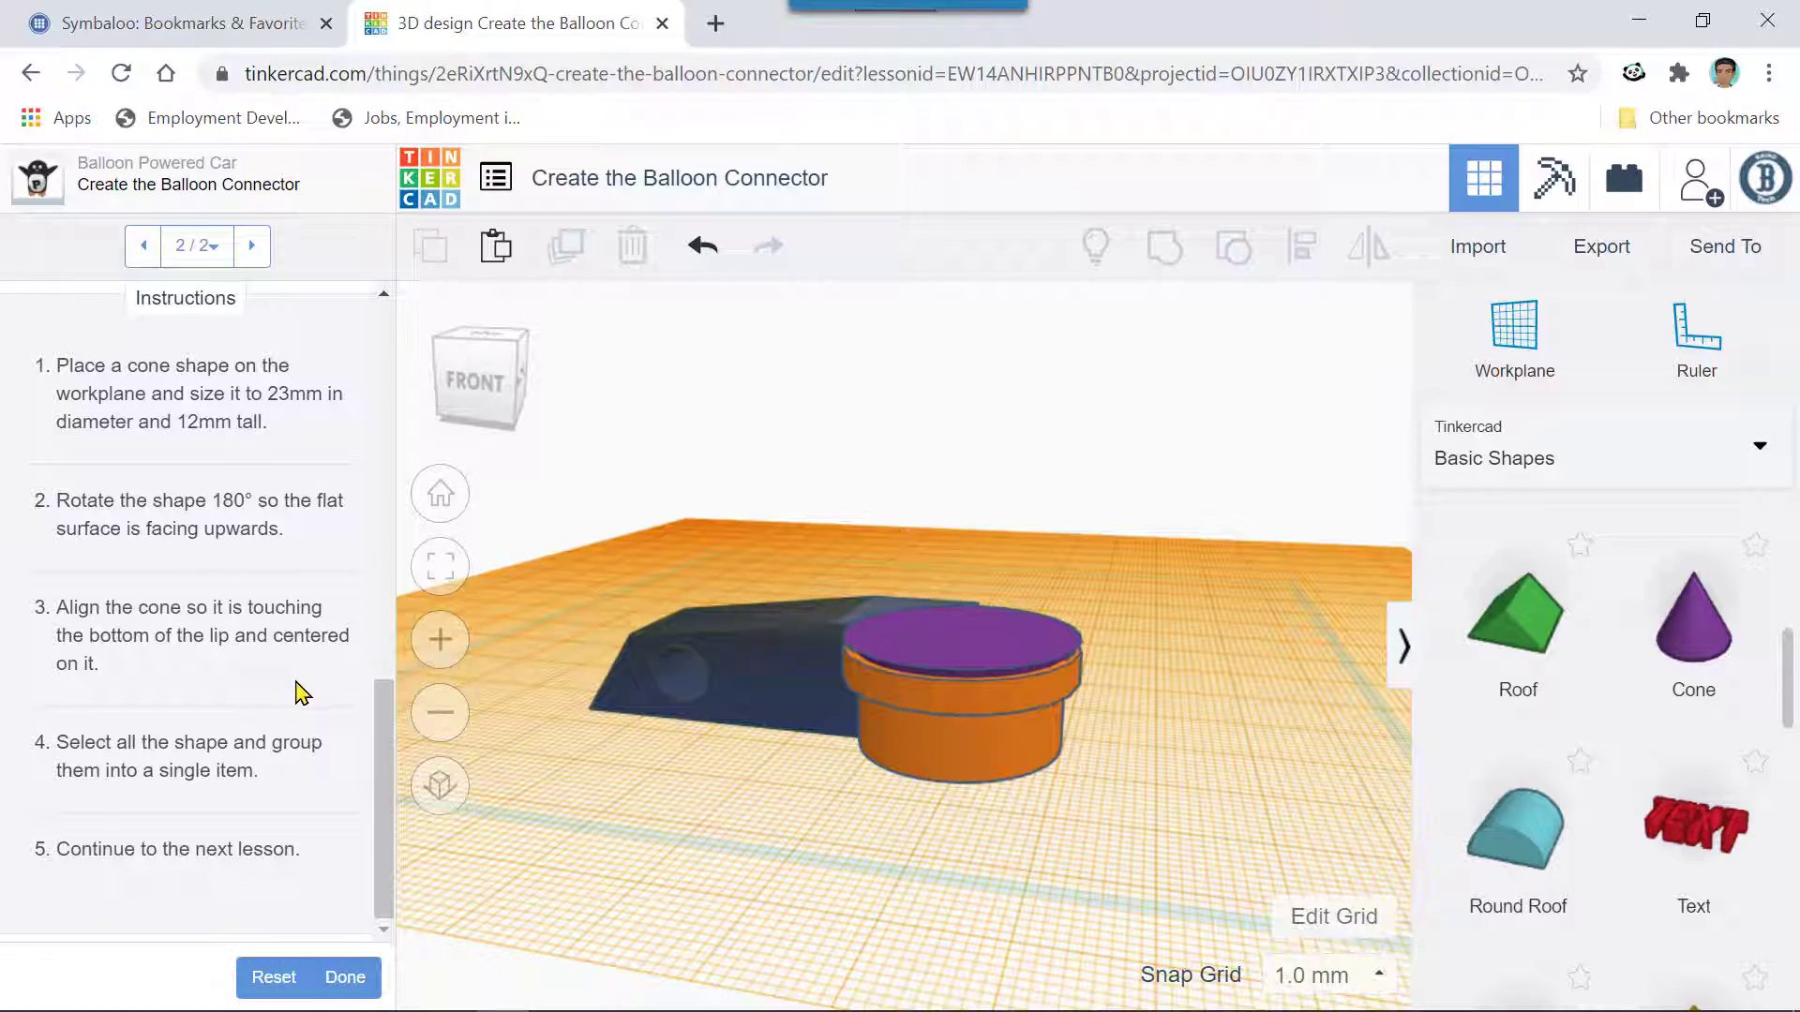
- Try to lower the cone alone by 4 mm so its flat face sits beneath the connector's lip
click(958, 643)
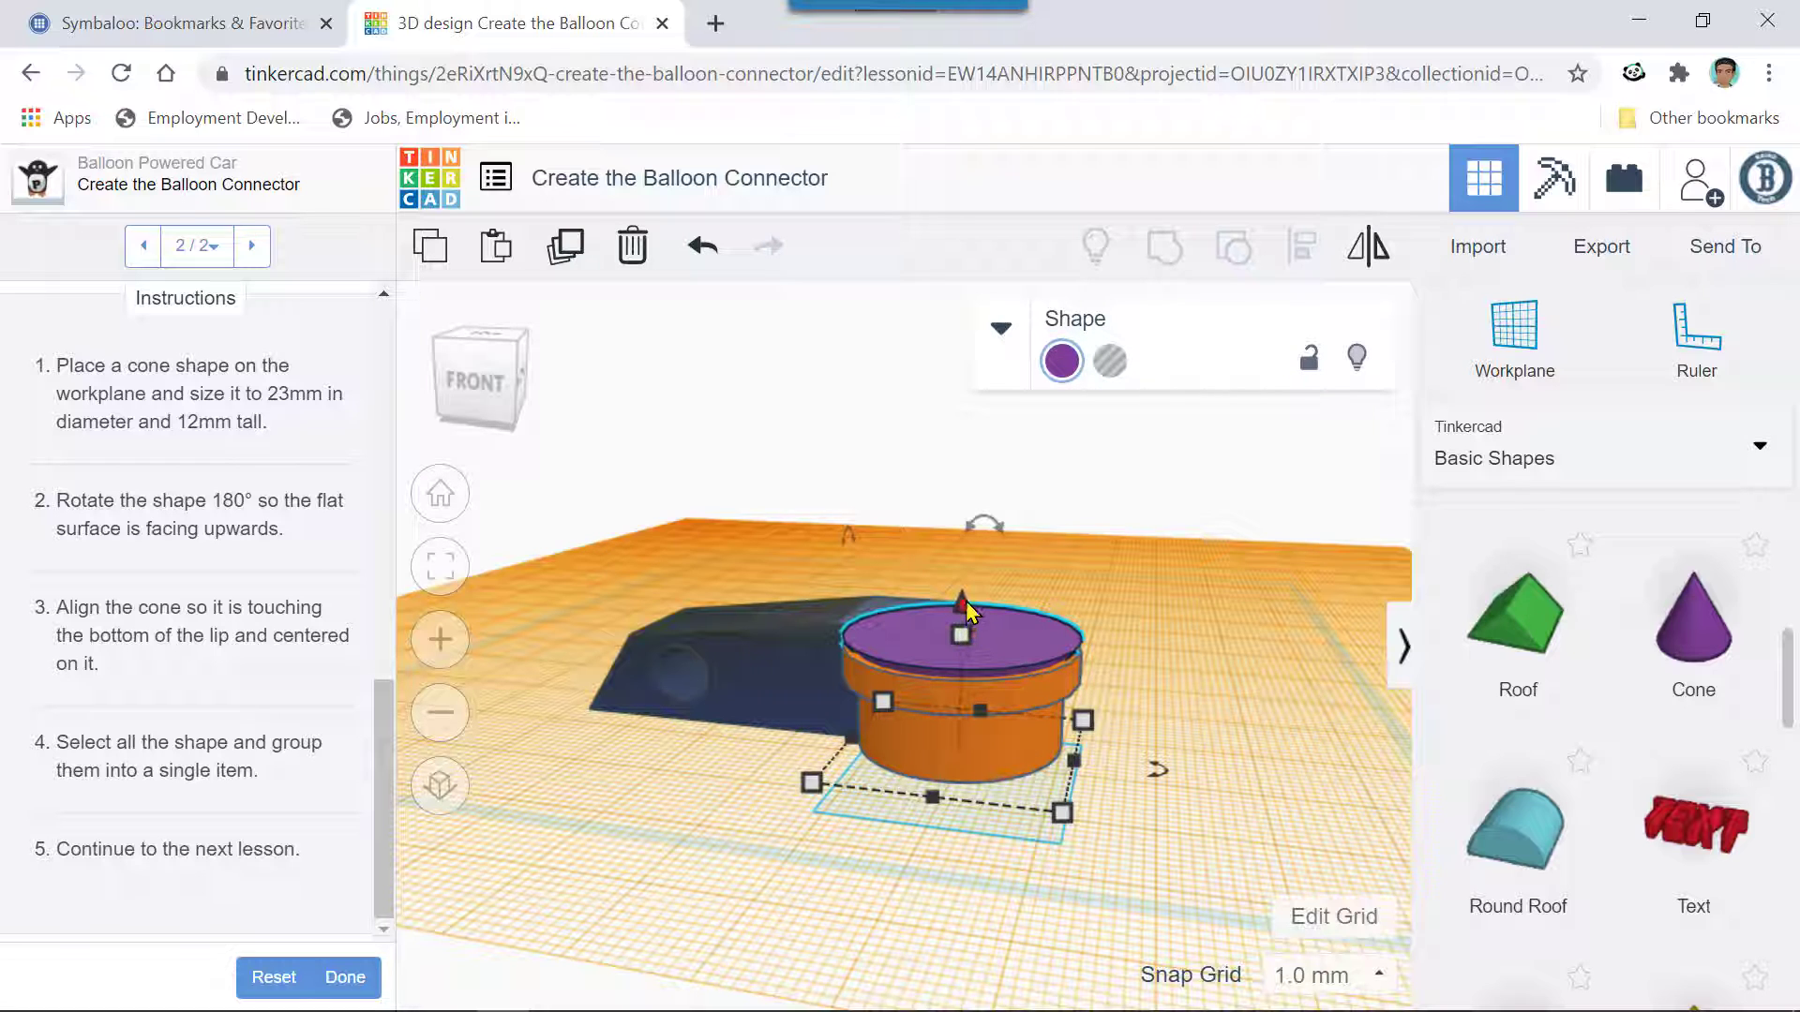
drag(965, 602, 964, 638)
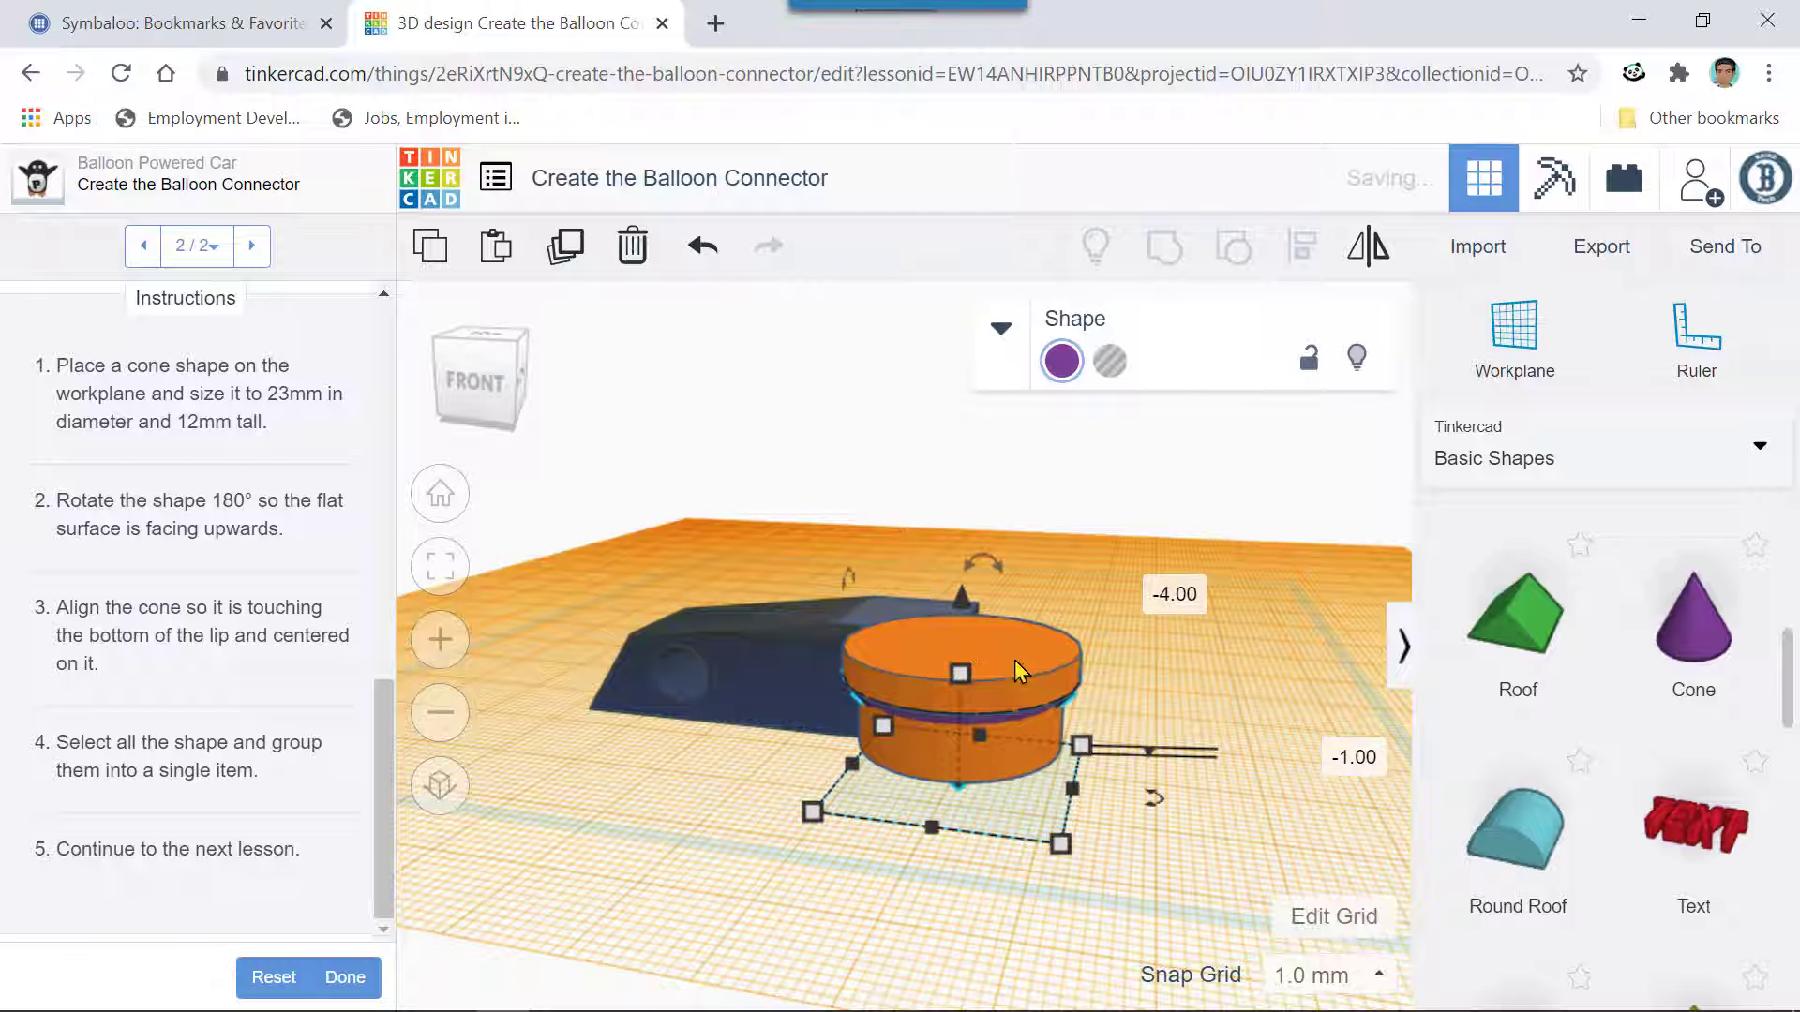
right_drag(1181, 700, 1157, 671)
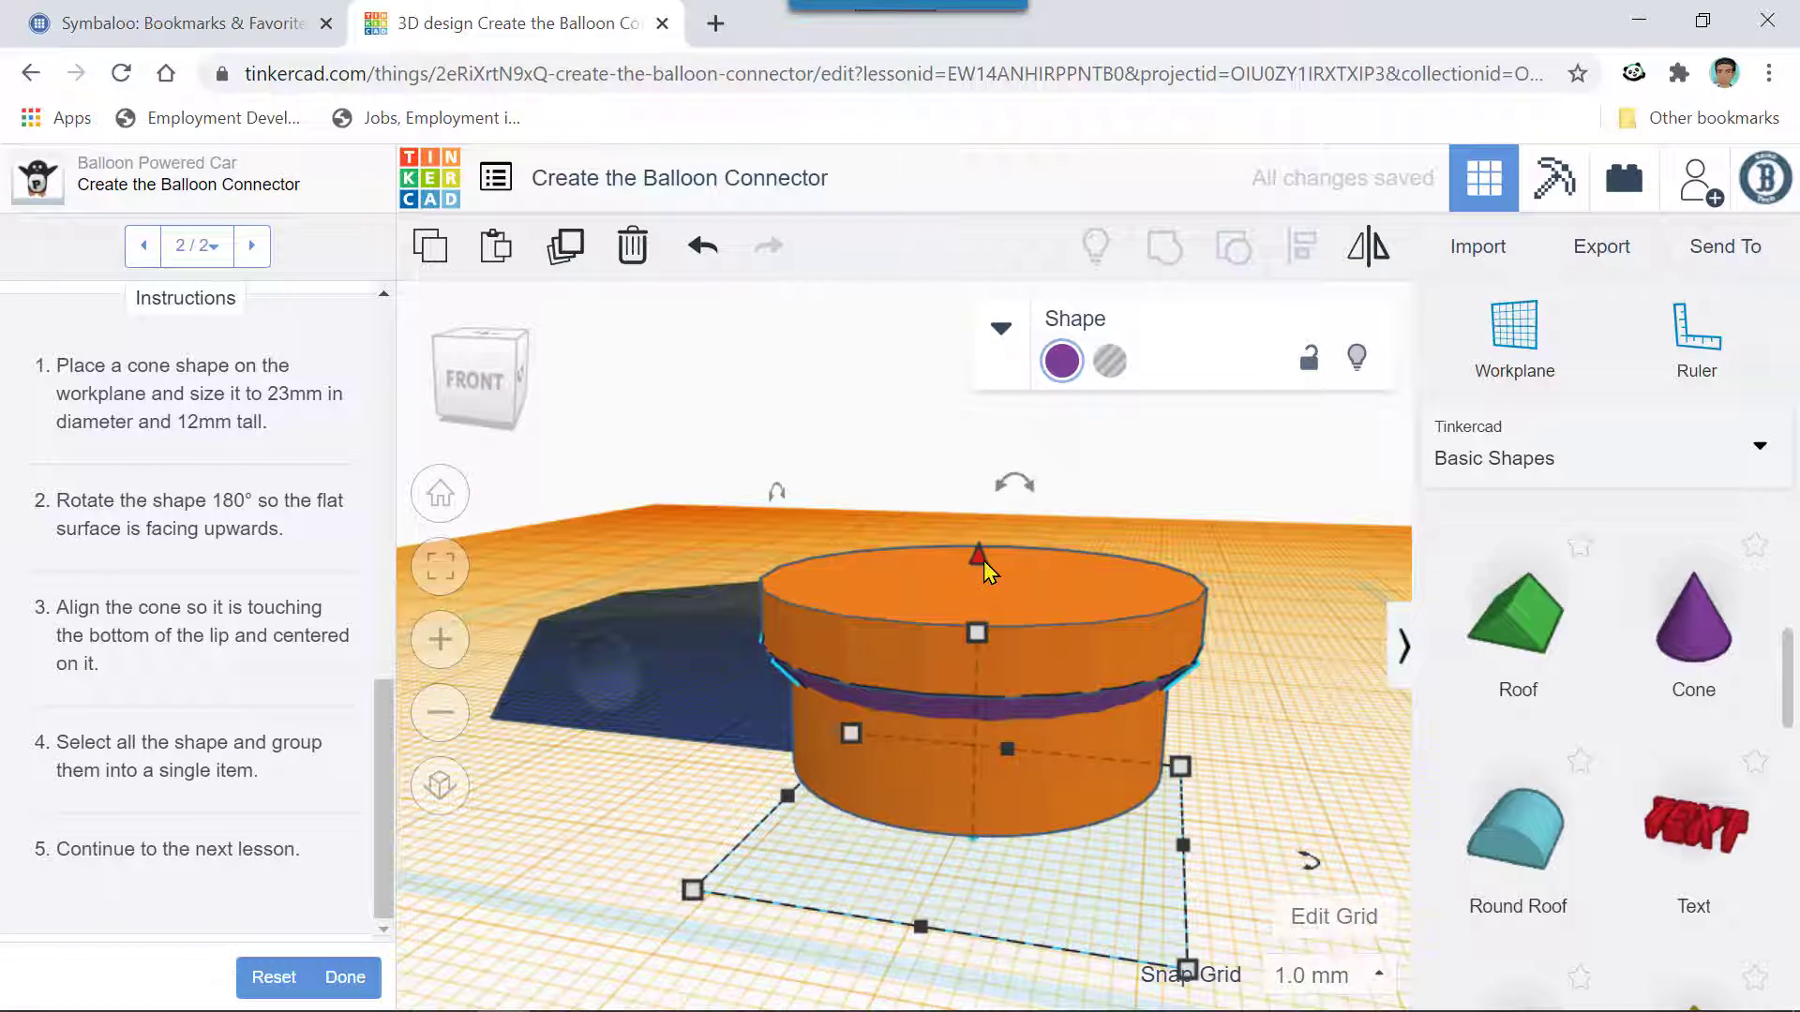
click(983, 561)
scroll(982, 561, down, 5)
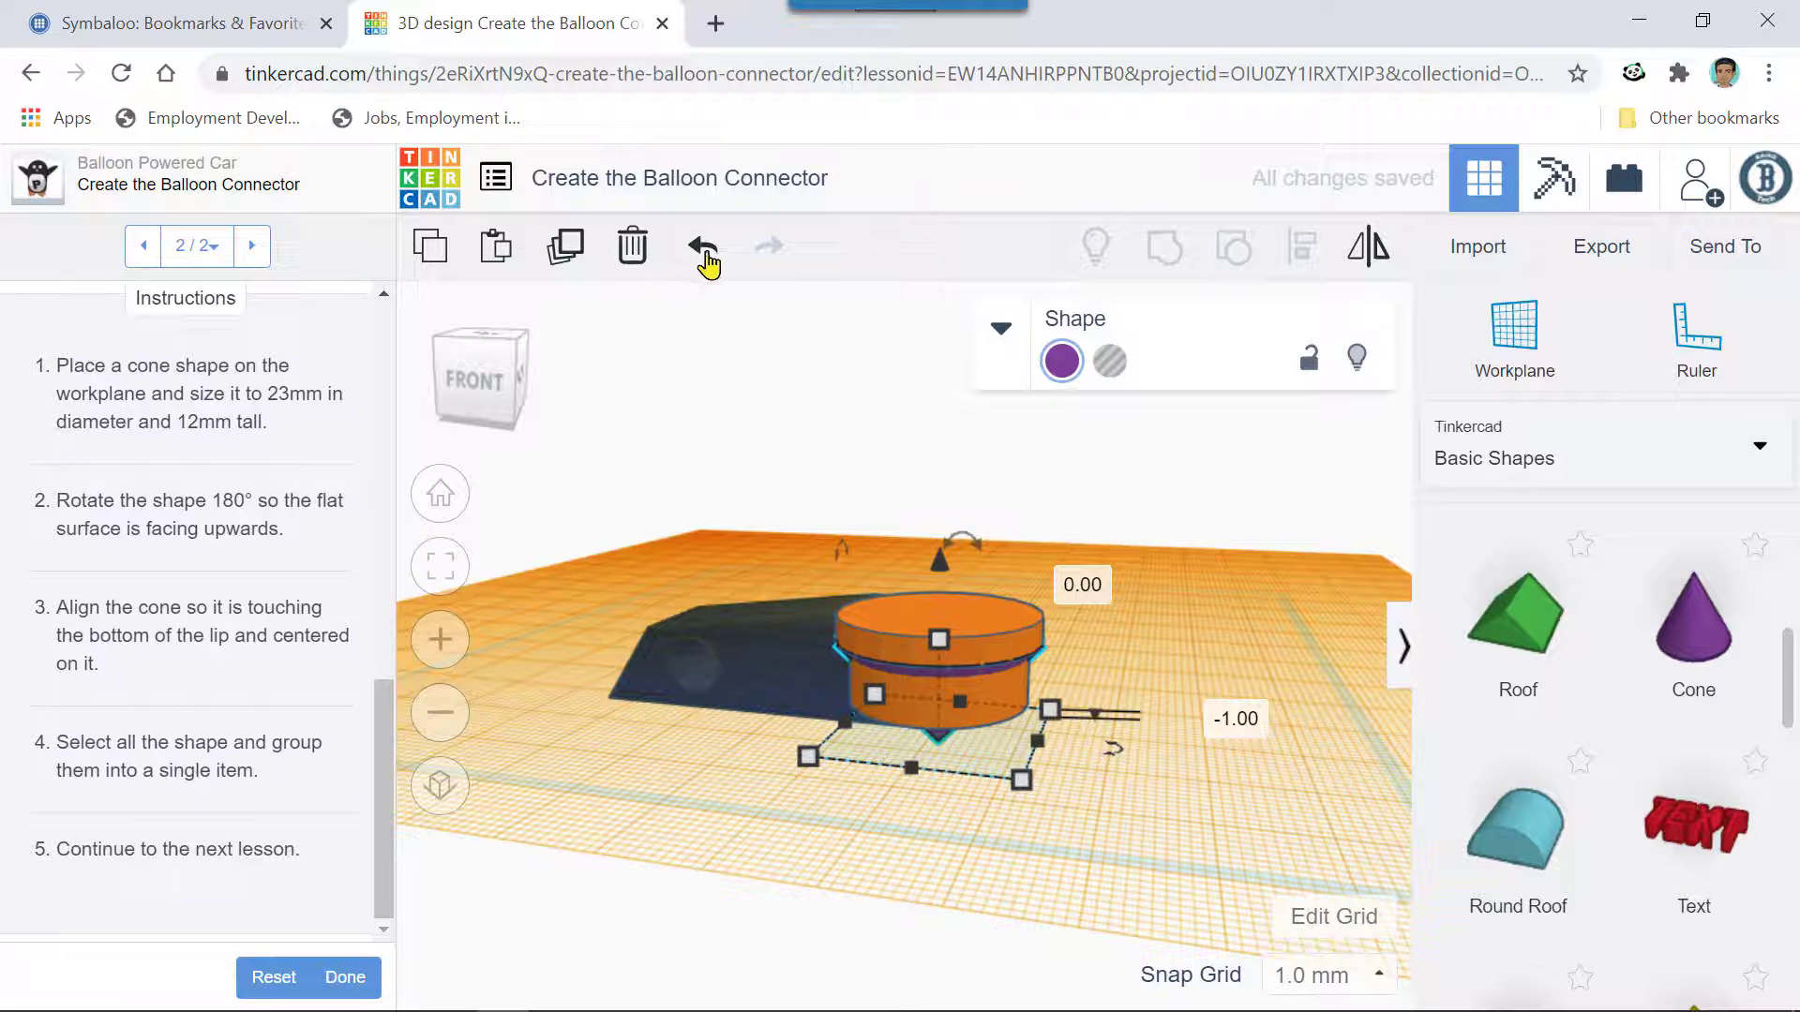
- Undo the cone's last downward move
click(703, 245)
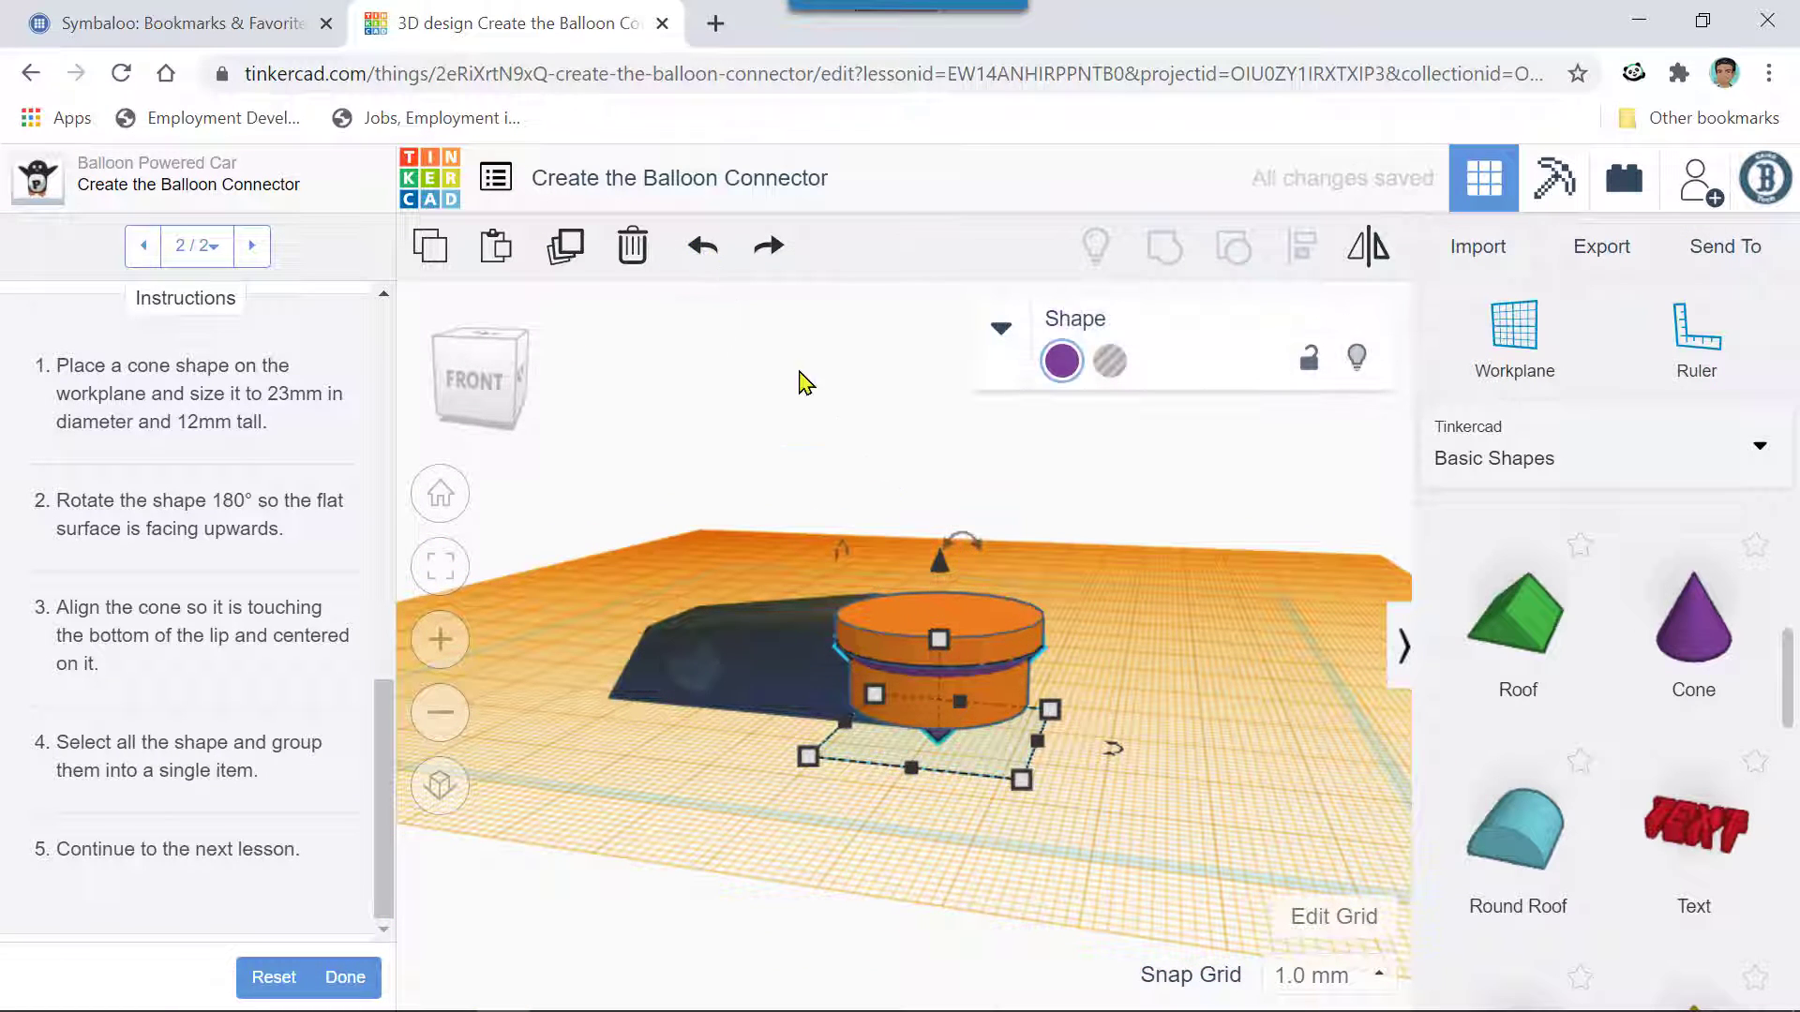
click(703, 246)
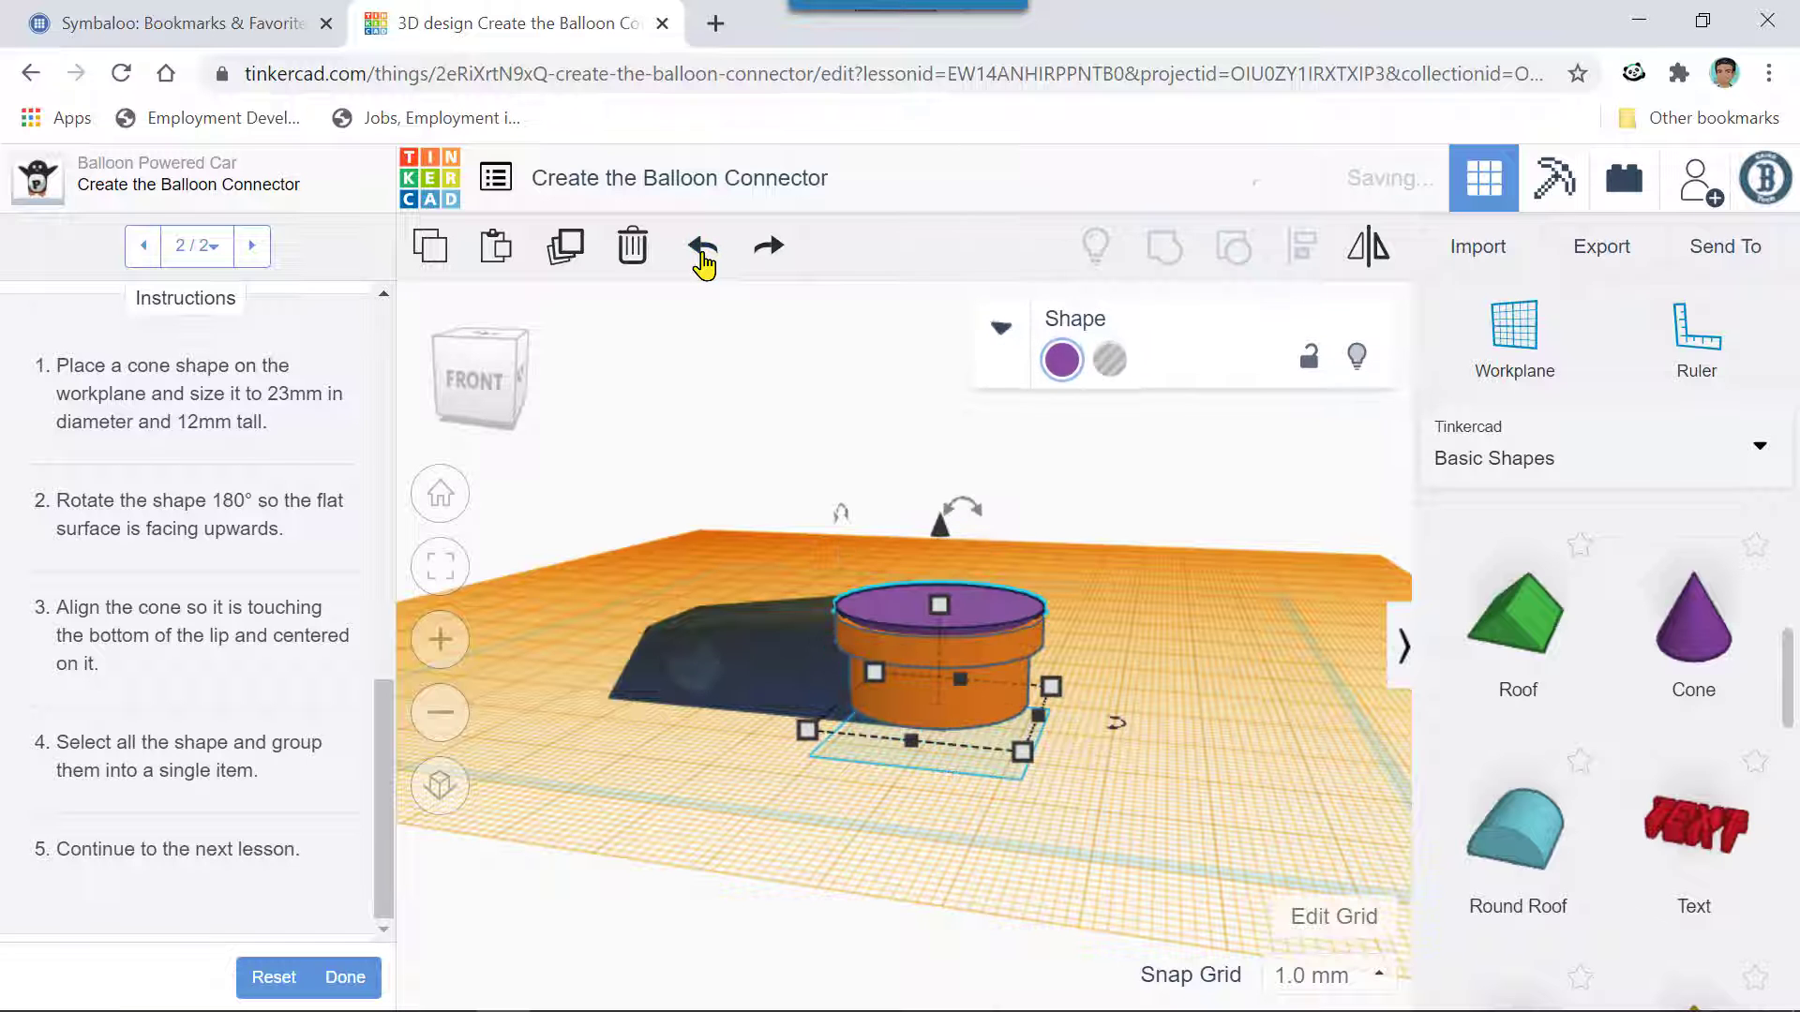
scroll(1128, 720, up, 3)
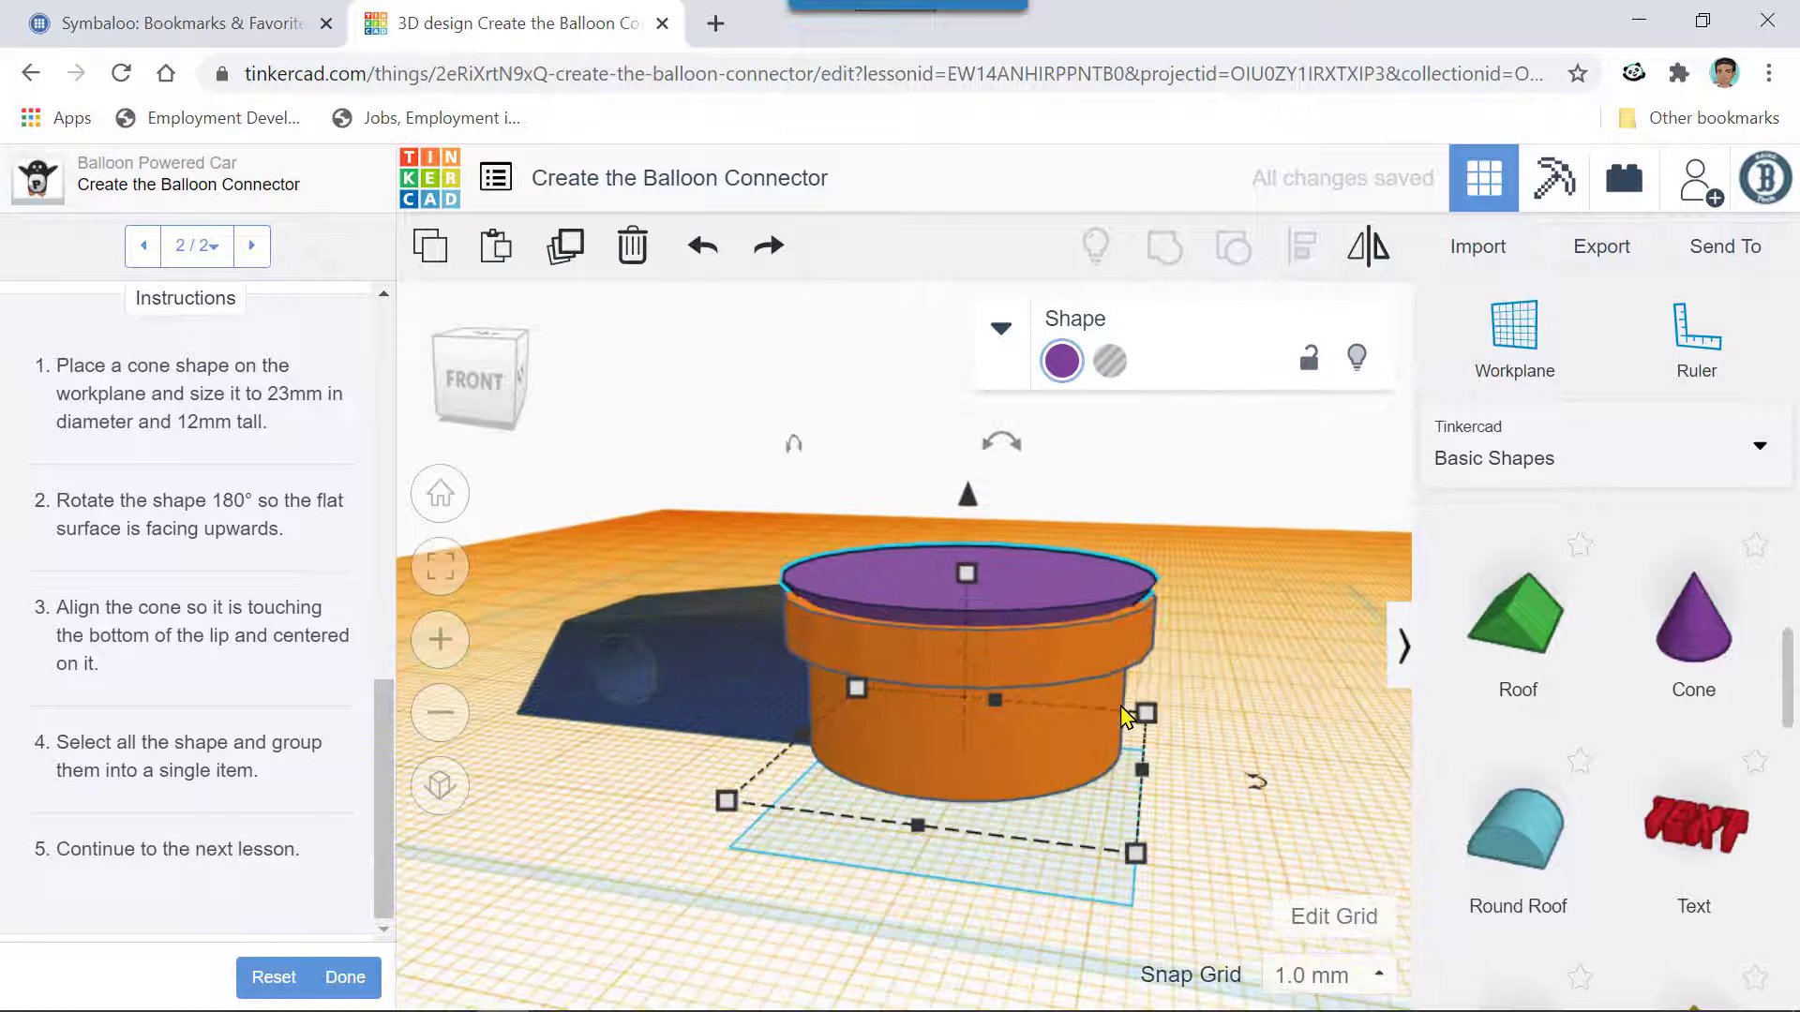
- Align the cone and the balloon connector vertically by their top faces
scroll(1136, 712, up, 4)
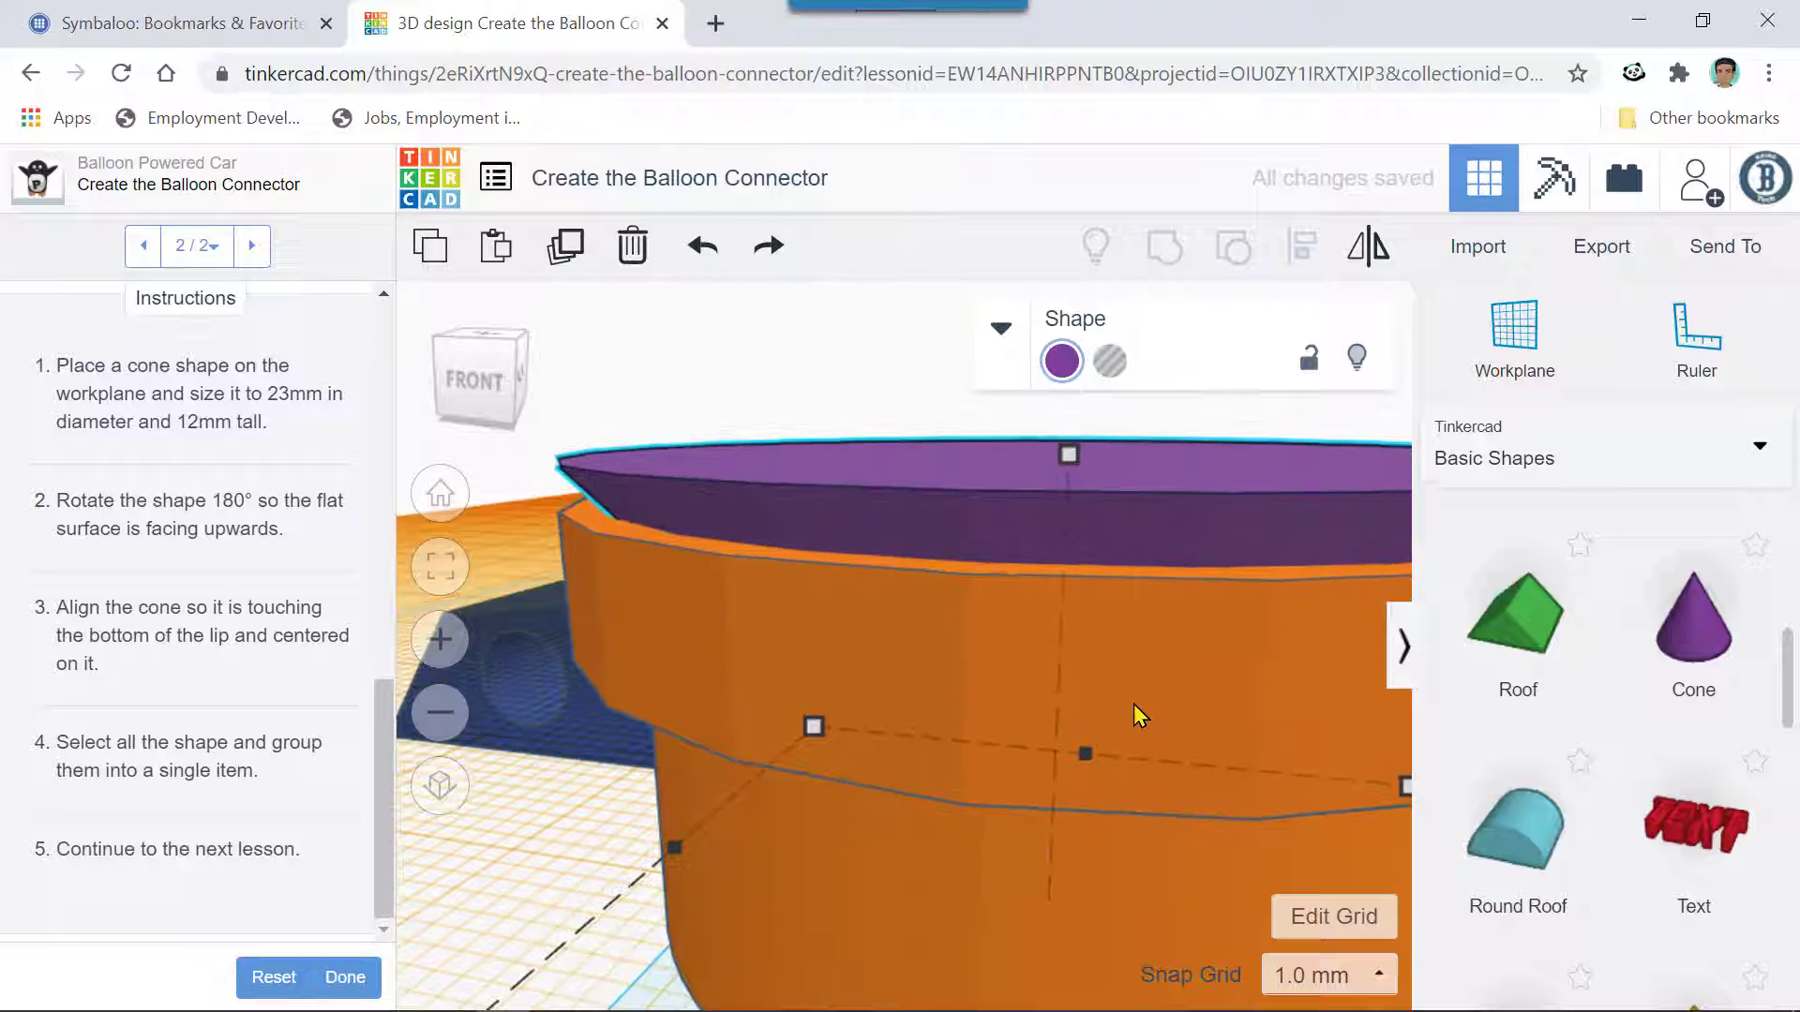
scroll(1136, 712, down, 4)
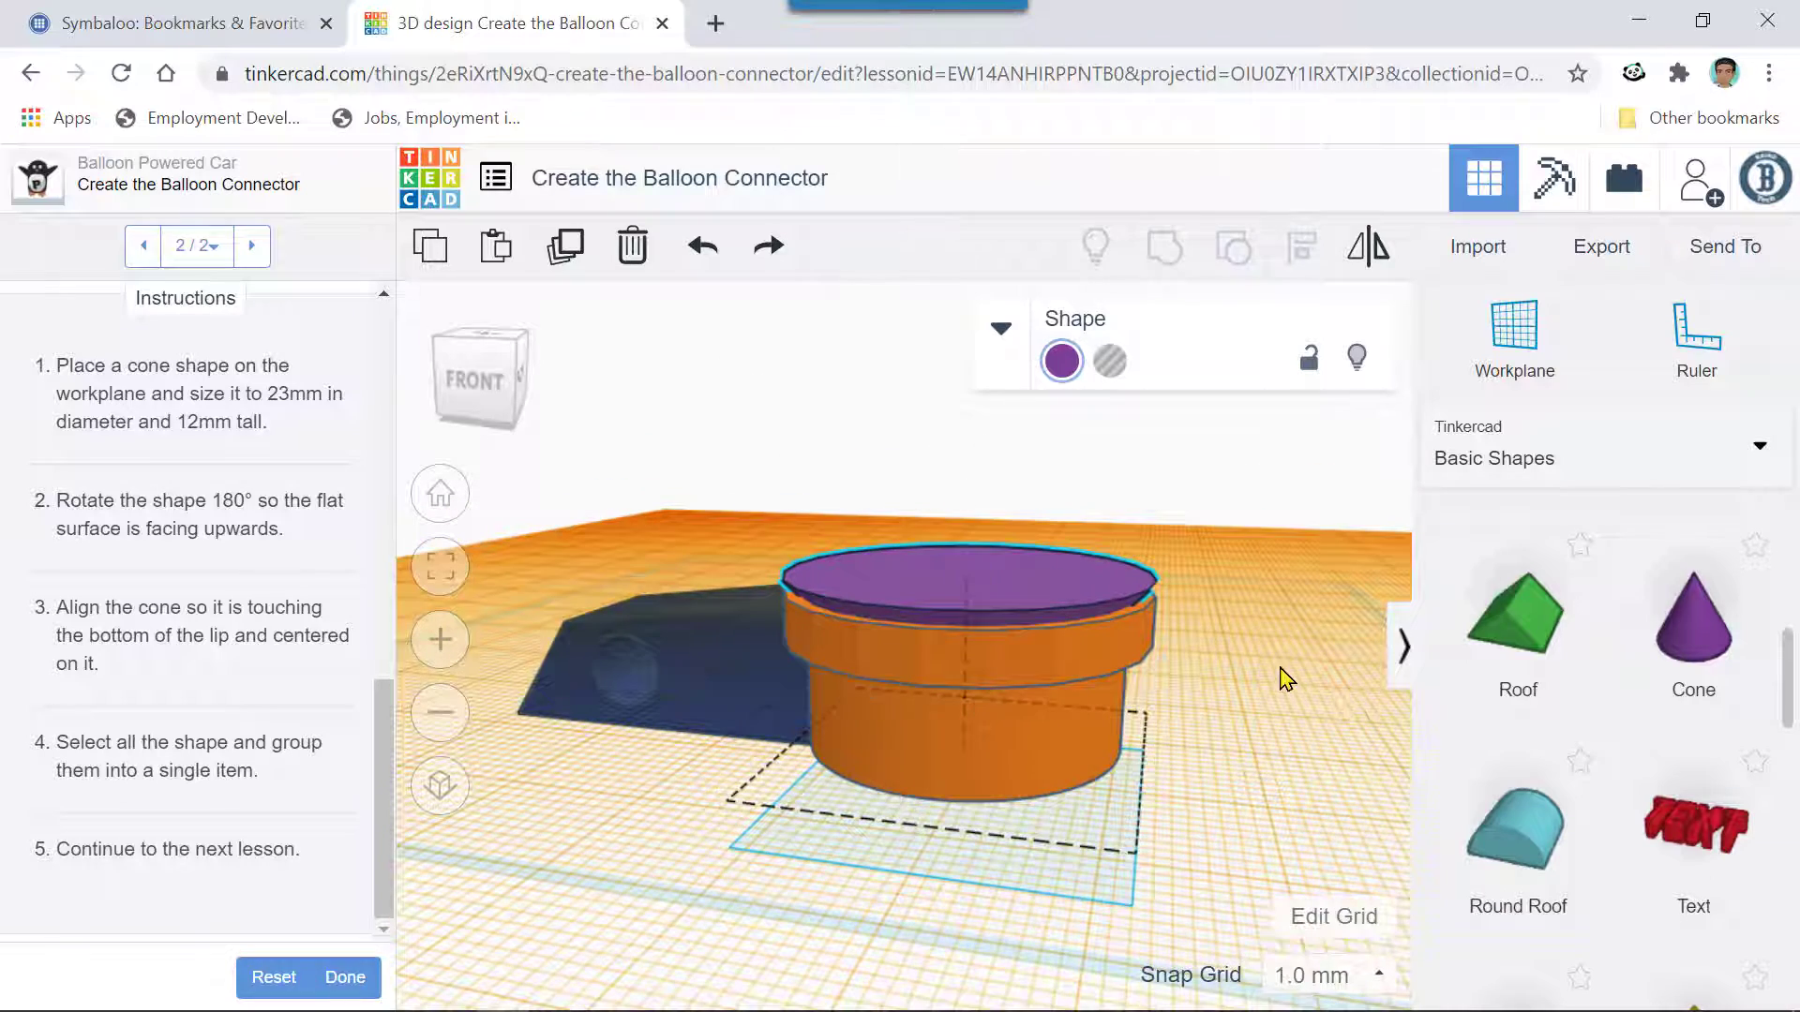
mouse_move(1284, 680)
right_down()
mouse_move(1308, 741)
mouse_move(1256, 656)
mouse_move(1290, 682)
right_up()
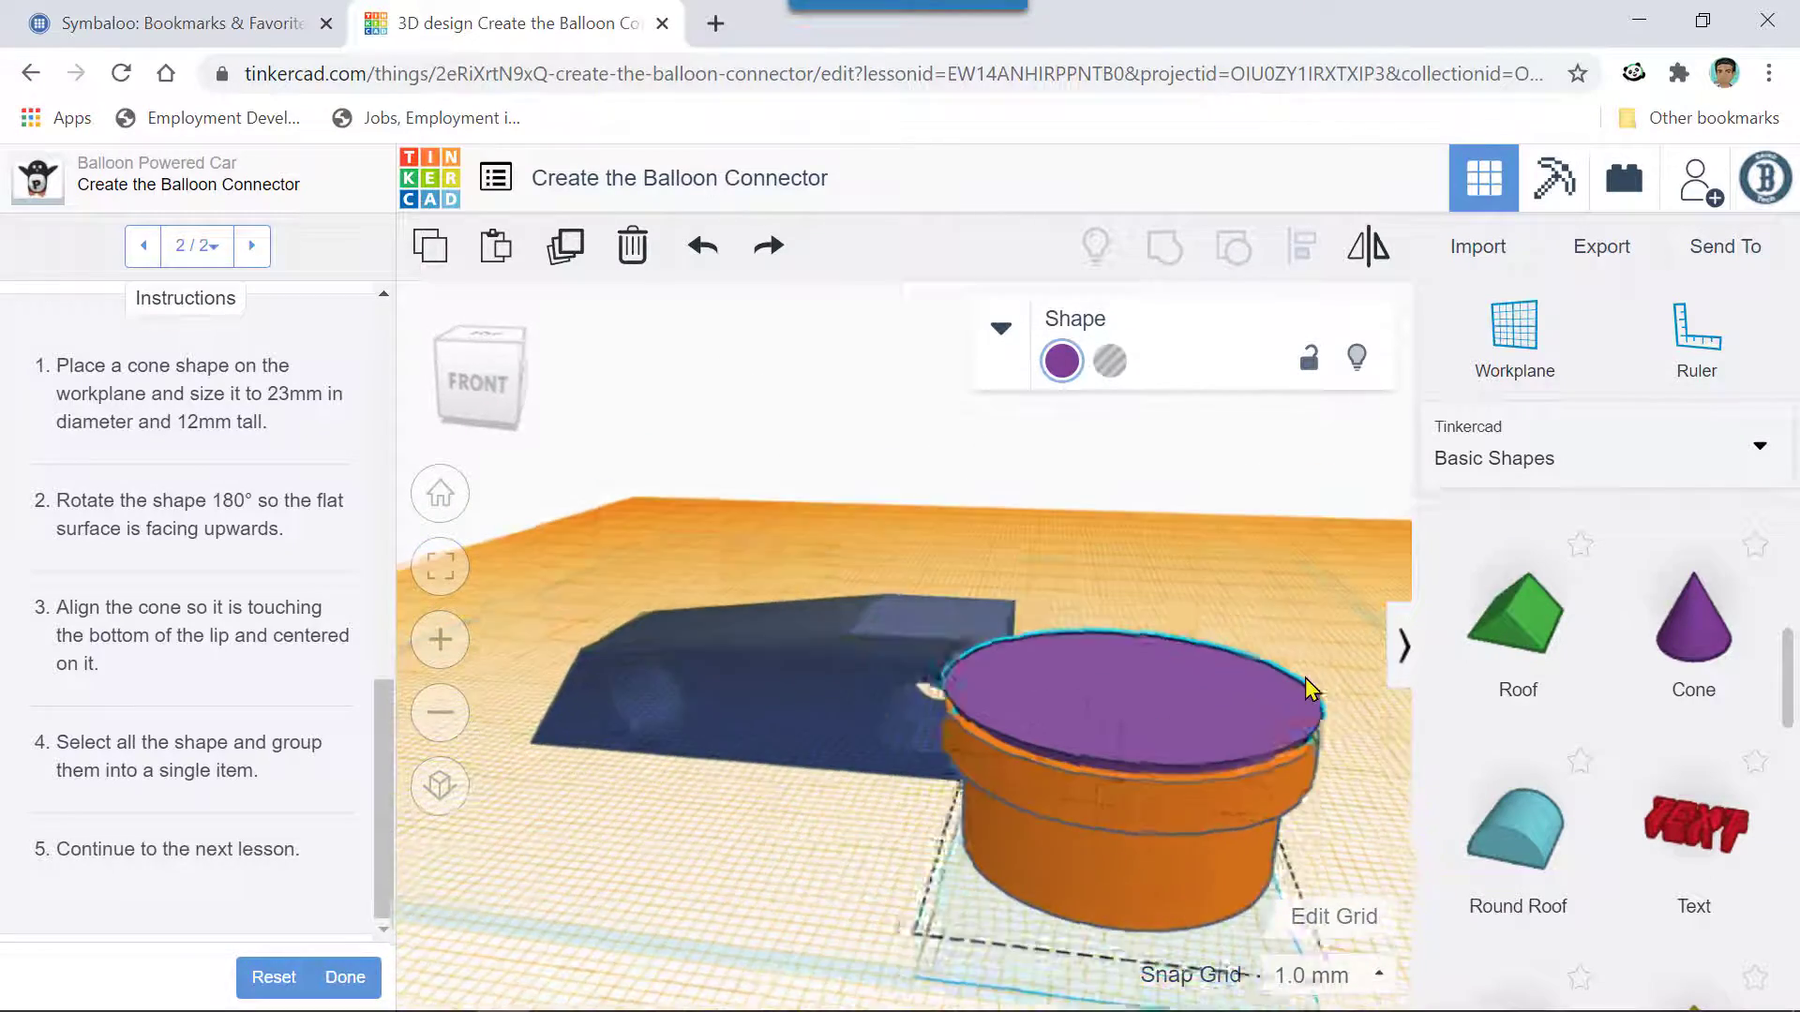
scroll(1305, 678, down, 5)
right_drag(759, 745, 1135, 670)
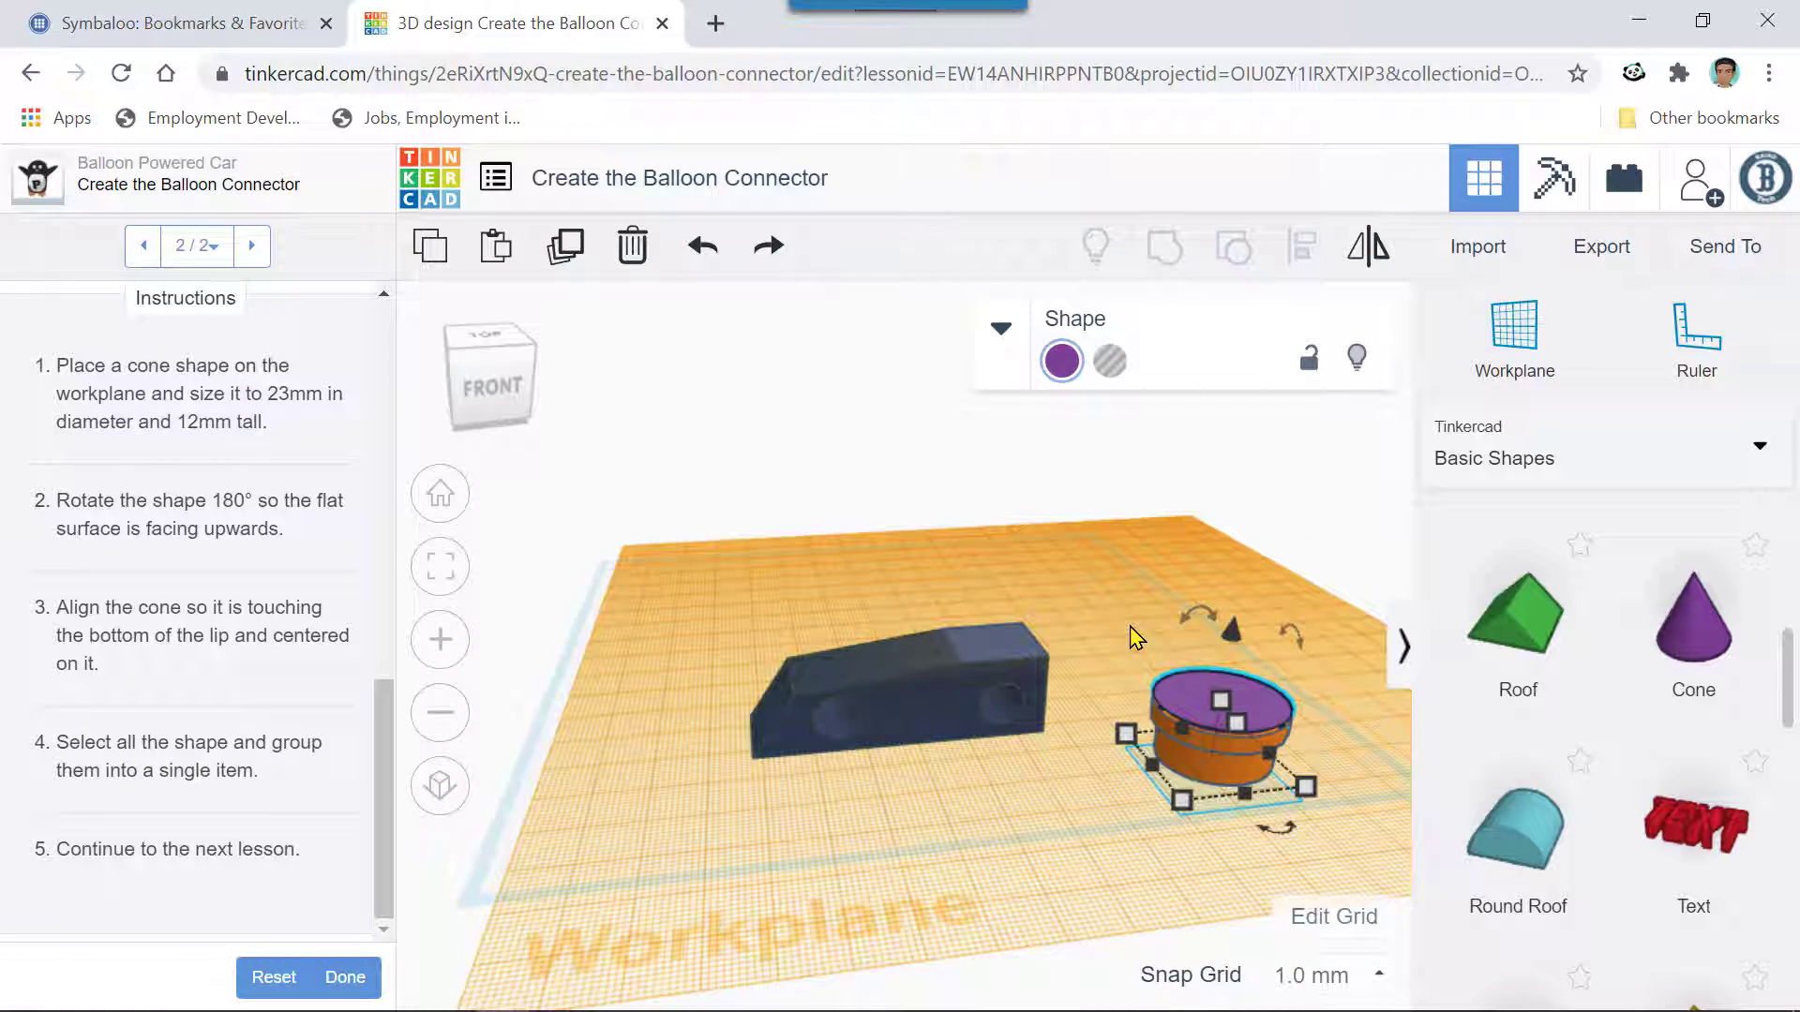
shift+click(1208, 737)
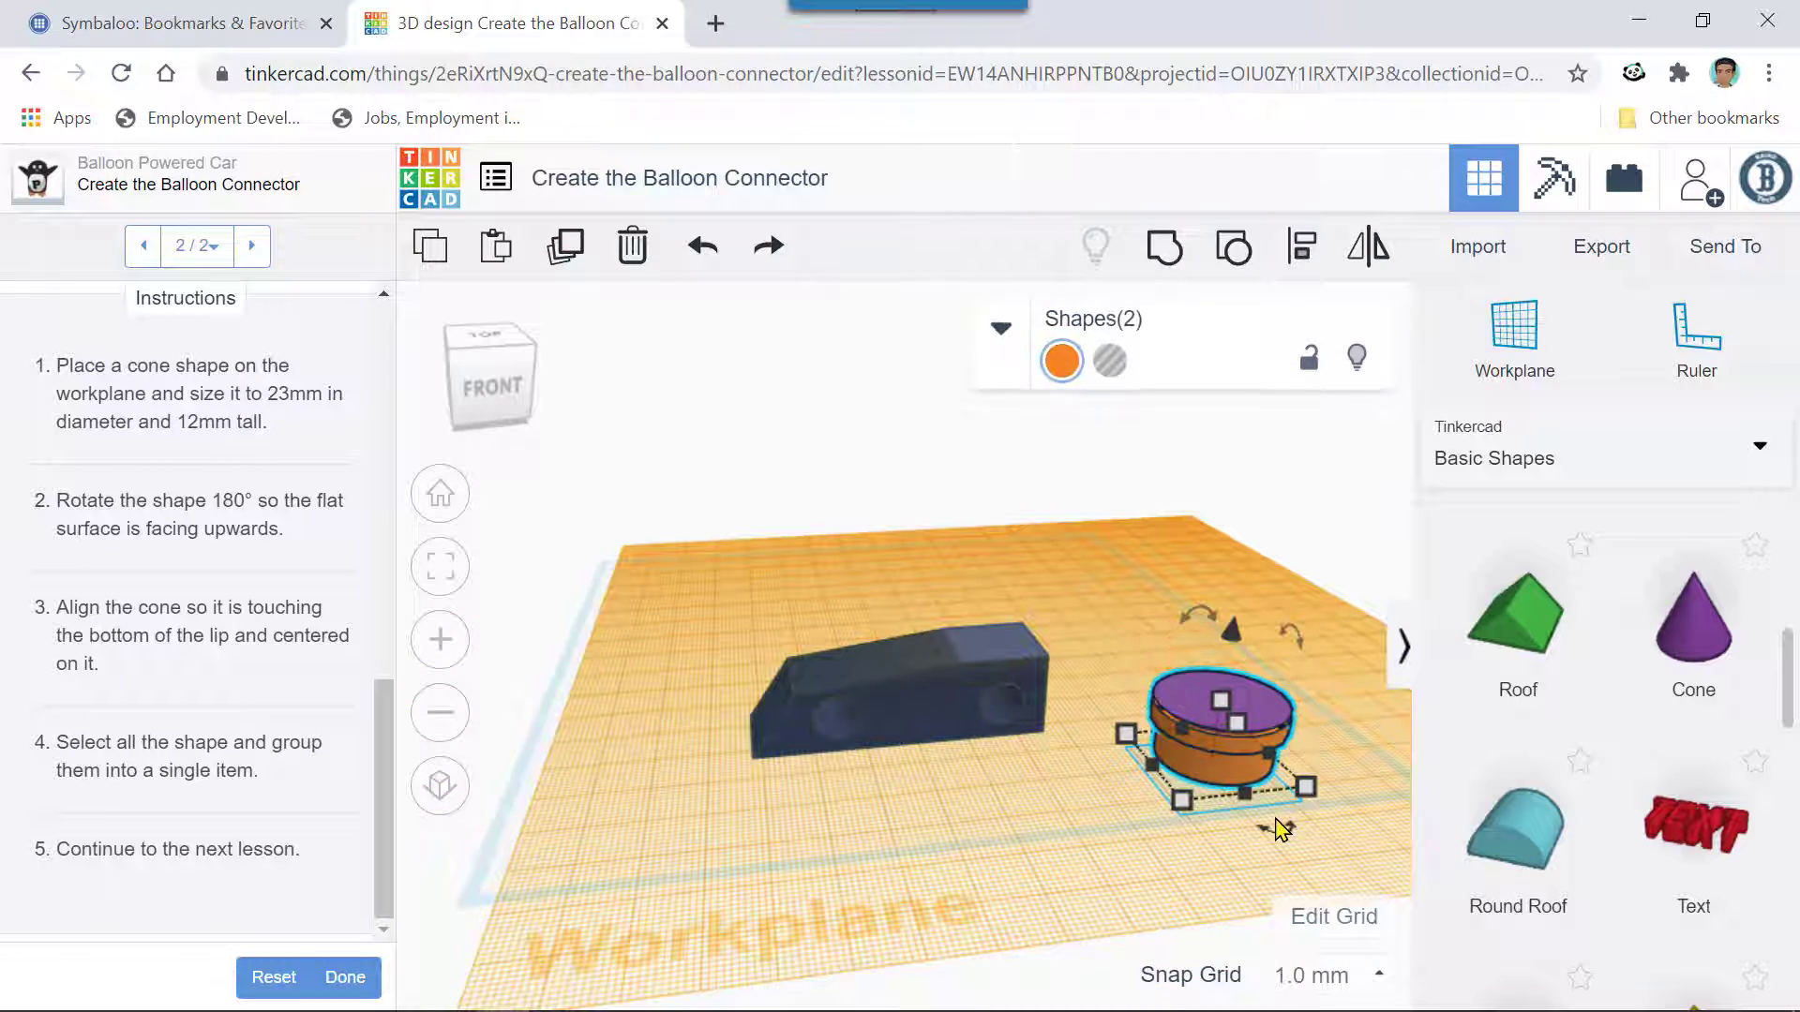
click(1302, 247)
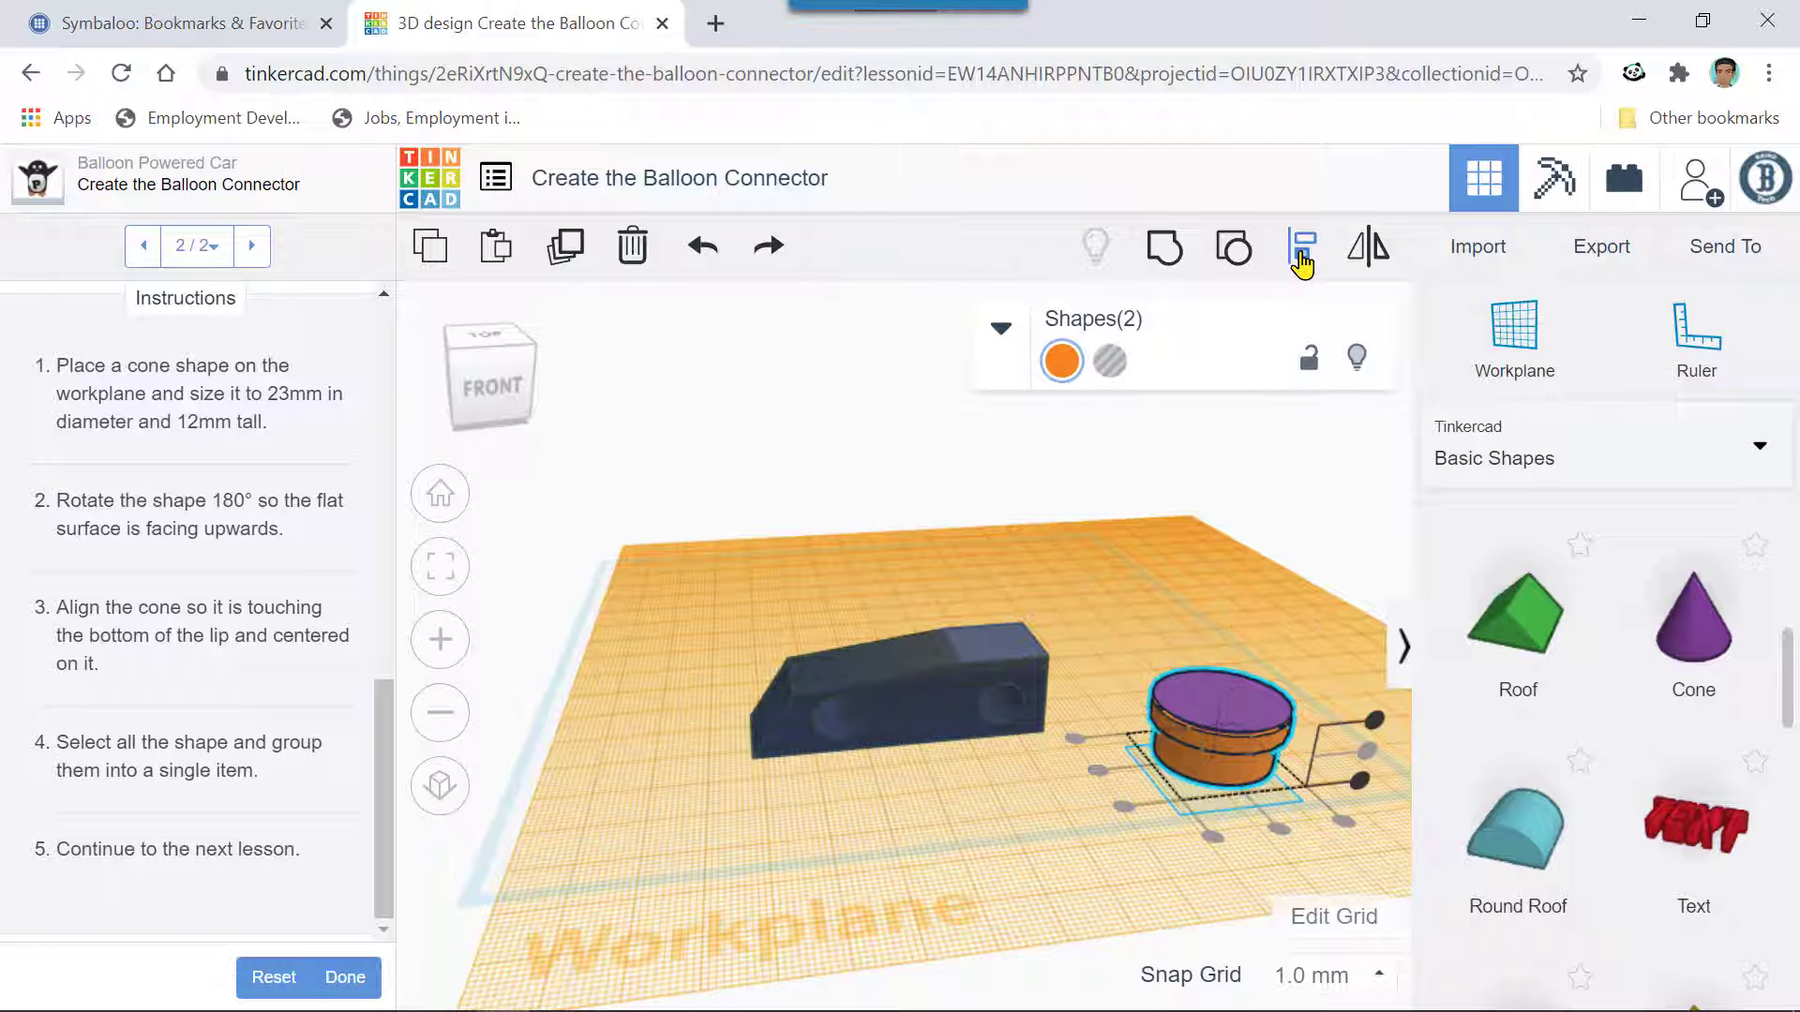
click(1375, 720)
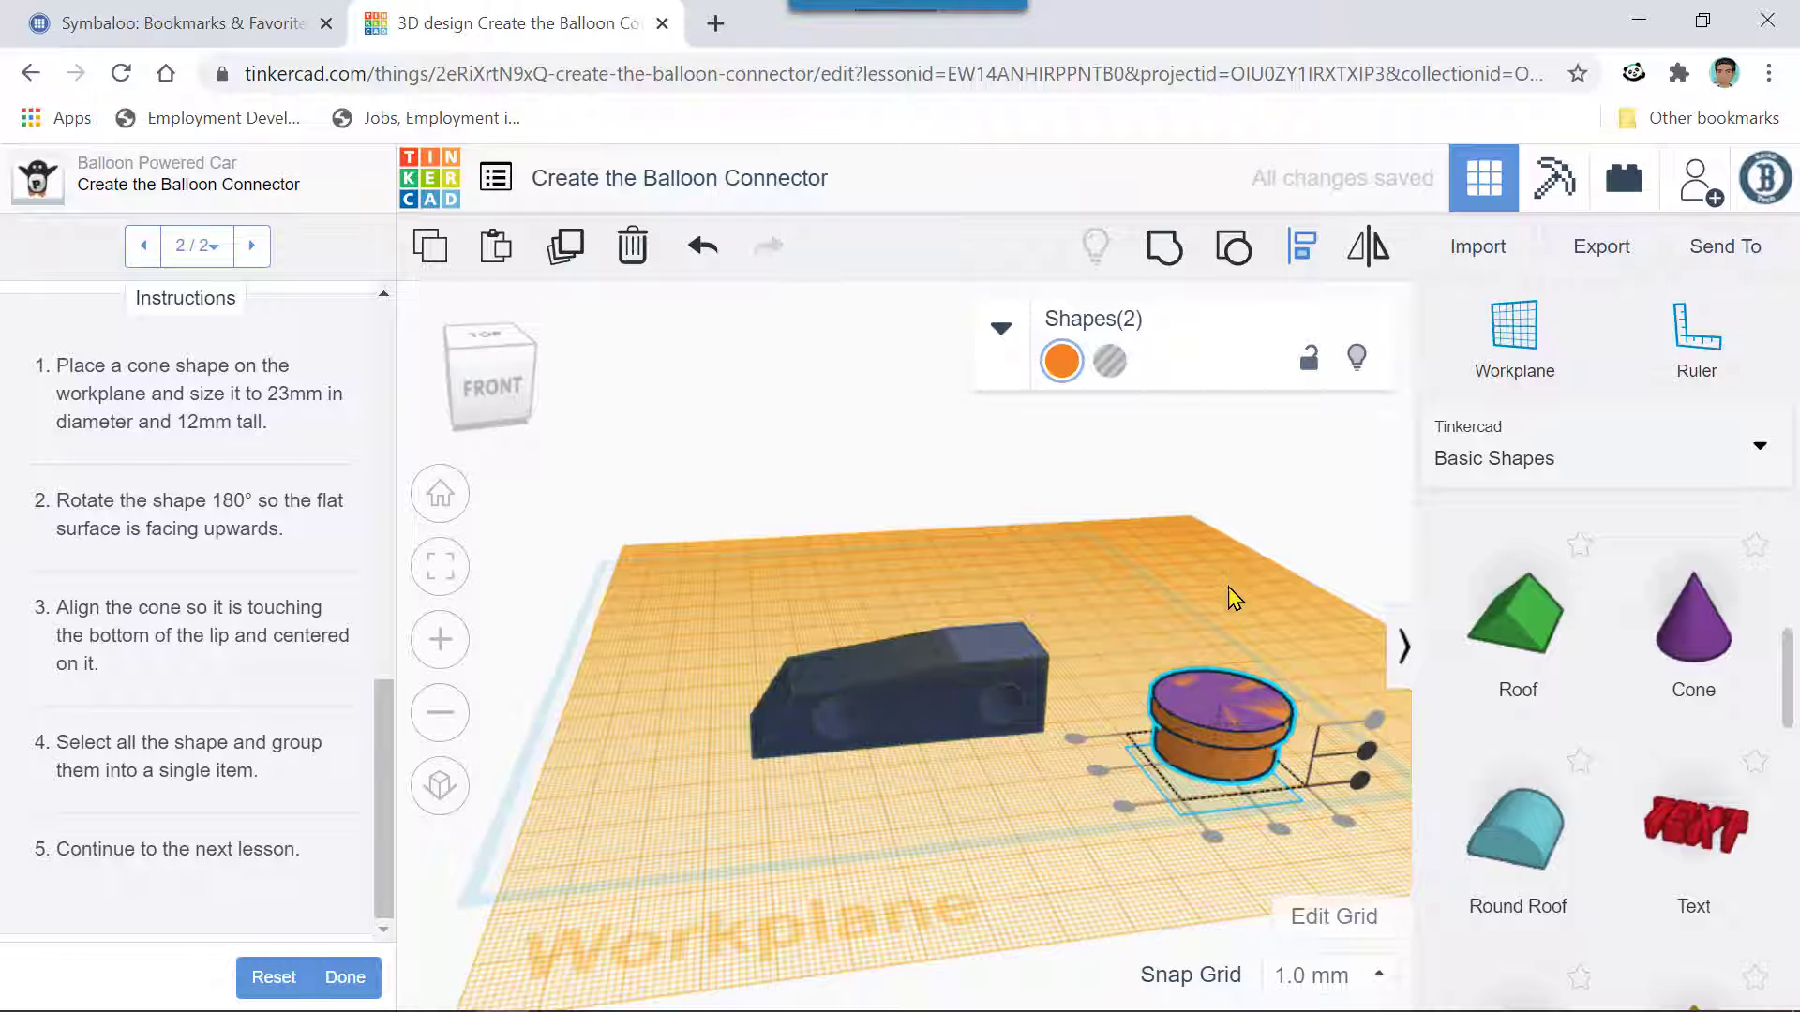
right_drag(1236, 585, 1183, 581)
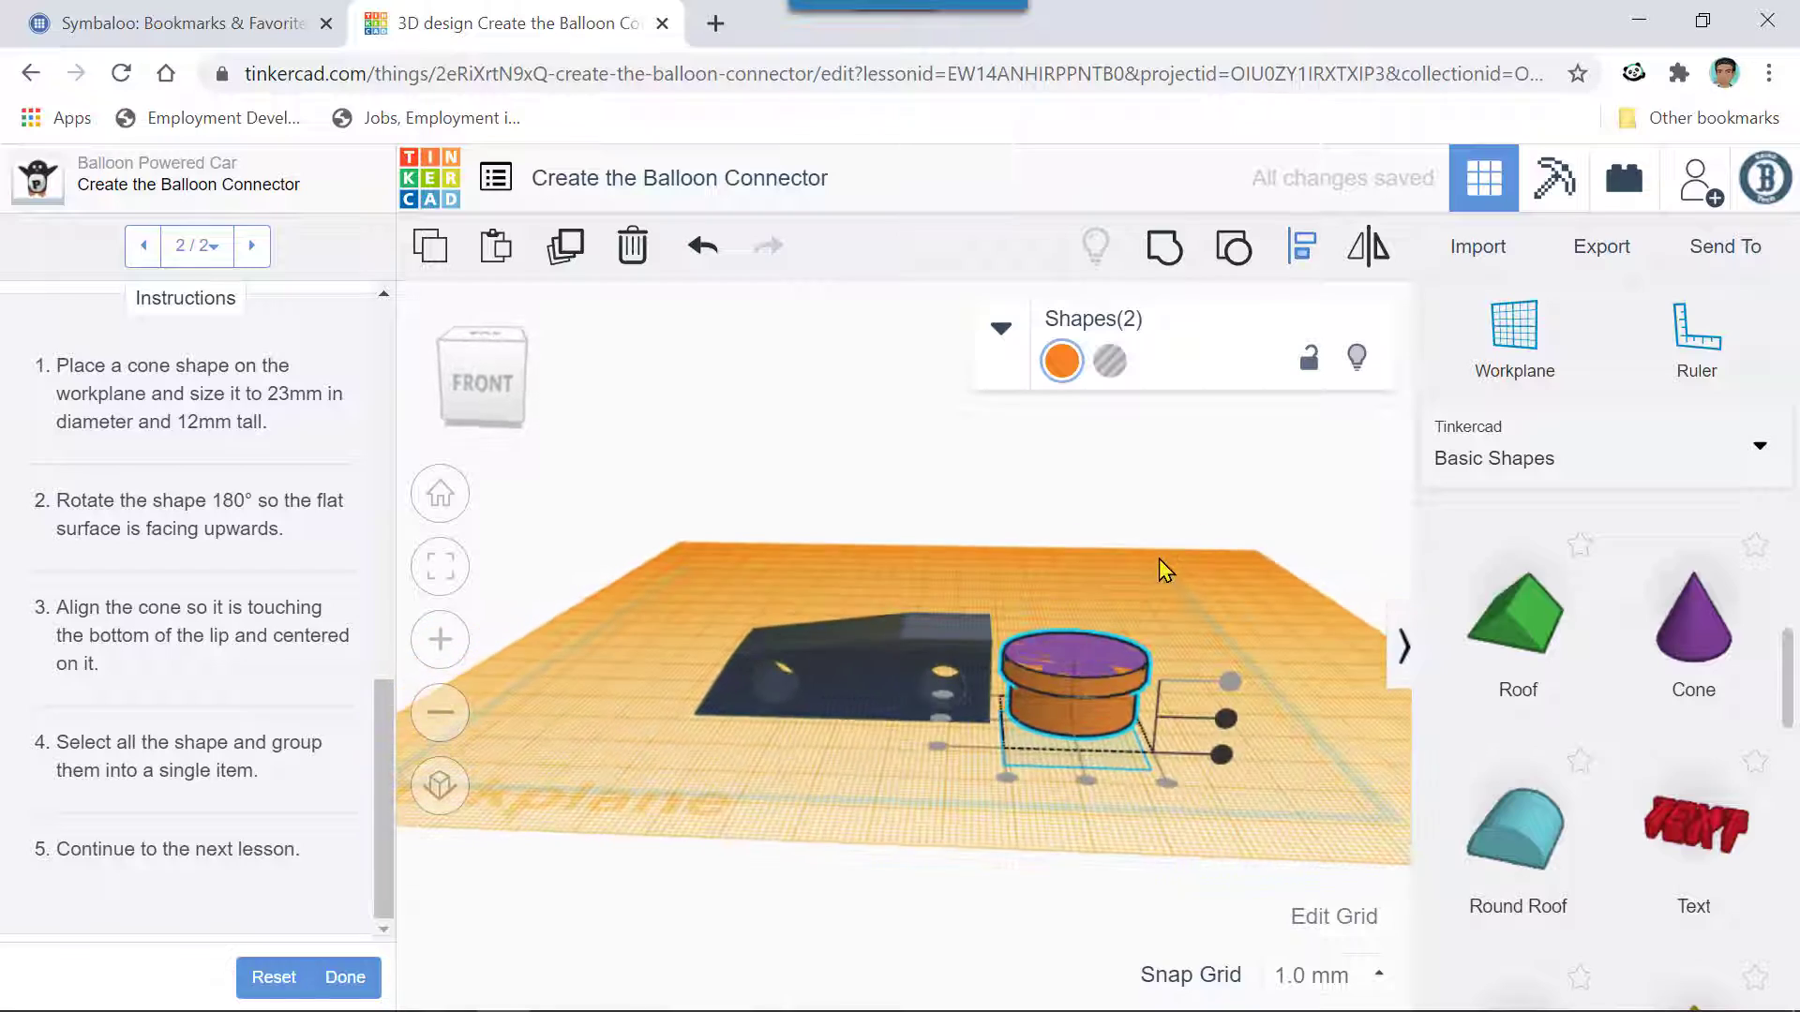
scroll(1158, 558, up, 5)
scroll(1167, 525, down, 3)
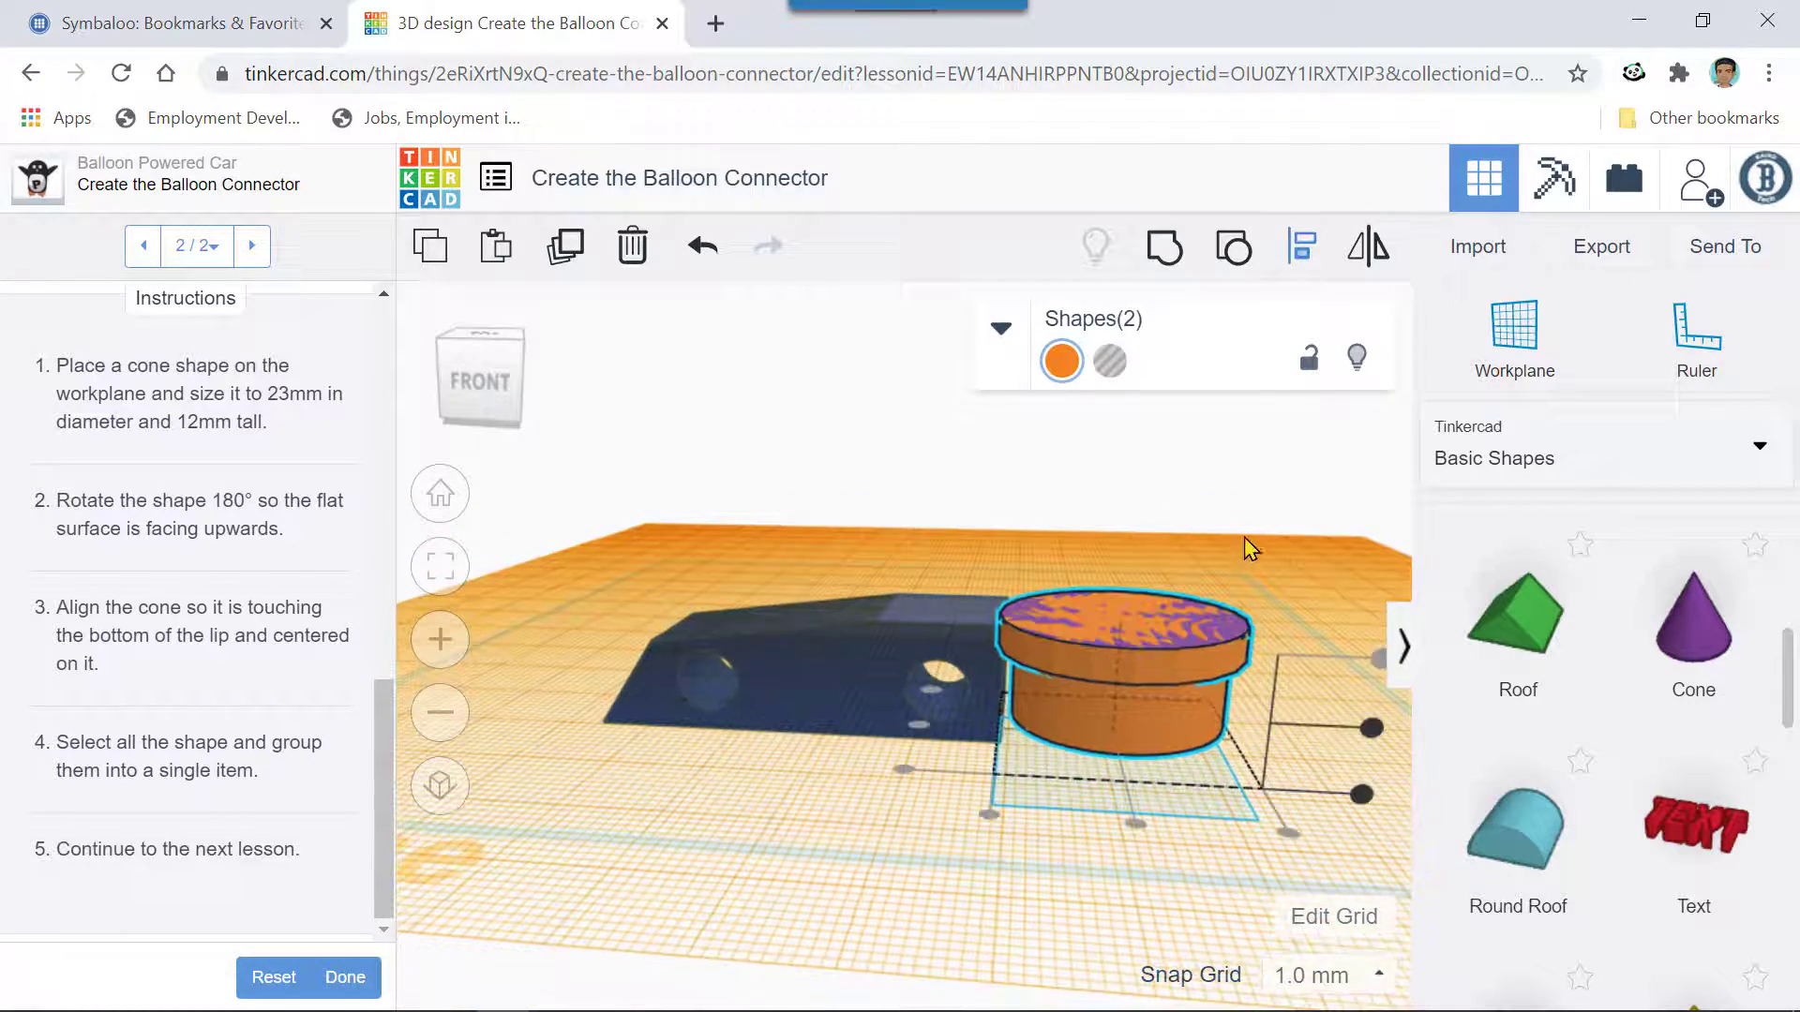
right_drag(1245, 537, 1195, 536)
drag(1509, 638, 1245, 598)
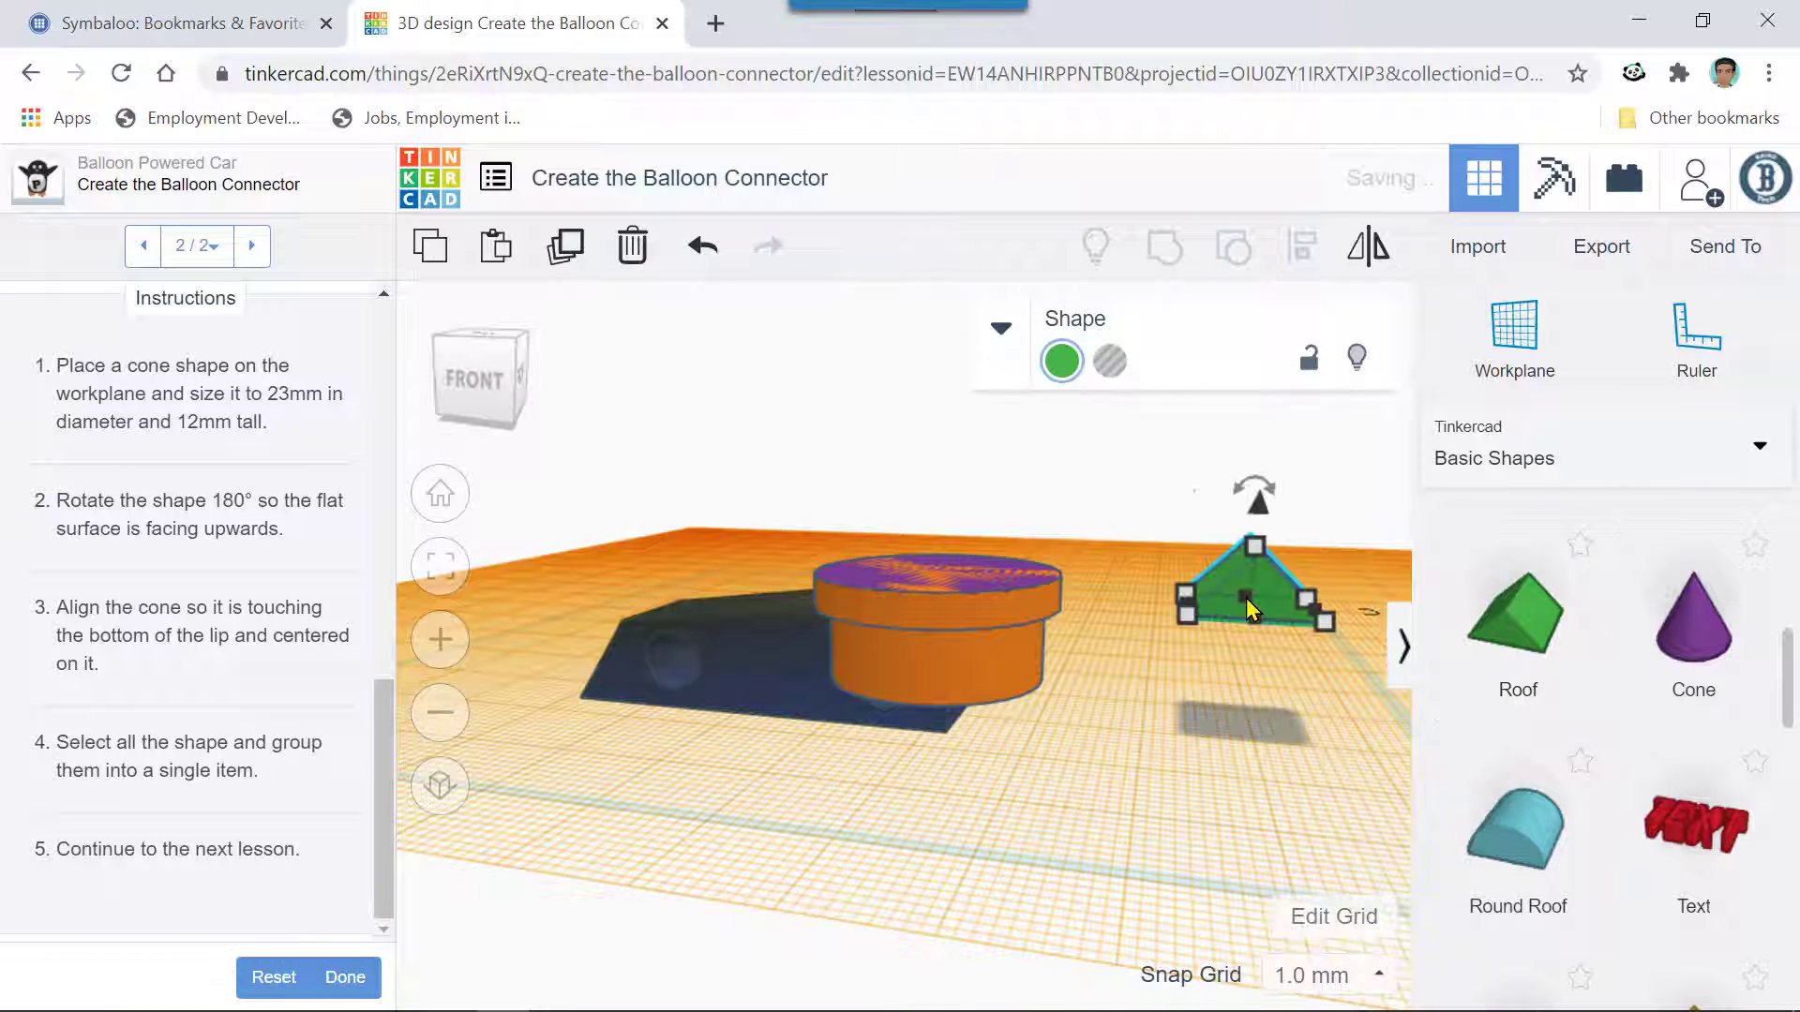
key(Delete)
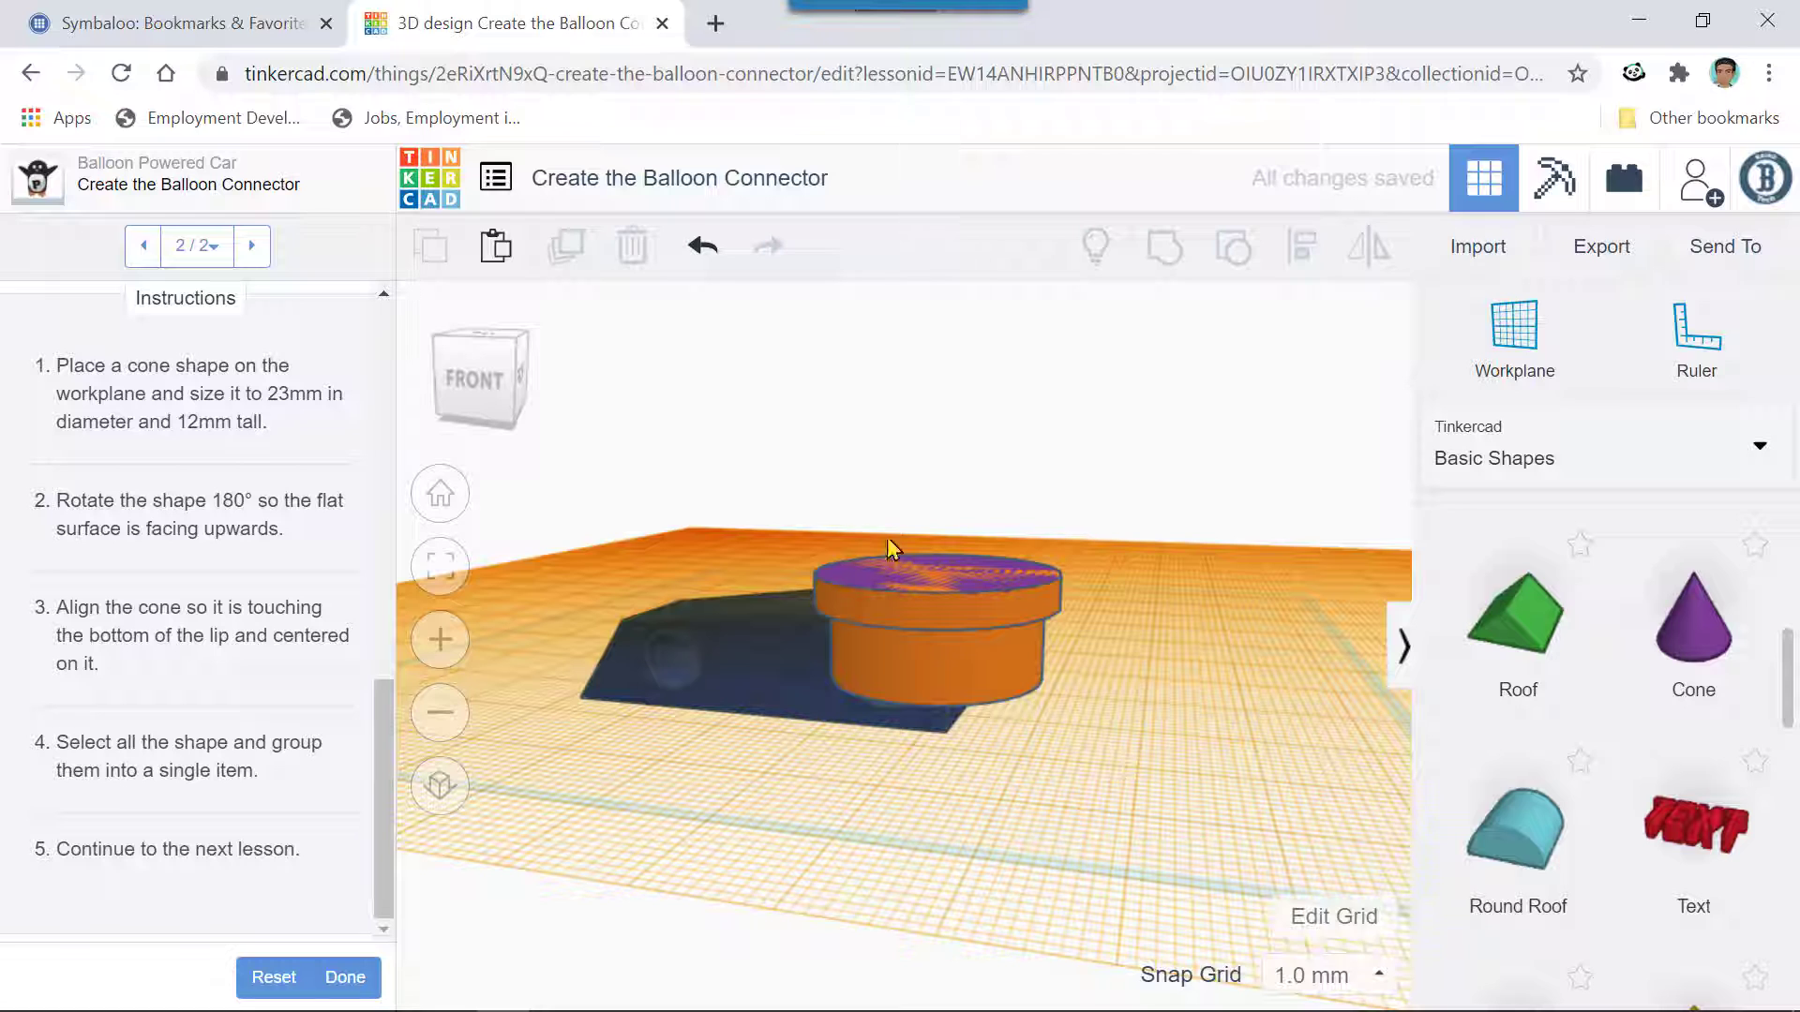
- Try to lower the connector alone by 2 mm and undo the move
click(898, 577)
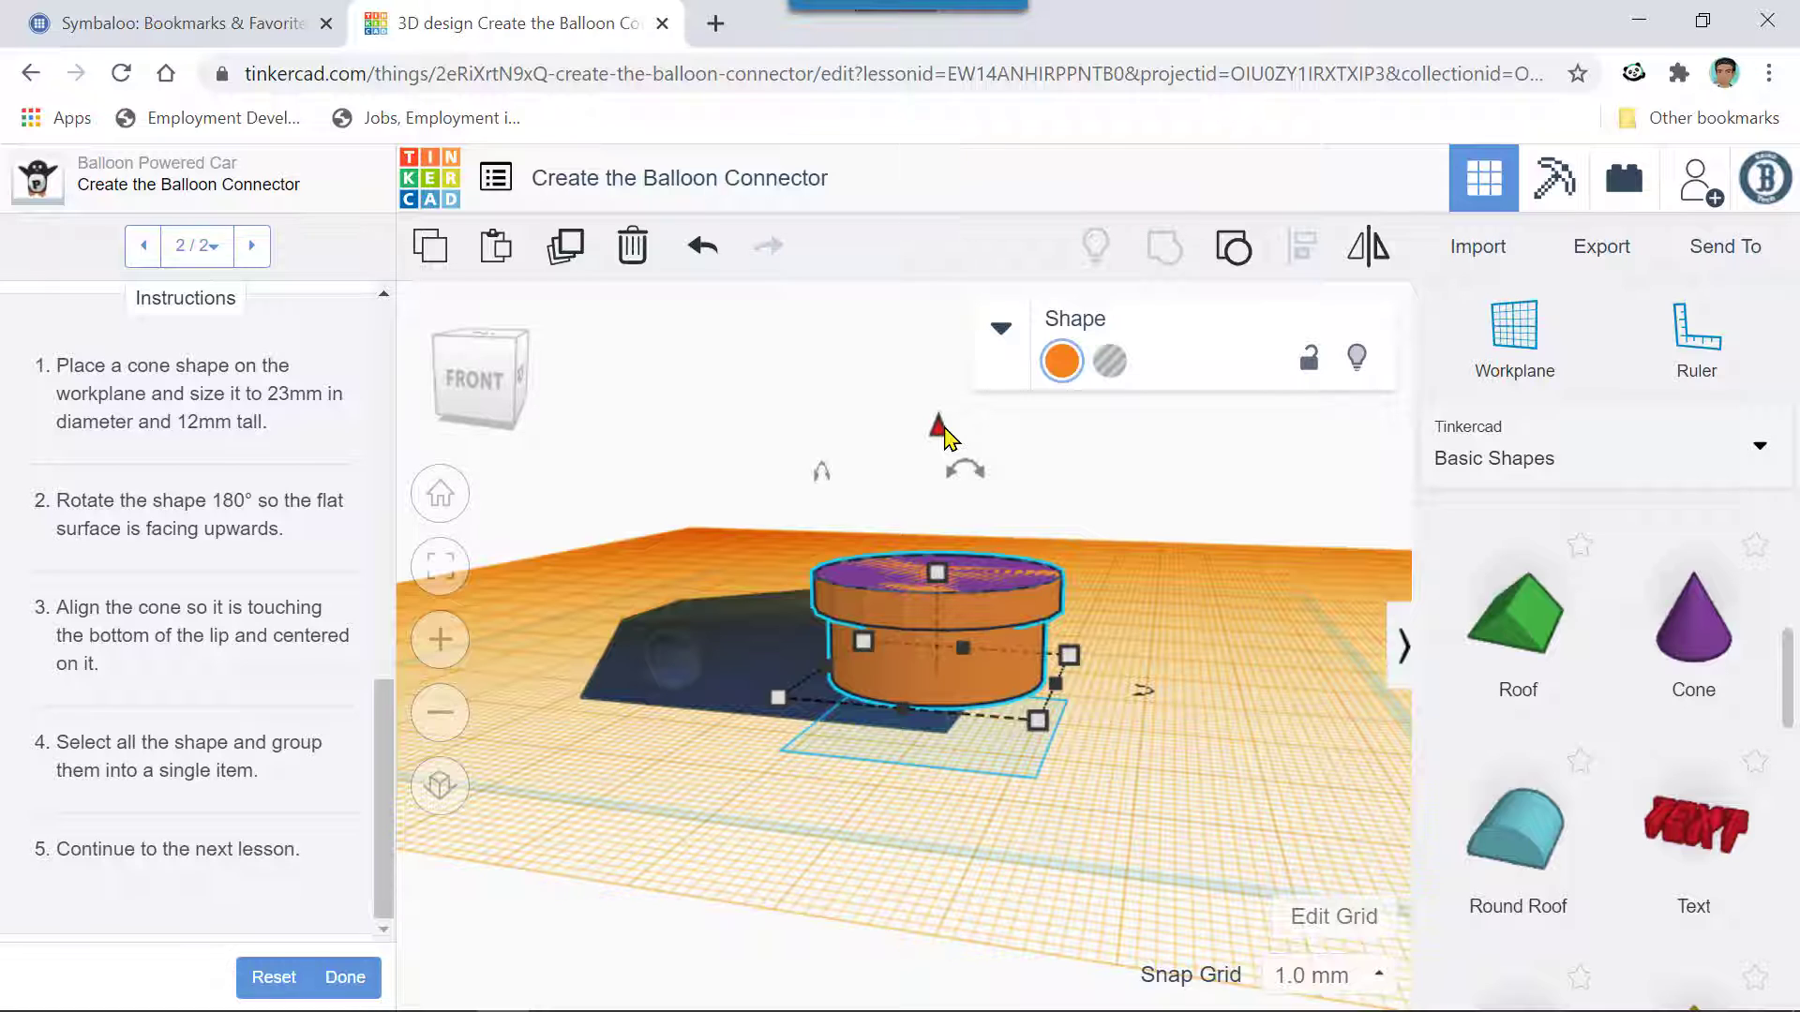
drag(940, 429, 944, 450)
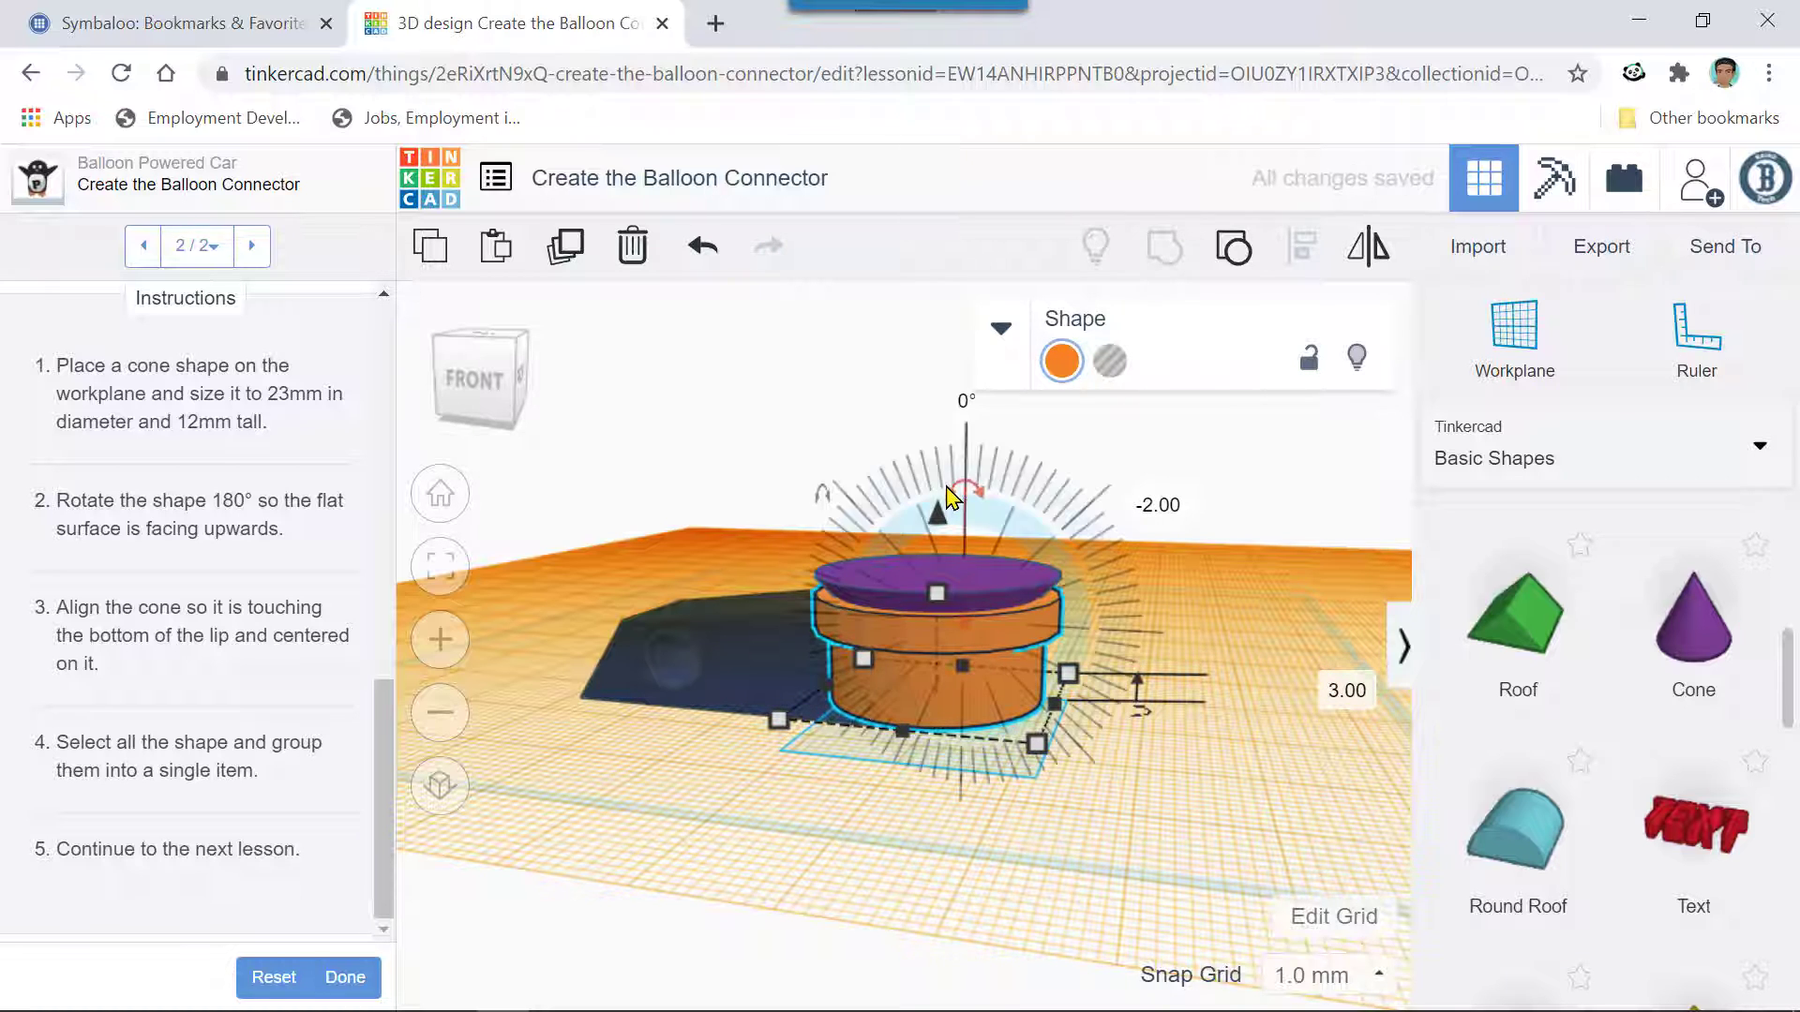
scroll(946, 483, up, 4)
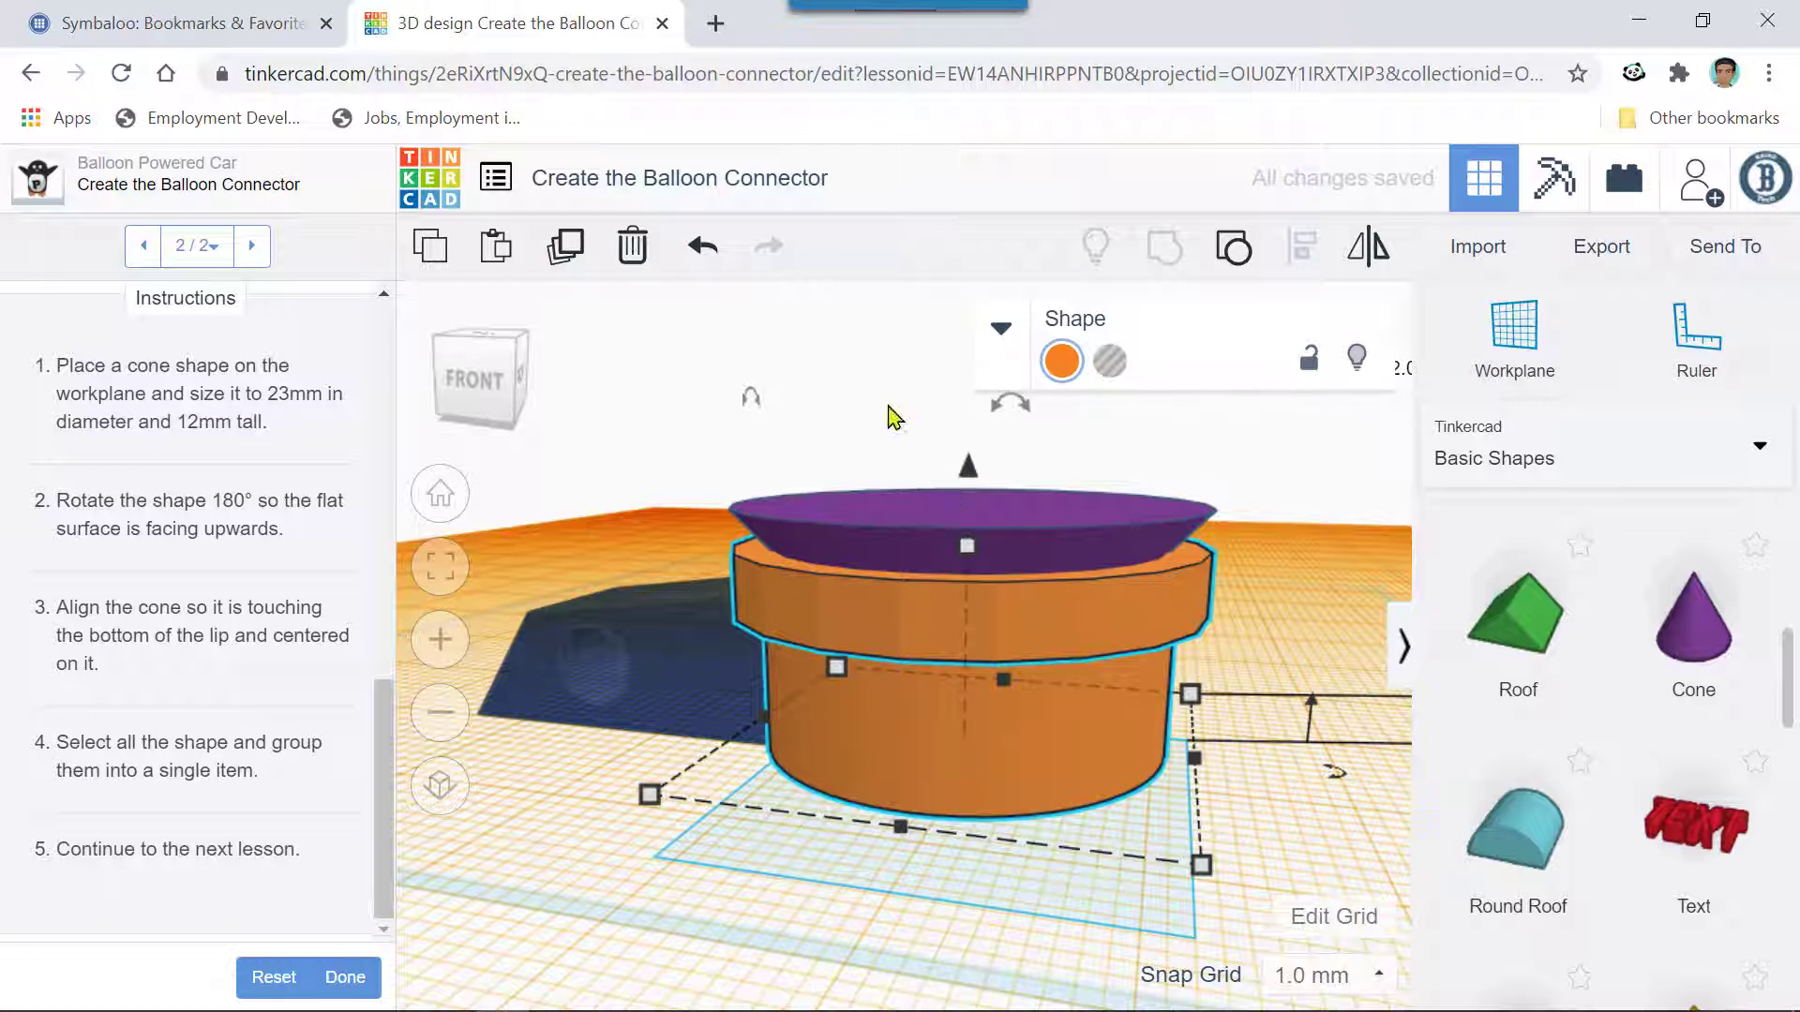
click(703, 248)
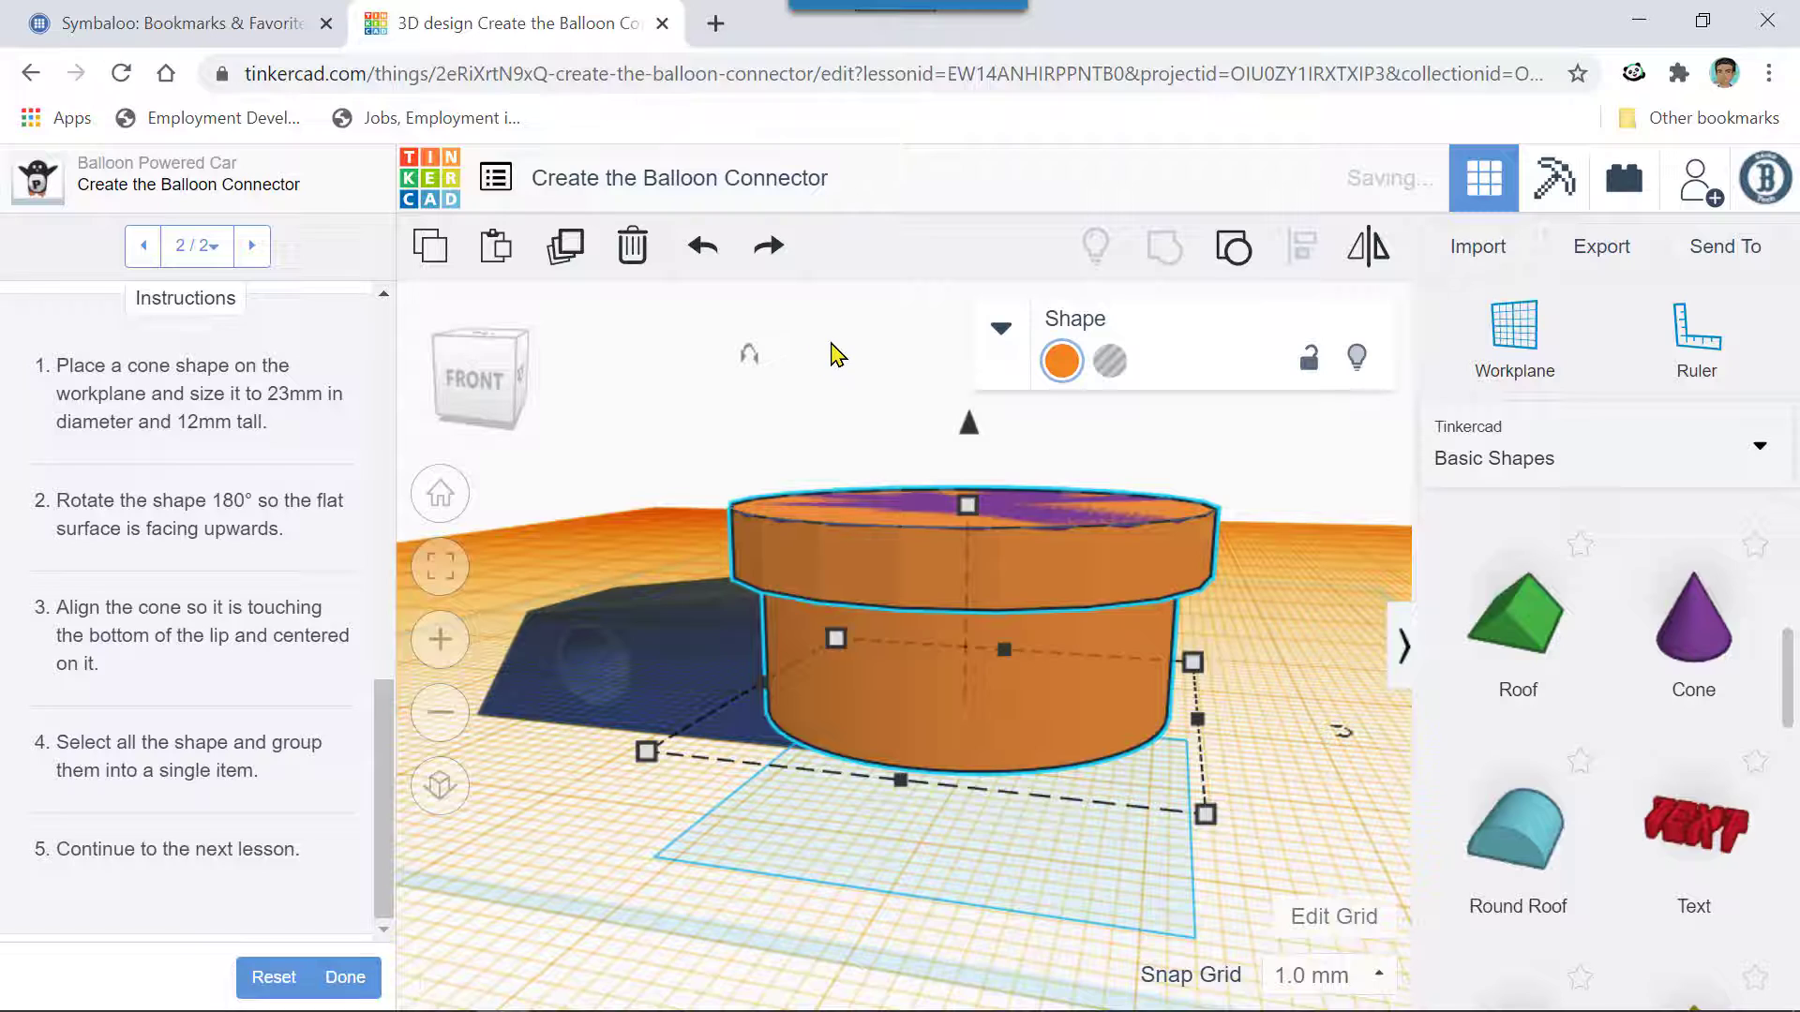
- Examine the connector's lip and the cone's flat face from a low side angle to check their vertical fit
scroll(837, 356, down, 5)
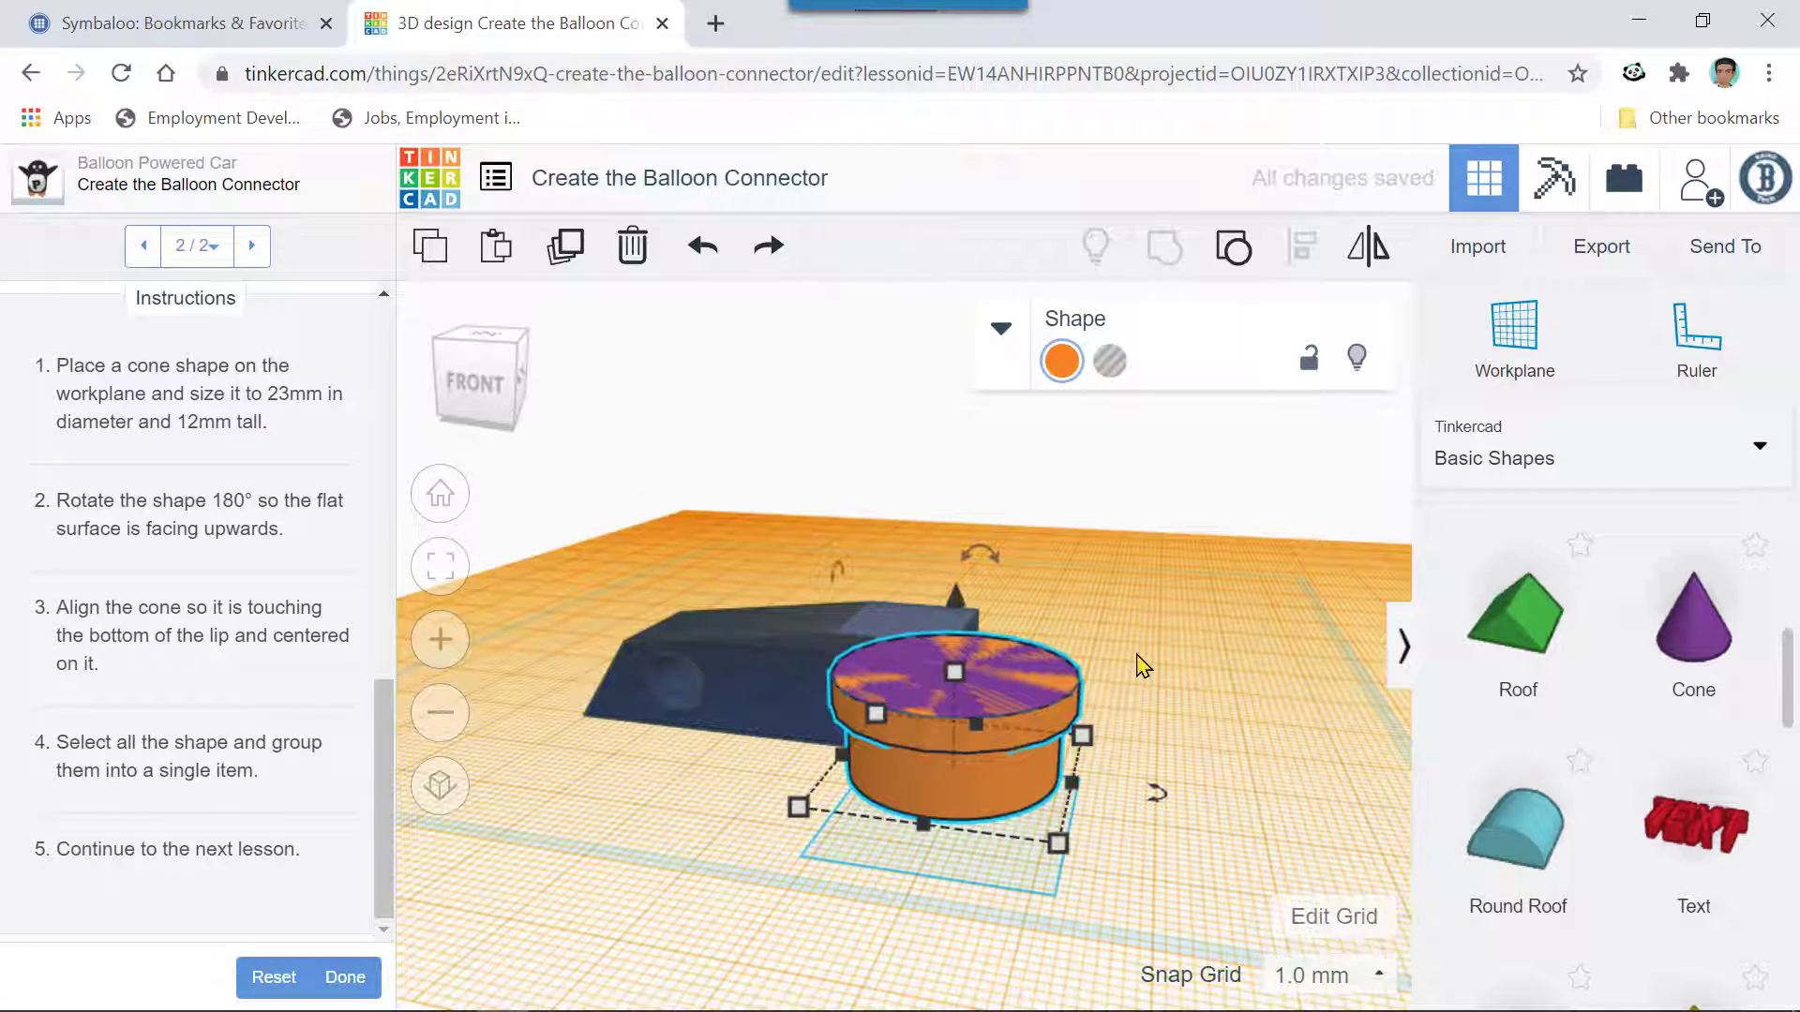
right_drag(1142, 663, 1139, 646)
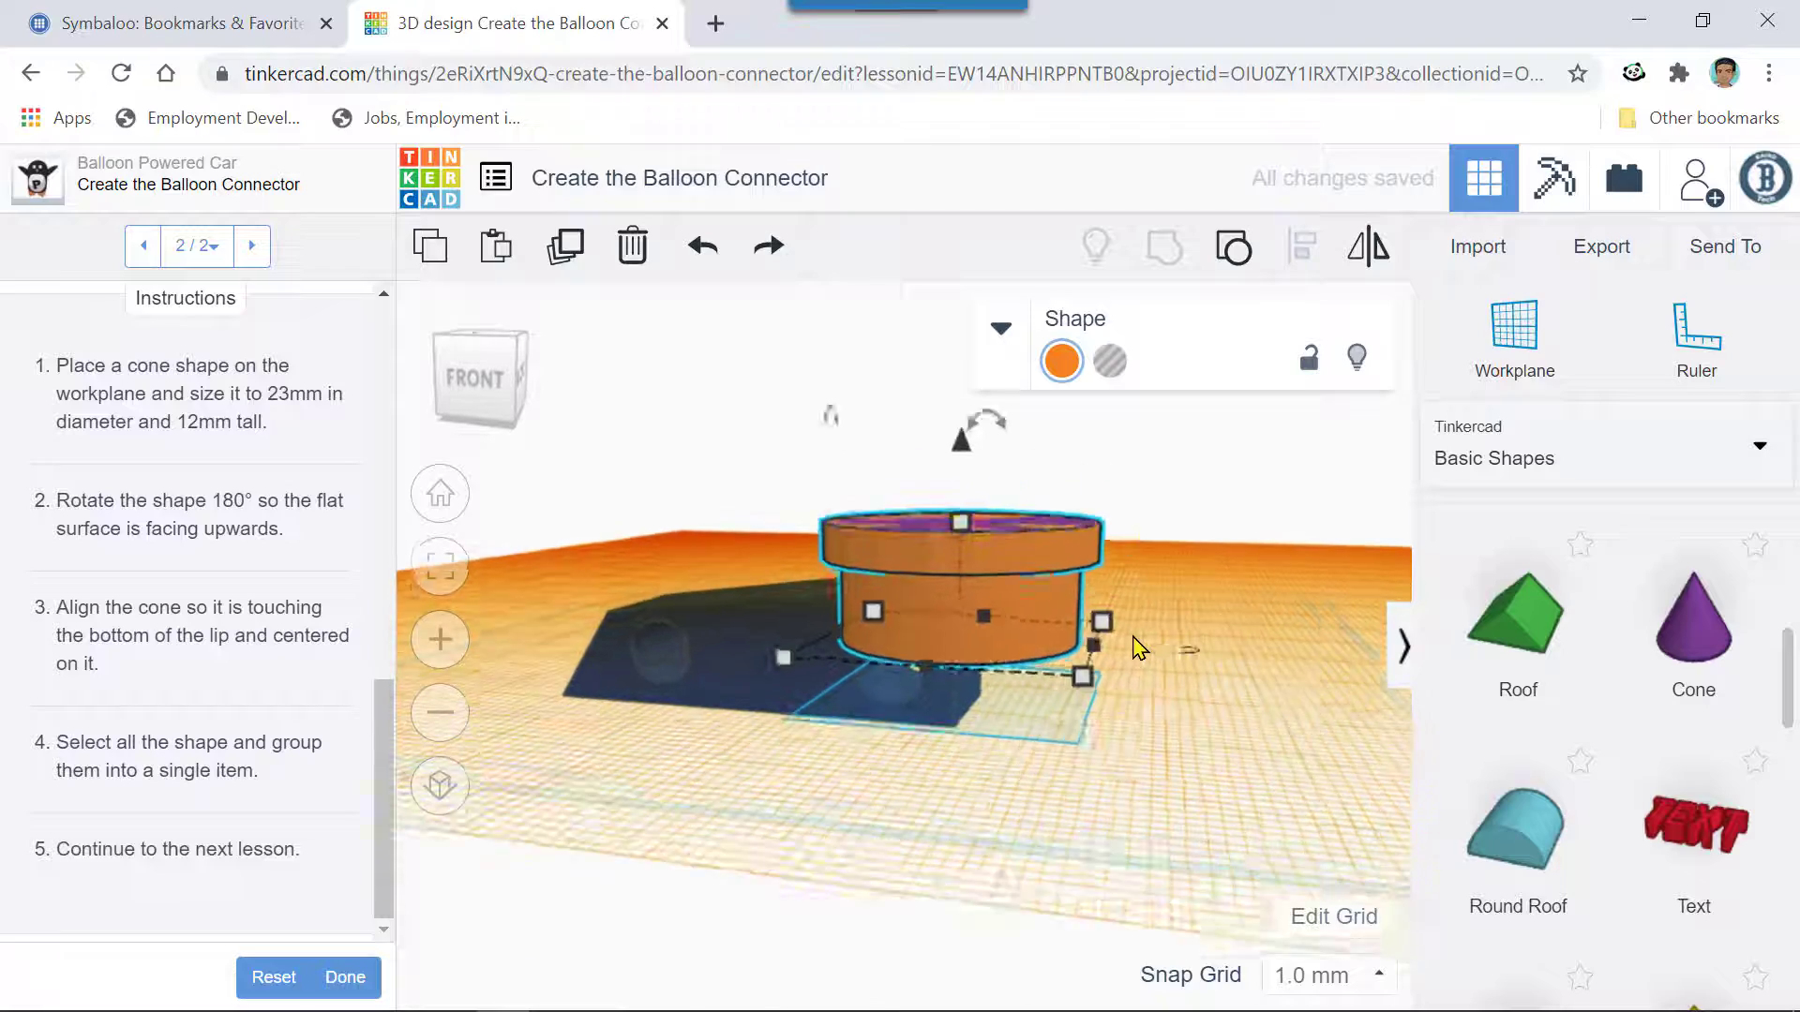
scroll(995, 481, up, 4)
scroll(960, 486, down, 4)
scroll(959, 487, up, 2)
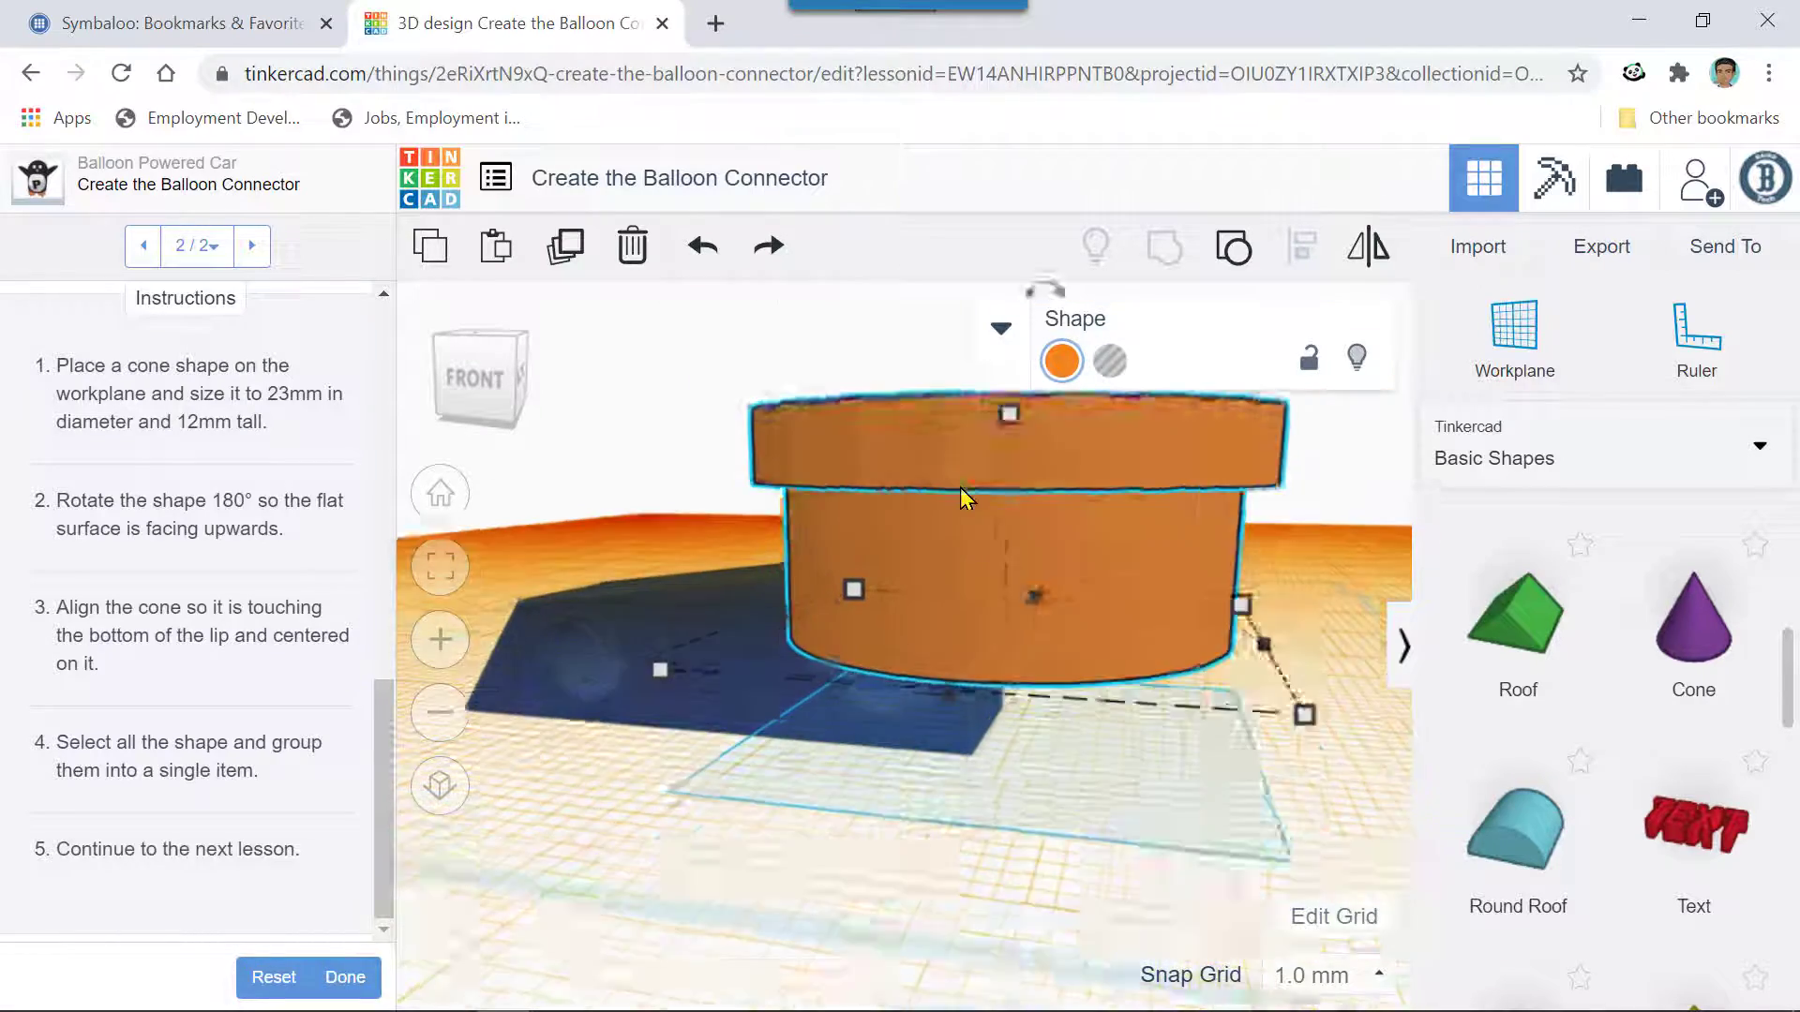
scroll(959, 488, up, 2)
scroll(885, 326, down, 4)
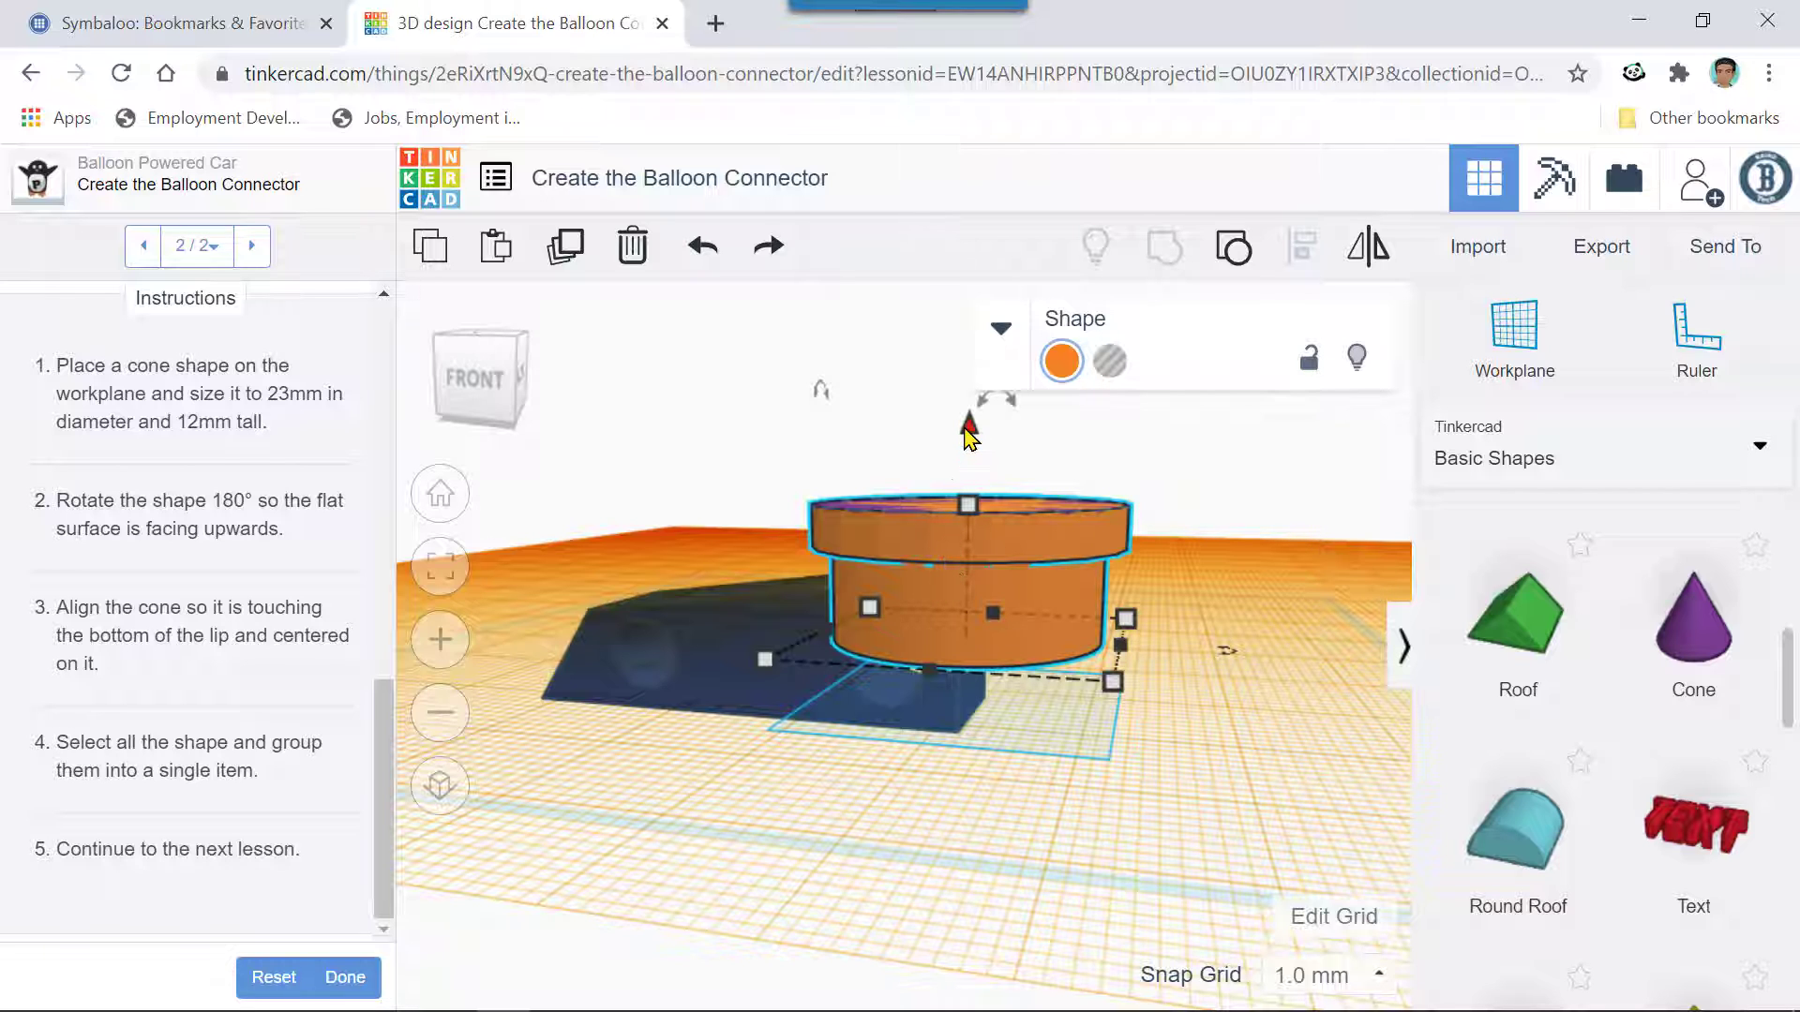
- Raise the orange stem-and-lip shape to about 8 mm above the workplane so the purple cone shows under the lip
drag(968, 440, 968, 441)
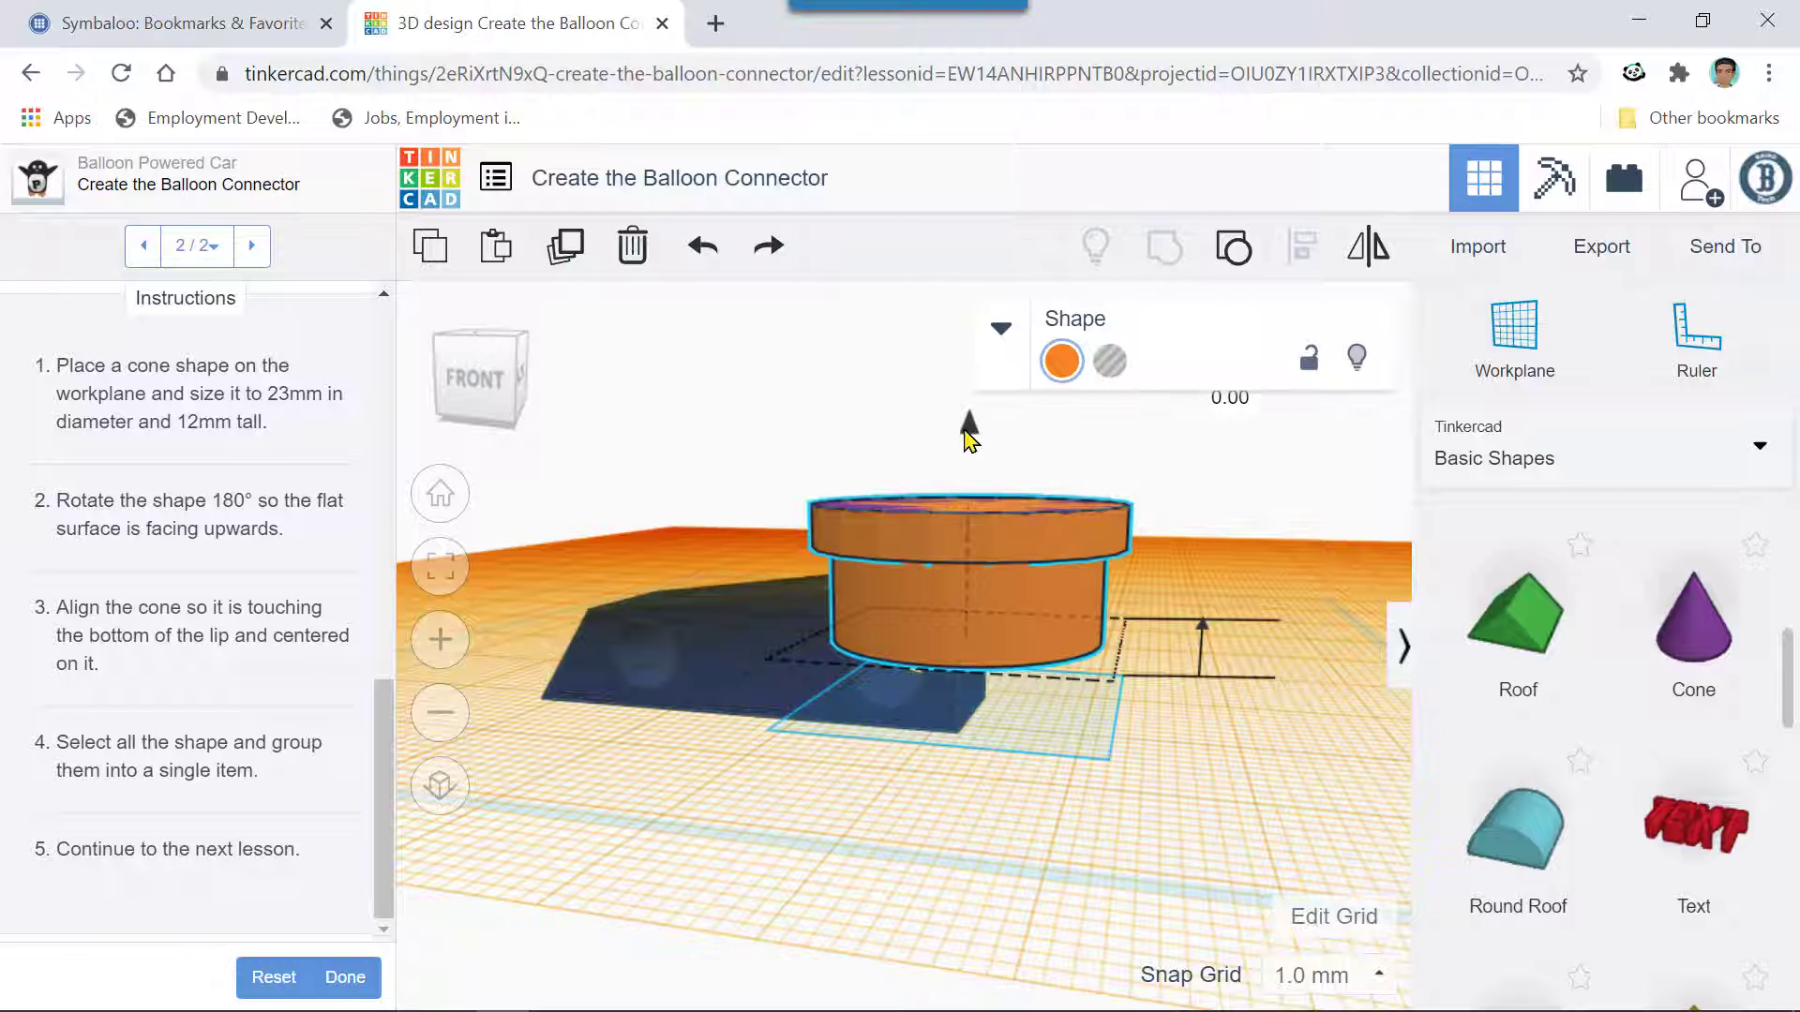
drag(969, 429, 978, 397)
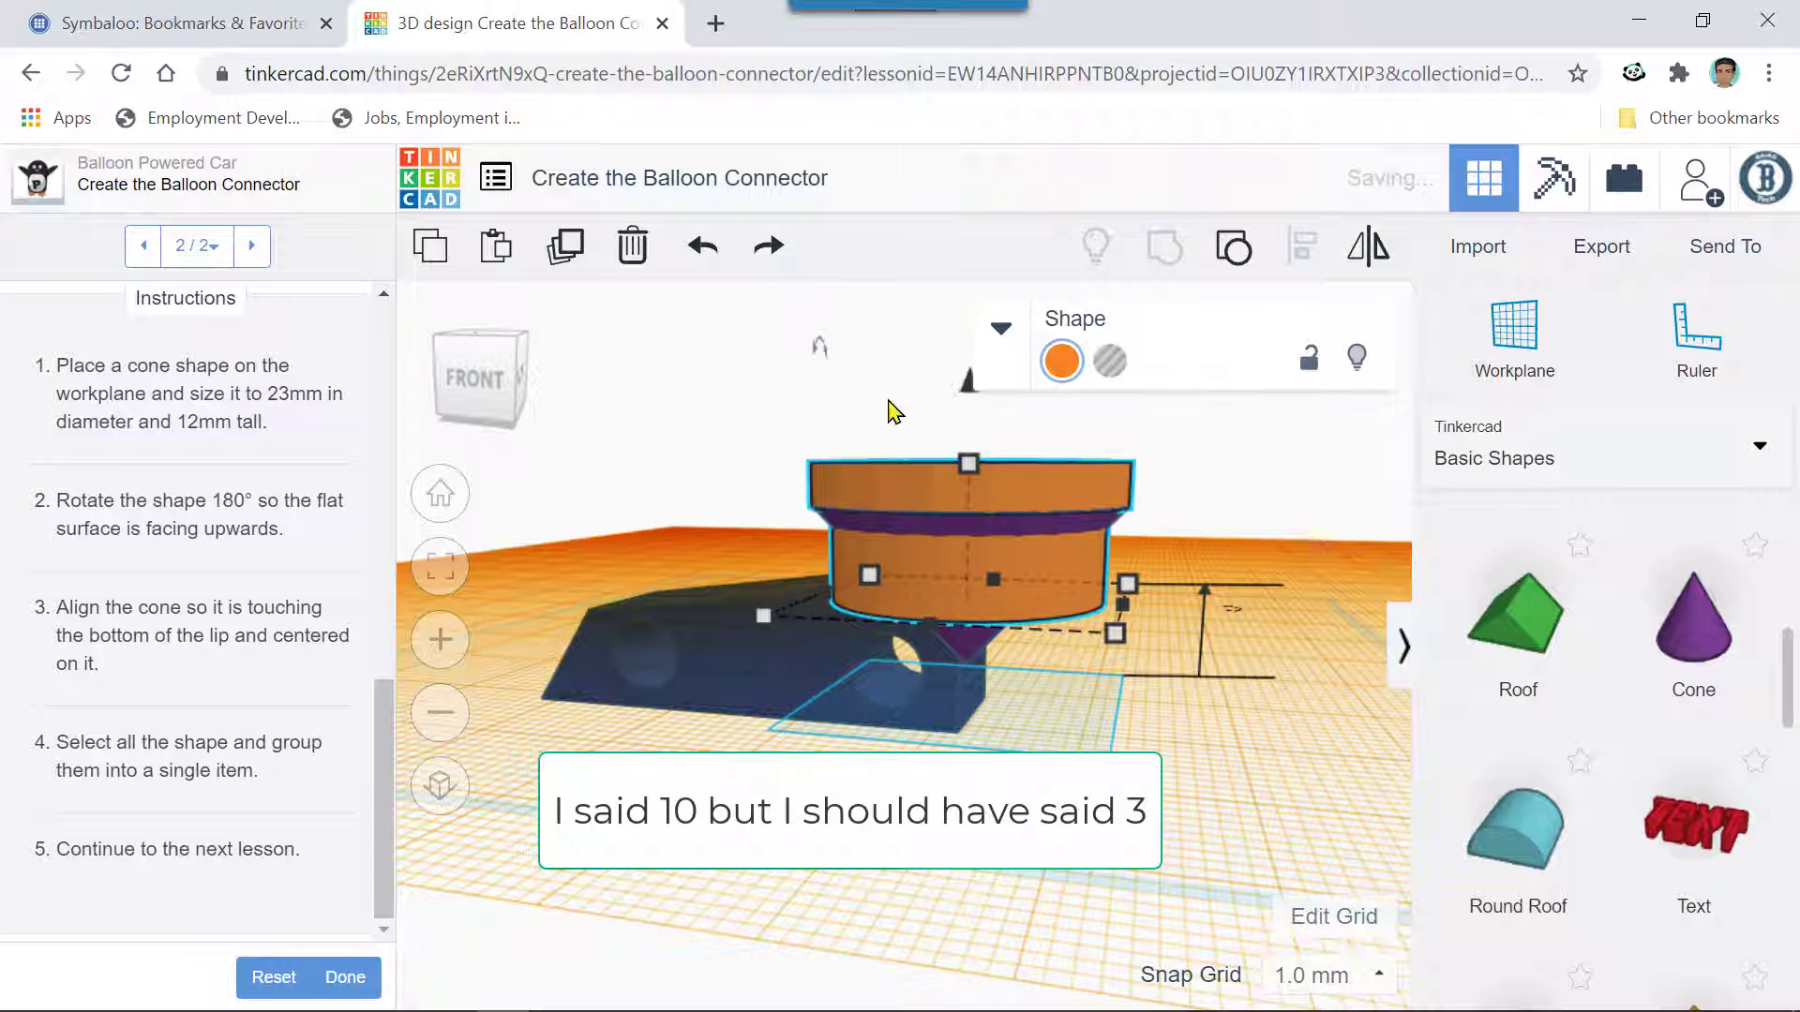
scroll(893, 410, down, 2)
scroll(1033, 489, up, 2)
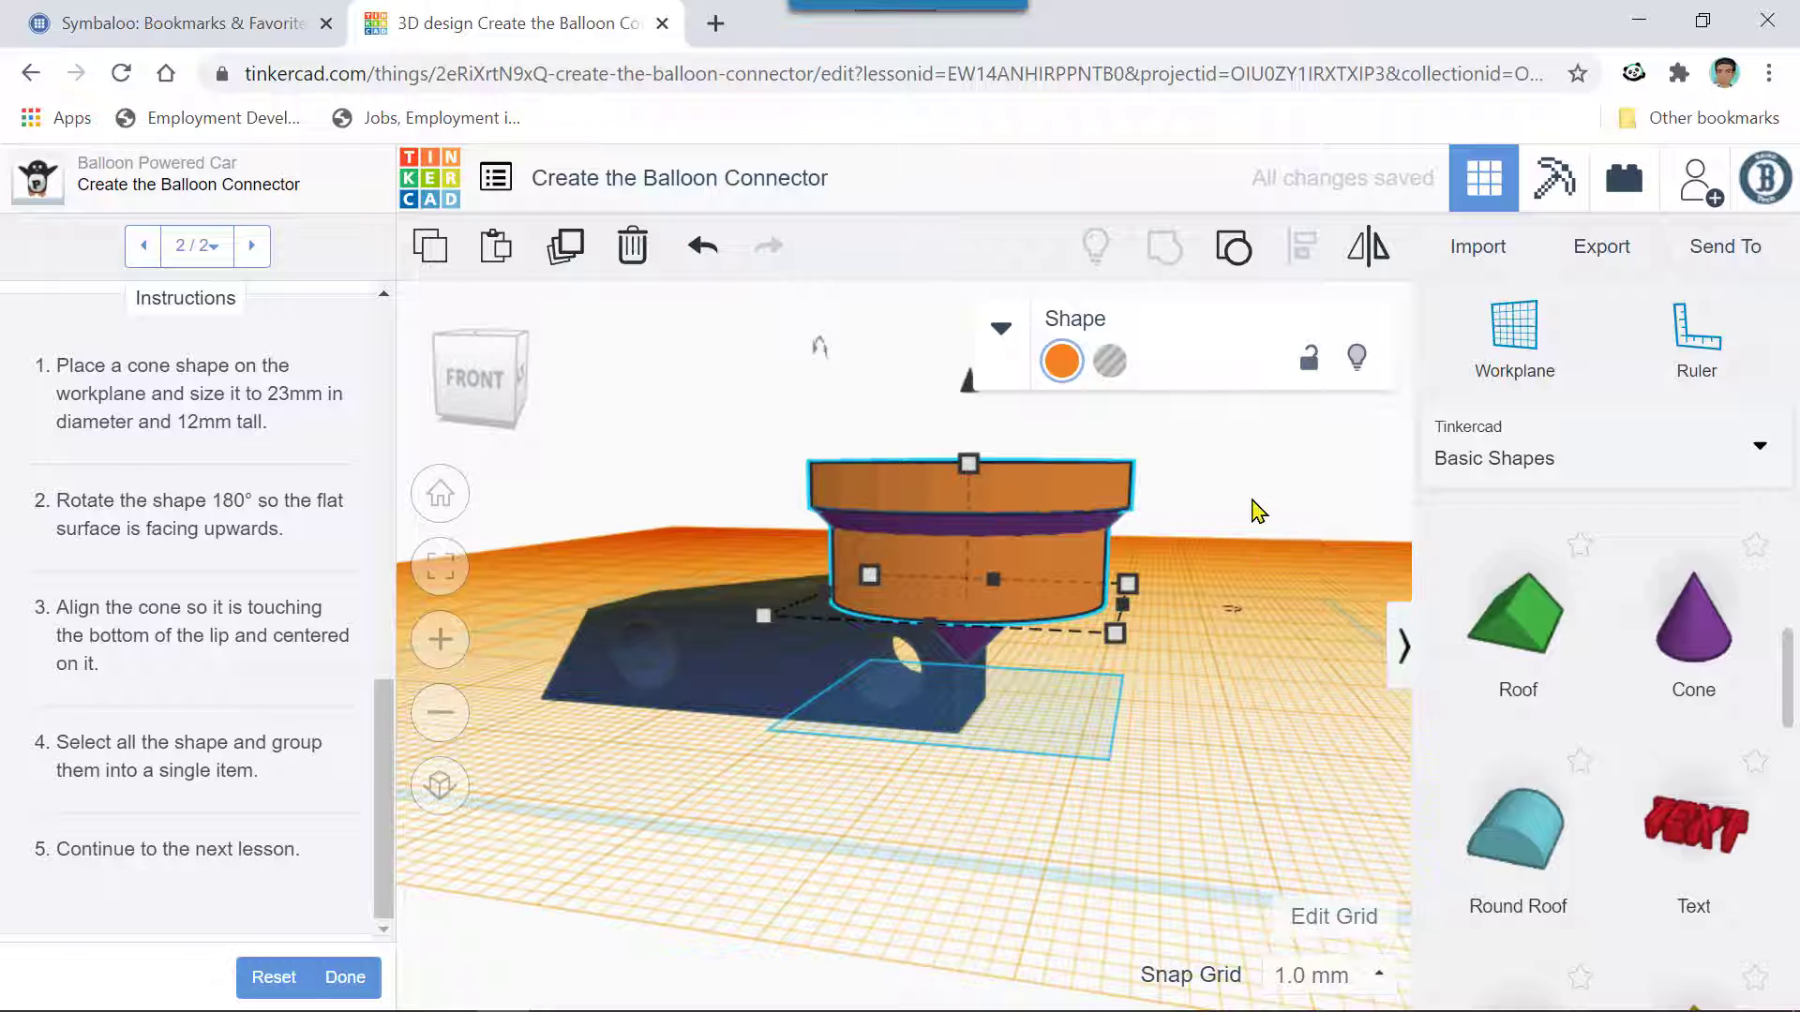
right_drag(1251, 497, 1231, 506)
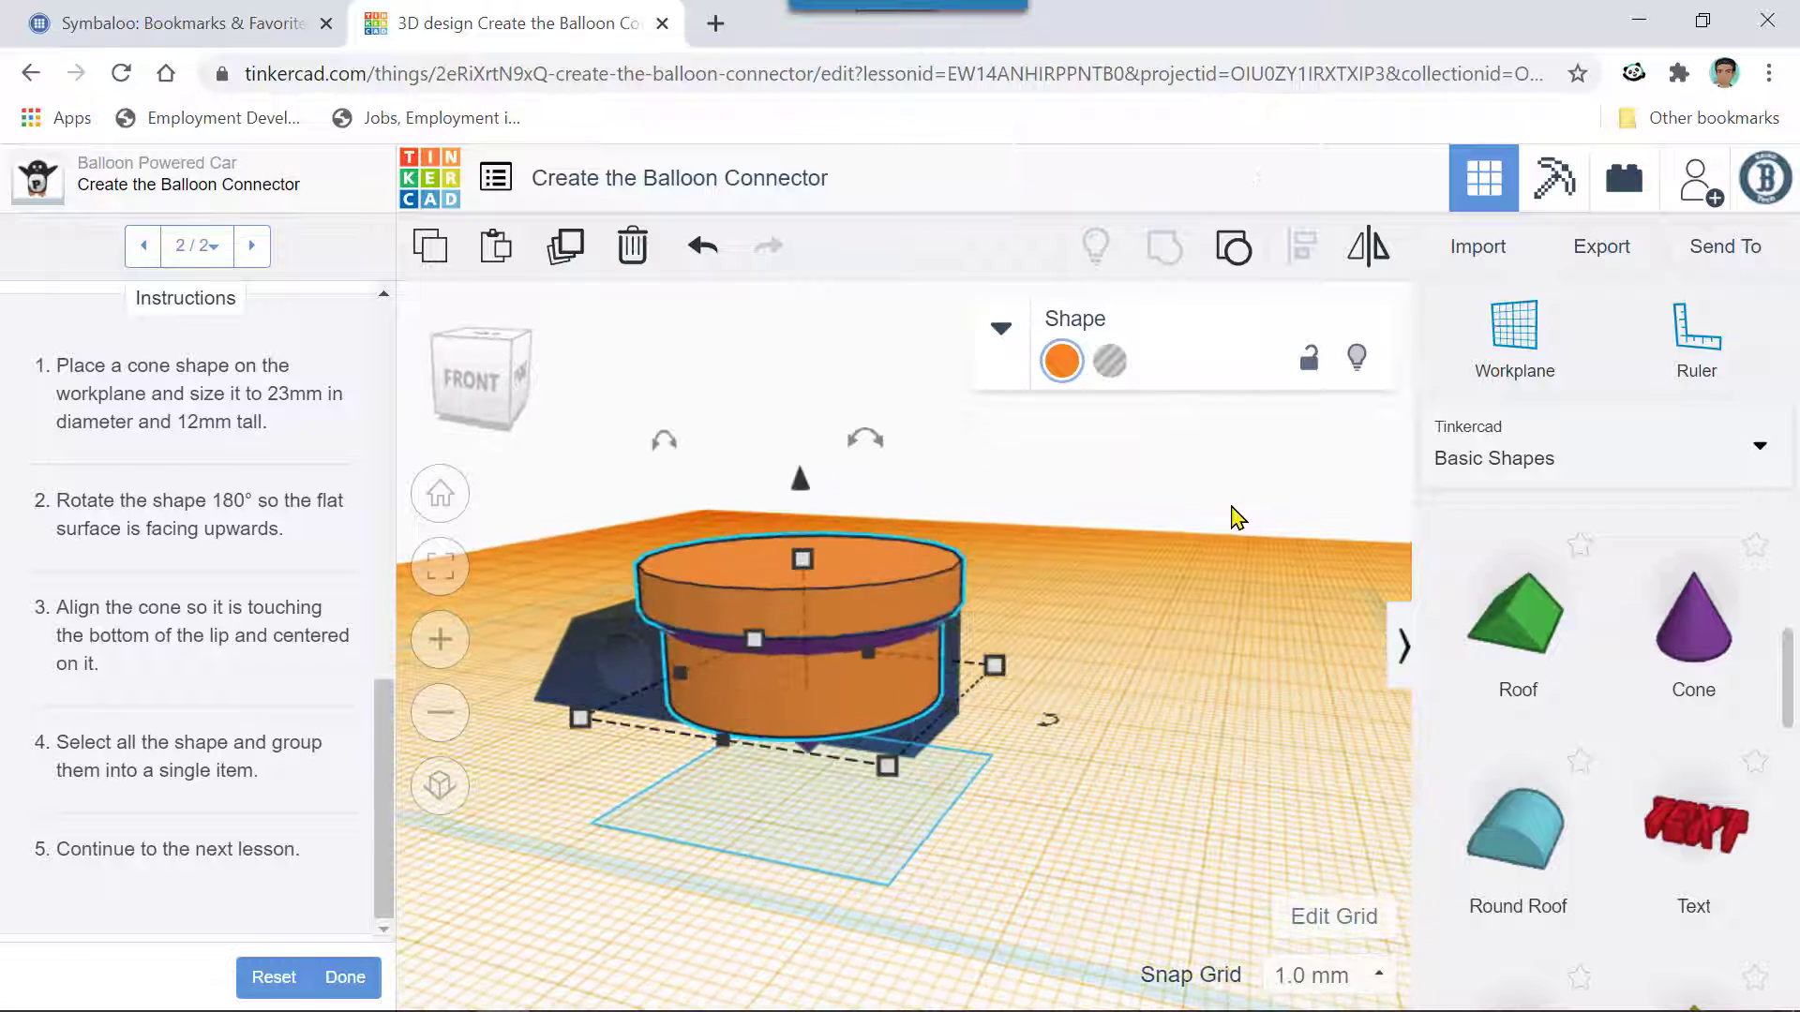
scroll(1186, 538, down, 3)
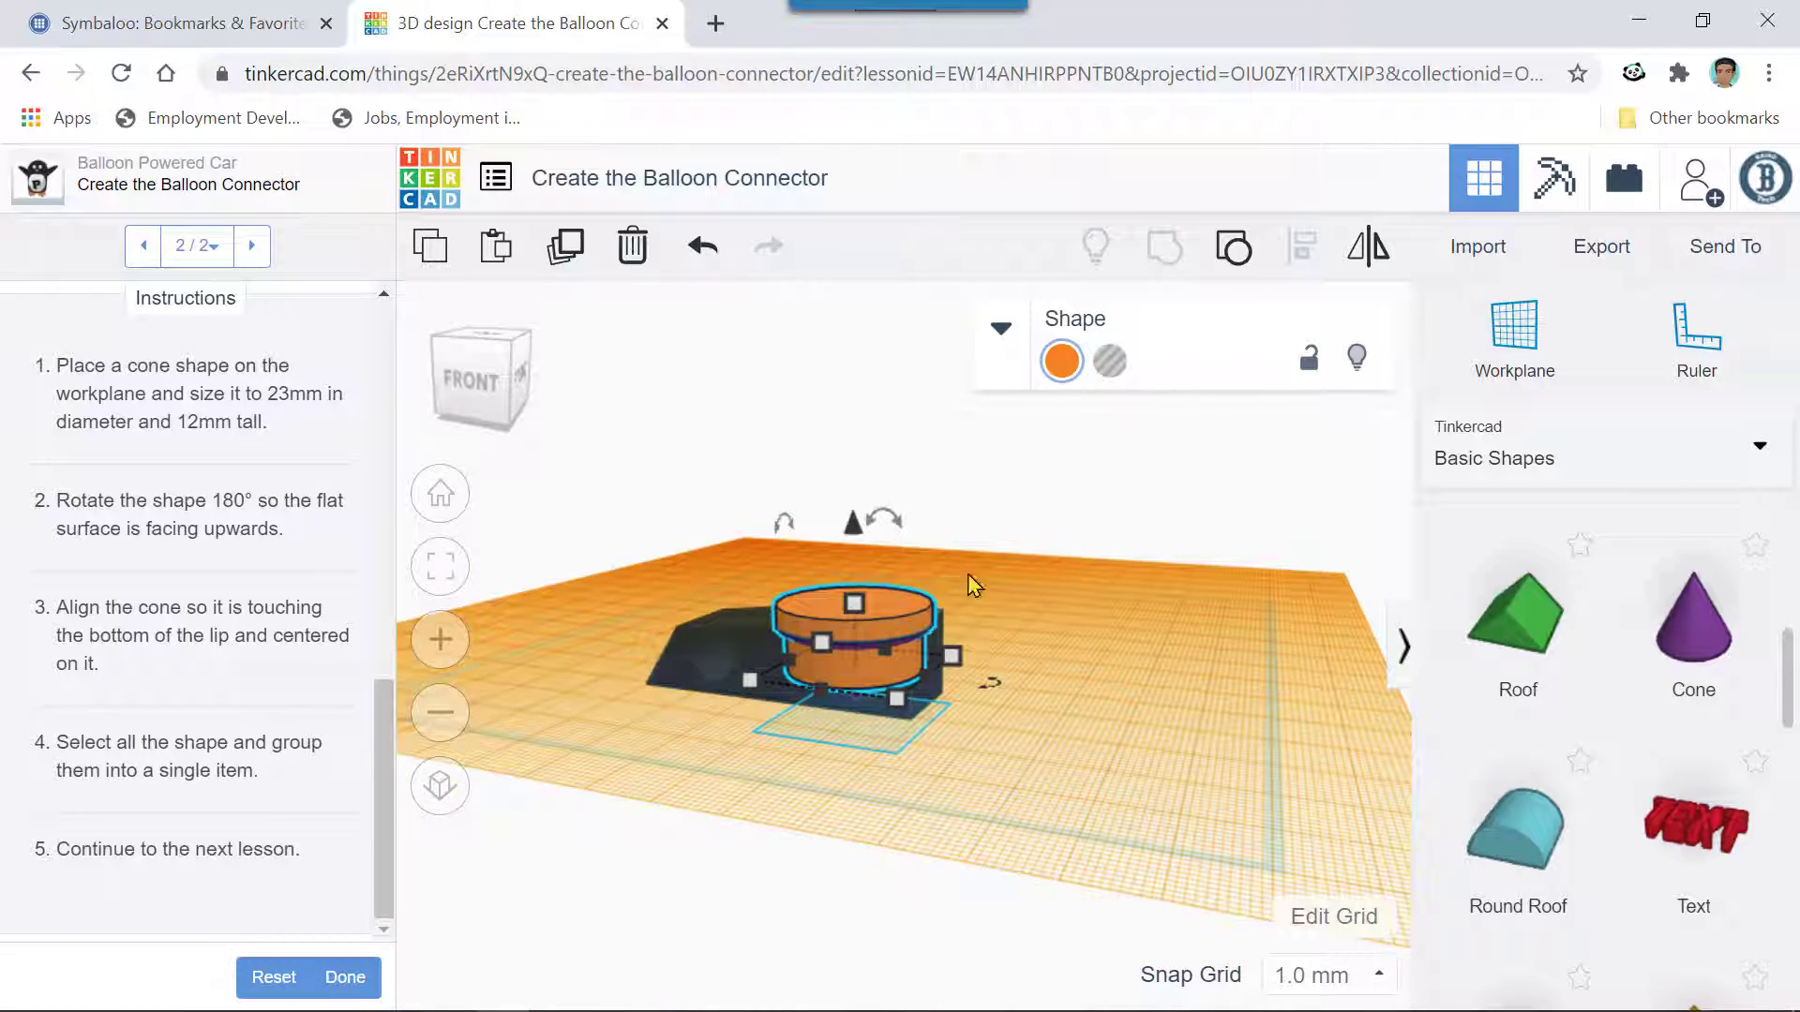
right_drag(999, 574, 1039, 575)
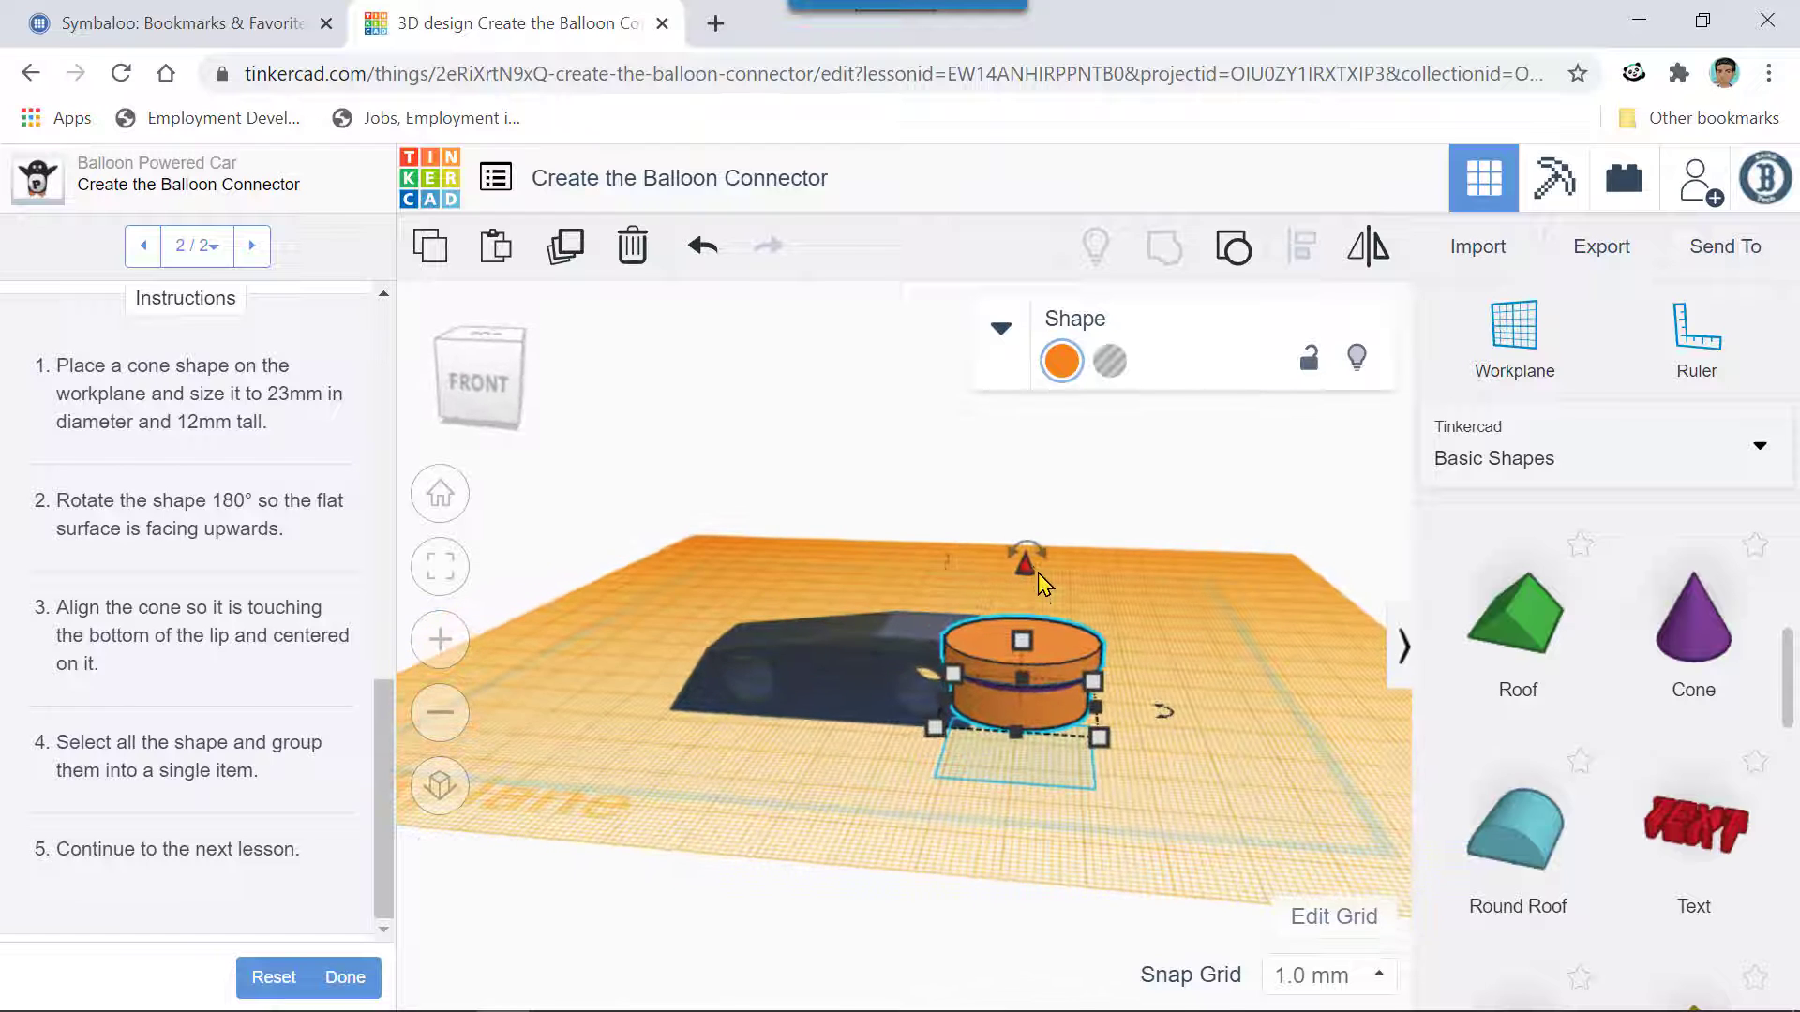
click(1032, 566)
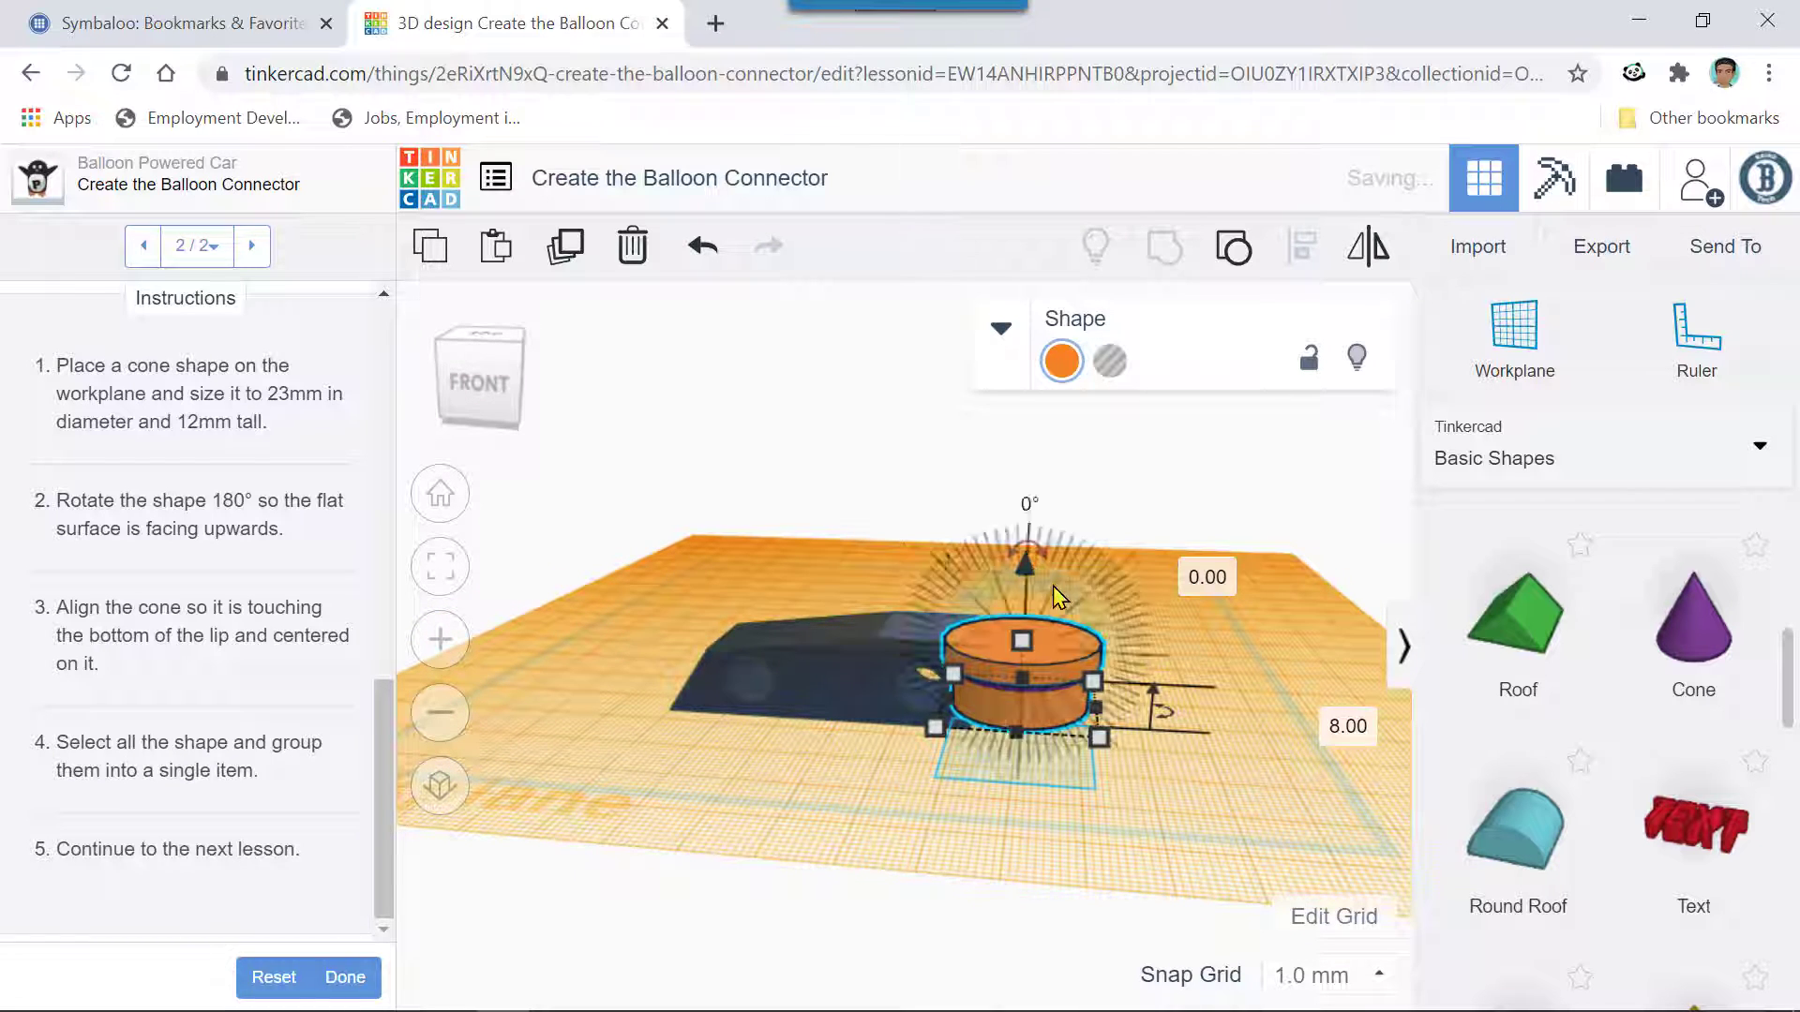
scroll(1121, 614, up, 4)
right_drag(879, 797, 852, 769)
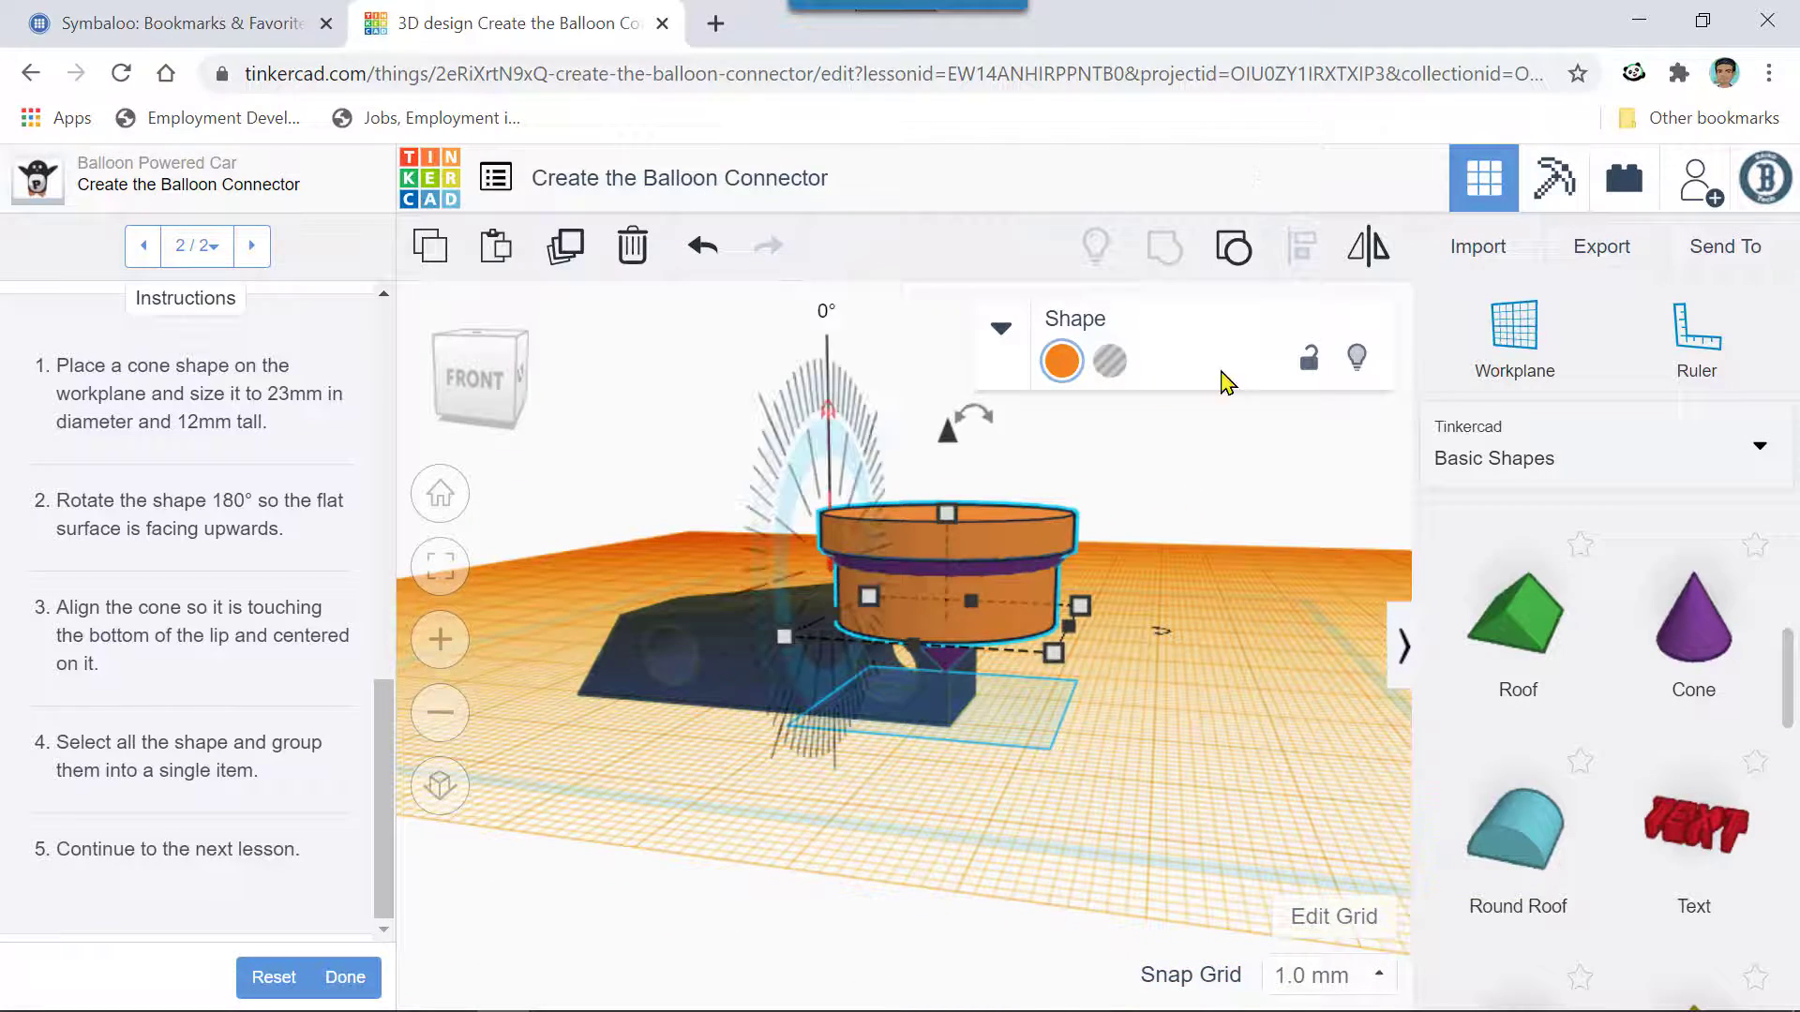
- Ungroup the orange connector into its separate stem and lip cylinders
click(1228, 255)
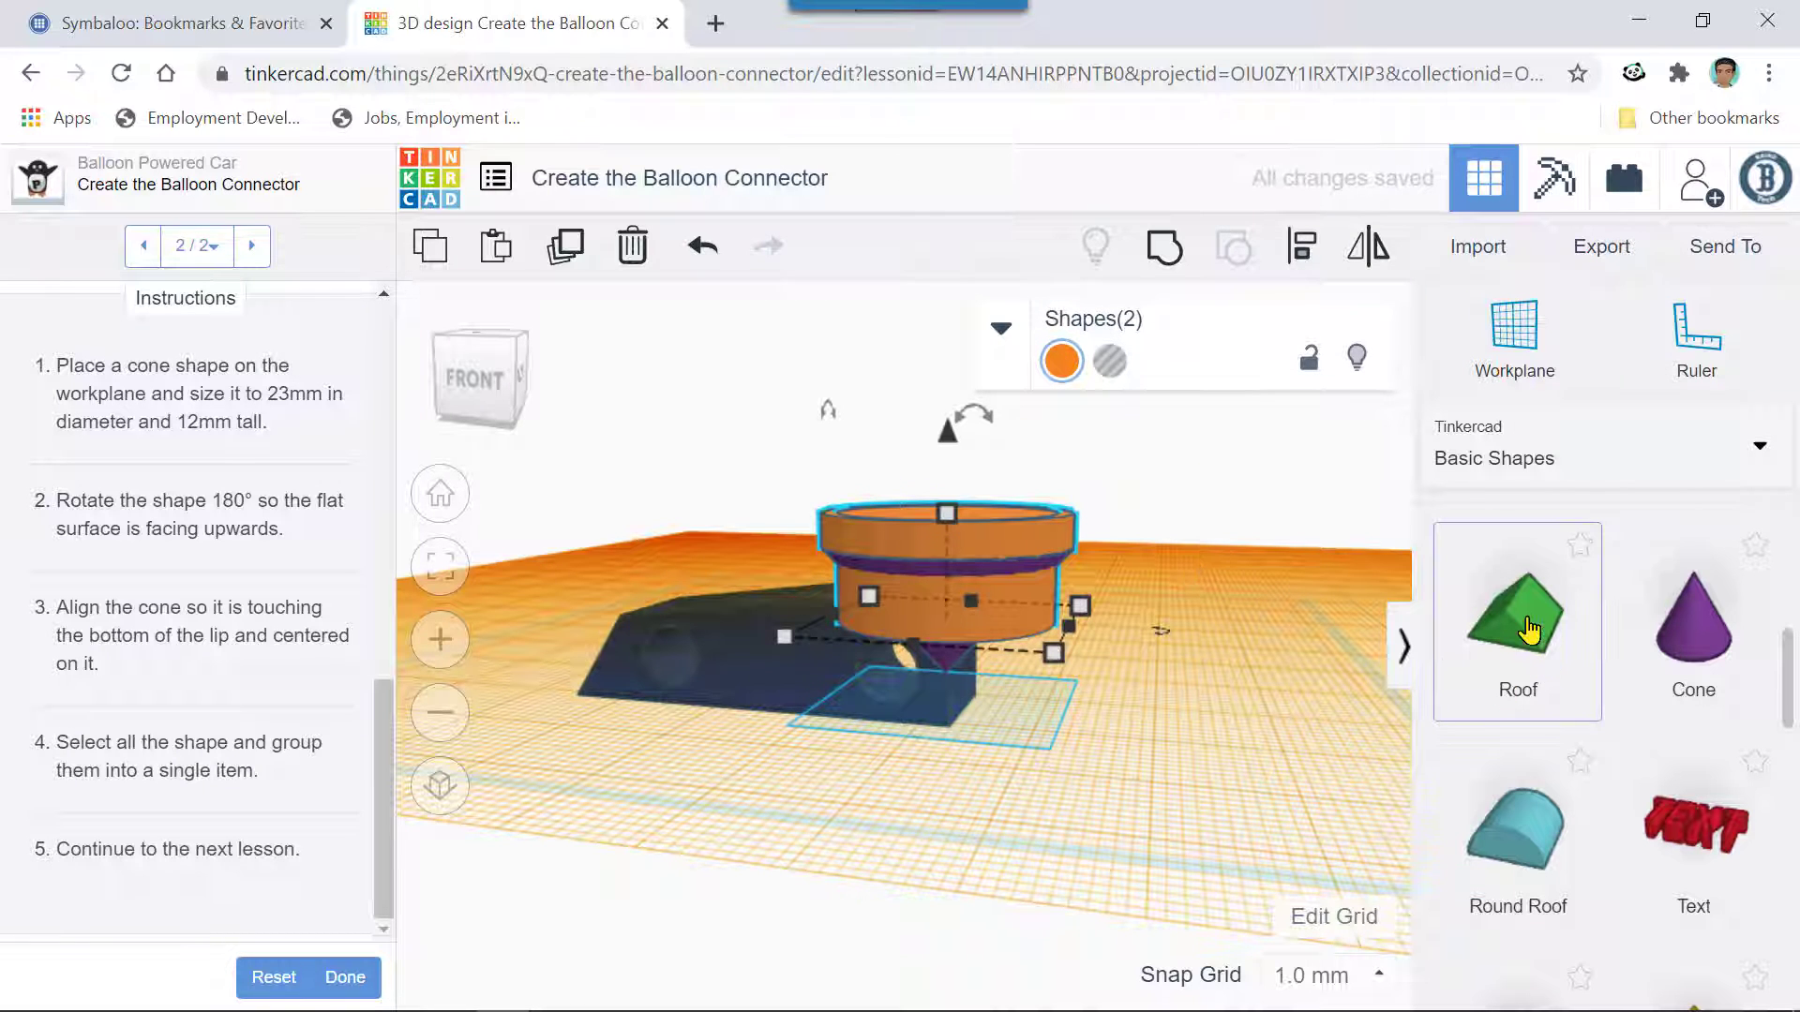
drag(1516, 614, 1291, 673)
key(Delete)
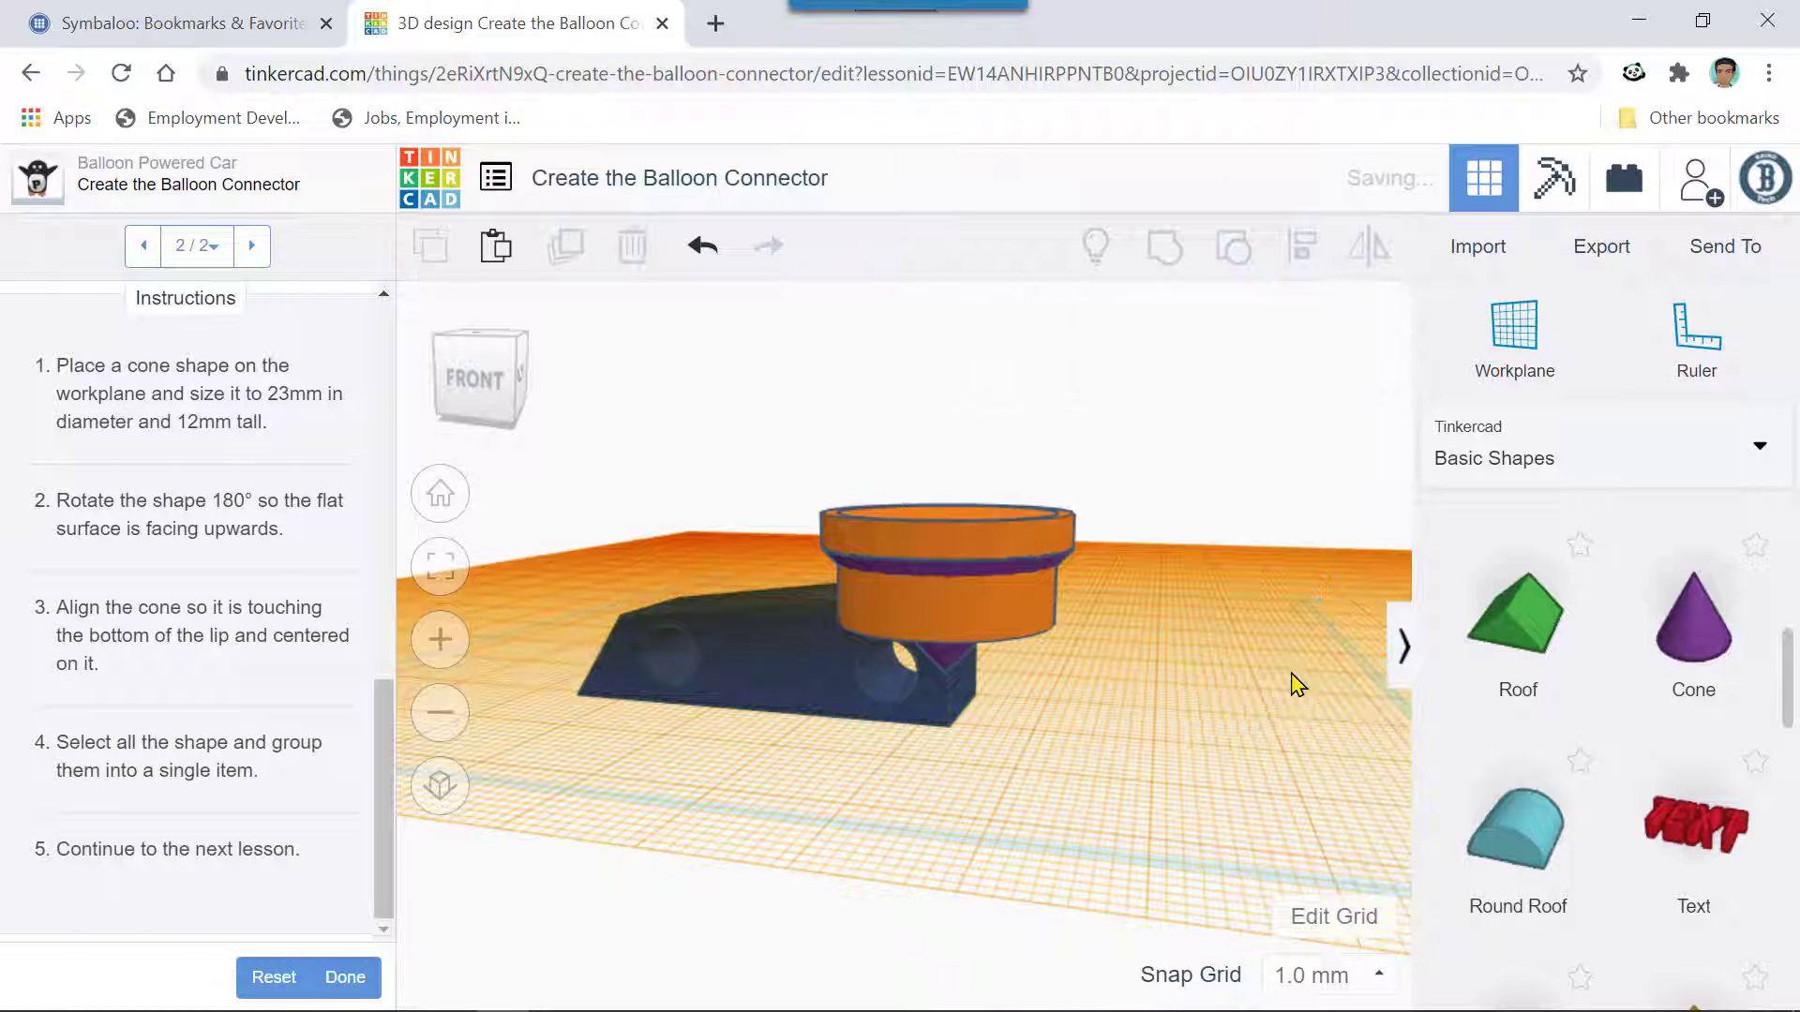
- Set the upper lip cylinder's number of sides to 64
click(987, 546)
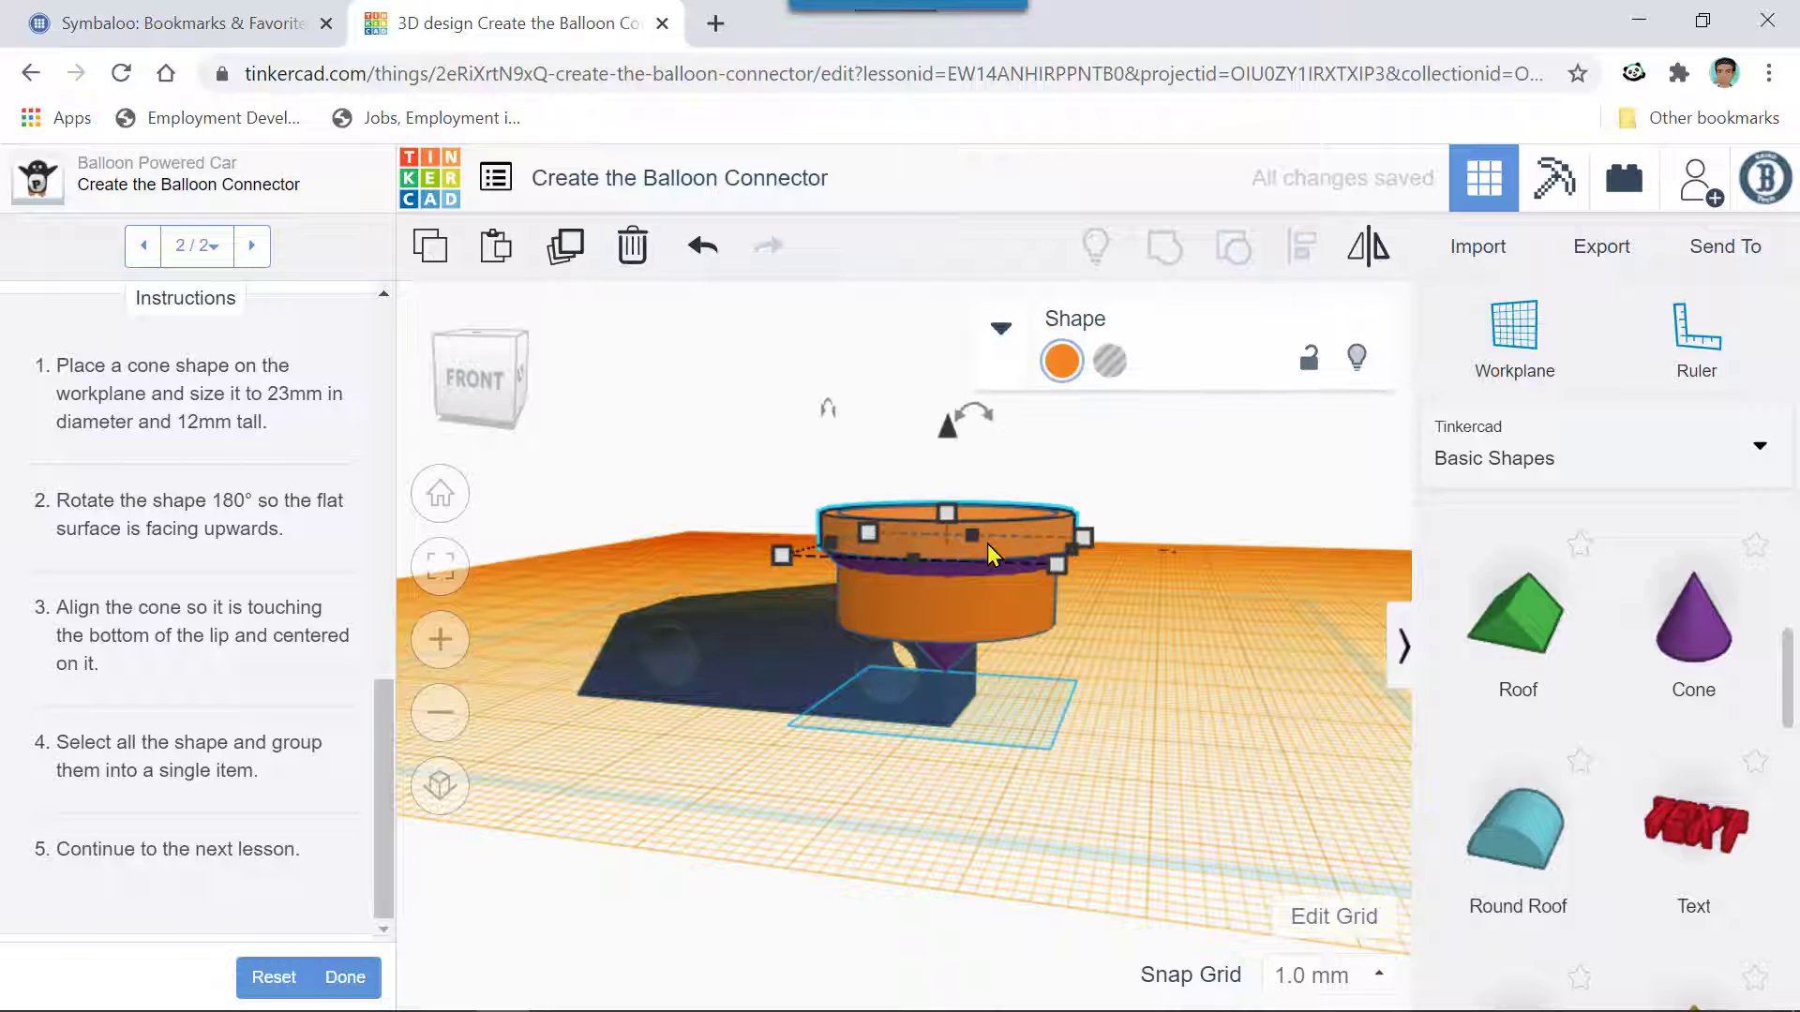
click(1001, 336)
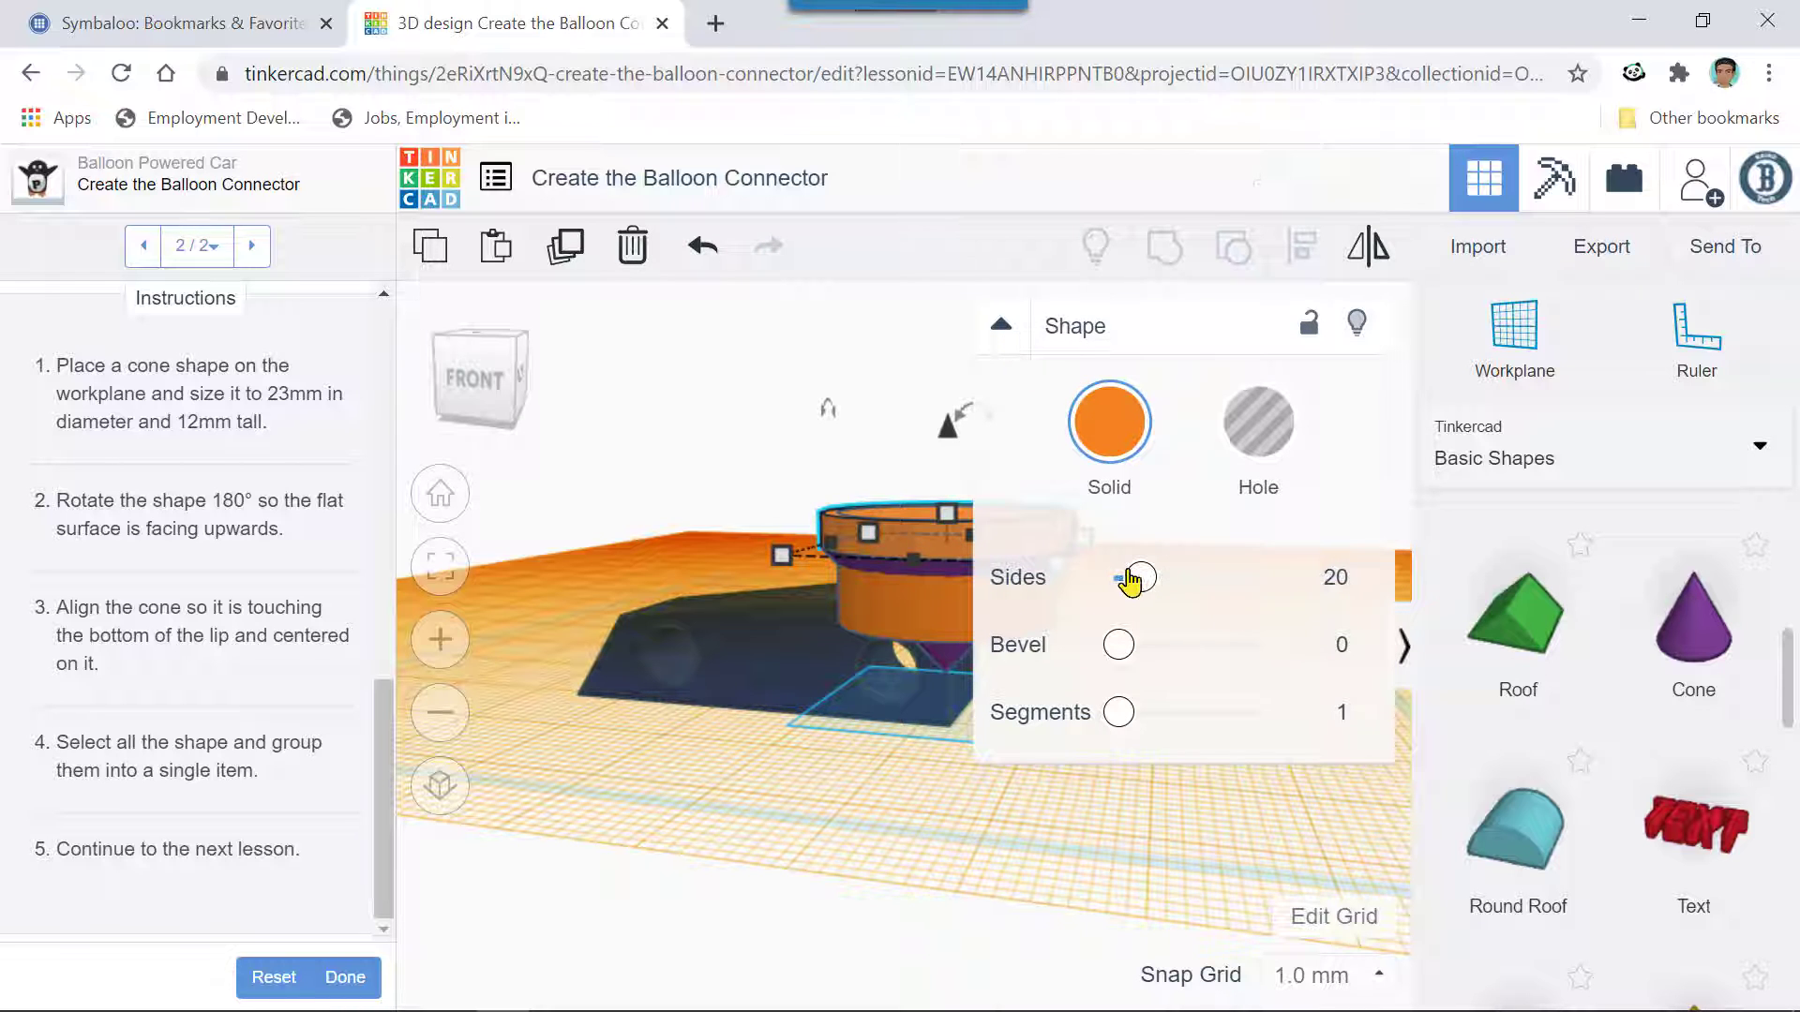
drag(1141, 579, 1290, 606)
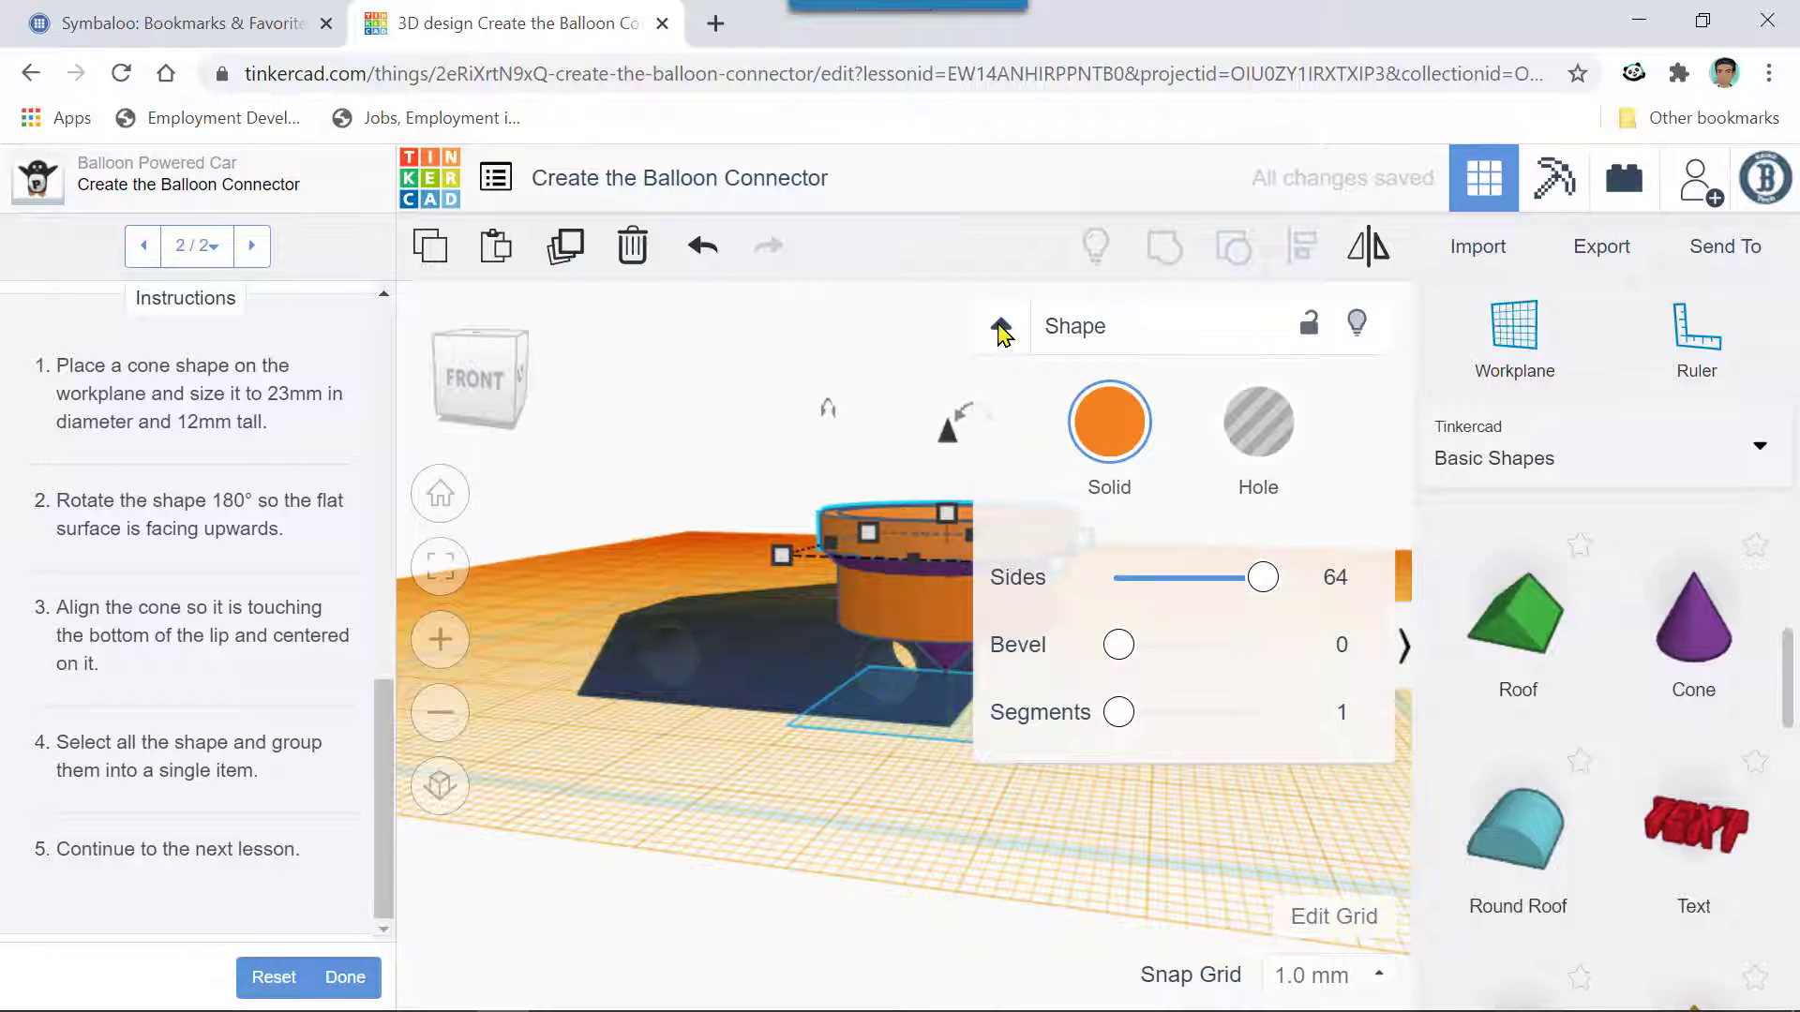
click(1001, 328)
- Select the orange stem, the lip and the purple cone and group them into a single shape
scroll(1160, 526, up, 5)
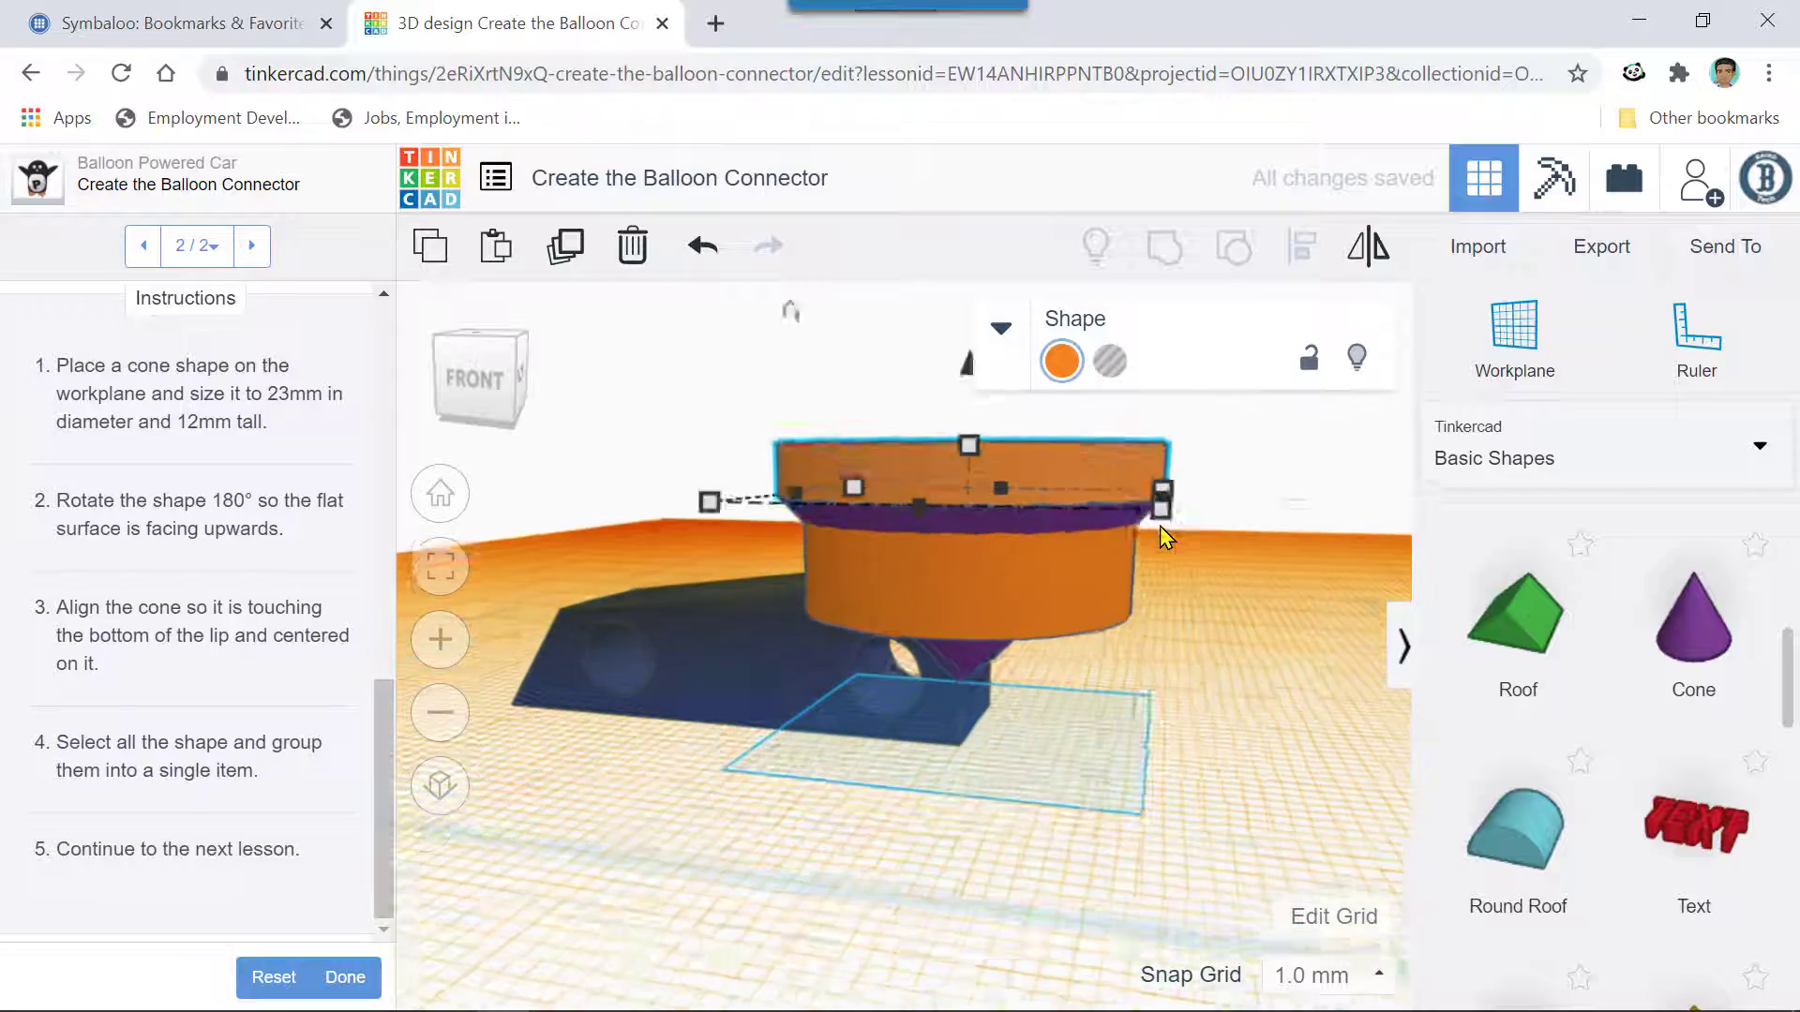
right_drag(1369, 532, 1356, 543)
scroll(1357, 544, down, 4)
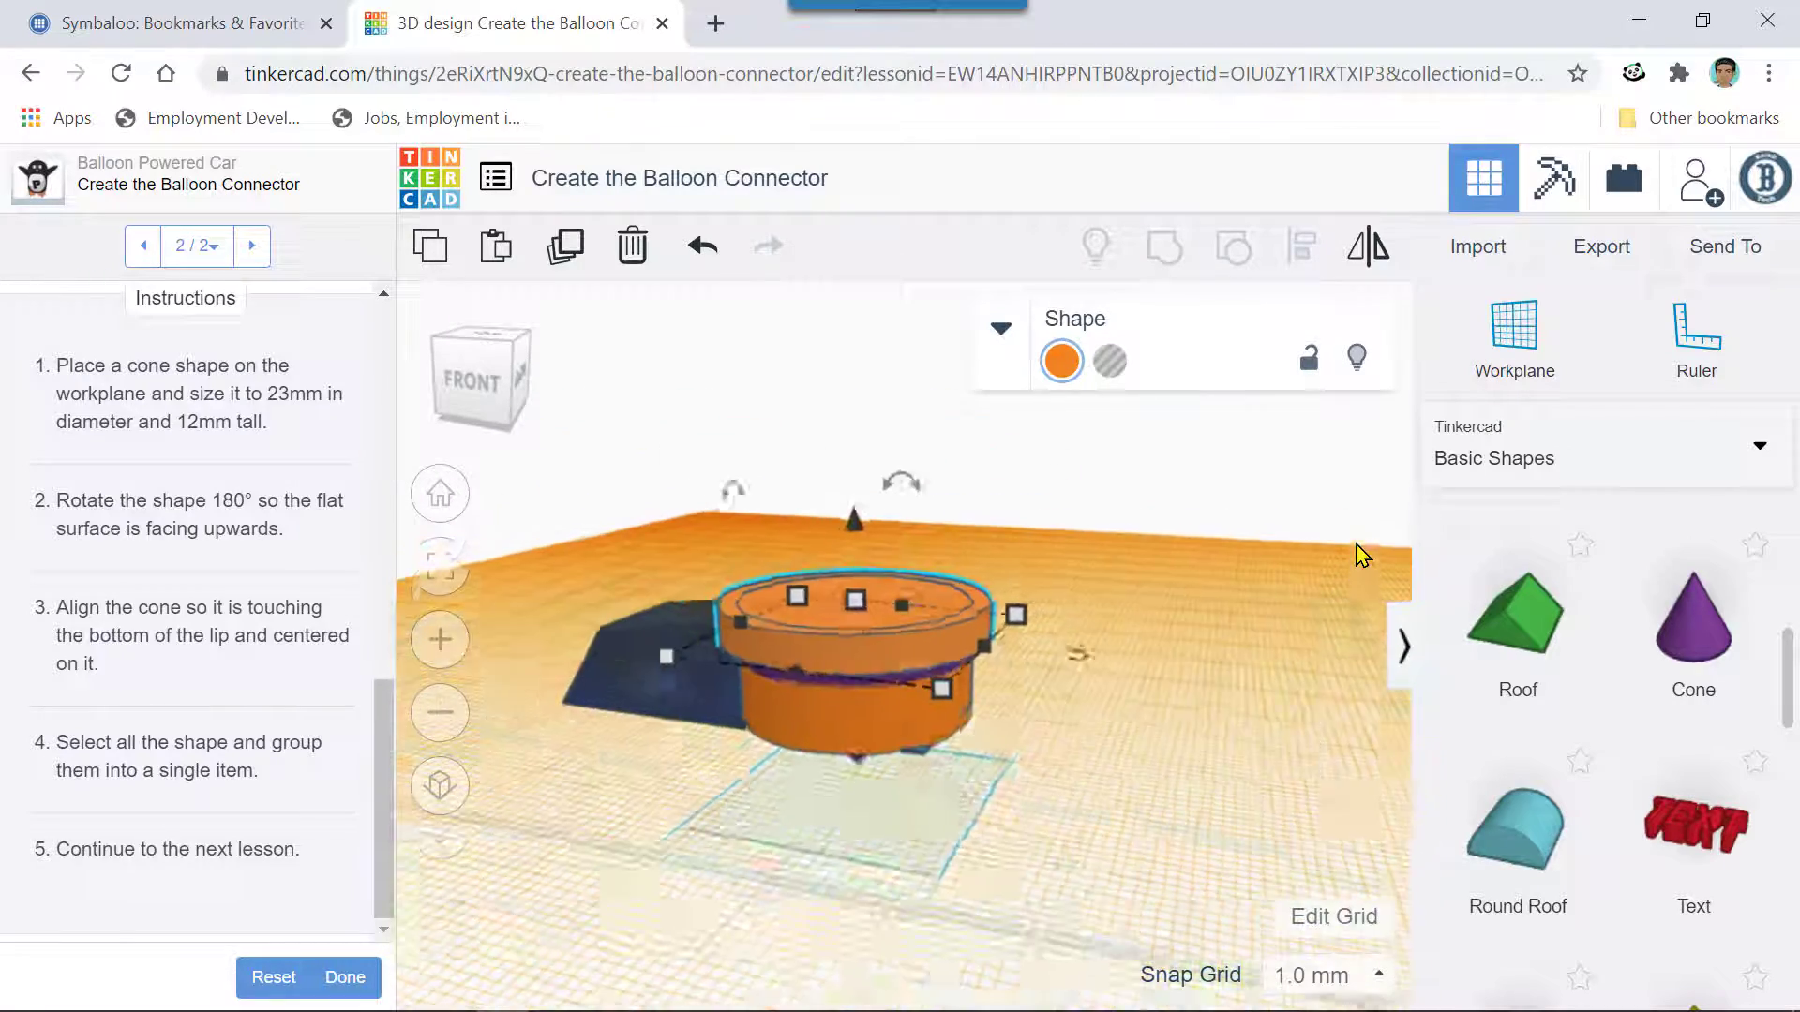
right_drag(1132, 574, 1196, 570)
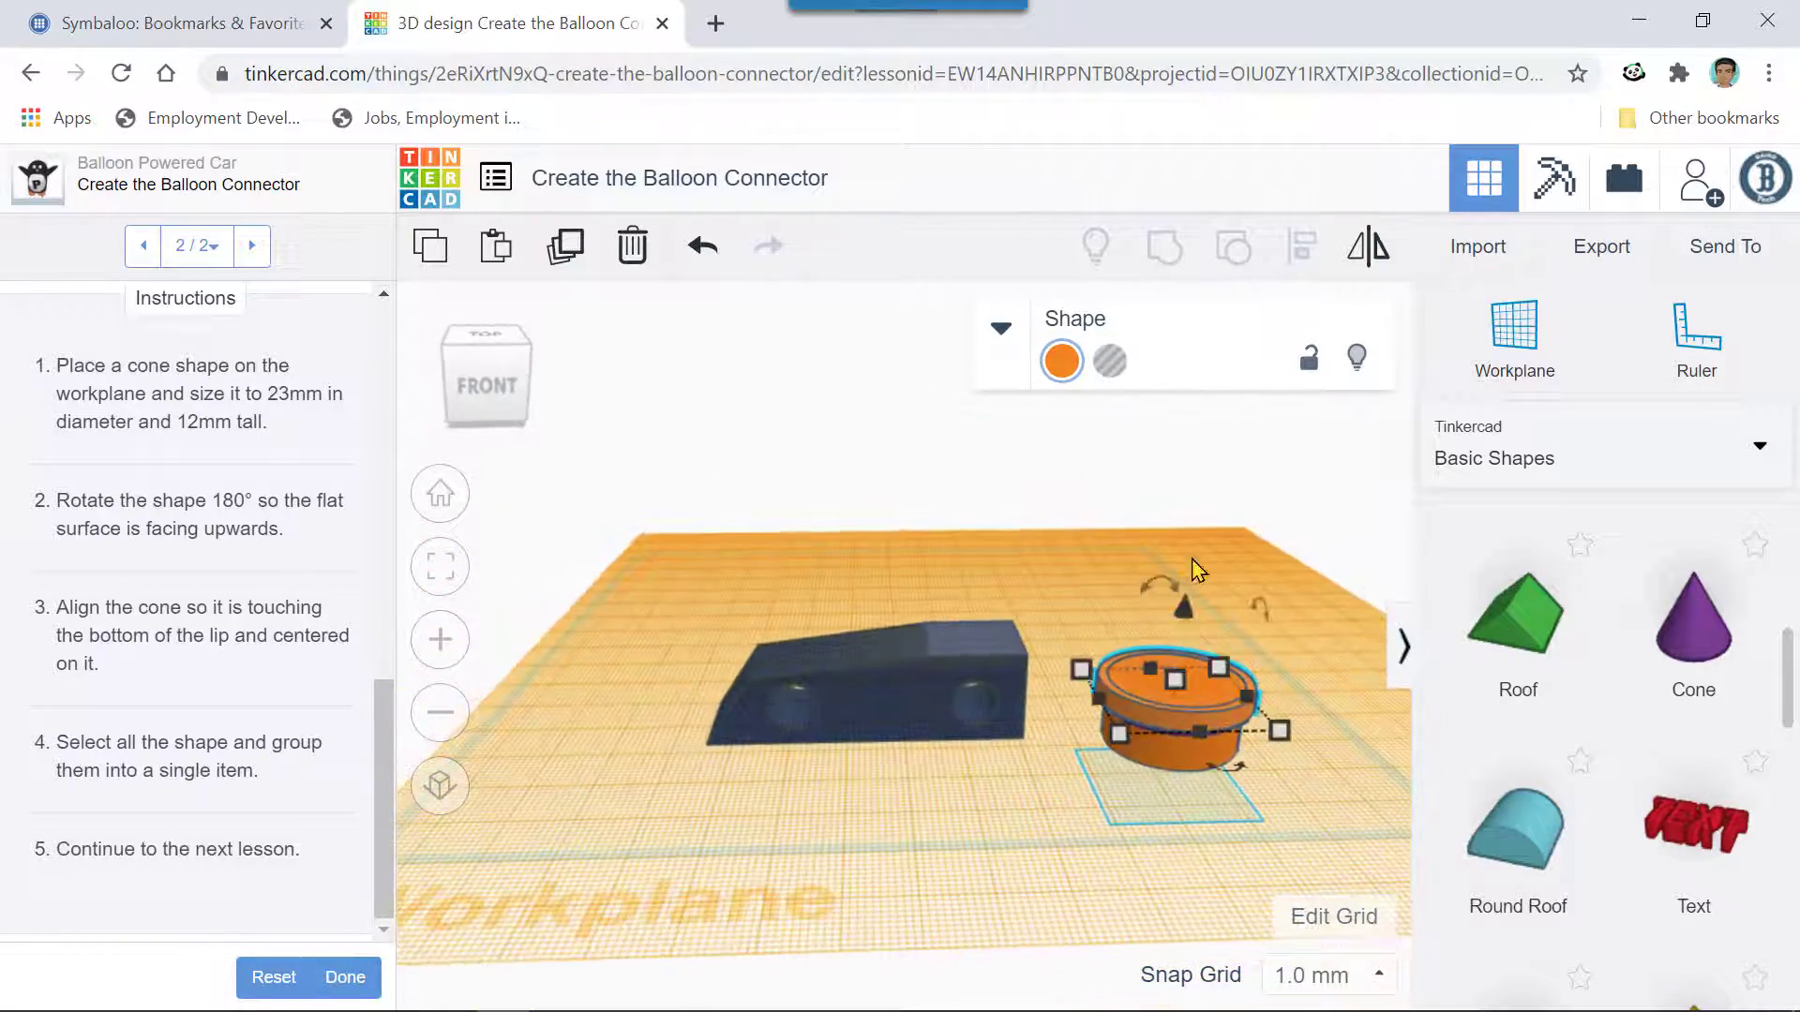
drag(1108, 614, 1303, 805)
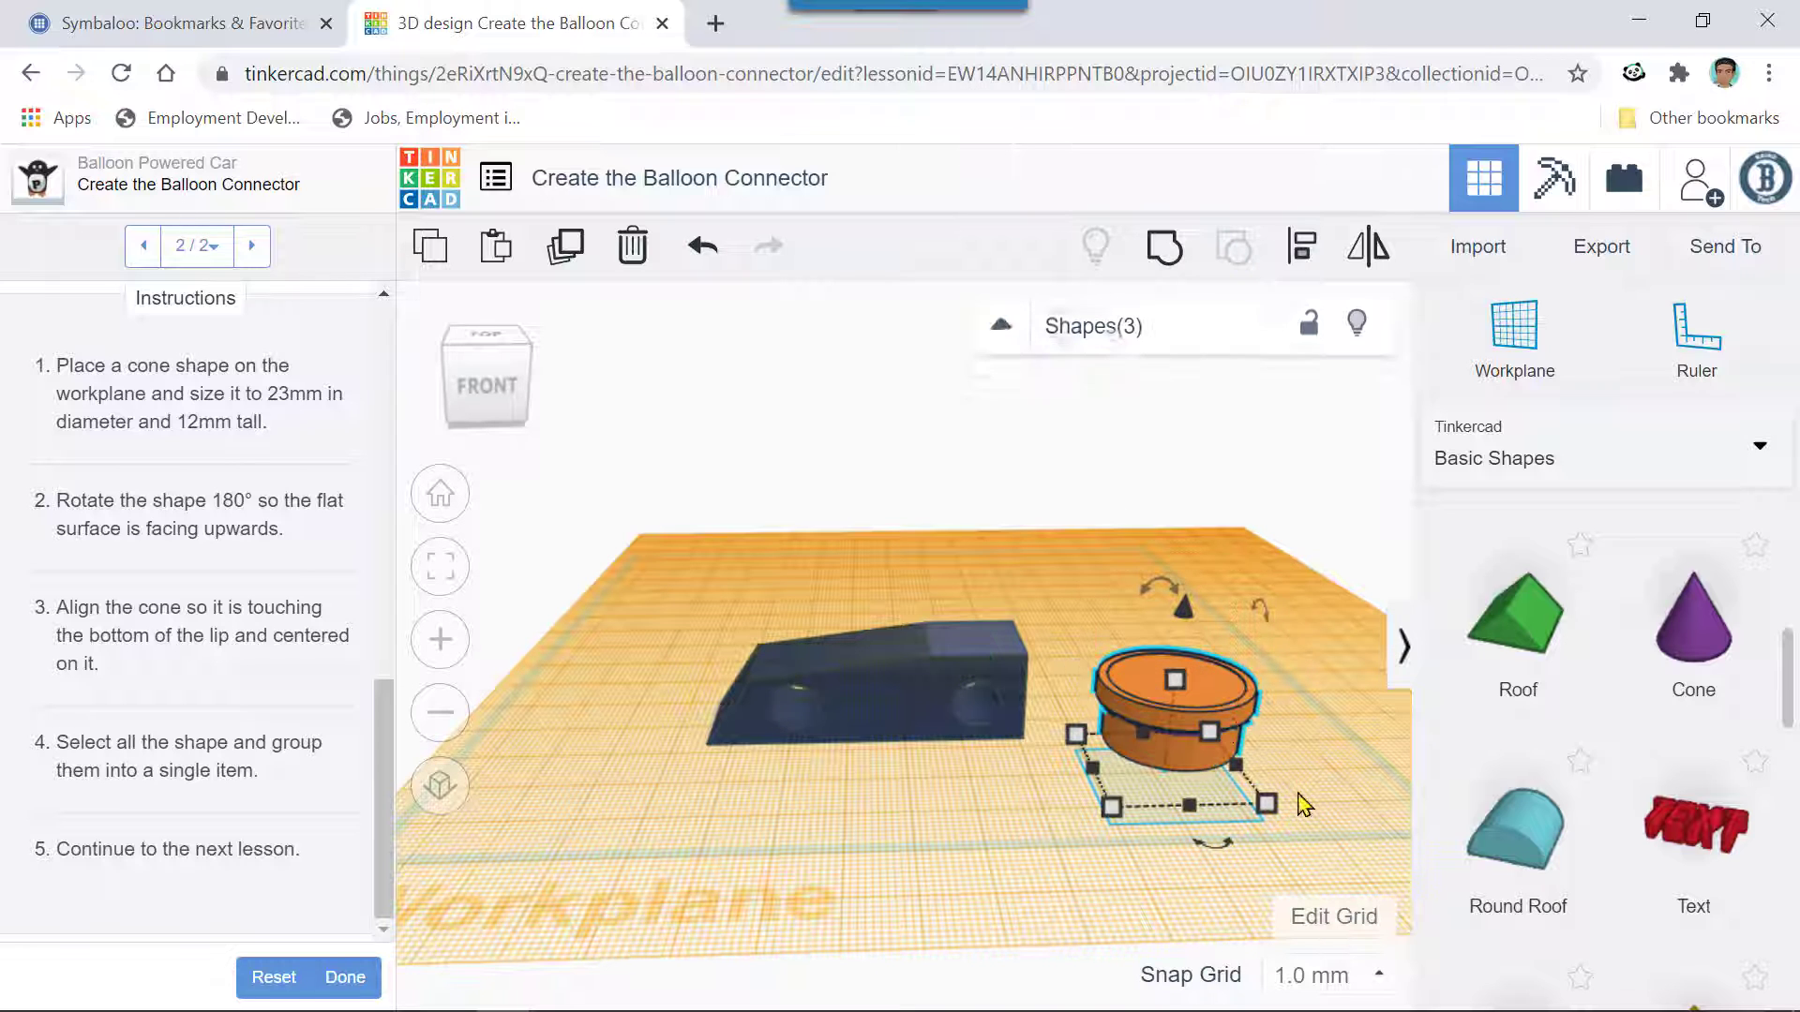
mouse_move(1256, 327)
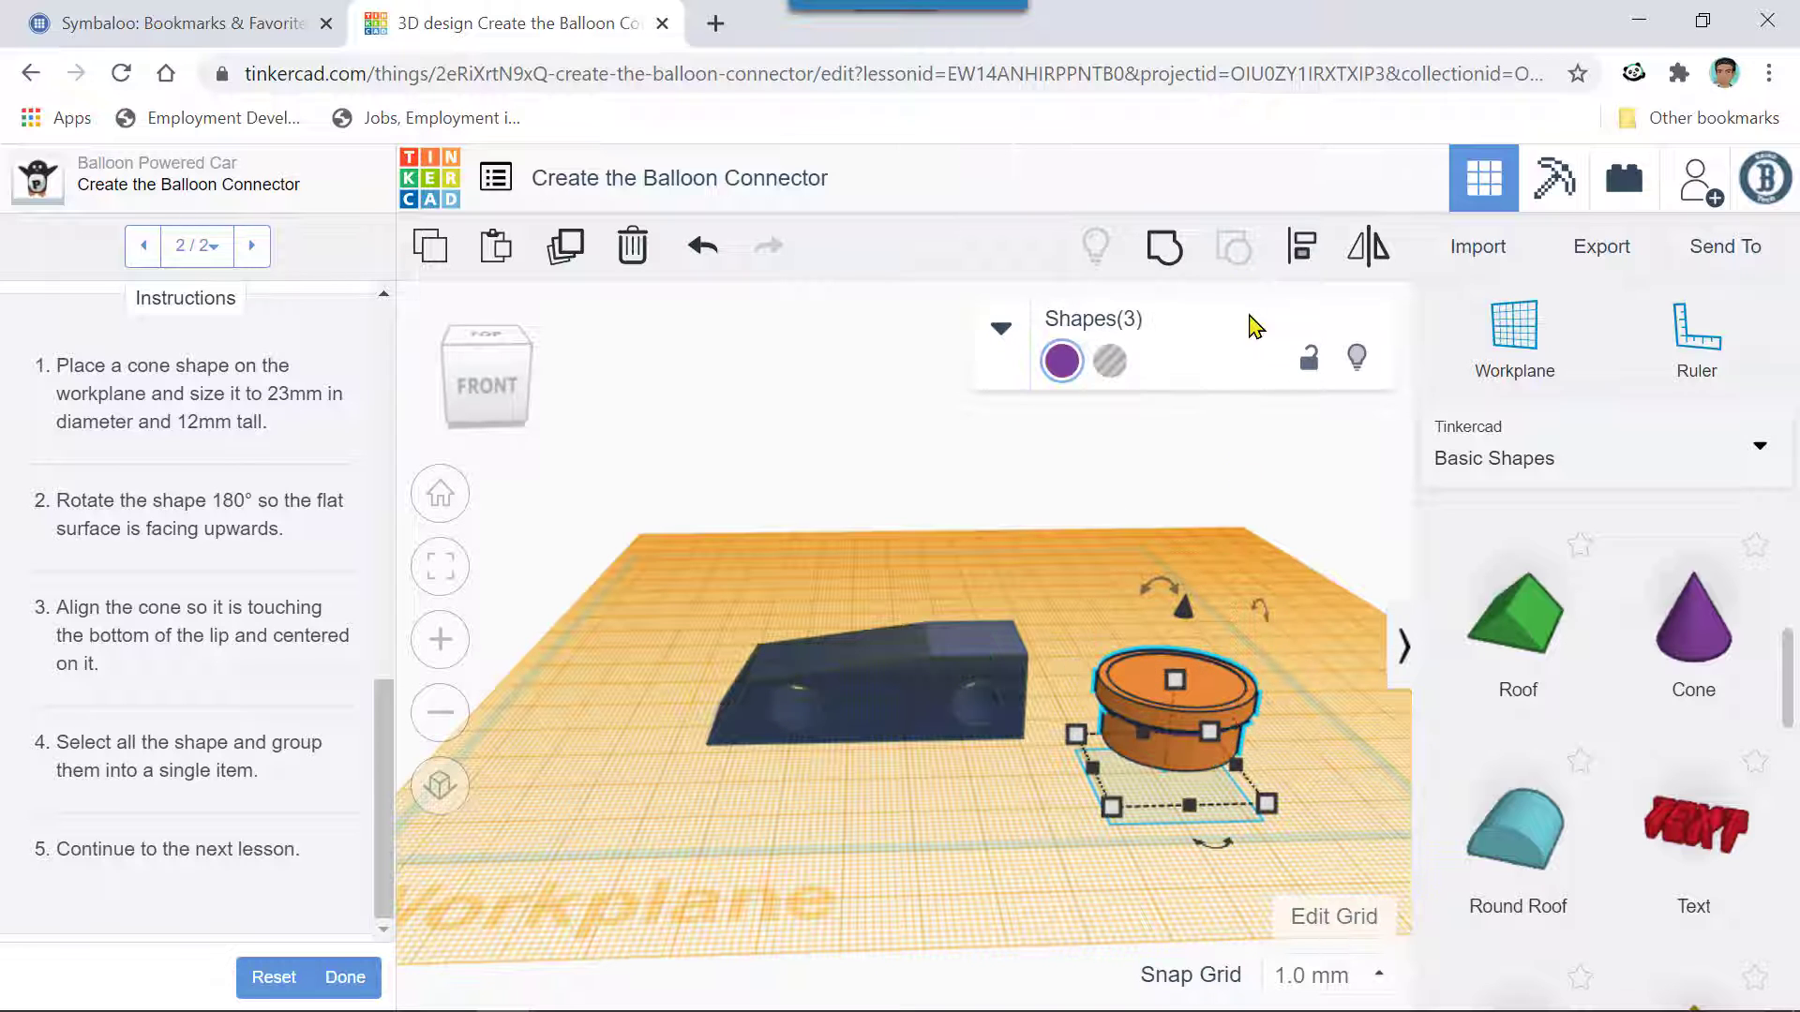
click(1165, 248)
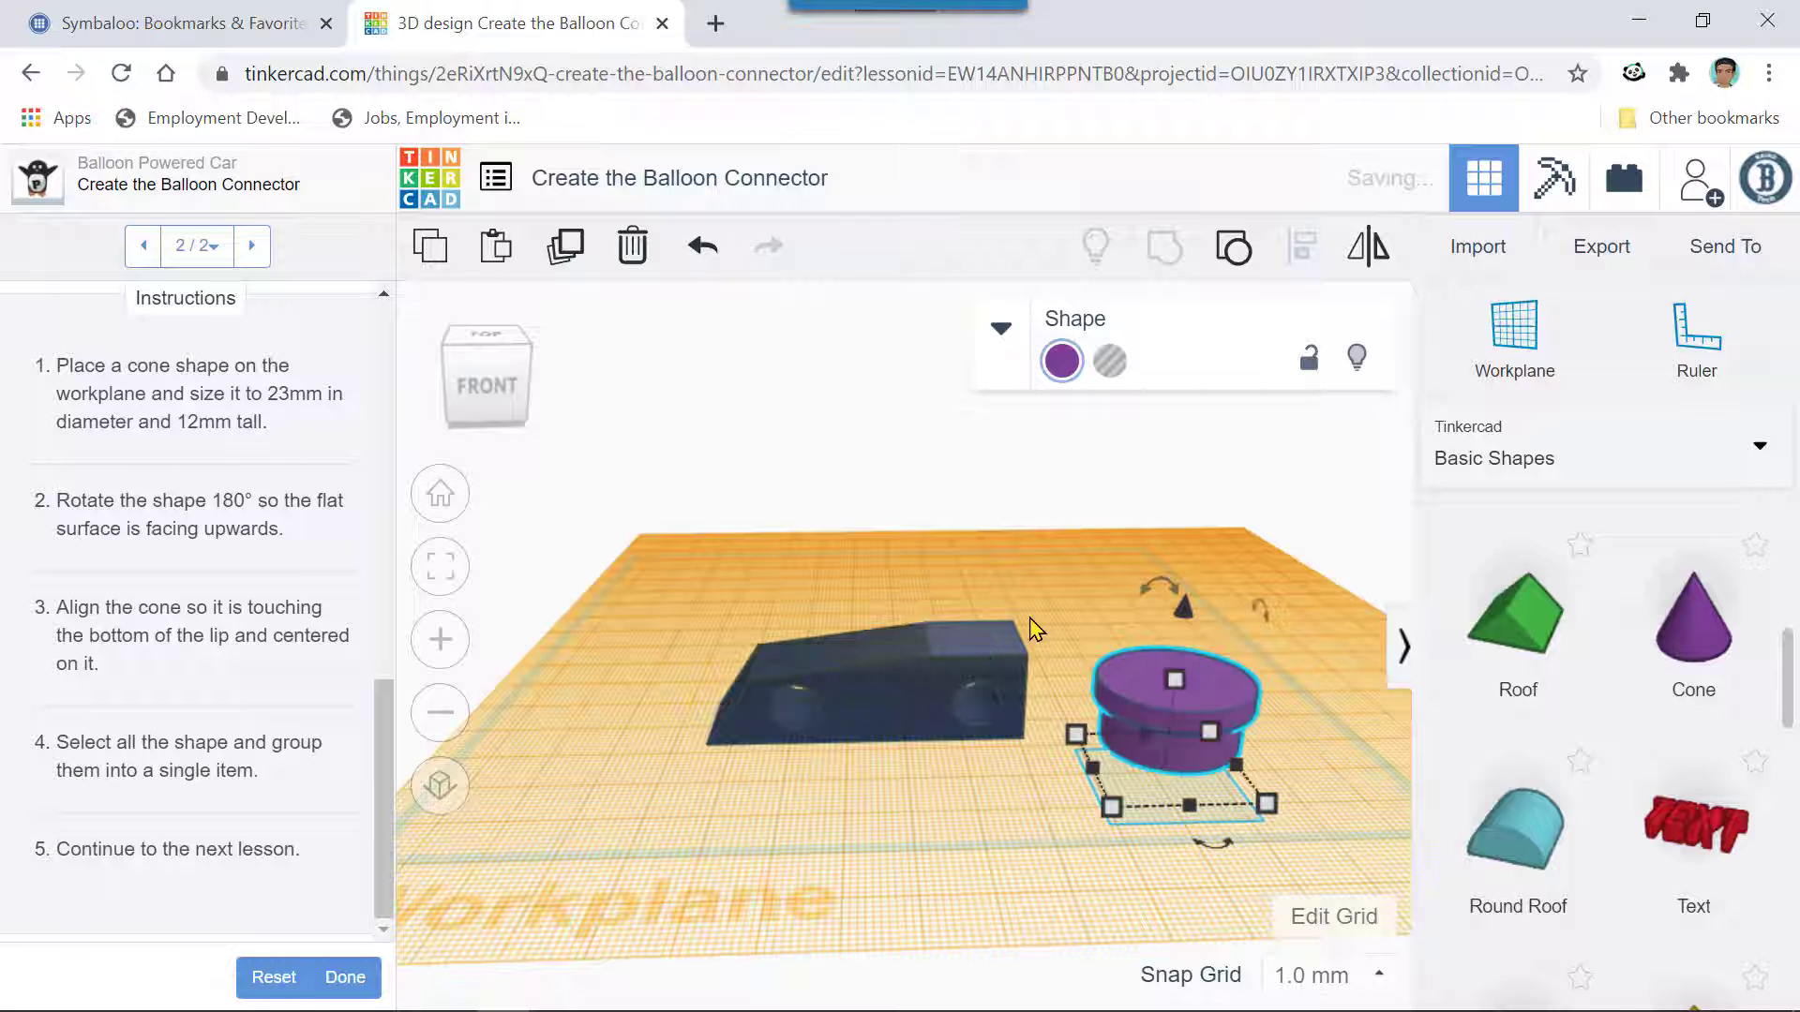
- Try to flip the grouped connector upside down by rotating it about 176°
right_drag(1029, 617, 1016, 583)
scroll(1116, 506, up, 5)
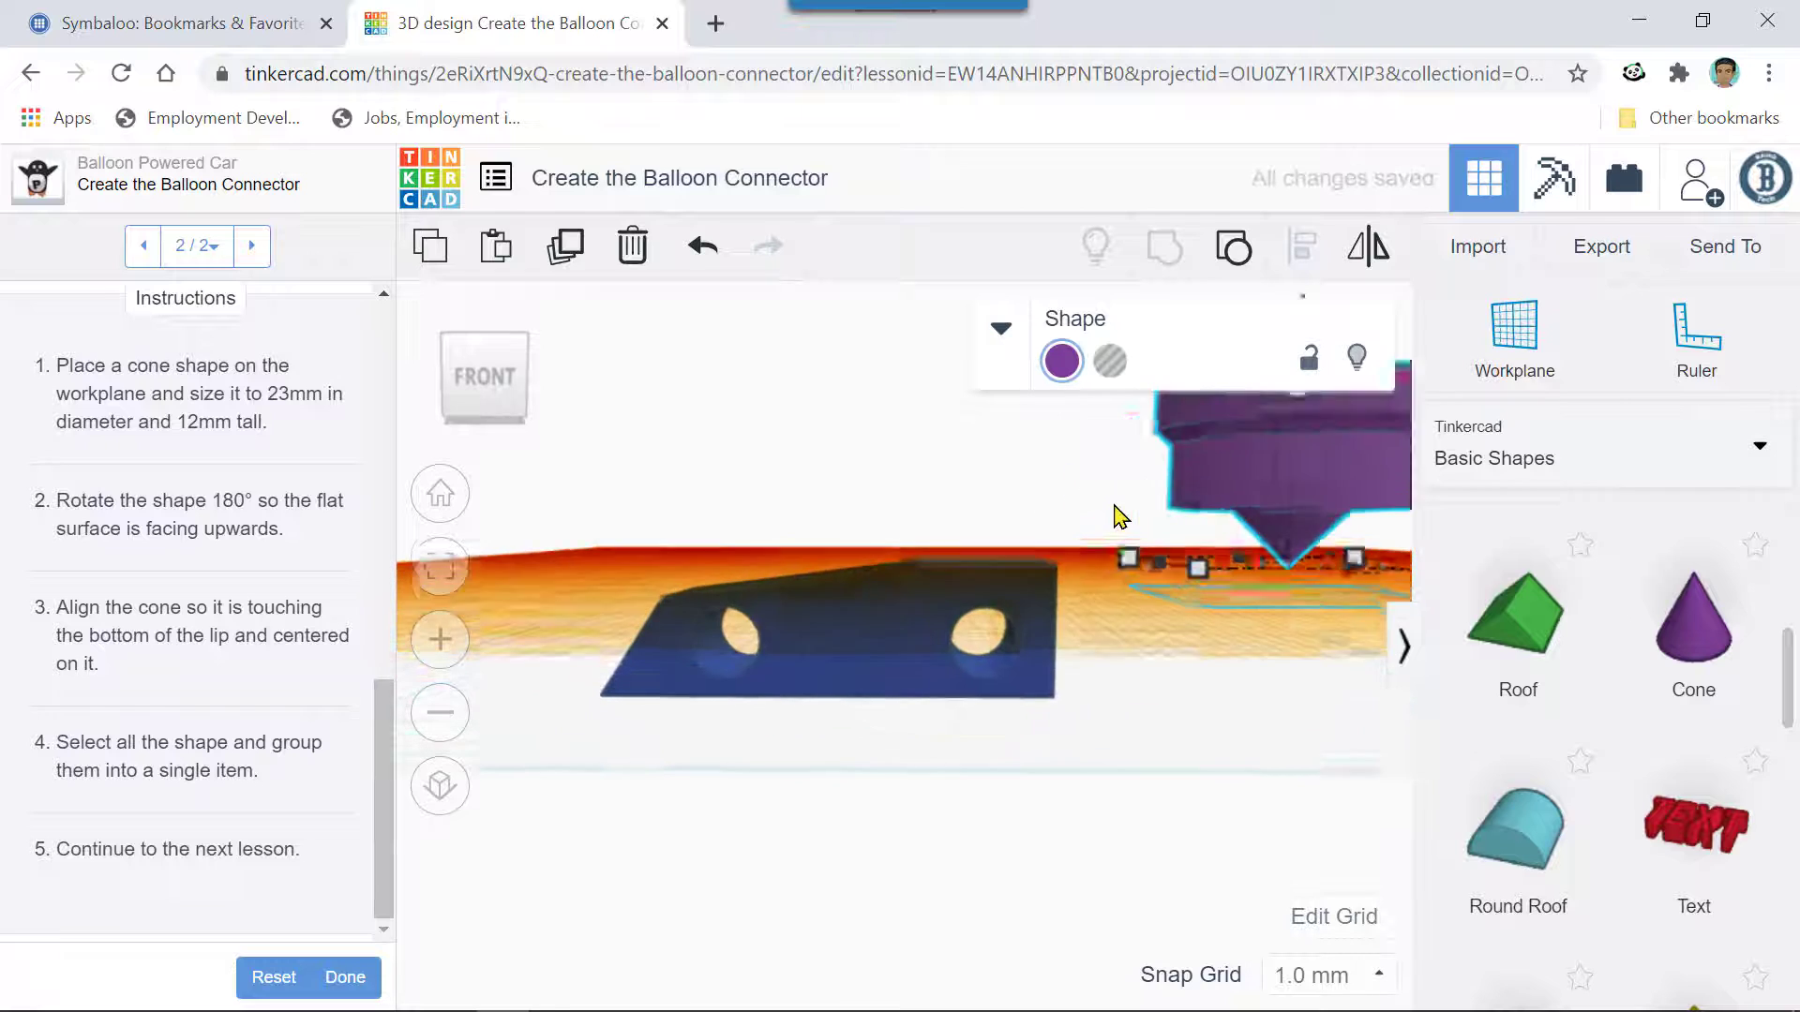
scroll(1129, 504, down, 3)
right_drag(1131, 513, 968, 553)
scroll(967, 544, up, 3)
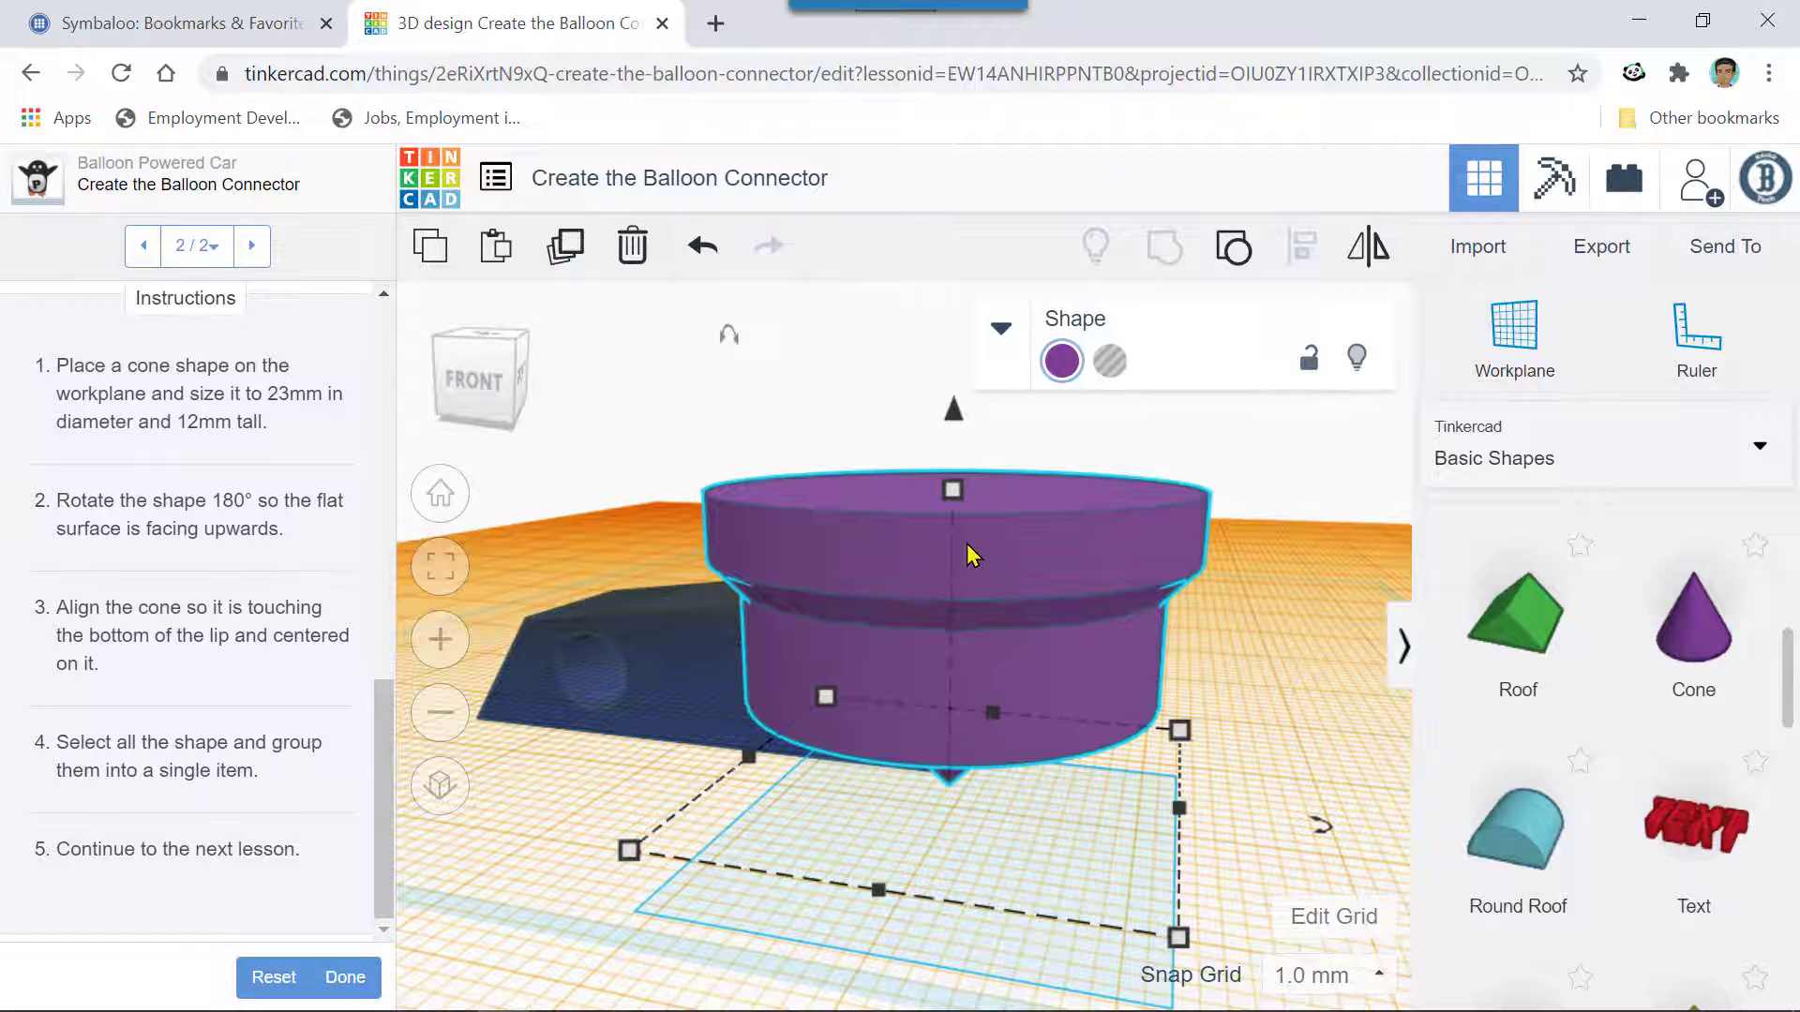
scroll(968, 555, down, 3)
drag(957, 463, 943, 767)
scroll(941, 698, up, 5)
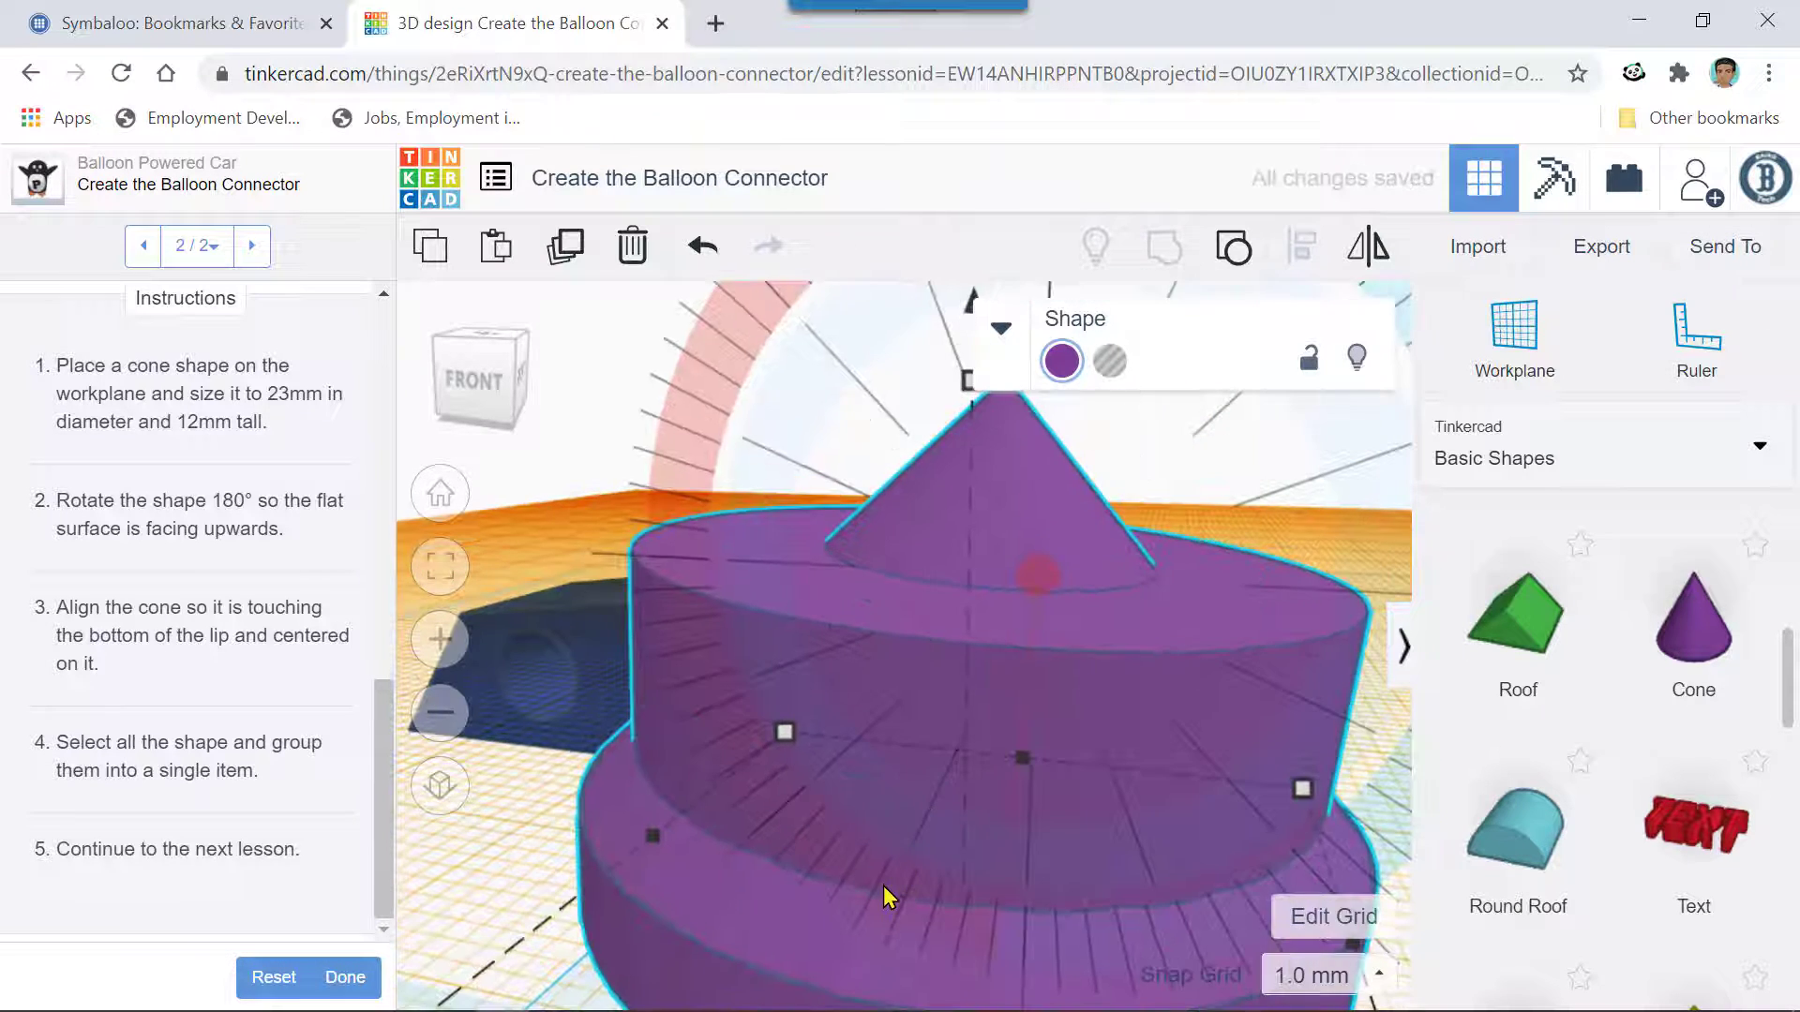
scroll(863, 876, down, 3)
scroll(862, 868, up, 4)
scroll(862, 868, down, 4)
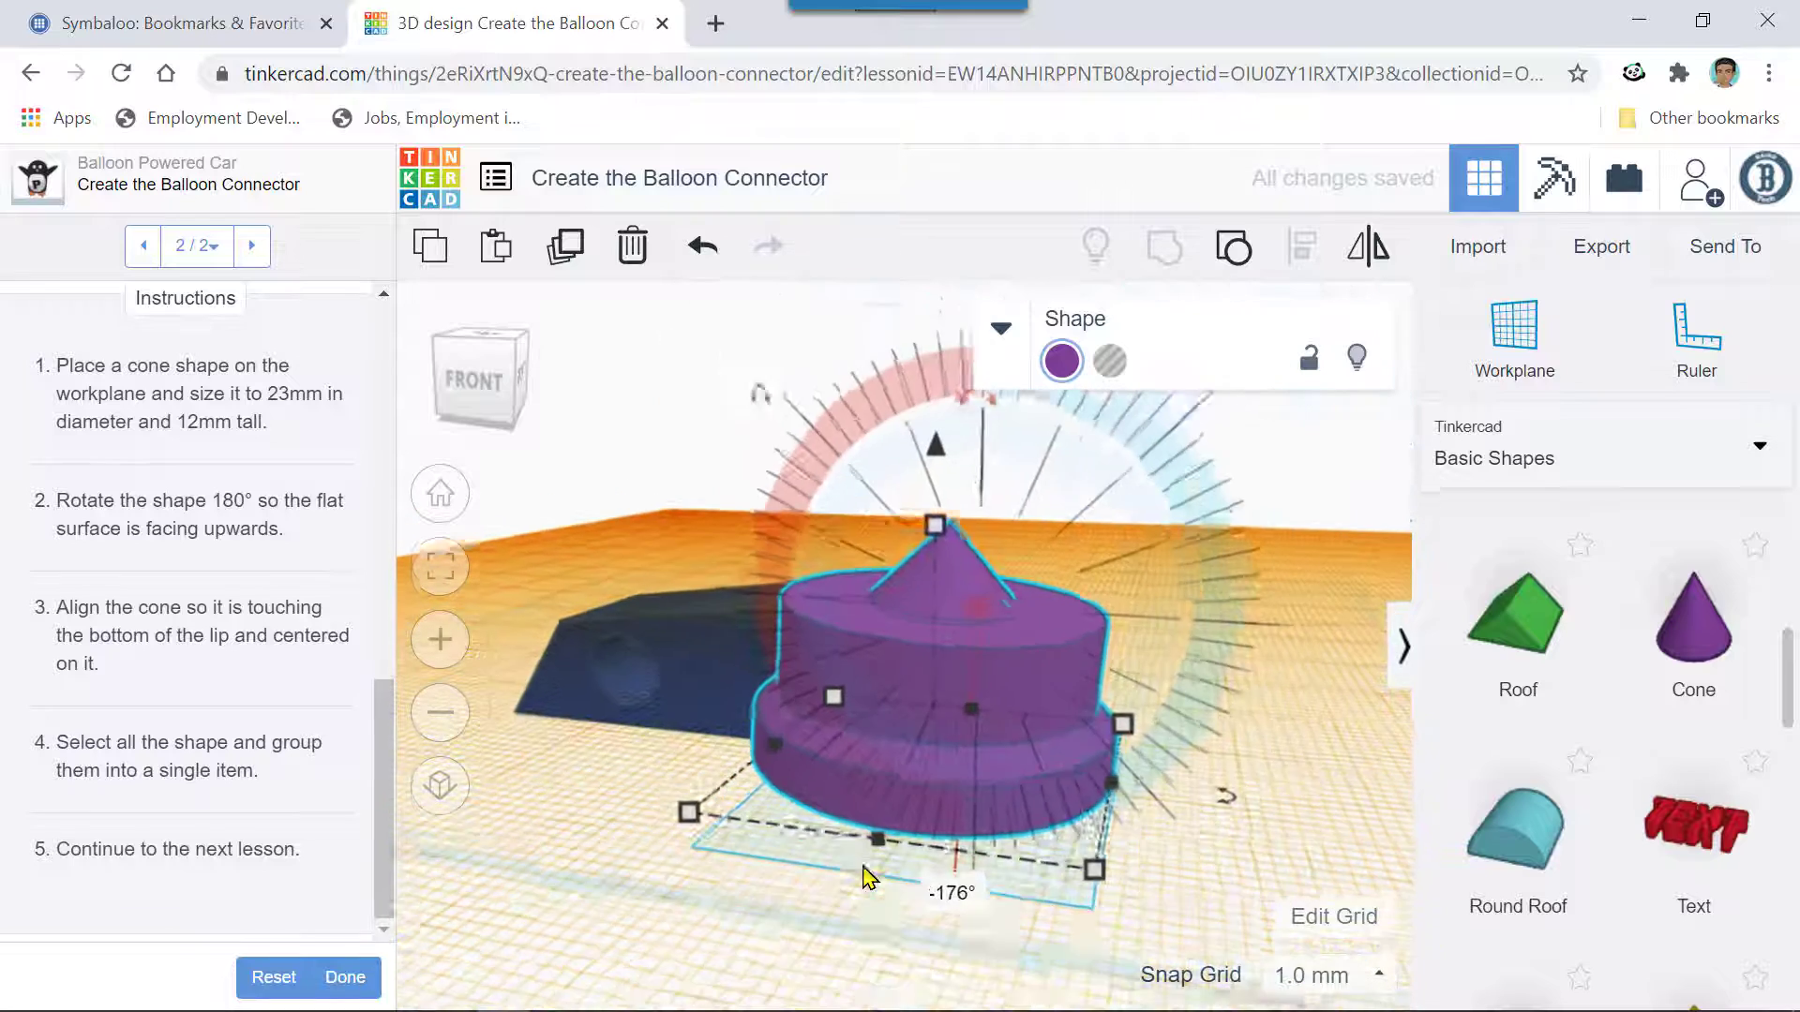
click(704, 248)
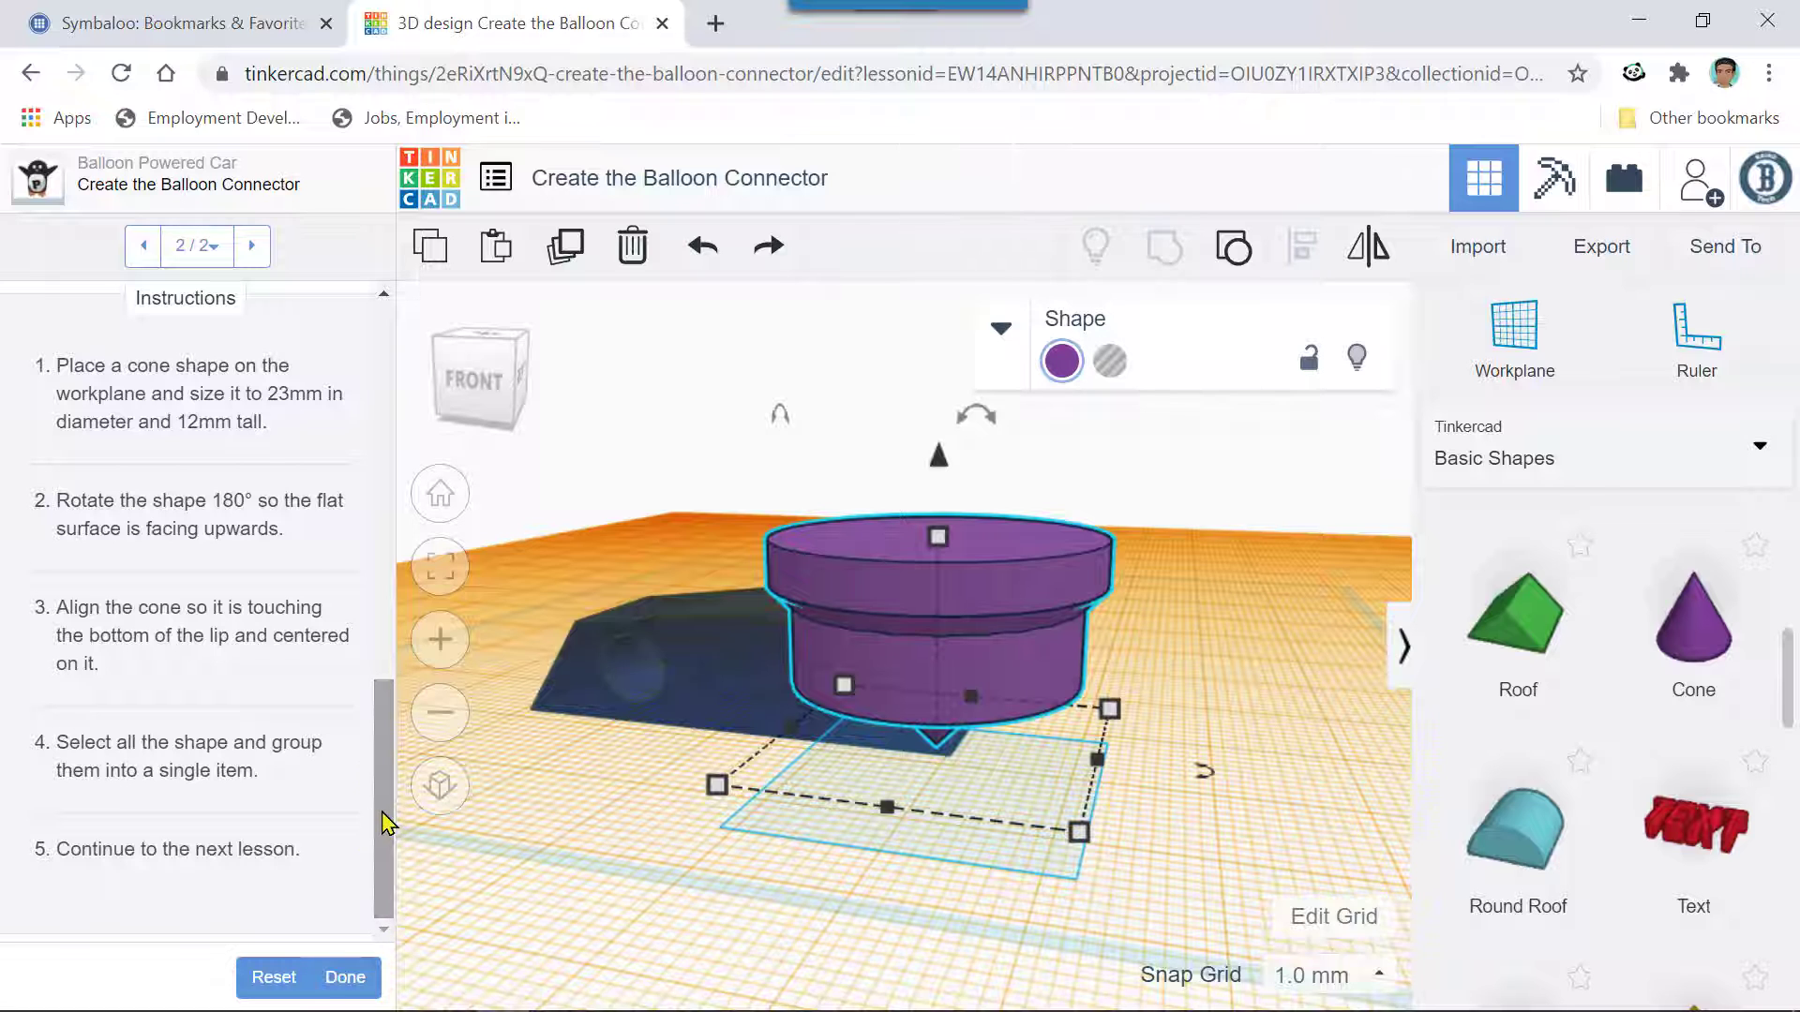
- Review the lesson text on page 2 and the numbered instructions on page 1 for where the connector belongs
drag(385, 817, 408, 483)
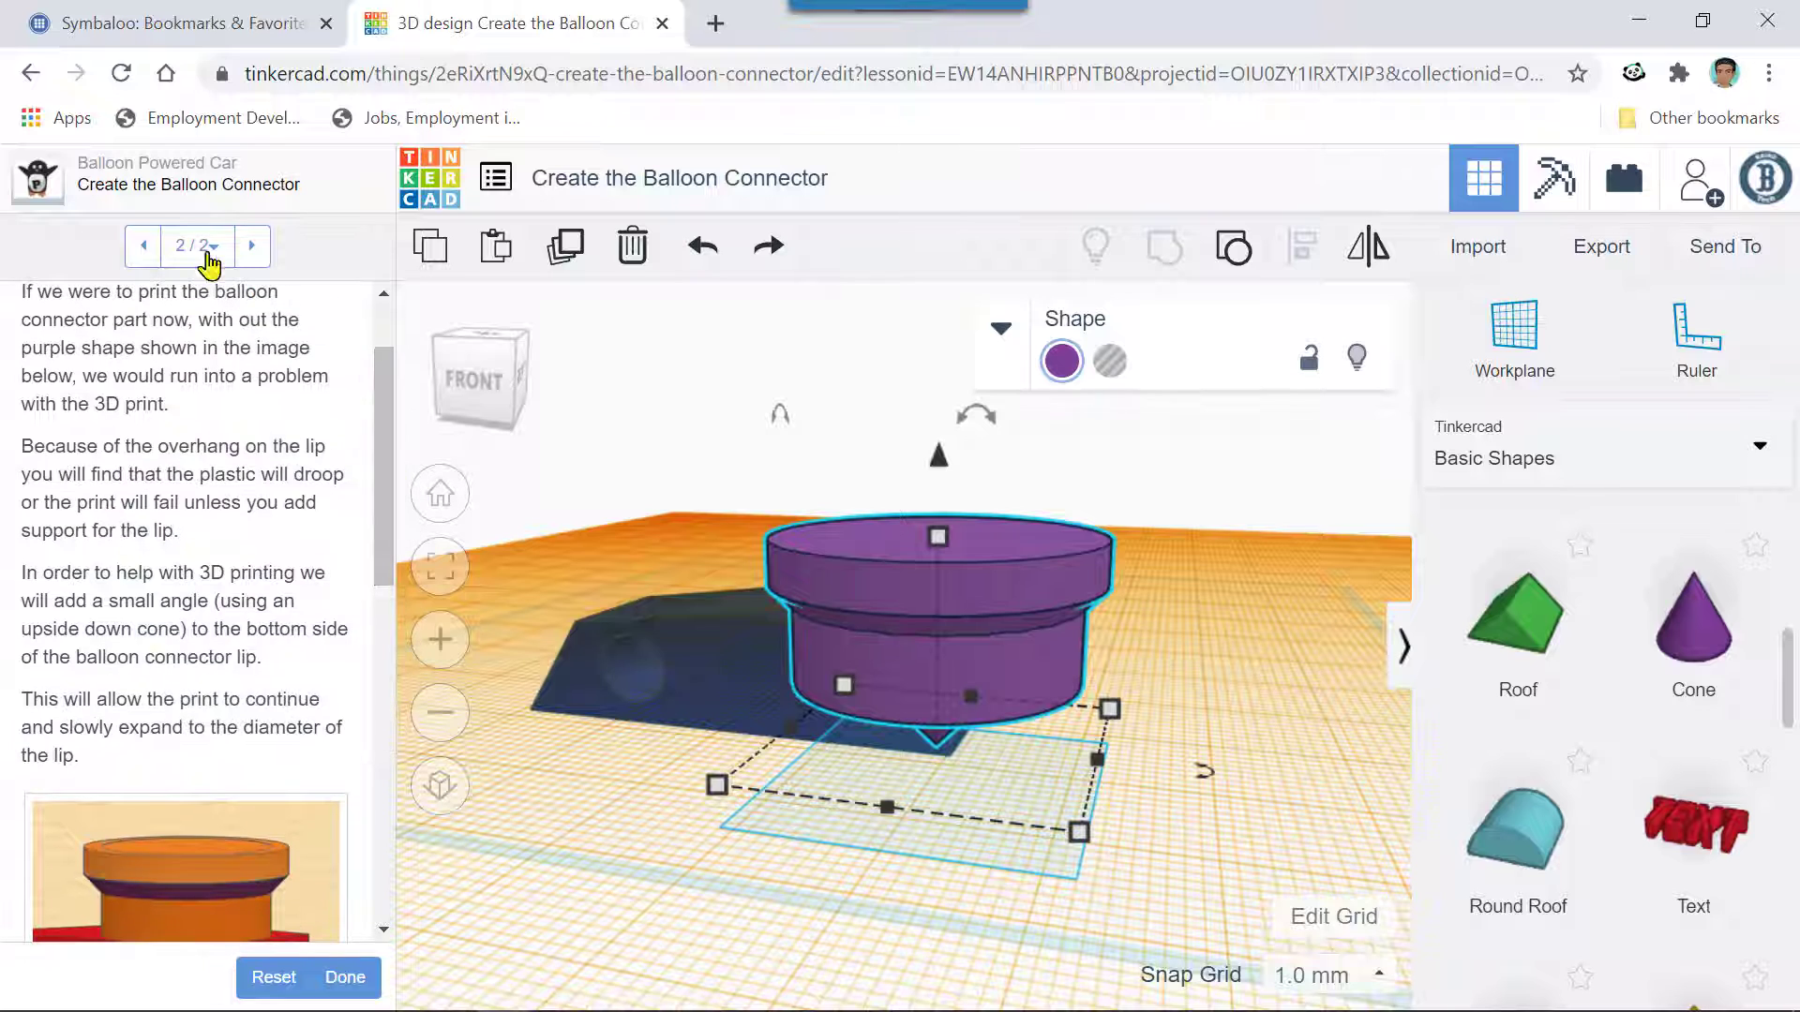
click(140, 248)
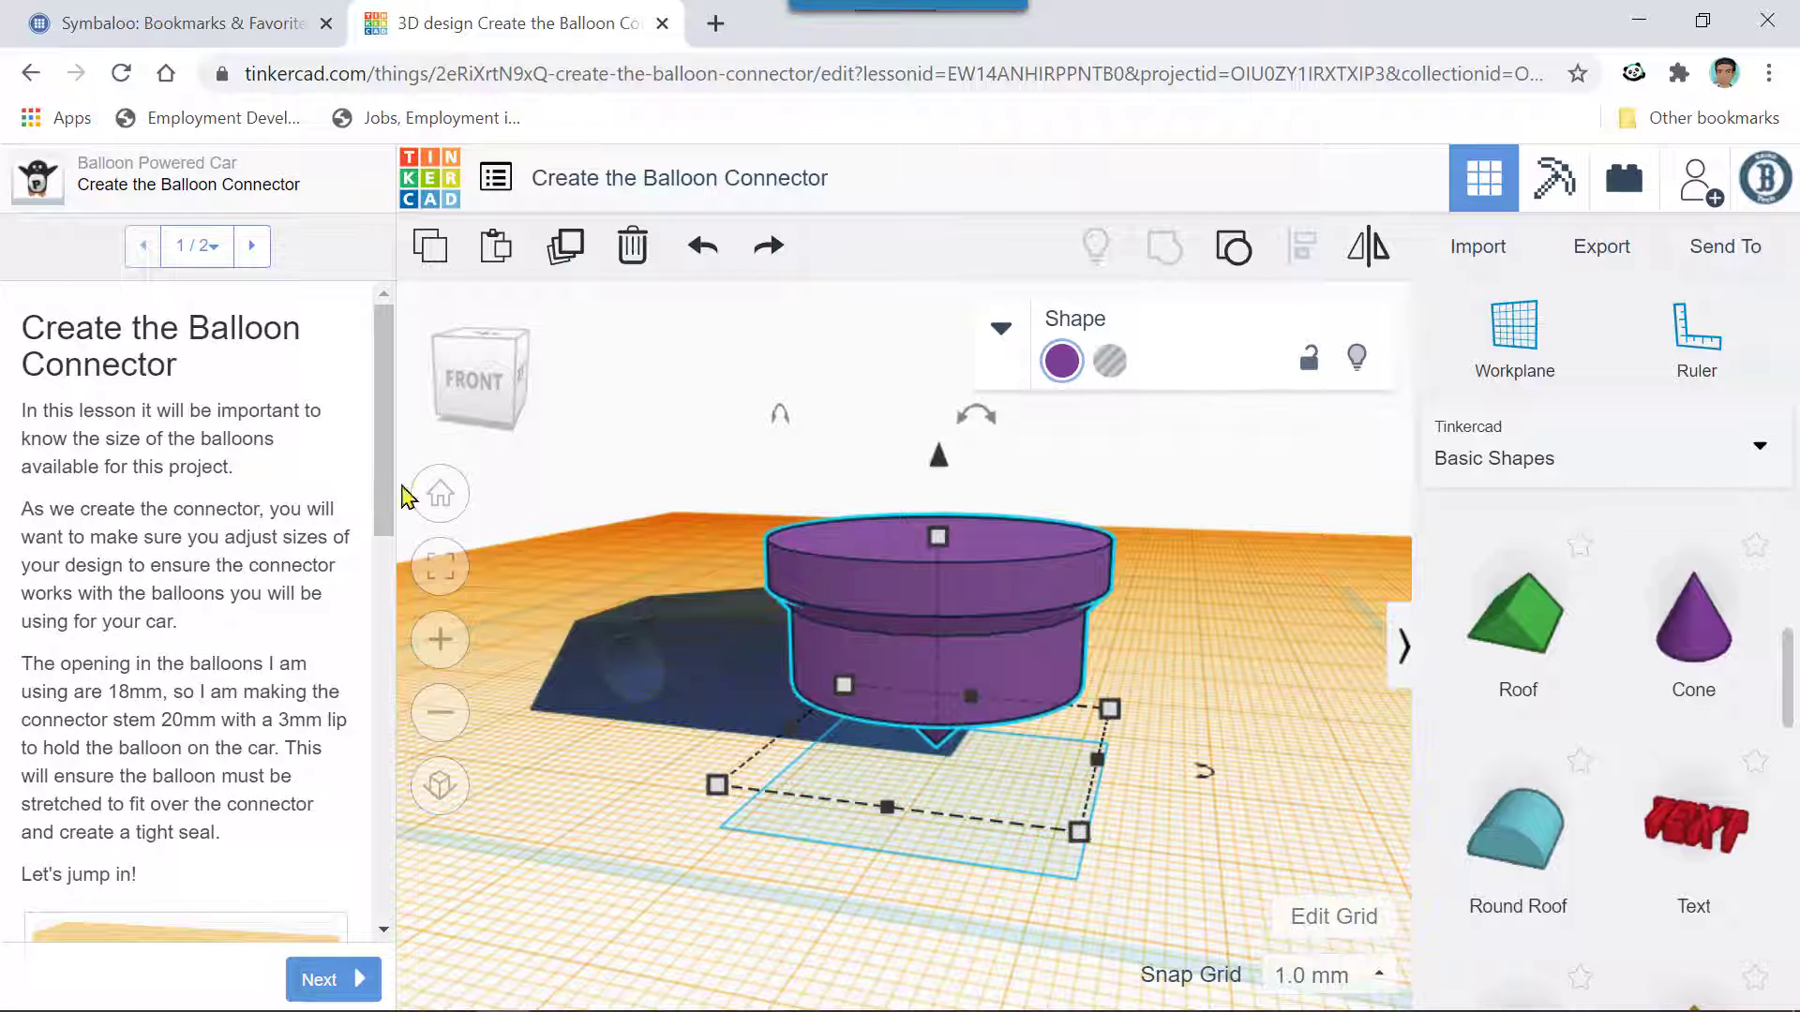
drag(388, 491, 380, 829)
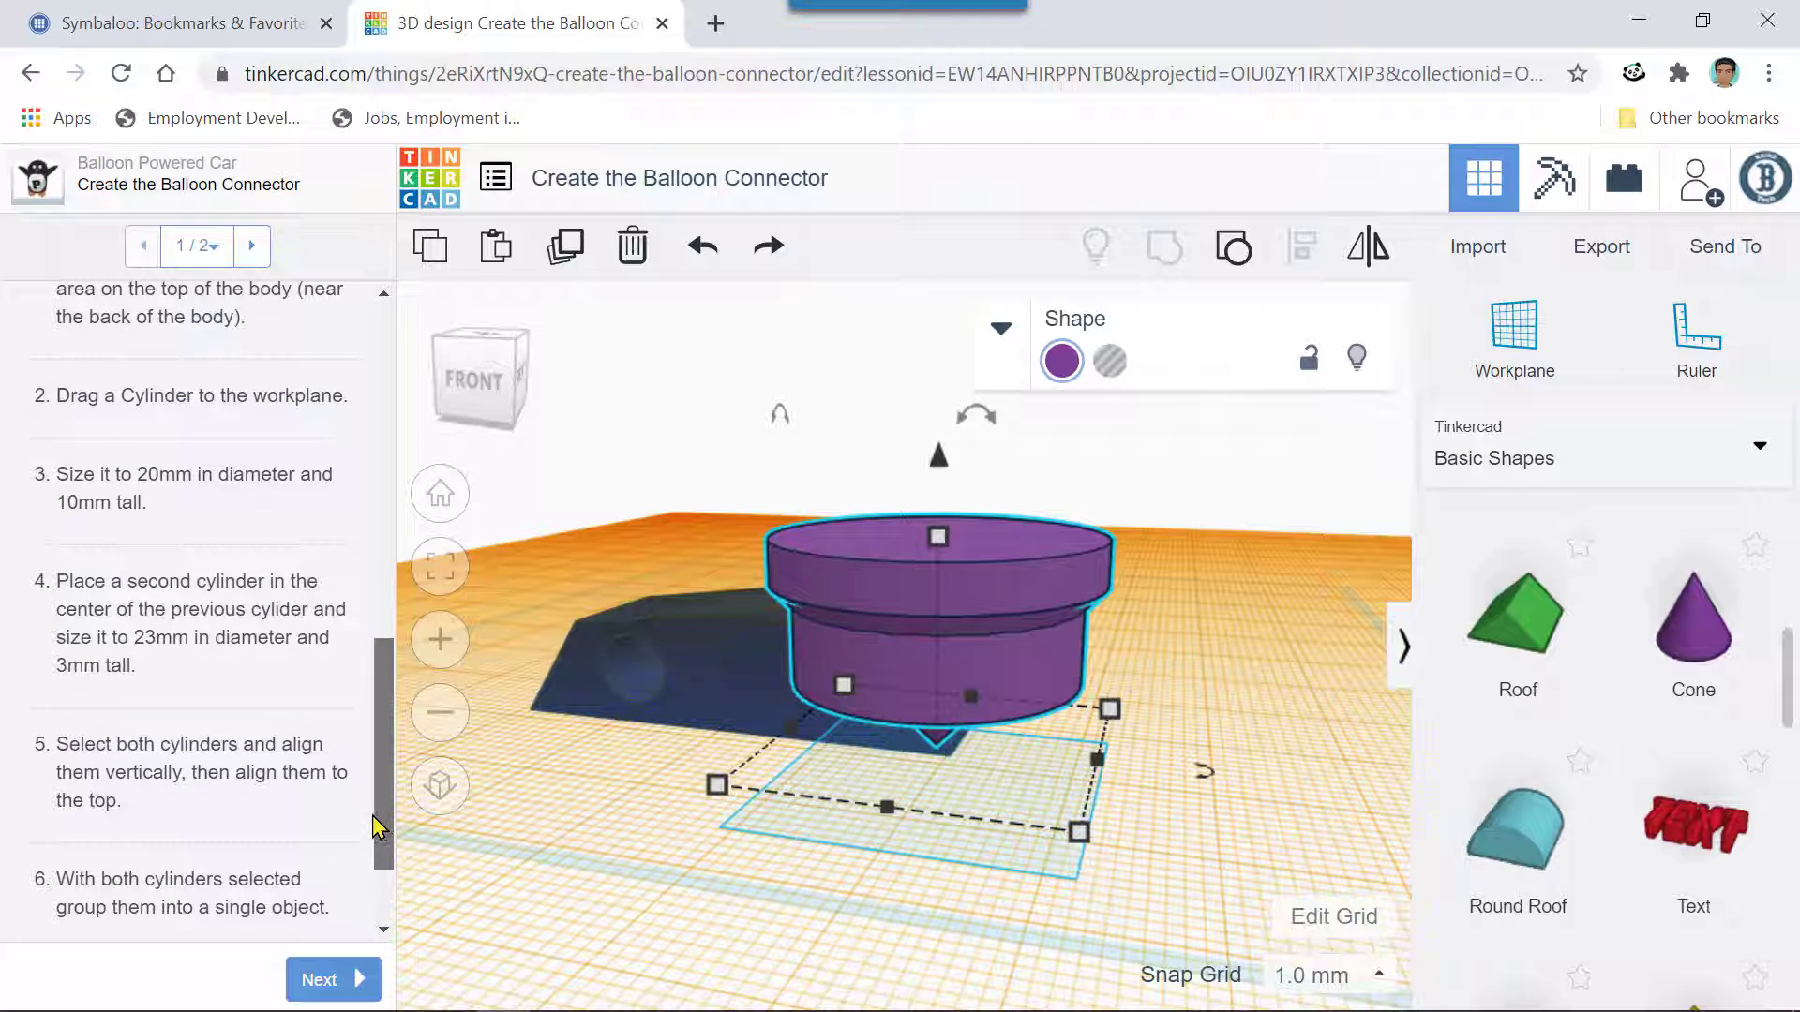
drag(375, 817, 374, 803)
drag(386, 797, 387, 778)
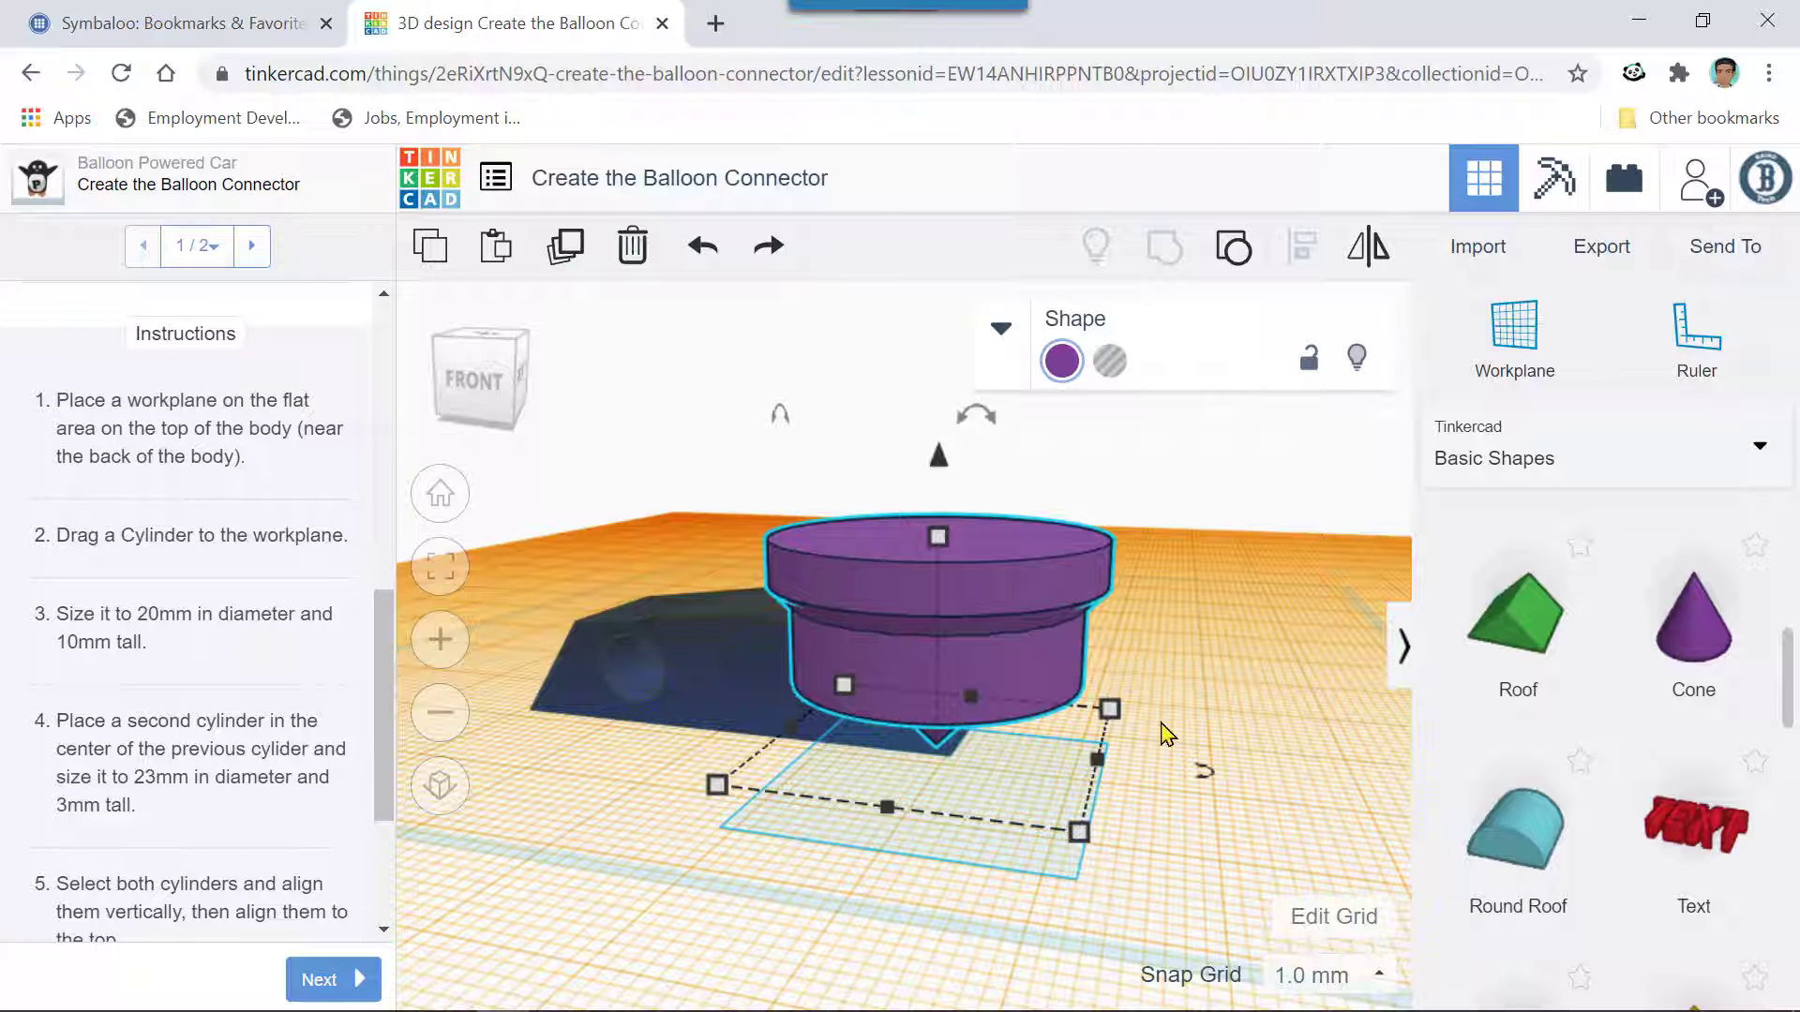
- Nudge the grouped connector backward and toward the car until it is over the rear of the body
mouse_move(1231, 767)
right_down()
mouse_move(1120, 779)
mouse_move(1237, 784)
right_up()
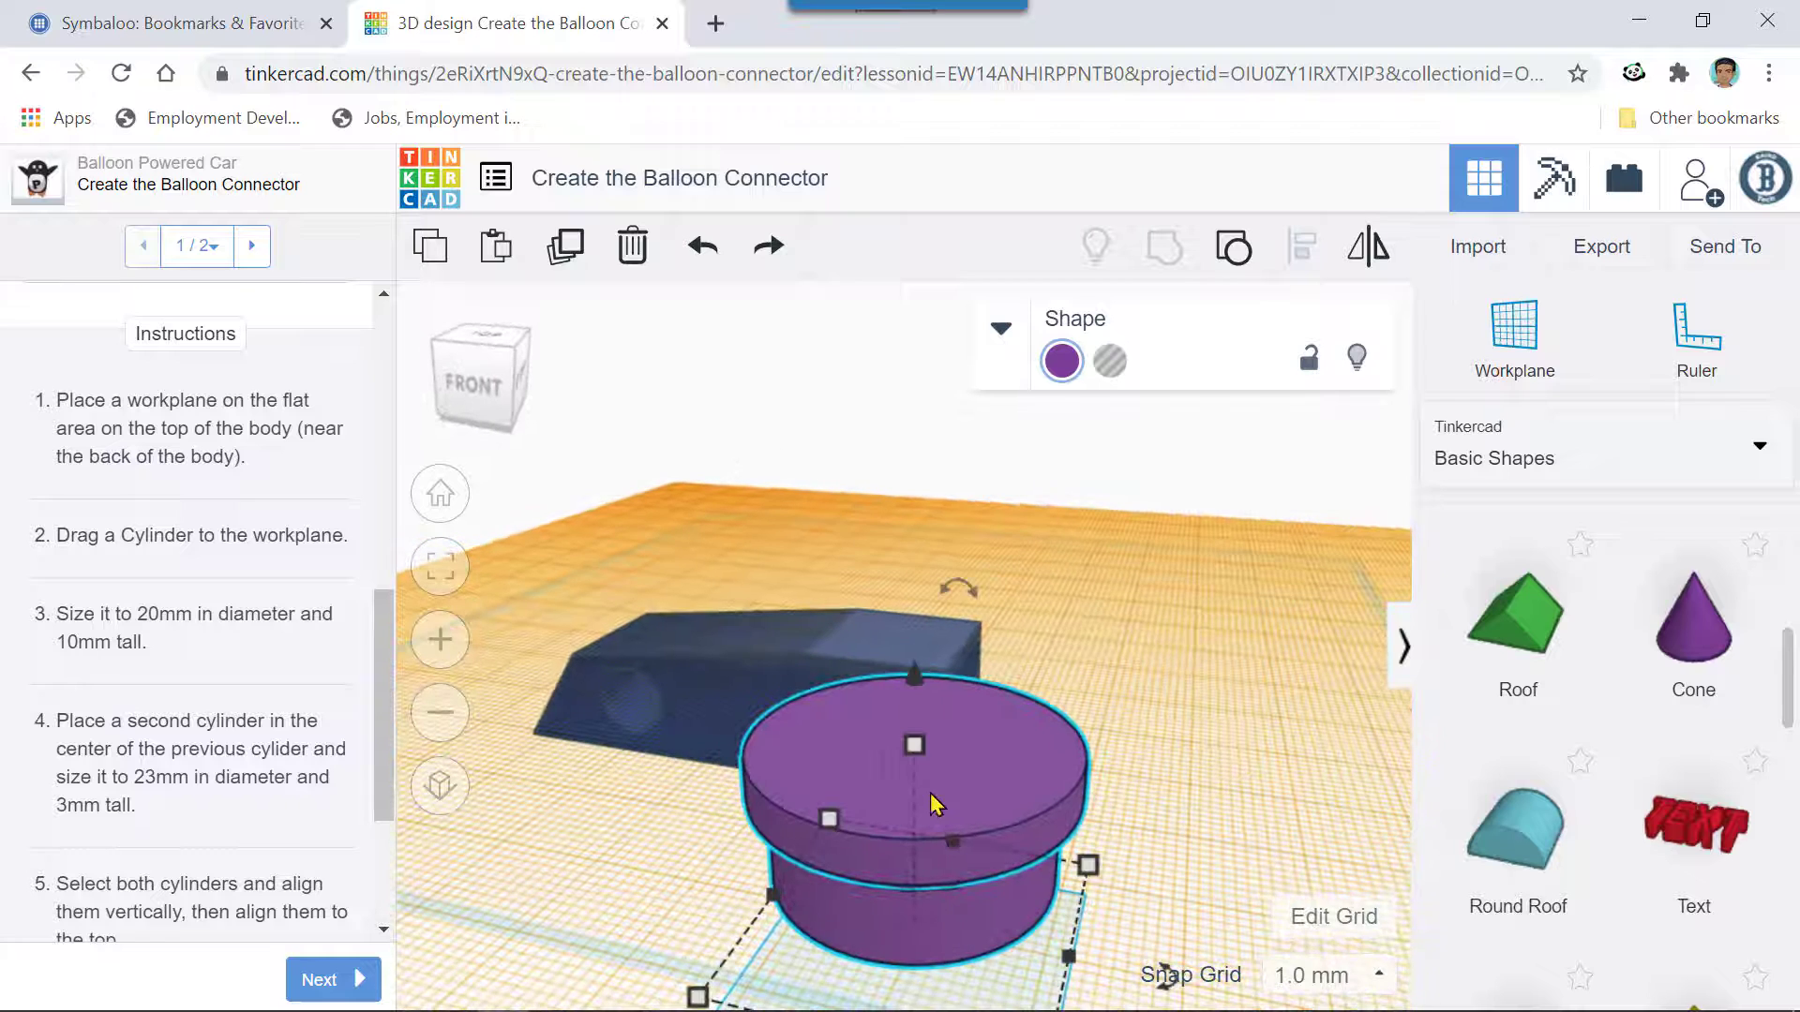
key(Up)
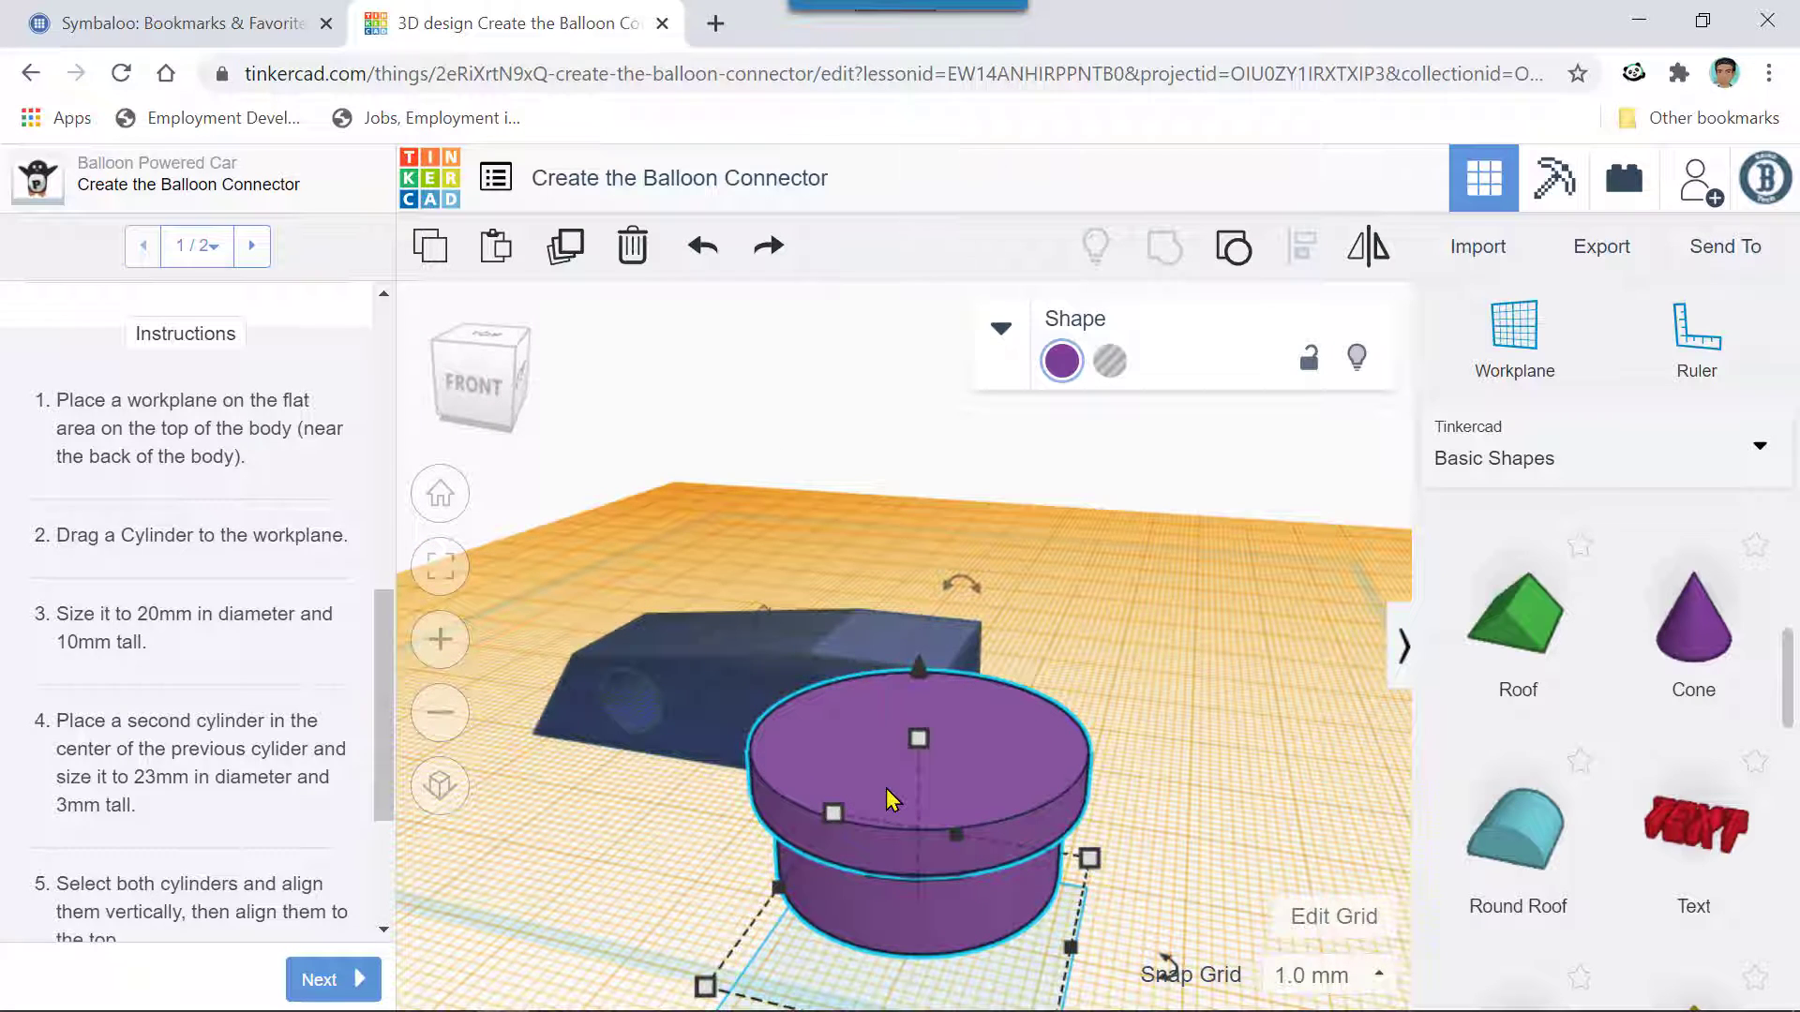
key(Up)
key(Up)
key(Up)
key(Up)
key(Up)
key(Up)
key(Up)
key(Up)
key(Up)
key(Up)
key(Up)
key(Up)
key(Up)
key(Up)
key(Up)
key(Up)
key(Up)
key(Up)
key(Up)
key(Up)
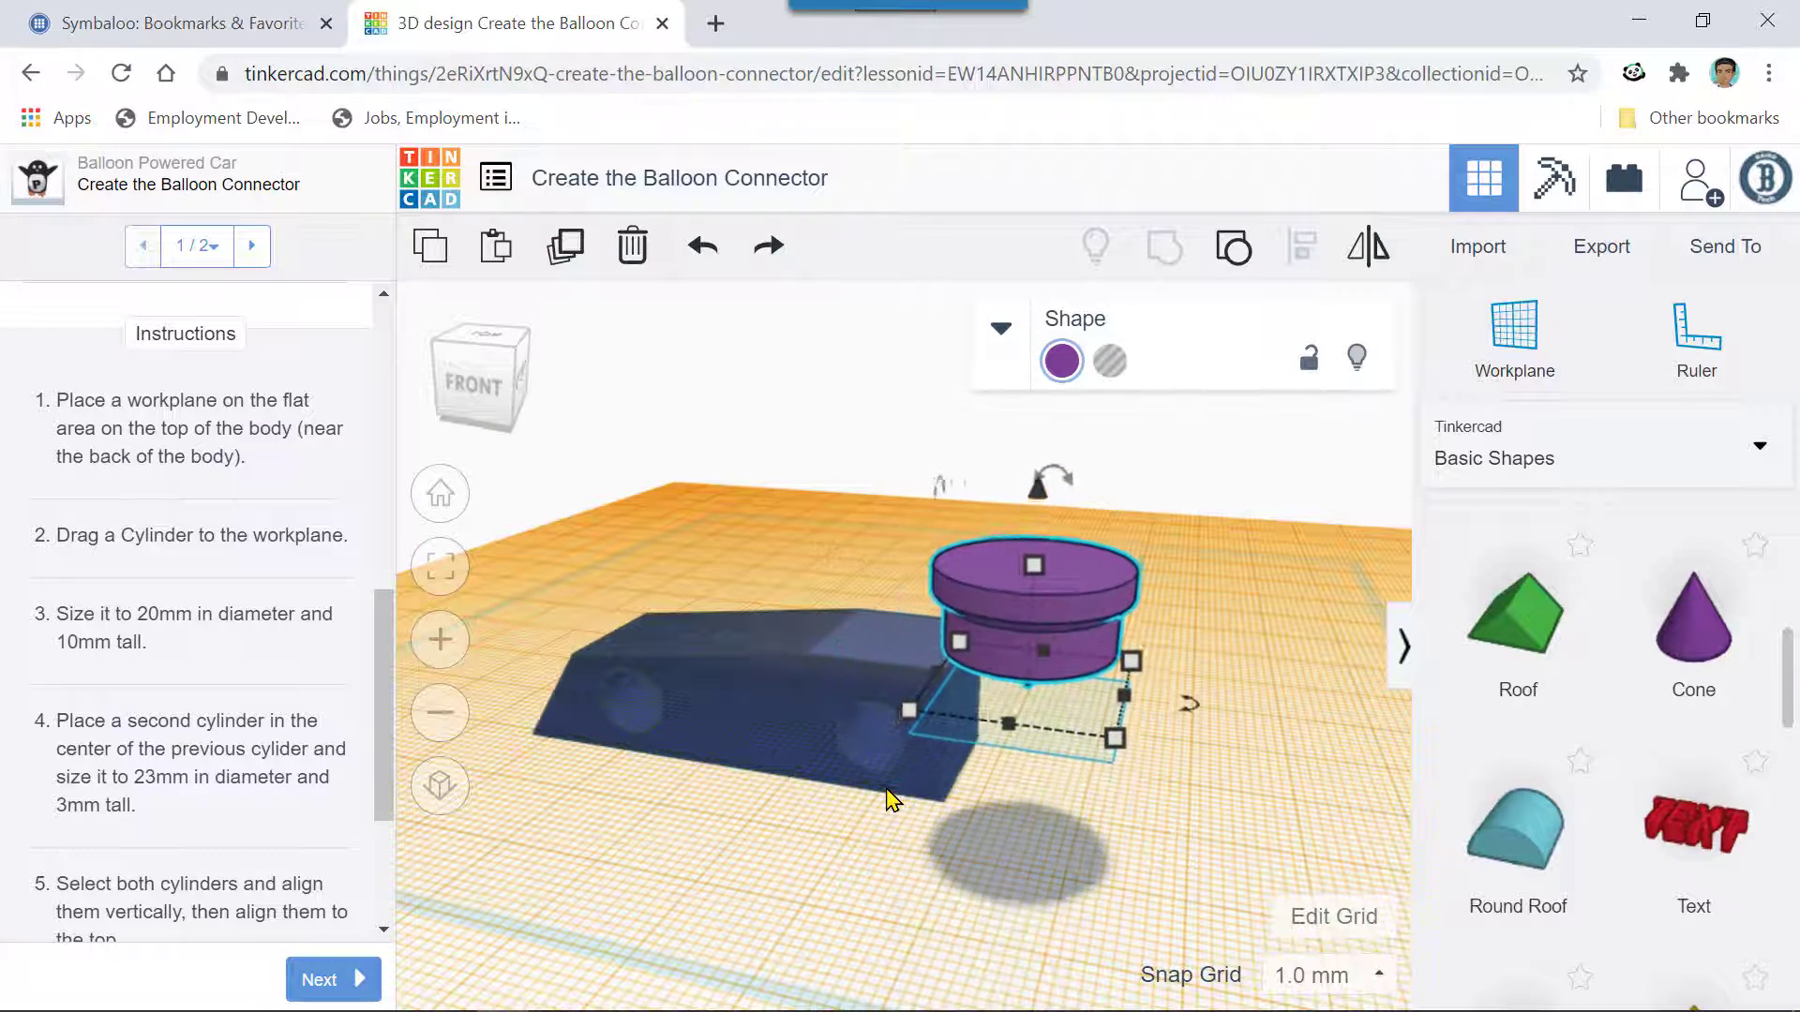
key(Up)
key(Up)
key(Up)
key(Up)
key(Up)
key(Left)
key(Left)
key(Left)
key(Left)
key(Left)
key(Left)
key(Left)
key(Left)
key(Left)
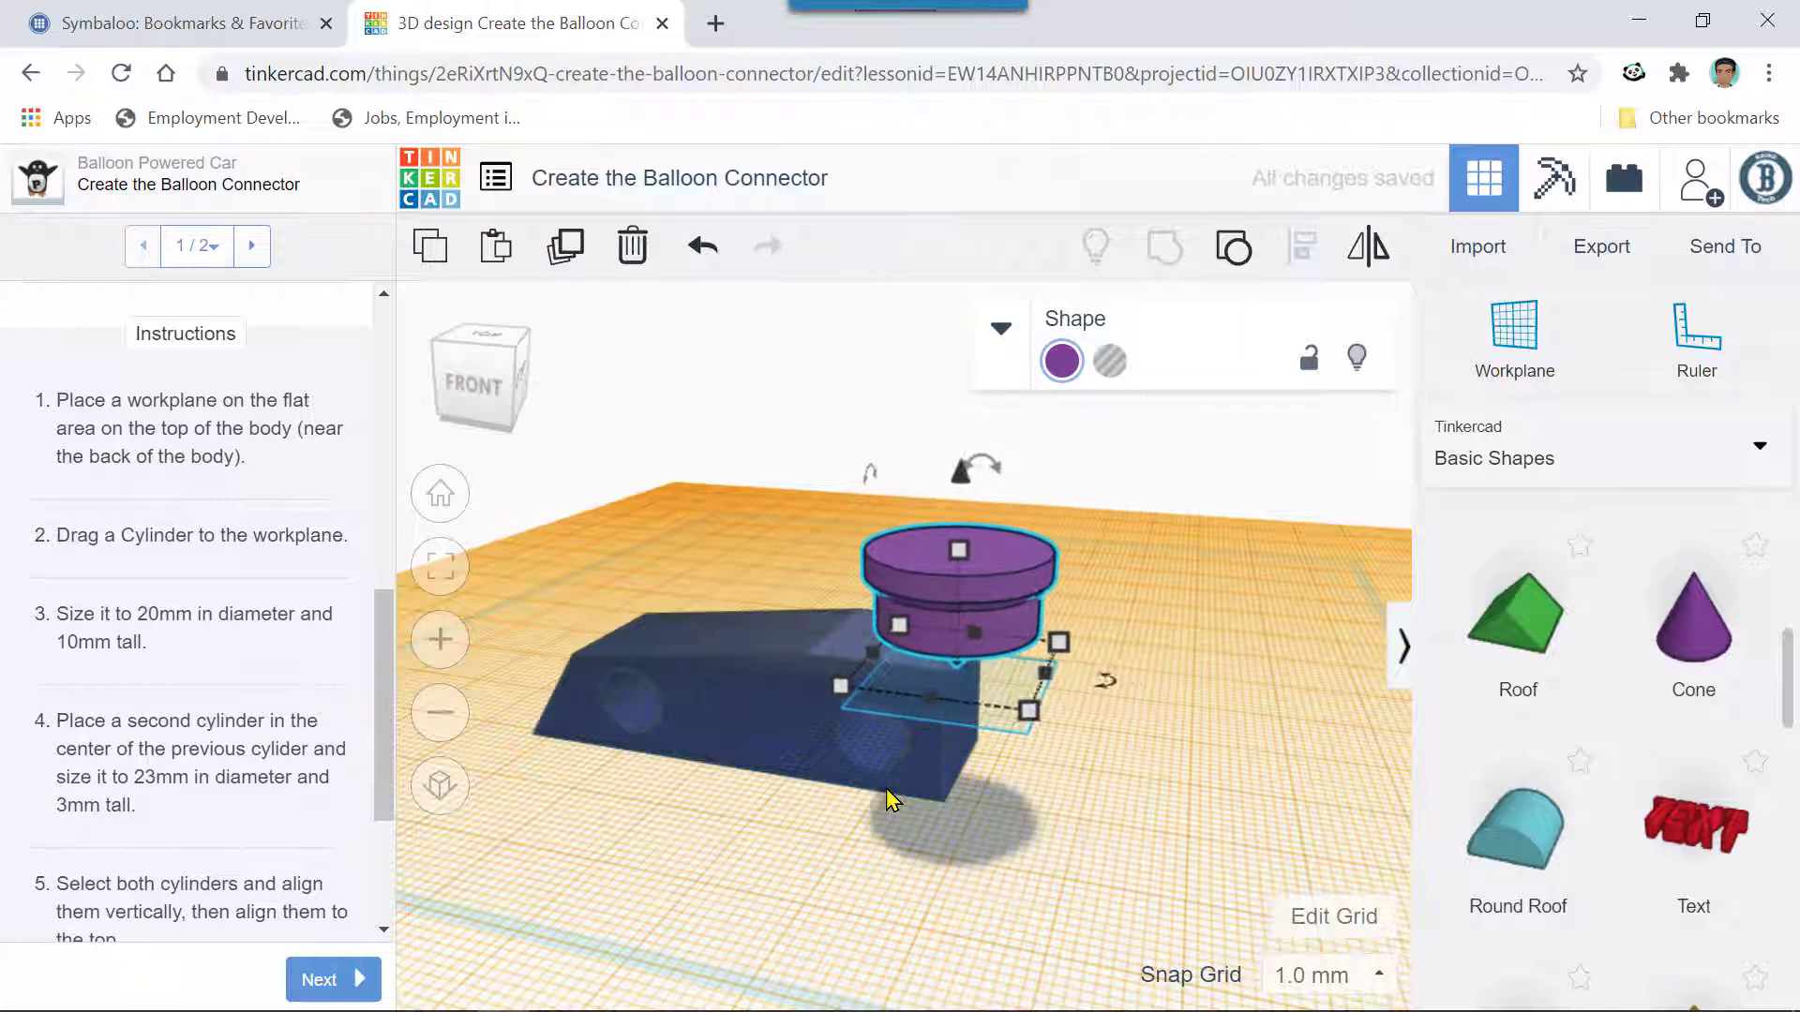
key(Left)
key(Left)
key(Left)
key(Left)
key(Left)
key(Left)
key(Left)
key(Left)
- Nudge the grouped connector sideways until it sits over the flat rear top of the car body
right_drag(1160, 712, 942, 749)
key(Right)
key(Right)
key(Right)
key(Right)
key(Right)
key(Right)
key(Right)
key(Right)
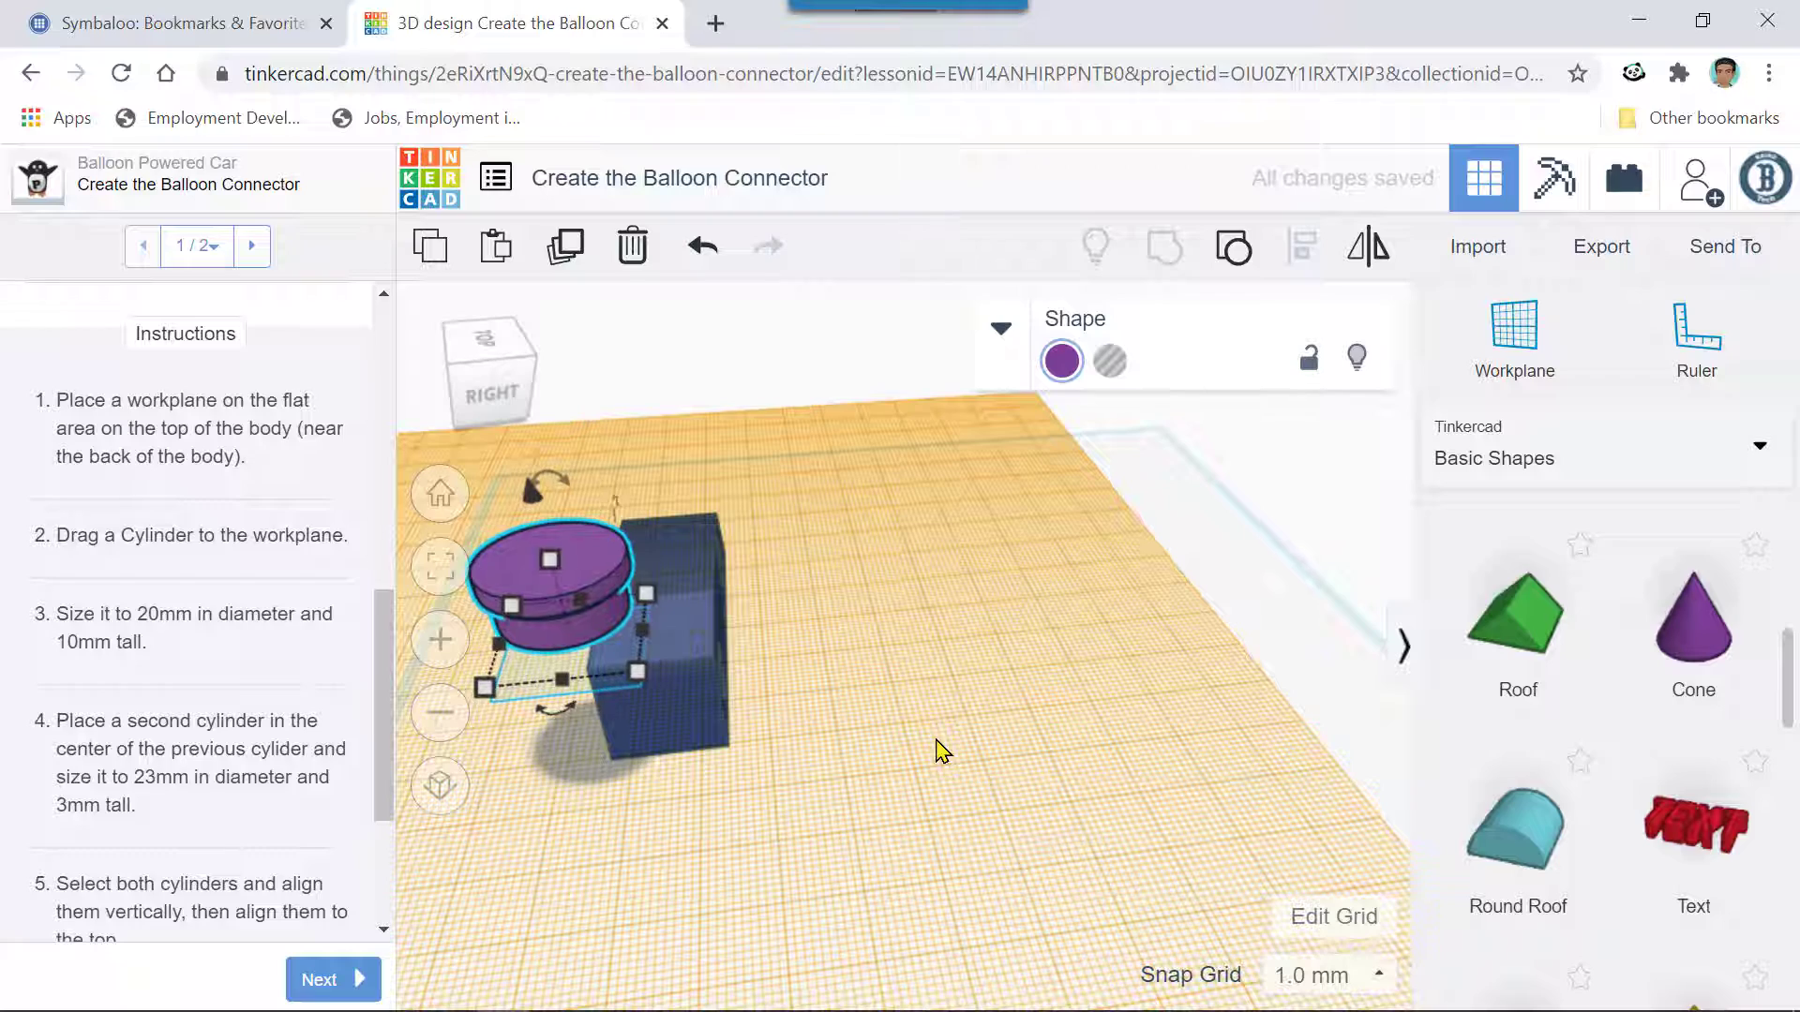
key(Right)
key(Right)
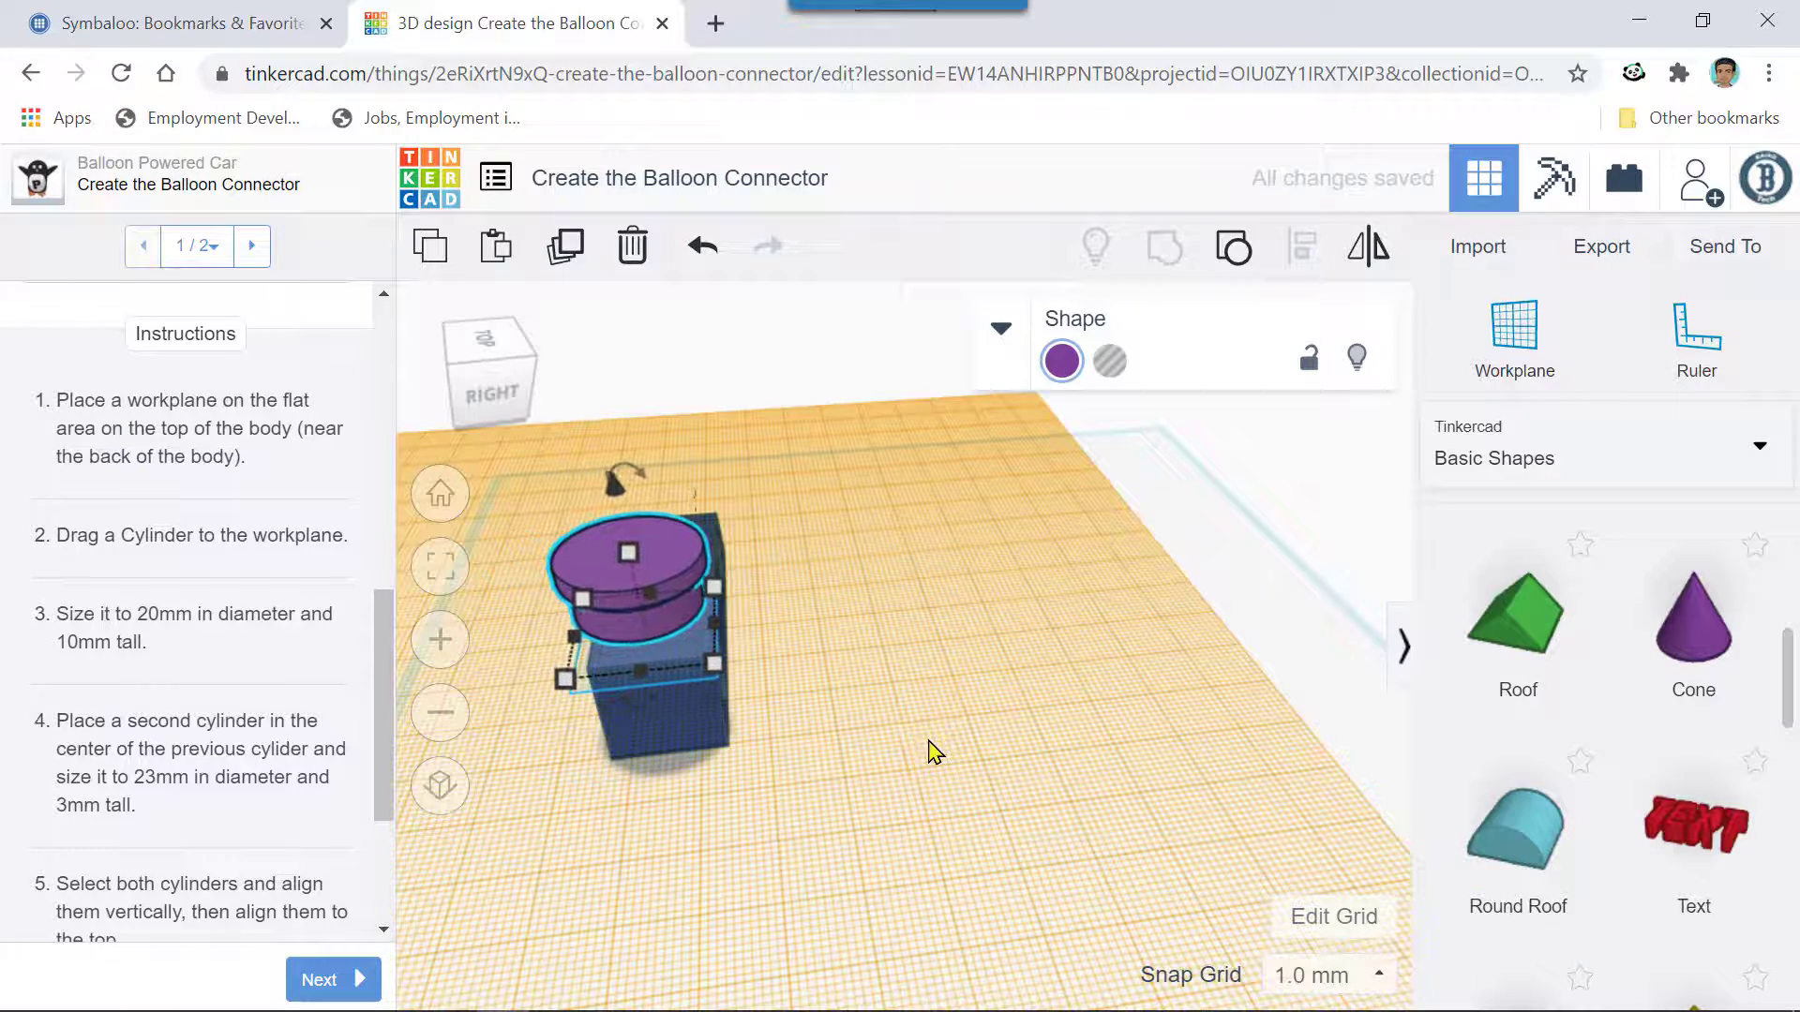
- Examine the gap between the connector and the rear of the car body, and read the remaining page 1 instructions
scroll(915, 751, up, 4)
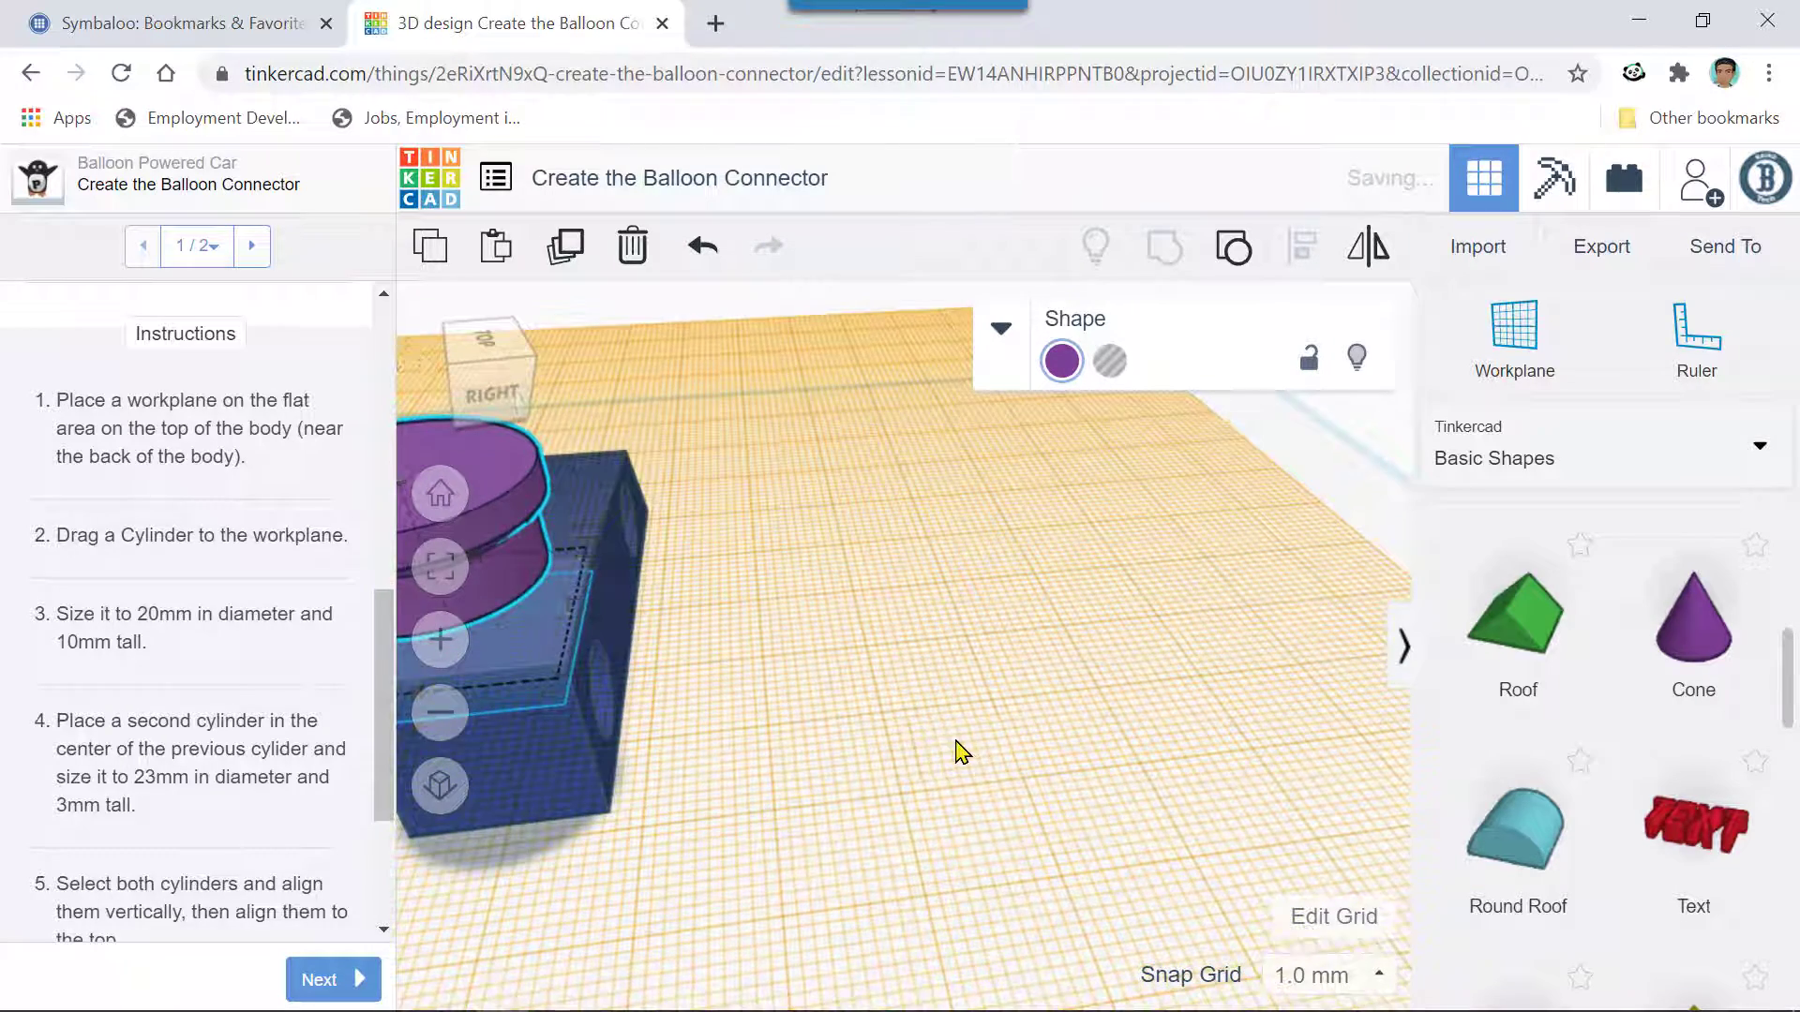
scroll(975, 741, up, 2)
scroll(1087, 718, up, 2)
right_drag(1116, 709, 1217, 695)
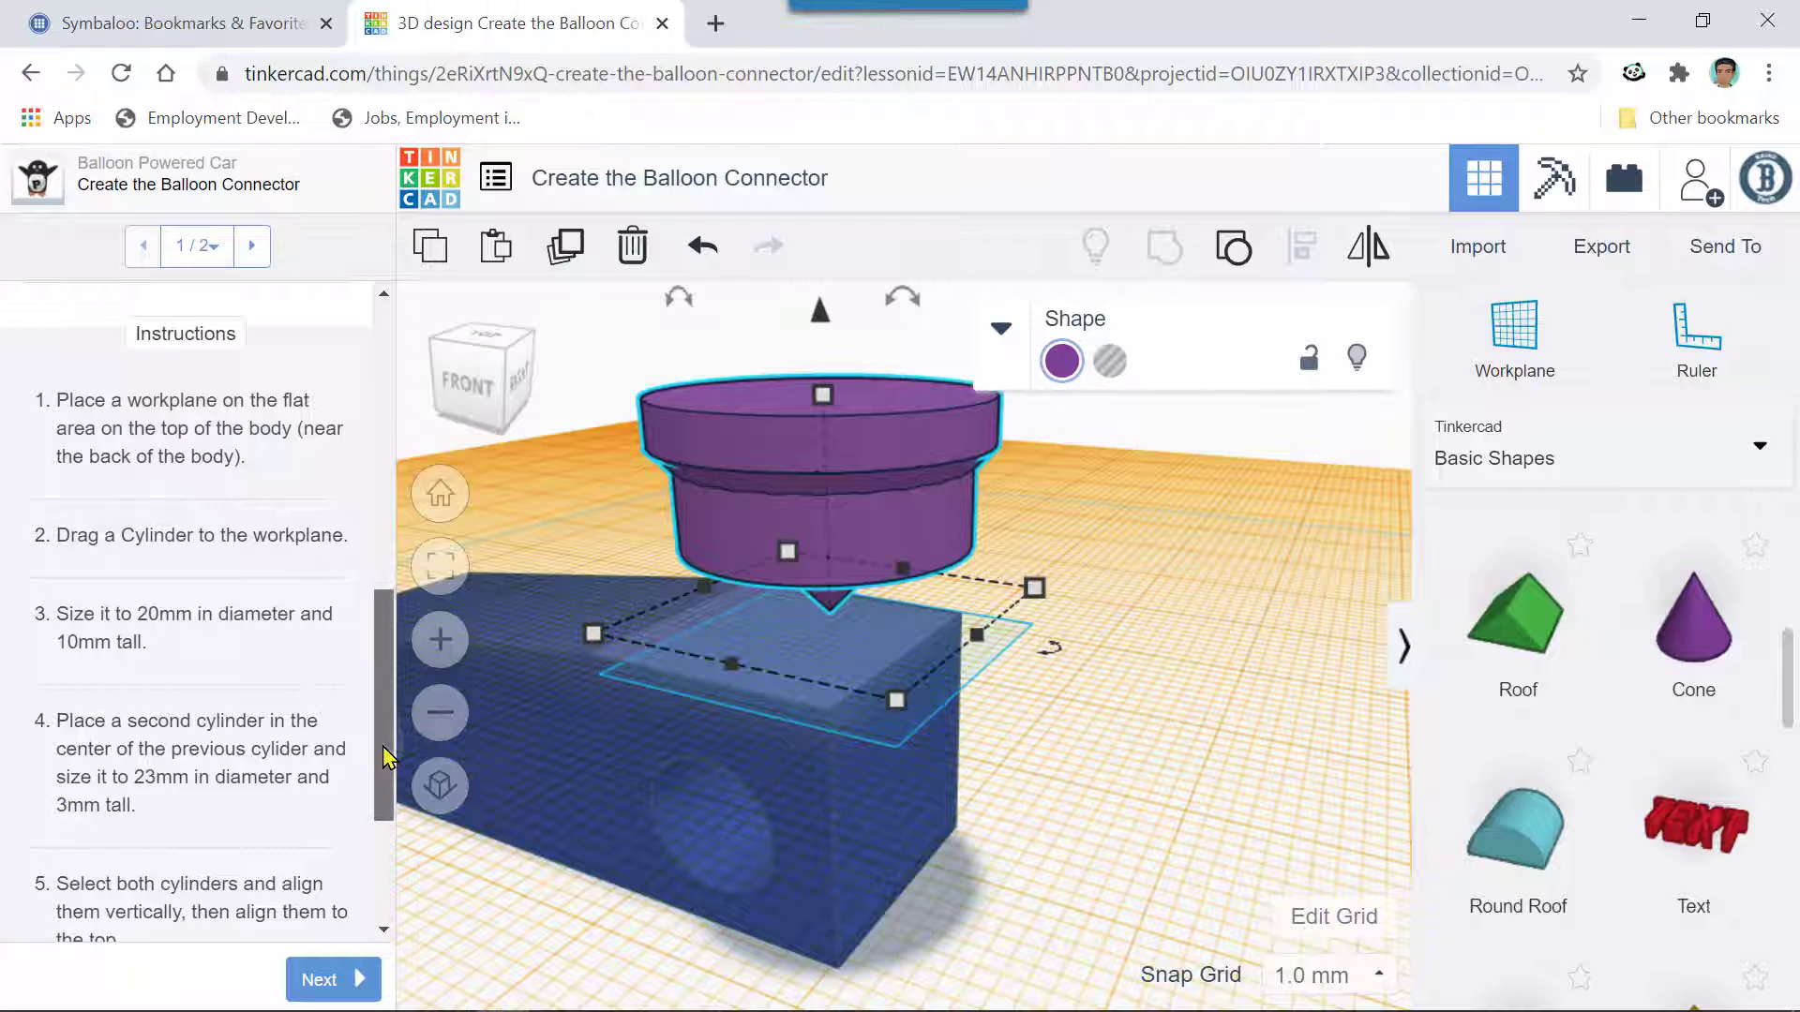
drag(383, 752, 372, 856)
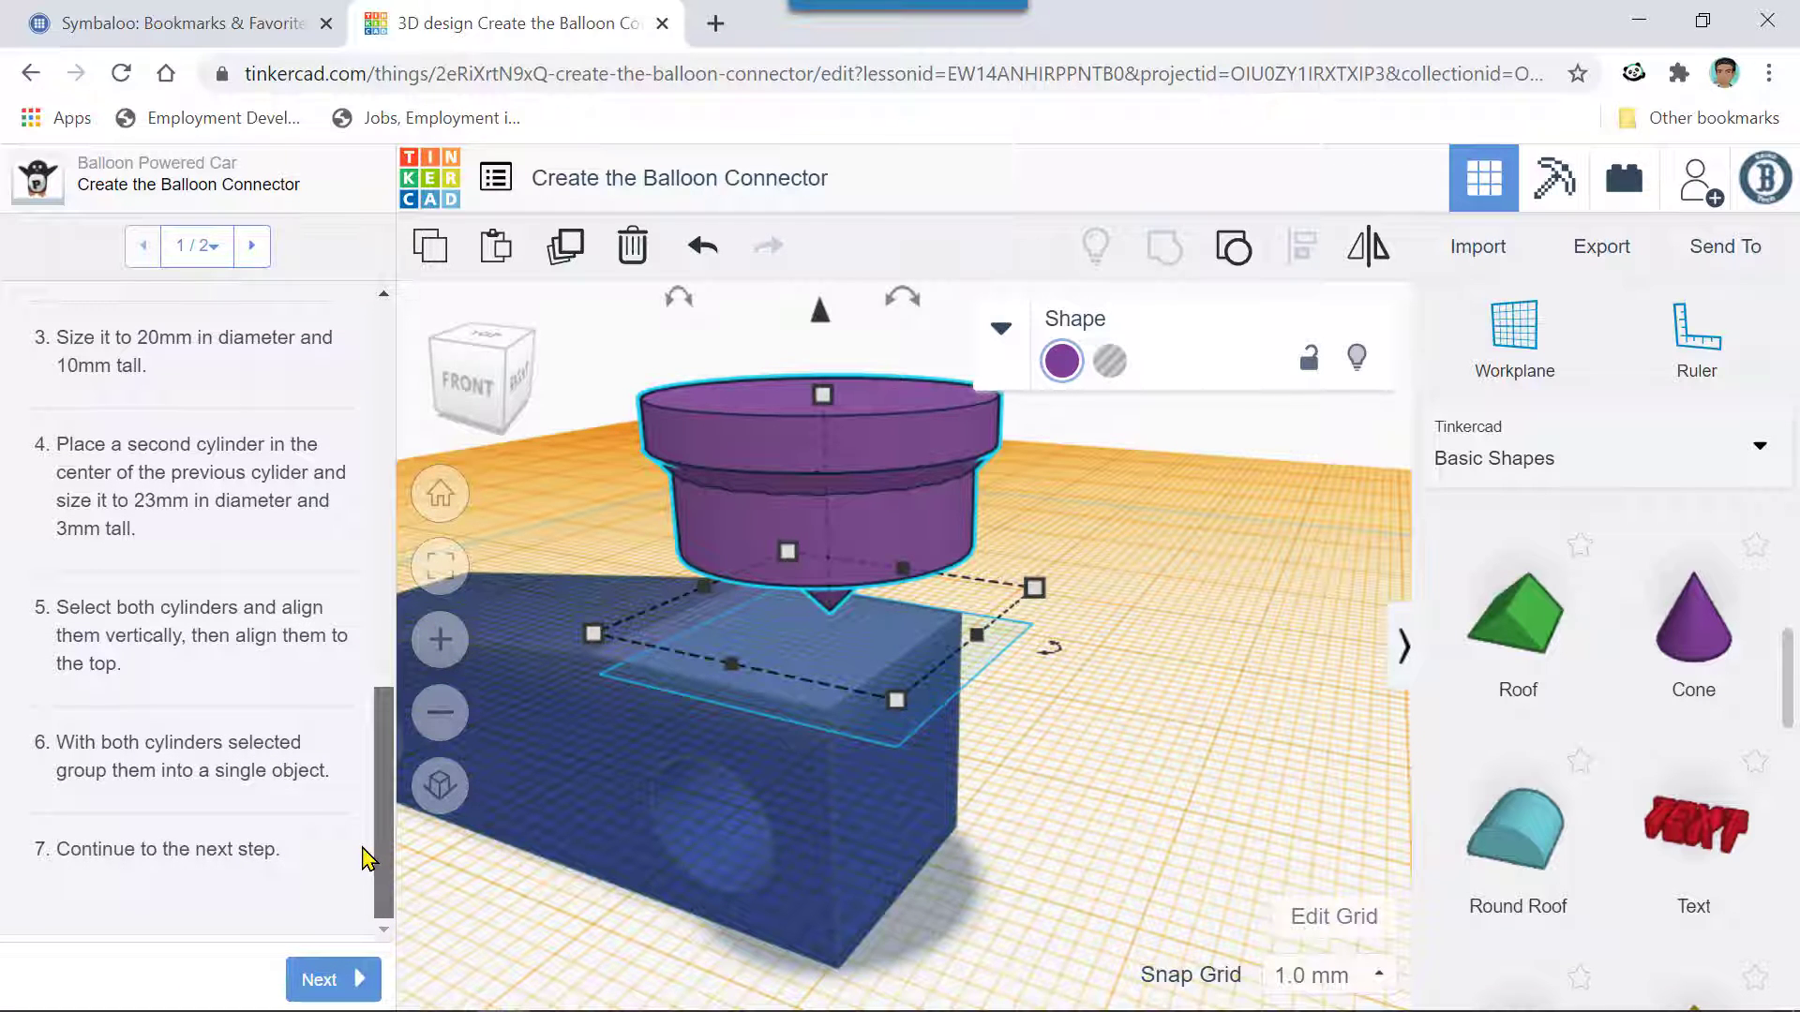
scroll(870, 748, up, 4)
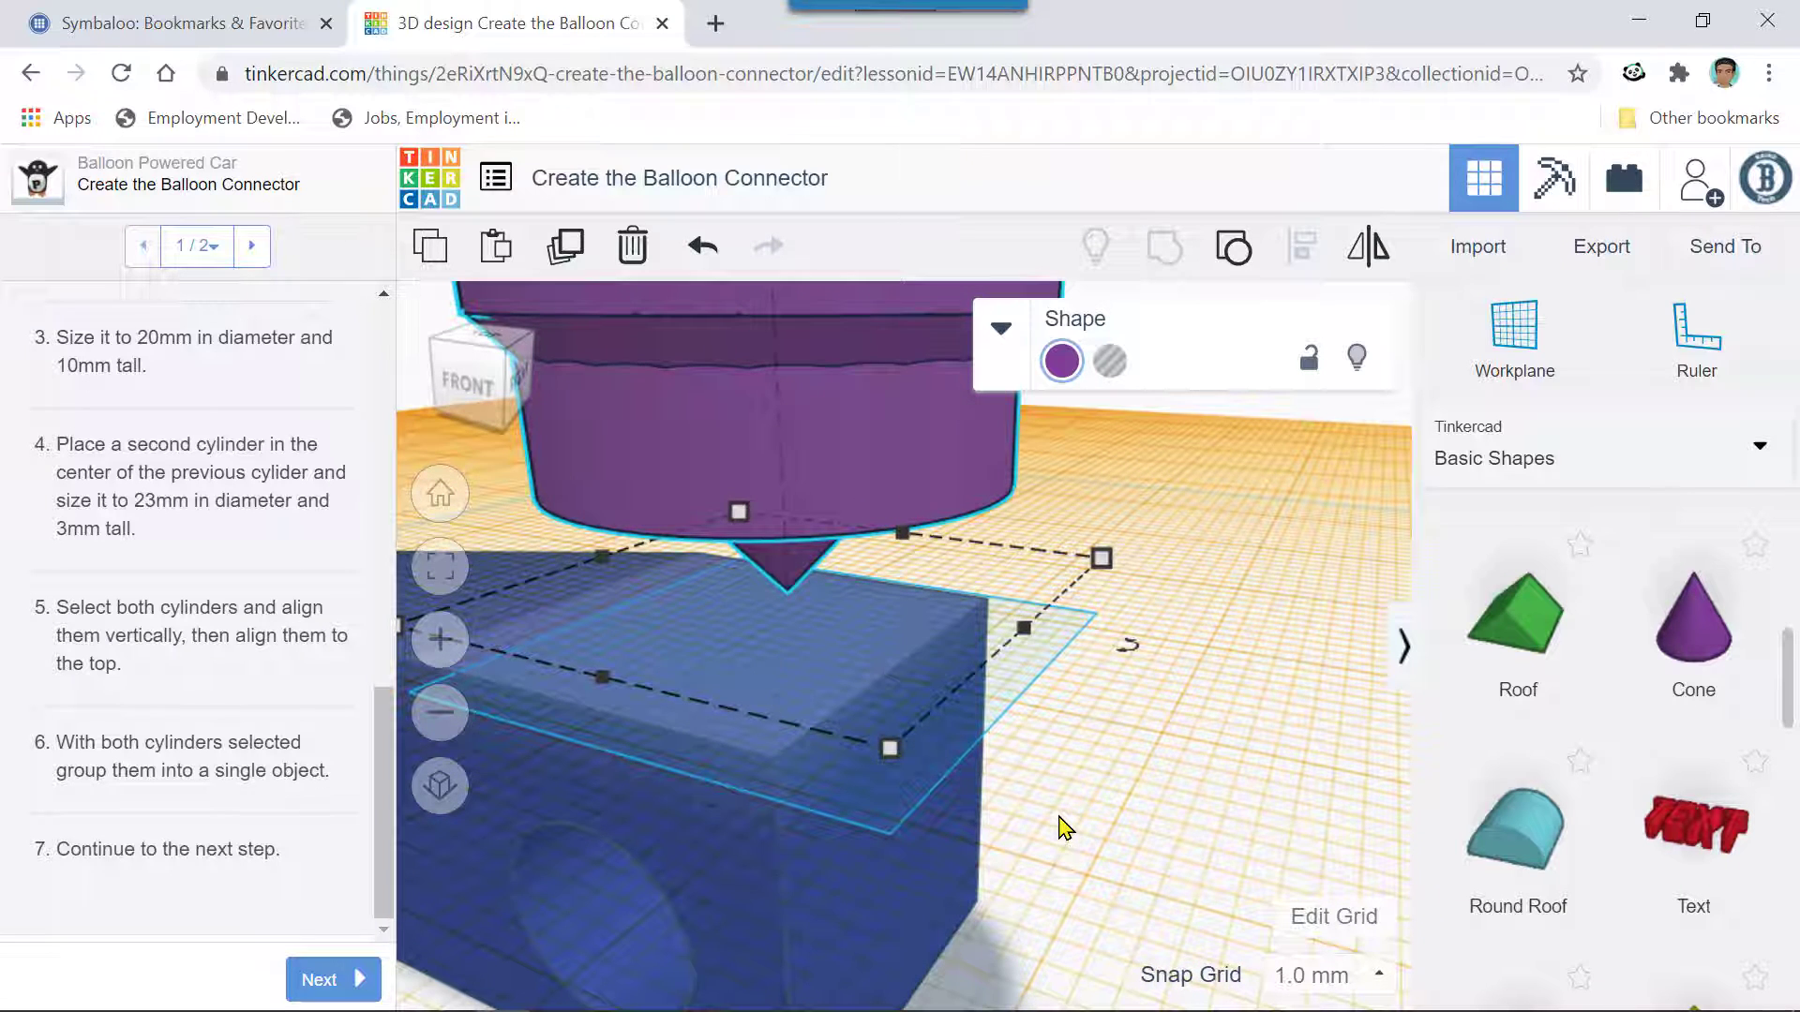
scroll(1059, 827, up, 2)
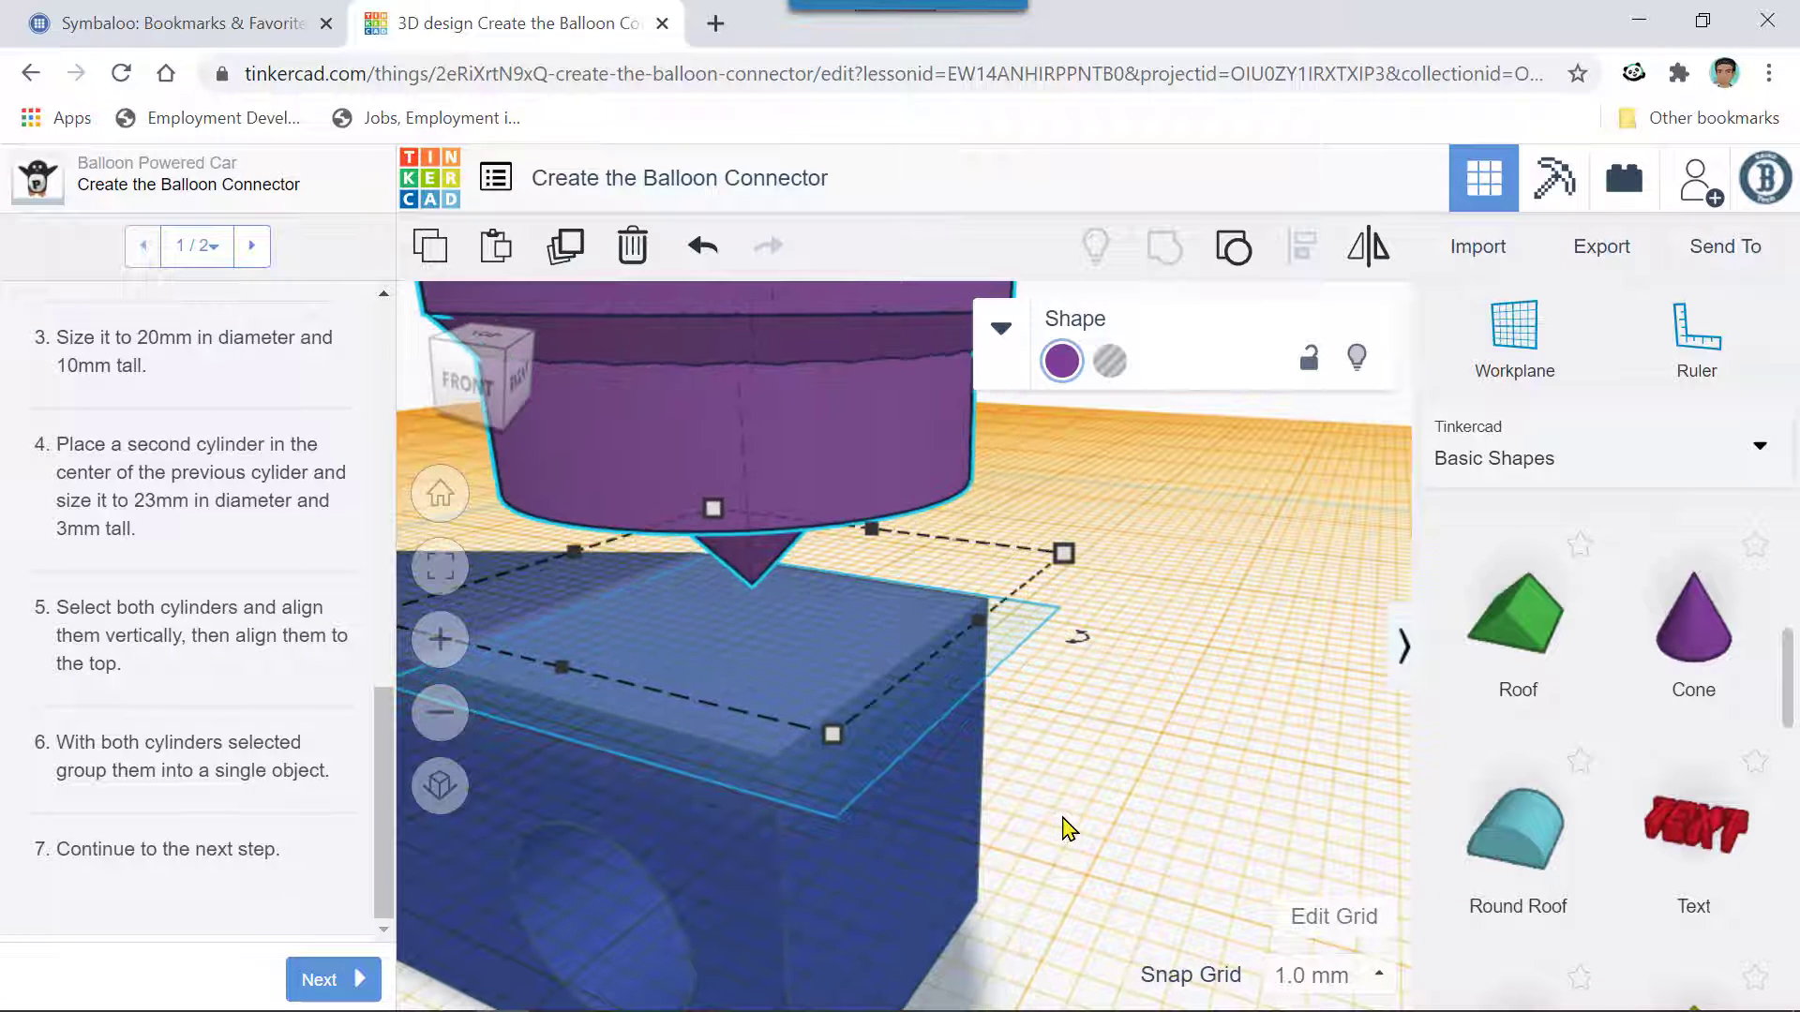
scroll(1256, 734, down, 5)
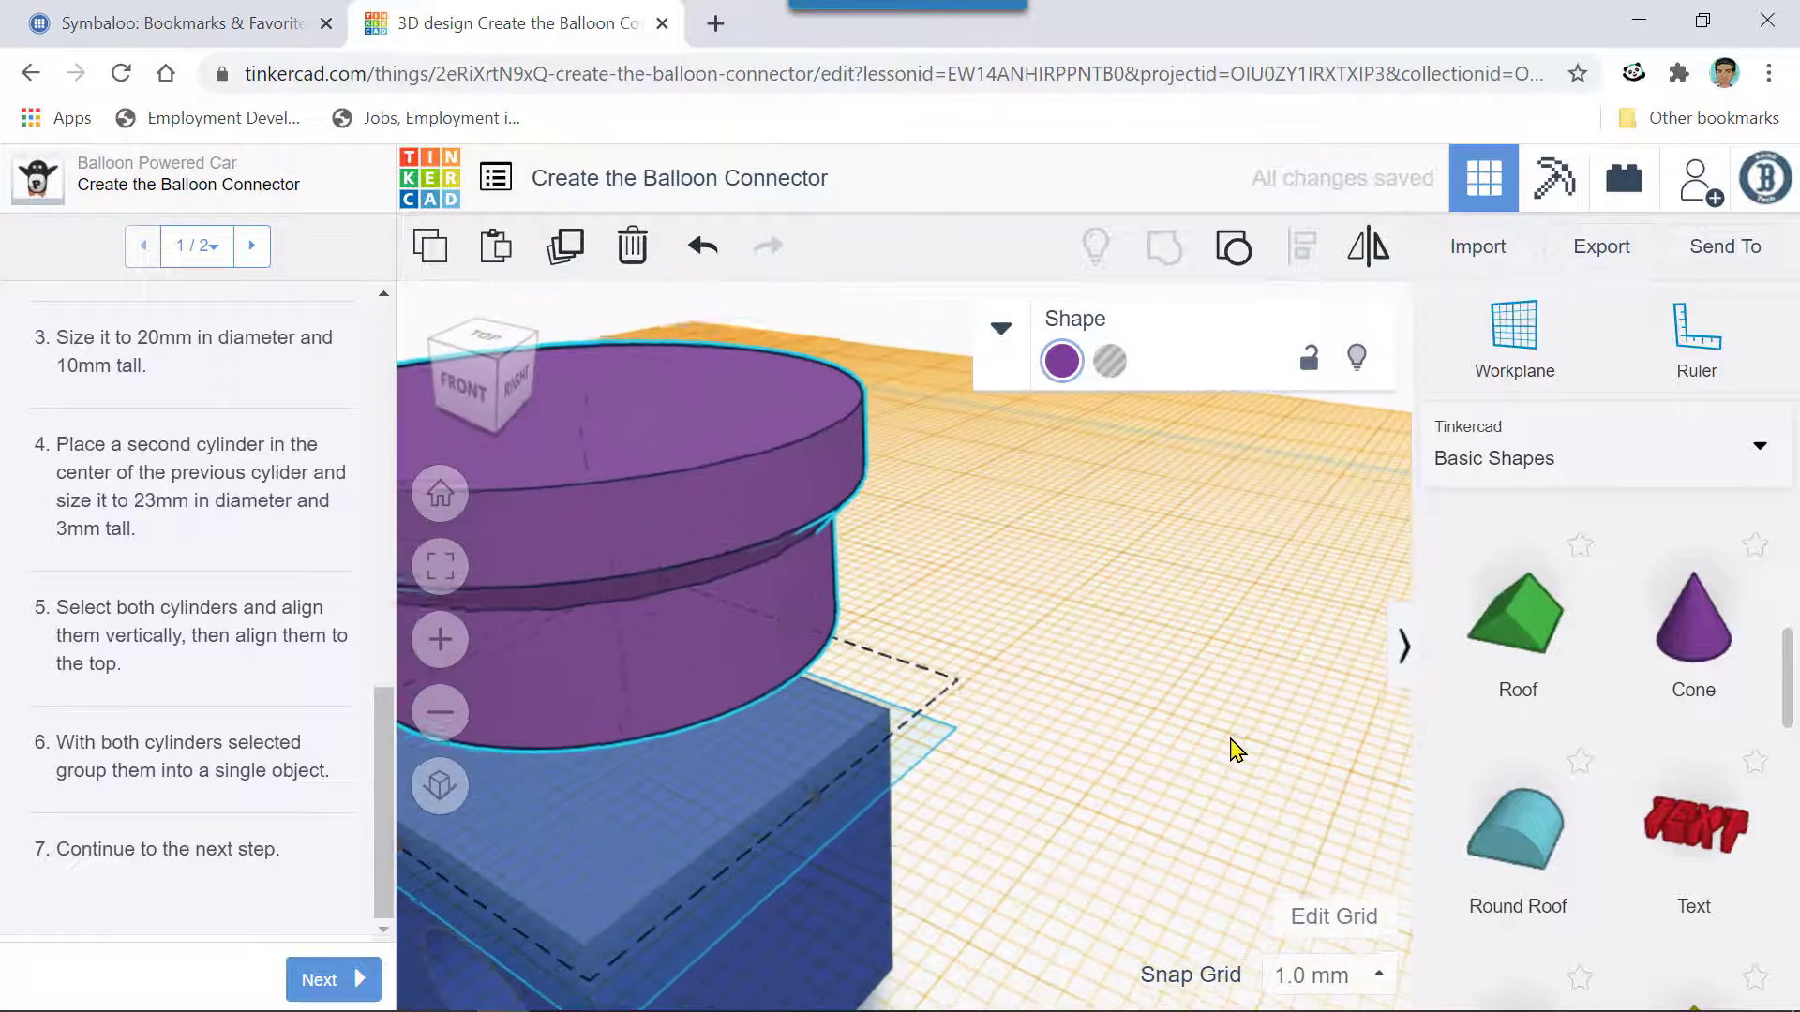
scroll(945, 778, down, 2)
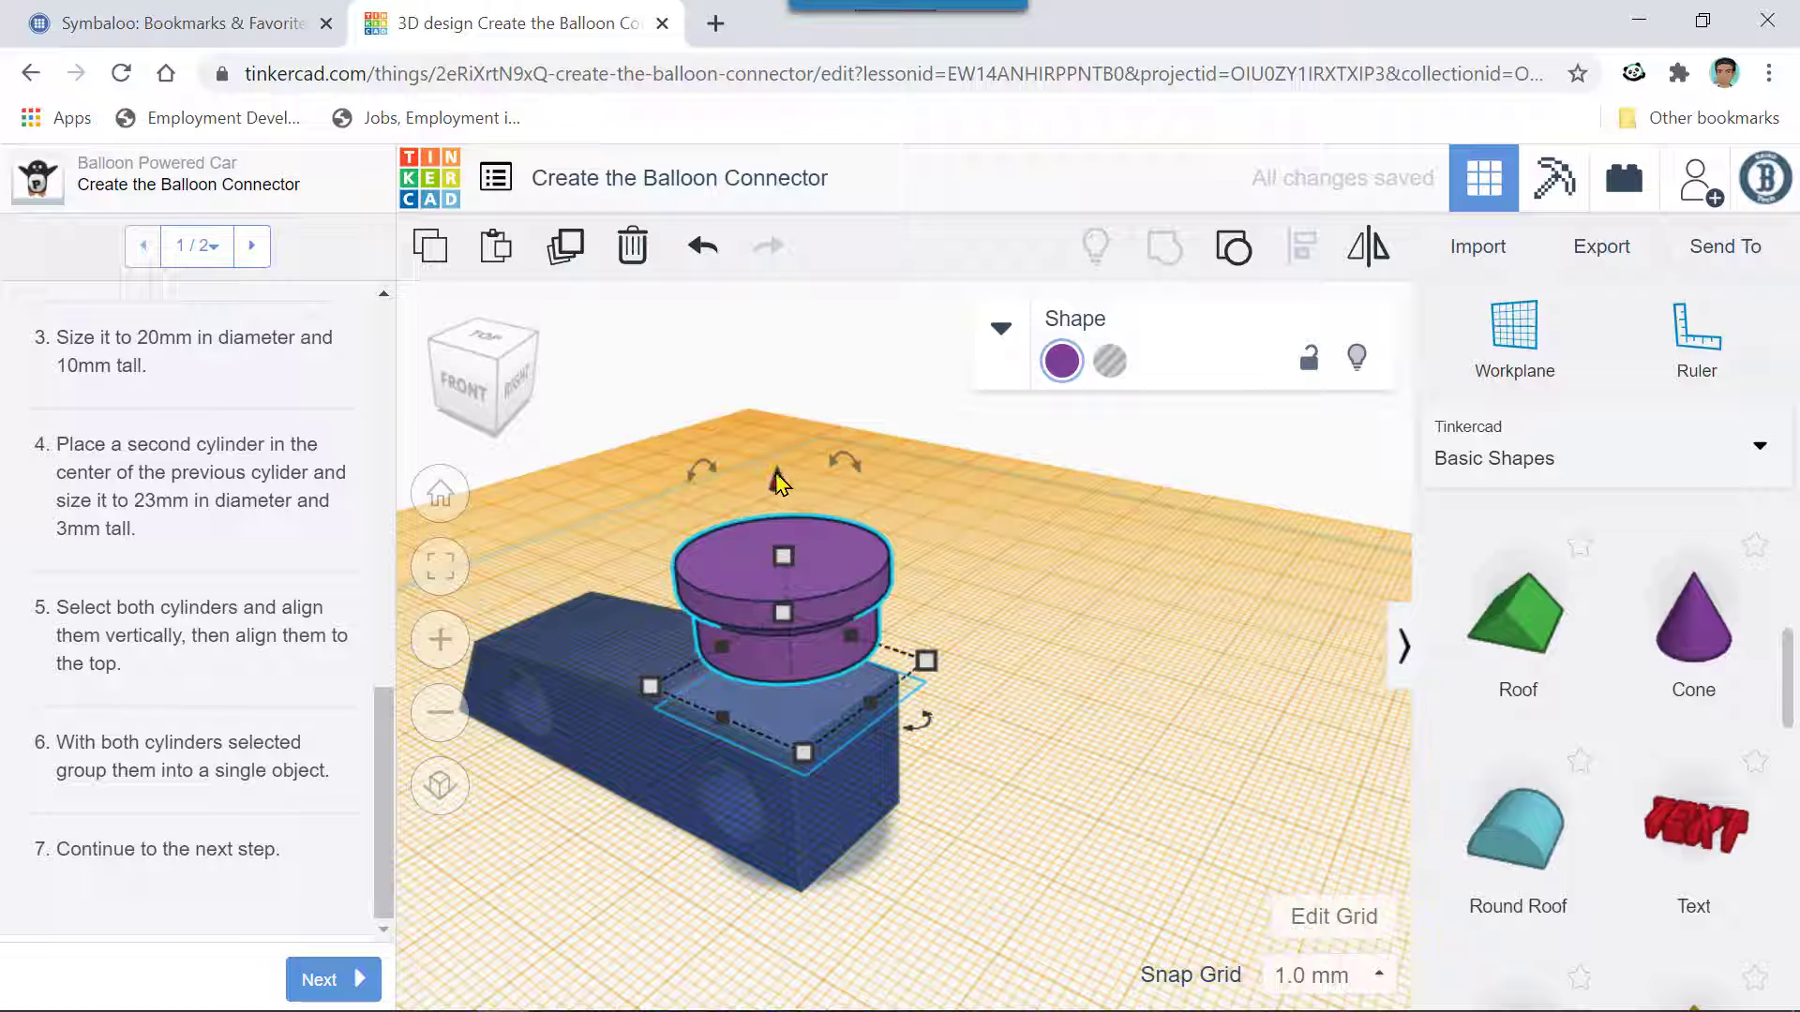
- Lower the connector to -4 mm relative to the workplane so its stem rests on the rear top of the body
mouse_move(778, 482)
mouse_down()
mouse_move(771, 574)
mouse_move(787, 483)
mouse_up()
key(Down)
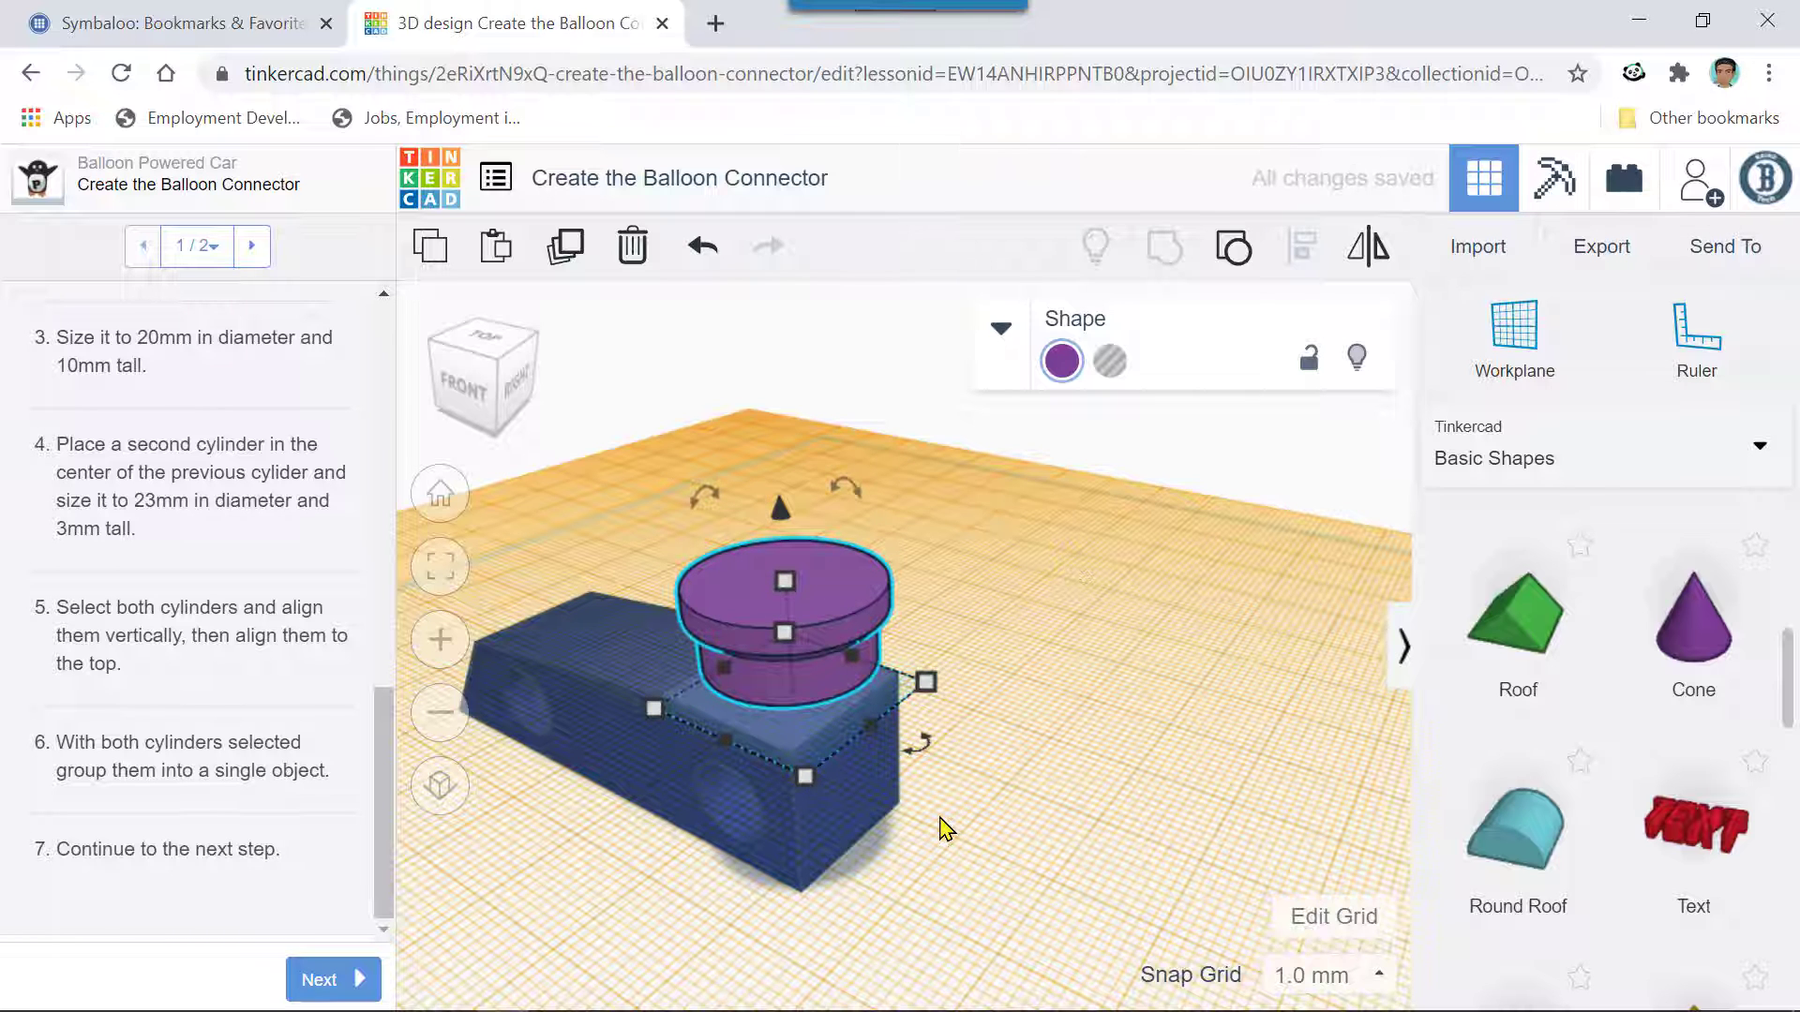
right_drag(936, 715, 1041, 790)
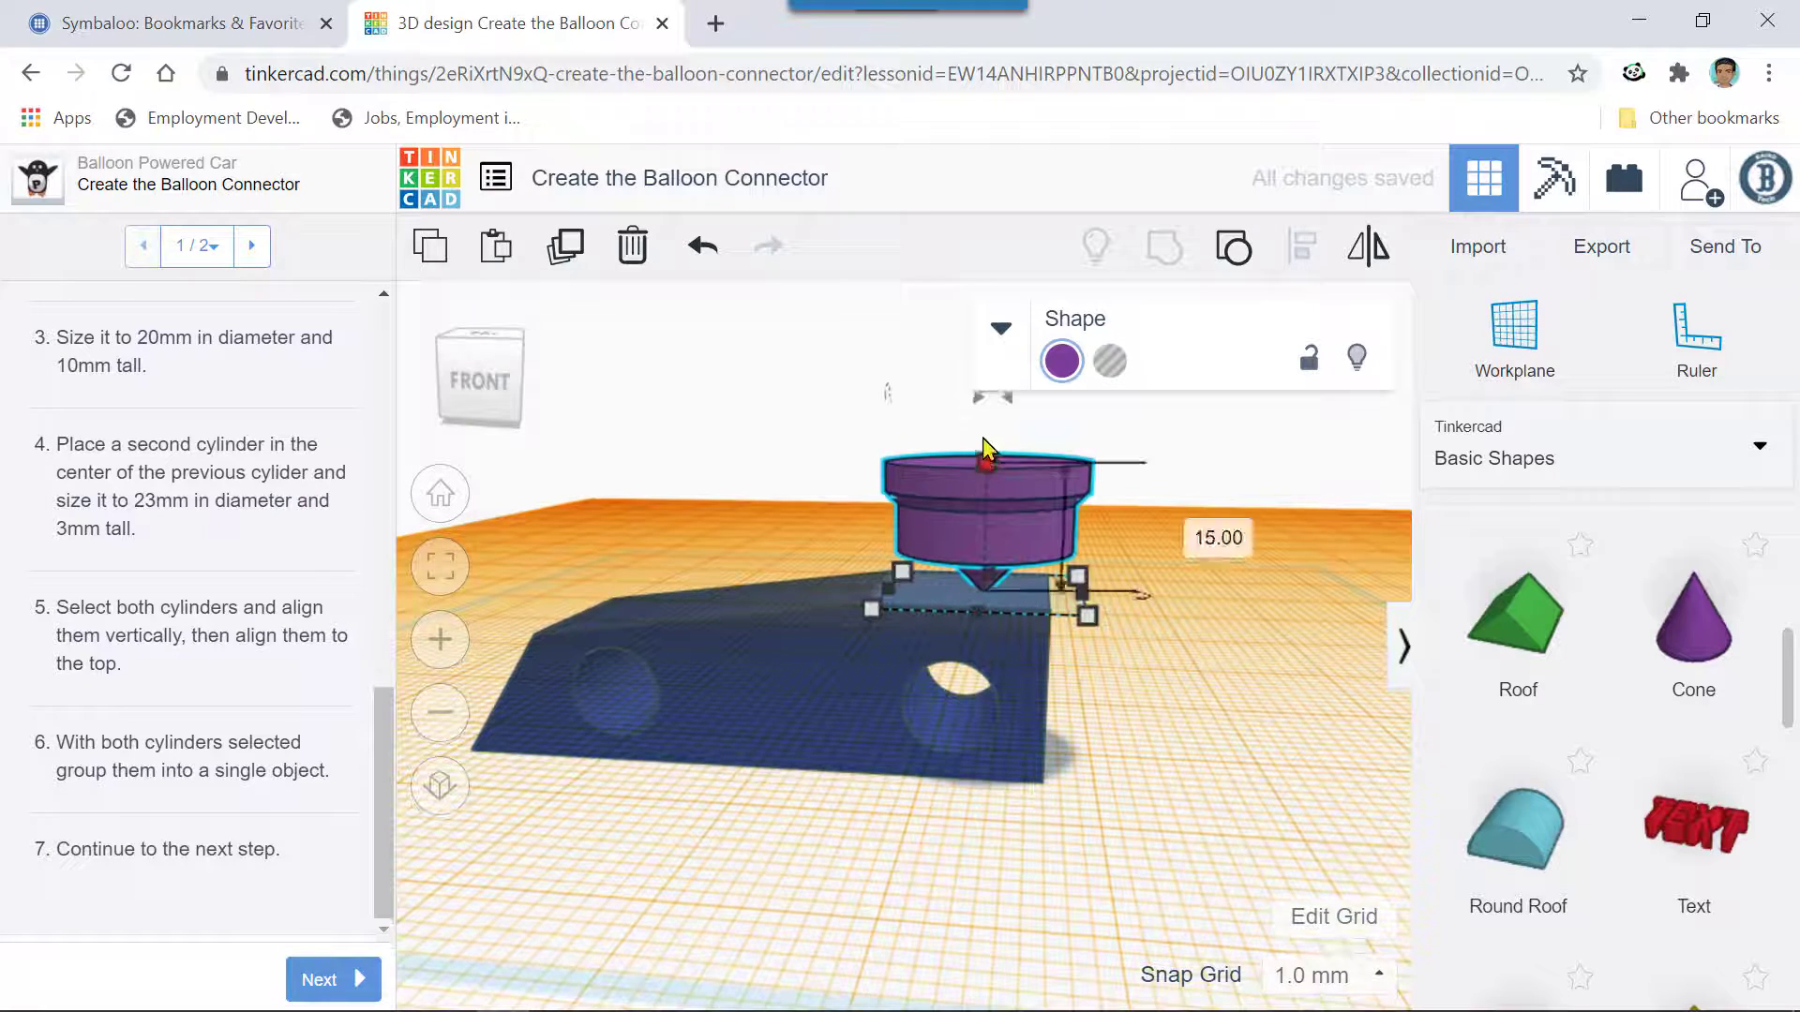
scroll(970, 441, down, 2)
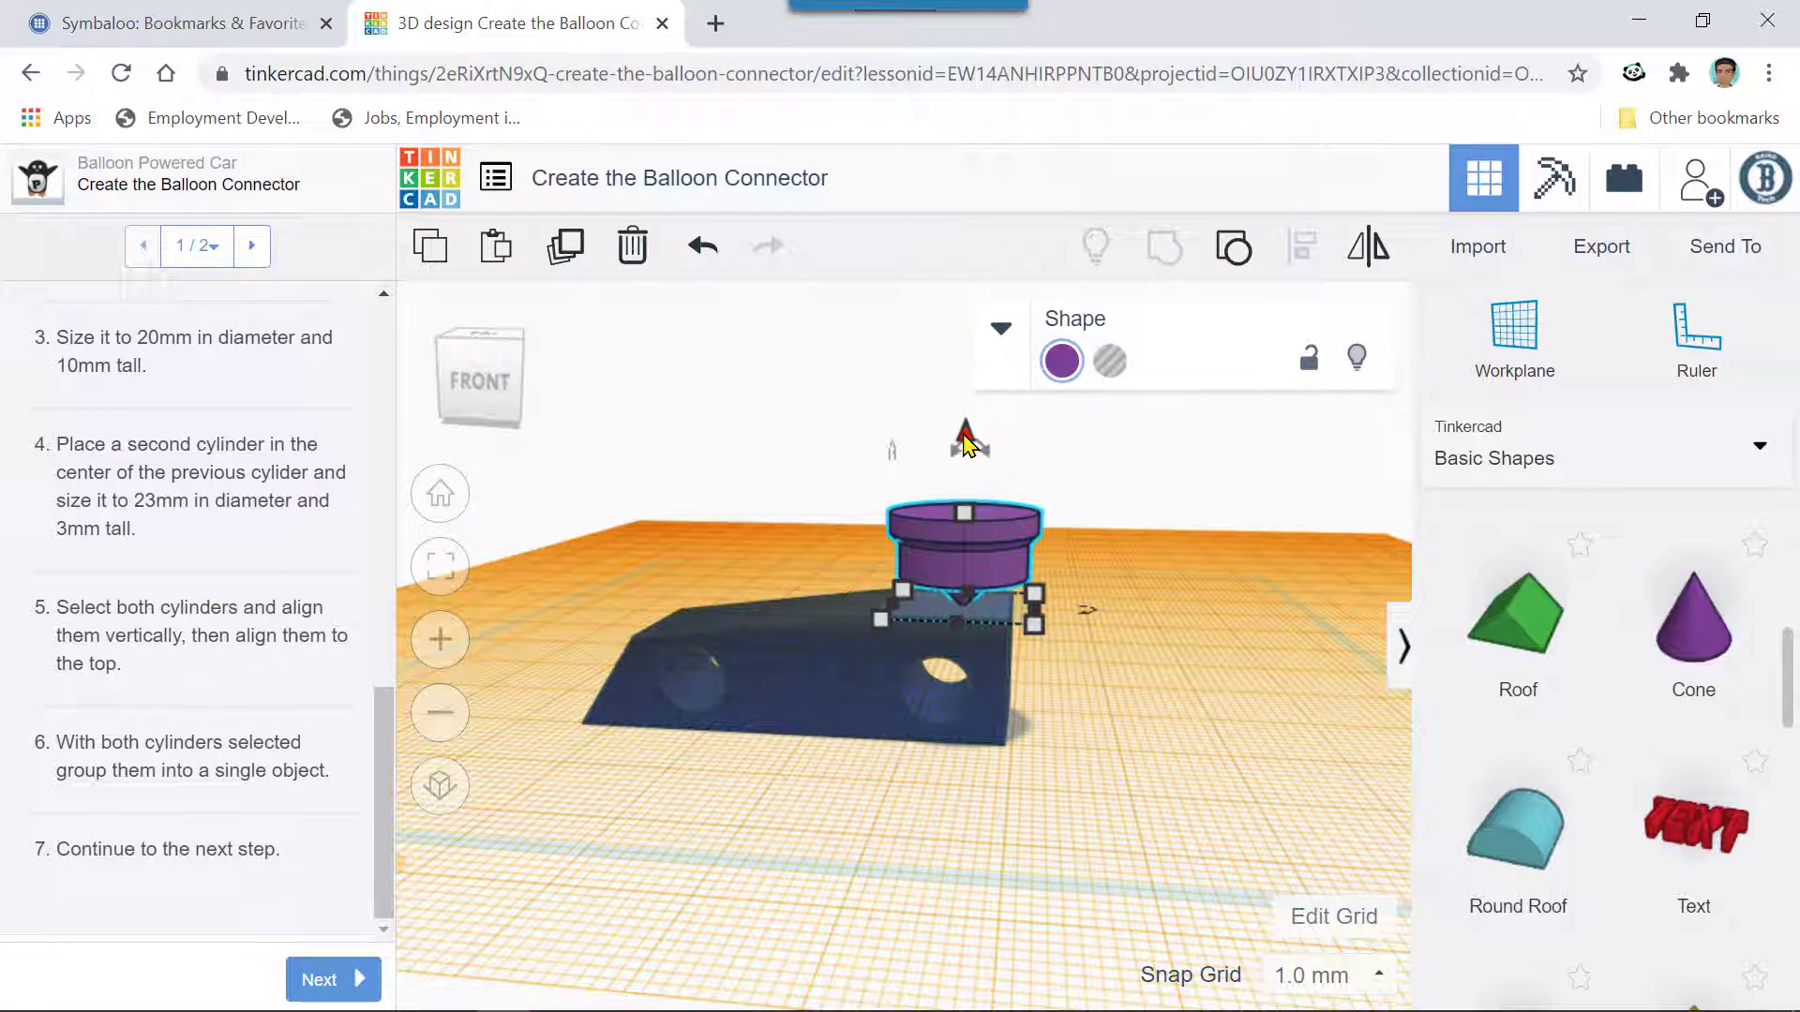
drag(968, 443, 965, 465)
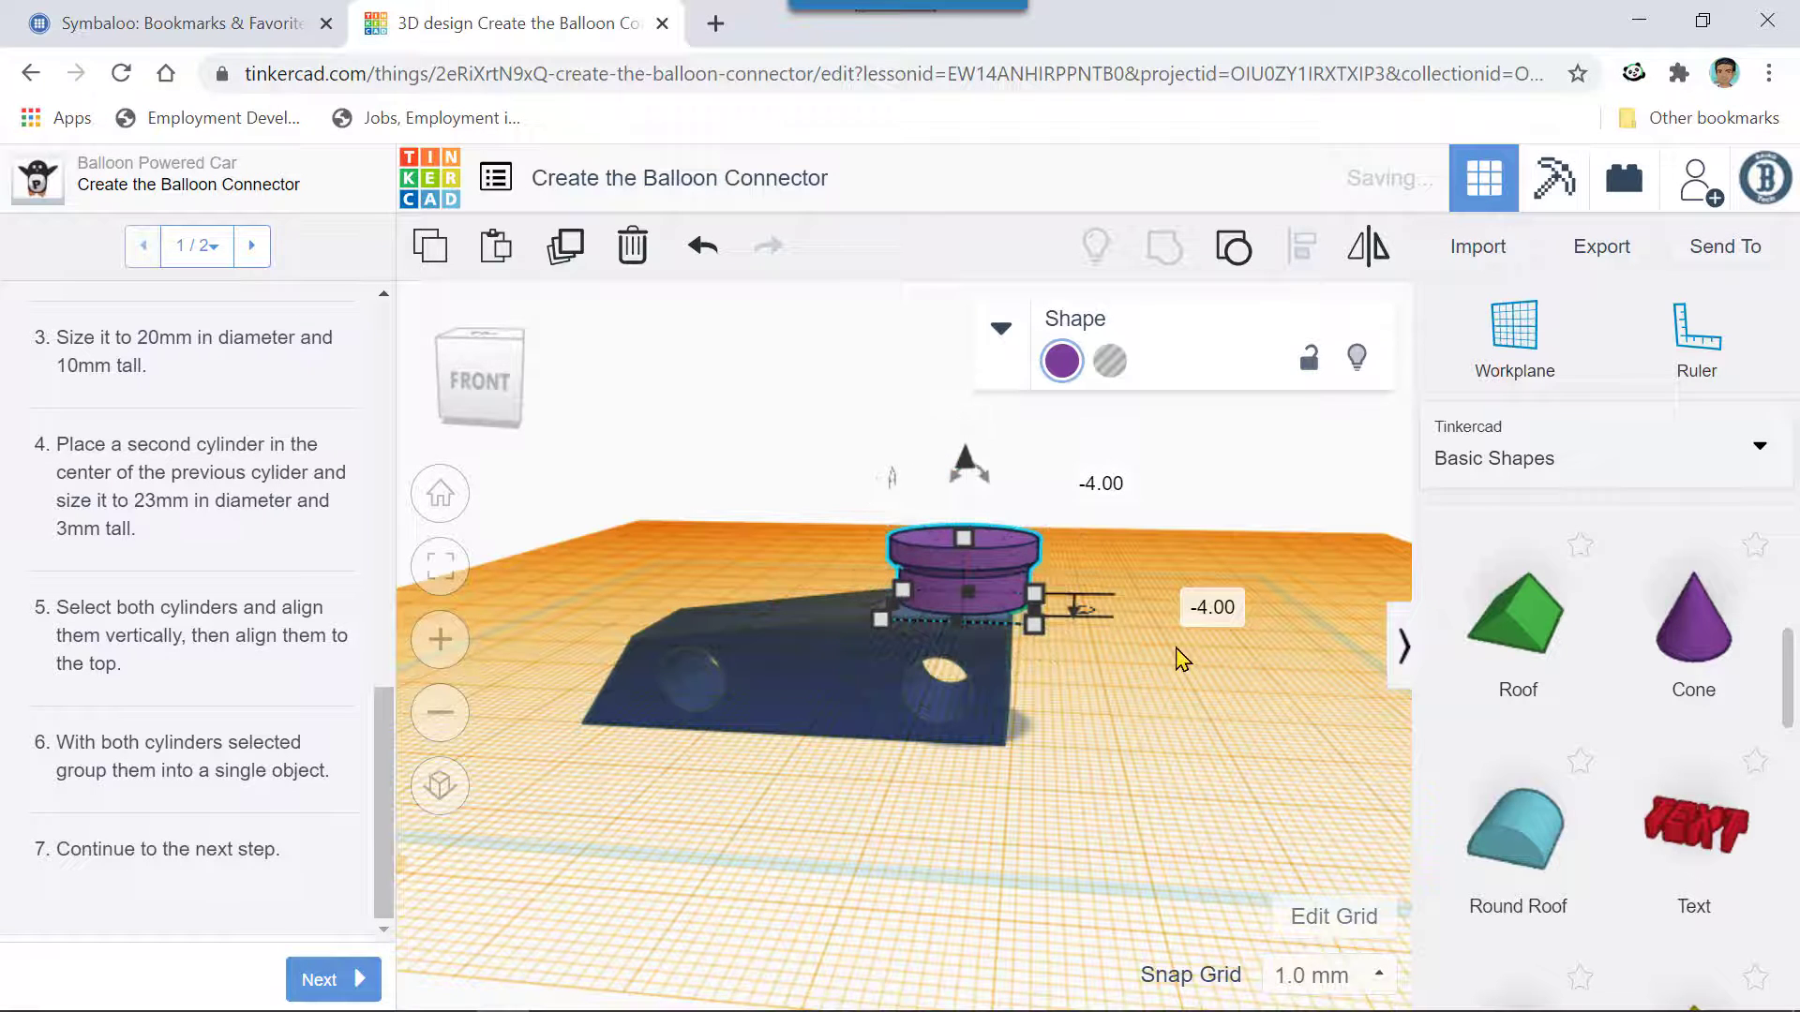
right_drag(1162, 662, 1144, 670)
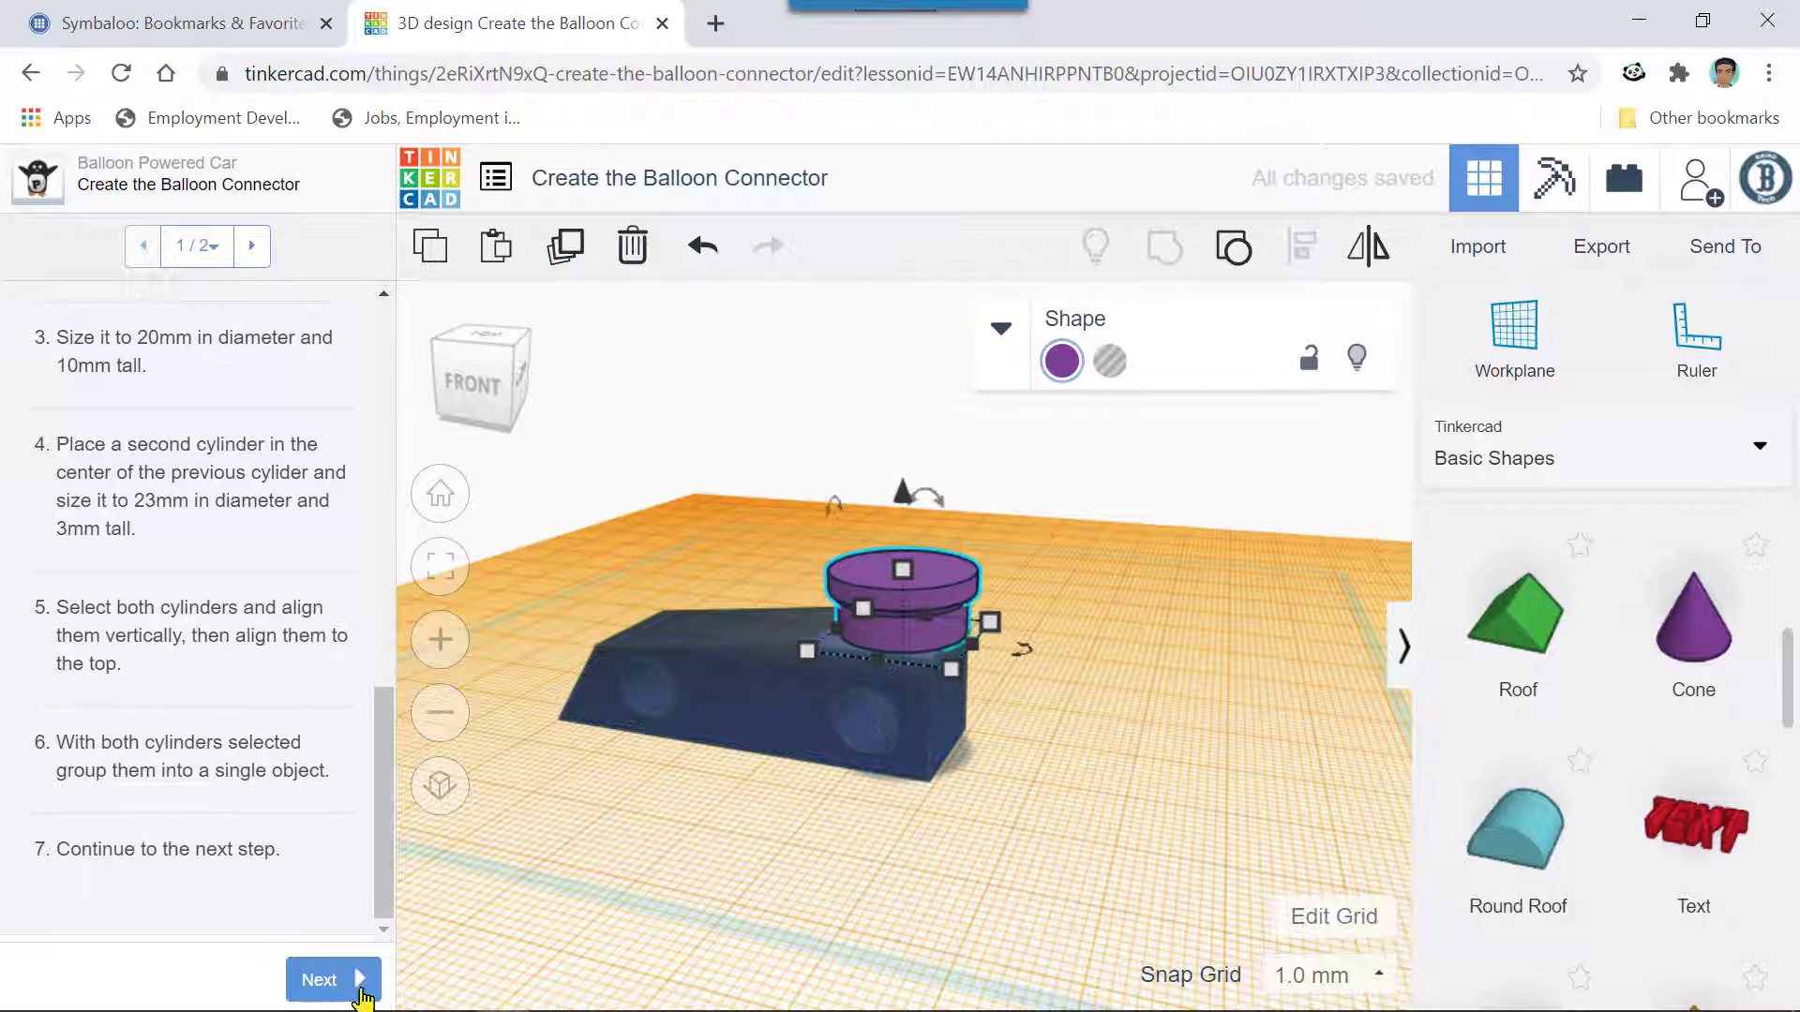
- Review the page 2 instructions and complete the lesson to move on to Create a Path for the Air
click(361, 989)
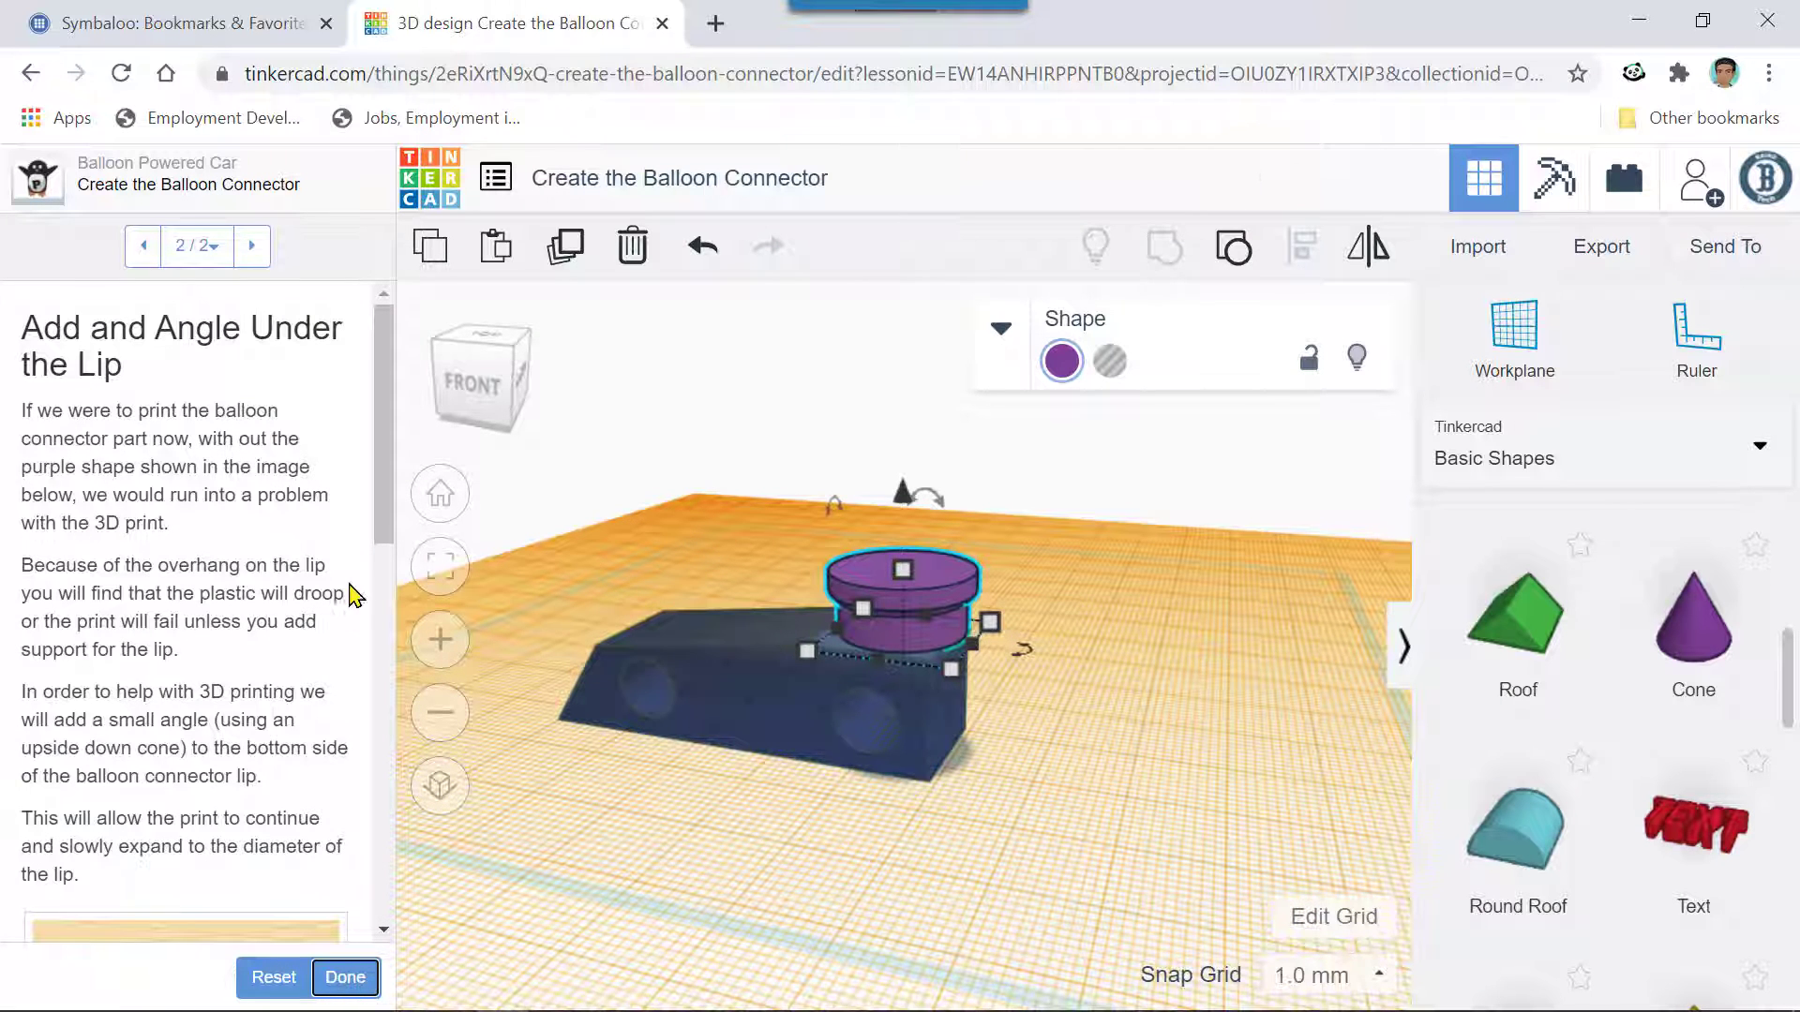
scroll(386, 502, down, 10)
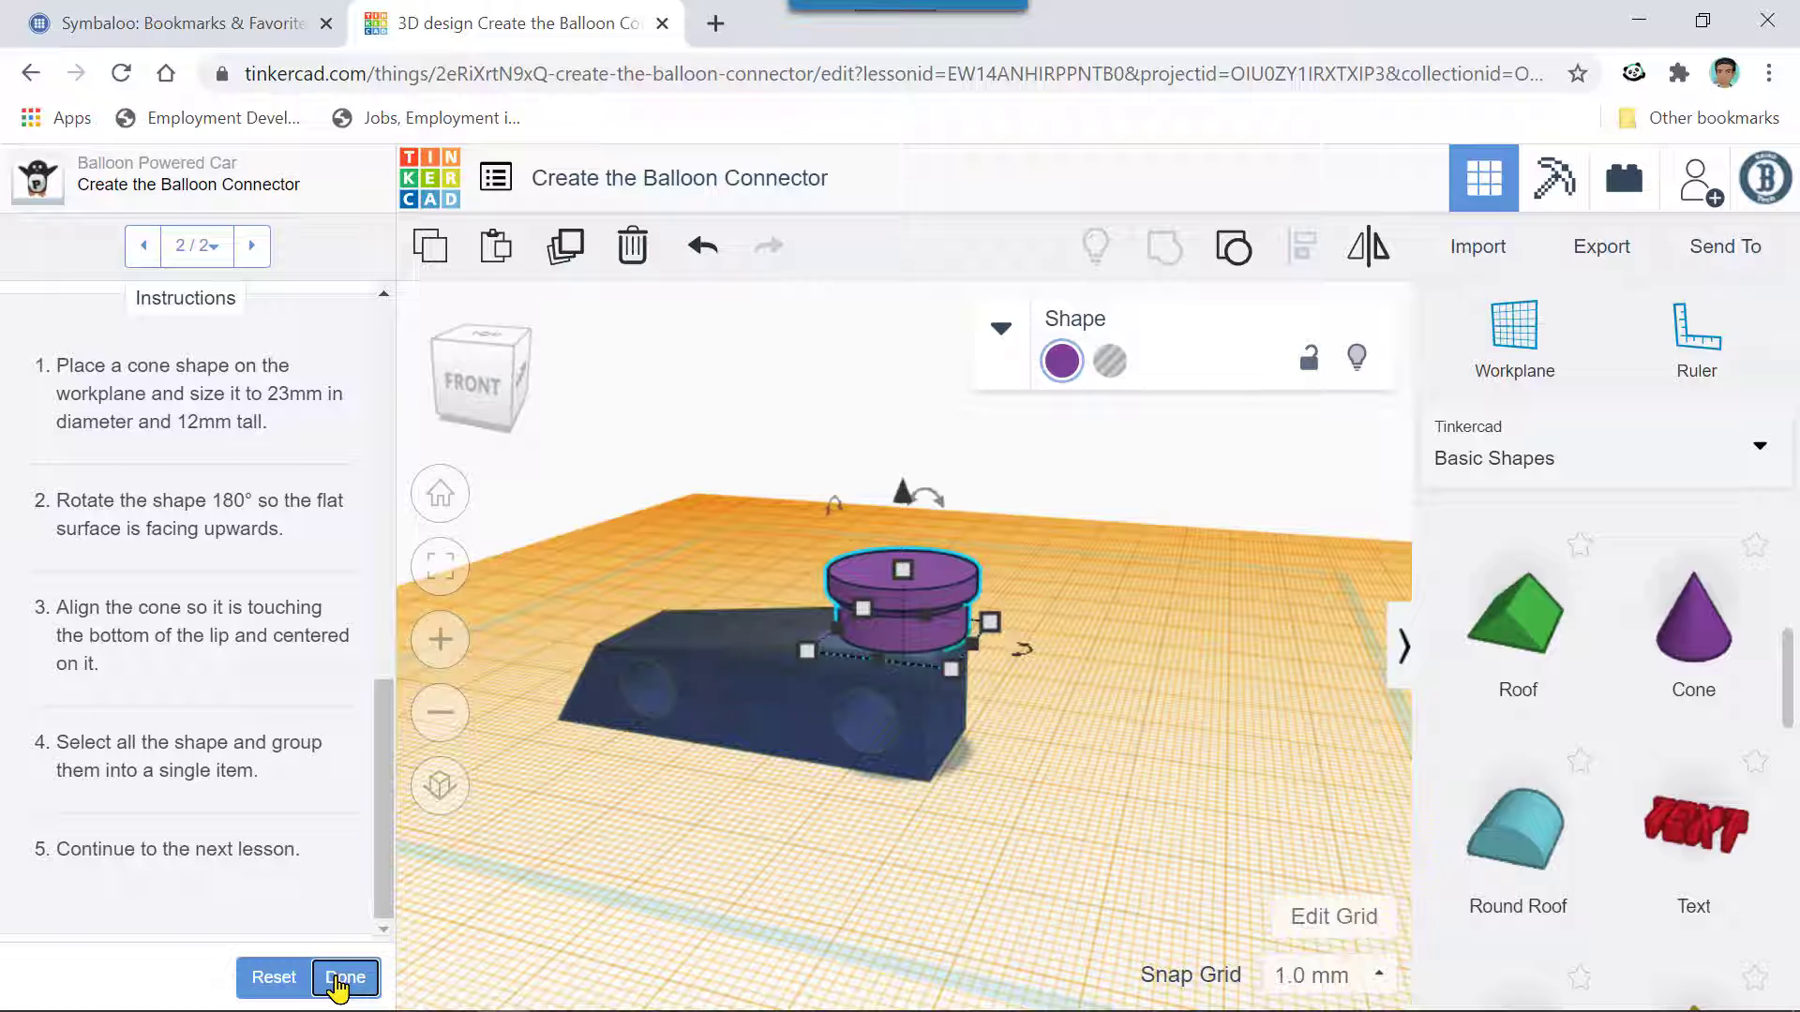
click(344, 978)
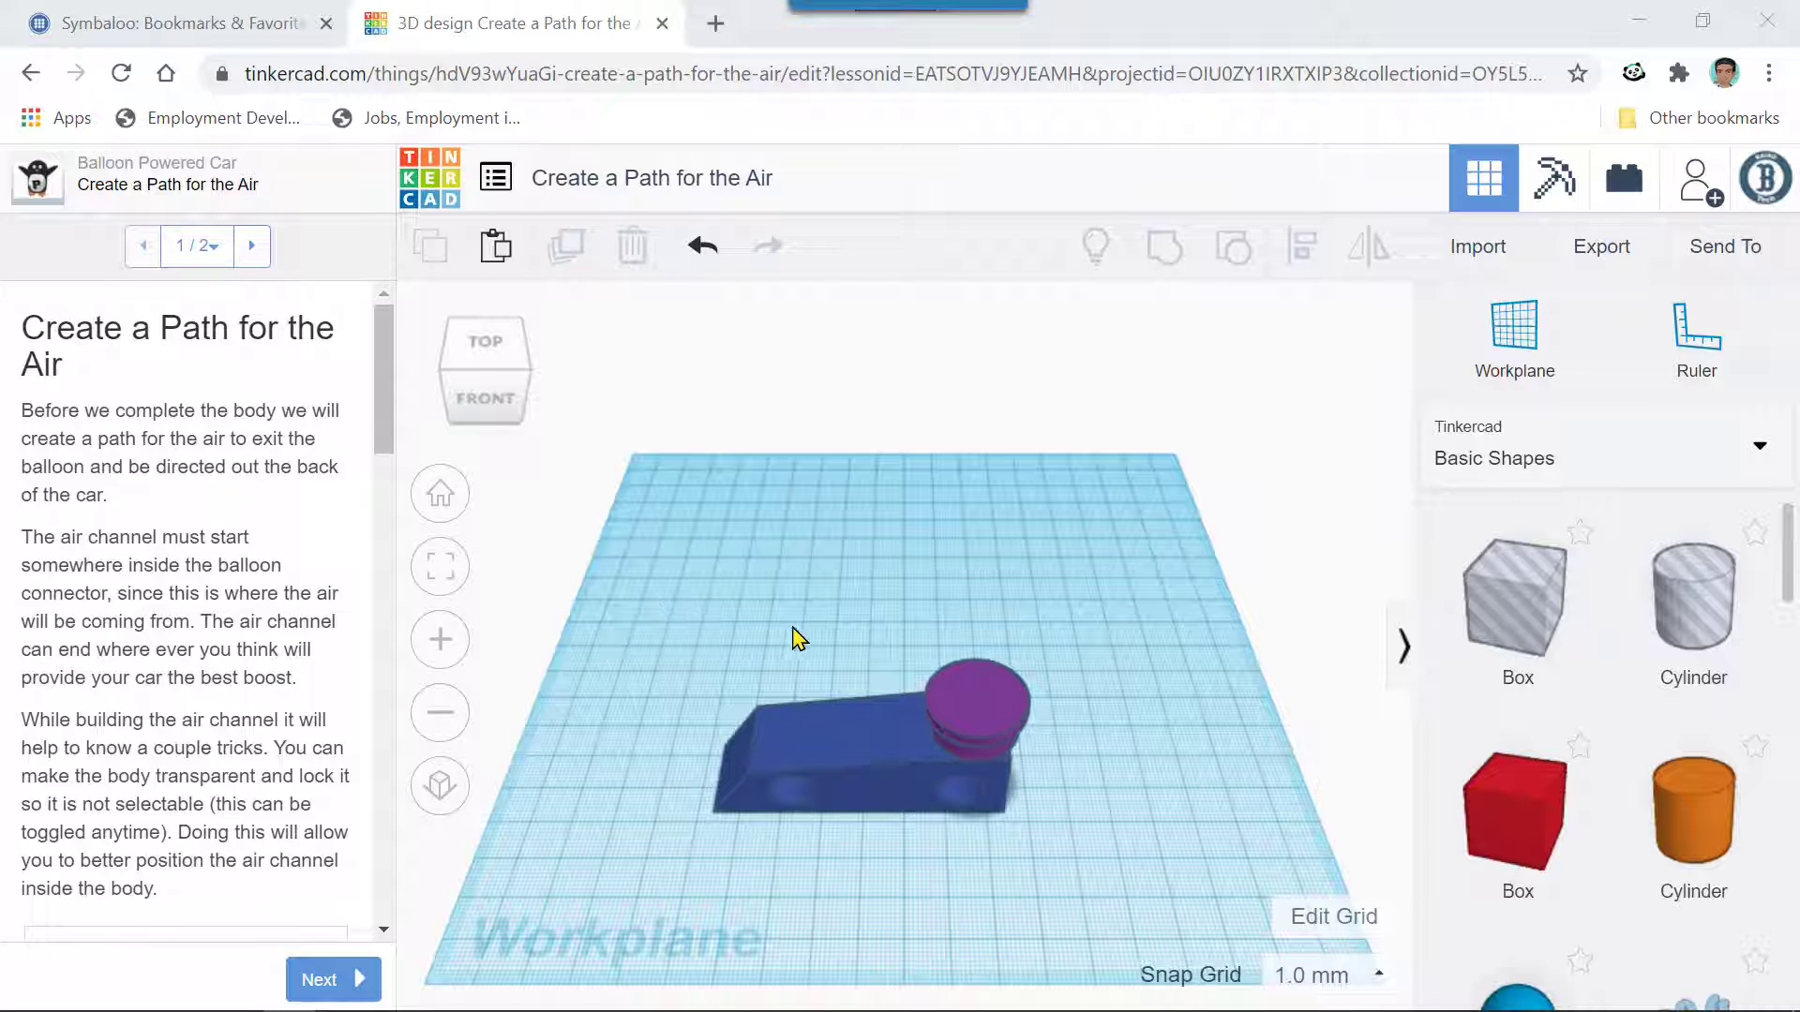
- Lower the purple connector to 15 mm above the workplane so its stem meets the top of the car body
scroll(1088, 716, up, 3)
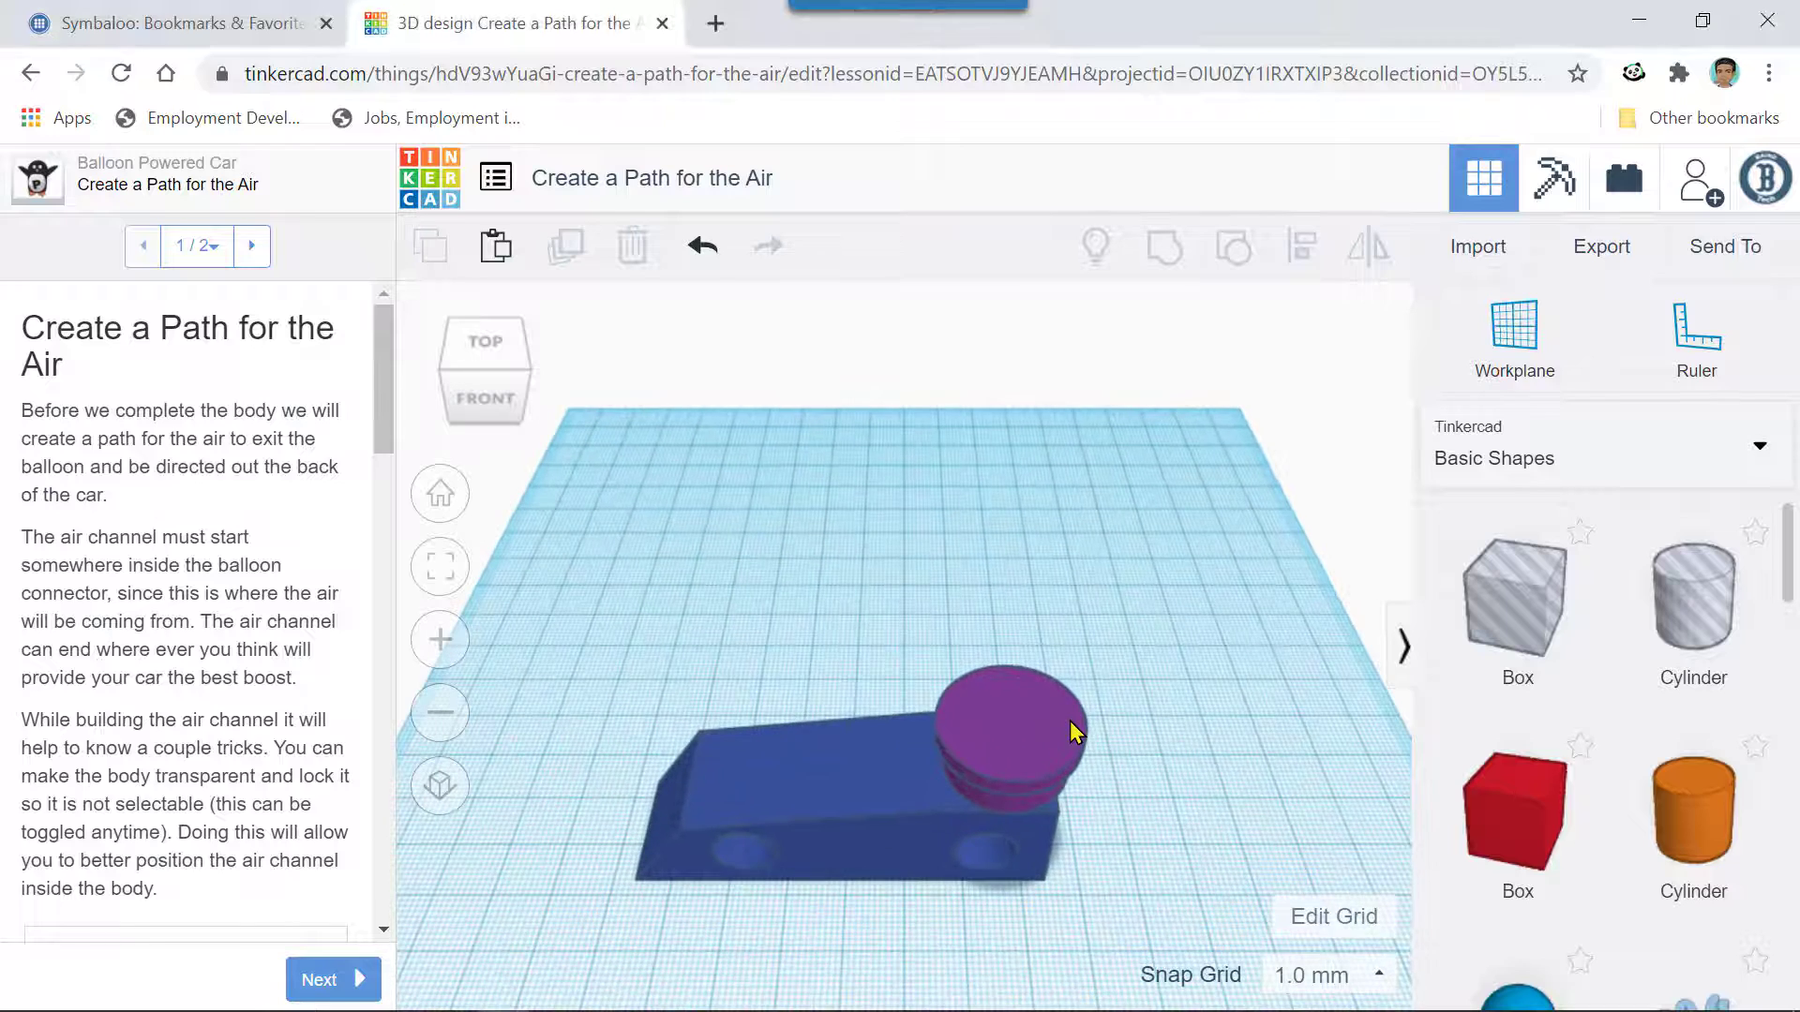
right_drag(1070, 721, 1065, 668)
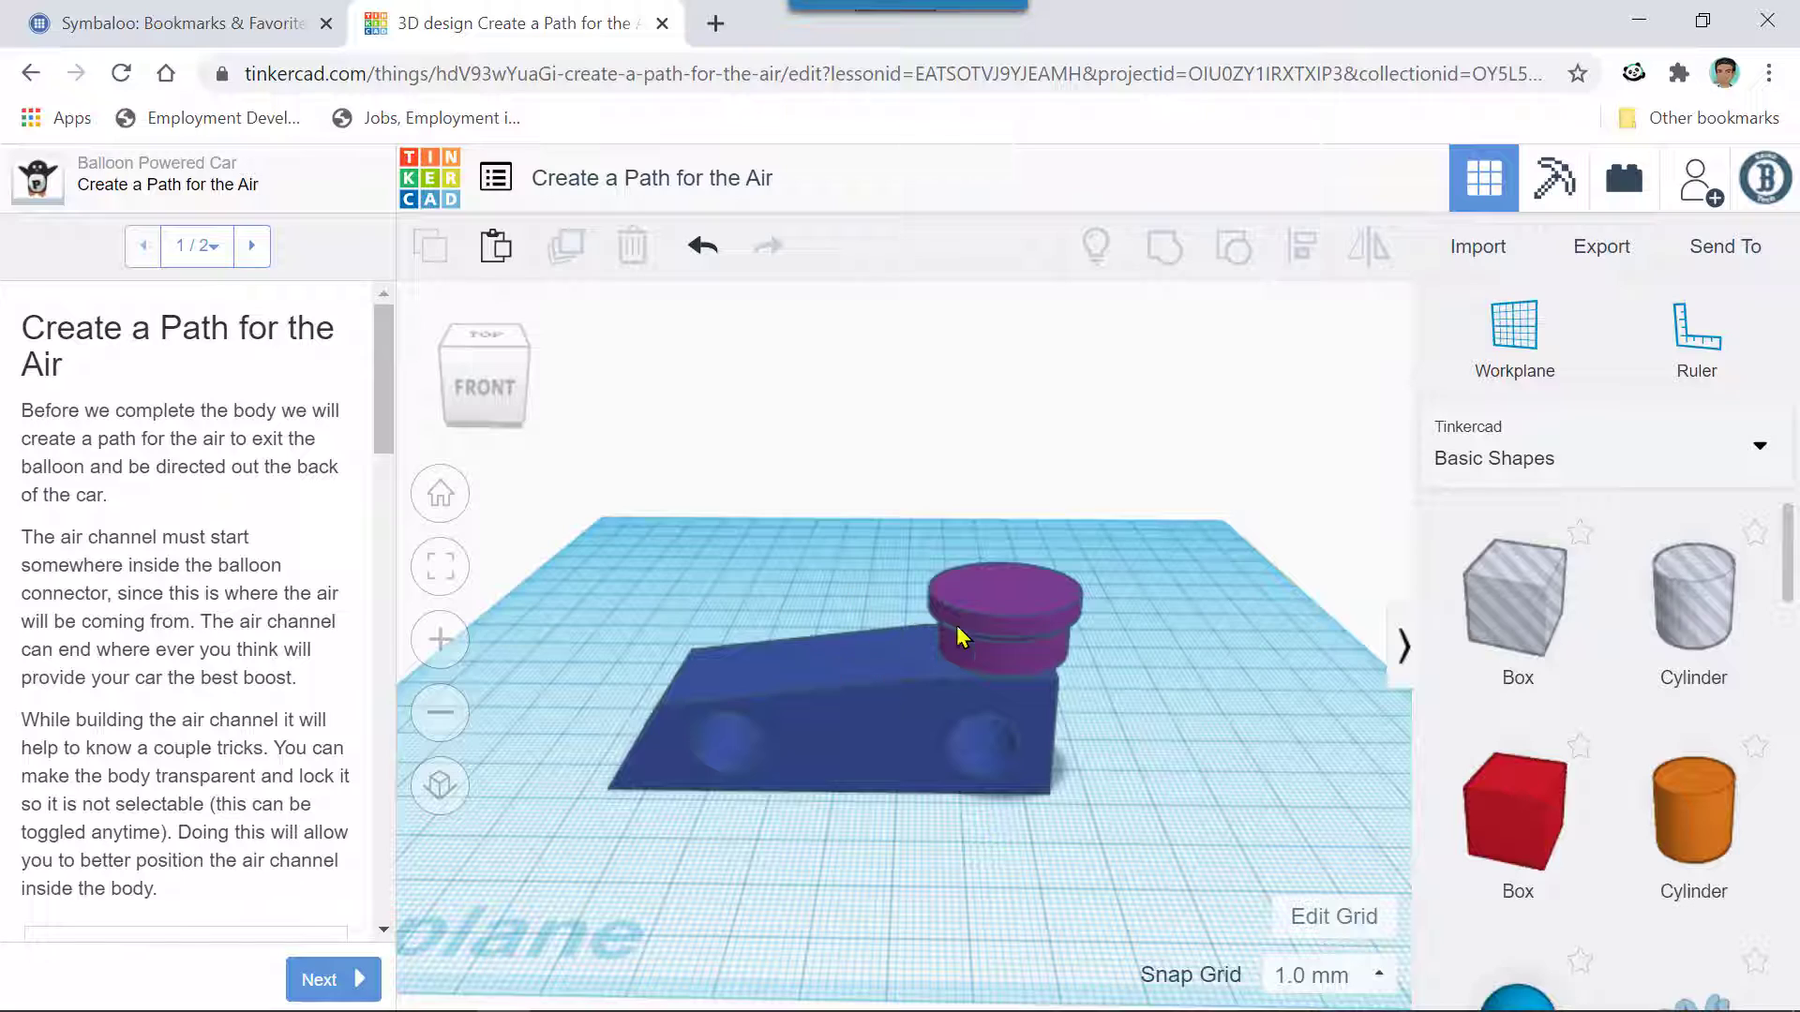
scroll(1060, 652, up, 5)
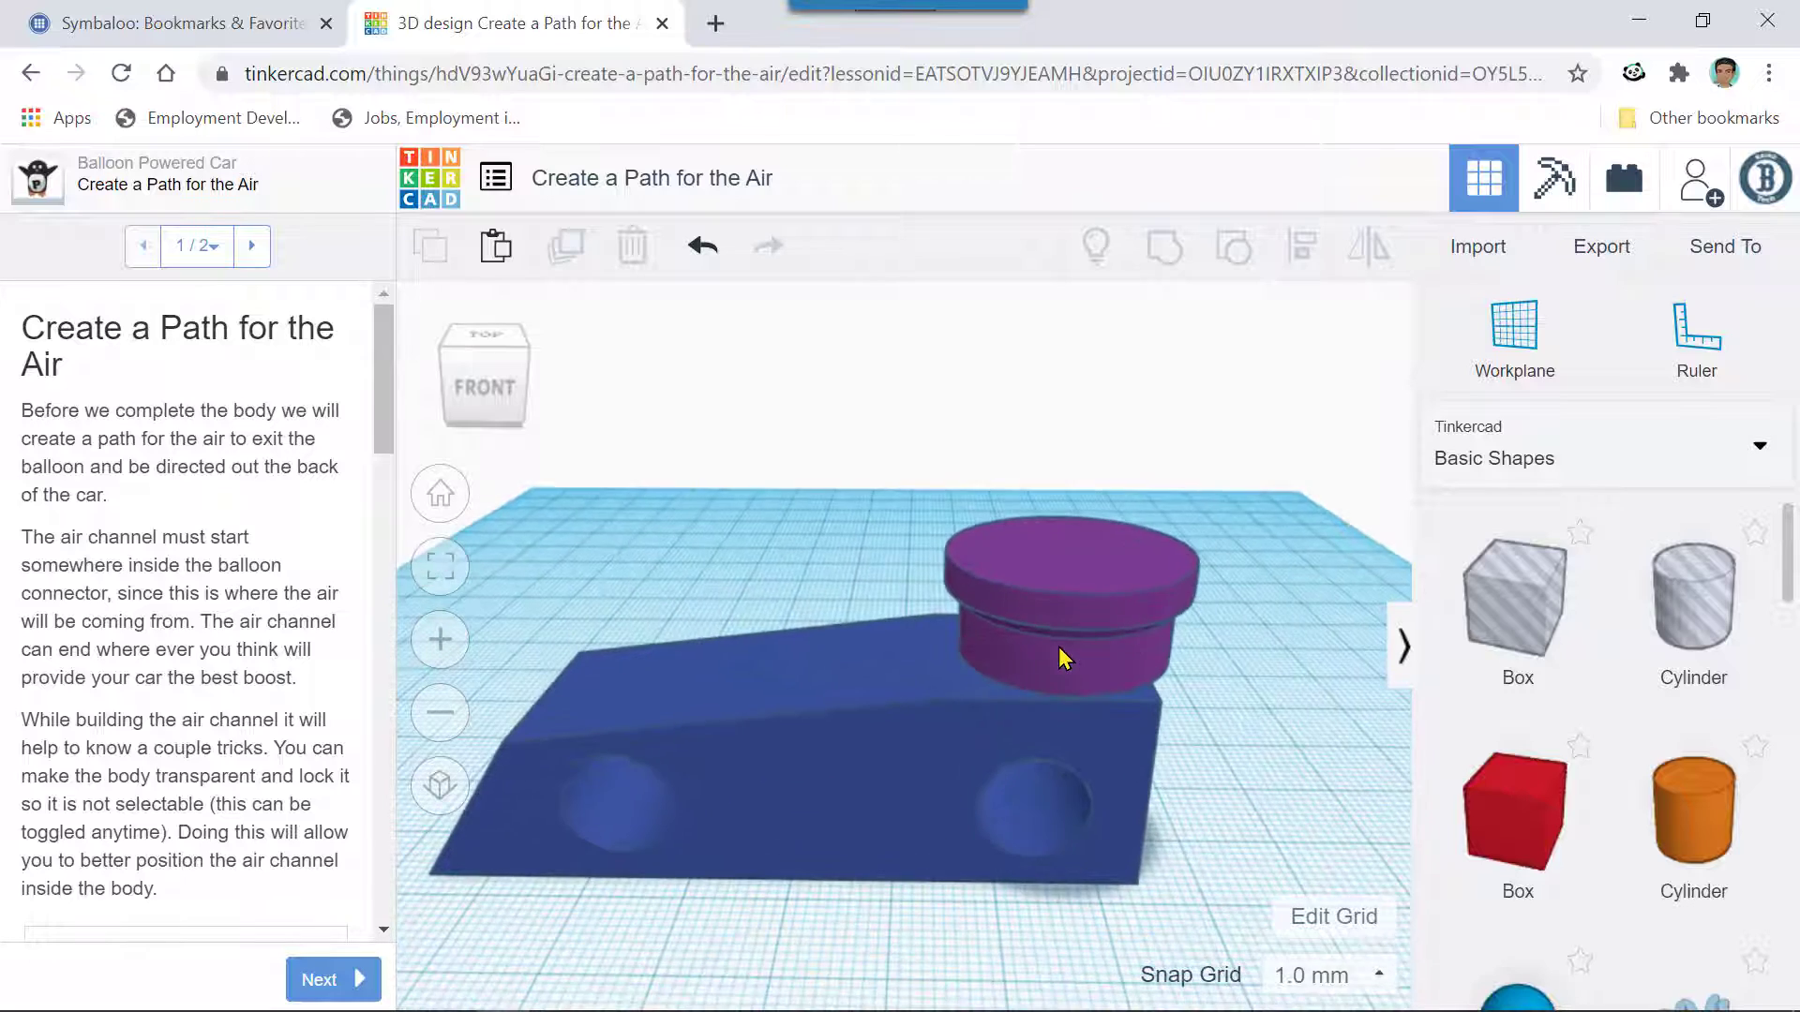
right_drag(981, 622, 1040, 575)
scroll(1029, 603, up, 5)
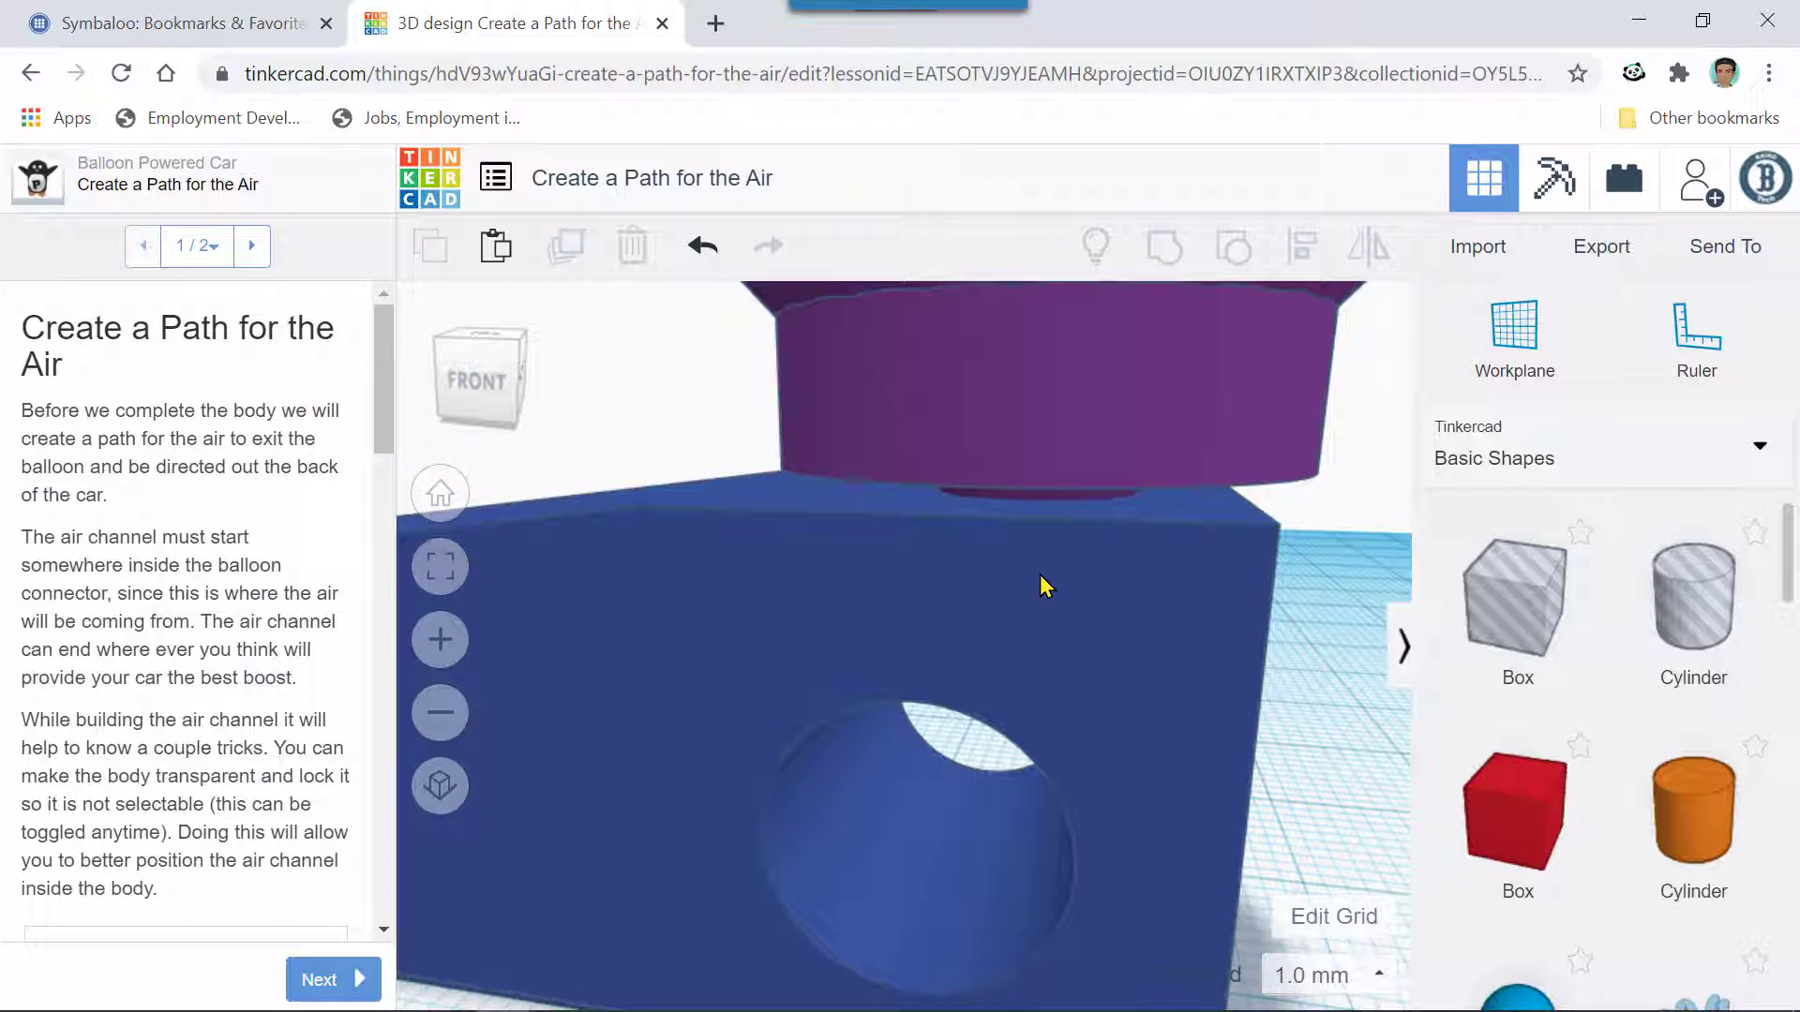
click(1090, 440)
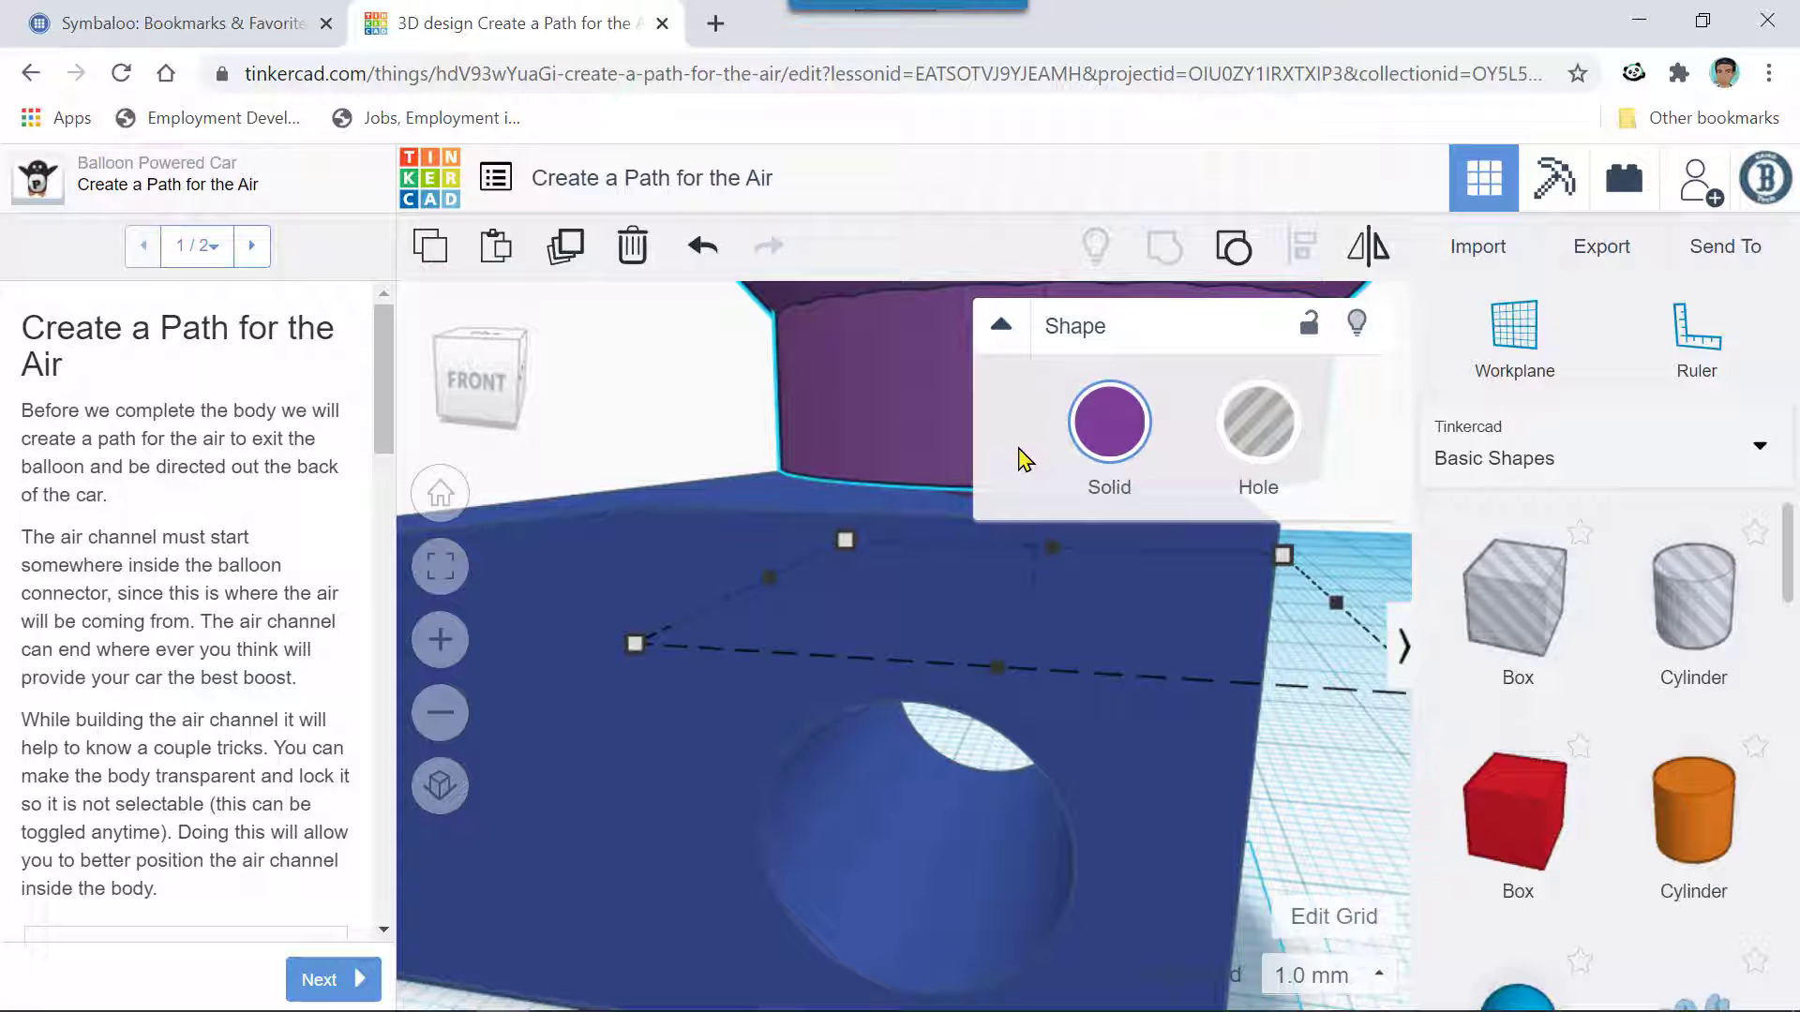
scroll(870, 448, down, 5)
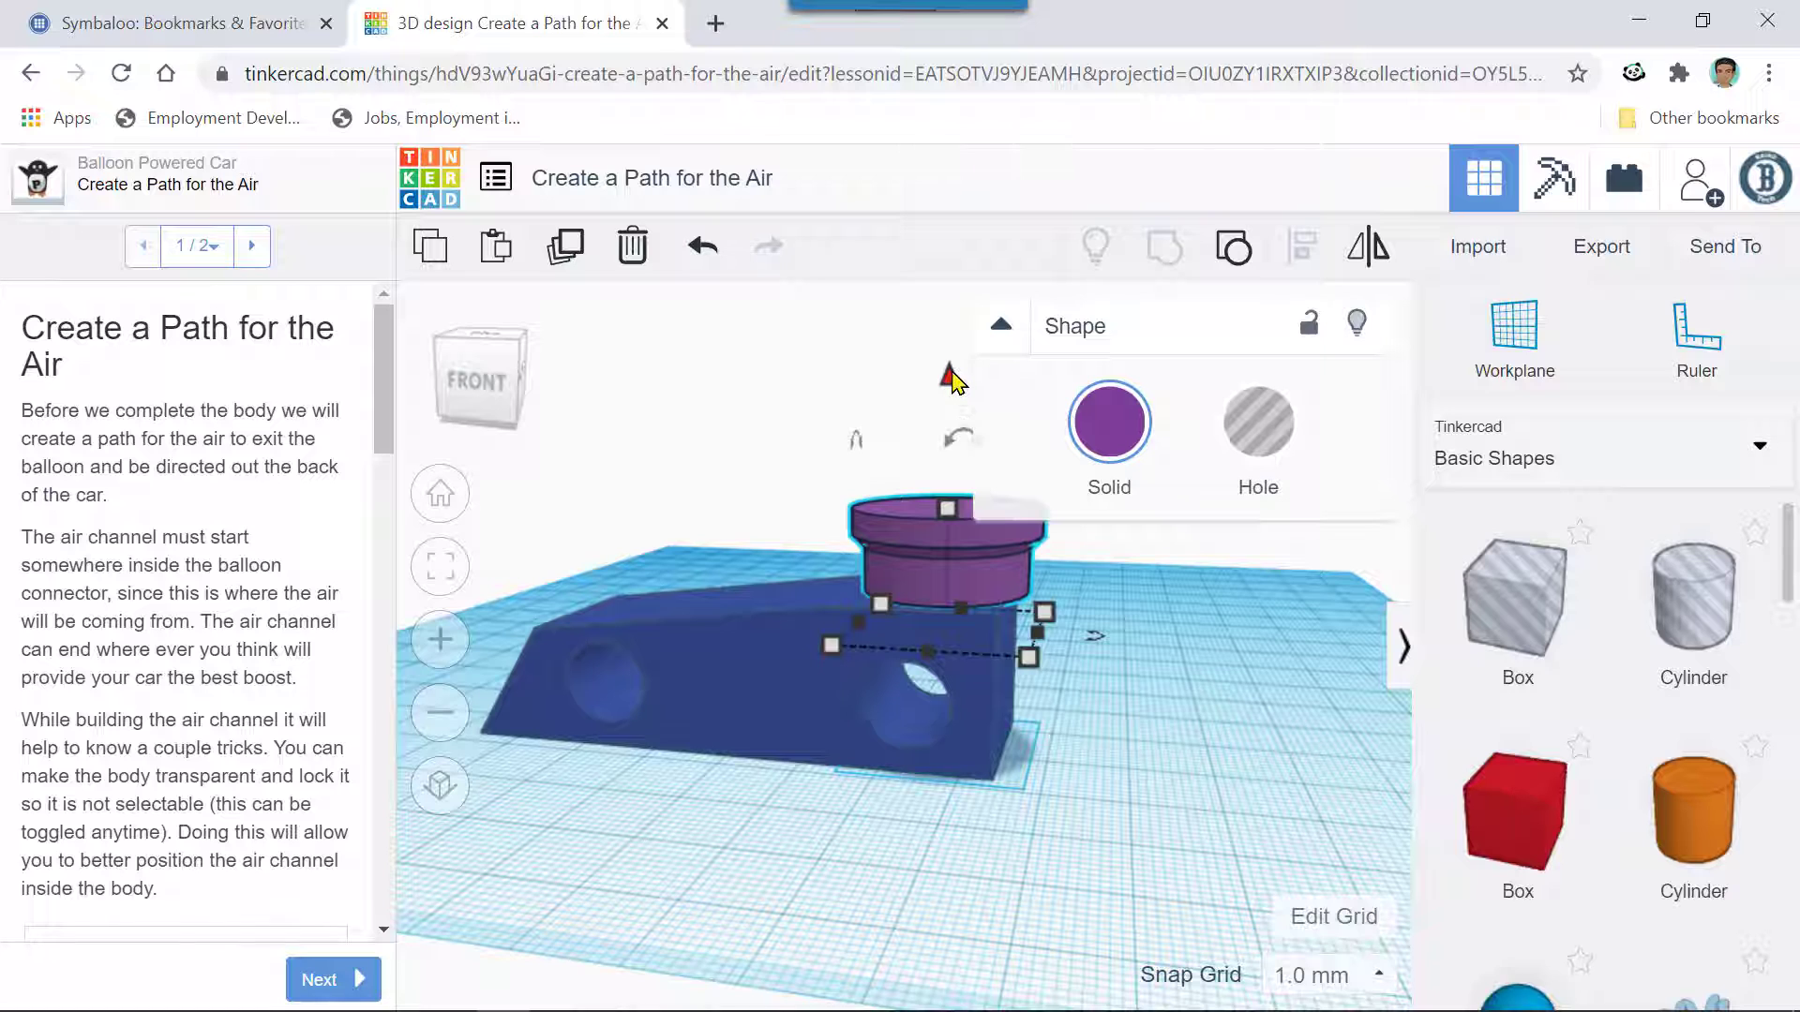
drag(952, 379, 952, 386)
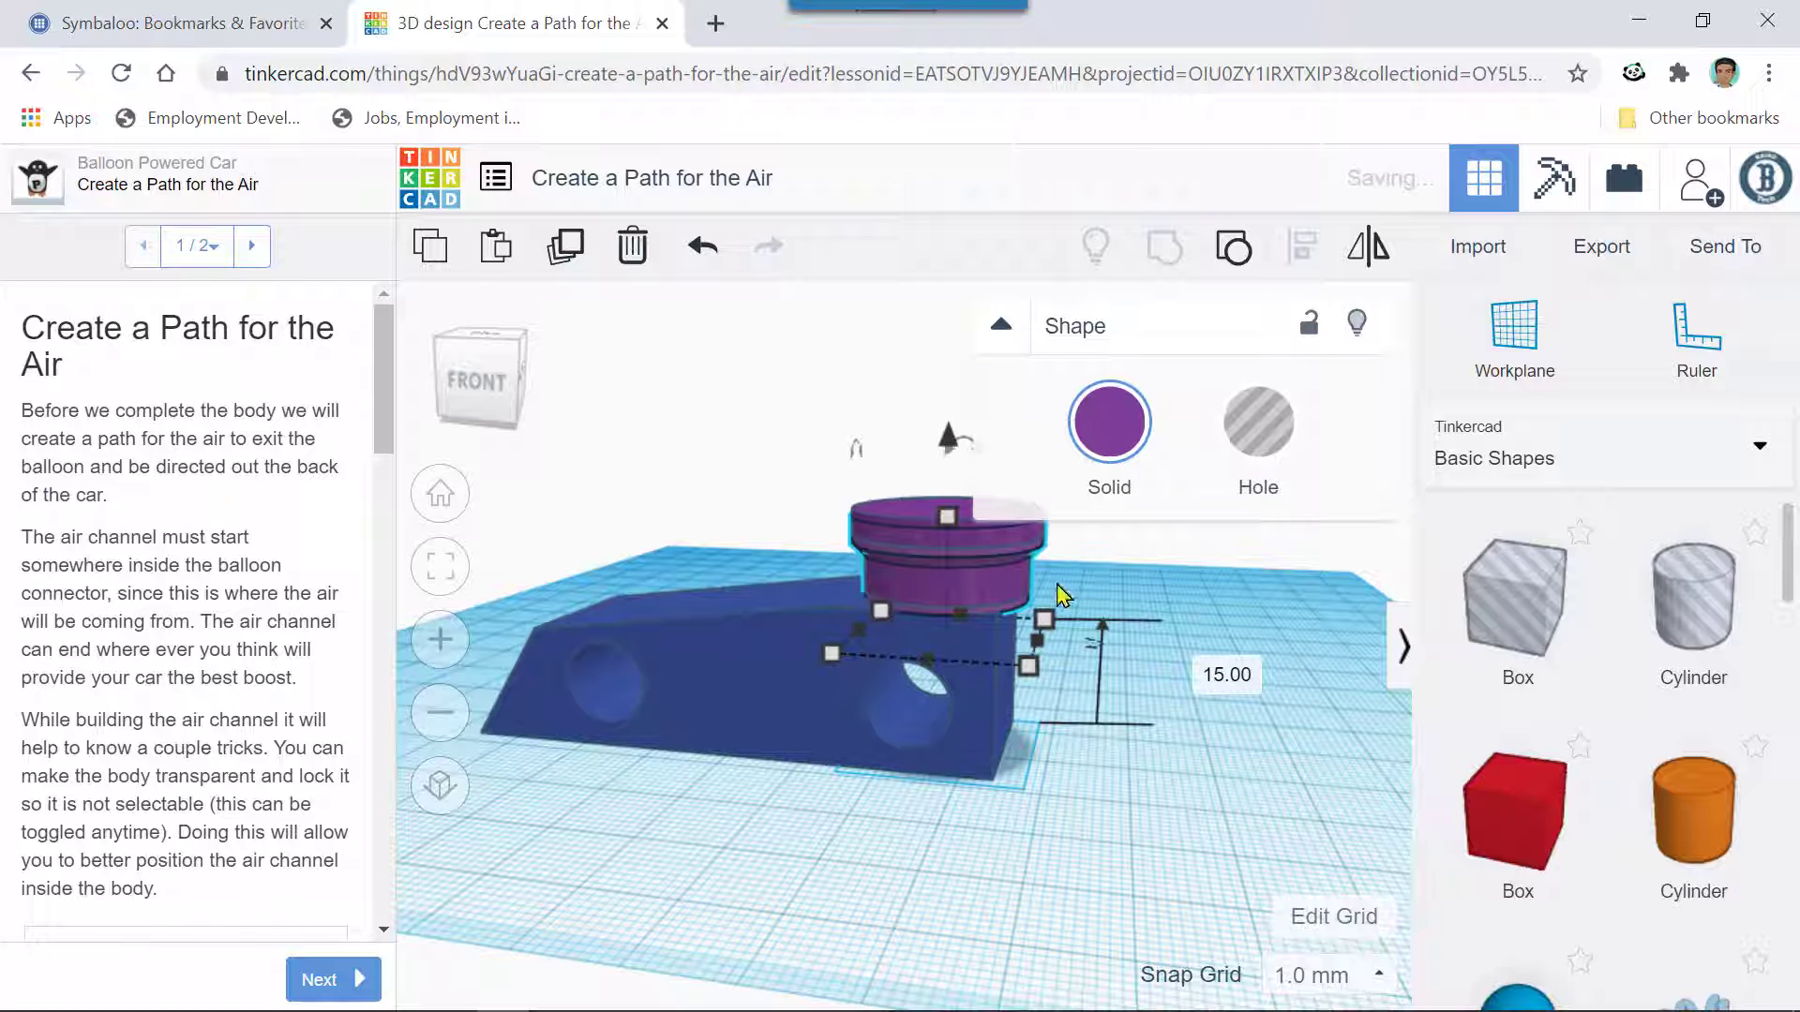
click(1188, 854)
right_drag(1189, 855, 981, 791)
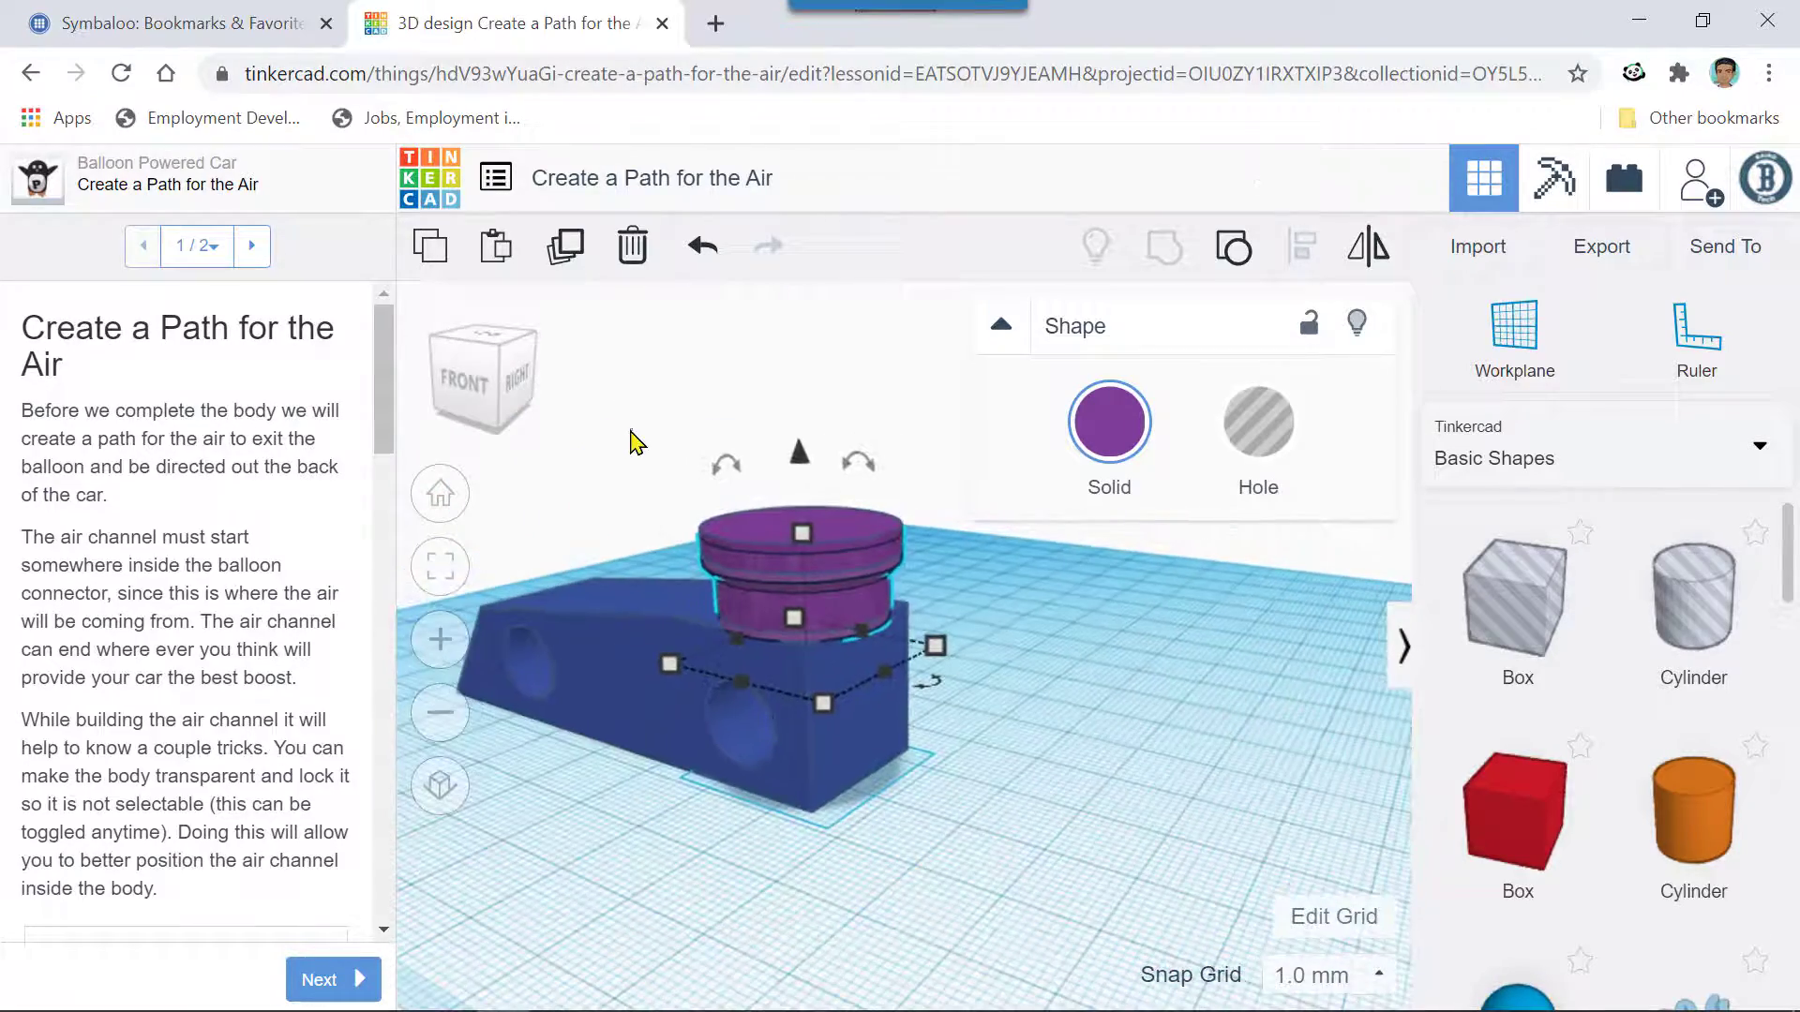
- Select all the car's shapes and try aligning them vertically by their bottoms and by their tops, undoing each attempt
drag(630, 442, 1102, 886)
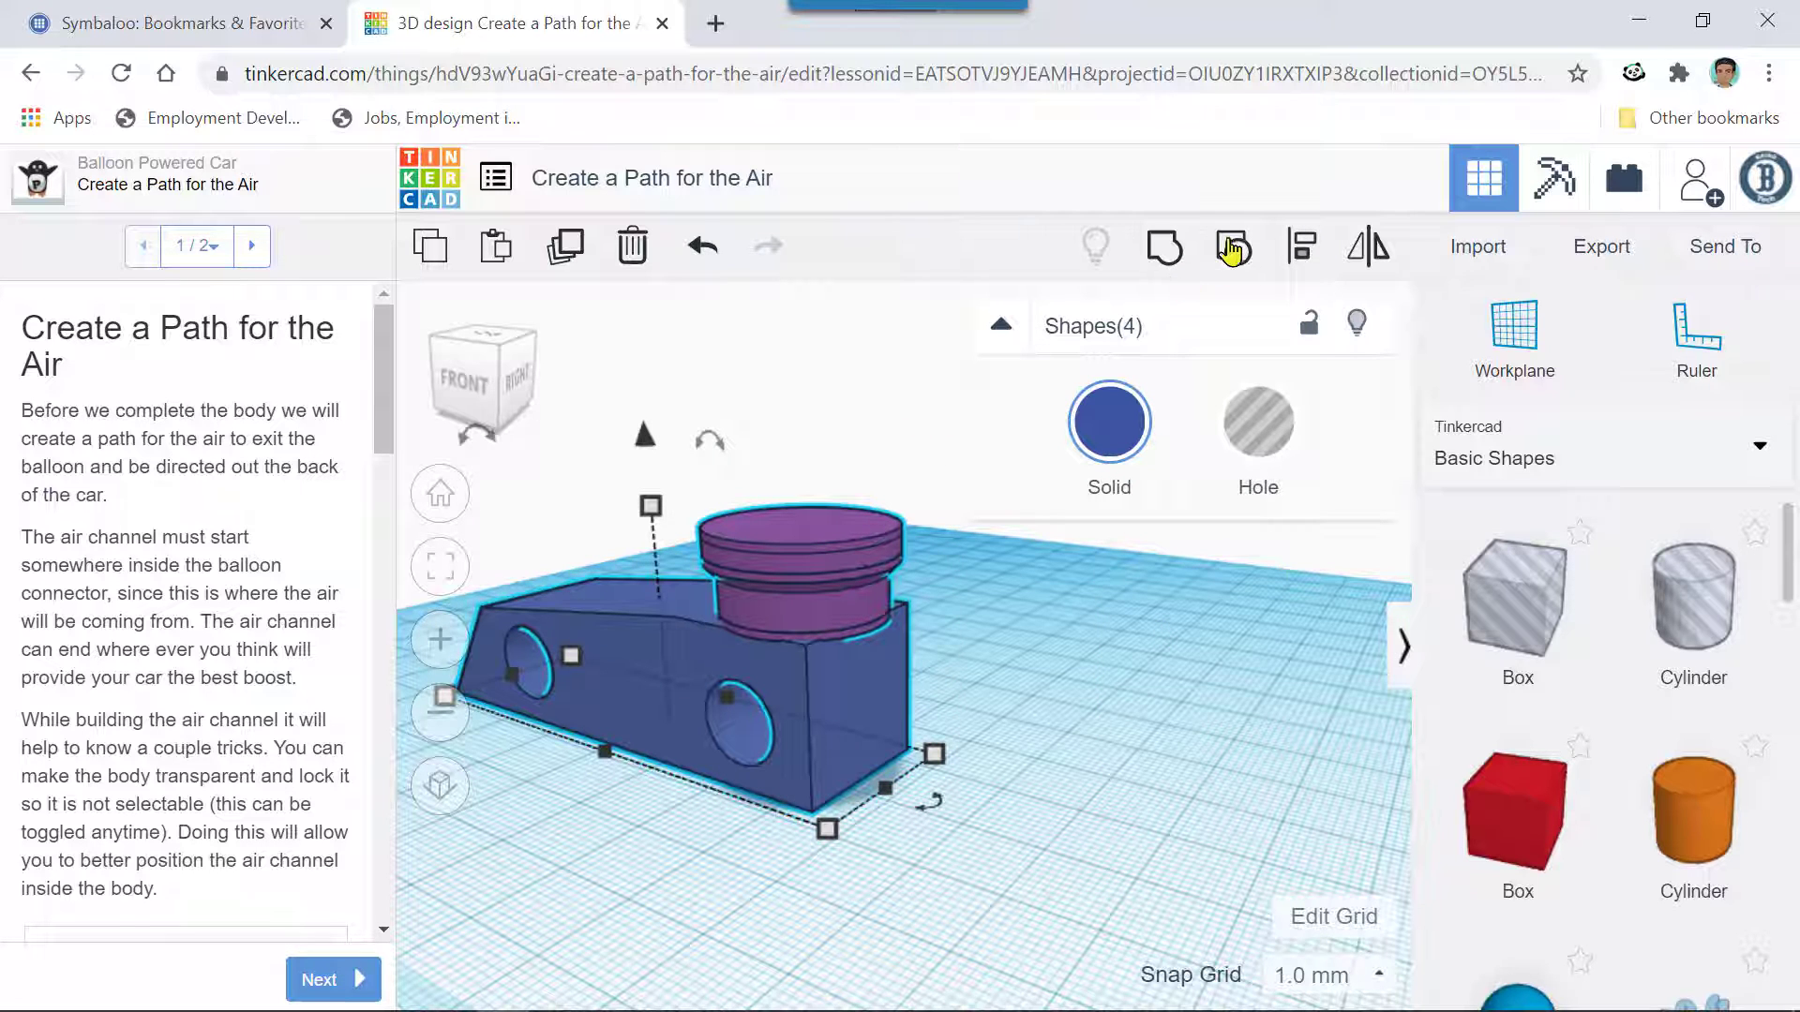
click(1303, 249)
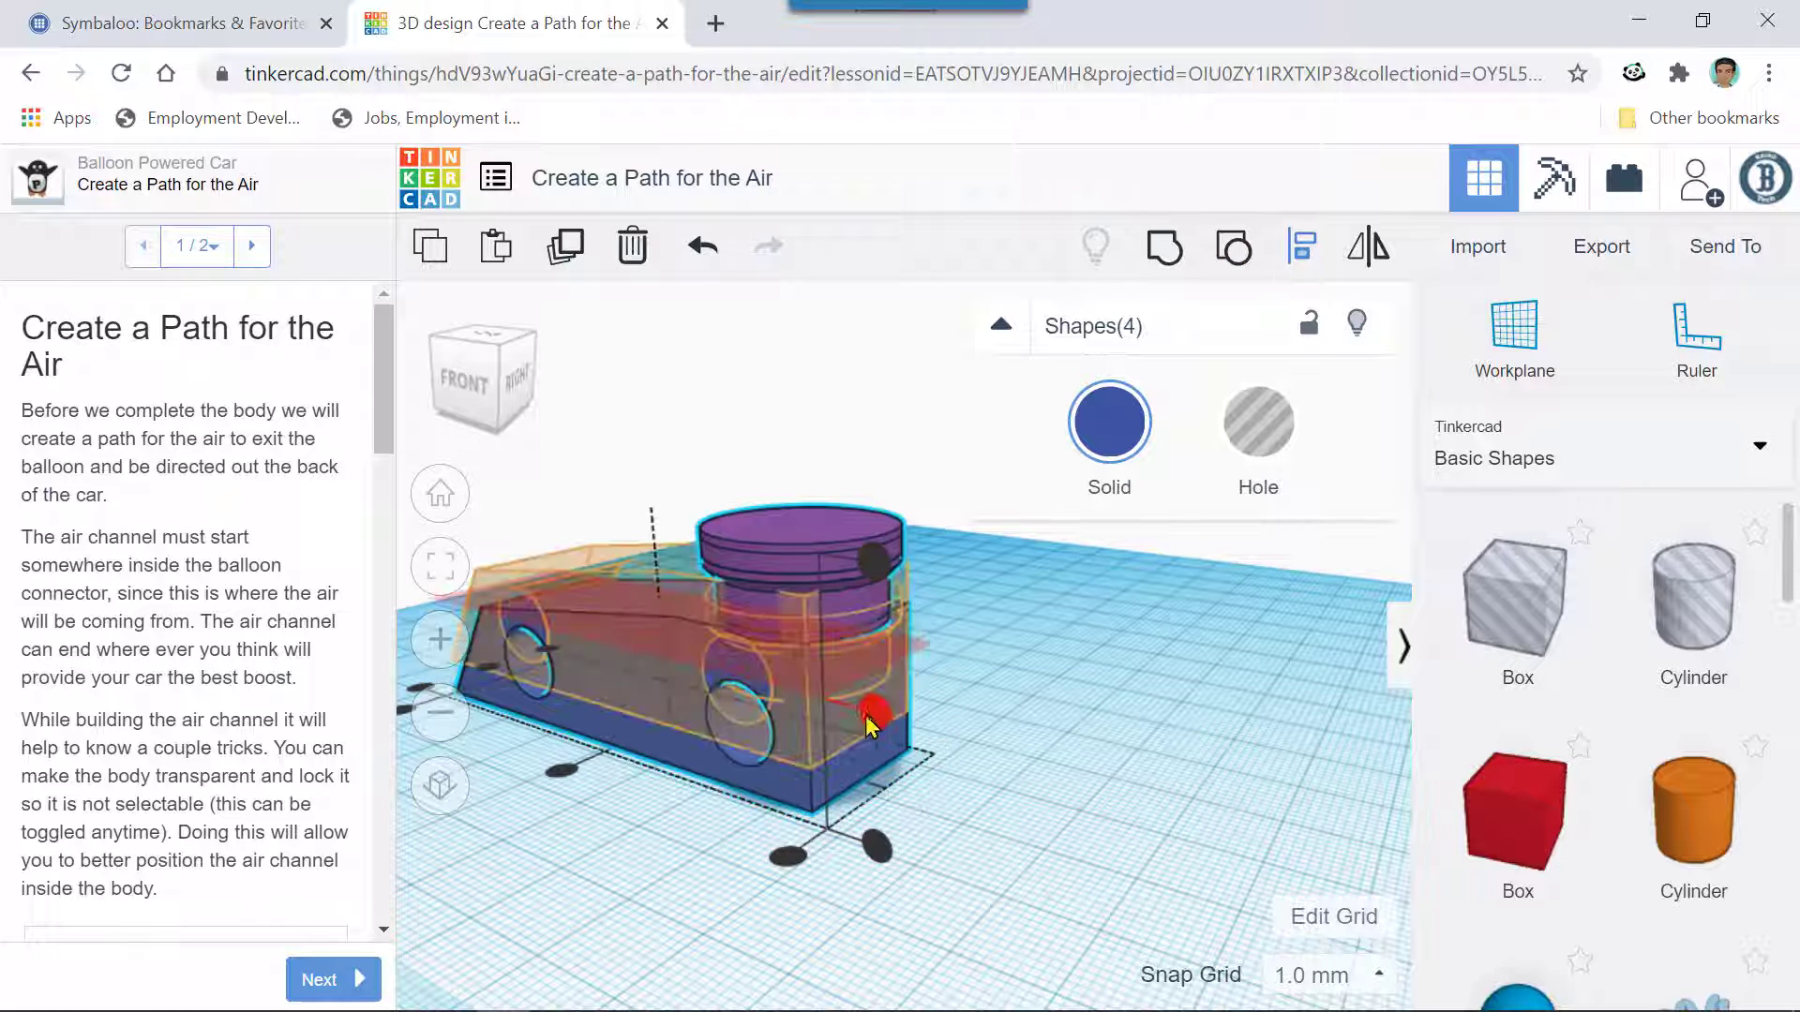
click(873, 853)
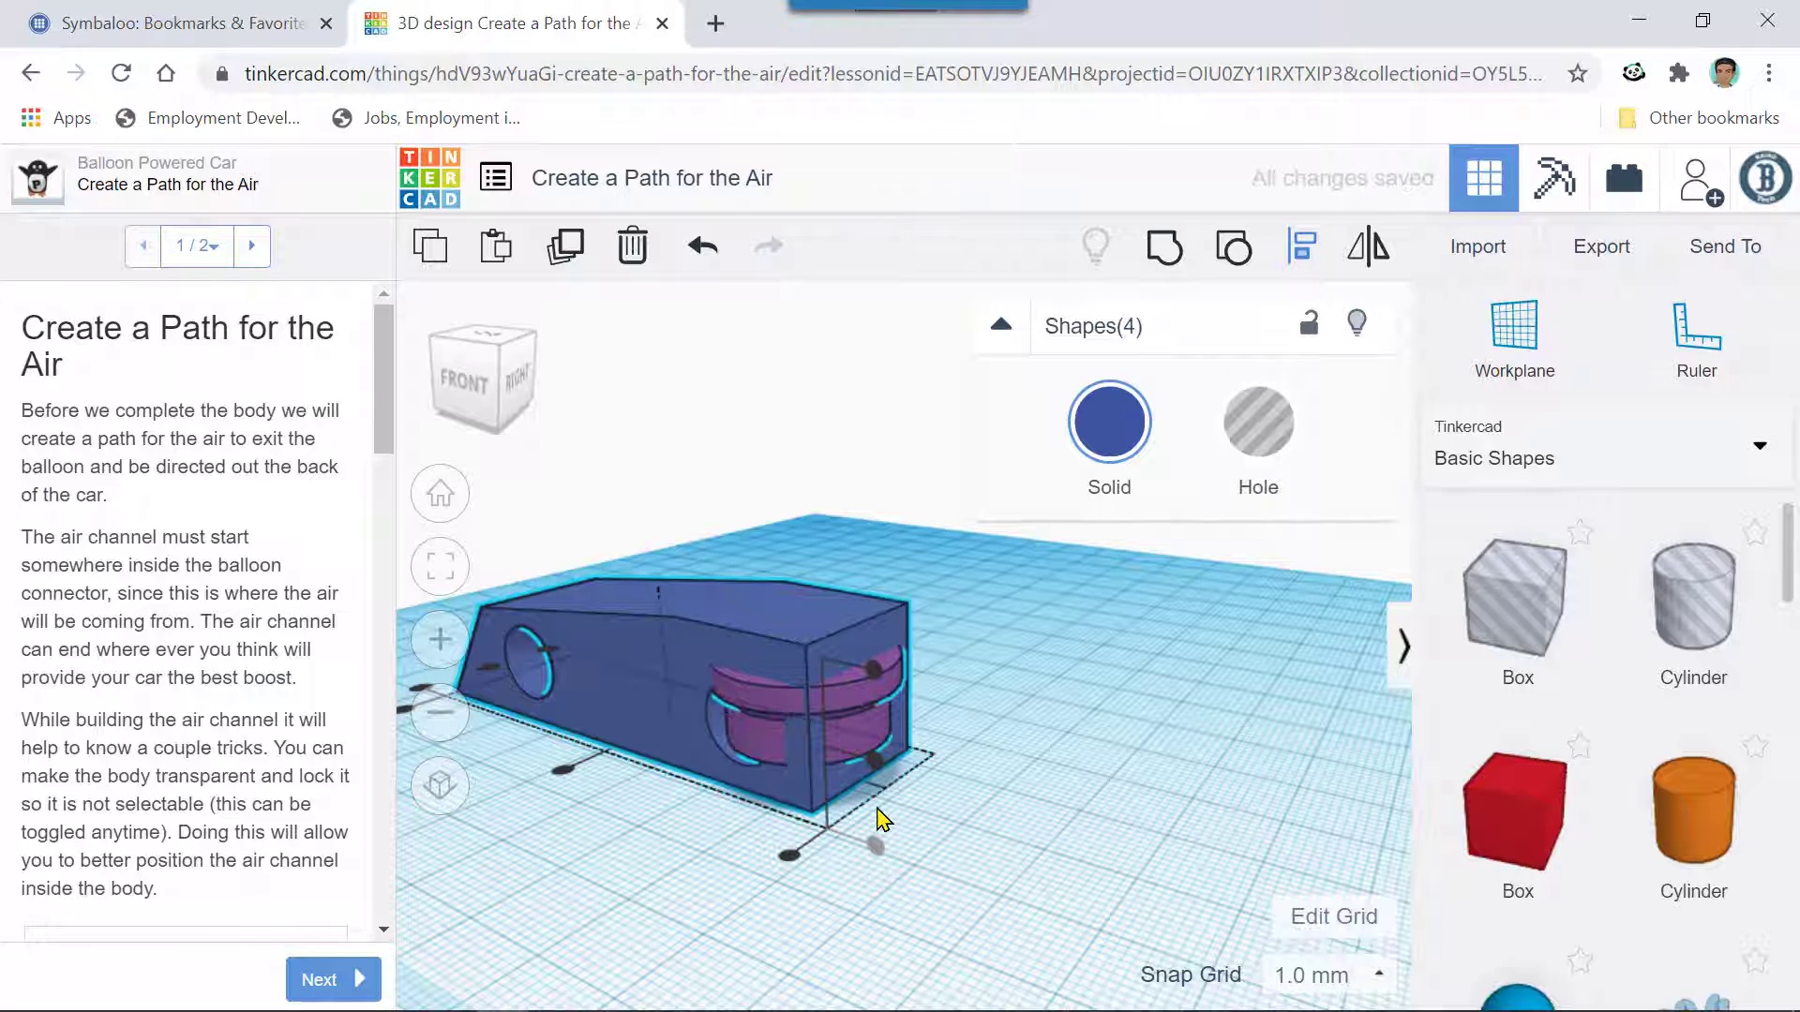
click(703, 246)
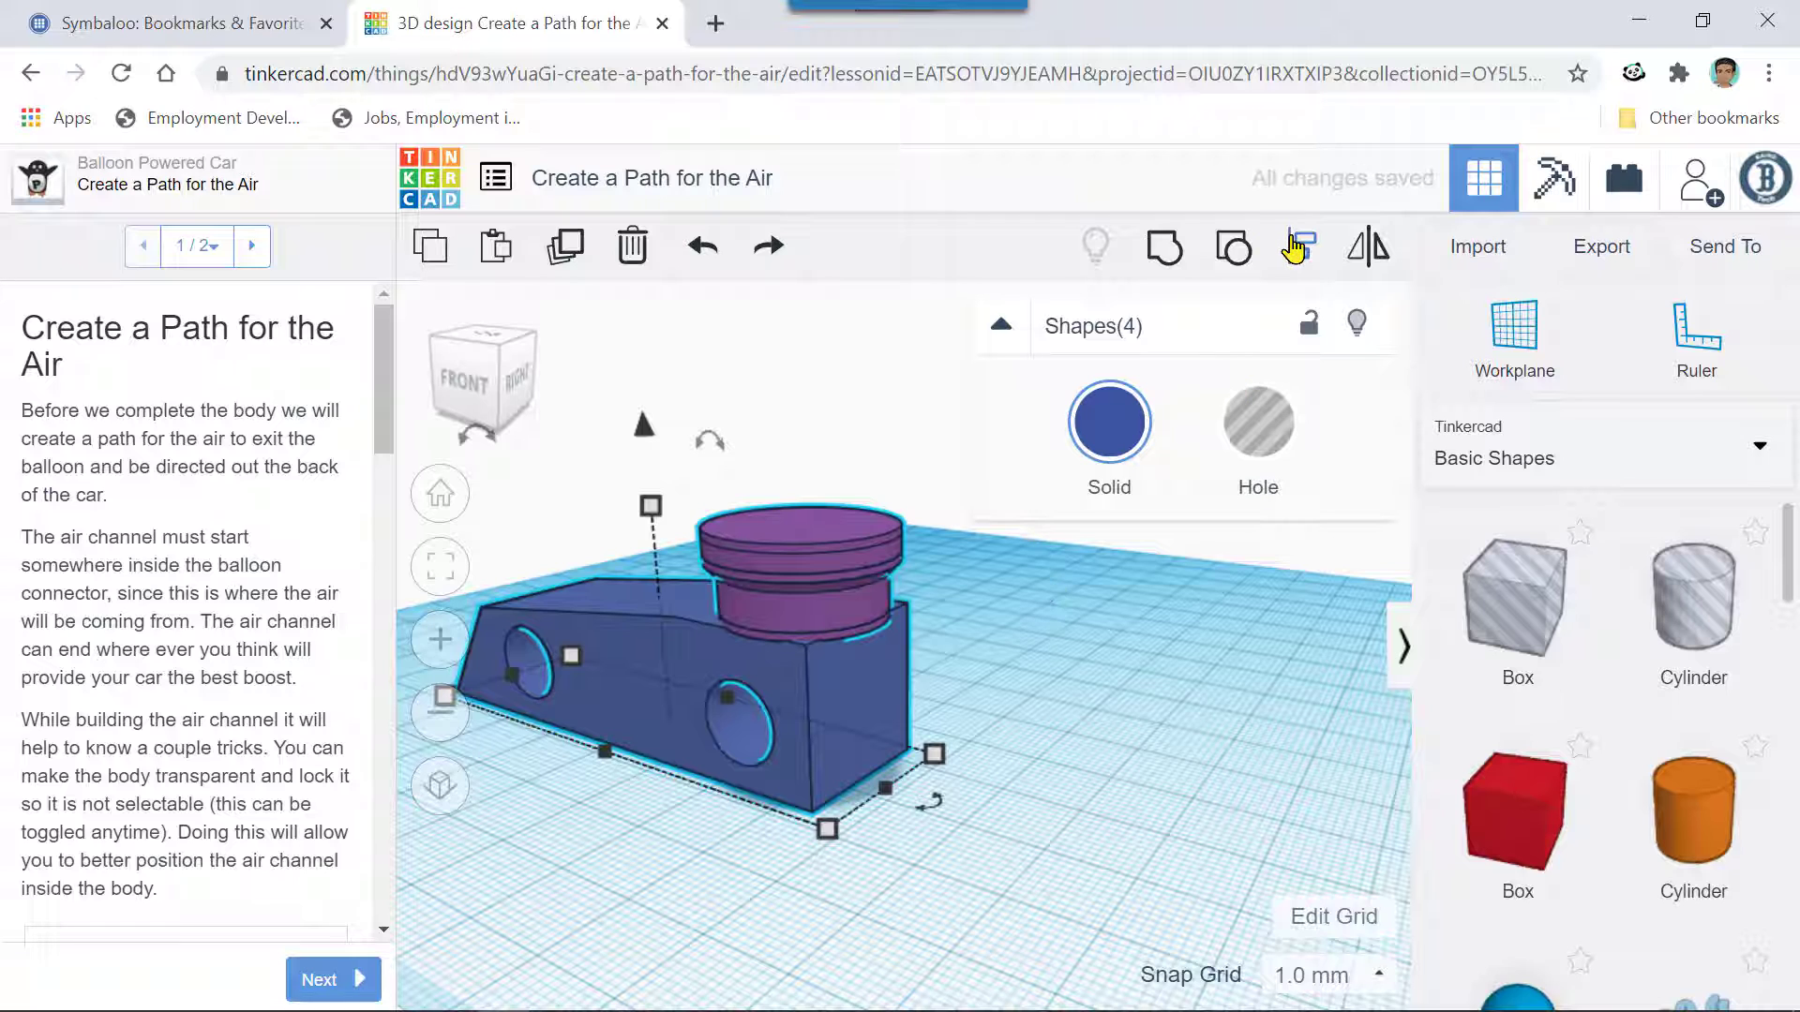
click(1296, 258)
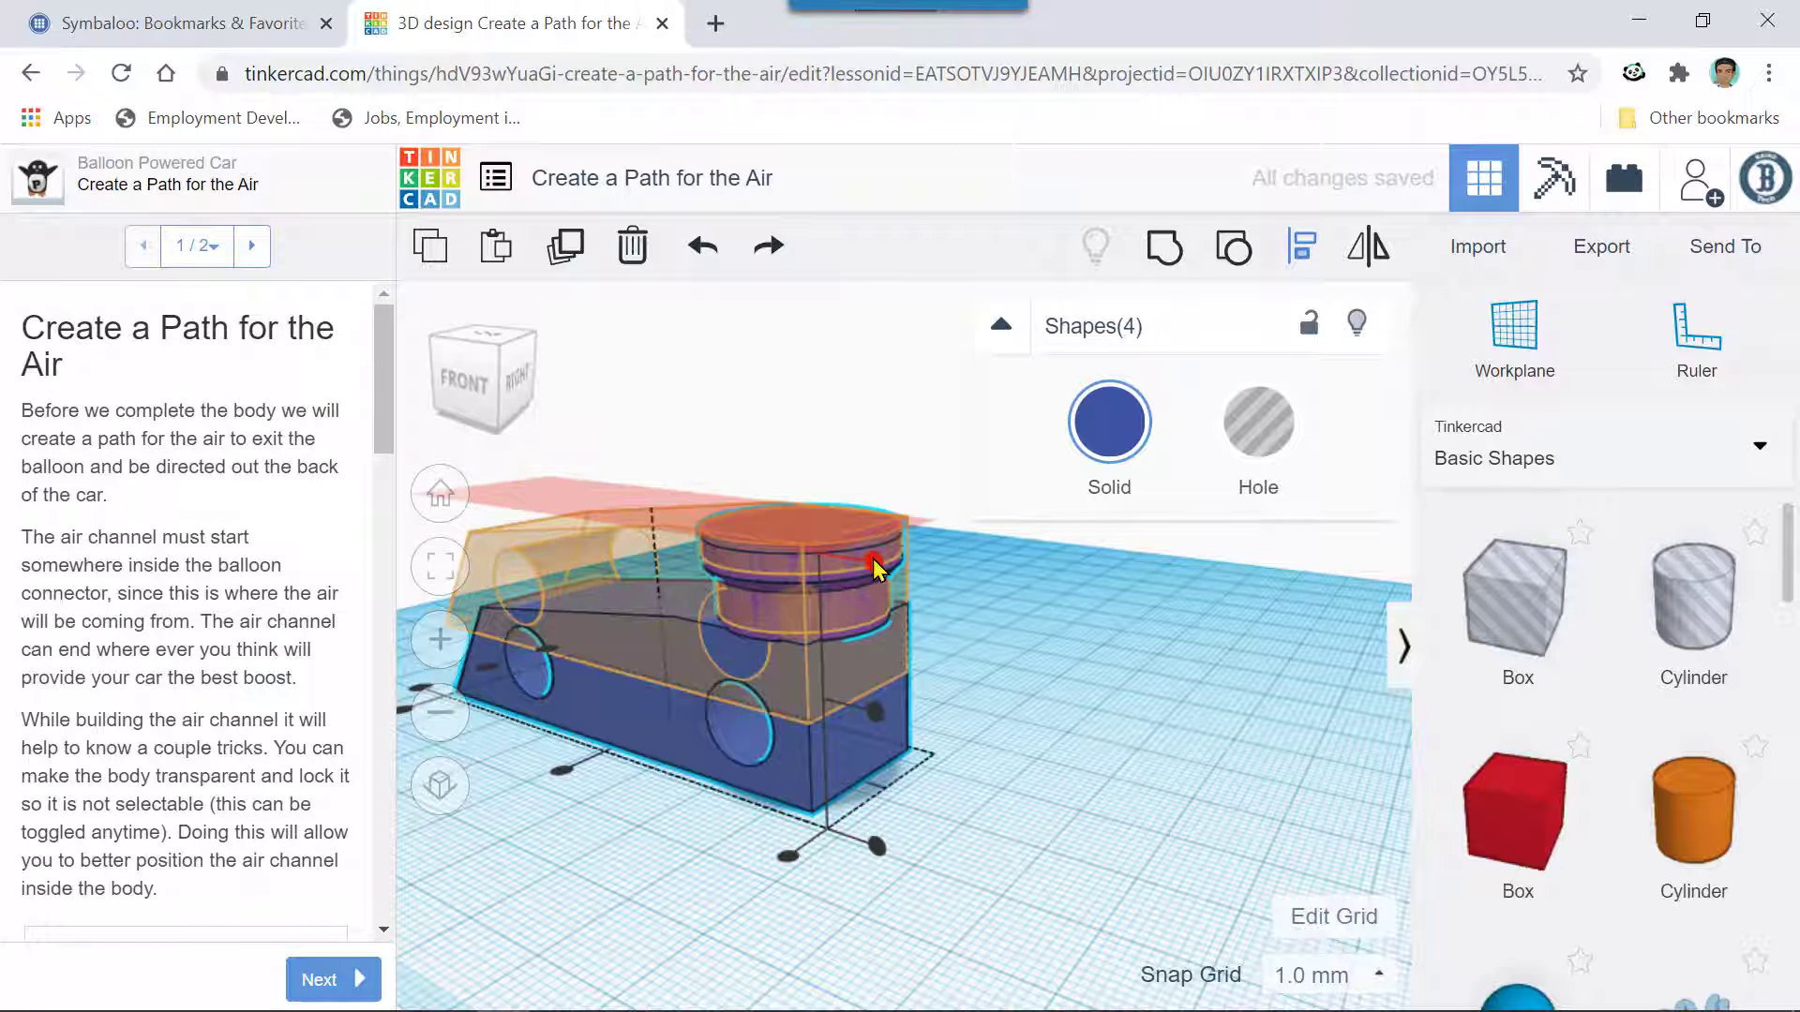
click(873, 563)
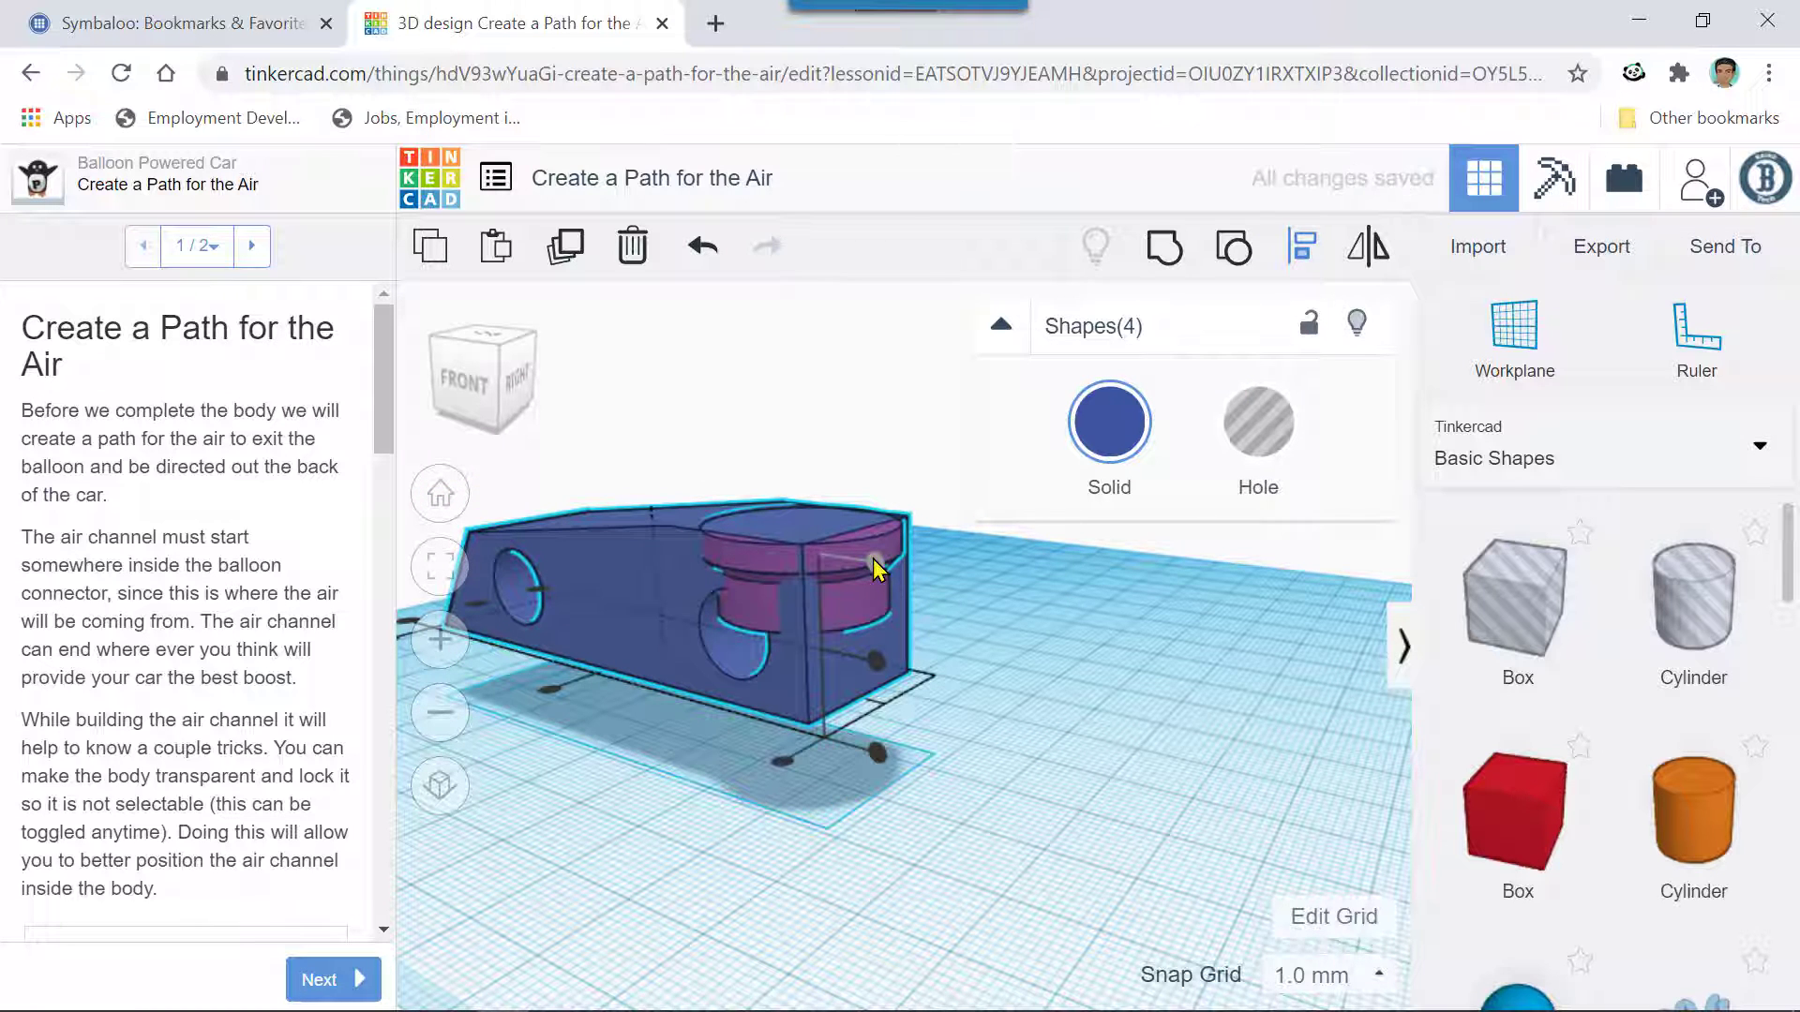
click(701, 246)
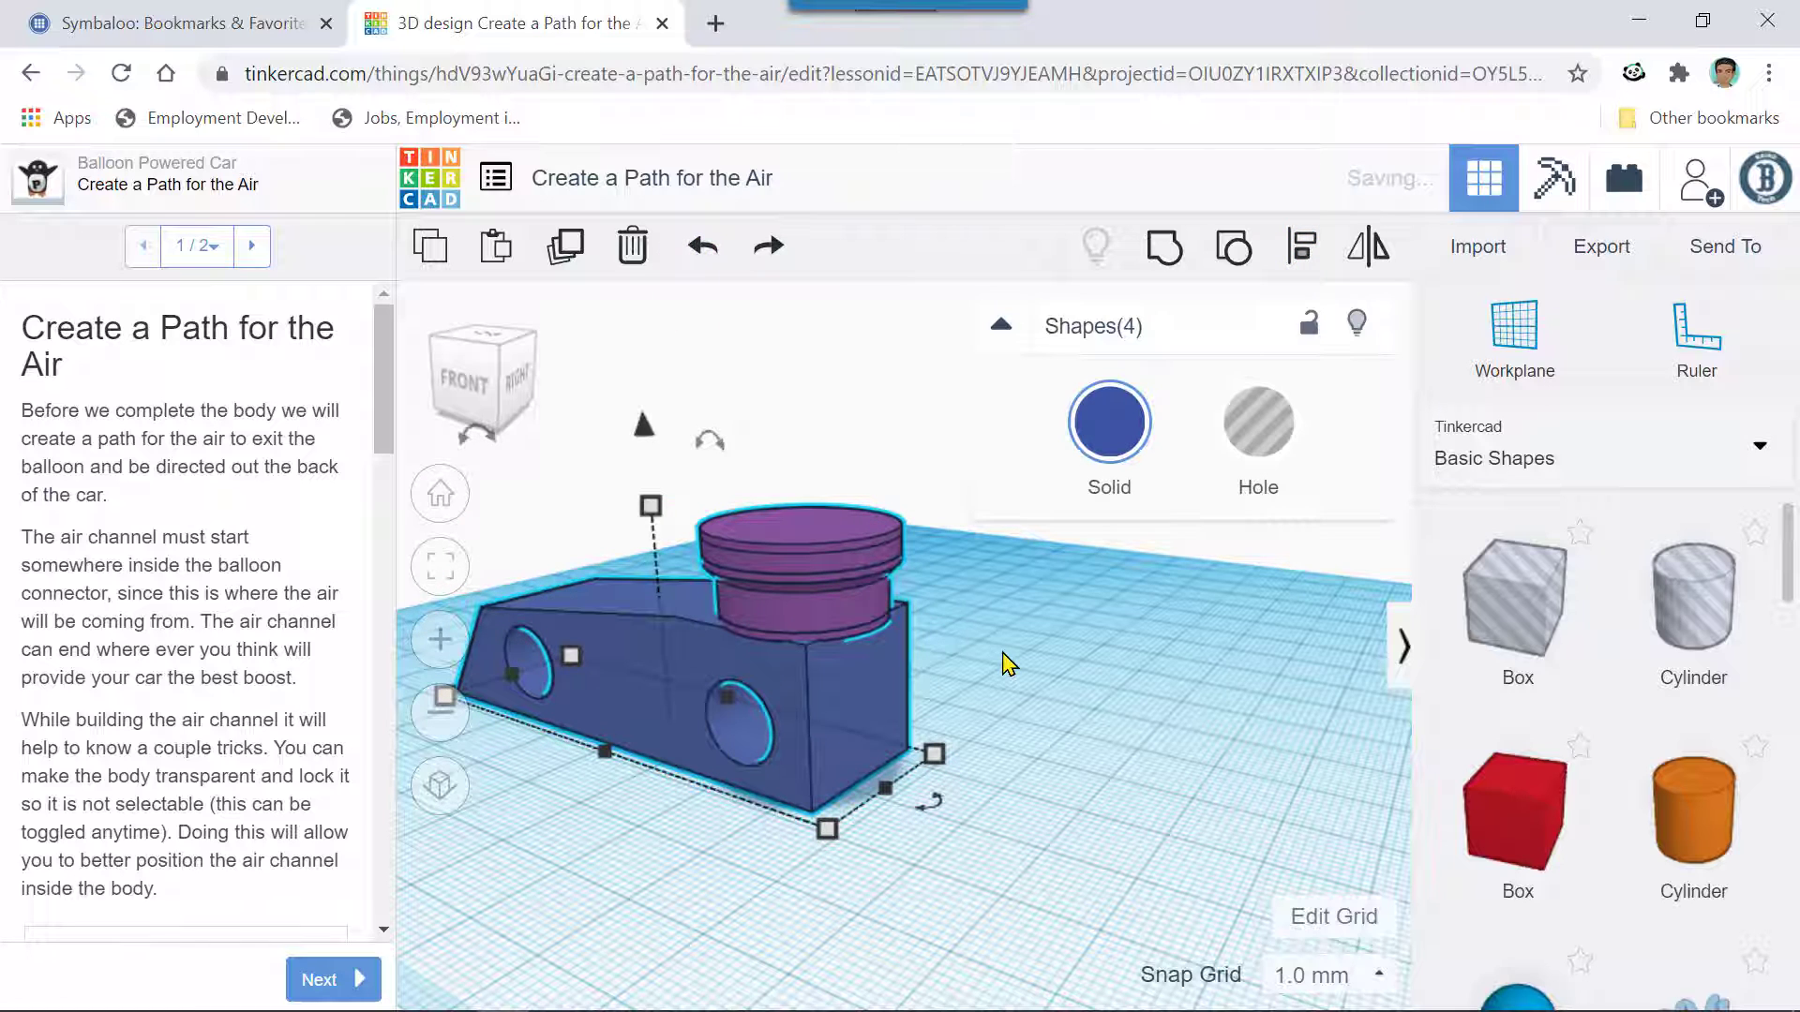
- Align the selected body and connector shapes on their centres across the car's width
right_drag(1004, 551, 864, 703)
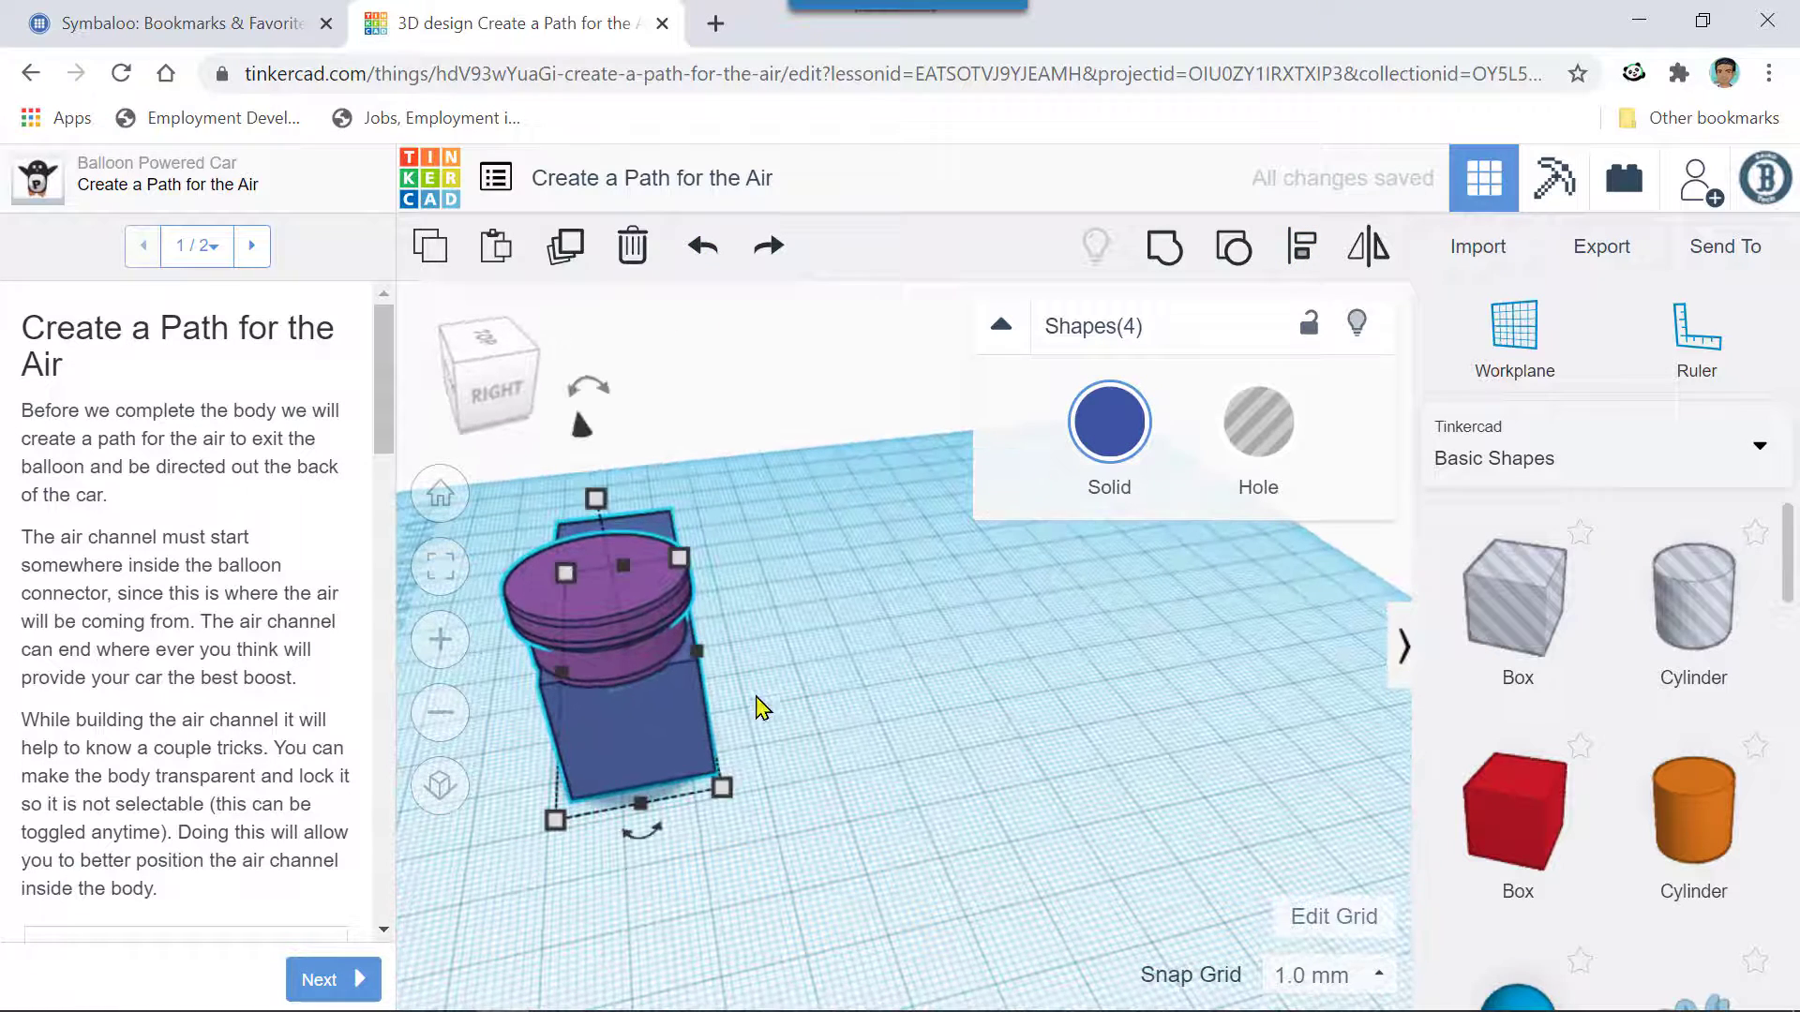
click(1305, 258)
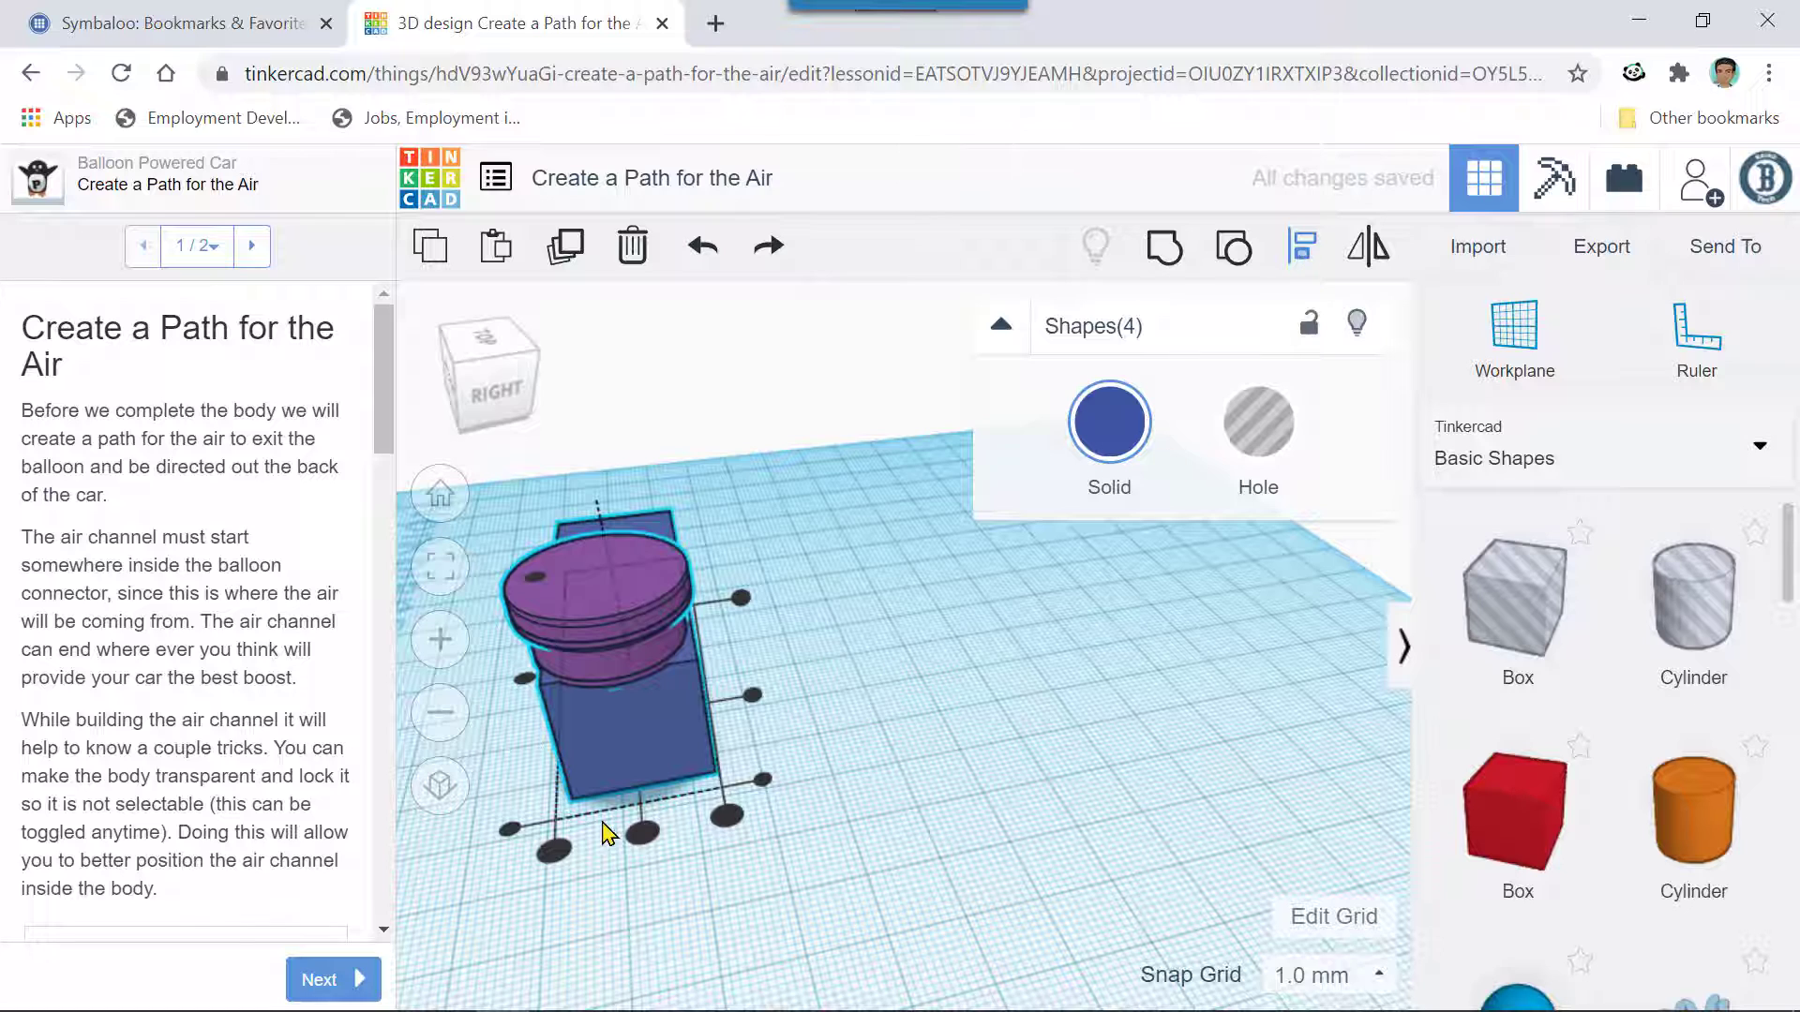
click(646, 834)
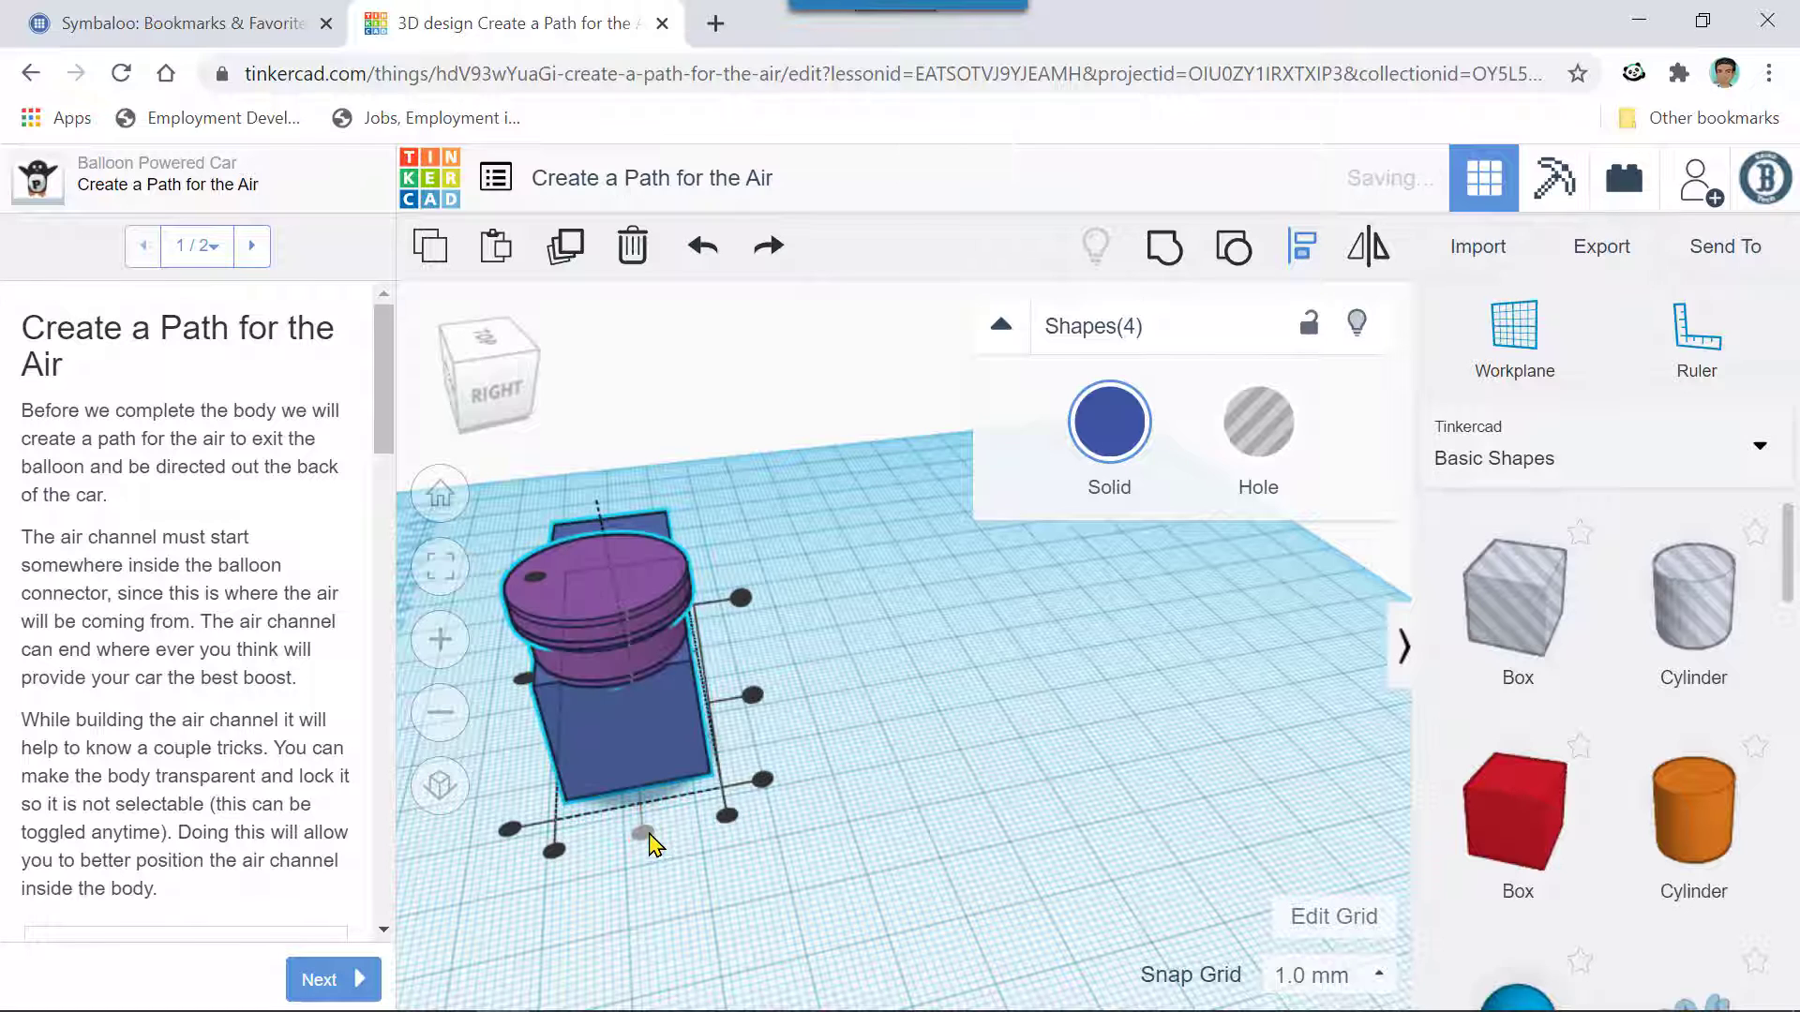
- Leave the alignment and try nudging the four selected car shapes along the workplane, returning them to their original position
right_drag(797, 954, 1007, 911)
scroll(983, 900, up, 3)
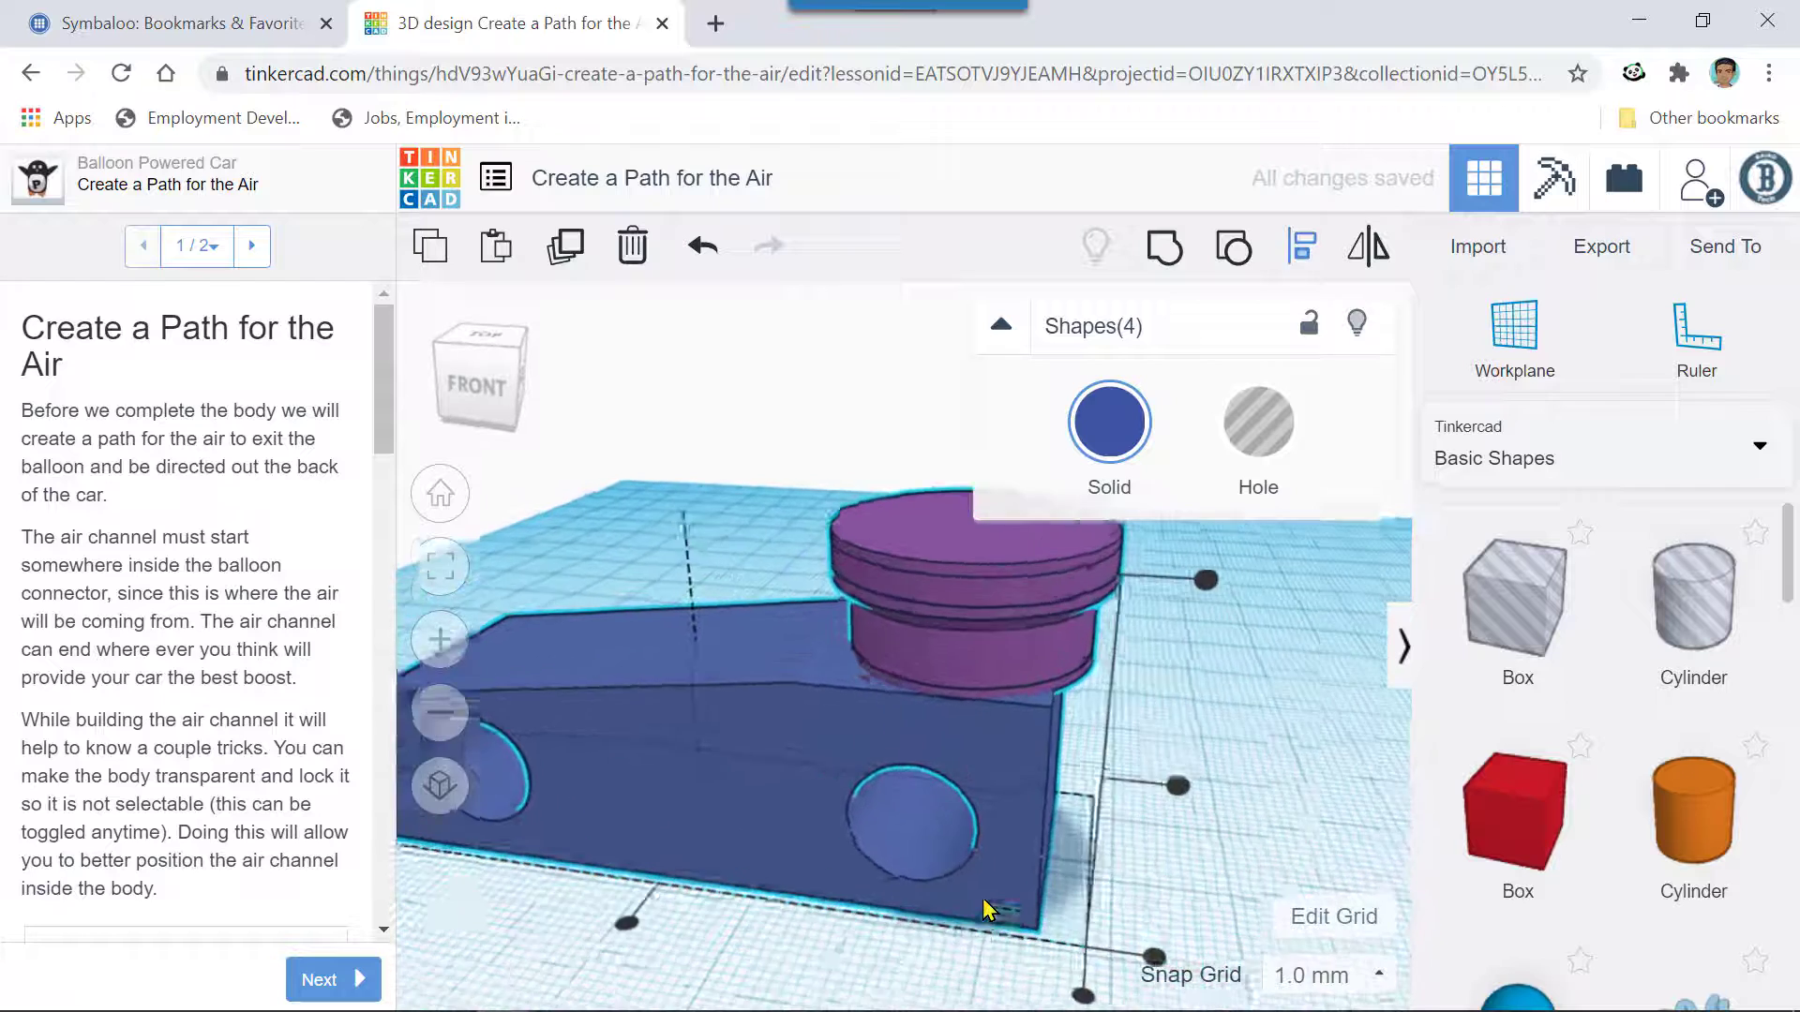
scroll(989, 911, up, 3)
scroll(988, 911, down, 4)
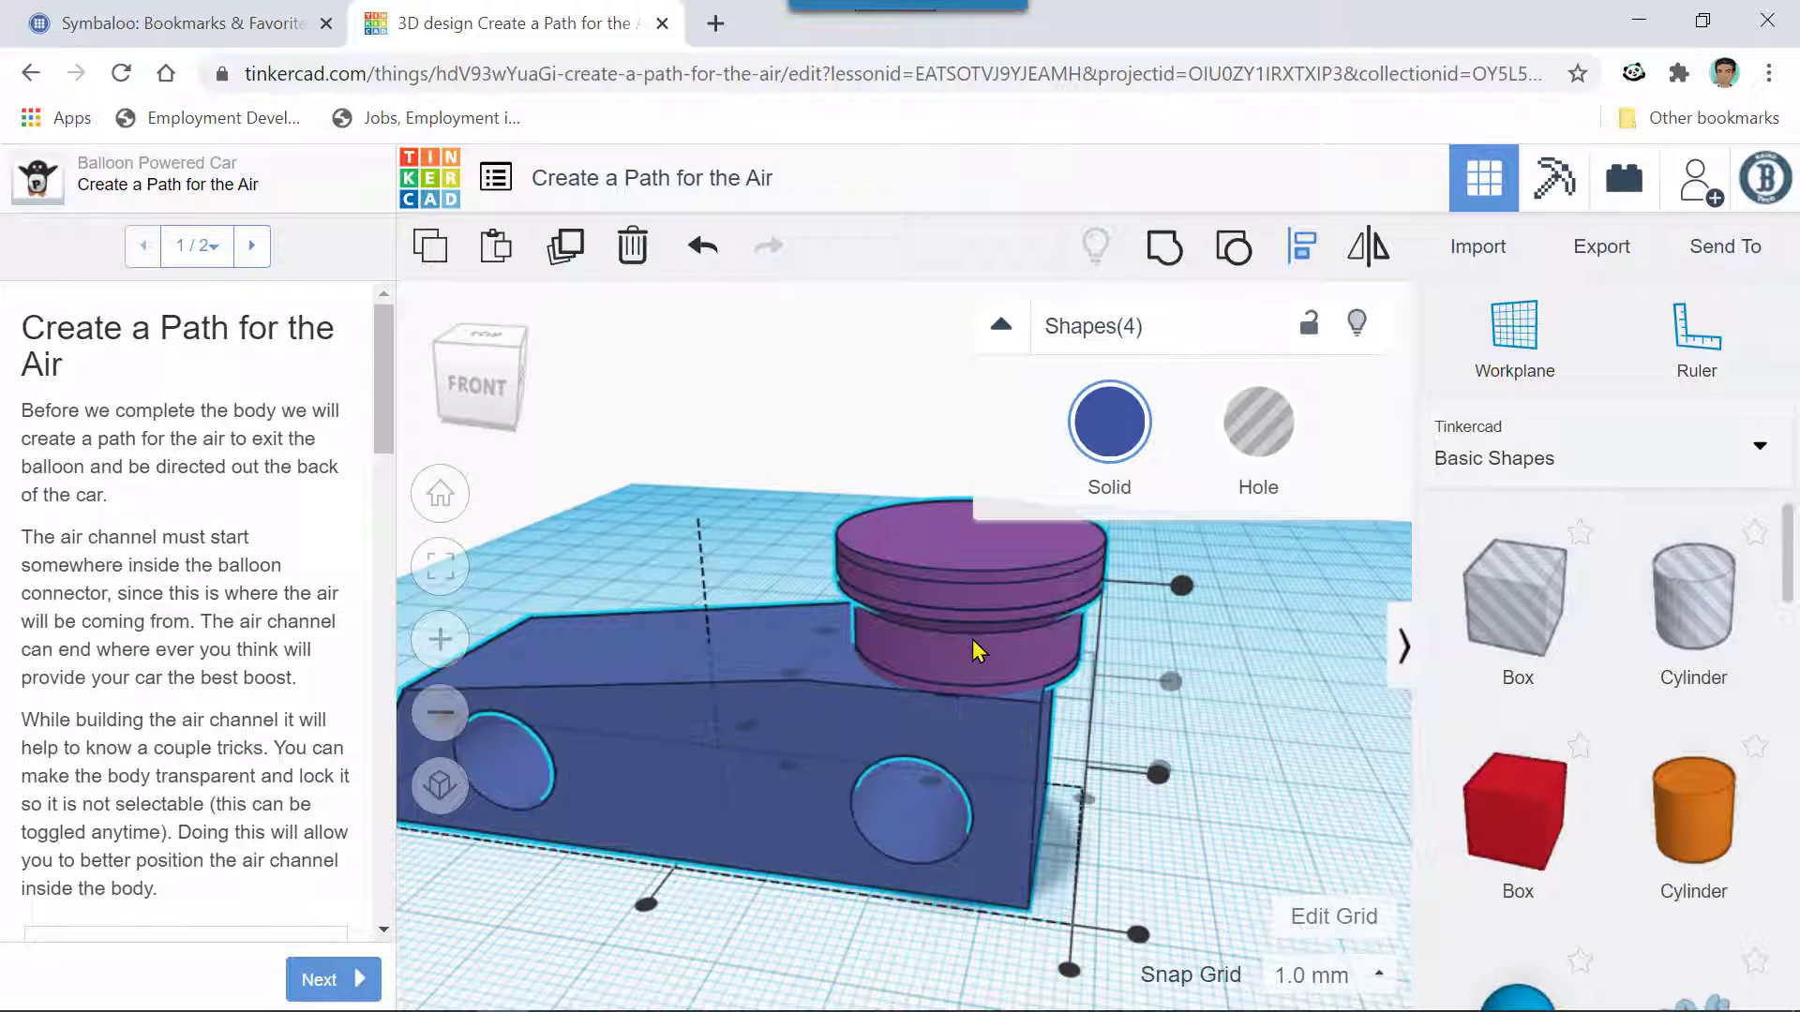
click(842, 487)
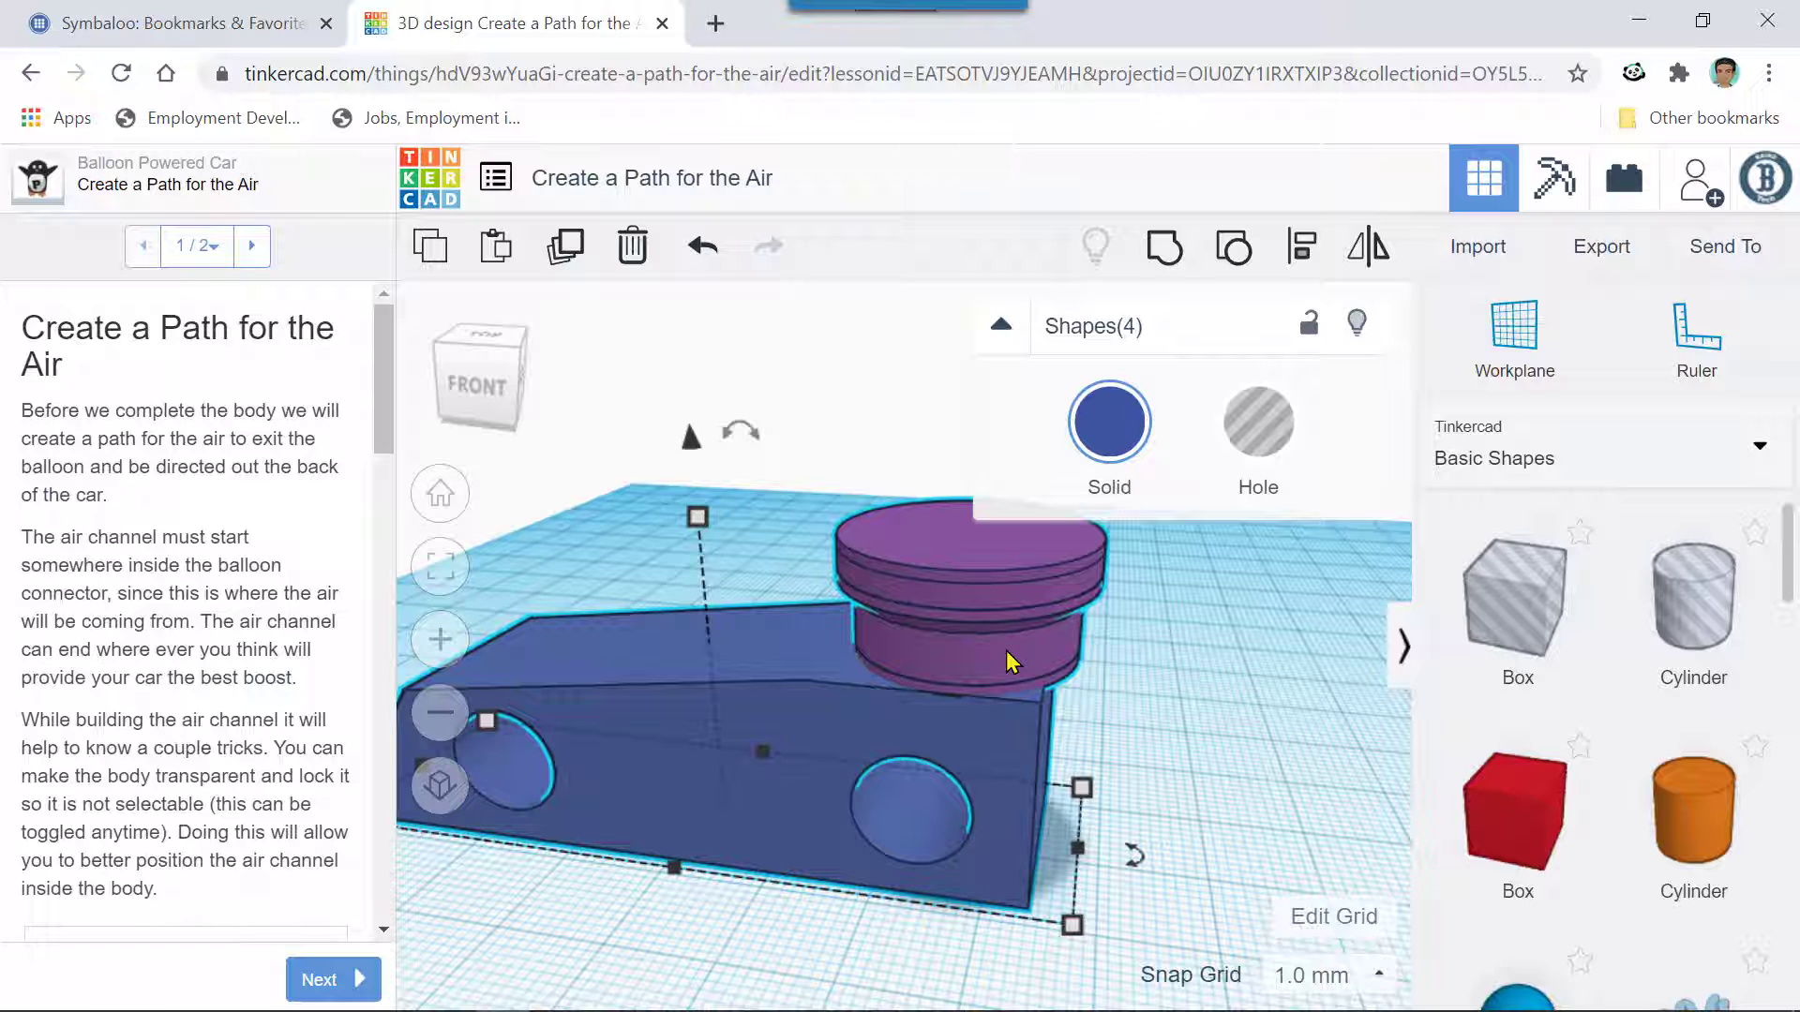
key(Left)
key(Right)
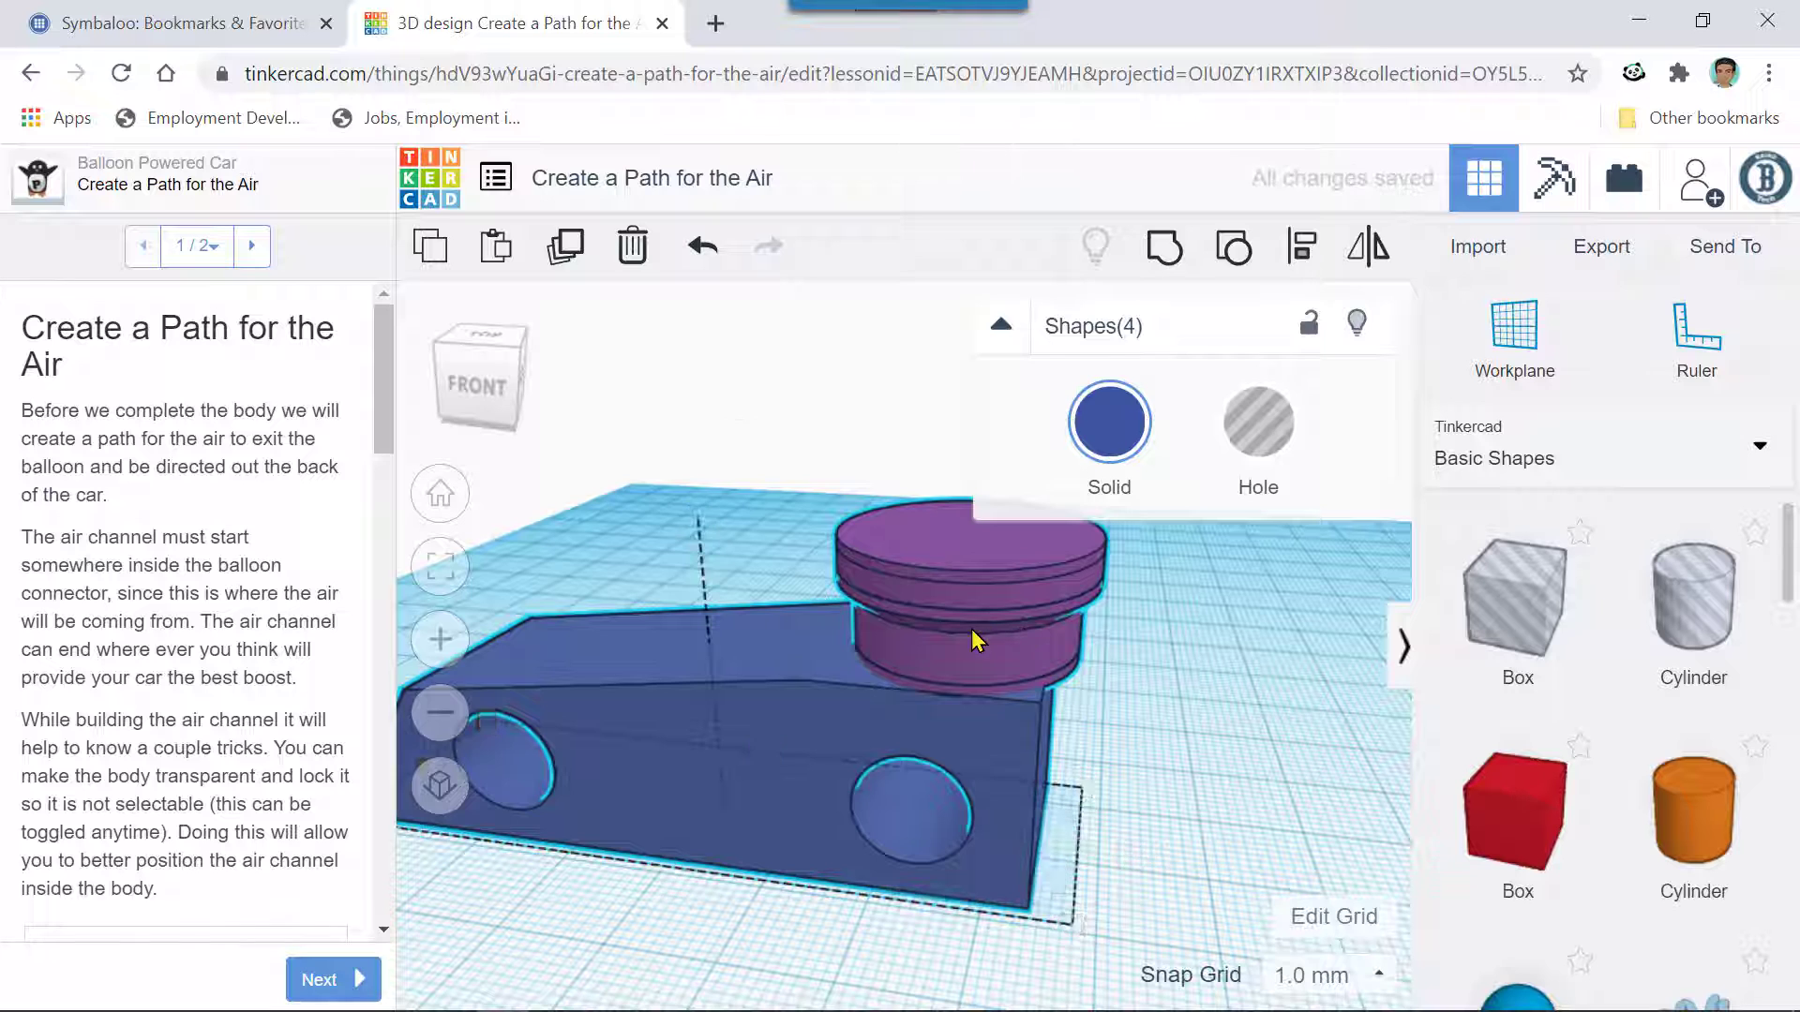
key(Escape)
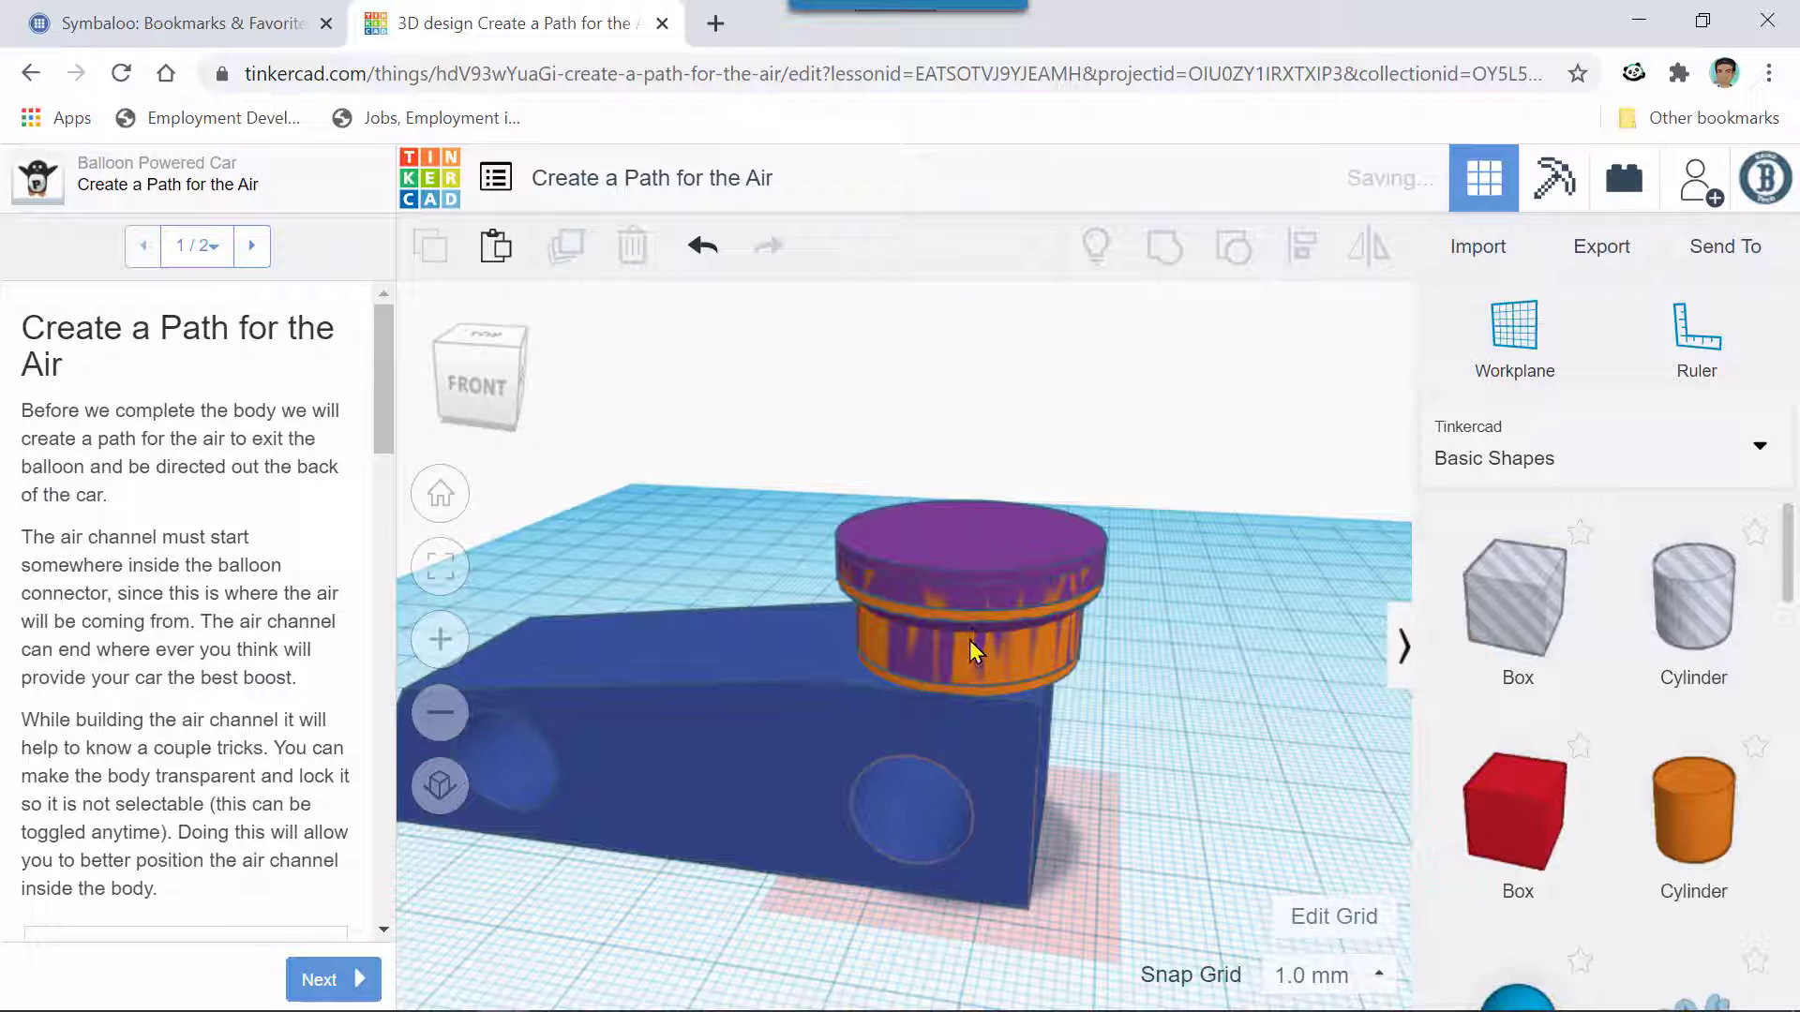
- Try nudging only the connector's orange inner cylinder one grid step toward the front of the car
click(969, 647)
right_drag(918, 656, 831, 522)
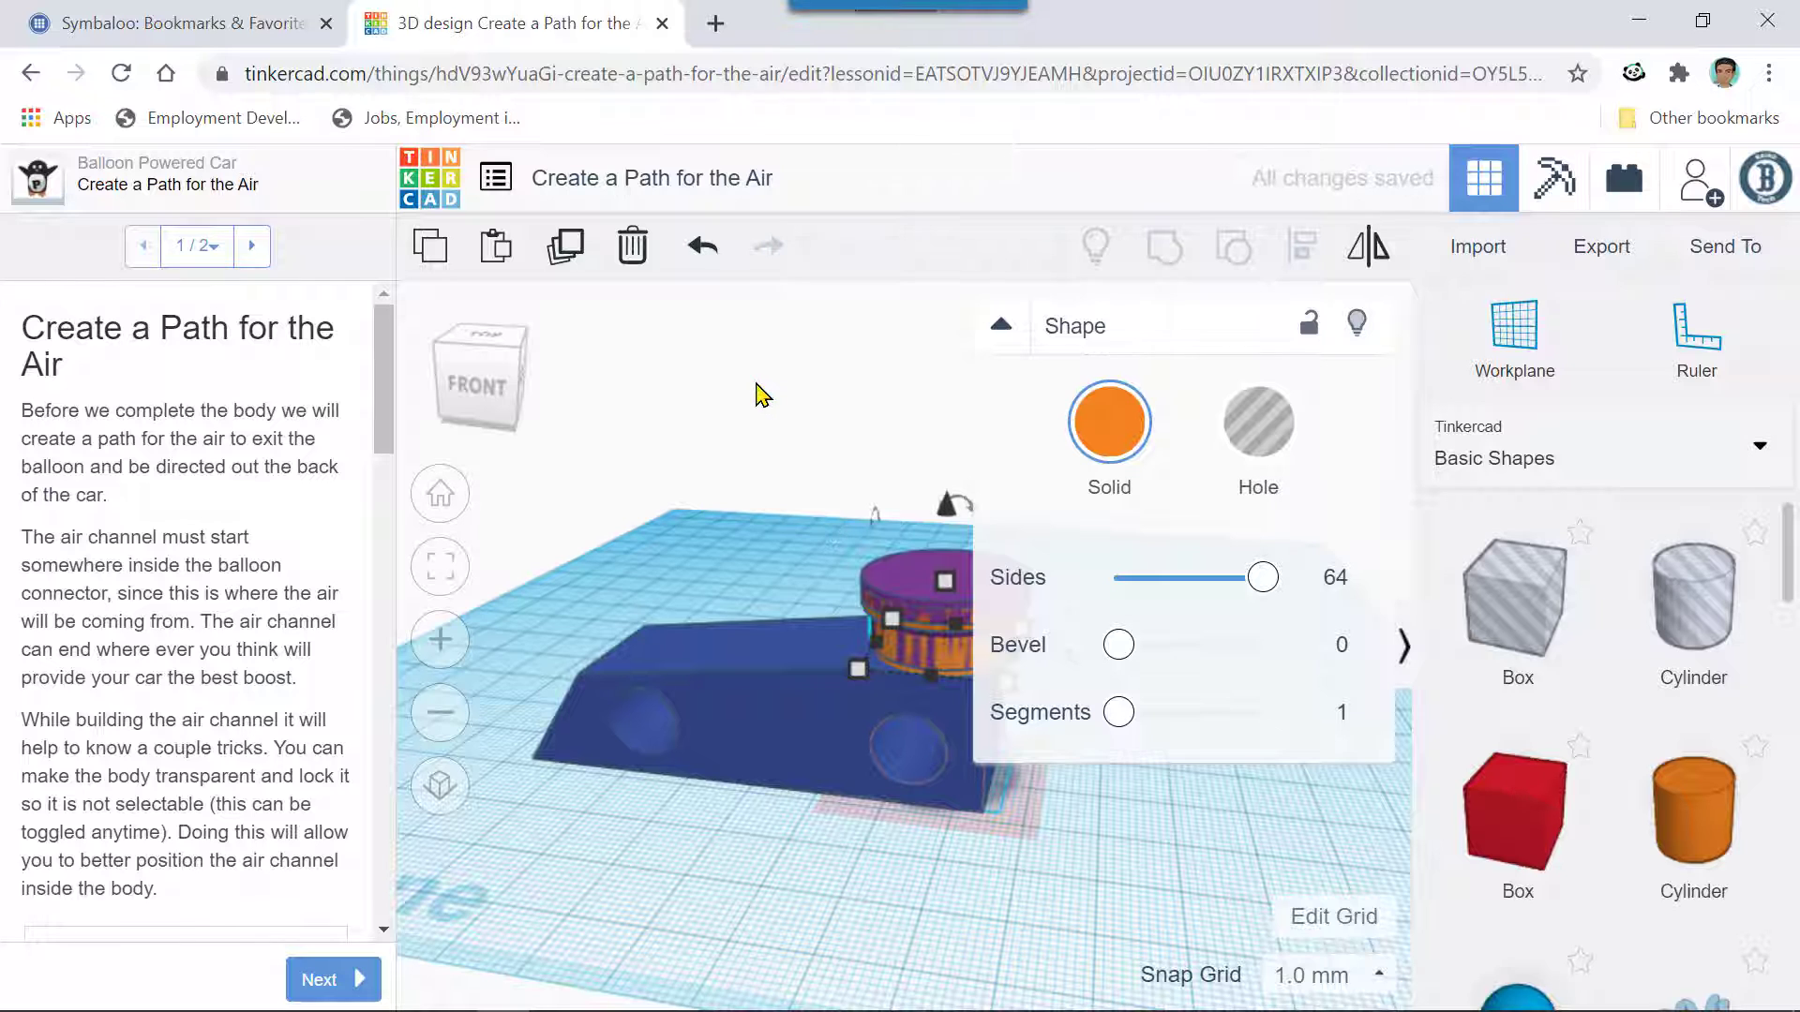
click(1001, 330)
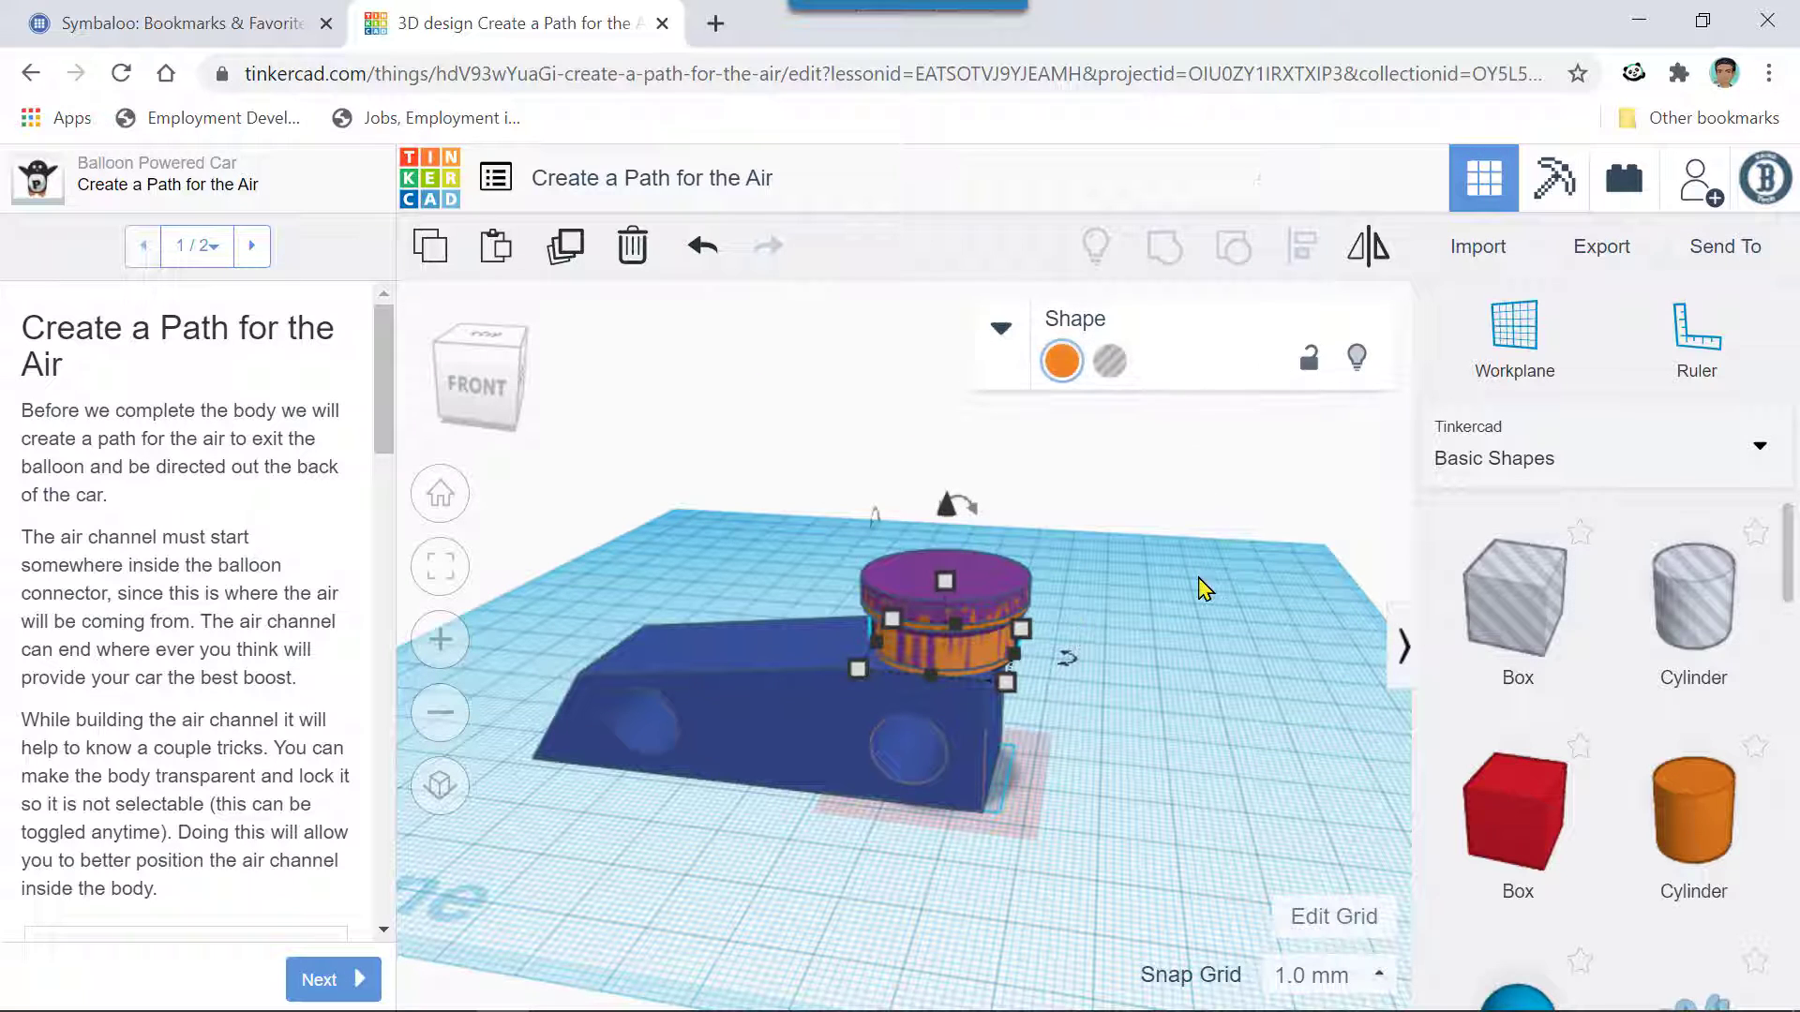
key(Left)
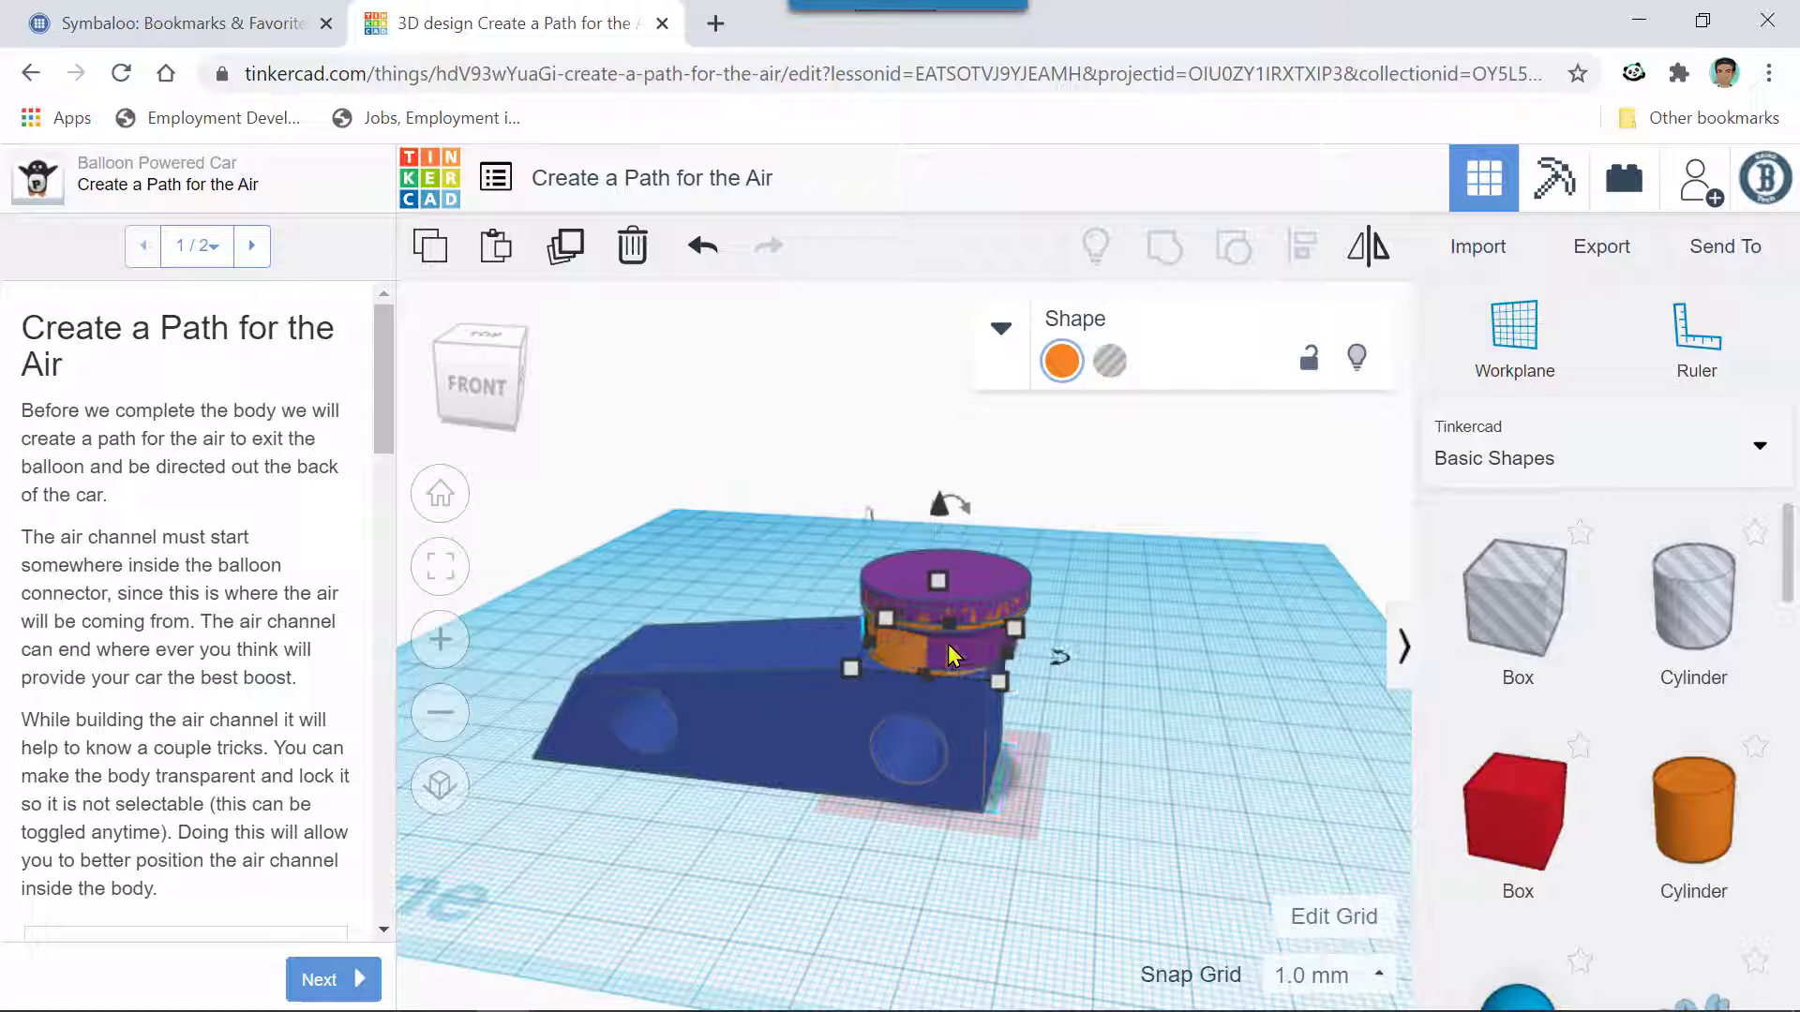
- Undo the cylinder nudge and the shape edits before it until the connector is one purple shape again
click(703, 248)
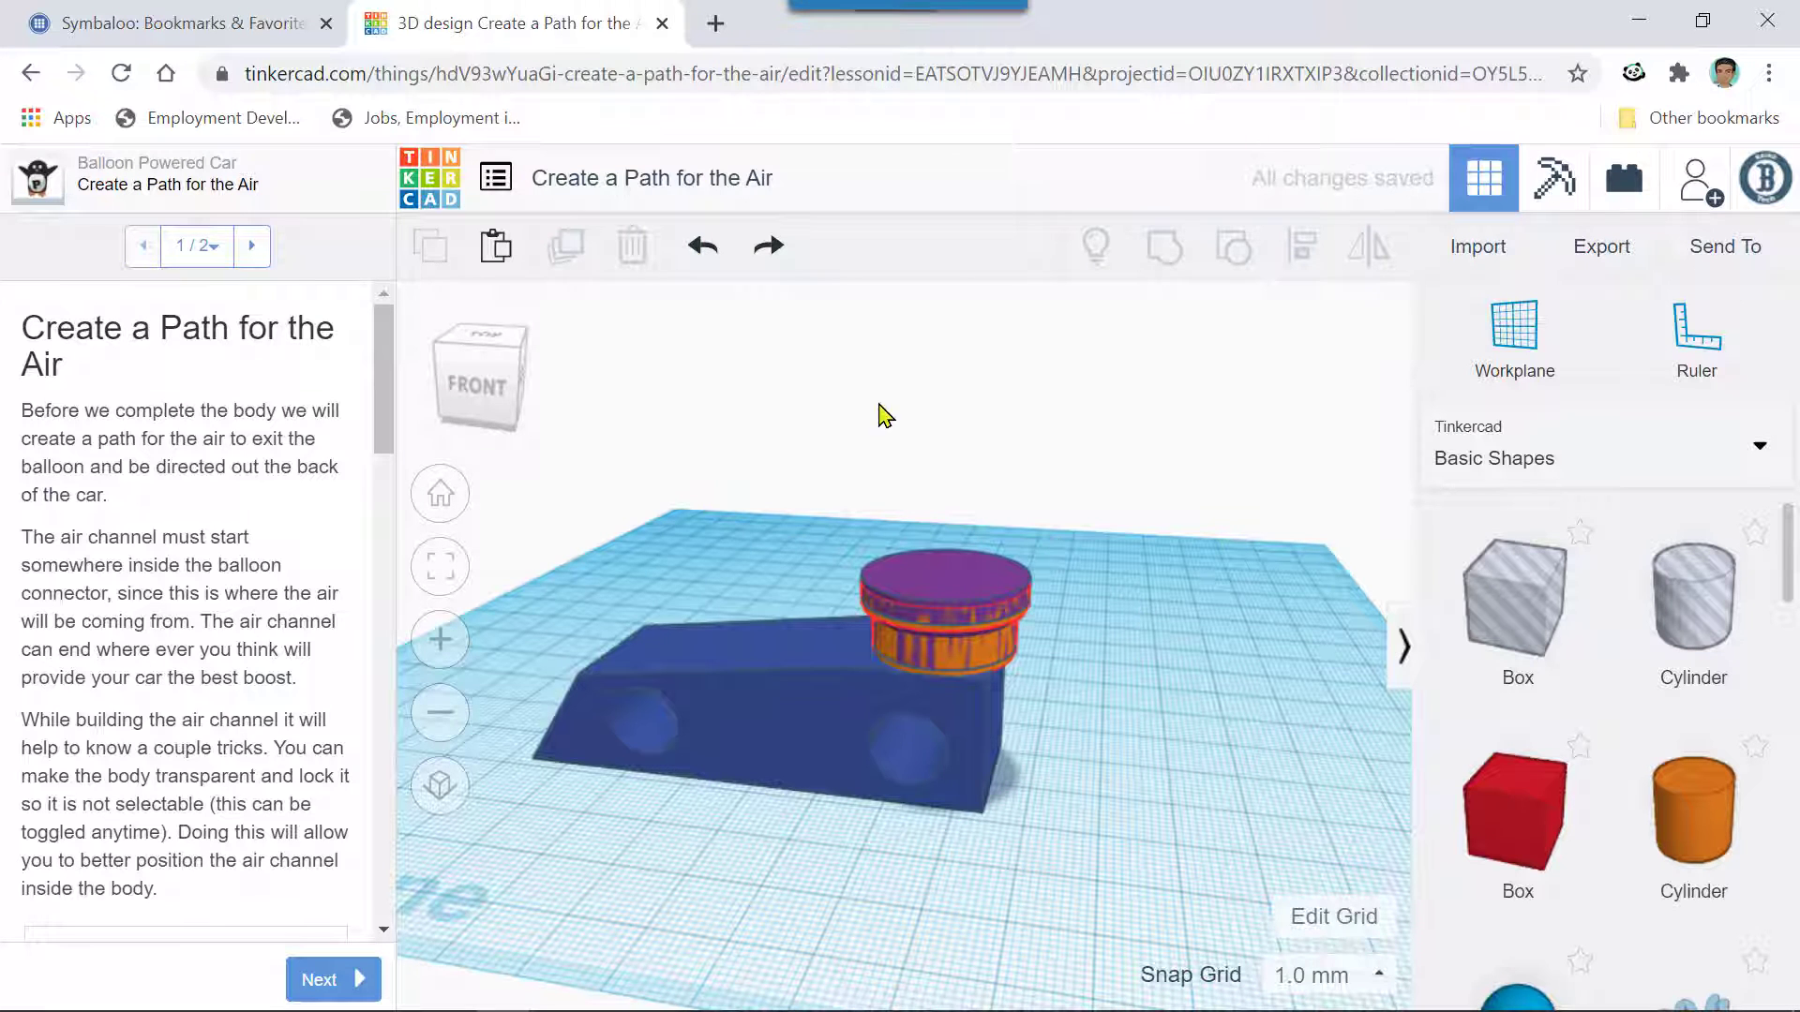
click(703, 247)
click(703, 247)
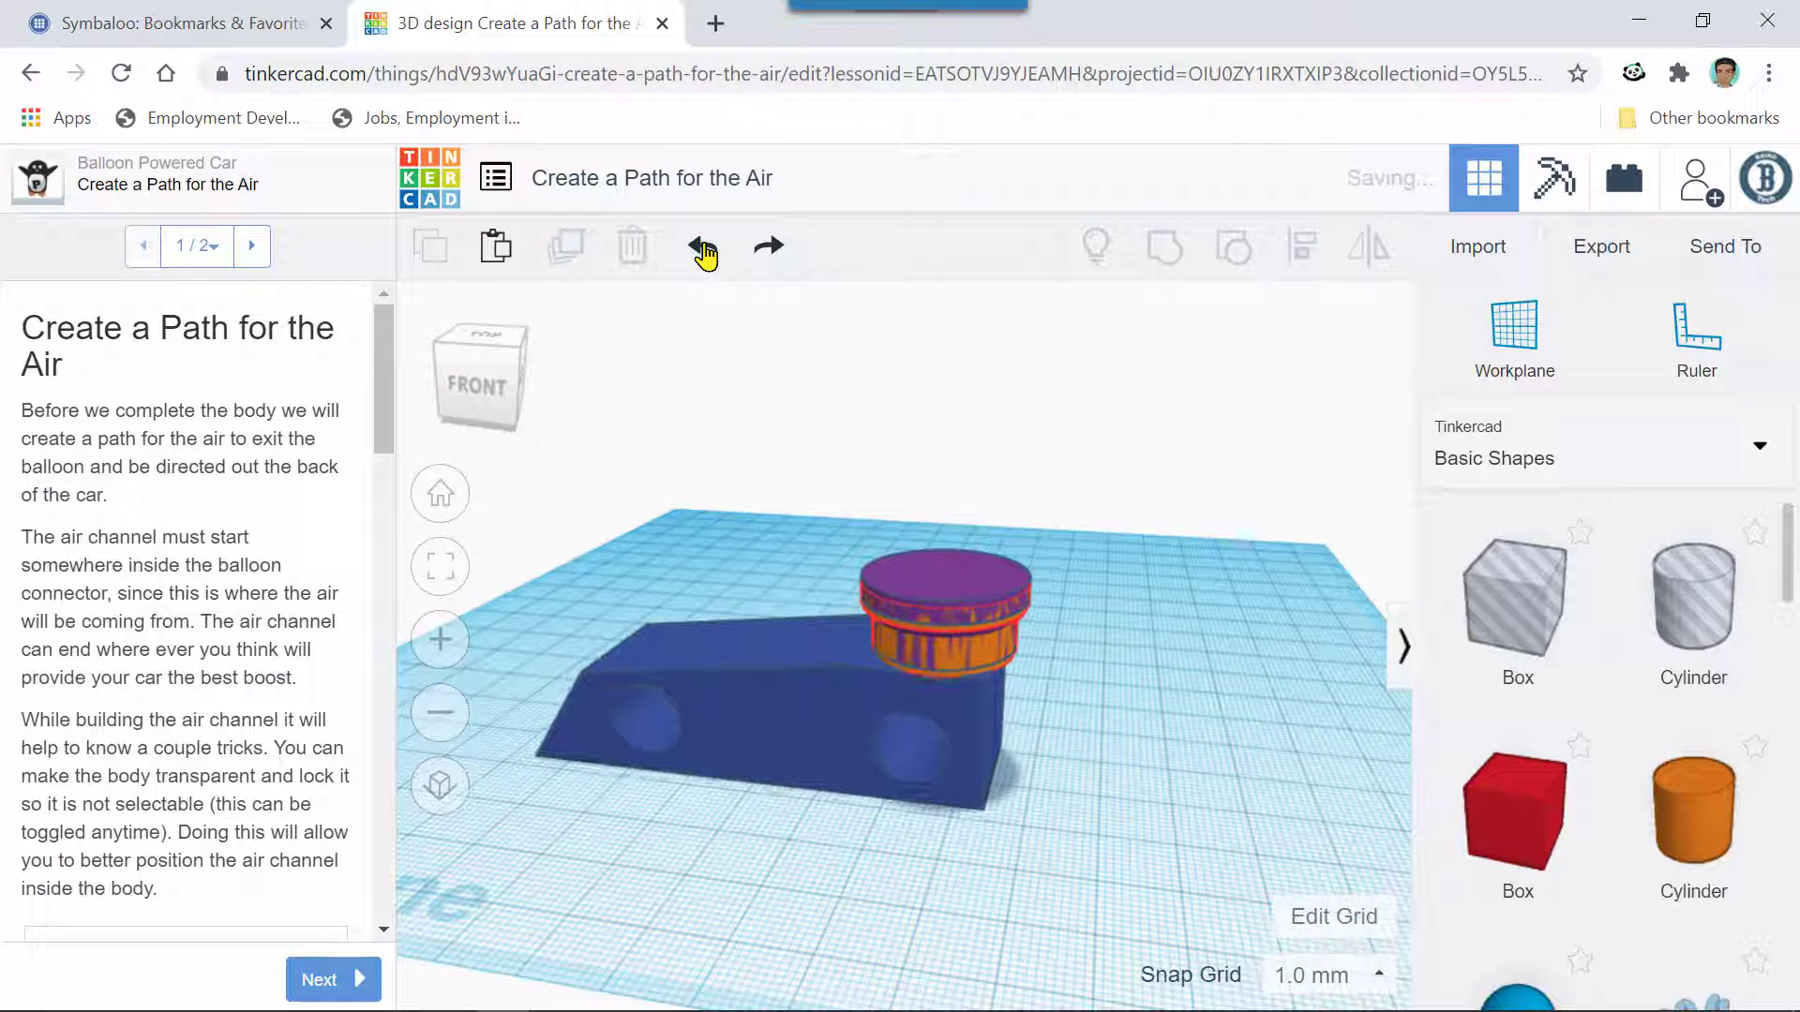
click(703, 247)
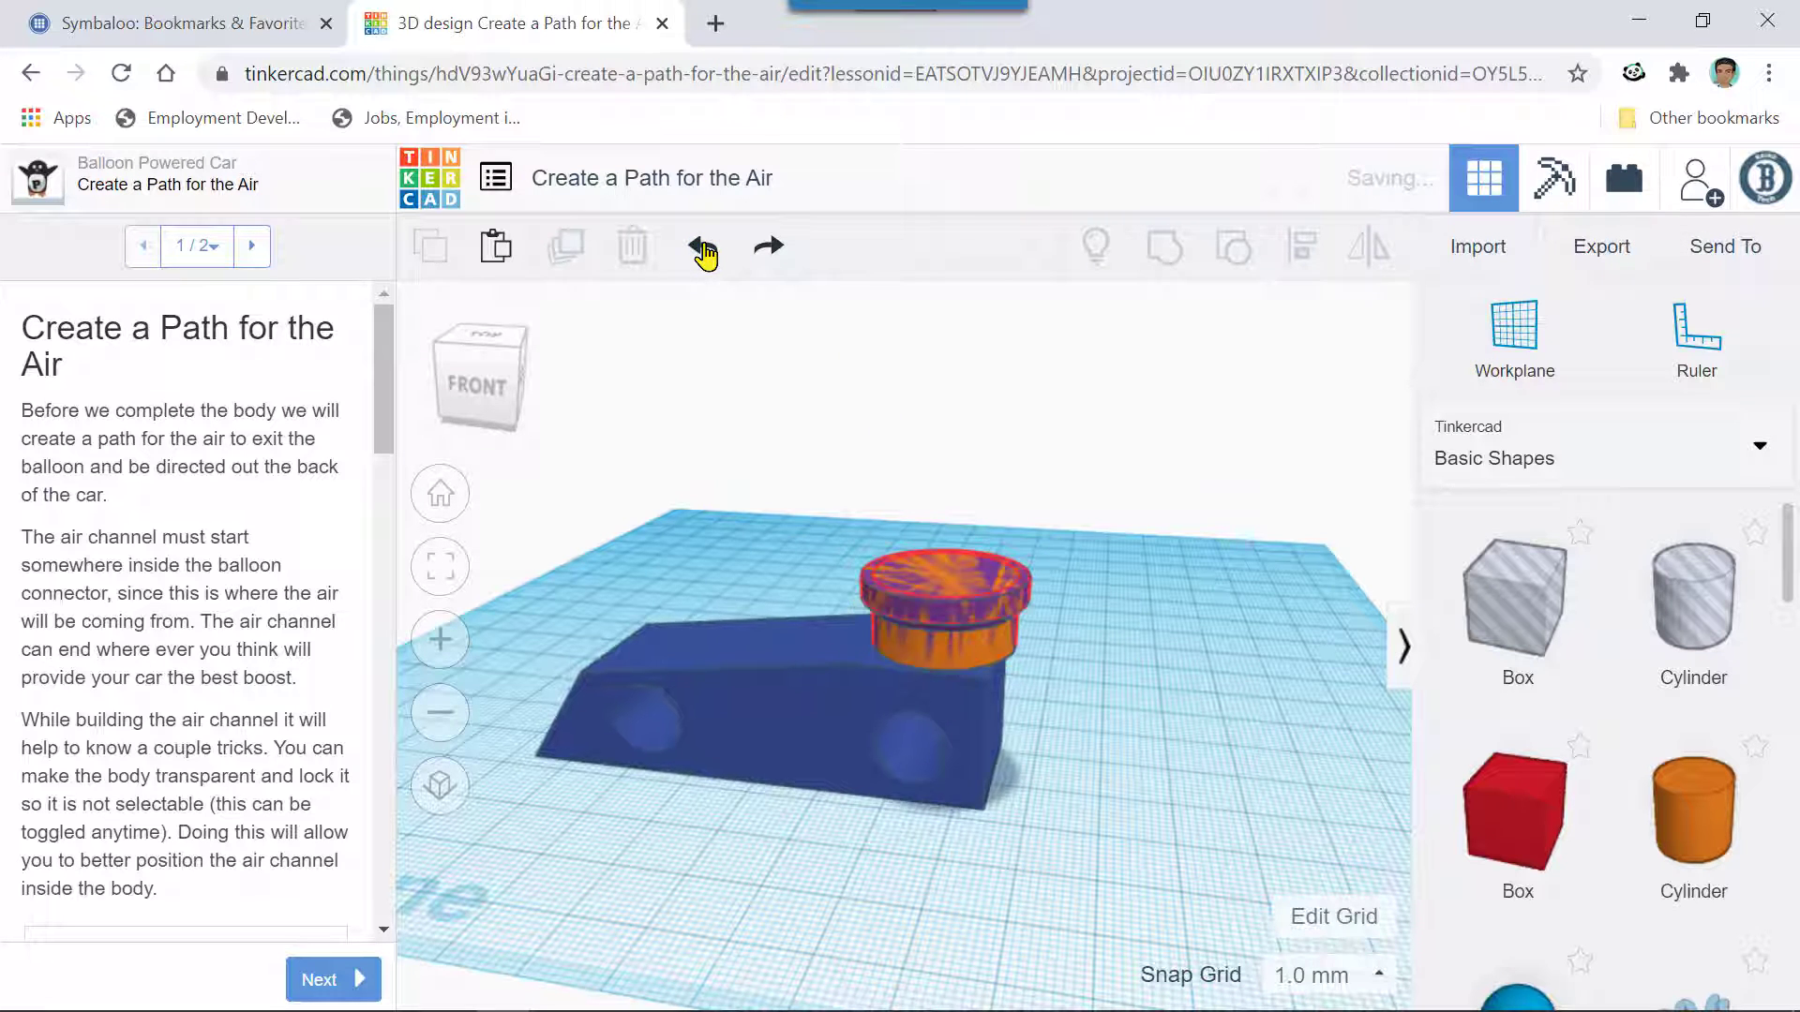
- Nudge the purple balloon connector toward the front of the car in 1 mm steps so it clears the body's rear edge
click(969, 648)
key(Left)
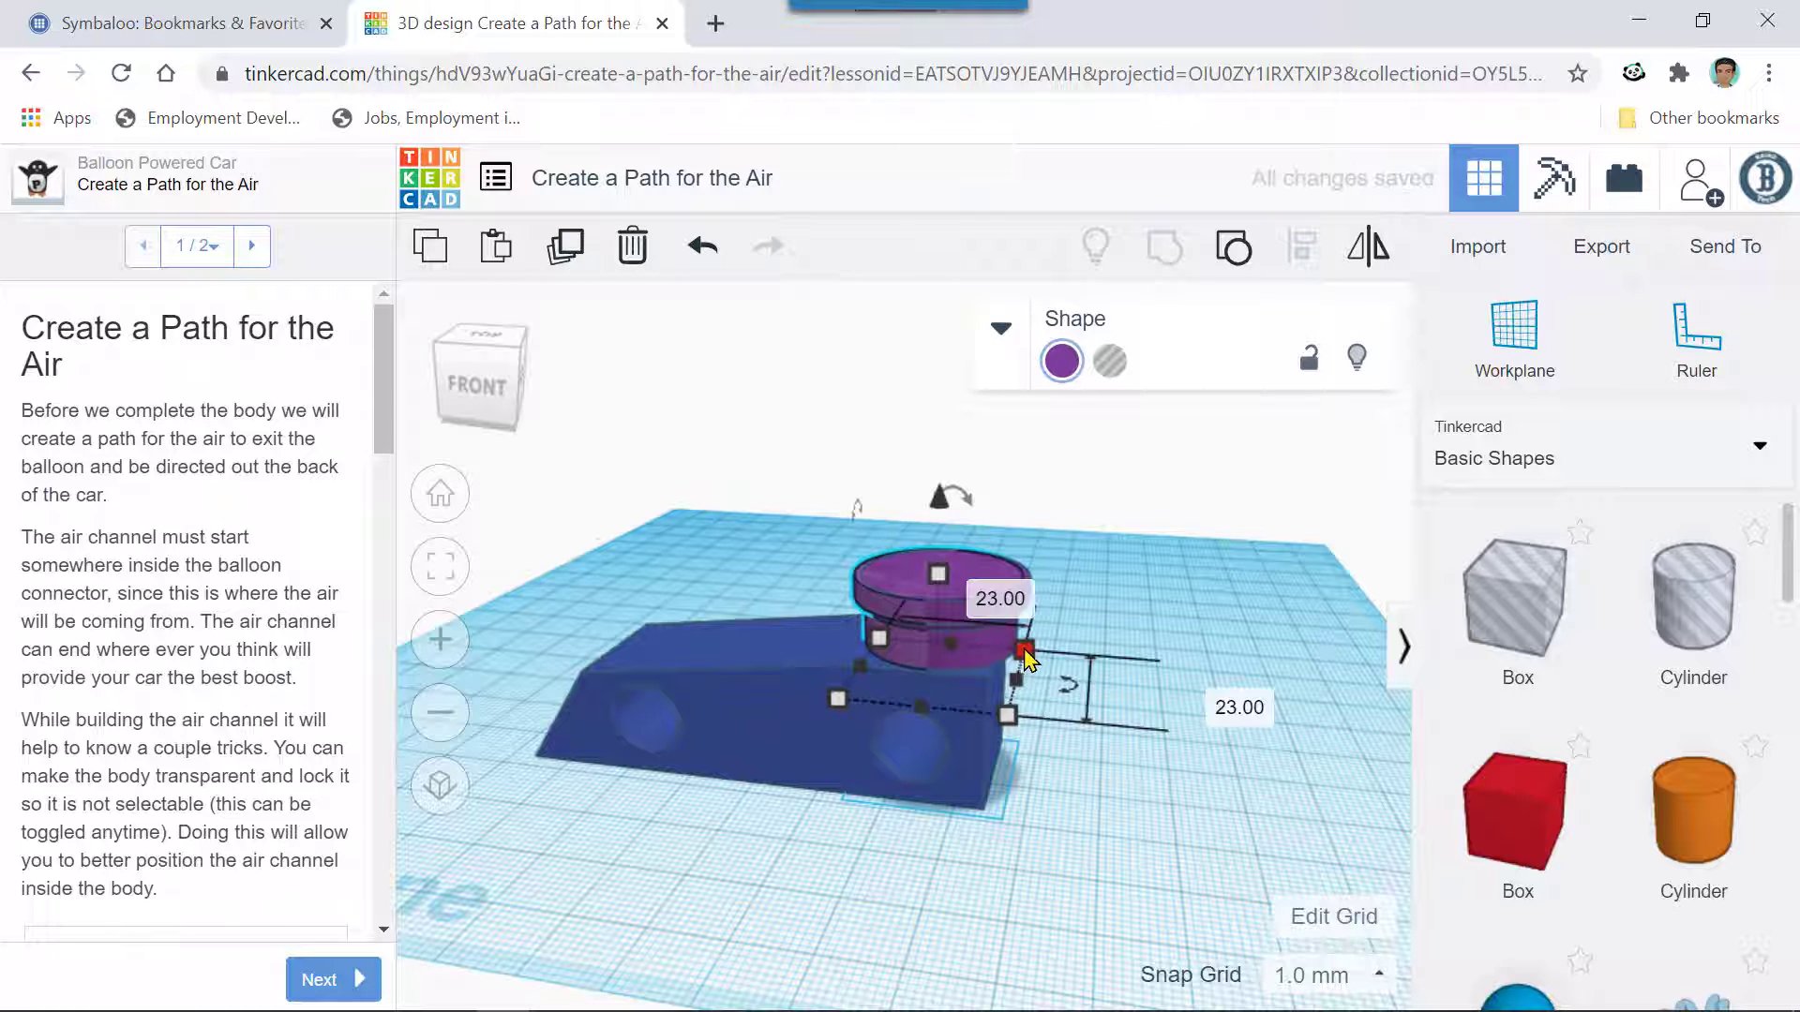
scroll(1050, 659, up, 2)
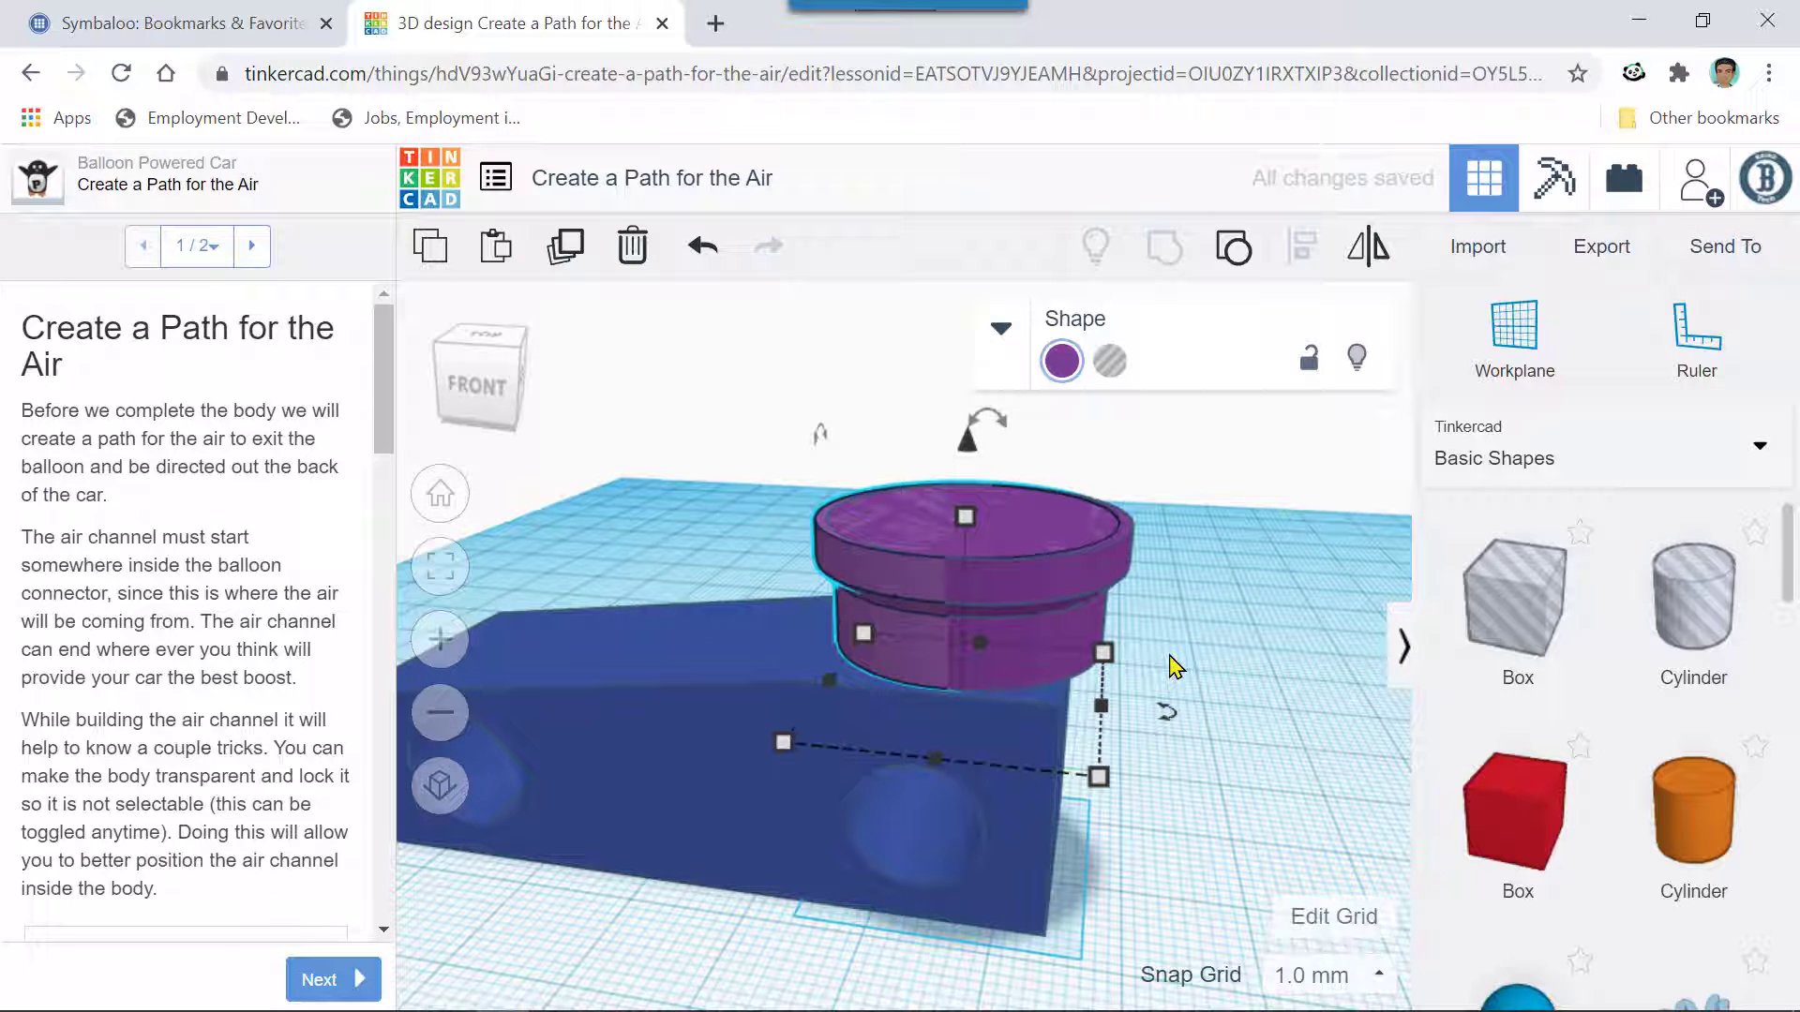
key(Left)
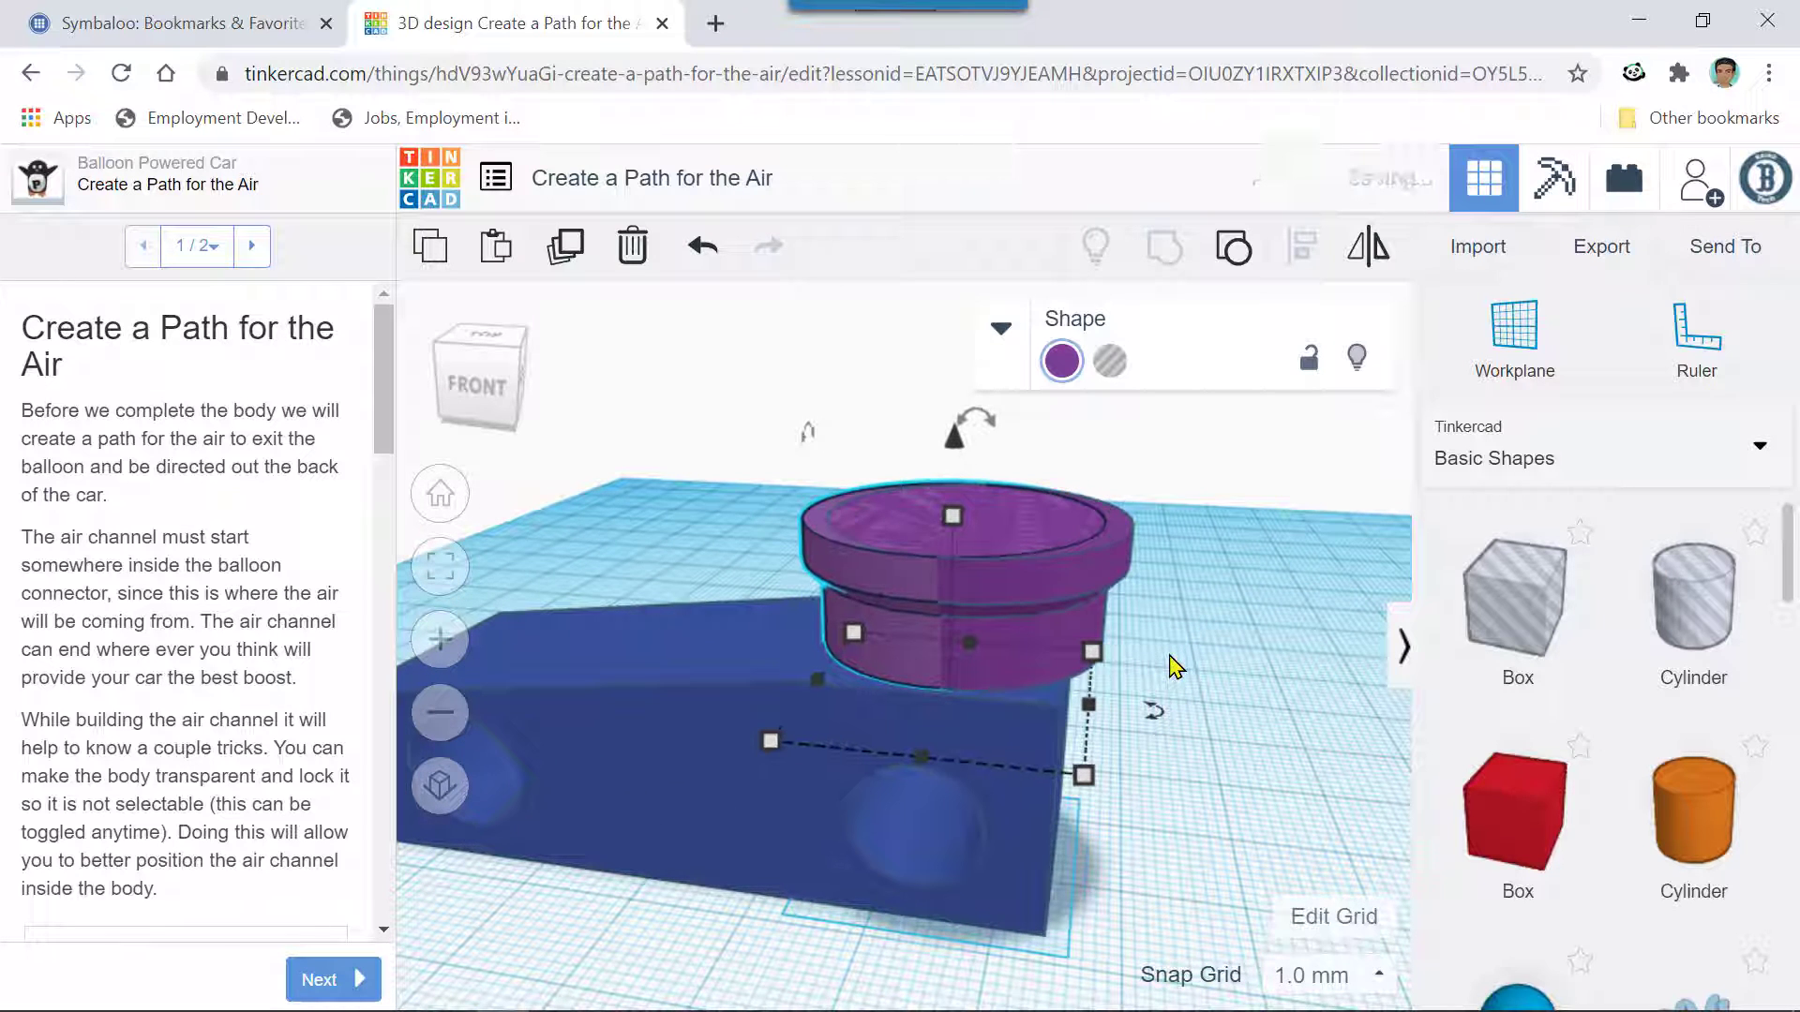
key(Left)
click(1084, 592)
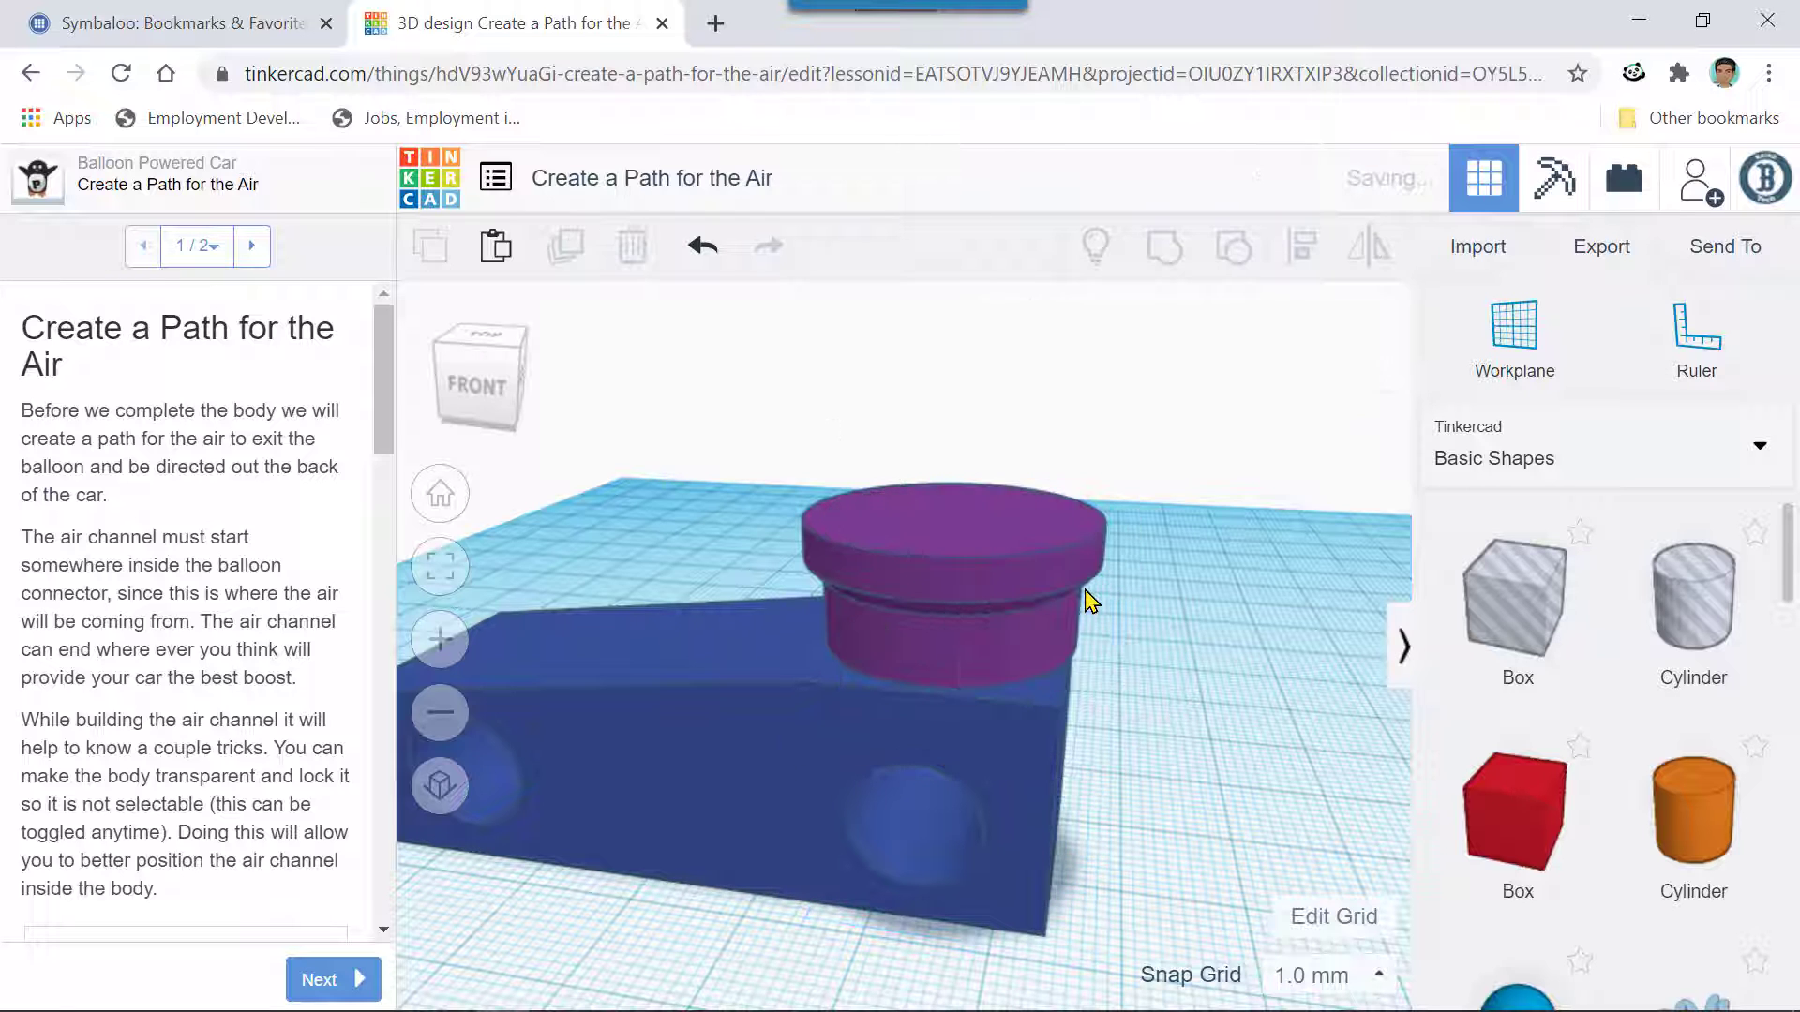
scroll(1084, 618, up, 3)
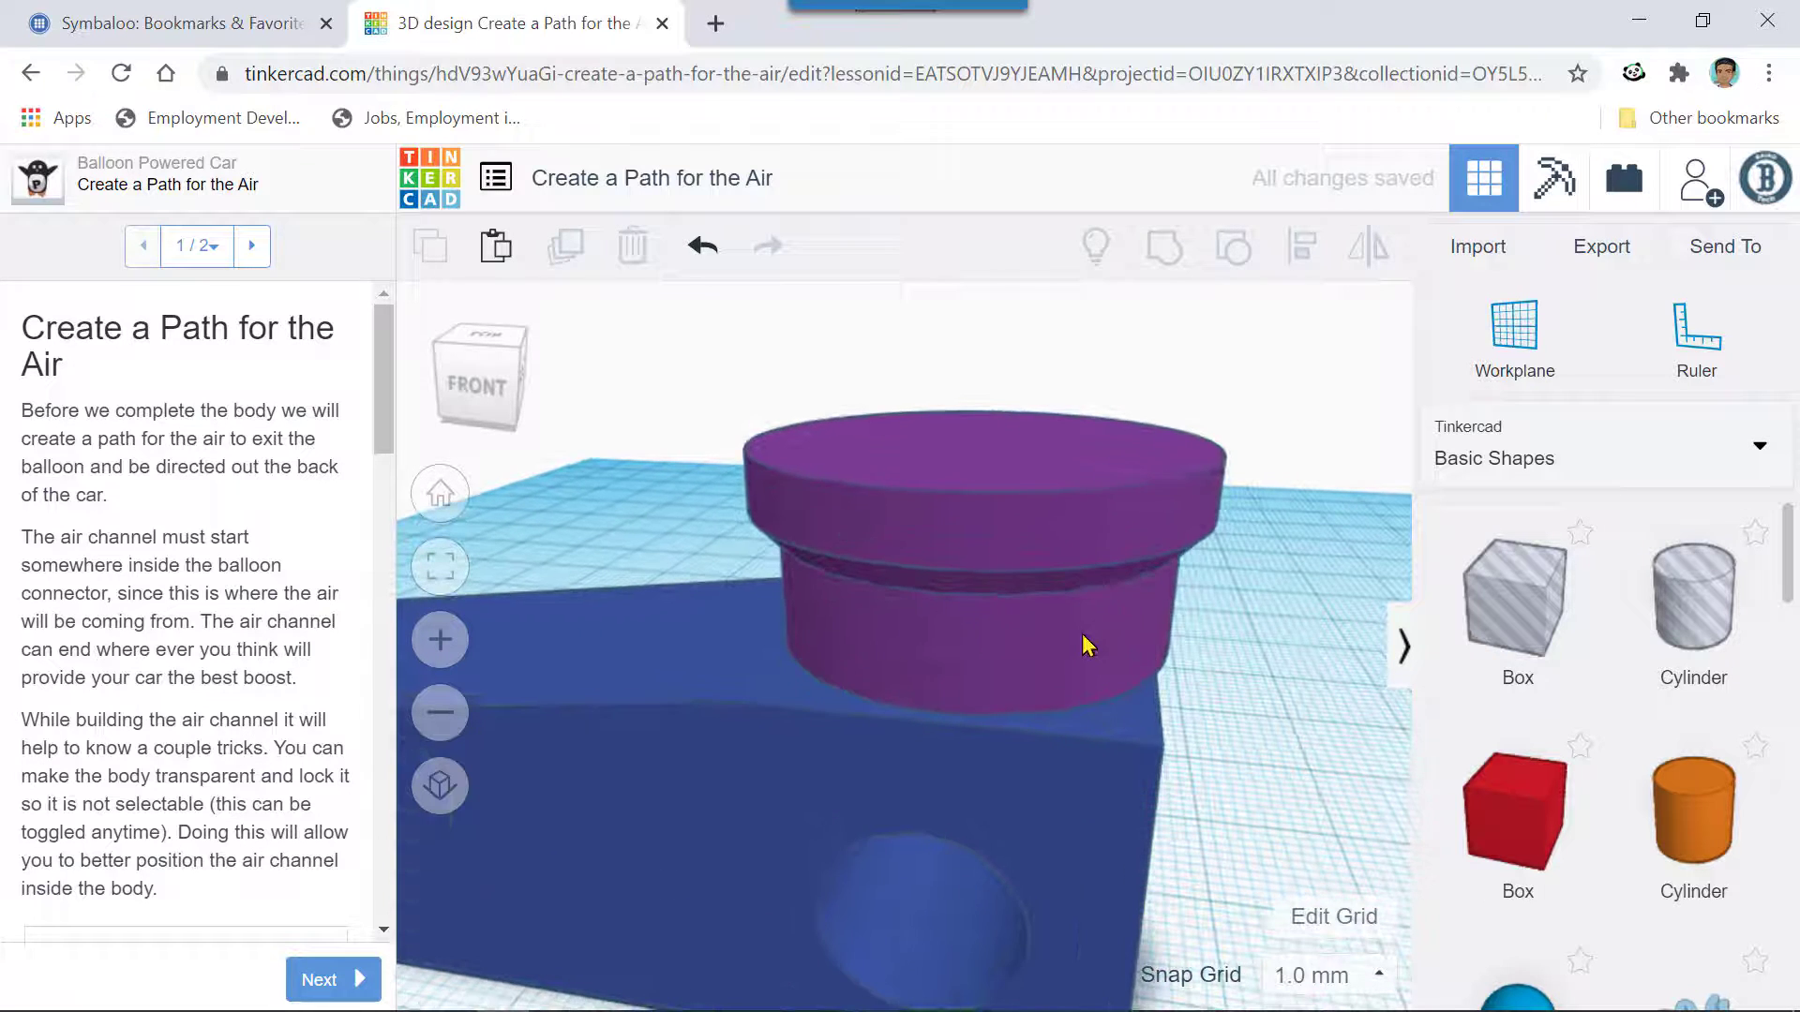
click(1084, 638)
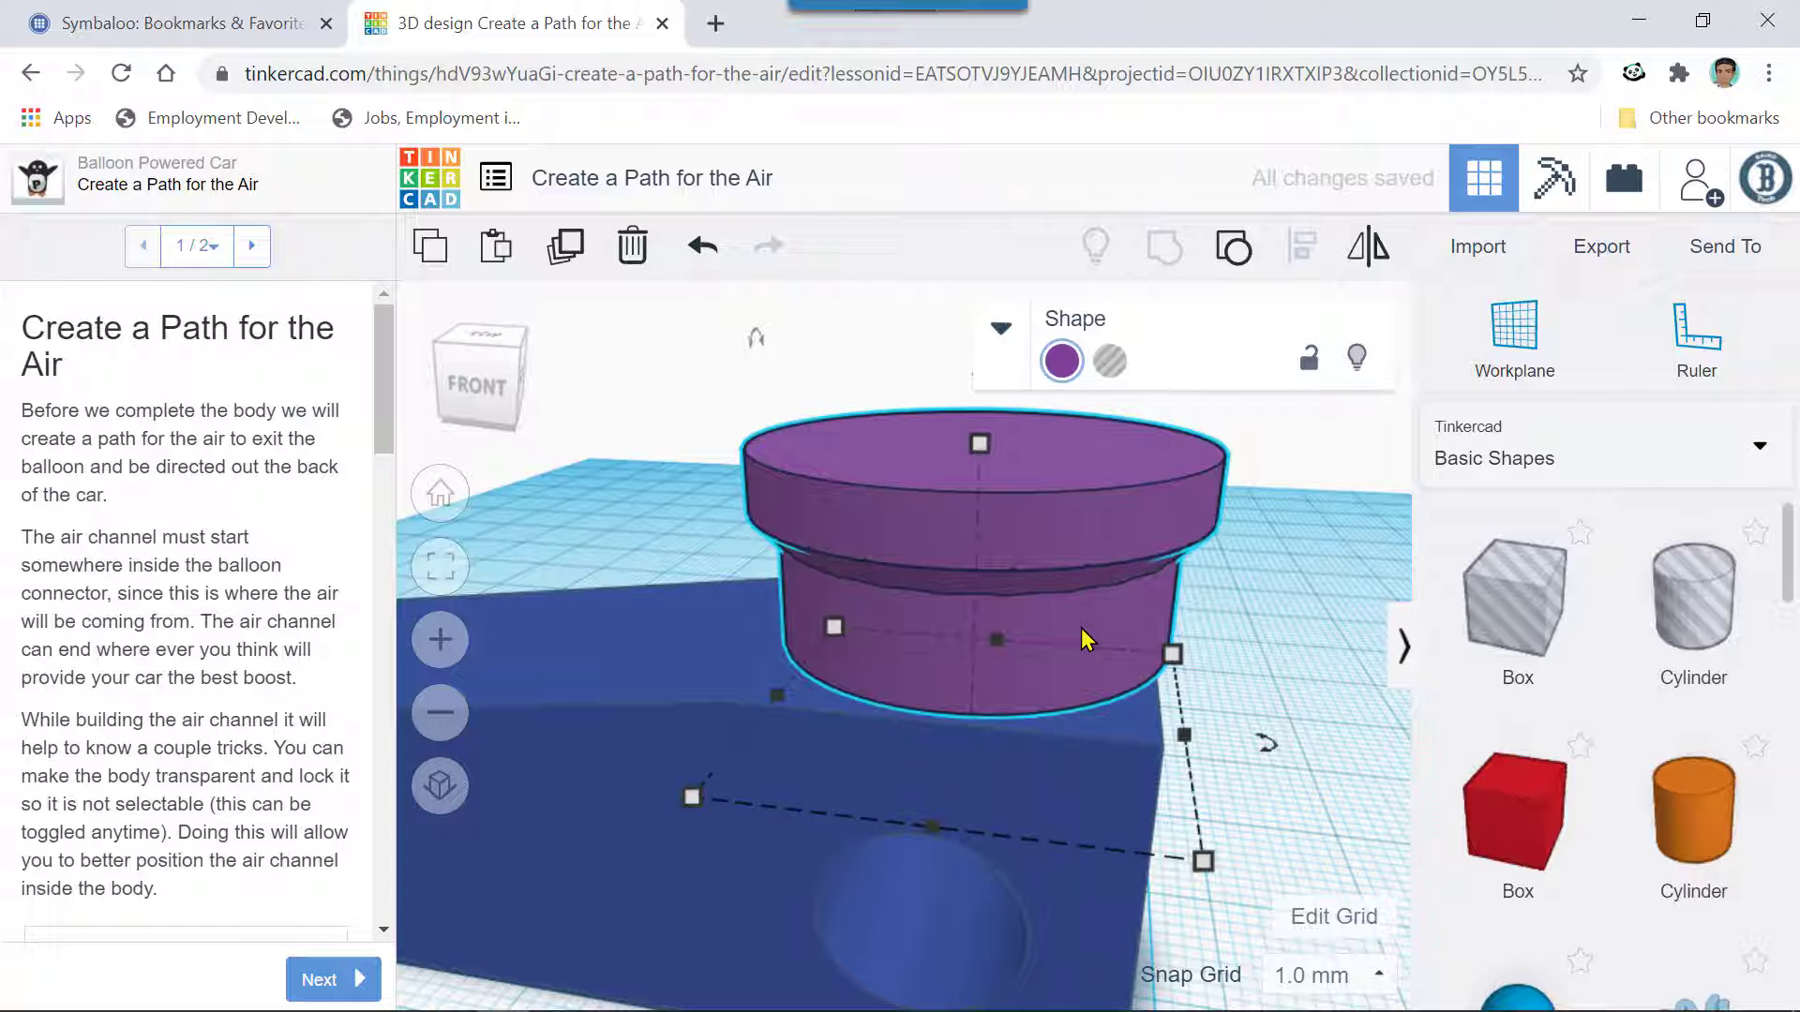
key(Left)
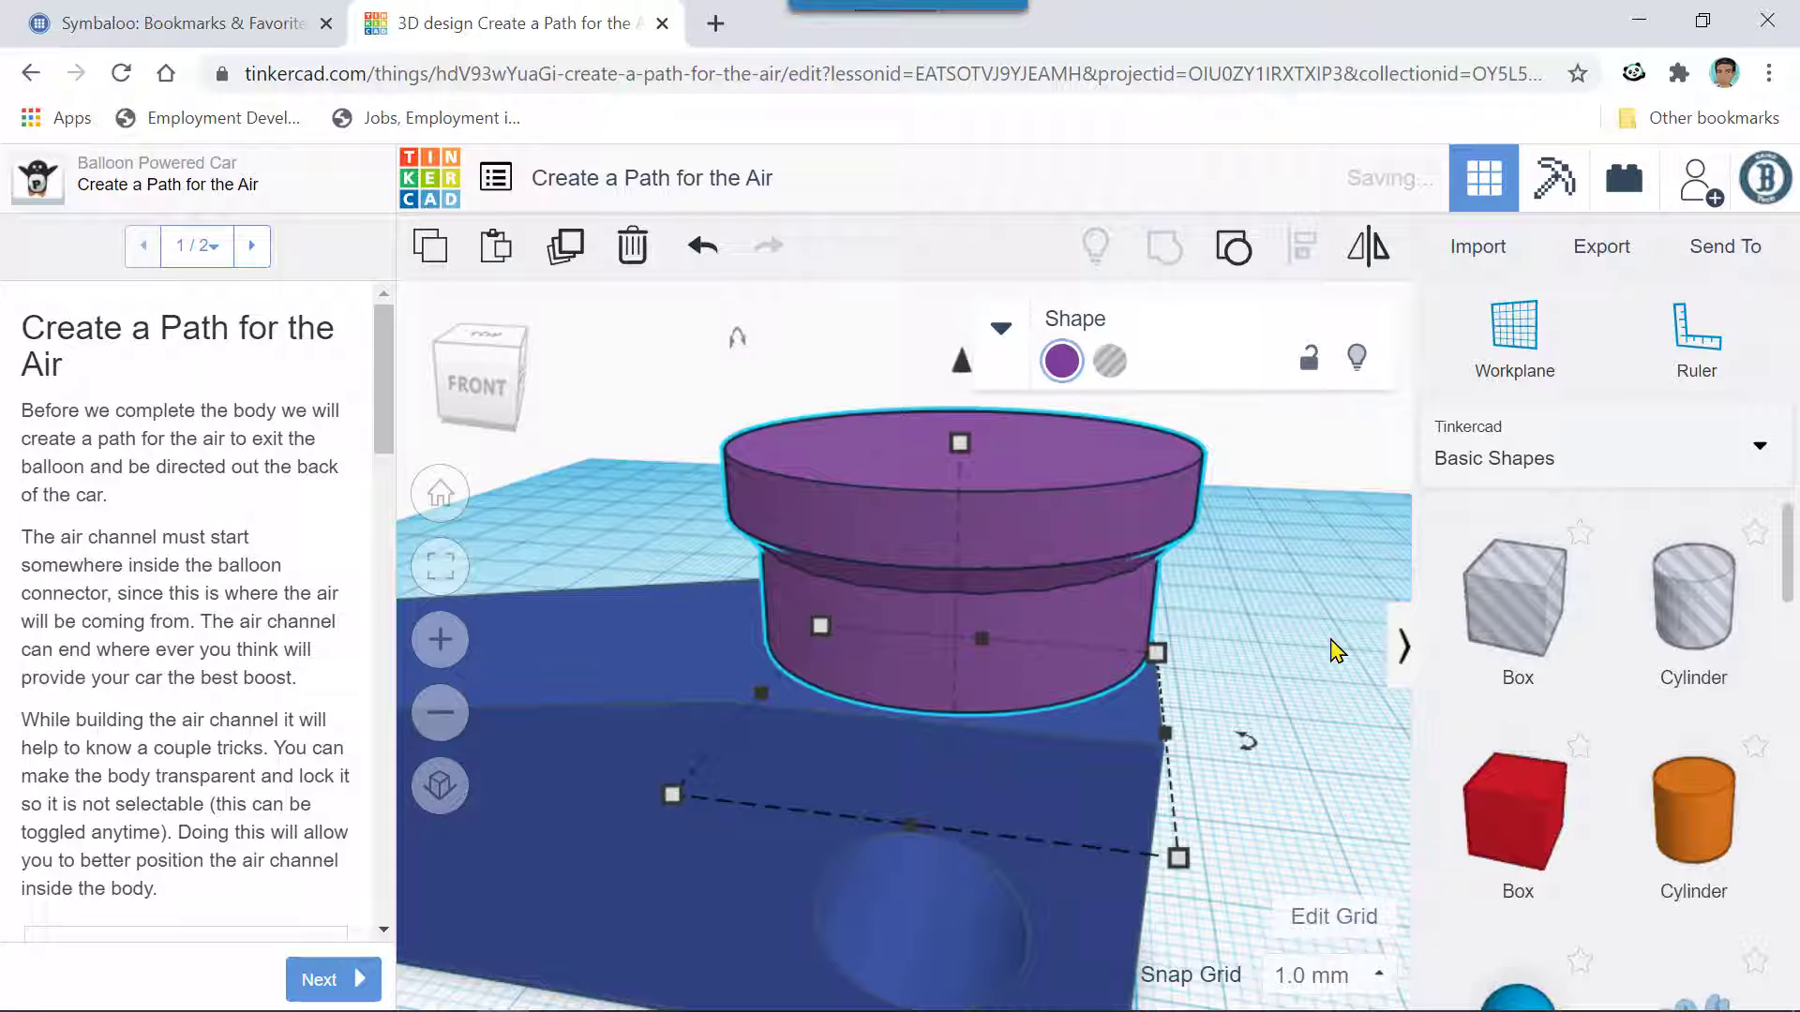
- Lower the balloon connector by 1 mm to 15 mm above the workplane so its stem meets the car body
right_drag(1331, 640, 1172, 689)
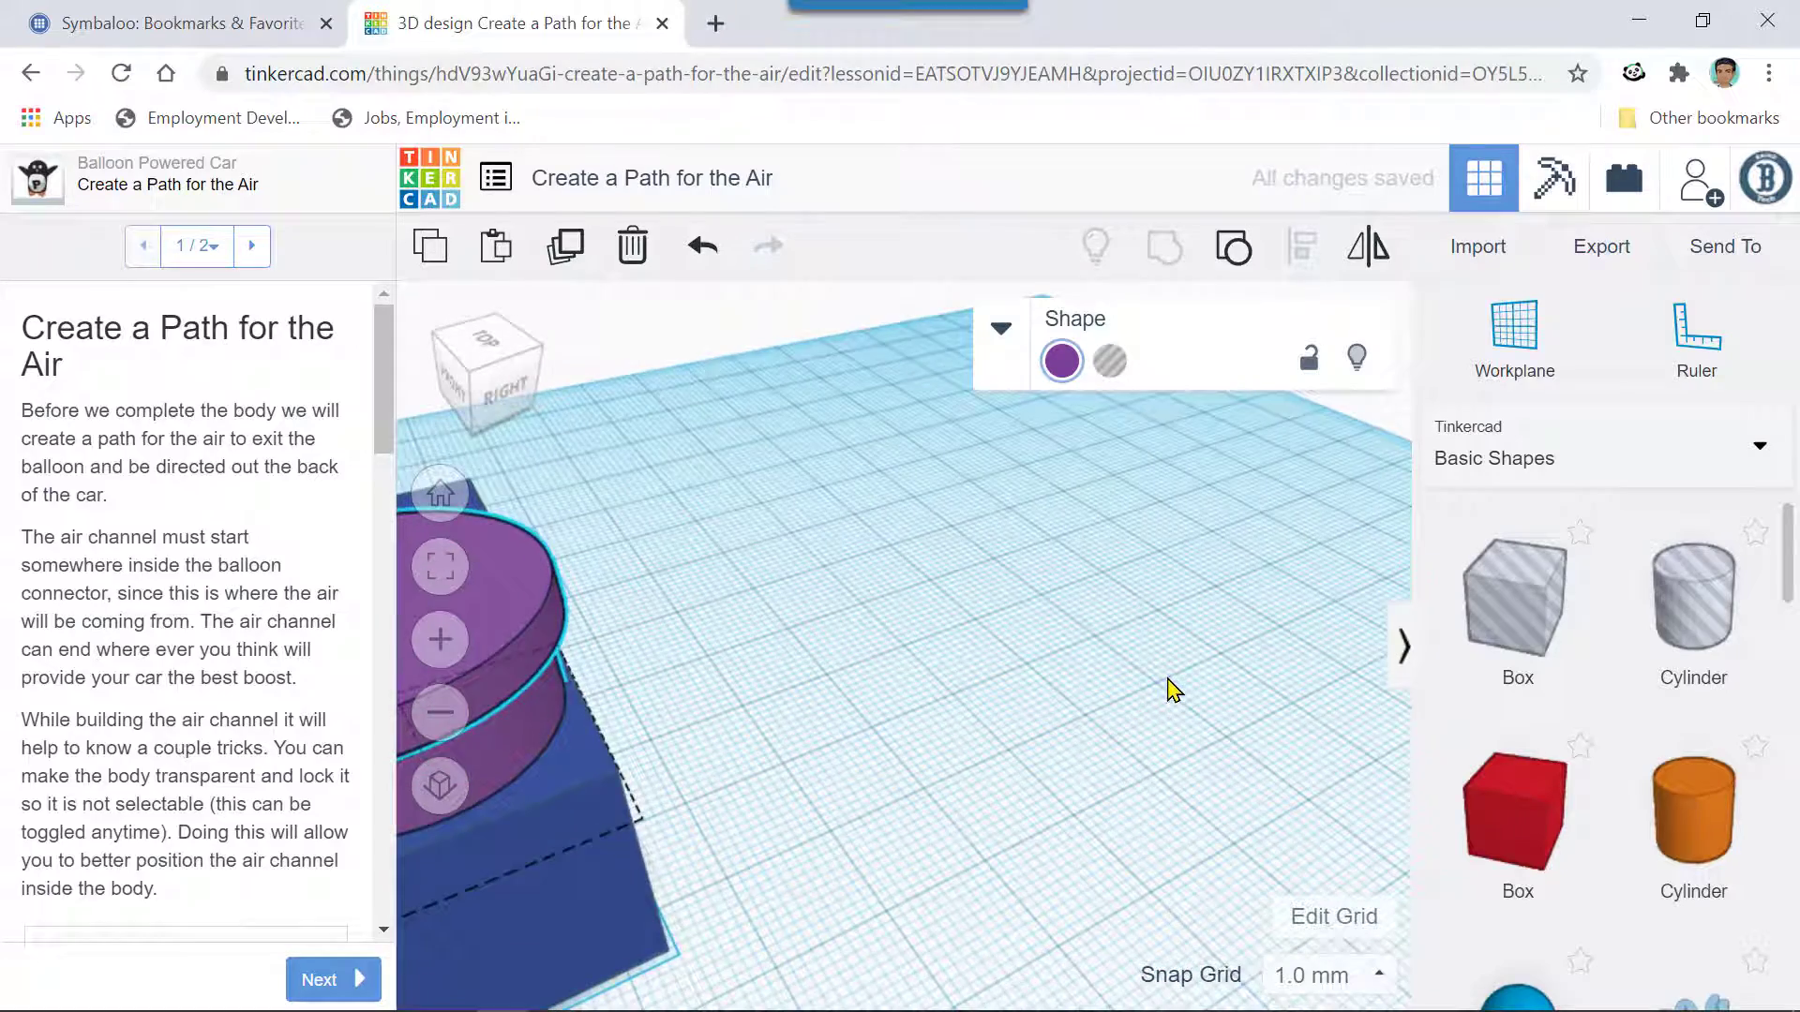
scroll(1172, 688, down, 5)
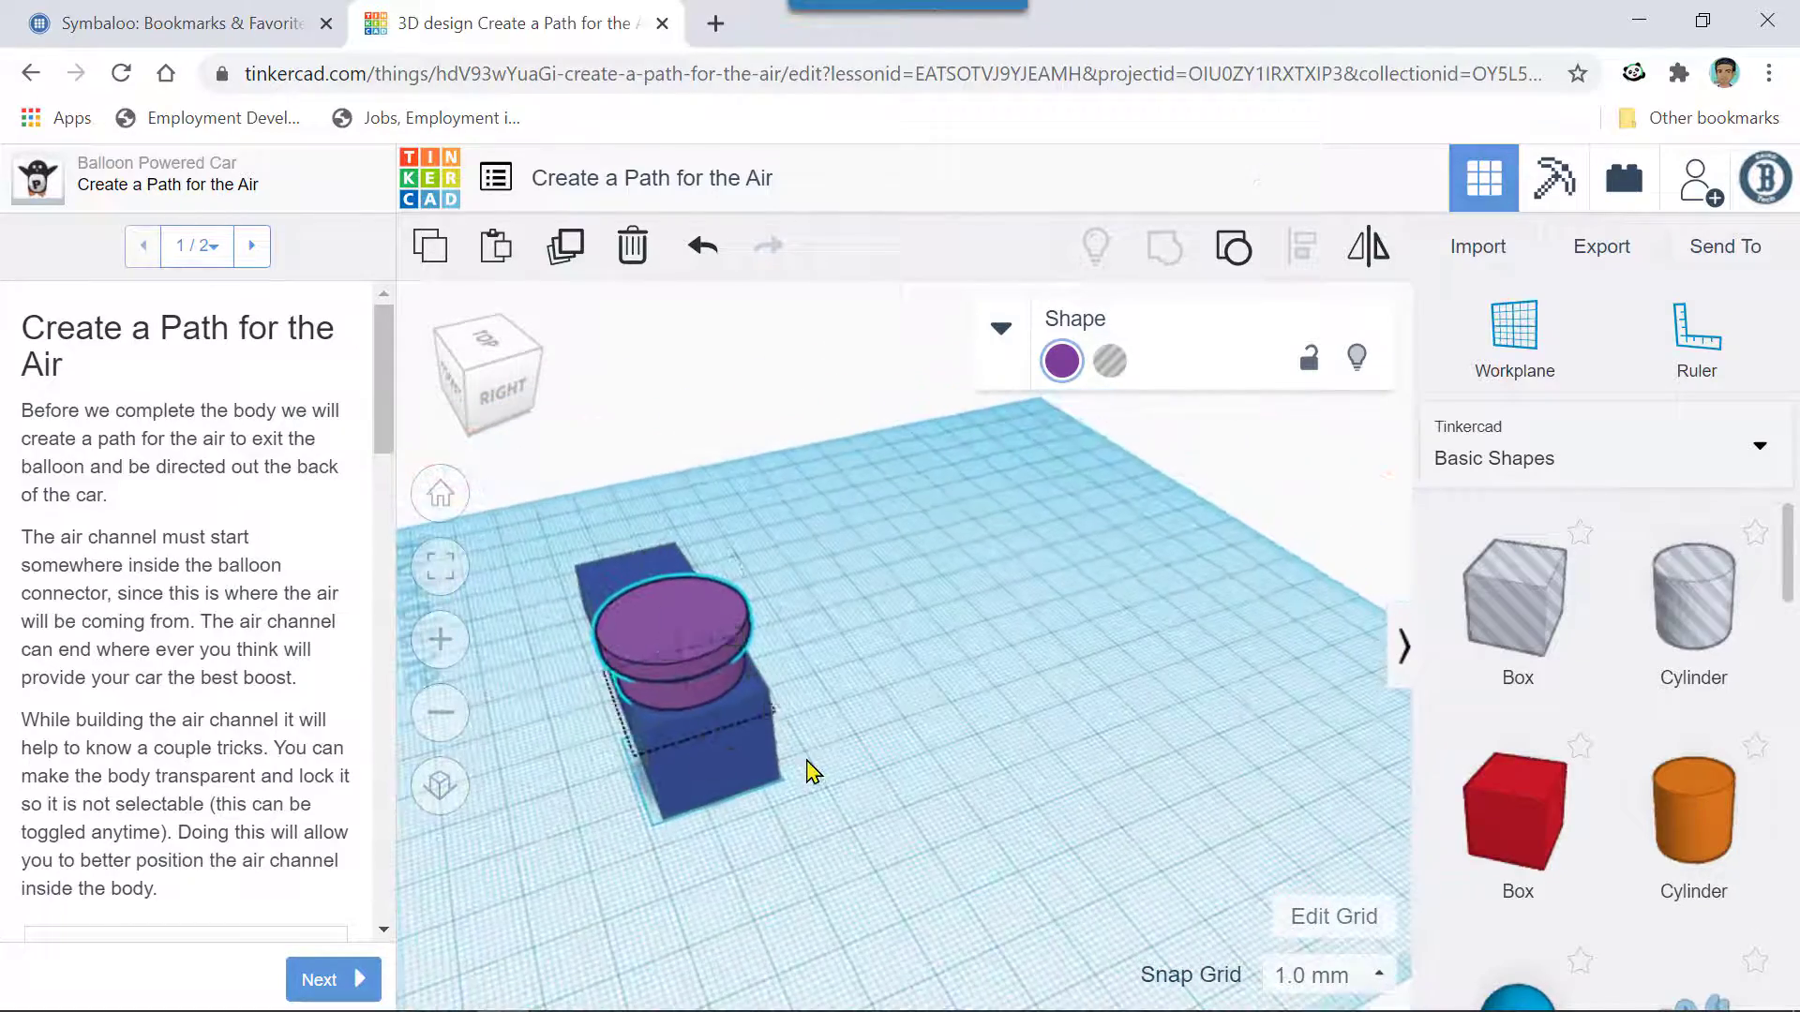
scroll(884, 734, up, 6)
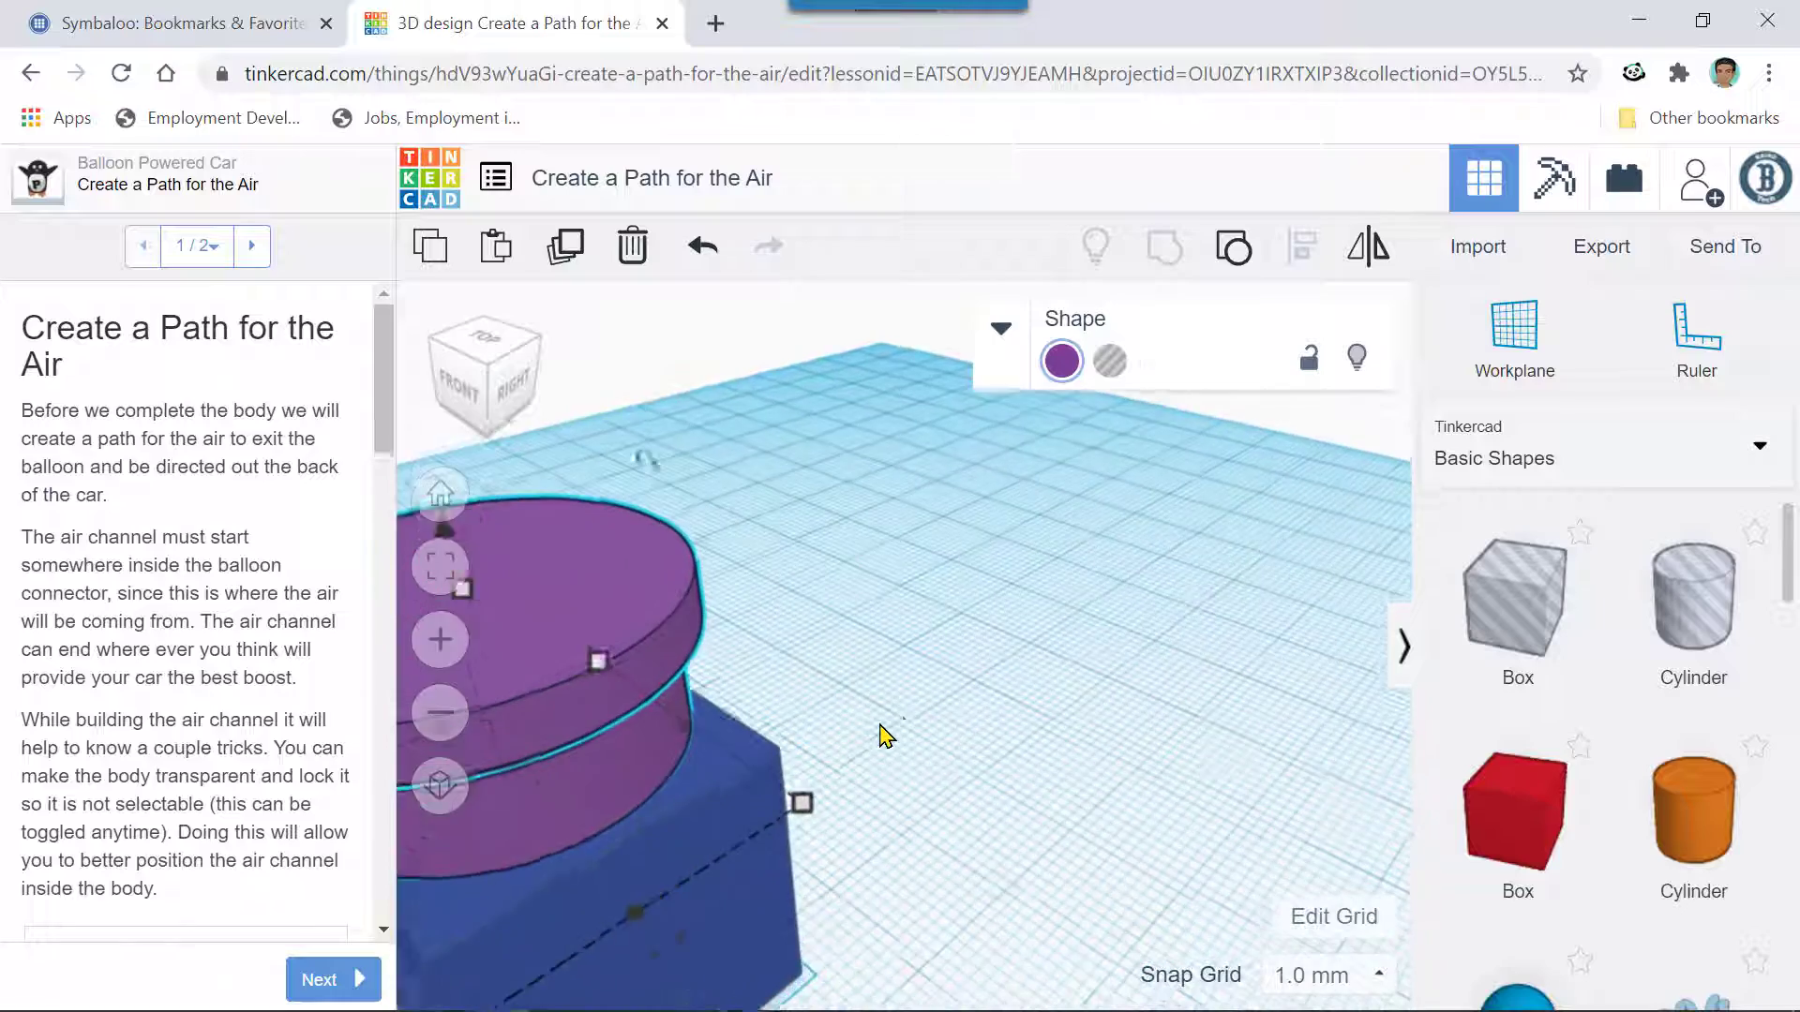
right_drag(884, 734, 978, 716)
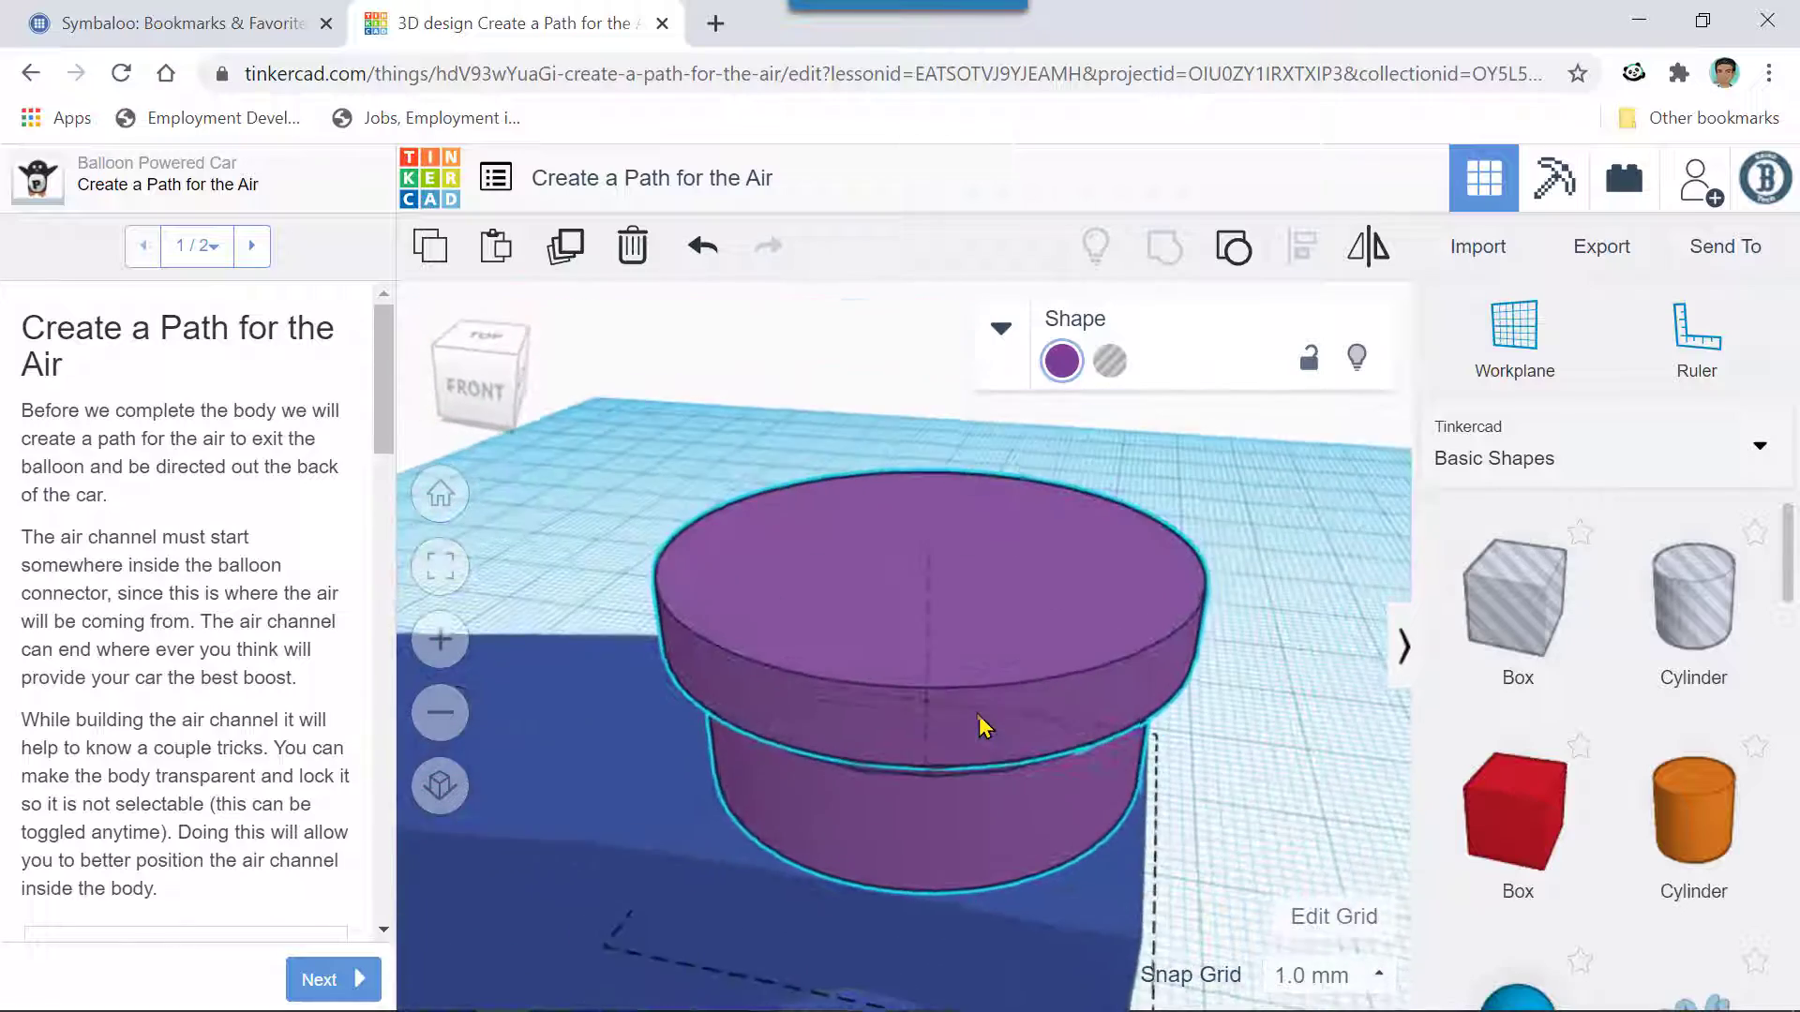
scroll(978, 718, down, 5)
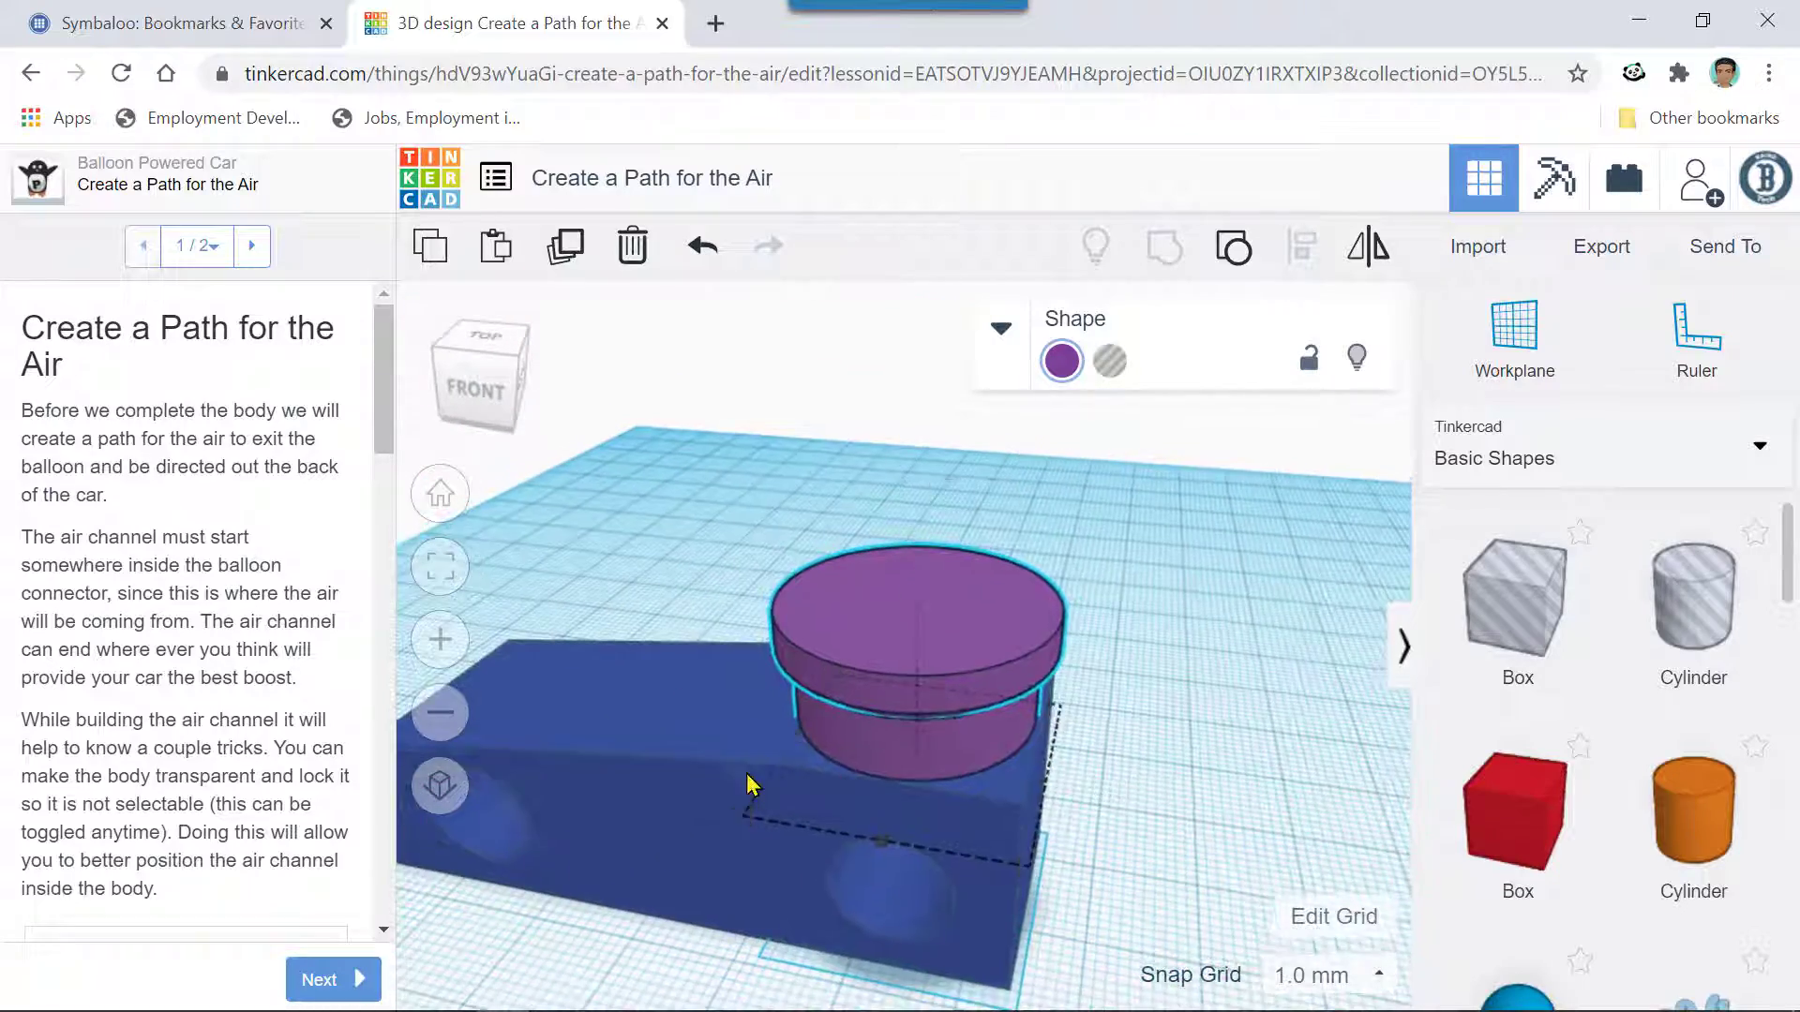
right_drag(750, 786, 1052, 820)
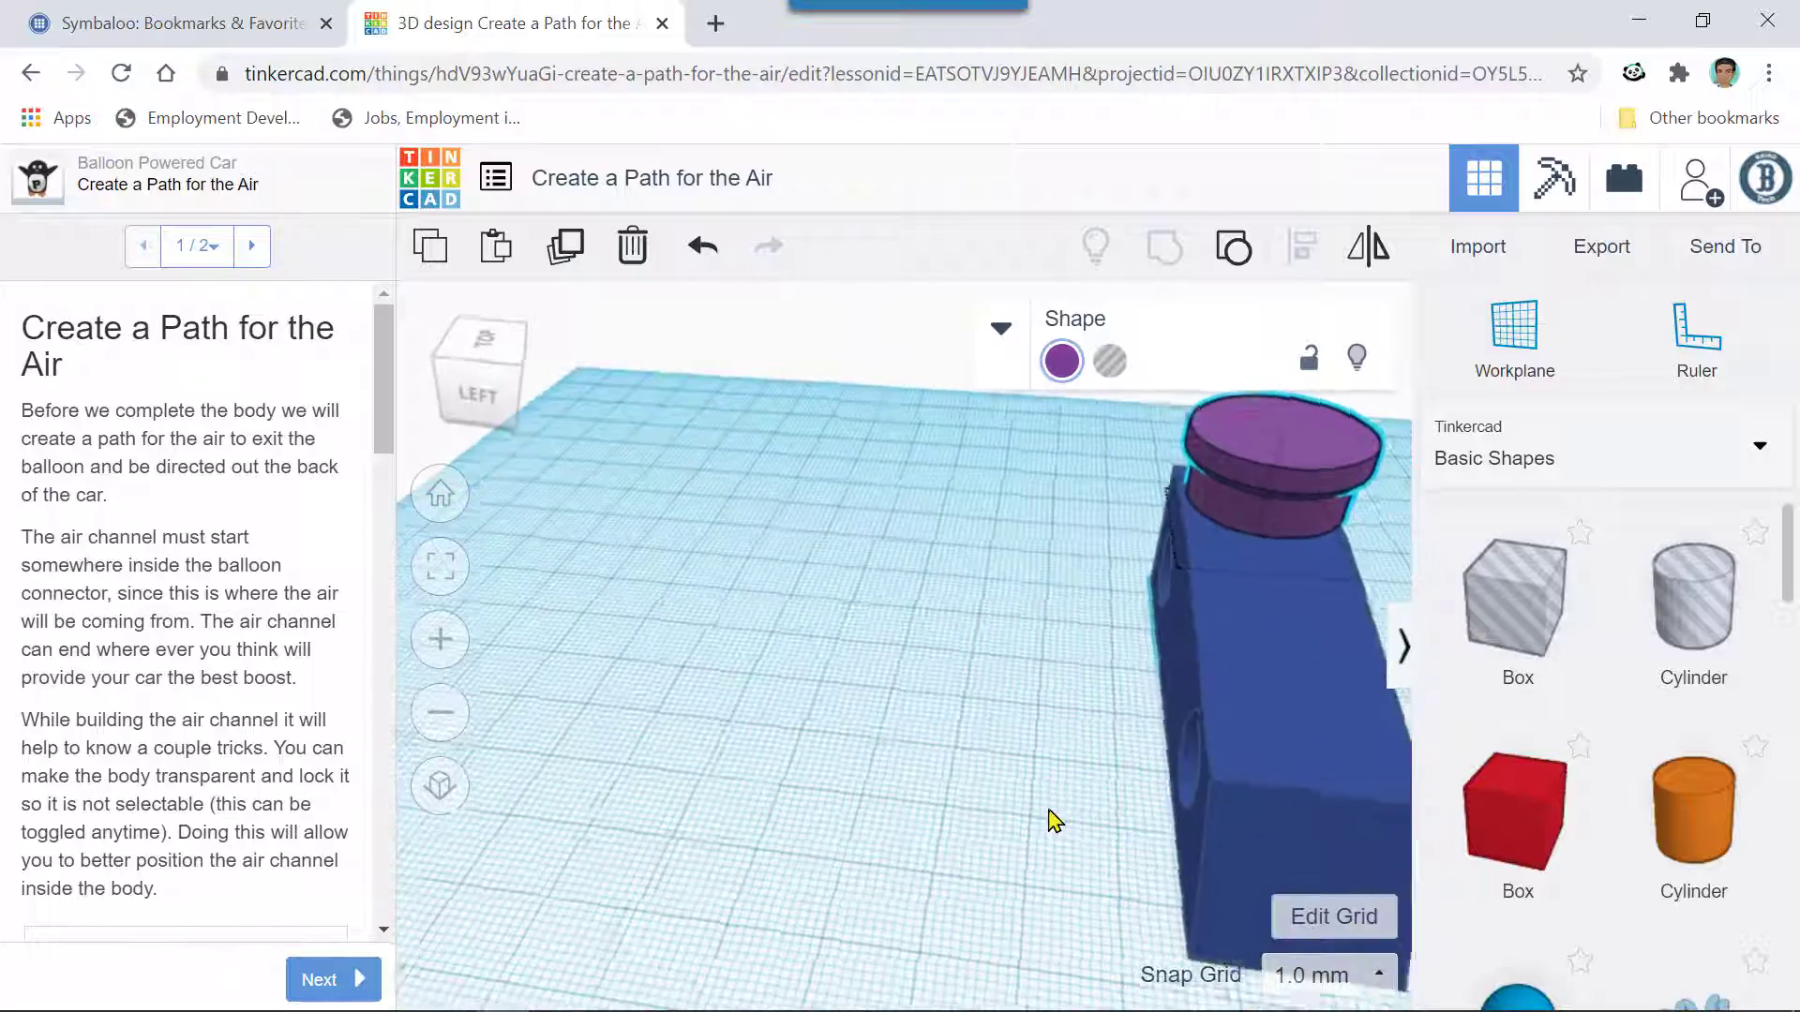
scroll(1052, 820, down, 6)
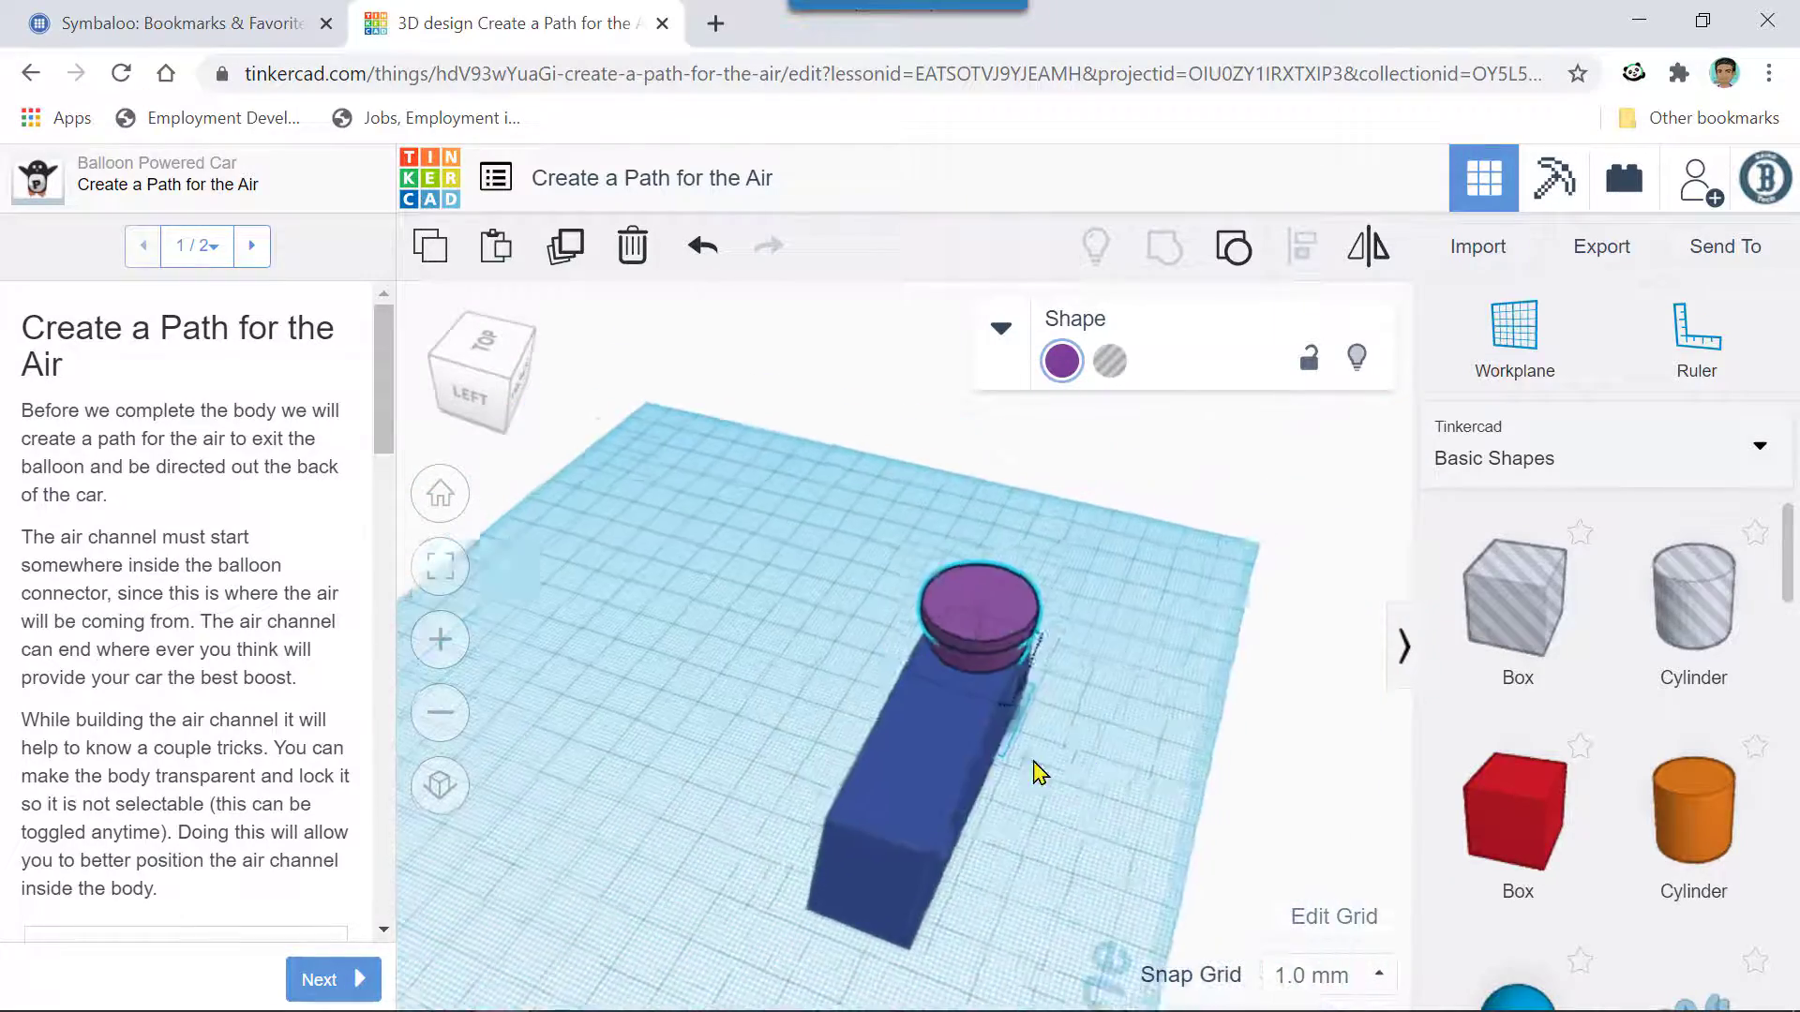
scroll(906, 680, up, 5)
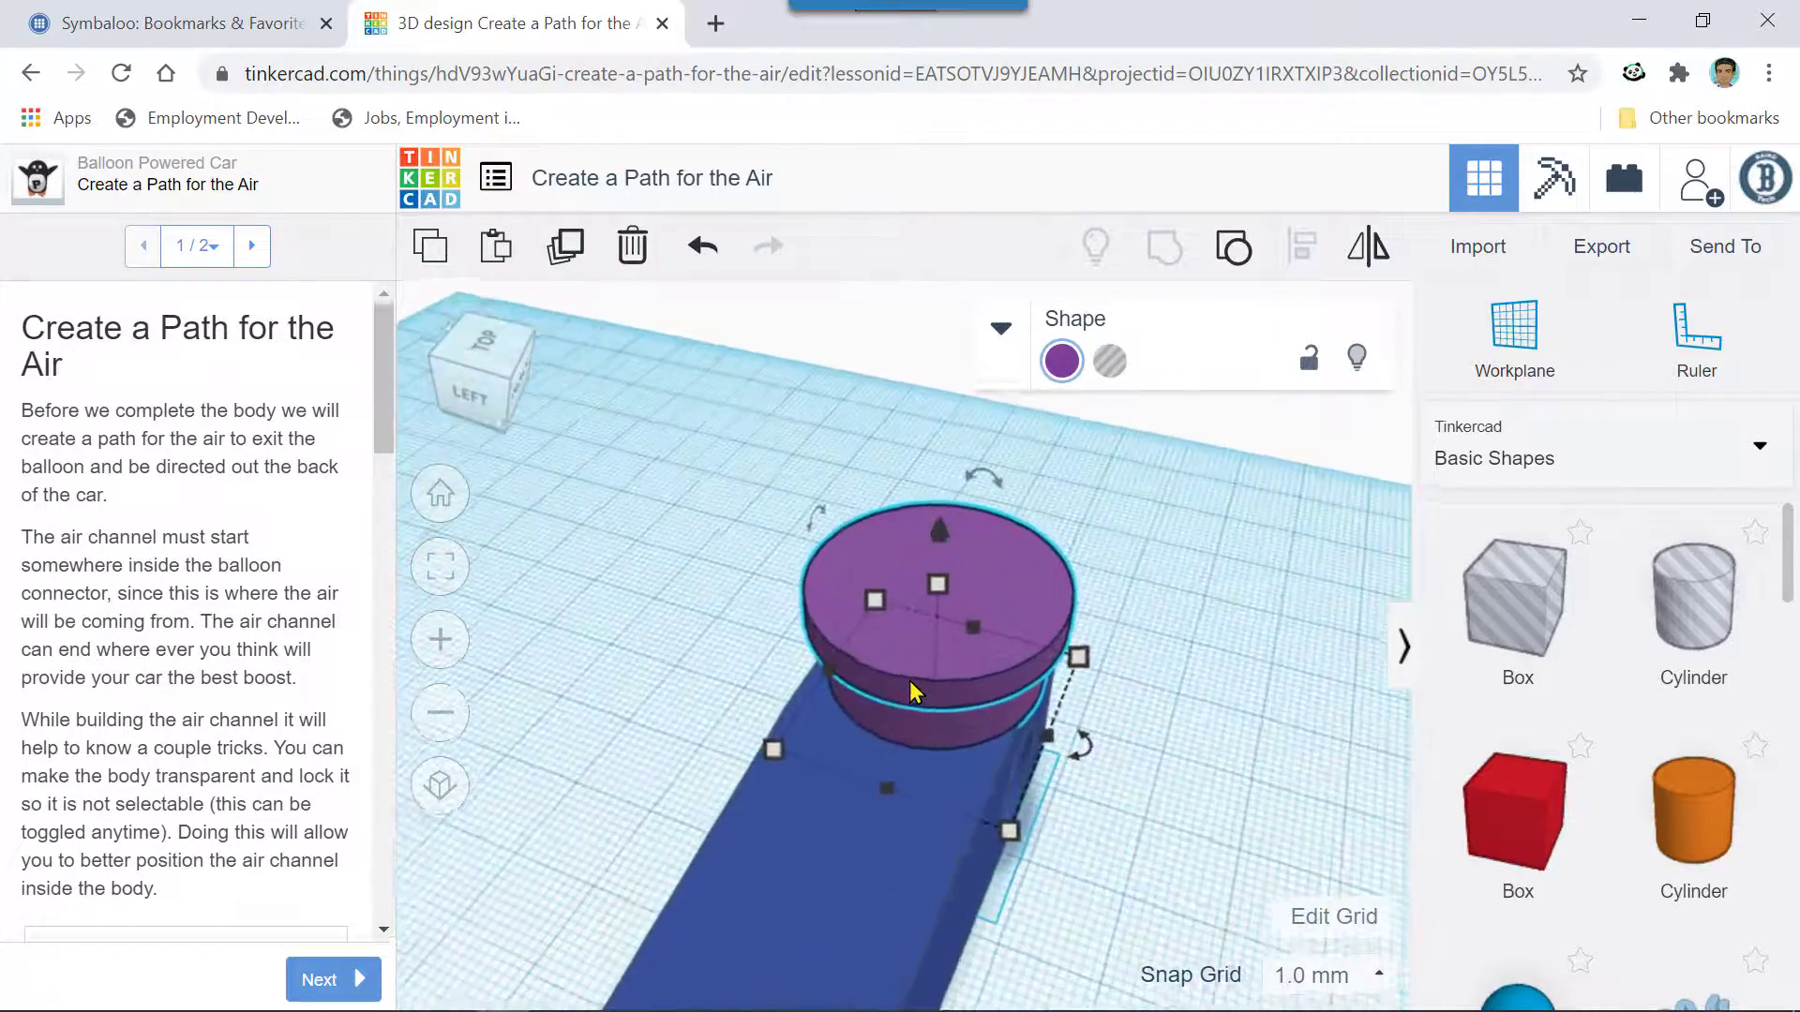
scroll(909, 675, up, 5)
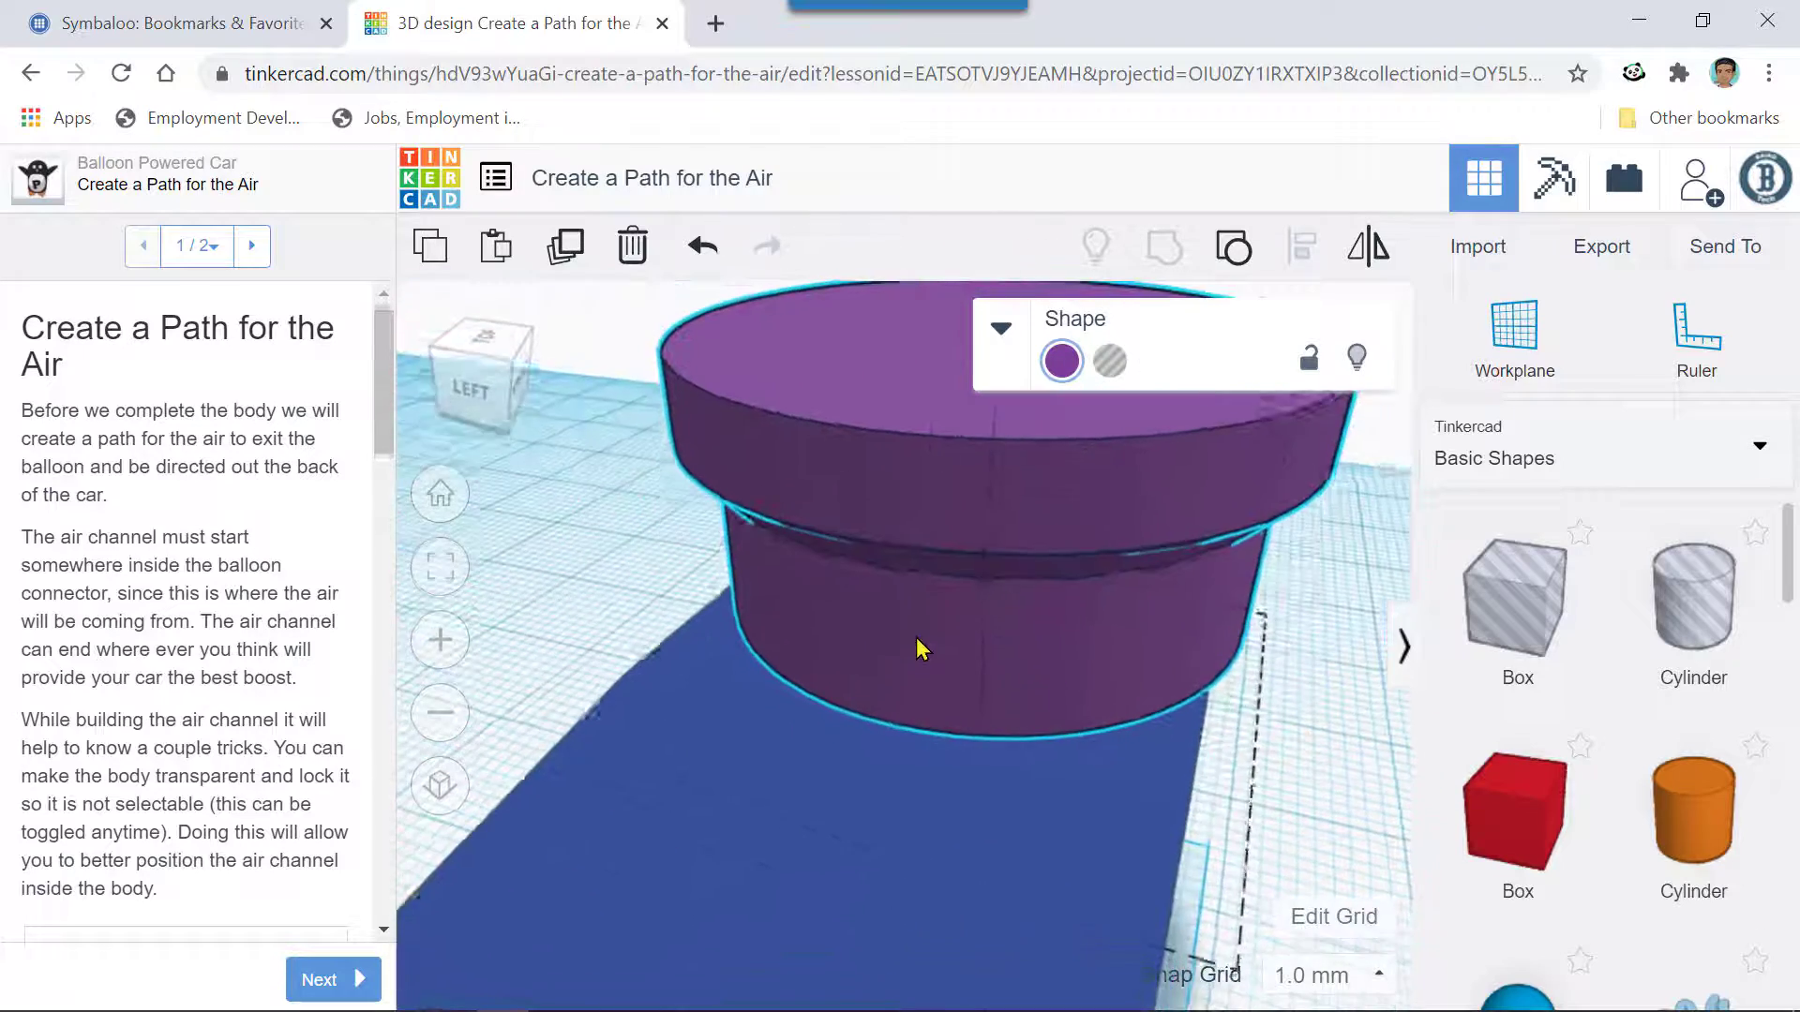
right_drag(917, 642, 937, 594)
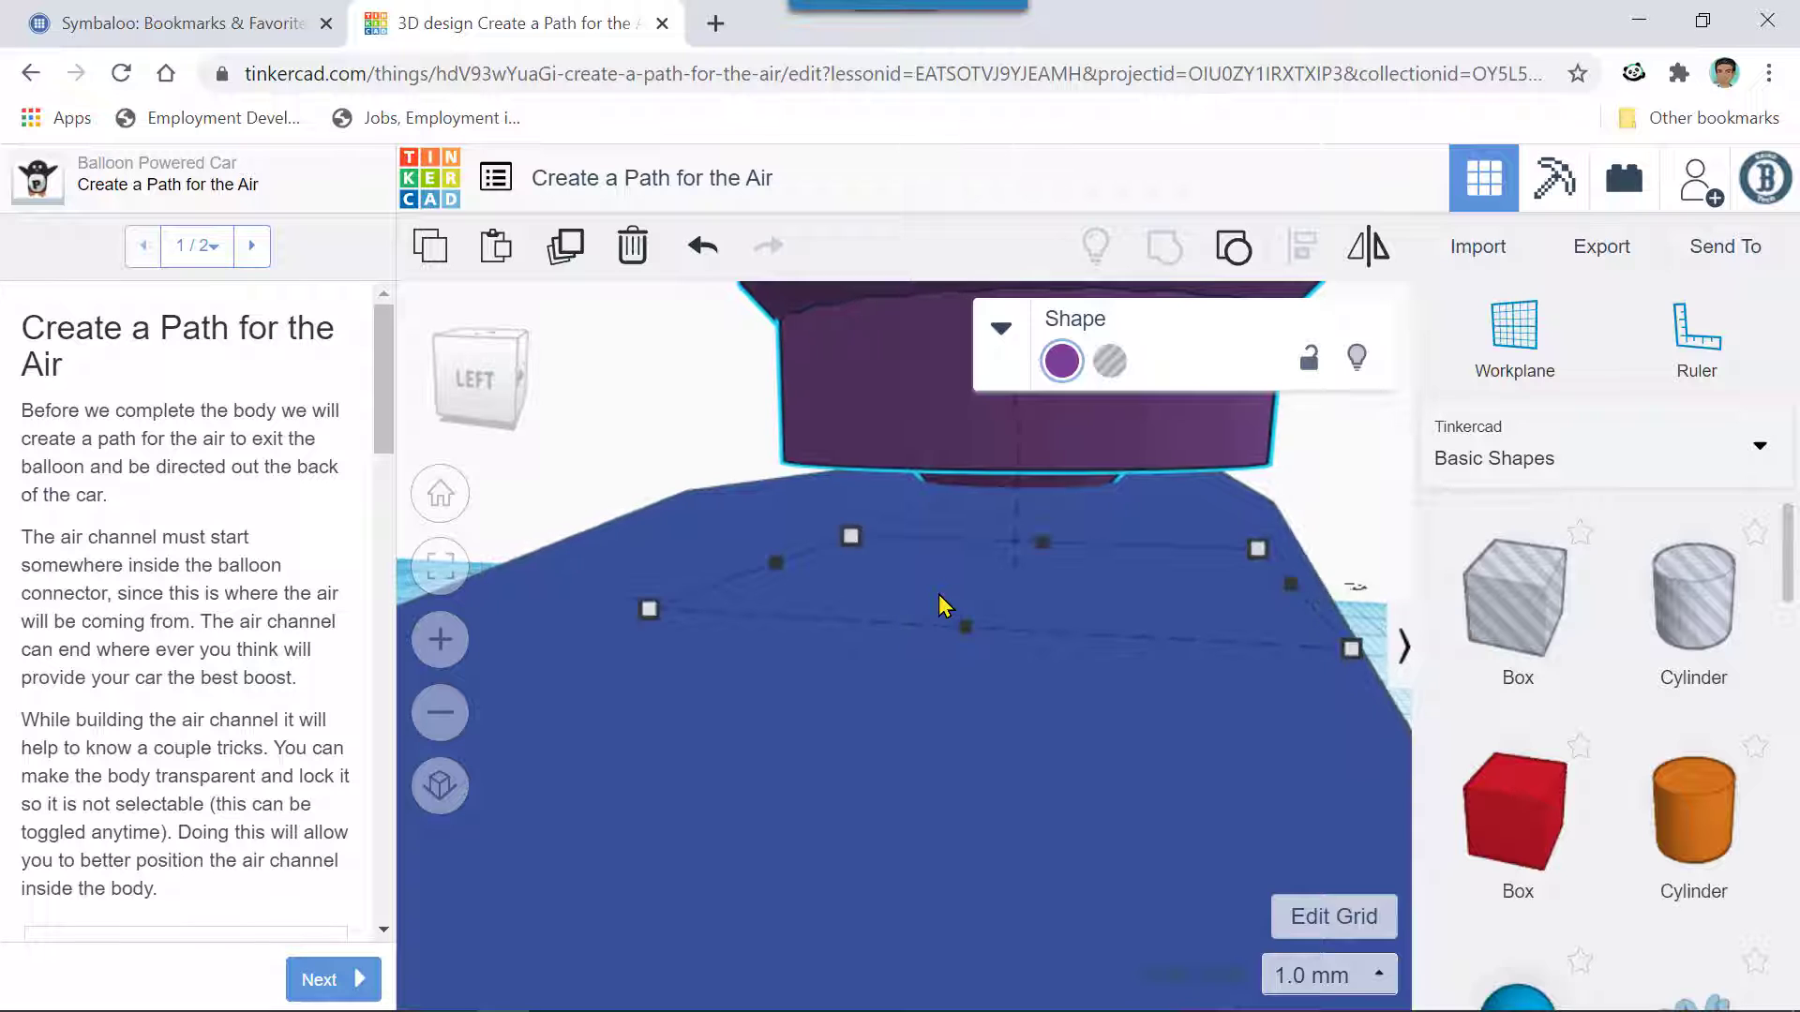
scroll(938, 594, down, 4)
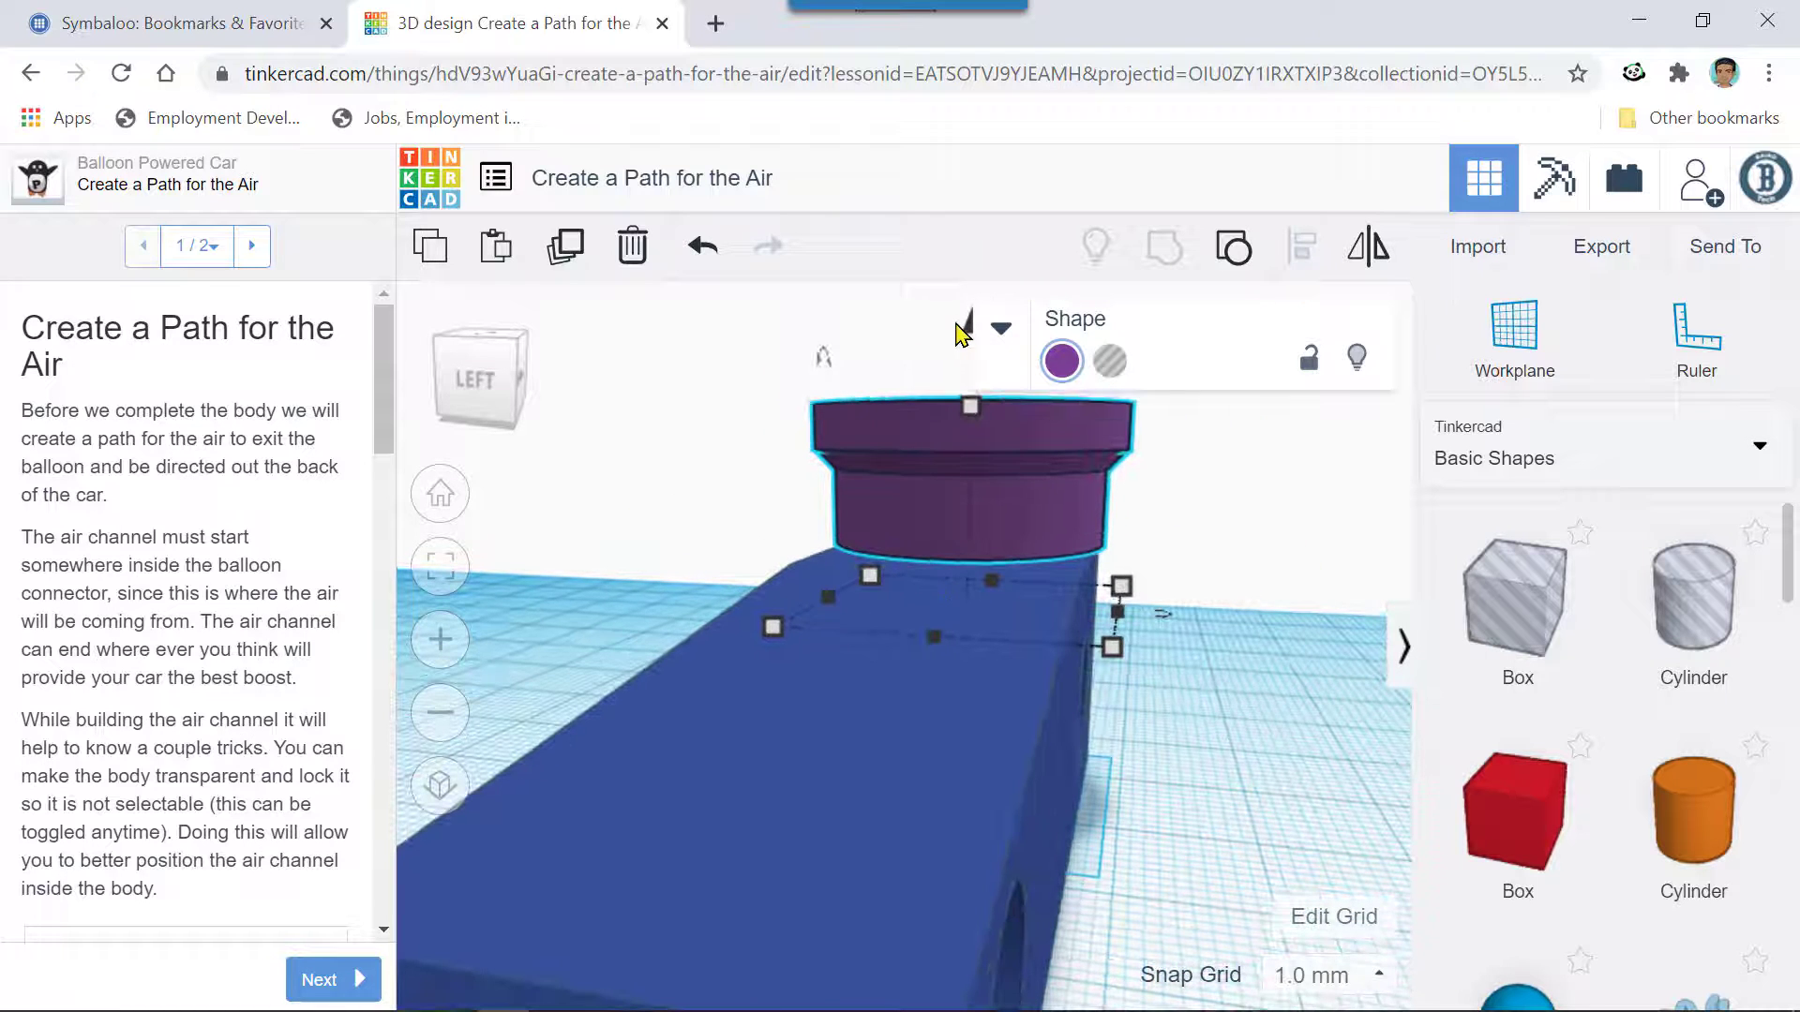
middle_drag(1178, 638, 1088, 659)
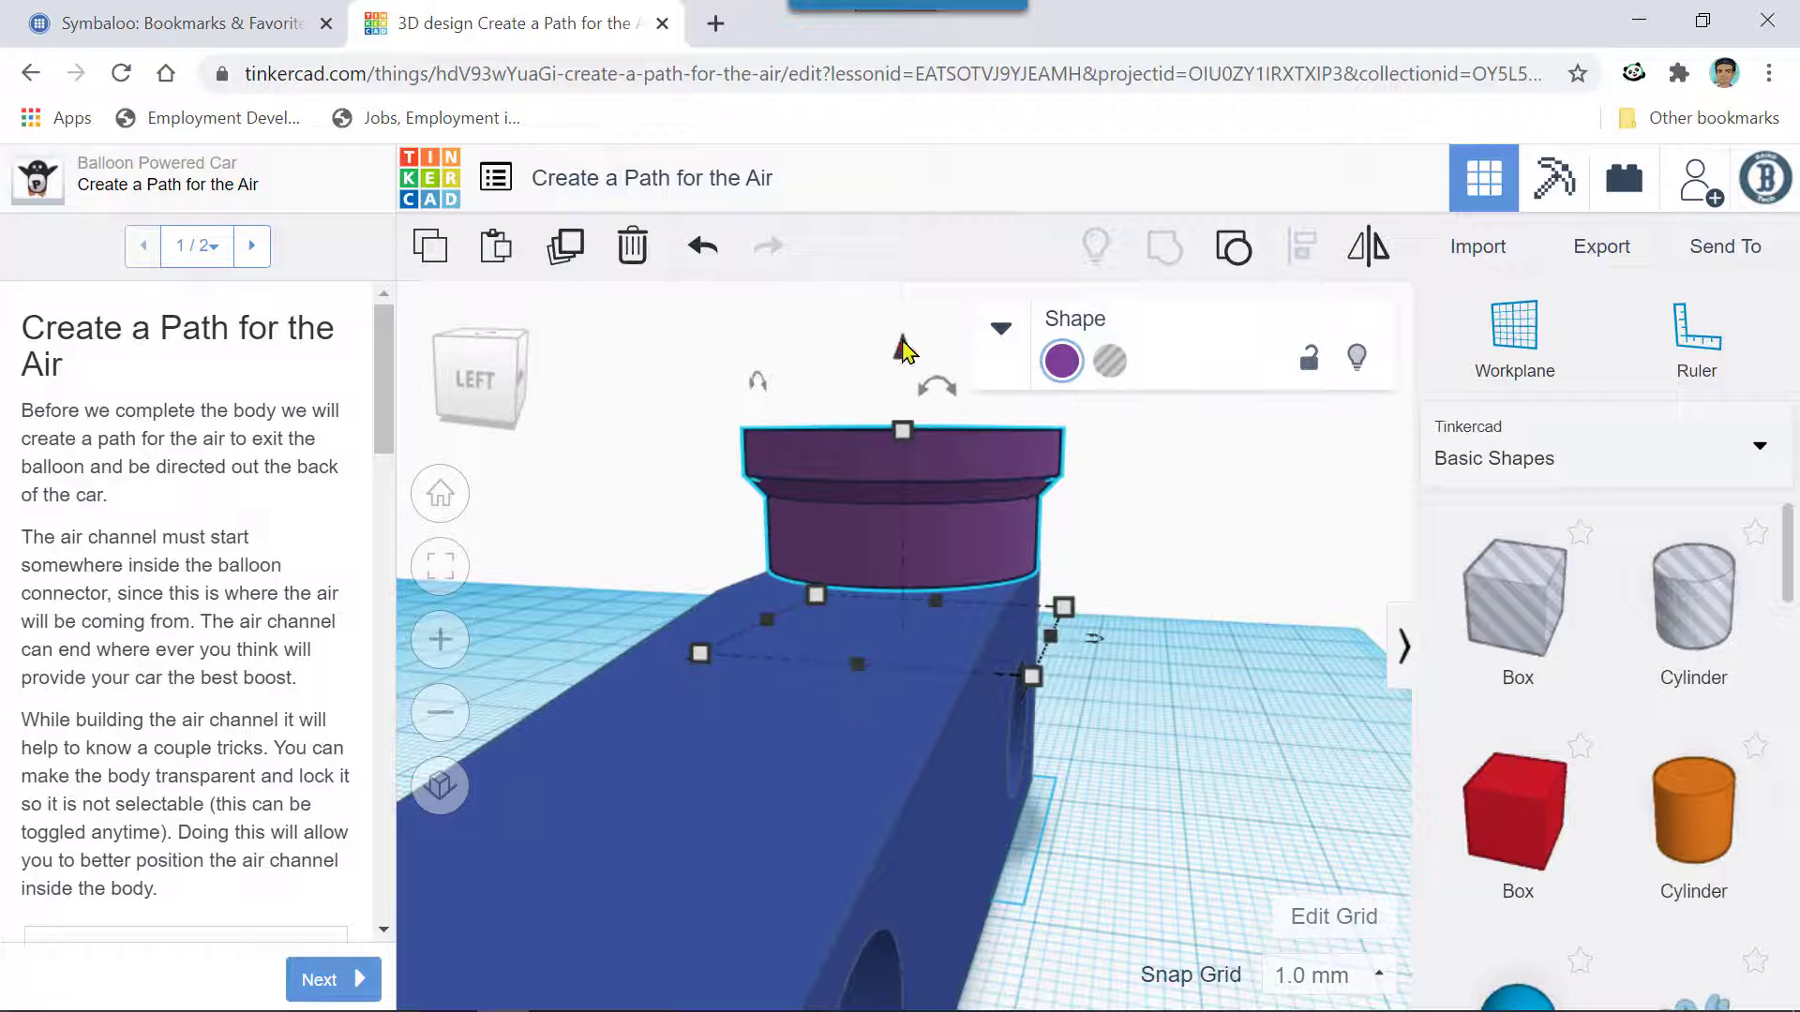
drag(903, 350, 906, 370)
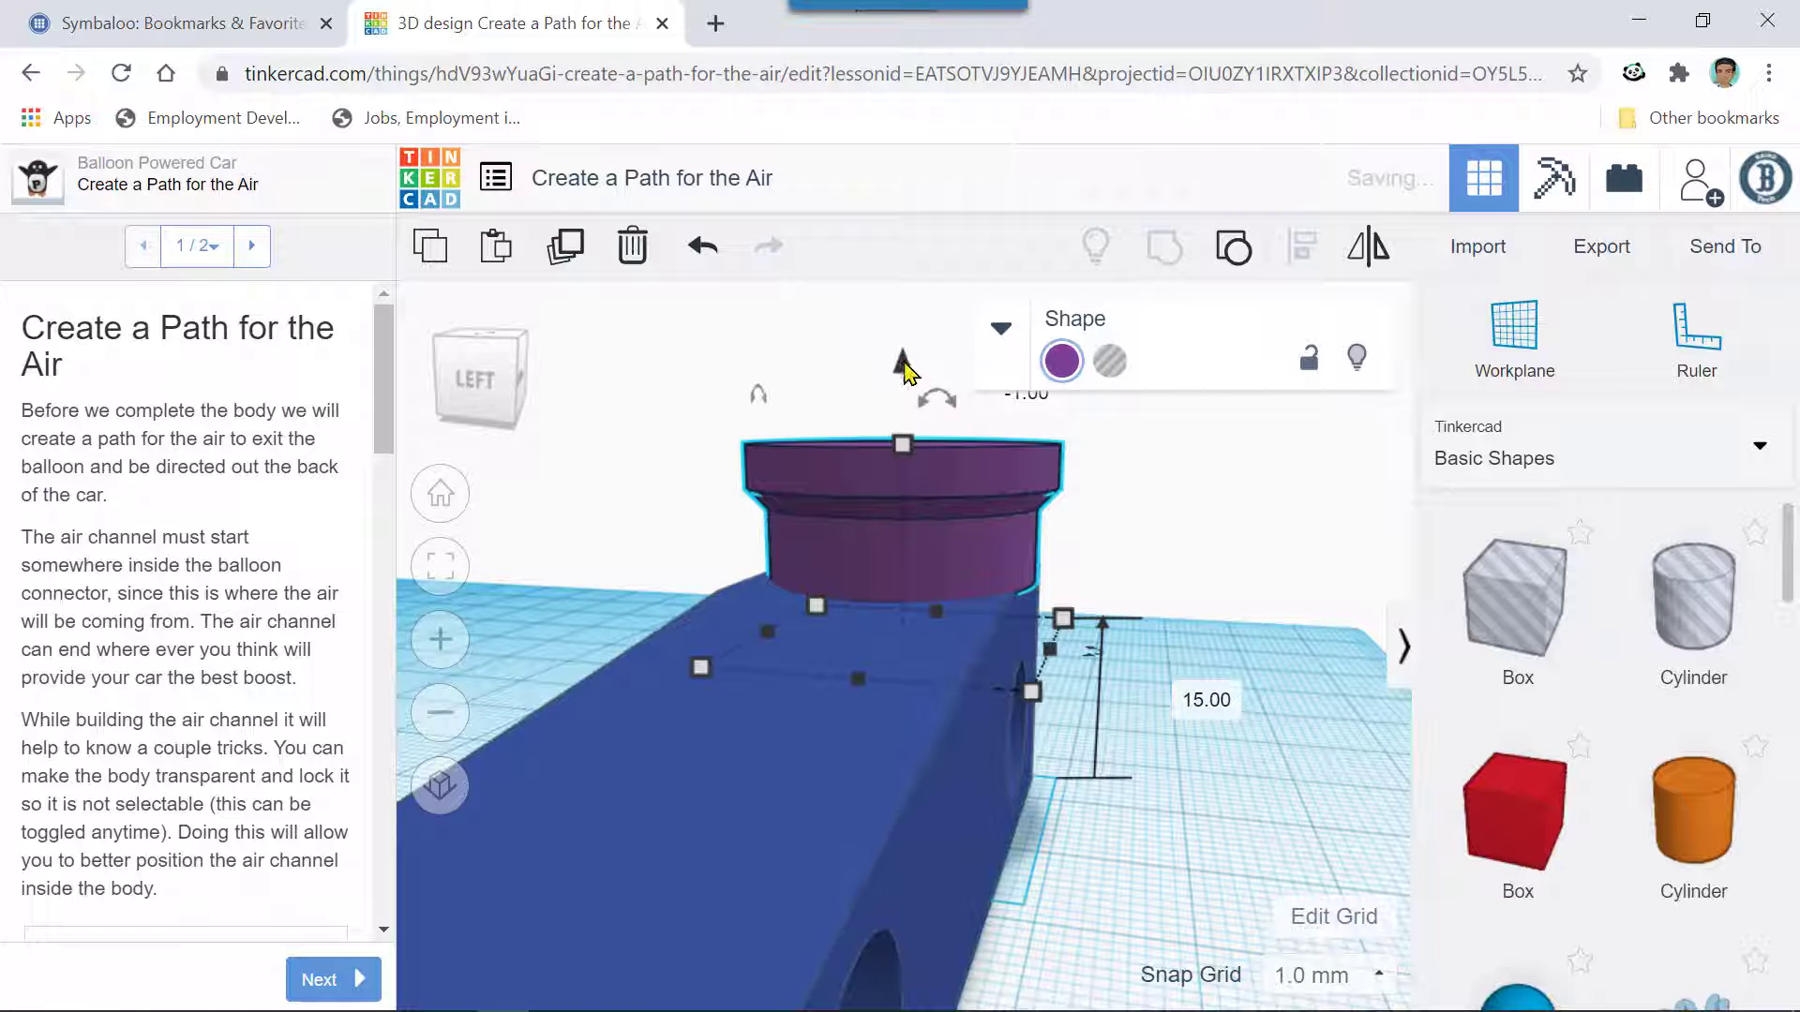
- Set the snap grid to 0.25 mm and nudge the connector 1 mm across the car's width to centre it on the body
right_drag(1266, 747, 1275, 783)
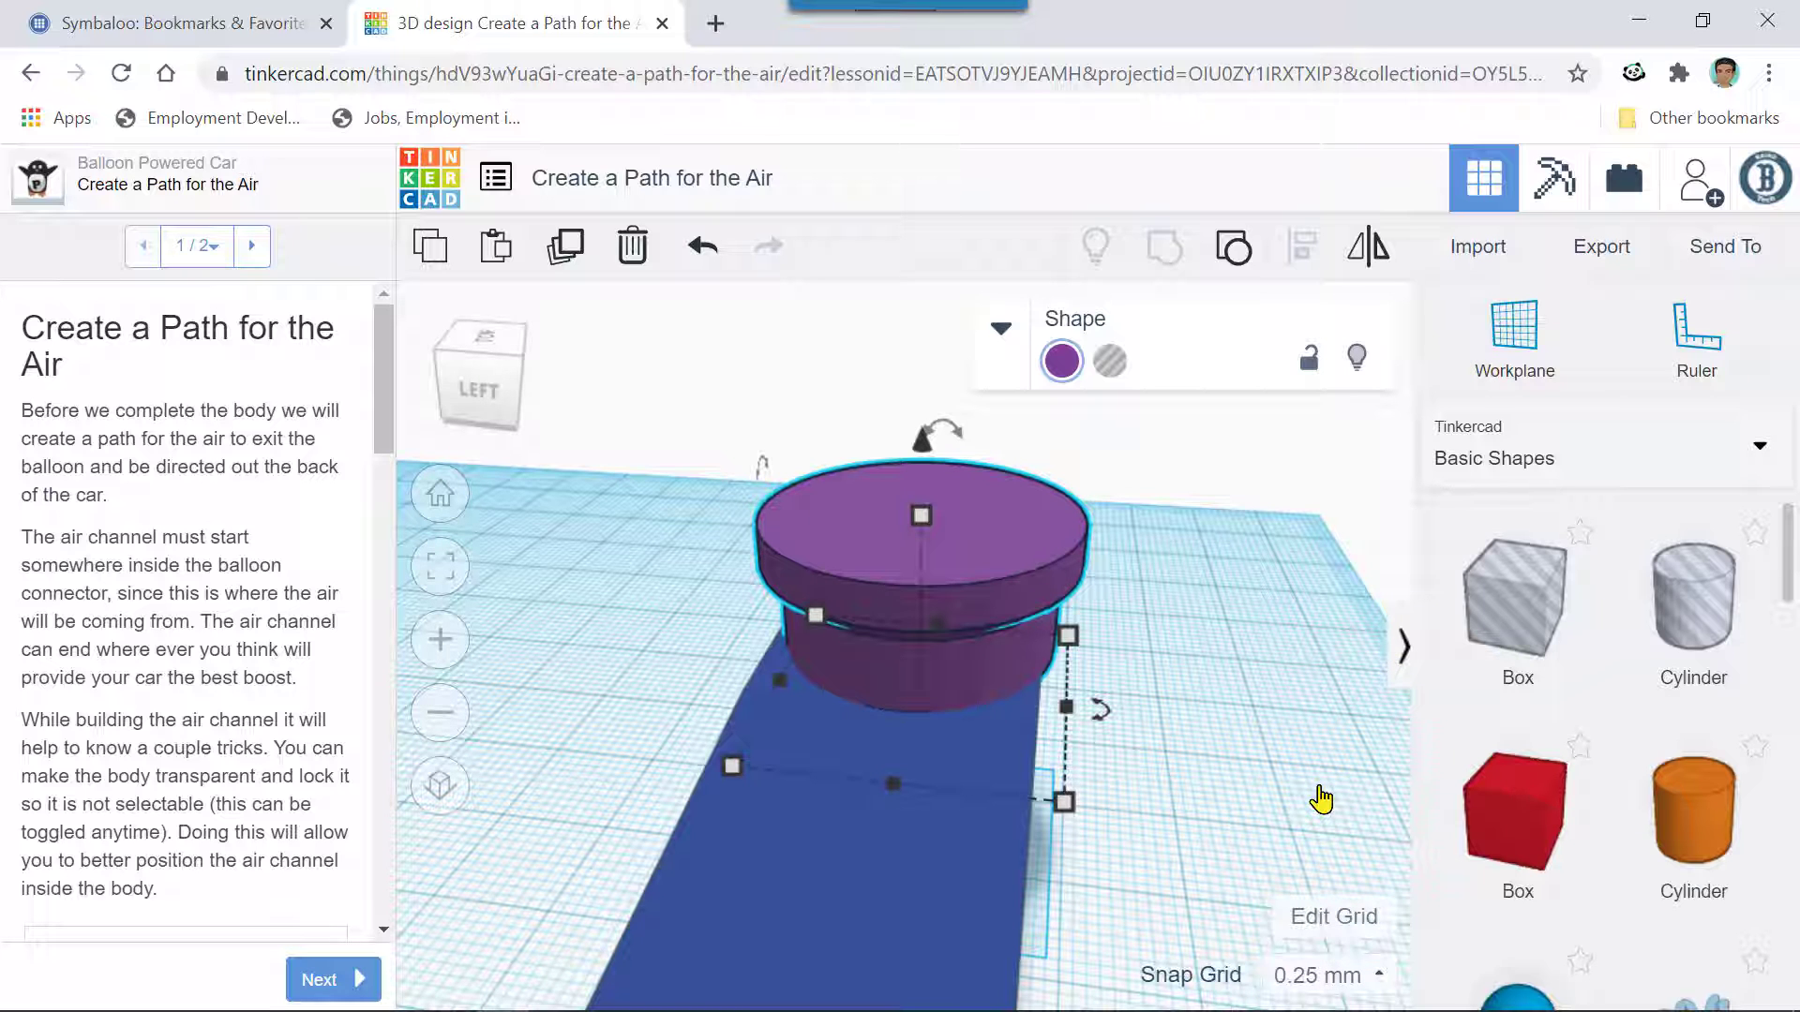
key(Left)
key(Left)
key(Left)
key(Left)
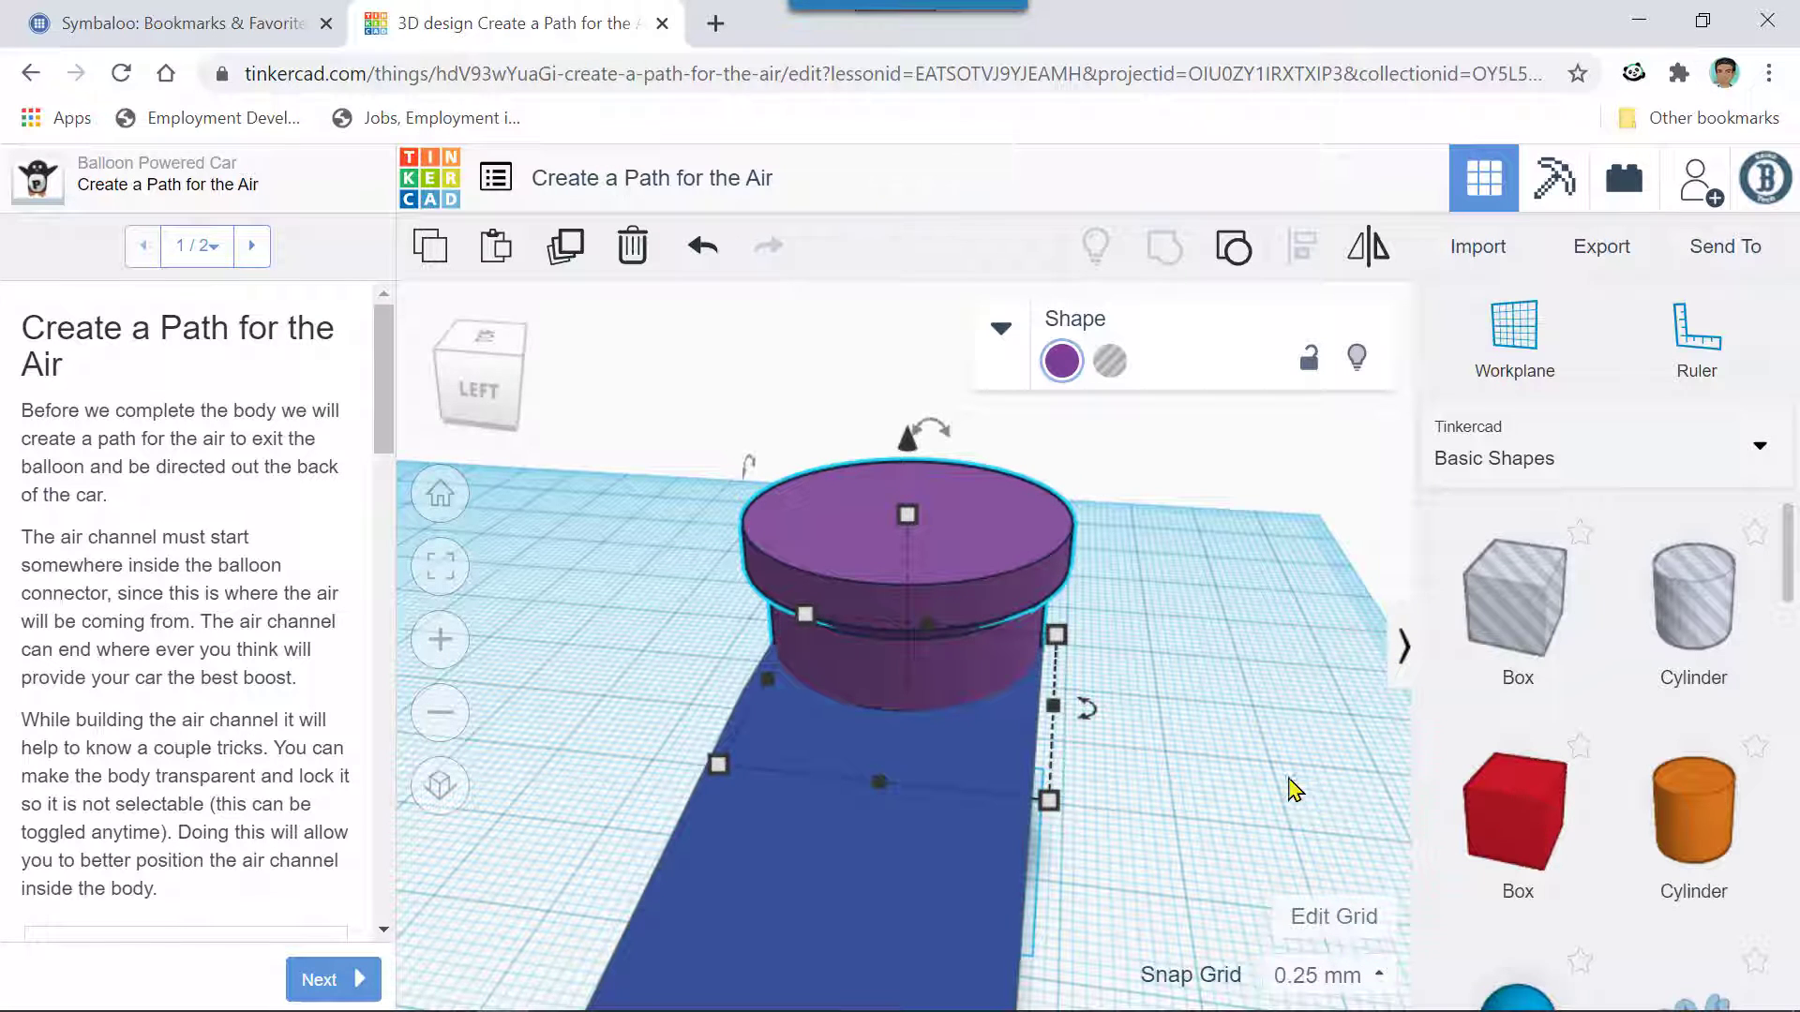
- Examine from the front, rear and back sides how the connector's stem sits on the car body
right_drag(1179, 764, 764, 793)
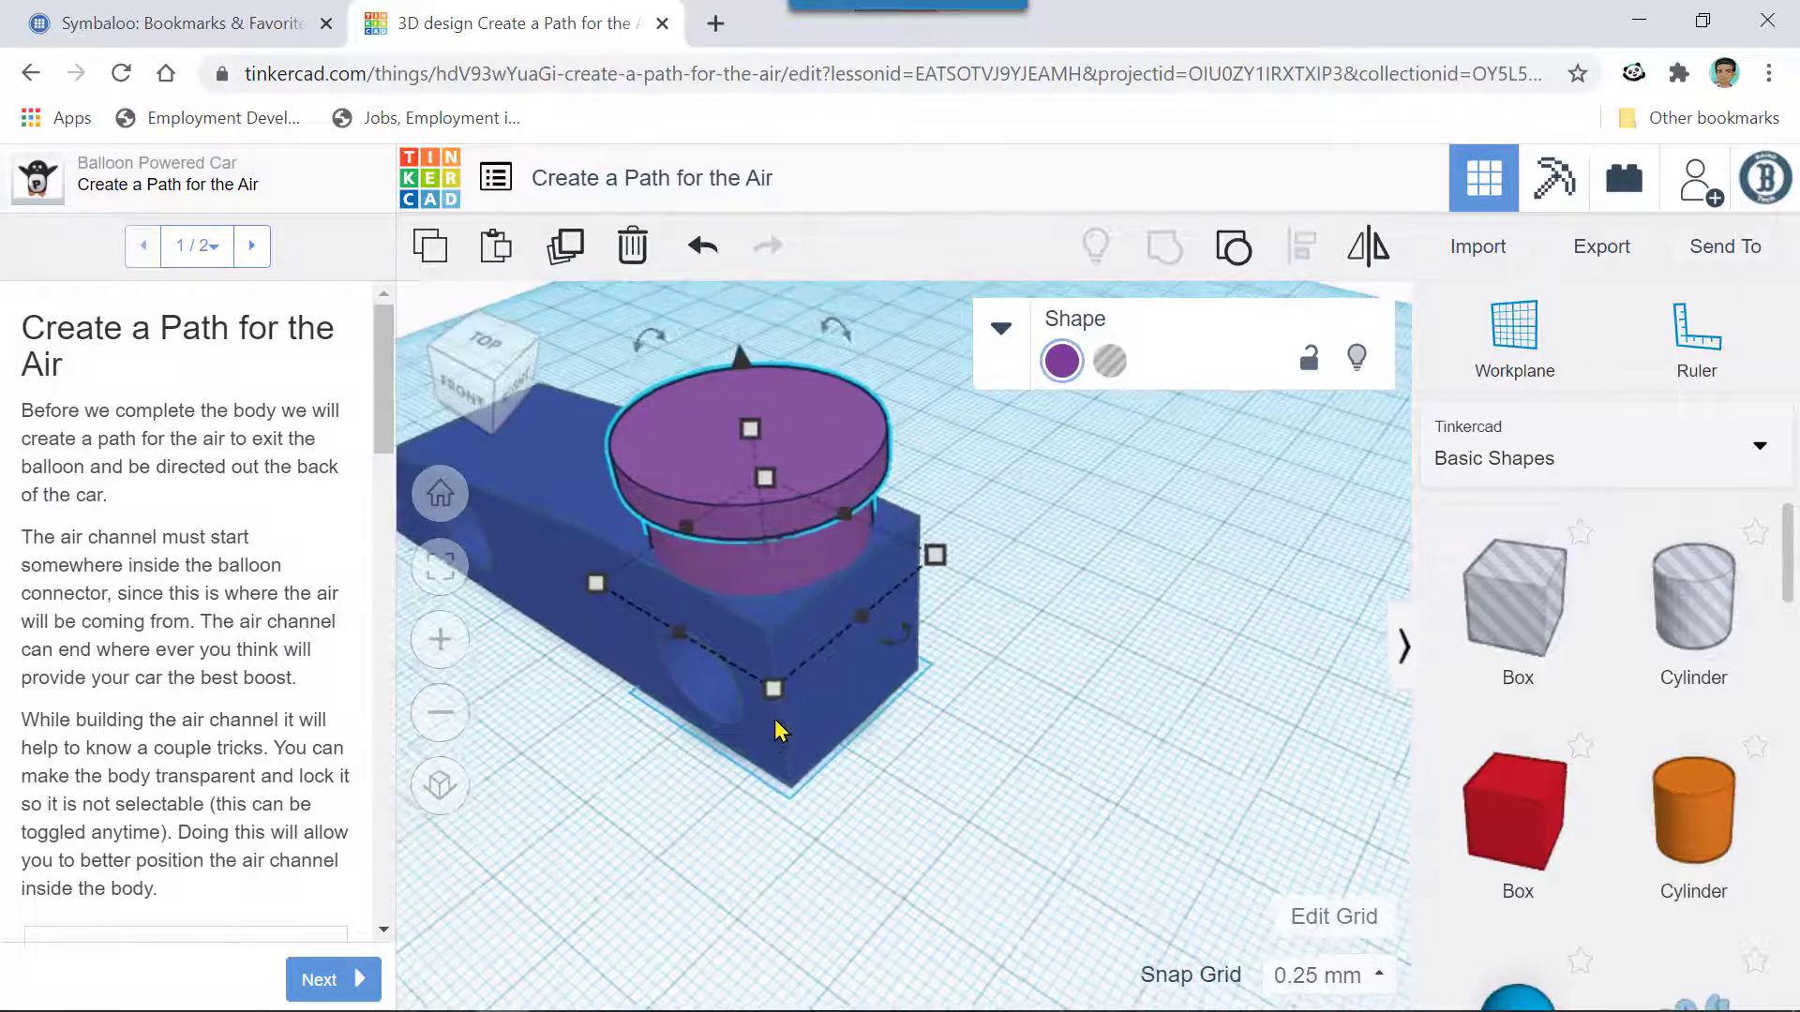
scroll(1031, 566, up, 3)
right_drag(1031, 566, 918, 544)
scroll(919, 529, down, 4)
right_drag(1051, 596, 731, 501)
scroll(1031, 516, up, 5)
scroll(1185, 611, up, 4)
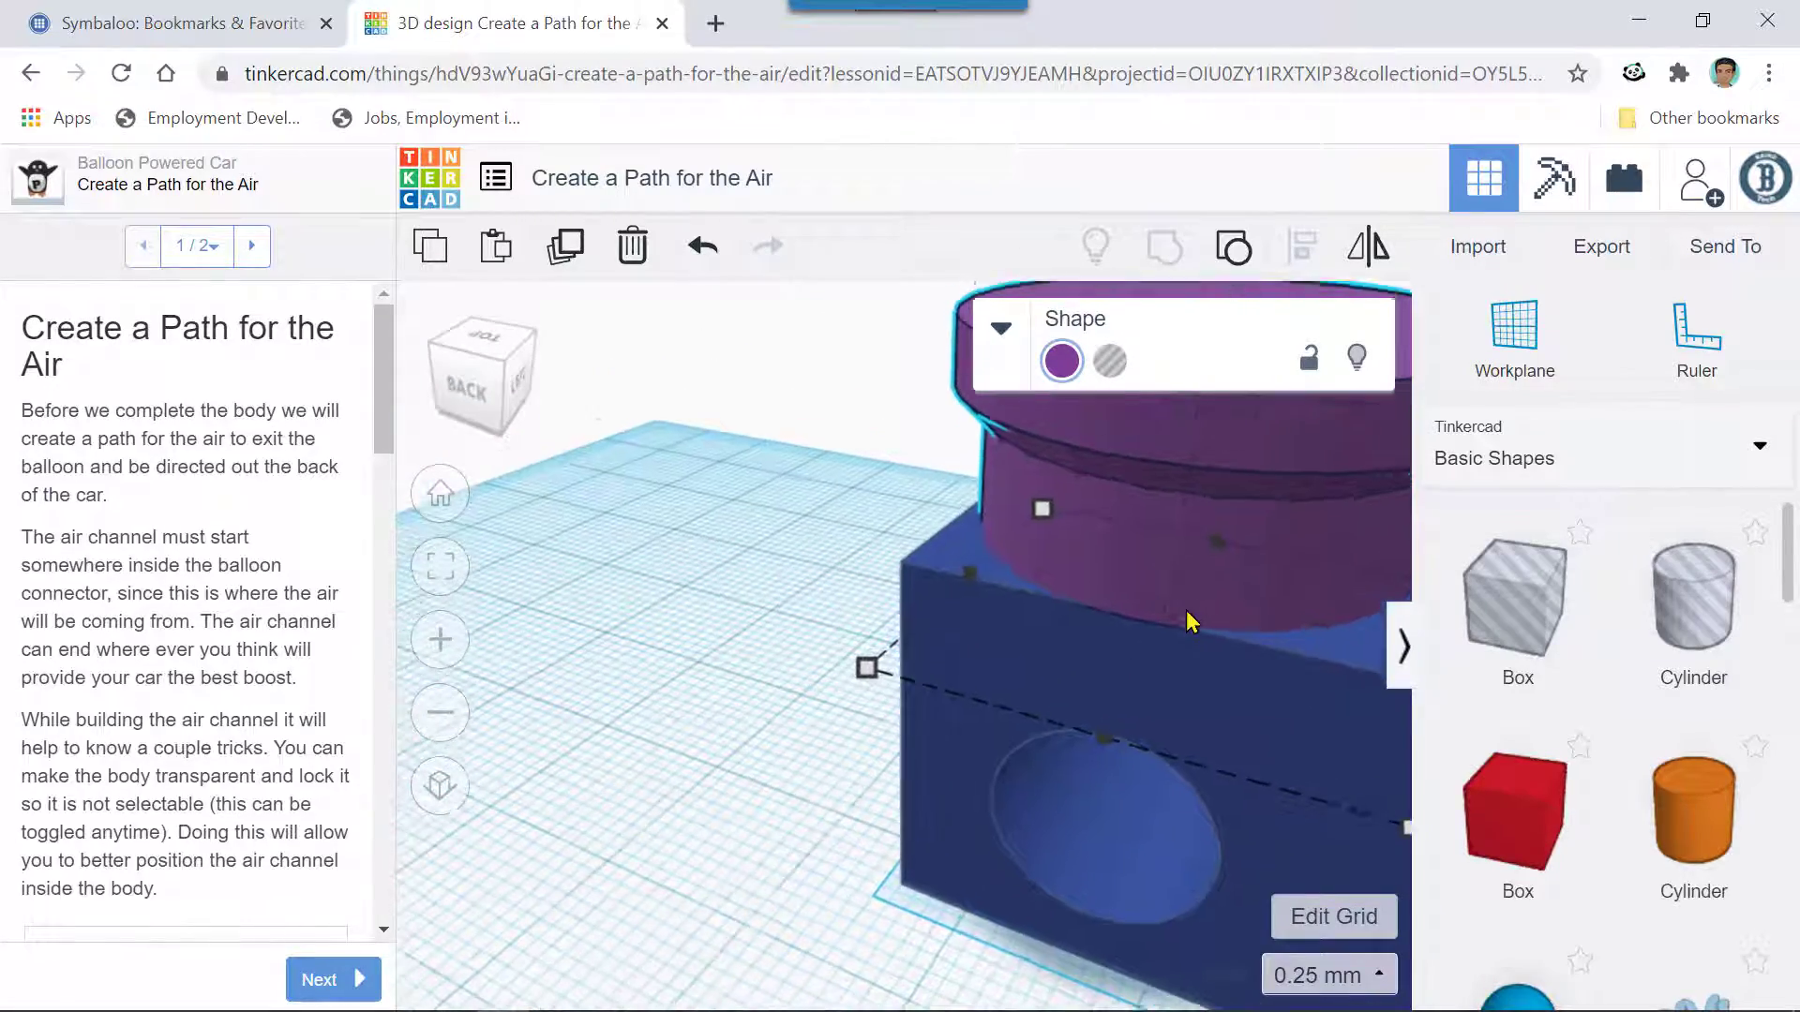
- Undo the addition of the stray red shape overlapping the car body
right_drag(1094, 598, 1010, 597)
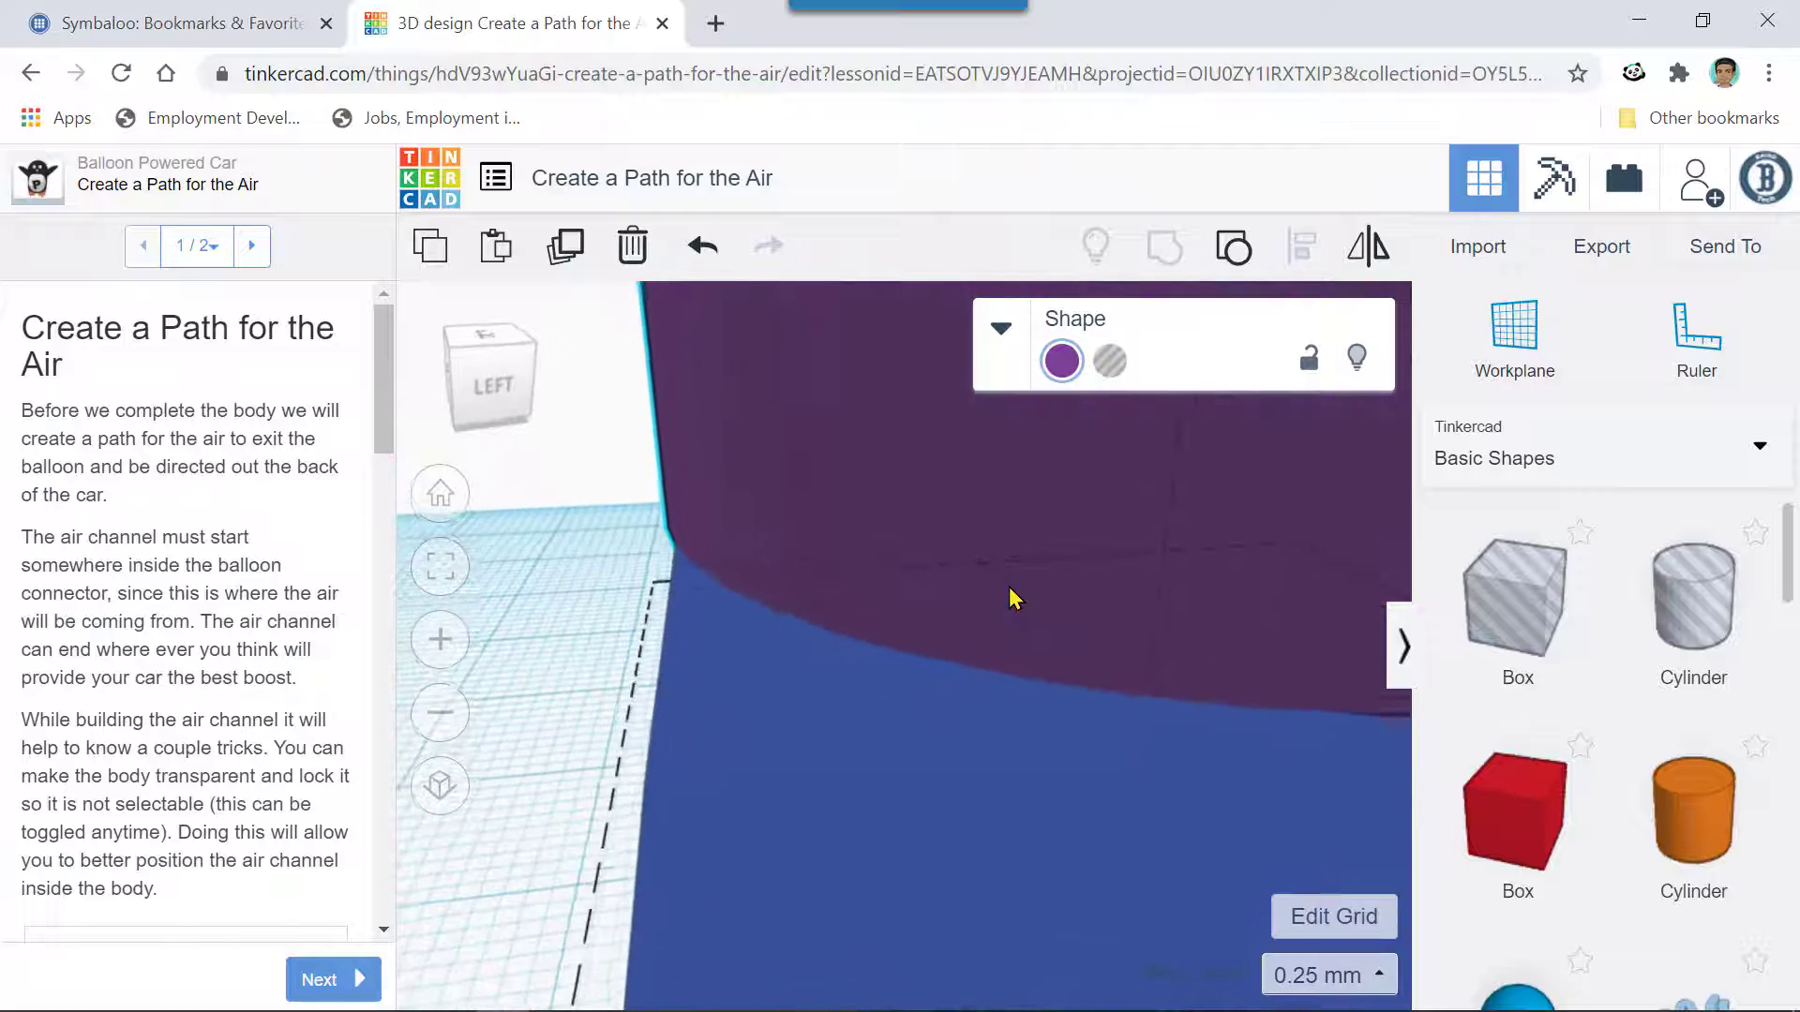
scroll(1009, 596, down, 6)
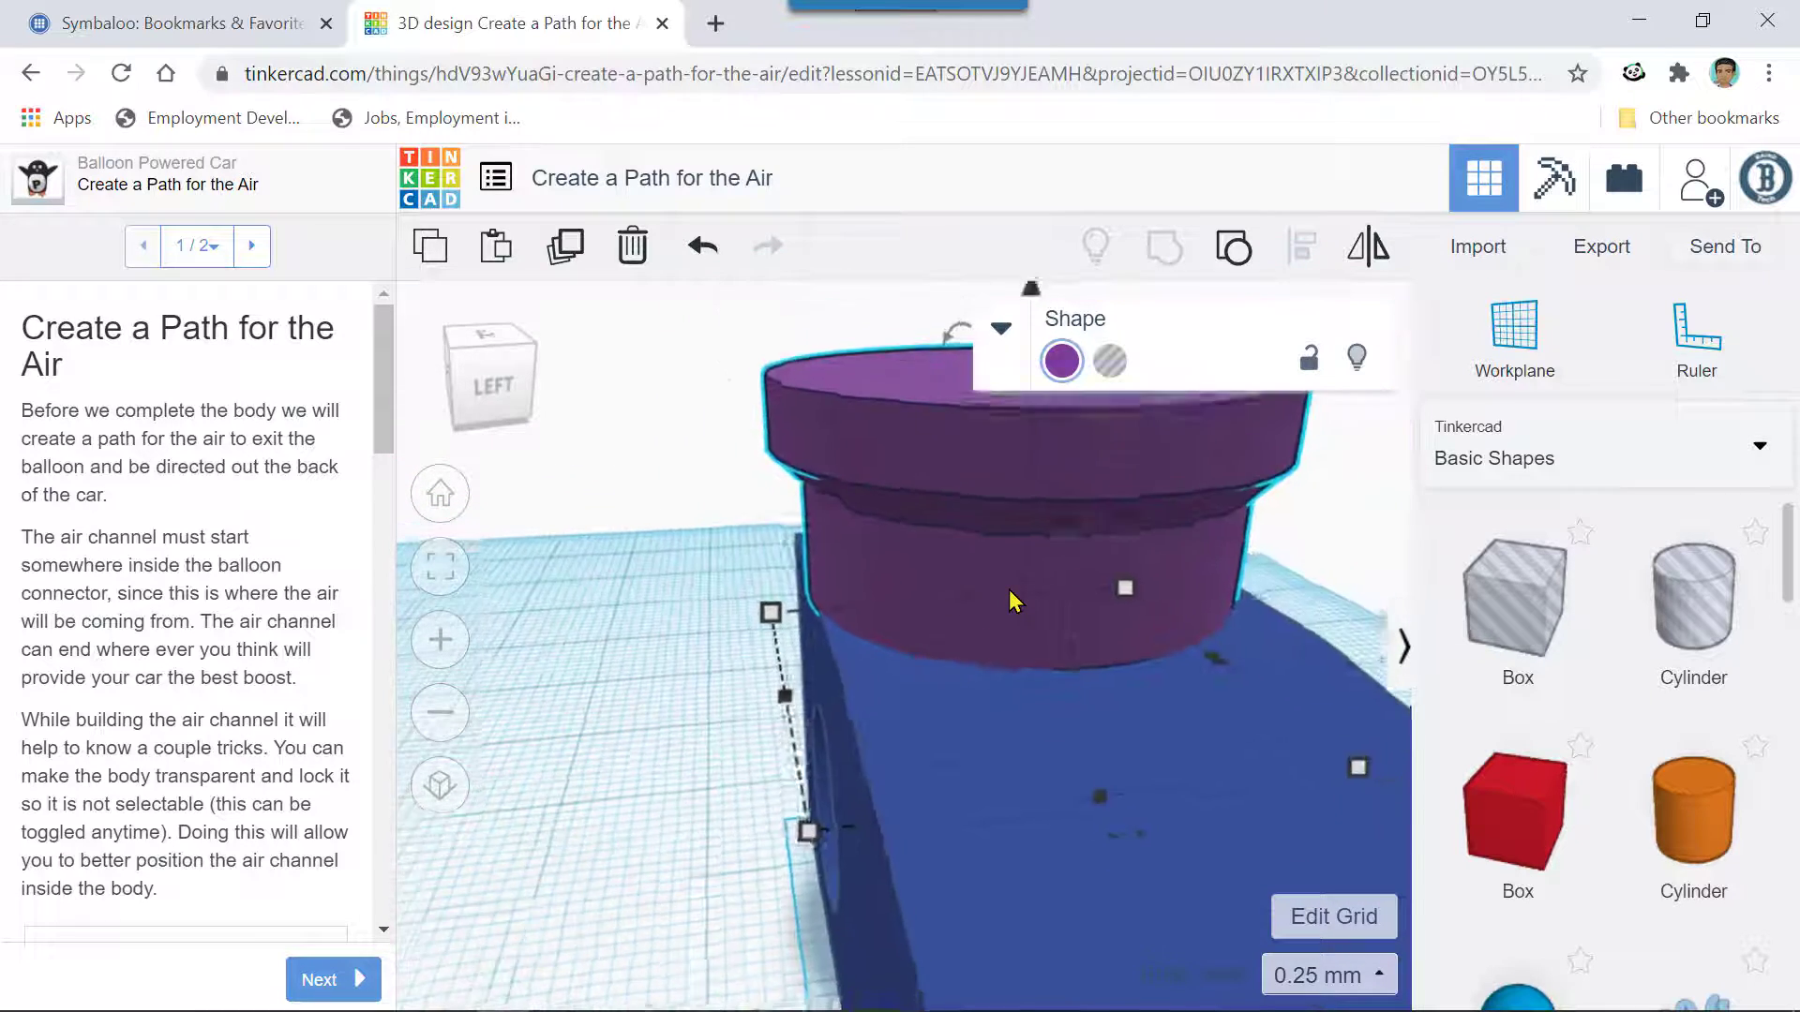
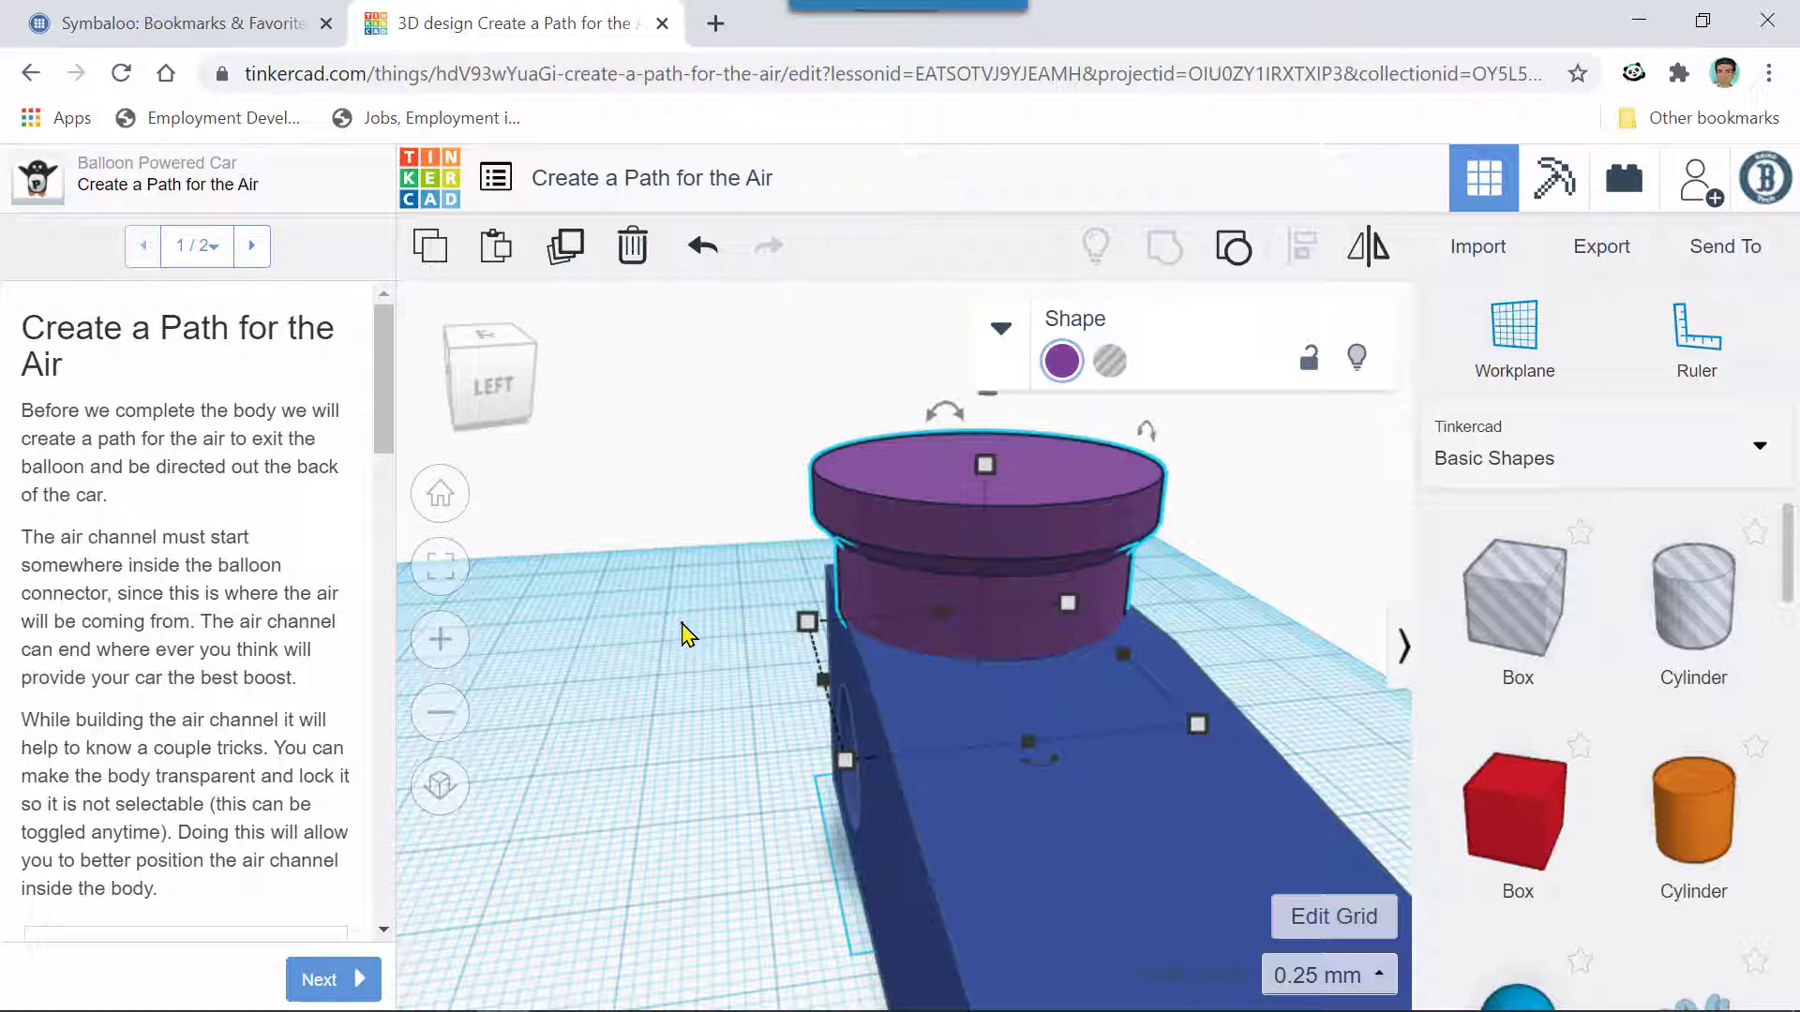
key(ctrl+z)
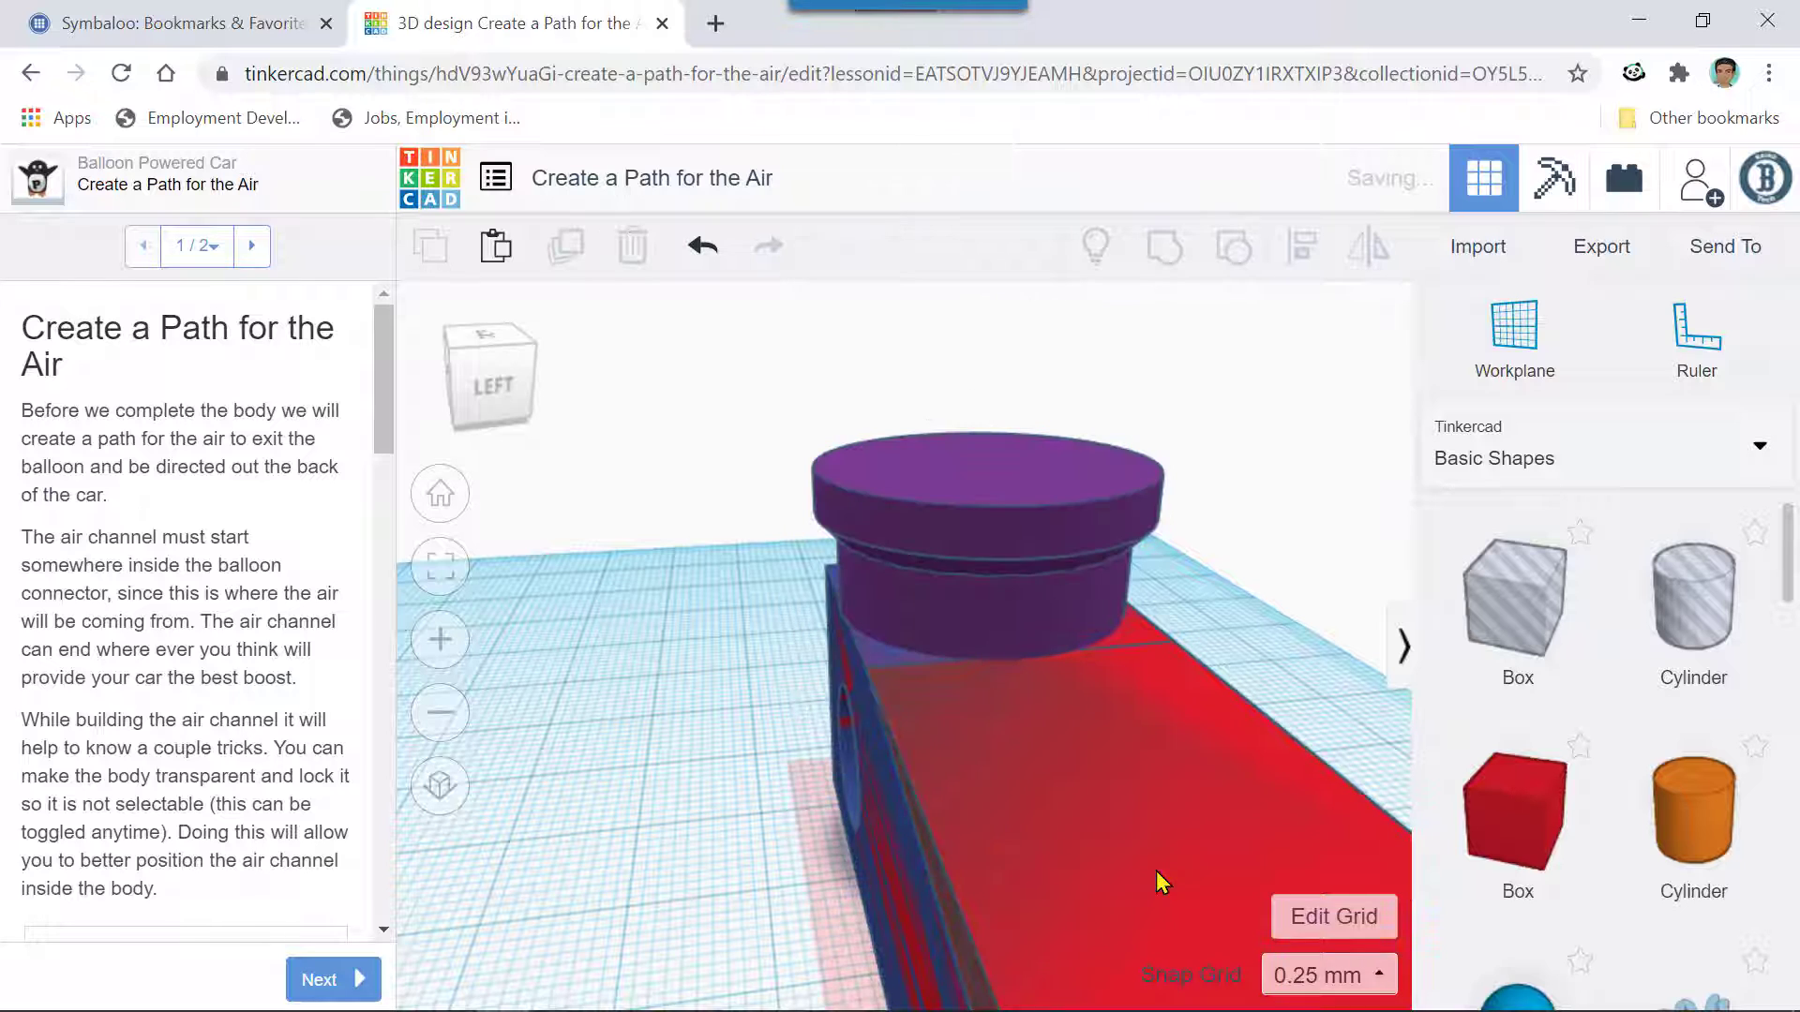
click(701, 251)
click(701, 251)
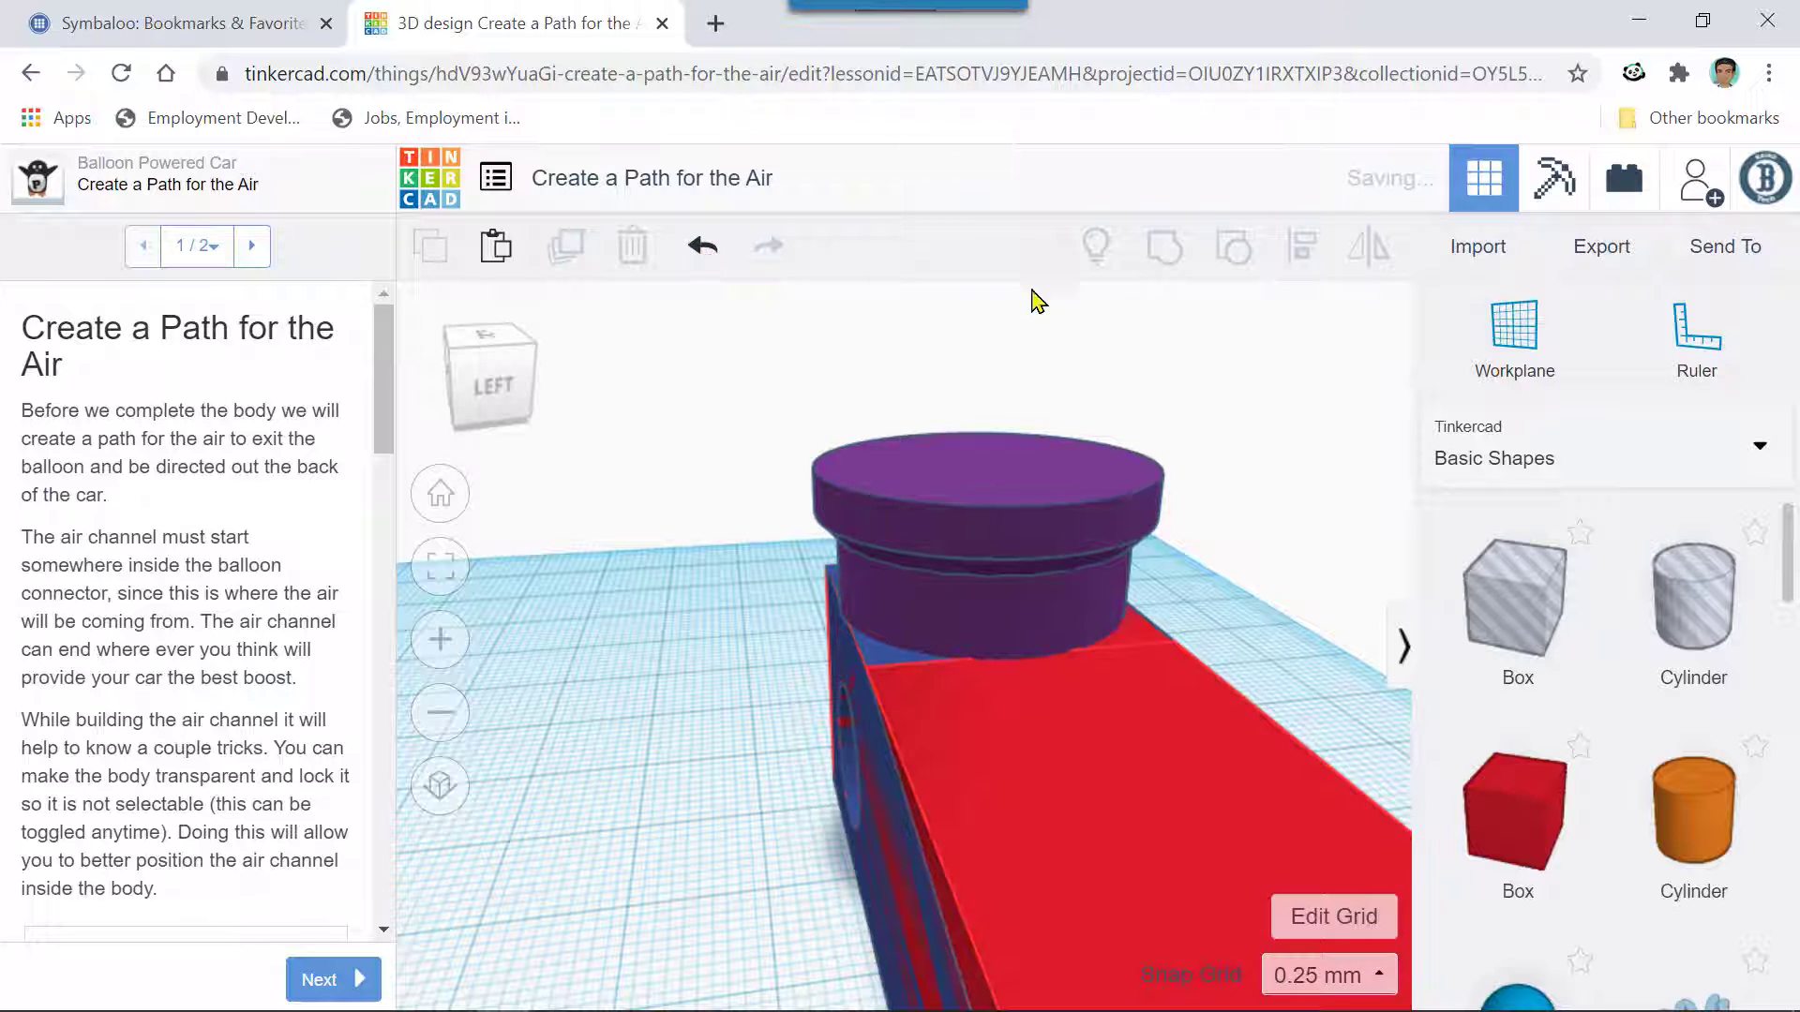
- Resize the purple balloon connector to 20 mm long and 20 mm wide
click(973, 629)
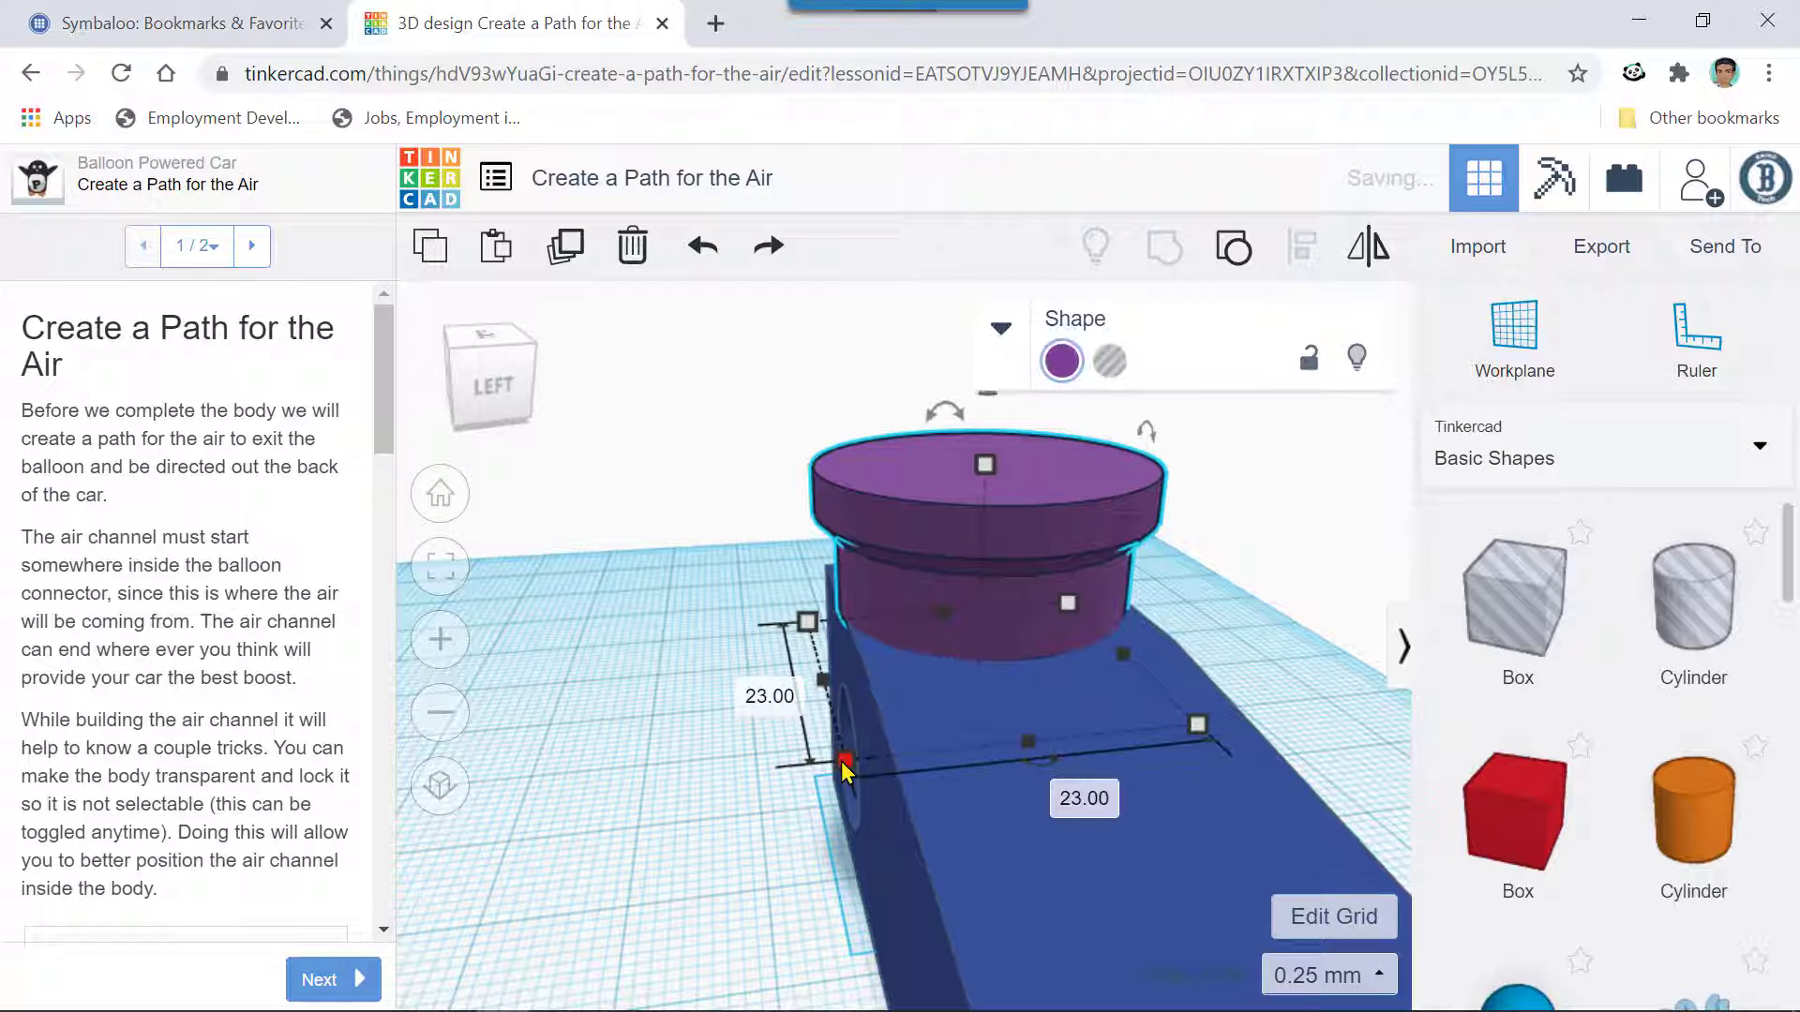
click(742, 689)
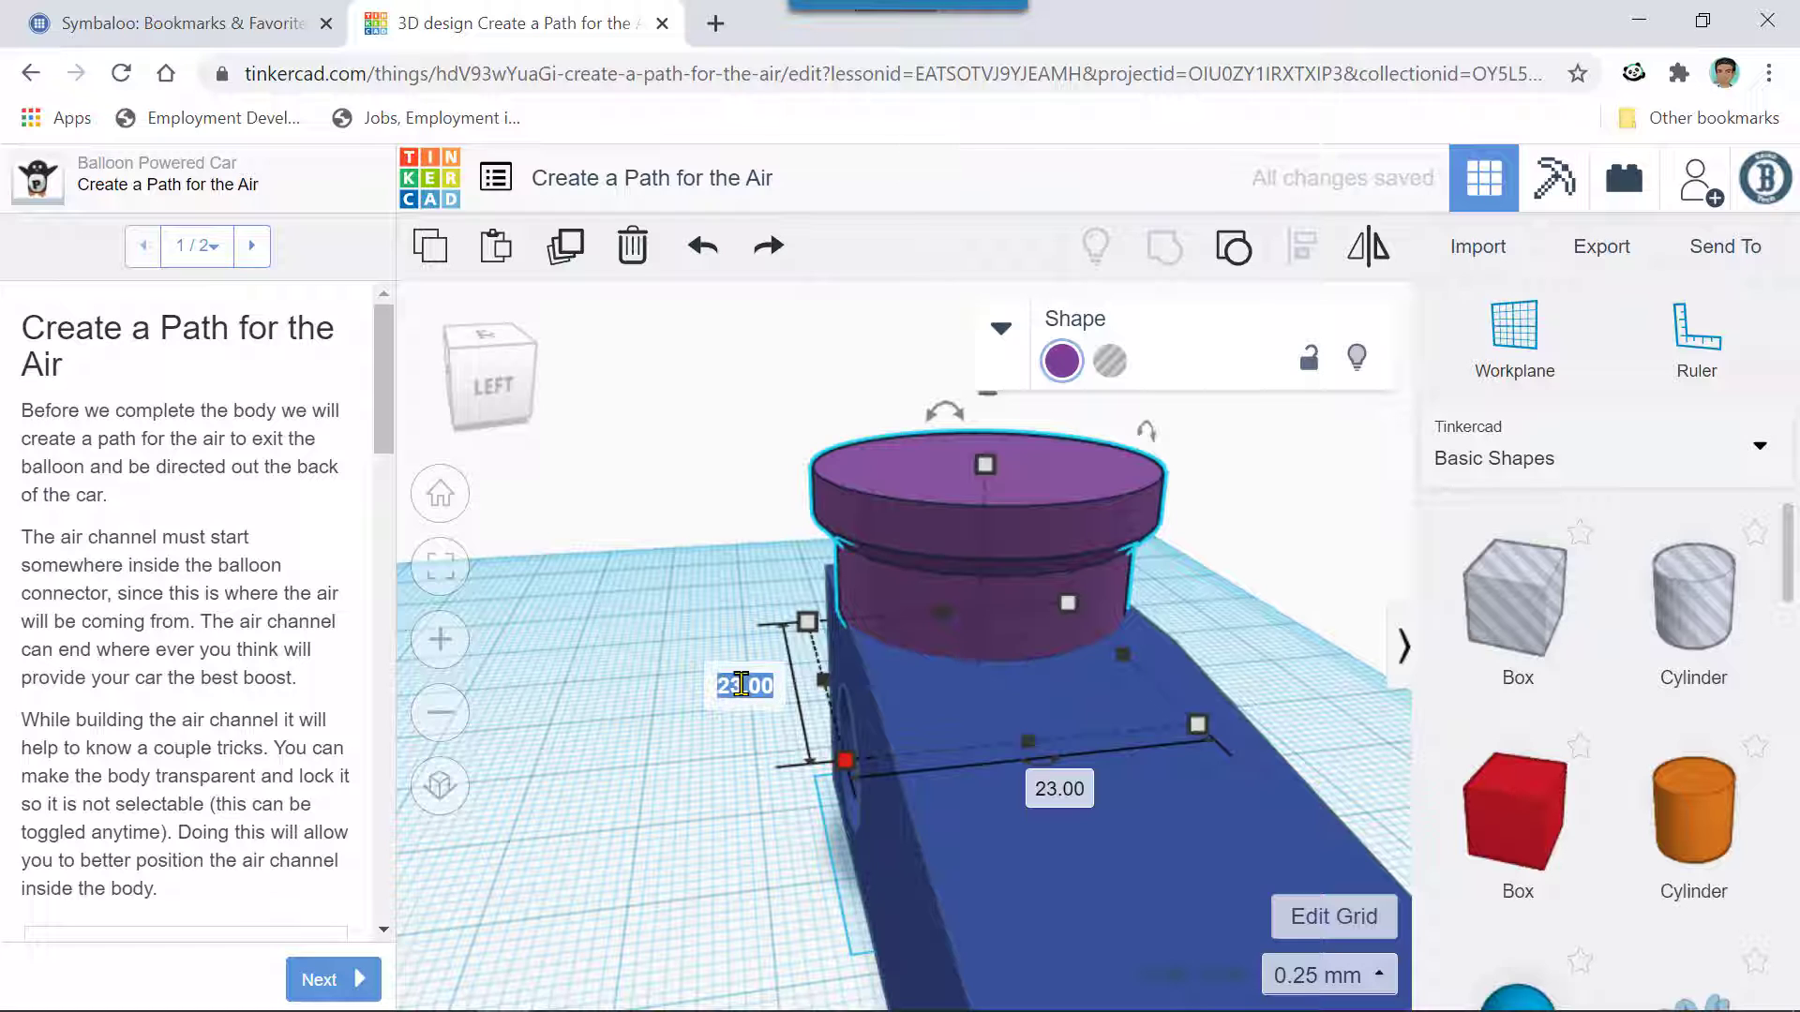
text(20)
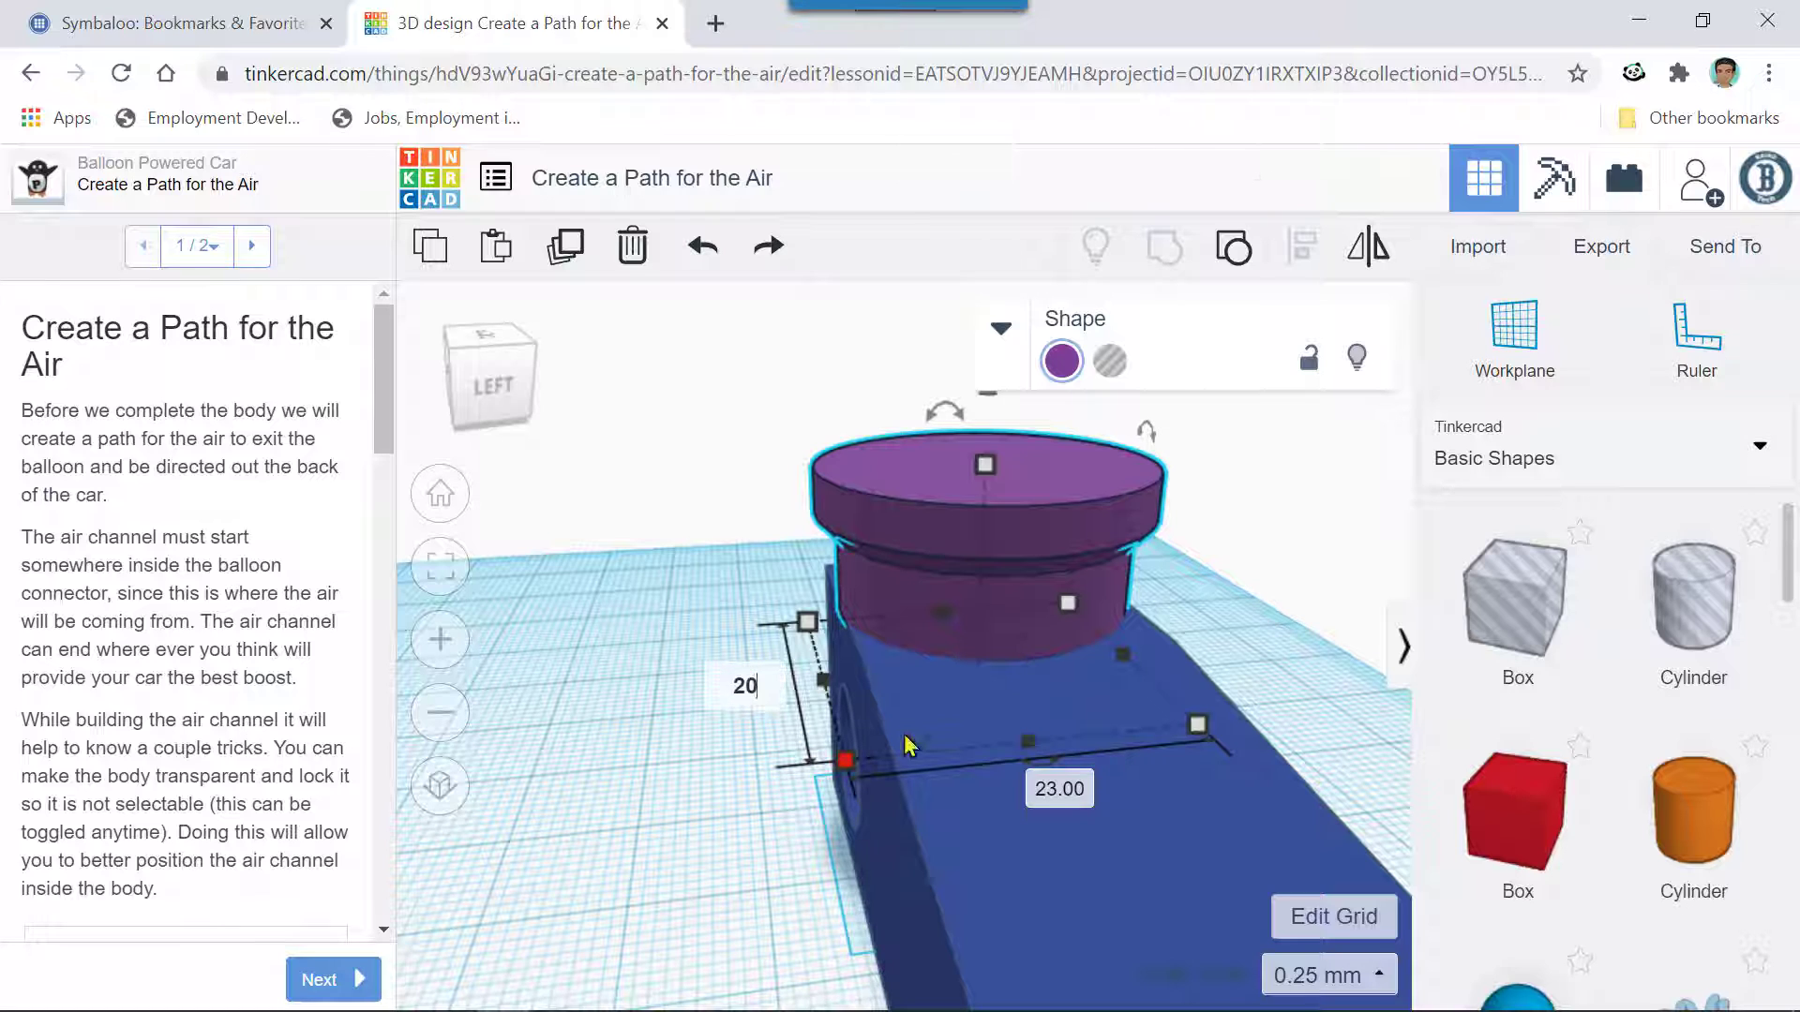
key(Return)
click(1038, 766)
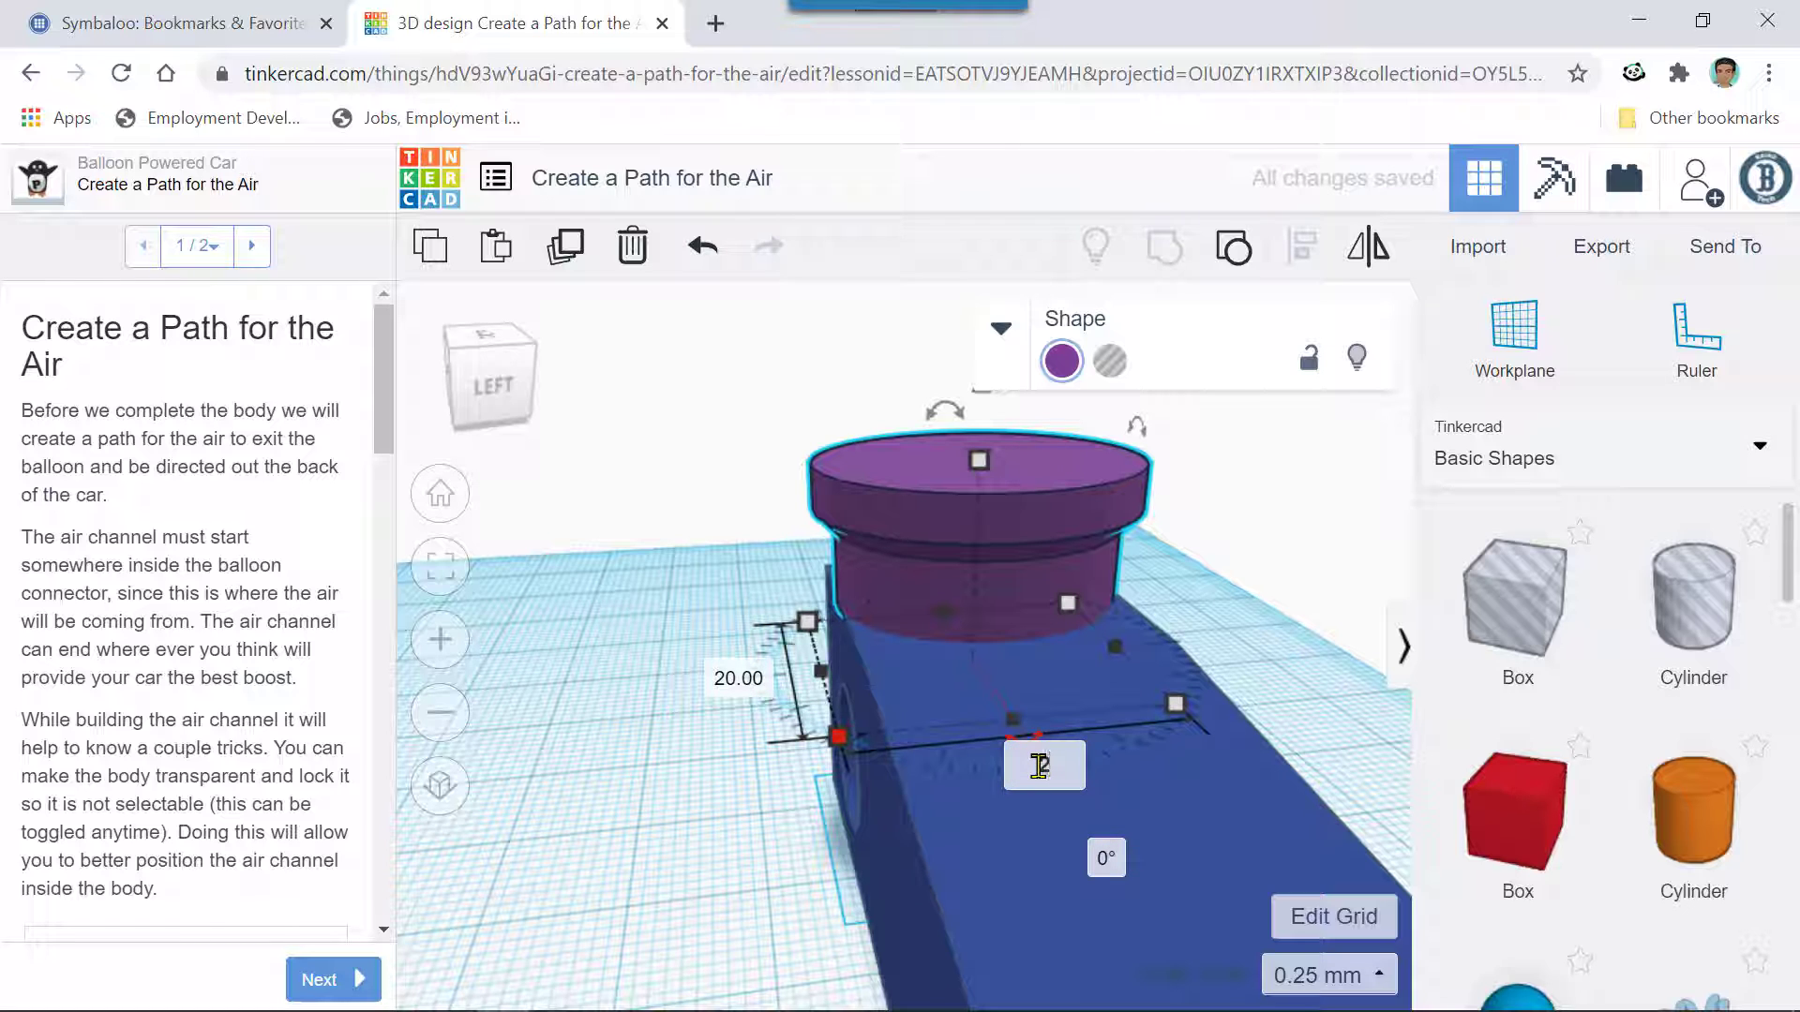
text(20)
key(Return)
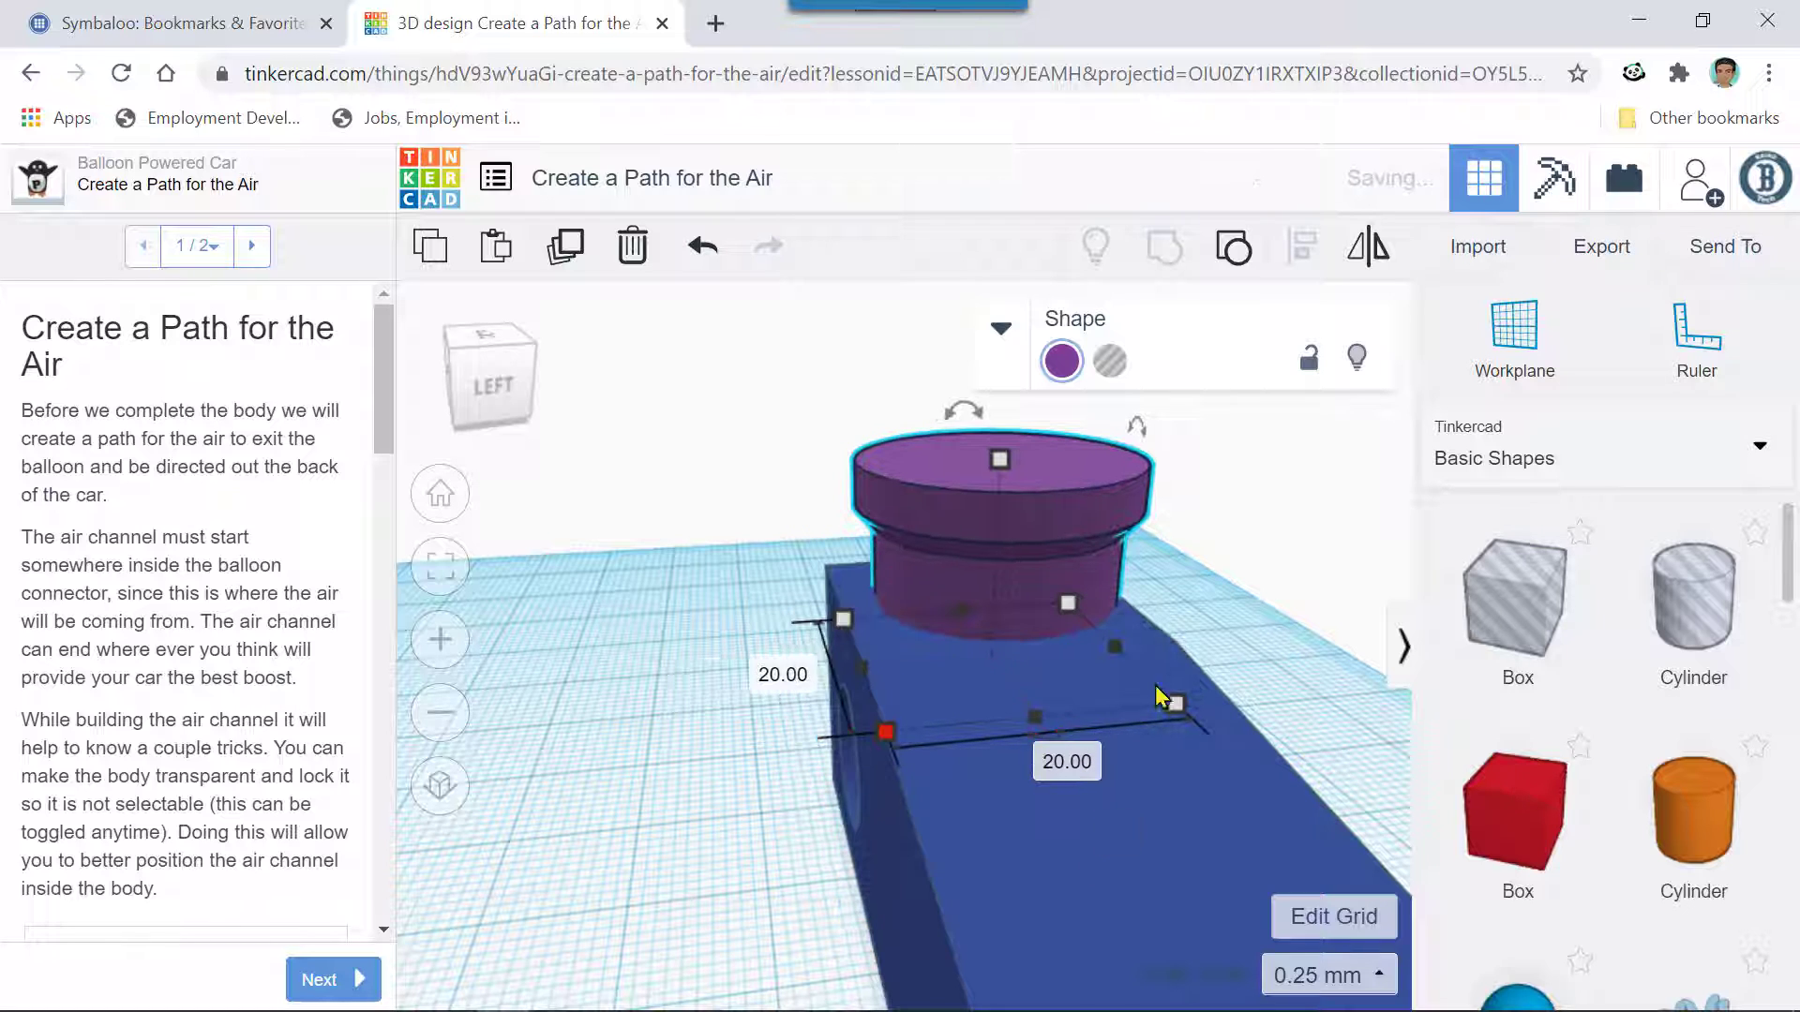
- Select the car body and the balloon connector together and align them to their centre across the car's width
right_drag(1239, 664, 1470, 743)
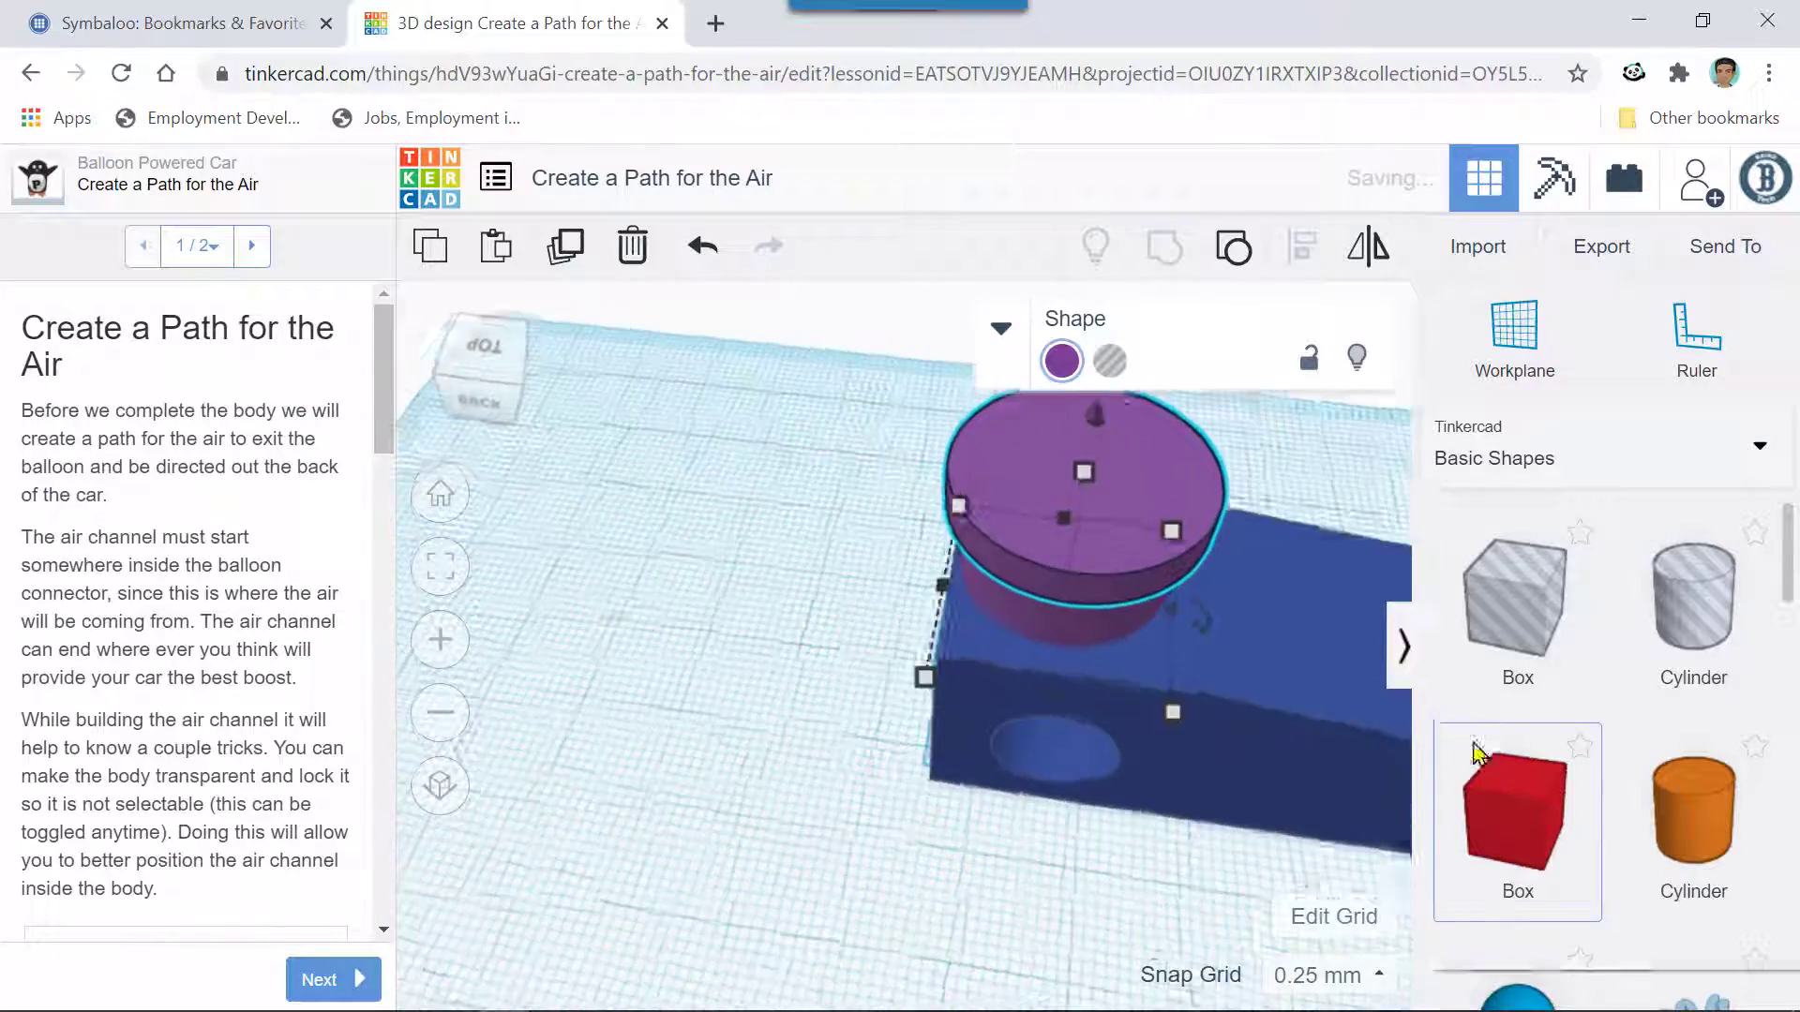
right_drag(900, 687, 1038, 641)
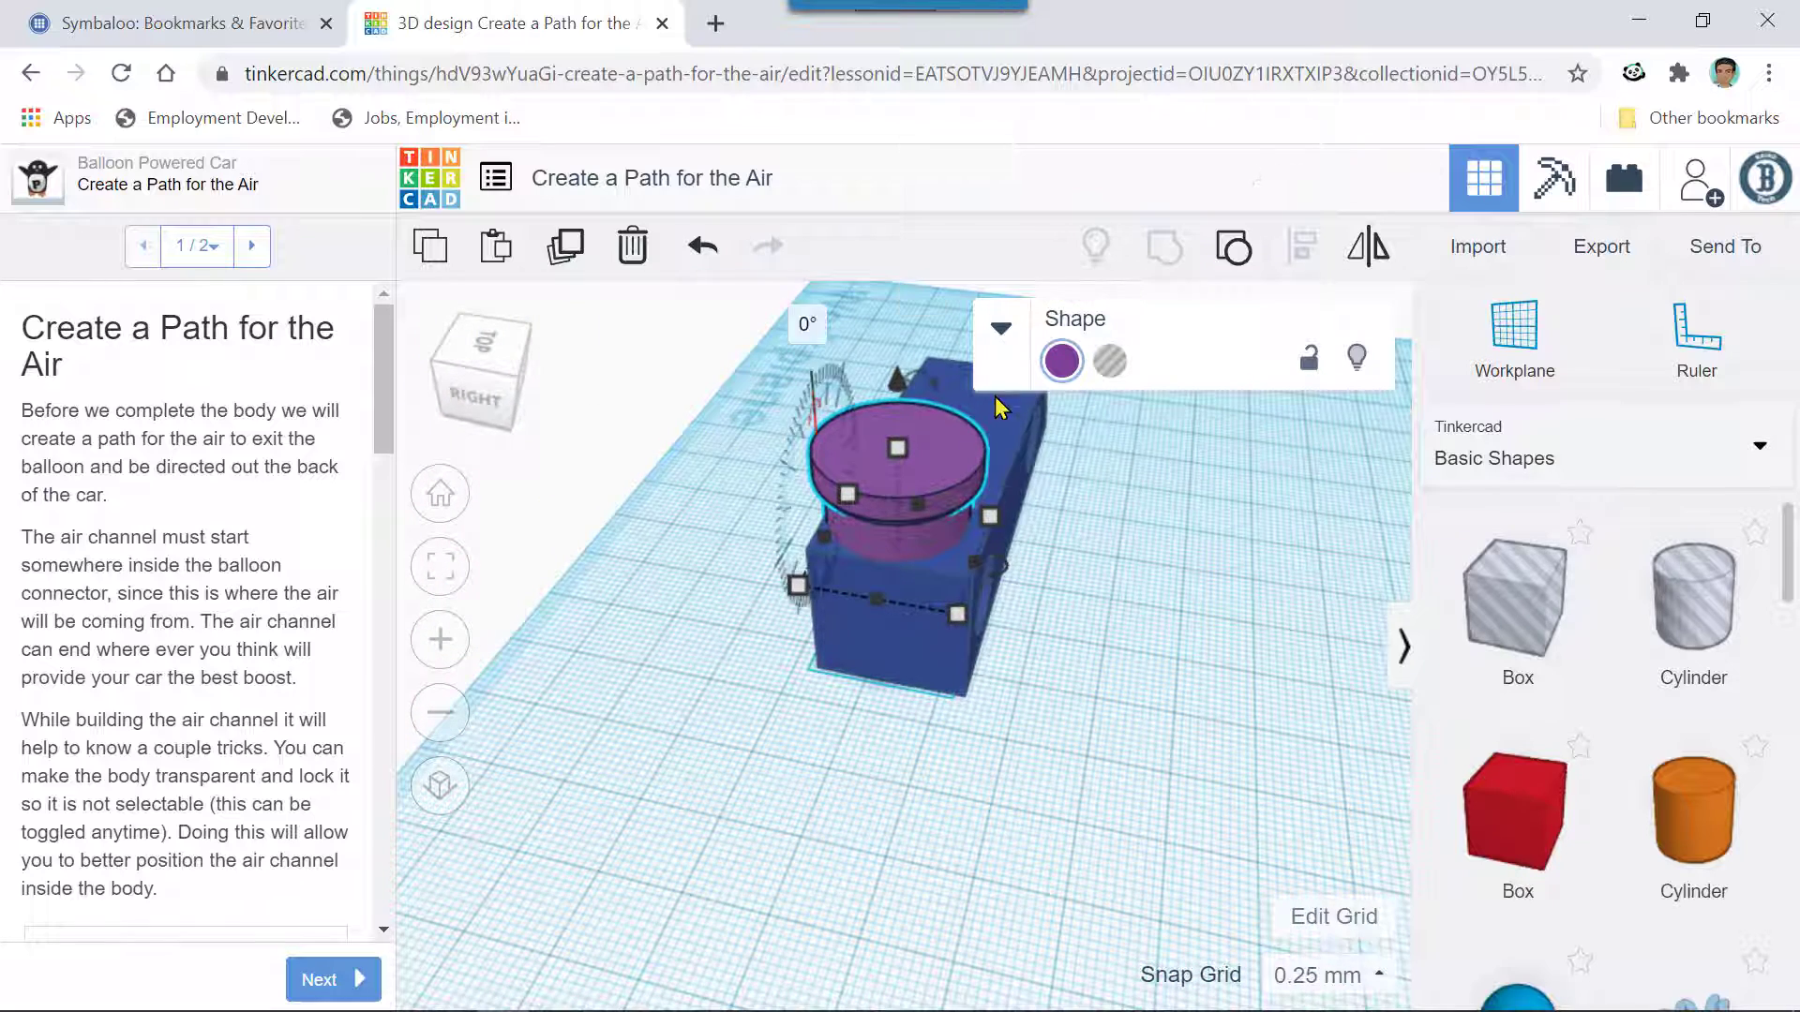
drag(803, 528, 1078, 726)
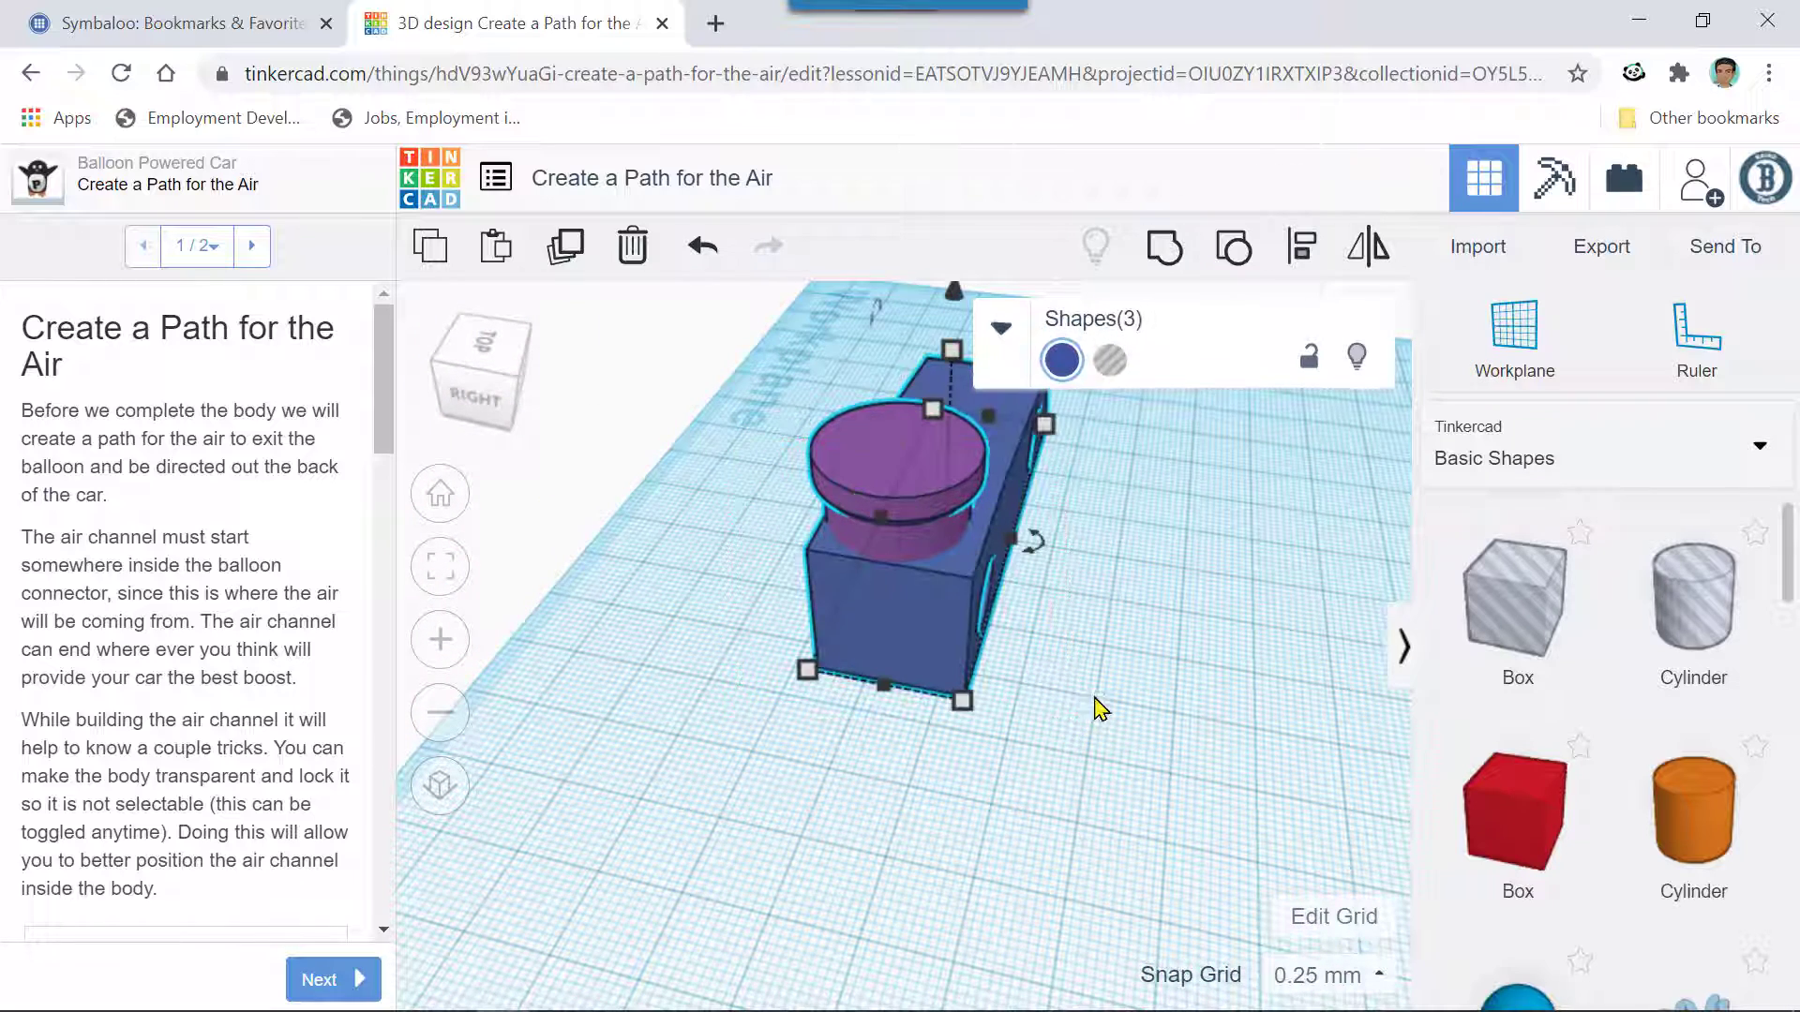
click(1308, 247)
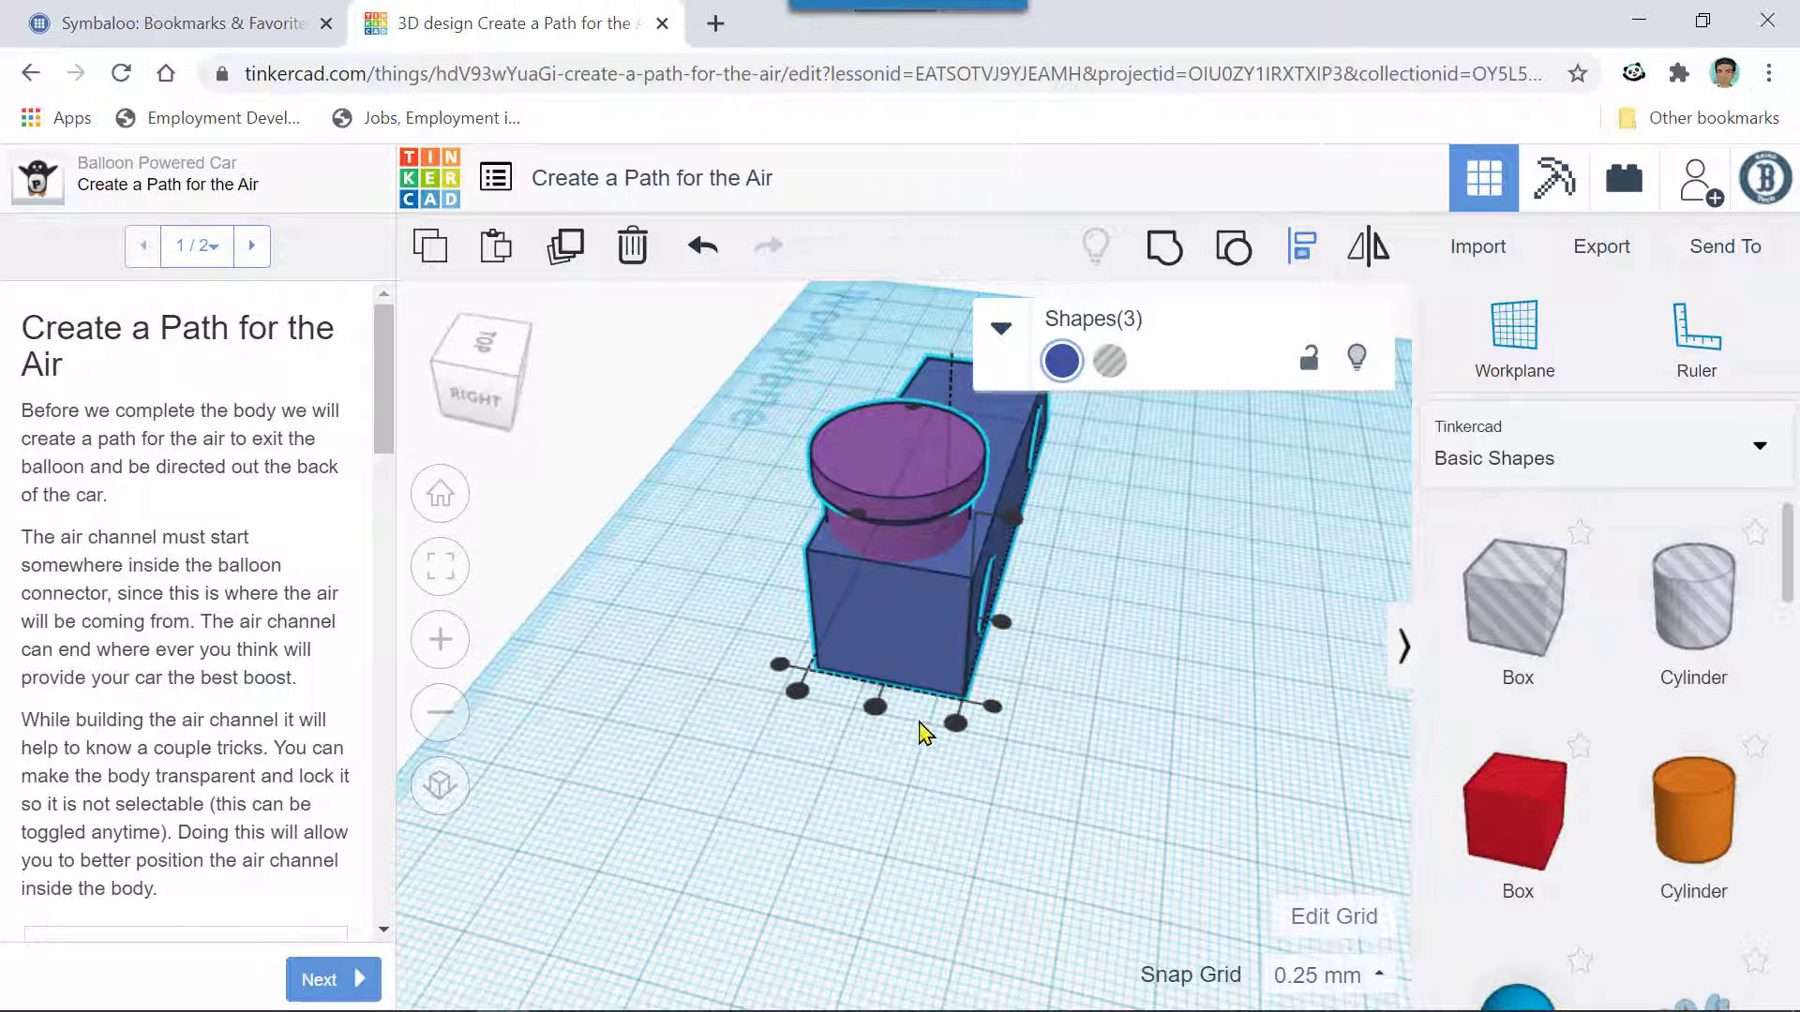
click(875, 707)
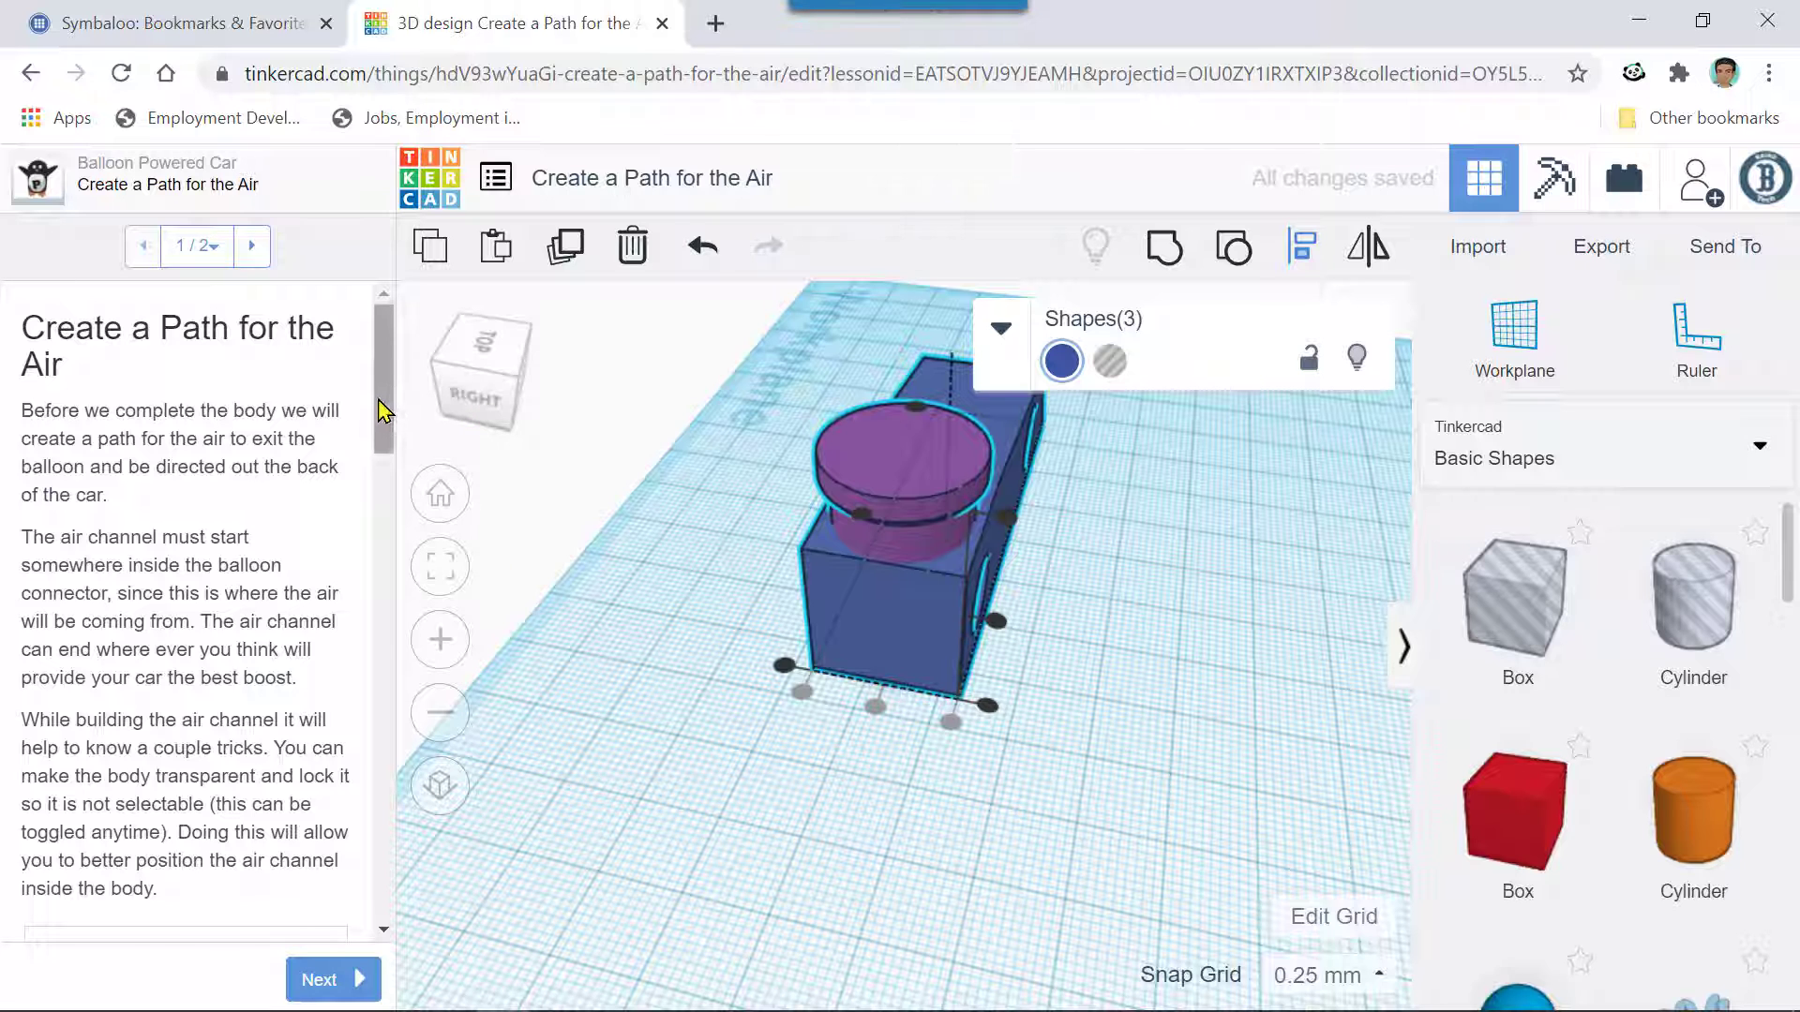
- Bring up the lesson's air channel instructions and switch the shape library to the Featured Shape Generators
drag(372, 407, 382, 556)
scroll(860, 812, down, 5)
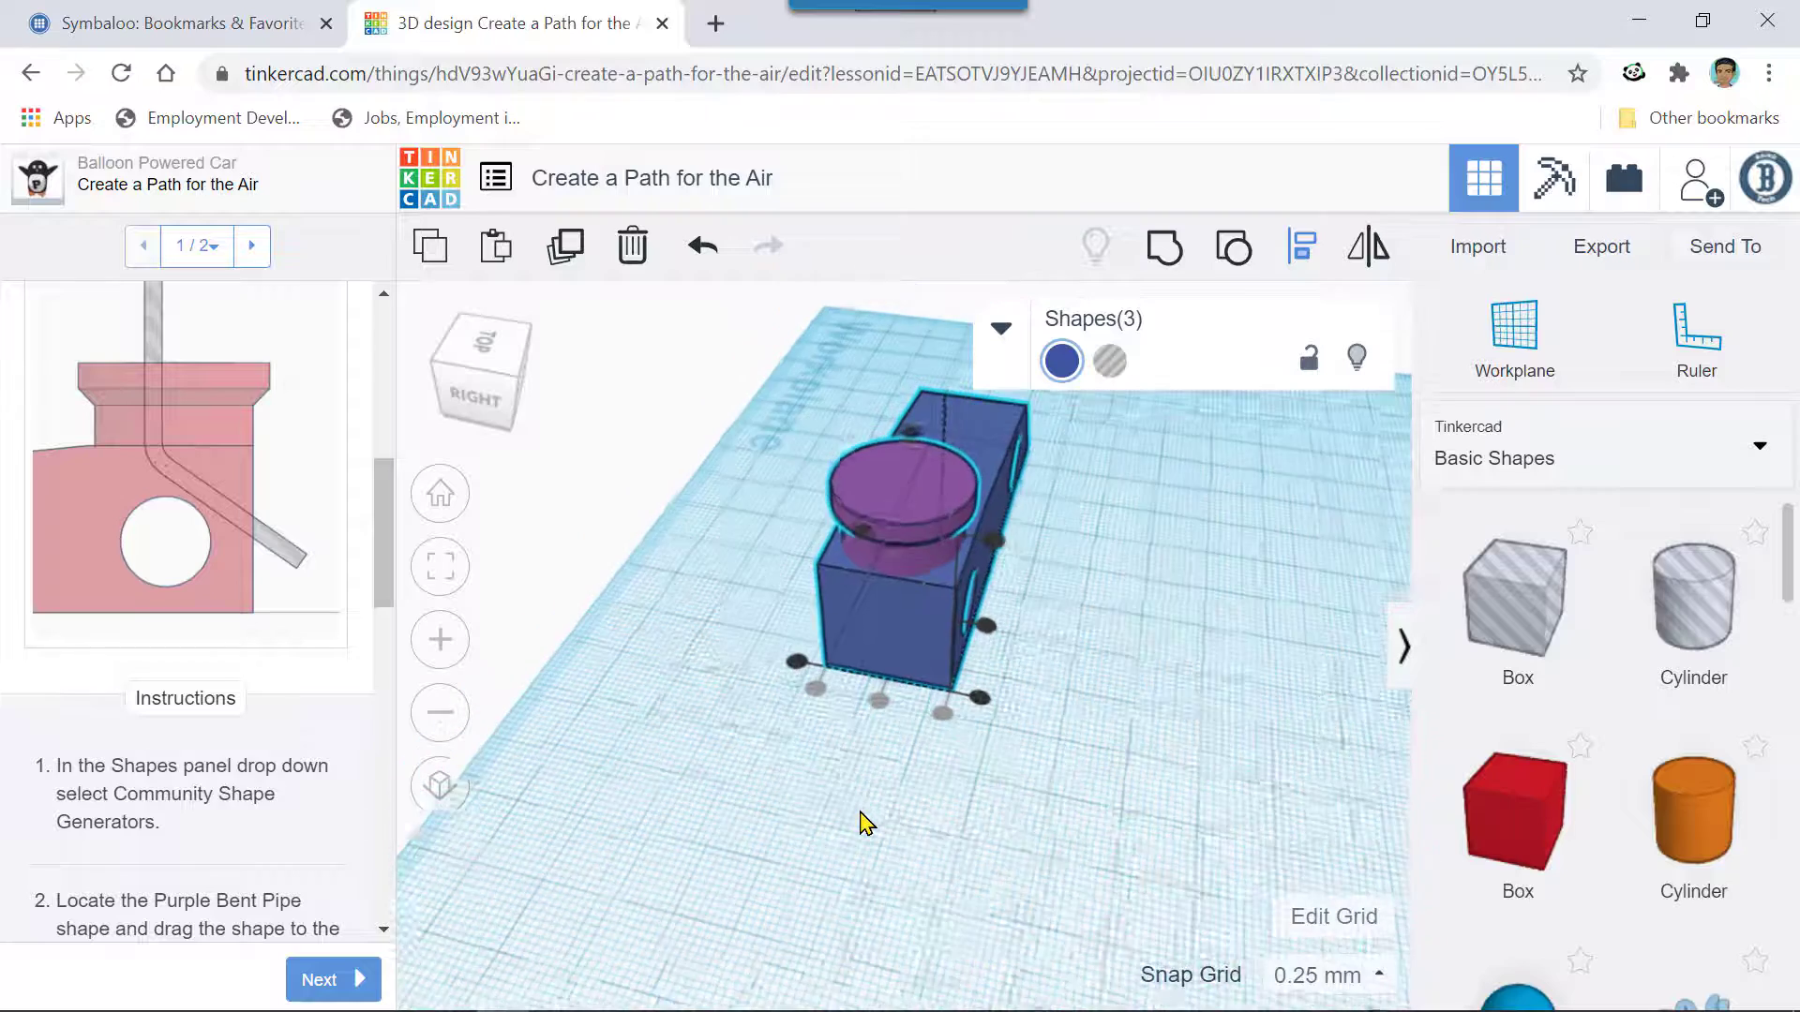
right_drag(1110, 754, 1241, 762)
scroll(1474, 806, down, 4)
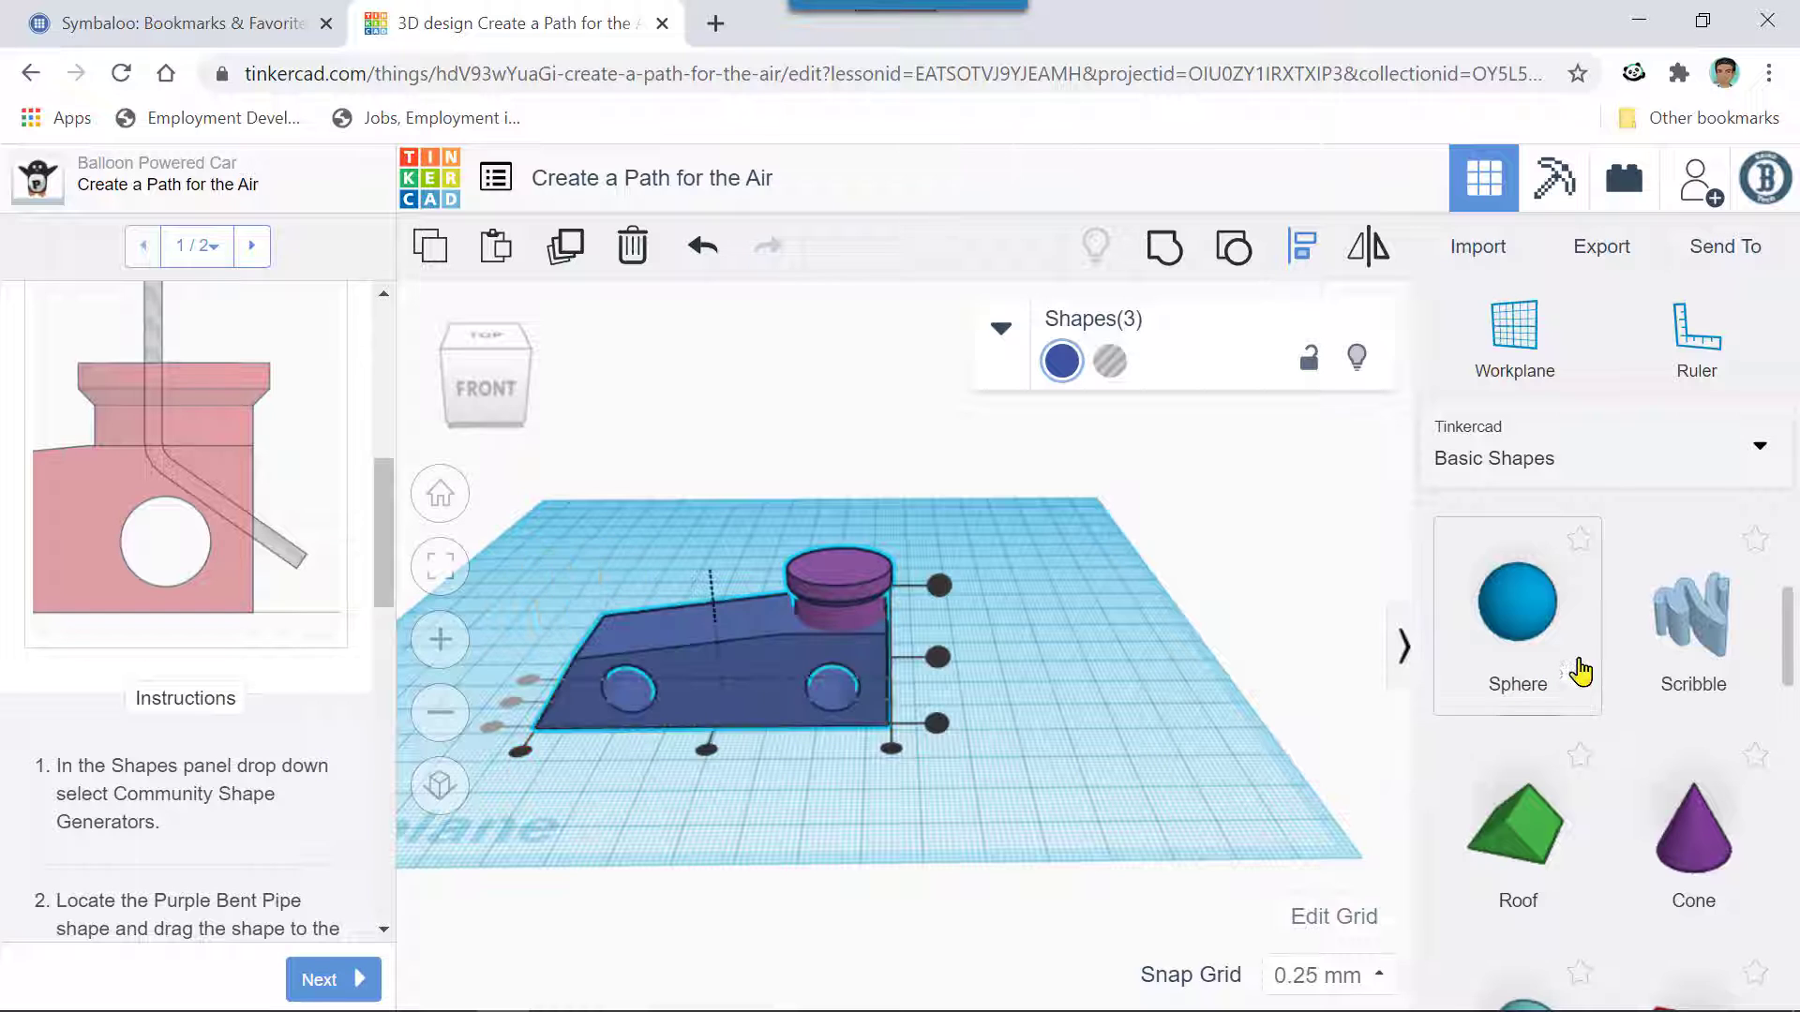
click(1760, 454)
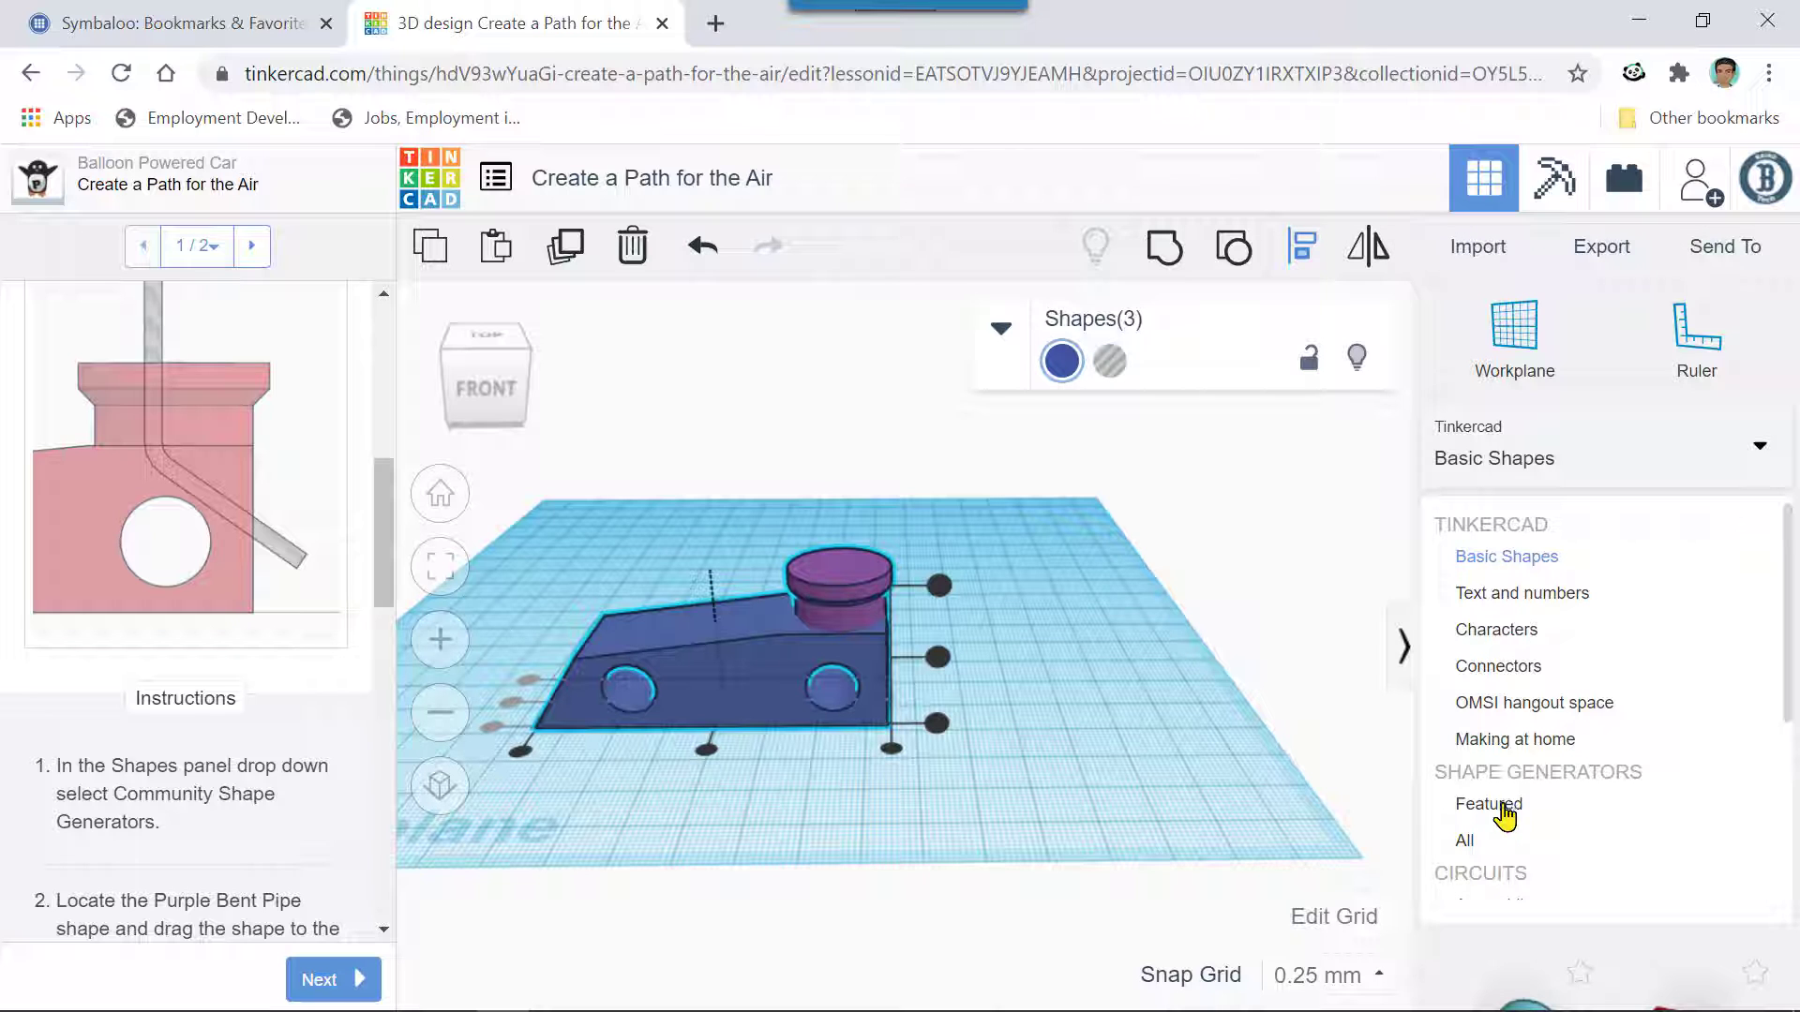
click(1489, 805)
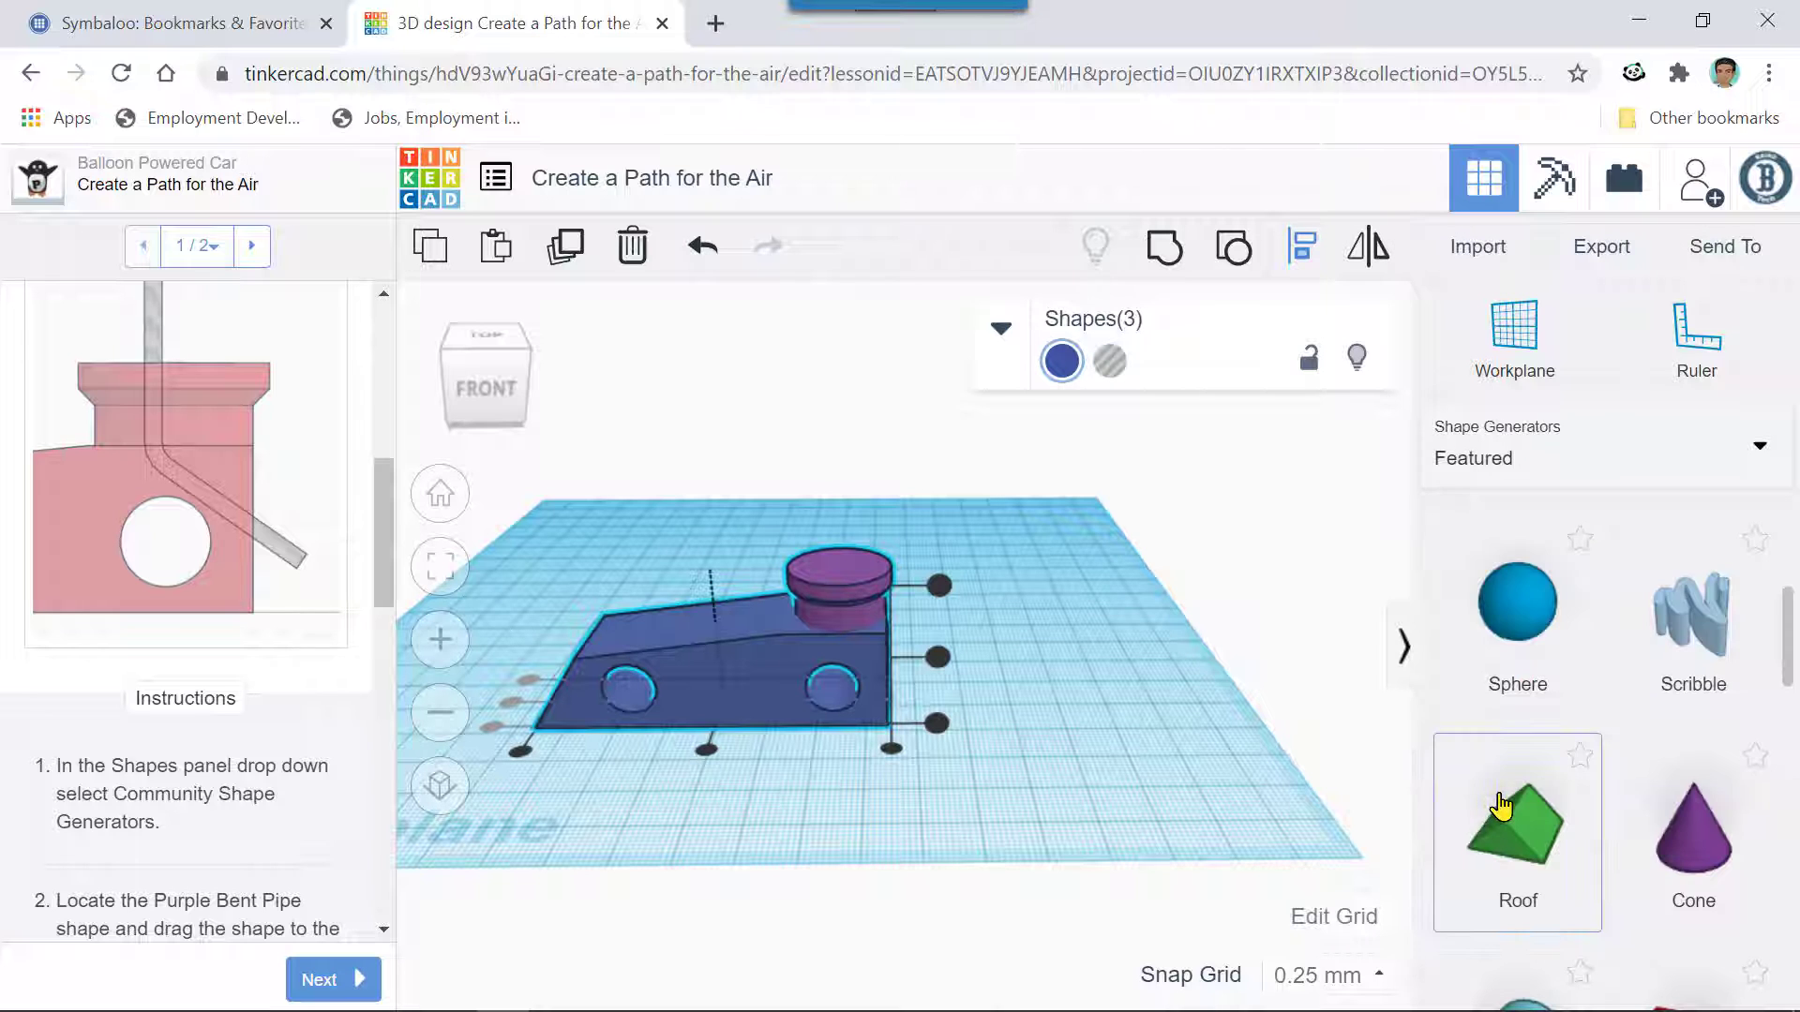
- Find the Bent Pipe among the shape generators and place one on the workplane behind the car
scroll(1494, 731, down, 3)
scroll(1499, 804, down, 3)
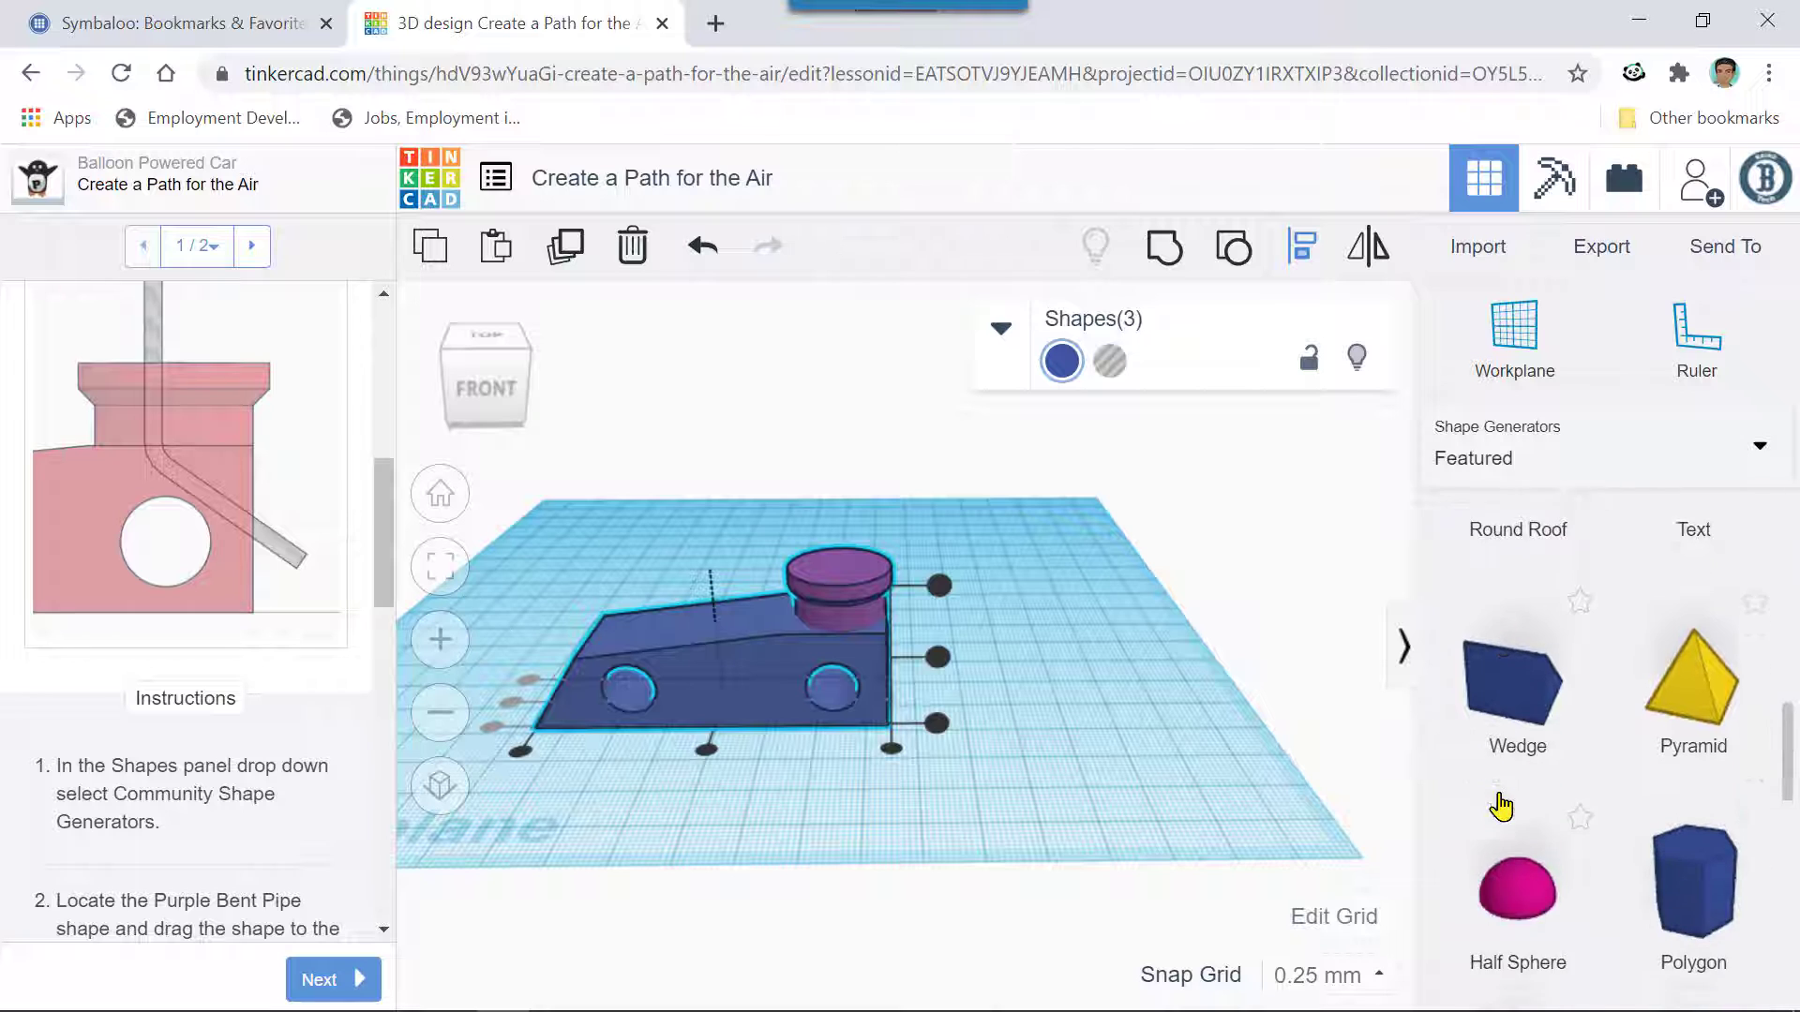
scroll(1502, 792, up, 6)
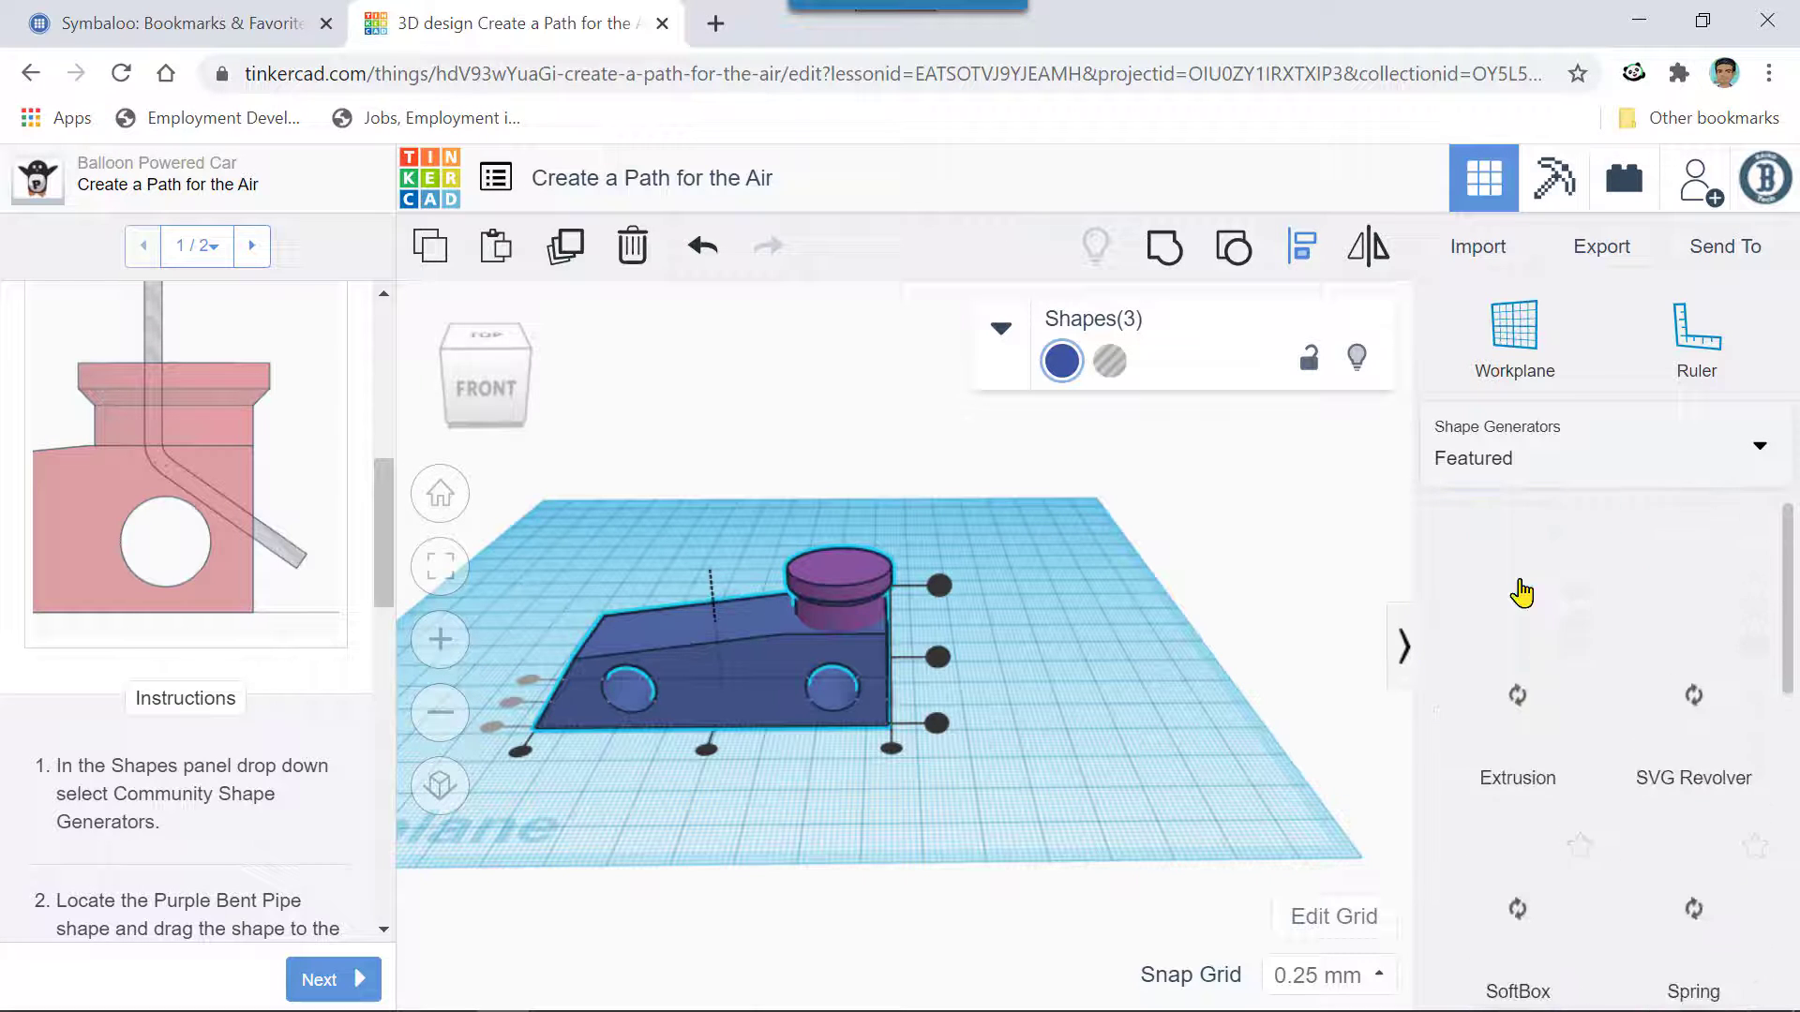
scroll(1519, 594, down, 5)
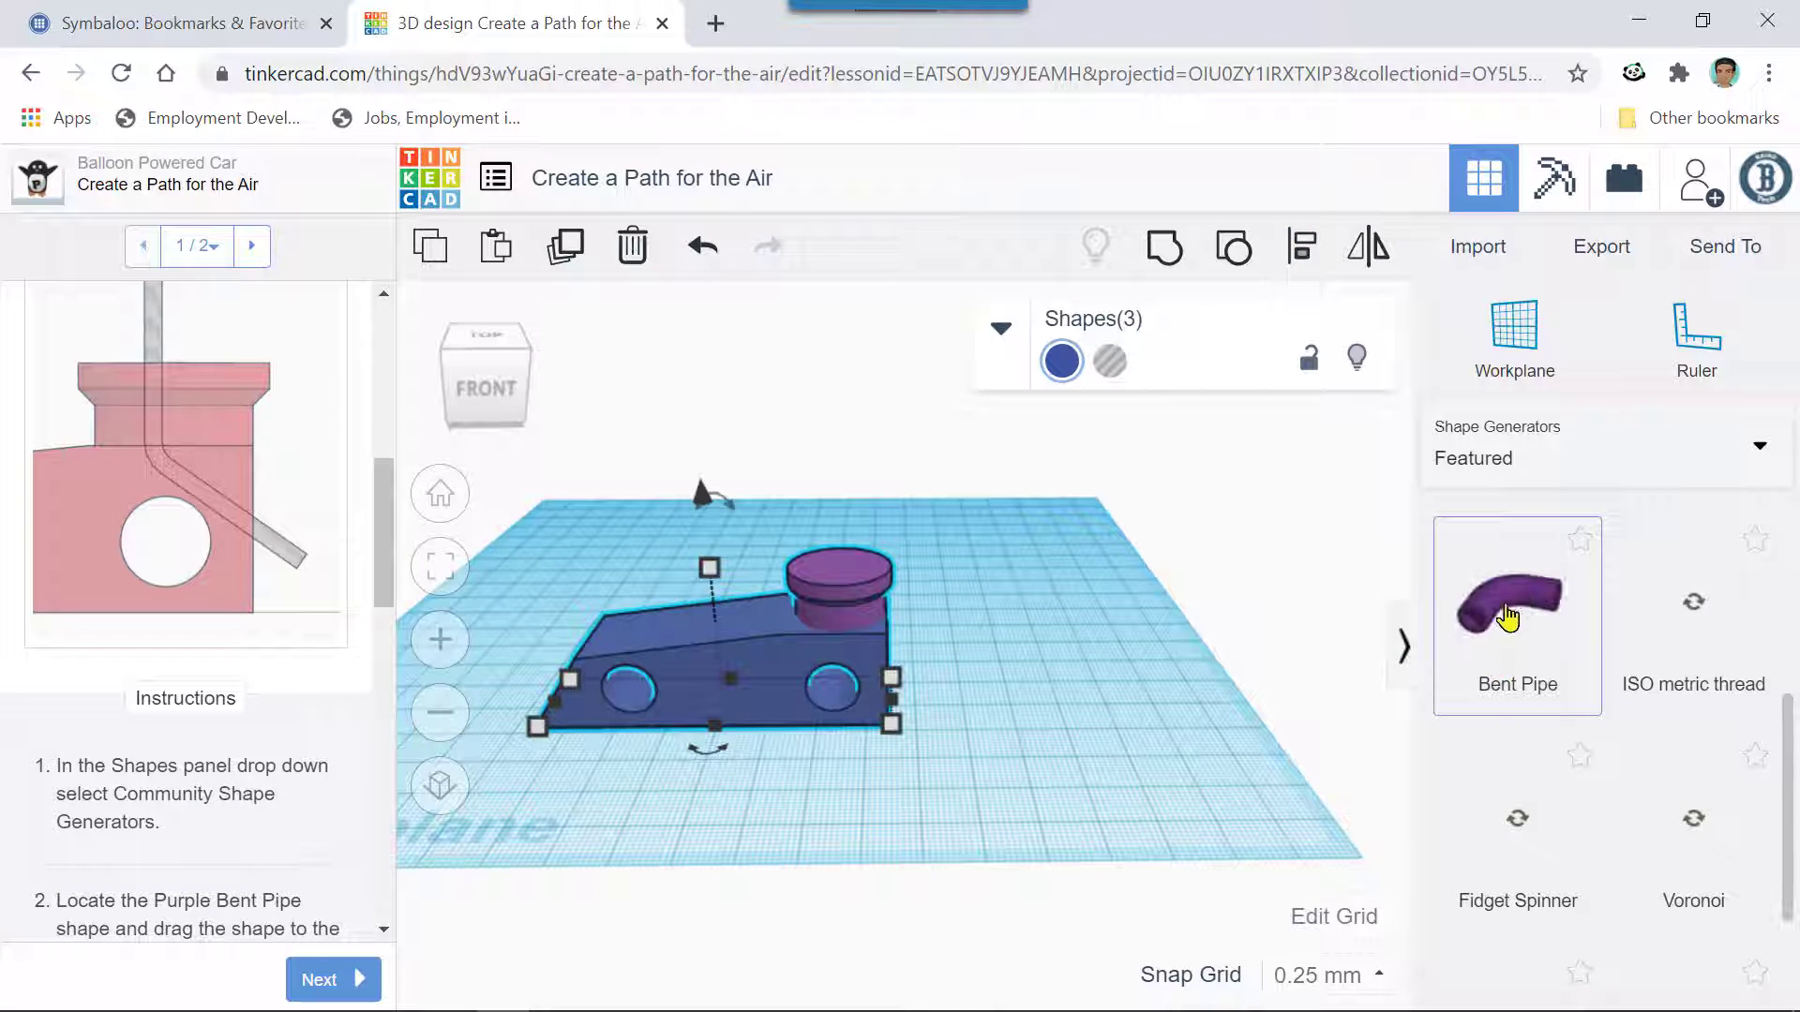
click(1193, 703)
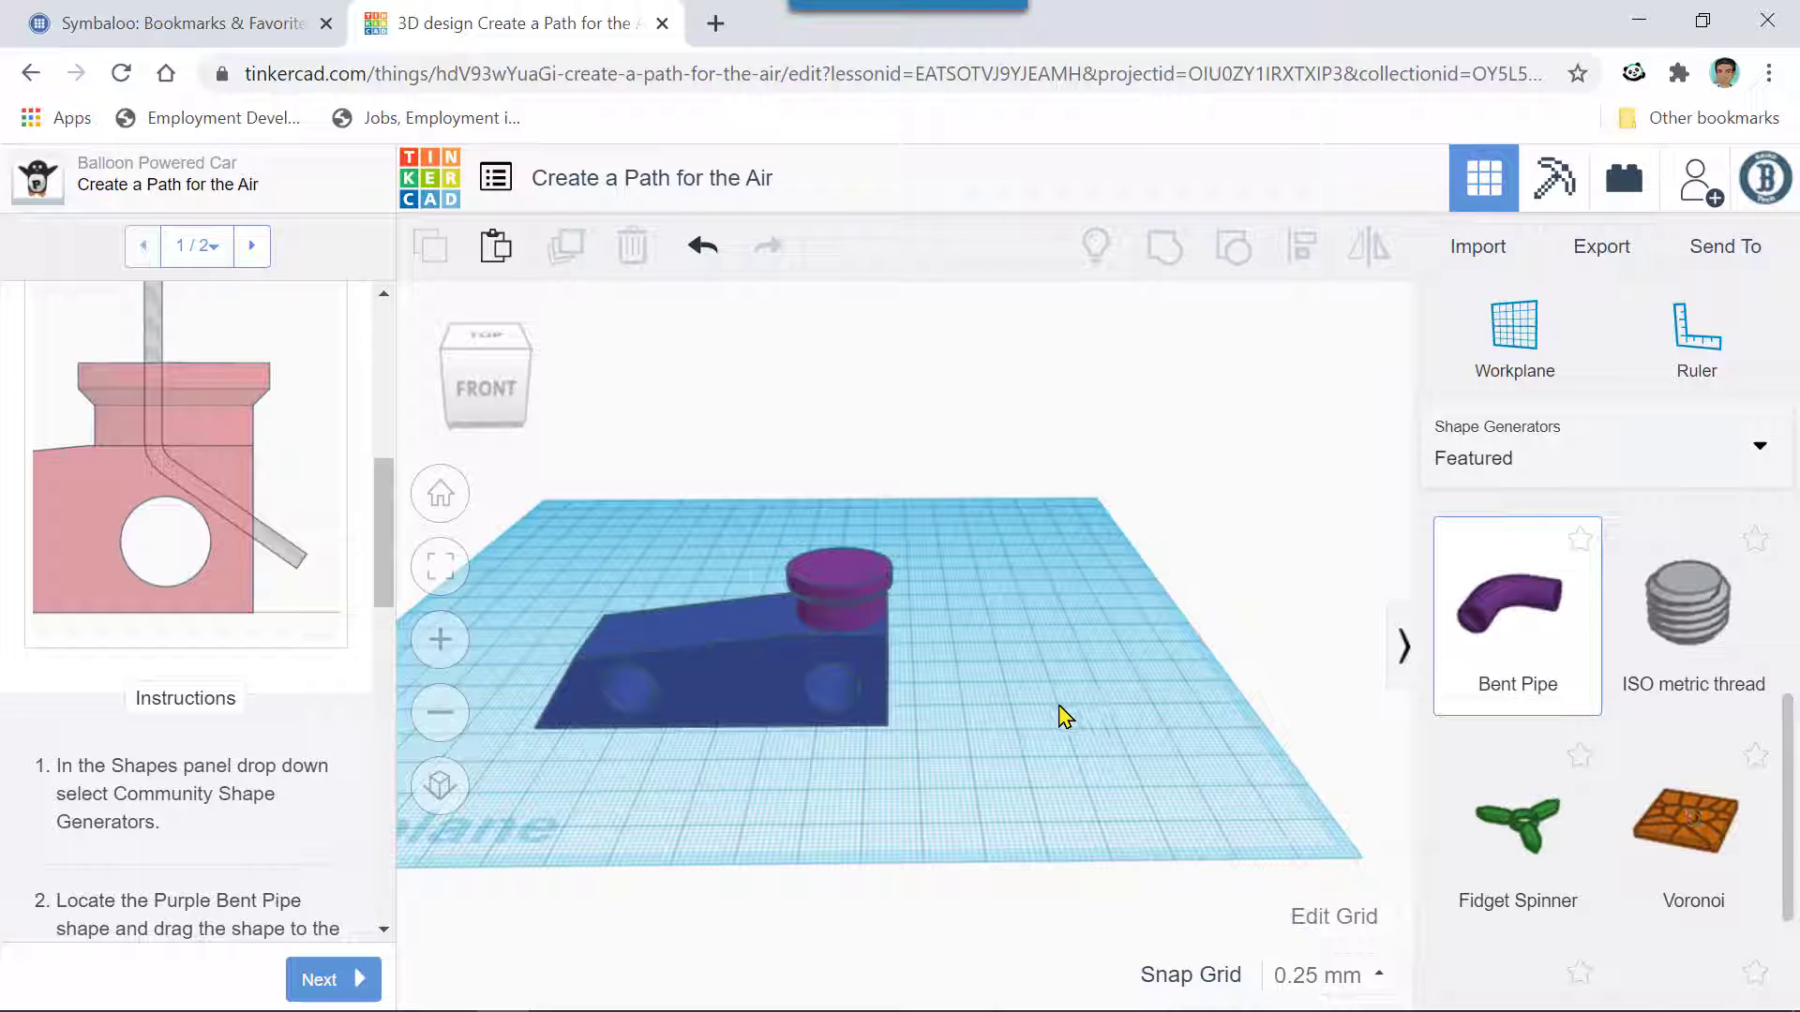
drag(1488, 689, 1162, 710)
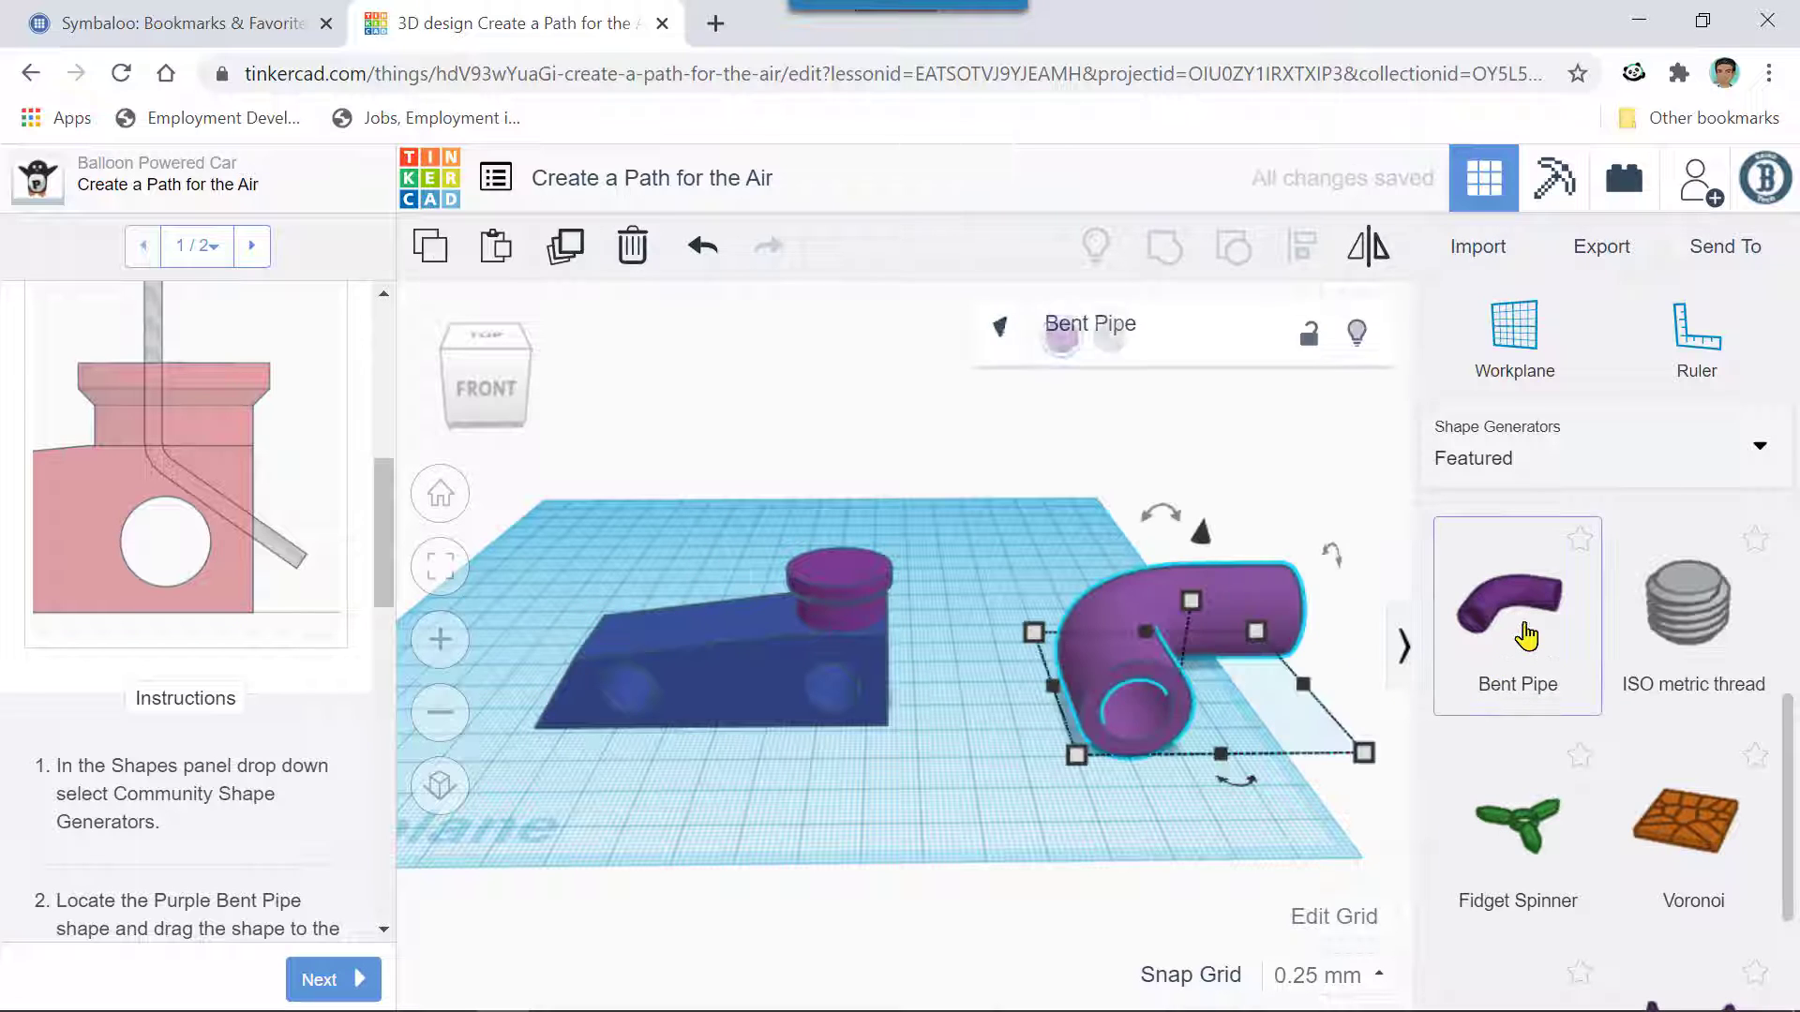
- Try to set the Bent Pipe's Outer Pipe Width to 3 mm, following the lesson's fourth instruction
scroll(232, 771, down, 5)
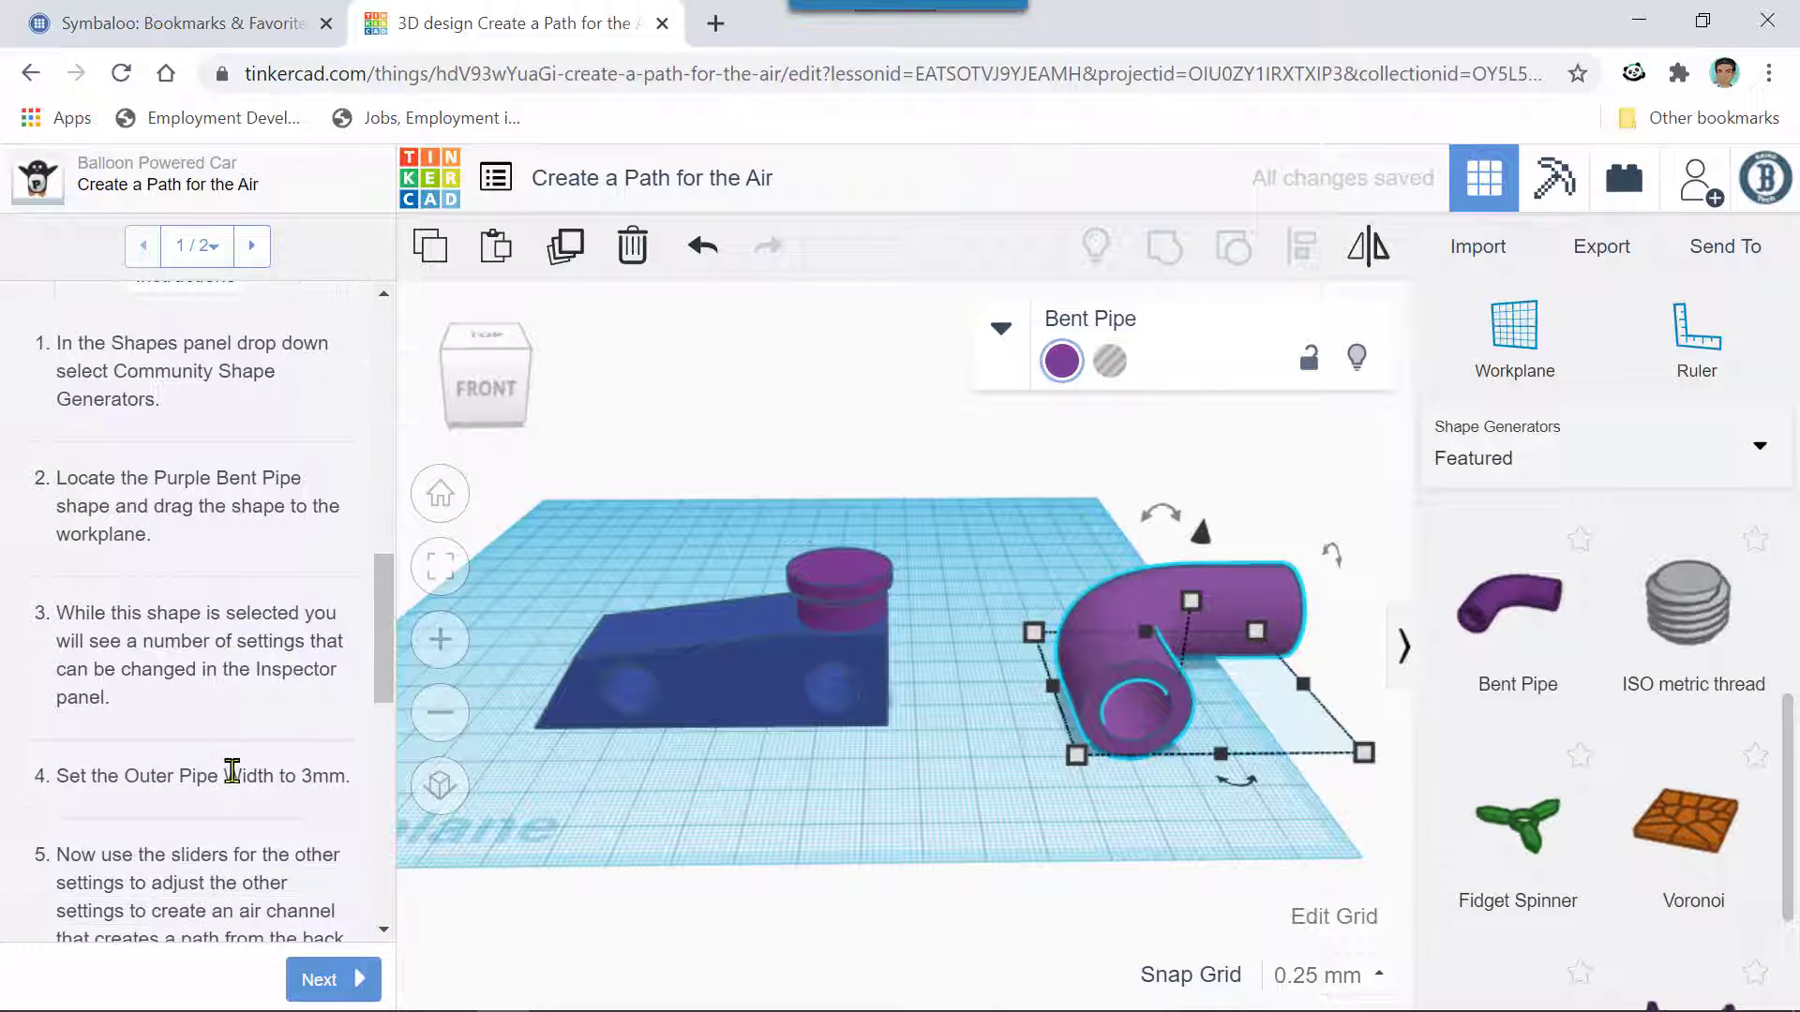
scroll(232, 771, down, 2)
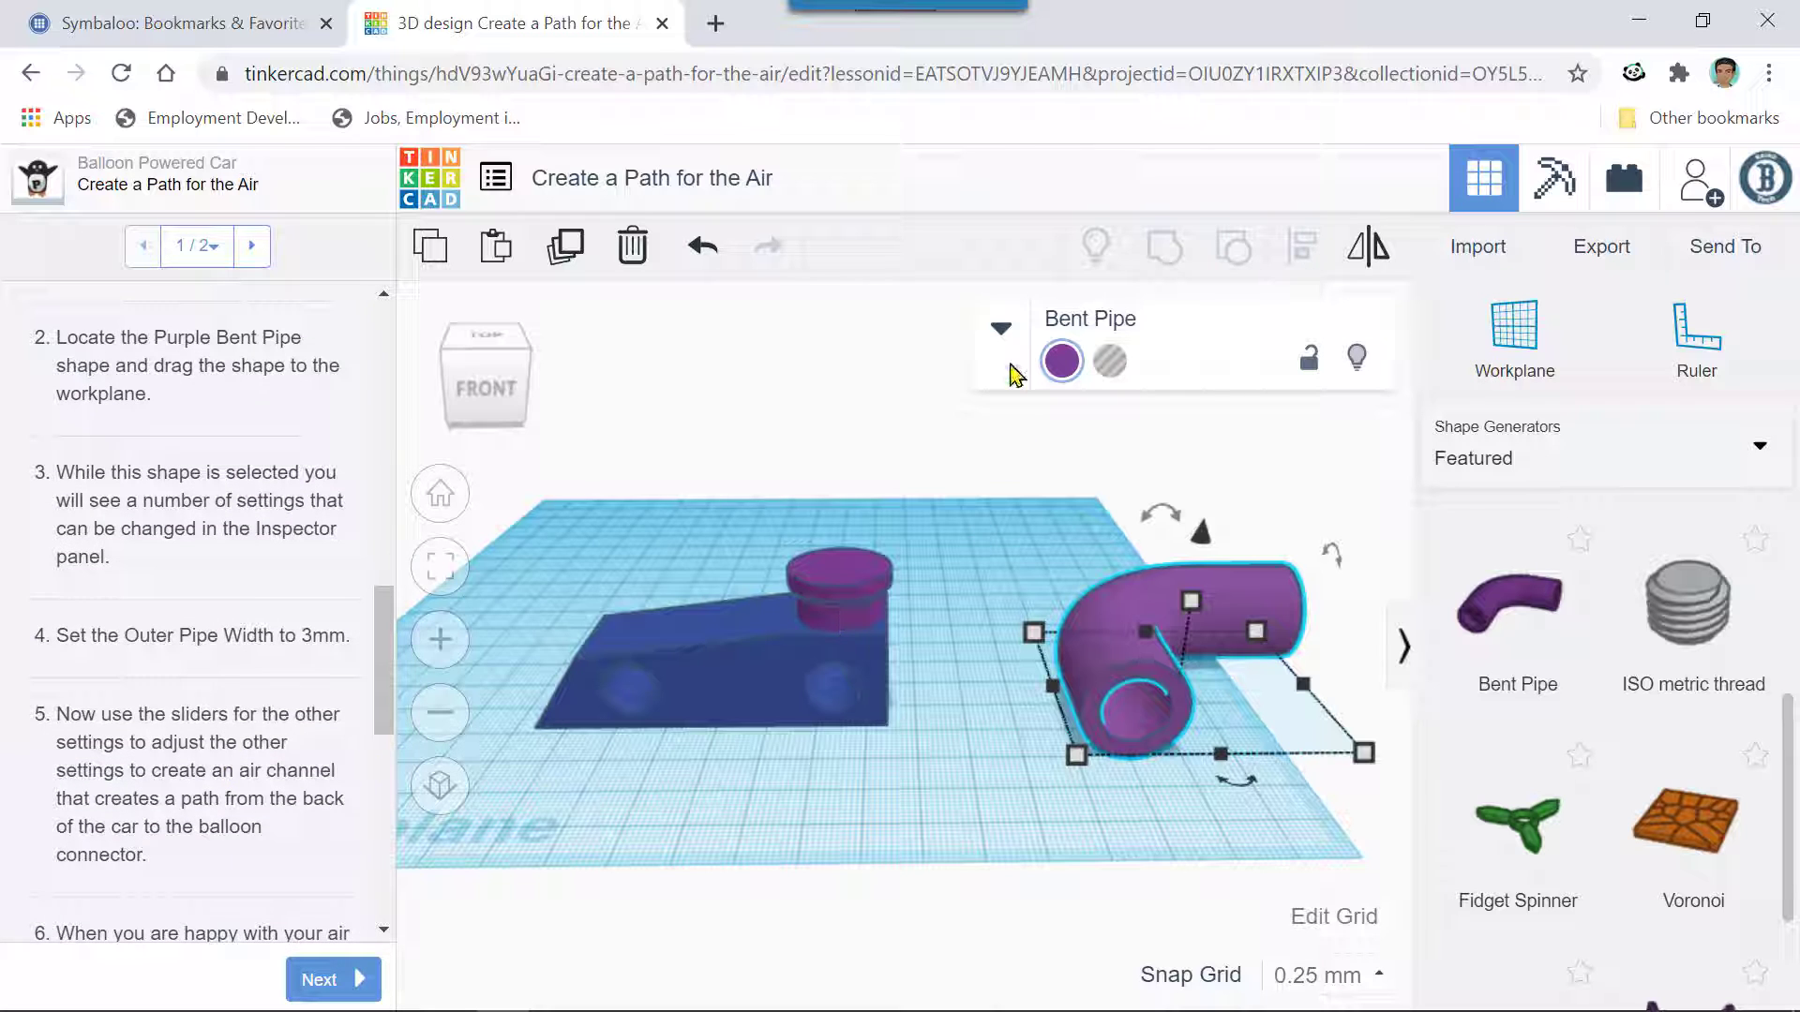
click(1002, 330)
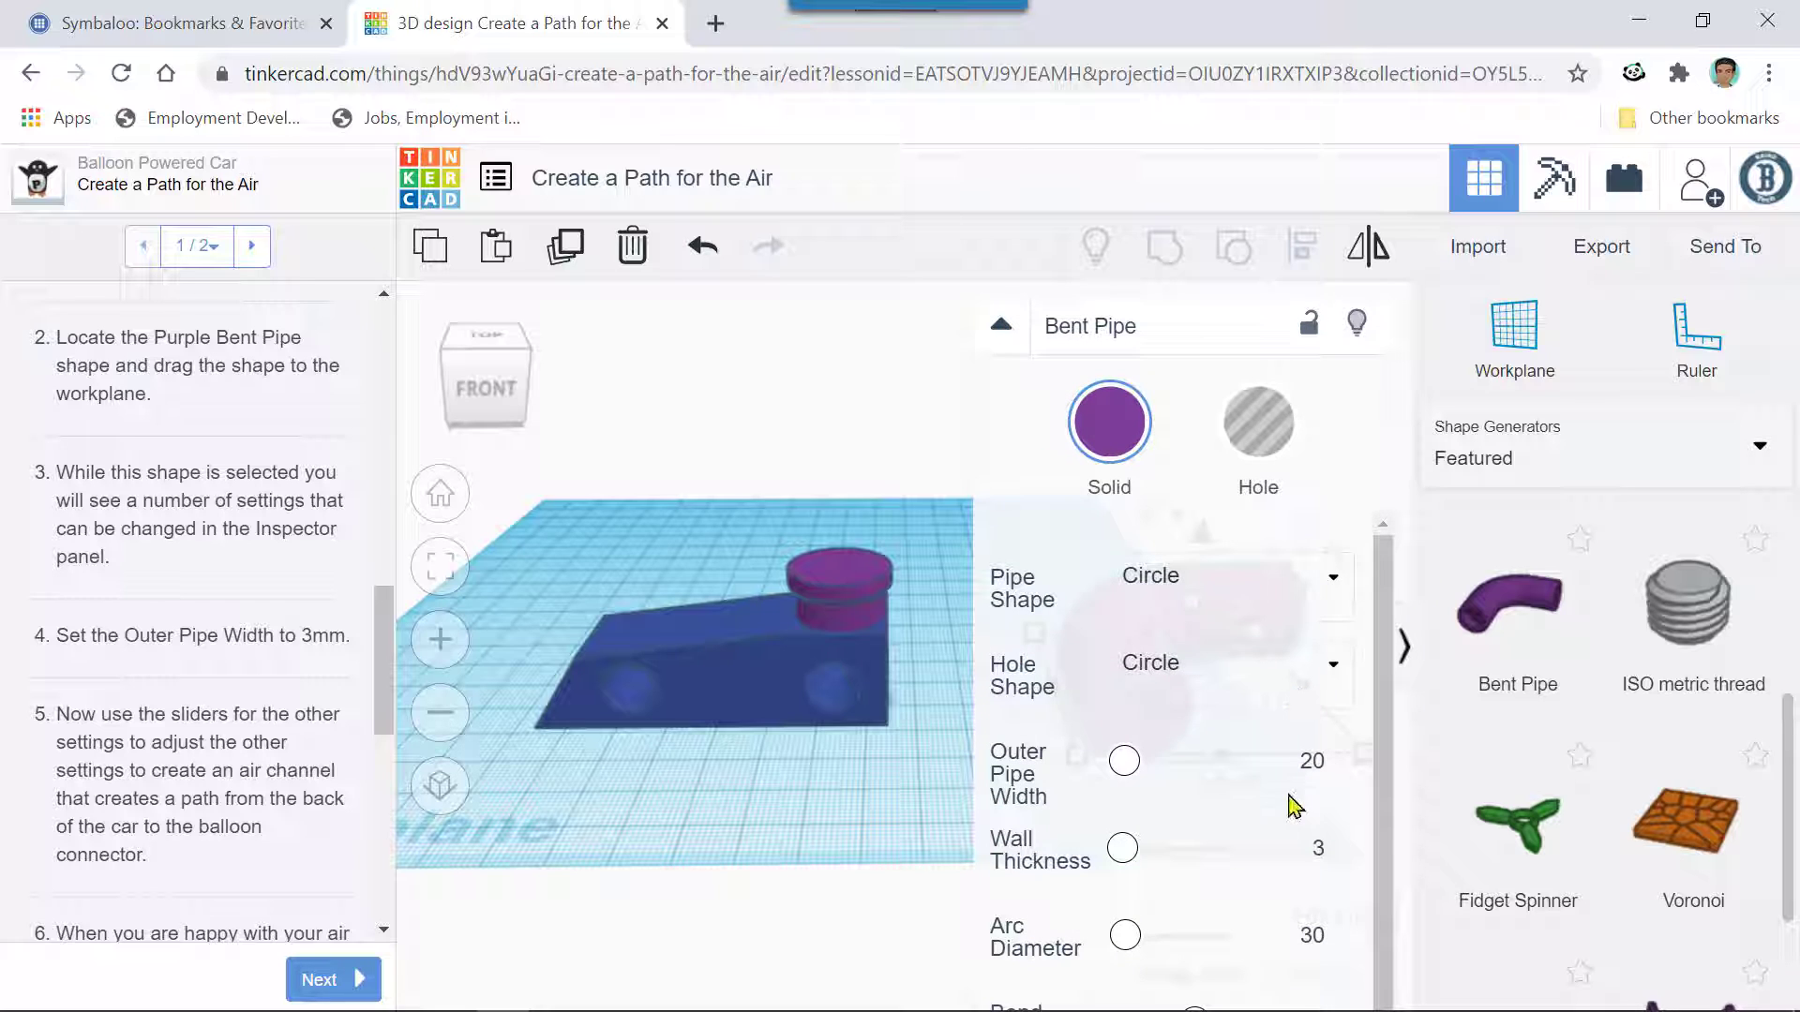
click(1130, 767)
click(1299, 761)
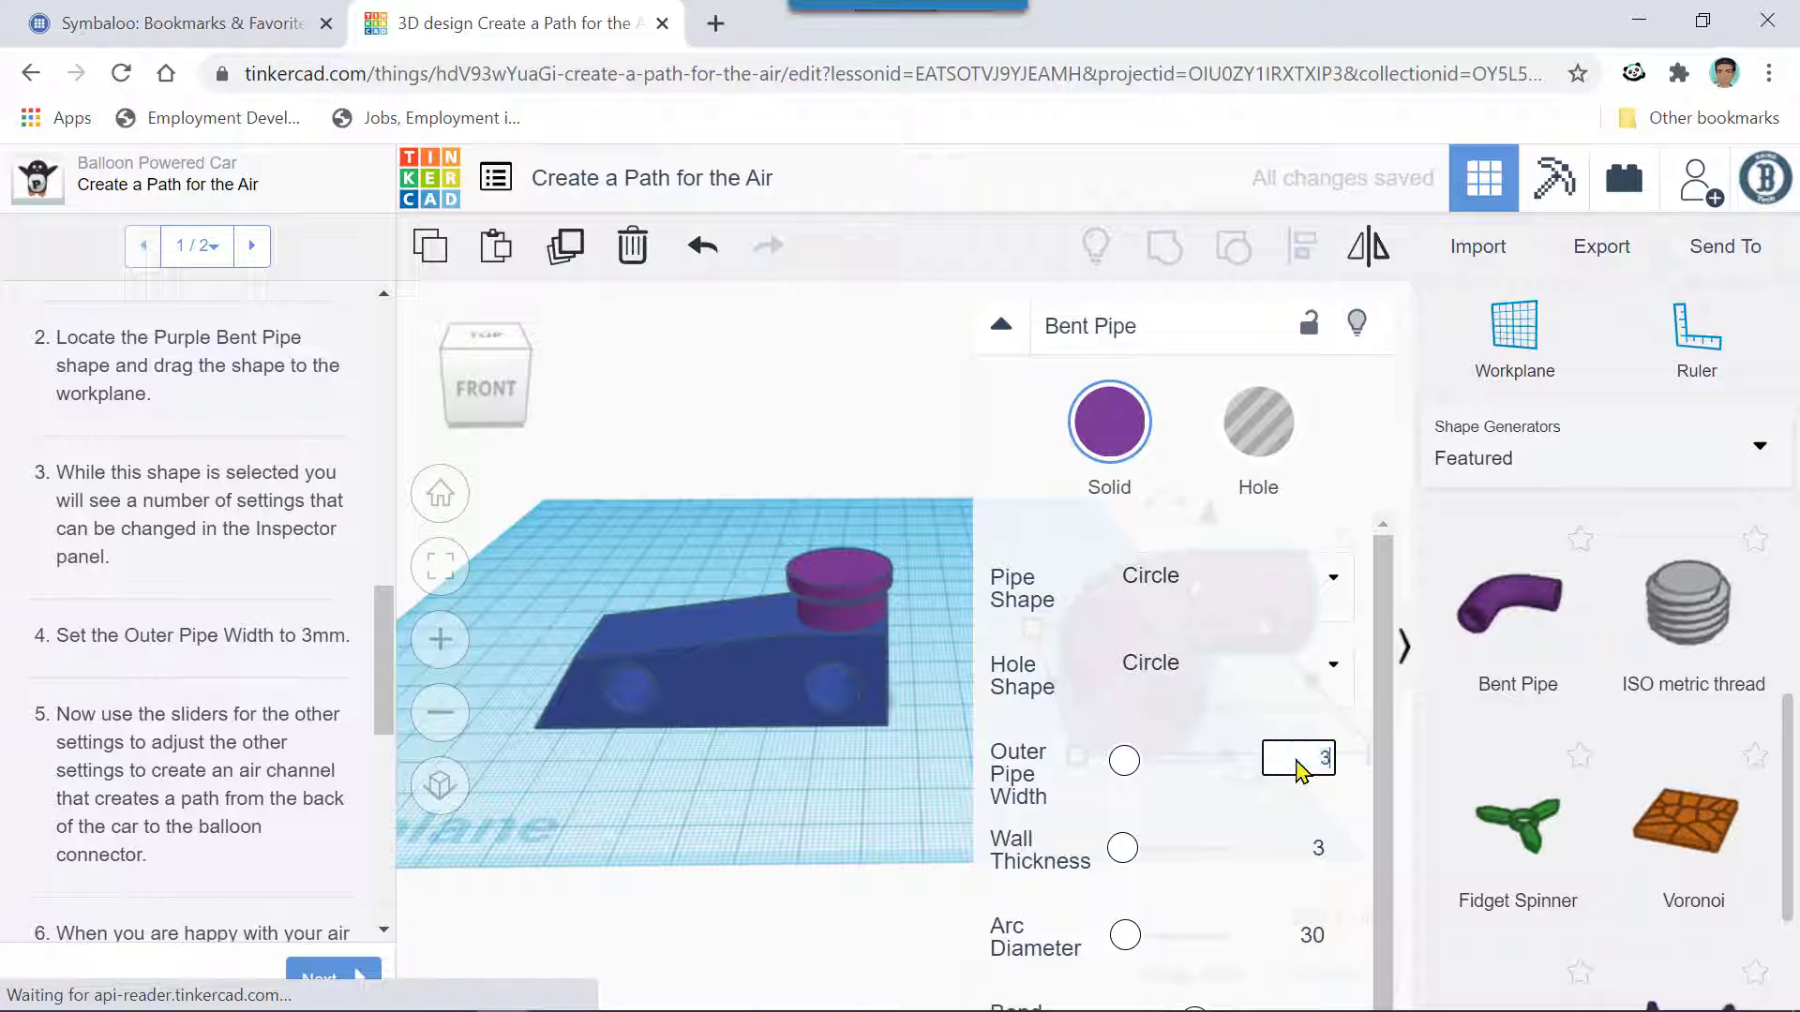
key(Return)
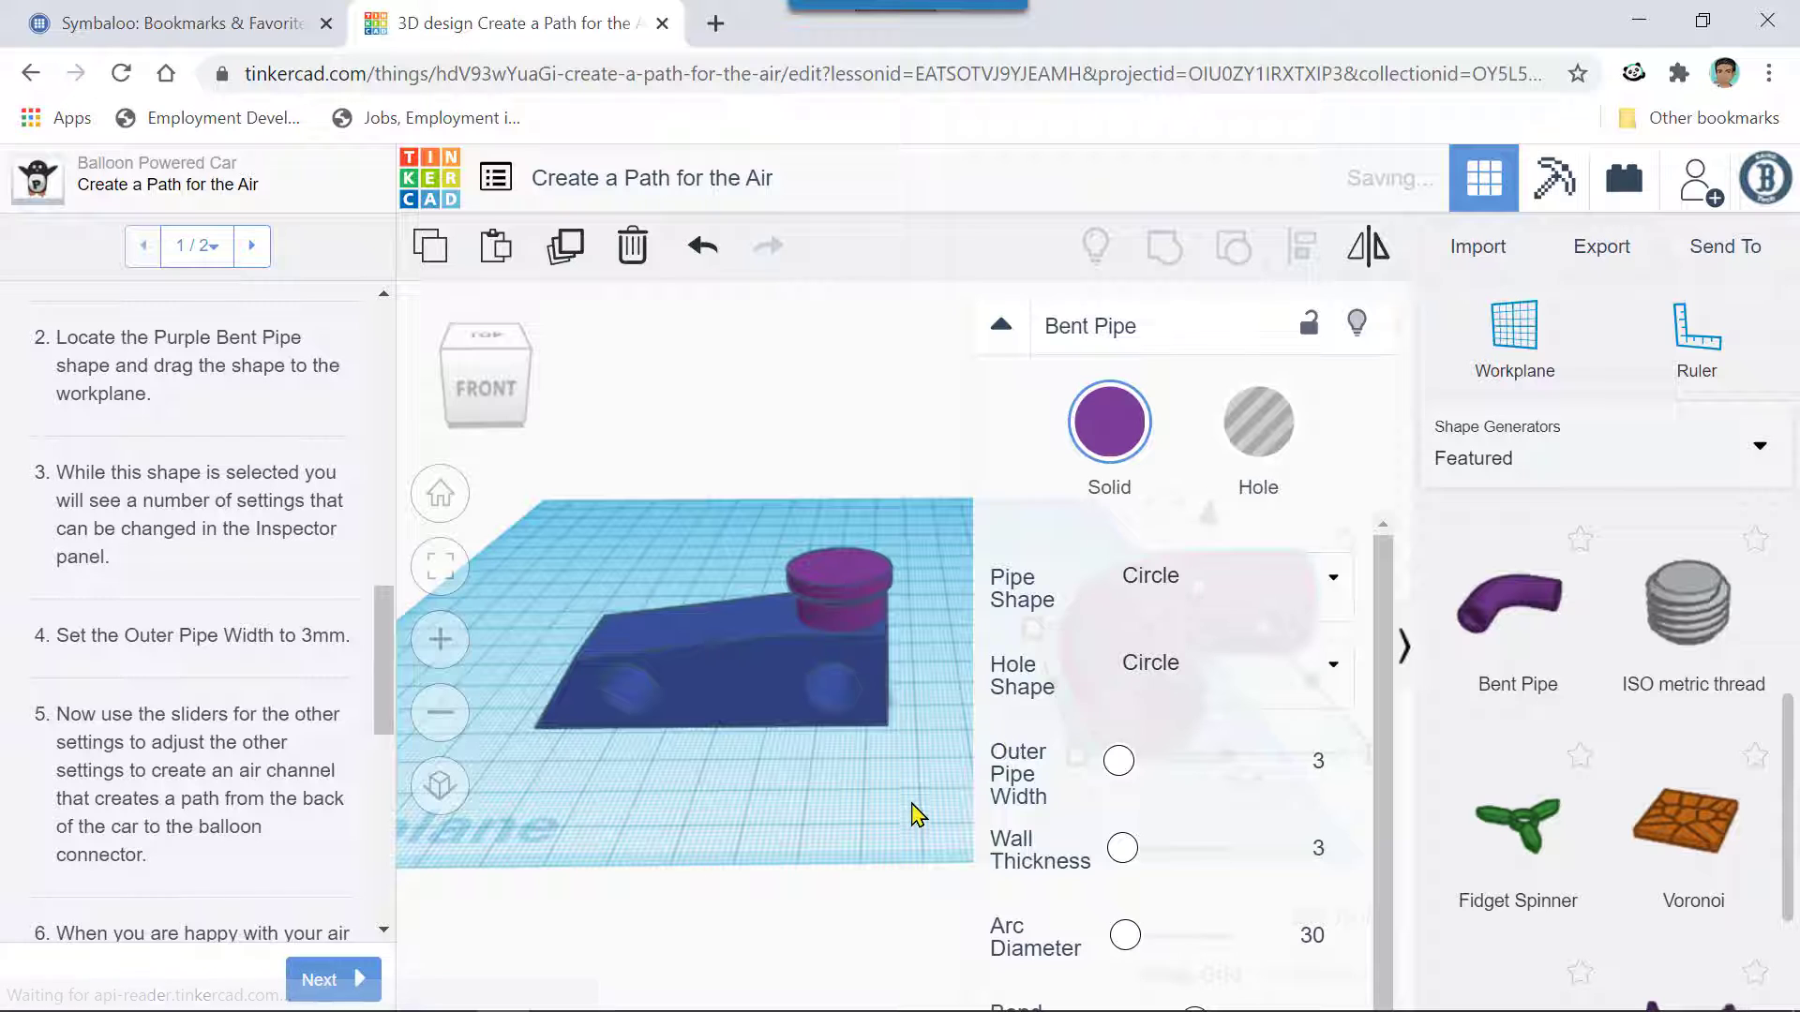
scroll(918, 815, down, 2)
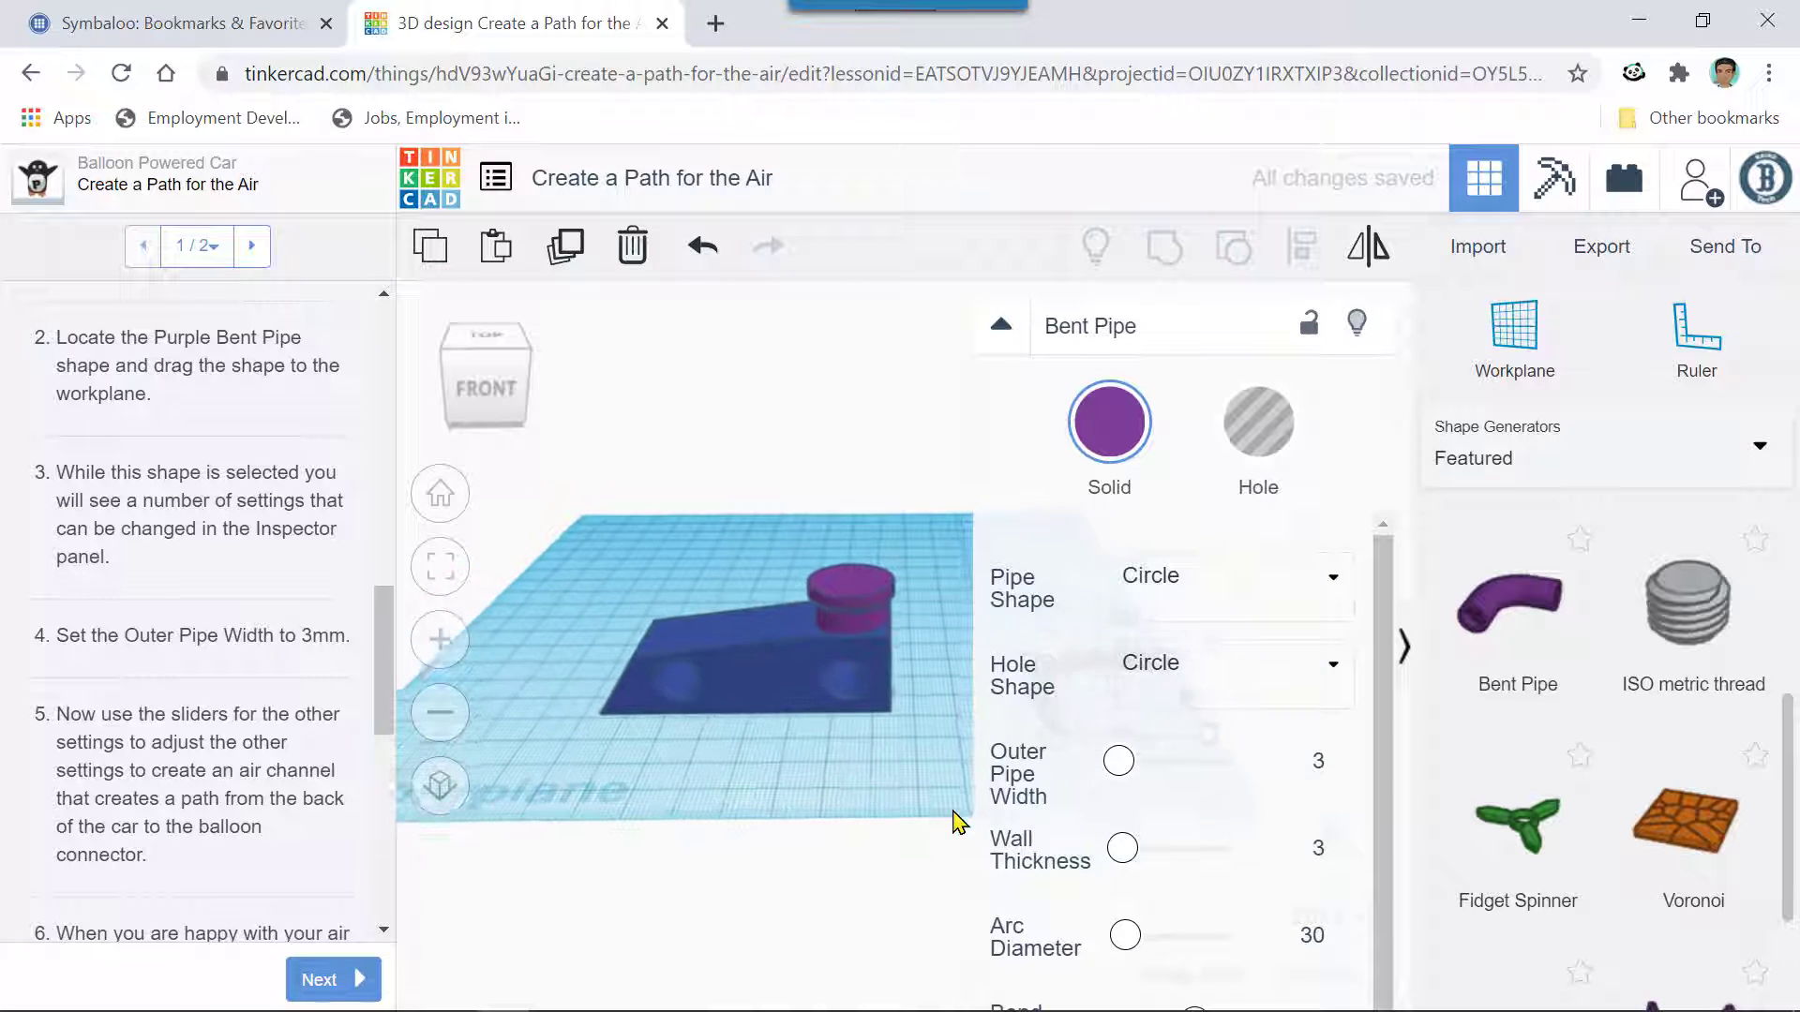
scroll(1128, 824, down, 1)
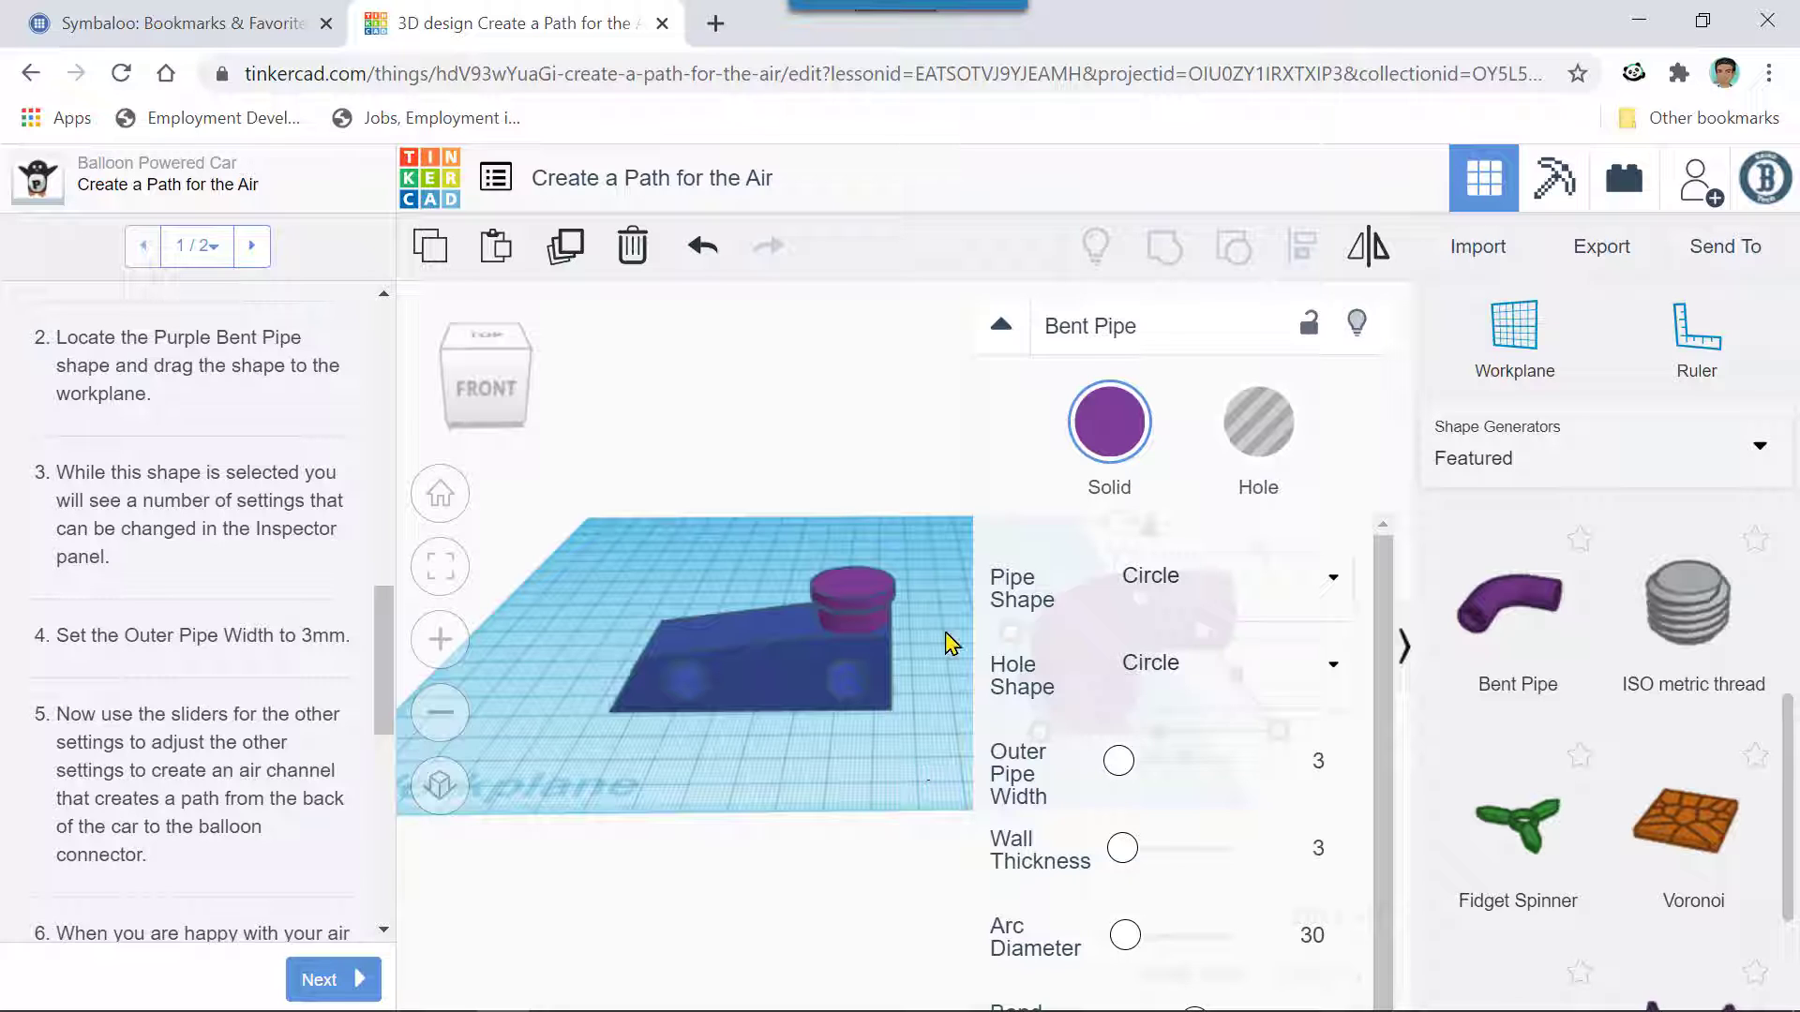
- Re-enter 3 mm as the Bent Pipe's Outer Pipe Width and collapse its shape settings
click(1002, 326)
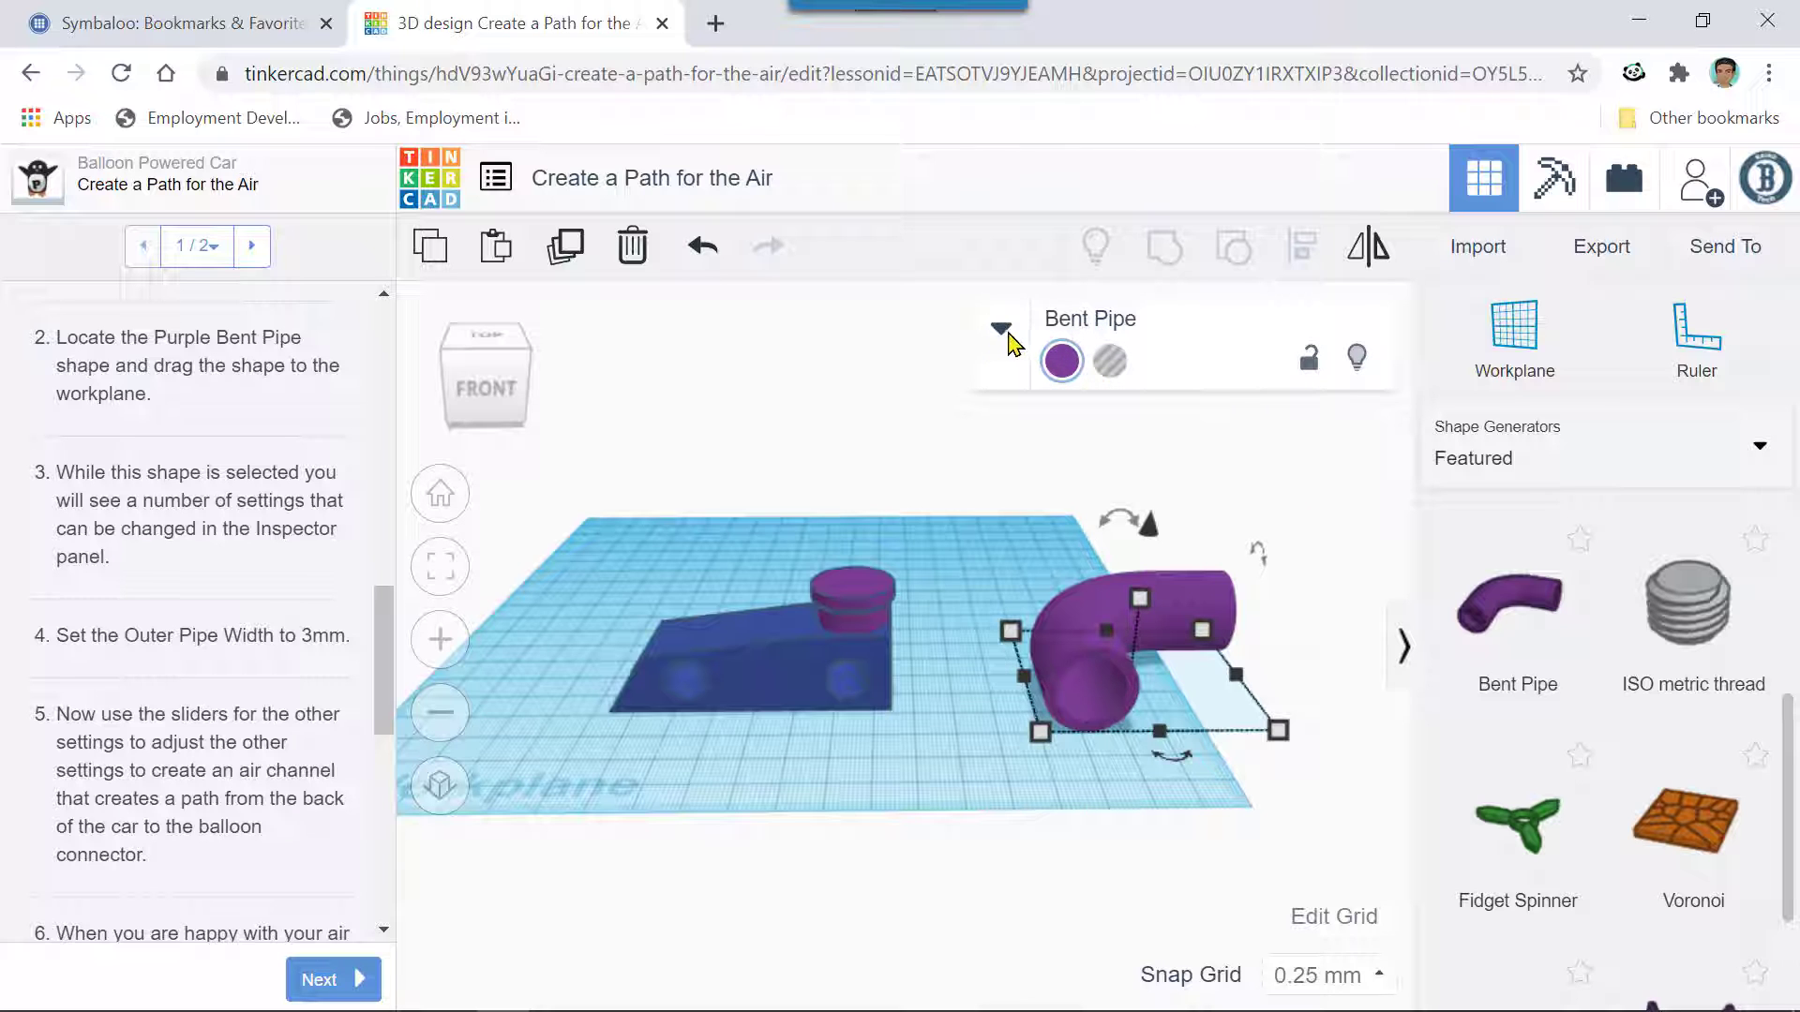
click(1003, 333)
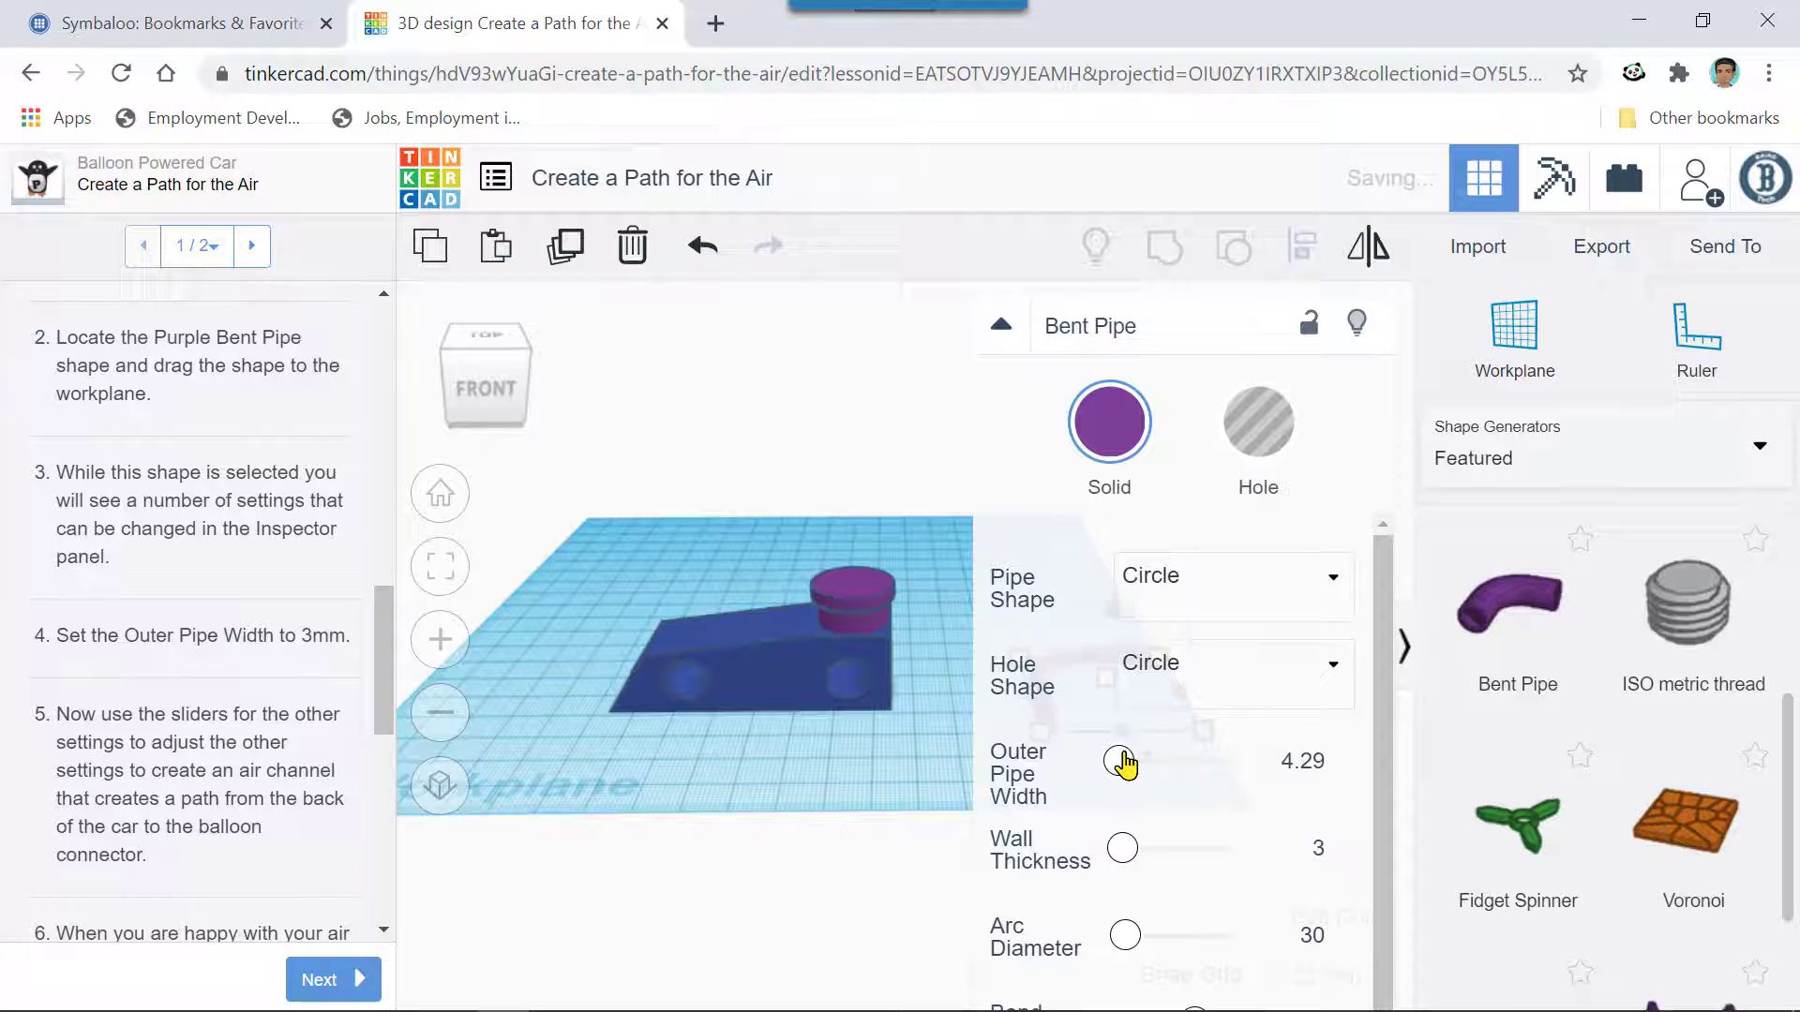
click(1301, 763)
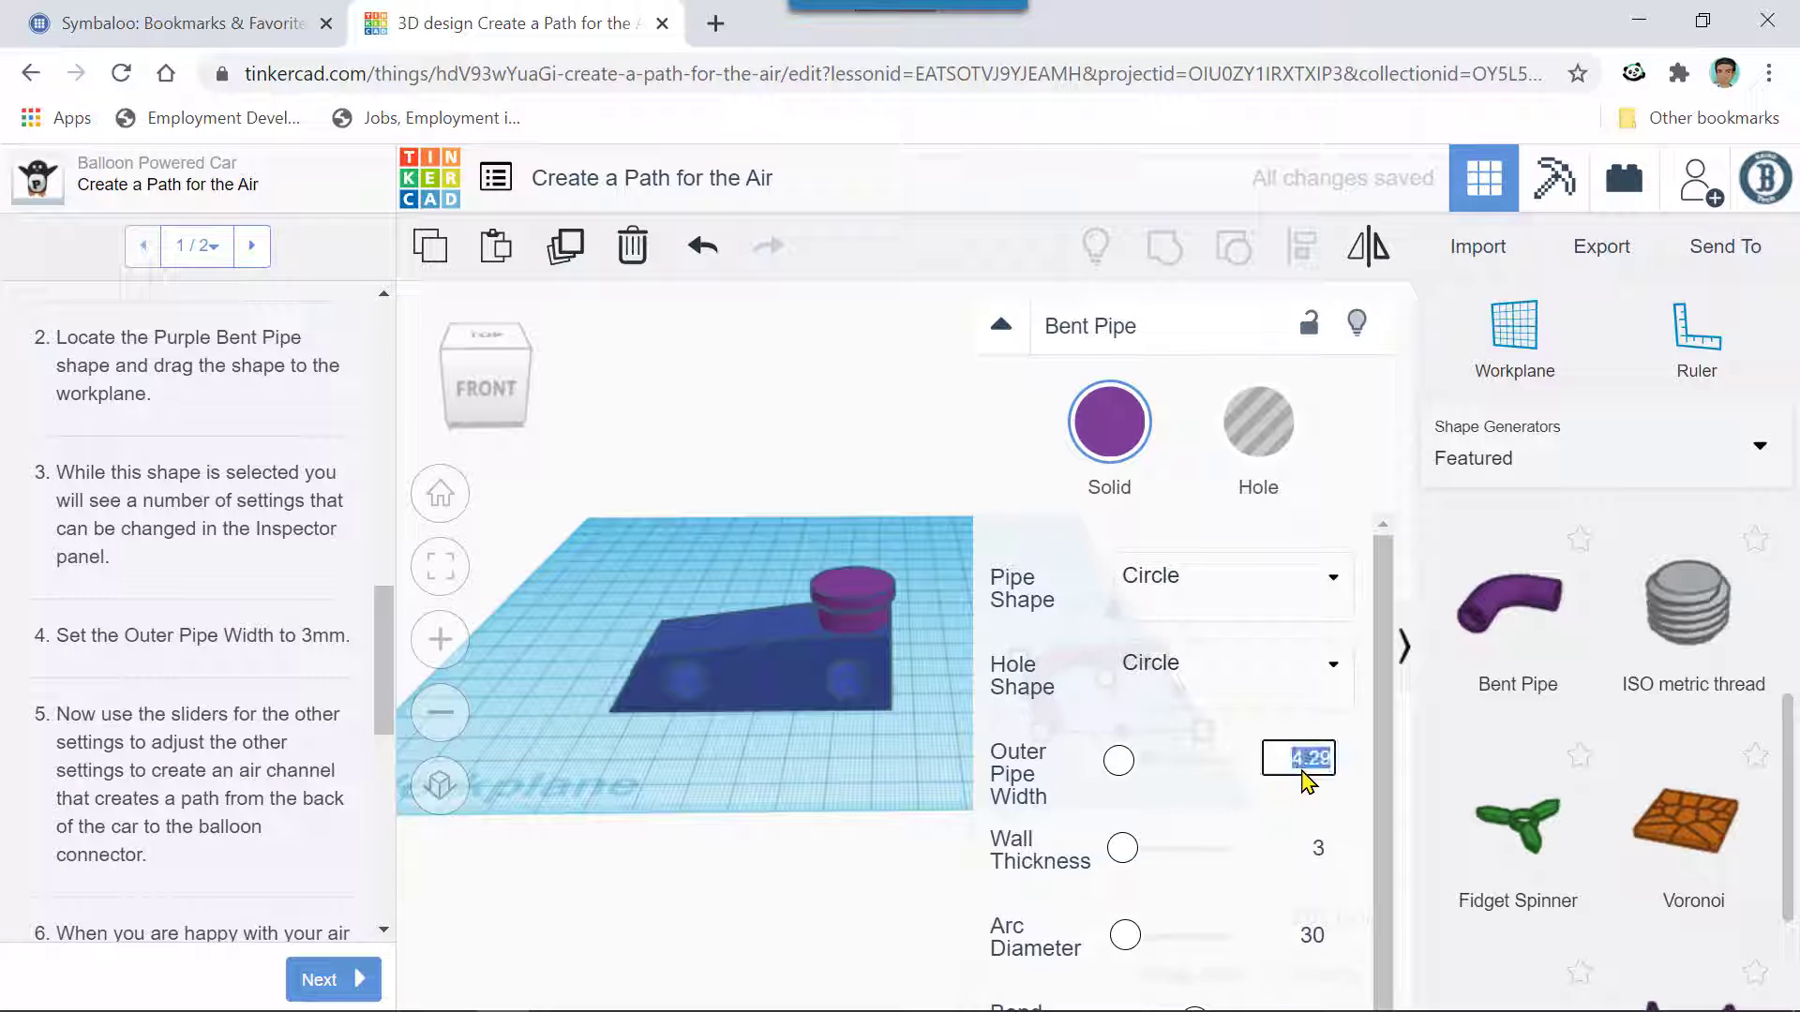
text(3)
key(Return)
click(1001, 328)
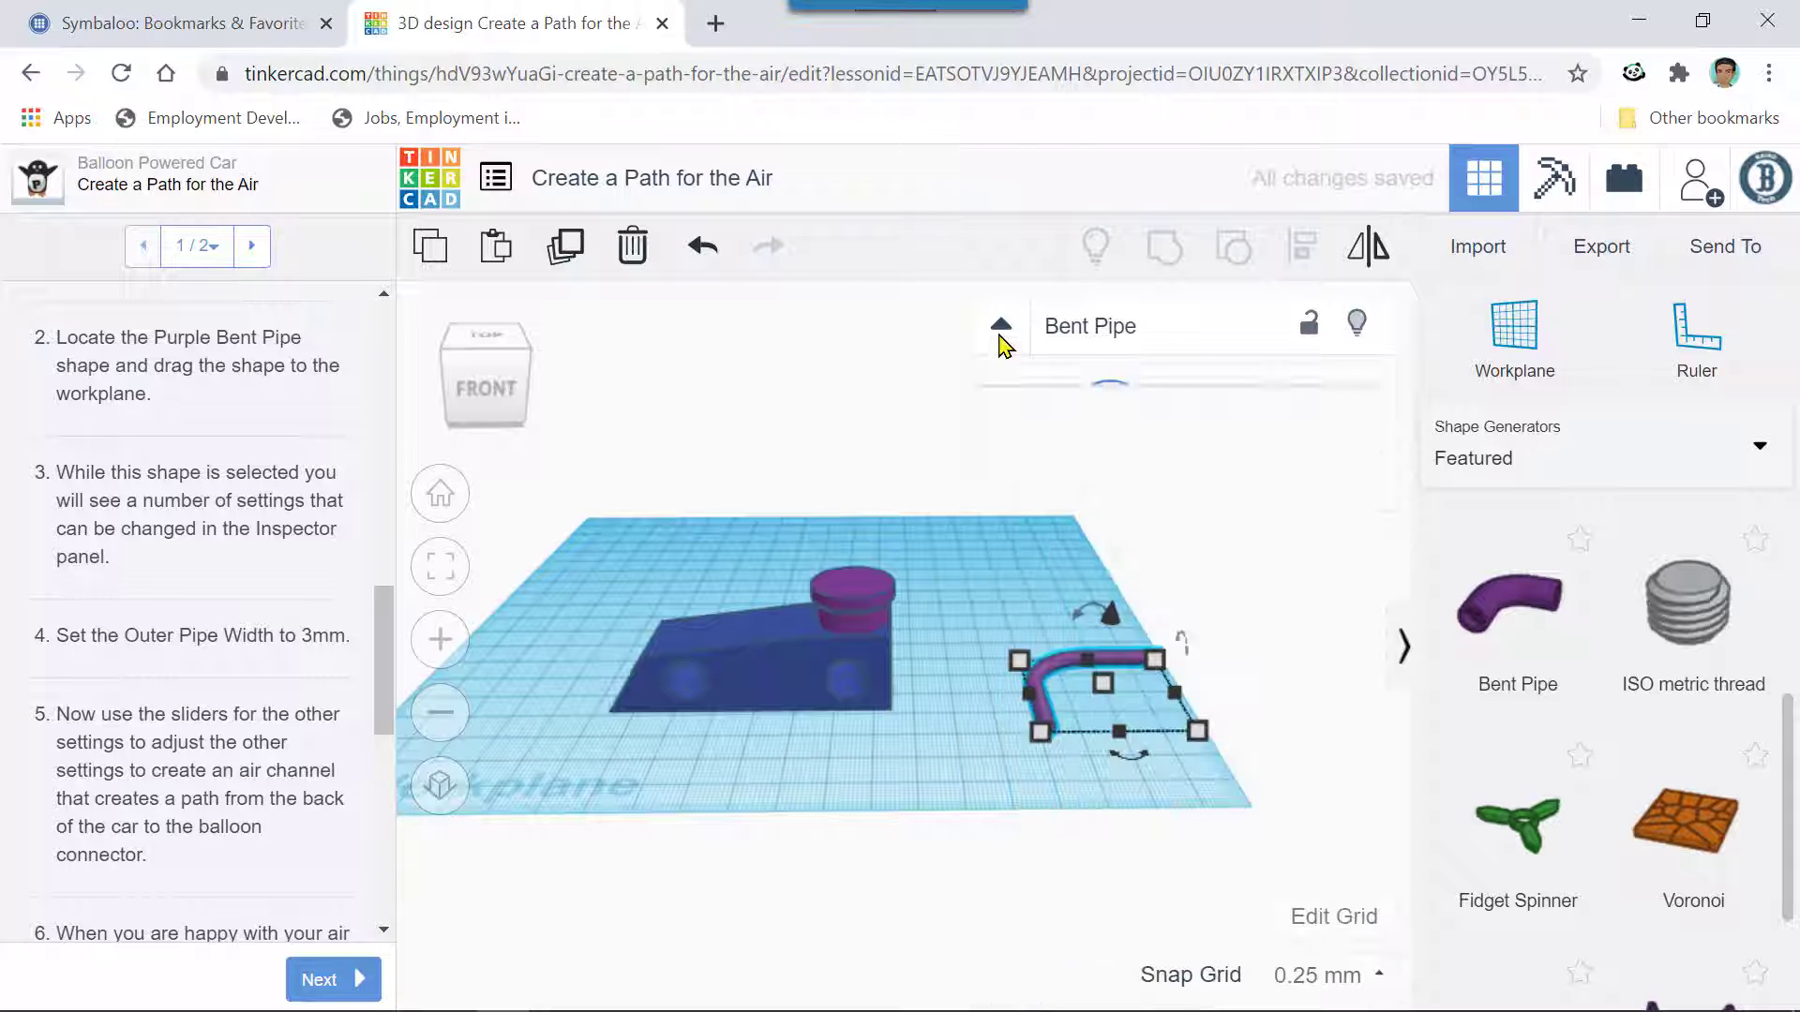
- Try to stand the Bent Pipe upright with a 90° rotation, using the lesson's air channel diagram as reference, and undo it
scroll(1013, 662, up, 2)
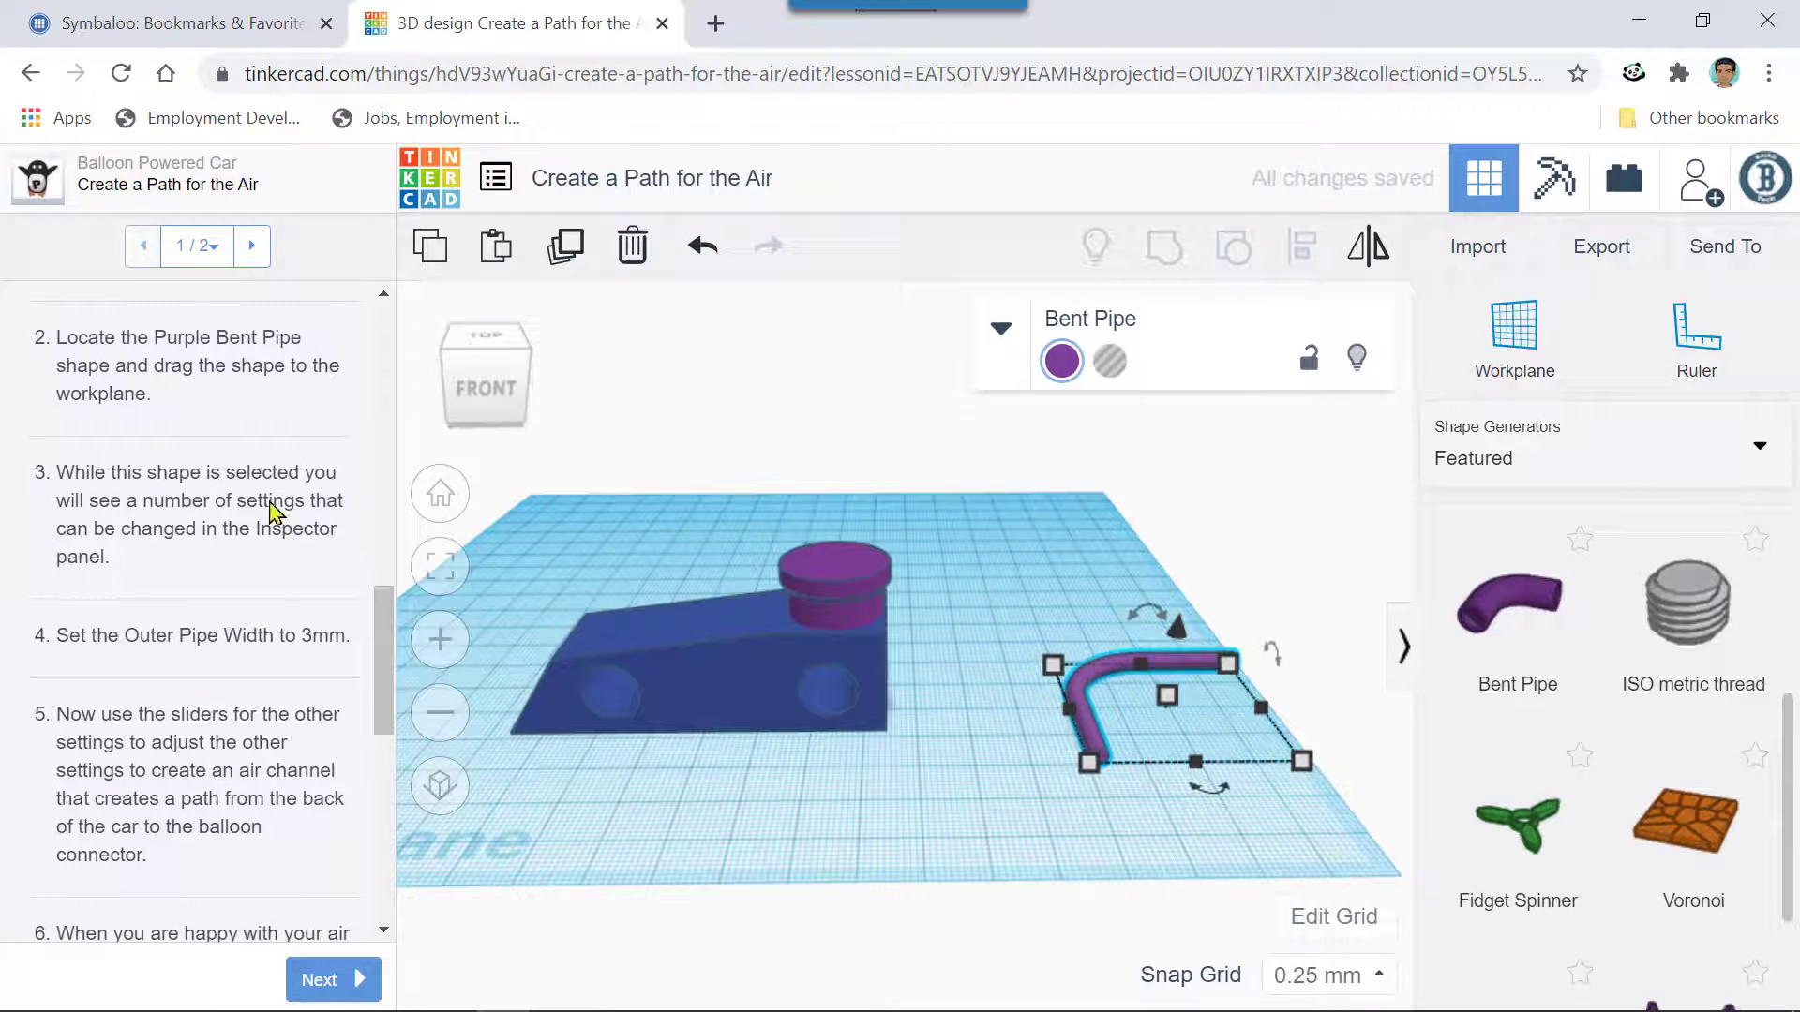
scroll(190, 494, up, 10)
scroll(190, 494, down, 5)
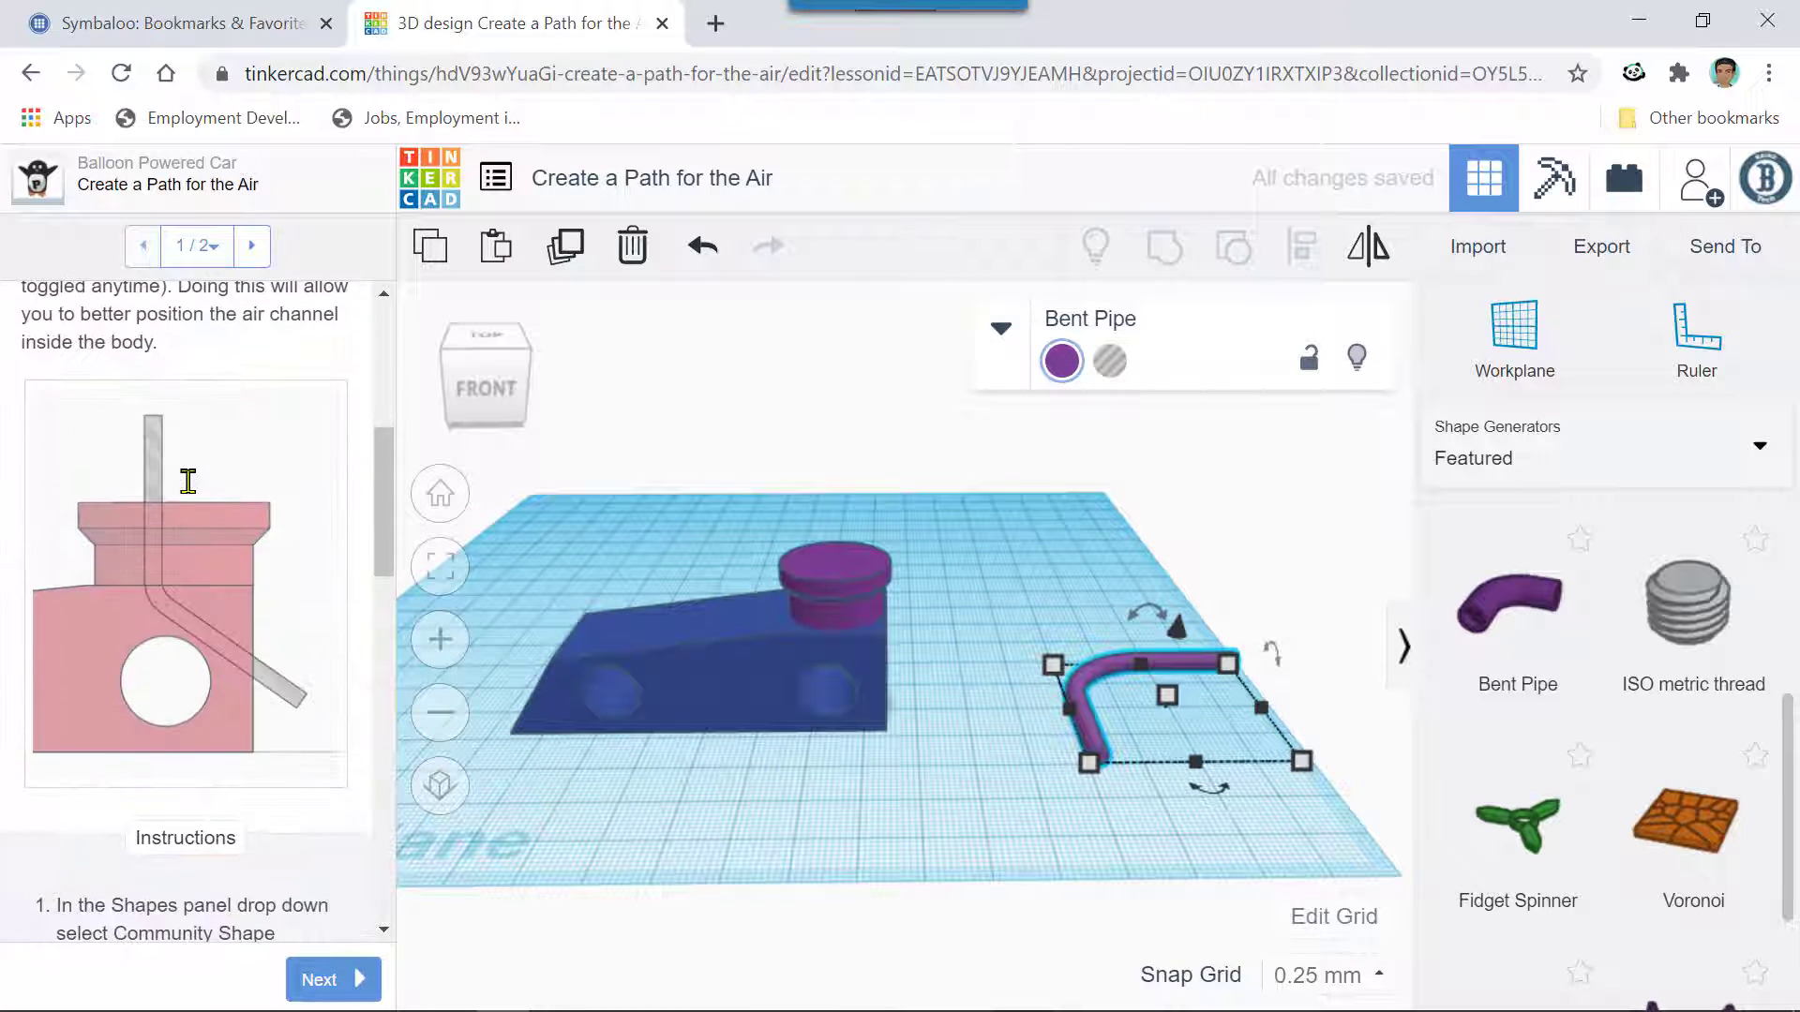
scroll(937, 641, up, 2)
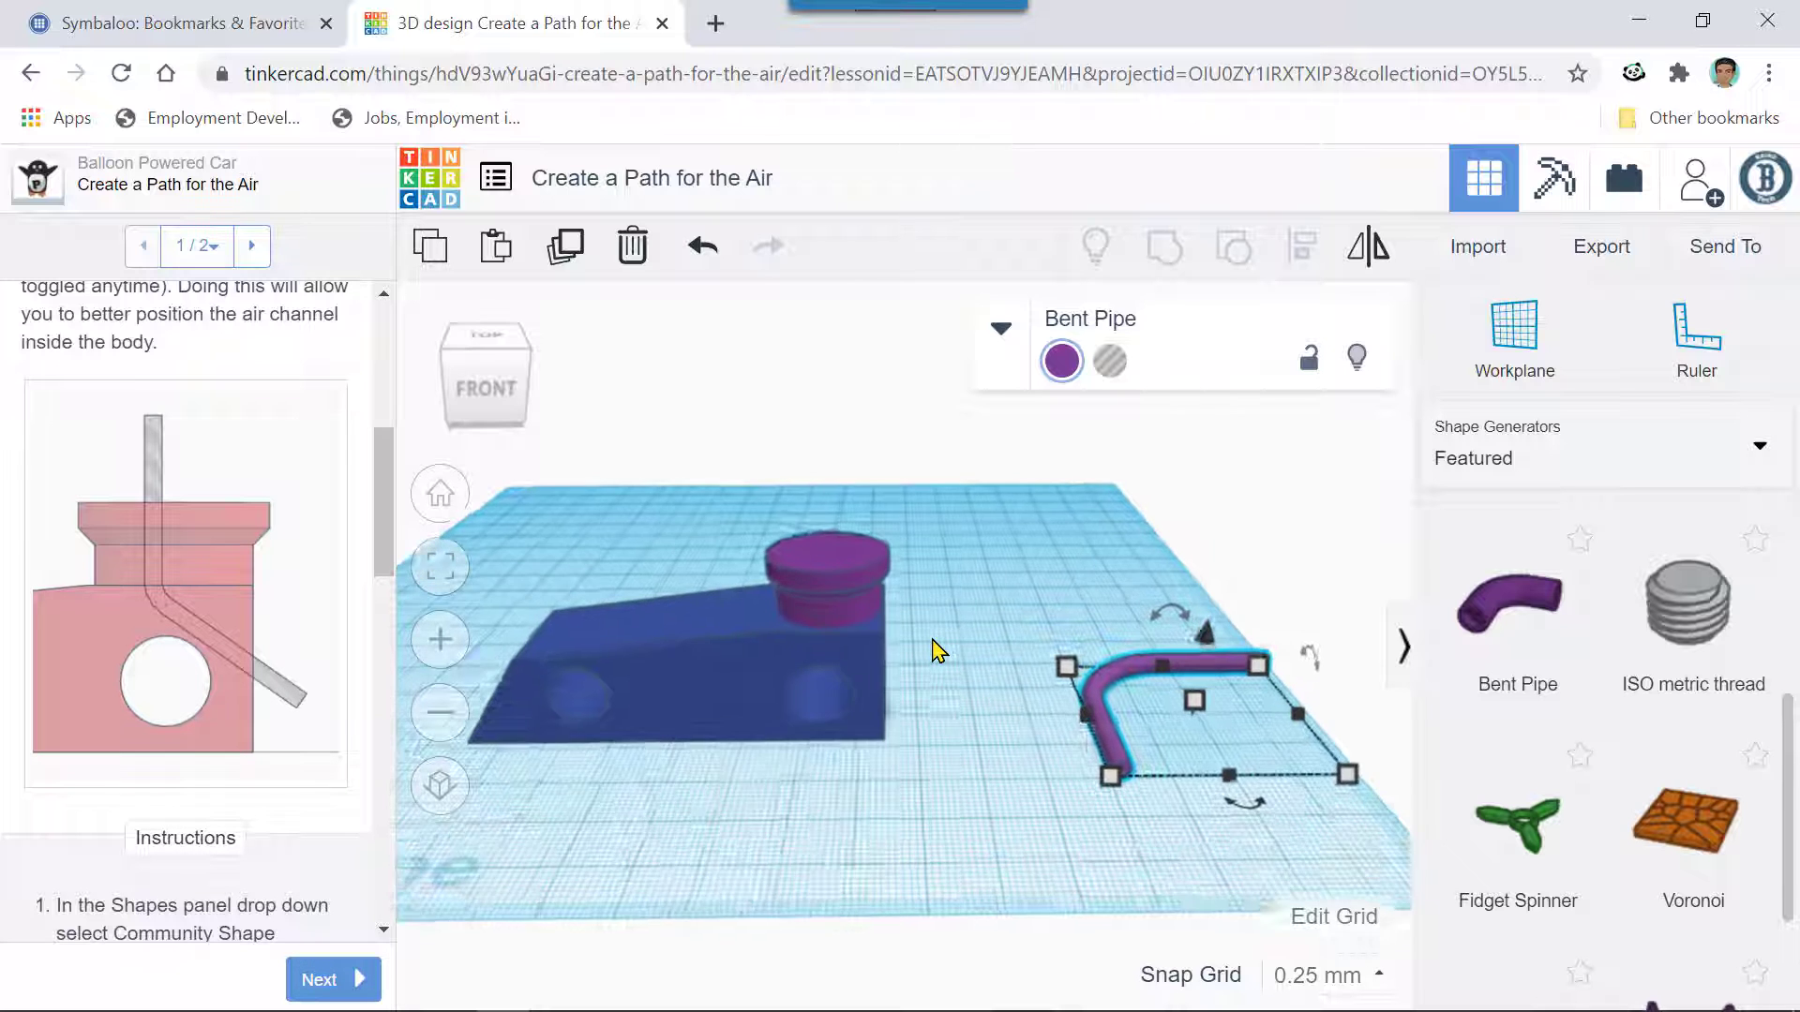
mouse_move(1209, 638)
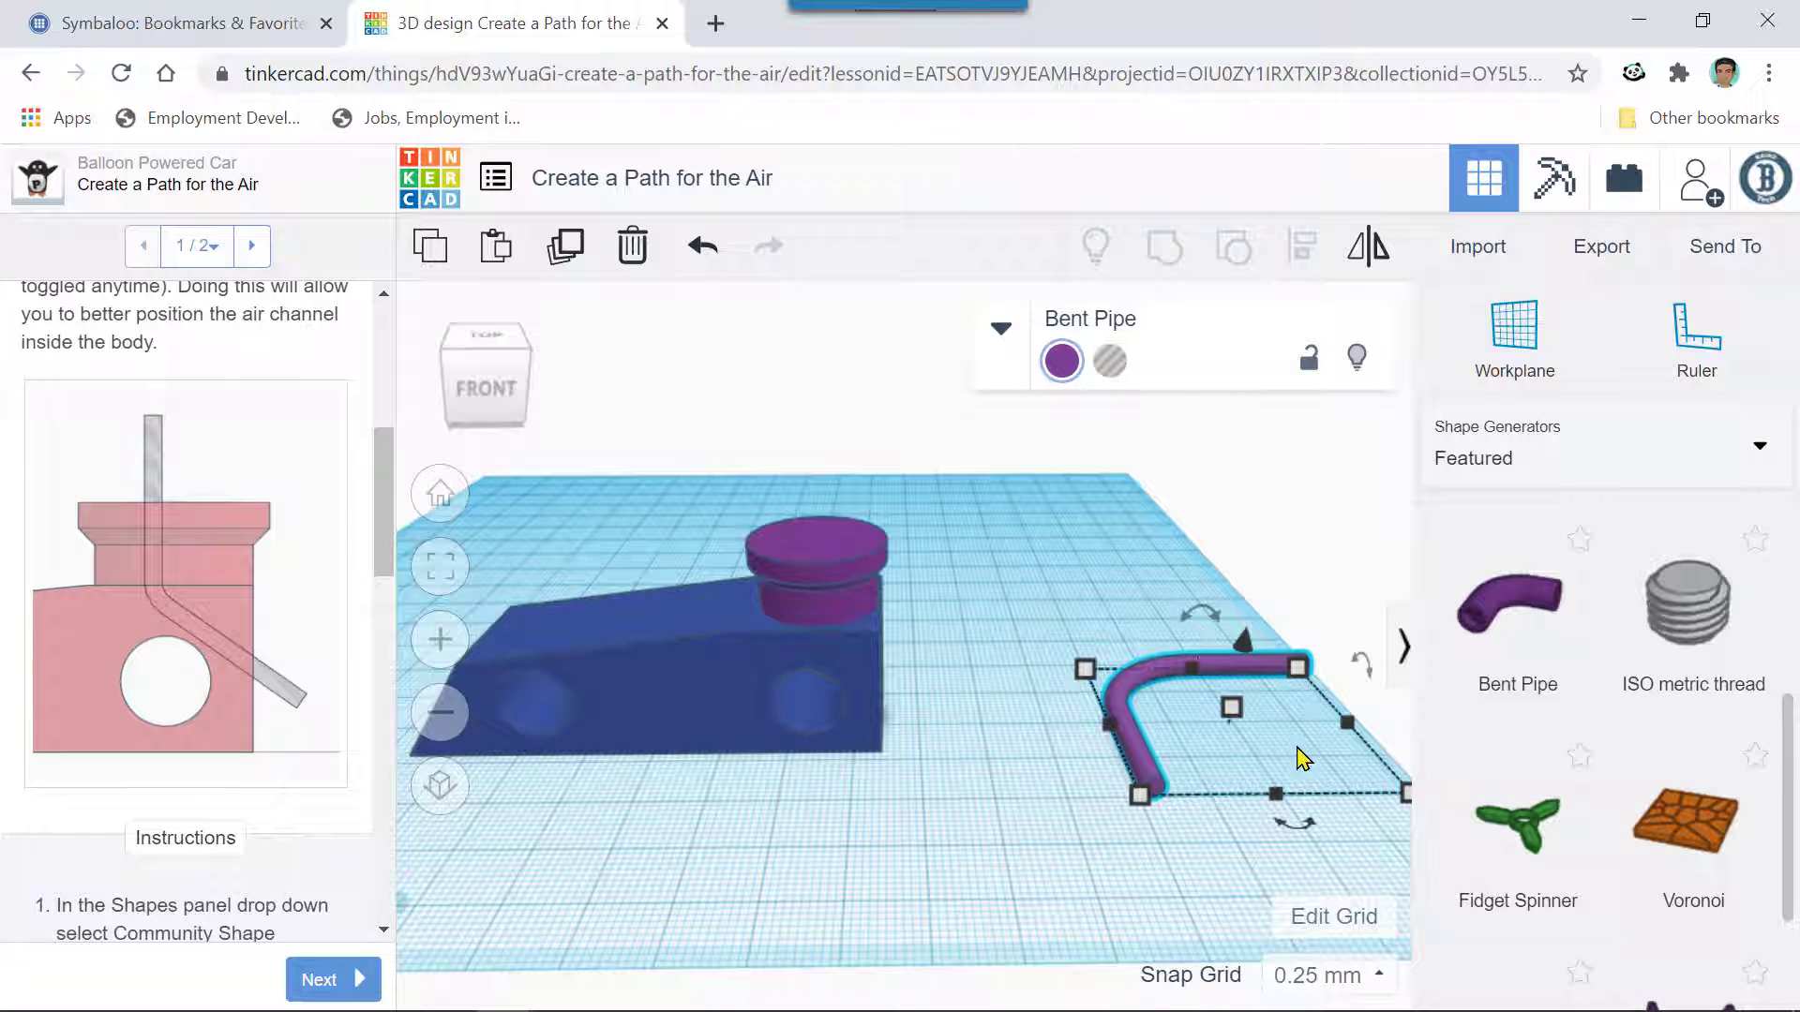
right_drag(1293, 751, 1183, 713)
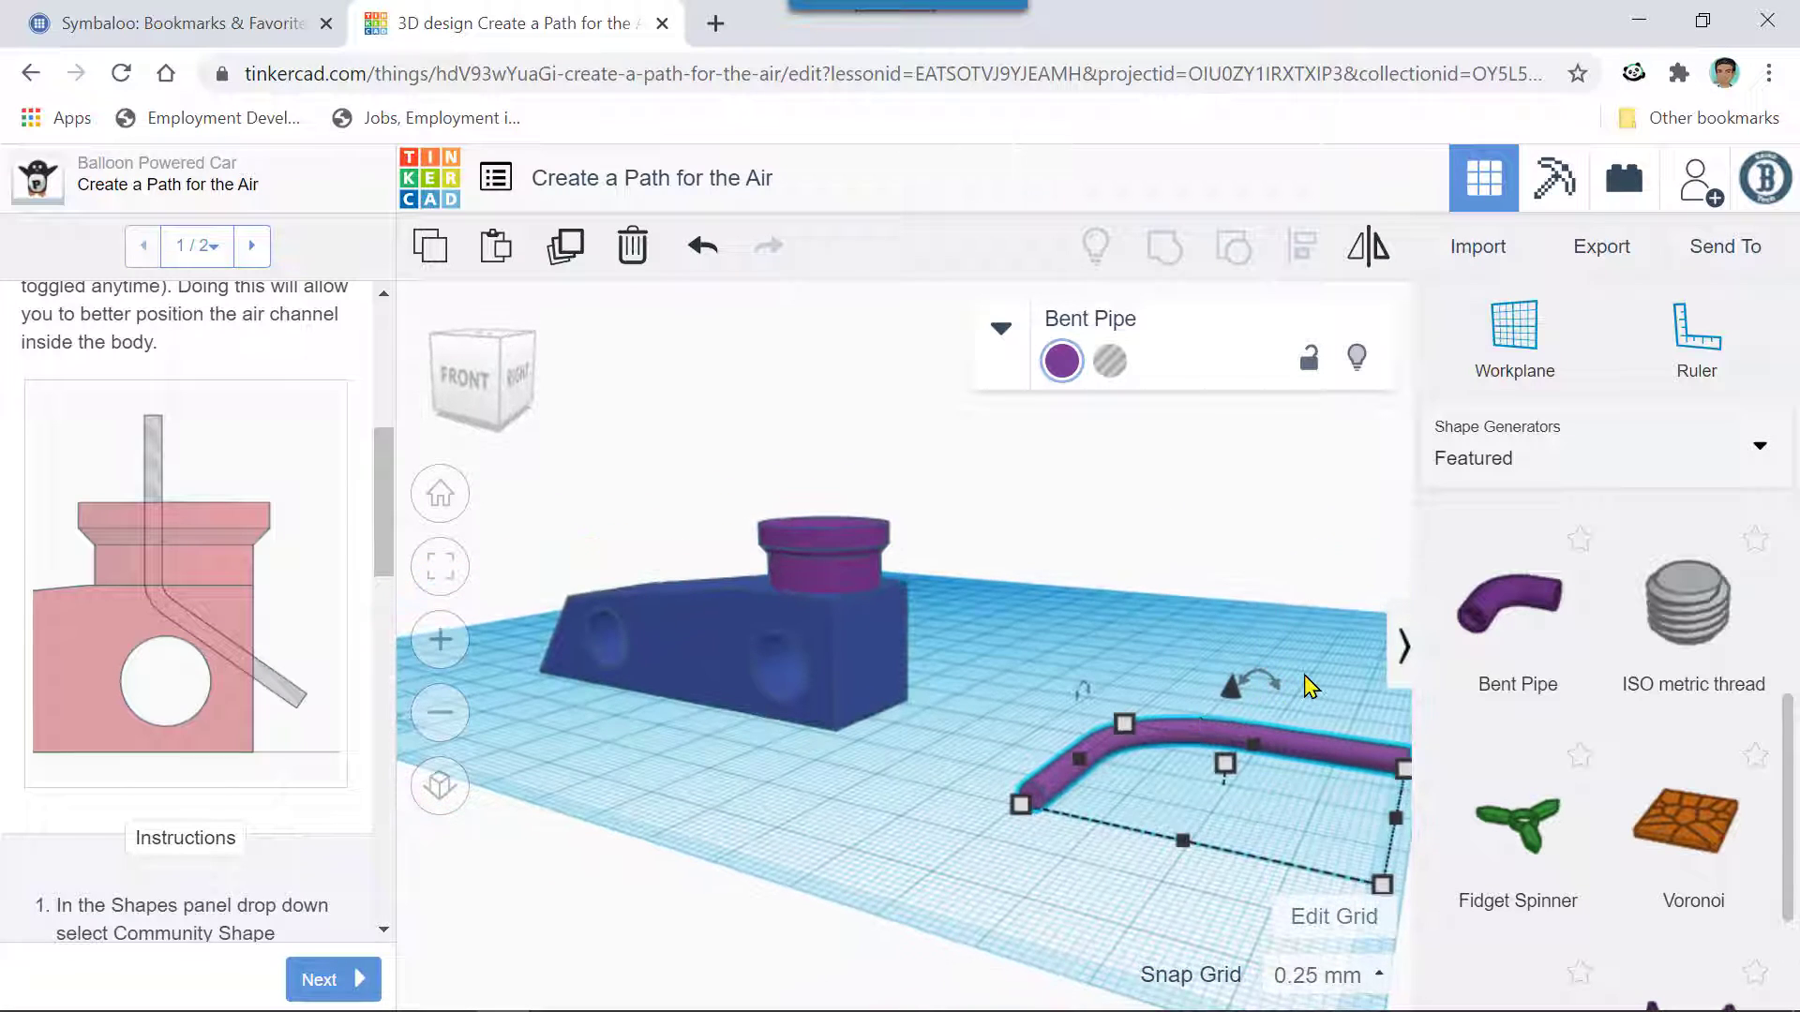
mouse_move(1272, 691)
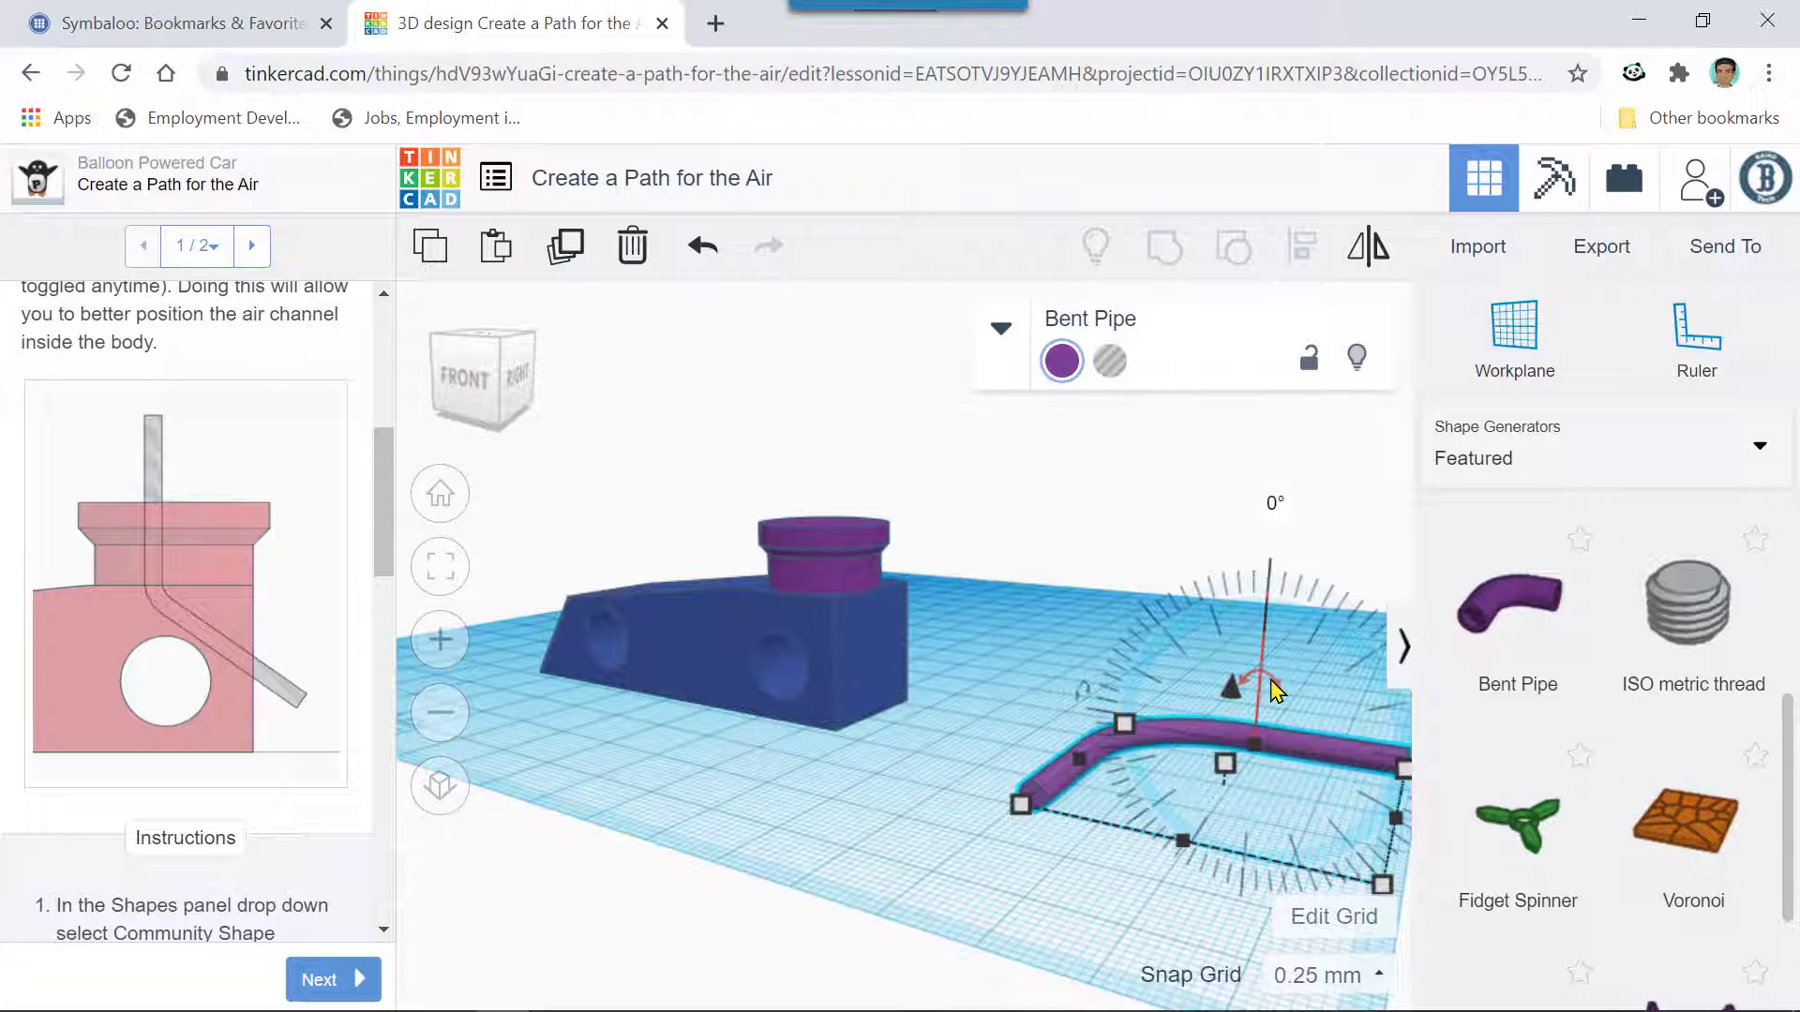
click(1279, 504)
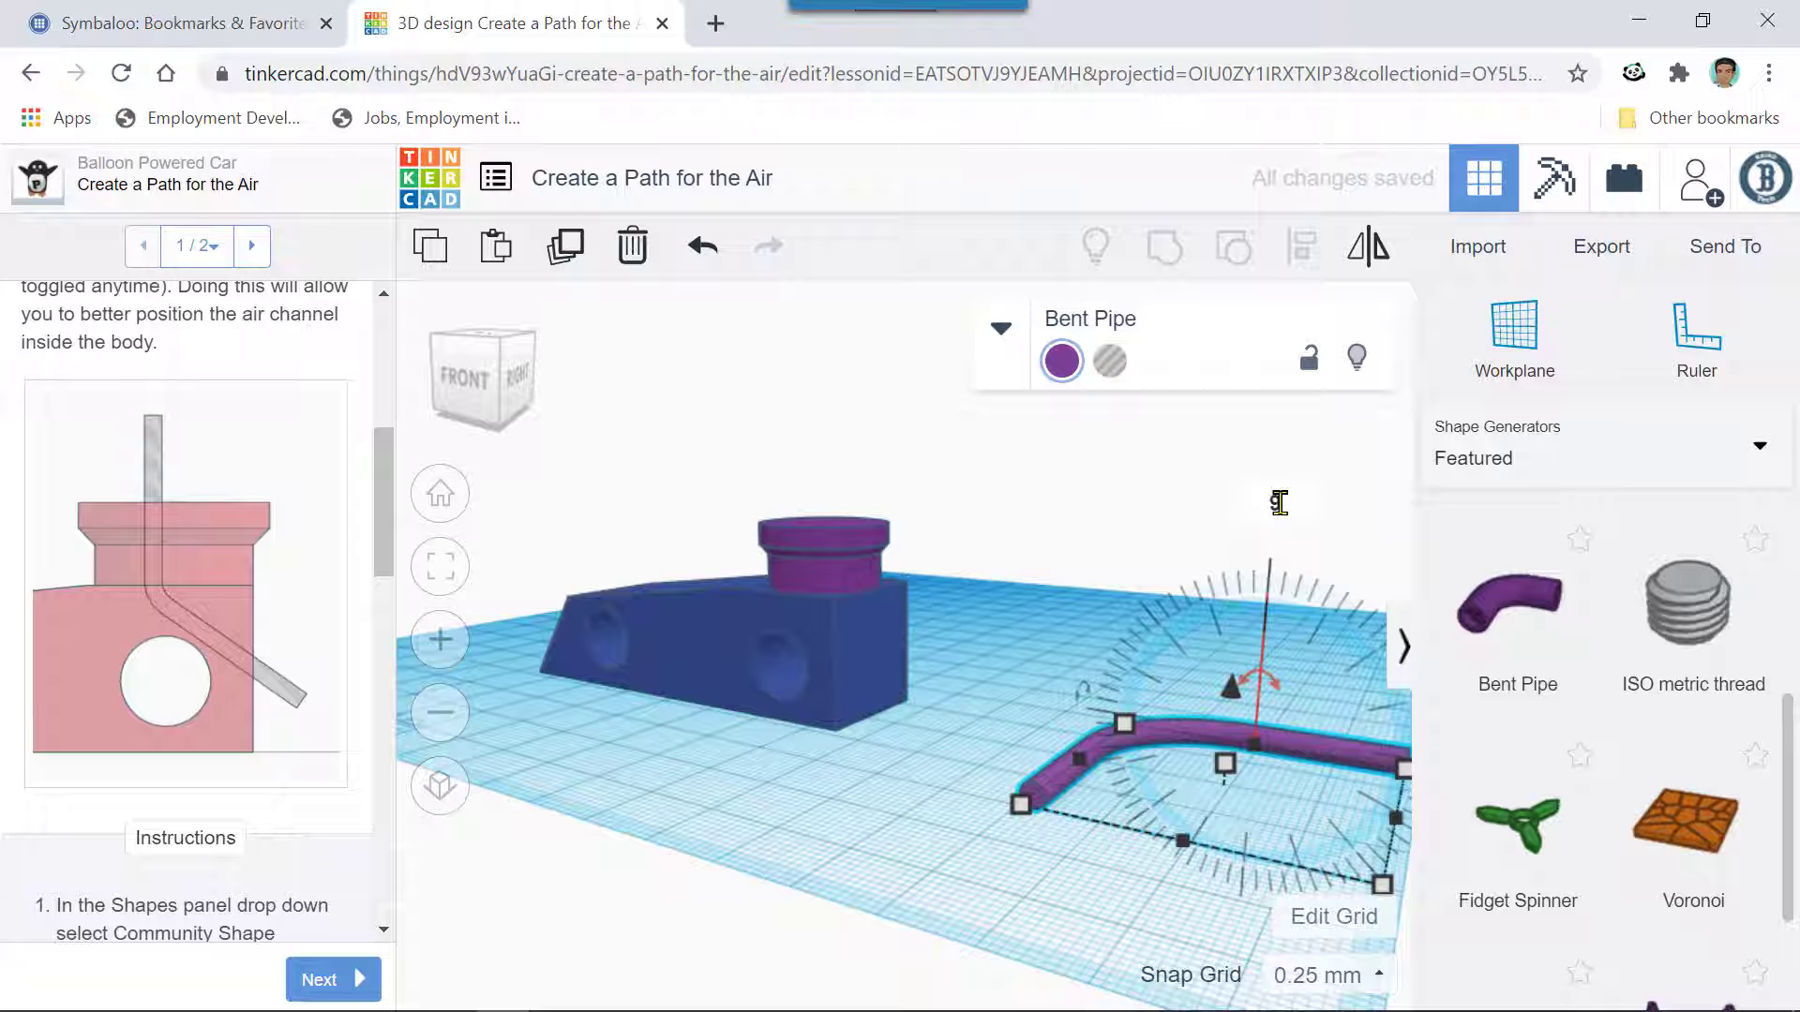
text(90)
key(Return)
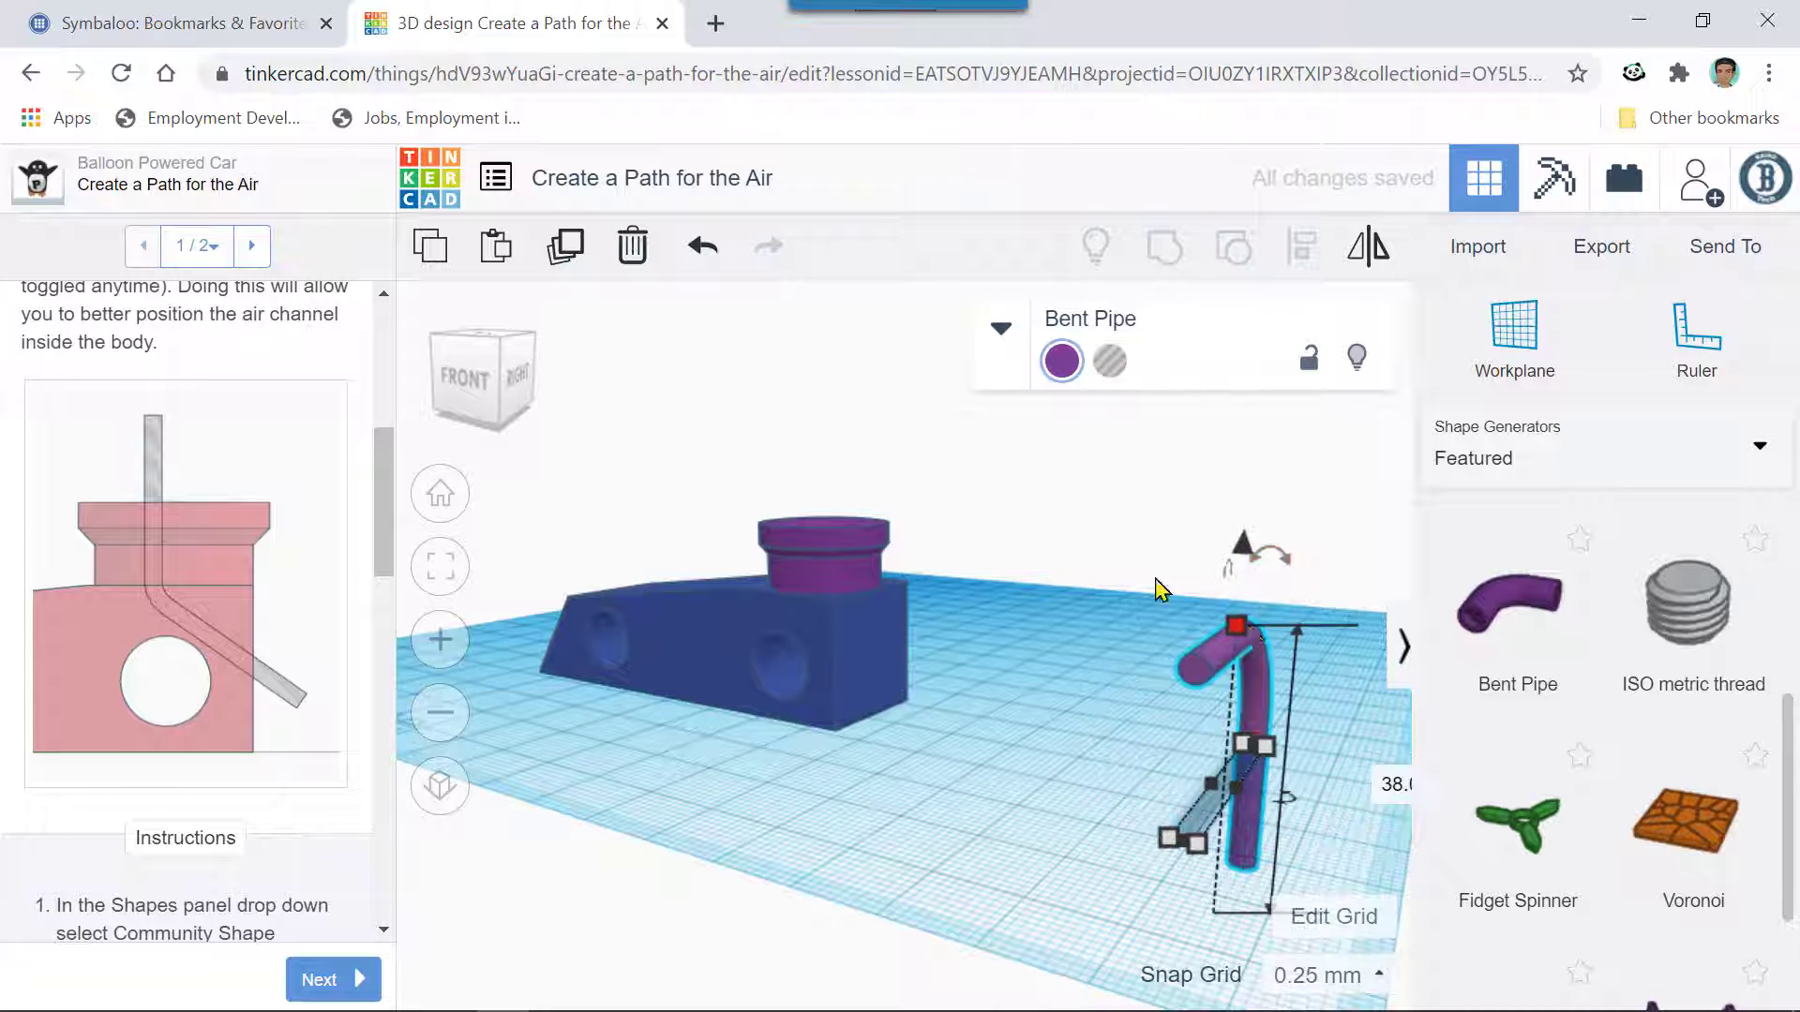
click(700, 251)
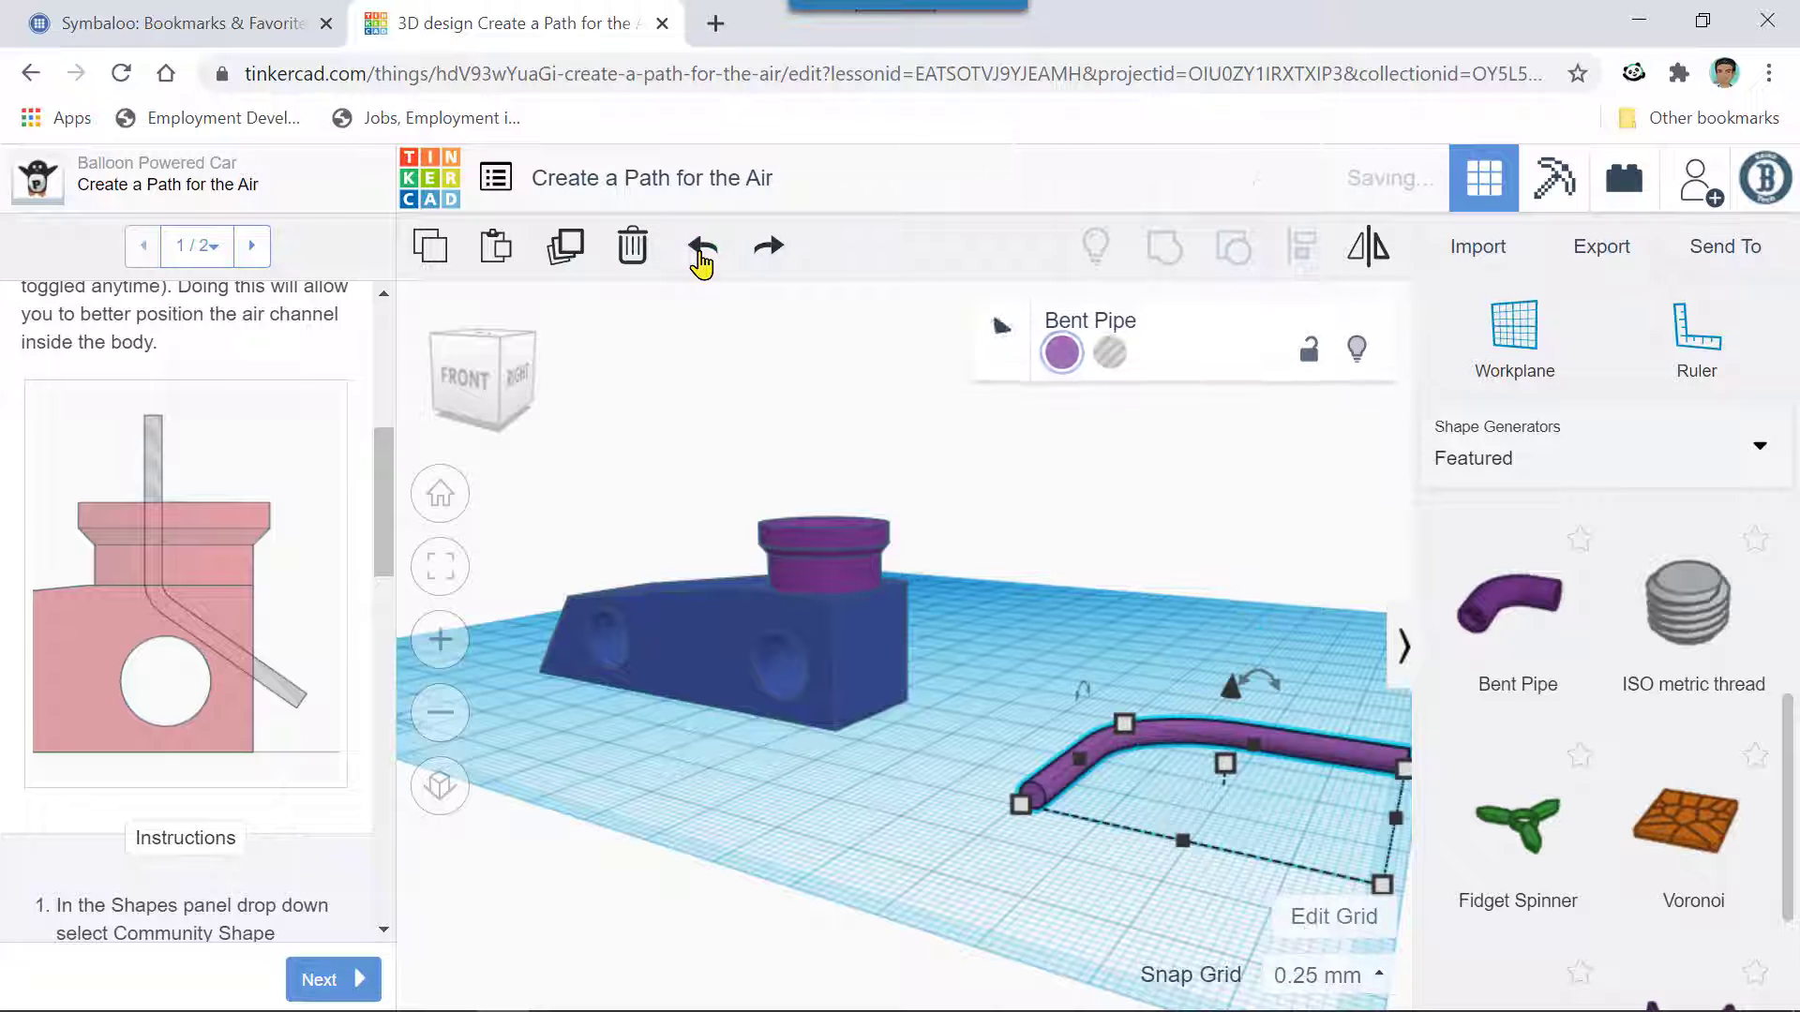
- Rotate the Bent Pipe -90° so that it stands upright with its bend towards the workplane
click(1267, 681)
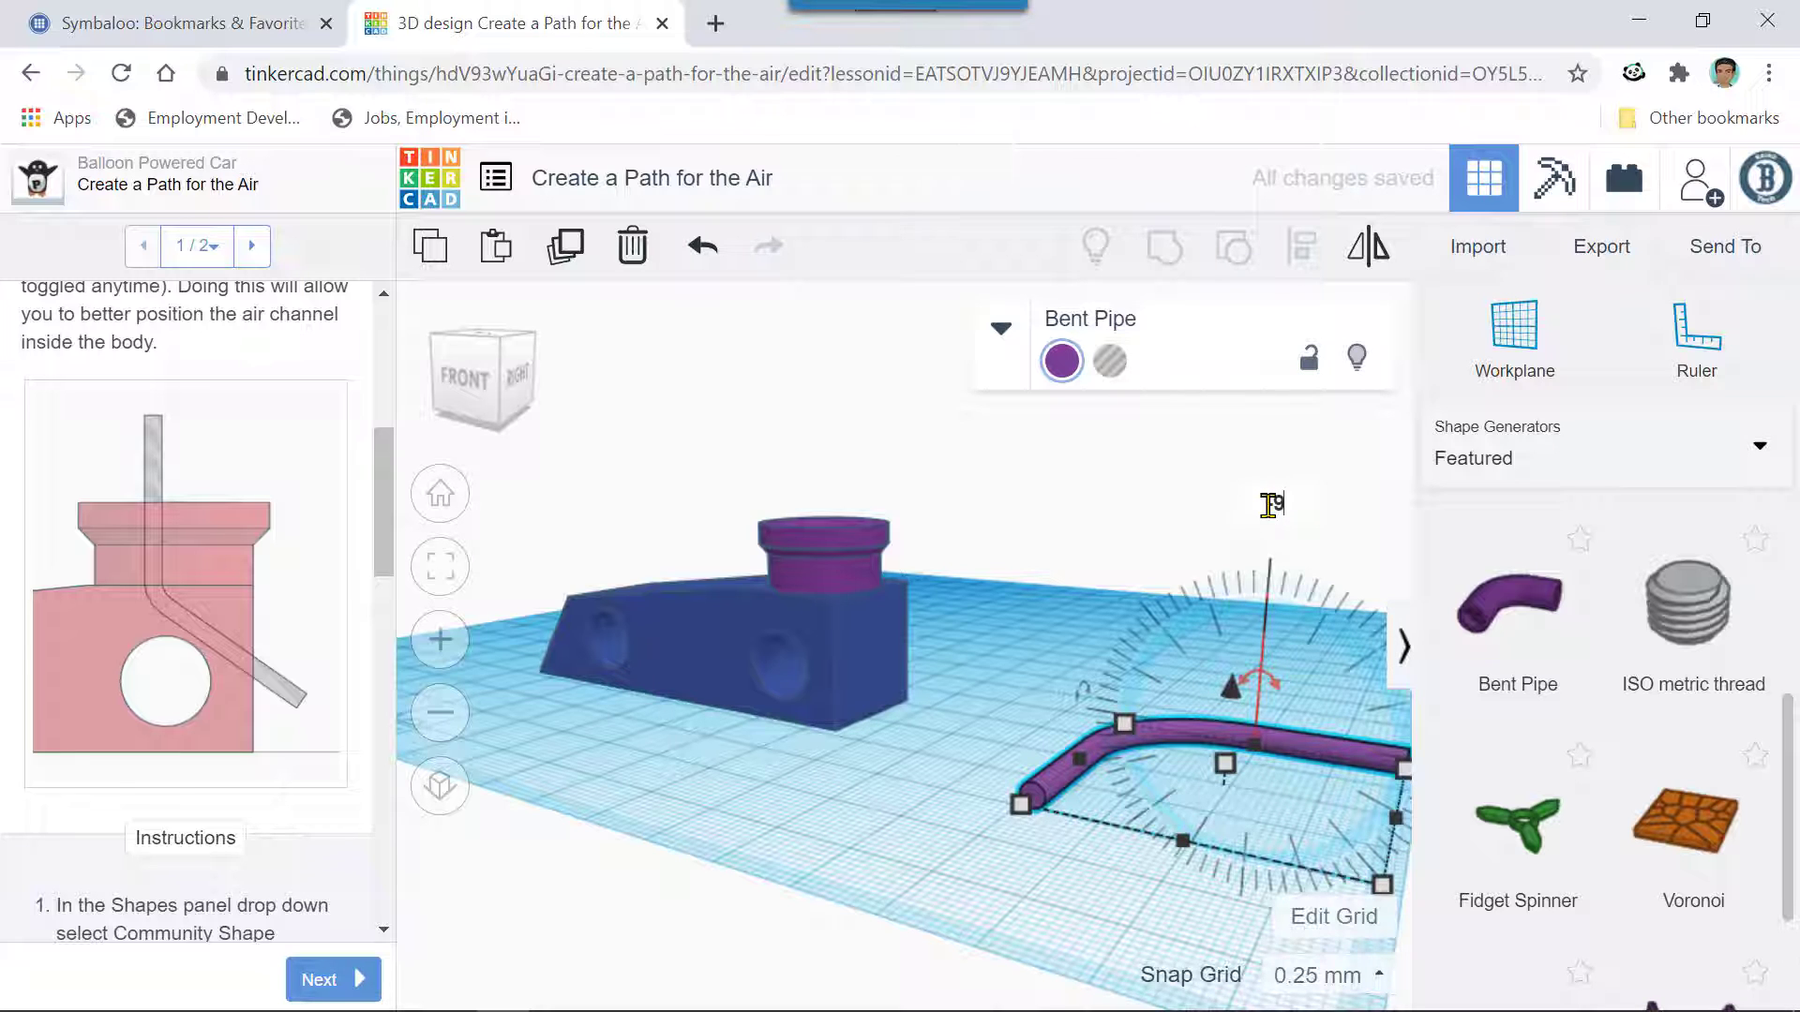
key(Return)
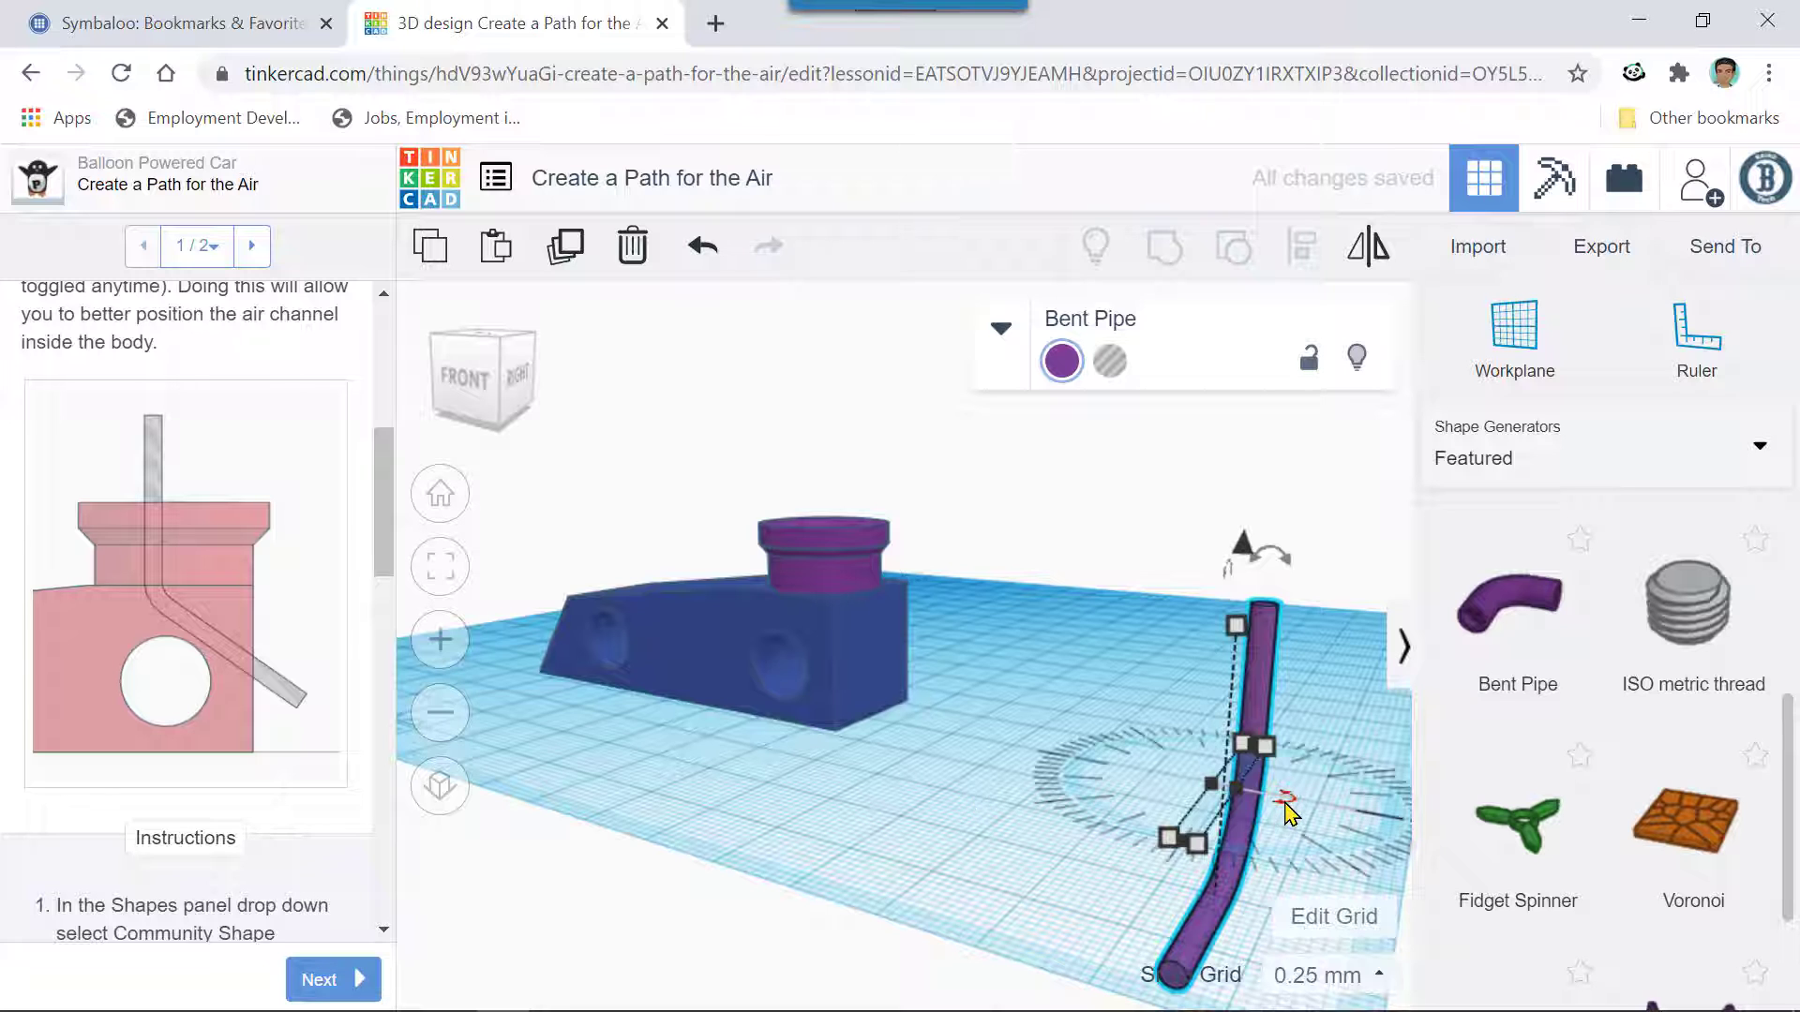
- Try turning the upright Bent Pipe -90° in the horizontal plane and undo that rotation
drag(1284, 802, 1293, 816)
scroll(1294, 815, down, 3)
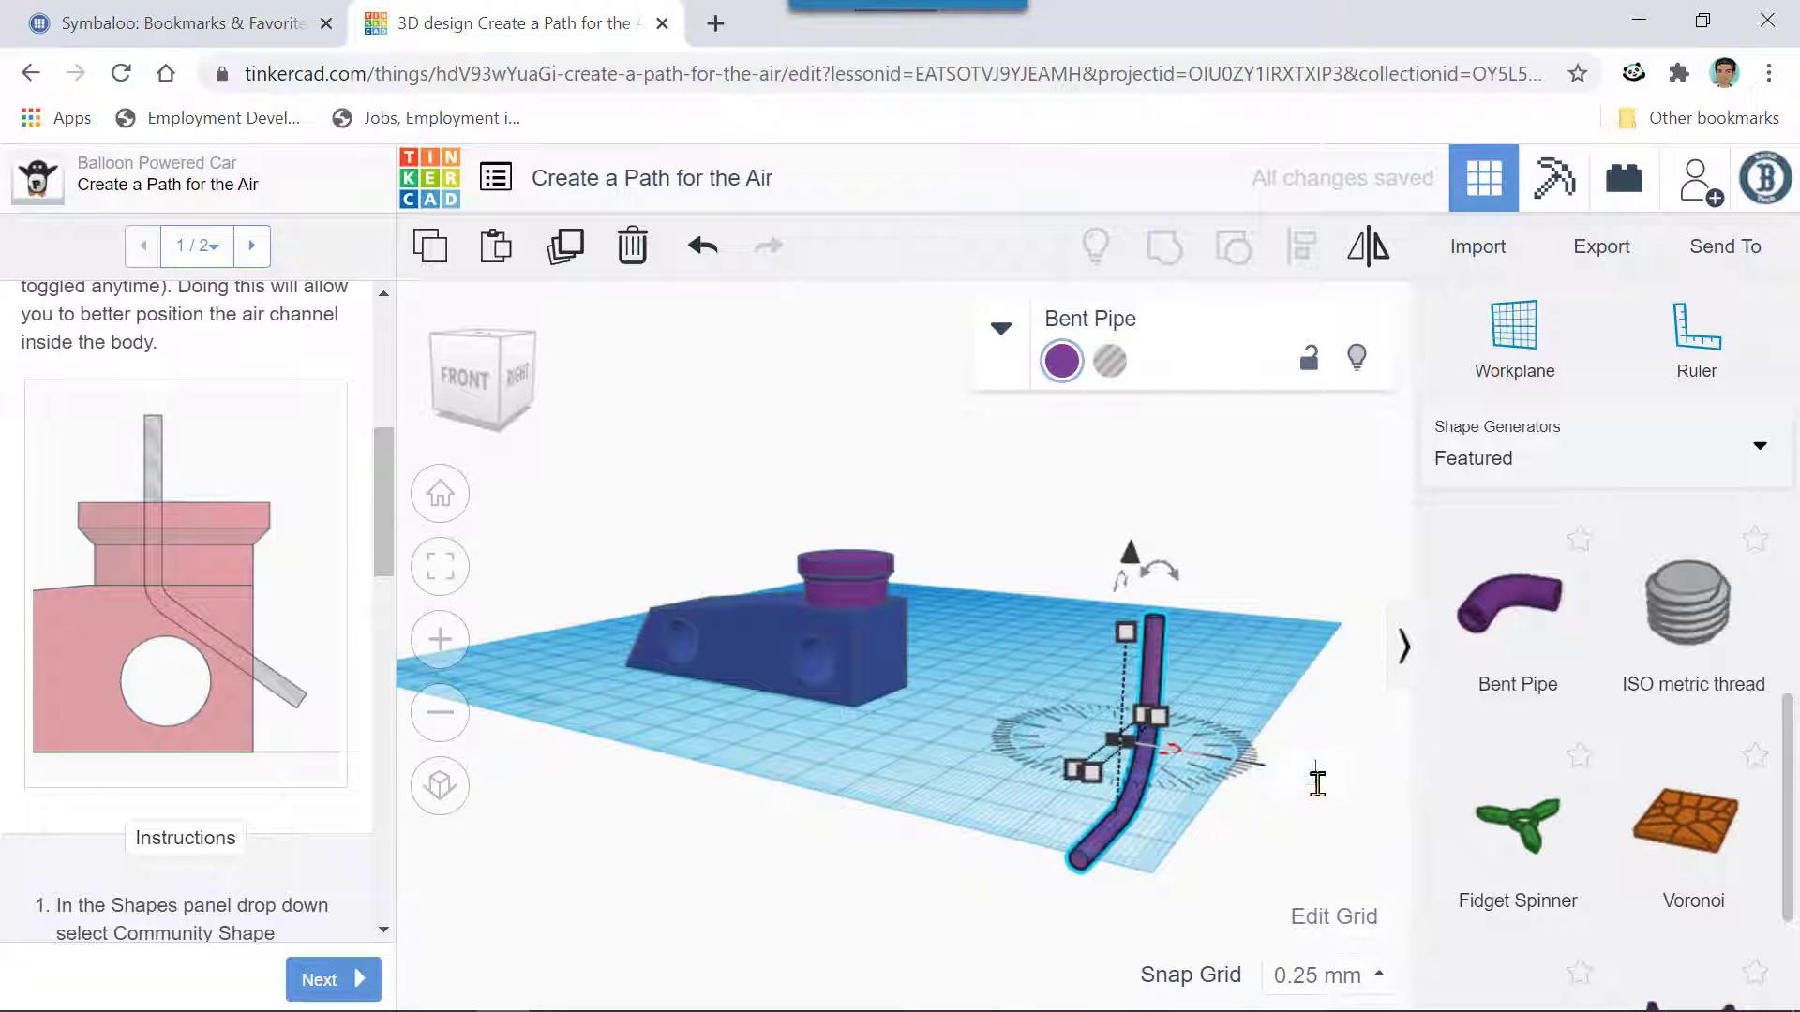
key(Return)
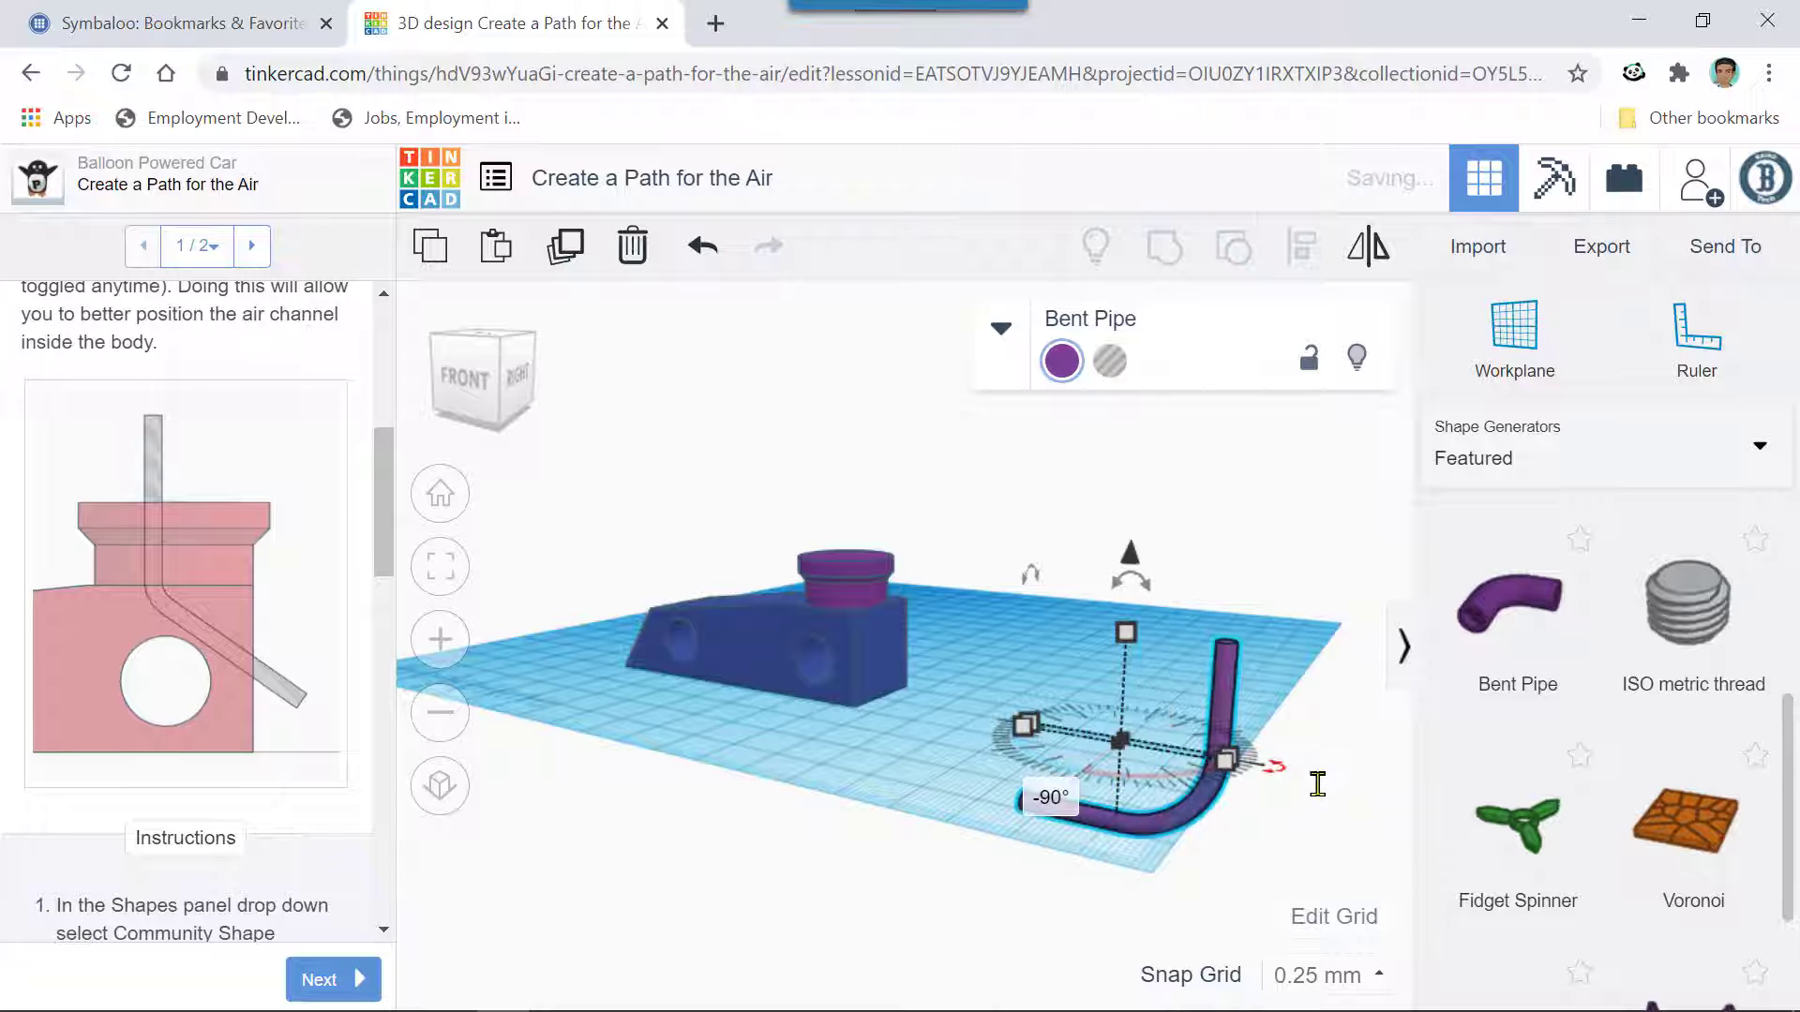
click(699, 251)
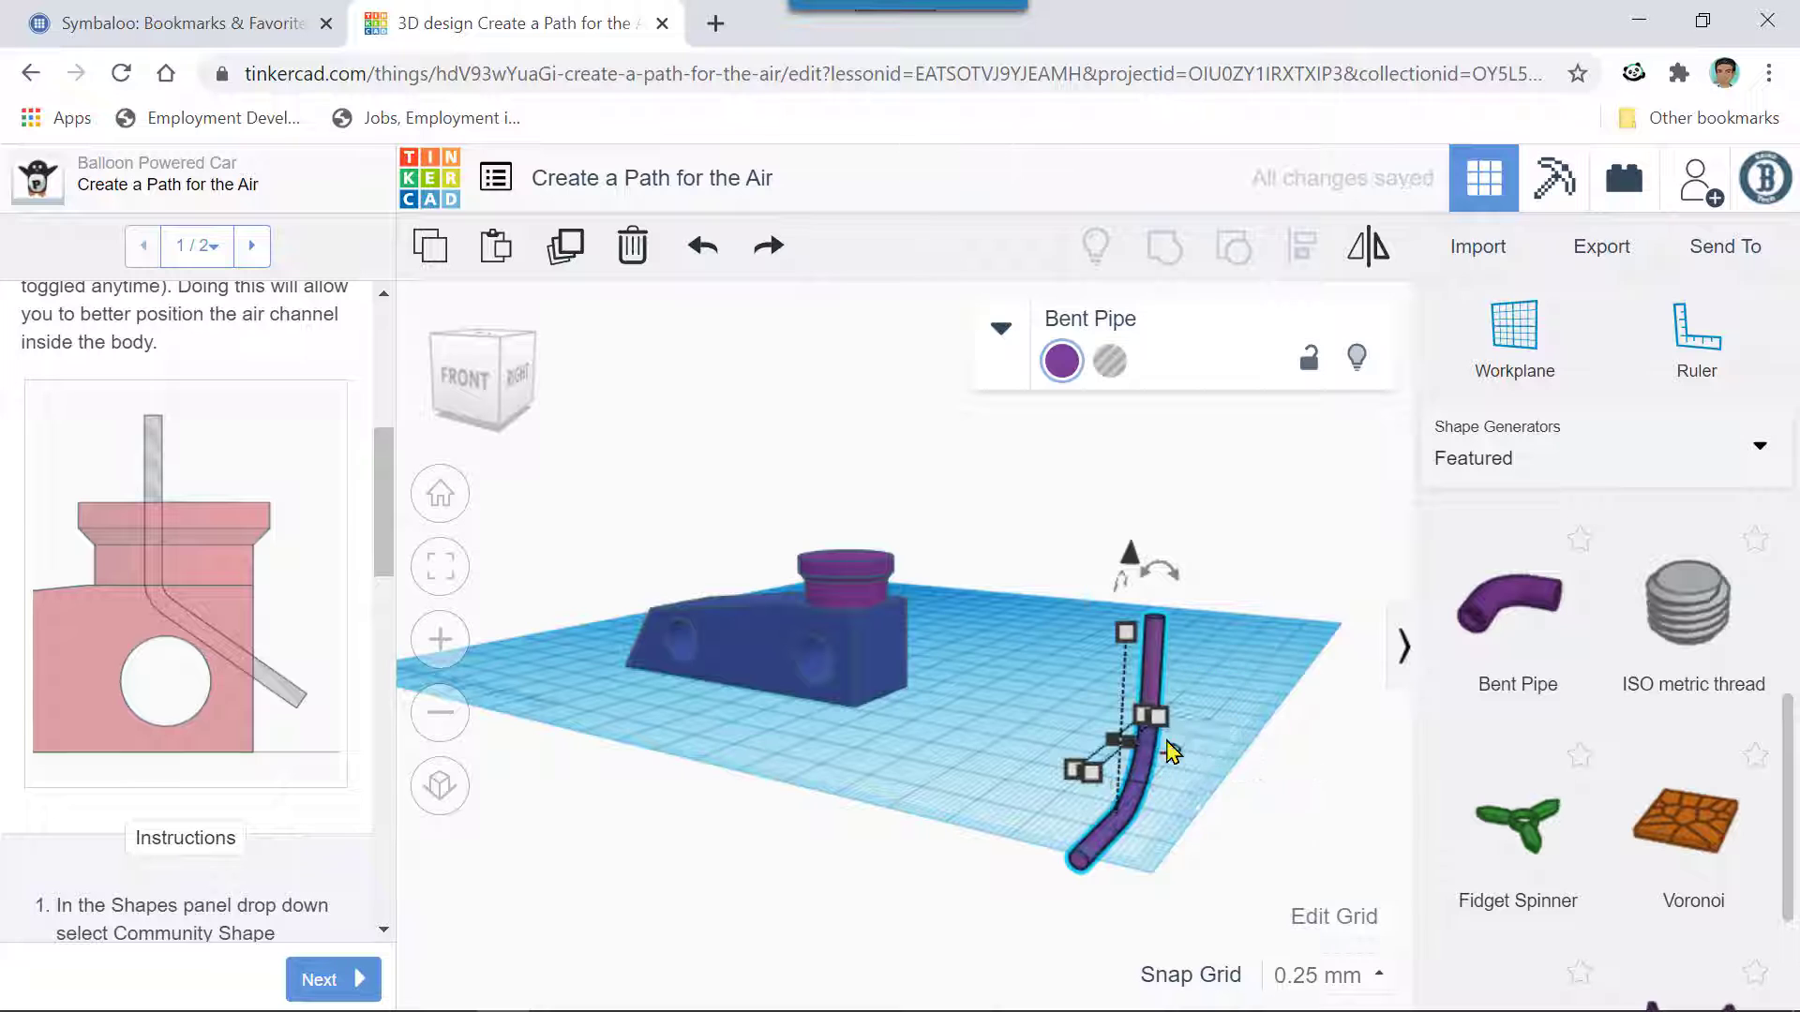
- Turn the upright Bent Pipe 90° in the horizontal plane so its lower arm points away from the car
scroll(1193, 757, up, 3)
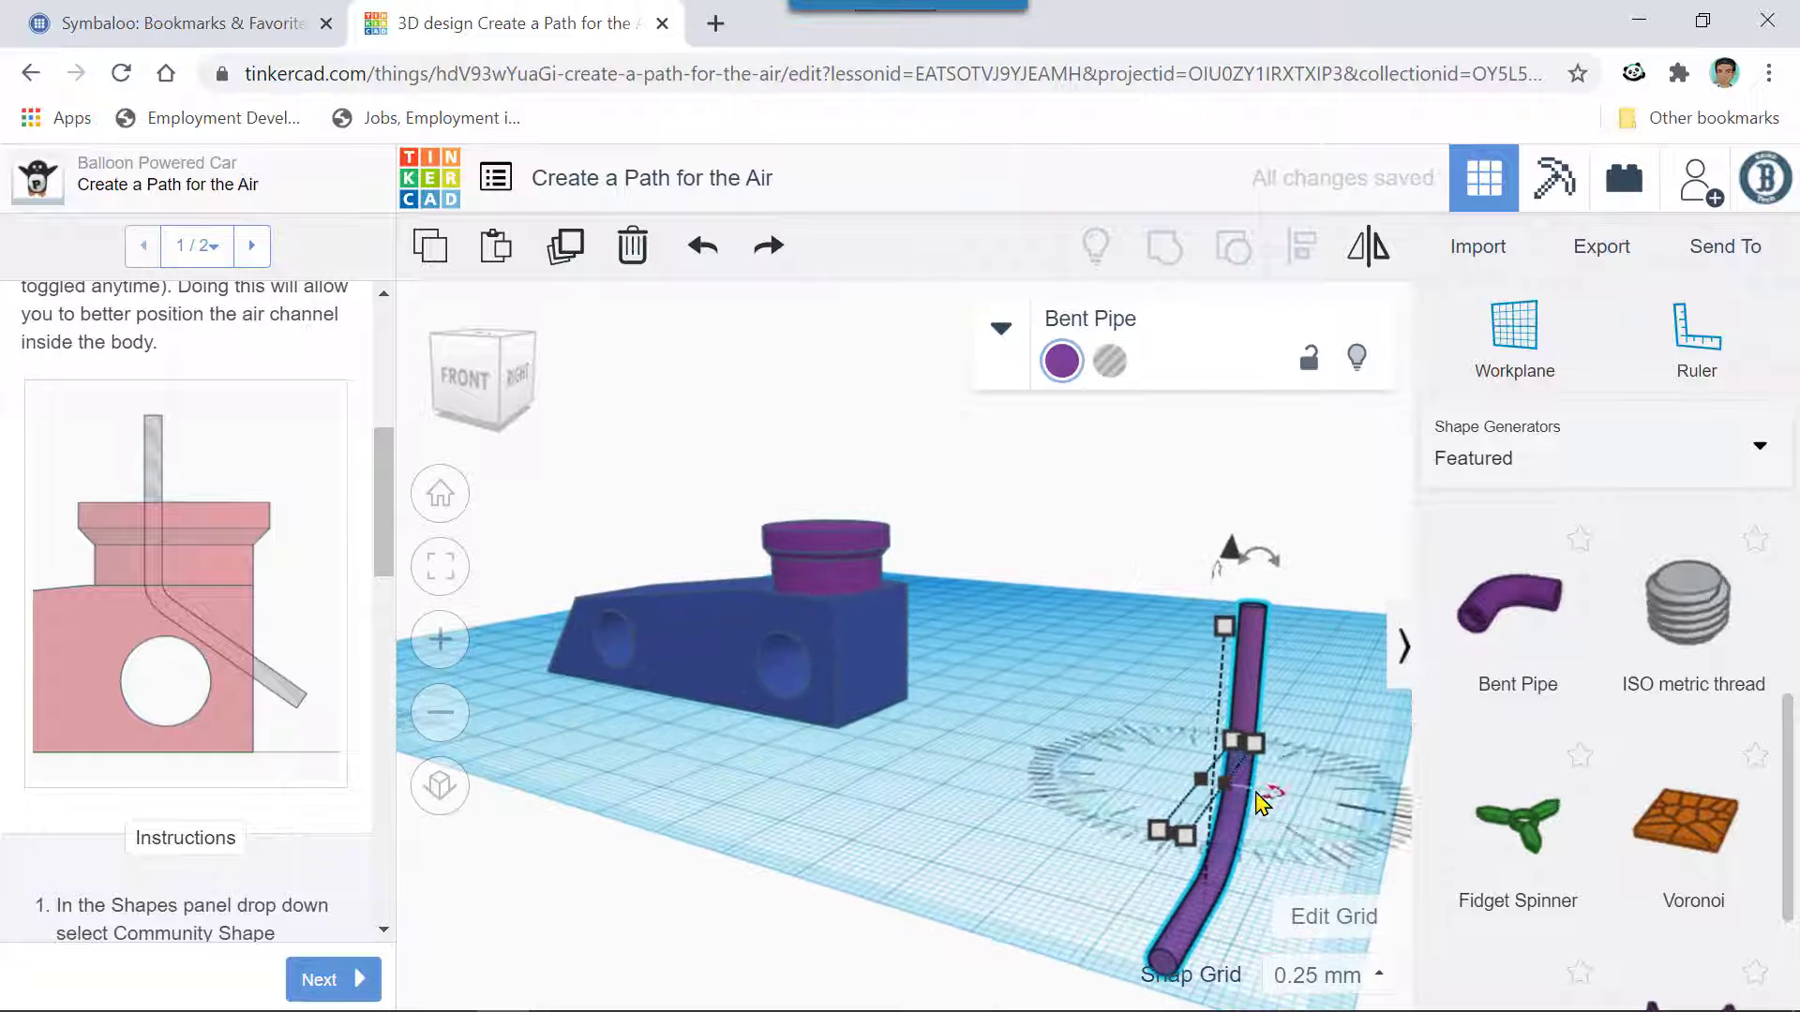
click(1286, 795)
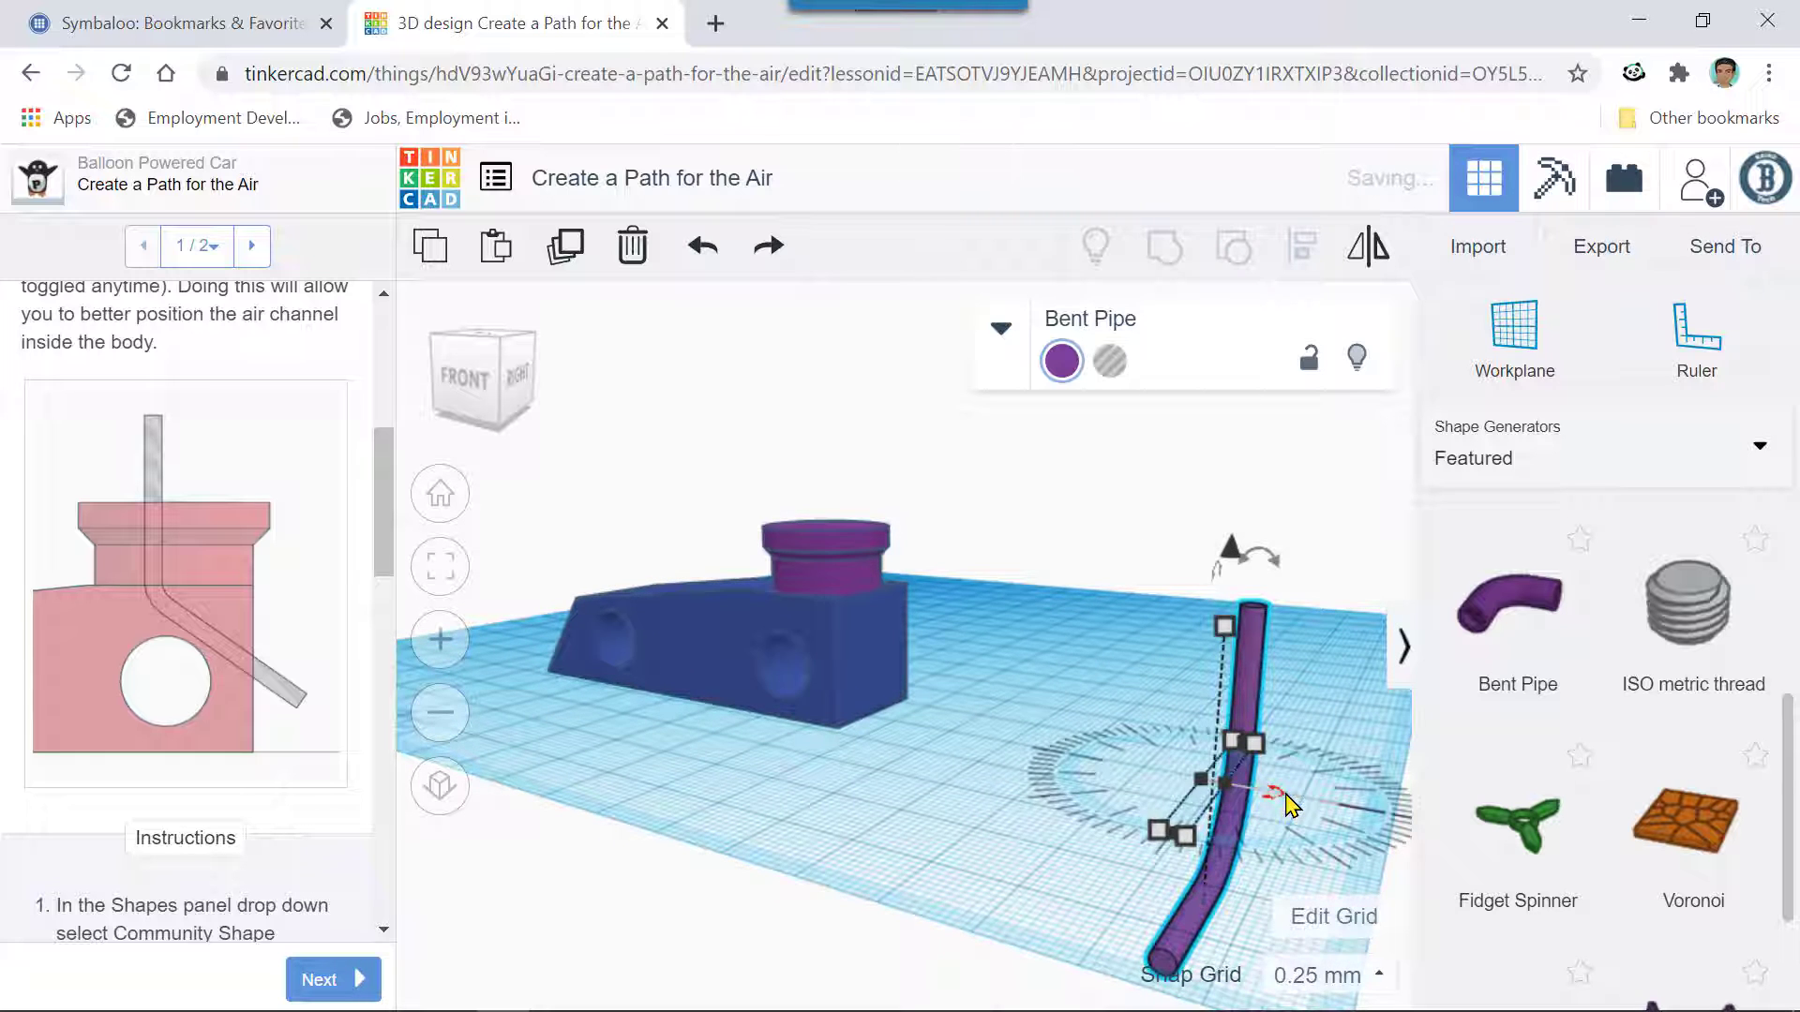
scroll(1294, 801, down, 2)
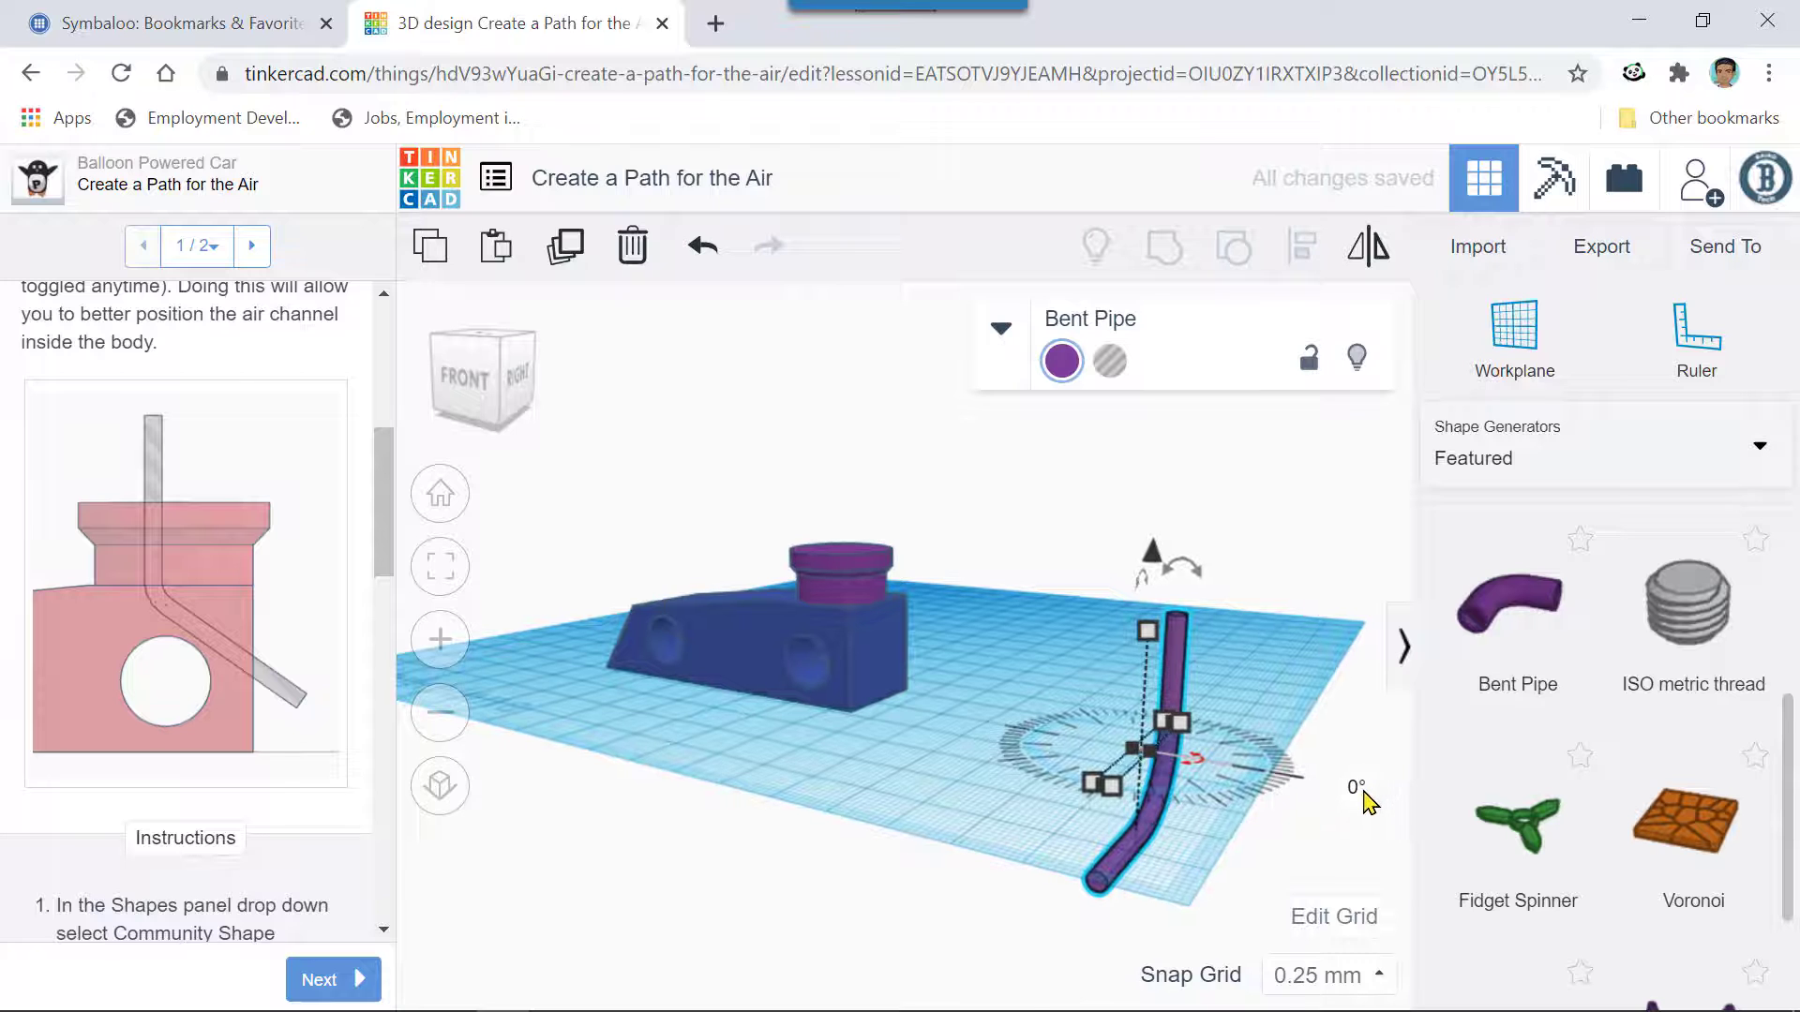
click(1352, 791)
text(90)
key(Return)
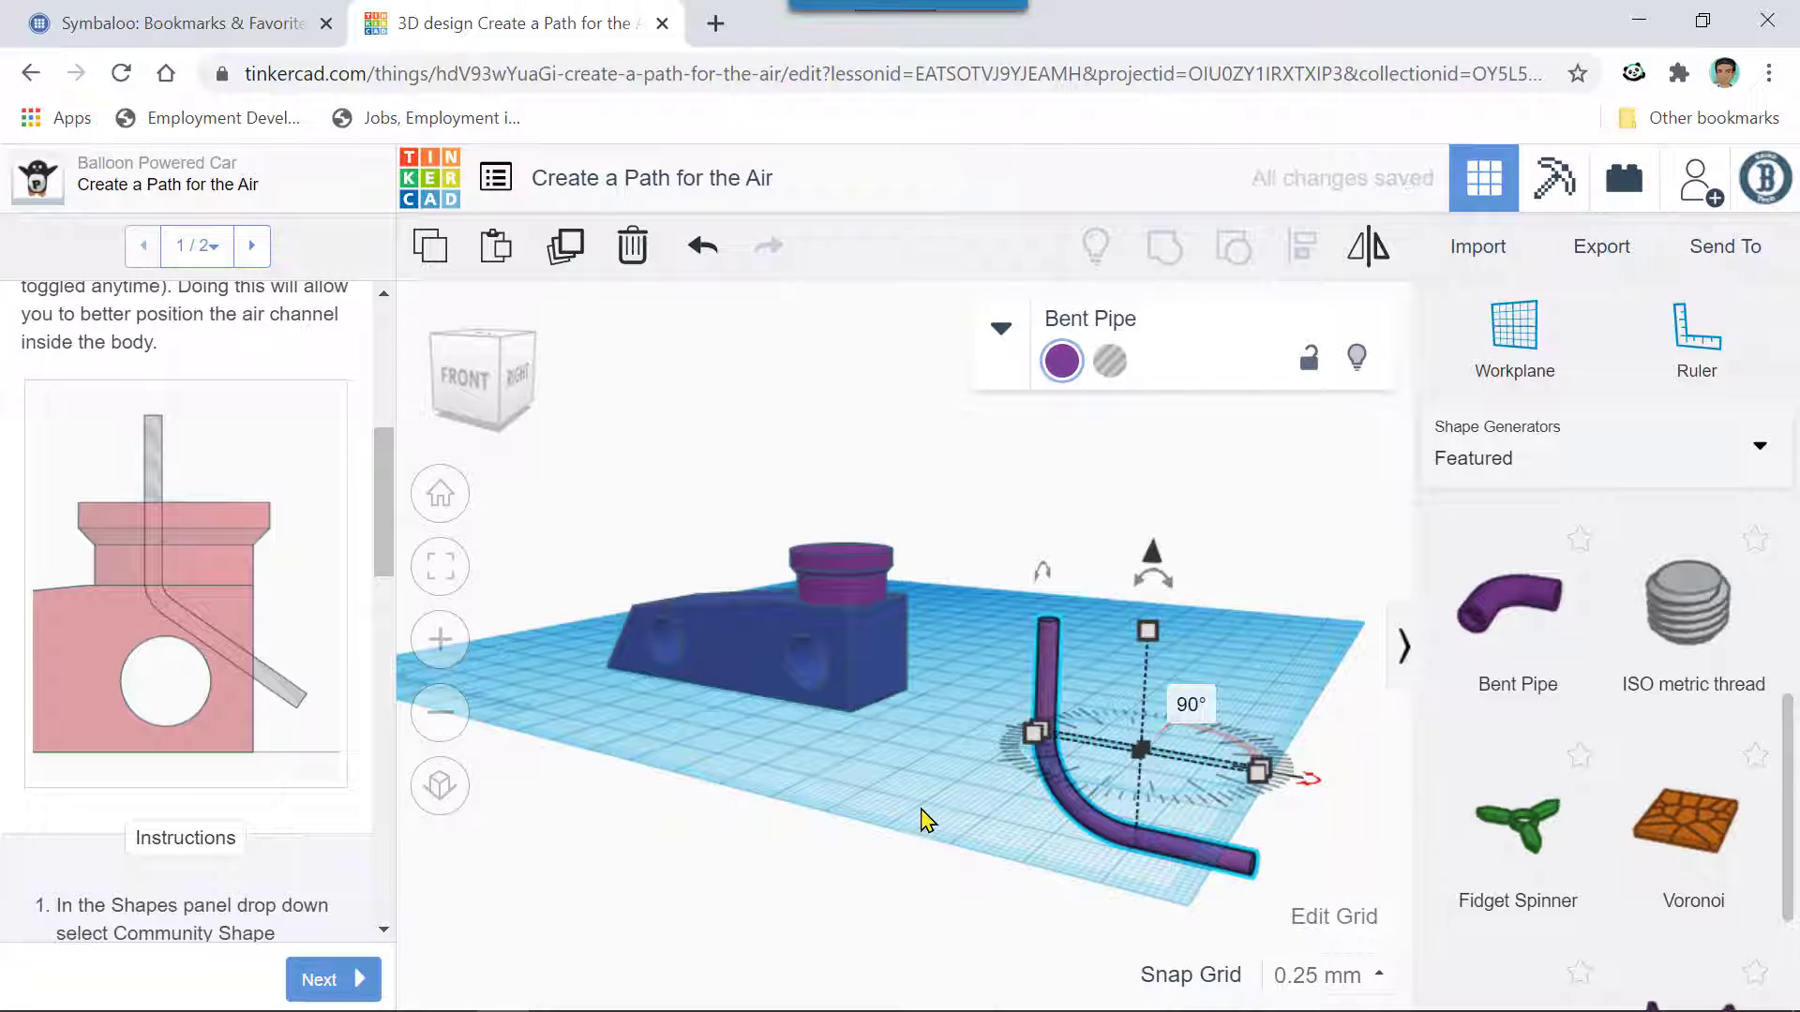
- Following the lesson's fifth instruction, set the Bent Pipe's Bend Angle to 45 and collapse its shape settings
scroll(921, 818, down, 2)
scroll(257, 784, down, 5)
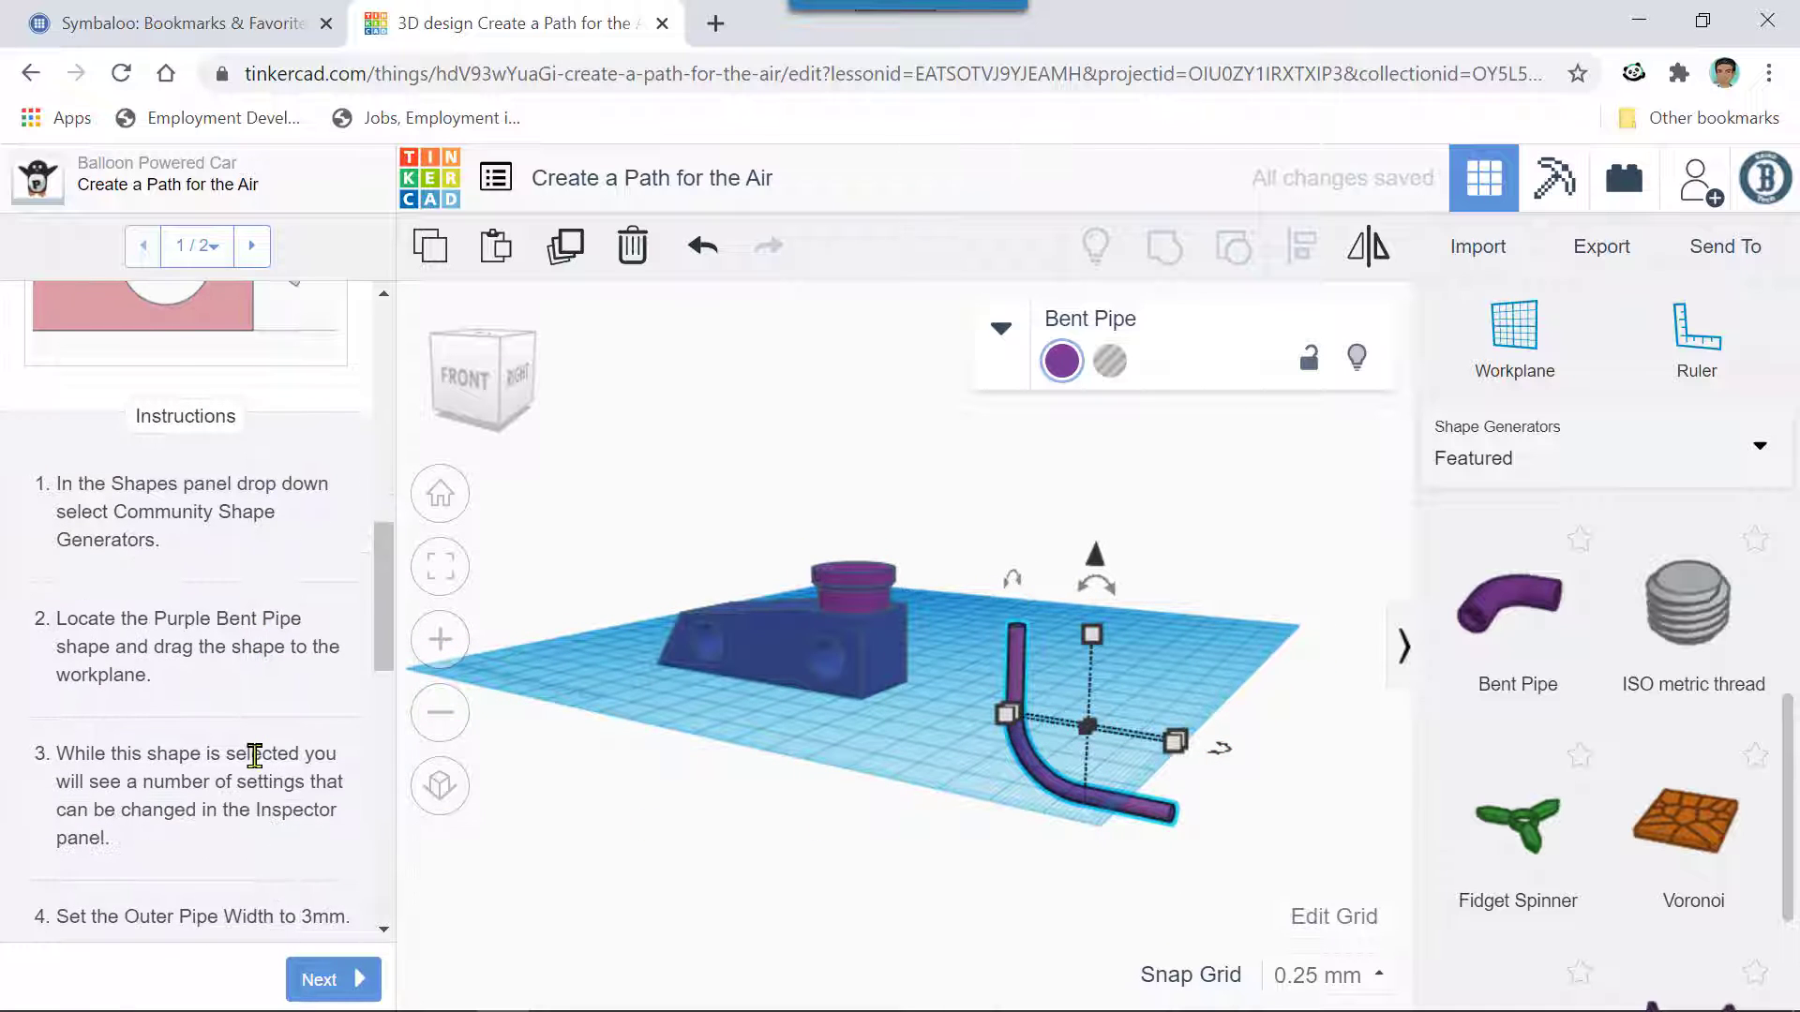
scroll(255, 756, down, 4)
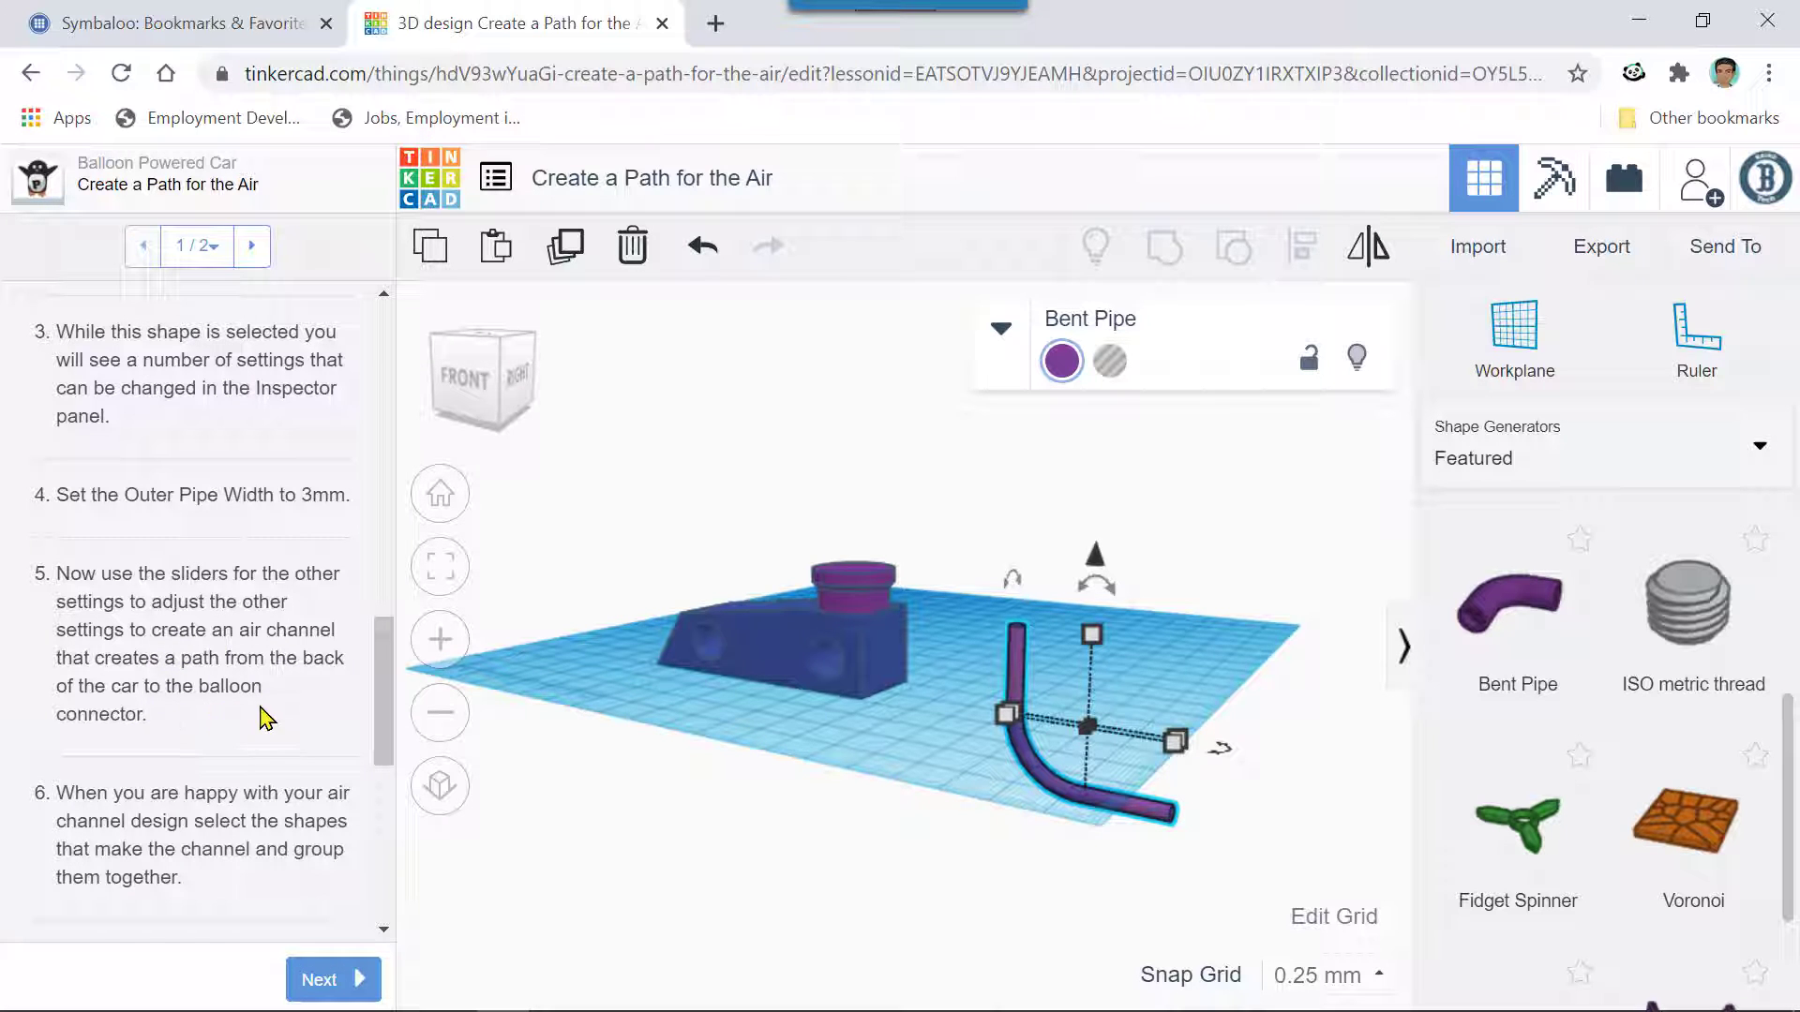
scroll(127, 745, down, 1)
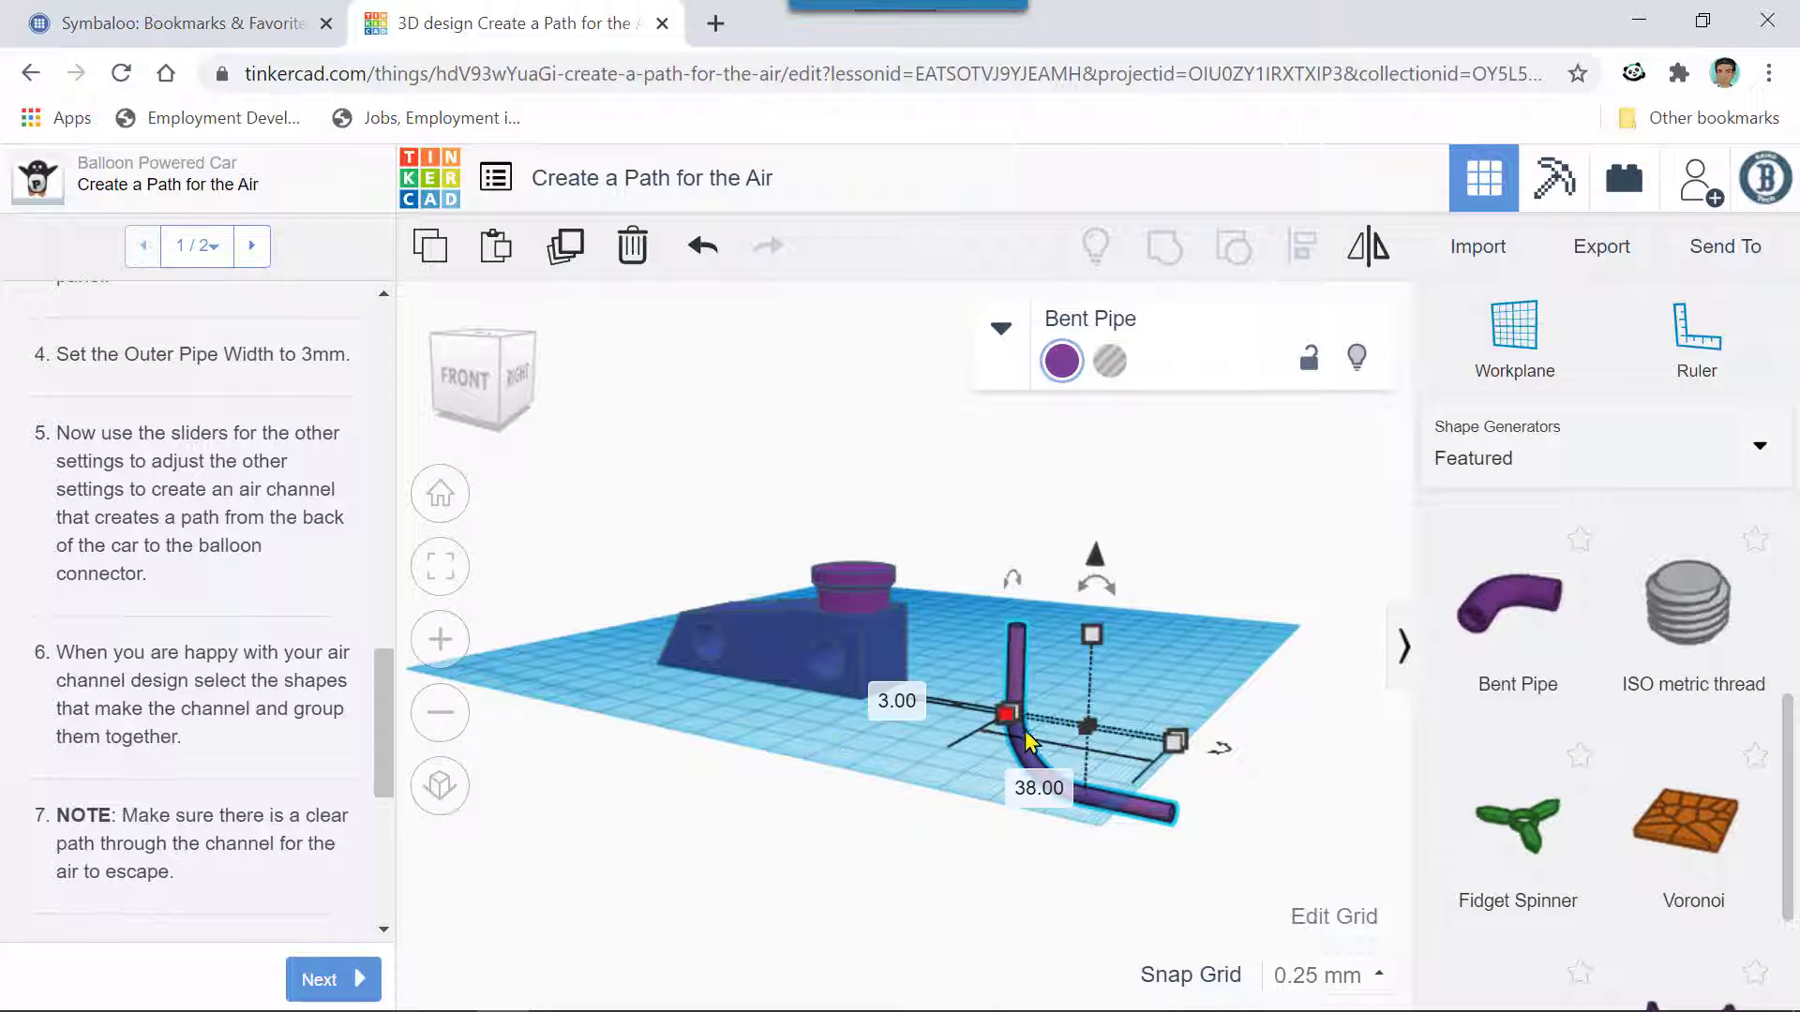
click(1000, 330)
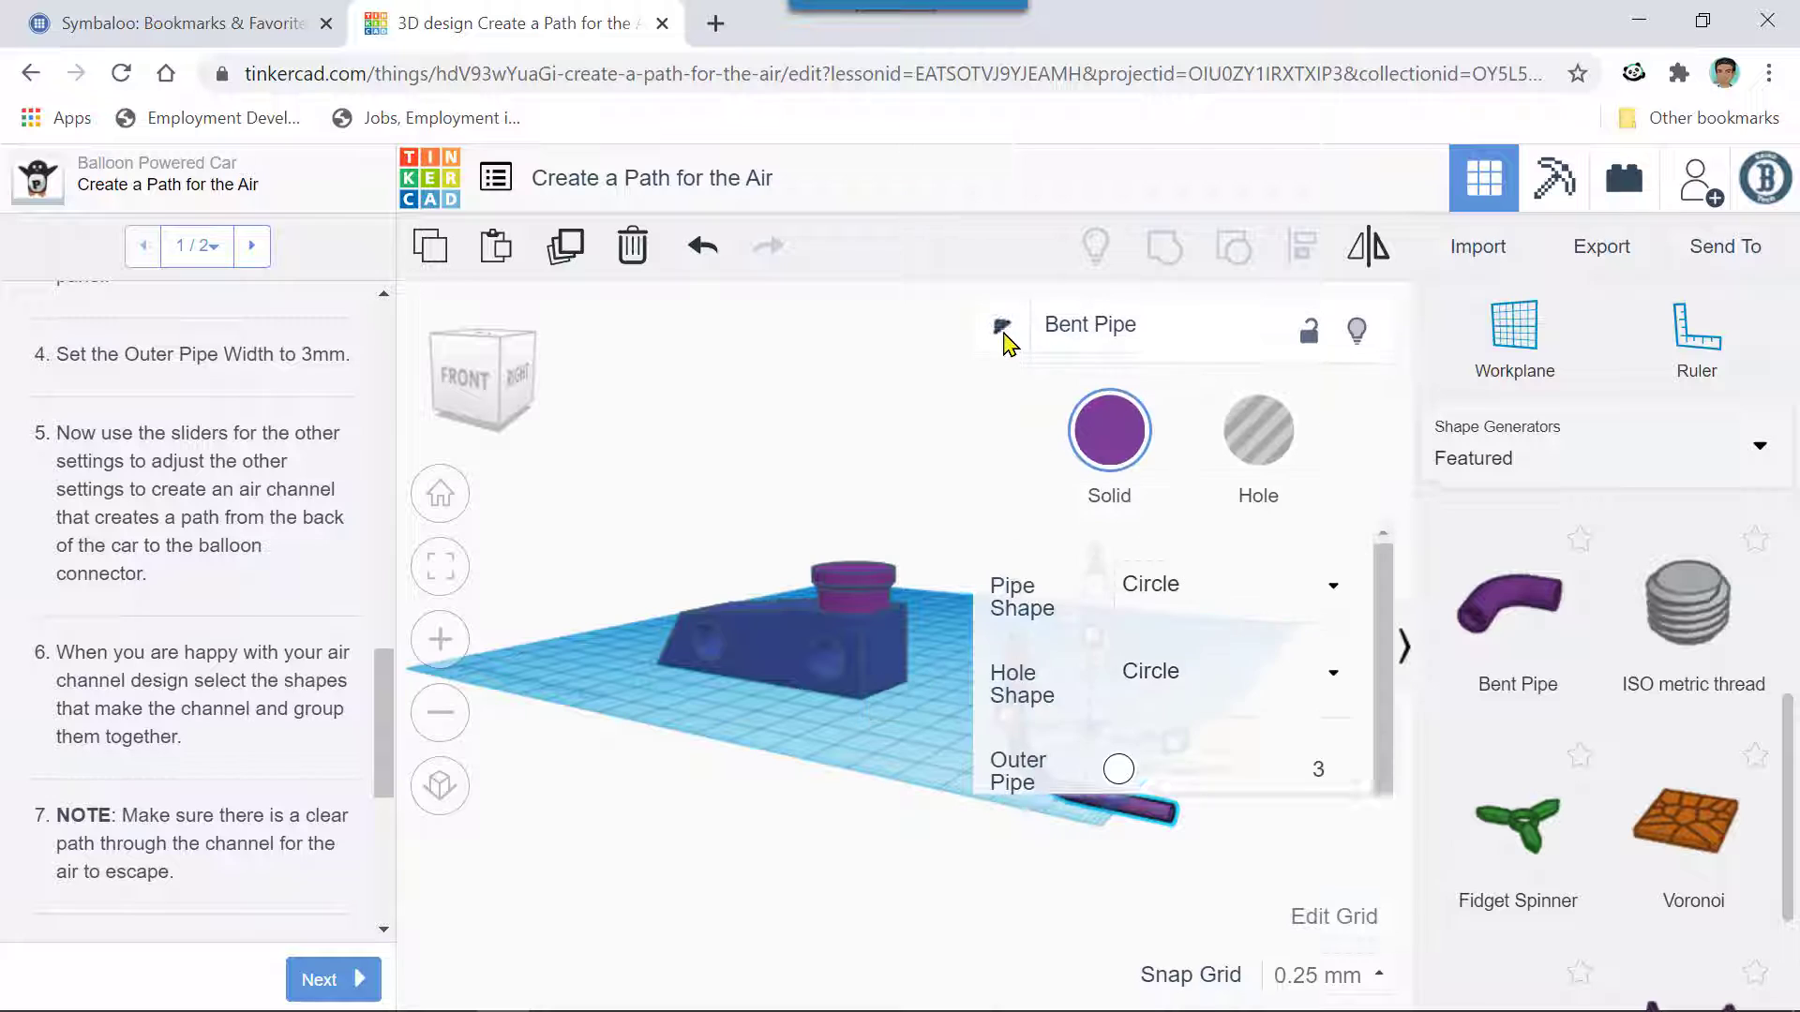
scroll(1262, 747, down, 1)
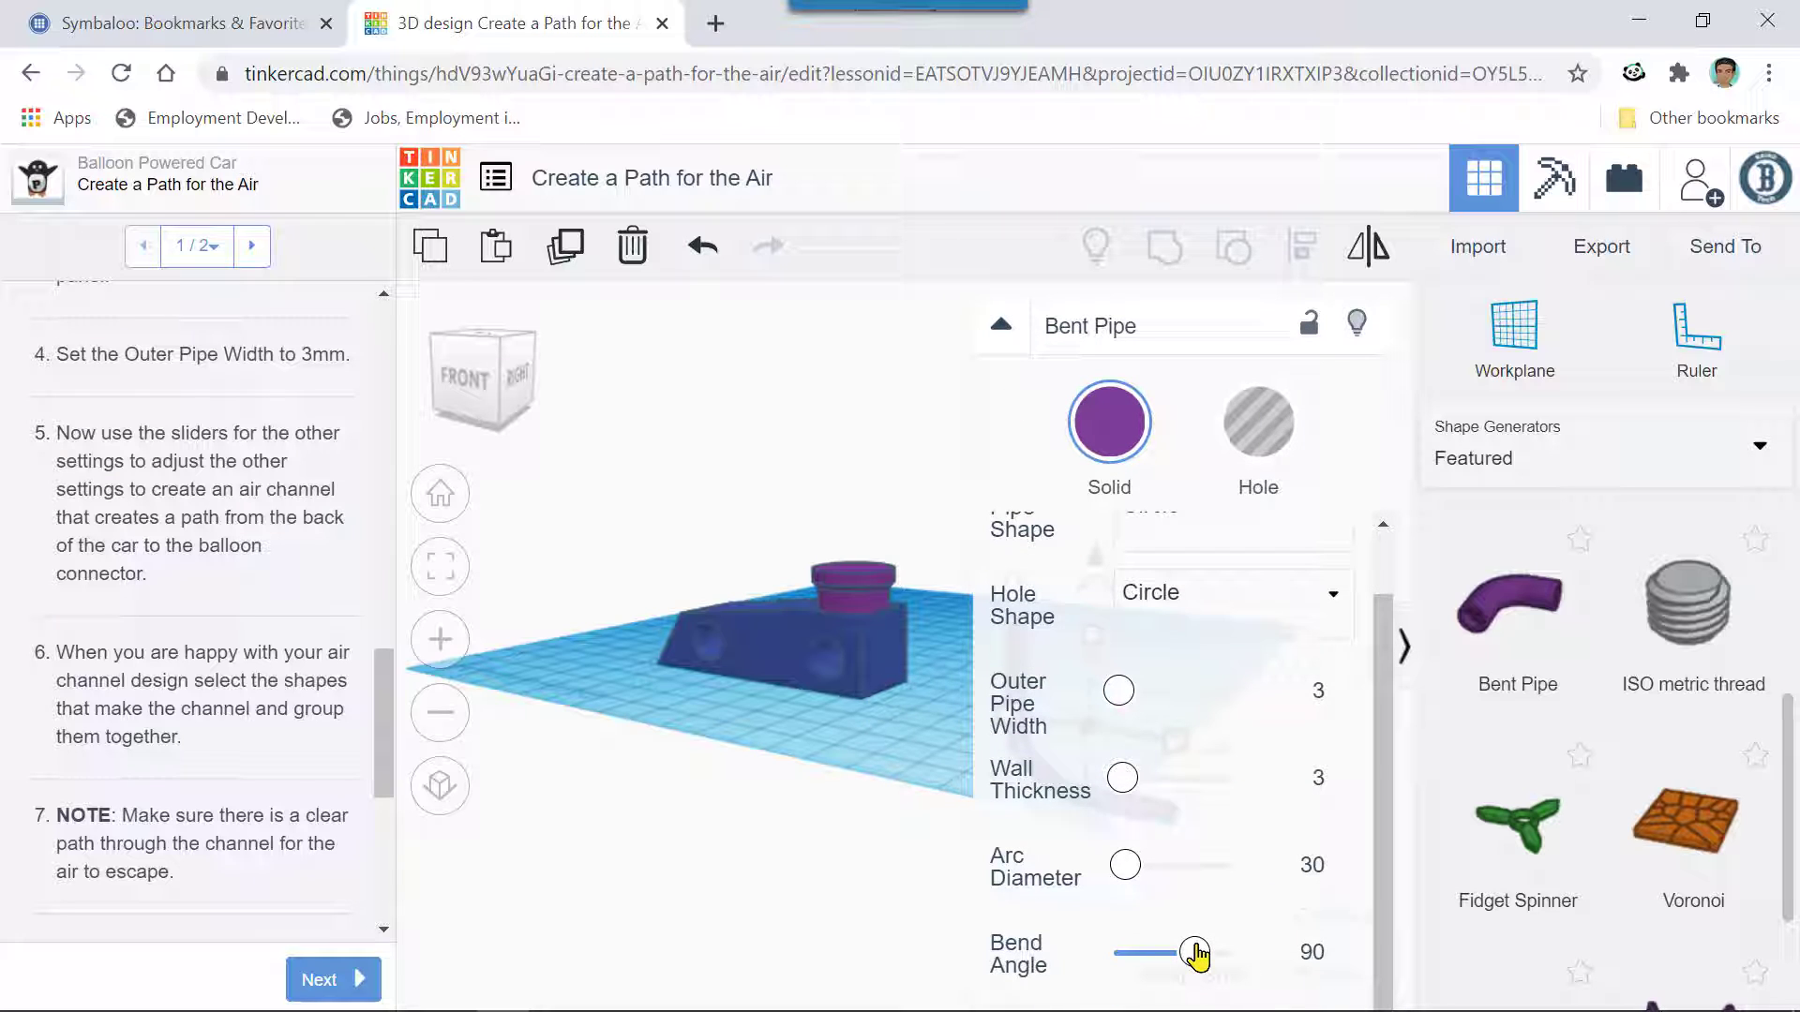
drag(1197, 954, 1184, 953)
click(1315, 952)
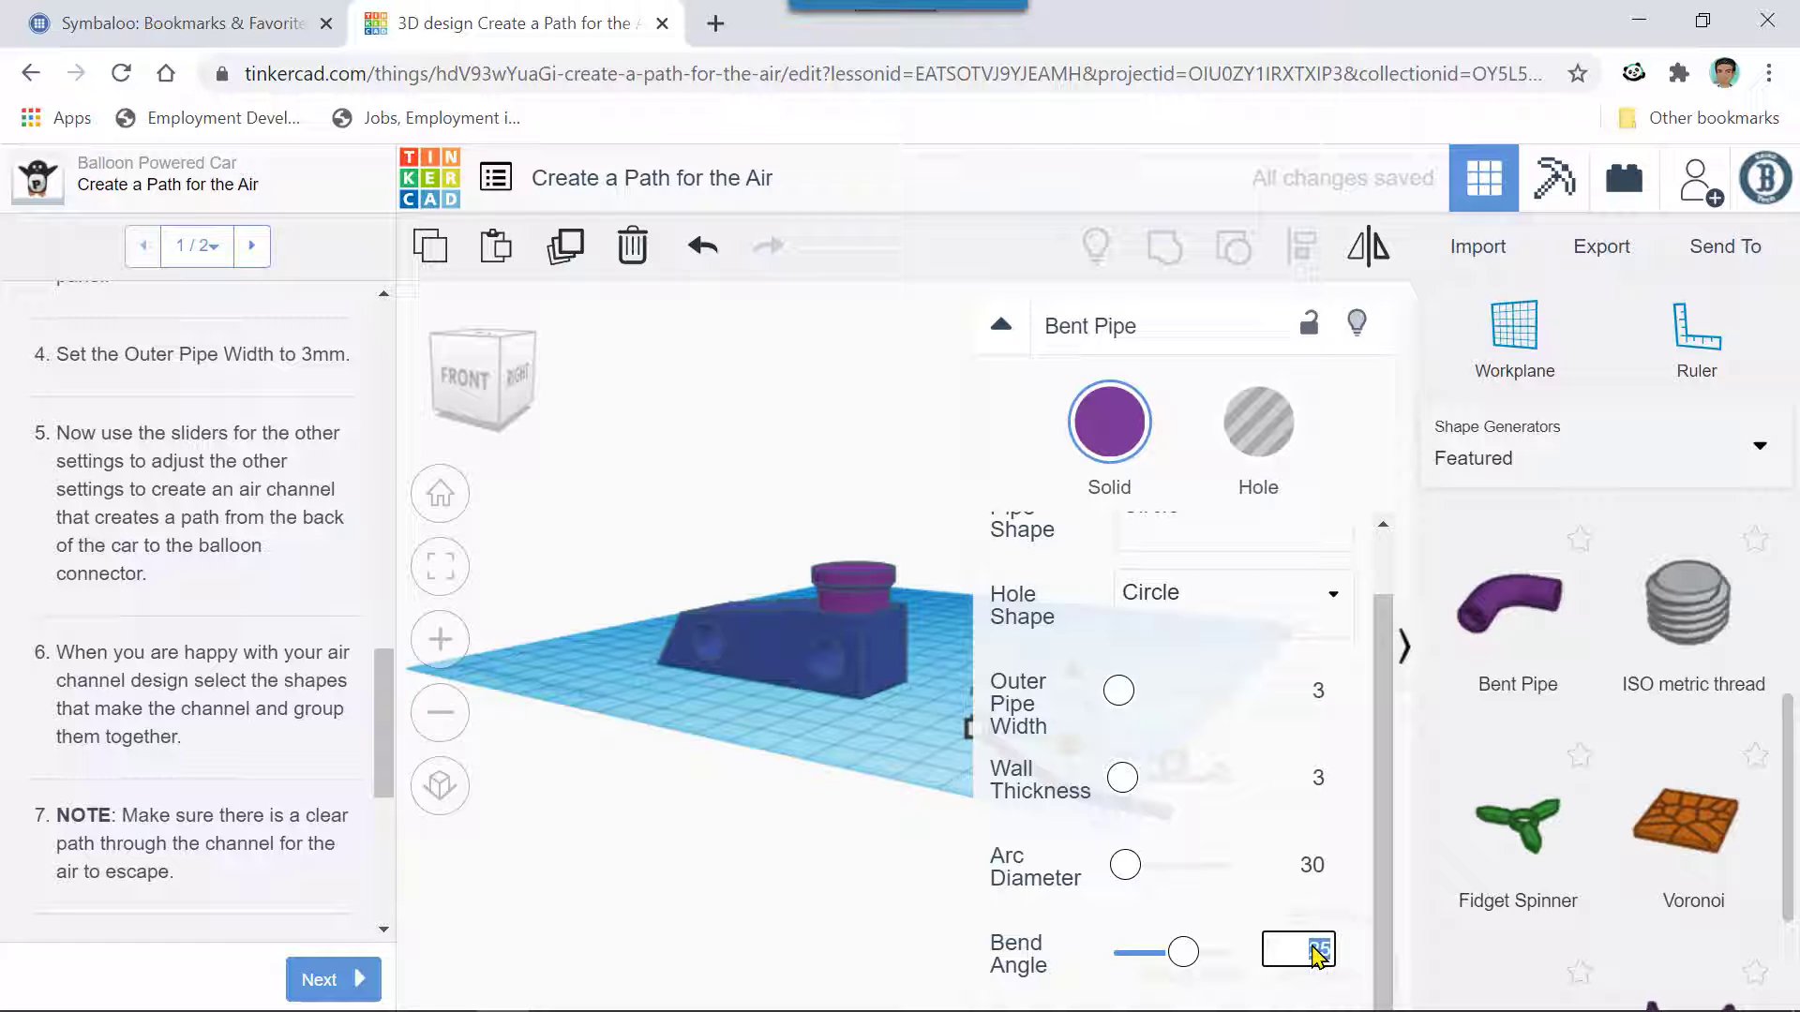
text(45)
key(Return)
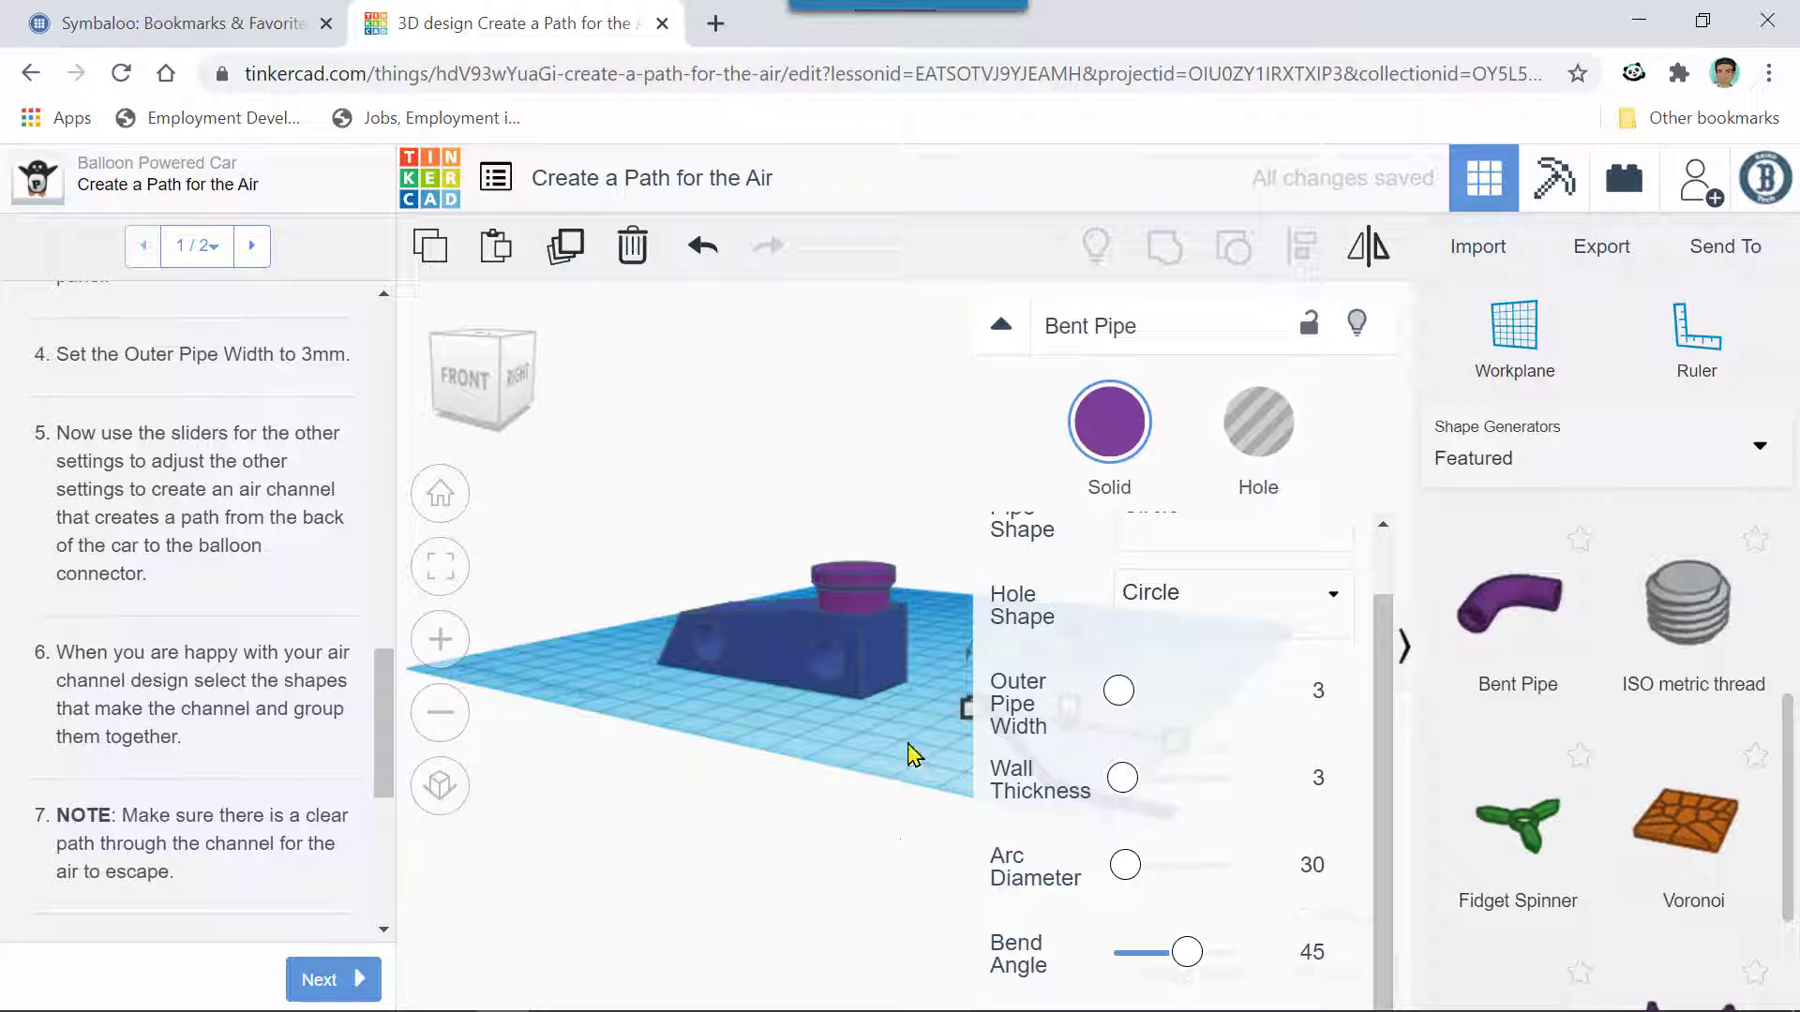
click(1001, 327)
mouse_move(955, 790)
right_down()
mouse_move(1004, 788)
mouse_move(976, 787)
mouse_move(975, 768)
right_up()
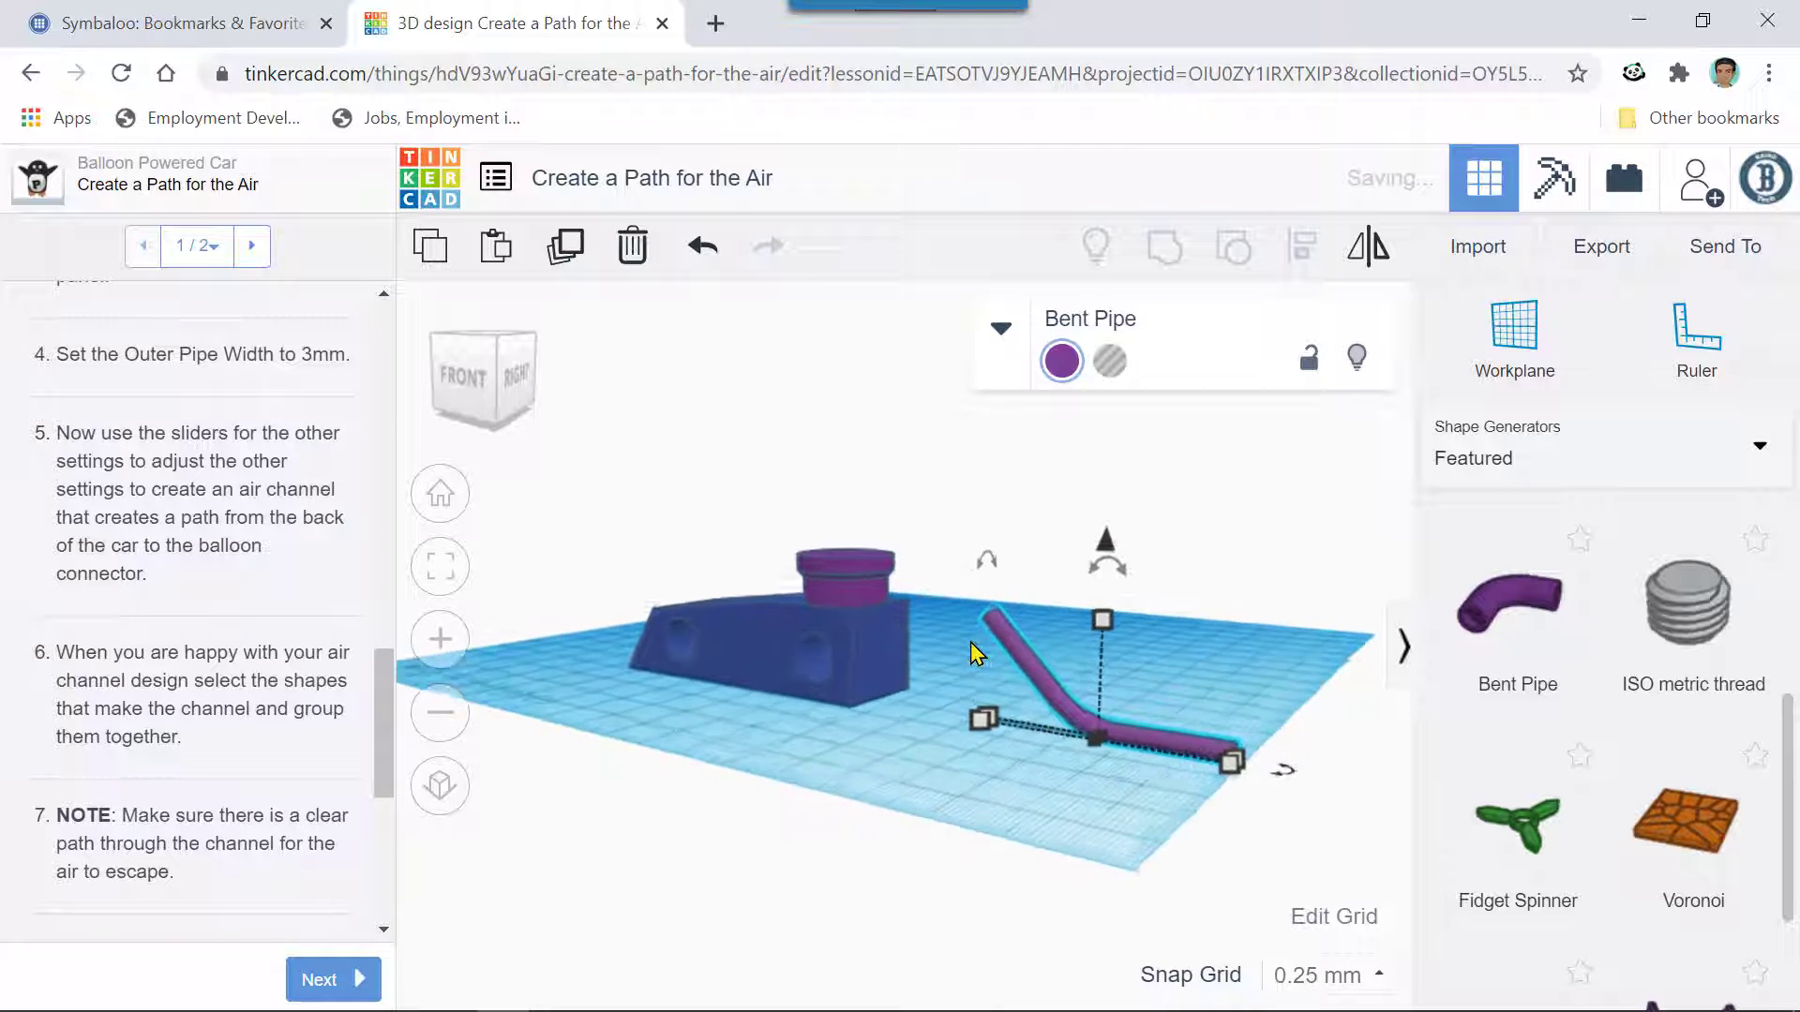
- Set the Bent Pipe's Bend Angle back to 90 and collapse its shape settings
scroll(970, 644, up, 2)
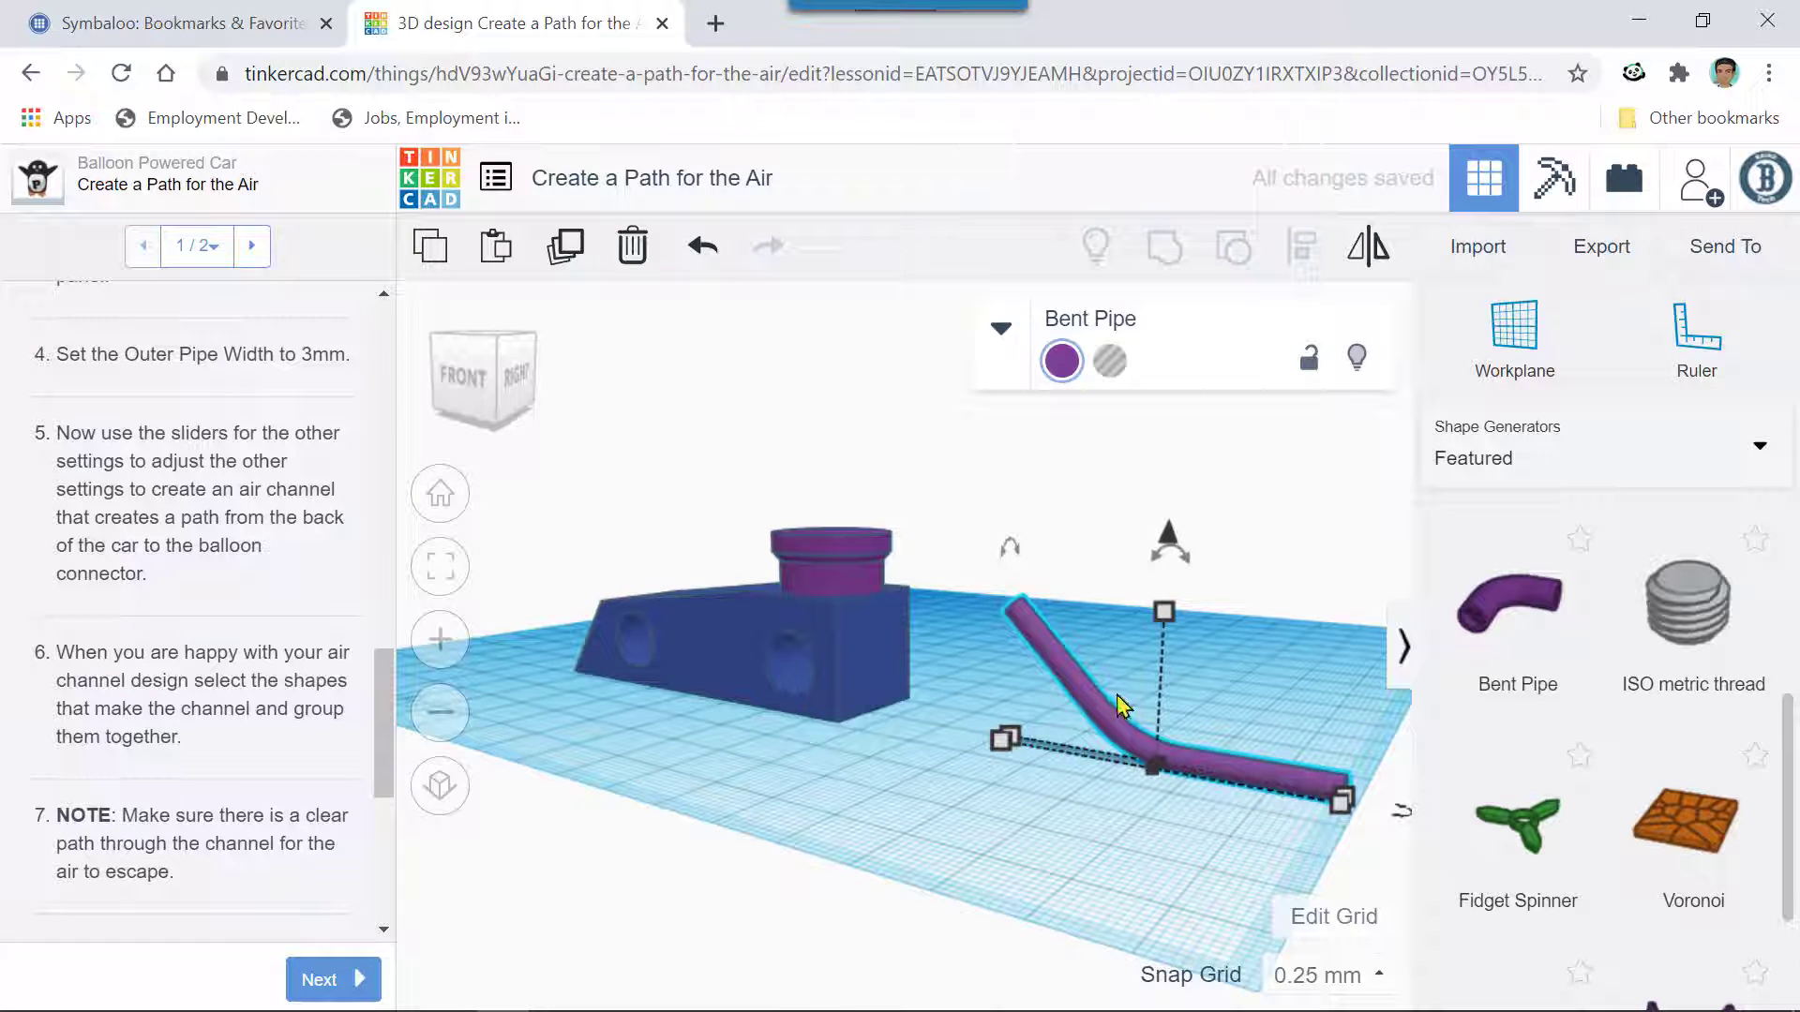
click(1003, 326)
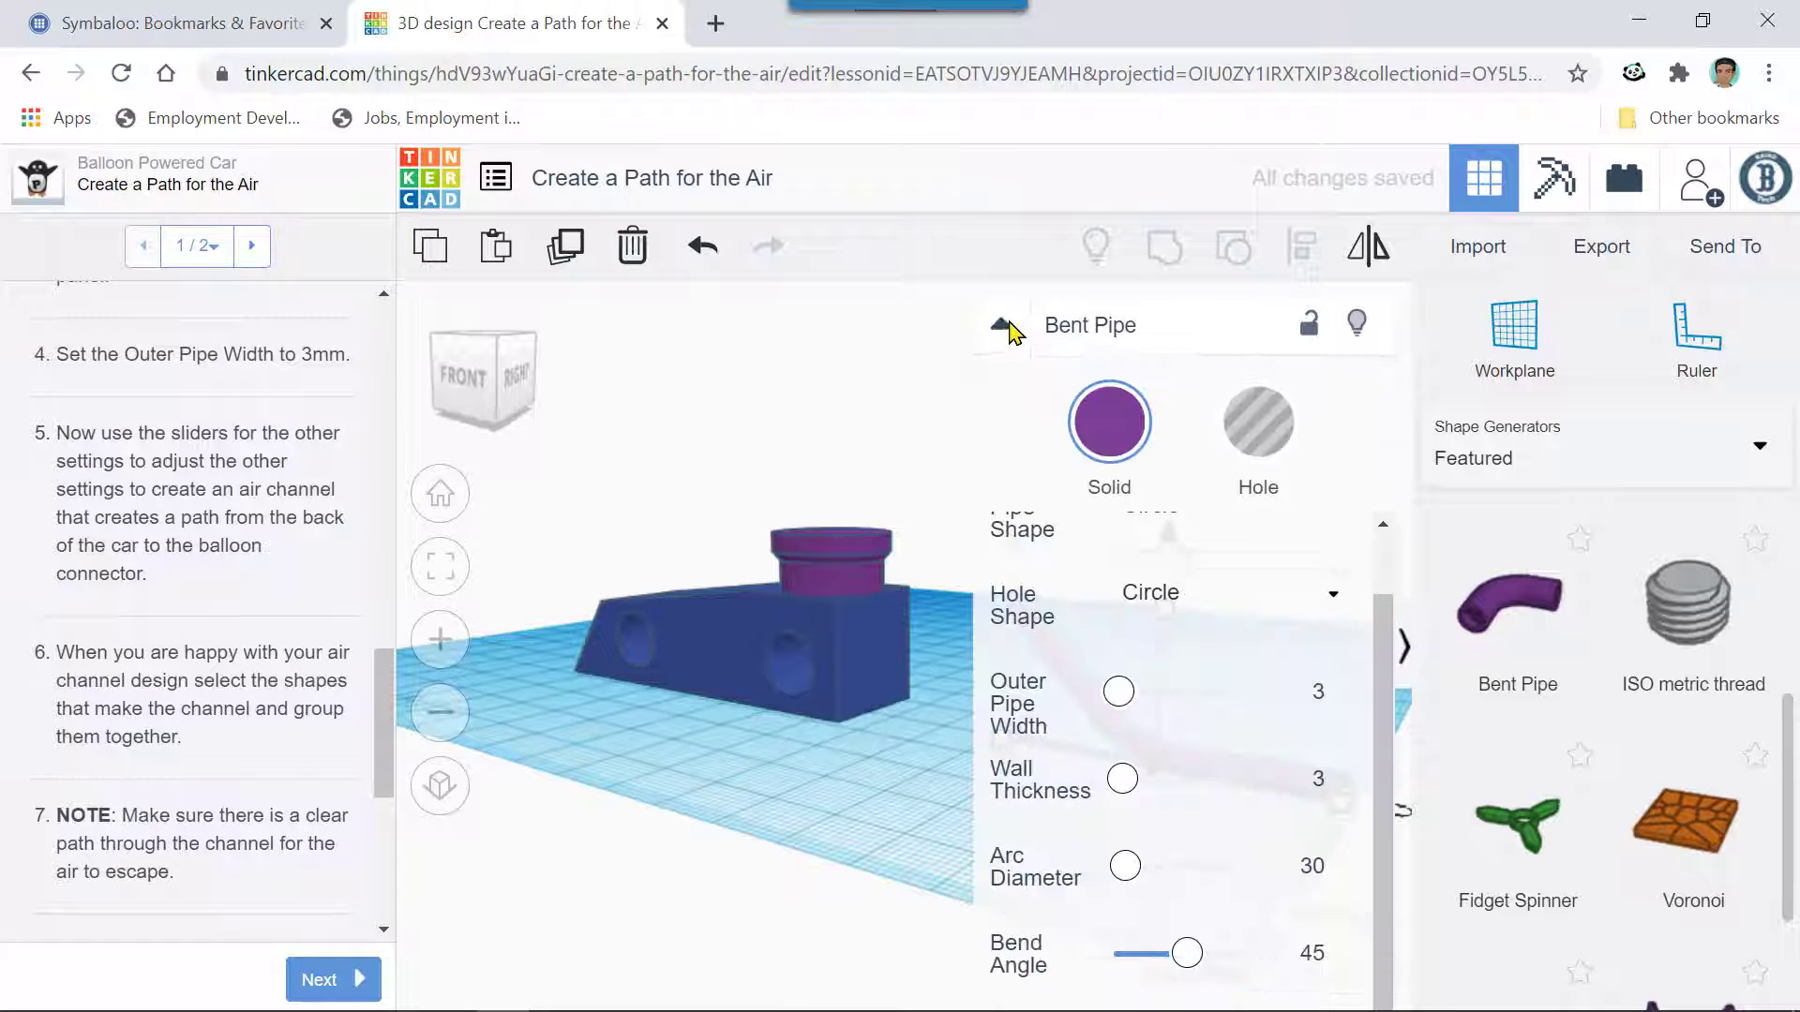
drag(1187, 954, 1195, 961)
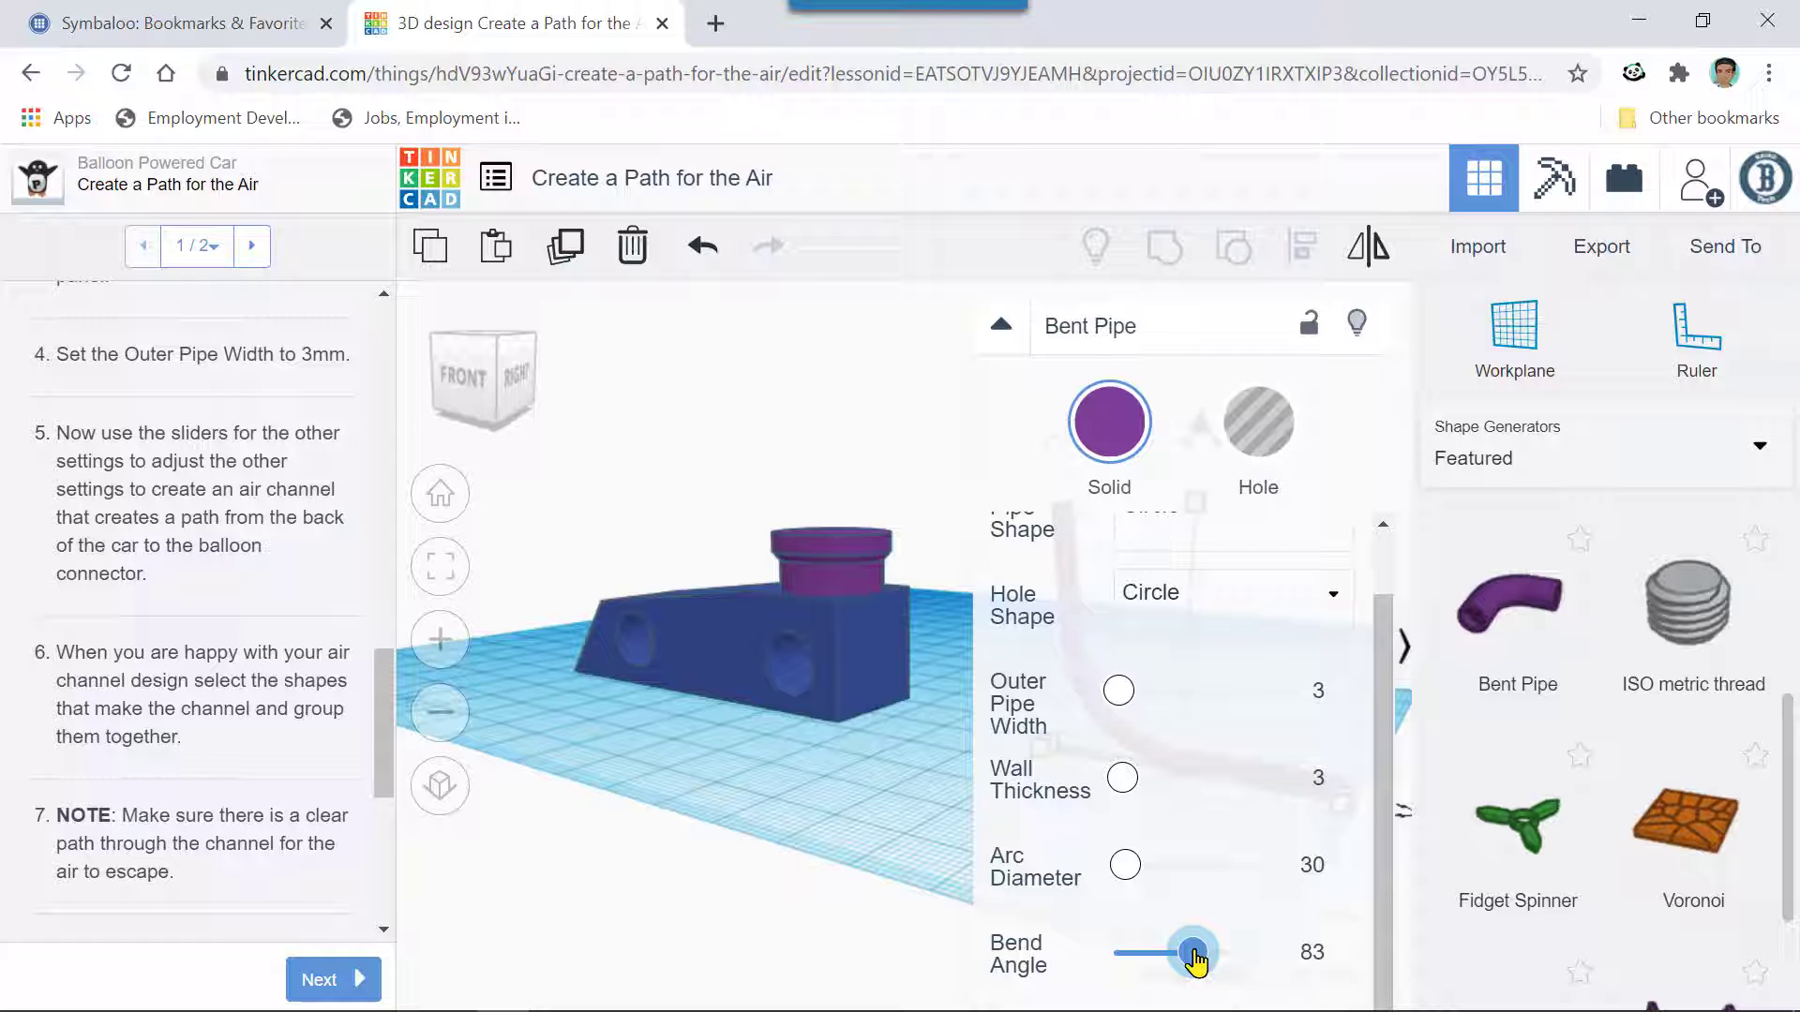
click(1310, 953)
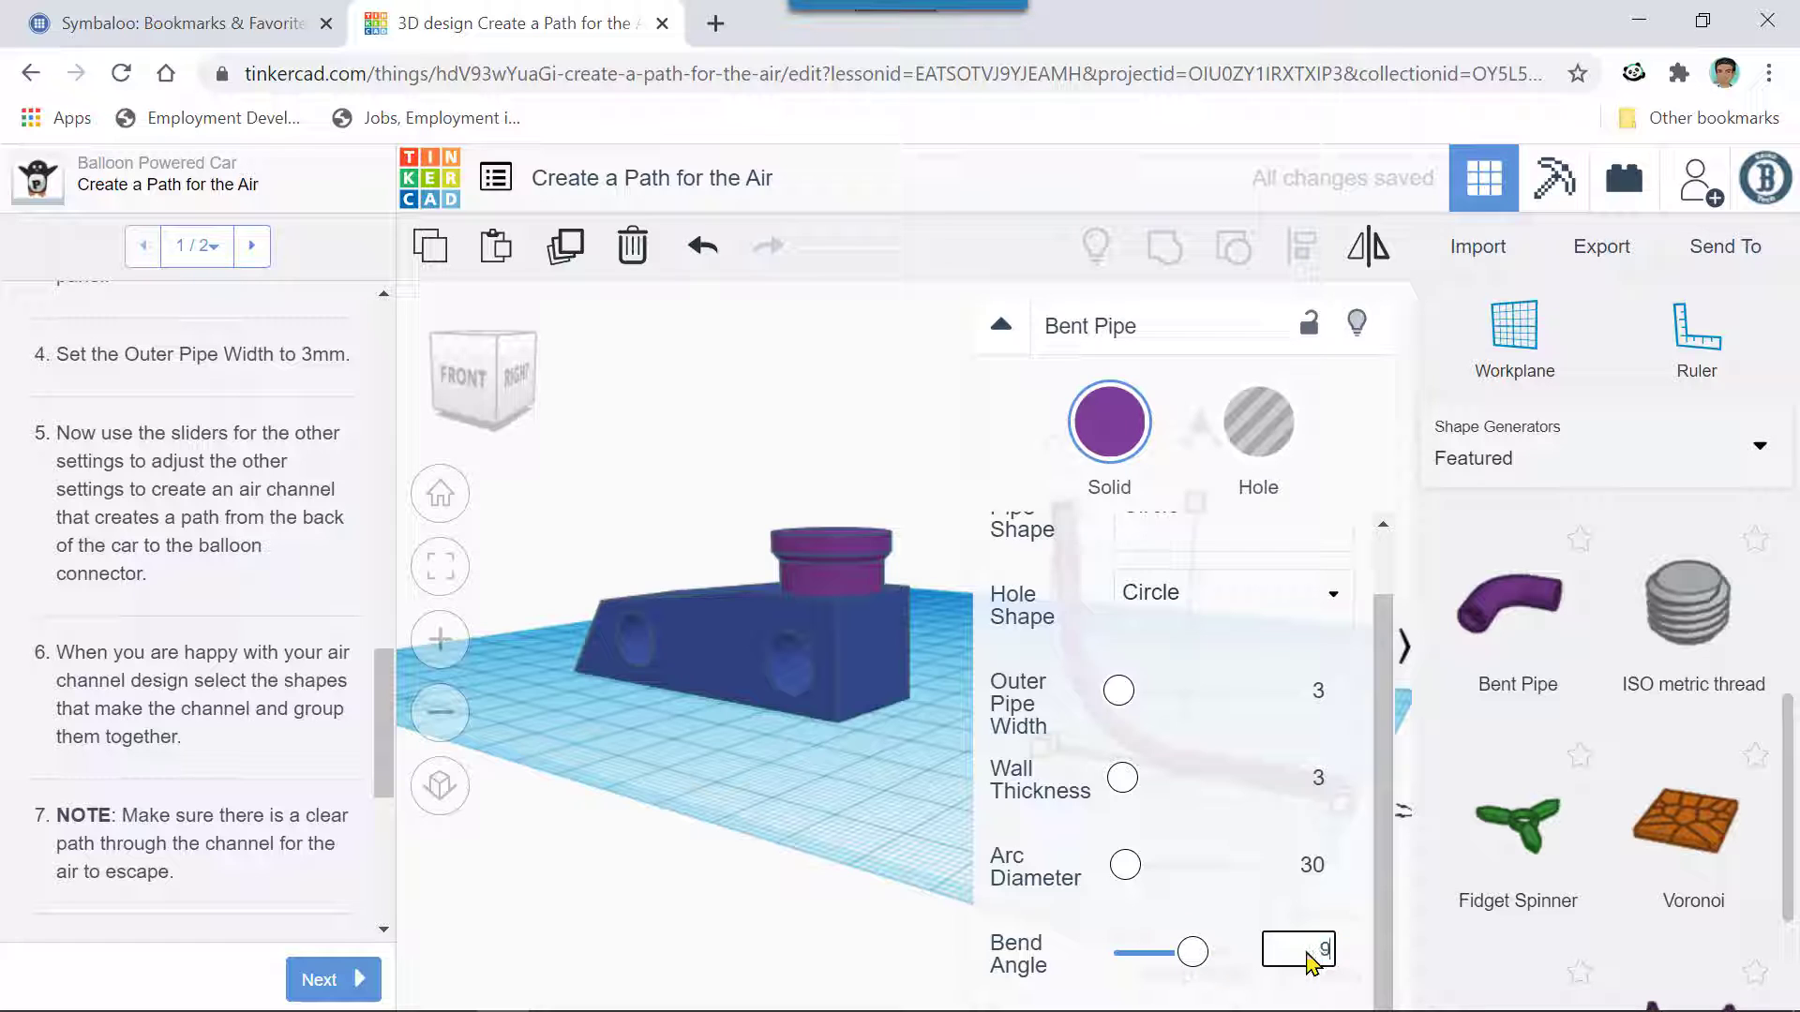
text(90)
key(Return)
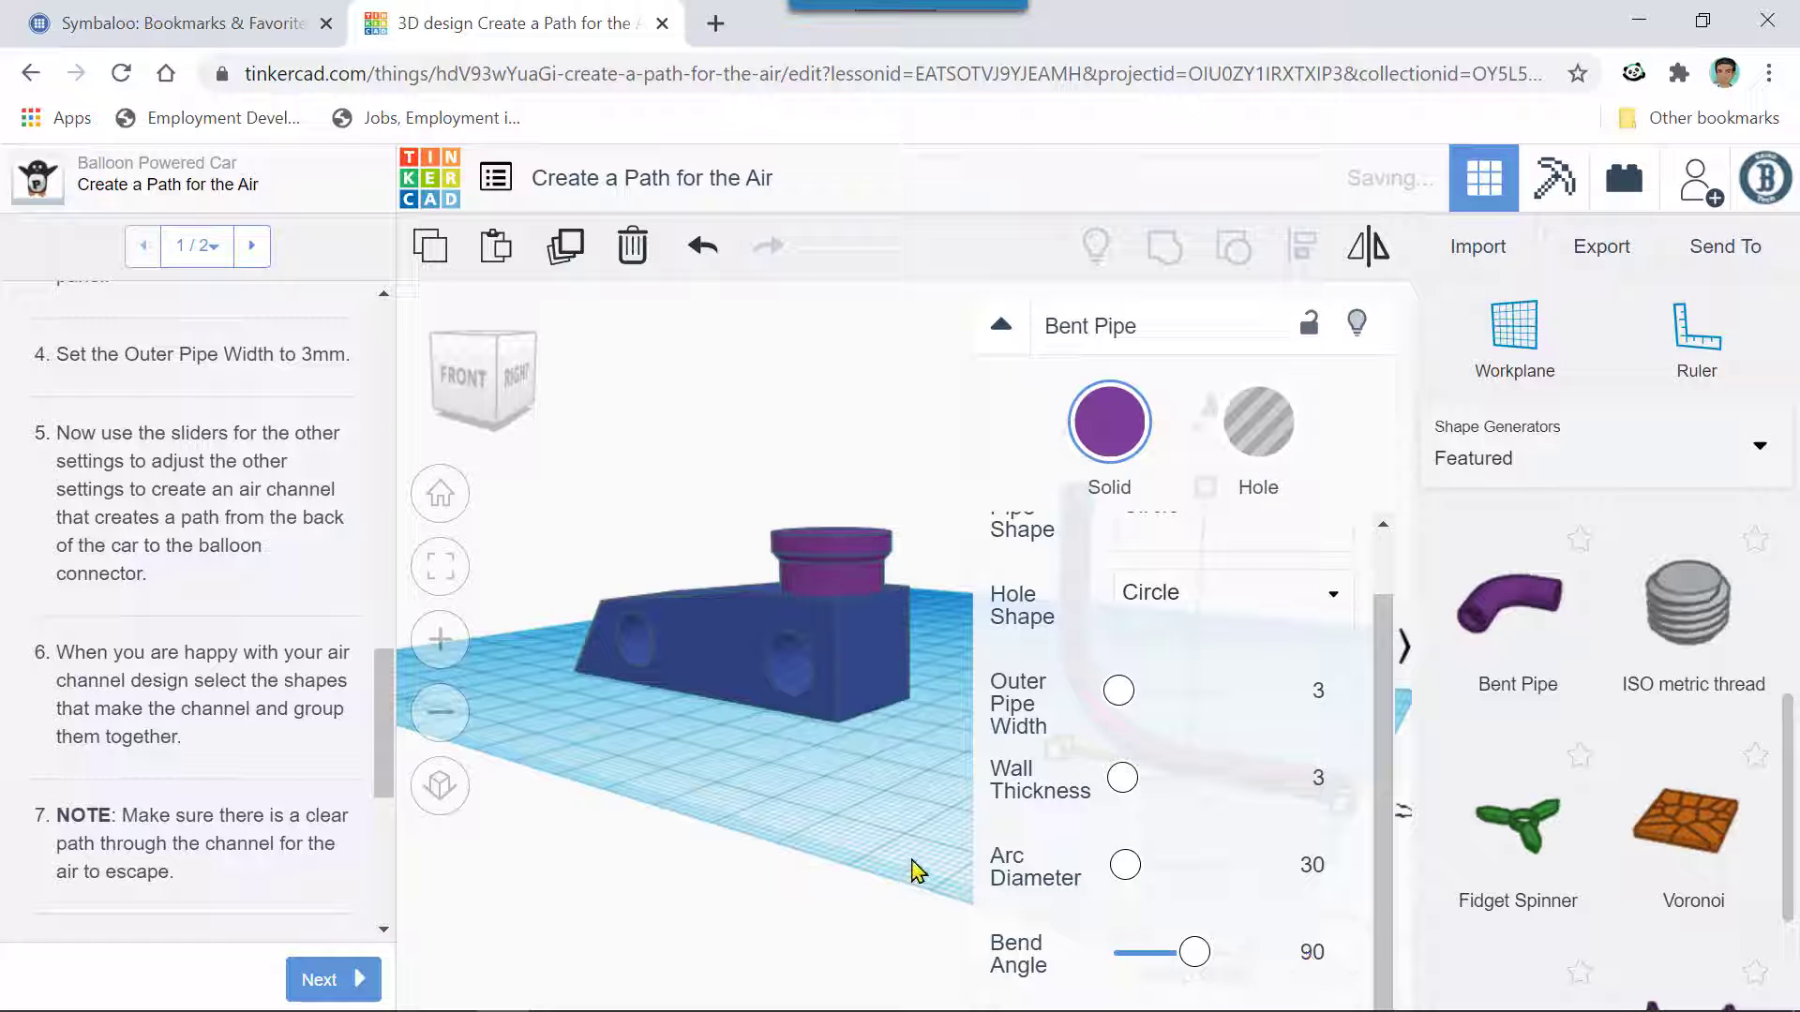
click(999, 326)
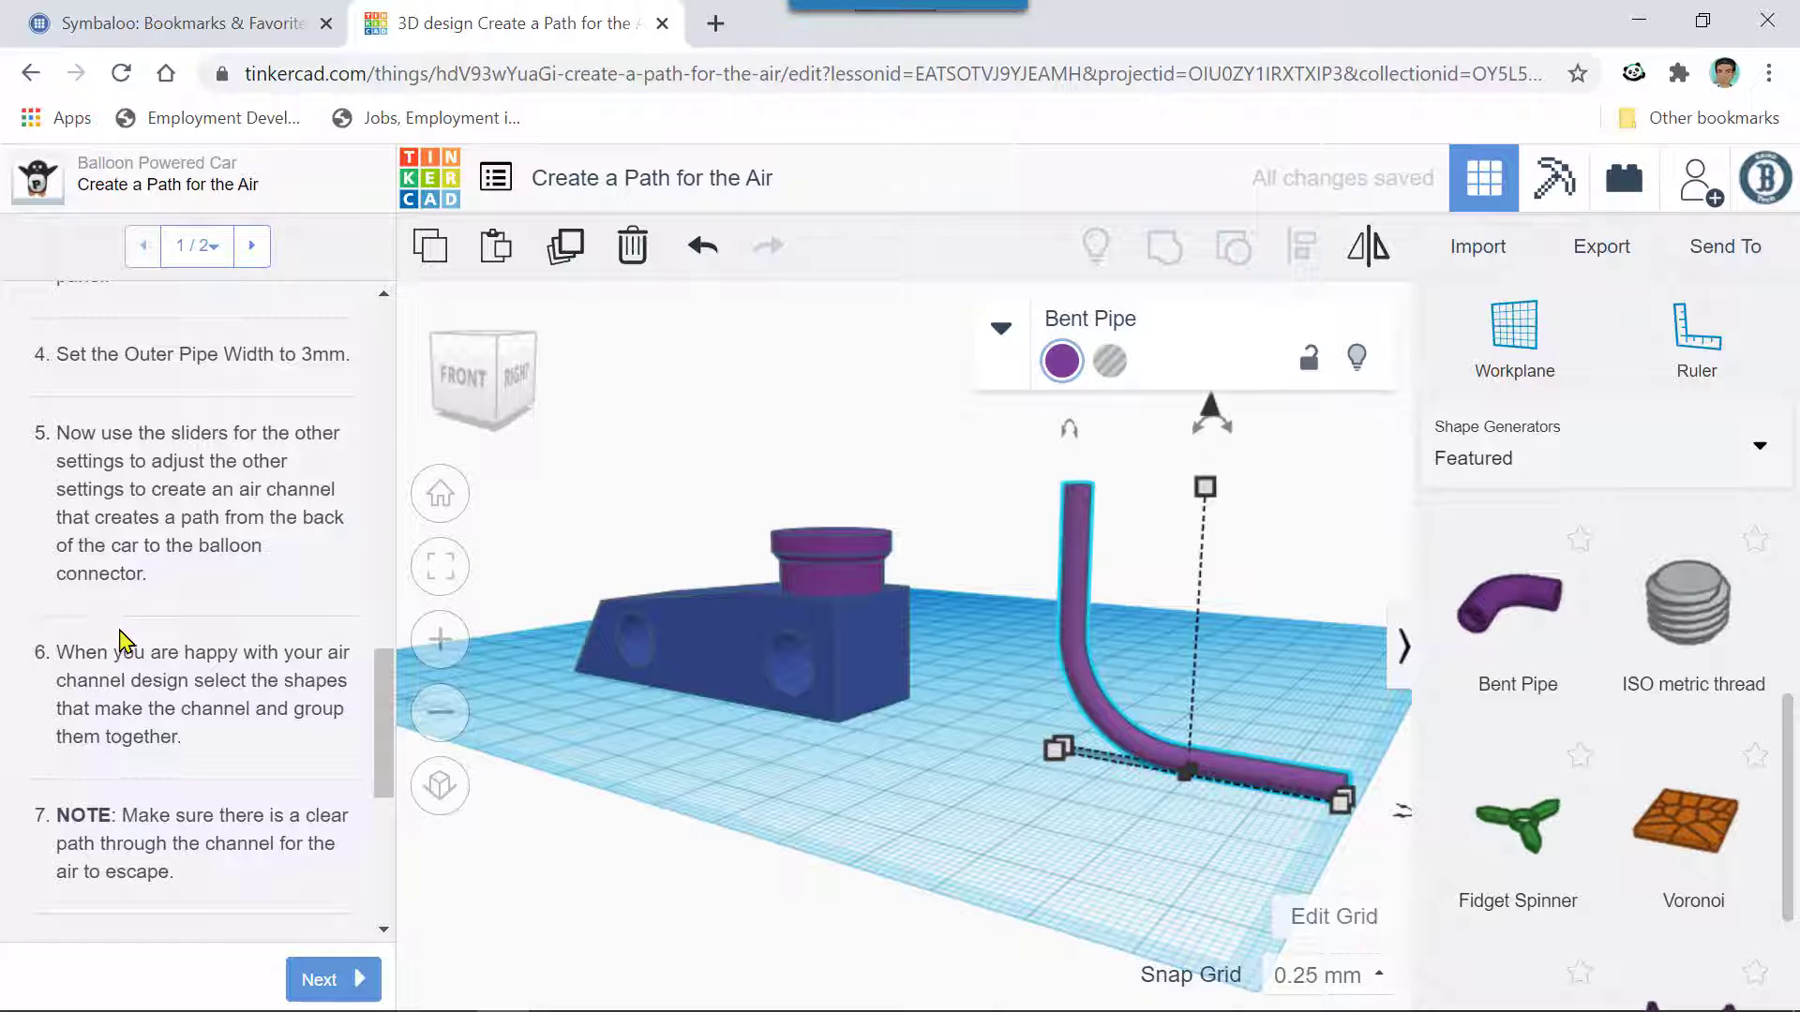
- Compare the pipe with the lesson's air channel diagram and reread instructions 3 to 6
scroll(122, 643, up, 10)
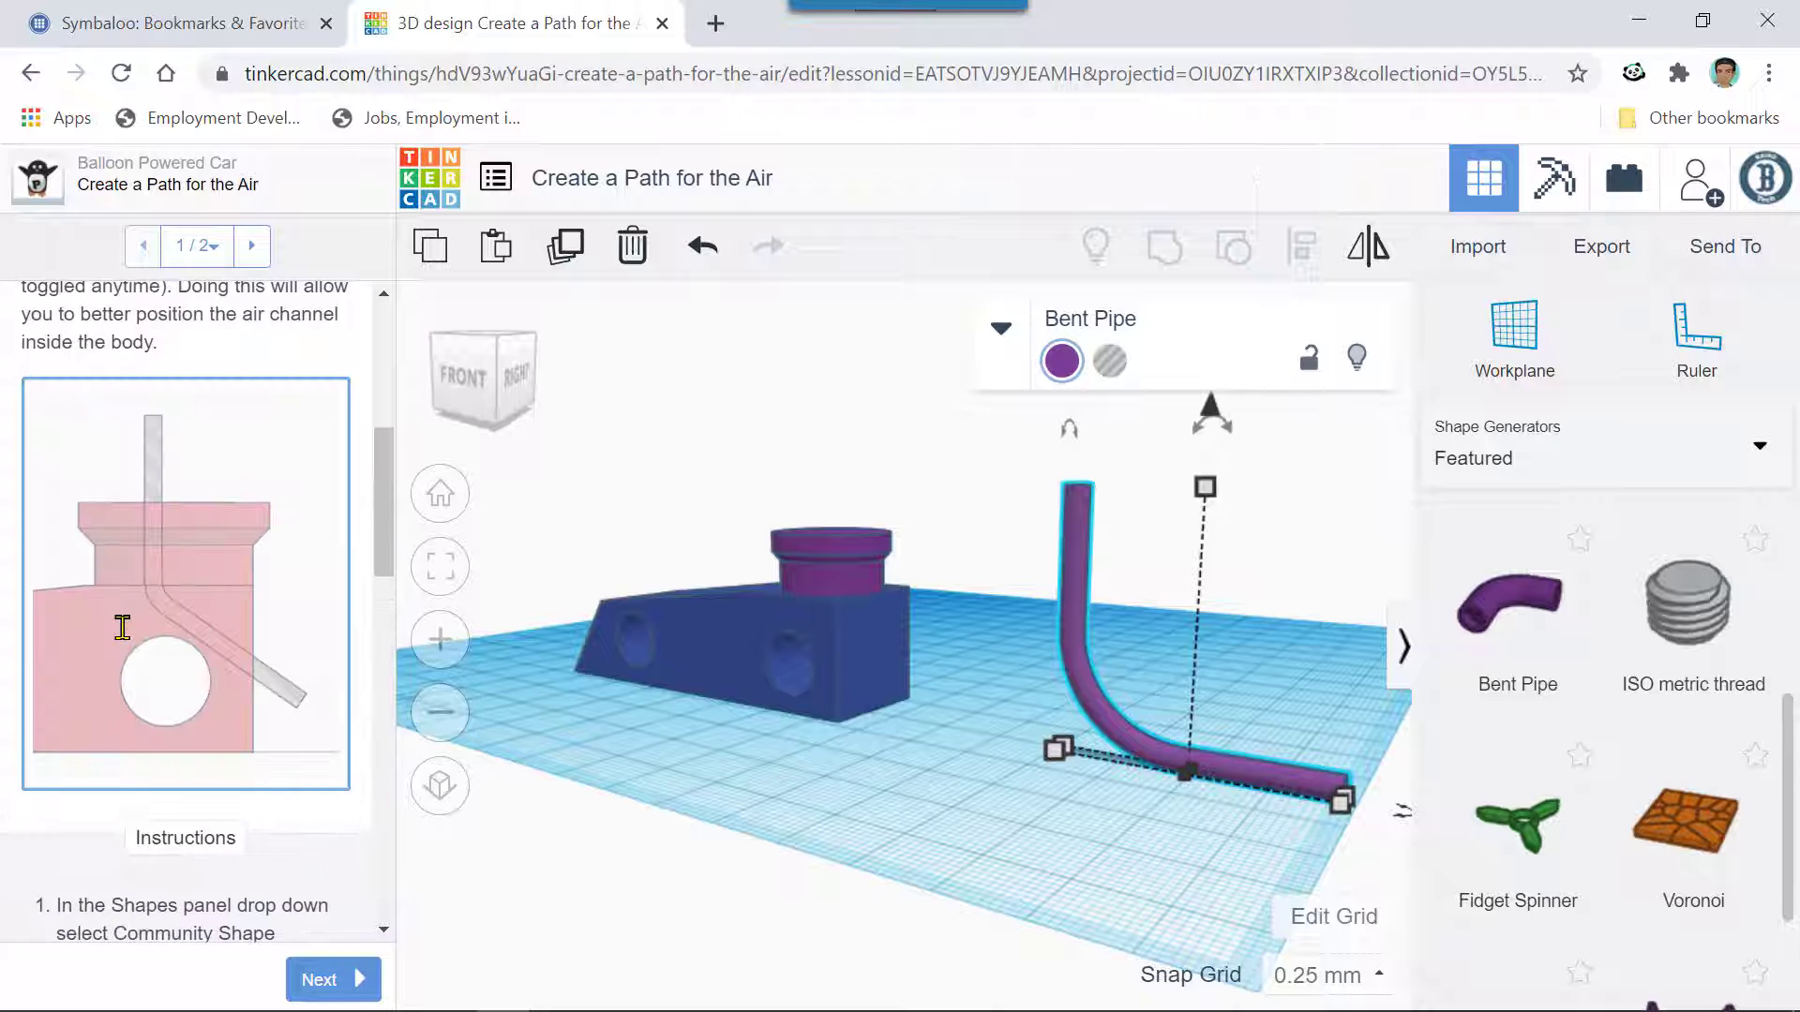
scroll(122, 633, down, 6)
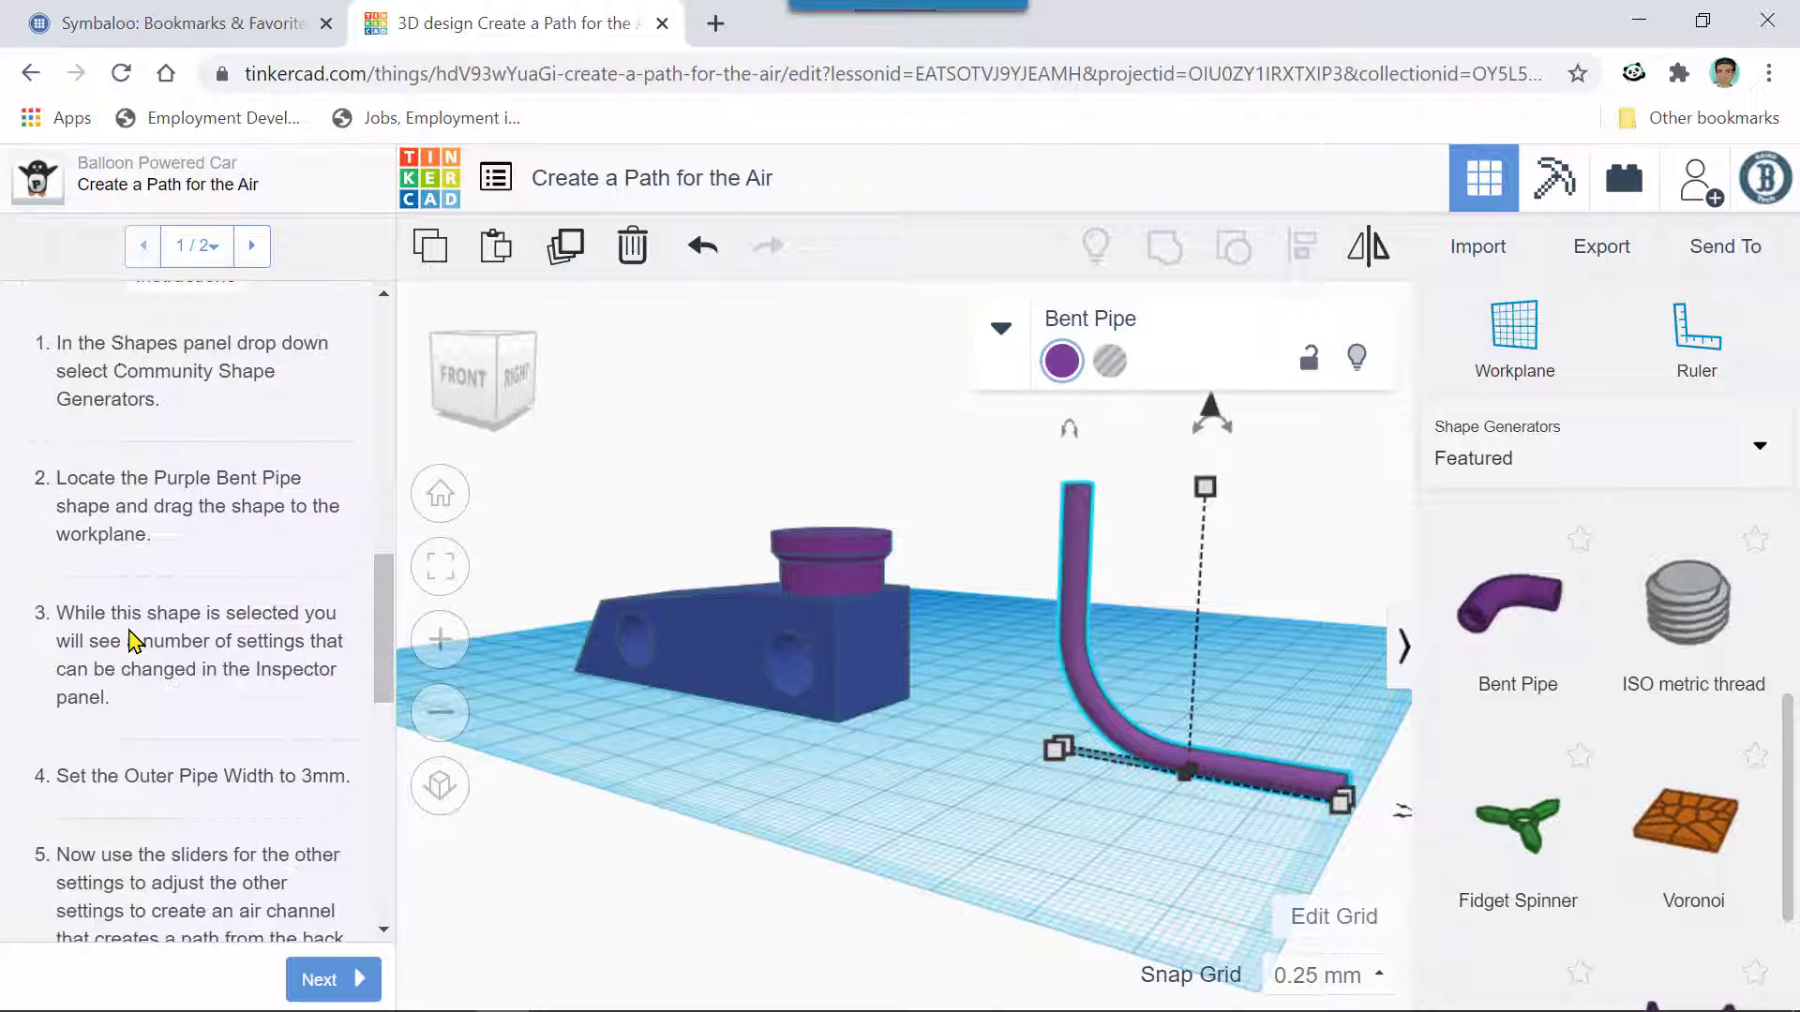
scroll(132, 643, down, 3)
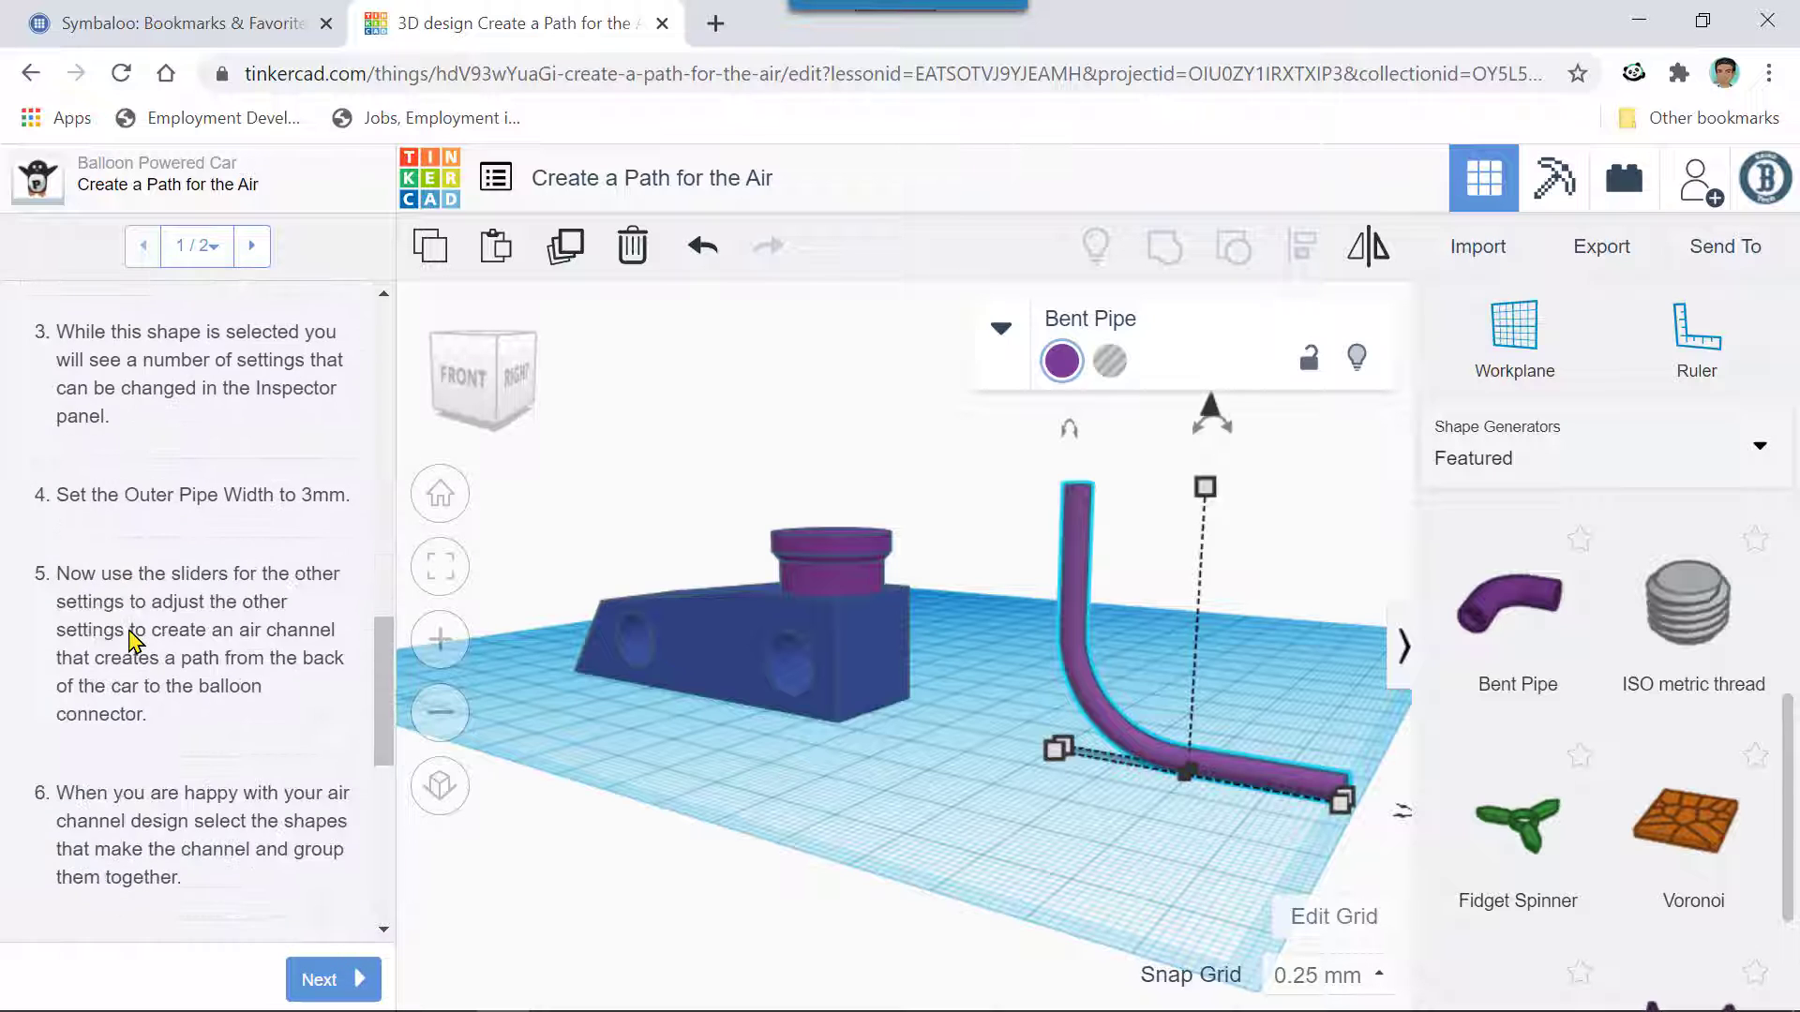
- Set the Bent Pipe's Bend Angle to 30 and collapse its shape settings
click(1001, 330)
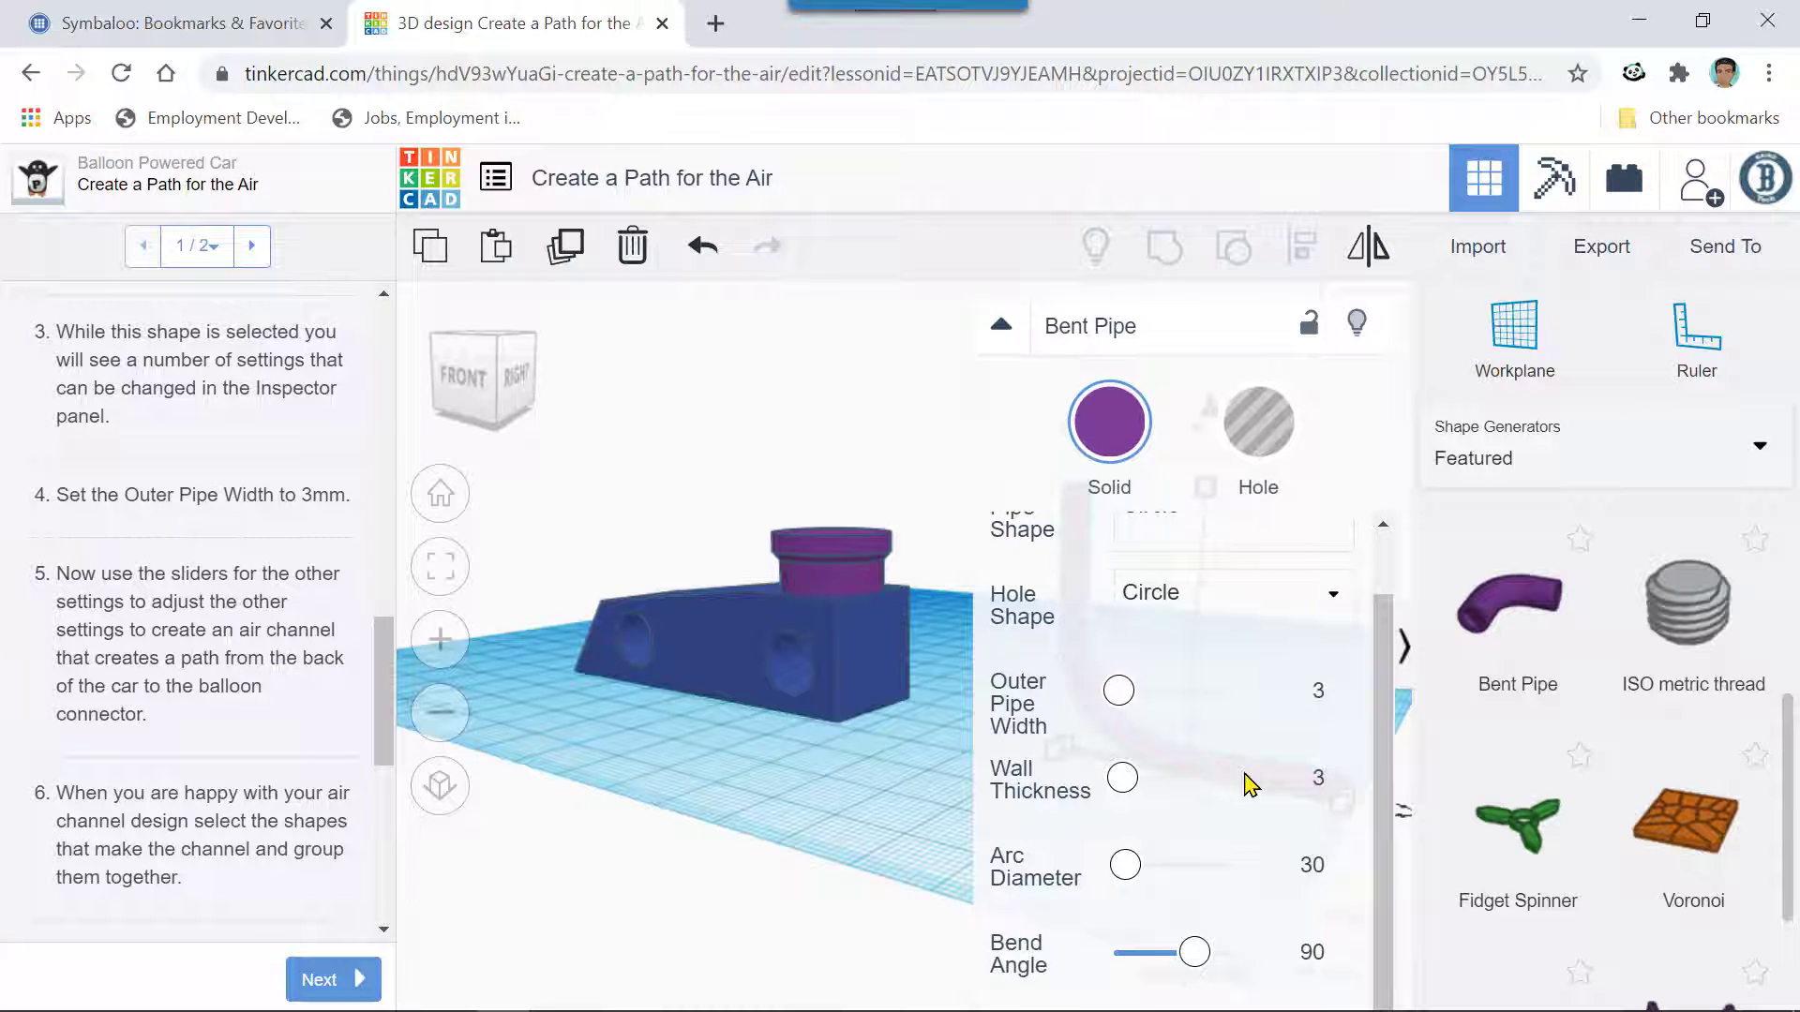
click(1312, 954)
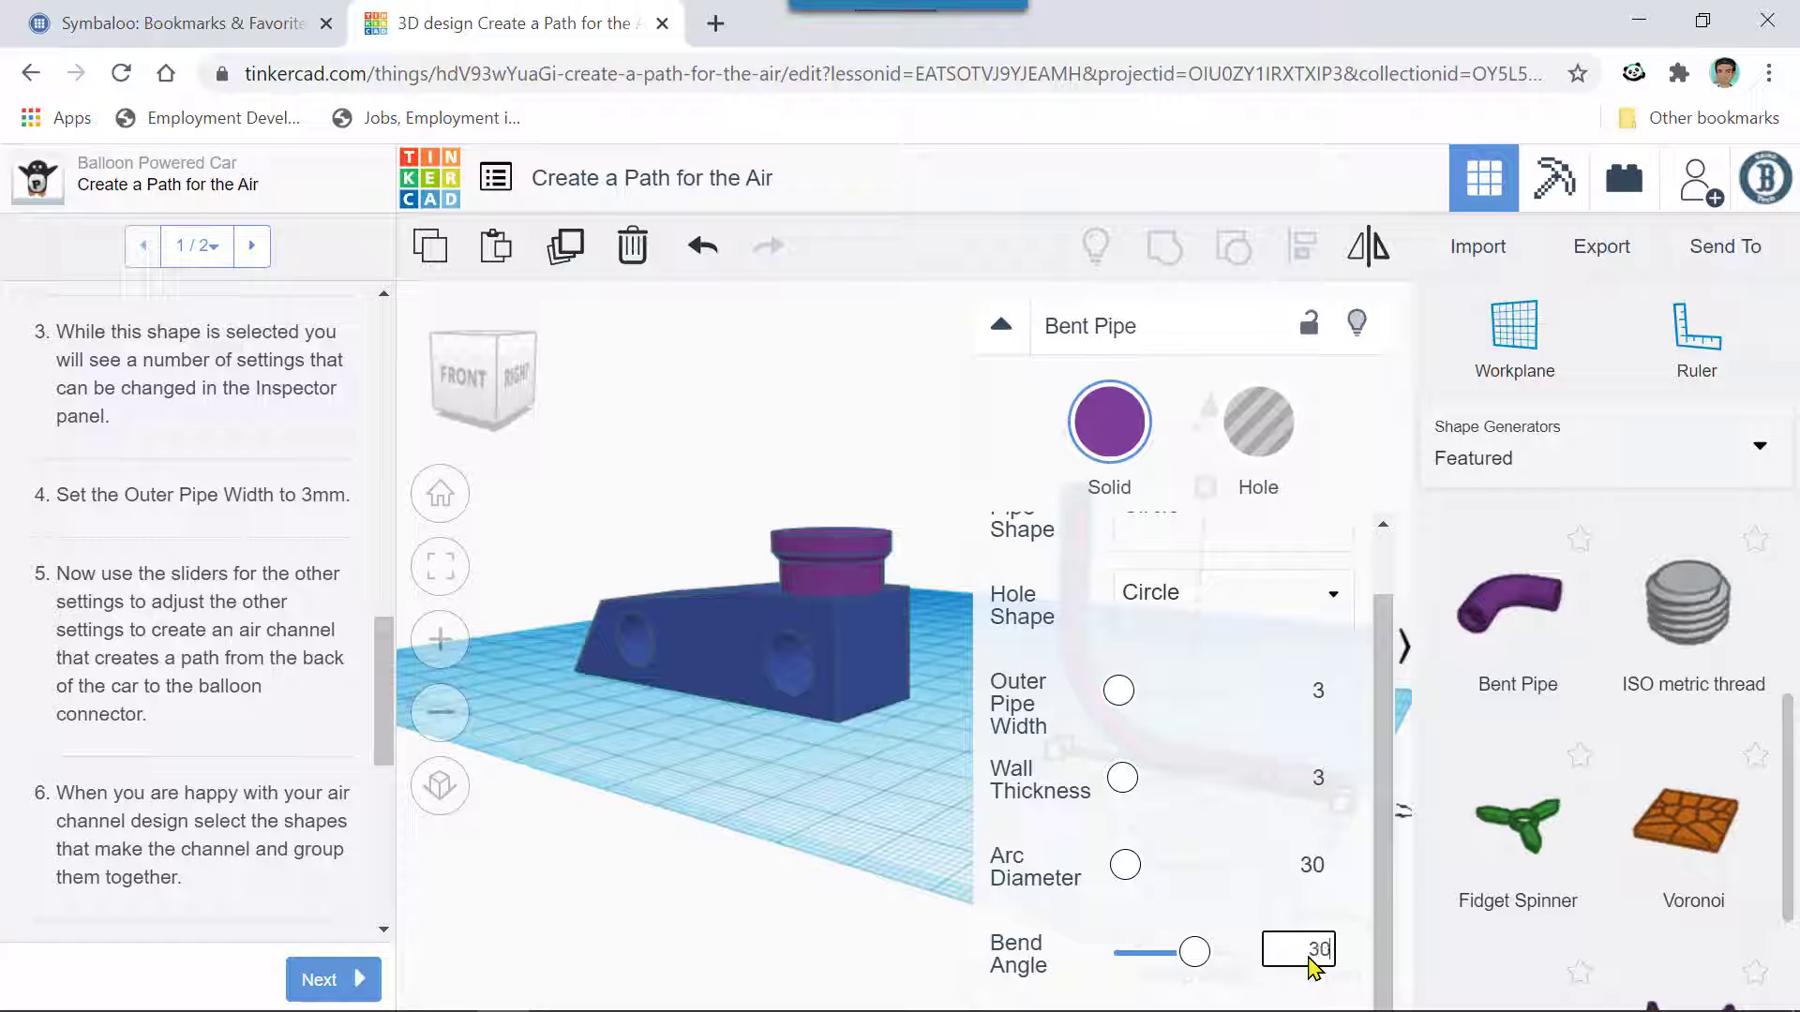
text(30)
key(Return)
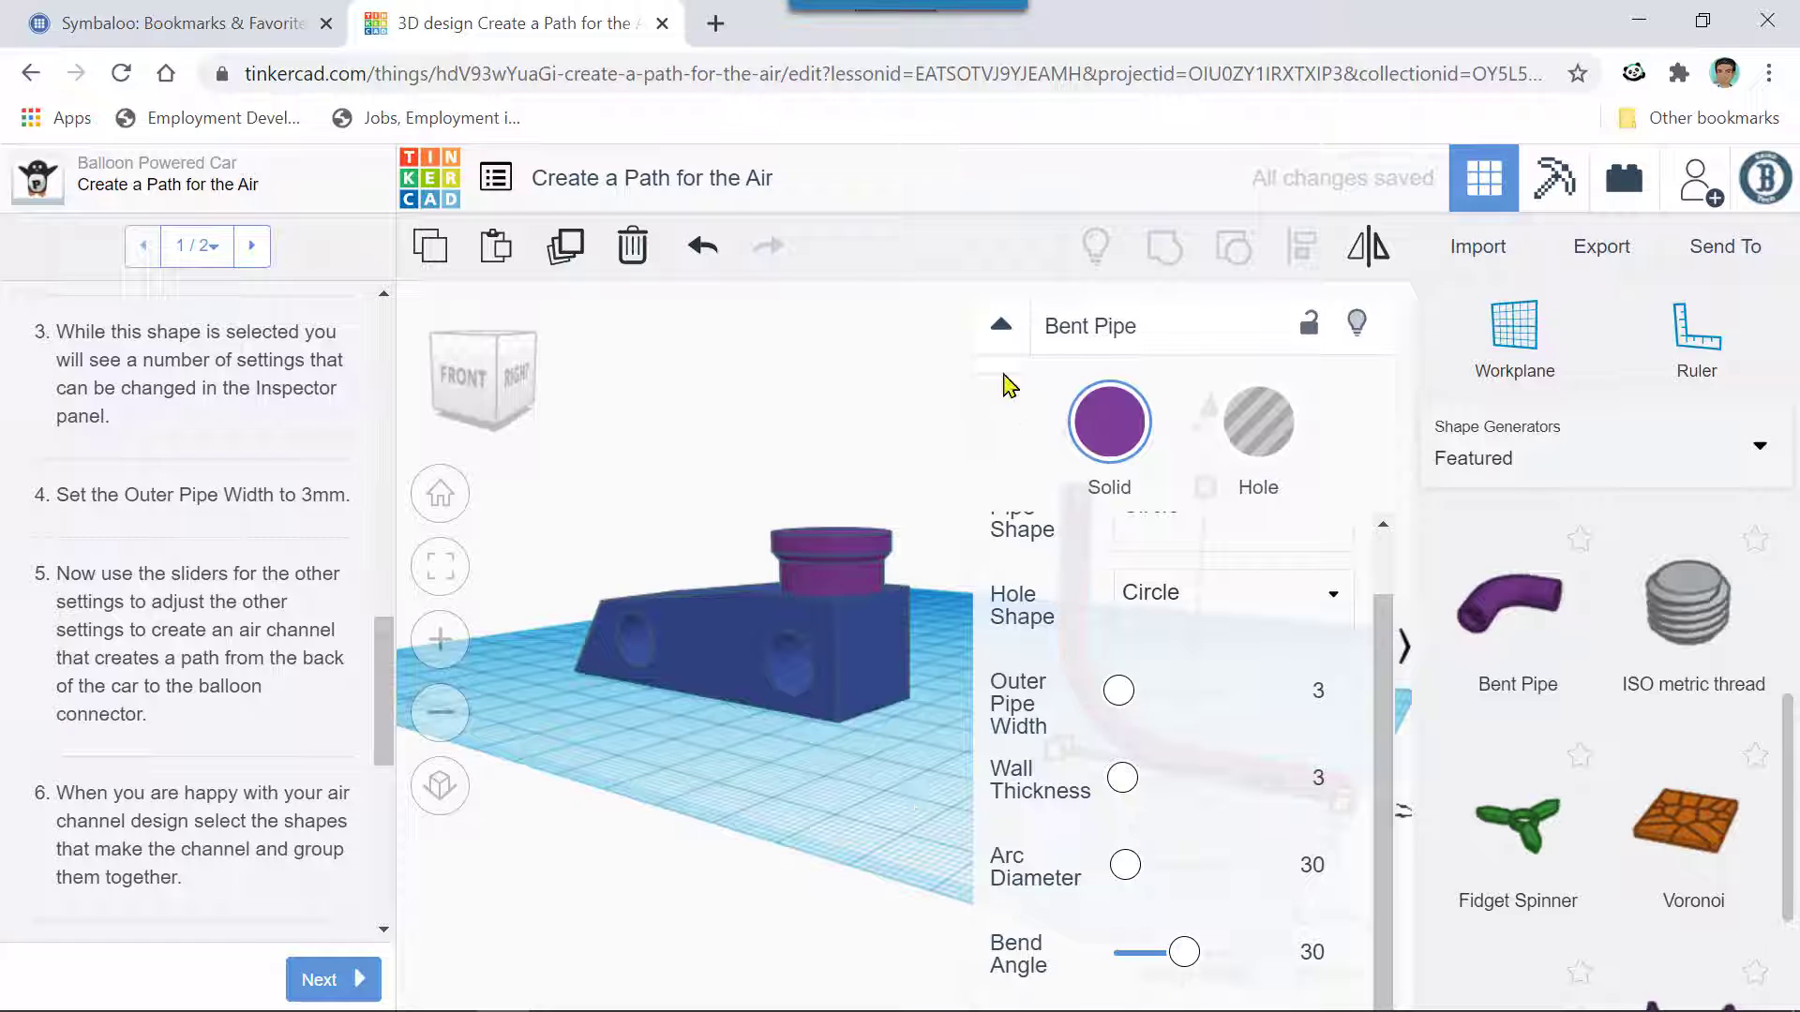
click(1001, 328)
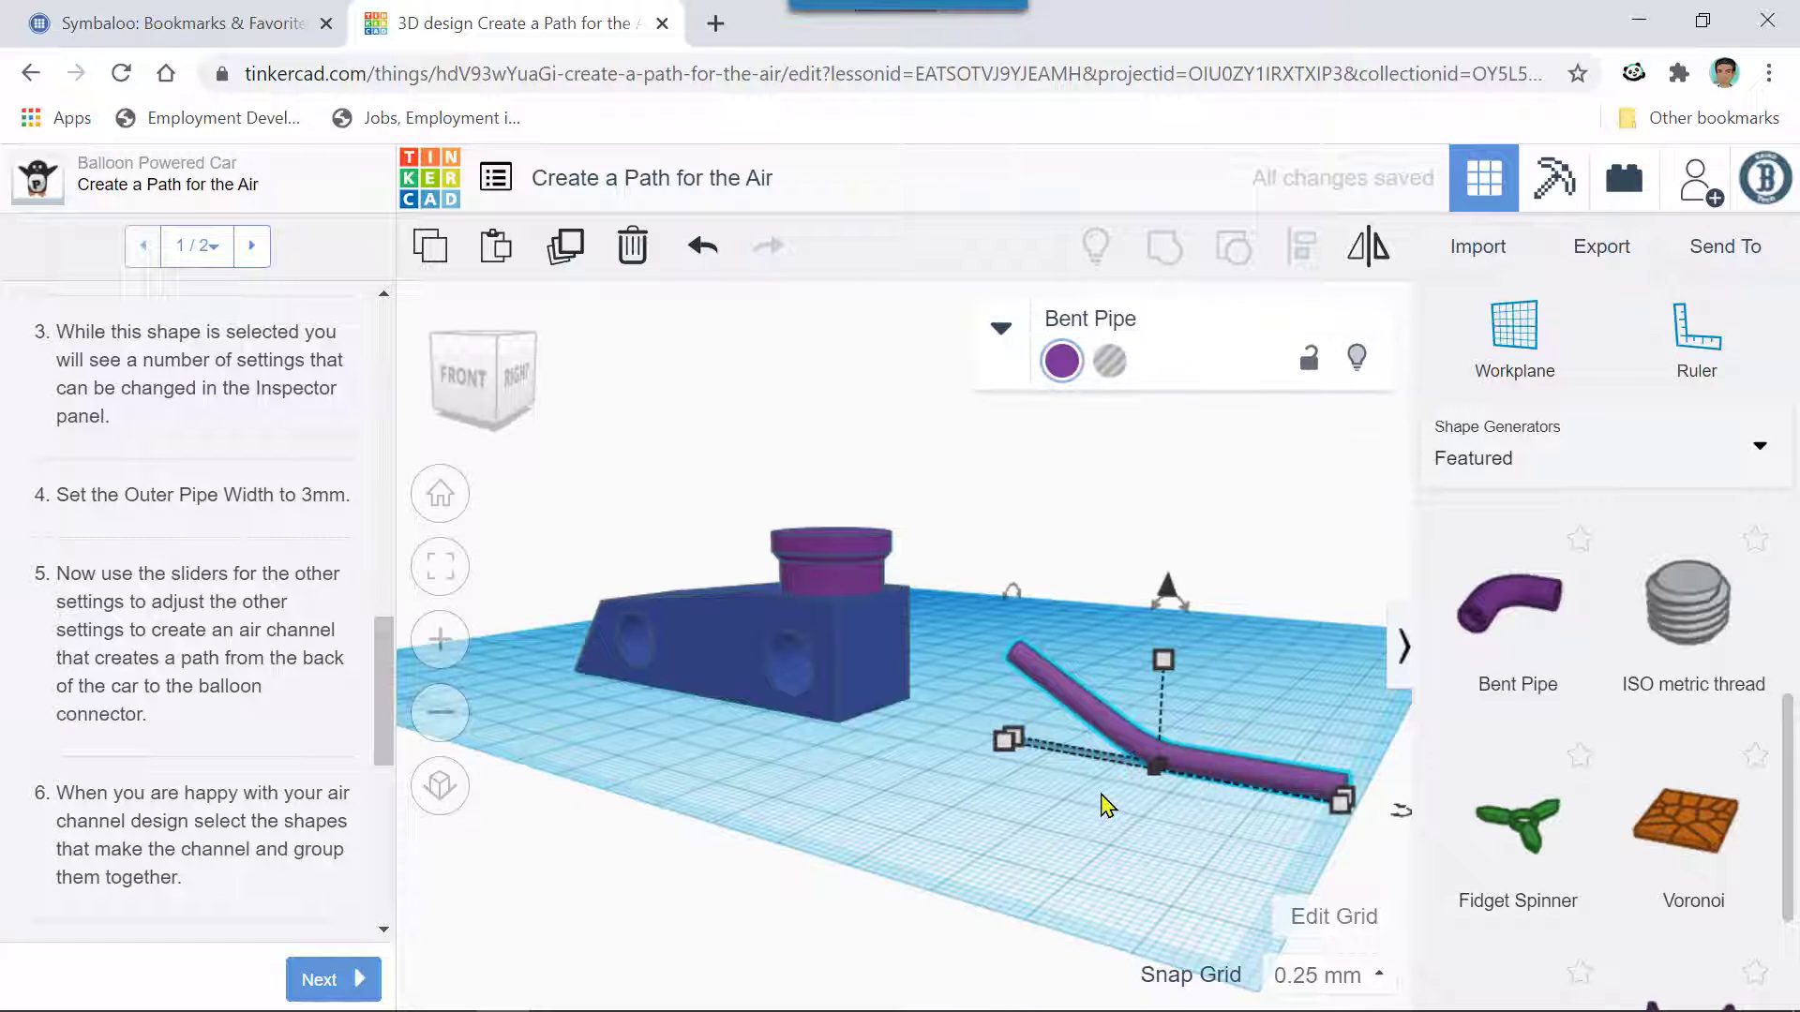
scroll(1105, 806, down, 2)
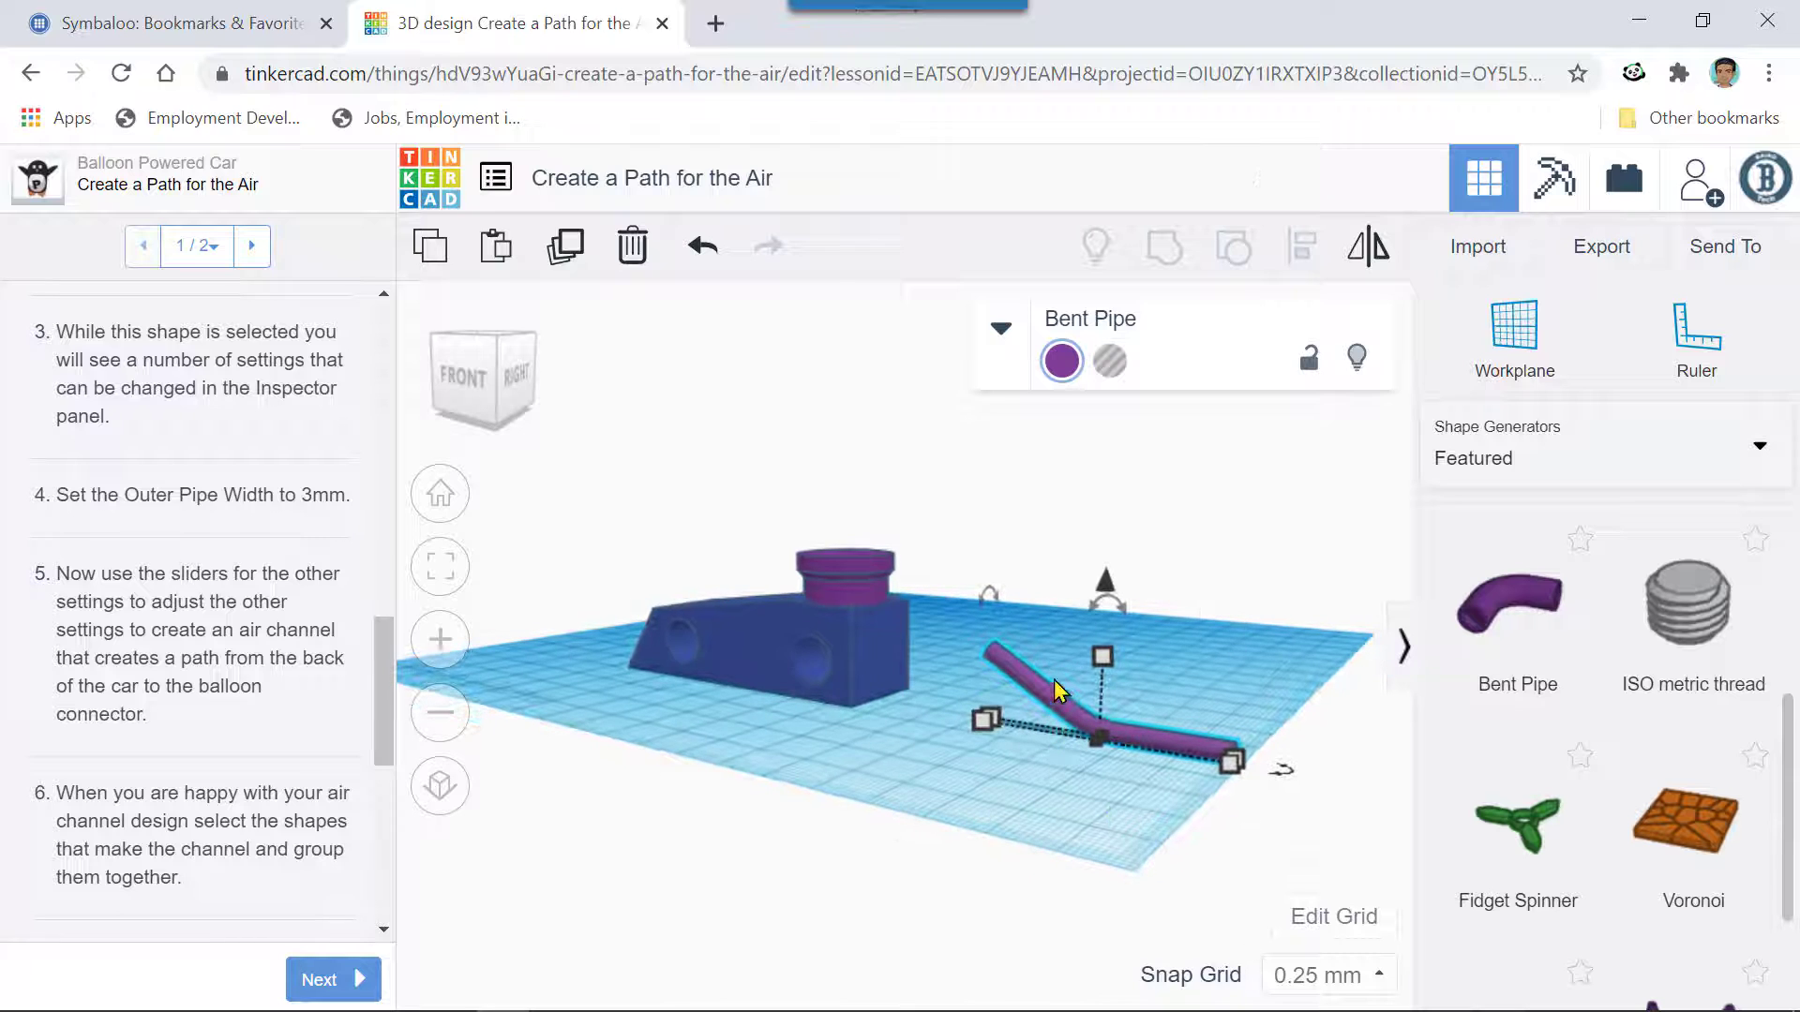
drag(1057, 689, 909, 588)
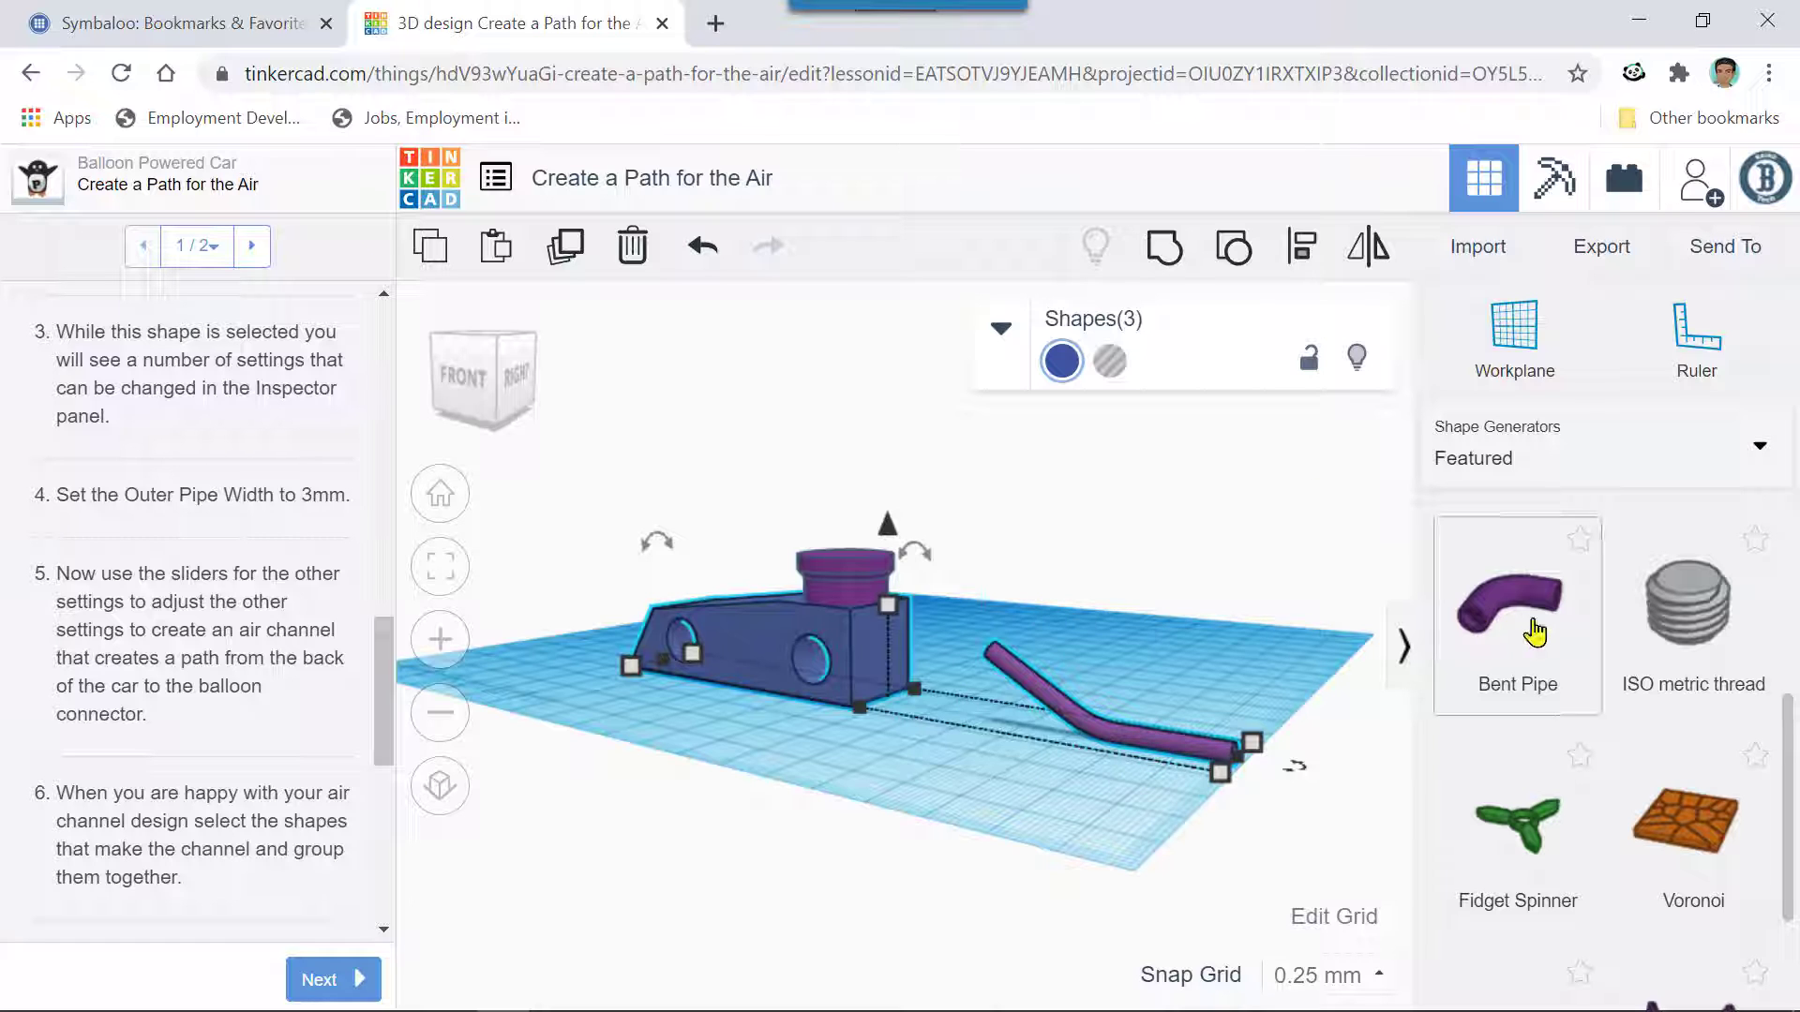
drag(1534, 633, 1209, 590)
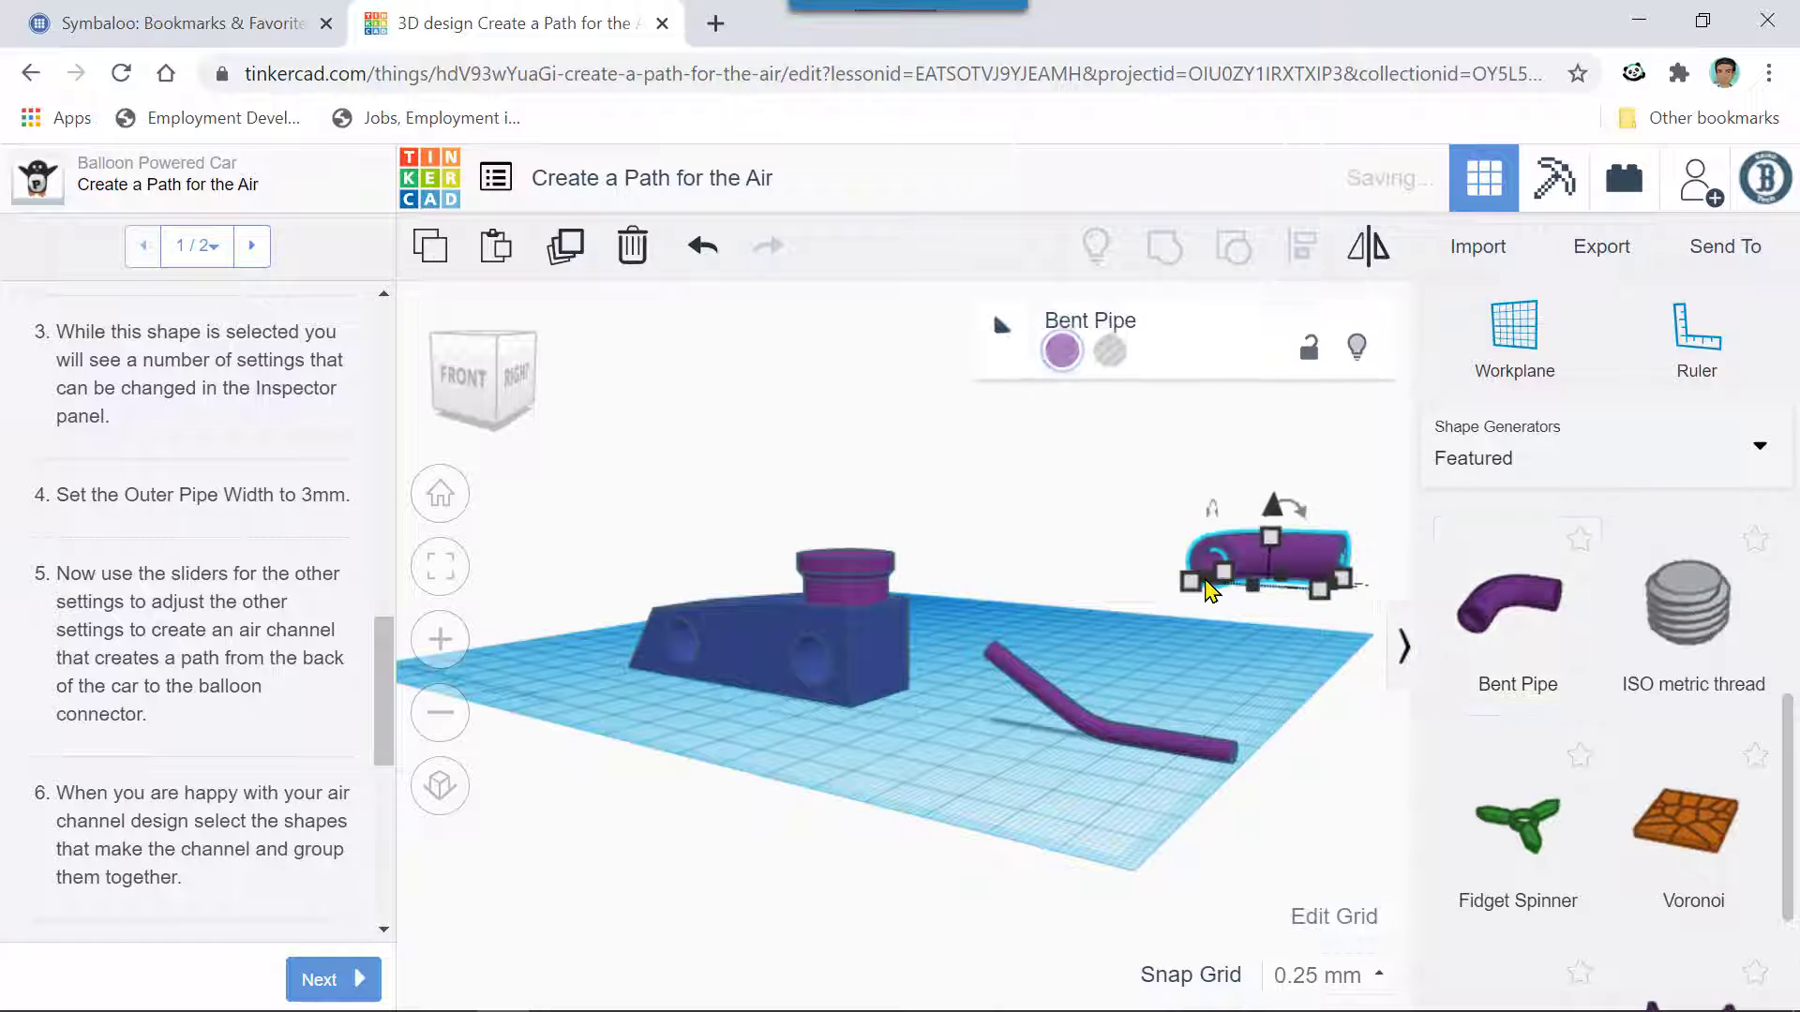
key(Delete)
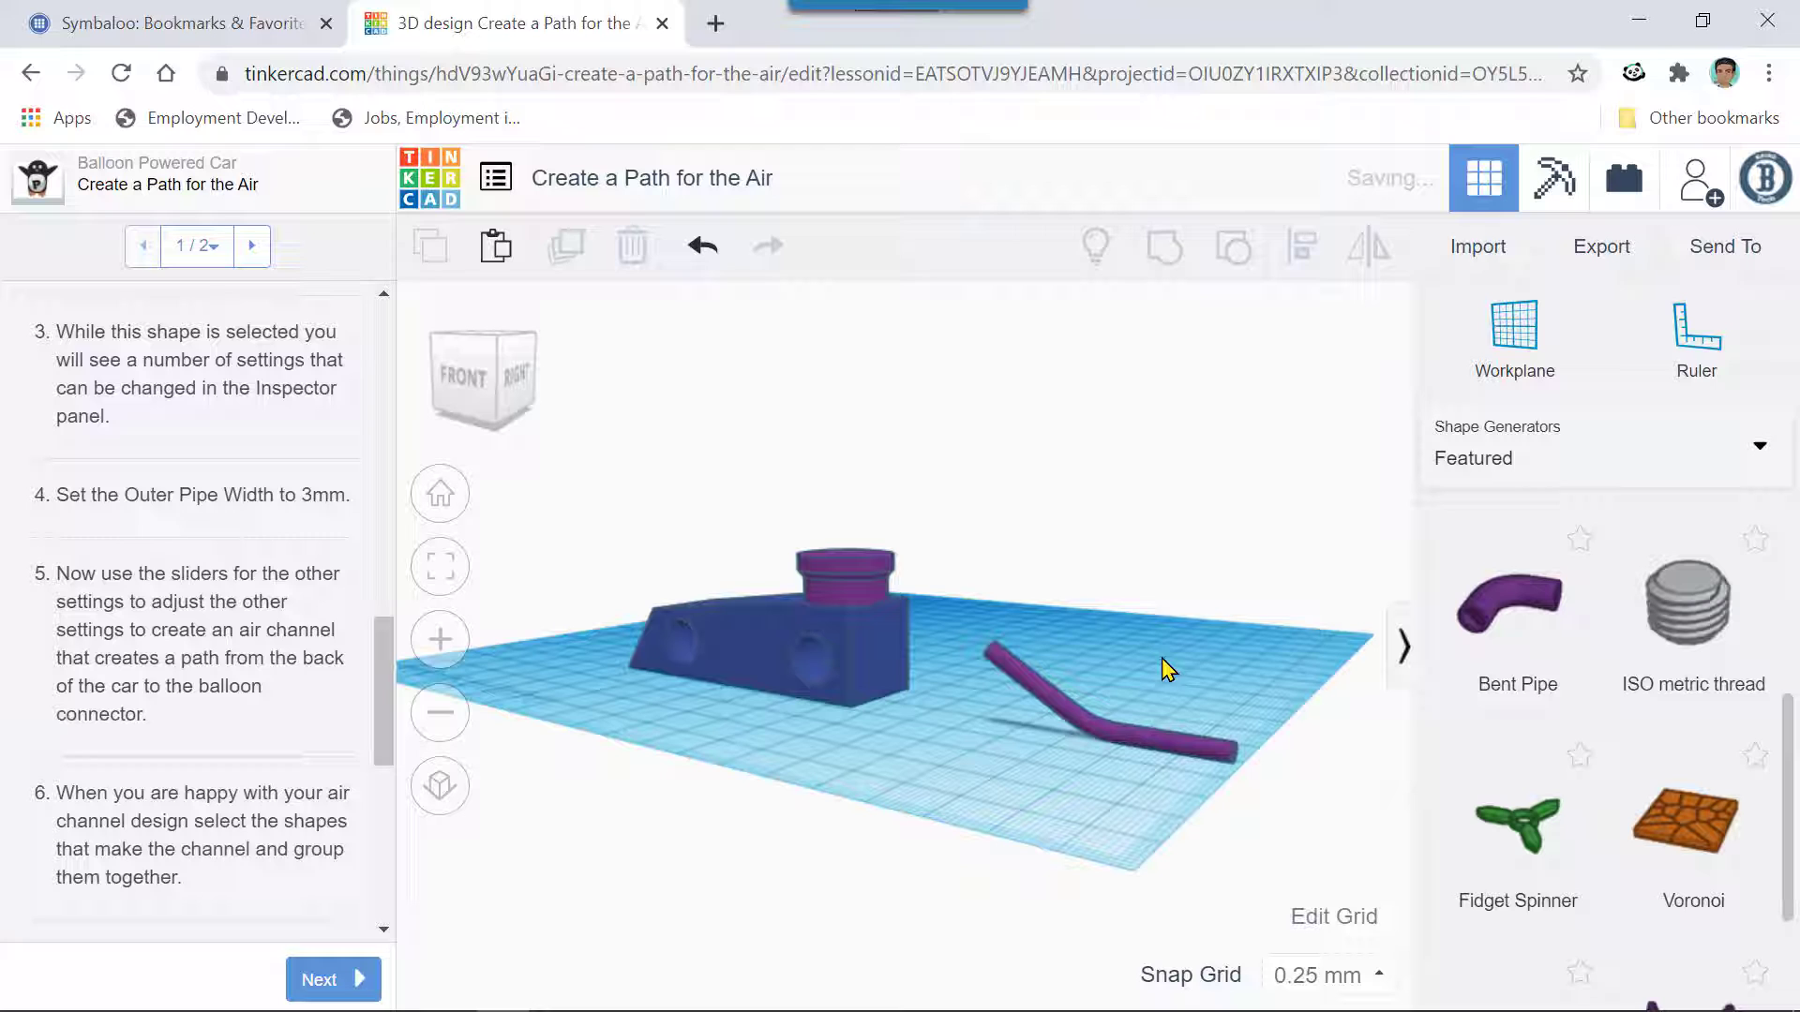
- Select the thin Bent Pipe and raise it about 24.5 mm above the workplane
click(1123, 740)
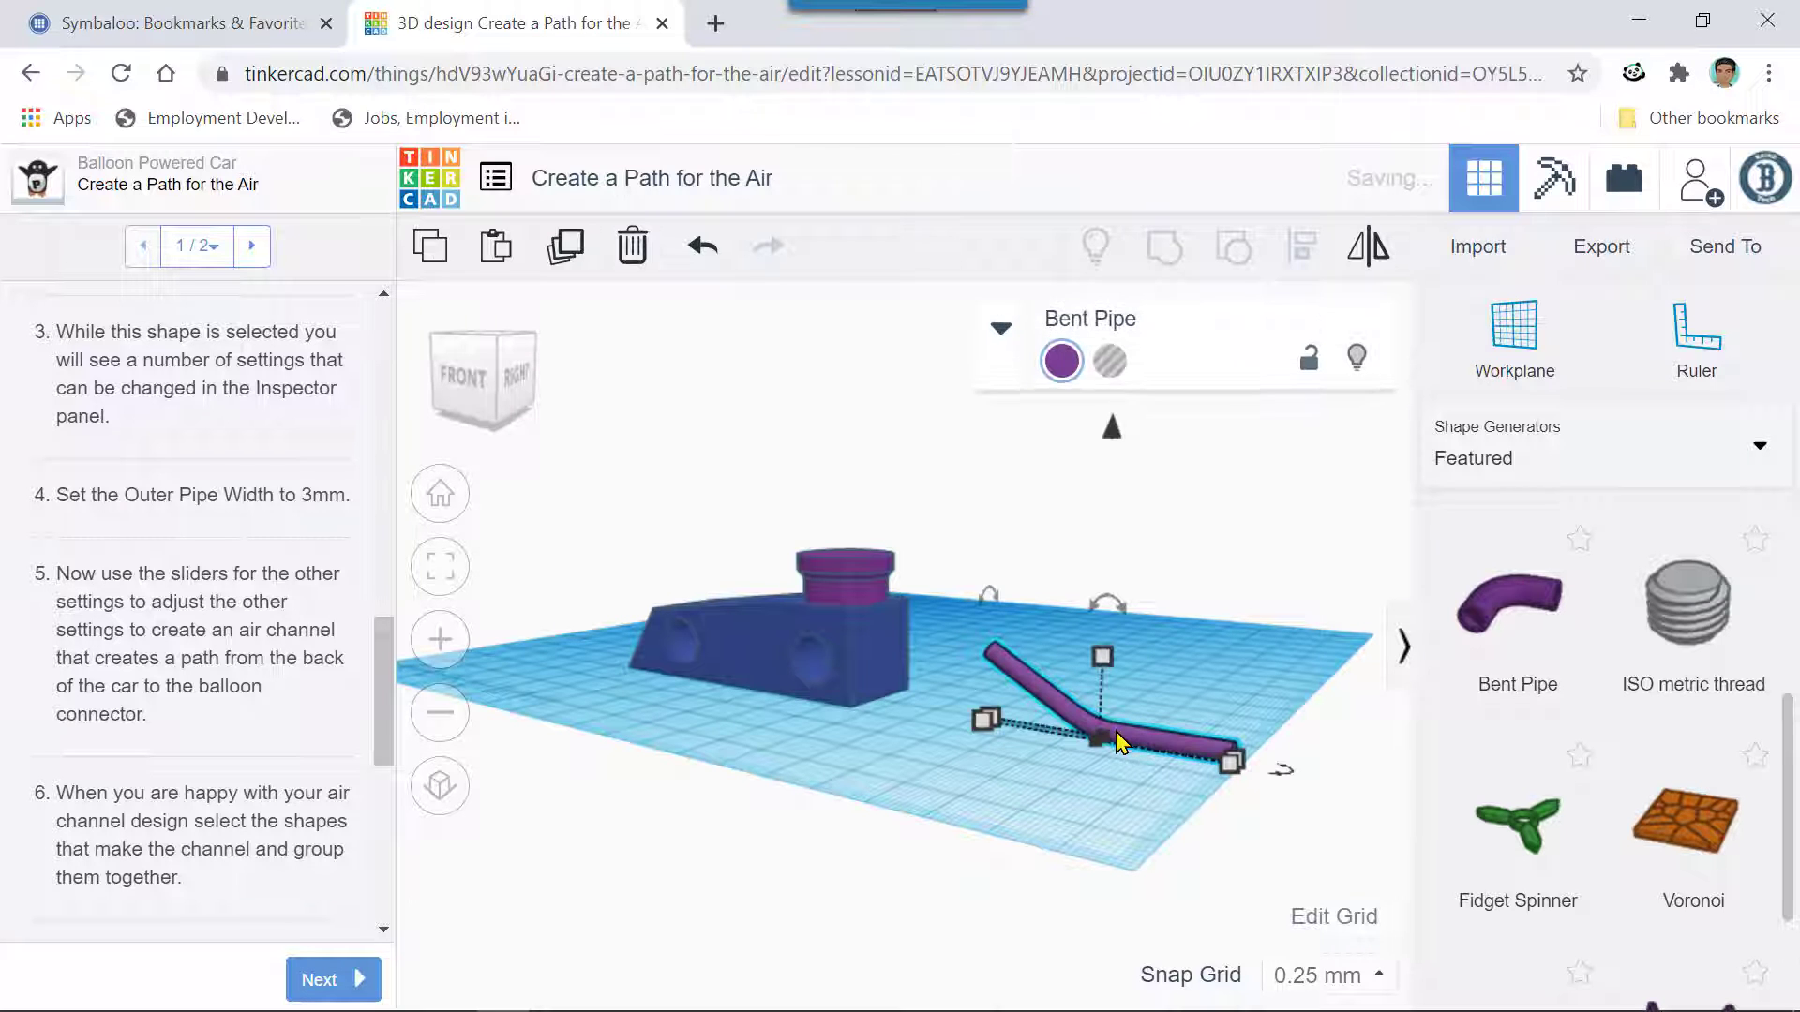
drag(1118, 743, 1088, 694)
drag(1073, 578, 1077, 430)
scroll(1157, 621, up, 3)
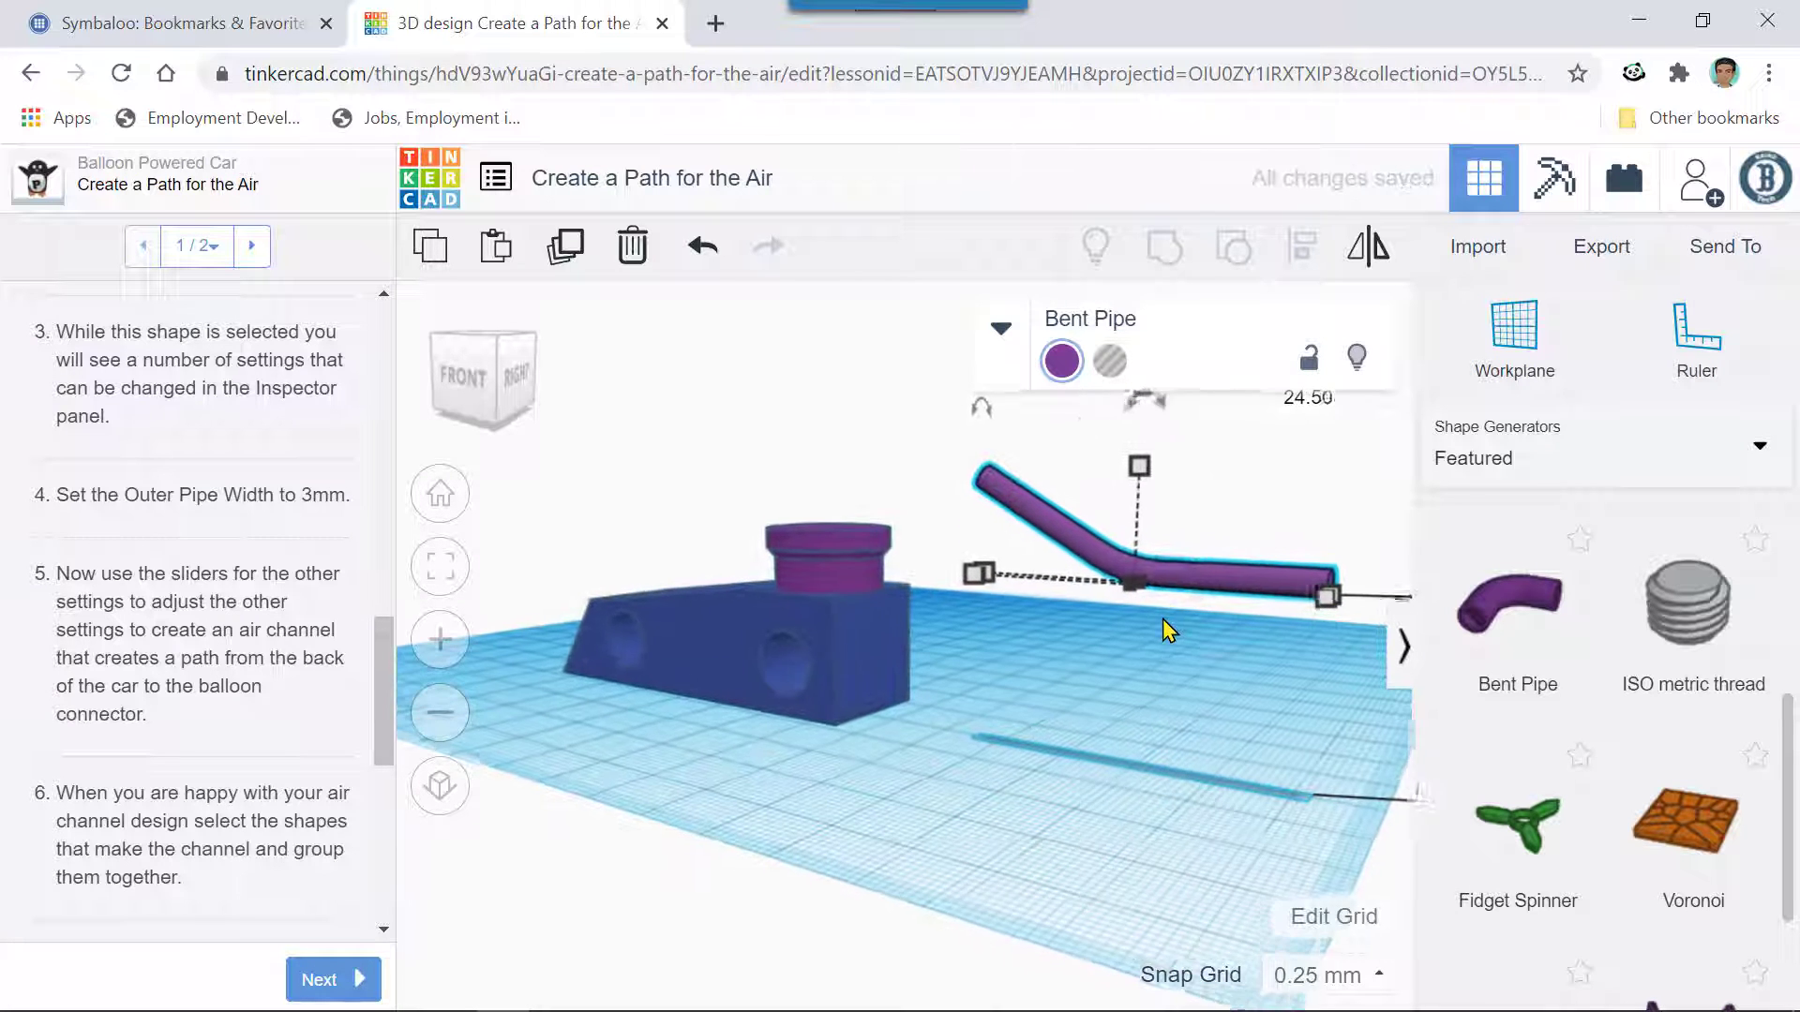
scroll(1222, 654, down, 3)
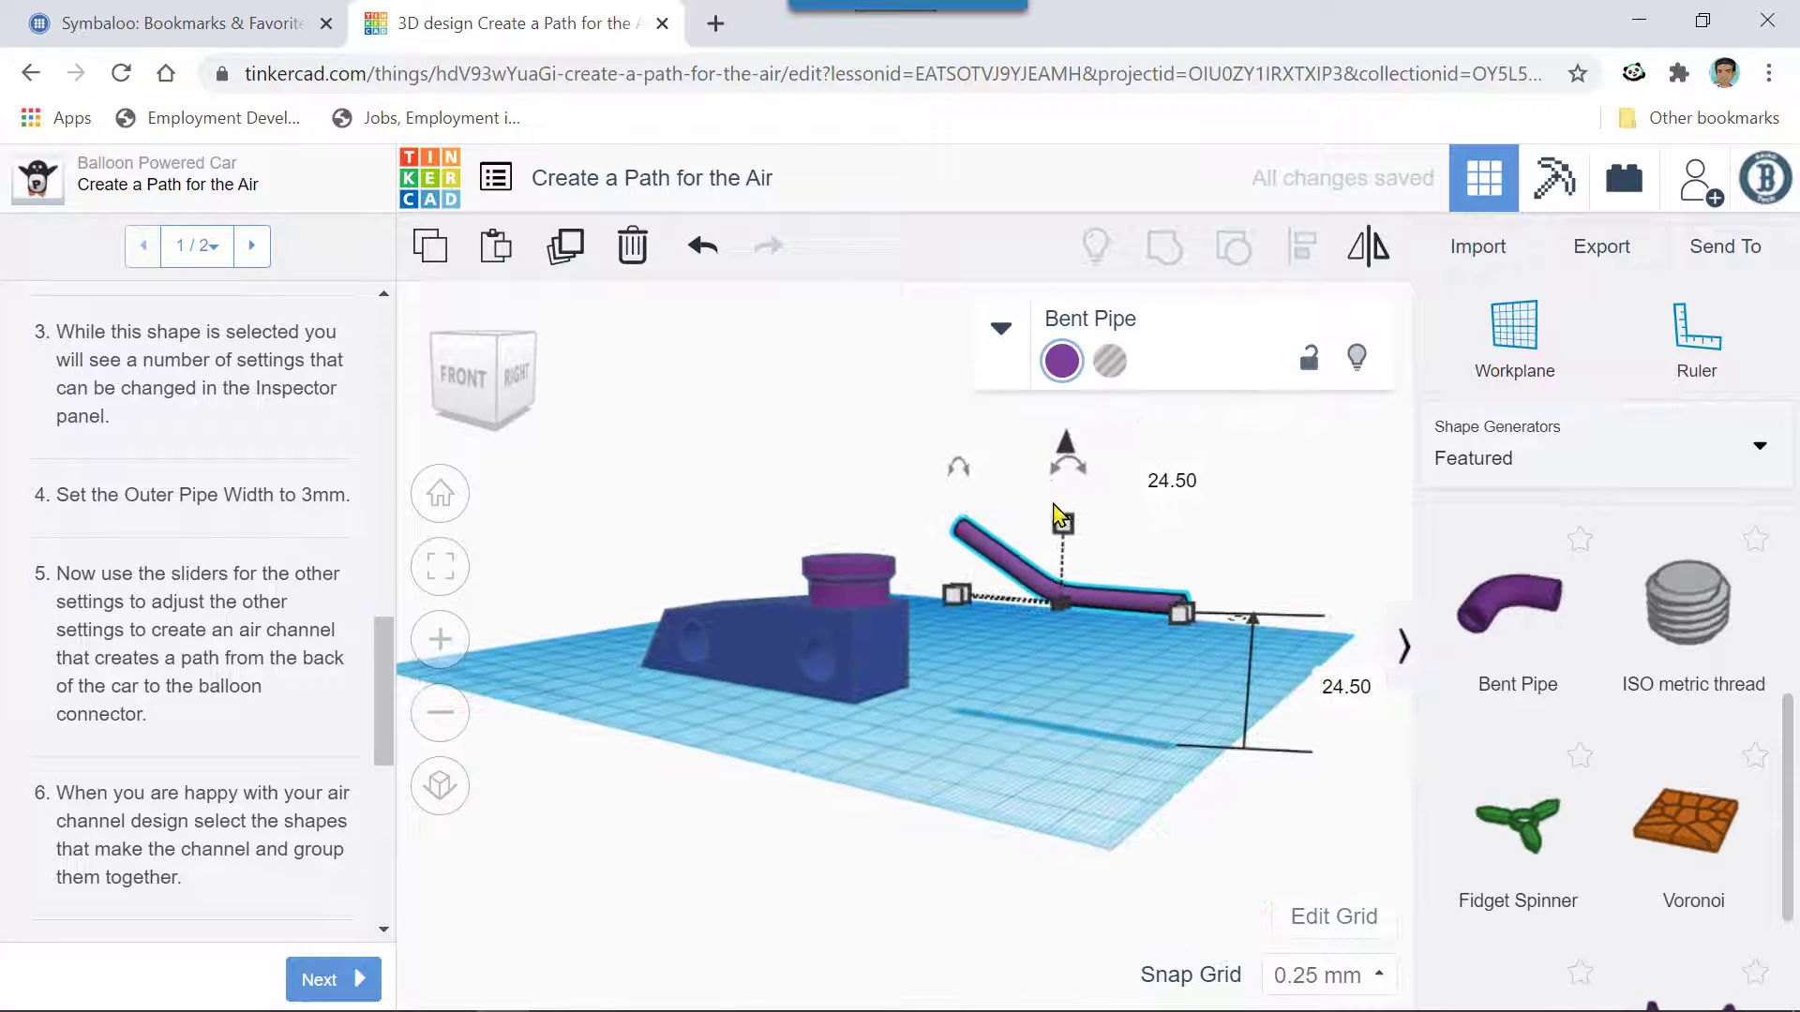
- Rotate the raised Bent Pipe 45° in the vertical plane so its upper arm stands nearly upright
mouse_move(1074, 469)
drag(1077, 474, 1099, 491)
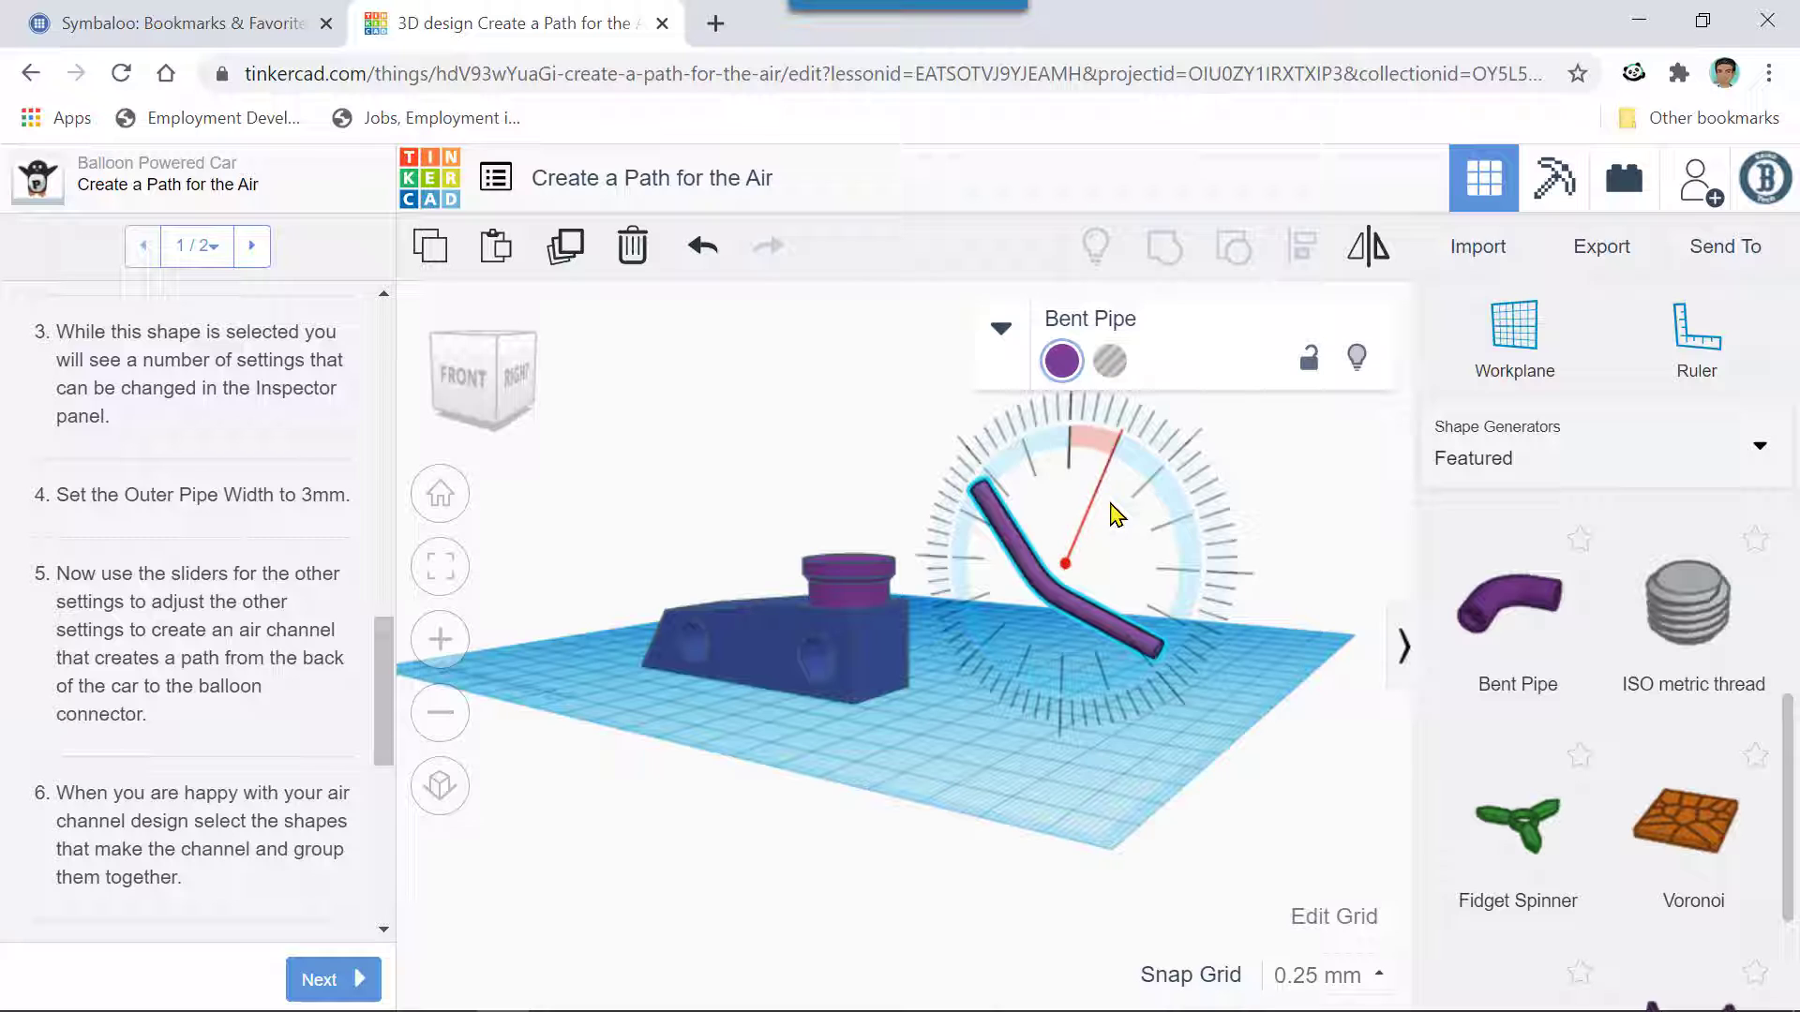
drag(1110, 505, 1111, 504)
scroll(1111, 504, down, 2)
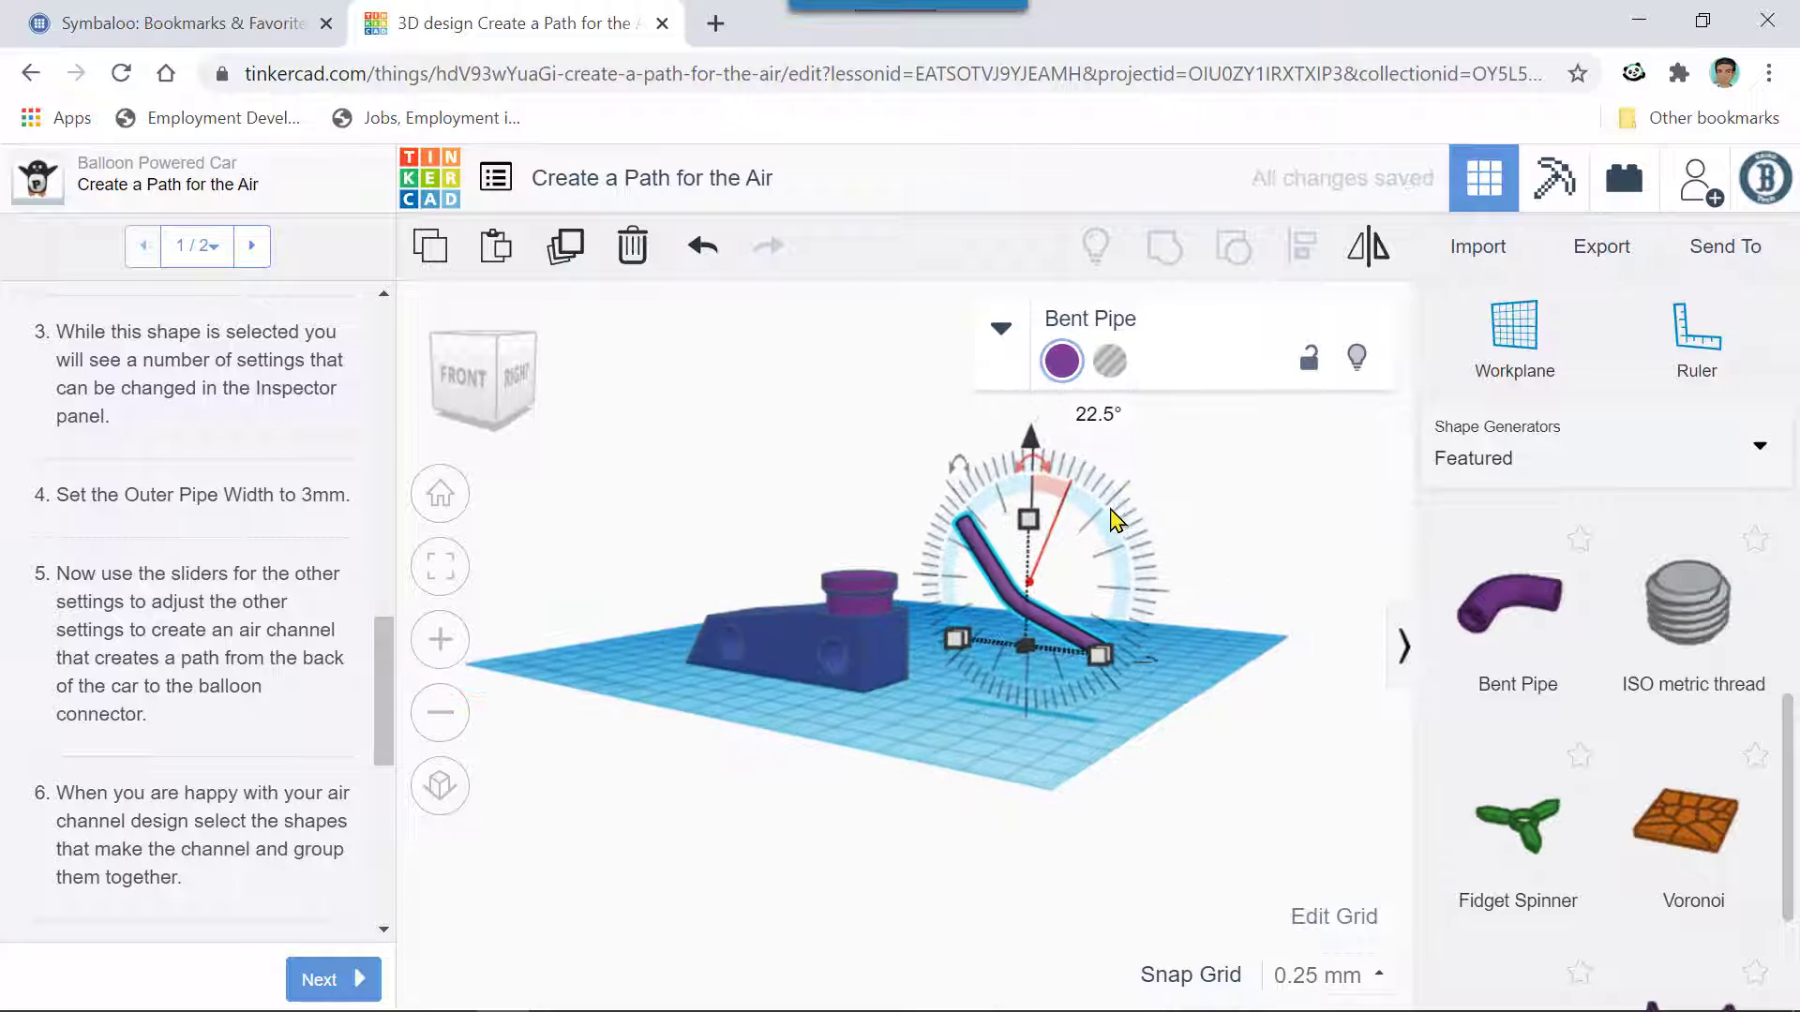
click(1098, 414)
key(BackSpace)
text(45)
key(Return)
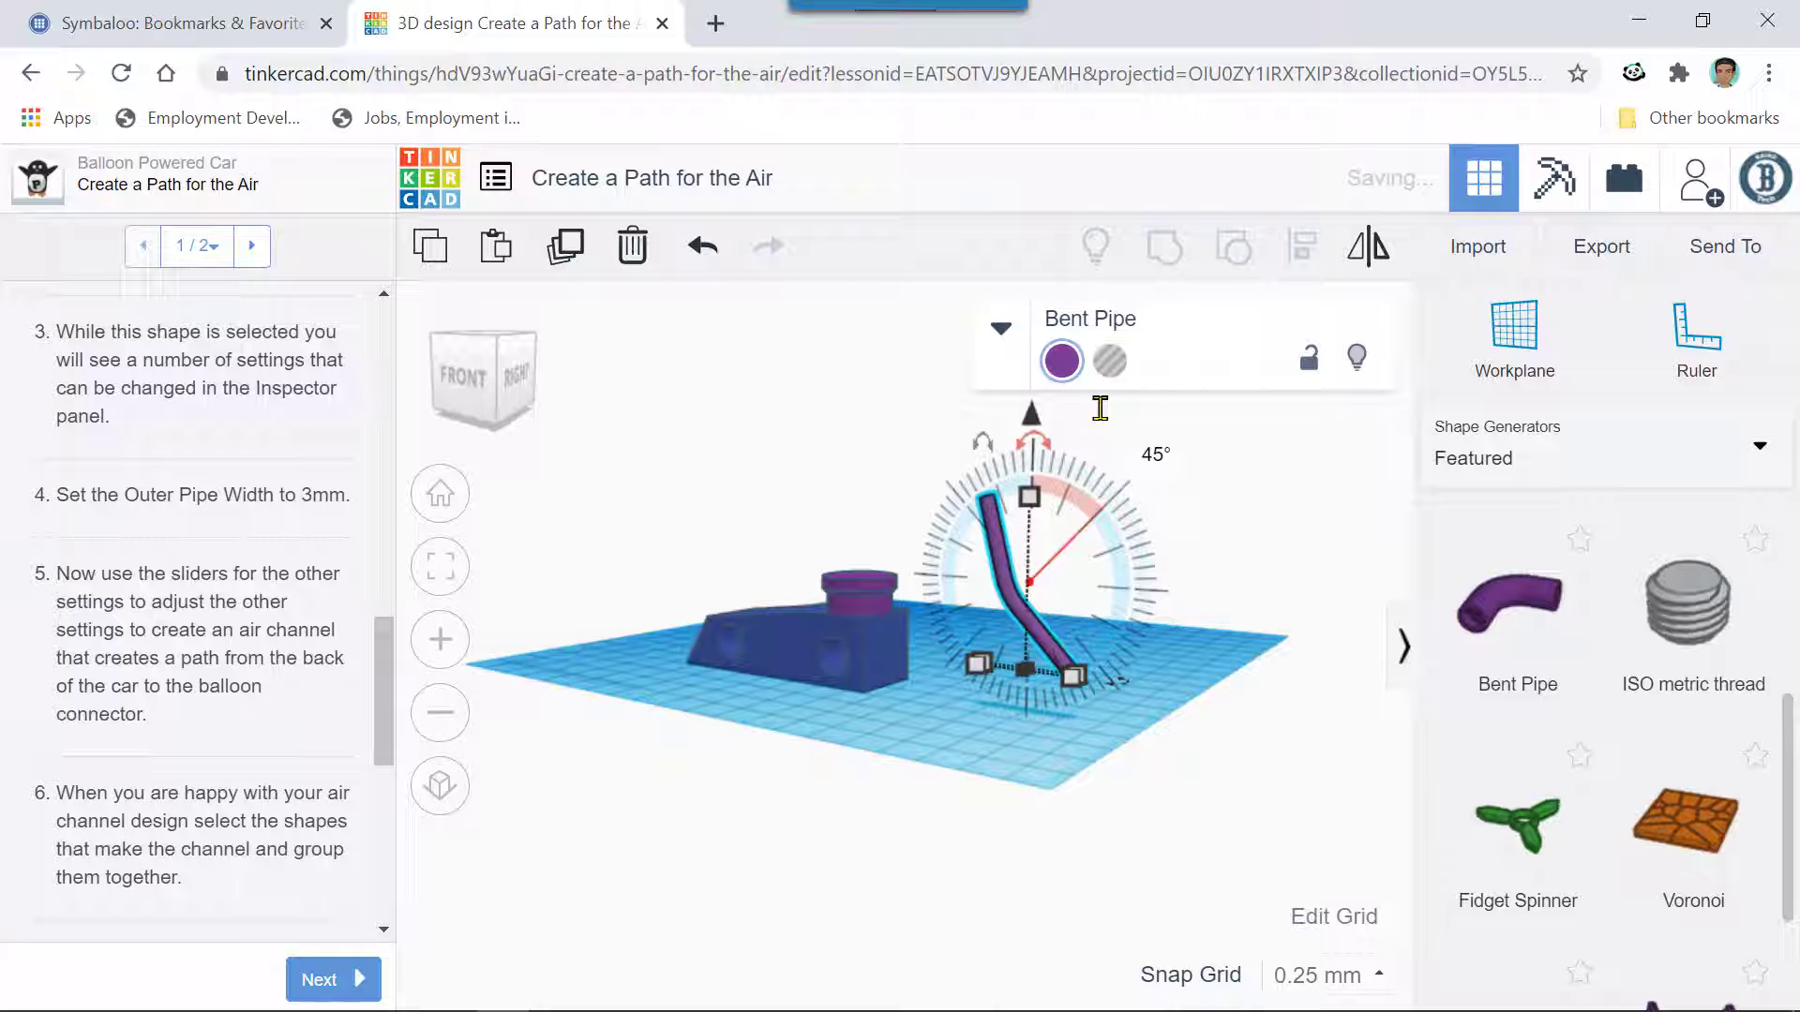
- Nudge the Bent Pipe toward the back of the car in 0.25 mm increments
scroll(973, 617, up, 4)
right_drag(973, 617, 1181, 672)
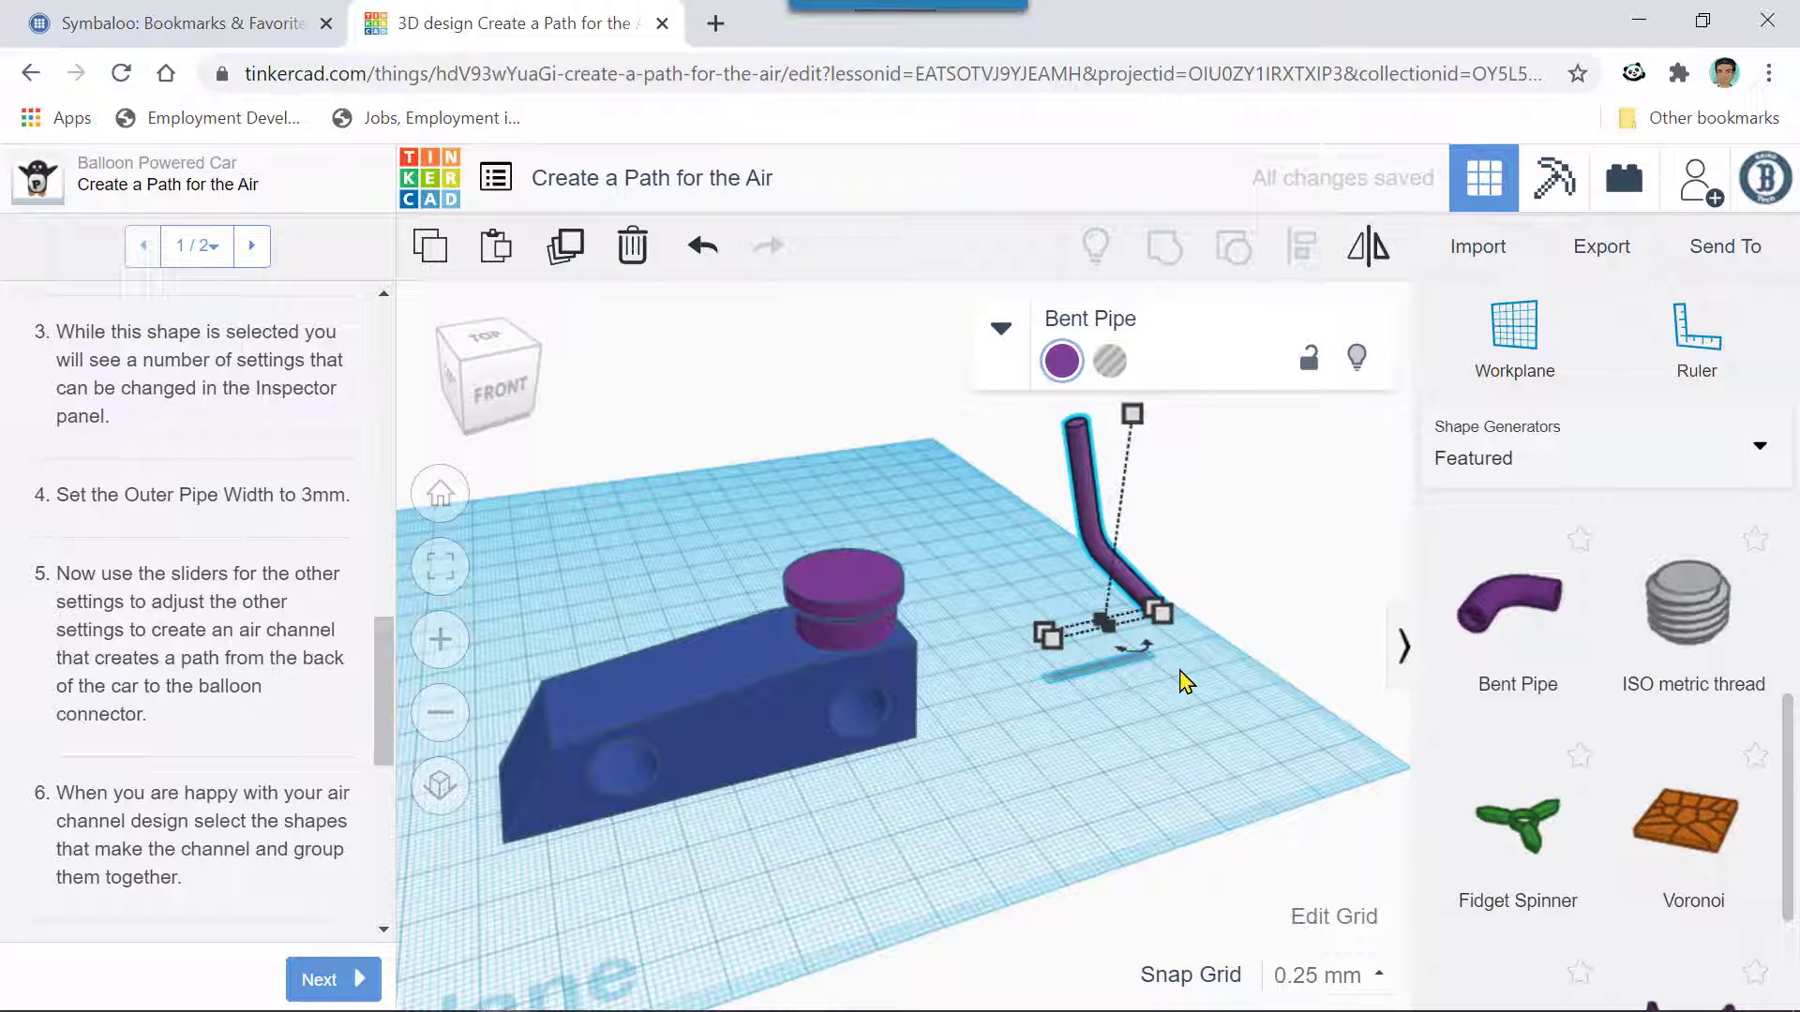
key(Left)
key(Left)
key(Left)
key(Left)
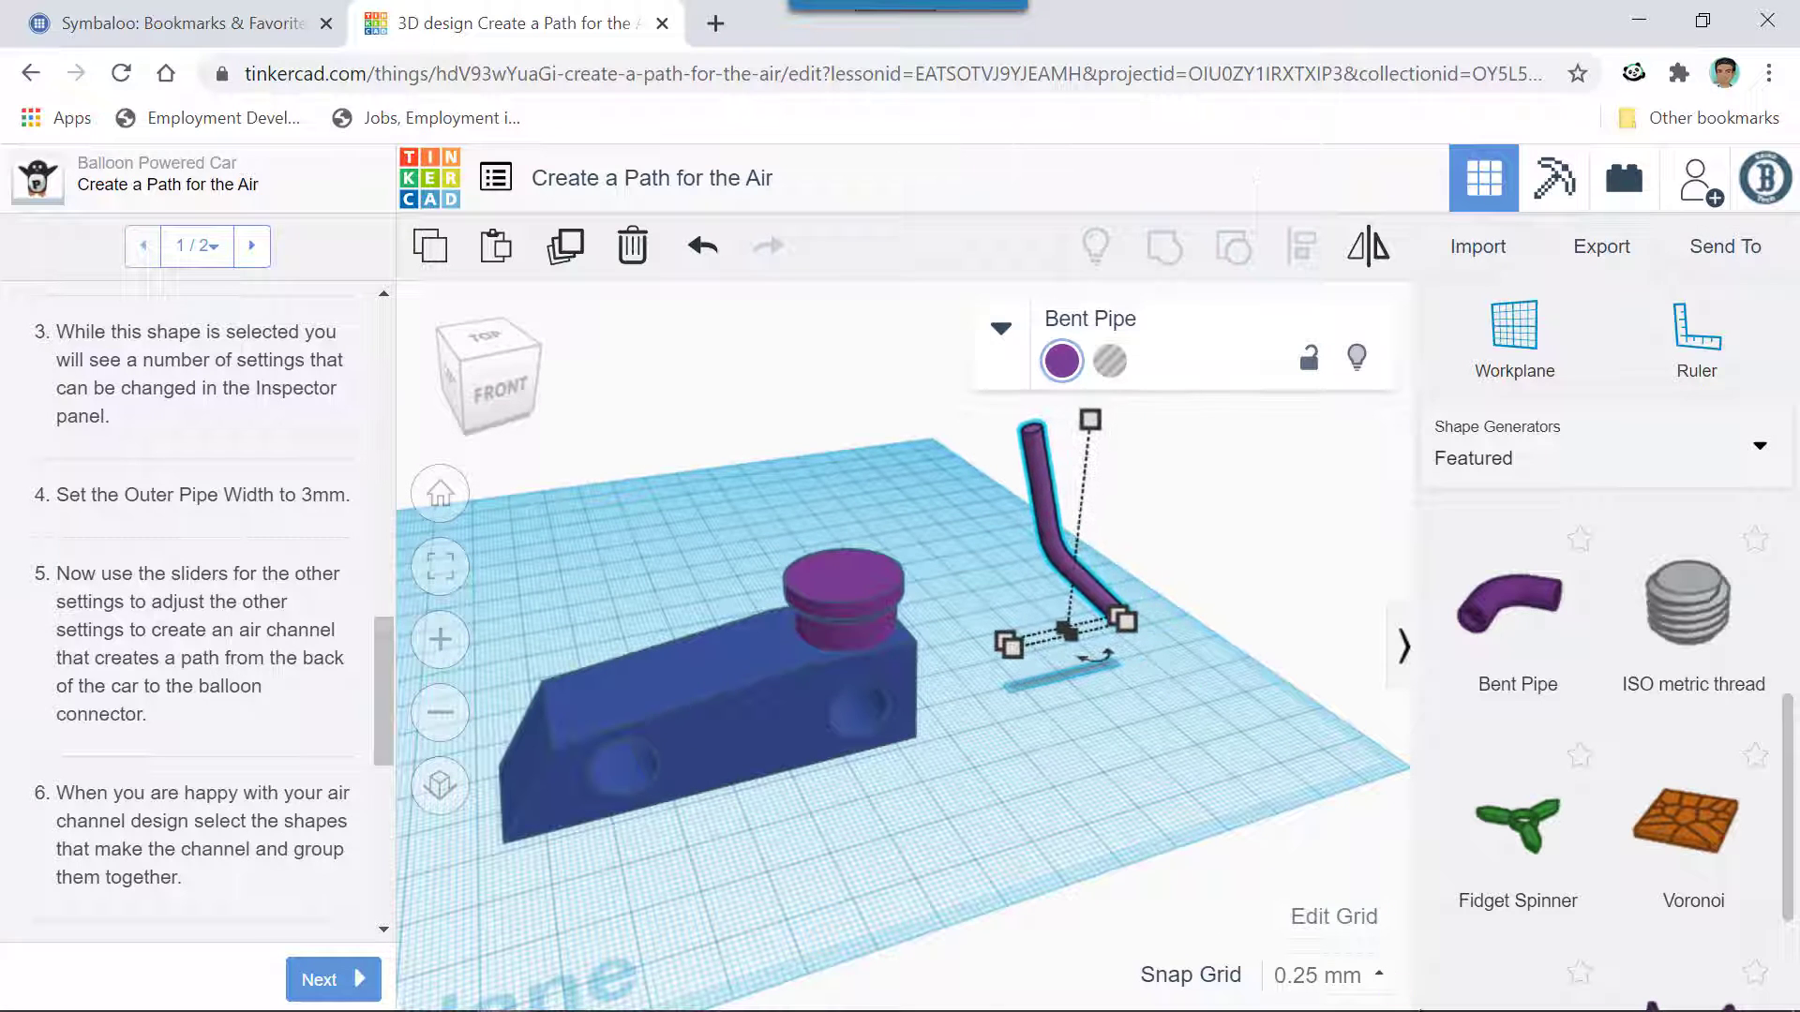
- Set the Snap Grid to 1.0 mm and move the Bent Pipe into the car, through the balloon connector and out the rear
click(1364, 977)
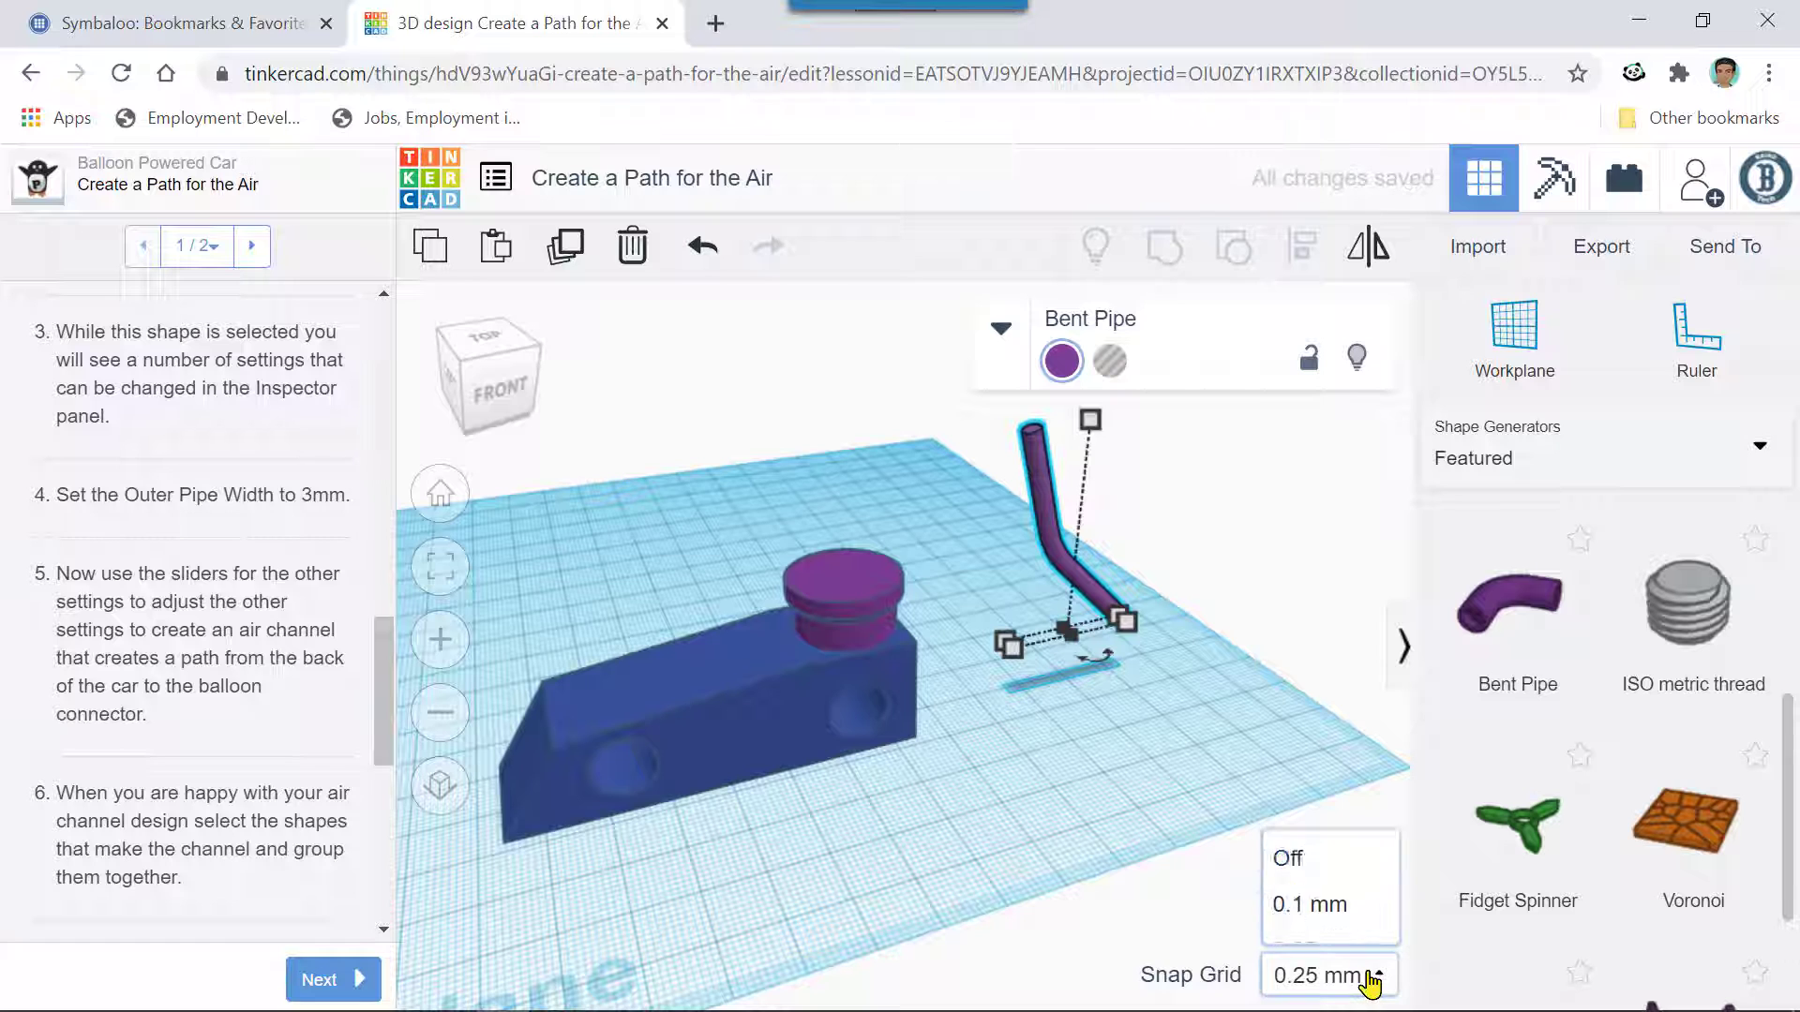
click(1308, 872)
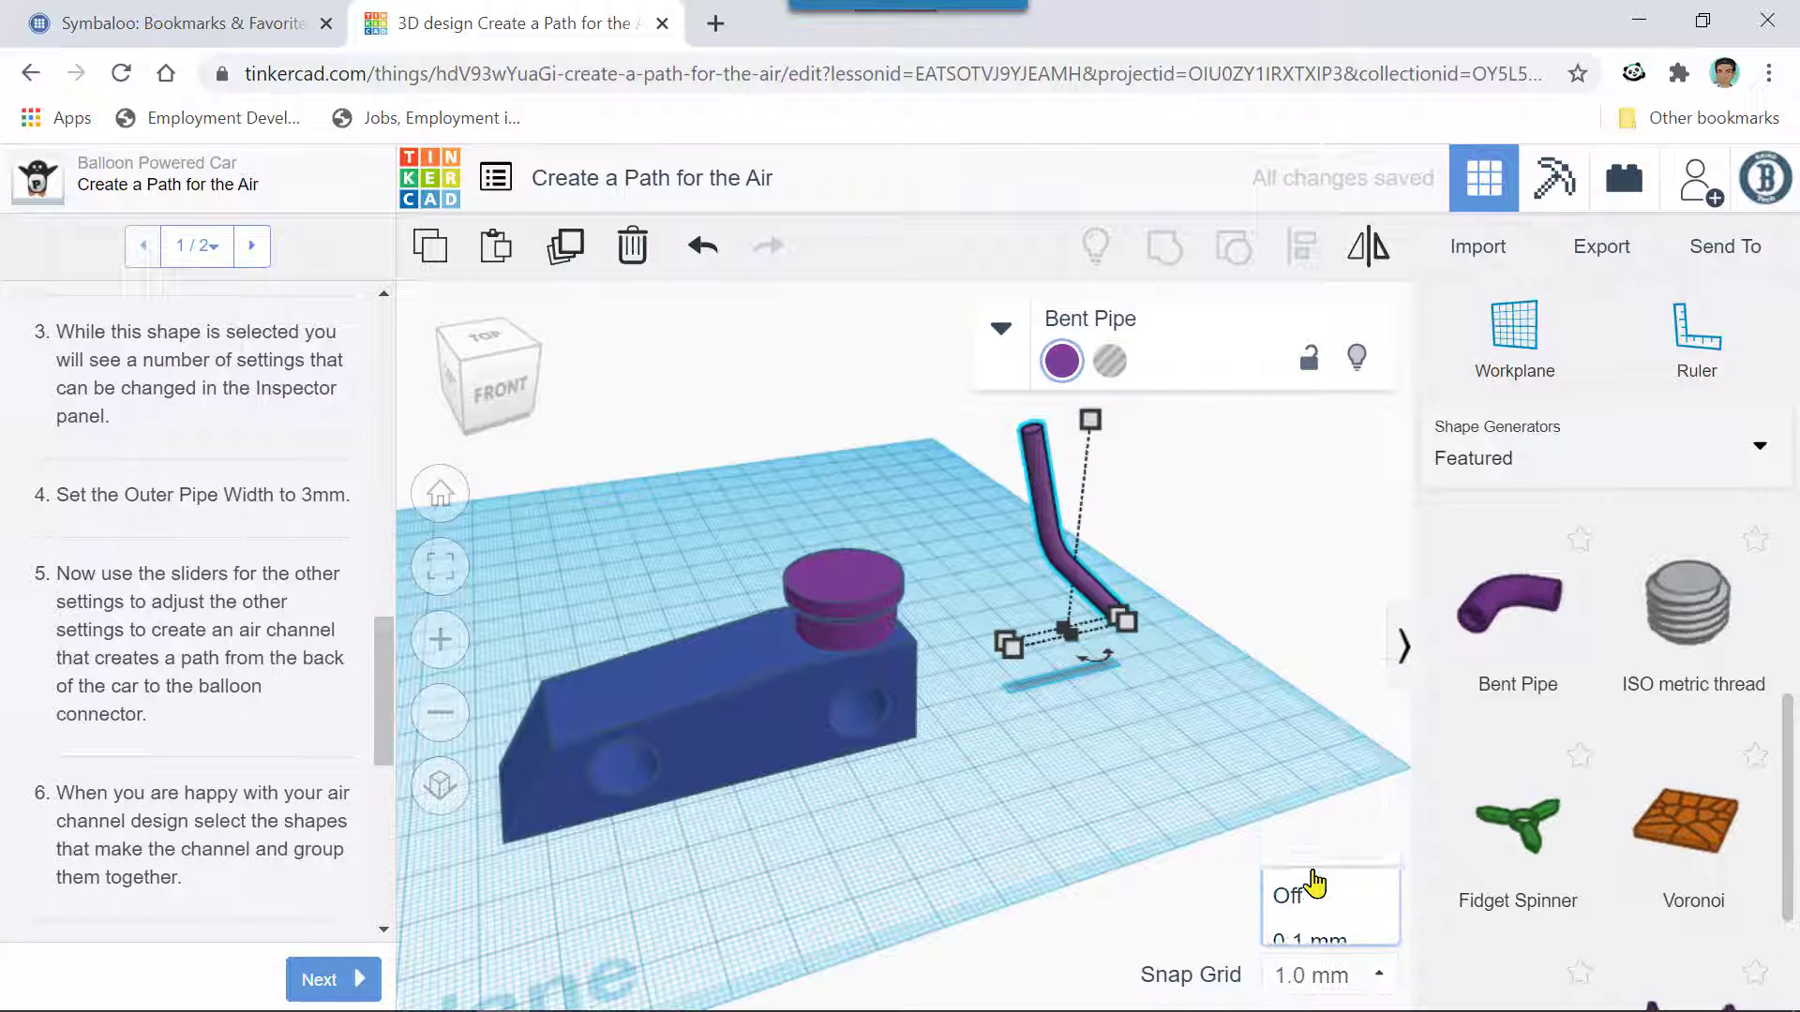
key(Left)
key(Left)
key(Left)
key(Left)
key(Left)
key(Left)
key(Left)
key(Left)
key(Left)
key(Left)
key(Left)
key(Left)
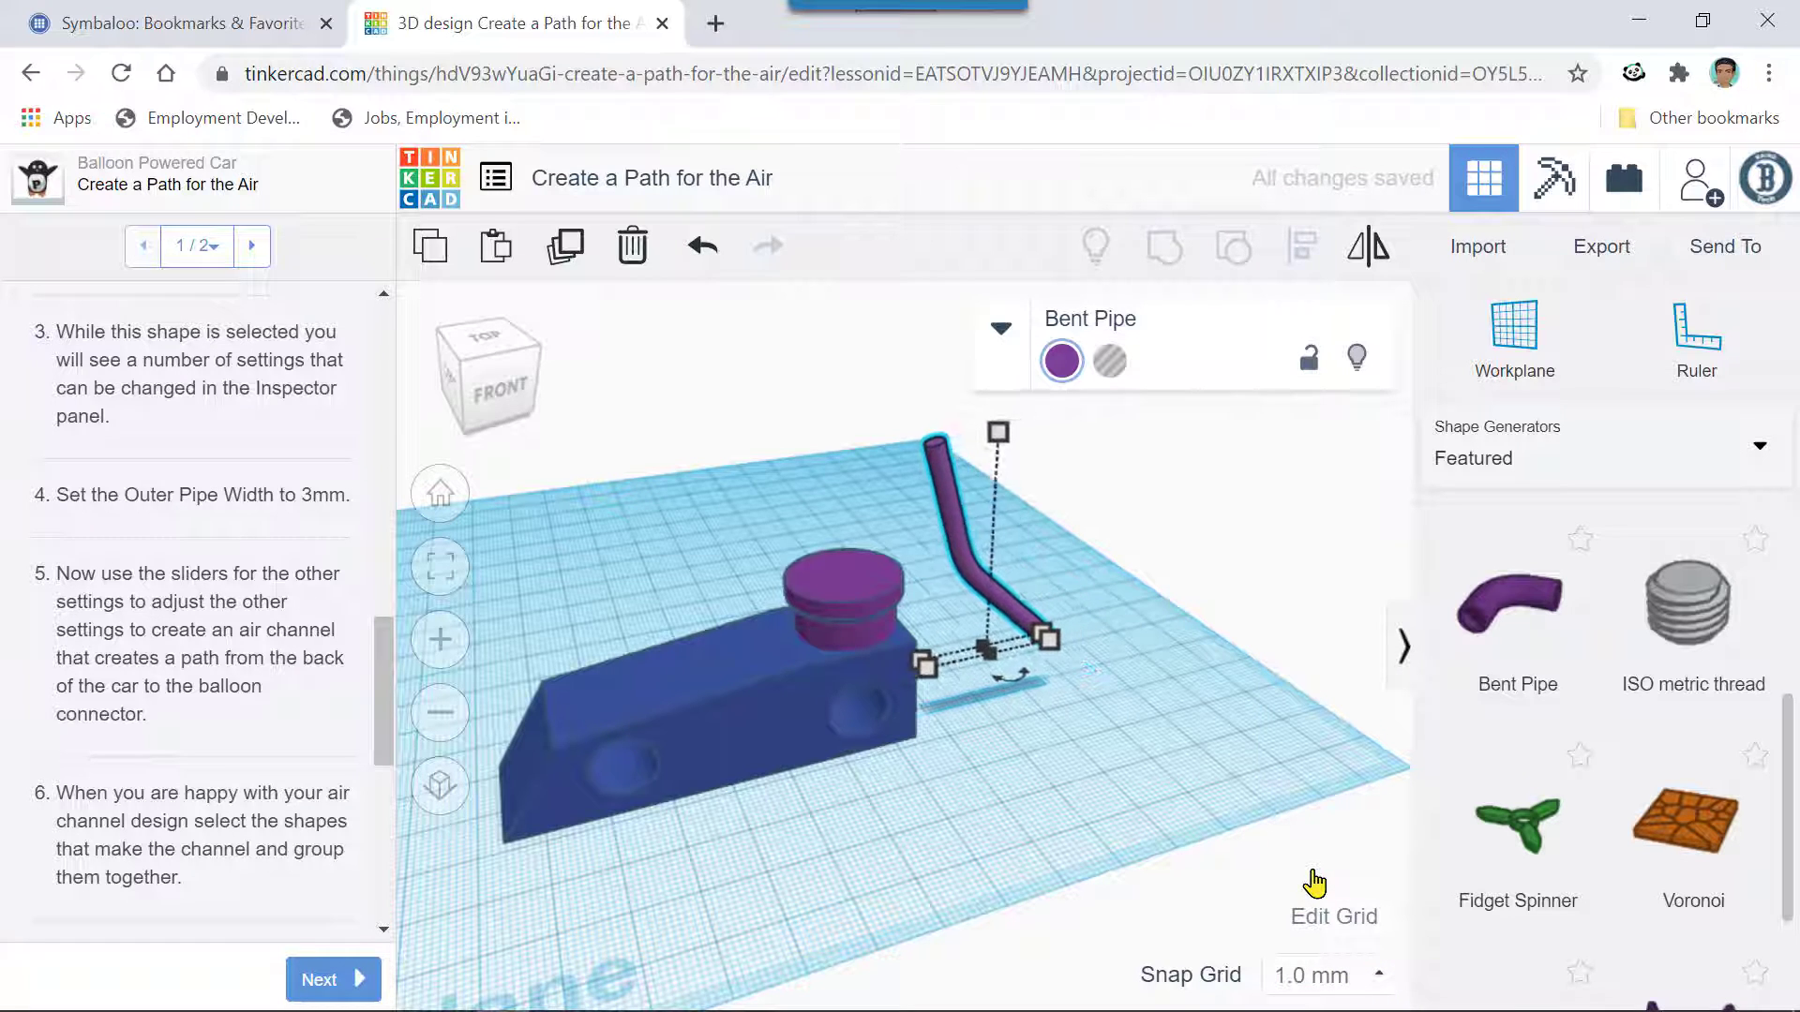
key(Left)
key(Left)
key(Left)
key(Left)
key(Left)
key(Left)
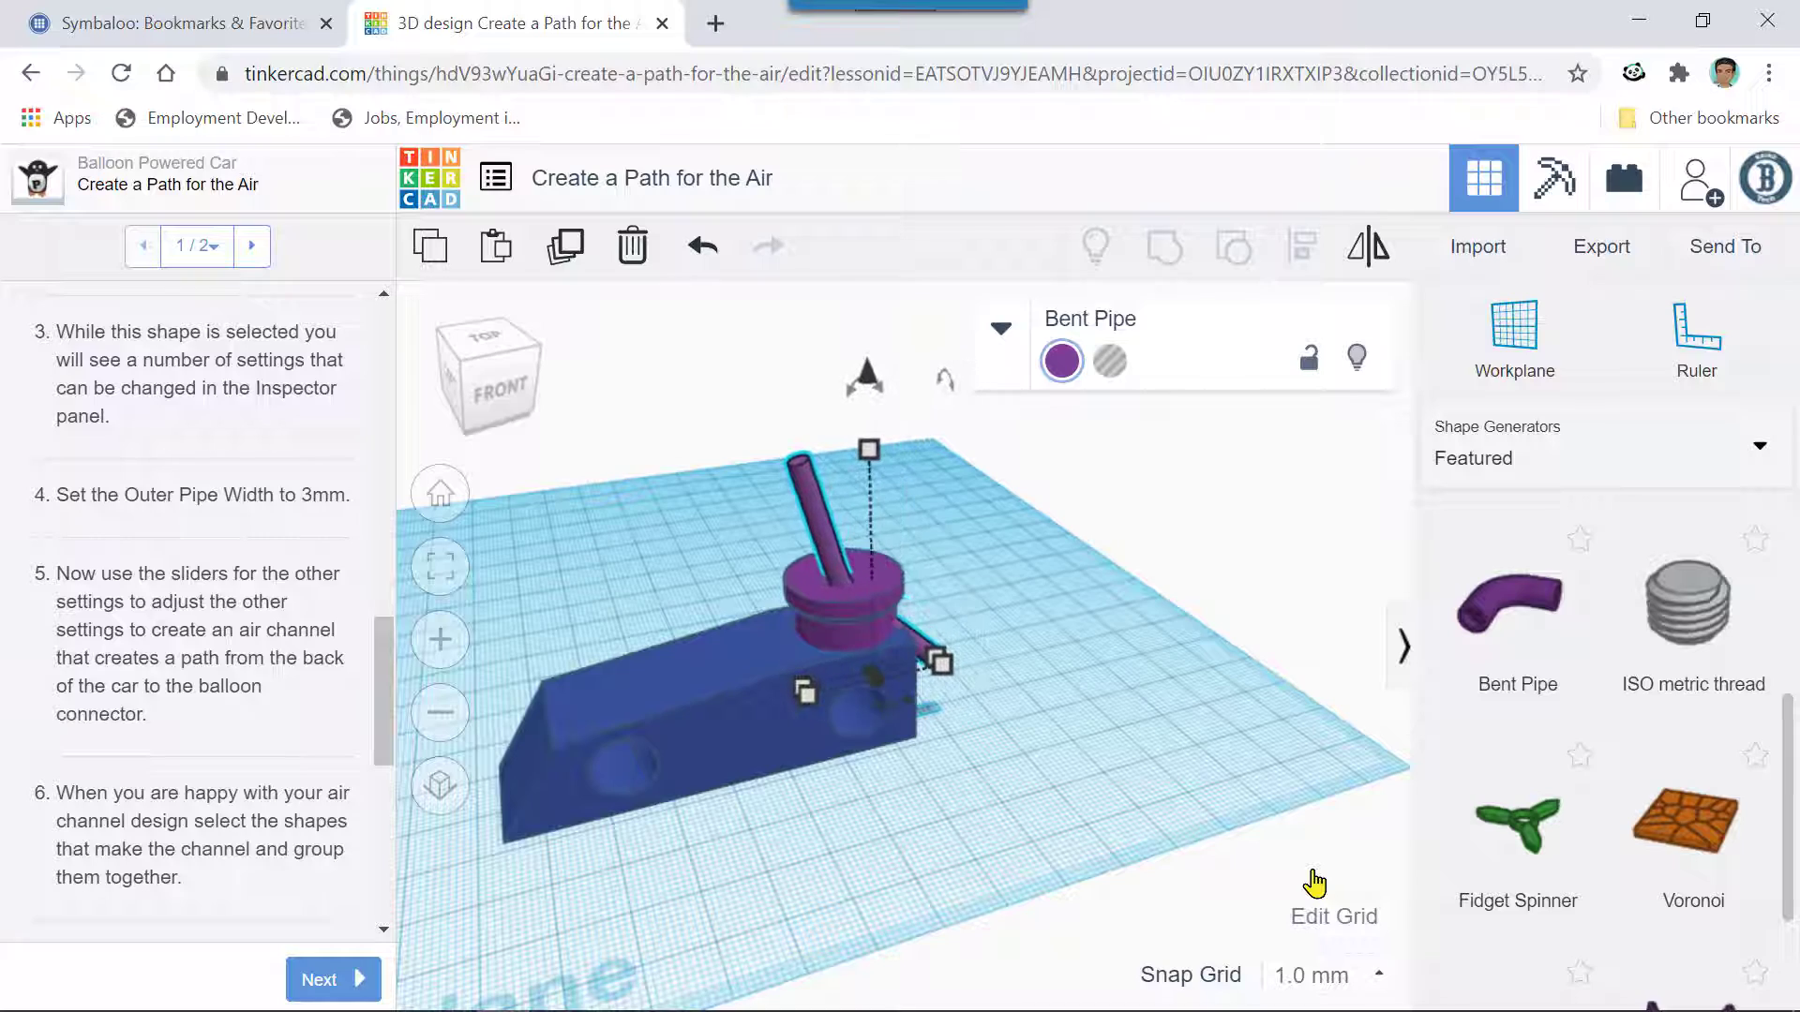
- Centre the Bent Pipe across the car's width and lower it to 7 mm above the workplane
right_drag(1321, 853, 1311, 836)
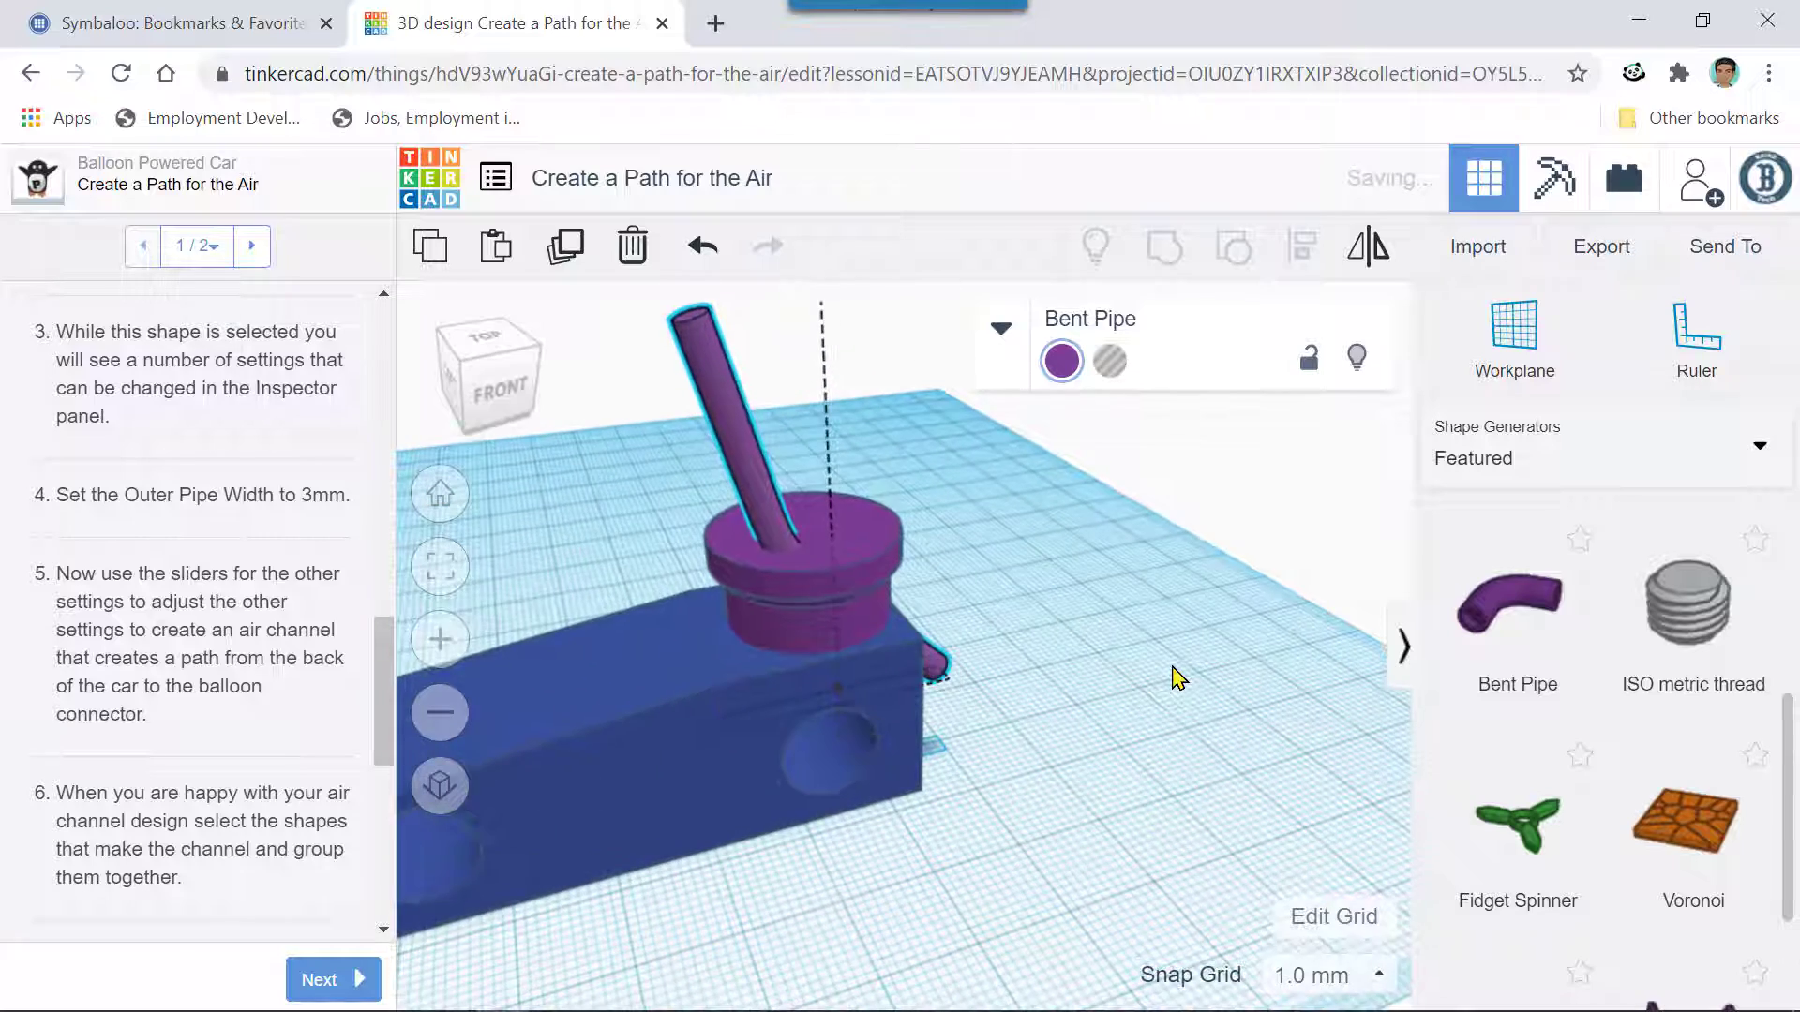
right_drag(1178, 677, 767, 728)
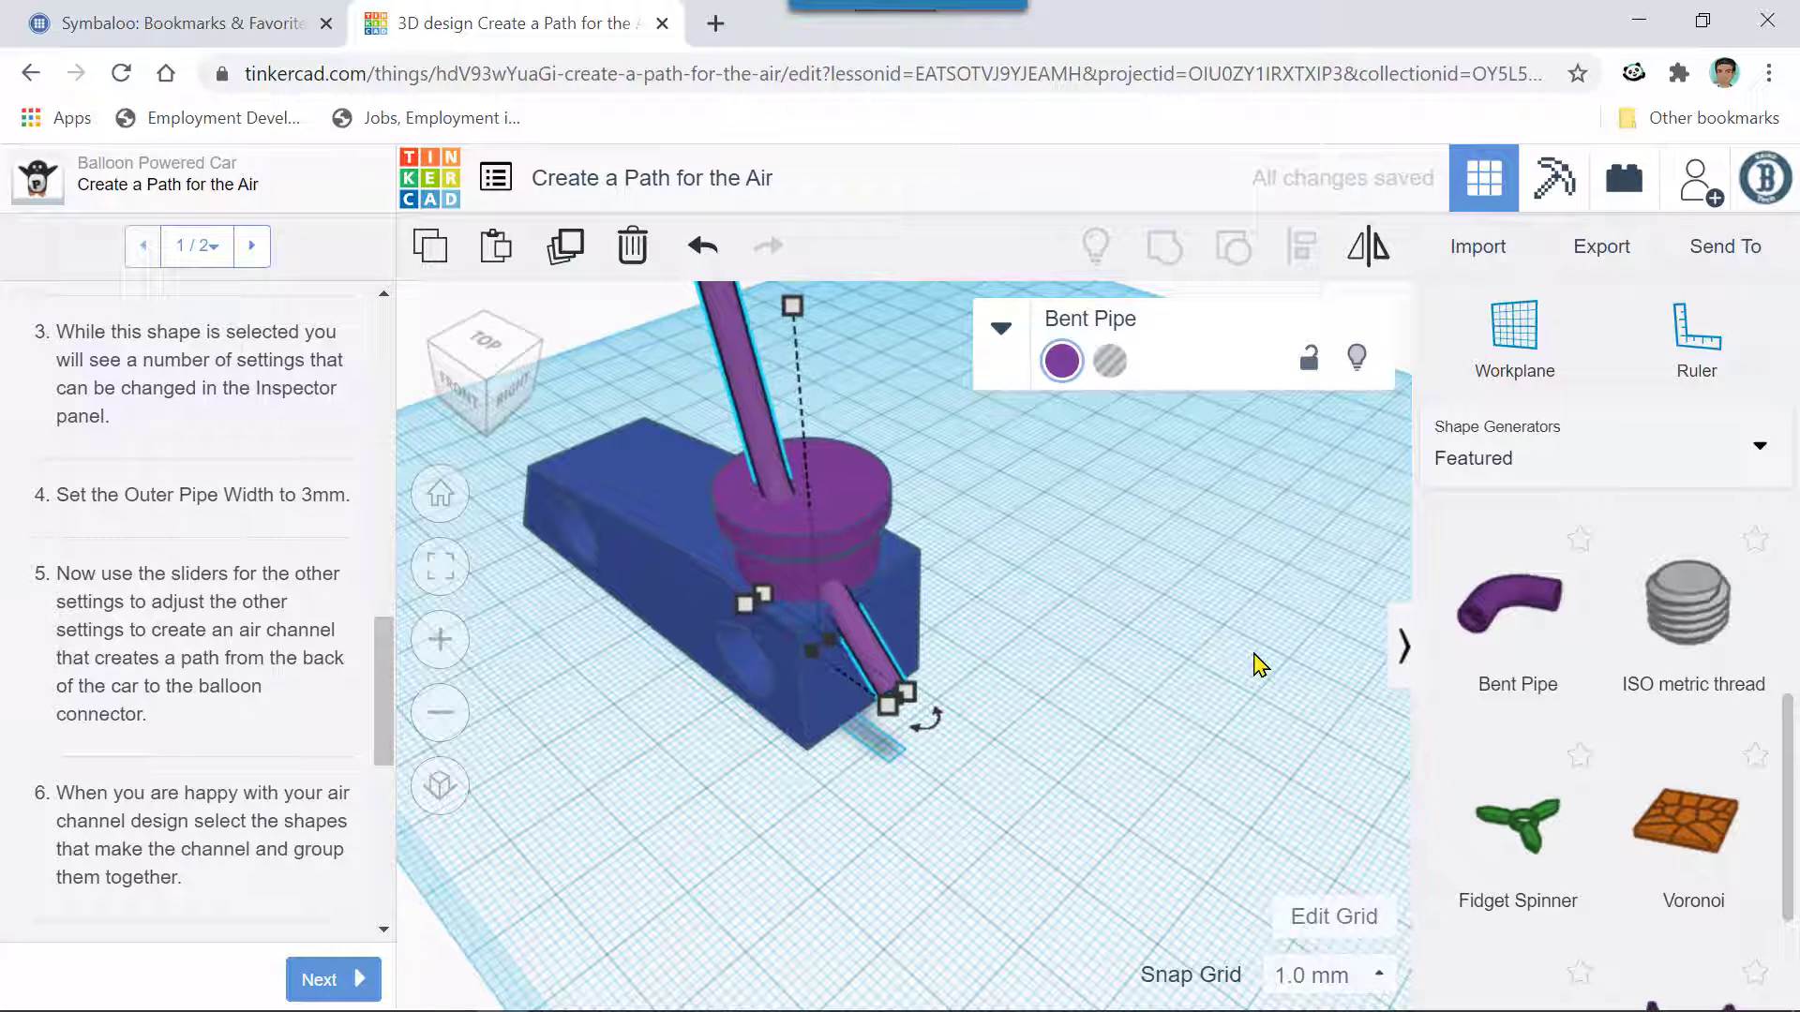
scroll(1237, 666, down, 2)
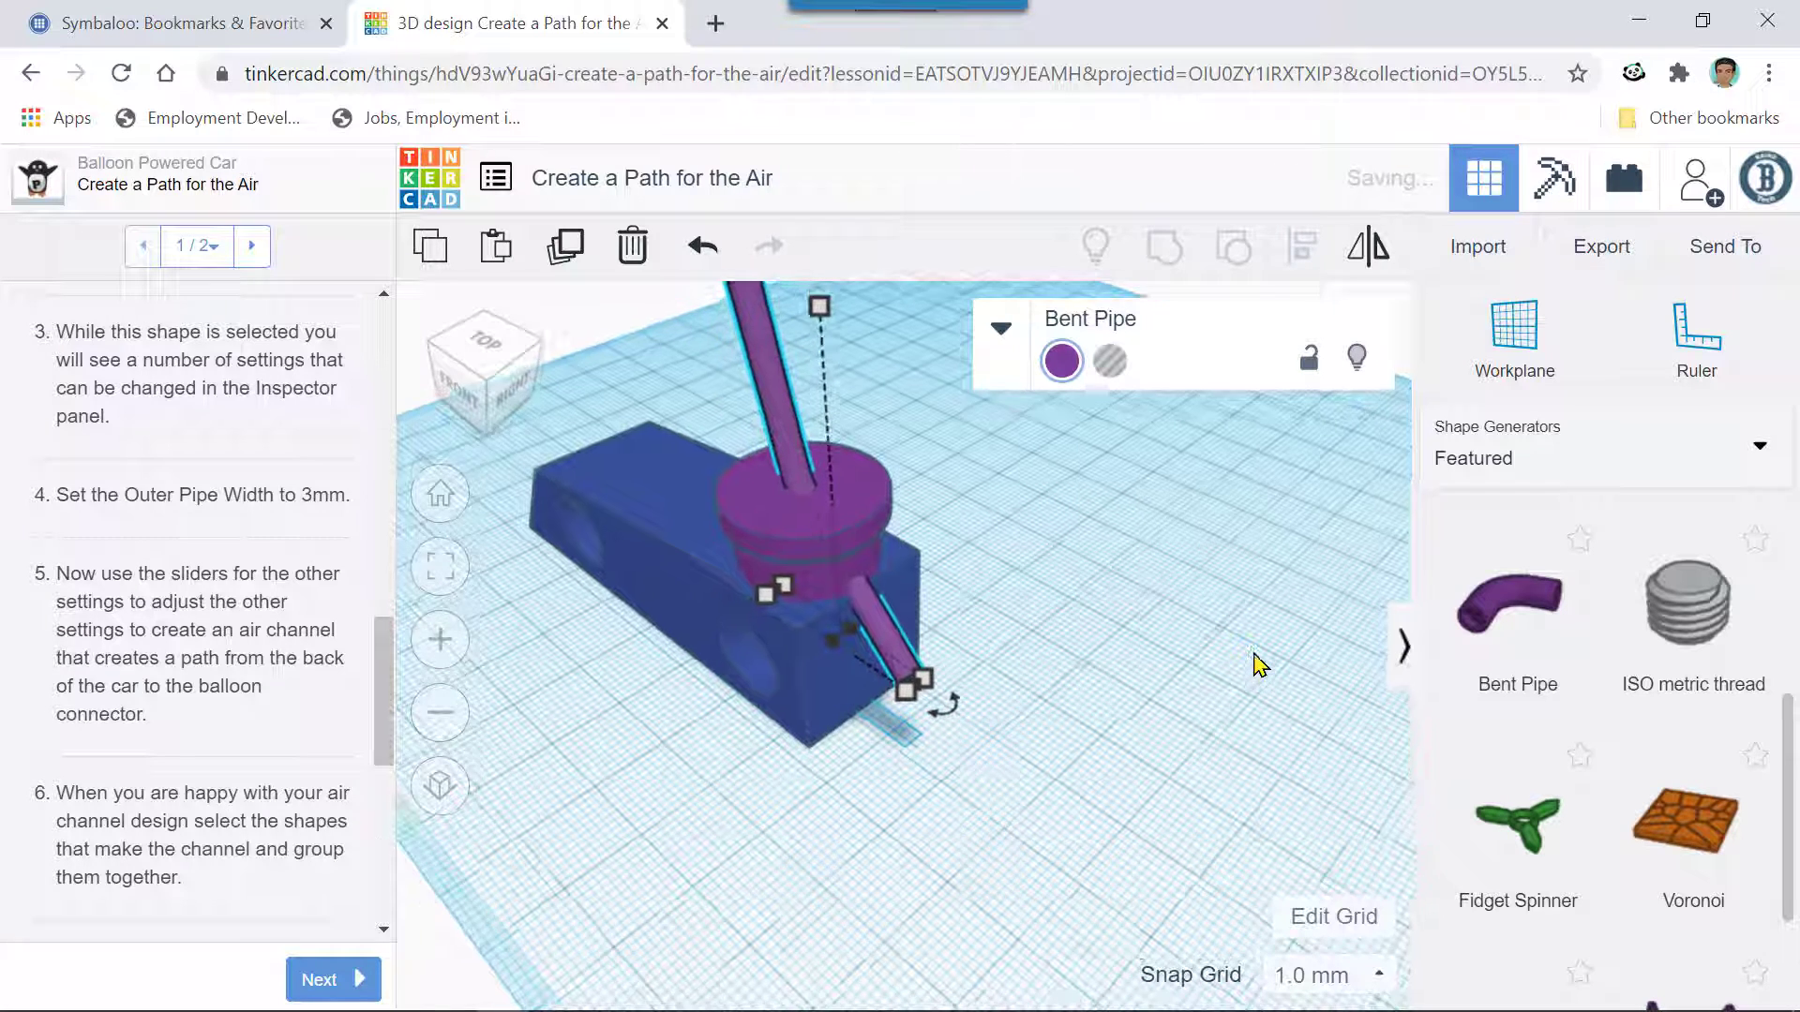
right_drag(1227, 659, 1371, 653)
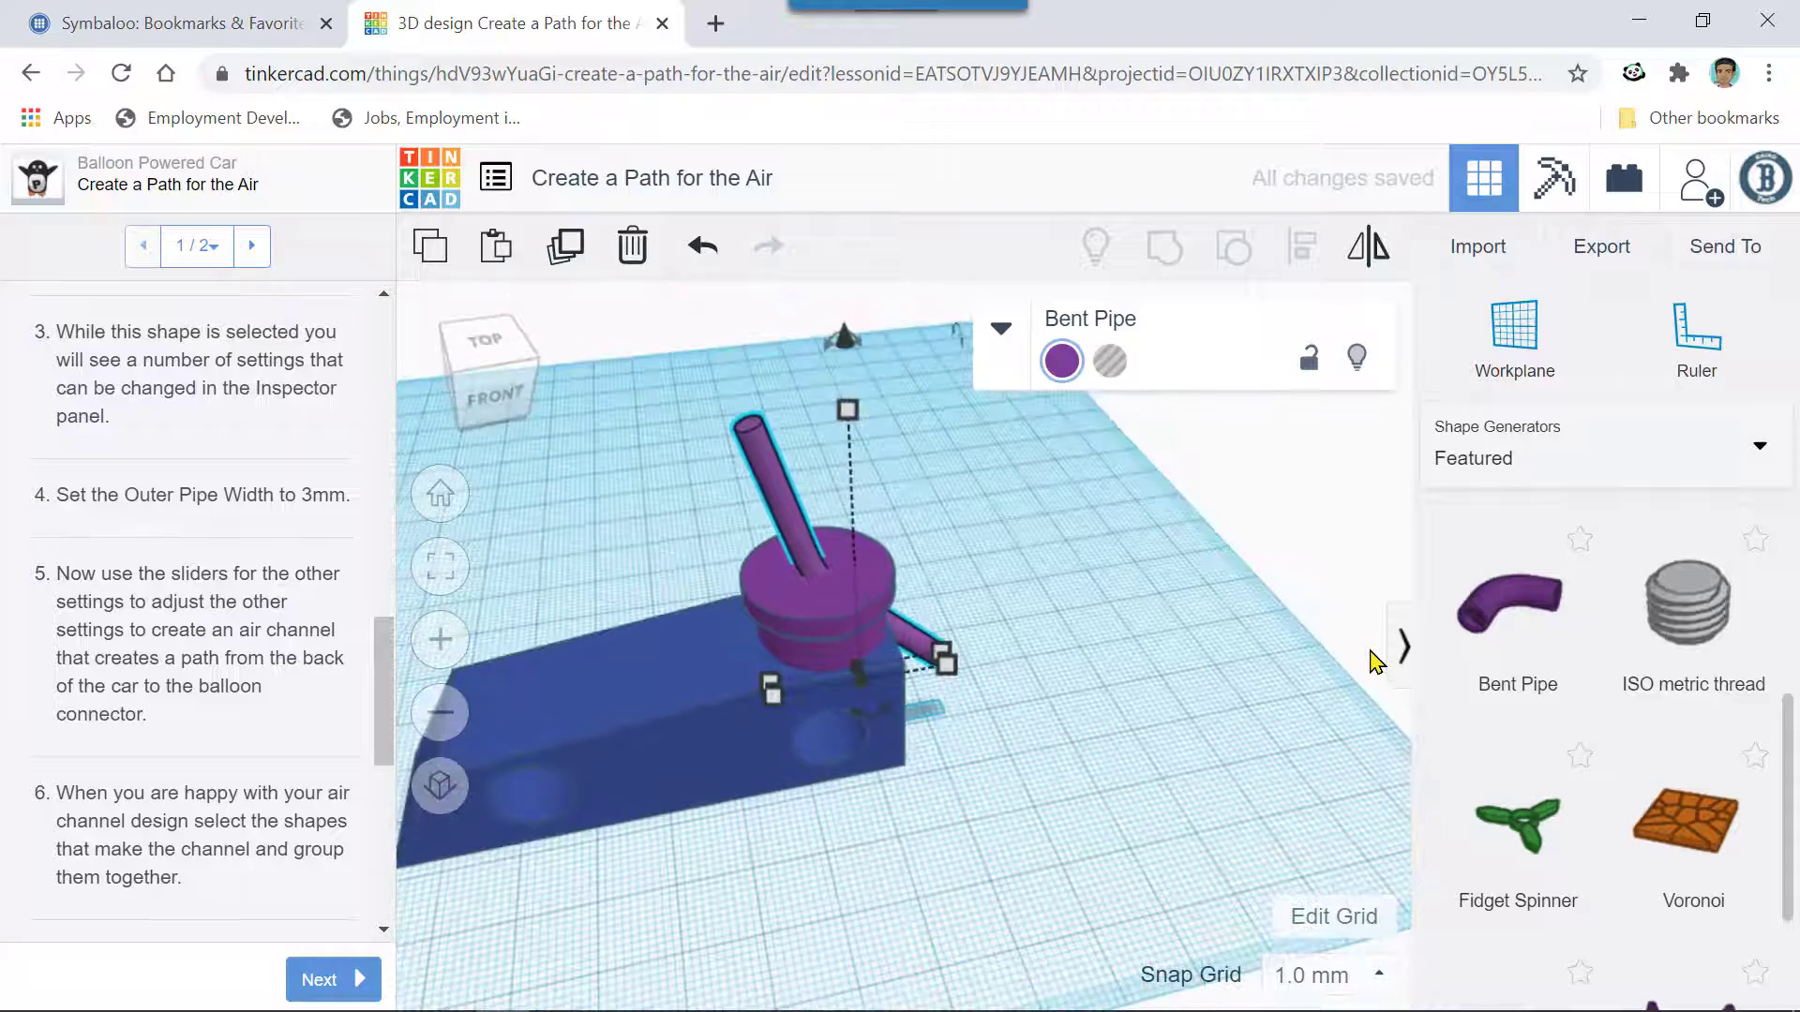
scroll(1265, 638, up, 3)
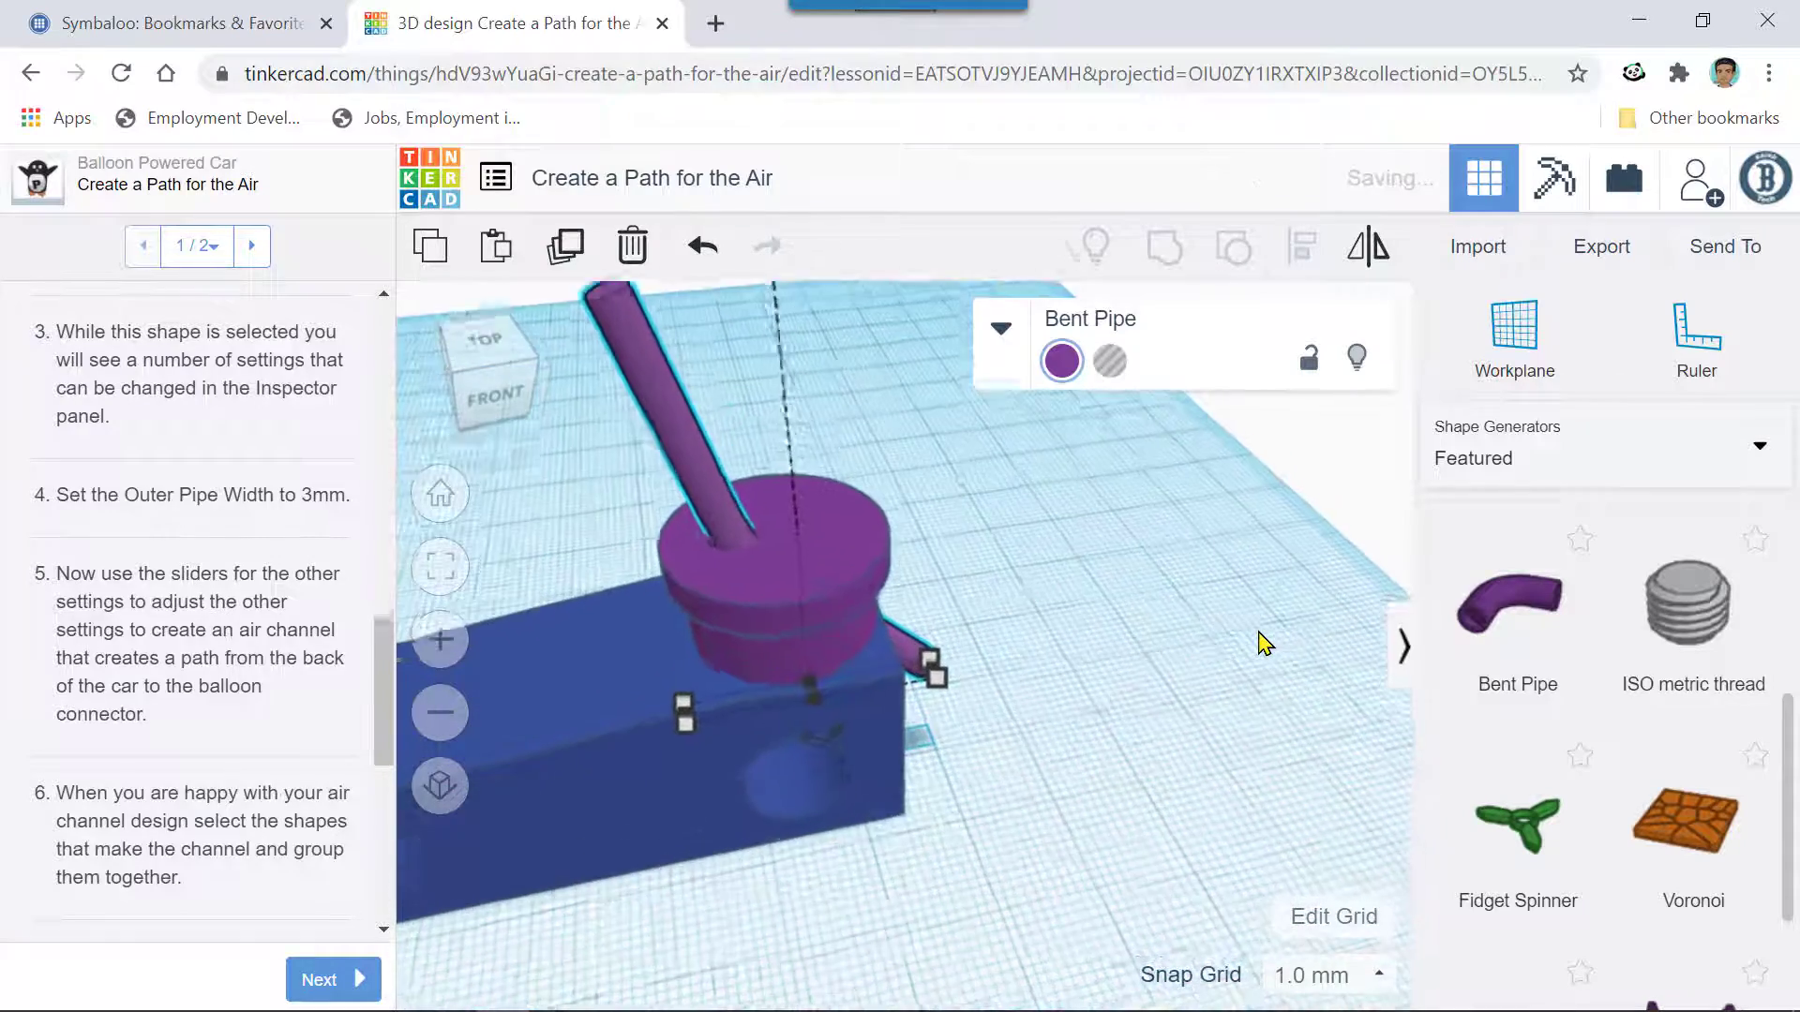
right_drag(1266, 642, 948, 656)
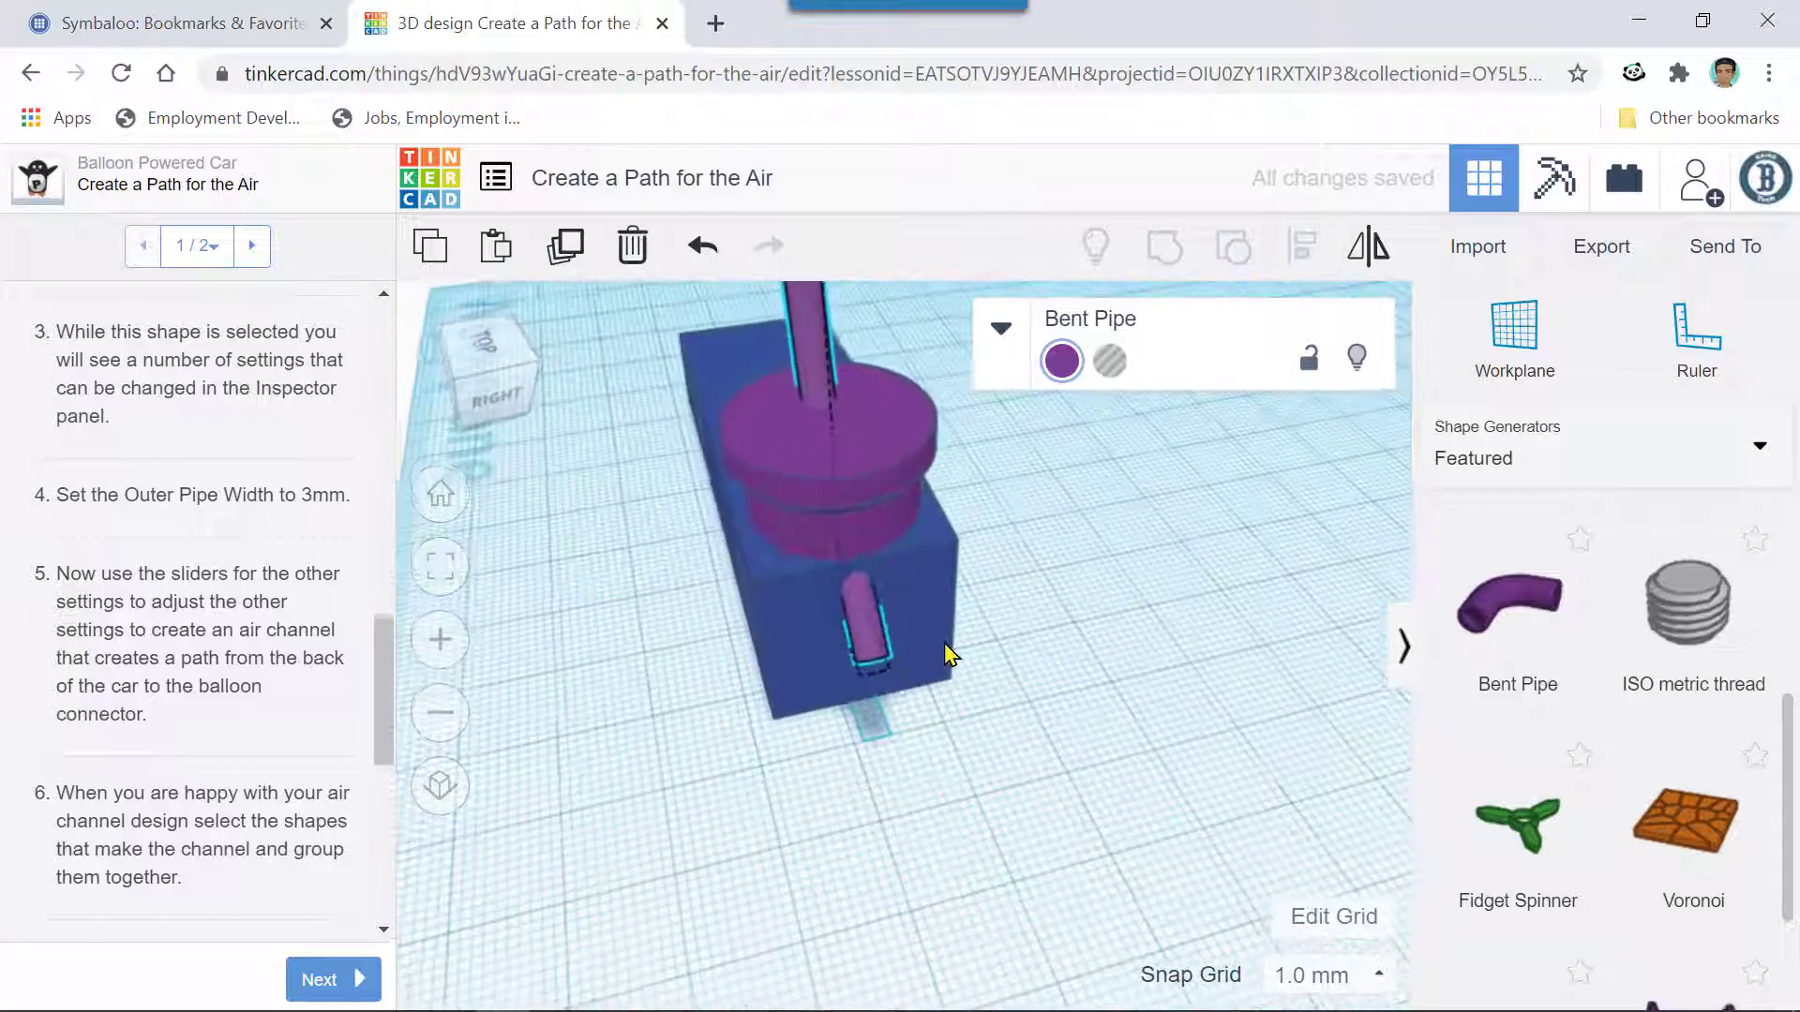
scroll(956, 647, down, 3)
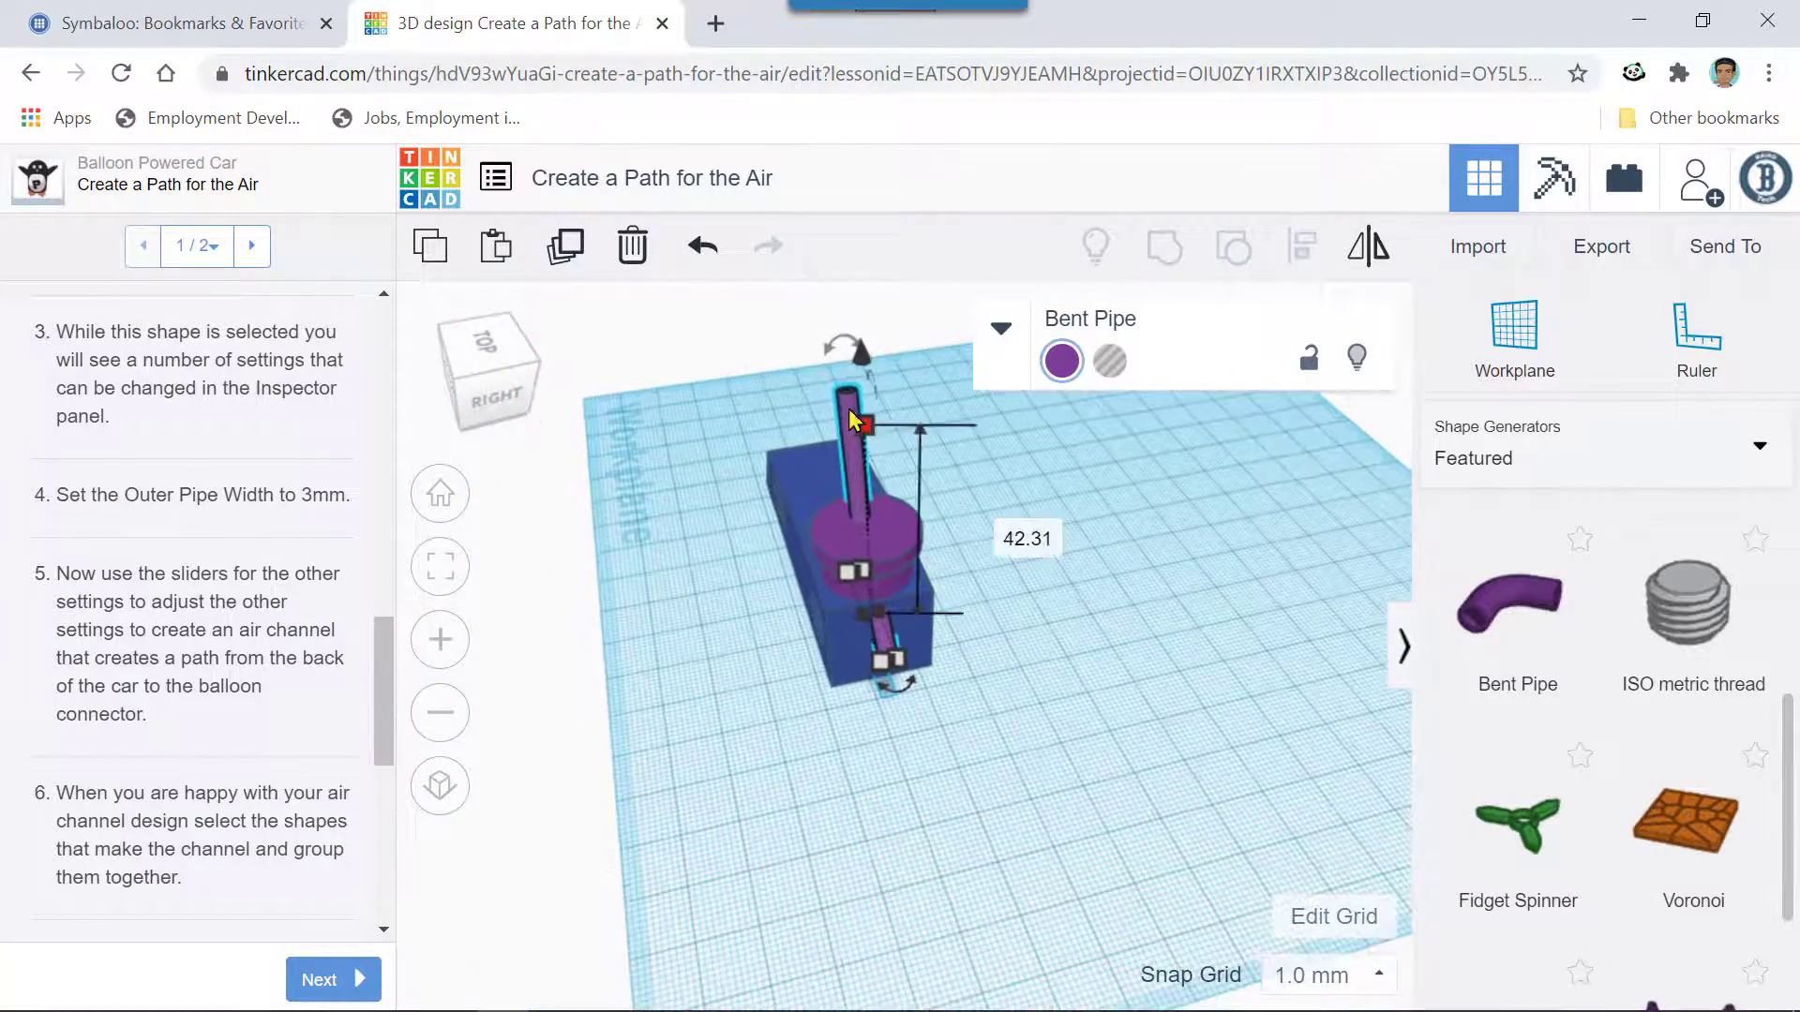
drag(864, 356, 865, 375)
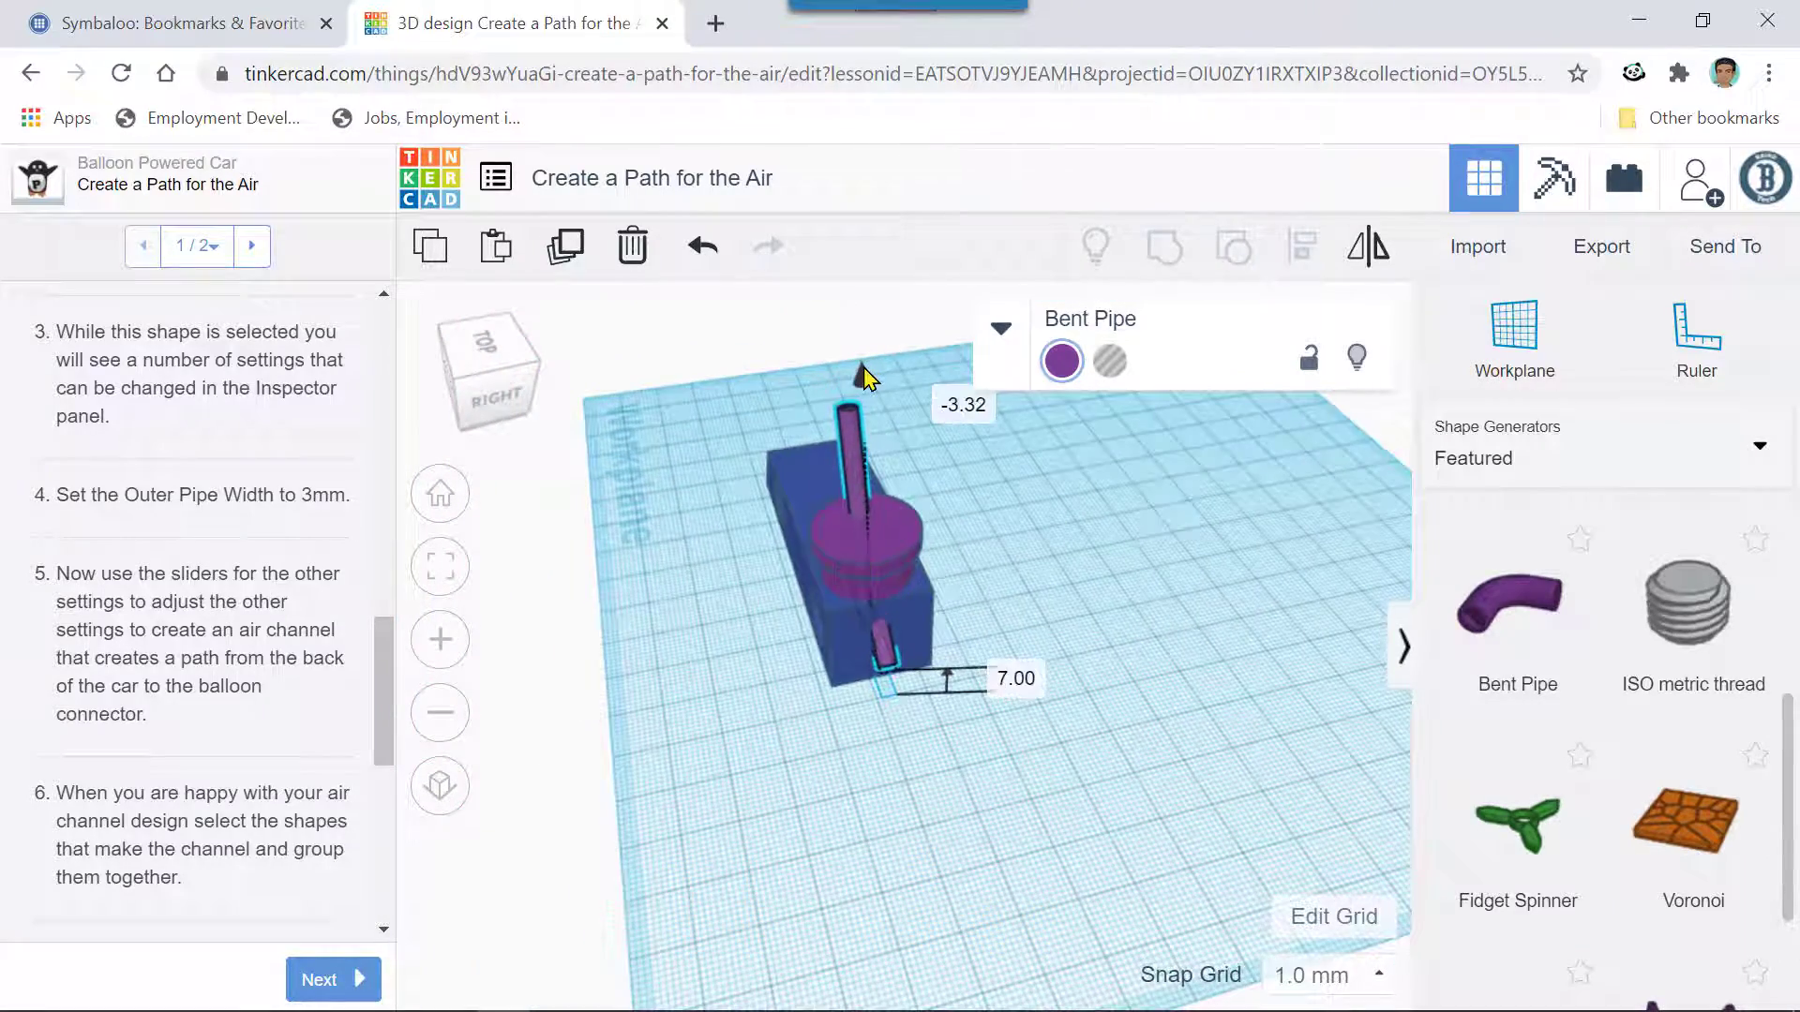
right_drag(1016, 510, 935, 643)
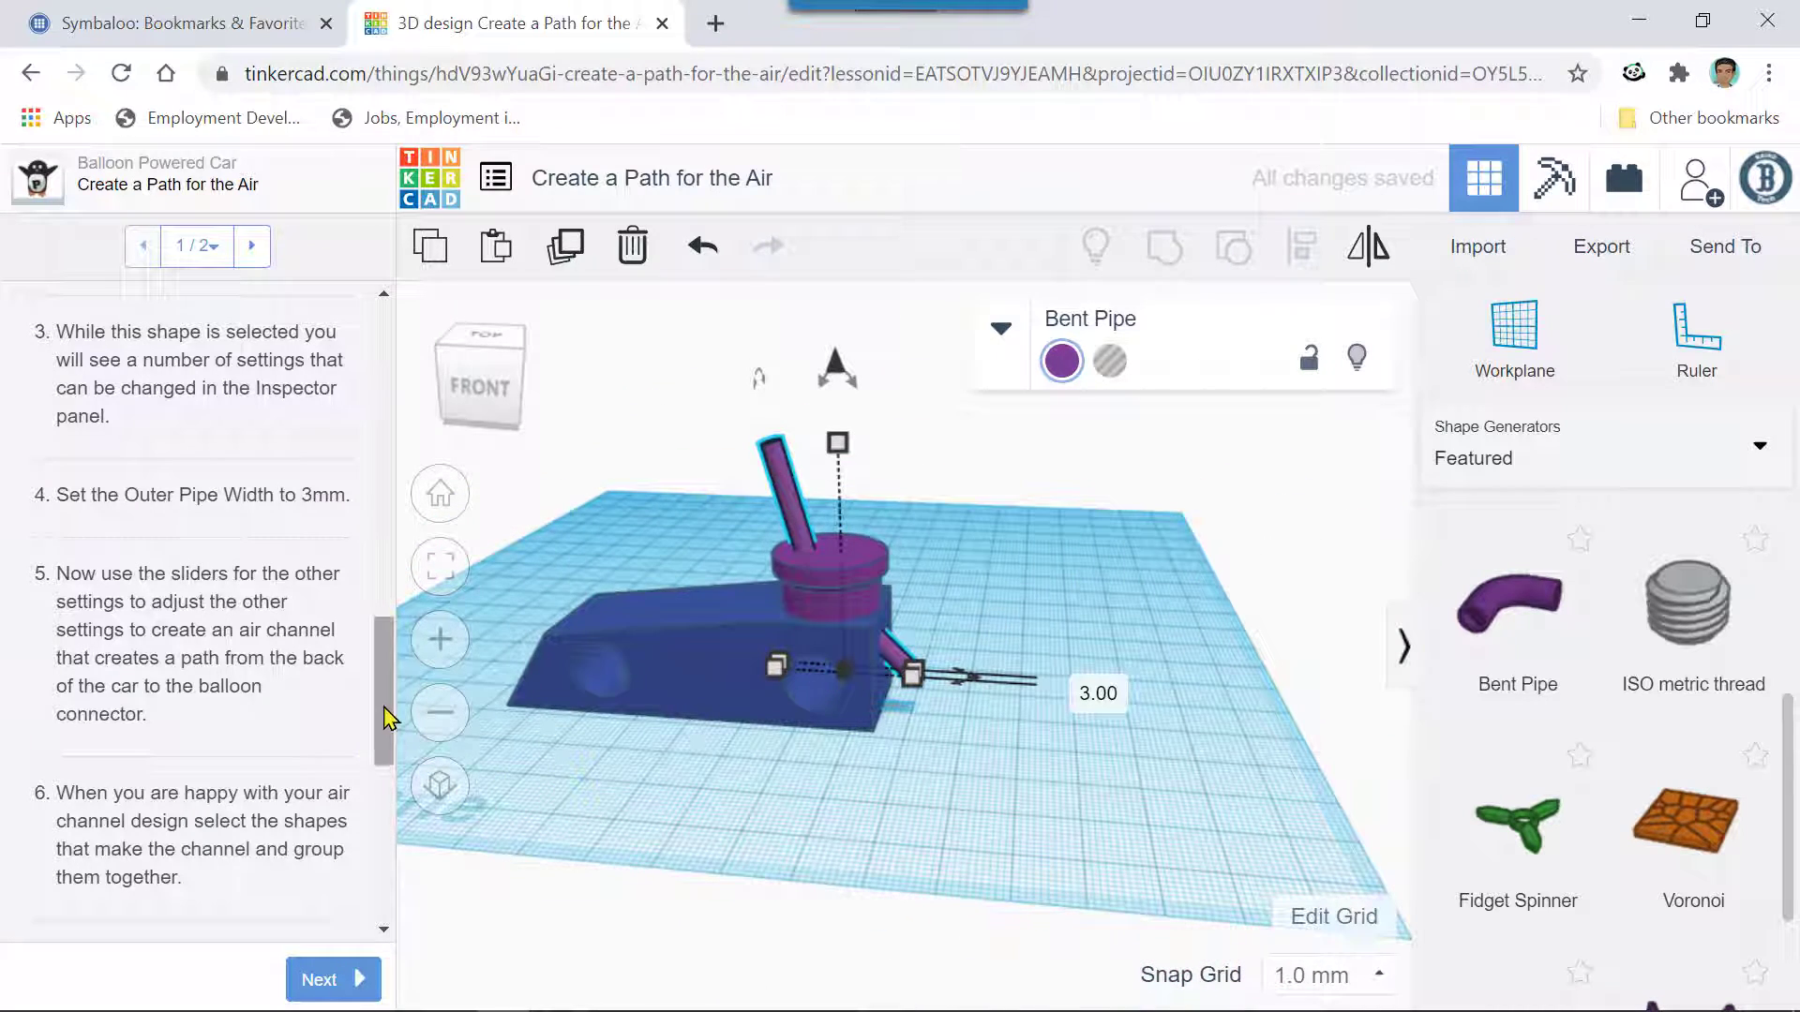
- Review lesson instructions 7 to 11 and the Alternate Air Channel Paths page, and return to the first lesson page
scroll(387, 718, down, 6)
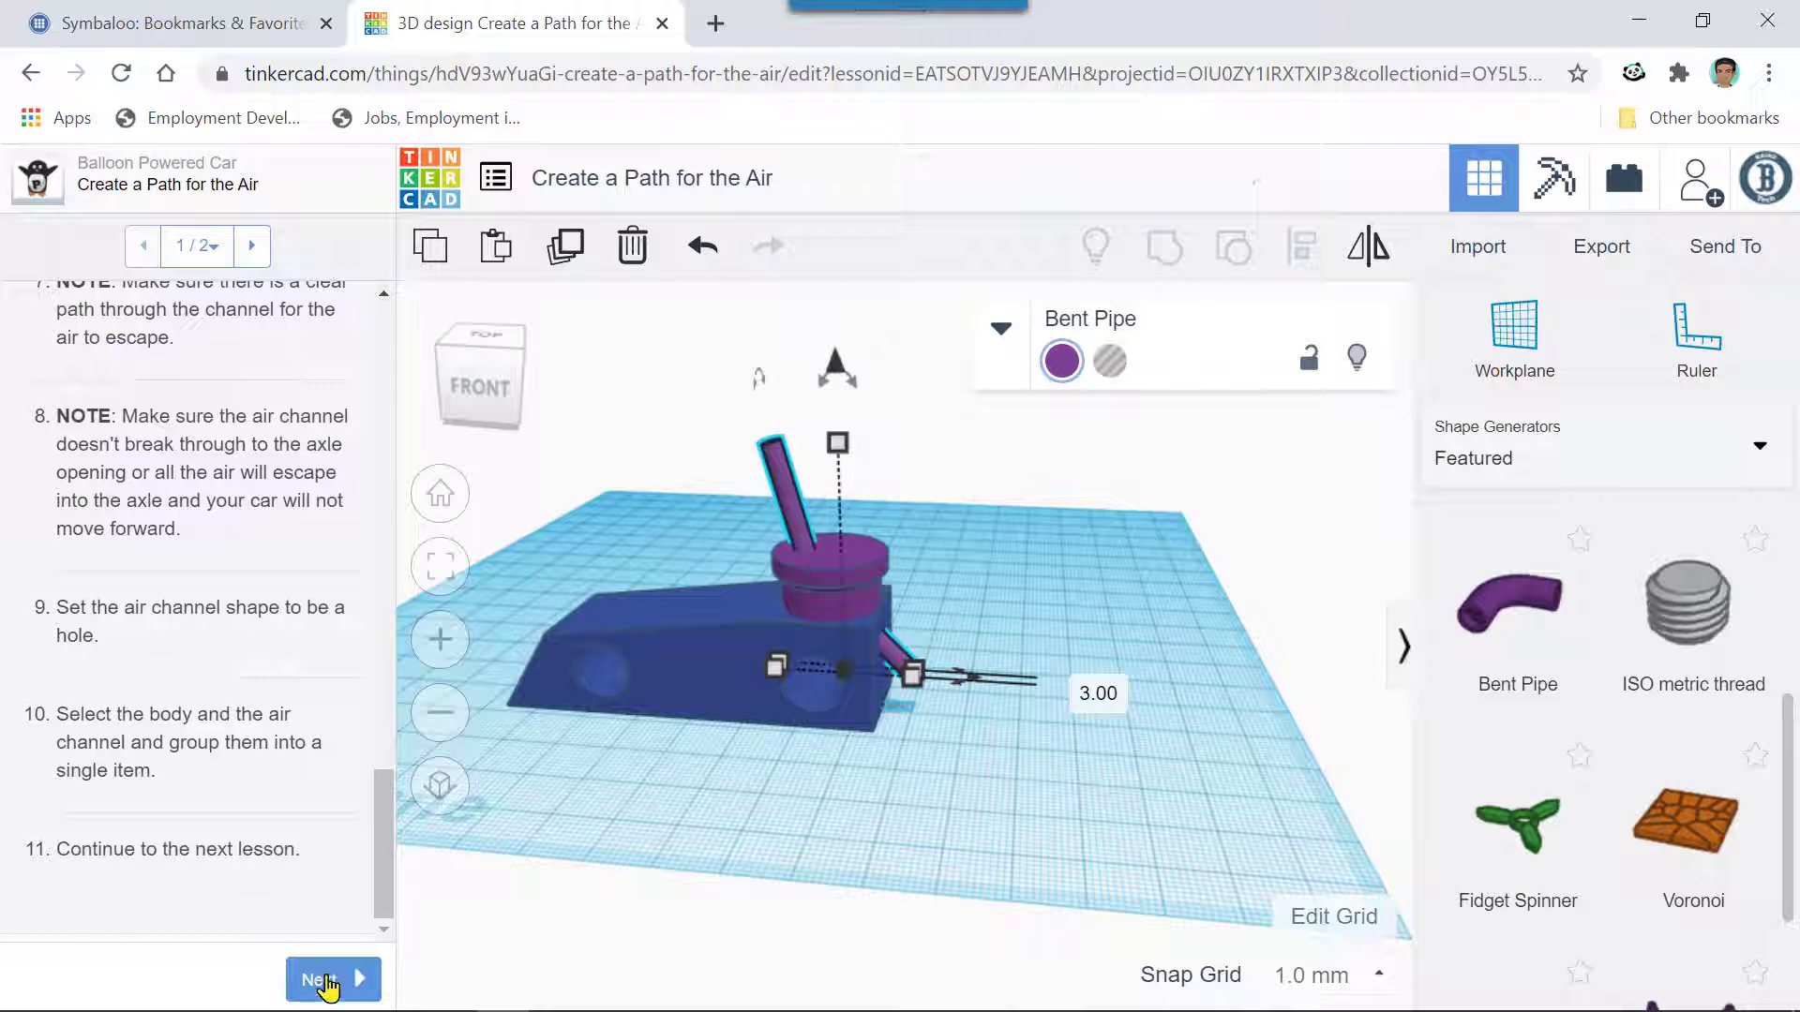
click(327, 981)
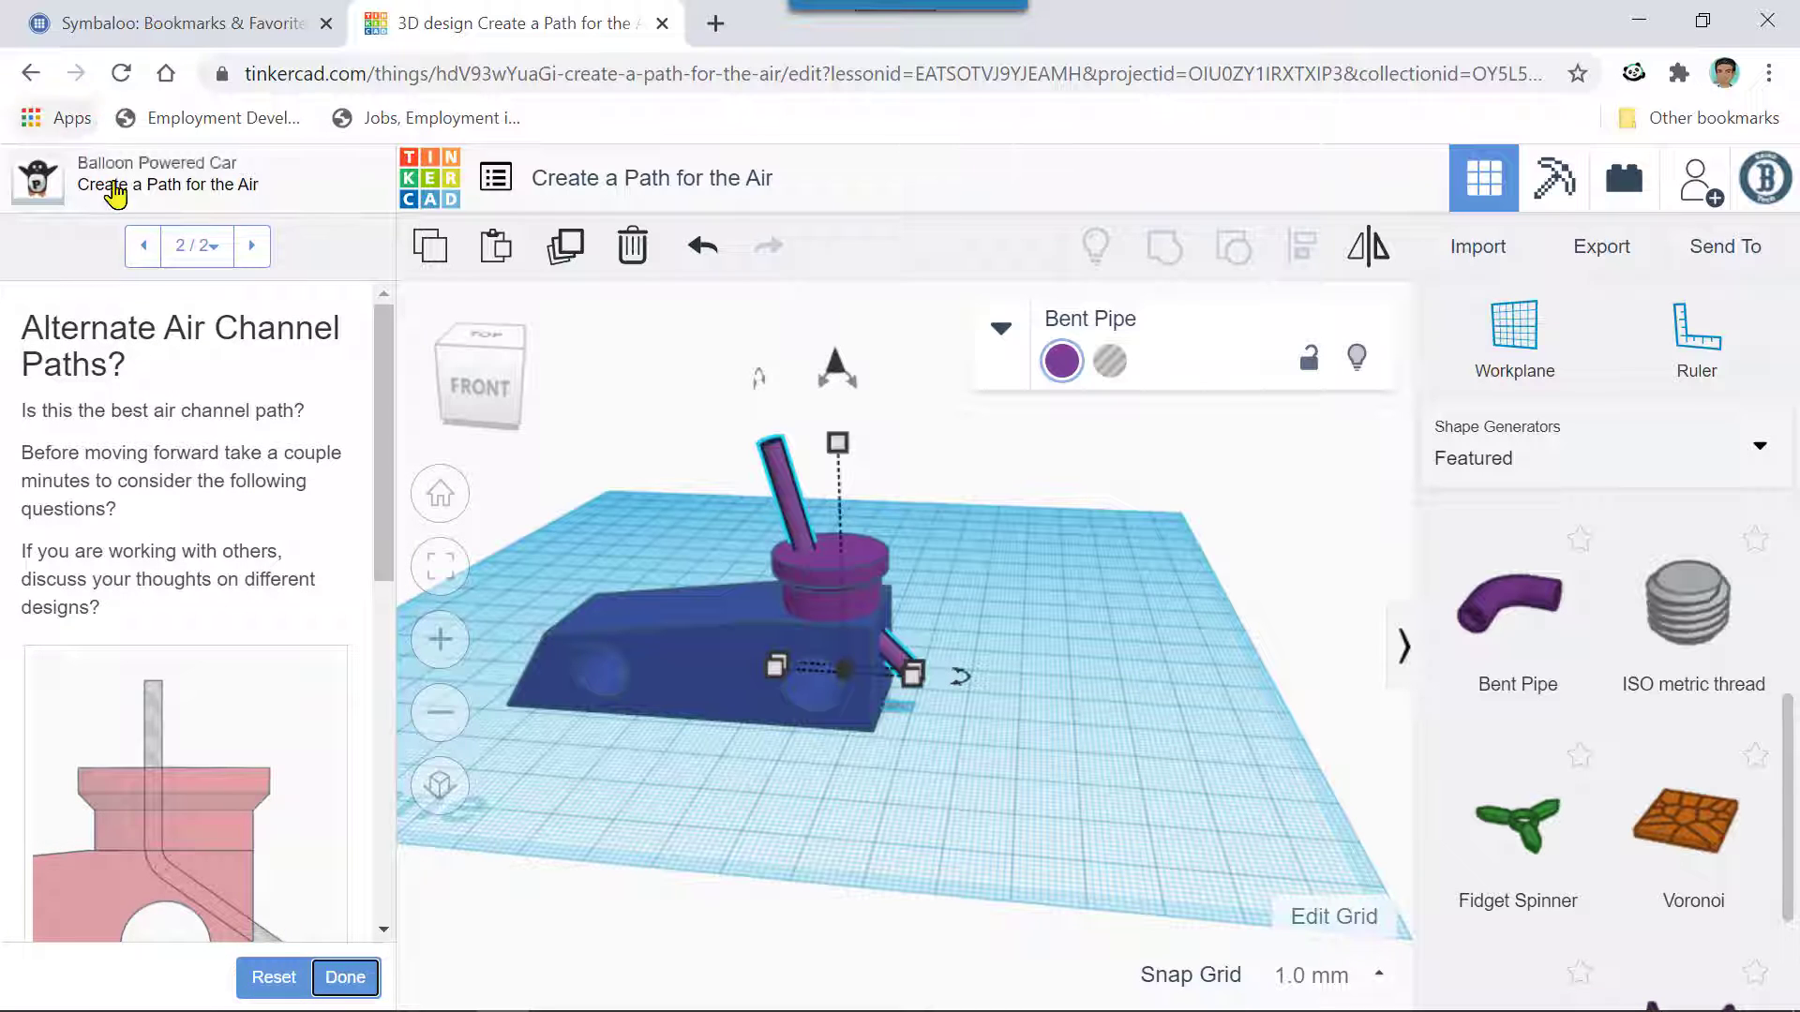
click(143, 246)
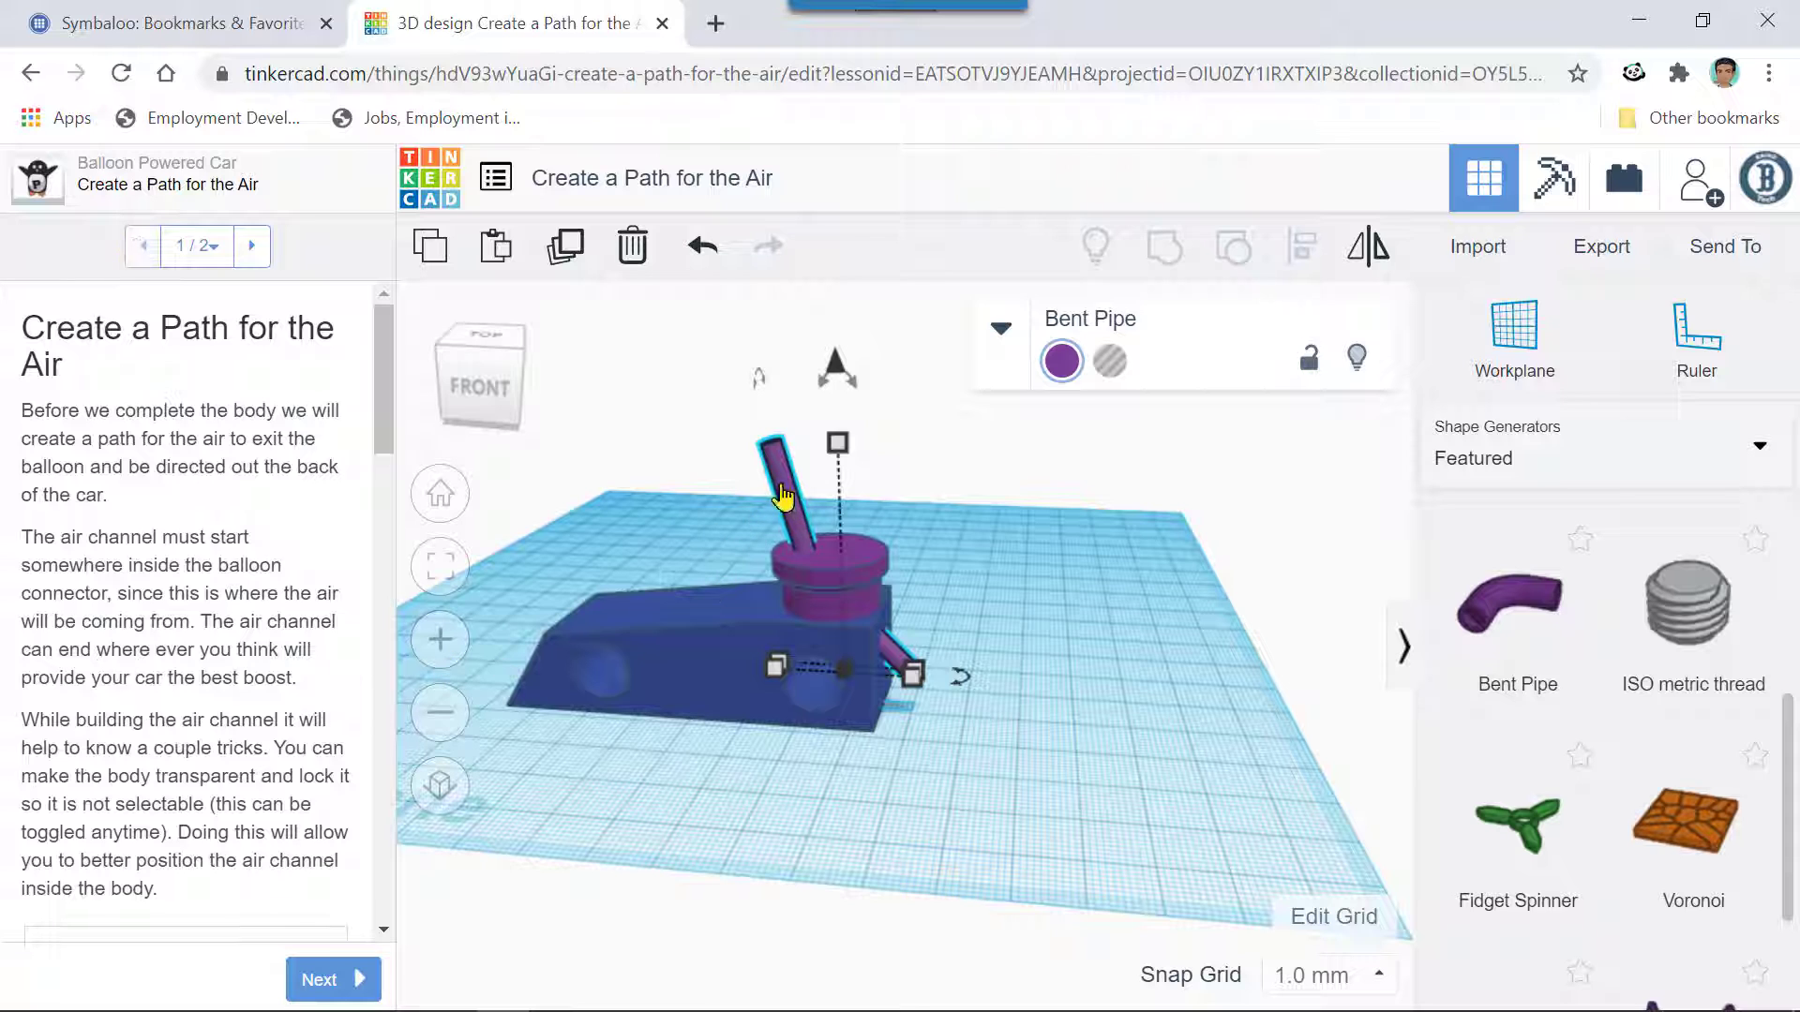
- Turn the Bent Pipe running through the connector and car body into a hole
click(1110, 362)
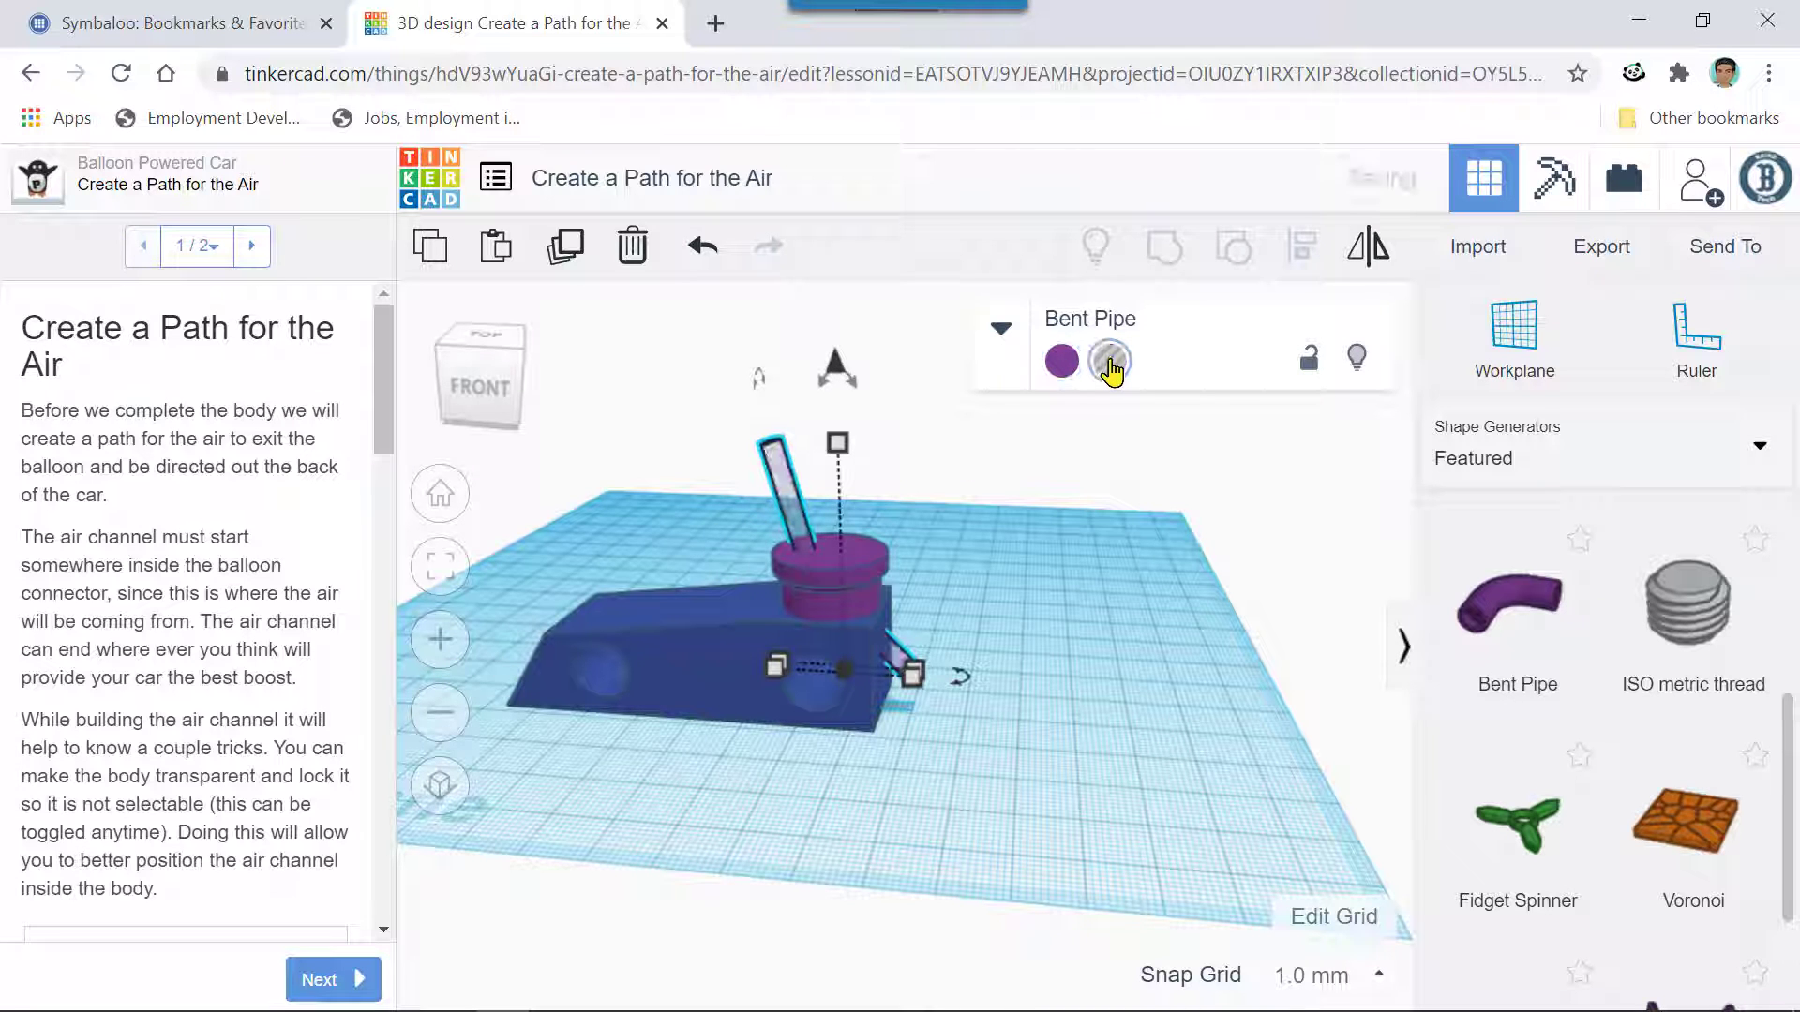
click(1153, 665)
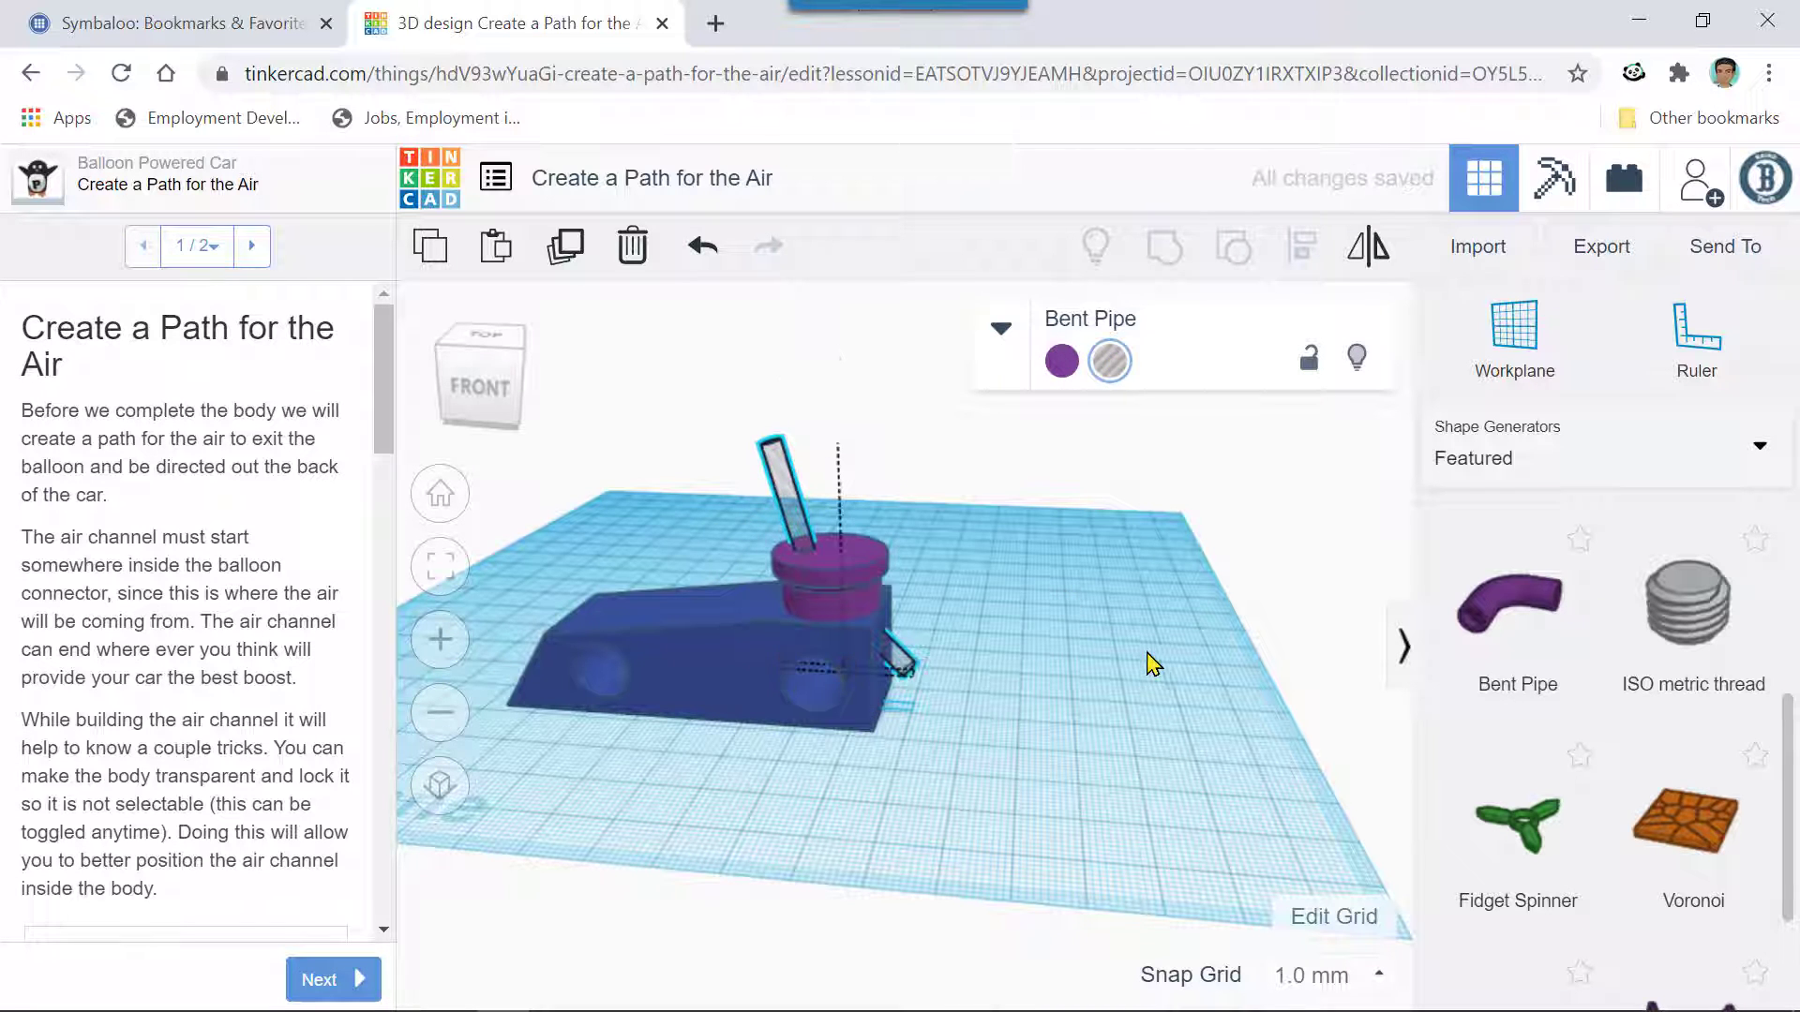
right_drag(1153, 665, 1090, 664)
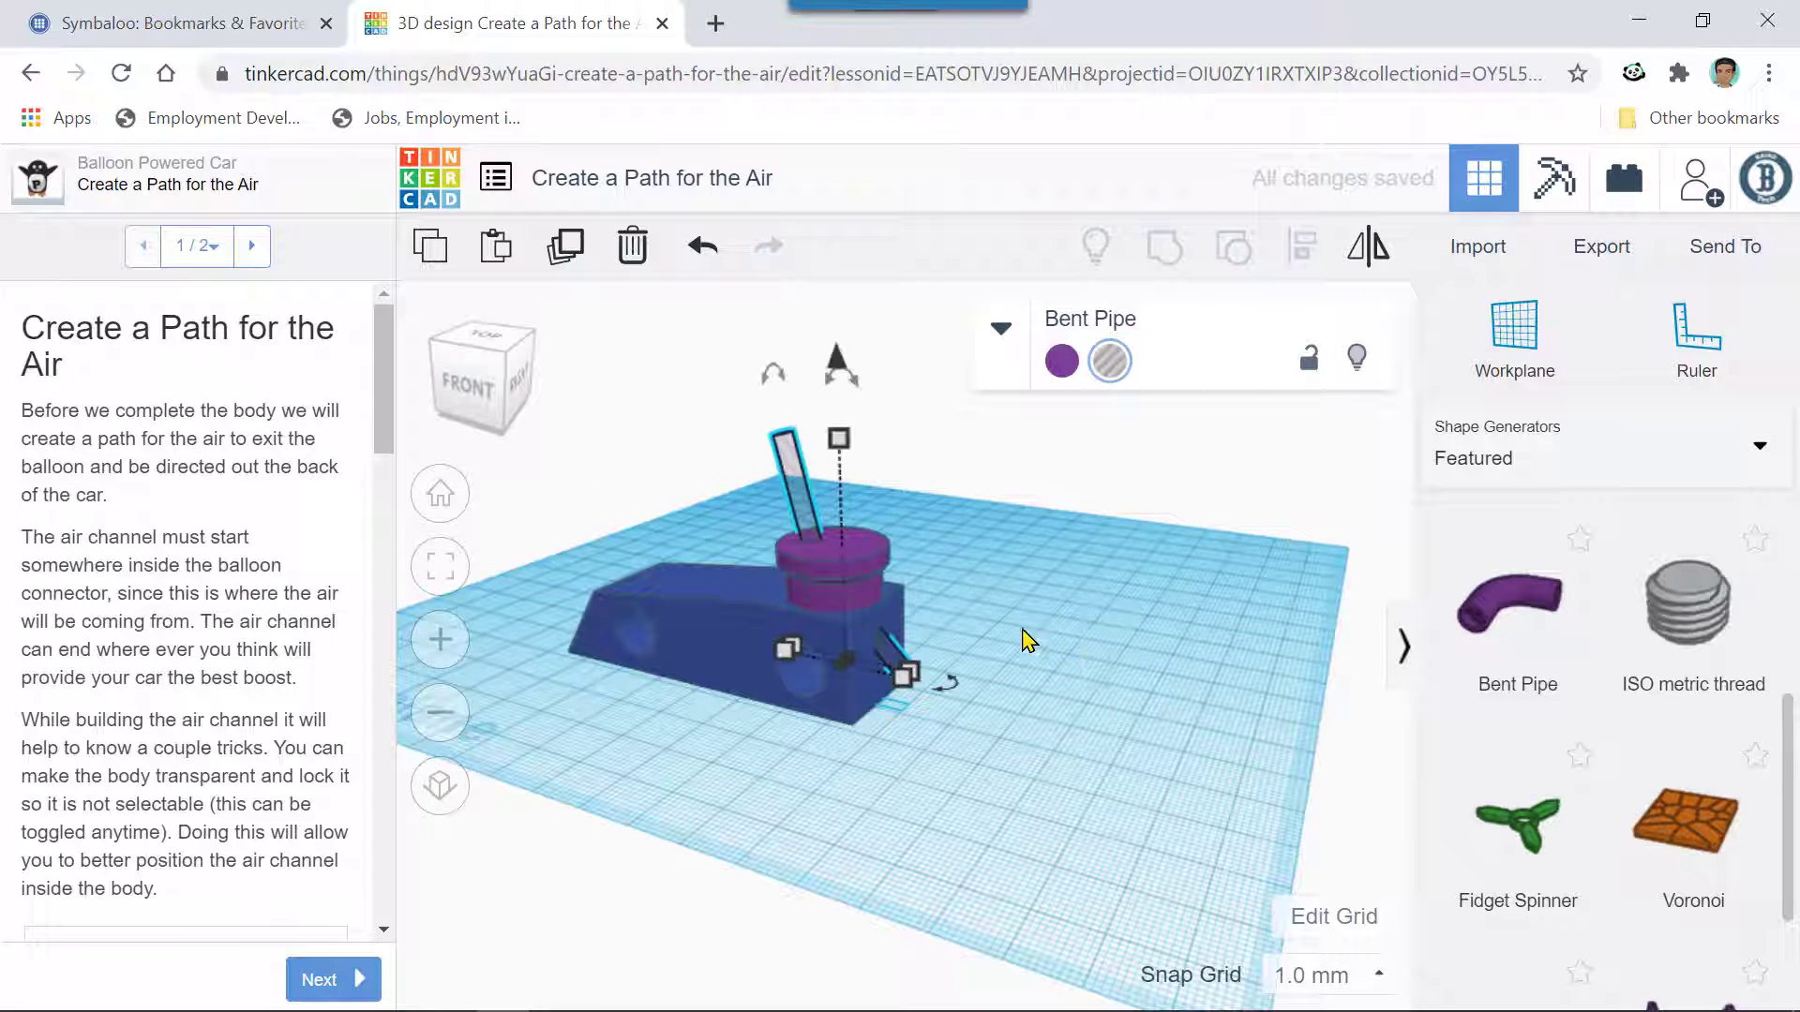
- Try grouping the car body, balloon connector and Bent Pipe hole to check the air channel's openings, and ungroup them
drag(619, 410, 1037, 772)
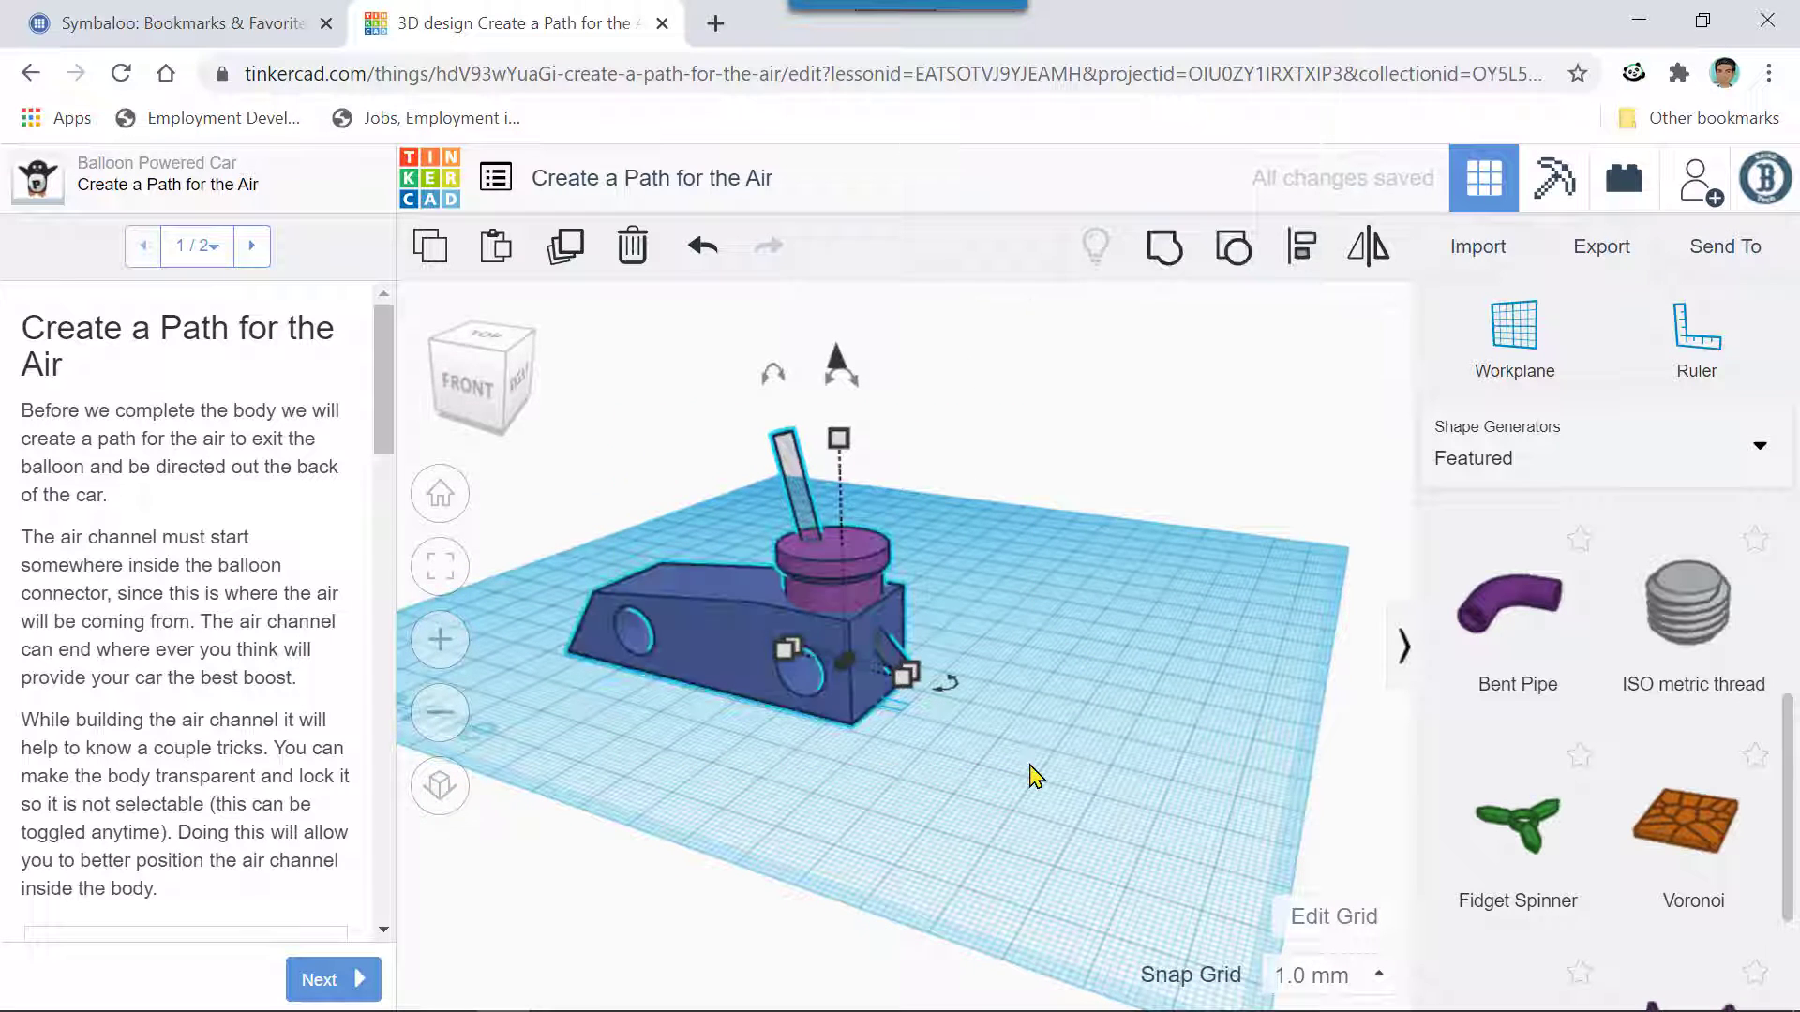
click(1234, 250)
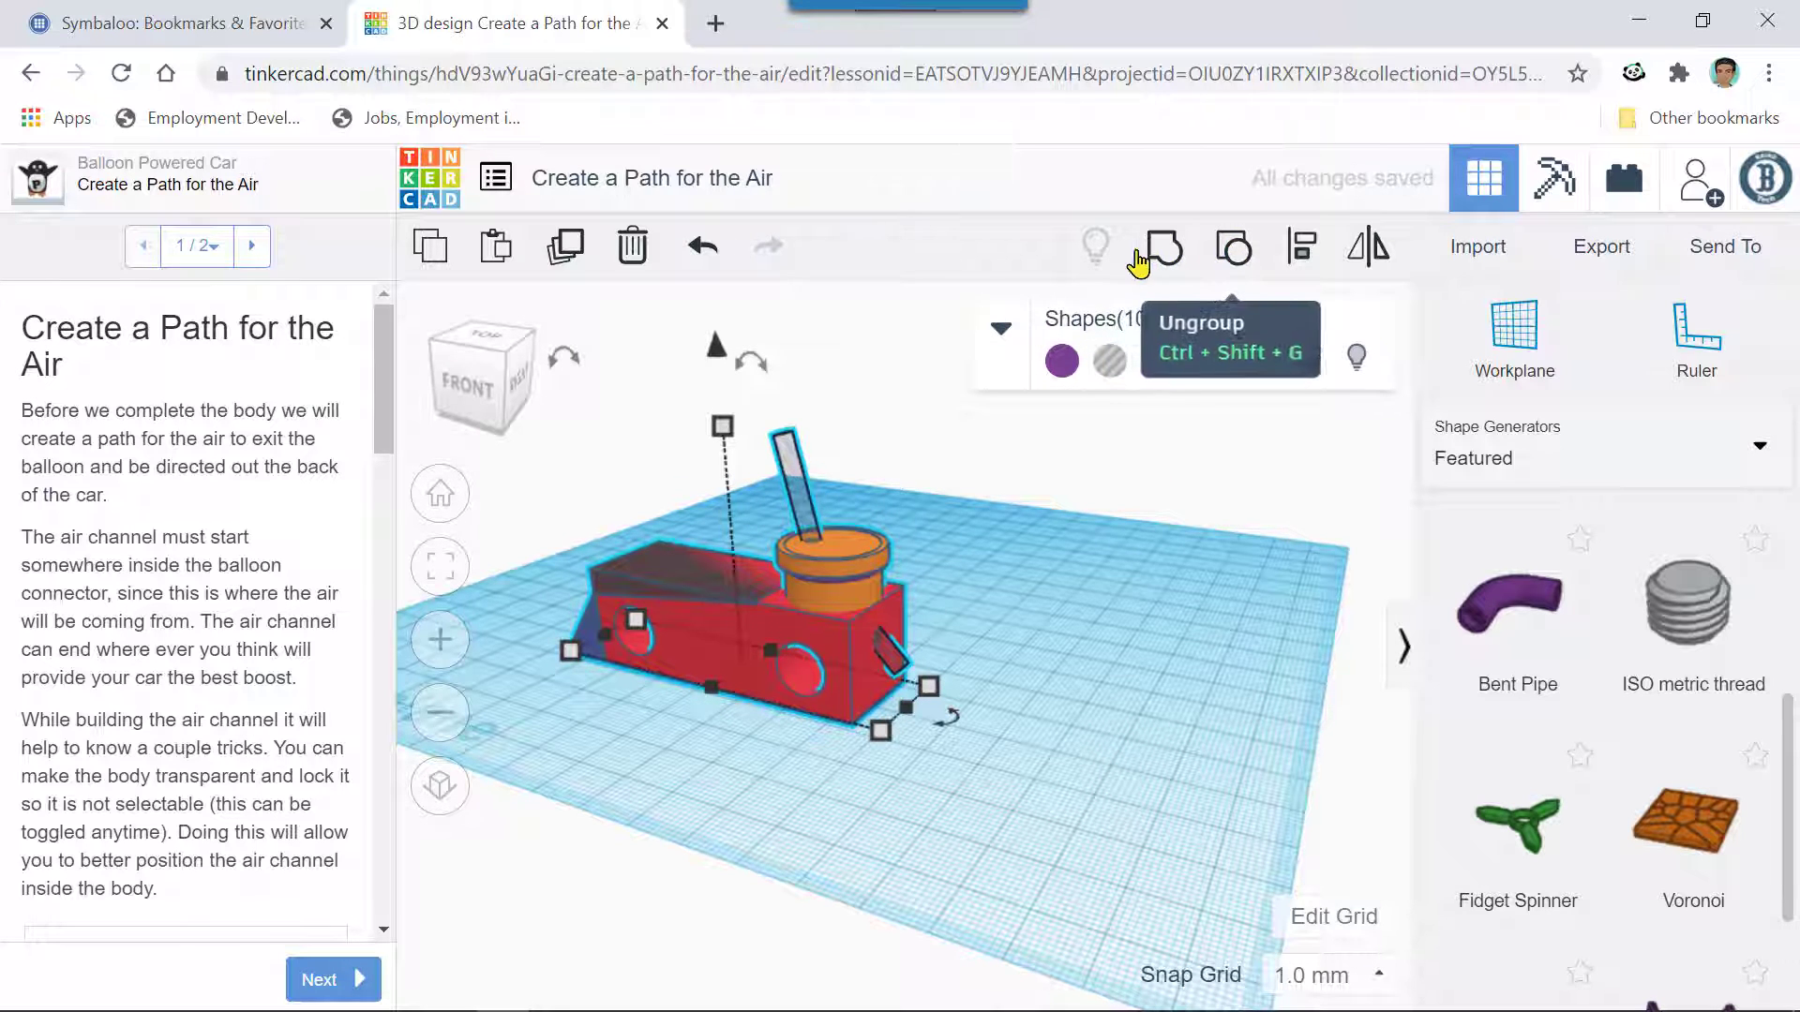
click(1164, 262)
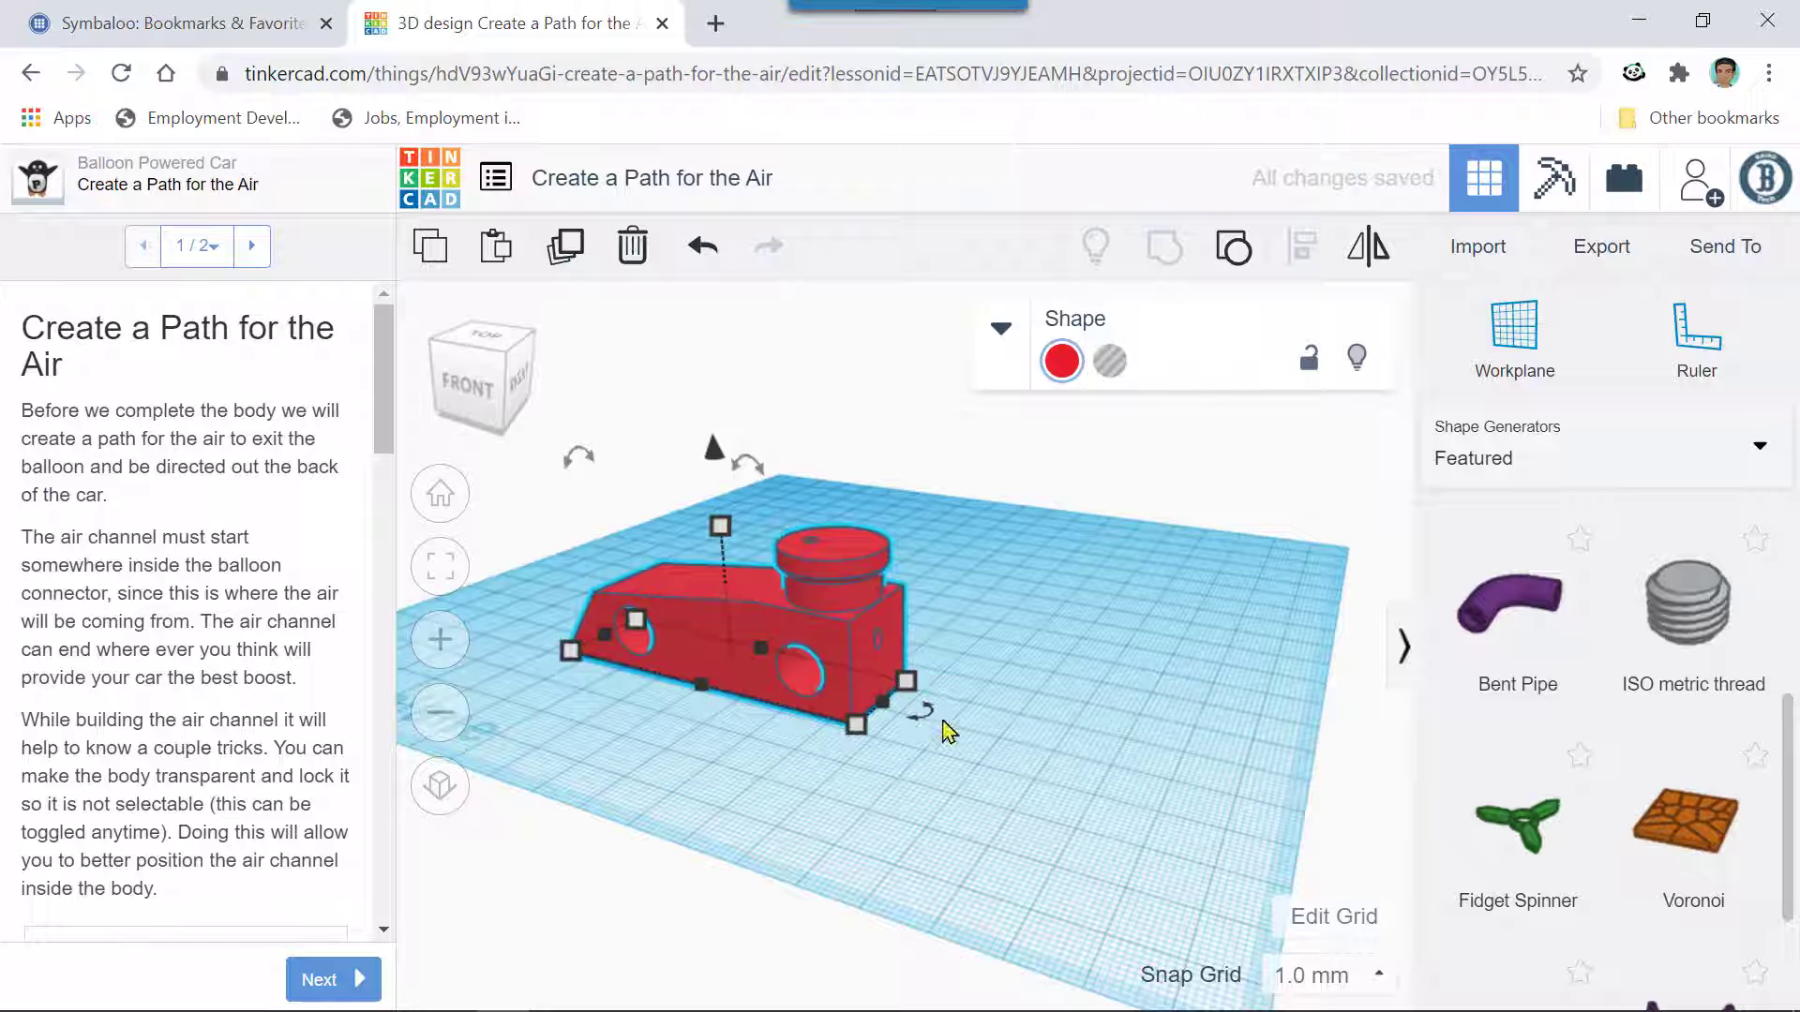
click(861, 757)
right_drag(860, 757, 915, 803)
click(916, 803)
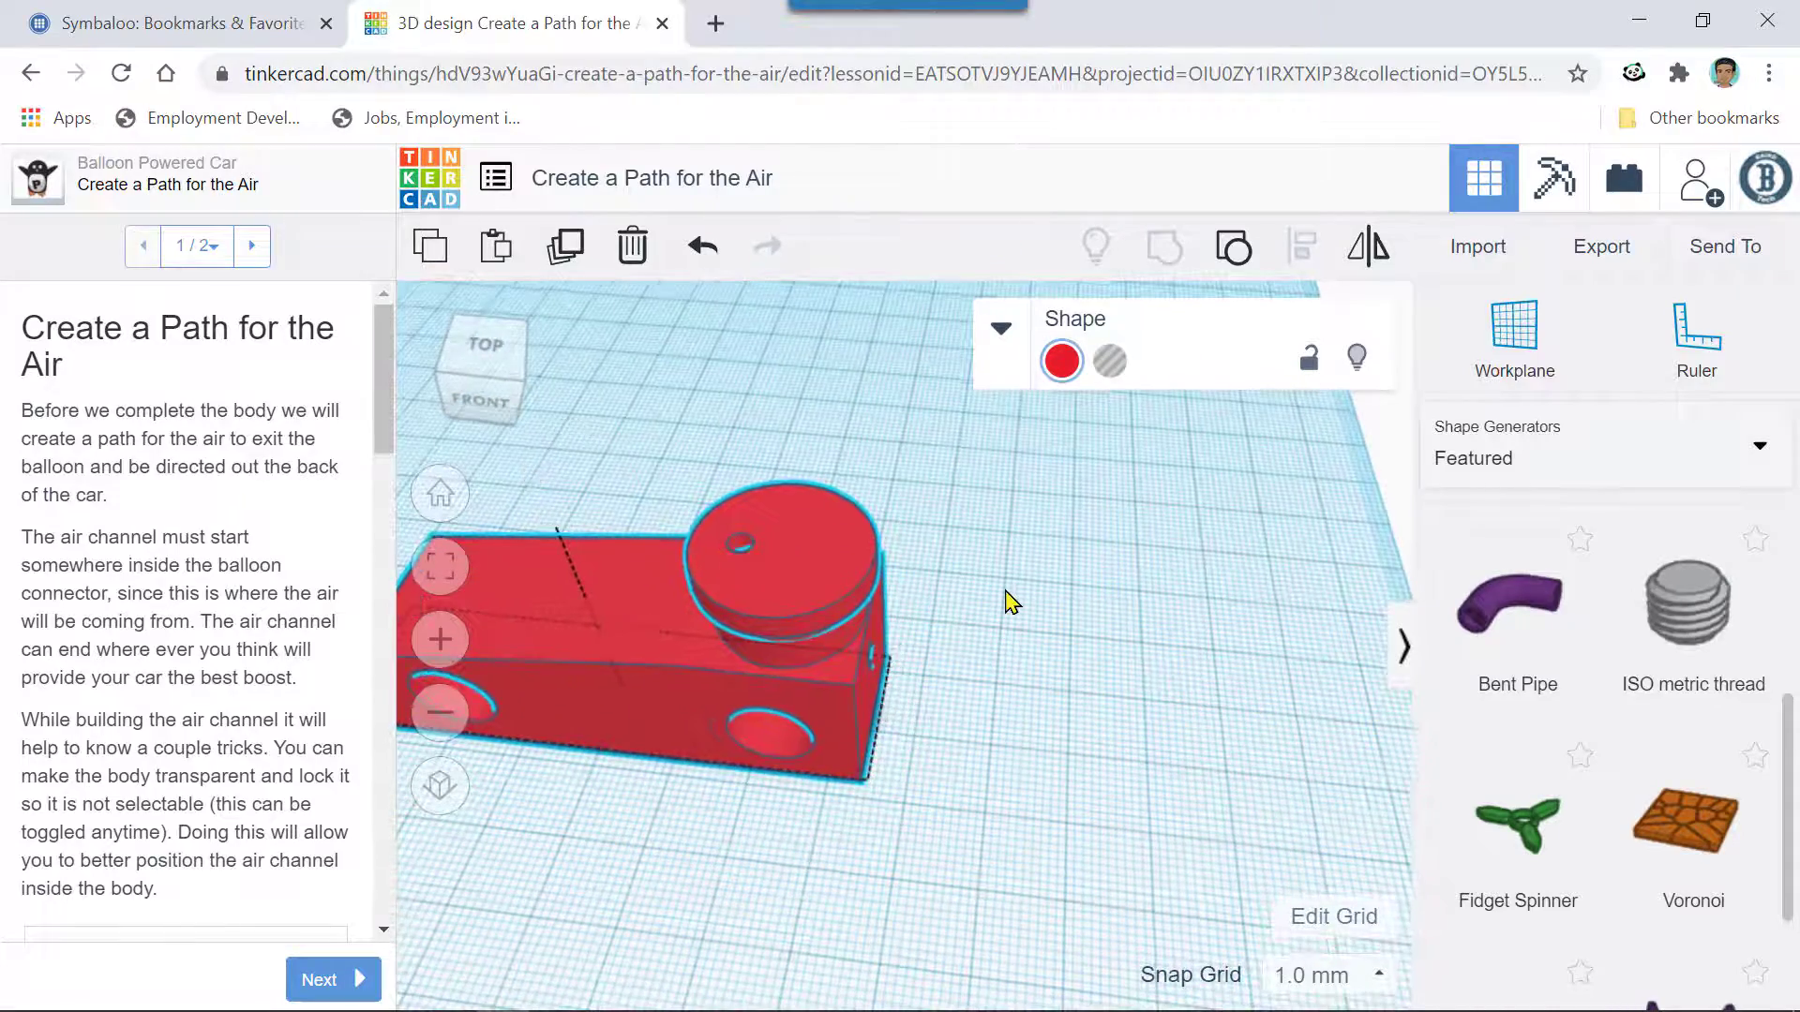
right_drag(1004, 603, 834, 572)
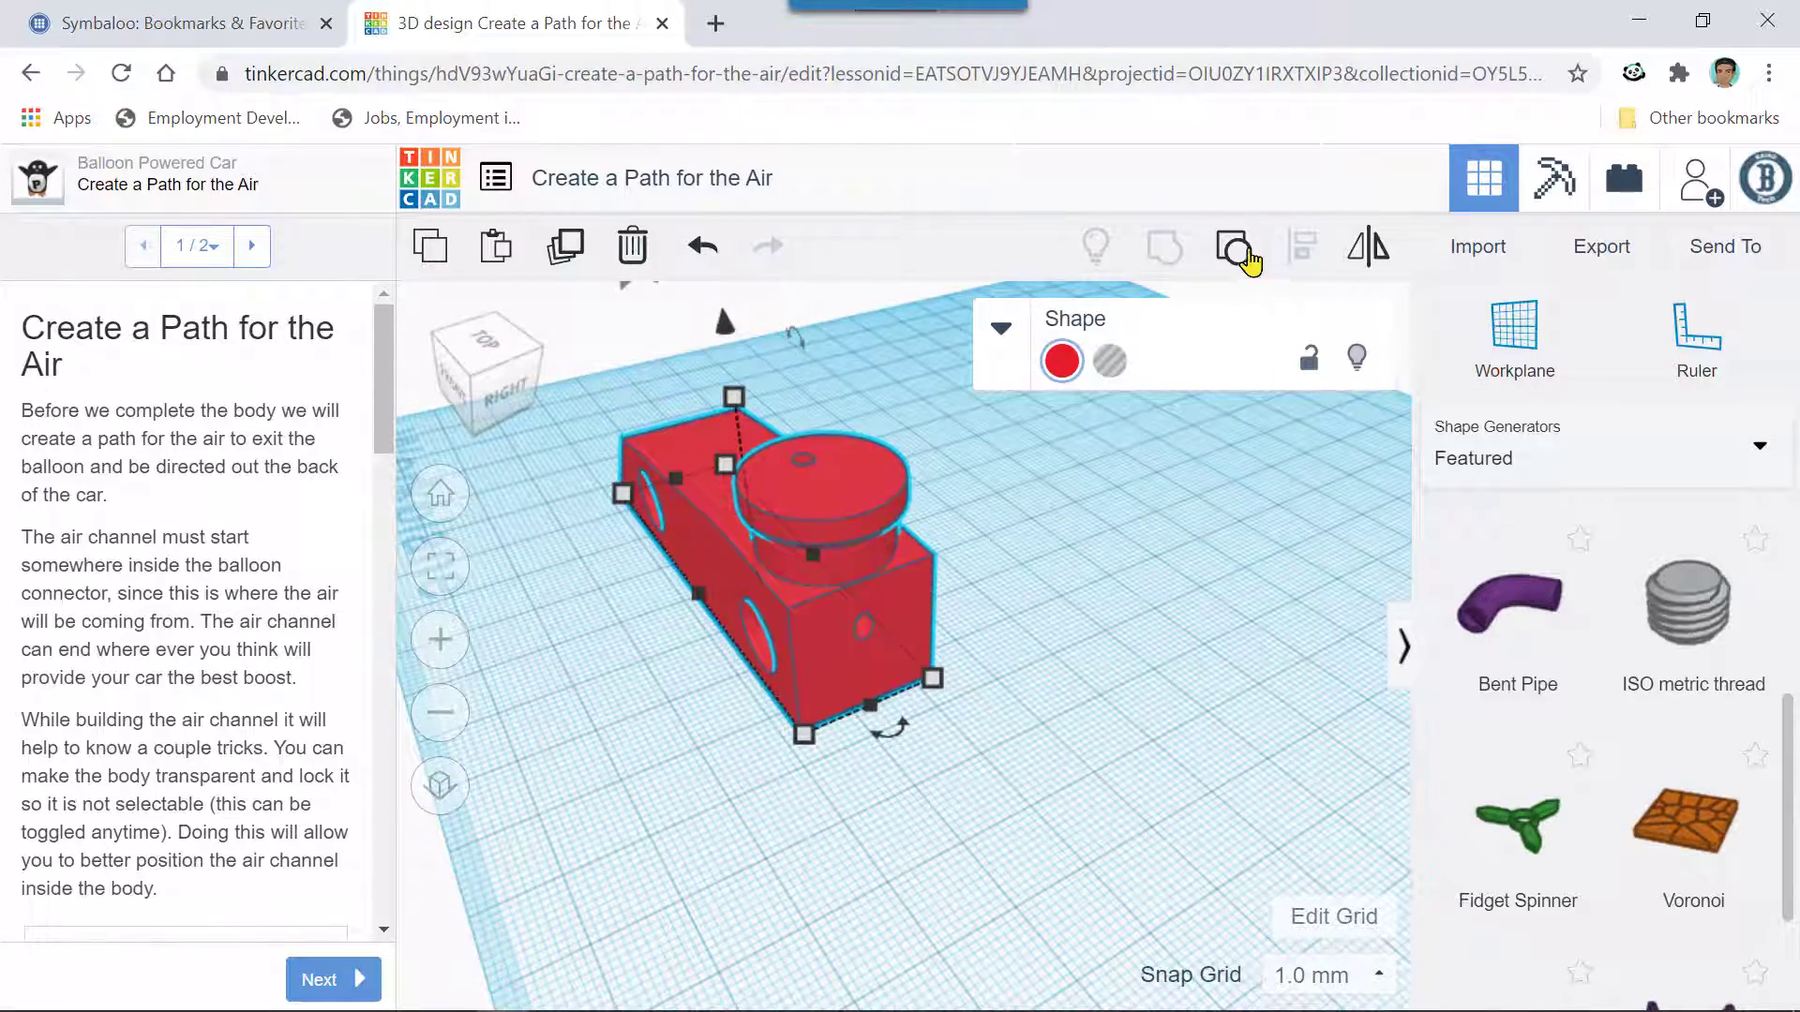
click(1233, 246)
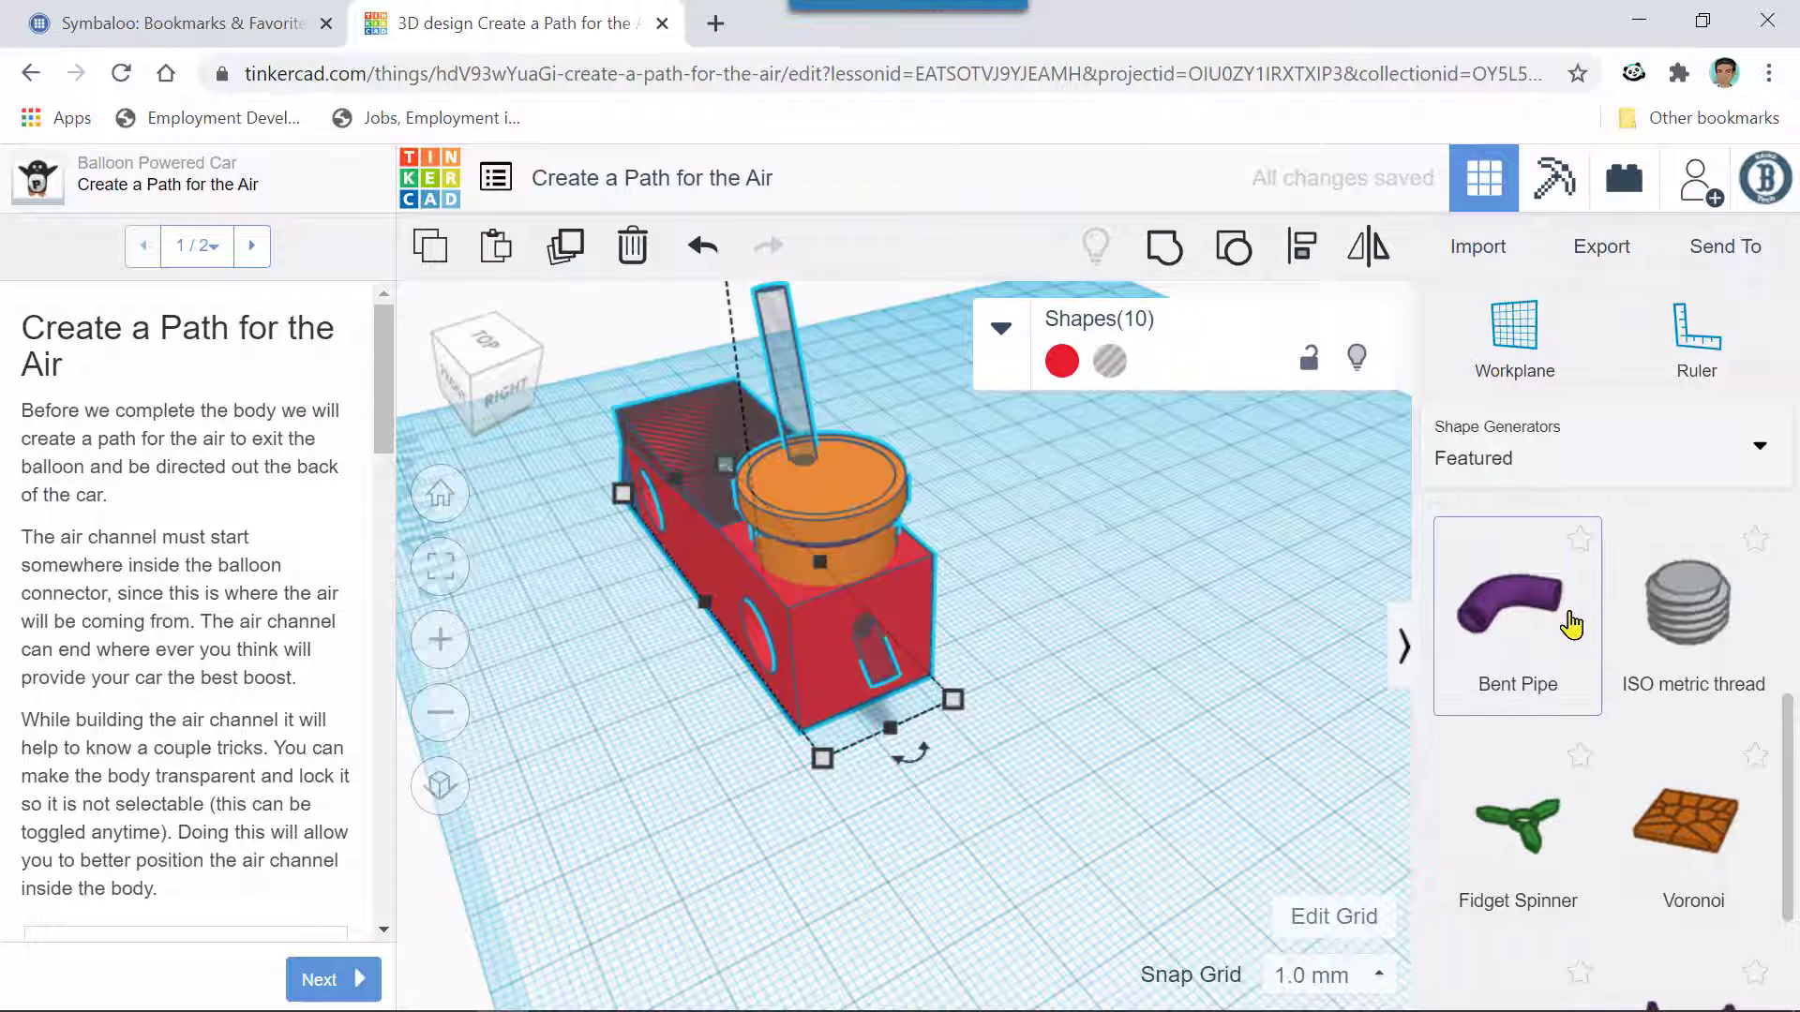
drag(1566, 622, 1228, 643)
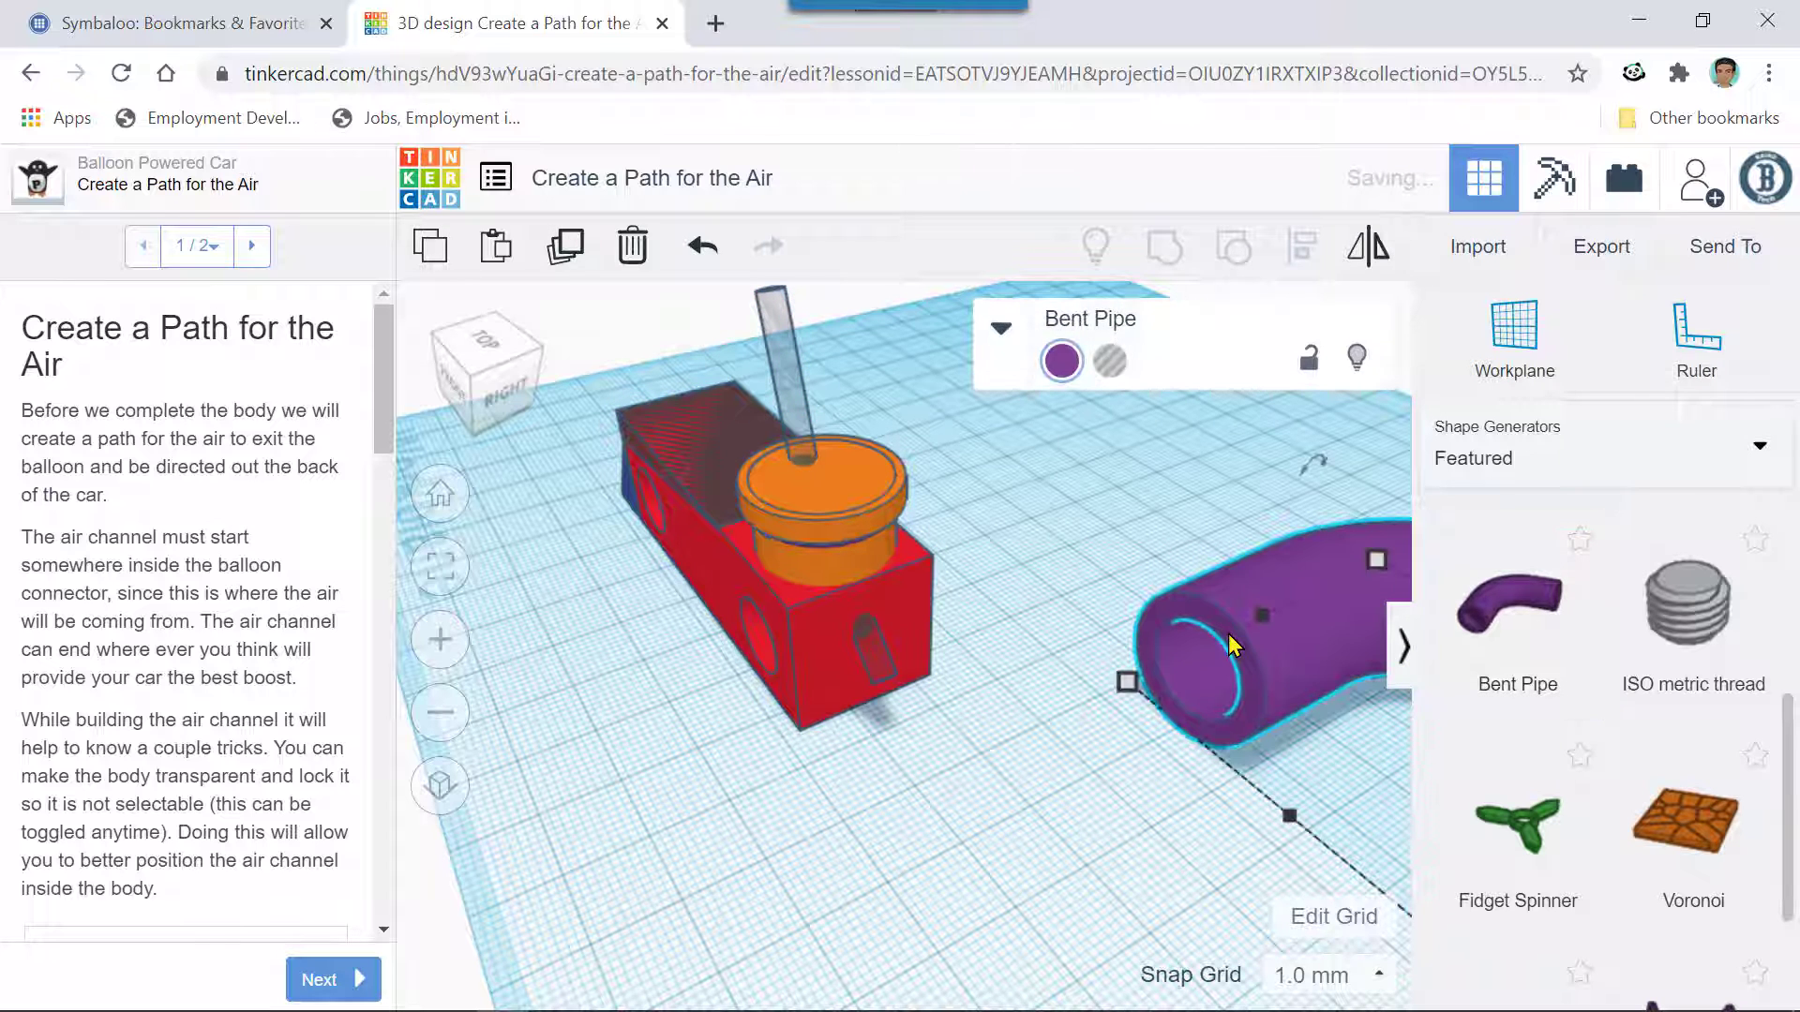
key(Delete)
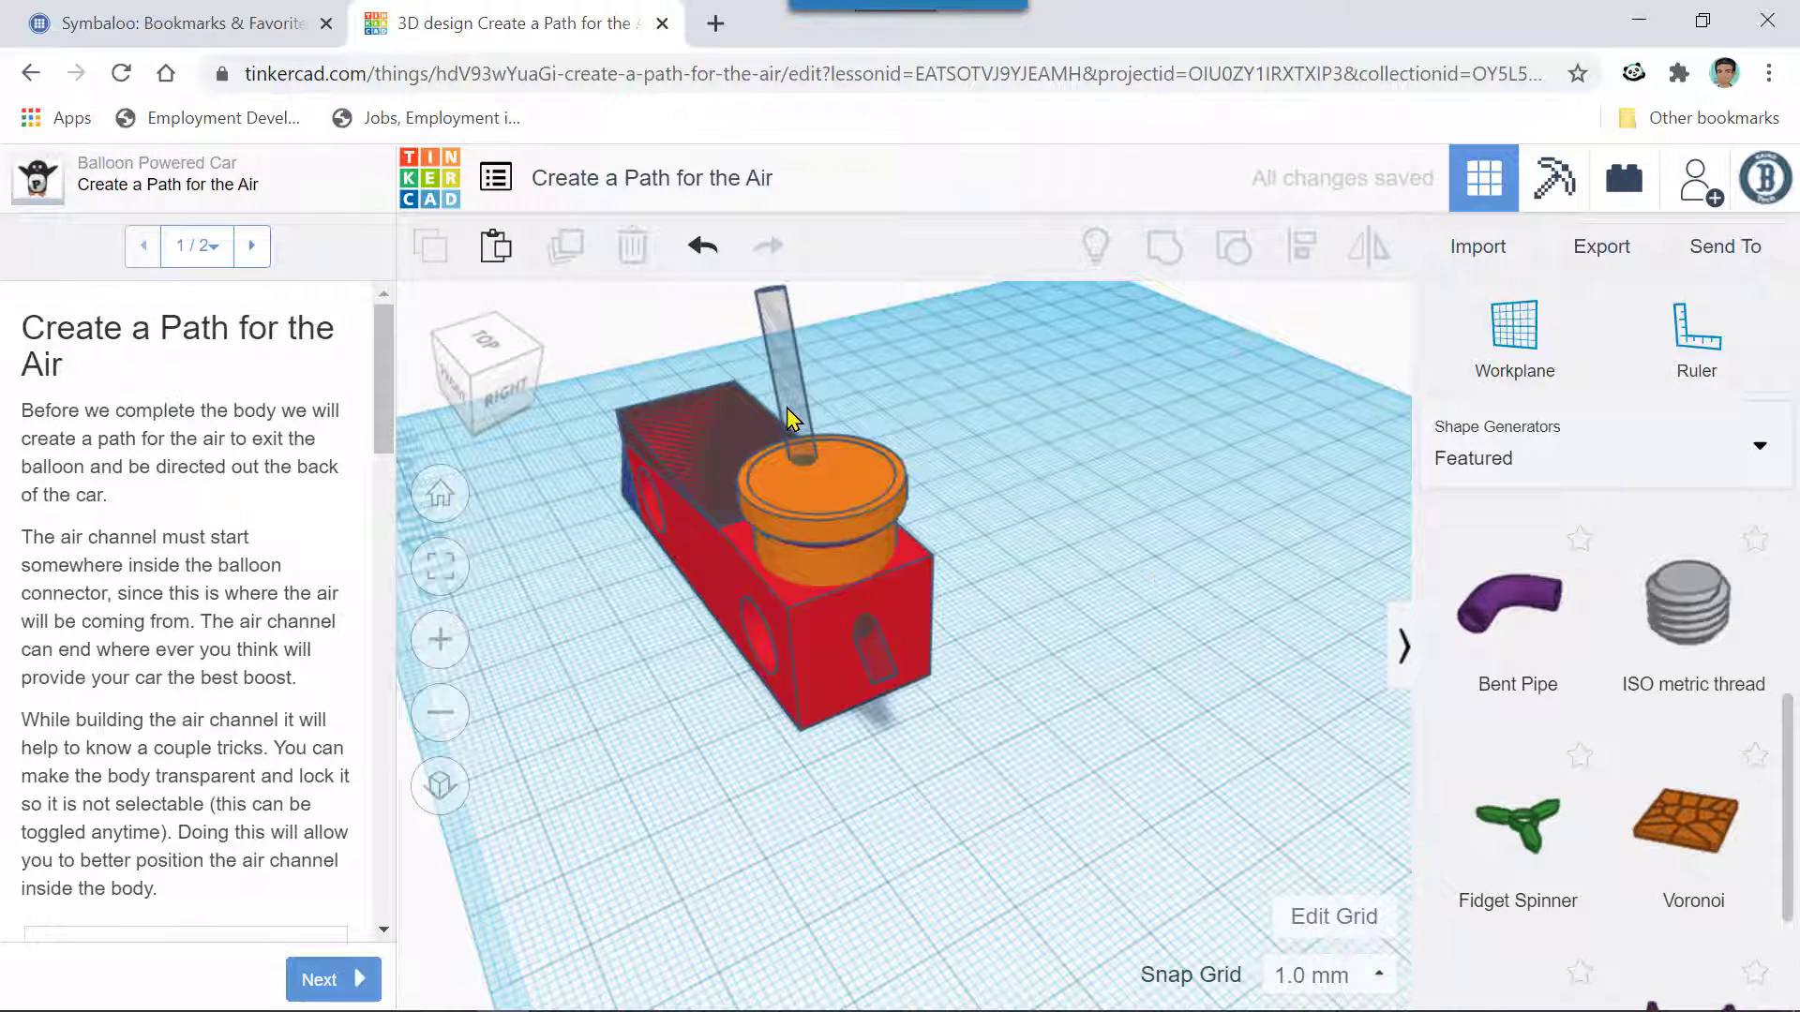
- Shift the Bent Pipe hole slightly toward the car's rear and lower it a little, and group all shapes to cut the air channel
click(786, 408)
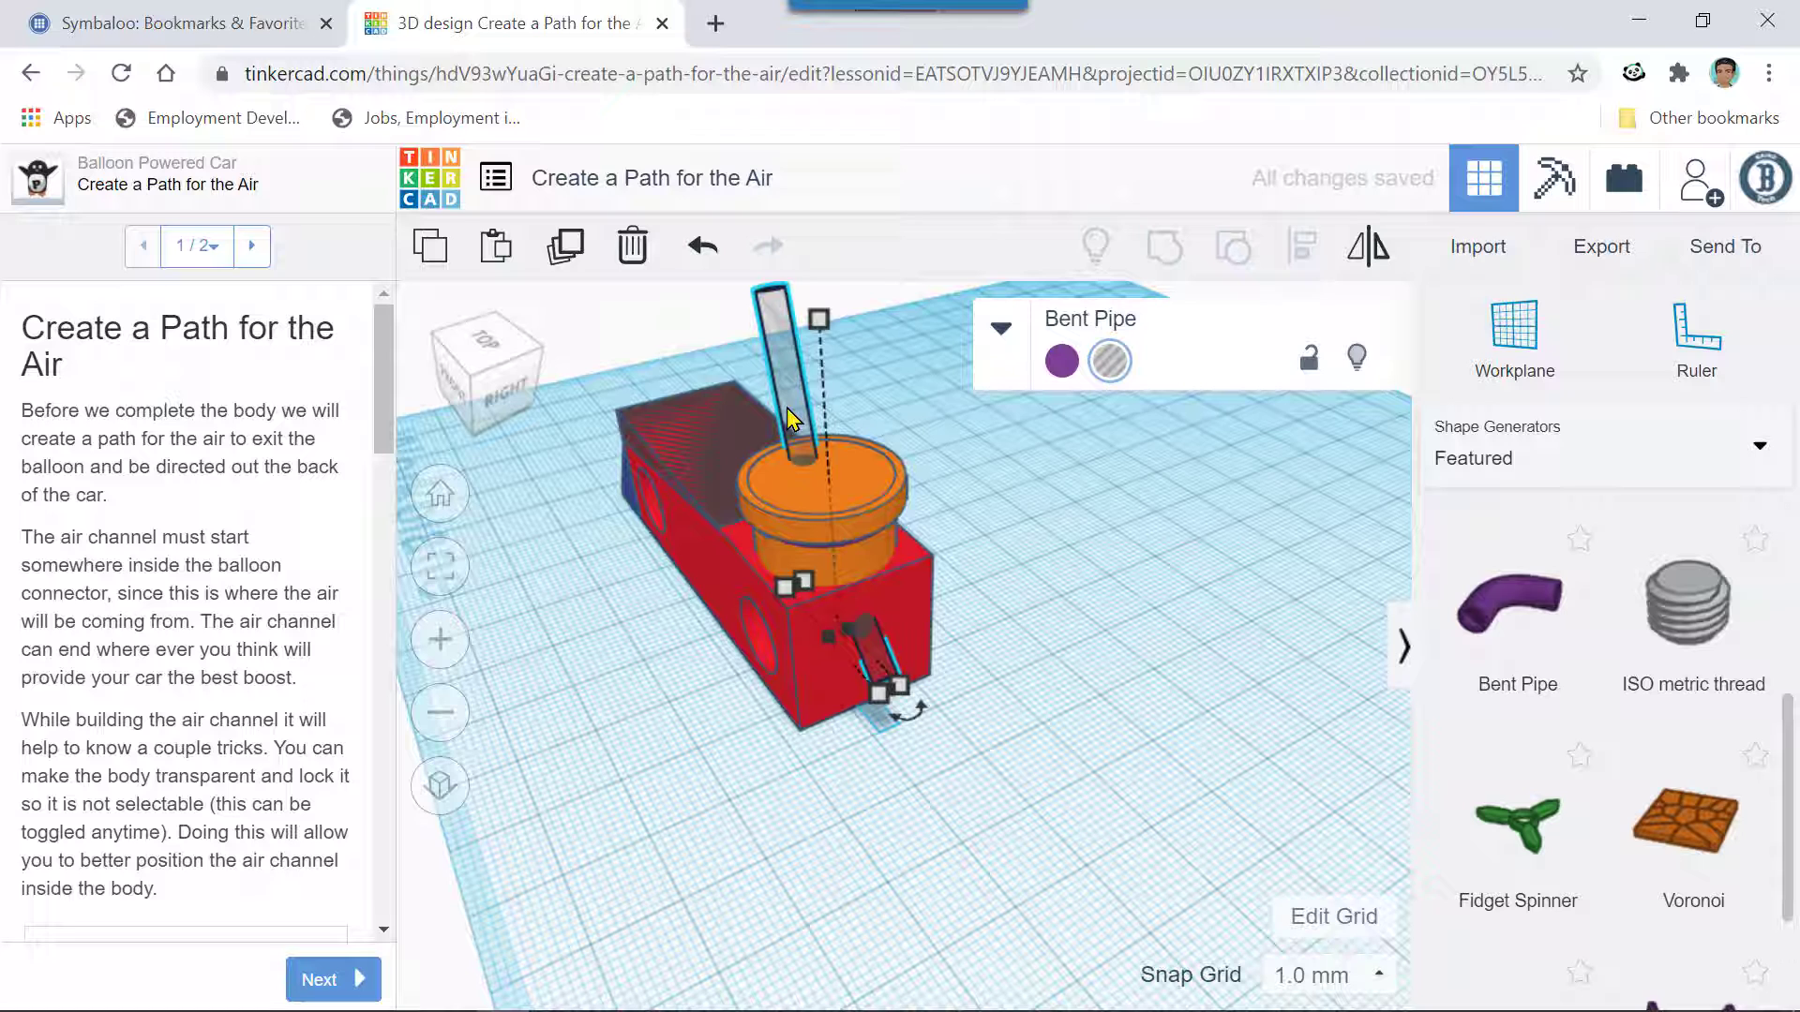
key(Down)
key(Down)
key(Down)
key(Down)
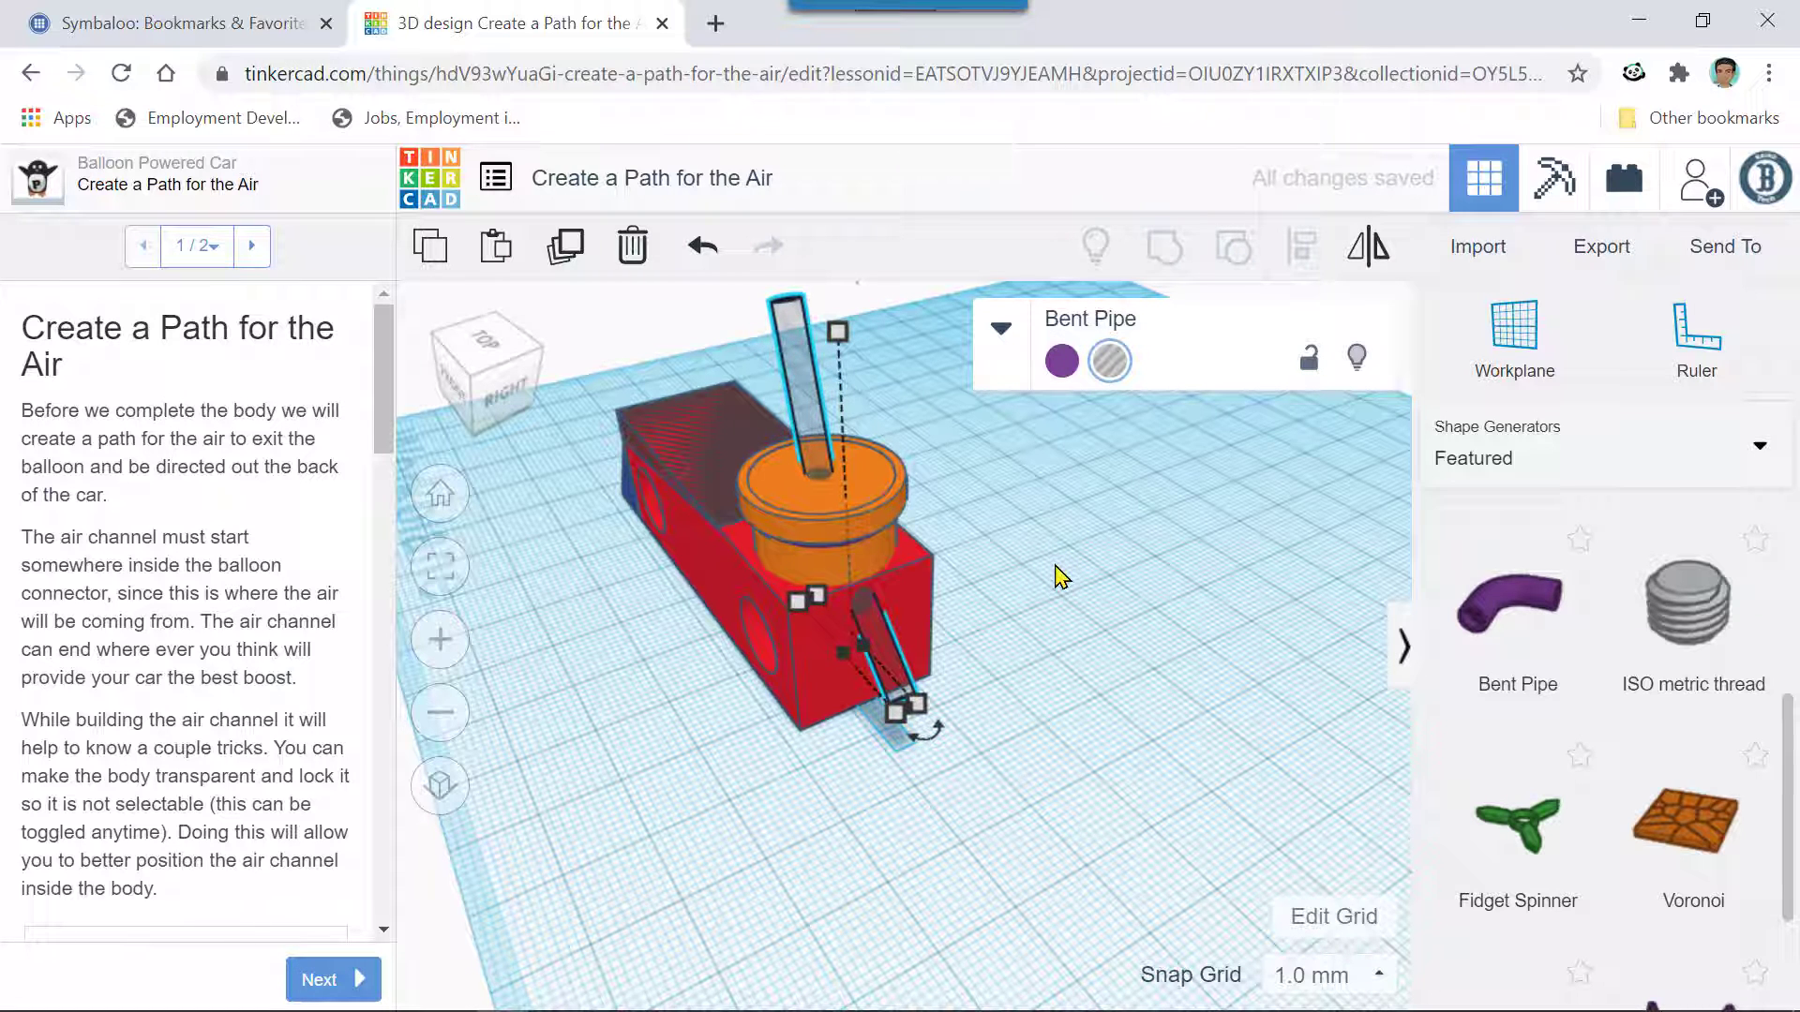
scroll(1060, 571, up, 2)
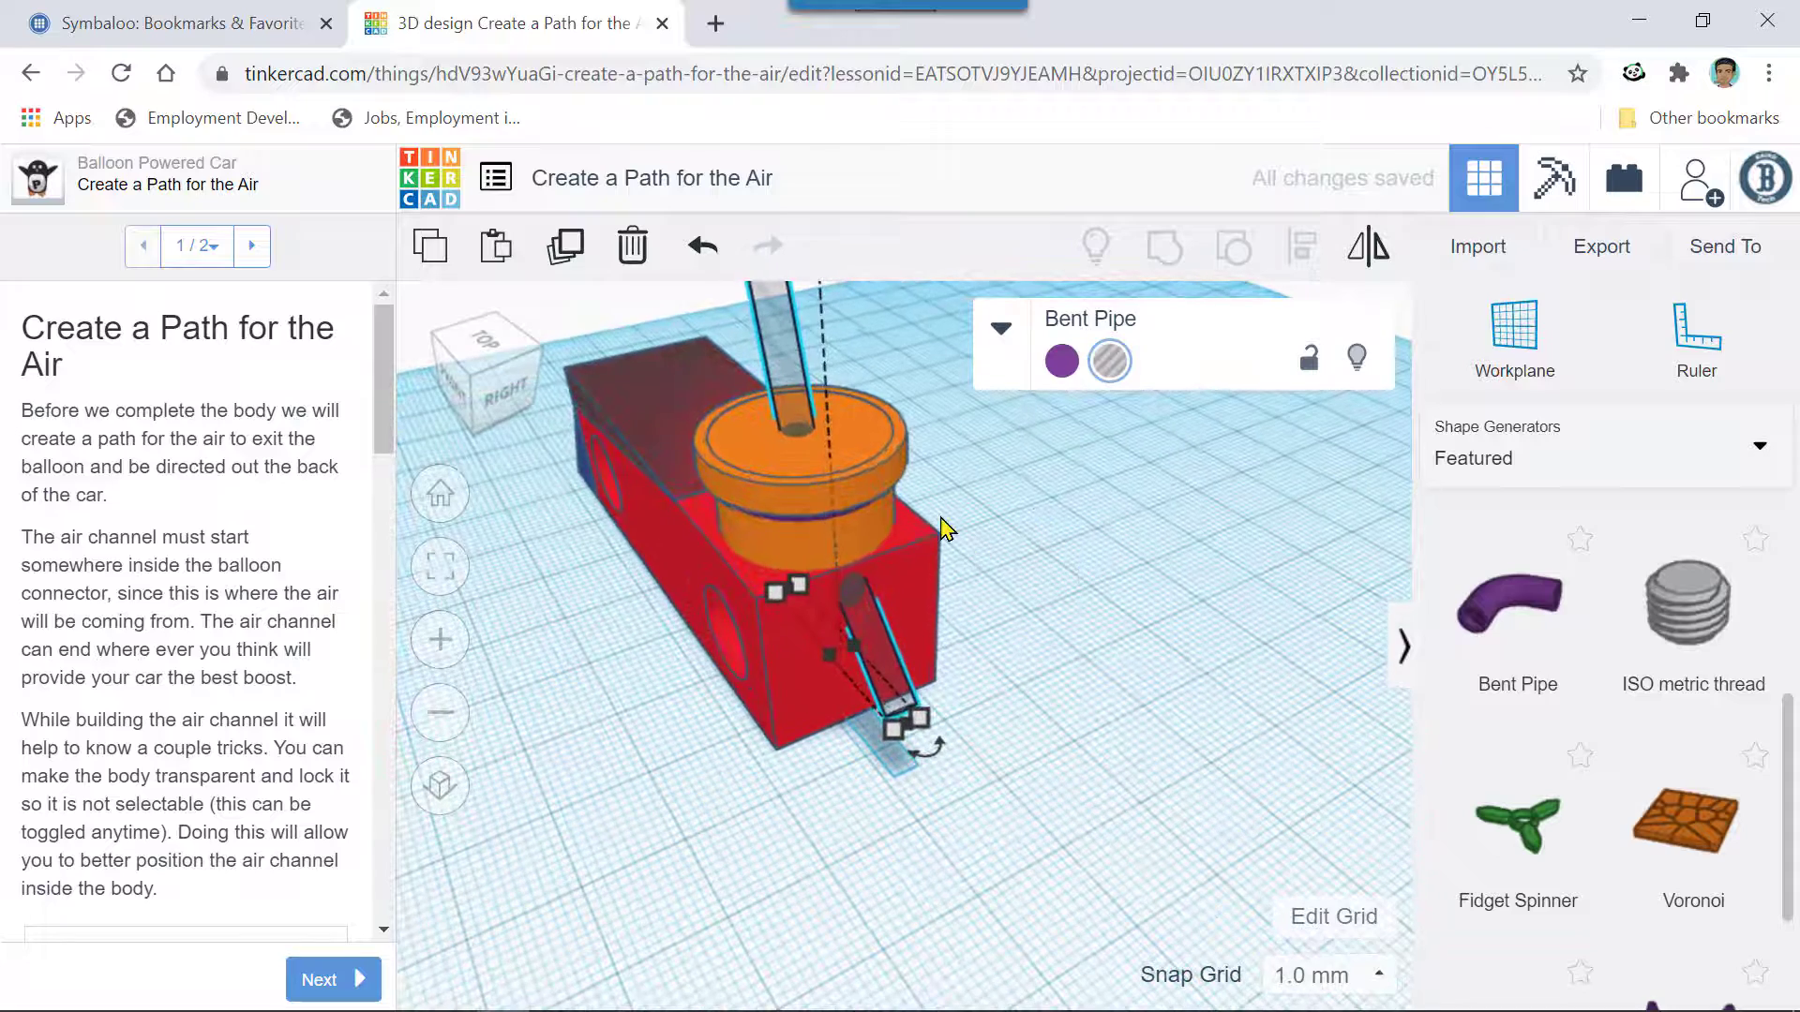
scroll(944, 522, up, 1)
scroll(935, 401, down, 3)
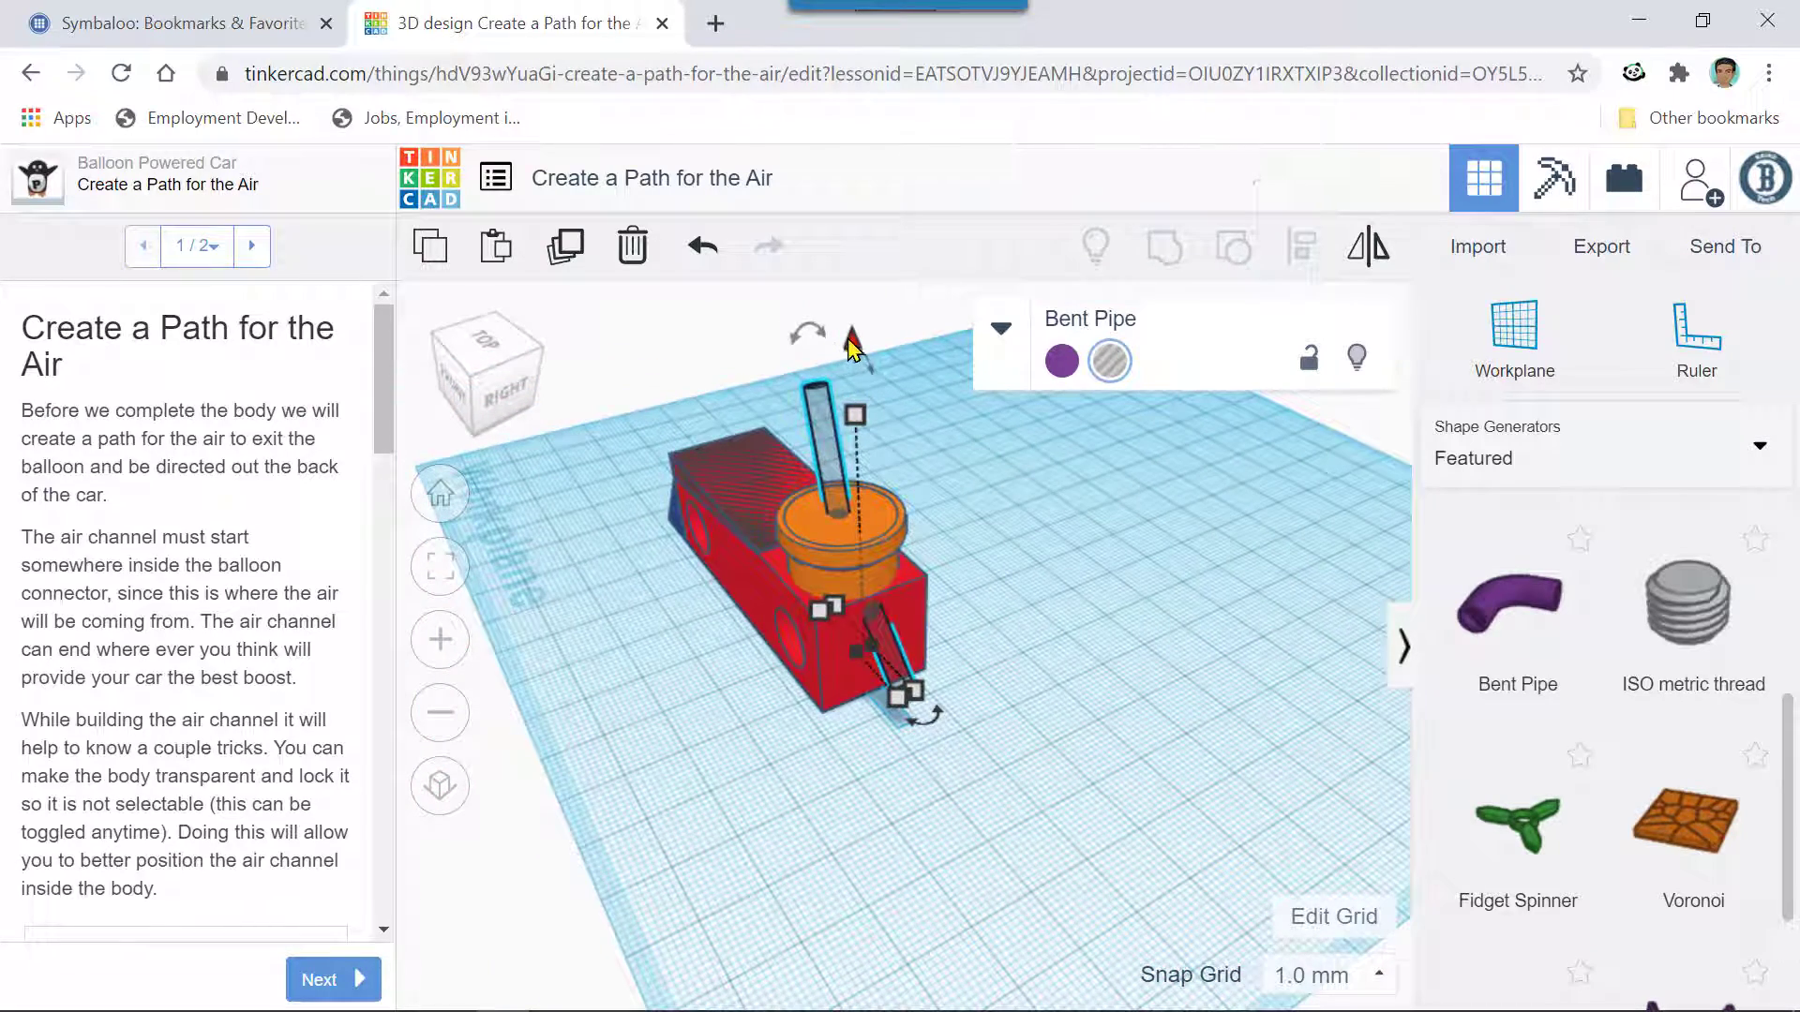
mouse_move(850, 345)
drag(850, 344, 853, 364)
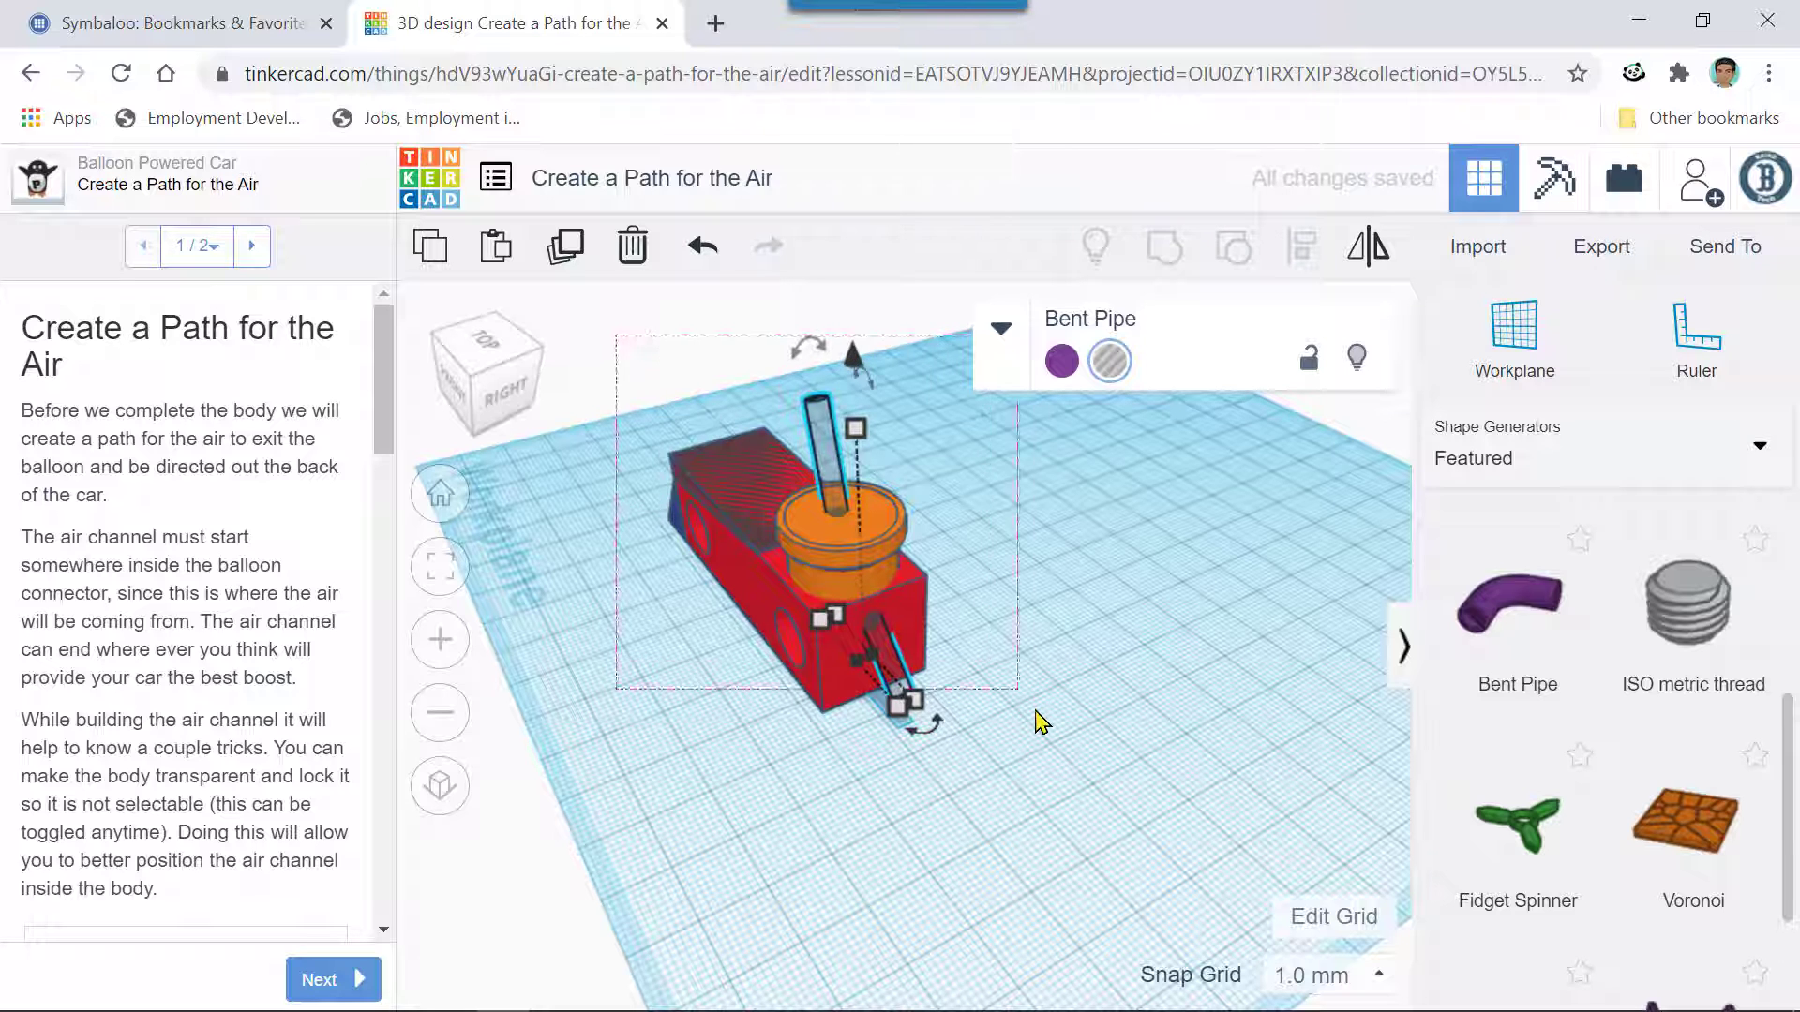
key(ctrl+a)
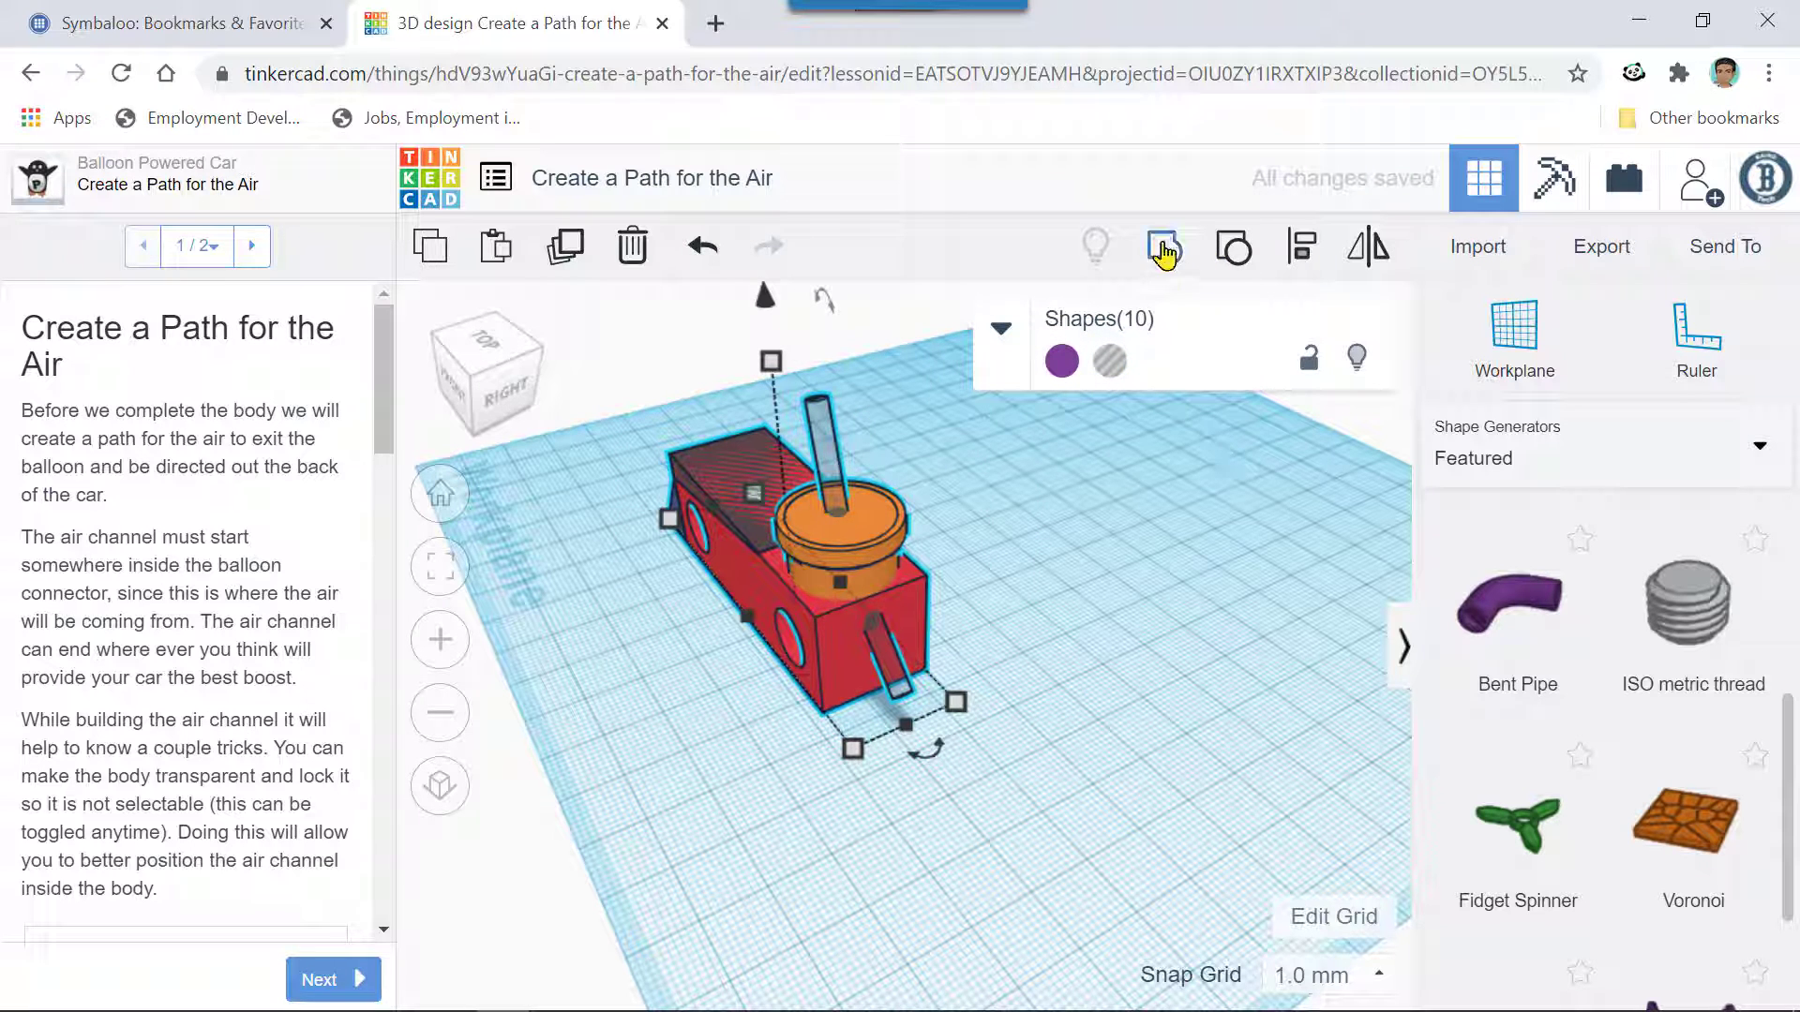
click(1162, 251)
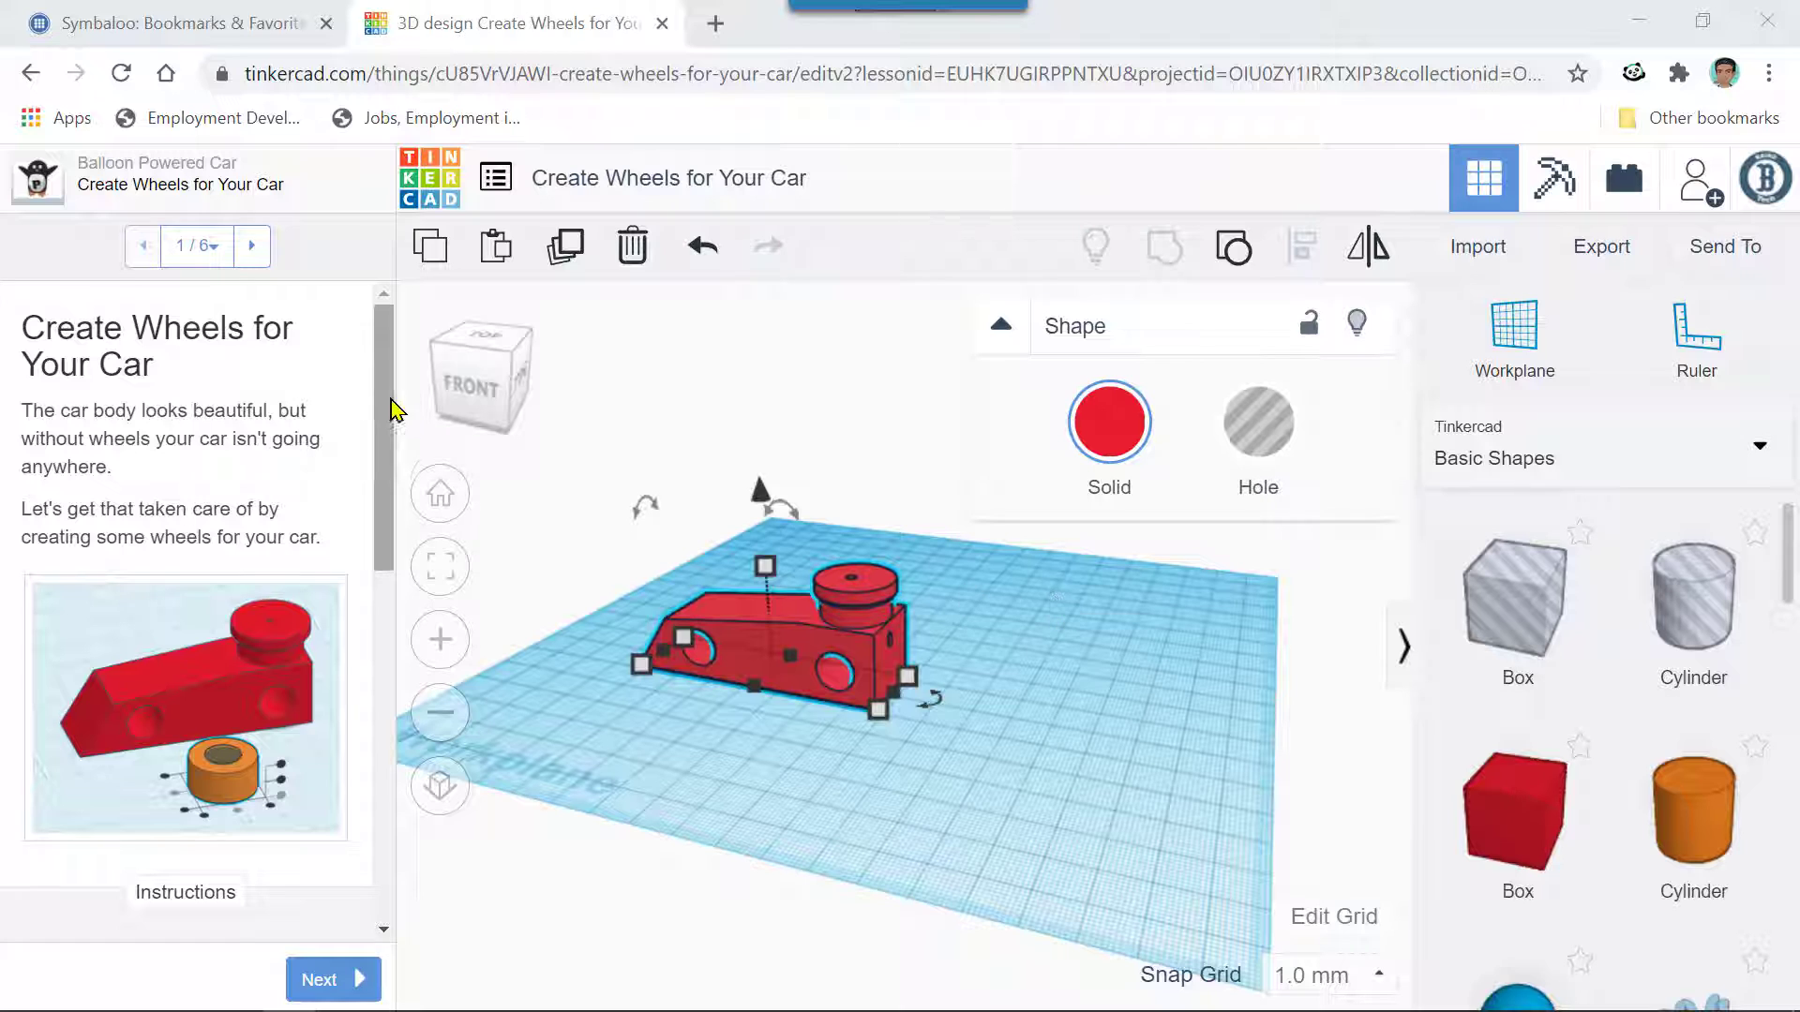
- Consult the wheel lesson's picture and instructions 1 to 4, and place a solid cylinder with 64 sides in front of the car
drag(389, 428, 387, 504)
click(213, 545)
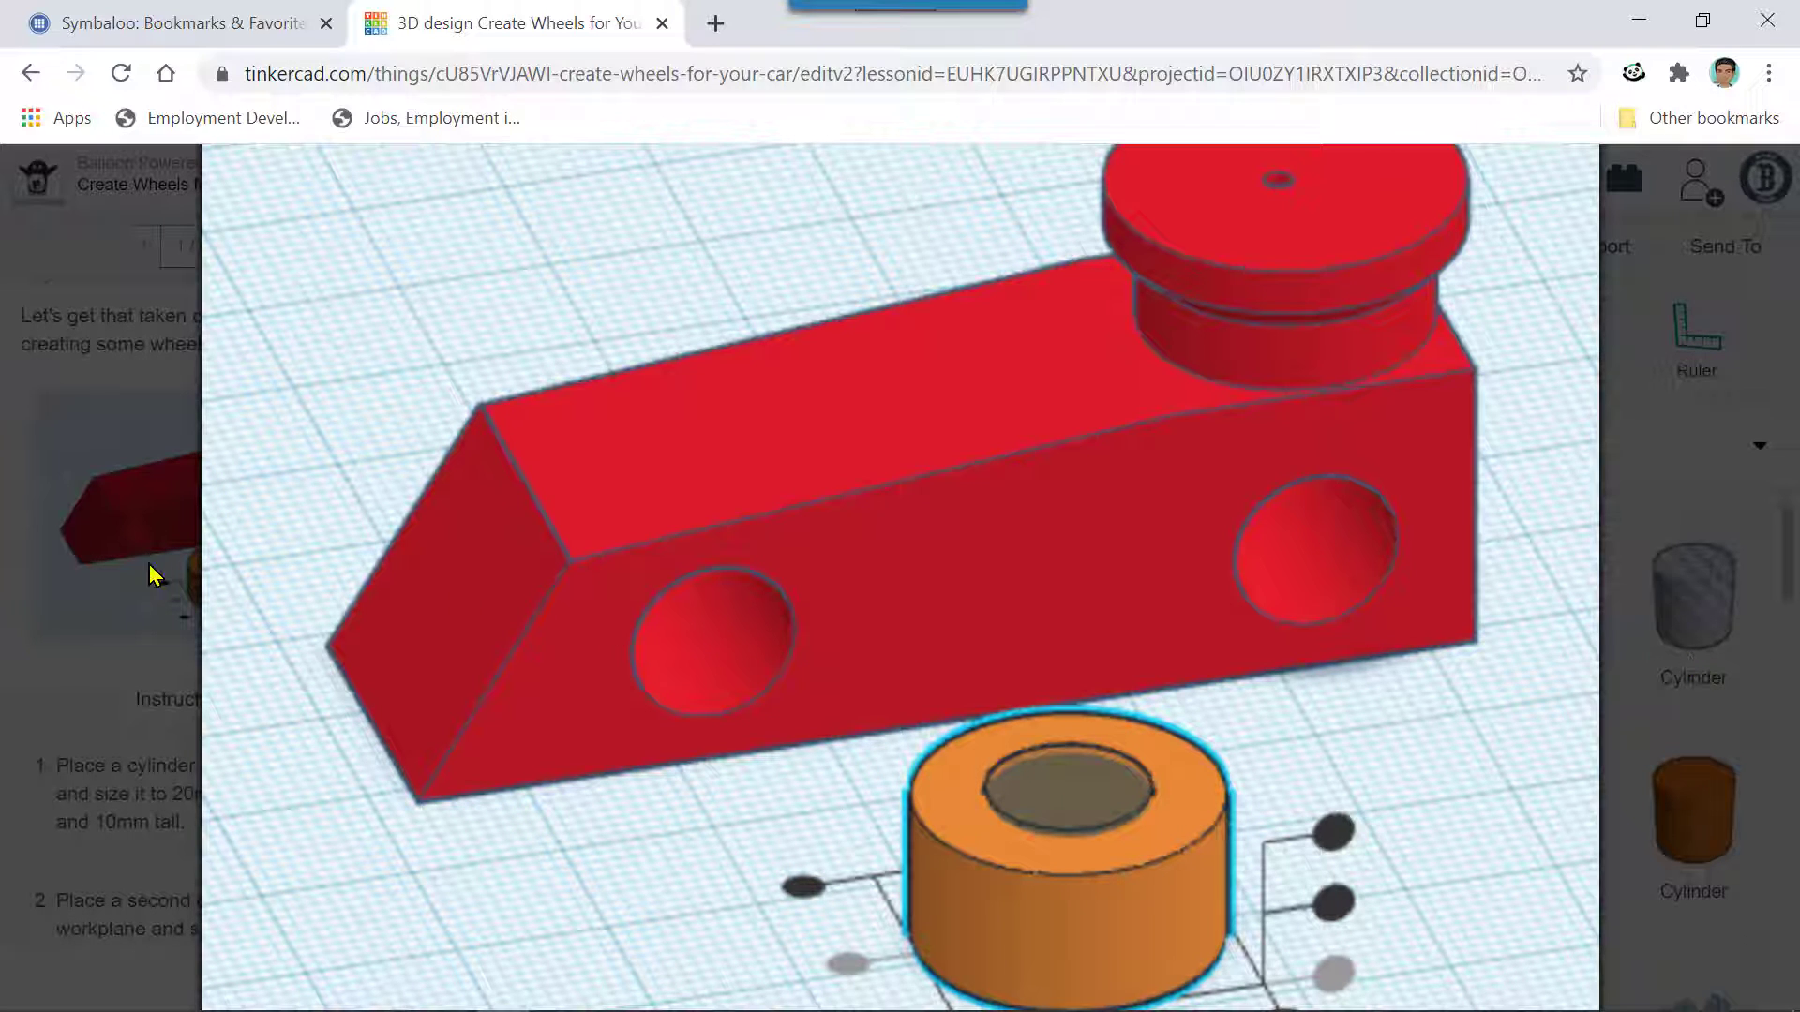
click(66, 731)
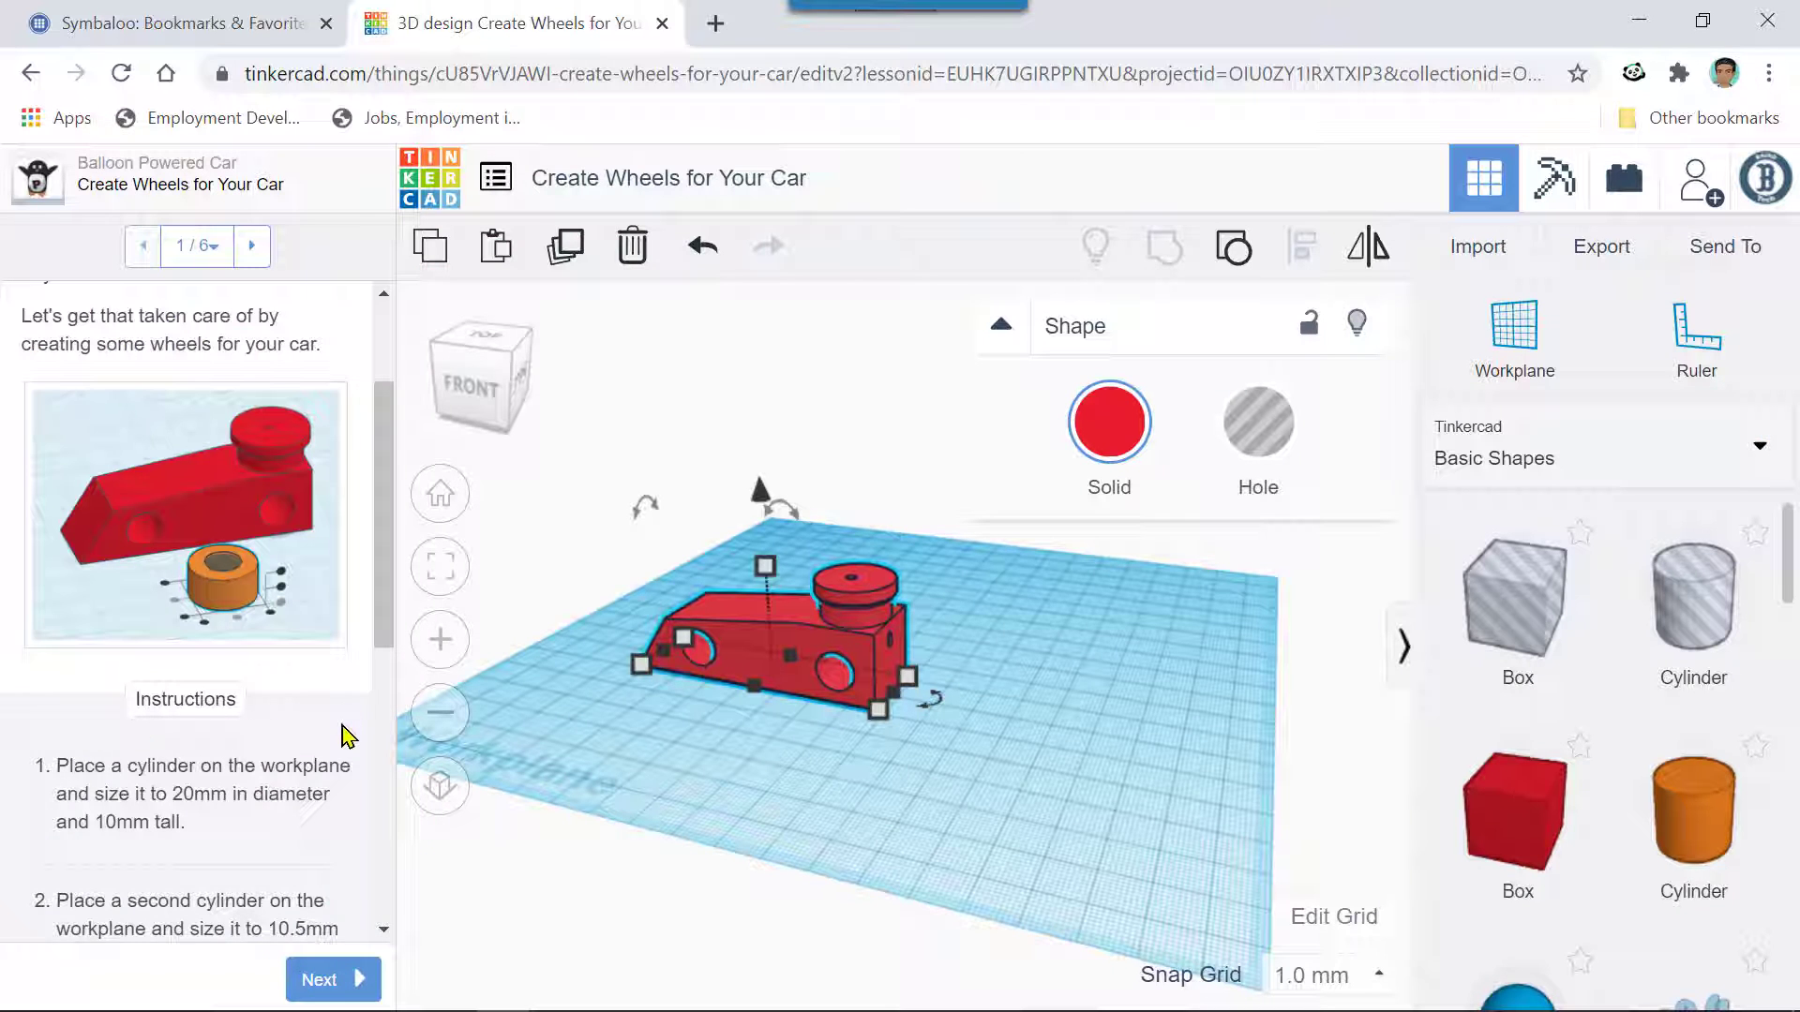
scroll(356, 738, down, 2)
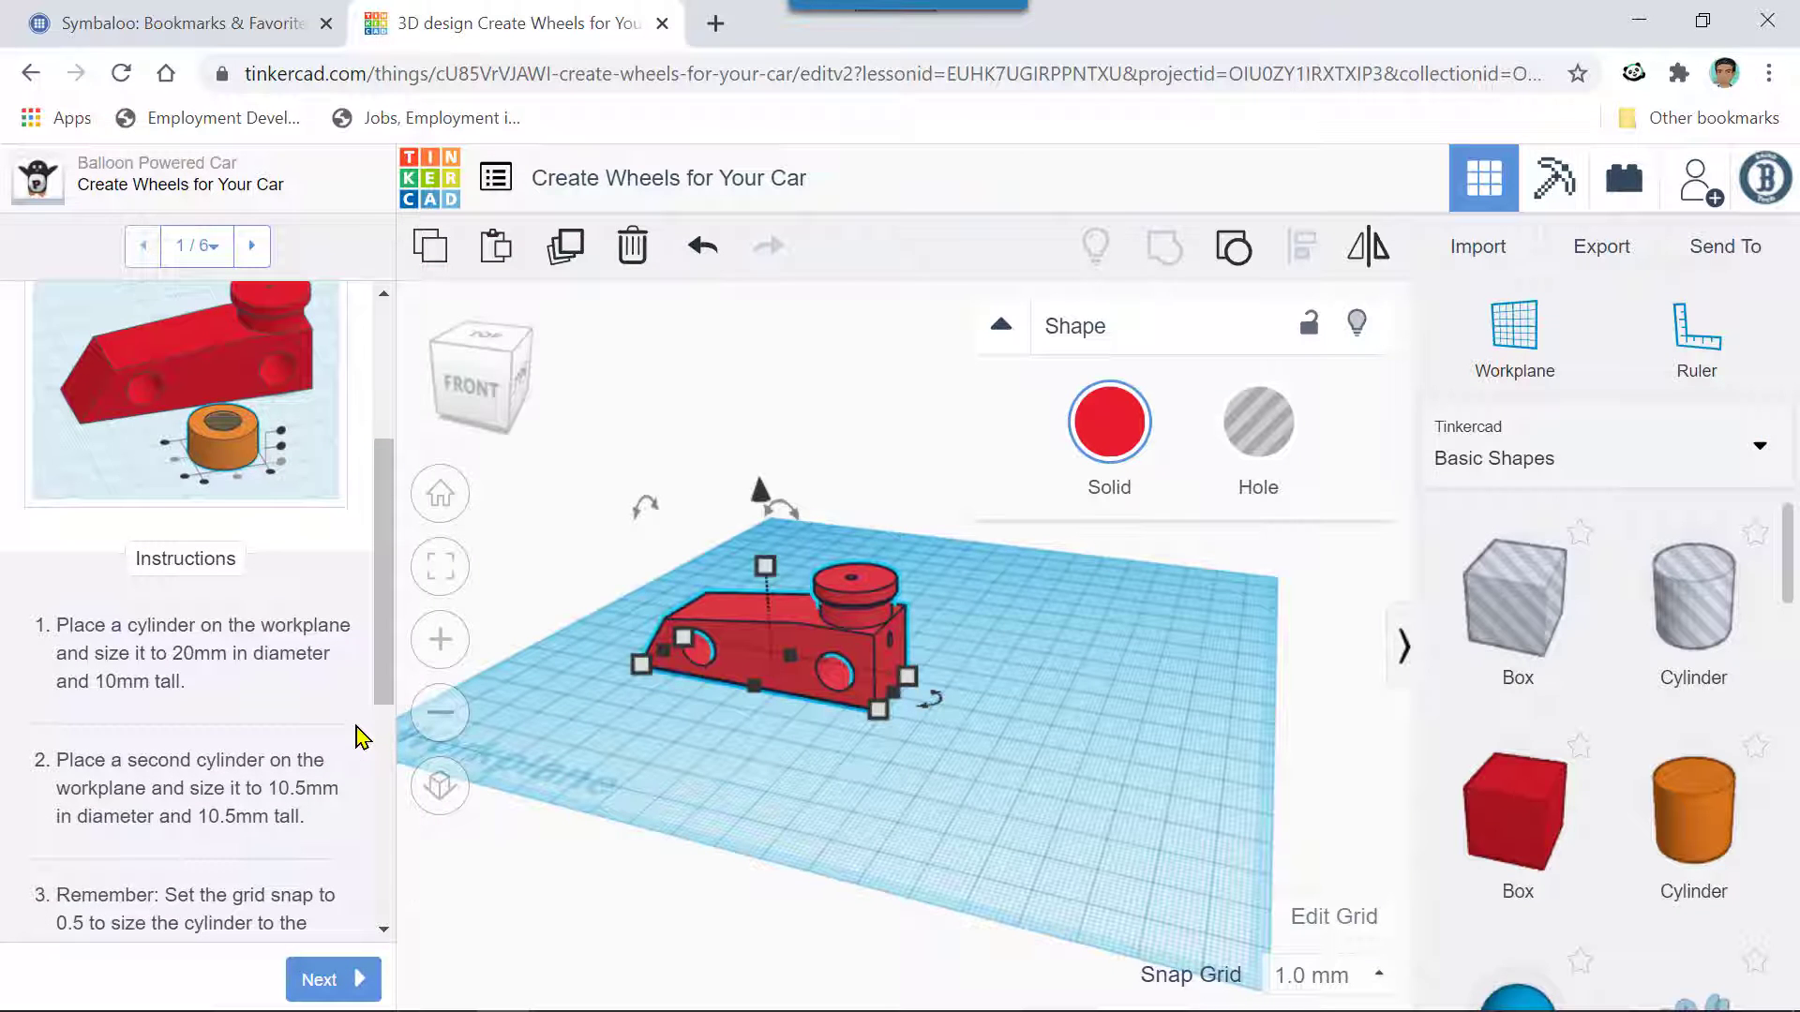
scroll(359, 737, down, 2)
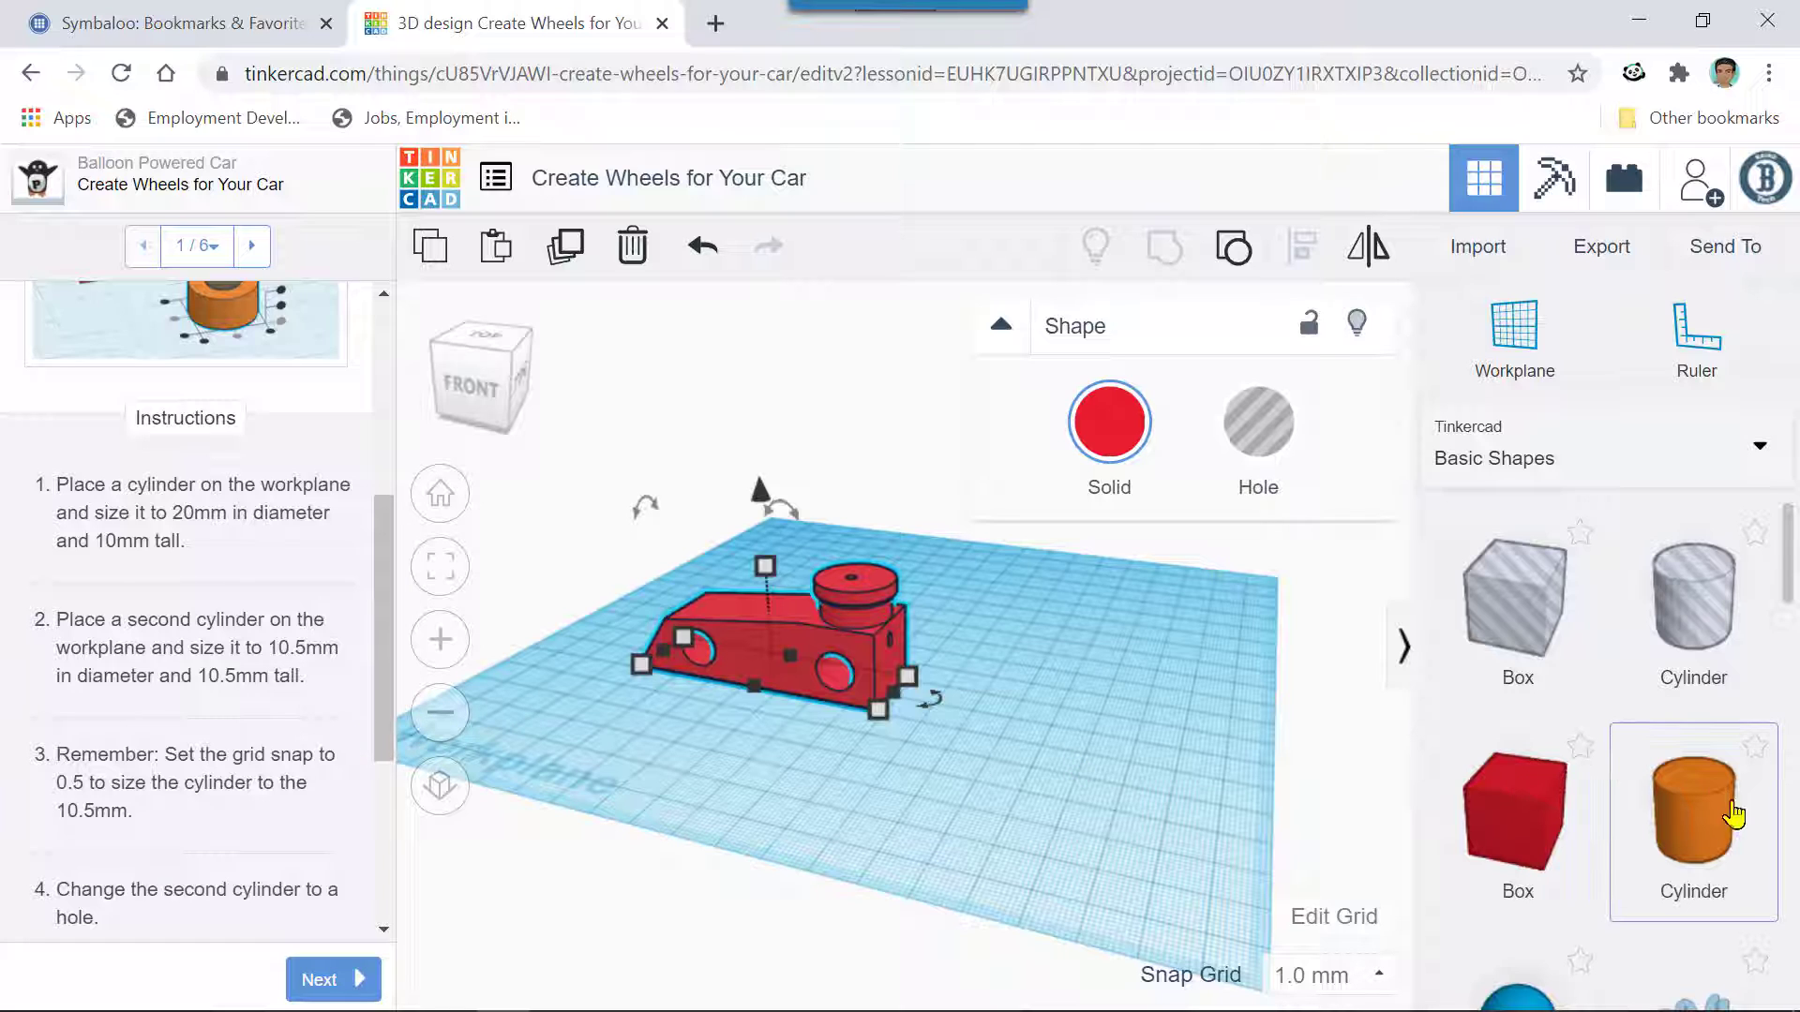
drag(1723, 825, 822, 806)
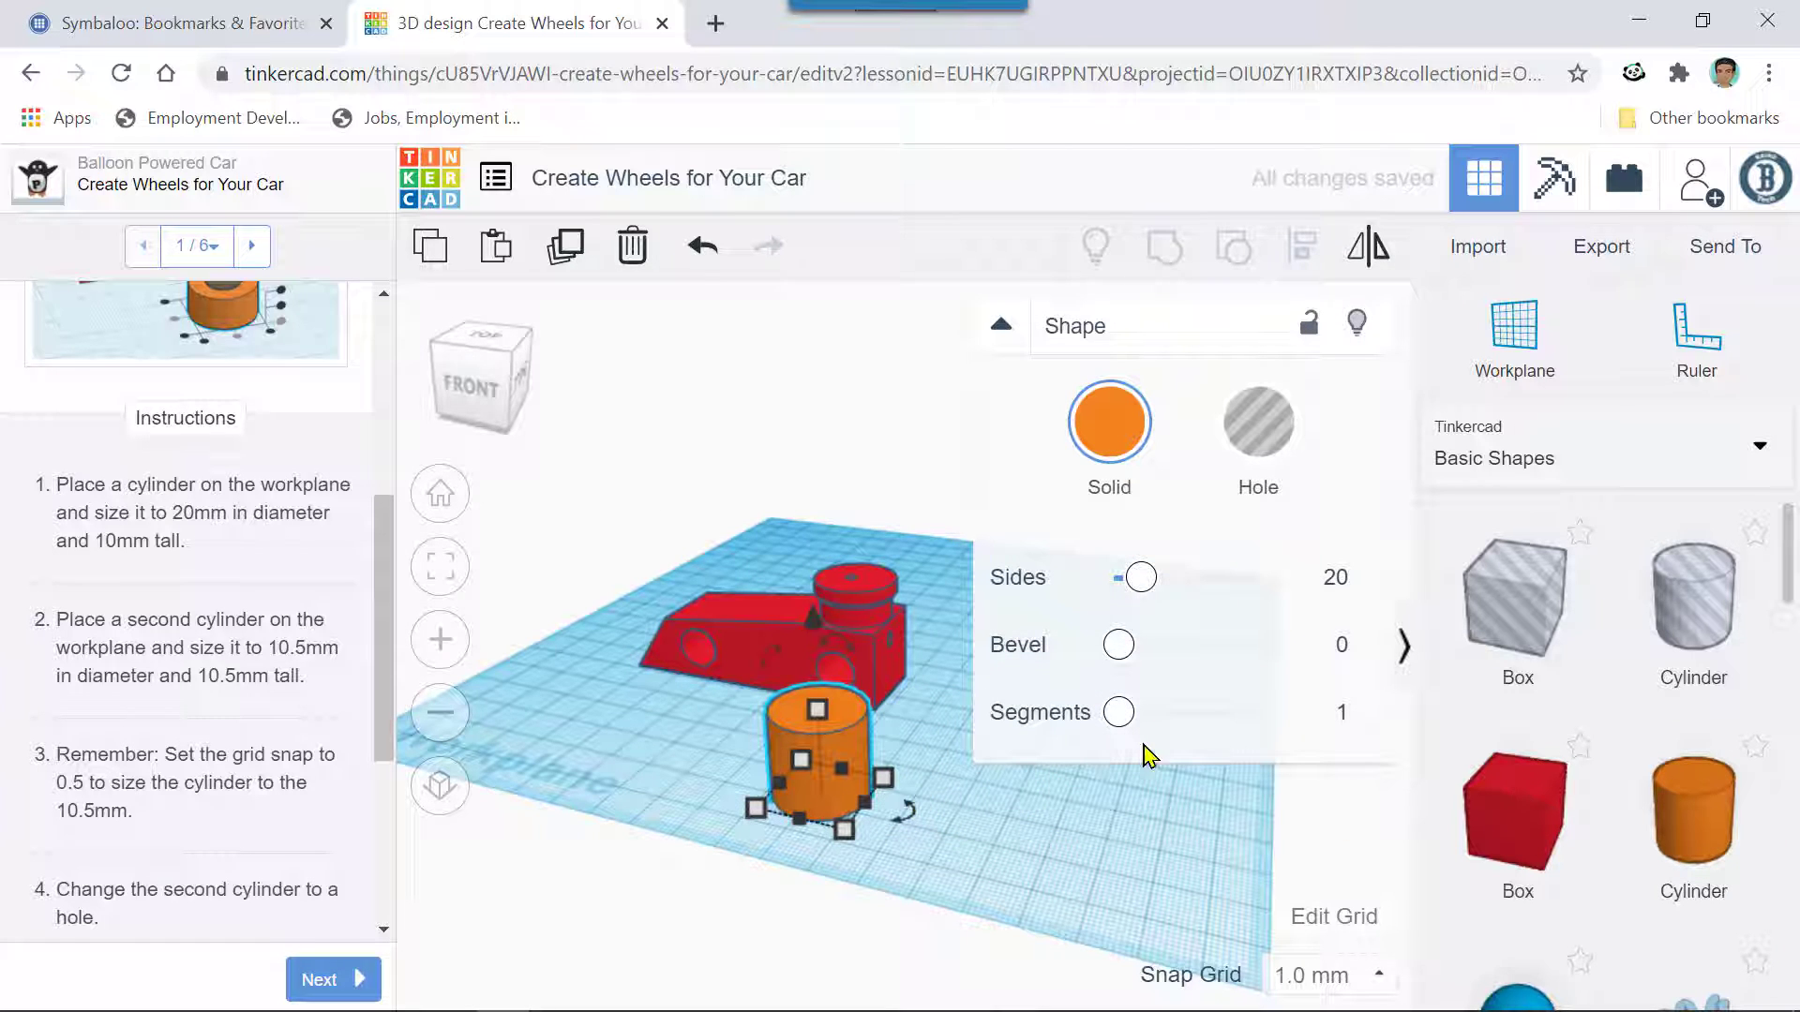
drag(1140, 585, 1281, 588)
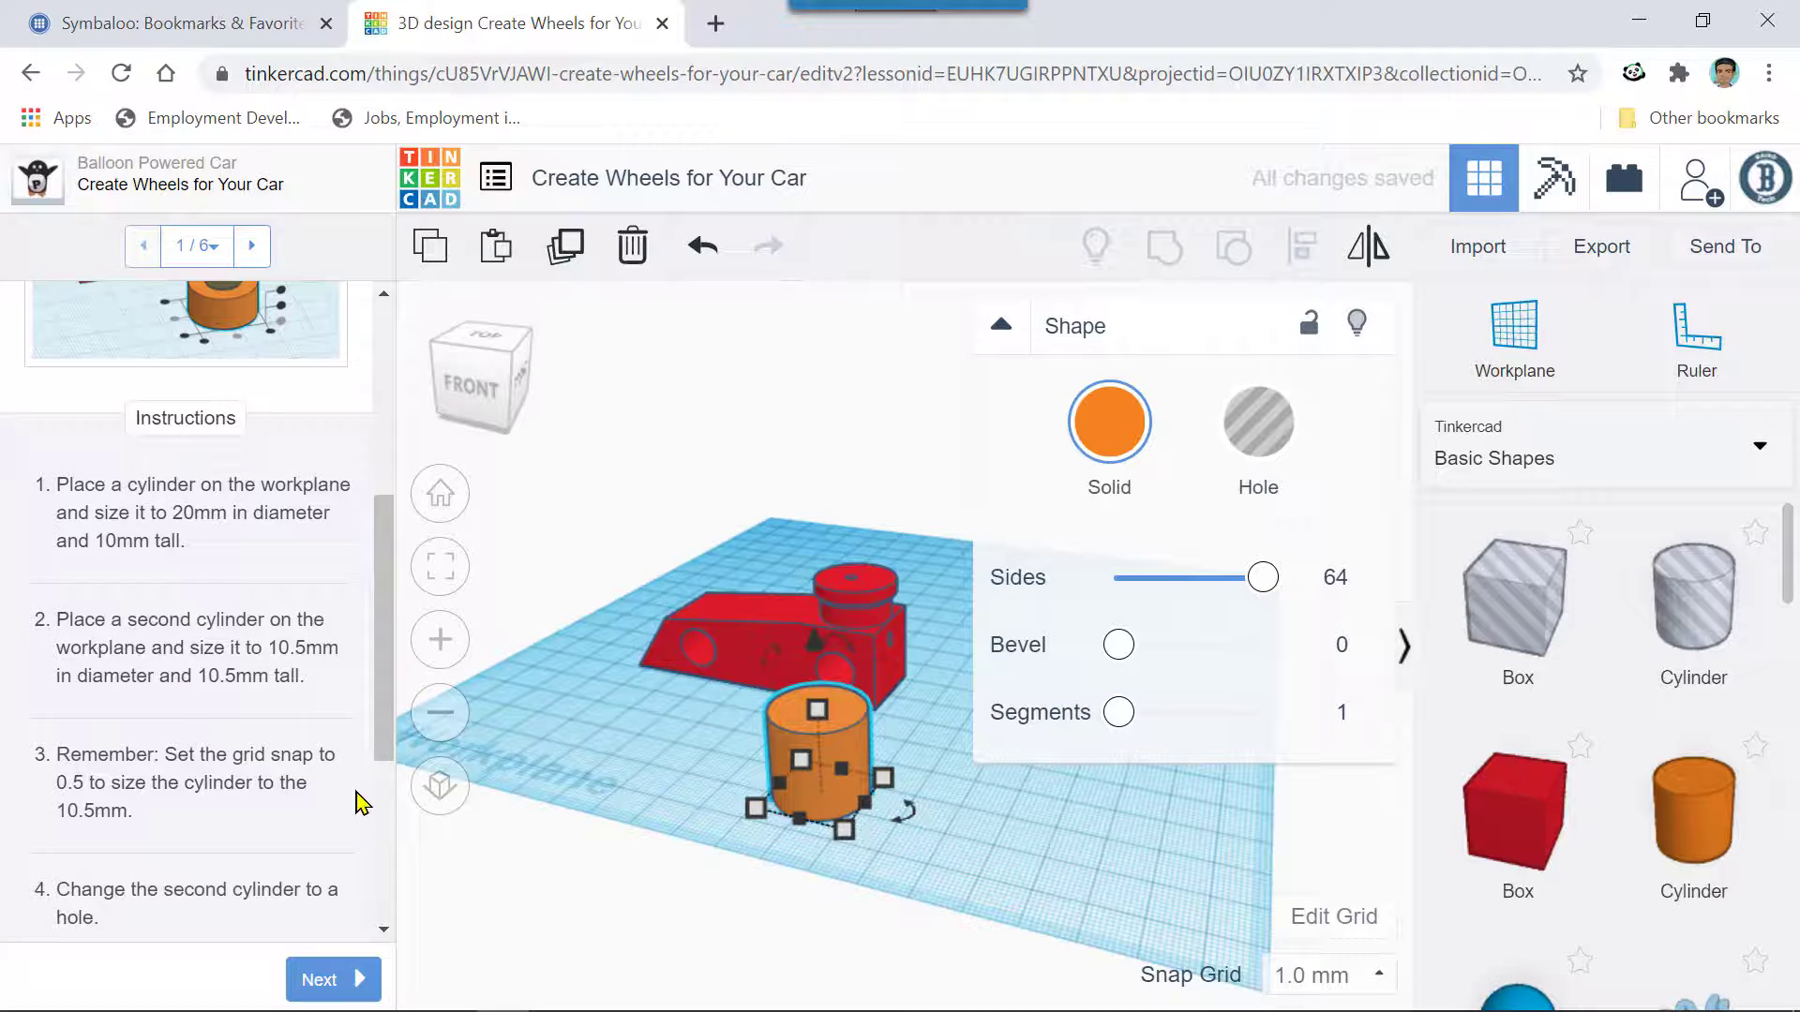
- Set the height of the cylinder in front of the car to 10 mm
mouse_move(387, 705)
mouse_down()
mouse_move(387, 722)
mouse_move(386, 676)
mouse_up()
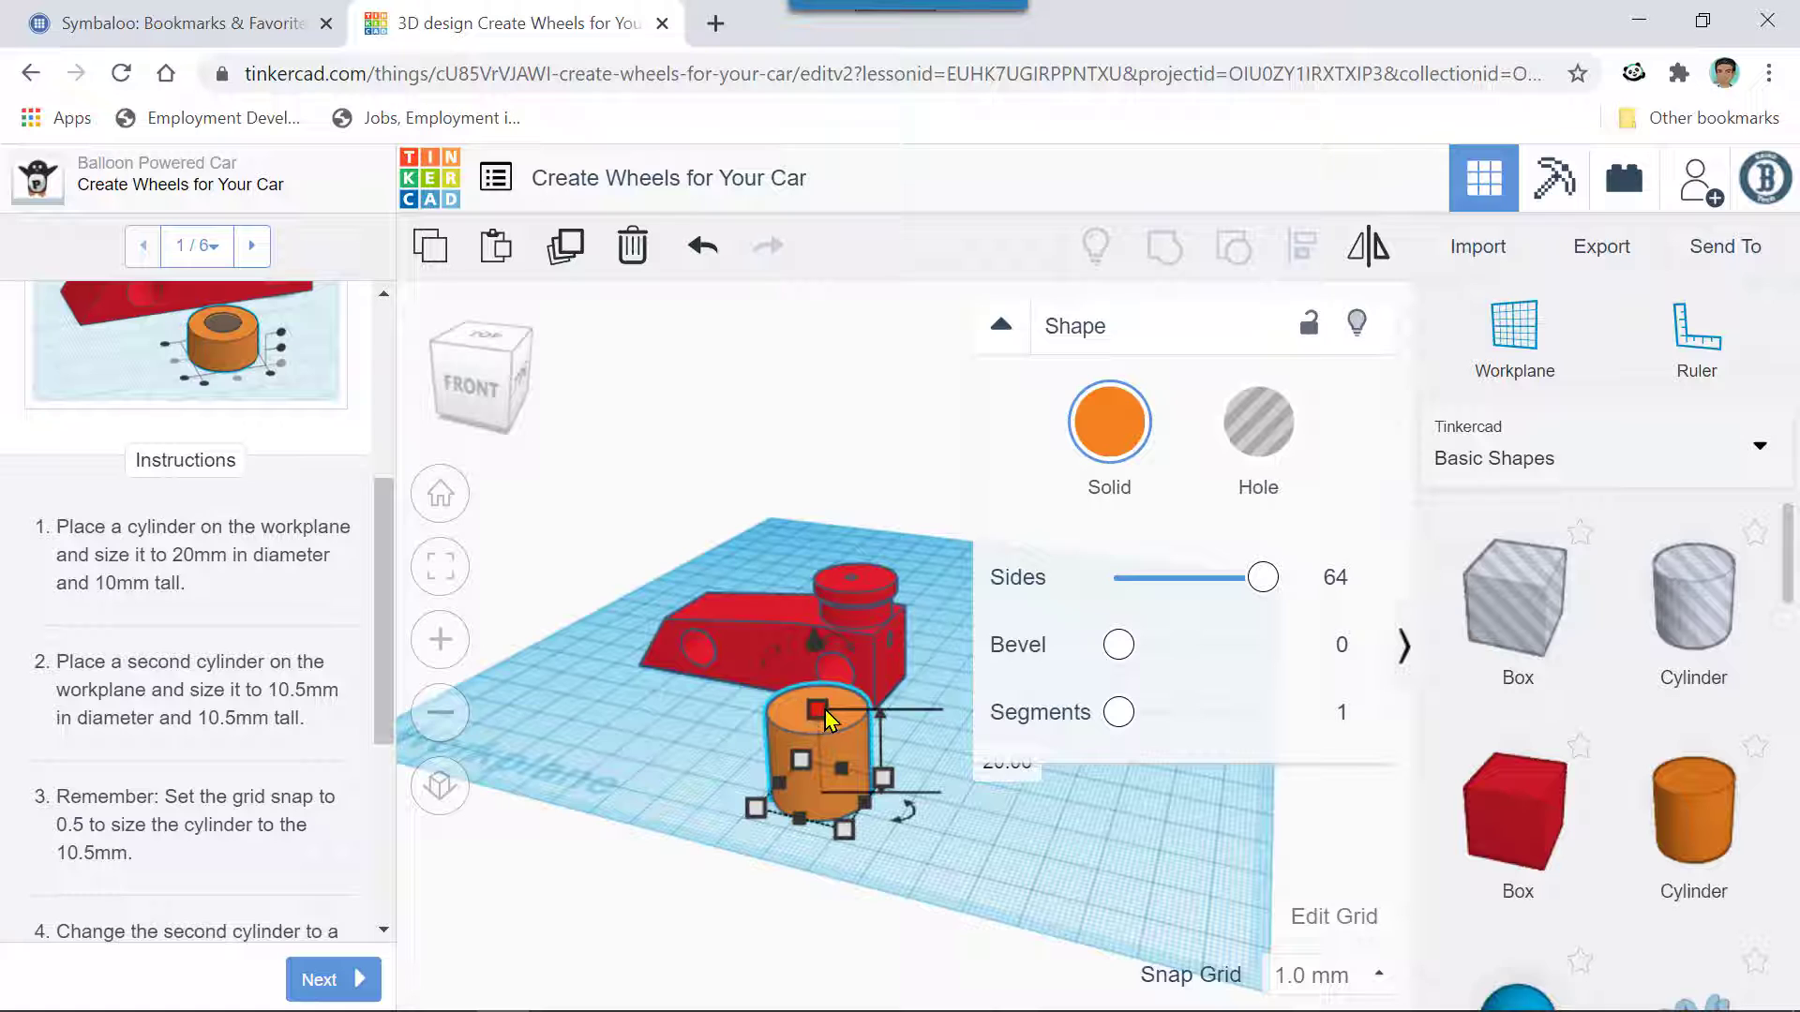
click(1001, 326)
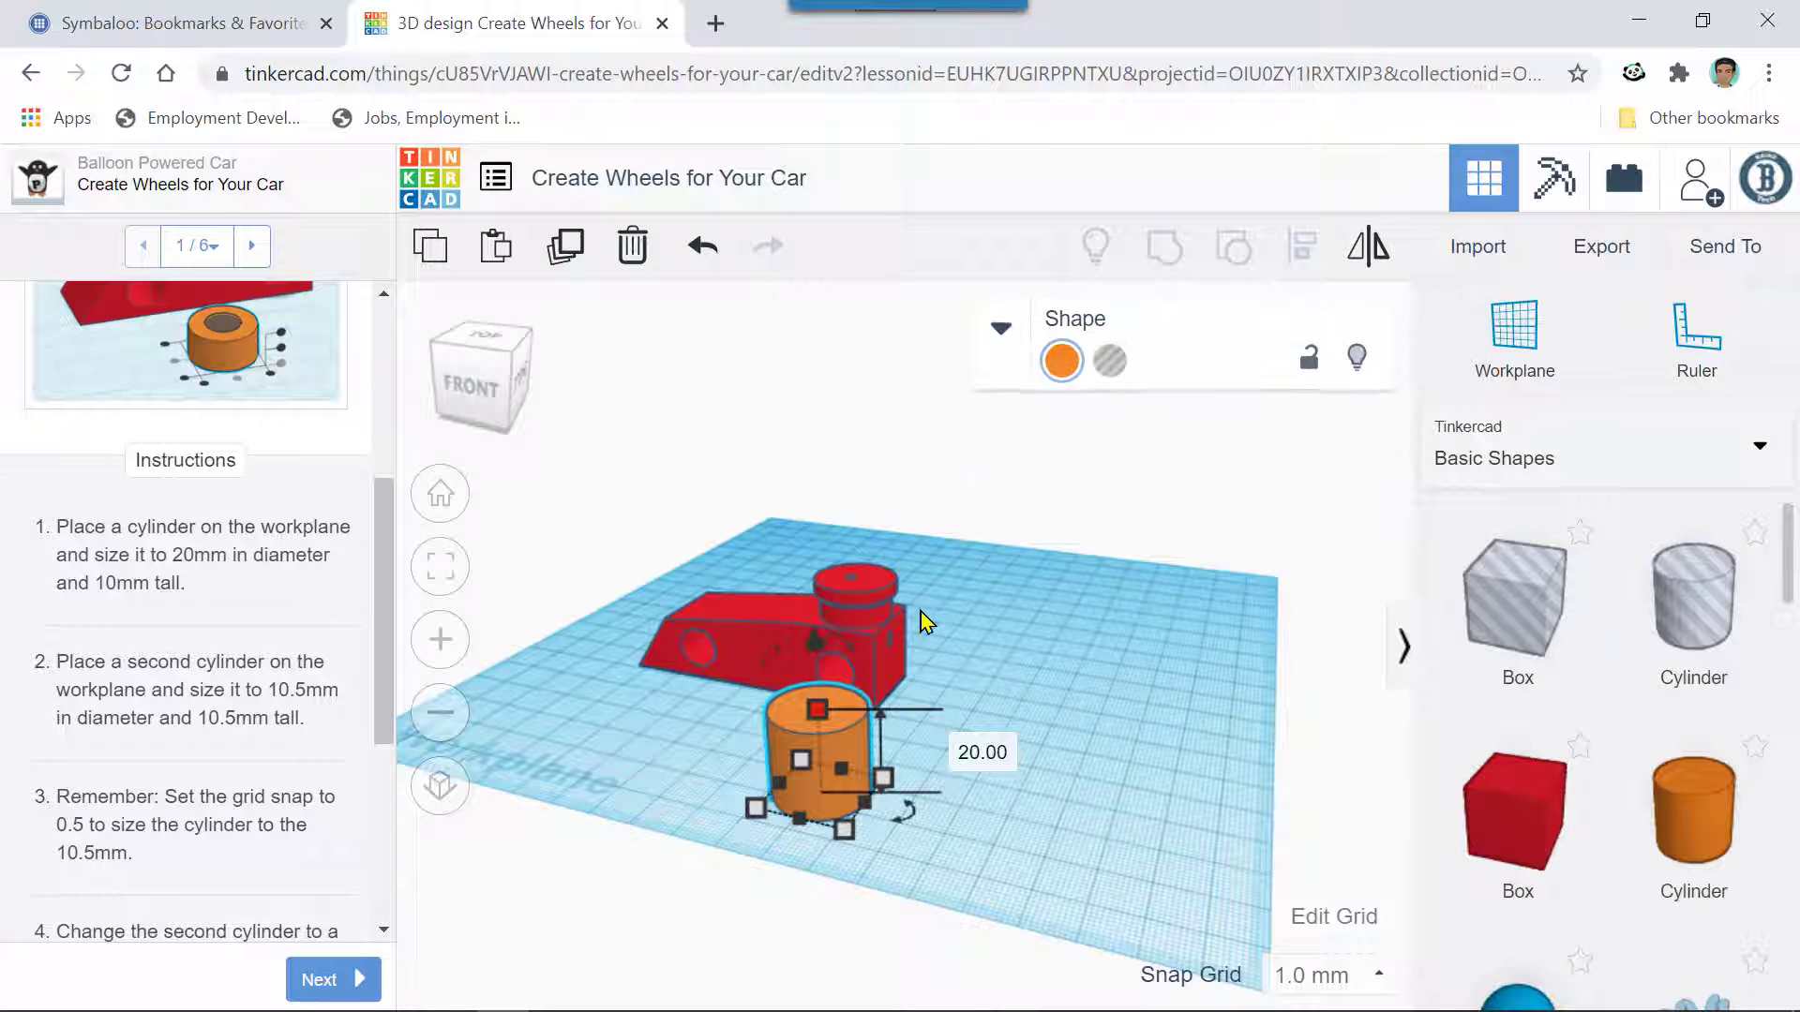
click(976, 753)
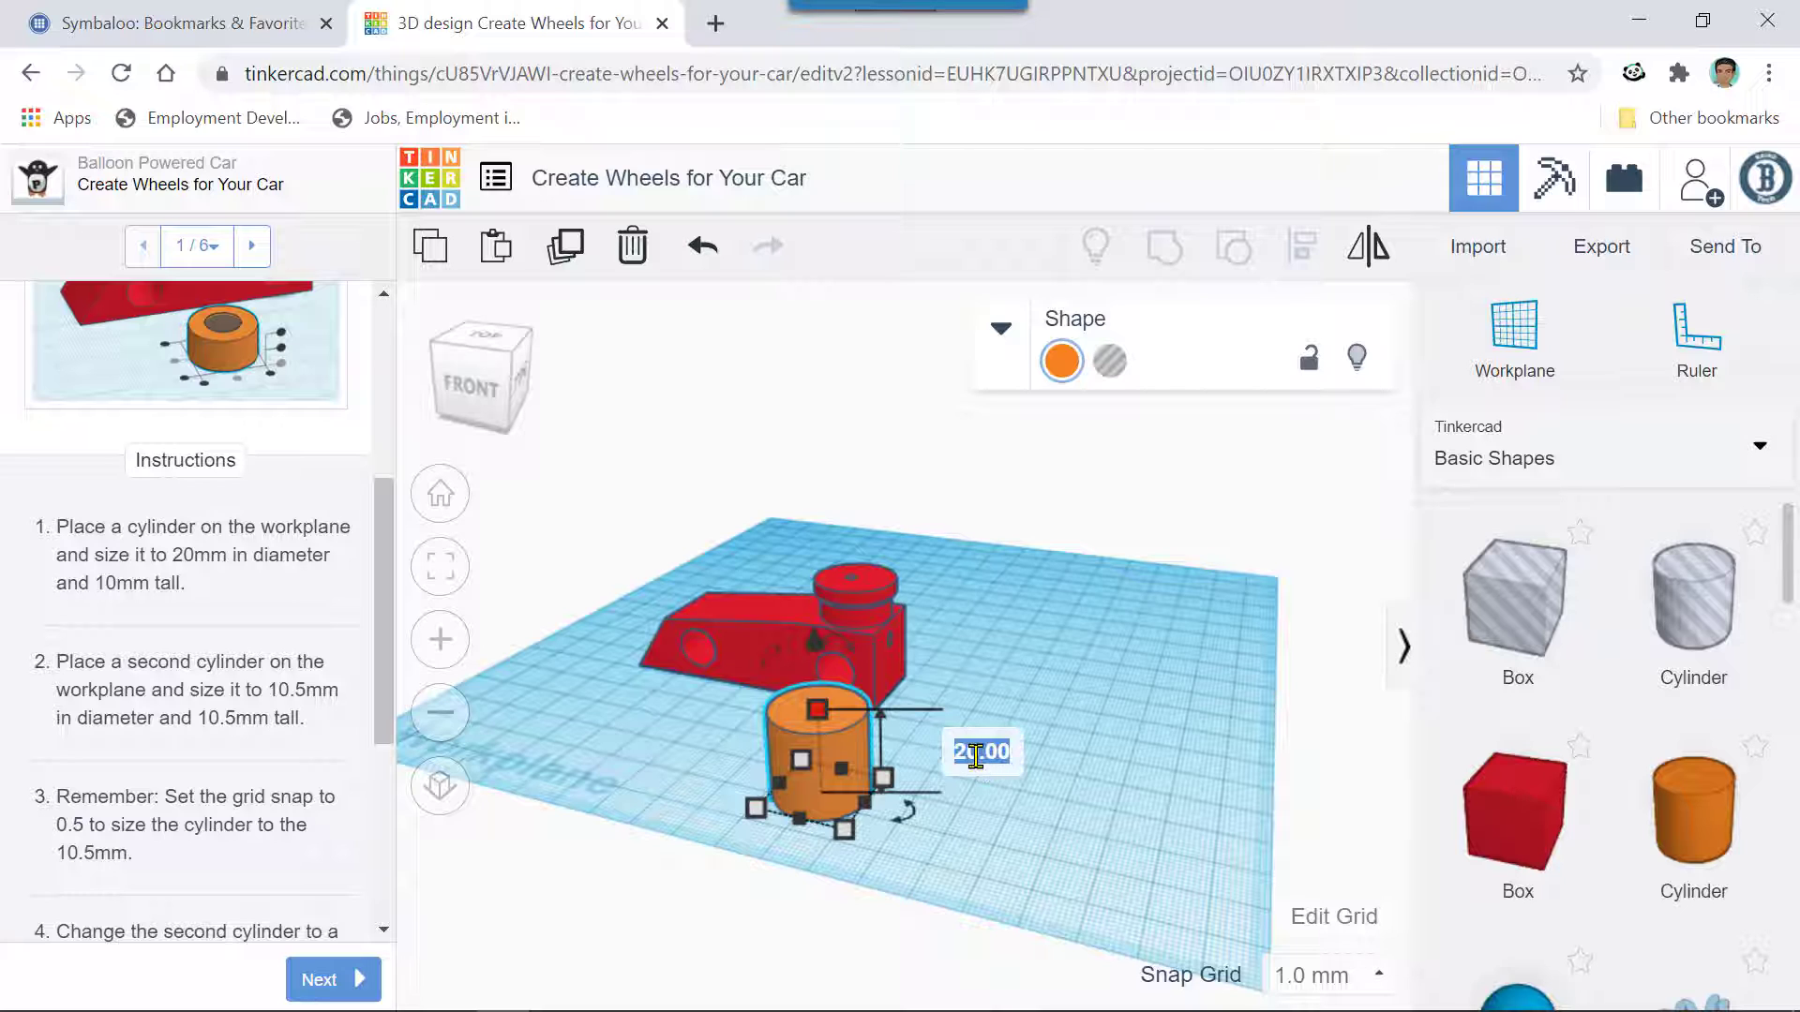
key(BackSpace)
text(10)
key(Return)
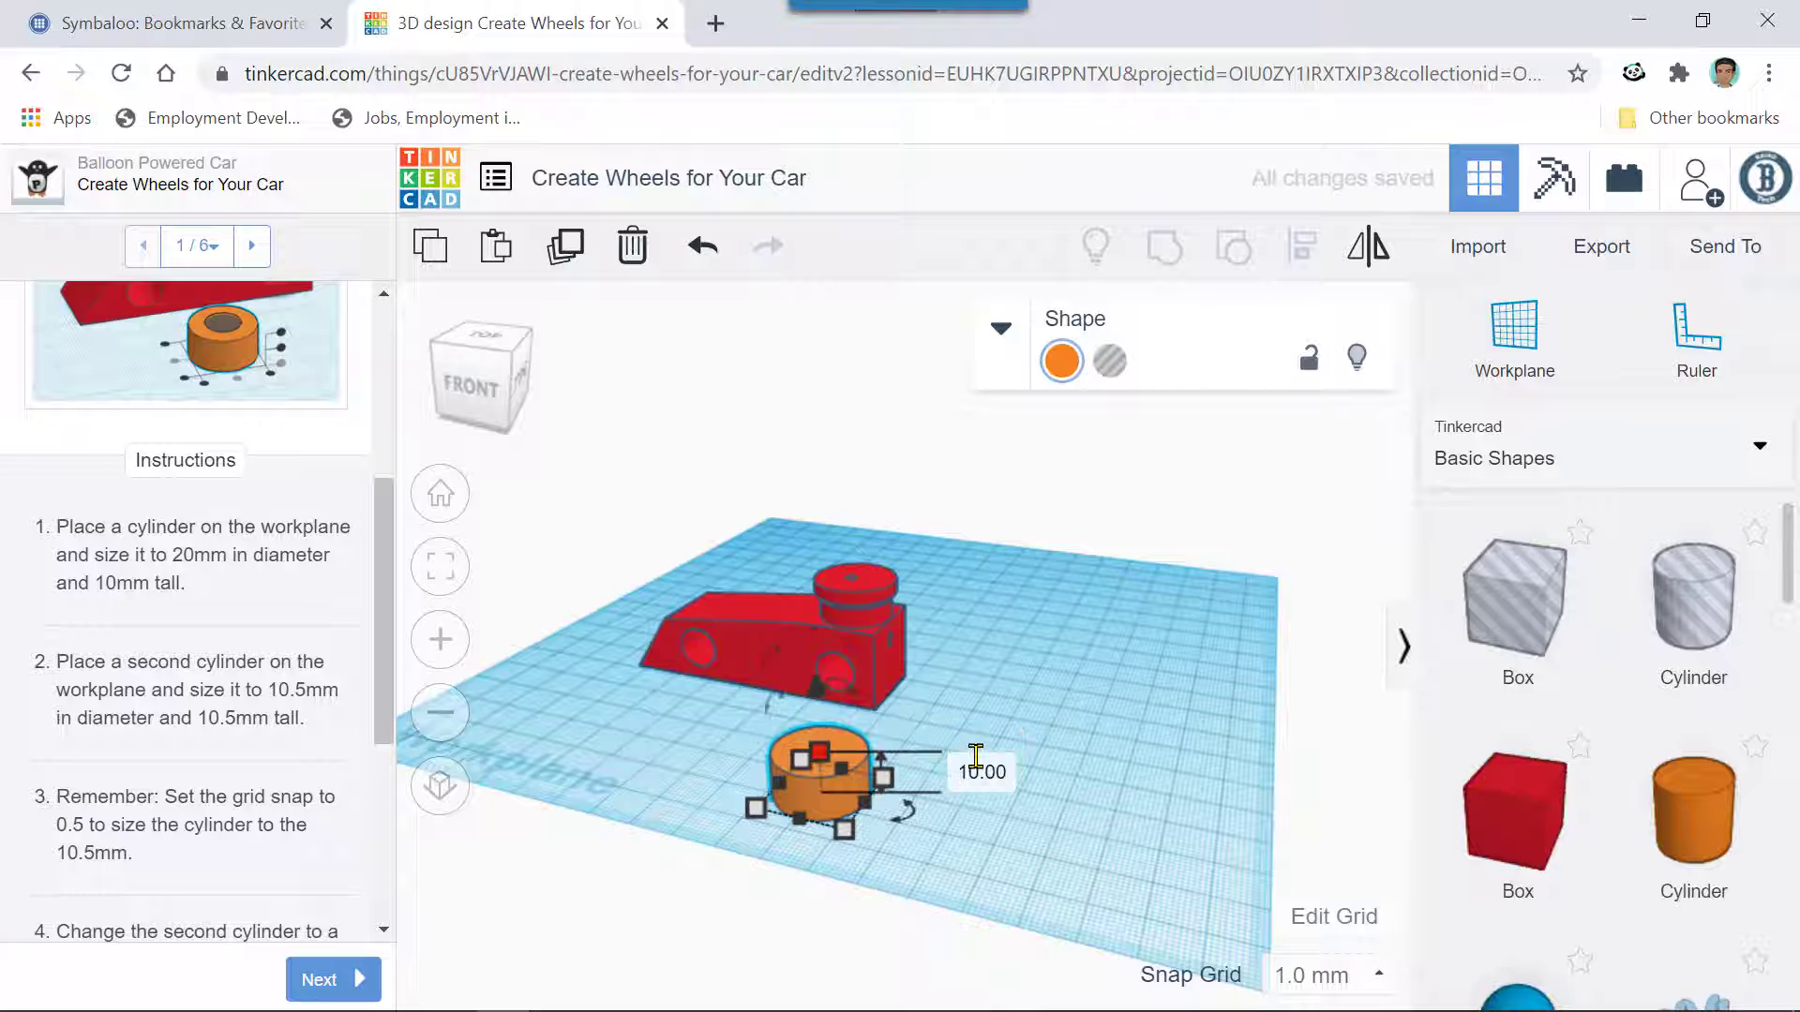
click(975, 771)
text(10.00)
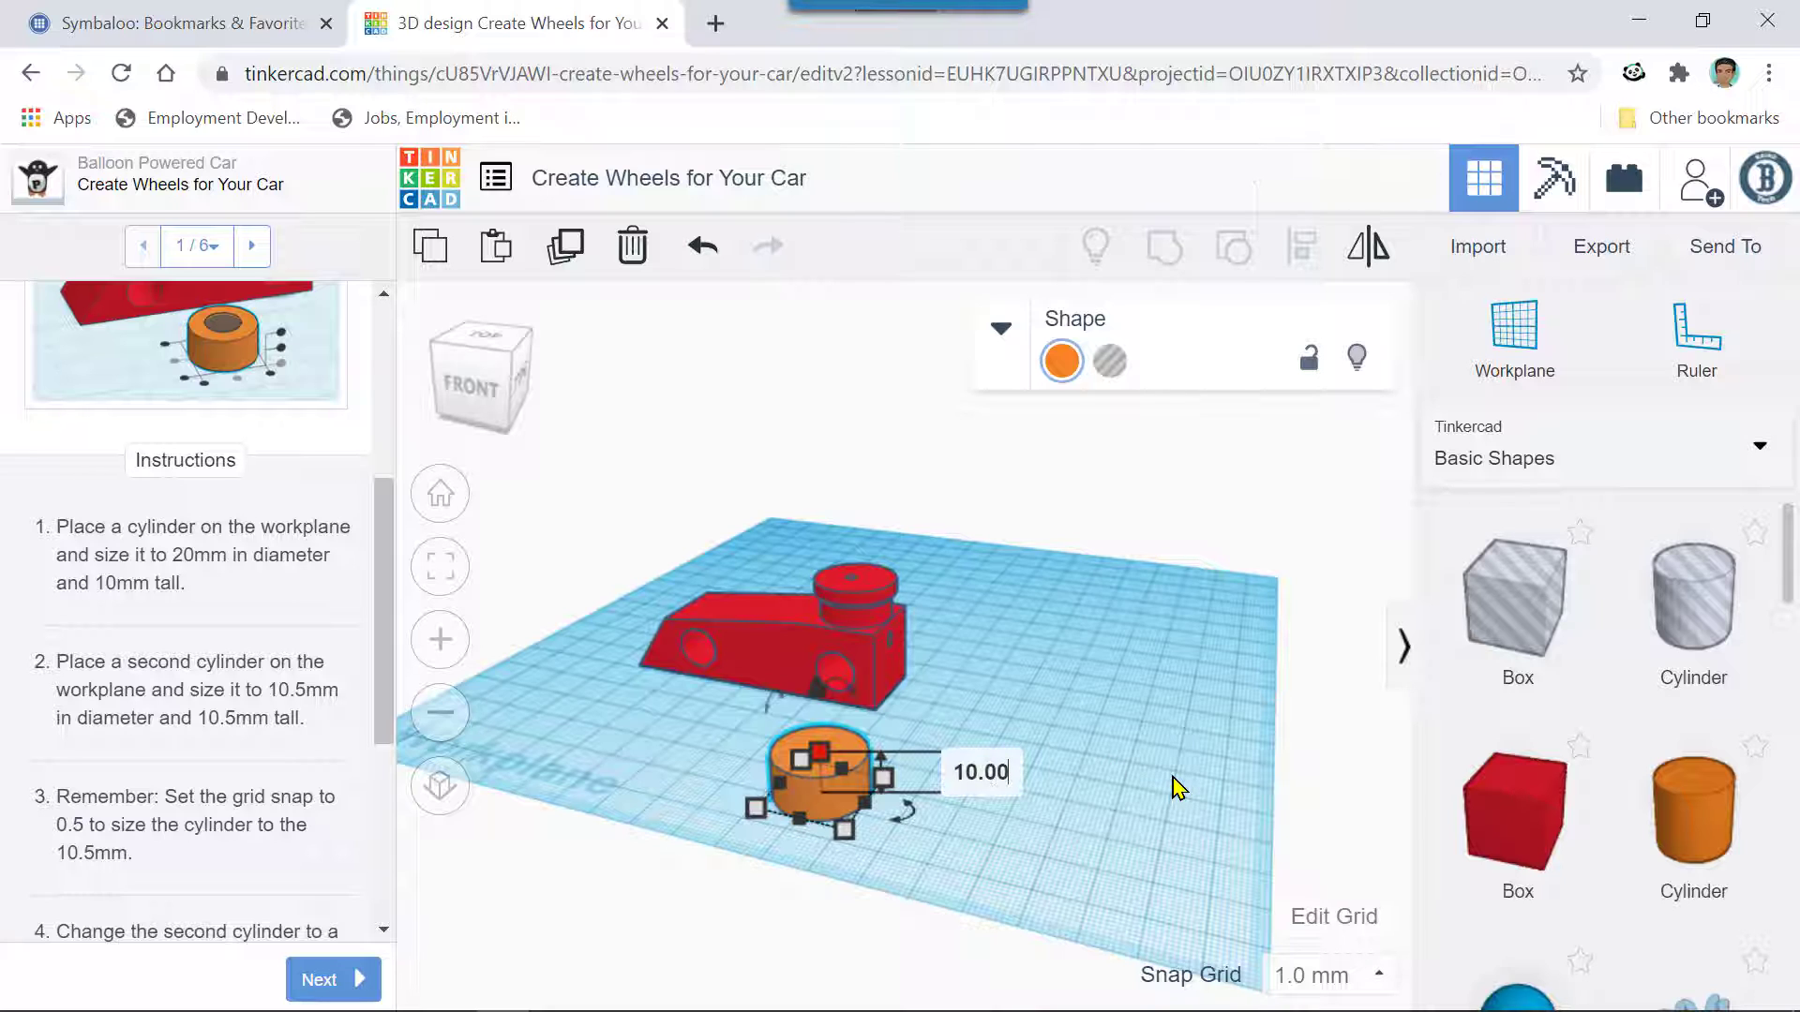
key(Return)
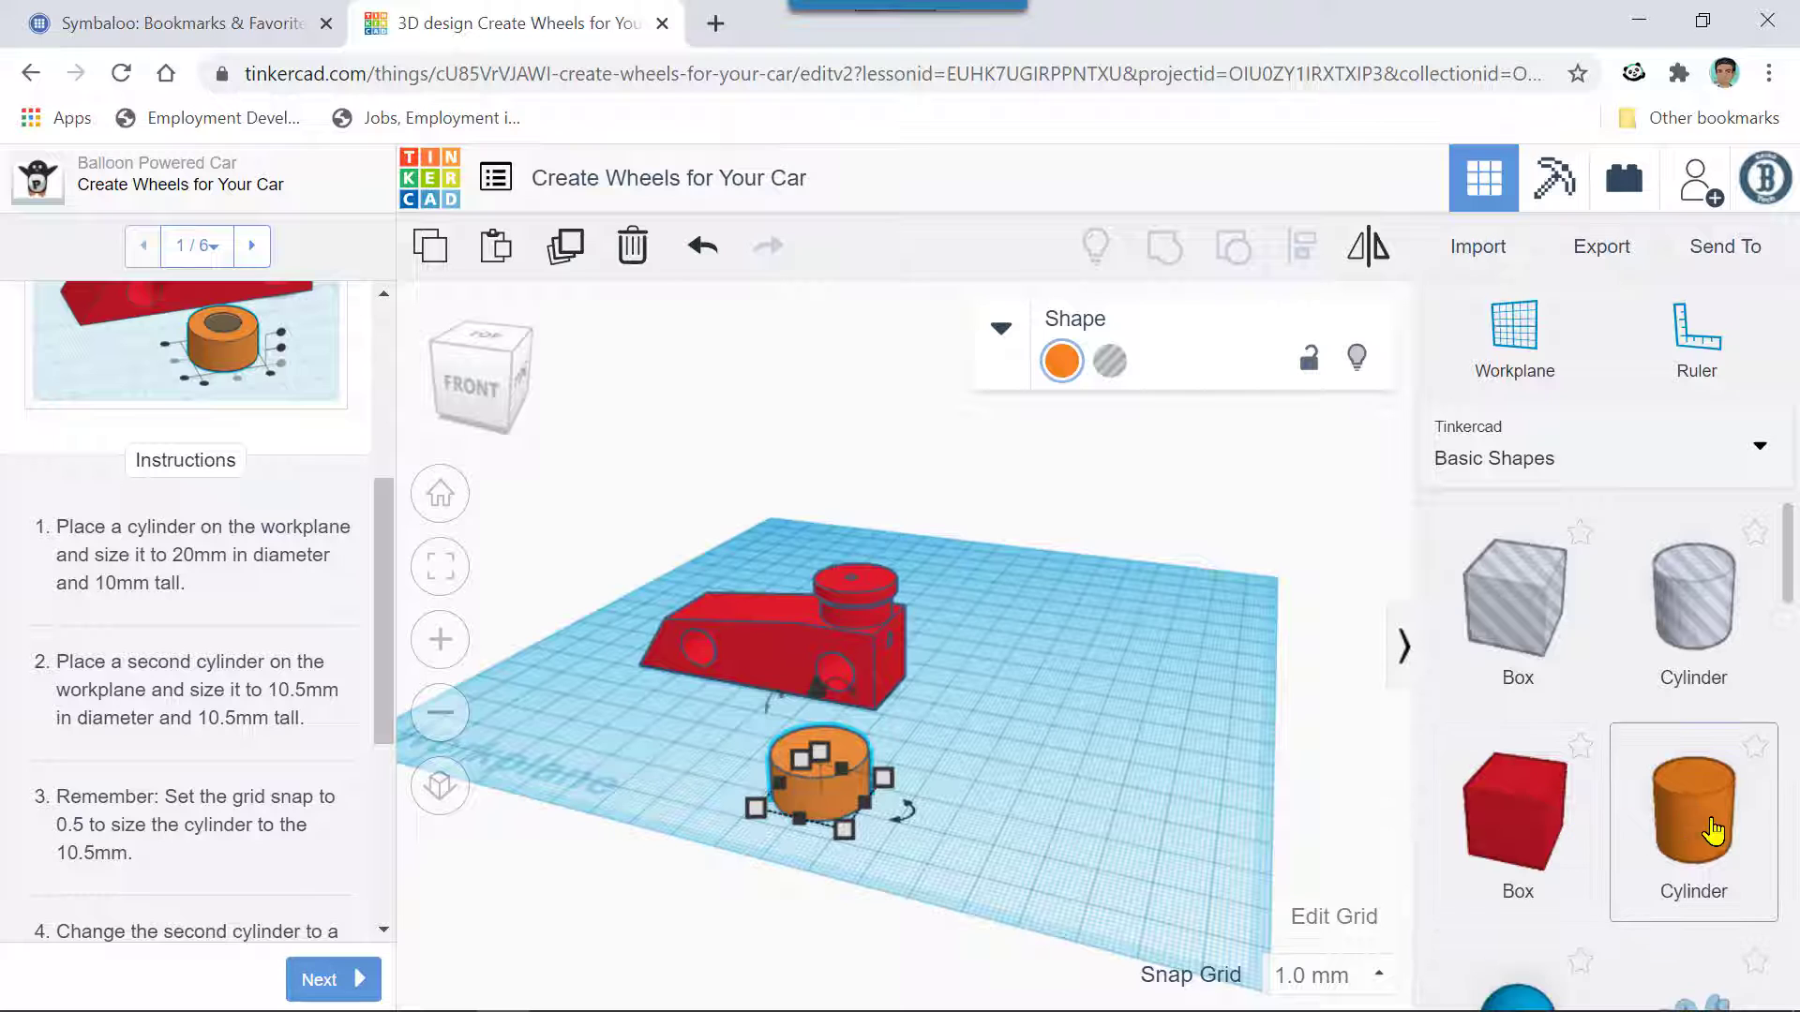
- Place a second solid cylinder beside the wheel cylinder and set its length and width to 10.5 mm
drag(1693, 816, 1025, 812)
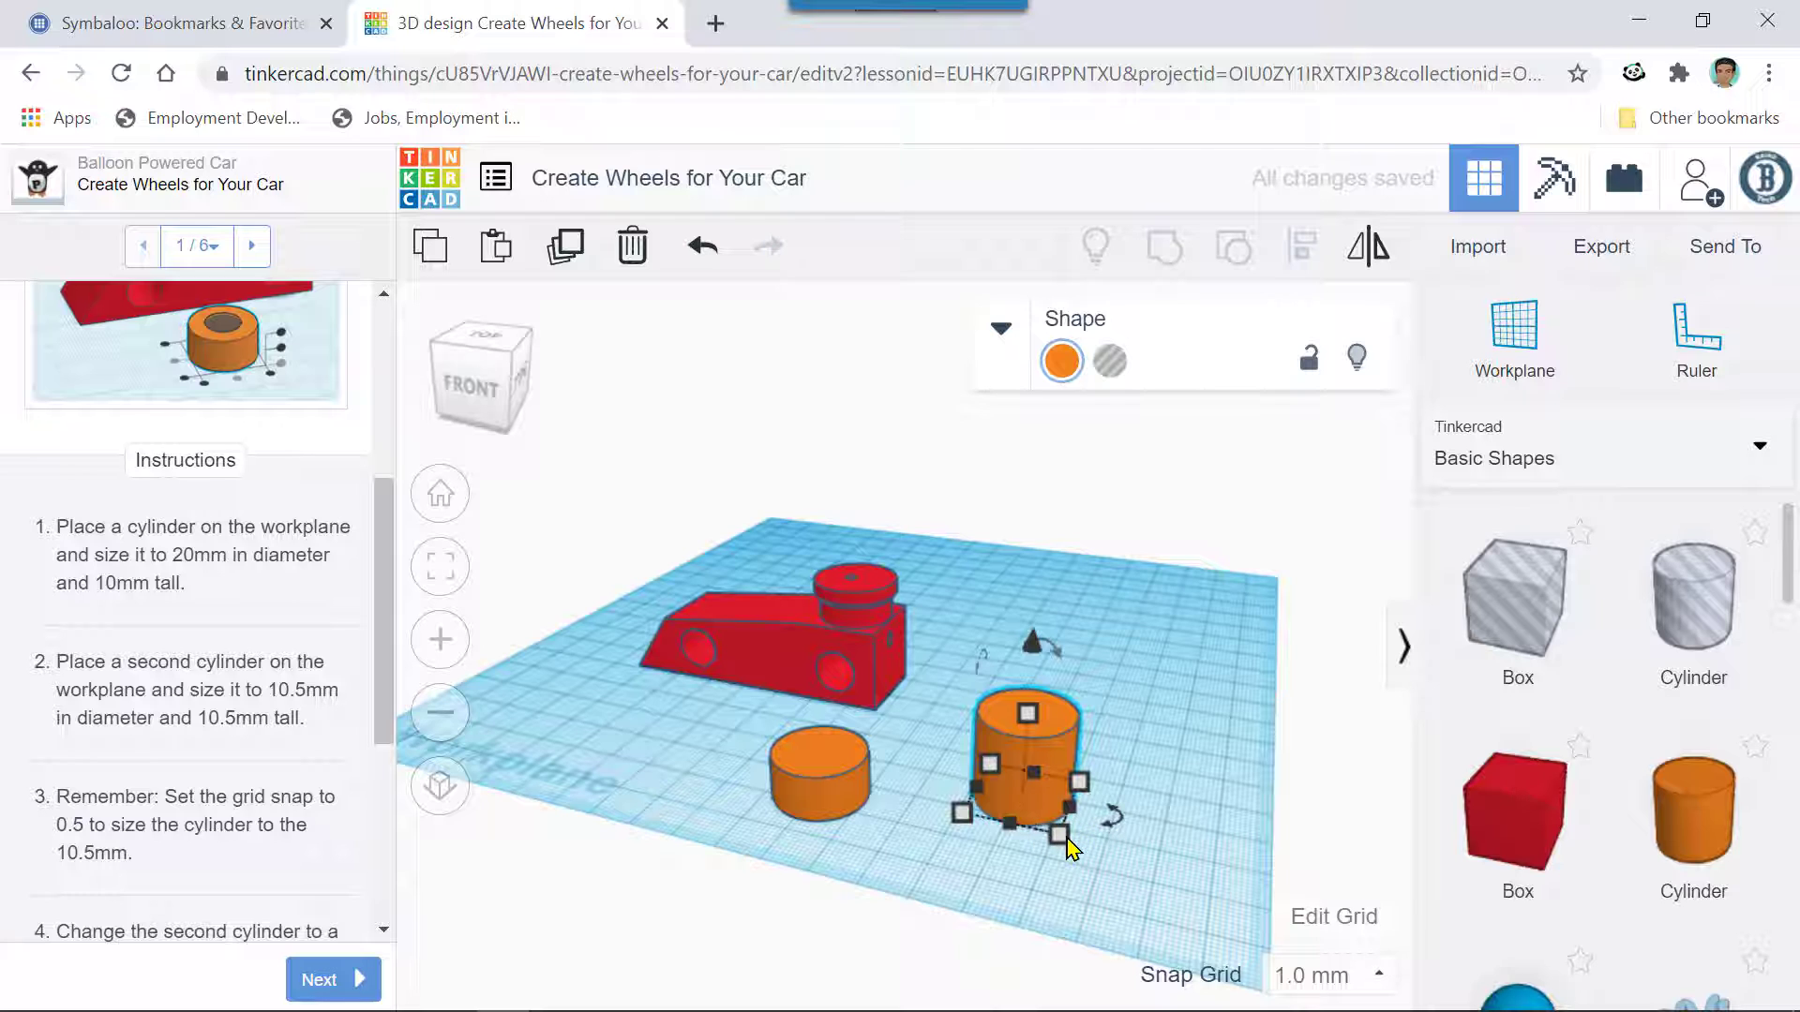
mouse_move(1063, 839)
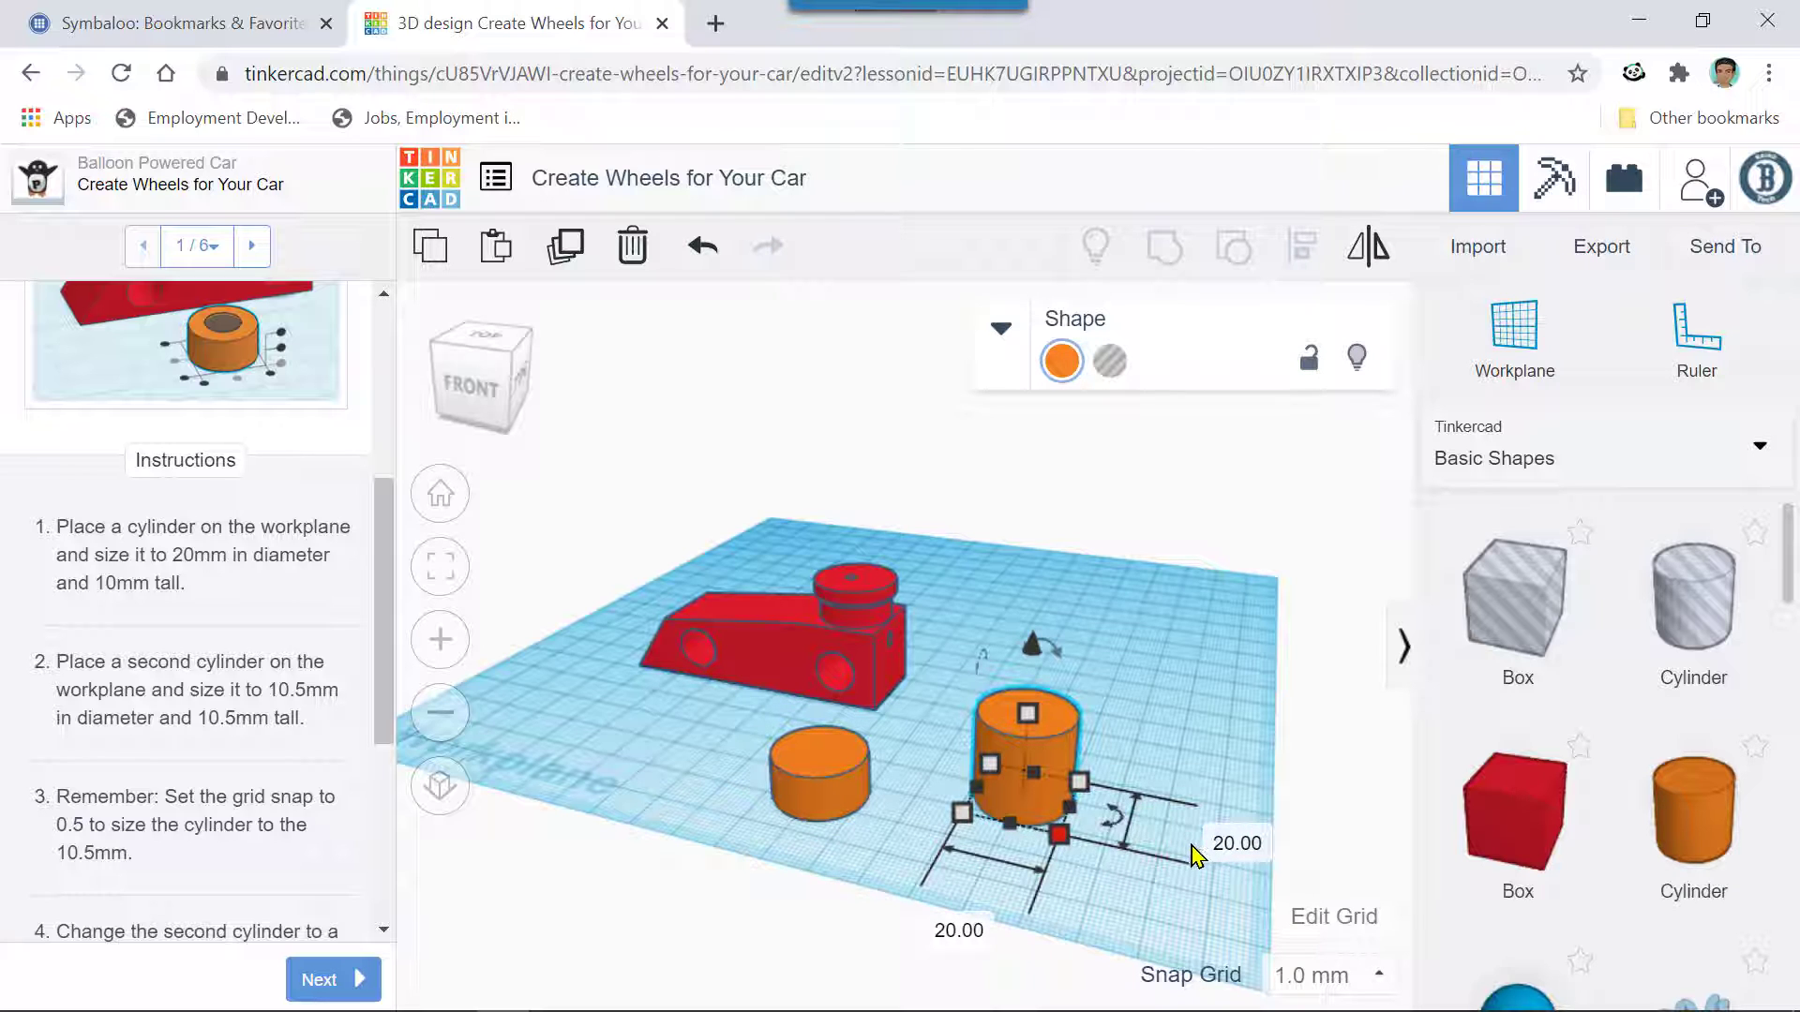
click(1233, 845)
text(10.)
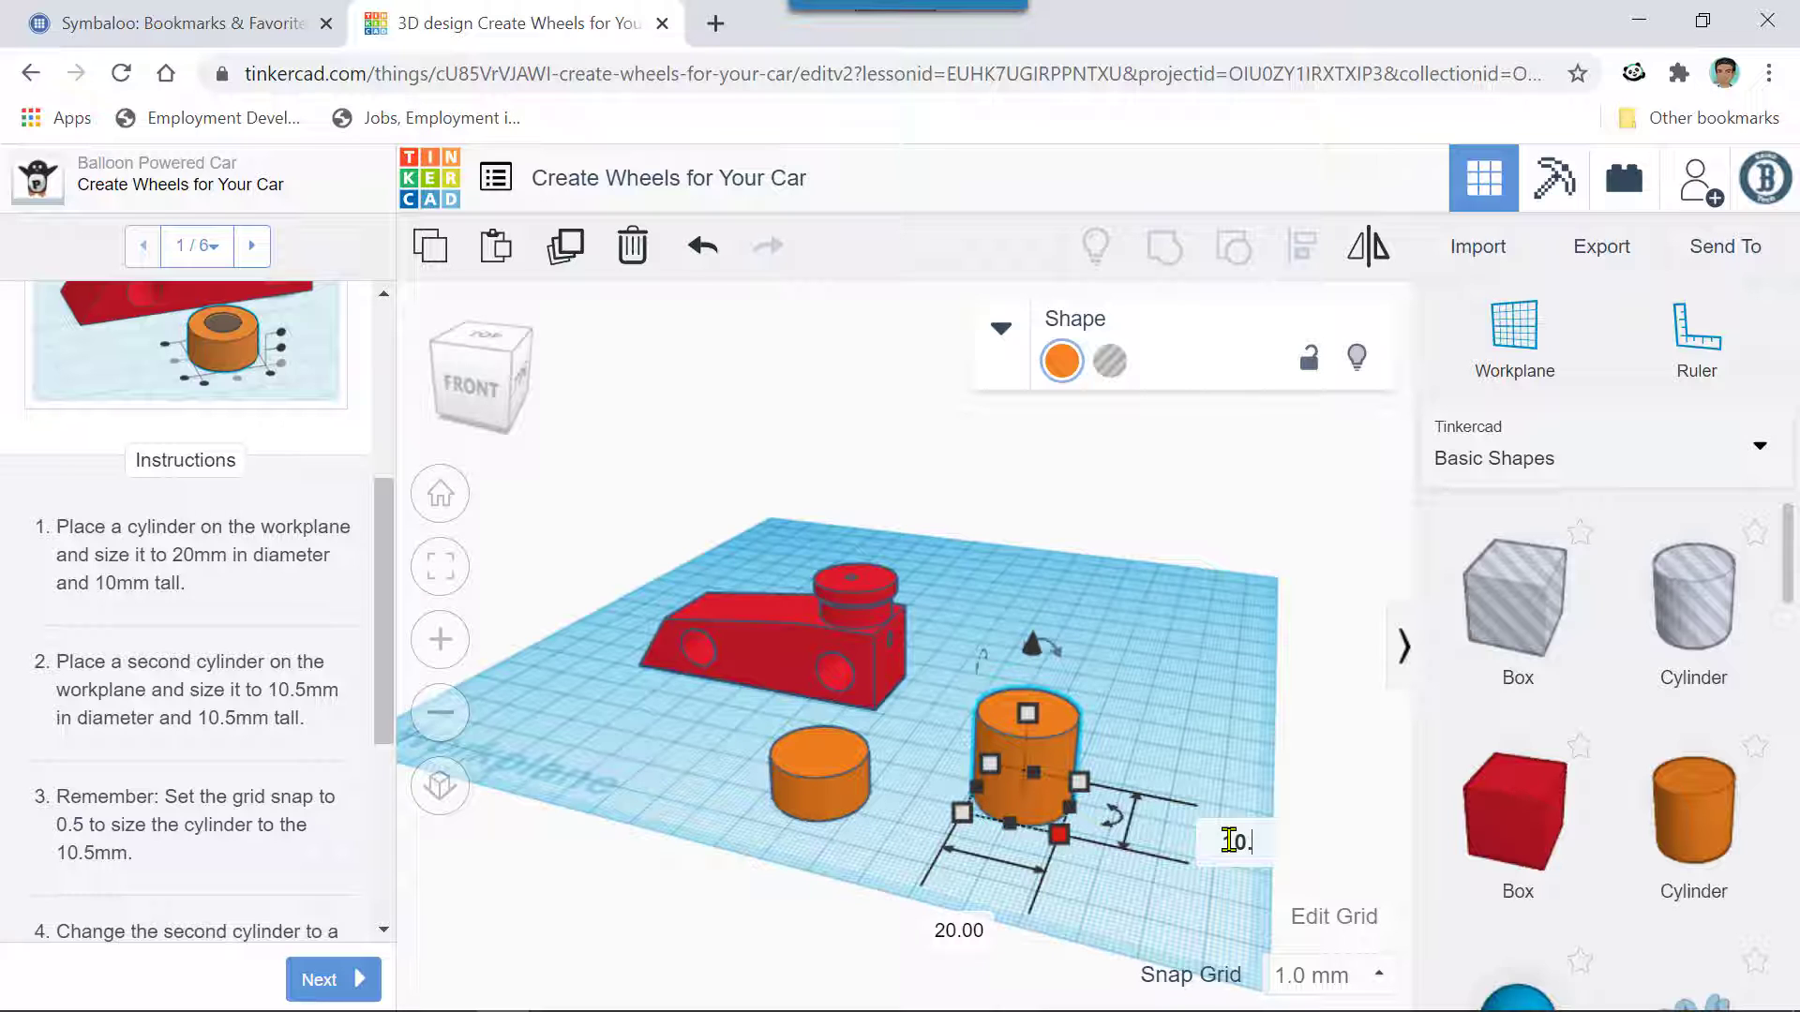
text(5)
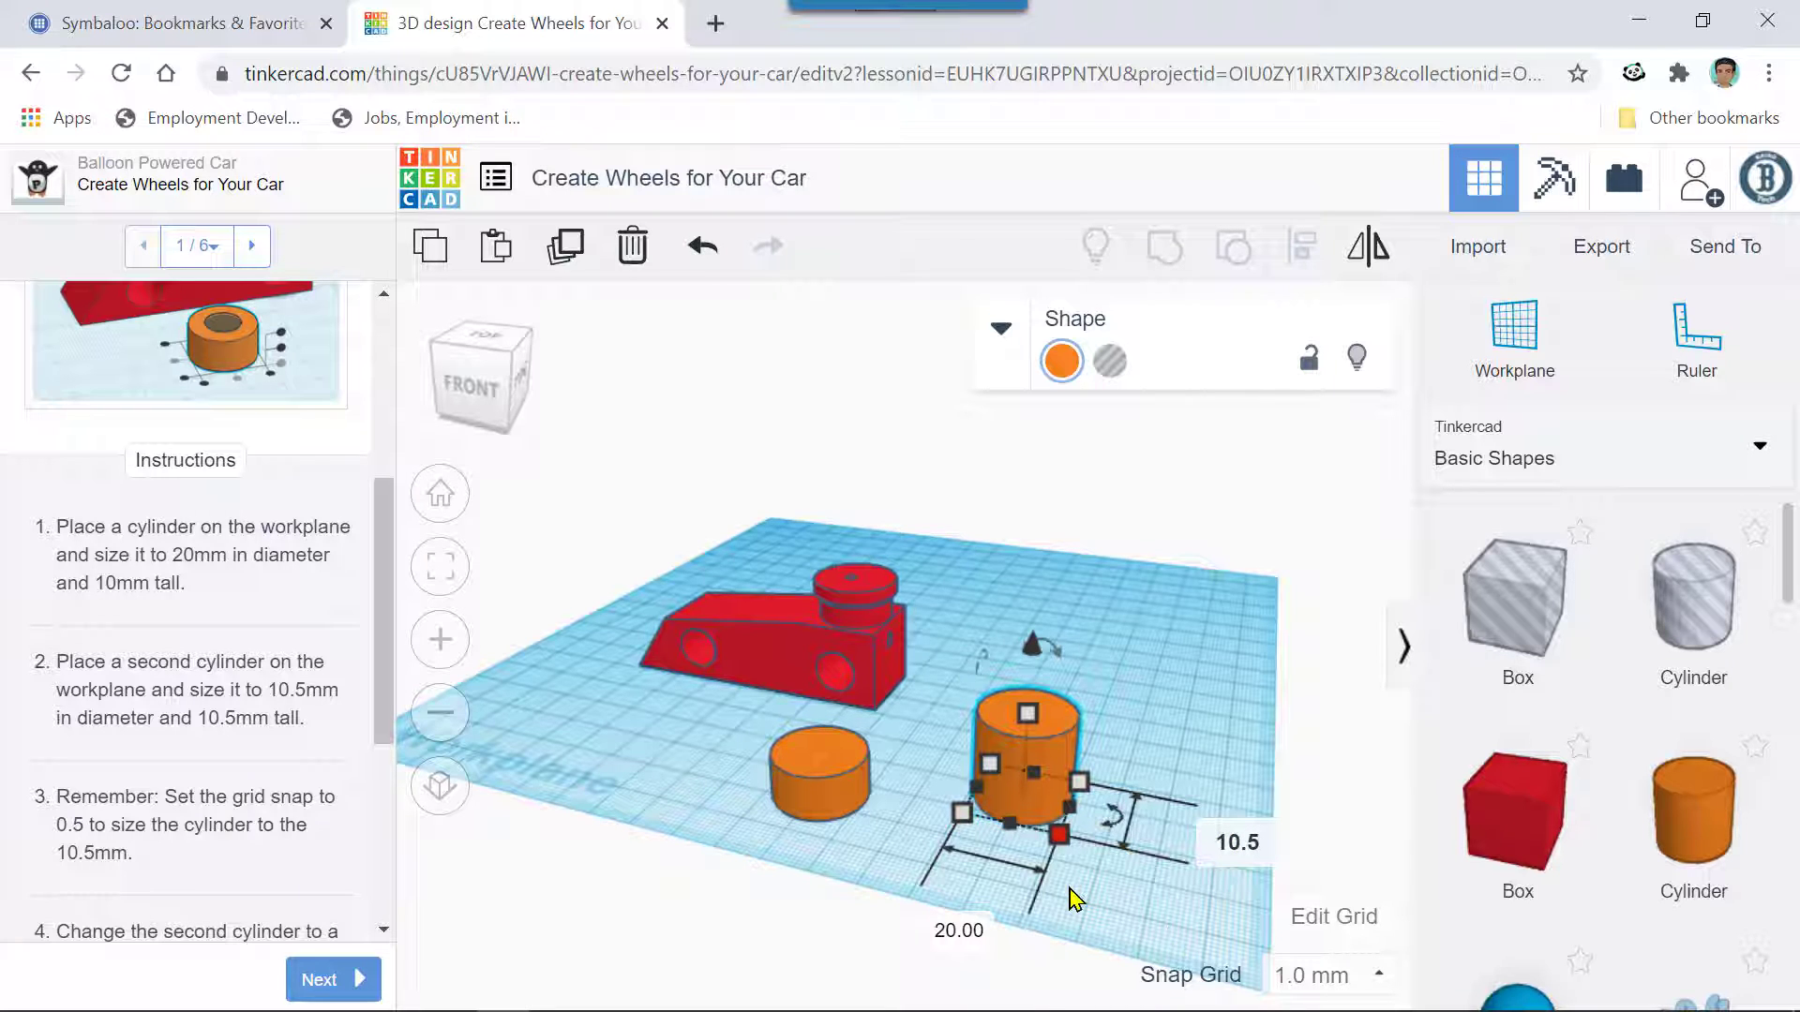
click(963, 926)
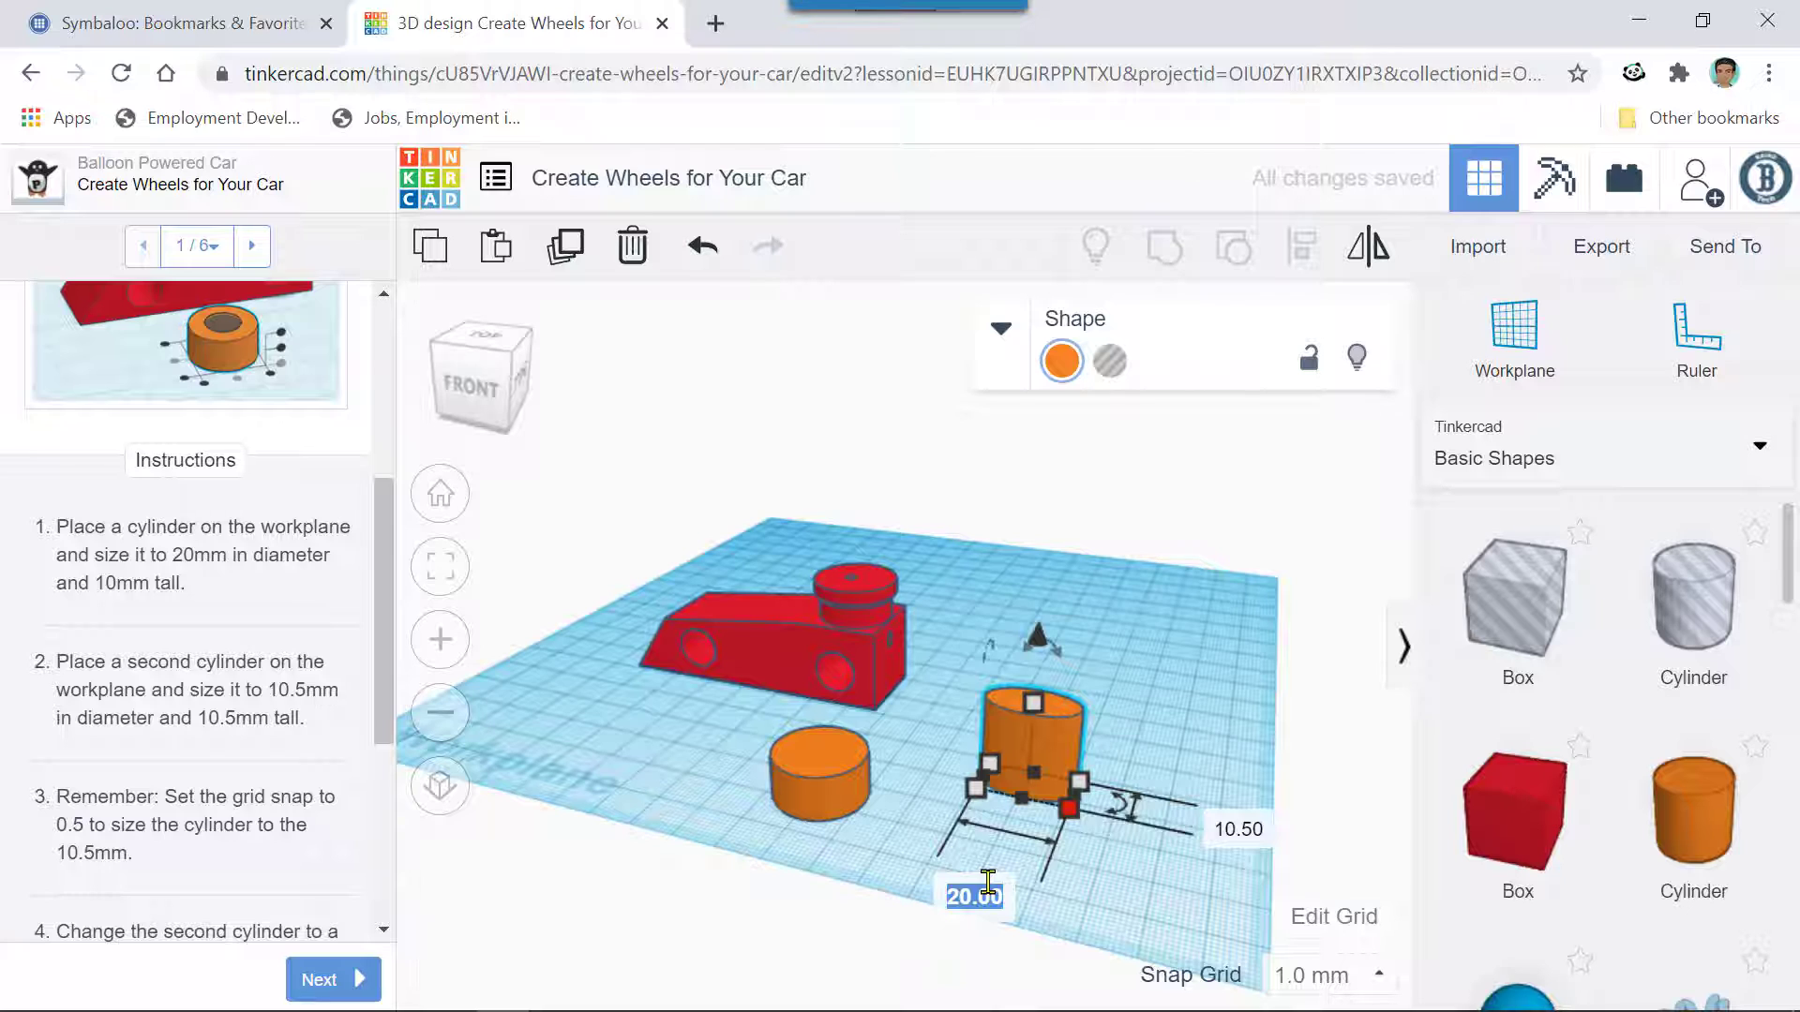
text(10.5)
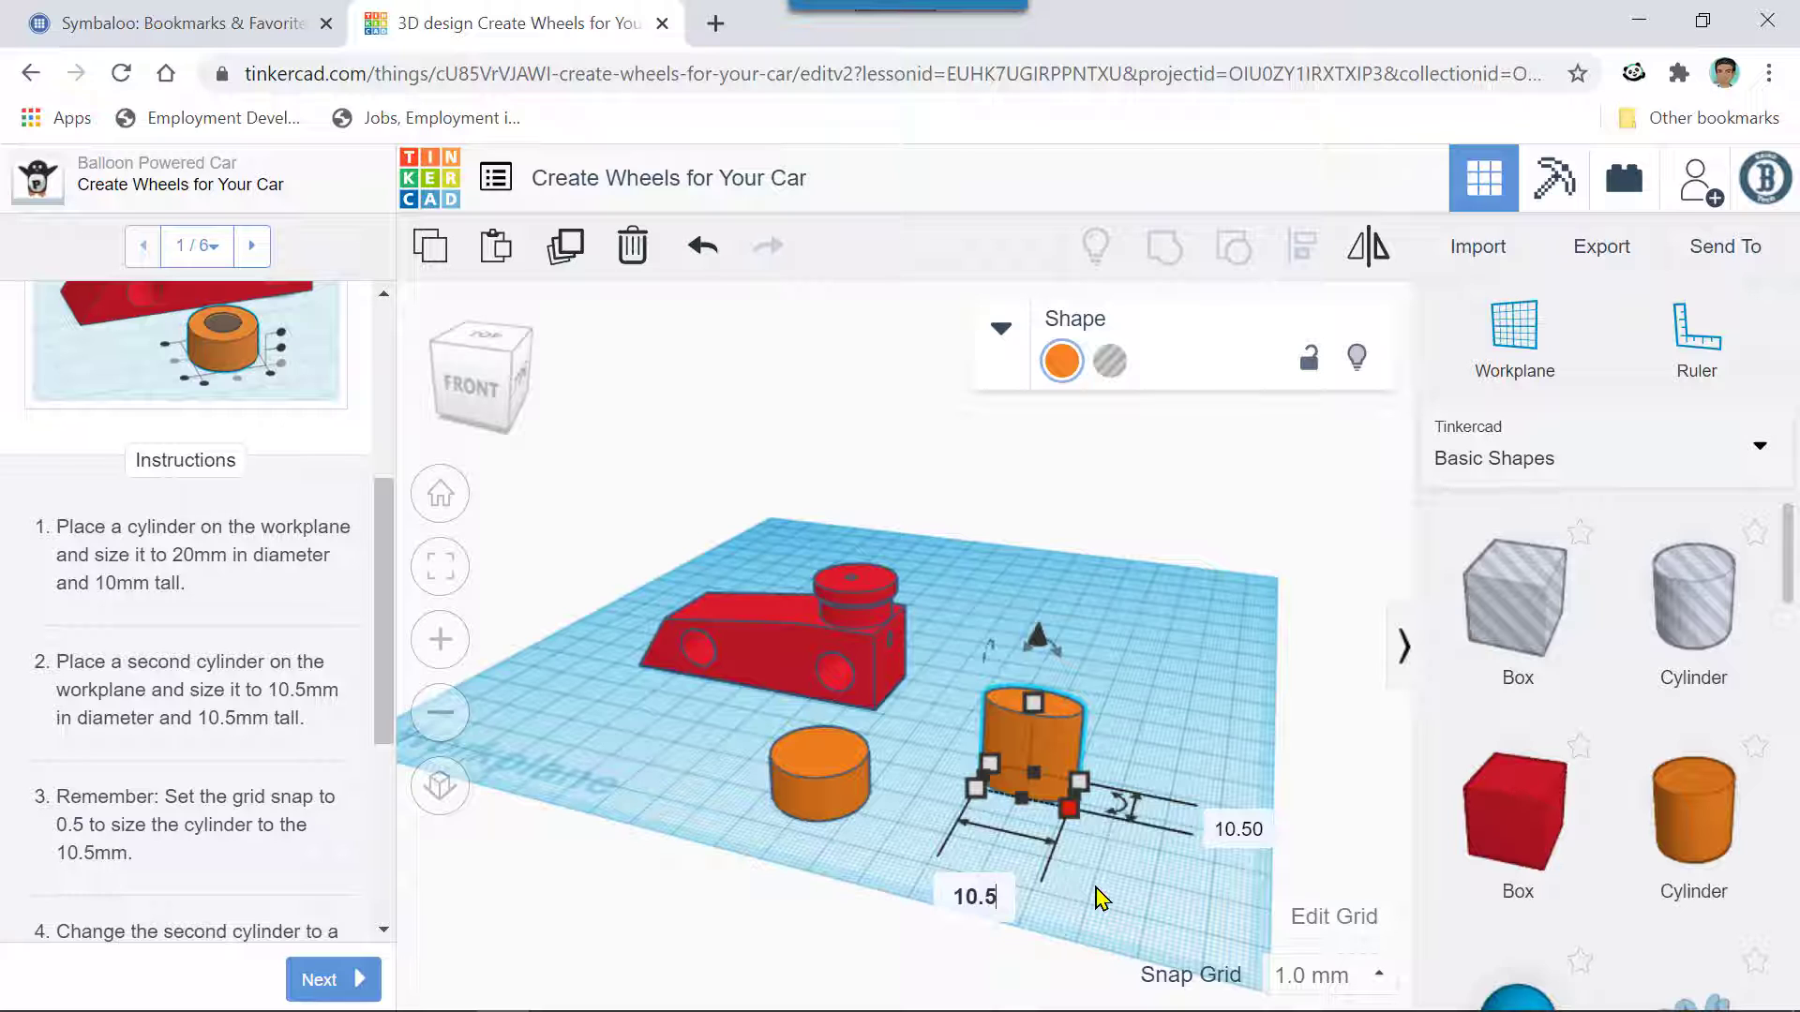
key(Return)
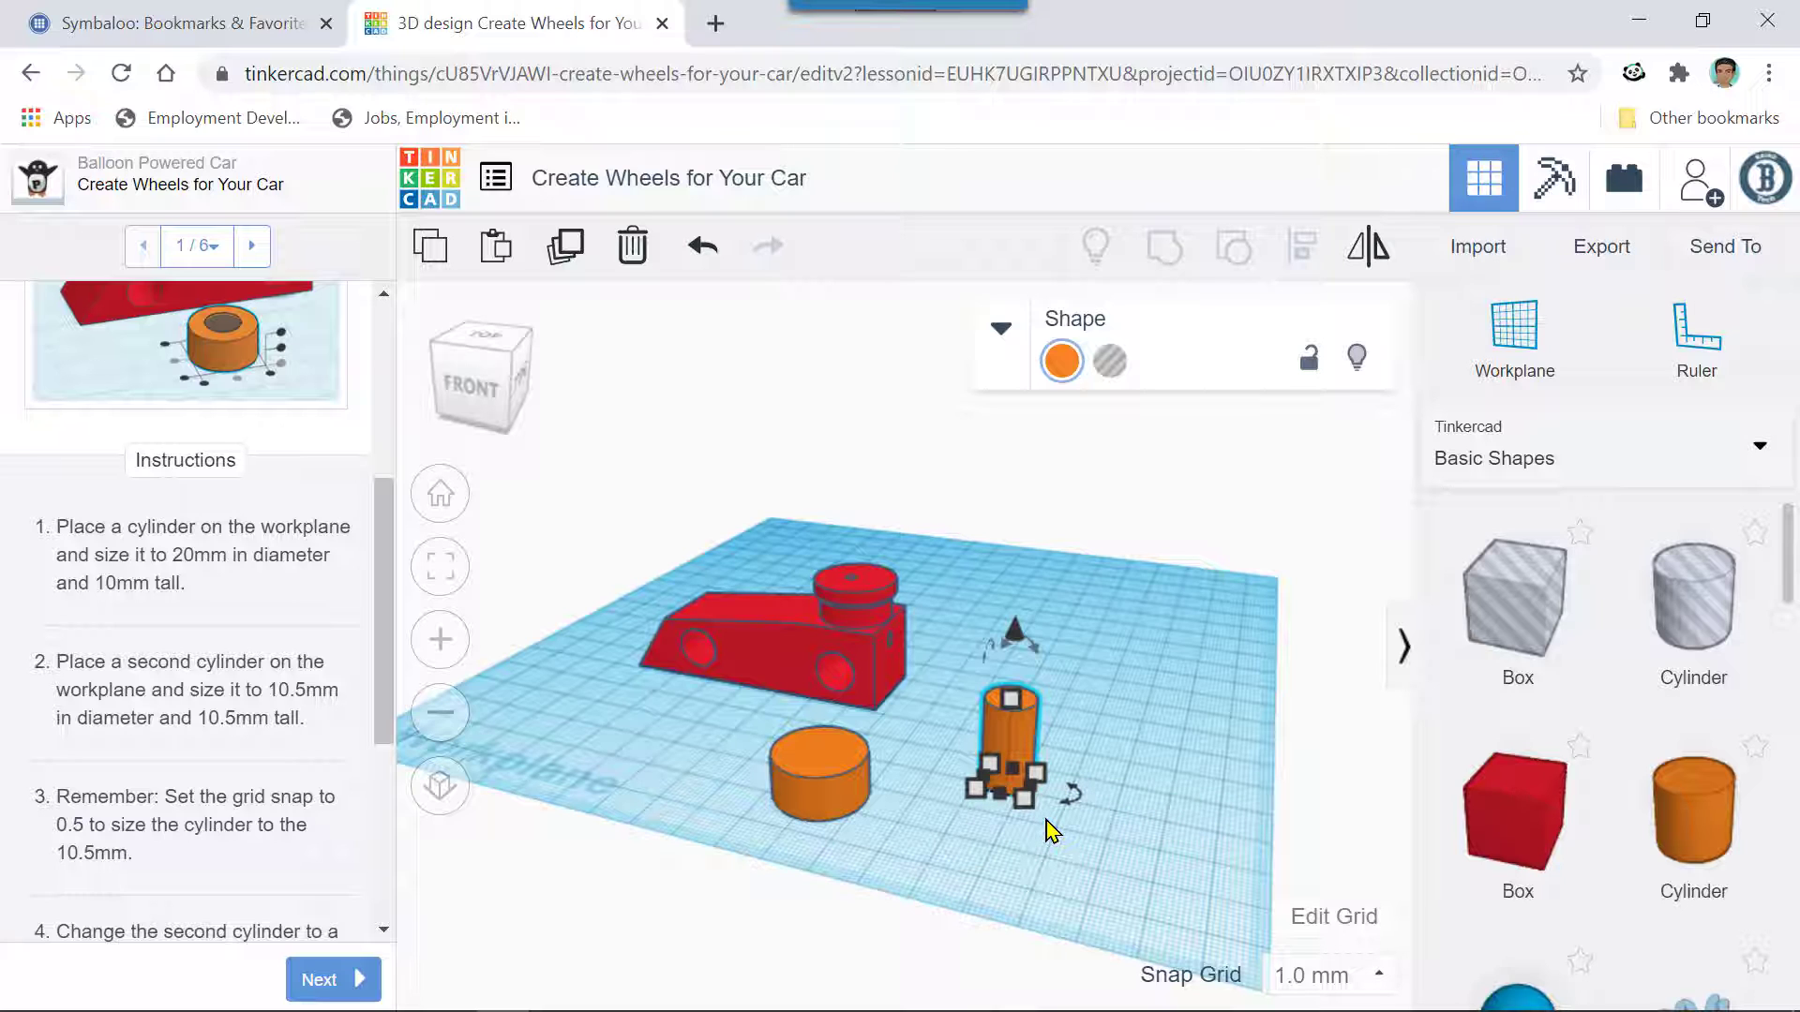
- Set the height of the smaller cylinder beside the wheel cylinder to 10.5 mm
click(1012, 701)
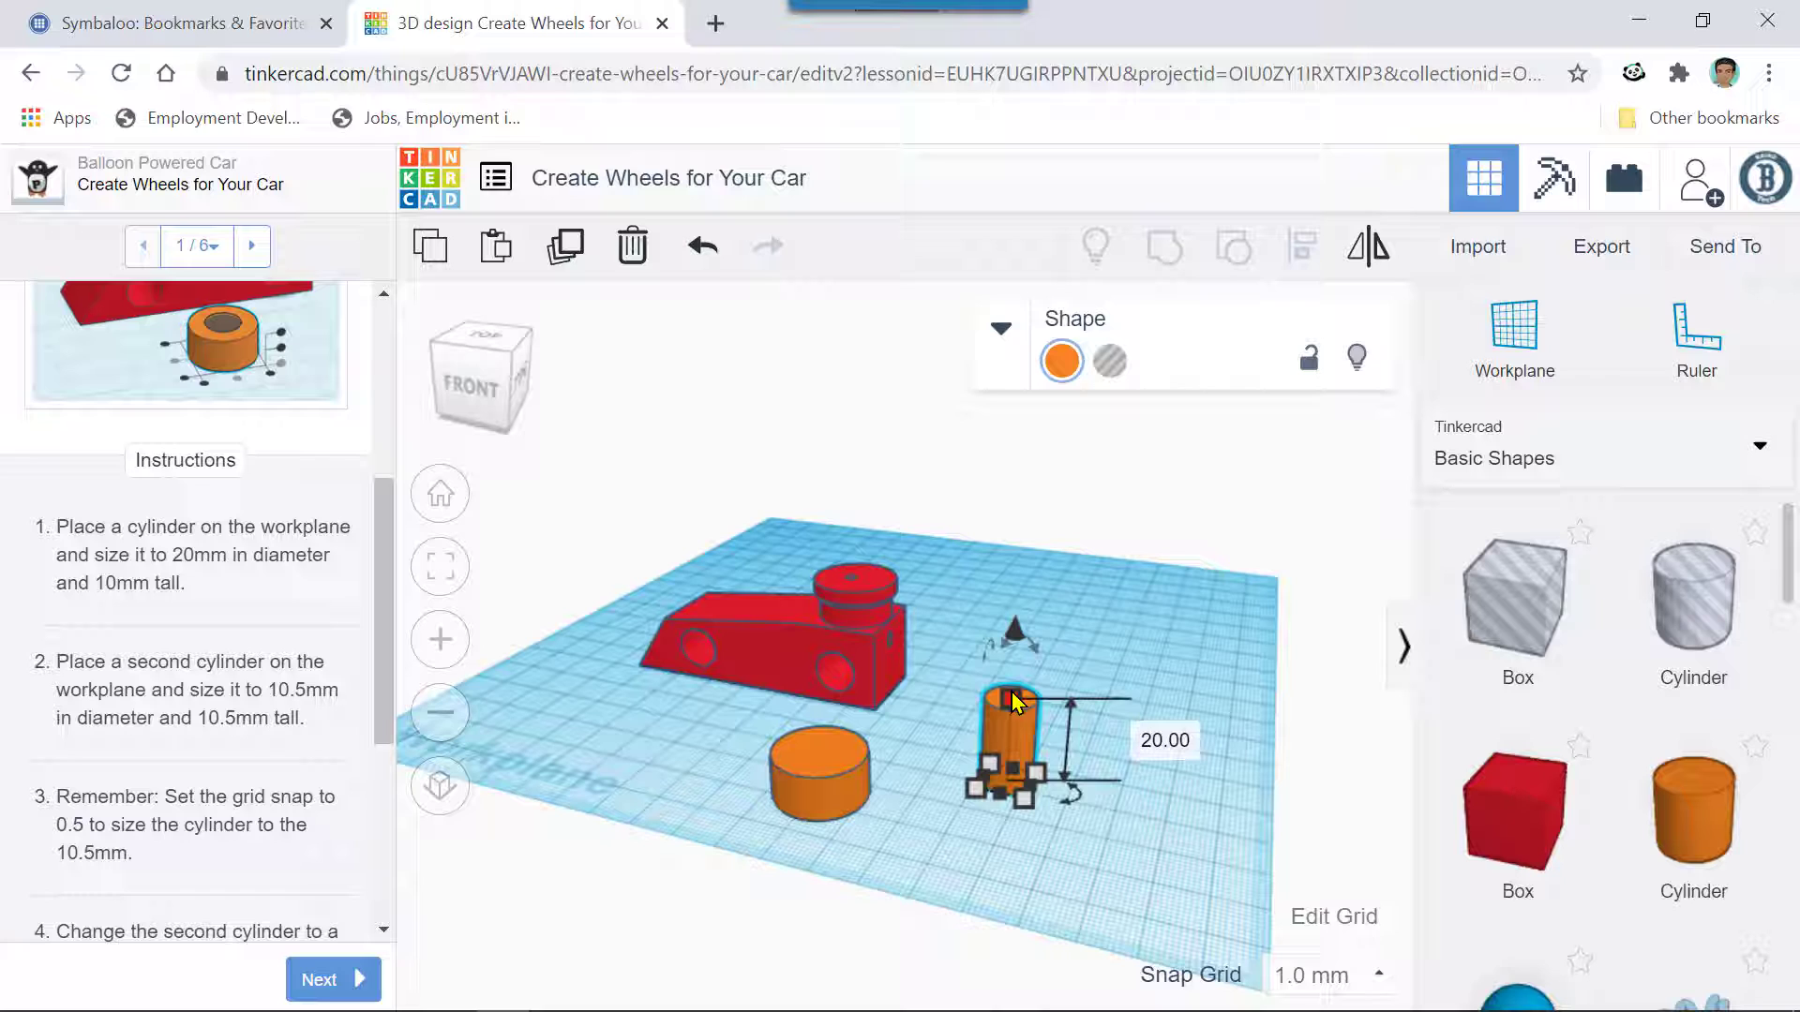
click(1147, 742)
text(10.5)
key(Return)
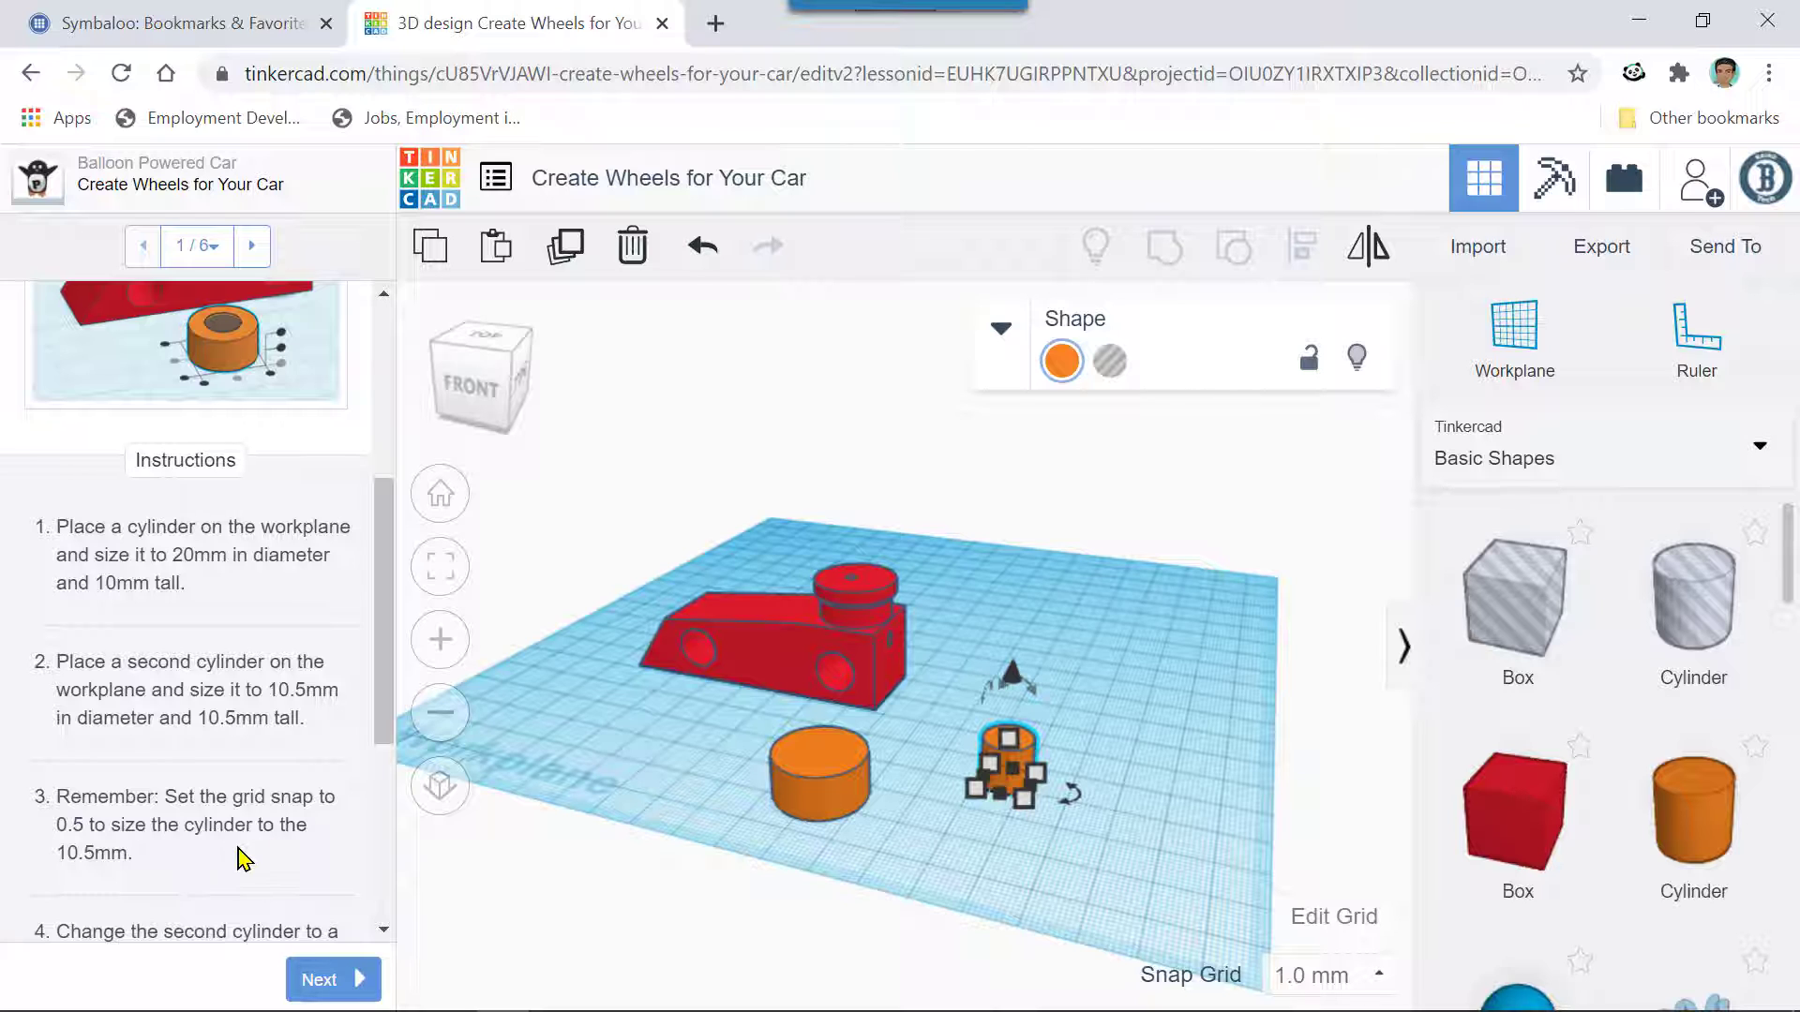
- Select the two orange cylinders and align their centres along the direction of the car's length
scroll(237, 845, down, 2)
scroll(237, 845, down, 2)
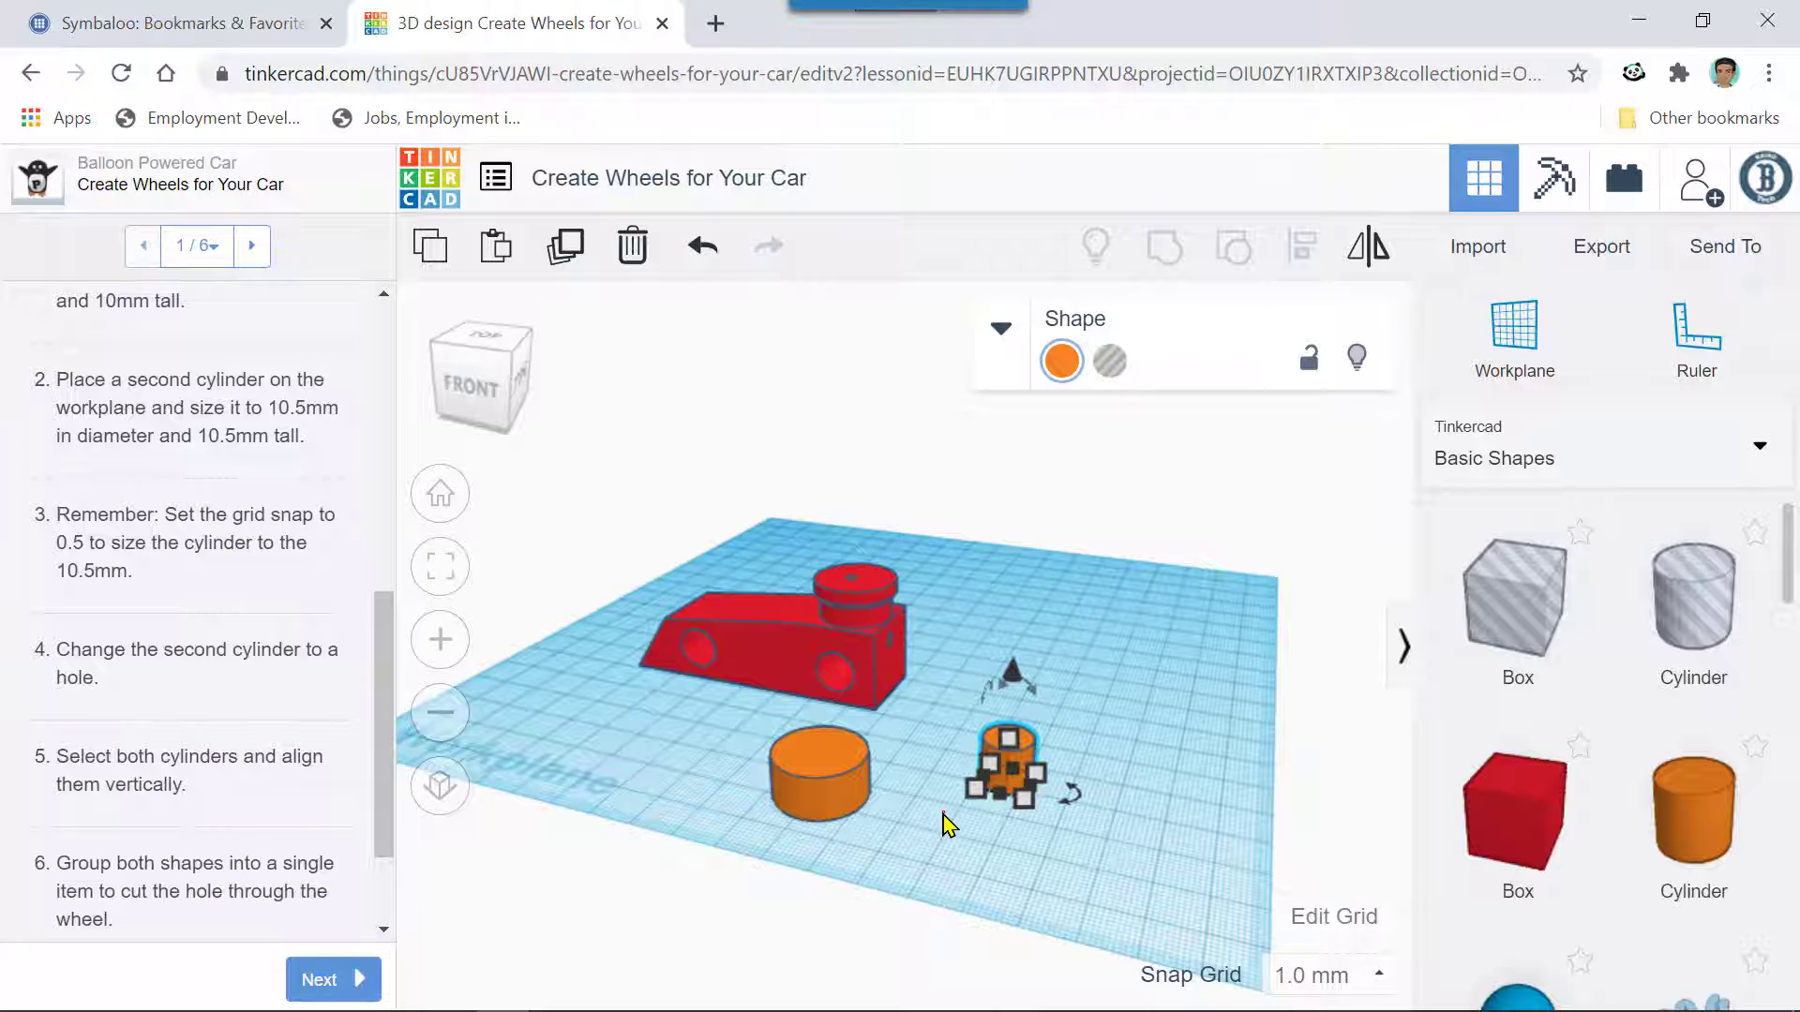
click(897, 701)
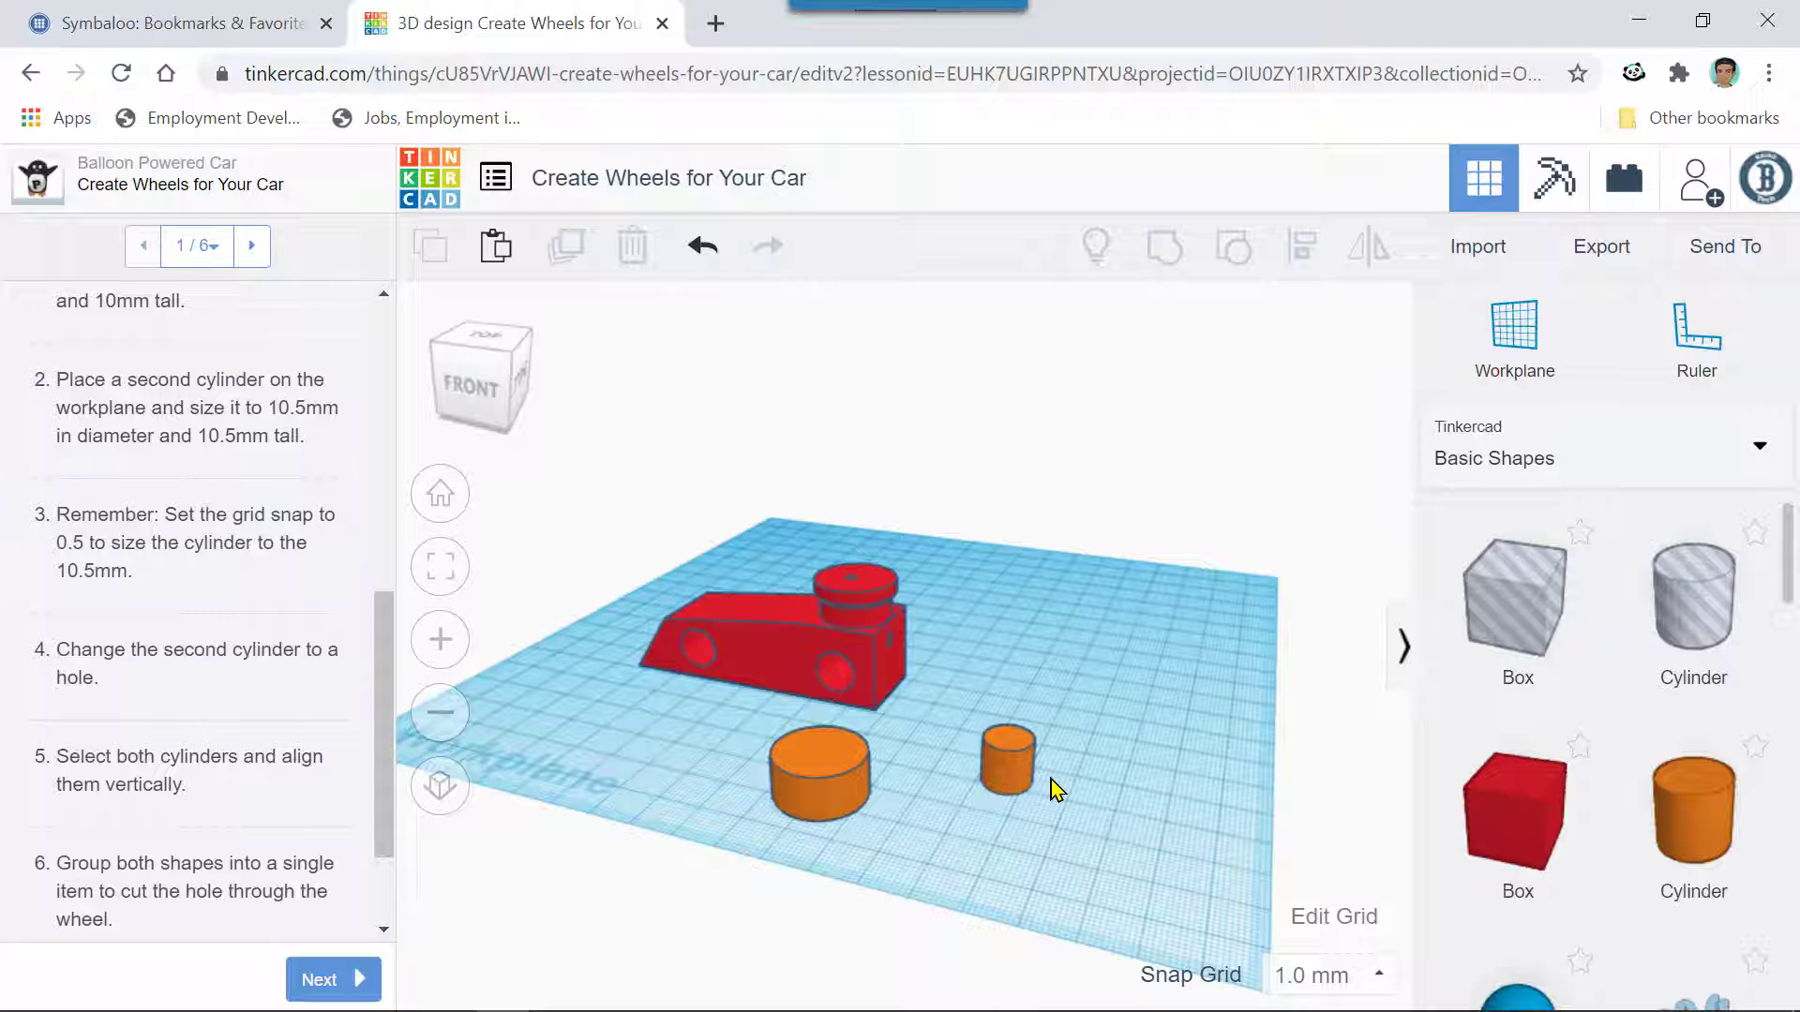
scroll(824, 843, down, 4)
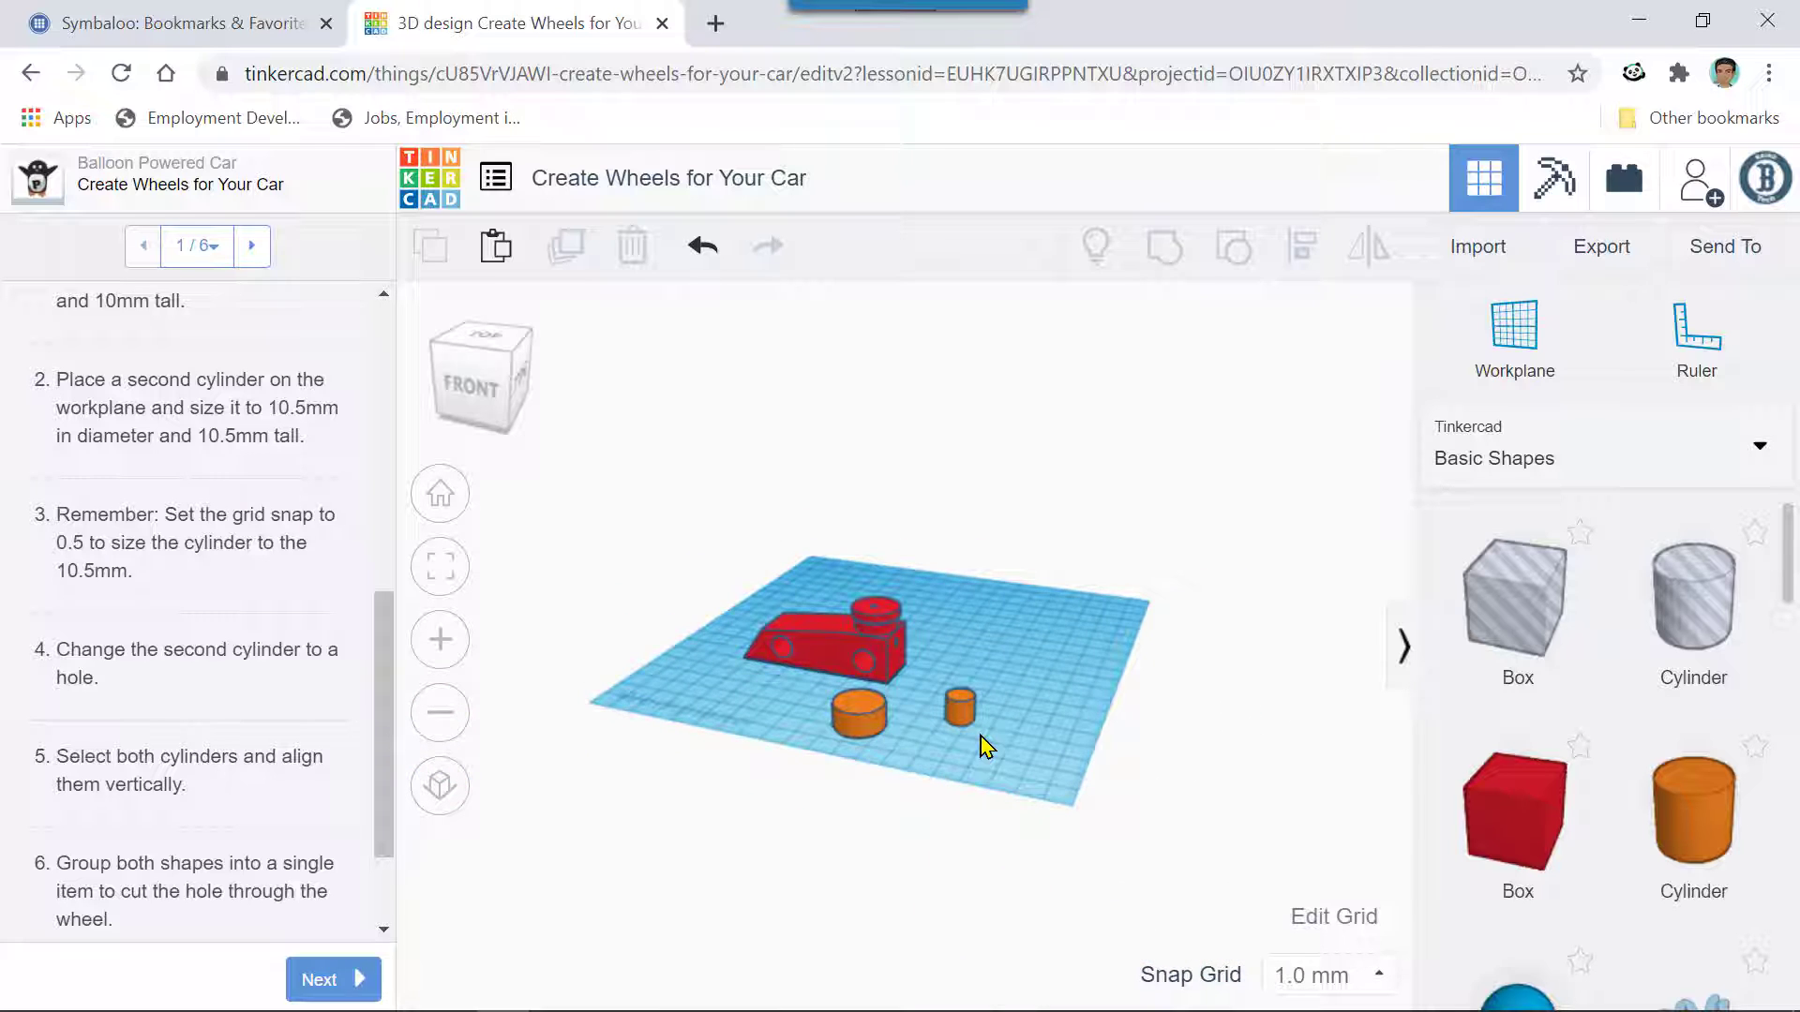
right_drag(986, 745, 1077, 787)
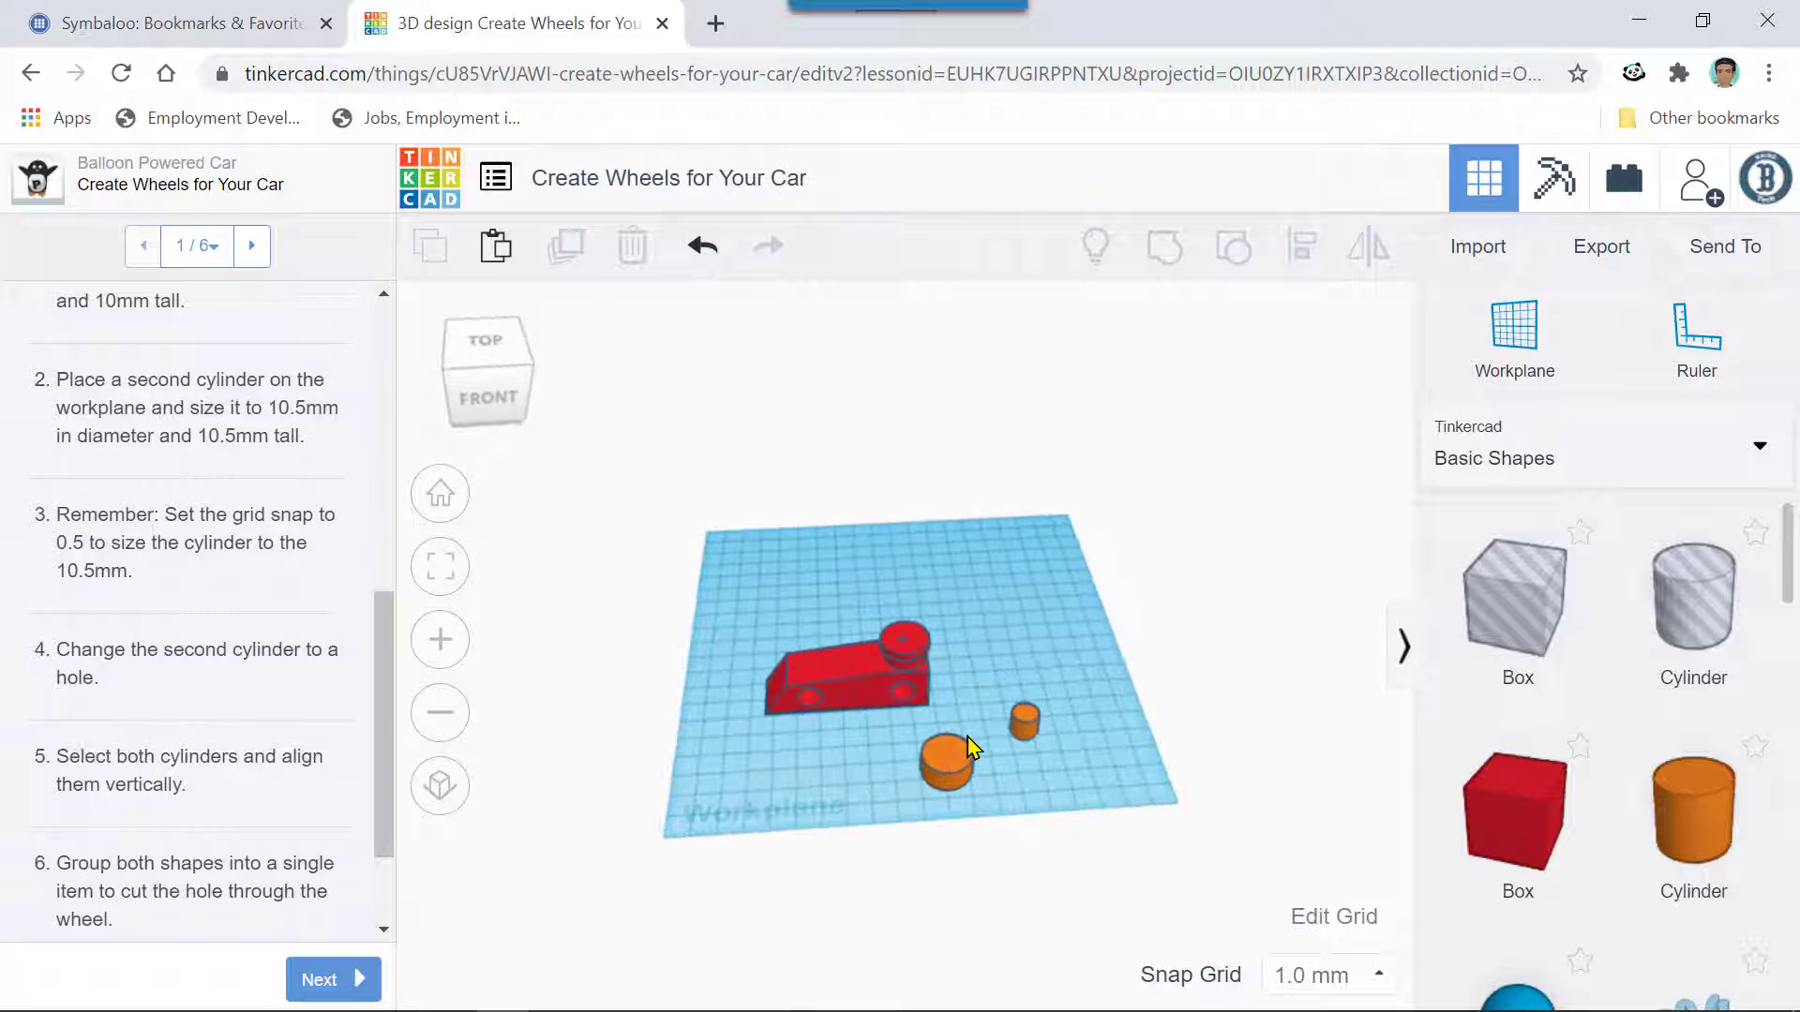
drag(908, 720, 1059, 806)
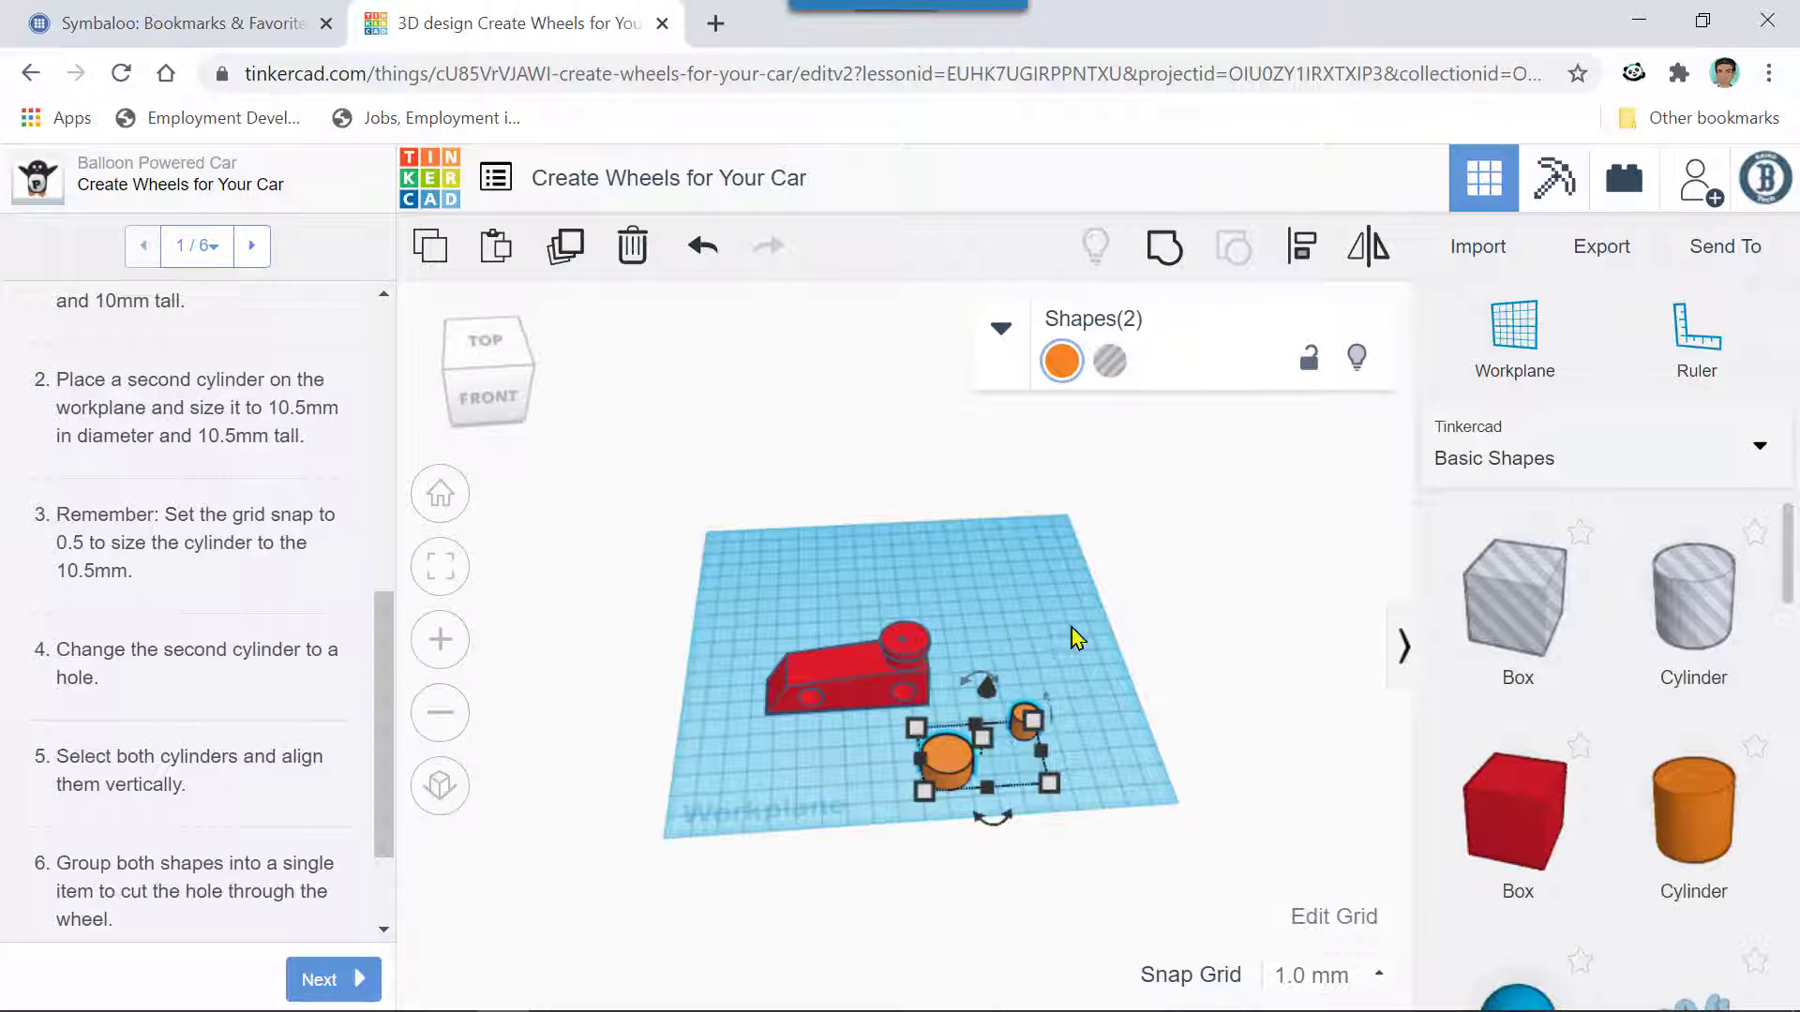
mouse_move(1050, 782)
click(848, 701)
click(848, 701)
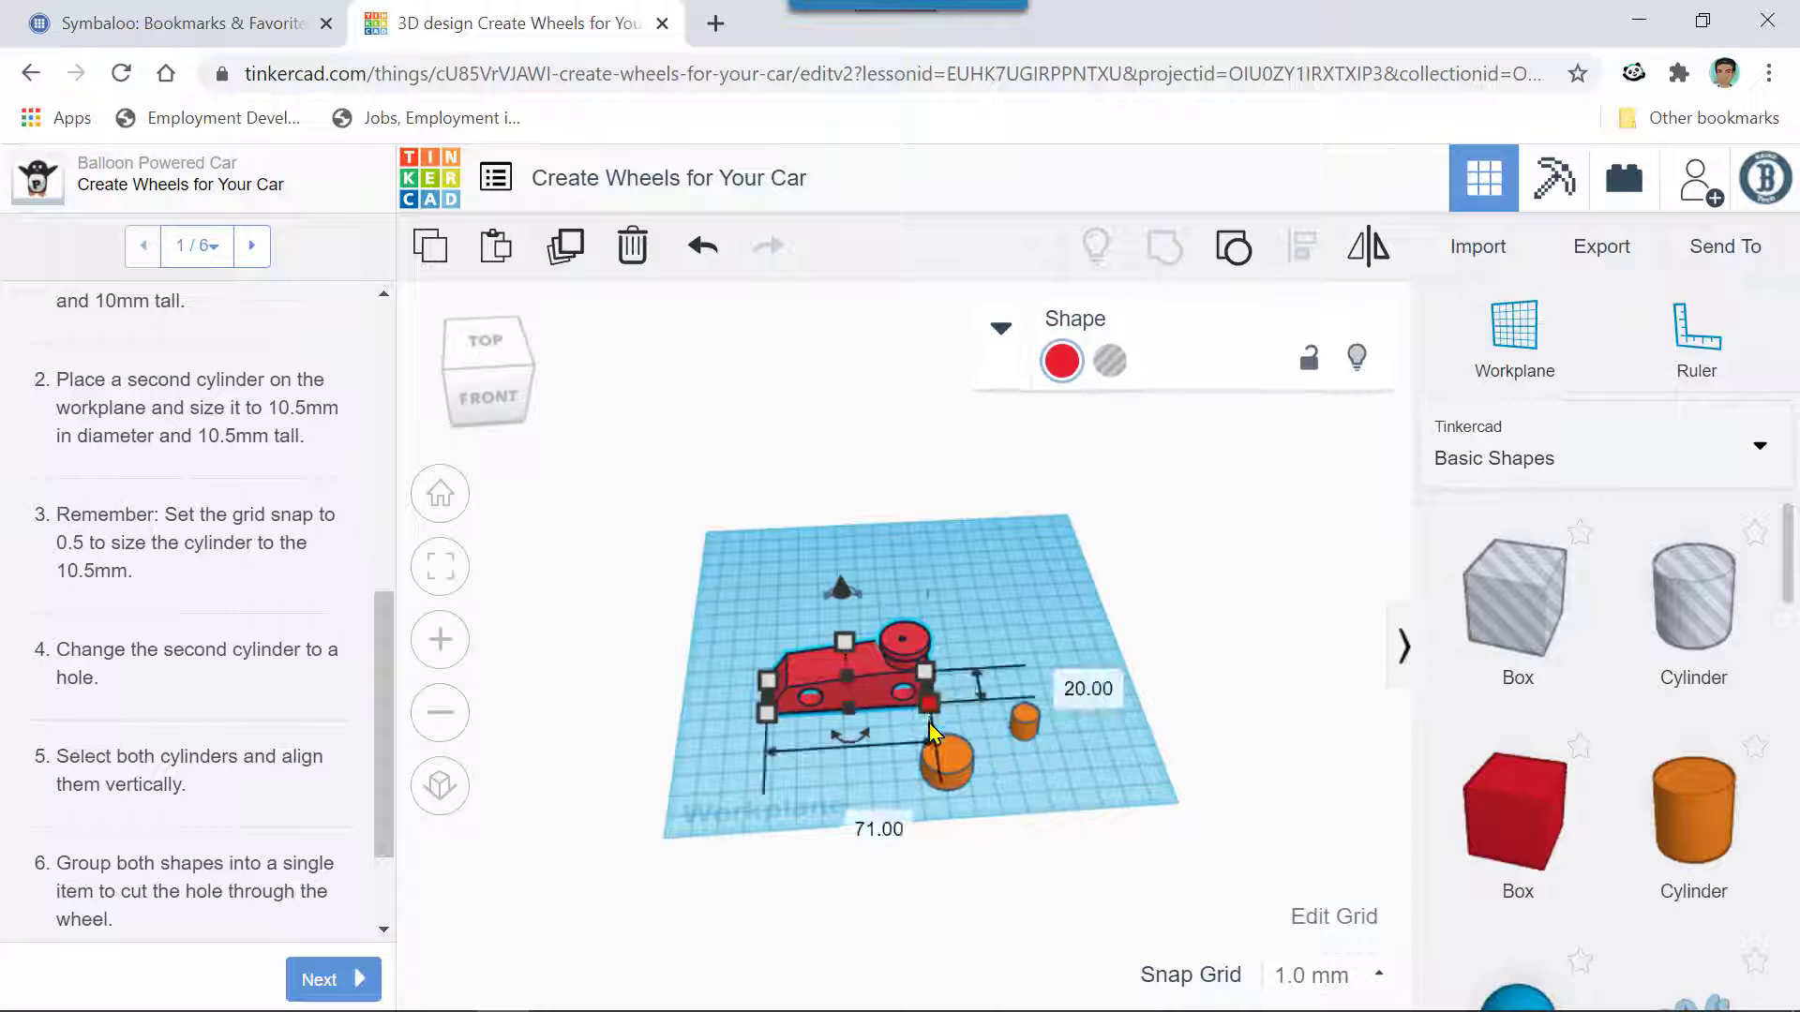
click(949, 769)
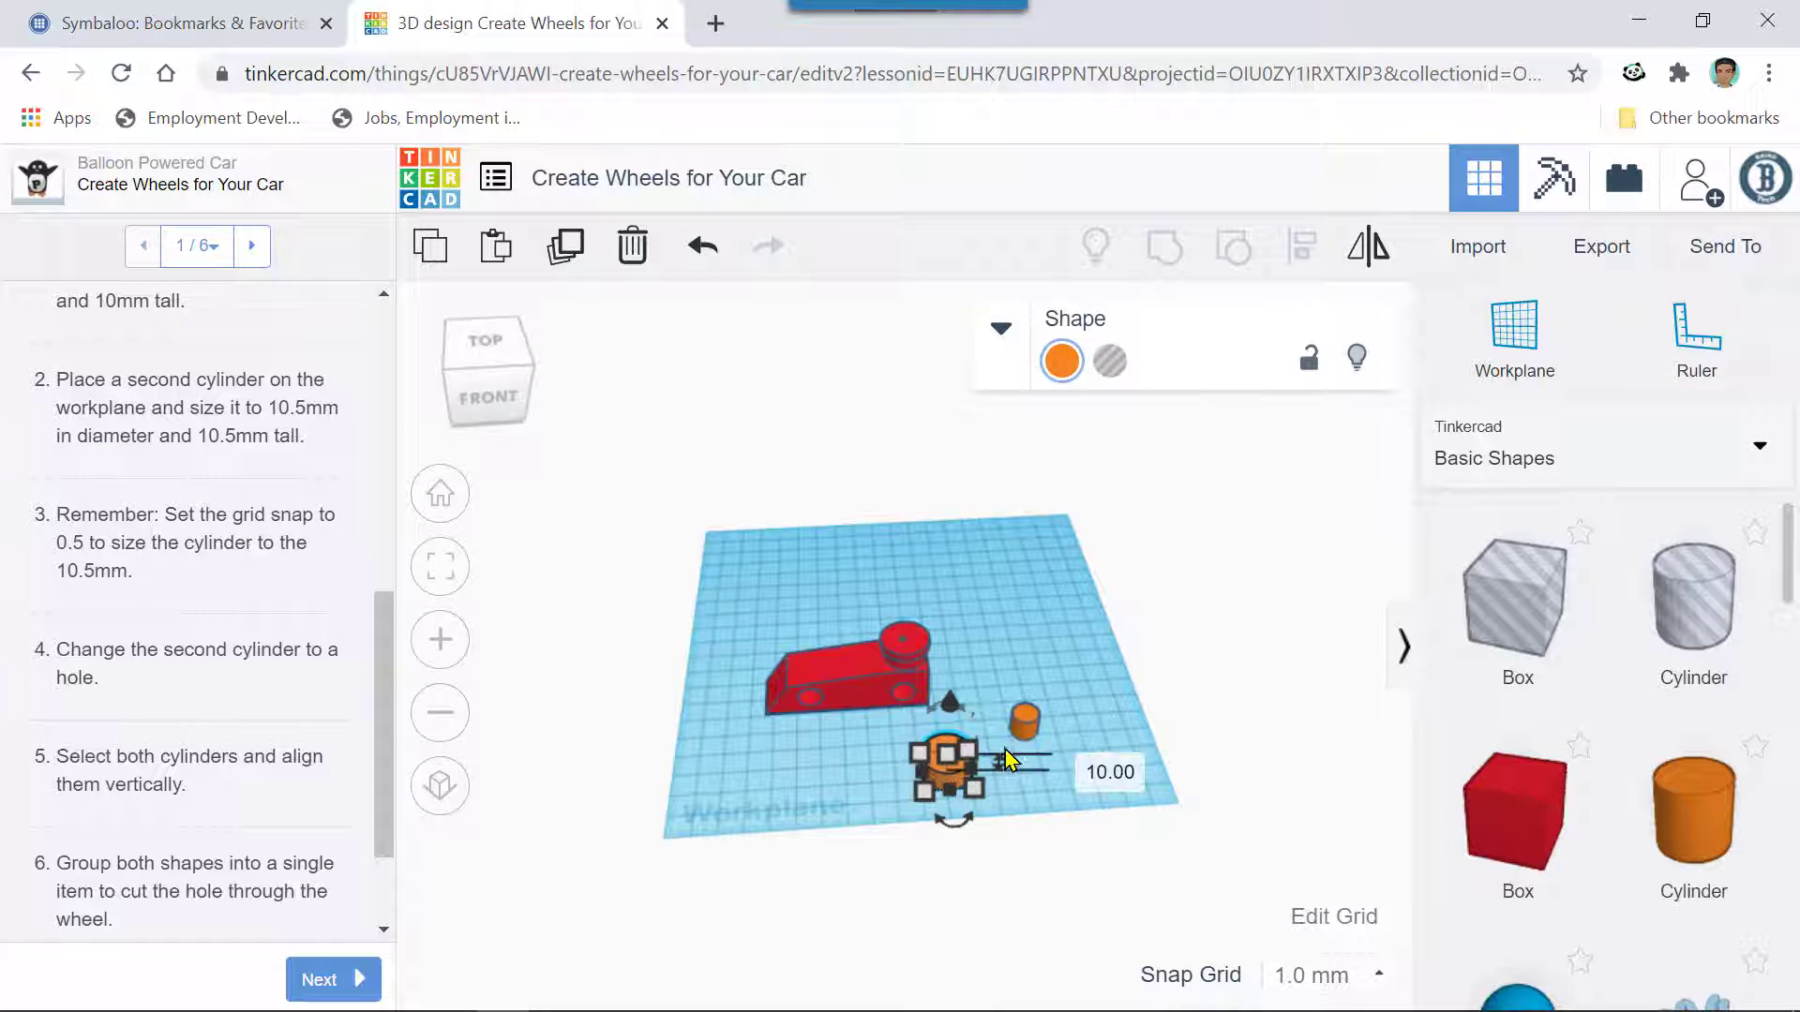
shift+click(1025, 723)
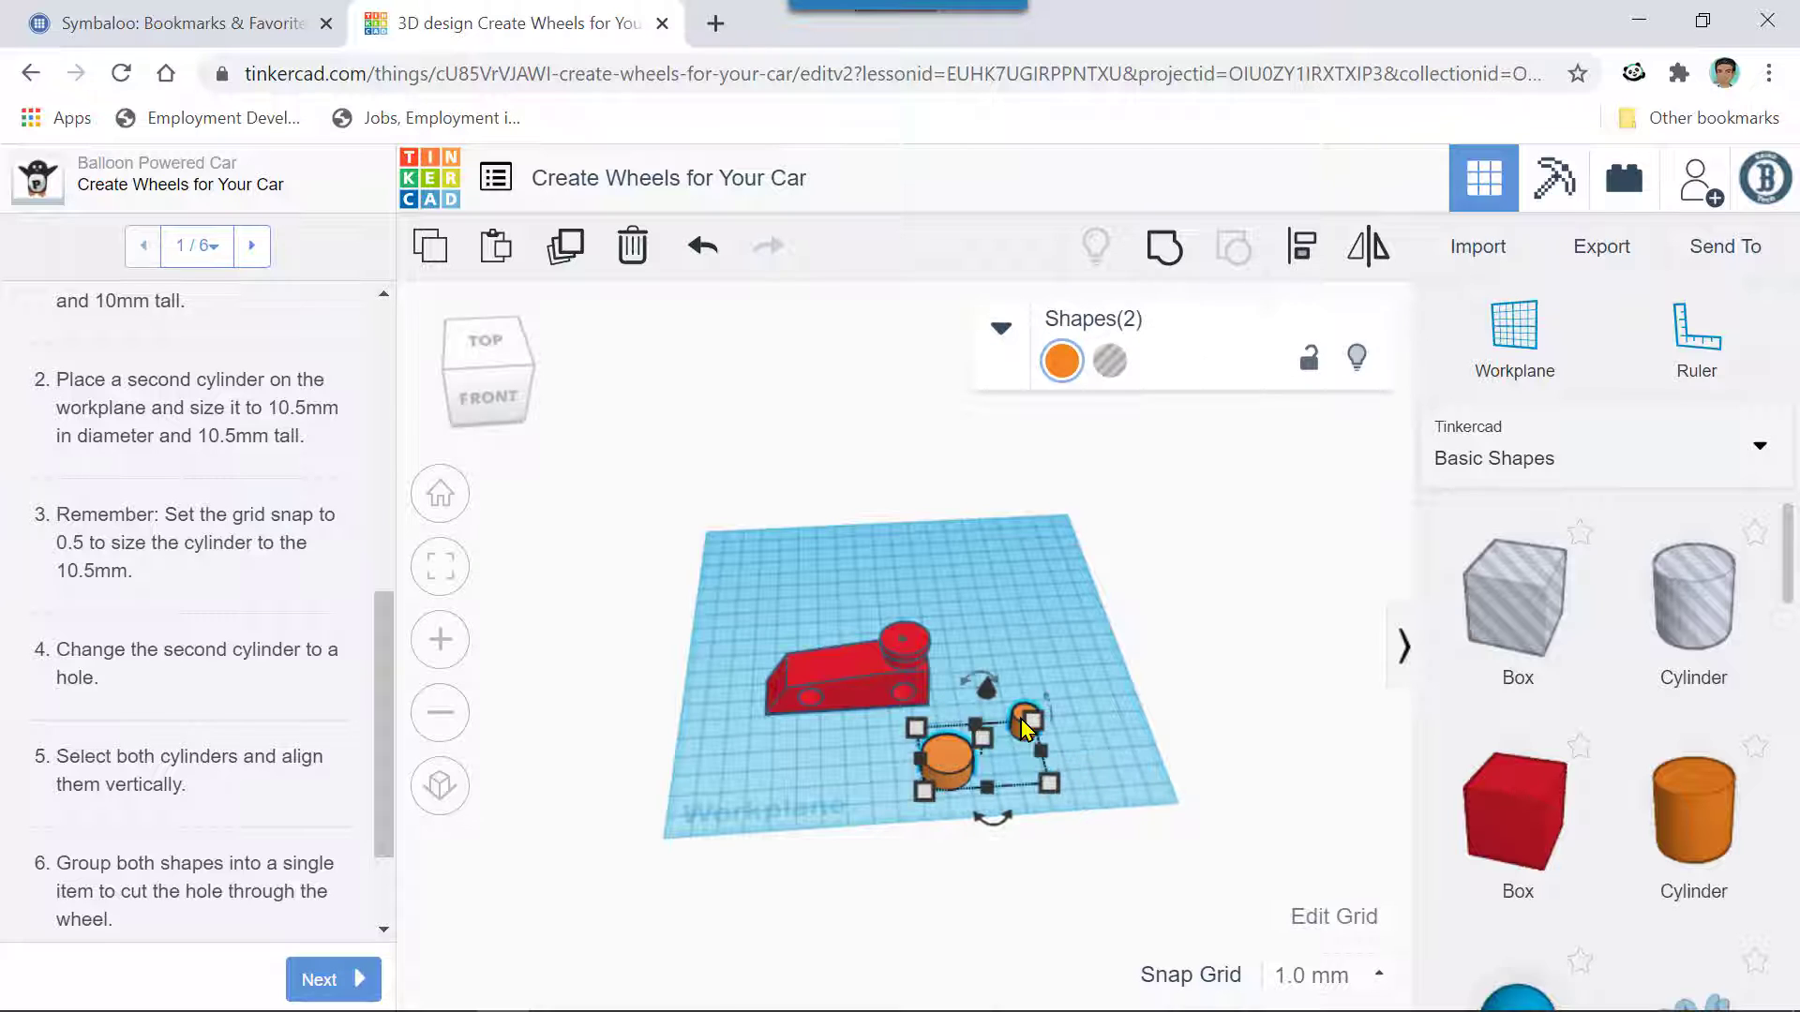
click(1301, 255)
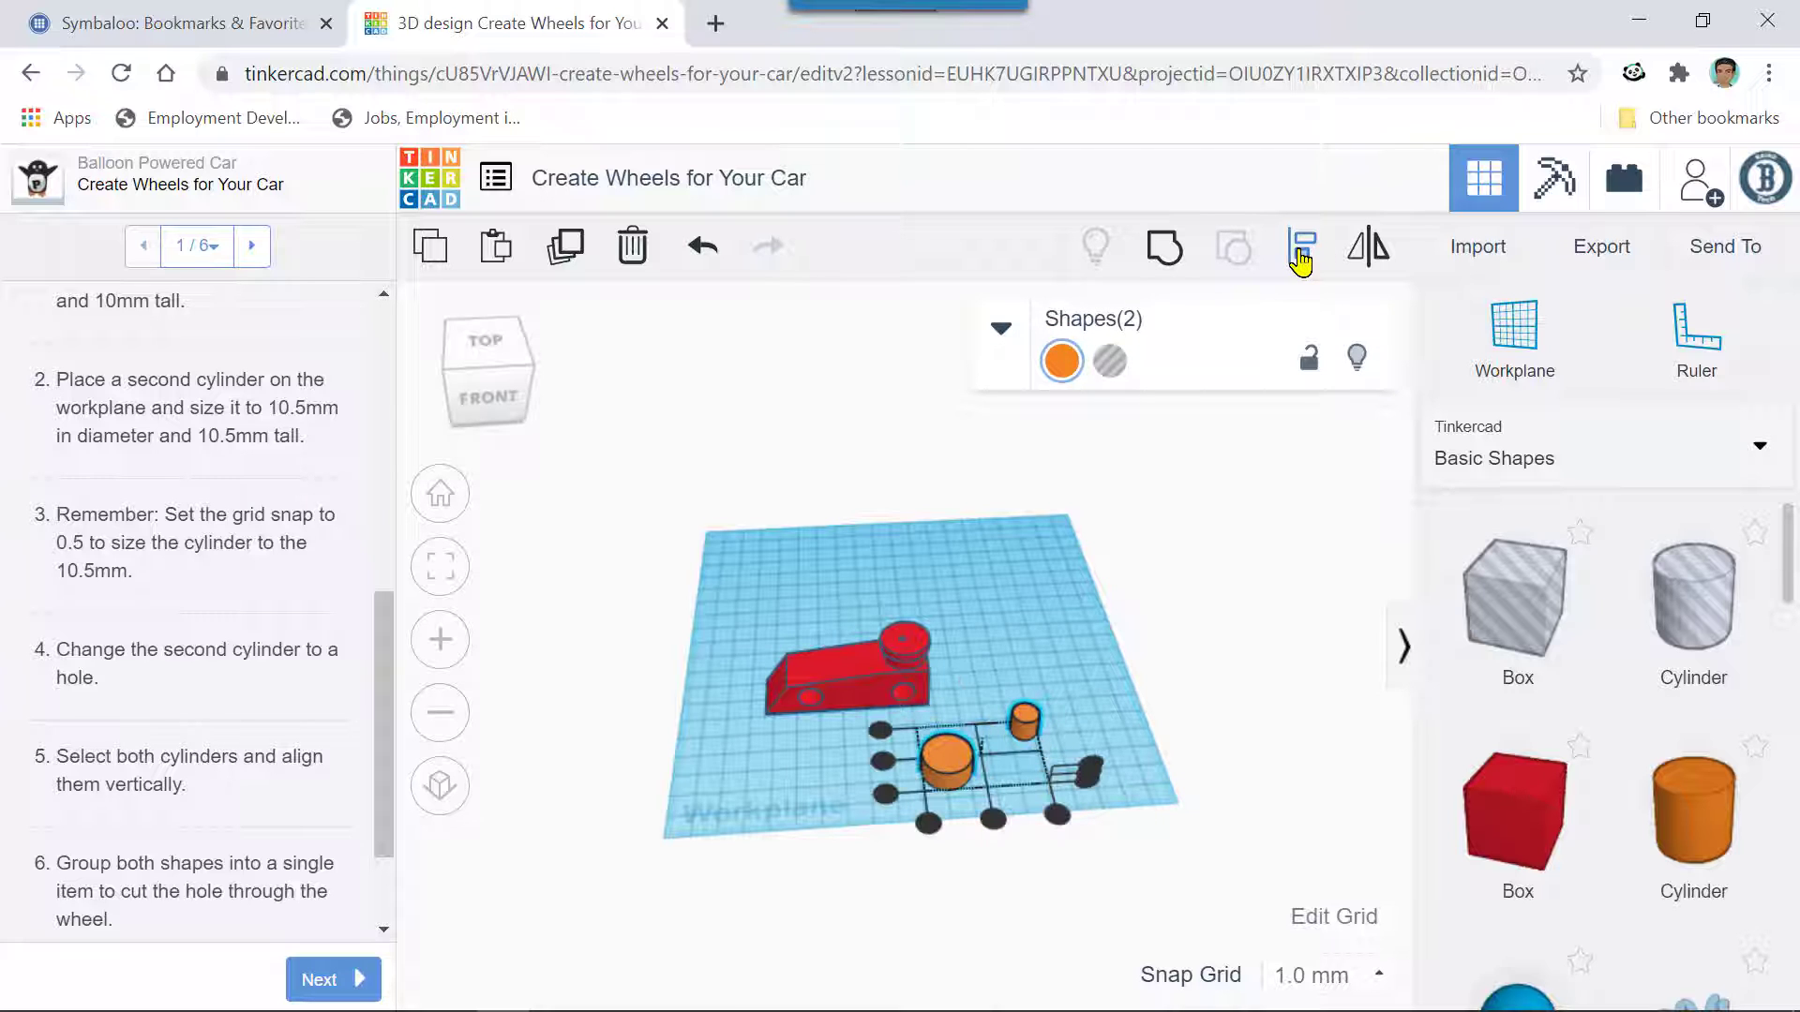
click(993, 821)
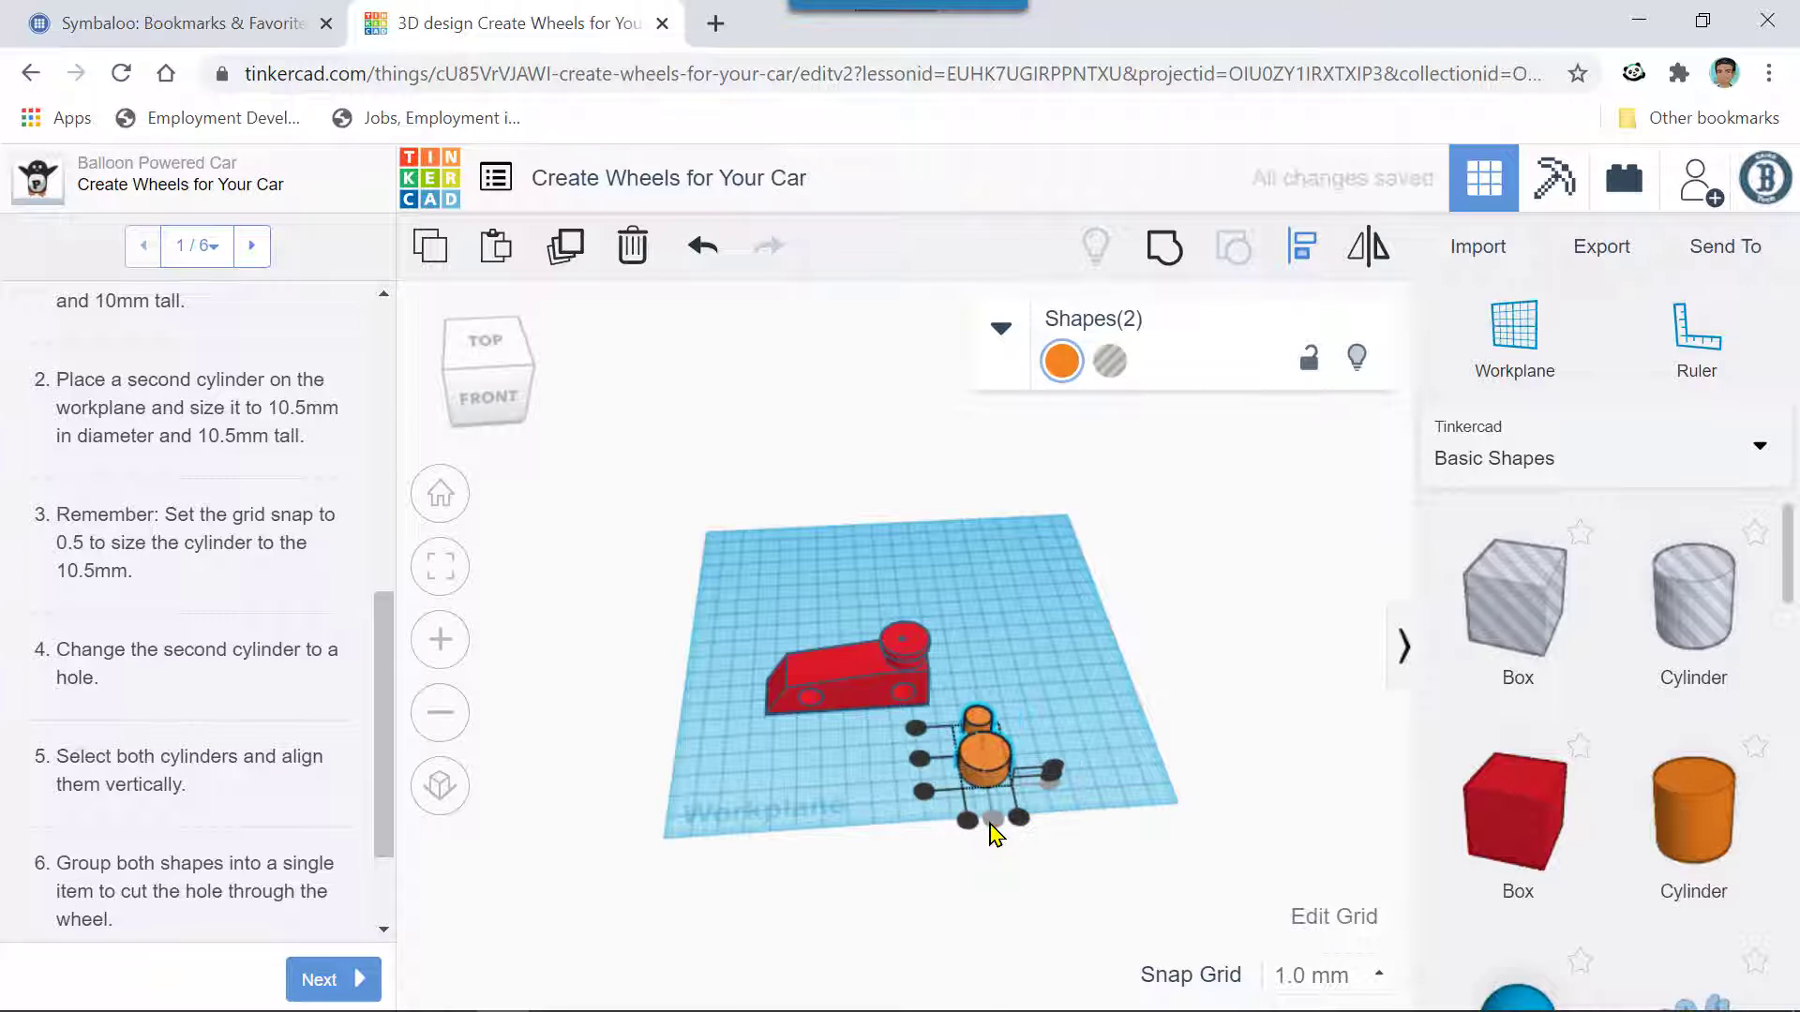
- Align the centres of the two selected cylinders front to back so the small one sits inside the wheel
scroll(998, 825, up, 1)
scroll(1001, 825, up, 3)
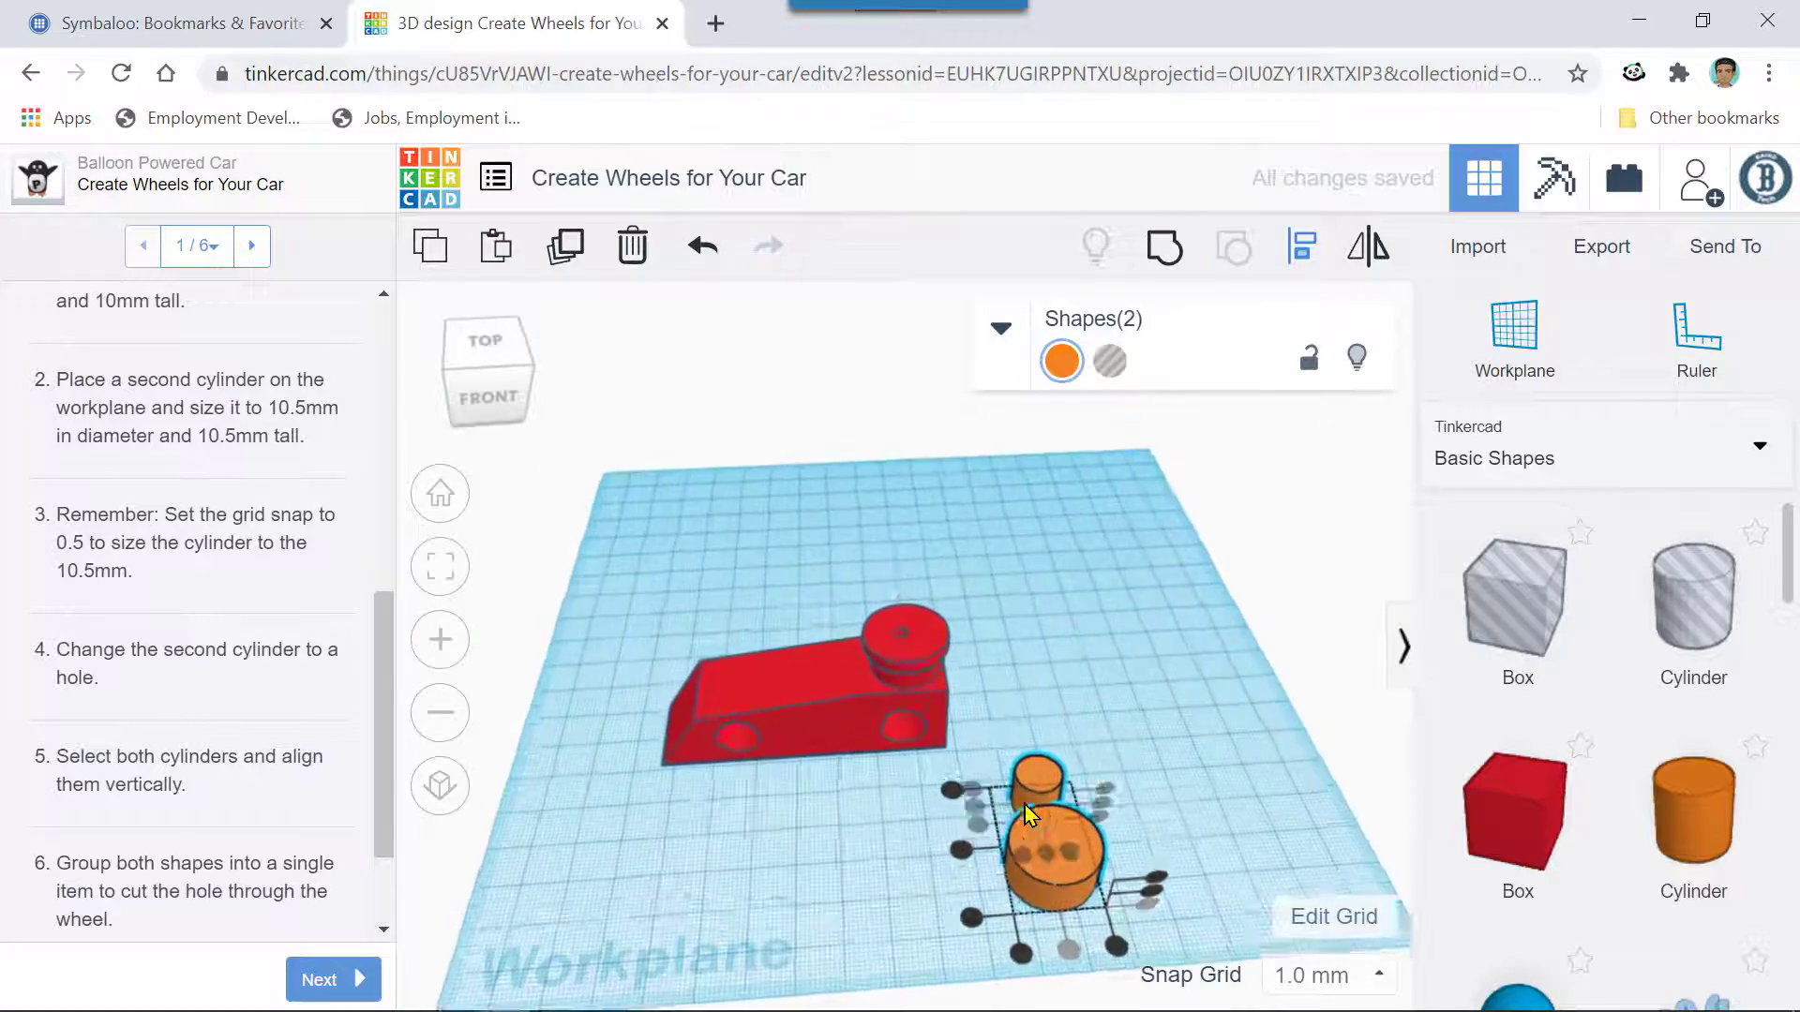
right_drag(1249, 732, 1189, 617)
scroll(1183, 618, up, 5)
right_drag(1238, 695, 1184, 687)
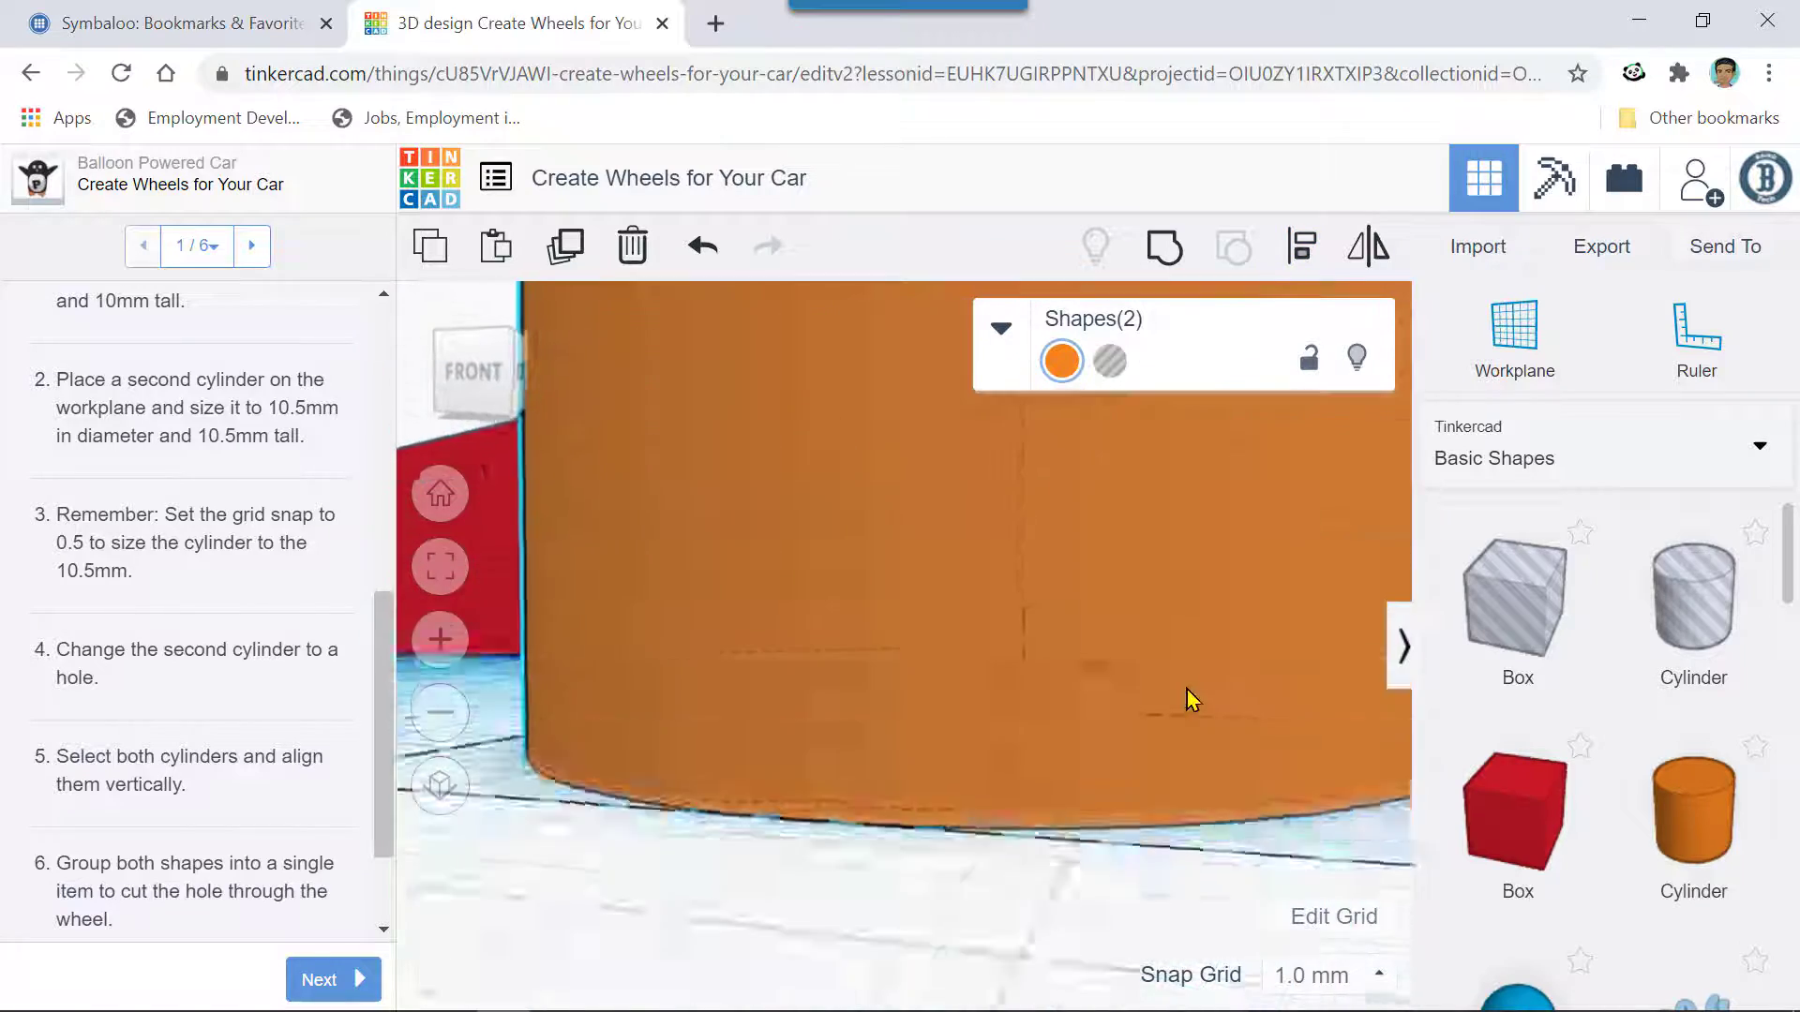
scroll(1184, 687, down, 5)
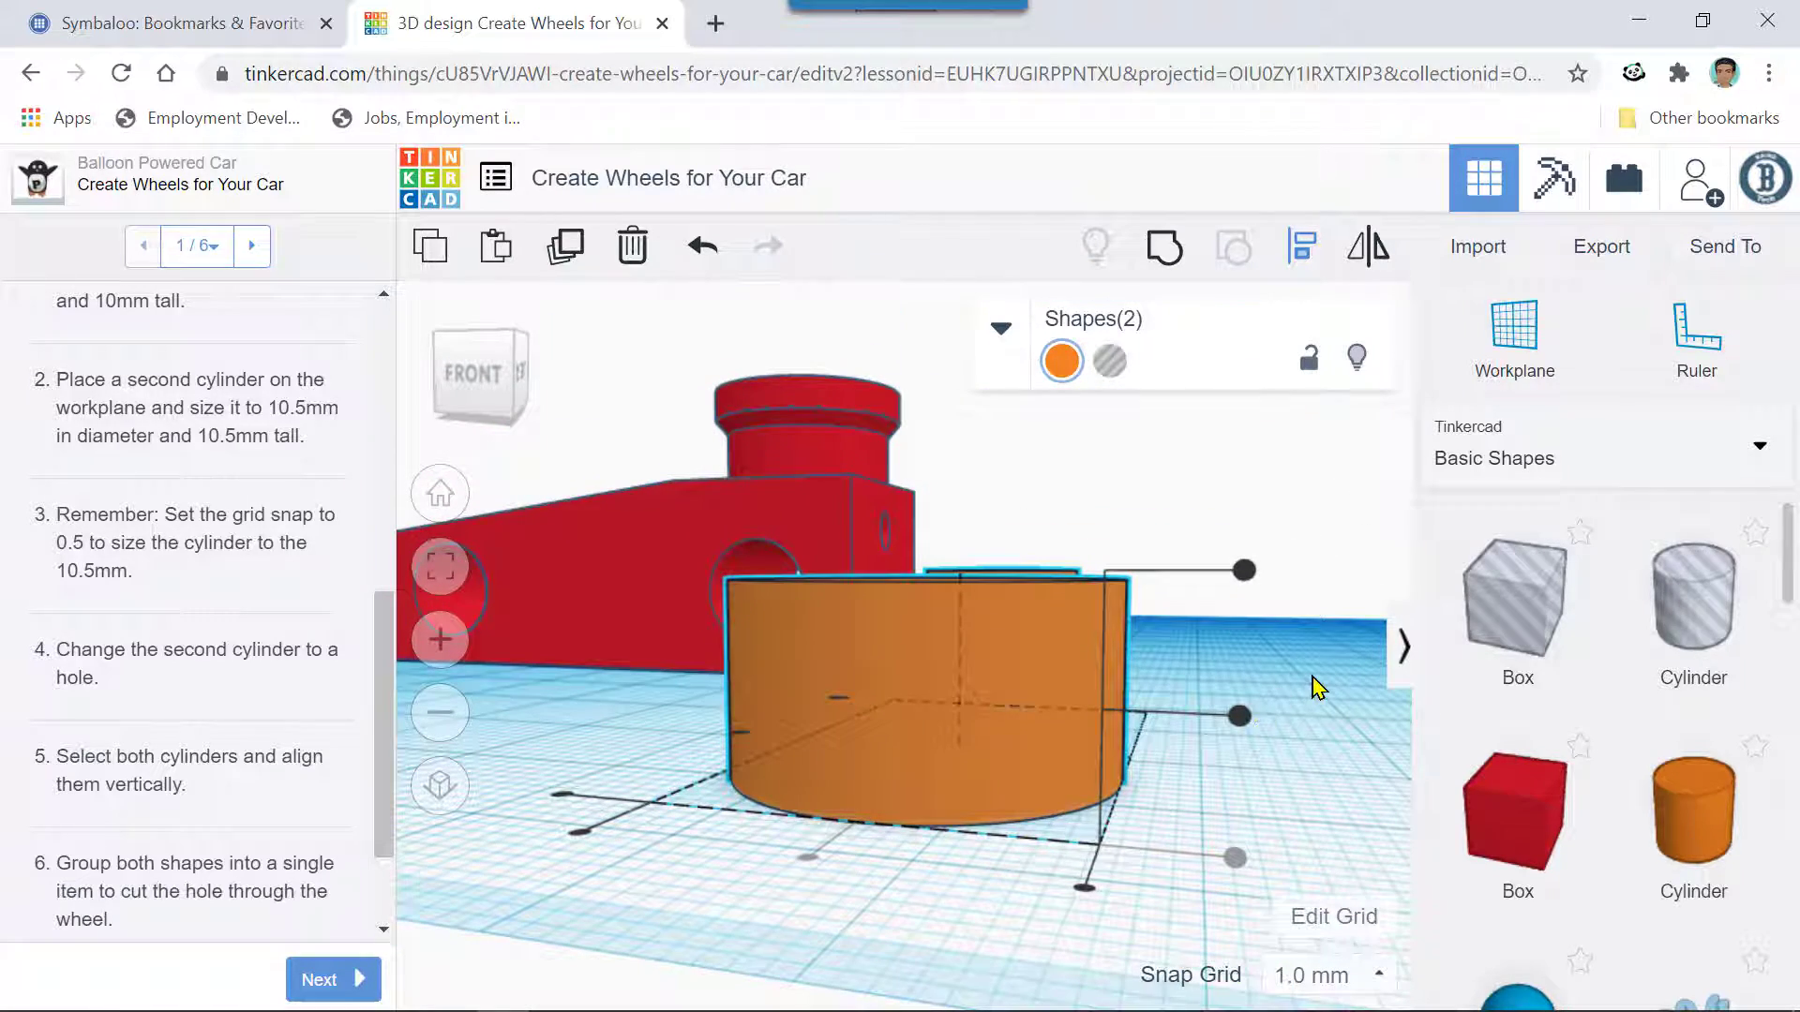
right_drag(1312, 677, 1312, 694)
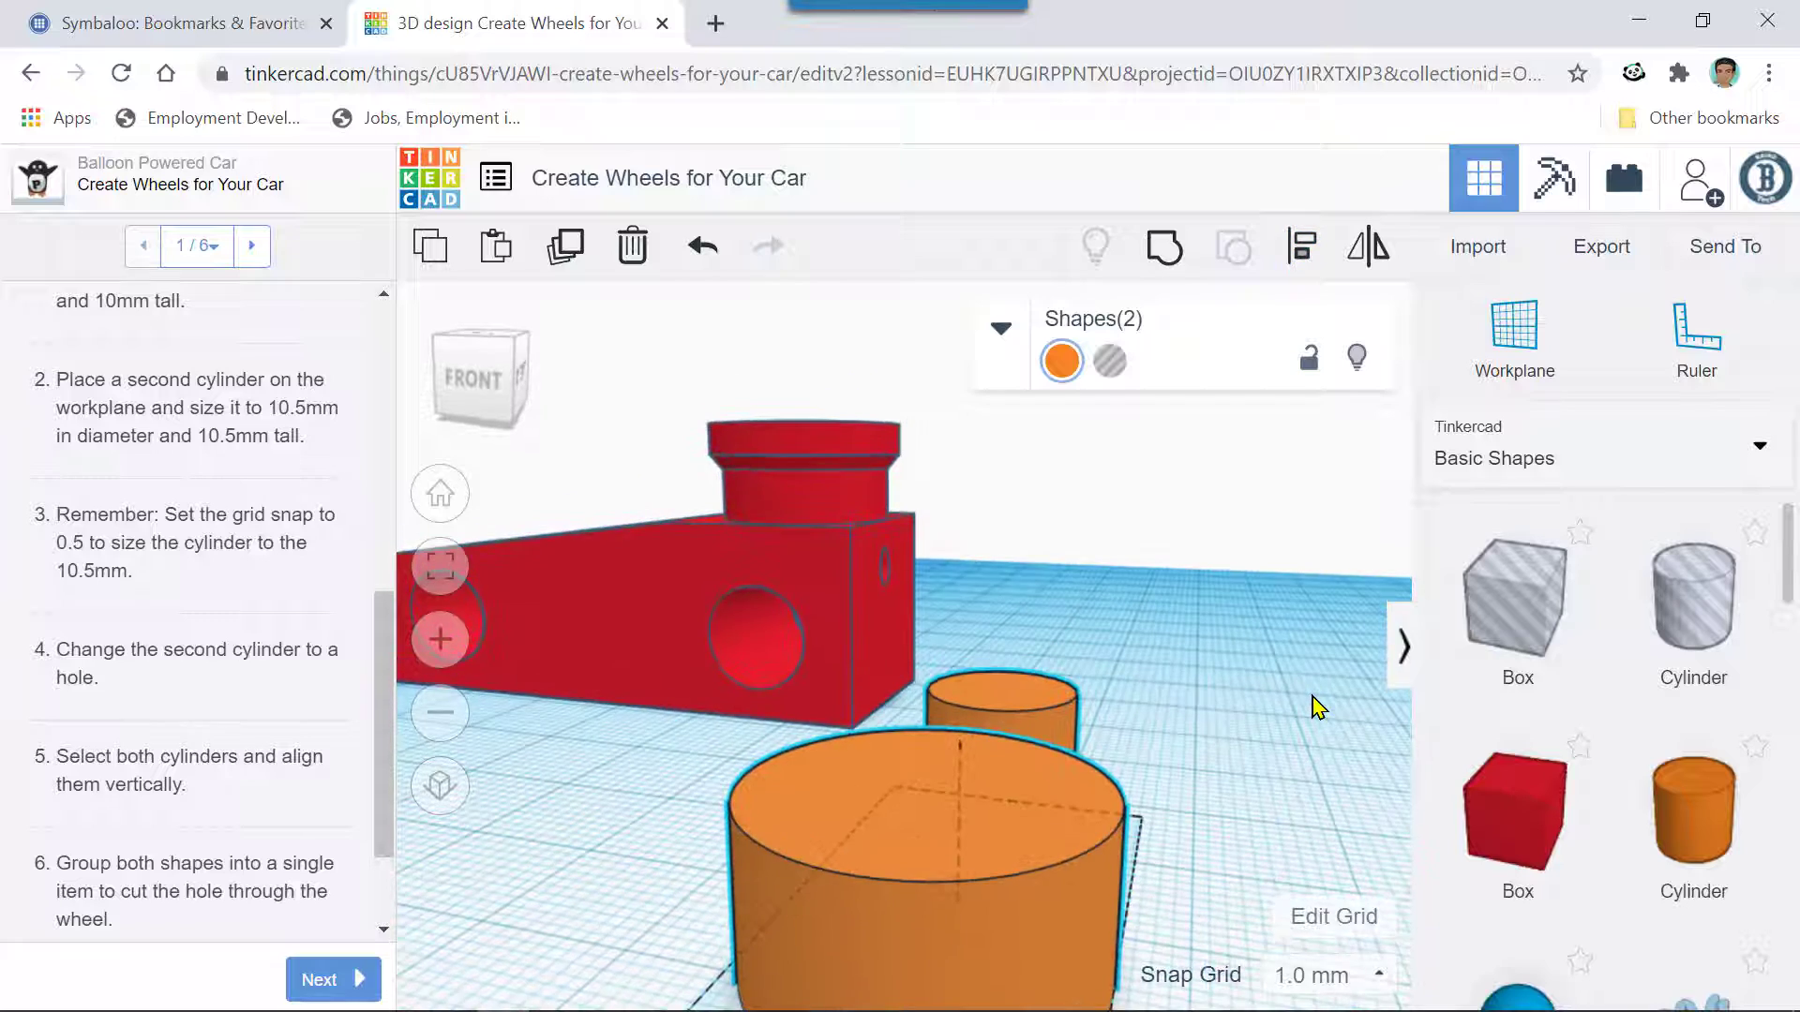
scroll(1312, 694, down, 3)
scroll(1317, 705, down, 5)
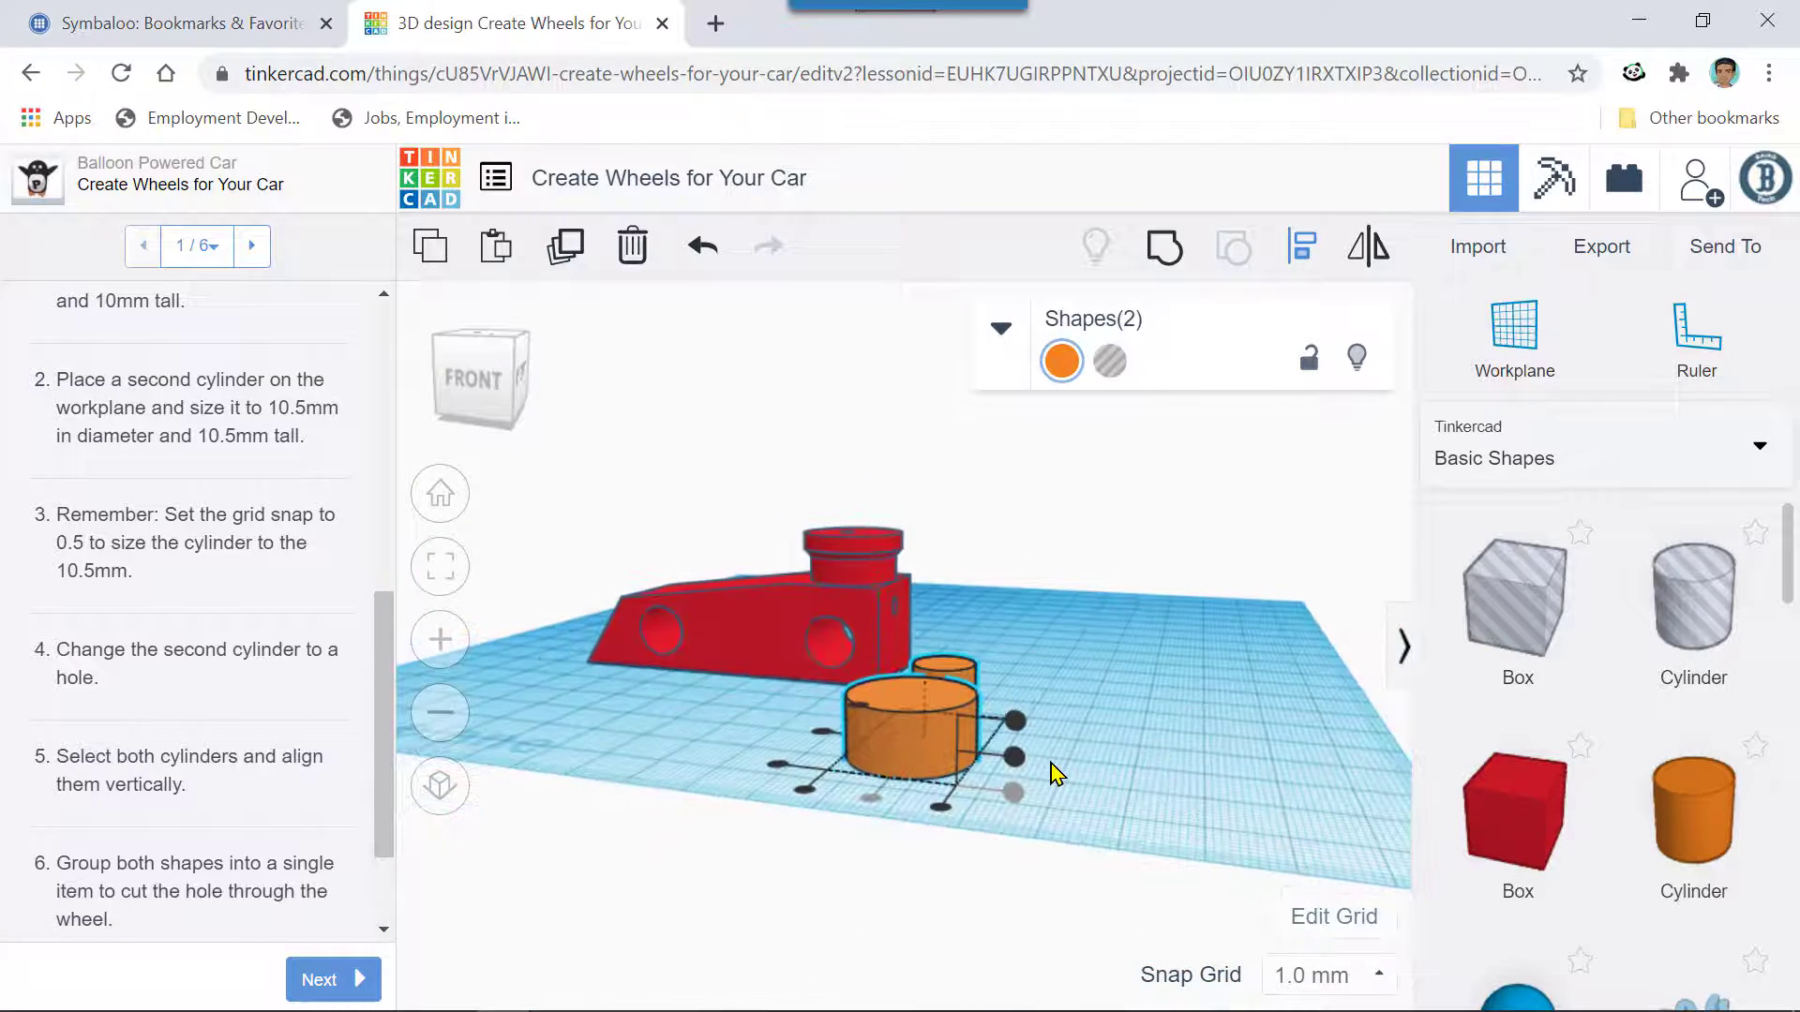
right_drag(1056, 774, 1113, 816)
scroll(1112, 824, up, 3)
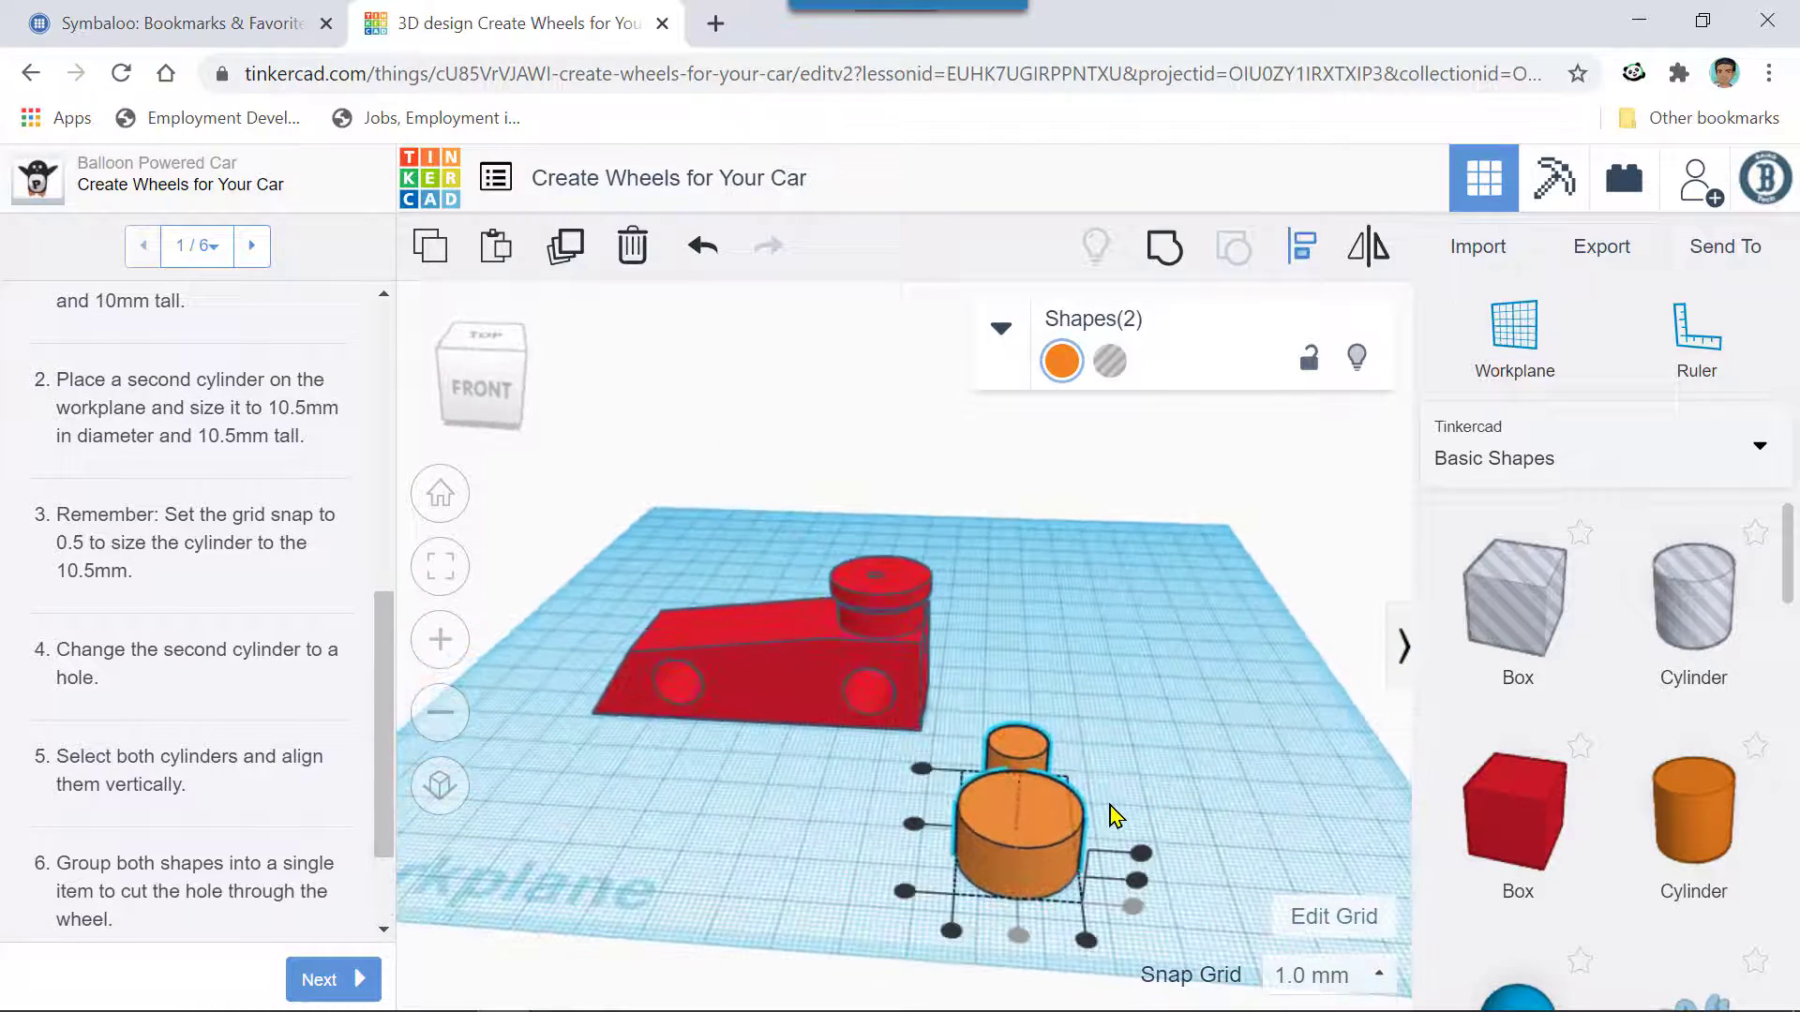
click(914, 827)
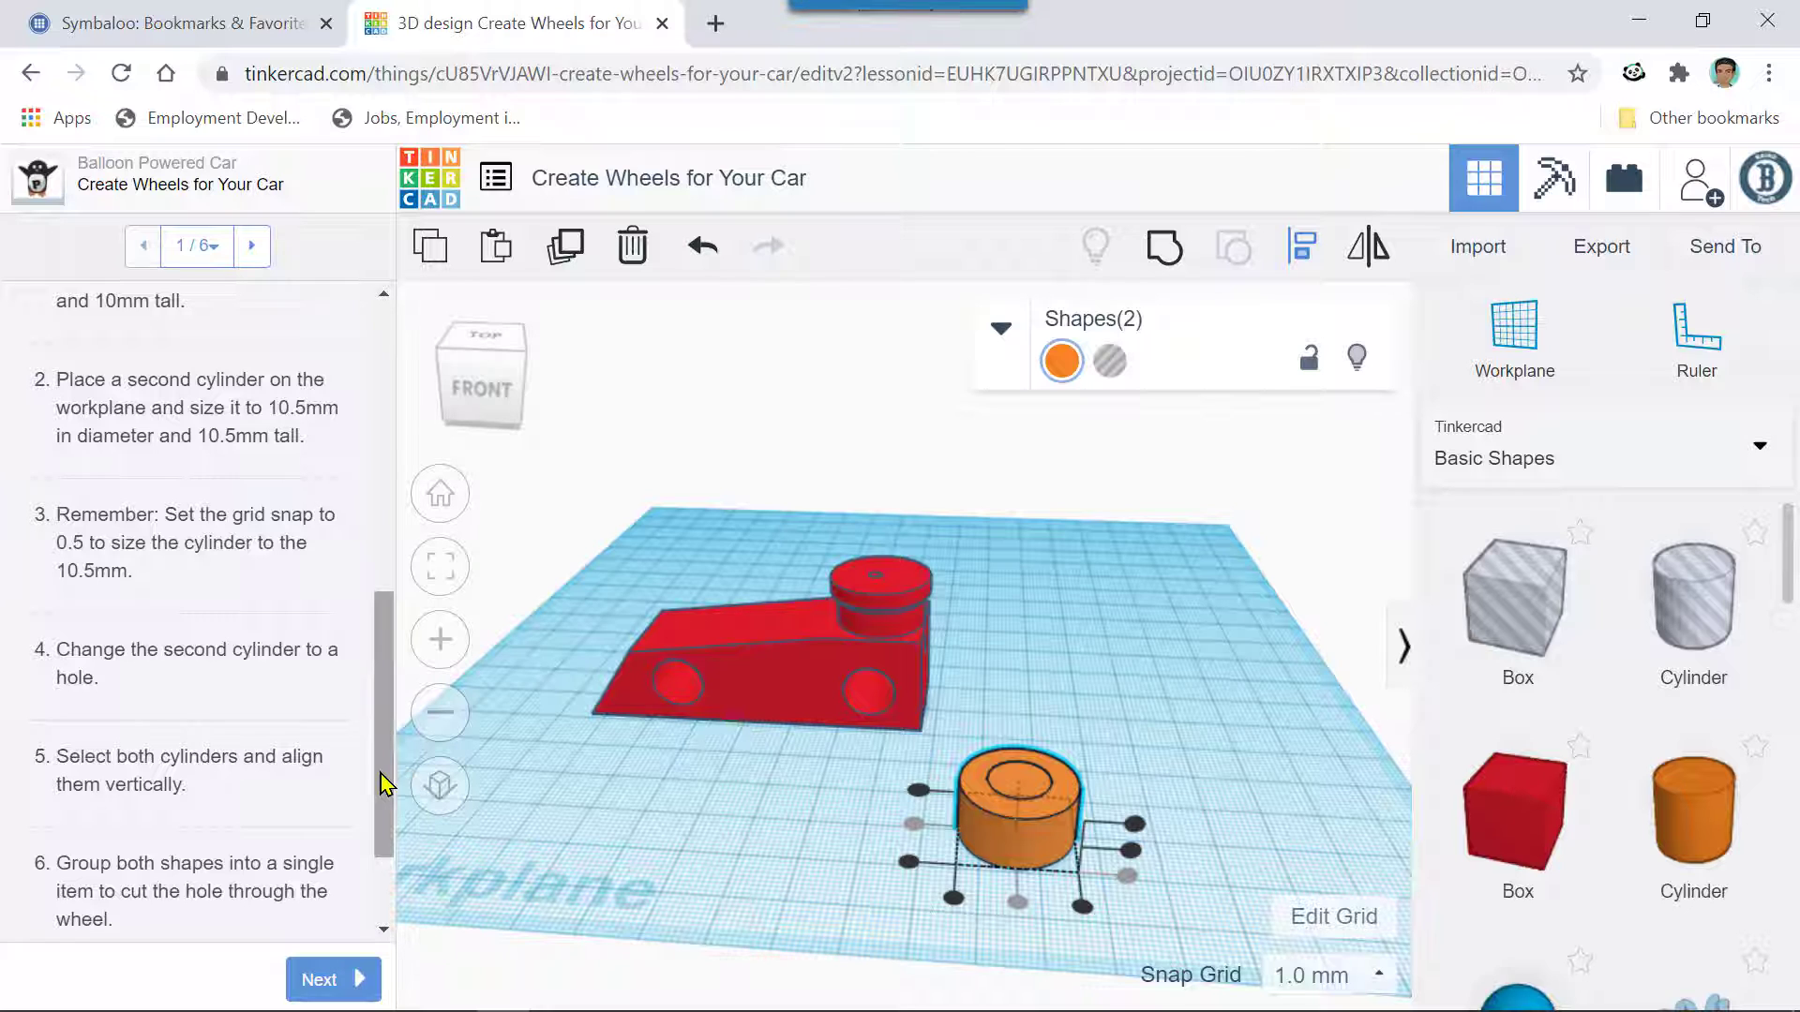
- Review the wheel lesson's instructions 1 to 7 and change the inner small cylinder to a hole
drag(389, 775, 384, 855)
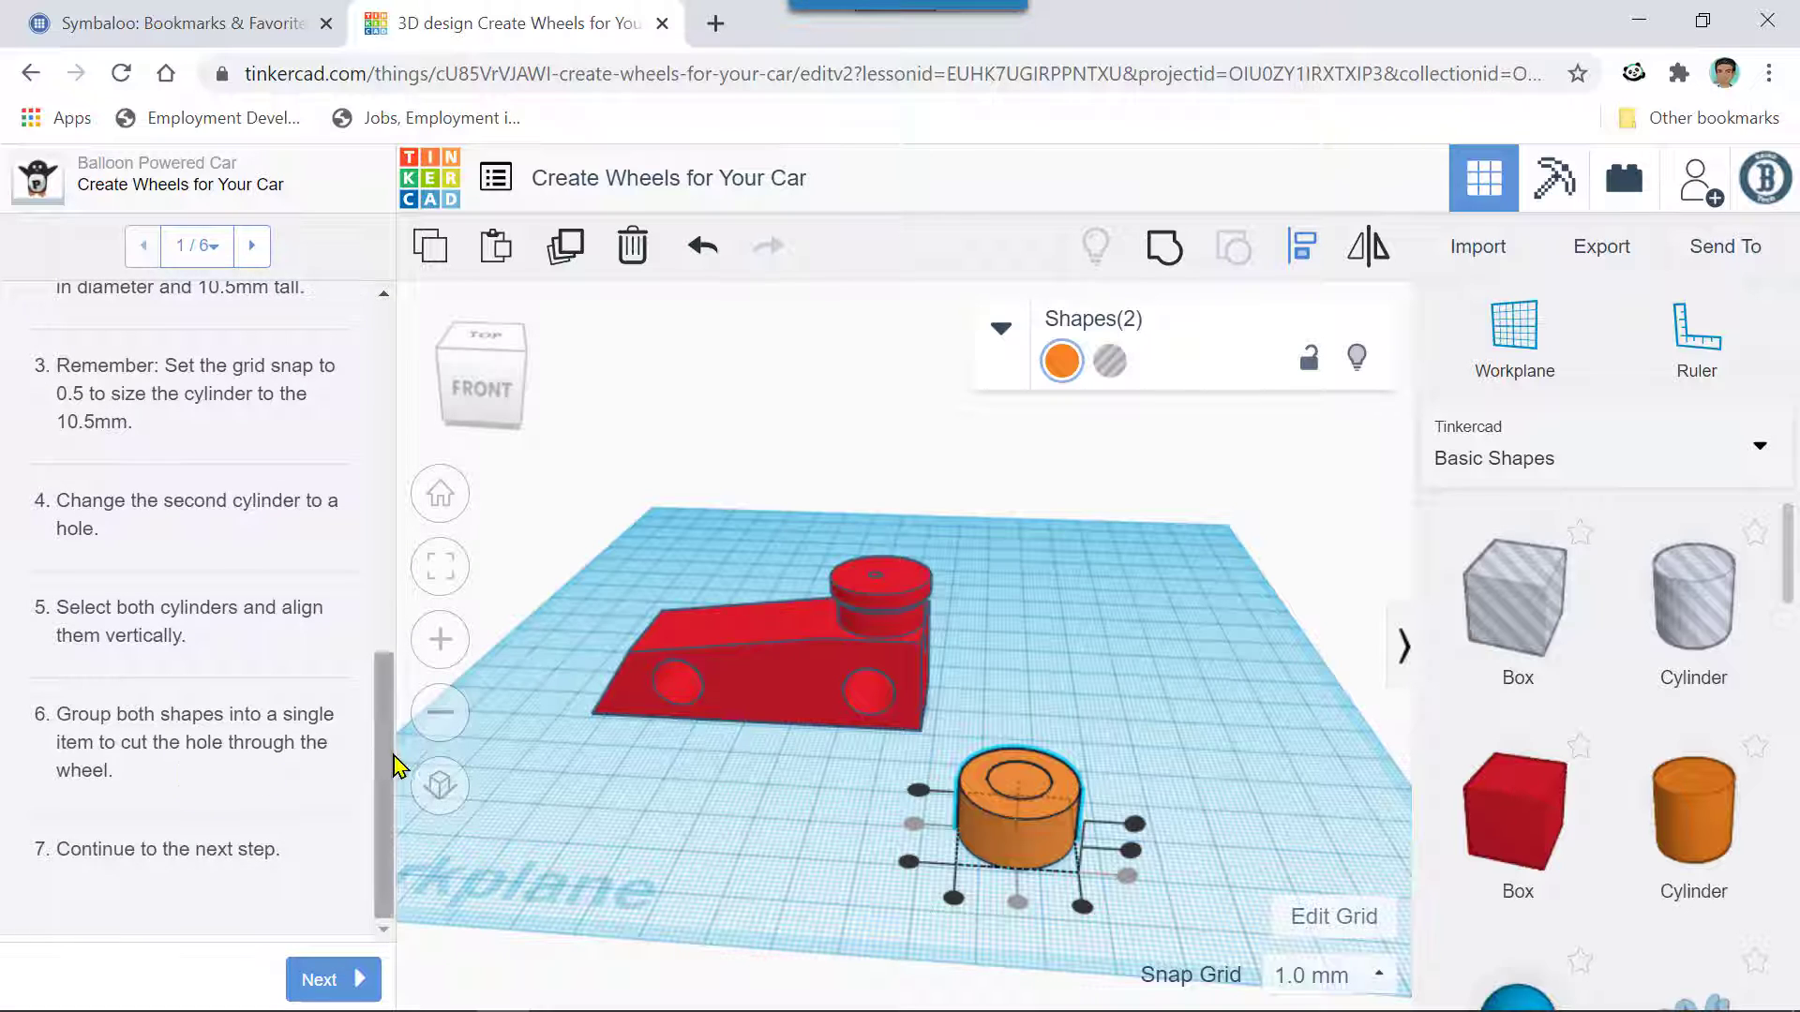
drag(394, 755, 394, 640)
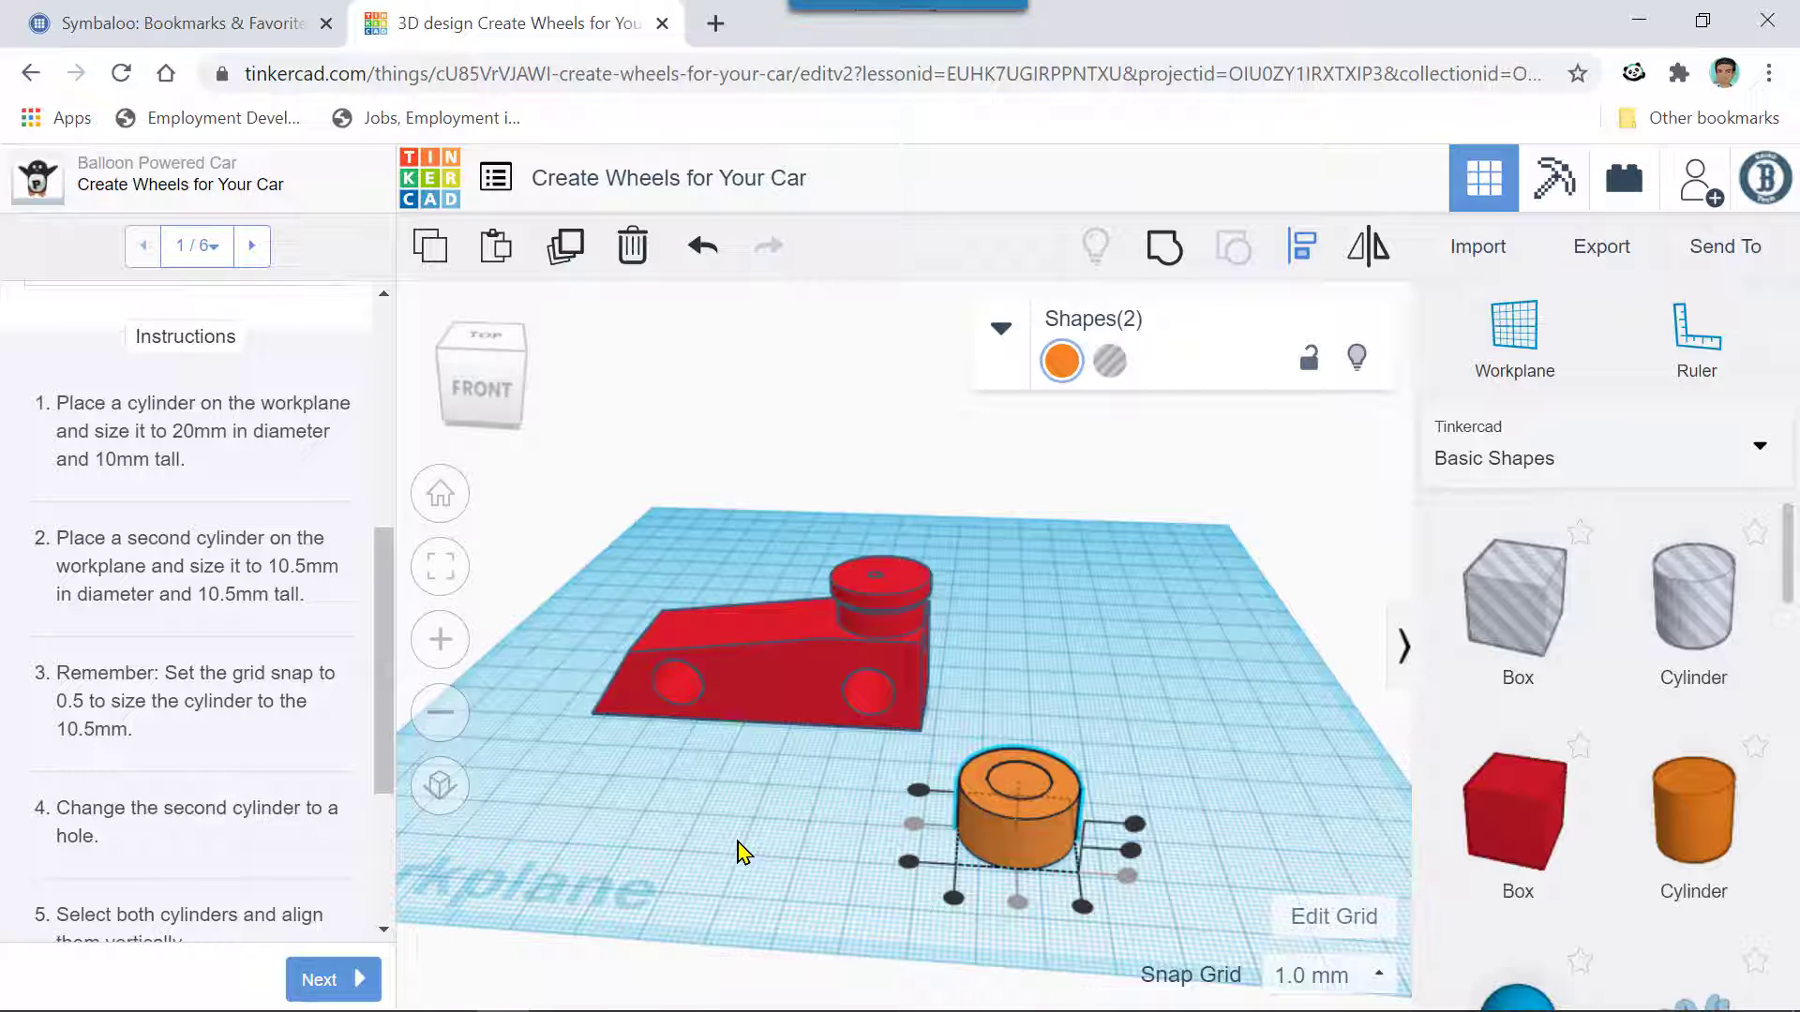
click(902, 662)
click(1026, 785)
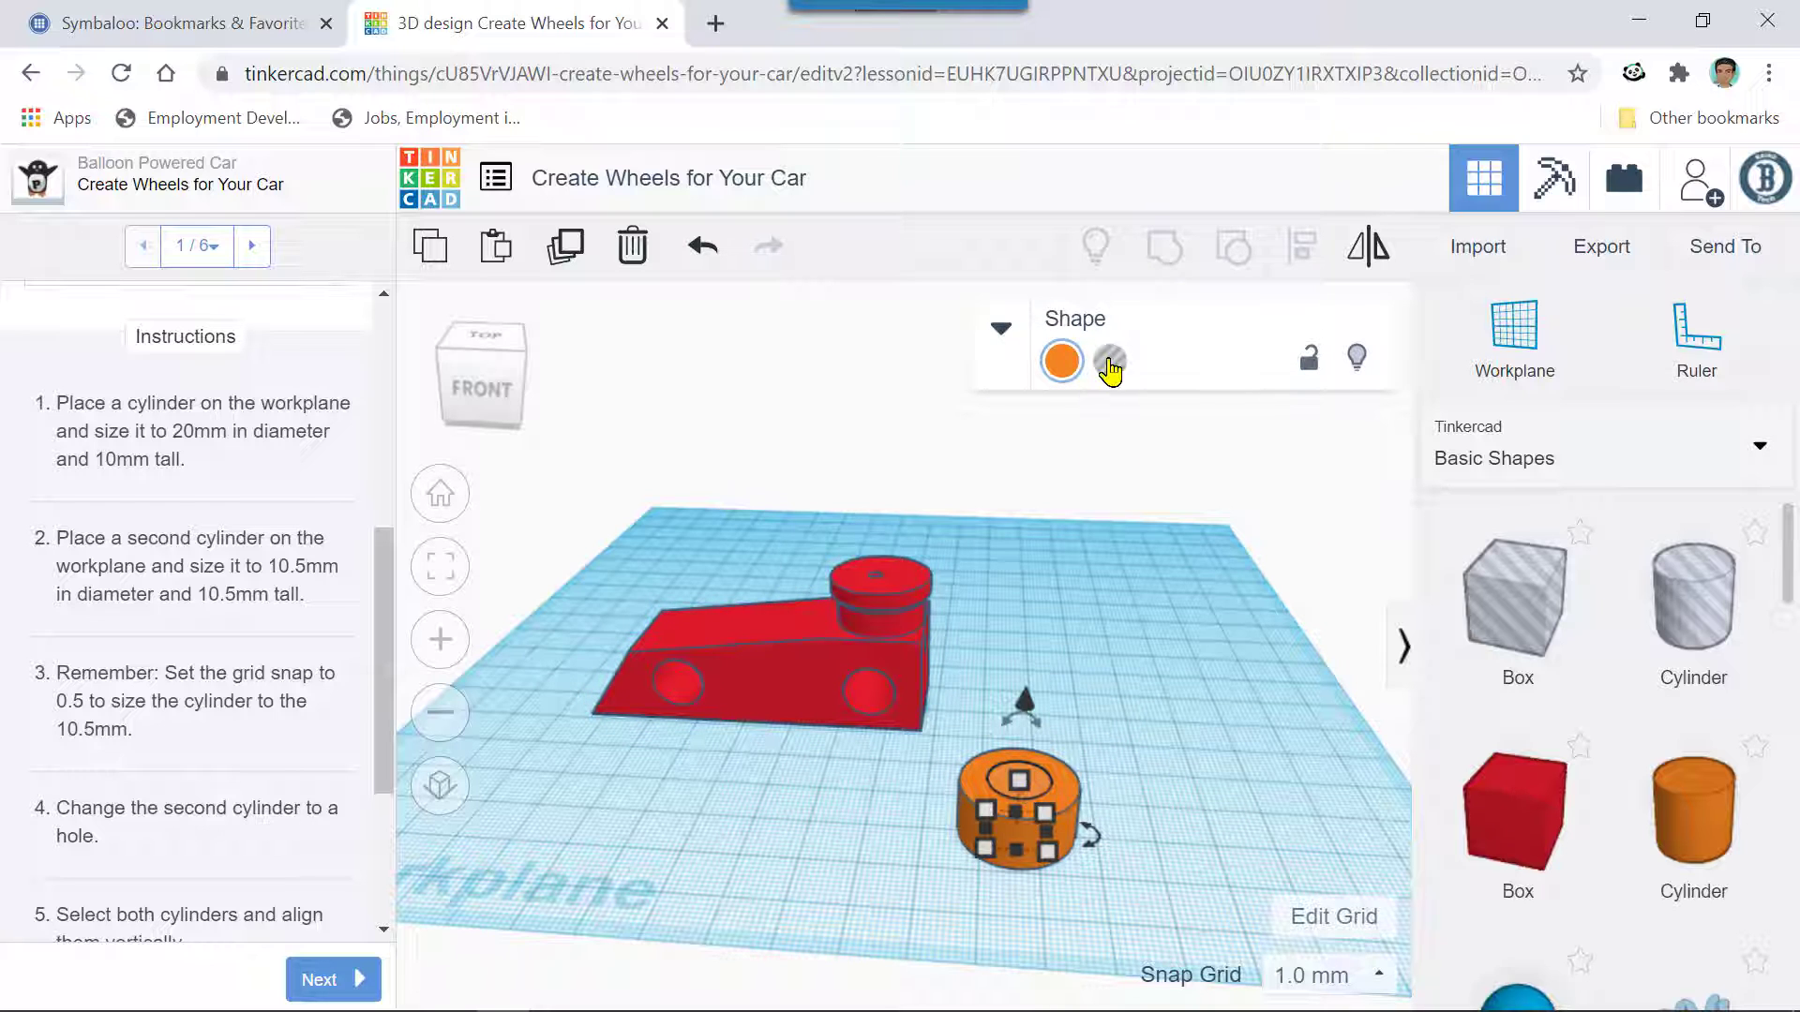
click(1110, 363)
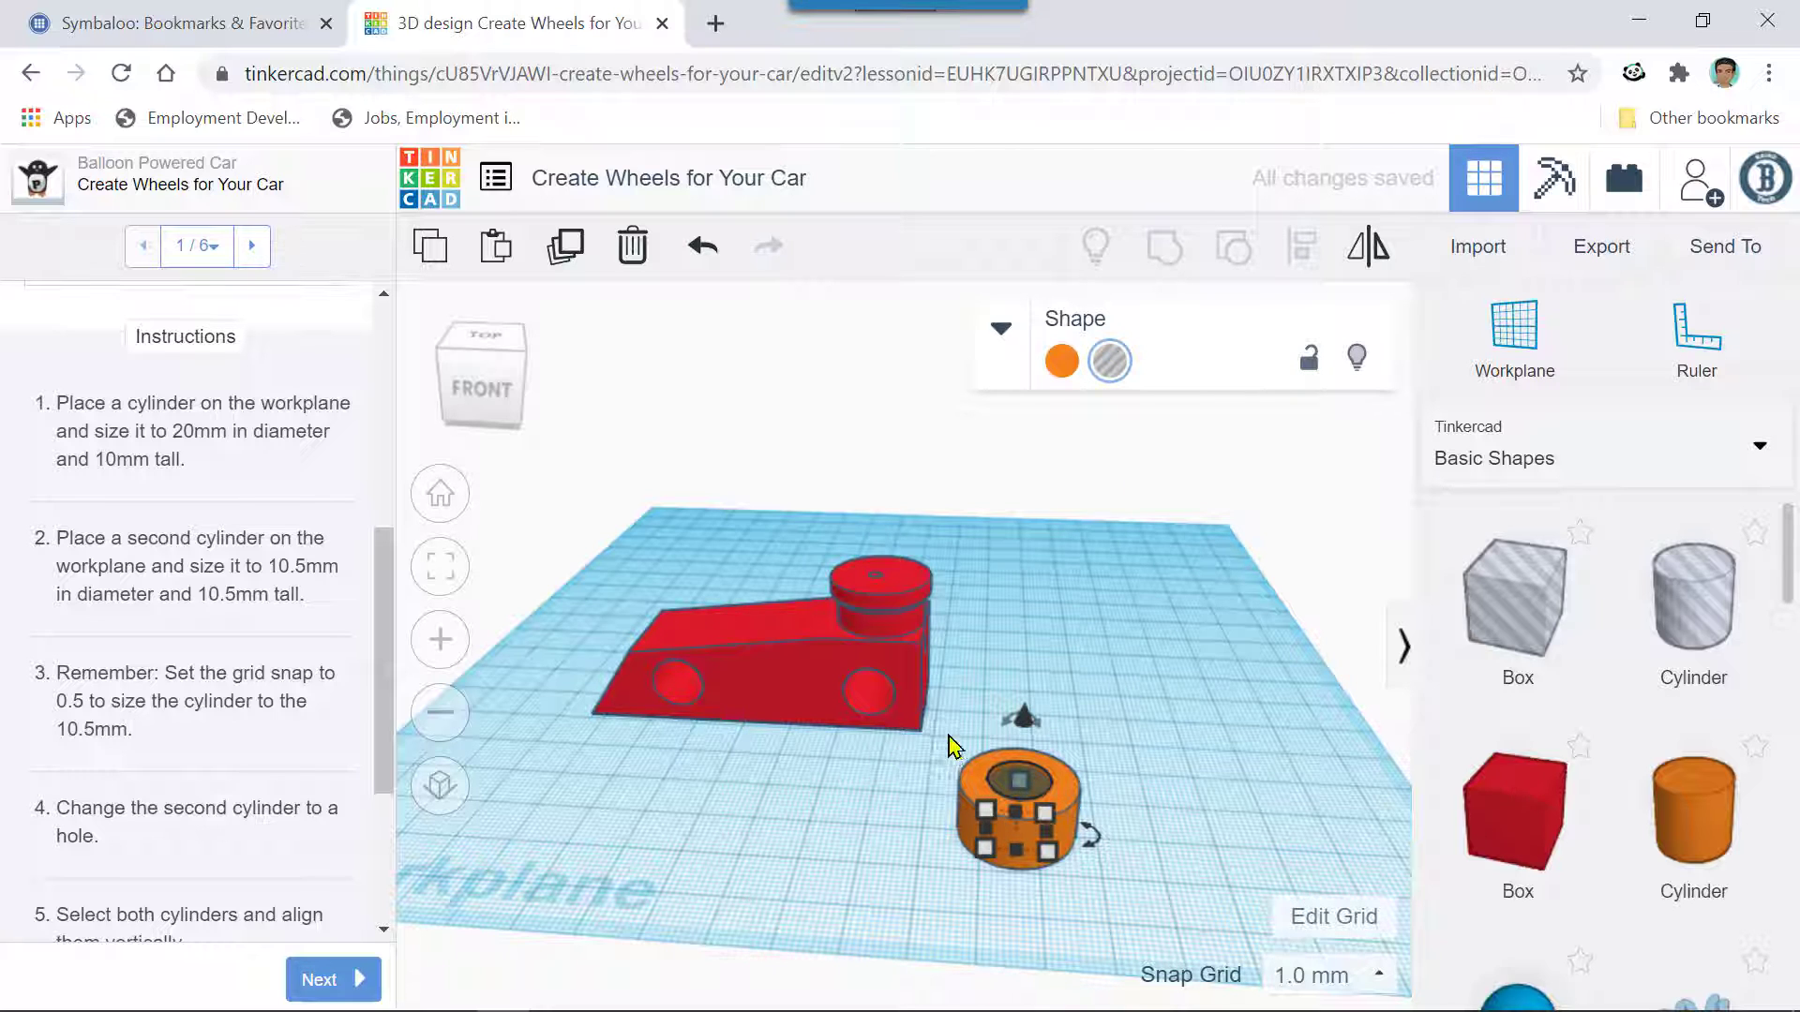
- Group the wheel cylinder with its hole cylinder and advance the lesson to Create Axles for Your Car
drag(948, 745, 1106, 923)
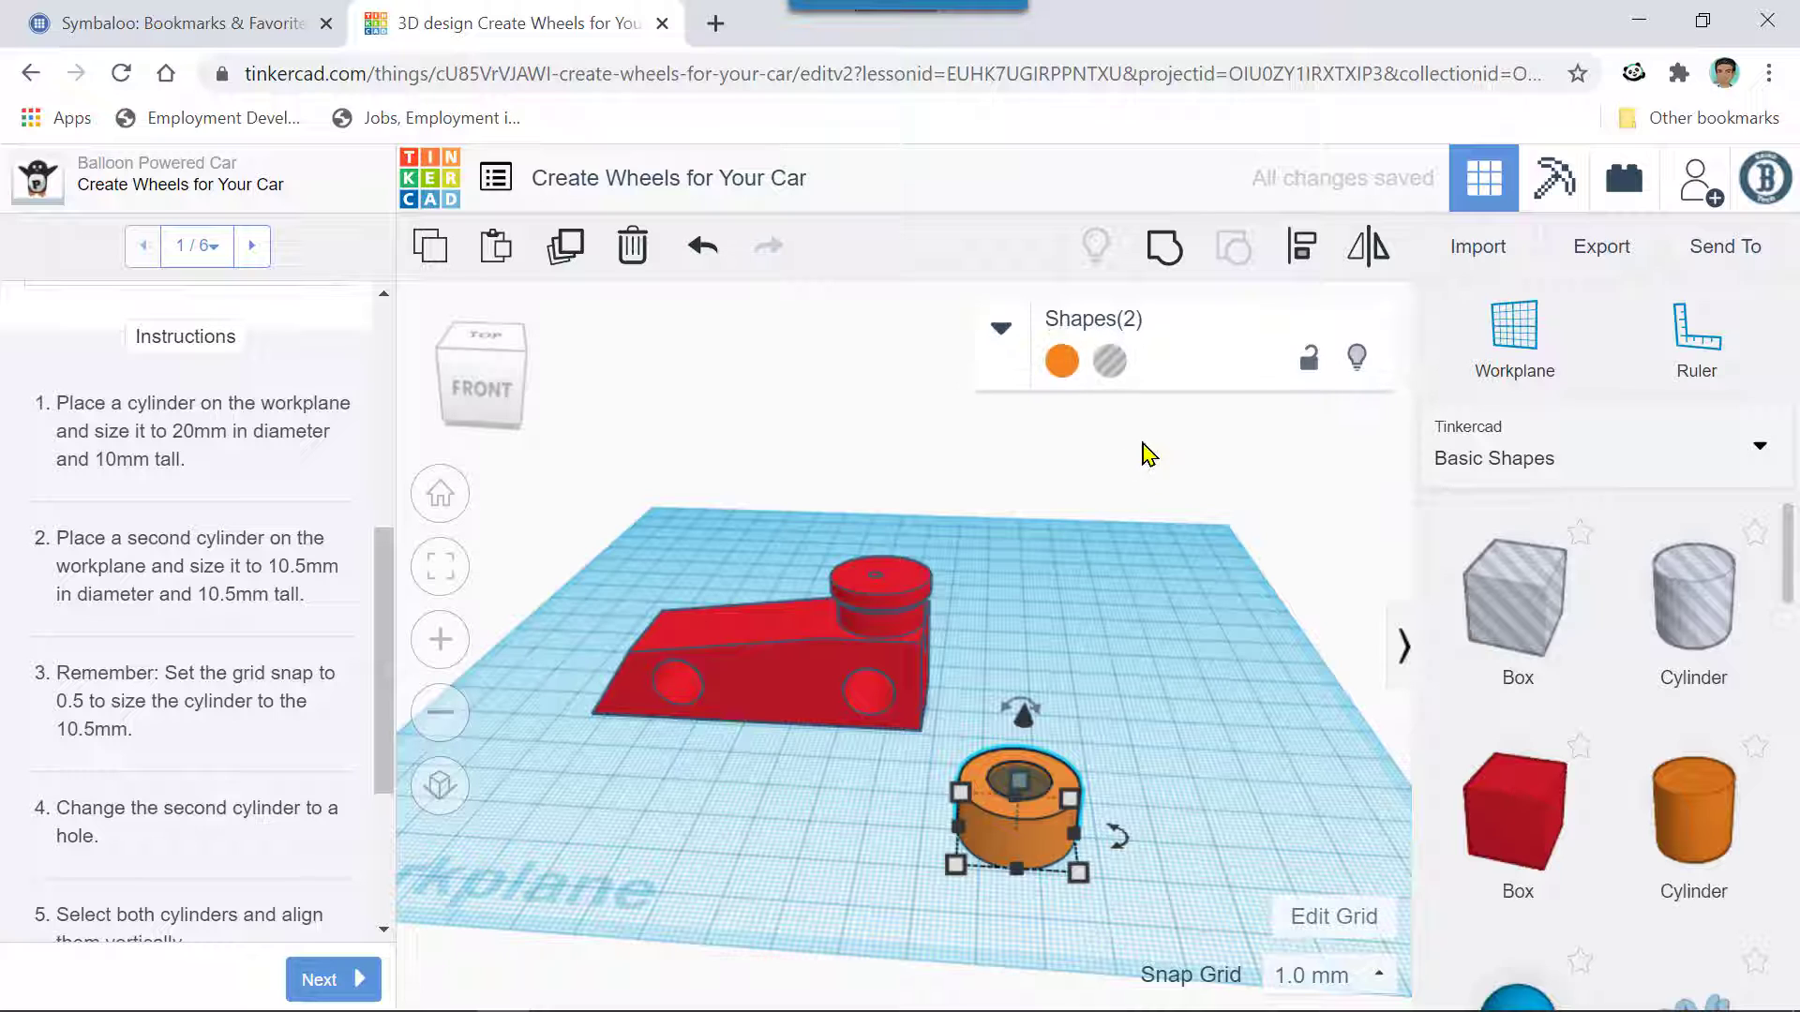
click(1160, 257)
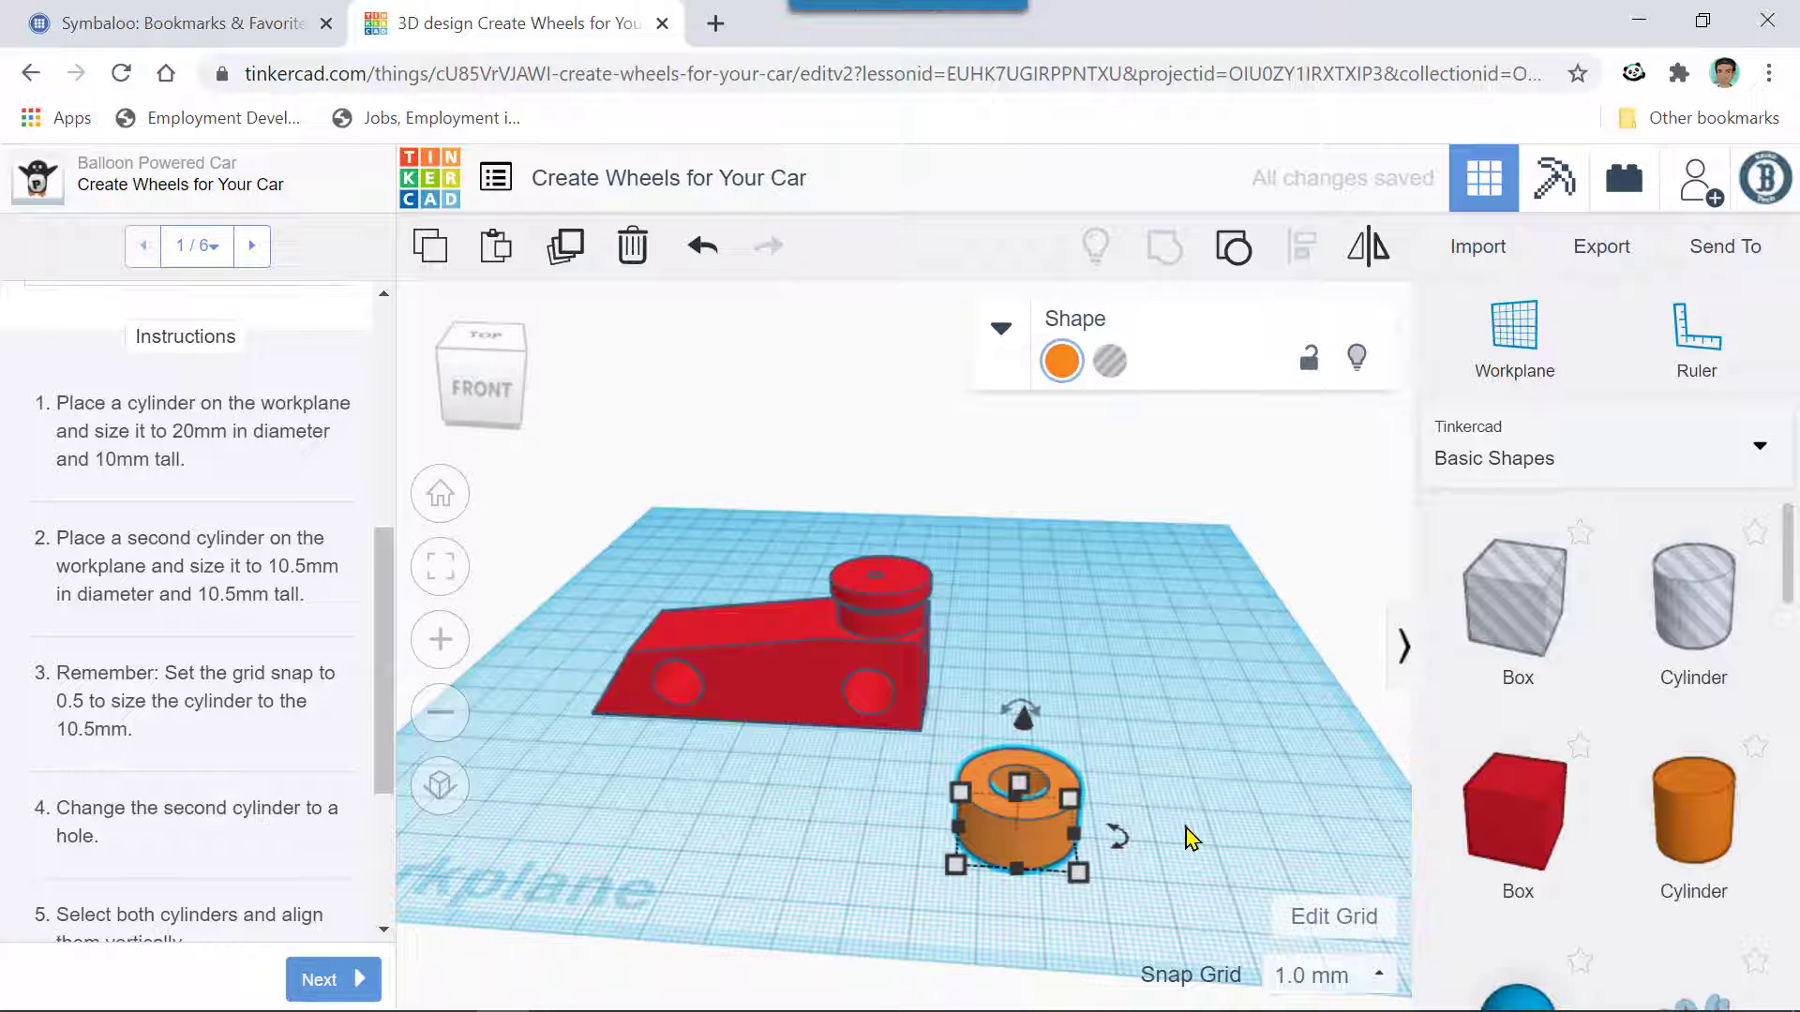
drag(385, 774, 382, 882)
click(317, 978)
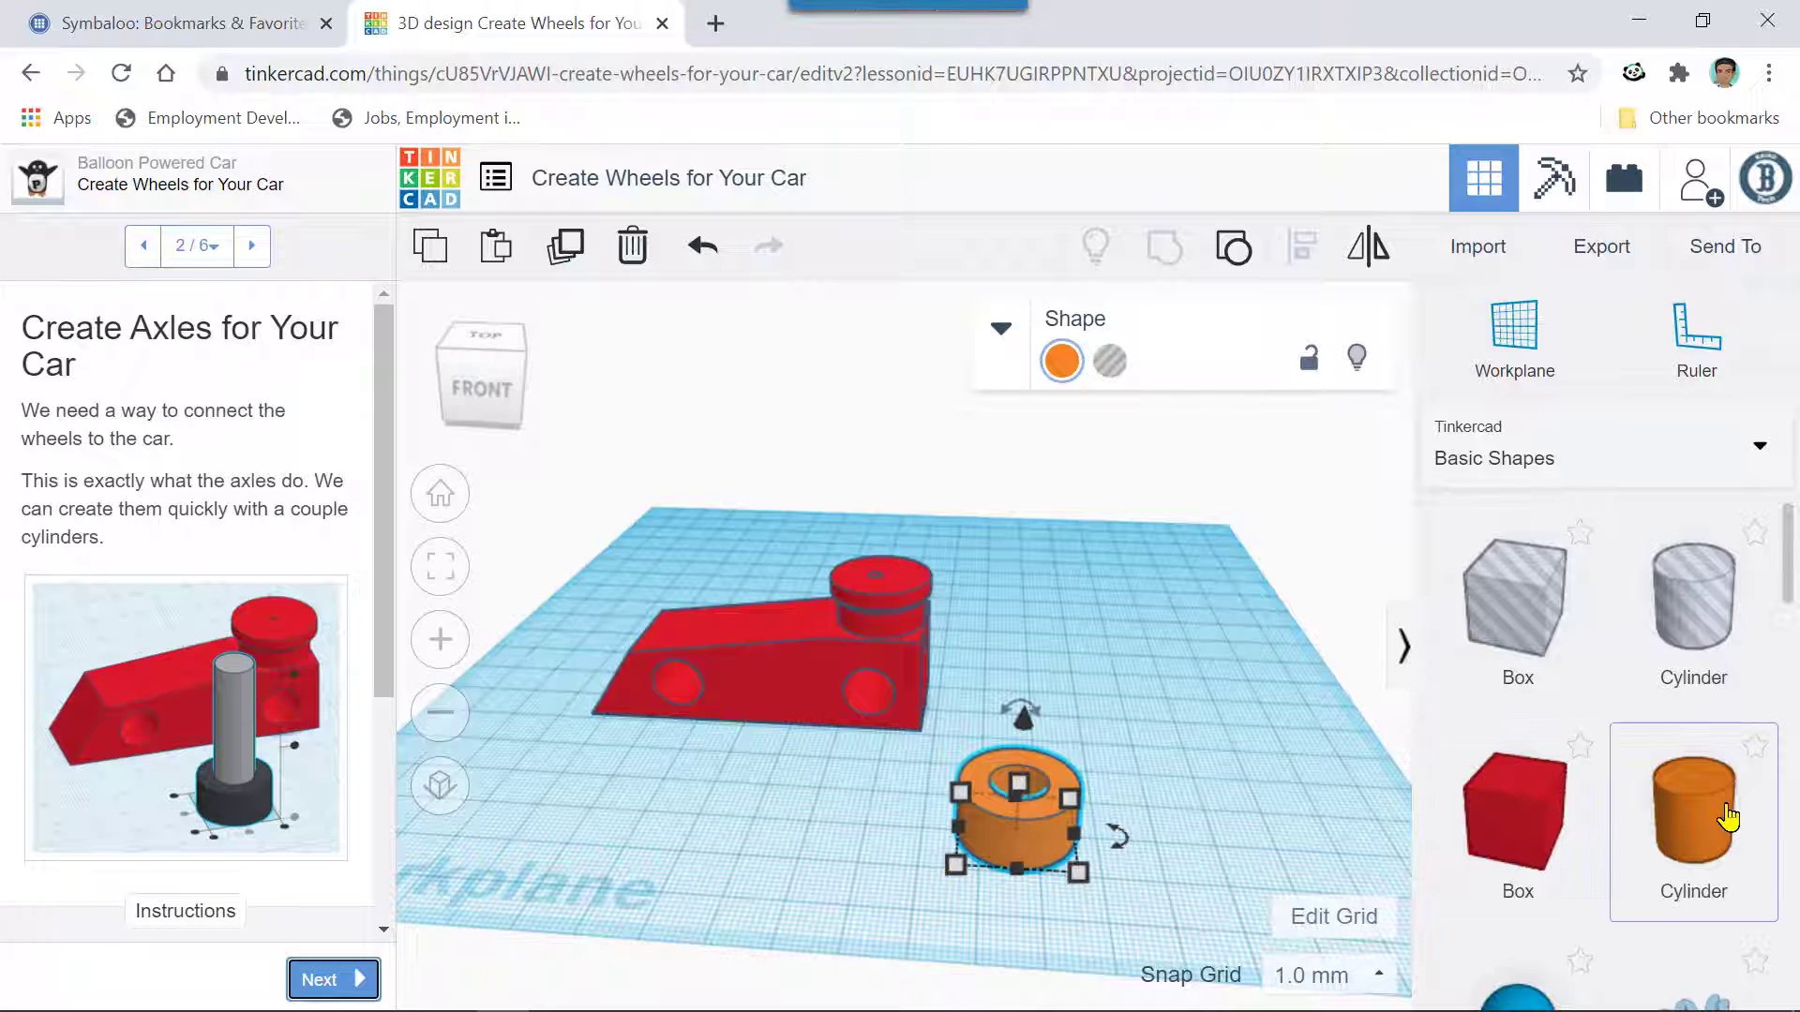
- Place a solid cylinder in front of the car beside the wheel and set its height to 45 mm
drag(1728, 824, 769, 837)
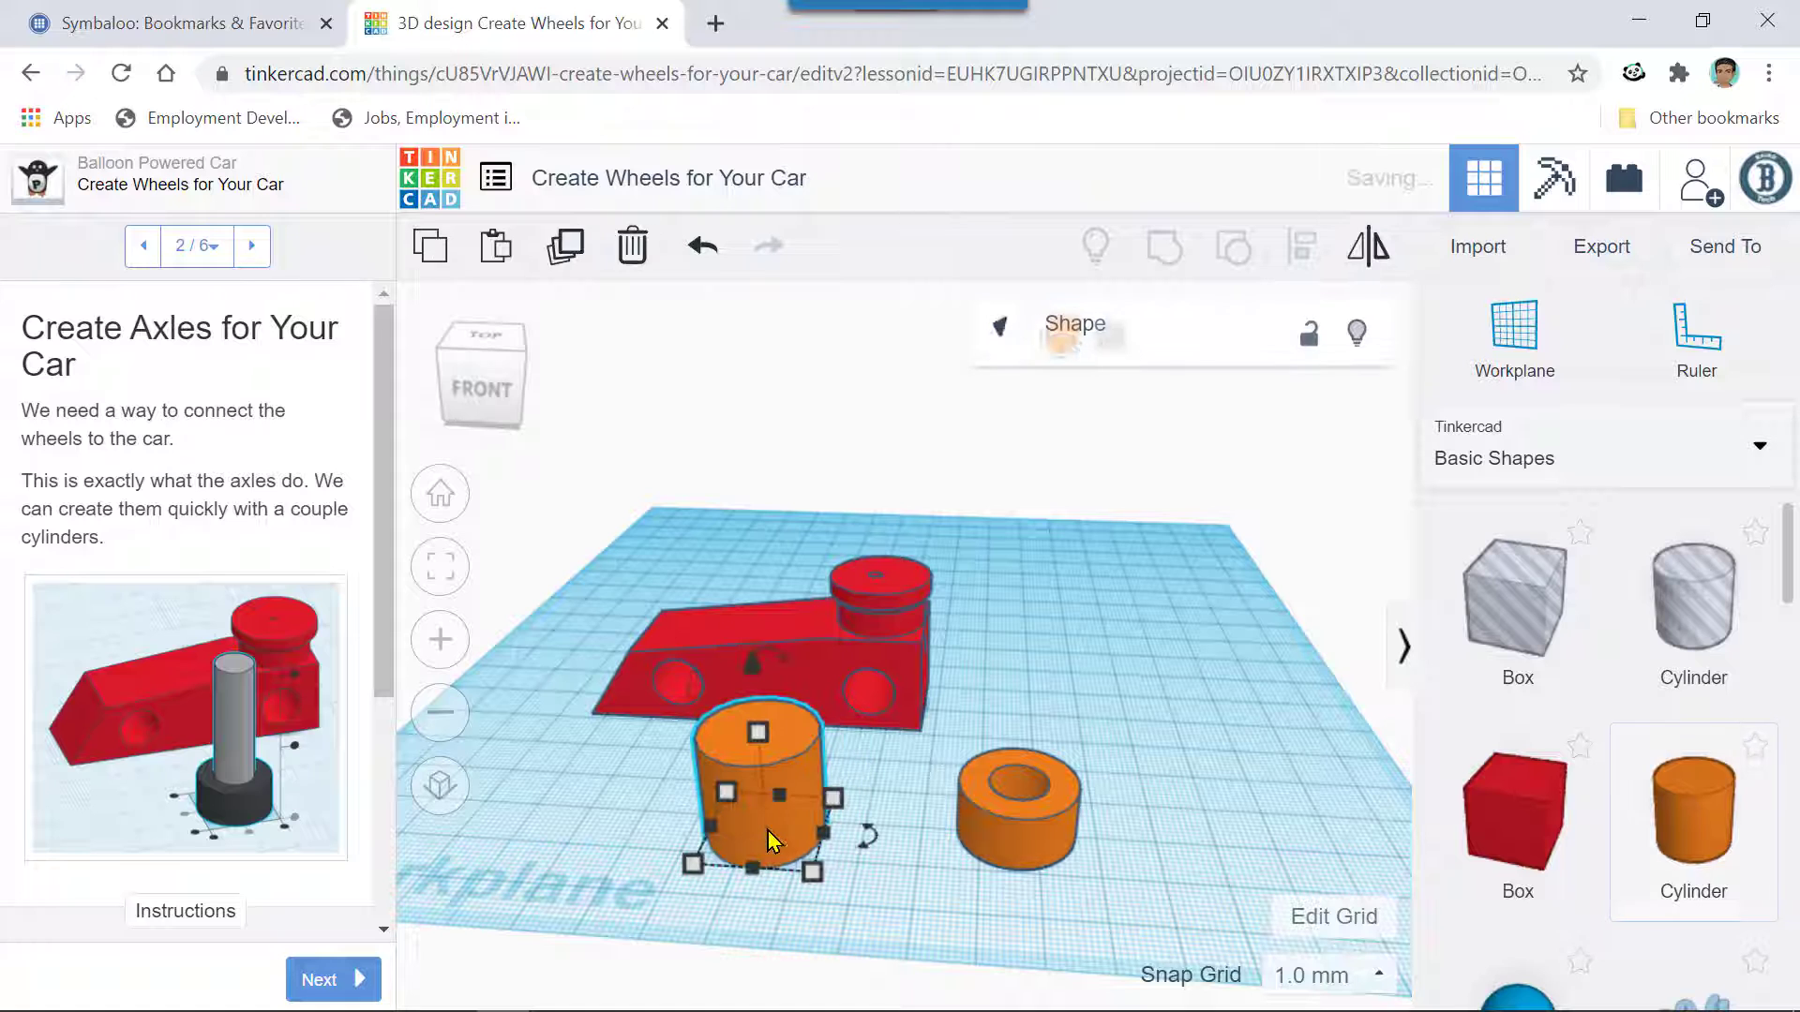
click(384, 929)
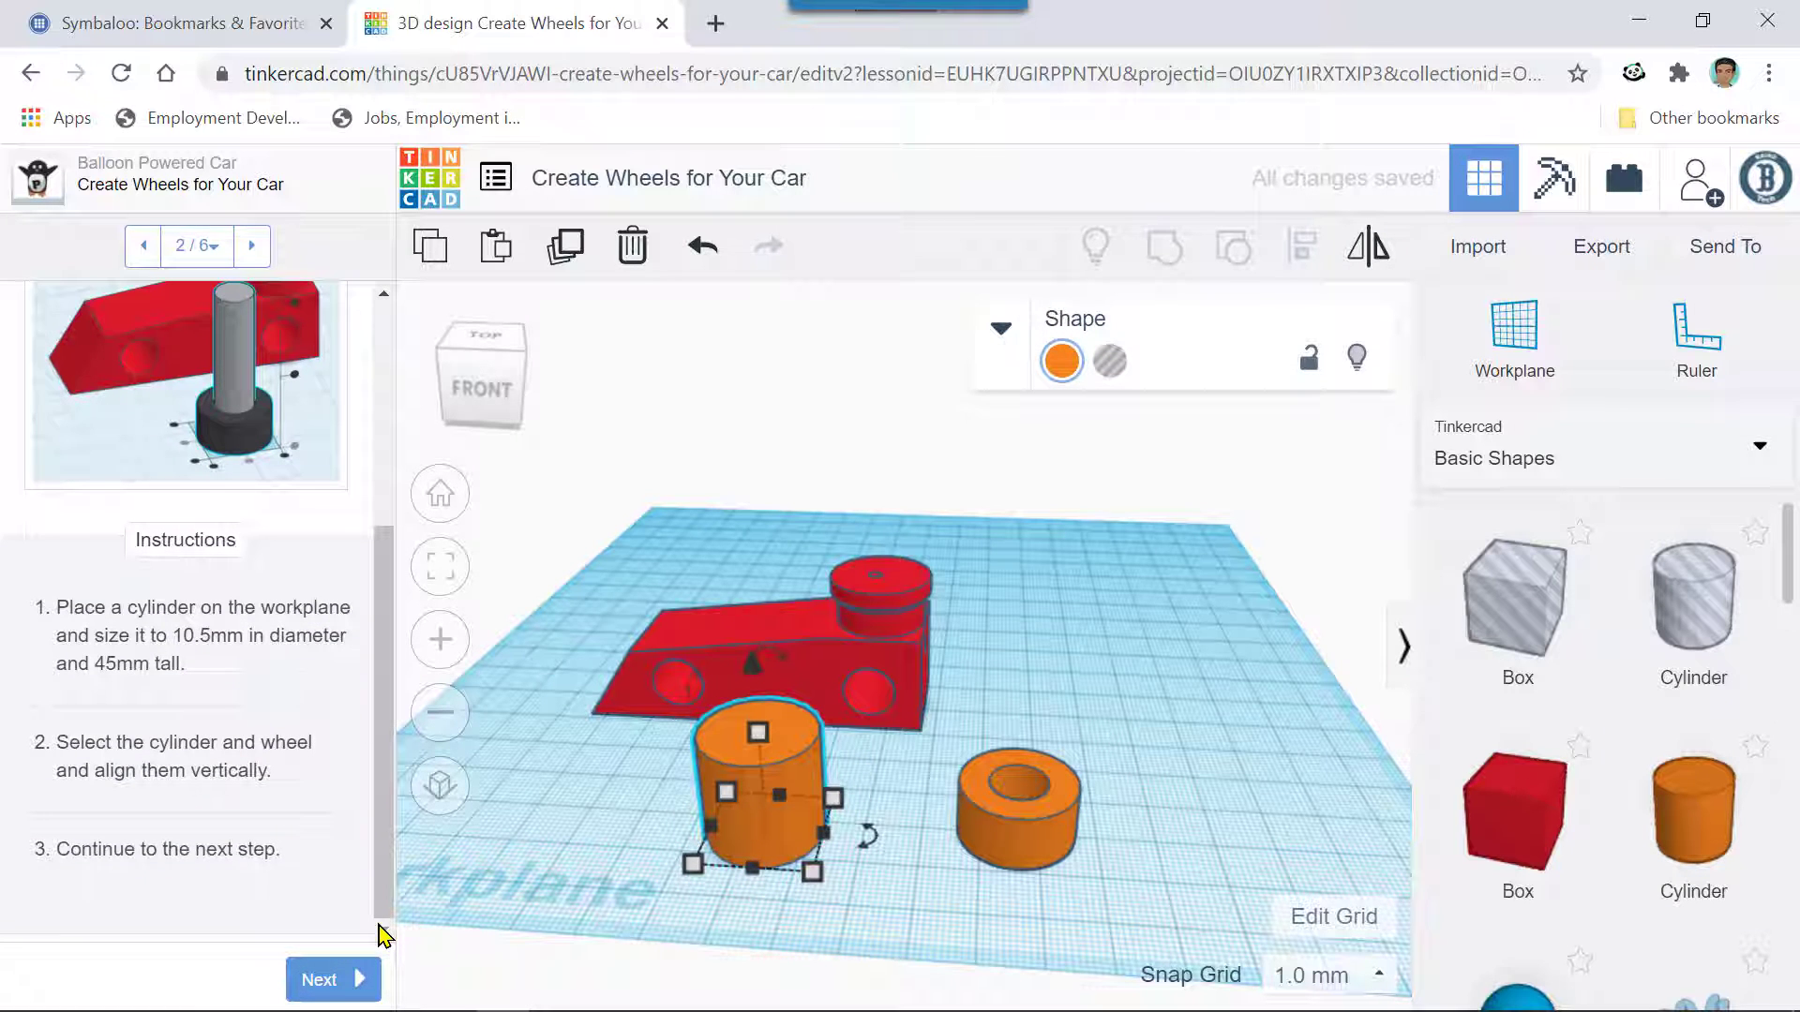
click(757, 732)
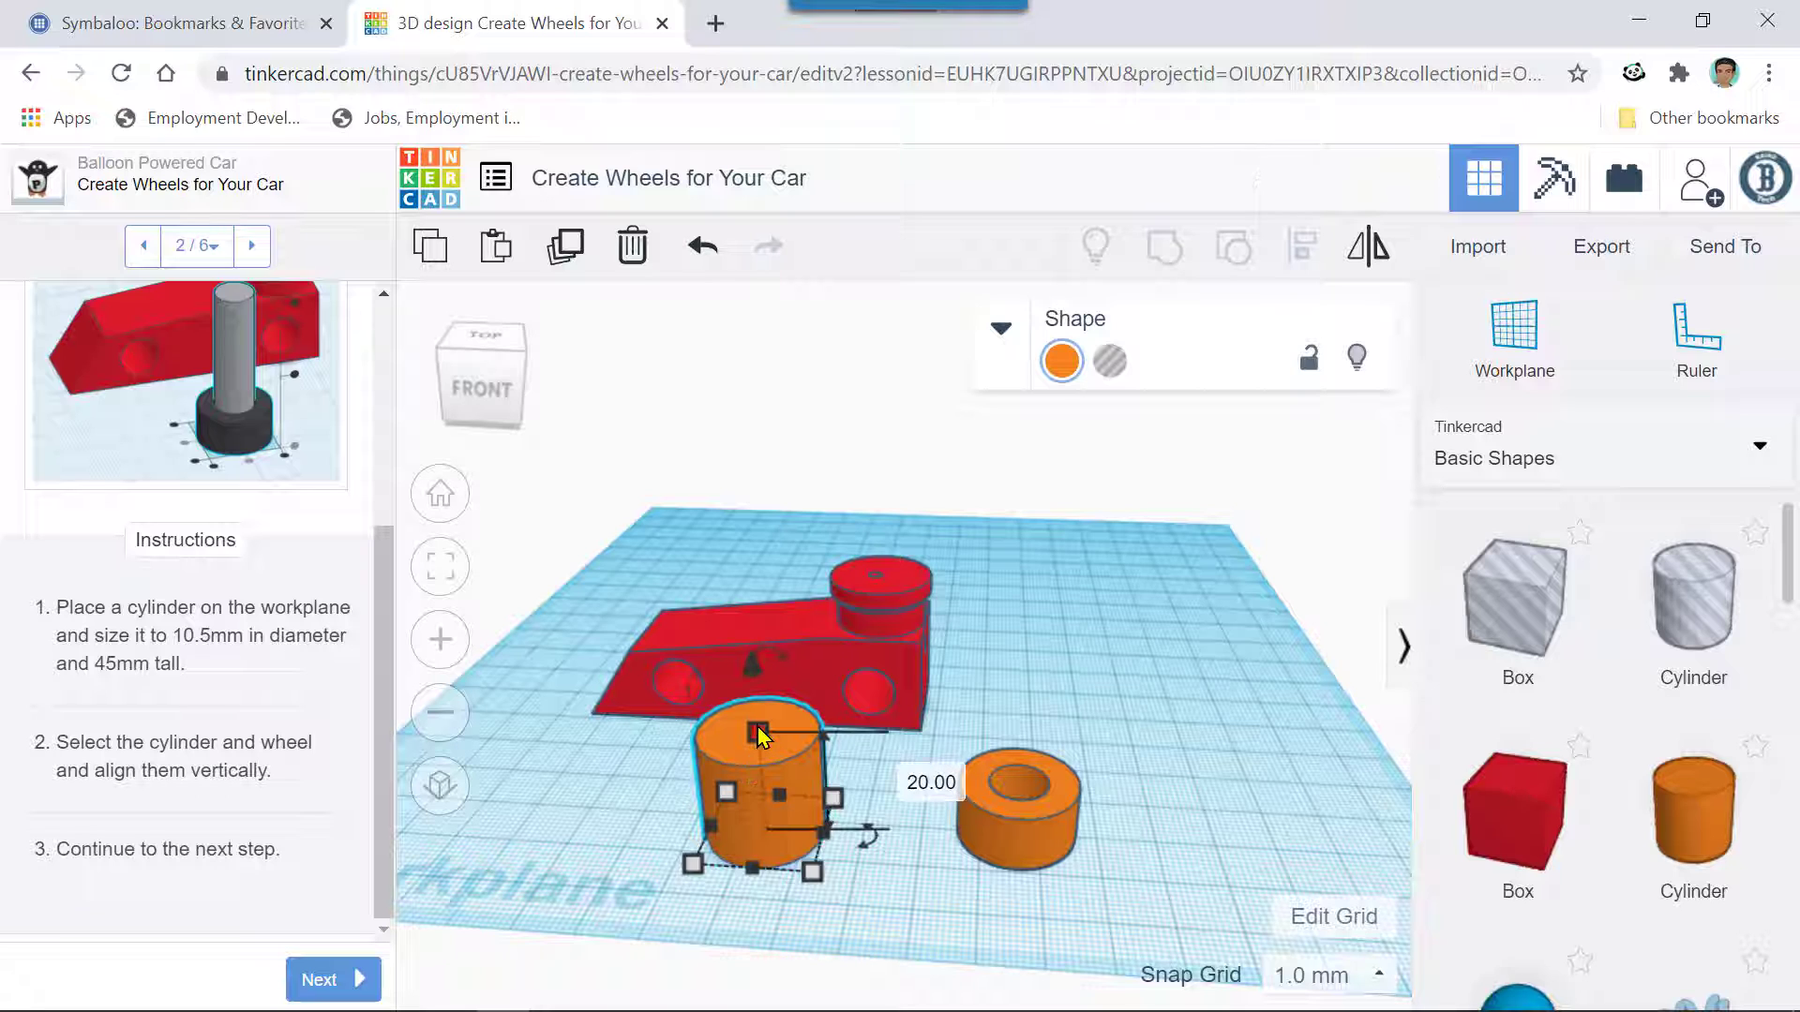
click(928, 784)
key(BackSpace)
text(45)
key(Return)
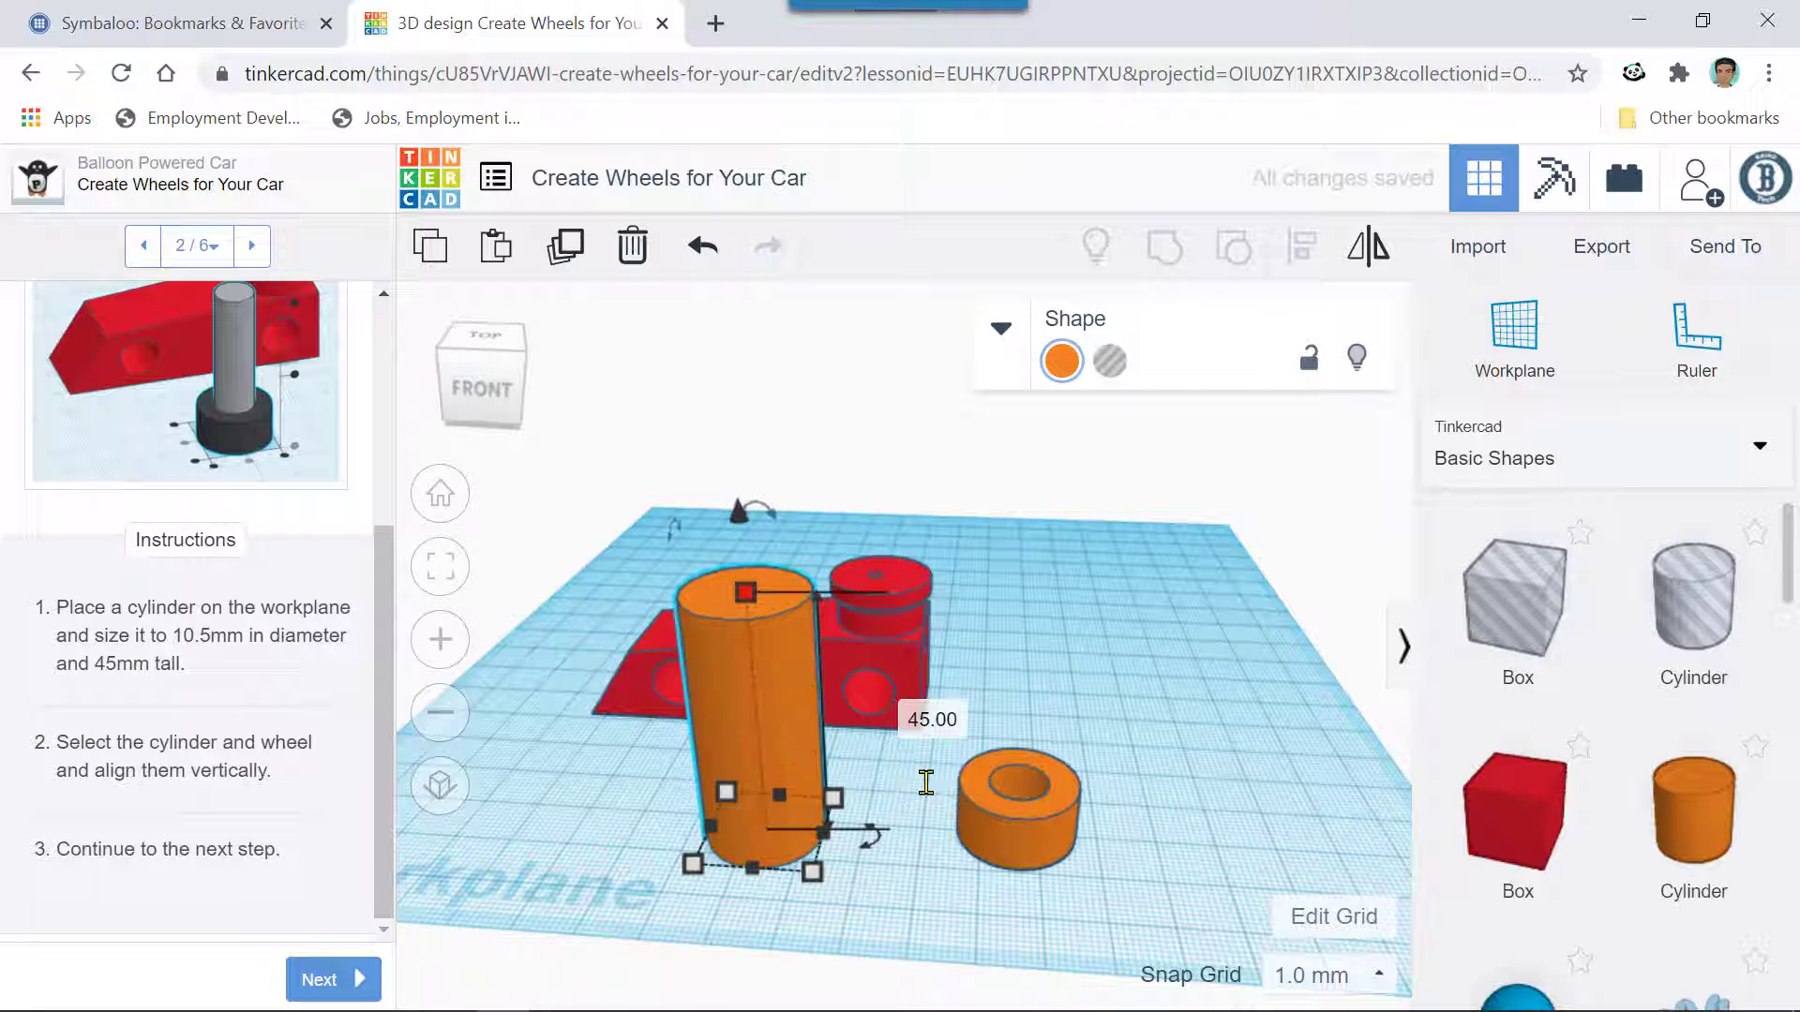
- Set the length and width of the tall axle cylinder to 10.5 mm each
mouse_move(812, 876)
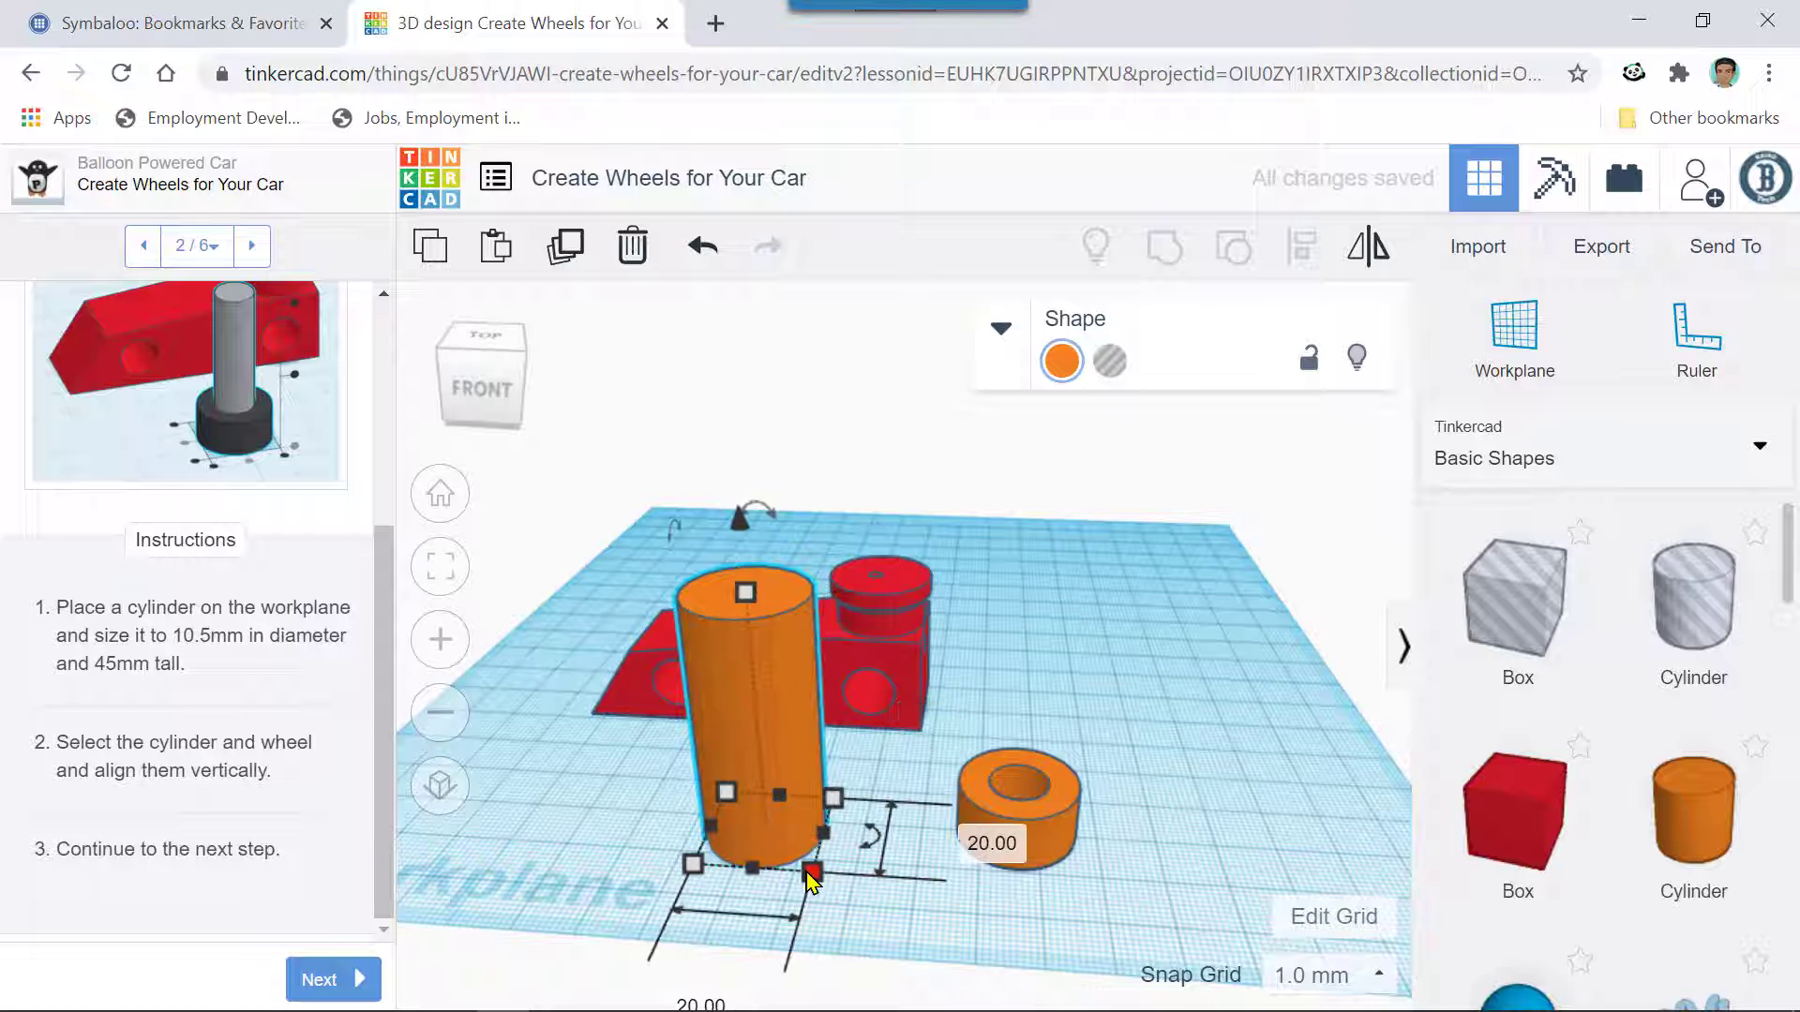
click(980, 853)
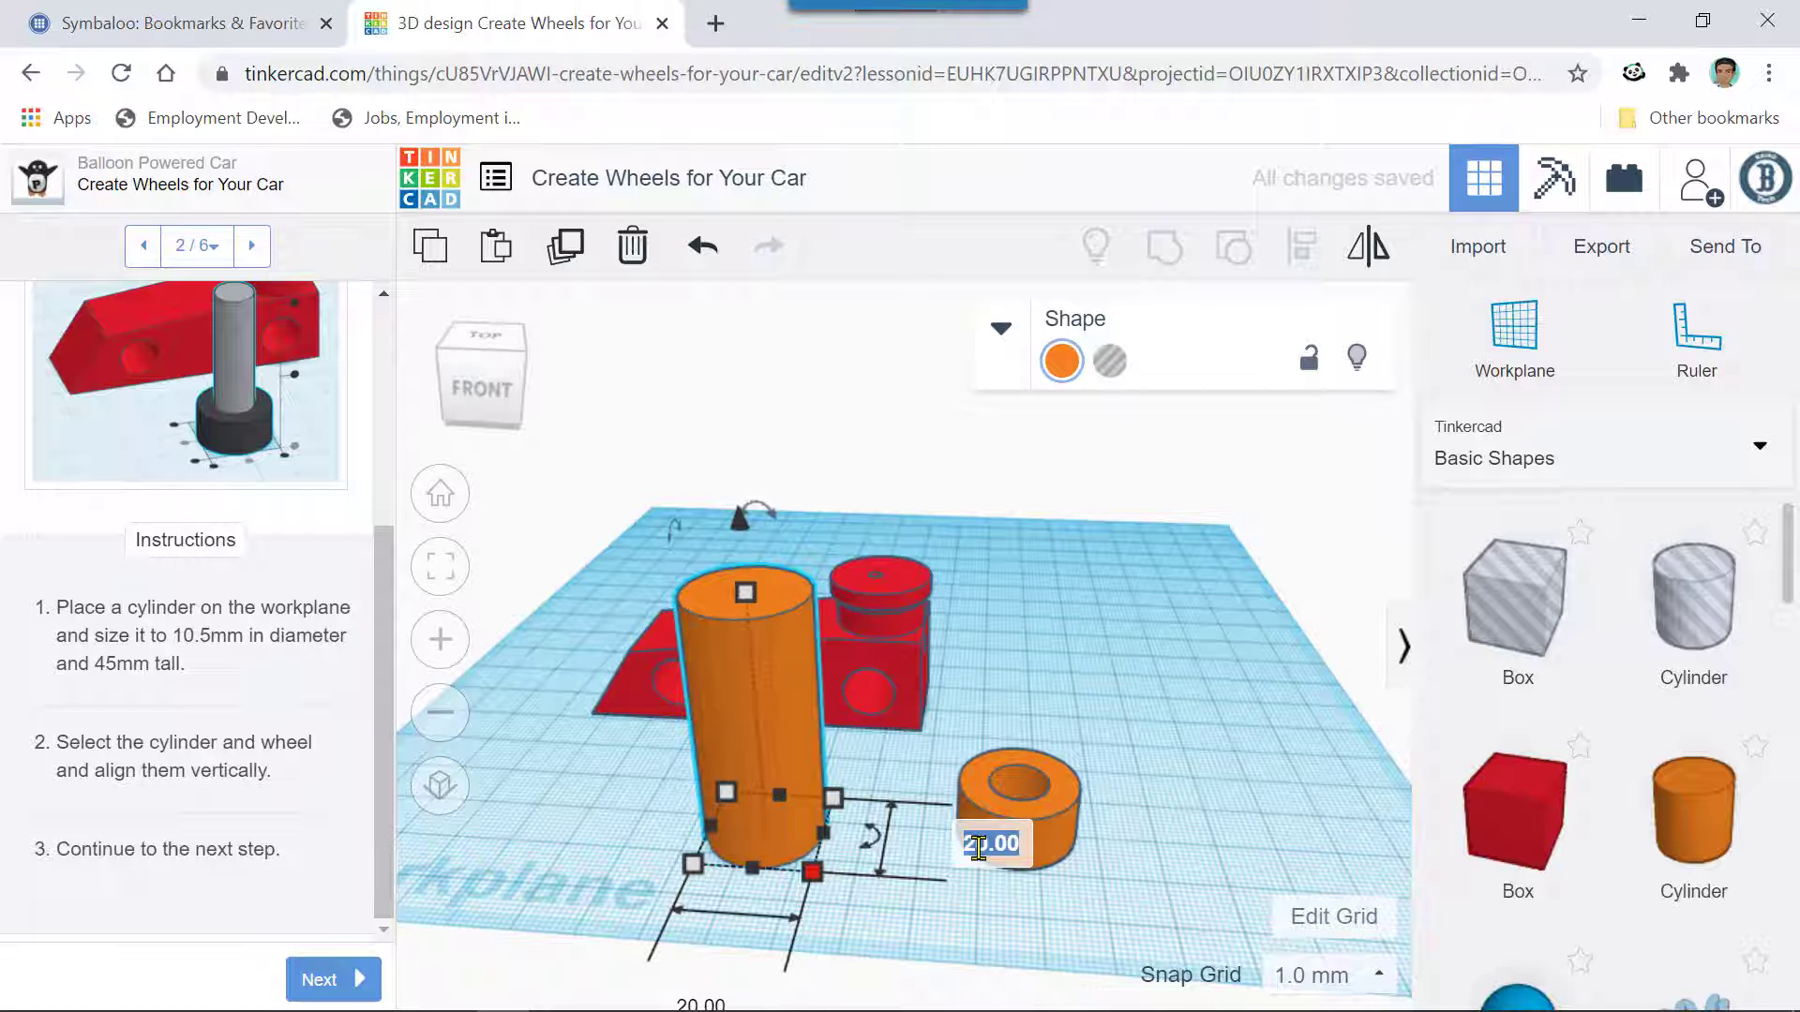
text(1)
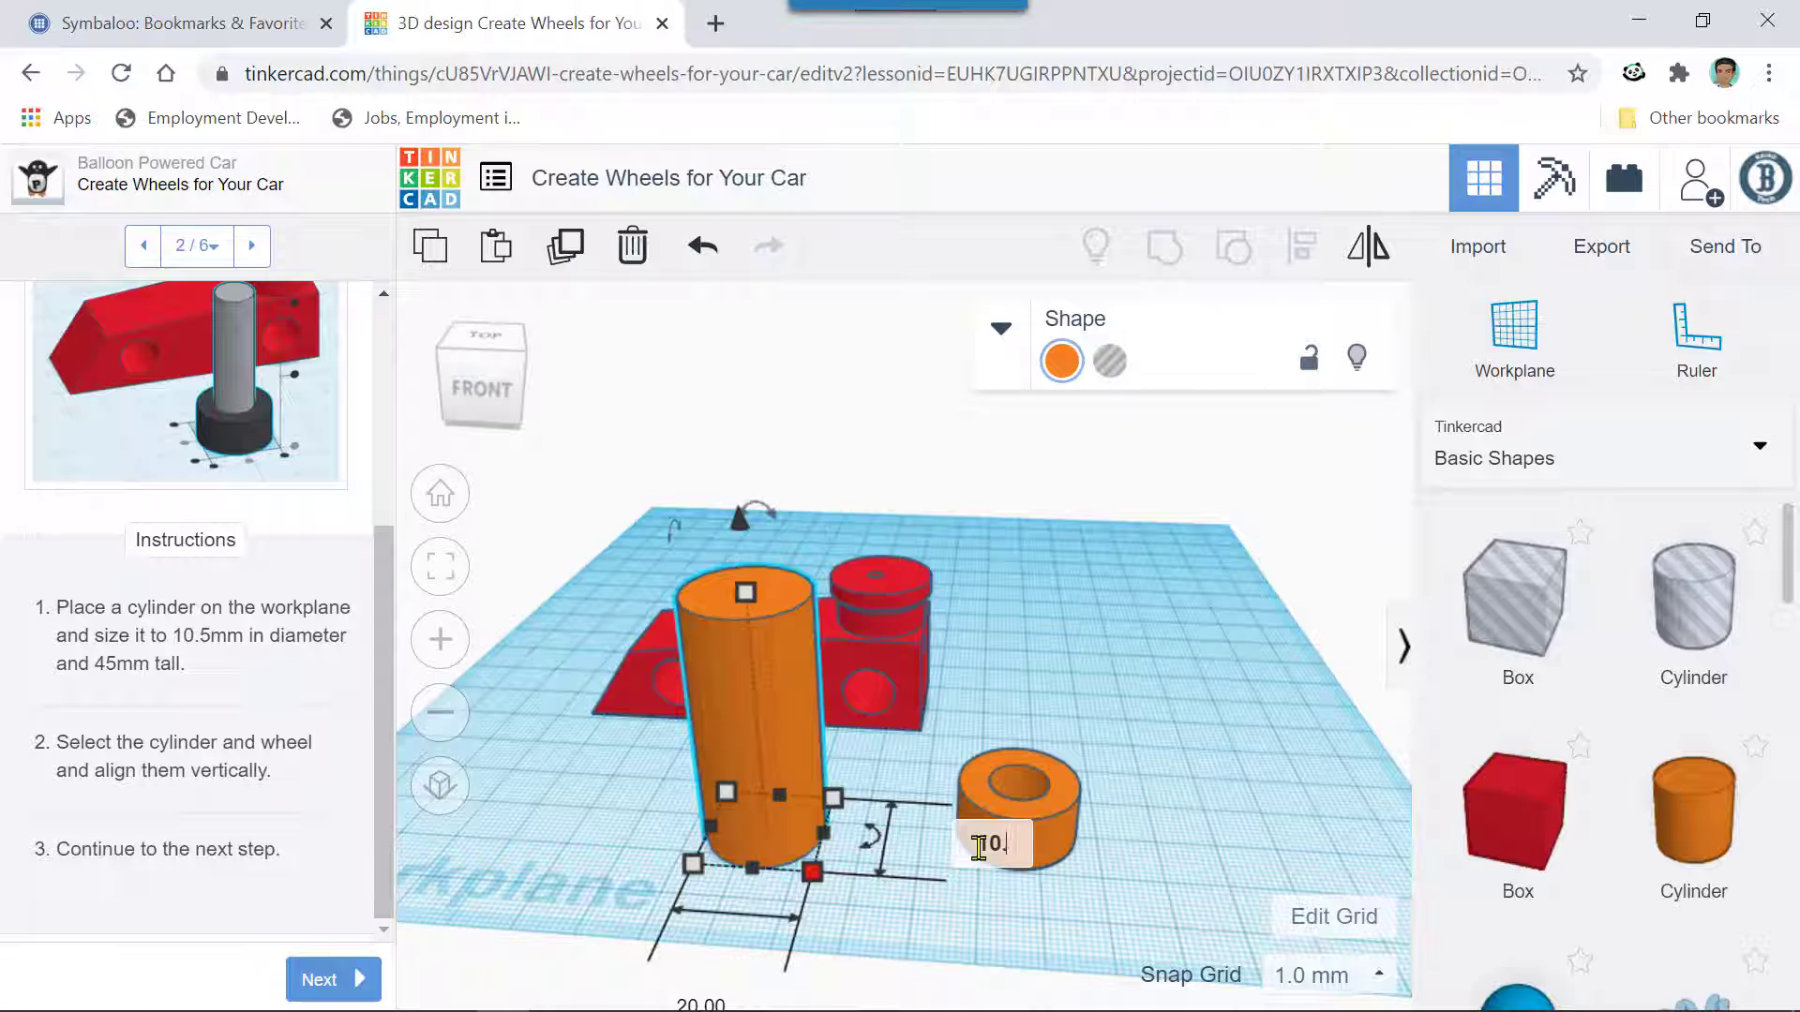
text(0.5)
key(Return)
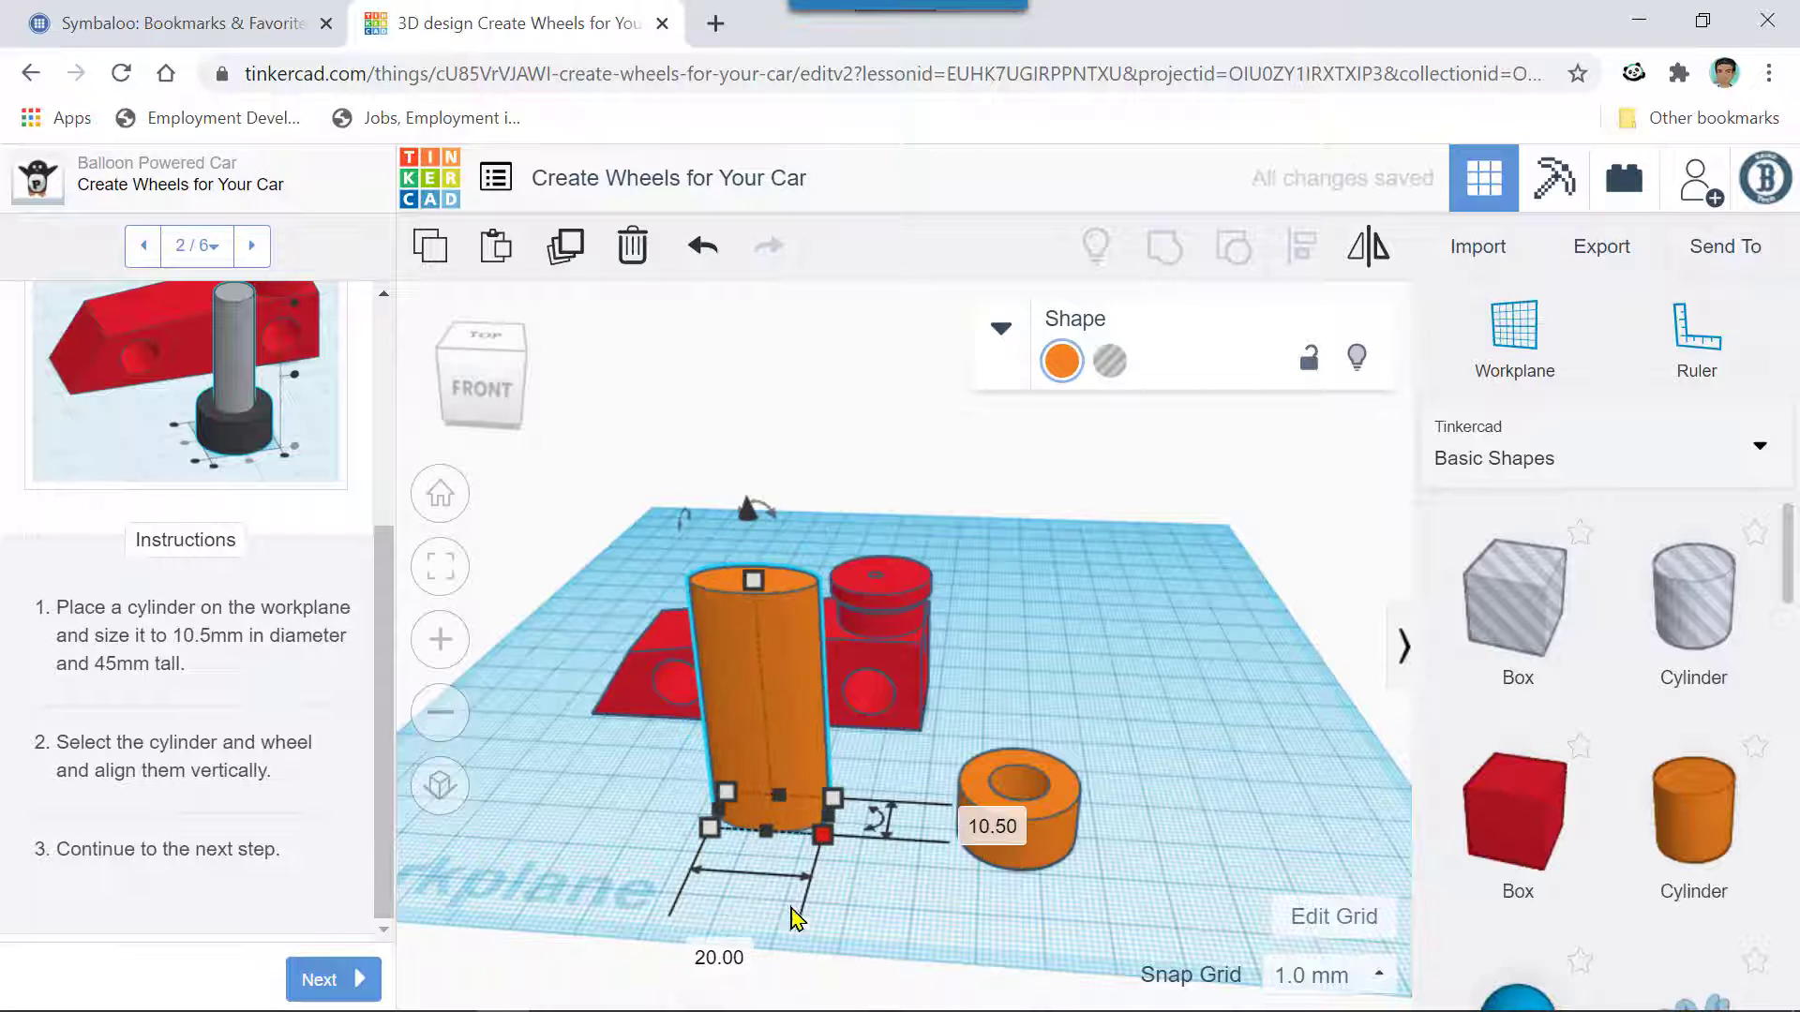
click(725, 957)
key(BackSpace)
key(Return)
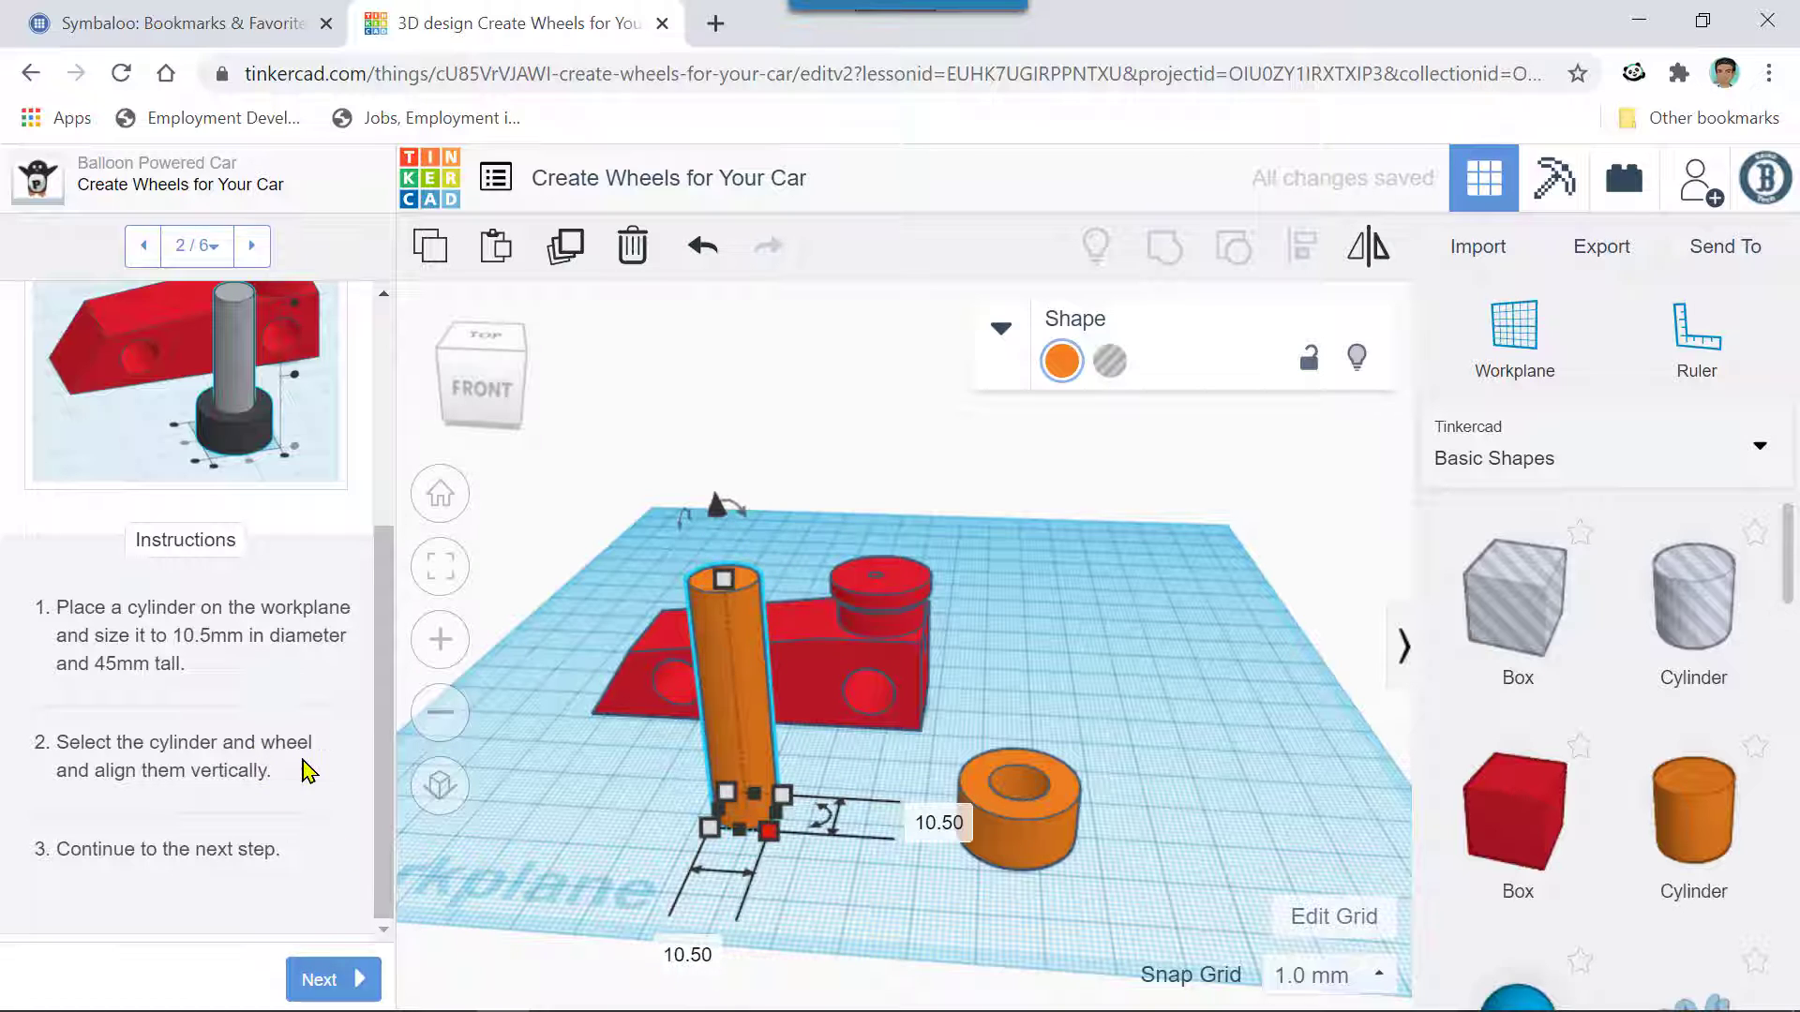
- Center the axle cylinder and wheel on each other in both horizontal directions and advance the lesson to Add the Other Wheel
shift+click(1012, 842)
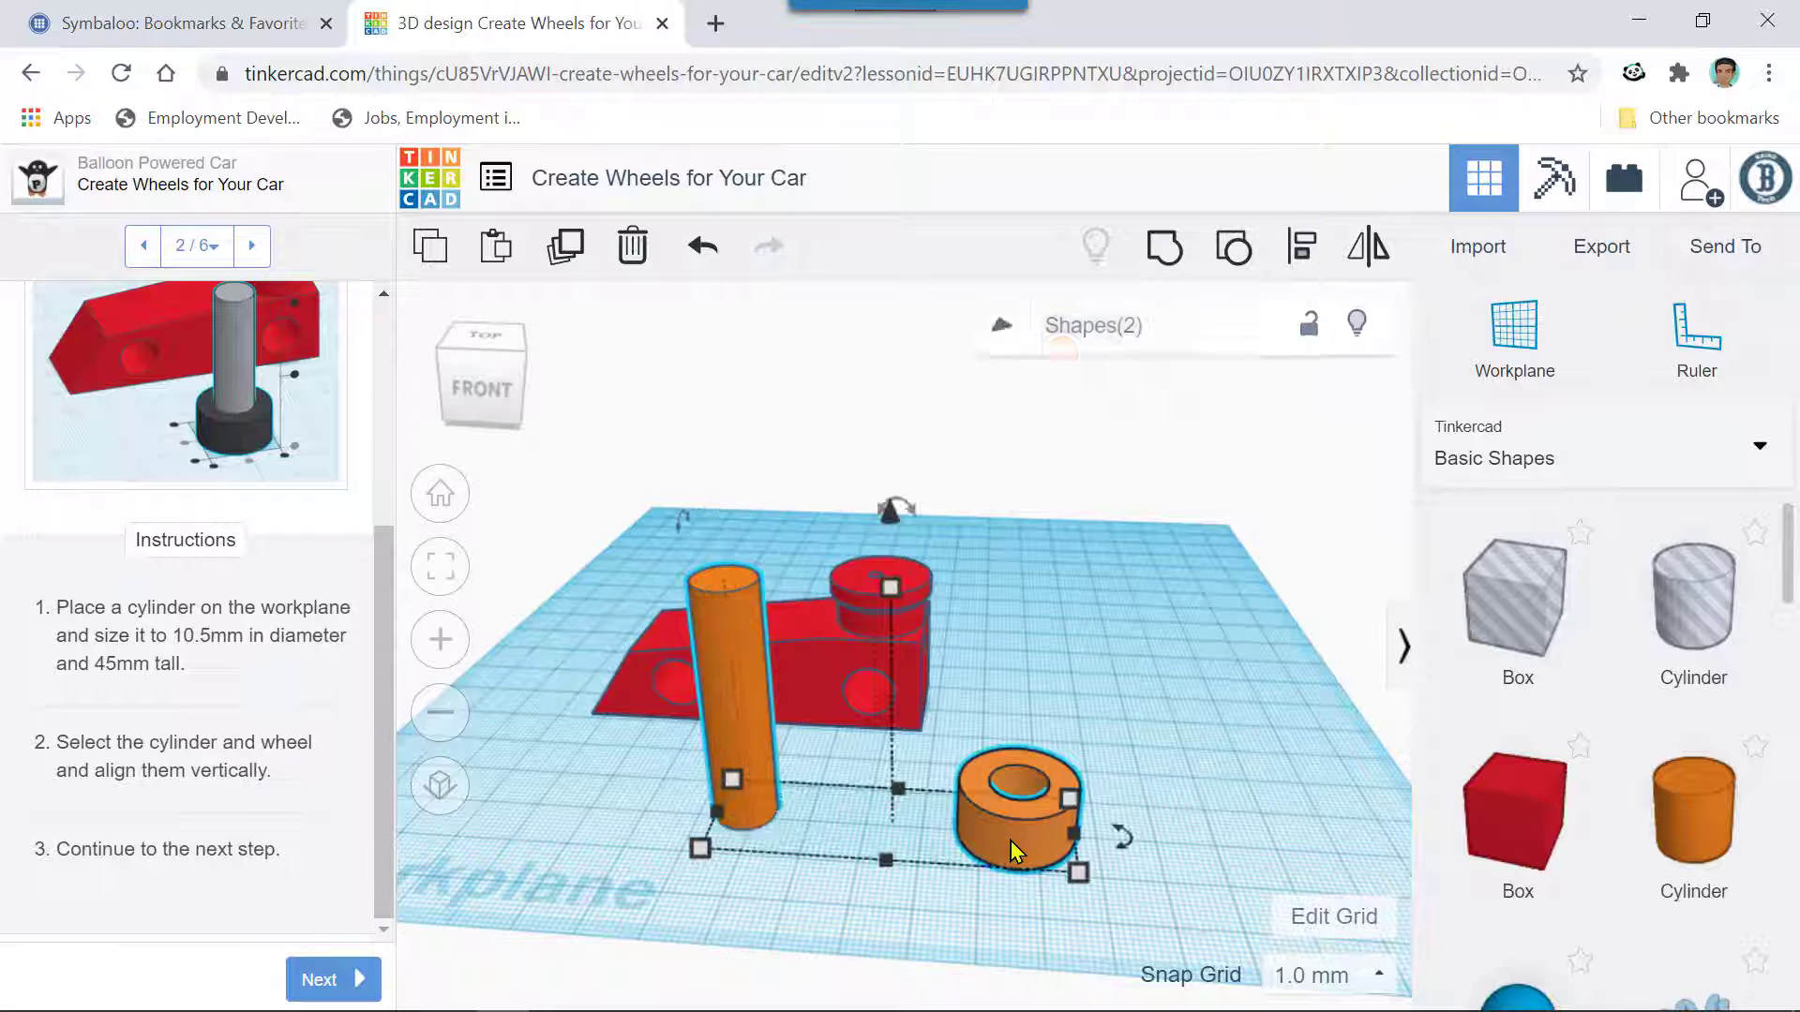
click(1307, 258)
click(881, 897)
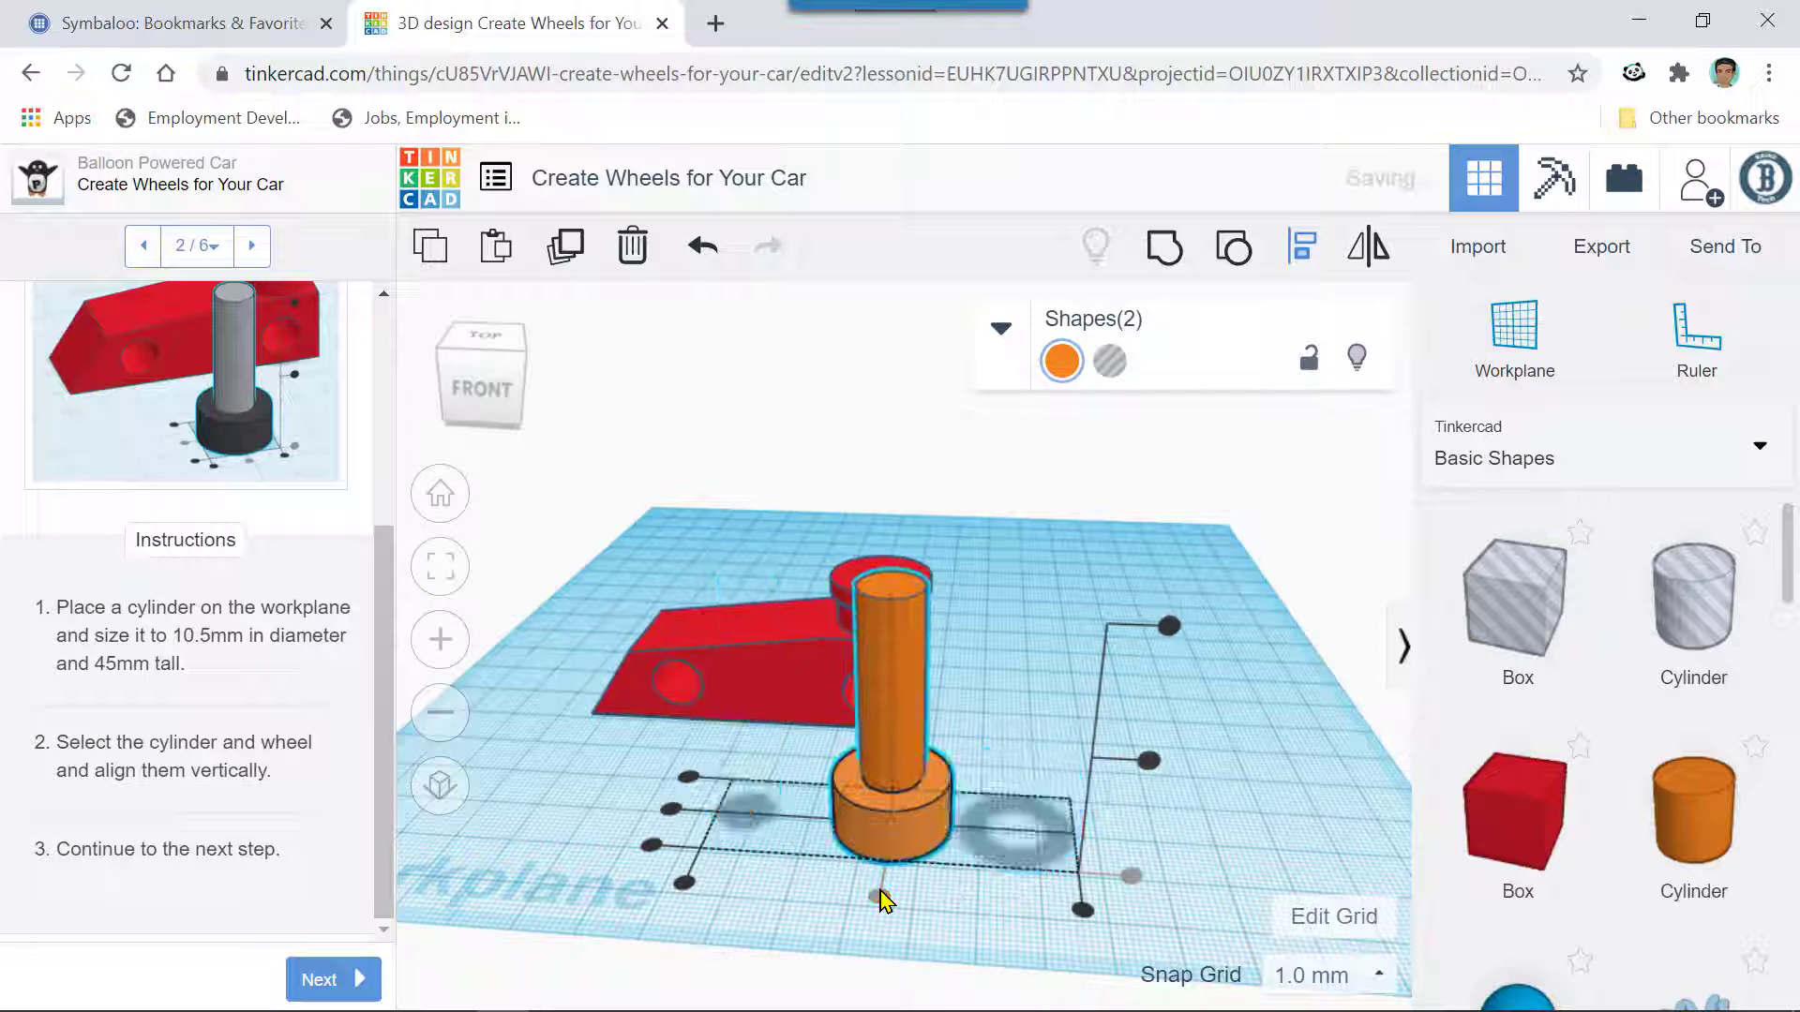
click(790, 817)
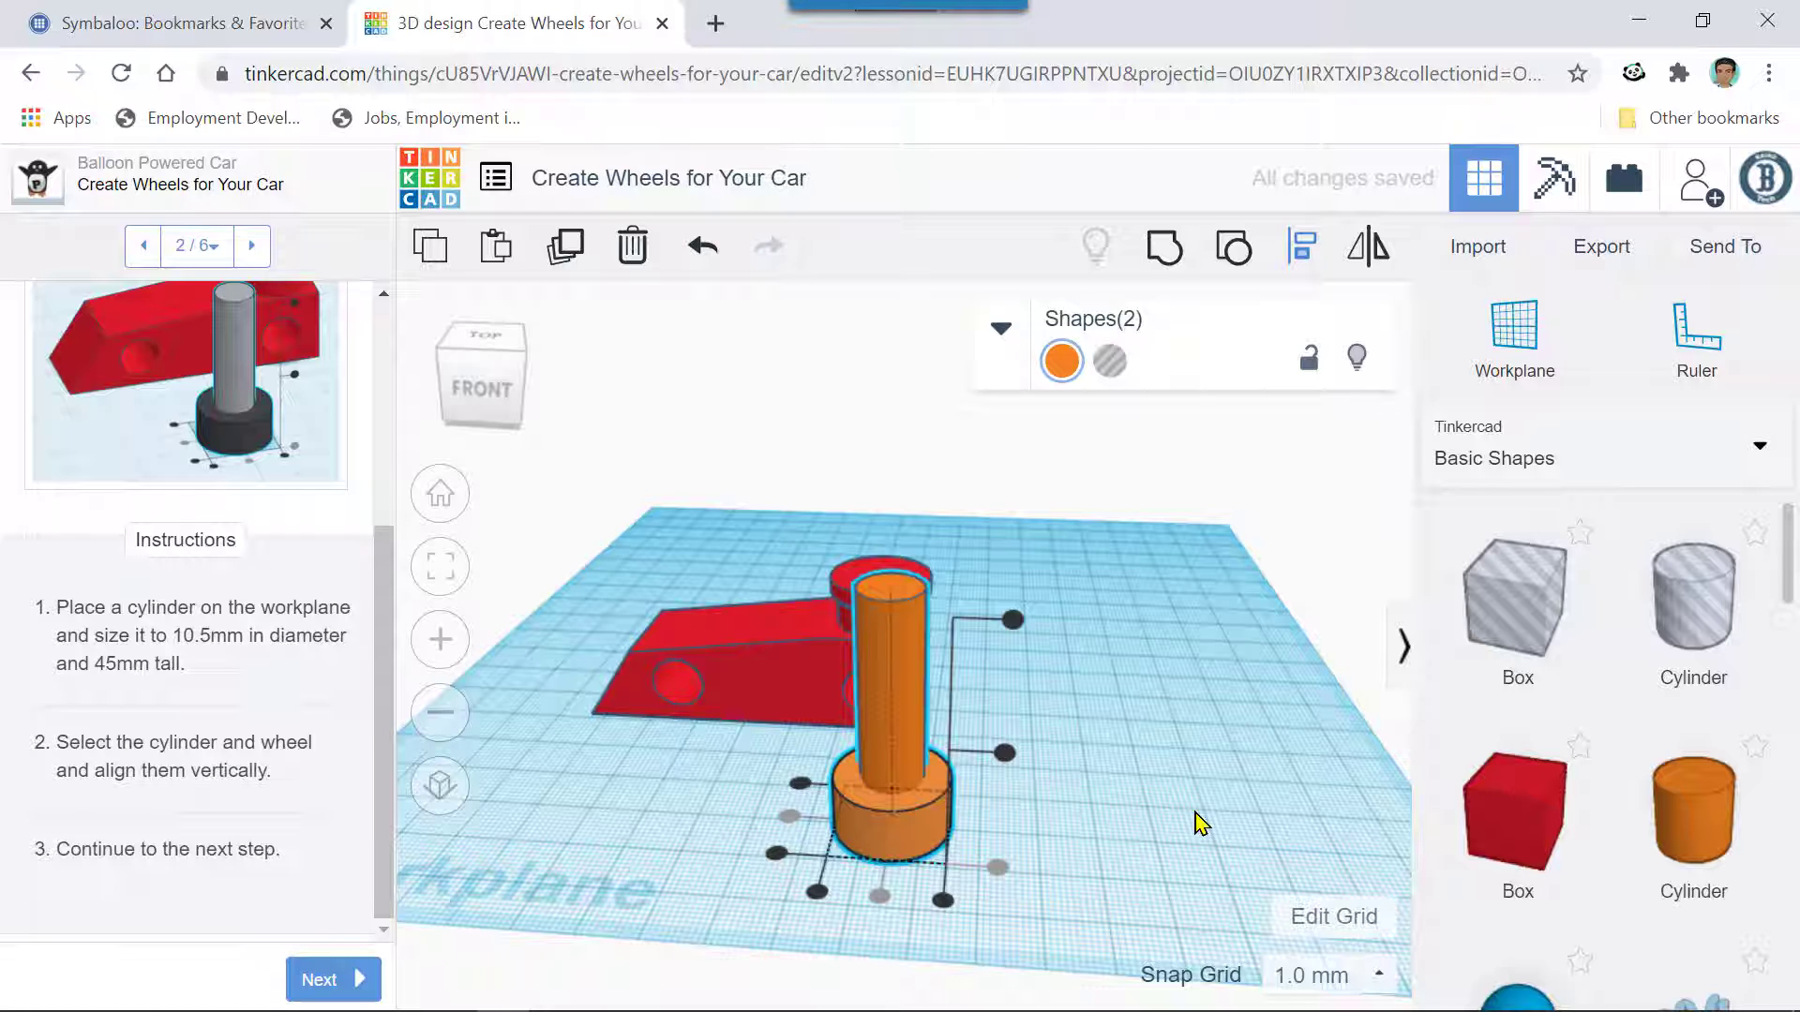
click(319, 979)
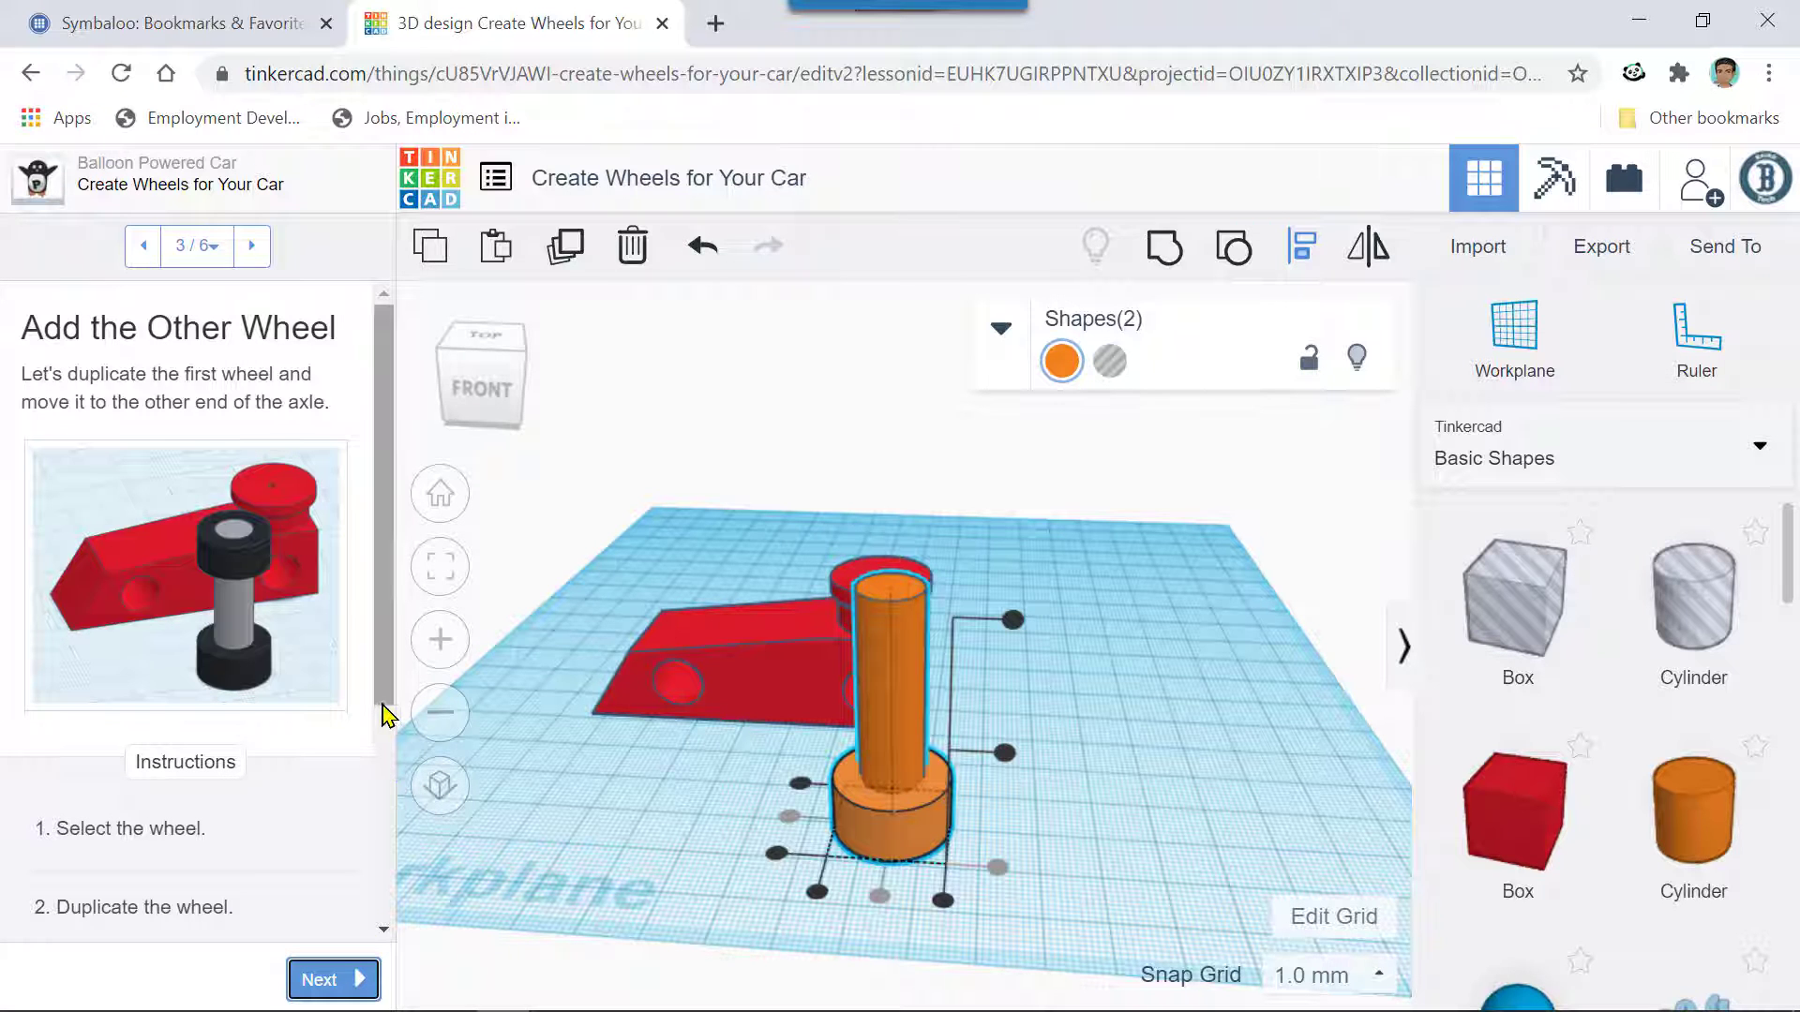
- Duplicate the wheel at the axle's base and move the copy sideways until it stands clear to the right of the axle
scroll(384, 740, down, 1)
scroll(384, 740, down, 1)
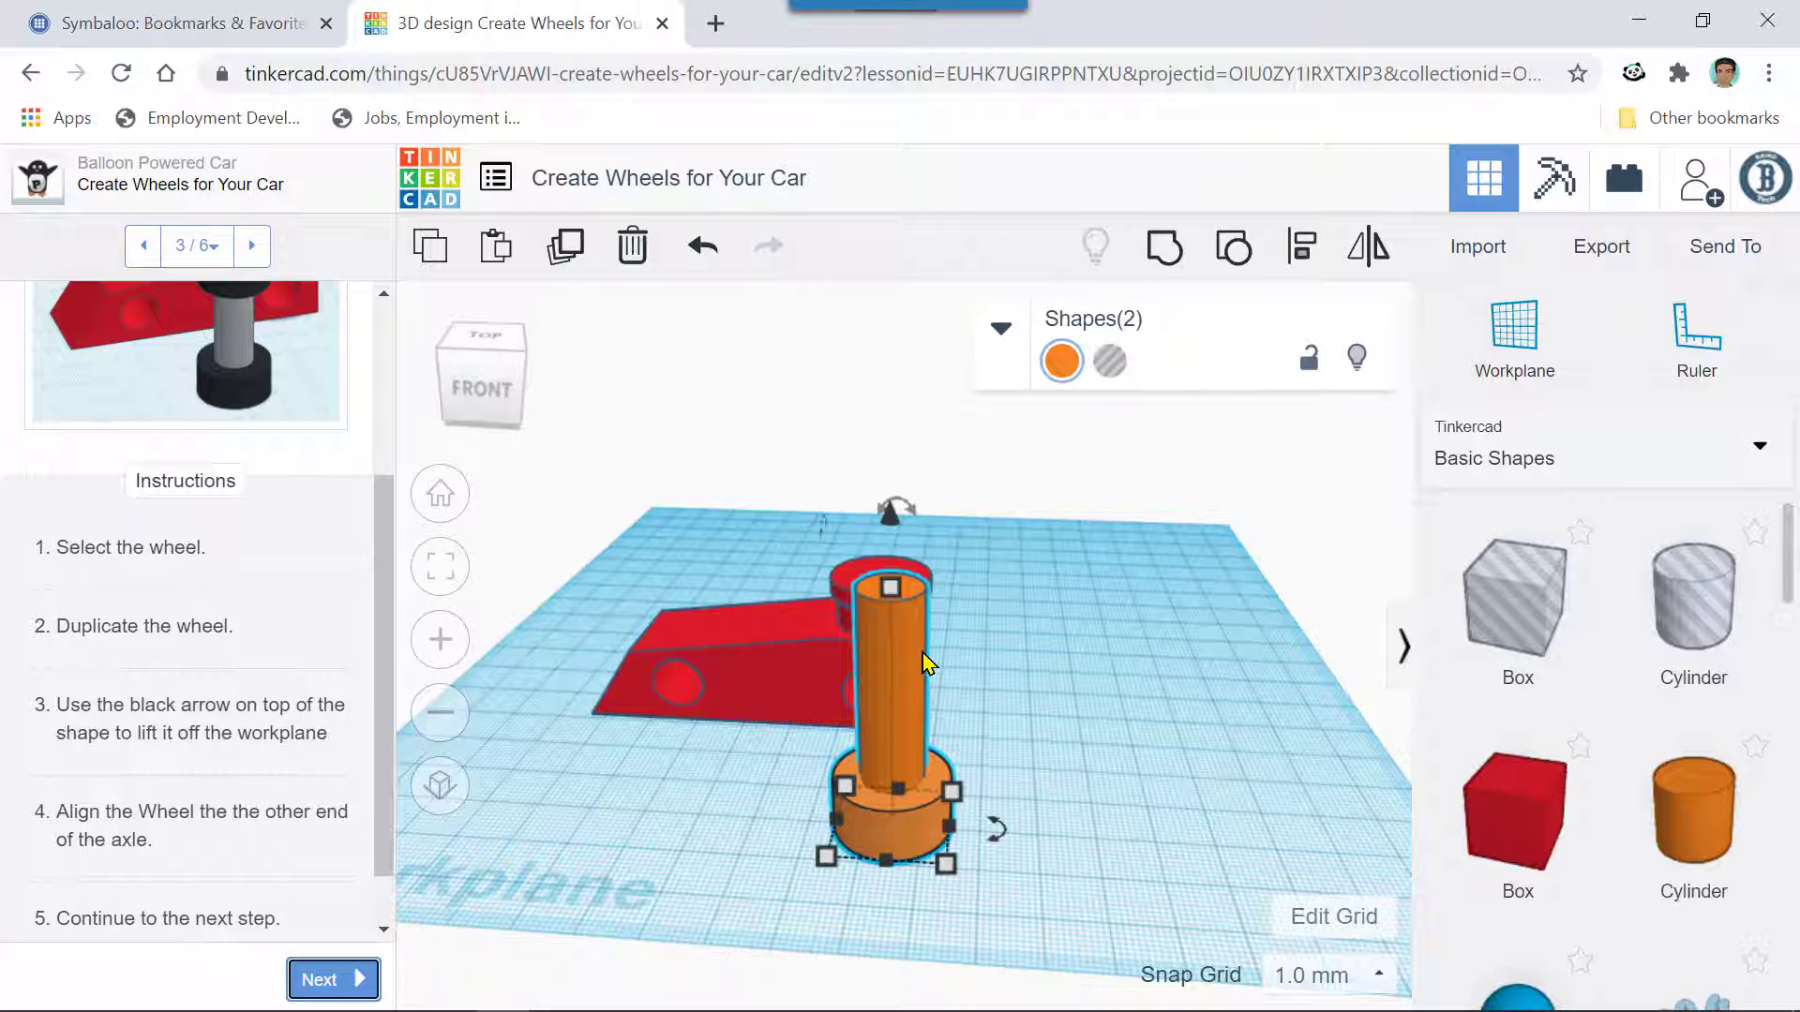
click(737, 665)
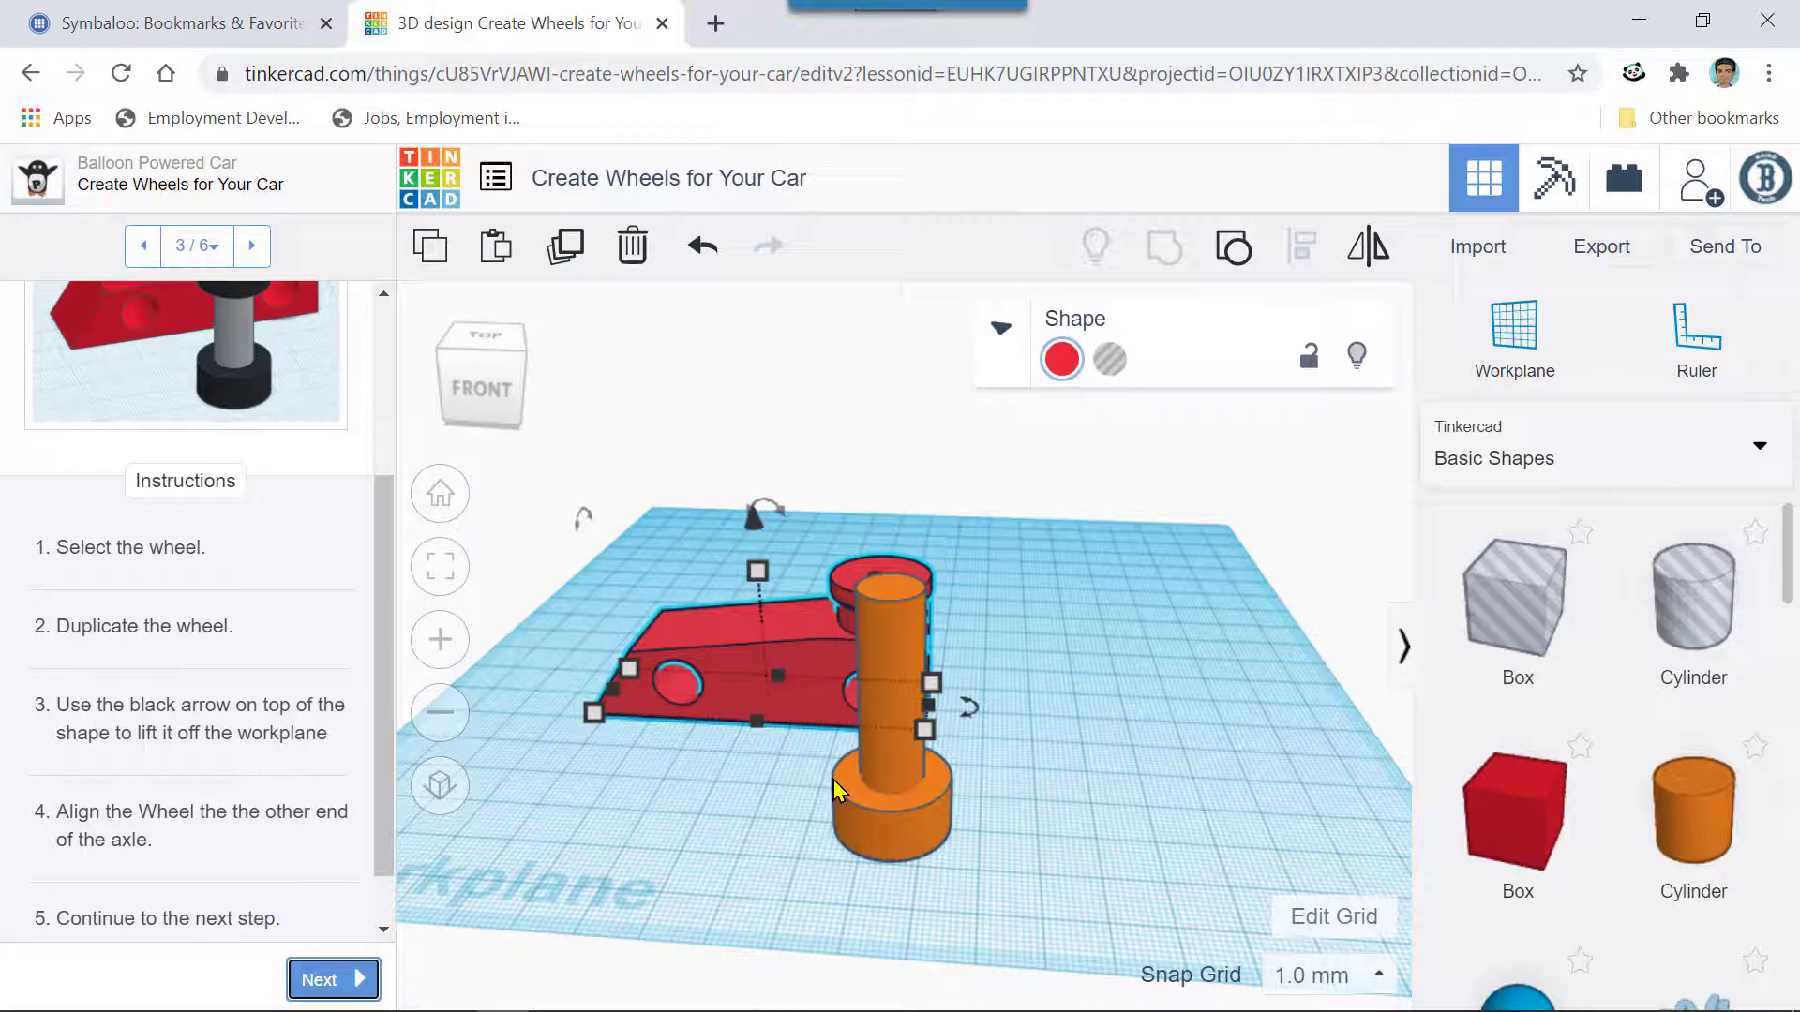
click(916, 852)
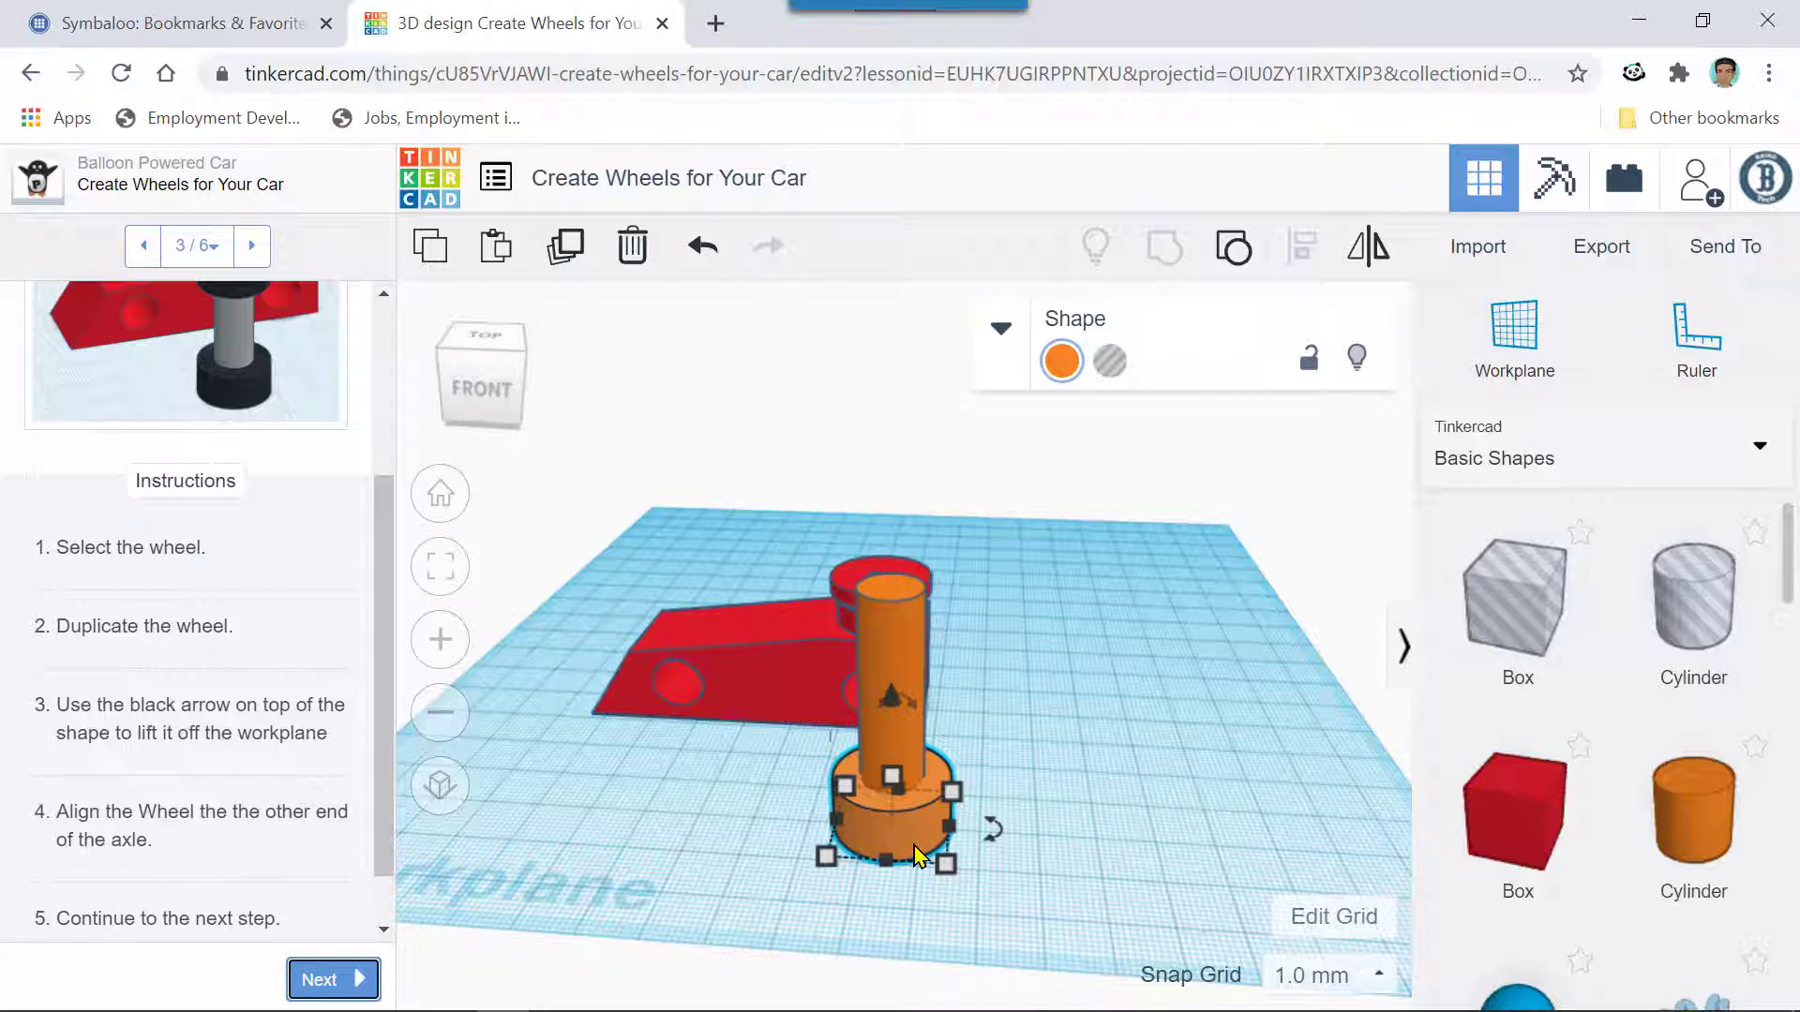
key(ctrl+v)
key(Right)
key(Right)
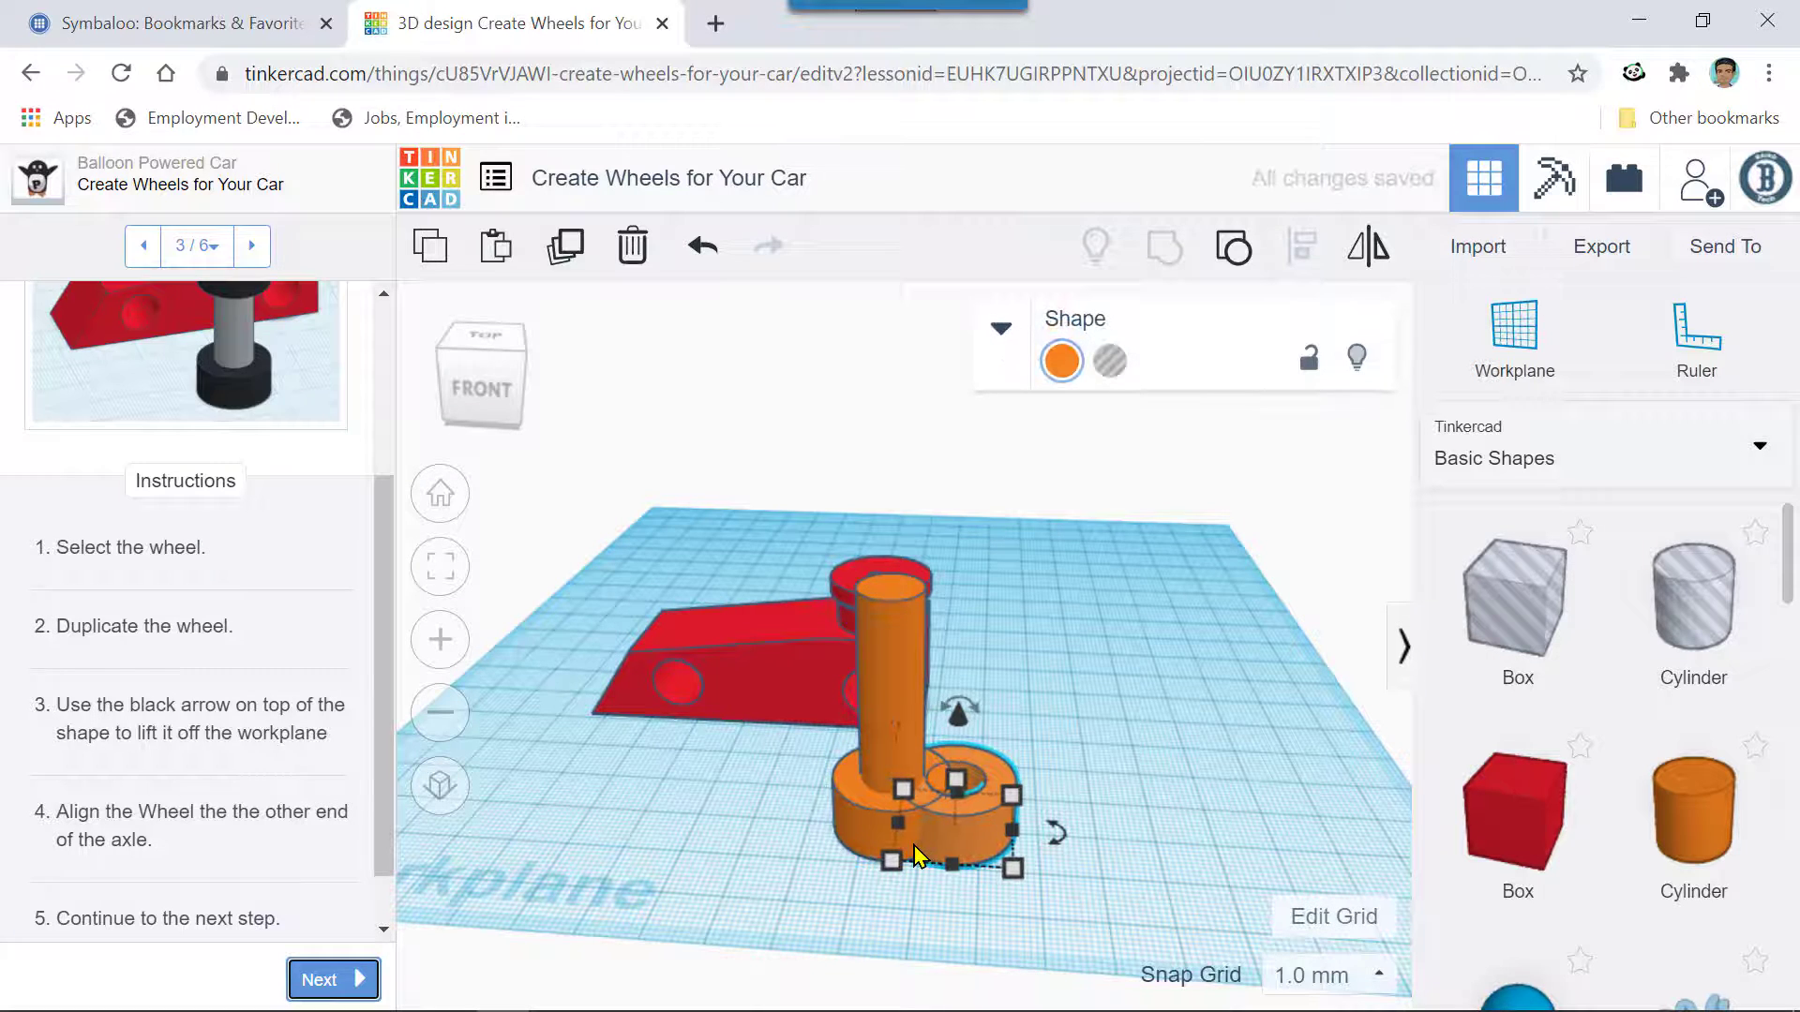
key(Right)
key(Right)
key(Right)
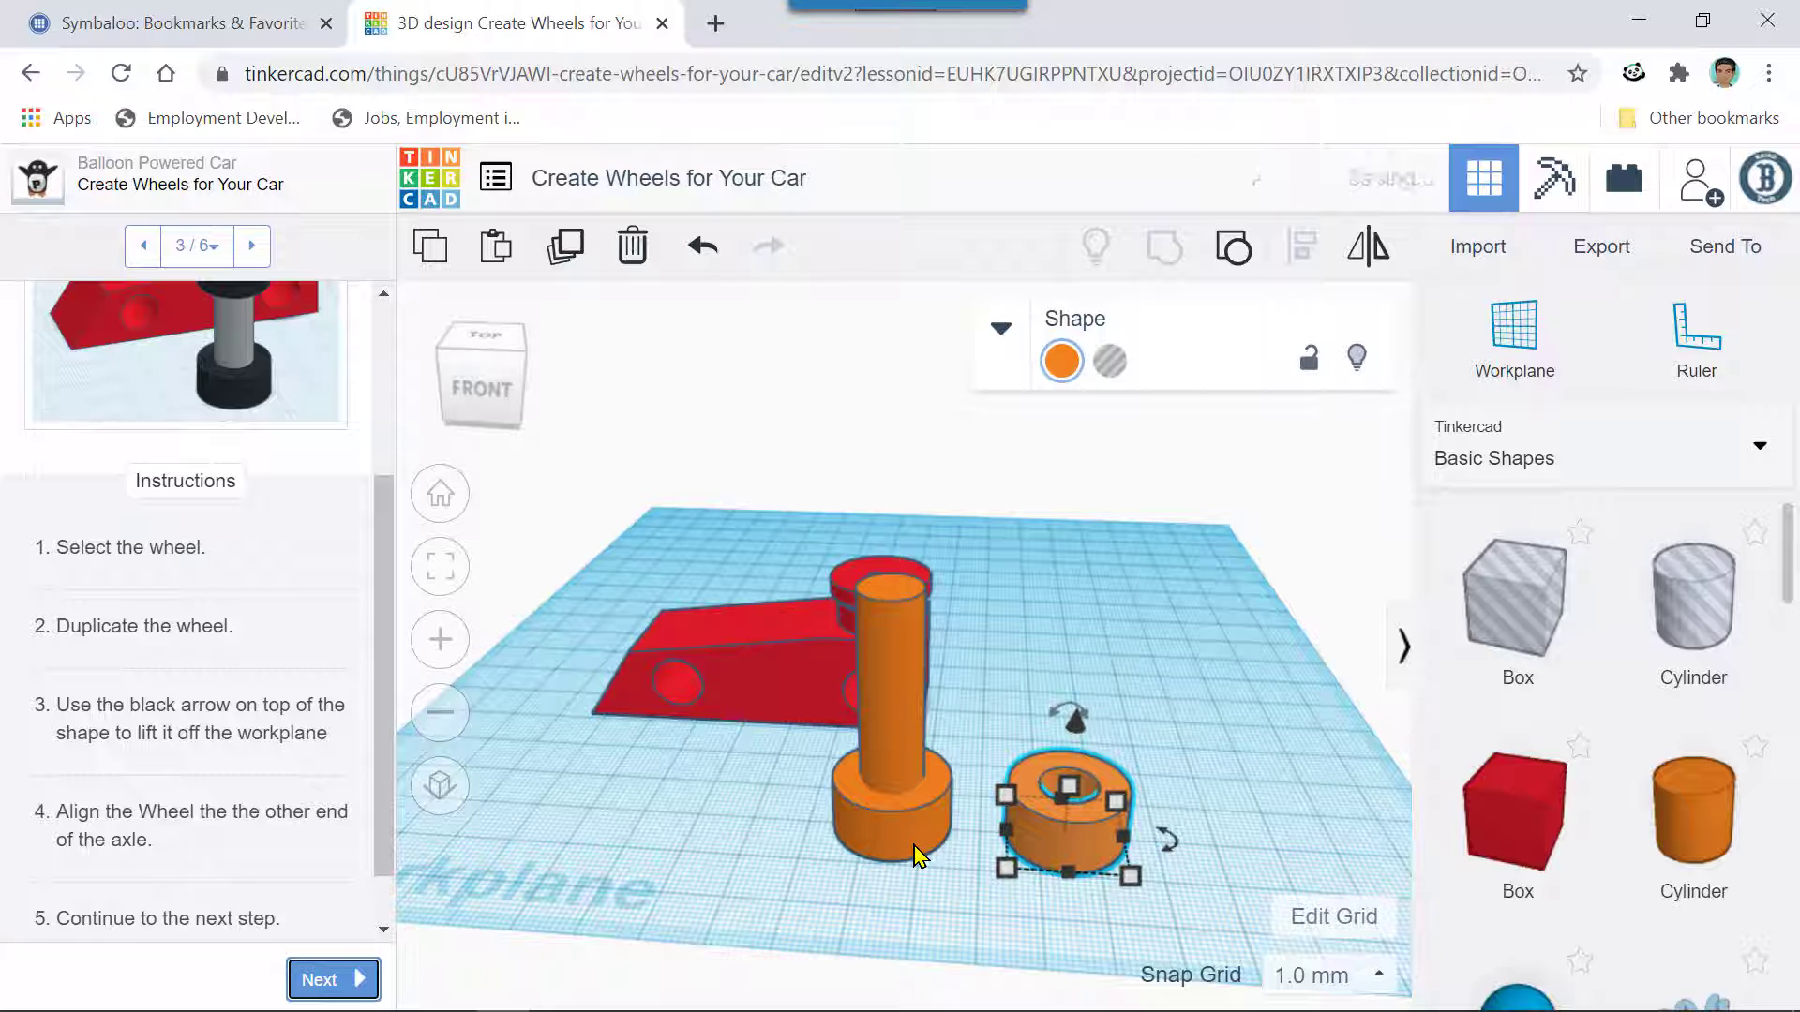
key(Right)
key(Right)
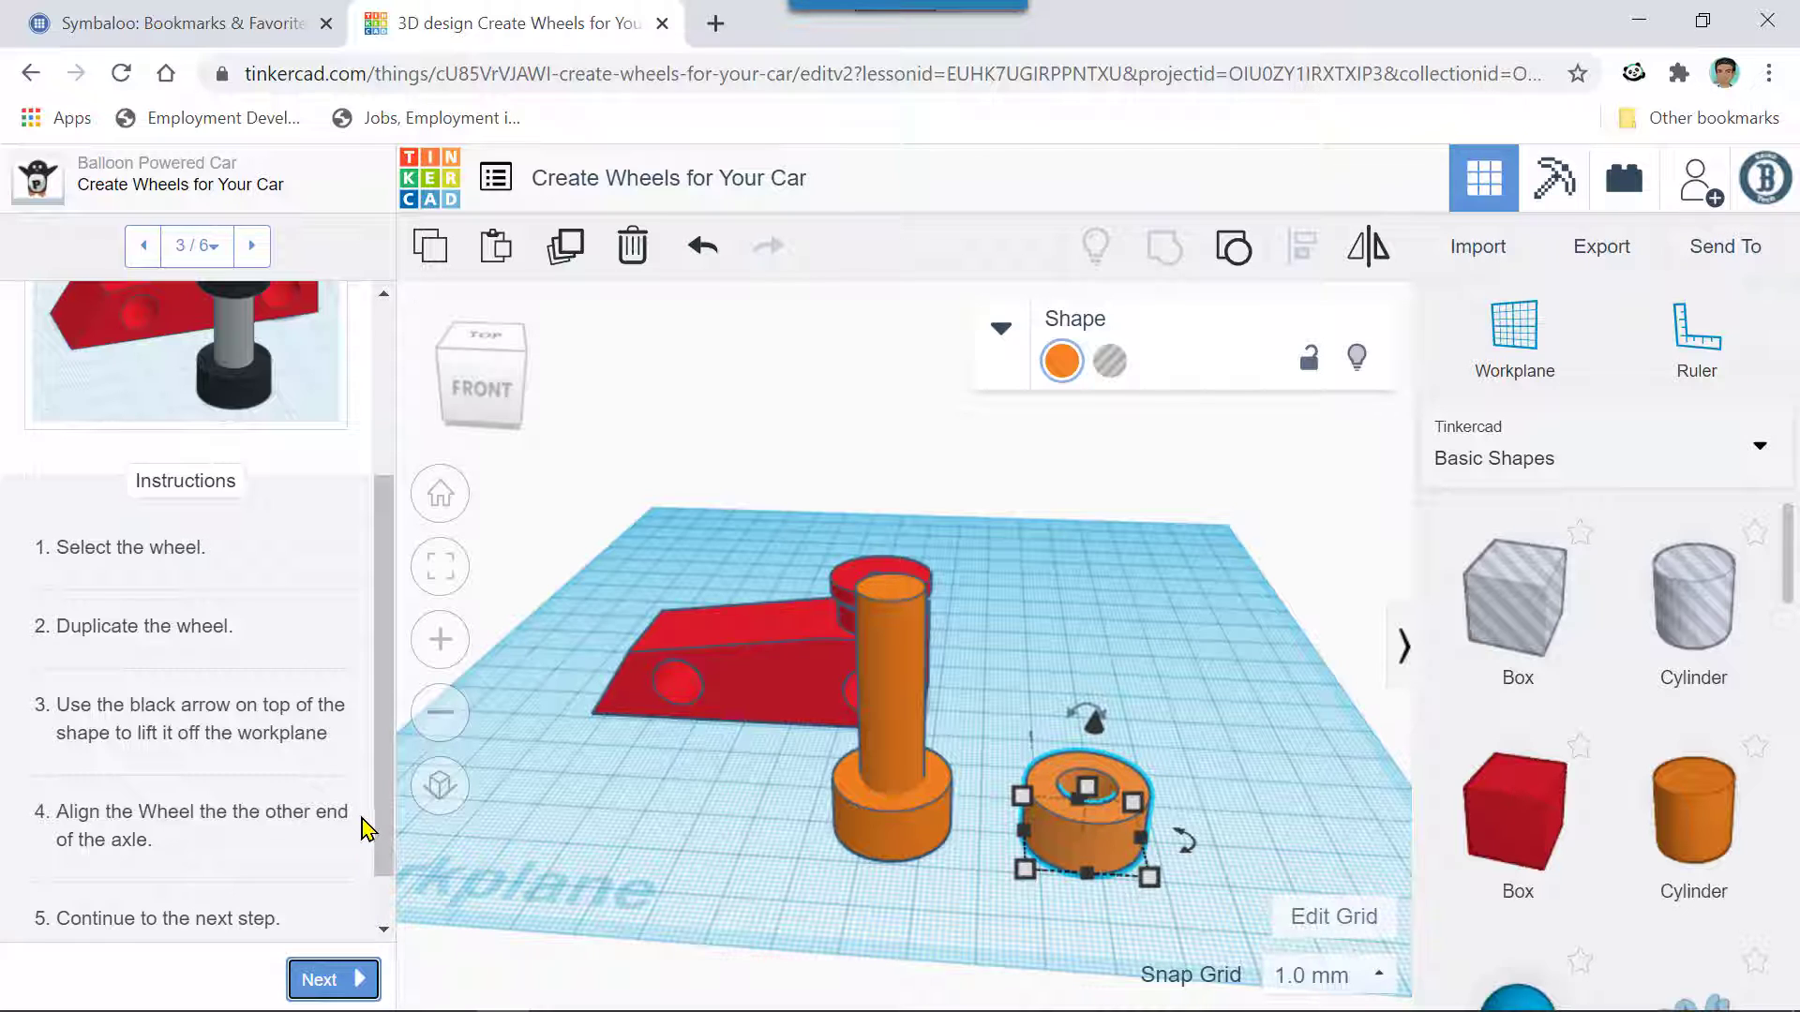
- Lift the duplicate wheel off the workplane to near the axle's upper end and move it left over the axle
drag(1096, 727, 1122, 532)
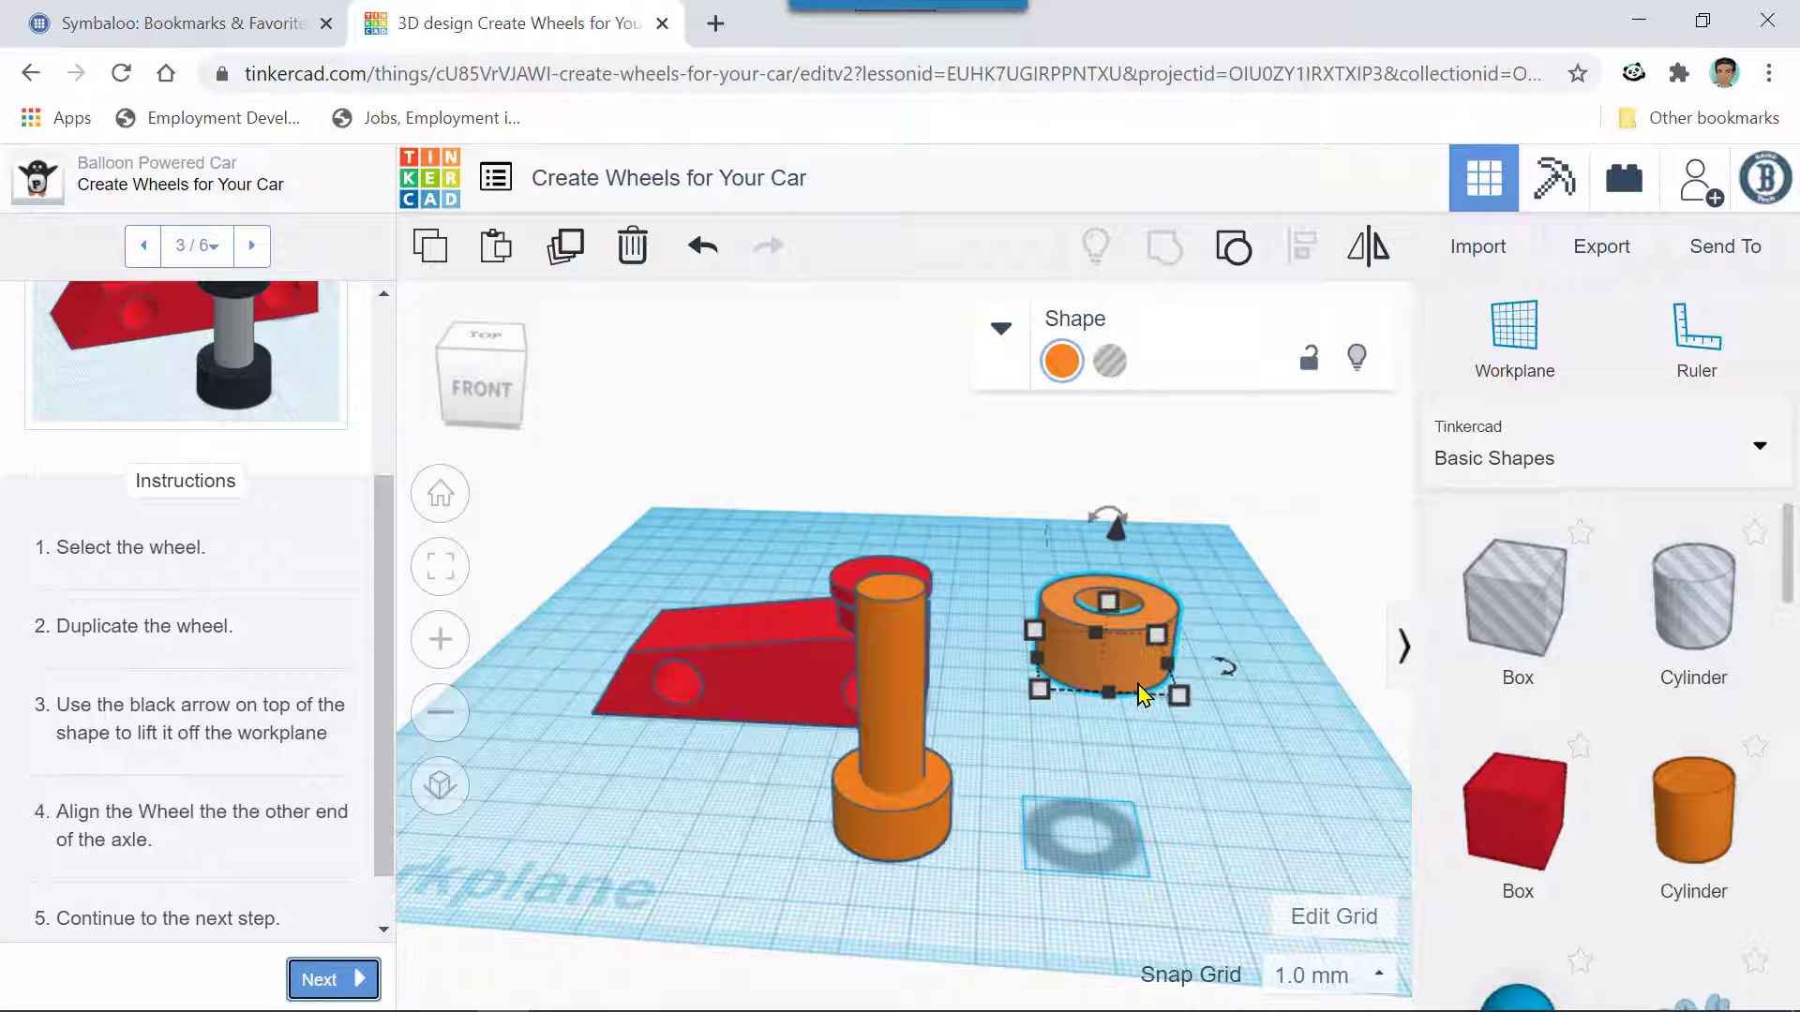
key(Left)
key(Left)
key(Left)
key(Left)
key(Left)
key(Left)
key(Left)
key(Left)
key(Left)
key(Left)
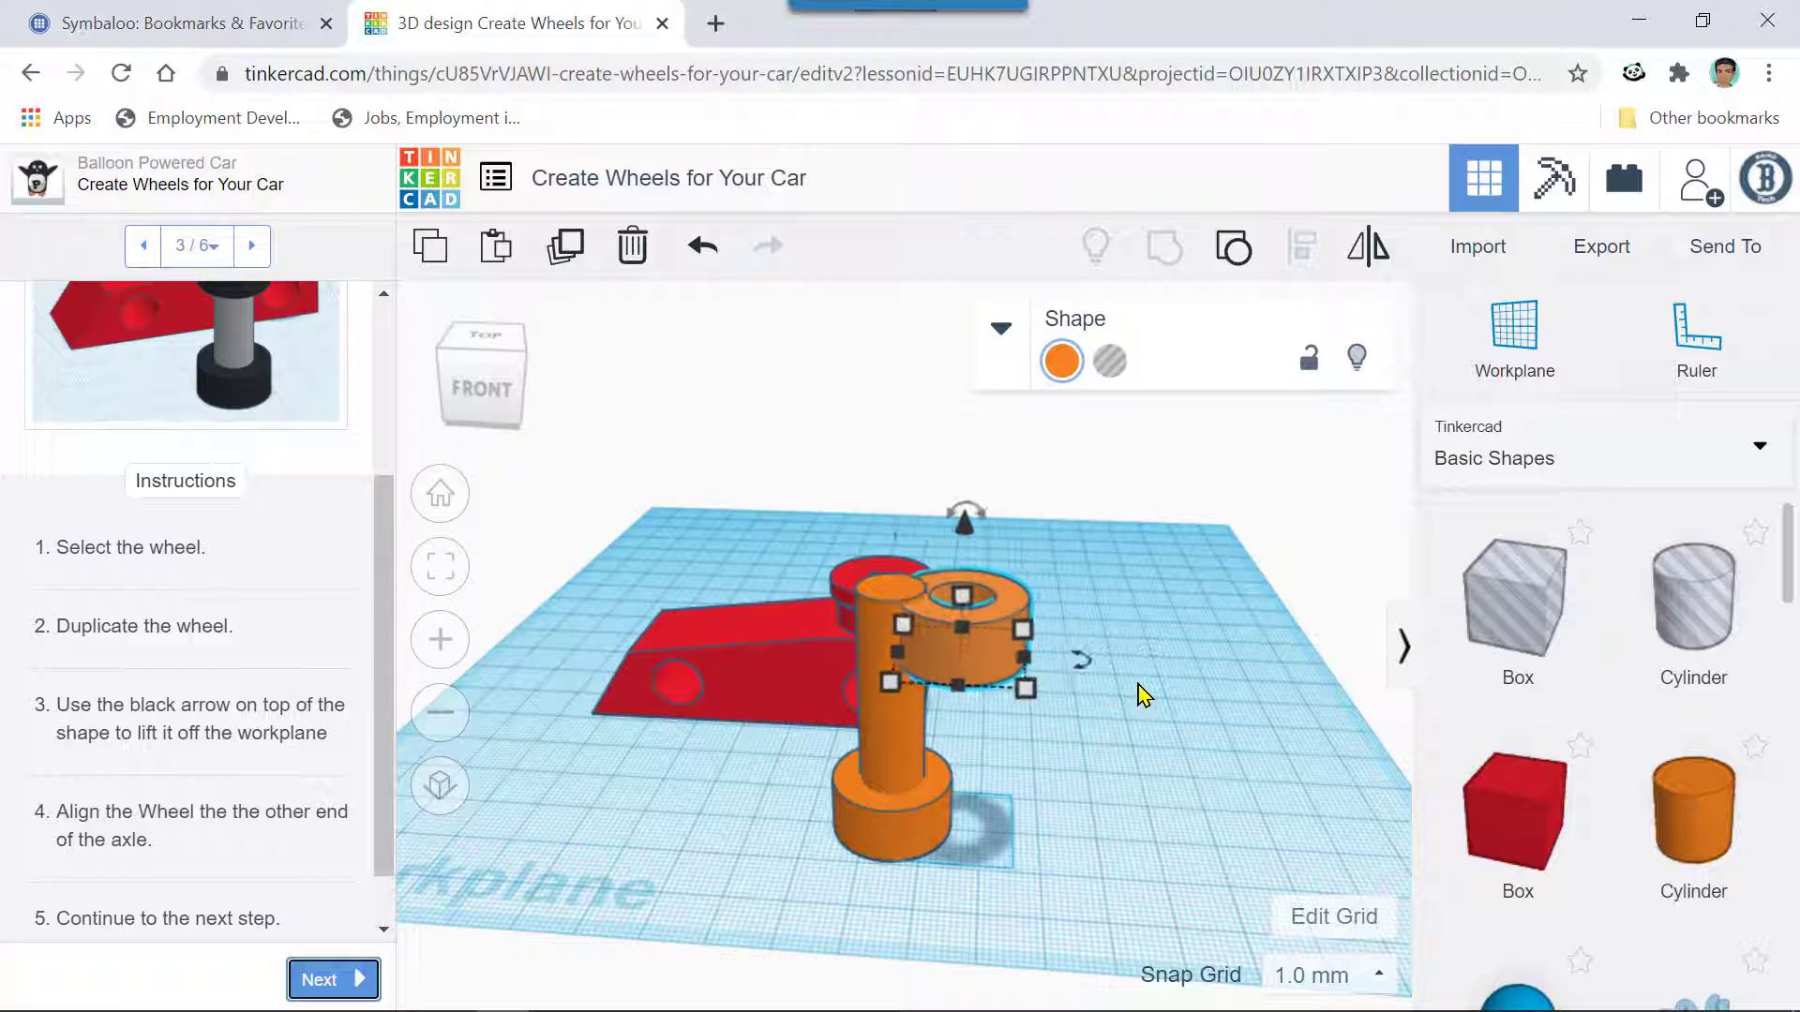
key(Left)
key(Left)
key(Left)
key(Left)
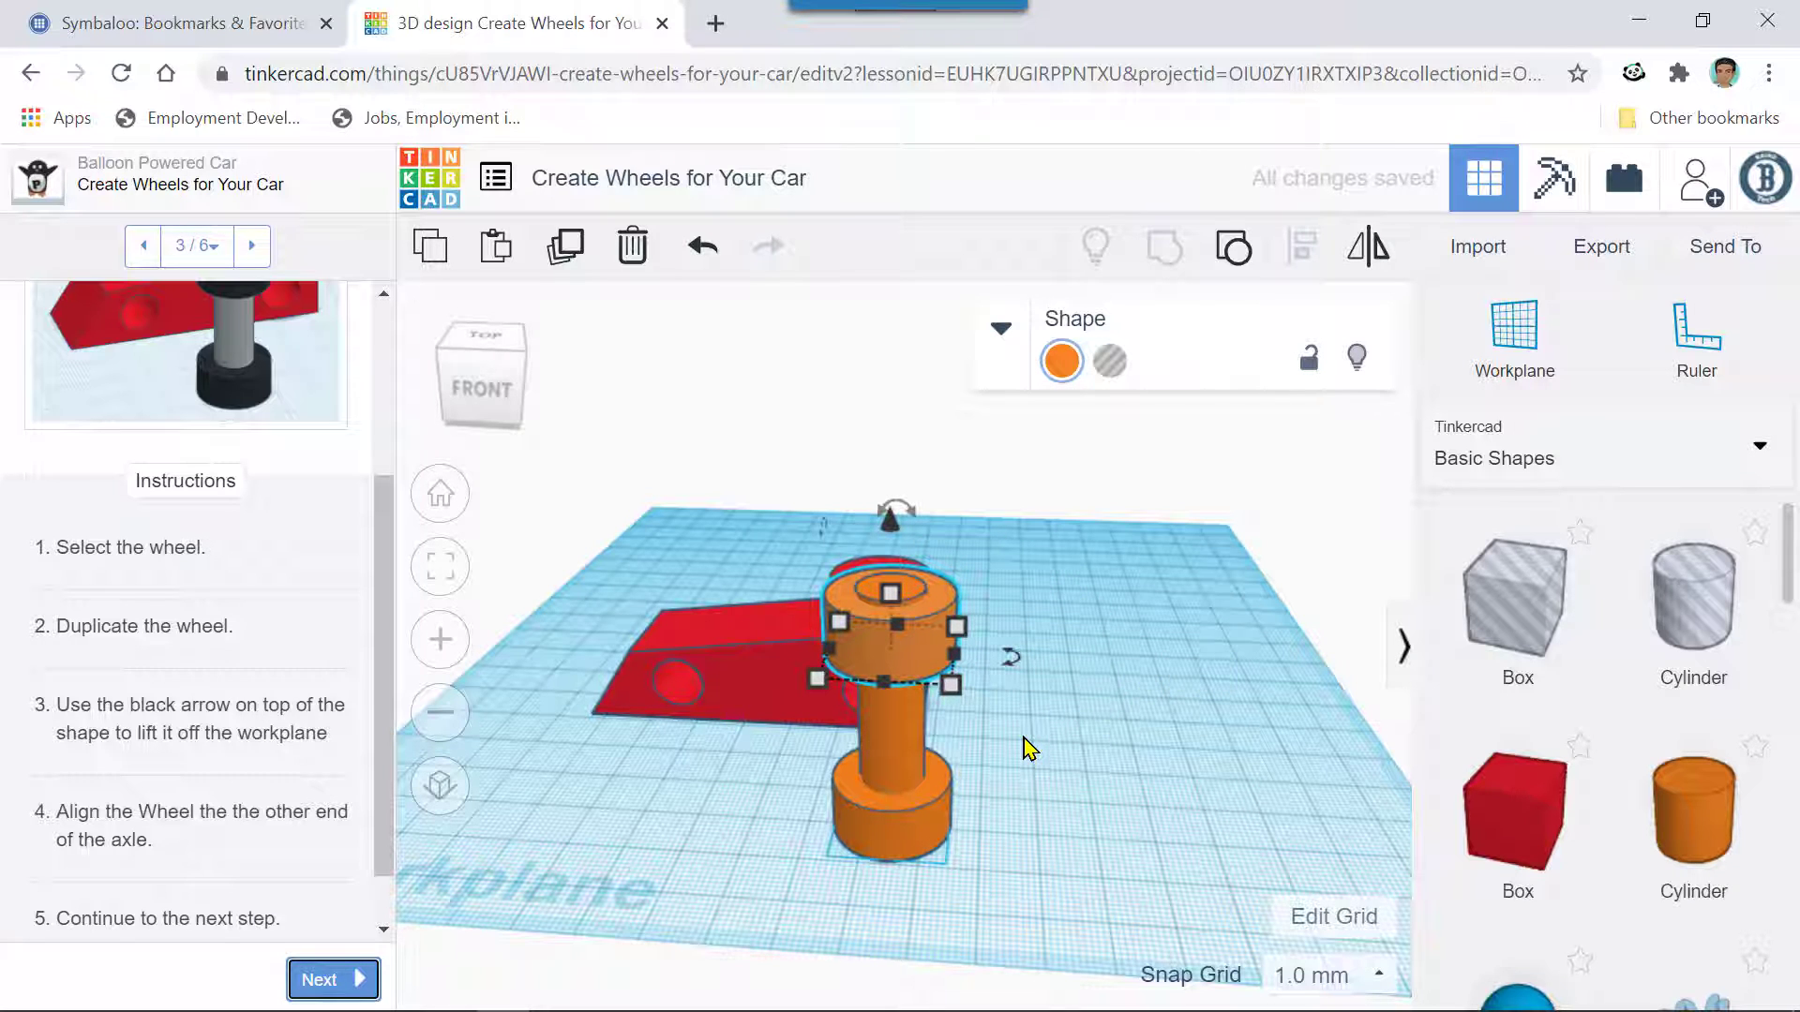
- Try to align both wheels and the axle cylinder at their tops, and undo that alignment
shift+click(898, 837)
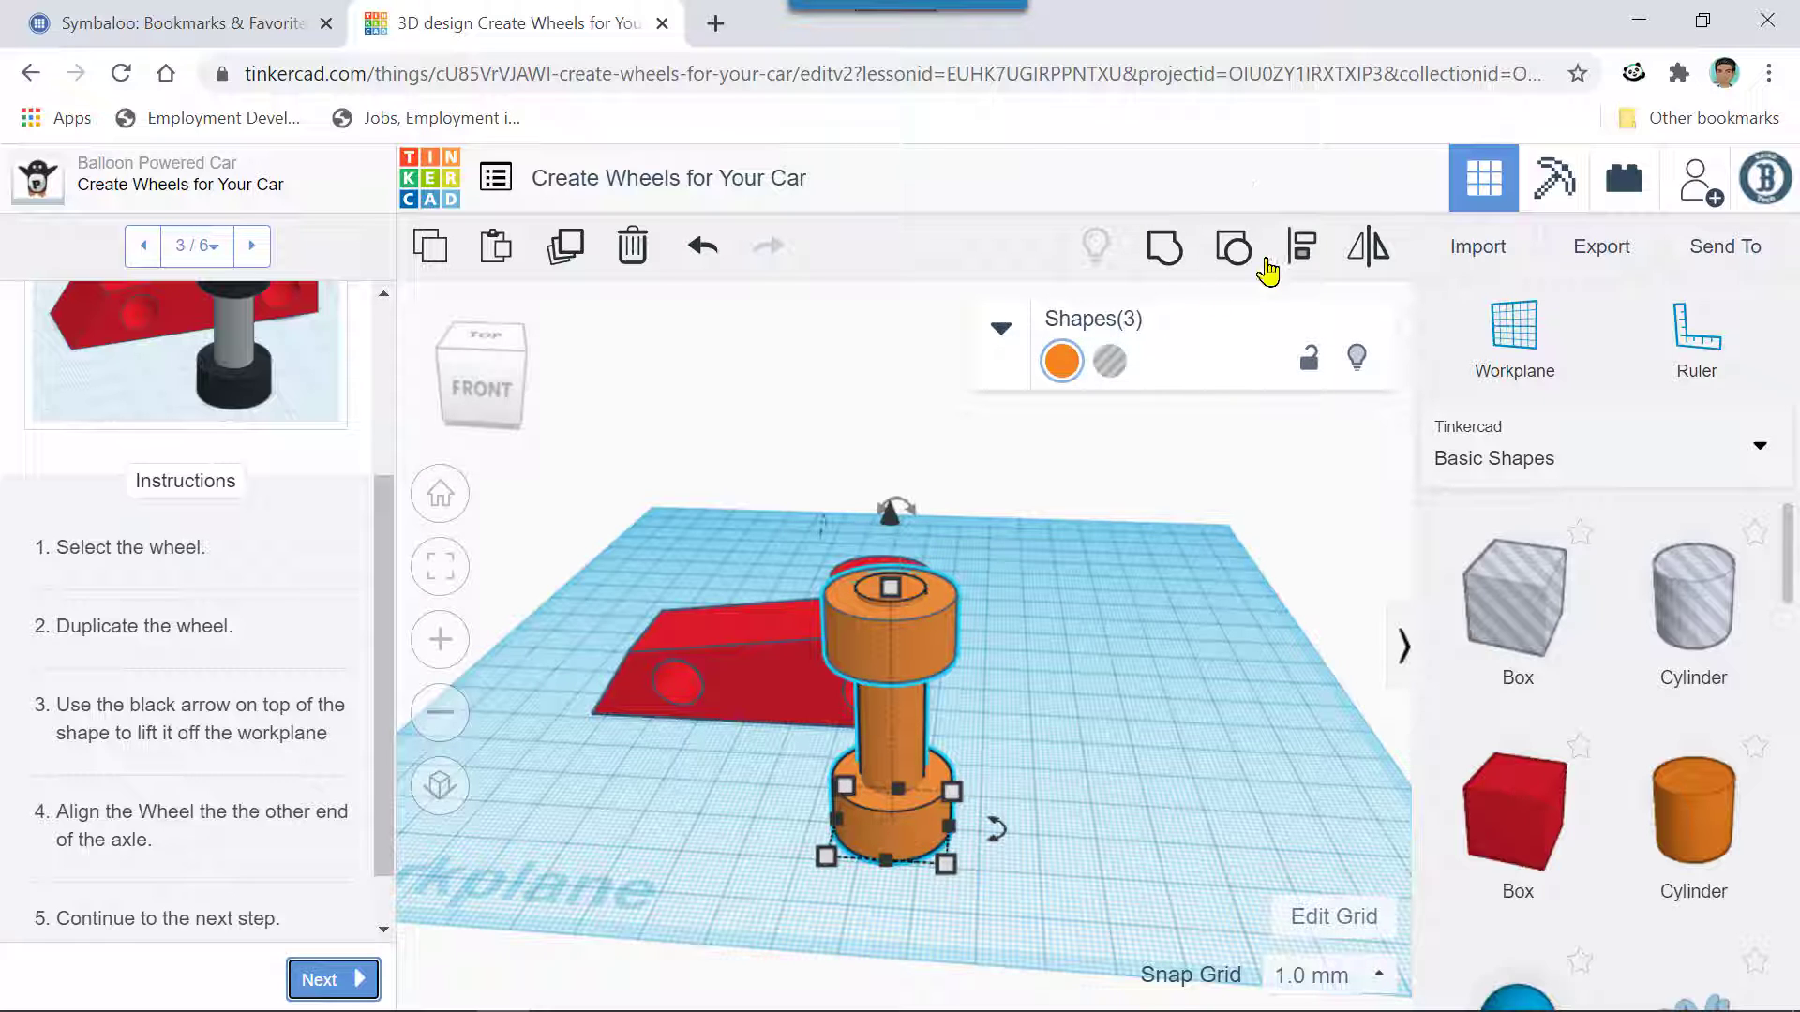
click(1306, 249)
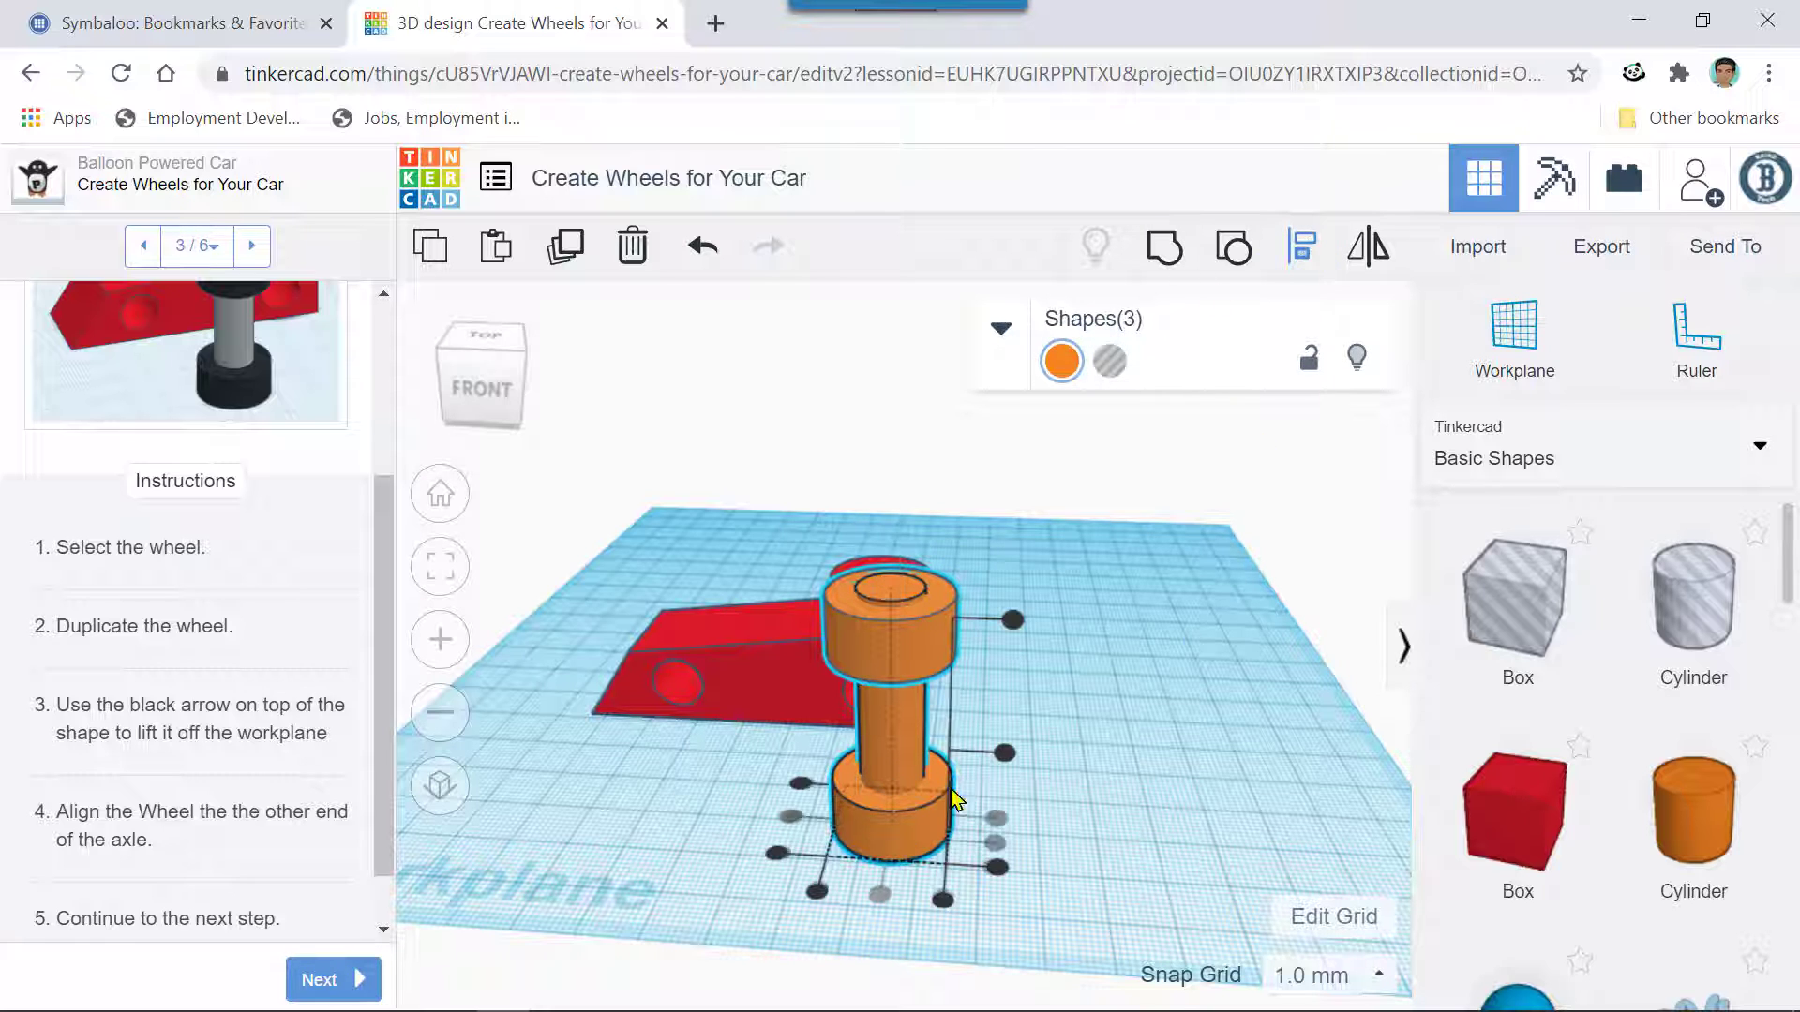
click(1013, 620)
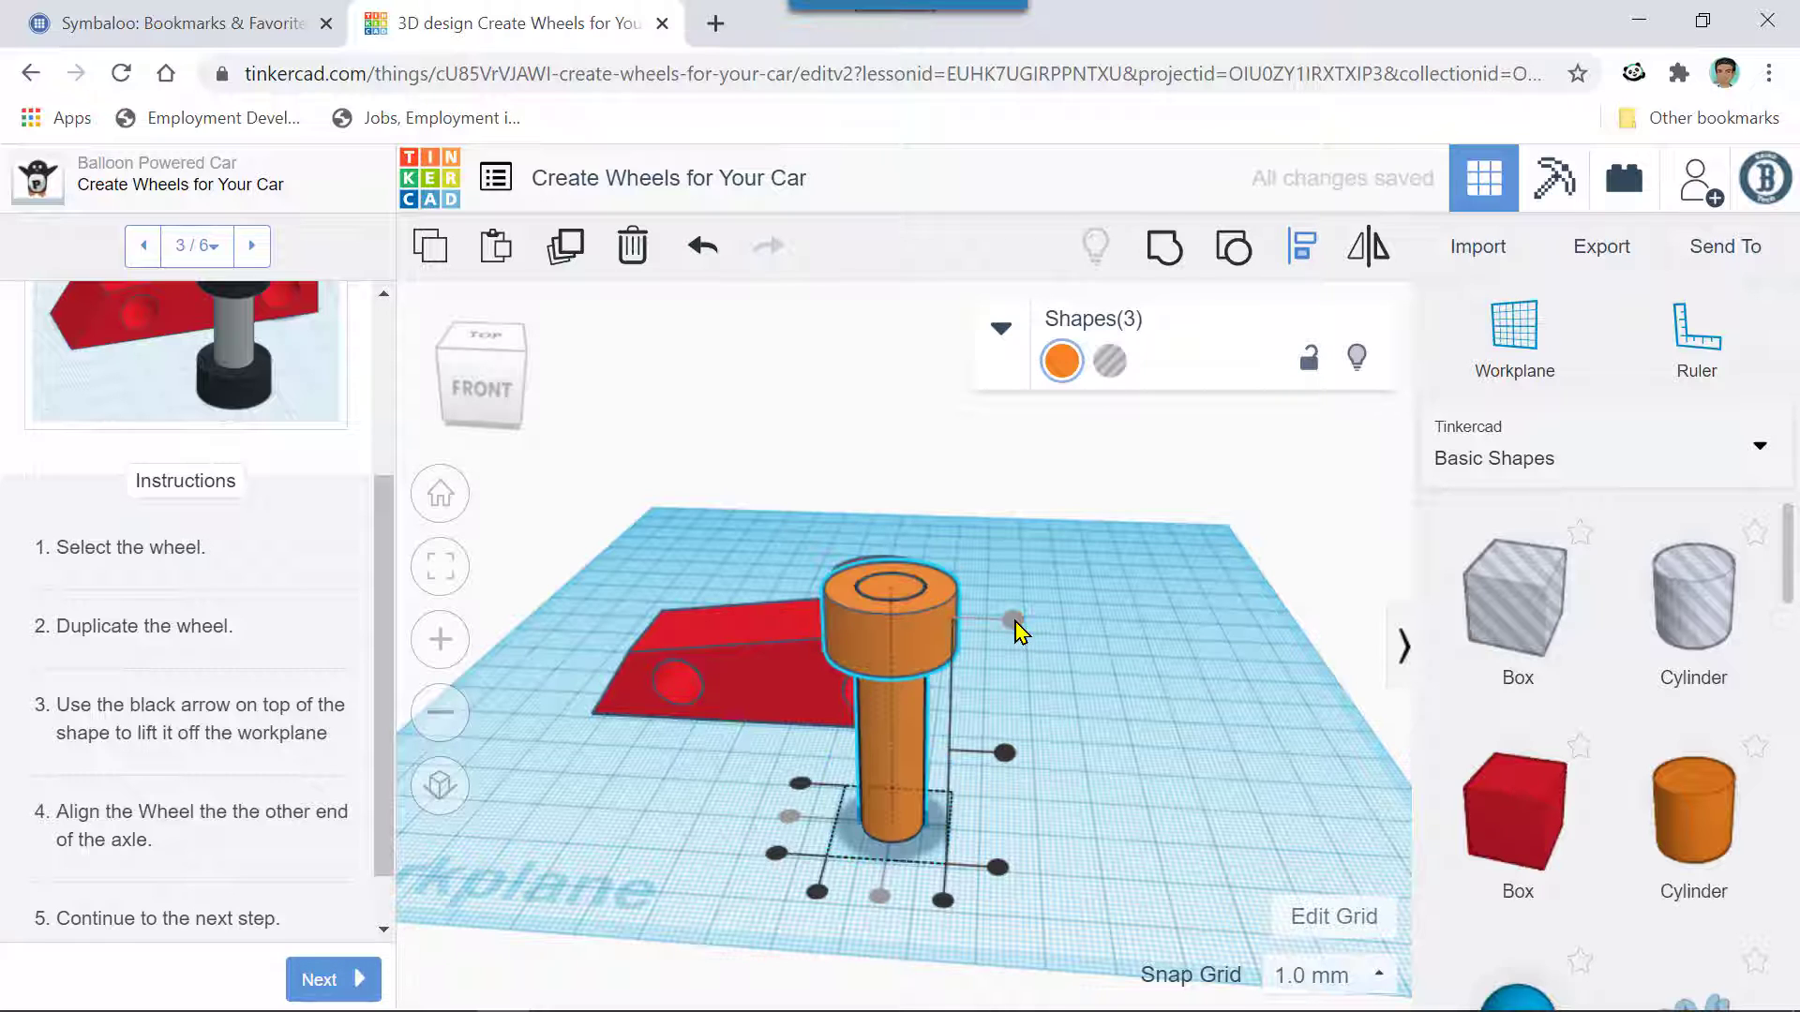
key(ctrl+z)
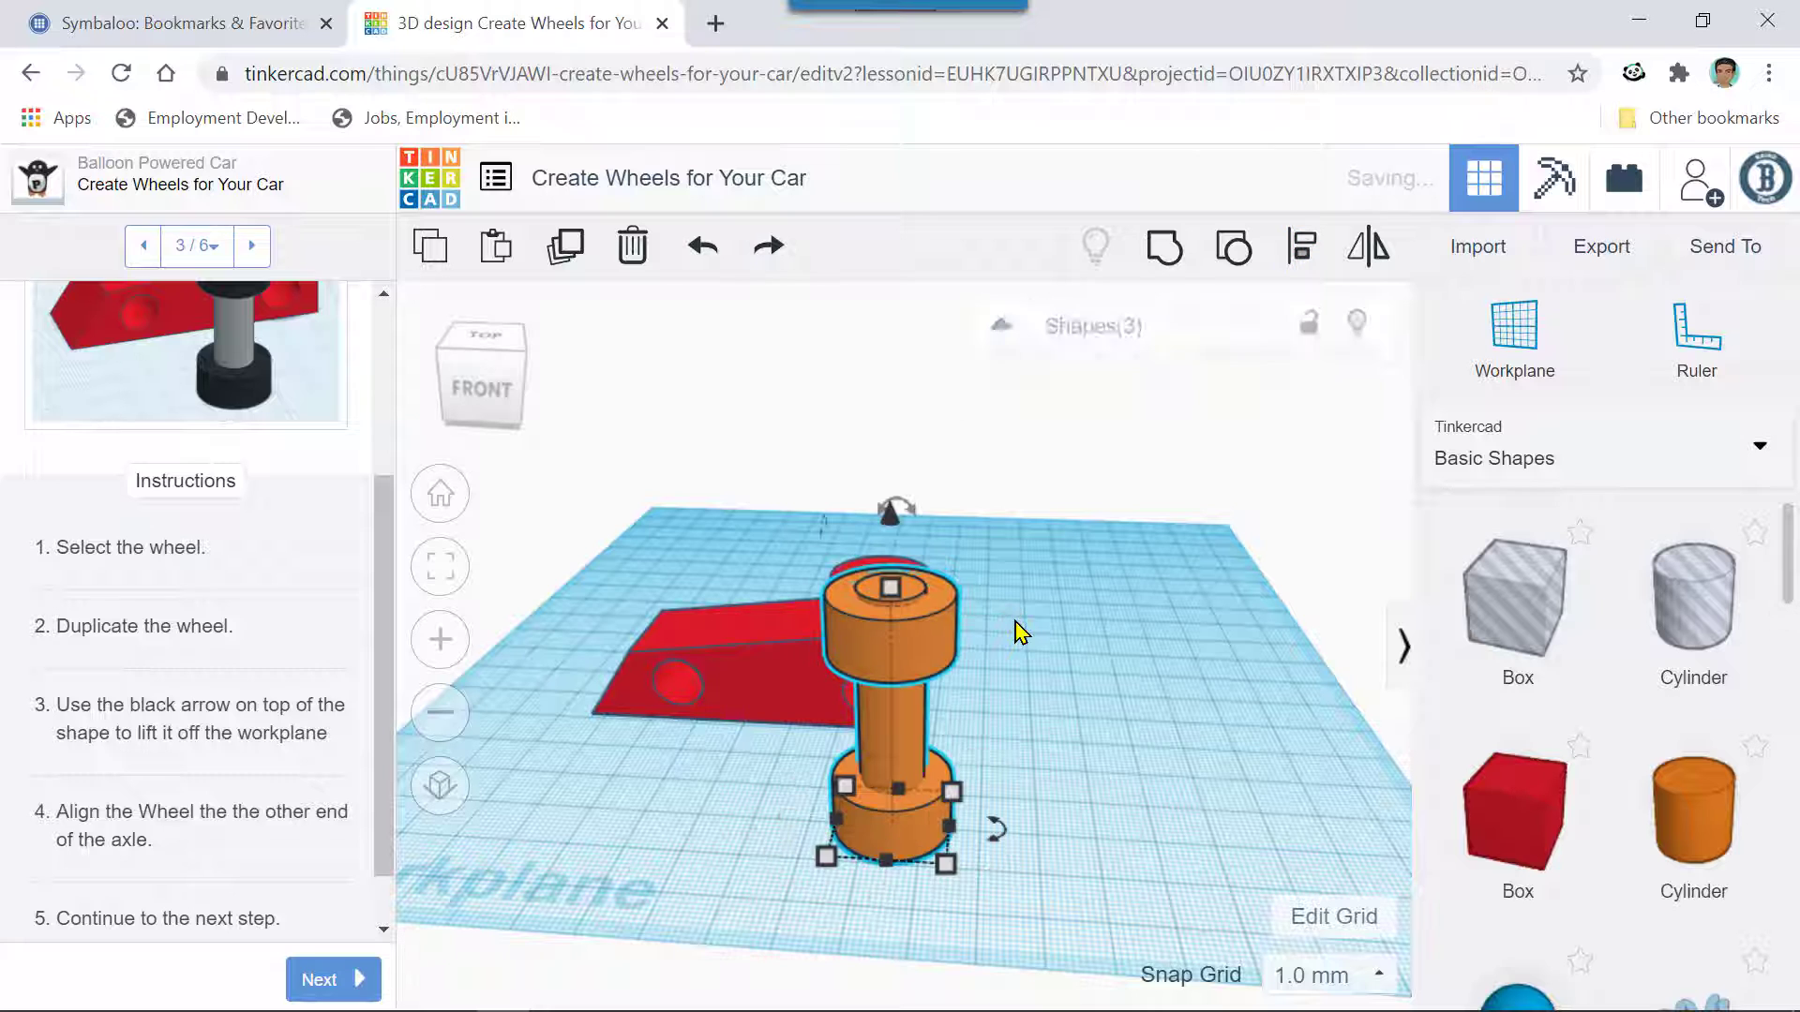
scroll(741, 768, down, 3)
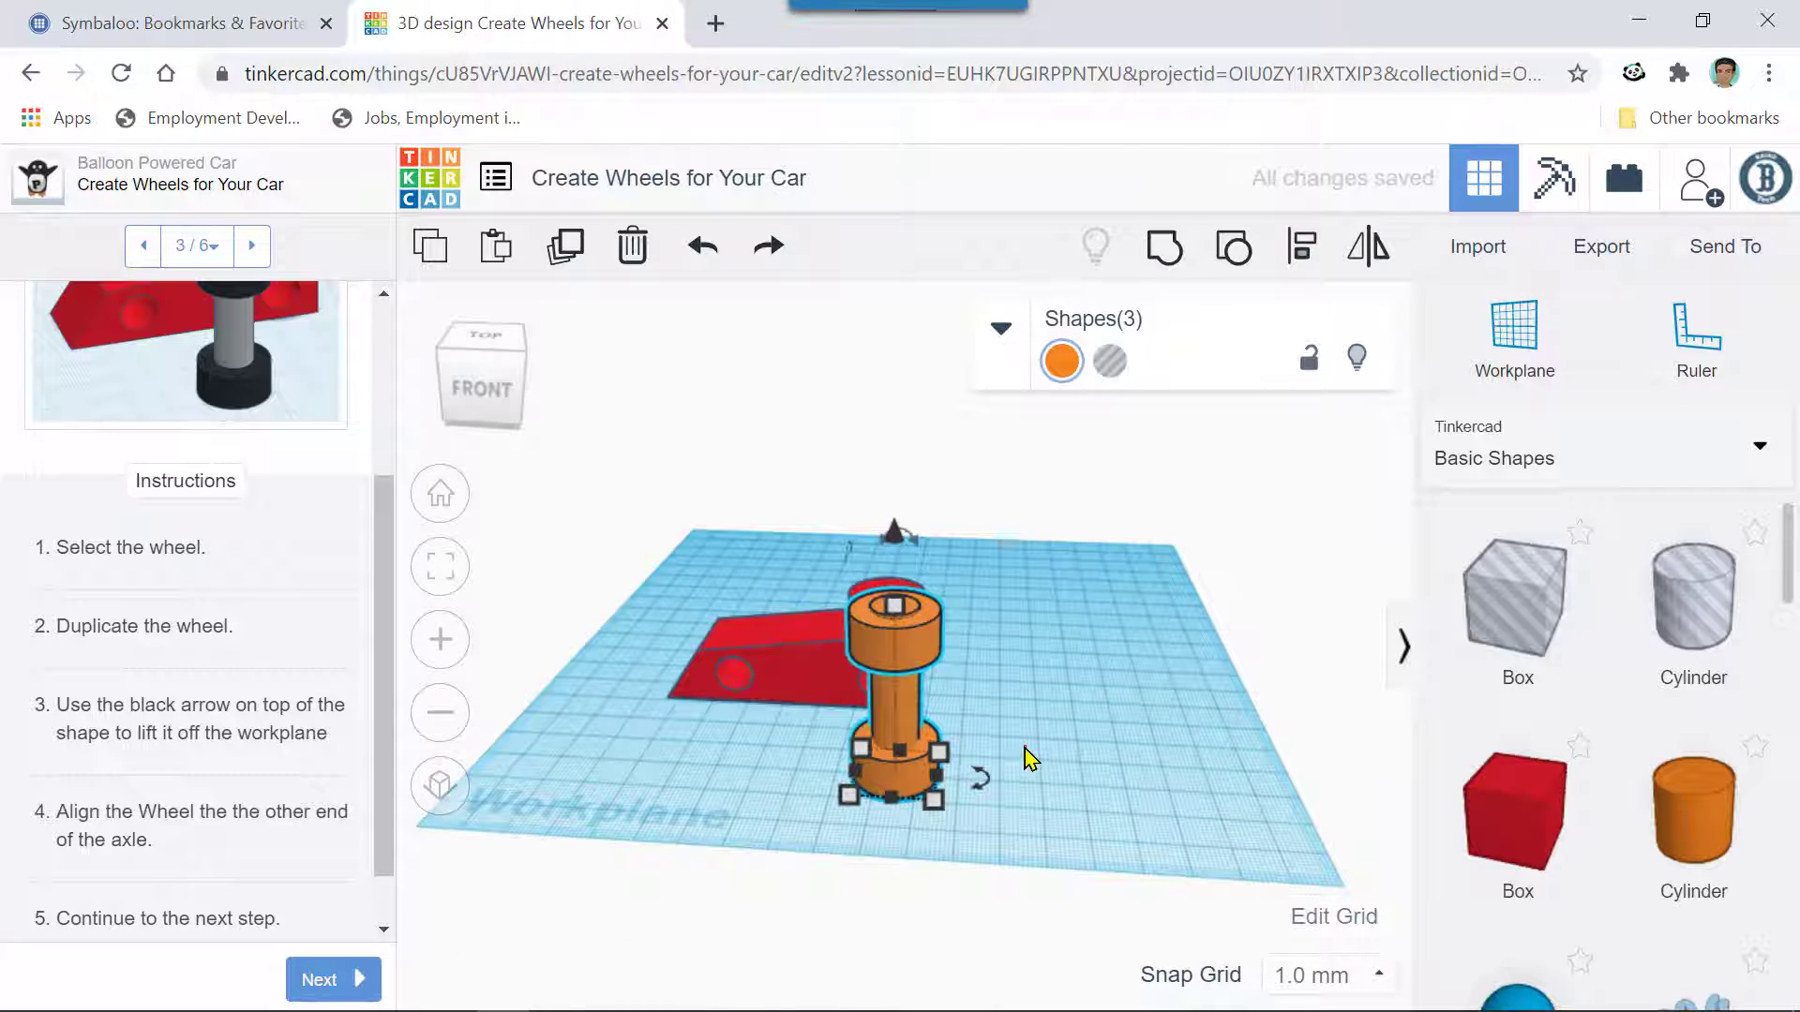
- Move the raised duplicate wheel to the right, clear of the axle
click(820, 672)
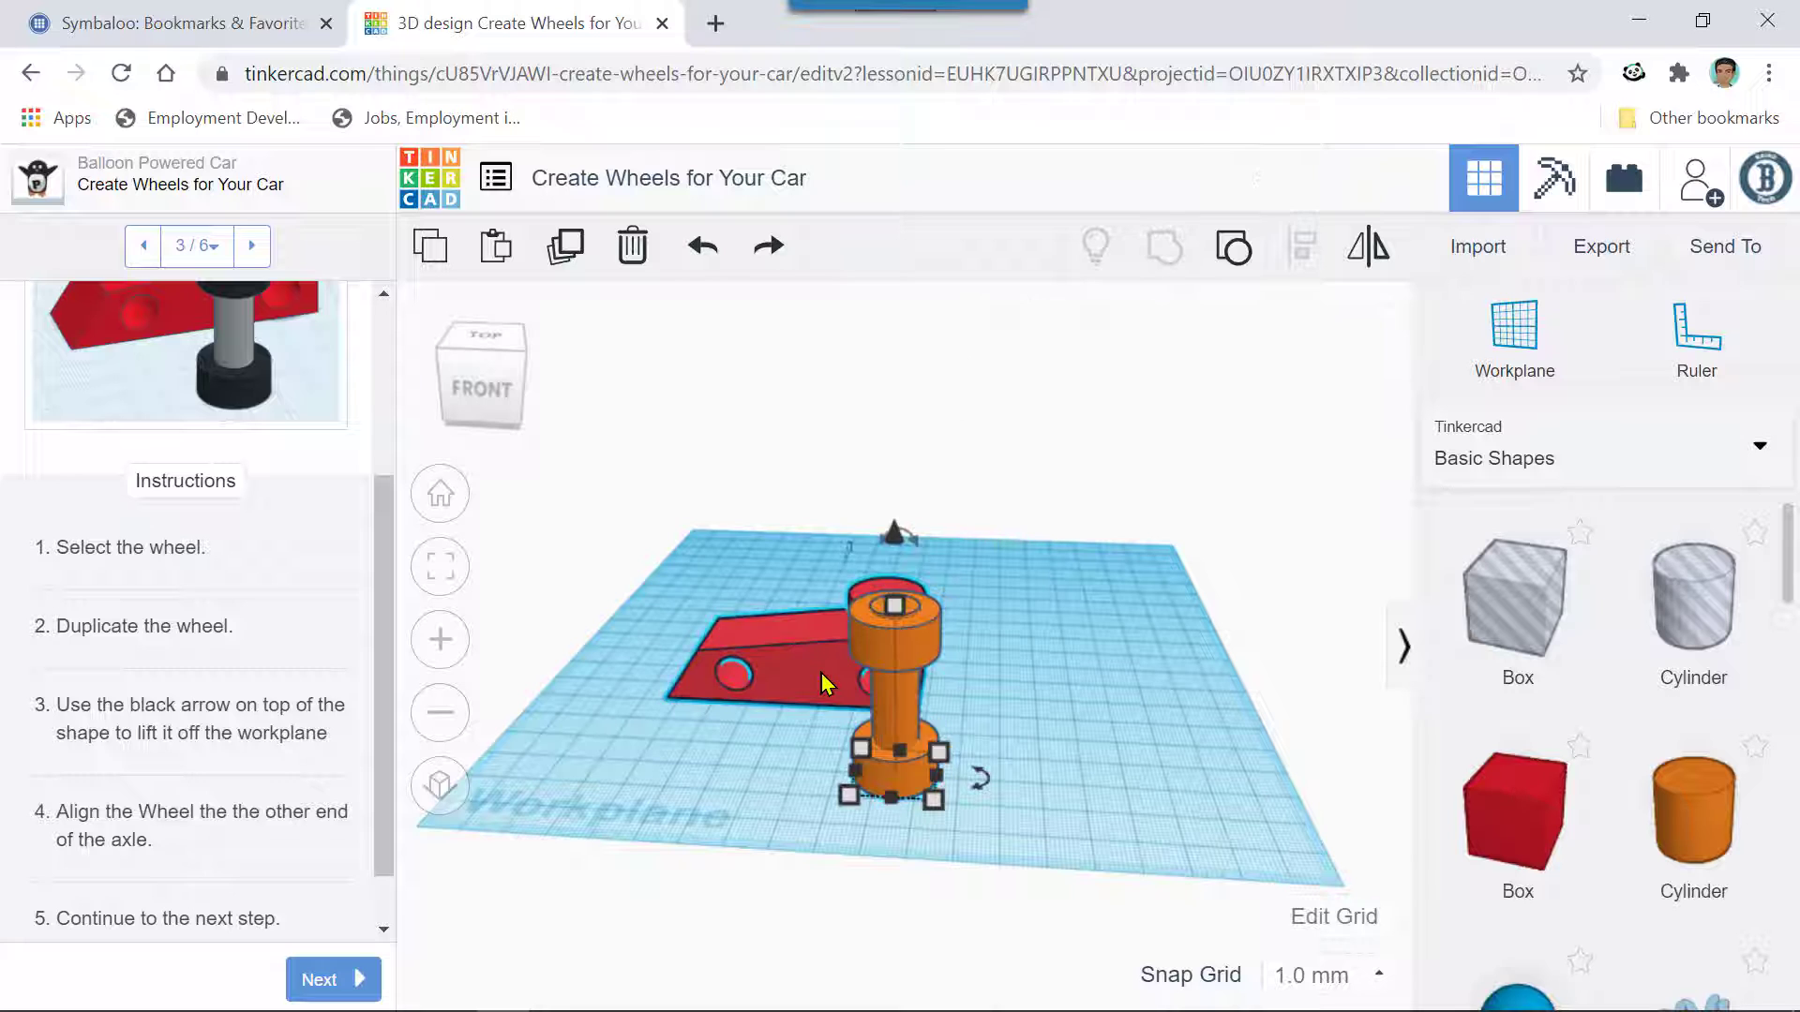
click(881, 640)
key(Right)
key(Right)
key(Right)
key(Right)
key(Right)
key(Right)
key(Right)
key(Right)
key(Right)
key(Right)
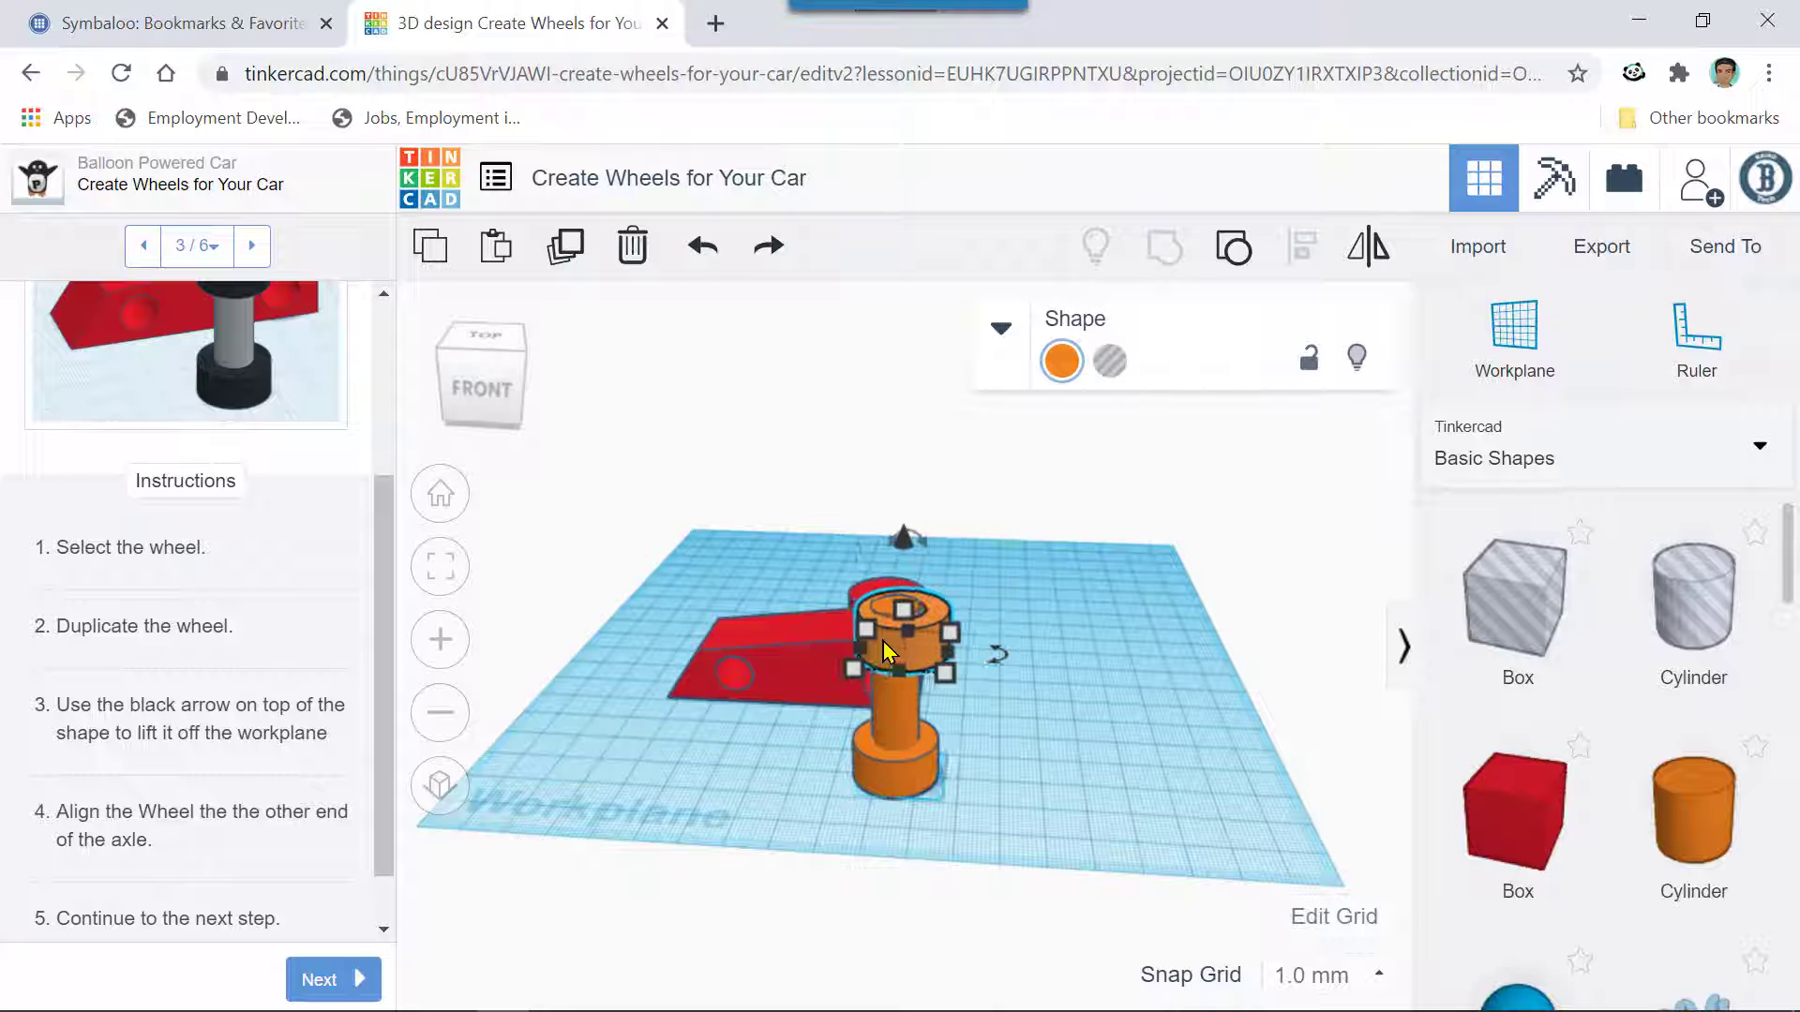
key(Right)
key(Right)
key(Right)
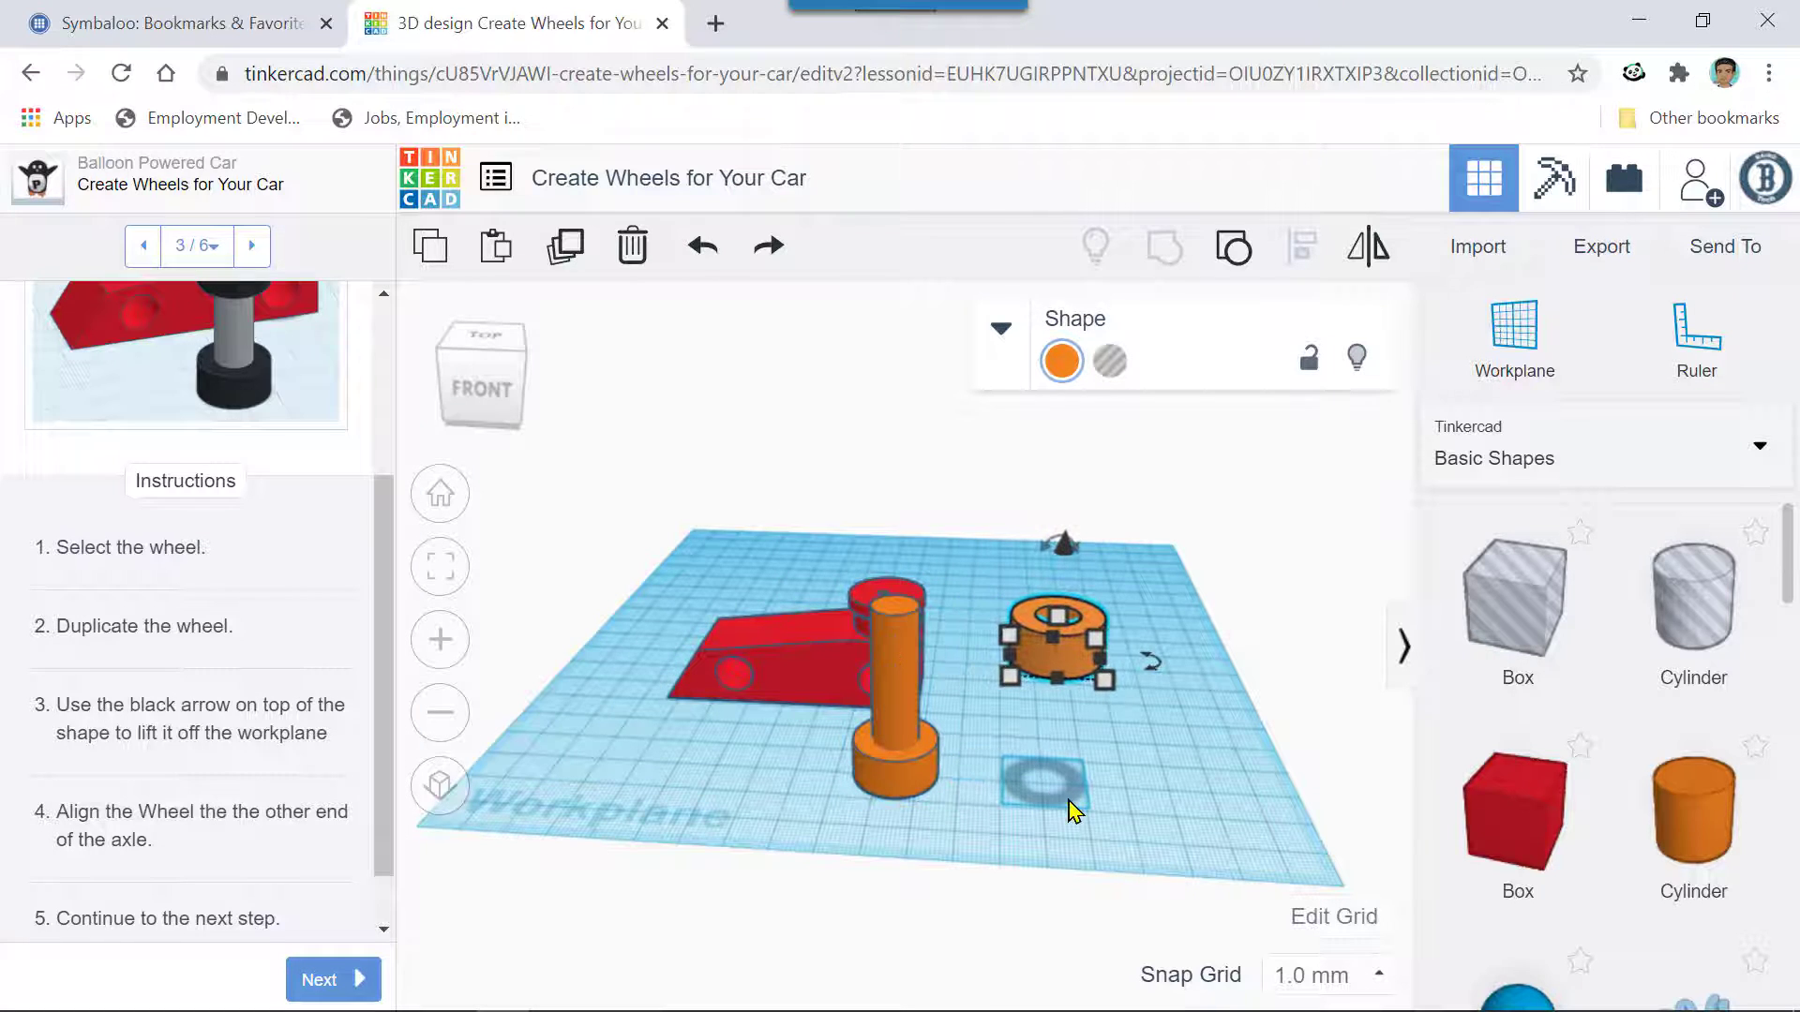
- Group the lower wheel with the axle cylinder, leaving the raised duplicate wheel separate
right_drag(1071, 806, 969, 880)
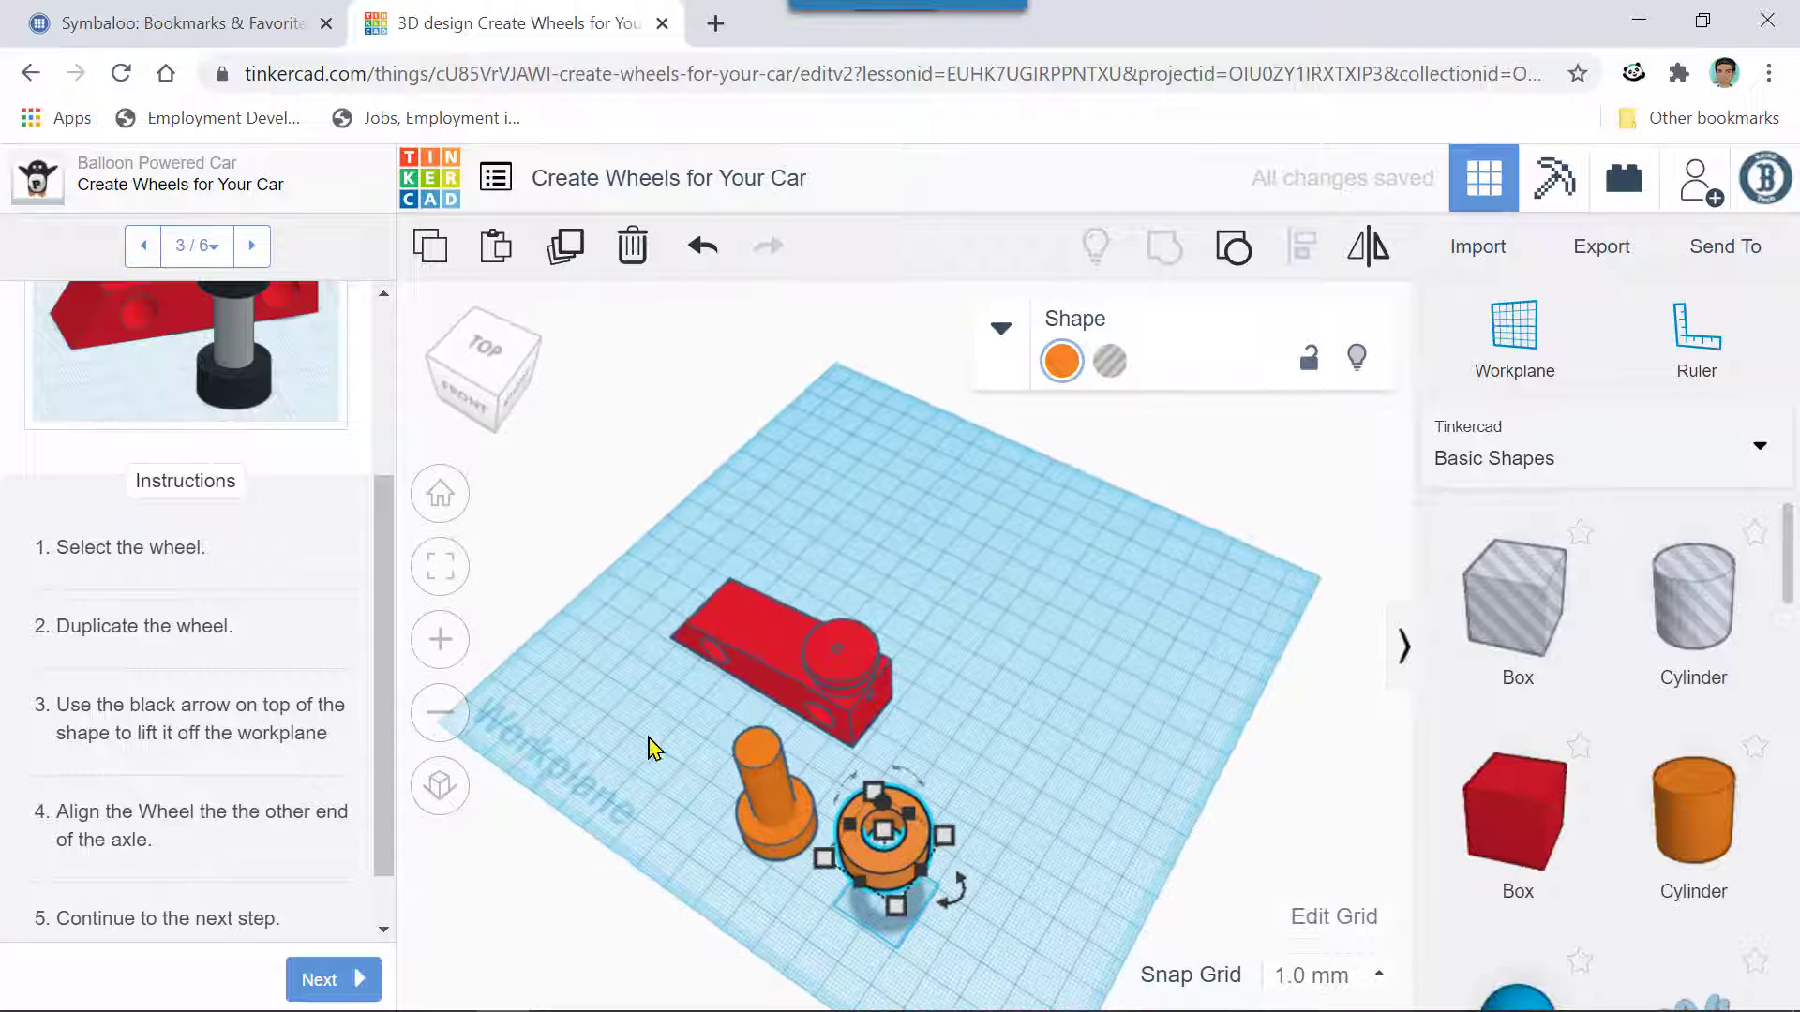
click(774, 785)
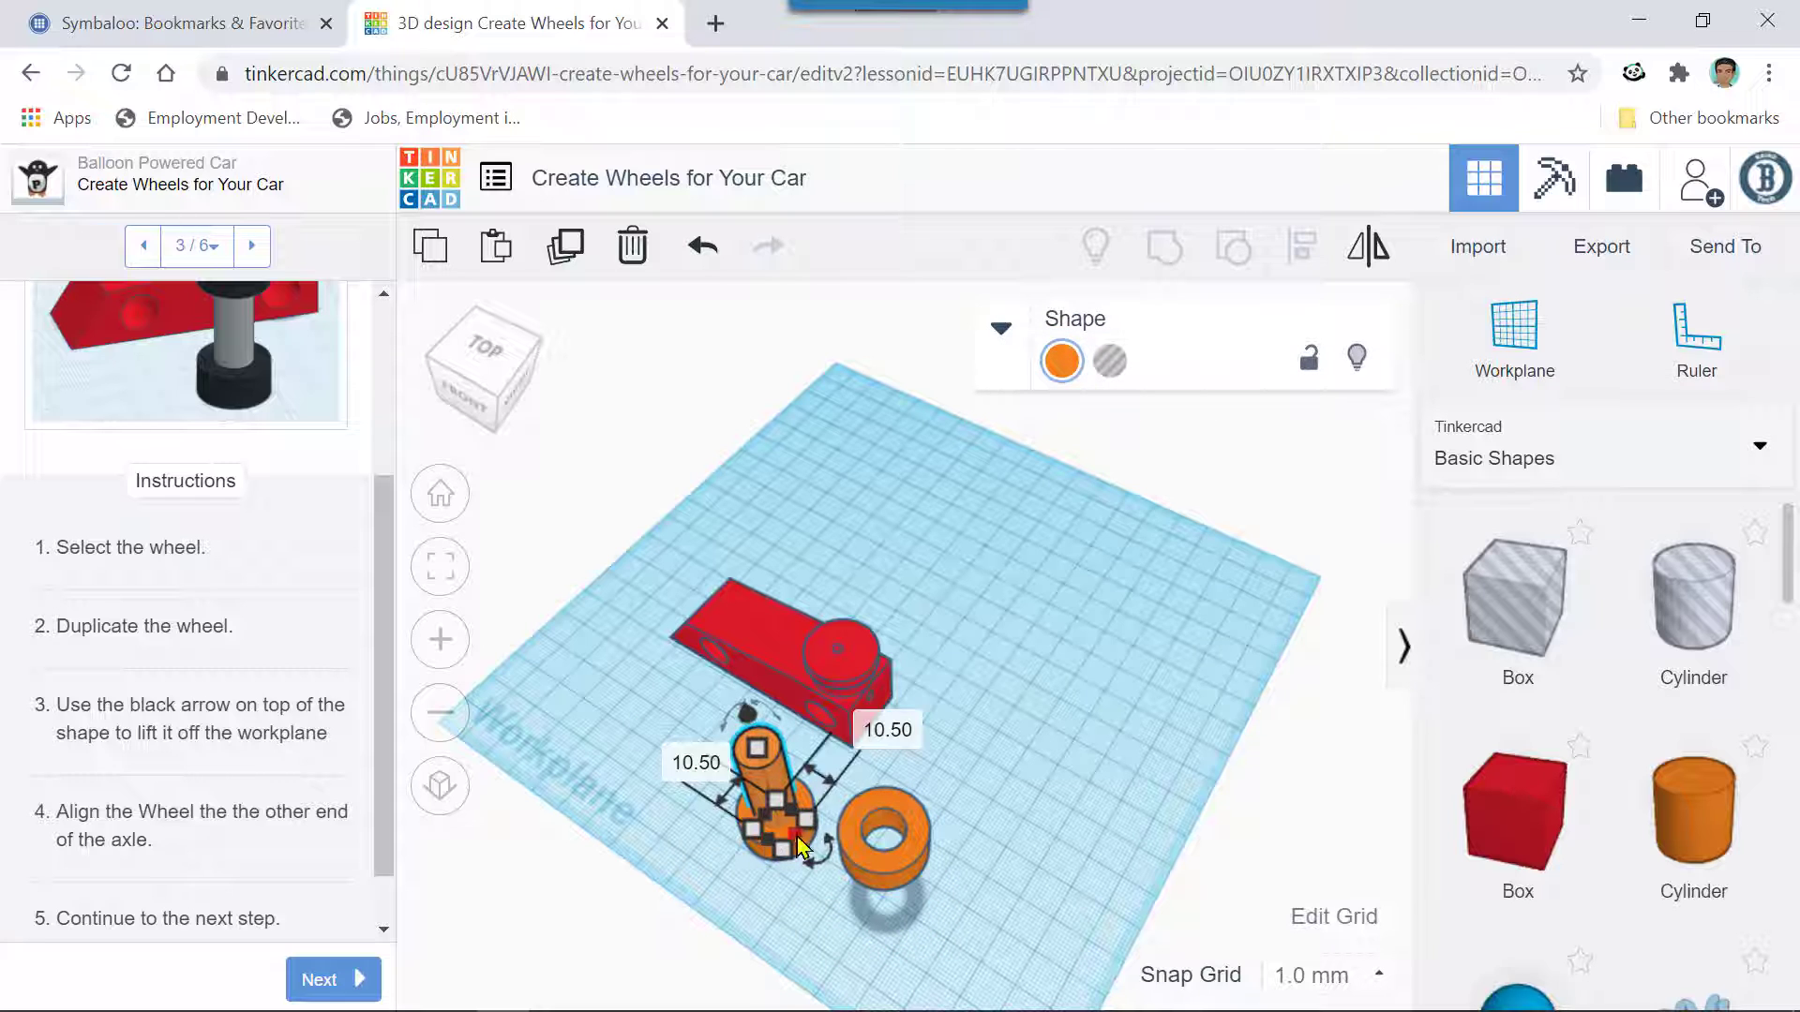
click(881, 867)
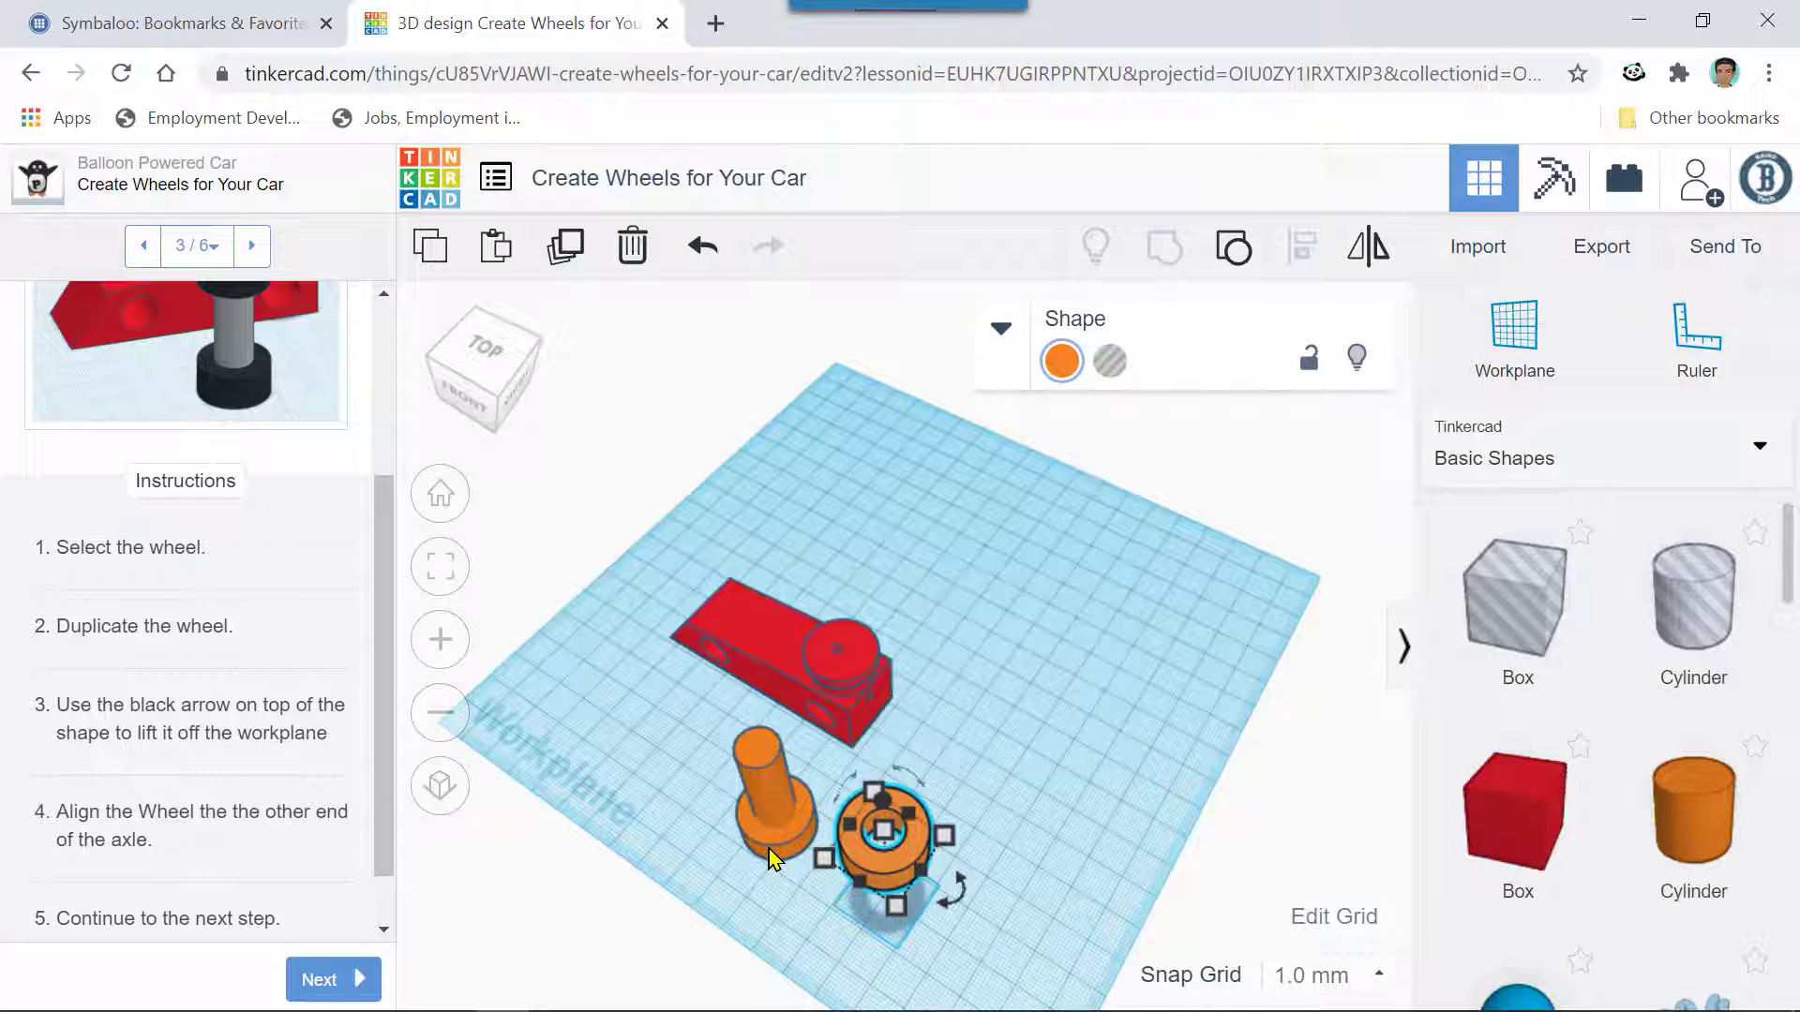
click(770, 853)
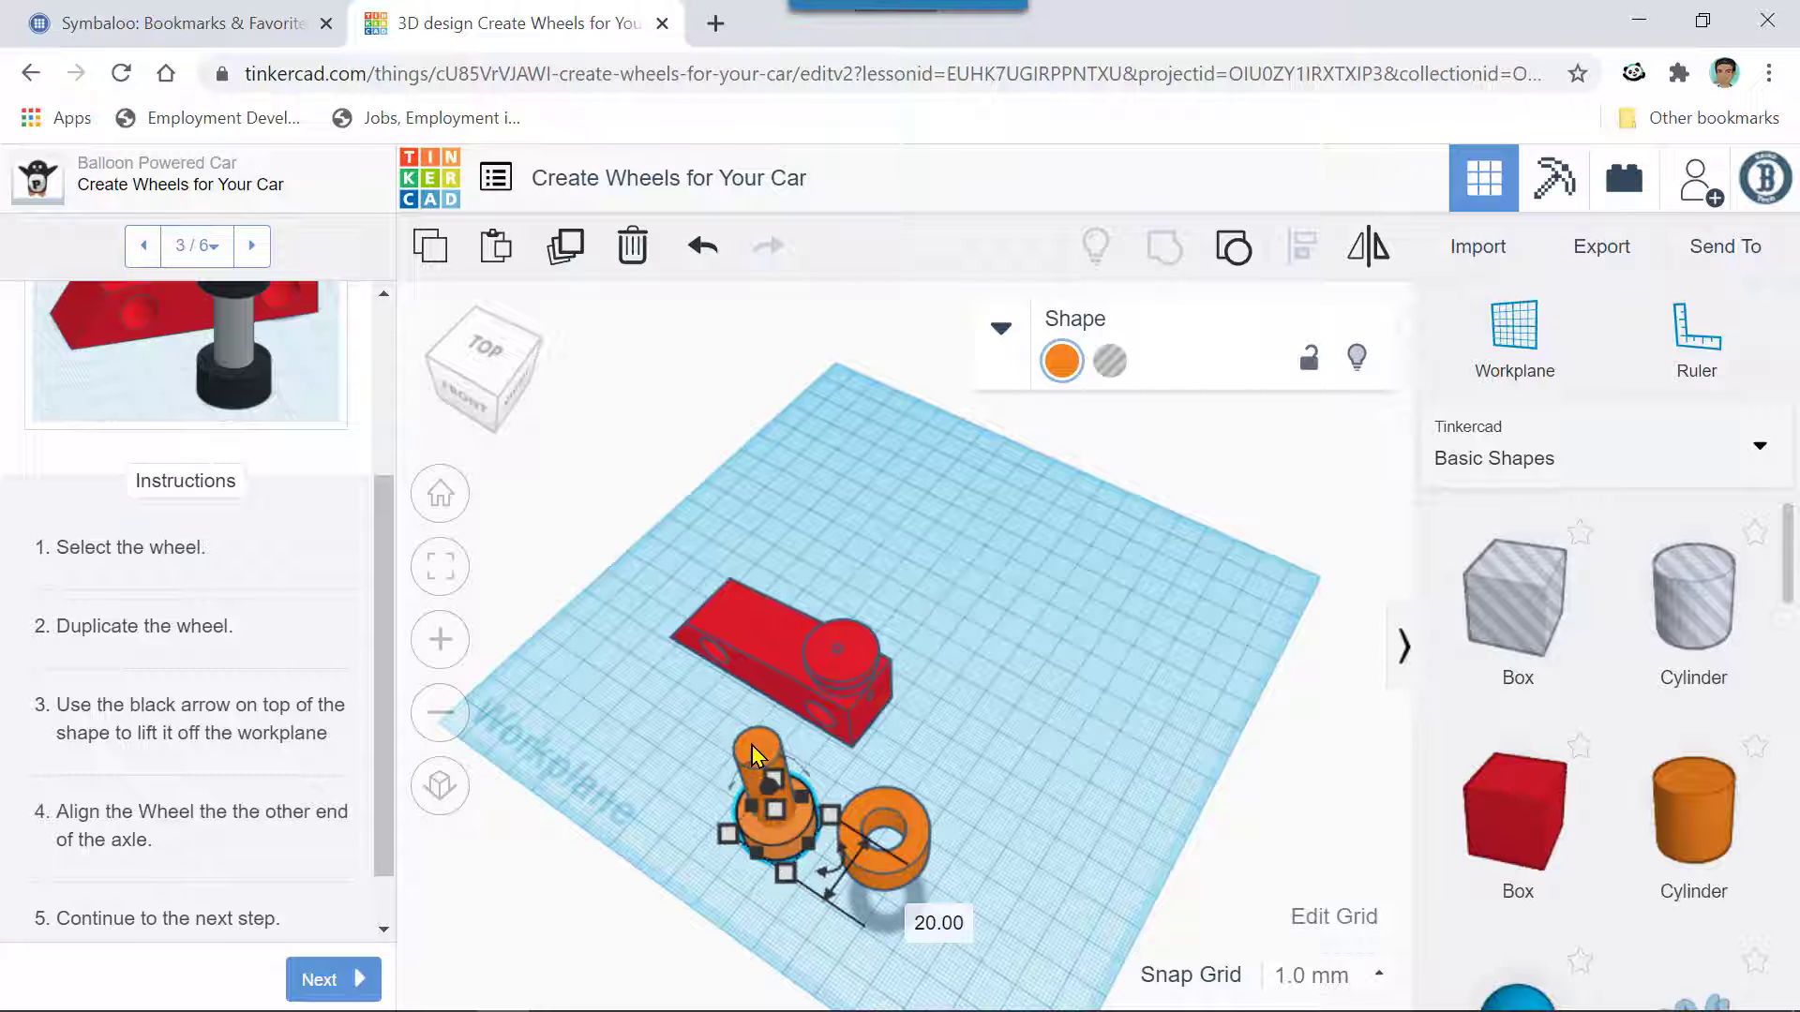
drag(754, 755, 753, 750)
shift+click(753, 750)
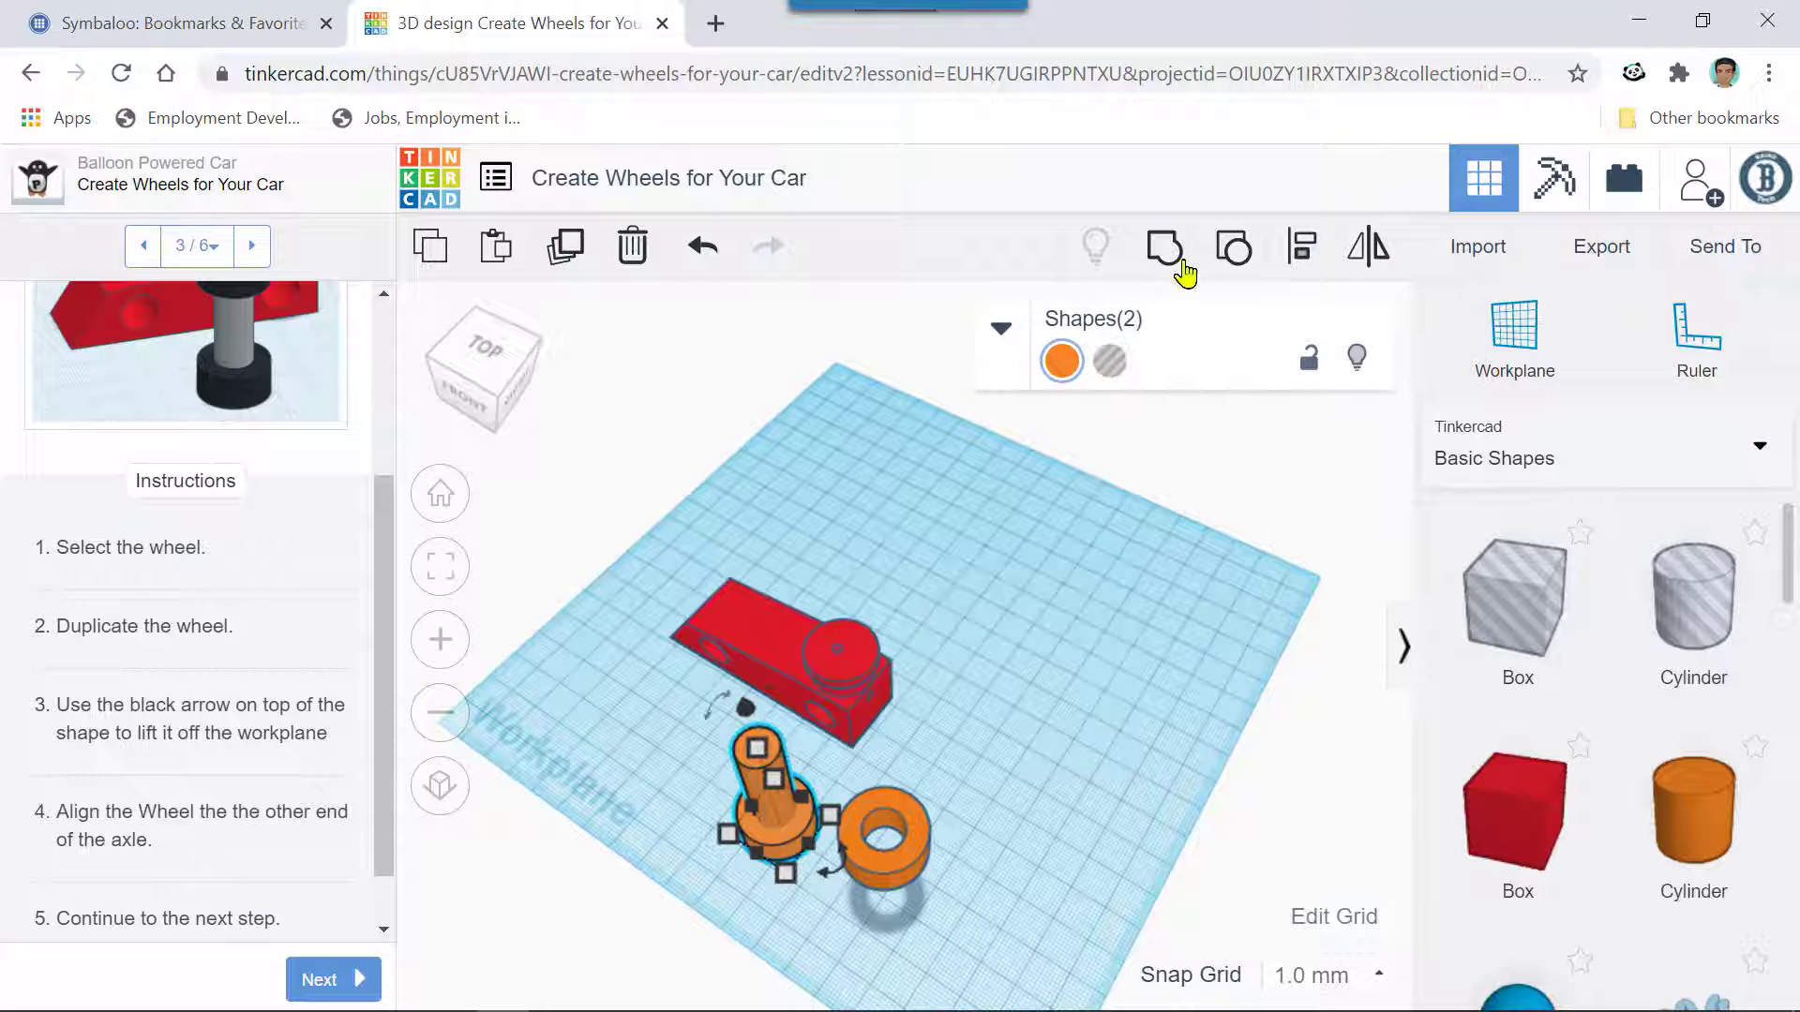
click(1167, 251)
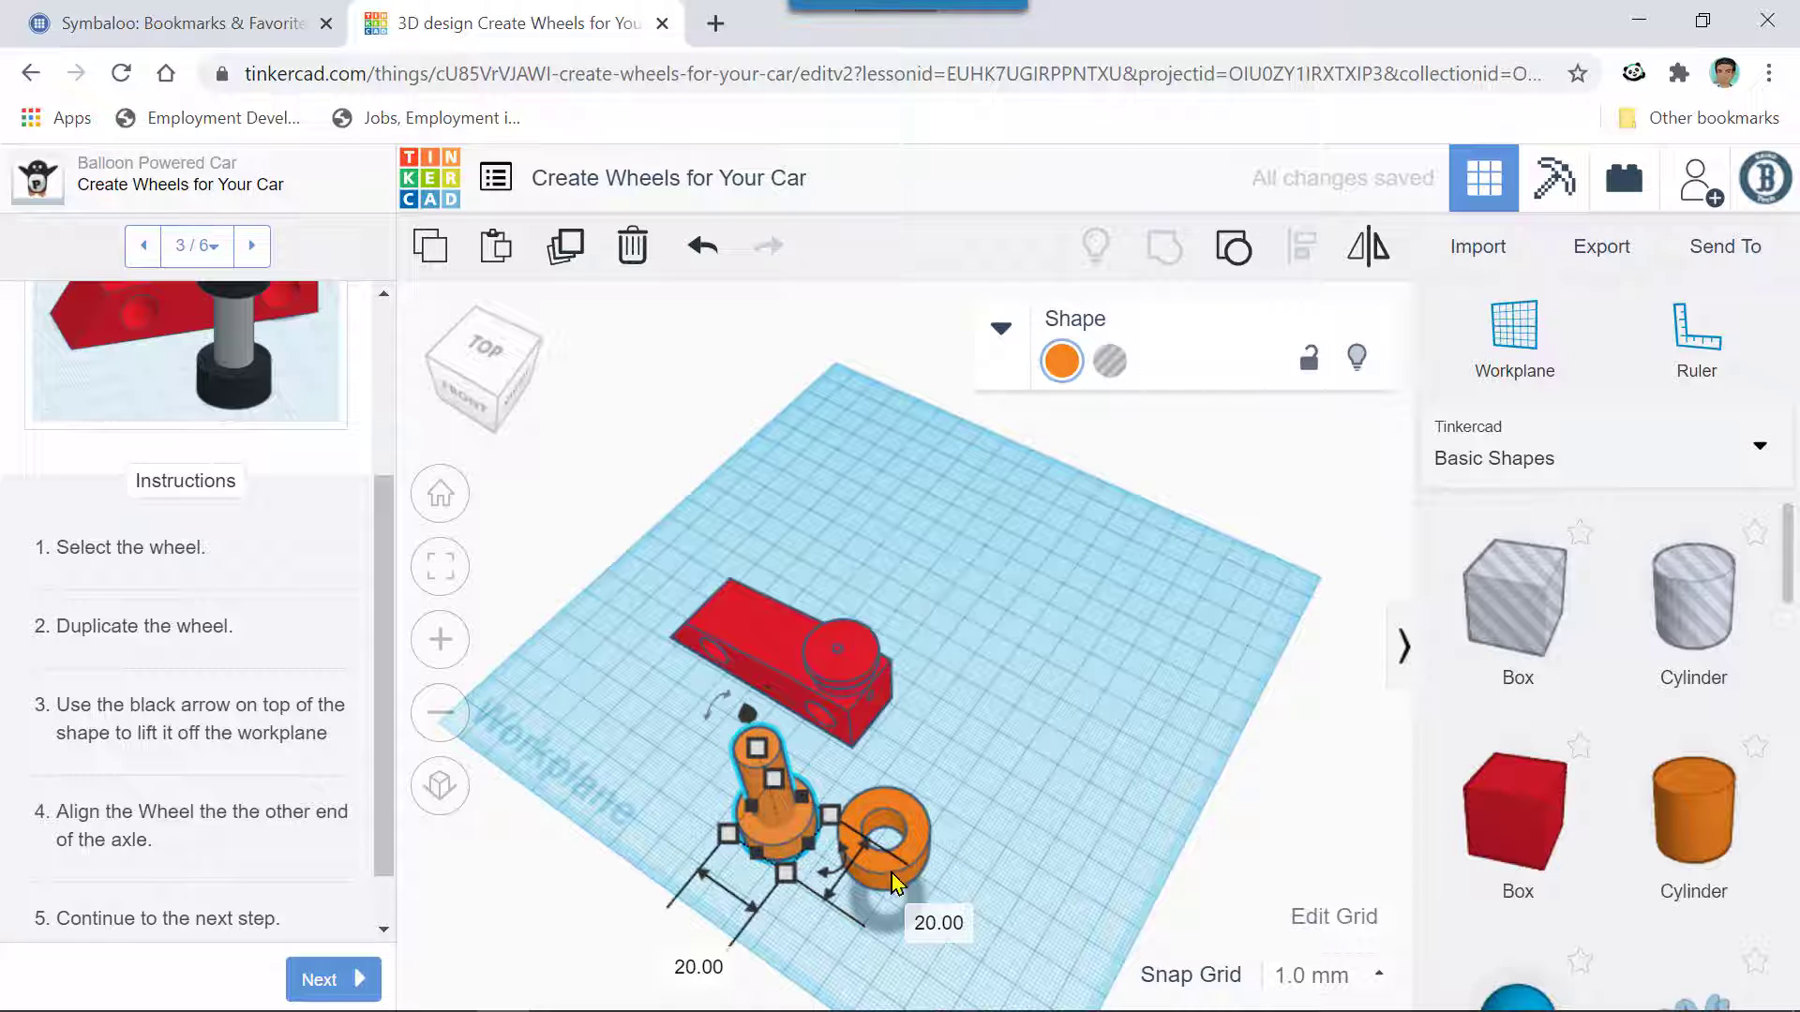
- Align the raised duplicate wheel with the grouped axle and lower wheel, centering it horizontally and making it flush with the axle's top
shift+click(919, 864)
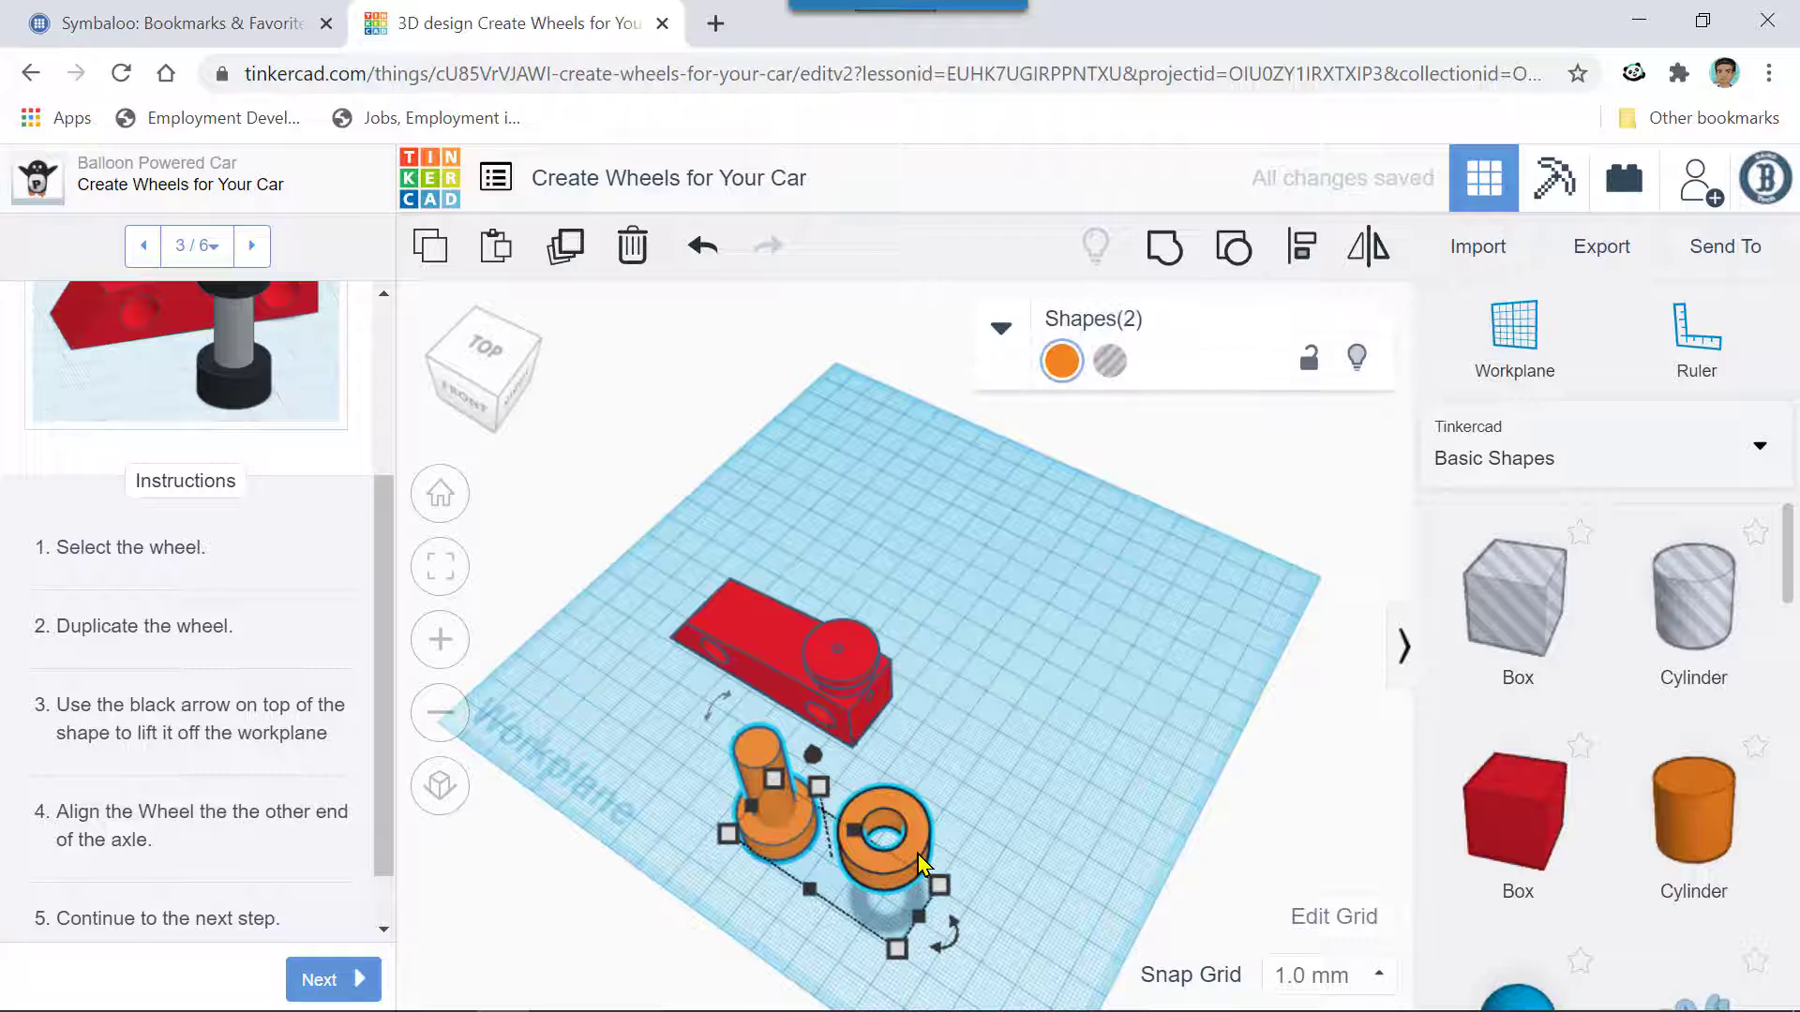
click(1304, 255)
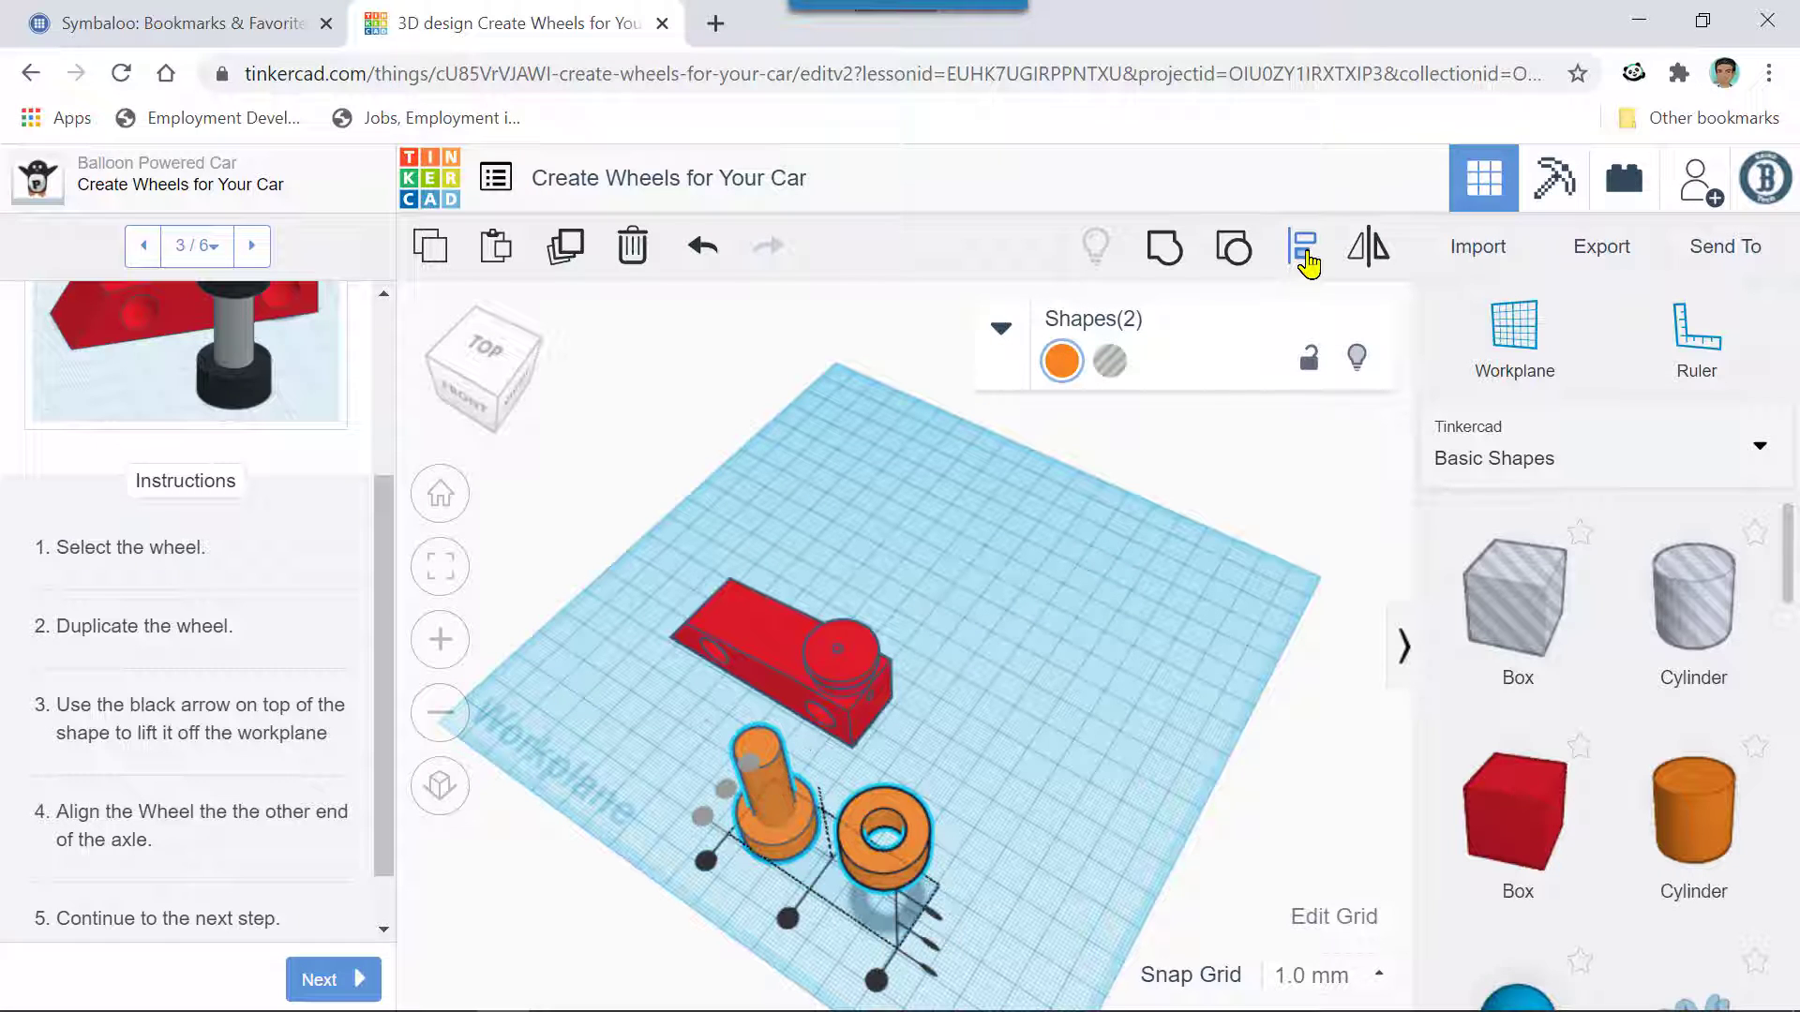
click(787, 919)
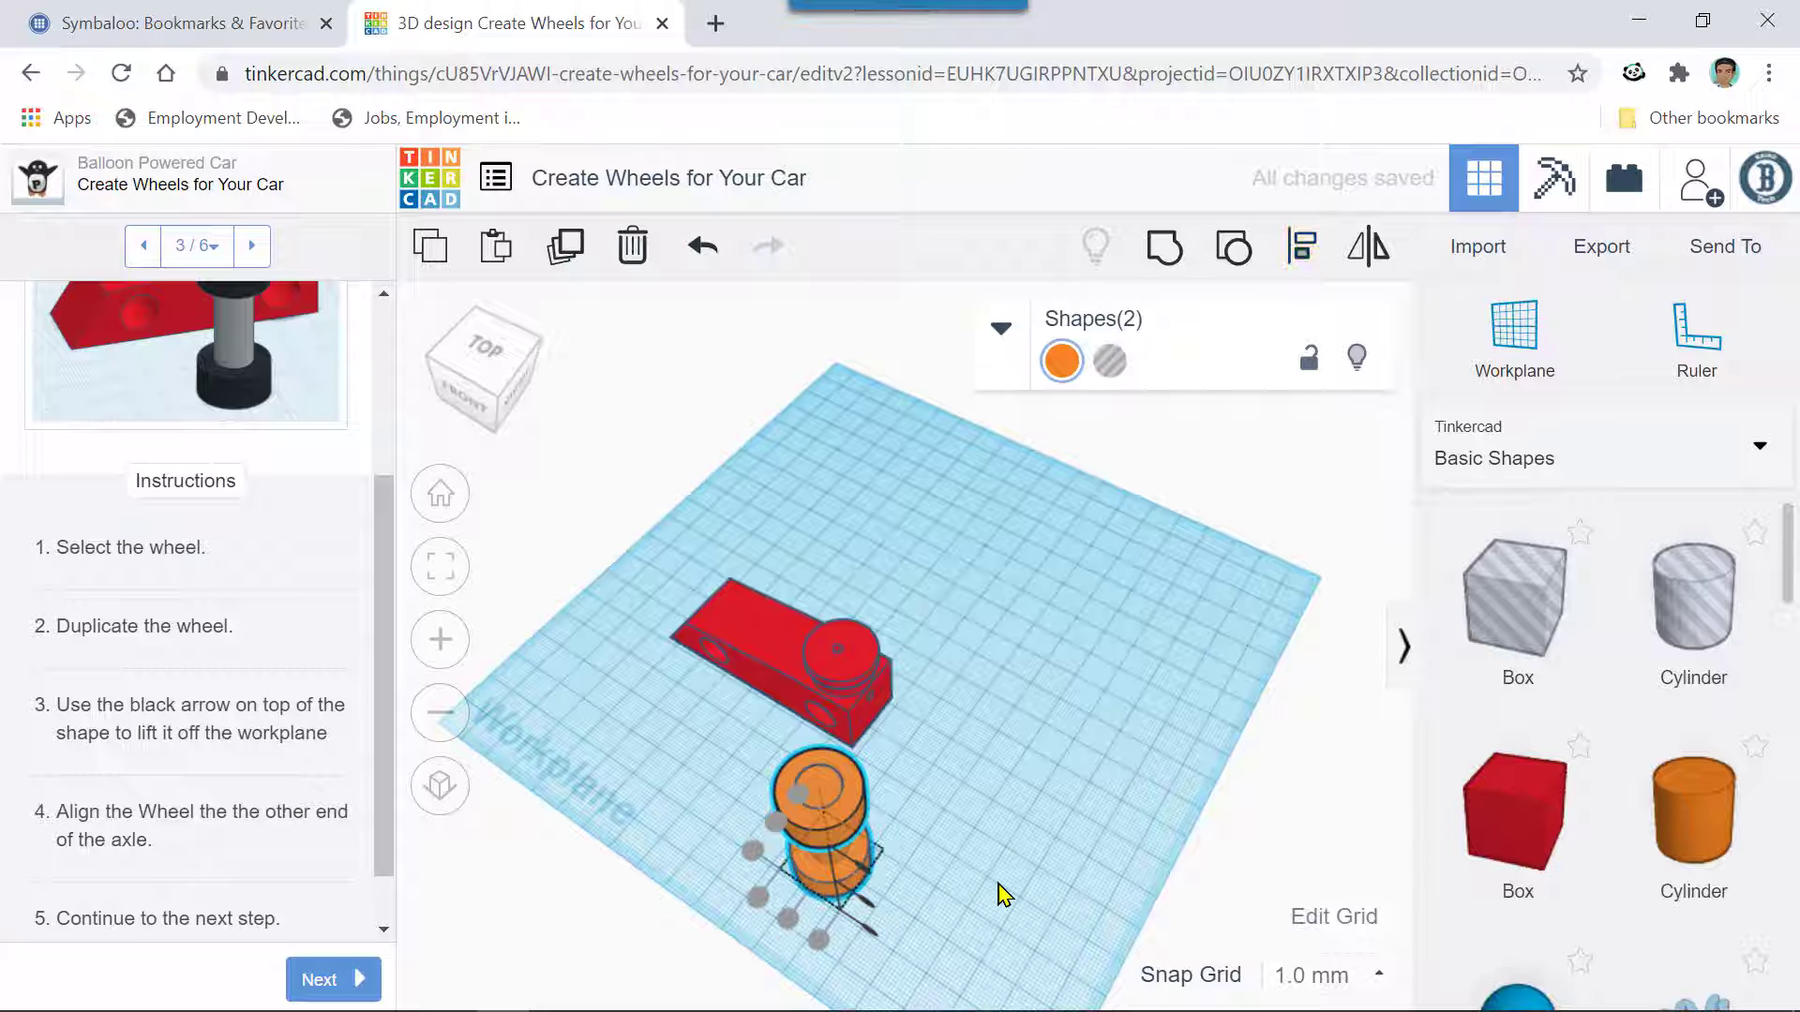
right_drag(1005, 892, 1005, 824)
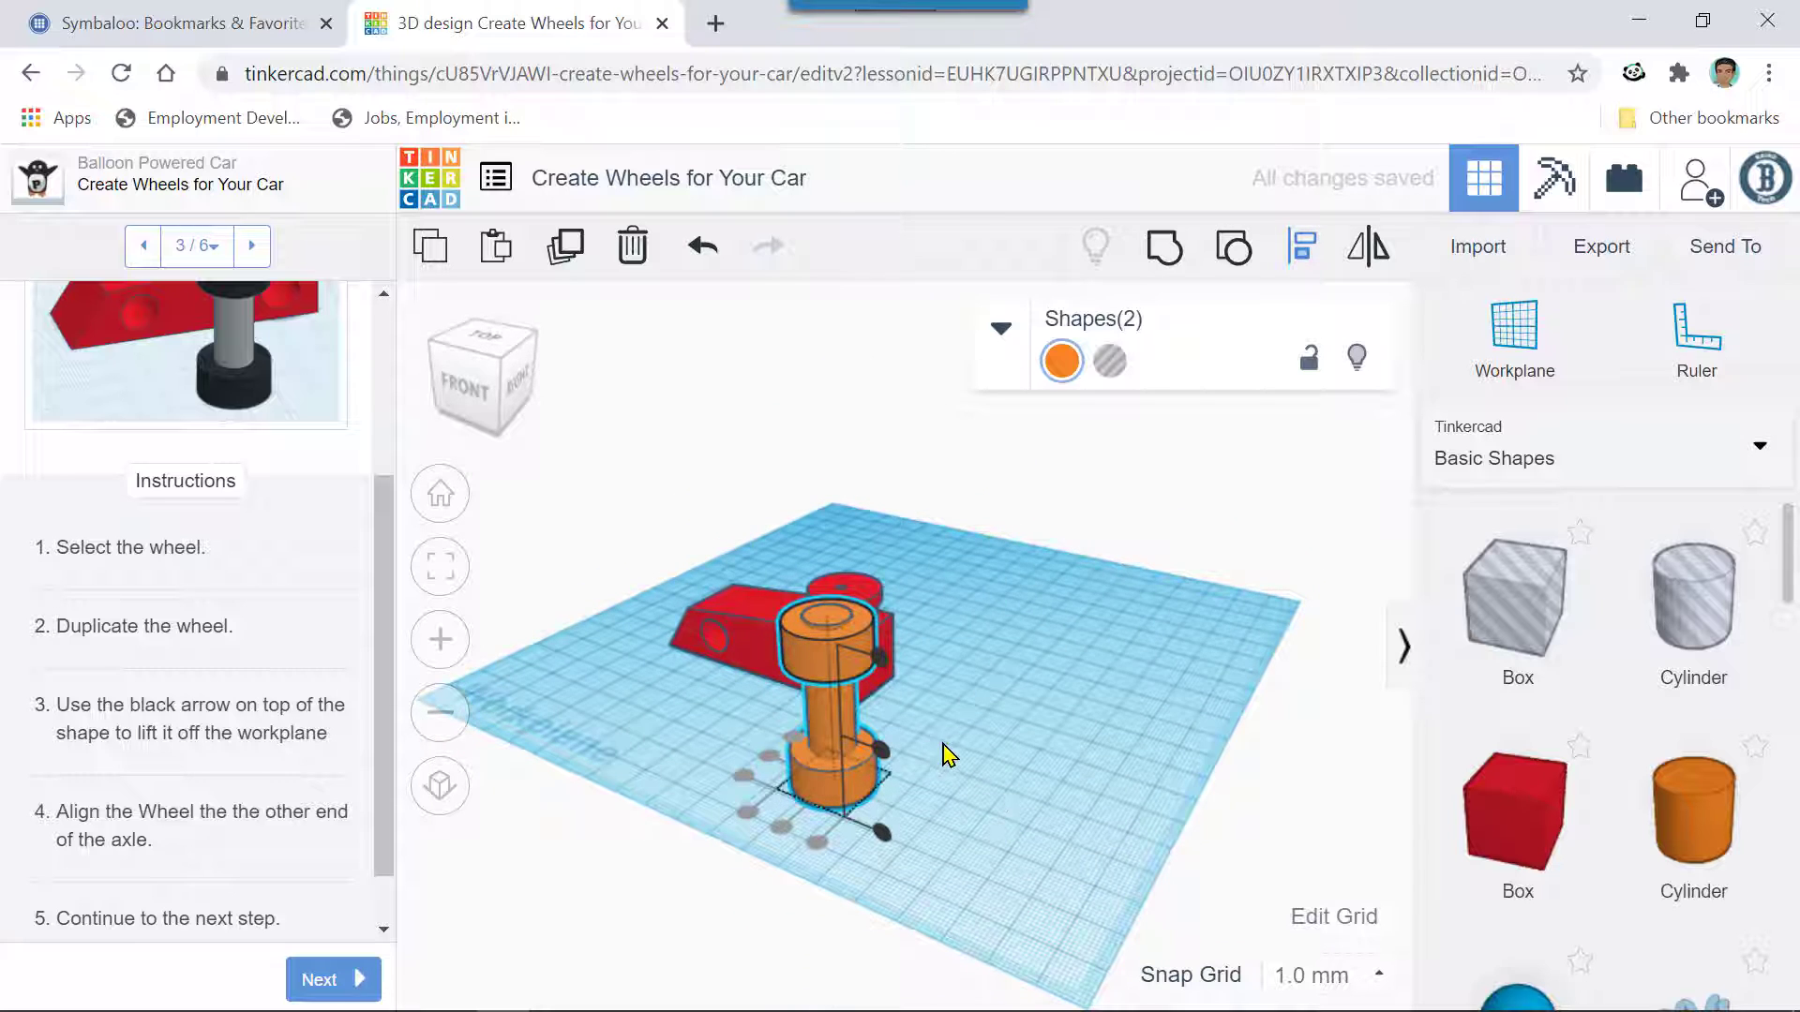
scroll(948, 752, up, 5)
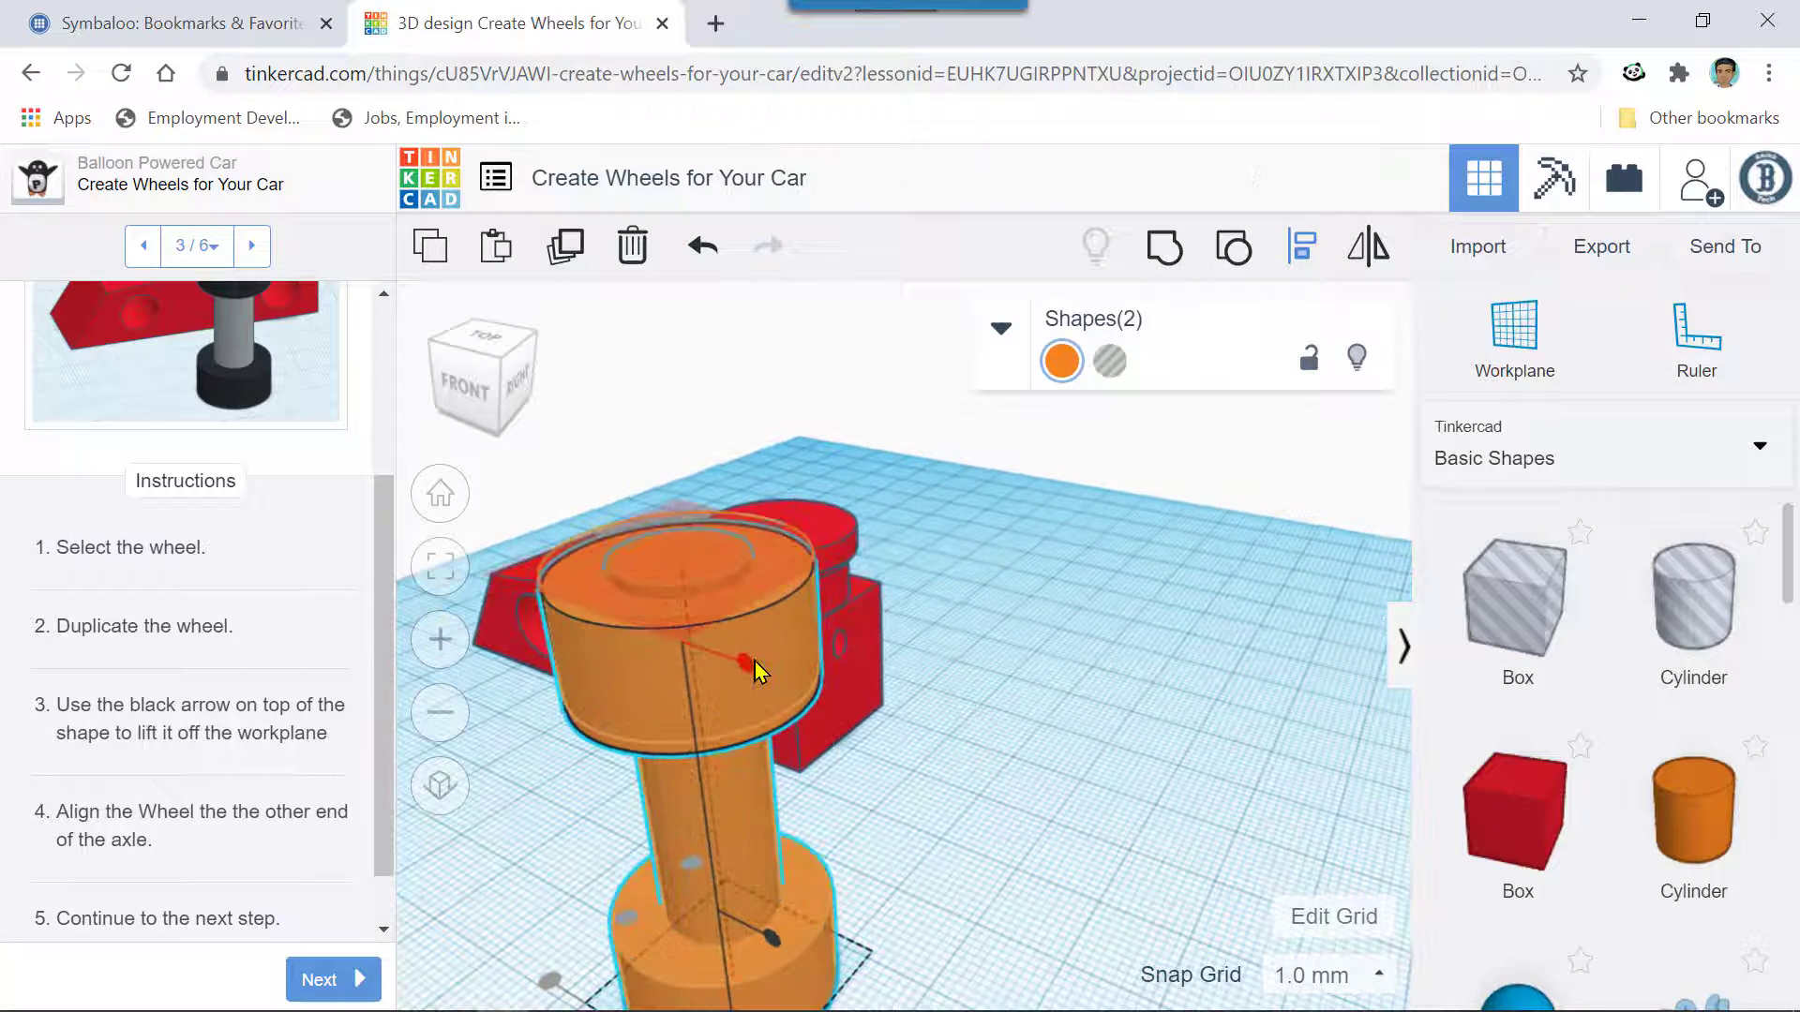
click(754, 665)
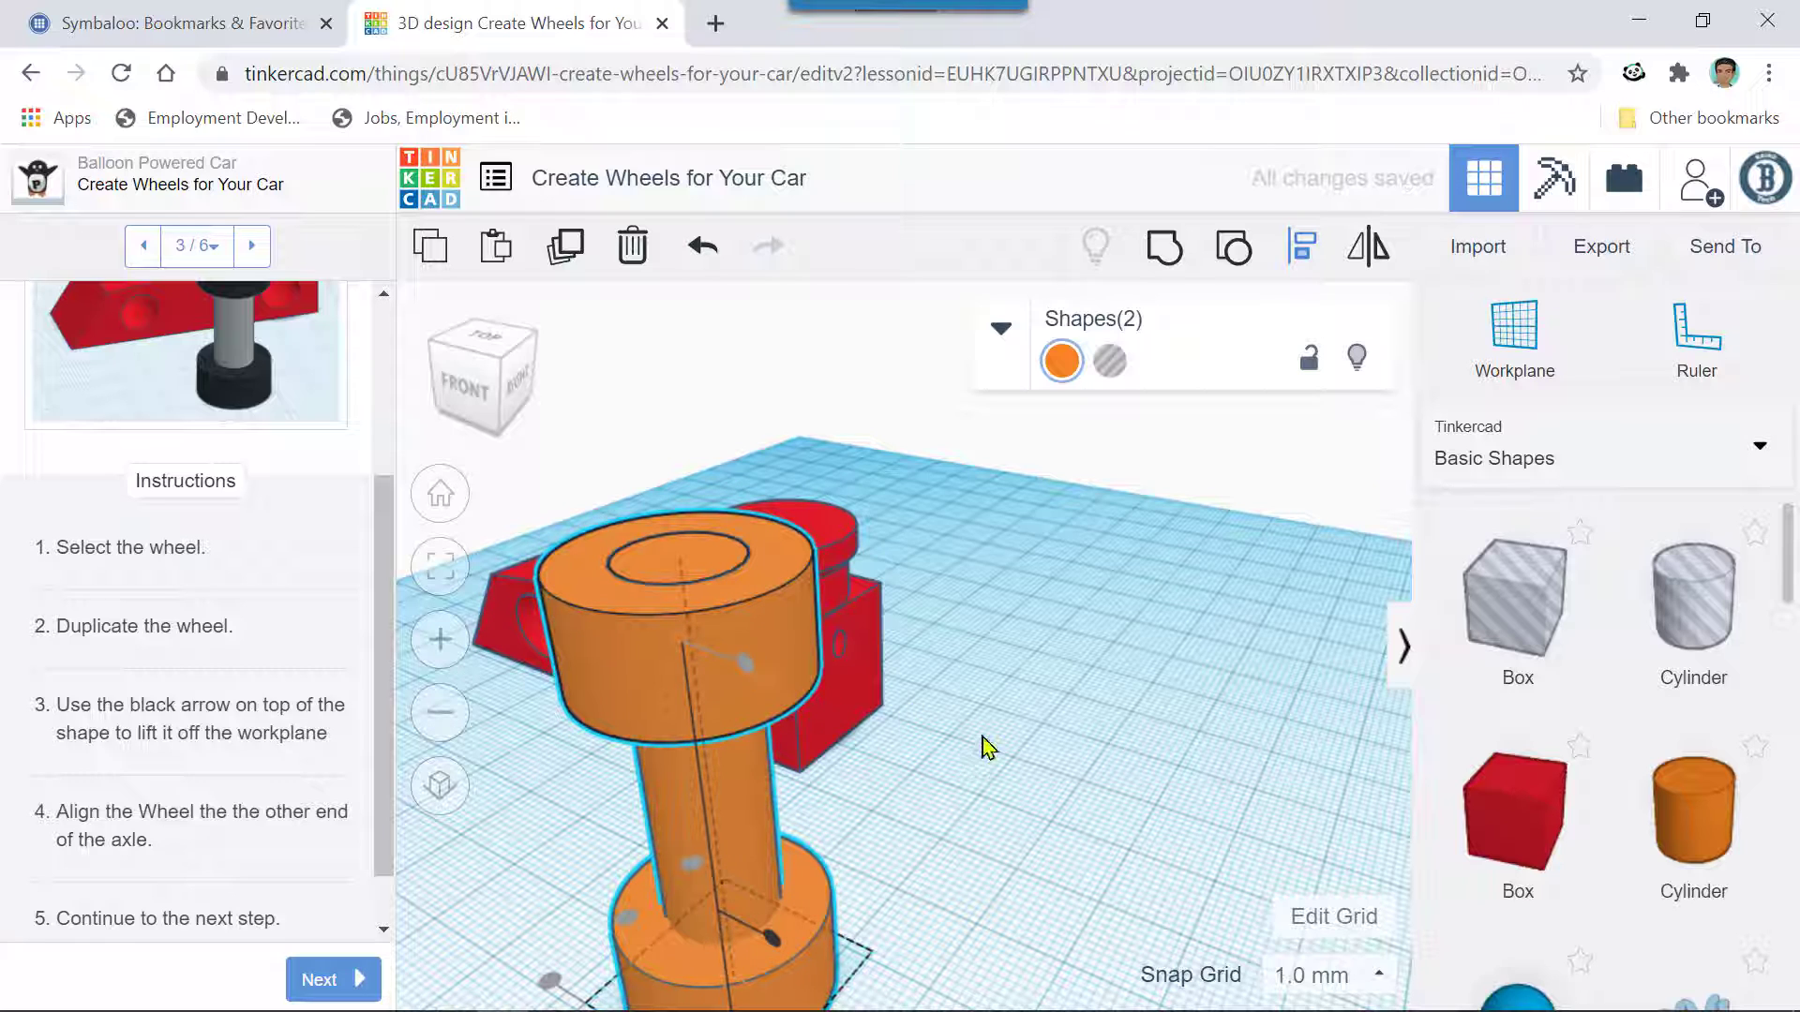
right_drag(1053, 847, 1012, 856)
scroll(1111, 850, down, 5)
key(l)
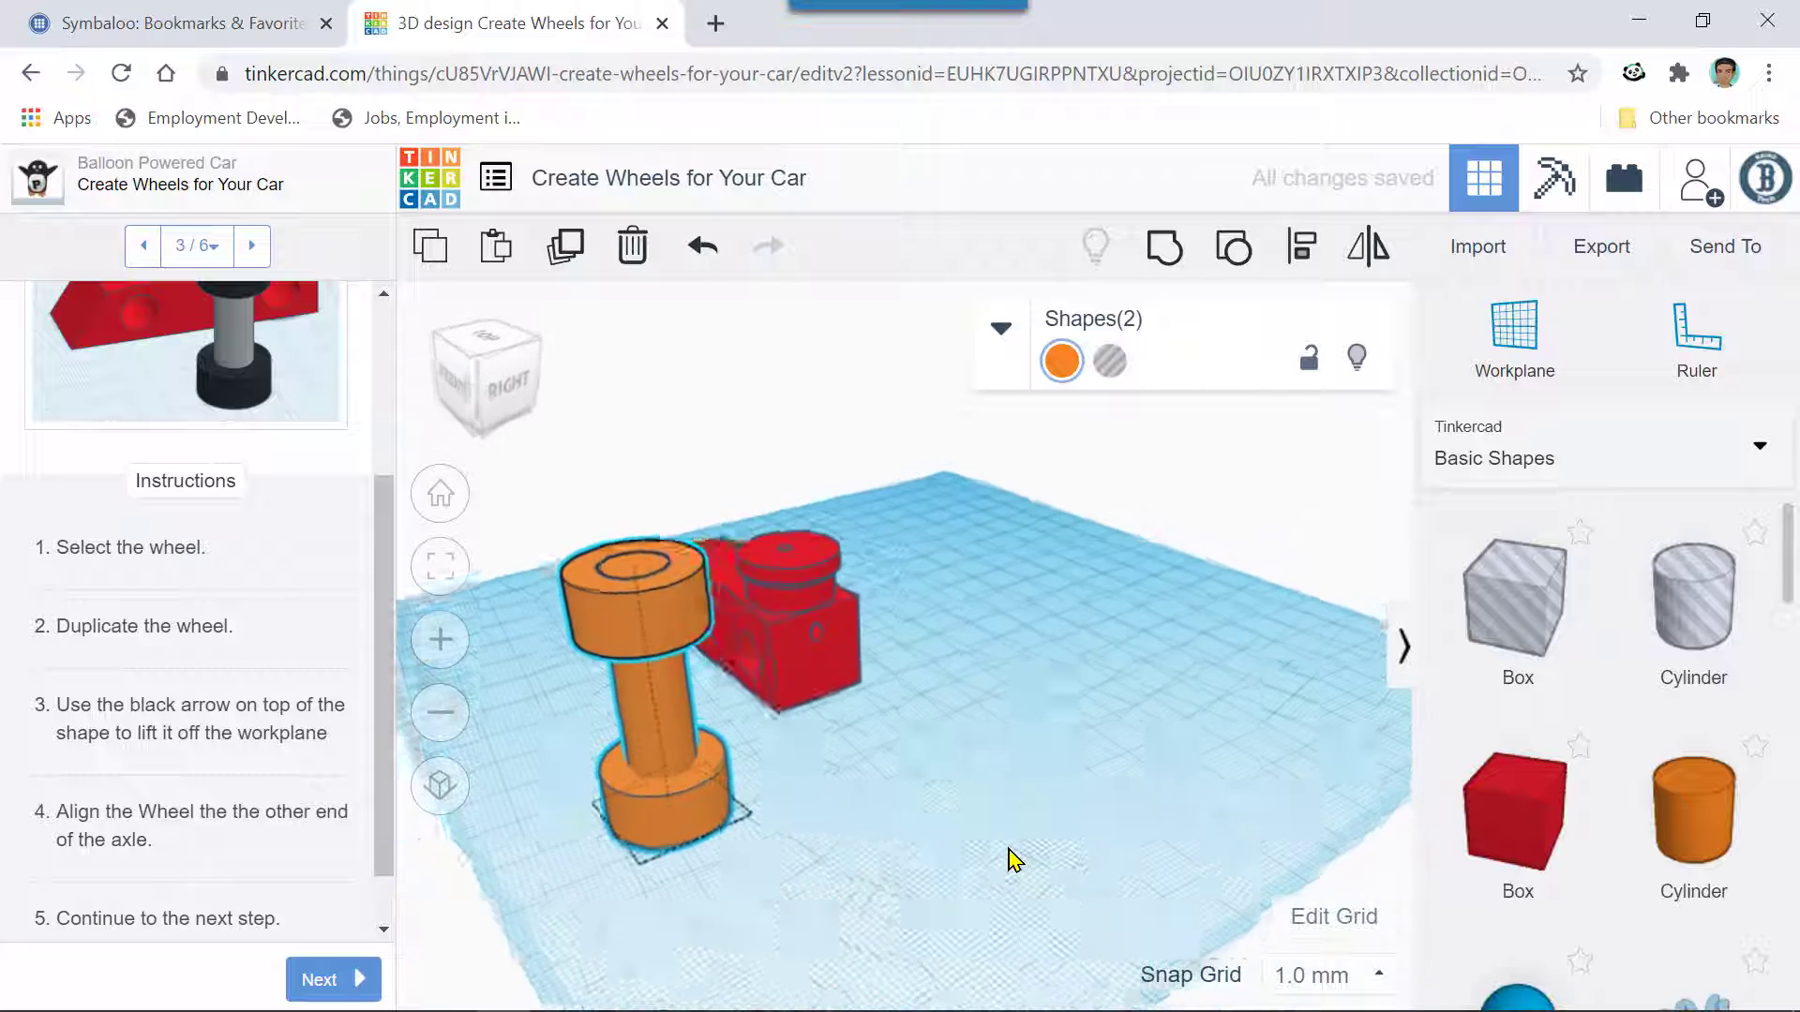
key(l)
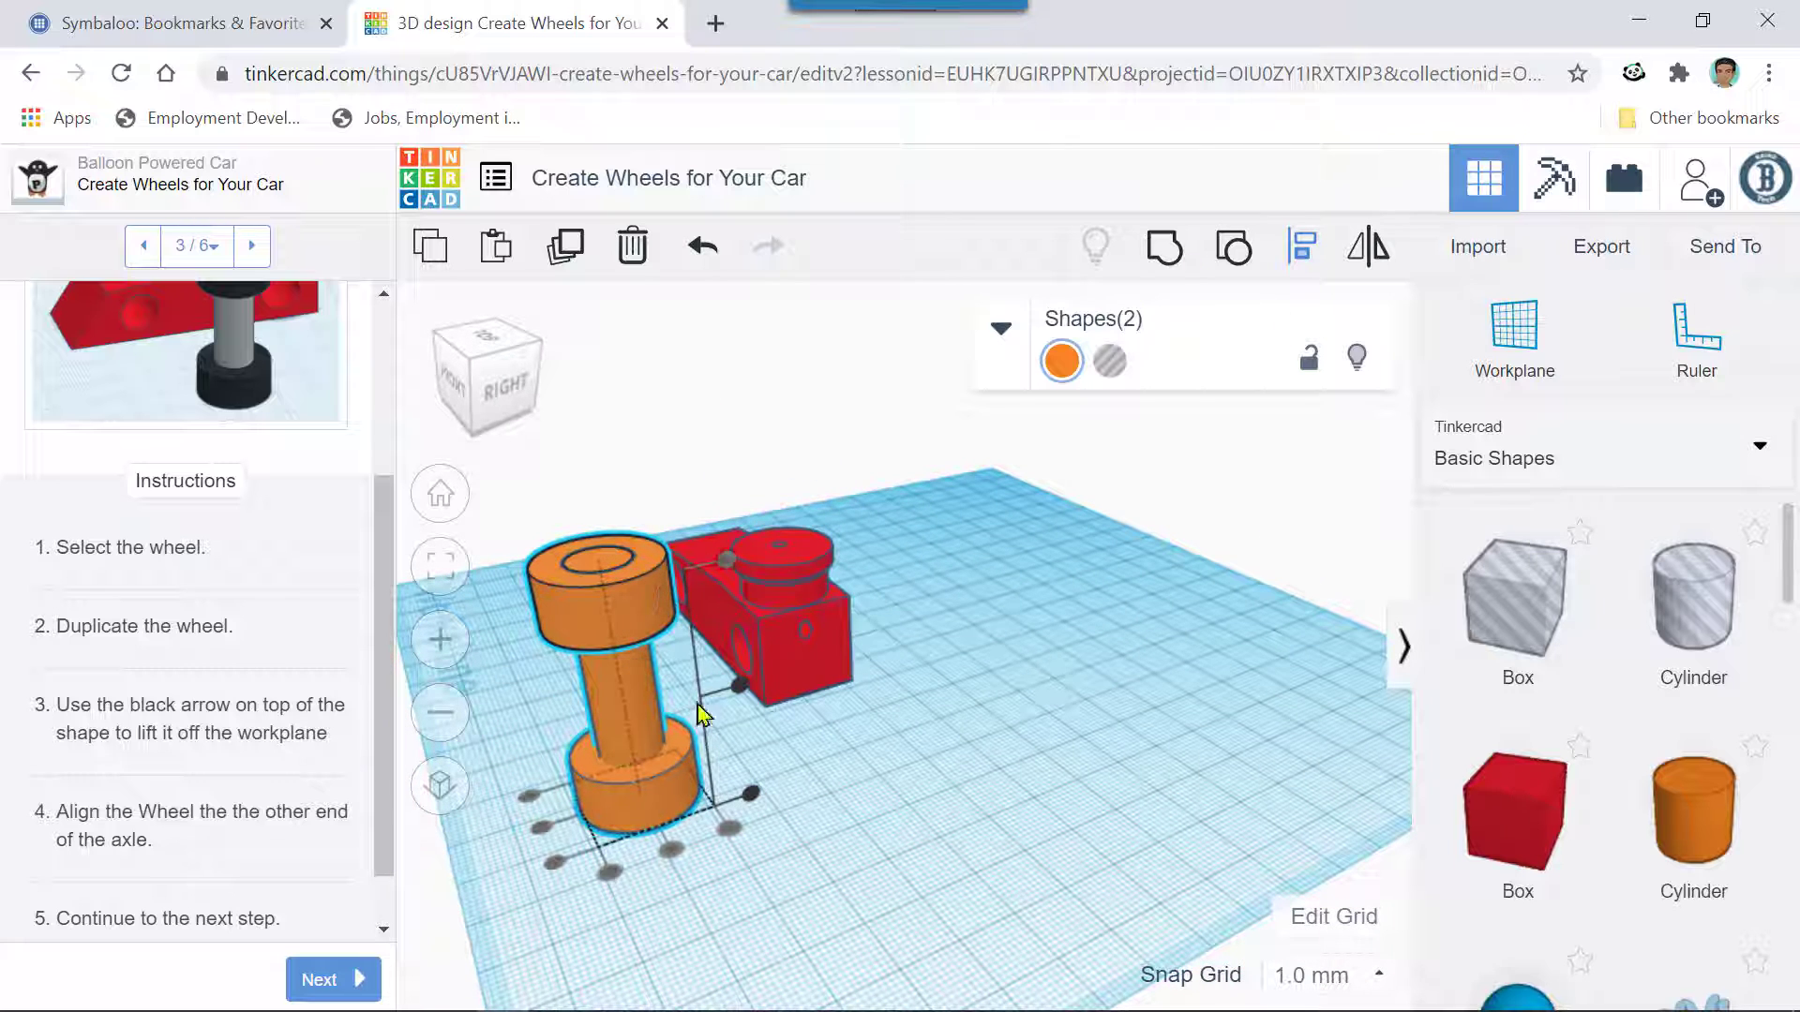
- Group the upper wheel with the lower wheel and axle, and advance the lesson to Position the Axle
click(1162, 251)
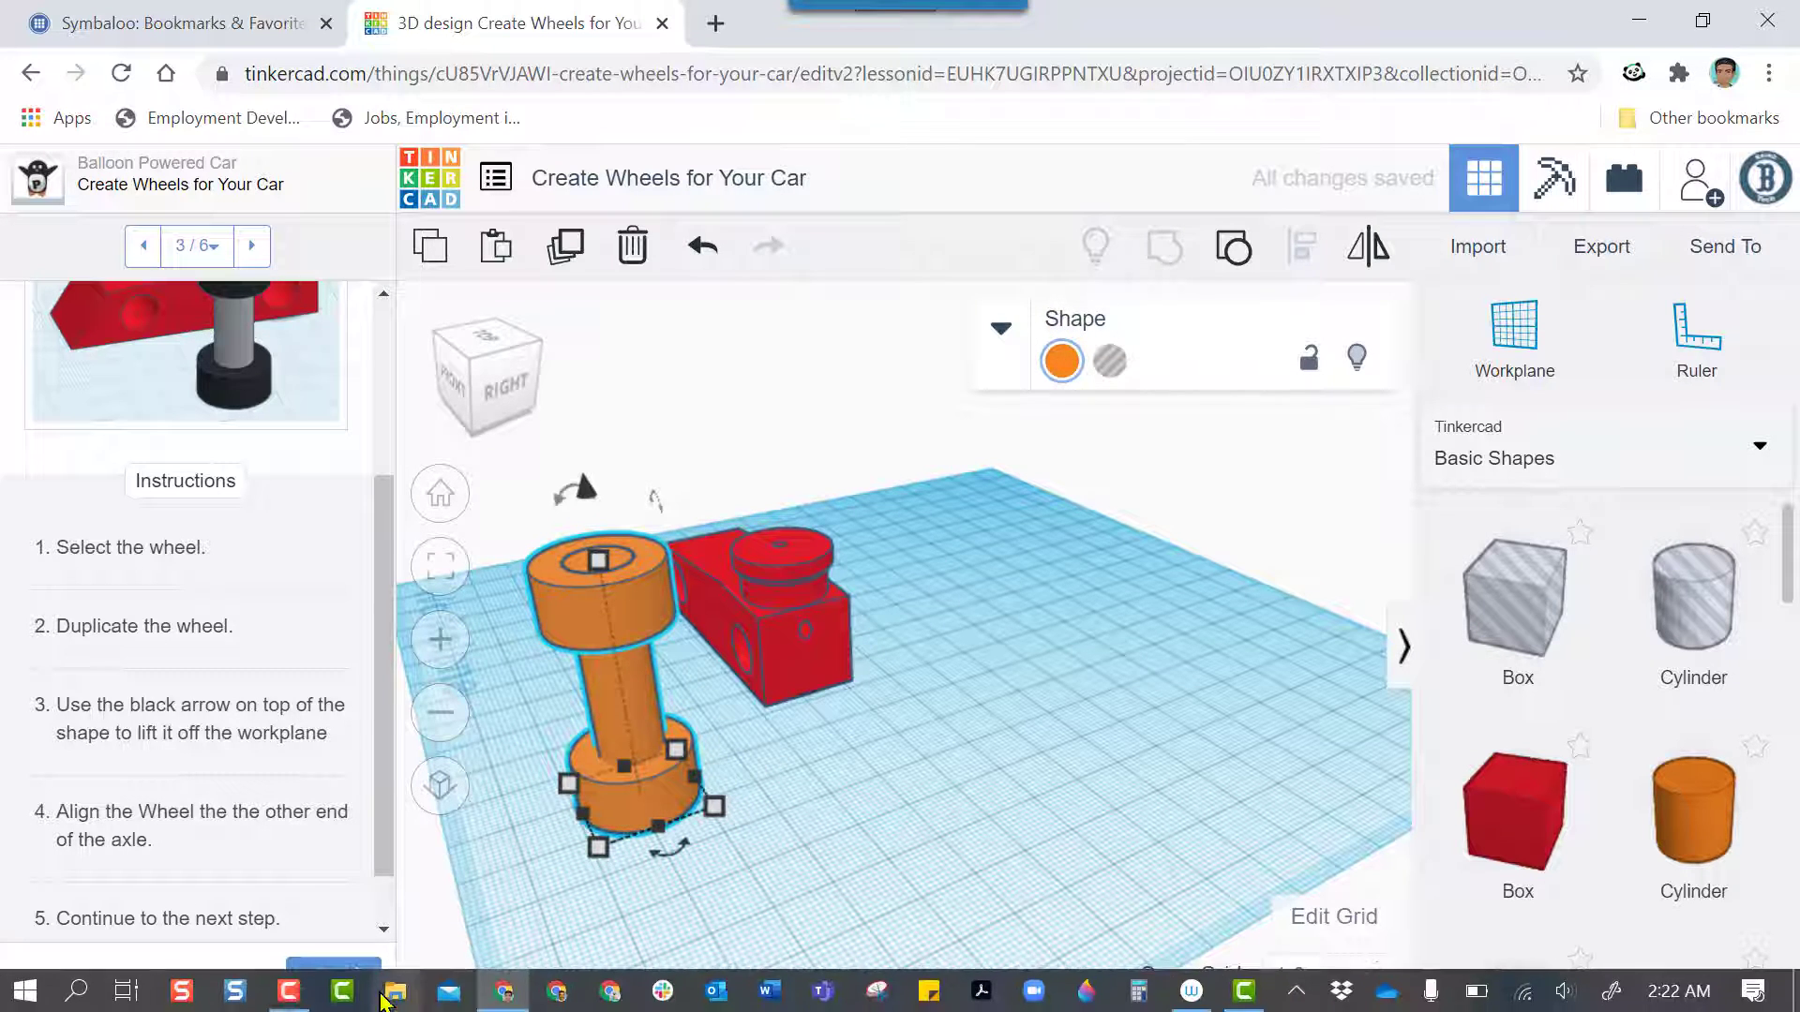
click(362, 980)
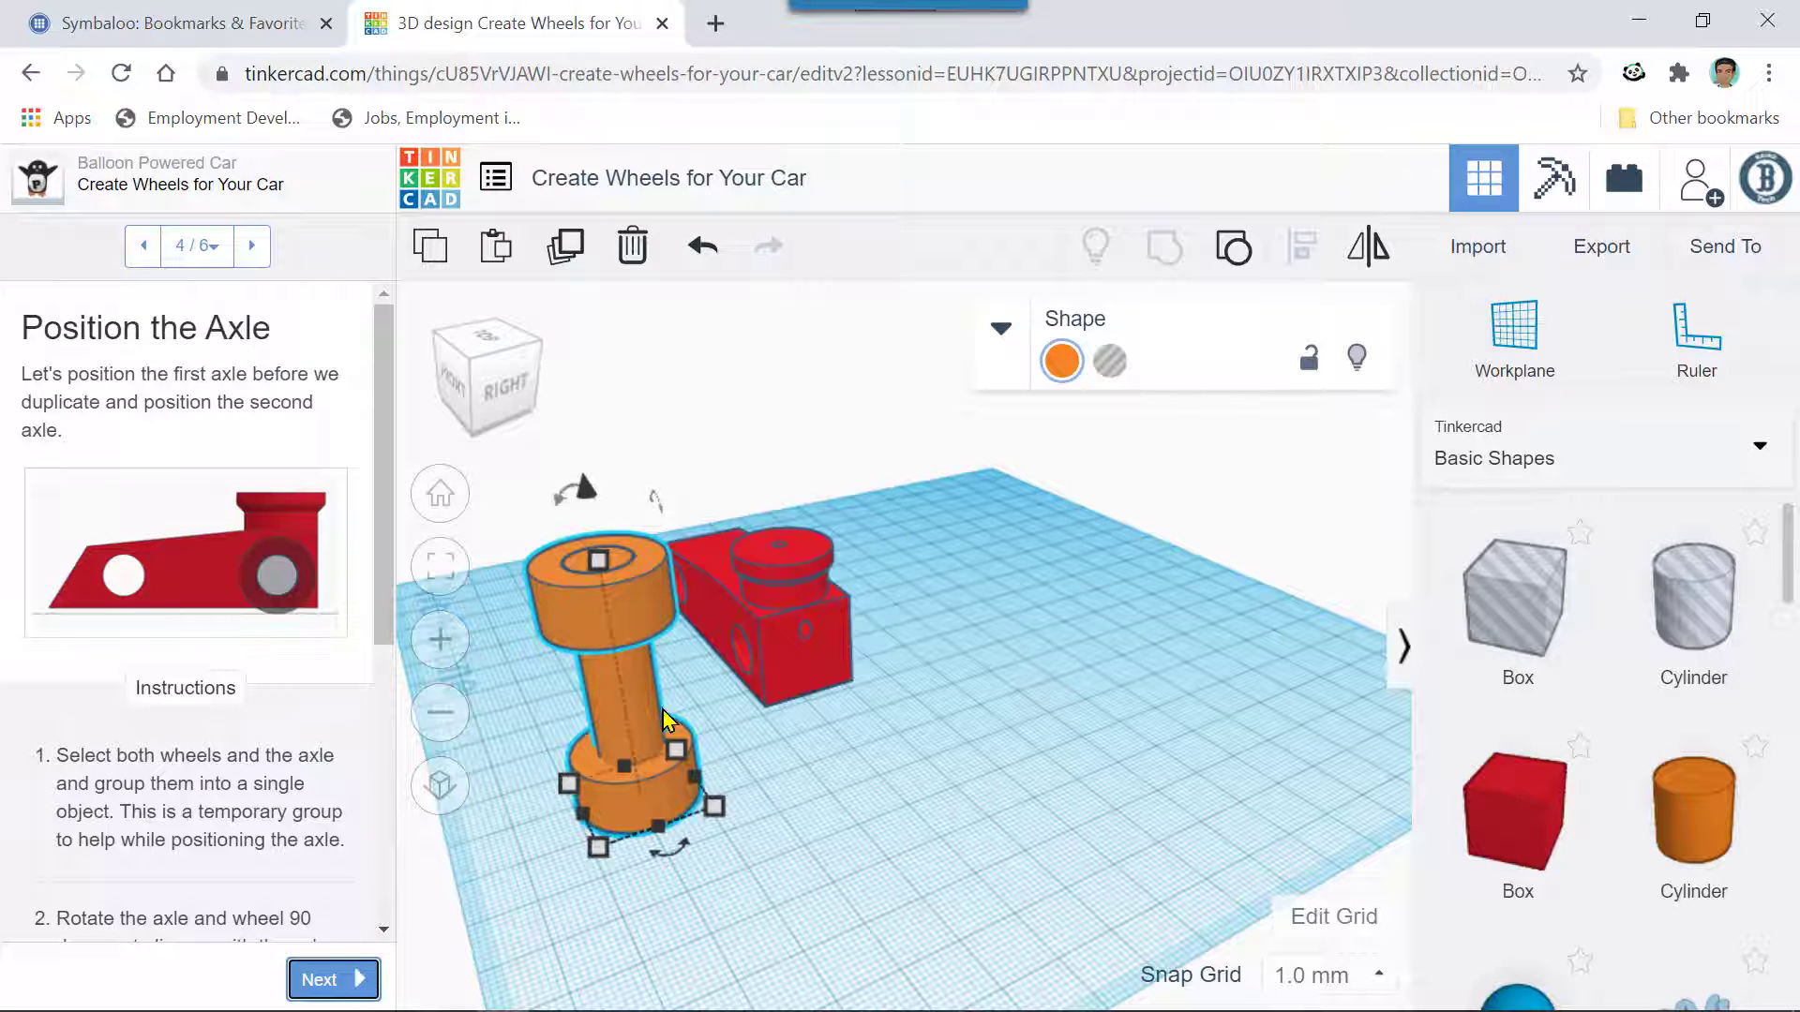
- Undo the grouping of the wheels and axle, and group them into one object again
drag(568, 491, 565, 490)
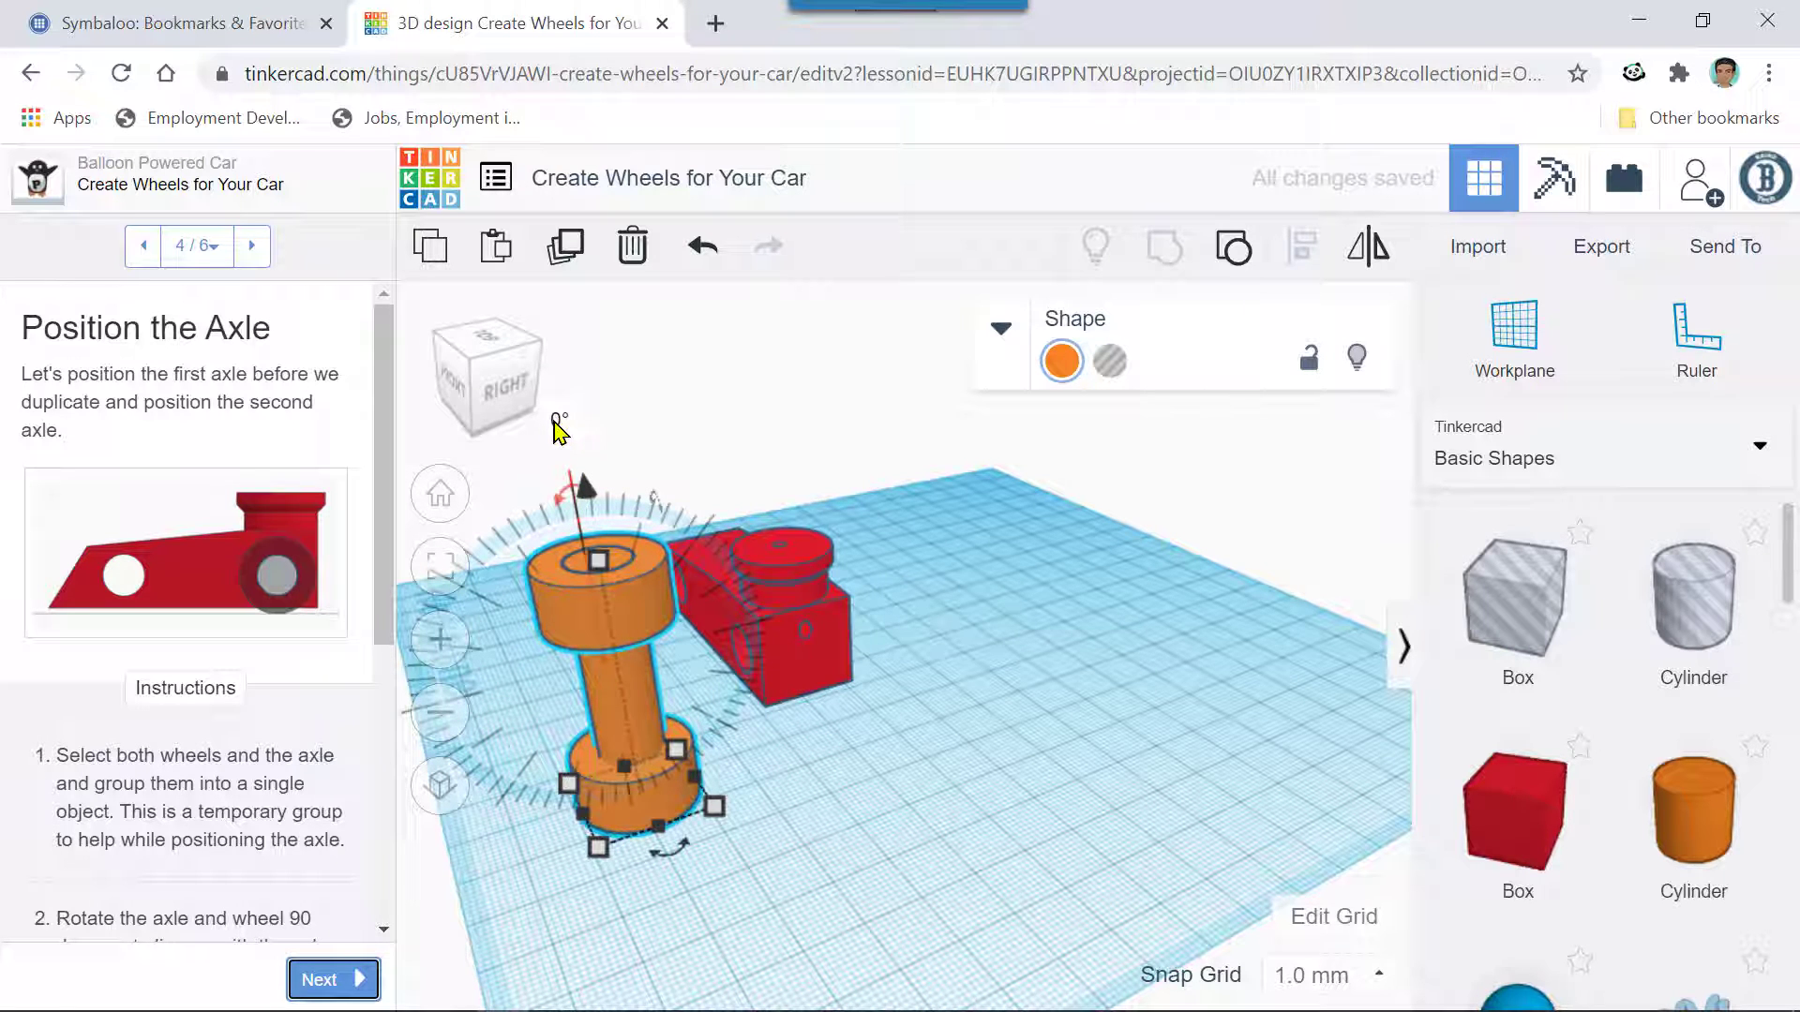
click(703, 248)
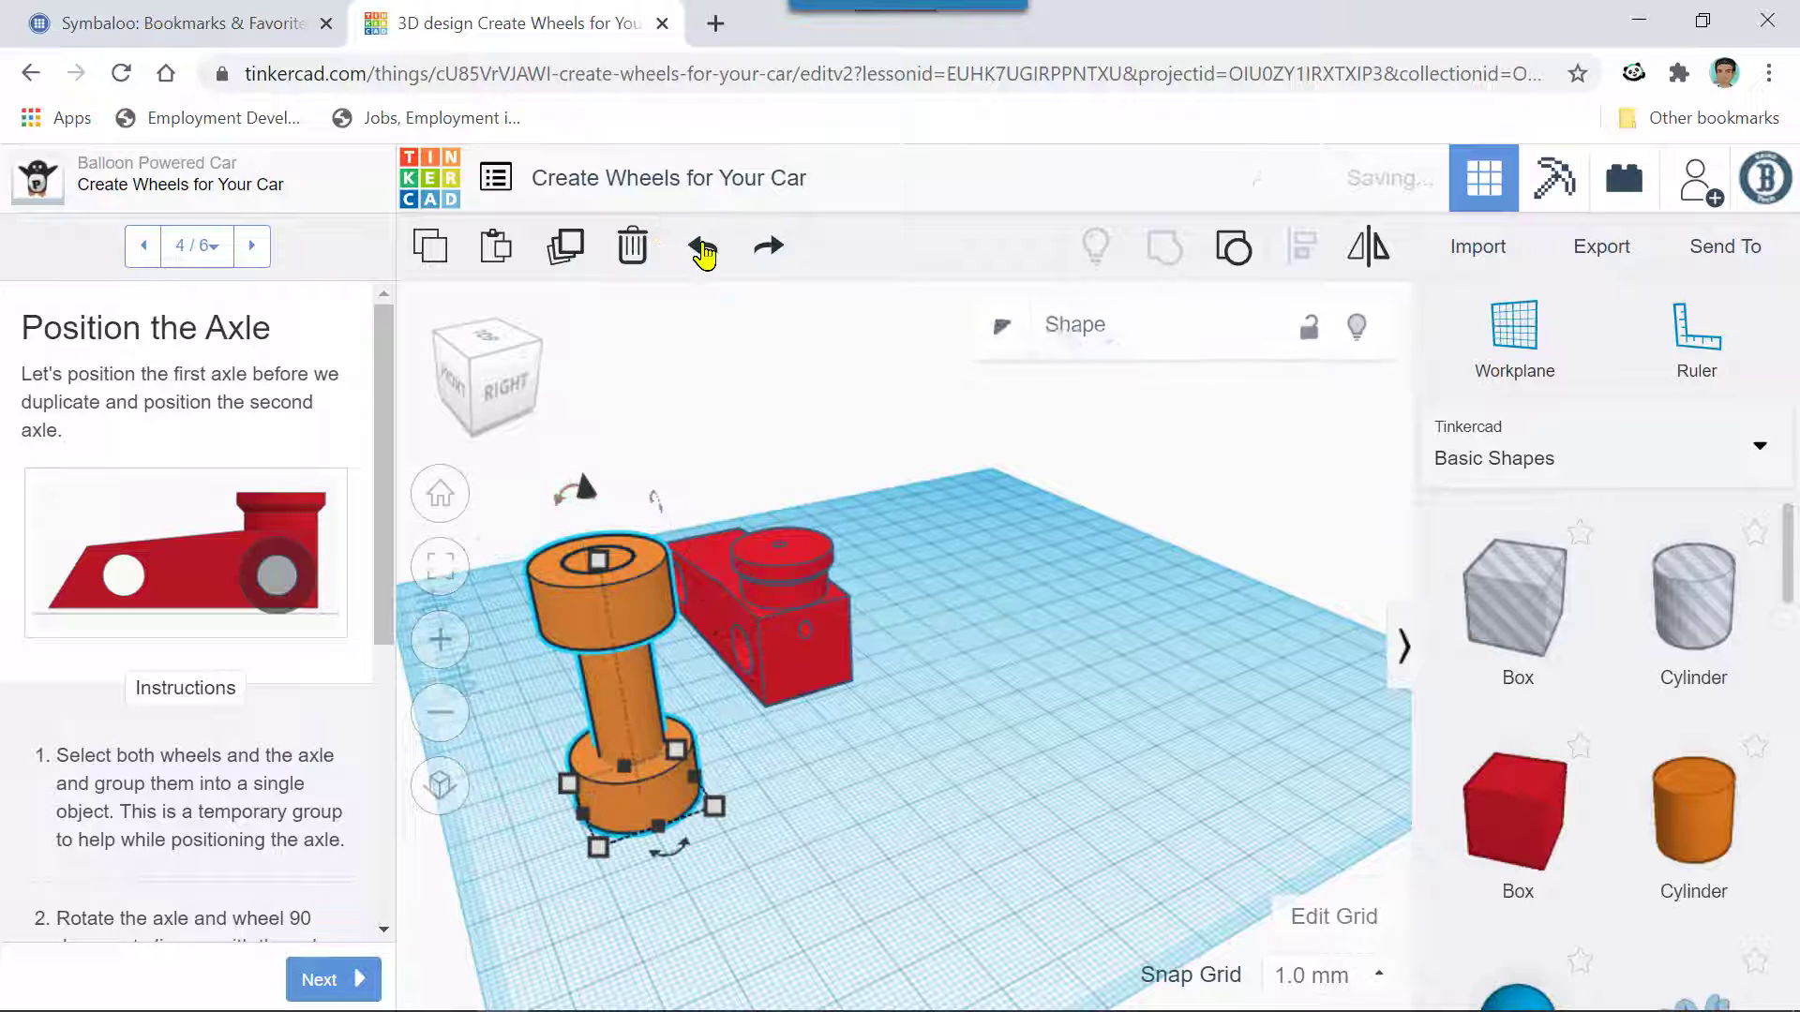
click(703, 248)
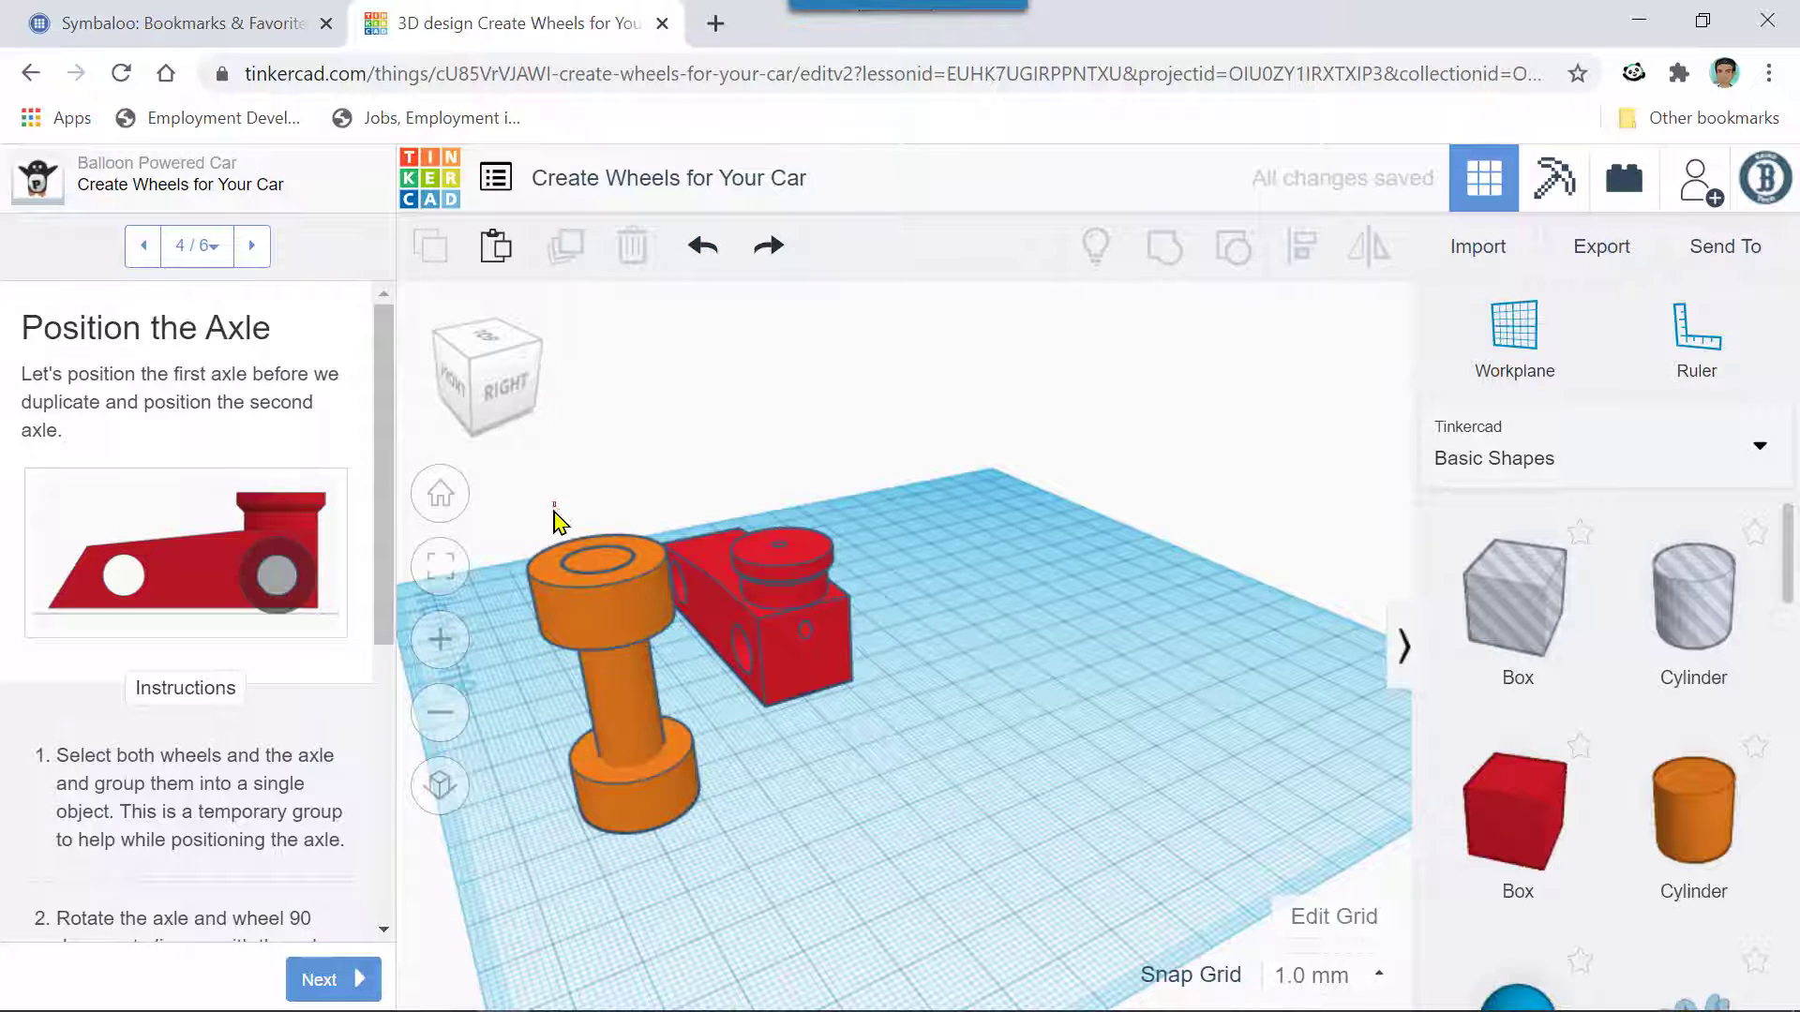
click(614, 804)
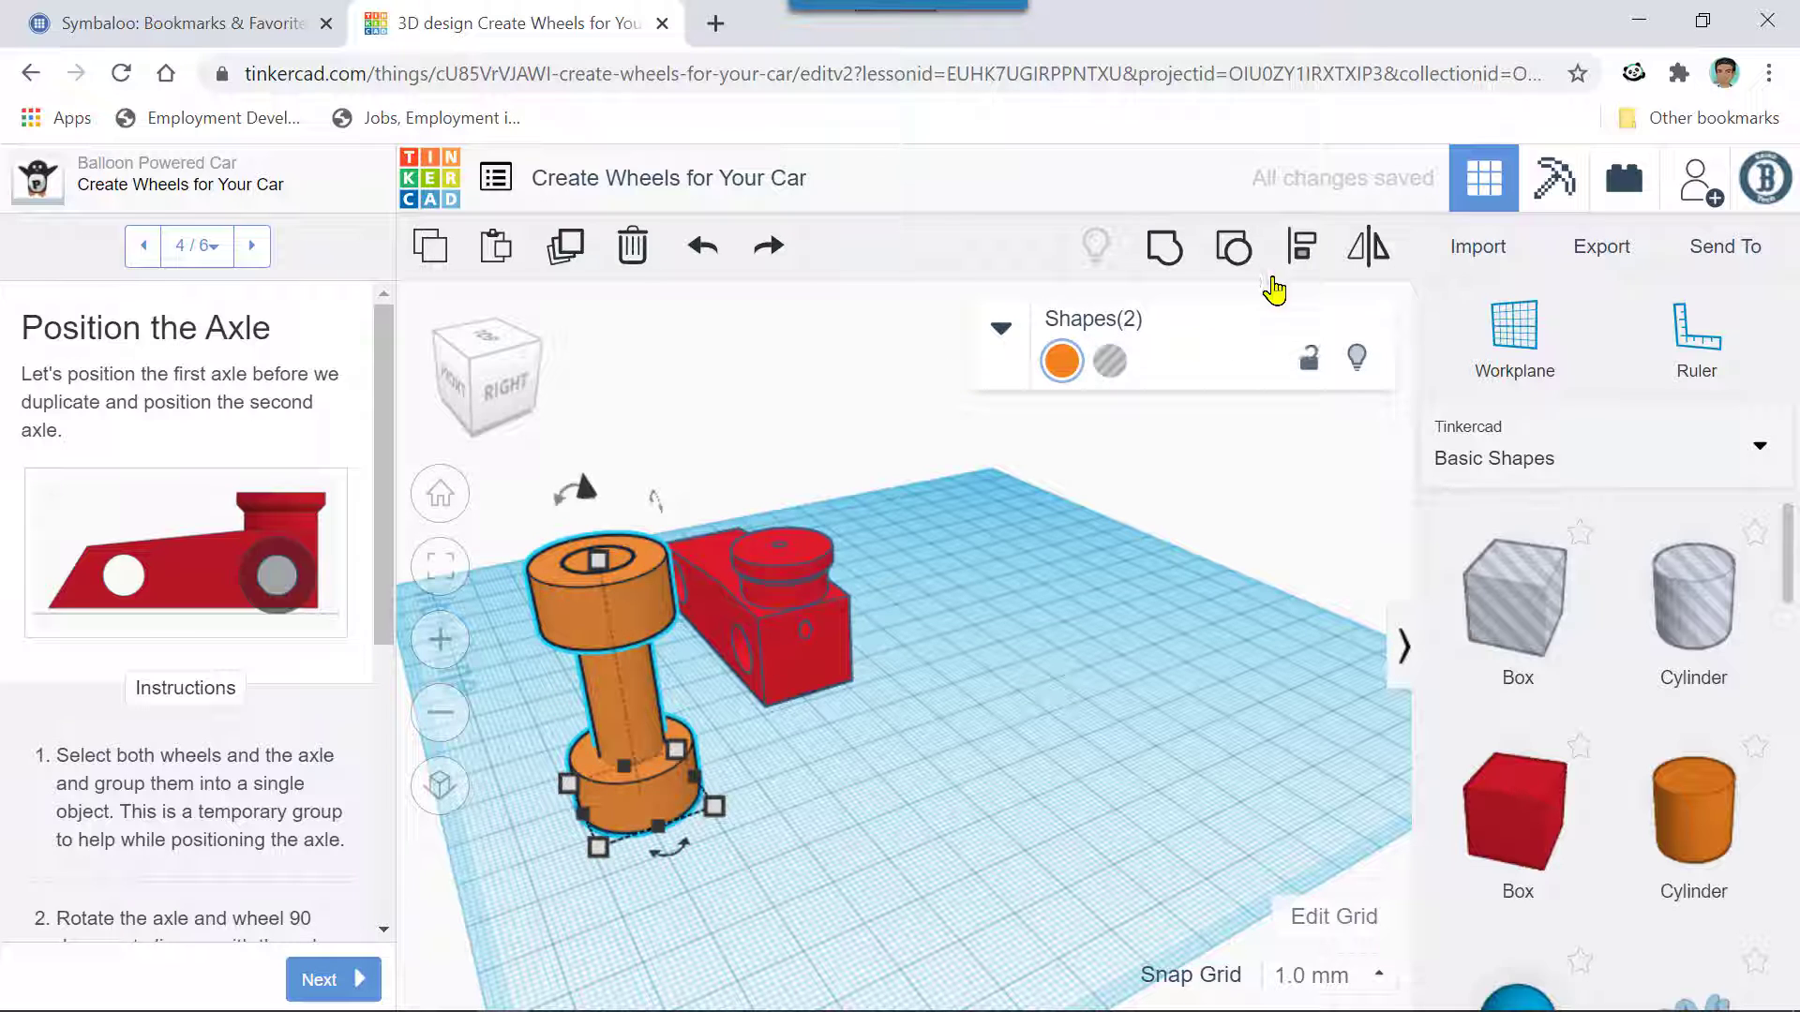
click(1167, 249)
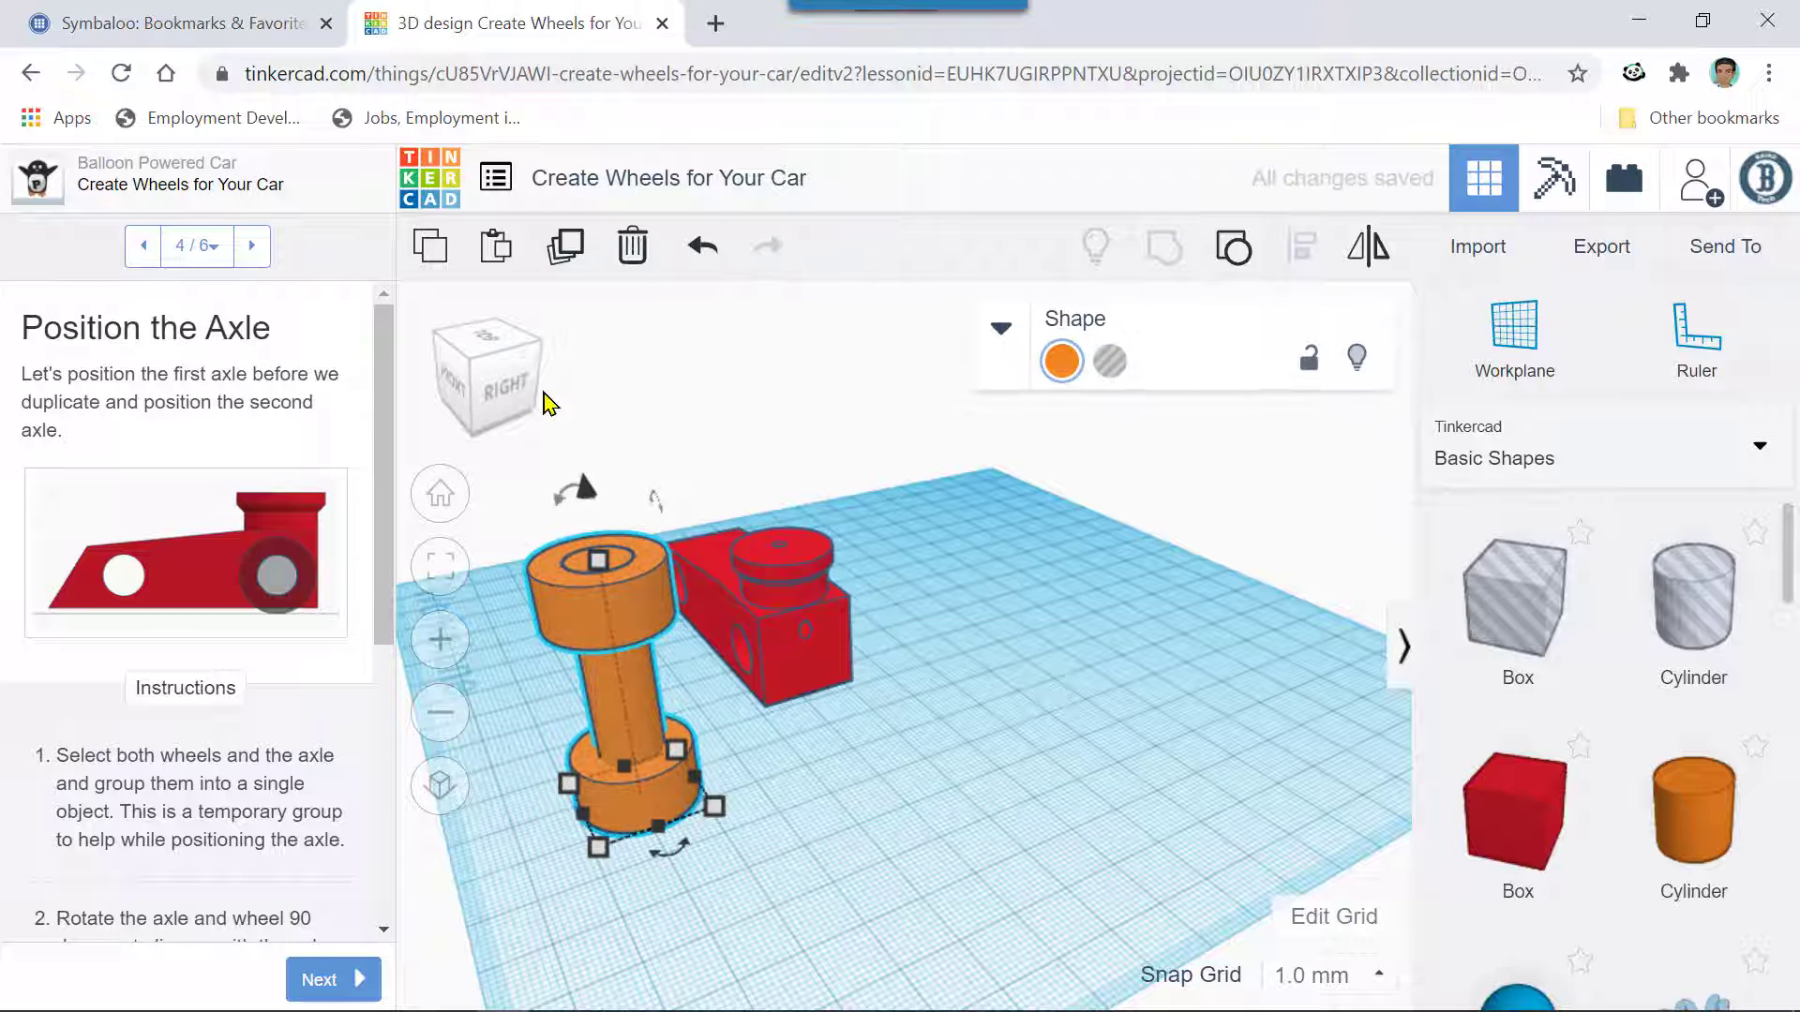
- Rotate the grouped wheels and axle 90 degrees to lie horizontally, and drop the group onto the workplane
mouse_move(553, 490)
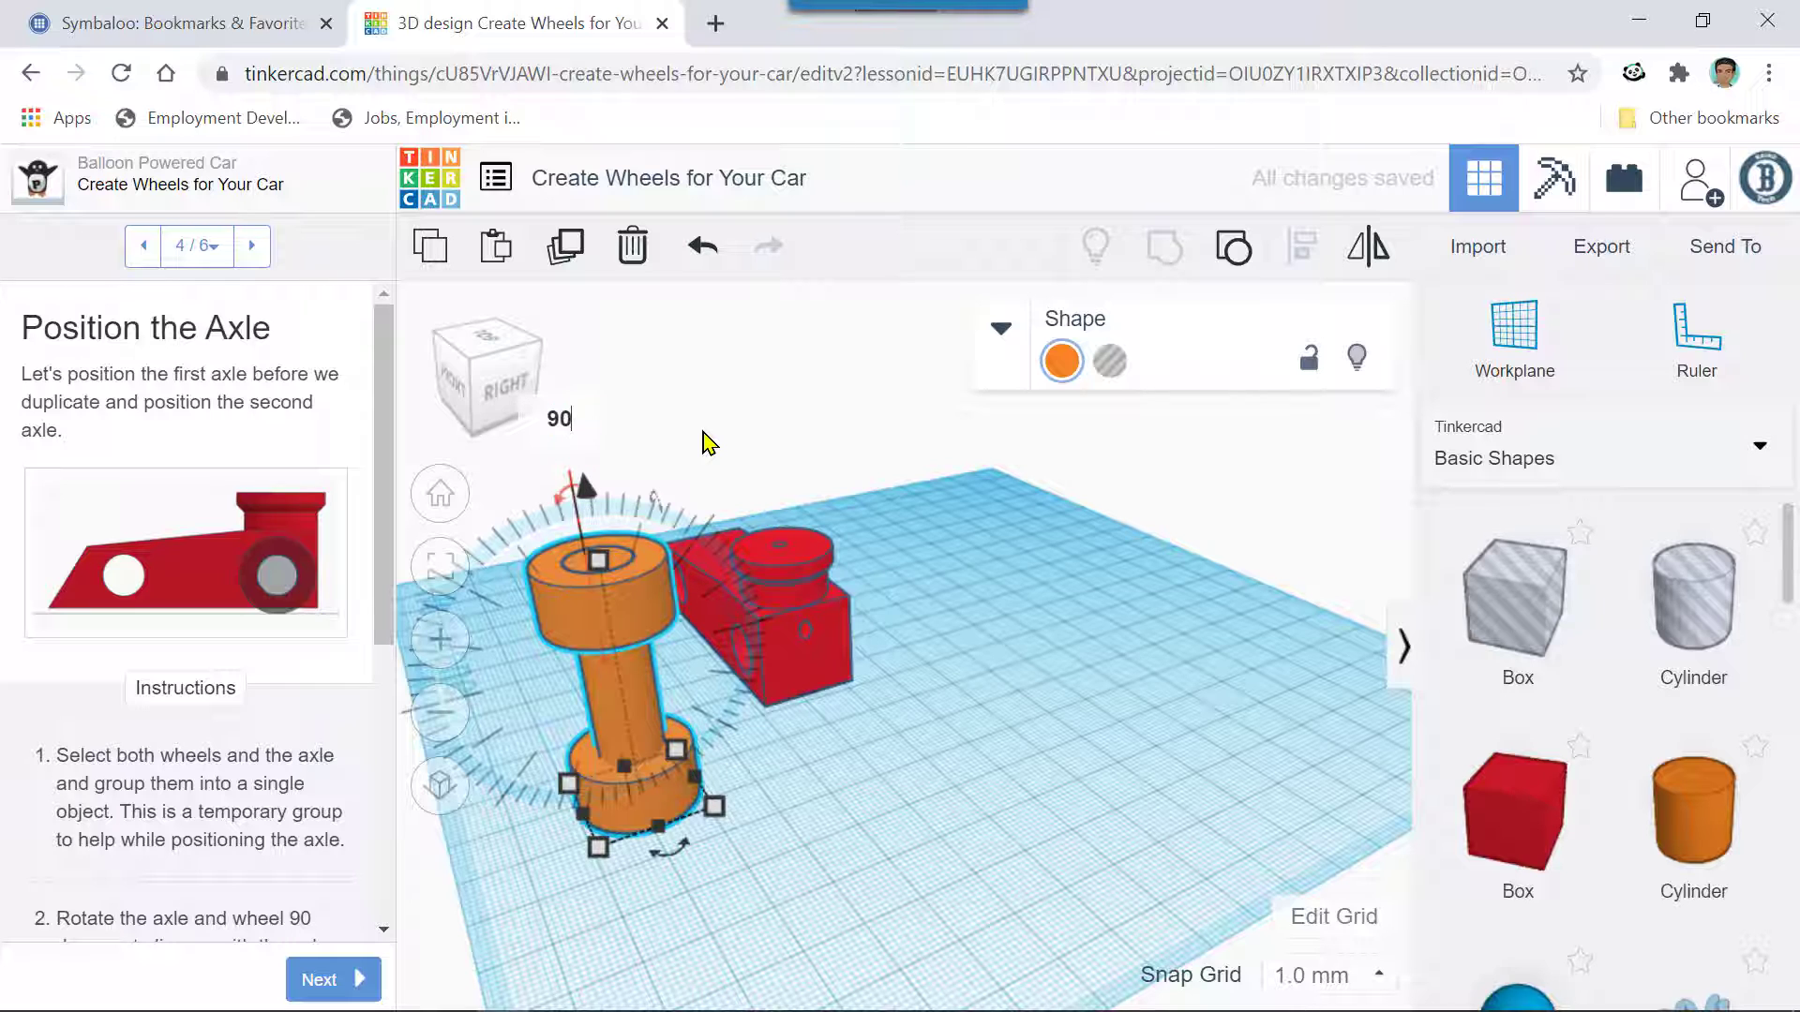
key(Return)
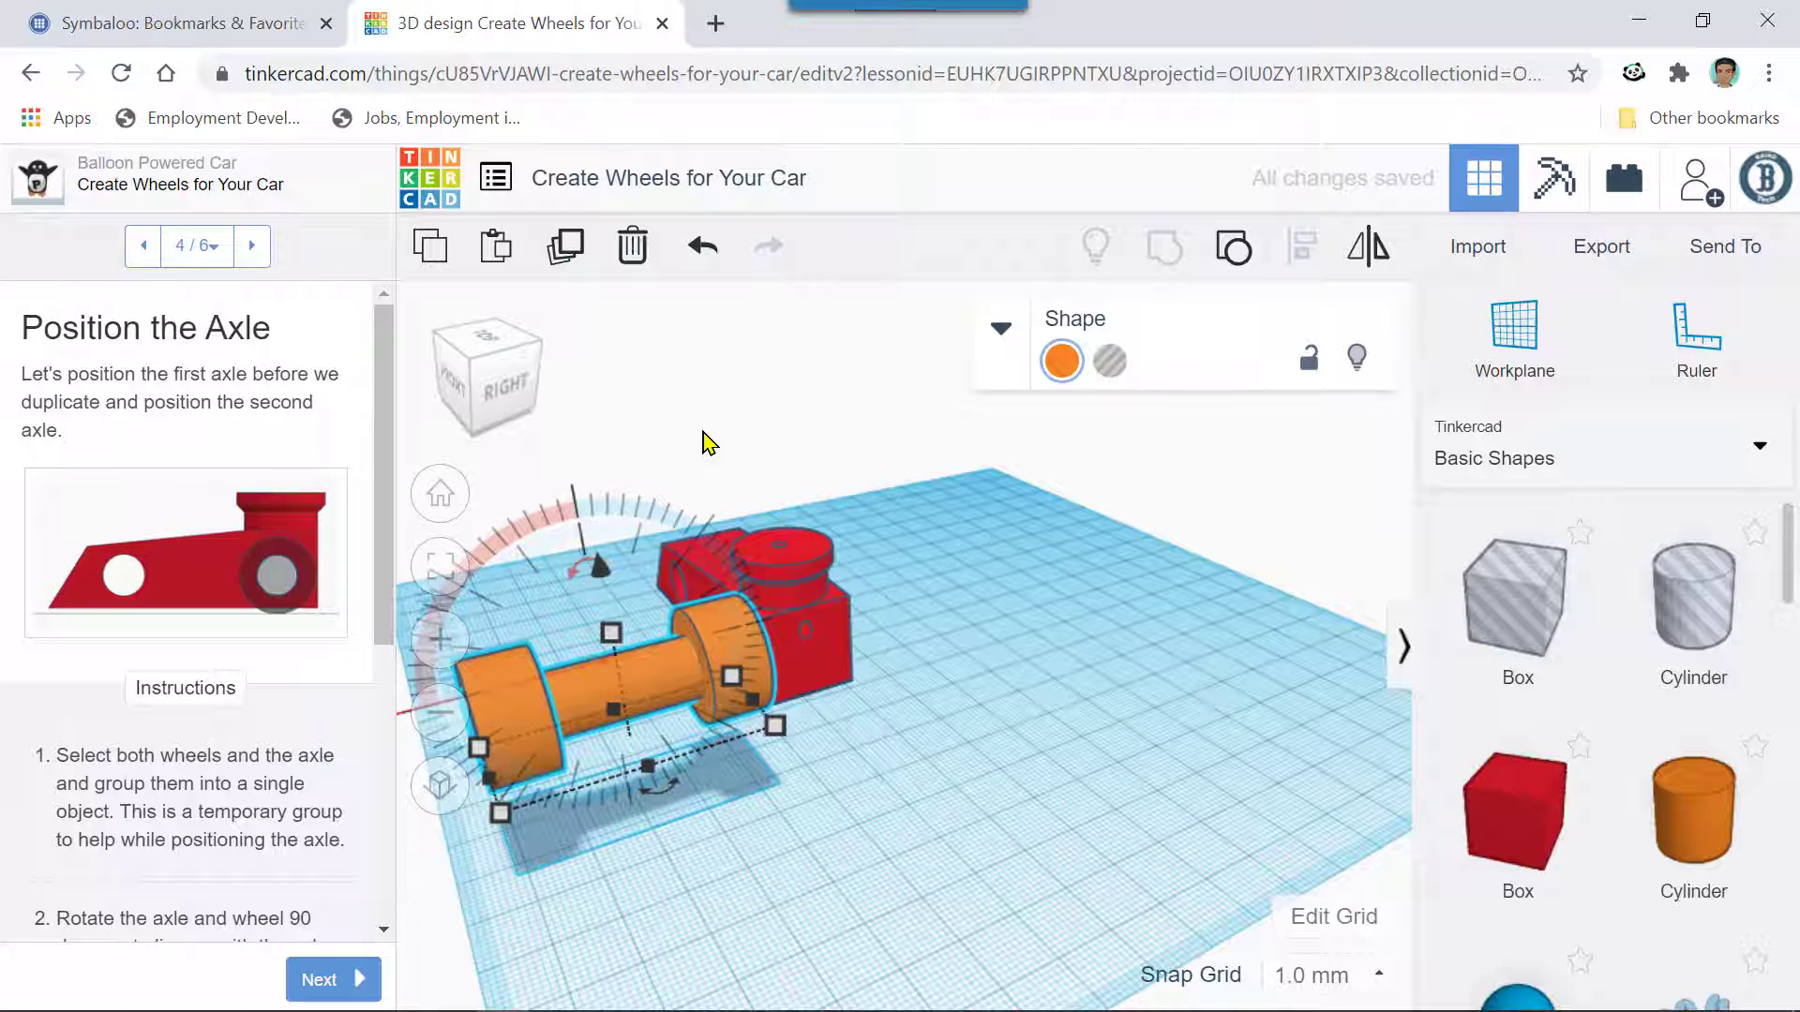
key(d)
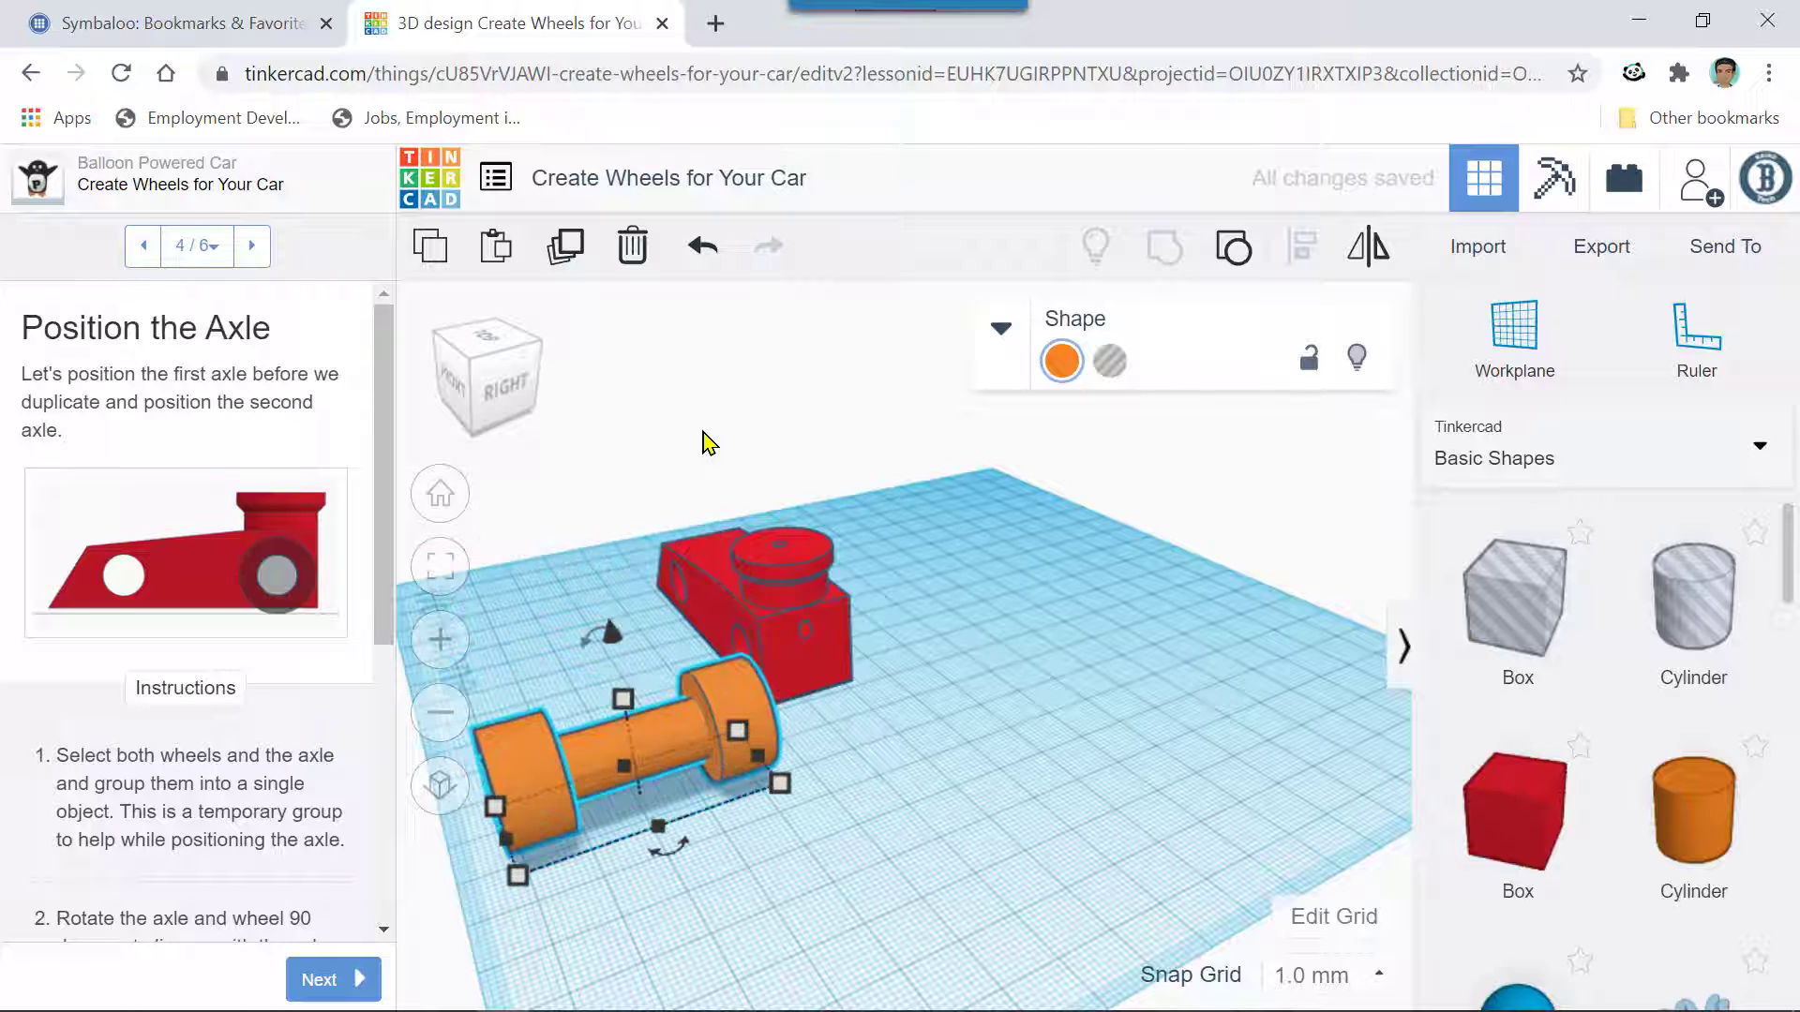
- From a front view, move the axle assembly left until it lines up with the car body's rear axle hole
right_drag(981, 904, 1218, 836)
key(Left)
key(Left)
key(Left)
key(Left)
key(Left)
key(Left)
key(Left)
key(Left)
key(Left)
key(Left)
key(Left)
key(Left)
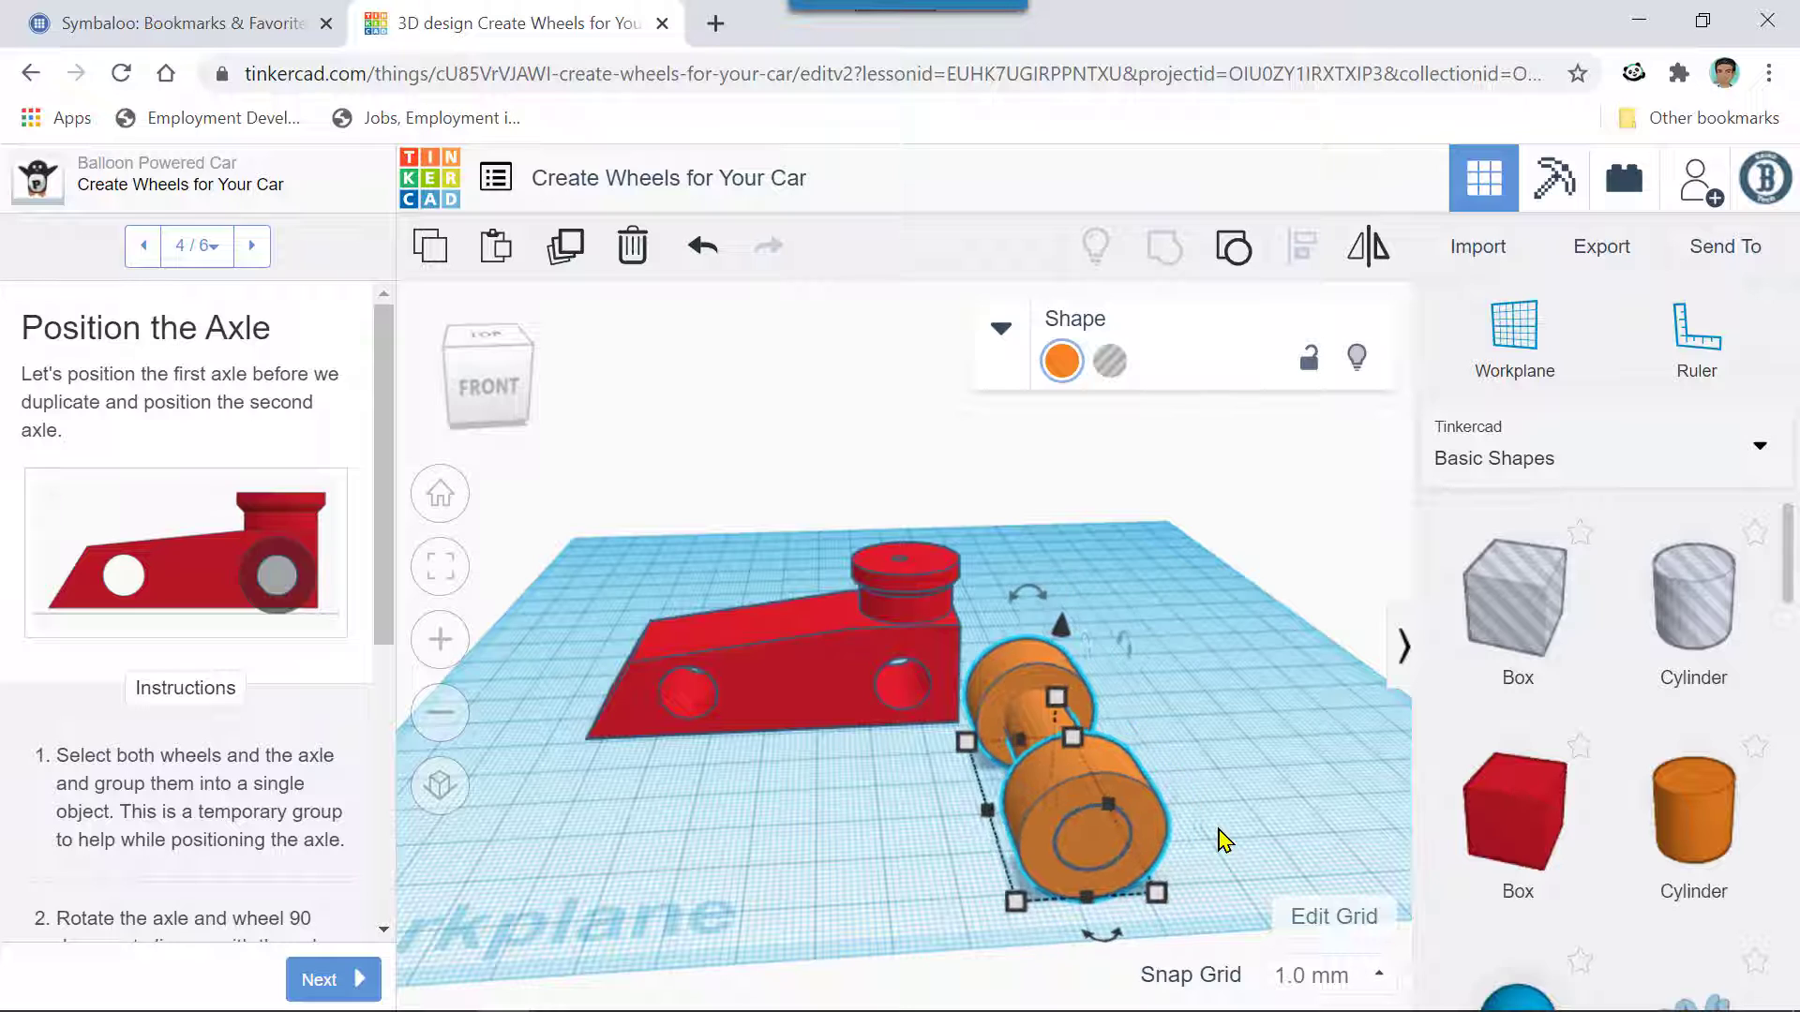
key(Left)
key(Left)
key(Left)
key(Left)
key(Left)
key(Left)
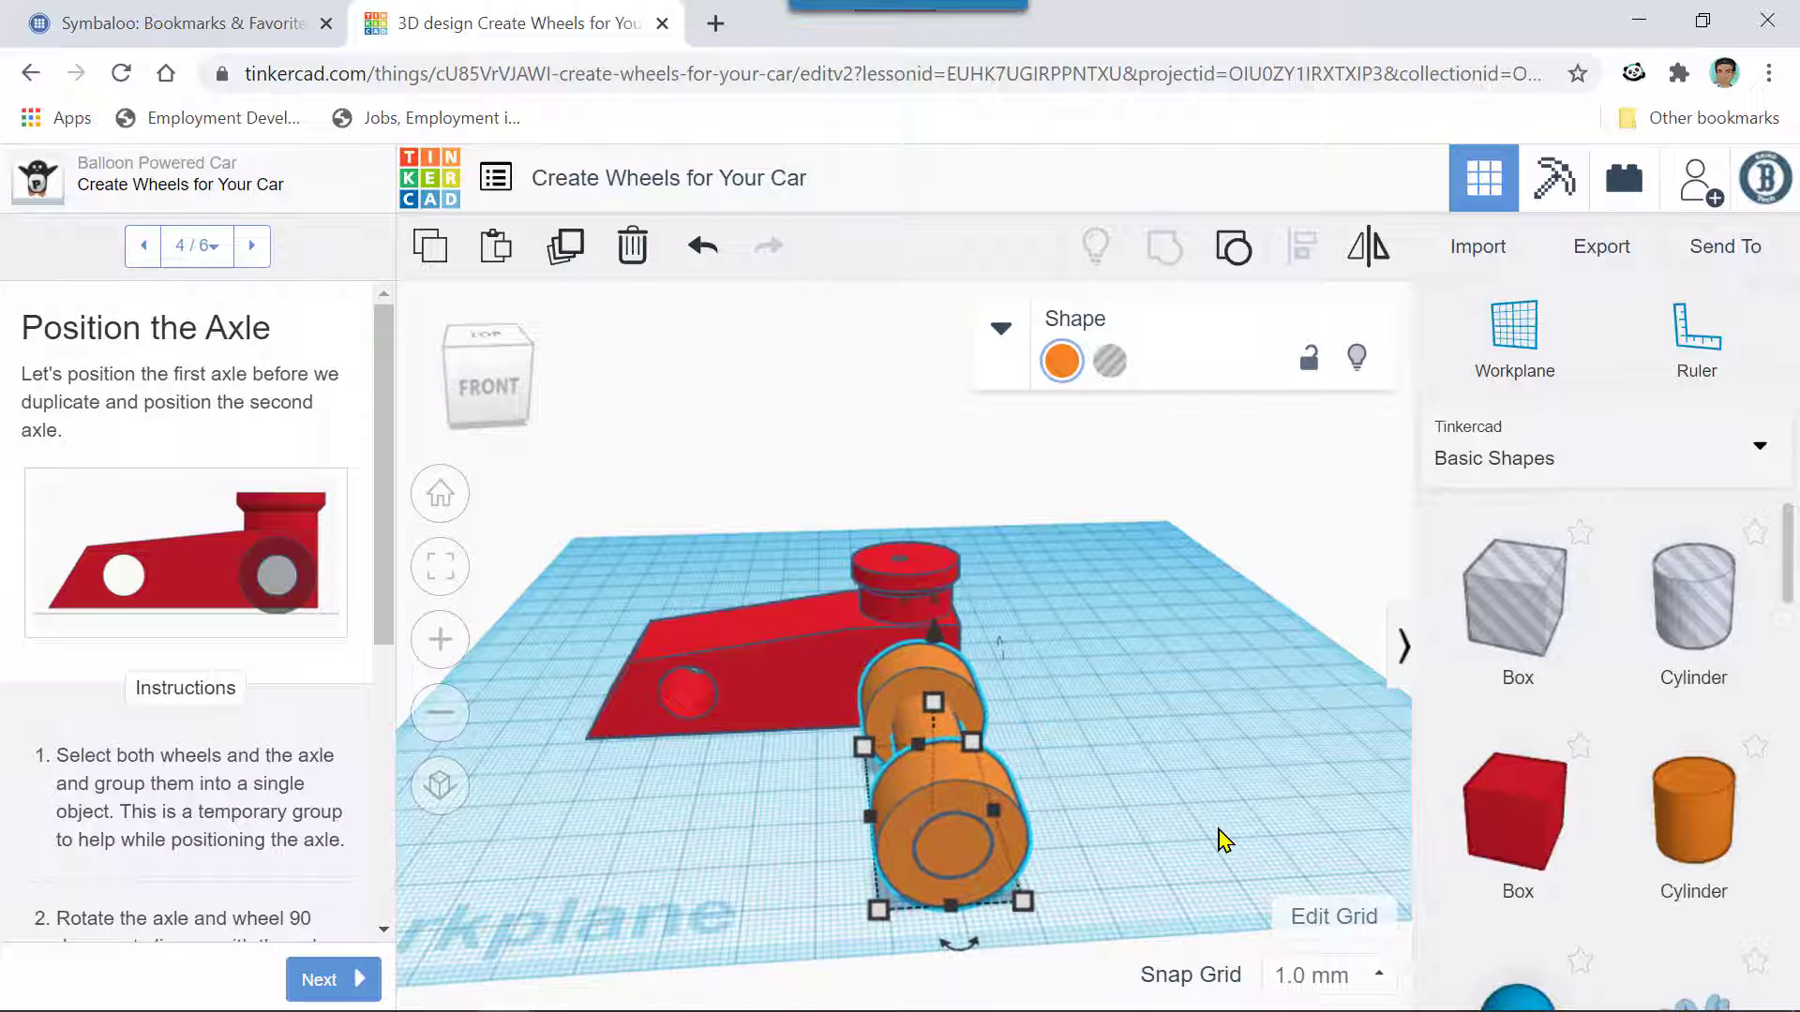
- Move the axle assembly backward through the car body so a wheel sits on each side
key(Up)
key(Up)
key(Up)
key(Up)
key(Up)
key(Up)
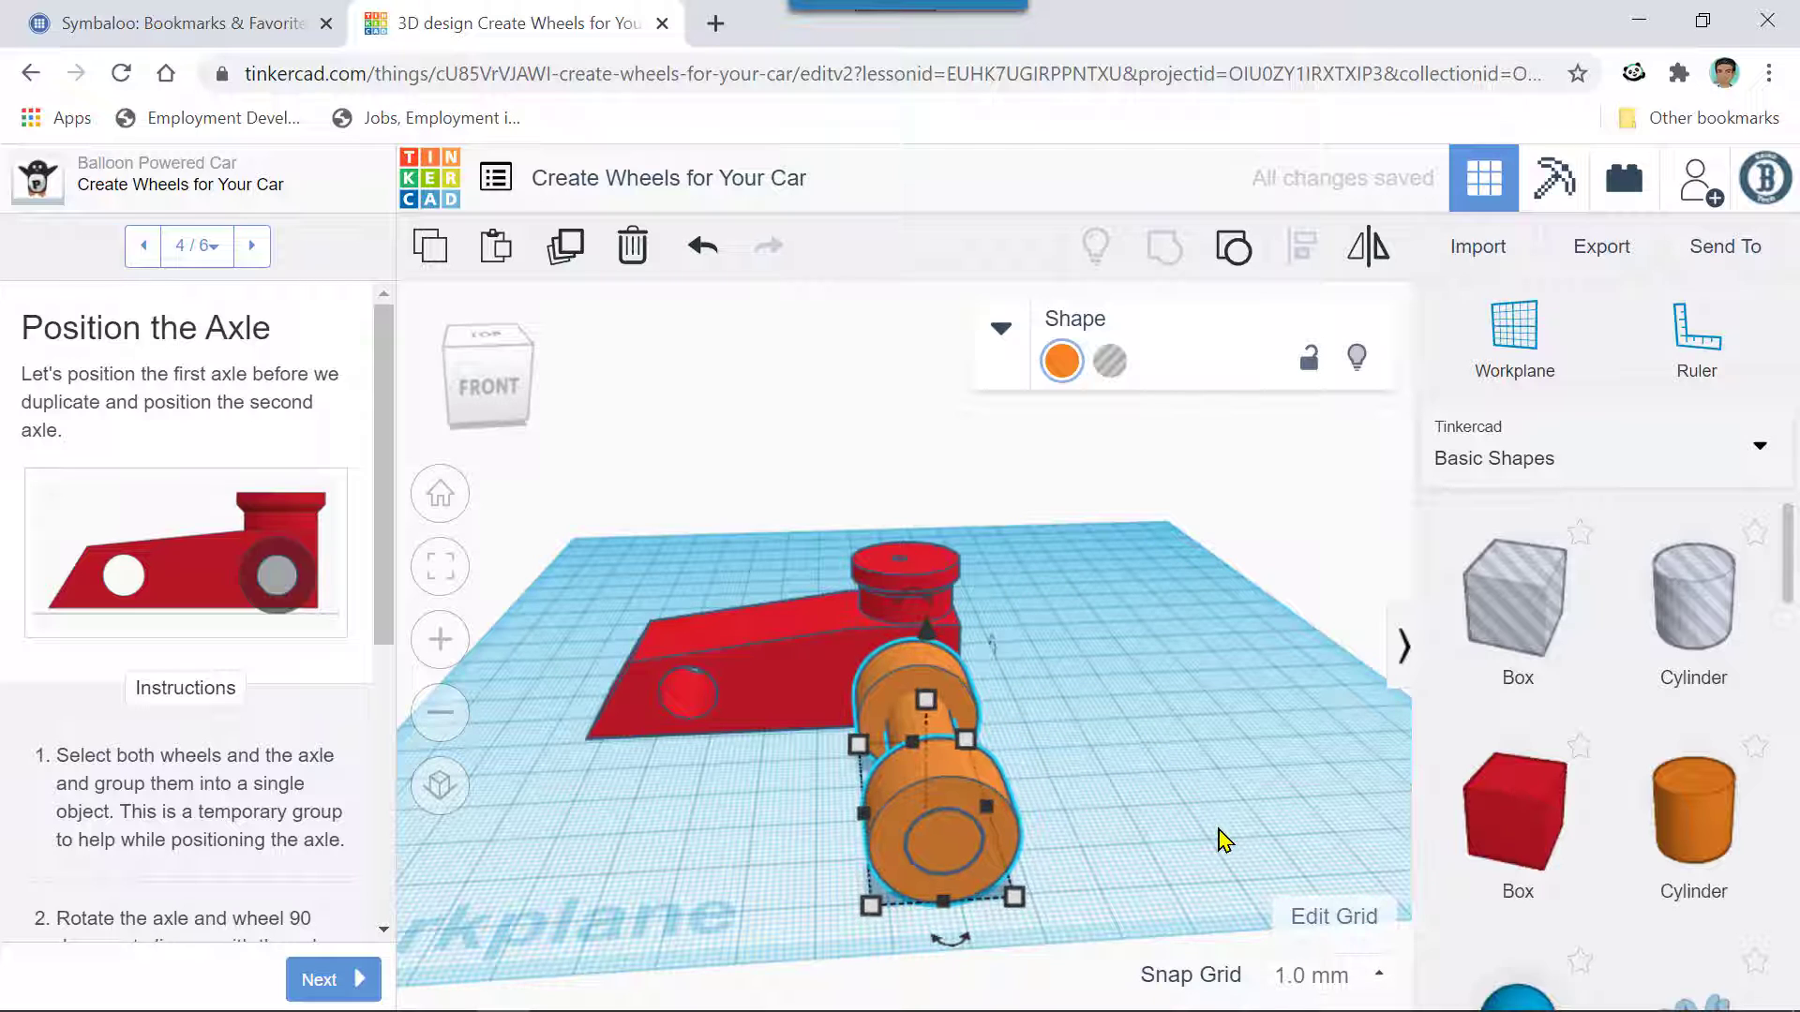
key(Up)
key(Up)
key(Up)
key(Up)
key(Up)
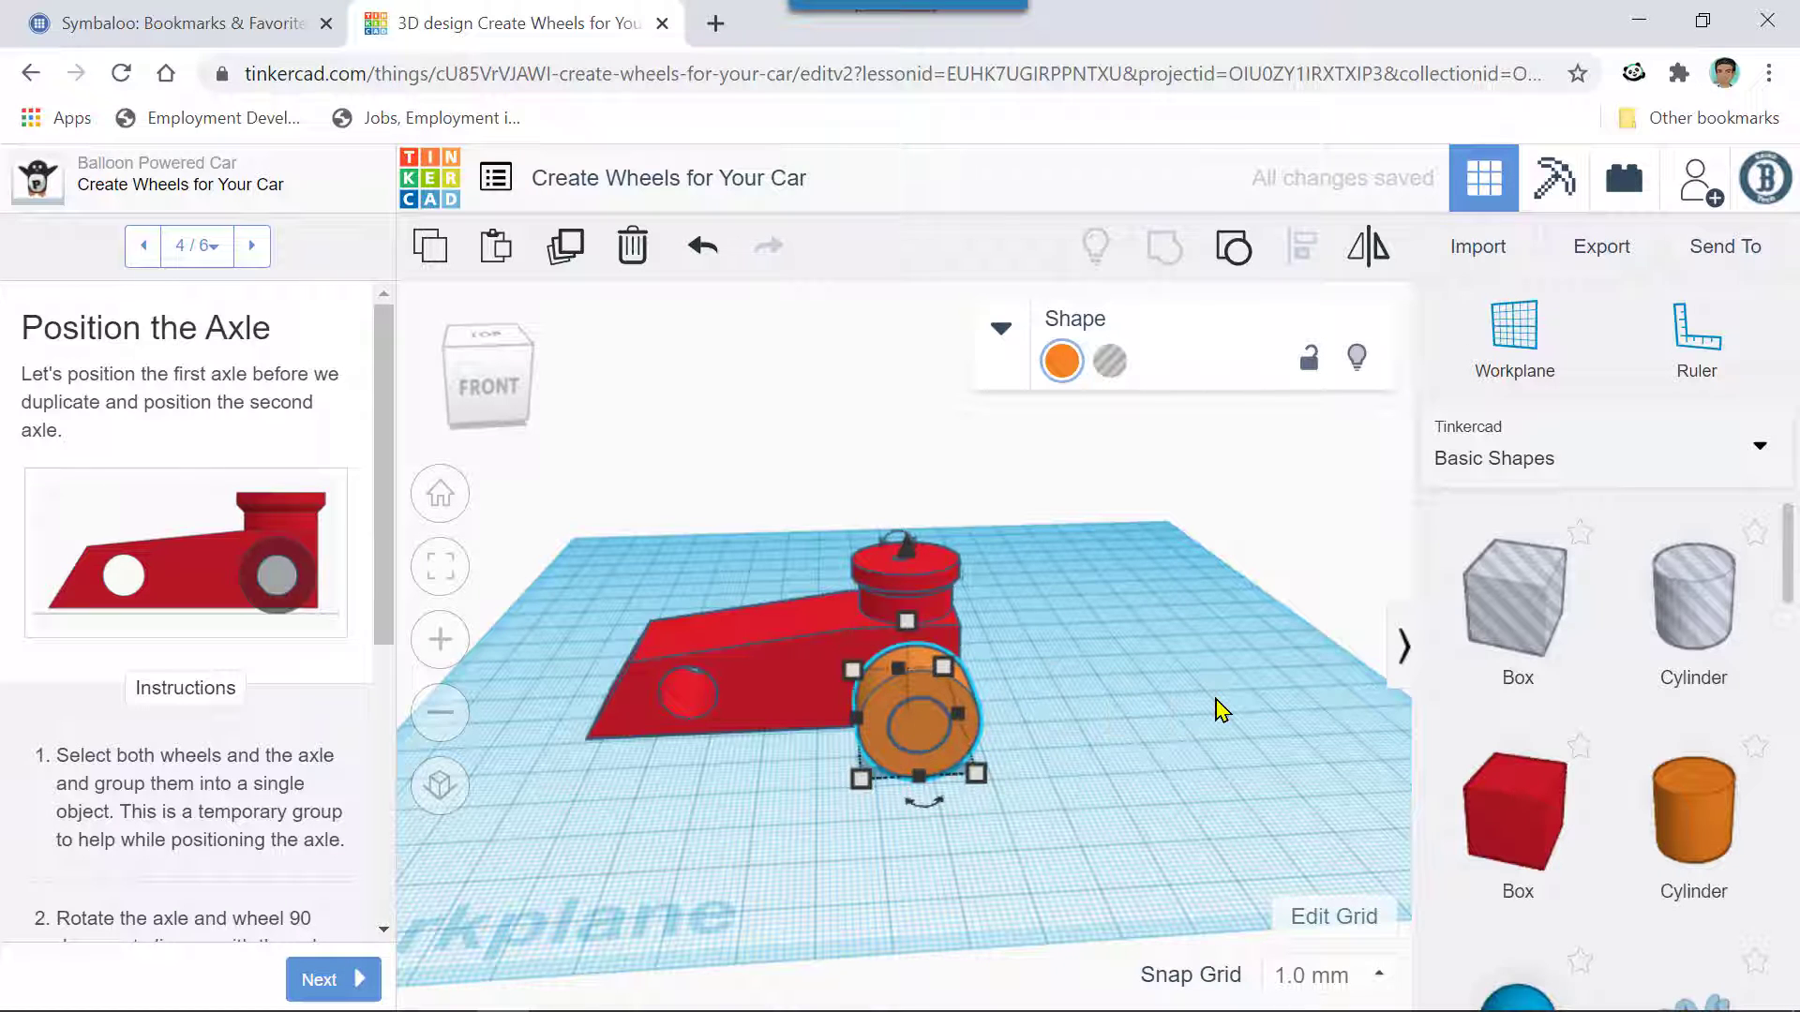
- Nudge the axle assembly into the car body's rear axle hole so it does not cut through the body's back face
right_drag(1218, 709, 1017, 726)
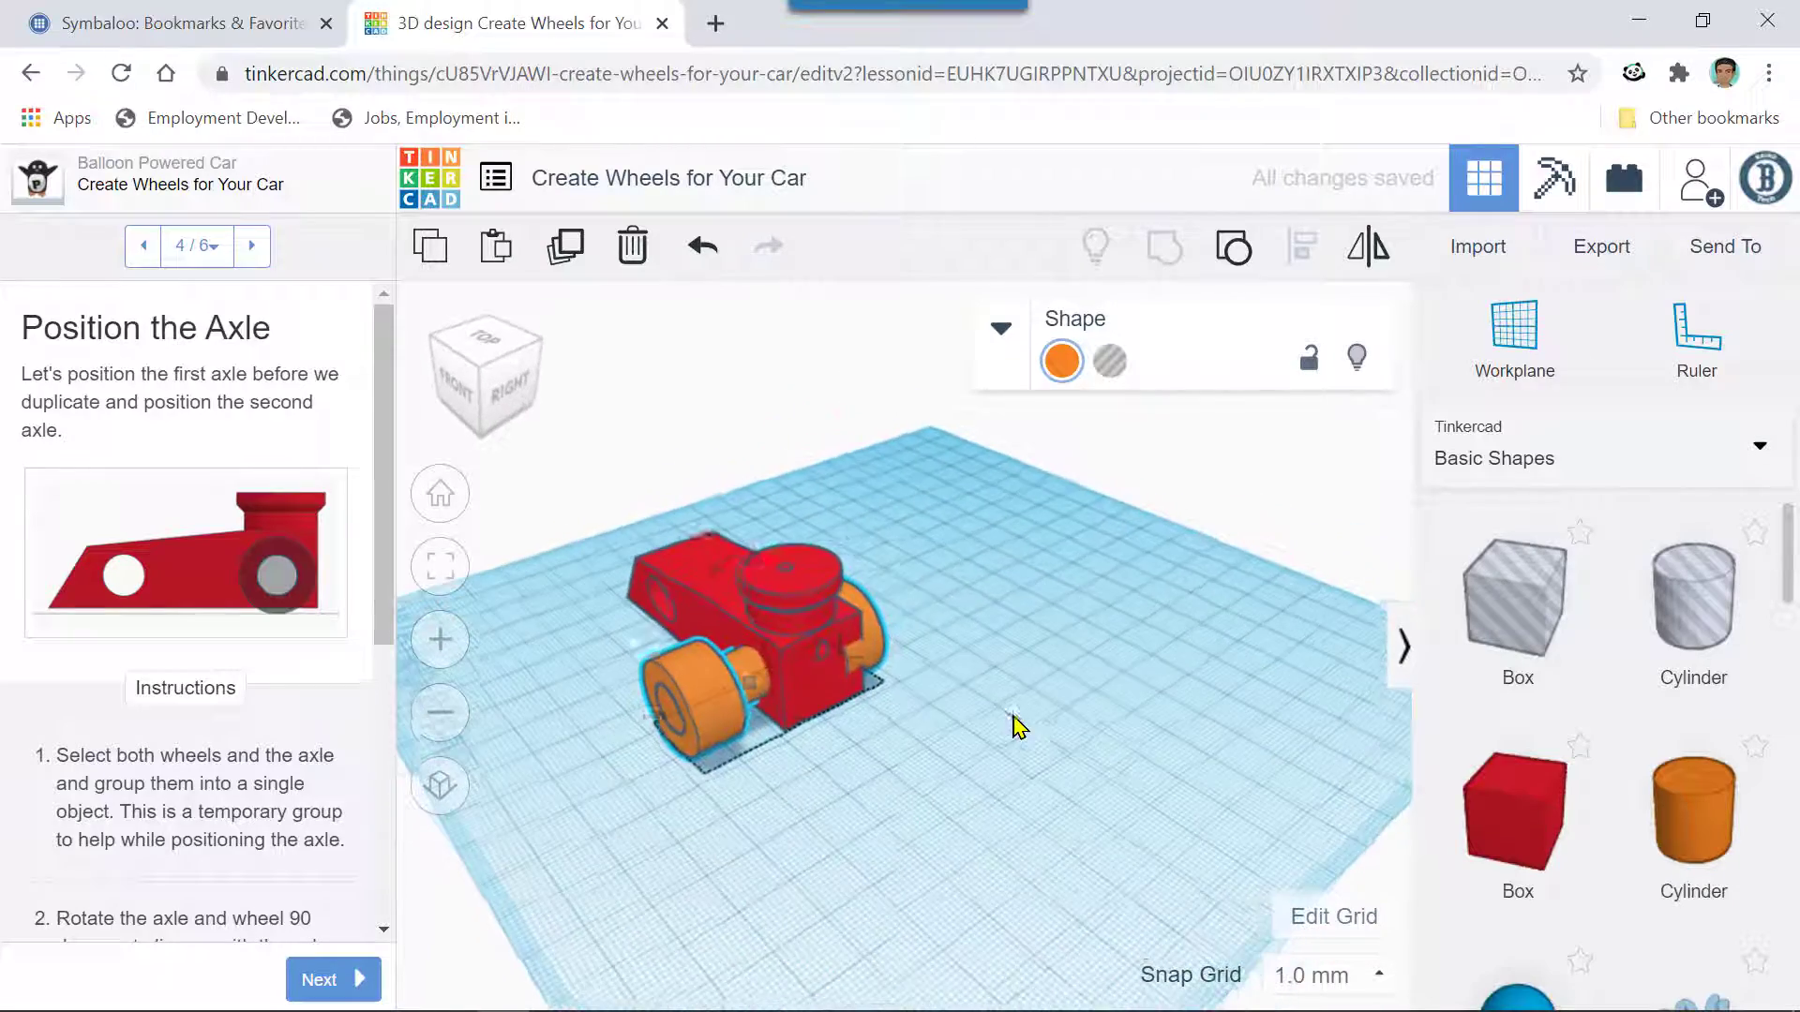
scroll(968, 675, up, 5)
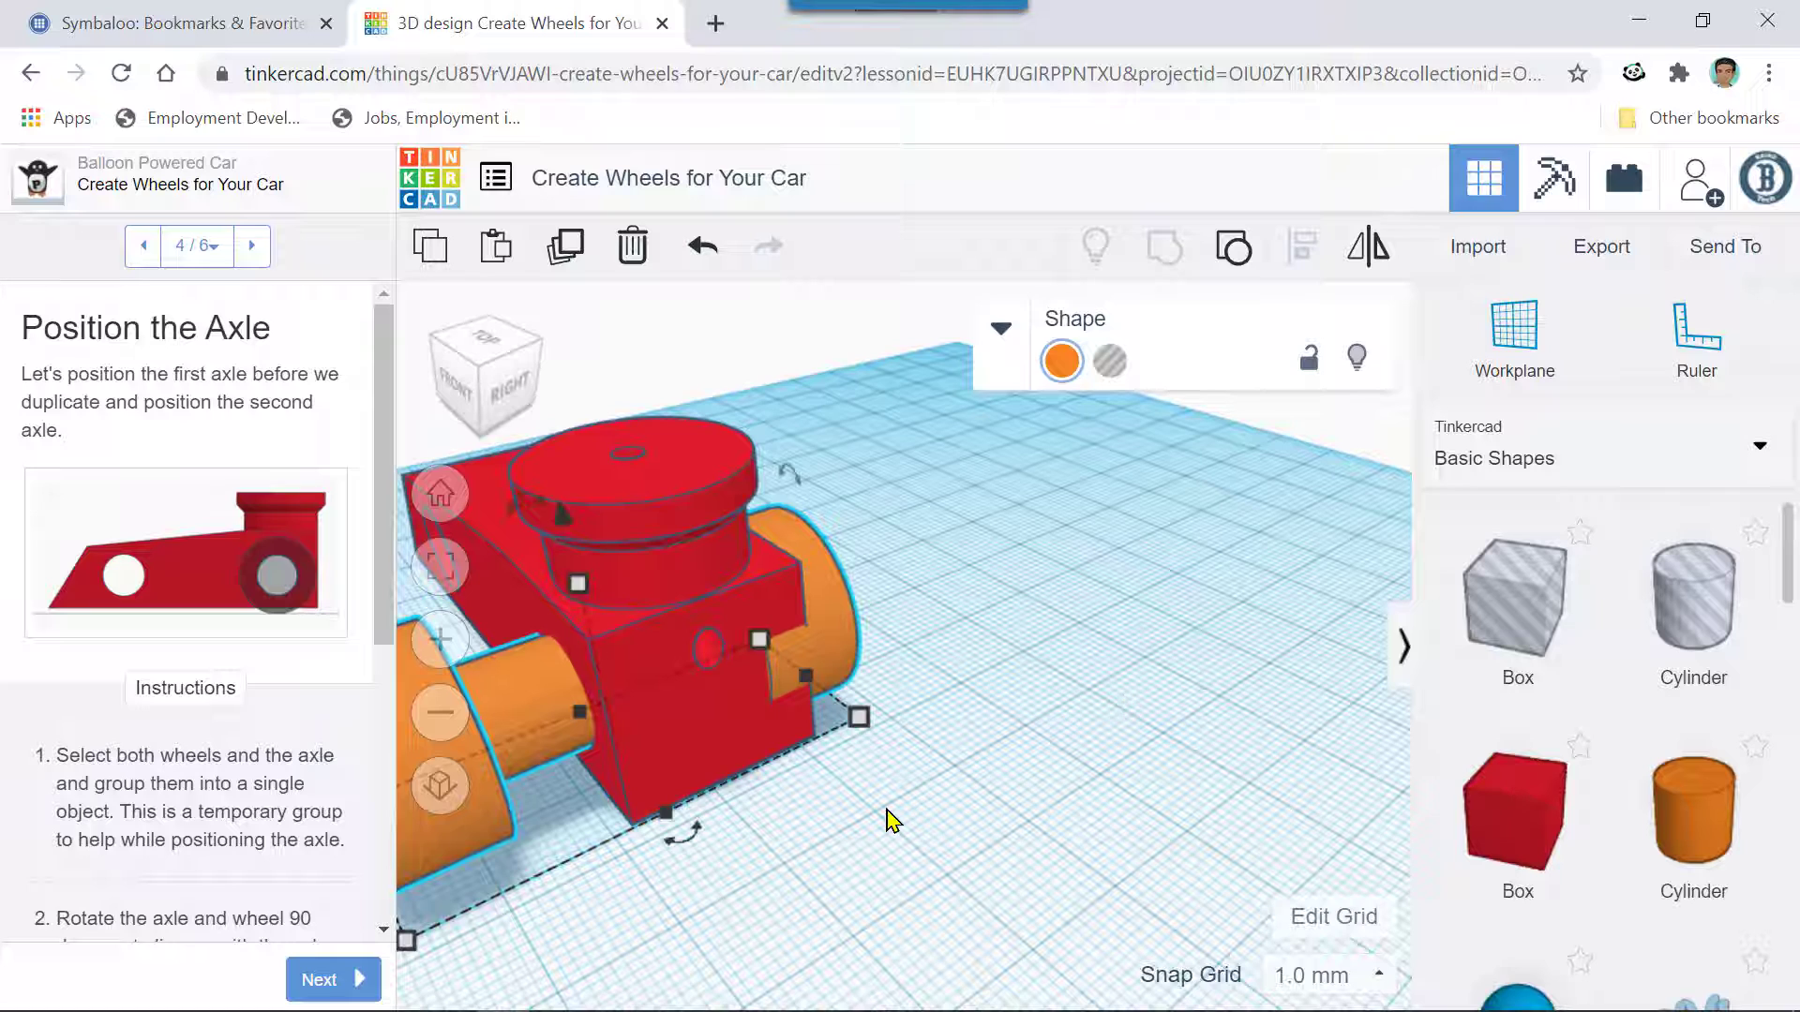
right_drag(1082, 807, 993, 804)
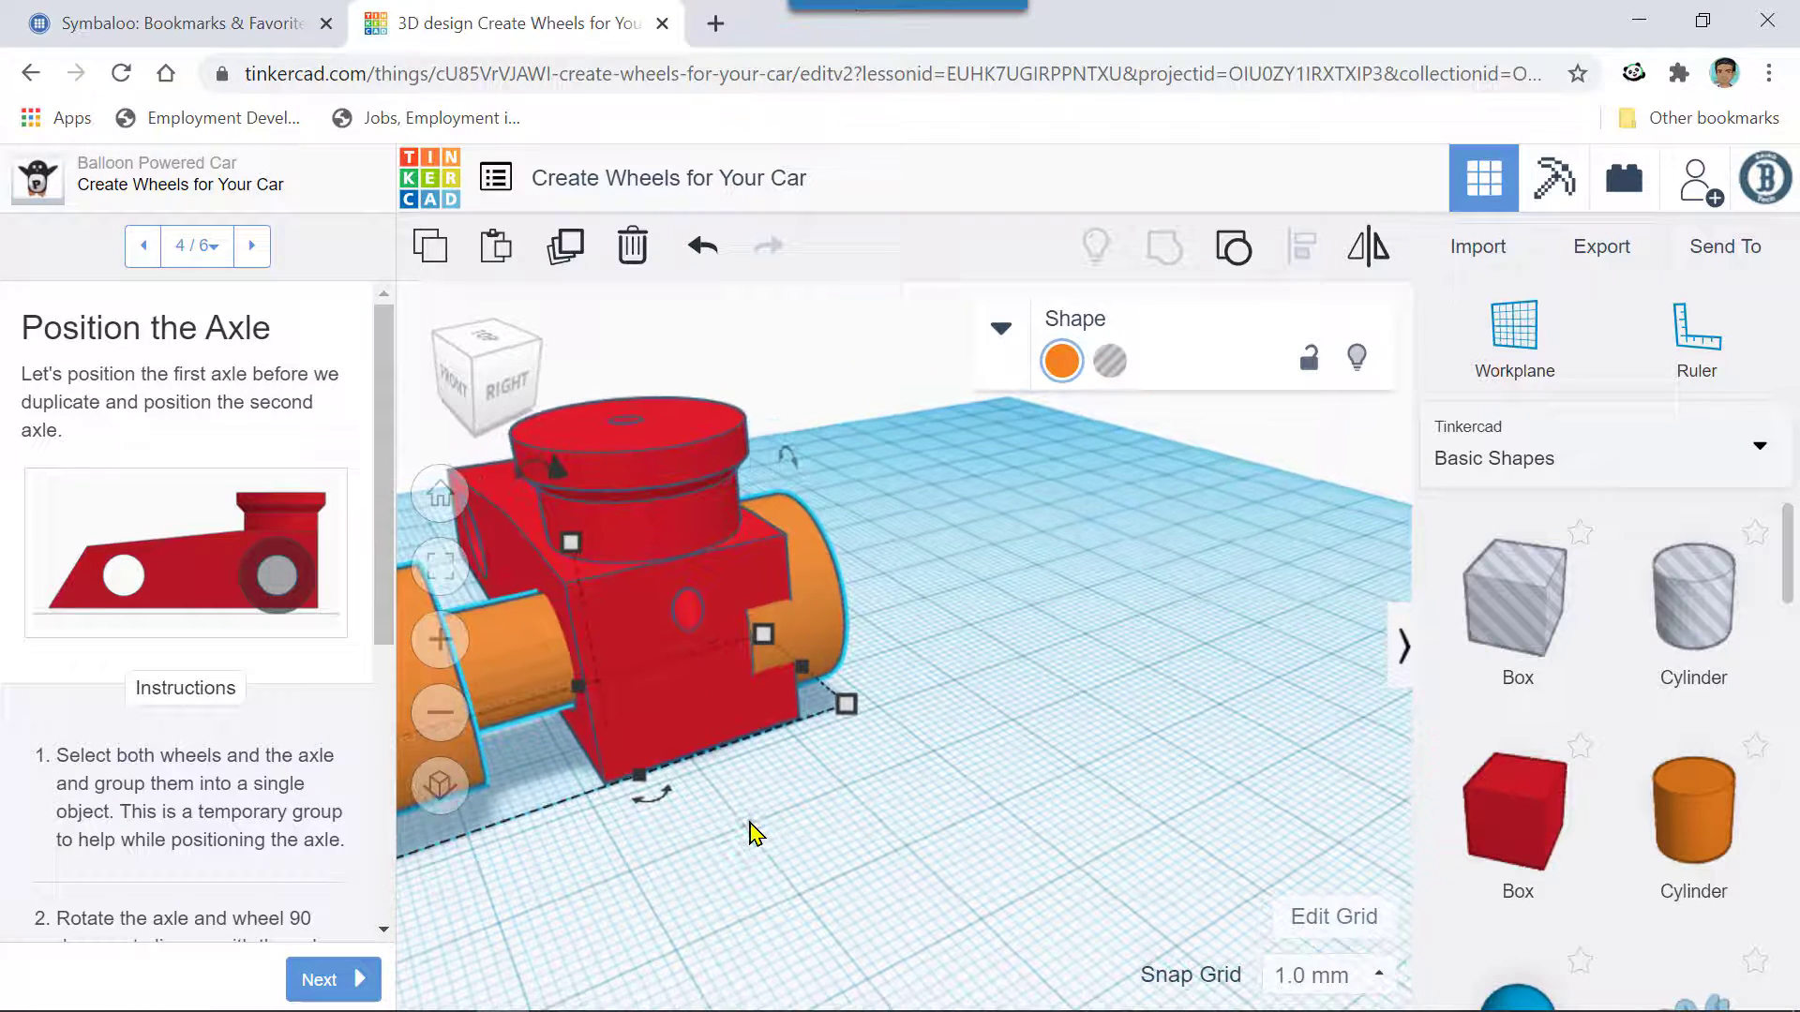
drag(748, 820, 970, 858)
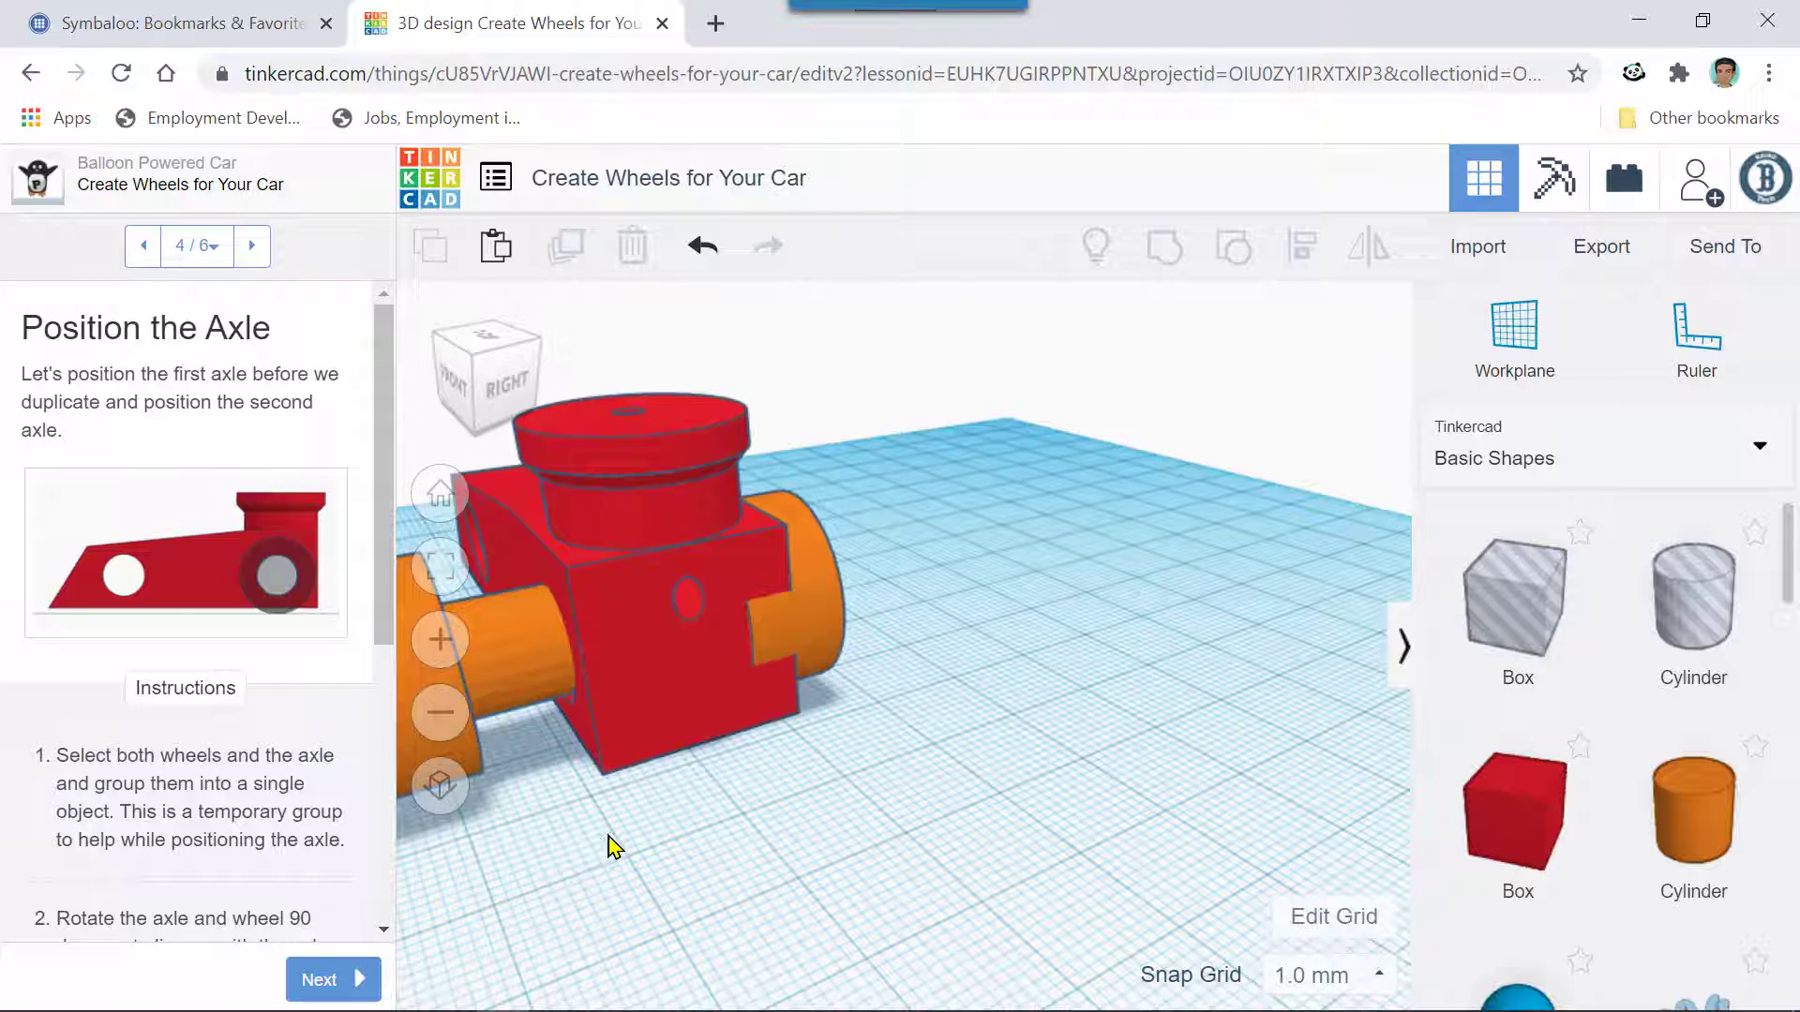
right_drag(614, 839, 673, 795)
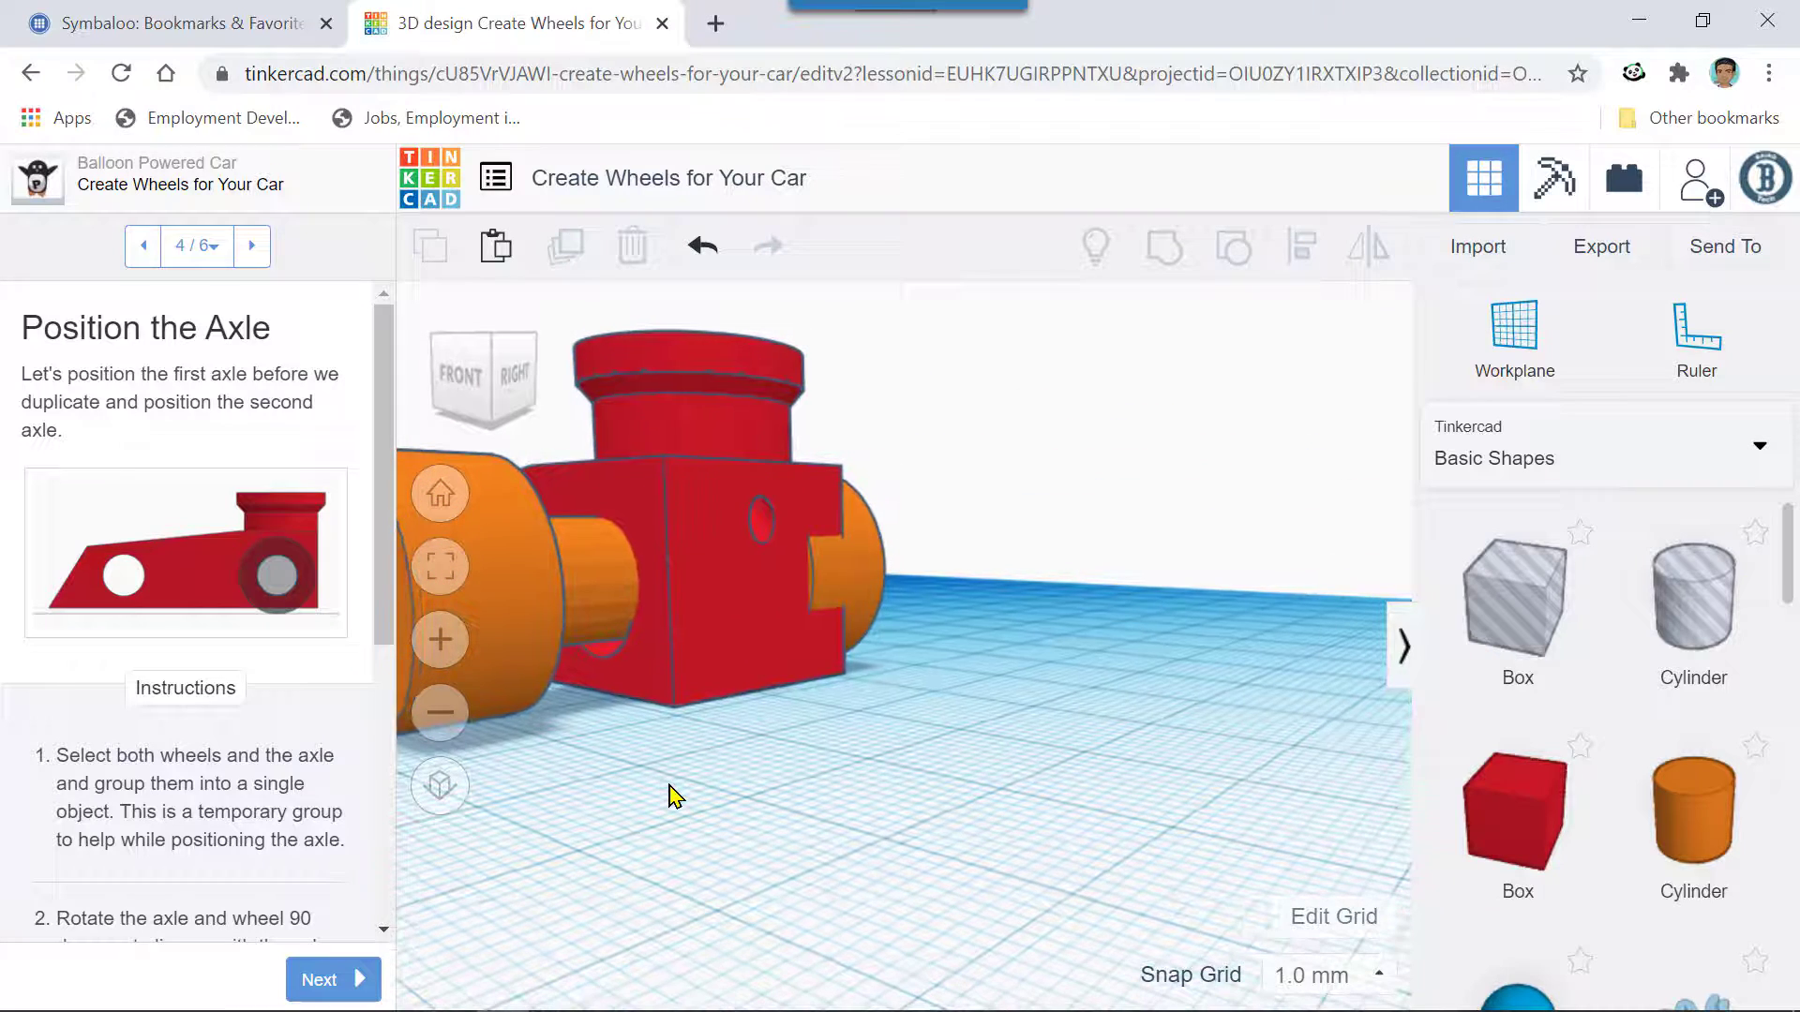
click(600, 577)
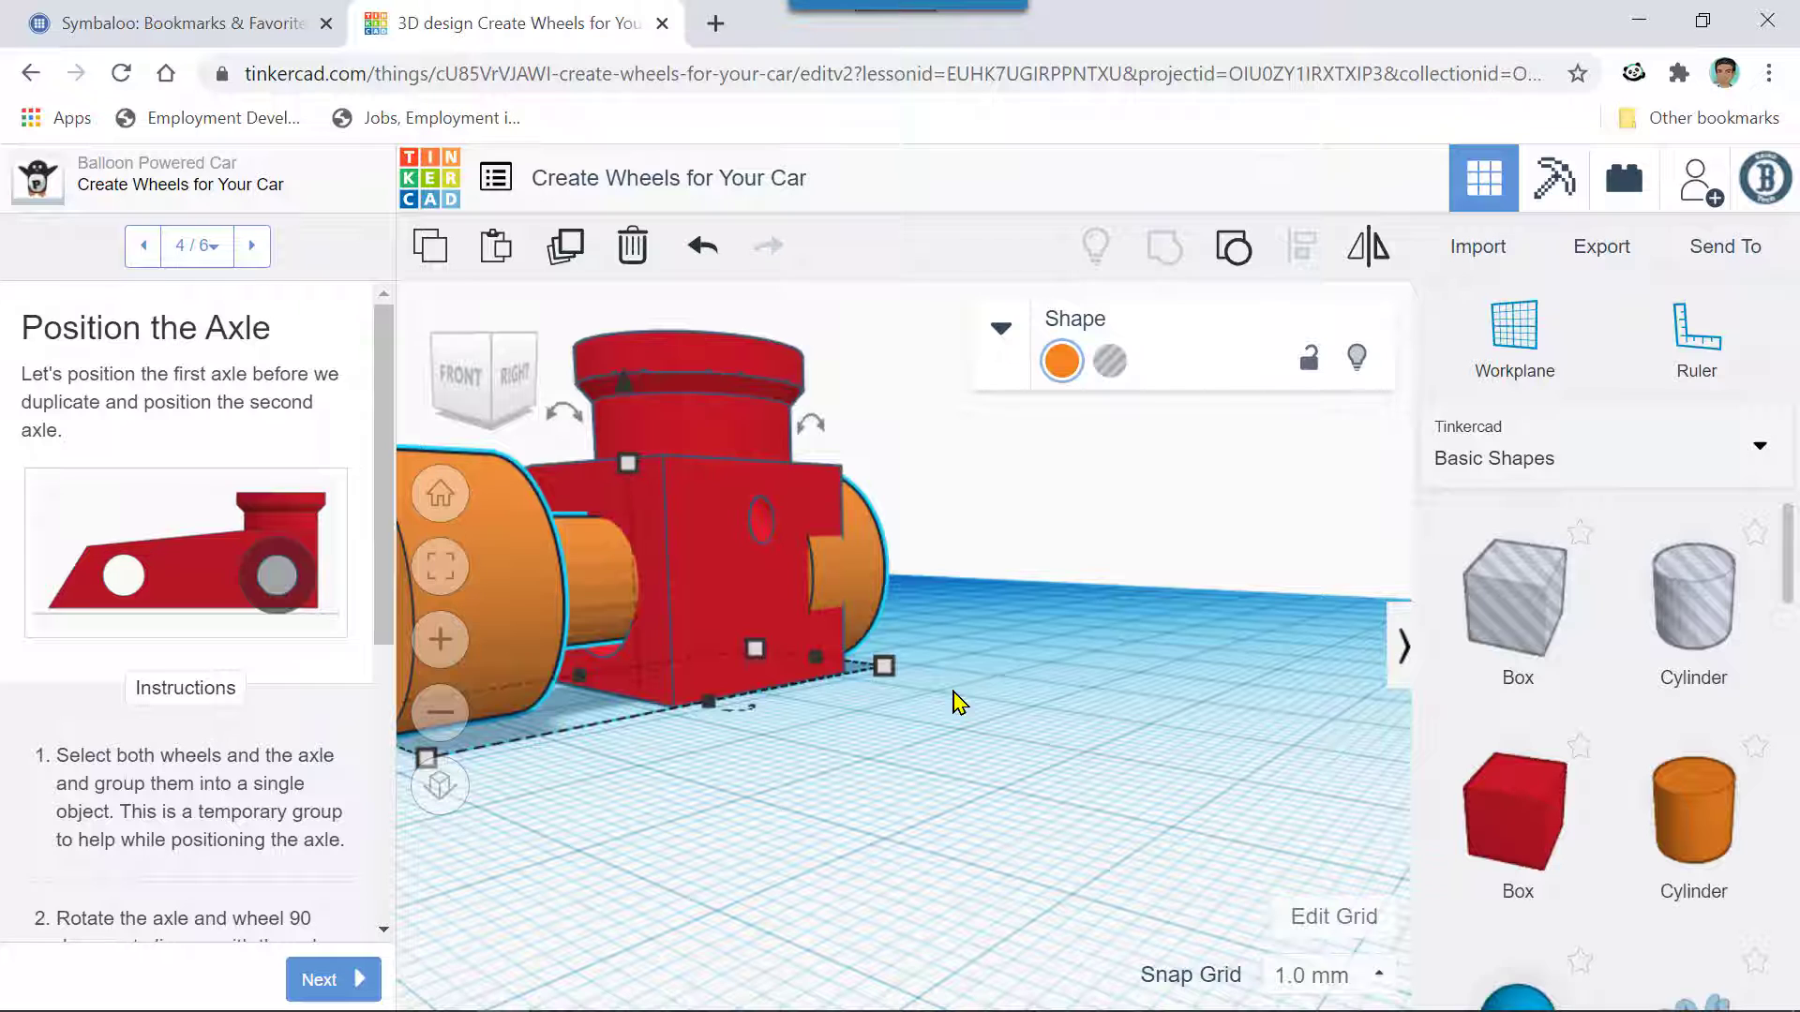
key(Right)
key(Right)
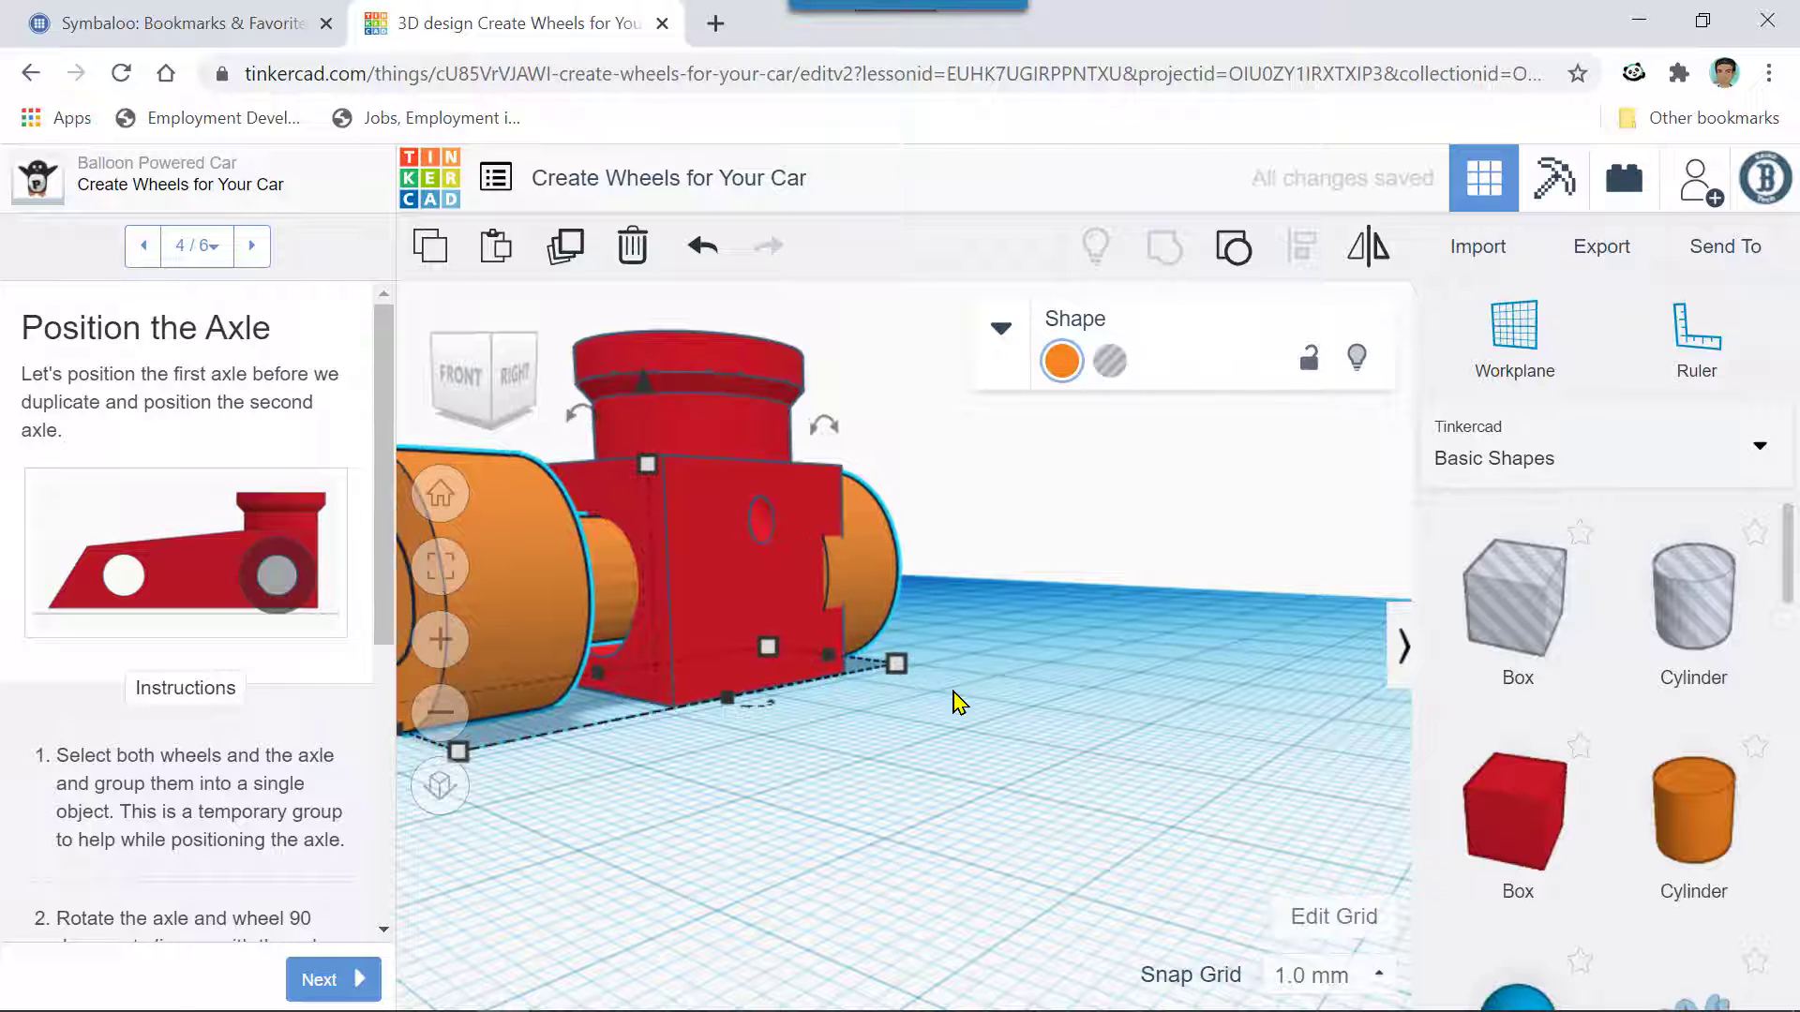
key(Left)
key(Left)
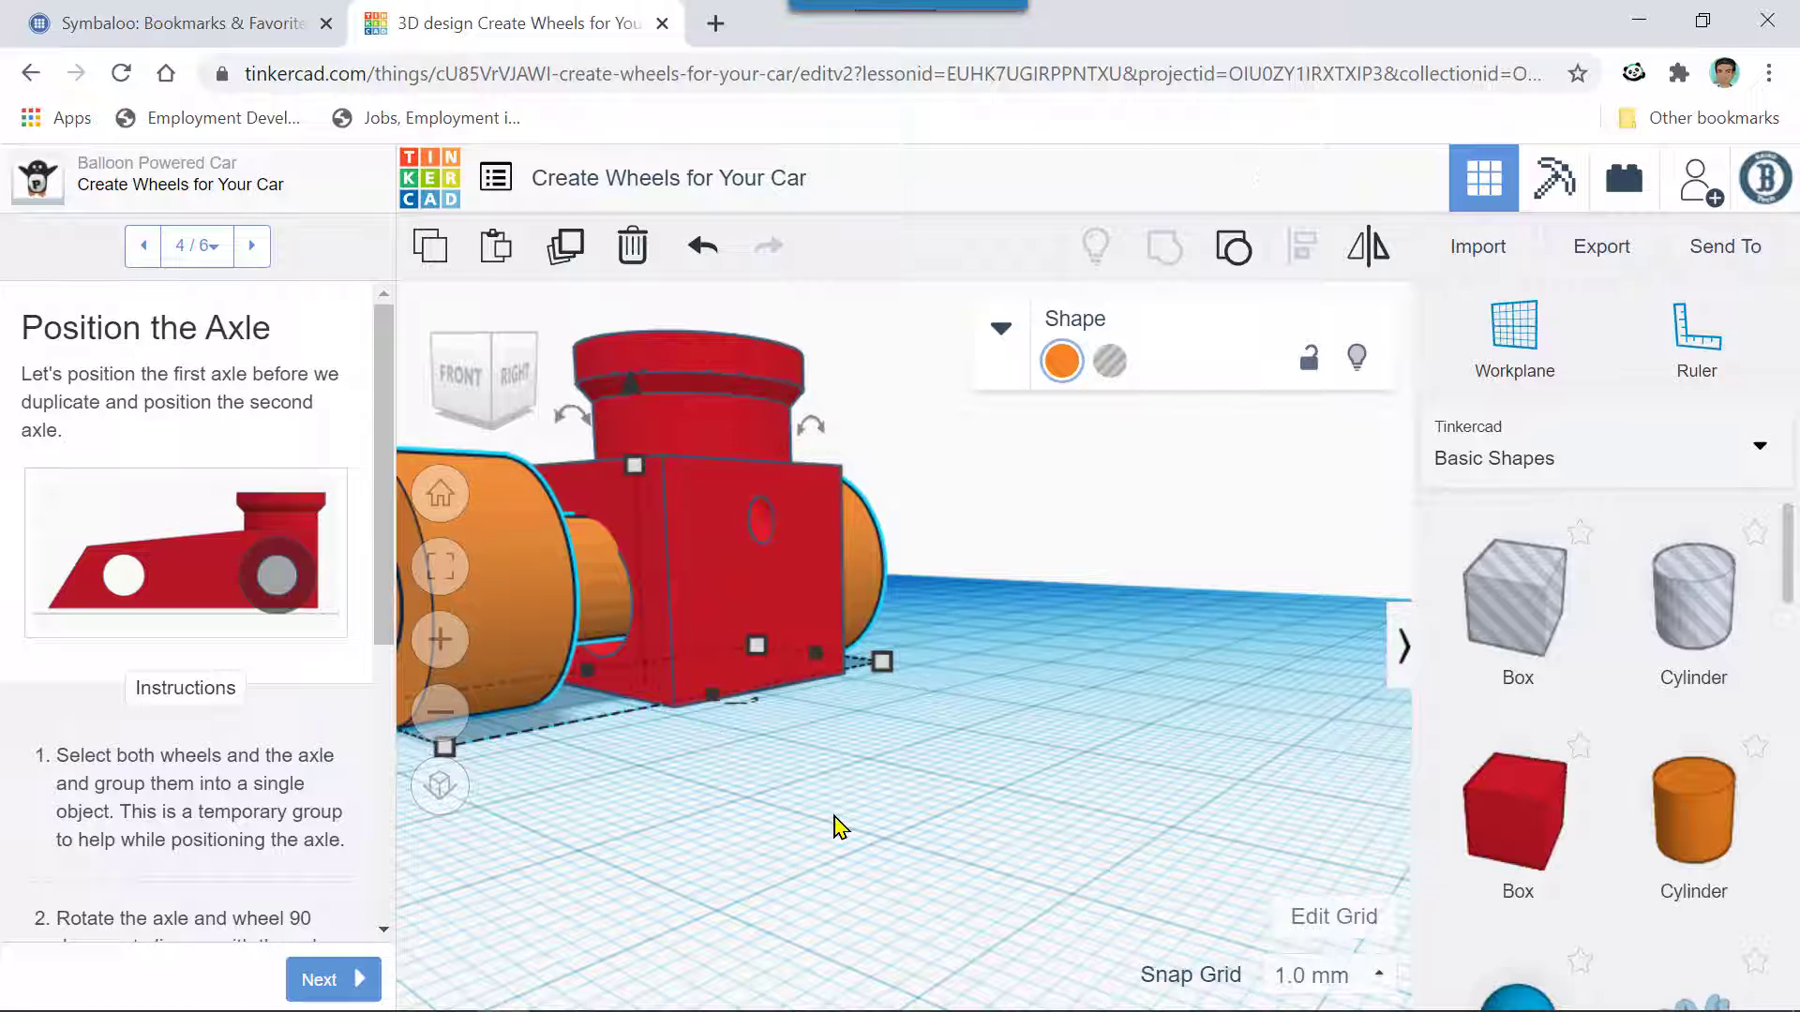
- Set the snap grid to 0.1 mm and raise the red car body 1.3 mm to fit its hole around the axle
scroll(870, 825, down, 4)
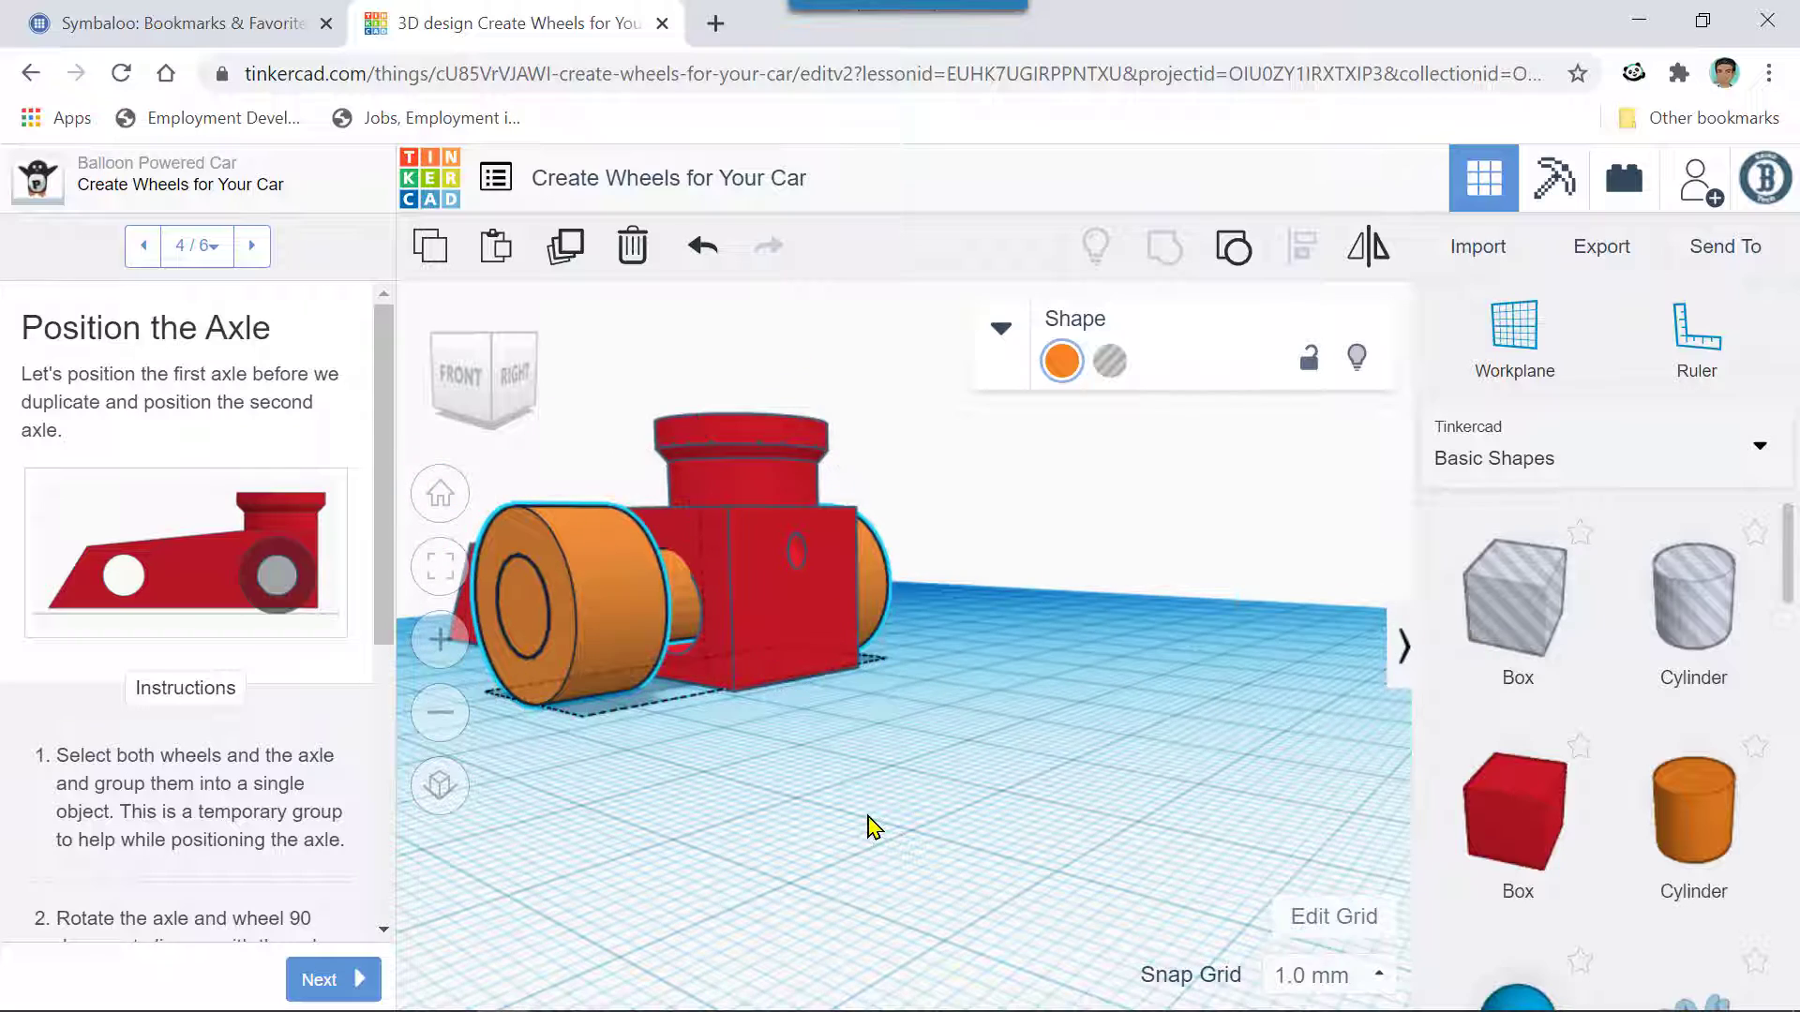
scroll(892, 834, up, 1)
right_drag(898, 834, 956, 834)
right_drag(1023, 834, 775, 783)
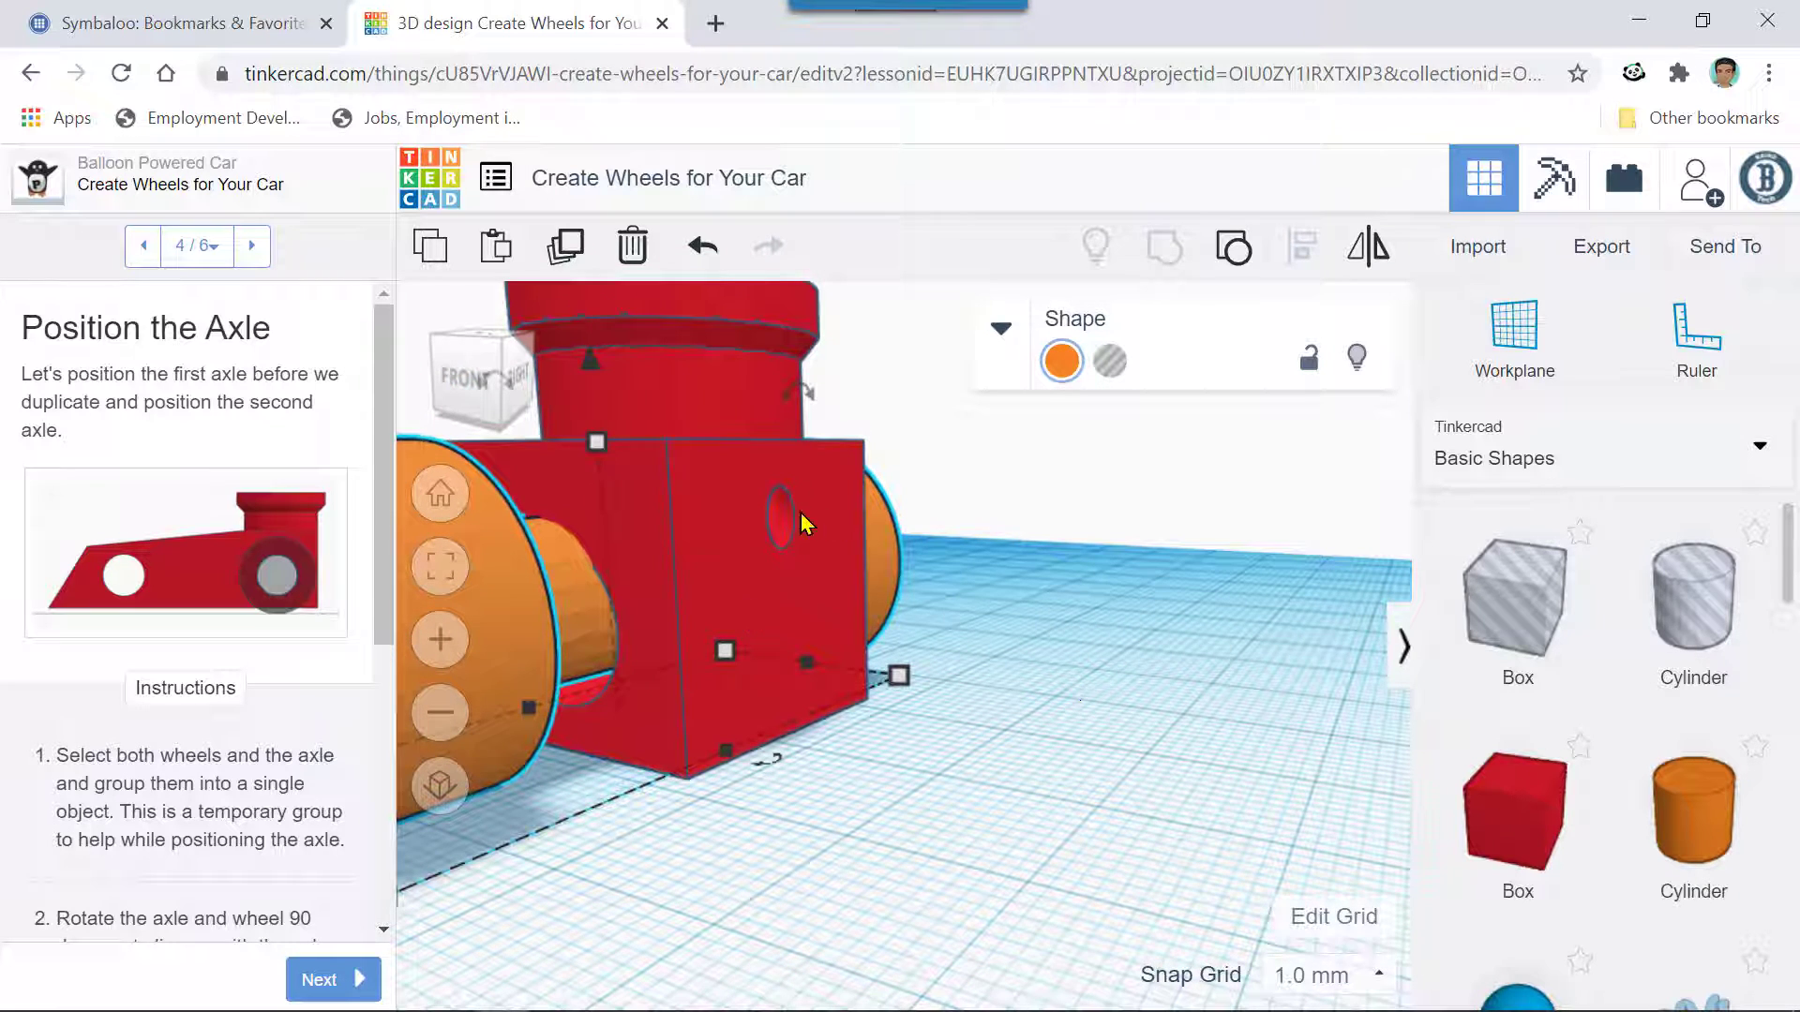
click(761, 491)
scroll(761, 491, down, 3)
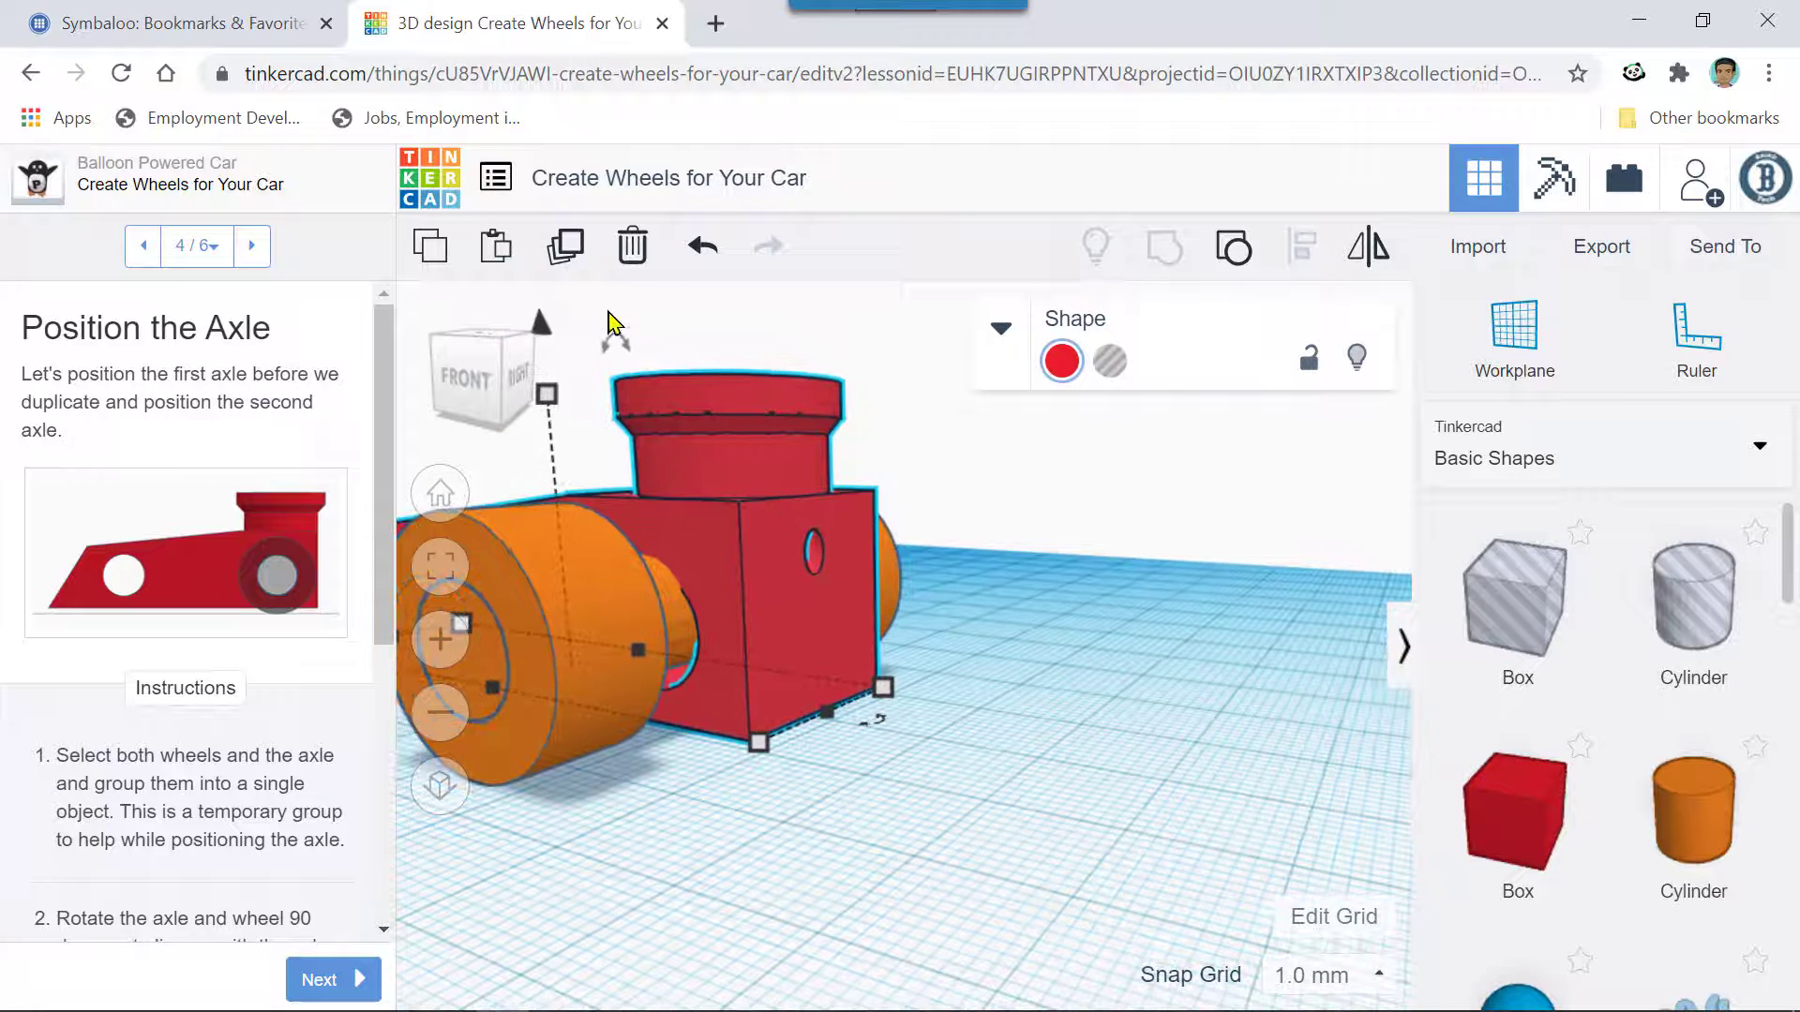
click(1305, 975)
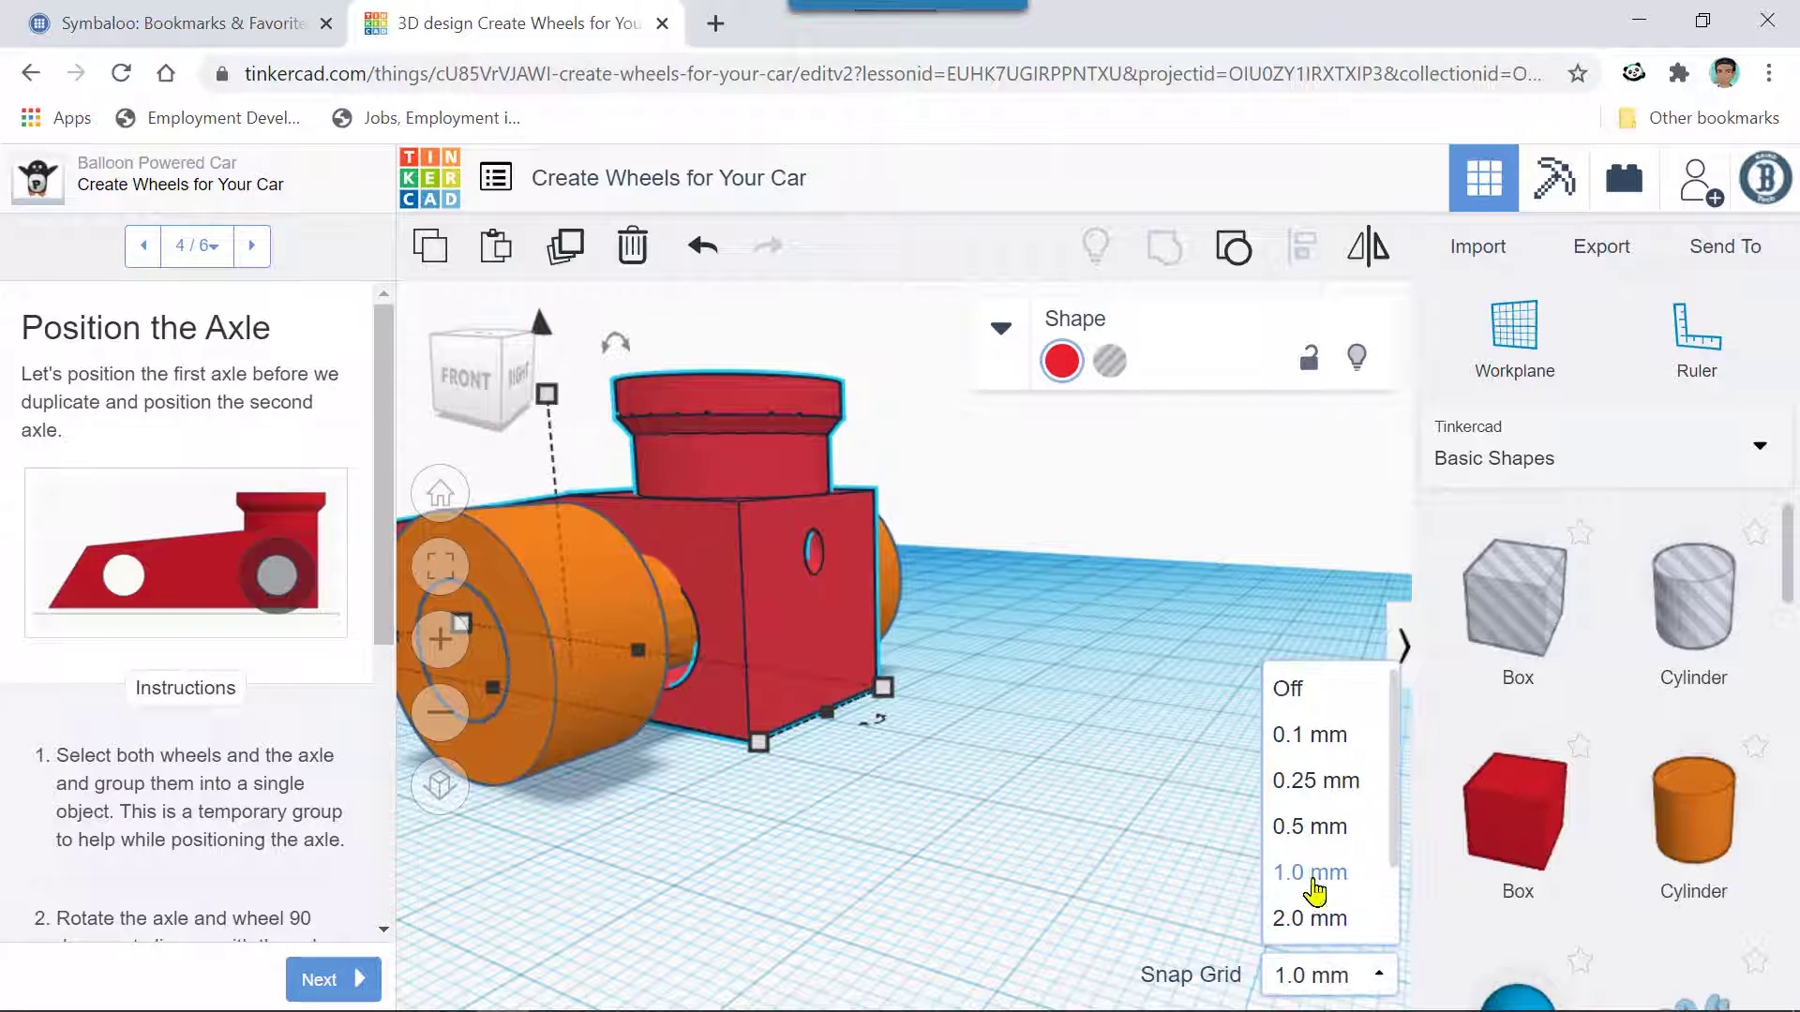
click(1327, 742)
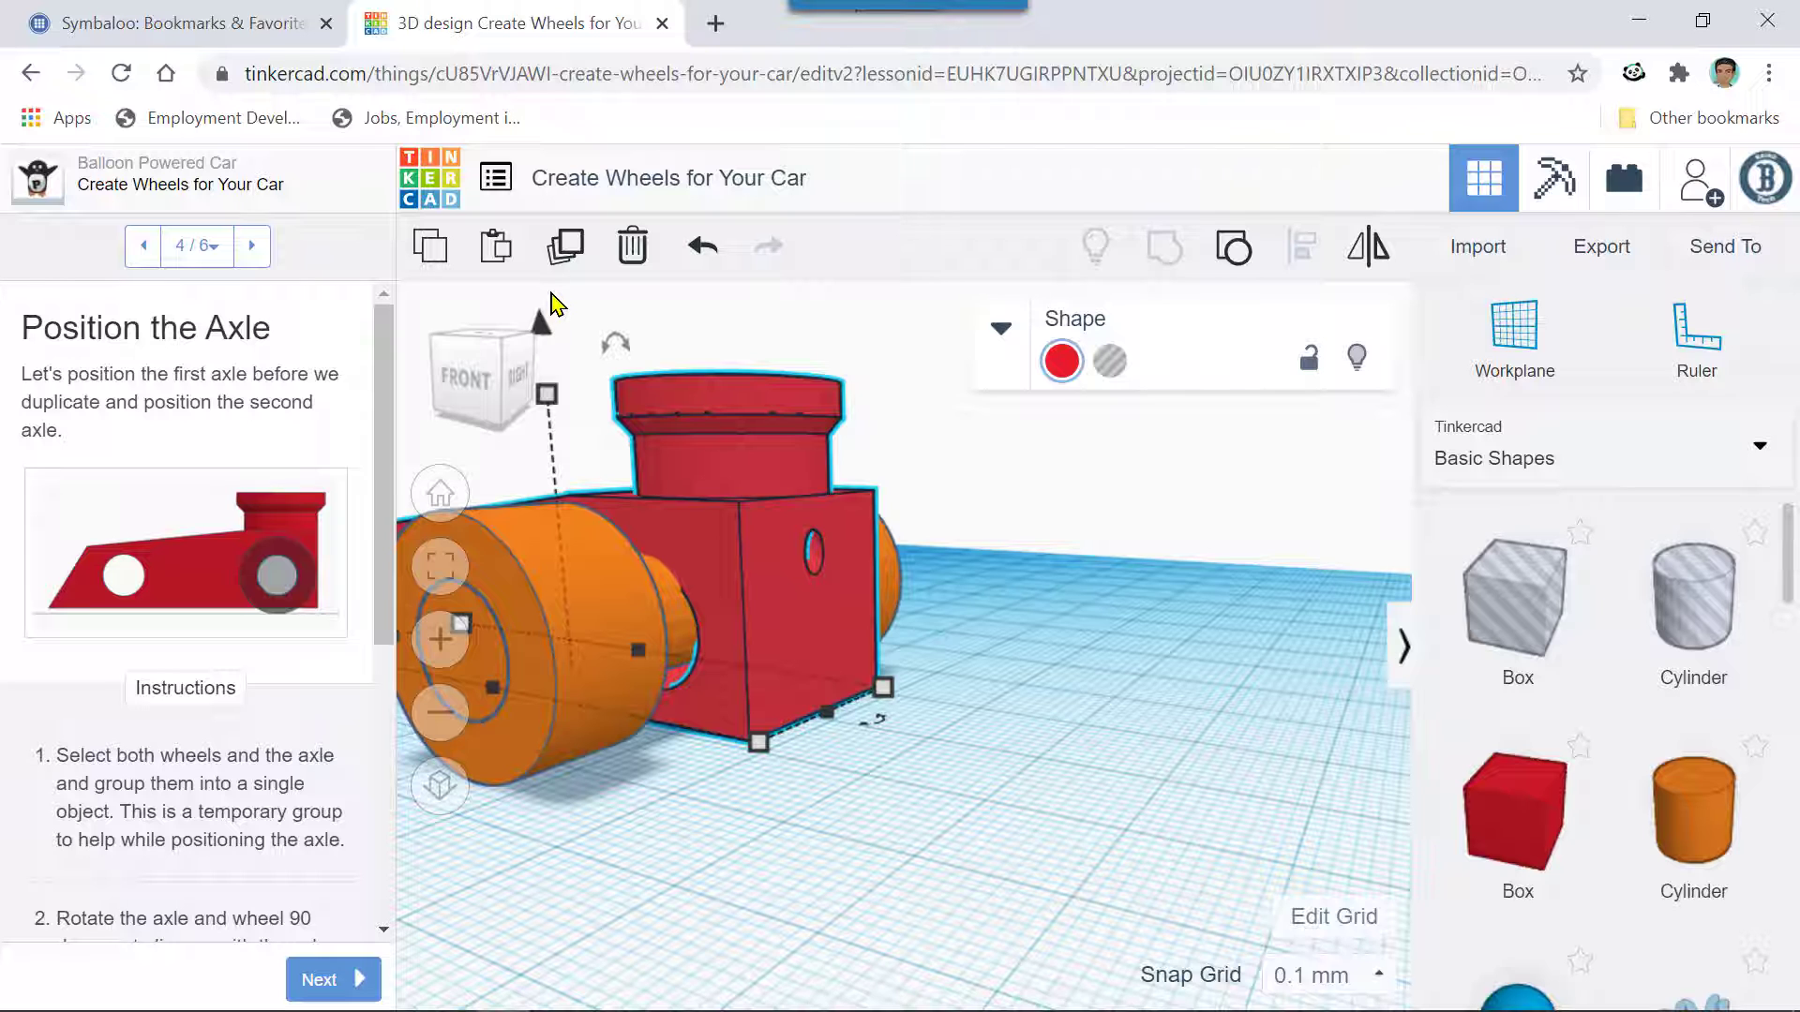
key(ctrl+z)
drag(617, 380, 627, 377)
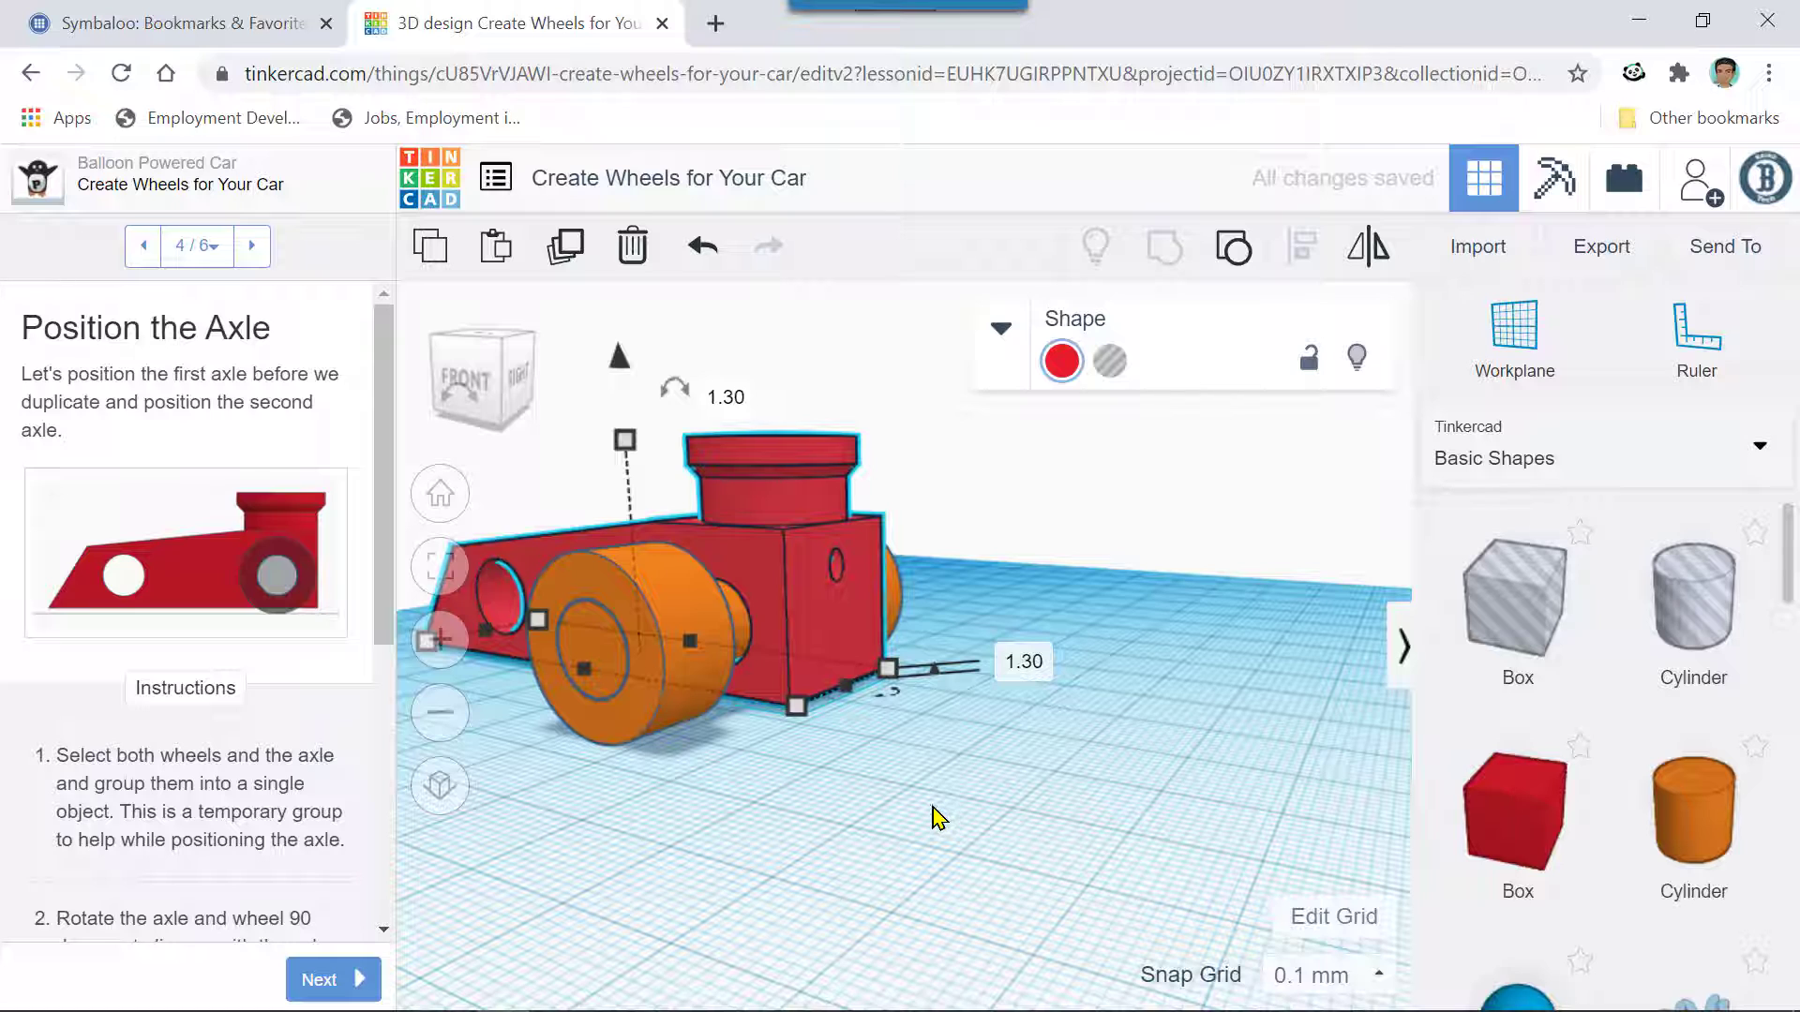
- Select the car body and the axle assembly and align them to their common centre across the car's width
scroll(931, 815, up, 5)
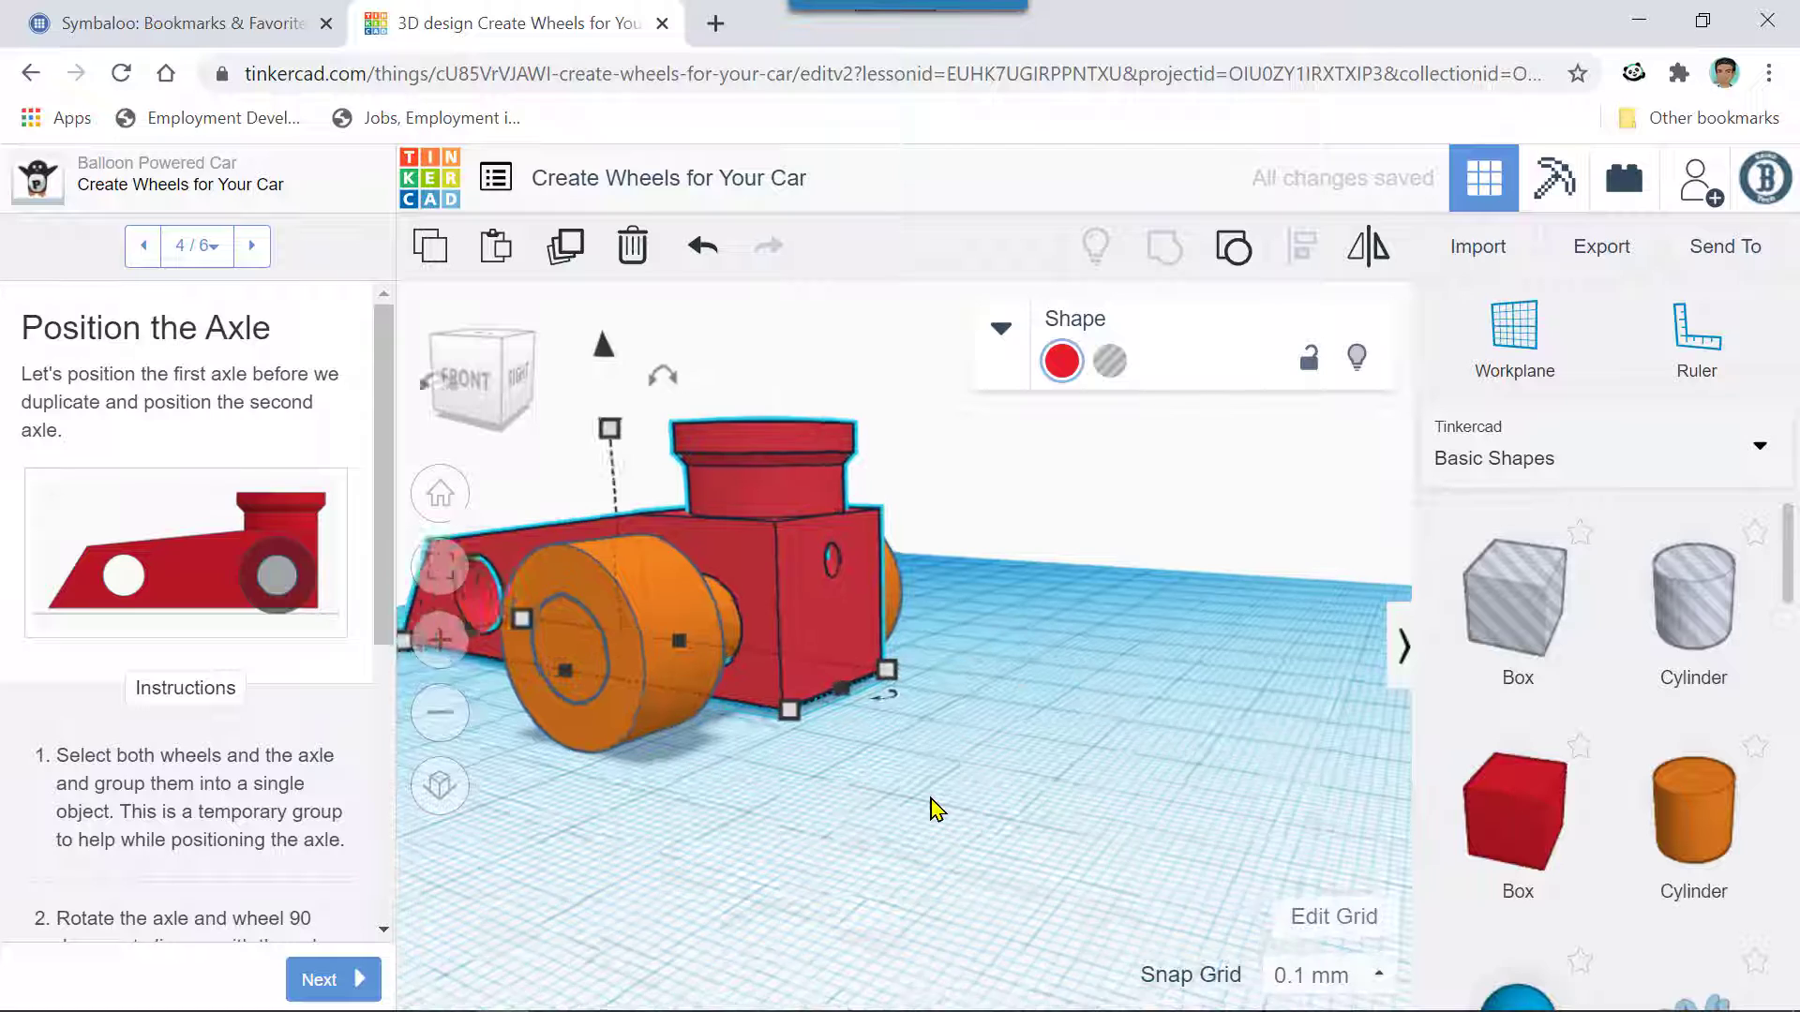
scroll(937, 792, up, 3)
mouse_move(978, 771)
right_down()
mouse_move(941, 778)
mouse_move(1177, 803)
mouse_move(1037, 800)
mouse_move(1013, 776)
mouse_move(956, 800)
right_up()
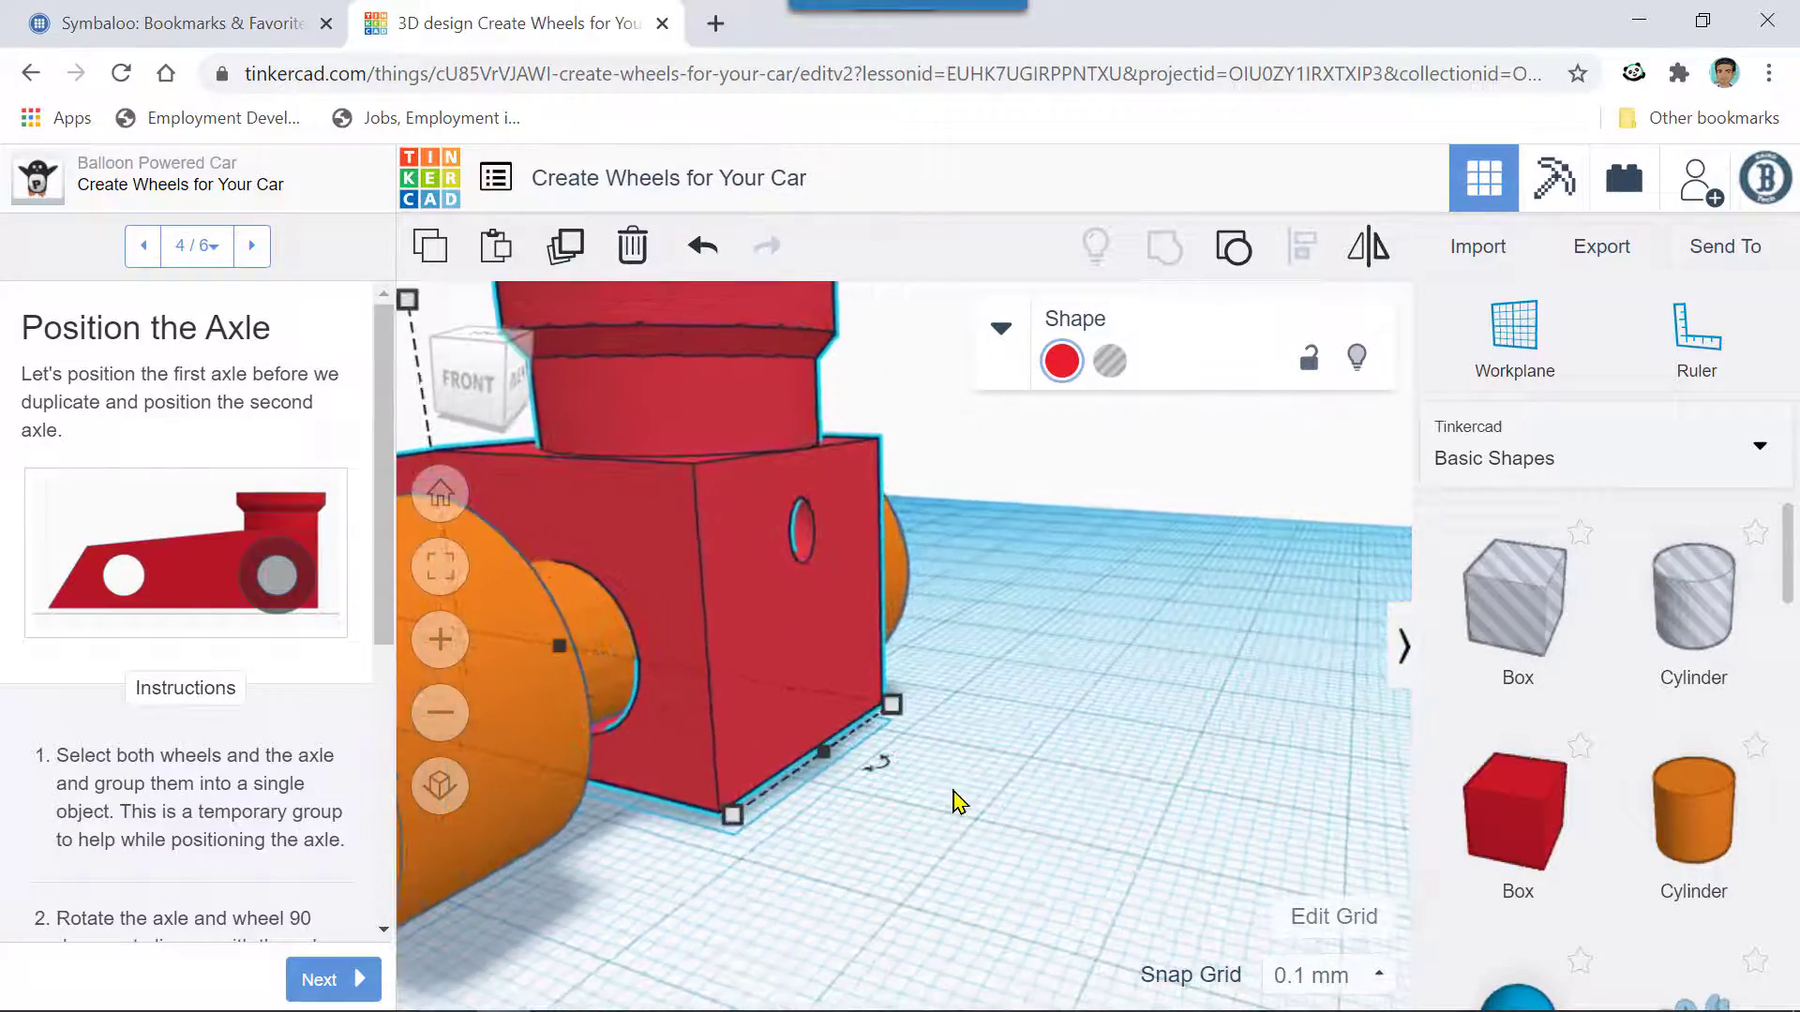
scroll(956, 800, down, 5)
right_drag(1031, 734, 960, 745)
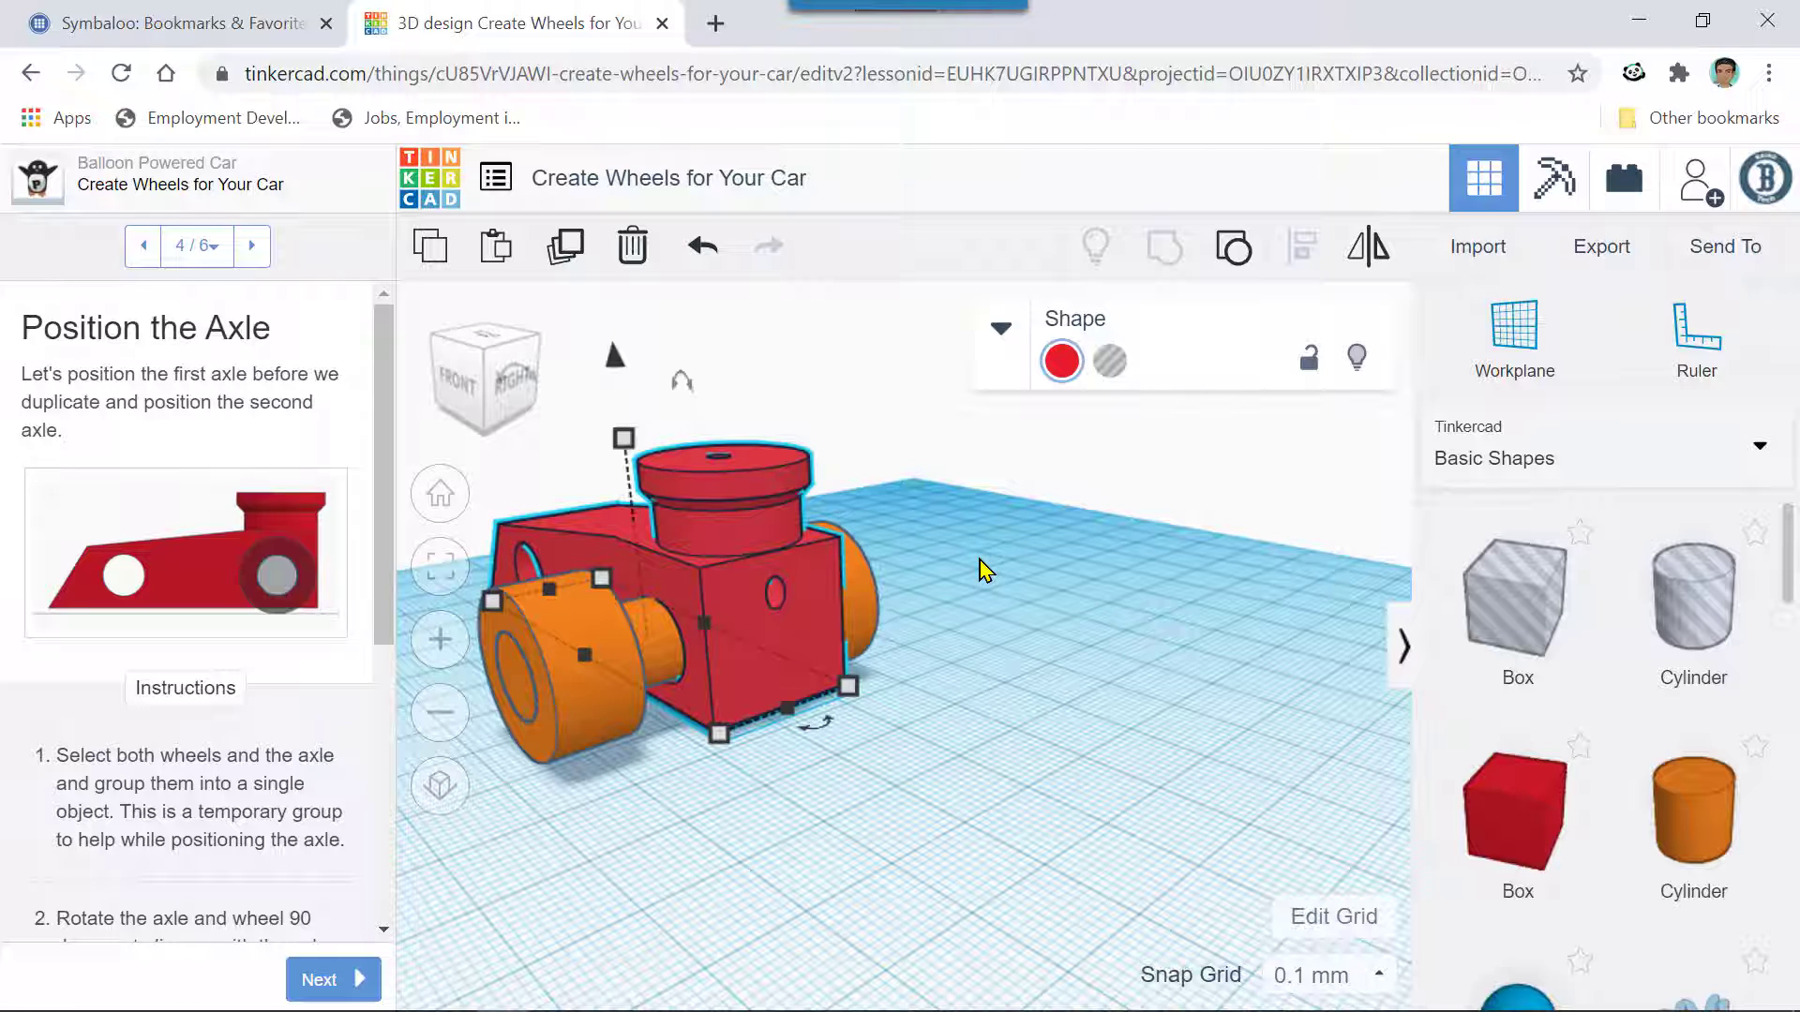
click(849, 563)
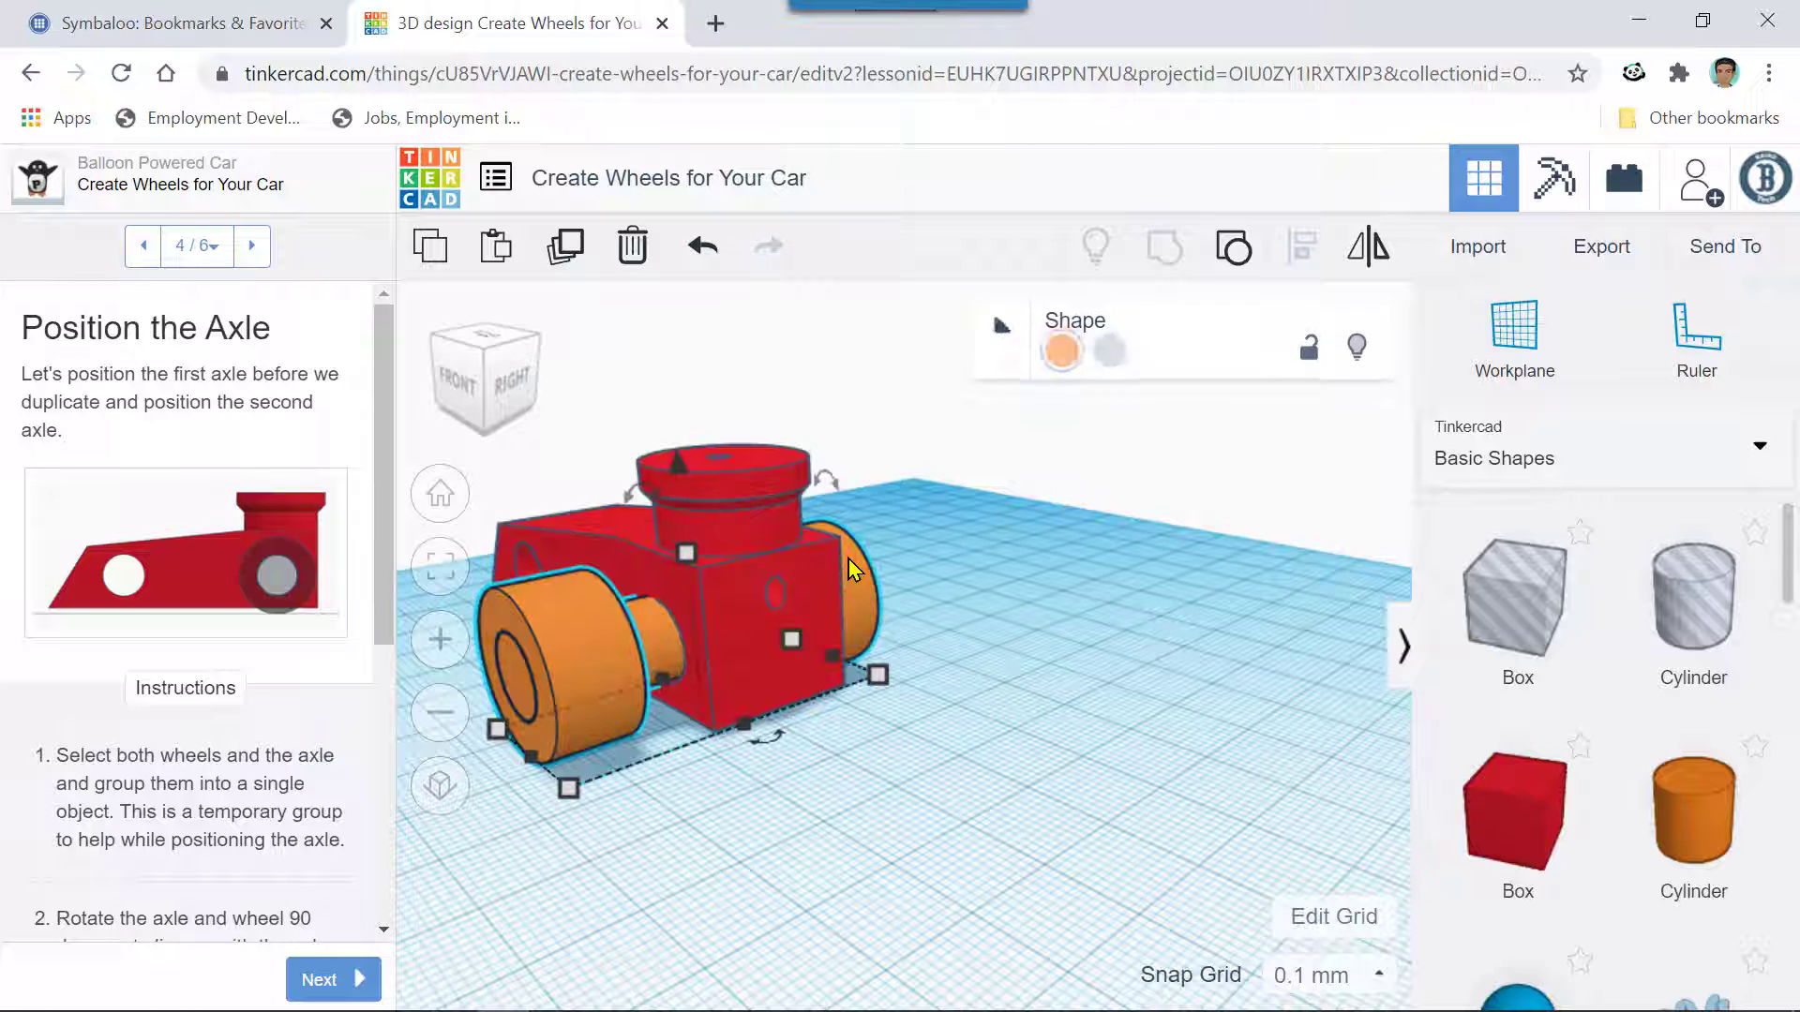
click(769, 476)
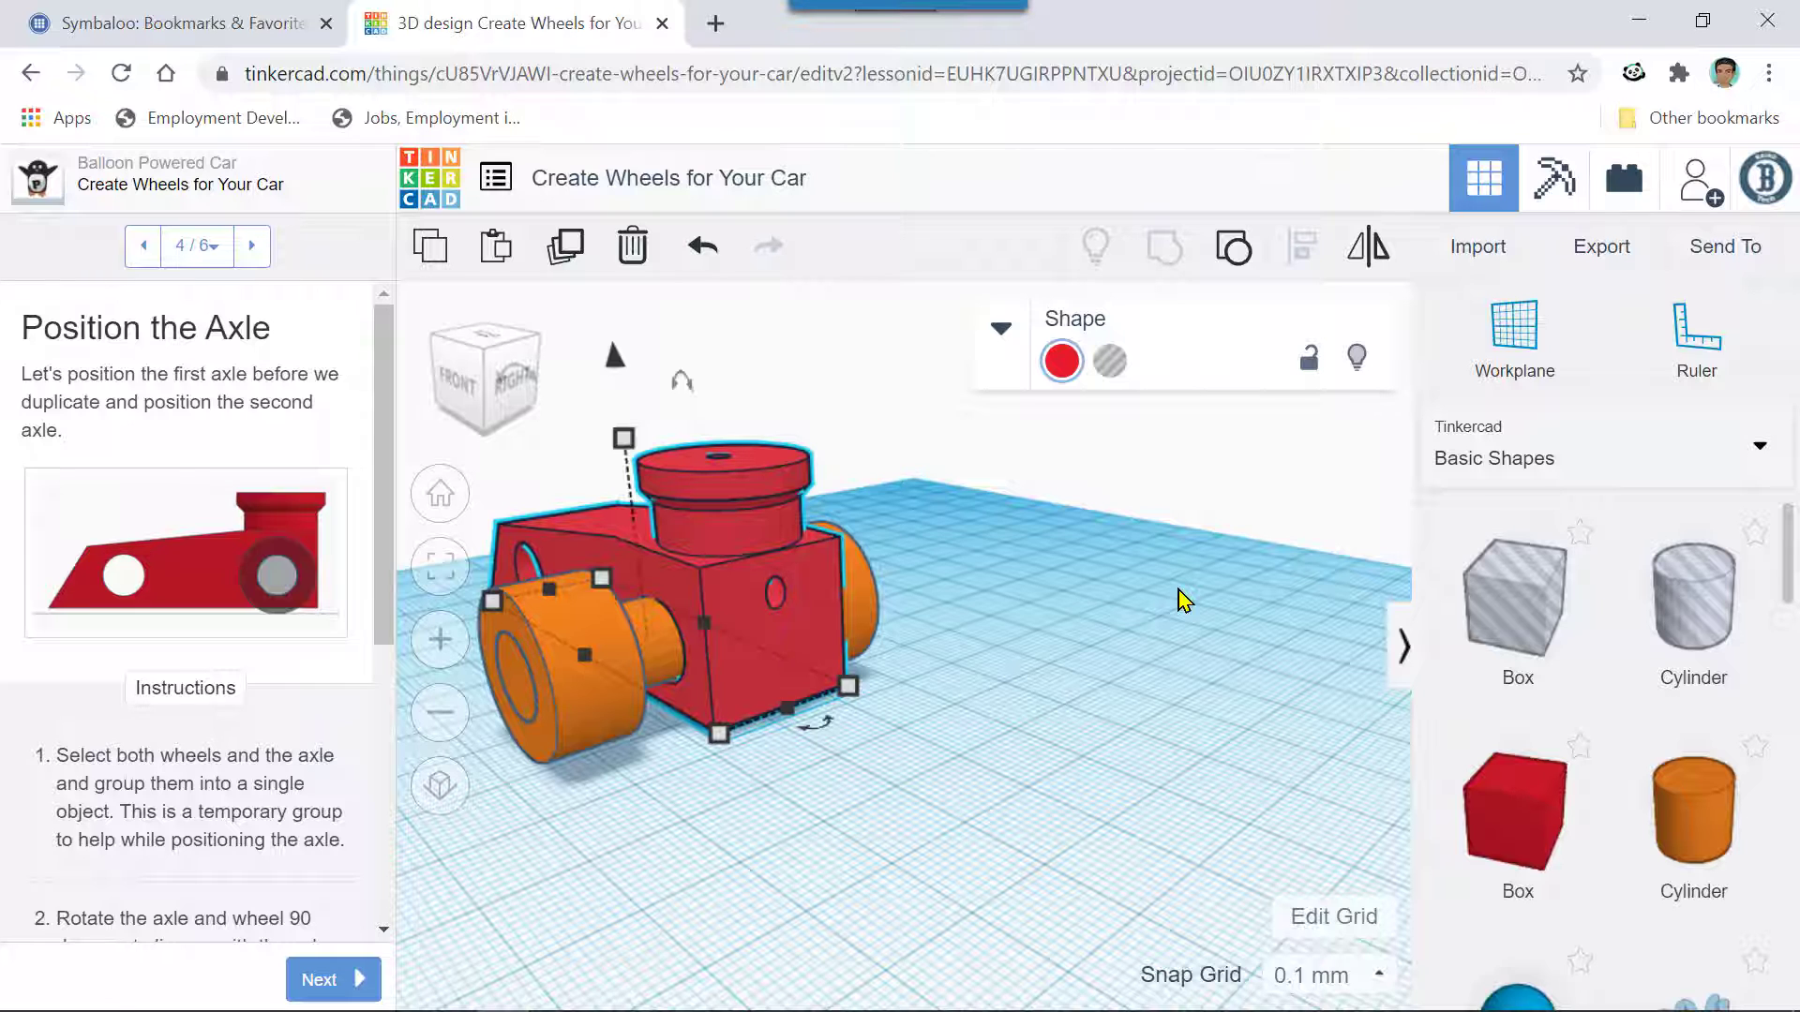
right_drag(881, 783, 746, 778)
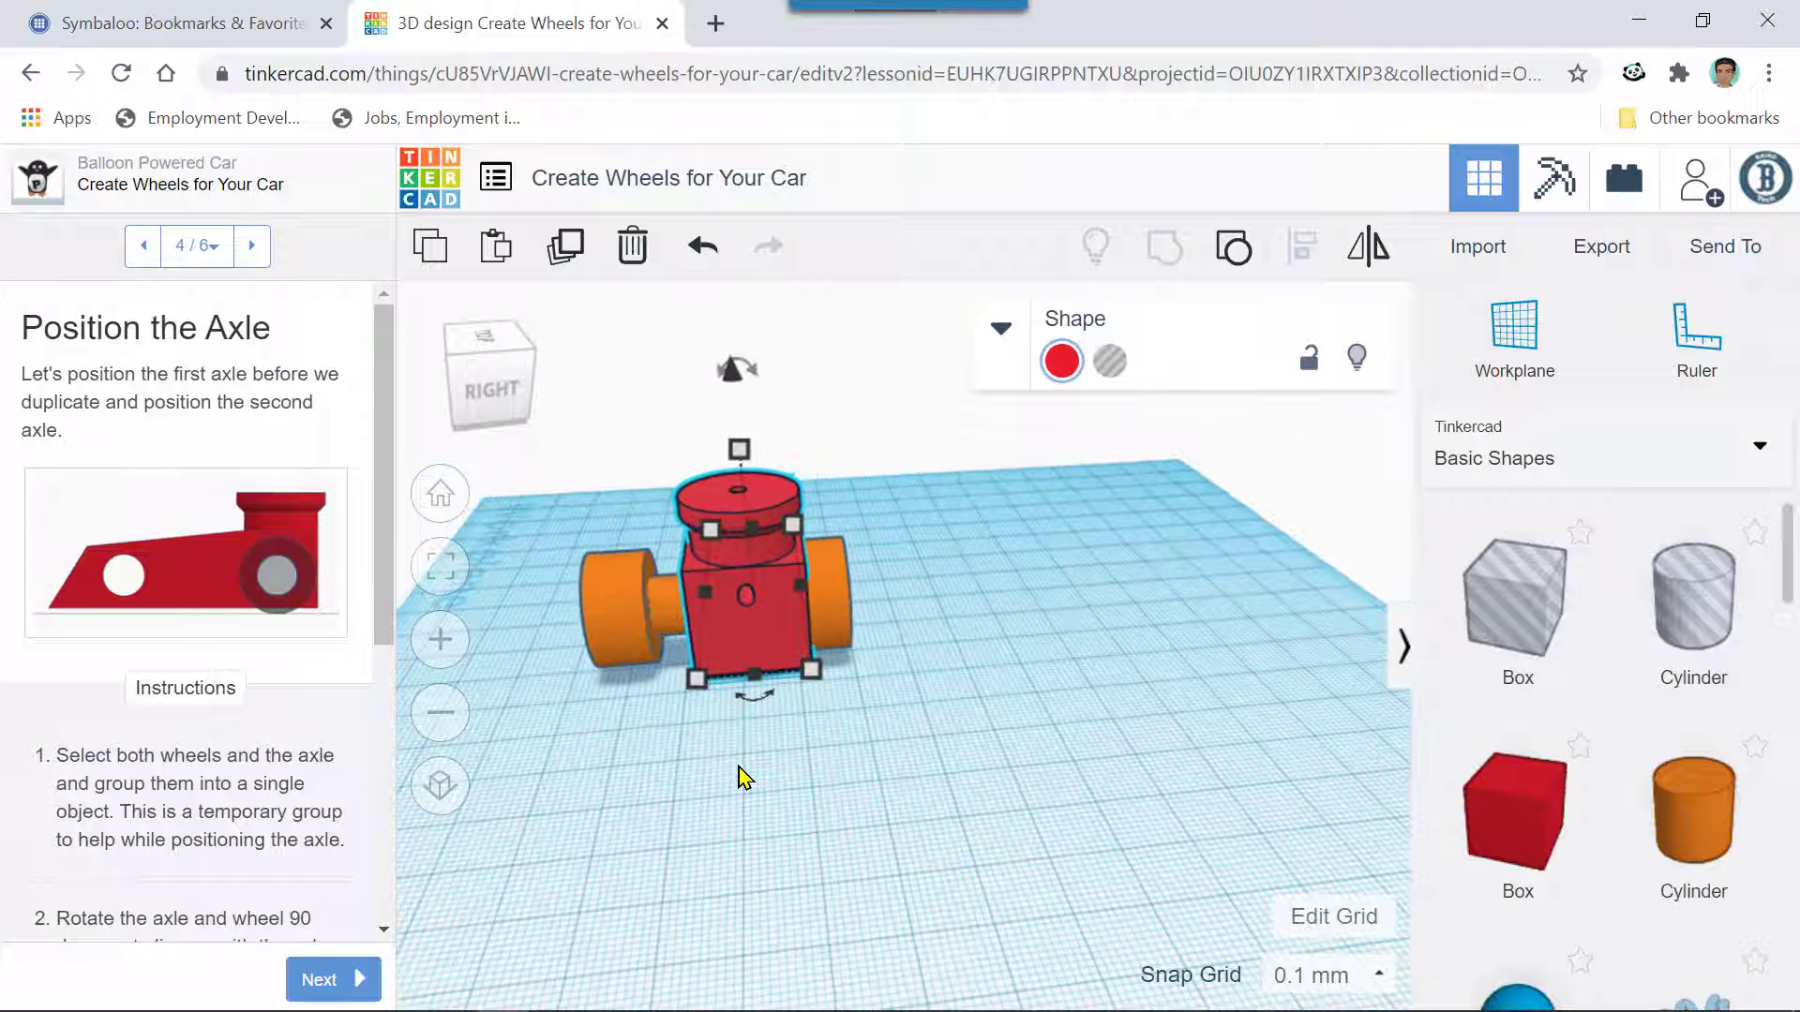
shift+click(637, 637)
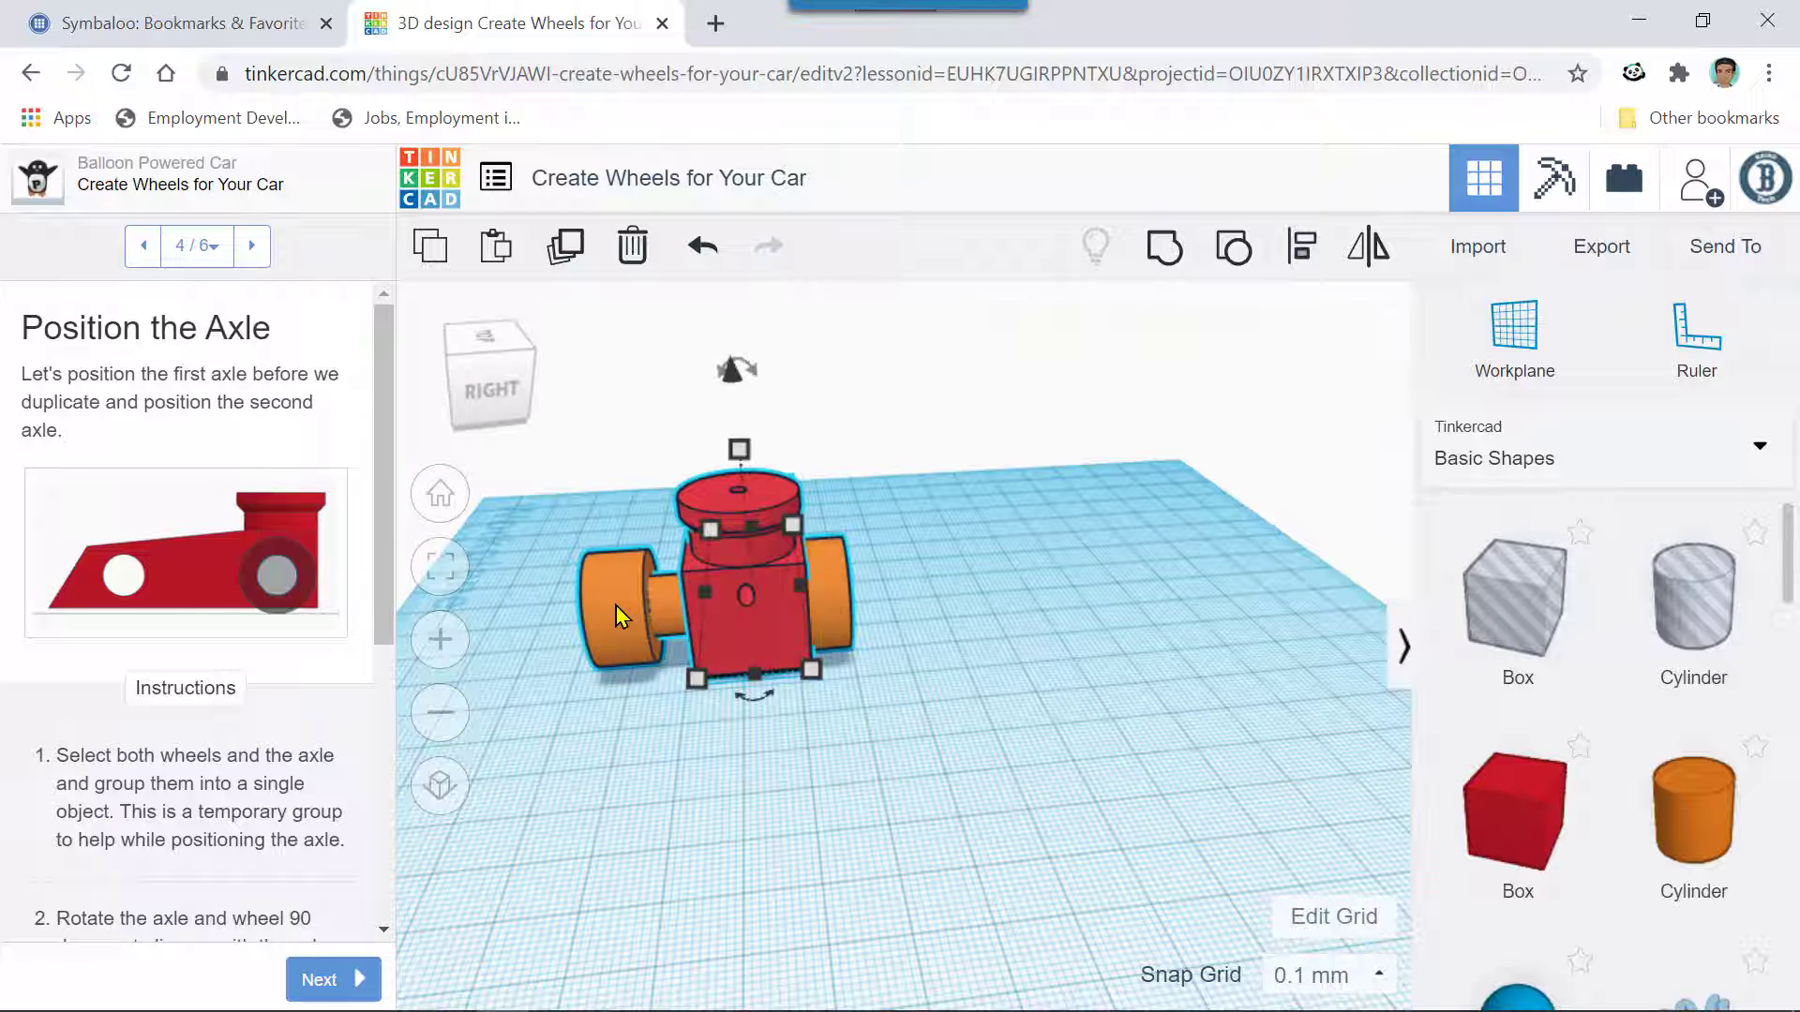
click(1301, 252)
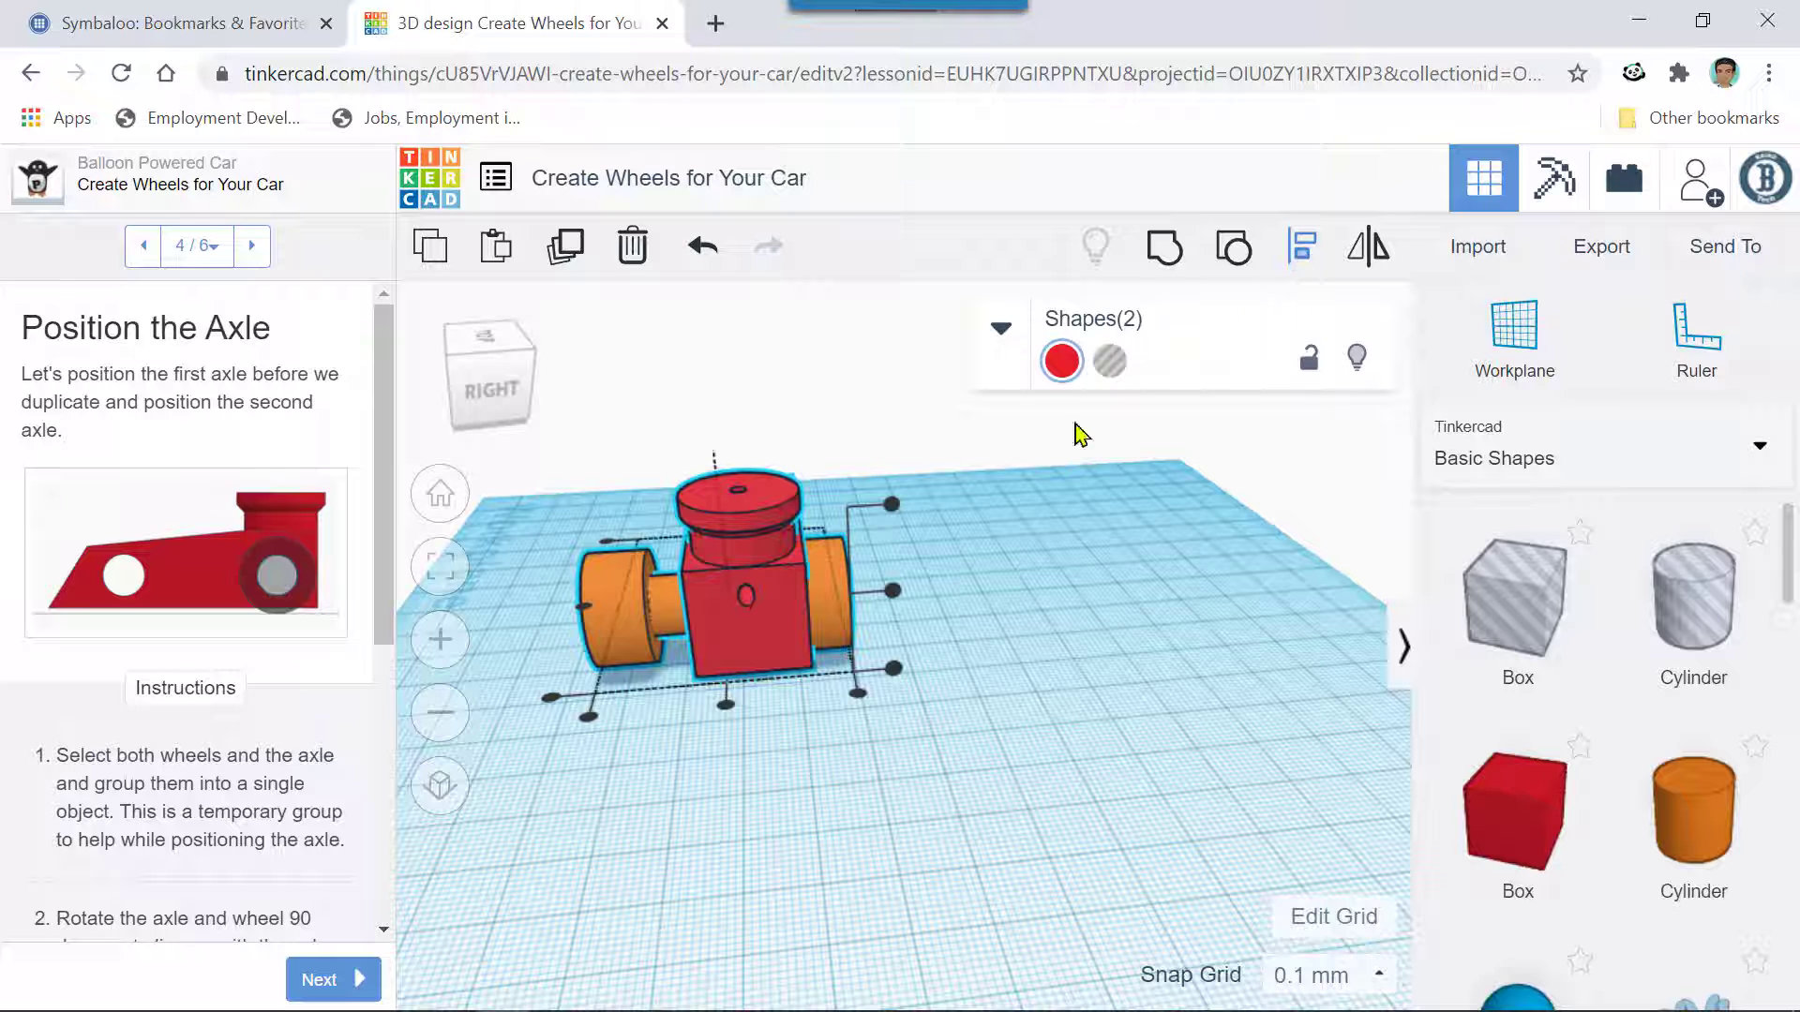
click(725, 705)
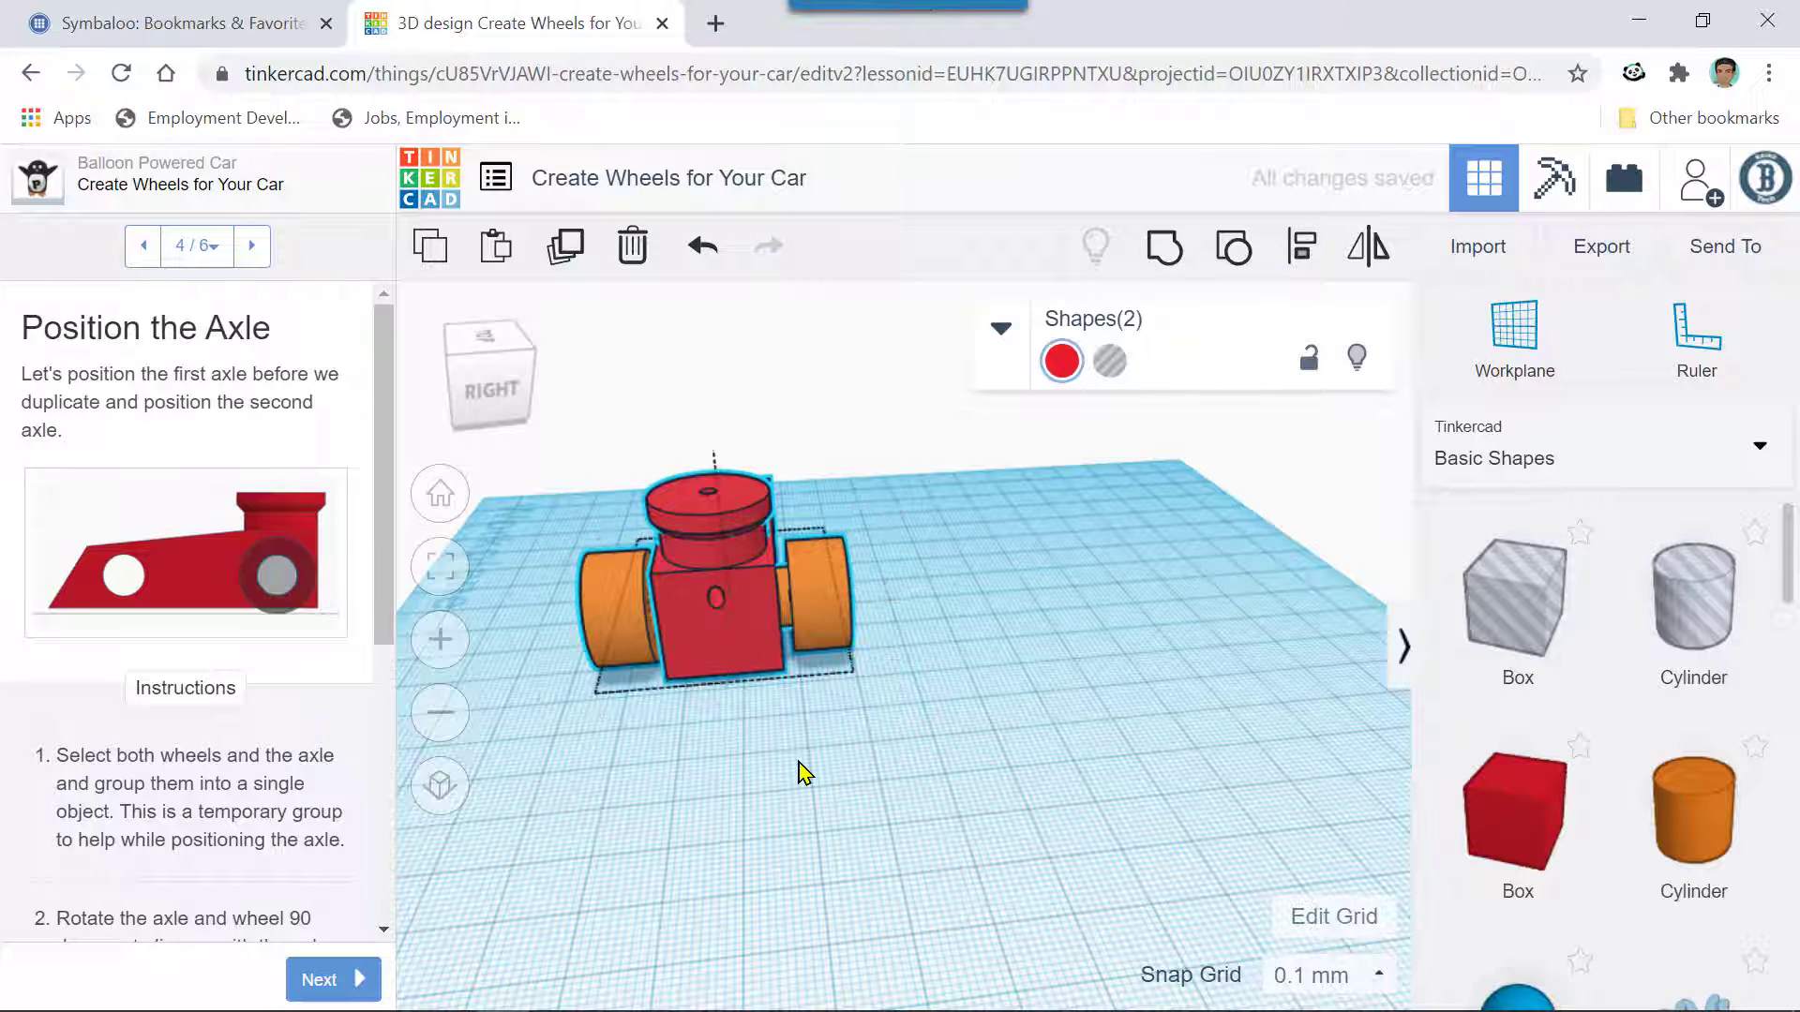
- Make a copy of the orange rear wheel-and-axle assembly
right_drag(797, 771, 1225, 791)
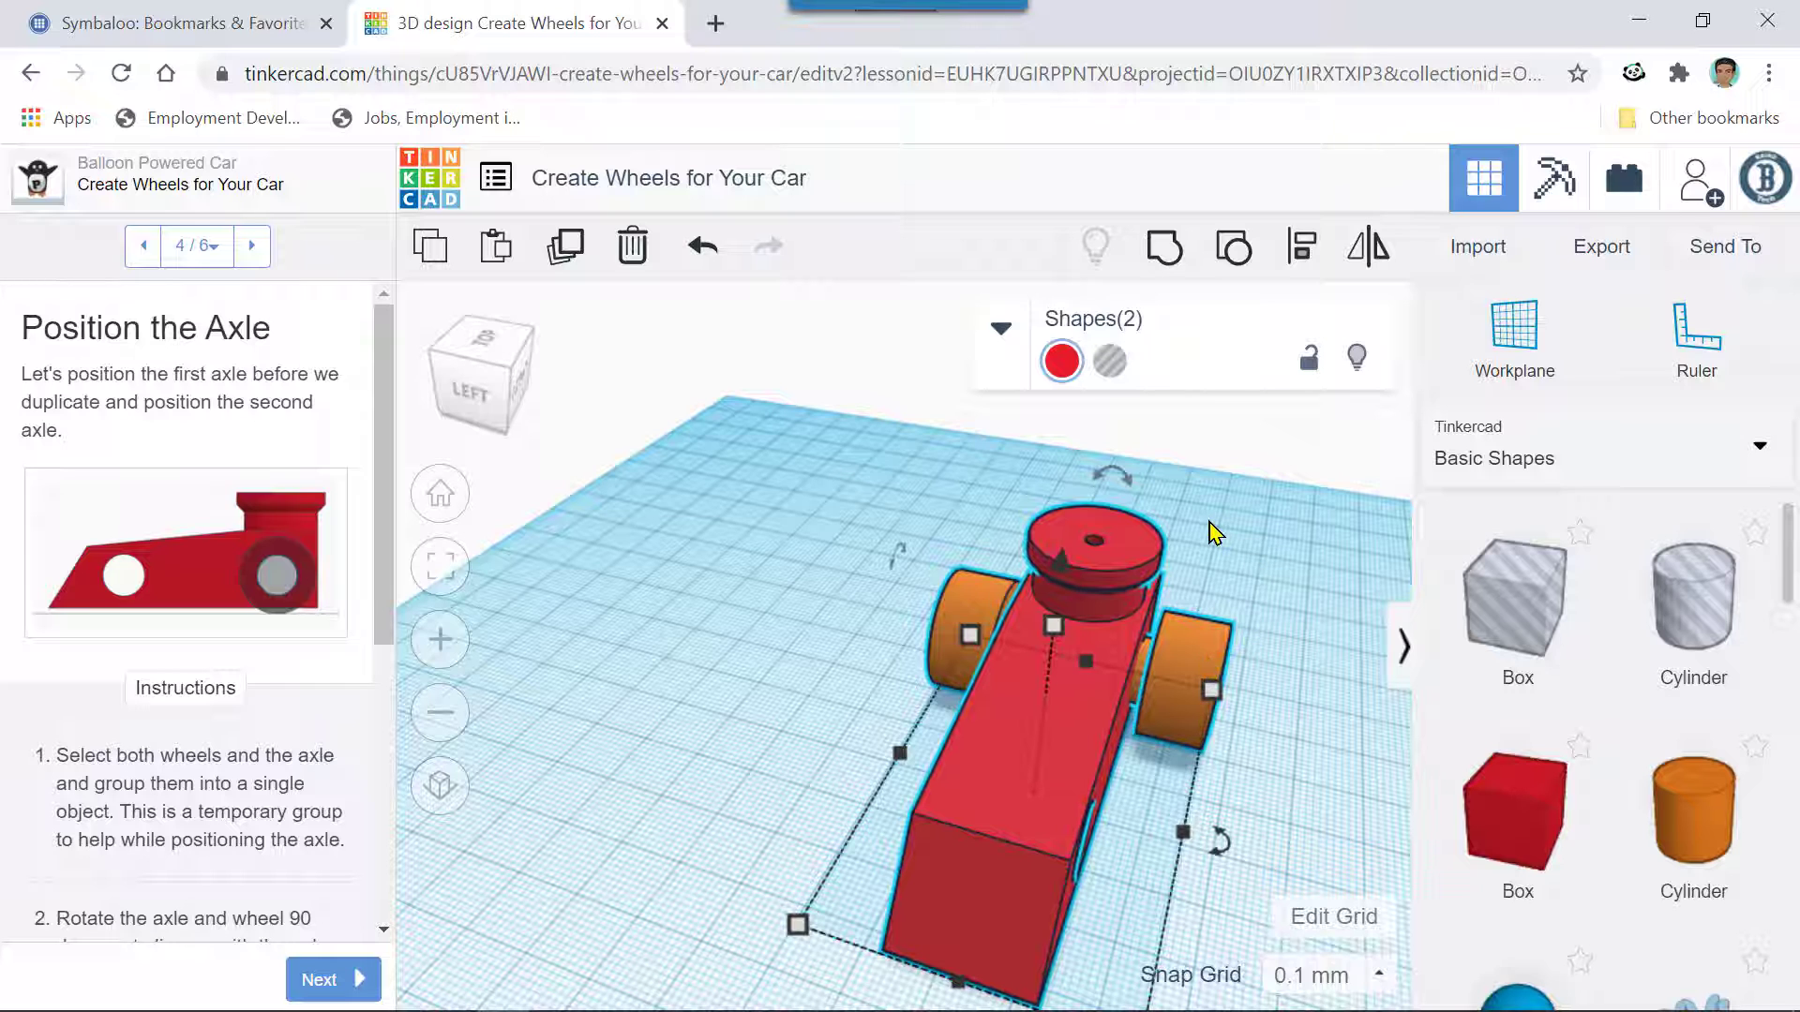
drag(1560, 825, 598, 632)
key(Delete)
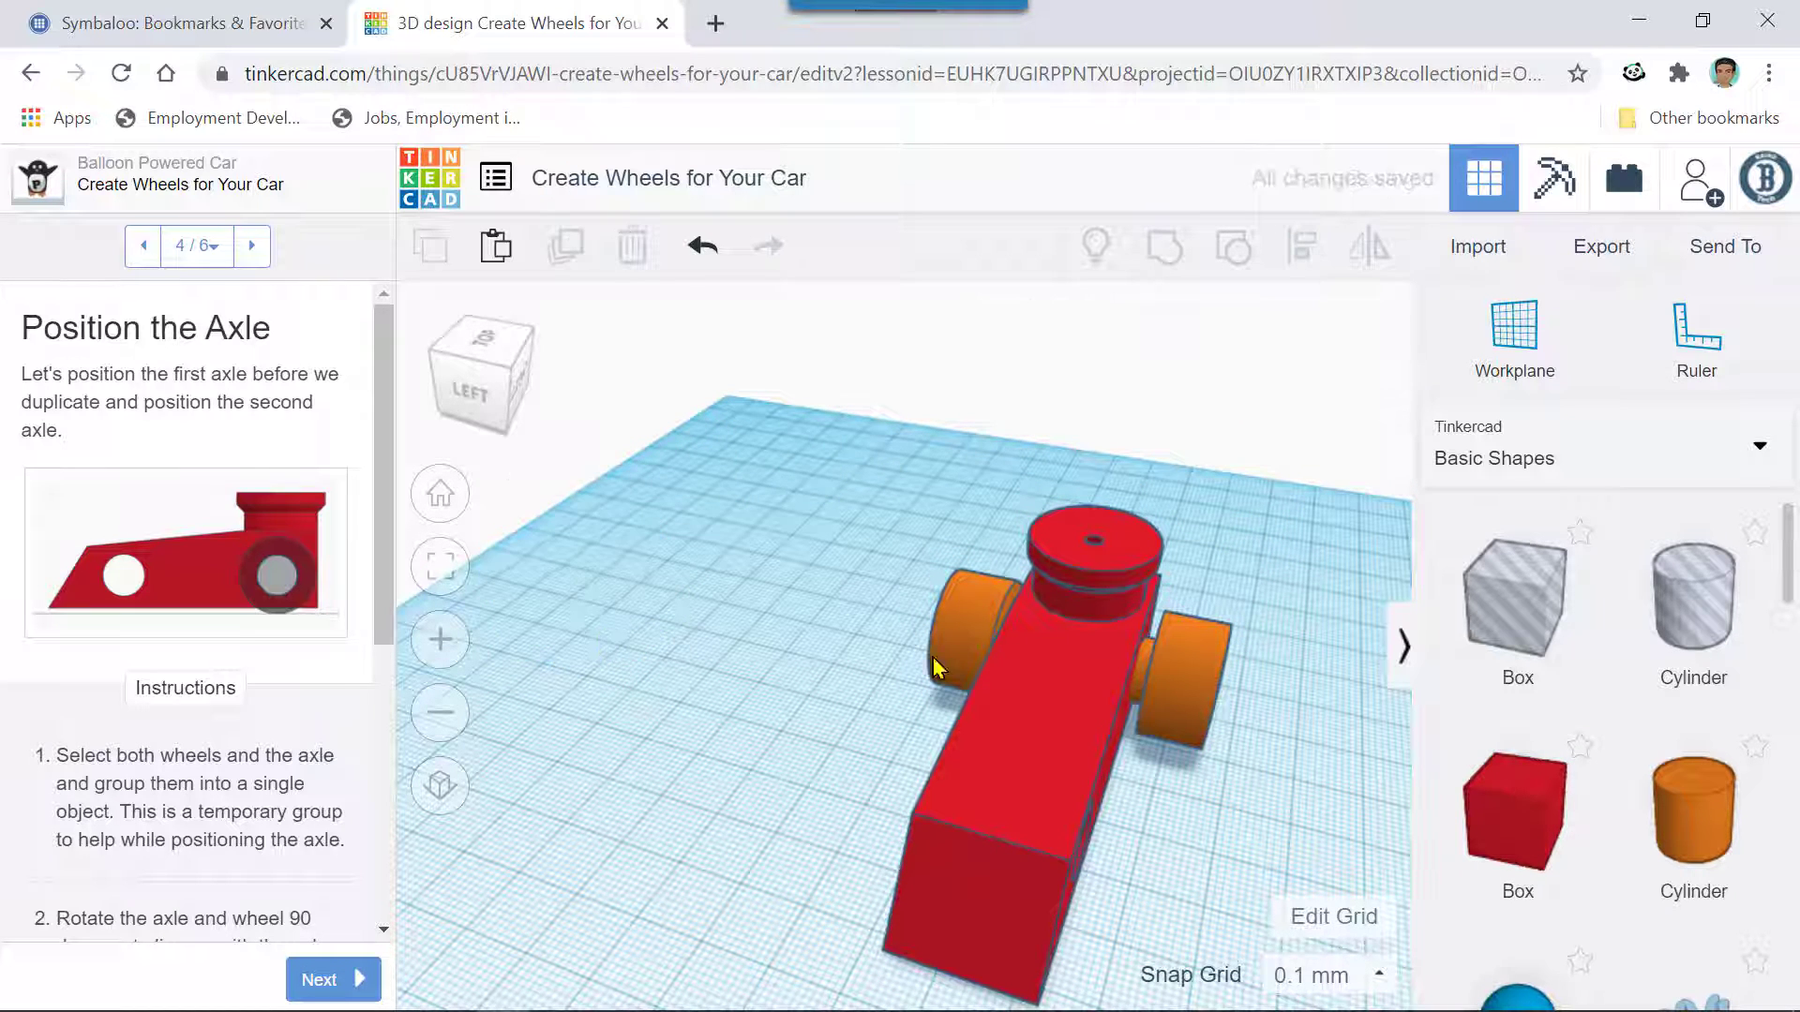
click(1197, 694)
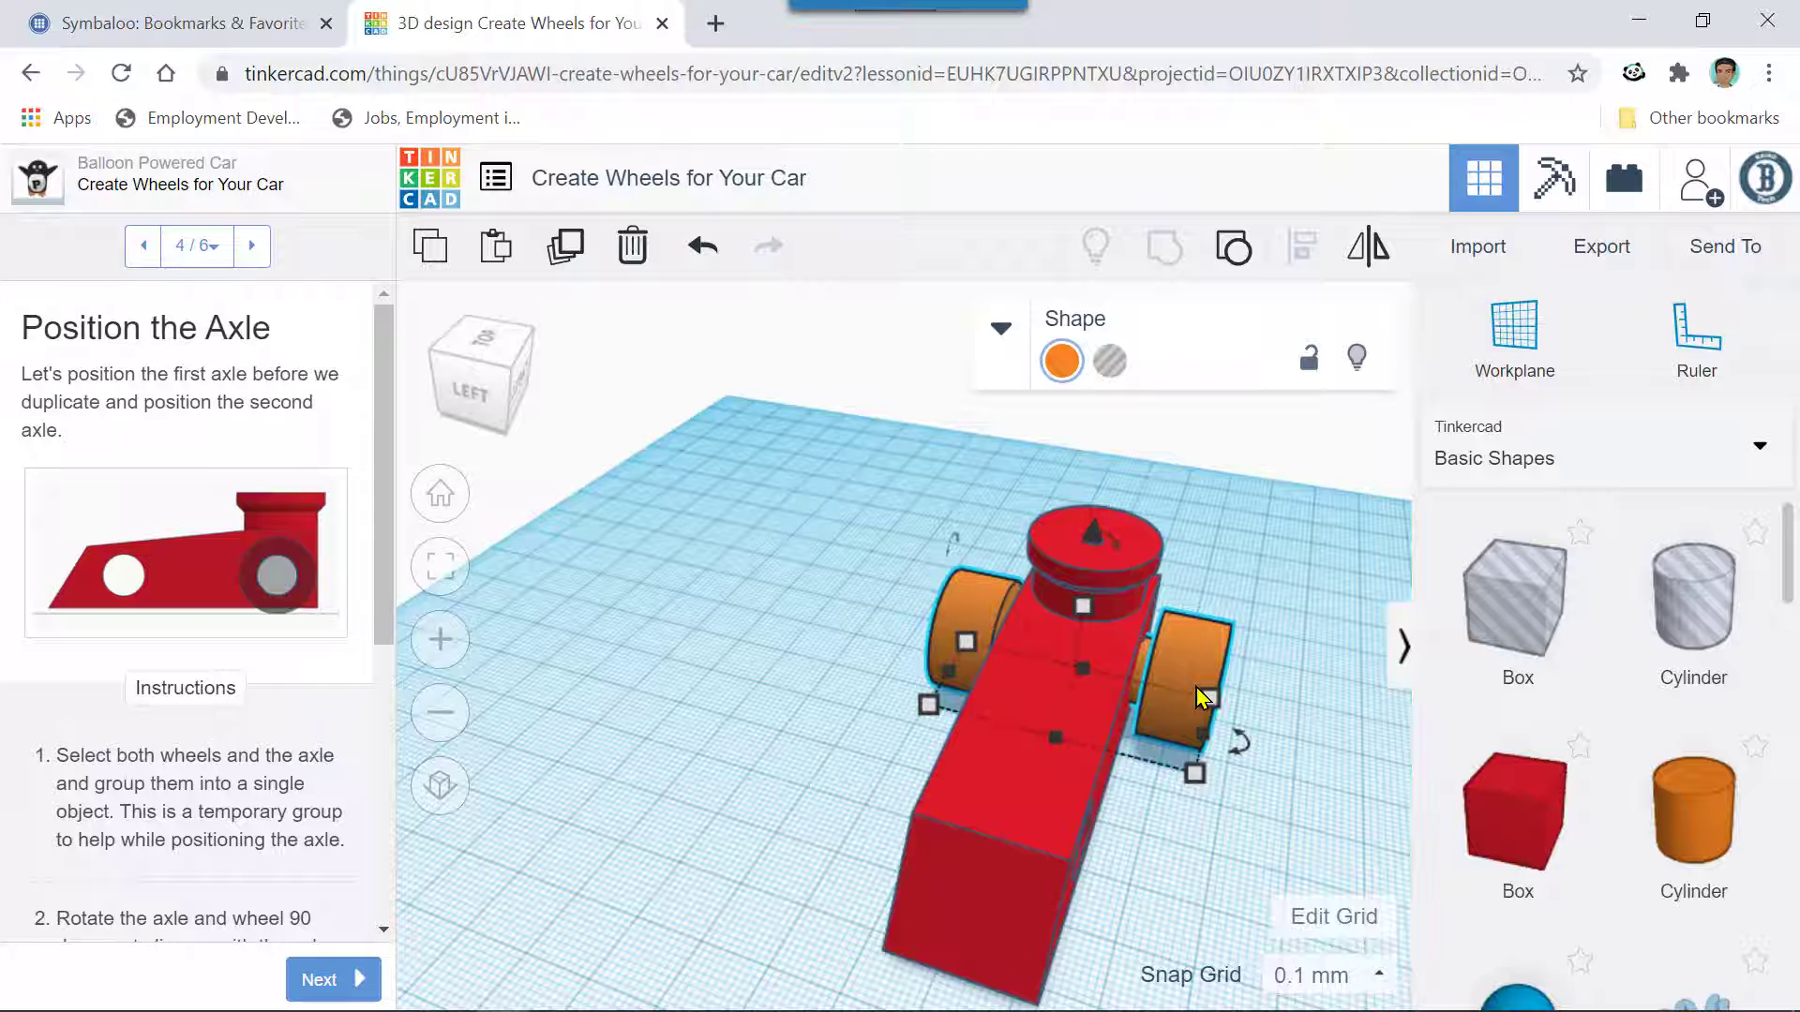
key(ctrl+v)
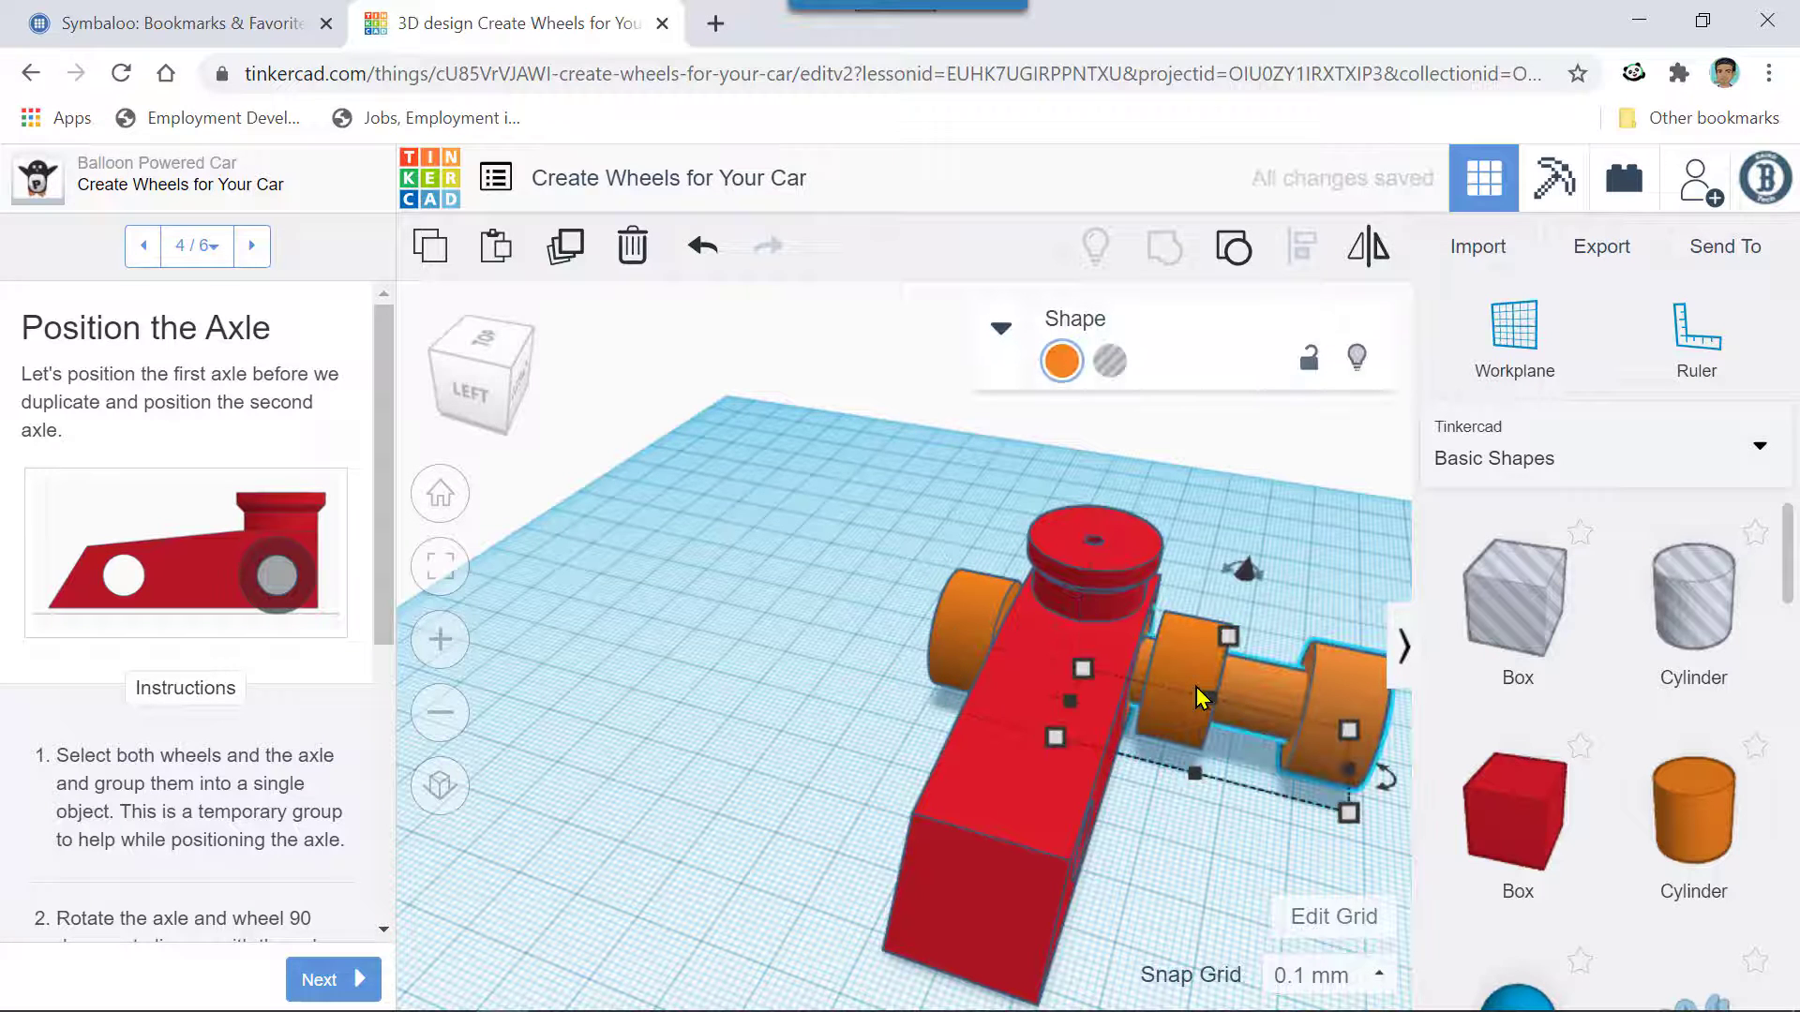
- Set the snap grid to 1.0 mm and move the copied axle assembly toward the car's nose to the front axle hole
key(Down)
key(Down)
key(Down)
key(Down)
key(Down)
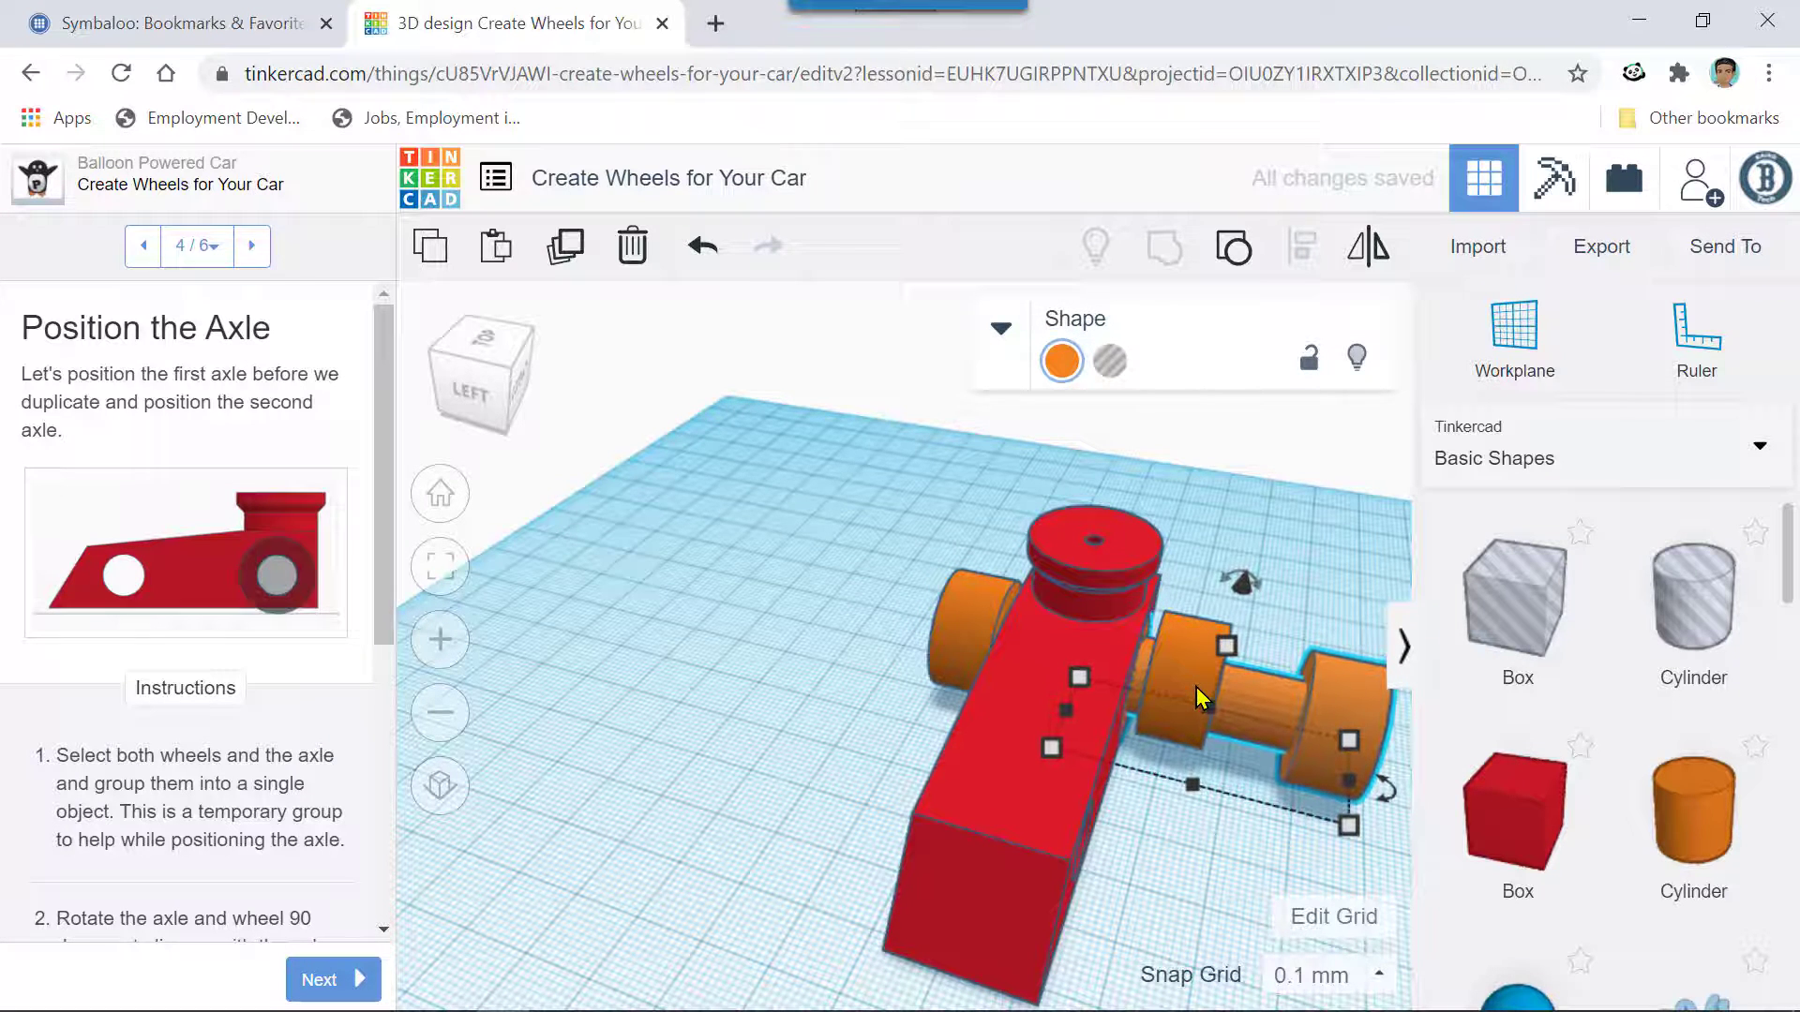
click(1350, 985)
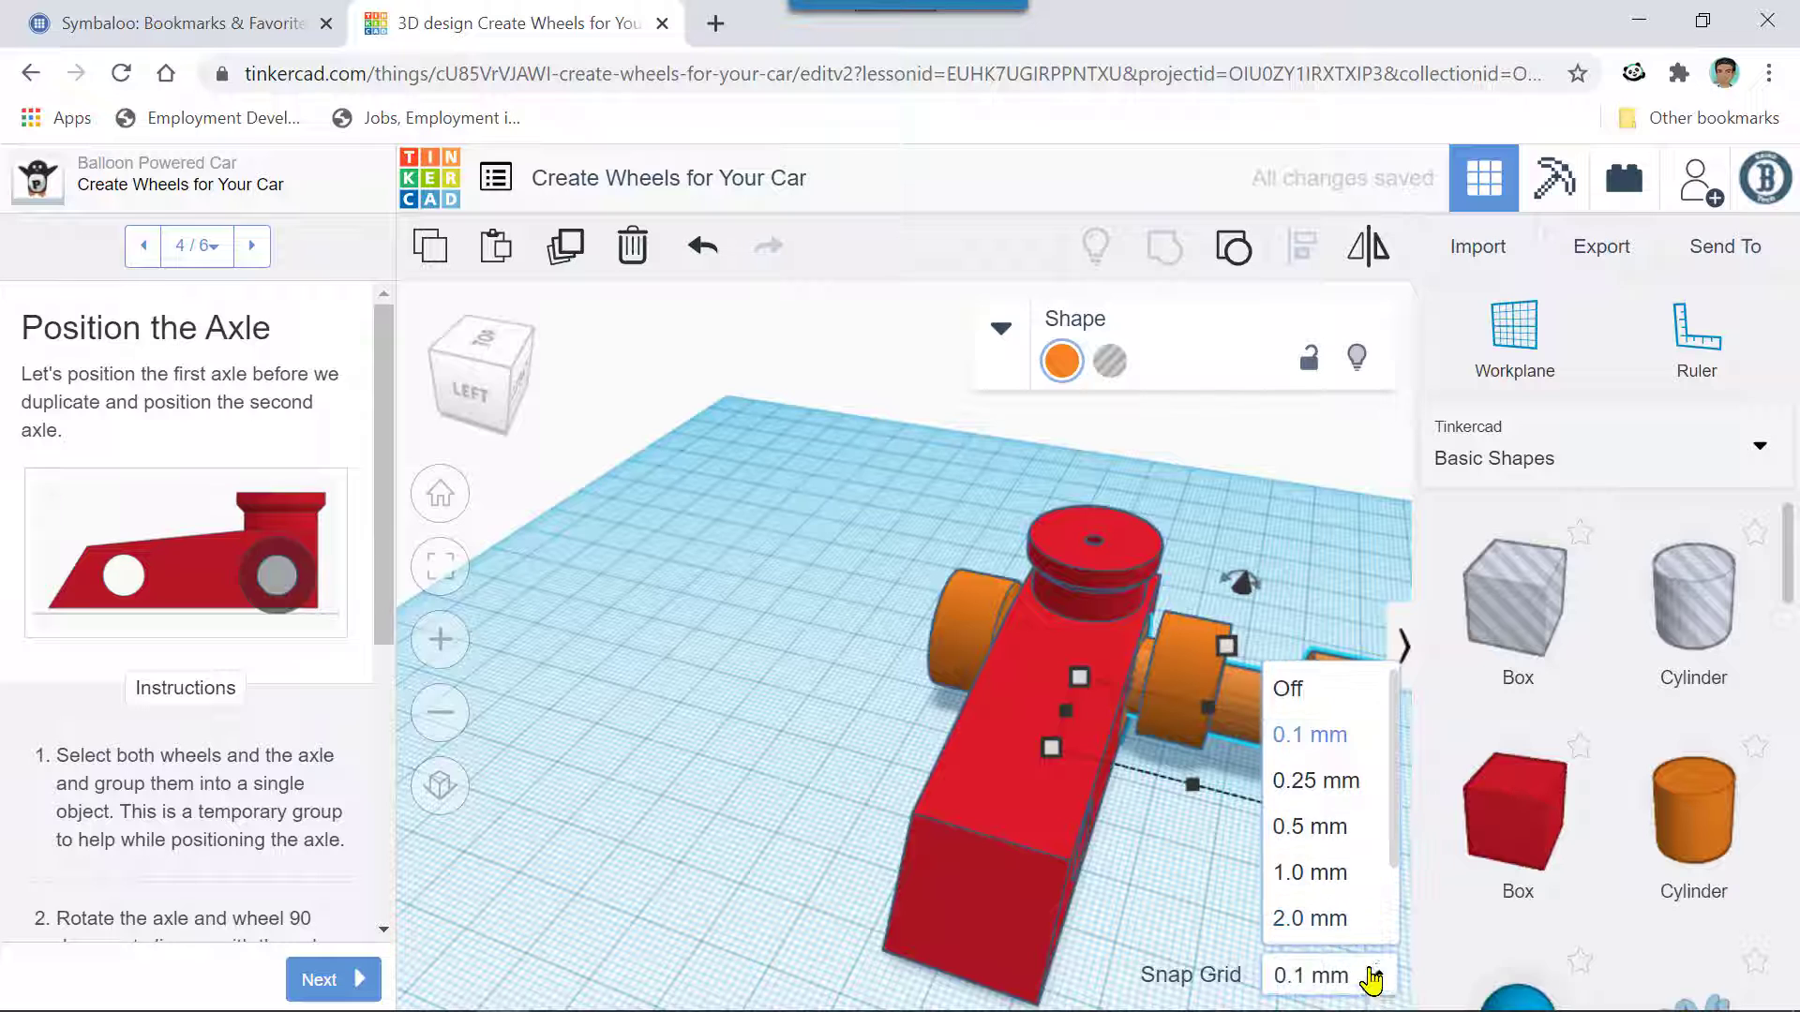
click(1322, 873)
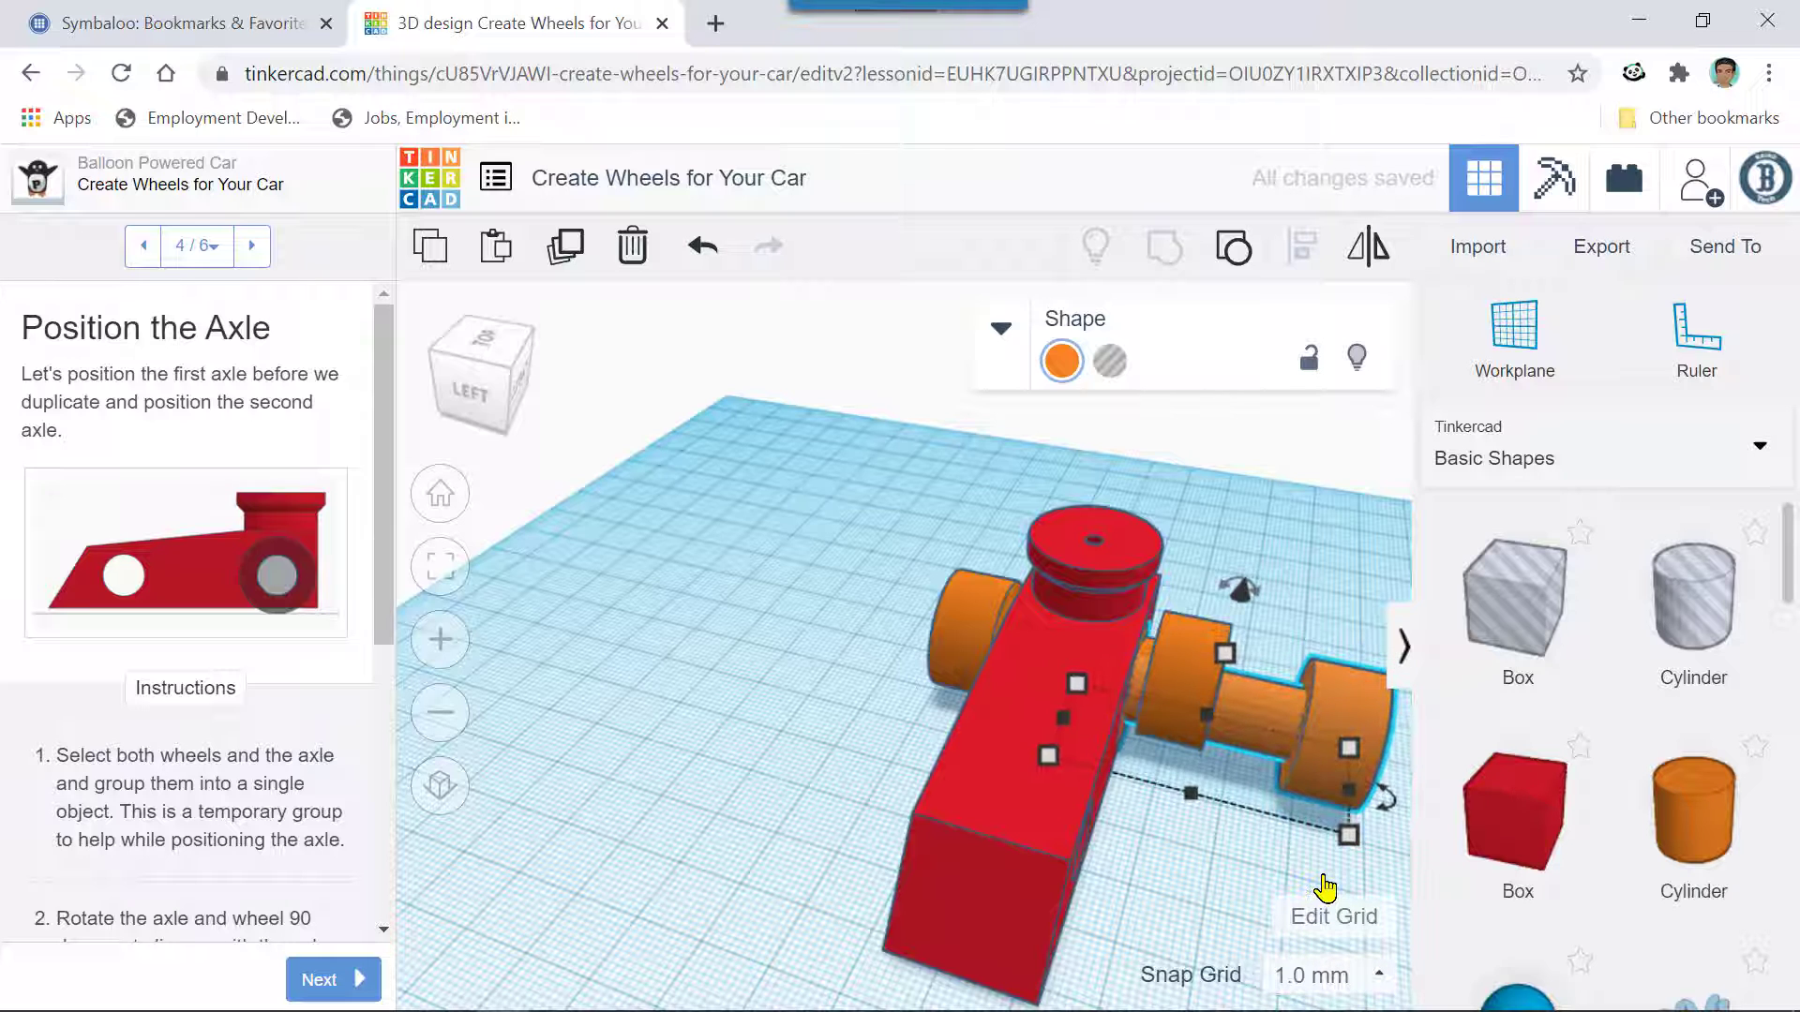
key(Down)
key(Down)
key(Down)
key(Down)
key(Down)
key(Down)
- Shift the front axle assembly sideways through the car body so one wheel sits on each side
key(Left)
key(Left)
key(Left)
key(Left)
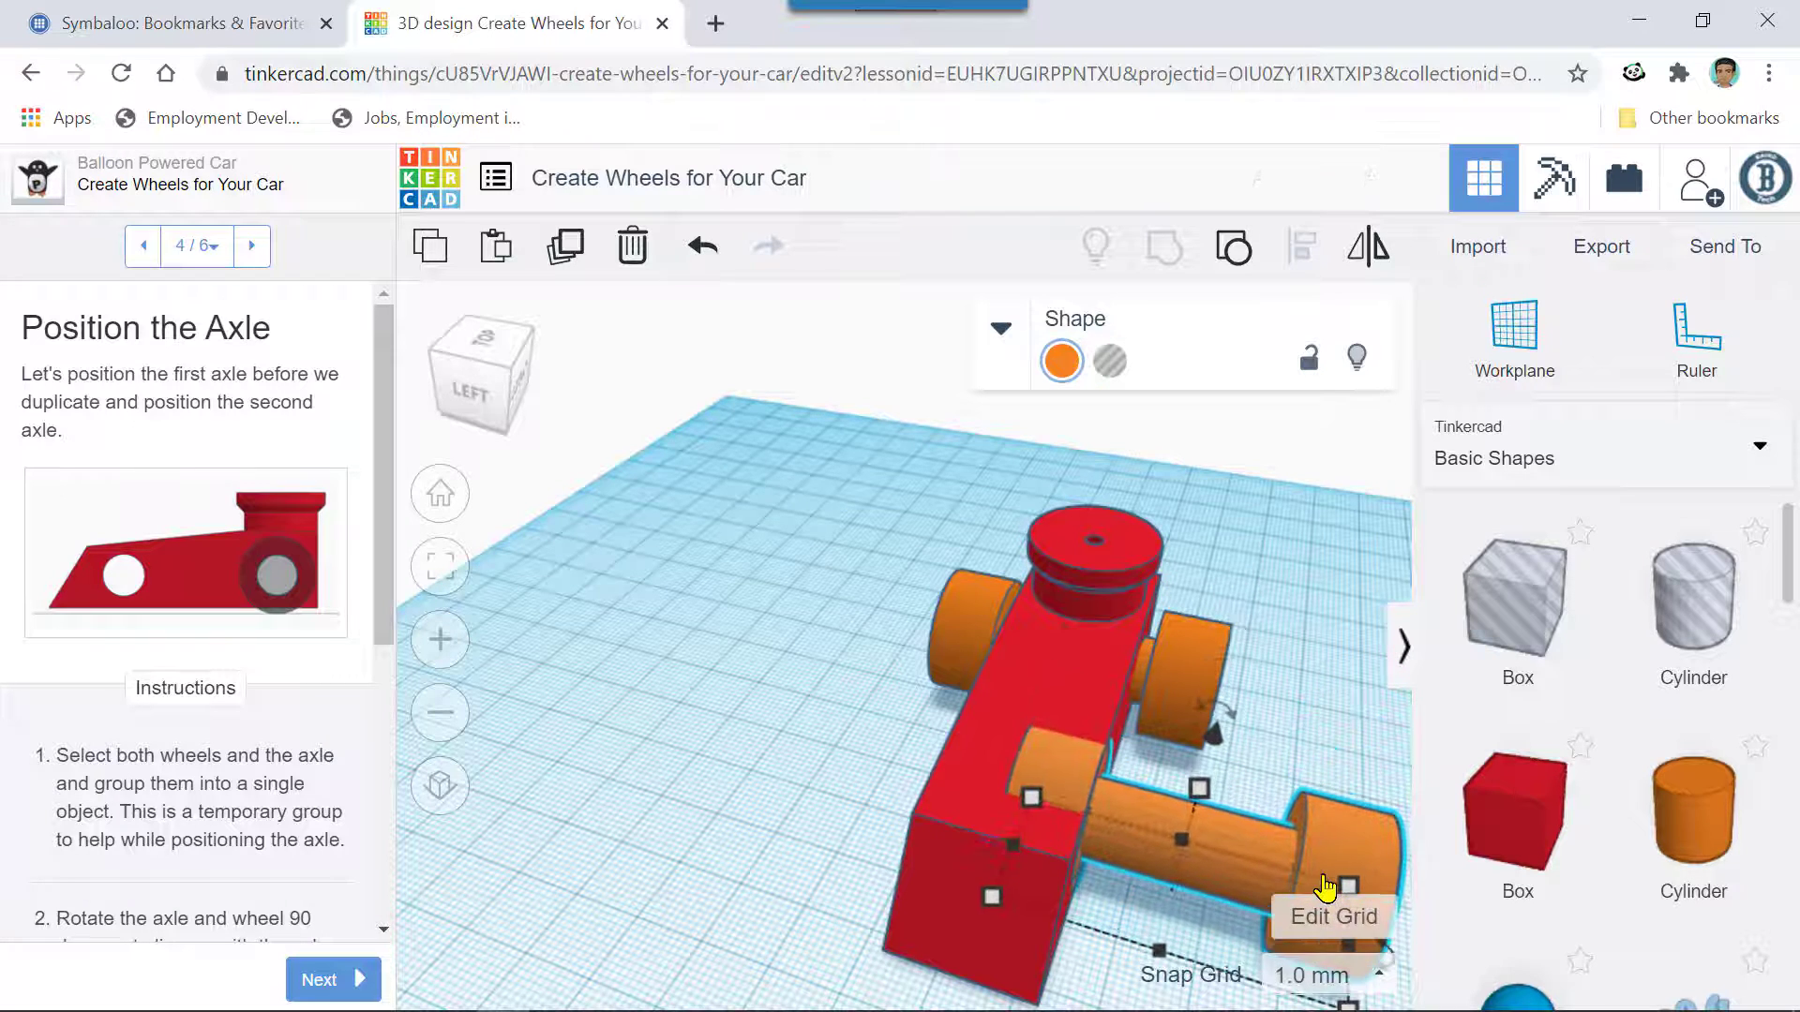
key(Left)
key(Left)
key(Left)
key(Left)
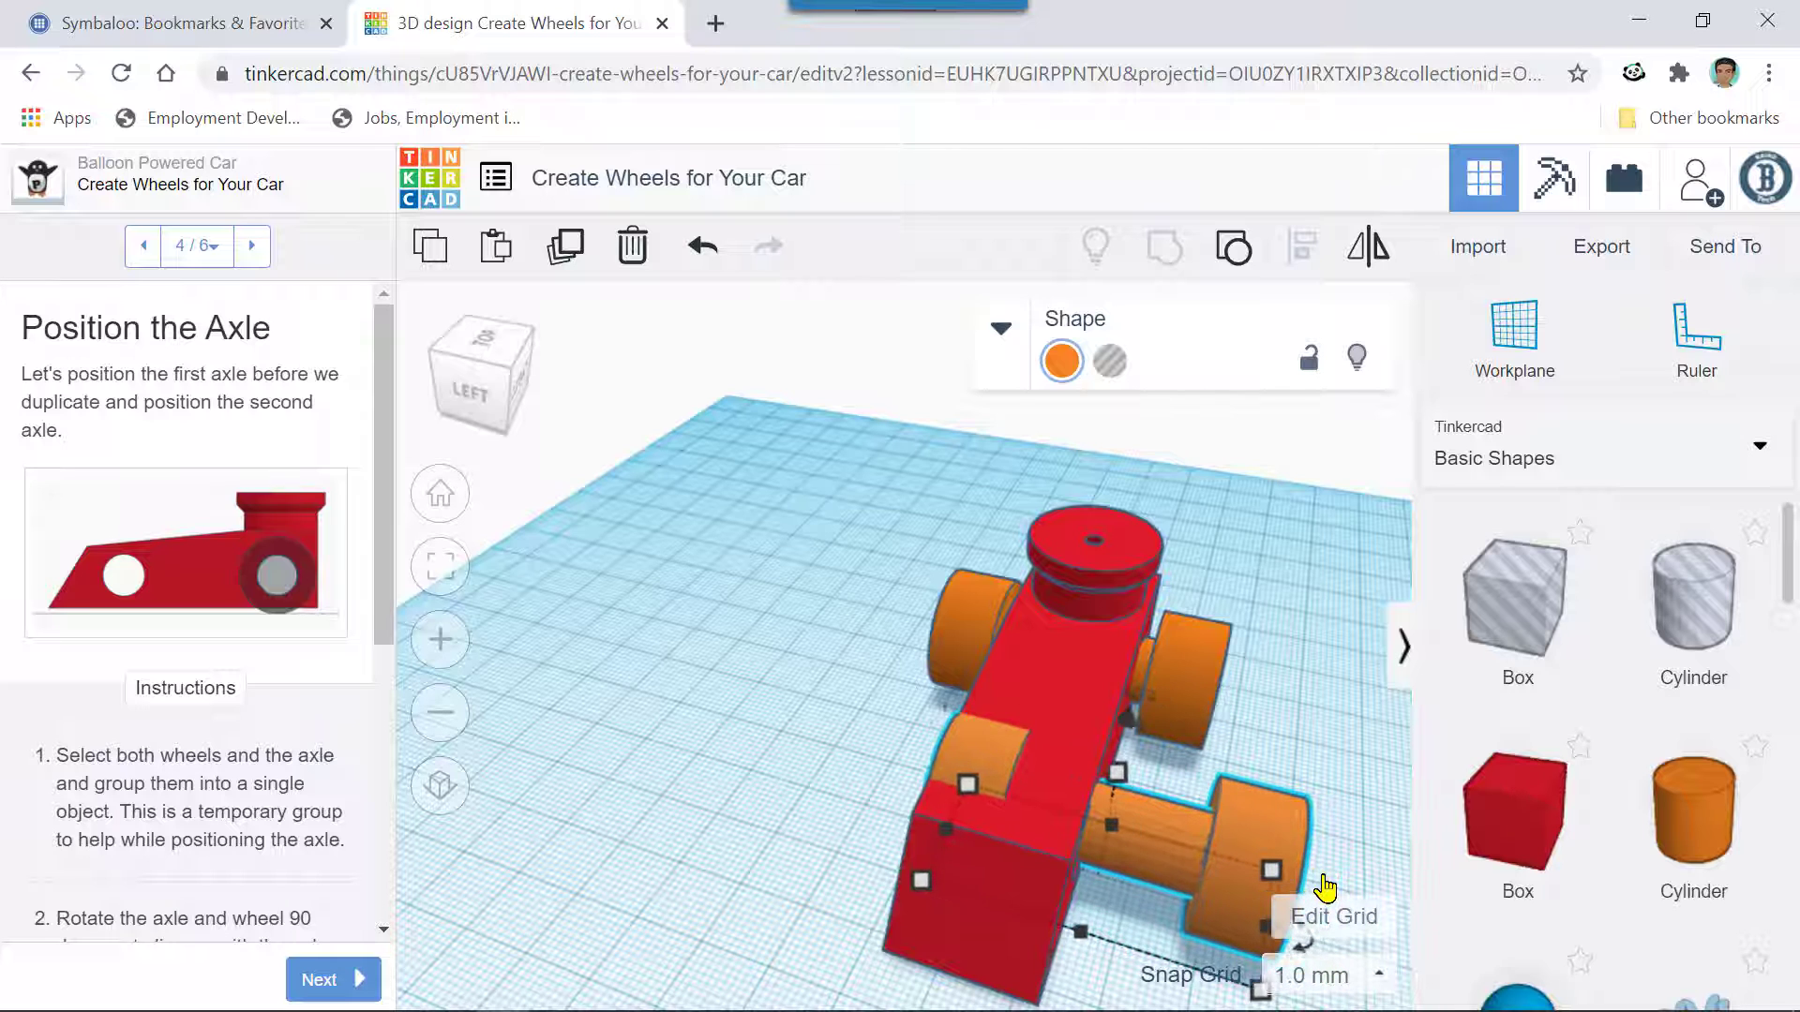
key(Left)
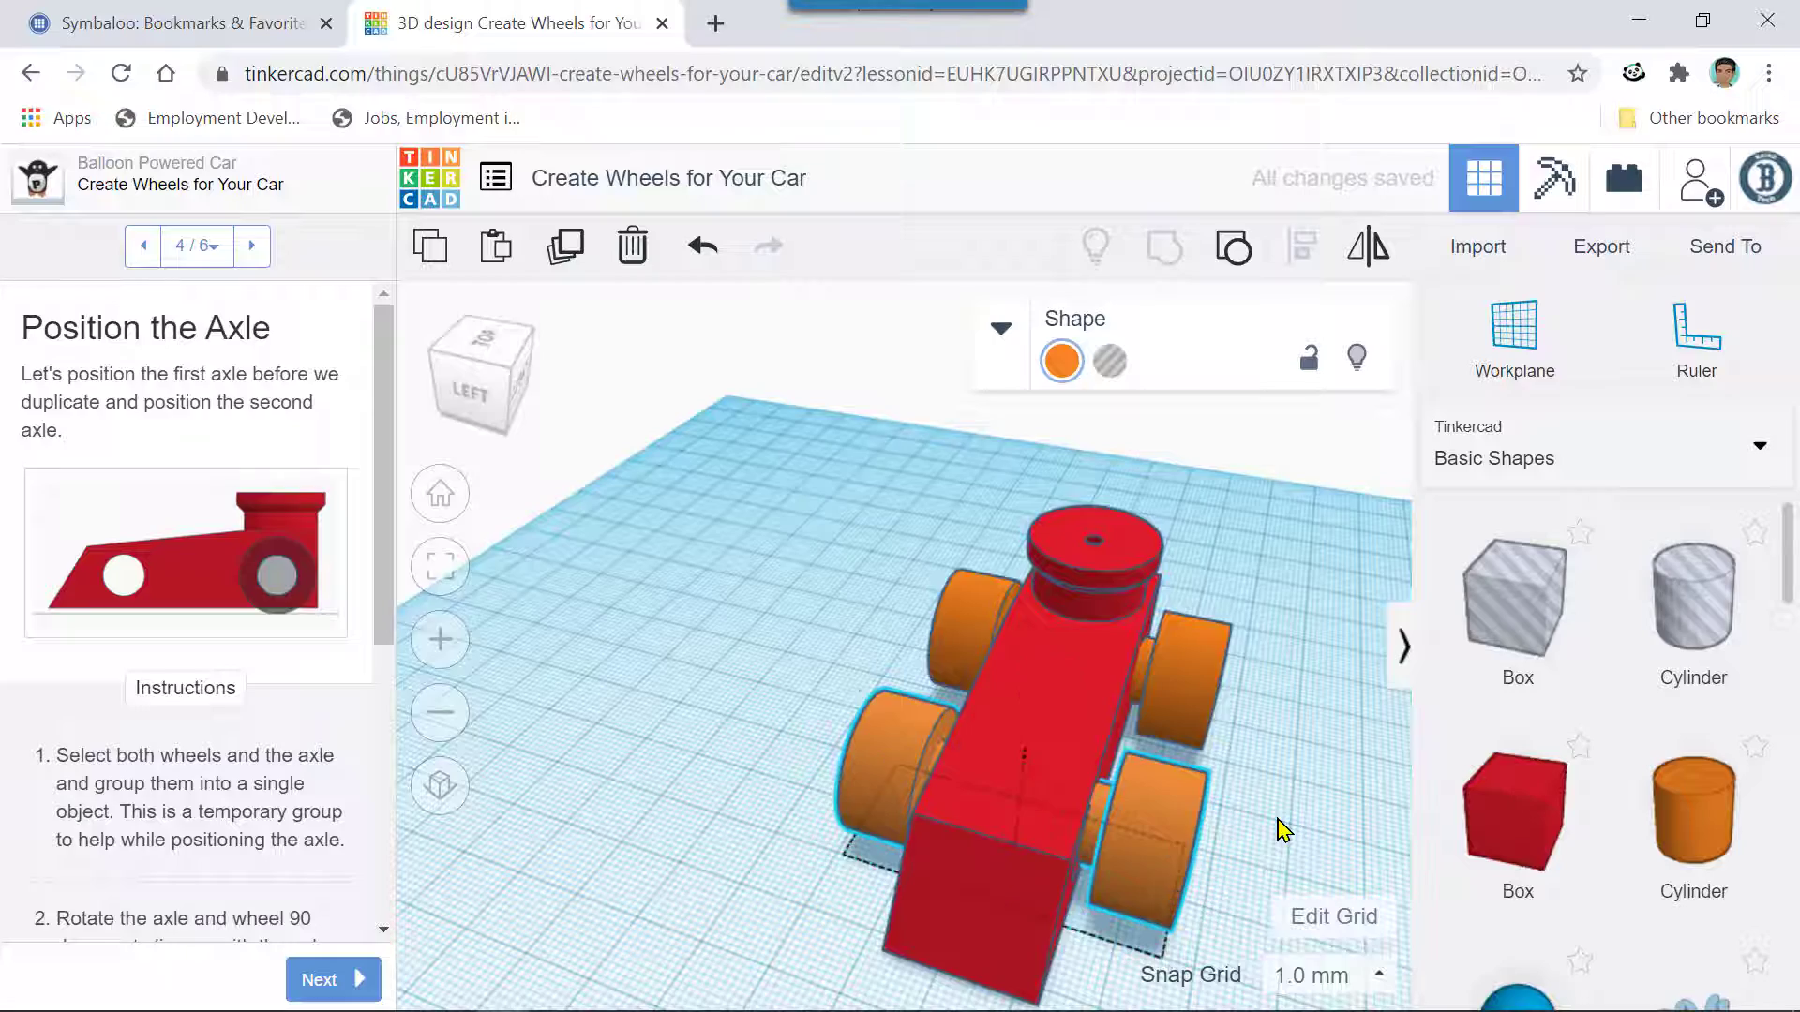
- Group the car body and both axle assemblies into a single shape
right_drag(1283, 829, 1012, 789)
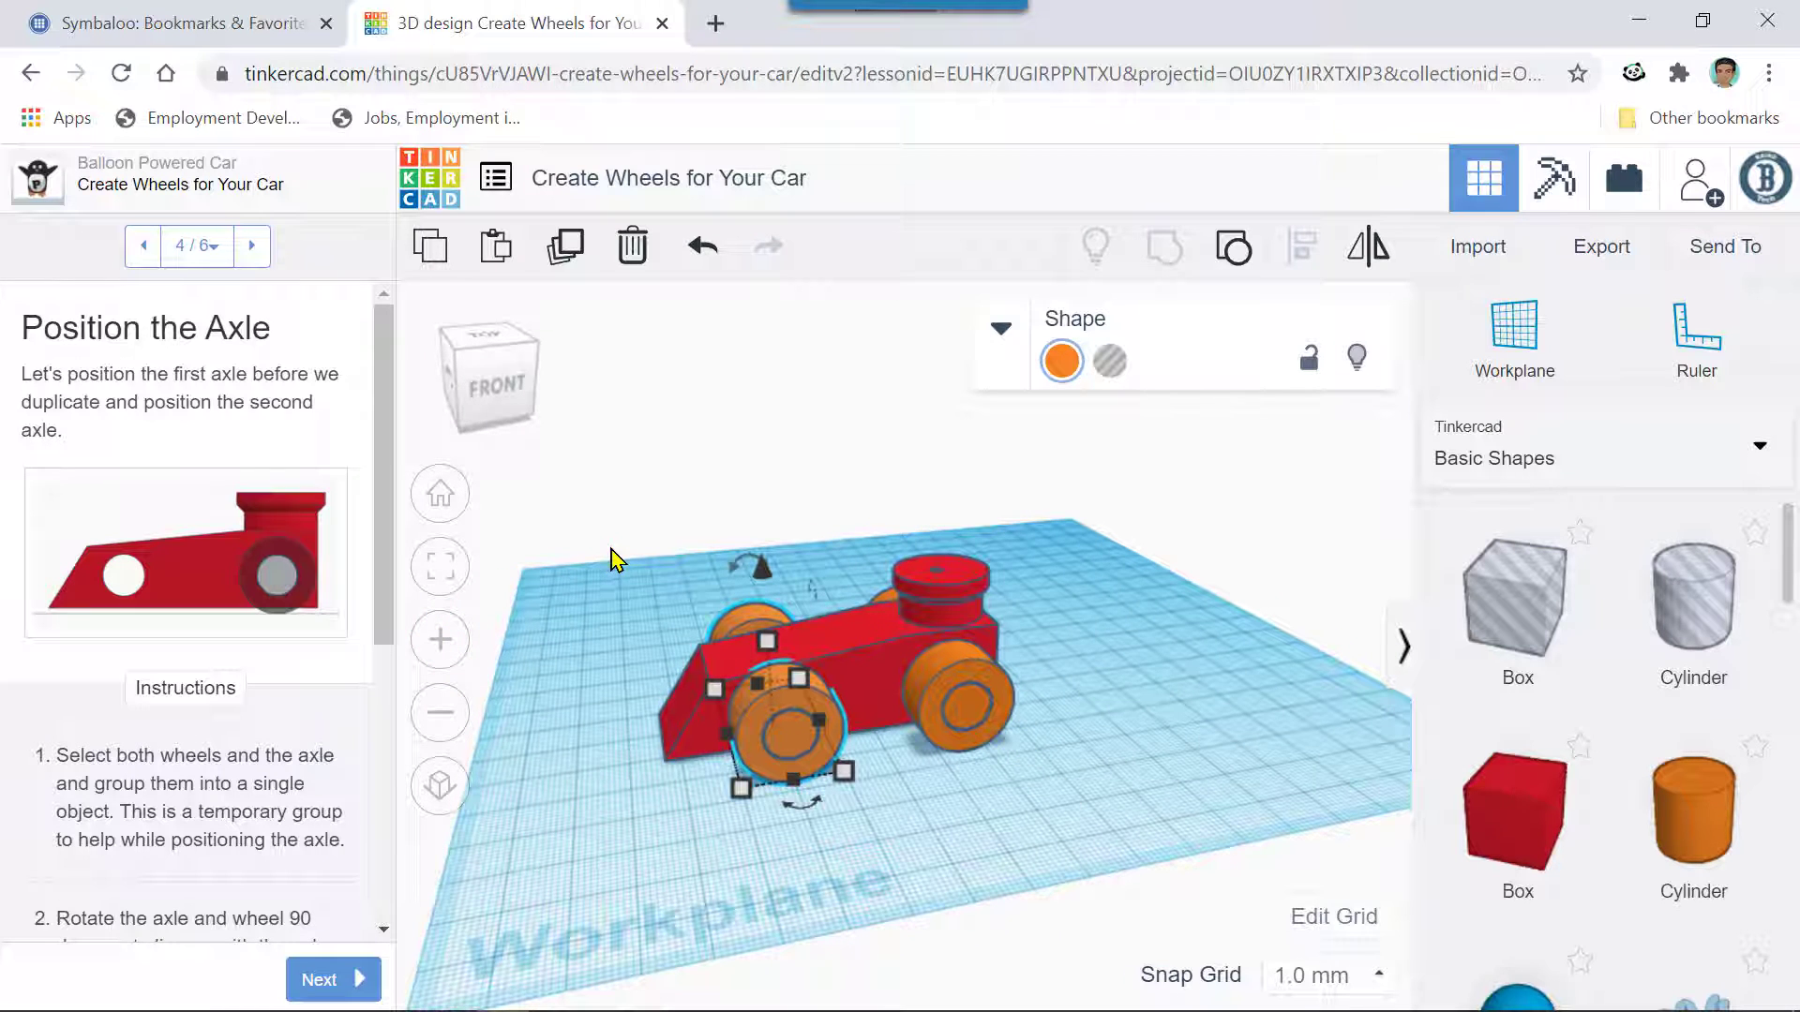
drag(619, 553, 1155, 787)
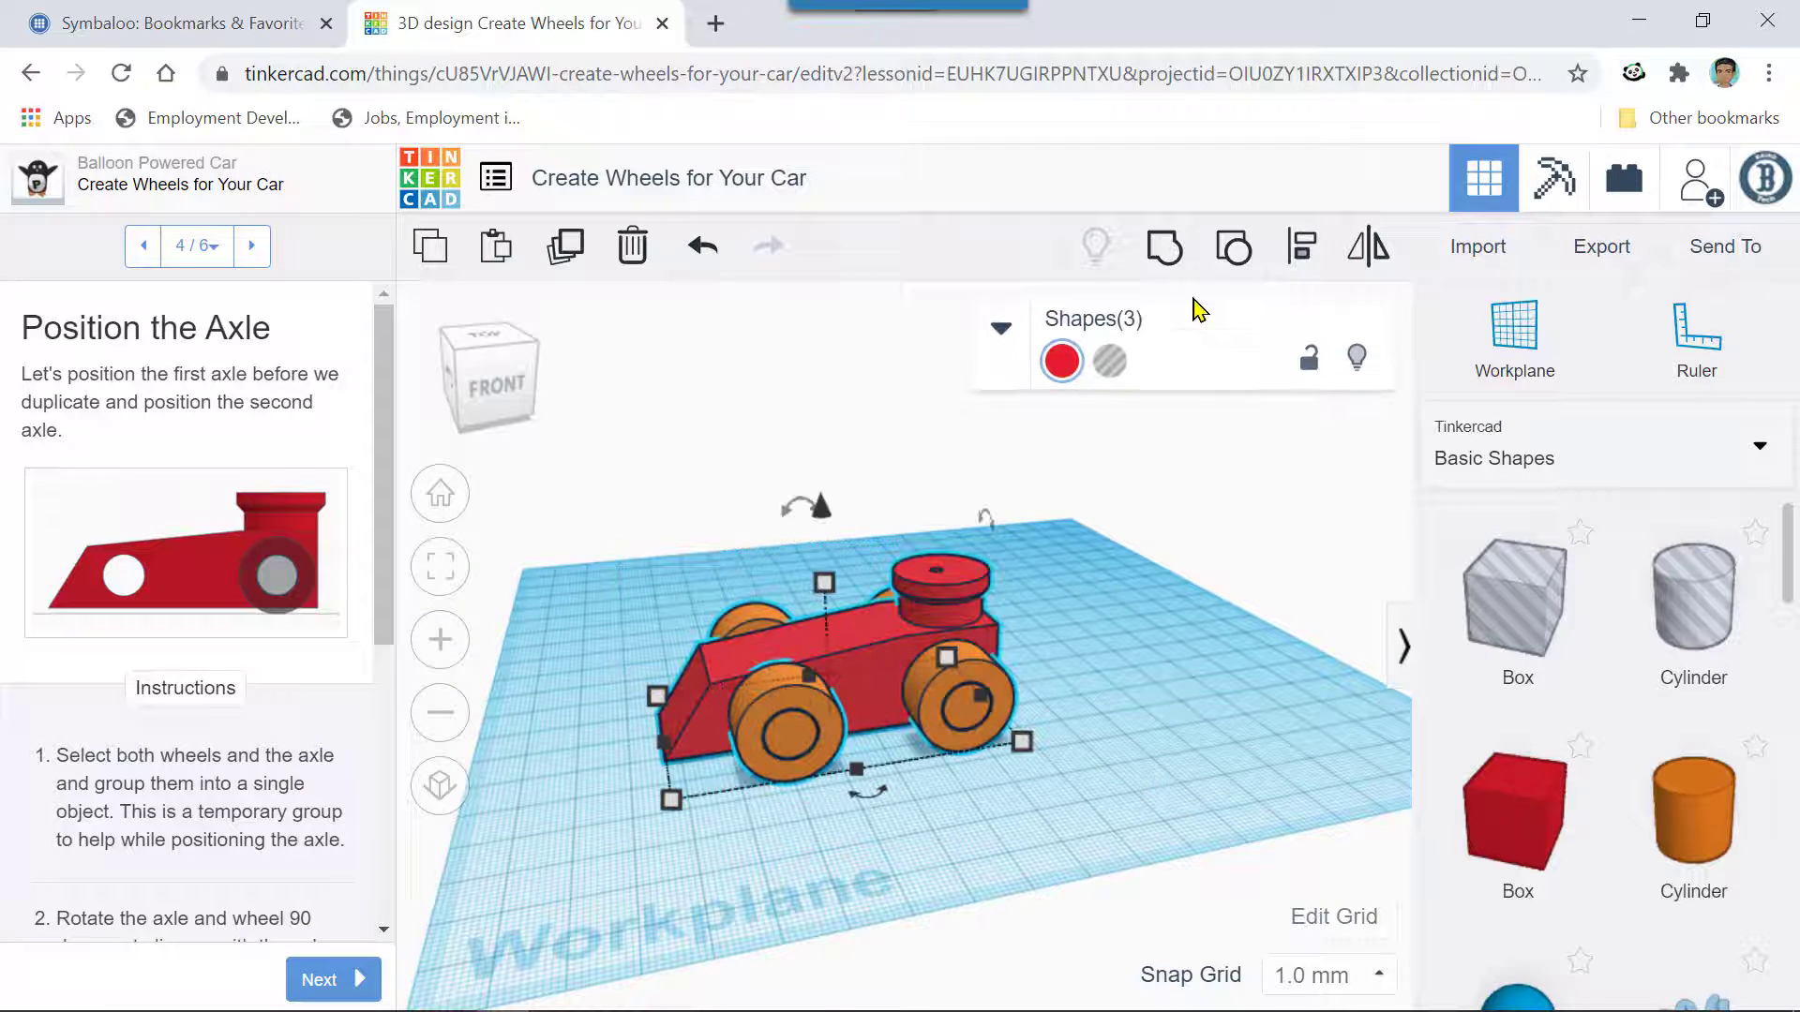
click(1164, 253)
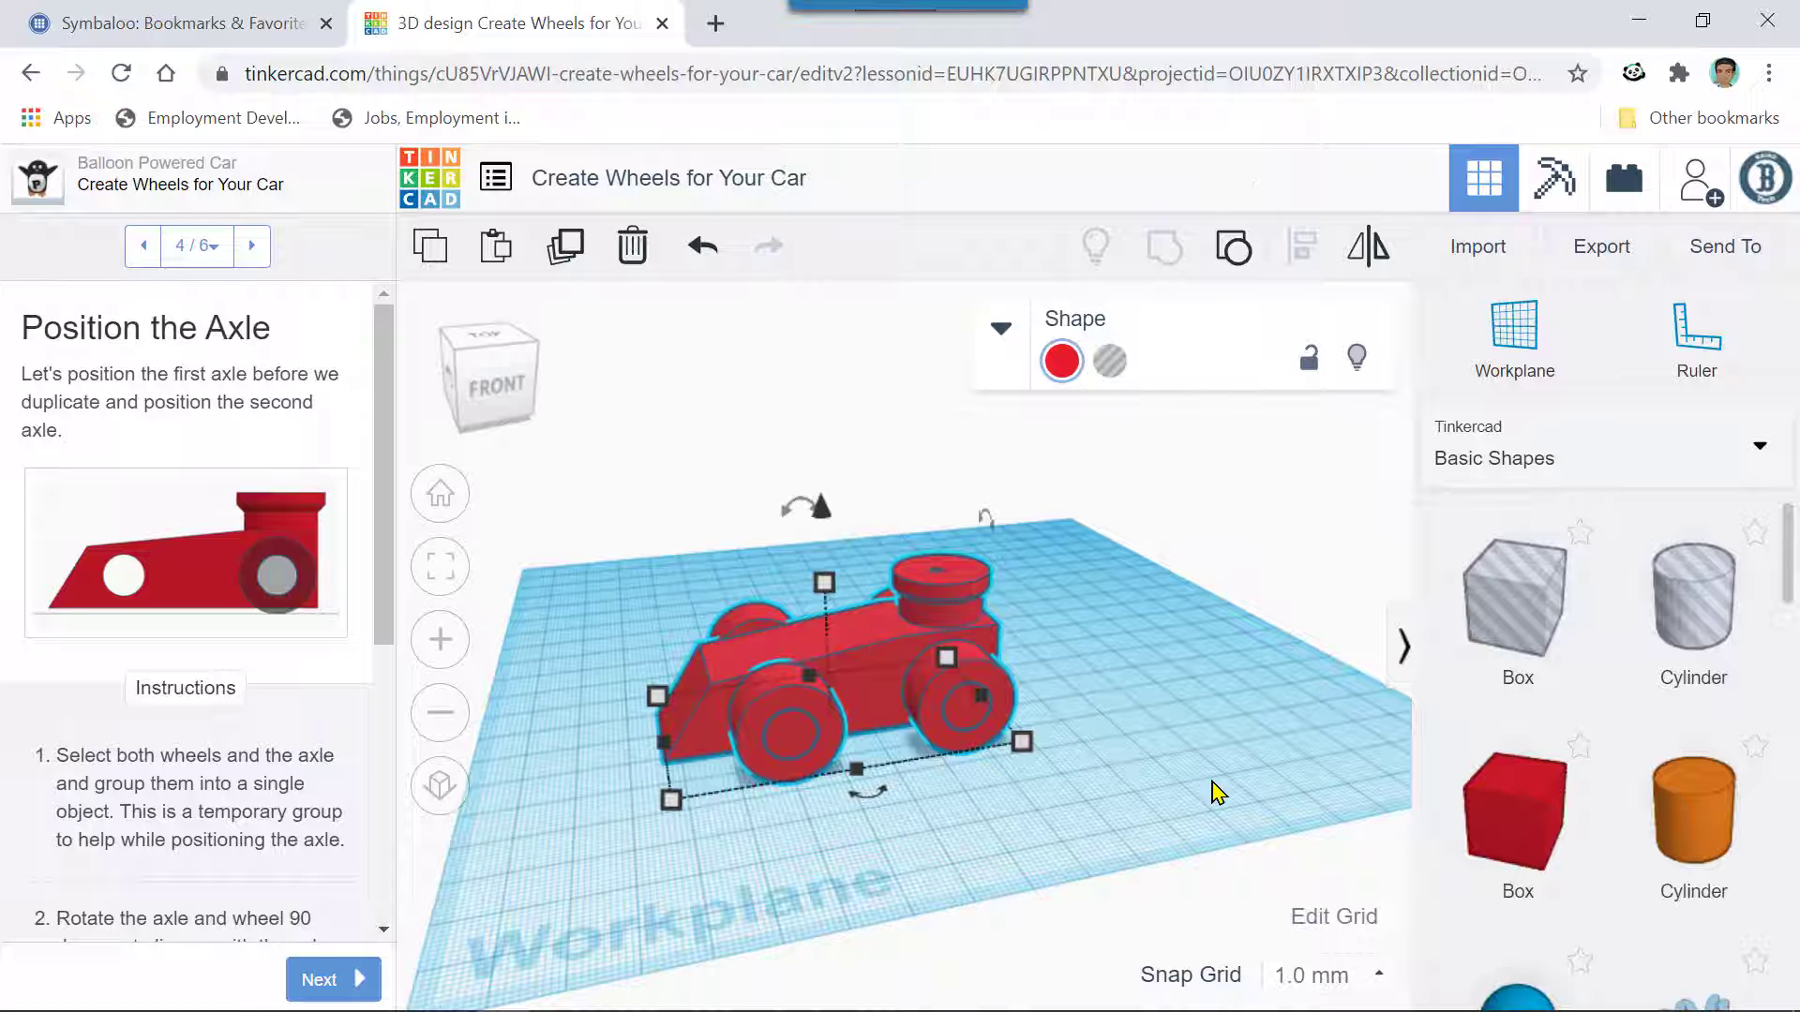
- Advance the lesson past the front axle instructions to its final Congratulations page
click(318, 980)
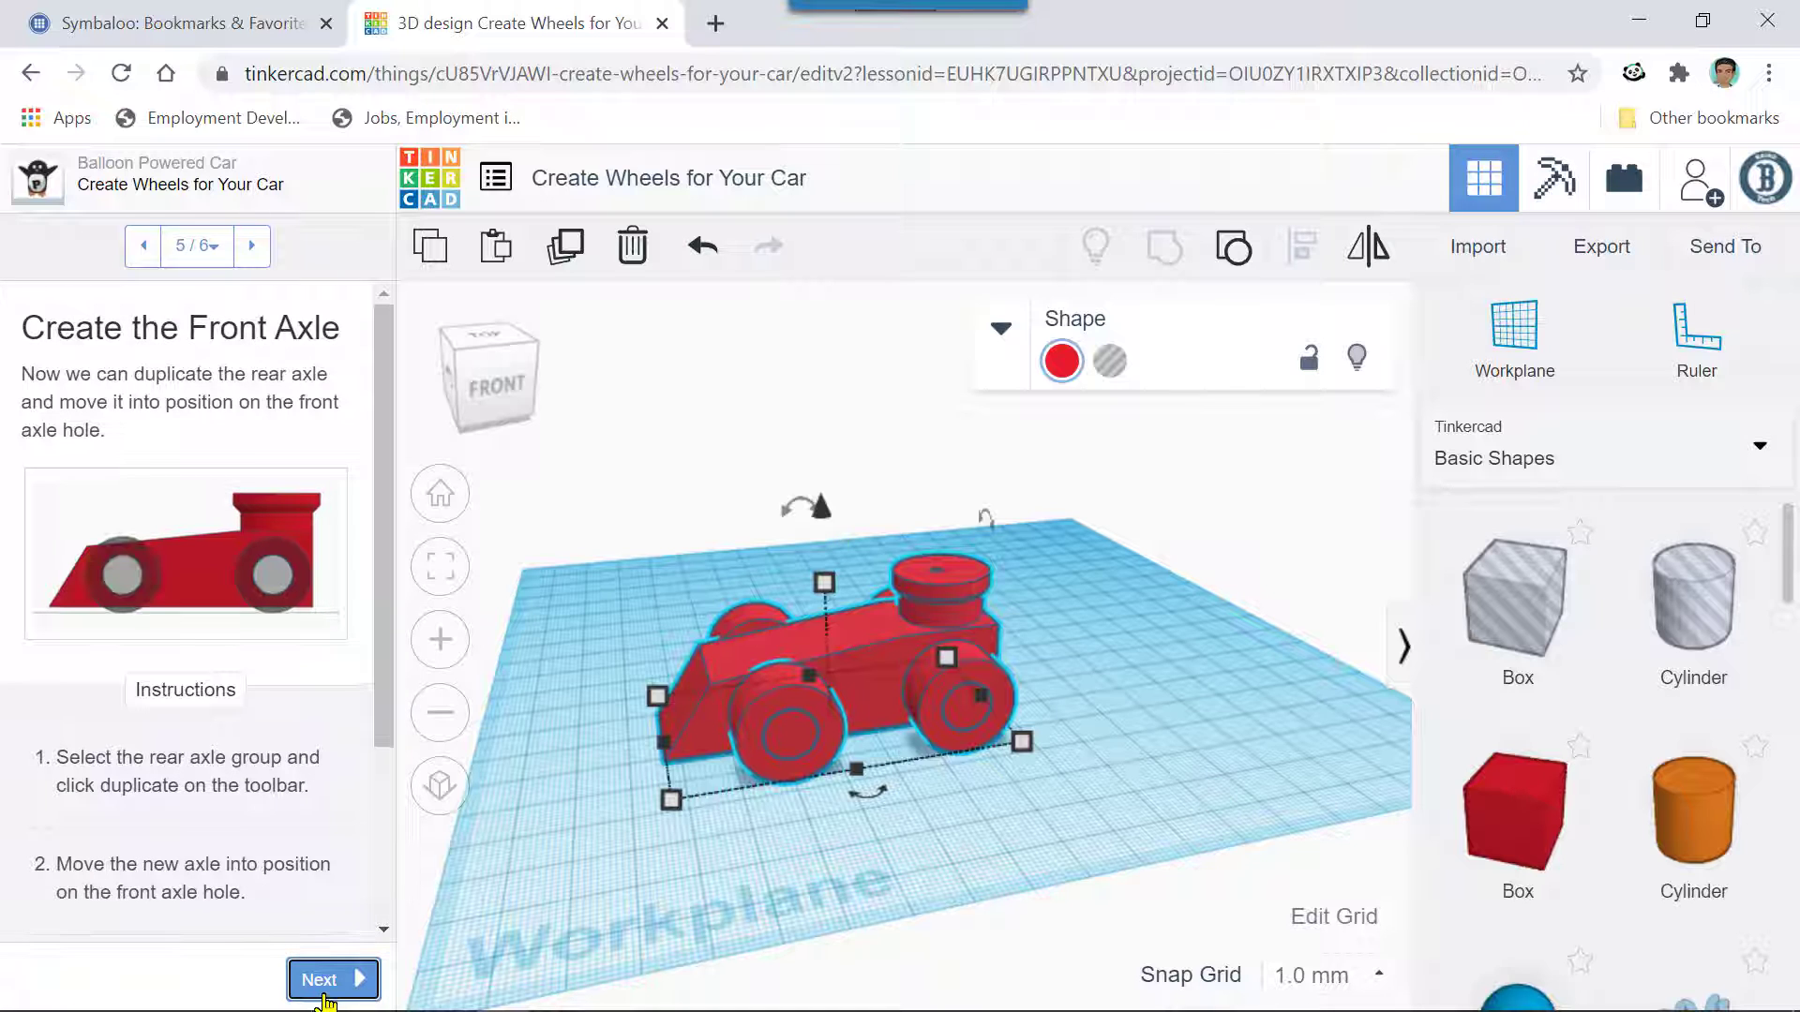
click(319, 980)
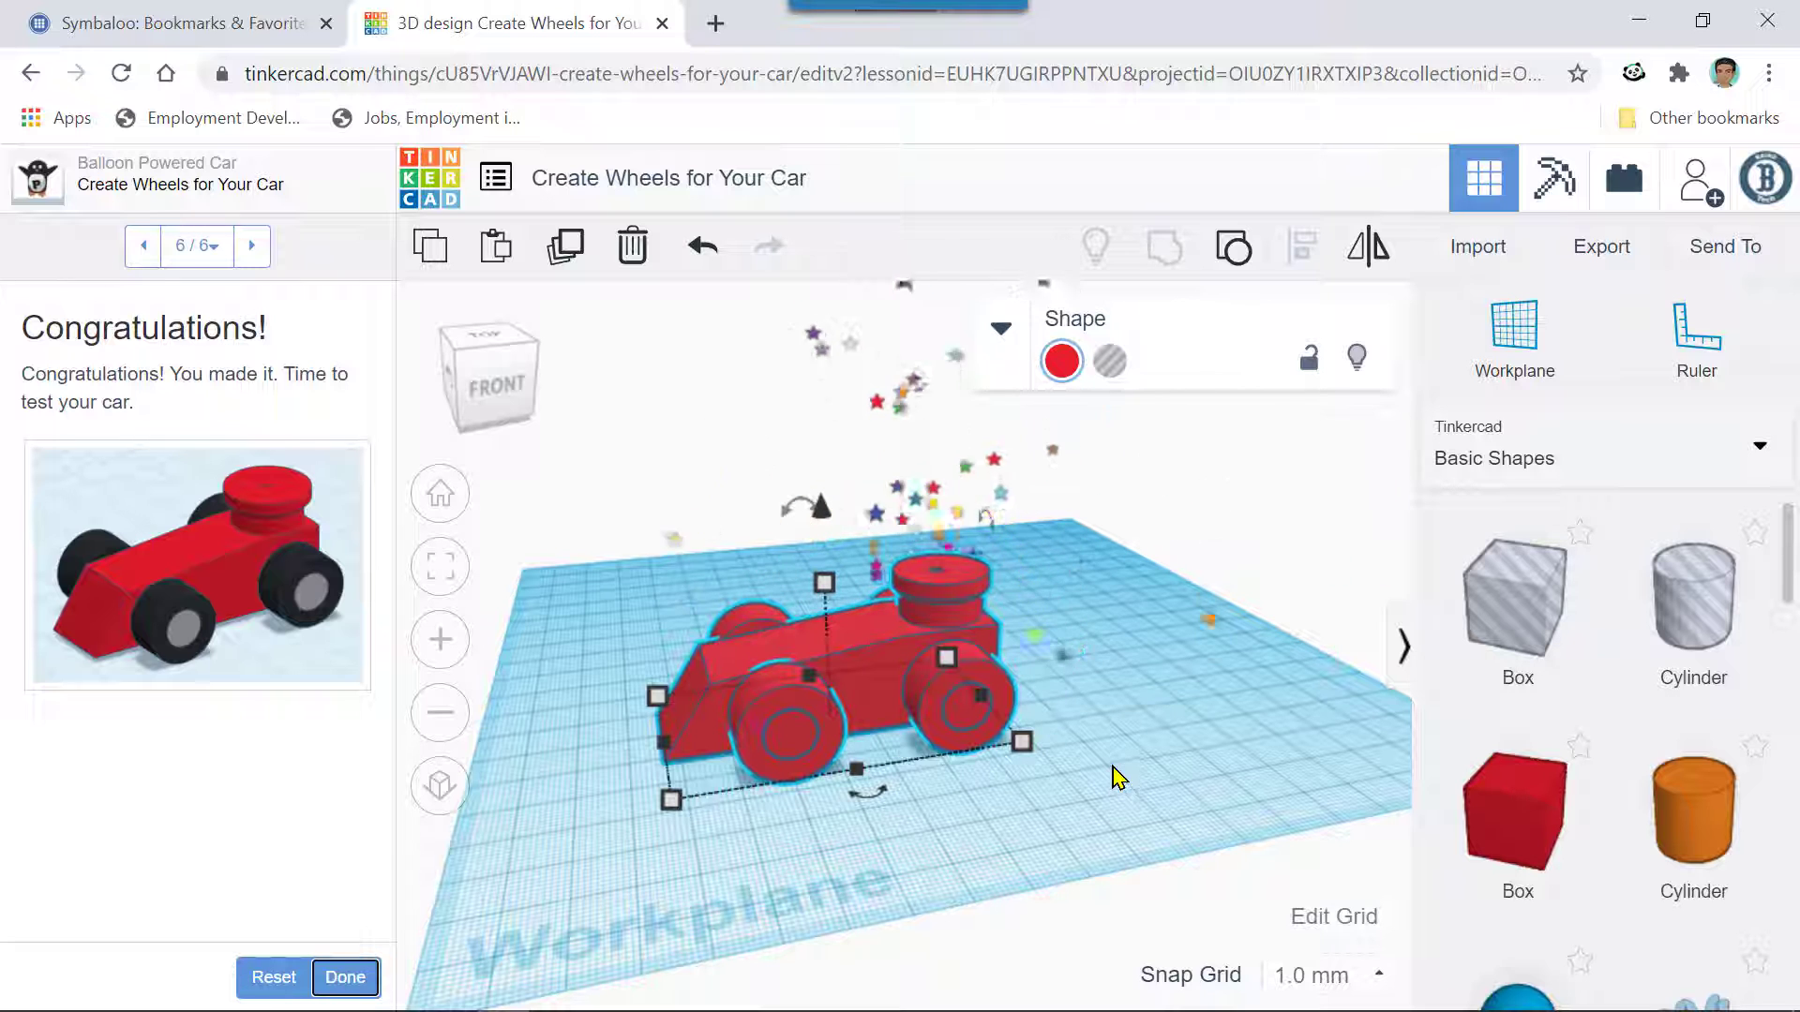
scroll(1111, 761, down, 3)
right_drag(1108, 705, 1092, 712)
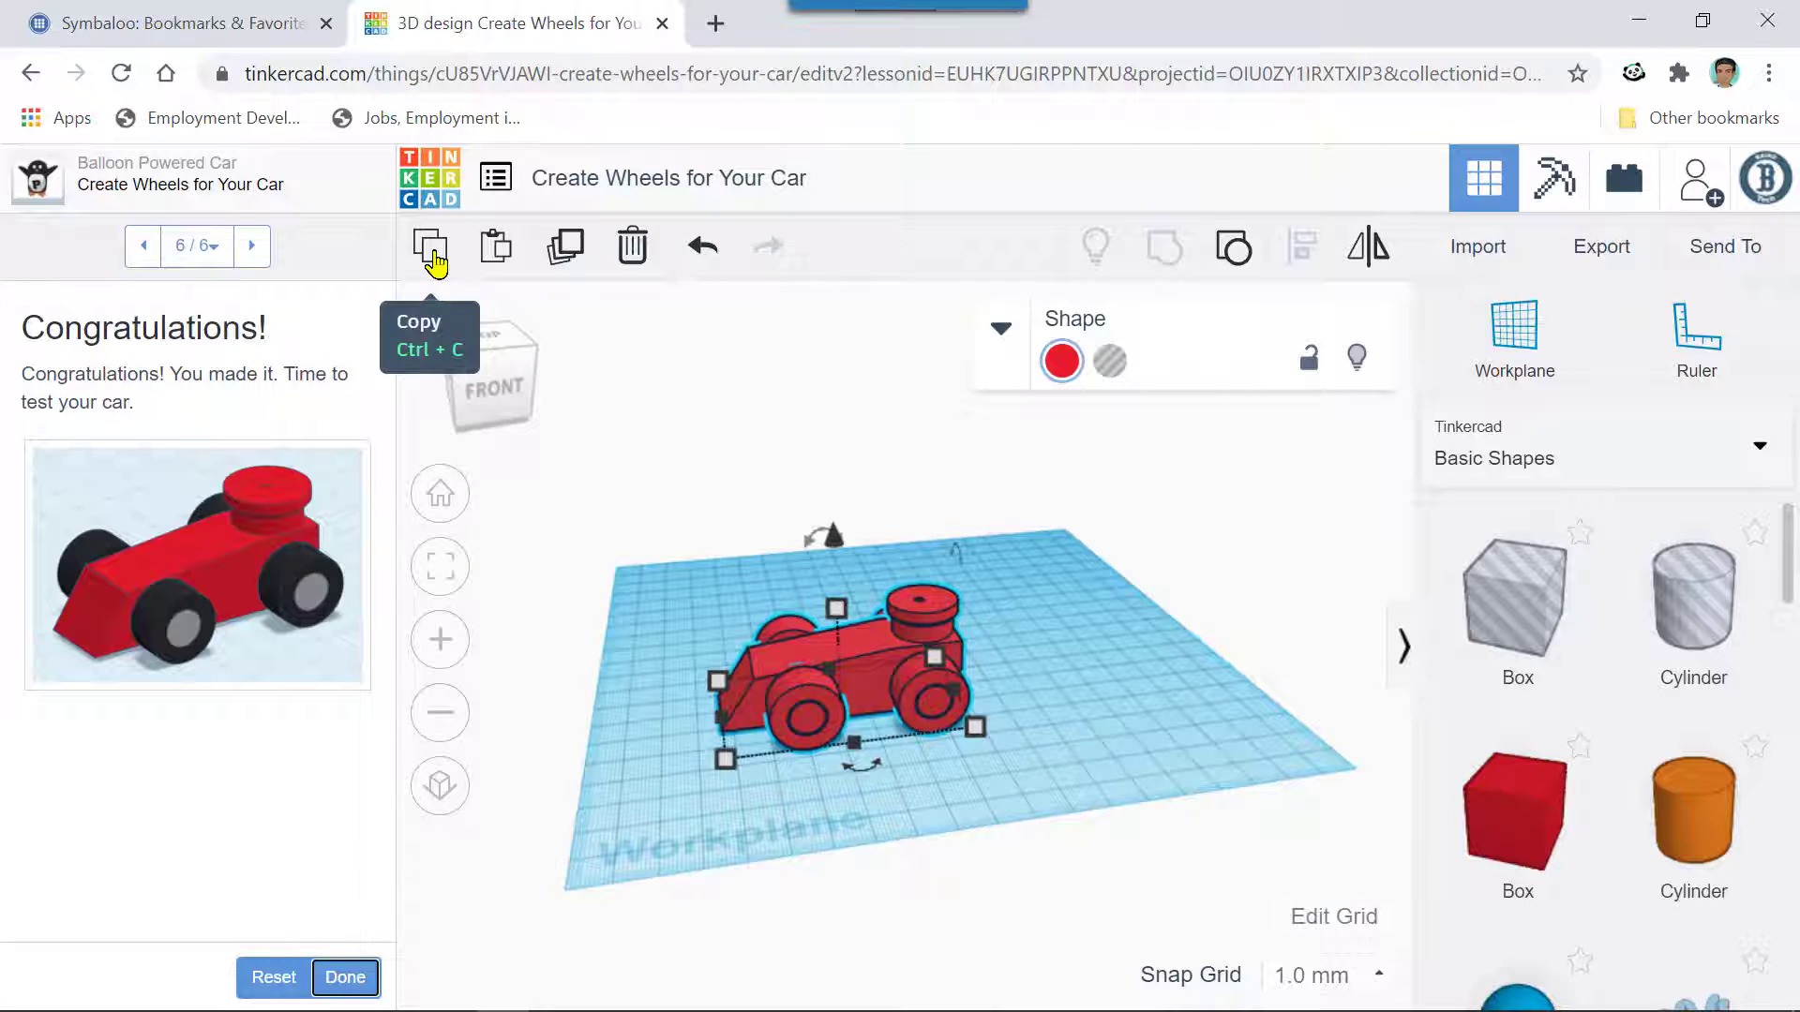
- Copy the grouped car into a new blank 3D design created from the dashboard
click(433, 264)
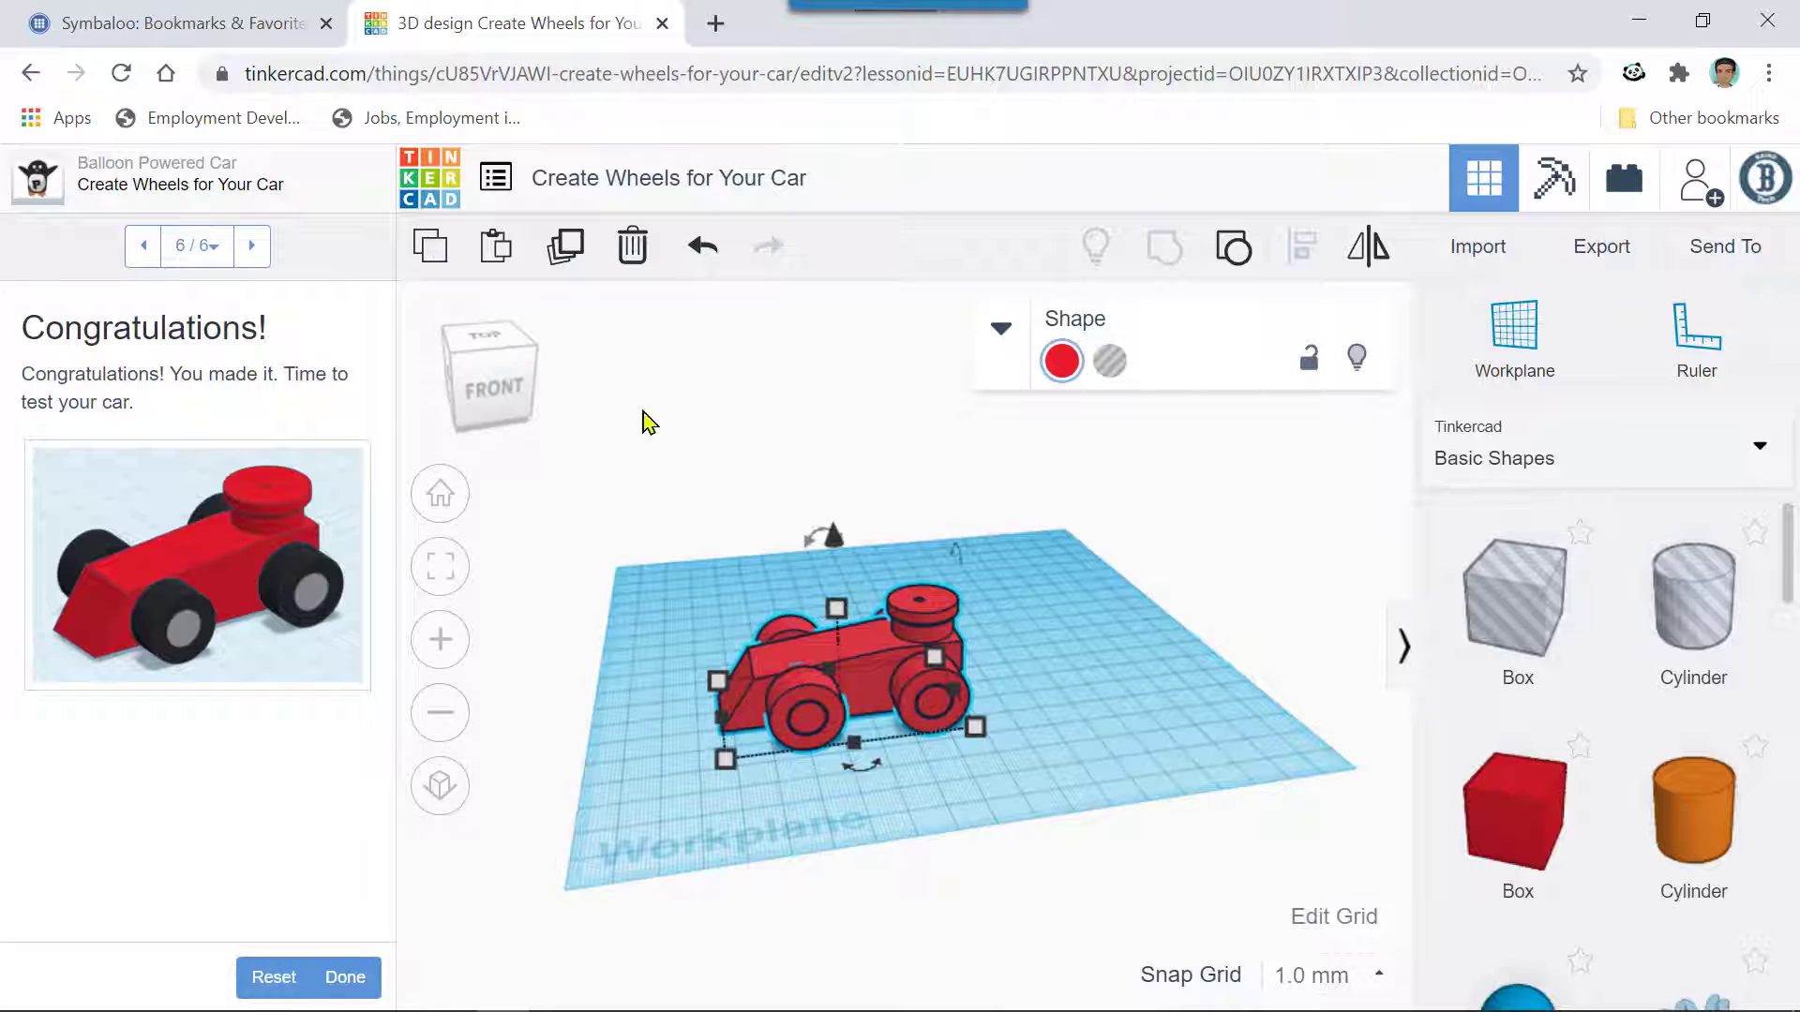
click(430, 196)
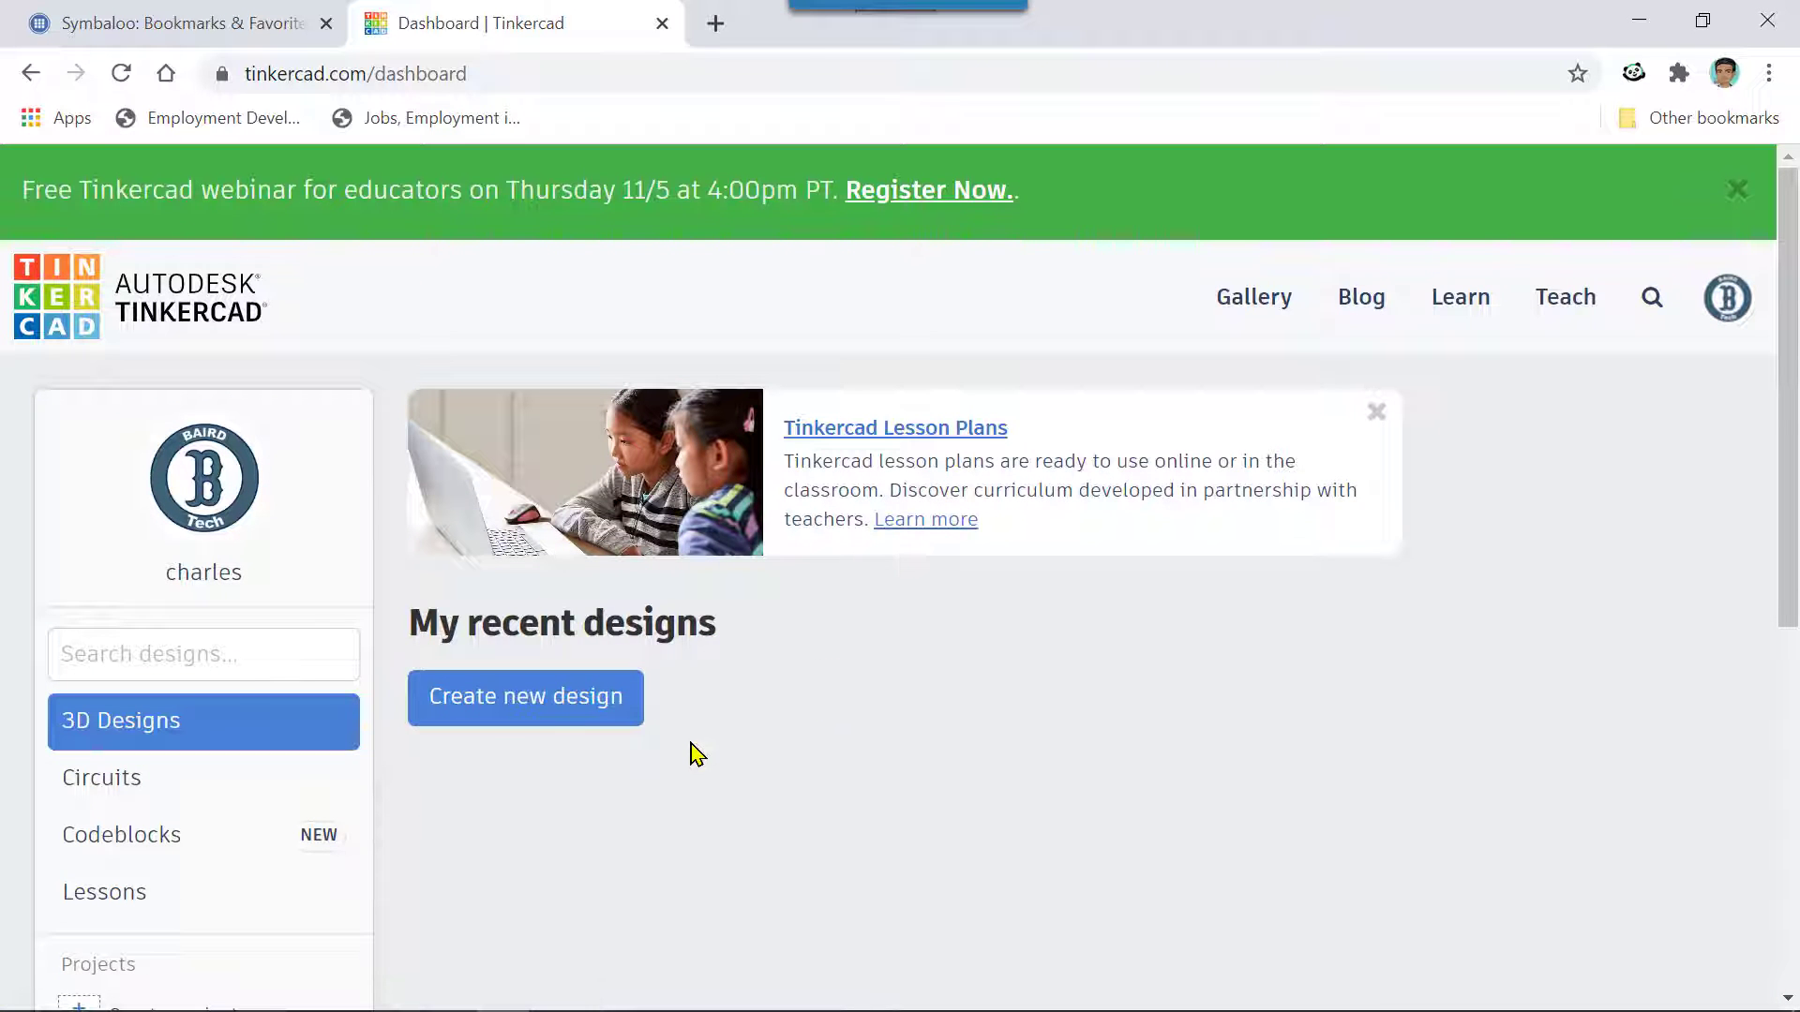
click(545, 698)
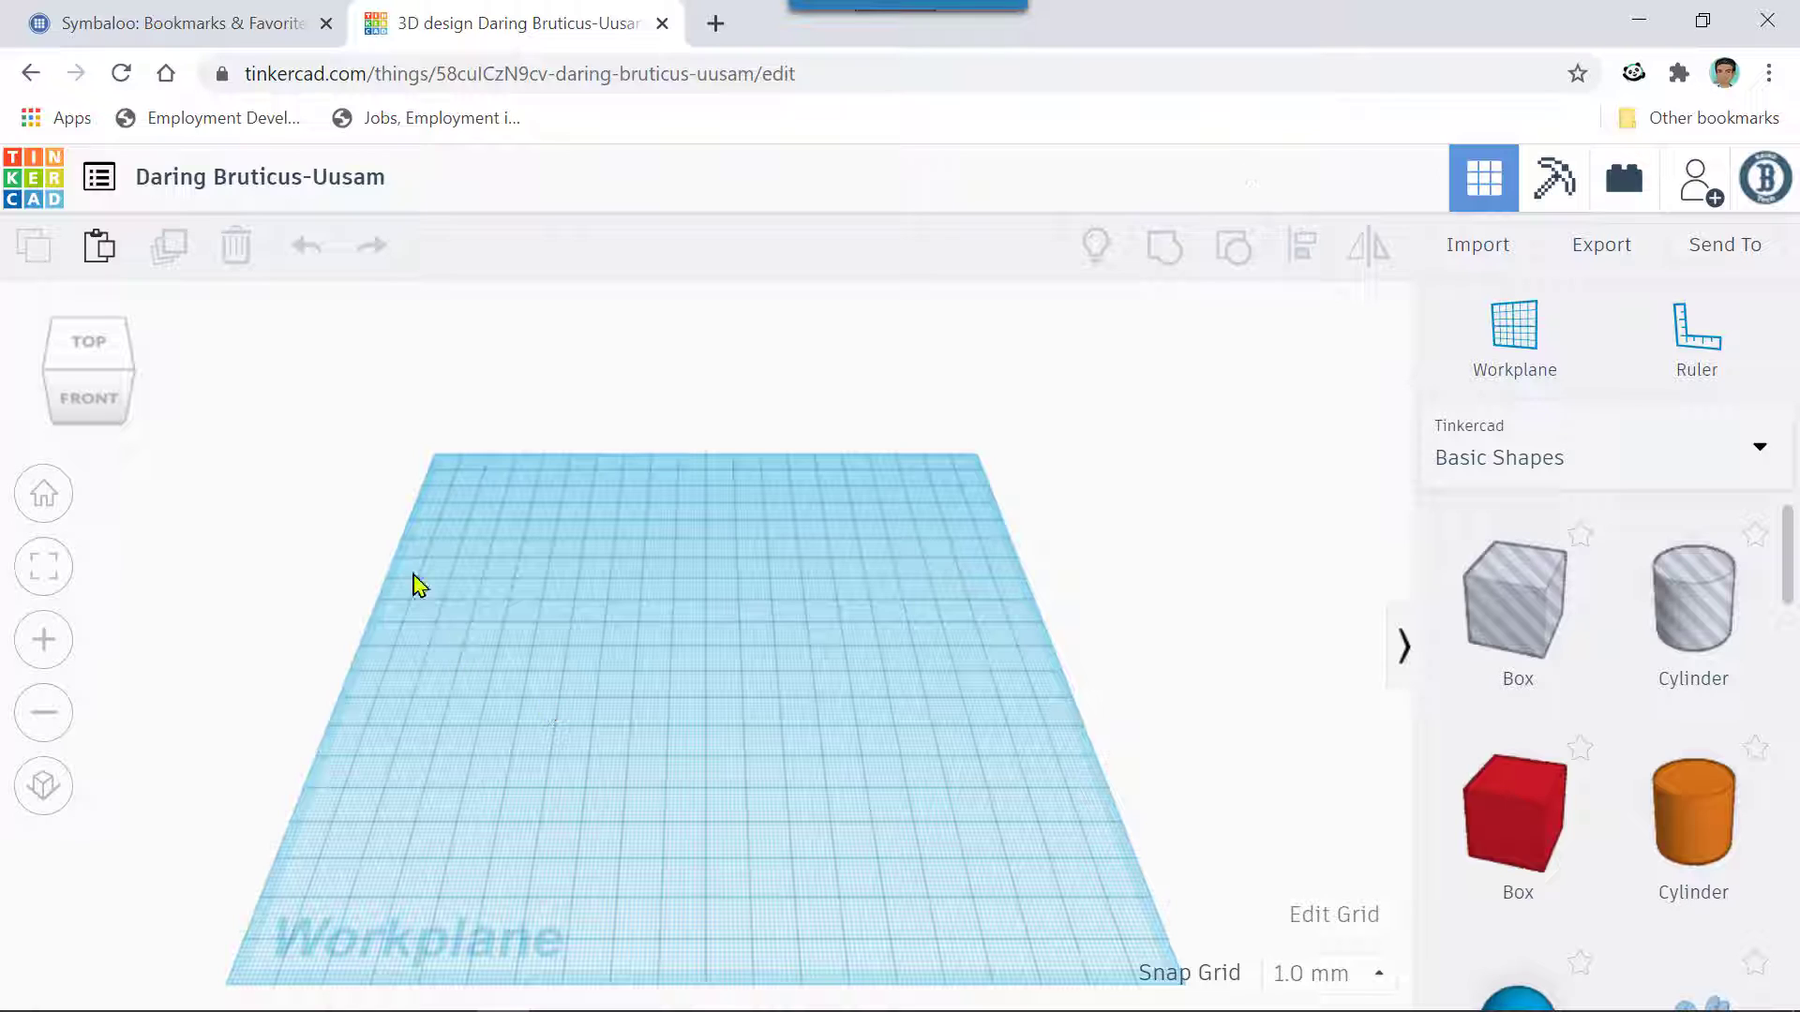
click(98, 249)
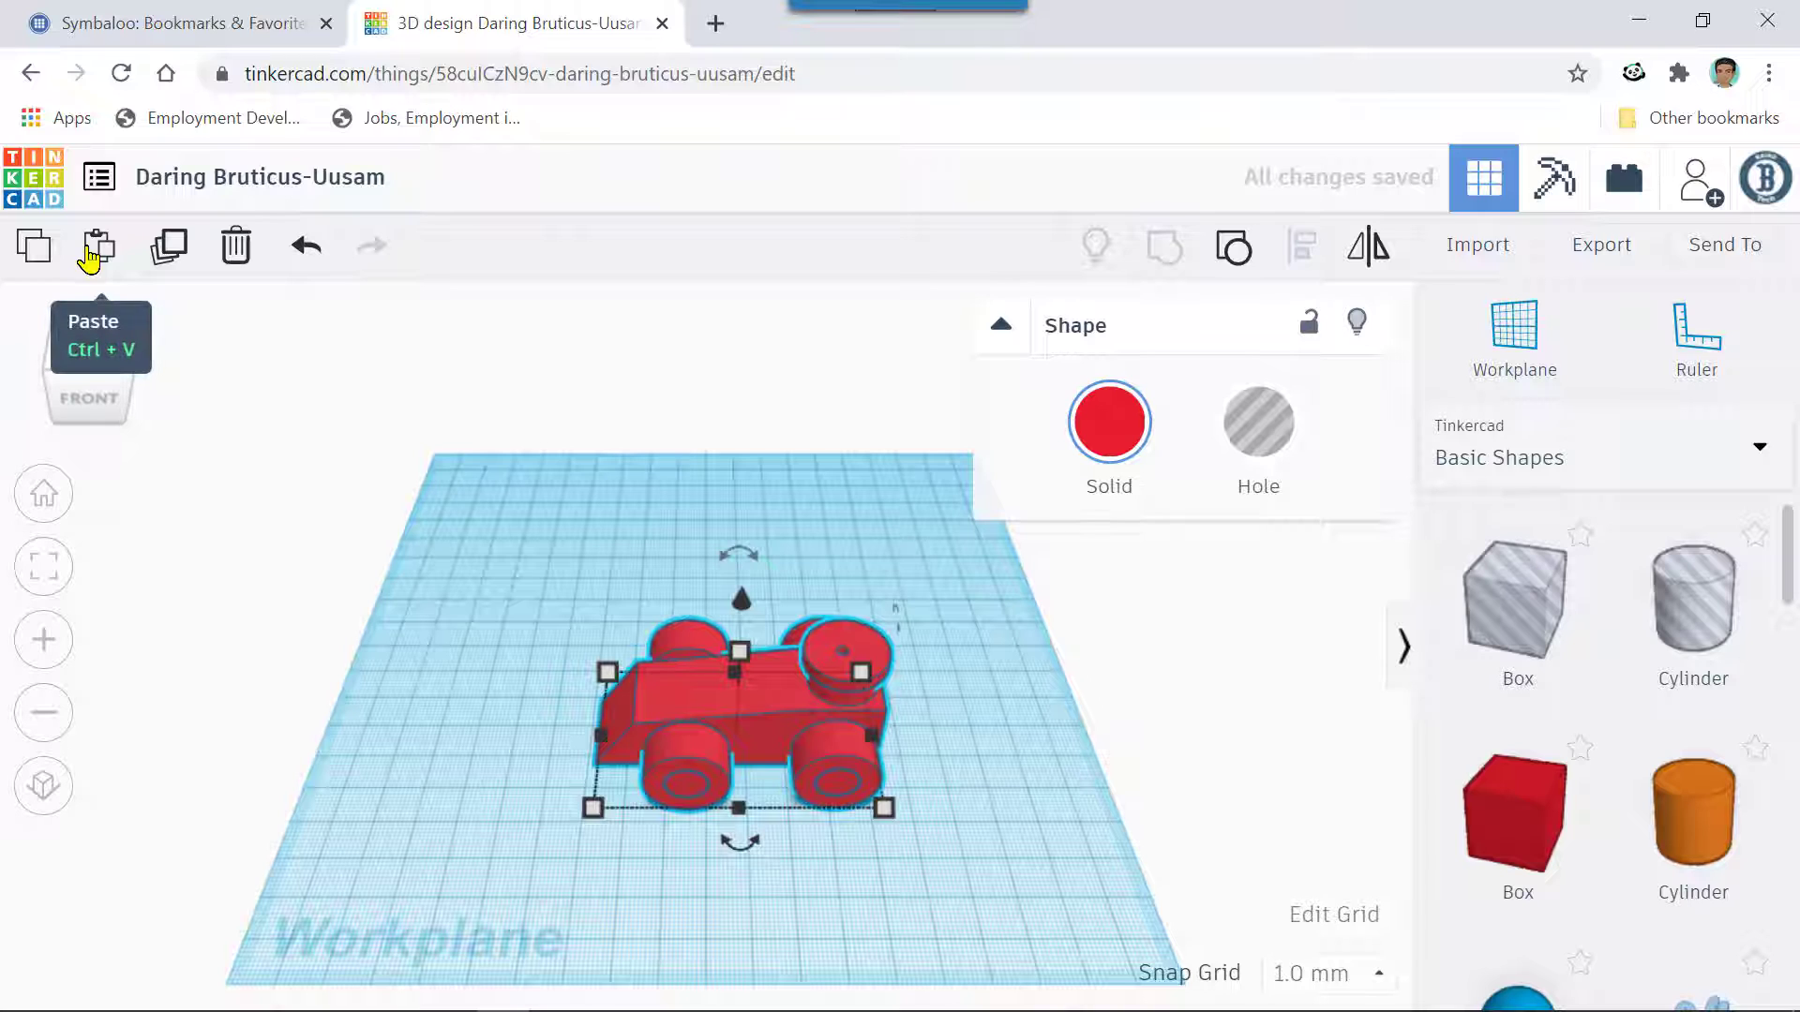
- Rename the new design with the owner's surname followed by ".balloon.car", and collapse the shape properties
click(330, 193)
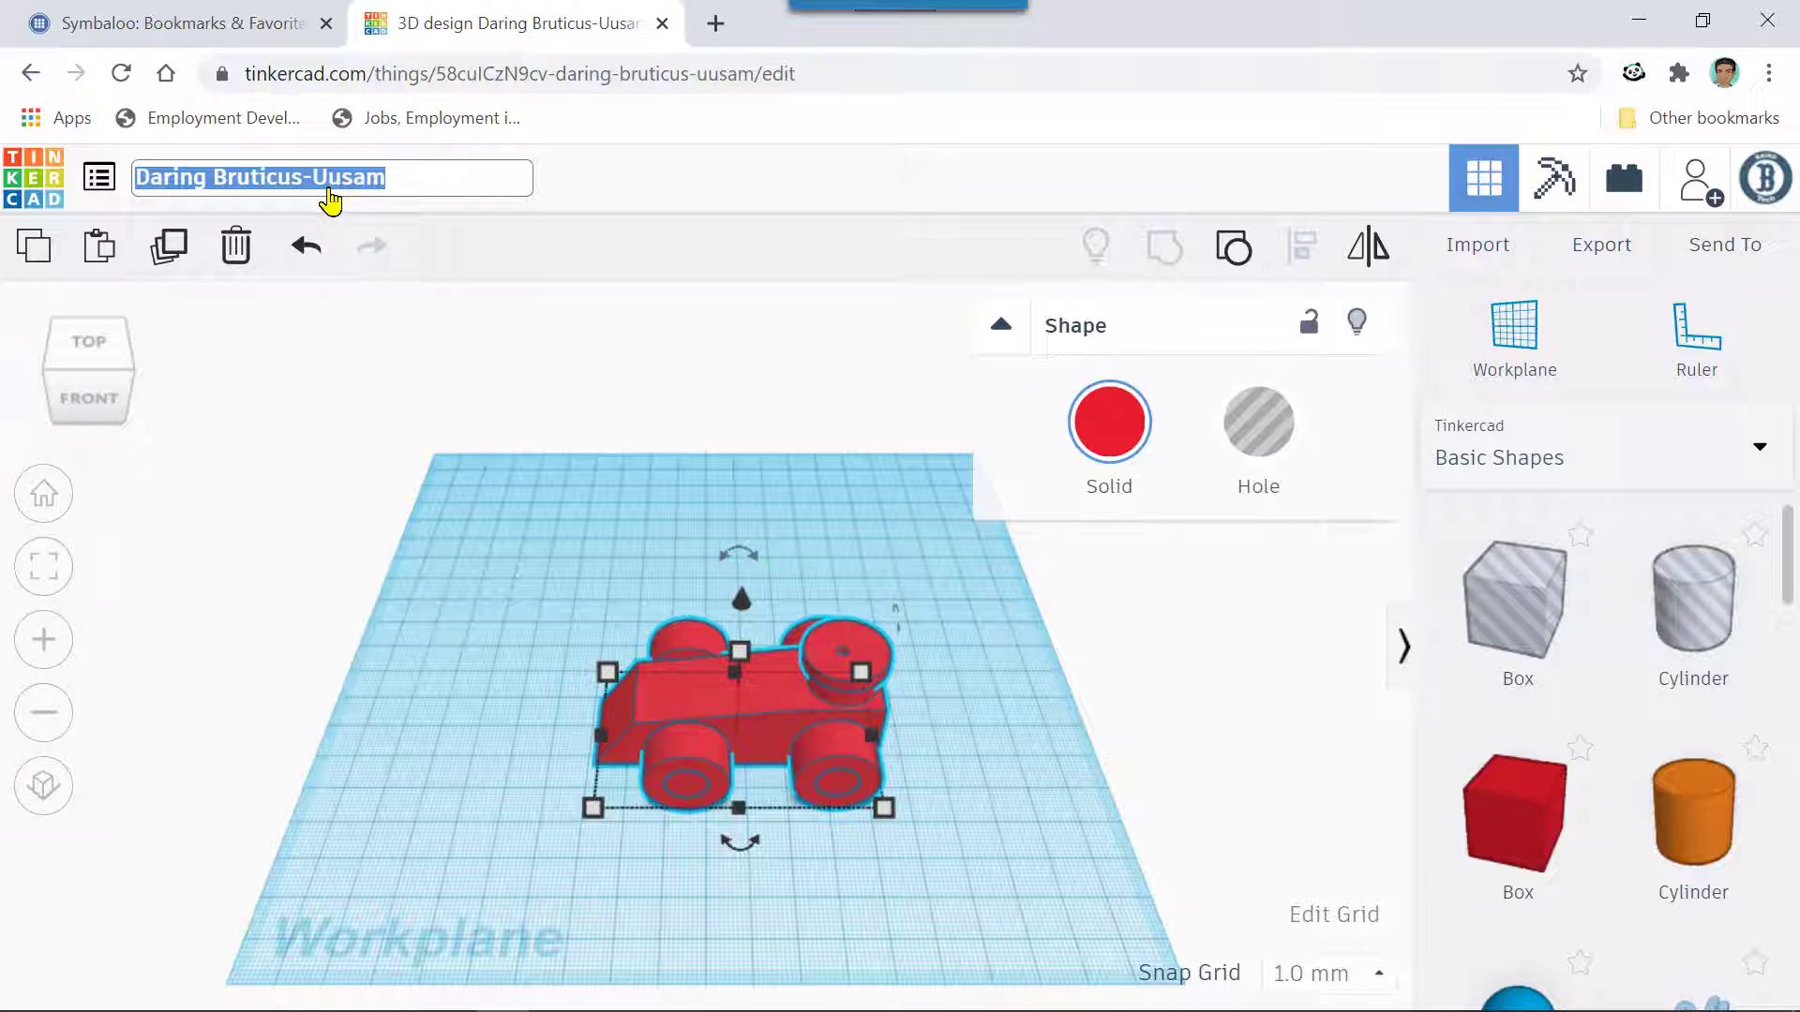
text(rocha)
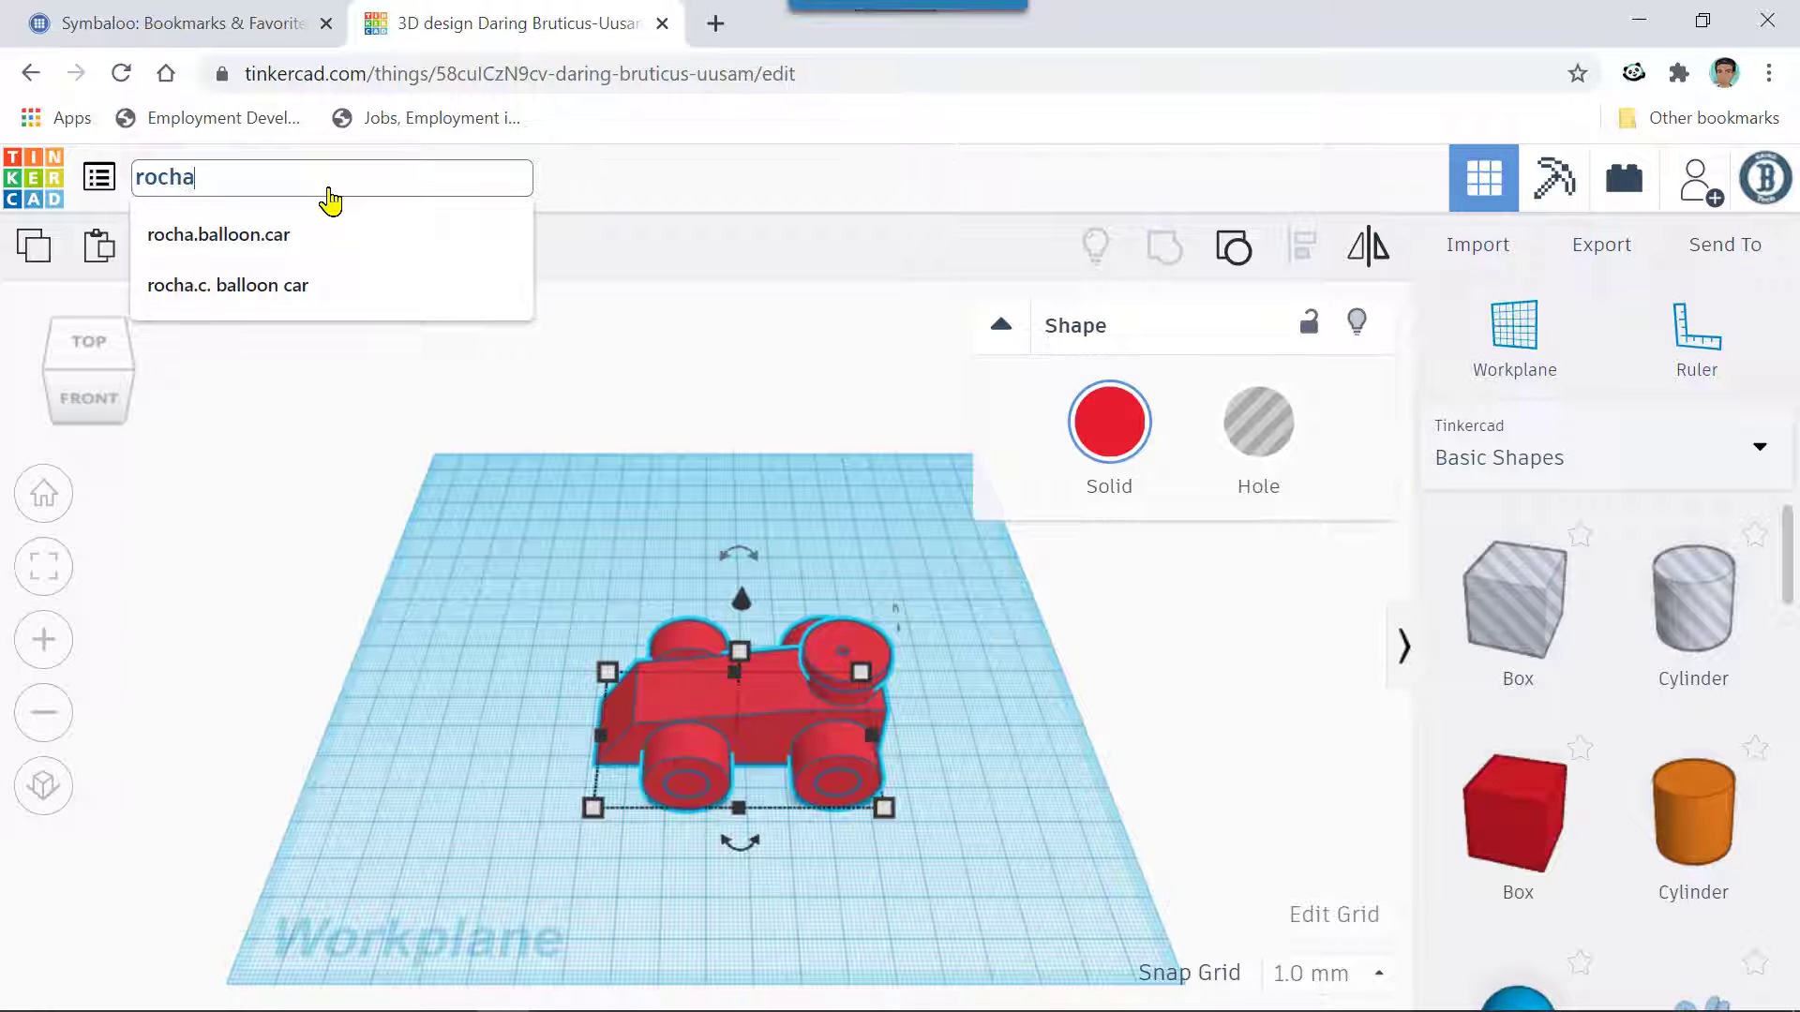
text(.ball)
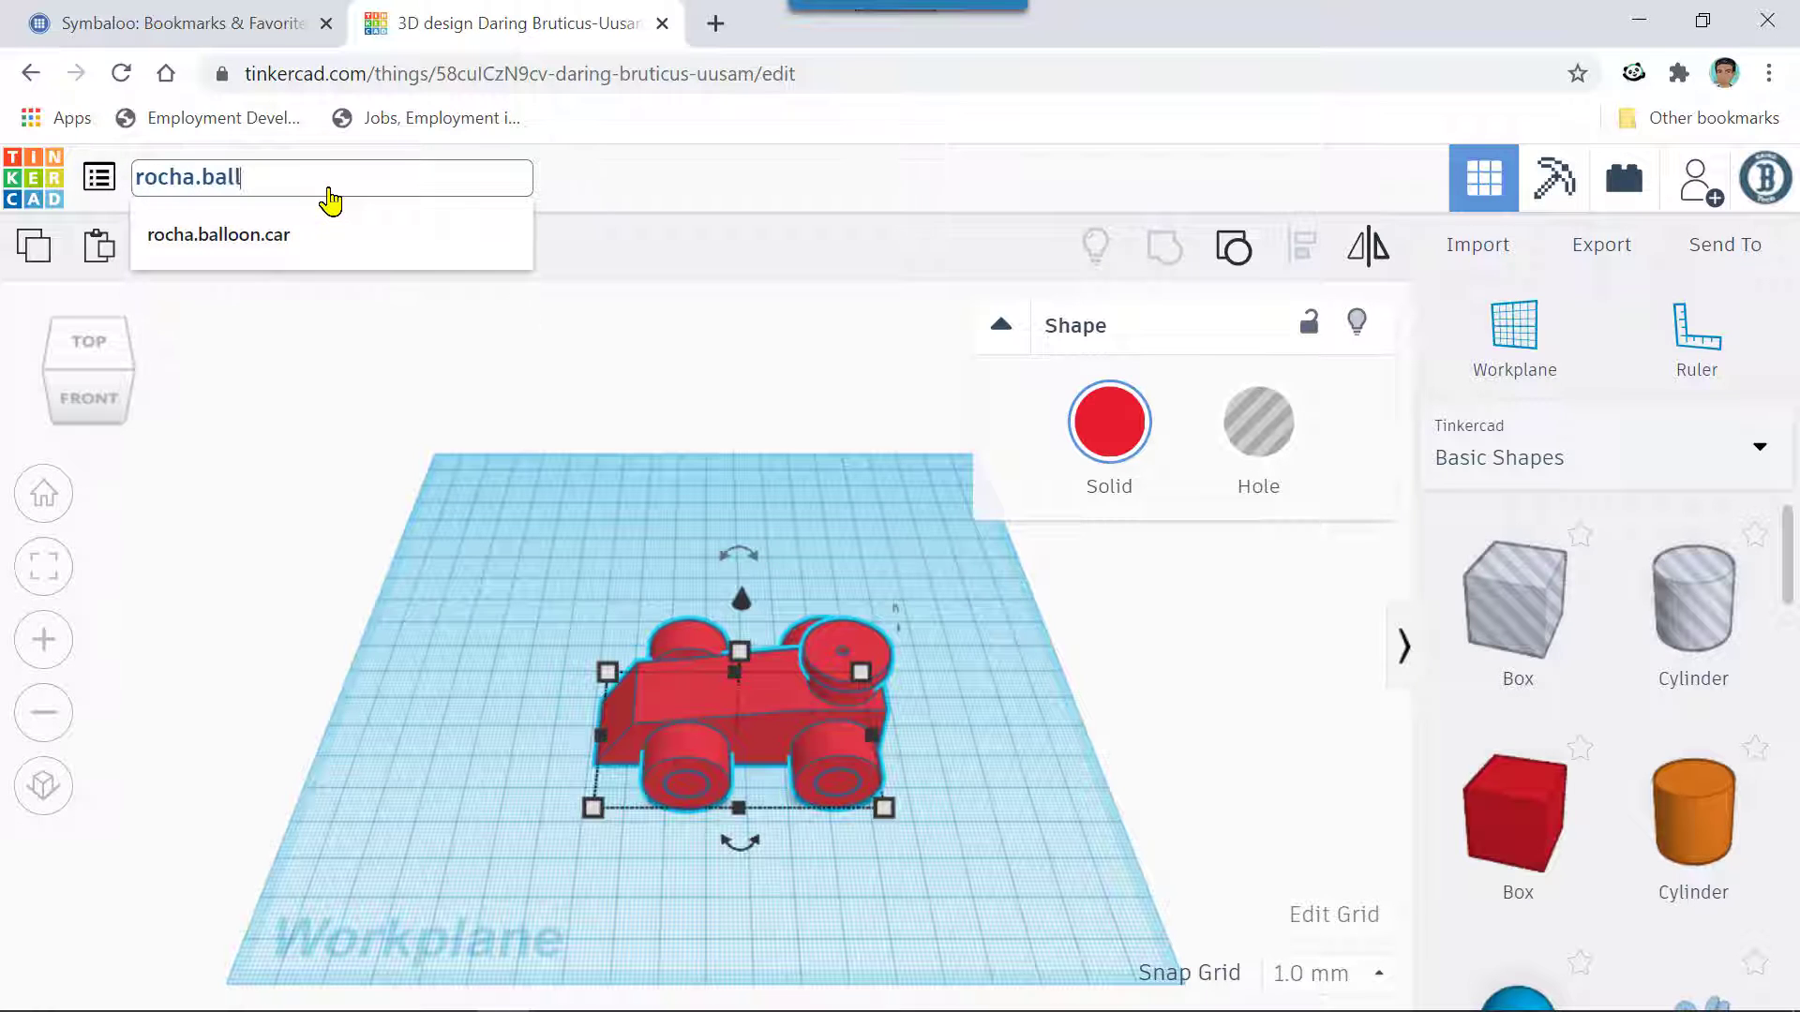
text(oon.car)
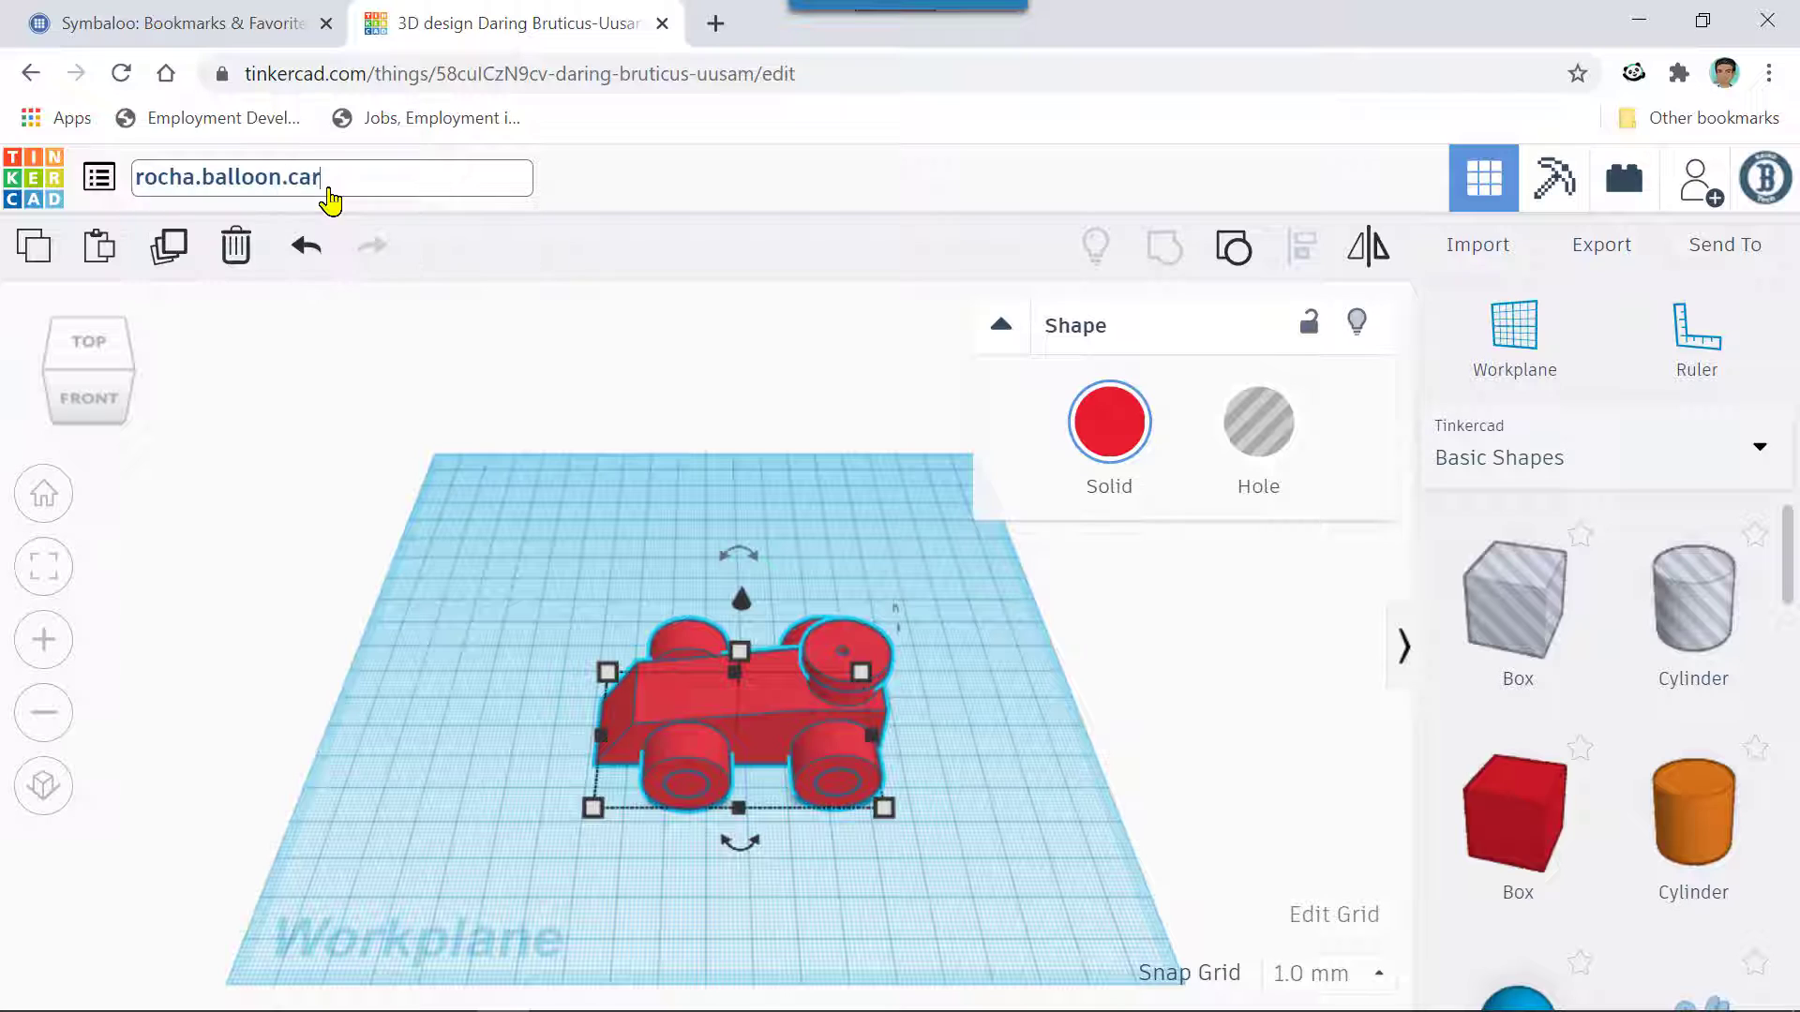
click(668, 201)
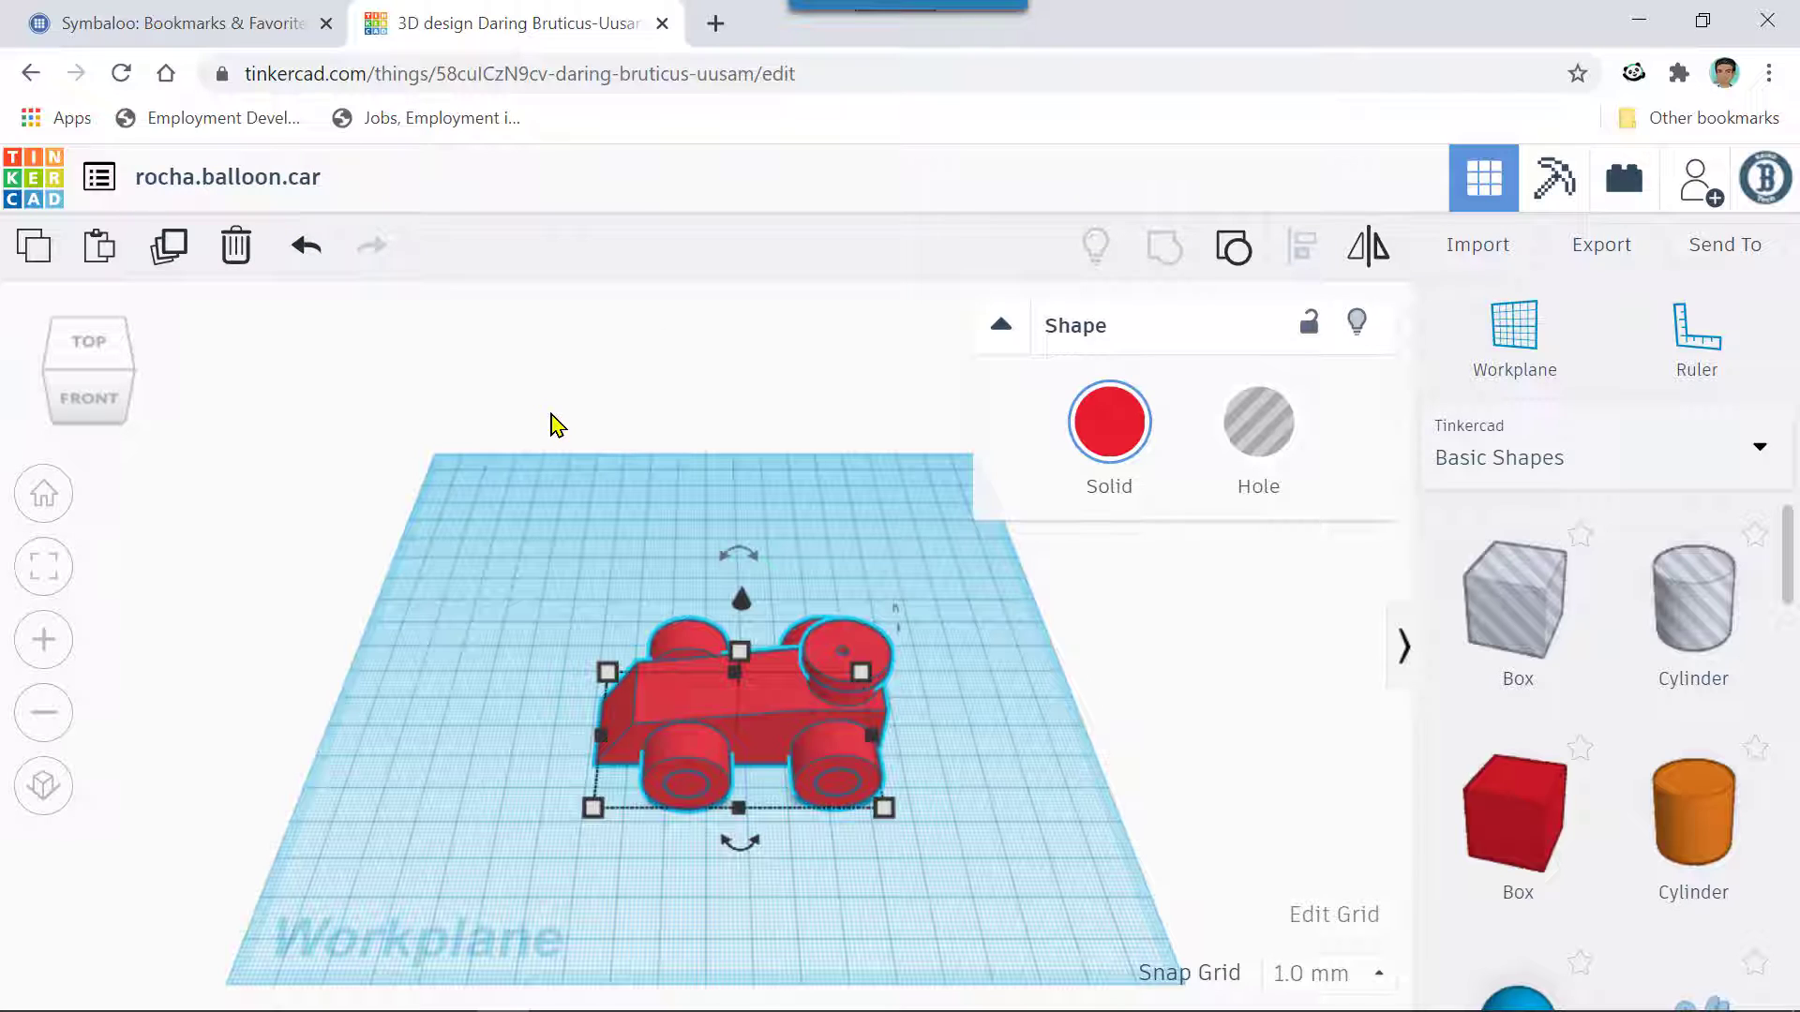
click(1001, 326)
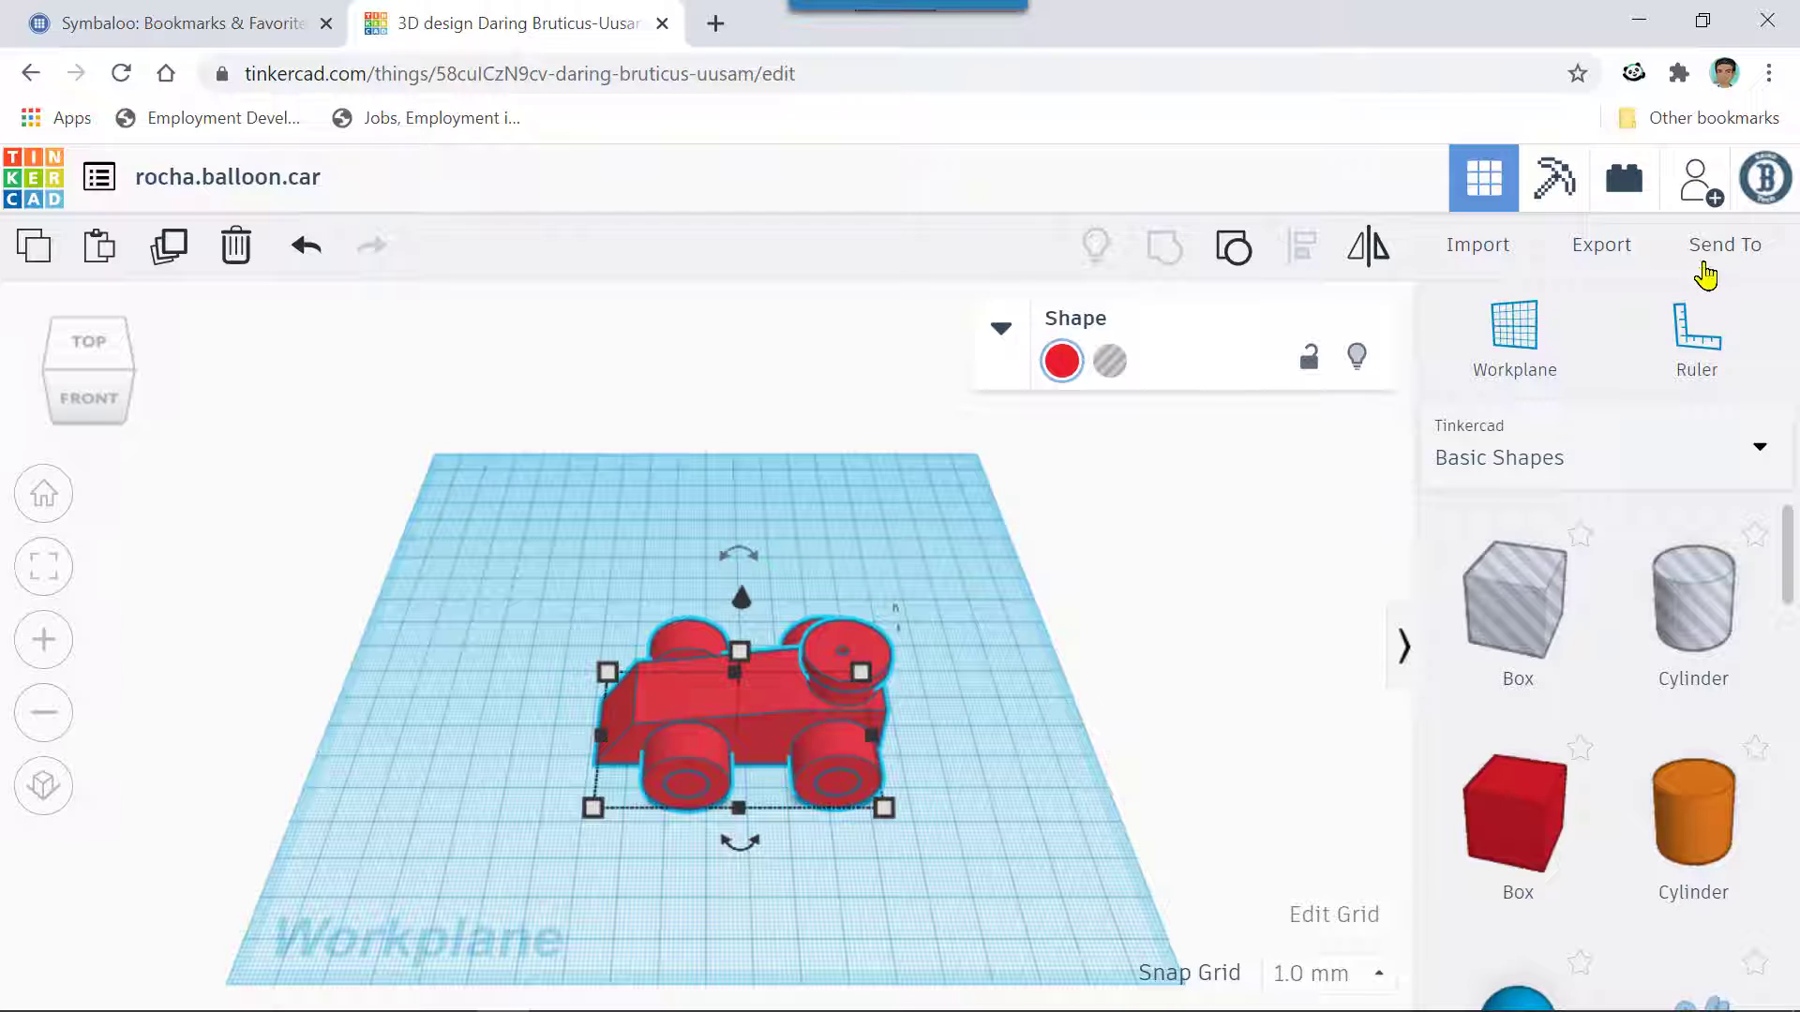
- Generate a new collaboration link for sharing the balloon car design over IM or email, and copy the link
click(1721, 252)
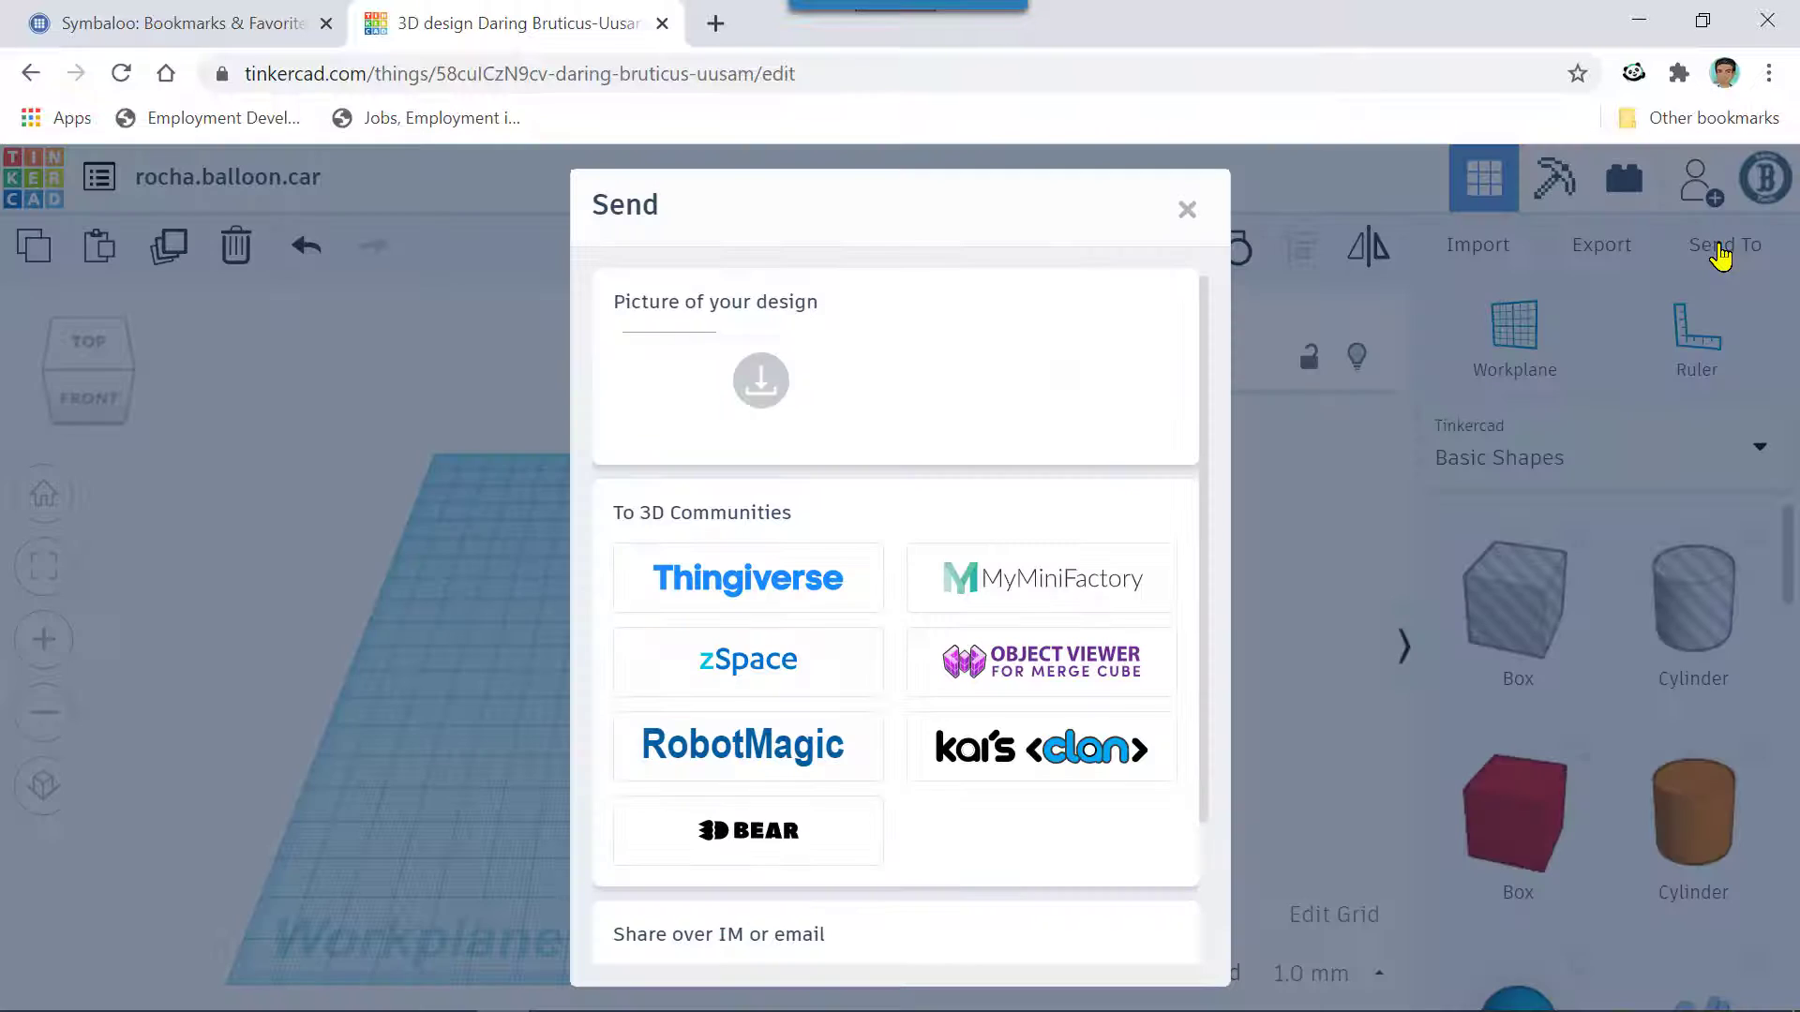
scroll(806, 585, down, 2)
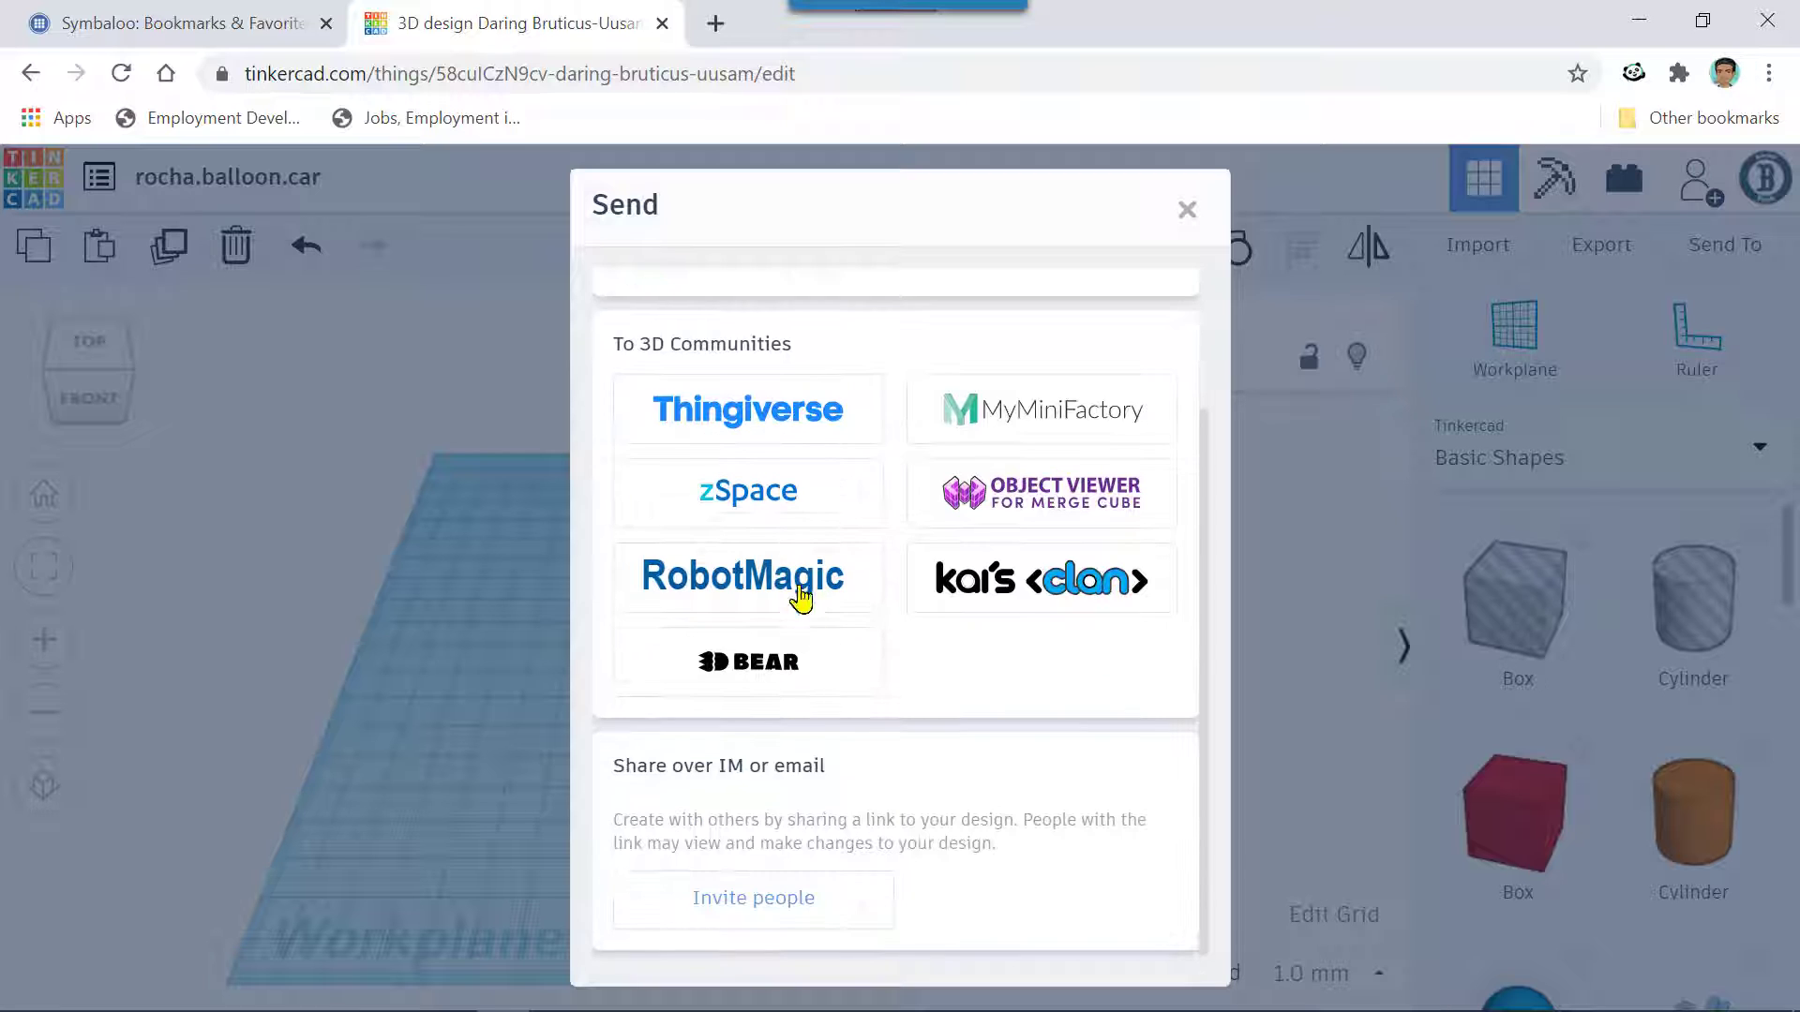
click(748, 901)
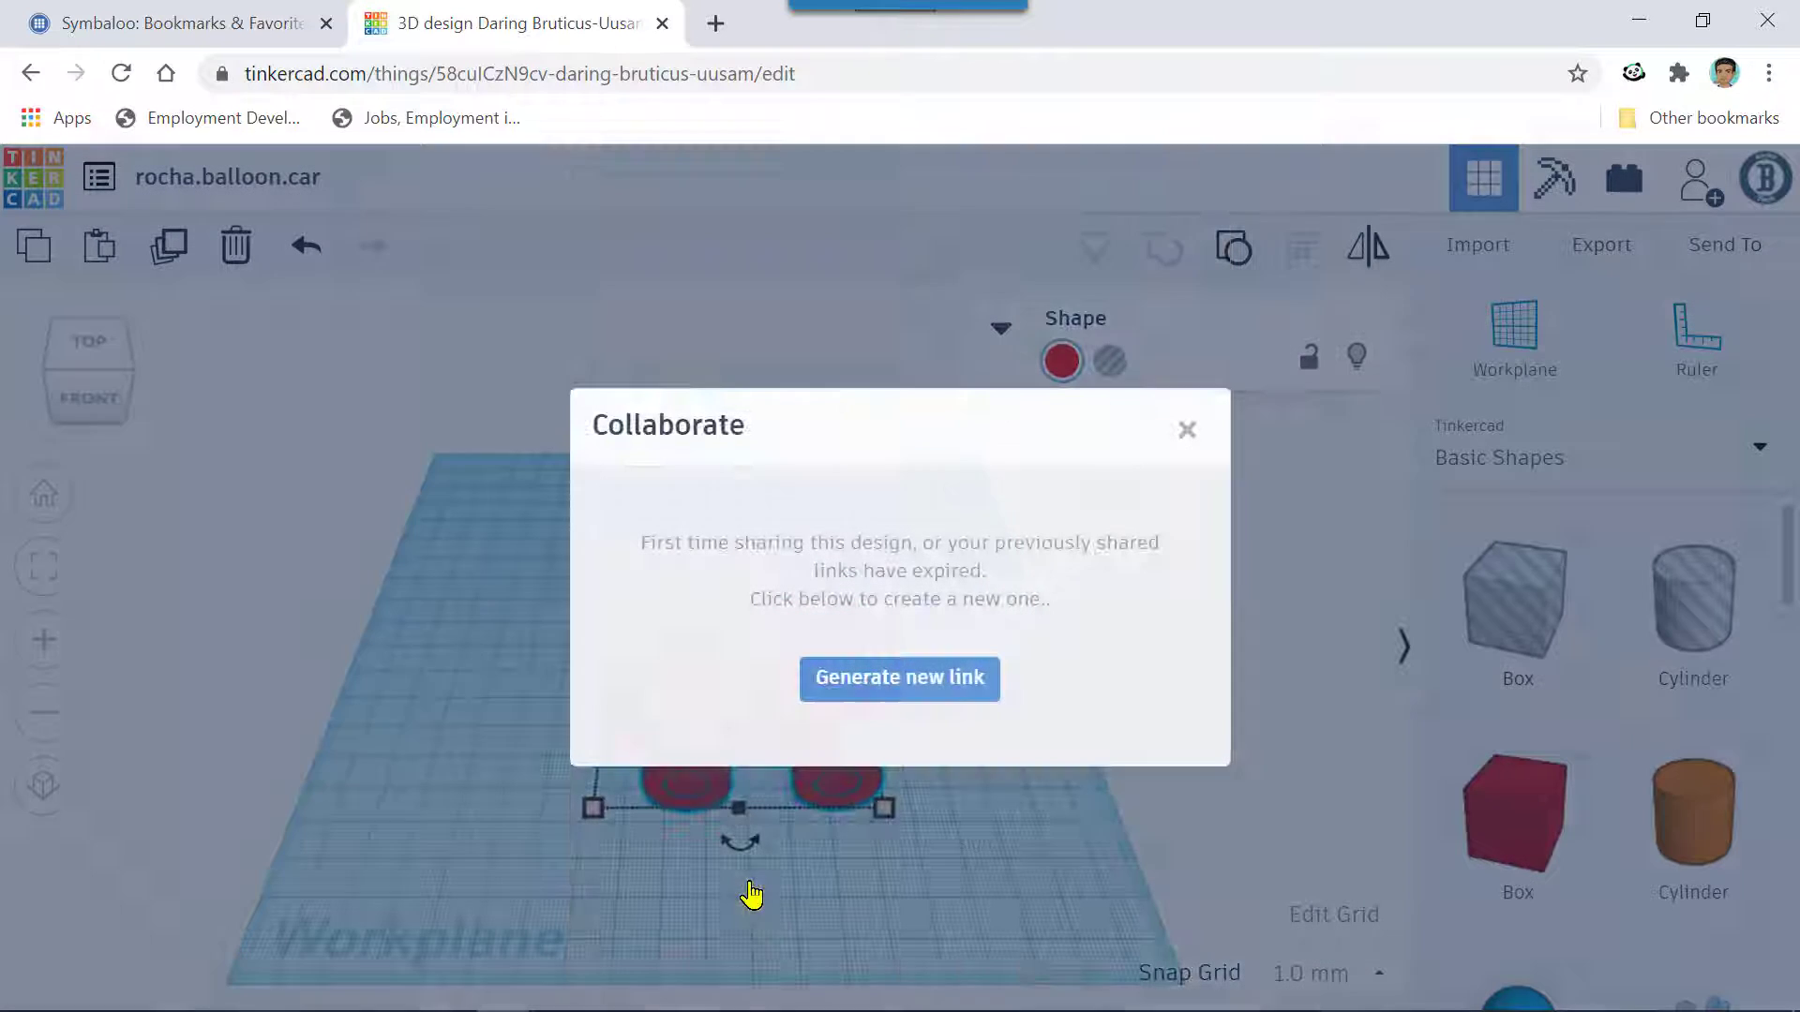
click(892, 682)
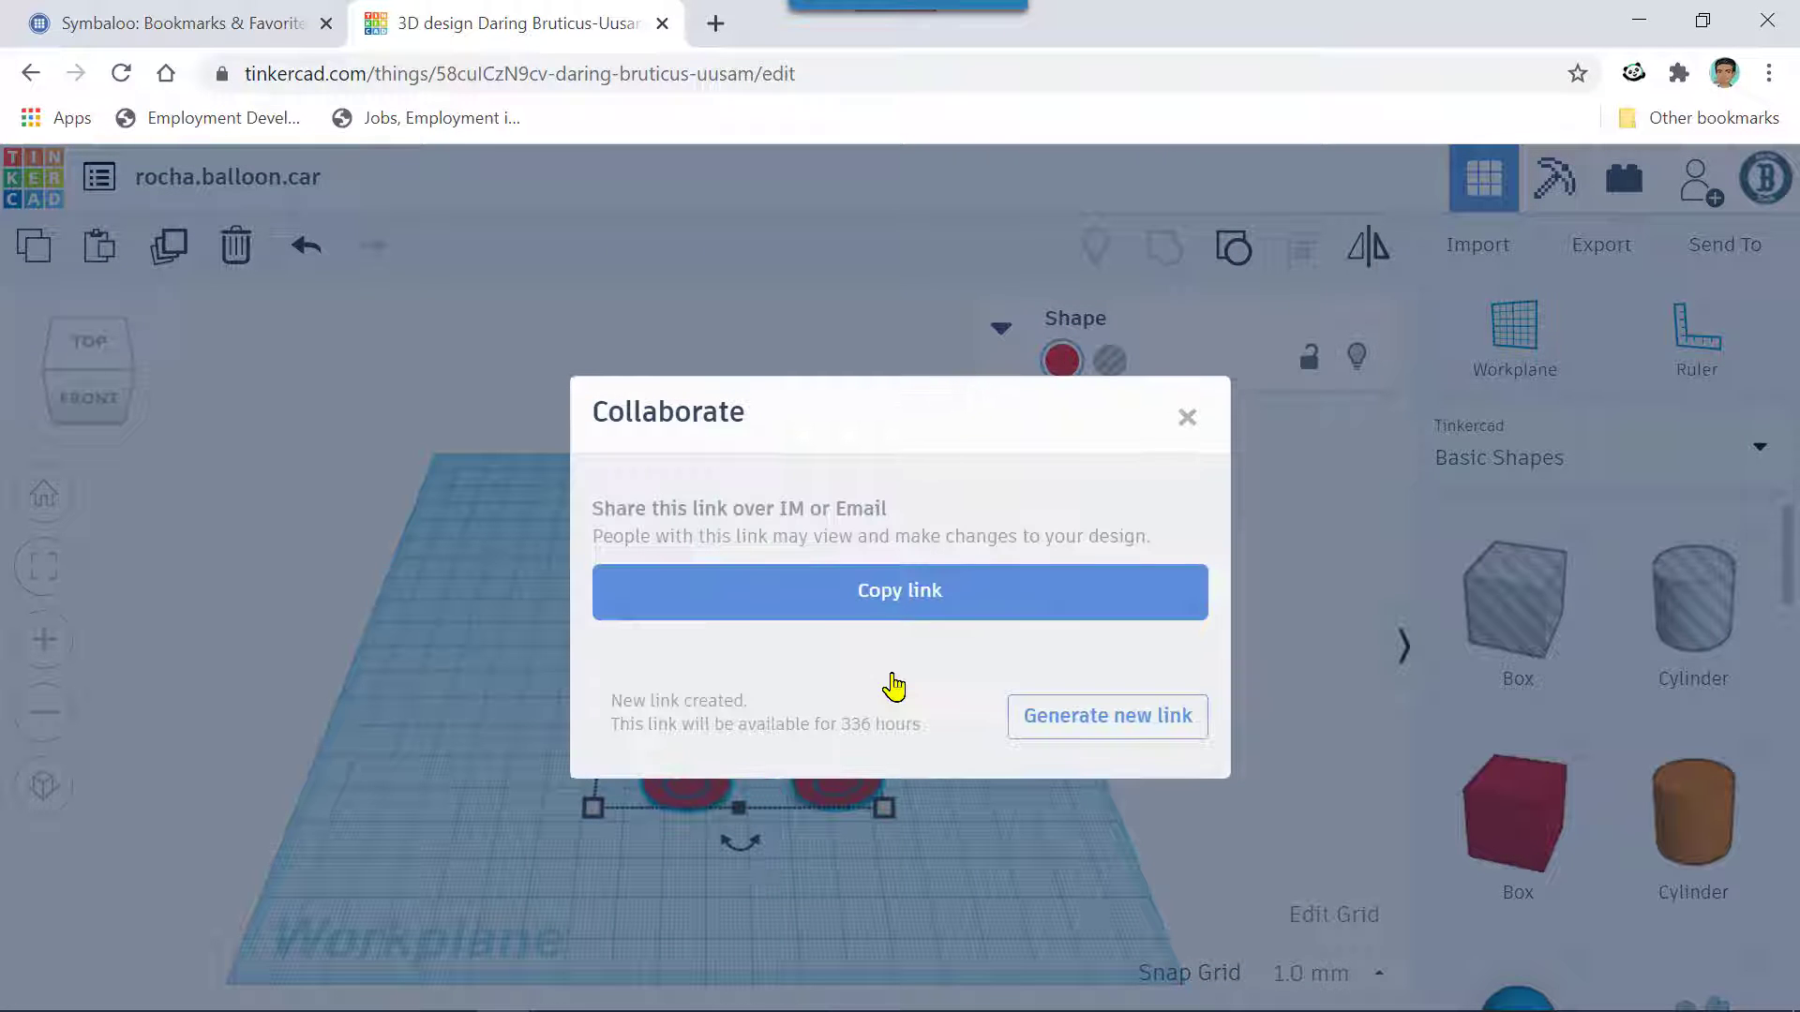
click(900, 604)
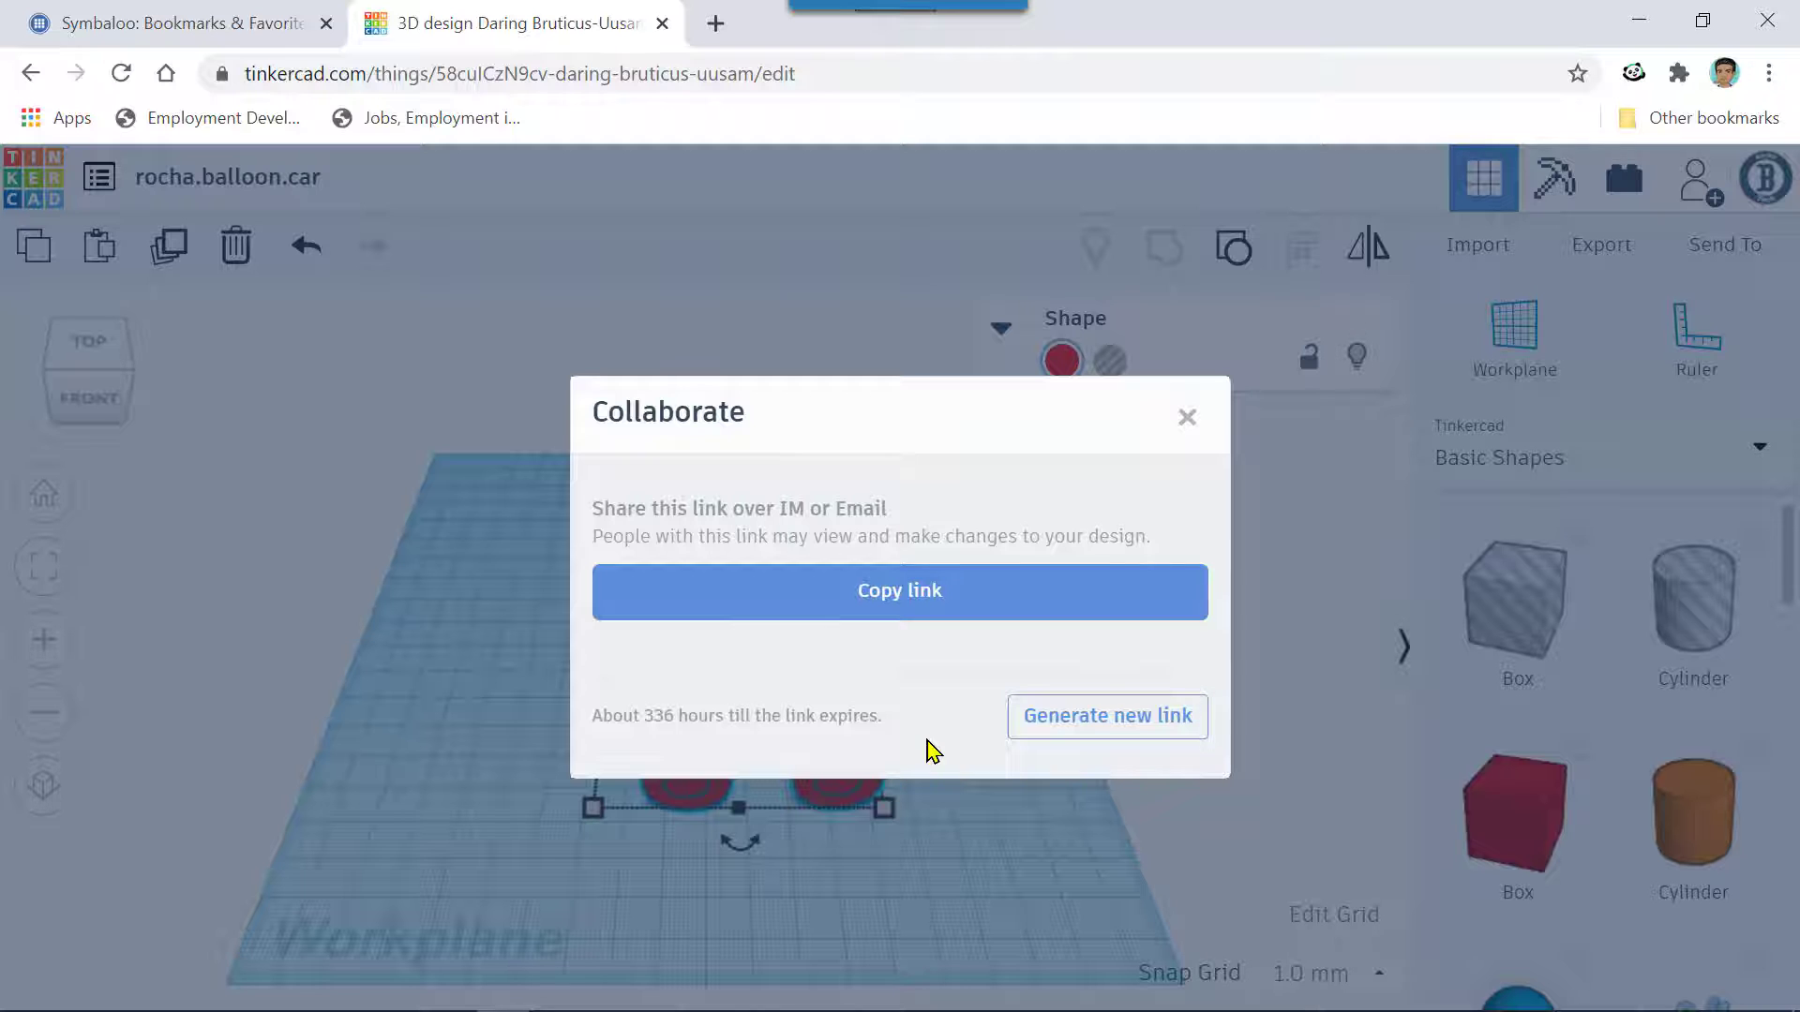
click(1187, 418)
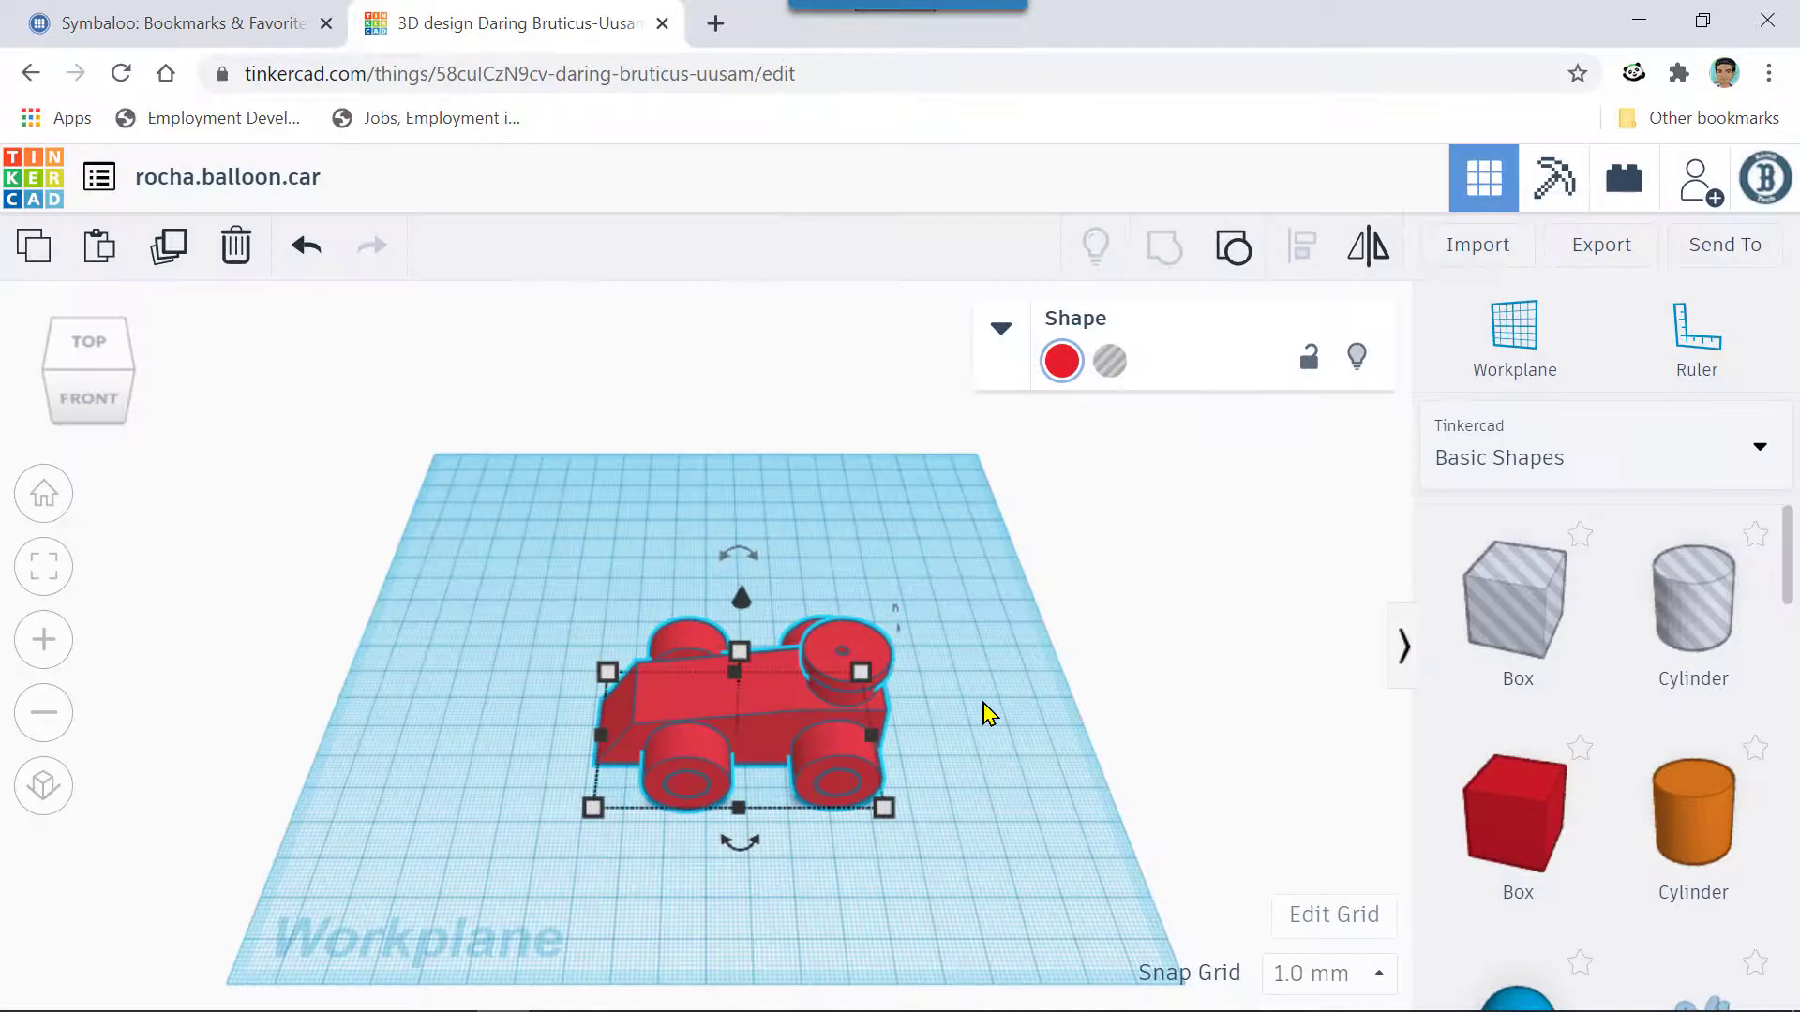
right_drag(887, 856, 936, 767)
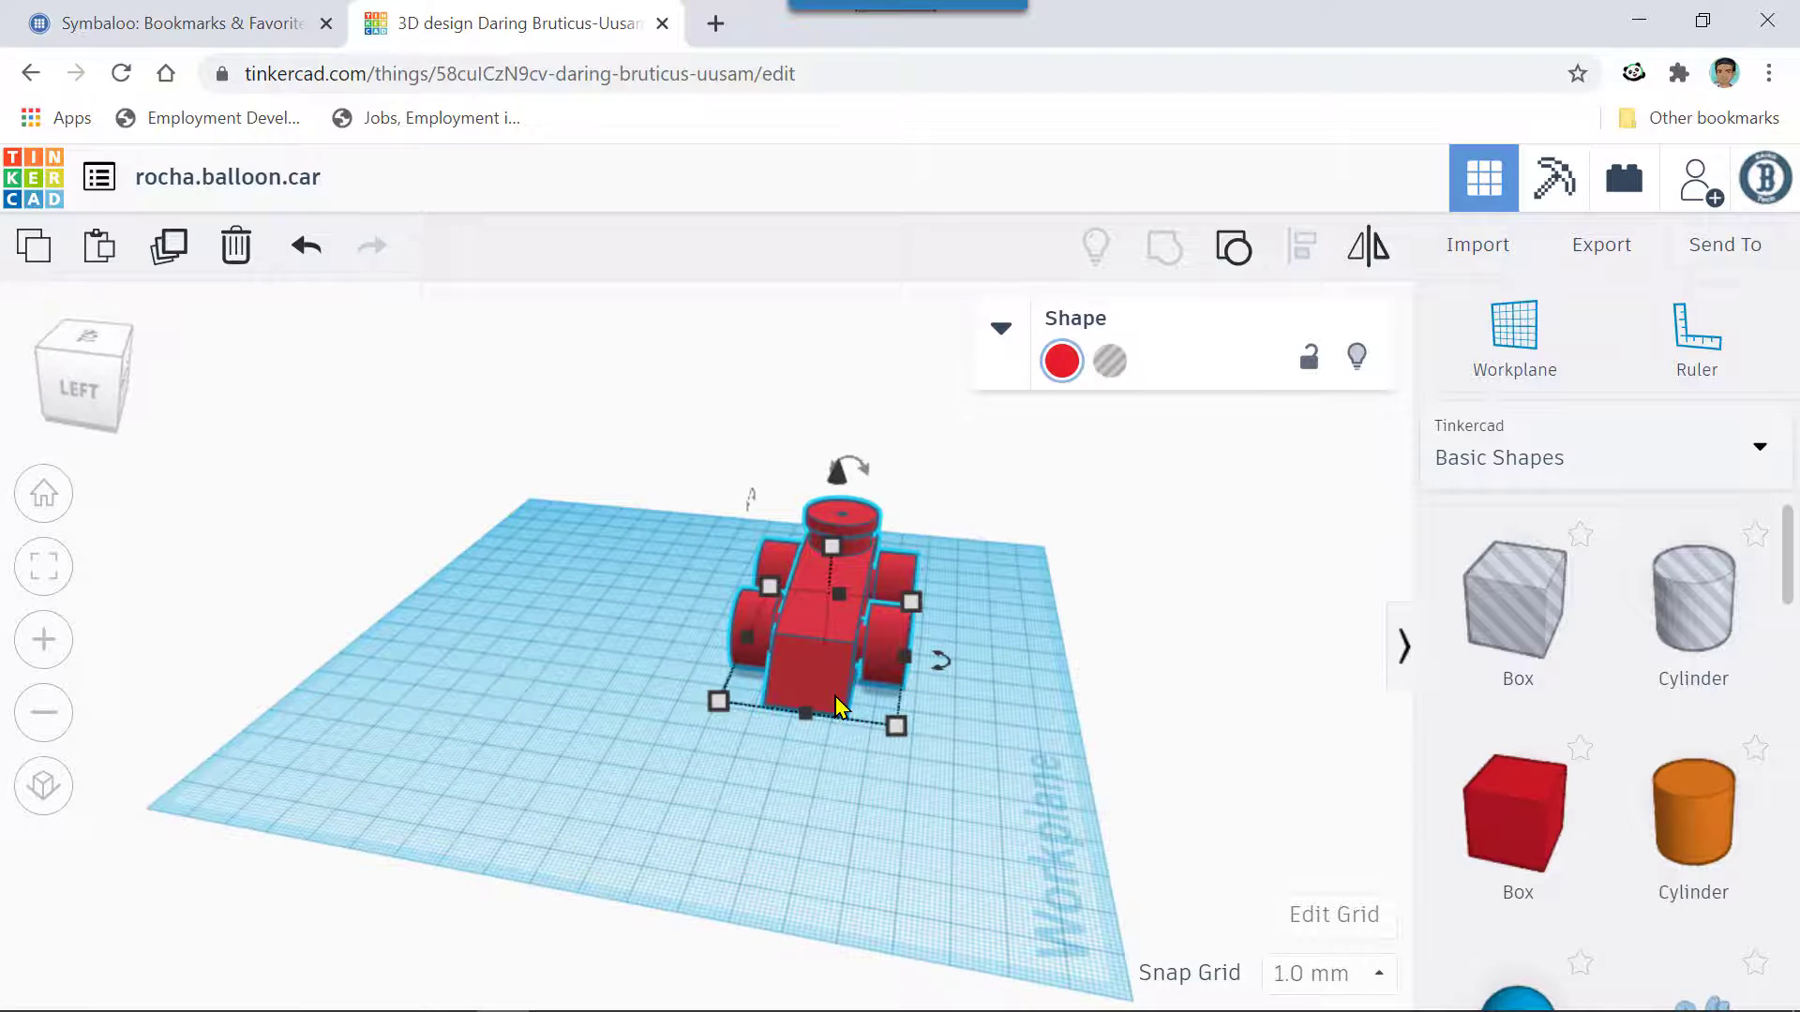